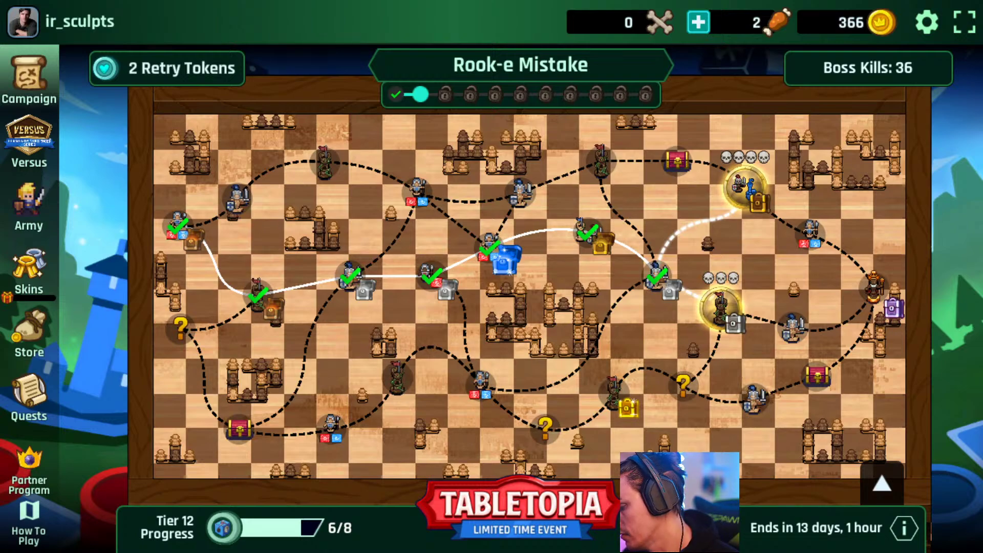
# - Start the Cardinal Towers battle and place a captain unit on the battlefield
pyautogui.click(745, 185)
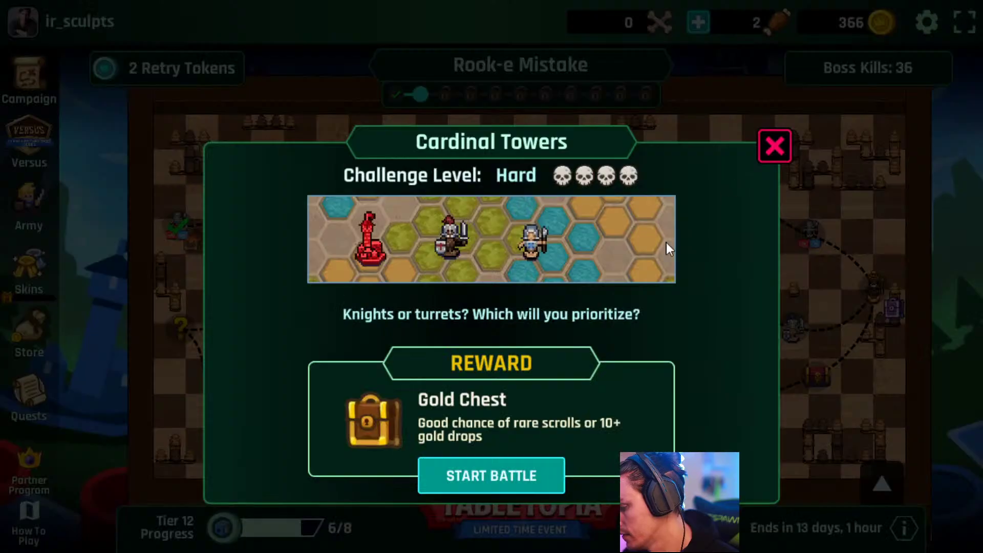
pyautogui.click(512, 477)
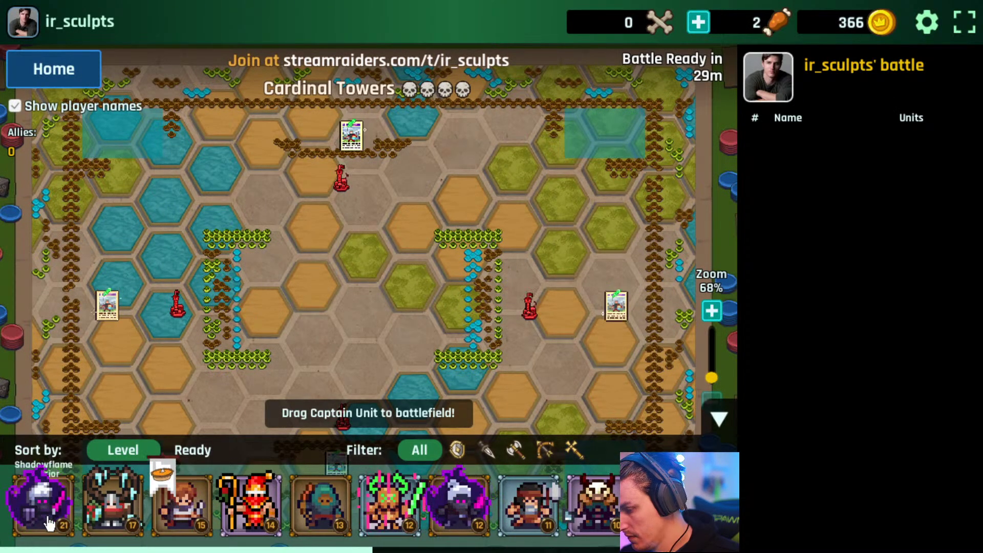
pyautogui.moveTo(74, 522); pyautogui.dragTo(581, 456)
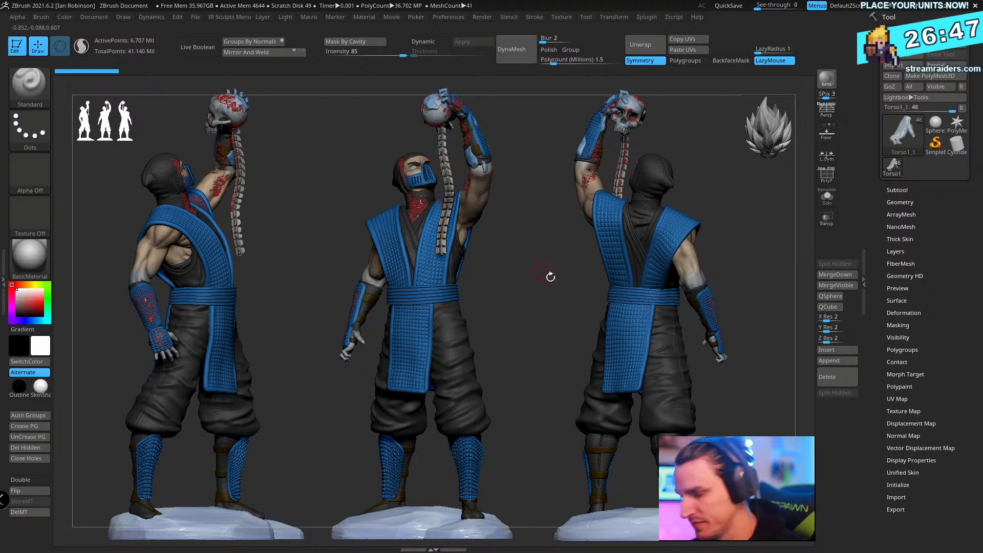
# - Switch to ZBrush, make the skull-and-spine subtool active and choose the Inflat brush
pyautogui.moveTo(550, 277); pyautogui.dragTo(533, 279)
pyautogui.press('ctrl')
pyautogui.moveTo(755, 218); pyautogui.dragTo(436, 267)
pyautogui.keyDown('alt'); pyautogui.click(428, 275); pyautogui.keyUp('alt')
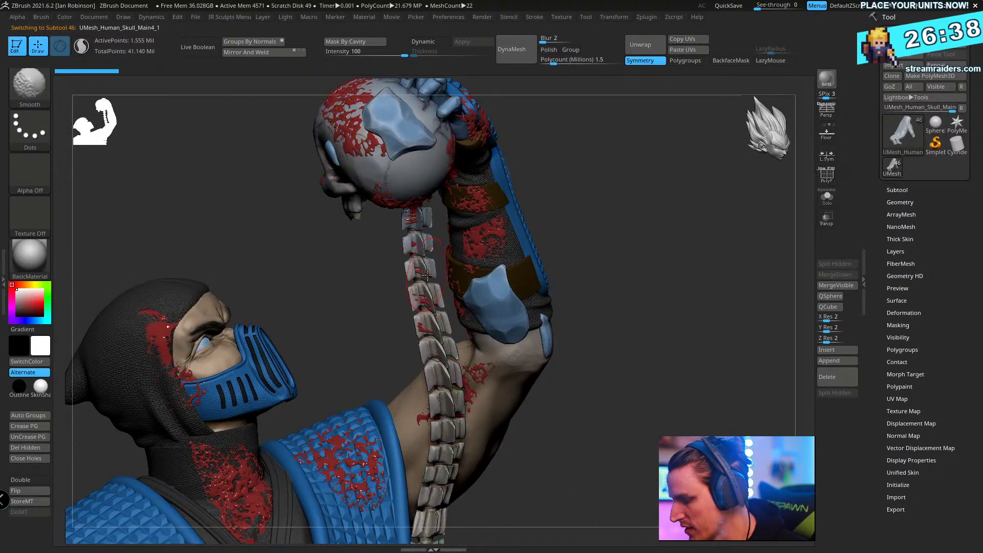
pyautogui.press('b')
pyautogui.press('i')
pyautogui.press('n')
# - Inflate the upper vertebrae of the hanging spine just below the skull
pyautogui.moveTo(603, 241); pyautogui.dragTo(453, 385)
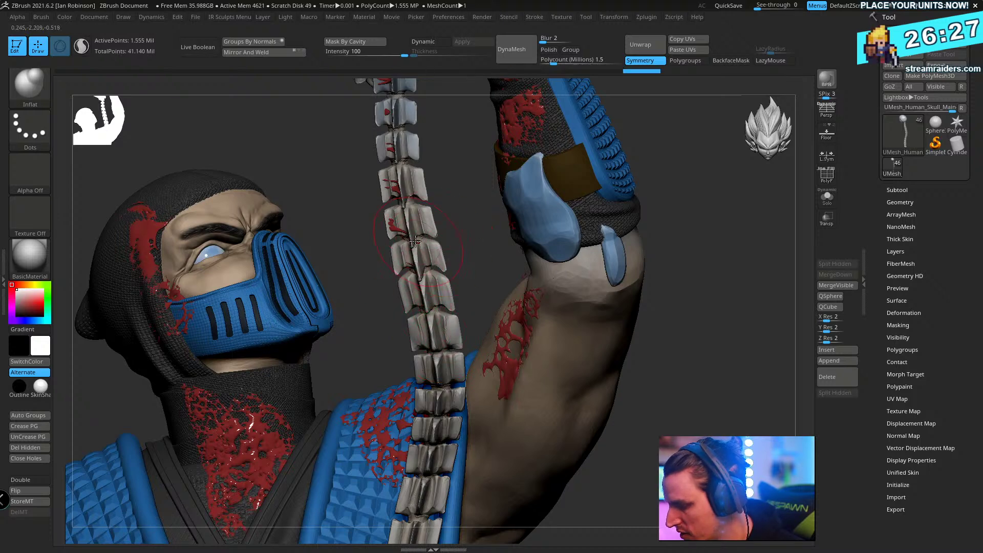
pyautogui.moveTo(454, 204); pyautogui.dragTo(443, 314)
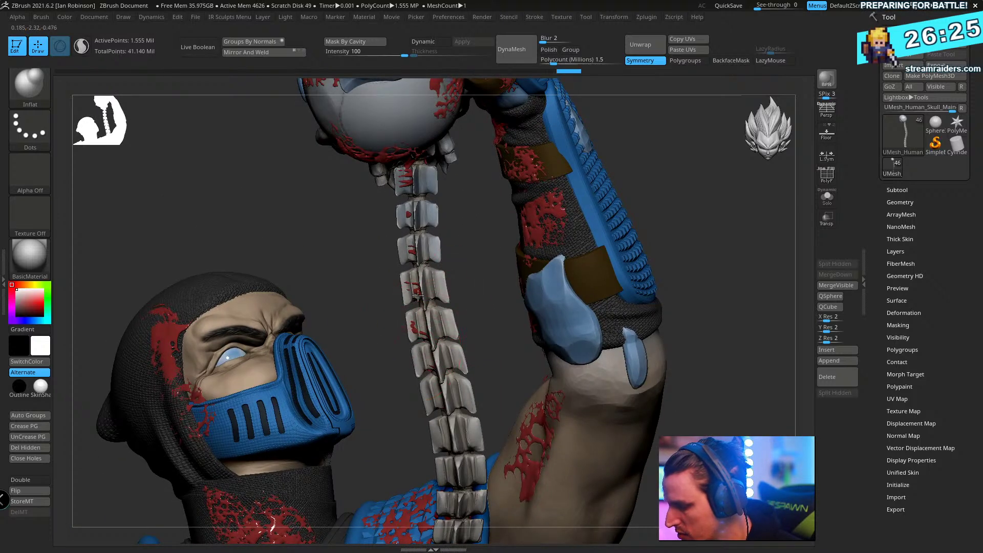
pyautogui.moveTo(475, 282); pyautogui.dragTo(411, 305)
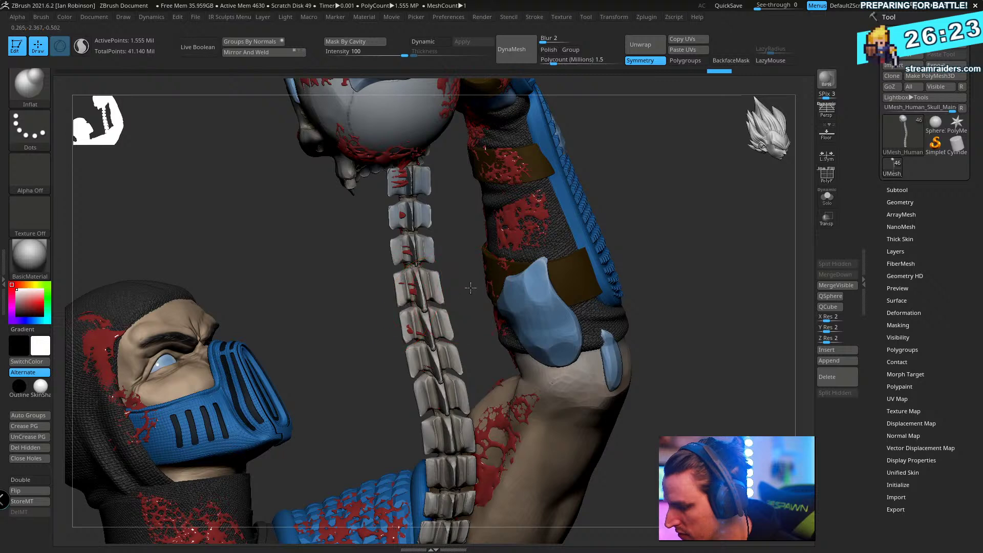
pyautogui.moveTo(470, 288); pyautogui.dragTo(430, 312)
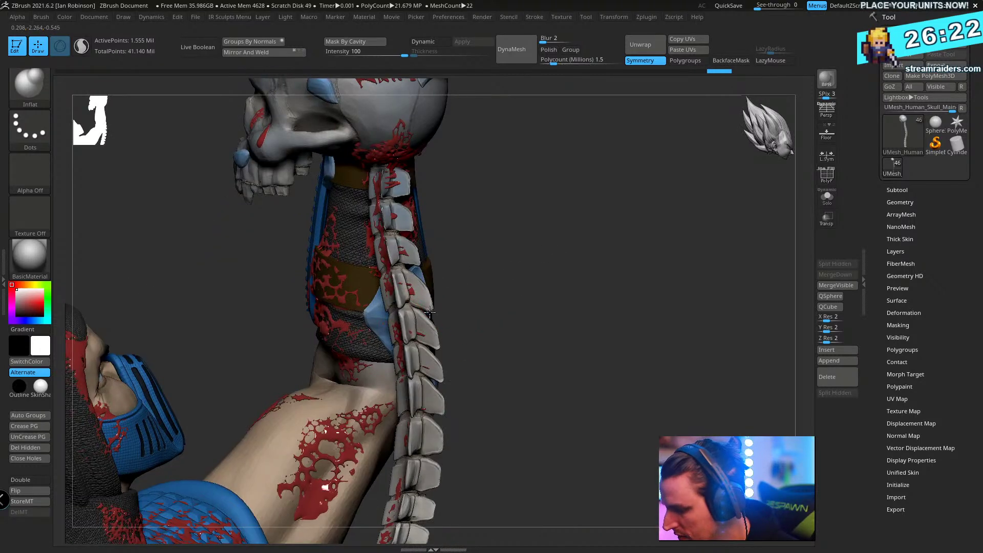
pyautogui.moveTo(553, 283)
pyautogui.mouseDown()
pyautogui.moveTo(654, 226)
pyautogui.moveTo(429, 290)
pyautogui.moveTo(430, 221)
pyautogui.mouseUp()
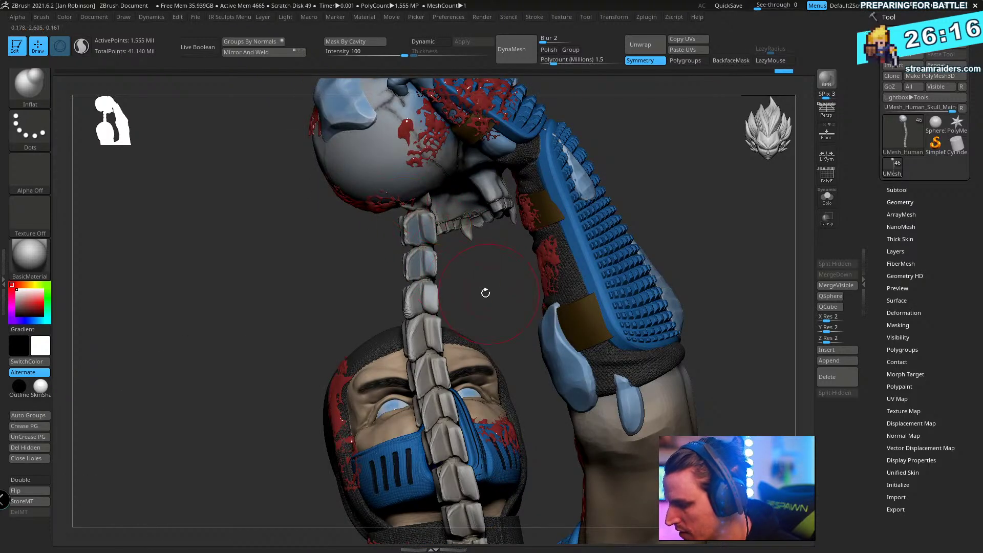
# - Inflate the lower vertebrae of the spine down to its tip
pyautogui.moveTo(485, 293)
pyautogui.mouseDown()
pyautogui.moveTo(638, 243)
pyautogui.moveTo(669, 224)
pyautogui.moveTo(669, 267)
pyautogui.moveTo(724, 268)
pyautogui.moveTo(711, 285)
pyautogui.moveTo(719, 304)
pyautogui.moveTo(441, 385)
pyautogui.mouseUp()
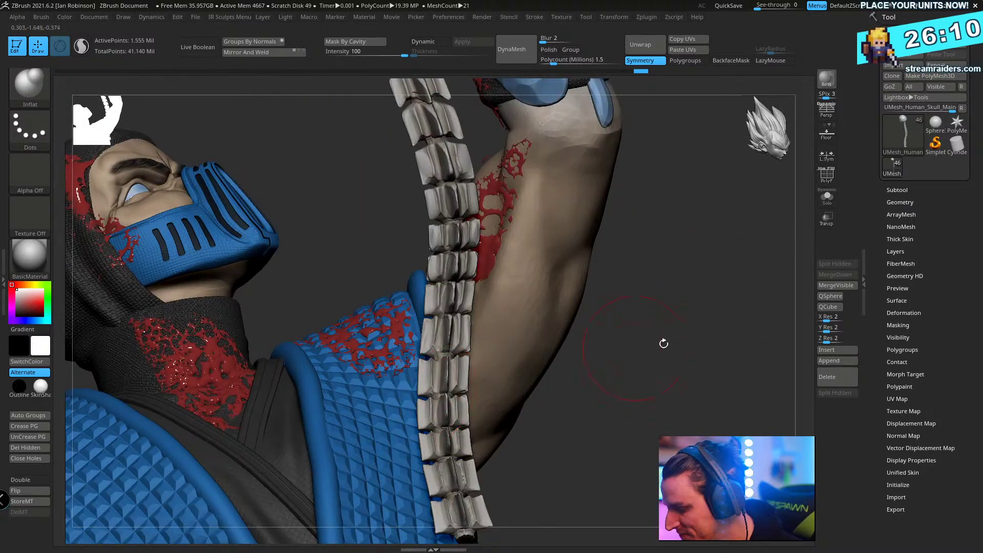
pyautogui.moveTo(664, 343); pyautogui.dragTo(442, 398)
pyautogui.moveTo(560, 369); pyautogui.dragTo(520, 395)
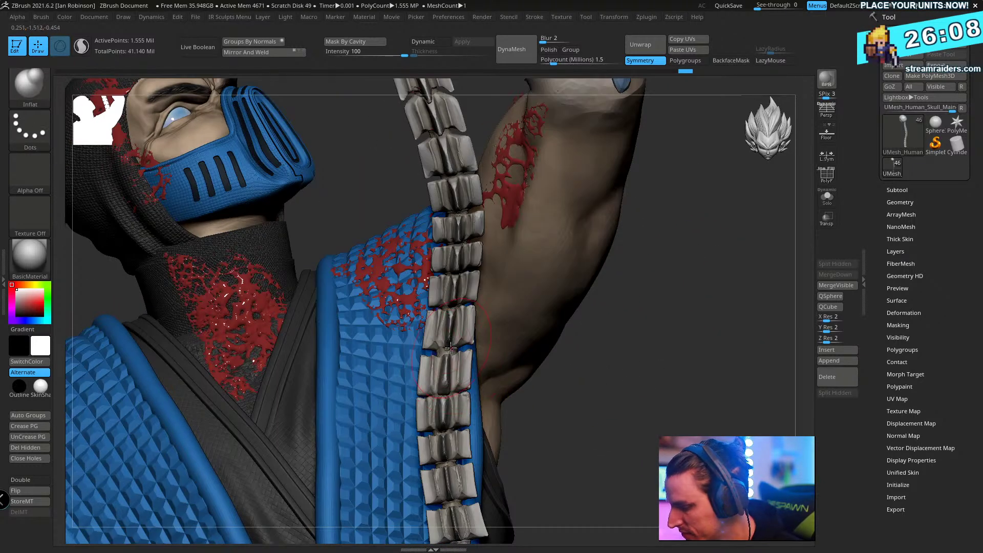
pyautogui.moveTo(460, 304); pyautogui.dragTo(457, 471)
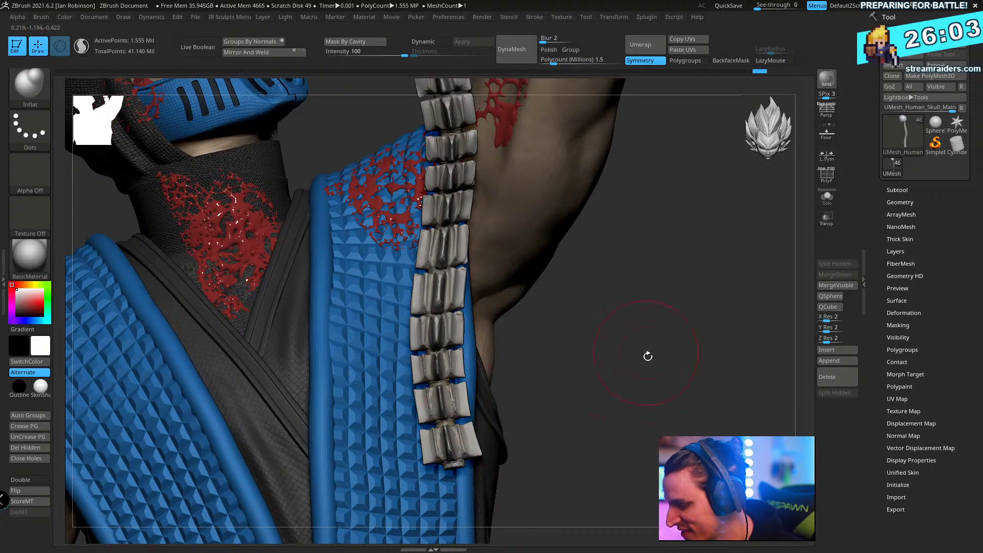
pyautogui.moveTo(596, 386)
pyautogui.mouseDown()
pyautogui.moveTo(640, 389)
pyautogui.moveTo(615, 355)
pyautogui.moveTo(395, 303)
pyautogui.moveTo(505, 296)
pyautogui.moveTo(594, 458)
pyautogui.mouseUp()
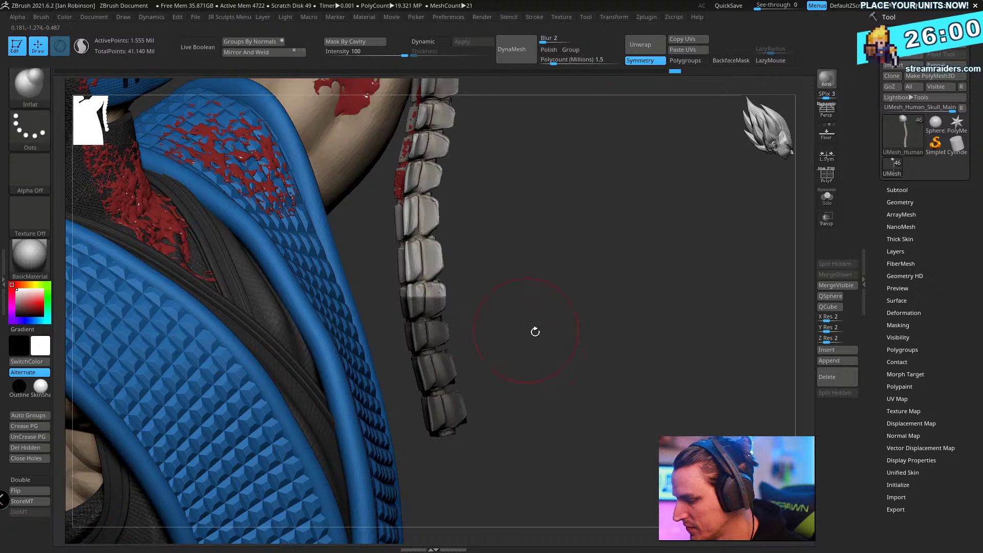
# - Isolate the skull-and-spine subtool and use MaskLasso to mask everything except the lowest vertebrae
pyautogui.keyDown('alt'); pyautogui.moveTo(533, 331); pyautogui.dragTo(411, 211); pyautogui.keyUp('alt')
pyautogui.click(827, 197)
pyautogui.keyDown('alt'); pyautogui.moveTo(761, 246); pyautogui.dragTo(595, 336); pyautogui.keyUp('alt')
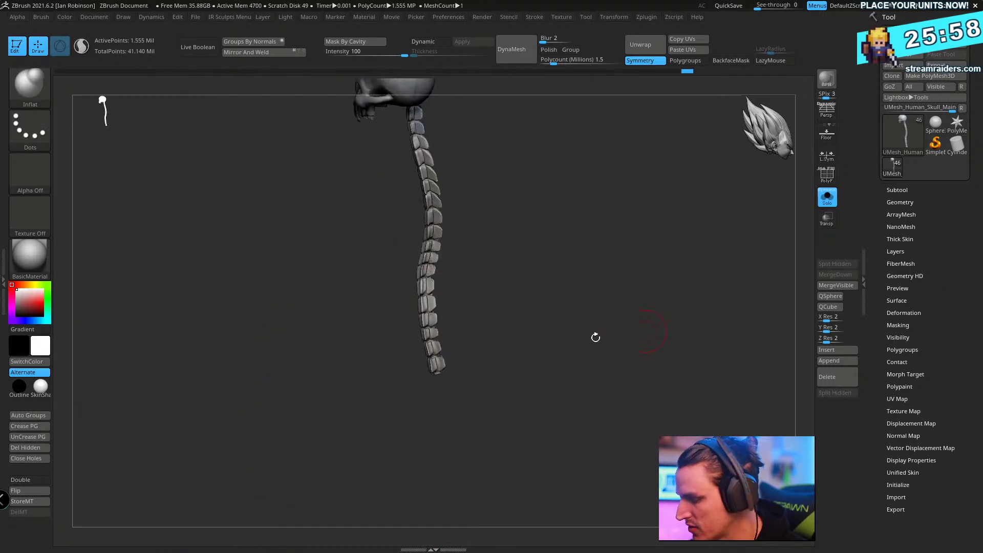
pyautogui.keyDown('ctrl'); pyautogui.click(34, 85); pyautogui.keyUp('ctrl')
pyautogui.keyDown('ctrl'); pyautogui.click(87, 98); pyautogui.keyUp('ctrl')
pyautogui.keyDown('alt'); pyautogui.moveTo(347, 394); pyautogui.dragTo(435, 290); pyautogui.keyUp('alt')
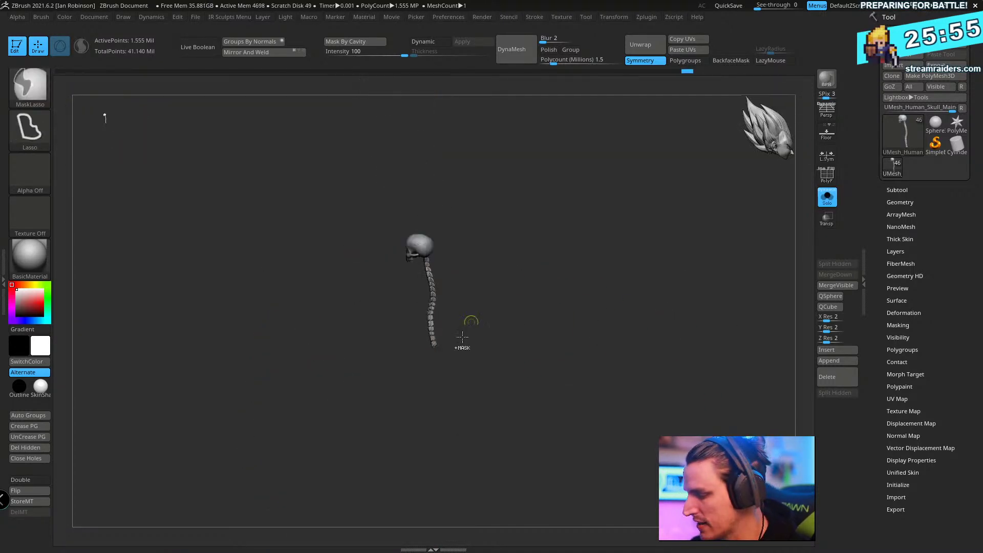
pyautogui.moveTo(376, 317)
pyautogui.keyDown('ctrl'); pyautogui.mouseDown()
pyautogui.moveTo(500, 447)
pyautogui.moveTo(540, 340)
pyautogui.moveTo(538, 377)
pyautogui.mouseUp(); pyautogui.keyUp('ctrl')
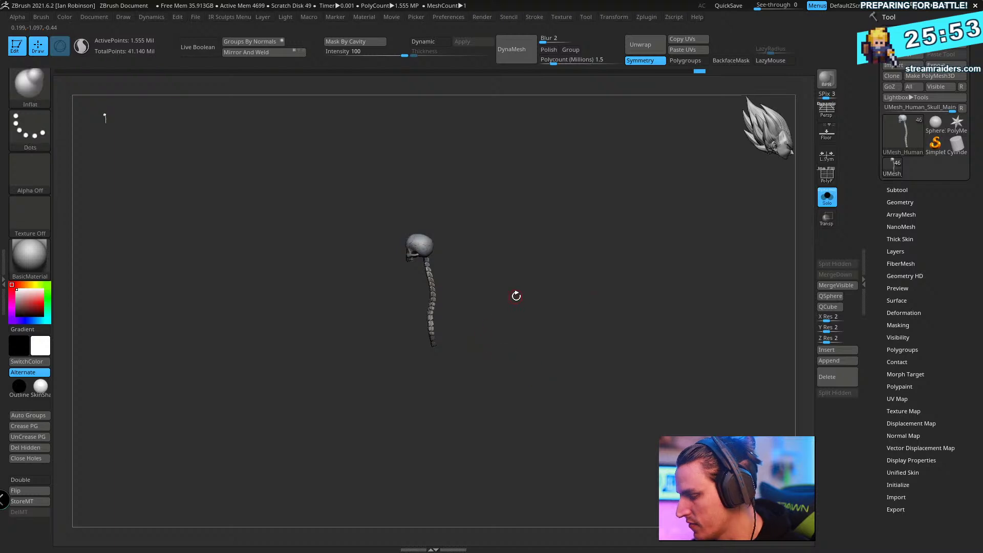
pyautogui.moveTo(516, 296)
pyautogui.keyDown('alt'); pyautogui.mouseDown()
pyautogui.moveTo(575, 368)
pyautogui.moveTo(588, 323)
pyautogui.mouseUp(); pyautogui.keyUp('alt')
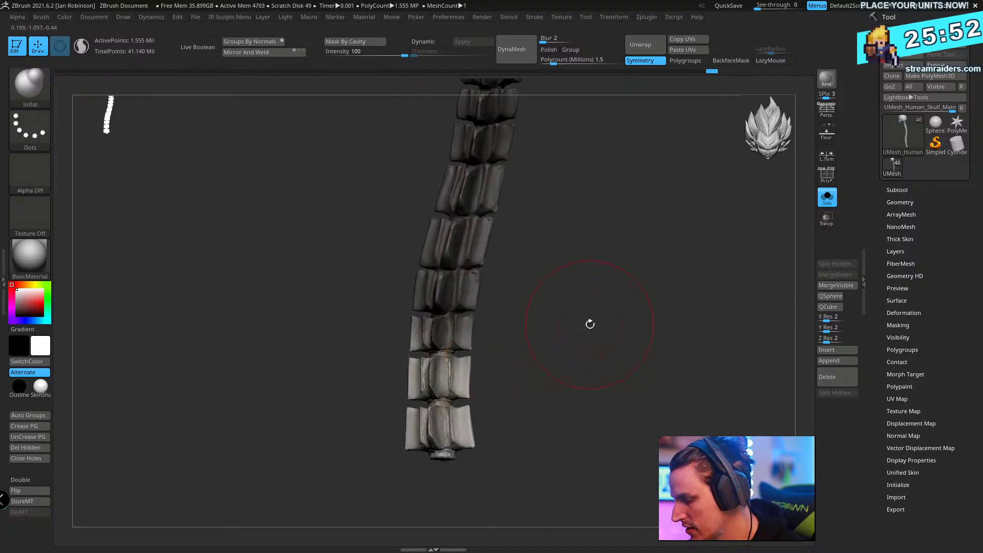
# - Scale down the unmasked lowest vertebrae slightly and adjust the spine's tip with the Move brush
pyautogui.press('w')
pyautogui.click(440, 393)
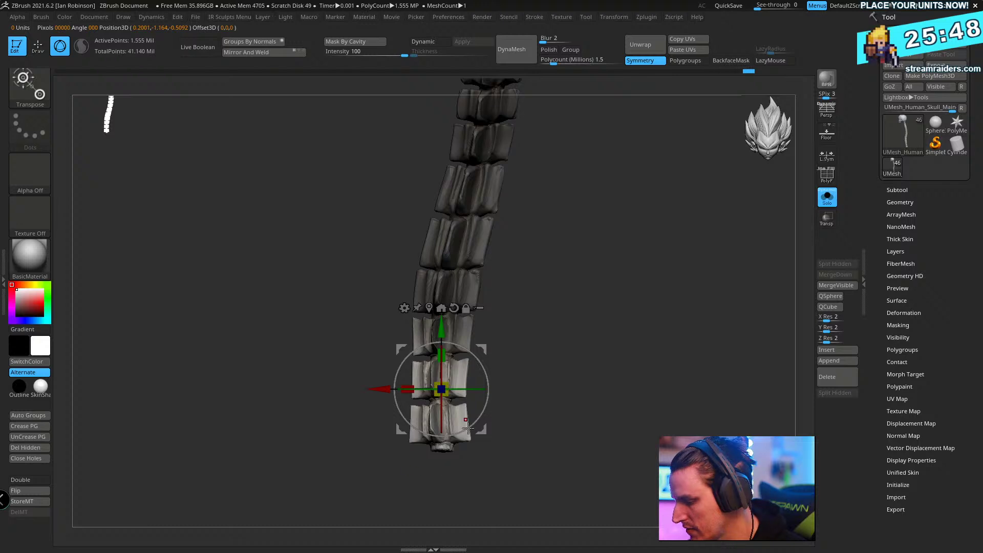
pyautogui.press('q')
pyautogui.press('b')
pyautogui.press('m')
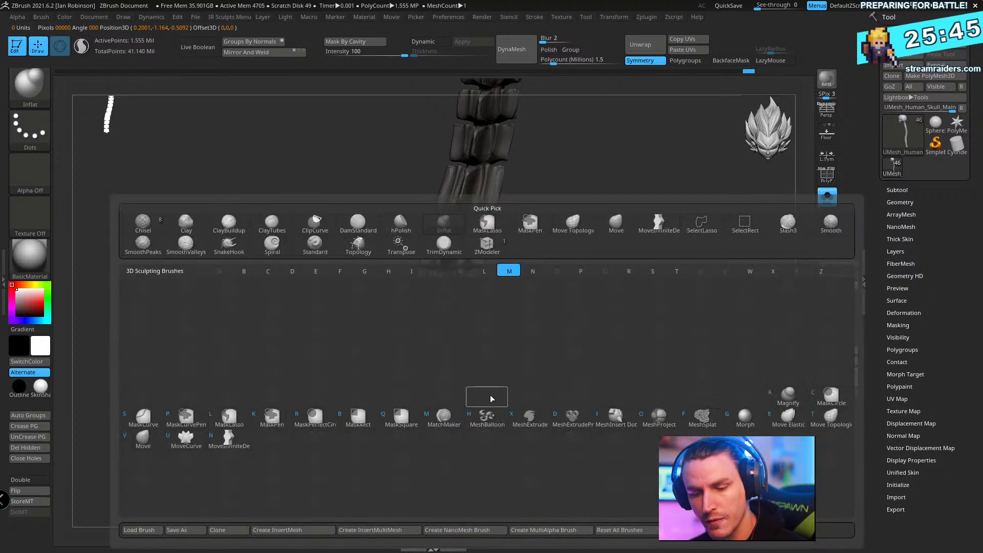
pyautogui.press('v')
pyautogui.moveTo(460, 446); pyautogui.dragTo(432, 450)
pyautogui.moveTo(432, 449); pyautogui.dragTo(467, 438, button='right')
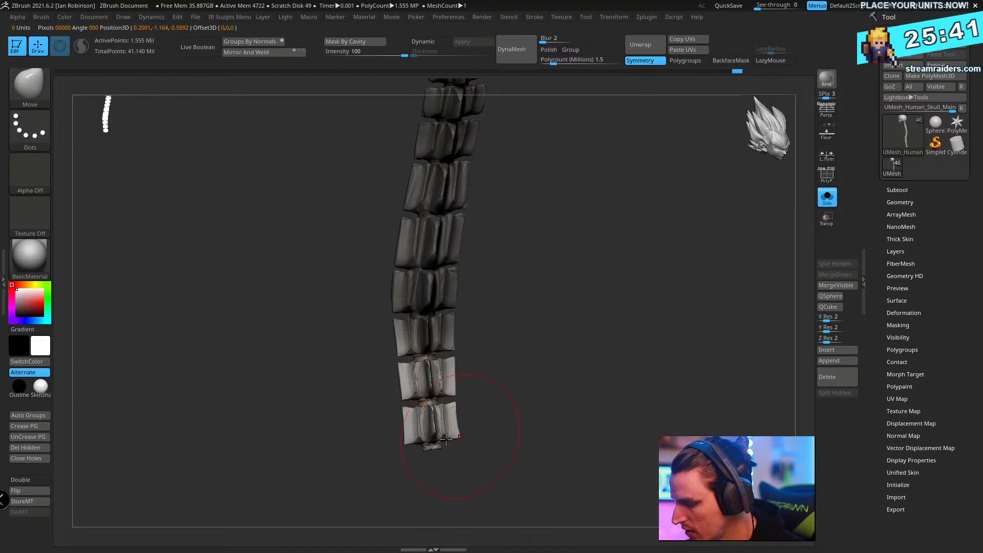
pyautogui.click(186, 465)
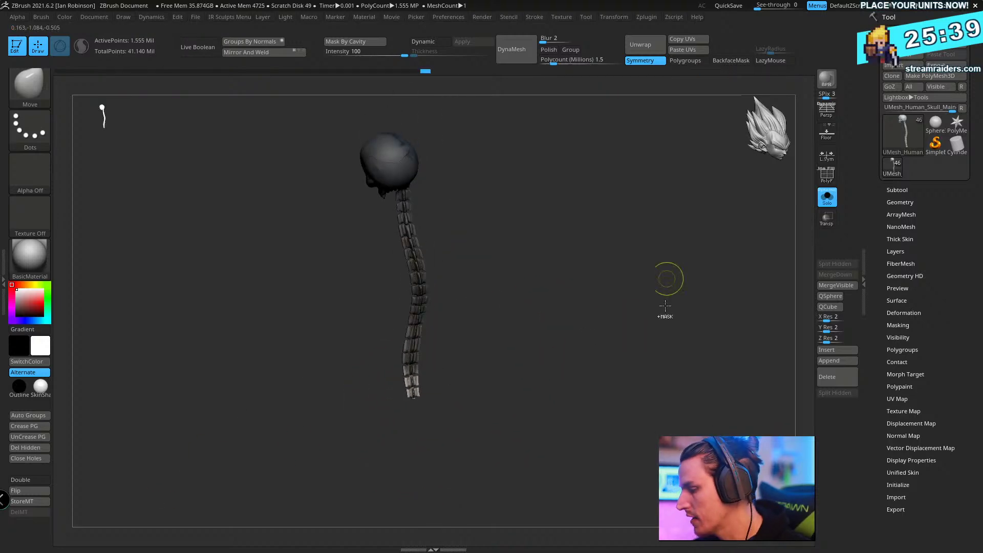
# - Show the whole figure again, make the Ice_hand_Left subtool active and isolate it
pyautogui.click(826, 200)
pyautogui.moveTo(676, 298)
pyautogui.mouseDown(button='right')
pyautogui.moveTo(615, 373)
pyautogui.moveTo(548, 369)
pyautogui.moveTo(553, 379)
pyautogui.moveTo(535, 333)
pyautogui.moveTo(537, 296)
pyautogui.moveTo(582, 417)
pyautogui.moveTo(656, 453)
pyautogui.moveTo(588, 411)
pyautogui.moveTo(494, 384)
pyautogui.mouseUp(button='right')
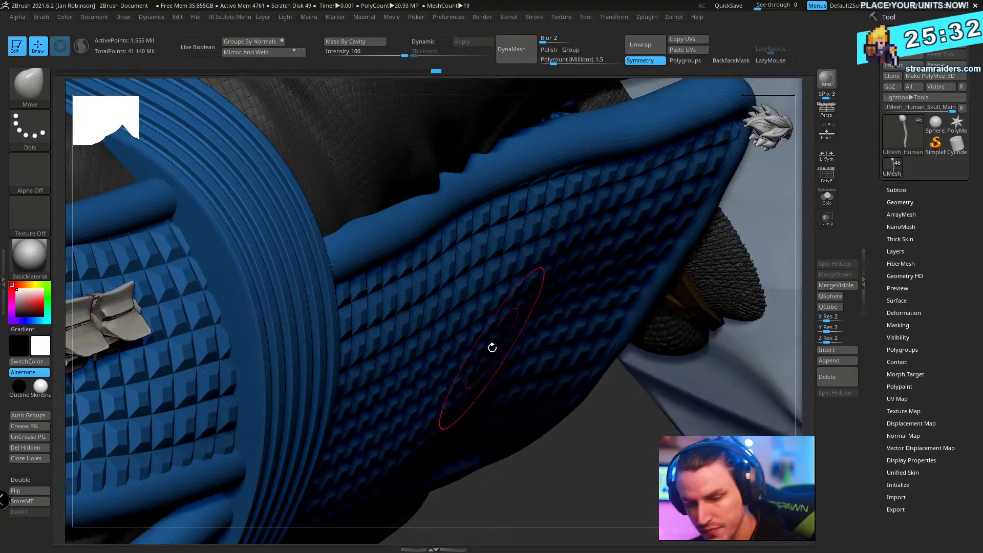
pyautogui.moveTo(524, 354); pyautogui.dragTo(529, 358, button='right')
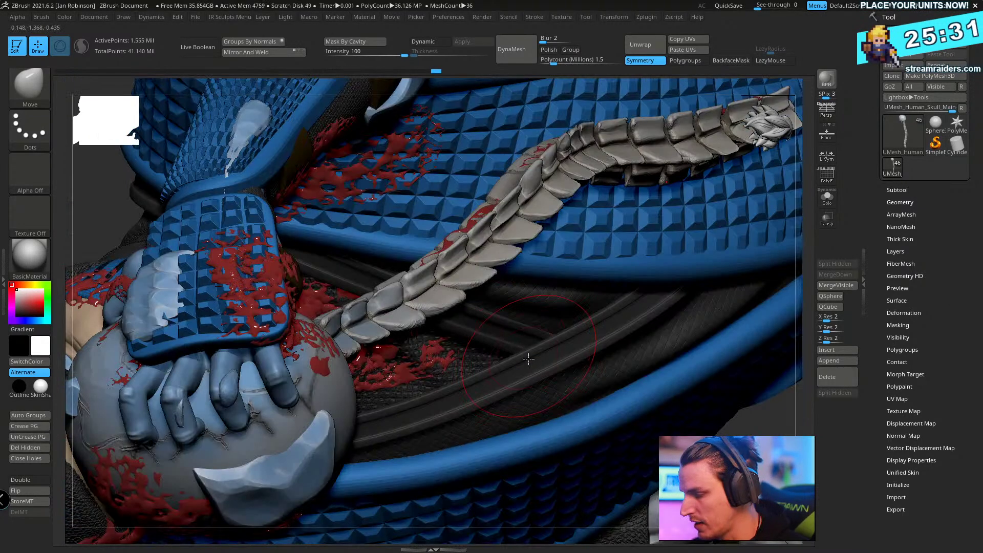
pyautogui.rightClick(237, 414)
pyautogui.click(826, 198)
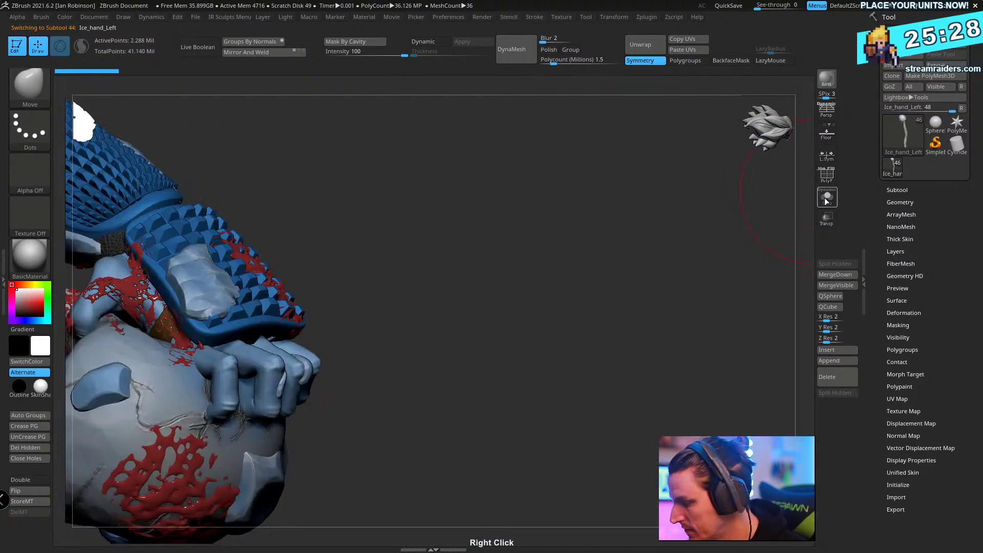
pyautogui.moveTo(597, 266); pyautogui.dragTo(639, 296, button='right')
pyautogui.press('s')
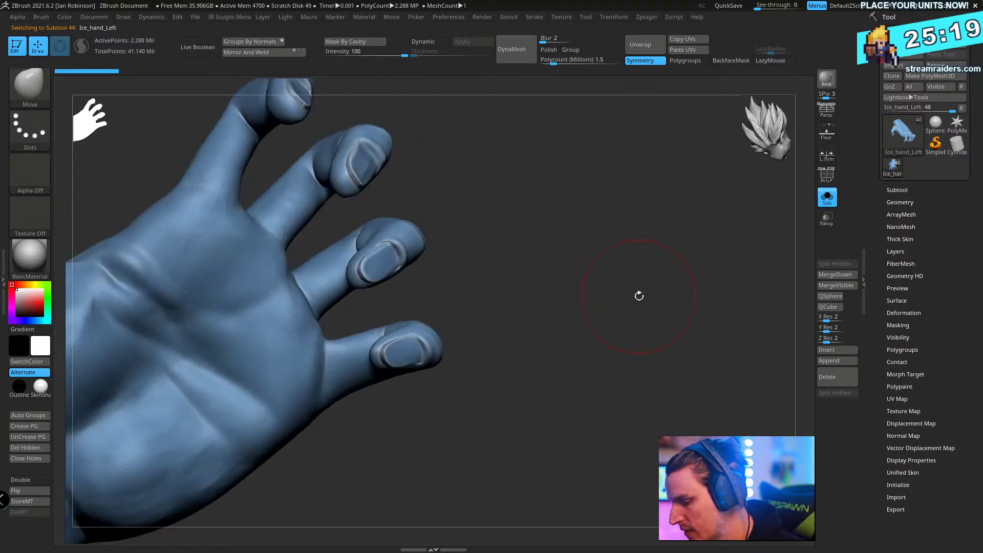
pyautogui.moveTo(599, 325); pyautogui.dragTo(638, 338, button='right')
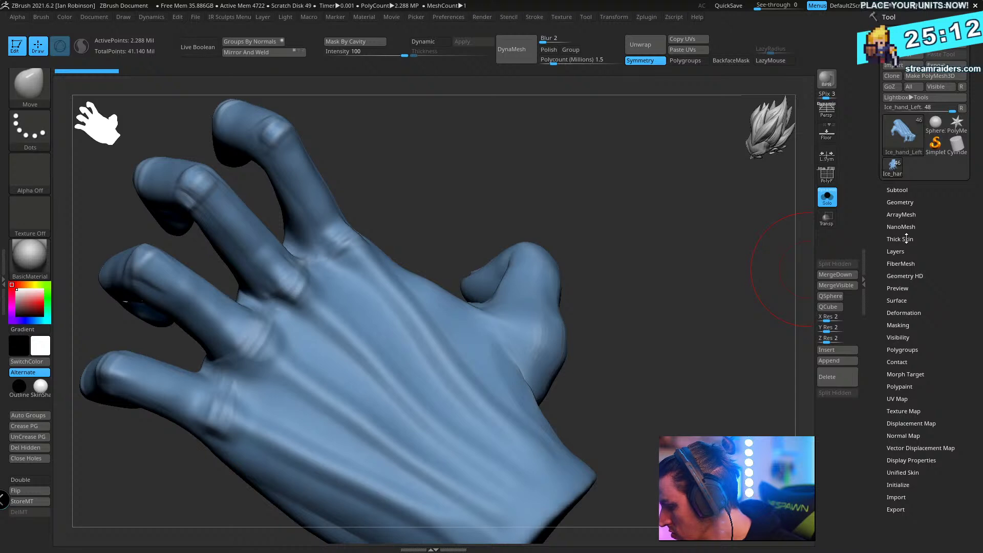
# - Apply ClayPolish to the isolated left hand with Max 16 and Edge 2
pyautogui.click(901, 202)
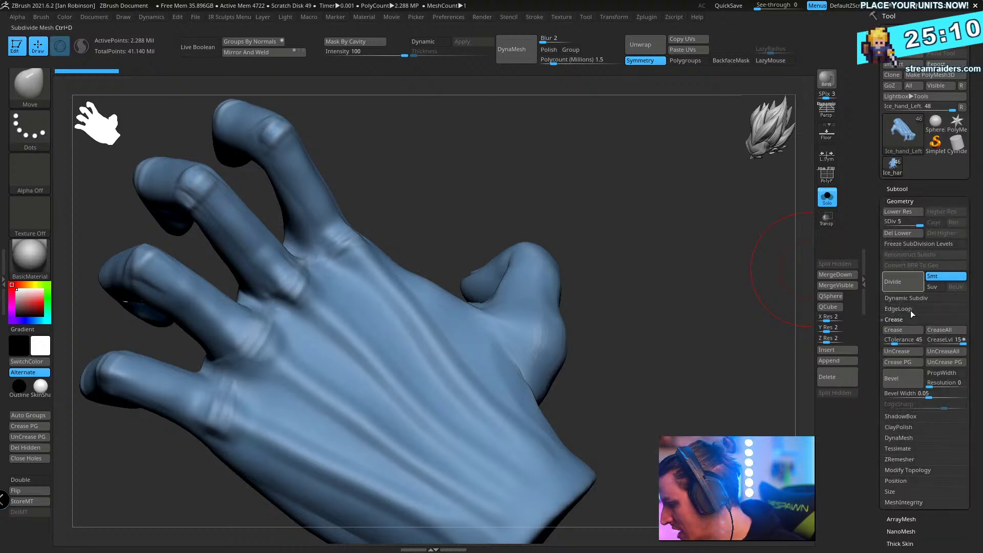
pyautogui.click(898, 427)
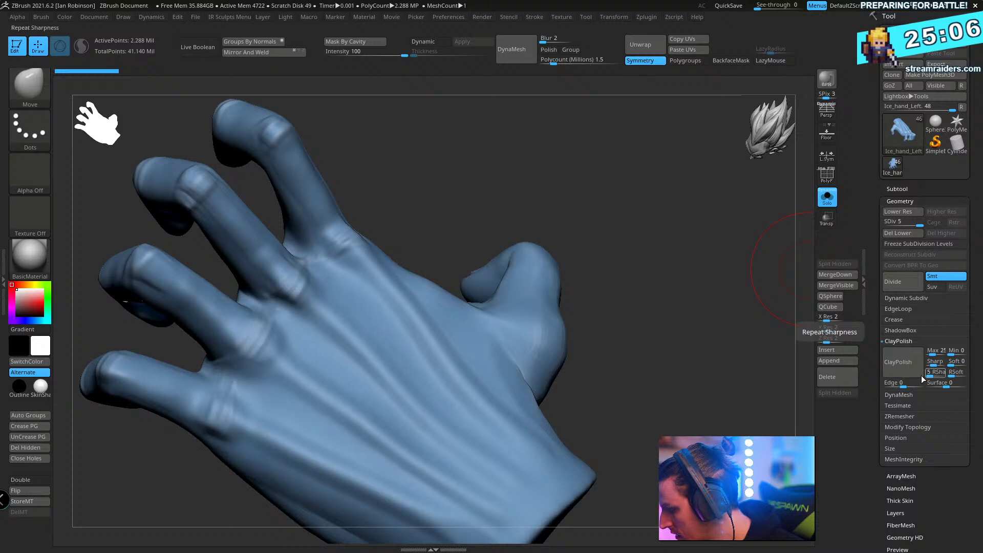
pyautogui.click(904, 387)
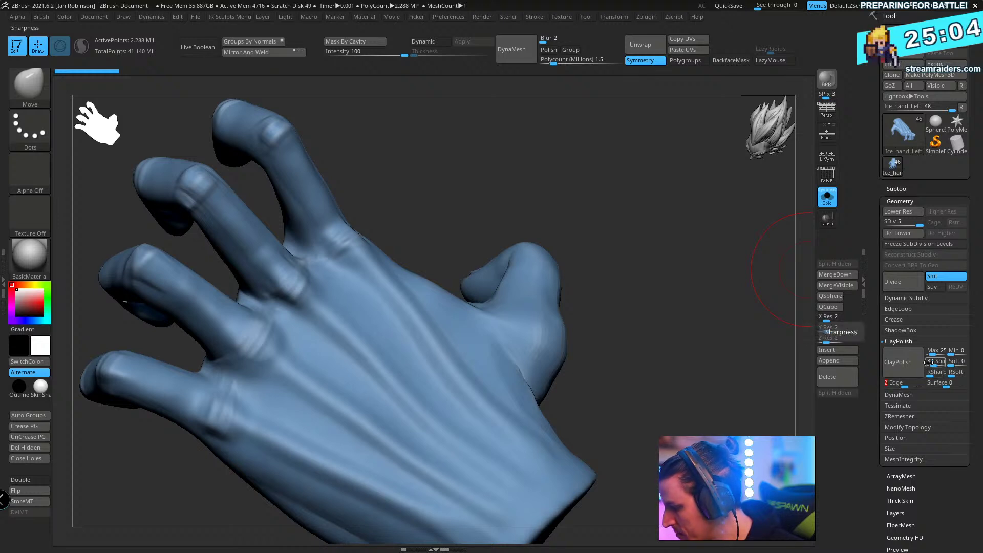
pyautogui.click(933, 354)
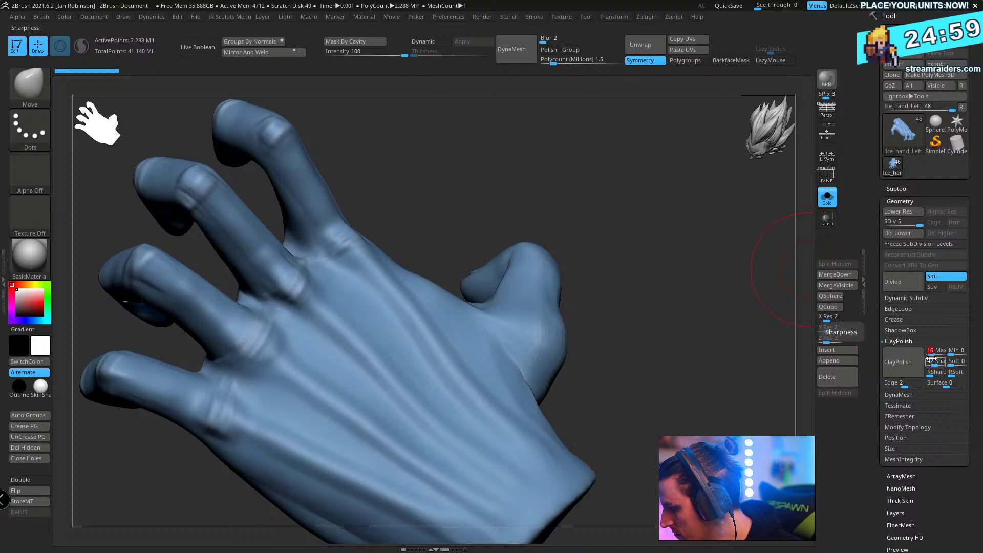
pyautogui.click(930, 354)
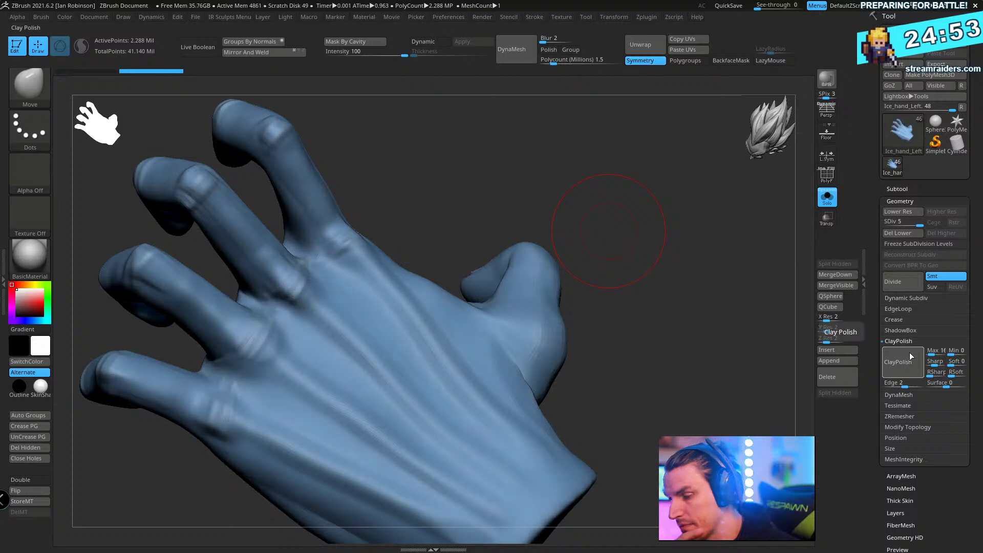
# - Fill the unmasked areas of the left hand with light blue, RGB 205, 226, 240
pyautogui.moveTo(689, 287); pyautogui.dragTo(619, 296)
pyautogui.keyDown('ctrl'); pyautogui.moveTo(631, 271); pyautogui.dragTo(648, 287, button='right'); pyautogui.keyUp('ctrl')
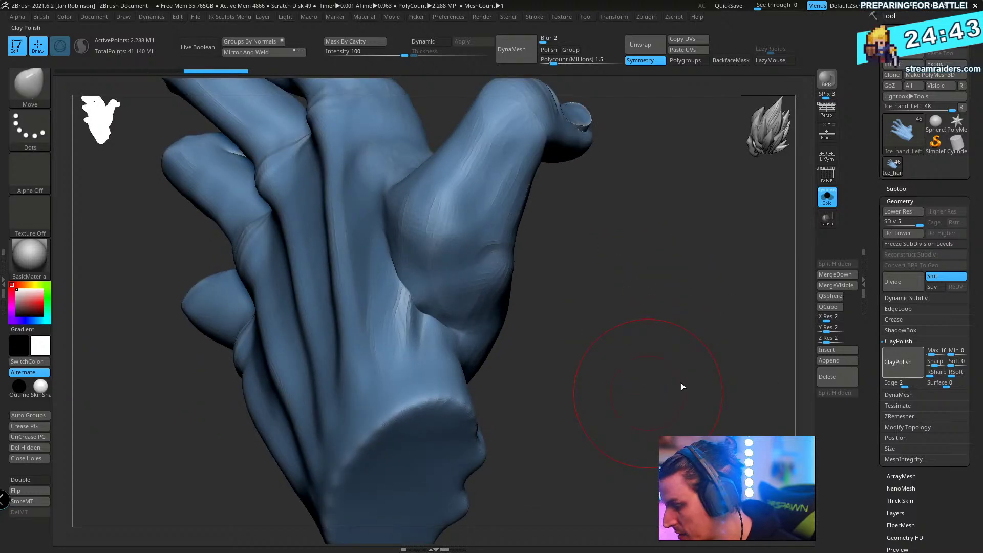
pyautogui.keyDown('ctrl'); pyautogui.moveTo(638, 215); pyautogui.dragTo(647, 239, button='right'); pyautogui.keyUp('ctrl')
pyautogui.moveTo(647, 239)
pyautogui.mouseDown()
pyautogui.moveTo(655, 265)
pyautogui.moveTo(667, 256)
pyautogui.moveTo(621, 274)
pyautogui.moveTo(595, 327)
pyautogui.moveTo(680, 257)
pyautogui.moveTo(650, 281)
pyautogui.moveTo(505, 288)
pyautogui.moveTo(607, 471)
pyautogui.moveTo(512, 359)
pyautogui.mouseUp()
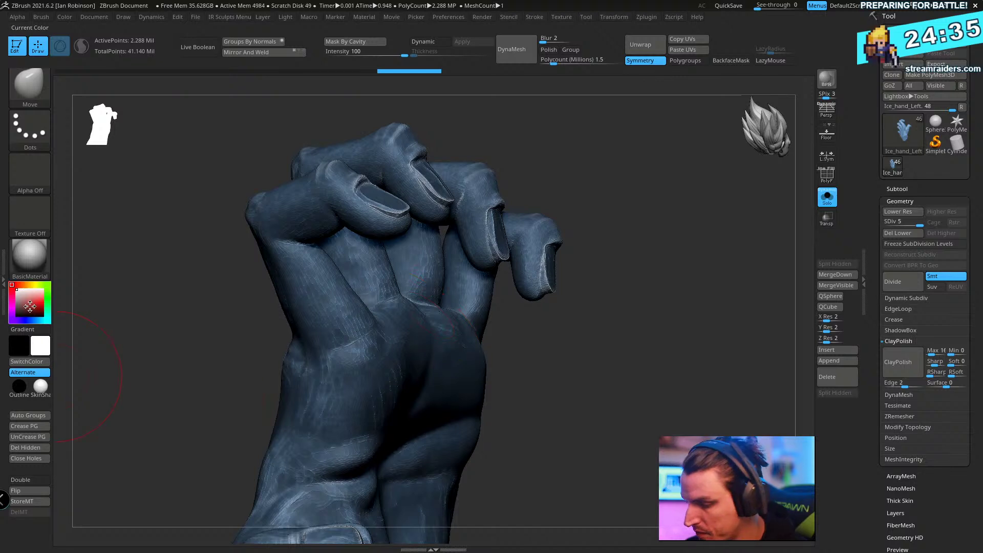
pyautogui.moveTo(38, 325); pyautogui.dragTo(41, 316)
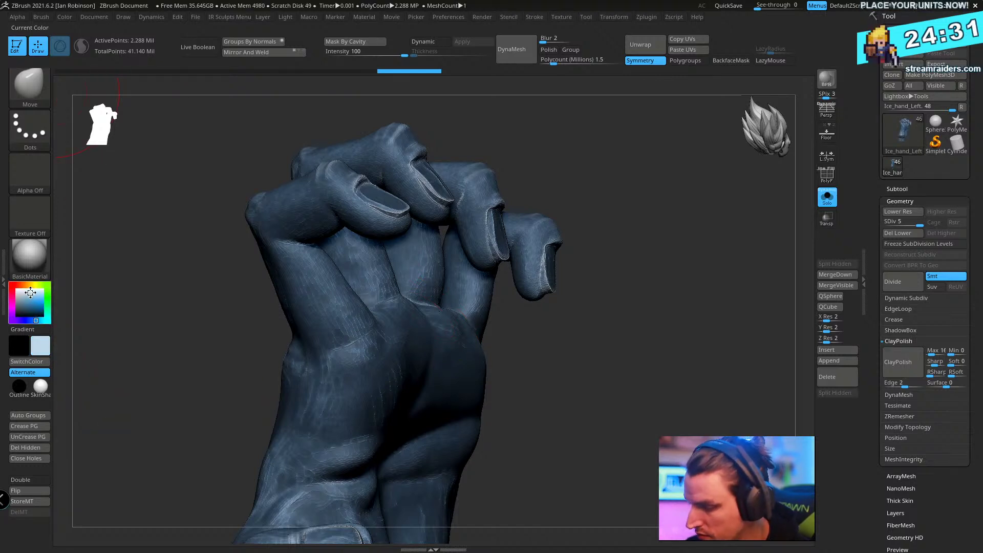
pyautogui.click(65, 18)
pyautogui.click(95, 224)
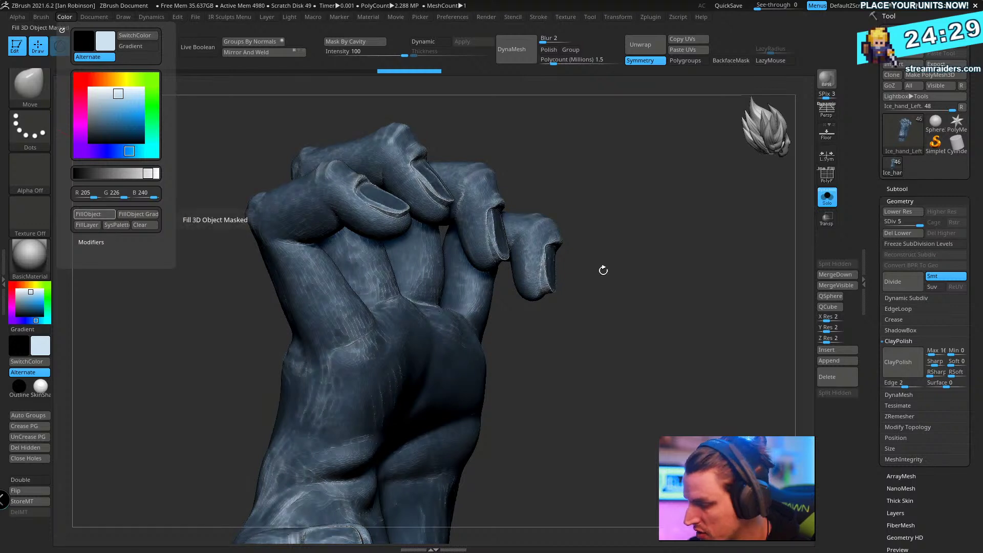
# - Show the whole figure again and examine the coloured left hand against the skull
pyautogui.moveTo(621, 332); pyautogui.dragTo(689, 355)
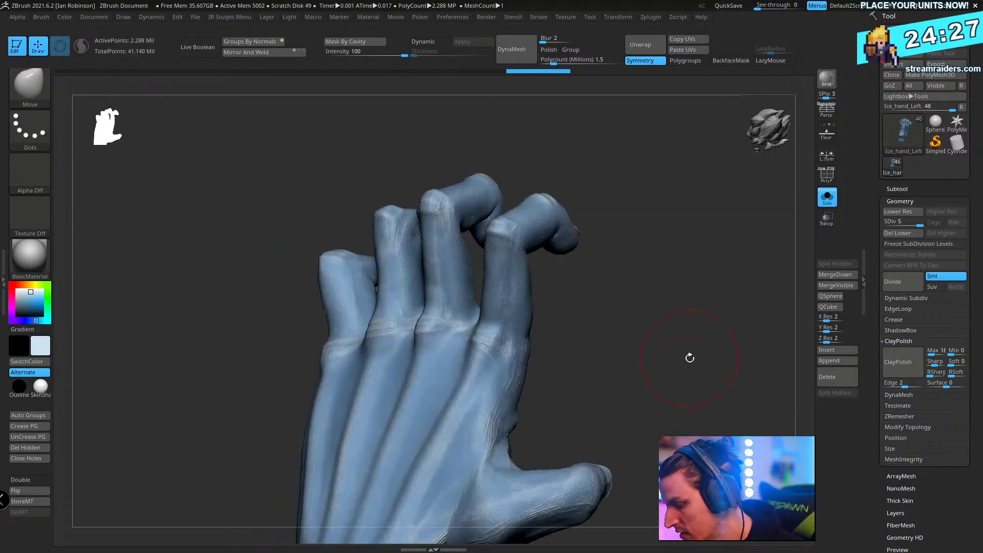
pyautogui.hotkey('alt', 's')
pyautogui.moveTo(698, 170); pyautogui.dragTo(670, 156)
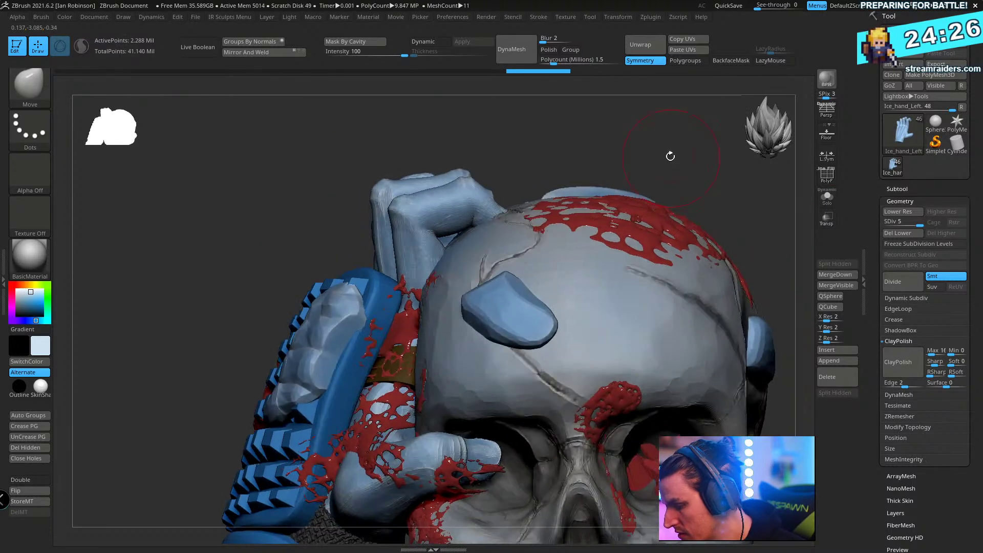
pyautogui.moveTo(554, 148); pyautogui.dragTo(620, 190)
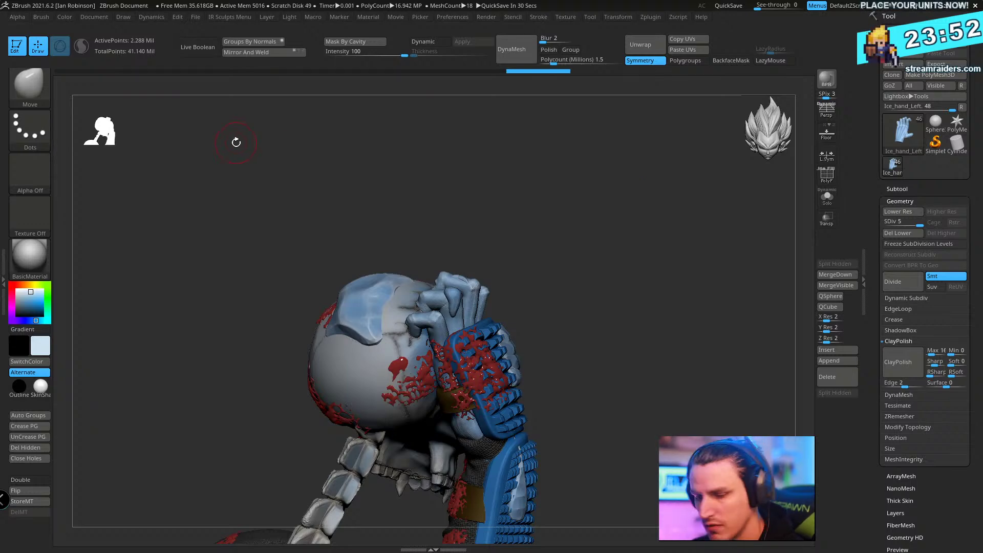
# - Choose the Inflat brush and isolate the left hand with its palm side facing the view
pyautogui.press('b')
pyautogui.press('i')
pyautogui.press('n')
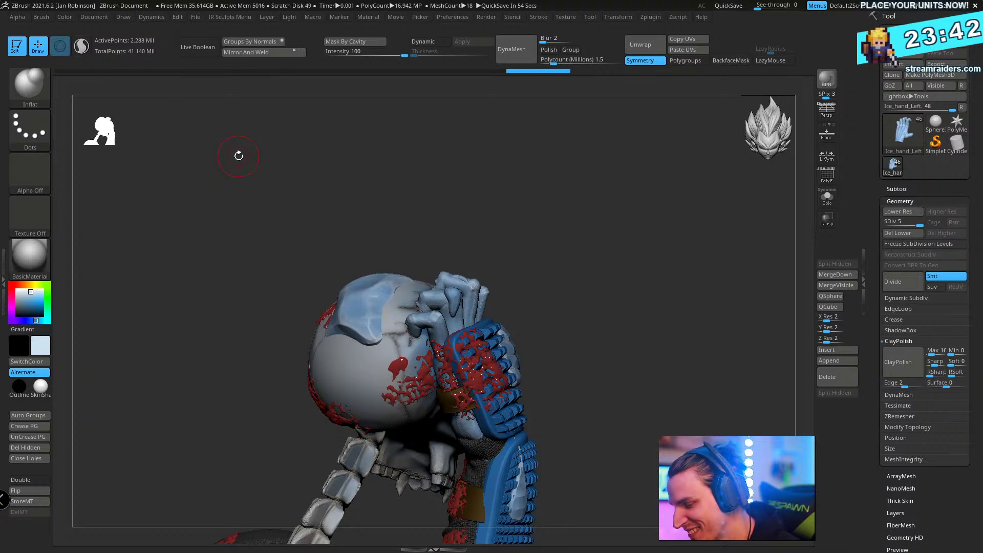
pyautogui.keyDown('alt'); pyautogui.moveTo(665, 244); pyautogui.dragTo(689, 251); pyautogui.keyUp('alt')
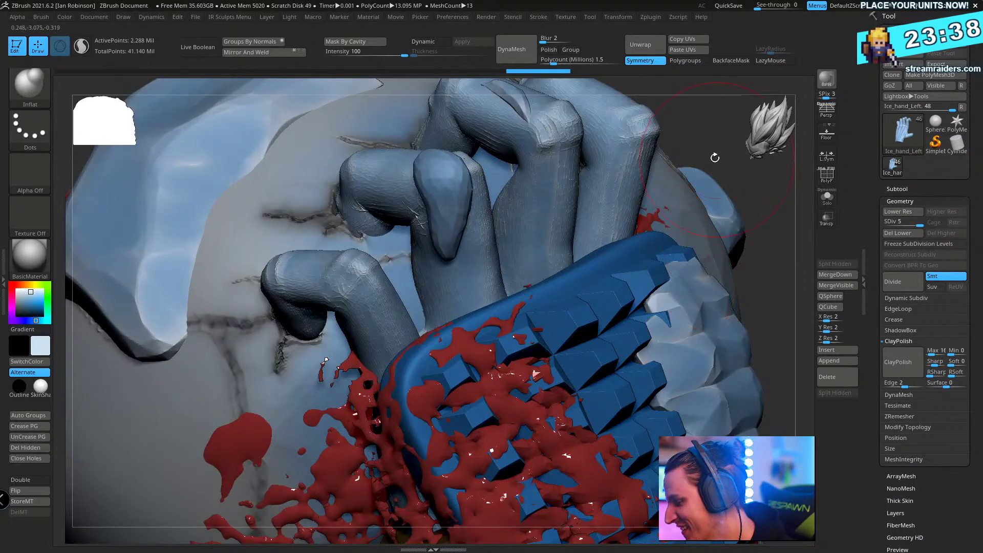
pyautogui.keyDown('alt'); pyautogui.moveTo(715, 158); pyautogui.dragTo(670, 240); pyautogui.keyUp('alt')
pyautogui.click(827, 197)
pyautogui.moveTo(768, 218); pyautogui.dragTo(644, 214)
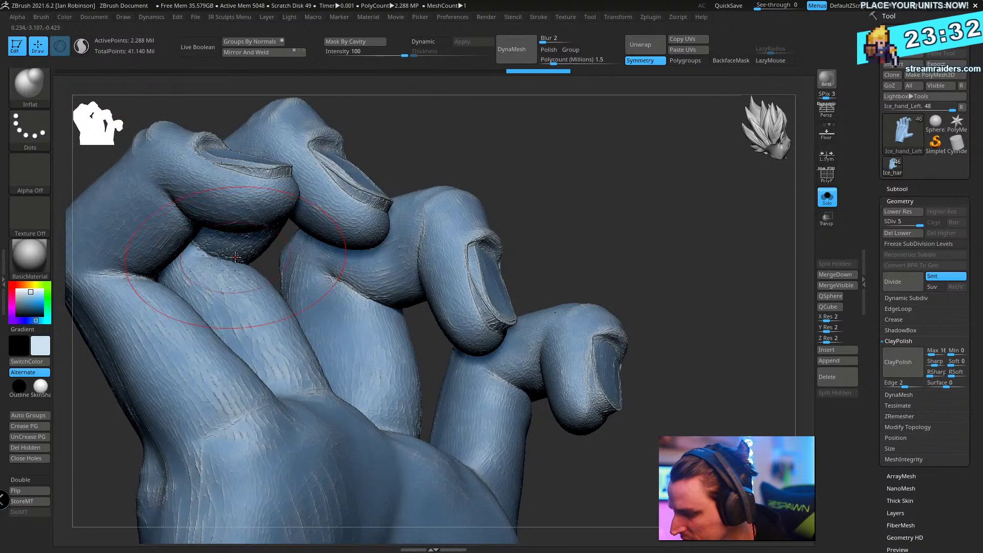
# - Inflate the inner joint creases of the isolated left hand's fingers with the Inflat brush
pyautogui.moveTo(548, 158)
pyautogui.mouseDown()
pyautogui.moveTo(575, 149)
pyautogui.moveTo(551, 176)
pyautogui.mouseUp()
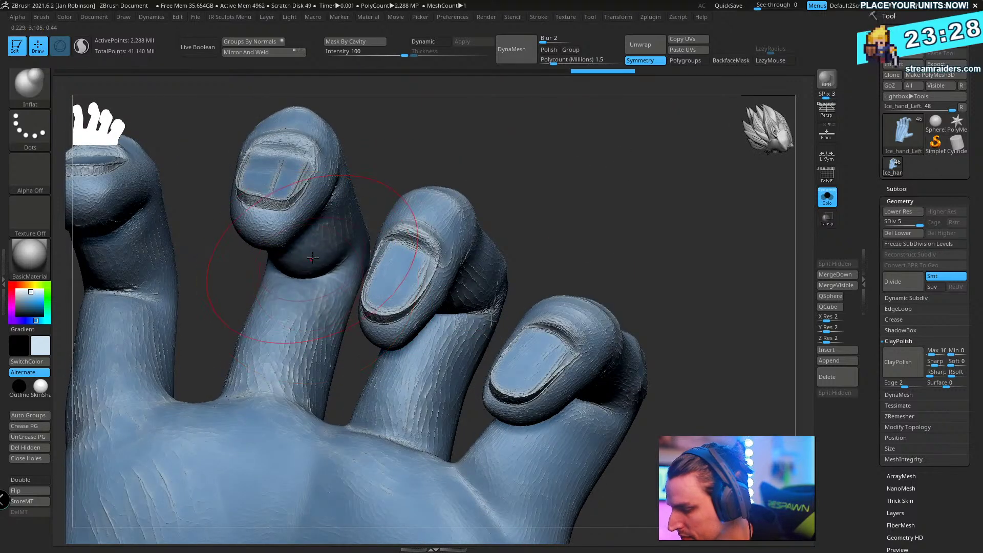
pyautogui.moveTo(313, 257); pyautogui.dragTo(497, 180)
pyautogui.moveTo(343, 210); pyautogui.dragTo(461, 213)
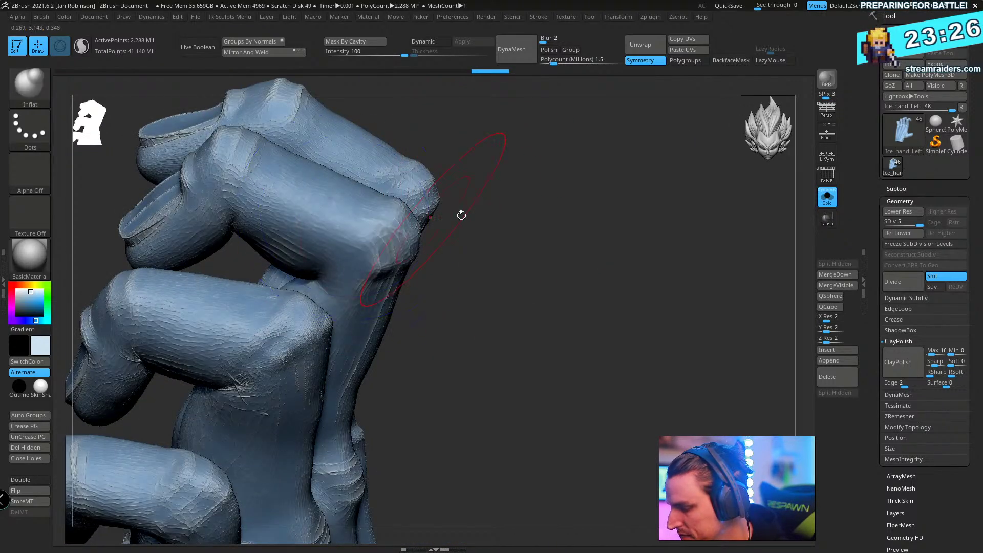
pyautogui.moveTo(555, 334); pyautogui.dragTo(565, 296)
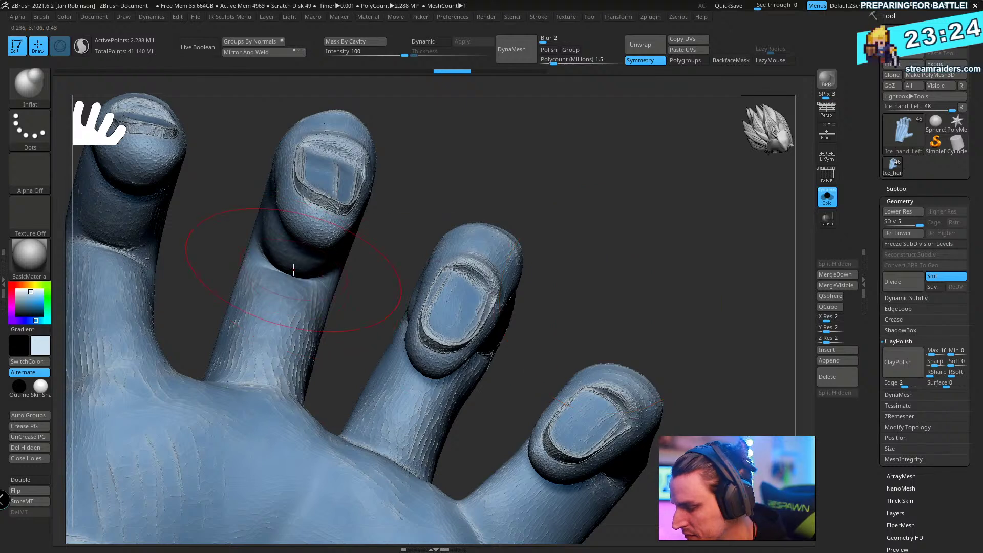
pyautogui.moveTo(640, 197); pyautogui.dragTo(665, 133)
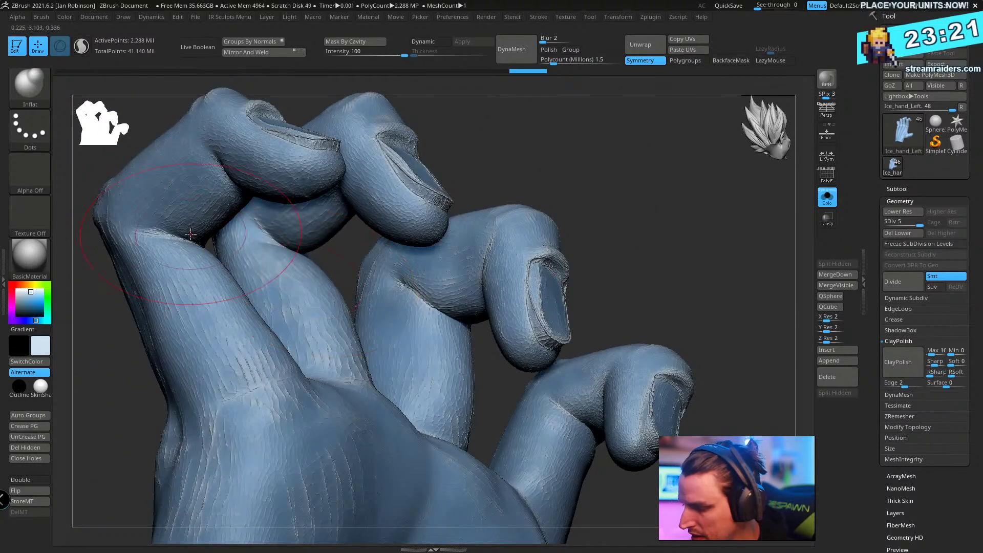
pyautogui.moveTo(542, 154); pyautogui.dragTo(586, 176)
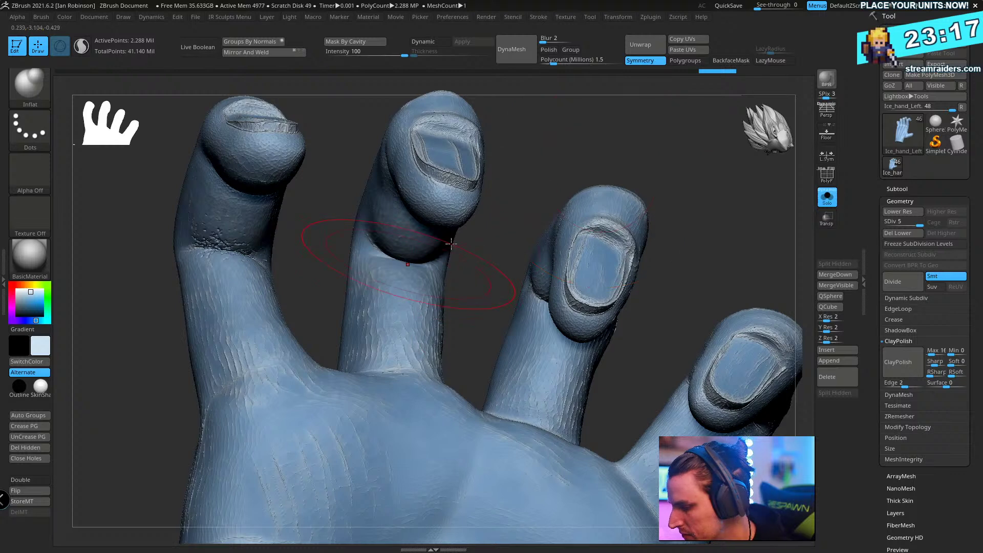
# - Set the smoothing brush to SmoothPeaks for the left hand's finger creases
pyautogui.press('f')
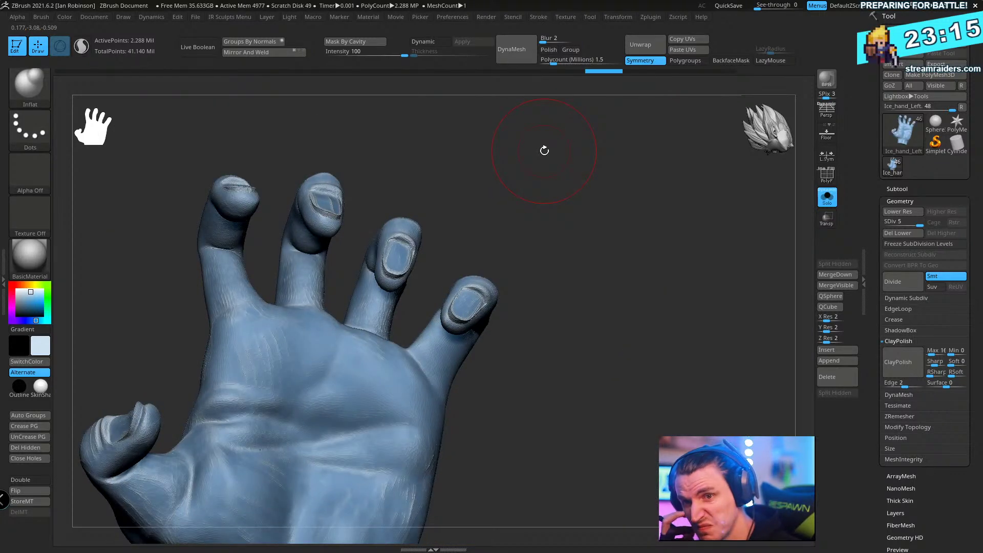
pyautogui.moveTo(544, 150); pyautogui.dragTo(610, 231)
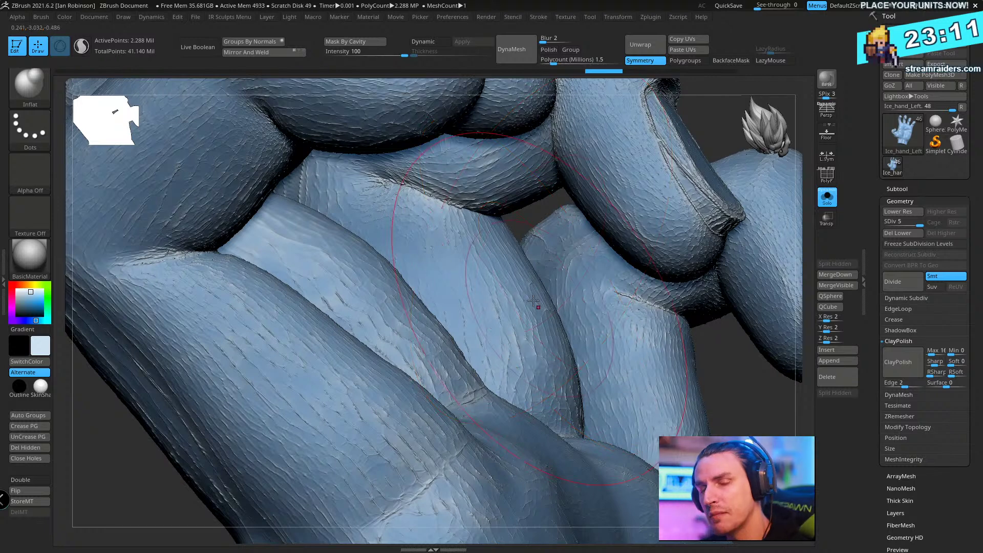
pyautogui.moveTo(548, 321); pyautogui.dragTo(501, 324, button='right')
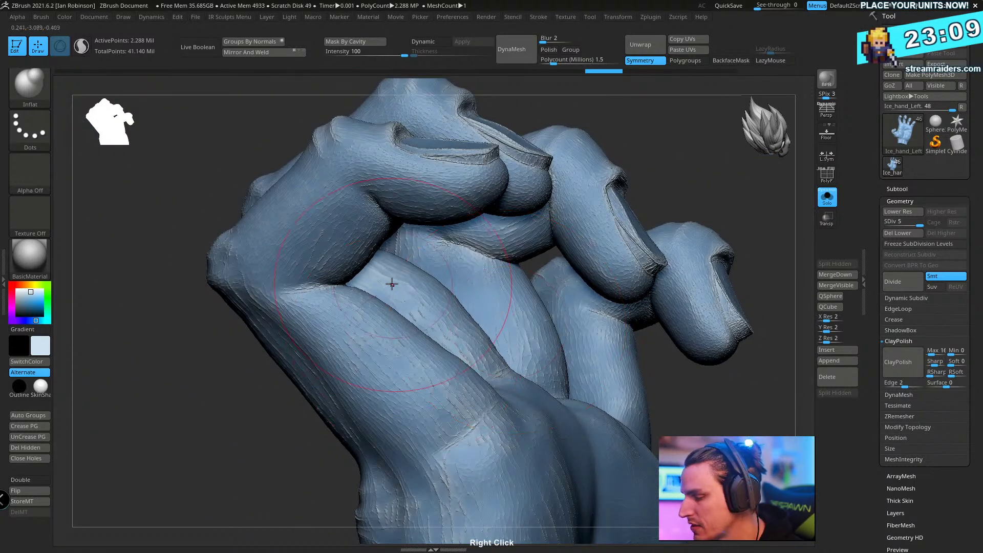
pyautogui.moveTo(390, 283)
pyautogui.mouseDown(button='right')
pyautogui.moveTo(367, 301)
pyautogui.moveTo(402, 335)
pyautogui.moveTo(382, 268)
pyautogui.moveTo(483, 292)
pyautogui.moveTo(439, 283)
pyautogui.moveTo(481, 202)
pyautogui.moveTo(492, 276)
pyautogui.mouseUp(button='right')
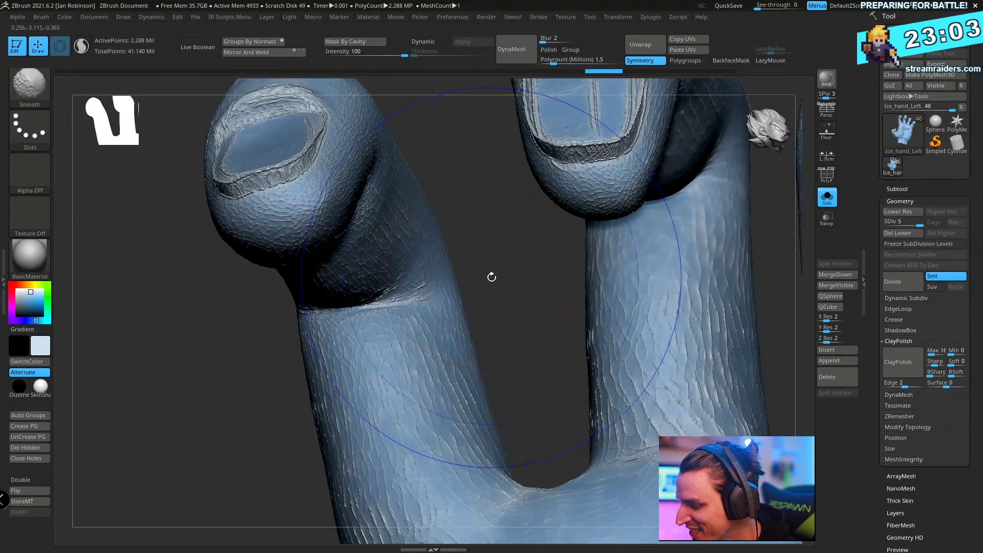
pyautogui.click(29, 96)
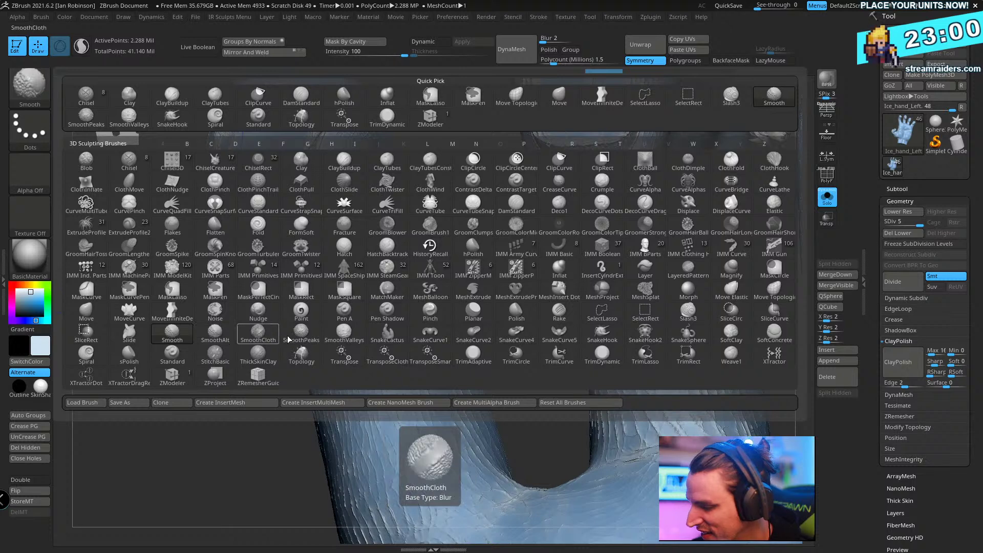
pyautogui.click(277, 327)
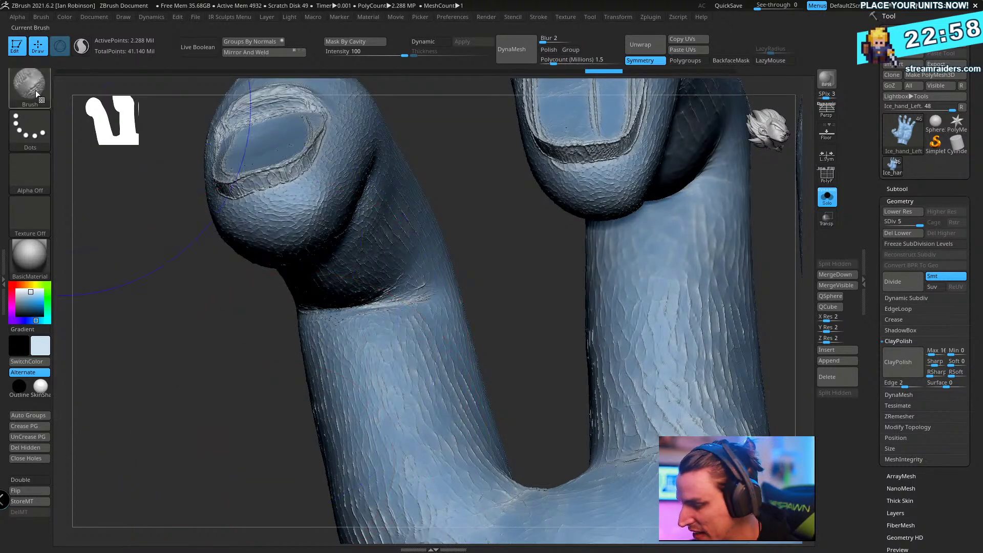
pyautogui.press('b')
pyautogui.click(320, 340)
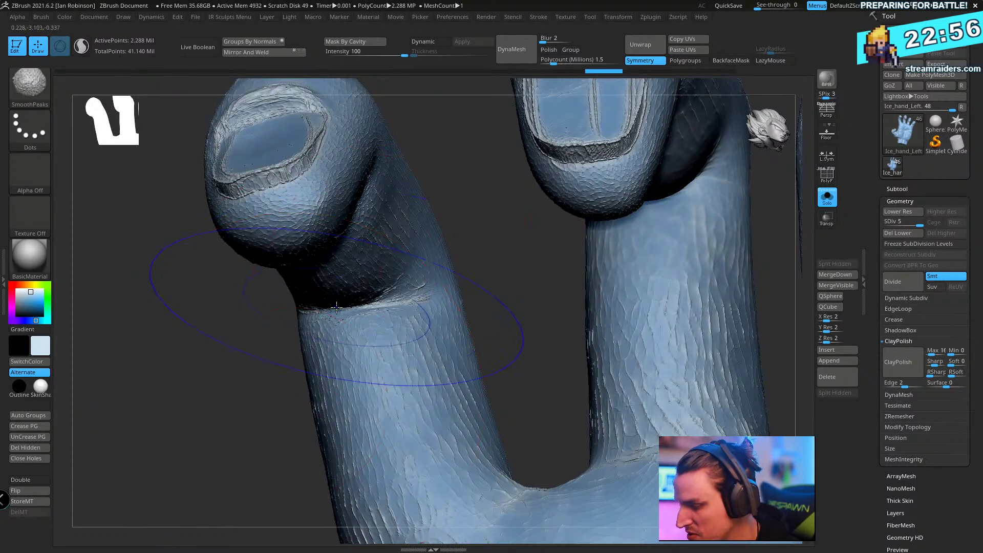
# - Return to the Inflat brush and inflate the inner crease of the left hand's index finger
pyautogui.press('b')
pyautogui.press('i')
pyautogui.press('n')
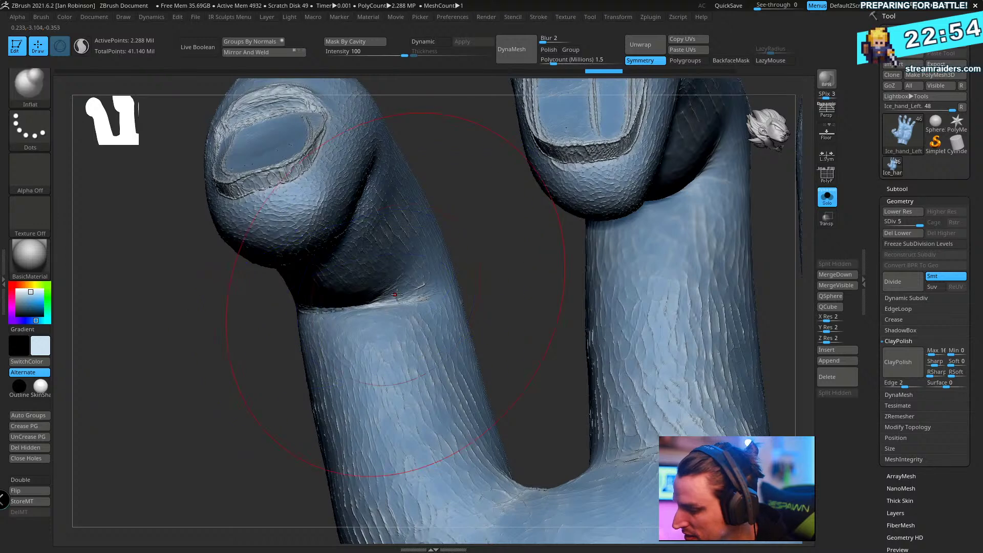
pyautogui.moveTo(362, 300)
pyautogui.mouseDown()
pyautogui.moveTo(399, 299)
pyautogui.moveTo(387, 308)
pyautogui.mouseUp()
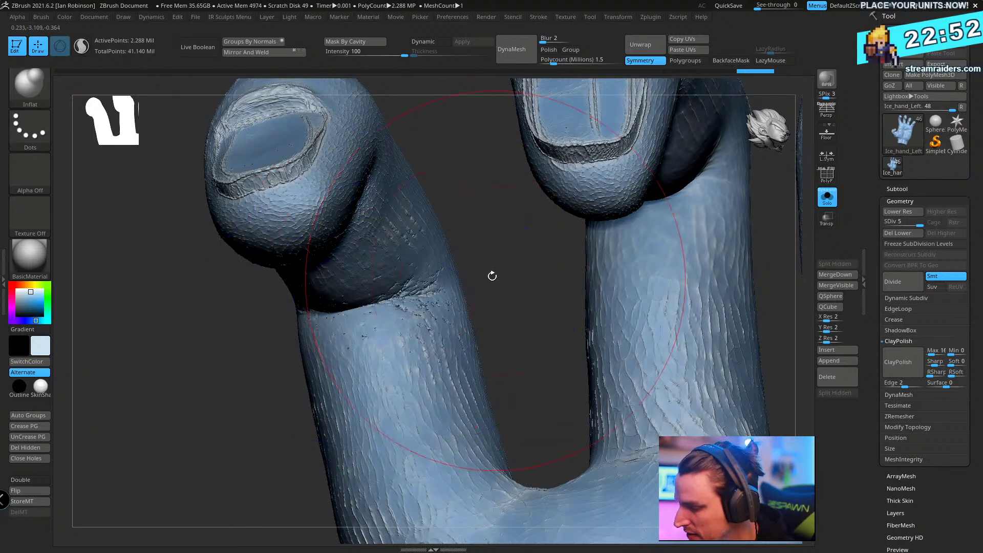
pyautogui.moveTo(492, 274)
pyautogui.mouseDown(button='right')
pyautogui.moveTo(411, 339)
pyautogui.moveTo(457, 313)
pyautogui.moveTo(315, 327)
pyautogui.moveTo(348, 338)
pyautogui.moveTo(510, 261)
pyautogui.moveTo(378, 325)
pyautogui.moveTo(426, 239)
pyautogui.mouseUp(button='right')
pyautogui.rightClick(456, 313)
pyautogui.rightClick(442, 410)
pyautogui.moveTo(476, 356)
pyautogui.mouseDown(button='right')
pyautogui.moveTo(443, 410)
pyautogui.moveTo(421, 351)
pyautogui.moveTo(558, 272)
pyautogui.moveTo(376, 399)
pyautogui.moveTo(393, 390)
pyautogui.mouseUp(button='right')
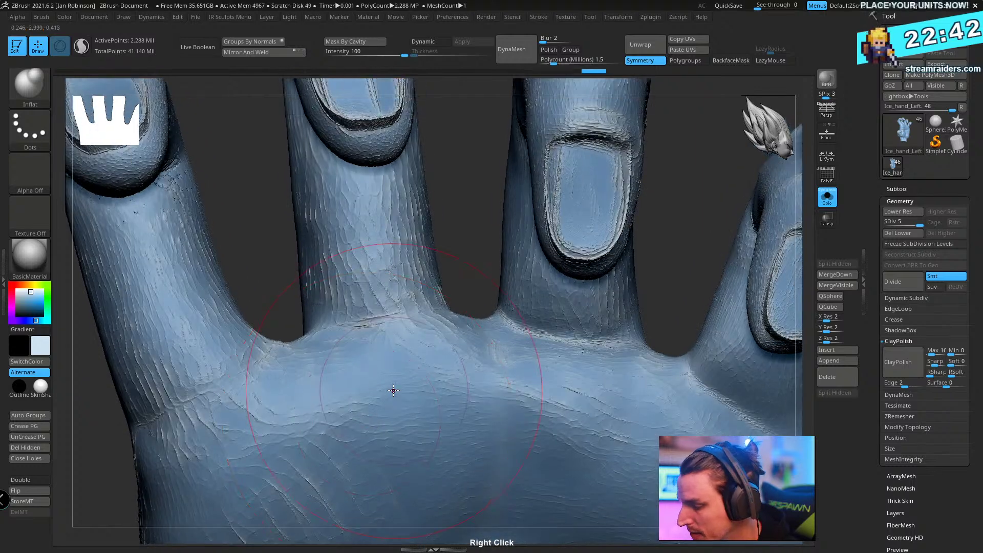
pyautogui.moveTo(408, 338); pyautogui.dragTo(397, 274, button='right')
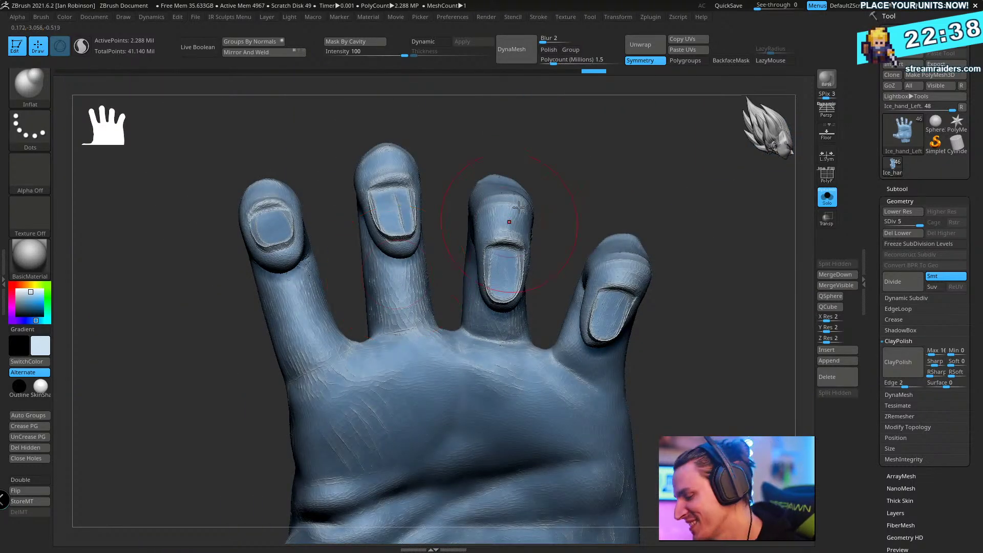
pyautogui.moveTo(519, 207); pyautogui.dragTo(609, 274, button='right')
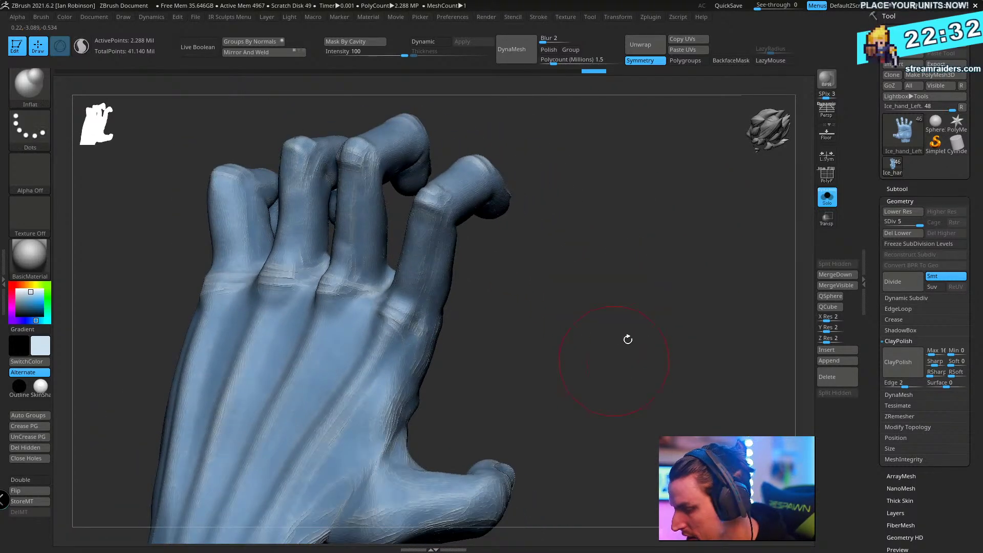
# - Show all subtools, make the skull UMesh_Human_Skull_Main4_1 active and reshape its surface beside the index finger with the Move brush
pyautogui.click(827, 197)
pyautogui.moveTo(491, 299)
pyautogui.mouseDown(button='right')
pyautogui.moveTo(476, 354)
pyautogui.moveTo(500, 285)
pyautogui.moveTo(491, 266)
pyautogui.moveTo(417, 281)
pyautogui.moveTo(439, 302)
pyautogui.moveTo(426, 326)
pyautogui.mouseUp(button='right')
pyautogui.keyDown('alt'); pyautogui.click(481, 279); pyautogui.keyUp('alt')
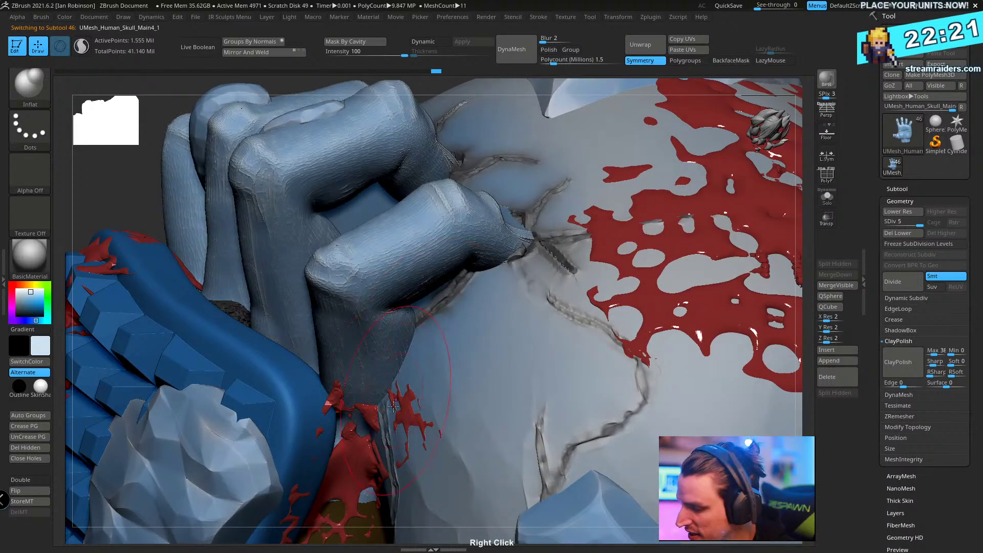
pyautogui.press('b')
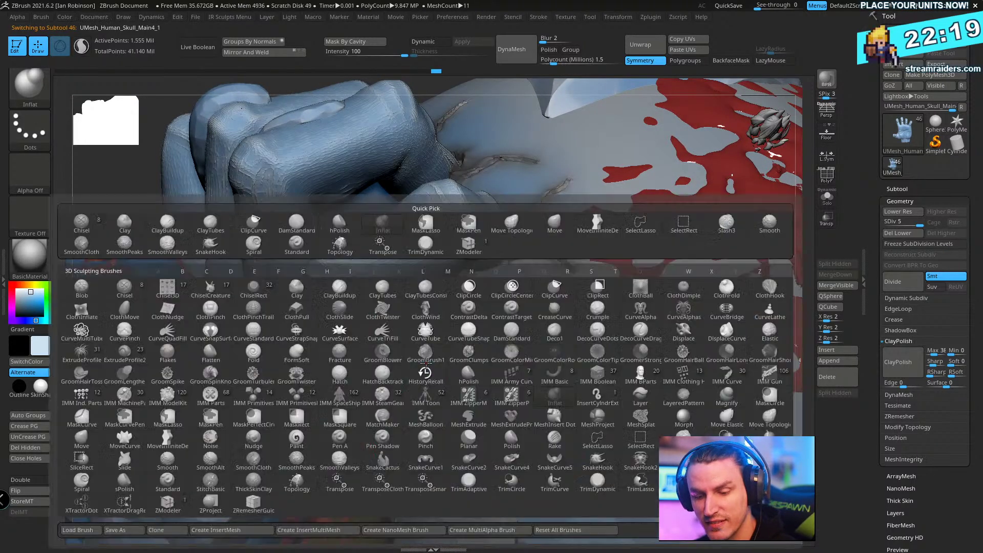
pyautogui.press('m')
pyautogui.press('v')
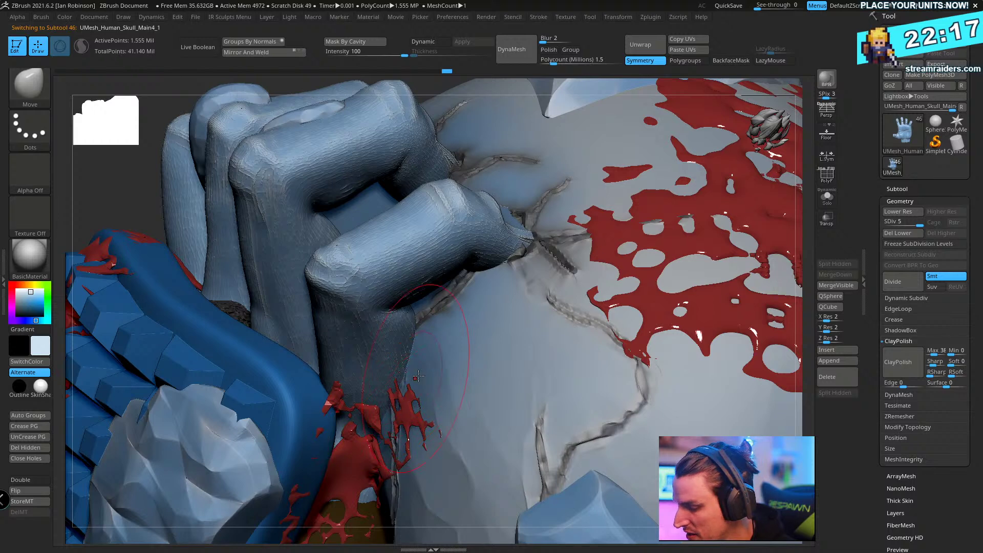
pyautogui.moveTo(419, 376)
pyautogui.mouseDown(button='right')
pyautogui.moveTo(461, 342)
pyautogui.moveTo(506, 252)
pyautogui.moveTo(572, 257)
pyautogui.moveTo(591, 229)
pyautogui.moveTo(630, 235)
pyautogui.moveTo(415, 320)
pyautogui.mouseUp(button='right')
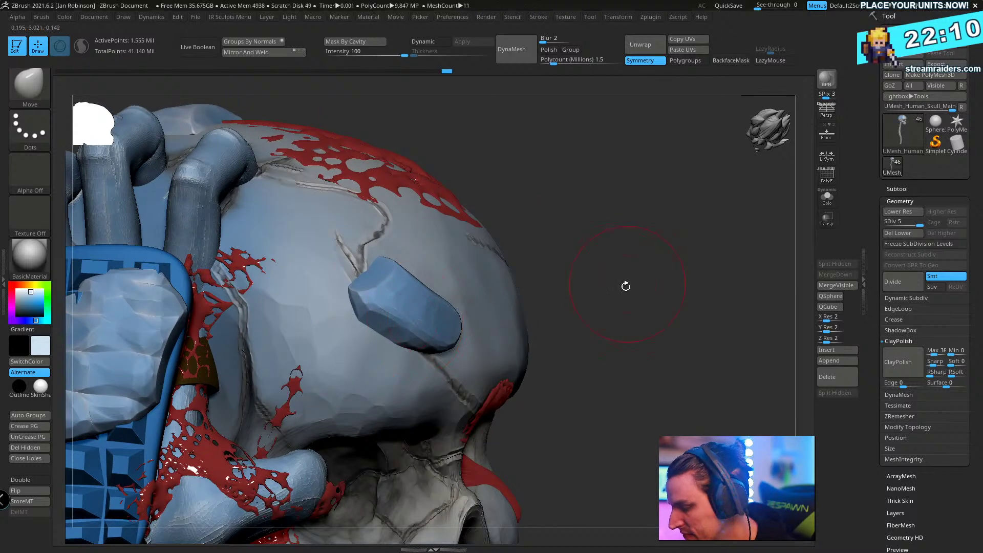
# - Examine the skull's polygon wireframe around the cracks and compare it with the UMesh_Human_Skull_Main4 subtool
pyautogui.moveTo(625, 286); pyautogui.dragTo(470, 318, button='right')
pyautogui.hotkey('shift', 'f')
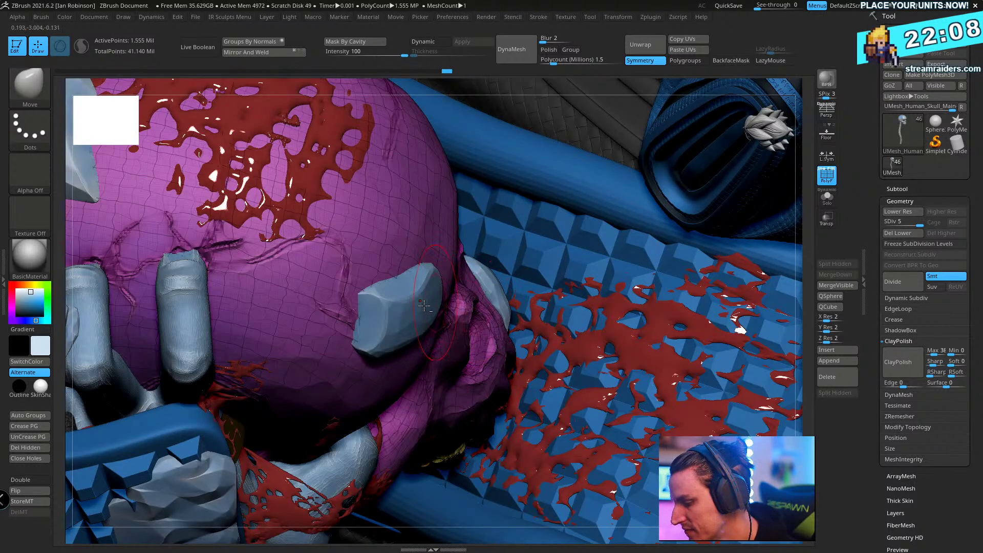
pyautogui.keyDown('alt'); pyautogui.click(424, 305); pyautogui.keyUp('alt')
pyautogui.hotkey('shift', 'f')
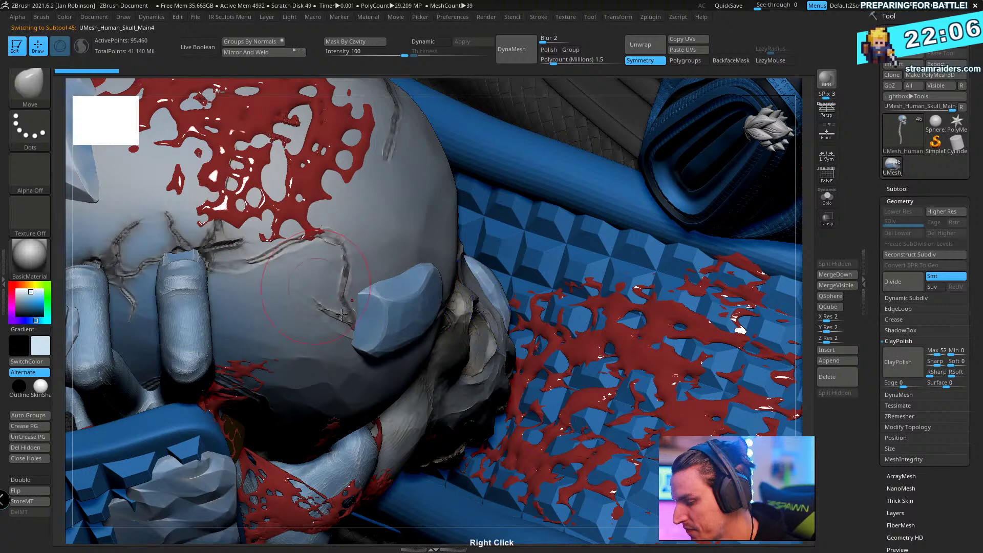
pyautogui.moveTo(342, 314); pyautogui.dragTo(307, 326, button='right')
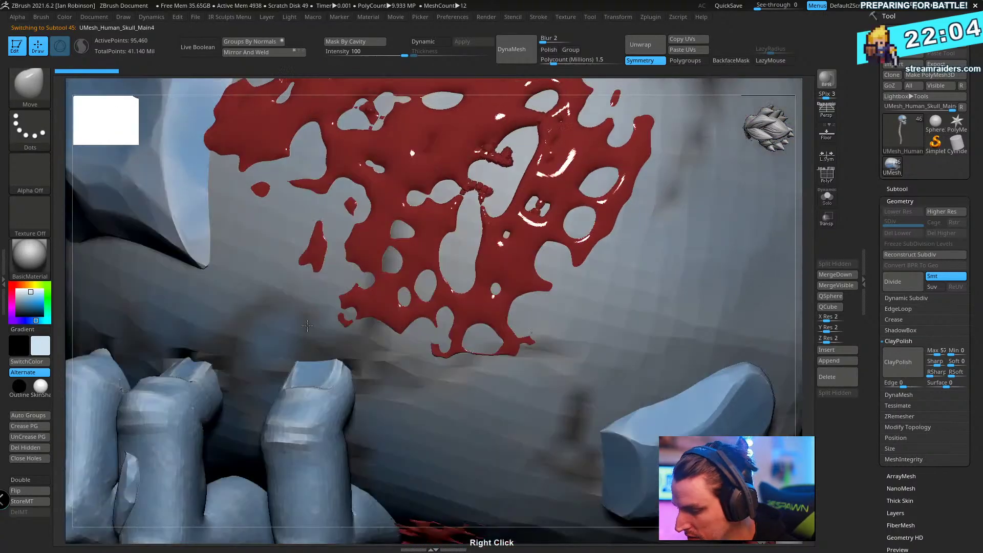
pyautogui.keyDown('alt'); pyautogui.click(307, 326); pyautogui.keyUp('alt')
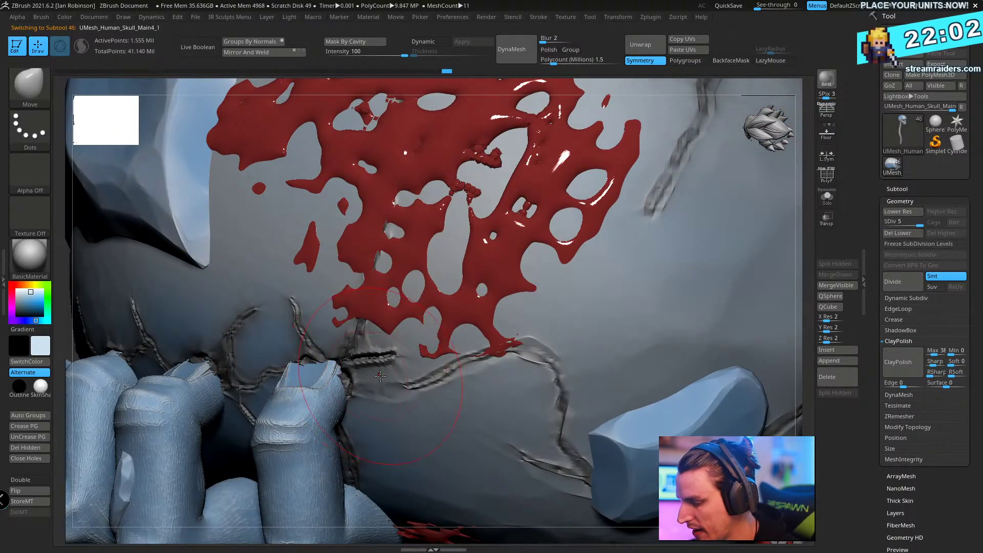
pyautogui.hotkey('shift', 'f')
pyautogui.hotkey('shift', 'f')
pyautogui.moveTo(380, 376); pyautogui.dragTo(412, 381, button='right')
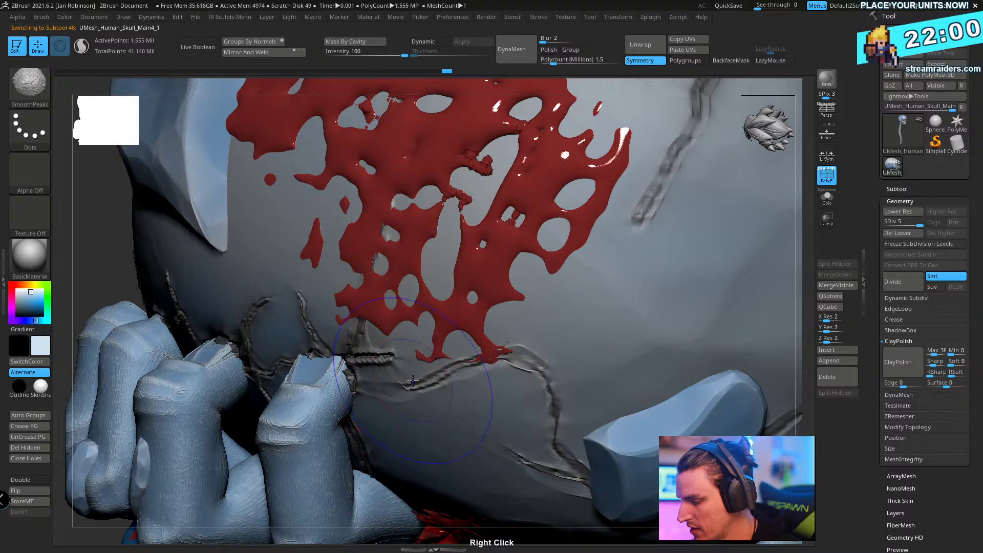
pyautogui.hotkey('shift', 'f')
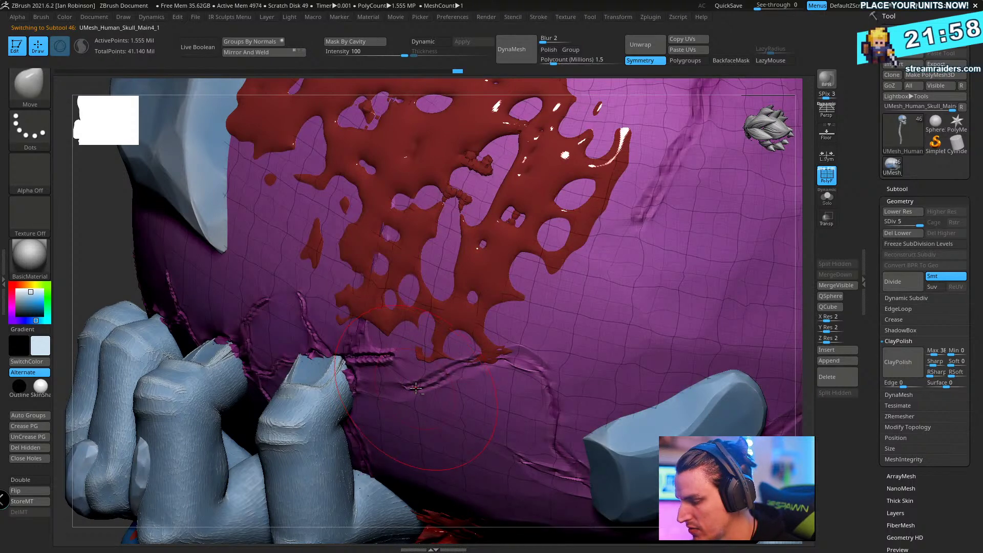
pyautogui.hotkey('shift', 'f')
# - Adjust the cracked skull surface around the left hand's fingertips with the Move brush
pyautogui.moveTo(415, 388)
pyautogui.mouseDown(button='right')
pyautogui.moveTo(336, 355)
pyautogui.moveTo(408, 334)
pyautogui.moveTo(284, 341)
pyautogui.moveTo(301, 329)
pyautogui.moveTo(159, 392)
pyautogui.moveTo(141, 377)
pyautogui.mouseUp(button='right')
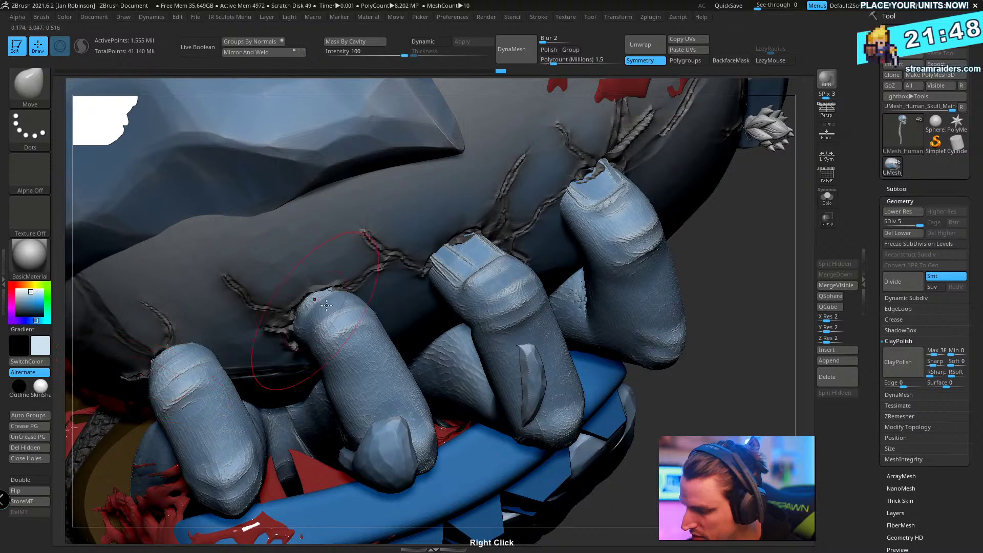
pyautogui.moveTo(327, 305)
pyautogui.mouseDown(button='right')
pyautogui.moveTo(398, 266)
pyautogui.moveTo(417, 269)
pyautogui.mouseUp(button='right')
pyautogui.moveTo(405, 256); pyautogui.dragTo(411, 265)
pyautogui.moveTo(409, 267)
pyautogui.mouseDown(button='right')
pyautogui.moveTo(271, 247)
pyautogui.moveTo(548, 208)
pyautogui.moveTo(566, 158)
pyautogui.mouseUp(button='right')
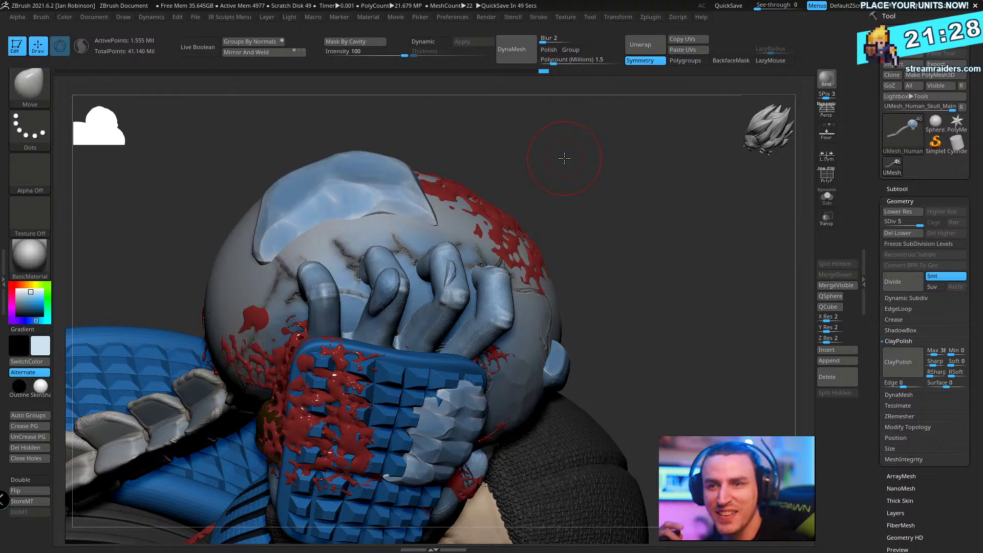
# - Switch to the Inflat brush and make the Ice_hand_Left subtool active
pyautogui.moveTo(674, 299); pyautogui.dragTo(544, 274)
pyautogui.press('b')
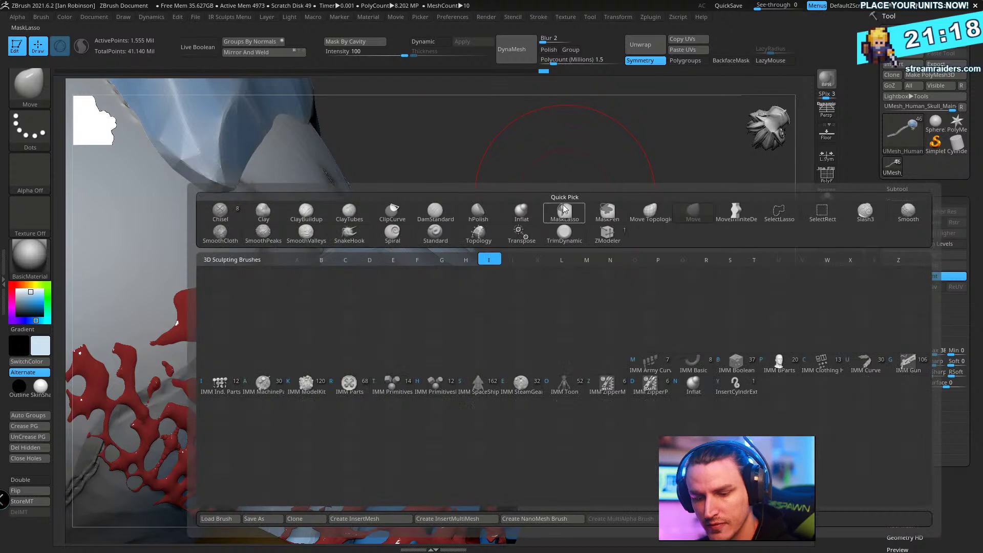
pyautogui.press('i')
pyautogui.press('n')
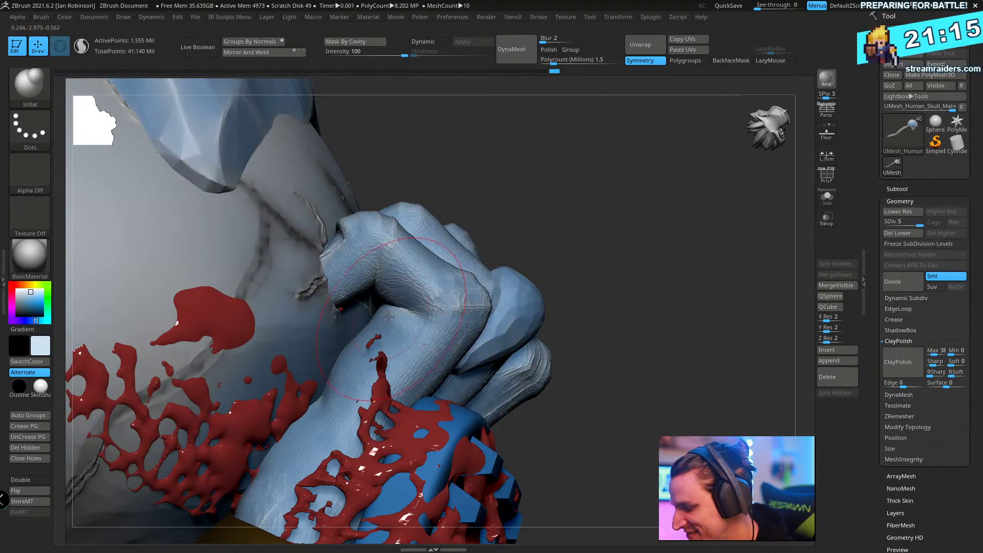
pyautogui.keyDown('alt'); pyautogui.click(462, 301); pyautogui.keyUp('alt')
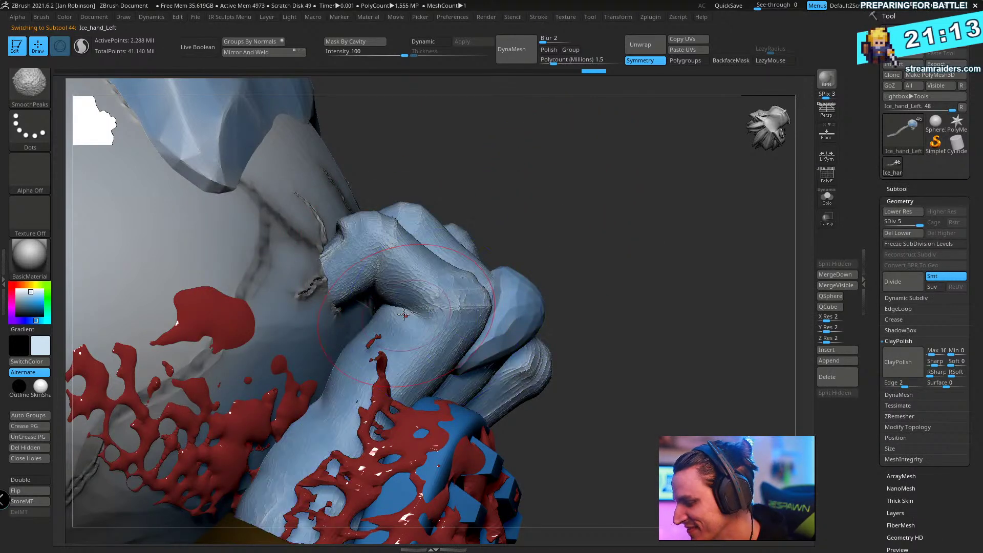
pyautogui.moveTo(585, 232); pyautogui.dragTo(566, 190)
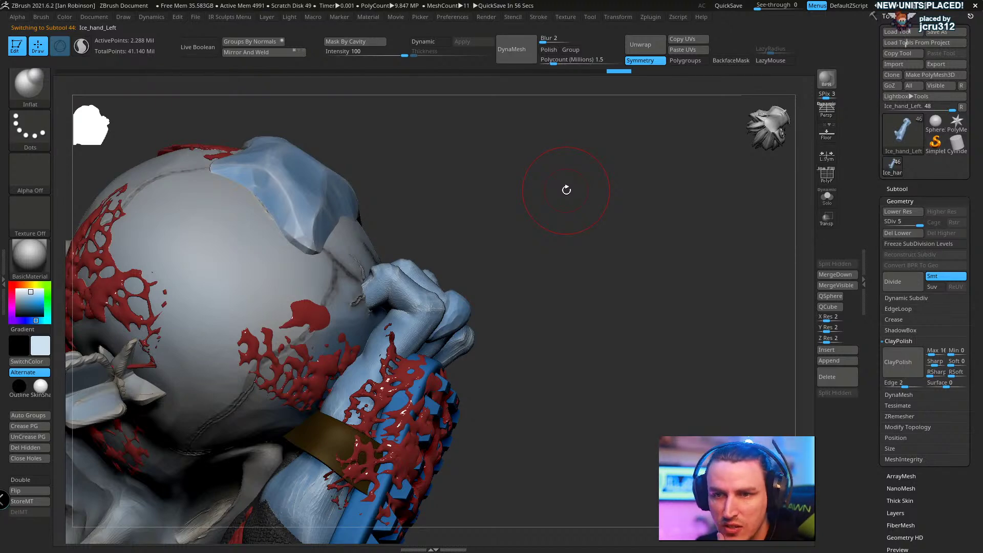
# - Examine the left hand's grip on the skull from several angles, including the fingers and palm with the hand isolated
pyautogui.moveTo(567, 282); pyautogui.dragTo(596, 251)
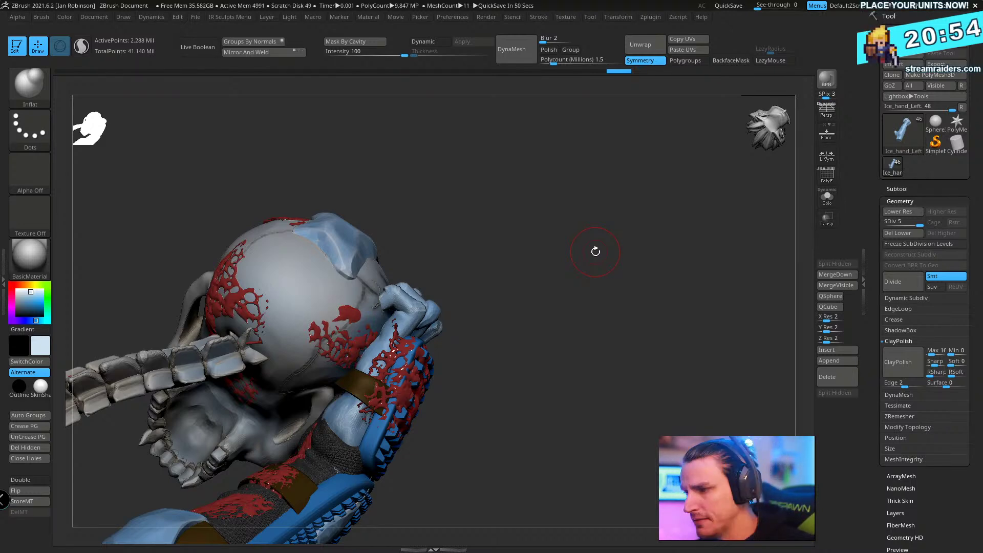
pyautogui.moveTo(574, 243)
pyautogui.mouseDown()
pyautogui.moveTo(597, 355)
pyautogui.moveTo(542, 301)
pyautogui.mouseUp()
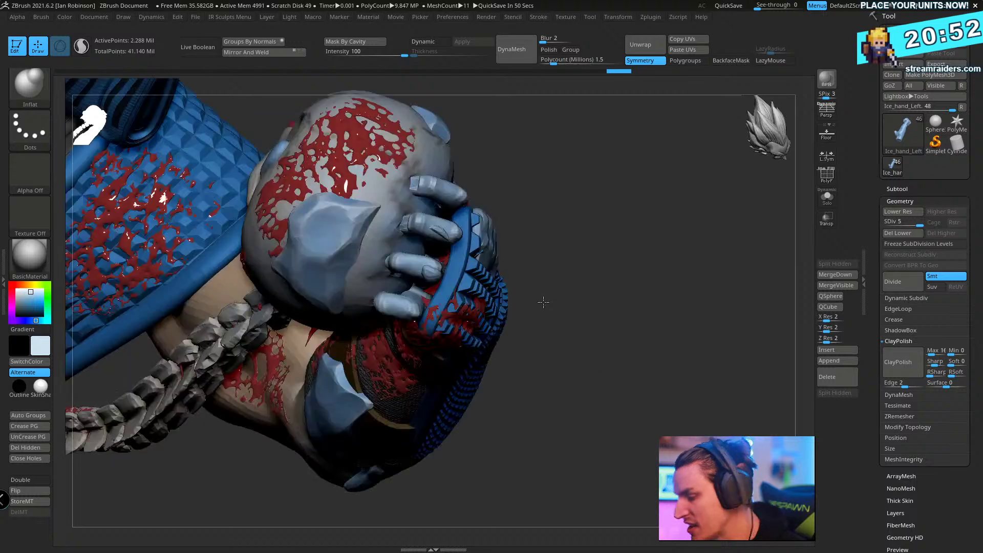
pyautogui.scroll(3, 543, 302)
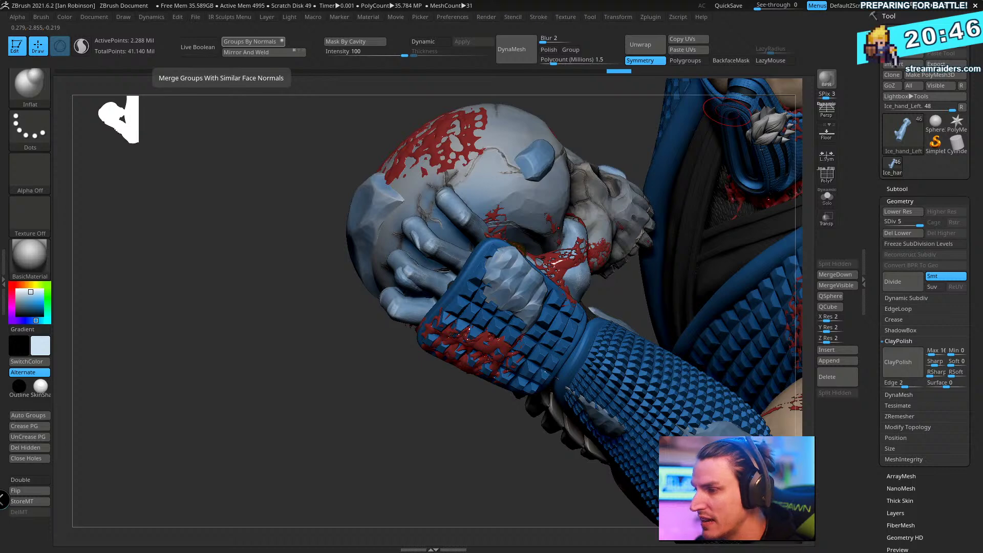
pyautogui.hotkey('alt', 'Tab')
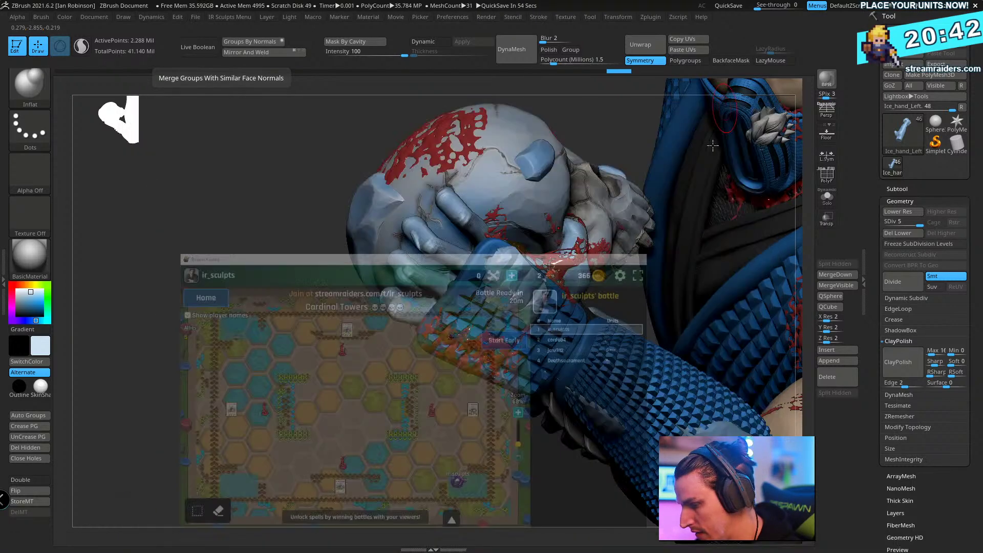
pyautogui.click(722, 109)
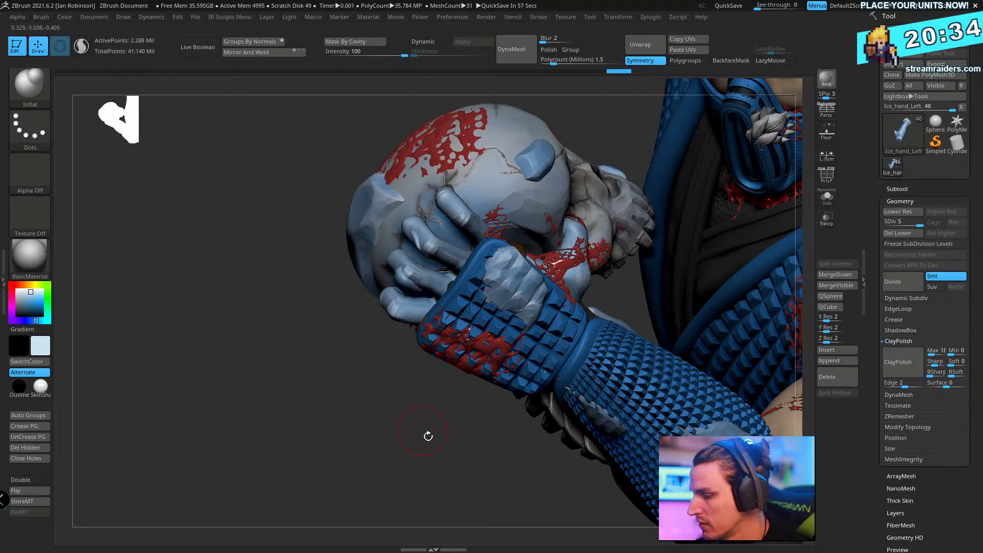
pyautogui.moveTo(428, 436); pyautogui.dragTo(691, 284)
pyautogui.click(827, 197)
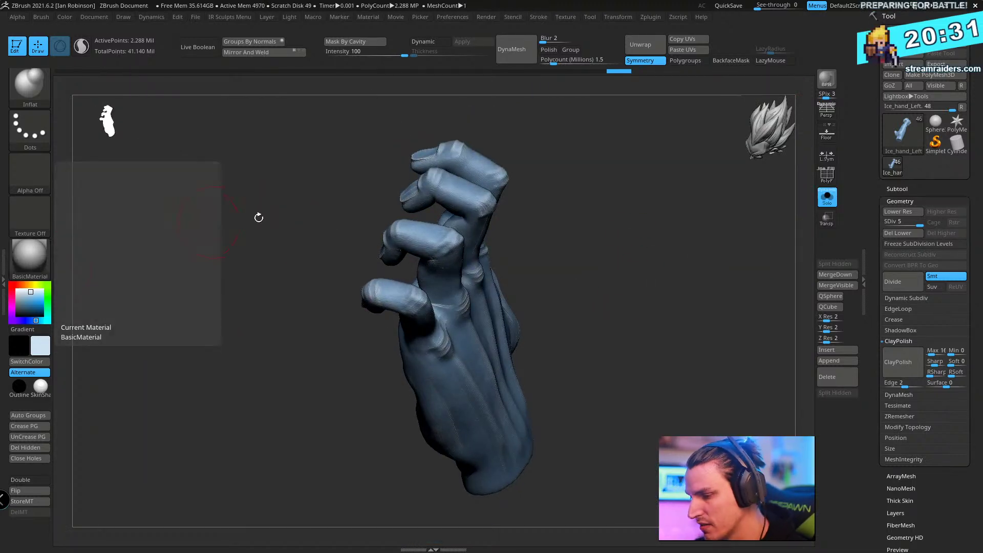
pyautogui.moveTo(563, 251); pyautogui.dragTo(617, 329)
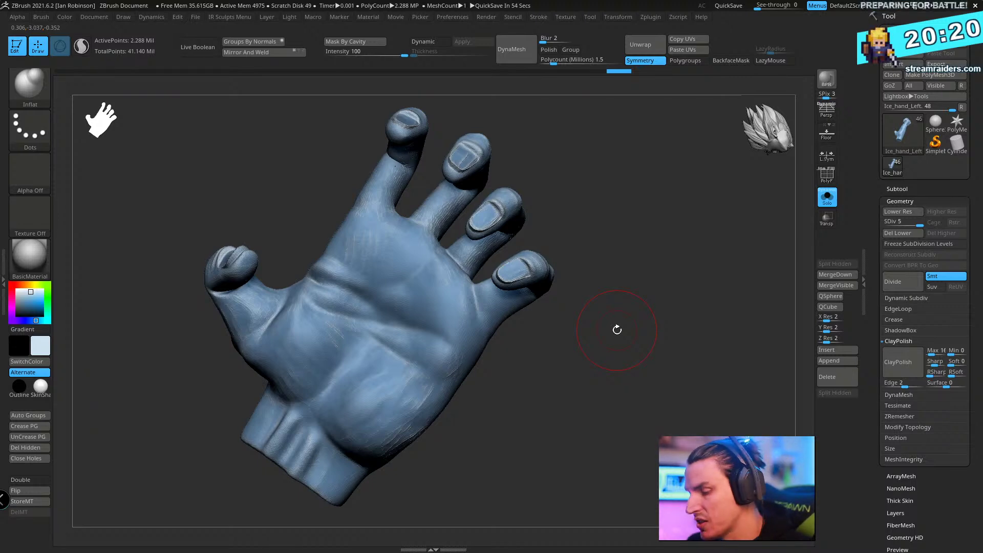
pyautogui.click(825, 196)
pyautogui.moveTo(710, 275); pyautogui.dragTo(660, 239)
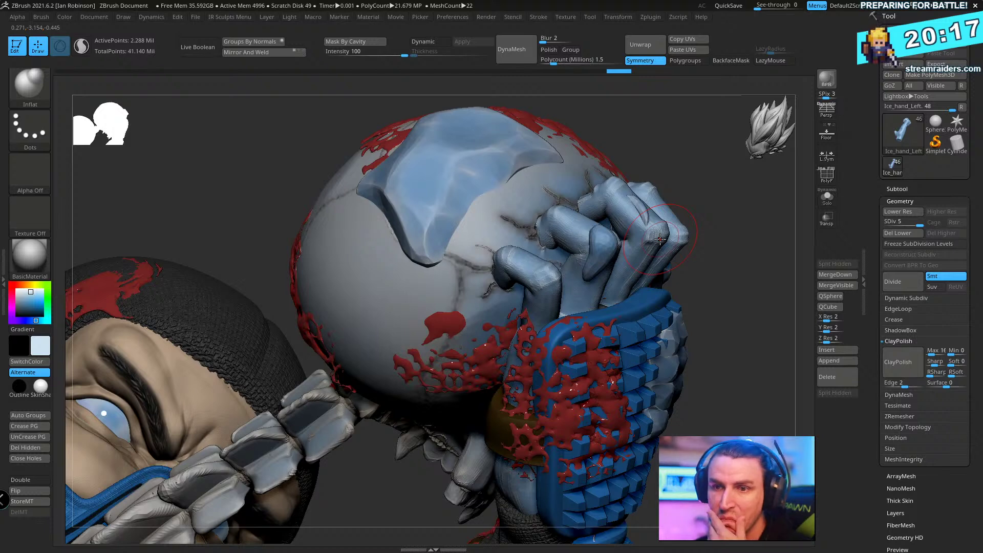
# - Make the UMesh_Human_Skull_Main4_1 subtool active and inspect its polygon wireframe near the fingers
pyautogui.moveTo(730, 237); pyautogui.dragTo(274, 292)
pyautogui.keyDown('alt'); pyautogui.click(274, 292); pyautogui.keyUp('alt')
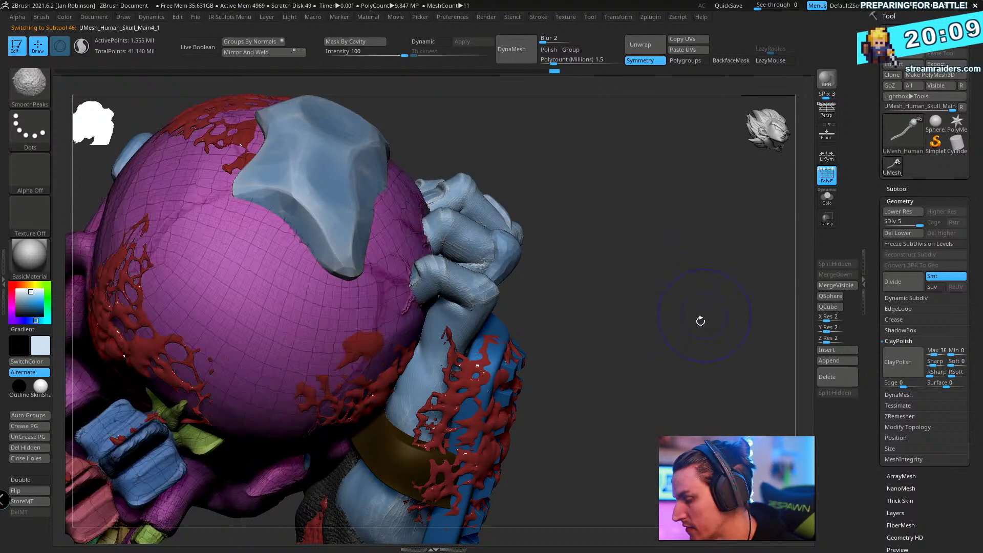
pyautogui.moveTo(634, 325); pyautogui.dragTo(721, 326)
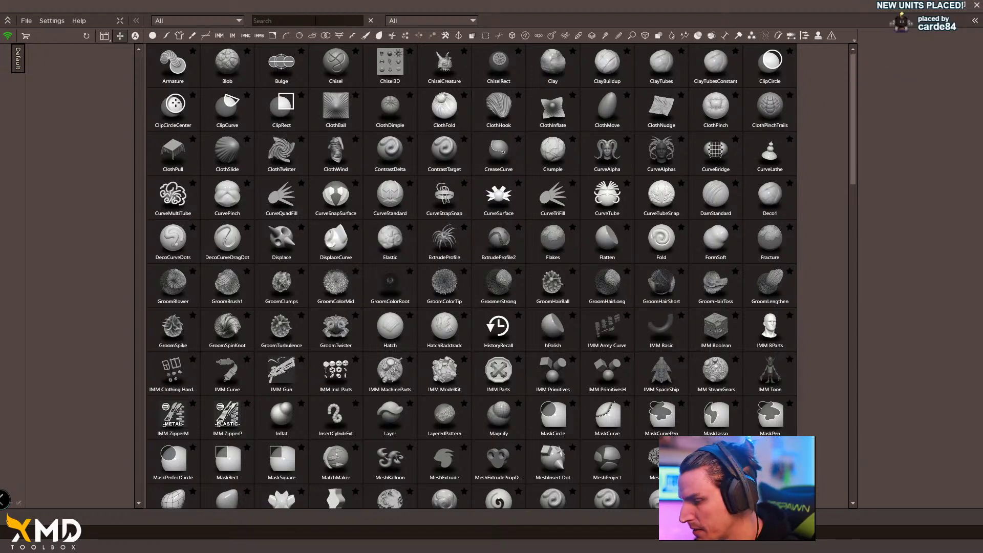
# - Switch to XMD Toolbox, search the brush library for "crack" and clear the search
pyautogui.write('cks')
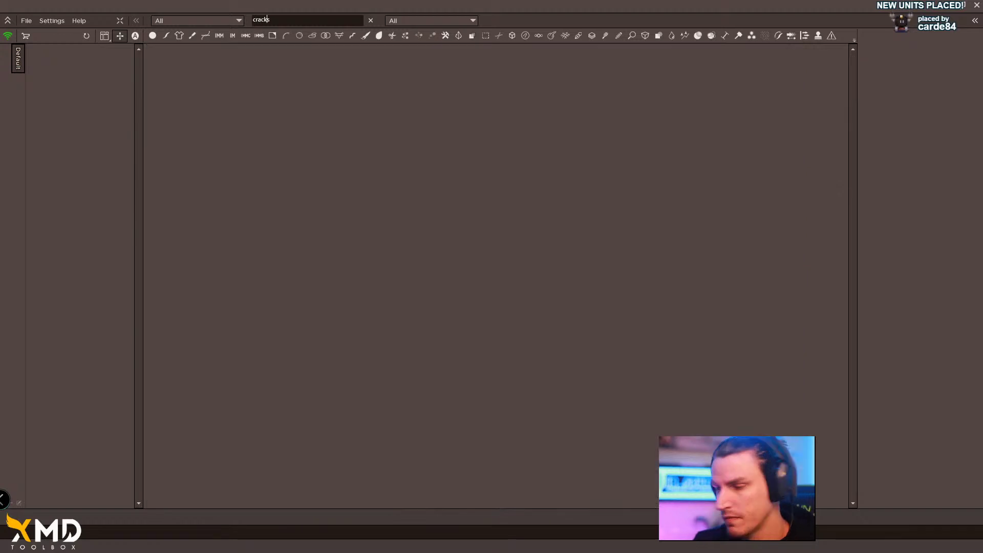
pyautogui.press('BackSpace')
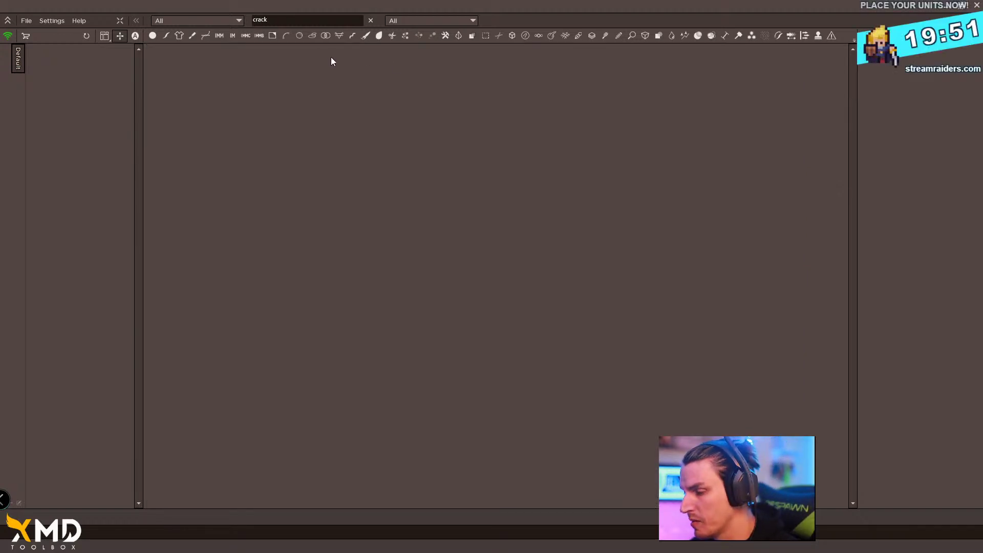
pyautogui.click(371, 21)
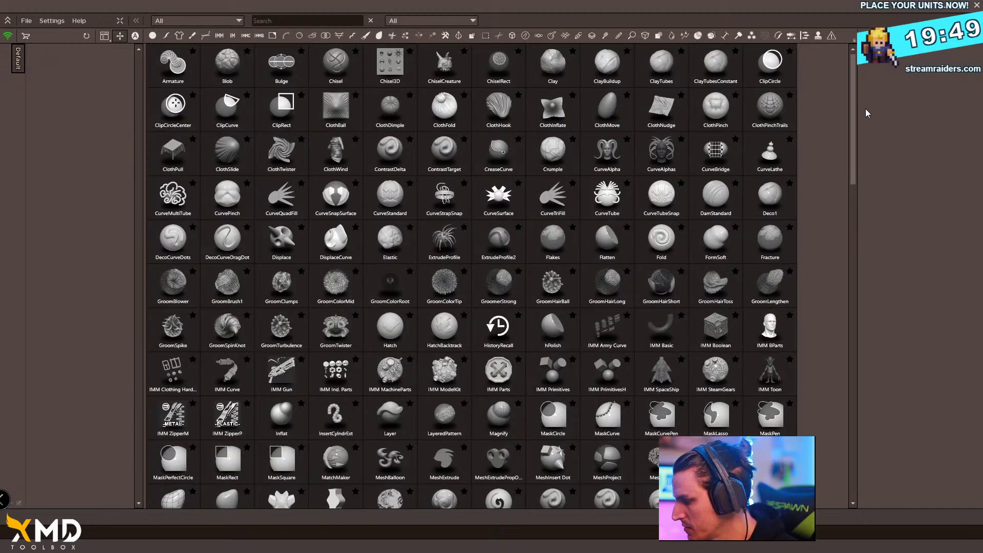
# - Look through the full brush library for a brush suited to cracking the skull surface
pyautogui.scroll(-10, 418, 375)
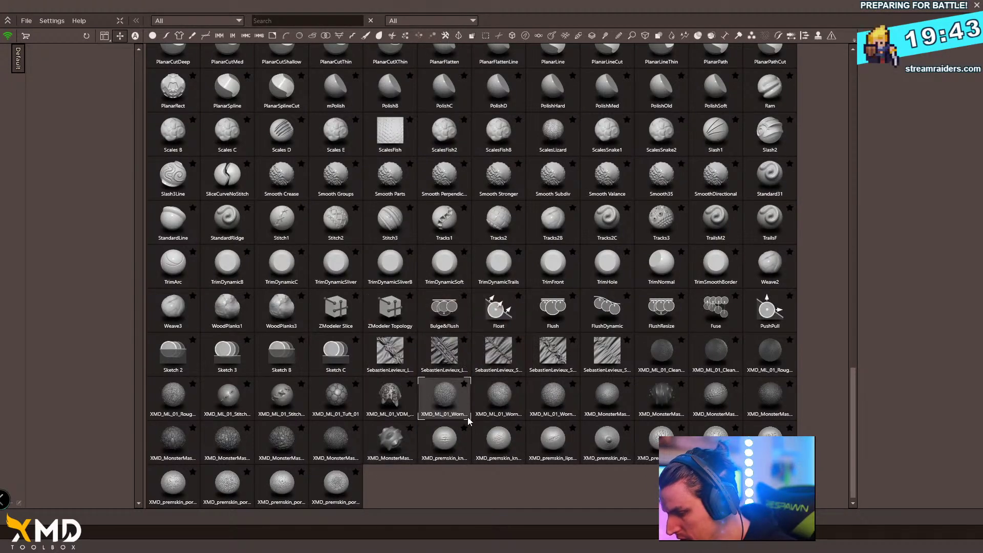
pyautogui.moveTo(510, 414)
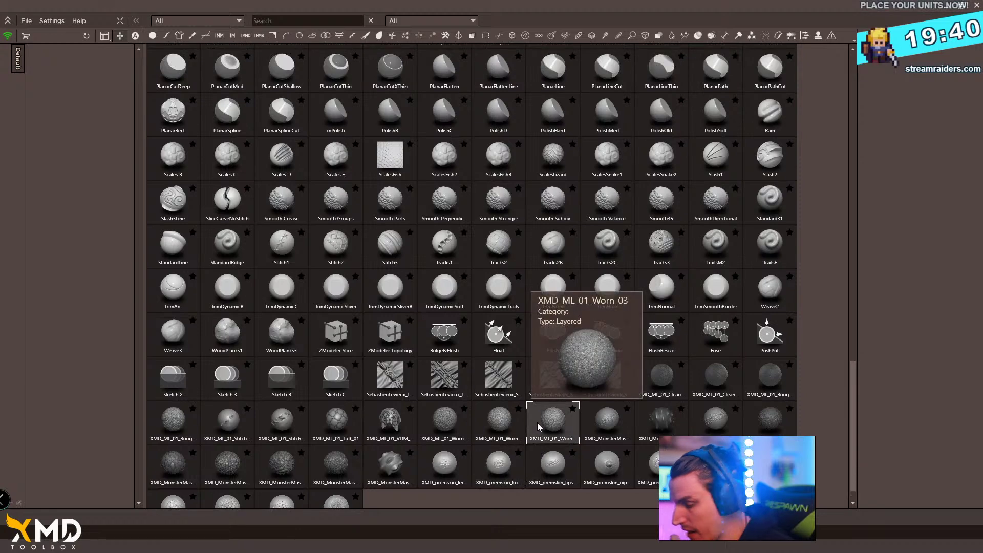
pyautogui.moveTo(559, 422)
pyautogui.scroll(3, 553, 400)
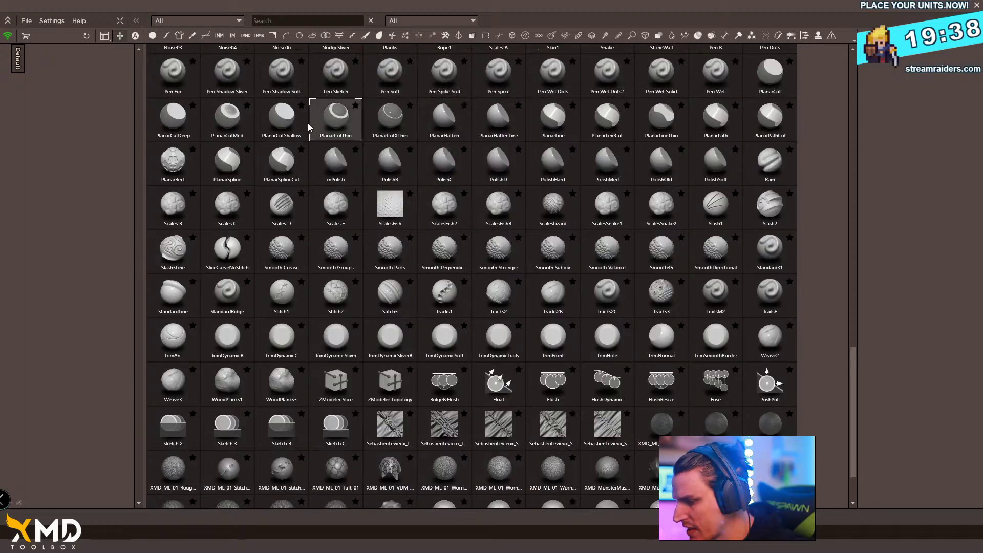
pyautogui.scroll(-1, 579, 194)
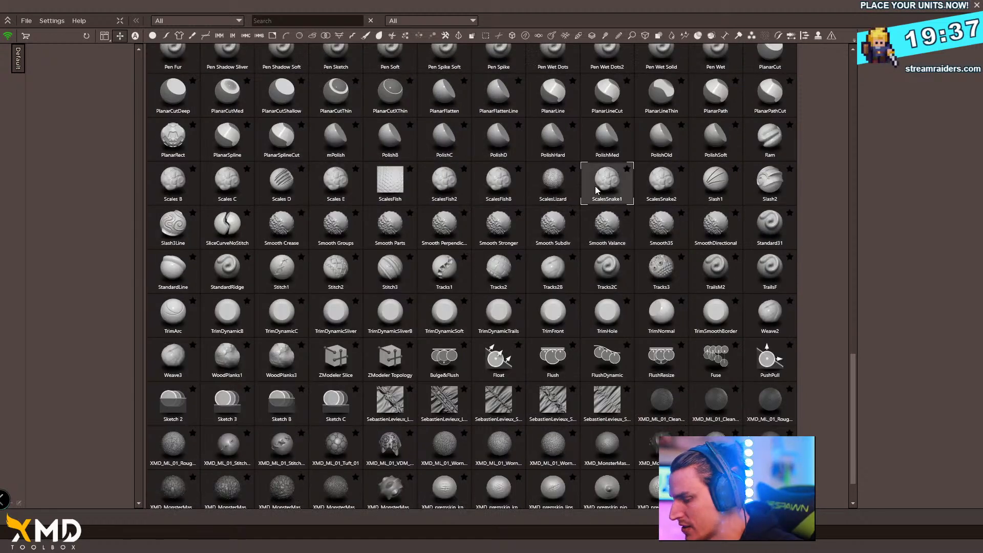
pyautogui.moveTo(162, 118)
pyautogui.scroll(4, 568, 323)
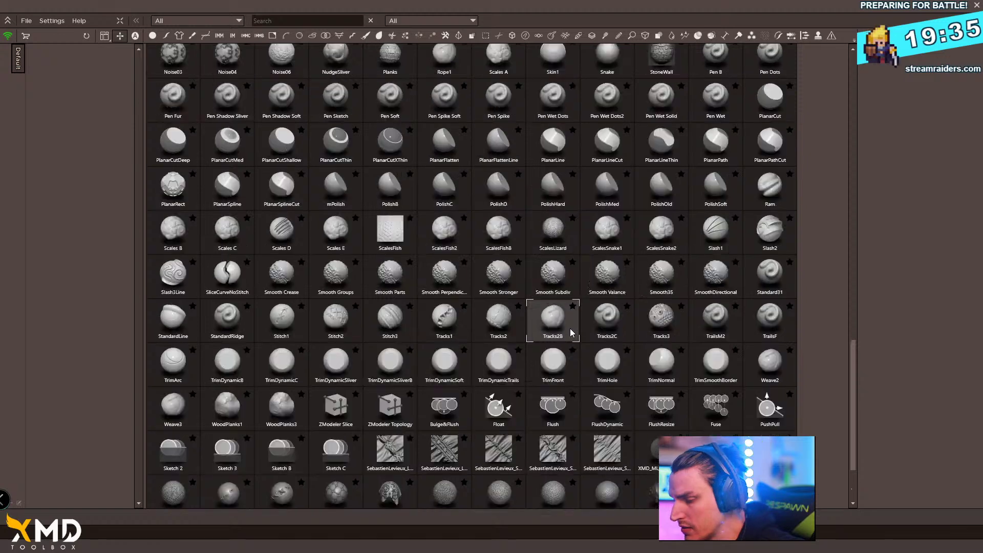
pyautogui.moveTo(572, 333)
pyautogui.scroll(-6, 572, 333)
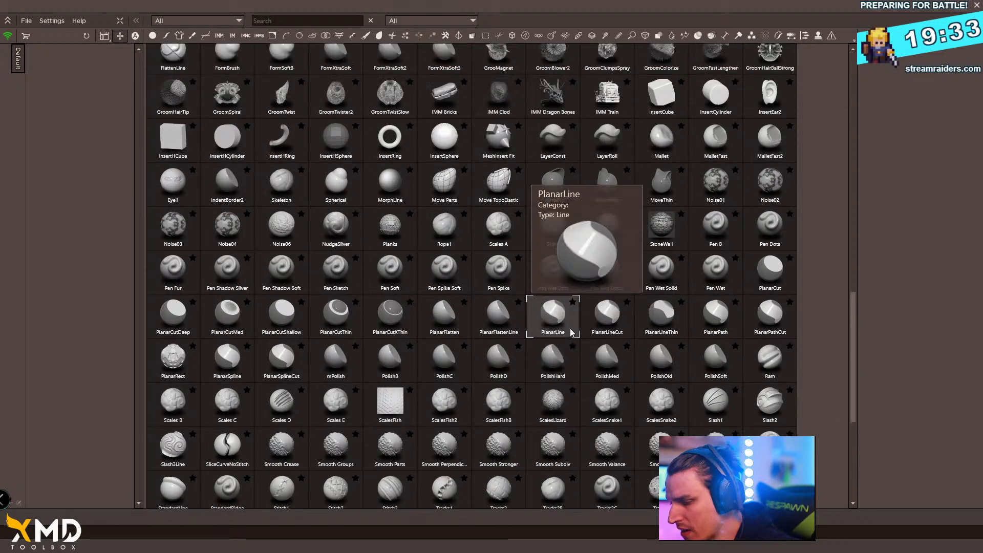
pyautogui.moveTo(530, 293)
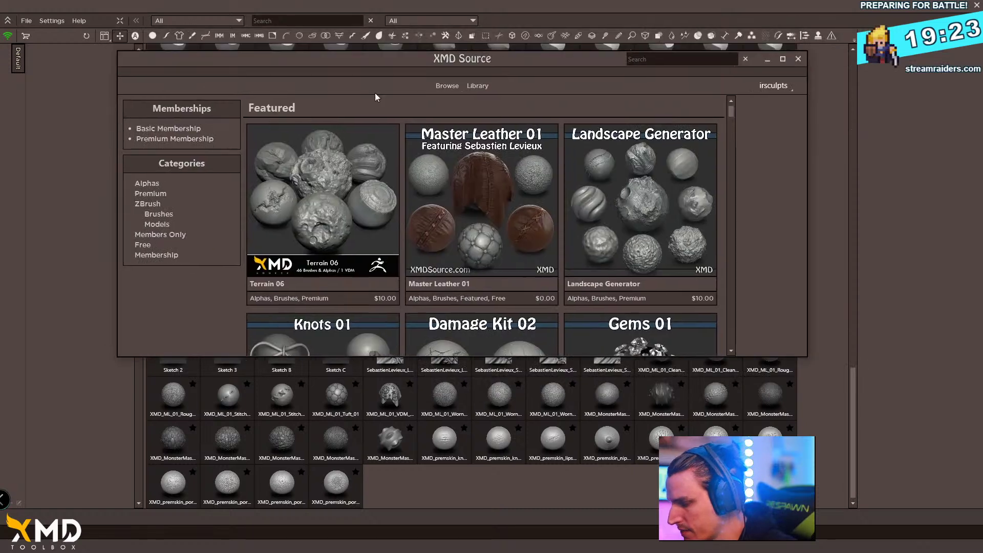
# - Browse the featured sets in XMD Source and review the contents of Damage Kit 02
pyautogui.scroll(-3, 499, 225)
pyautogui.scroll(-5, 499, 226)
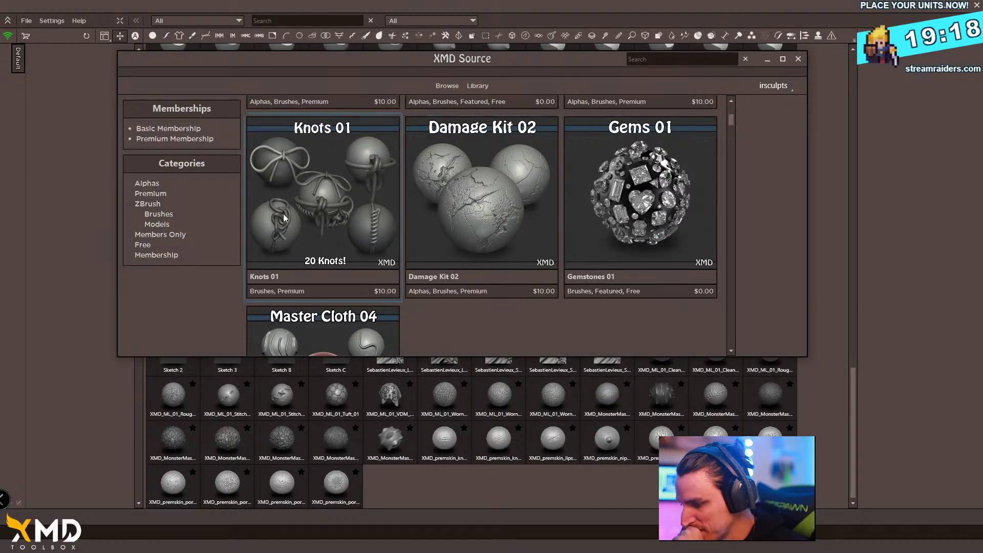
pyautogui.click(483, 219)
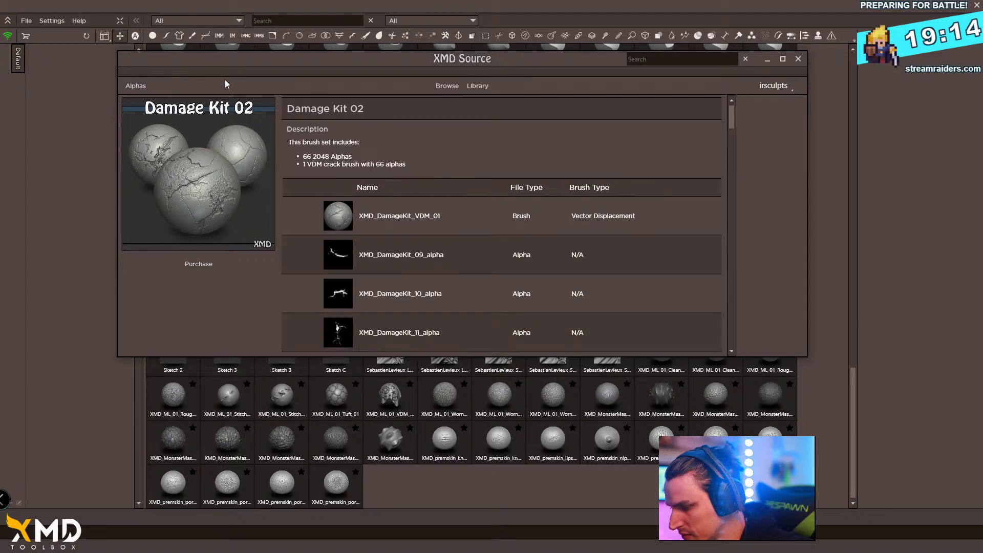
pyautogui.click(447, 86)
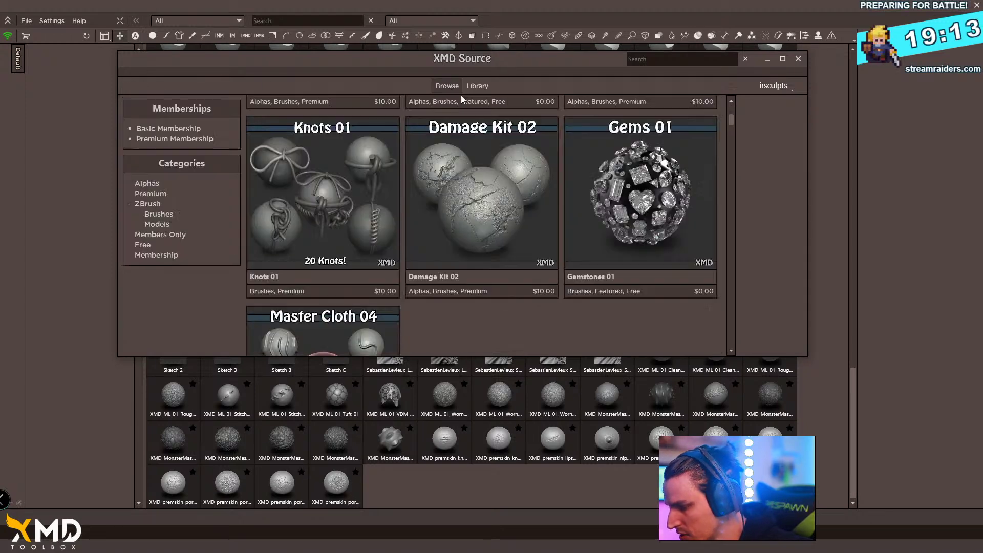
# - Browse the ZBrush brush sets in XMD Source and download the Photogram Terrain 01 [Subscription] set
pyautogui.click(151, 215)
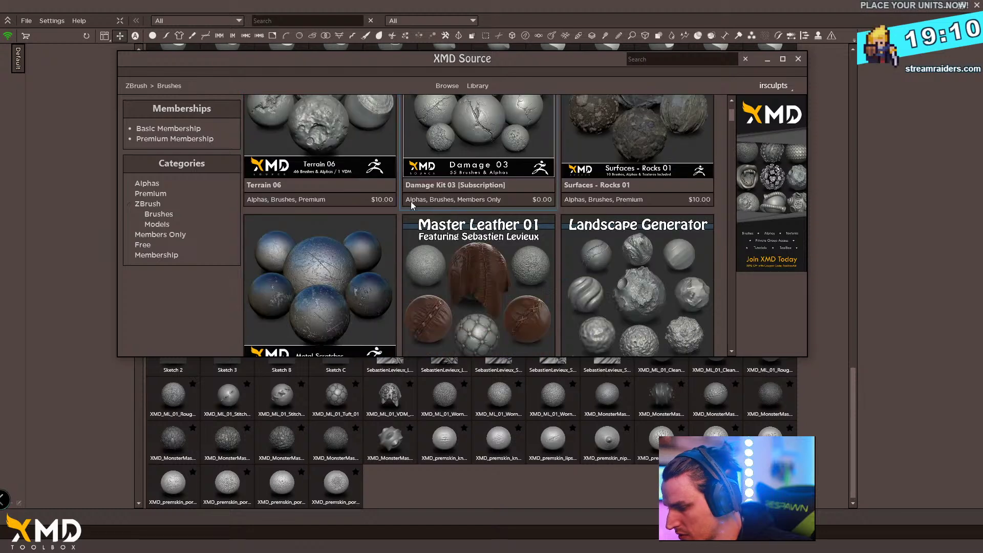
pyautogui.scroll(-3, 408, 200)
pyautogui.scroll(-5, 501, 171)
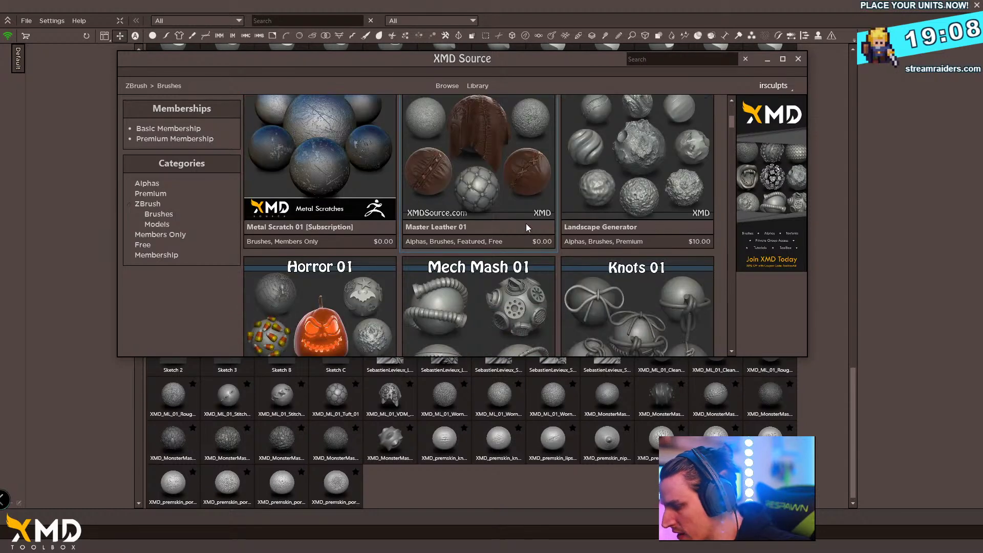
pyautogui.scroll(-2, 512, 256)
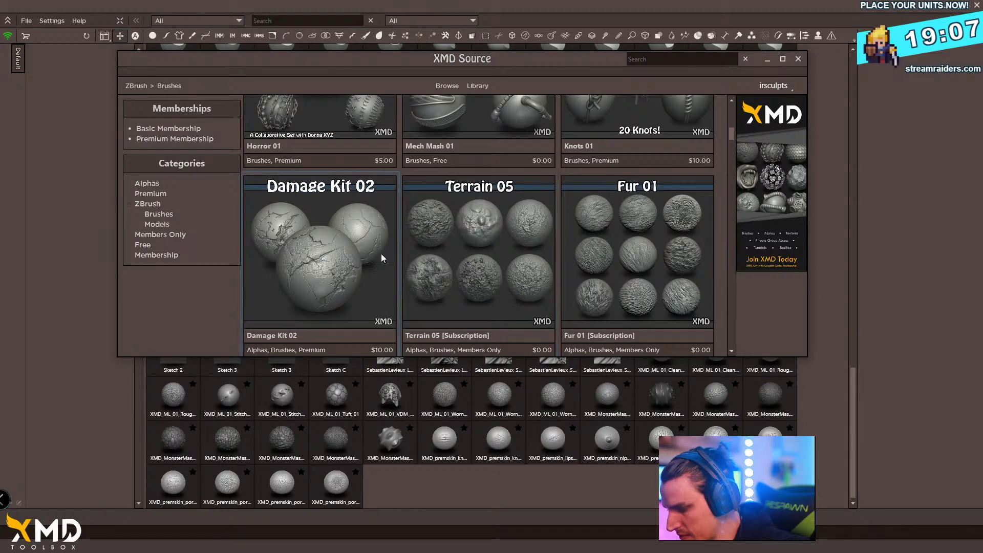
pyautogui.scroll(-2, 461, 226)
pyautogui.scroll(-4, 487, 204)
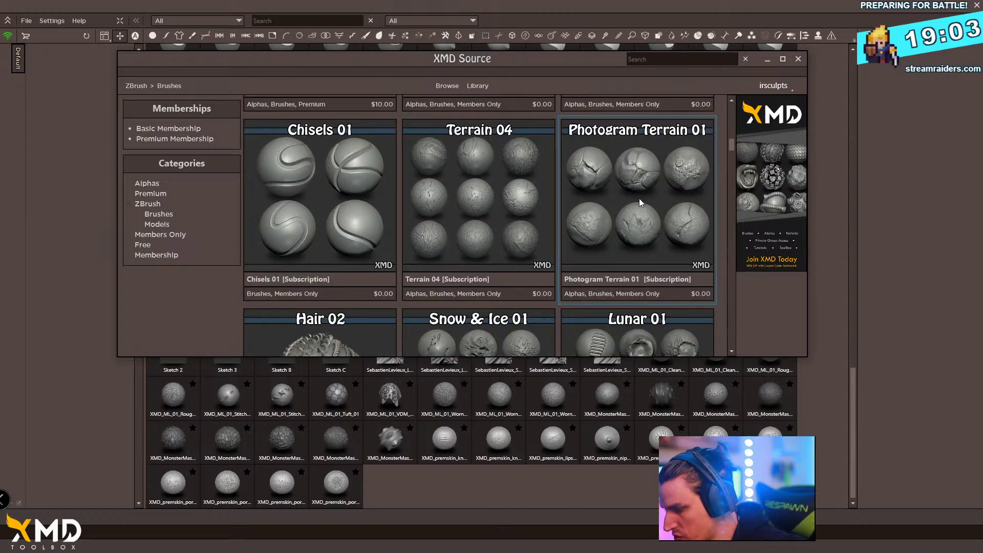
pyautogui.click(639, 200)
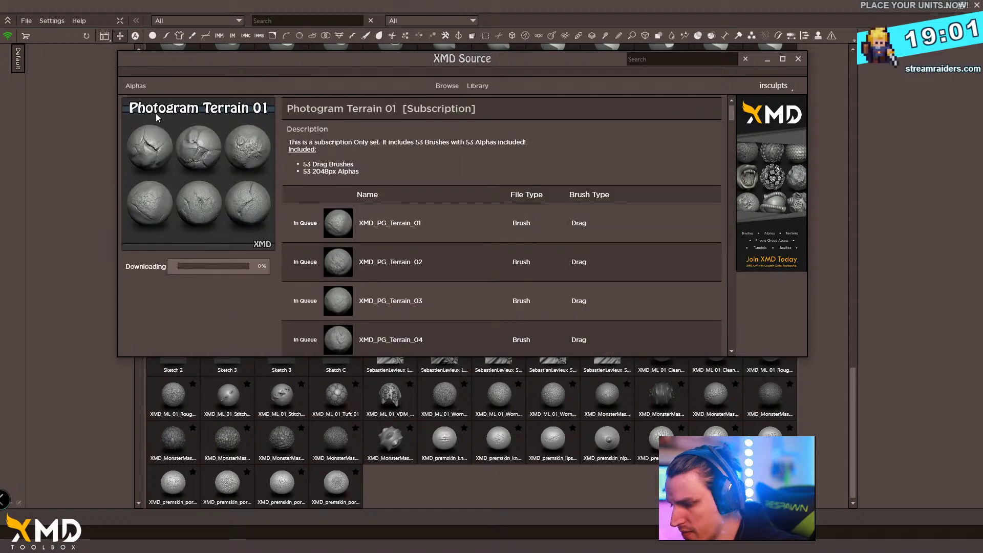
# - Browse the XMD Source catalogue for a brush set suited to cracking the skull surface
pyautogui.click(447, 86)
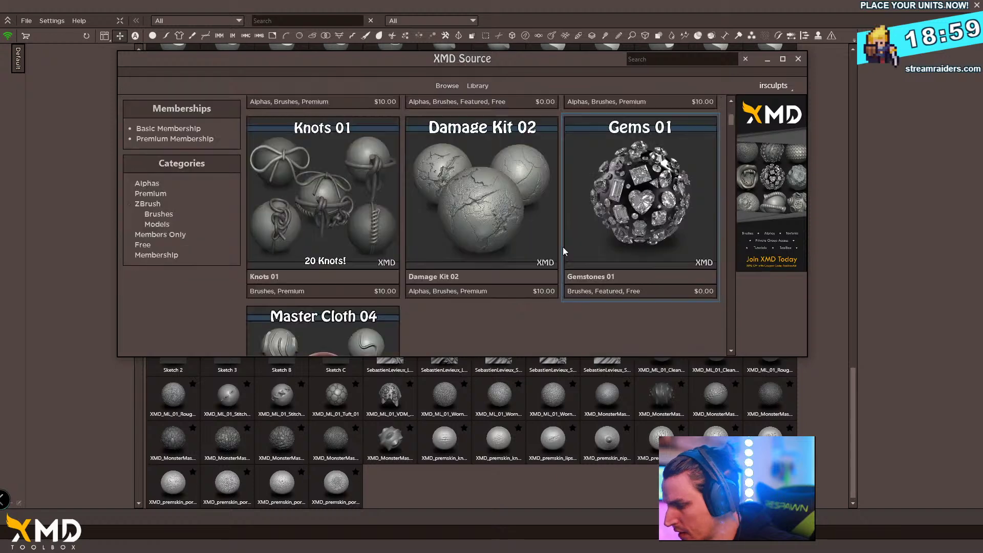
pyautogui.scroll(-2, 563, 247)
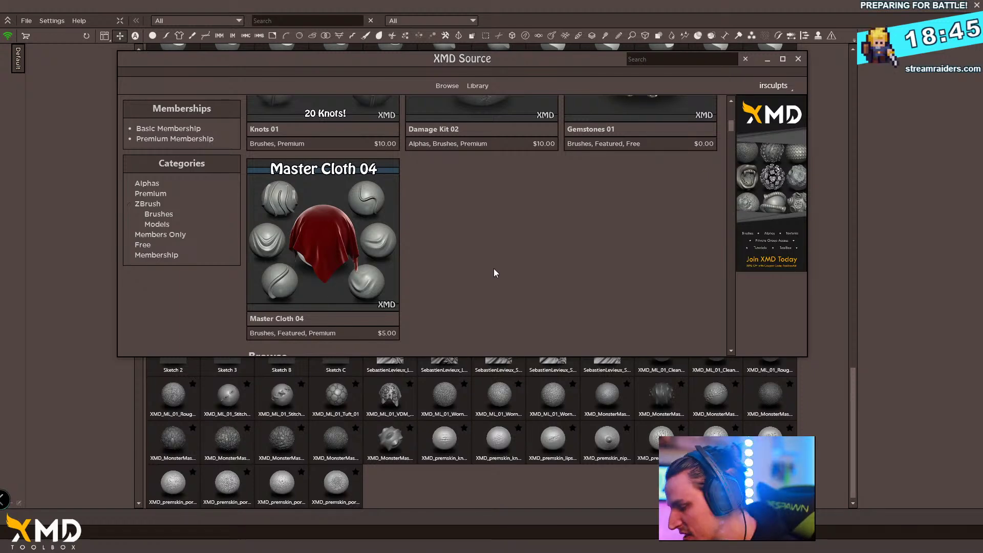
pyautogui.scroll(-5, 494, 269)
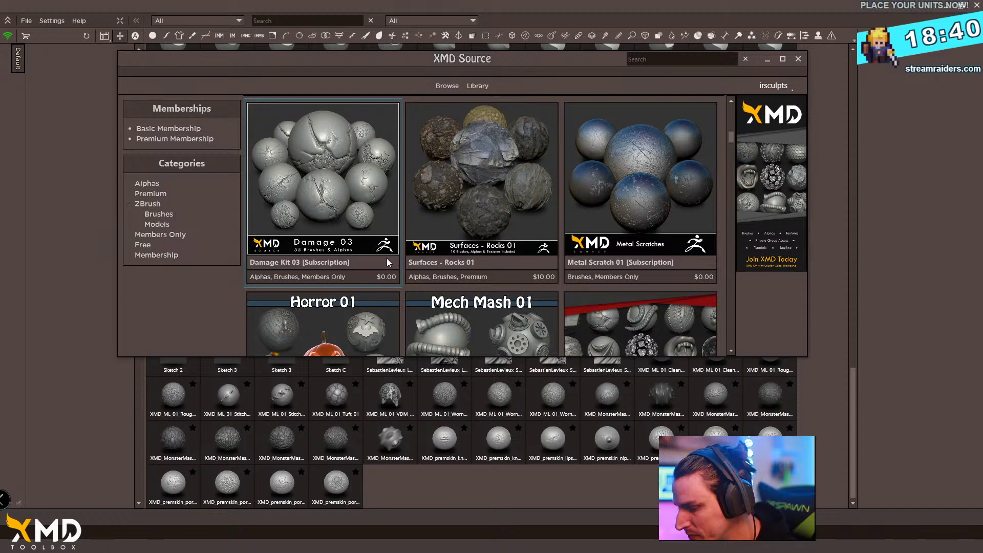
pyautogui.scroll(-6, 412, 241)
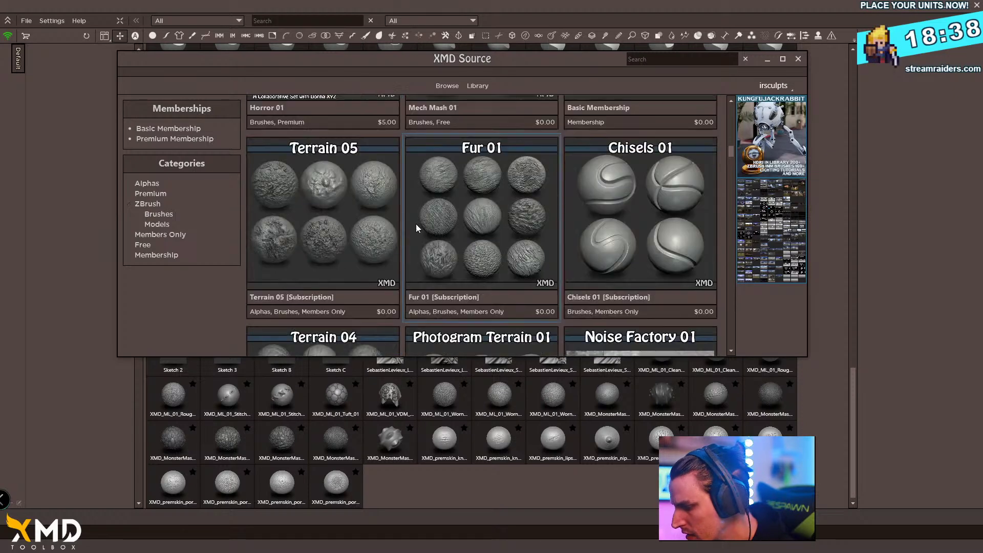
pyautogui.scroll(-3, 491, 241)
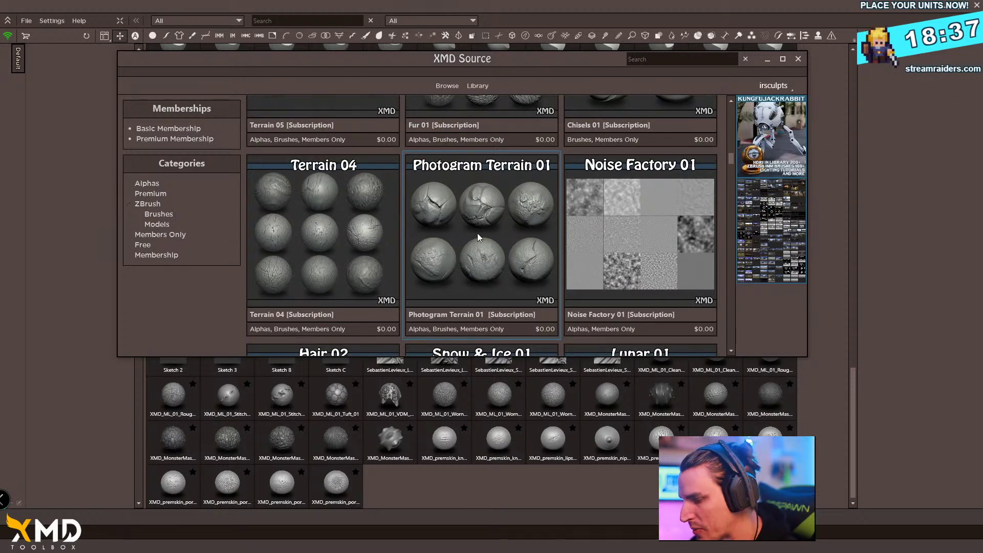
pyautogui.scroll(-3, 478, 237)
pyautogui.scroll(-5, 548, 279)
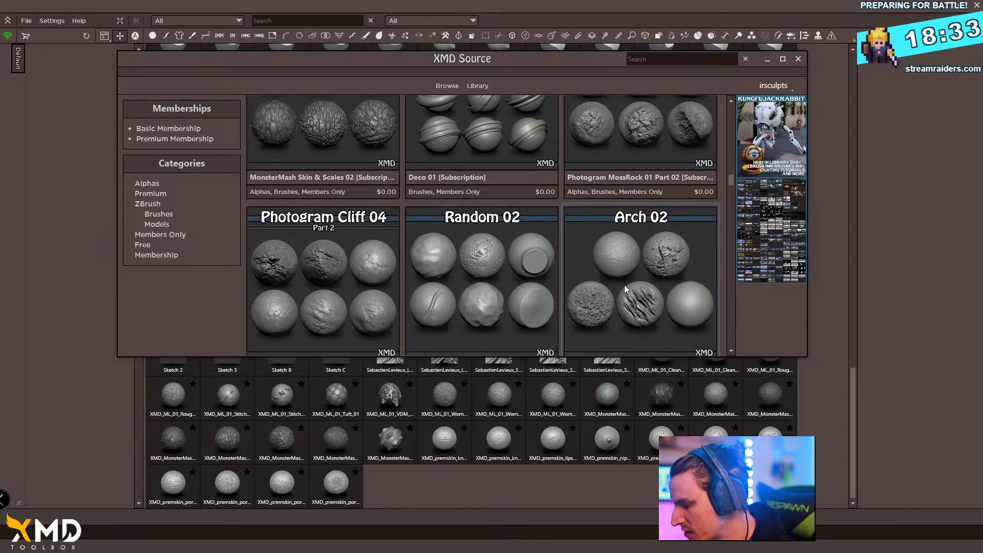
pyautogui.scroll(-2, 574, 287)
pyautogui.scroll(-2, 585, 253)
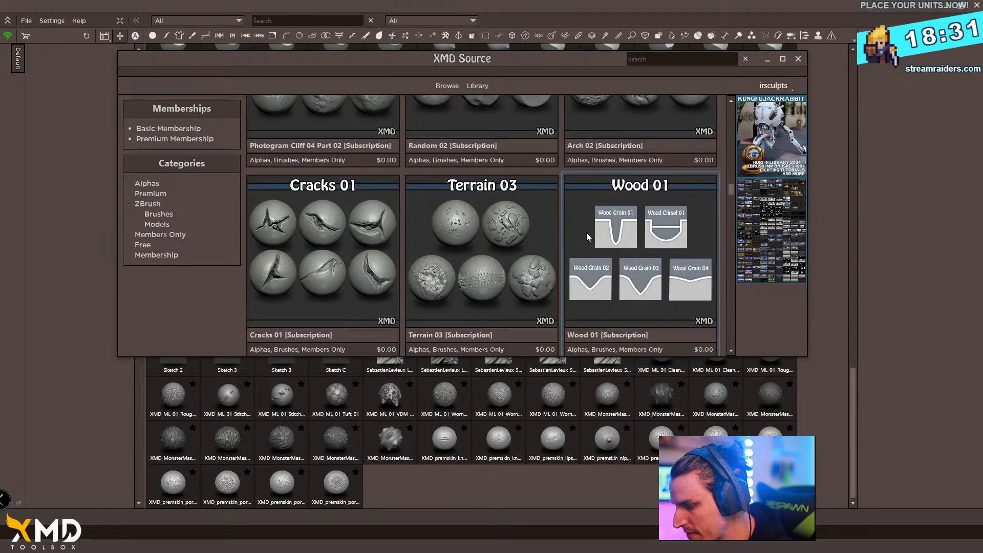
pyautogui.scroll(-1, 367, 195)
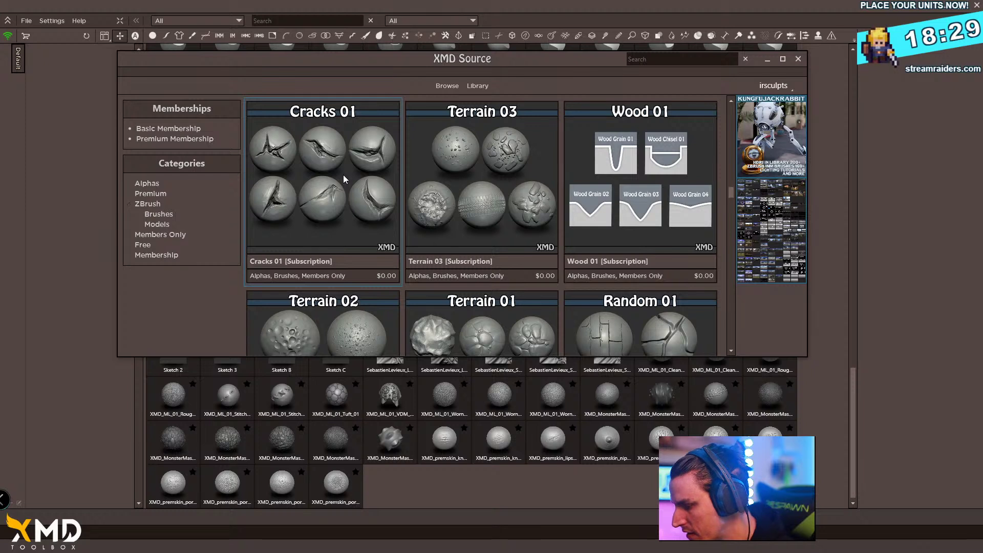
# - Download the Cracks 01 [Subscription] set, check its brush list and minimize XMD Source
pyautogui.click(344, 179)
pyautogui.click(207, 261)
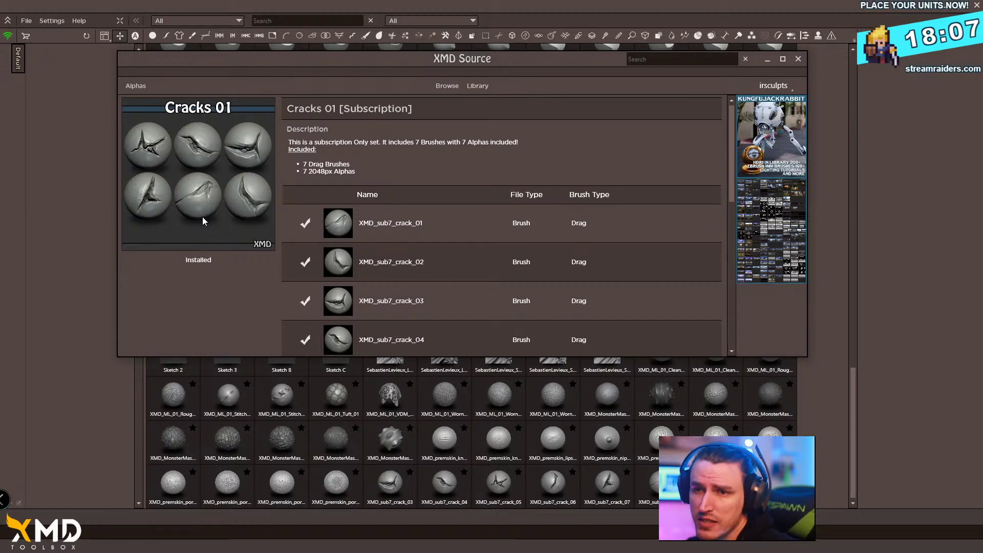
pyautogui.scroll(-2, 463, 205)
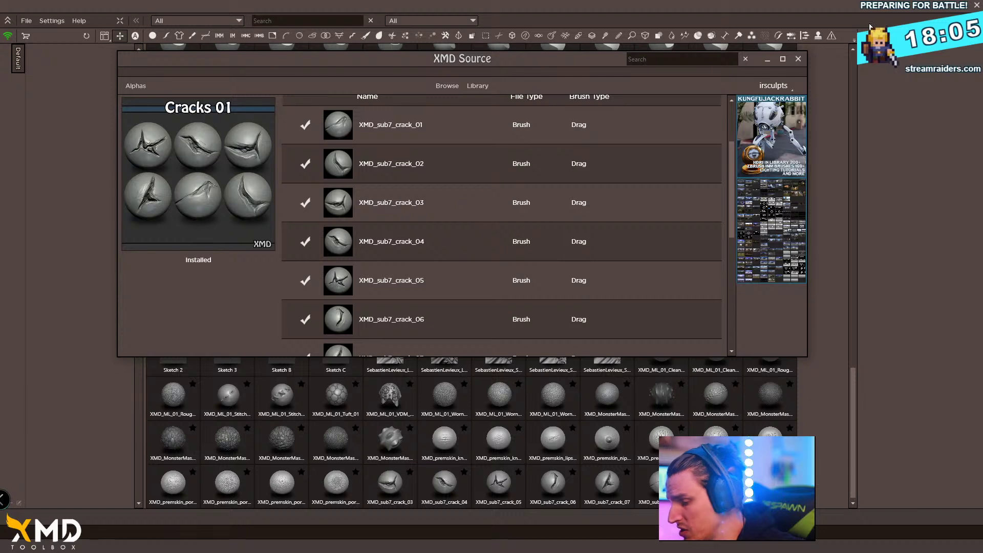
pyautogui.click(768, 59)
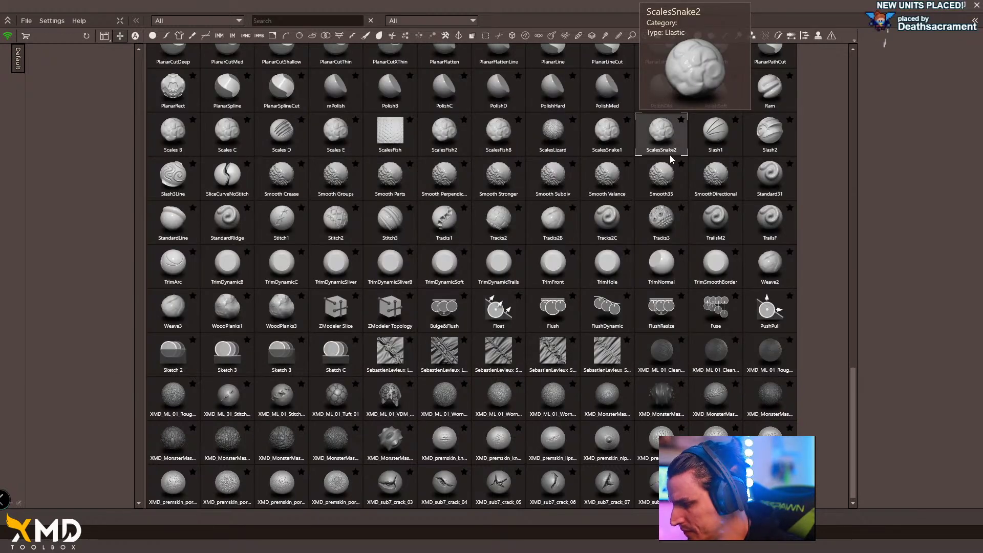
# - Load the XMD_sub7_crack_06 brush into ZBrush and stamp a crack on the skull beside the large ice shard
pyautogui.click(440, 487)
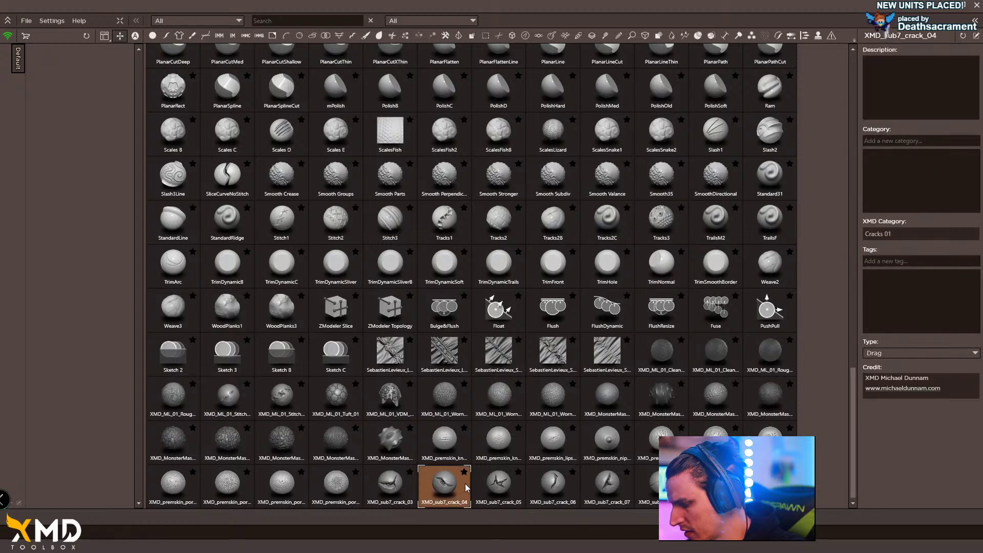
pyautogui.click(565, 486)
pyautogui.doubleClick(565, 487)
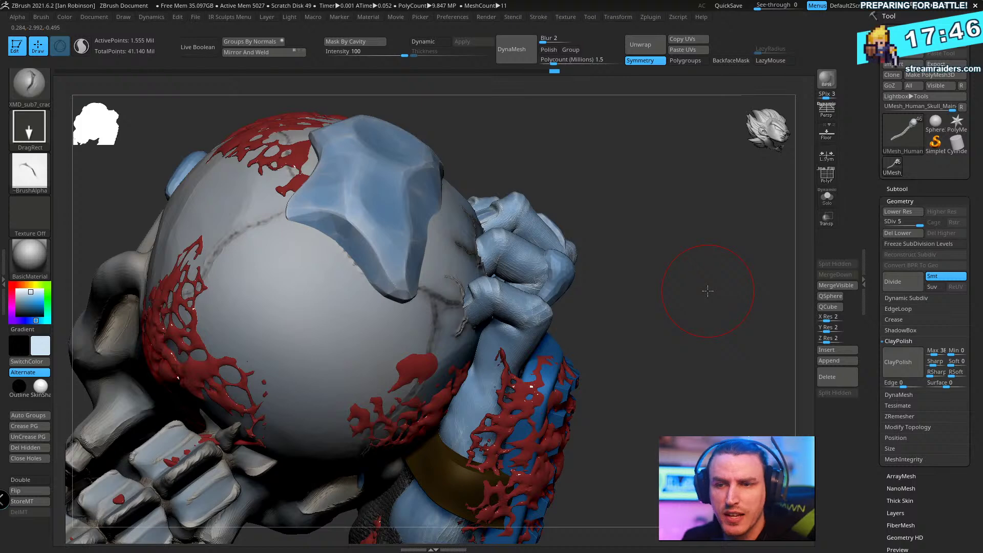
pyautogui.moveTo(708, 291); pyautogui.dragTo(377, 301)
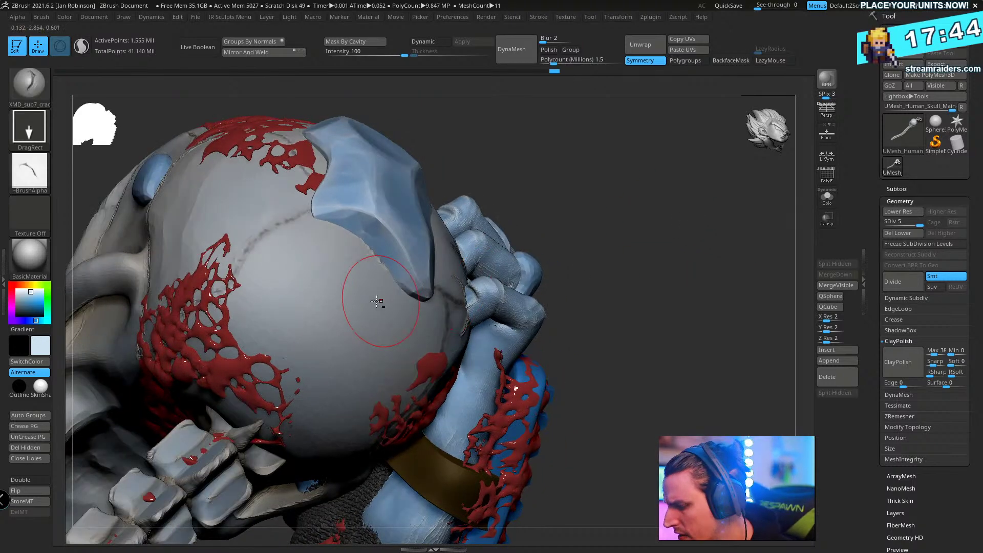
pyautogui.moveTo(335, 276); pyautogui.dragTo(387, 266)
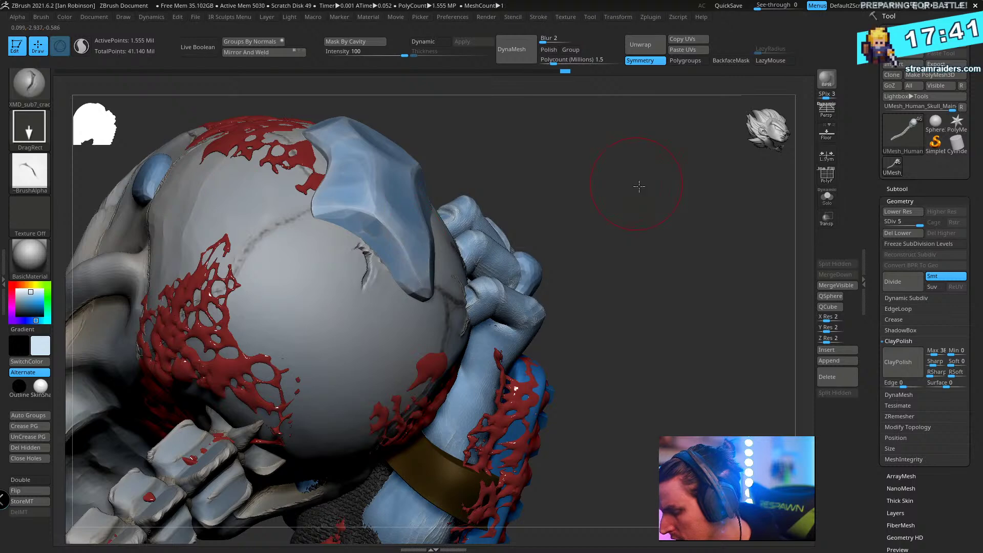
# - Load another branching crack brush from the Cracks 01 set in XMD Toolbox and stamp cracks along the suture at the skull's temple
pyautogui.moveTo(637, 186); pyautogui.dragTo(673, 219)
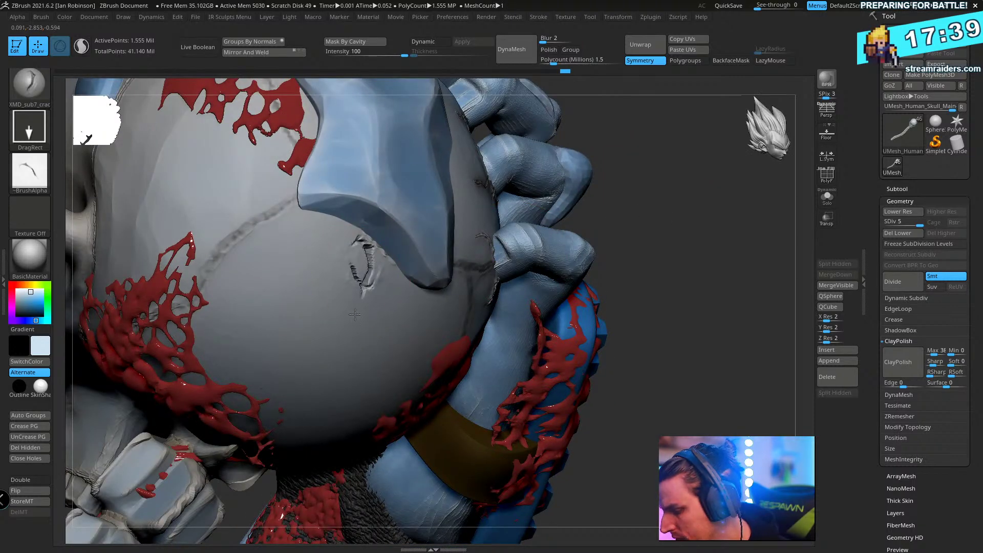
pyautogui.moveTo(354, 318)
pyautogui.mouseDown(button='right')
pyautogui.moveTo(670, 215)
pyautogui.moveTo(713, 213)
pyautogui.moveTo(558, 241)
pyautogui.moveTo(488, 207)
pyautogui.moveTo(476, 228)
pyautogui.moveTo(542, 301)
pyautogui.moveTo(549, 263)
pyautogui.moveTo(614, 256)
pyautogui.moveTo(428, 282)
pyautogui.moveTo(469, 318)
pyautogui.moveTo(455, 326)
pyautogui.mouseUp(button='right')
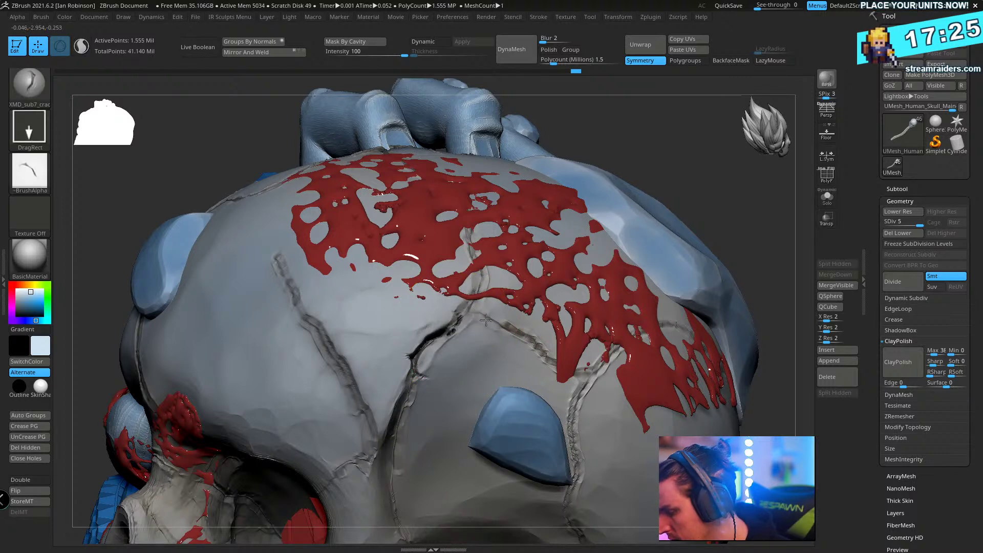
pyautogui.click(3, 500)
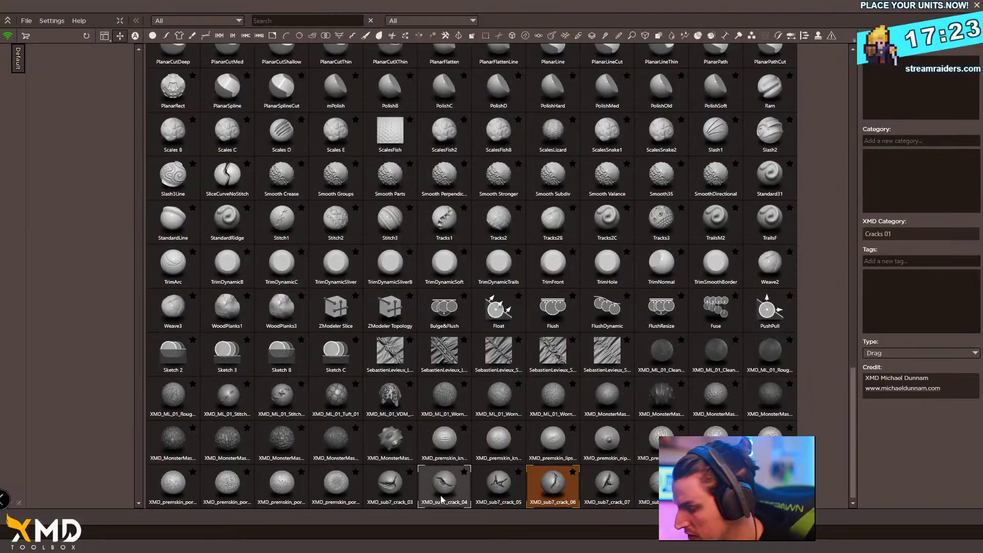
pyautogui.click(552, 483)
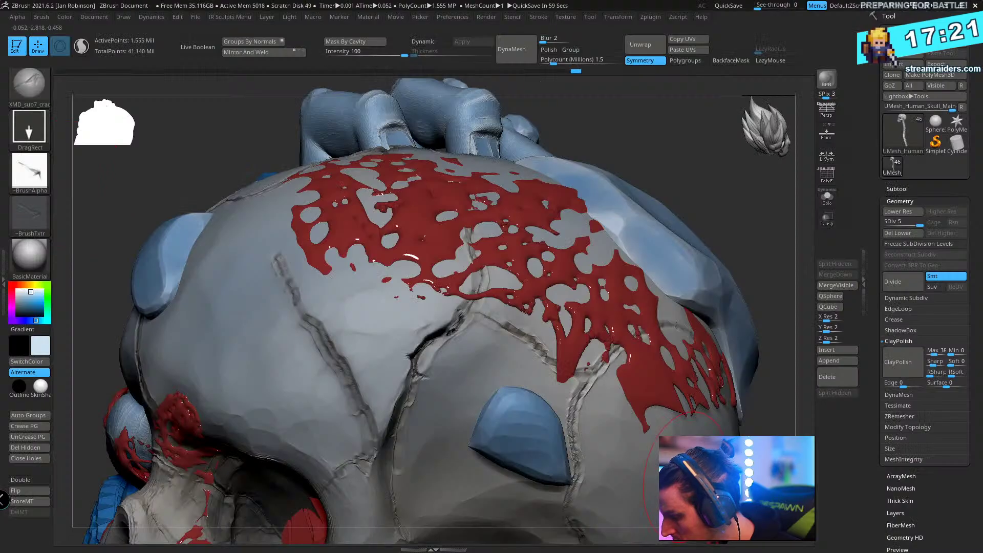
pyautogui.moveTo(512, 359); pyautogui.dragTo(487, 309, button='right')
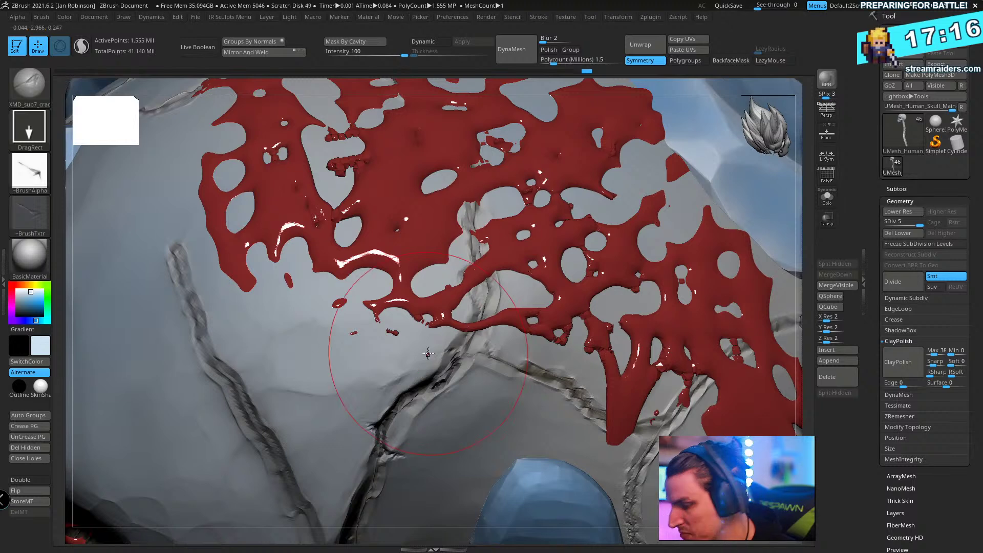
pyautogui.moveTo(468, 353); pyautogui.dragTo(478, 408)
pyautogui.moveTo(393, 444); pyautogui.dragTo(421, 473)
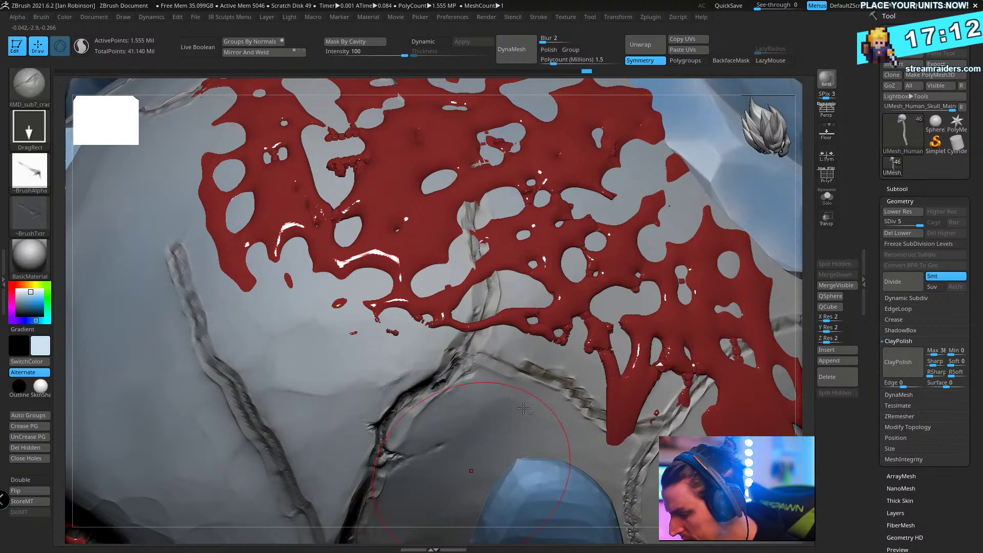
pyautogui.moveTo(384, 463); pyautogui.dragTo(348, 428, button='right')
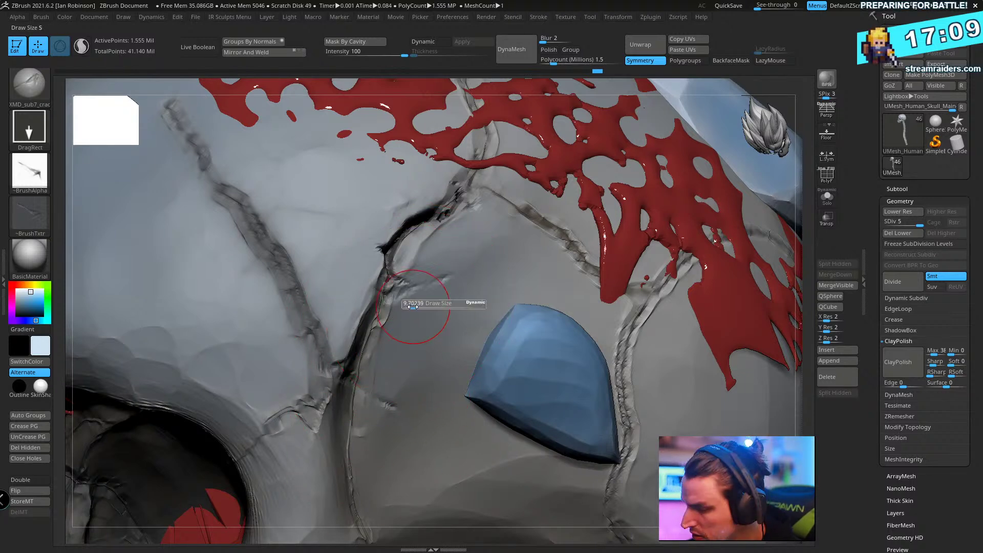
# - Subdivide the skull to level 6 and stamp finer cracks around the temple suture and the brow
pyautogui.hotkey('ctrl', 'd')
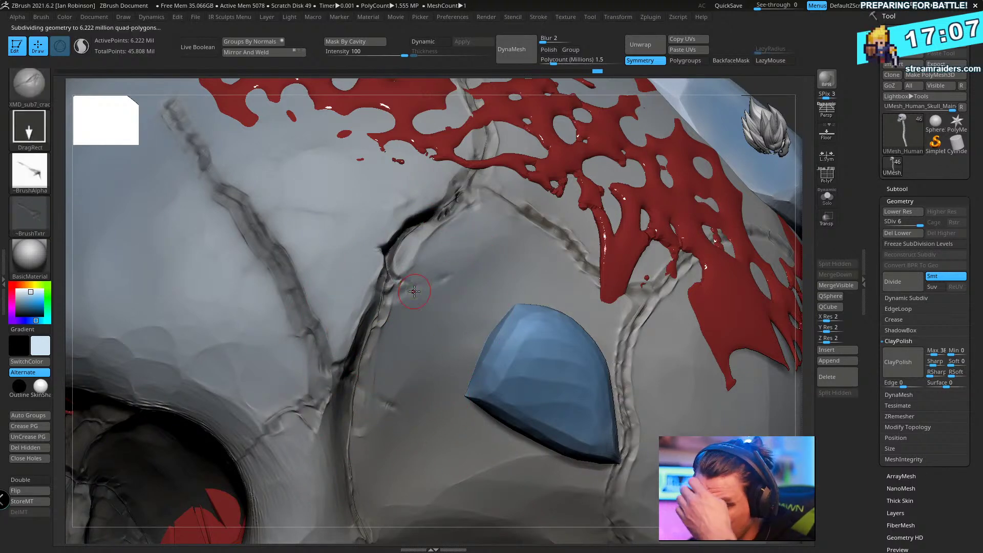
pyautogui.moveTo(414, 291); pyautogui.dragTo(462, 297, button='right')
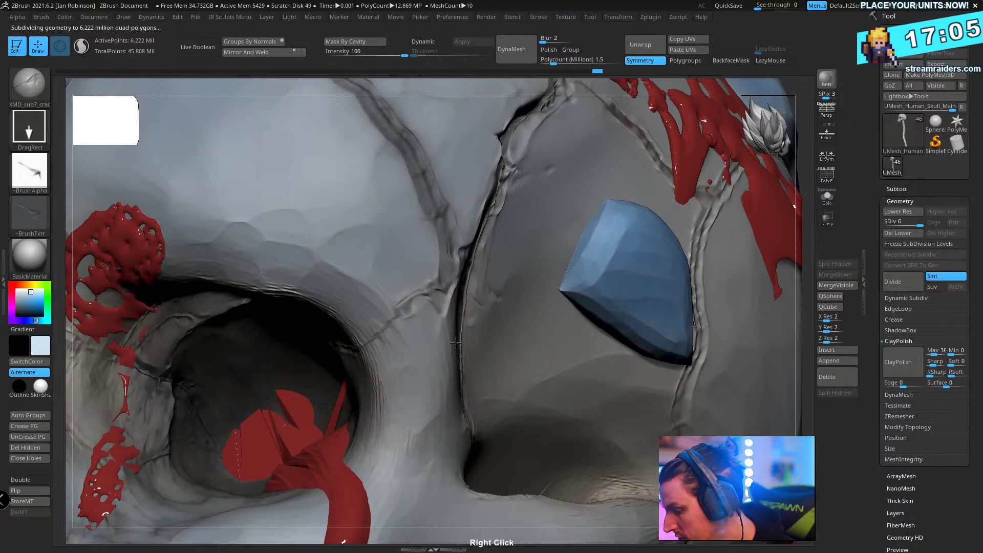
pyautogui.moveTo(420, 305); pyautogui.dragTo(431, 363)
pyautogui.keyDown('ctrl'); pyautogui.moveTo(447, 327); pyautogui.dragTo(289, 340, button='right'); pyautogui.keyUp('ctrl')
pyautogui.moveTo(259, 279); pyautogui.dragTo(340, 305)
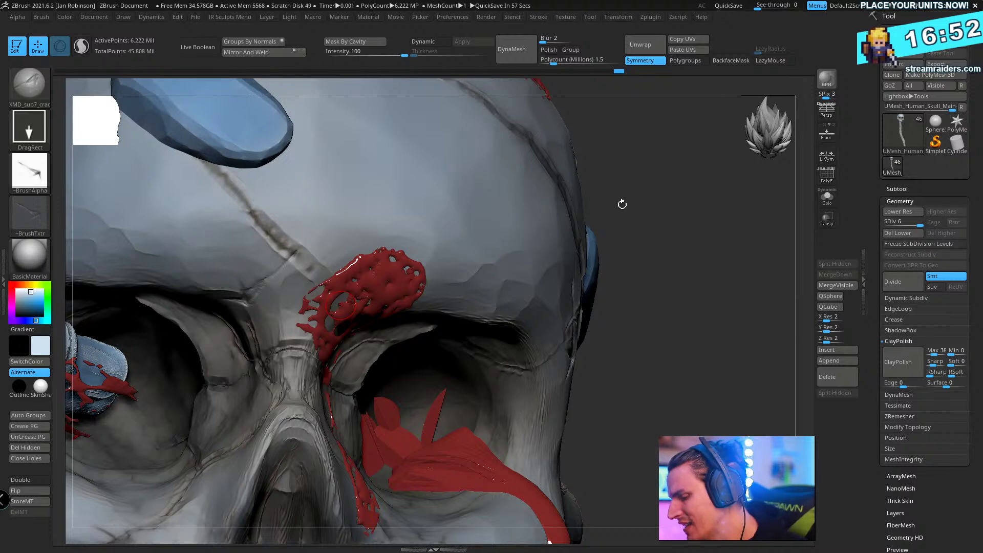
# - Stamp small cracks between the brows, around the lower end of the forehead crack above the nose bridge
pyautogui.moveTo(622, 204); pyautogui.dragTo(646, 241)
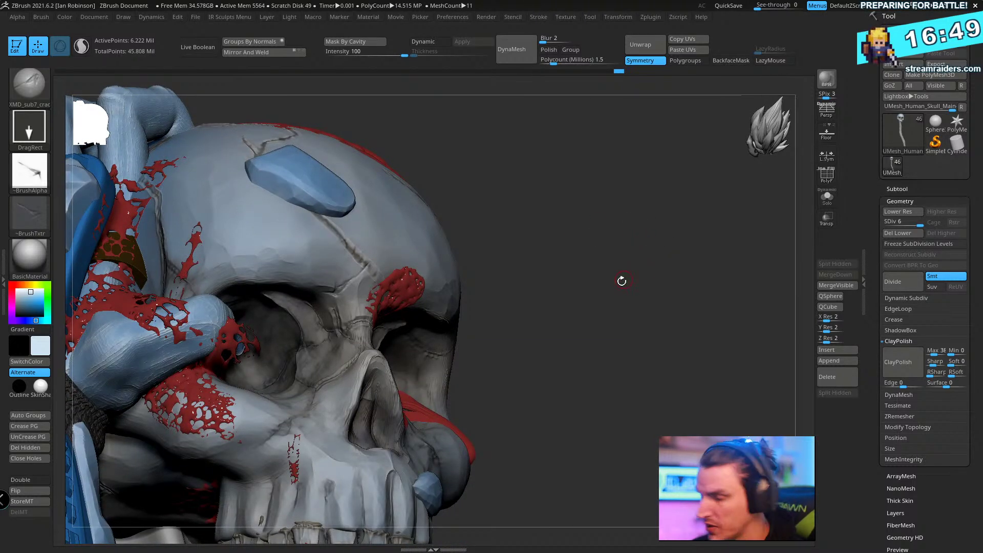
pyautogui.moveTo(591, 266); pyautogui.dragTo(606, 302)
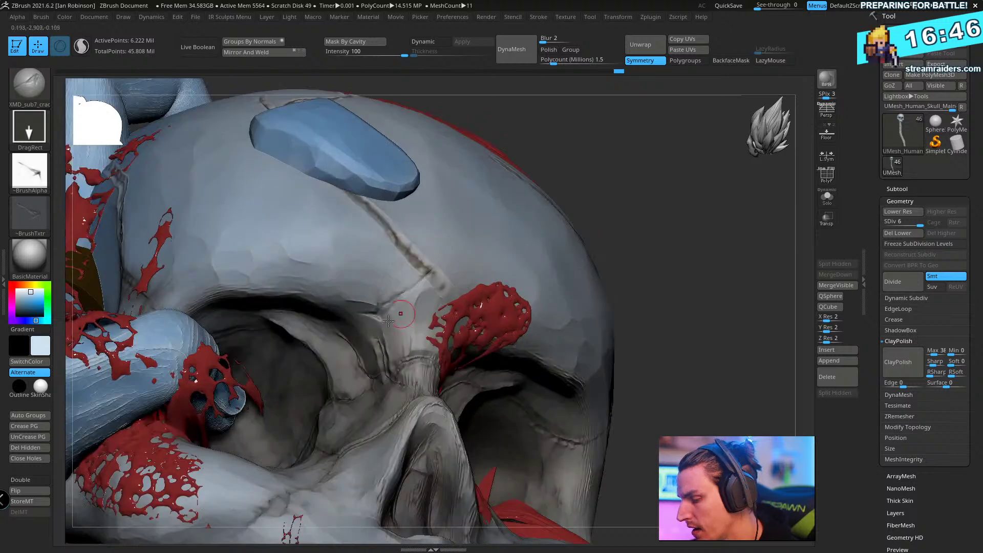
pyautogui.moveTo(425, 373)
pyautogui.mouseDown()
pyautogui.moveTo(445, 357)
pyautogui.moveTo(462, 303)
pyautogui.moveTo(445, 246)
pyautogui.mouseUp()
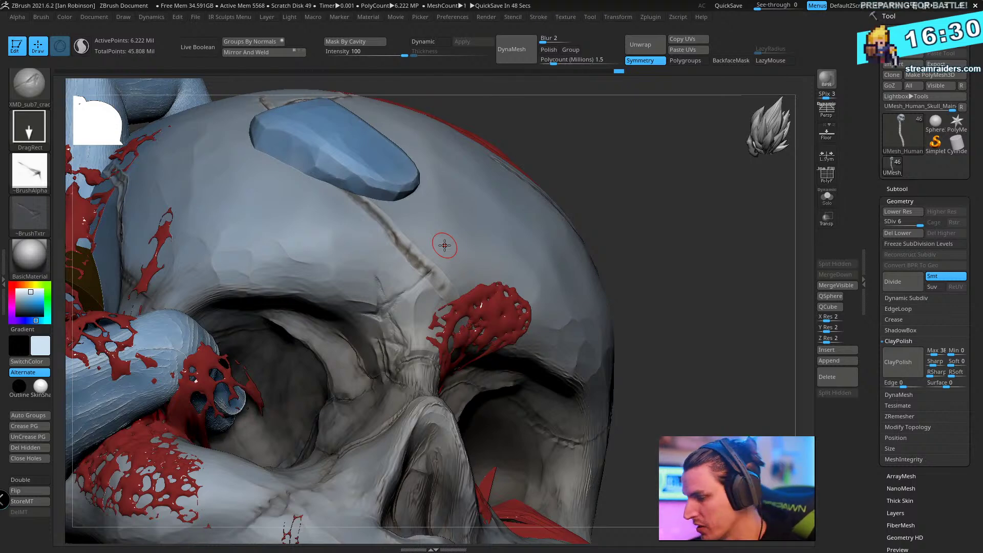
# - Try branching crack stamps on the side of the forehead above the eye socket and undo the unwanted ones
pyautogui.moveTo(609, 194); pyautogui.dragTo(193, 347)
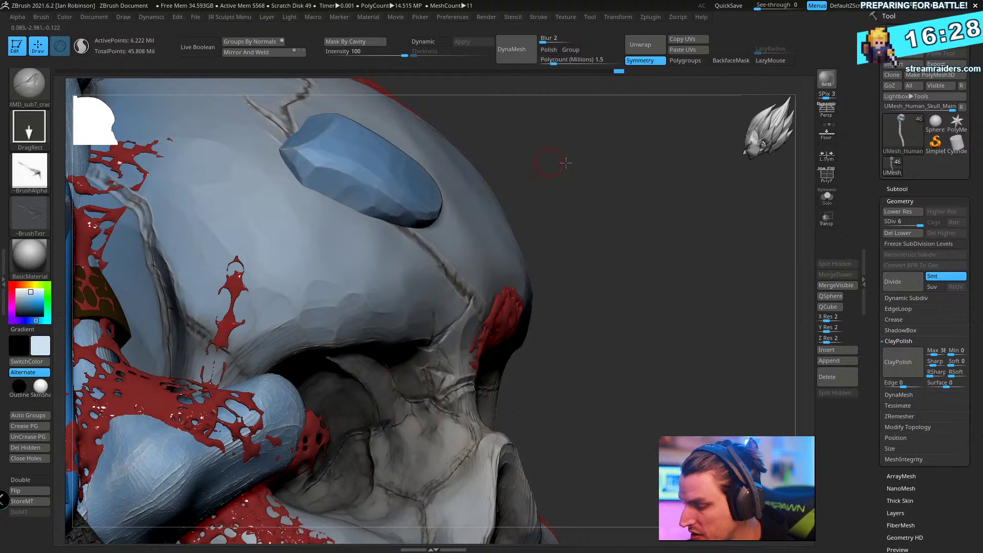
pyautogui.moveTo(565, 163)
pyautogui.mouseDown()
pyautogui.moveTo(603, 169)
pyautogui.moveTo(567, 162)
pyautogui.mouseUp()
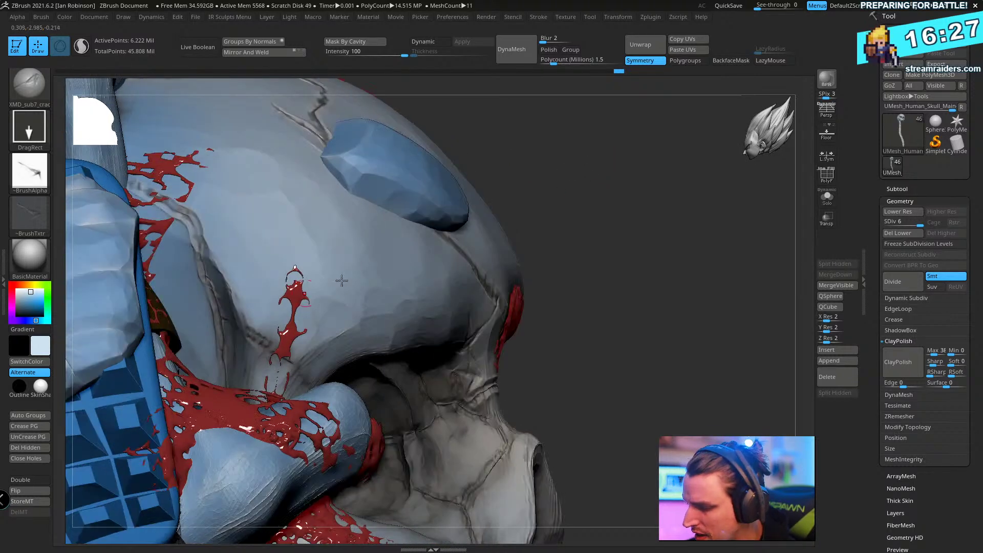
pyautogui.moveTo(351, 266); pyautogui.dragTo(553, 311)
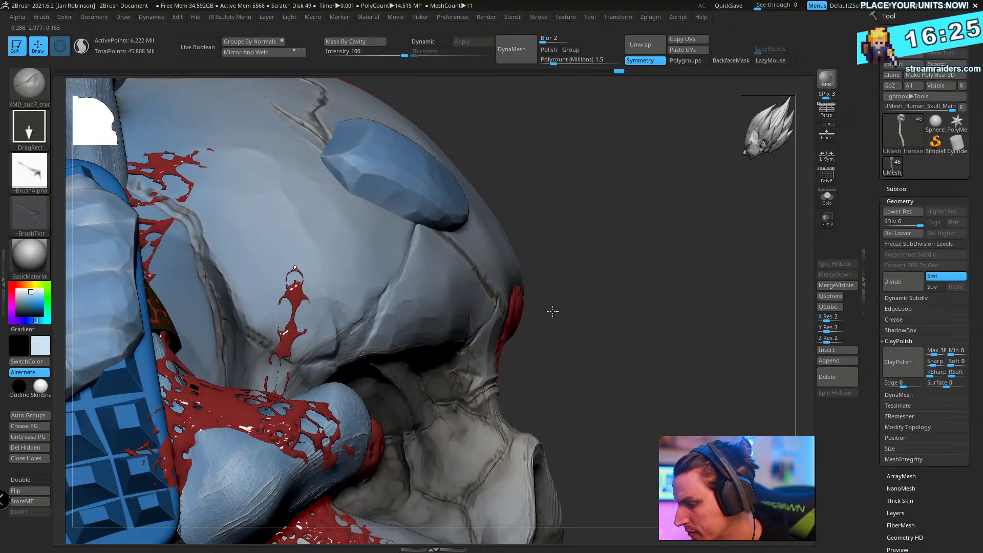
pyautogui.hotkey('ctrl', 'z')
pyautogui.moveTo(320, 249)
pyautogui.mouseDown()
pyautogui.moveTo(327, 269)
pyautogui.moveTo(351, 269)
pyautogui.moveTo(399, 248)
pyautogui.moveTo(414, 267)
pyautogui.moveTo(400, 287)
pyautogui.mouseUp()
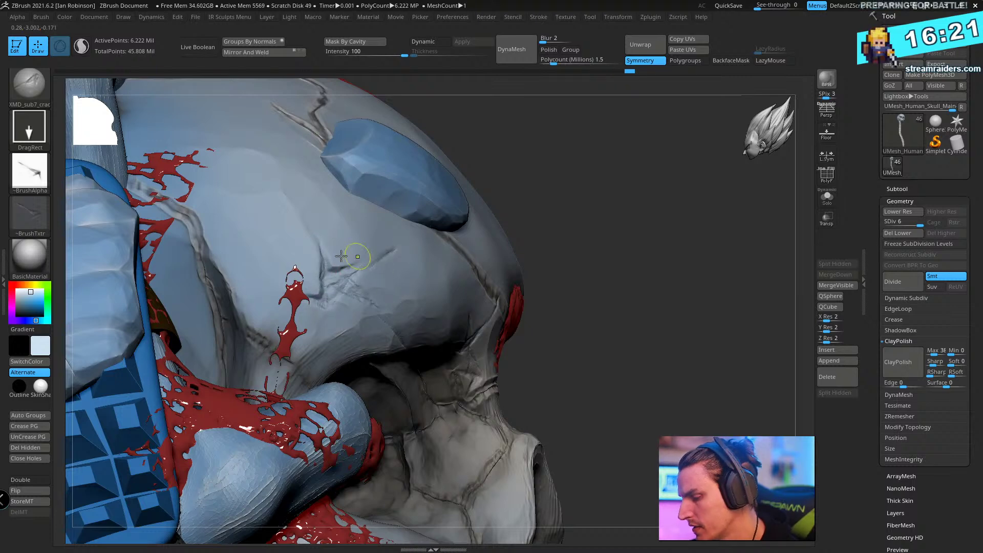
pyautogui.hotkey('ctrl', 'z')
# - Load the XMD_sub7_crack_05 brush from XMD Toolbox and stamp a star-shaped crack on the side of the forehead above the eye socket
pyautogui.hotkey('alt', 'Tab')
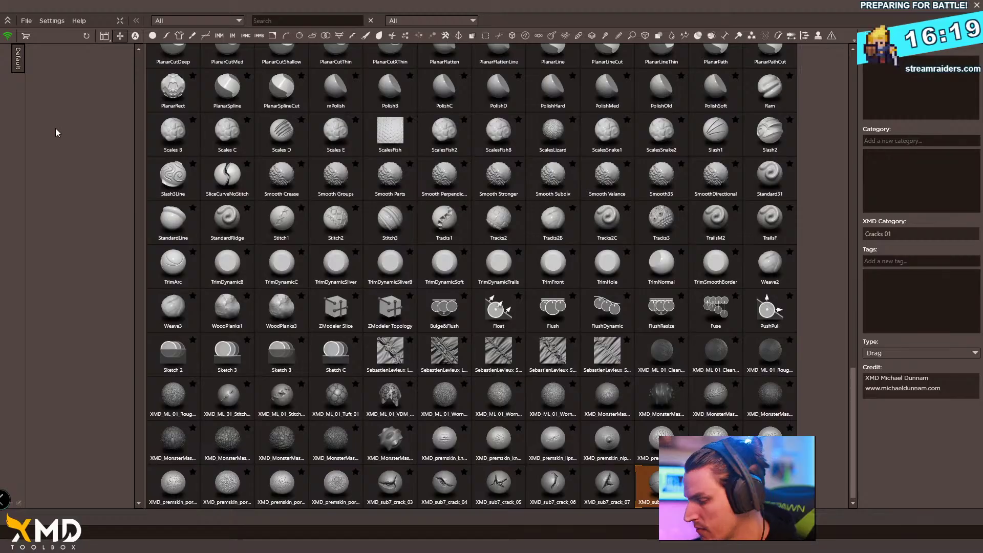
pyautogui.click(514, 481)
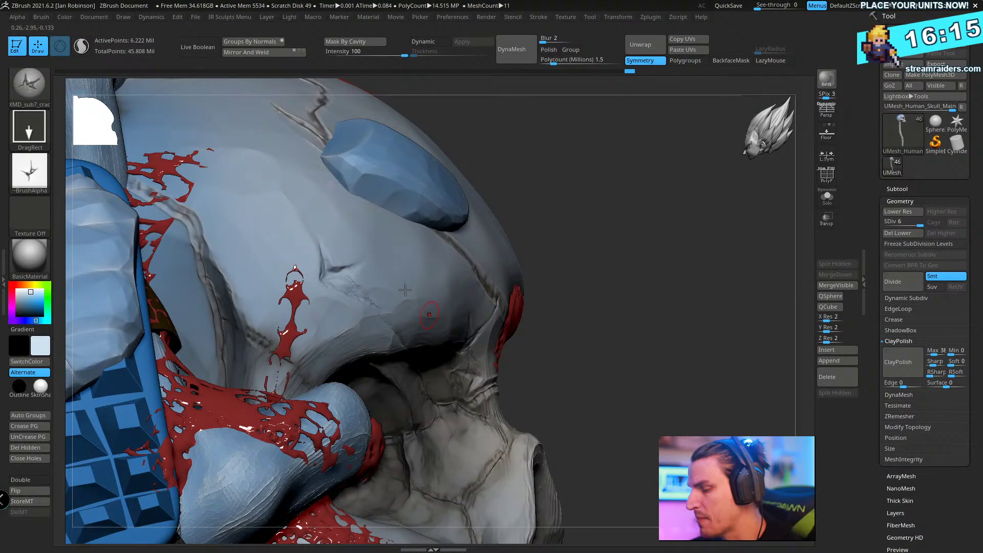
pyautogui.moveTo(405, 290); pyautogui.dragTo(420, 238, button='right')
pyautogui.moveTo(470, 253); pyautogui.dragTo(474, 221)
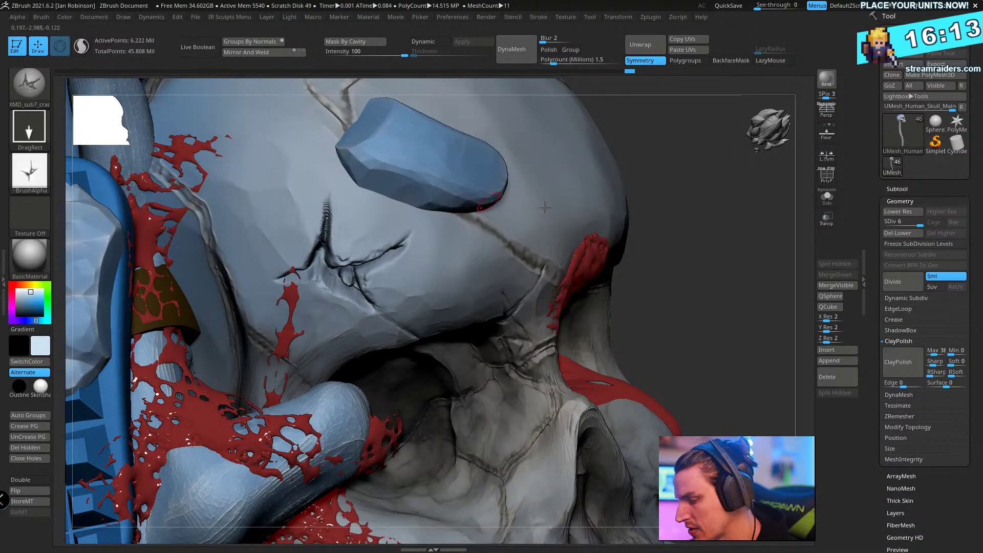
# - Stamp another star-shaped crack beside the existing one on the side of the forehead above the eye socket
pyautogui.moveTo(475, 221)
pyautogui.keyDown('ctrl'); pyautogui.mouseDown(button='right')
pyautogui.moveTo(535, 293)
pyautogui.moveTo(481, 316)
pyautogui.moveTo(481, 245)
pyautogui.moveTo(454, 344)
pyautogui.moveTo(461, 297)
pyautogui.mouseUp(button='right'); pyautogui.keyUp('ctrl')
pyautogui.keyDown('ctrl'); pyautogui.moveTo(595, 272); pyautogui.dragTo(429, 327, button='right'); pyautogui.keyUp('ctrl')
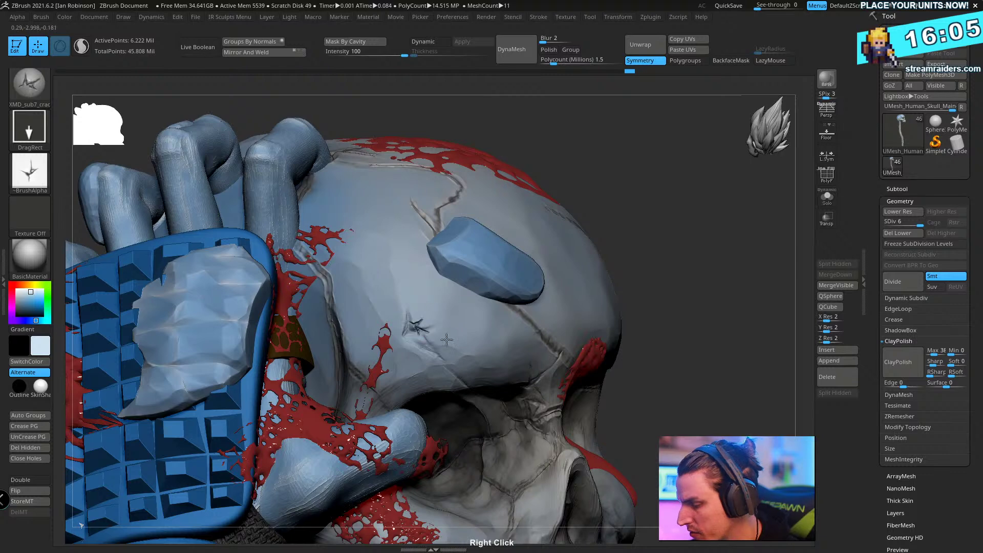
pyautogui.moveTo(467, 339); pyautogui.dragTo(494, 303)
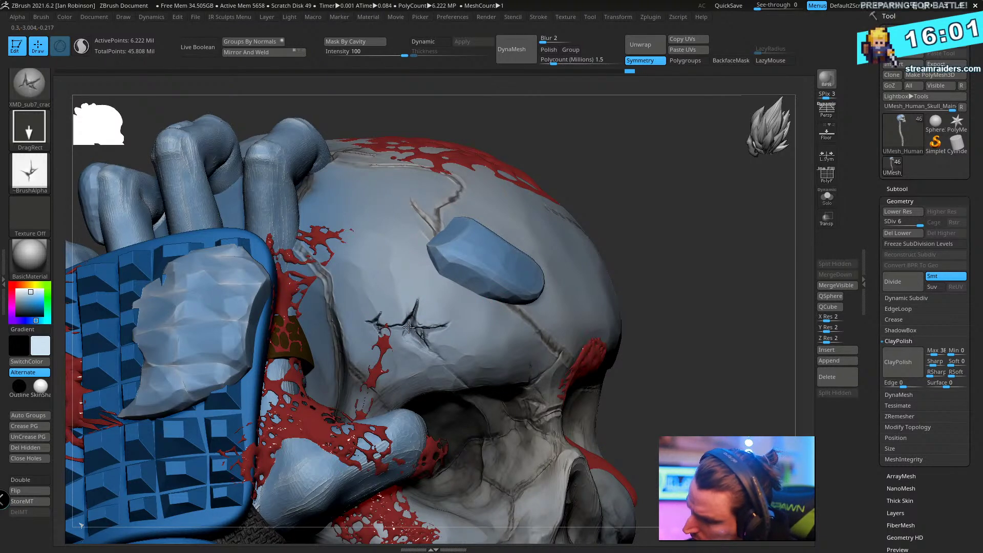
pyautogui.keyDown('ctrl'); pyautogui.moveTo(399, 330); pyautogui.dragTo(529, 186, button='right'); pyautogui.keyUp('ctrl')
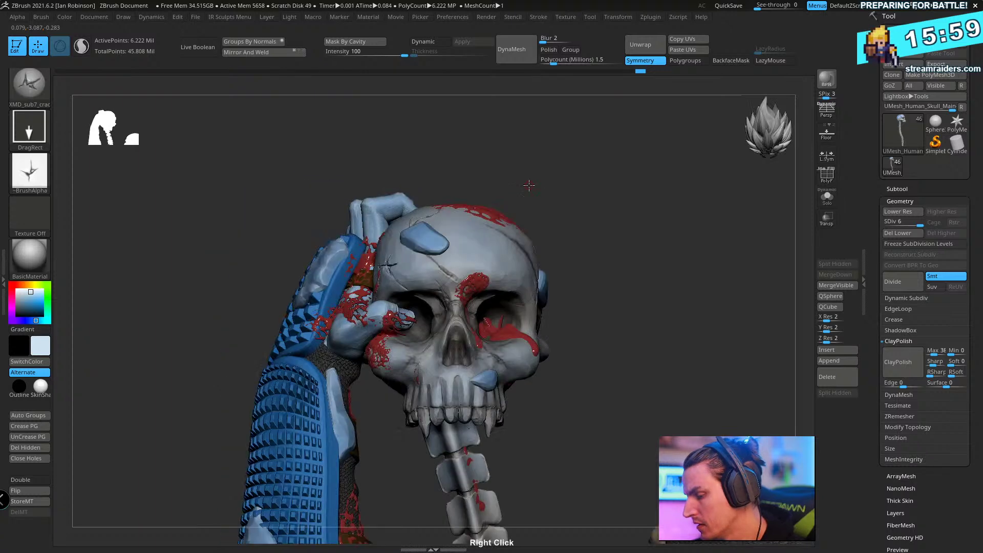
# - Activate the chip pieces subtool on the skull's forehead and load the XMD_sub7_crack_02 brush from XMD Toolbox
pyautogui.moveTo(601, 231); pyautogui.dragTo(219, 387, button='right')
pyautogui.keyDown('alt'); pyautogui.click(219, 387); pyautogui.keyUp('alt')
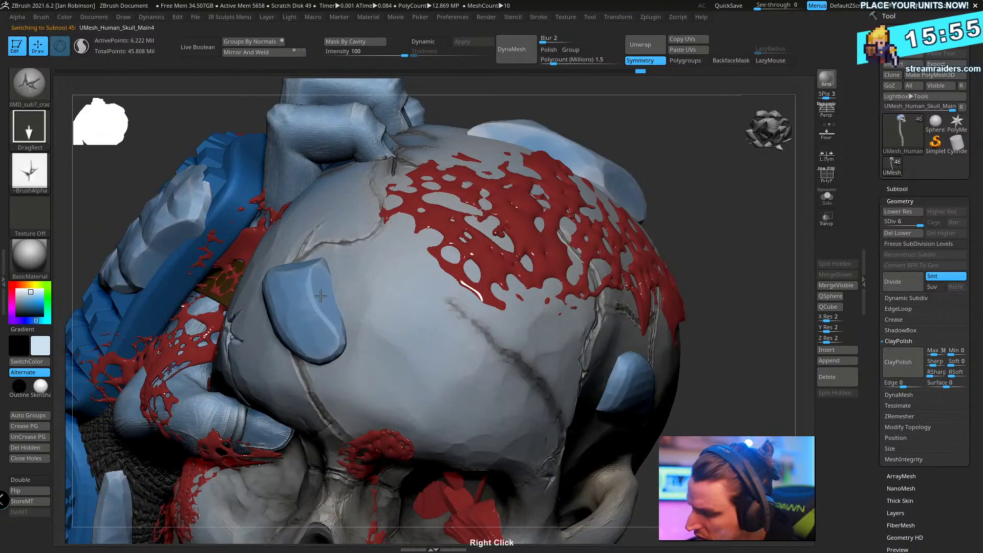
pyautogui.hotkey('alt', 'Tab')
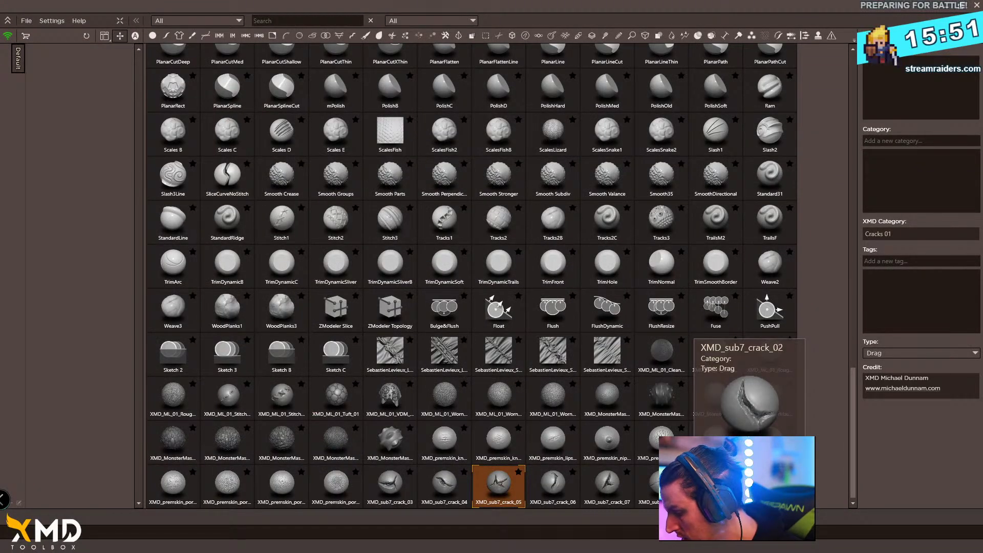
pyautogui.hotkey('alt', 'Tab')
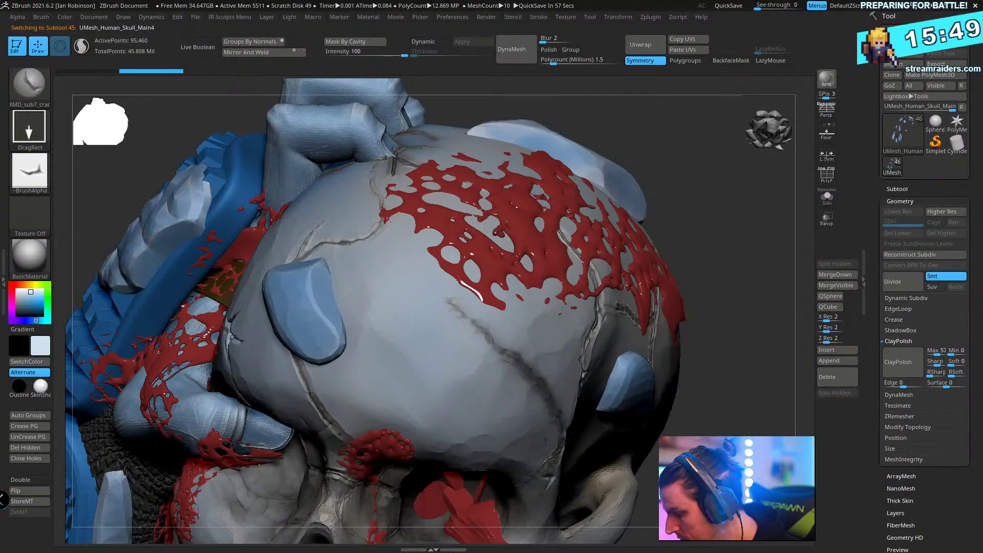
# - Browse the ZBrush brush packs in XMD Source for another set of crack brushes
pyautogui.hotkey('alt', 'Tab')
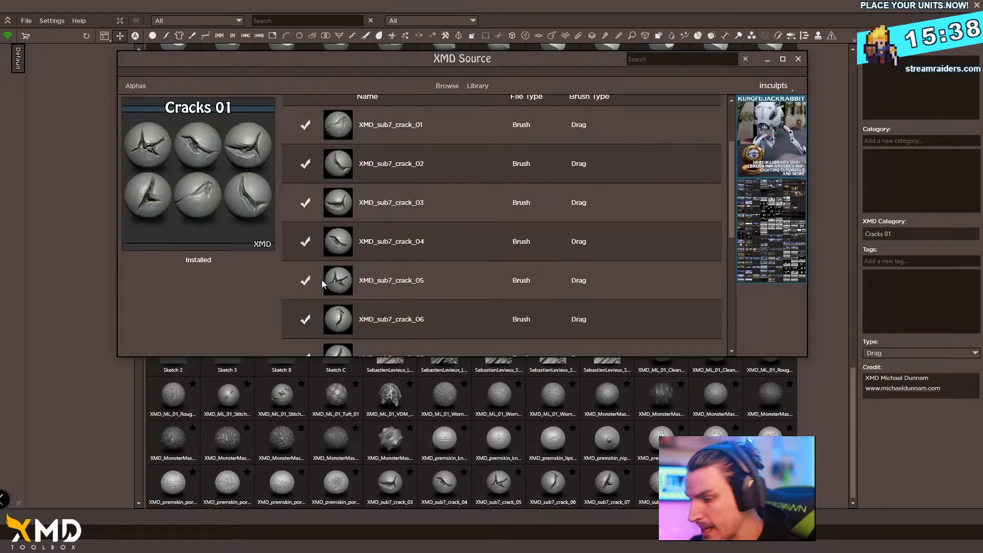
pyautogui.scroll(-3, 516, 178)
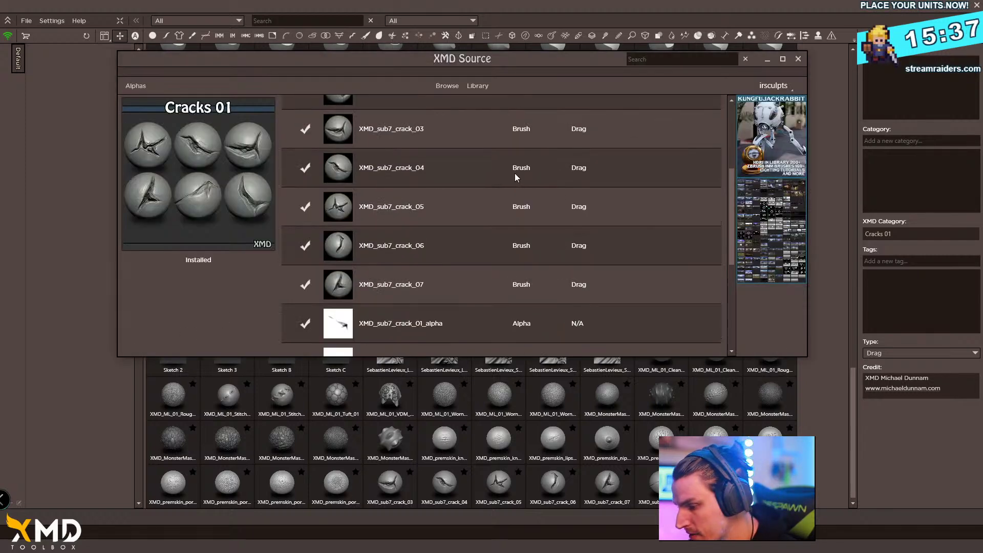
pyautogui.click(447, 86)
pyautogui.scroll(-2, 424, 219)
pyautogui.scroll(-1, 458, 253)
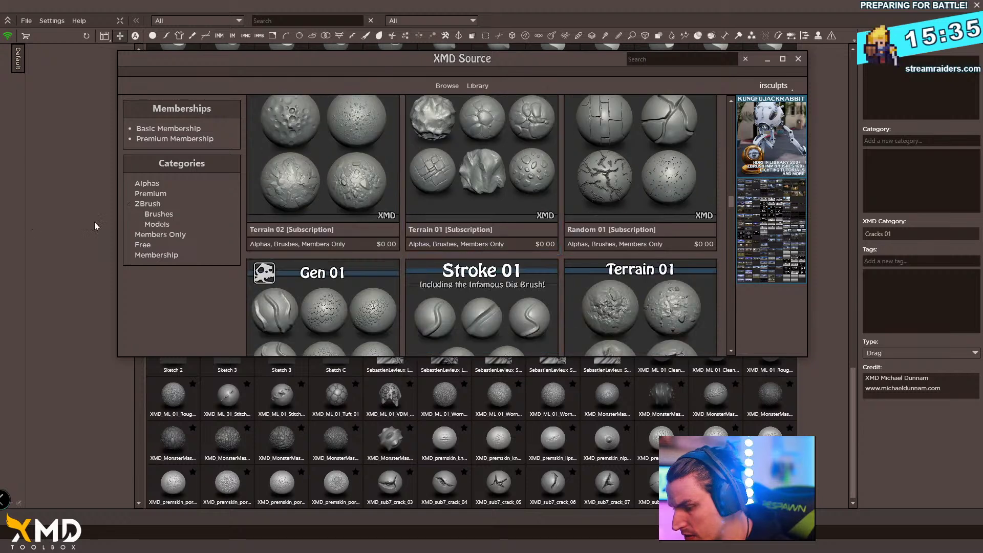
pyautogui.scroll(-6, 358, 251)
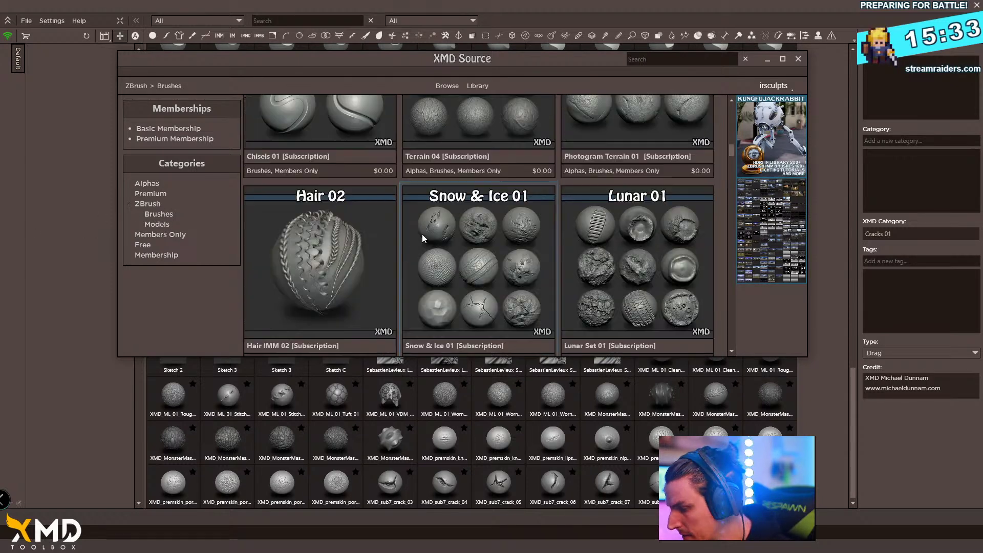
pyautogui.scroll(-7, 472, 265)
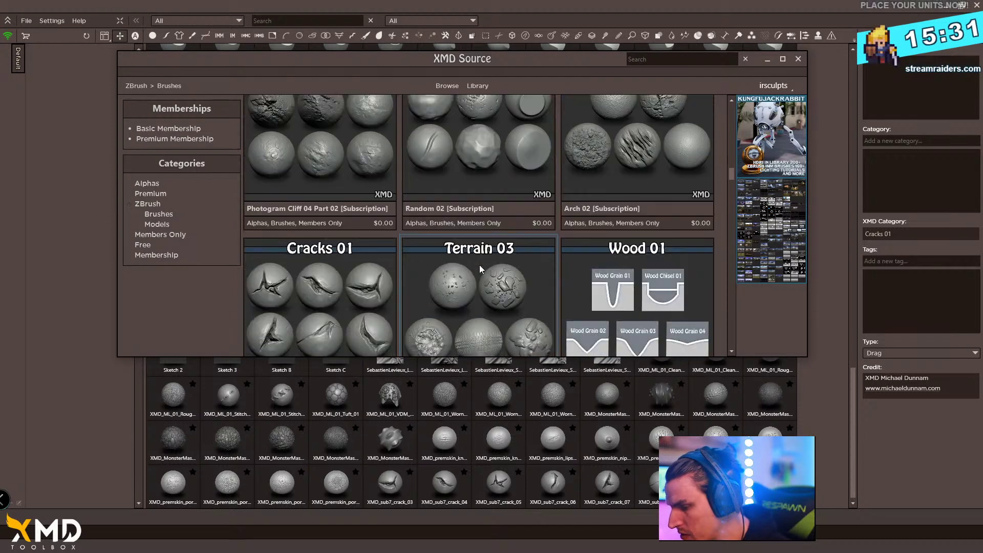
pyautogui.scroll(-1, 474, 271)
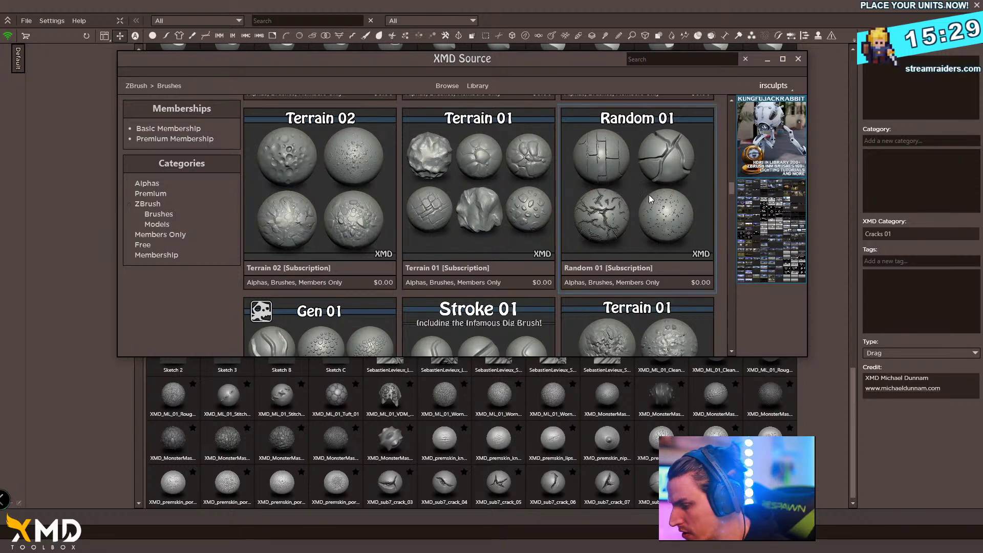
pyautogui.scroll(-3, 648, 192)
pyautogui.scroll(-5, 645, 187)
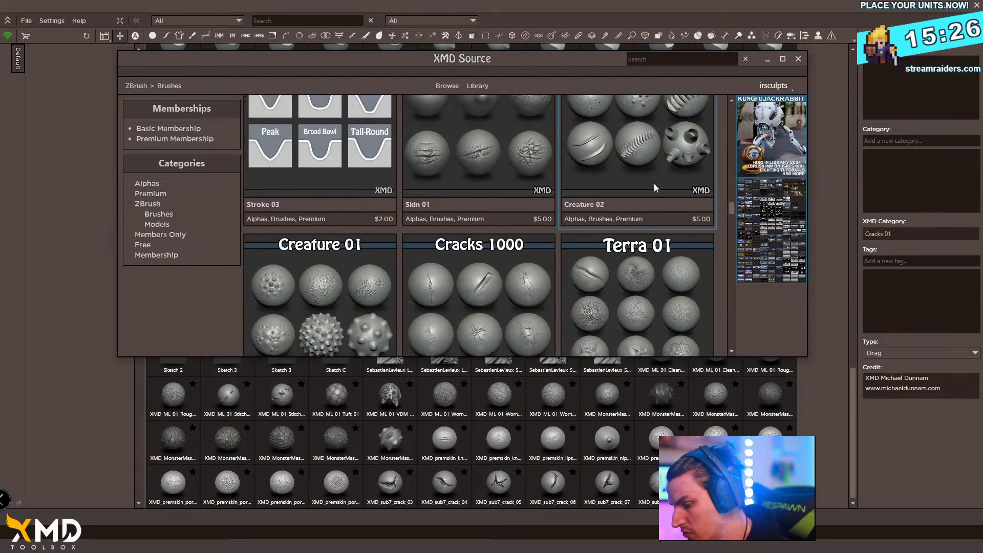
pyautogui.scroll(-3, 619, 188)
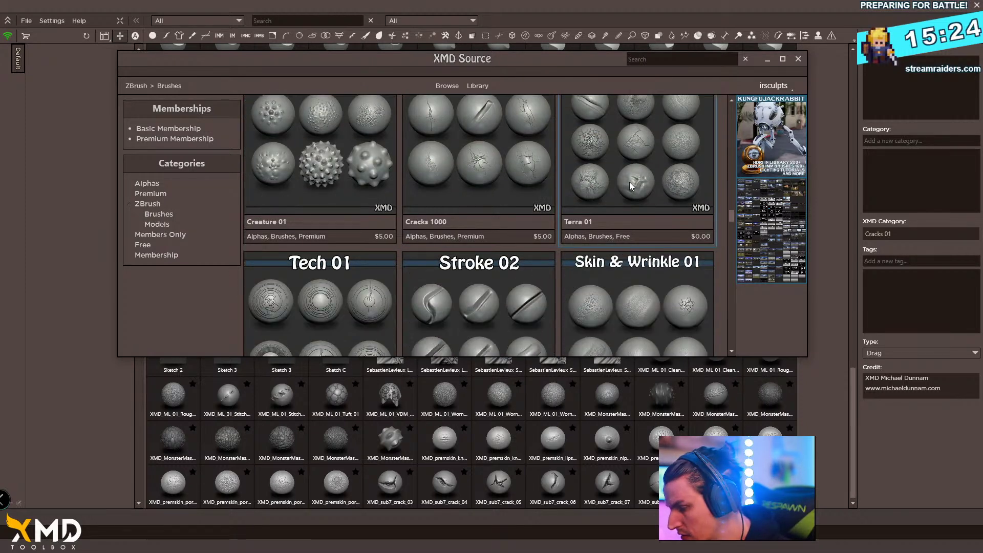
pyautogui.scroll(-2, 492, 222)
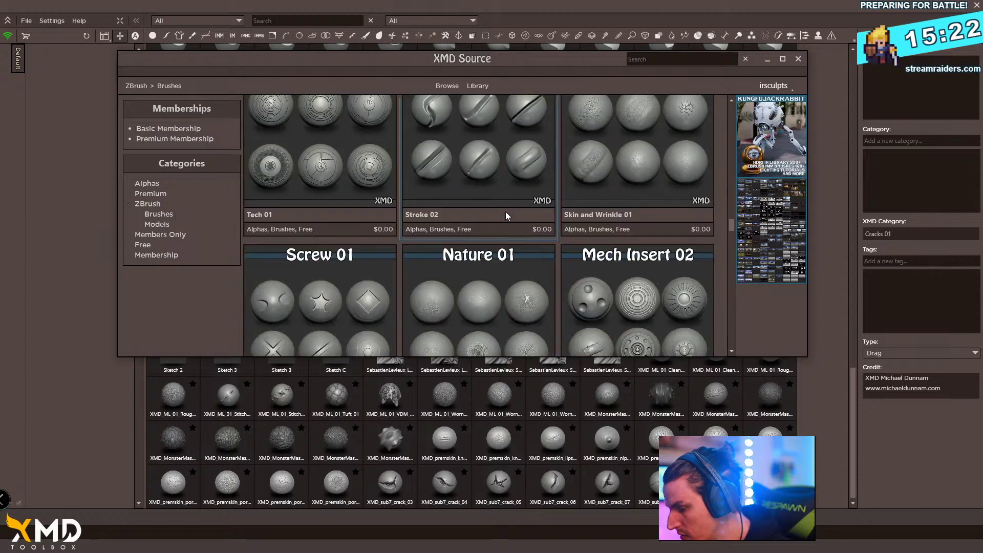
pyautogui.scroll(-3, 509, 214)
pyautogui.scroll(-3, 508, 212)
pyautogui.scroll(-3, 507, 205)
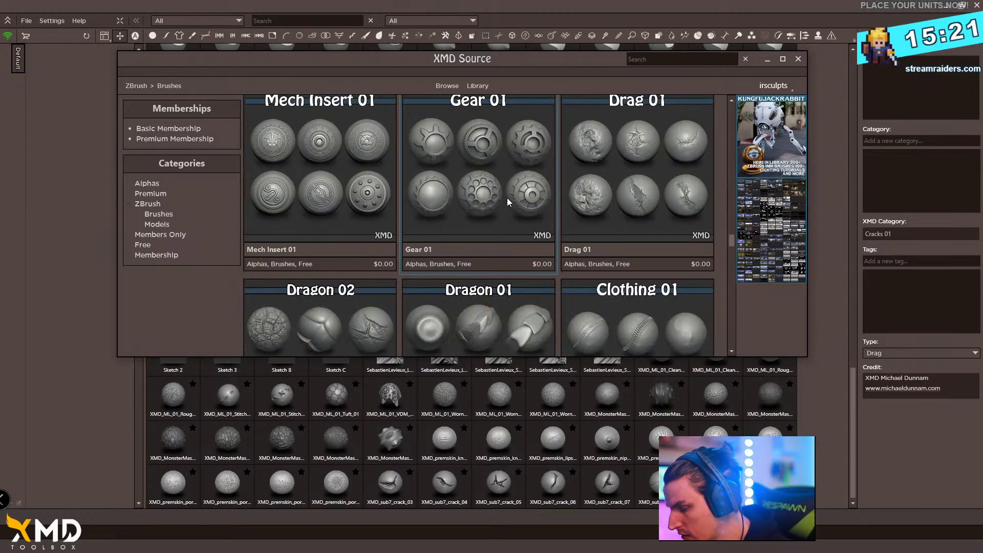
pyautogui.scroll(-8, 506, 202)
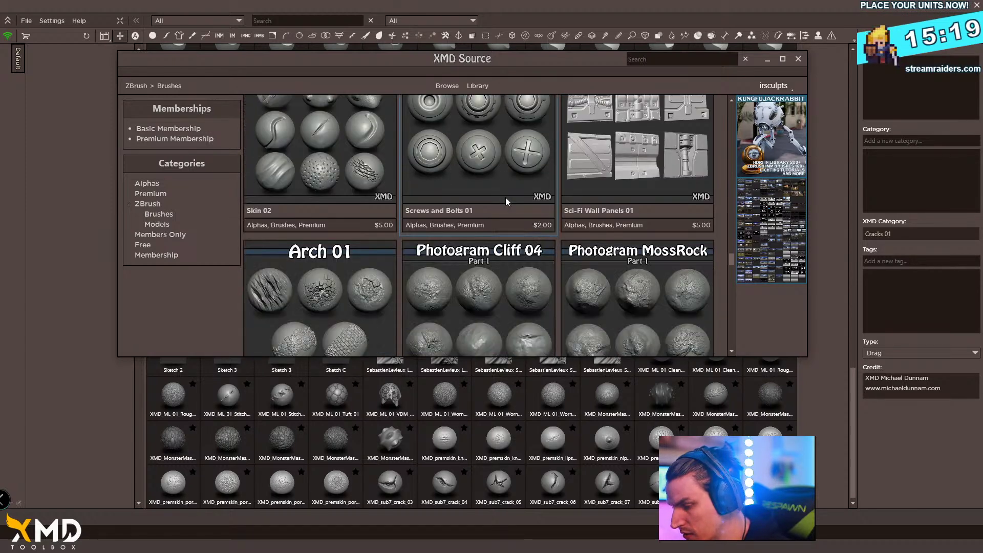
pyautogui.scroll(-3, 506, 201)
pyautogui.scroll(-3, 504, 206)
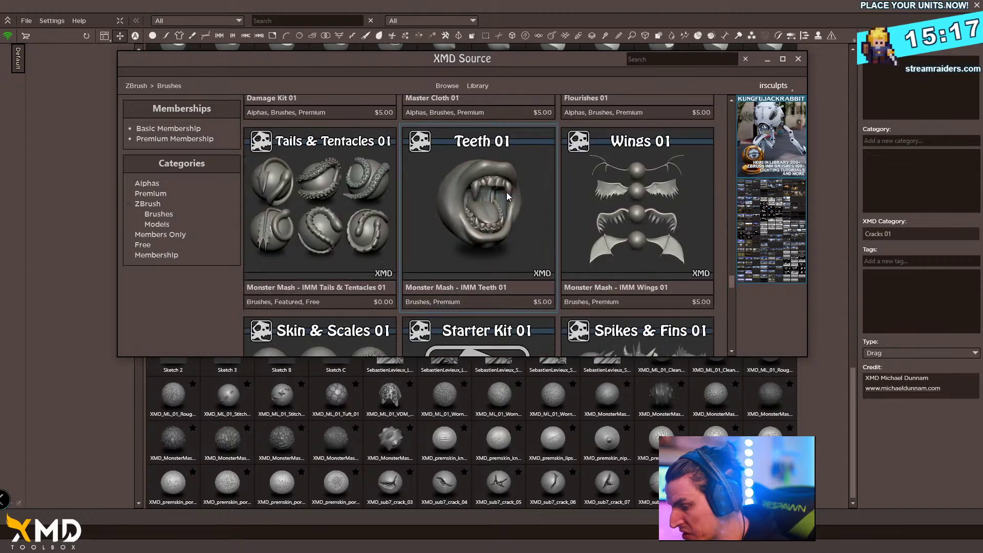
pyautogui.scroll(-5, 506, 197)
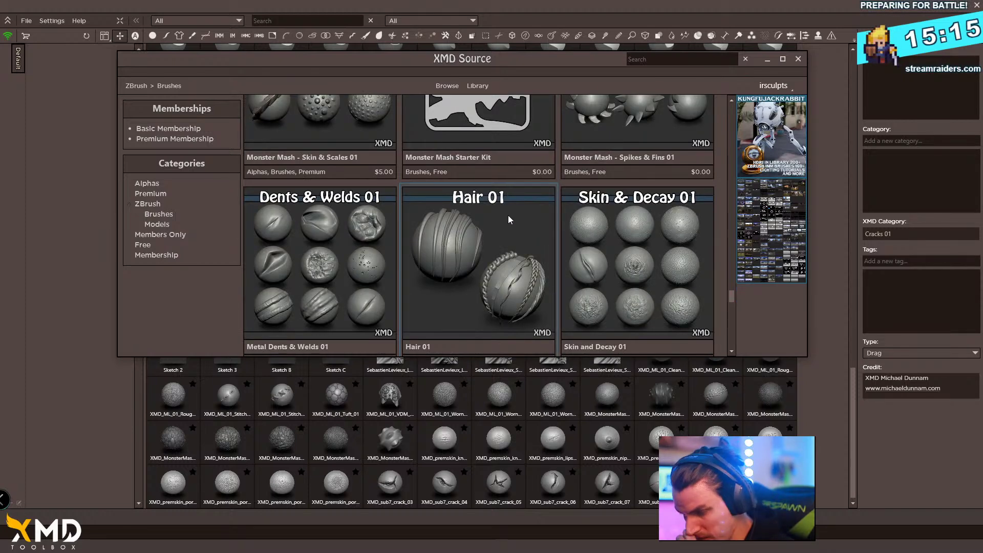
pyautogui.scroll(-7, 509, 219)
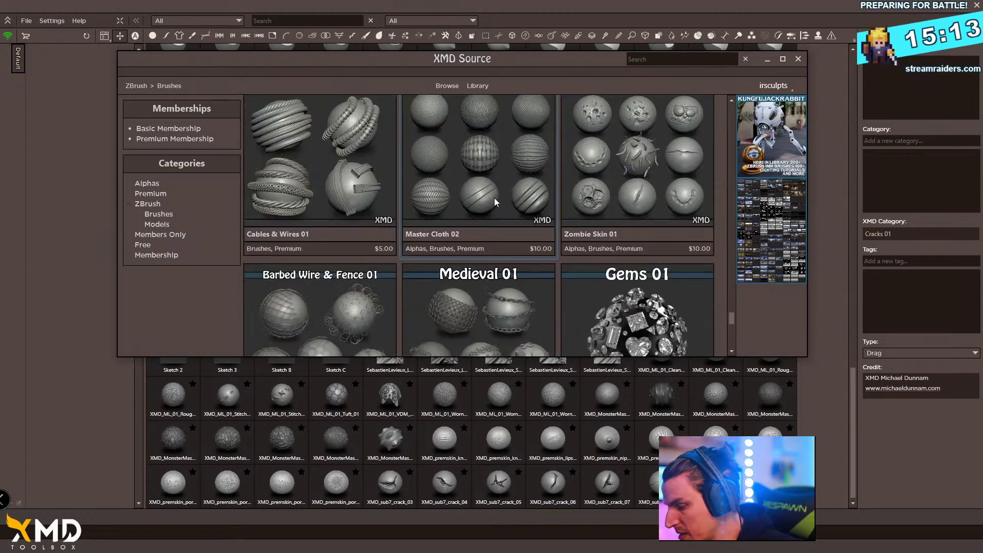
pyautogui.scroll(-8, 493, 202)
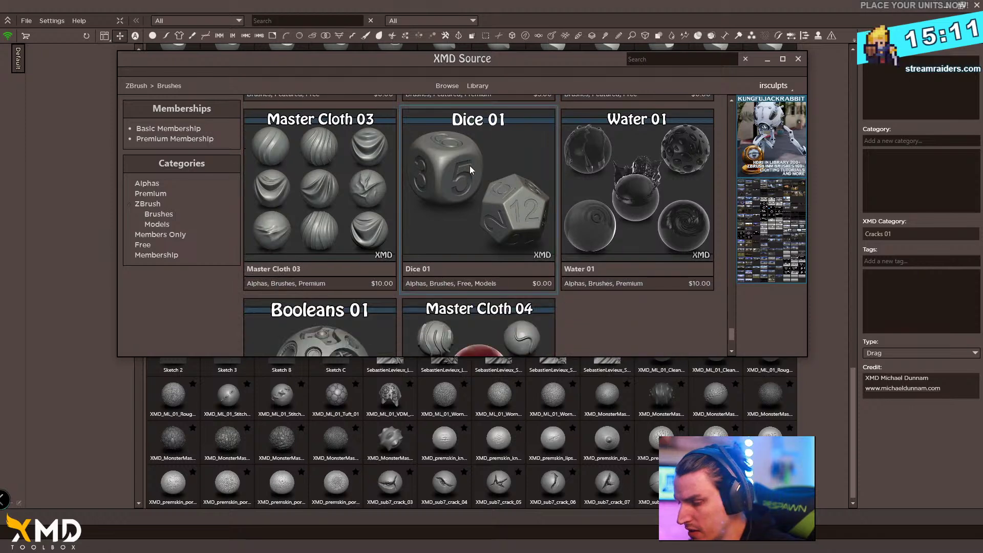
pyautogui.scroll(20, 490, 186)
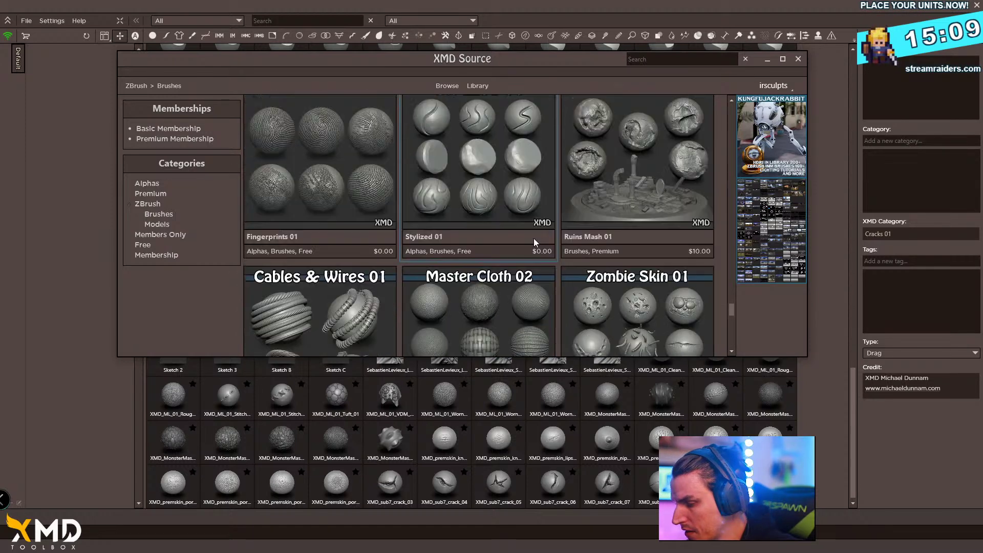
pyautogui.scroll(1, 796, 432)
pyautogui.scroll(3, 796, 432)
pyautogui.scroll(4, 429, 187)
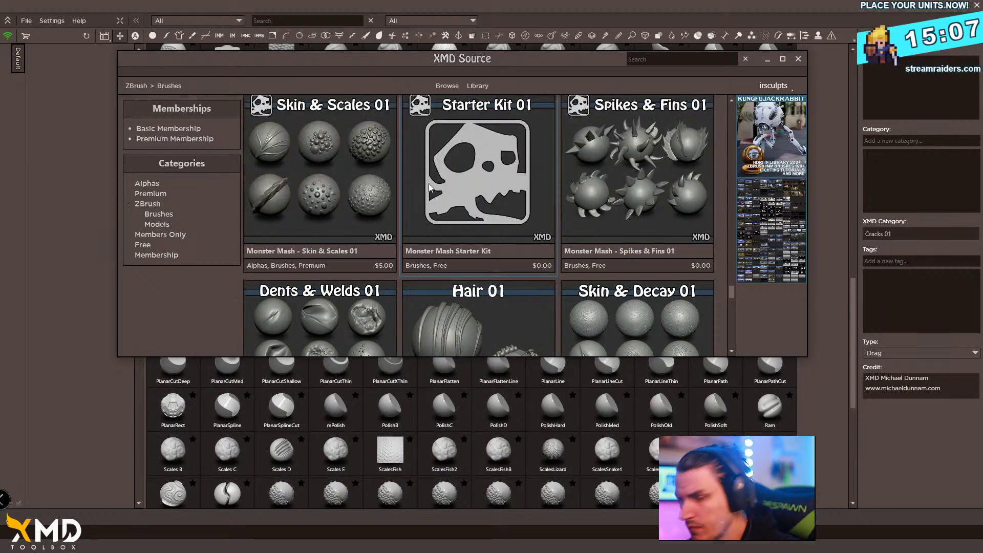
pyautogui.scroll(7, 505, 279)
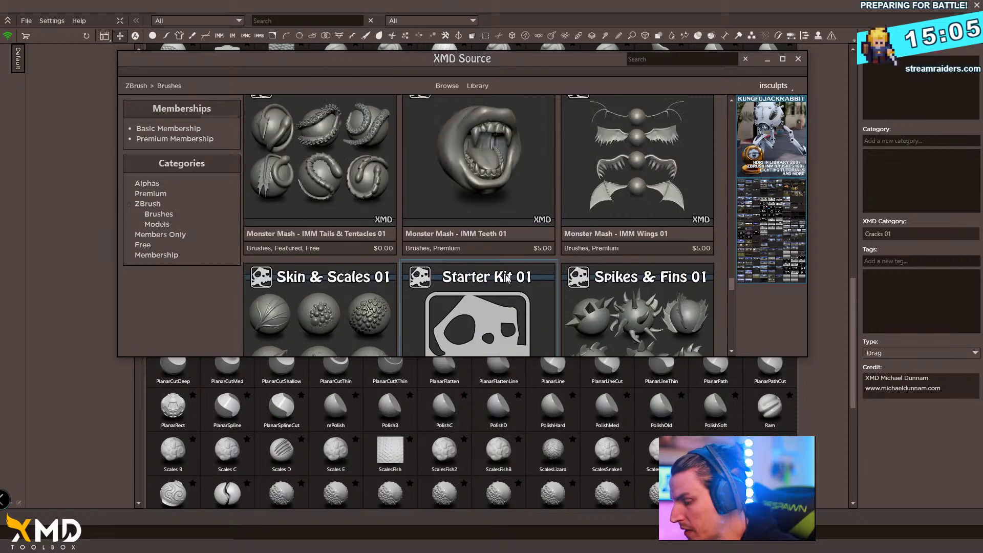
pyautogui.scroll(7, 506, 279)
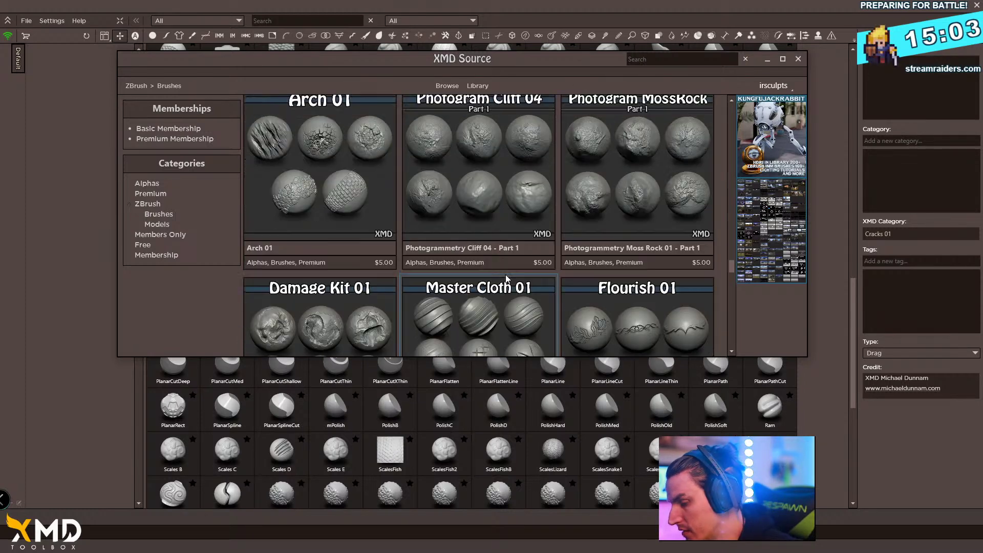
pyautogui.scroll(7, 506, 279)
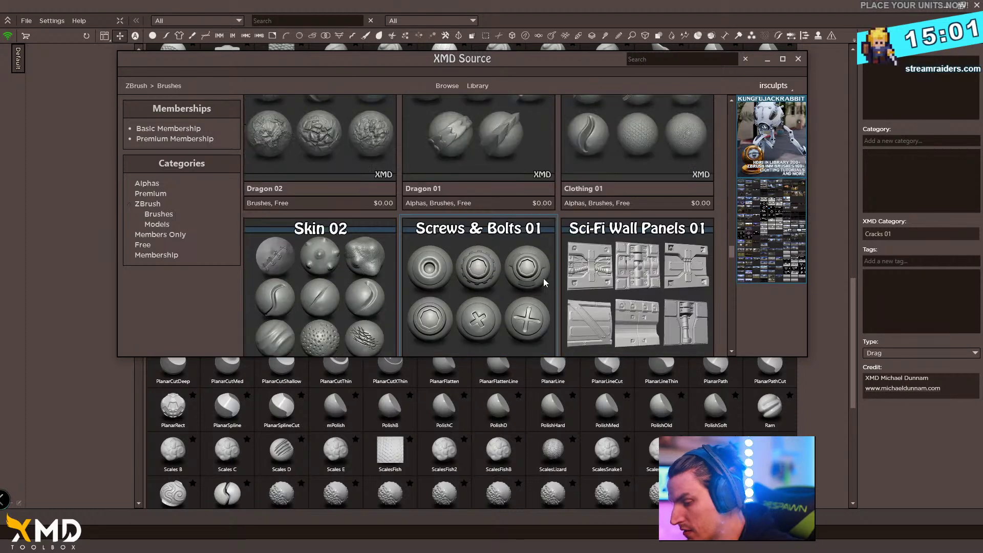
pyautogui.scroll(2, 546, 283)
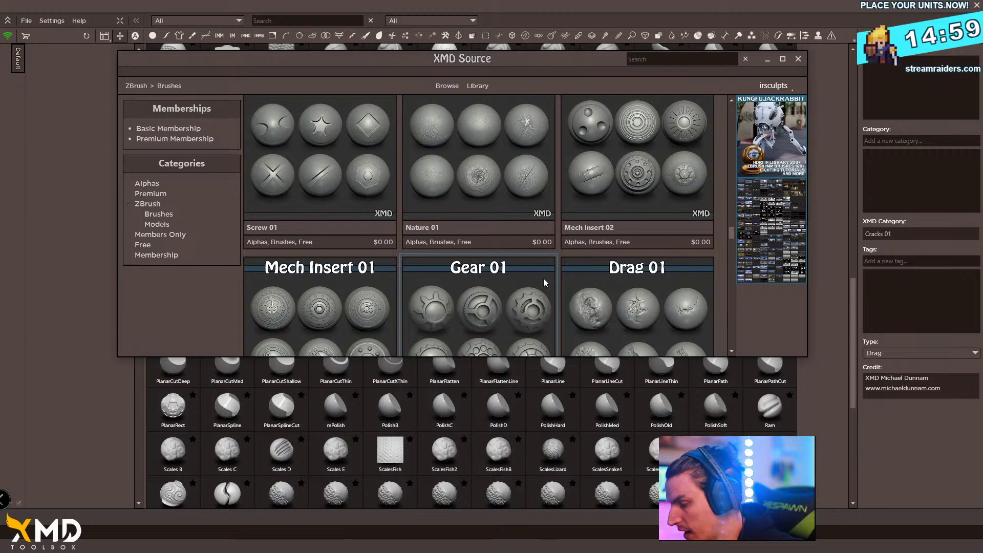
pyautogui.scroll(6, 546, 283)
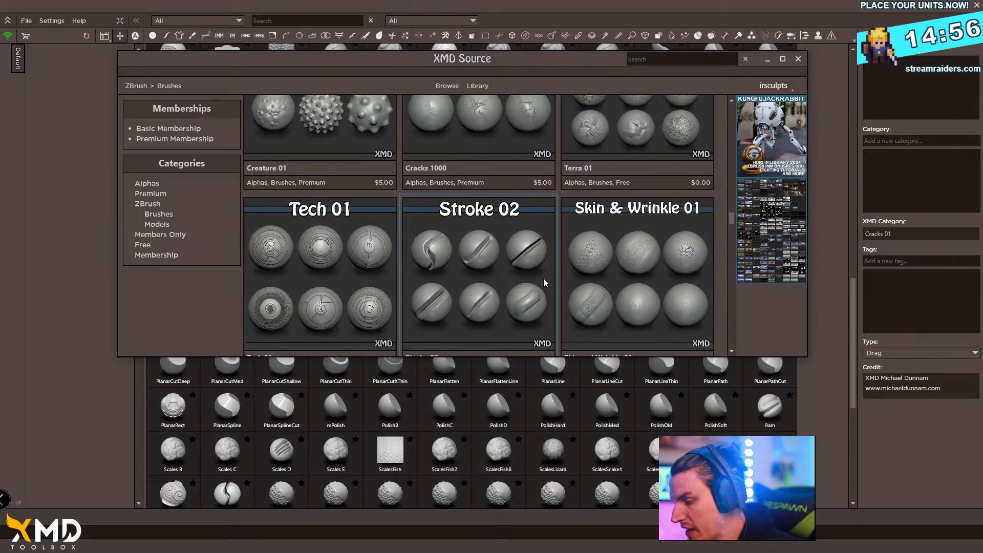
pyautogui.scroll(1, 508, 269)
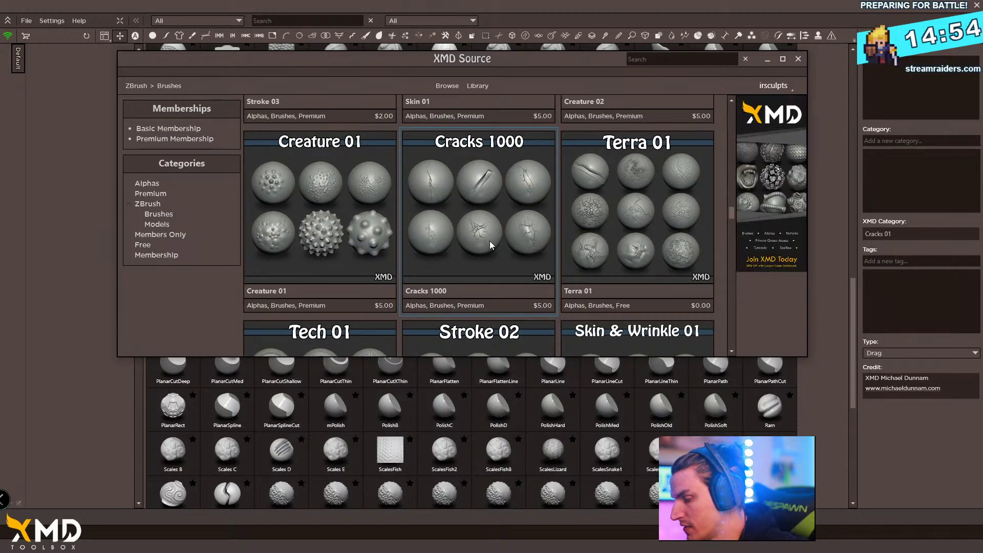
# - Download the whole Cracks 1000 pack from XMD Source and put the store window away
pyautogui.click(505, 228)
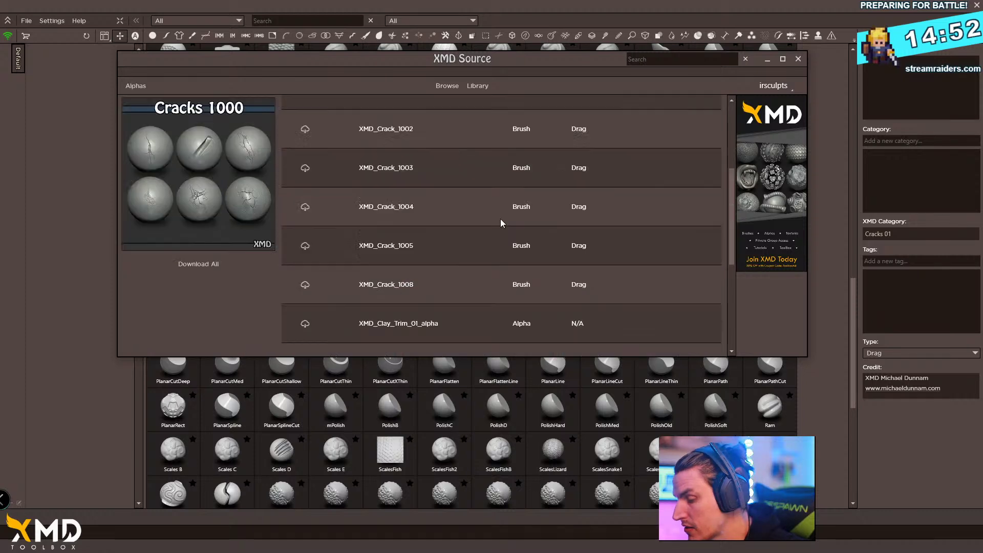
pyautogui.click(195, 261)
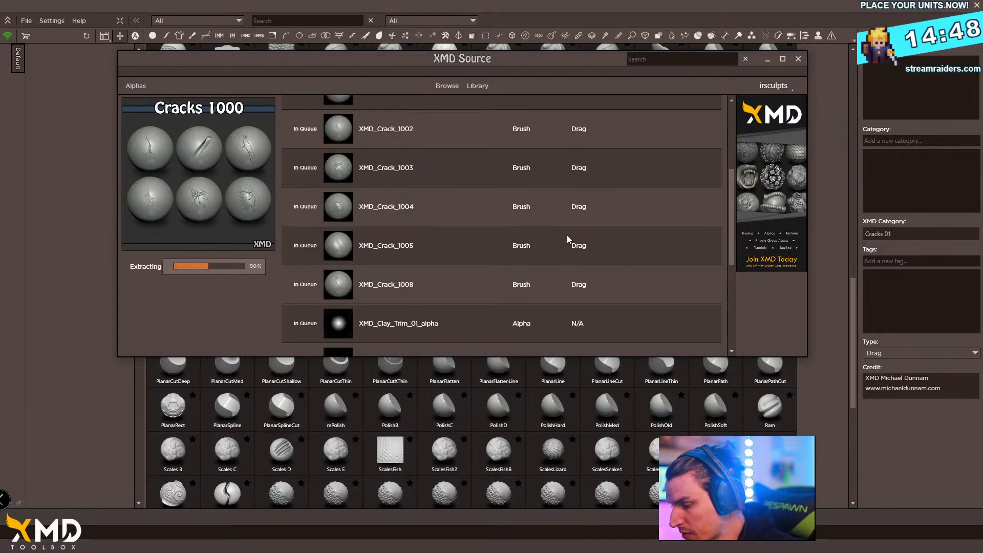
pyautogui.click(767, 63)
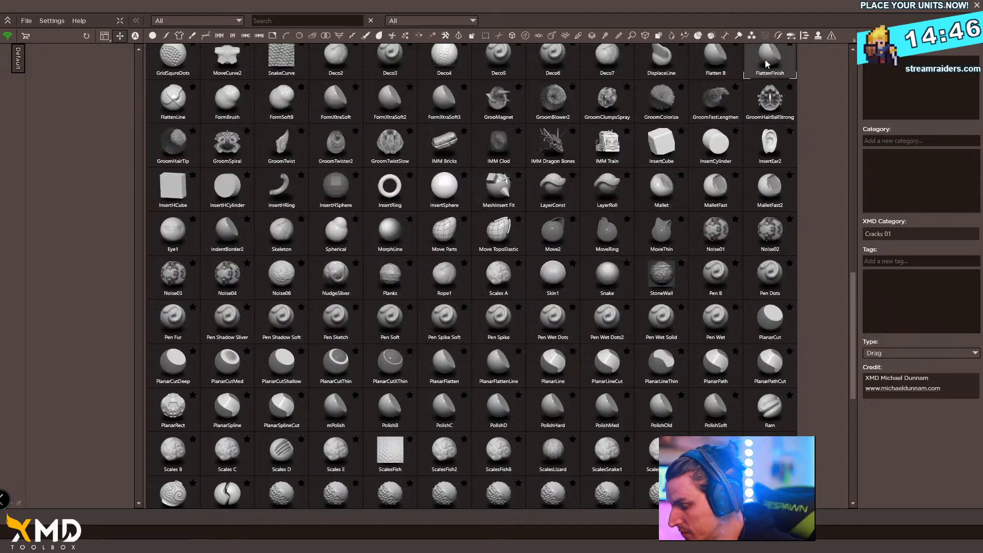
# - Load the XMD_Crack_1001 brush into ZBrush and bring the chip on the forehead into close view
pyautogui.scroll(-5, 581, 389)
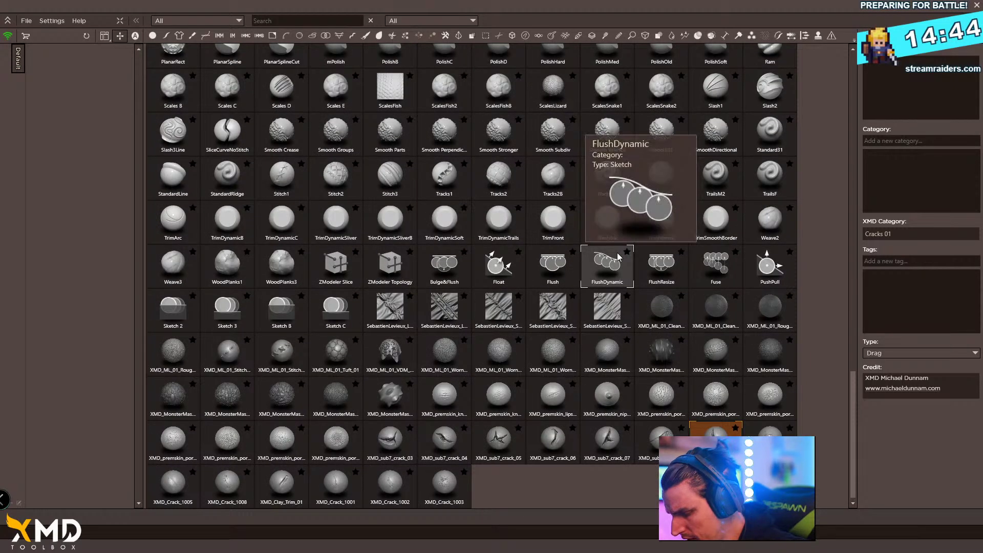
pyautogui.click(345, 496)
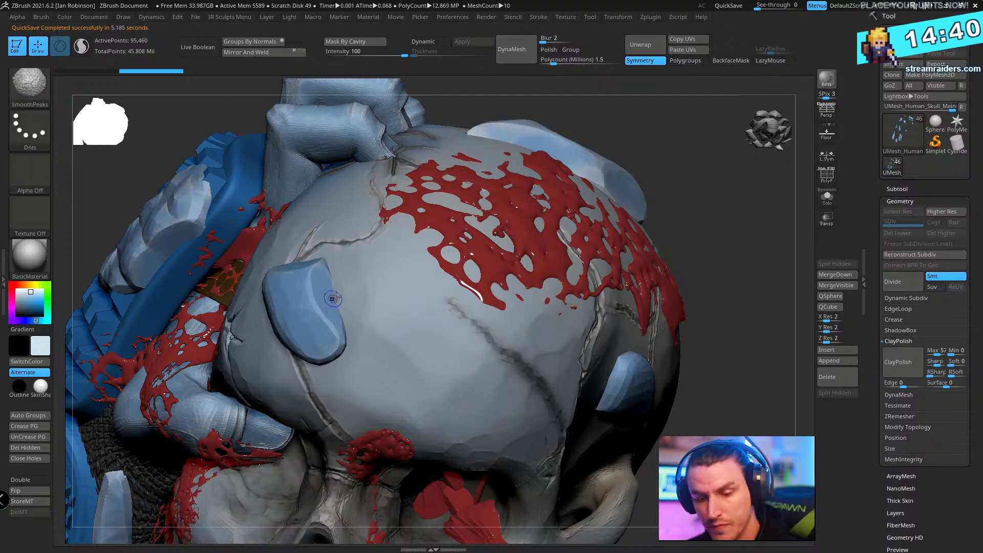
pyautogui.hotkey('shift', 'f')
pyautogui.hotkey('shift', 'f')
pyautogui.moveTo(294, 338); pyautogui.dragTo(334, 279, button='right')
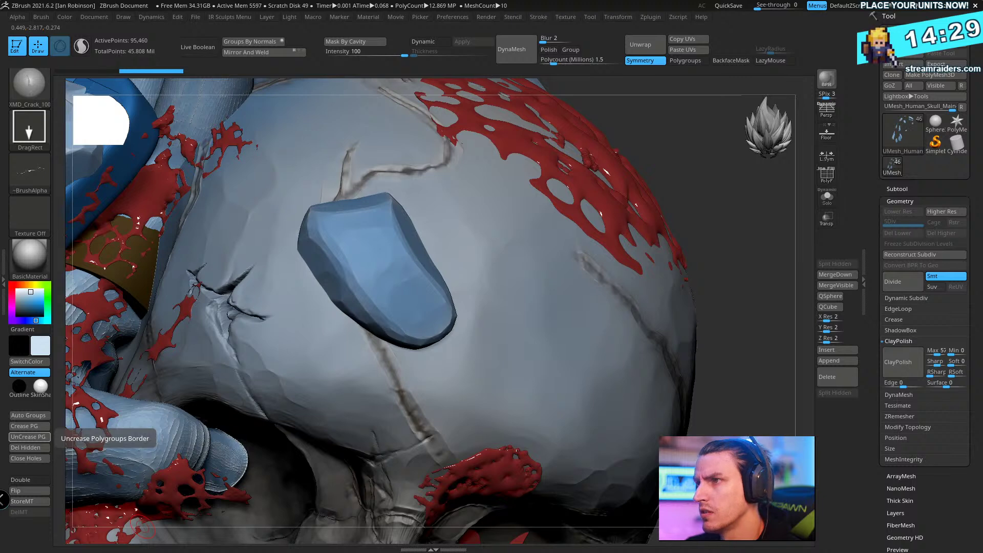
# - Switch to Firefox, search Google for "xmd toolbox" and open the XMD ToolBox Plug-in page on xmdsource.com
pyautogui.moveTo(0, 207); pyautogui.dragTo(502, 70)
pyautogui.click(428, 150)
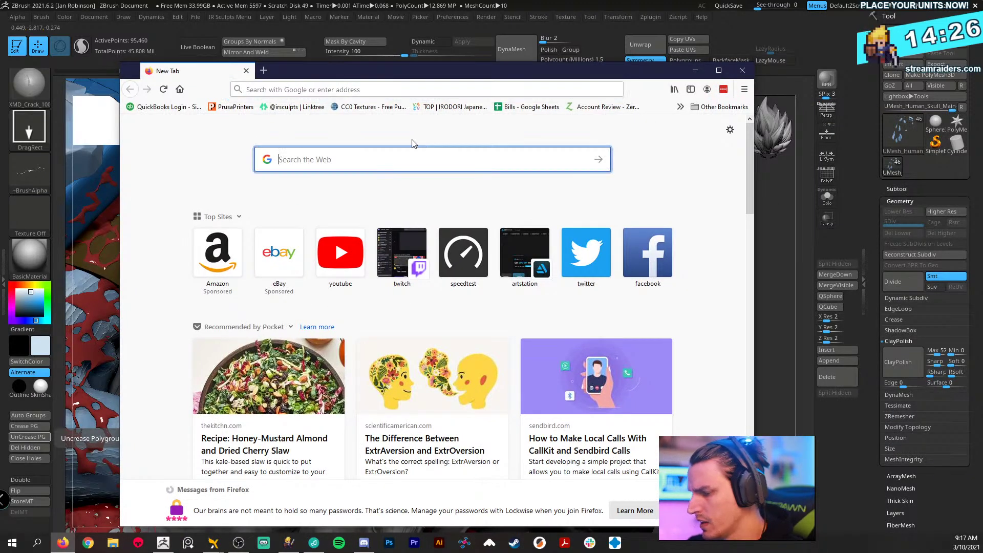
pyautogui.write('xm')
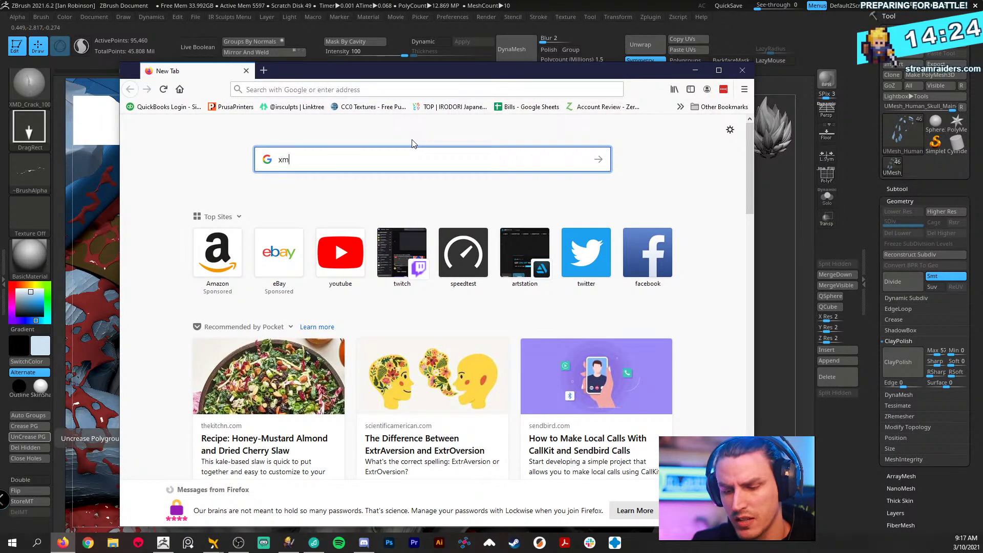
pyautogui.write('d tool')
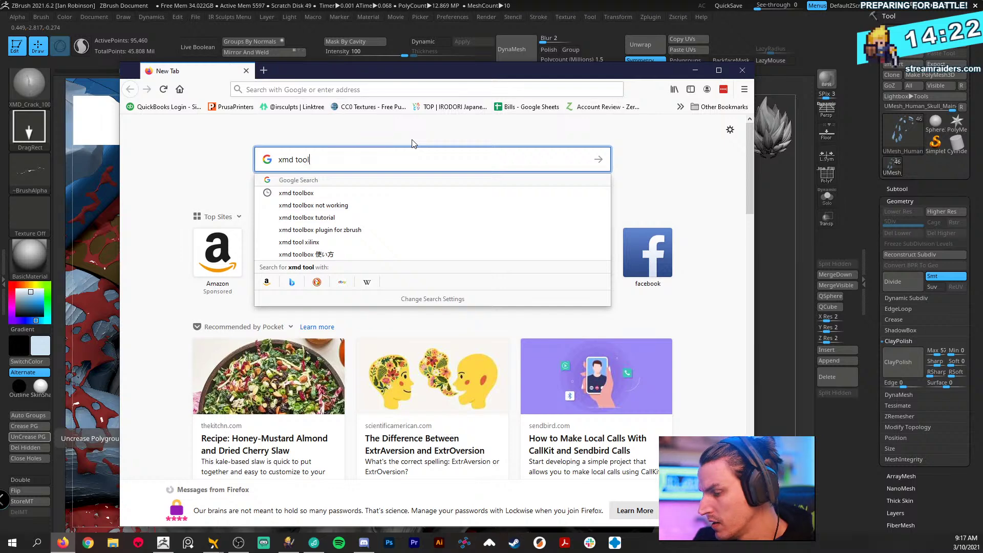
pyautogui.write('box')
pyautogui.press('Return')
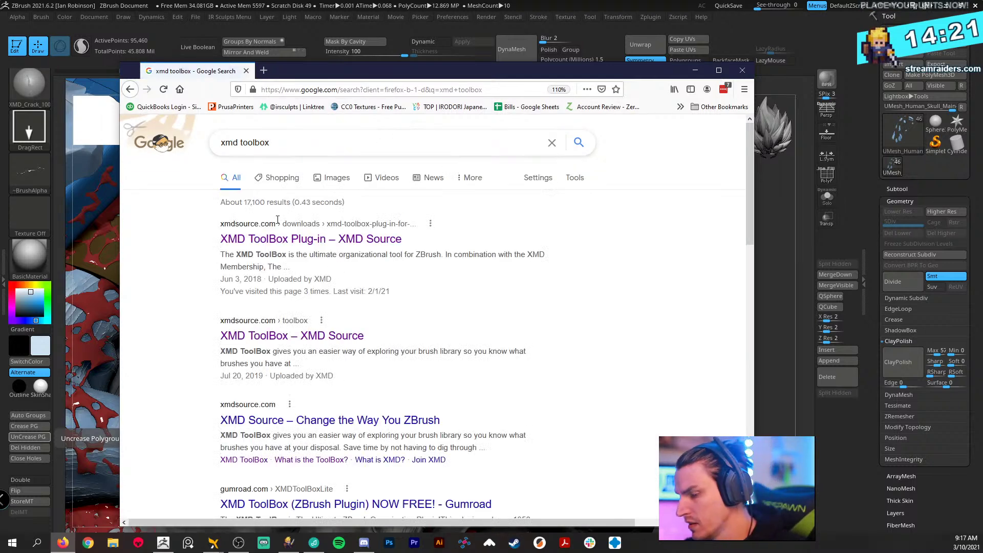
pyautogui.click(259, 245)
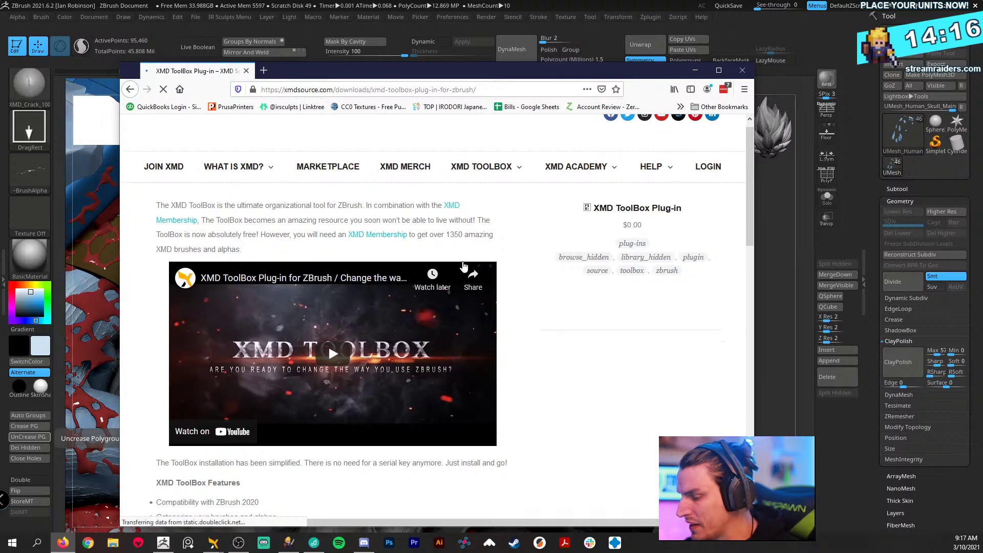
# - Select the plug-in page's web address and read through the XMD ToolBox description, features and price
pyautogui.scroll(-1, 470, 204)
pyautogui.click(390, 90)
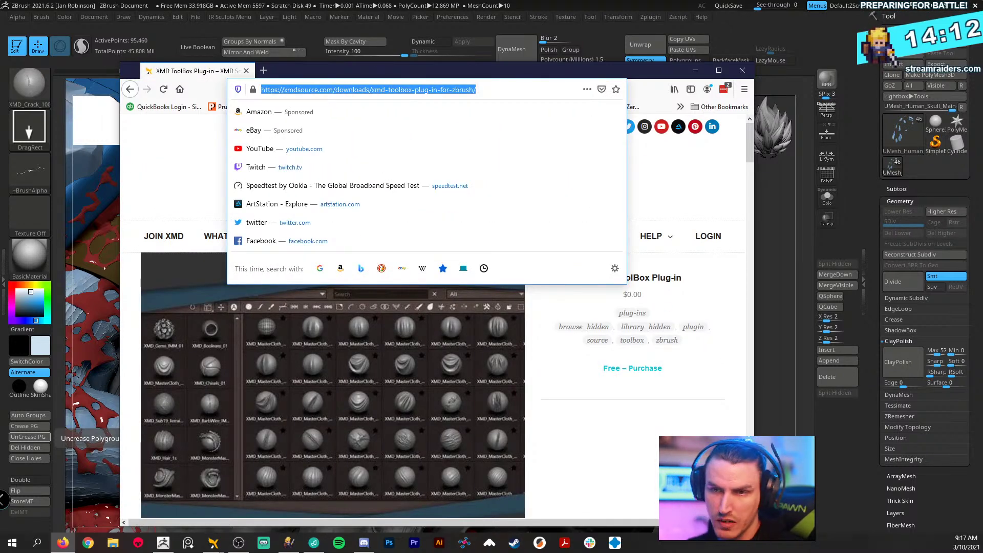
pyautogui.hotkey('alt', 'Tab')
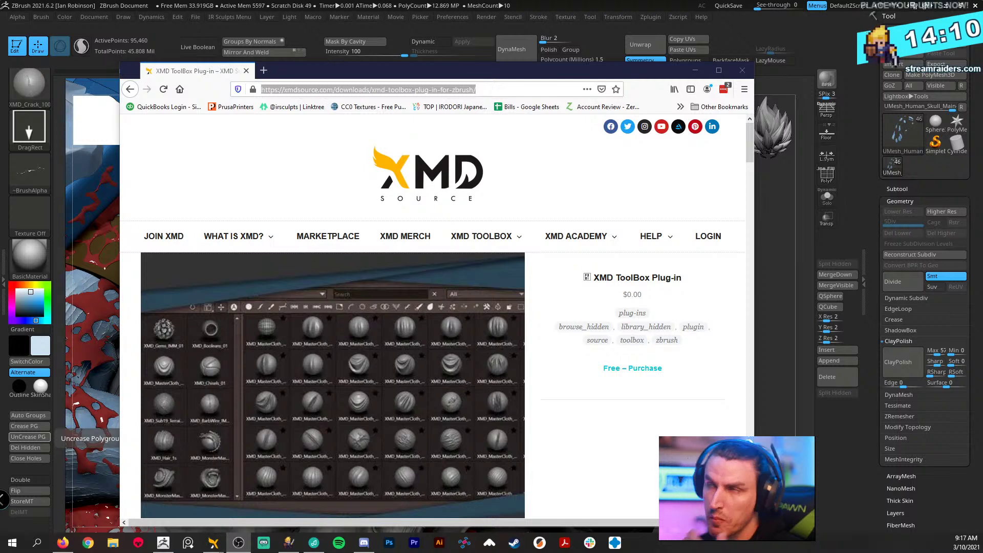
pyautogui.scroll(-12, 589, 391)
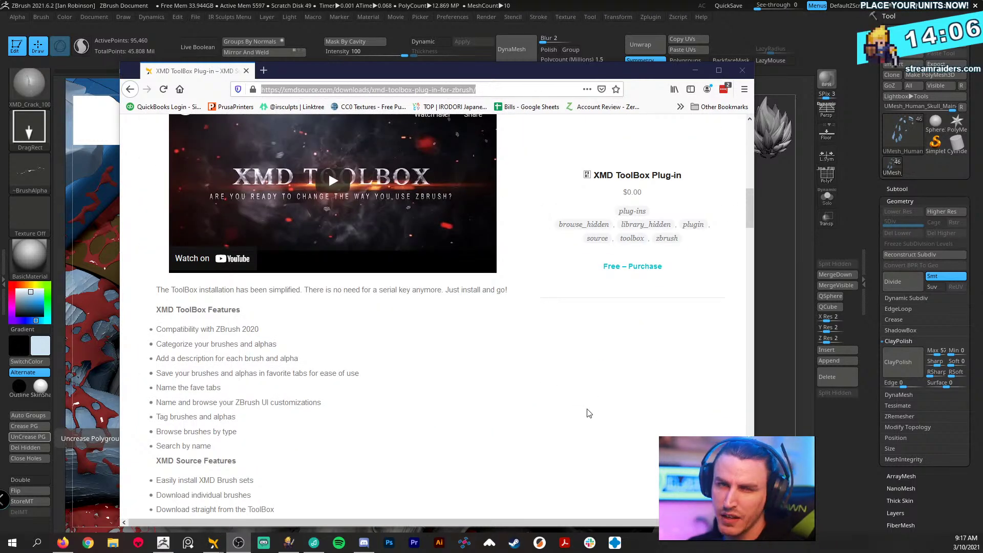
pyautogui.scroll(8, 553, 379)
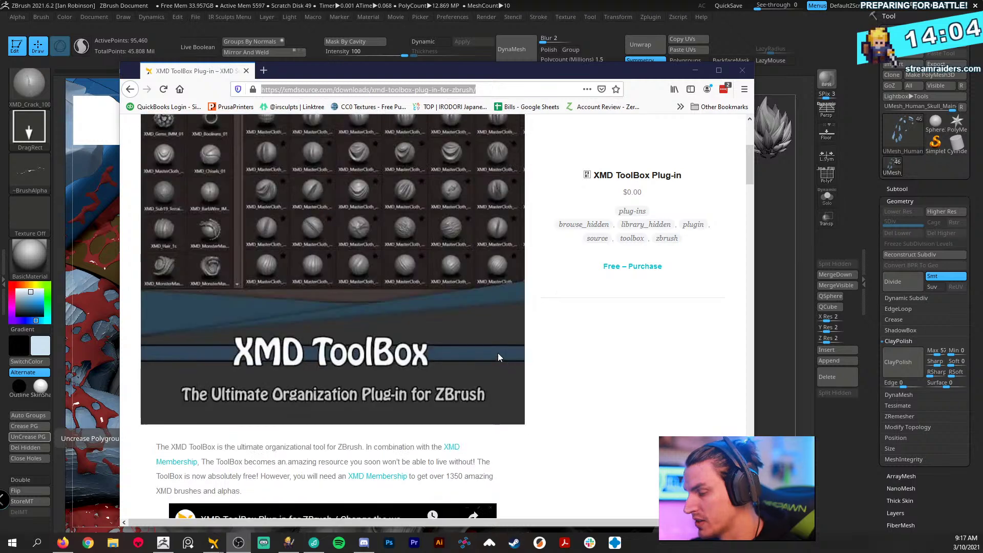
pyautogui.scroll(4, 499, 357)
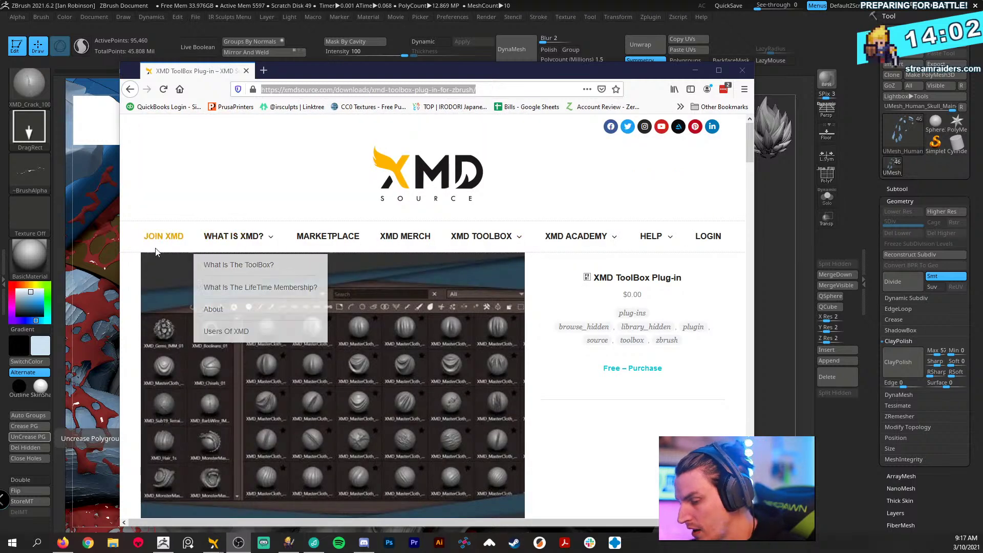
# - Open the page explaining the XMD LifeTime Membership, dismiss the survey request and examine the Premium plan
pyautogui.moveTo(234, 236)
pyautogui.click(252, 289)
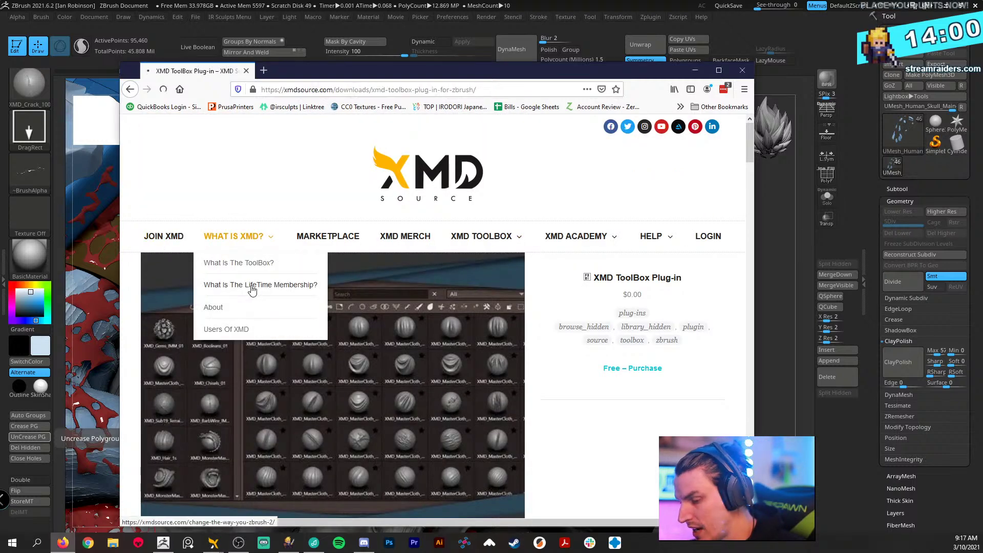
pyautogui.click(252, 287)
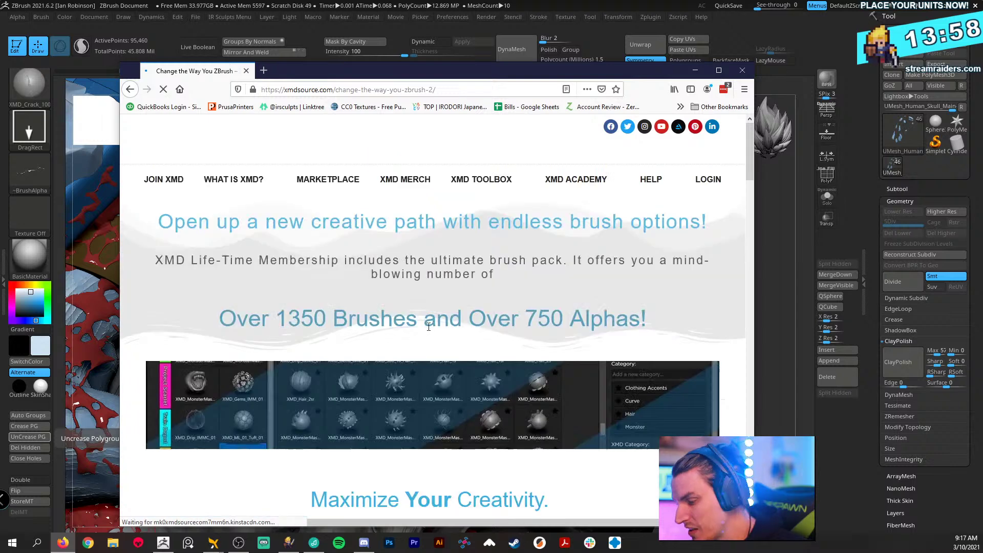
pyautogui.scroll(-3, 506, 330)
pyautogui.scroll(-2, 506, 331)
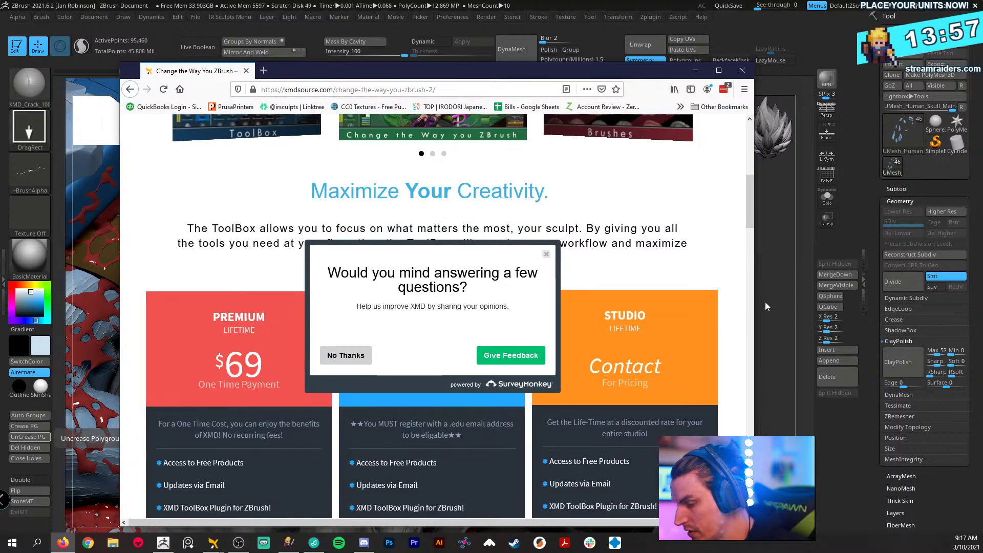
pyautogui.click(546, 254)
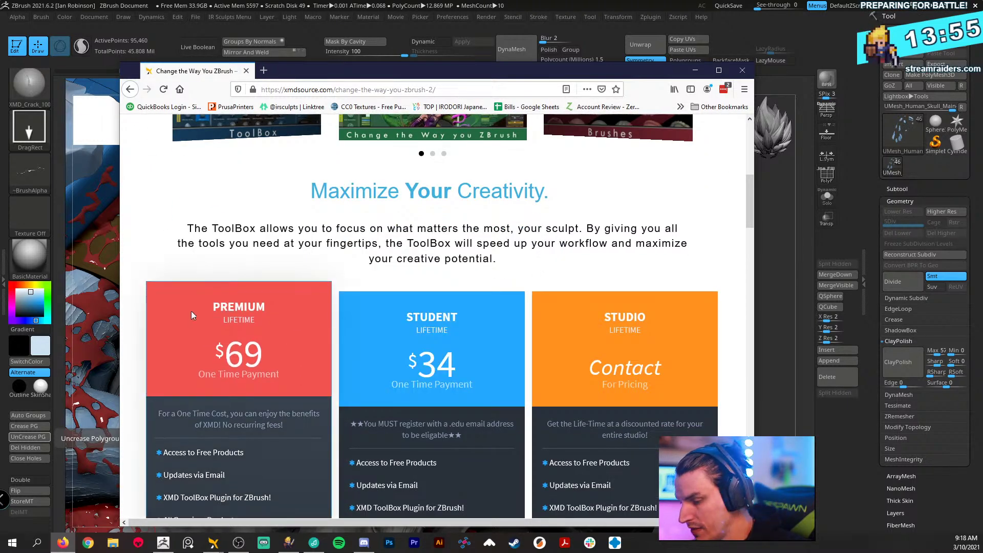
pyautogui.scroll(-2, 272, 336)
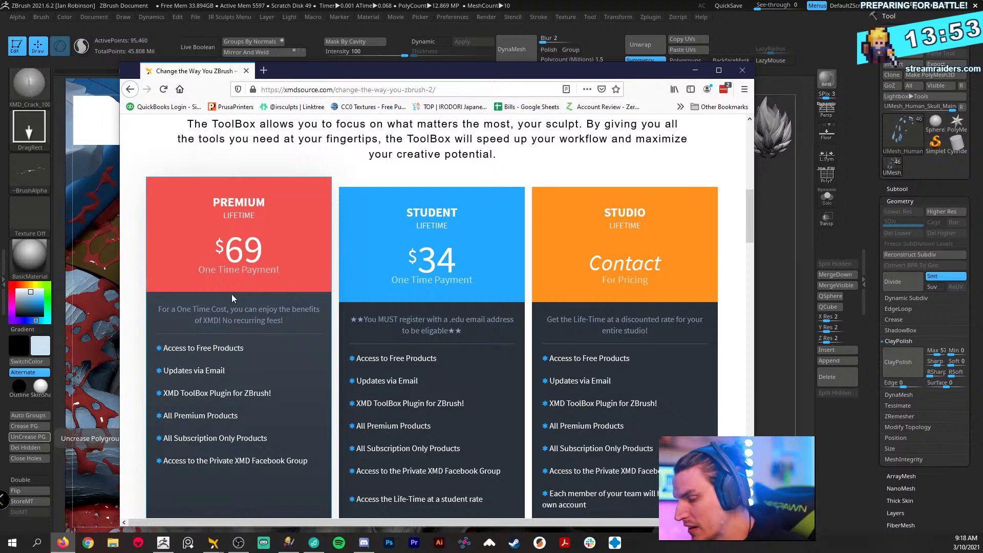
# - Compare the Premium, Student and Studio lifetime plans, look at the members-only brush sets, and minimise the browser to return to ZBrush
pyautogui.scroll(10, 231, 297)
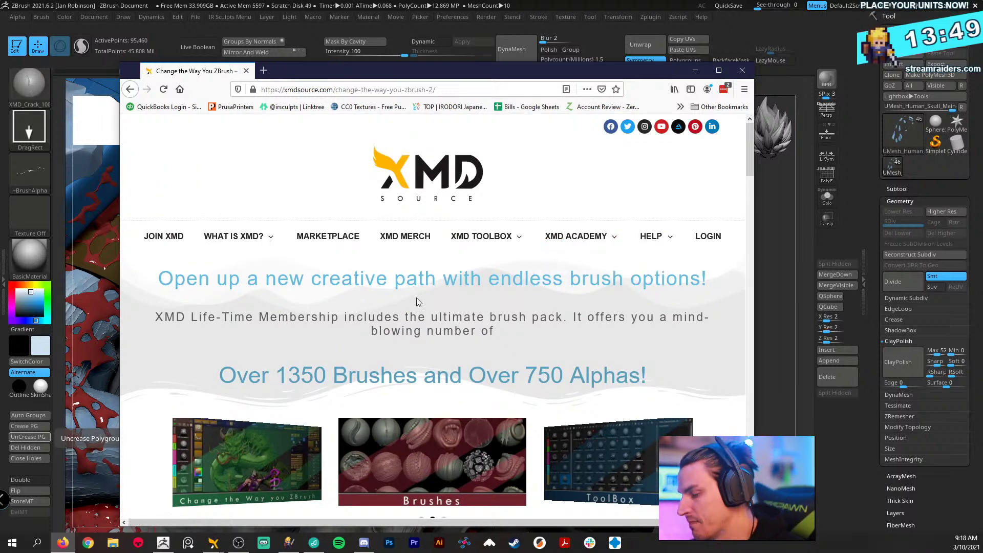
pyautogui.scroll(-3, 451, 272)
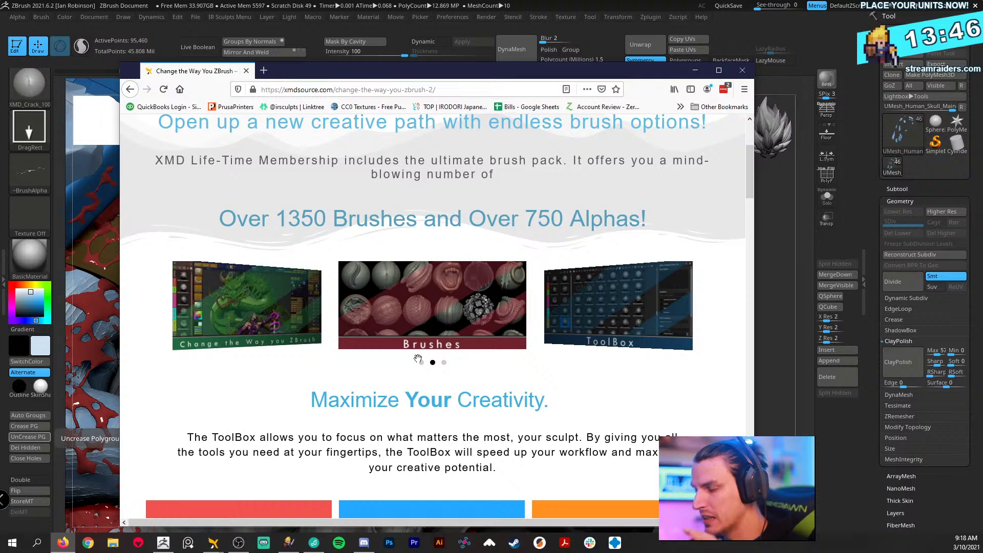
pyautogui.scroll(-6, 421, 389)
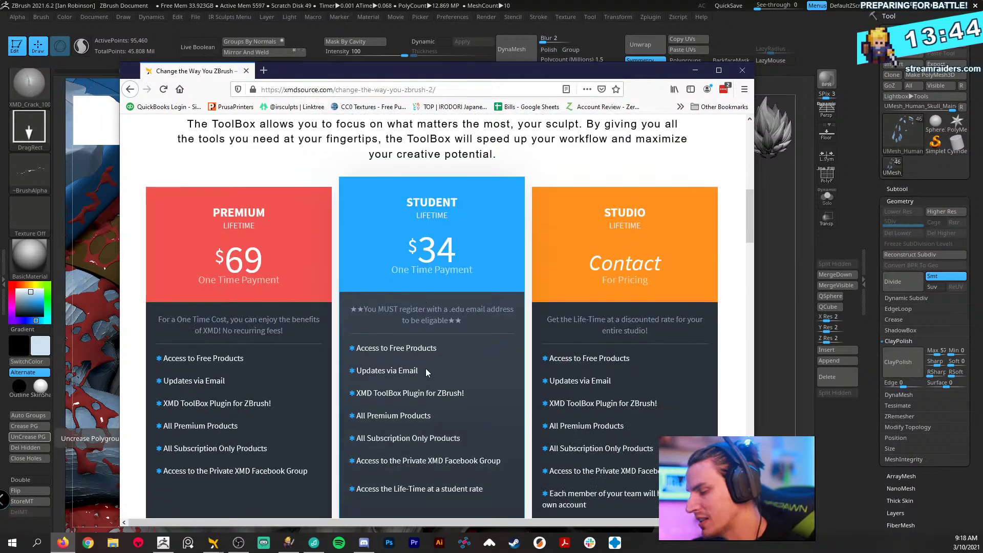
pyautogui.scroll(-5, 450, 376)
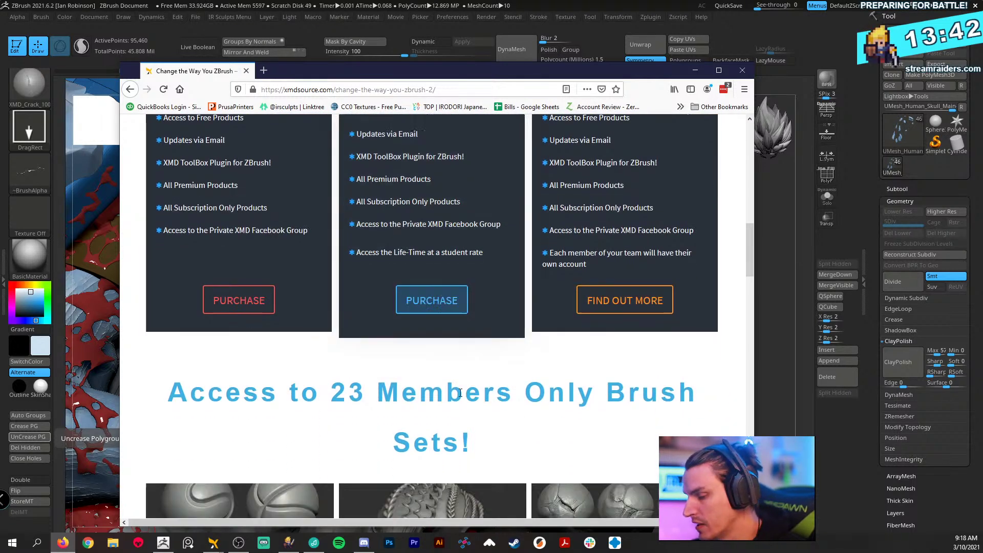
pyautogui.scroll(-5, 460, 393)
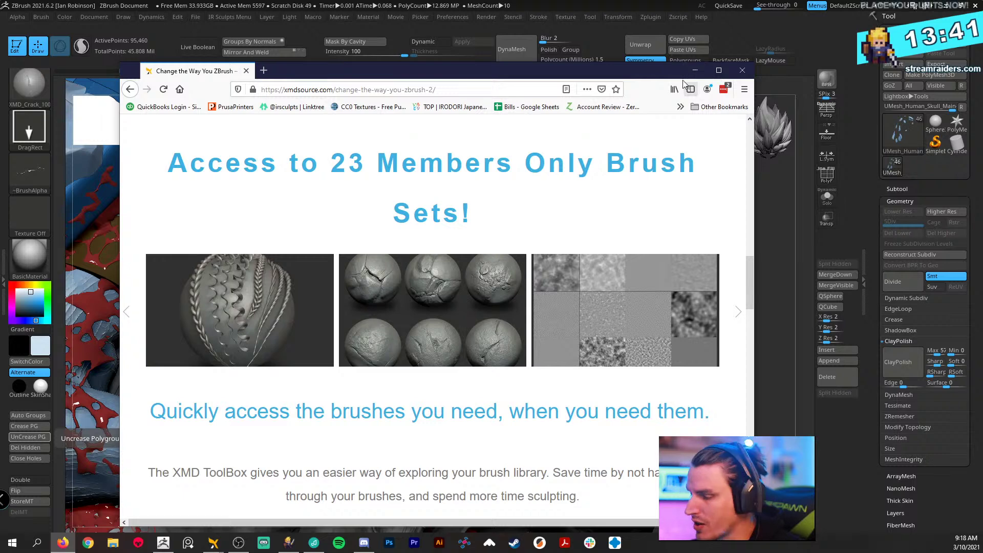
pyautogui.scroll(15, 536, 281)
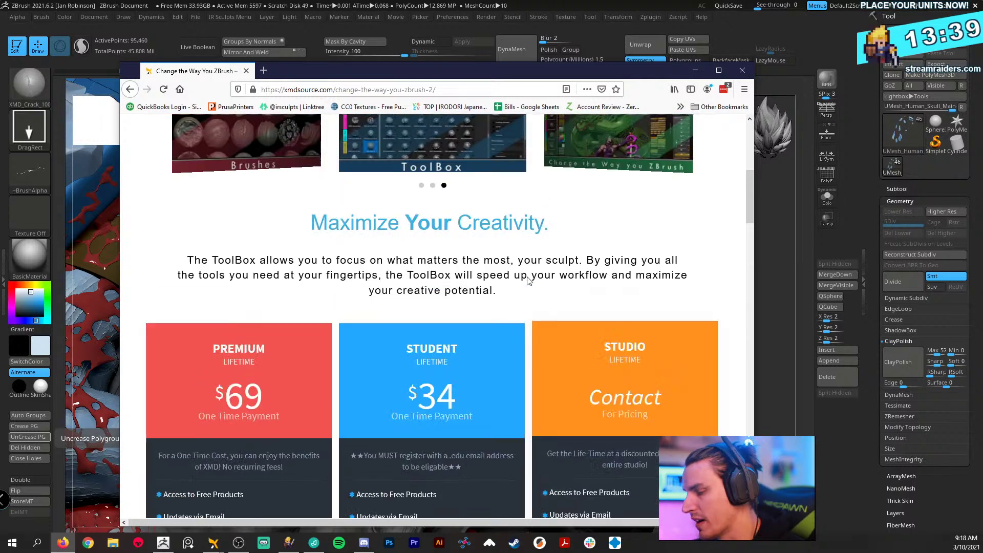
pyautogui.scroll(-3, 260, 364)
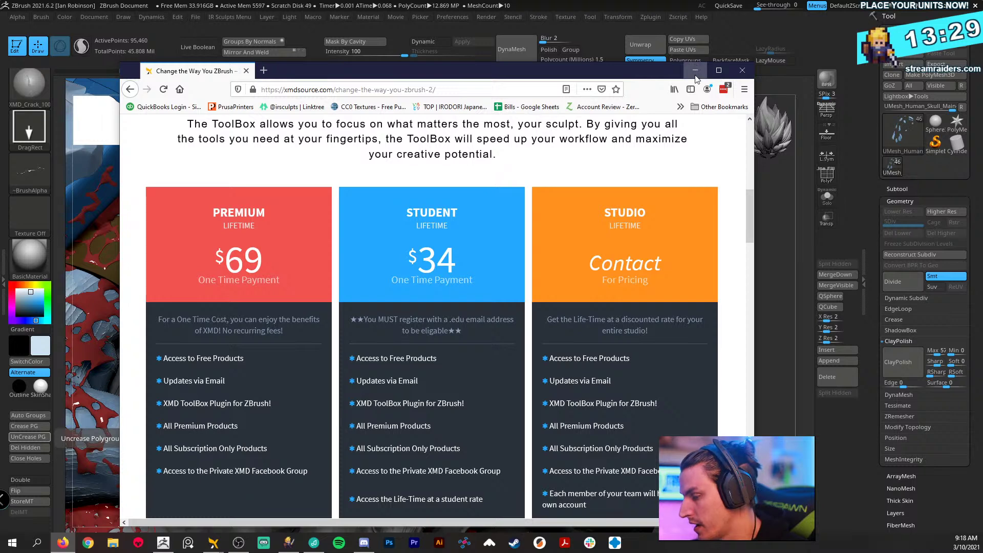
pyautogui.click(695, 71)
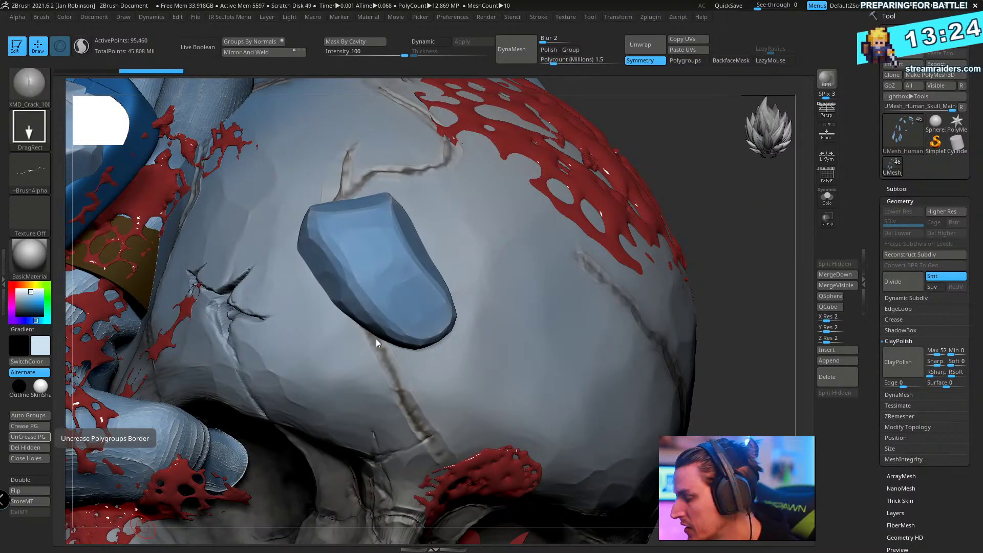
# - Try a crack stamp on the forehead chip and divide the chip pieces subtool up to subdivision level 3
pyautogui.moveTo(704, 262); pyautogui.dragTo(729, 264)
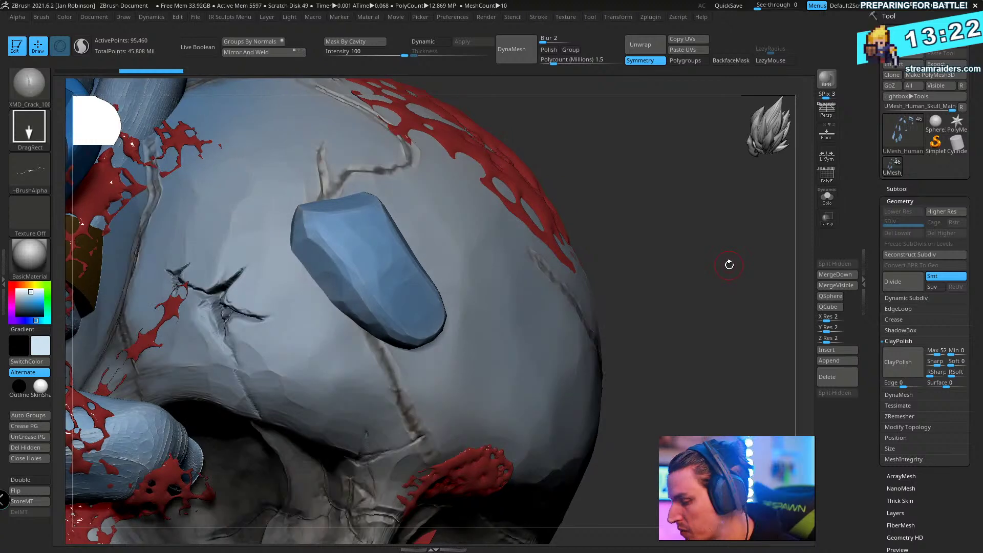
pyautogui.moveTo(388, 307); pyautogui.dragTo(405, 309)
pyautogui.keyDown('alt'); pyautogui.moveTo(643, 201); pyautogui.dragTo(649, 180); pyautogui.keyUp('alt')
pyautogui.hotkey('ctrl', 'z')
pyautogui.hotkey('ctrl', 'd')
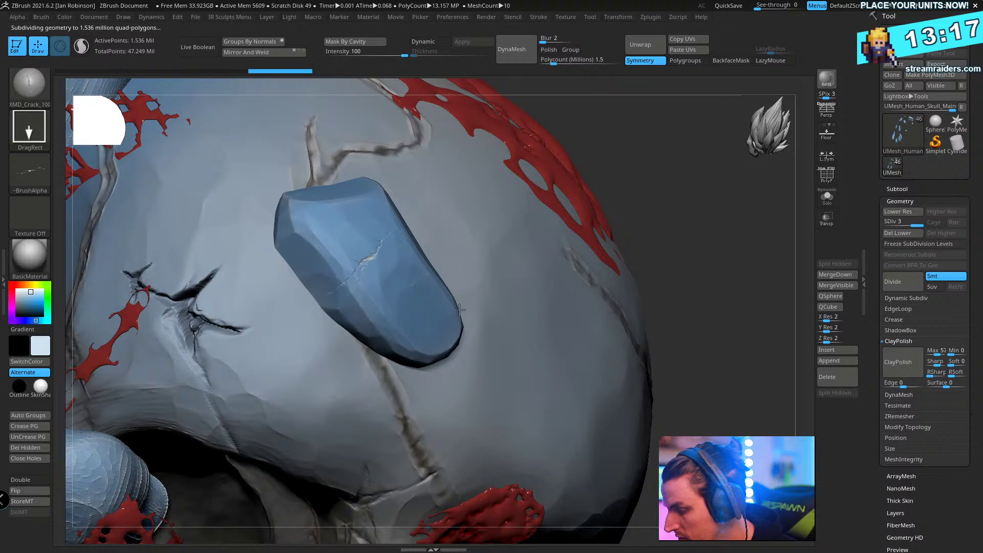
# - Sample the chip's colour and set the crack brush's paint colour to a darker, more saturated blue
pyautogui.press('space')
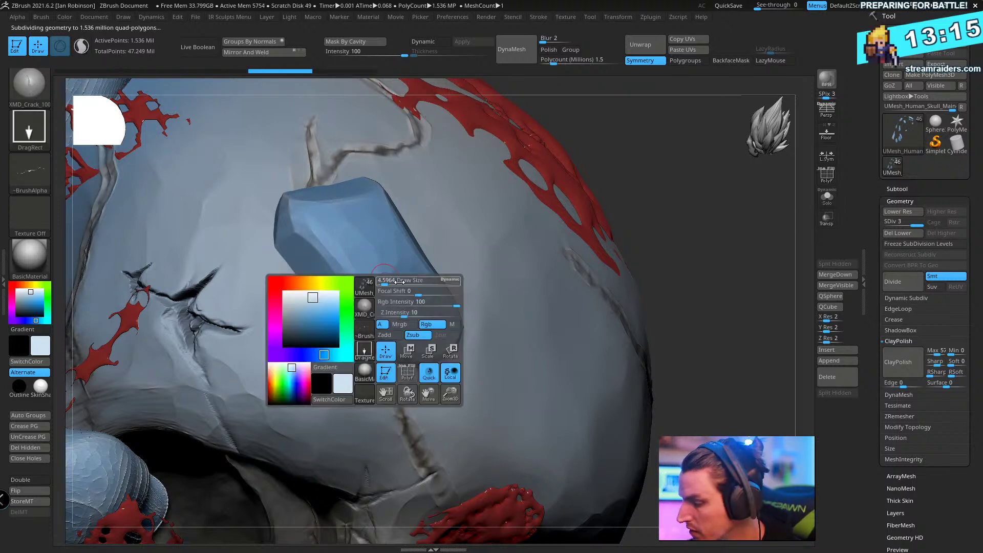
pyautogui.click(436, 325)
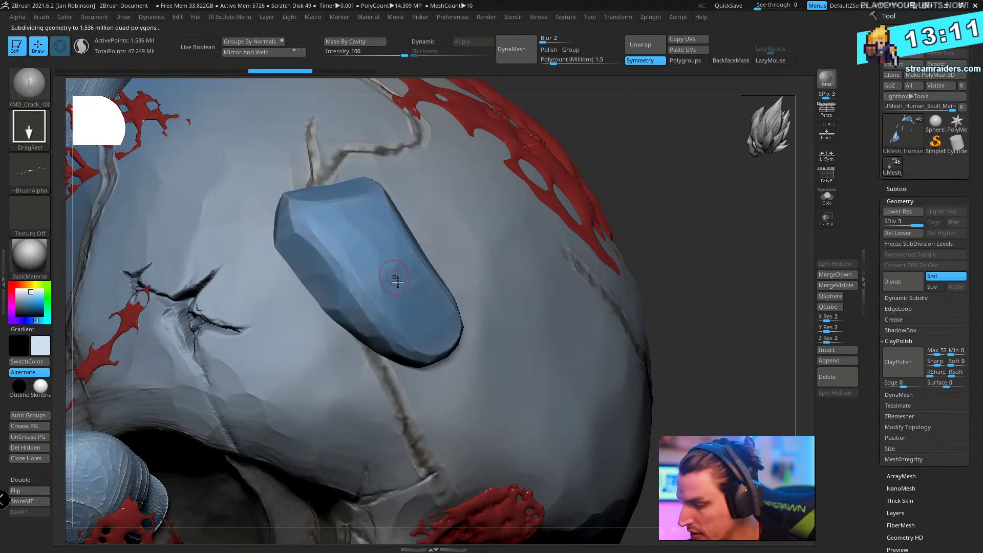
pyautogui.press('space')
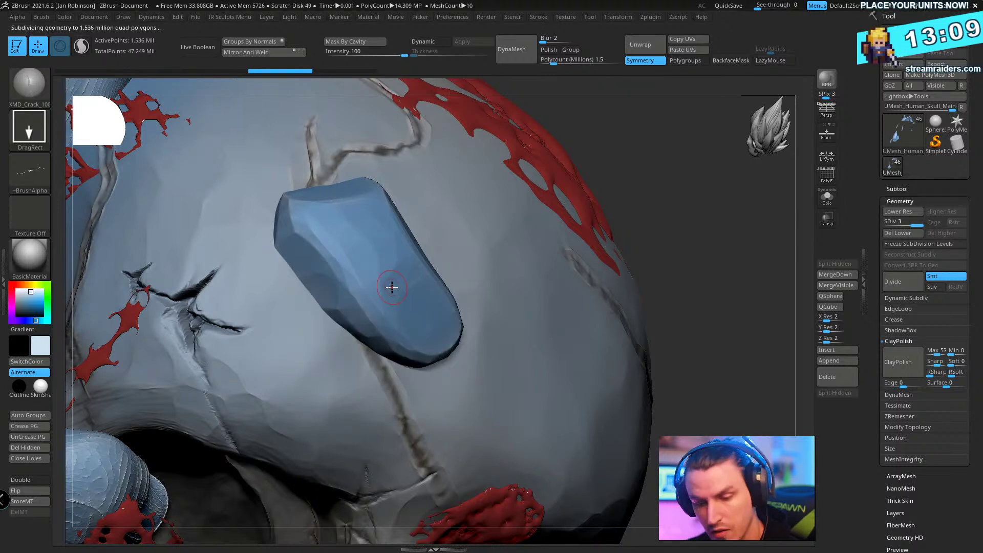
pyautogui.press('c')
pyautogui.click(47, 351)
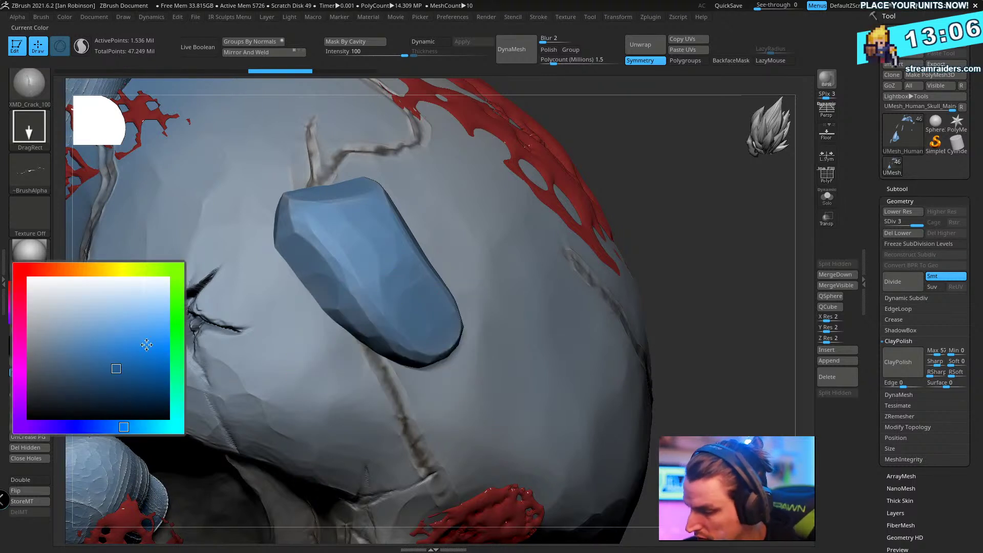
pyautogui.press('space')
pyautogui.click(432, 311)
pyautogui.rightClick(399, 305)
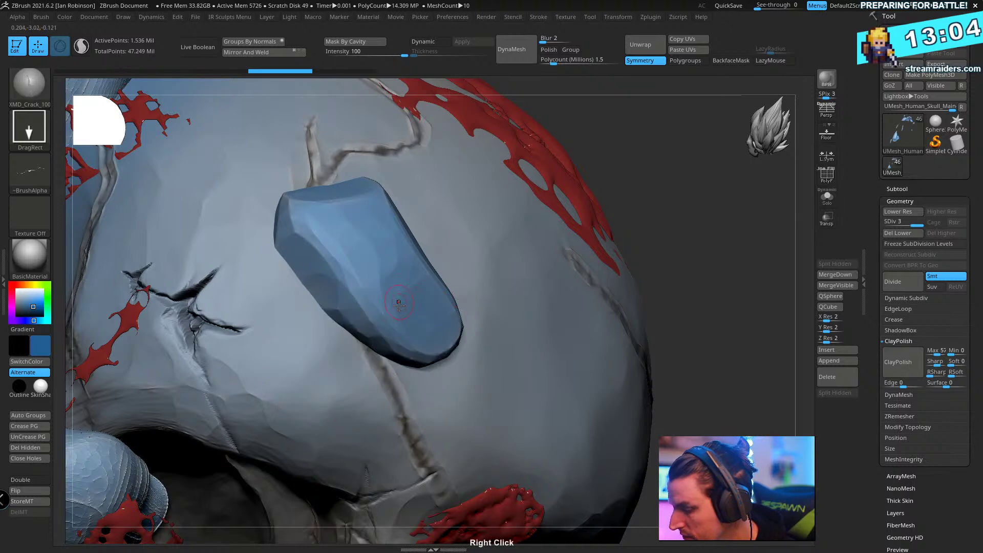
# - Stamp dark blue cracks along the forehead chip from several angles and across the pale ice chunk on the studded blue surface
pyautogui.moveTo(399, 306); pyautogui.dragTo(376, 273, button='right')
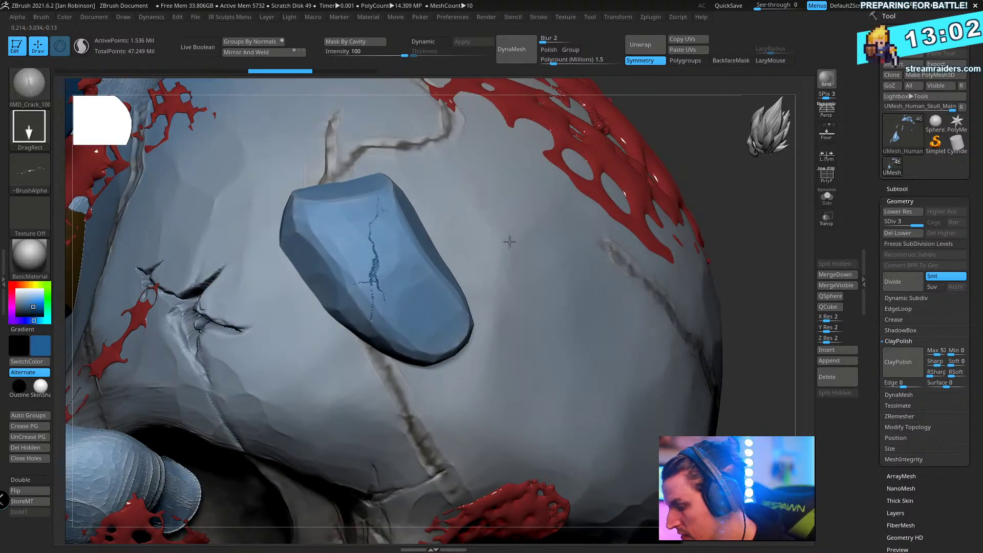
pyautogui.moveTo(487, 275); pyautogui.dragTo(417, 291, button='right')
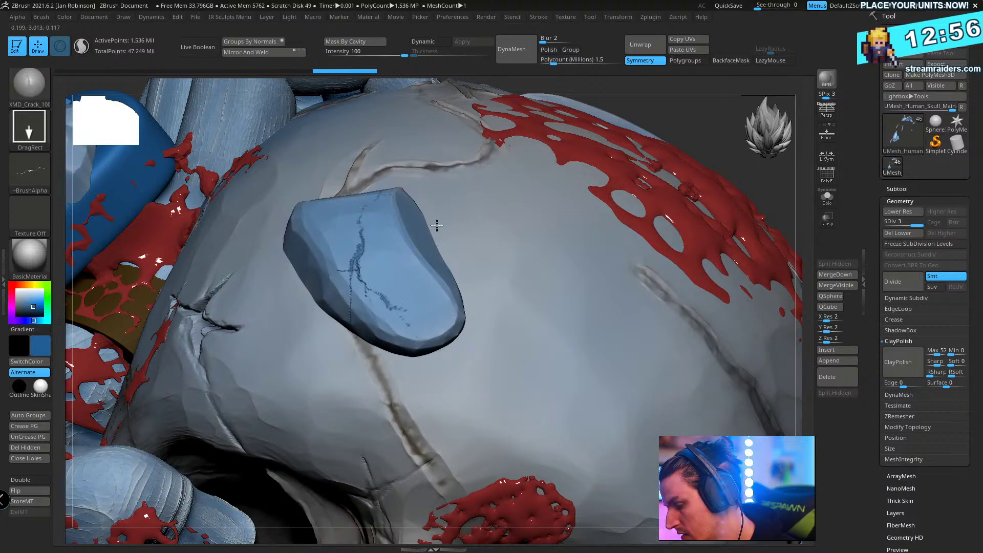
pyautogui.moveTo(437, 225); pyautogui.dragTo(365, 242, button='right')
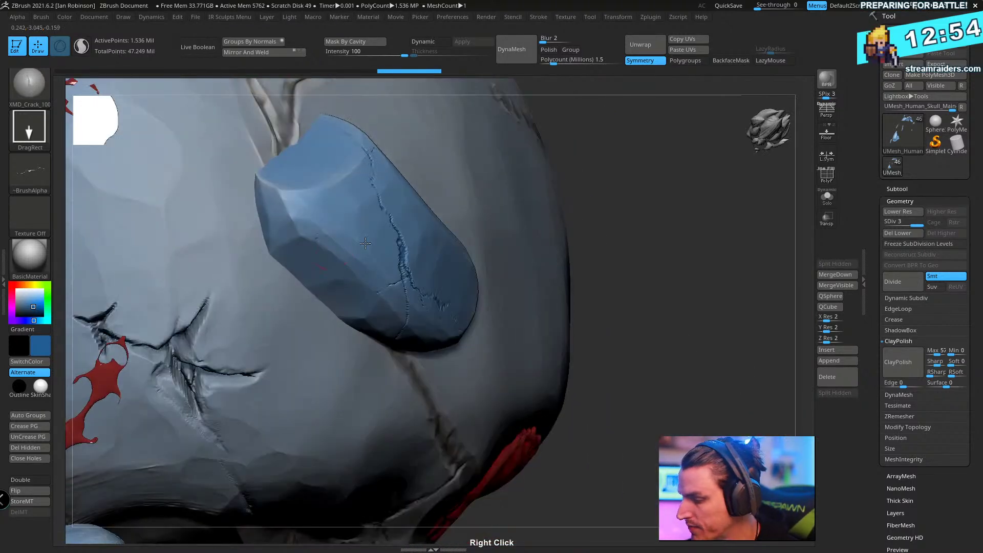
pyautogui.moveTo(463, 235); pyautogui.dragTo(363, 307, button='right')
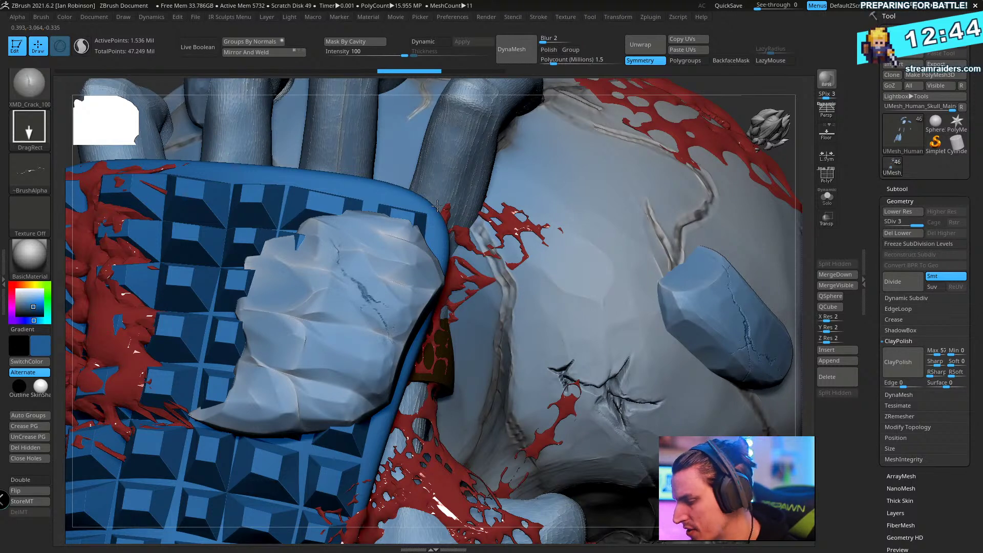
pyautogui.moveTo(437, 206); pyautogui.dragTo(453, 307, button='right')
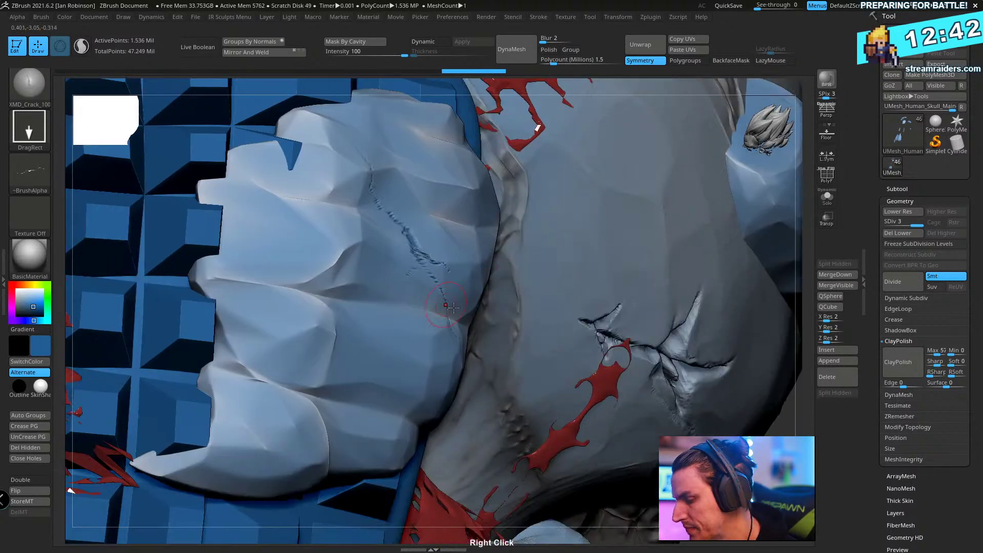
# - Divide the chip pieces subtool up to subdivision level 4
pyautogui.hotkey('ctrl', 'd')
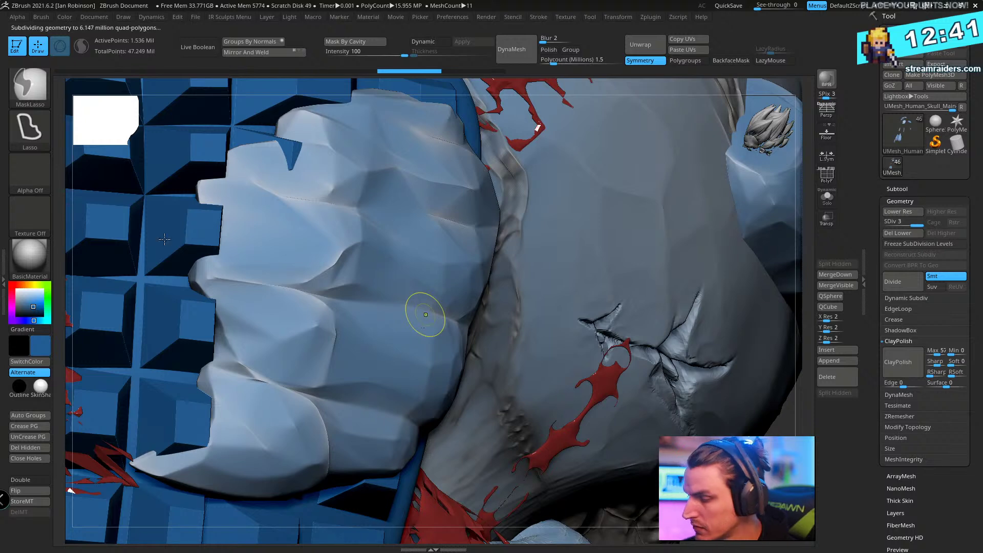
pyautogui.click(29, 84)
pyautogui.press('x')
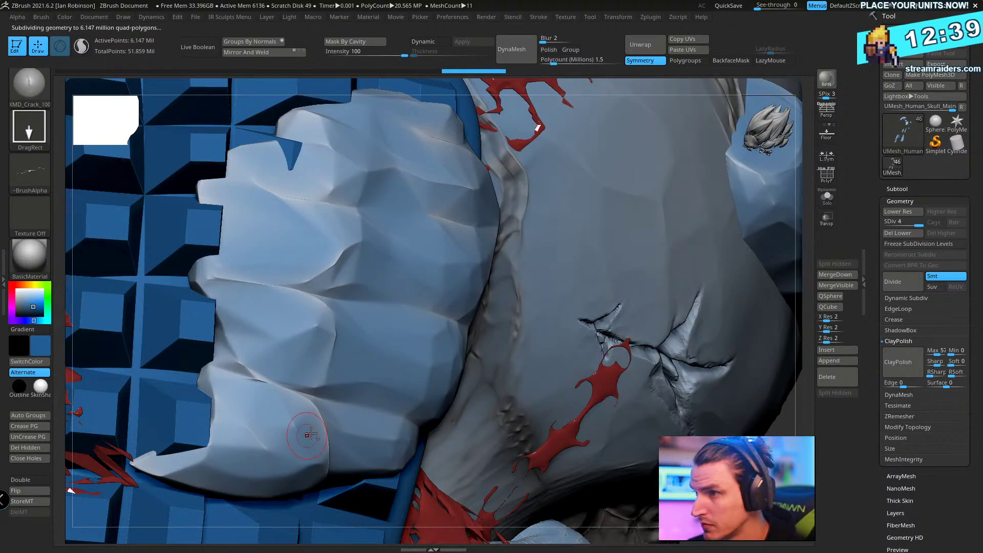
# - Load the XMD_Crack_1003 brush from XMD Toolbox and stamp dark blue branching cracks across the ice chunk on the studded blue surface
pyautogui.hotkey('alt', 'Tab')
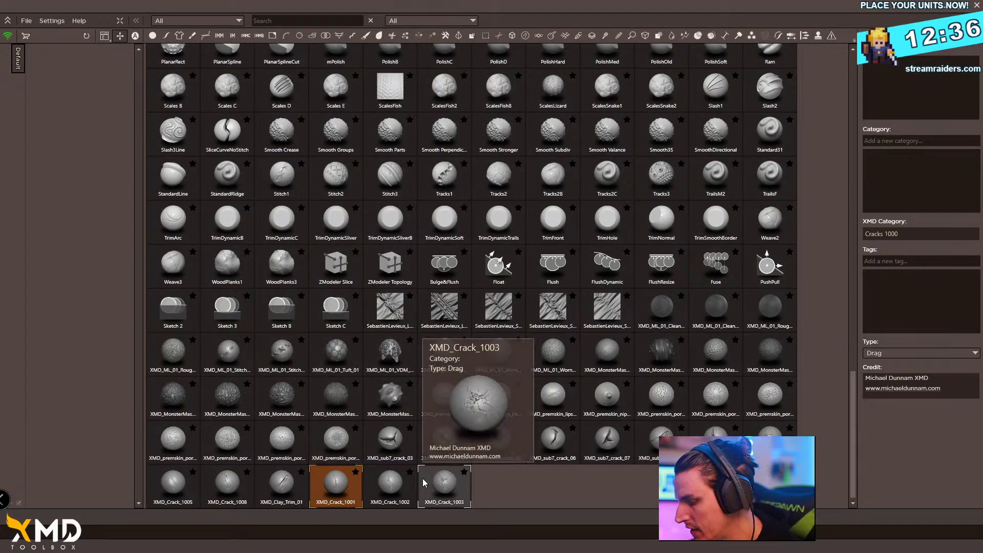
pyautogui.click(459, 488)
pyautogui.moveTo(330, 238); pyautogui.dragTo(401, 270, button='right')
pyautogui.moveTo(401, 270)
pyautogui.mouseDown()
pyautogui.moveTo(589, 230)
pyautogui.moveTo(655, 195)
pyautogui.mouseUp()
pyautogui.moveTo(655, 195); pyautogui.dragTo(579, 263, button='right')
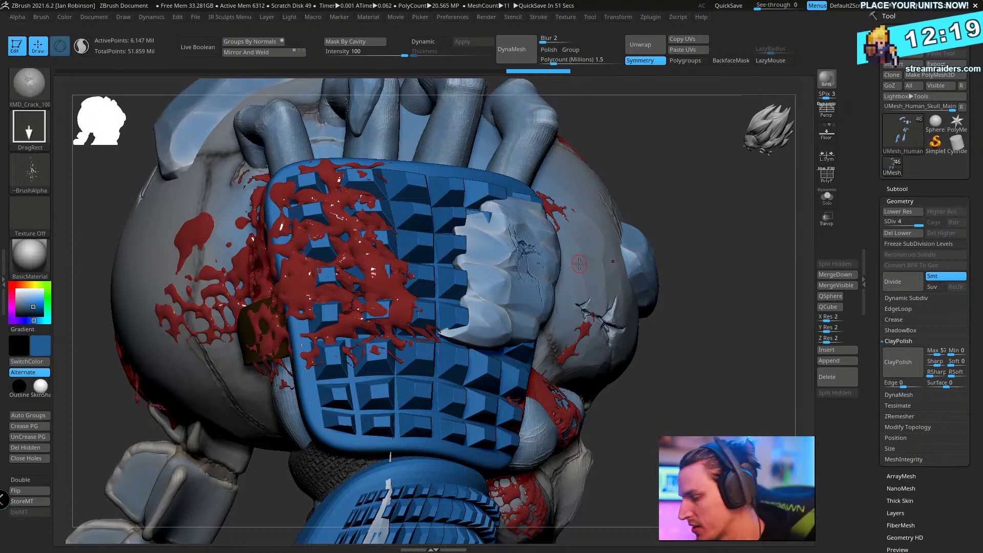
pyautogui.moveTo(579, 264); pyautogui.dragTo(445, 334, button='right')
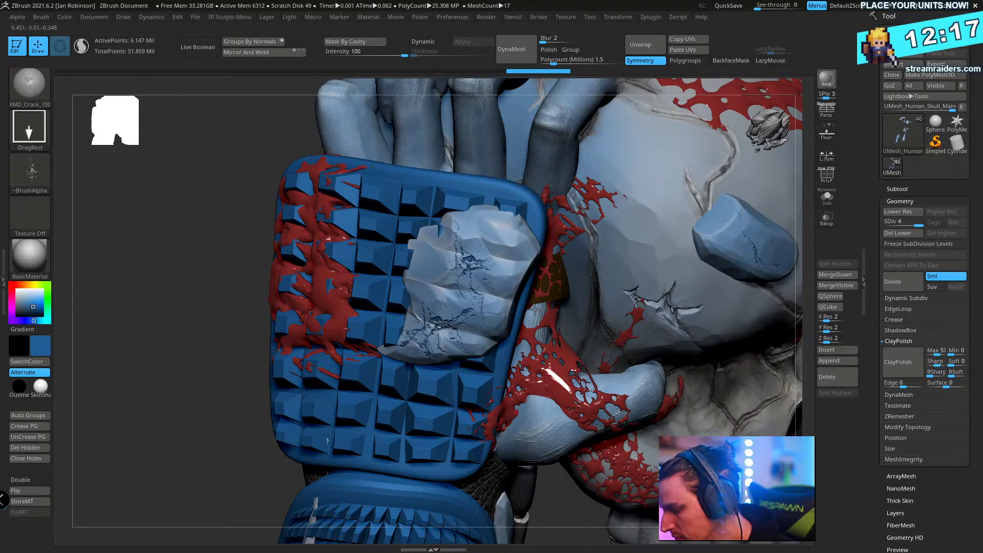
# - Bring the star-shaped chip on the back of the skull into view and load the XMD_Crack_1008 brush from XMD Toolbox
pyautogui.moveTo(227, 443); pyautogui.dragTo(277, 434, button='right')
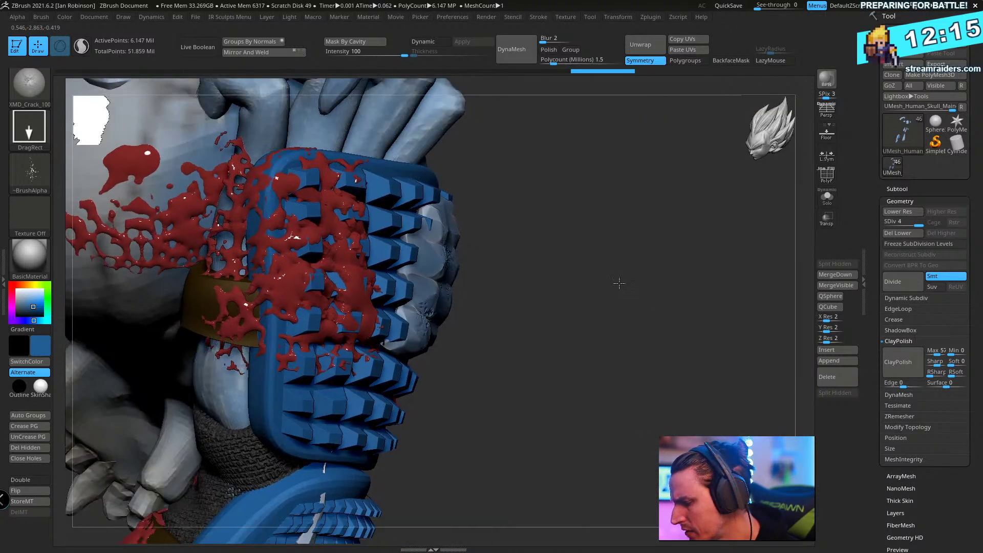
pyautogui.keyDown('ctrl'); pyautogui.moveTo(619, 281); pyautogui.dragTo(466, 320, button='right'); pyautogui.keyUp('ctrl')
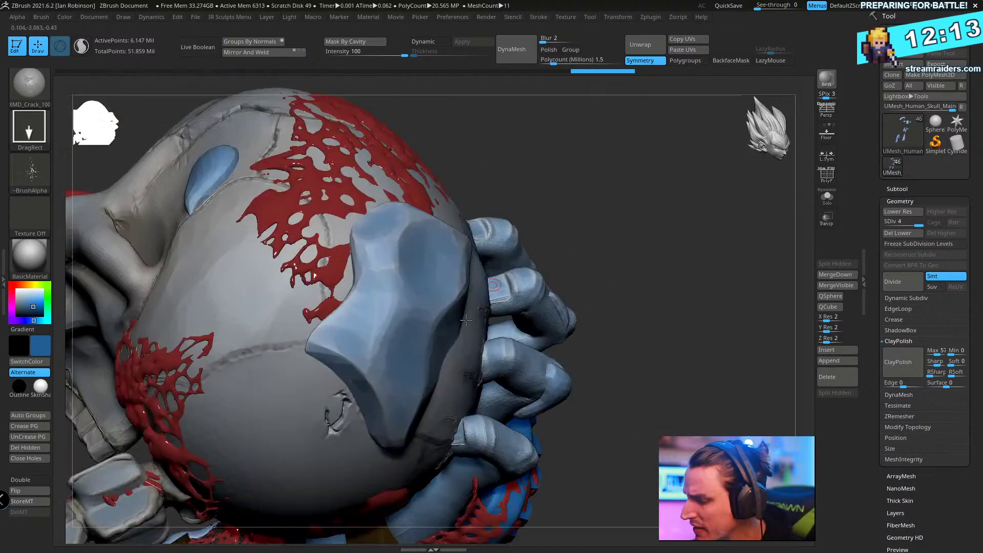
pyautogui.moveTo(621, 302); pyautogui.dragTo(302, 333, button='right')
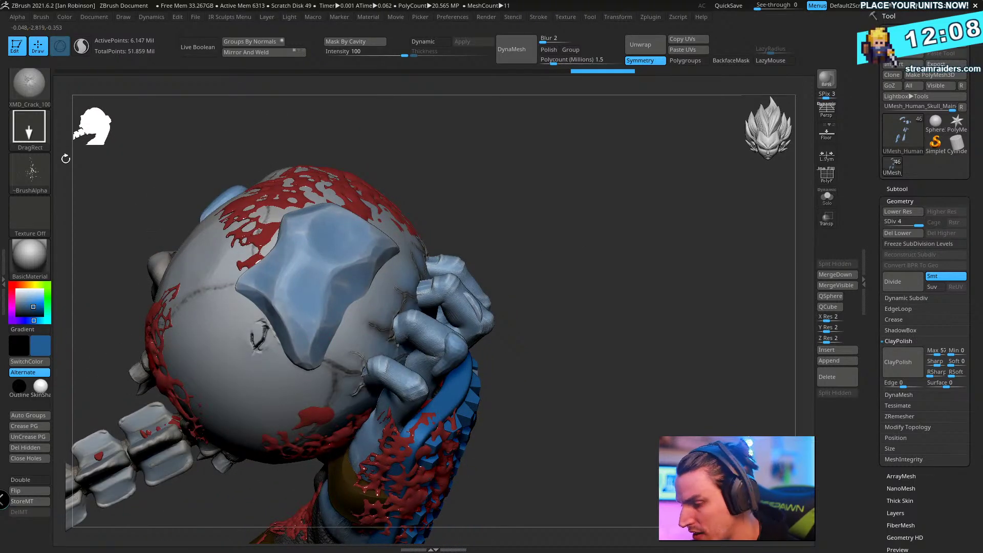
pyautogui.click(42, 95)
pyautogui.click(43, 96)
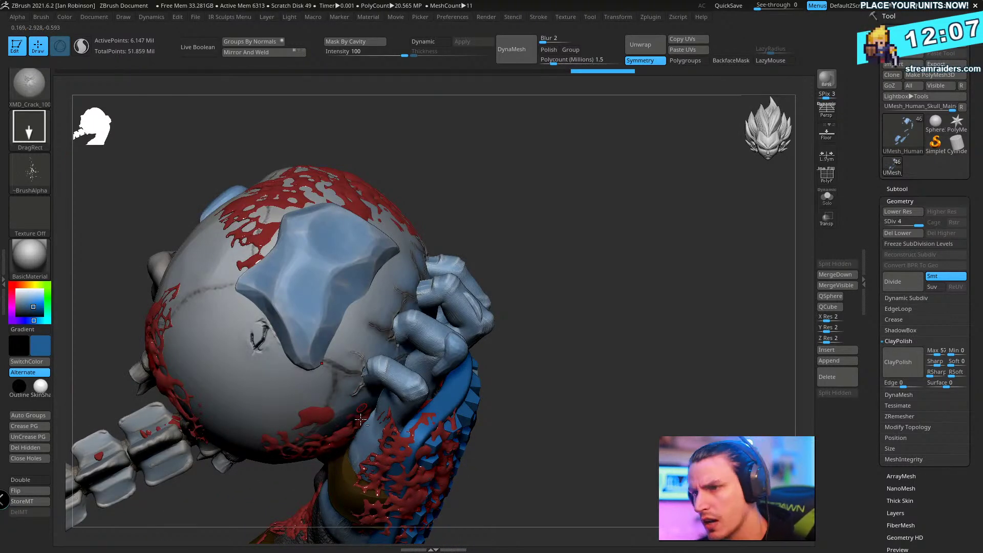
pyautogui.hotkey('alt', 'Tab')
pyautogui.click(230, 493)
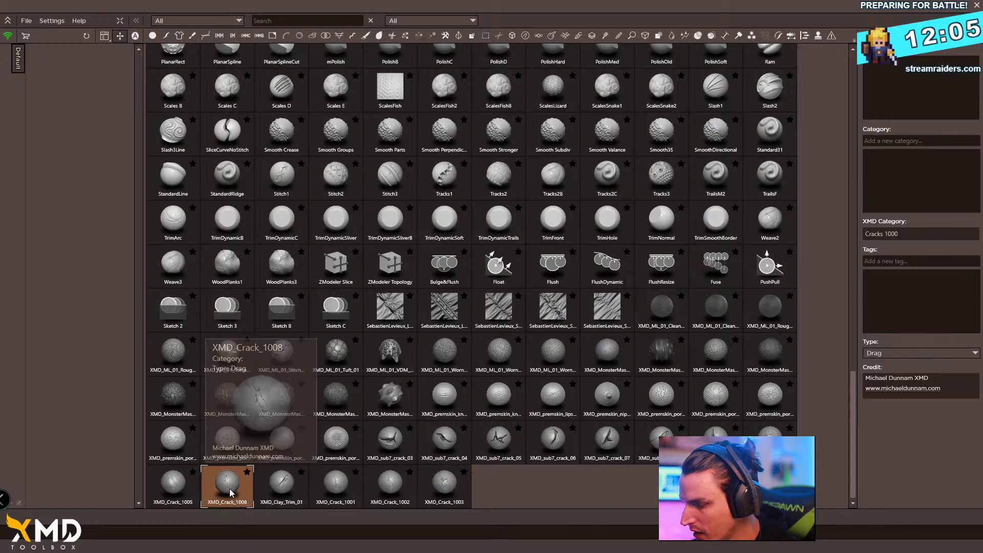
pyautogui.hotkey('alt', 'Tab')
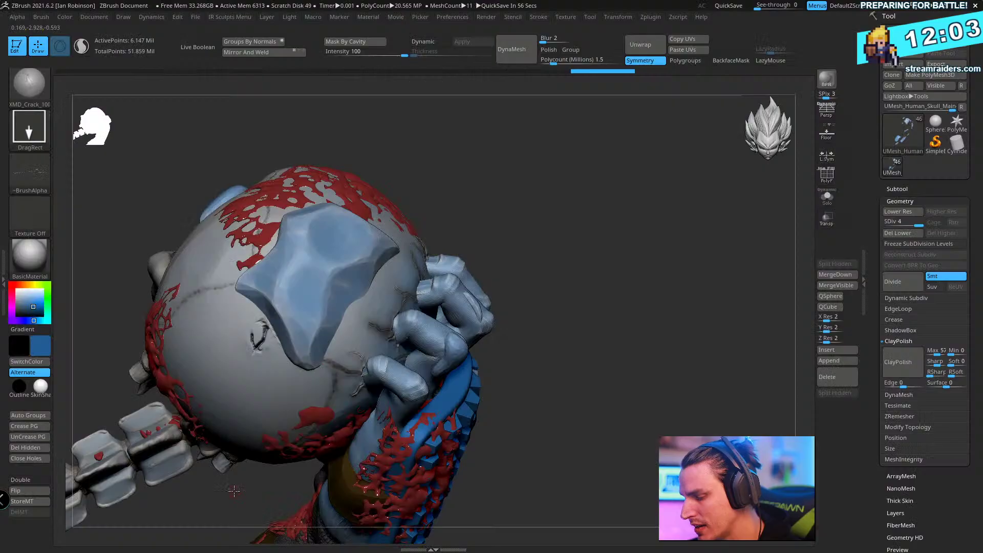
# - Look through the Documents folder and its Zbrush_Bought_Brushes folder for brush packs, and close File Explorer
pyautogui.hotkey('alt', 'Tab')
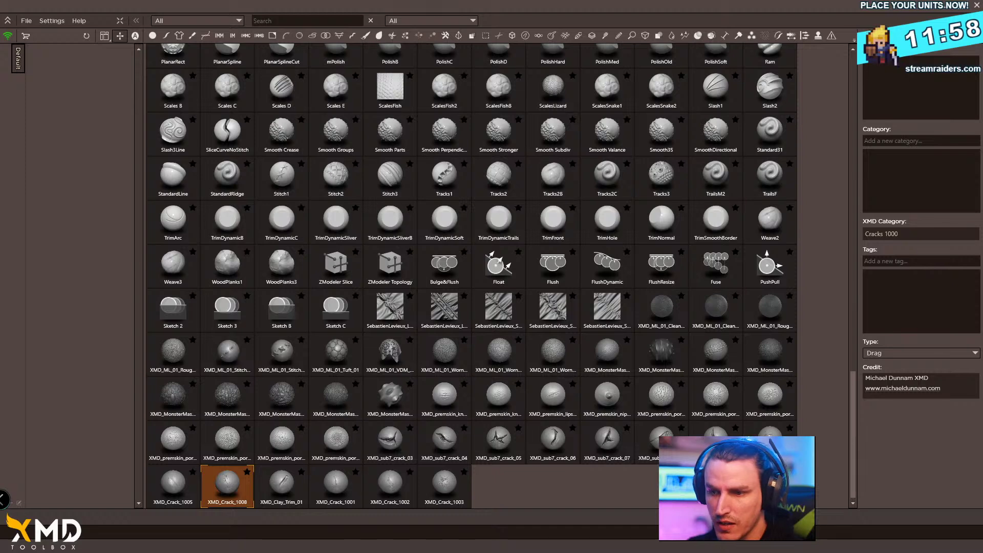
pyautogui.press('super+e')
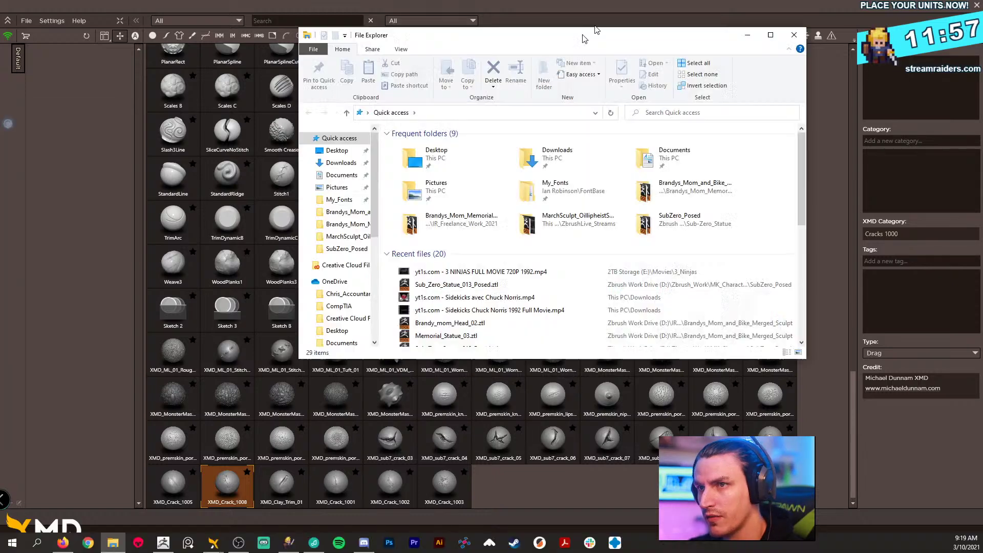
pyautogui.click(269, 186)
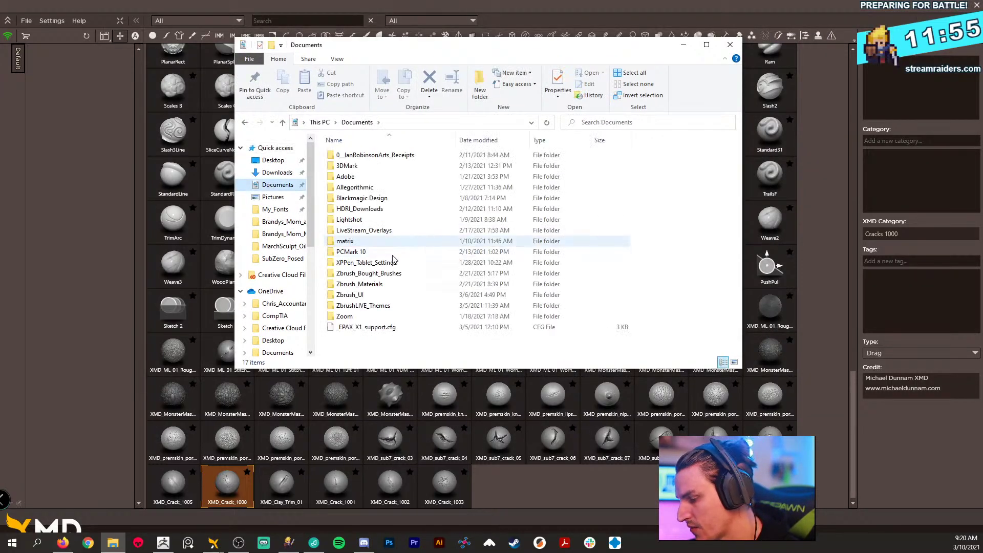
pyautogui.doubleClick(405, 274)
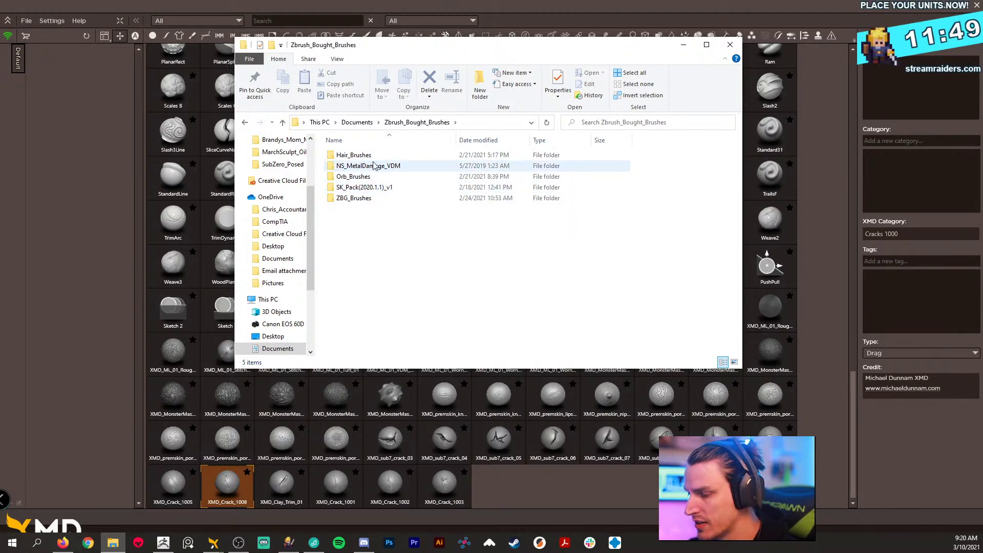
pyautogui.click(246, 123)
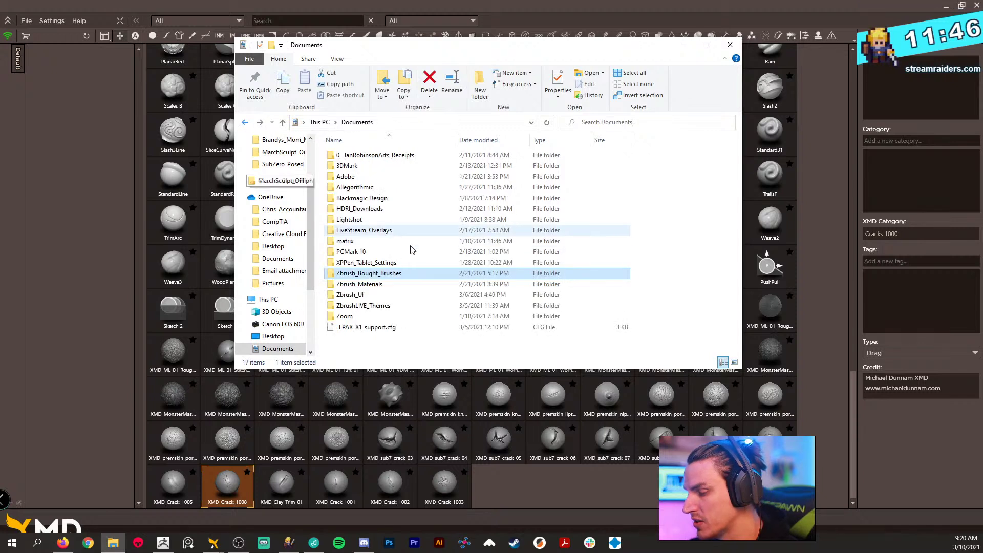
pyautogui.click(728, 46)
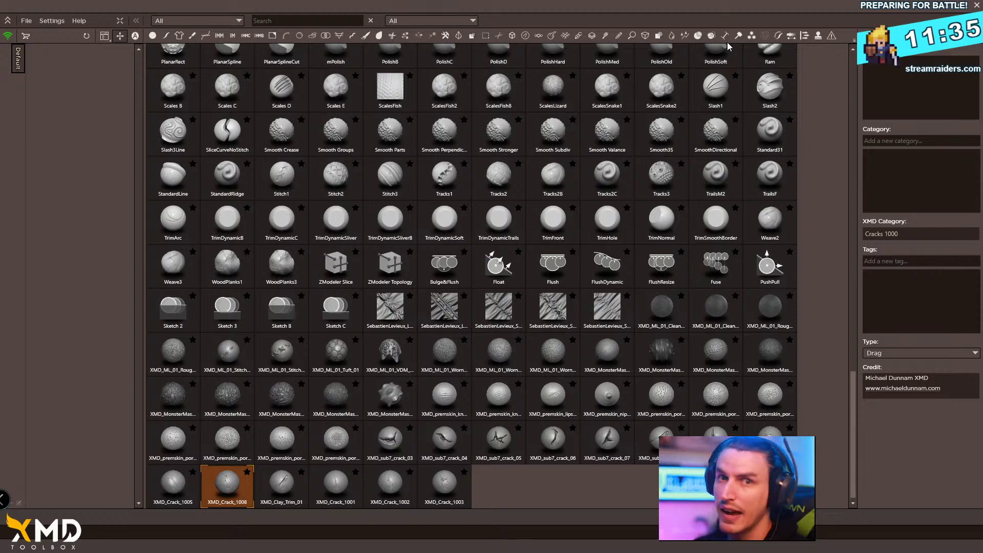
# - Load the XMD_Crack_1005 brush from XMD Toolbox, turn on Rgb, and try a network of painted cracks across the star-shaped chip
pyautogui.moveTo(564, 450)
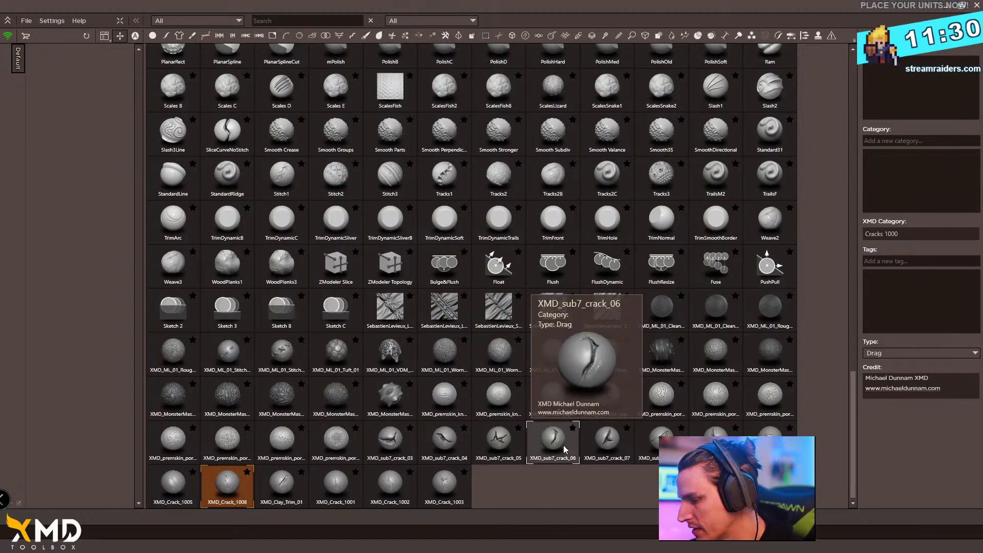
pyautogui.click(175, 493)
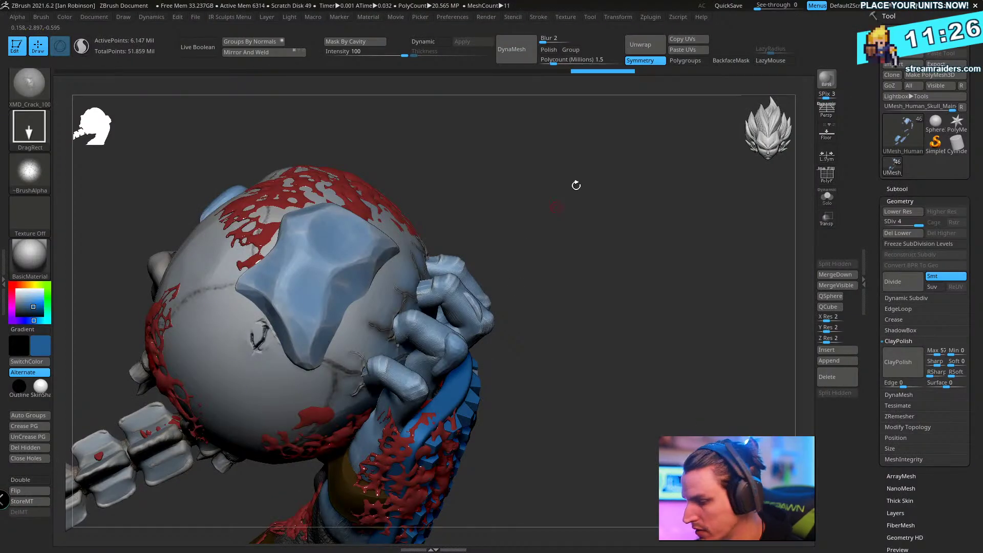
pyautogui.moveTo(576, 186)
pyautogui.keyDown('alt'); pyautogui.mouseDown()
pyautogui.moveTo(573, 261)
pyautogui.moveTo(685, 393)
pyautogui.moveTo(706, 456)
pyautogui.mouseUp(); pyautogui.keyUp('alt')
pyautogui.moveTo(292, 316)
pyautogui.mouseDown()
pyautogui.moveTo(357, 427)
pyautogui.moveTo(413, 412)
pyautogui.mouseUp()
pyautogui.hotkey('ctrl', 'z')
pyautogui.press('space')
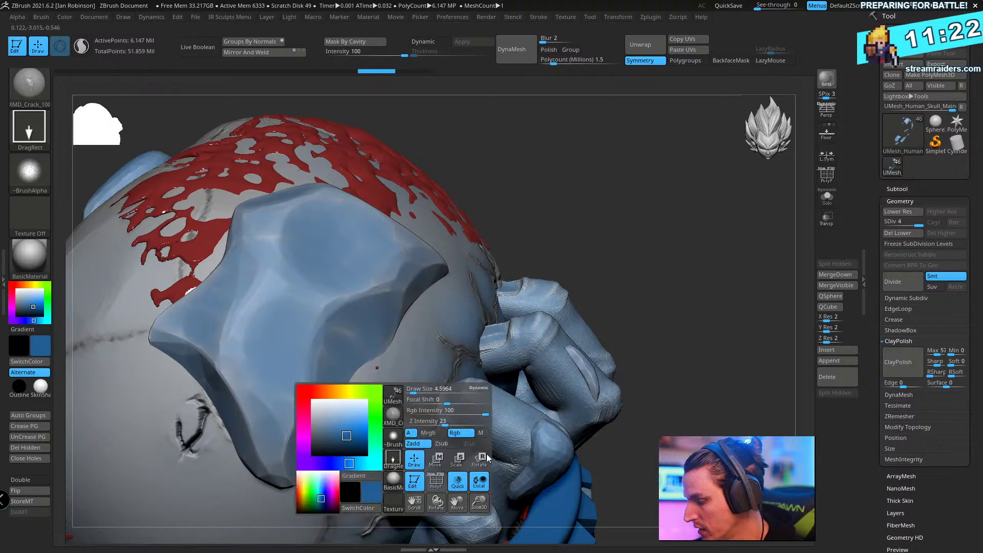
pyautogui.click(459, 434)
pyautogui.moveTo(292, 326); pyautogui.dragTo(543, 363)
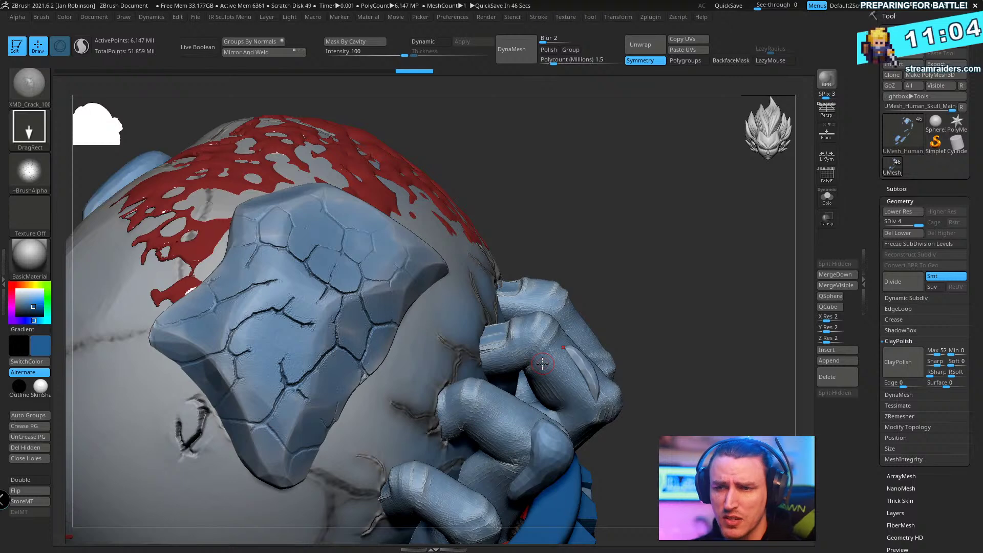
# - Stamp small, fine cracks along the upper edges and points of the star-shaped chip from several angles
pyautogui.moveTo(594, 196); pyautogui.dragTo(540, 200)
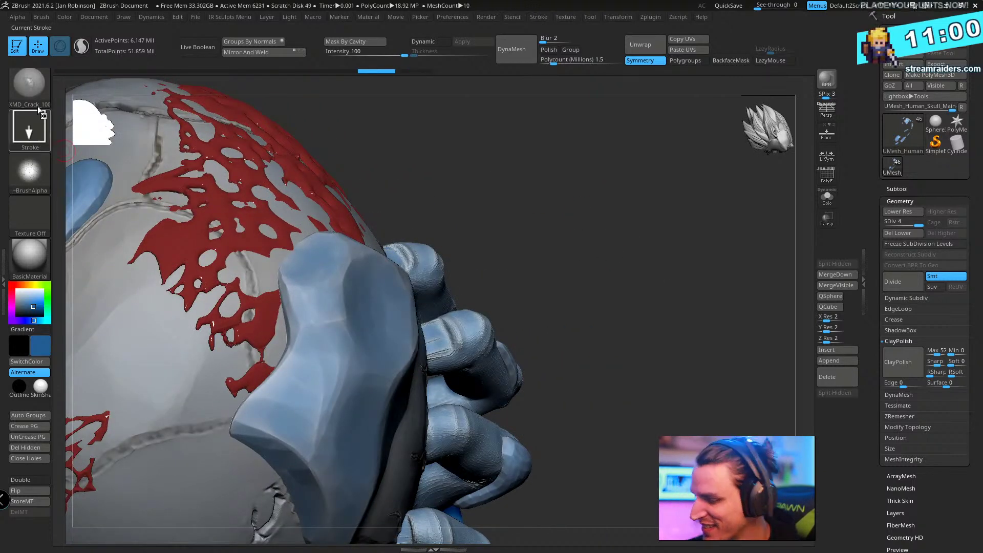
pyautogui.press('space')
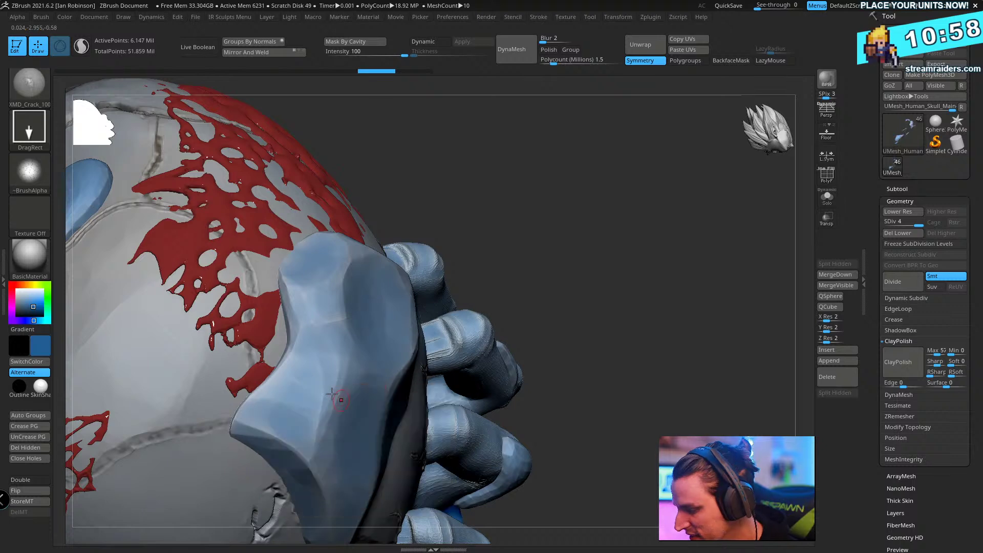
pyautogui.moveTo(333, 394); pyautogui.dragTo(563, 286, button='right')
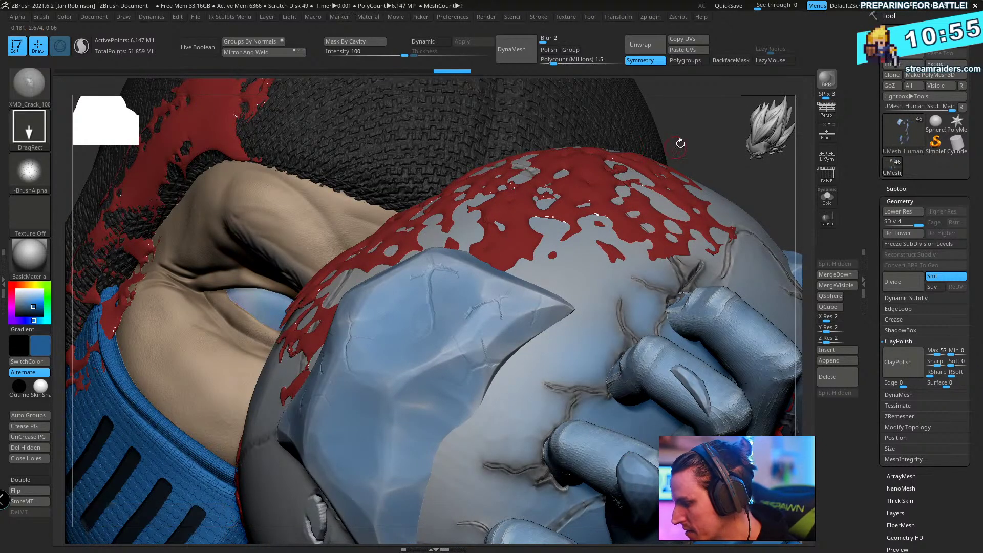
pyautogui.moveTo(733, 135); pyautogui.dragTo(706, 136)
pyautogui.click(32, 95)
pyautogui.click(357, 407)
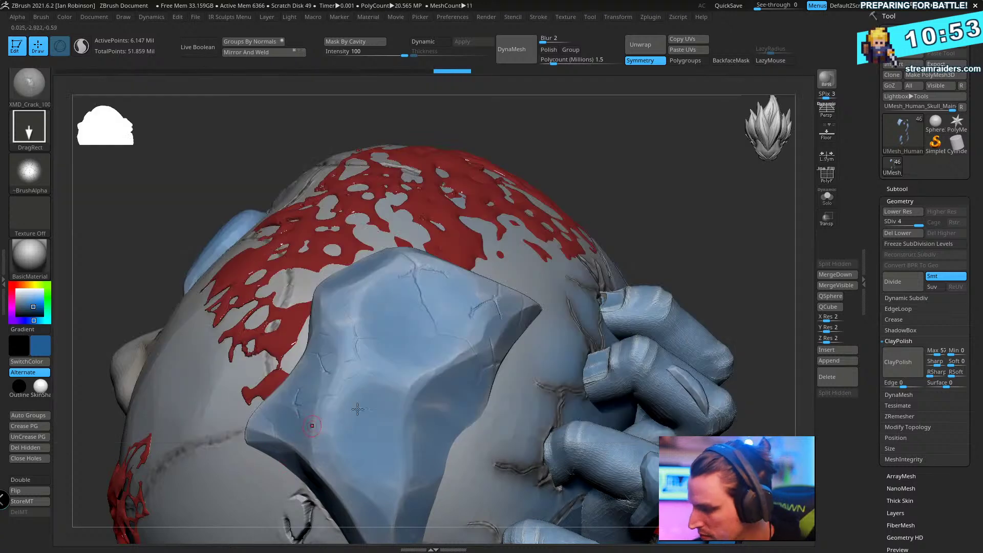
# - Try deep XMD_sub7 crack stamps in the middle of the star-shaped chip, adjusting the Z Intensity for the second attempt
pyautogui.click(48, 108)
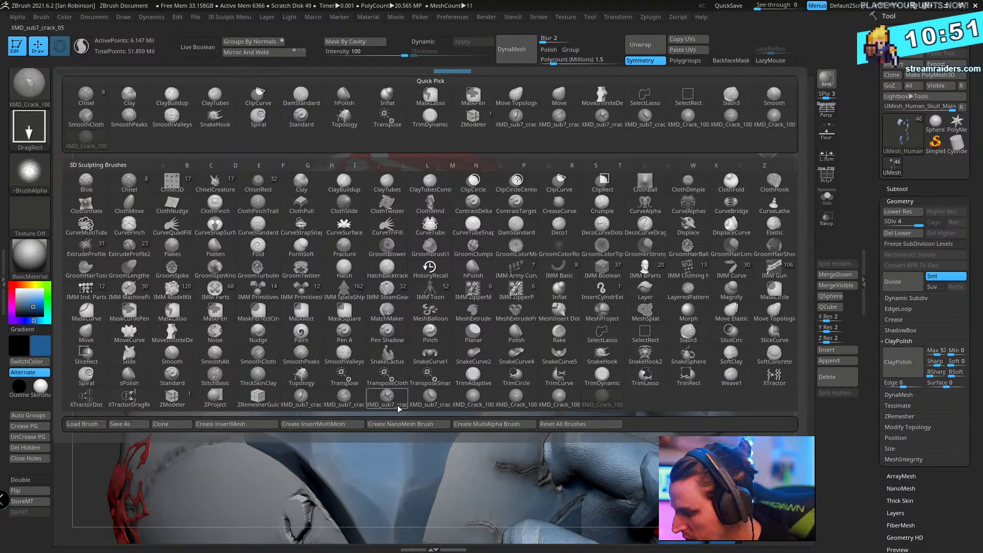
pyautogui.click(430, 397)
pyautogui.moveTo(447, 414)
pyautogui.mouseDown()
pyautogui.moveTo(389, 358)
pyautogui.moveTo(381, 482)
pyautogui.mouseUp()
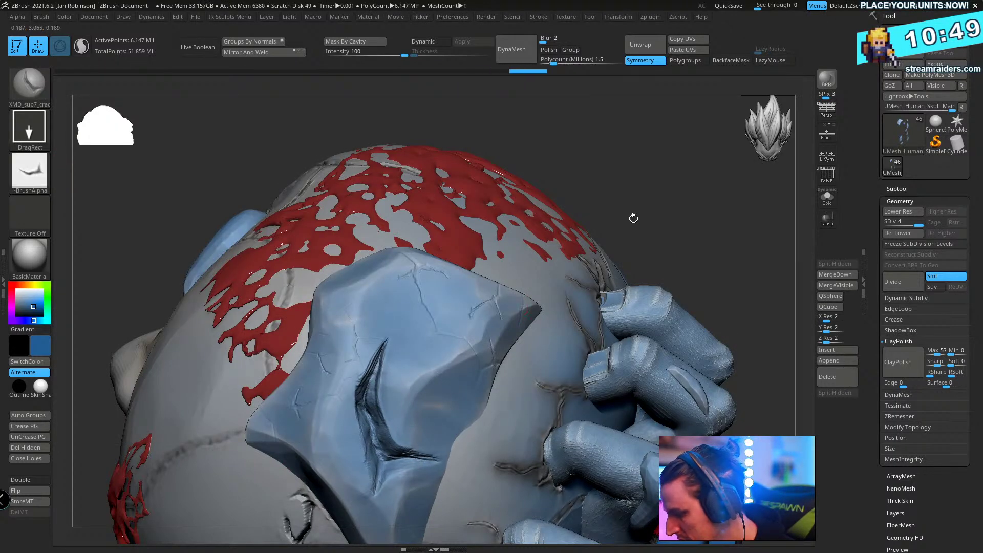
pyautogui.moveTo(634, 215); pyautogui.dragTo(647, 193)
pyautogui.hotkey('ctrl', 'z')
pyautogui.press('space')
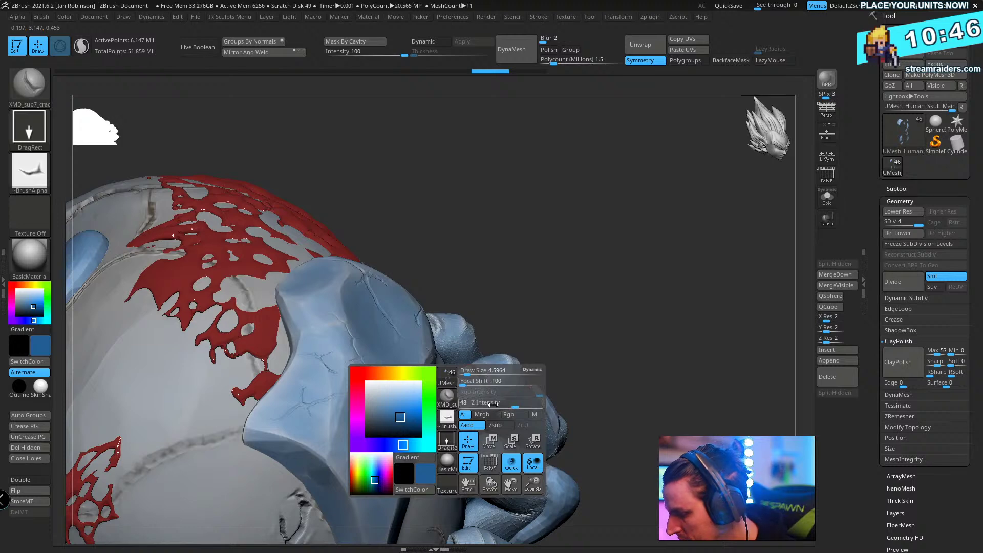
pyautogui.moveTo(605, 240)
pyautogui.mouseDown()
pyautogui.moveTo(577, 219)
pyautogui.moveTo(364, 389)
pyautogui.mouseUp()
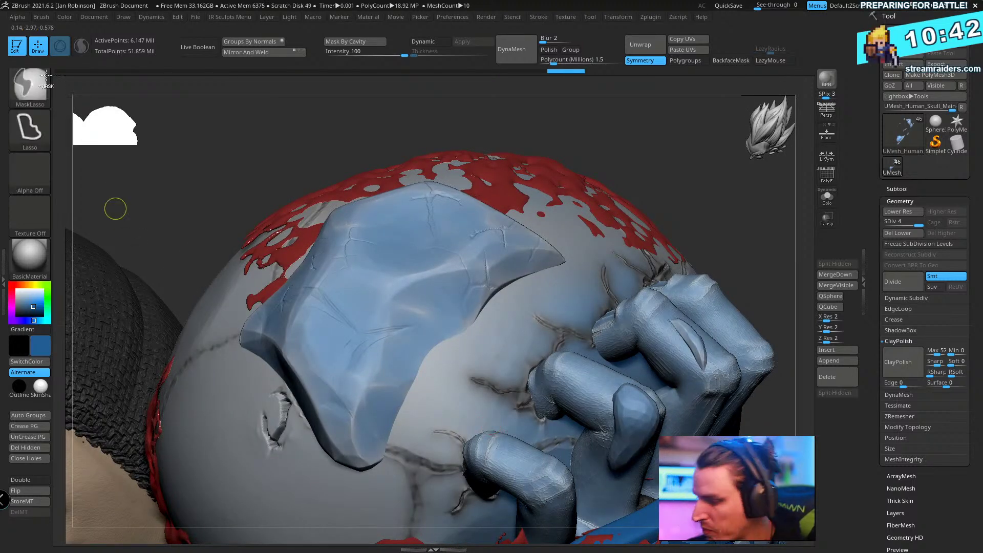
# - Choose a different XMD_sub7 crack brush and stamp a deep split across the lower tip of the star-shaped chip
pyautogui.press('b')
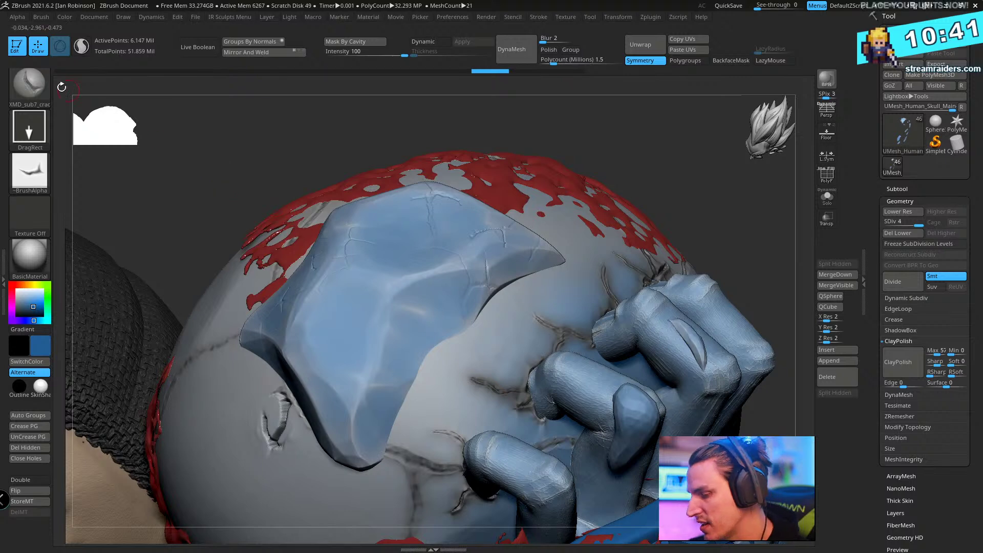
pyautogui.click(31, 84)
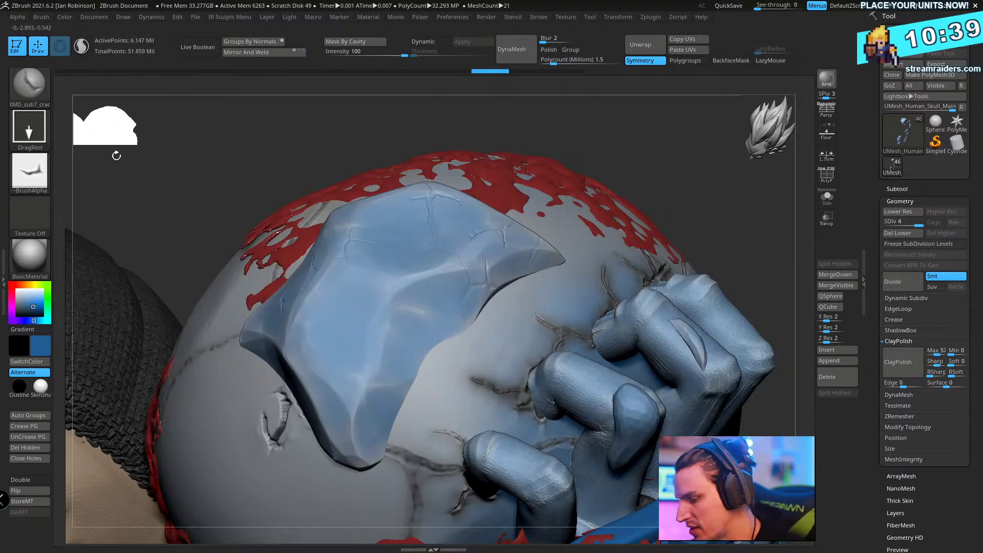
pyautogui.click(41, 85)
pyautogui.click(311, 407)
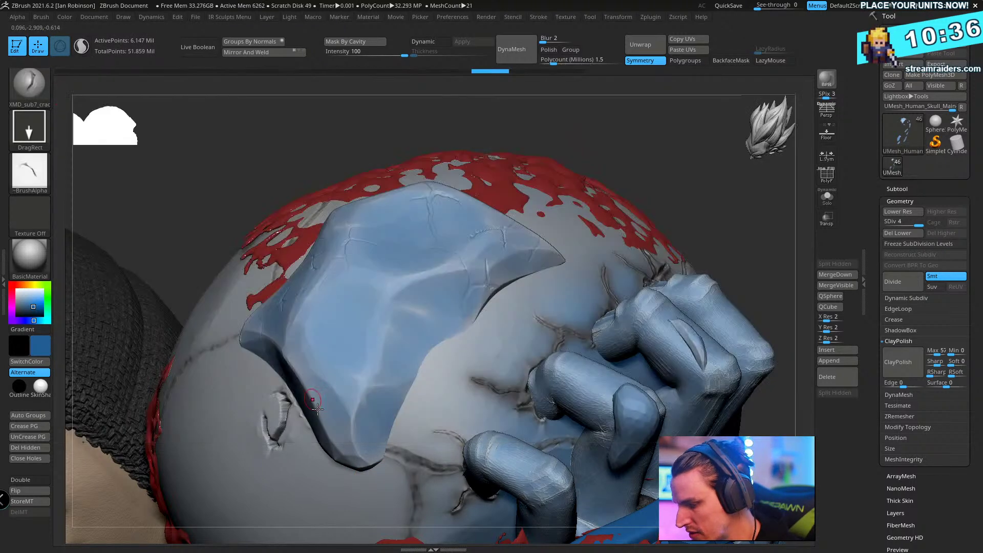
pyautogui.moveTo(656, 167); pyautogui.dragTo(359, 435)
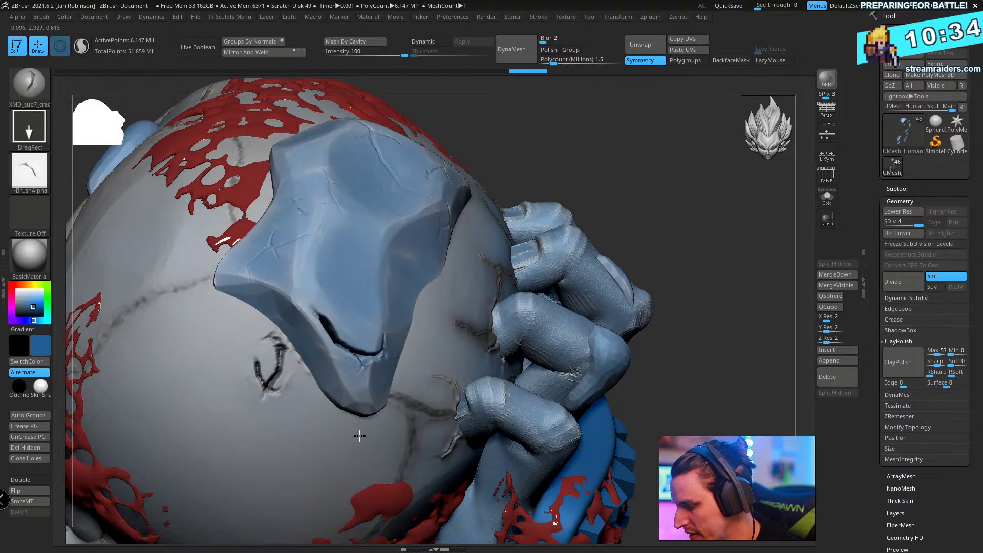
pyautogui.moveTo(587, 288); pyautogui.dragTo(432, 258)
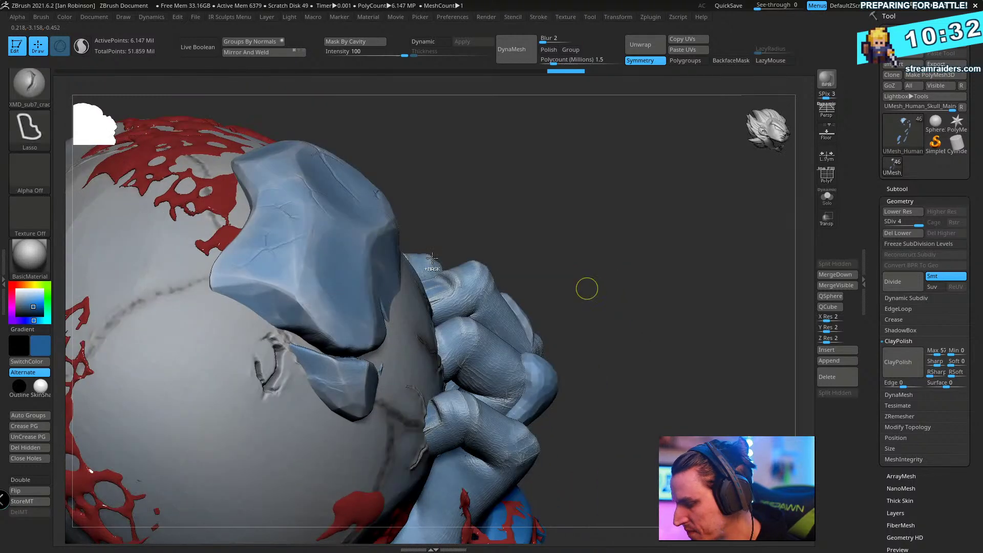
pyautogui.moveTo(512, 189); pyautogui.dragTo(636, 396)
pyautogui.moveTo(712, 162); pyautogui.dragTo(547, 199)
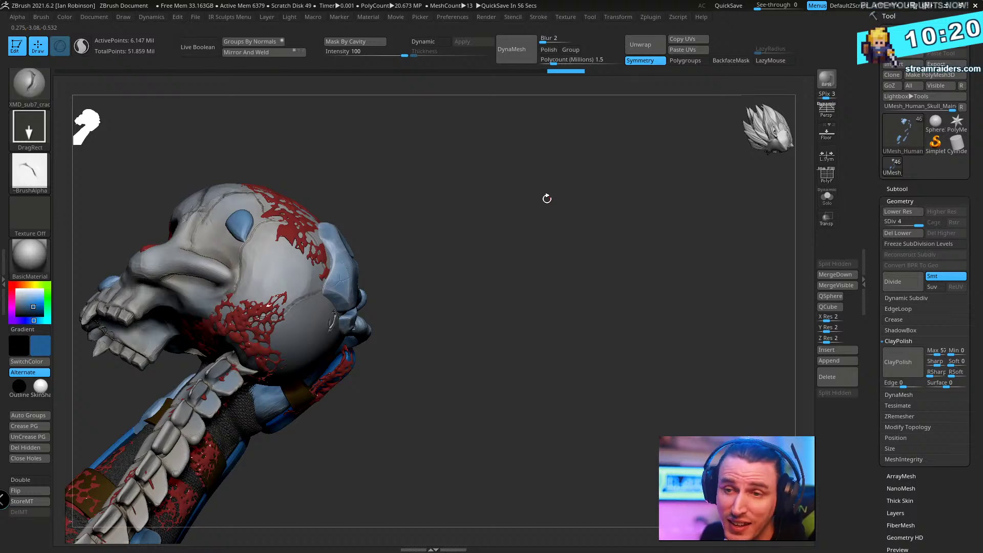
# - Try a deep split on the forehead chip, then stamp a finer crack across it with a different XMD_sub7 crack brush
pyautogui.moveTo(547, 199); pyautogui.dragTo(545, 278)
pyautogui.moveTo(546, 209); pyautogui.dragTo(380, 312)
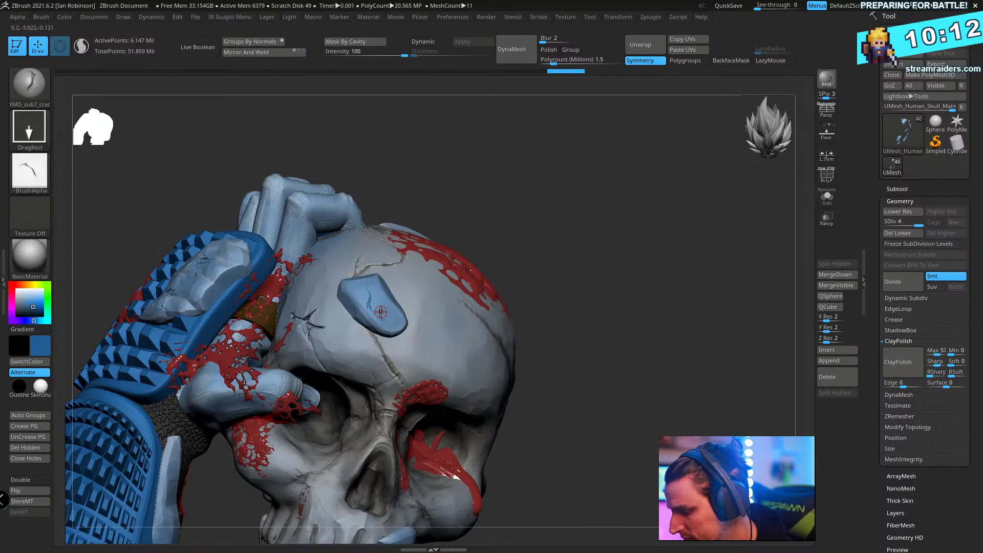
pyautogui.moveTo(492, 301); pyautogui.dragTo(378, 385)
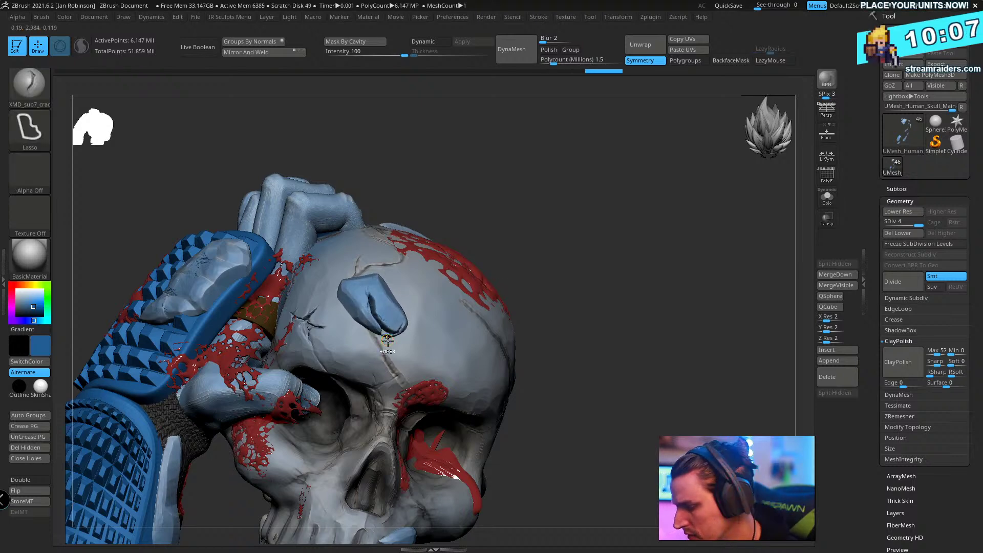
pyautogui.press('b')
pyautogui.click(356, 409)
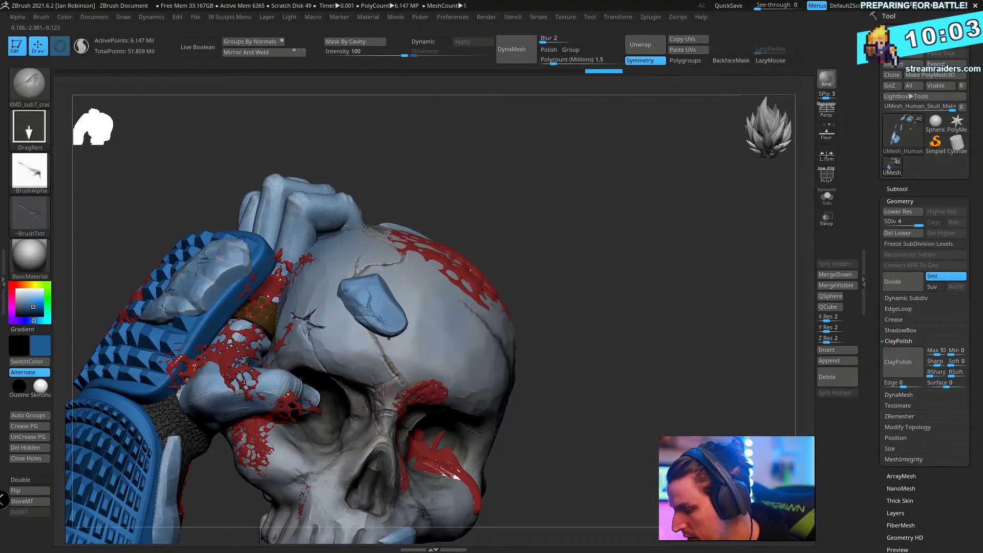
# - Stamp an XMD_sub7 crack across the small chip on the upper jaw above the teeth
pyautogui.moveTo(599, 268); pyautogui.dragTo(594, 389)
pyautogui.moveTo(436, 366); pyautogui.dragTo(360, 295, button='right')
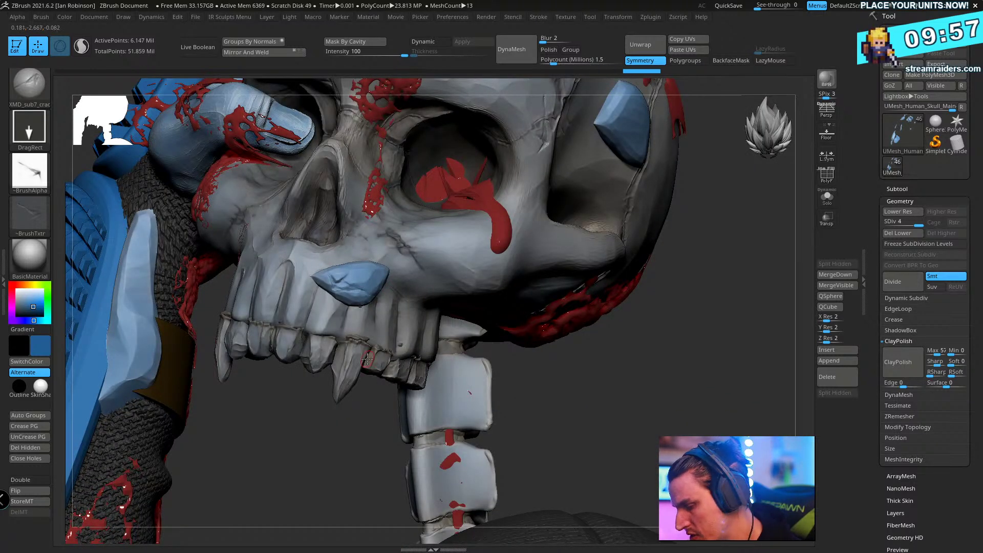
pyautogui.moveTo(351, 334); pyautogui.dragTo(300, 317, button='right')
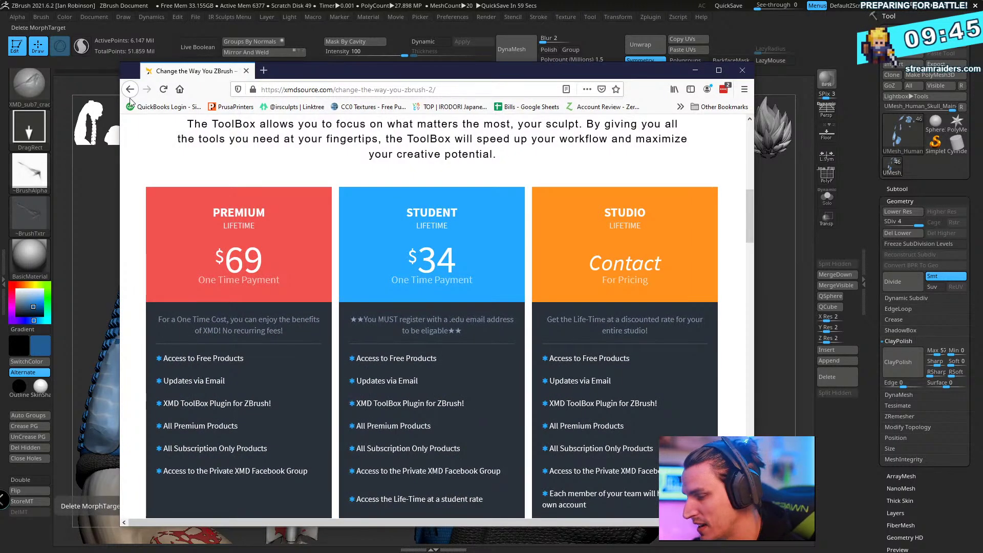
# - Switch to the web browser, open instagram.com and decline turning on notifications
pyautogui.click(274, 84)
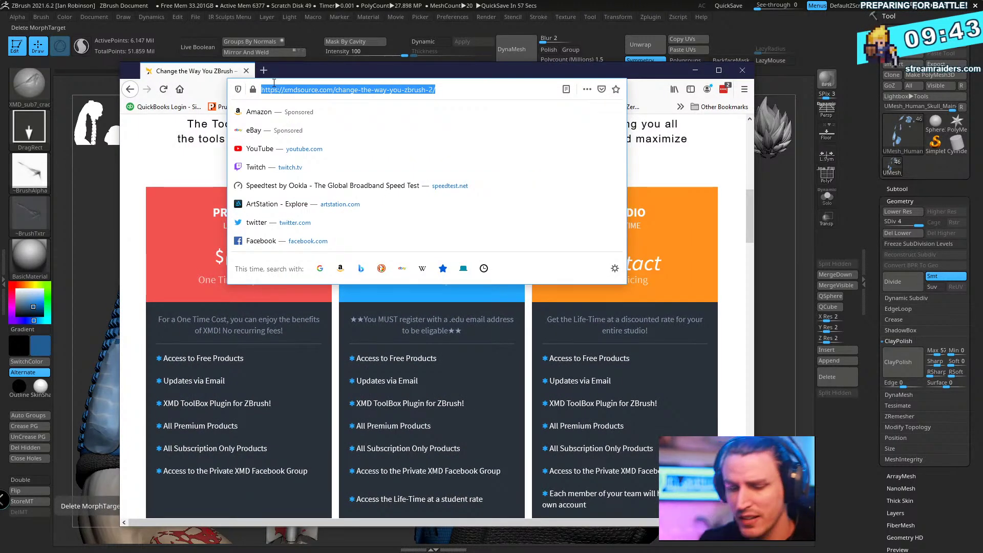
pyautogui.write('instagram.com')
pyautogui.press('Return')
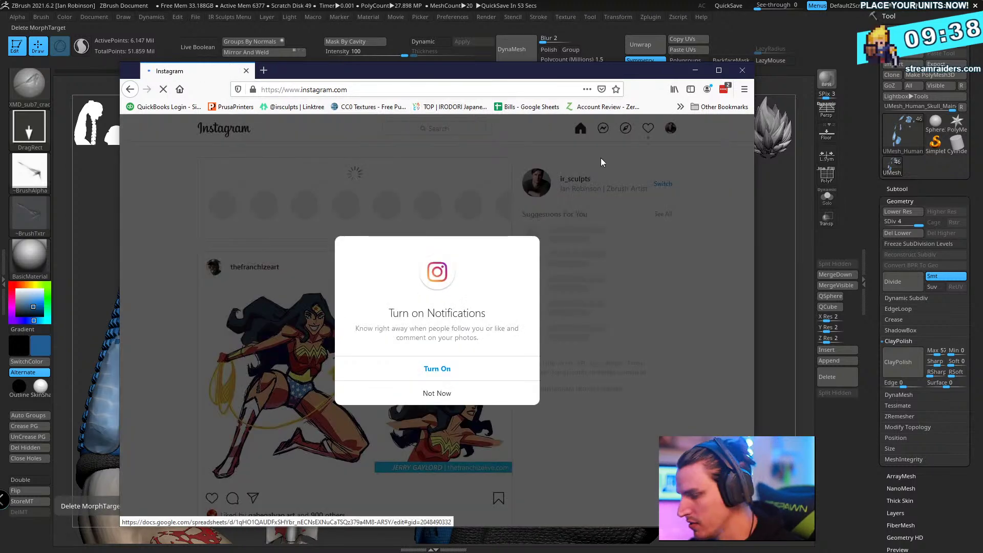
pyautogui.click(437, 393)
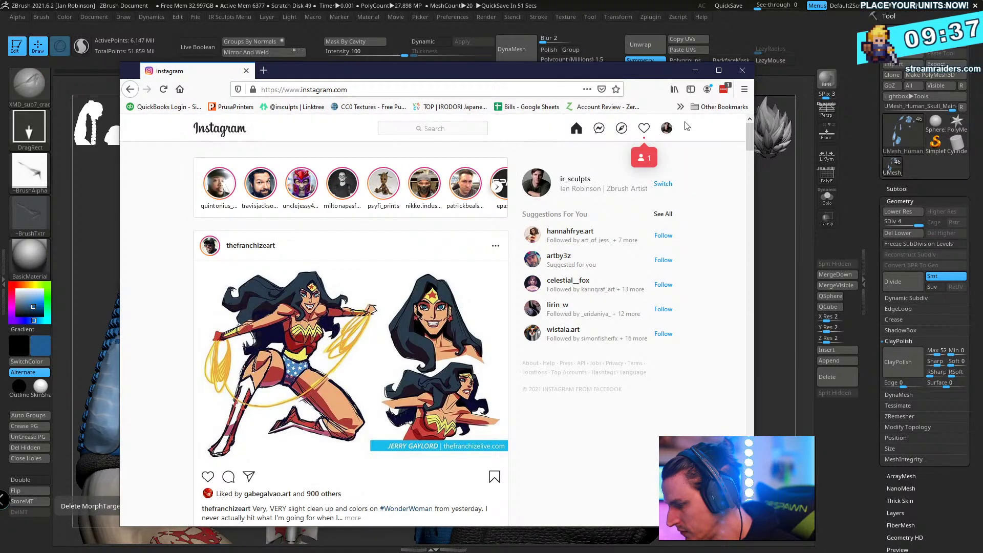
# - Open the Banana Cthulhu Sketch post from the account's activity, look through it and the related posts, and return to ZBrush
pyautogui.click(644, 131)
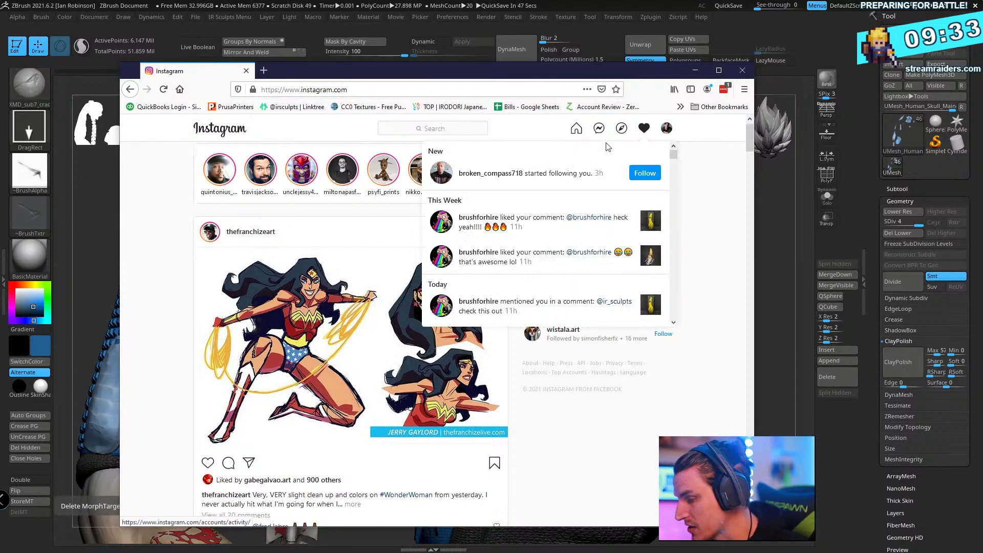
pyautogui.click(651, 260)
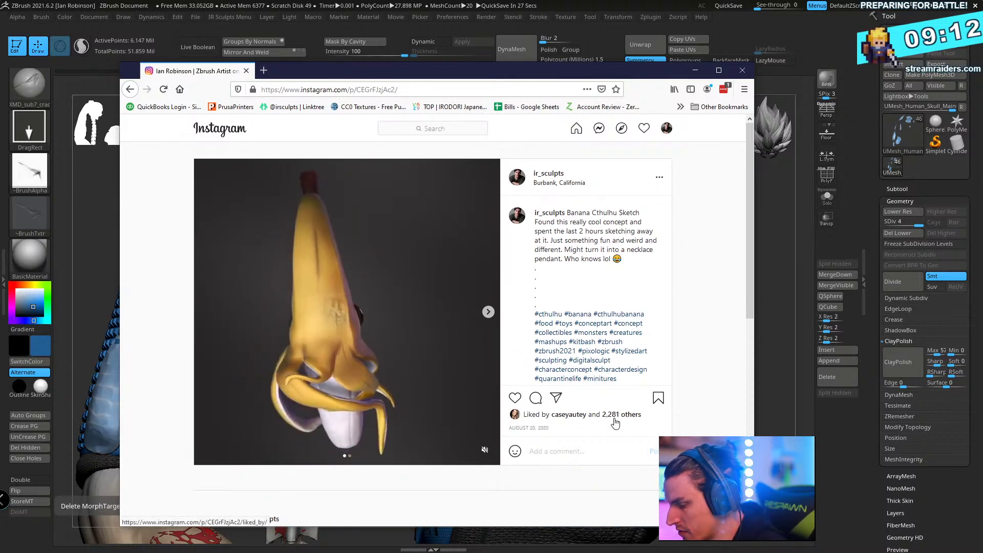
pyautogui.scroll(-2, 563, 436)
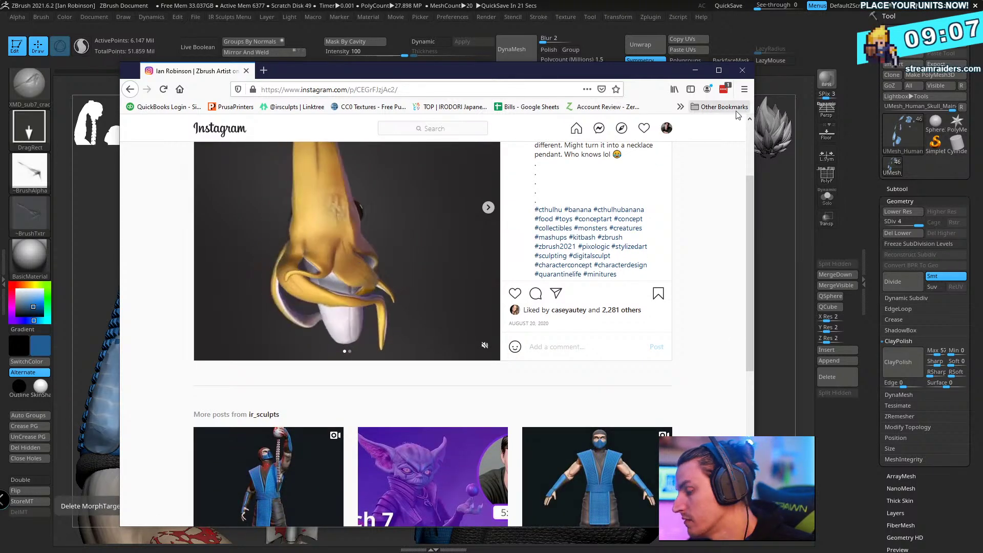
pyautogui.scroll(2, 443, 326)
pyautogui.scroll(-7, 444, 326)
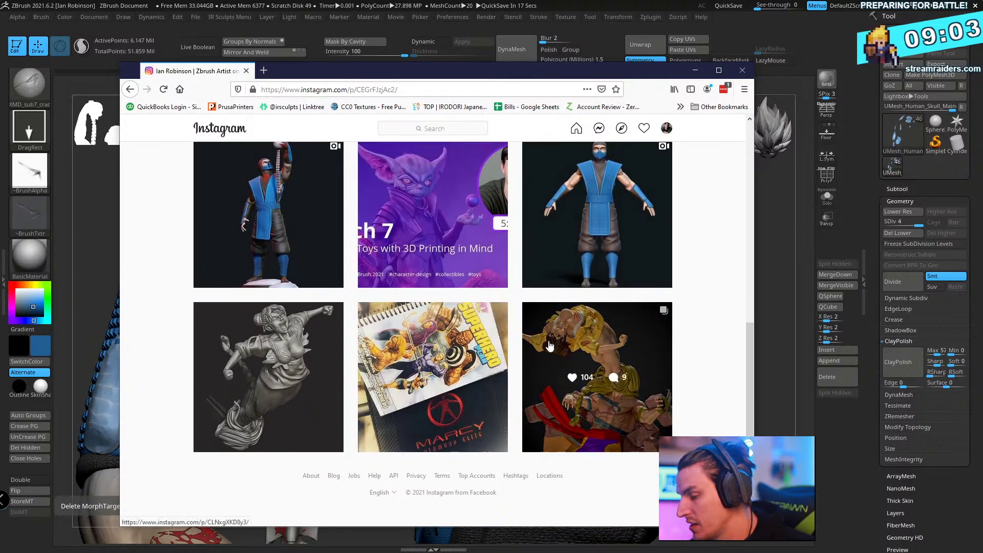
pyautogui.scroll(8, 610, 304)
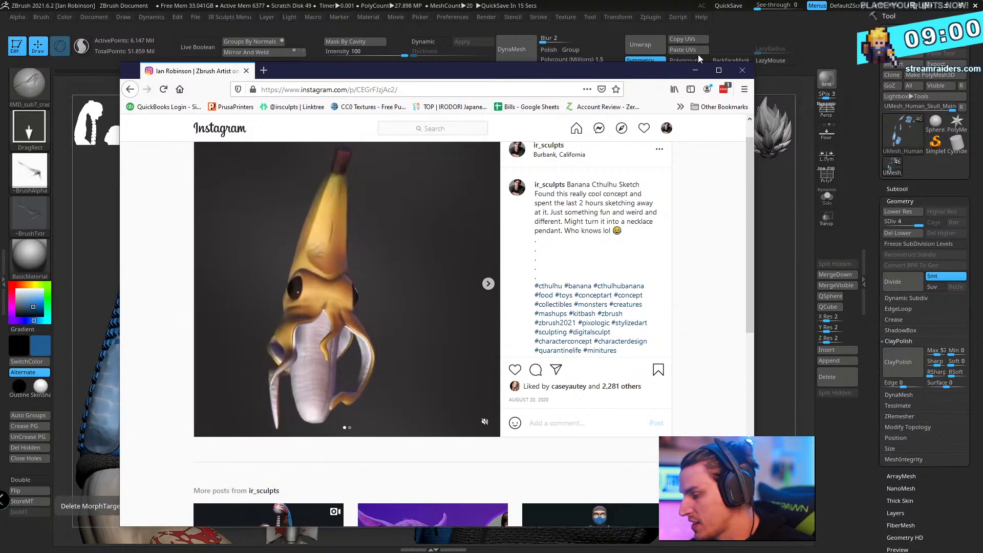
pyautogui.click(695, 70)
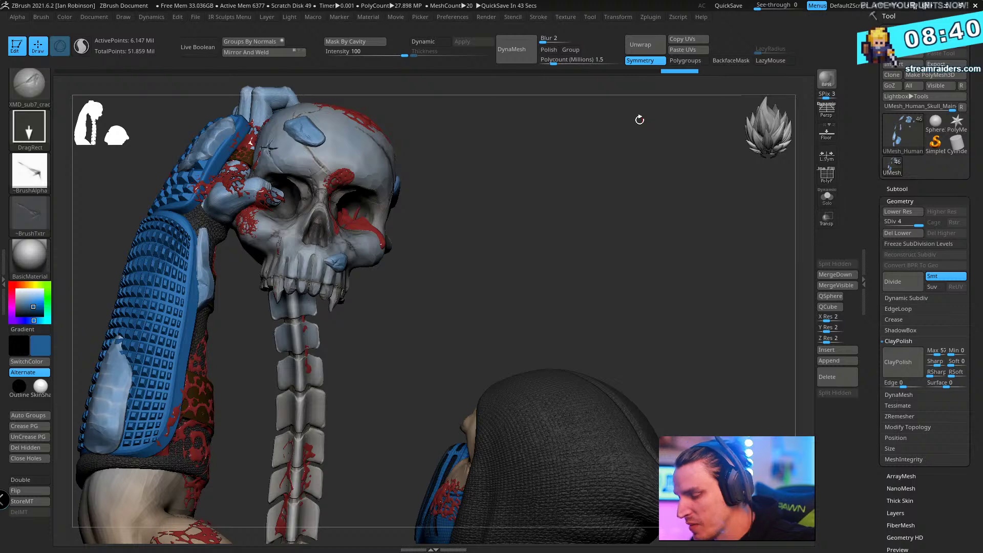
# - Stamp an XMD_sub7 crack on the long chip at the elbow end of the forearm guard
pyautogui.moveTo(541, 264); pyautogui.dragTo(504, 307)
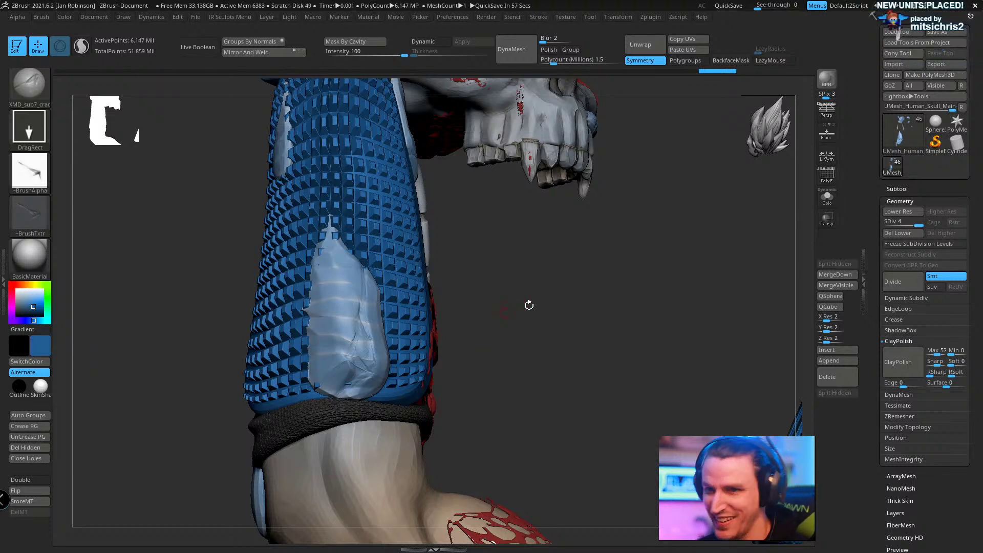
pyautogui.keyDown('ctrl'); pyautogui.moveTo(559, 305); pyautogui.dragTo(341, 324, button='right'); pyautogui.keyUp('ctrl')
pyautogui.moveTo(341, 324)
pyautogui.mouseDown()
pyautogui.moveTo(314, 310)
pyautogui.moveTo(322, 333)
pyautogui.moveTo(340, 330)
pyautogui.moveTo(345, 348)
pyautogui.mouseUp()
pyautogui.moveTo(410, 266); pyautogui.dragTo(575, 255, button='right')
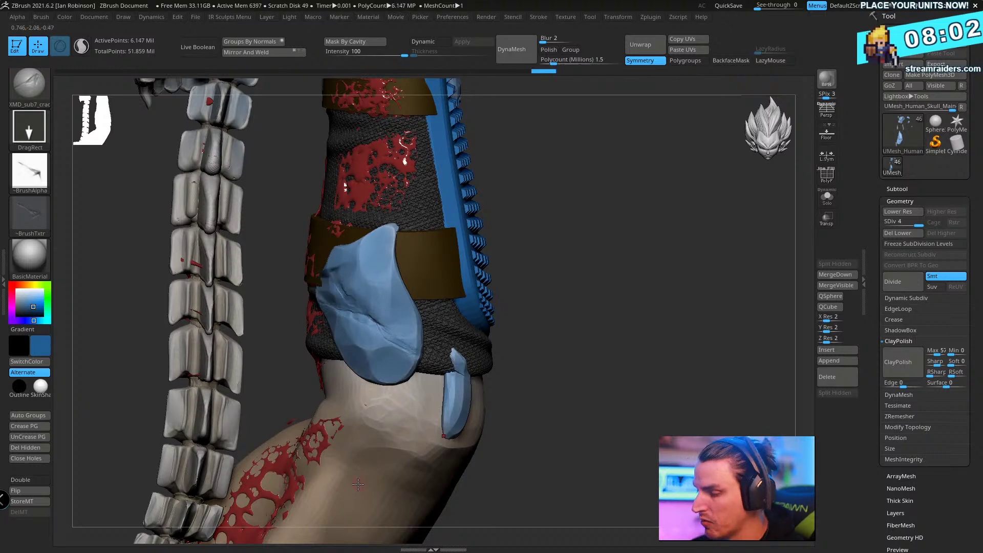
# - Choose an XMD_Crack brush and stamp overlapping networks of fine cracks over the large chip on the inner forearm near the elbow
pyautogui.click(28, 85)
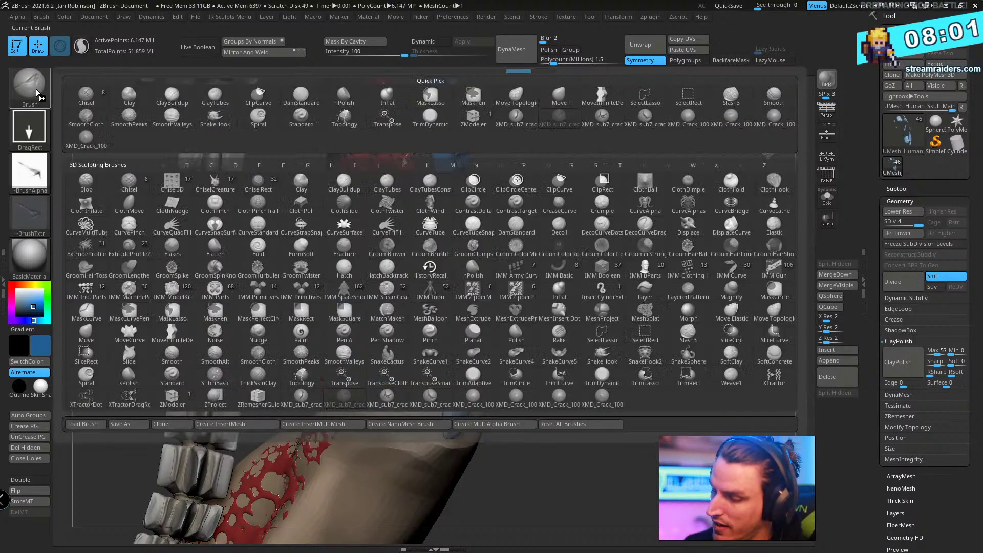
pyautogui.click(29, 86)
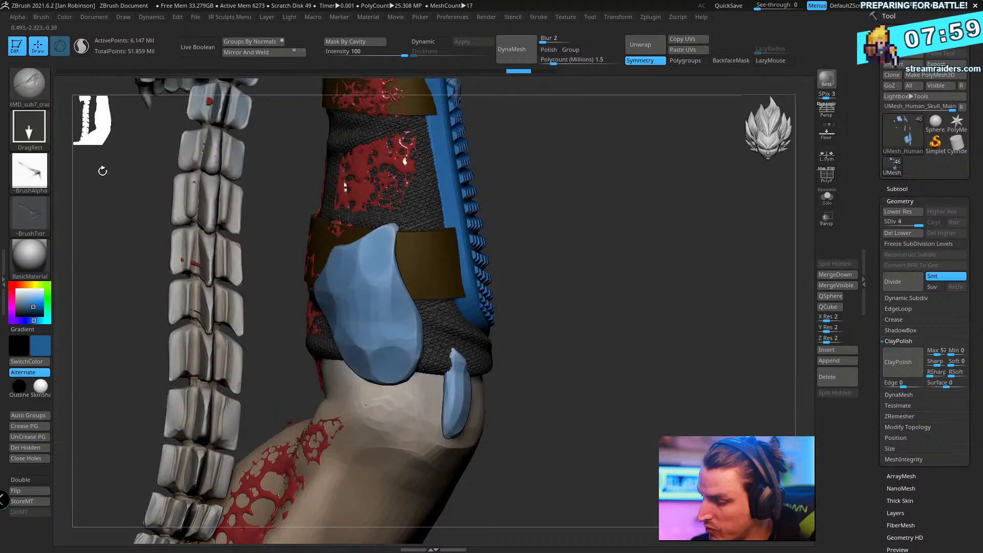
pyautogui.click(36, 85)
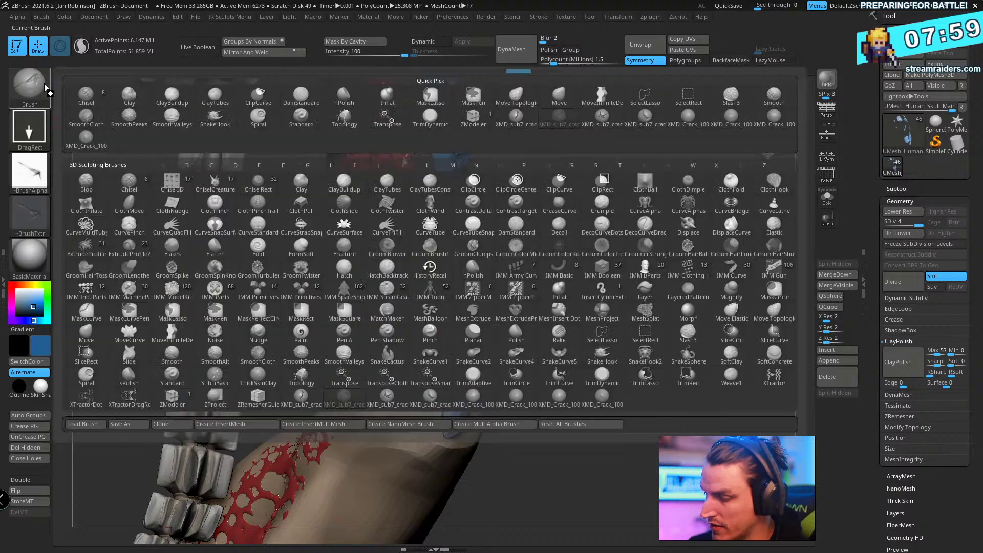
pyautogui.click(582, 404)
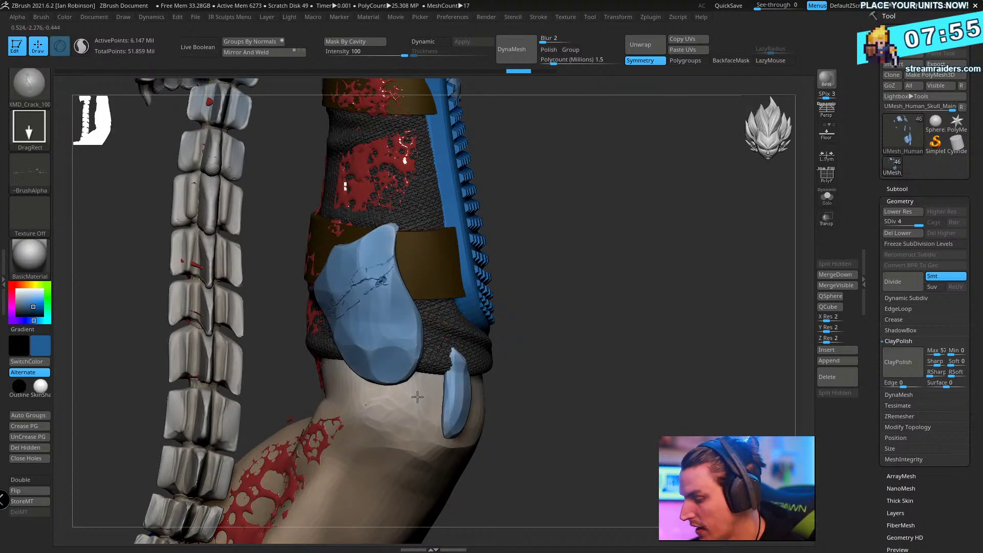
pyautogui.moveTo(379, 228); pyautogui.dragTo(353, 373)
pyautogui.moveTo(512, 246)
pyautogui.mouseDown()
pyautogui.moveTo(570, 272)
pyautogui.moveTo(497, 314)
pyautogui.mouseUp()
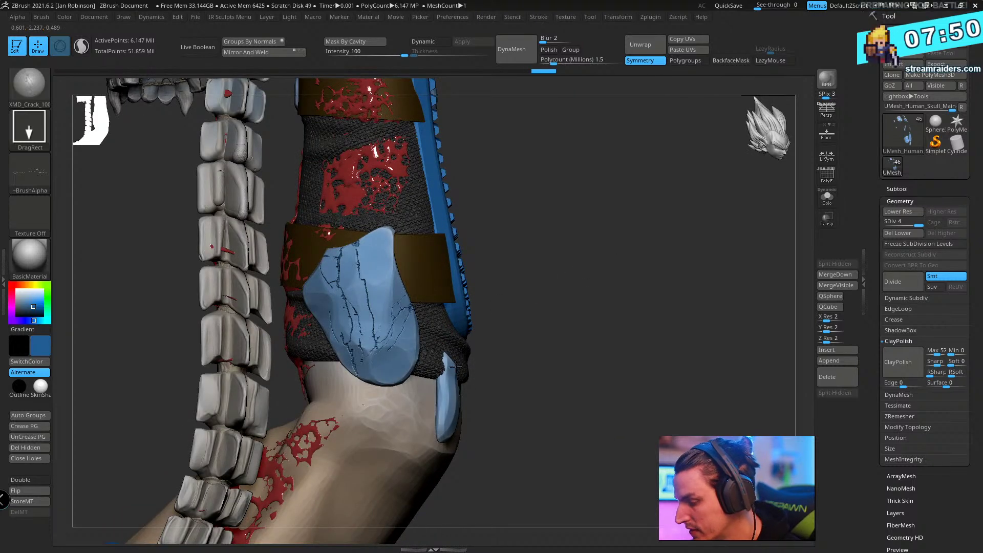
pyautogui.moveTo(395, 296); pyautogui.dragTo(371, 350)
pyautogui.moveTo(389, 264); pyautogui.dragTo(381, 353)
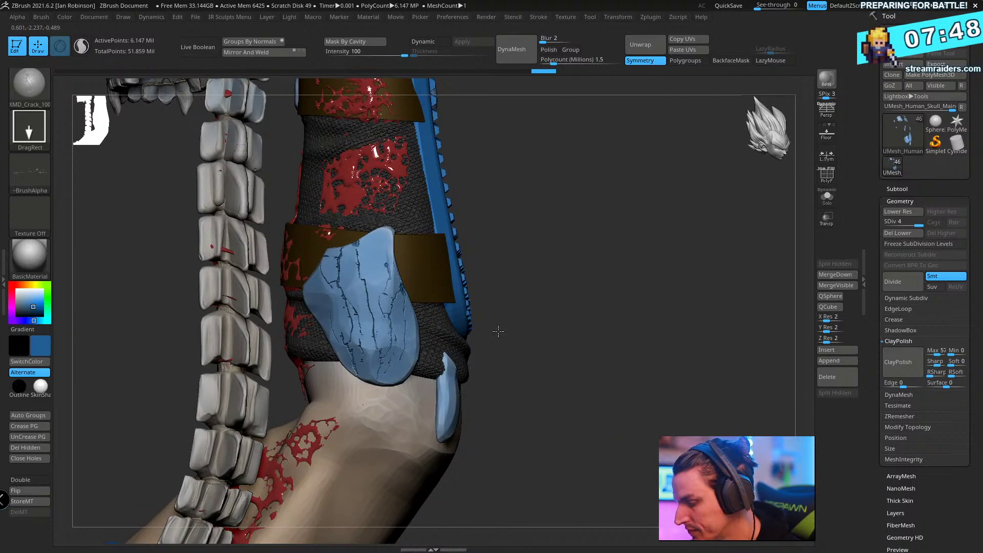
pyautogui.moveTo(615, 296); pyautogui.dragTo(586, 253)
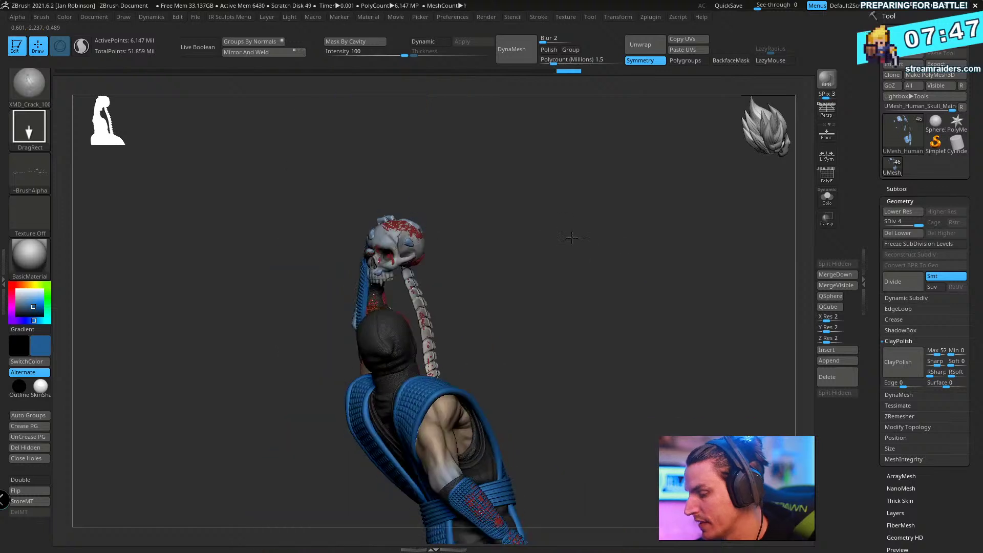
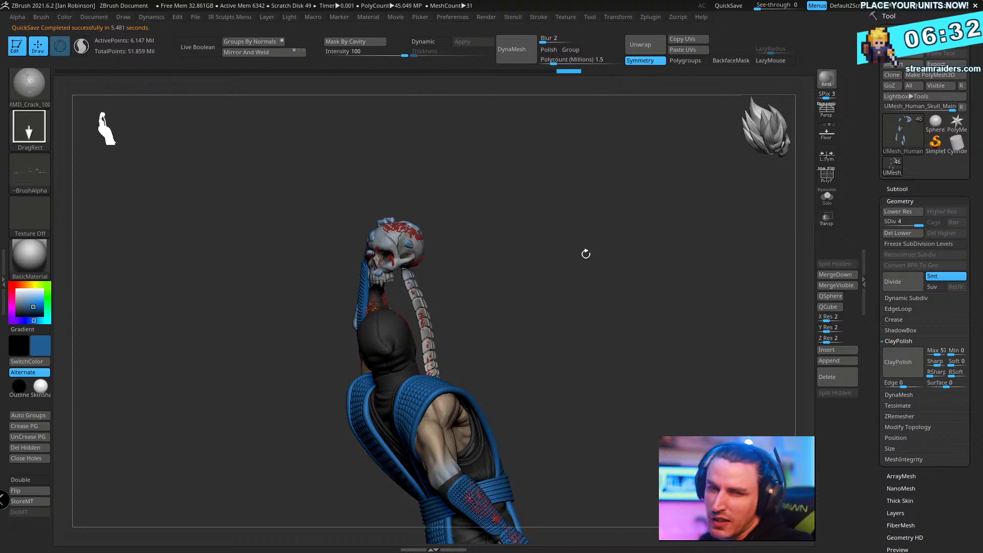
# - Adjust the Move brush's draw size and reshape the pointed upper tip of the small chip at the elbow
pyautogui.keyDown('alt'); pyautogui.moveTo(506, 297); pyautogui.dragTo(385, 371); pyautogui.keyUp('alt')
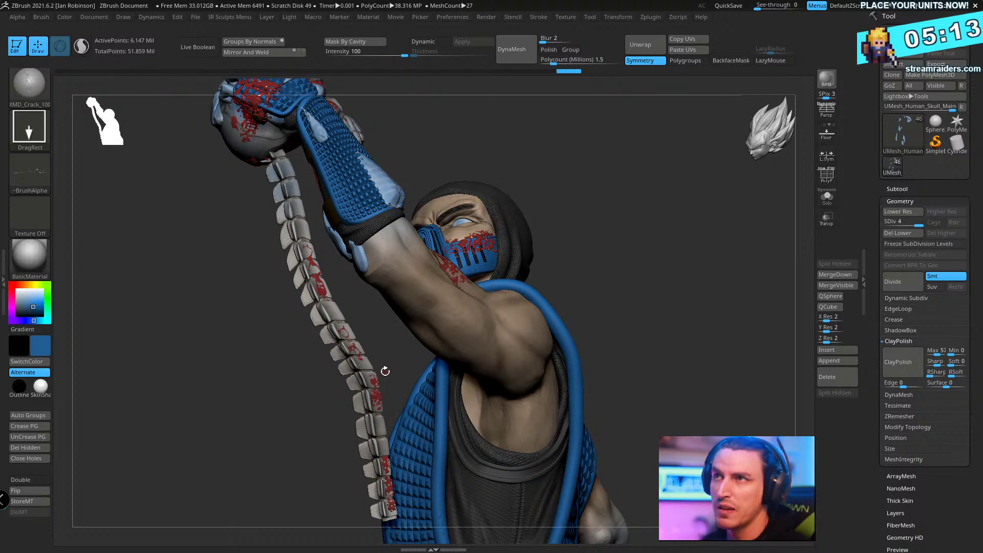
pyautogui.moveTo(615, 248); pyautogui.dragTo(436, 333)
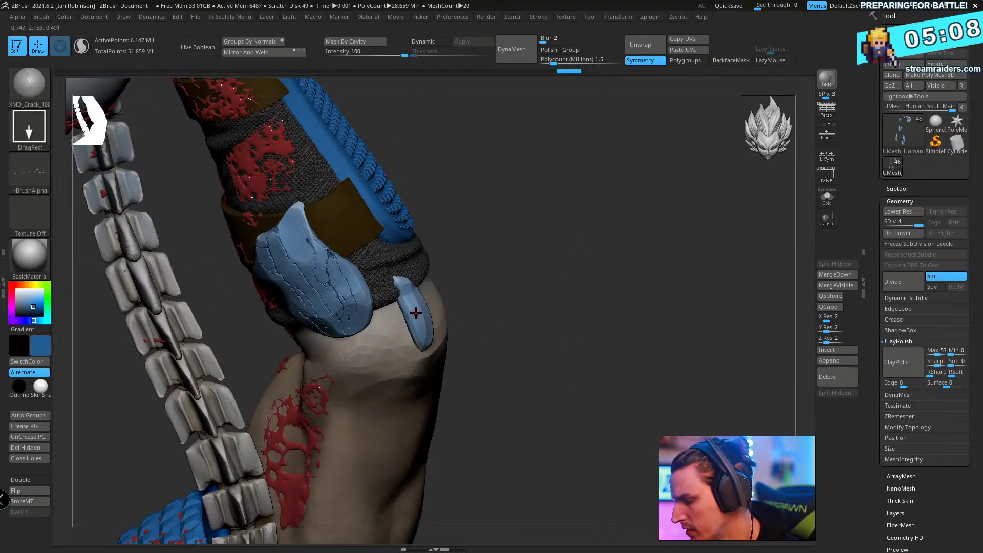
pyautogui.press('b')
pyautogui.press('m')
pyautogui.press('v')
pyautogui.press('s')
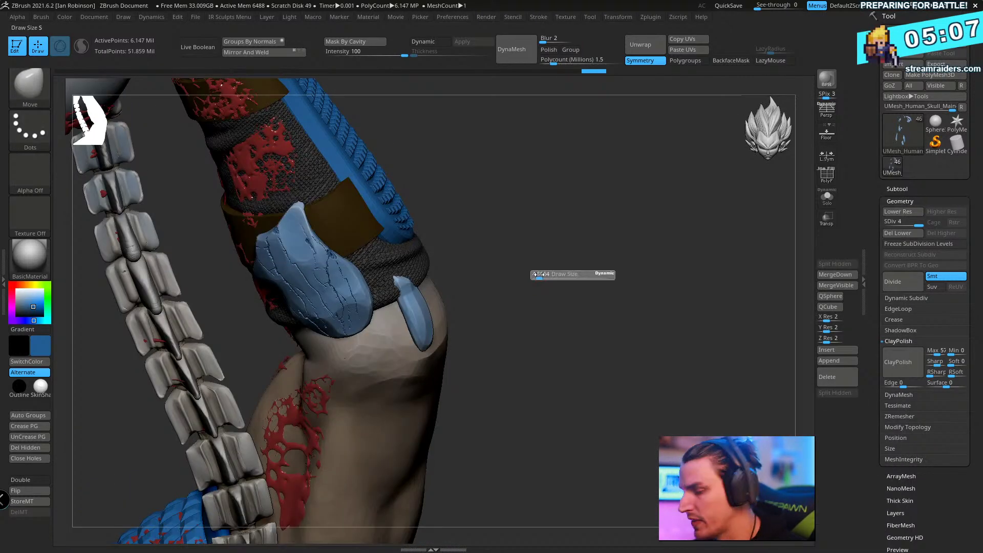
pyautogui.moveTo(547, 272); pyautogui.dragTo(553, 275)
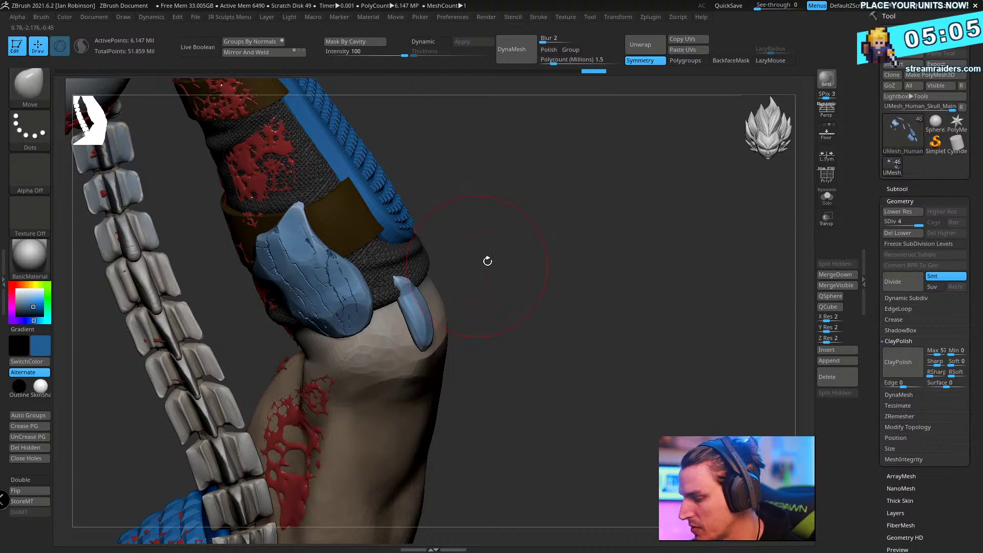
pyautogui.moveTo(487, 261)
pyautogui.mouseDown()
pyautogui.moveTo(421, 295)
pyautogui.moveTo(404, 271)
pyautogui.mouseUp()
pyautogui.moveTo(460, 272); pyautogui.dragTo(469, 272)
pyautogui.moveTo(514, 305); pyautogui.dragTo(498, 306)
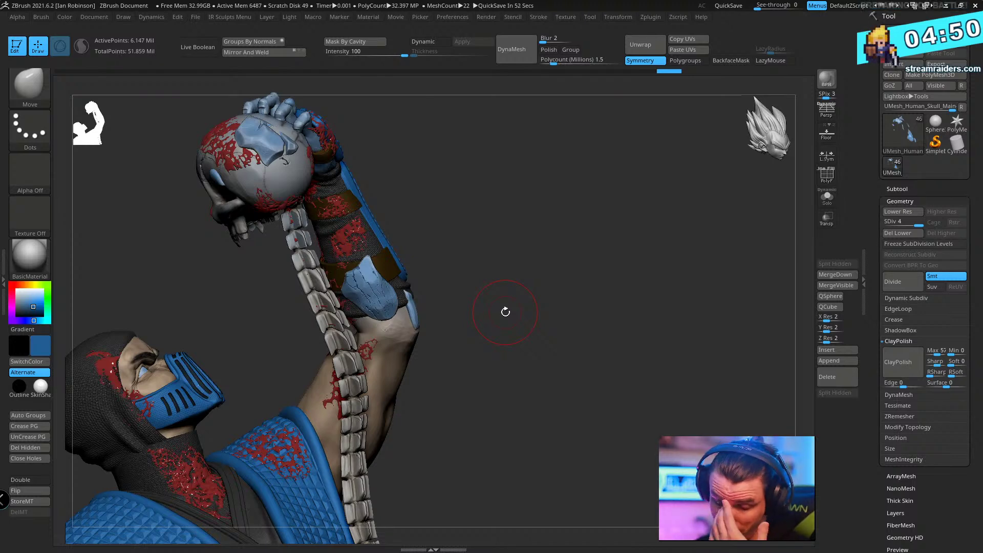
# - Choose an XMD_Crack brush and stamp a network of fine cracks over the middle of the small pointed chip at the elbow
pyautogui.moveTo(524, 278)
pyautogui.mouseDown()
pyautogui.moveTo(542, 280)
pyautogui.moveTo(537, 289)
pyautogui.mouseUp()
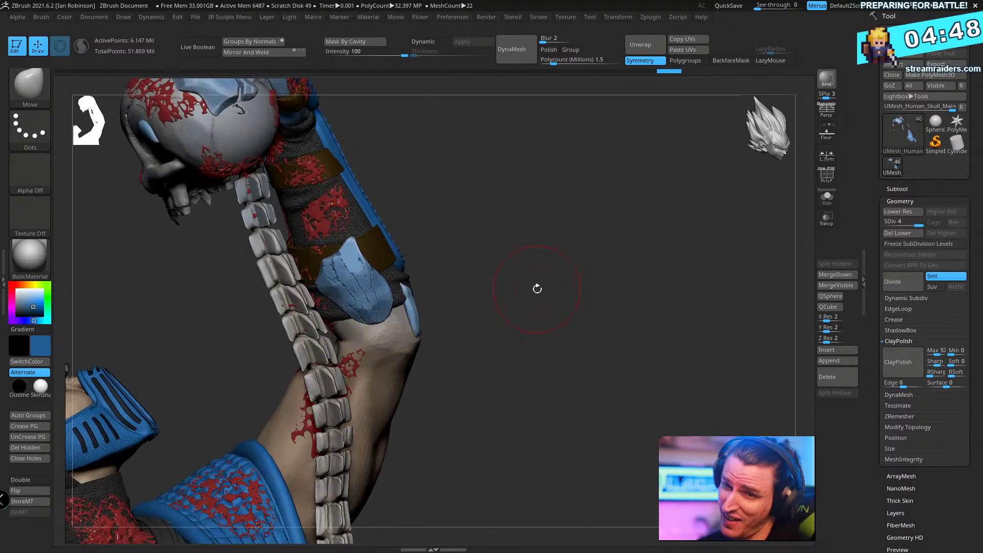
pyautogui.moveTo(602, 243)
pyautogui.mouseDown()
pyautogui.moveTo(612, 297)
pyautogui.moveTo(606, 281)
pyautogui.moveTo(629, 273)
pyautogui.moveTo(599, 272)
pyautogui.moveTo(614, 345)
pyautogui.moveTo(603, 339)
pyautogui.mouseUp()
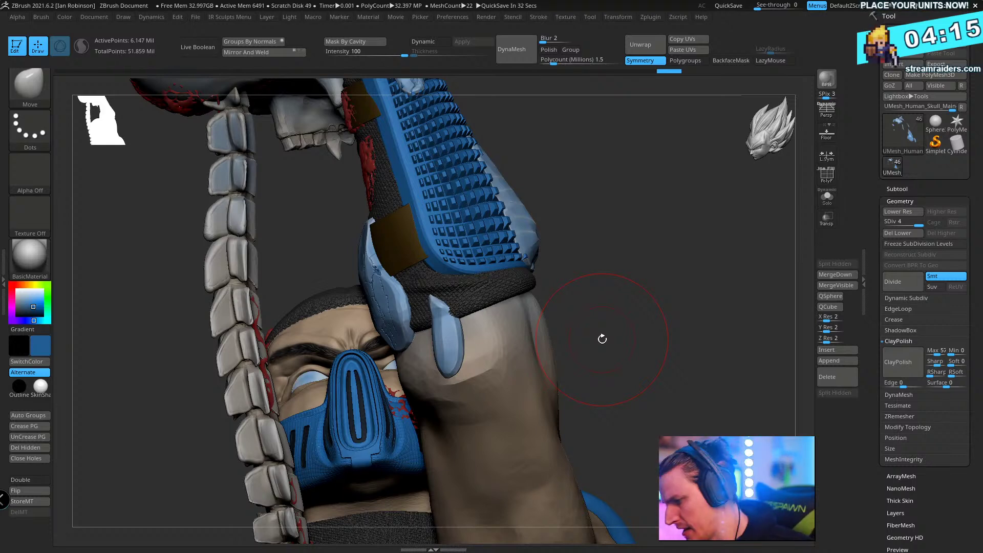
pyautogui.moveTo(602, 339)
pyautogui.mouseDown()
pyautogui.moveTo(619, 257)
pyautogui.moveTo(615, 308)
pyautogui.mouseUp()
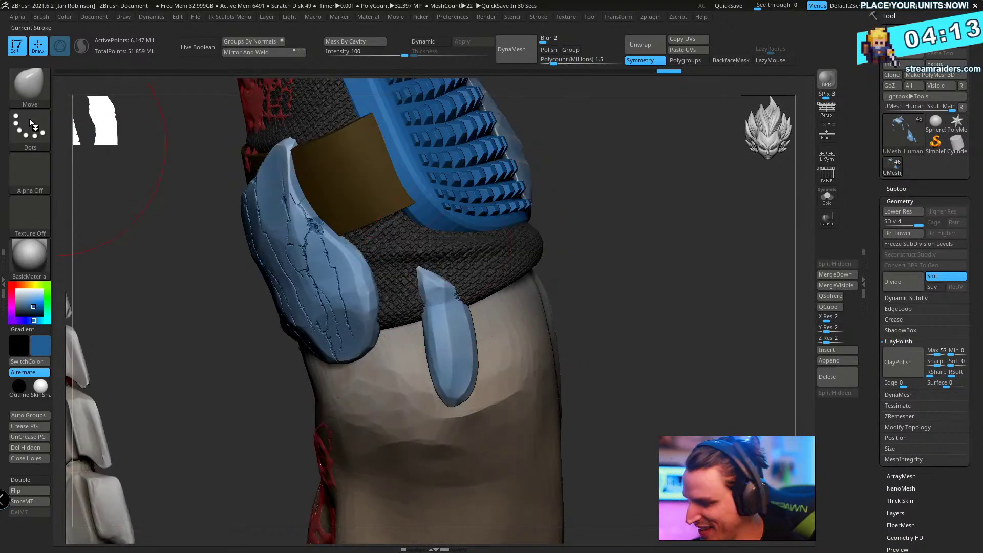
pyautogui.click(34, 77)
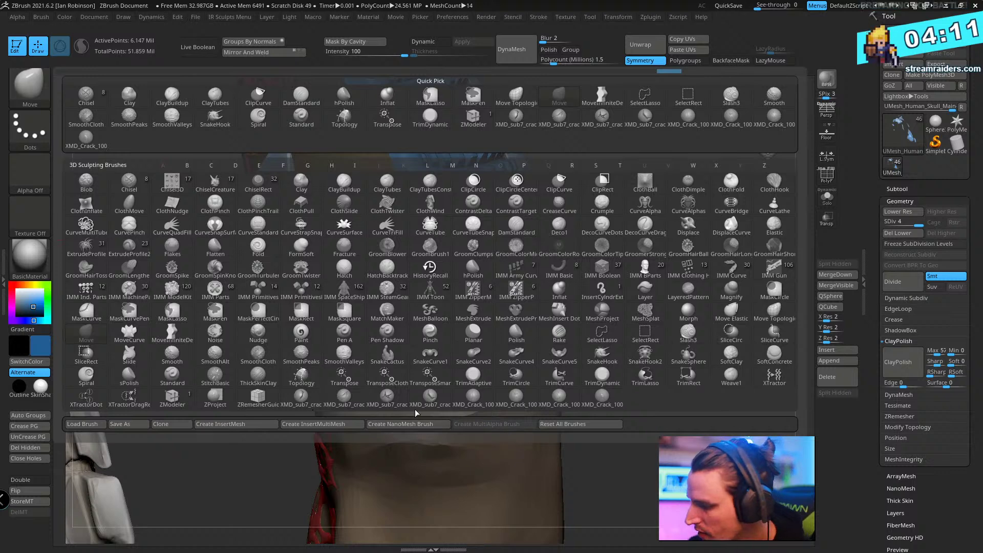
pyautogui.click(466, 402)
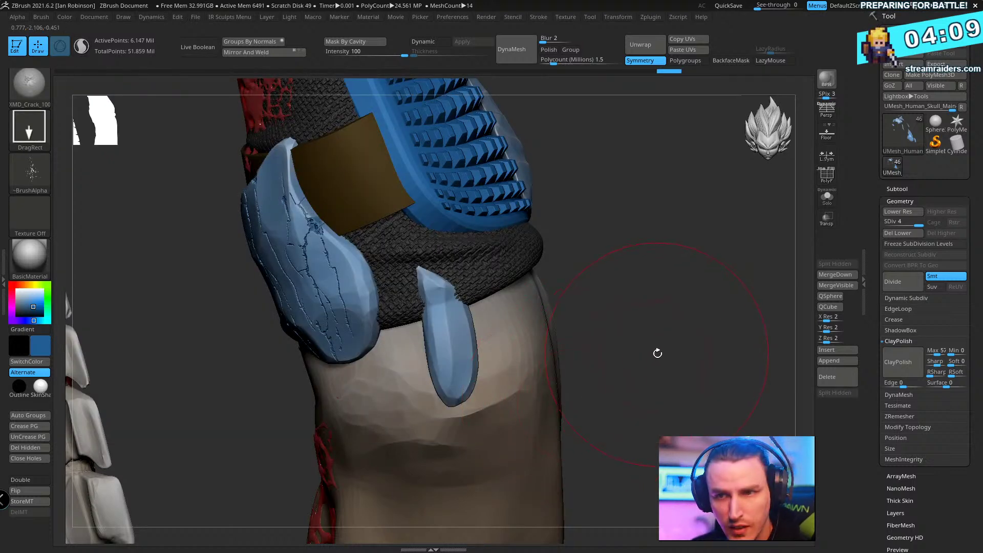
pyautogui.moveTo(656, 359)
pyautogui.mouseDown()
pyautogui.moveTo(634, 325)
pyautogui.moveTo(651, 342)
pyautogui.mouseUp()
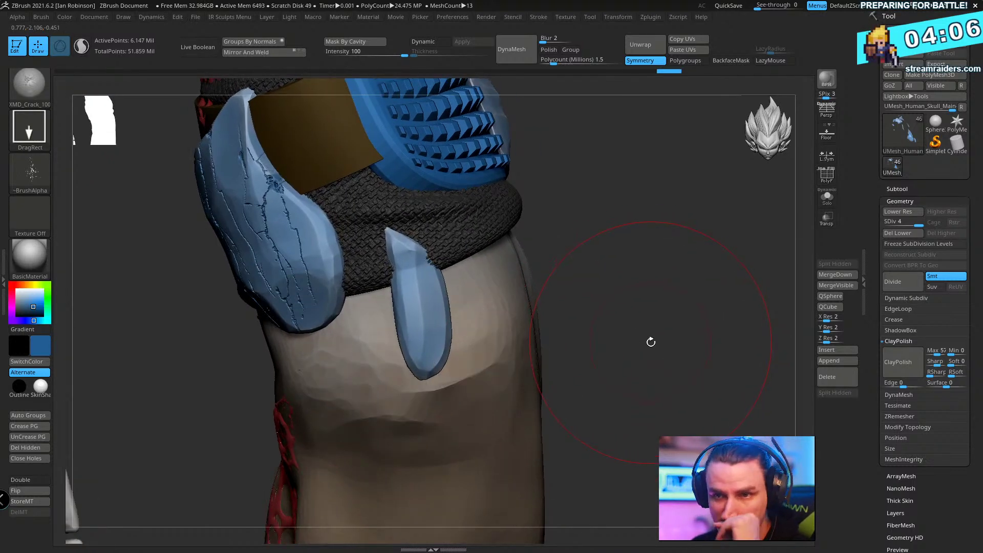
pyautogui.moveTo(647, 253); pyautogui.dragTo(632, 282)
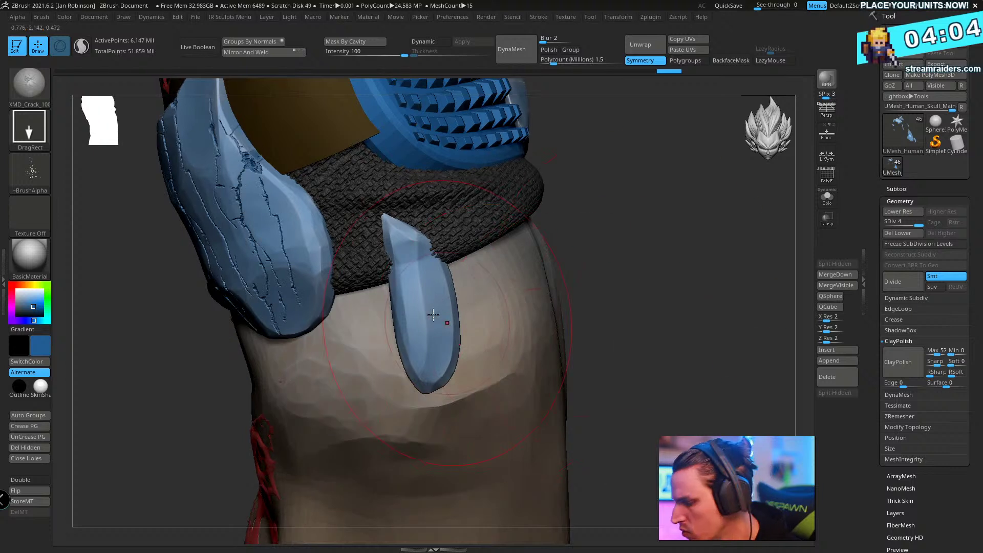
pyautogui.moveTo(429, 304)
pyautogui.mouseDown()
pyautogui.moveTo(464, 439)
pyautogui.moveTo(473, 379)
pyautogui.moveTo(486, 376)
pyautogui.mouseUp()
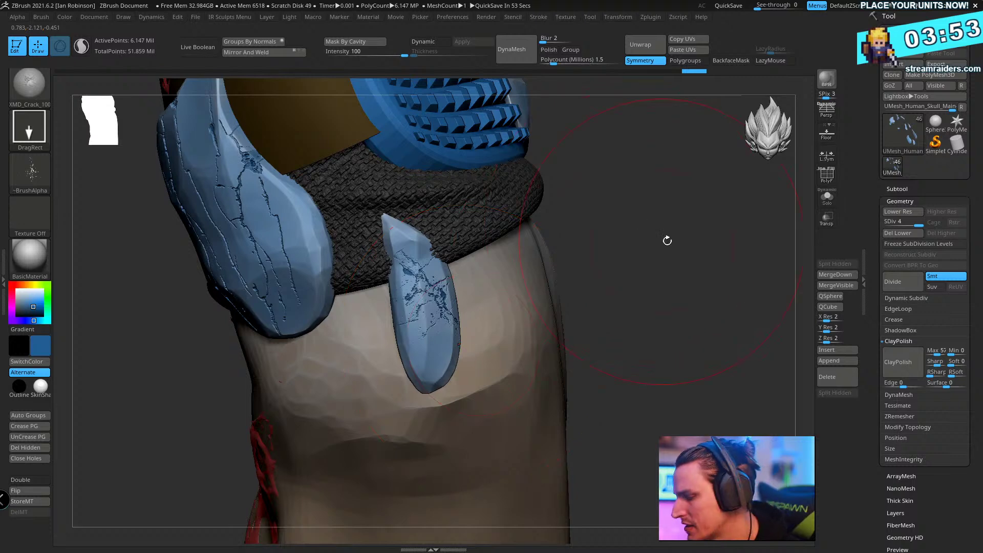
# - Stamp more fine cracks on the upper part of the large inner-forearm chip, and undo the last stamp
pyautogui.moveTo(665, 237); pyautogui.dragTo(566, 307)
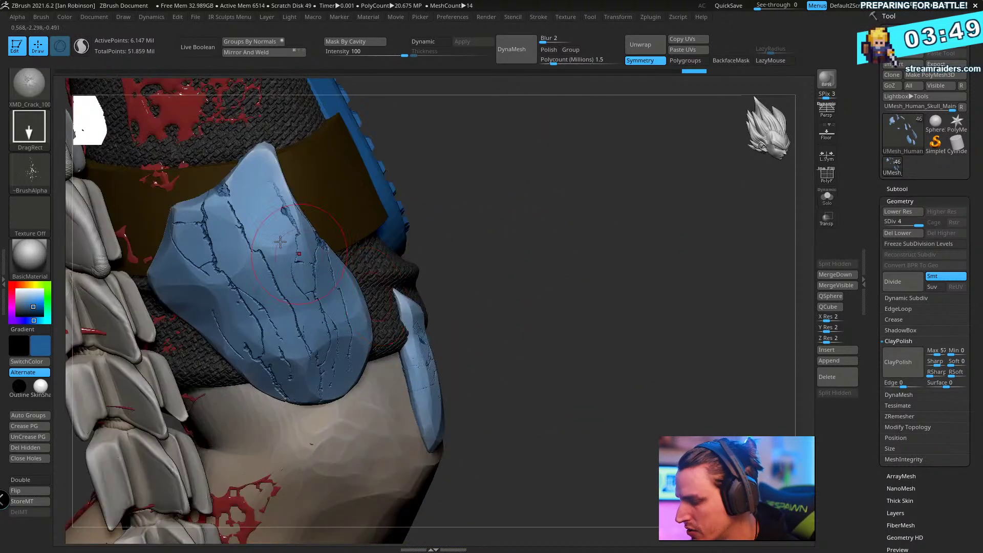
pyautogui.moveTo(249, 198); pyautogui.dragTo(336, 249)
pyautogui.moveTo(527, 220); pyautogui.dragTo(654, 364)
pyautogui.moveTo(210, 311)
pyautogui.mouseDown()
pyautogui.moveTo(249, 302)
pyautogui.moveTo(258, 391)
pyautogui.moveTo(294, 420)
pyautogui.moveTo(261, 334)
pyautogui.moveTo(266, 400)
pyautogui.moveTo(265, 387)
pyautogui.mouseUp()
pyautogui.hotkey('ctrl', 'z')
# - Stamp networks of fine cracks over the large ice chip on the back of the skull
pyautogui.press('space')
pyautogui.moveTo(566, 245); pyautogui.dragTo(573, 276)
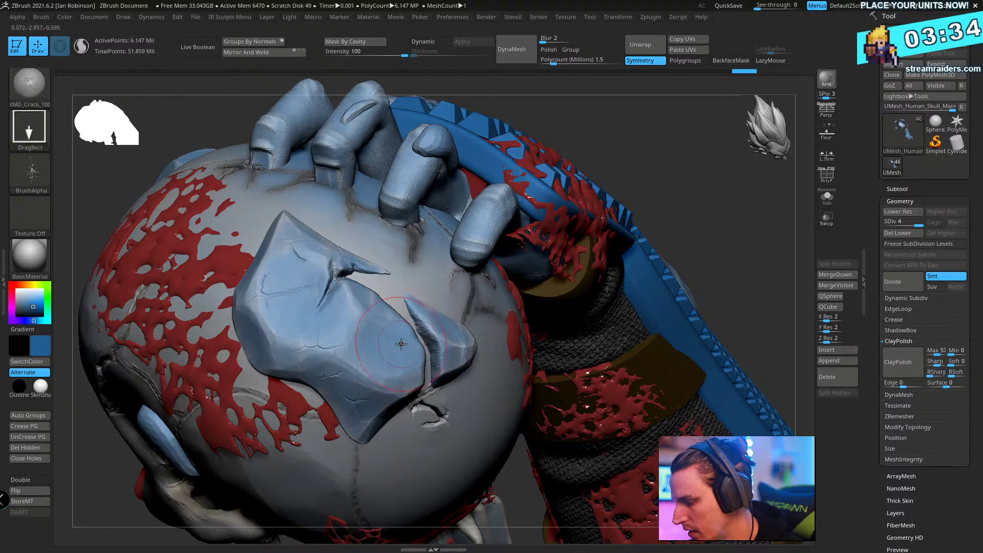
pyautogui.press('space')
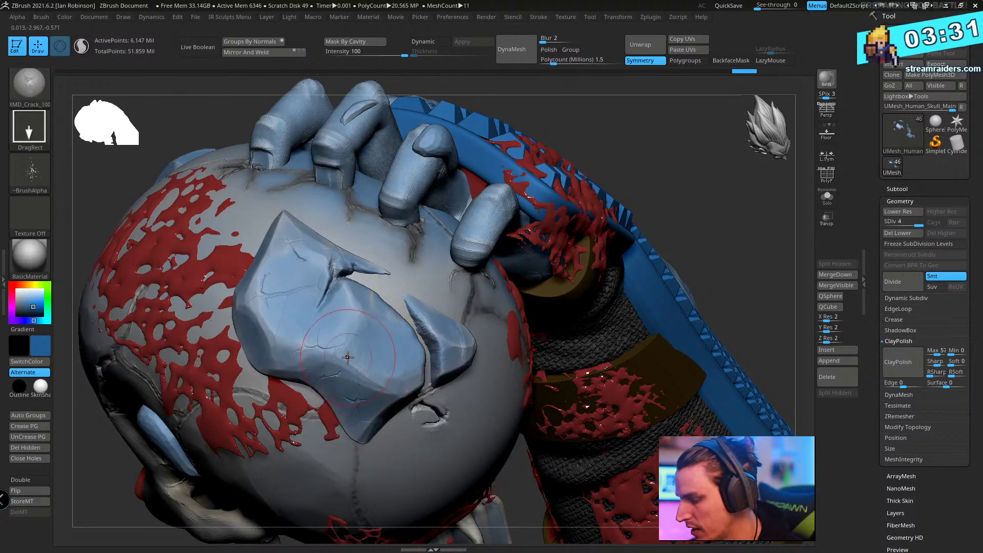
pyautogui.press('space')
pyautogui.moveTo(277, 321); pyautogui.dragTo(330, 444)
pyautogui.moveTo(329, 445); pyautogui.dragTo(430, 276, button='right')
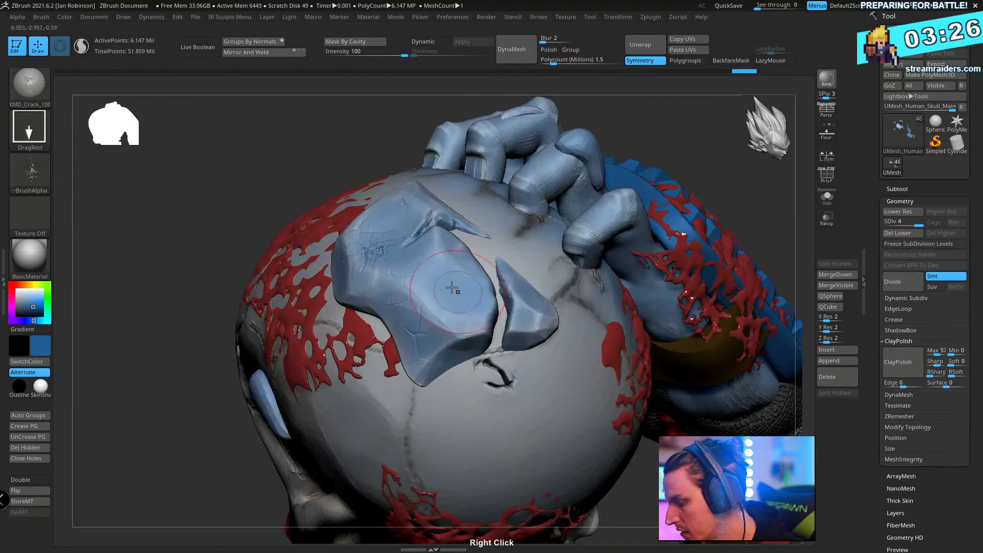
pyautogui.moveTo(430, 277); pyautogui.dragTo(521, 438)
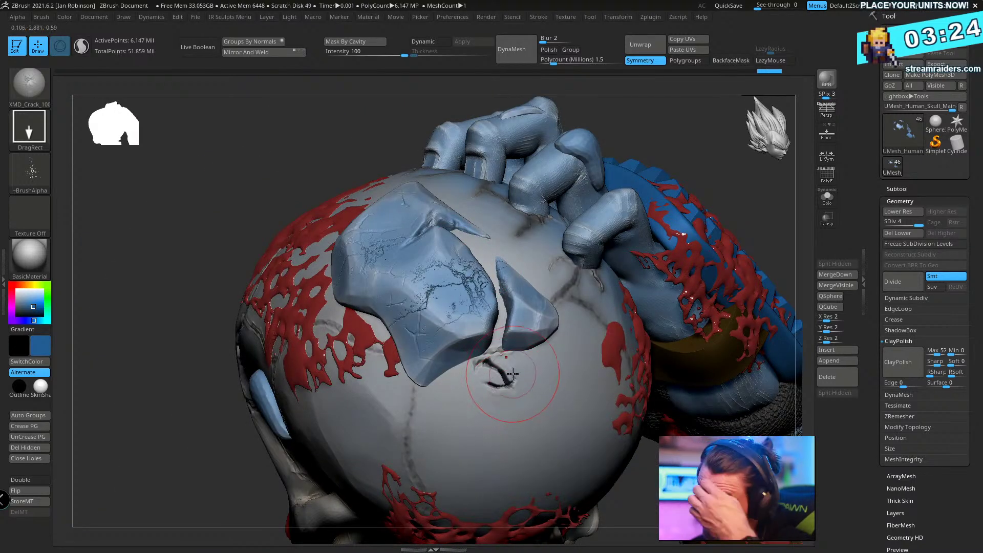
# - Stamp fine cracks on the small ice chips on the skull's forehead and temple
pyautogui.moveTo(492, 381)
pyautogui.mouseDown(button='right')
pyautogui.moveTo(479, 375)
pyautogui.moveTo(529, 290)
pyautogui.moveTo(496, 453)
pyautogui.mouseUp(button='right')
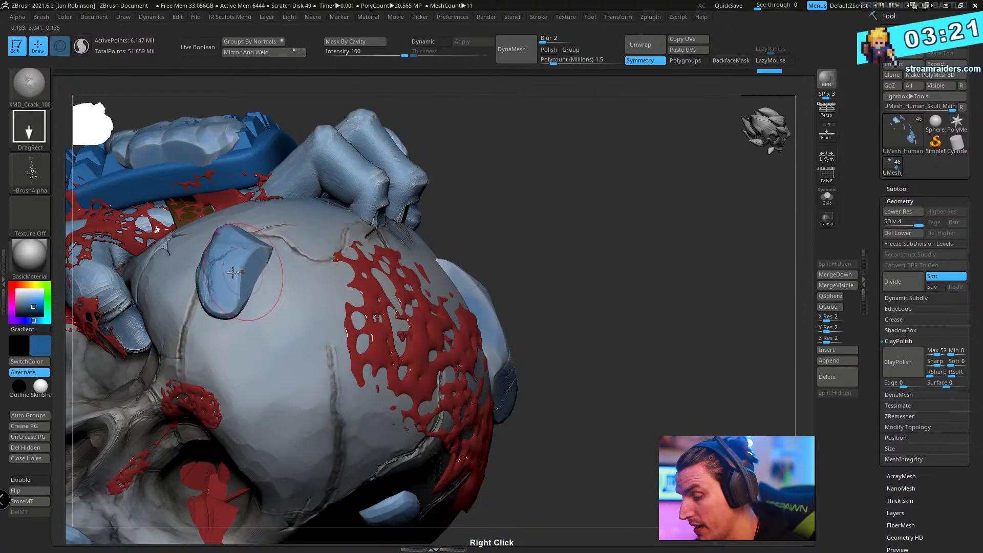
pyautogui.moveTo(236, 263); pyautogui.dragTo(249, 302)
pyautogui.moveTo(590, 231); pyautogui.dragTo(504, 272)
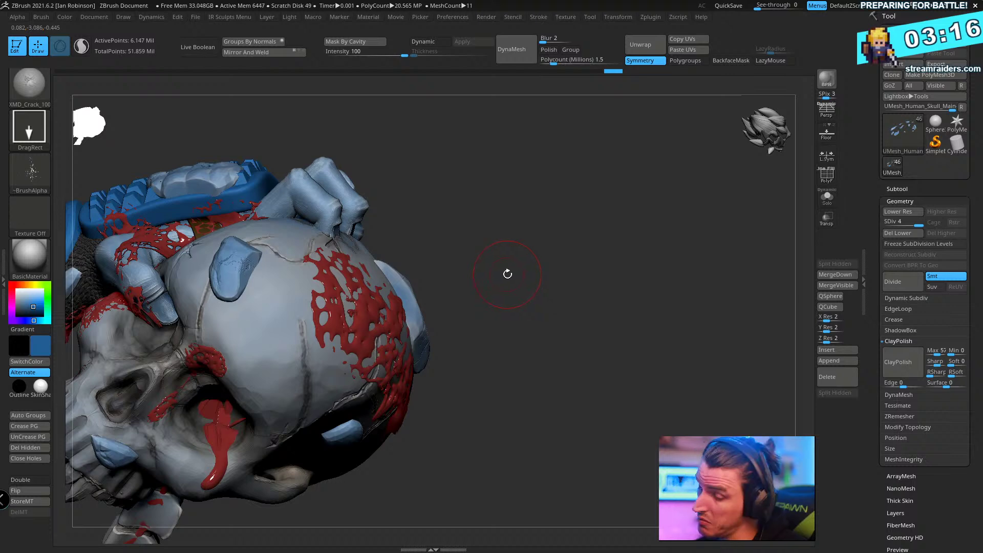
pyautogui.moveTo(540, 312)
pyautogui.mouseDown()
pyautogui.moveTo(586, 263)
pyautogui.moveTo(562, 213)
pyautogui.moveTo(552, 390)
pyautogui.moveTo(184, 380)
pyautogui.moveTo(287, 400)
pyautogui.moveTo(420, 393)
pyautogui.mouseUp()
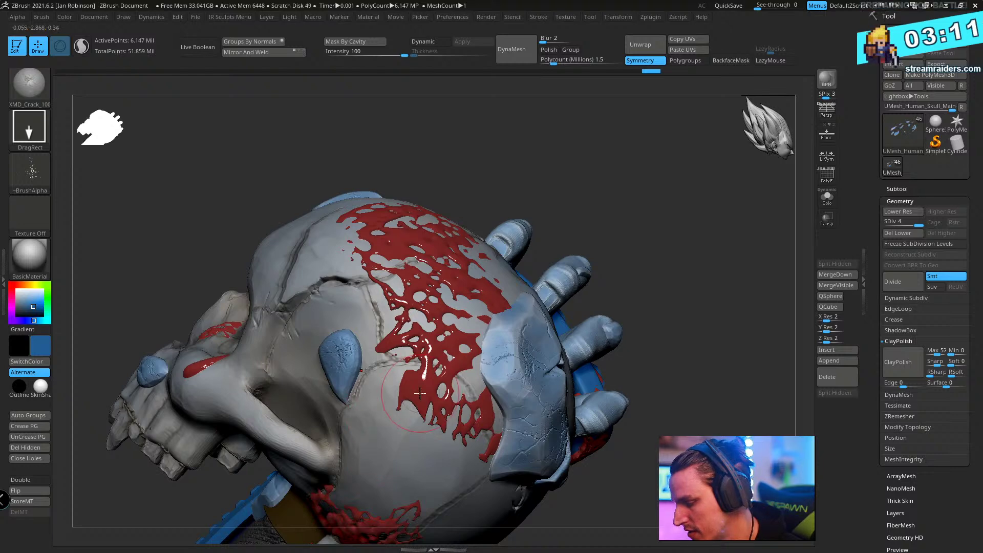
# - Save the statue as a tool file, overwriting Sub_Zero_Statue_013_Posed.ztl
pyautogui.moveTo(600, 282); pyautogui.dragTo(583, 268)
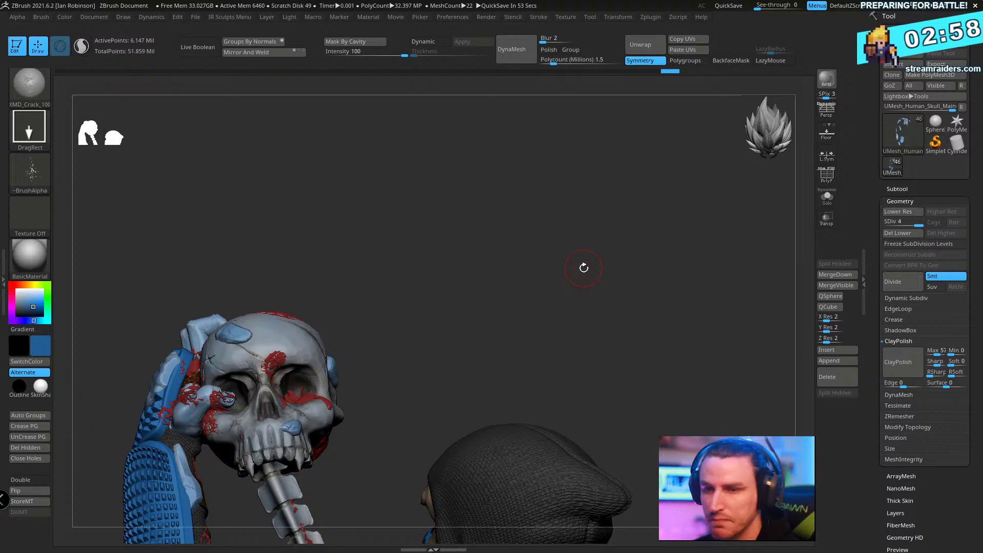
pyautogui.moveTo(584, 267)
pyautogui.mouseDown()
pyautogui.moveTo(485, 268)
pyautogui.moveTo(487, 285)
pyautogui.moveTo(566, 242)
pyautogui.moveTo(535, 171)
pyautogui.moveTo(472, 193)
pyautogui.moveTo(577, 242)
pyautogui.moveTo(398, 279)
pyautogui.moveTo(397, 248)
pyautogui.moveTo(412, 360)
pyautogui.moveTo(323, 296)
pyautogui.moveTo(333, 256)
pyautogui.mouseUp()
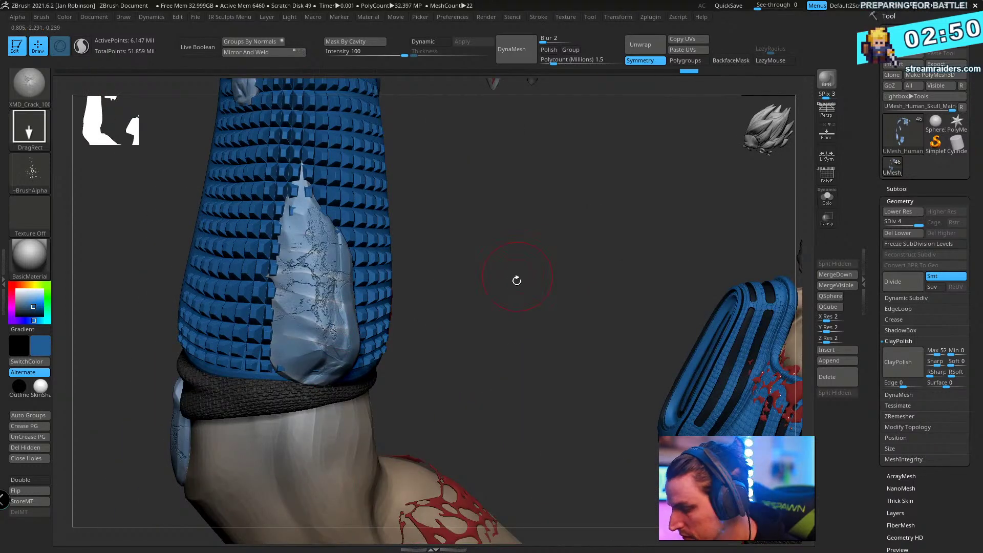
pyautogui.moveTo(515, 279)
pyautogui.mouseDown()
pyautogui.moveTo(358, 333)
pyautogui.moveTo(399, 317)
pyautogui.moveTo(450, 275)
pyautogui.moveTo(620, 217)
pyautogui.moveTo(613, 213)
pyautogui.moveTo(514, 248)
pyautogui.moveTo(665, 252)
pyautogui.moveTo(648, 254)
pyautogui.moveTo(641, 276)
pyautogui.moveTo(660, 342)
pyautogui.moveTo(526, 394)
pyautogui.mouseUp()
pyautogui.moveTo(608, 310); pyautogui.dragTo(555, 257)
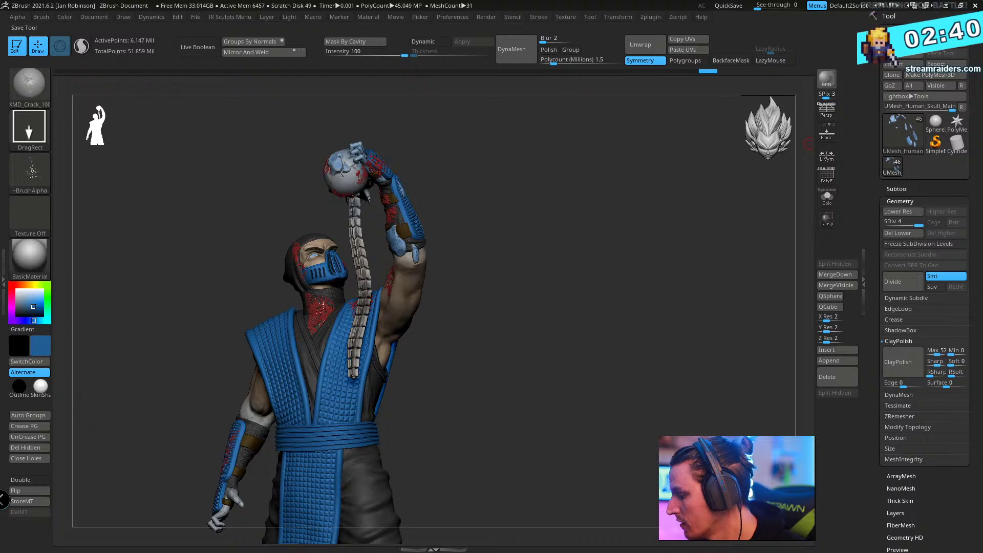
pyautogui.hotkey('ctrl', 's')
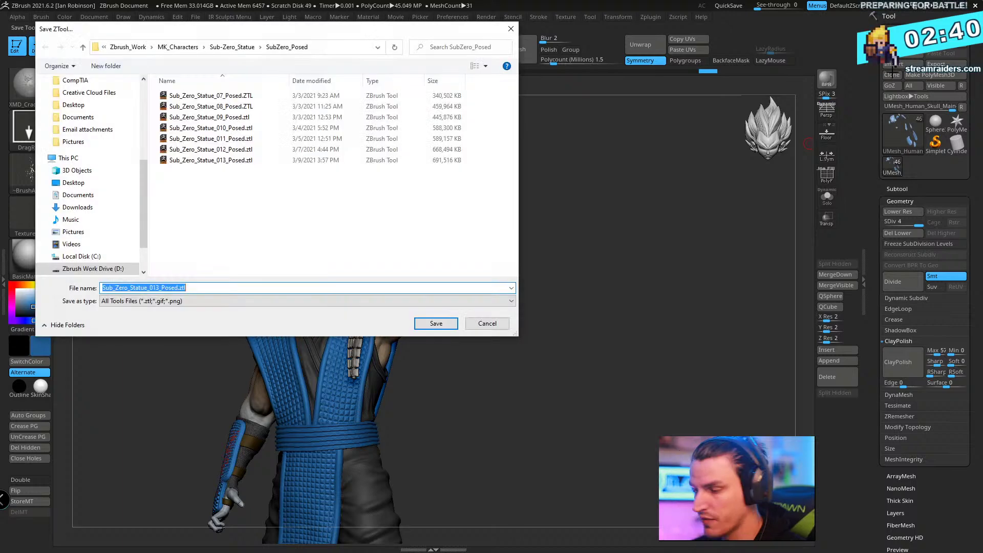
pyautogui.click(436, 324)
pyautogui.press('y')
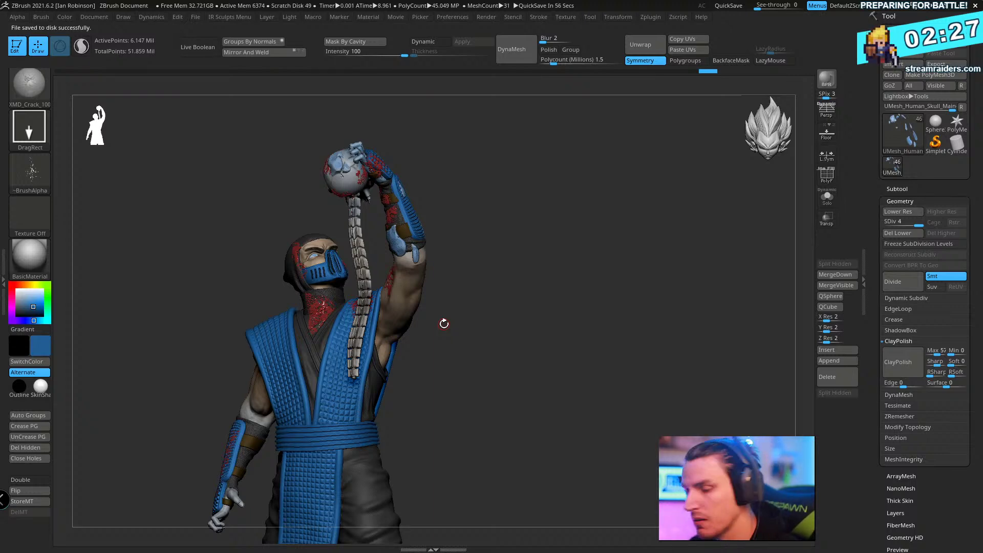
# - Set the masking brush to MeshBalloon
pyautogui.keyDown('alt'); pyautogui.moveTo(588, 271); pyautogui.dragTo(555, 336); pyautogui.keyUp('alt')
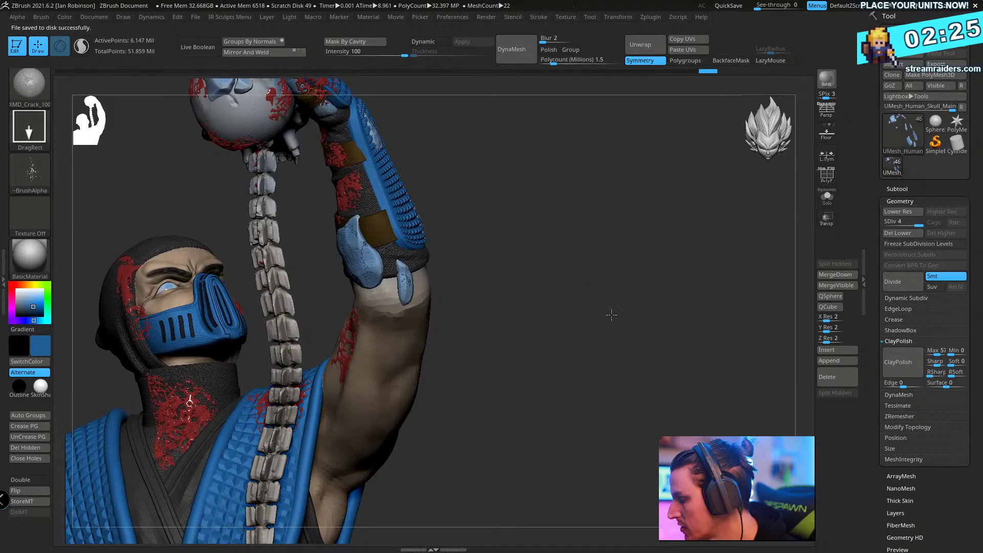
pyautogui.keyDown('alt'); pyautogui.moveTo(612, 312); pyautogui.dragTo(535, 338); pyautogui.keyUp('alt')
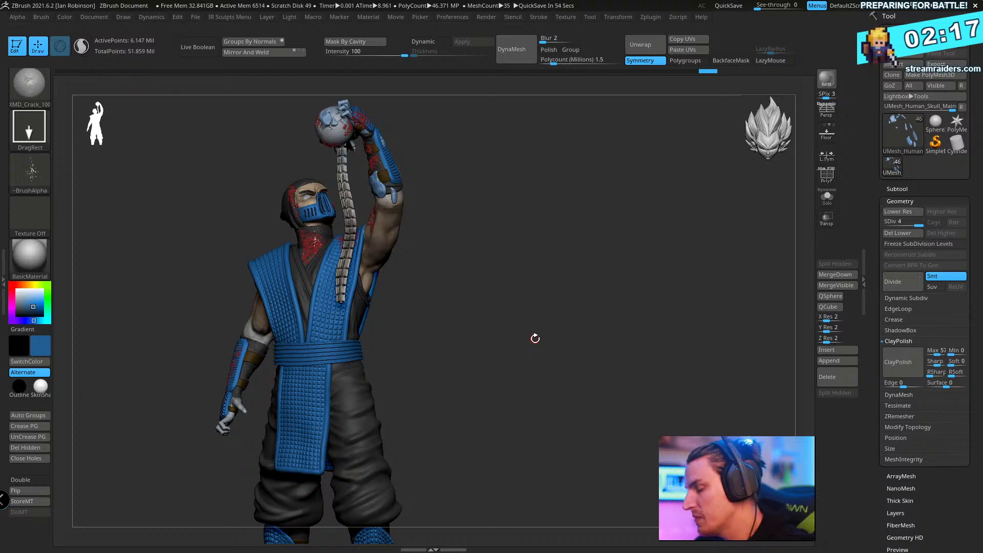
pyautogui.moveTo(596, 249); pyautogui.dragTo(609, 338)
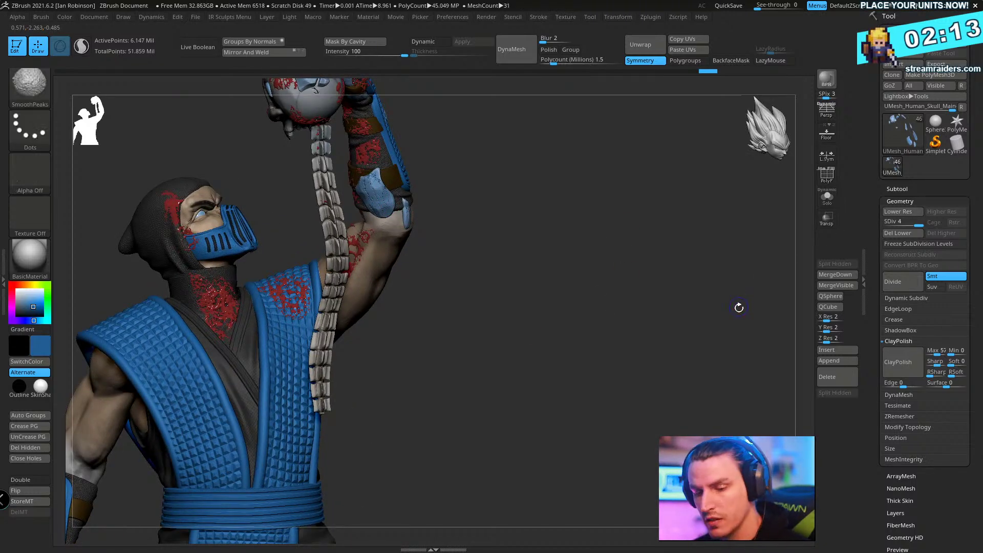
pyautogui.moveTo(704, 364); pyautogui.dragTo(595, 330)
pyautogui.press('f')
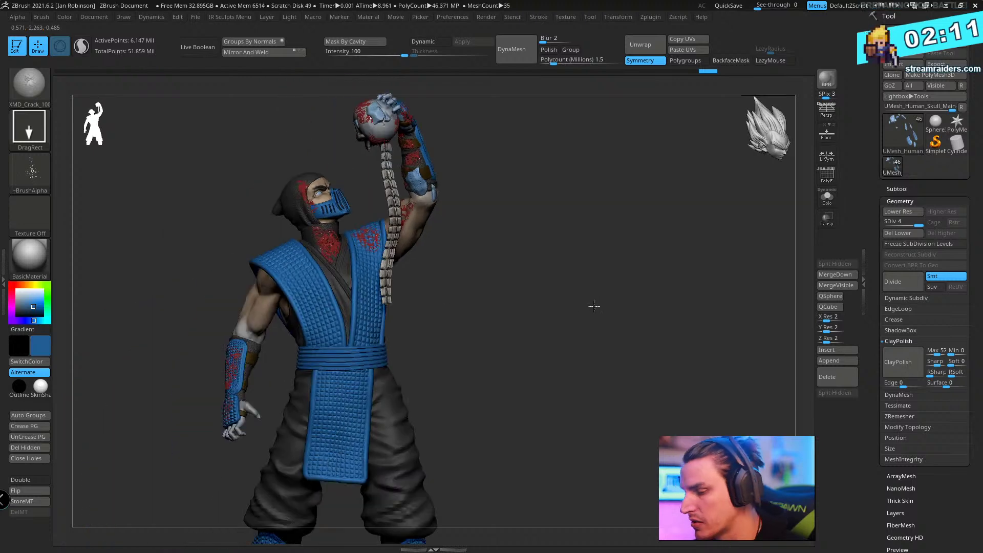
pyautogui.keyDown('ctrl'); pyautogui.click(36, 90); pyautogui.keyUp('ctrl')
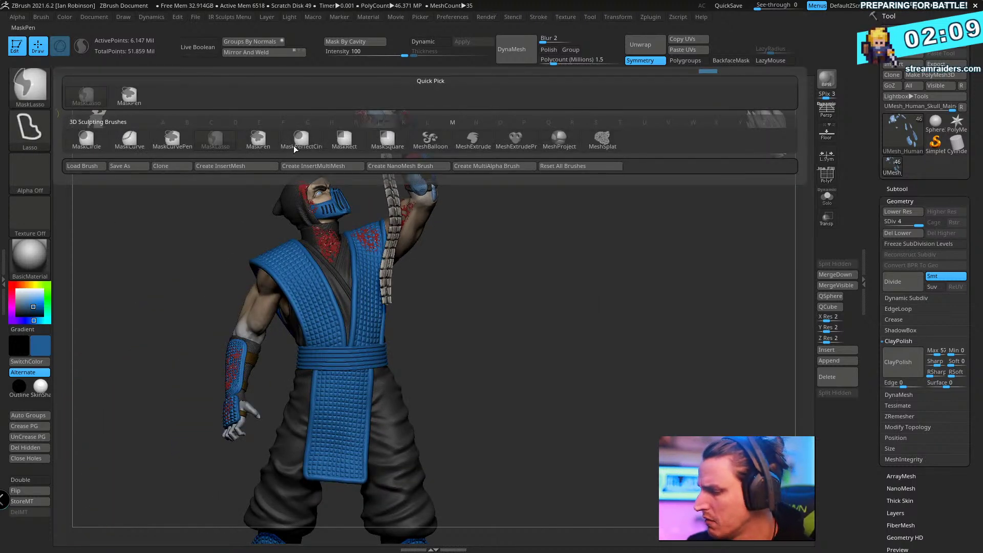
pyautogui.click(440, 146)
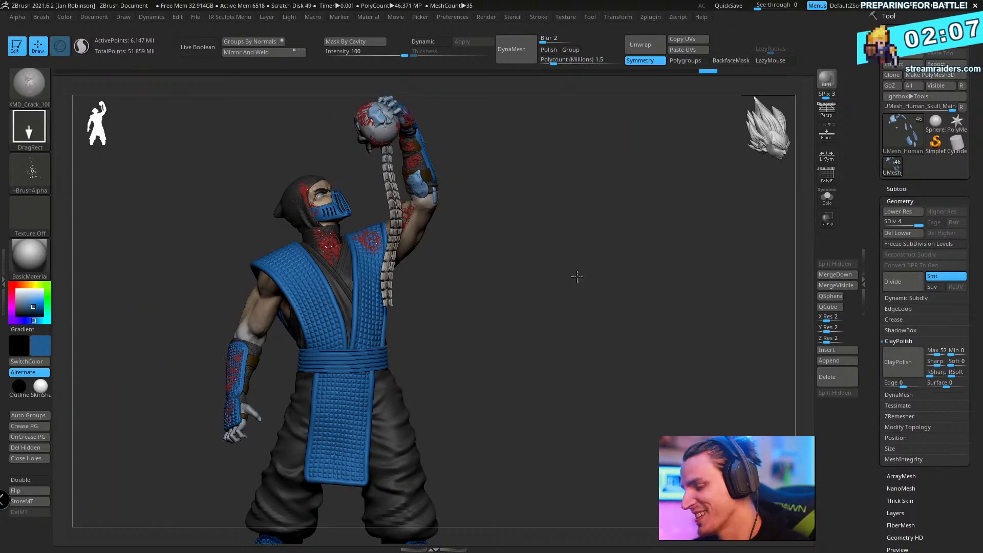
pyautogui.hotkey('ctrl', 'z')
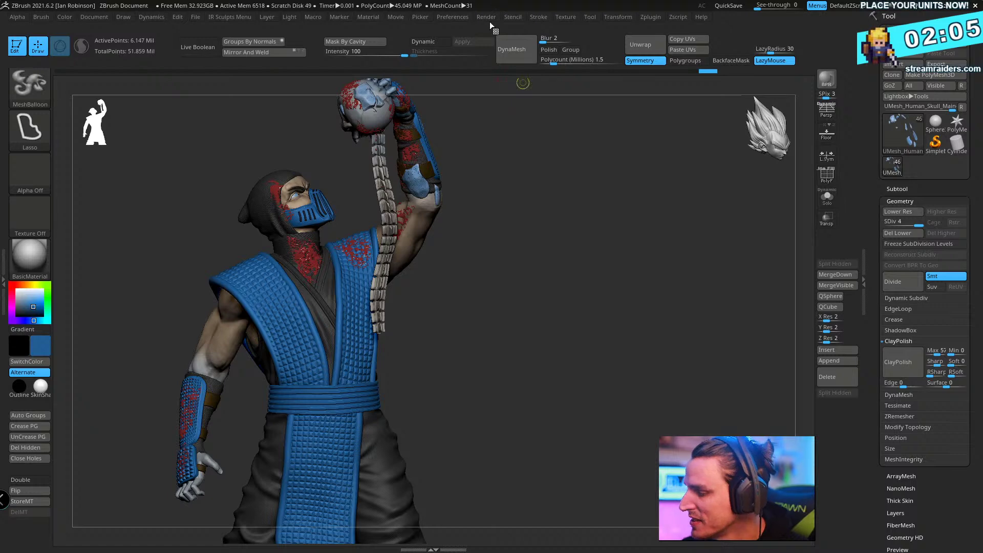
pyautogui.click(430, 18)
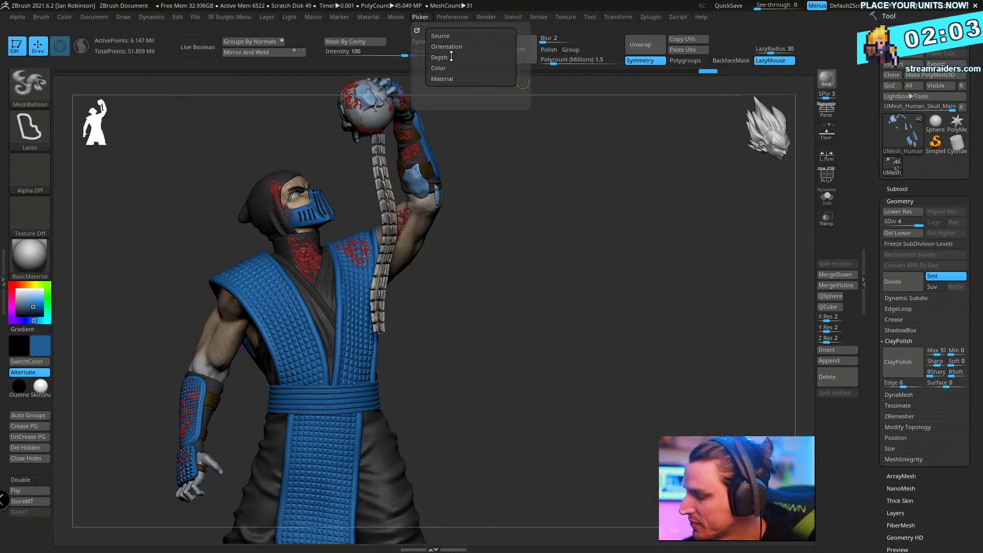
pyautogui.click(452, 57)
pyautogui.click(490, 78)
pyautogui.keyDown('ctrl'); pyautogui.moveTo(581, 237); pyautogui.dragTo(570, 312, button='right'); pyautogui.keyUp('ctrl')
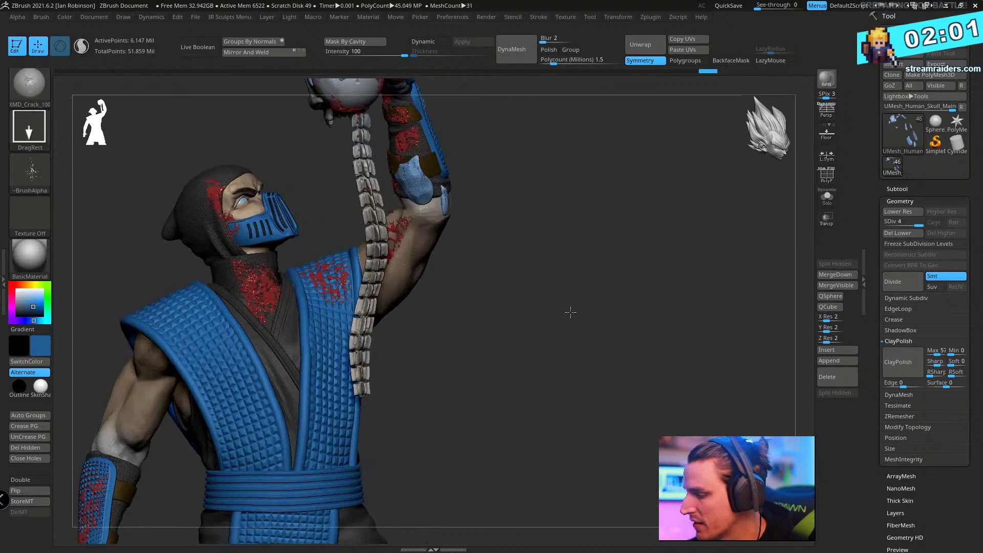
pyautogui.moveTo(570, 312); pyautogui.dragTo(635, 290)
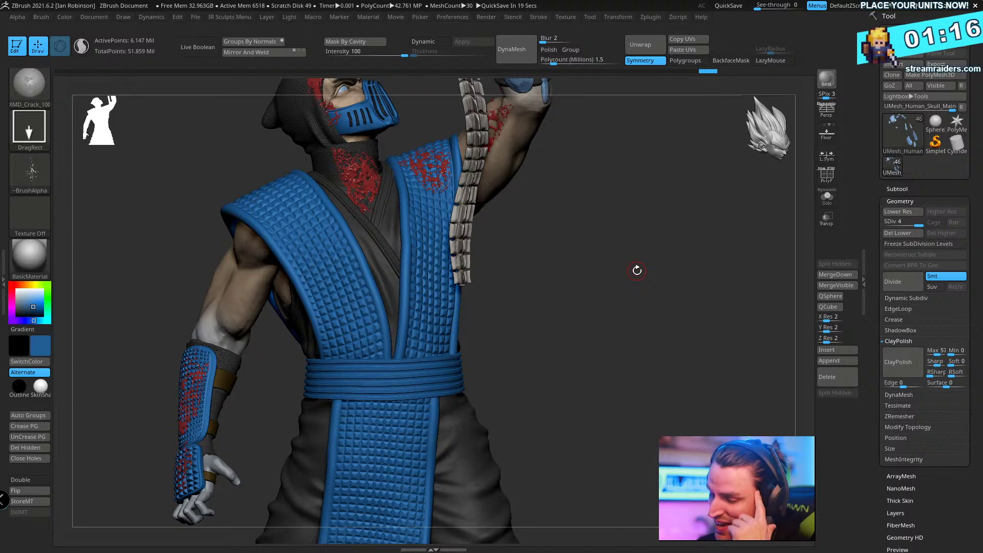
pyautogui.moveTo(637, 270); pyautogui.dragTo(687, 281)
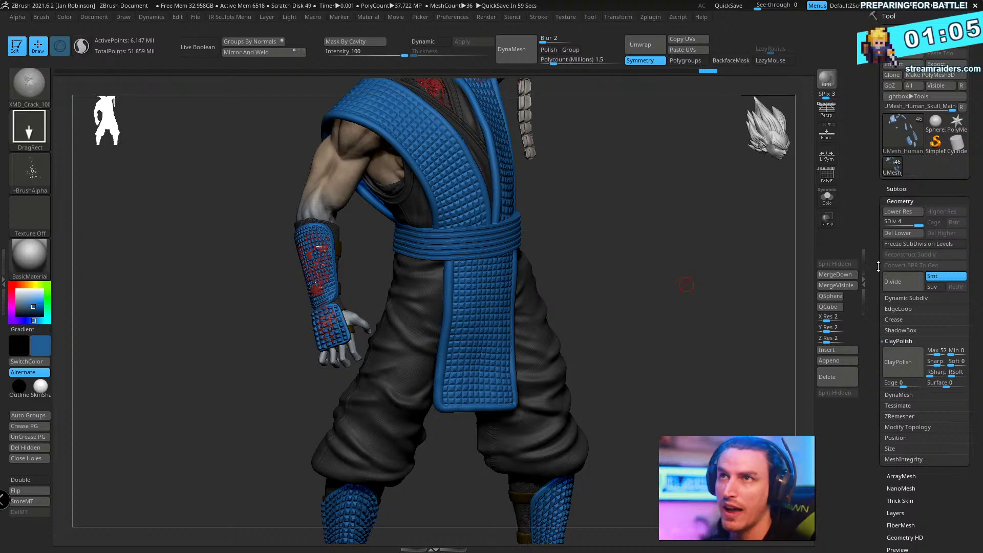
# - Collapse the Geometry settings, open the subtool list and make the large ice block PM3D_Sphere3D1 the active subtool
pyautogui.click(916, 202)
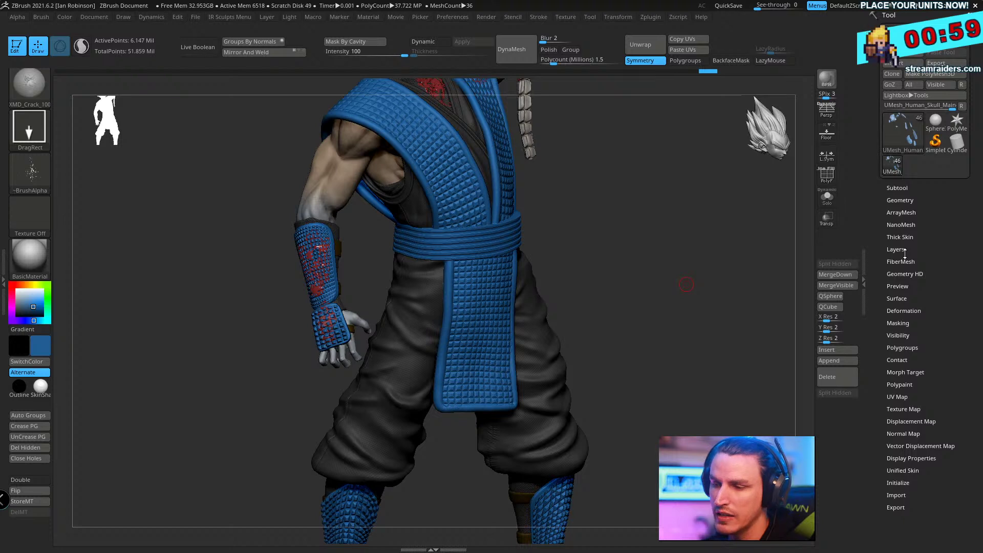
pyautogui.click(909, 188)
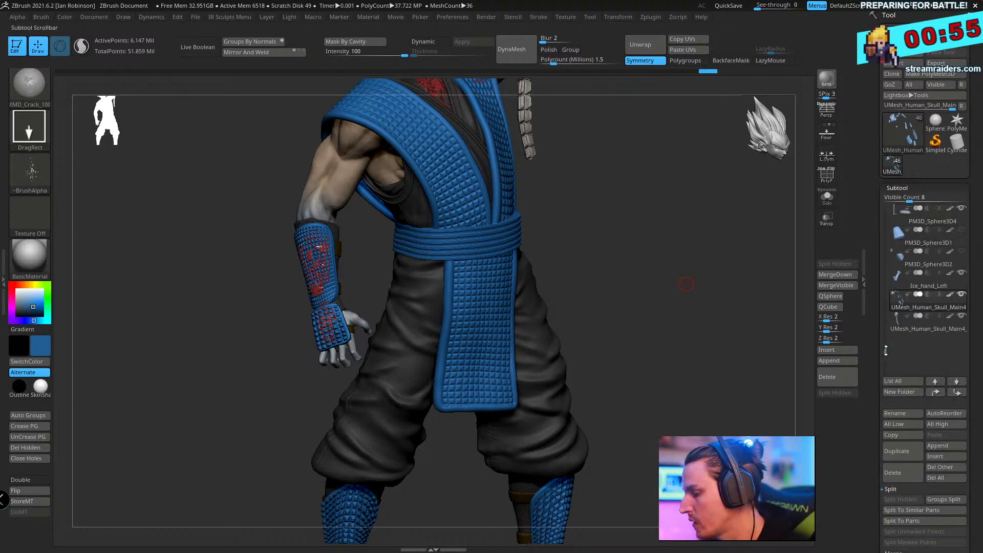
pyautogui.moveTo(886, 350); pyautogui.dragTo(913, 329)
pyautogui.click(917, 308)
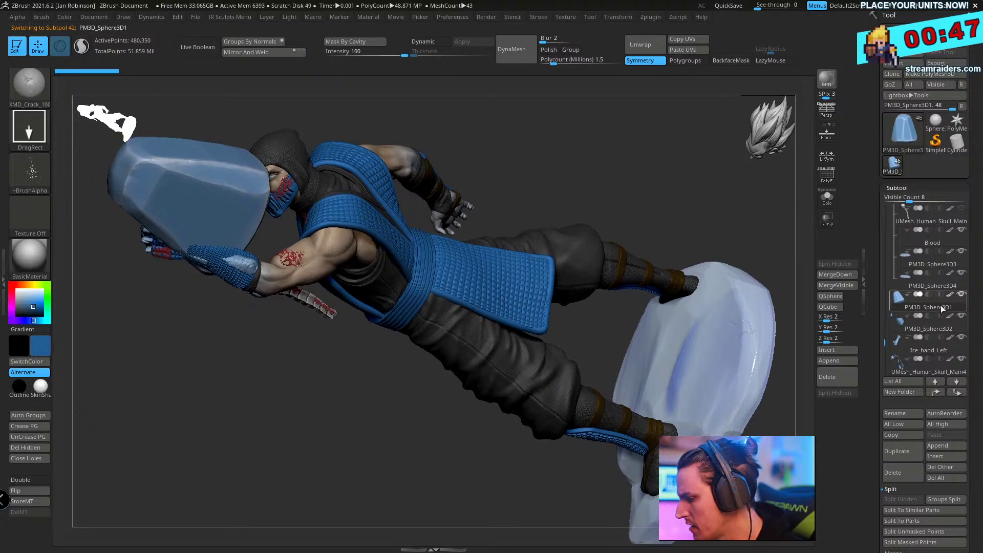
# - Make the small ice chips on the skull, PM3D_Sphere3D2, the active subtool and delete it
pyautogui.click(946, 328)
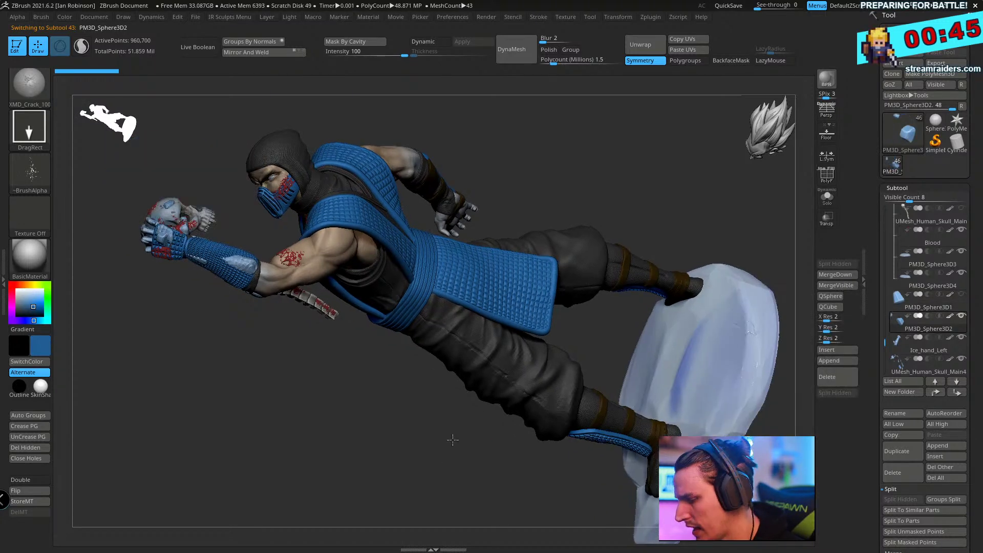
pyautogui.moveTo(453, 440); pyautogui.dragTo(664, 175)
pyautogui.press('w')
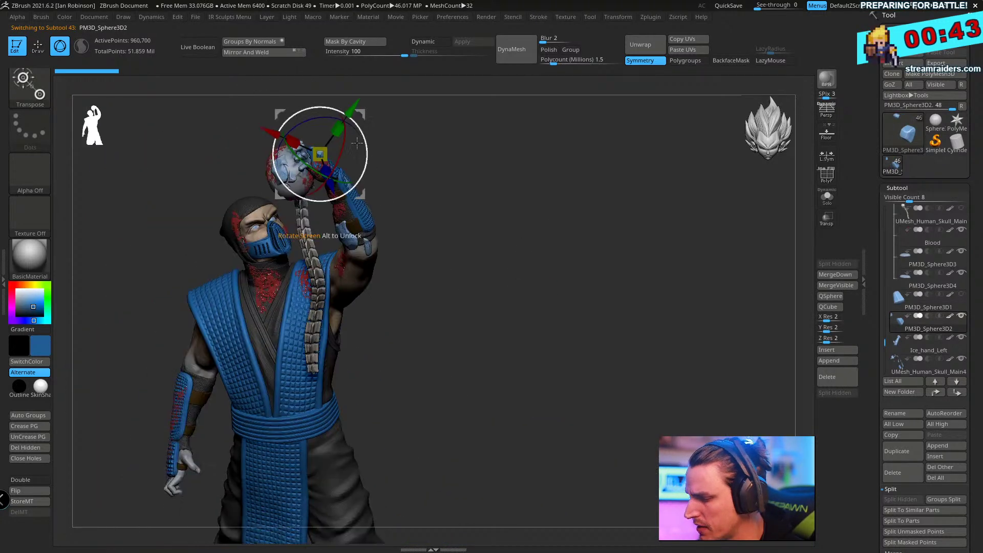
pyautogui.keyDown('alt'); pyautogui.moveTo(478, 184); pyautogui.dragTo(535, 312); pyautogui.keyUp('alt')
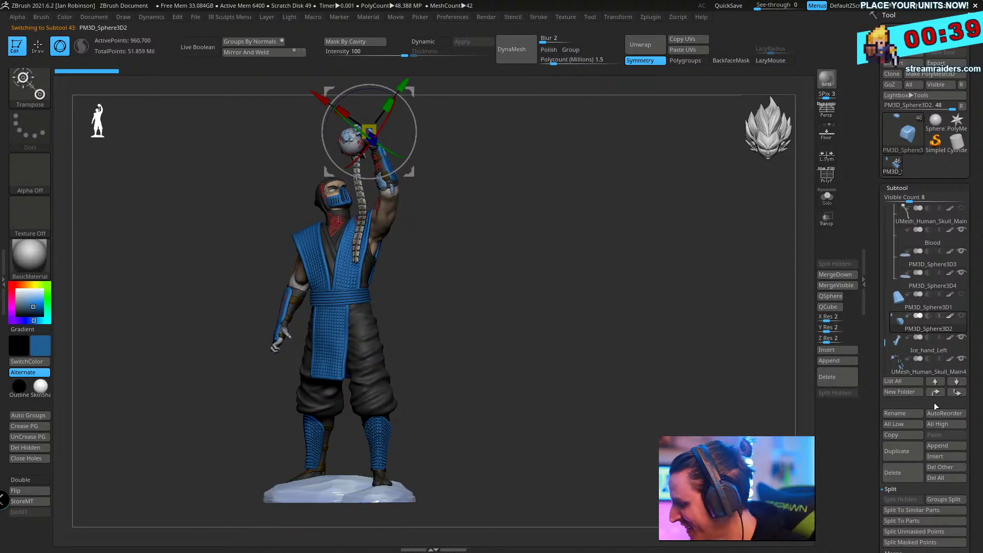
# - Move the large ice block PM3D_Sphere3D1 from the raised fist down between the ninja's feet
pyautogui.click(949, 304)
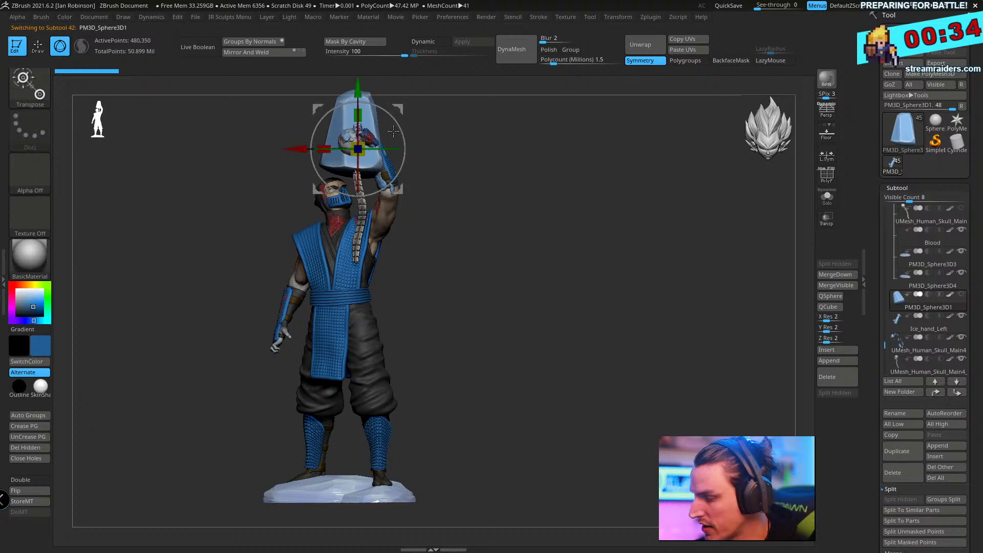
pyautogui.keyDown('alt'); pyautogui.moveTo(502, 183); pyautogui.dragTo(537, 251); pyautogui.keyUp('alt')
pyautogui.moveTo(378, 156); pyautogui.dragTo(377, 364)
pyautogui.keyDown('alt'); pyautogui.moveTo(538, 275); pyautogui.dragTo(551, 121); pyautogui.keyUp('alt')
pyautogui.moveTo(393, 208); pyautogui.dragTo(392, 300)
pyautogui.moveTo(504, 316); pyautogui.dragTo(511, 332)
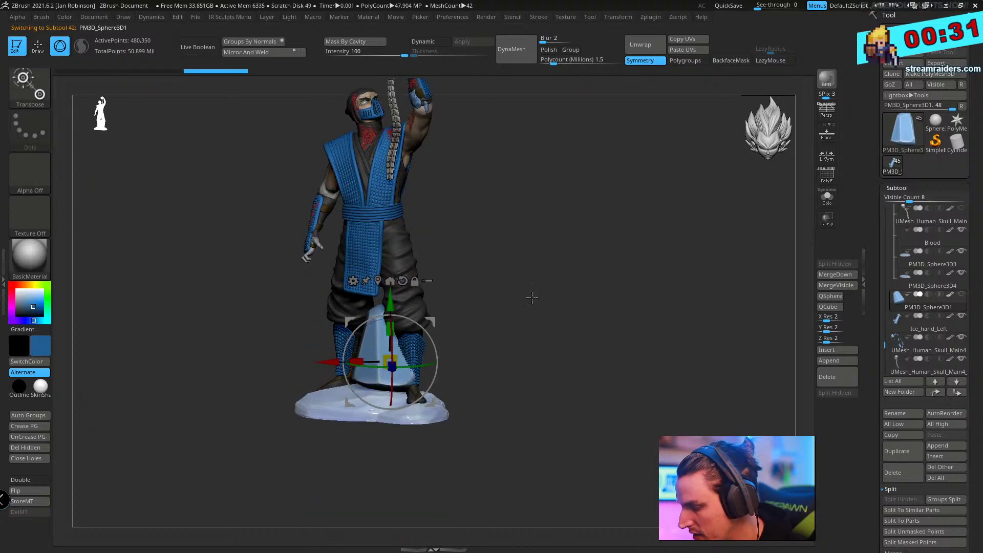
# - Sink the ice block further into the ice base between the feet and return to Draw mode
pyautogui.keyDown('alt'); pyautogui.moveTo(532, 297); pyautogui.dragTo(655, 242); pyautogui.keyUp('alt')
pyautogui.moveTo(422, 222); pyautogui.dragTo(422, 368)
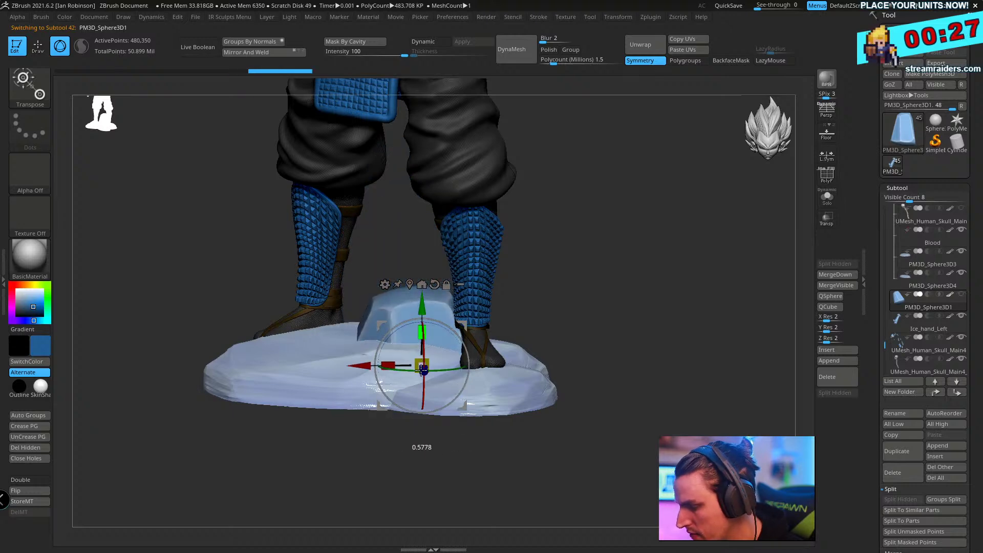
pyautogui.moveTo(609, 339)
pyautogui.mouseDown()
pyautogui.moveTo(621, 344)
pyautogui.moveTo(443, 394)
pyautogui.moveTo(616, 307)
pyautogui.mouseUp()
pyautogui.press('q')
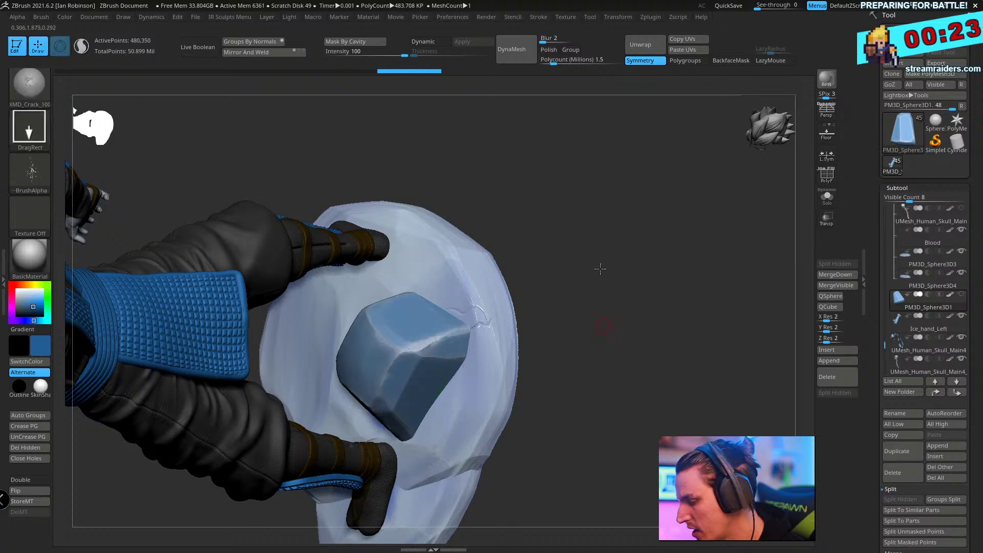
pyautogui.moveTo(601, 268); pyautogui.dragTo(623, 289)
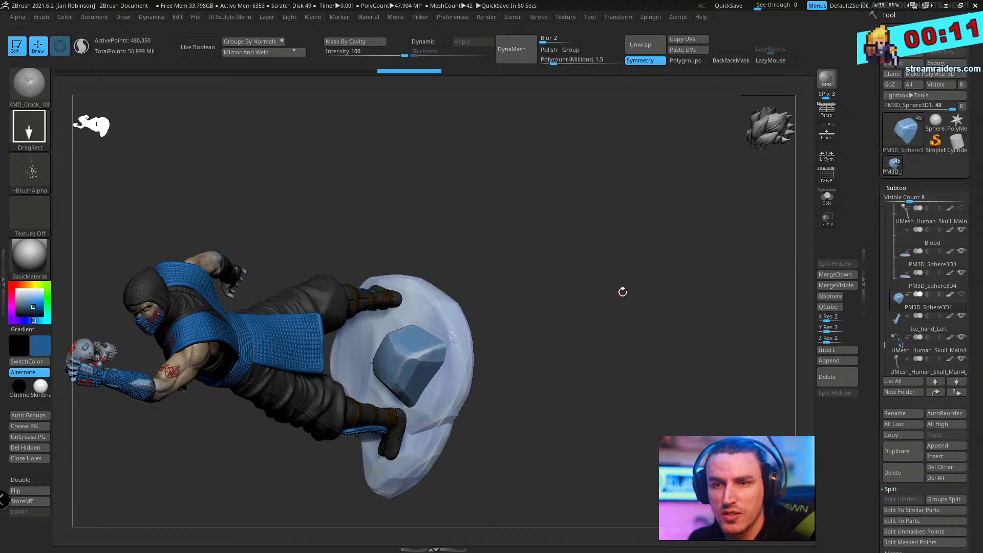
pyautogui.moveTo(623, 290)
pyautogui.mouseDown()
pyautogui.moveTo(635, 250)
pyautogui.moveTo(623, 325)
pyautogui.moveTo(632, 246)
pyautogui.moveTo(622, 274)
pyautogui.mouseUp()
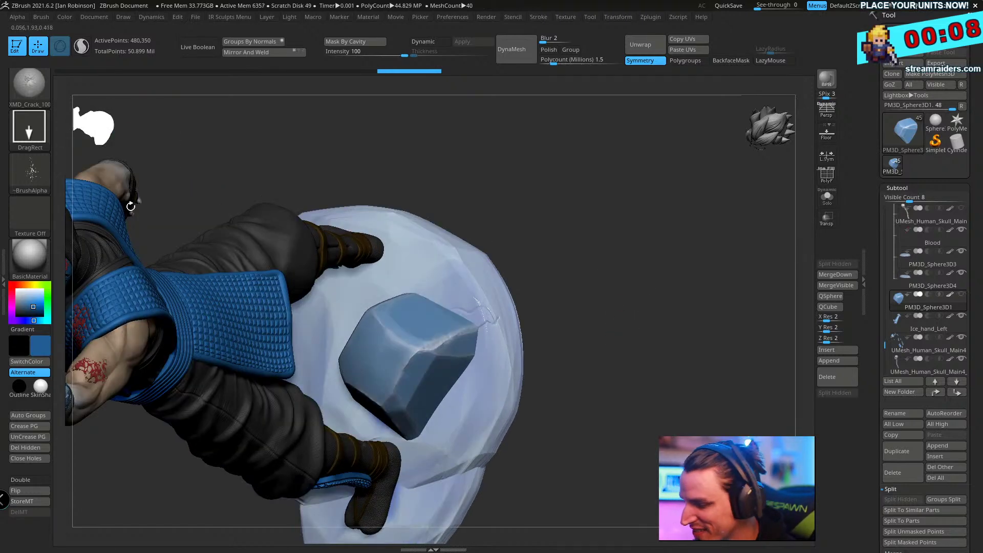
# - Set the current material to ToyPlastic and check the ice block's wireframe
pyautogui.click(35, 256)
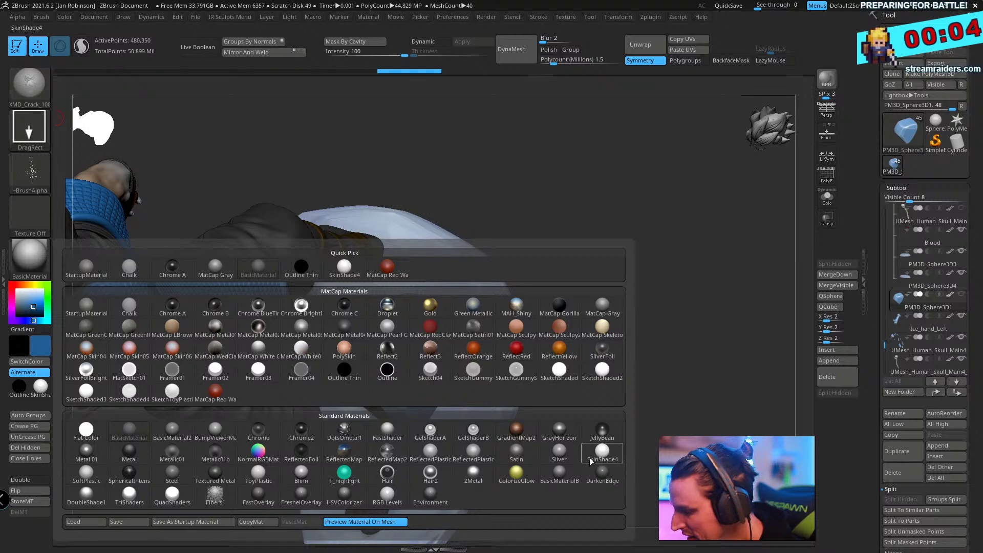
pyautogui.click(258, 475)
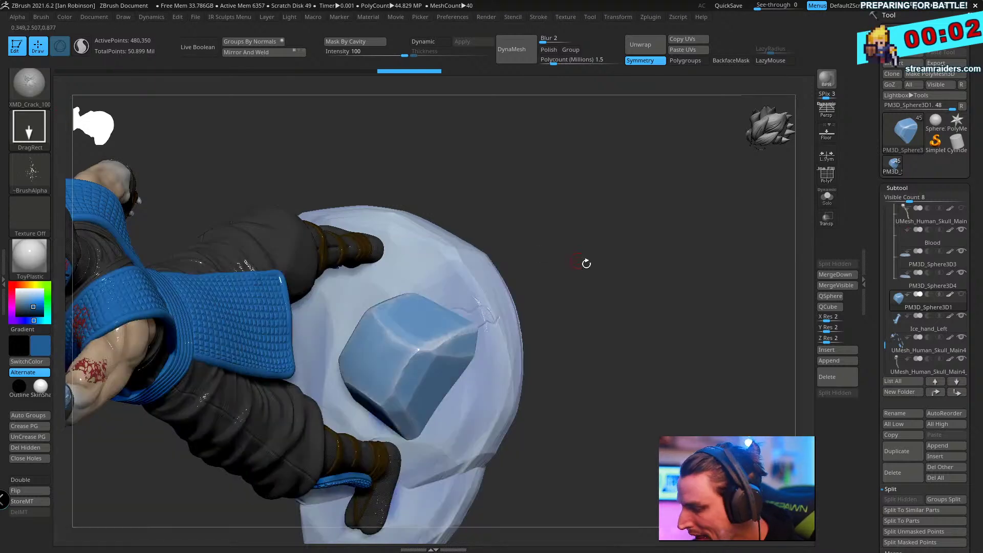
pyautogui.press('shift')
pyautogui.hotkey('shift', 'f')
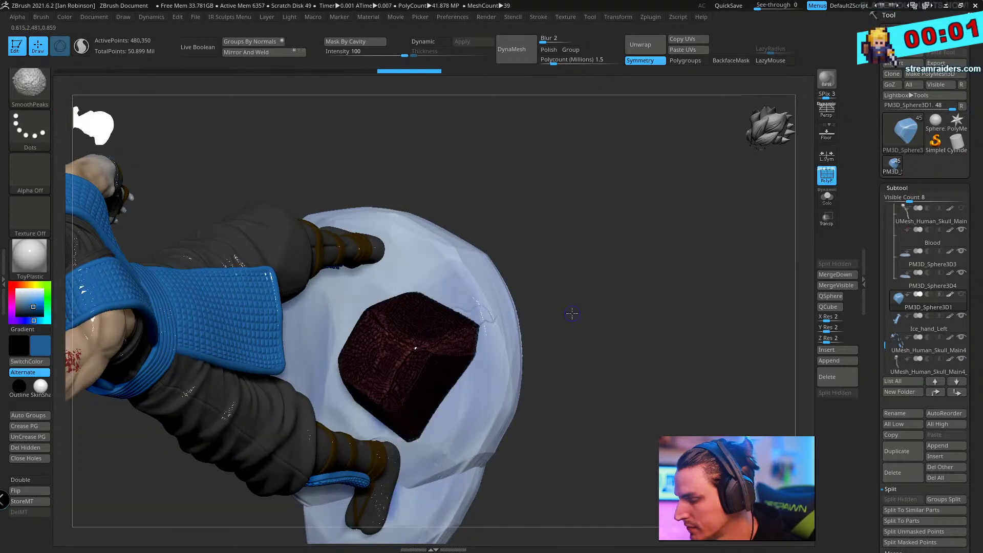
pyautogui.hotkey('shift', 'f')
pyautogui.moveTo(571, 311)
pyautogui.mouseDown()
pyautogui.moveTo(571, 242)
pyautogui.moveTo(547, 276)
pyautogui.mouseUp()
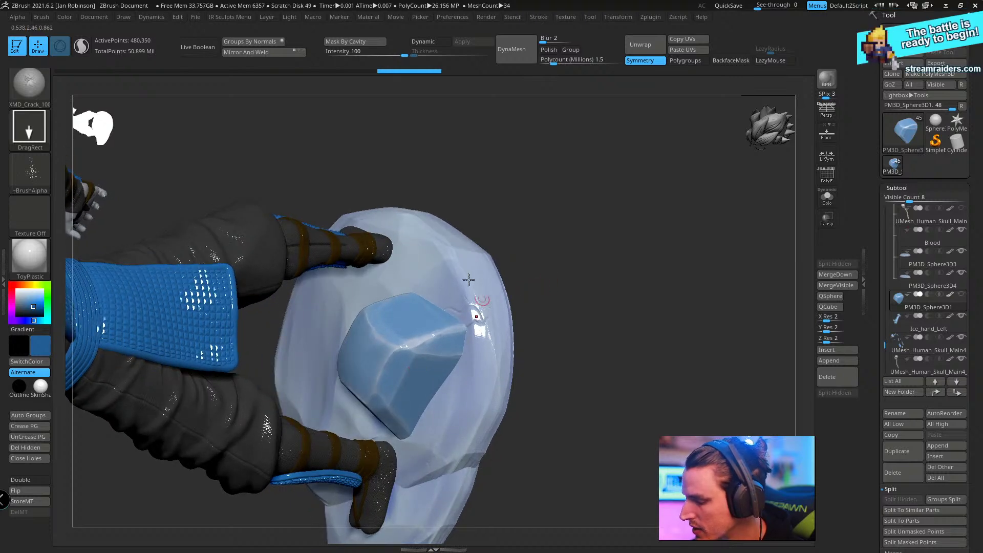
# - Apply Fill Object to the ice block PM3D_Sphere3D1 with ToyPlastic as the current material
pyautogui.press('space')
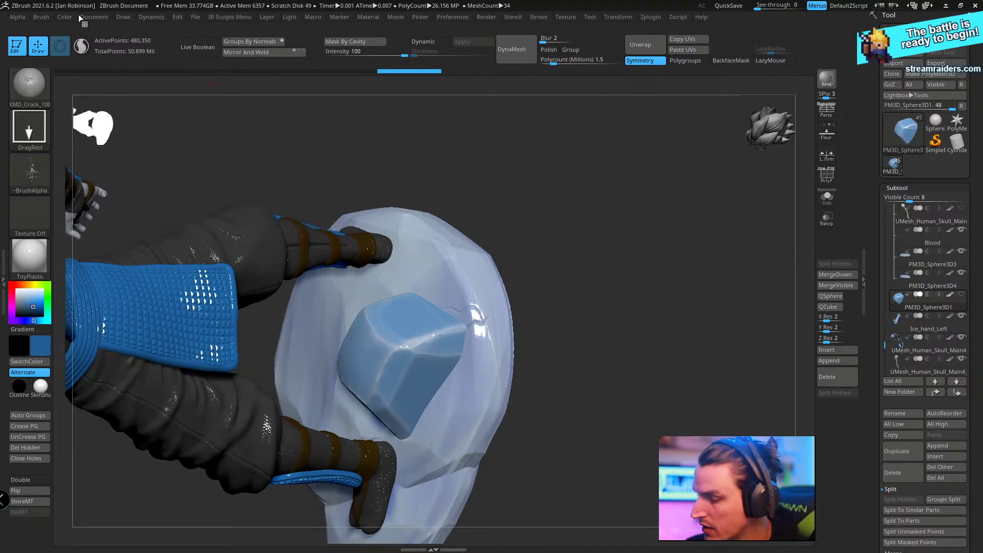
pyautogui.click(82, 17)
pyautogui.click(65, 17)
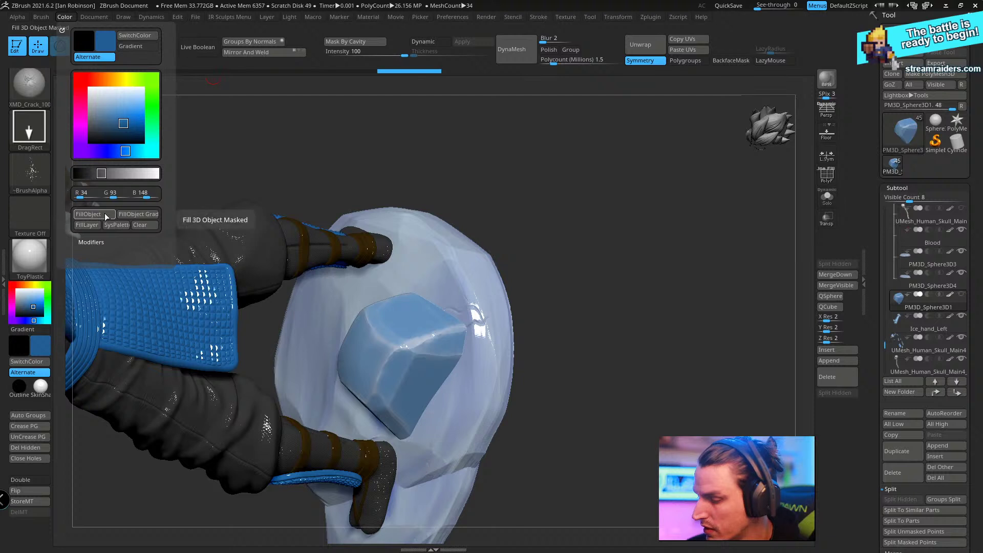
pyautogui.moveTo(604, 270); pyautogui.dragTo(600, 297)
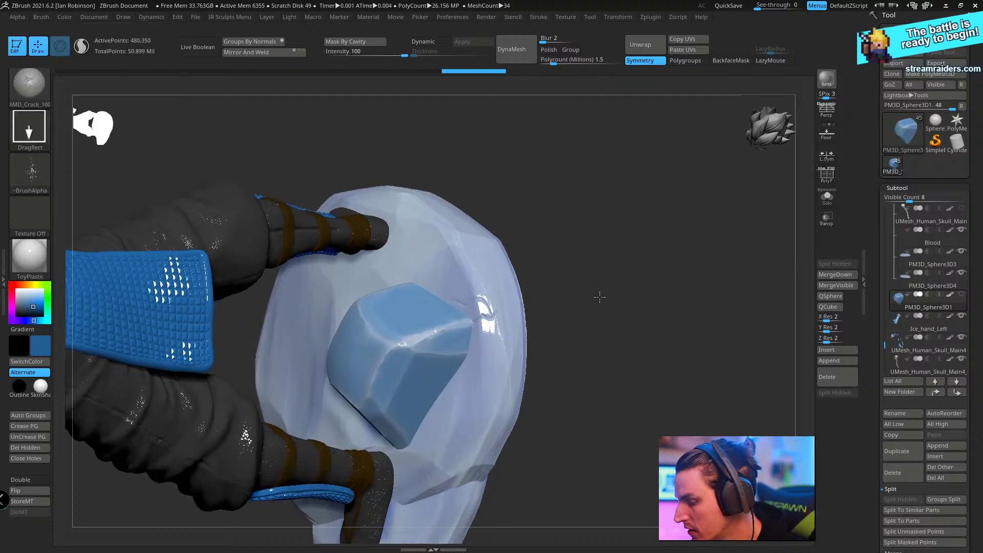
# - Make the ice base PM3D_Sphere3D3 the active subtool, turn the ice block's visibility on and sample its blue as the current colour
pyautogui.keyDown('alt'); pyautogui.click(511, 367); pyautogui.keyUp('alt')
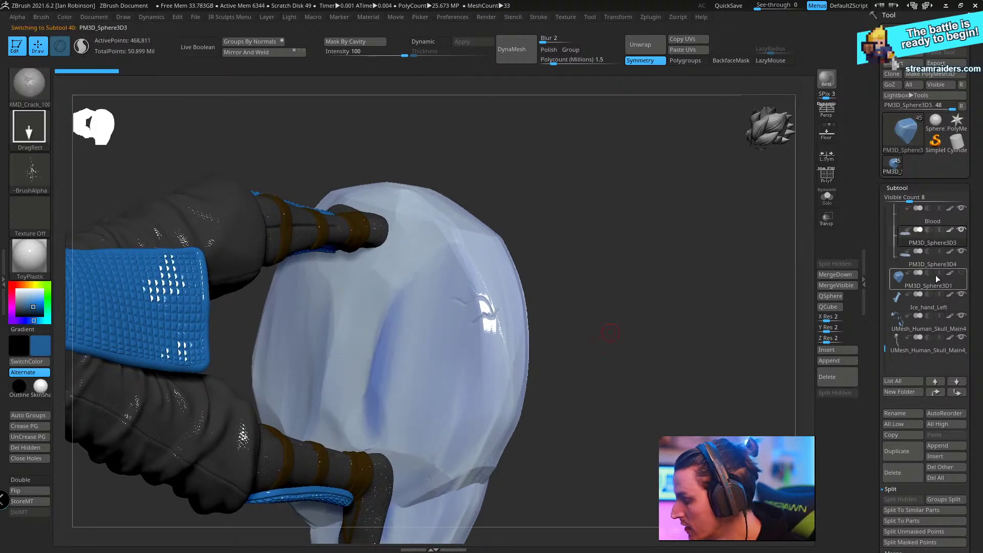
pyautogui.click(961, 273)
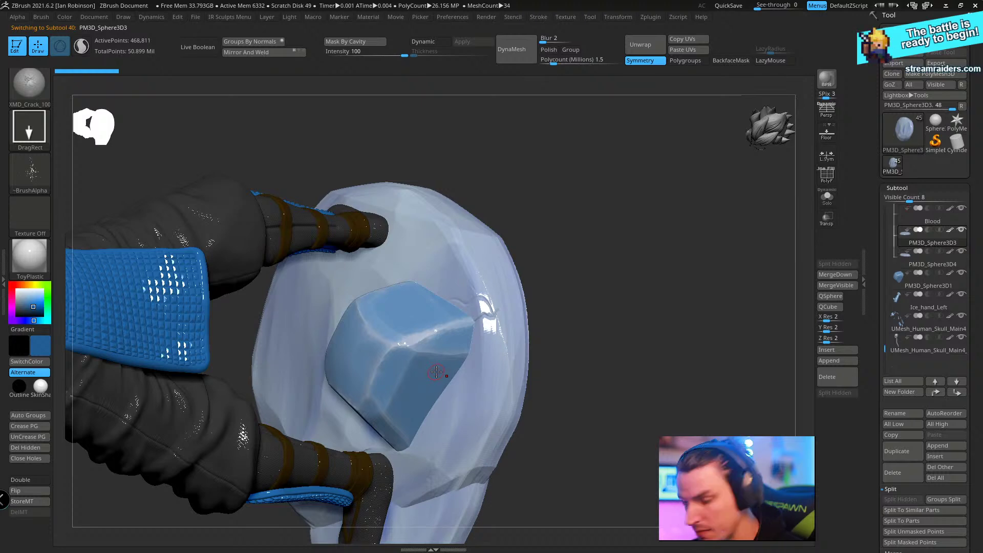
pyautogui.press('c')
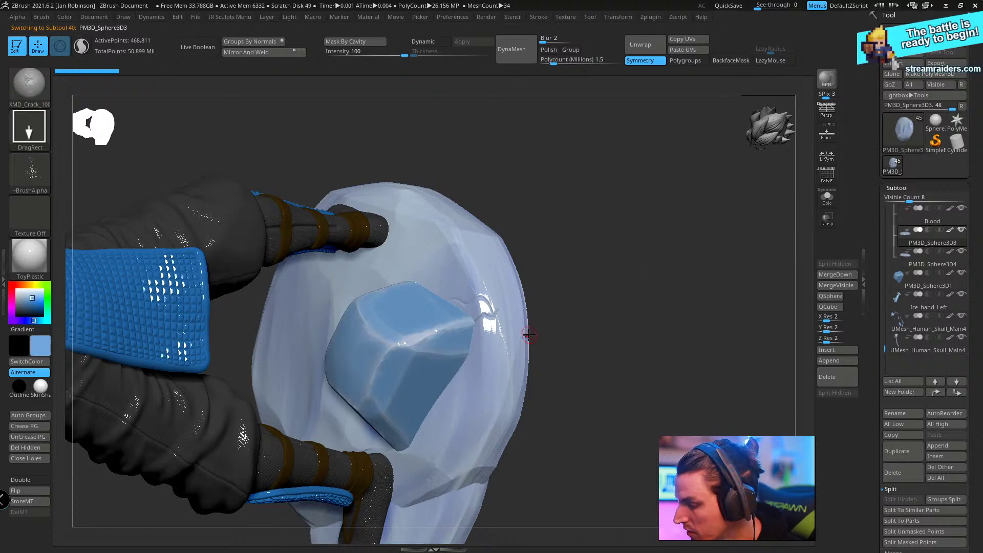
pyautogui.hotkey('shift', 'f')
pyautogui.hotkey('shift', 'f')
pyautogui.moveTo(659, 376)
pyautogui.keyDown('alt'); pyautogui.mouseDown()
pyautogui.moveTo(636, 320)
pyautogui.moveTo(749, 291)
pyautogui.moveTo(741, 314)
pyautogui.moveTo(601, 344)
pyautogui.moveTo(636, 329)
pyautogui.mouseUp(); pyautogui.keyUp('alt')
pyautogui.moveTo(724, 333); pyautogui.dragTo(649, 361)
# - Save the statue as a new tool file named Sub_Zero_Statue_014_Posed.ztl
pyautogui.click(904, 58)
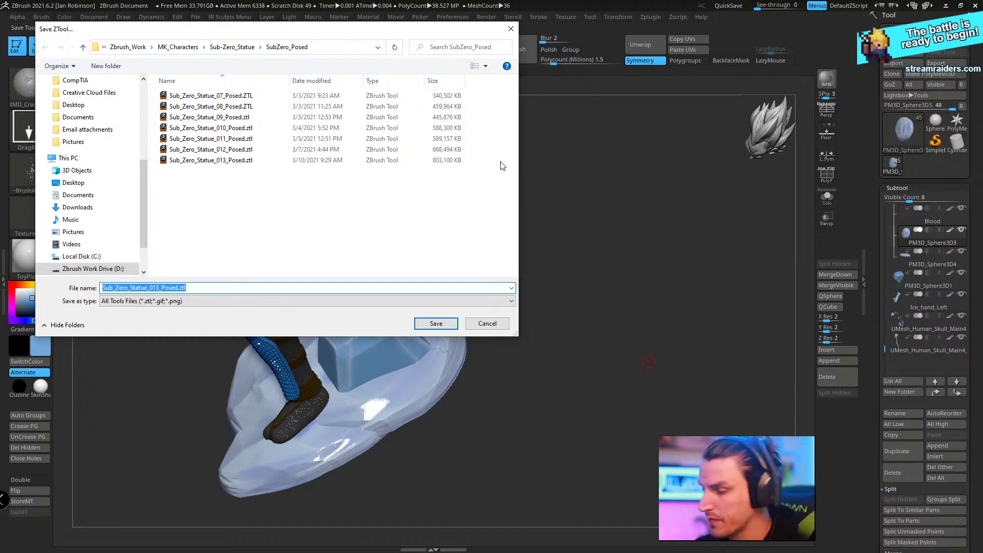
pyautogui.press('End')
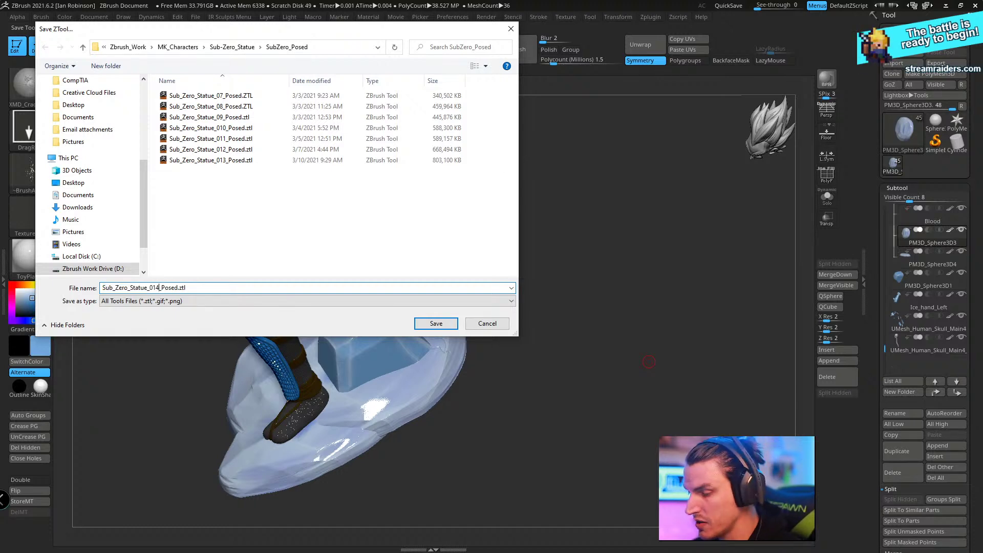
pyautogui.press('Return')
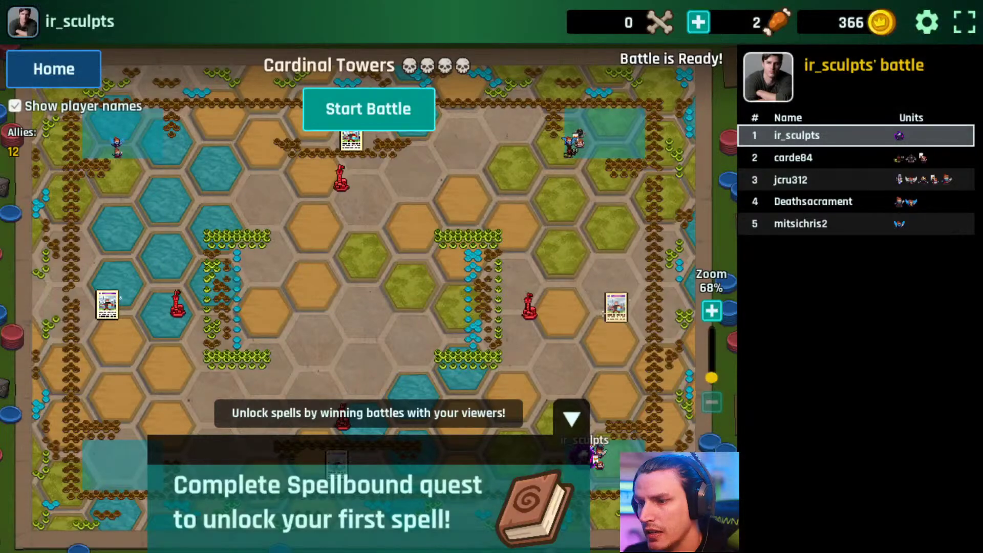
# - Switch to Stream Raiders, run the Cardinal Towers battle and grant its captain chest rewards with two random winners, returning to the map
pyautogui.click(340, 111)
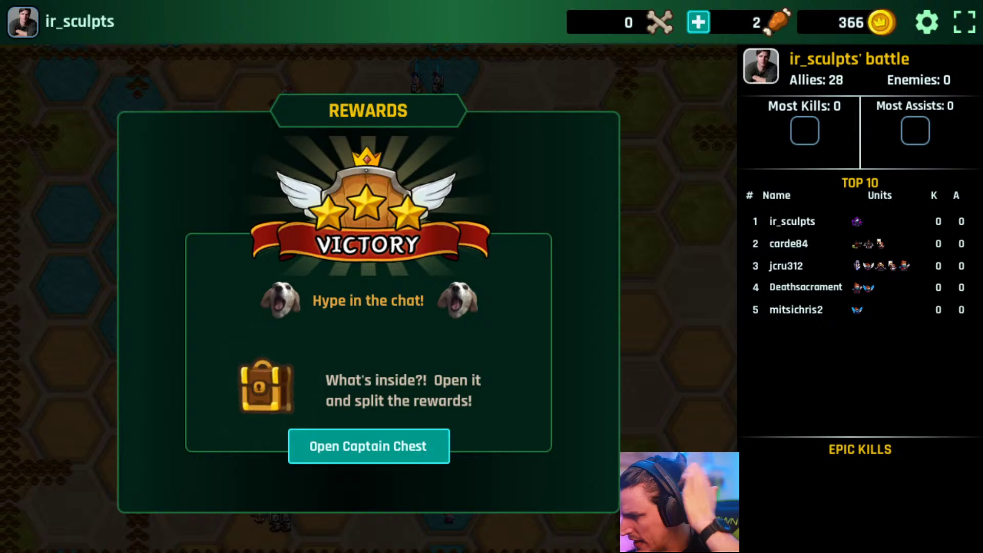
pyautogui.click(414, 439)
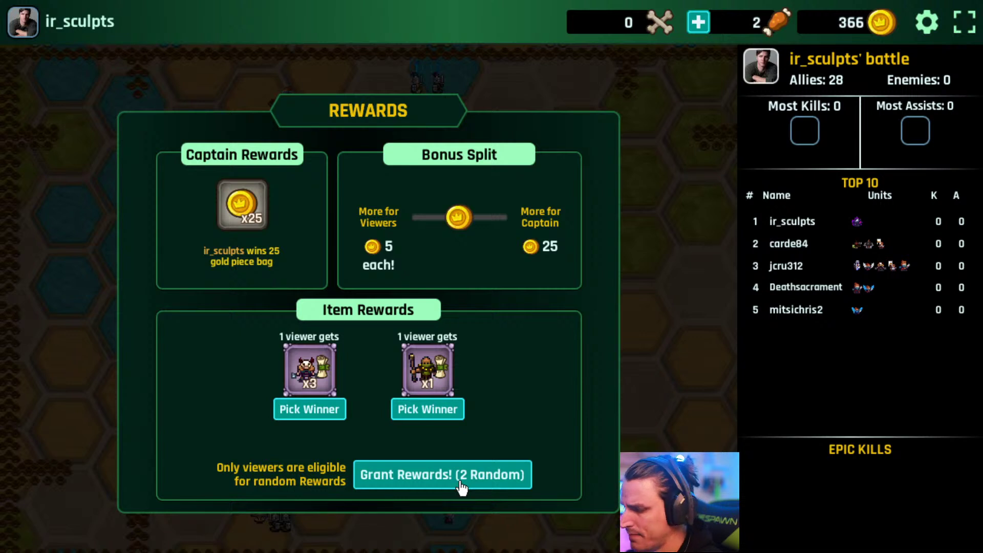
pyautogui.click(439, 470)
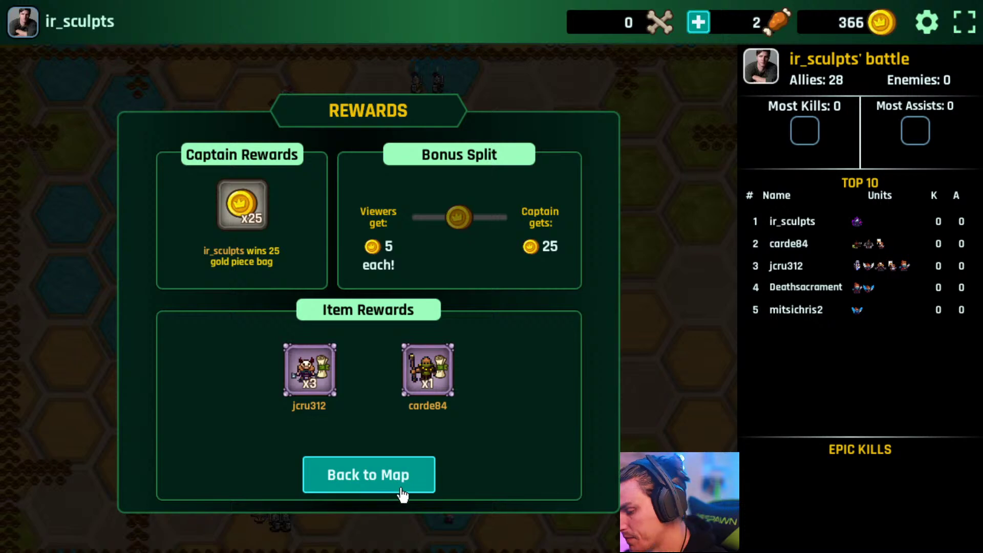
pyautogui.click(402, 494)
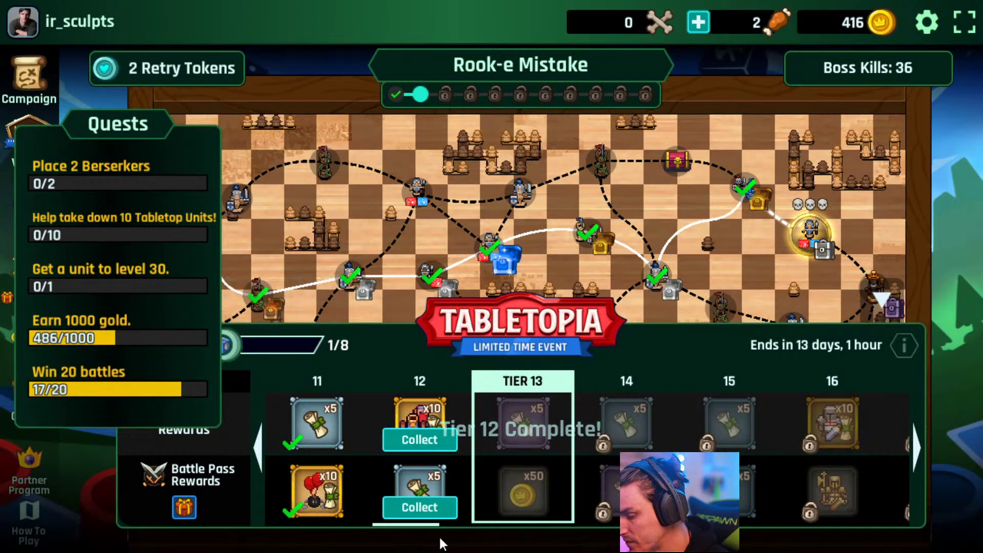
# - Collect the tier 12 event reward and the tier 12 Battle Pass reward
pyautogui.click(420, 440)
pyautogui.click(492, 362)
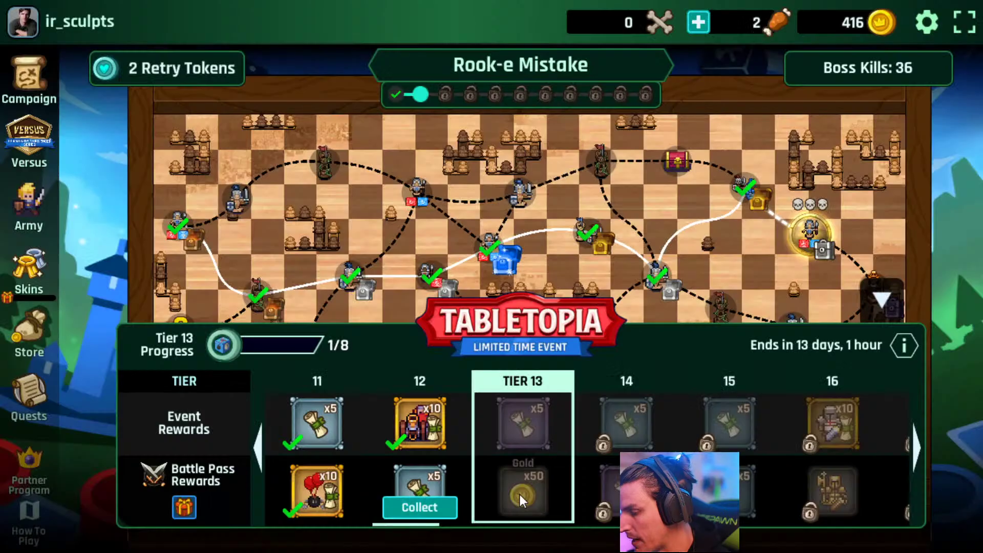
pyautogui.click(419, 507)
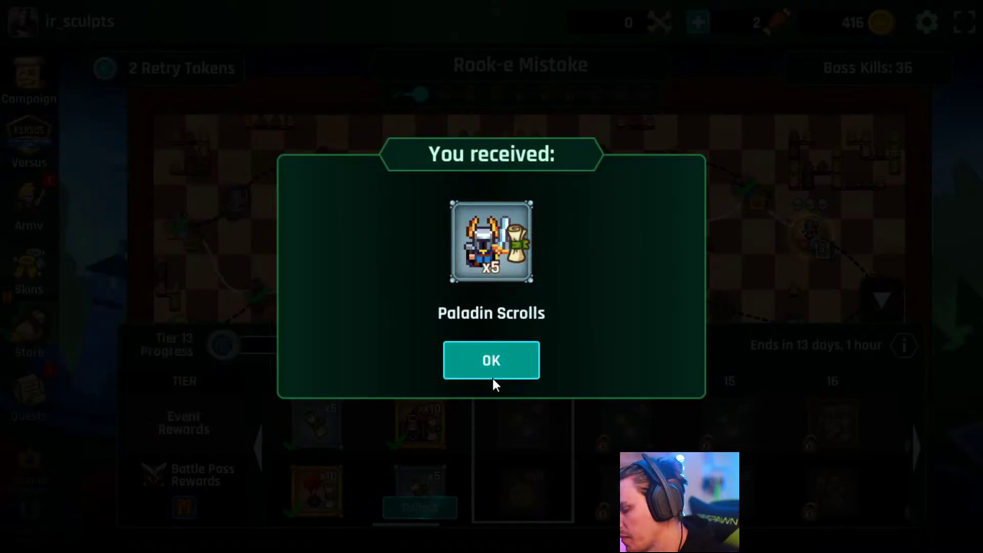
pyautogui.click(505, 368)
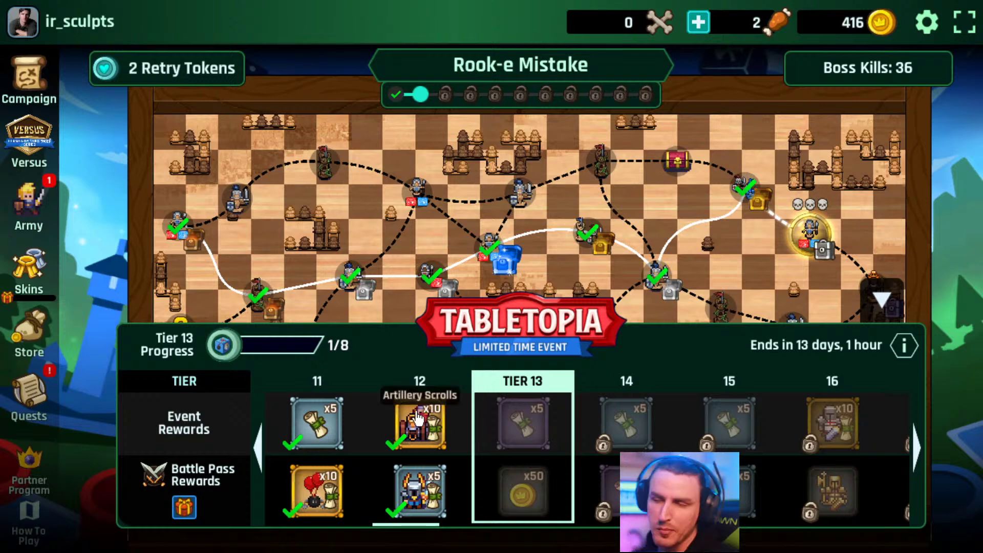
# - Start the Board Rush battle from the campaign map and place the level 21 captain unit in the upper right placement zone
pyautogui.click(881, 301)
pyautogui.click(808, 229)
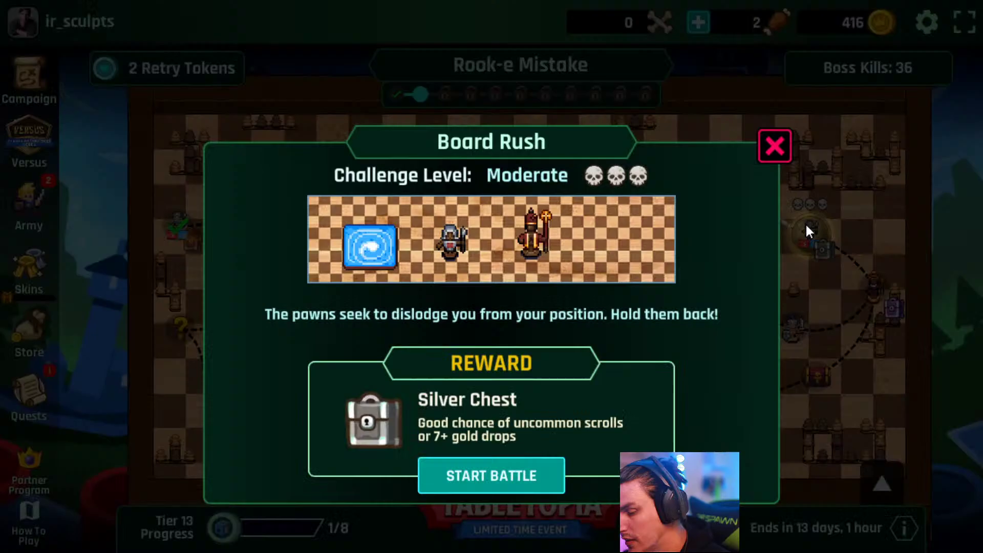
pyautogui.click(484, 476)
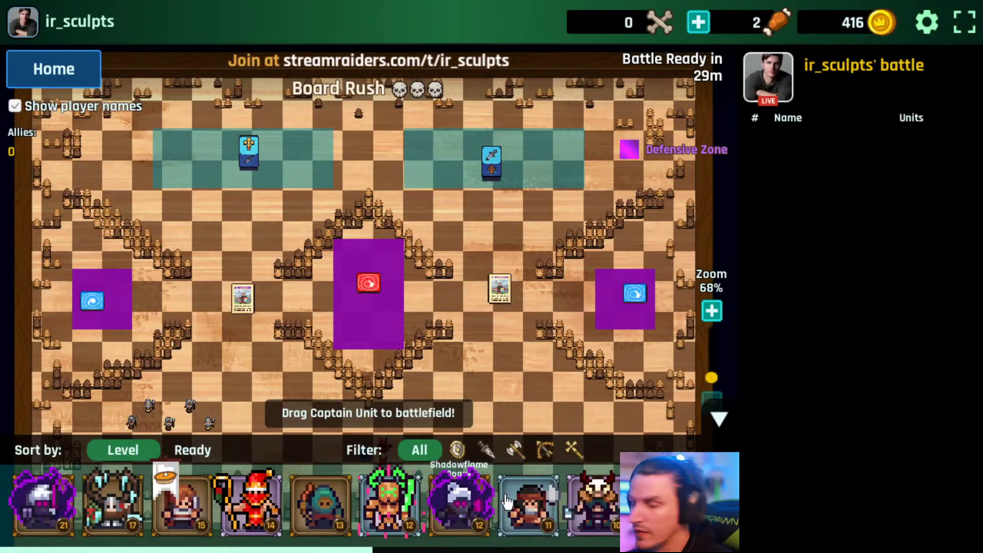
pyautogui.moveTo(42, 507); pyautogui.dragTo(422, 177)
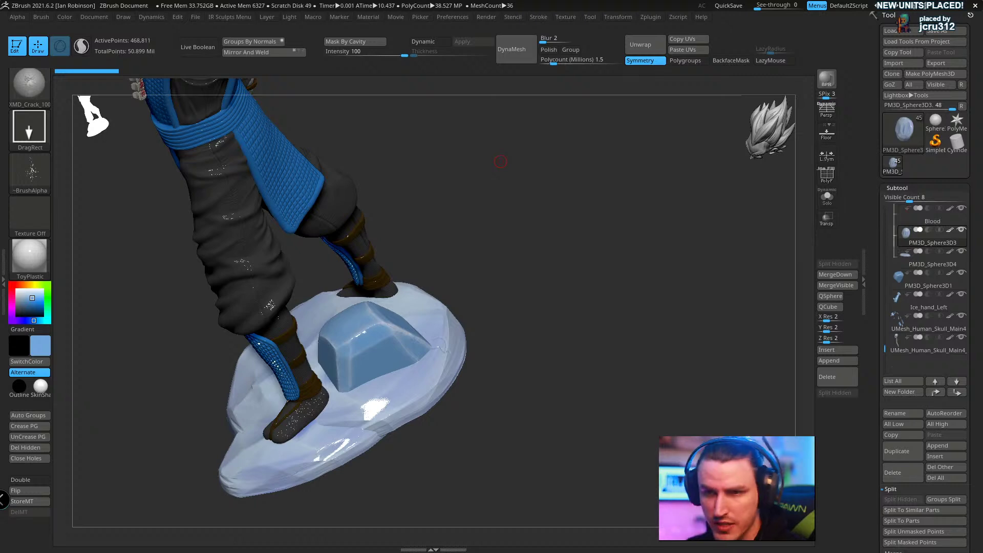
# - Switch back to ZBrush and sample the pale blue of the ice base as the current colour
pyautogui.moveTo(510, 282); pyautogui.dragTo(425, 347)
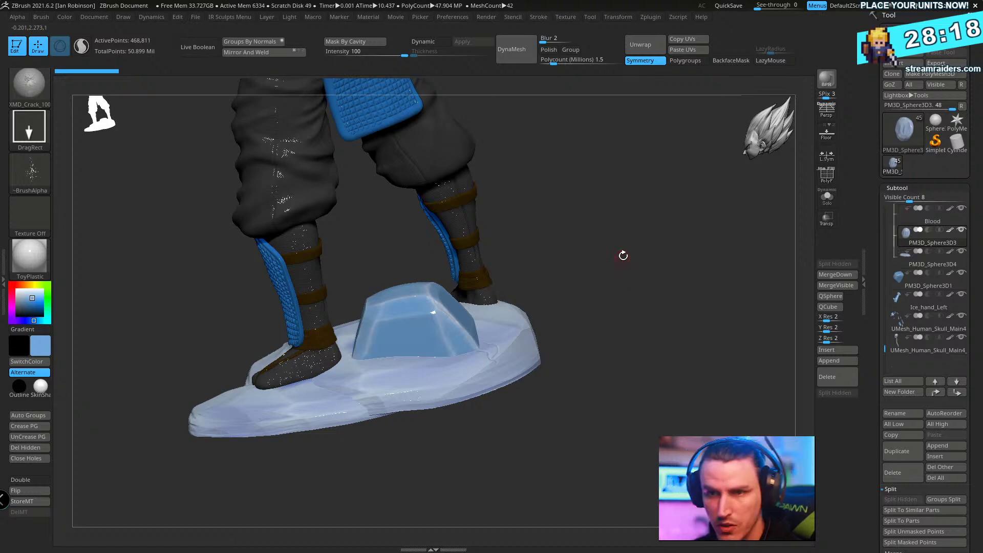
pyautogui.moveTo(617, 268); pyautogui.dragTo(614, 299)
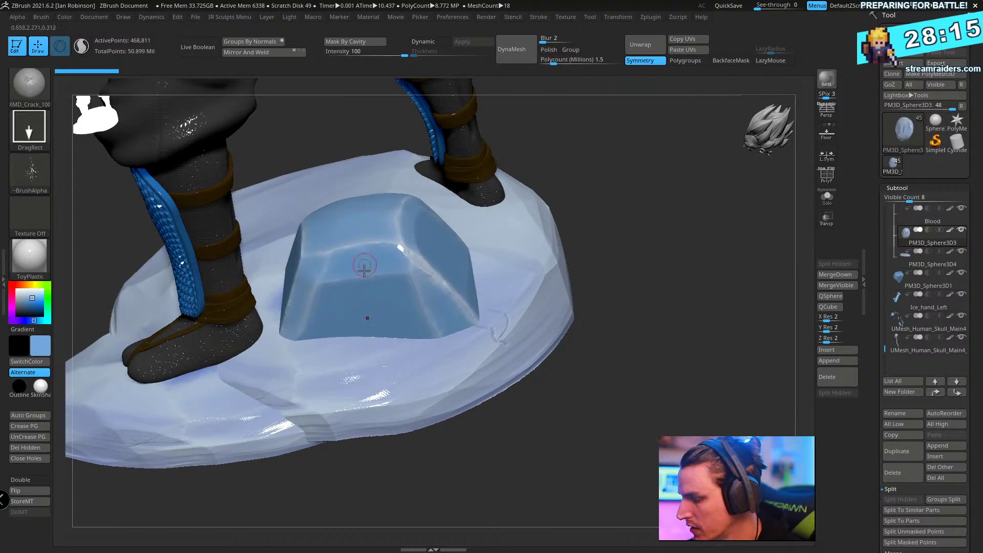
pyautogui.press('c')
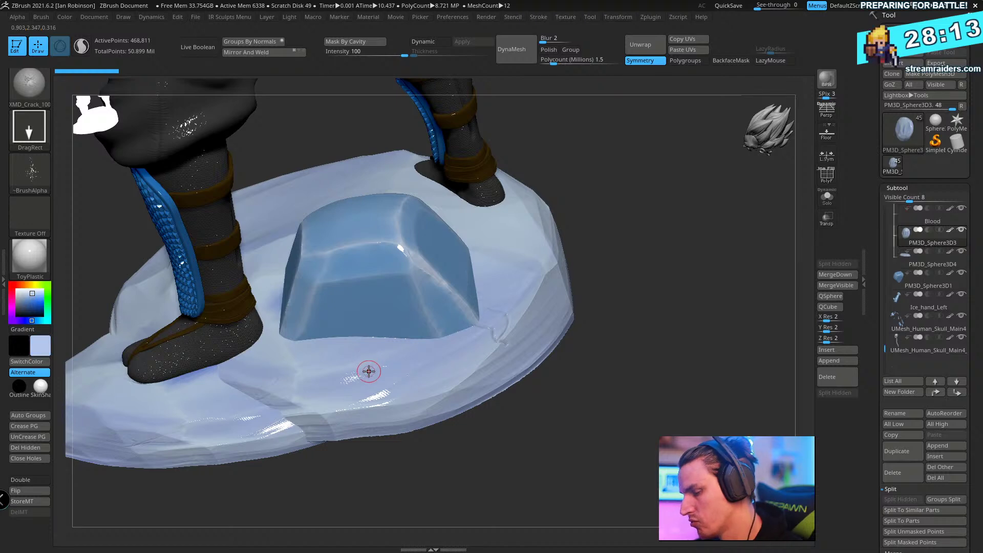
pyautogui.press('g')
pyautogui.press('Escape')
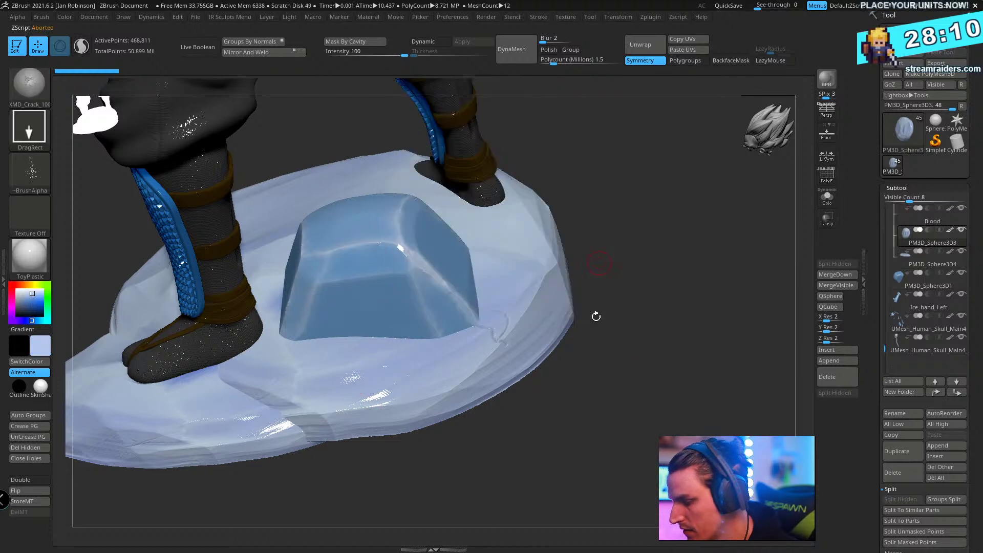
# - Examine the polyframe of the ice block and the ice base, leaving PM3D_Sphere3D3 as the active subtool
pyautogui.hotkey('shift', 'f')
pyautogui.keyDown('alt'); pyautogui.click(469, 307); pyautogui.keyUp('alt')
pyautogui.hotkey('shift', 'f')
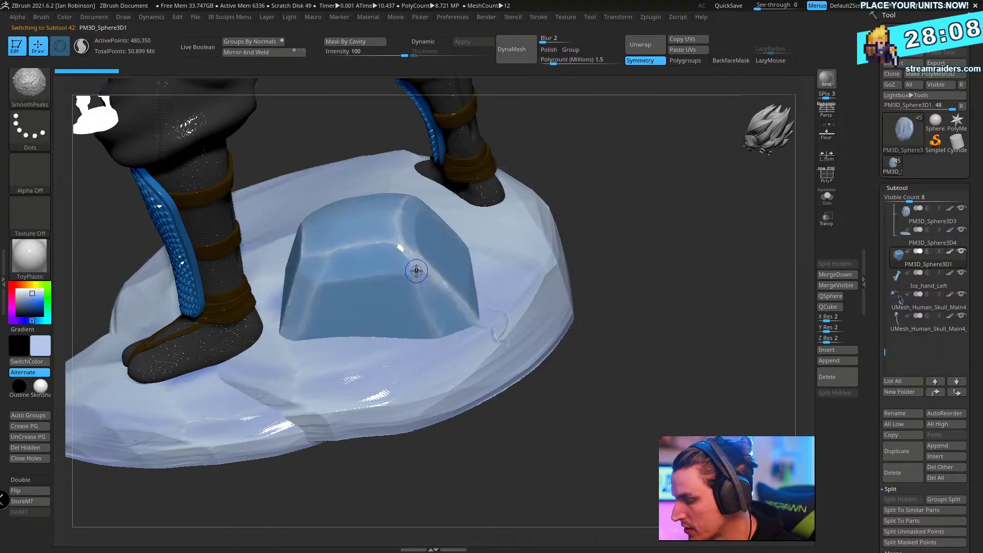
pyautogui.keyDown('alt'); pyautogui.click(456, 364); pyautogui.keyUp('alt')
pyautogui.hotkey('shift', 'f')
pyautogui.hotkey('shift', 'f')
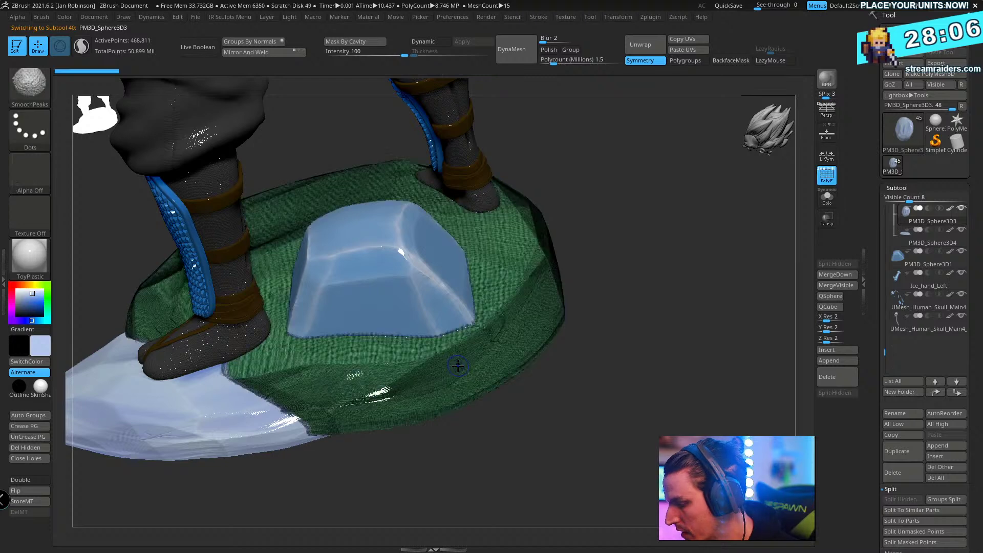
# - Sample the rock's blue (114, 168, 220) and the ice base's pale blue (192, 211, 236) into the two colour swatches
pyautogui.press('c')
pyautogui.press('c')
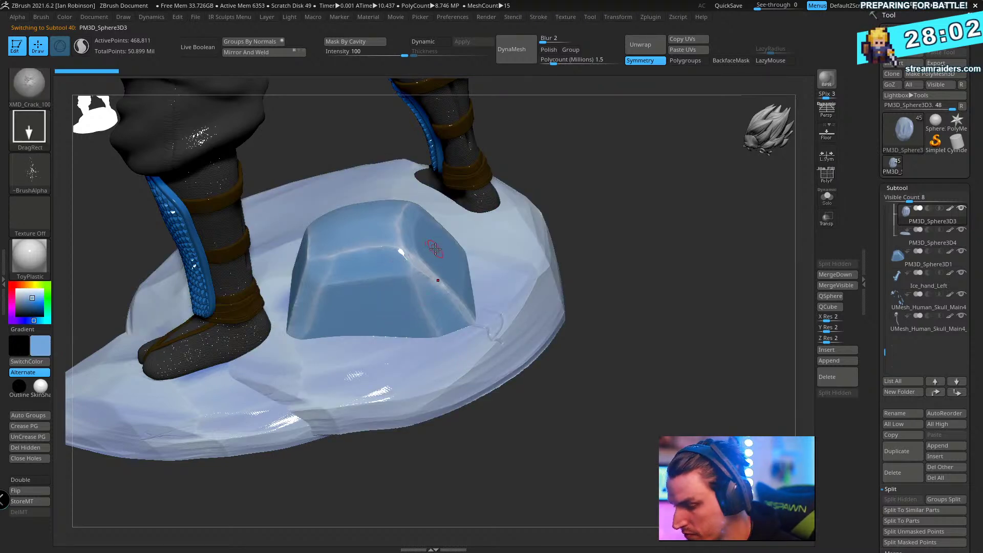
pyautogui.press('c')
pyautogui.press('c')
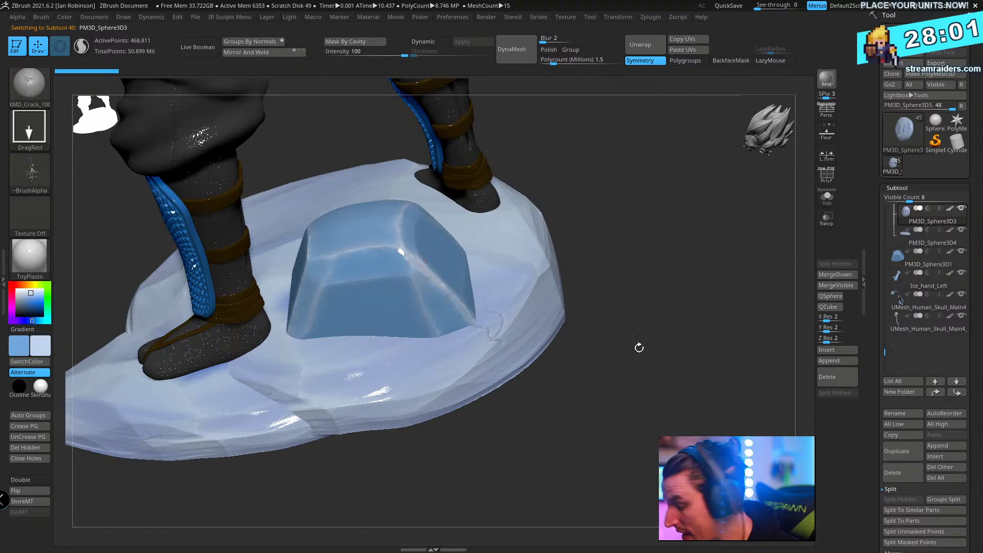
pyautogui.press('v')
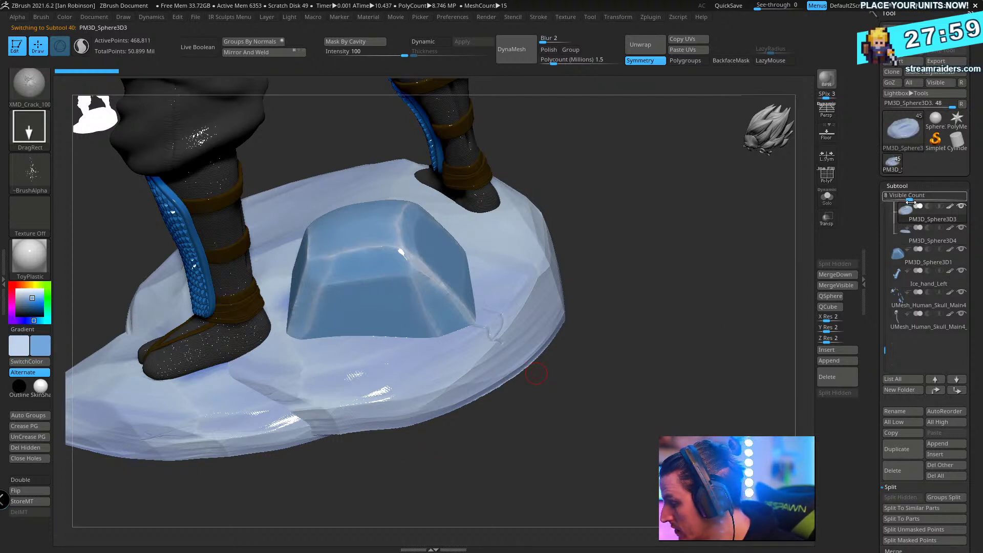
# - Apply ClayPolish to the larger ice base piece to sharpen its surface and mask its creases
pyautogui.click(918, 188)
pyautogui.click(912, 201)
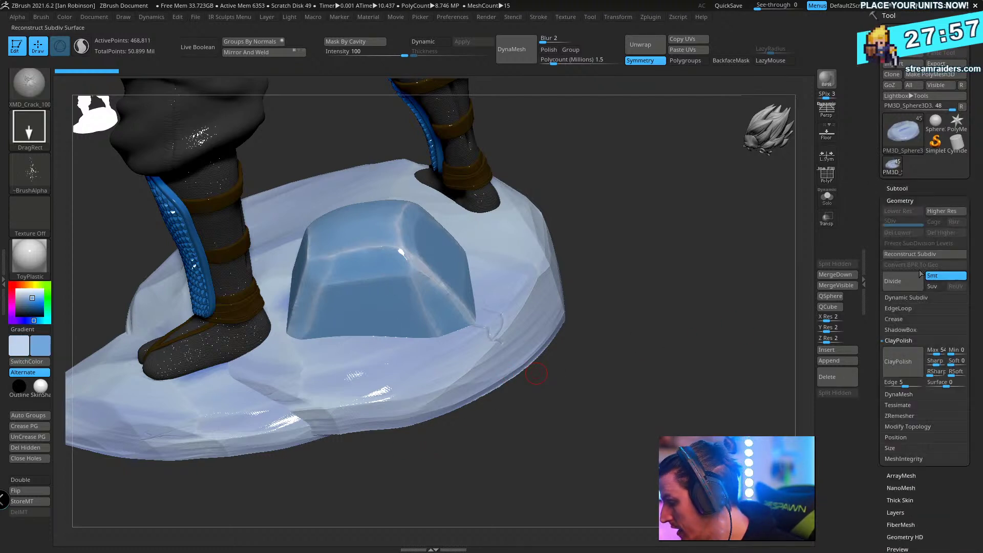
pyautogui.click(917, 371)
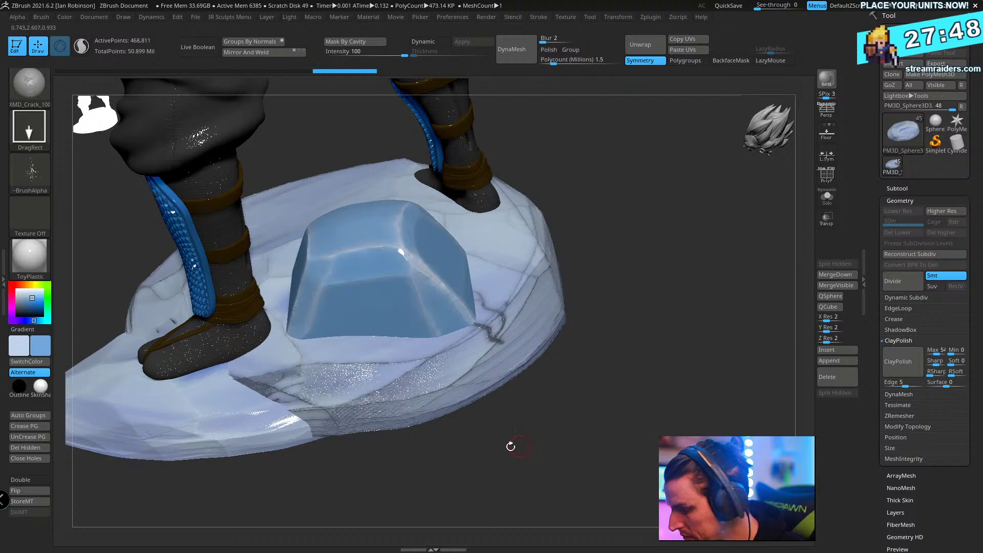
# - Lower the RGB intensity to 15 and fill the larger base piece with blue 114, 168, 220
pyautogui.press('space')
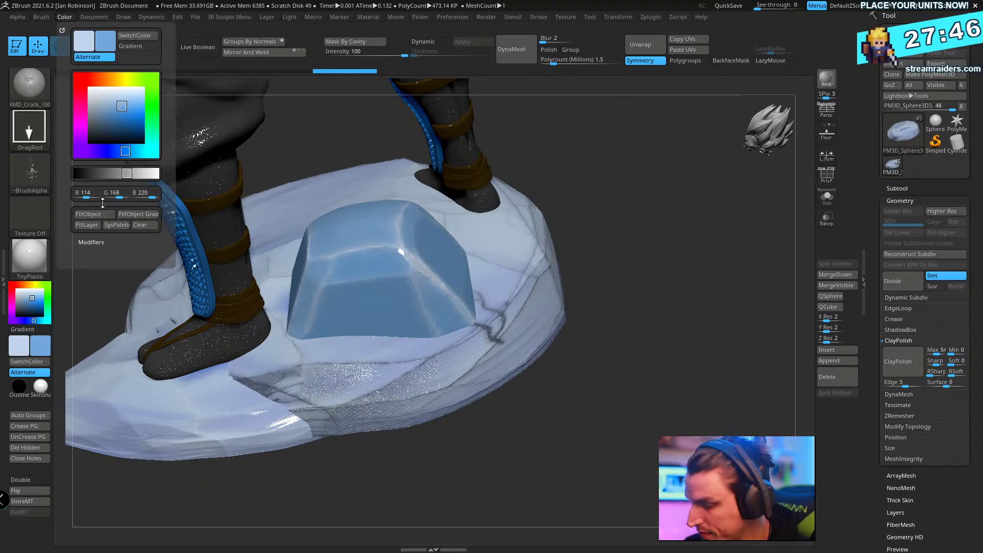
pyautogui.press('space')
pyautogui.moveTo(606, 299); pyautogui.dragTo(606, 301)
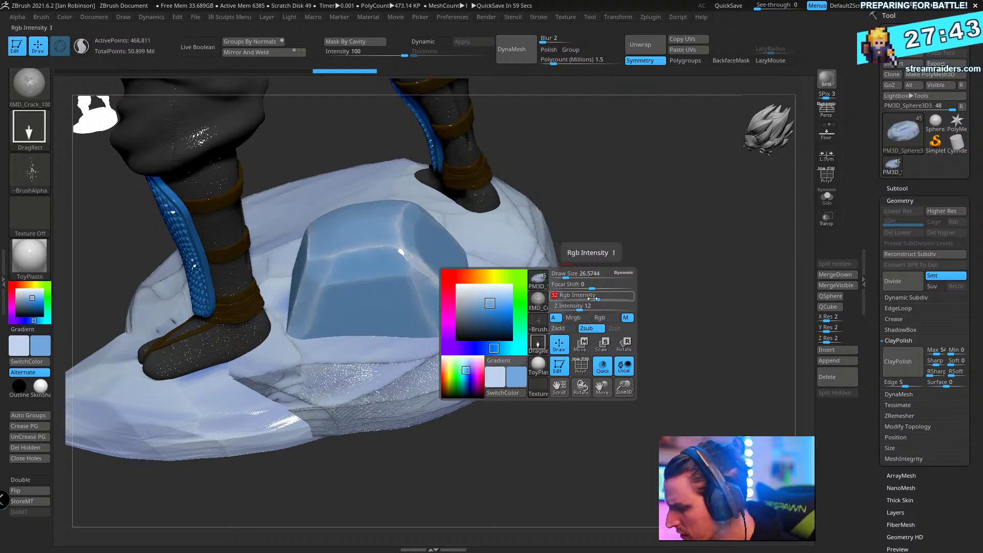
pyautogui.moveTo(594, 296); pyautogui.dragTo(590, 294)
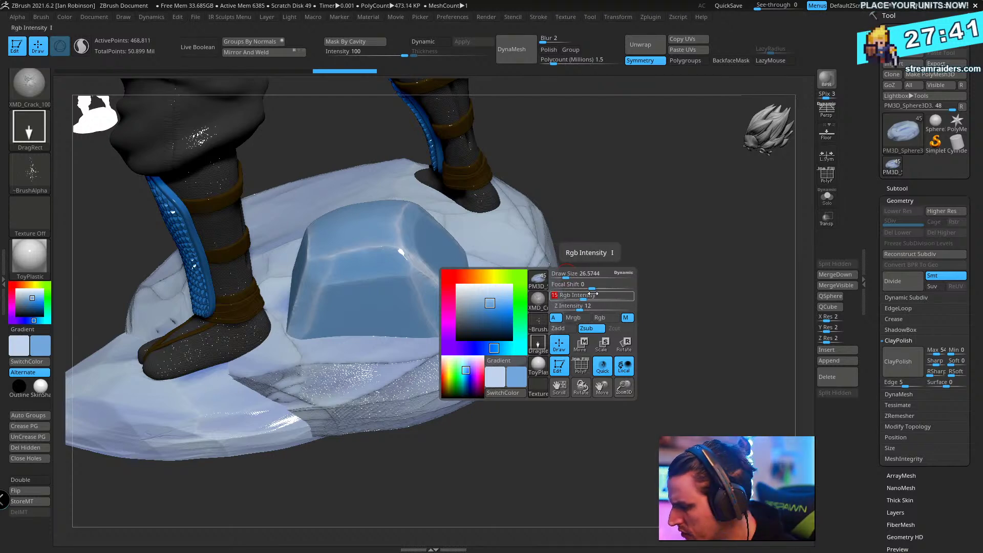
pyautogui.click(78, 18)
pyautogui.moveTo(64, 17)
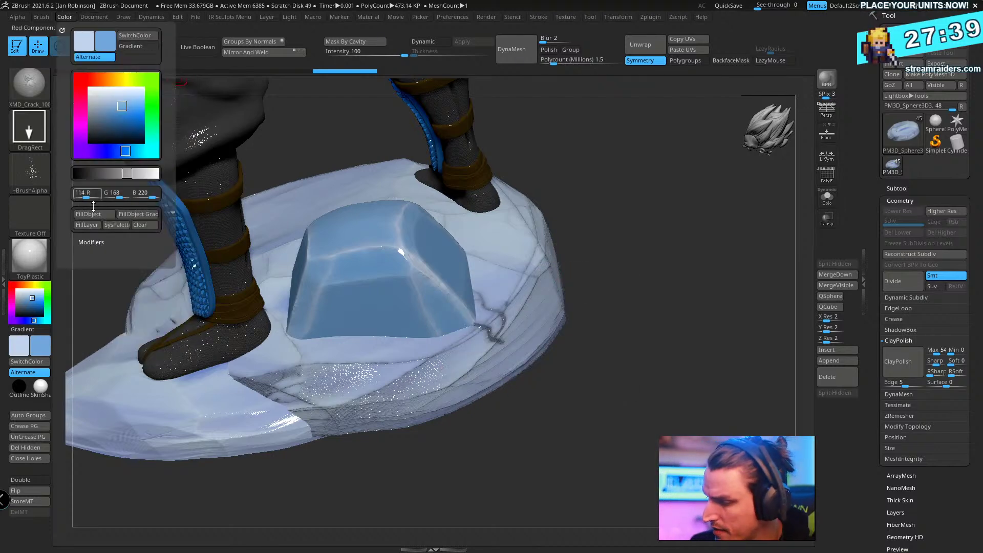
pyautogui.click(102, 215)
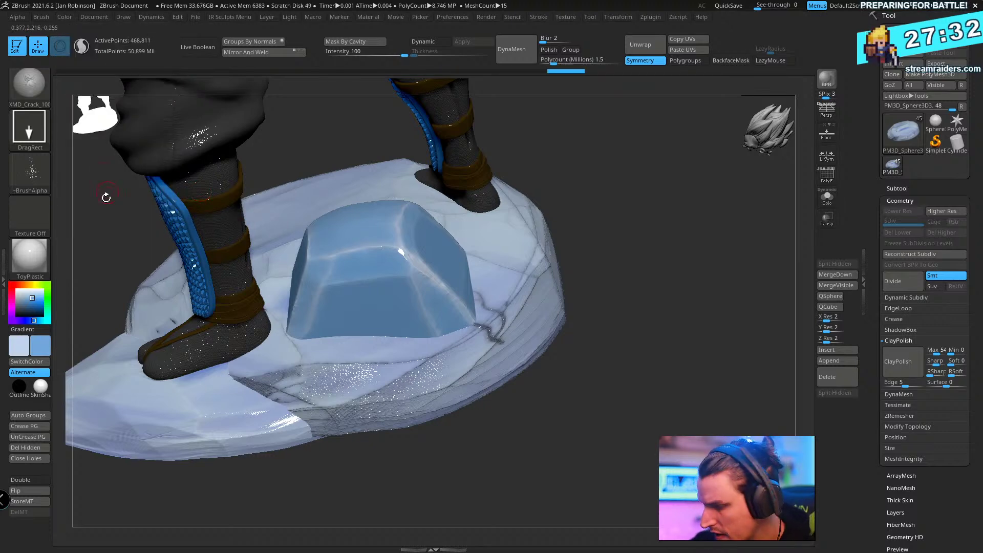
# - Isolate the larger base piece, soften its crease mask and fill the unmasked surface with blue 114, 168, 220
pyautogui.moveTo(636, 376); pyautogui.dragTo(670, 381)
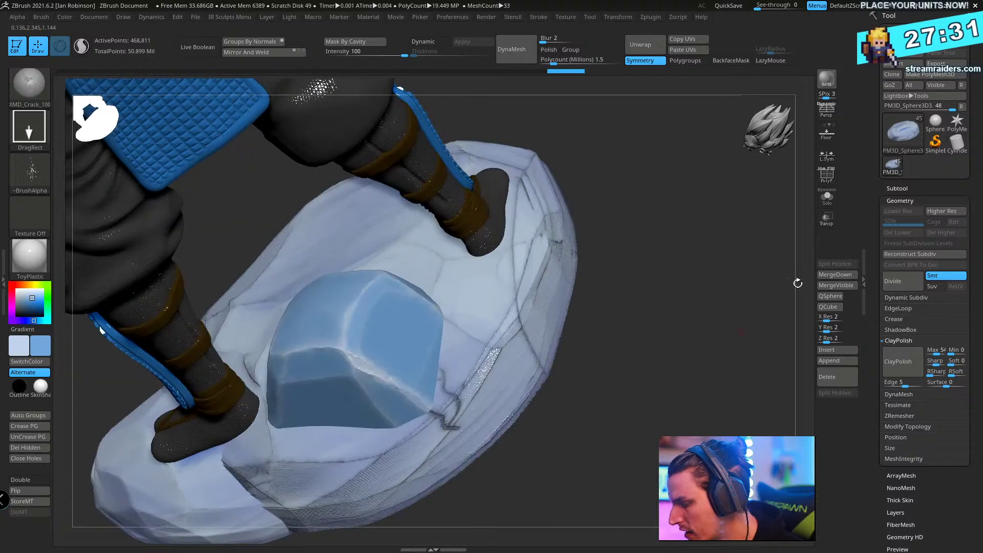
pyautogui.click(827, 198)
pyautogui.moveTo(799, 247); pyautogui.dragTo(671, 351)
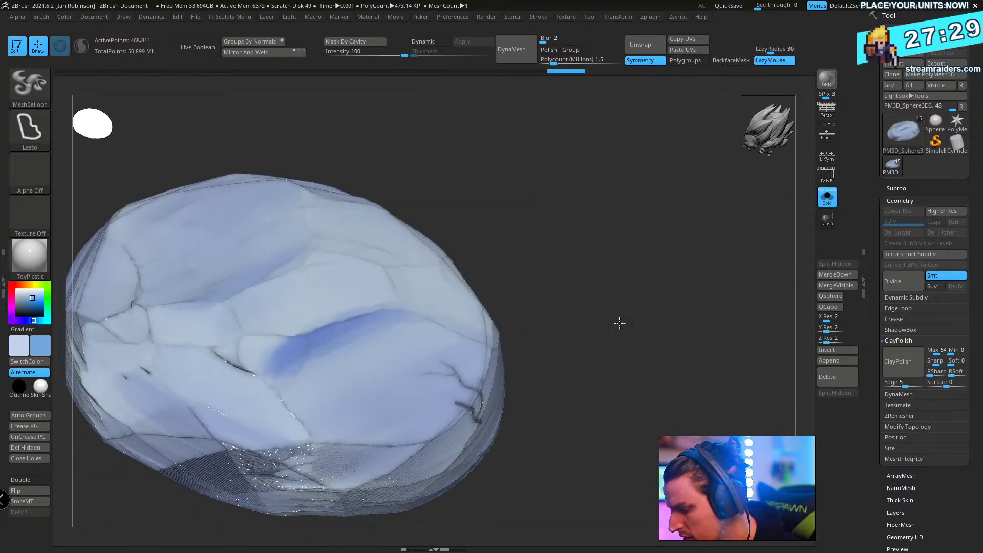
pyautogui.keyDown('alt'); pyautogui.moveTo(619, 318); pyautogui.dragTo(631, 290); pyautogui.keyUp('alt')
pyautogui.keyDown('ctrl'); pyautogui.click(406, 358); pyautogui.keyUp('ctrl')
pyautogui.keyDown('ctrl'); pyautogui.click(410, 358); pyautogui.keyUp('ctrl')
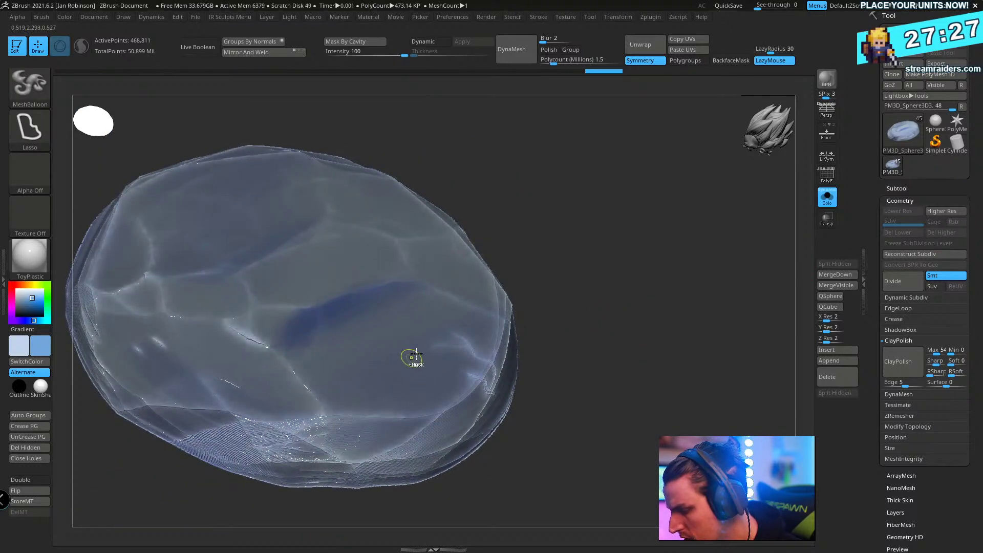
pyautogui.keyDown('ctrl'); pyautogui.click(570, 290); pyautogui.keyUp('ctrl')
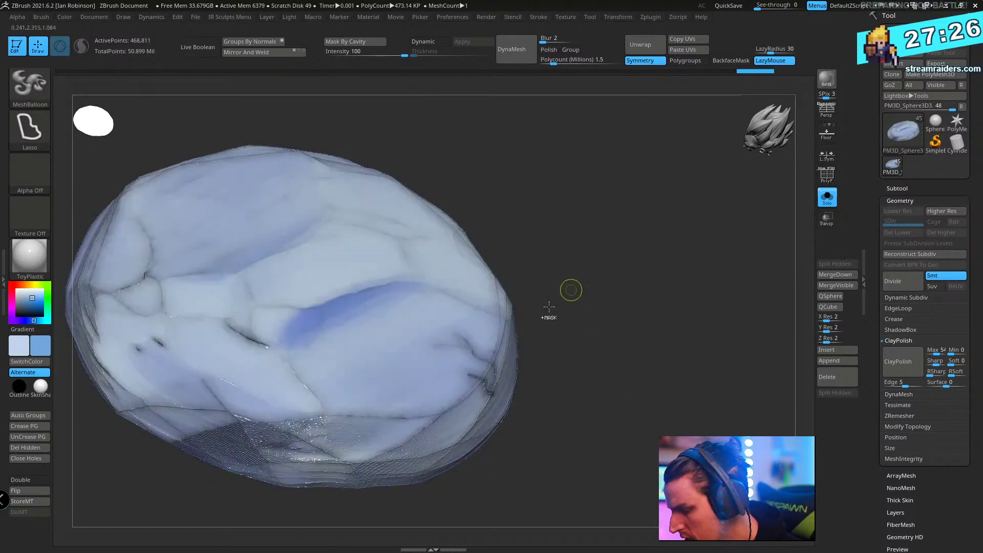
pyautogui.click(64, 17)
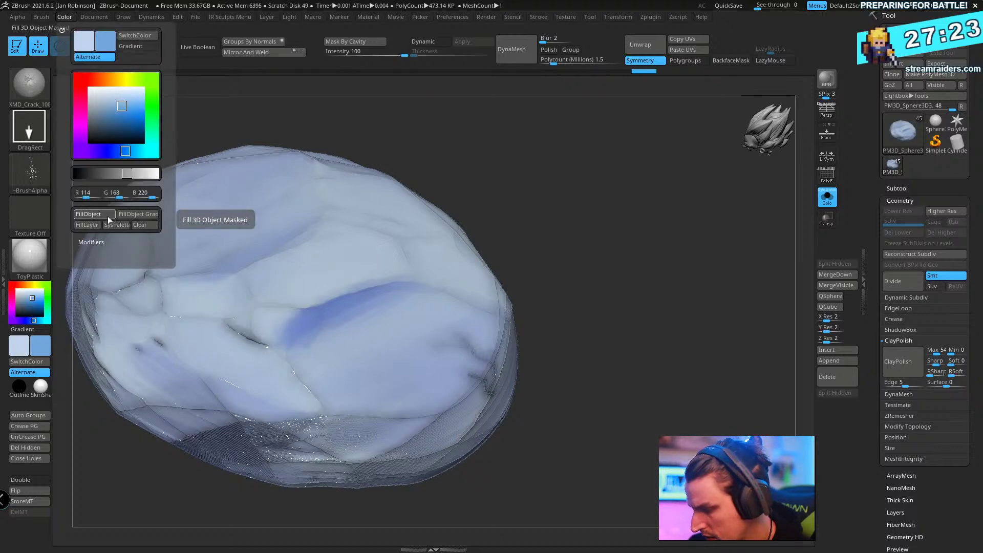
# - Invert the mask and fill the creases of the base with pale blue 192, 211, 236
pyautogui.keyDown('ctrl'); pyautogui.click(634, 291); pyautogui.keyUp('ctrl')
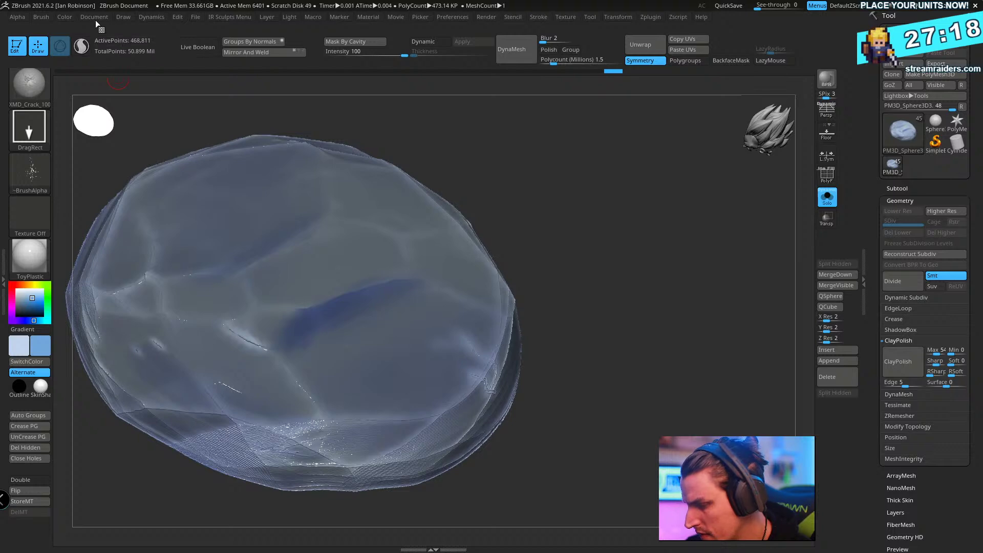
pyautogui.press('v')
pyautogui.click(65, 17)
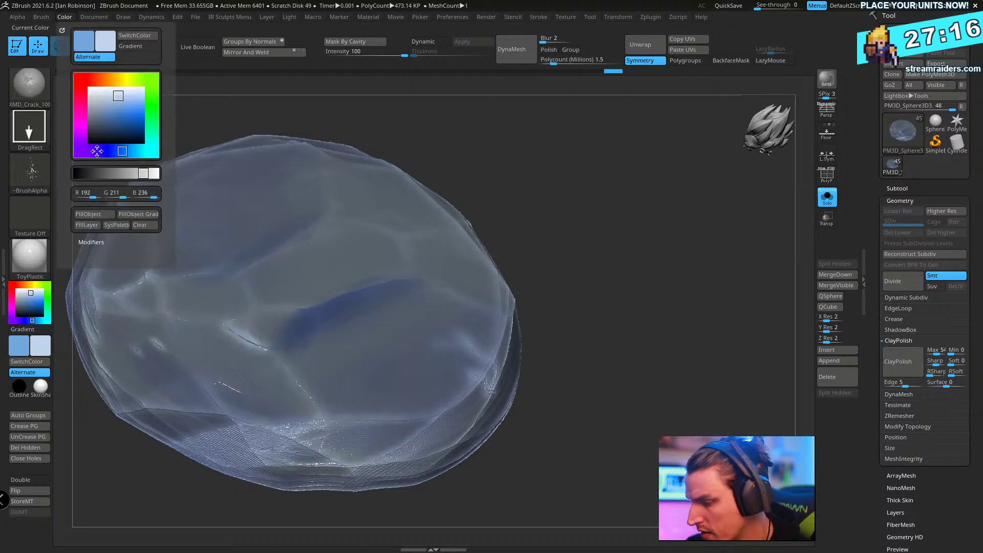
pyautogui.click(104, 216)
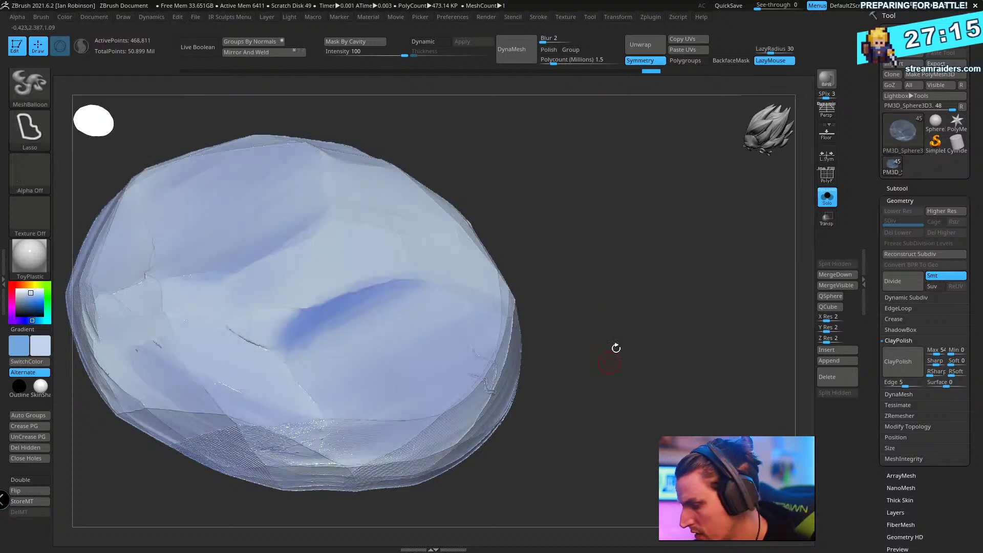
# - Compare the recoloured base with the rock and the full character, and isolate the larger base piece again
pyautogui.moveTo(637, 312)
pyautogui.mouseDown()
pyautogui.moveTo(713, 312)
pyautogui.moveTo(656, 308)
pyautogui.mouseUp()
pyautogui.click(827, 197)
pyautogui.moveTo(655, 308); pyautogui.dragTo(448, 239)
pyautogui.keyDown('alt'); pyautogui.click(448, 239); pyautogui.keyUp('alt')
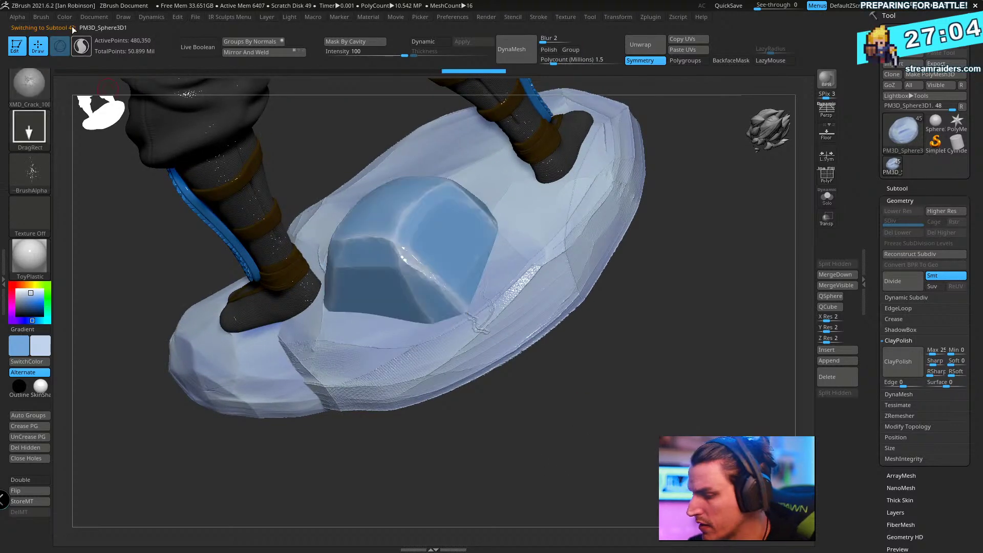
pyautogui.press('space')
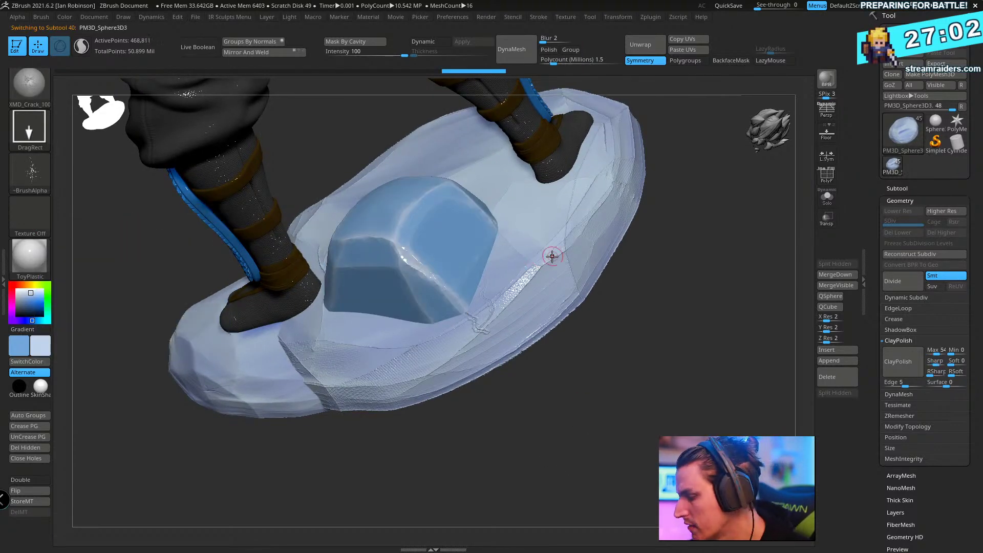
pyautogui.hotkey('shift', 'f')
pyautogui.hotkey('shift', 'f')
pyautogui.click(826, 199)
pyautogui.moveTo(671, 303); pyautogui.dragTo(636, 297)
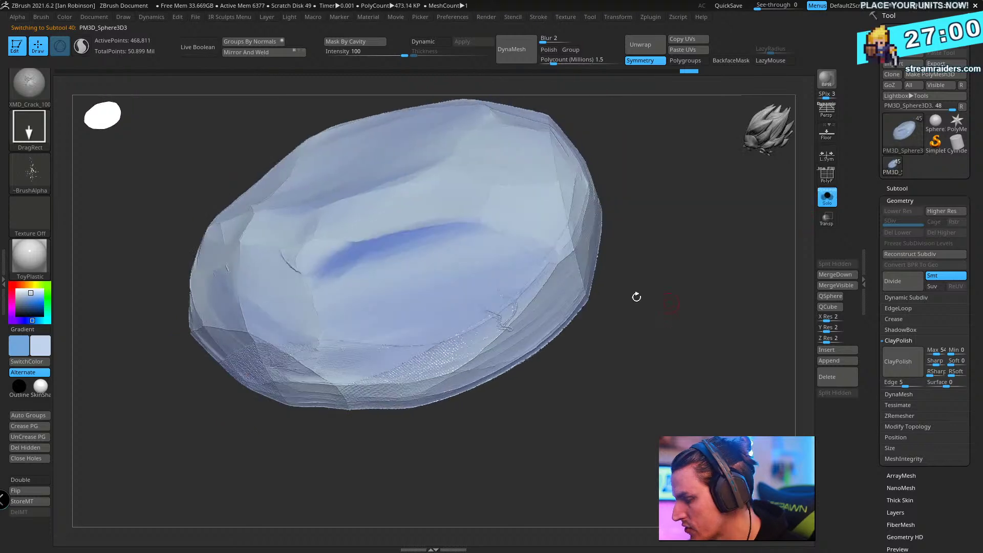
# - Blur the crease mask and fill the unmasked surface with pale blue 192, 211, 236, followed by blue 114, 168, 220
pyautogui.press('space')
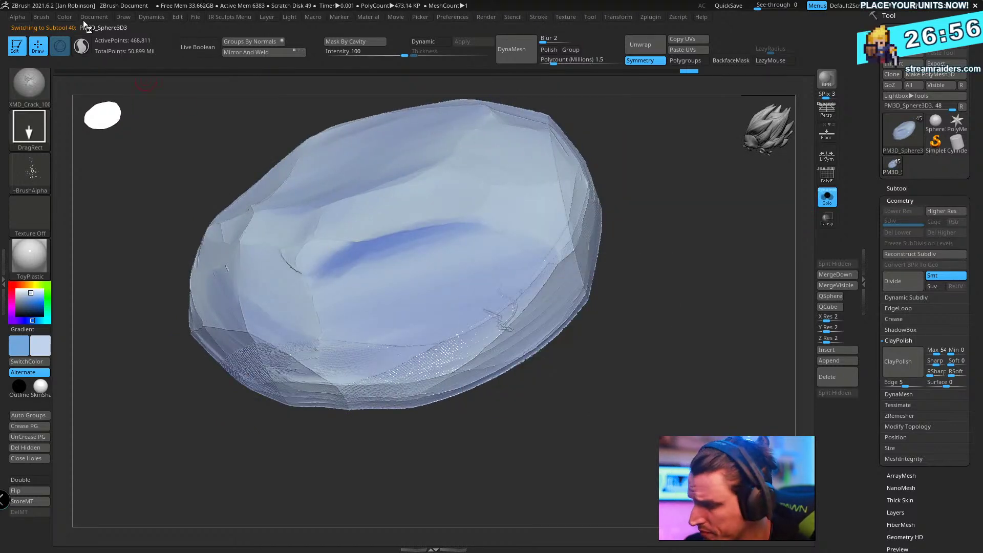
pyautogui.click(65, 17)
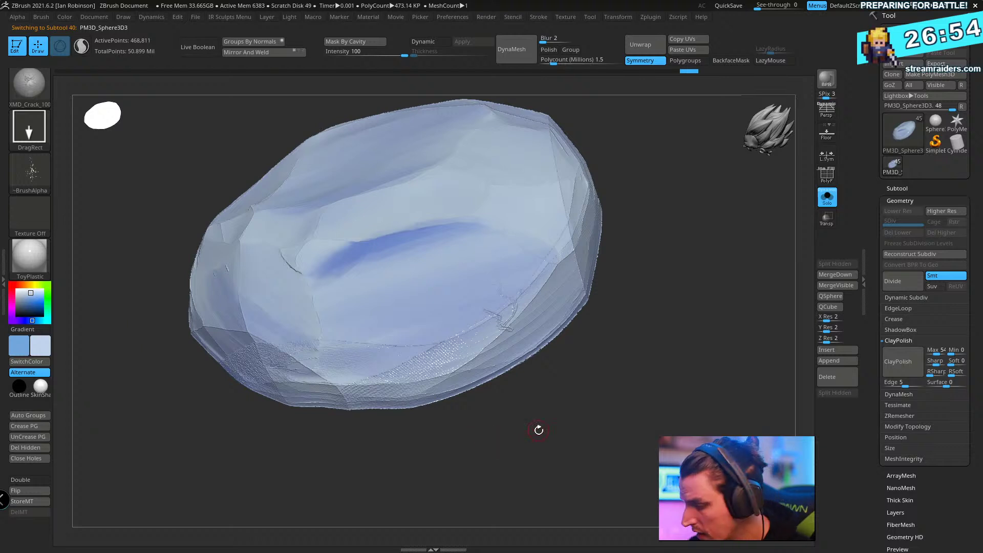
pyautogui.press('ctrl')
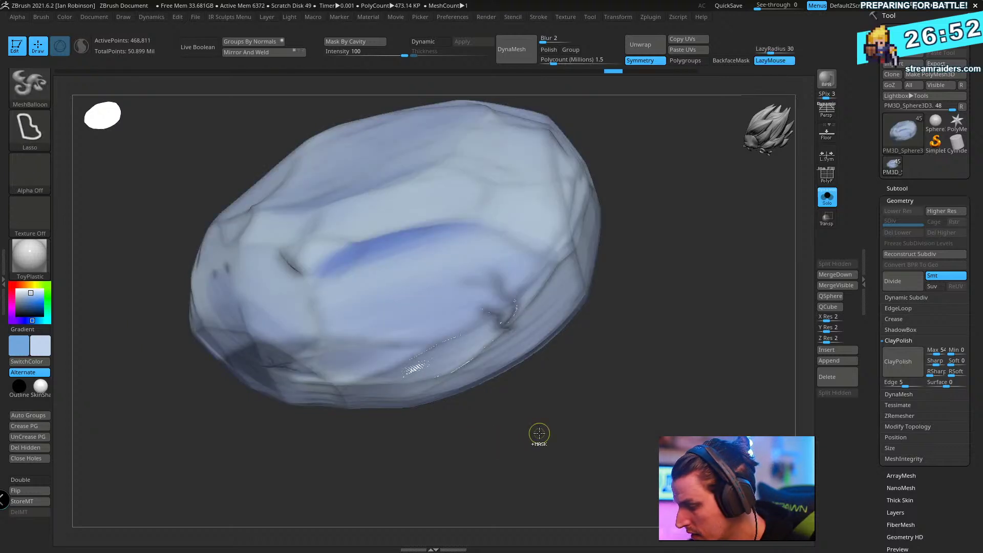
pyautogui.click(64, 17)
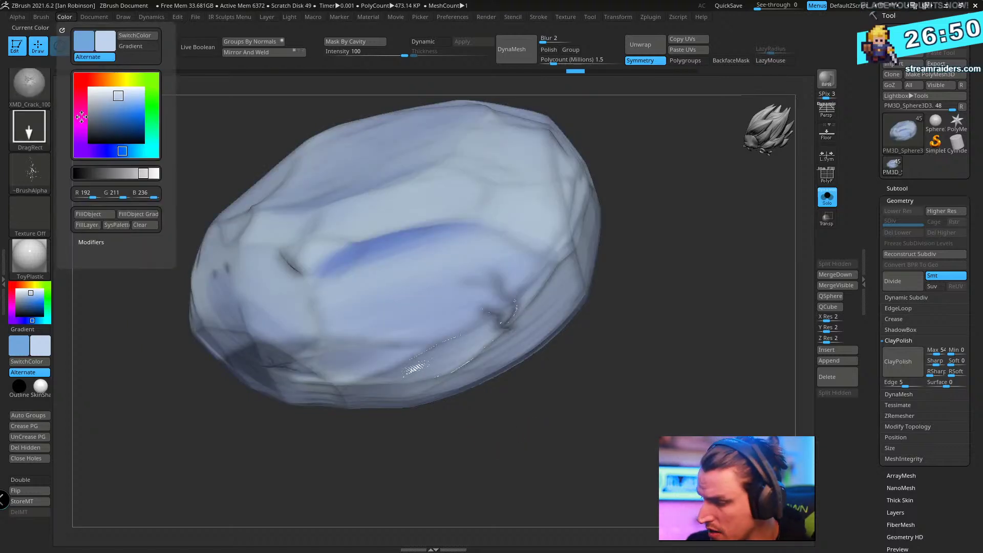
pyautogui.click(106, 217)
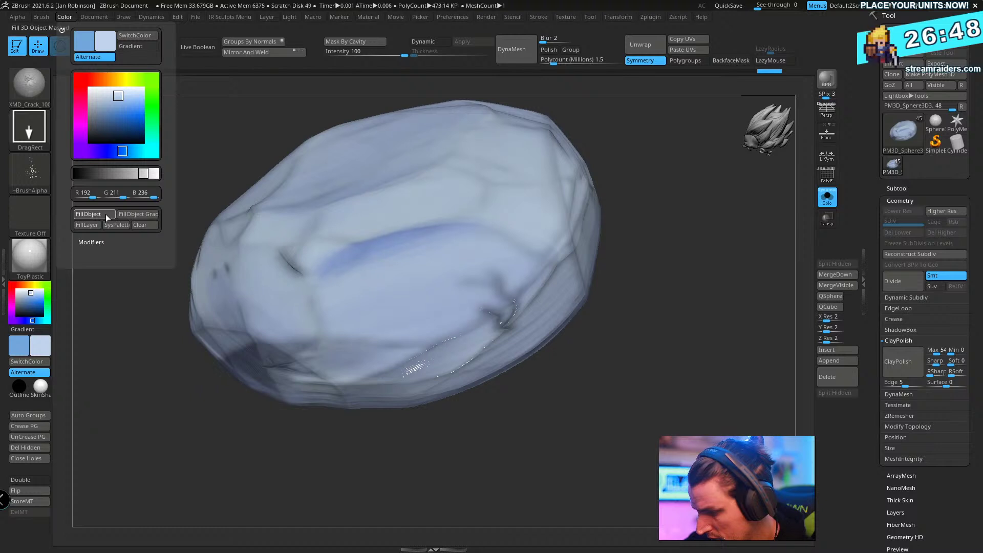
pyautogui.press('v')
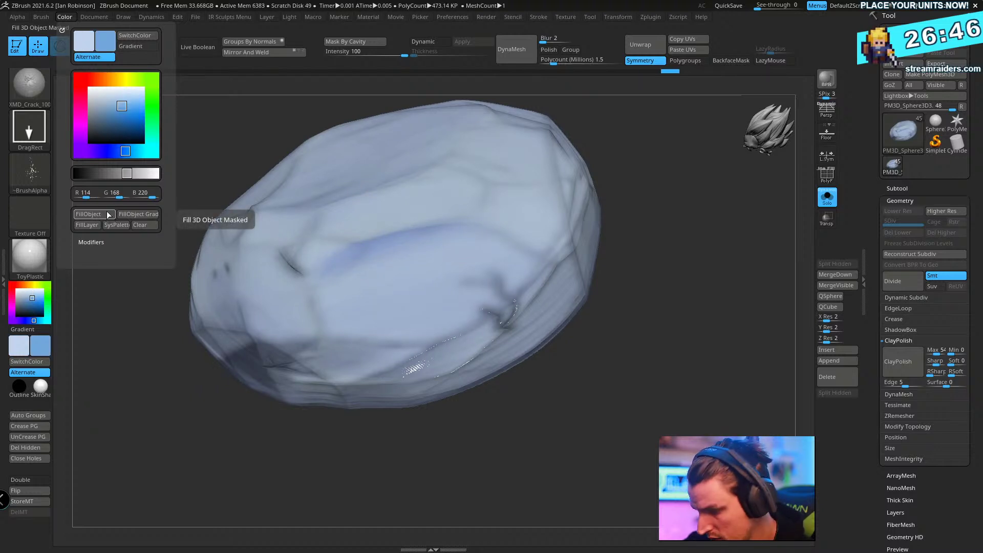
pyautogui.click(107, 215)
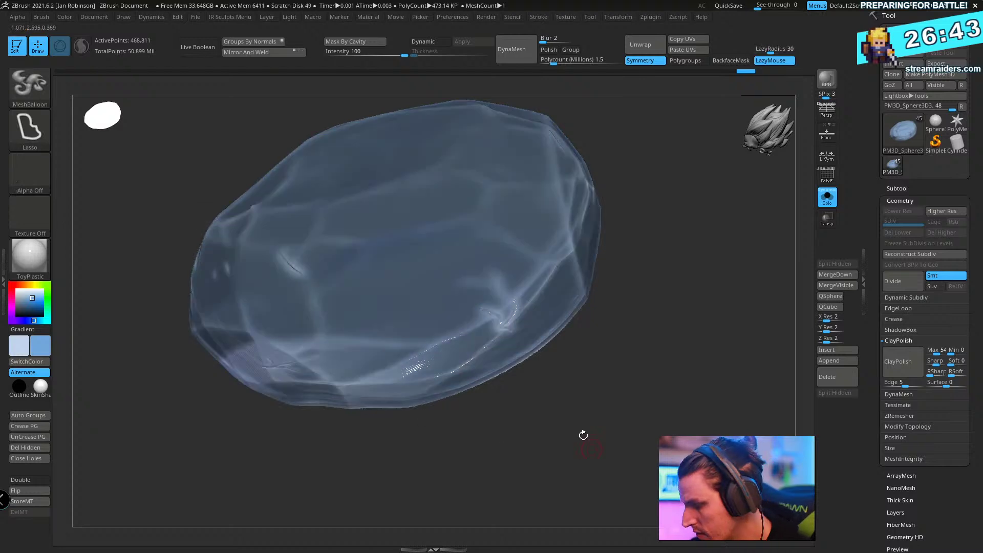
# - Fill the creases left open by the inverted mask with pale blue 192, 211, 236 and show the whole model again
pyautogui.click(70, 18)
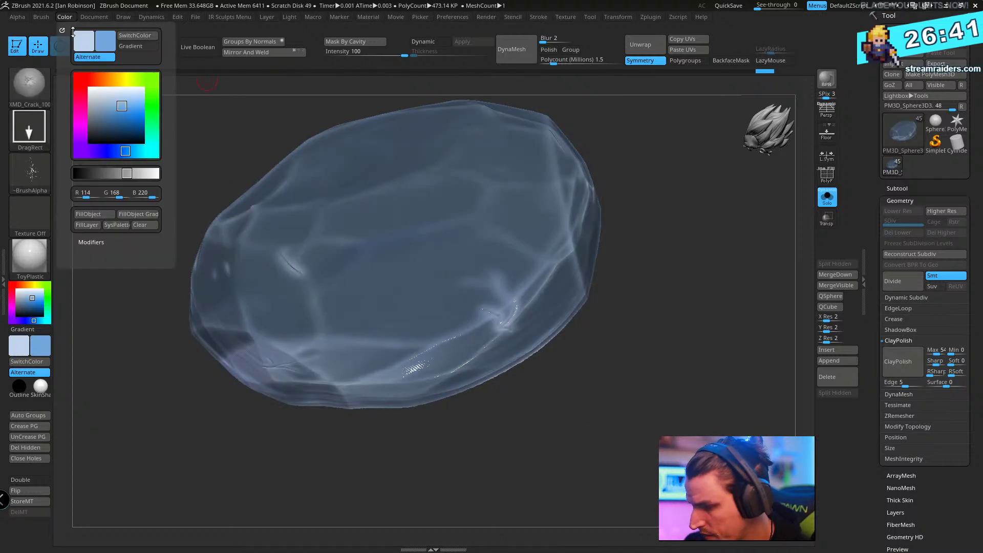
pyautogui.press('v')
pyautogui.click(105, 215)
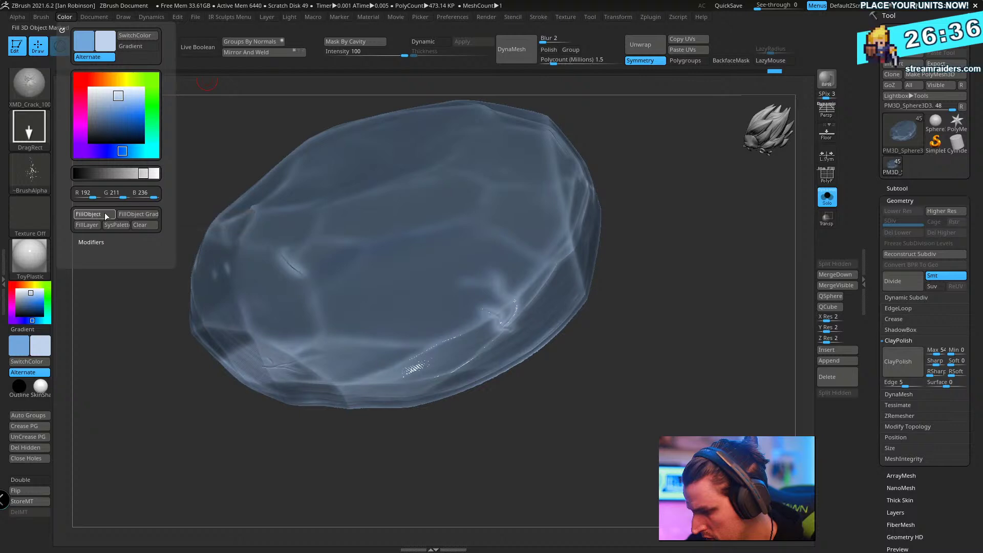
pyautogui.moveTo(639, 389); pyautogui.dragTo(804, 290)
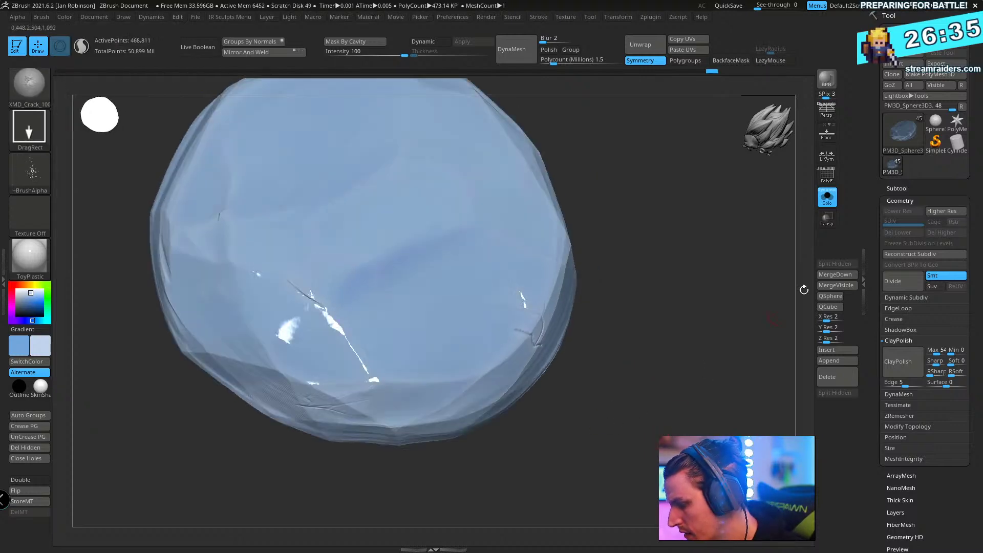
pyautogui.click(827, 197)
pyautogui.moveTo(684, 358); pyautogui.dragTo(650, 413)
# - Select the smaller ice base piece under the foot, ClayPolish it, and blur and invert its crease mask
pyautogui.keyDown('alt'); pyautogui.click(282, 350); pyautogui.keyUp('alt')
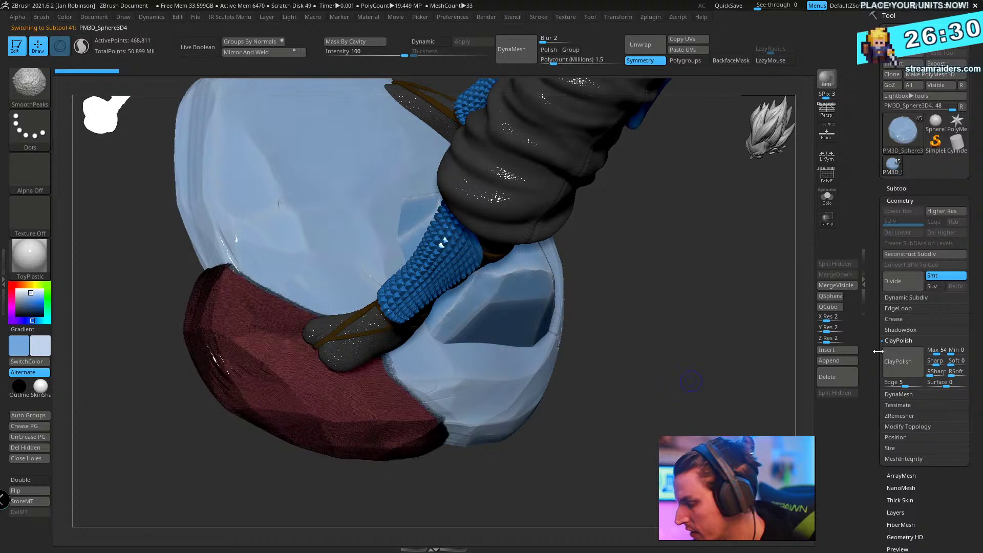
pyautogui.press('b')
pyautogui.press('m')
pyautogui.press('b')
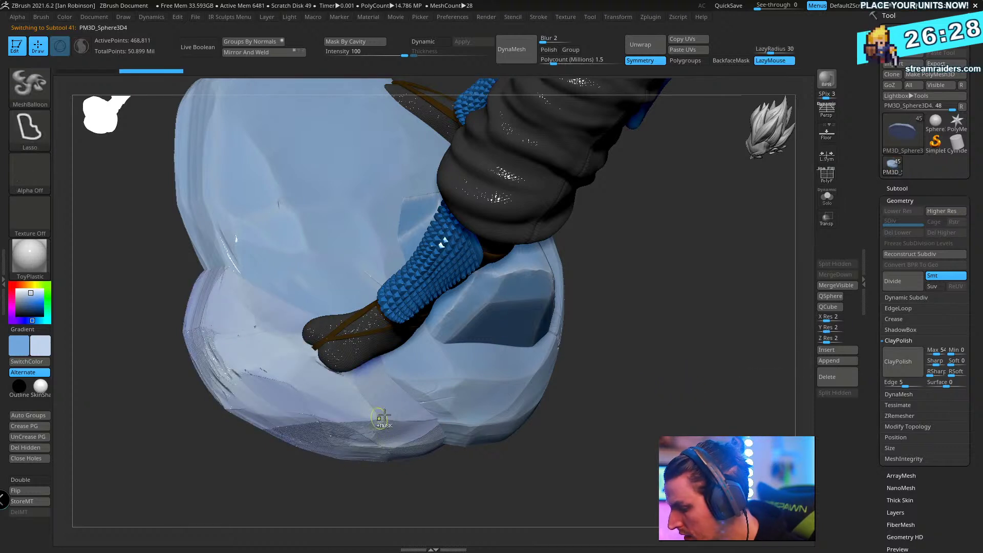
pyautogui.moveTo(377, 416); pyautogui.dragTo(356, 407)
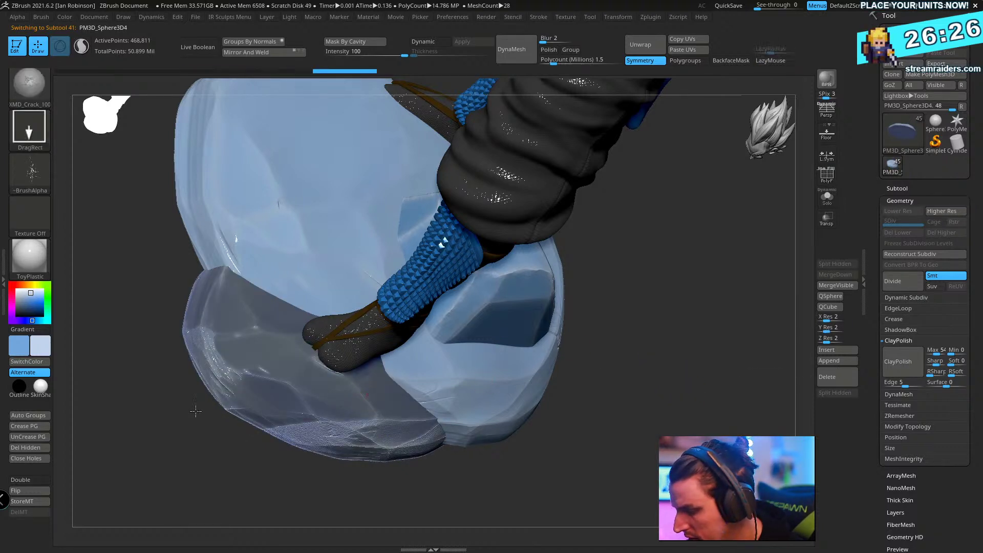
pyautogui.press('b')
pyautogui.press('x')
pyautogui.press('c')
pyautogui.click(65, 17)
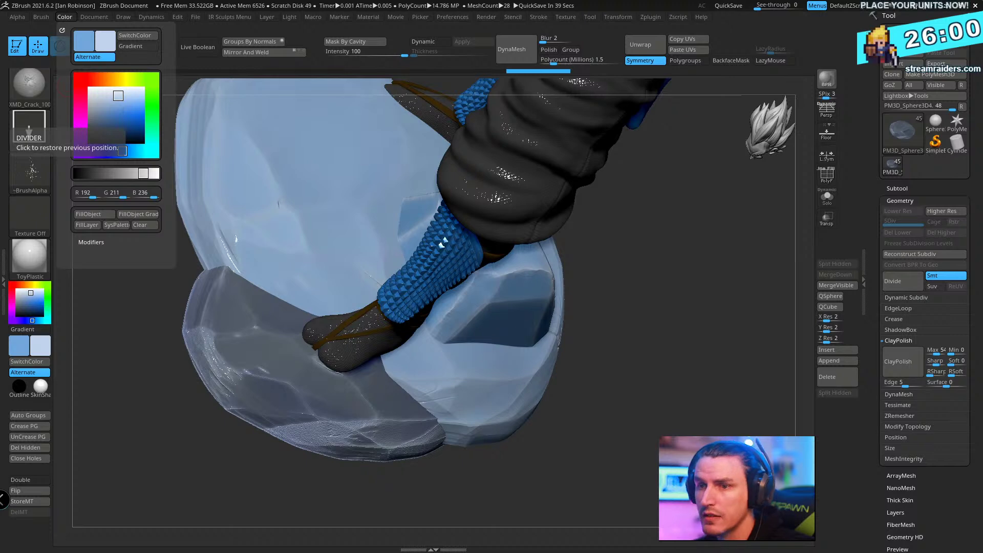
# - Switch to Discord and examine the photo of the white animal sculpture in the 3d-printer-stuff channel at several magnifications
pyautogui.hotkey('alt', 'Tab')
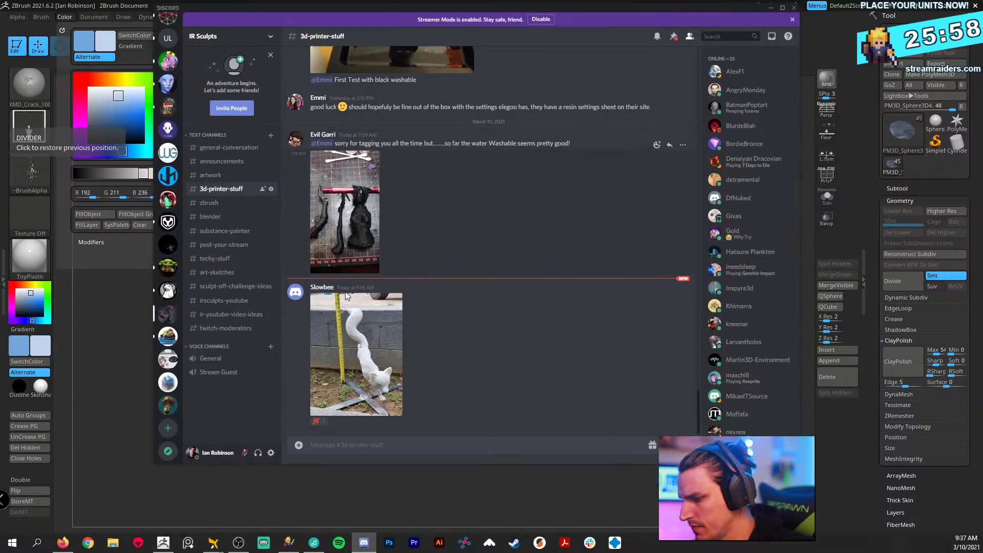
pyautogui.click(336, 392)
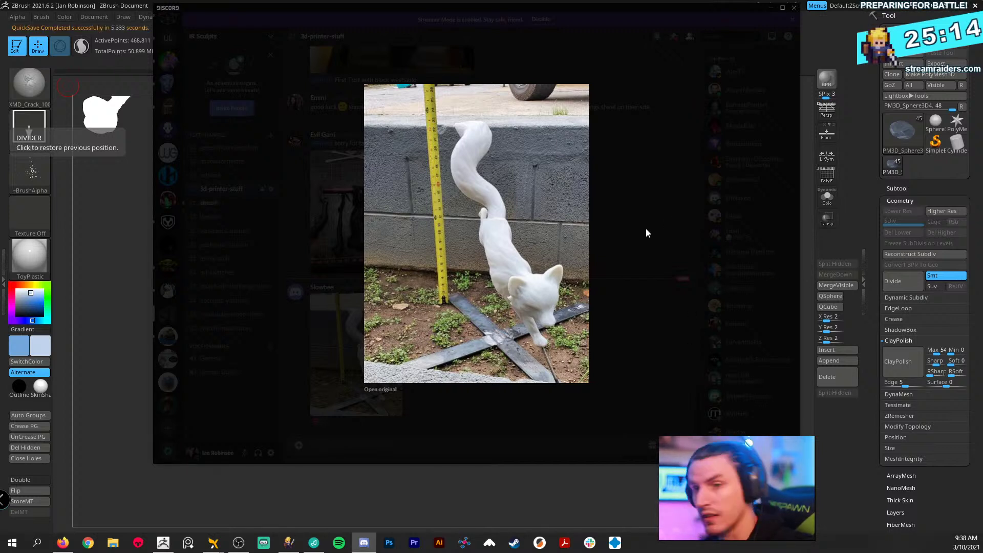
pyautogui.click(629, 226)
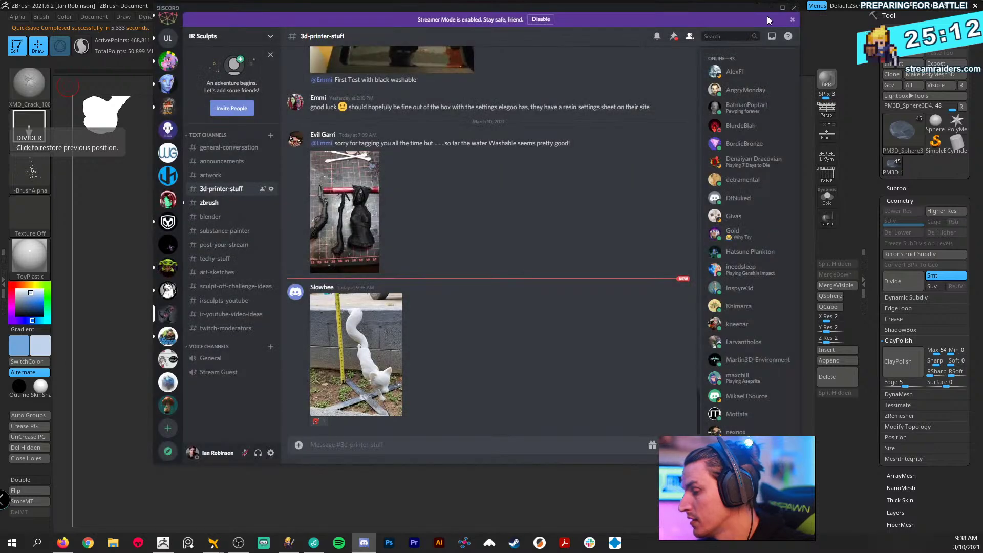
pyautogui.click(354, 328)
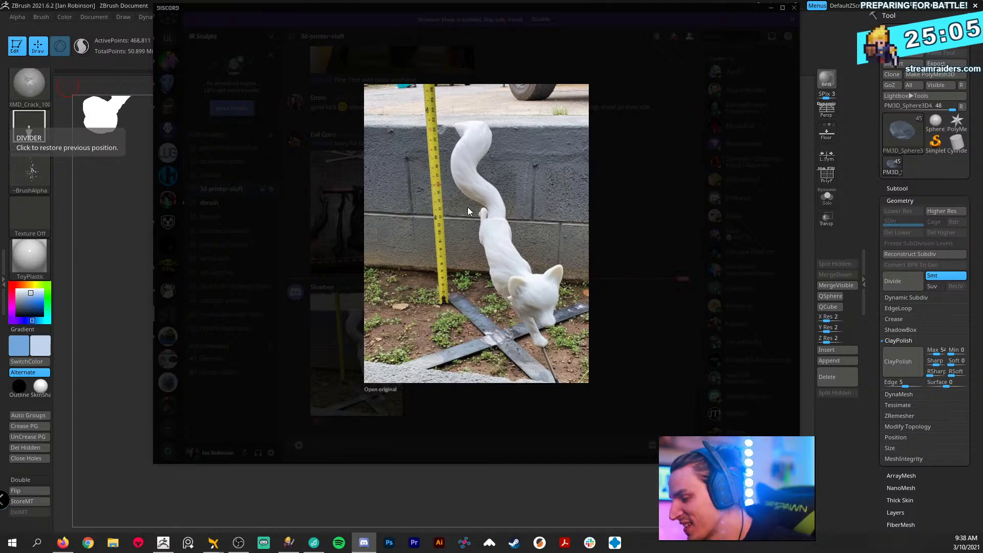
pyautogui.hotkey('ctrl', '=')
pyautogui.hotkey('ctrl', '=')
pyautogui.hotkey('ctrl', '=')
pyautogui.hotkey('ctrl', '=')
pyautogui.hotkey('ctrl', '=')
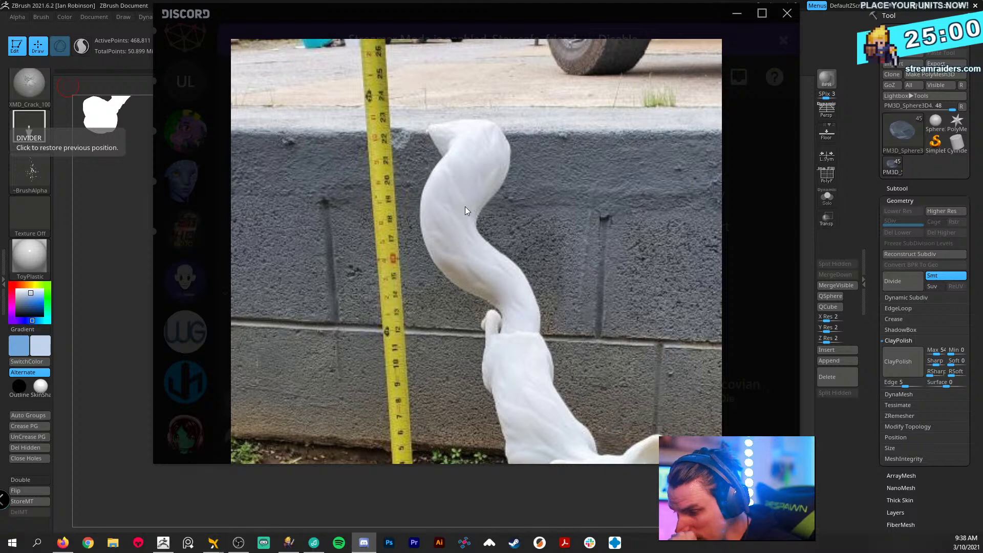
pyautogui.hotkey('ctrl', '-')
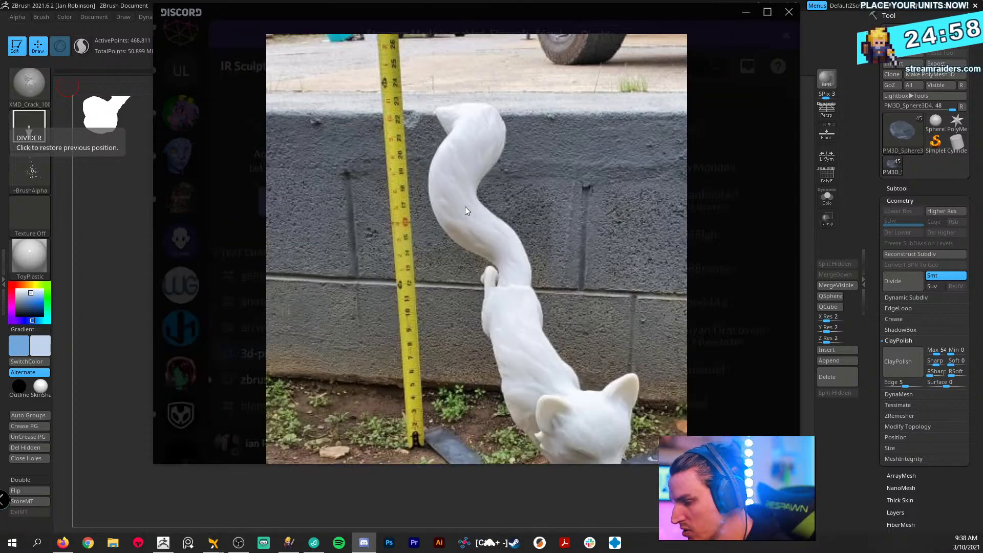
pyautogui.hotkey('ctrl', '-')
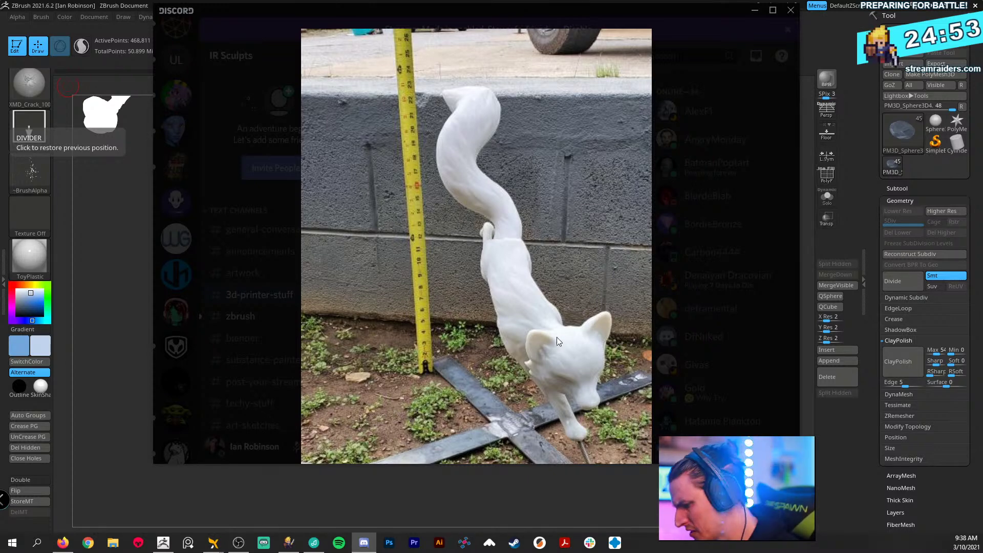
pyautogui.hotkey('ctrl', '=')
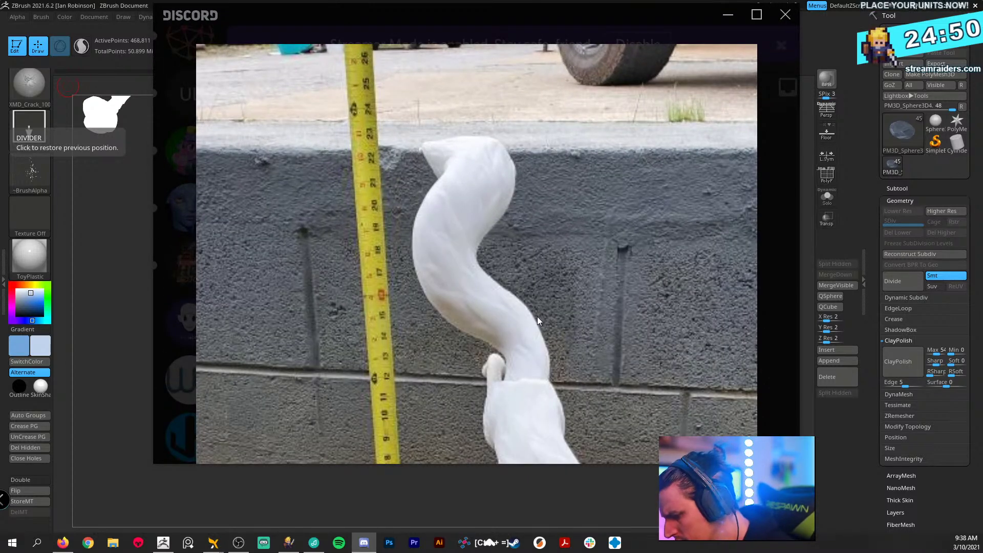
pyautogui.hotkey('ctrl', '-')
pyautogui.hotkey('ctrl', '-')
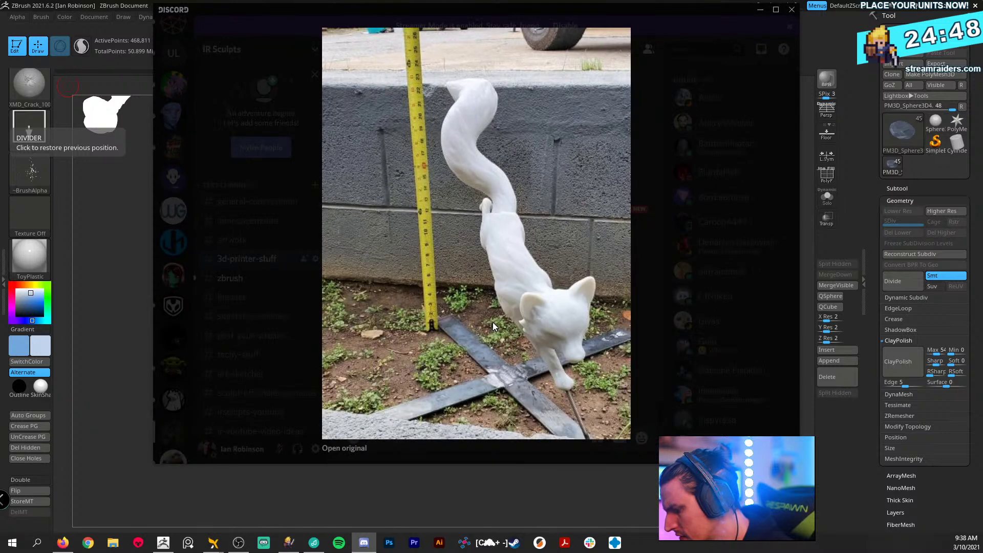
pyautogui.click(708, 120)
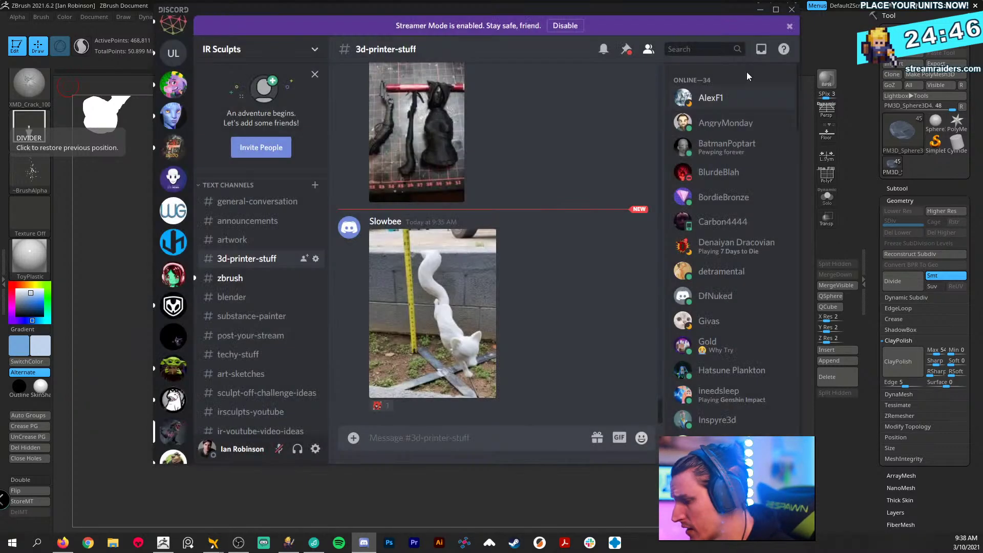
# - React to the sculpture photo's message with a quick emoji and return to ZBrush
pyautogui.rightClick(414, 358)
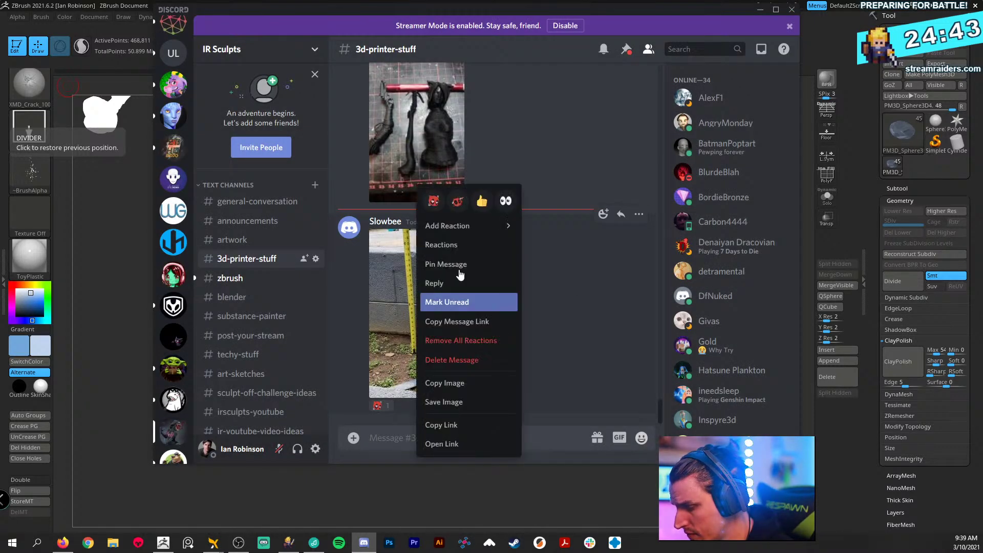
pyautogui.click(445, 205)
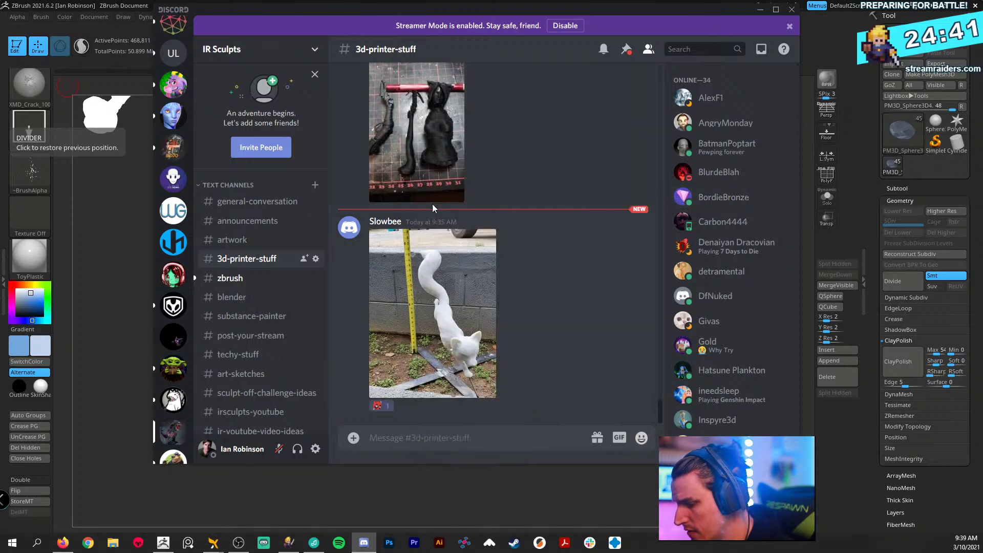
pyautogui.click(760, 9)
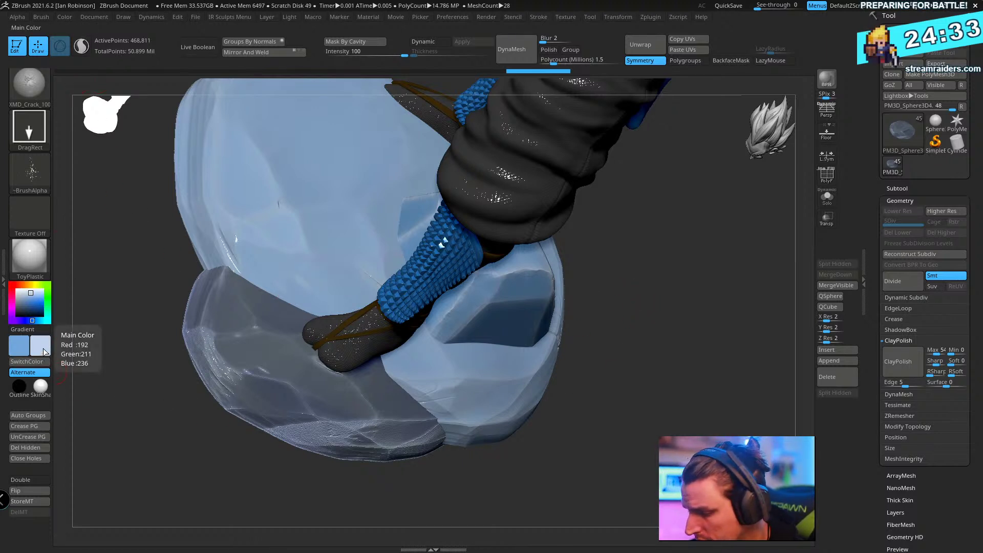
# - Set the main colour to very pale blue 228, 236, 247 and fill the unmasked areas of the smaller ice base piece
pyautogui.click(40, 346)
pyautogui.click(103, 279)
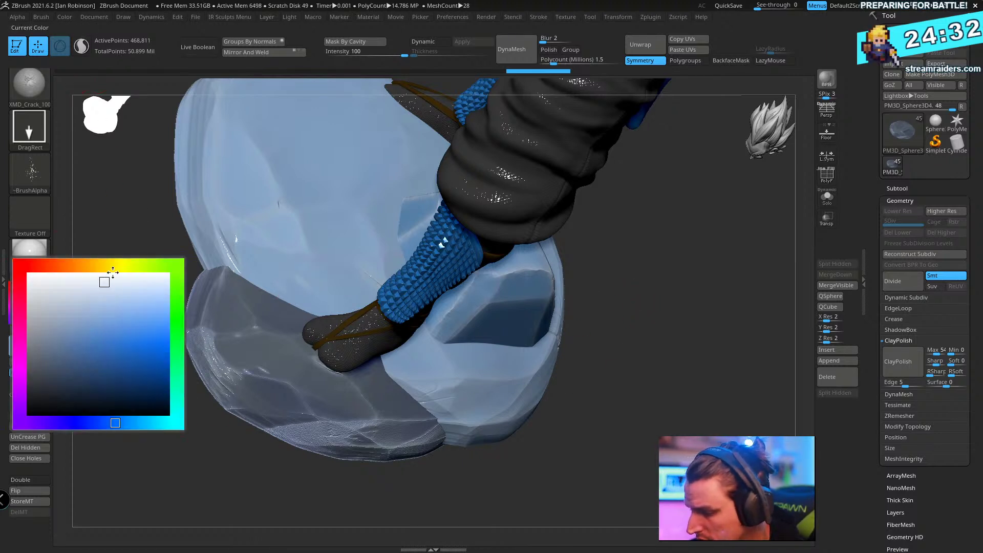
pyautogui.click(65, 16)
pyautogui.click(97, 217)
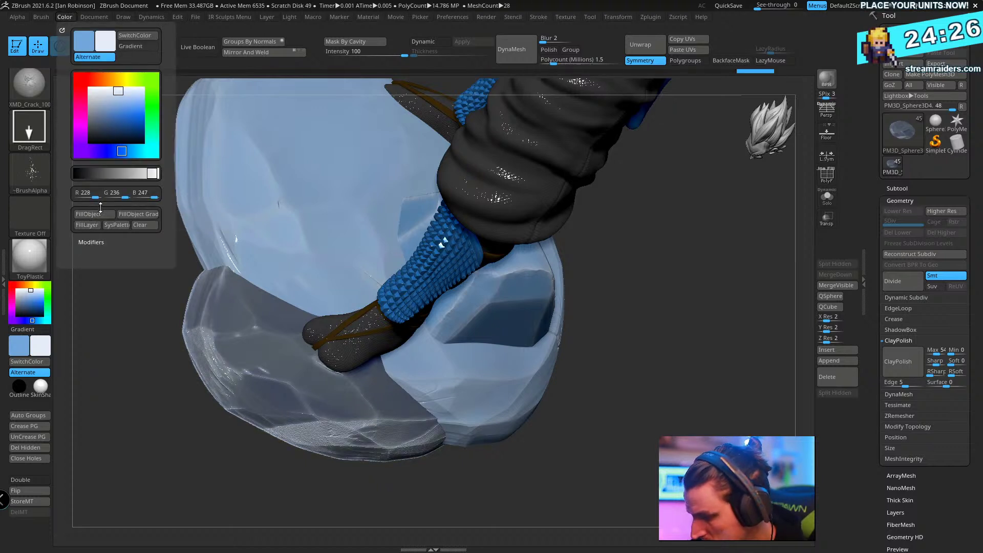
# - Invert the smaller base piece's mask and fill its exposed surface with the secondary blue 114, 168, 220
pyautogui.keyDown('ctrl'); pyautogui.click(684, 291); pyautogui.keyUp('ctrl')
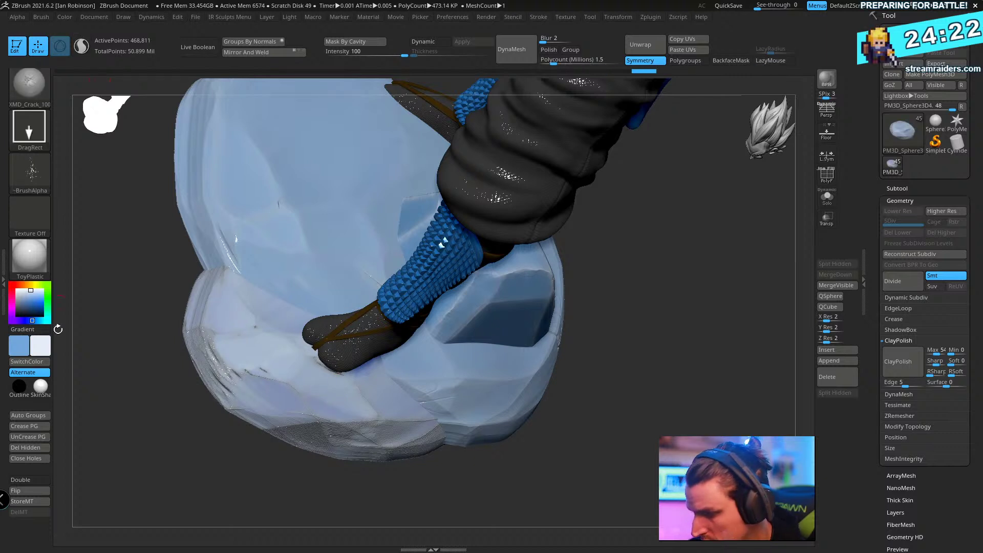
pyautogui.press('v')
pyautogui.click(72, 17)
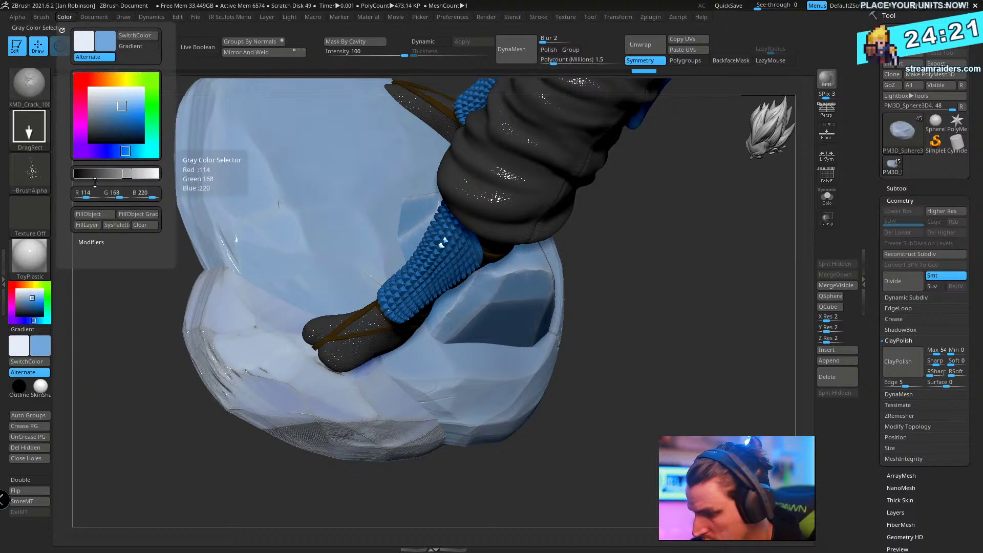
pyautogui.click(100, 215)
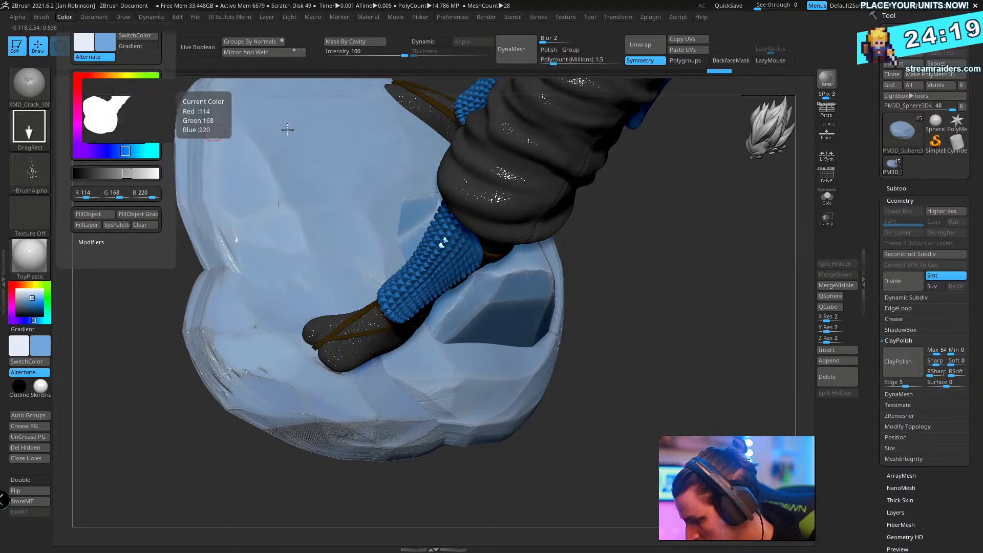
# - Restore the mask over the smaller base piece's surface and fill the exposed creases with very pale blue 228, 236, 247
pyautogui.moveTo(676, 369)
pyautogui.keyDown('alt'); pyautogui.mouseDown()
pyautogui.moveTo(655, 362)
pyautogui.moveTo(664, 408)
pyautogui.mouseUp(); pyautogui.keyUp('alt')
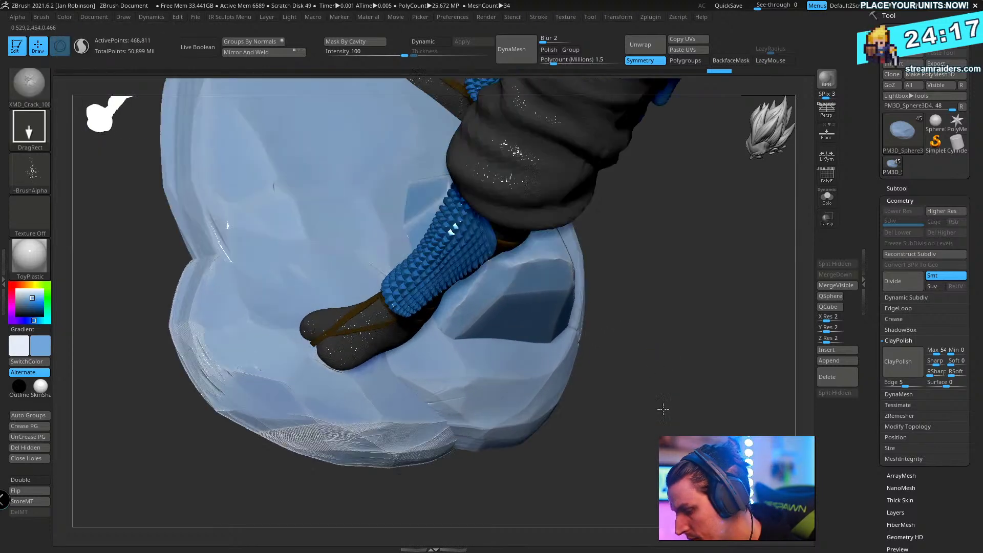
pyautogui.hotkey('ctrl', 'z')
pyautogui.hotkey('ctrl', 'z')
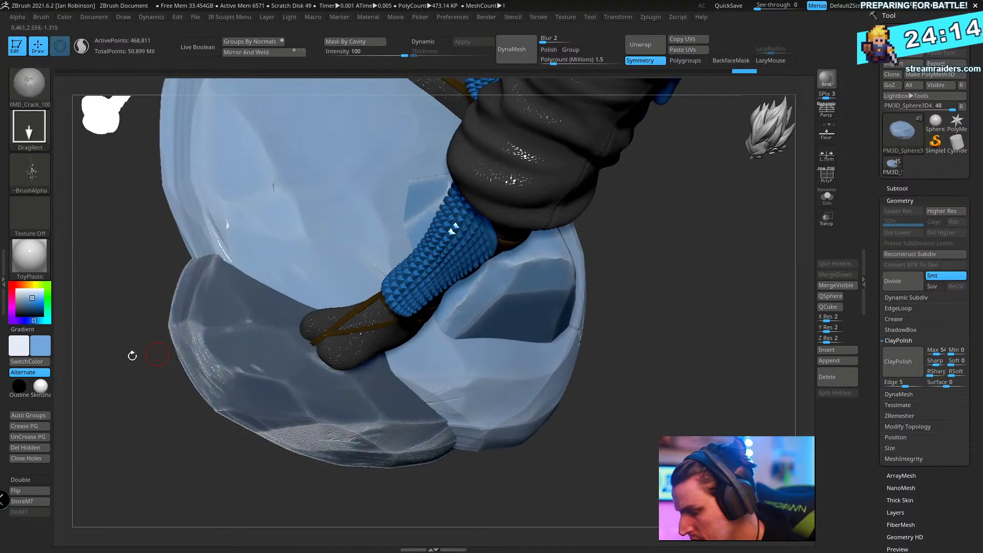
pyautogui.click(40, 362)
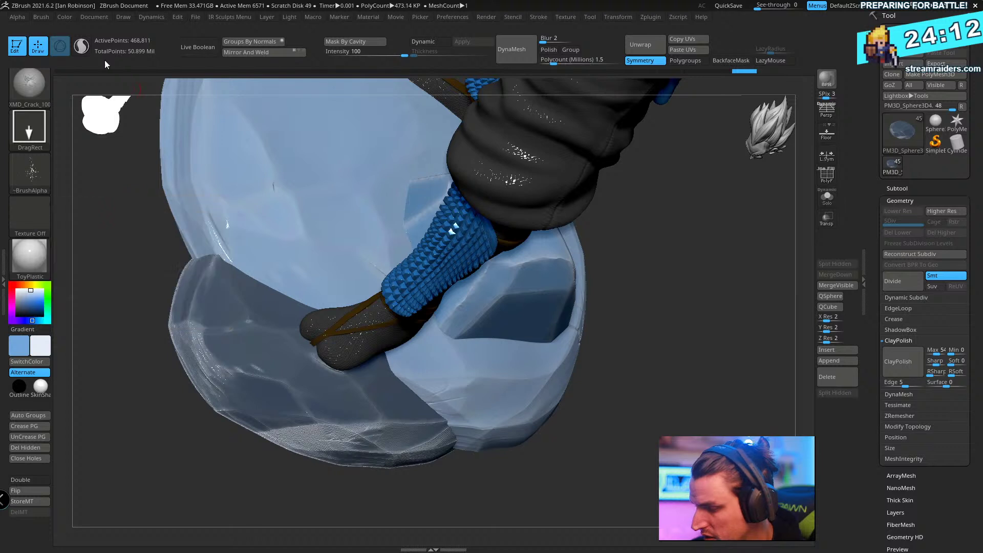
pyautogui.click(64, 17)
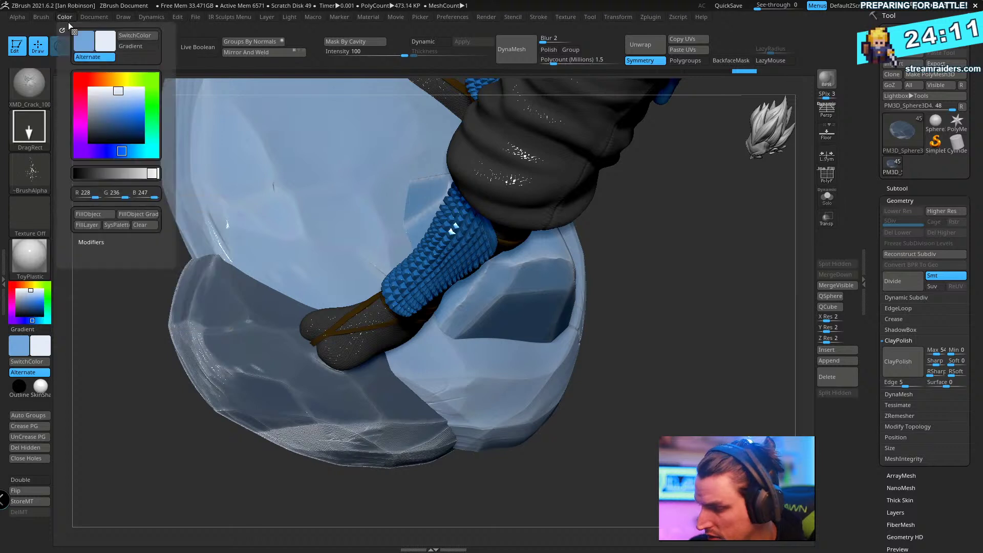
pyautogui.click(100, 211)
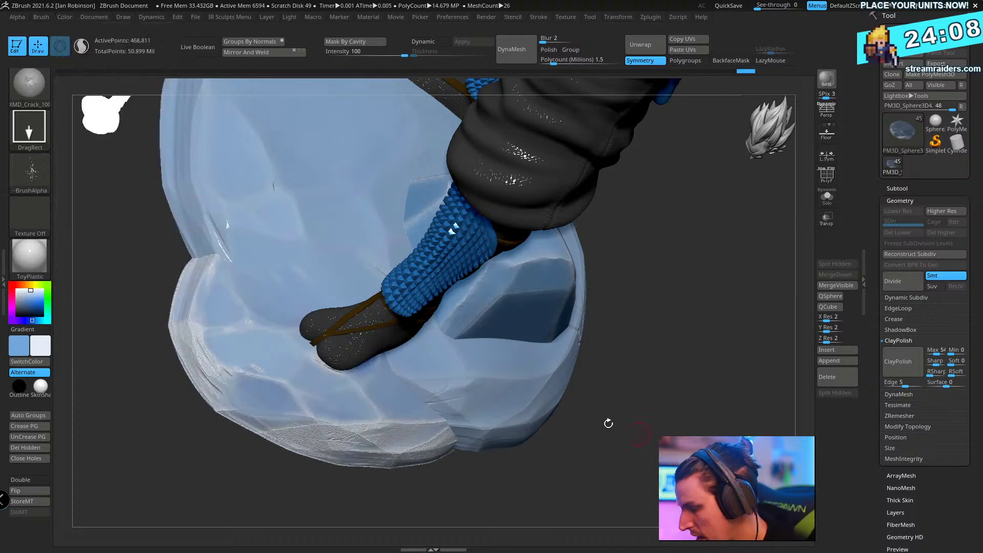
# - Select the larger ice base piece, ClayPolish it, and invert its mask so only the creases and edges stay exposed
pyautogui.keyDown('alt'); pyautogui.click(528, 365); pyautogui.keyUp('alt')
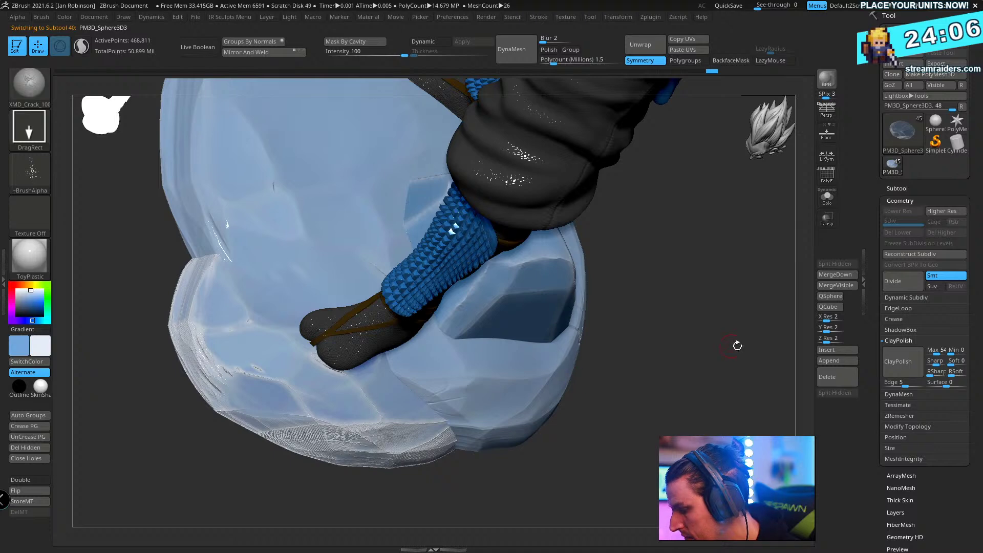
pyautogui.keyDown('shift'); pyautogui.moveTo(563, 340); pyautogui.dragTo(563, 343); pyautogui.keyUp('shift')
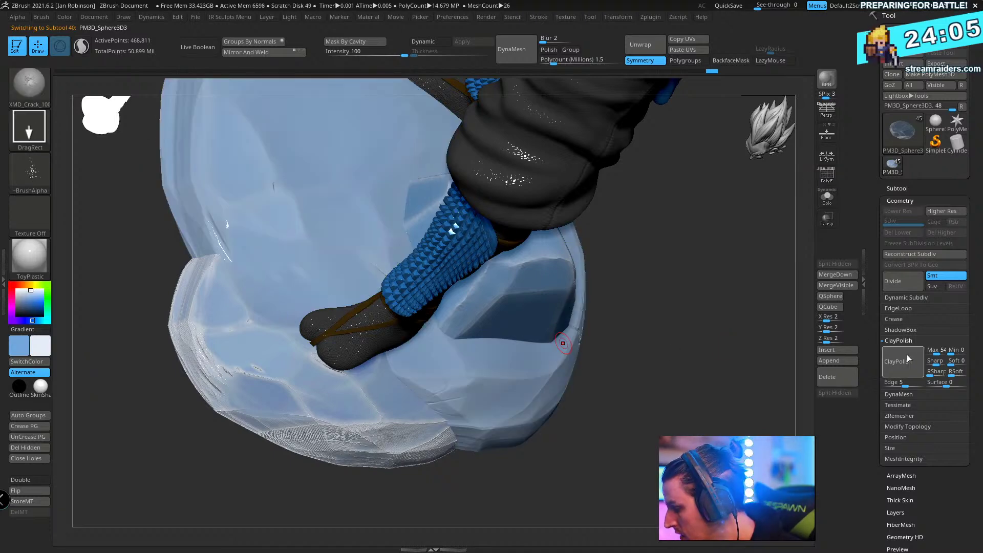
pyautogui.click(892, 370)
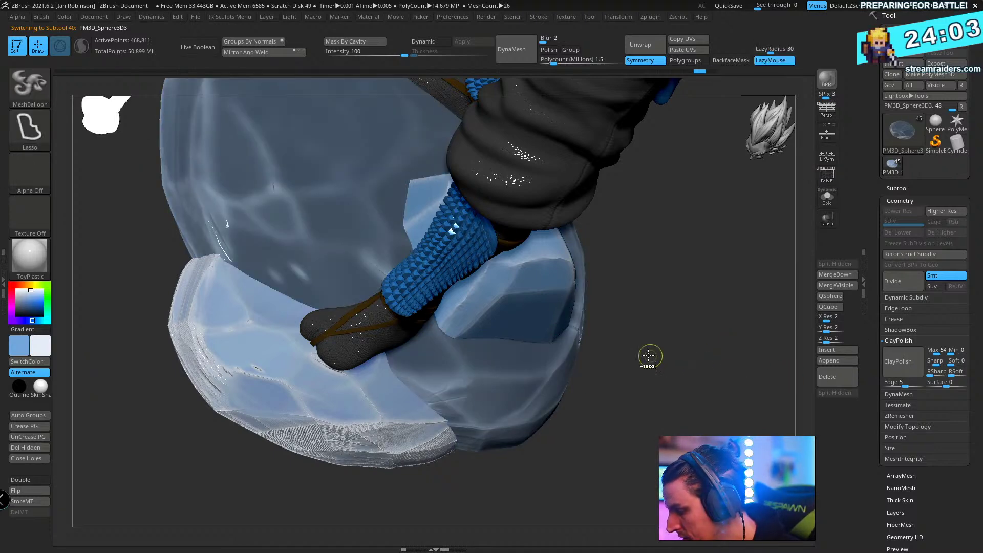
pyautogui.keyDown('ctrl'); pyautogui.click(611, 353); pyautogui.keyUp('ctrl')
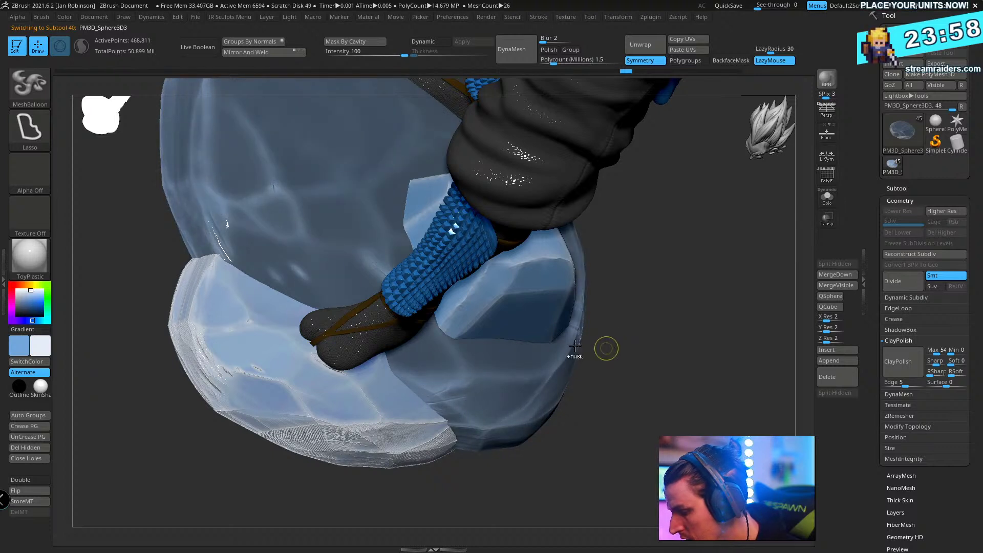
pyautogui.hotkey('ctrl', 'shift')
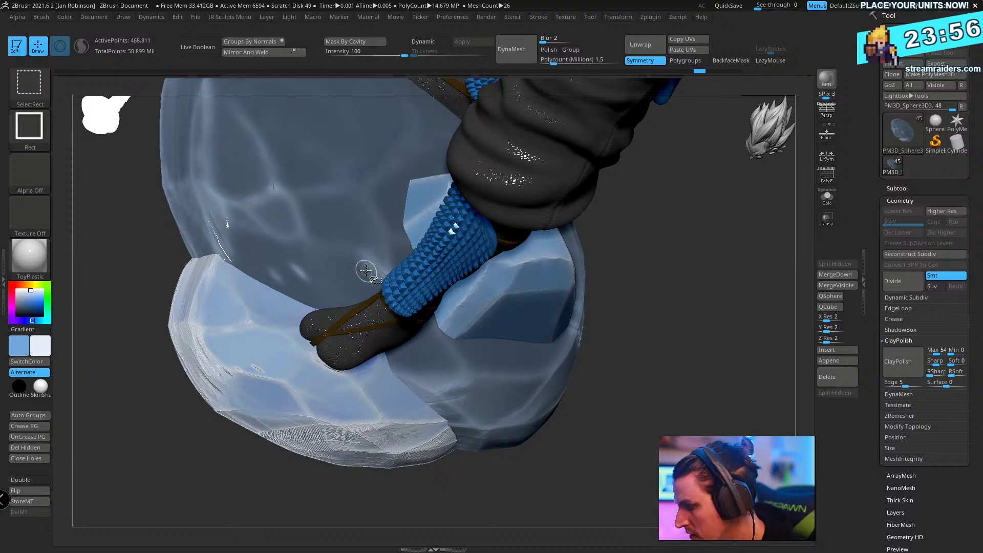
# - Fill the larger base piece's exposed creases with very pale blue 228, 236, 247 and clear the mask
pyautogui.click(65, 17)
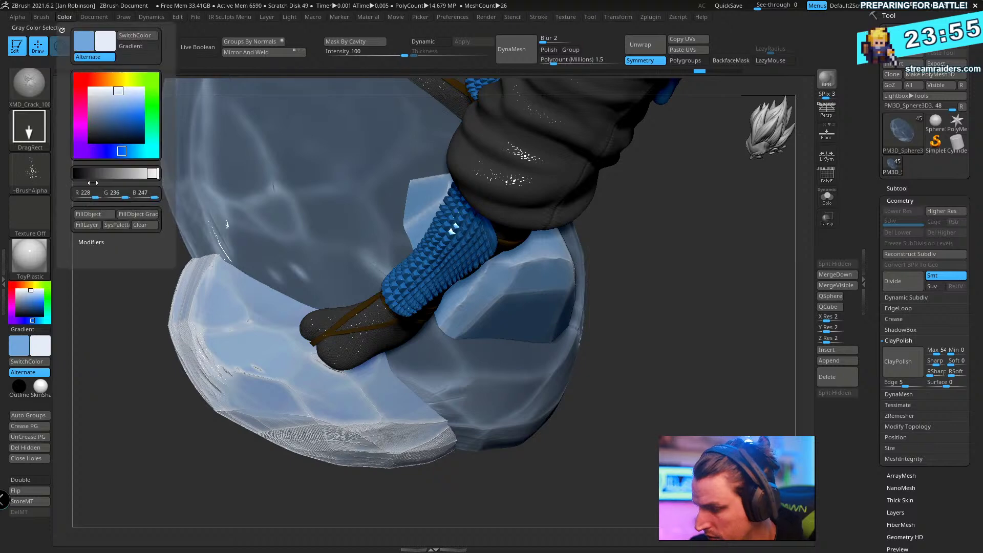
pyautogui.click(104, 217)
pyautogui.keyDown('ctrl'); pyautogui.click(669, 340); pyautogui.keyUp('ctrl')
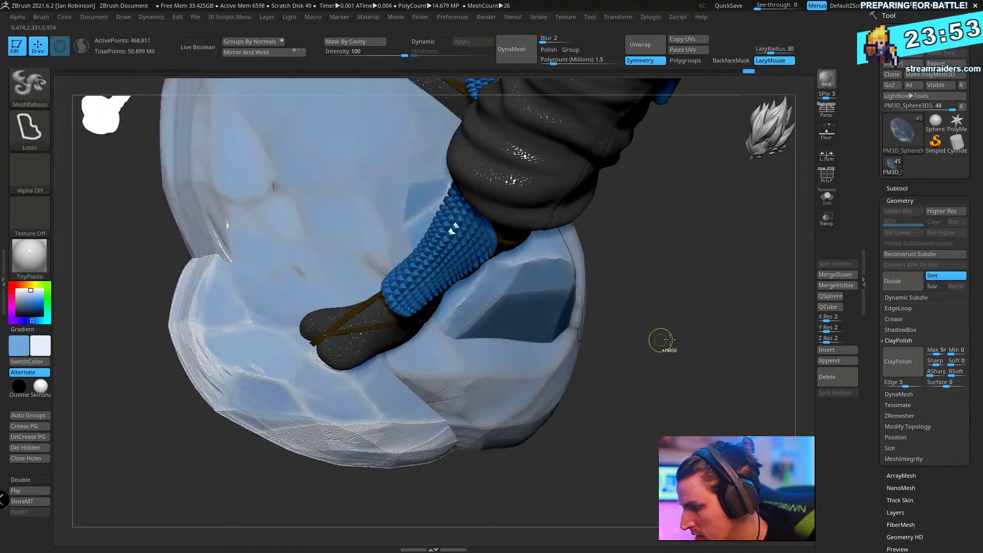
pyautogui.moveTo(685, 351)
pyautogui.keyDown('ctrl'); pyautogui.mouseDown()
pyautogui.moveTo(684, 397)
pyautogui.moveTo(659, 340)
pyautogui.moveTo(722, 372)
pyautogui.moveTo(669, 402)
pyautogui.moveTo(571, 394)
pyautogui.moveTo(500, 360)
pyautogui.mouseUp(); pyautogui.keyUp('ctrl')
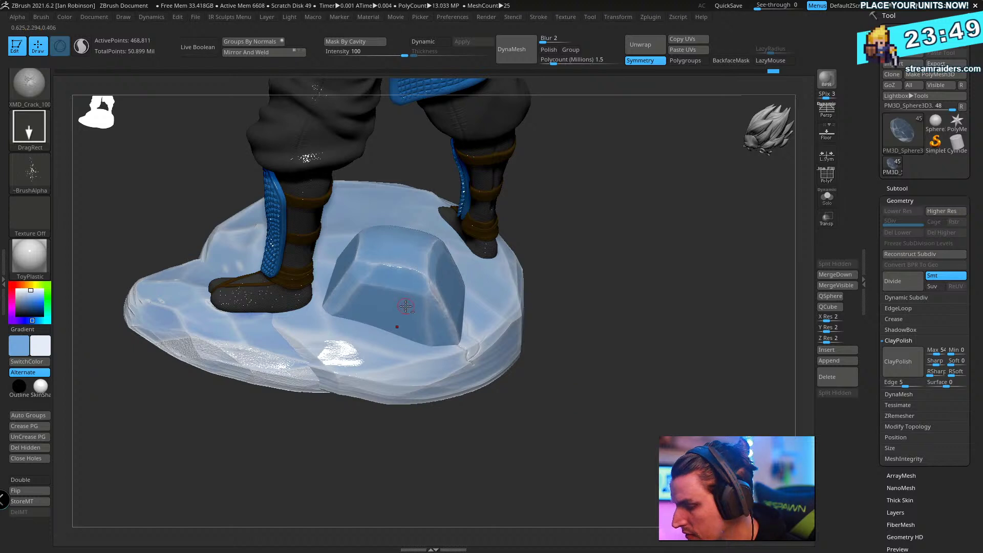
# - Select the faceted ice rock on the base, fill it with very pale blue 228, 236, 247, and ClayPolish it
pyautogui.keyDown('alt'); pyautogui.click(466, 360); pyautogui.keyUp('alt')
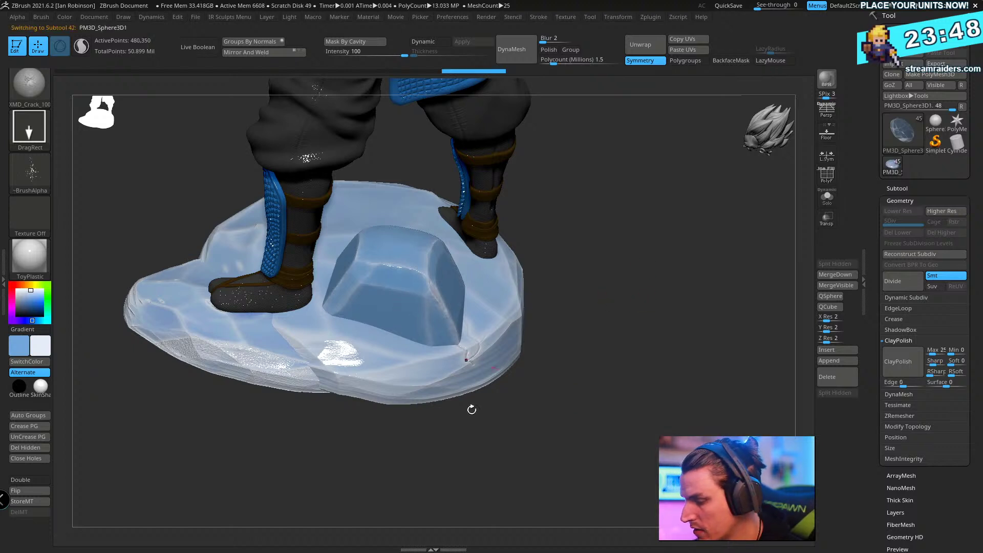
pyautogui.click(65, 17)
pyautogui.click(105, 215)
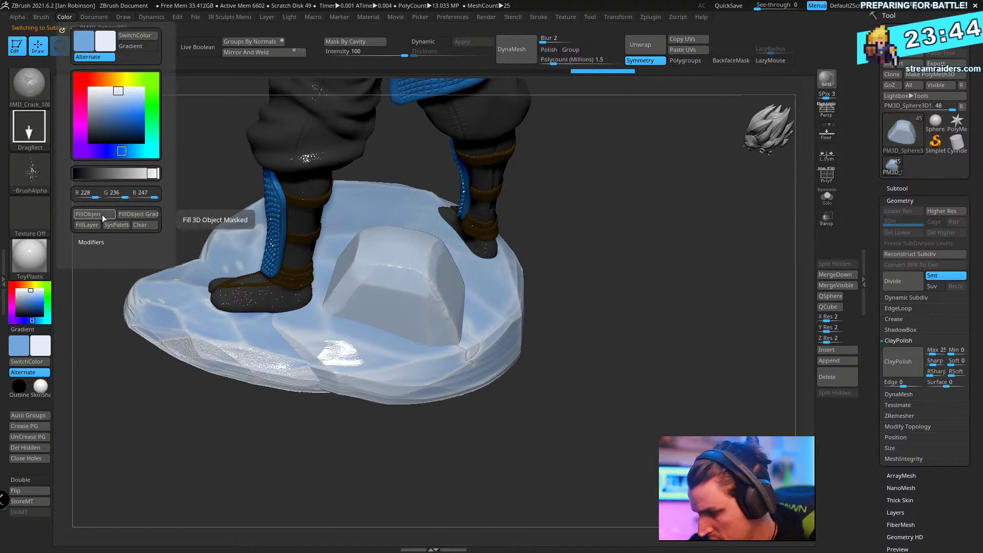
pyautogui.moveTo(644, 447); pyautogui.dragTo(702, 429)
pyautogui.click(902, 358)
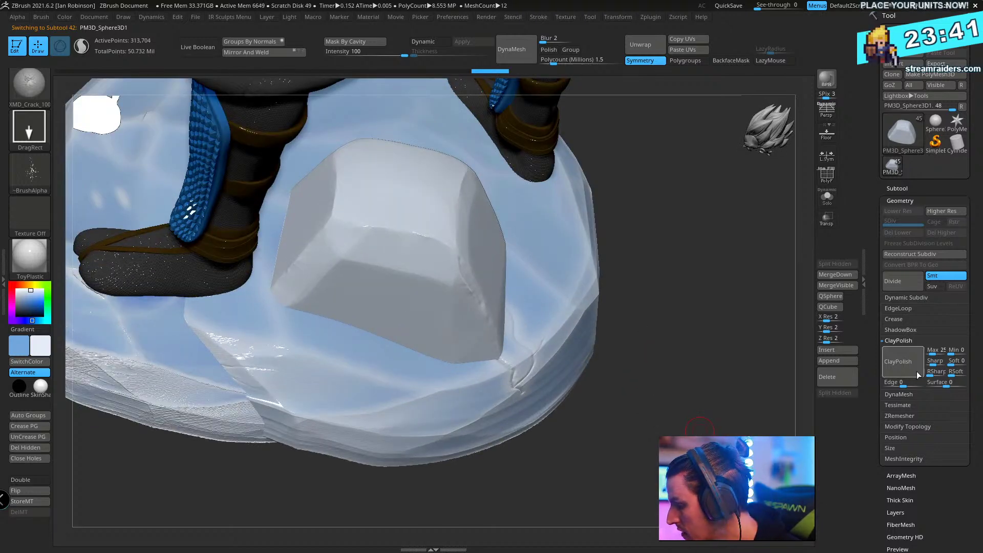
# - Invert and blur the ice rock's mask to expose its creases and edges, and fill them with very pale blue 228, 236, 247
pyautogui.keyDown('ctrl'); pyautogui.click(637, 237); pyautogui.keyUp('ctrl')
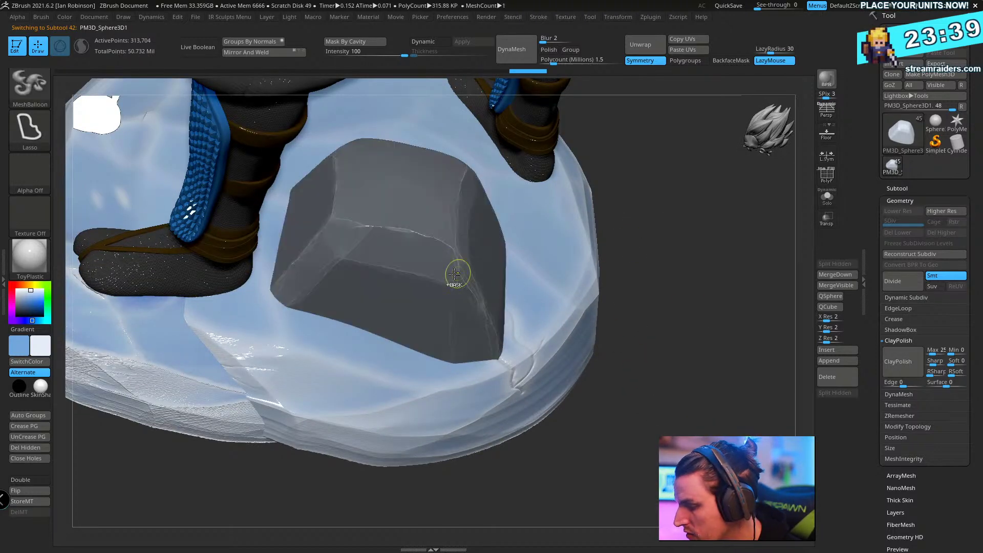
pyautogui.keyDown('ctrl'); pyautogui.click(455, 273); pyautogui.keyUp('ctrl')
pyautogui.keyDown('ctrl'); pyautogui.click(393, 250); pyautogui.keyUp('ctrl')
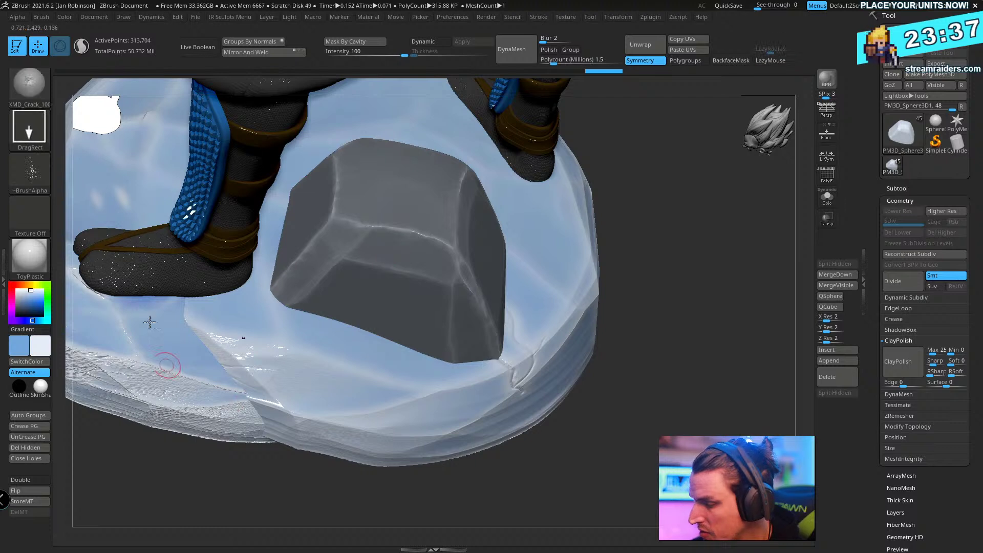
pyautogui.click(64, 16)
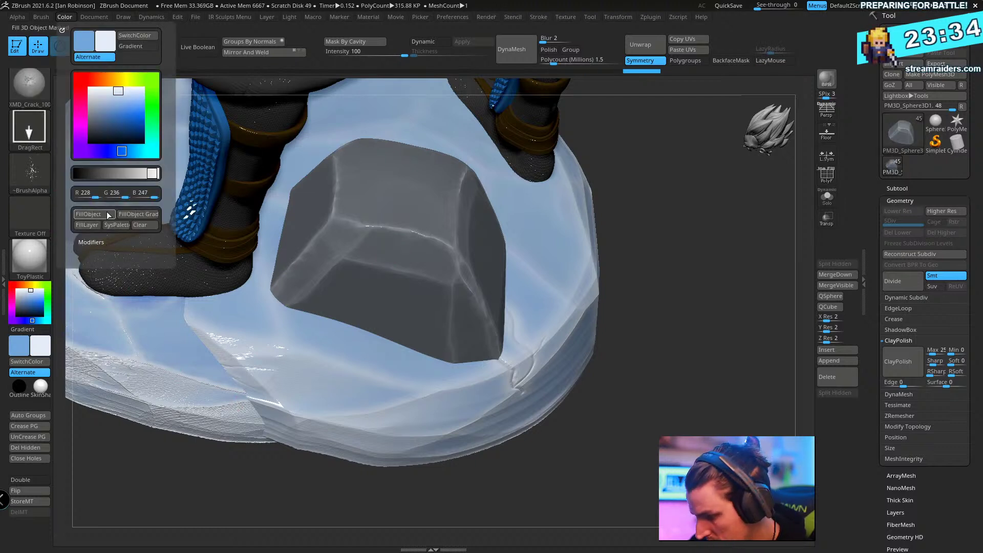
pyautogui.click(105, 213)
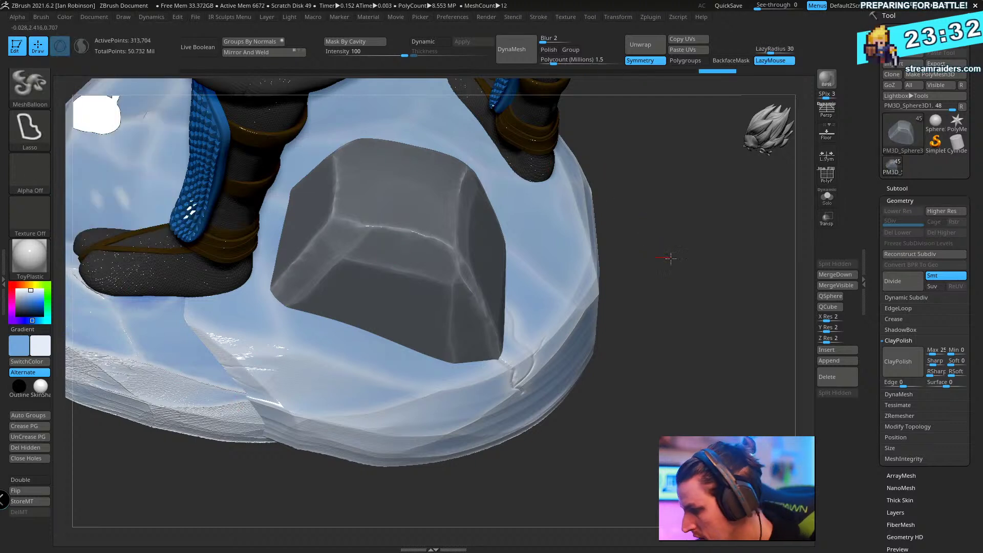
# - With the creases masked, set Rgb Intensity to 15 and fill the ice rock's faces with blue 114, 168, 220
pyautogui.press('space')
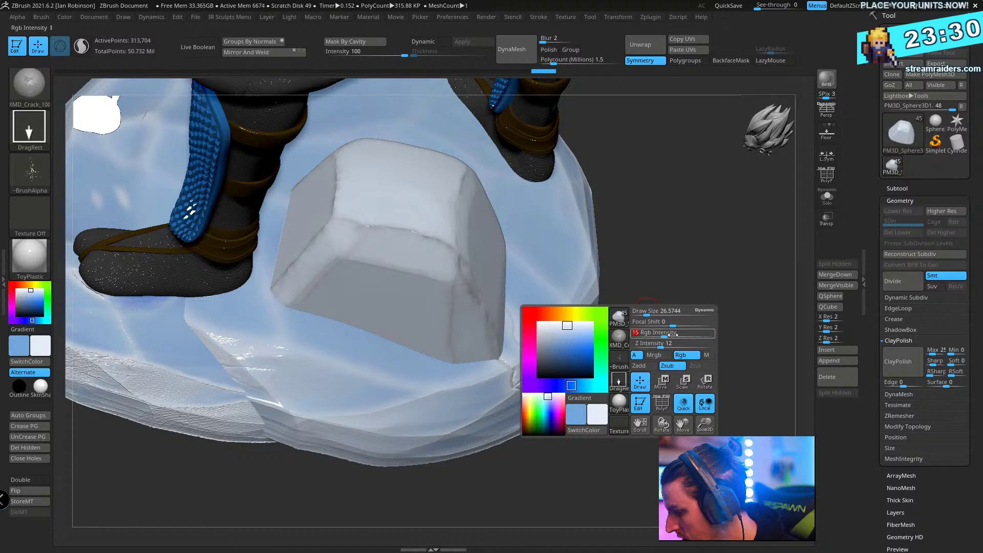
pyautogui.click(65, 16)
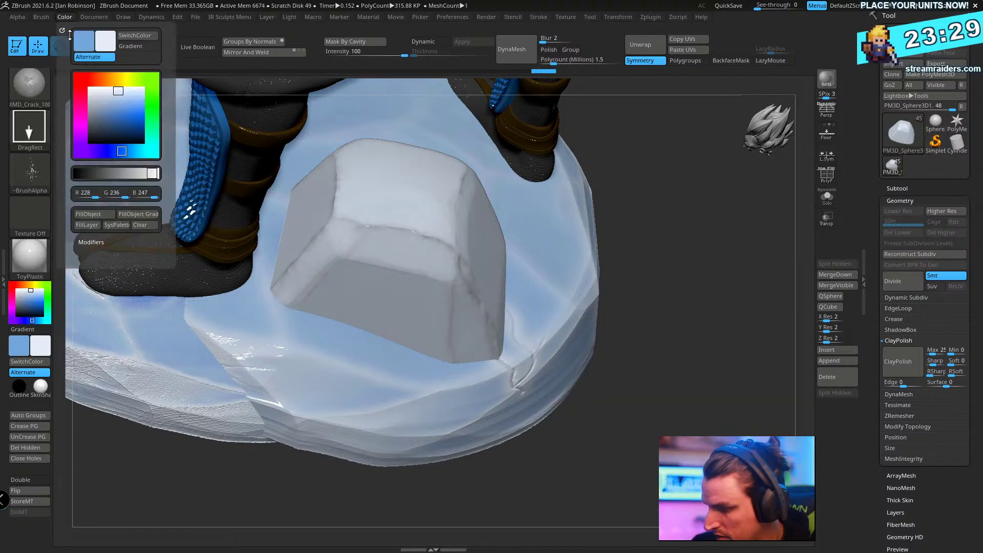
pyautogui.press('v')
pyautogui.click(105, 214)
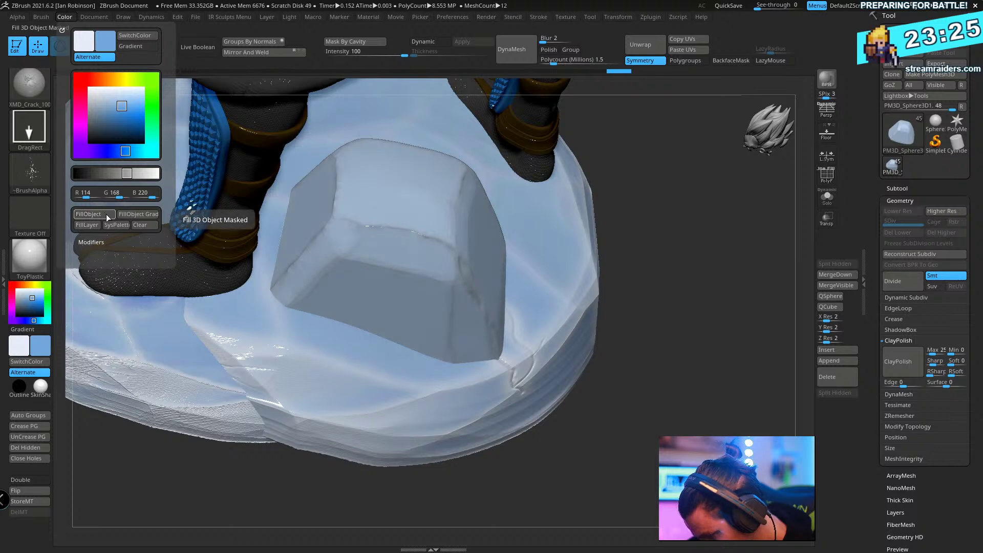
pyautogui.keyDown('ctrl'); pyautogui.click(705, 408); pyautogui.keyUp('ctrl')
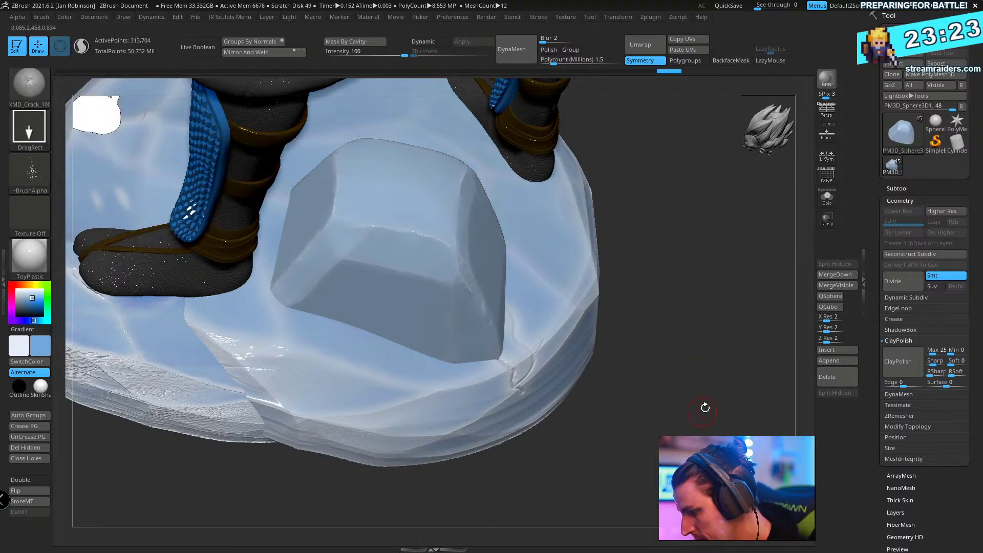
# - Mask the ice rock's faces again, fill the exposed creases and edges with very pale blue 228, 236, 247, and clear the mask
pyautogui.moveTo(705, 408); pyautogui.dragTo(647, 340)
pyautogui.moveTo(670, 379); pyautogui.dragTo(439, 208)
pyautogui.hotkey('shift', 'f')
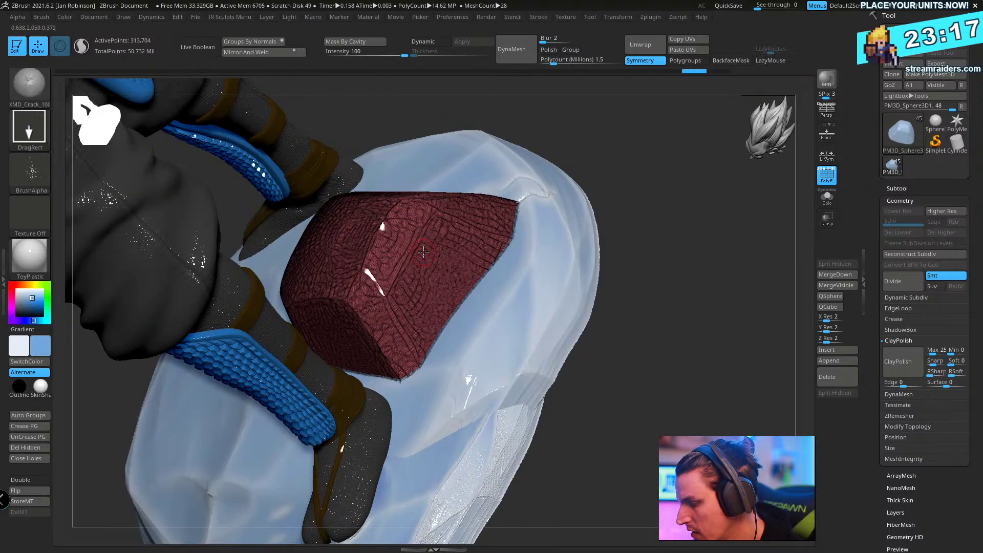
pyautogui.hotkey('shift', 'f')
pyautogui.keyDown('ctrl'); pyautogui.click(655, 312); pyautogui.keyUp('ctrl')
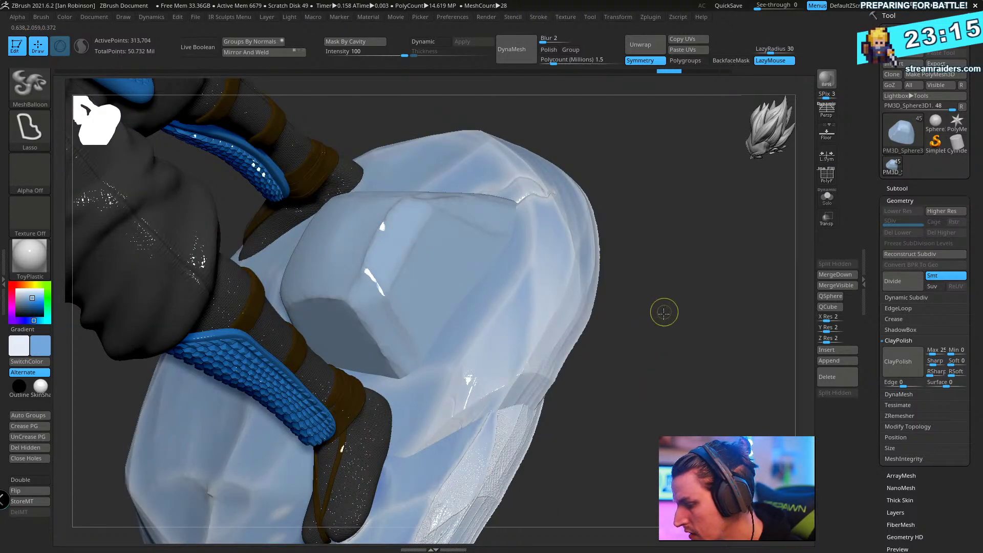
pyautogui.keyDown('ctrl'); pyautogui.click(445, 265); pyautogui.keyUp('ctrl')
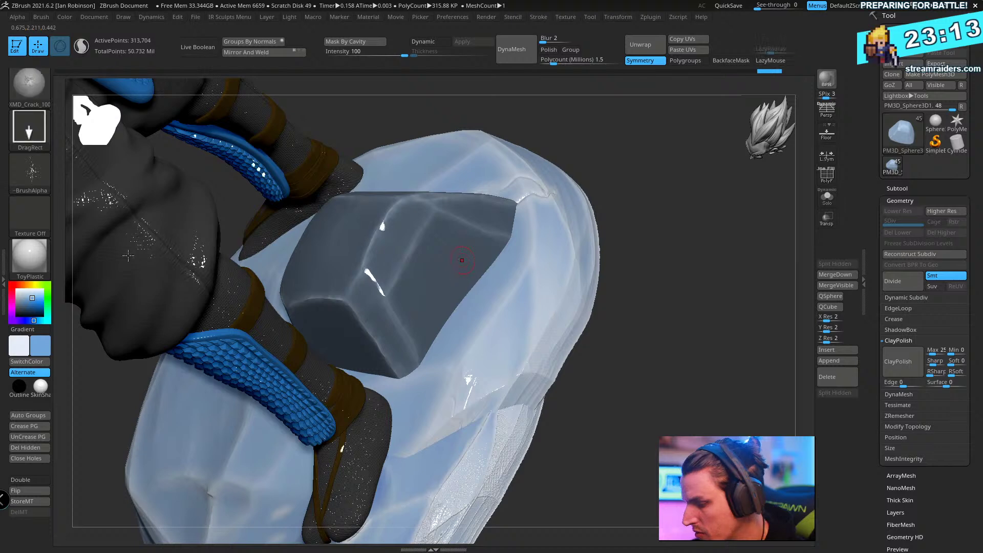
pyautogui.click(37, 361)
pyautogui.click(65, 17)
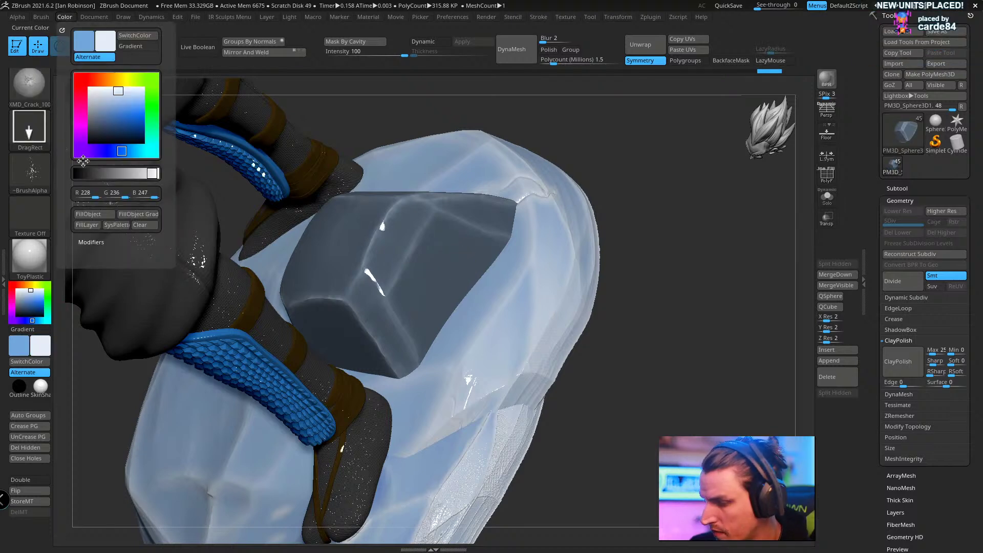
pyautogui.click(103, 219)
pyautogui.keyDown('ctrl'); pyautogui.click(679, 369); pyautogui.keyUp('ctrl')
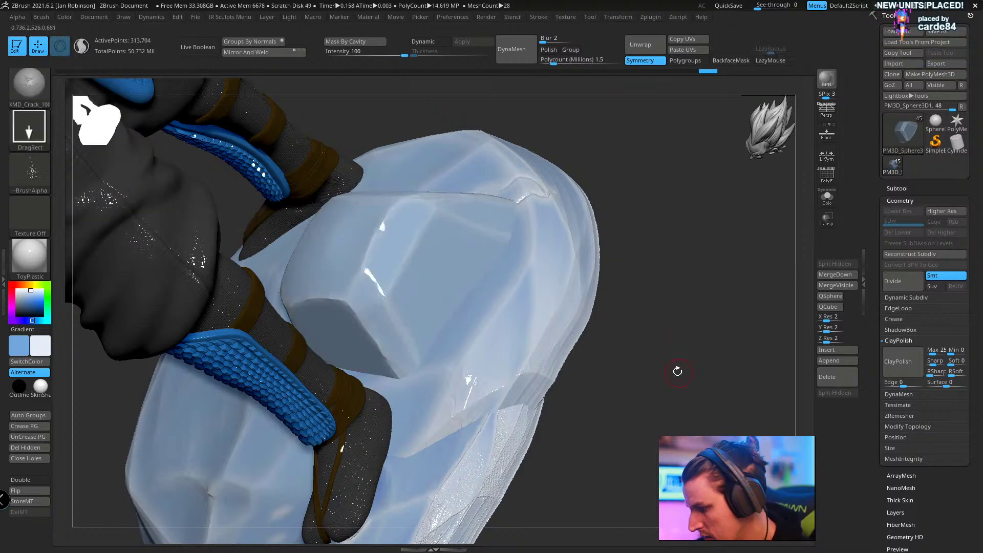
# - Duplicate the faceted ice rock and place a smaller copy near the front of the ice base
pyautogui.moveTo(678, 370); pyautogui.dragTo(660, 390)
pyautogui.press('f')
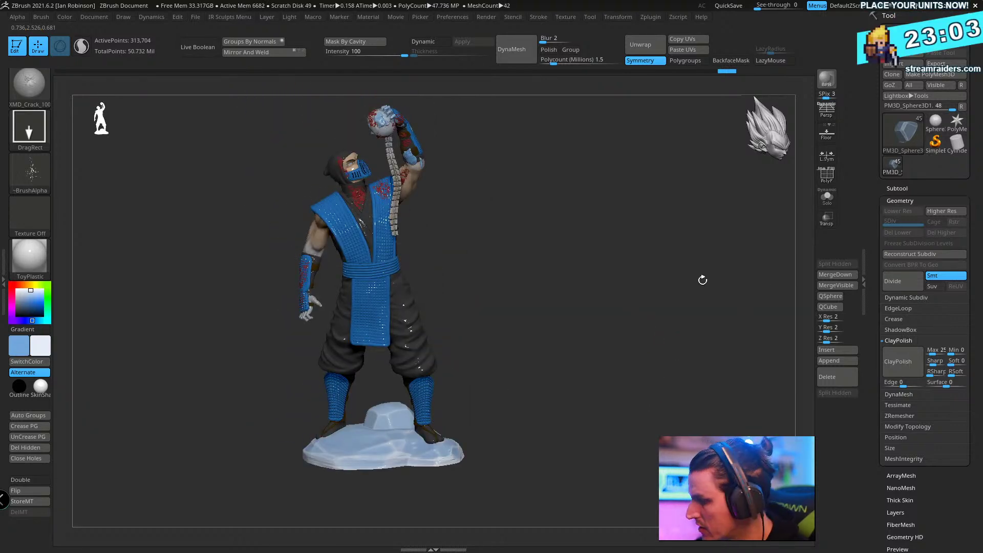
pyautogui.moveTo(702, 280); pyautogui.dragTo(677, 286)
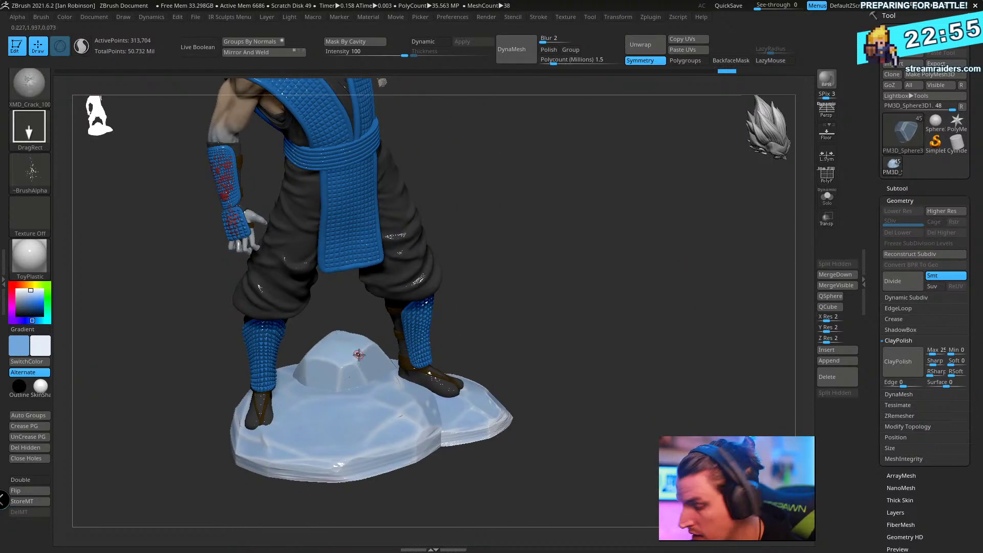
pyautogui.keyDown('alt'); pyautogui.click(358, 355); pyautogui.keyUp('alt')
pyautogui.moveTo(610, 281); pyautogui.dragTo(634, 305)
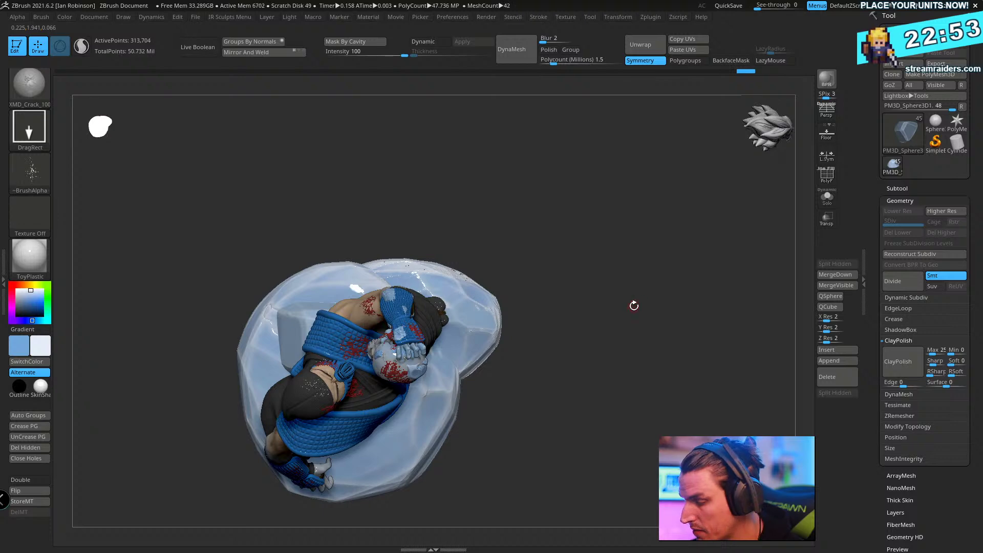
pyautogui.press('w')
pyautogui.hotkey('ctrl', 'shift', 'd')
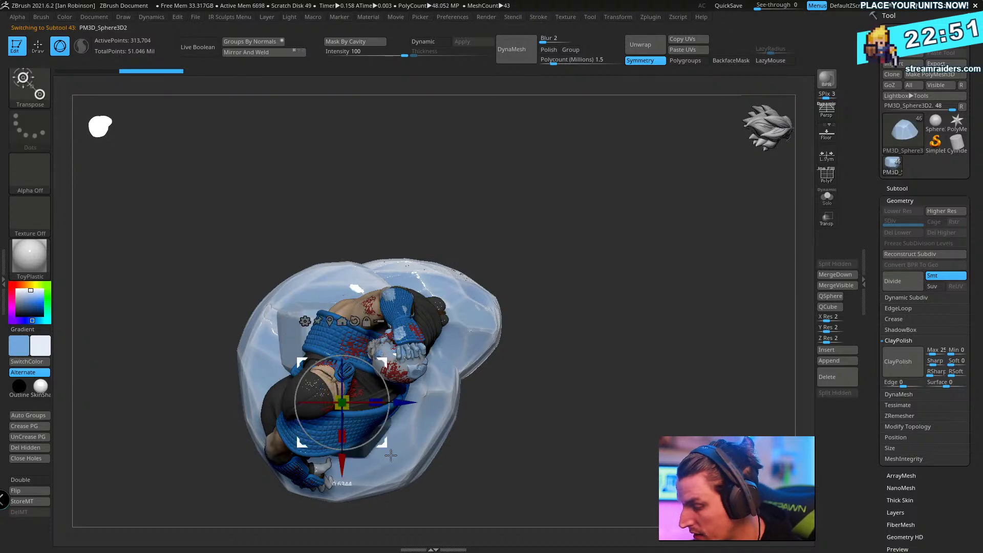
pyautogui.moveTo(588, 307); pyautogui.dragTo(374, 383)
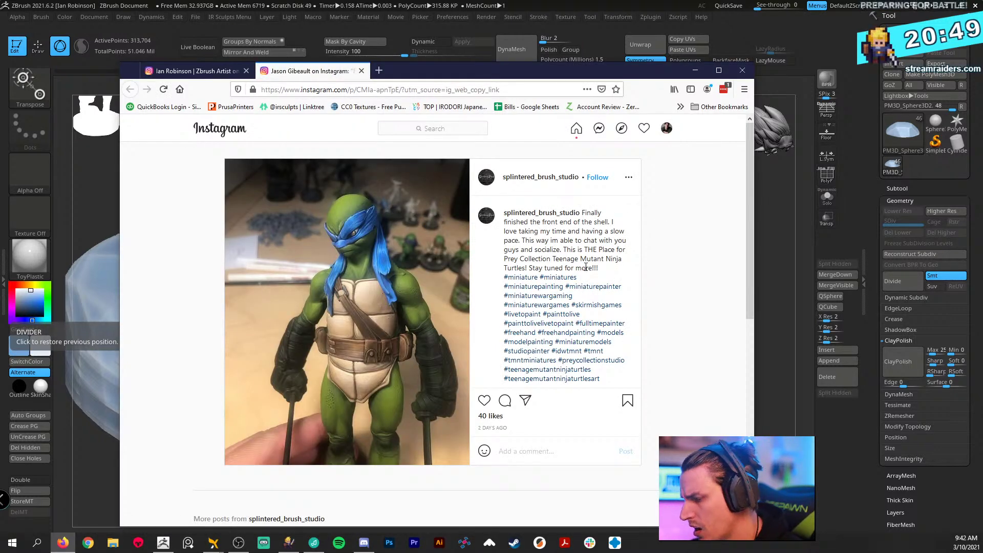
# - Follow the miniature painting studio's Instagram account and like its painted turtle figure post
pyautogui.click(593, 179)
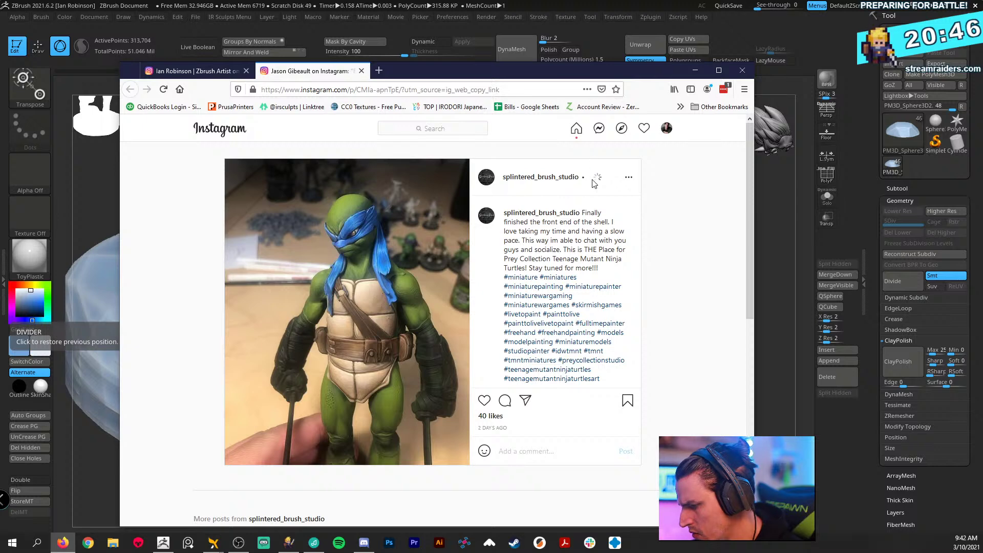
pyautogui.click(486, 401)
# - Examine the painted turtle figure's details and the studio's other posts, and return to the ZBrush sculpt
pyautogui.keyDown('ctrl'); pyautogui.scroll(3, 404, 276); pyautogui.keyUp('ctrl')
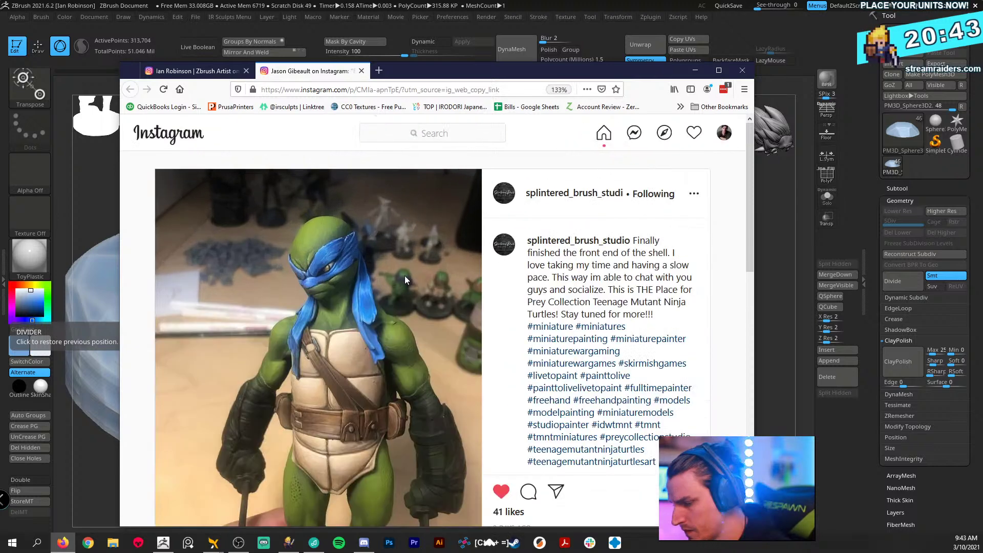
pyautogui.keyDown('ctrl'); pyautogui.scroll(3, 406, 280); pyautogui.keyUp('ctrl')
pyautogui.scroll(-5, 399, 315)
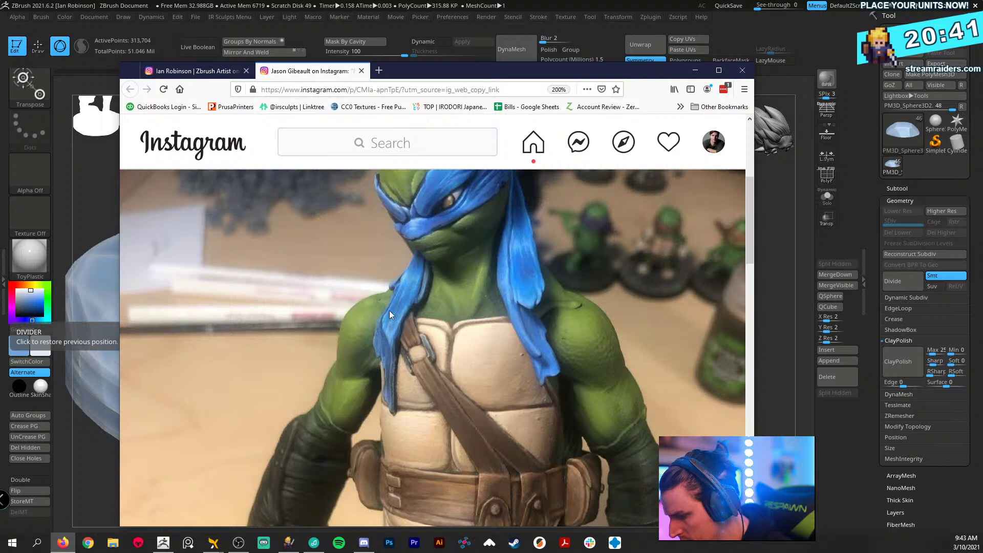
pyautogui.scroll(-2, 389, 316)
pyautogui.keyDown('ctrl'); pyautogui.scroll(-3, 424, 332); pyautogui.keyUp('ctrl')
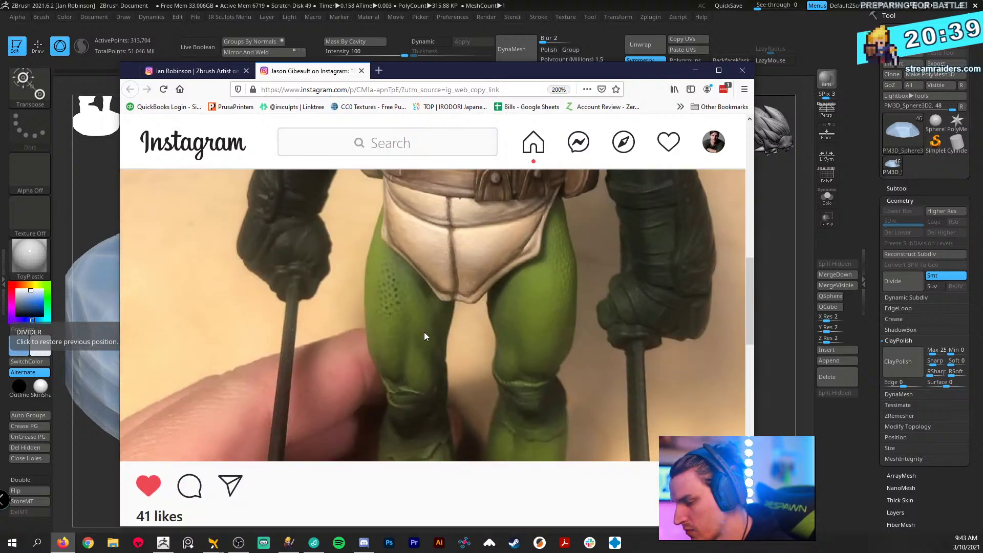
pyautogui.keyDown('ctrl'); pyautogui.scroll(2, 424, 332); pyautogui.keyUp('ctrl')
pyautogui.keyDown('ctrl'); pyautogui.scroll(-2, 423, 336); pyautogui.keyUp('ctrl')
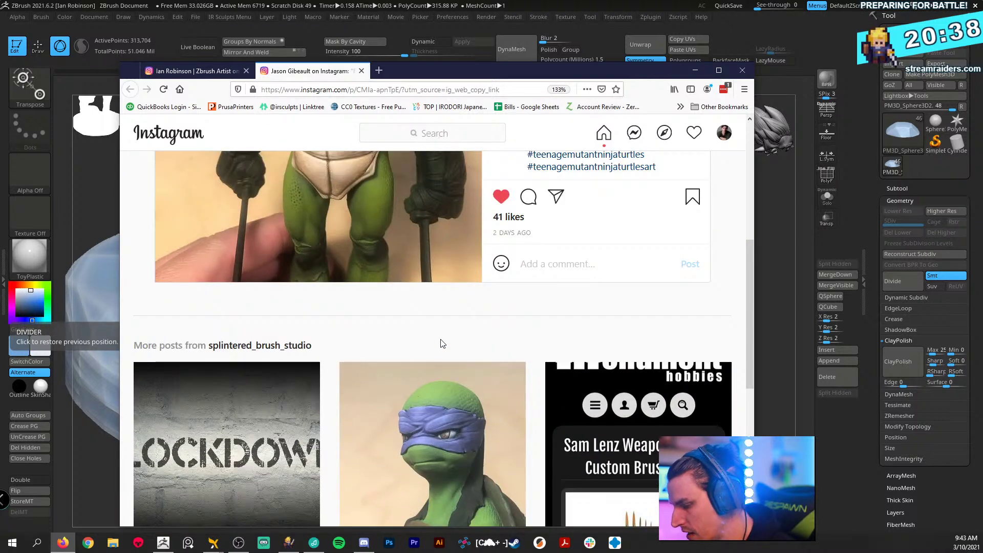
pyautogui.keyDown('ctrl'); pyautogui.scroll(-5, 443, 343); pyautogui.keyUp('ctrl')
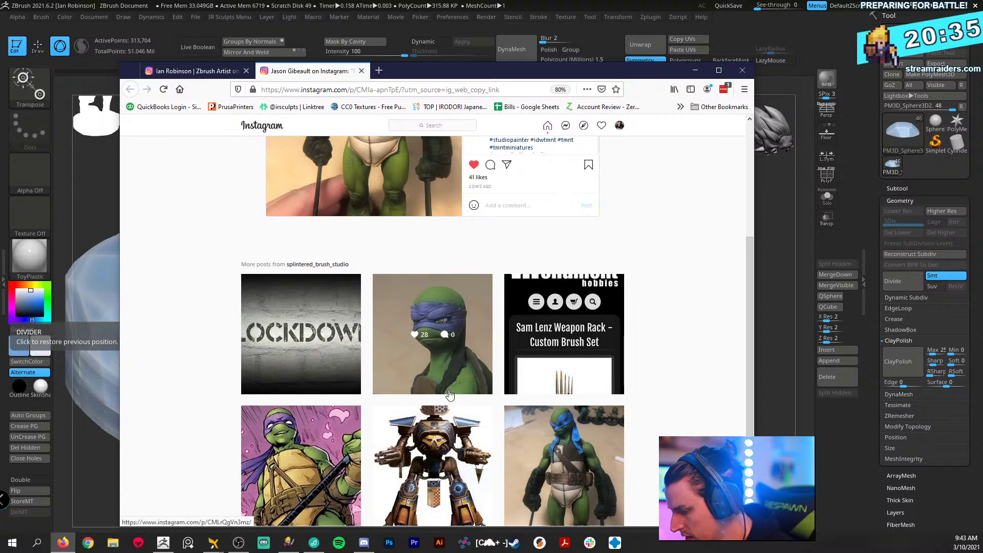
pyautogui.scroll(-1, 450, 395)
pyautogui.scroll(5, 389, 308)
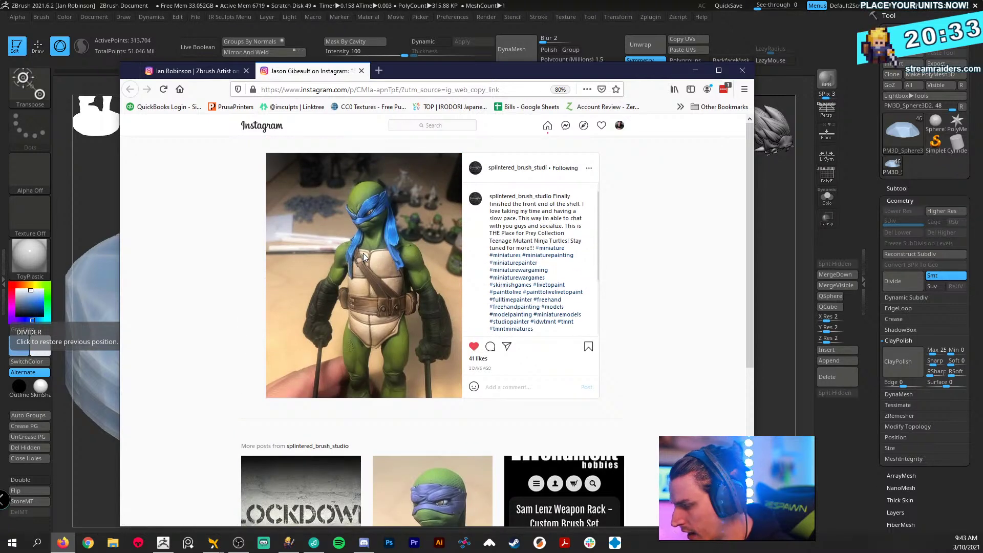
pyautogui.keyDown('ctrl'); pyautogui.scroll(3, 364, 253); pyautogui.keyUp('ctrl')
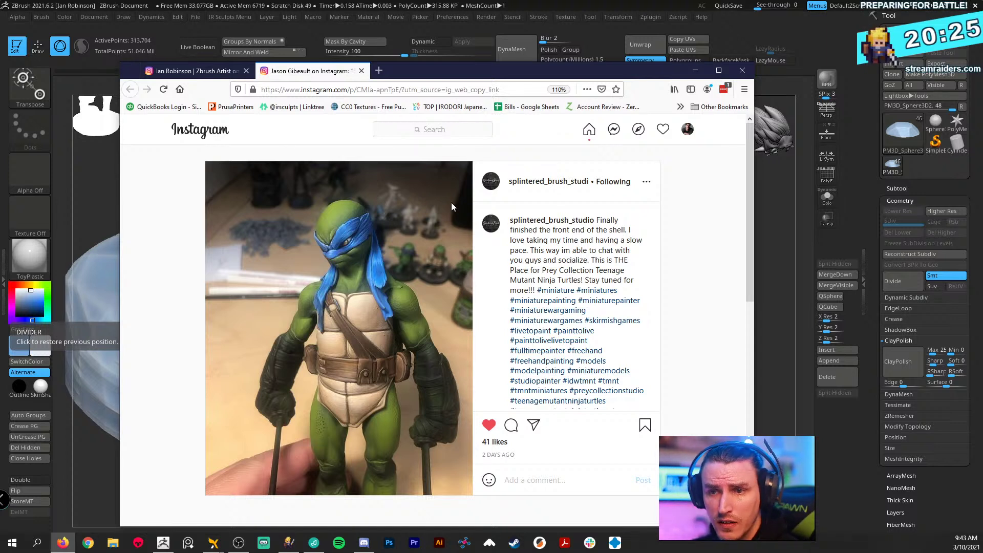
pyautogui.click(699, 70)
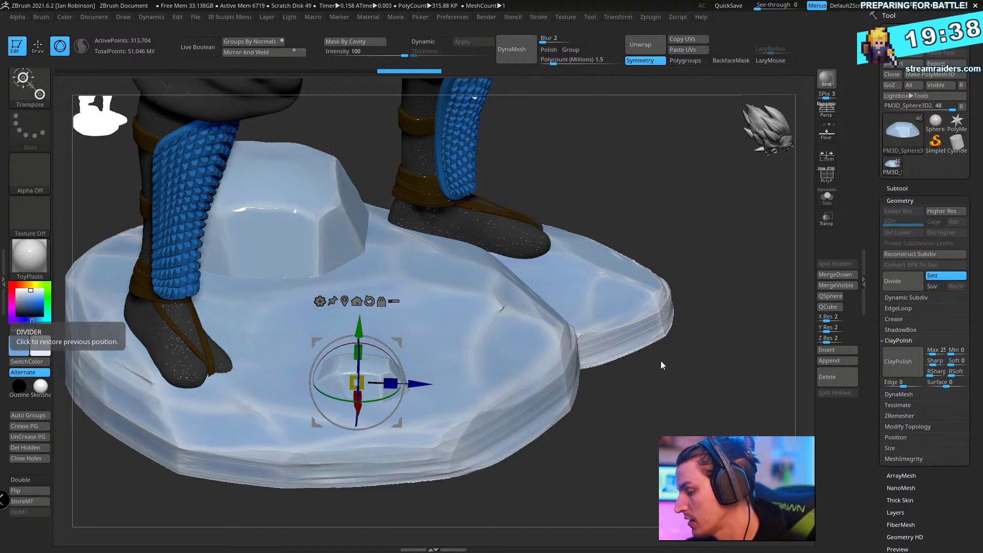
# - Leave the transform gizmo for draw mode and switch the active material to SkinShade4
pyautogui.moveTo(661, 360)
pyautogui.mouseDown()
pyautogui.moveTo(673, 400)
pyautogui.moveTo(634, 454)
pyautogui.mouseUp()
pyautogui.press('q')
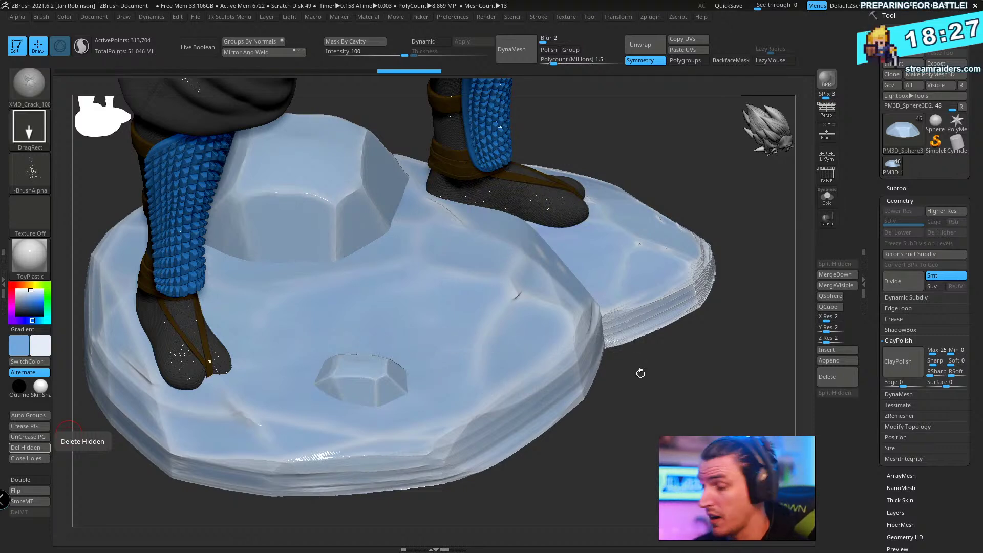
pyautogui.moveTo(641, 373); pyautogui.dragTo(671, 355)
pyautogui.click(42, 389)
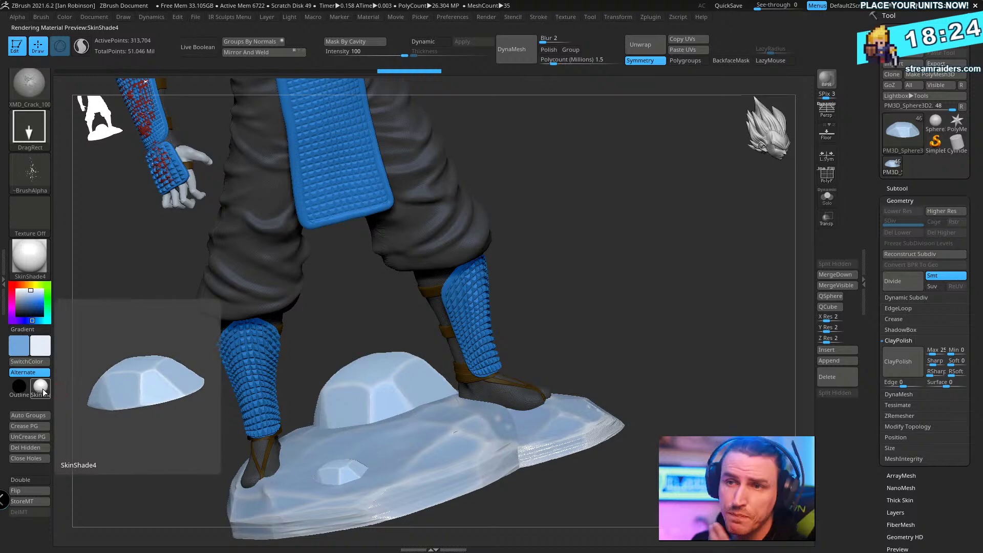
# - Select the larger ice rock behind the feet and activate the Move brush
pyautogui.moveTo(604, 491); pyautogui.dragTo(297, 330)
pyautogui.keyDown('alt'); pyautogui.click(297, 329); pyautogui.keyUp('alt')
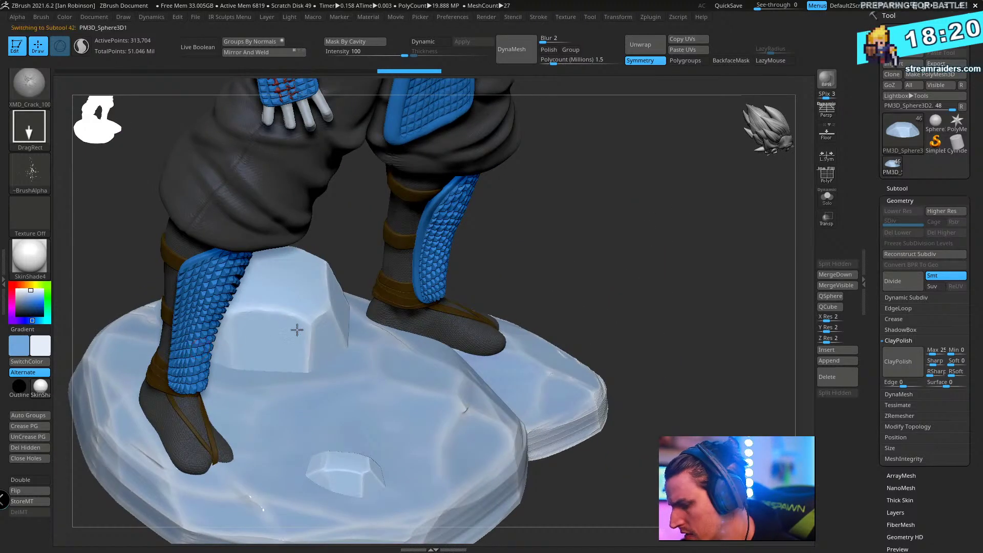
pyautogui.press('b')
pyautogui.press('m')
pyautogui.press('v')
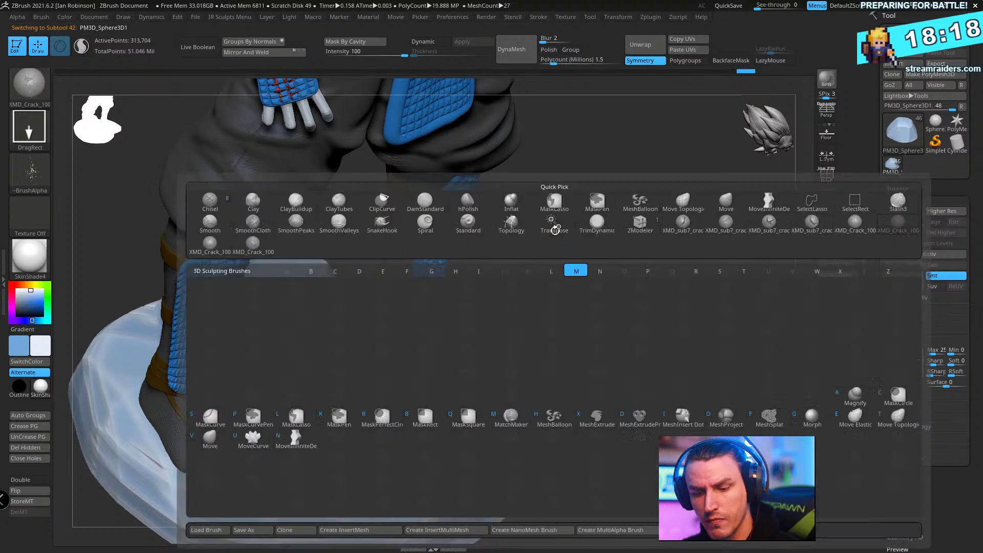
# - Restrict painting to the material channel and fill the larger ice rock behind the feet with SkinShade4
pyautogui.press('space')
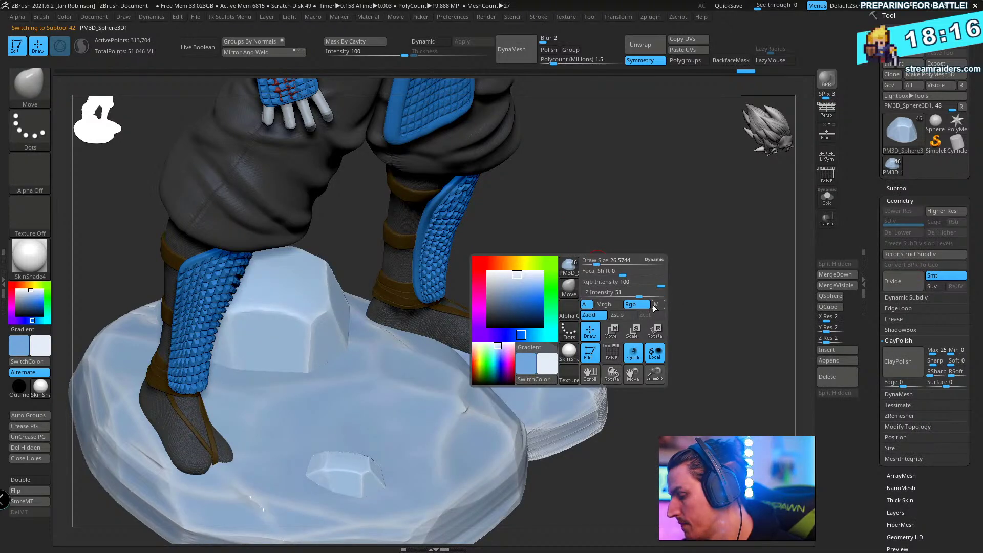
pyautogui.click(67, 18)
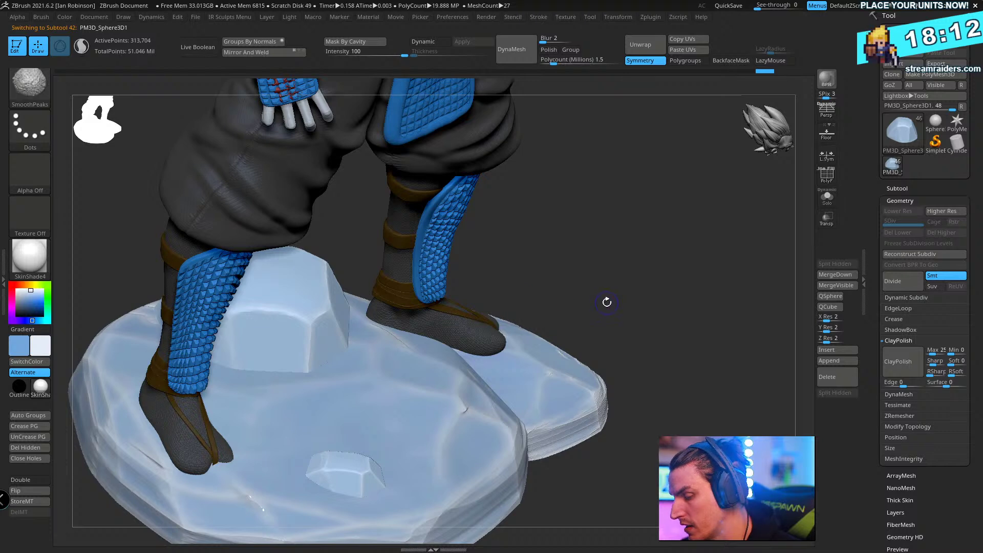
pyautogui.moveTo(615, 309)
pyautogui.mouseDown()
pyautogui.moveTo(636, 281)
pyautogui.moveTo(665, 313)
pyautogui.moveTo(656, 362)
pyautogui.moveTo(685, 402)
pyautogui.mouseUp()
pyautogui.press('space')
pyautogui.moveTo(287, 122); pyautogui.dragTo(281, 116)
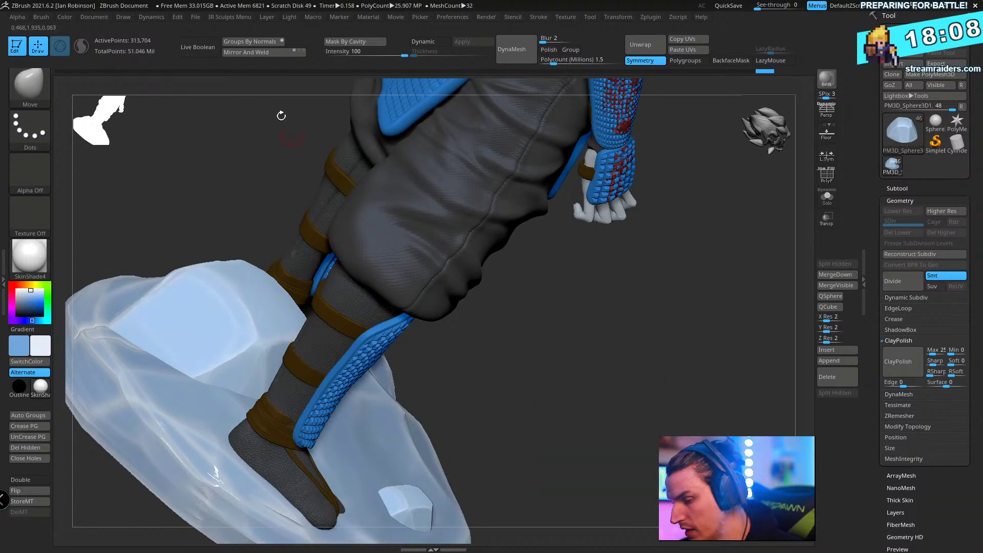
pyautogui.click(65, 17)
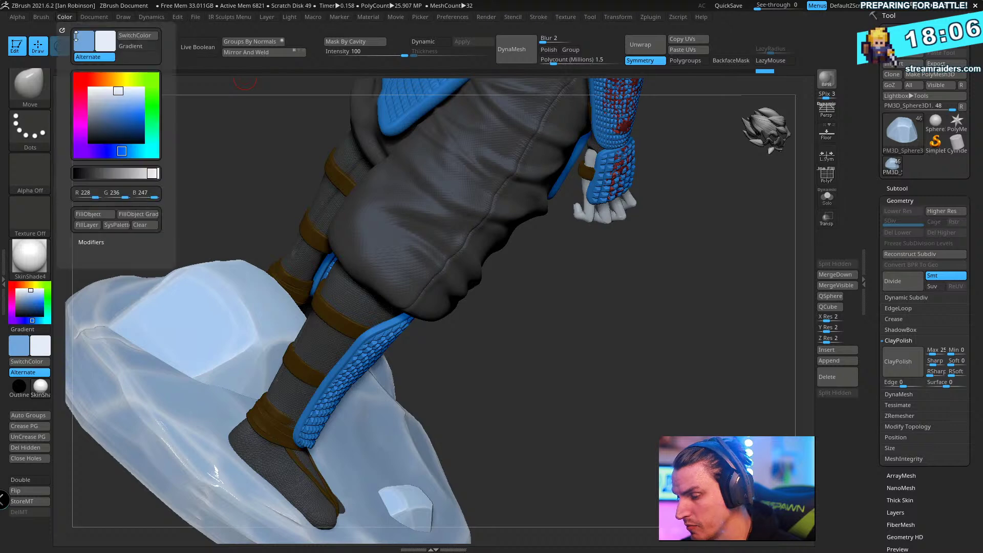
pyautogui.moveTo(533, 430); pyautogui.dragTo(814, 225)
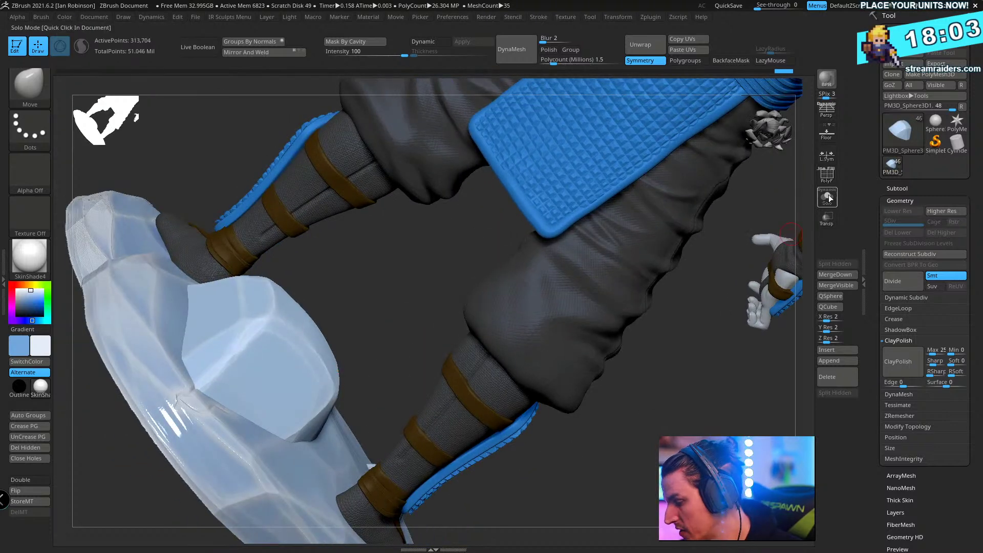
# - Isolate the larger ice rock and fill it with the ToyPlastic material
pyautogui.keyDown('alt'); pyautogui.click(320, 377); pyautogui.keyUp('alt')
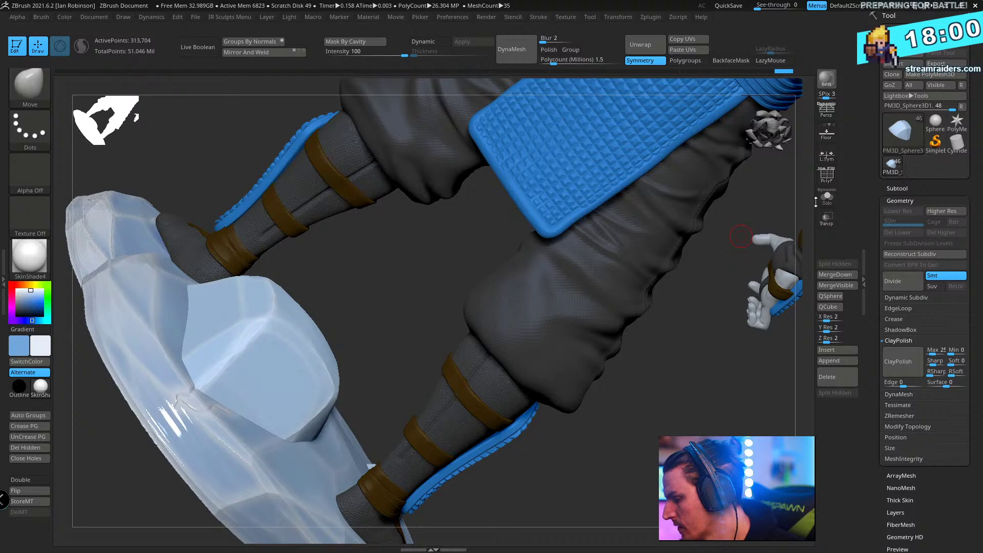
pyautogui.click(827, 198)
pyautogui.moveTo(387, 300); pyautogui.dragTo(511, 281)
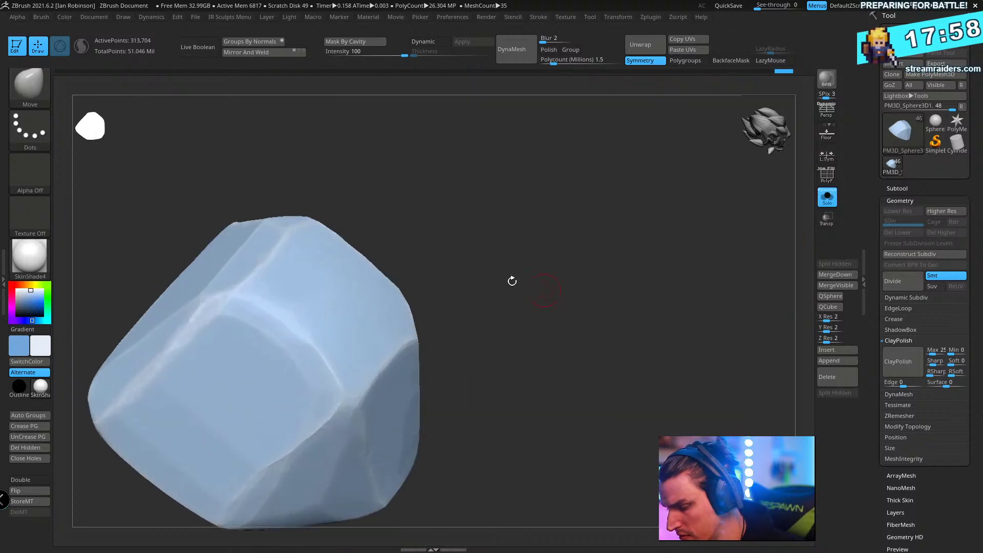
pyautogui.click(31, 257)
pyautogui.click(259, 472)
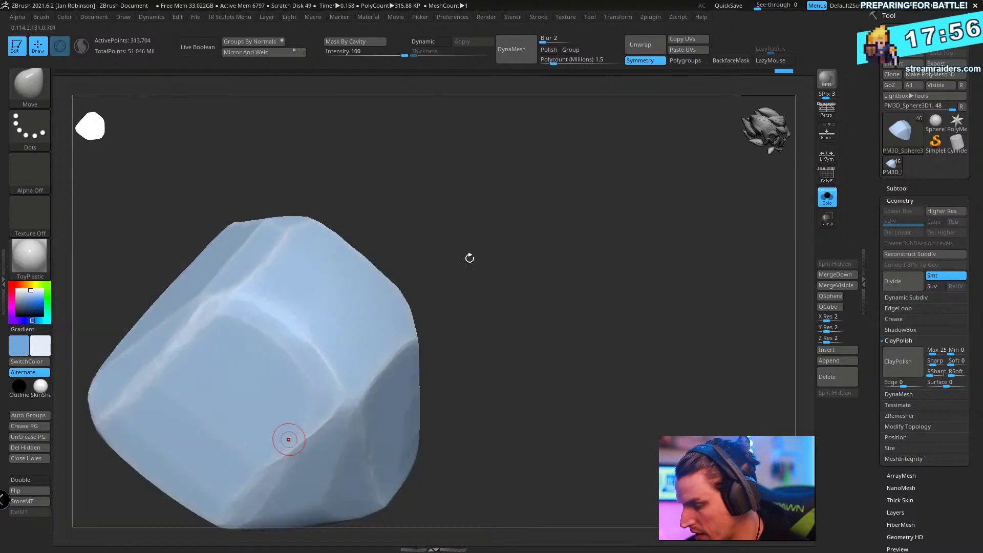
pyautogui.click(64, 17)
pyautogui.click(109, 212)
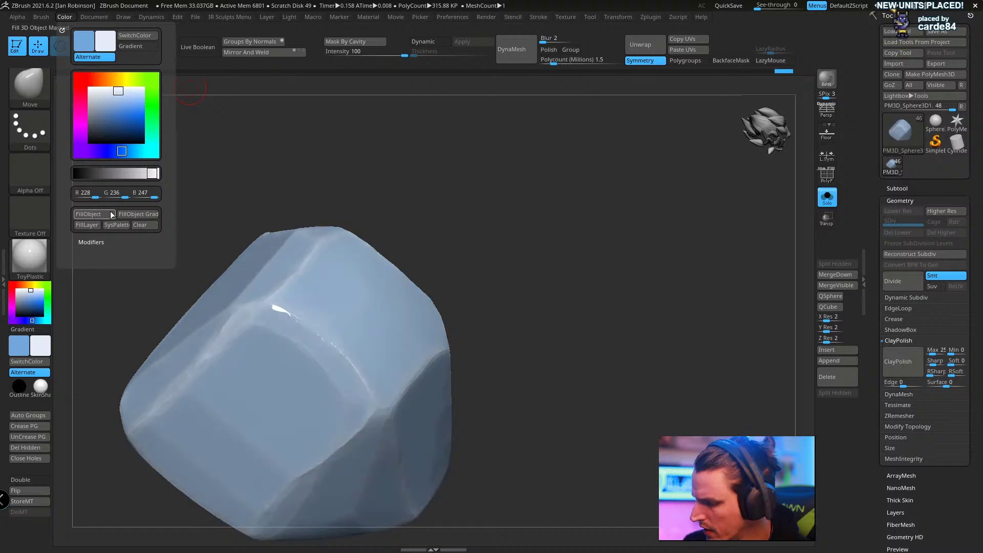
# - Show the whole figure again and set the active material back to SkinShade4
pyautogui.click(828, 199)
pyautogui.moveTo(746, 257); pyautogui.dragTo(50, 366)
pyautogui.click(40, 387)
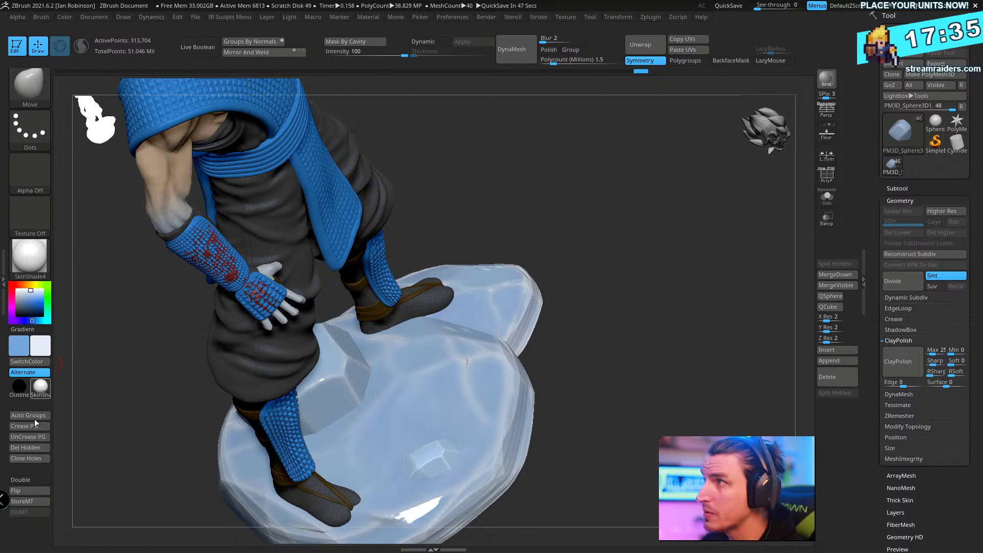
# - Select the ice shards on the raised skull and arm, and check the lowered arm and icy base
pyautogui.moveTo(599, 345); pyautogui.dragTo(353, 302)
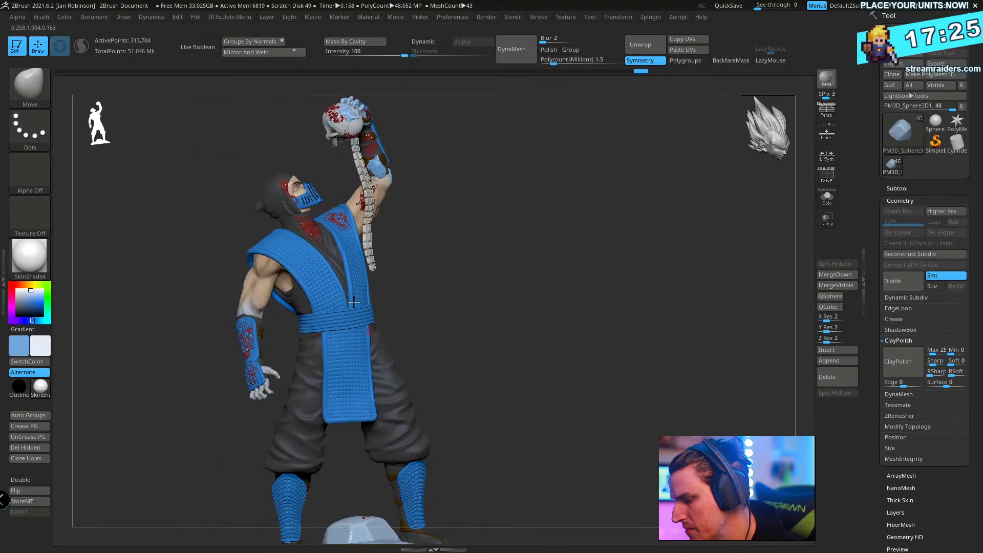
pyautogui.keyDown('alt'); pyautogui.click(355, 116); pyautogui.keyUp('alt')
pyautogui.moveTo(567, 334)
pyautogui.mouseDown()
pyautogui.moveTo(557, 354)
pyautogui.moveTo(564, 314)
pyautogui.moveTo(615, 263)
pyautogui.moveTo(690, 307)
pyautogui.moveTo(632, 301)
pyautogui.moveTo(613, 281)
pyautogui.mouseUp()
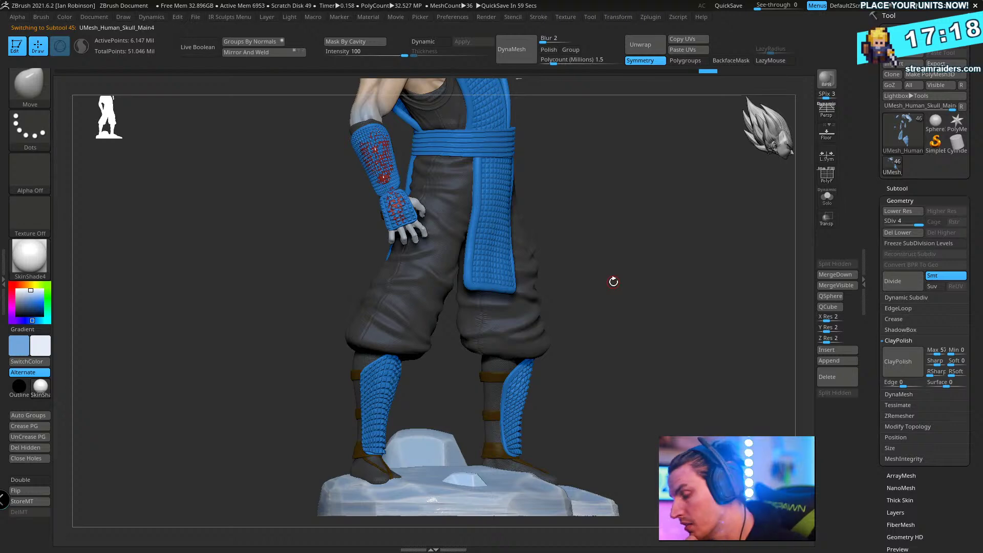
pyautogui.moveTo(642, 319); pyautogui.dragTo(278, 462)
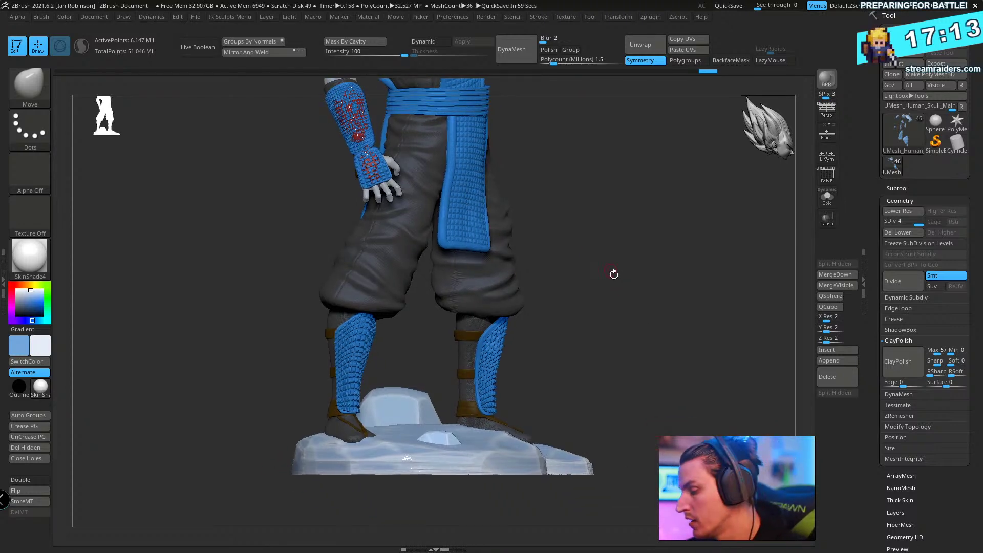
pyautogui.moveTo(614, 275)
pyautogui.mouseDown()
pyautogui.moveTo(621, 279)
pyautogui.moveTo(632, 256)
pyautogui.moveTo(610, 382)
pyautogui.mouseUp()
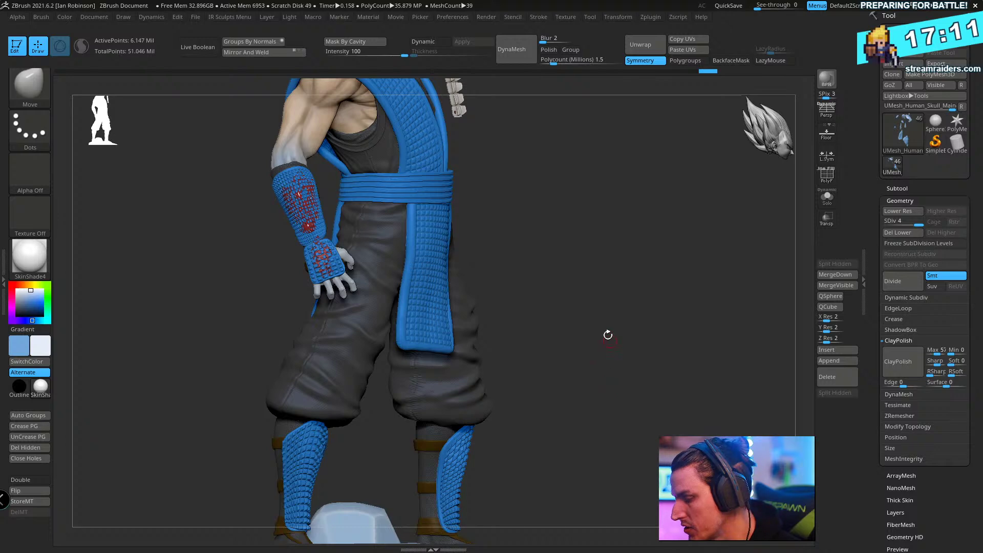
pyautogui.moveTo(567, 279)
pyautogui.mouseDown()
pyautogui.moveTo(632, 268)
pyautogui.moveTo(634, 346)
pyautogui.moveTo(619, 386)
pyautogui.moveTo(593, 360)
pyautogui.moveTo(672, 305)
pyautogui.mouseUp()
pyautogui.hotkey('shift', 'f')
pyautogui.hotkey('shift', 'f')
# - Isolate the ice shards, duplicate their subtool, and bring the whole figure back into view
pyautogui.click(898, 188)
pyautogui.click(827, 197)
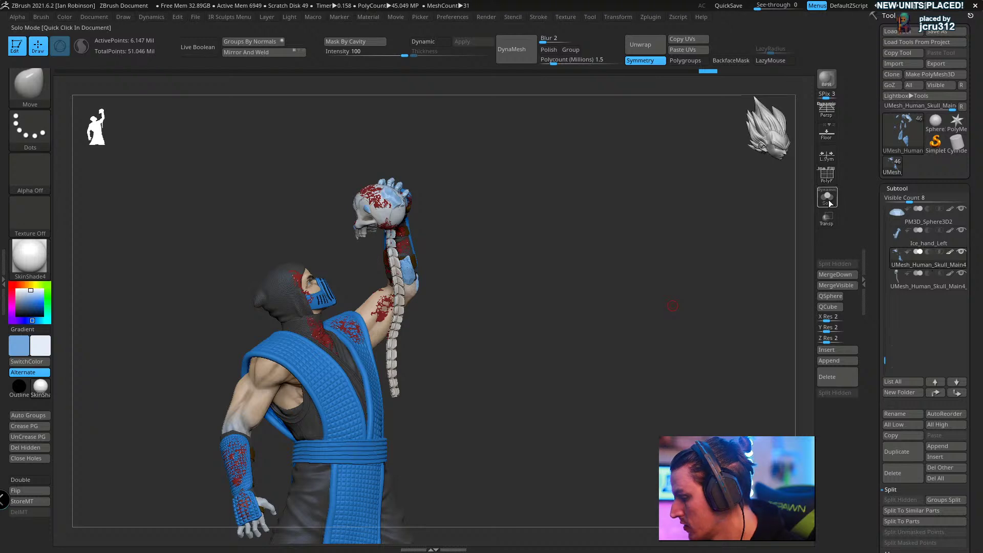
pyautogui.moveTo(455, 308); pyautogui.dragTo(517, 455)
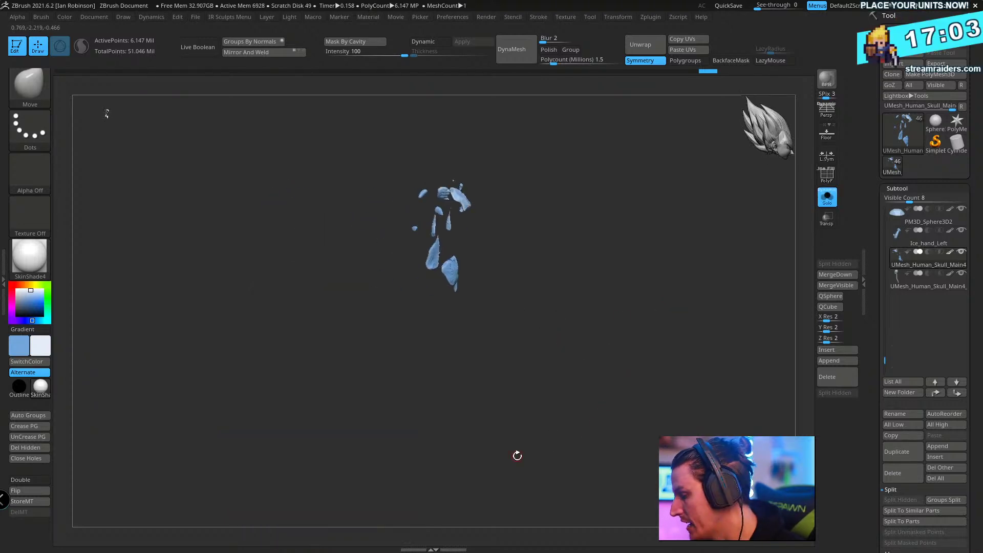
pyautogui.hotkey('ctrl', 'shift', 'd')
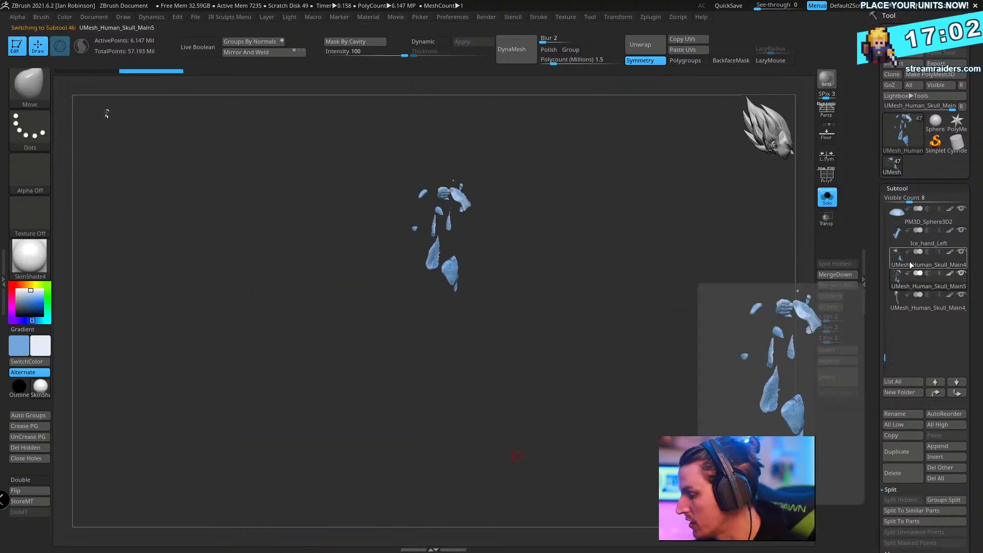
pyautogui.moveTo(637, 399); pyautogui.dragTo(695, 395)
pyautogui.click(828, 199)
# - Move the duplicated ice shards away from the raised arm and down to waist height beside the lowered arm
pyautogui.press('w')
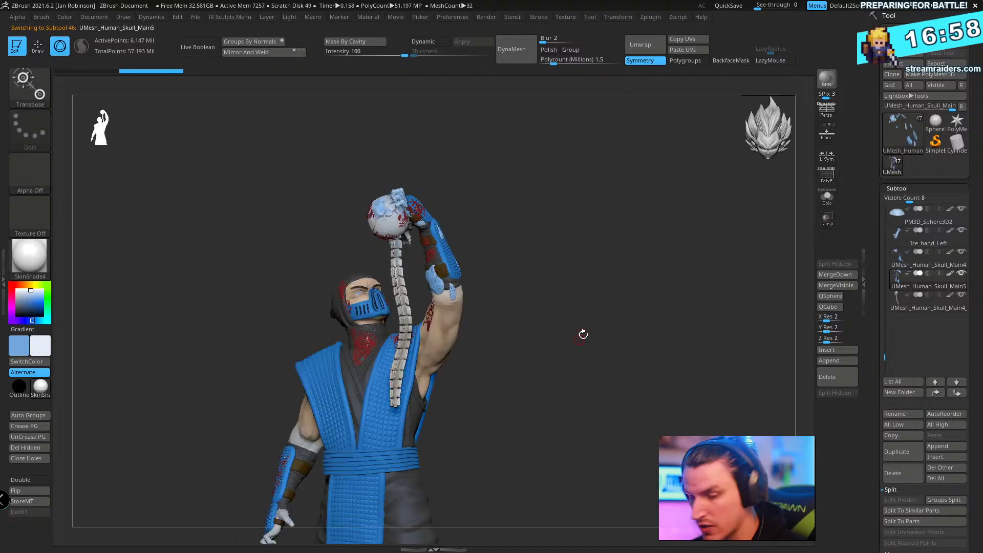
pyautogui.click(359, 136)
pyautogui.moveTo(357, 243); pyautogui.dragTo(176, 308)
pyautogui.keyDown('alt'); pyautogui.moveTo(567, 233); pyautogui.dragTo(655, 182); pyautogui.keyUp('alt')
pyautogui.moveTo(333, 245); pyautogui.dragTo(601, 211)
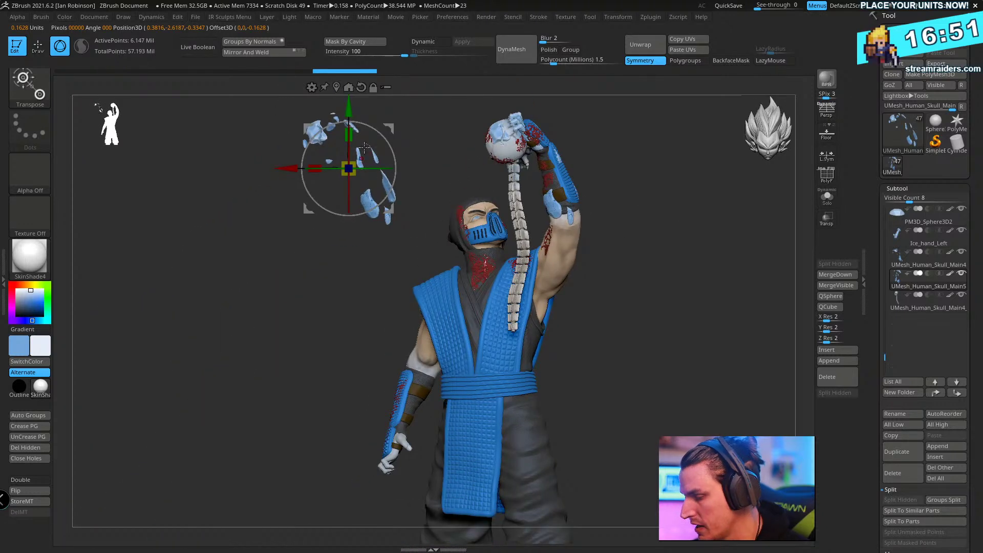
pyautogui.moveTo(365, 147); pyautogui.dragTo(349, 341)
pyautogui.moveTo(244, 385); pyautogui.dragTo(633, 344)
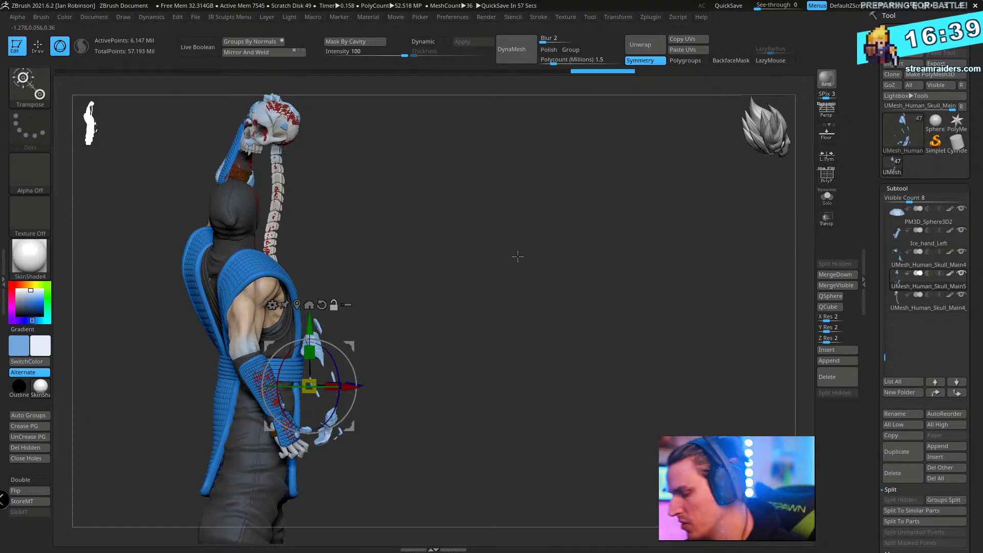
# - Move the duplicated shards onto the lowered arm and turn them to follow the forearm
pyautogui.keyDown('alt'); pyautogui.moveTo(532, 294); pyautogui.dragTo(343, 359); pyautogui.keyUp('alt')
pyautogui.moveTo(632, 263); pyautogui.dragTo(722, 263)
pyautogui.moveTo(357, 363); pyautogui.dragTo(206, 397)
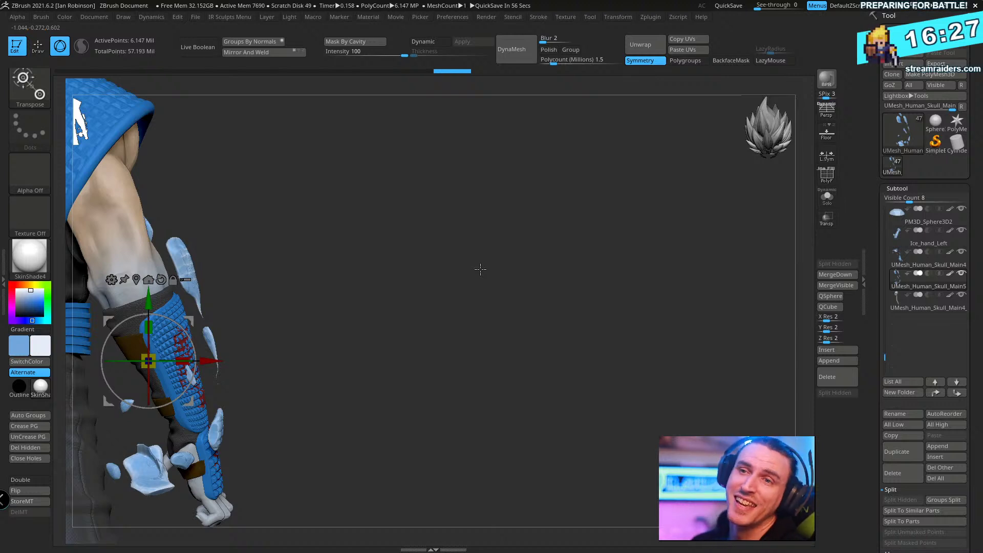
pyautogui.moveTo(105, 350); pyautogui.dragTo(121, 389)
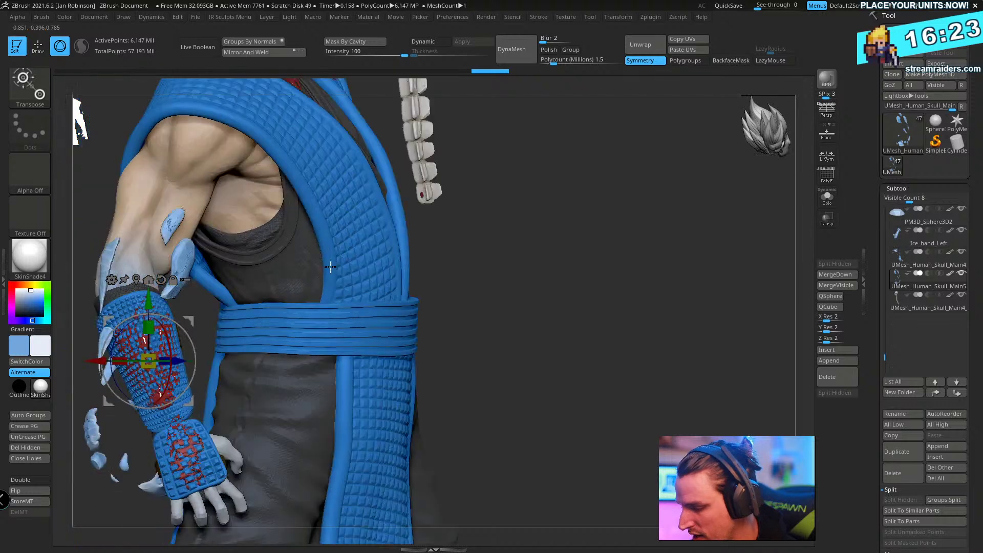
# - Scale down, rotate and reposition the duplicated shards so they fit closely around the lowered forearm guard and wrist
pyautogui.moveTo(185, 339); pyautogui.dragTo(262, 299)
pyautogui.moveTo(476, 256); pyautogui.dragTo(252, 327)
pyautogui.moveTo(572, 299); pyautogui.dragTo(524, 300)
pyautogui.moveTo(263, 308); pyautogui.dragTo(225, 358)
pyautogui.moveTo(288, 404); pyautogui.dragTo(599, 274)
pyautogui.moveTo(300, 364); pyautogui.dragTo(305, 371)
pyautogui.moveTo(354, 315); pyautogui.dragTo(385, 307)
pyautogui.moveTo(504, 253); pyautogui.dragTo(440, 279)
pyautogui.moveTo(324, 322); pyautogui.dragTo(380, 386)
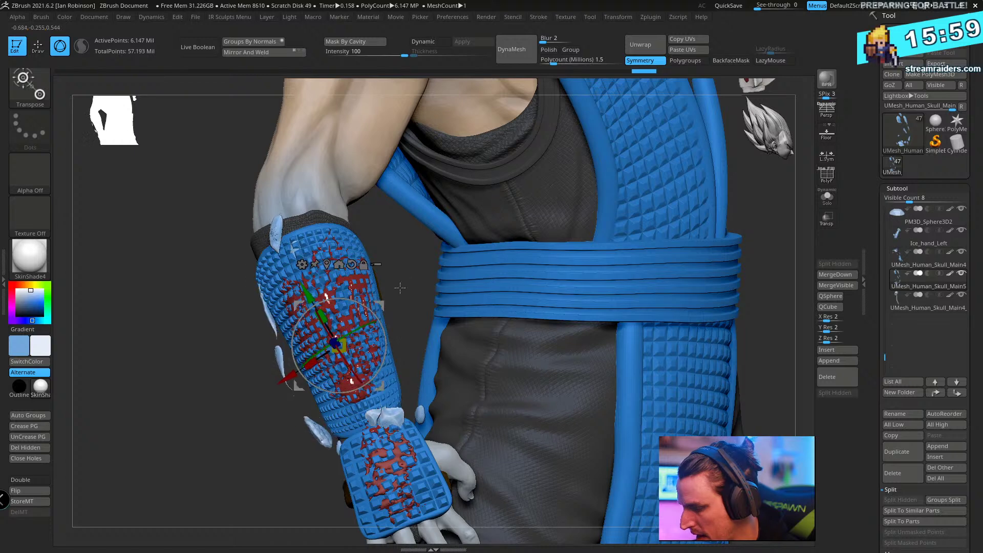
# - Isolate the large ridged ice shard near the wrist, mask every other shard, and show them all again
pyautogui.moveTo(400, 287)
pyautogui.mouseDown()
pyautogui.moveTo(458, 261)
pyautogui.moveTo(492, 297)
pyautogui.mouseUp()
pyautogui.press('q')
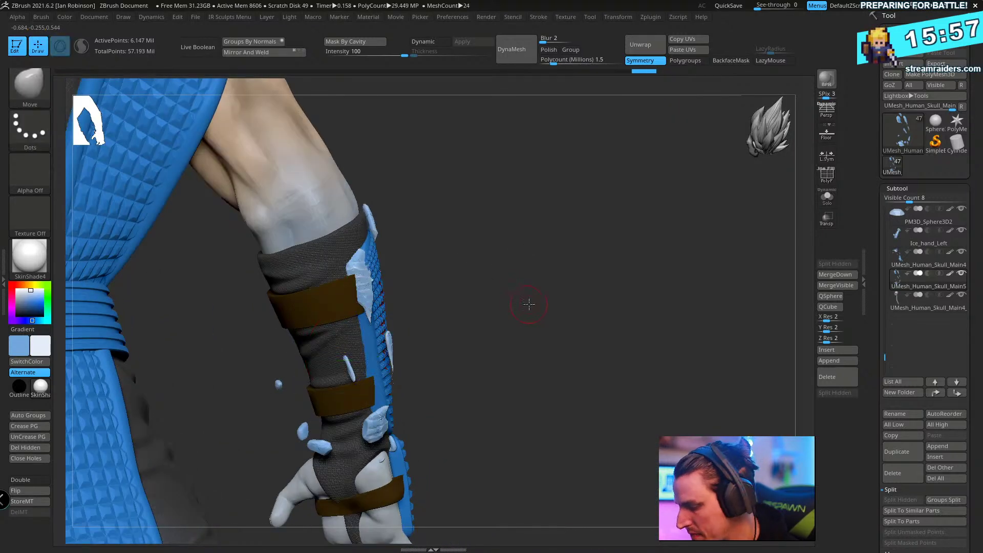
pyautogui.moveTo(467, 369); pyautogui.dragTo(437, 397)
pyautogui.keyDown('ctrl'); pyautogui.keyDown('shift'); pyautogui.click(387, 441); pyautogui.keyUp('shift'); pyautogui.keyUp('ctrl')
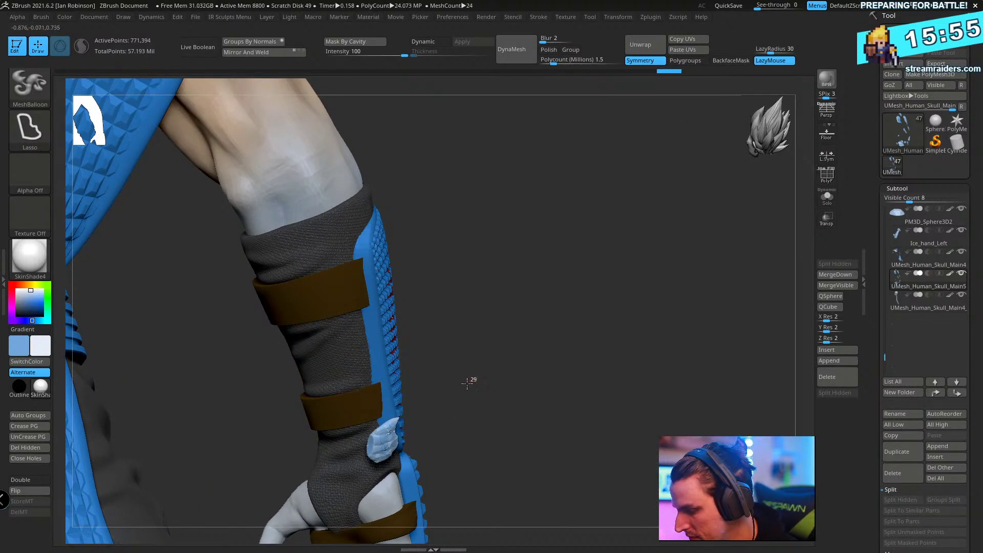
pyautogui.keyDown('ctrl'); pyautogui.click(469, 379); pyautogui.keyUp('ctrl')
pyautogui.keyDown('ctrl'); pyautogui.keyDown('shift'); pyautogui.click(534, 352); pyautogui.keyUp('shift'); pyautogui.keyUp('ctrl')
pyautogui.moveTo(574, 349)
pyautogui.mouseDown()
pyautogui.moveTo(528, 351)
pyautogui.moveTo(491, 374)
pyautogui.mouseUp()
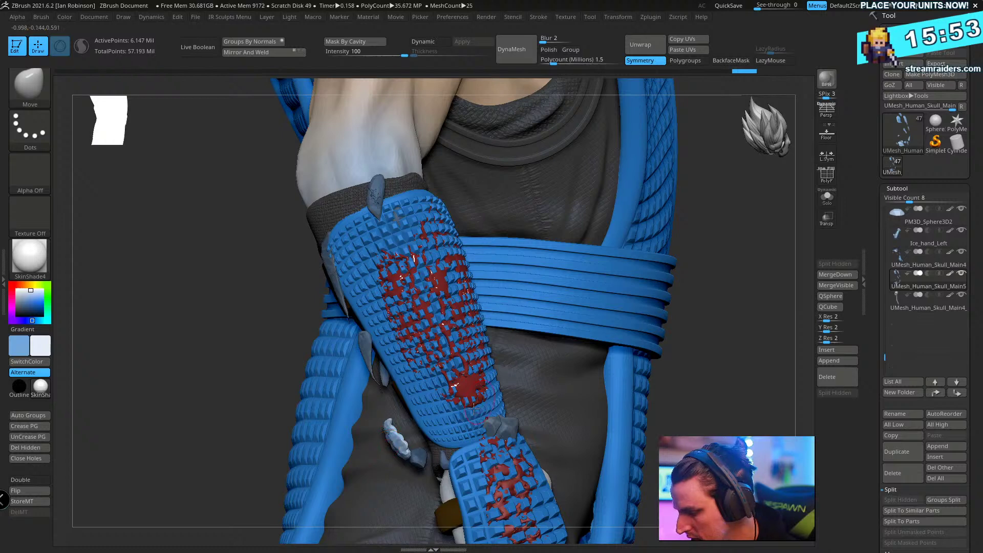
# - Move and rotate the unmasked shard onto the hand near the wrist strap, and undo its last adjustment
pyautogui.press('w')
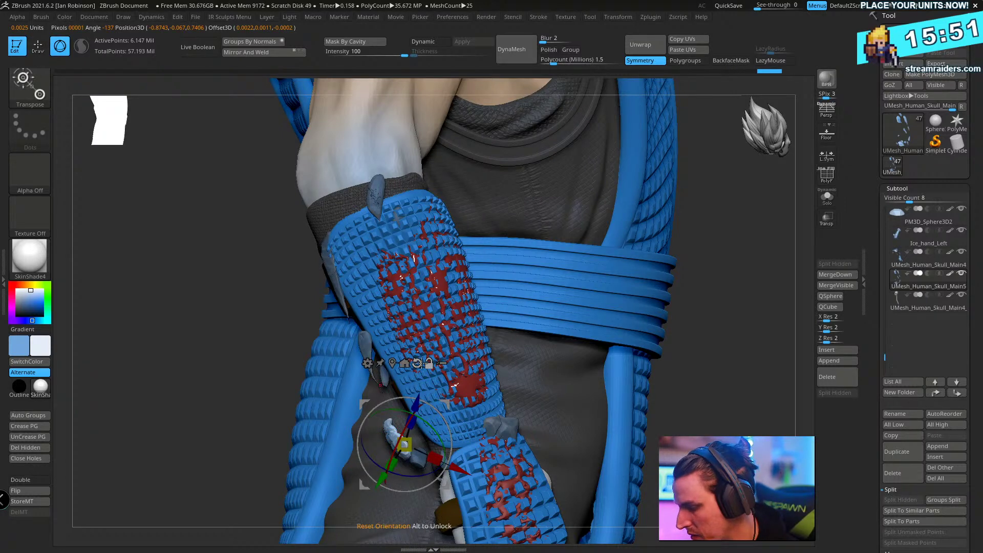
pyautogui.click(417, 363)
pyautogui.moveTo(456, 445); pyautogui.dragTo(512, 535)
pyautogui.moveTo(558, 354); pyautogui.dragTo(532, 433)
pyautogui.moveTo(470, 476); pyautogui.dragTo(478, 492)
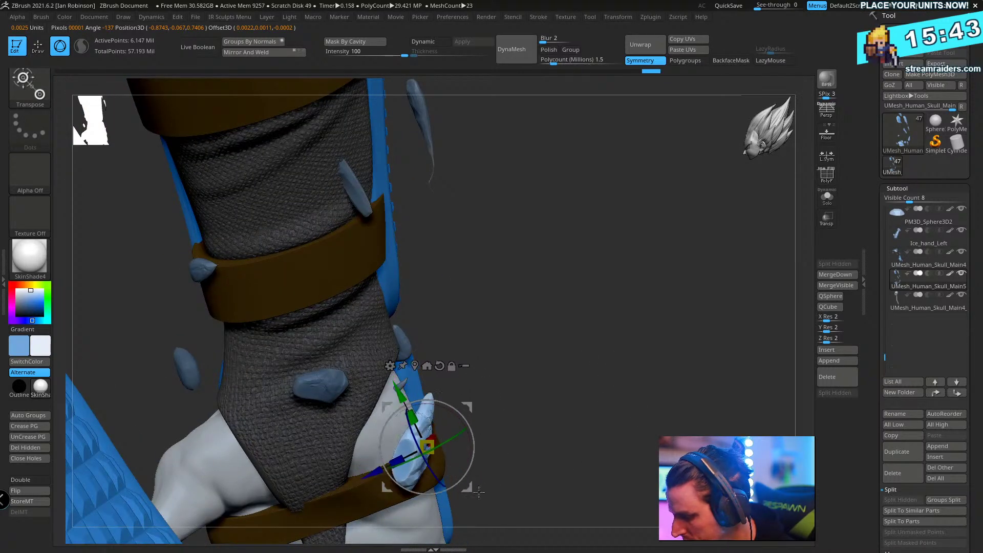
pyautogui.hotkey('ctrl', 'z')
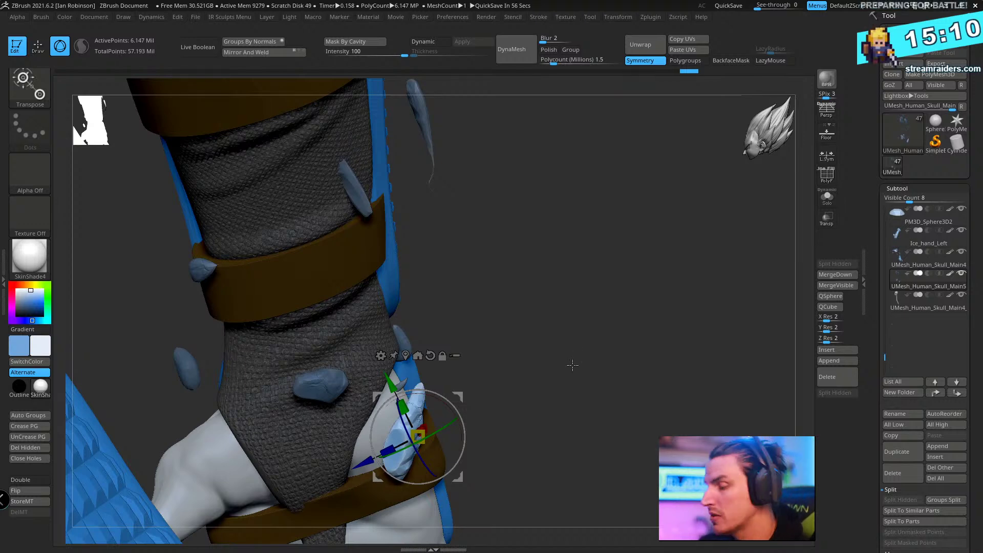
# - Rotate and reposition the shard so it lies against the bare skin just above the hand strap
pyautogui.moveTo(571, 364)
pyautogui.mouseDown()
pyautogui.moveTo(578, 367)
pyautogui.moveTo(562, 353)
pyautogui.moveTo(543, 357)
pyautogui.moveTo(553, 367)
pyautogui.mouseUp()
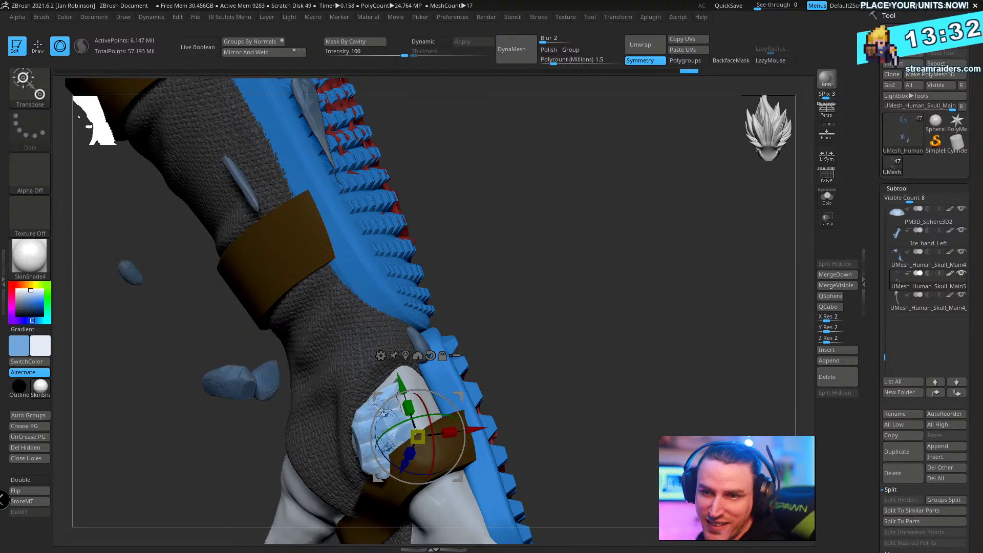
pyautogui.moveTo(553, 266); pyautogui.dragTo(566, 287)
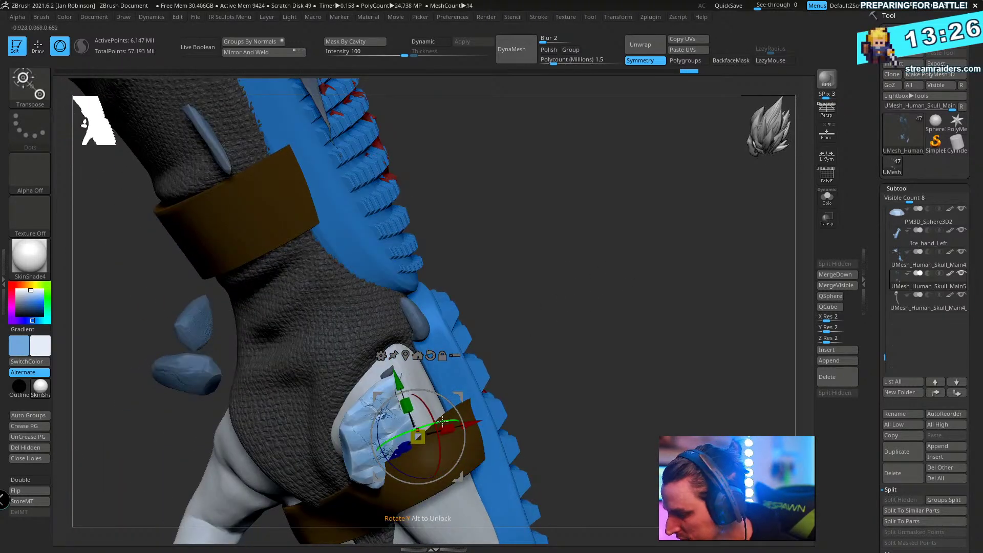
pyautogui.moveTo(409, 397); pyautogui.dragTo(400, 417)
pyautogui.moveTo(462, 480)
pyautogui.mouseDown()
pyautogui.moveTo(462, 385)
pyautogui.moveTo(607, 242)
pyautogui.moveTo(604, 277)
pyautogui.moveTo(625, 274)
pyautogui.moveTo(543, 222)
pyautogui.mouseUp()
# - Clear the mask, centre the gizmo on the shard over the inner wrist wrap, and mask all the other shards
pyautogui.press('q')
pyautogui.keyDown('ctrl'); pyautogui.moveTo(649, 231); pyautogui.dragTo(586, 344); pyautogui.keyUp('ctrl')
pyautogui.keyDown('ctrl'); pyautogui.keyDown('shift'); pyautogui.click(359, 288); pyautogui.keyUp('shift'); pyautogui.keyUp('ctrl')
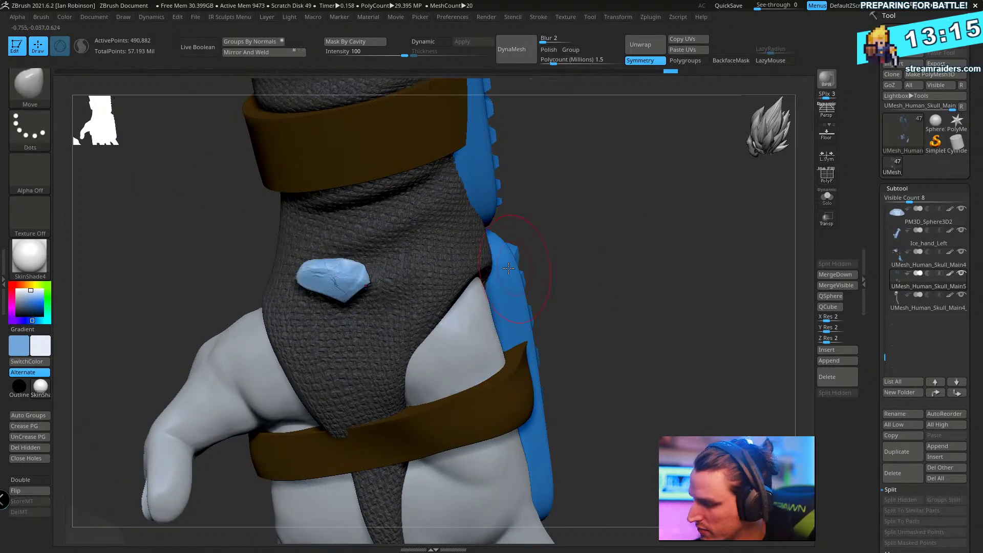
pyautogui.press('w')
pyautogui.keyDown('ctrl'); pyautogui.keyDown('shift'); pyautogui.click(621, 253); pyautogui.keyUp('shift'); pyautogui.keyUp('ctrl')
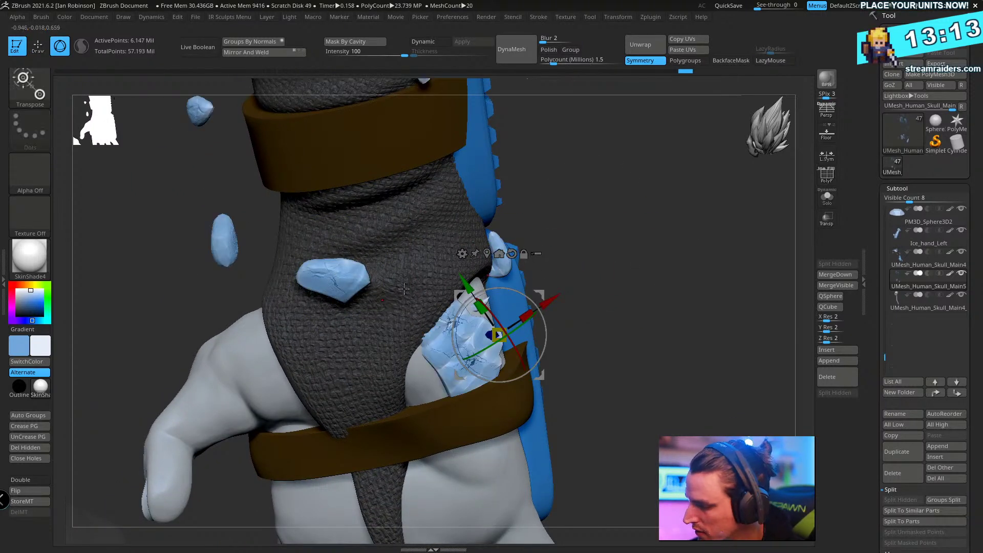
pyautogui.keyDown('alt'); pyautogui.click(347, 270); pyautogui.keyUp('alt')
pyautogui.keyDown('ctrl'); pyautogui.click(320, 273); pyautogui.keyUp('ctrl')
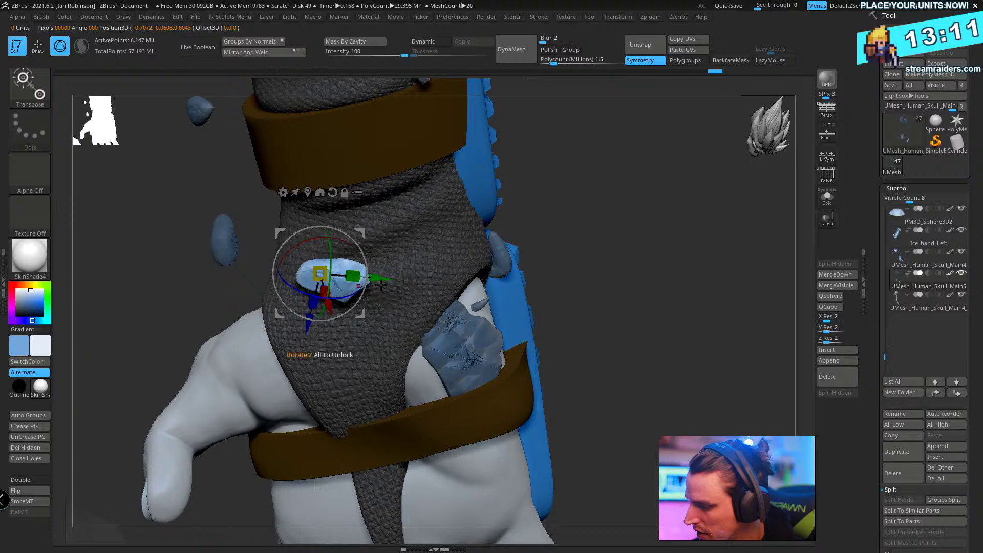
pyautogui.moveTo(657, 259)
pyautogui.keyDown('alt'); pyautogui.mouseDown()
pyautogui.moveTo(656, 208)
pyautogui.moveTo(665, 238)
pyautogui.moveTo(651, 276)
pyautogui.moveTo(657, 265)
pyautogui.mouseUp(); pyautogui.keyUp('alt')
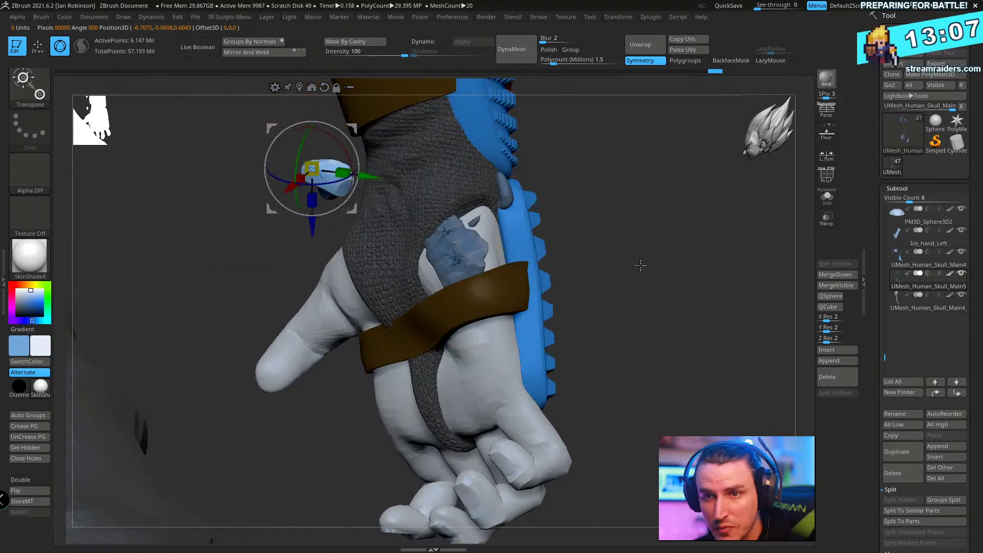
# - Move the unmasked shard down onto the hand and rotate it against the little finger's knuckle
pyautogui.click(472, 399)
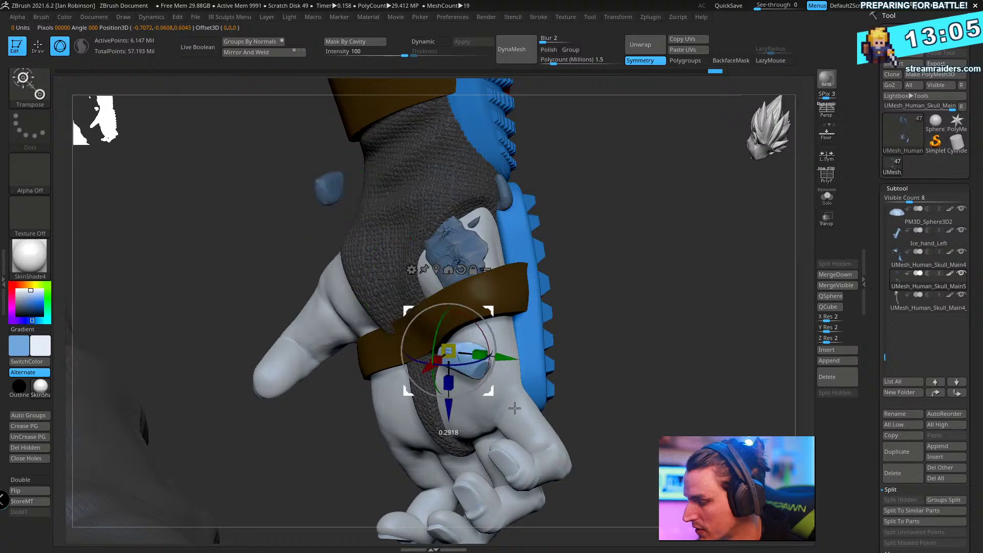
pyautogui.moveTo(656, 264); pyautogui.dragTo(609, 379)
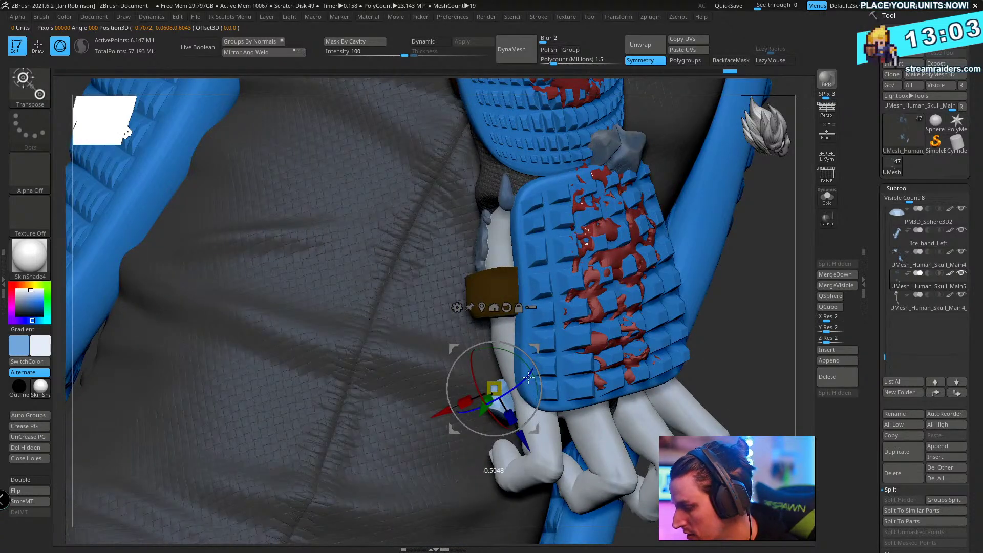
pyautogui.moveTo(540, 436); pyautogui.dragTo(517, 419)
pyautogui.moveTo(586, 424); pyautogui.dragTo(624, 407)
pyautogui.moveTo(617, 420)
pyautogui.mouseDown(button='right')
pyautogui.moveTo(663, 344)
pyautogui.moveTo(711, 362)
pyautogui.moveTo(742, 310)
pyautogui.moveTo(650, 384)
pyautogui.mouseUp(button='right')
# - Clear the mask, mask every shard except the one floating beside the inner wrist, and centre the gizmo on it
pyautogui.press('q')
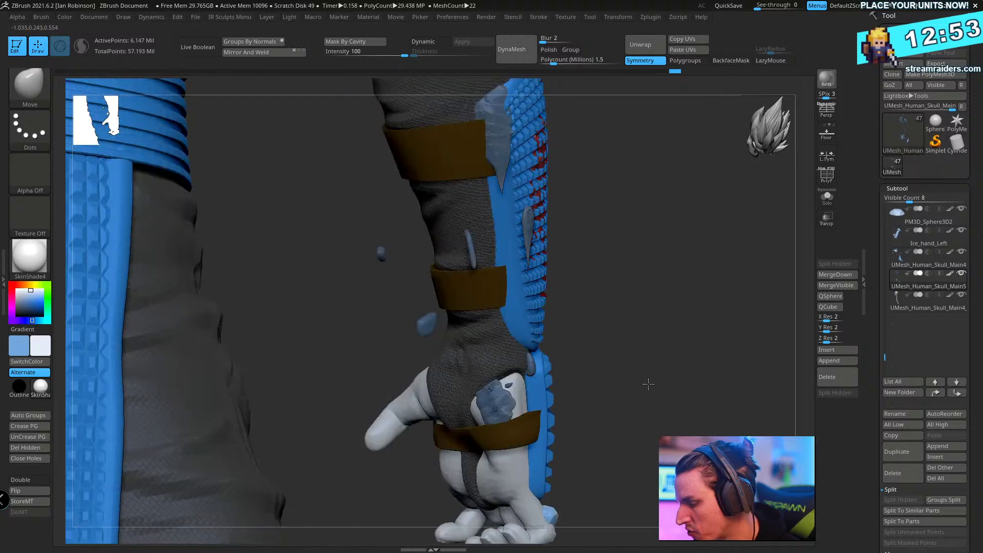
pyautogui.press('ctrl')
pyautogui.press('w')
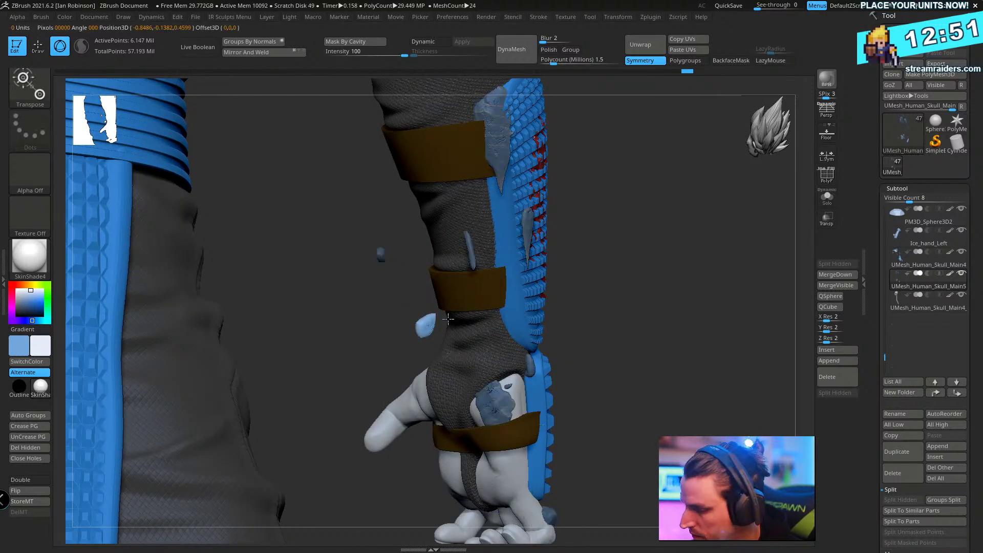
pyautogui.keyDown('alt'); pyautogui.click(428, 329); pyautogui.keyUp('alt')
pyautogui.moveTo(461, 286); pyautogui.dragTo(503, 251, button='right')
pyautogui.keyDown('alt'); pyautogui.click(397, 274); pyautogui.keyUp('alt')
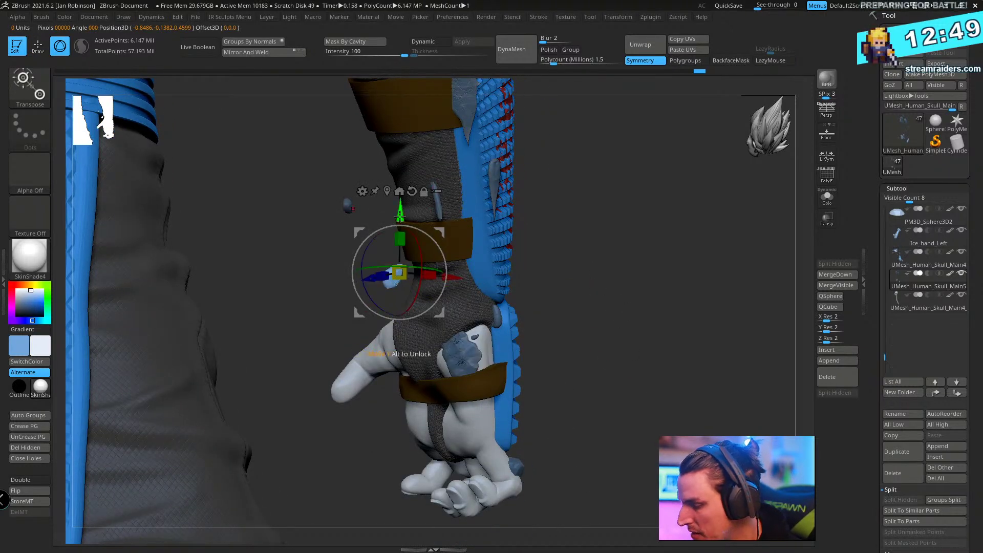
# - Move the unmasked shard onto the back of the hand and rotate it over the base of the middle finger
pyautogui.keyDown('alt'); pyautogui.click(396, 432); pyautogui.keyUp('alt')
pyautogui.keyDown('alt'); pyautogui.moveTo(608, 331); pyautogui.dragTo(687, 314, button='right'); pyautogui.keyUp('alt')
pyautogui.moveTo(460, 398); pyautogui.dragTo(299, 171, button='right')
pyautogui.keyDown('alt'); pyautogui.click(402, 421); pyautogui.keyUp('alt')
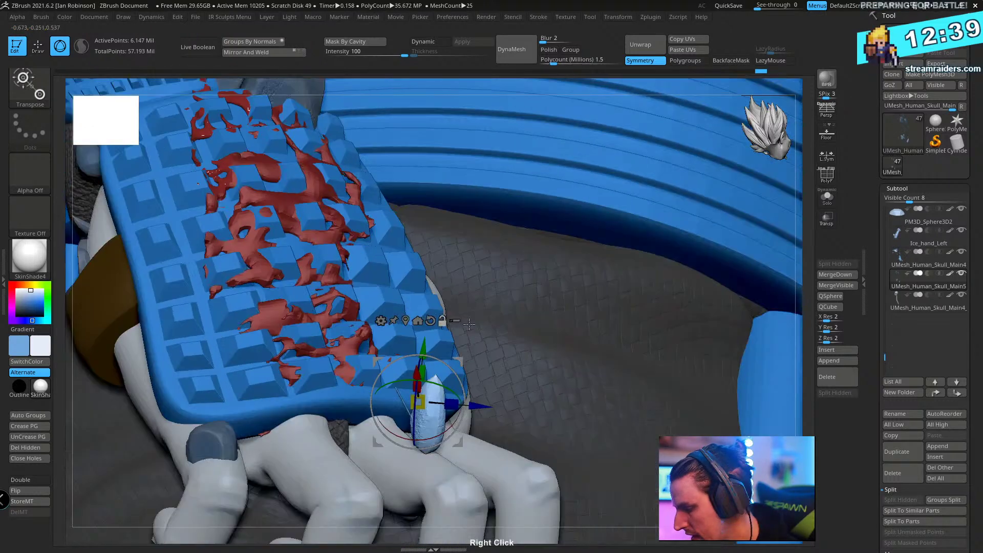
pyautogui.moveTo(435, 383); pyautogui.dragTo(530, 450)
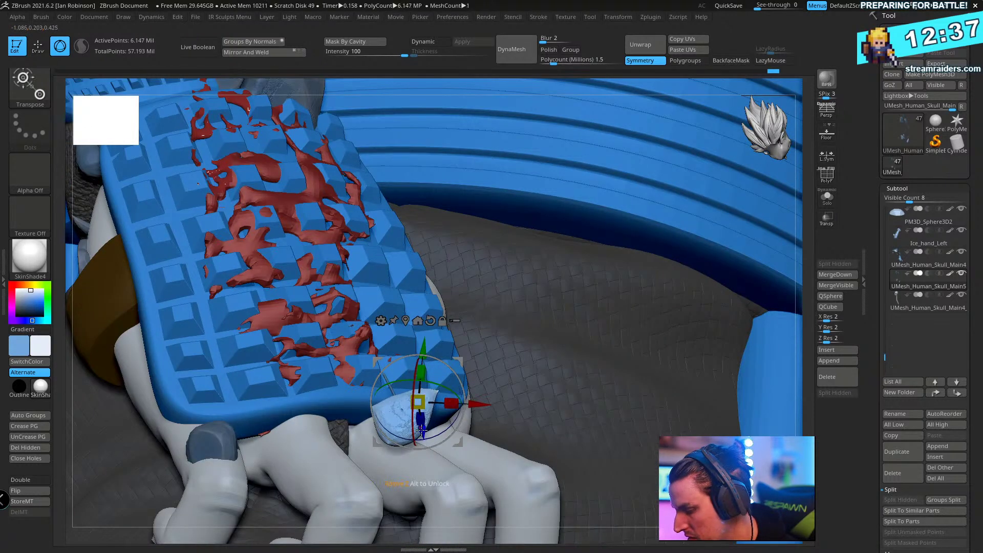
pyautogui.moveTo(423, 432); pyautogui.dragTo(557, 344)
pyautogui.moveTo(556, 344); pyautogui.dragTo(396, 269, button='right')
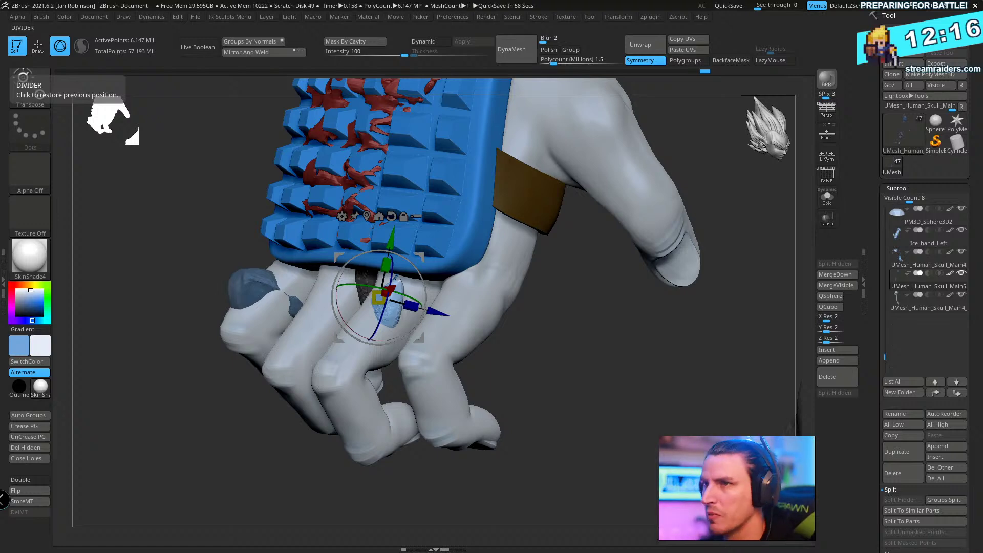
# - Switch to Steam, search the store for "mk 11" and open the Mortal Kombat 11 result
pyautogui.moveTo(0, 92); pyautogui.dragTo(421, 41)
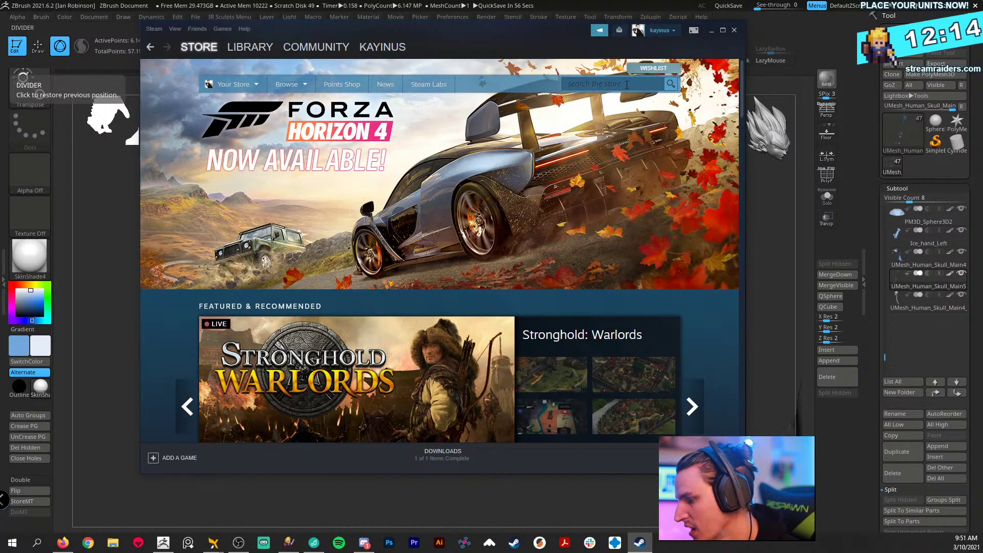
pyautogui.click(627, 85)
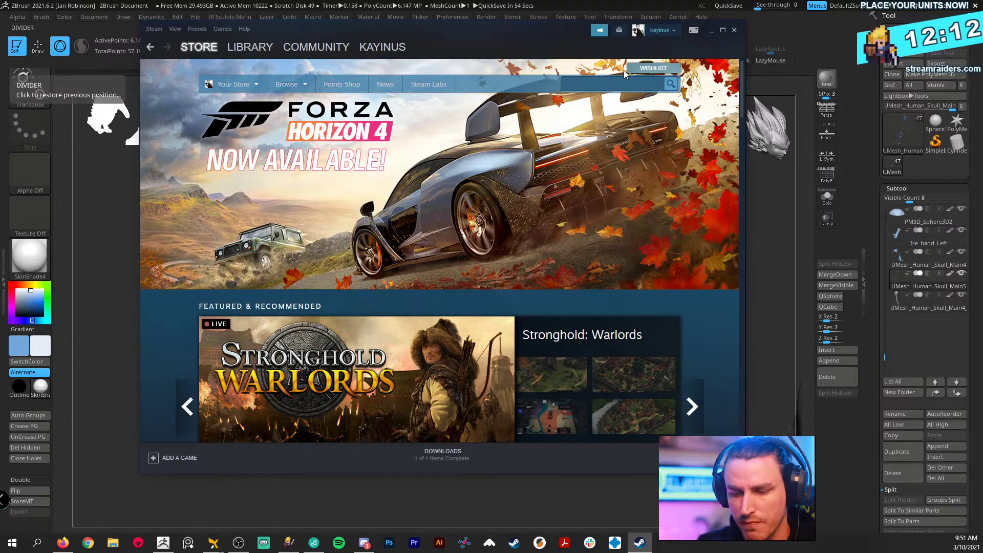
pyautogui.write('mk 11')
pyautogui.press('Return')
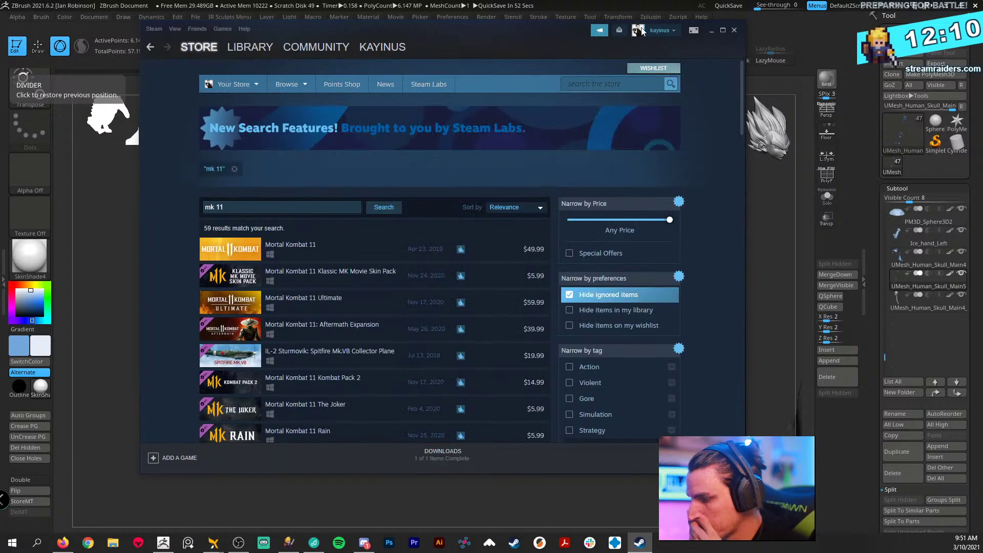
pyautogui.click(326, 249)
pyautogui.scroll(-4, 369, 297)
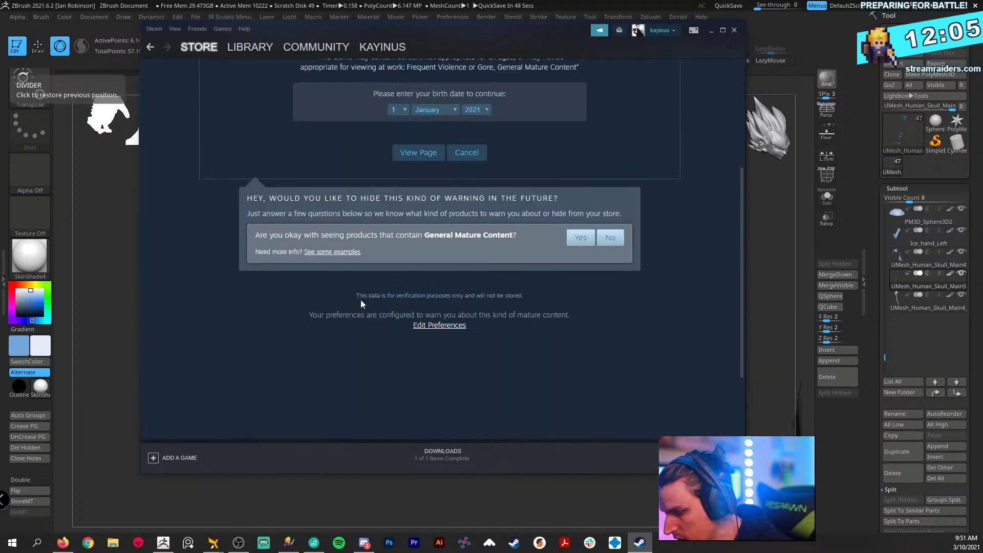
# - Enter a birth date in the age check and continue to the Mortal Kombat 11 store page
pyautogui.scroll(-3, 353, 305)
pyautogui.scroll(6, 331, 308)
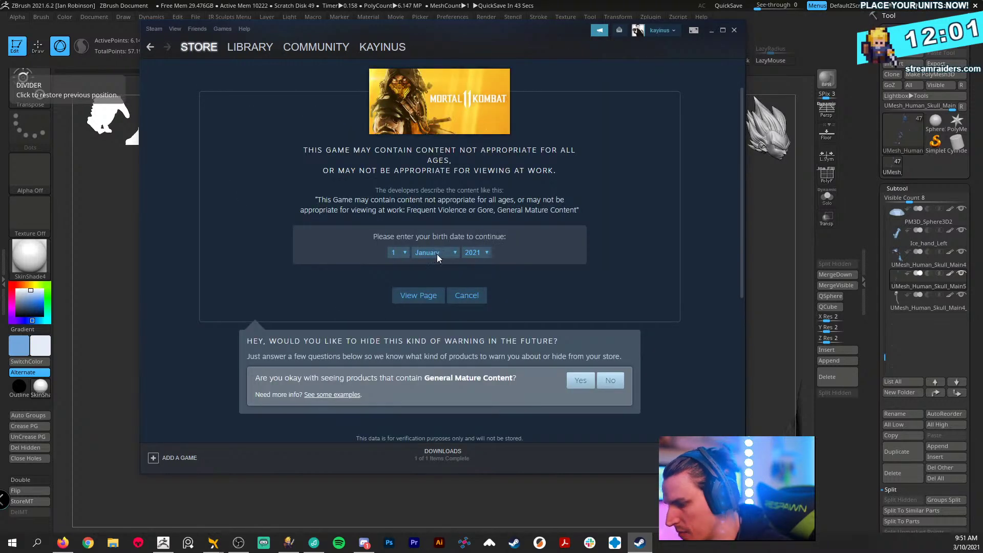
pyautogui.click(398, 253)
pyautogui.click(397, 286)
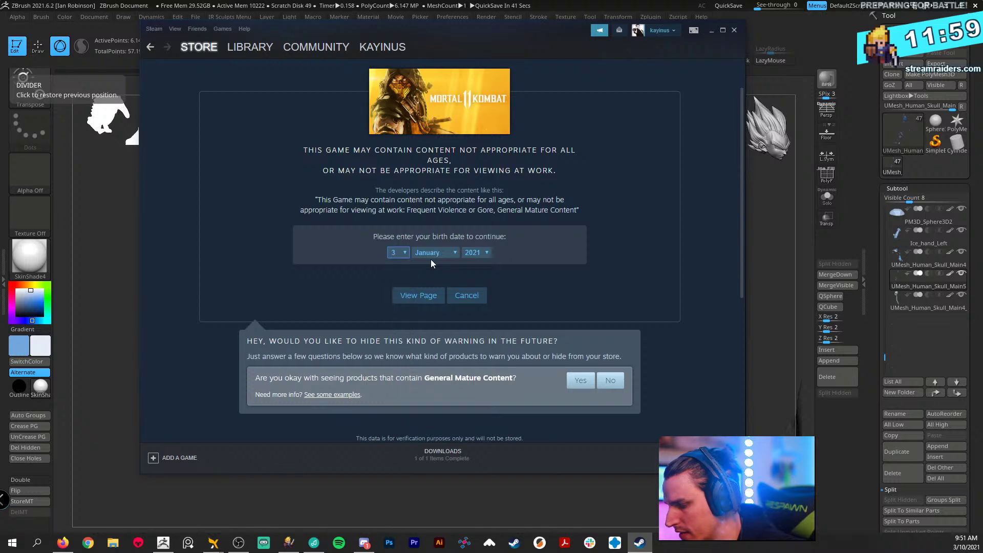
pyautogui.click(432, 254)
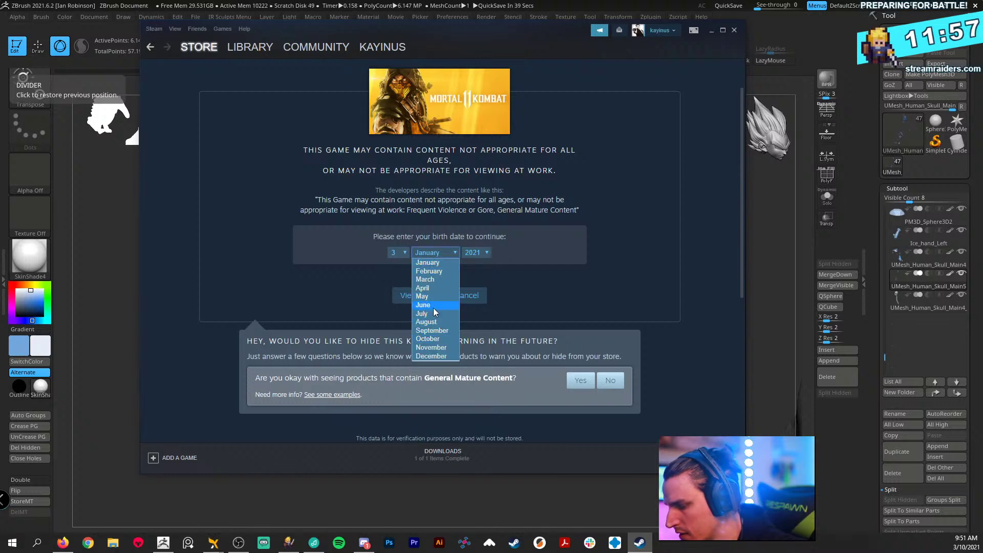
pyautogui.click(430, 322)
pyautogui.click(475, 253)
pyautogui.scroll(-3, 460, 359)
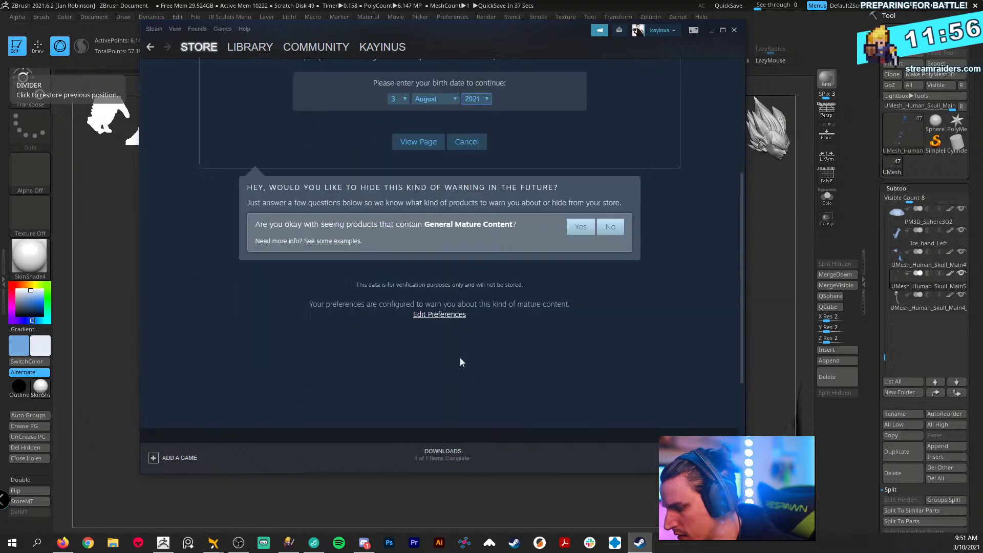
pyautogui.scroll(1, 524, 222)
pyautogui.click(490, 153)
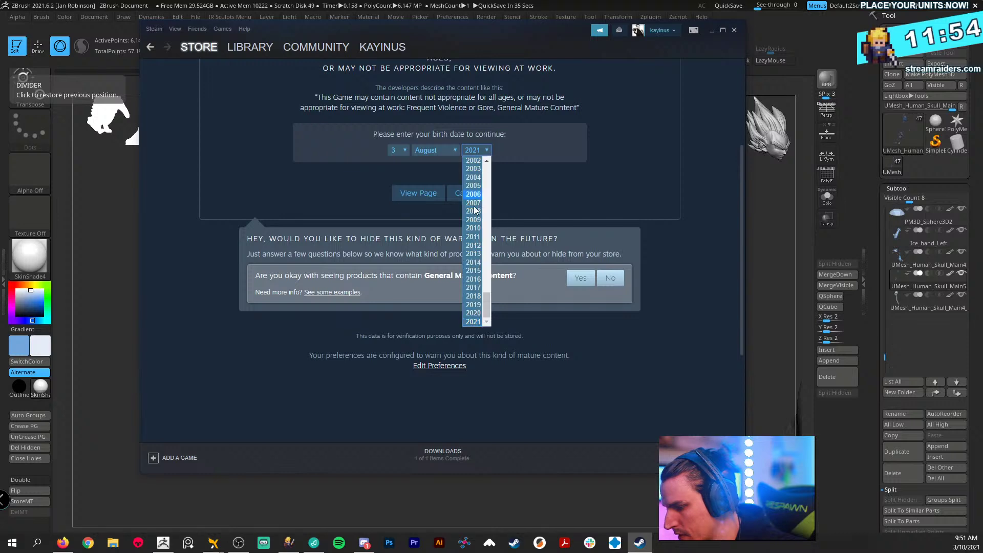
pyautogui.moveTo(484, 305); pyautogui.dragTo(484, 239)
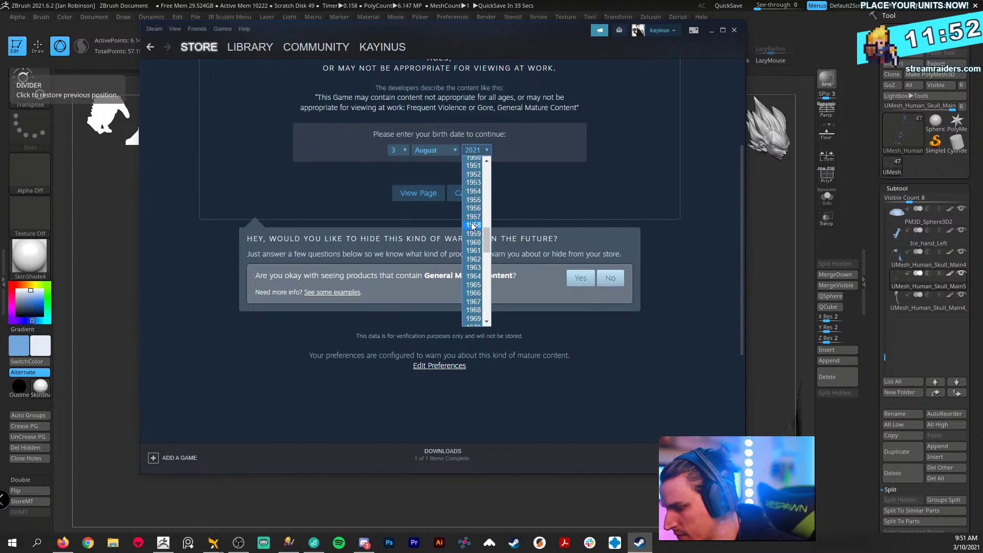
pyautogui.click(472, 226)
pyautogui.click(418, 193)
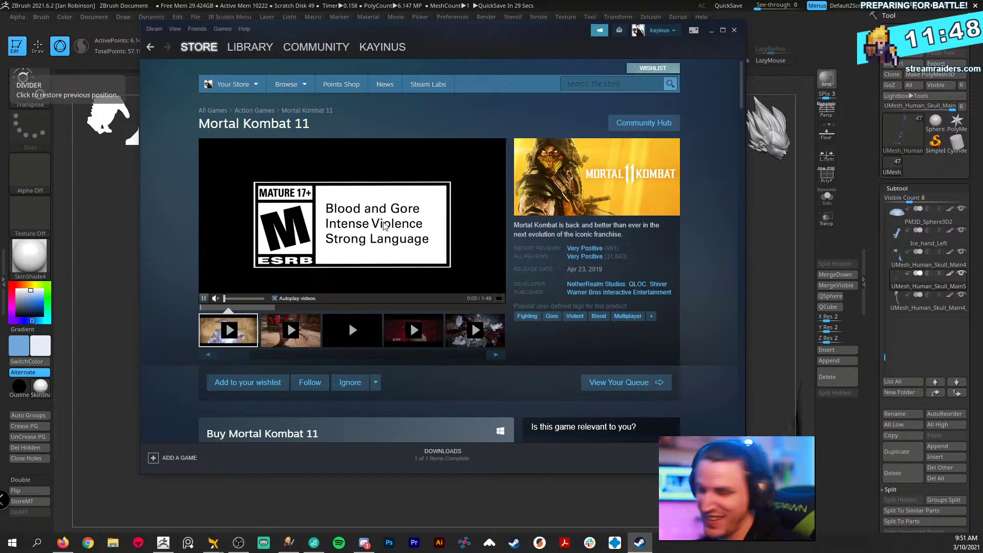
# - Look through the Mortal Kombat 11 page's content, system requirements and reviews, and close Steam to return to ZBrush
pyautogui.scroll(-1, 573, 287)
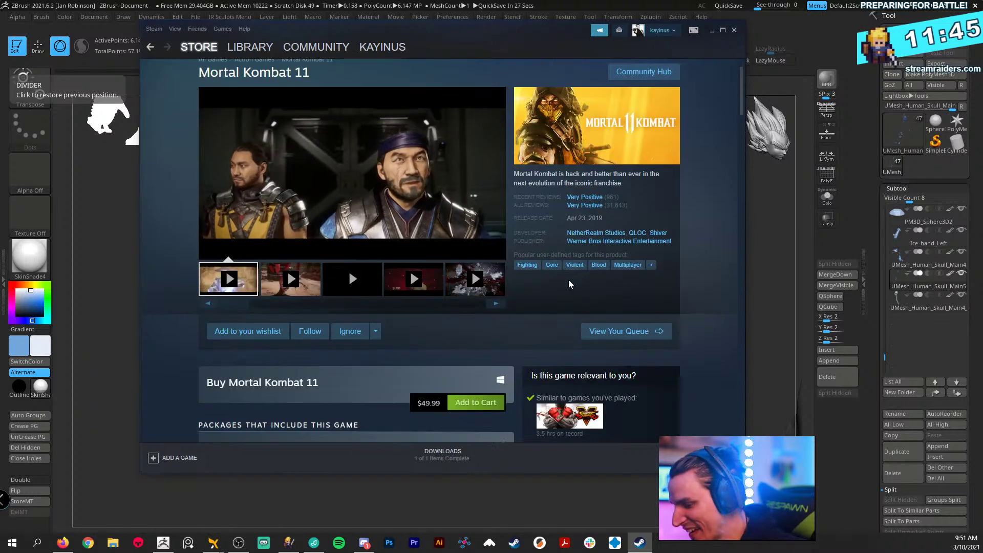
pyautogui.scroll(-12, 545, 293)
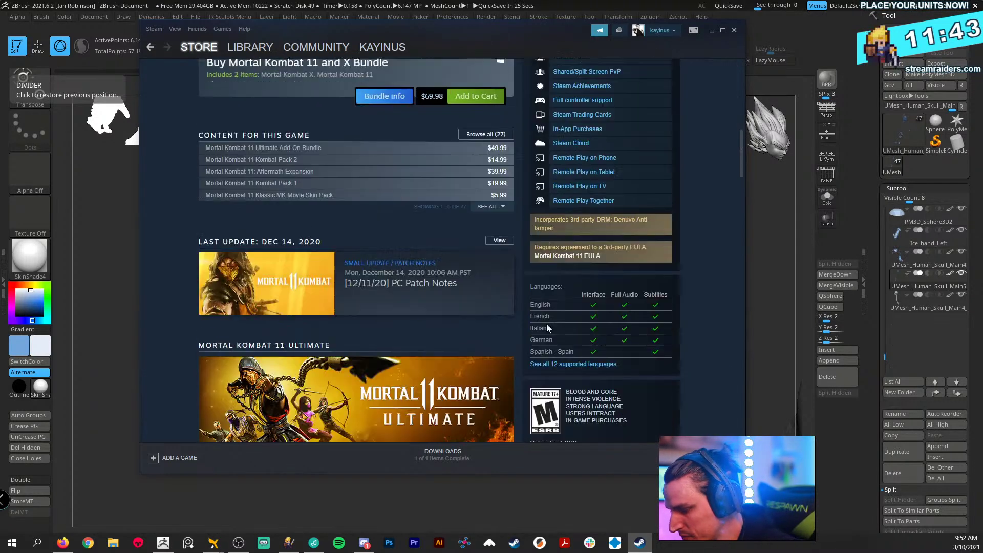
pyautogui.scroll(-10, 499, 310)
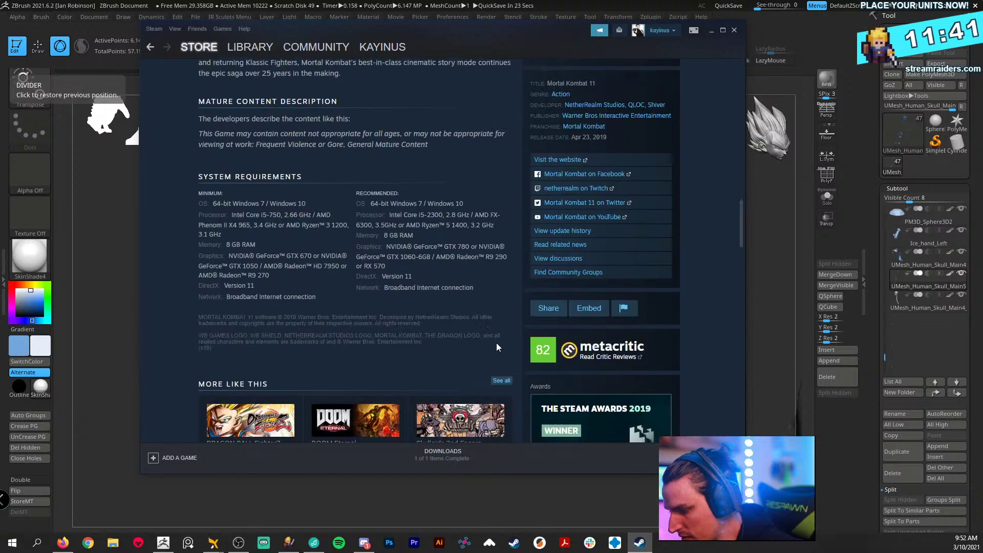
pyautogui.scroll(-8, 496, 351)
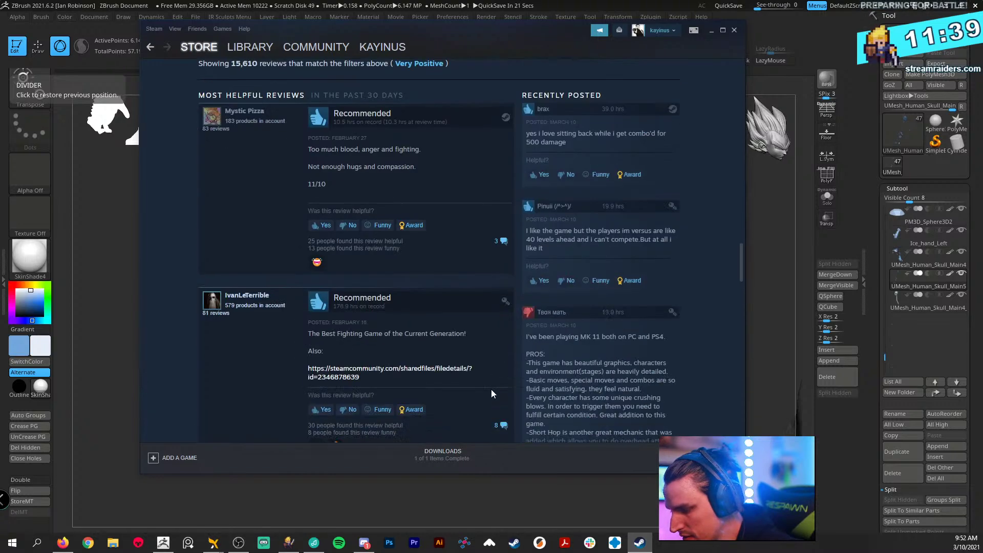
pyautogui.scroll(18, 490, 393)
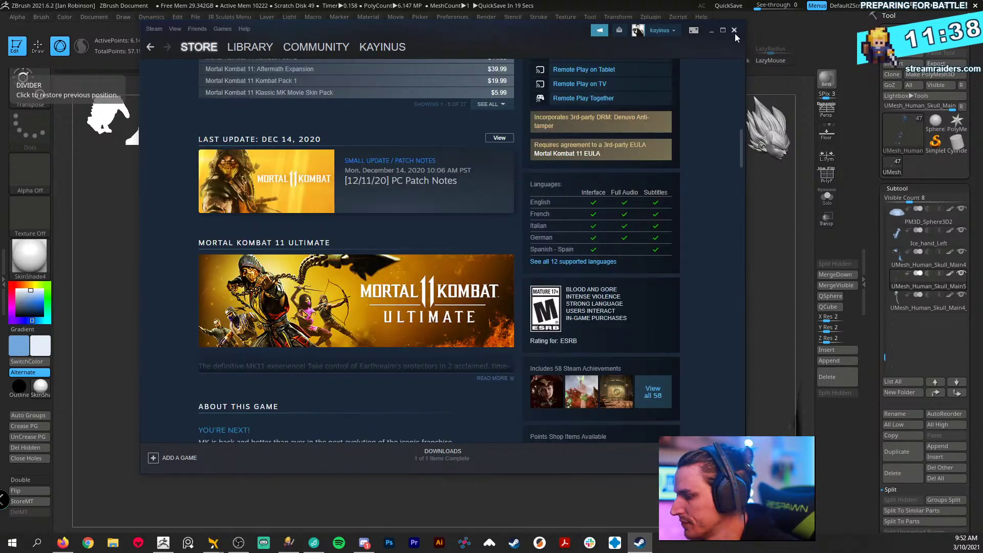
pyautogui.click(735, 30)
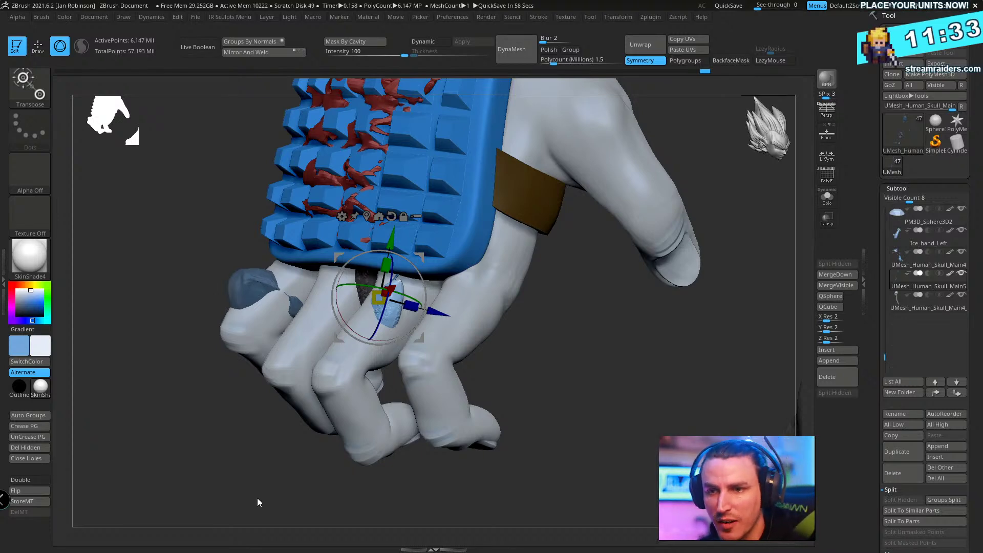
# - Rotate the shard so it lies across the base of the middle finger, just below the hand guard
pyautogui.moveTo(278, 517); pyautogui.dragTo(353, 445)
pyautogui.keyDown('alt'); pyautogui.moveTo(599, 343); pyautogui.dragTo(601, 381); pyautogui.keyUp('alt')
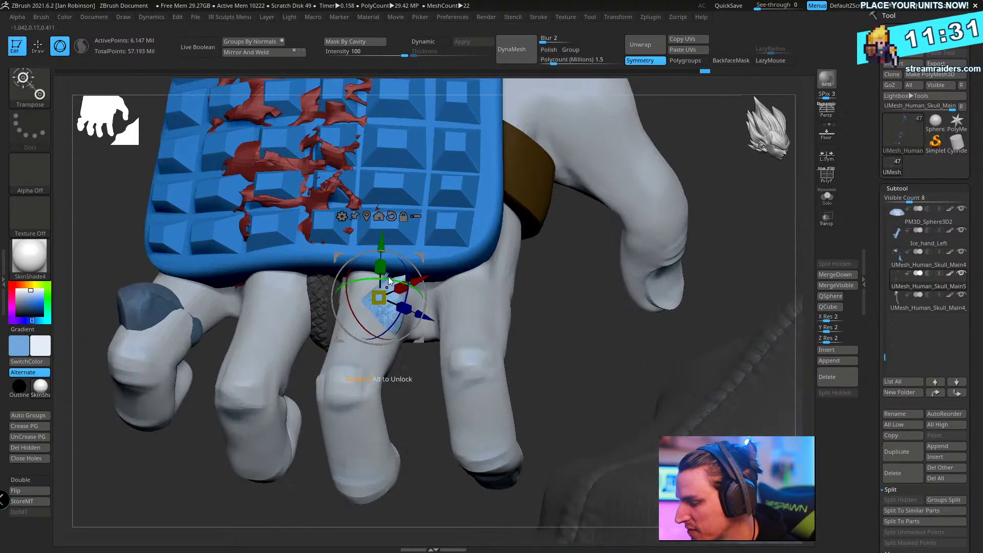
pyautogui.moveTo(388, 278); pyautogui.dragTo(413, 311)
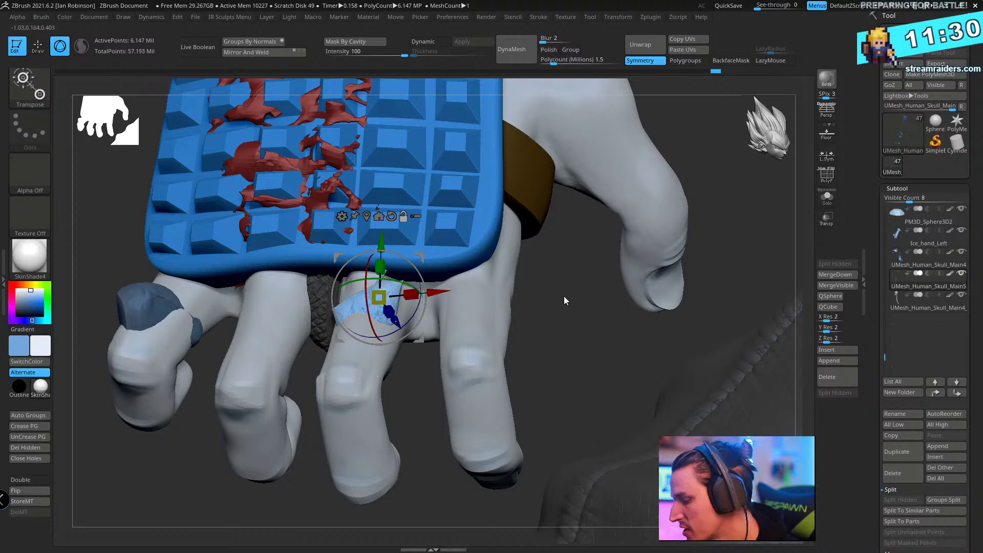
pyautogui.moveTo(564, 296)
pyautogui.mouseDown()
pyautogui.moveTo(623, 206)
pyautogui.moveTo(569, 169)
pyautogui.moveTo(548, 265)
pyautogui.moveTo(527, 278)
pyautogui.moveTo(529, 233)
pyautogui.mouseUp()
# - Drop the ice shards to a lower subdivision level, show their subtool alone, and clear its mask
pyautogui.keyDown('ctrl'); pyautogui.click(540, 228); pyautogui.keyUp('ctrl')
pyautogui.moveTo(592, 251); pyautogui.dragTo(604, 292)
pyautogui.moveTo(604, 291)
pyautogui.mouseDown()
pyautogui.moveTo(552, 329)
pyautogui.moveTo(517, 311)
pyautogui.mouseUp()
pyautogui.press('q')
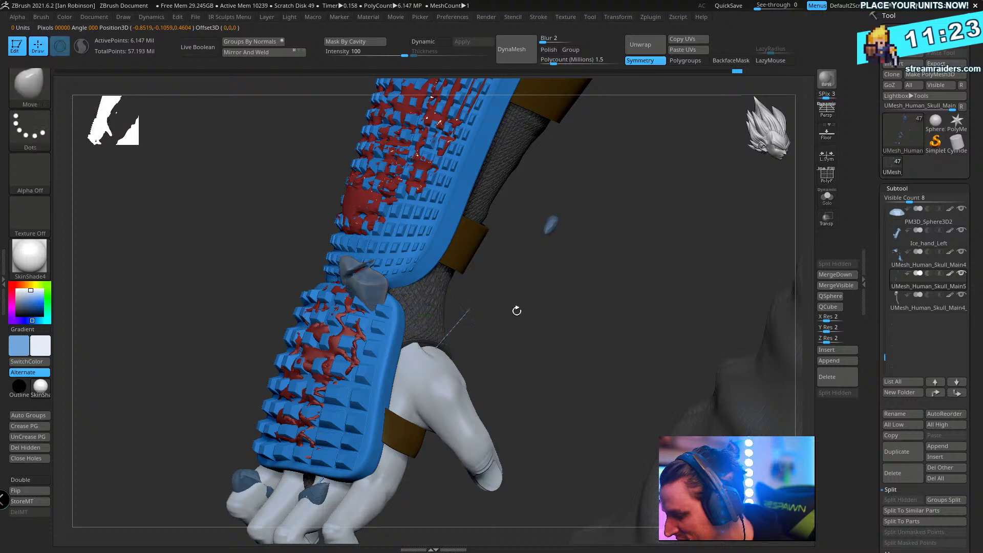
pyautogui.press('shift')
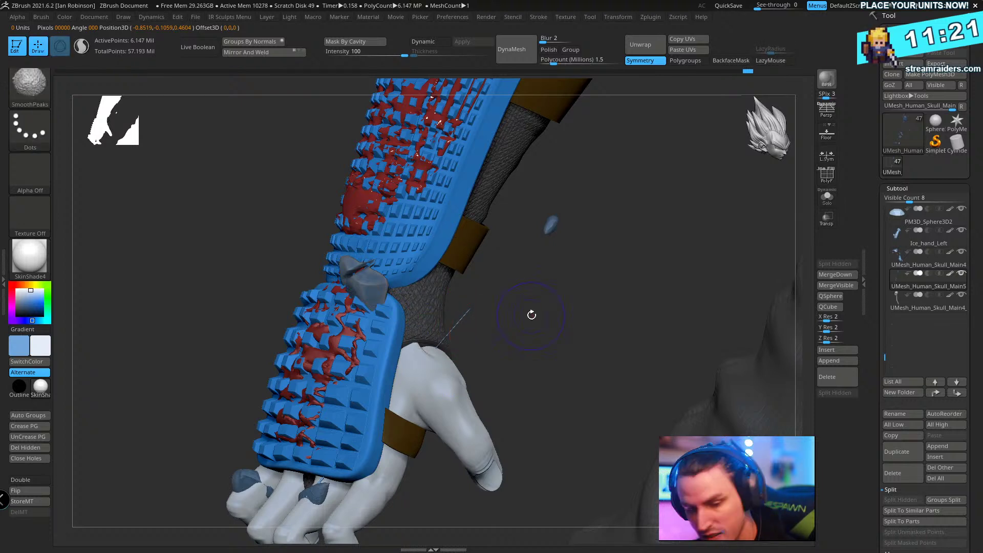
pyautogui.keyDown('alt'); pyautogui.click(426, 355); pyautogui.keyUp('alt')
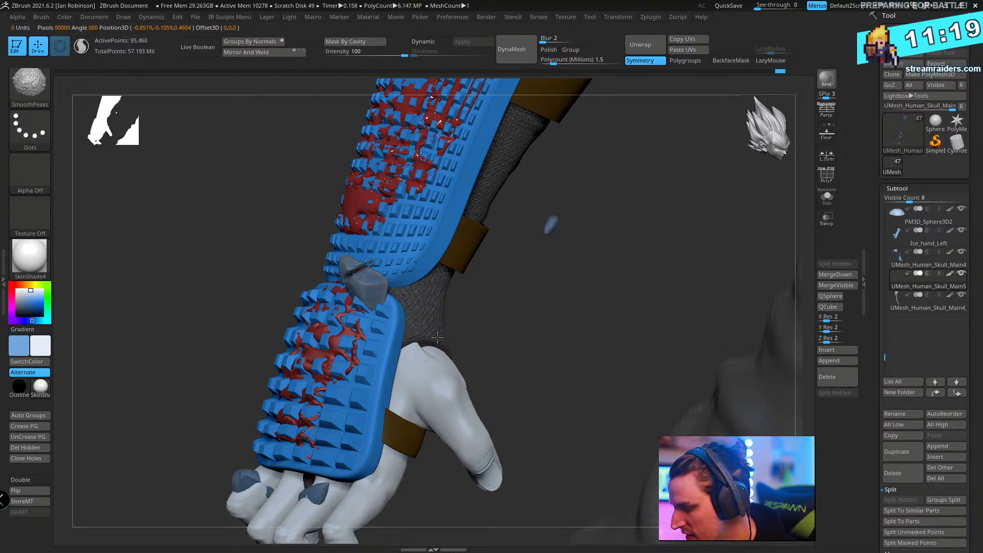
pyautogui.click(827, 197)
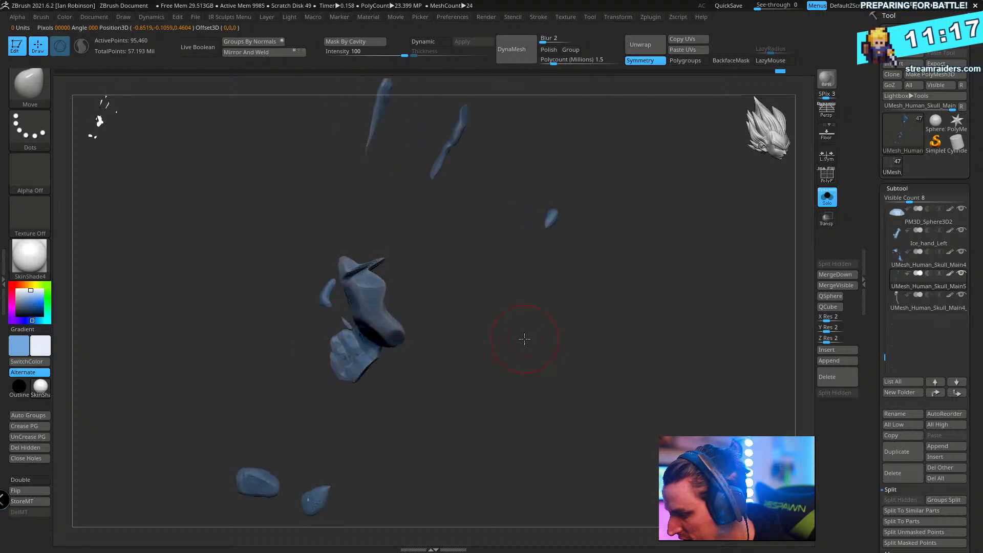
pyautogui.moveTo(454, 303); pyautogui.dragTo(527, 301)
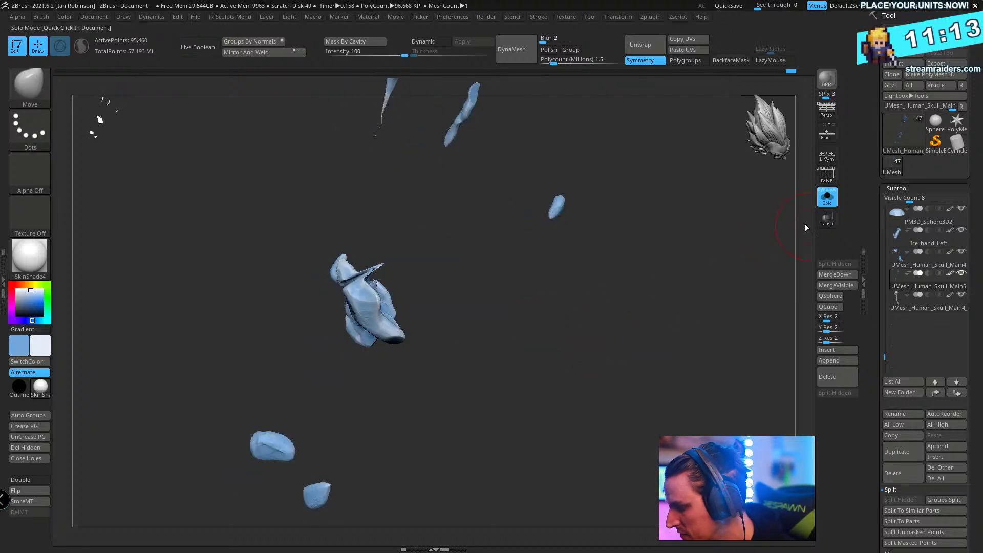
# - Raise the ice shards' subdivision level with the whole figure shown, and isolate their subtool again
pyautogui.click(827, 197)
pyautogui.hotkey('ctrl', 'd')
pyautogui.press('space')
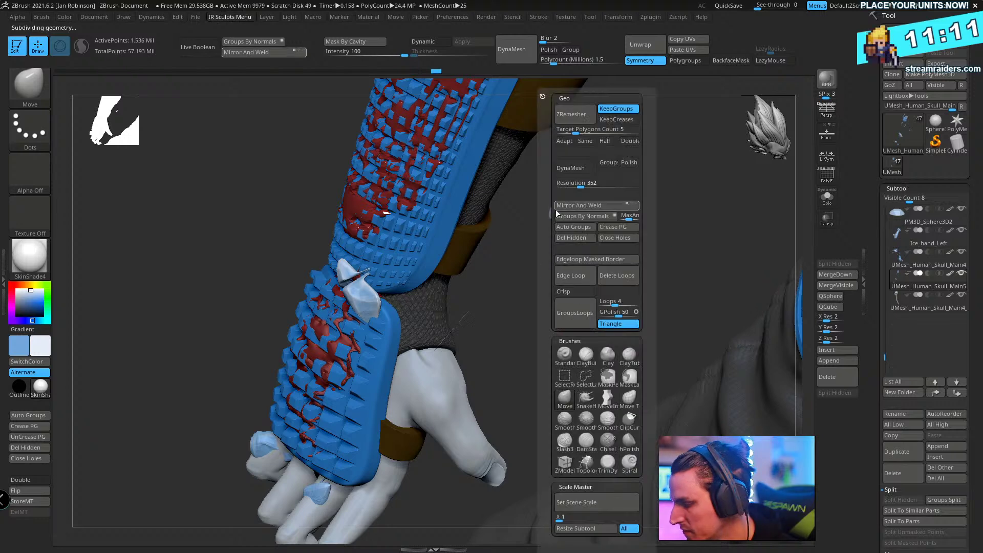
pyautogui.click(827, 197)
# - Change the selection brush from SelectRect to SelectLasso for the isolated ice shards
pyautogui.moveTo(689, 284)
pyautogui.mouseDown()
pyautogui.moveTo(648, 292)
pyautogui.moveTo(668, 220)
pyautogui.mouseUp()
pyautogui.moveTo(558, 318)
pyautogui.mouseDown()
pyautogui.moveTo(424, 377)
pyautogui.moveTo(339, 387)
pyautogui.mouseUp()
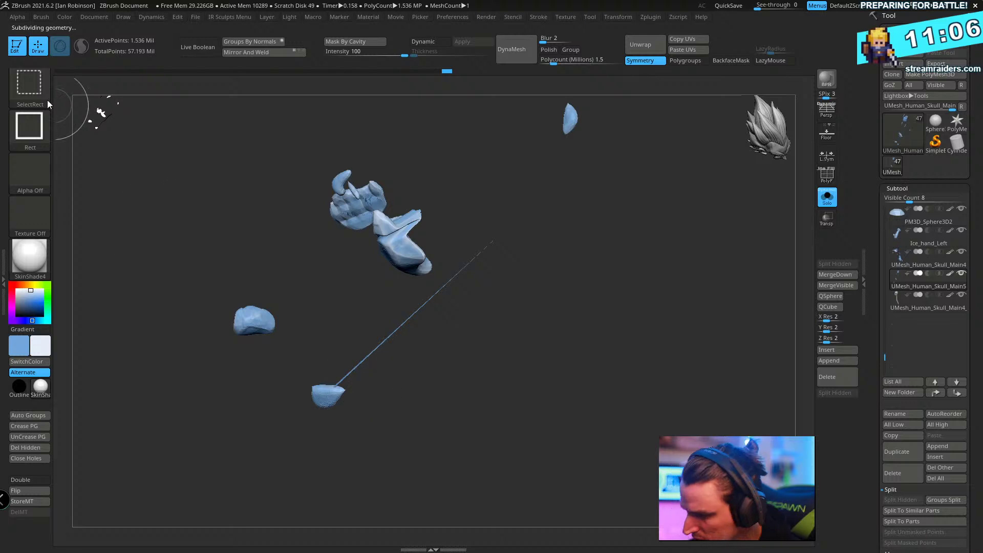
pyautogui.keyDown('ctrl'); pyautogui.keyDown('shift'); pyautogui.click(45, 97); pyautogui.keyUp('shift'); pyautogui.keyUp('ctrl')
pyautogui.keyDown('ctrl'); pyautogui.keyDown('shift'); pyautogui.click(129, 104); pyautogui.keyUp('shift'); pyautogui.keyUp('ctrl')
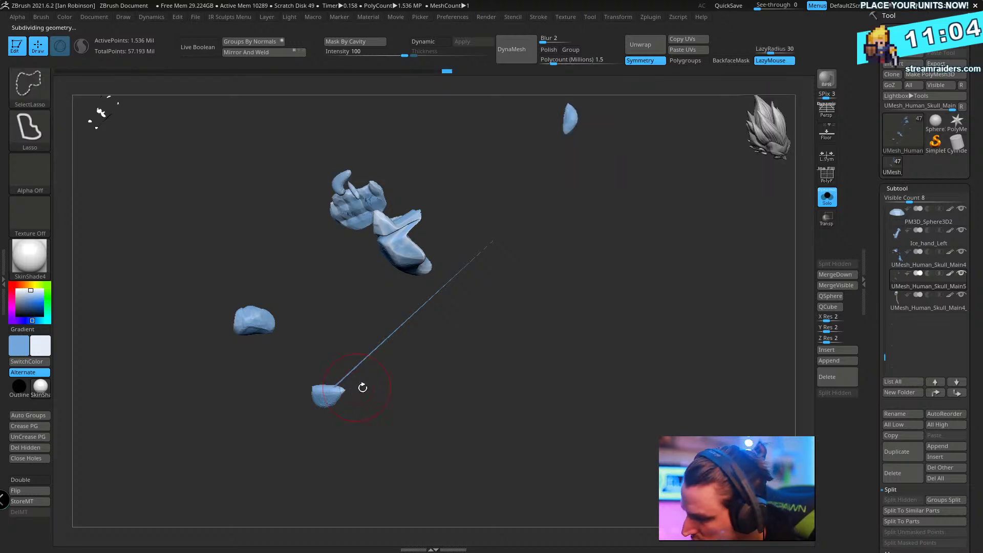
# - Lasso and hide the thin stray sliver stretching between the lowest finger shard and the empty space beside the wrist shards
pyautogui.moveTo(362, 391)
pyautogui.mouseDown()
pyautogui.moveTo(402, 474)
pyautogui.moveTo(337, 441)
pyautogui.mouseUp()
pyautogui.moveTo(271, 440)
pyautogui.keyDown('ctrl'); pyautogui.keyDown('shift'); pyautogui.mouseDown()
pyautogui.moveTo(358, 323)
pyautogui.moveTo(512, 205)
pyautogui.moveTo(422, 462)
pyautogui.mouseUp(); pyautogui.keyUp('shift'); pyautogui.keyUp('ctrl')
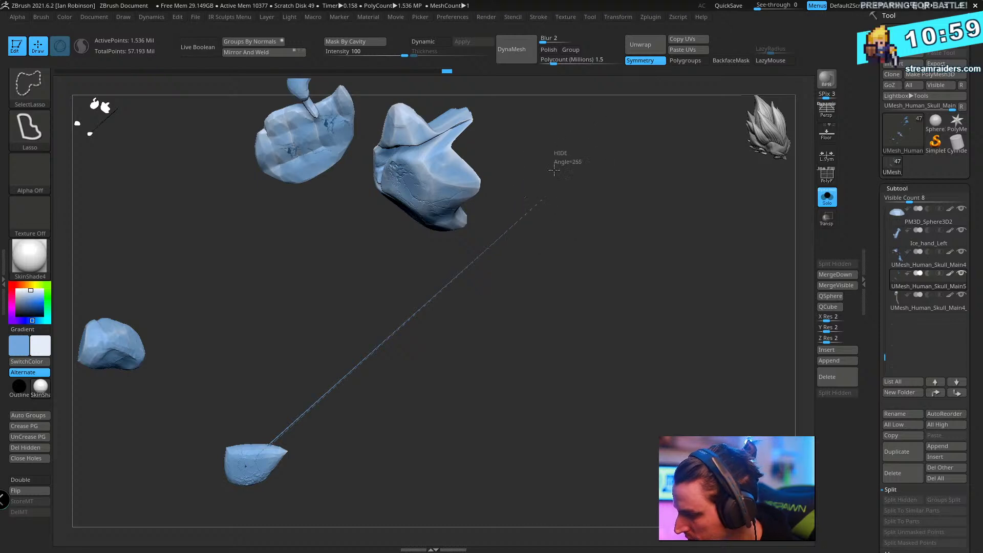
pyautogui.moveTo(586, 156)
pyautogui.keyDown('ctrl'); pyautogui.keyDown('shift'); pyautogui.mouseDown()
pyautogui.moveTo(494, 210)
pyautogui.moveTo(254, 425)
pyautogui.moveTo(314, 446)
pyautogui.moveTo(635, 169)
pyautogui.moveTo(625, 235)
pyautogui.mouseUp(); pyautogui.keyUp('shift'); pyautogui.keyUp('ctrl')
pyautogui.moveTo(468, 403)
pyautogui.mouseDown()
pyautogui.moveTo(450, 466)
pyautogui.moveTo(430, 410)
pyautogui.moveTo(500, 360)
pyautogui.moveTo(338, 204)
pyautogui.moveTo(371, 227)
pyautogui.mouseUp()
# - Delete the ice shards' other subdivision levels, remove the hidden geometry, and show the whole figure again
pyautogui.click(39, 449)
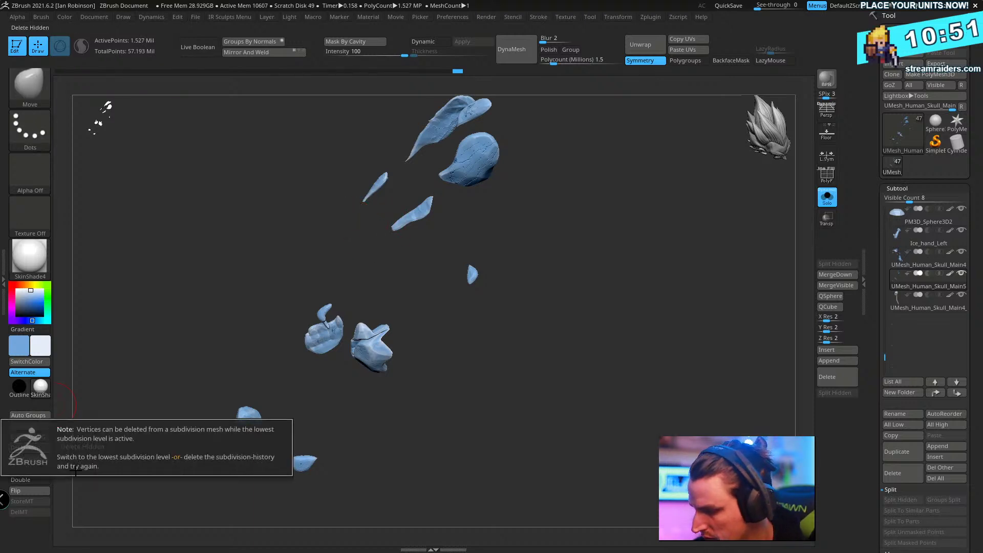
pyautogui.click(897, 188)
pyautogui.click(900, 200)
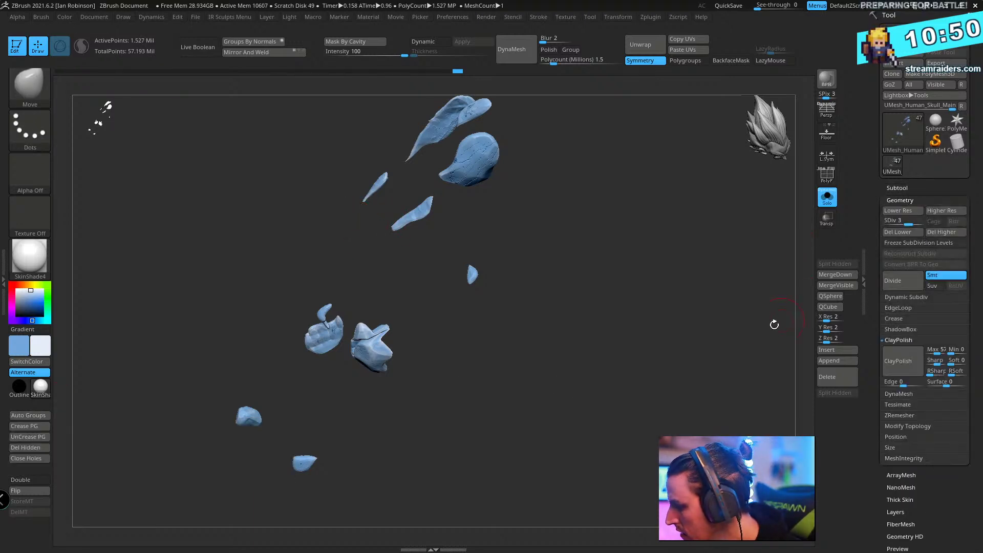
pyautogui.click(941, 231)
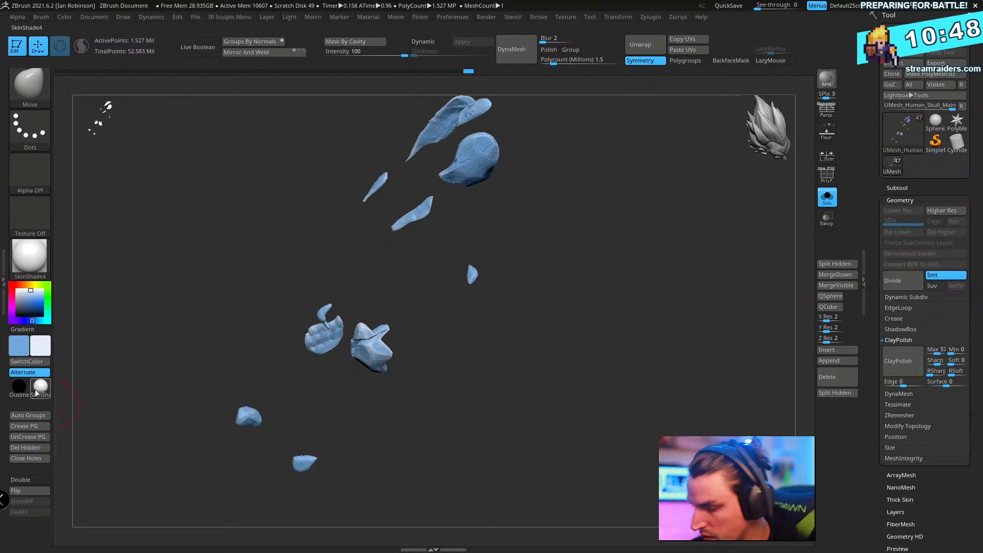
pyautogui.click(30, 447)
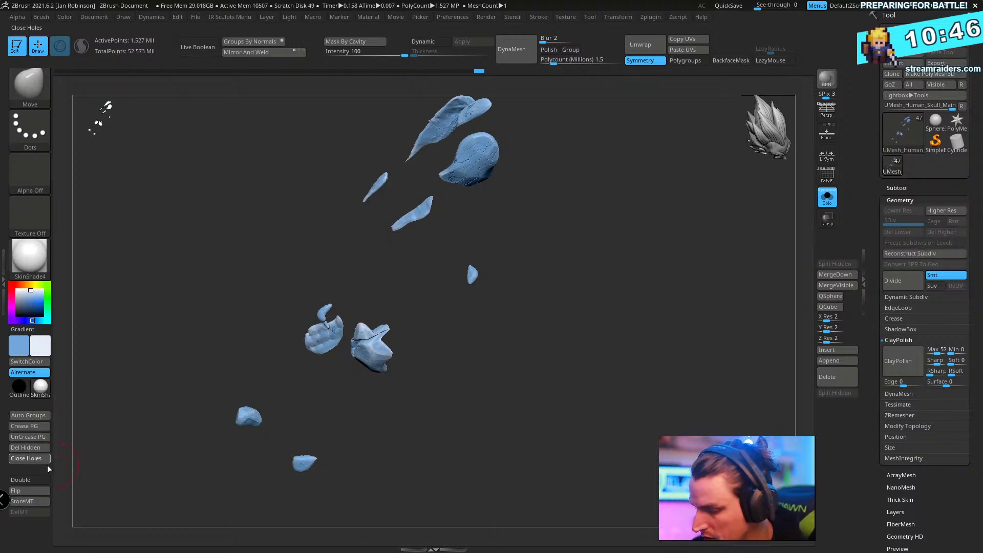
pyautogui.hotkey('alt', 'shift', 's')
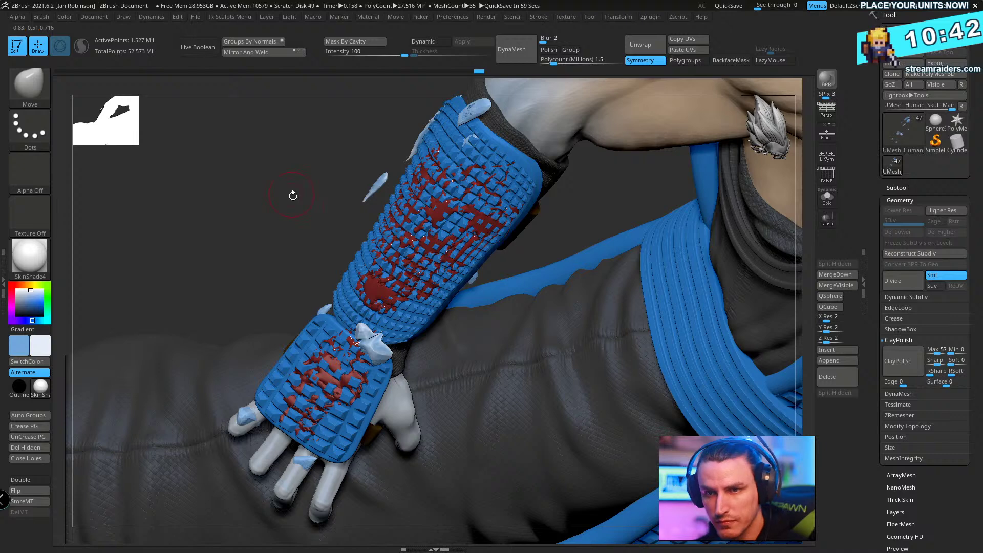
pyautogui.moveTo(293, 195); pyautogui.dragTo(588, 294)
pyautogui.press('w')
pyautogui.click(423, 322)
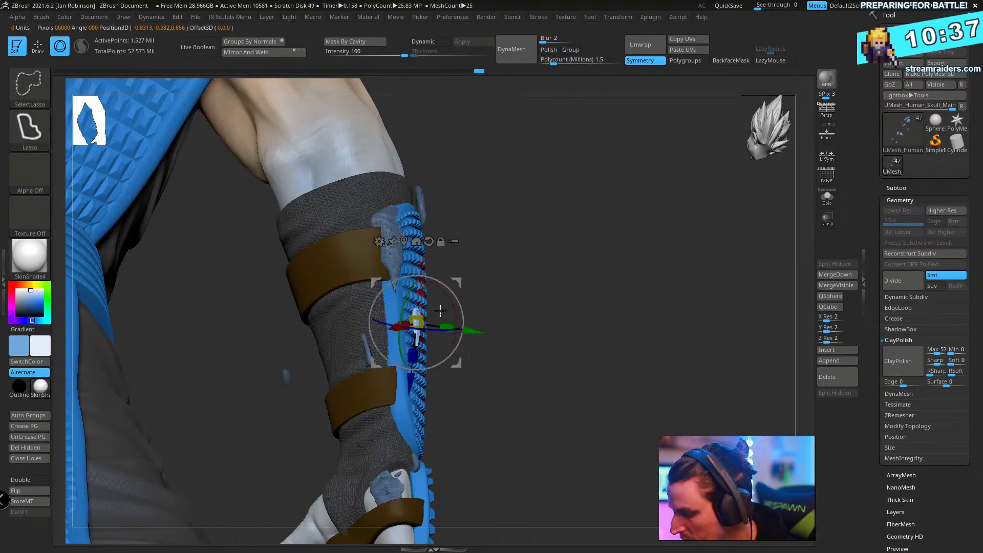
pyautogui.keyDown('alt'); pyautogui.moveTo(532, 328); pyautogui.dragTo(553, 392); pyautogui.keyUp('alt')
pyautogui.moveTo(471, 332); pyautogui.dragTo(430, 360)
pyautogui.moveTo(517, 348)
pyautogui.mouseDown()
pyautogui.moveTo(461, 327)
pyautogui.moveTo(410, 287)
pyautogui.moveTo(414, 294)
pyautogui.mouseUp()
pyautogui.press('q')
pyautogui.press('ctrl')
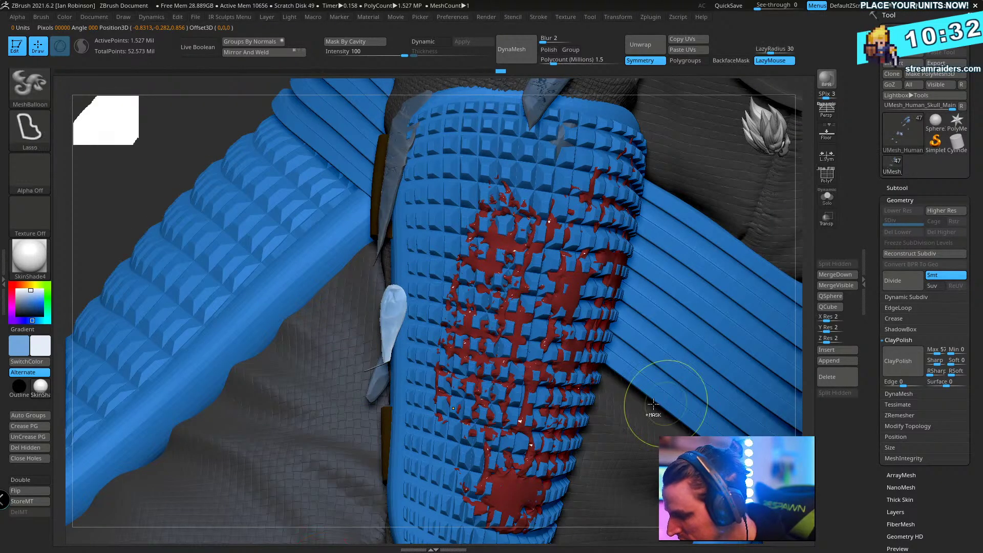
pyautogui.hotkey('ctrl', 'z')
pyautogui.hotkey('ctrl', 'z')
# - Auto-group the ice shards, isolate the one beside the forearm with a mask, and move and tilt it onto the forearm guard
pyautogui.moveTo(800, 282)
pyautogui.keyDown('alt'); pyautogui.mouseDown()
pyautogui.moveTo(743, 266)
pyautogui.moveTo(735, 276)
pyautogui.mouseUp(); pyautogui.keyUp('alt')
pyautogui.press('space')
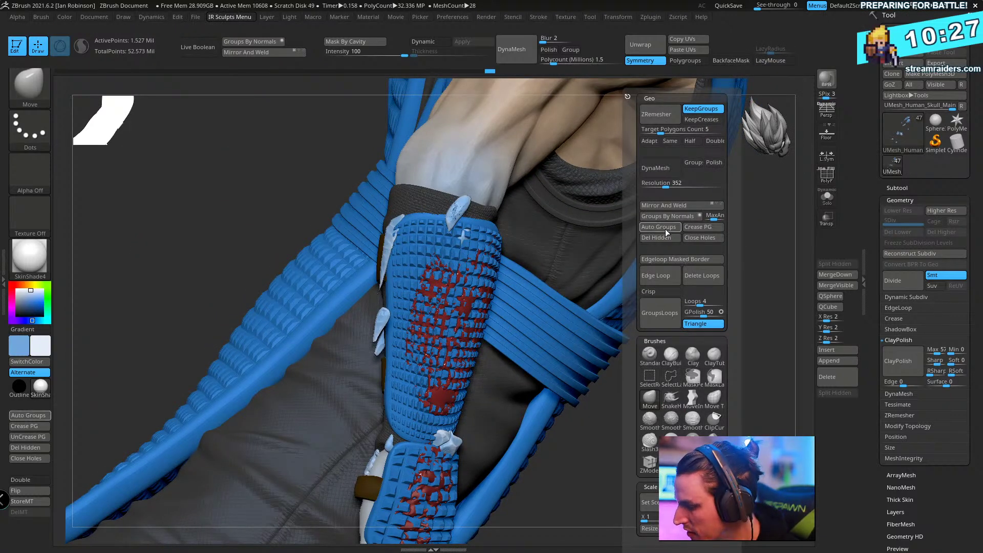
pyautogui.press('w')
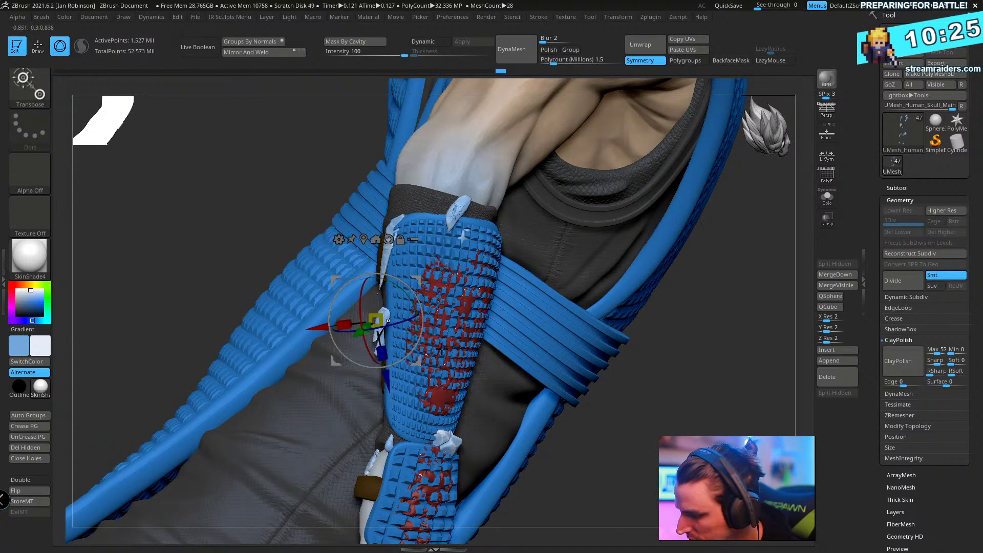
pyautogui.keyDown('ctrl'); pyautogui.click(385, 313); pyautogui.keyUp('ctrl')
pyautogui.moveTo(429, 353); pyautogui.dragTo(454, 362)
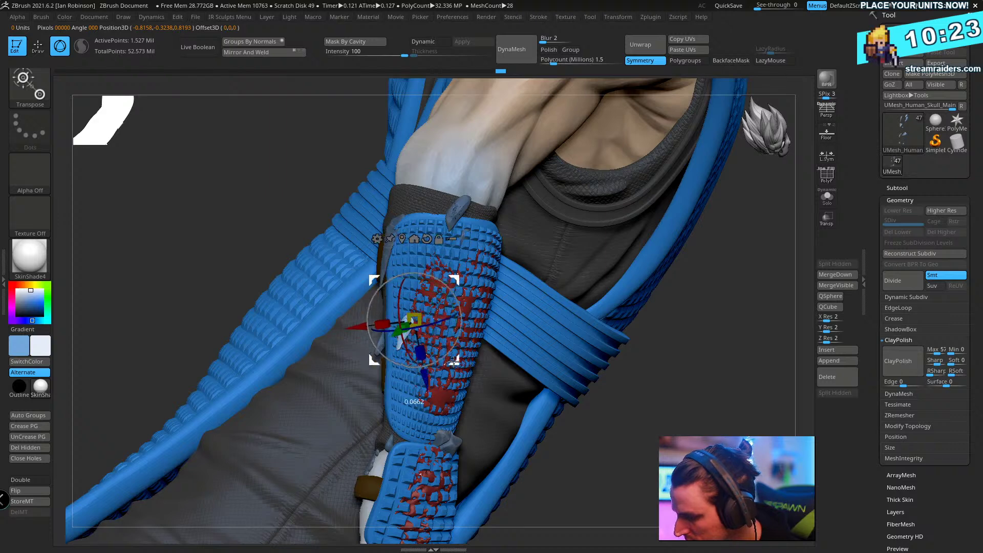
pyautogui.moveTo(453, 361); pyautogui.dragTo(610, 279, button='right')
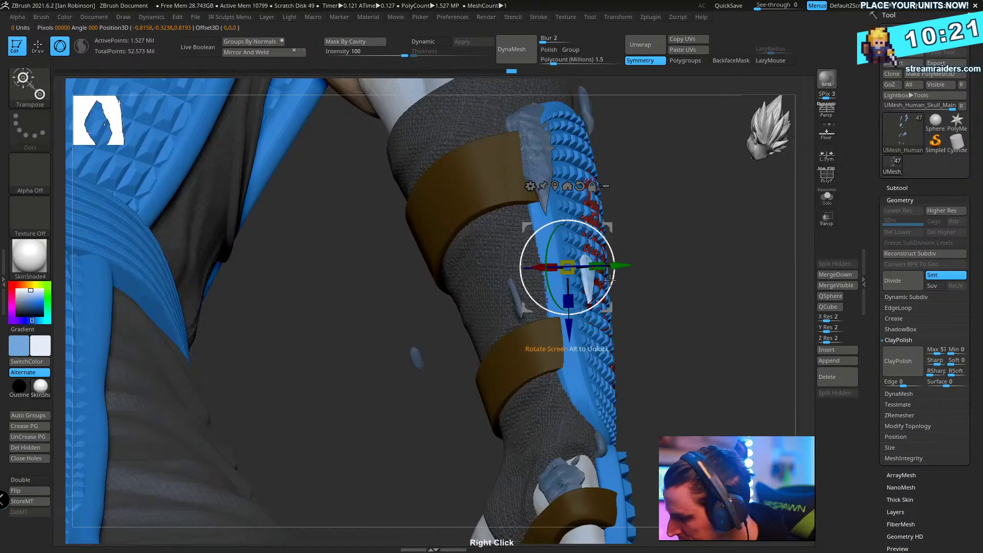
pyautogui.moveTo(609, 279); pyautogui.dragTo(605, 271)
# - Move the shard floating away from the forearm onto the dark forearm wrap
pyautogui.keyDown('alt'); pyautogui.click(419, 358); pyautogui.keyUp('alt')
pyautogui.moveTo(406, 406); pyautogui.dragTo(468, 264)
pyautogui.moveTo(485, 258)
pyautogui.mouseDown(button='right')
pyautogui.moveTo(511, 300)
pyautogui.moveTo(636, 213)
pyautogui.moveTo(592, 248)
pyautogui.moveTo(603, 287)
pyautogui.moveTo(527, 281)
pyautogui.moveTo(516, 265)
pyautogui.mouseUp(button='right')
# - Mask all but the shard at the upper end of the forearm guard, rotate it, and shift it slightly up the arm
pyautogui.keyDown('ctrl'); pyautogui.click(335, 219); pyautogui.keyUp('ctrl')
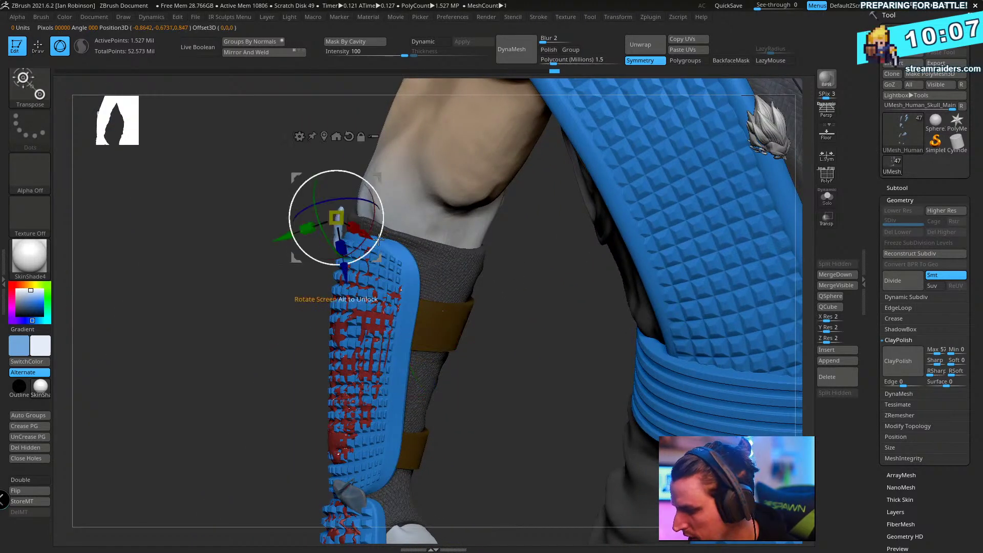
pyautogui.moveTo(382, 174); pyautogui.dragTo(402, 153)
pyautogui.moveTo(418, 216)
pyautogui.mouseDown(button='right')
pyautogui.moveTo(379, 213)
pyautogui.moveTo(413, 208)
pyautogui.mouseUp(button='right')
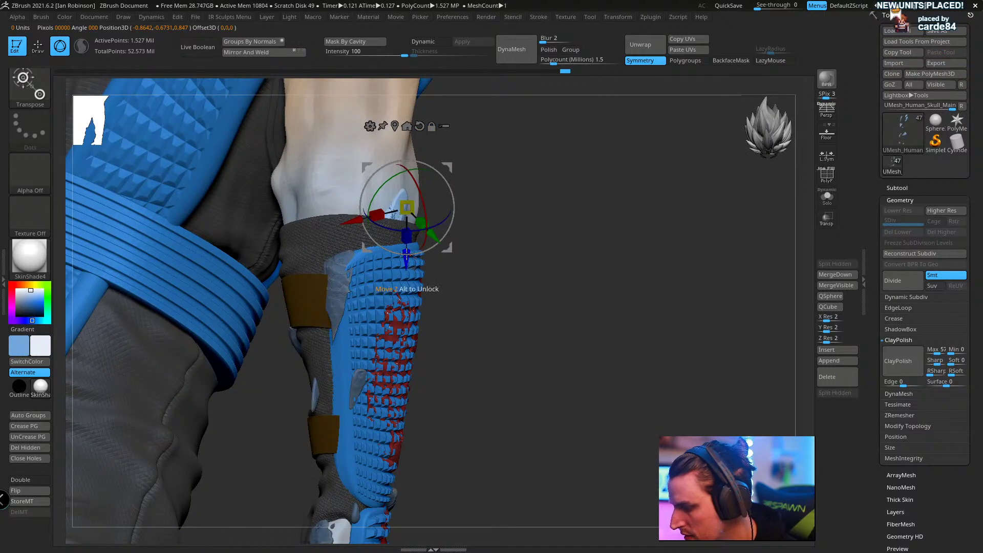
pyautogui.moveTo(408, 207); pyautogui.dragTo(409, 193)
pyautogui.press('q')
pyautogui.moveTo(527, 234)
pyautogui.mouseDown(button='right')
pyautogui.moveTo(507, 242)
pyautogui.moveTo(534, 255)
pyautogui.mouseUp(button='right')
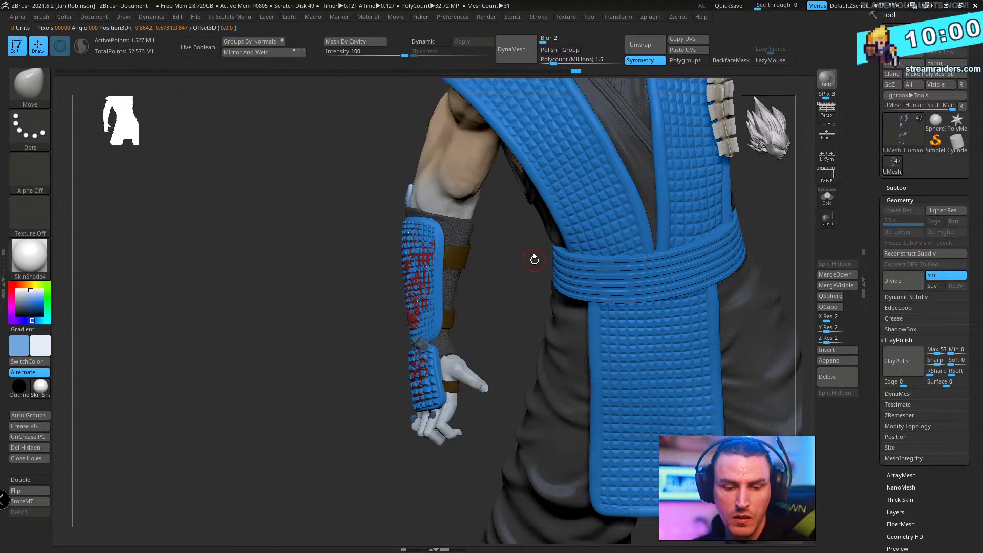
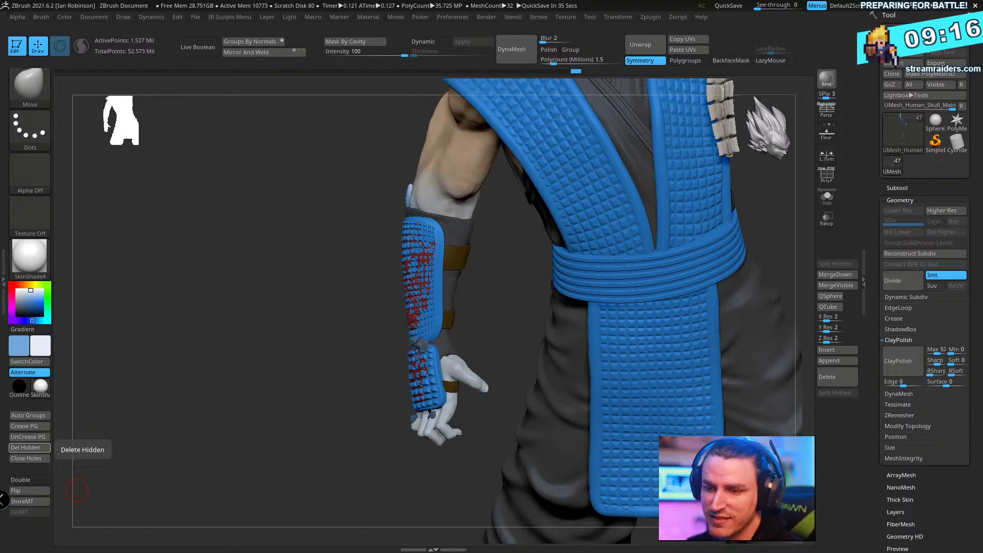
# - Switch to Firefox and search YouTube for "mkmovietrailer"
pyautogui.hotkey('alt', 'Tab')
pyautogui.click(382, 70)
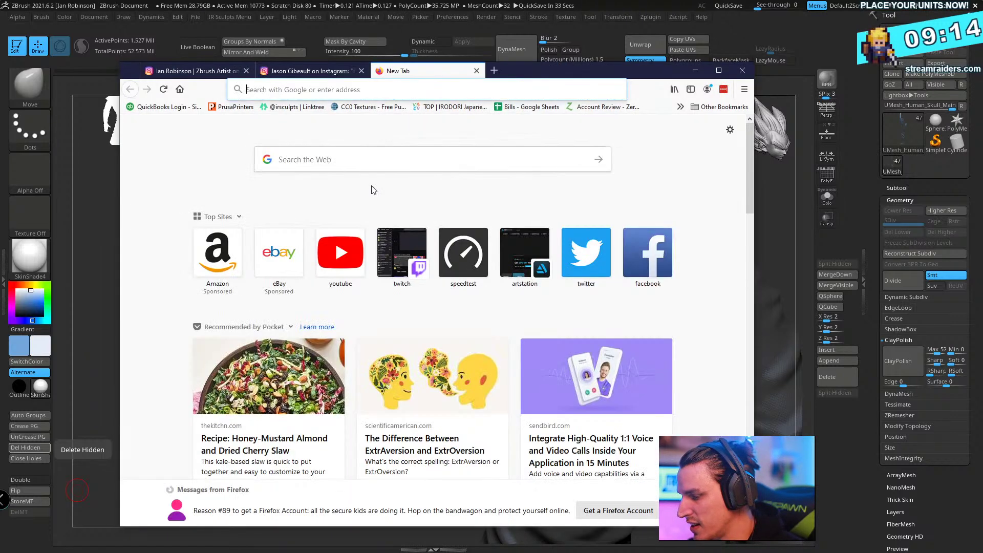
pyautogui.click(337, 257)
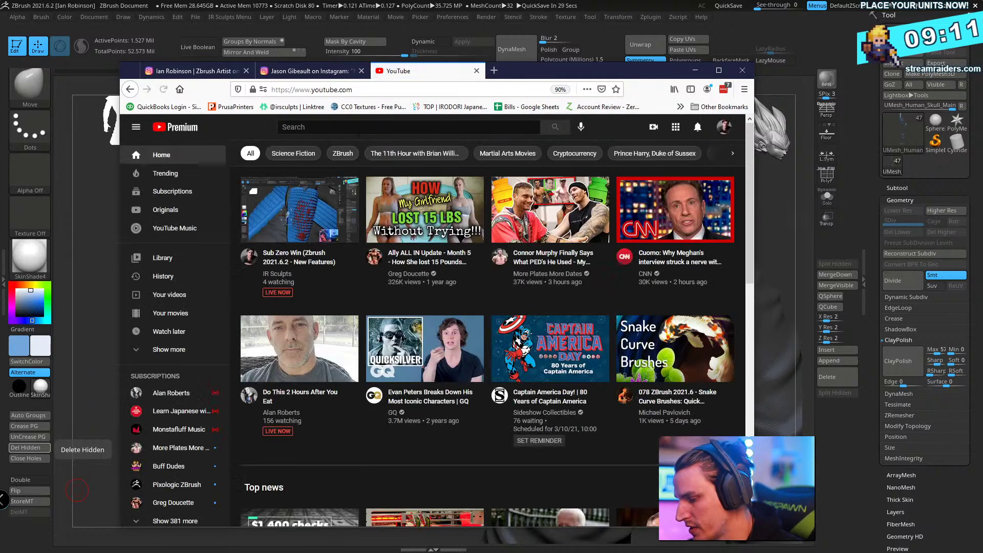
pyautogui.click(360, 125)
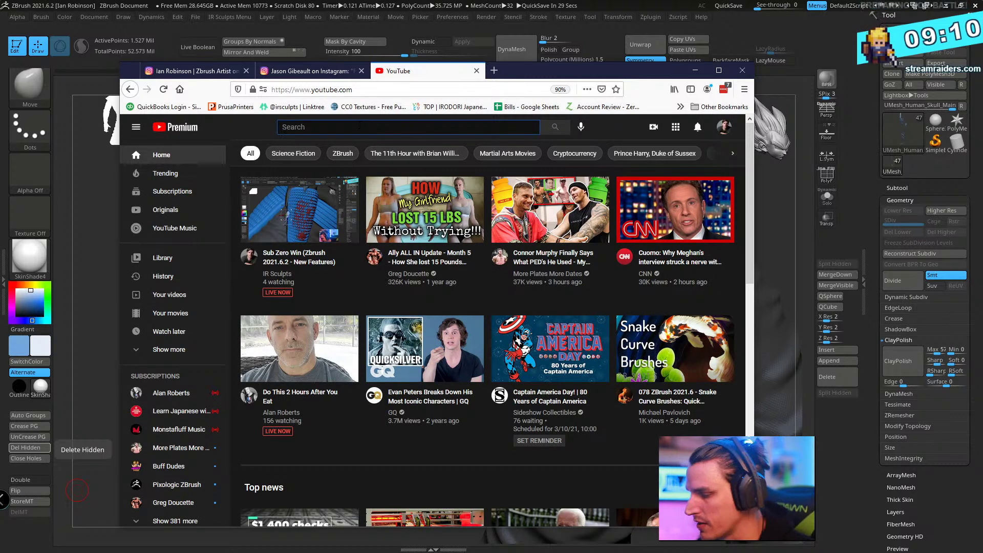
pyautogui.write('mkmovier')
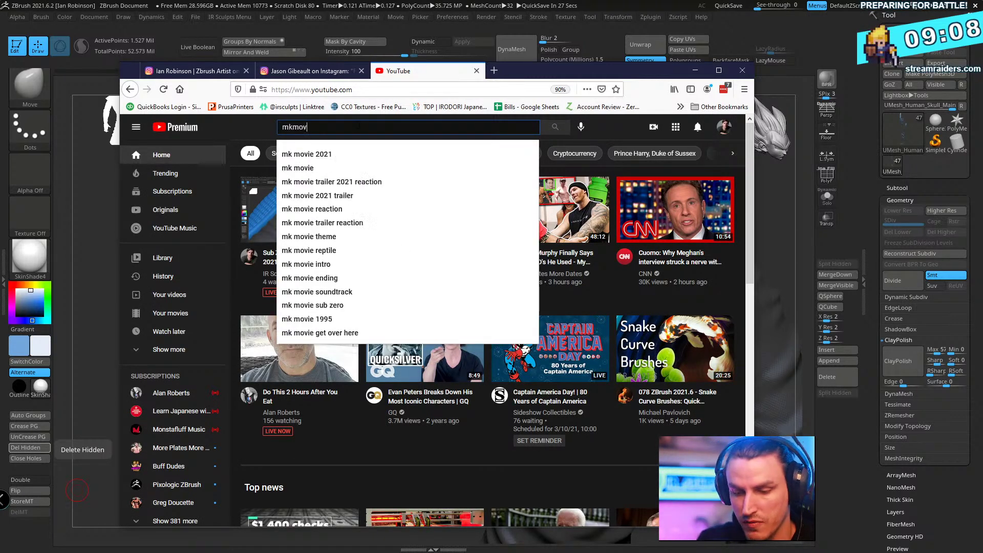
pyautogui.press('BackSpace')
pyautogui.press('BackSpace')
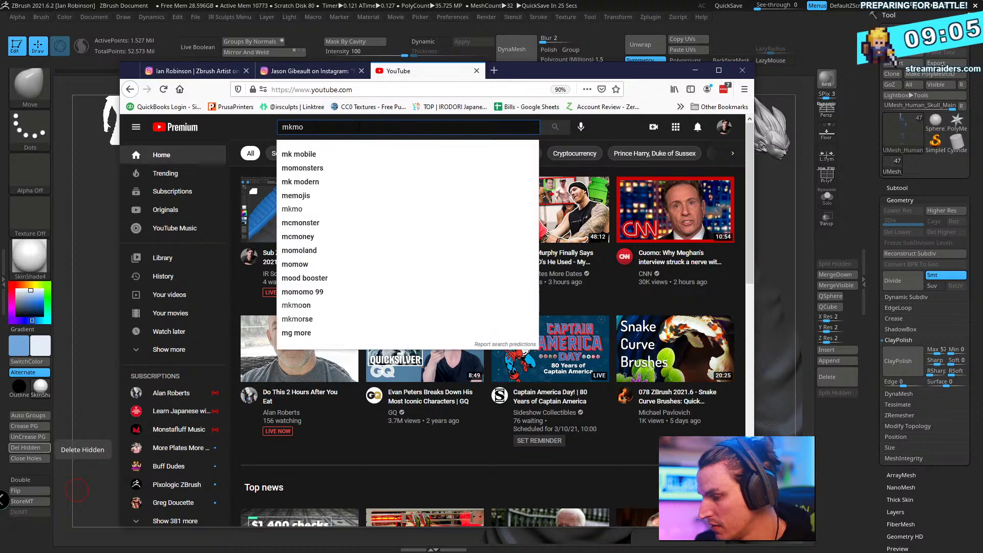
pyautogui.write('ietrailer')
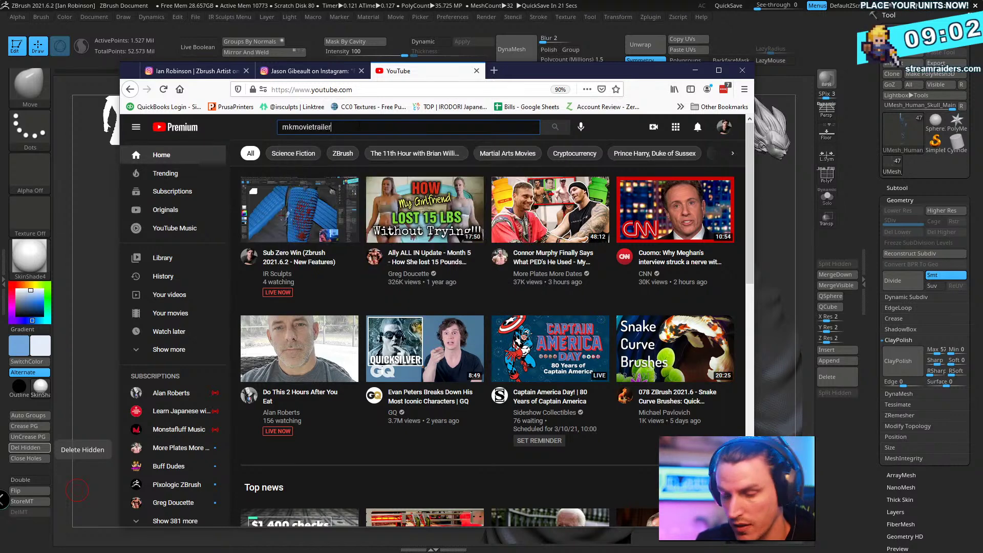
pyautogui.press('Return')
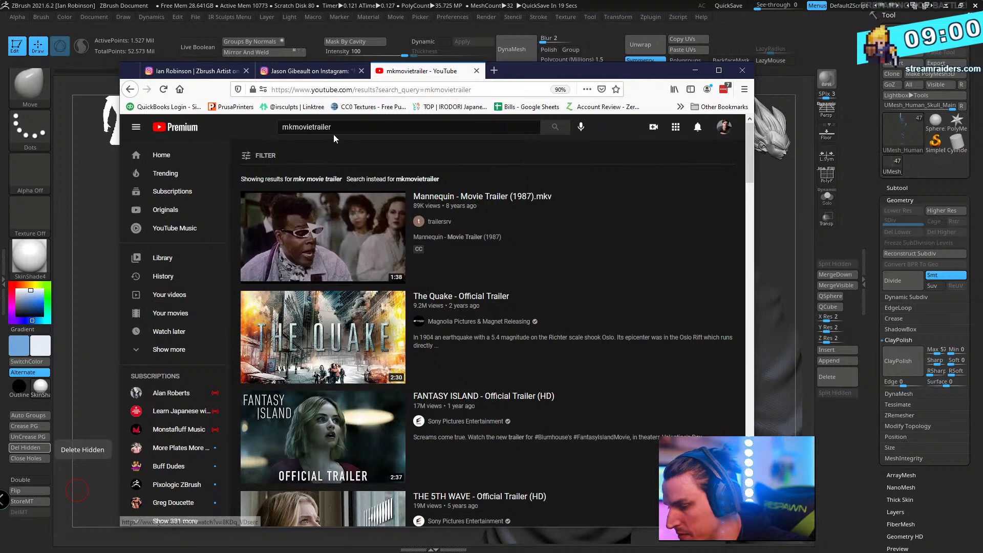
# - Replace the YouTube query with the suggested search "movie trailers 2019"
pyautogui.click(332, 127)
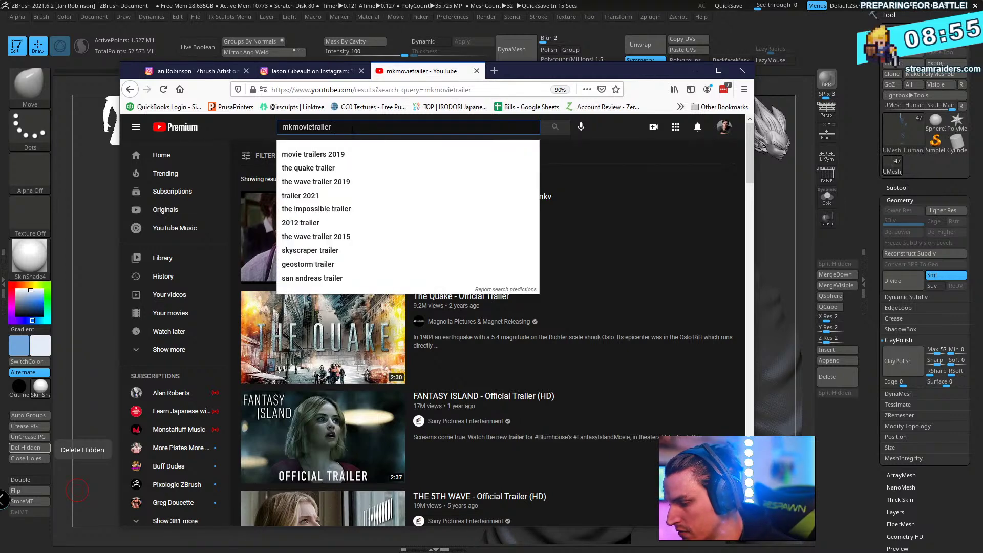
pyautogui.press('Left')
pyautogui.press('Left')
pyautogui.press('Left')
pyautogui.press('Left')
pyautogui.press('Left')
pyautogui.press('Left')
pyautogui.press('Left')
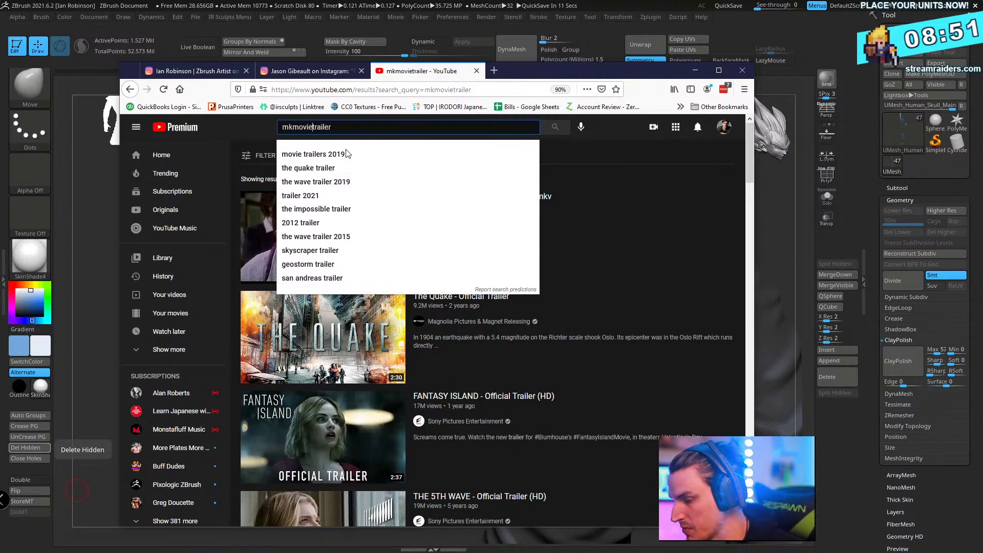
pyautogui.click(346, 154)
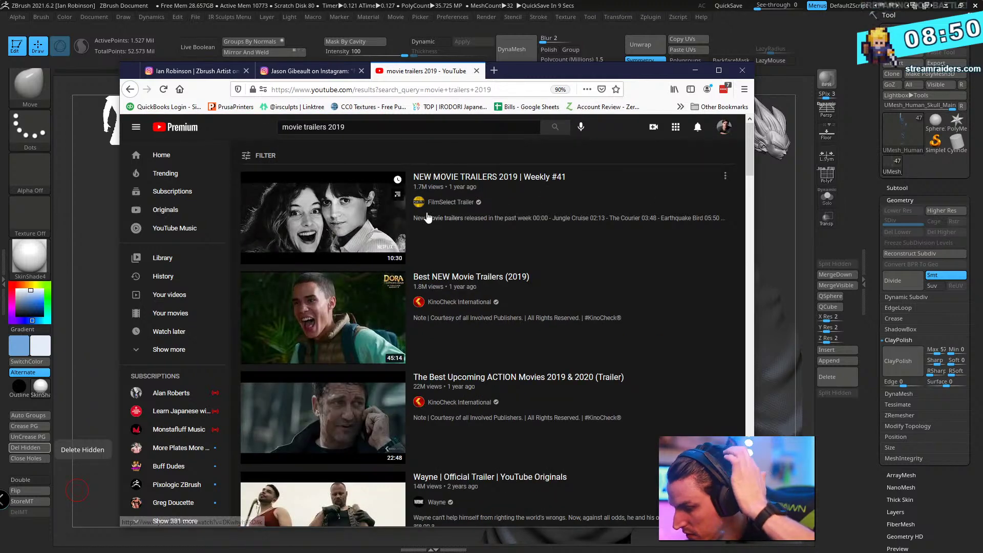
# - Shorten the YouTube query to "movie trailers 20", abandon it, and close the browser with all its tabs
pyautogui.click(353, 127)
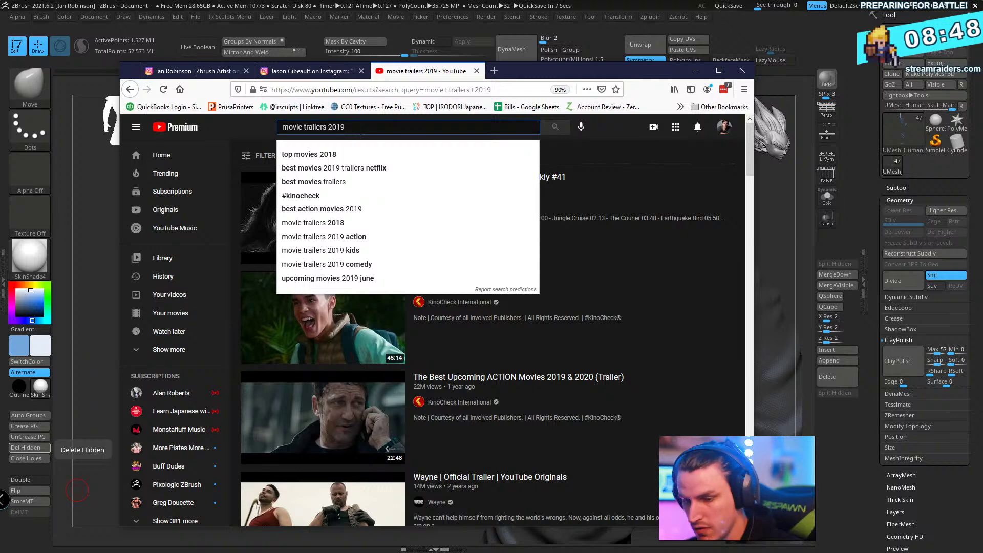
pyautogui.press('BackSpace')
pyautogui.press('BackSpace')
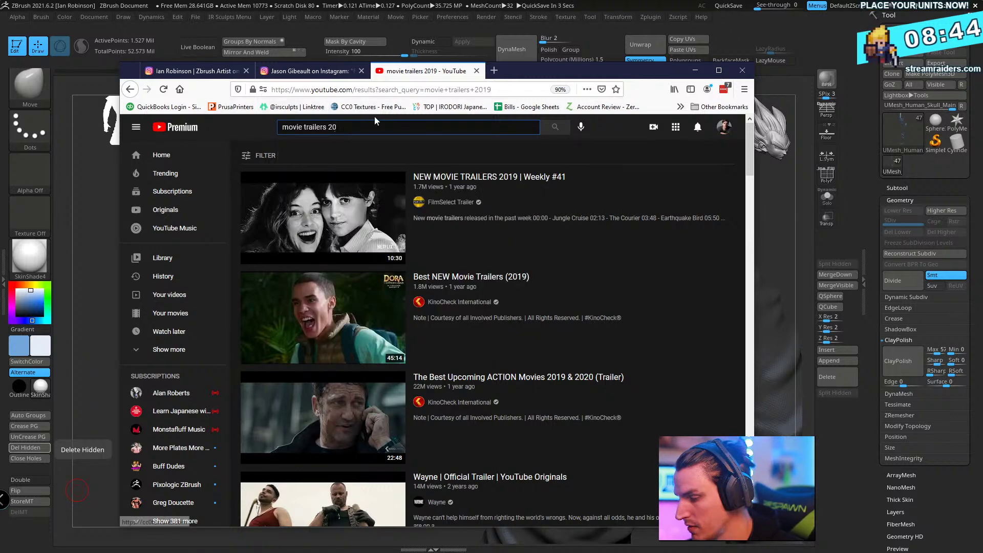
pyautogui.click(374, 116)
pyautogui.moveTo(342, 128); pyautogui.dragTo(277, 134)
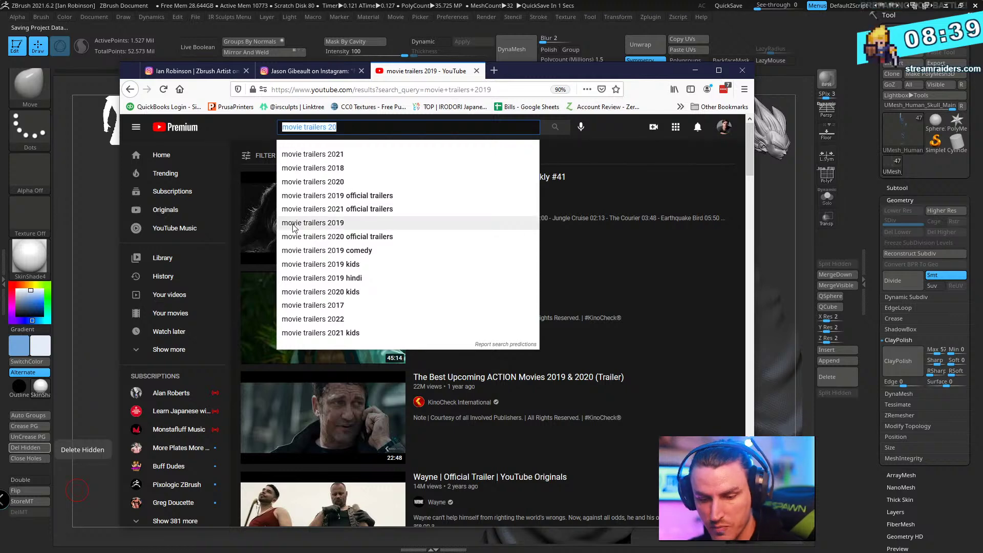
pyautogui.click(741, 71)
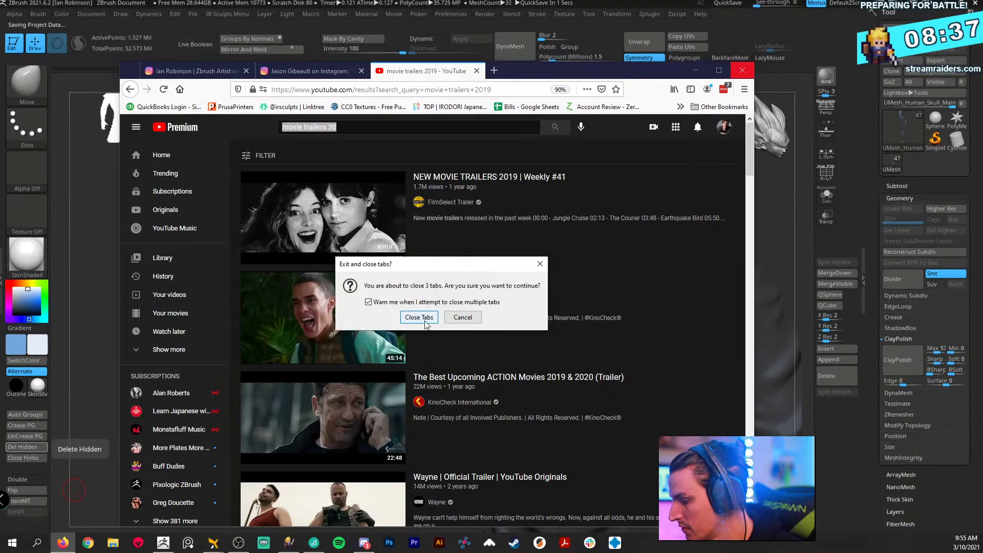
pyautogui.click(419, 318)
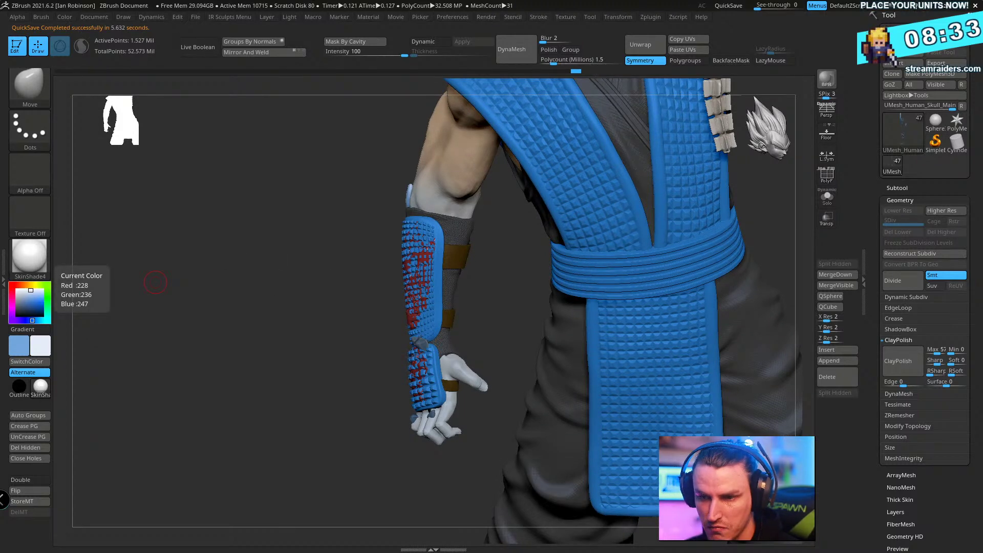
# - Switch to Firefox and search Google for "mk movie trailer 2021"
pyautogui.click(63, 542)
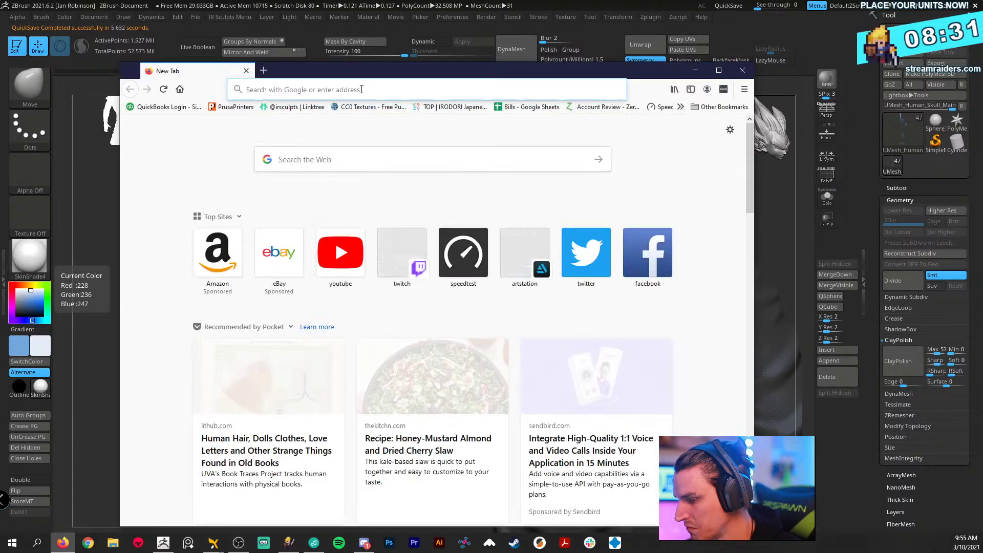
pyautogui.write('mk movie')
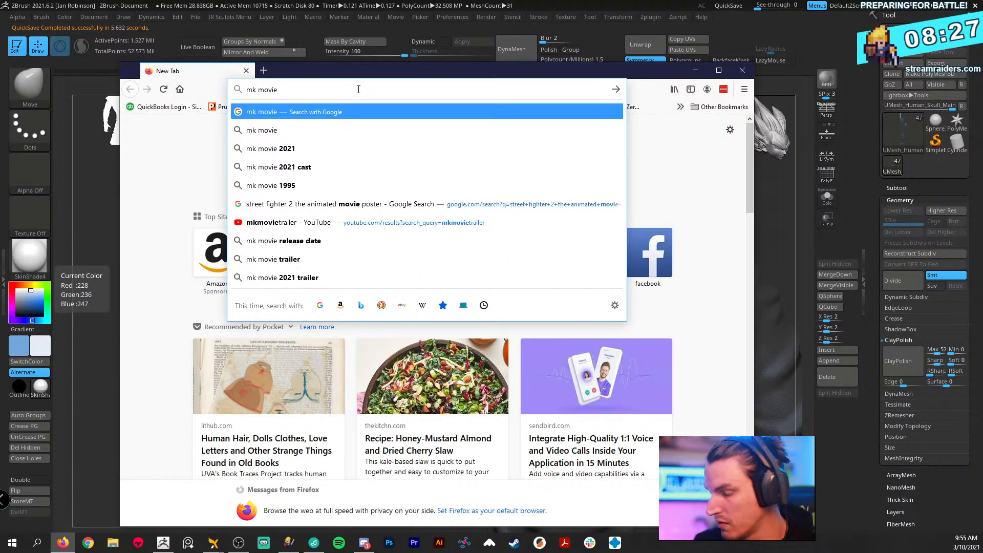
pyautogui.write(' t')
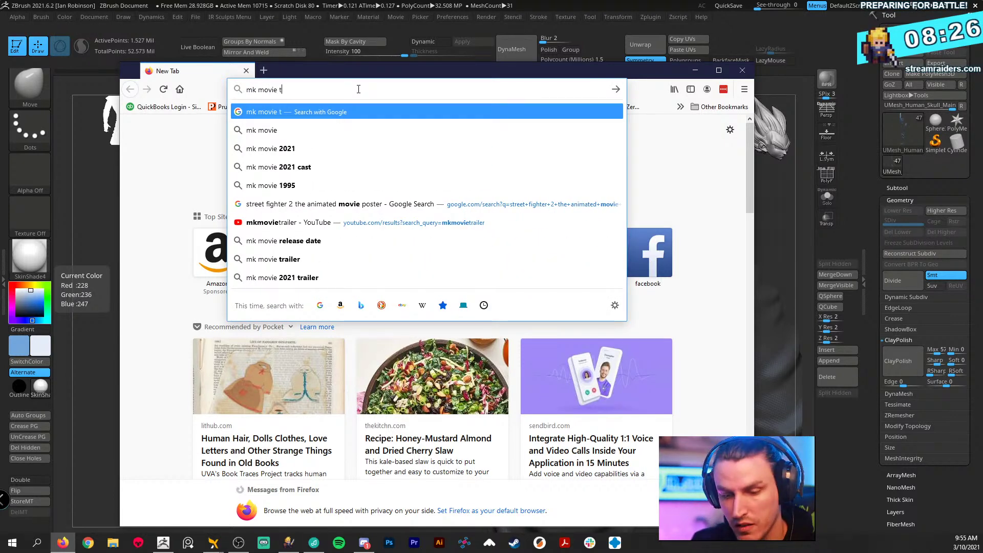
pyautogui.write('r')
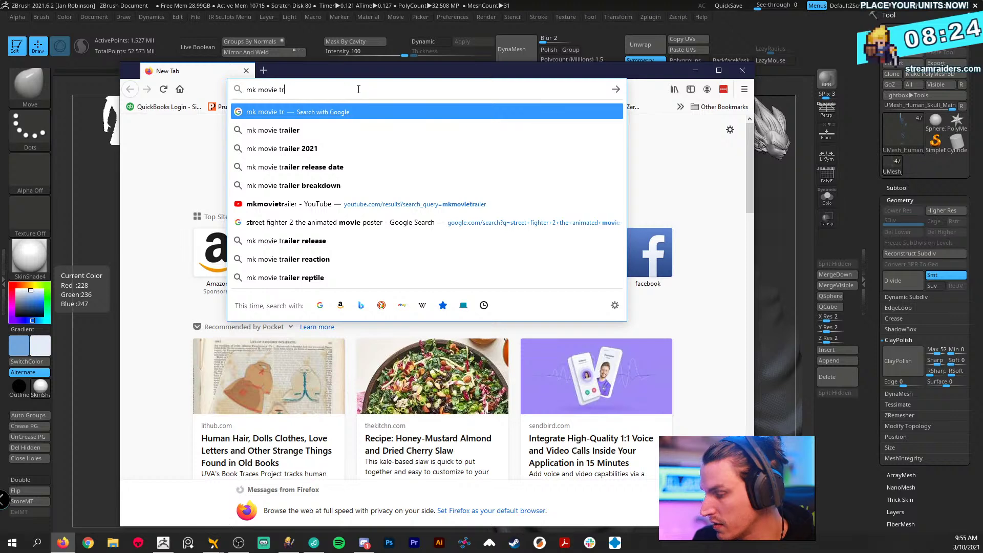
pyautogui.press('Down')
pyautogui.press('Down')
pyautogui.press('Return')
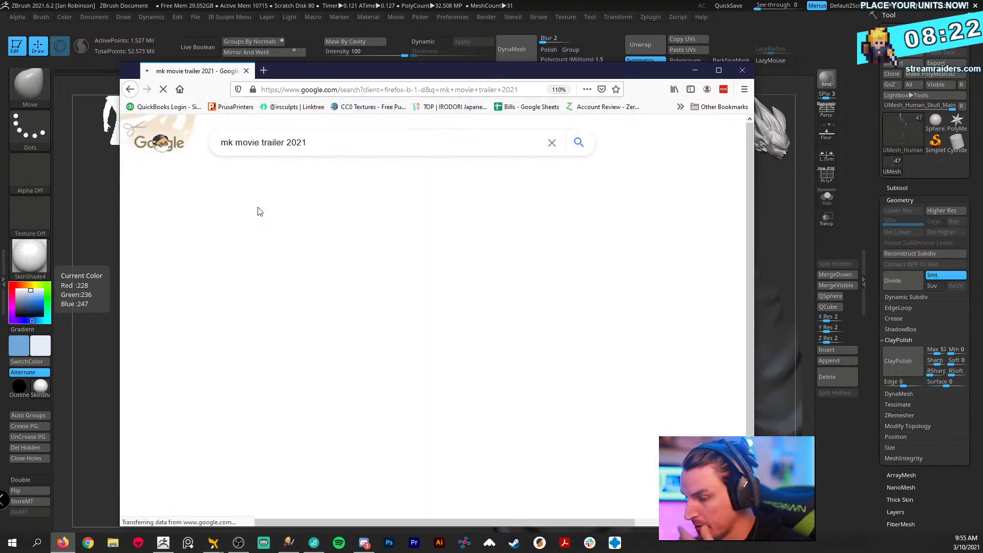
# - Open the MORTAL KOMBAT Trailer (2021) video from the results, select its web address, and minimize the browser
pyautogui.click(296, 409)
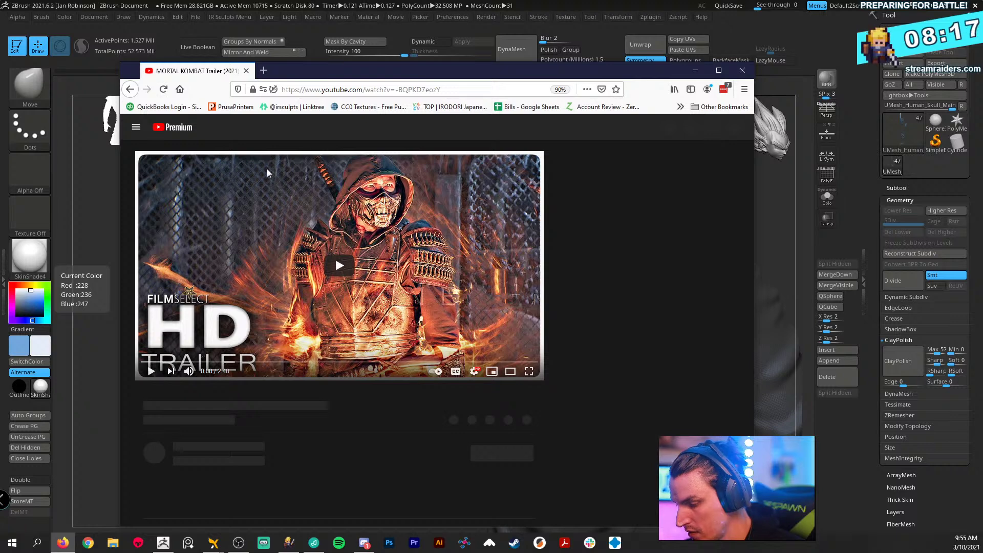
pyautogui.click(322, 90)
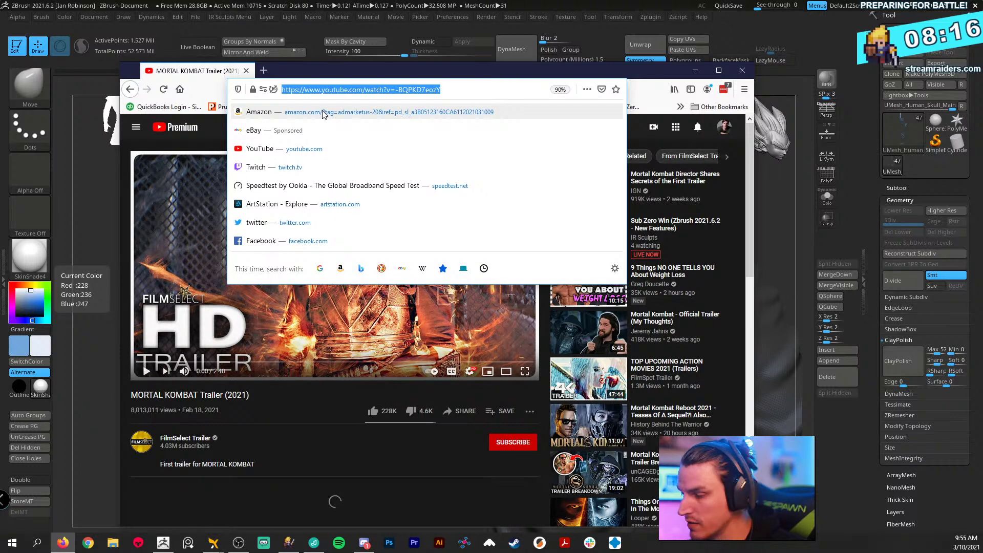
pyautogui.click(331, 256)
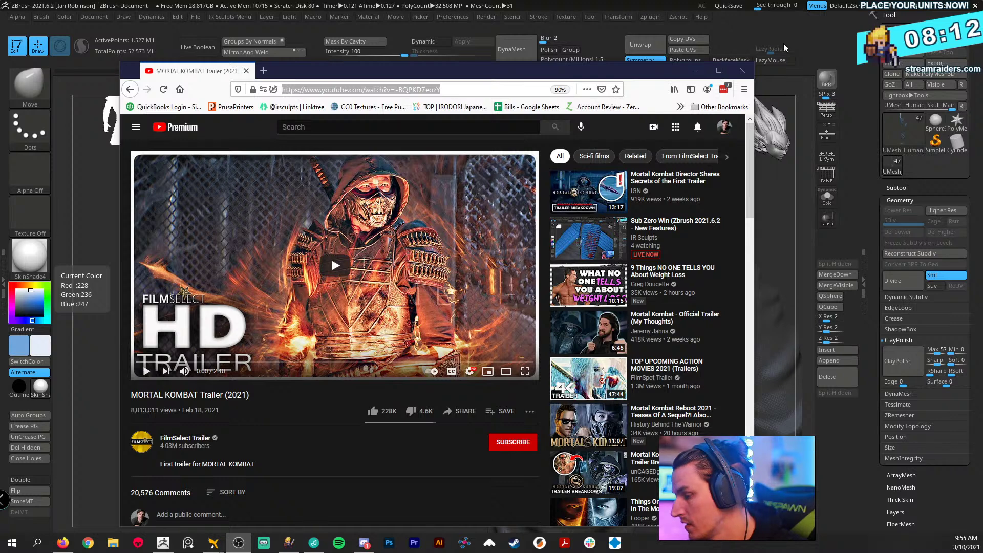
pyautogui.click(695, 71)
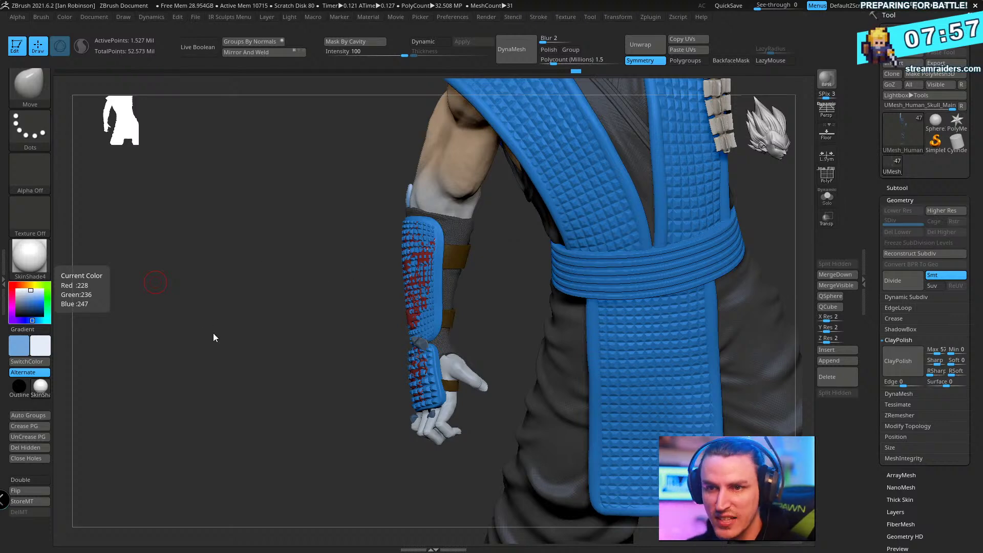
# - Mask everything except the shard at the wrist and duplicate that shard up toward the elbow
pyautogui.moveTo(319, 281); pyautogui.dragTo(356, 334)
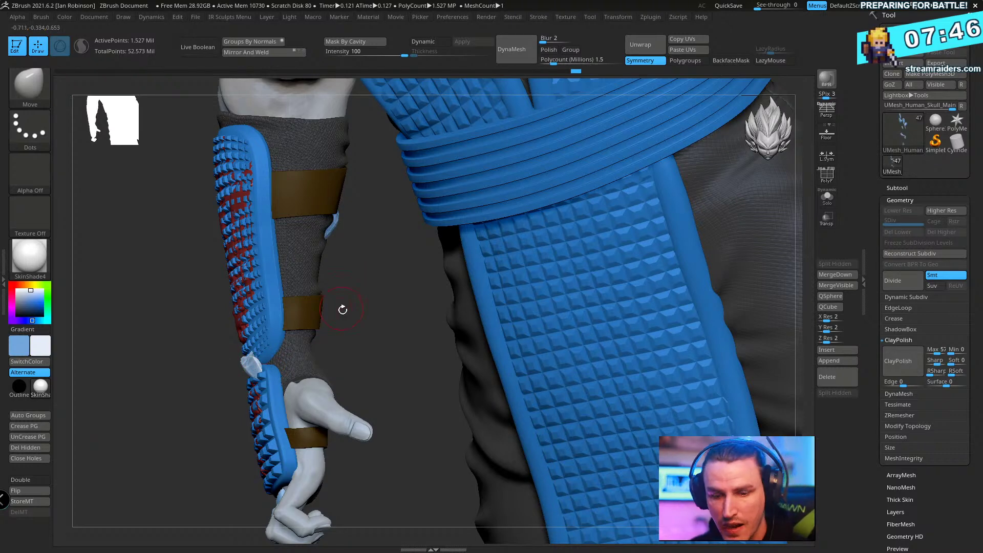
pyautogui.press('w')
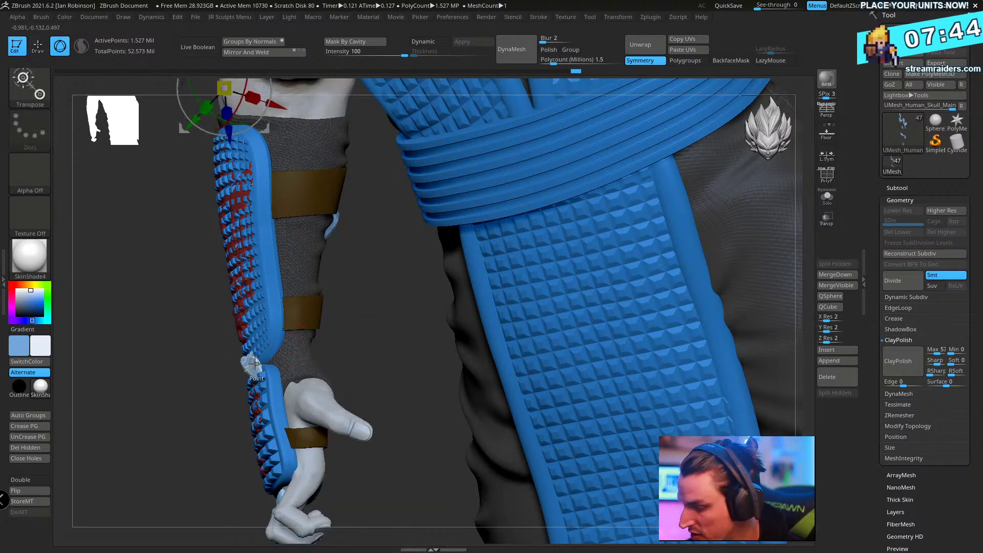
pyautogui.keyDown('ctrl'); pyautogui.keyDown('shift'); pyautogui.click(251, 364); pyautogui.keyUp('shift'); pyautogui.keyUp('ctrl')
pyautogui.keyDown('alt'); pyautogui.moveTo(349, 344); pyautogui.dragTo(329, 178); pyautogui.keyUp('alt')
pyautogui.hotkey('ctrl', 'z')
pyautogui.keyDown('ctrl'); pyautogui.moveTo(311, 378); pyautogui.dragTo(329, 104); pyautogui.keyUp('ctrl')
# - Rotate the copied shard and move it up the arm so it sits on the upper arm above the elbow
pyautogui.moveTo(333, 156); pyautogui.dragTo(321, 72)
pyautogui.moveTo(321, 72); pyautogui.dragTo(376, 258, button='right')
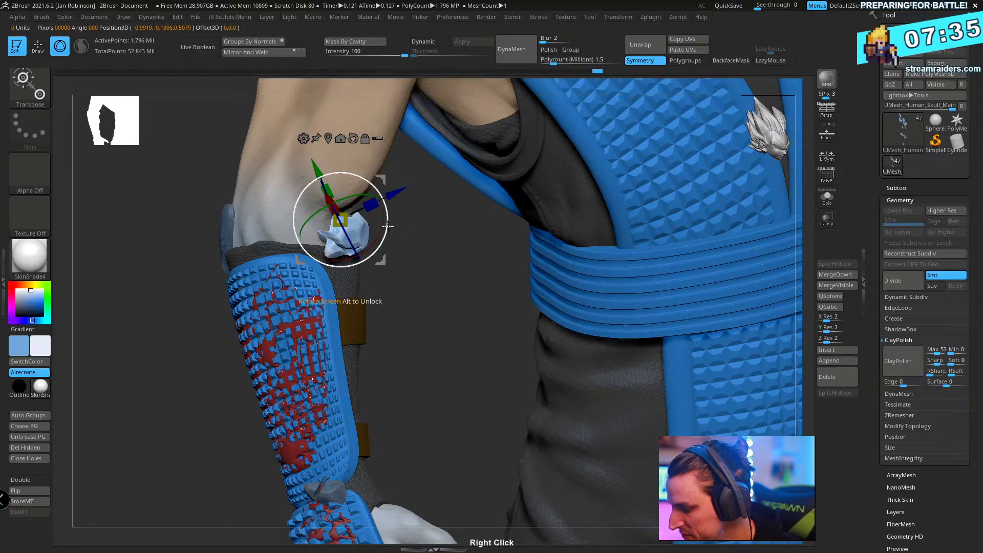
pyautogui.moveTo(377, 259); pyautogui.dragTo(375, 225)
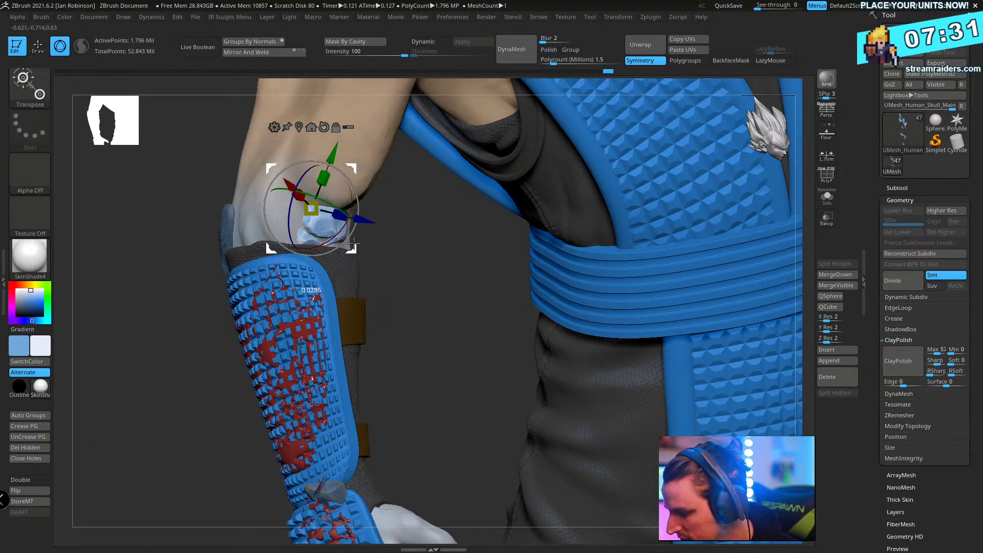
pyautogui.moveTo(354, 243)
pyautogui.mouseDown()
pyautogui.moveTo(381, 148)
pyautogui.moveTo(402, 161)
pyautogui.moveTo(411, 275)
pyautogui.moveTo(358, 328)
pyautogui.moveTo(338, 287)
pyautogui.moveTo(372, 281)
pyautogui.moveTo(403, 316)
pyautogui.moveTo(384, 307)
pyautogui.mouseUp()
pyautogui.press('q')
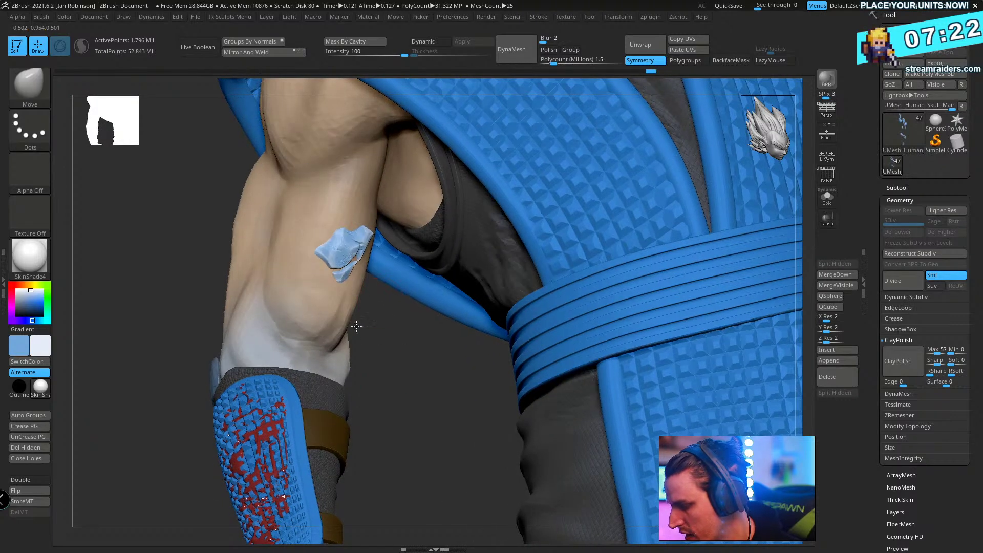
# - Examine the whole statue from several angles, briefly checking the Stream Raiders window in between
pyautogui.press('f')
pyautogui.moveTo(224, 423); pyautogui.dragTo(647, 198)
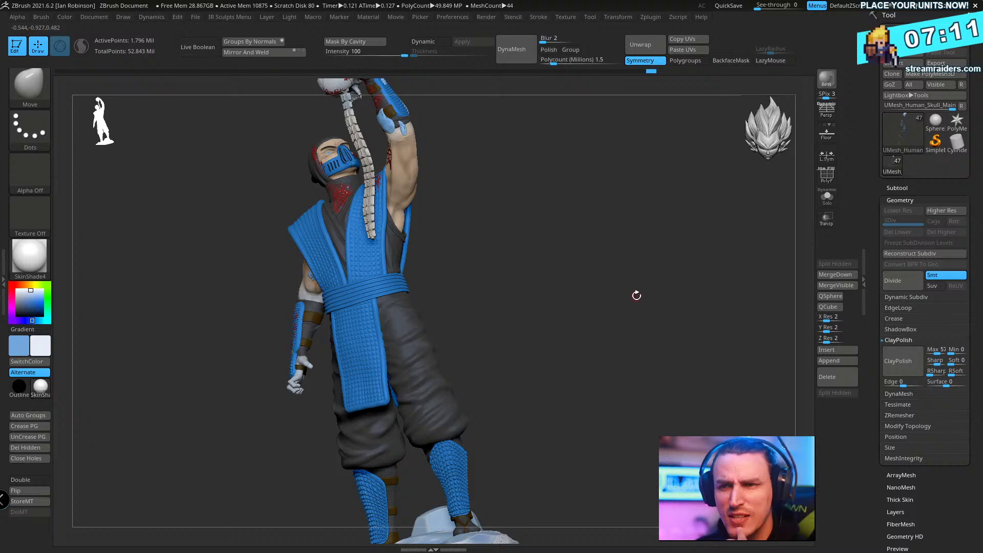
pyautogui.moveTo(636, 297); pyautogui.dragTo(636, 241)
pyautogui.press('space')
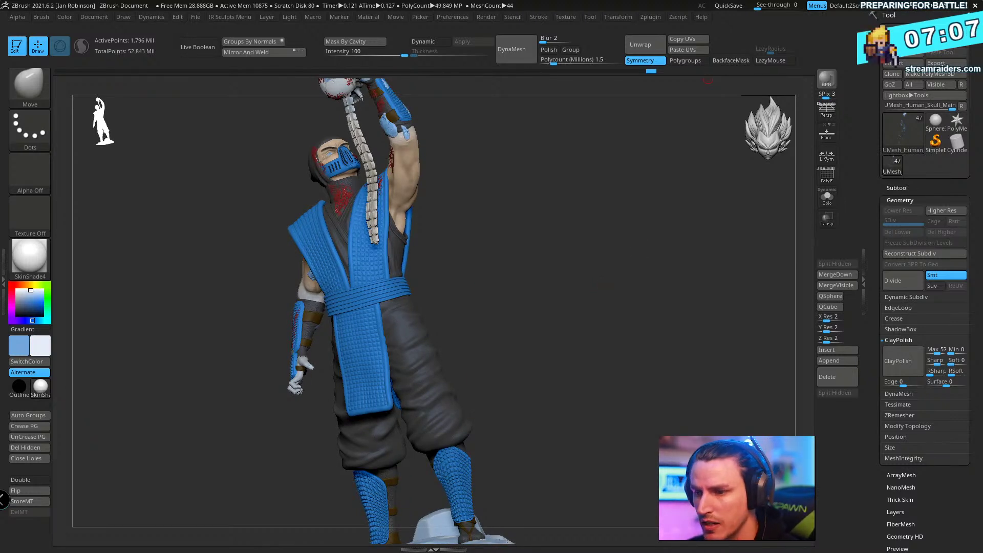
pyautogui.hotkey('alt', 'Tab')
pyautogui.click(470, 362)
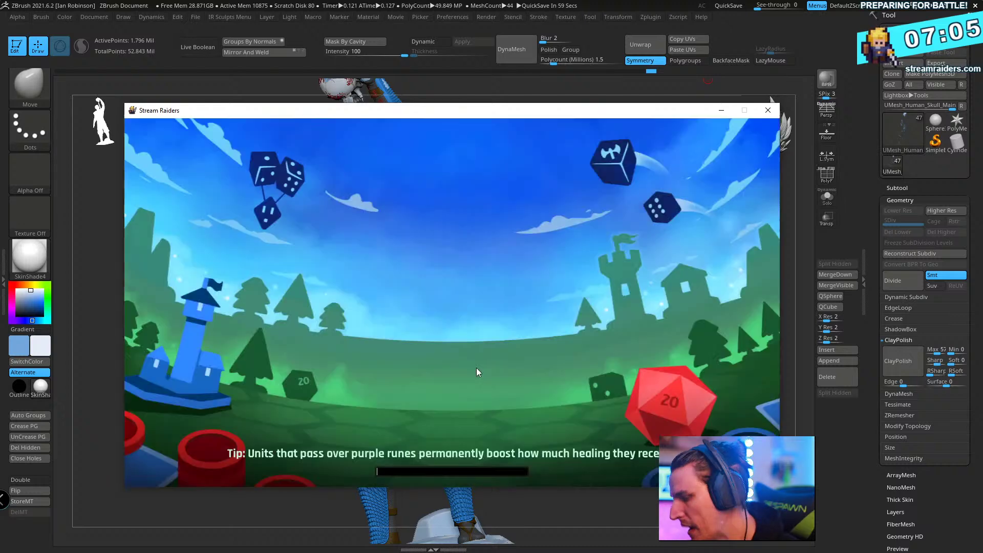
pyautogui.click(722, 111)
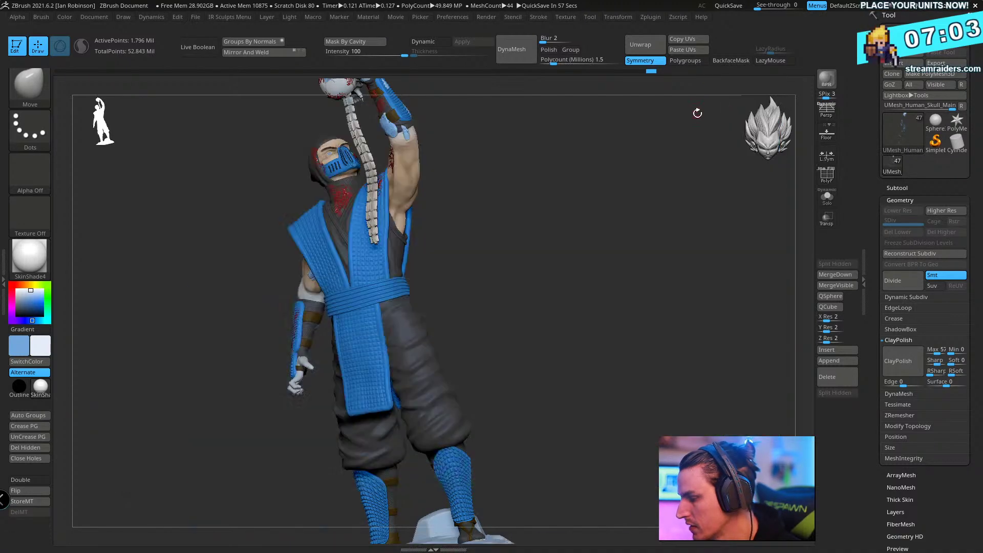
pyautogui.moveTo(571, 262); pyautogui.dragTo(611, 268)
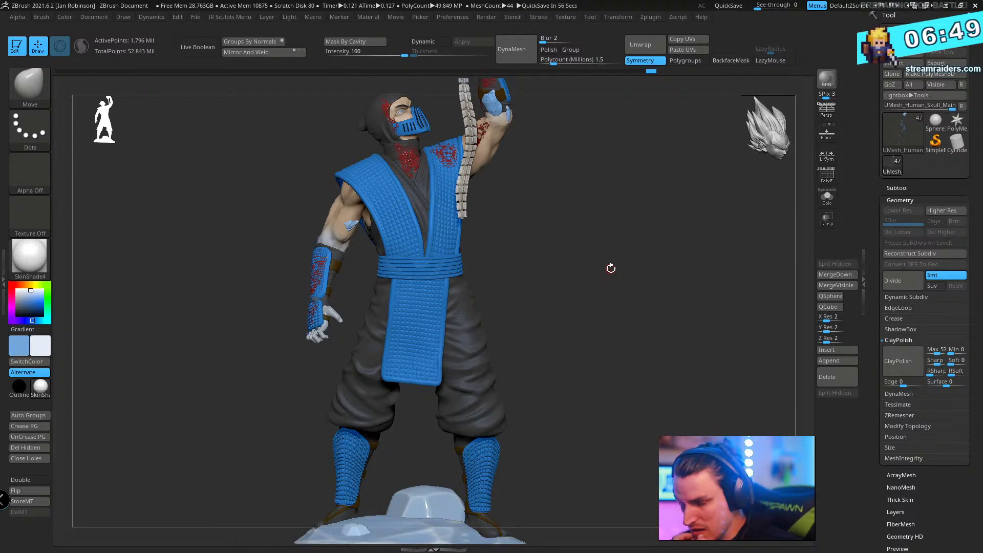
pyautogui.moveTo(611, 269); pyautogui.dragTo(644, 306)
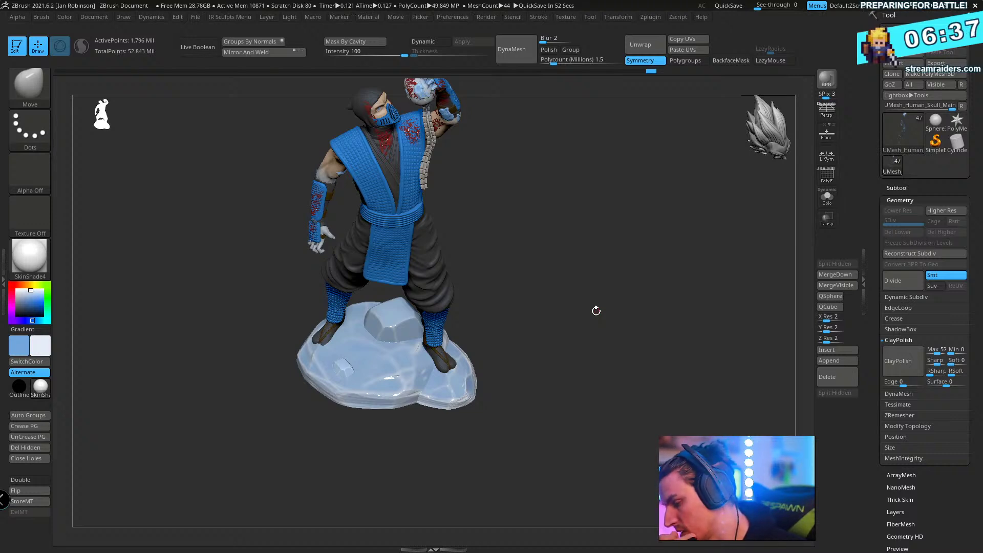
# - Save the tool over the existing file Sub_Zero_Statue_014_Posed.ztl in the SubZero_Posed folder
pyautogui.moveTo(596, 311)
pyautogui.keyDown('alt'); pyautogui.mouseDown()
pyautogui.moveTo(559, 375)
pyautogui.moveTo(590, 305)
pyautogui.mouseUp(); pyautogui.keyUp('alt')
pyautogui.hotkey('ctrl', 's')
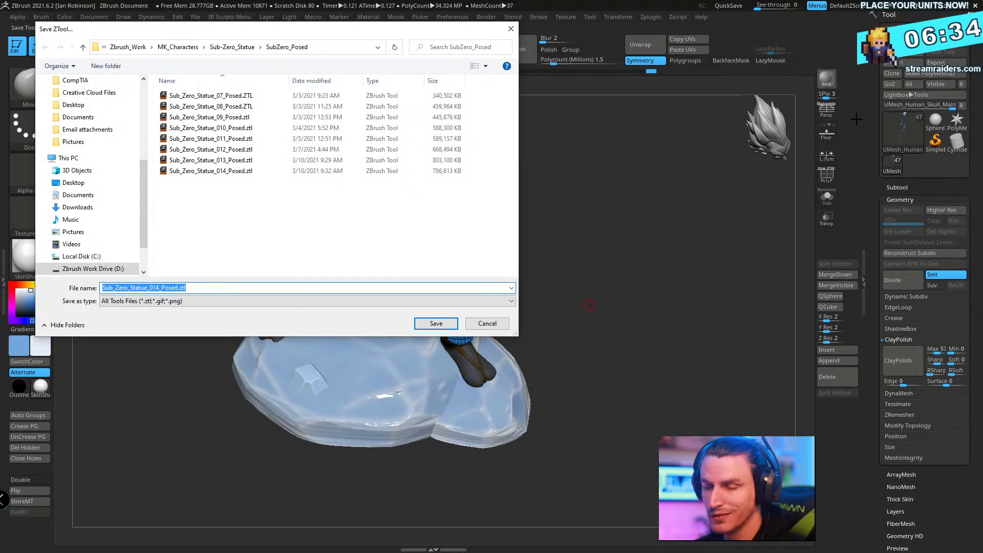
pyautogui.press('Return')
pyautogui.press('y')
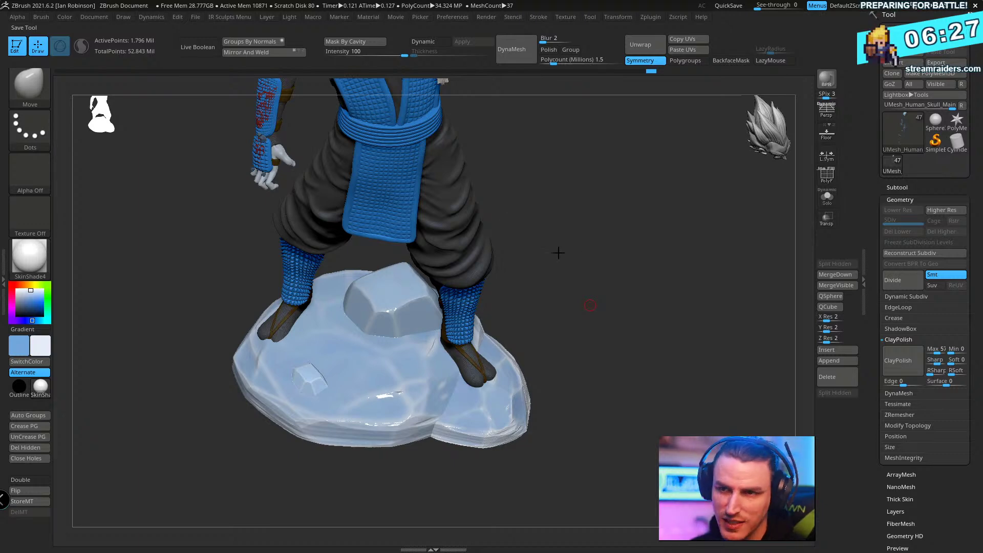
# - Make the ice base under the feet the active subtool and show it alone
pyautogui.moveTo(558, 253); pyautogui.dragTo(637, 346)
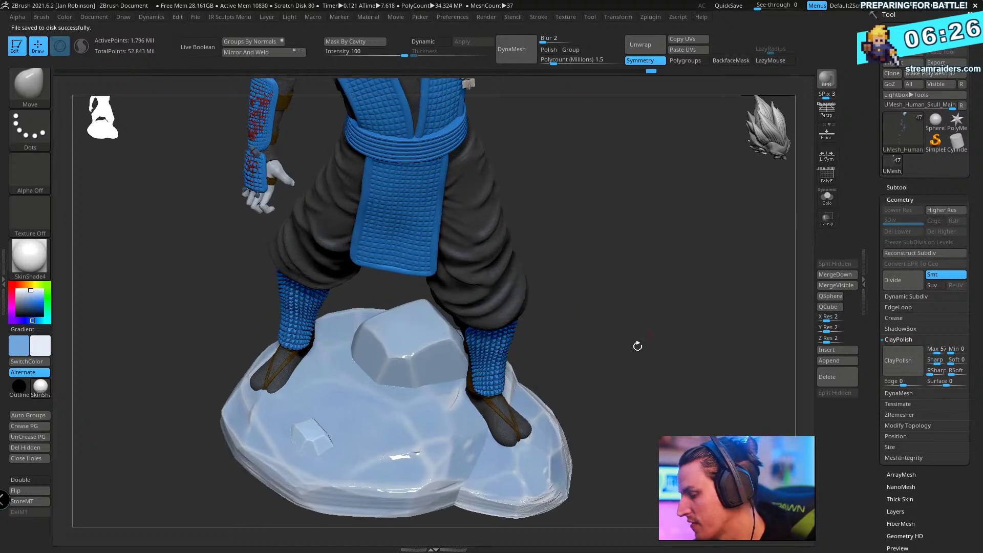
pyautogui.keyDown('alt'); pyautogui.click(447, 449); pyautogui.keyUp('alt')
pyautogui.hotkey('shift', 's')
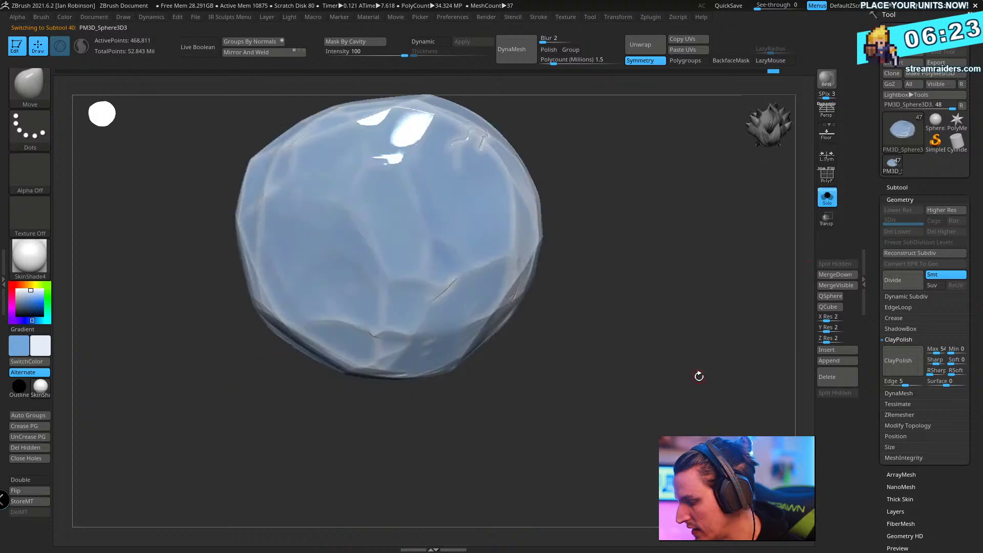
# - Use the MeshProject brush to draw a rounded puddle-shaped slab on the front part of the ice base
pyautogui.keyDown('ctrl'); pyautogui.click(33, 84); pyautogui.keyUp('ctrl')
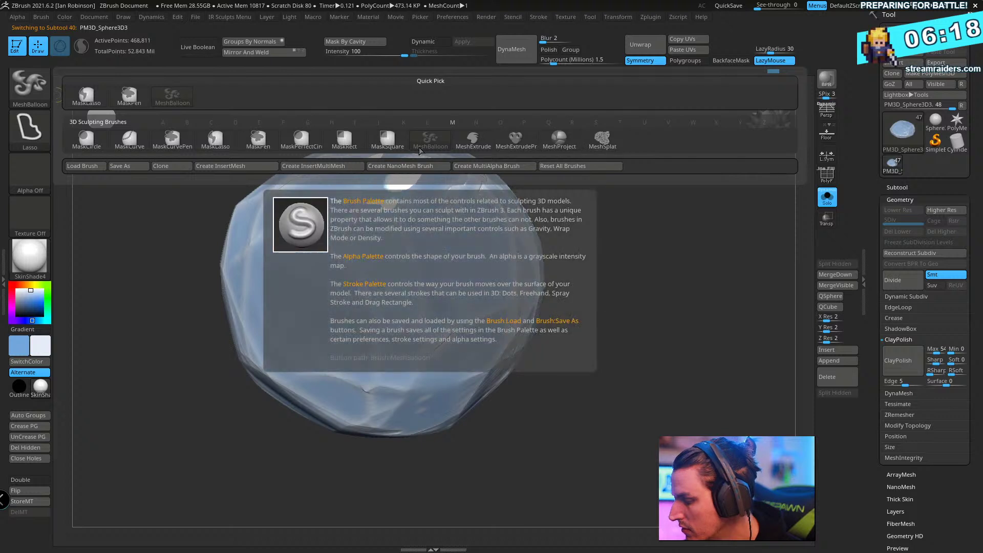
pyautogui.click(569, 135)
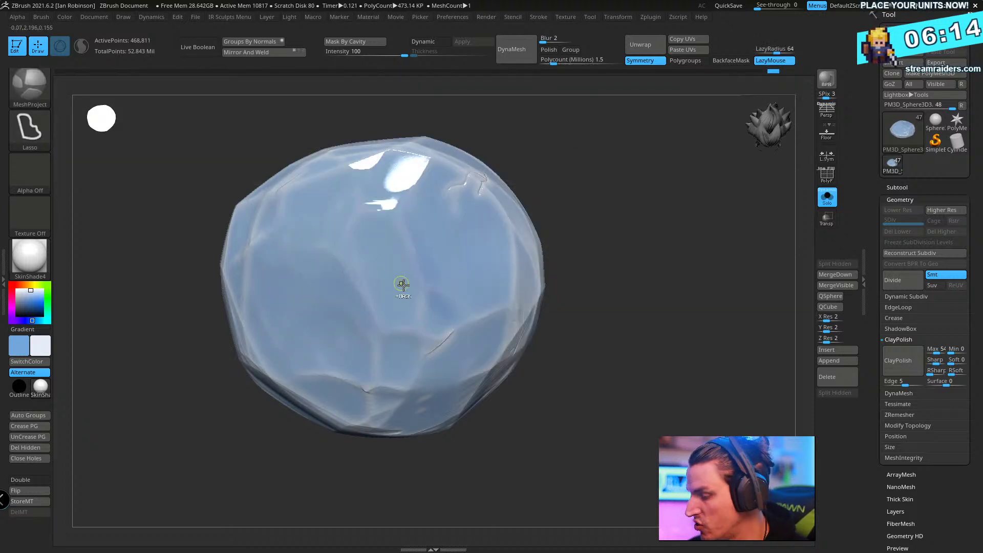
pyautogui.rightClick(426, 303)
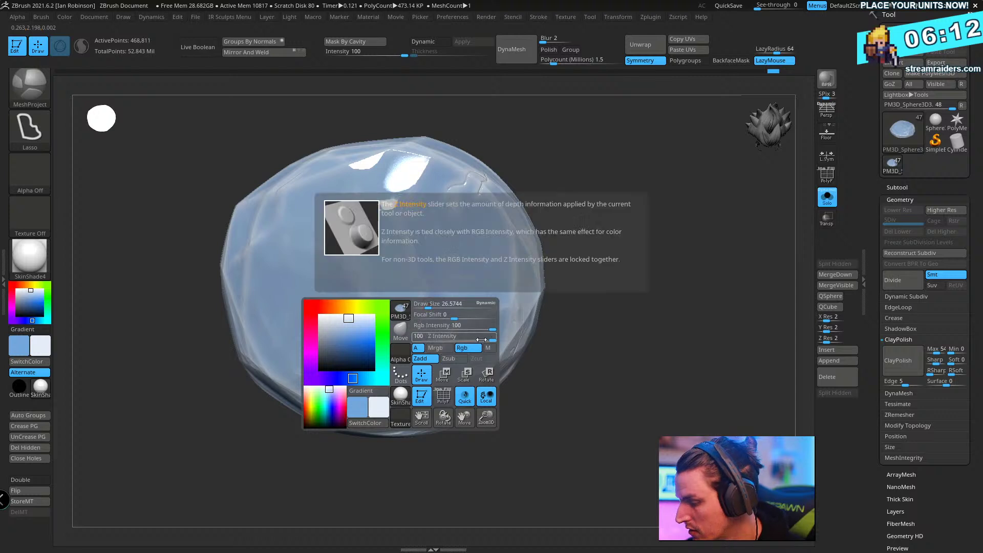
pyautogui.click(400, 330)
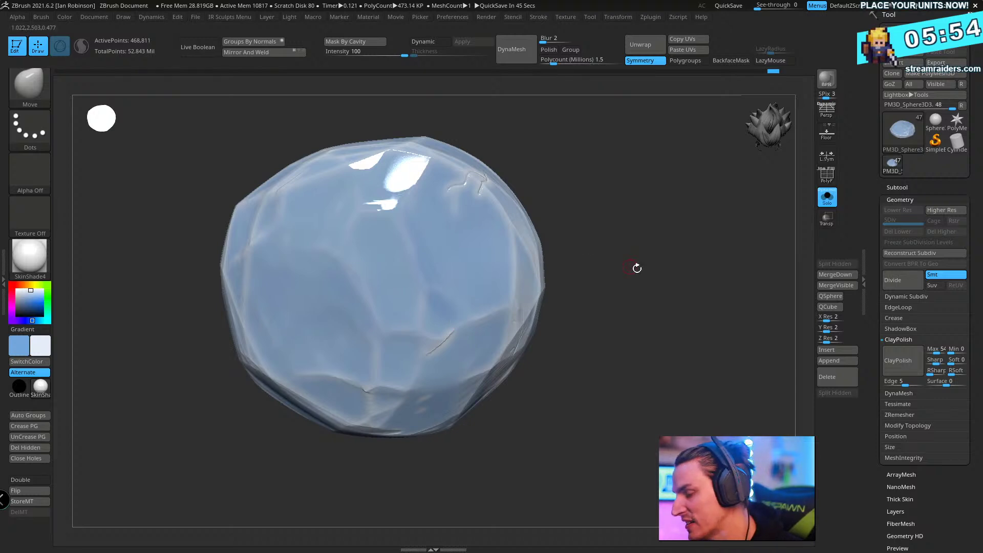
pyautogui.moveTo(643, 280)
pyautogui.mouseDown()
pyautogui.moveTo(665, 300)
pyautogui.moveTo(563, 369)
pyautogui.mouseUp()
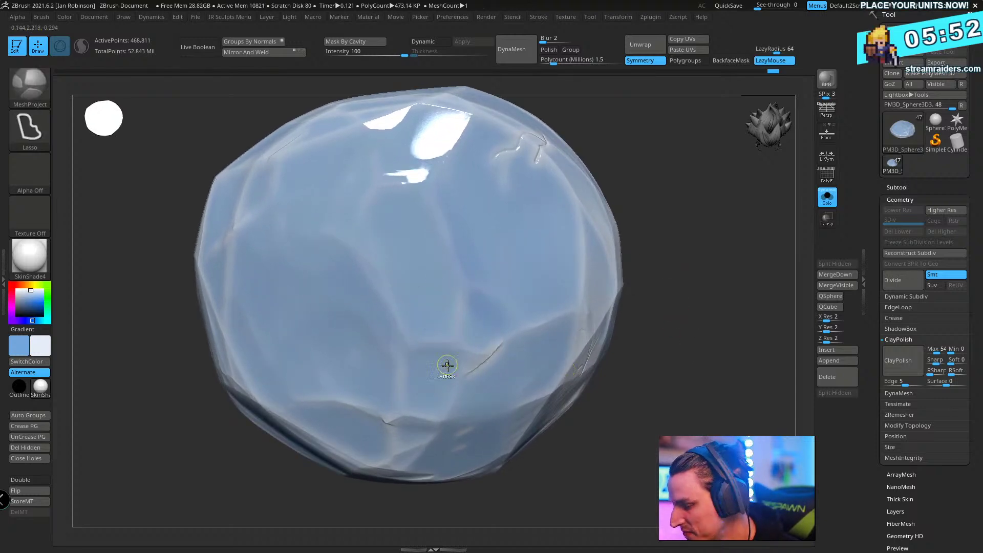
pyautogui.moveTo(460, 342)
pyautogui.keyDown('ctrl'); pyautogui.mouseDown()
pyautogui.moveTo(378, 377)
pyautogui.moveTo(402, 417)
pyautogui.moveTo(445, 435)
pyautogui.moveTo(493, 437)
pyautogui.moveTo(548, 358)
pyautogui.moveTo(514, 320)
pyautogui.moveTo(490, 312)
pyautogui.moveTo(463, 330)
pyautogui.mouseUp(); pyautogui.keyUp('ctrl')
pyautogui.hotkey('ctrl', 'i')
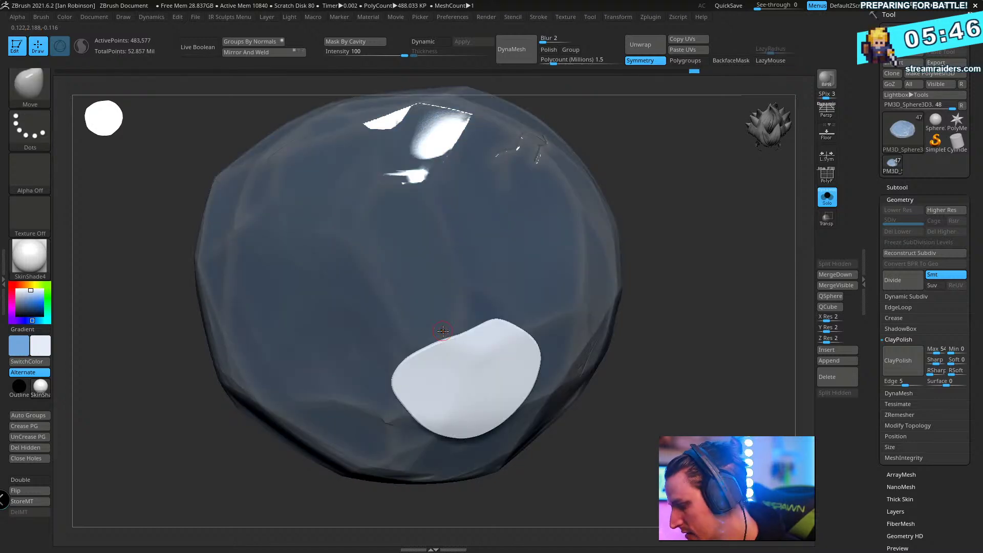
# - Check the new slab from the side and split the unmasked points into their own subtool
pyautogui.moveTo(686, 388)
pyautogui.mouseDown()
pyautogui.moveTo(696, 292)
pyautogui.moveTo(700, 305)
pyautogui.mouseUp()
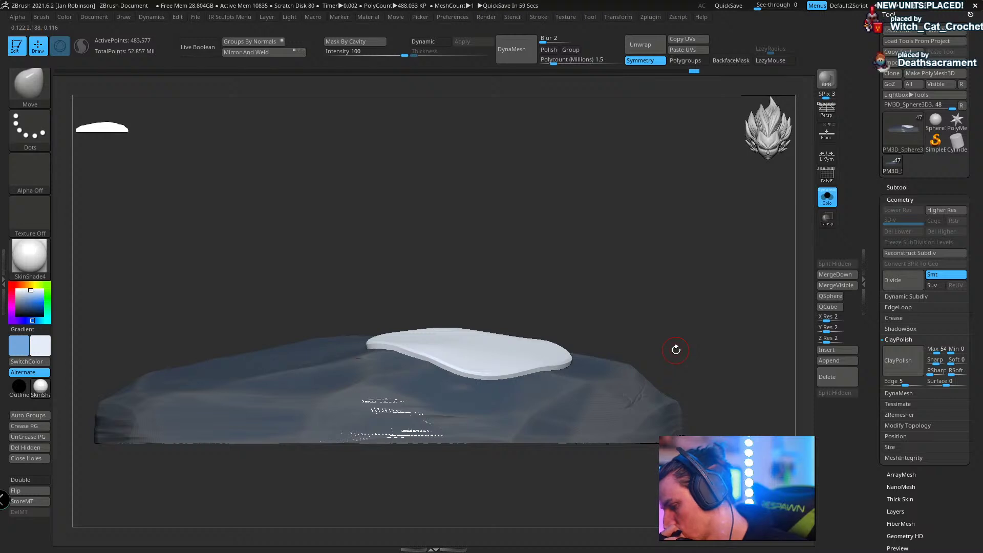
pyautogui.moveTo(676, 350); pyautogui.dragTo(693, 276)
pyautogui.hotkey('shift', 'f')
pyautogui.hotkey('shift', 'f')
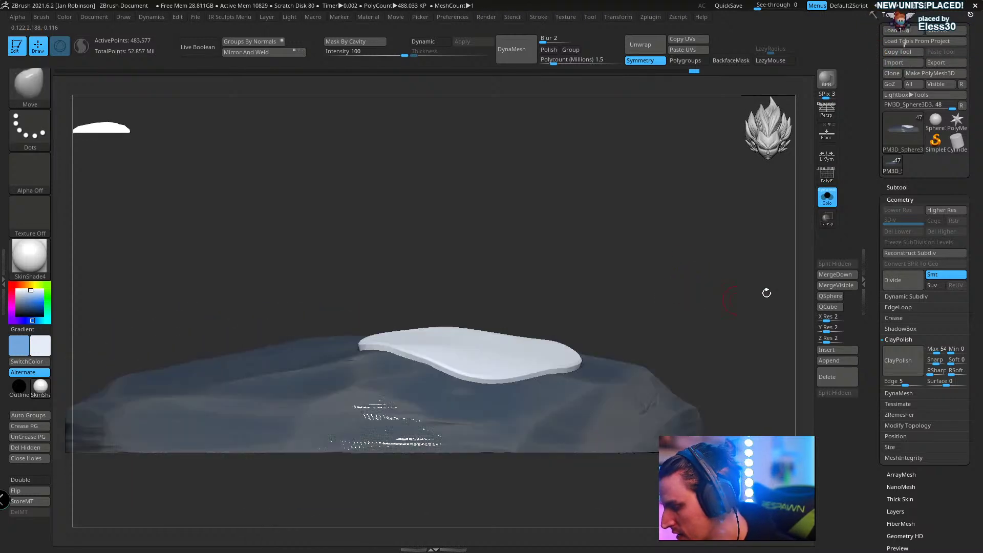
pyautogui.click(906, 187)
pyautogui.moveTo(979, 527); pyautogui.dragTo(978, 368)
pyautogui.click(923, 371)
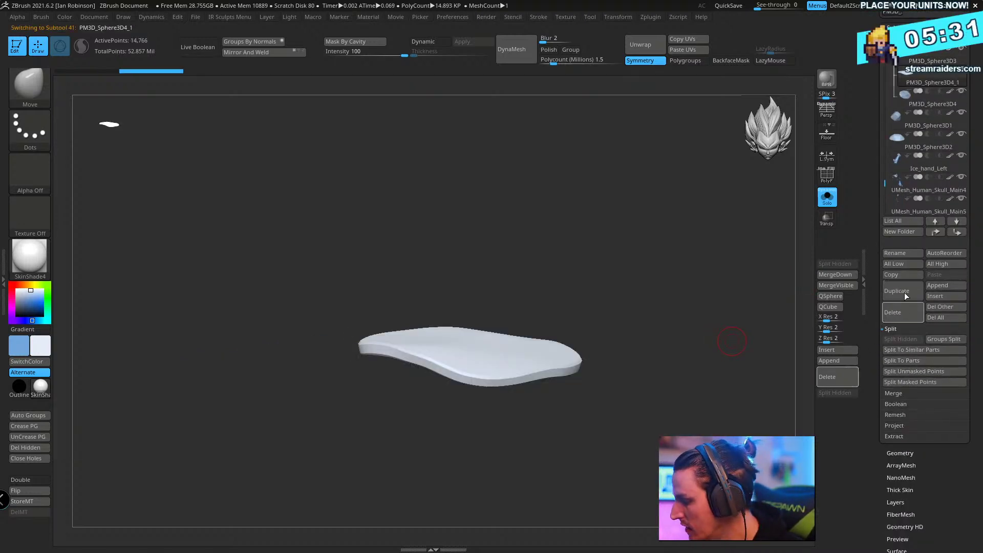
# - Rename the split-off puddle slab subtool to Blood
pyautogui.click(921, 252)
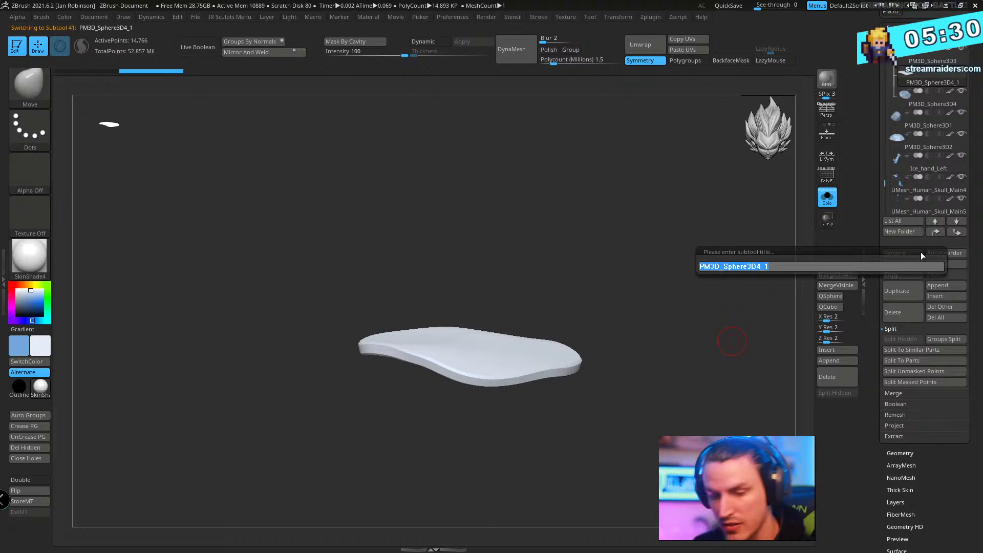
pyautogui.write('Blood')
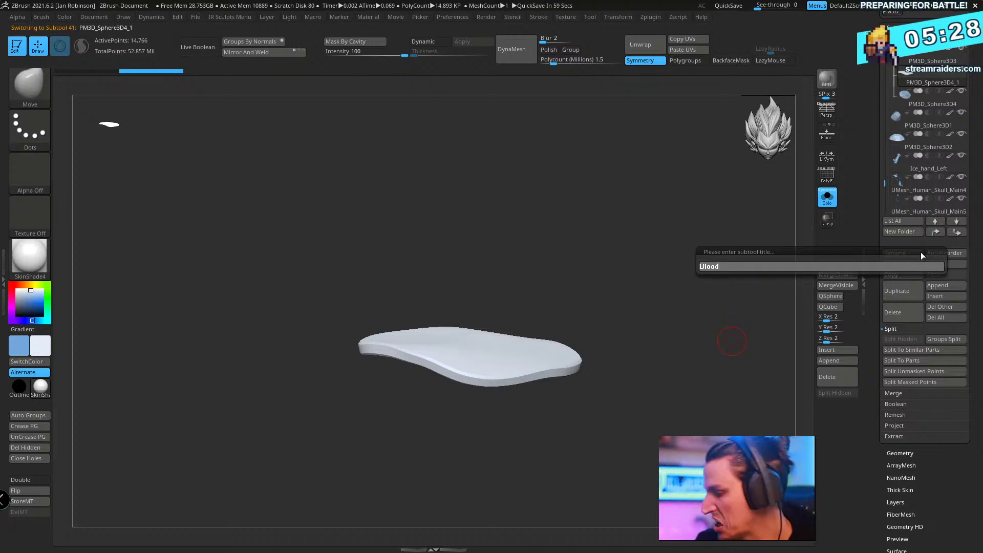
pyautogui.press('Return')
# - Check the slab's shape alone and against the rest of the statue, and display its polygroup wireframe
pyautogui.moveTo(687, 293); pyautogui.dragTo(658, 295)
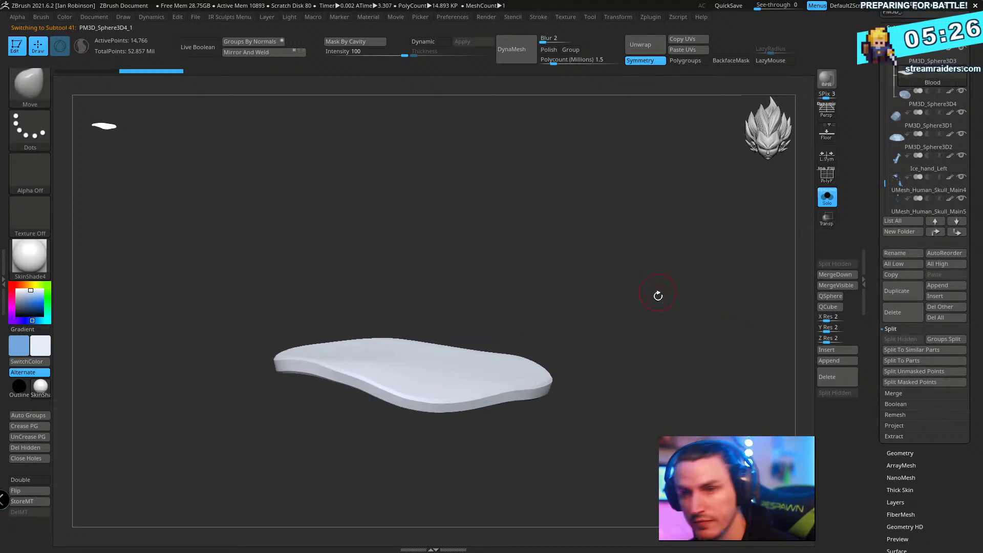
pyautogui.moveTo(658, 257); pyautogui.dragTo(658, 317)
pyautogui.hotkey('shift', 'f')
pyautogui.hotkey('shift', 'f')
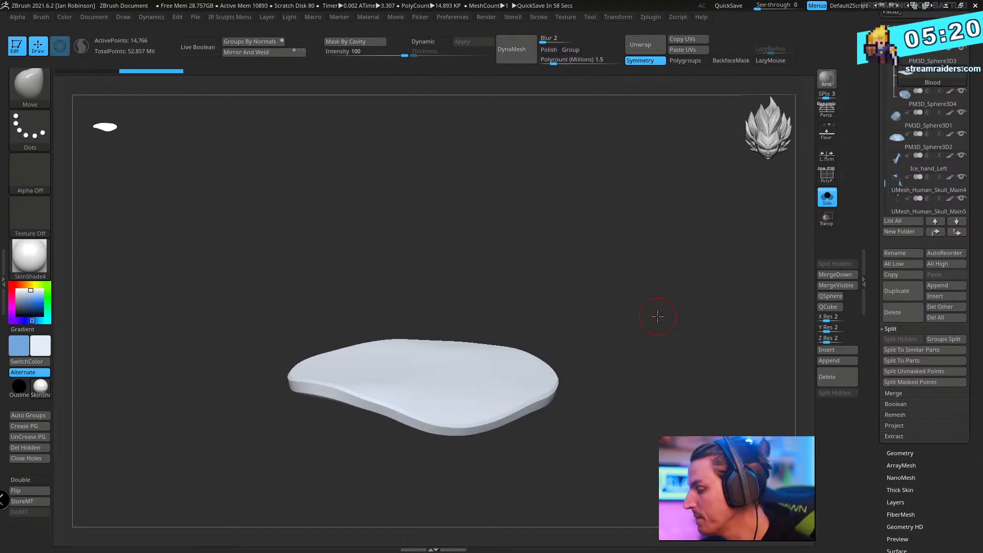
pyautogui.hotkey('ctrl', 'shift', 's')
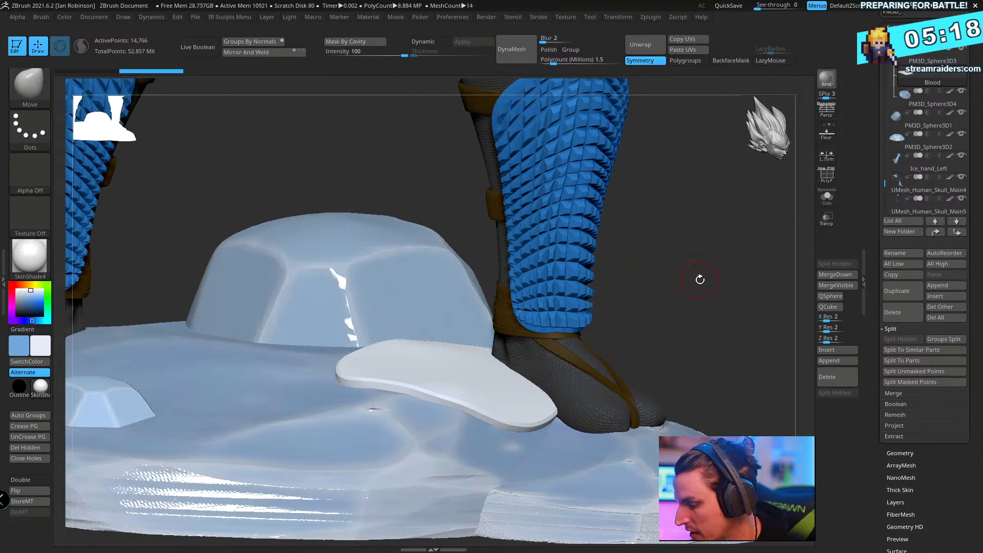
pyautogui.hotkey('ctrl', 'shift', 's')
pyautogui.hotkey('shift', 'f')
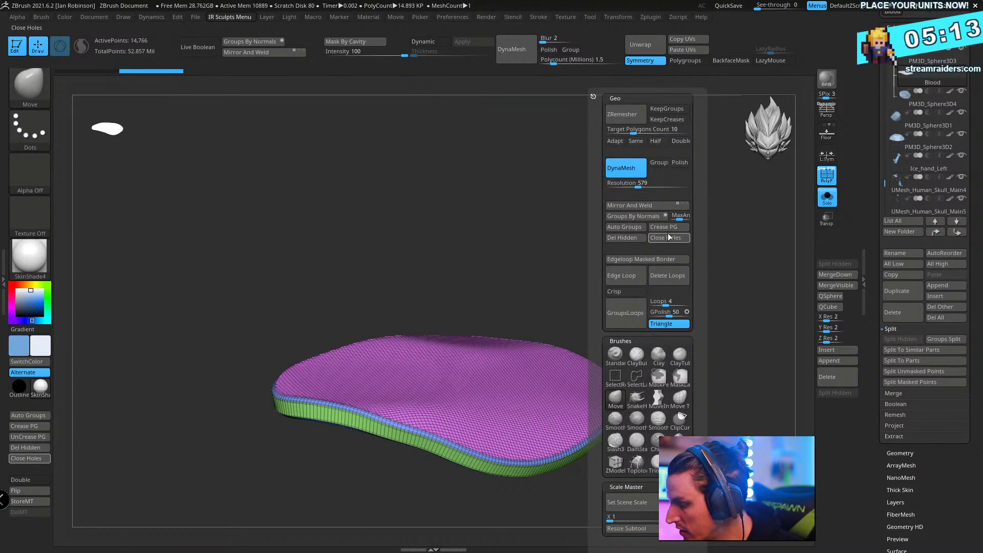
# - Open the Crease settings, turn on Dynamic Subdiv for the slab, and check its smoothed edges without the wireframe
pyautogui.click(906, 26)
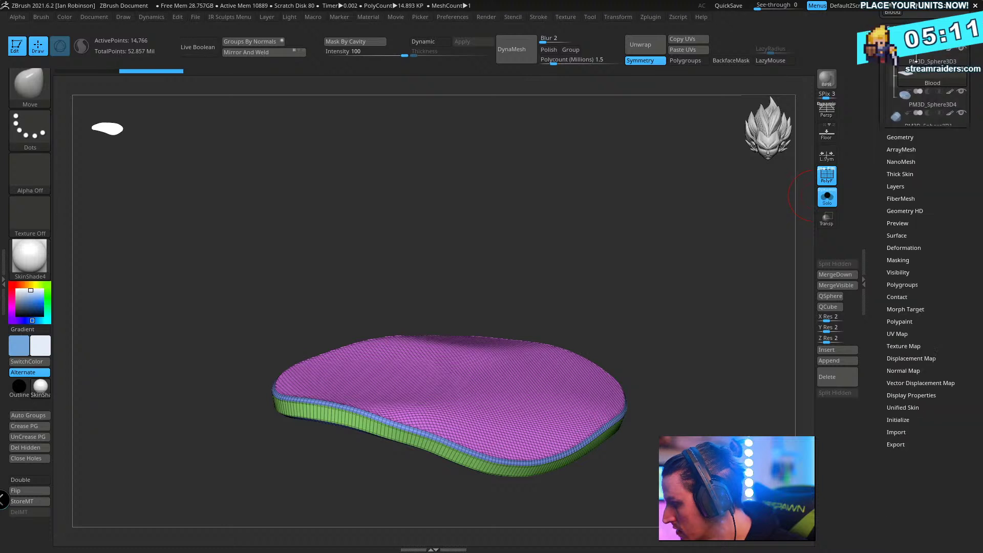
pyautogui.click(904, 38)
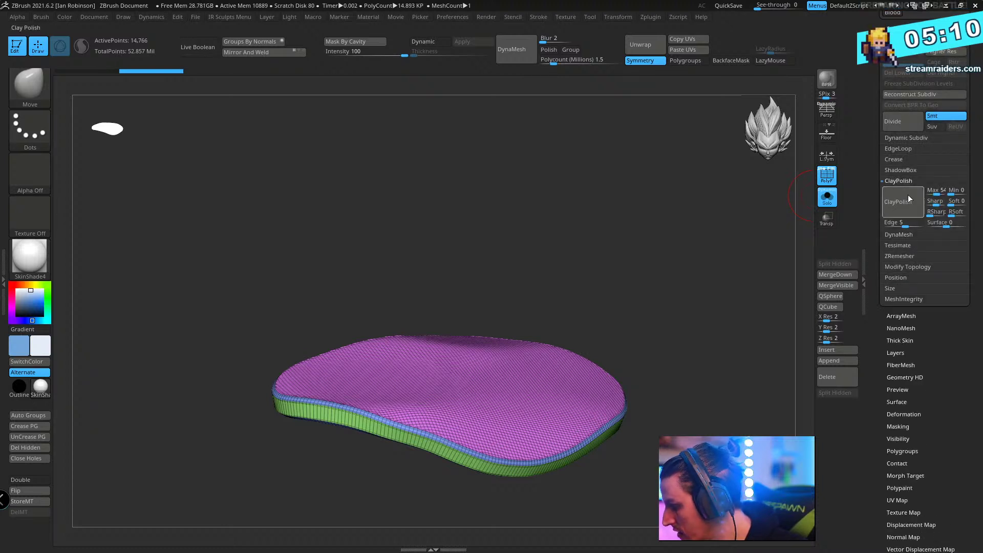
pyautogui.click(894, 159)
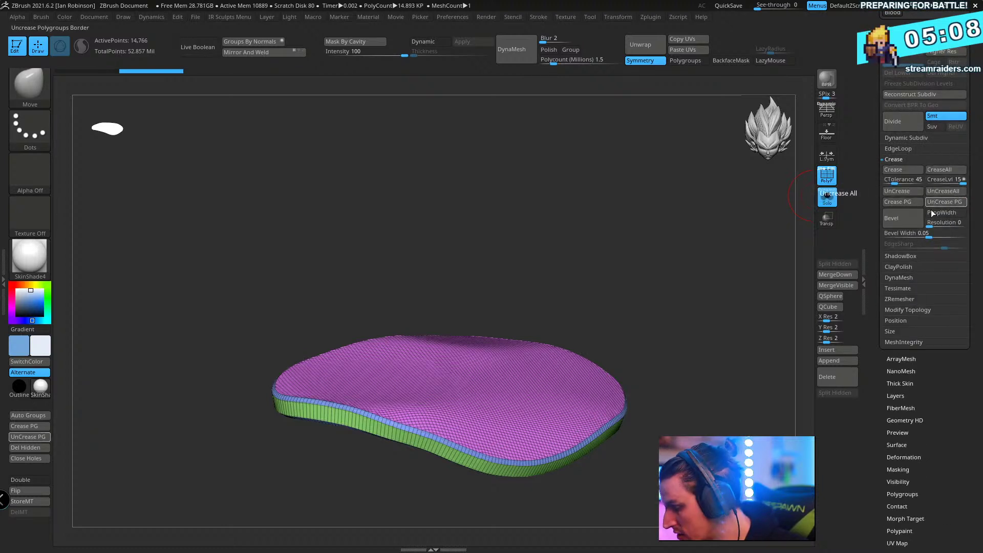
pyautogui.press('d')
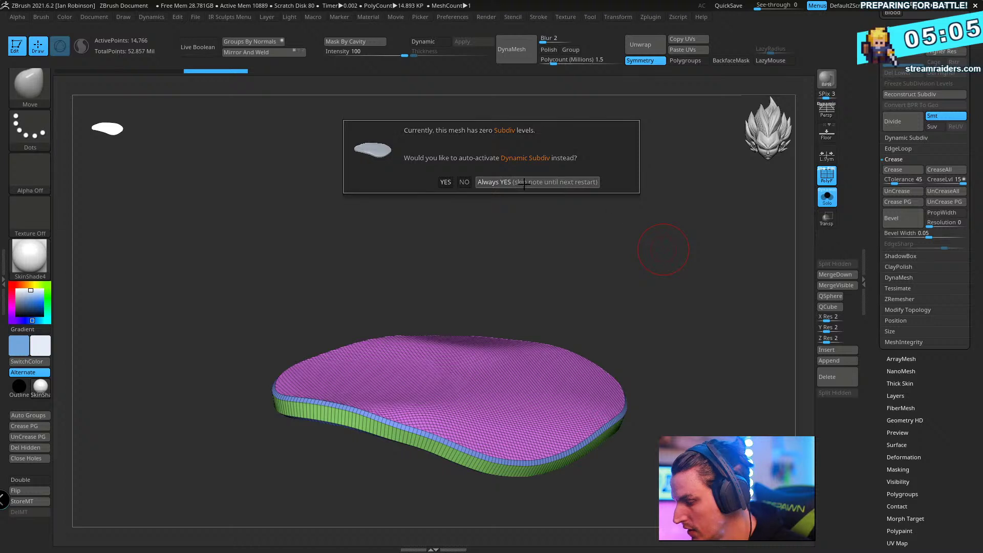
pyautogui.press('Return')
pyautogui.hotkey('shift', 'f')
pyautogui.moveTo(686, 249)
pyautogui.mouseDown()
pyautogui.moveTo(705, 270)
pyautogui.moveTo(680, 291)
pyautogui.mouseUp()
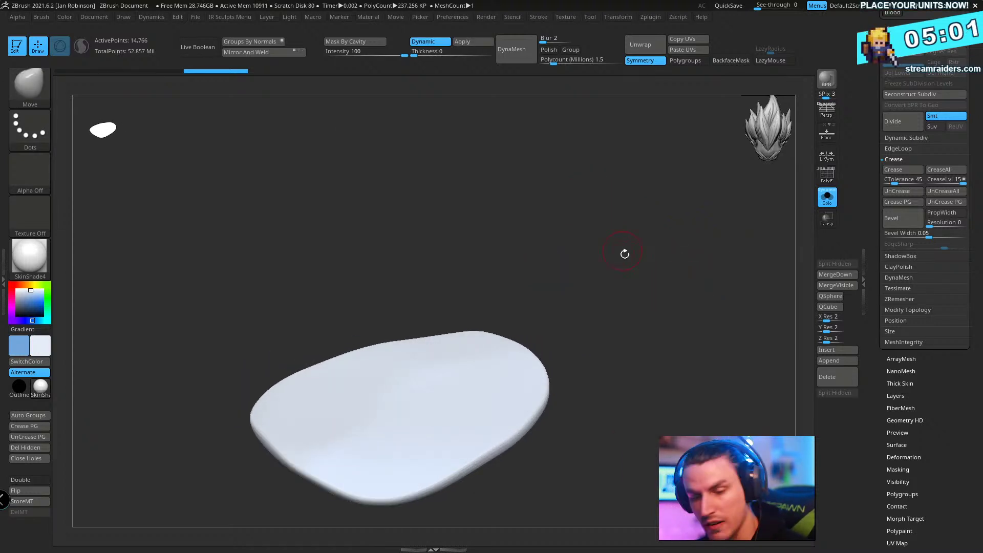
pyautogui.moveTo(625, 254); pyautogui.dragTo(745, 260)
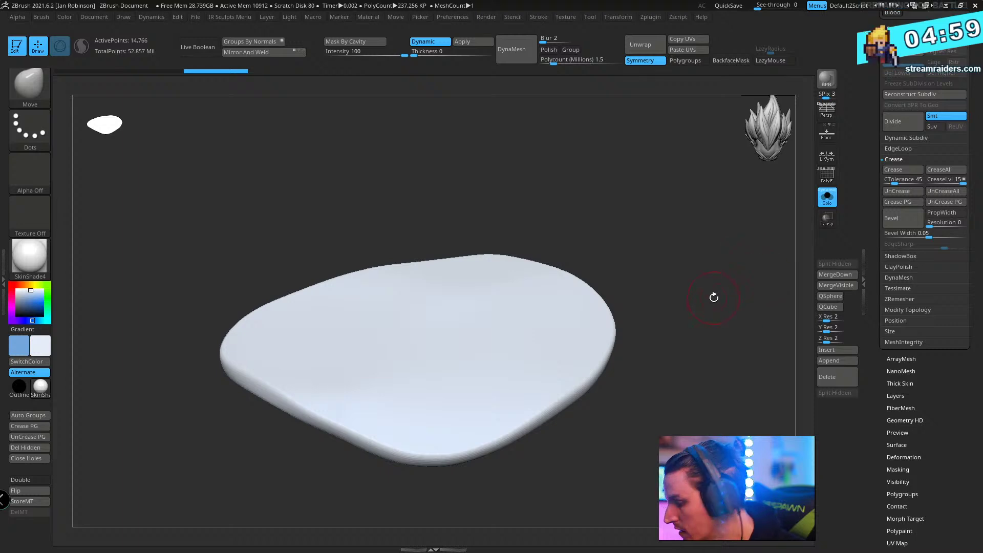
# - ZRemesh the slab with KeepGroups on and a target polygon count of 5, and check the smoothed surface
pyautogui.hotkey('shift', 'f')
pyautogui.moveTo(704, 308); pyautogui.dragTo(700, 326)
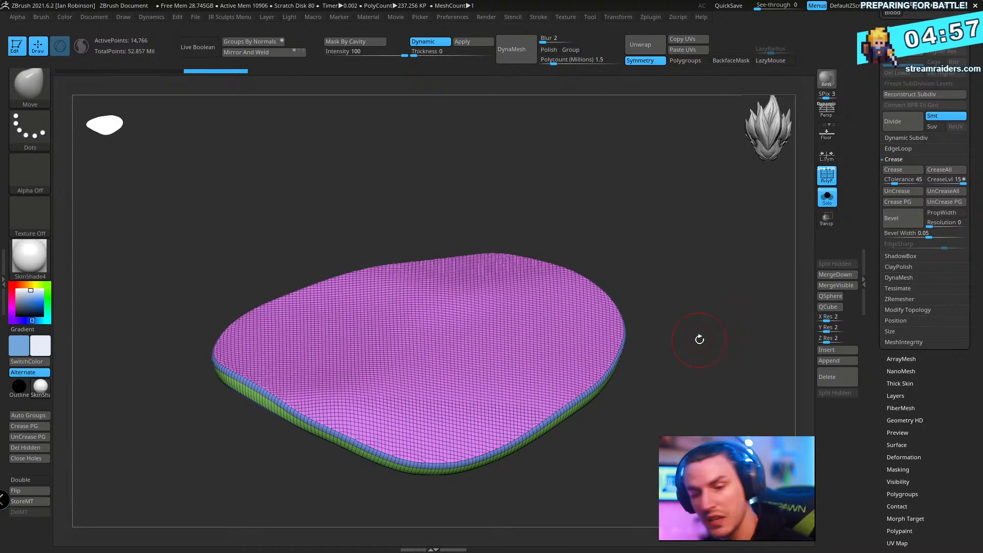
pyautogui.press('space')
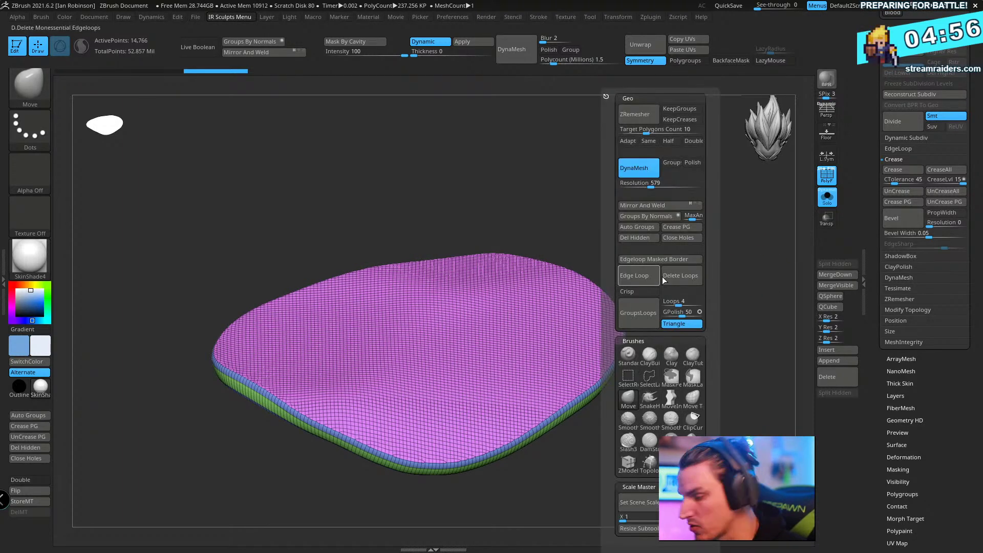
pyautogui.click(680, 109)
pyautogui.click(665, 131)
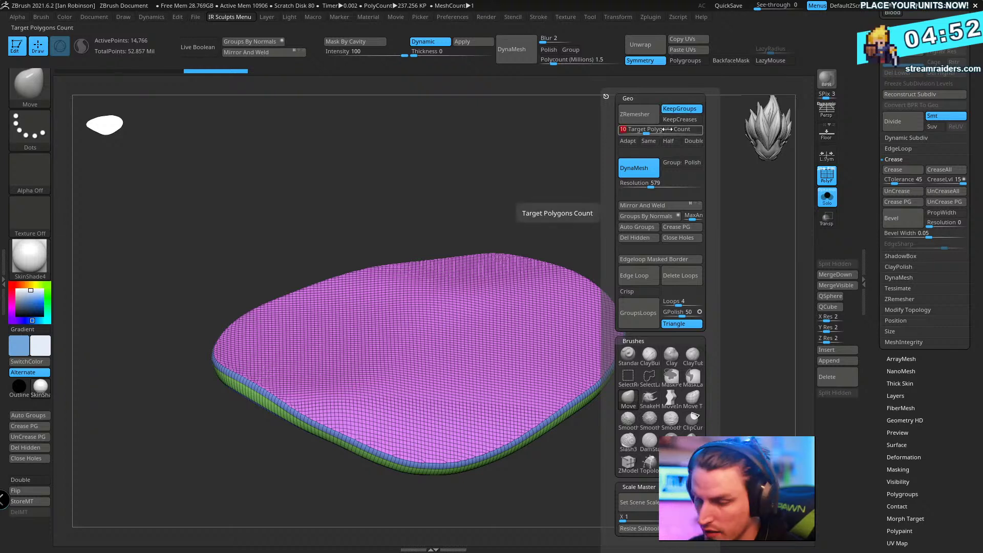
pyautogui.write('5')
pyautogui.click(648, 118)
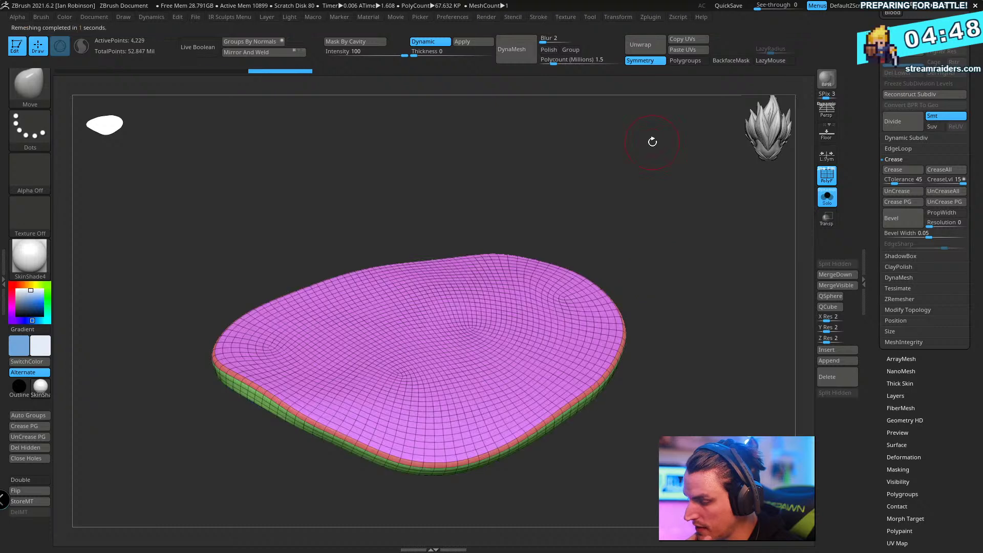
pyautogui.moveTo(691, 231); pyautogui.dragTo(670, 235)
pyautogui.hotkey('shift', 'f')
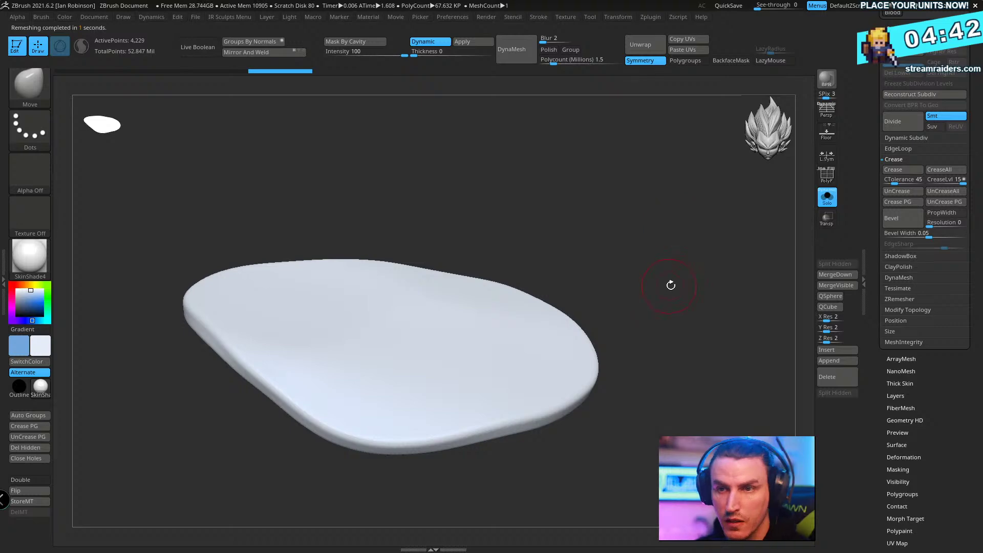
# - Enlarge the Move brush and pull a tall tapering spike up from the middle of the slab
pyautogui.moveTo(671, 285); pyautogui.dragTo(653, 273)
pyautogui.press('b')
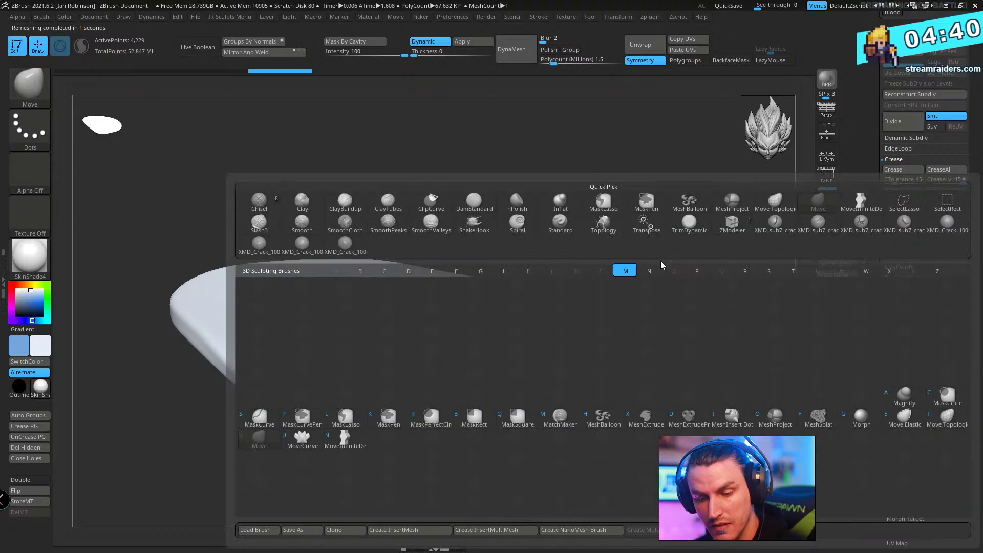
pyautogui.press('Escape')
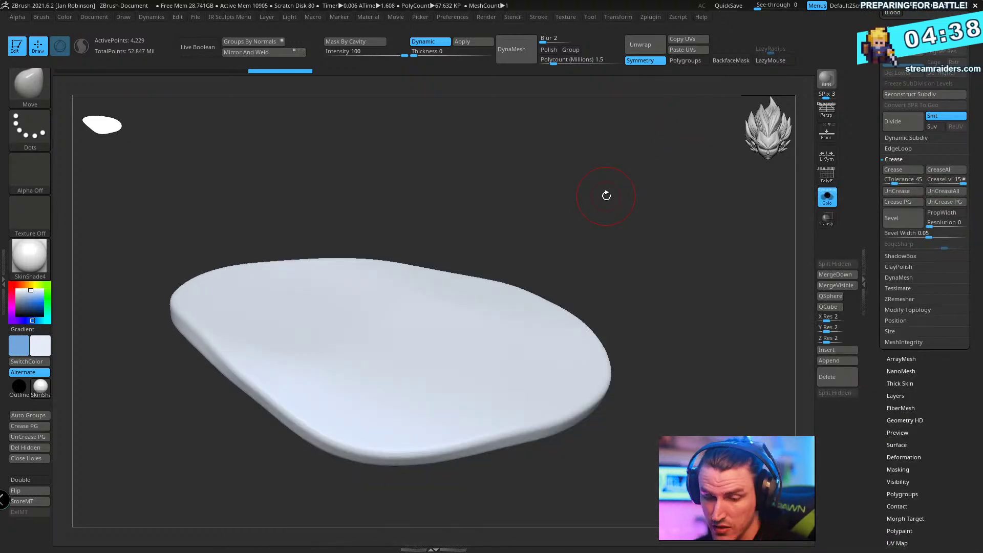
pyautogui.press('b')
pyautogui.press('Escape')
pyautogui.press('s')
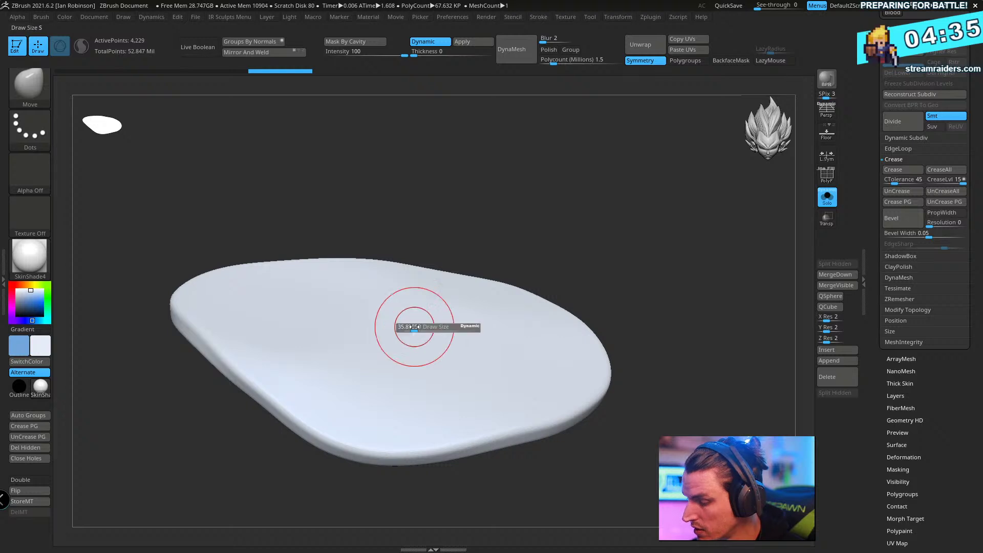
pyautogui.moveTo(402, 322); pyautogui.dragTo(410, 324)
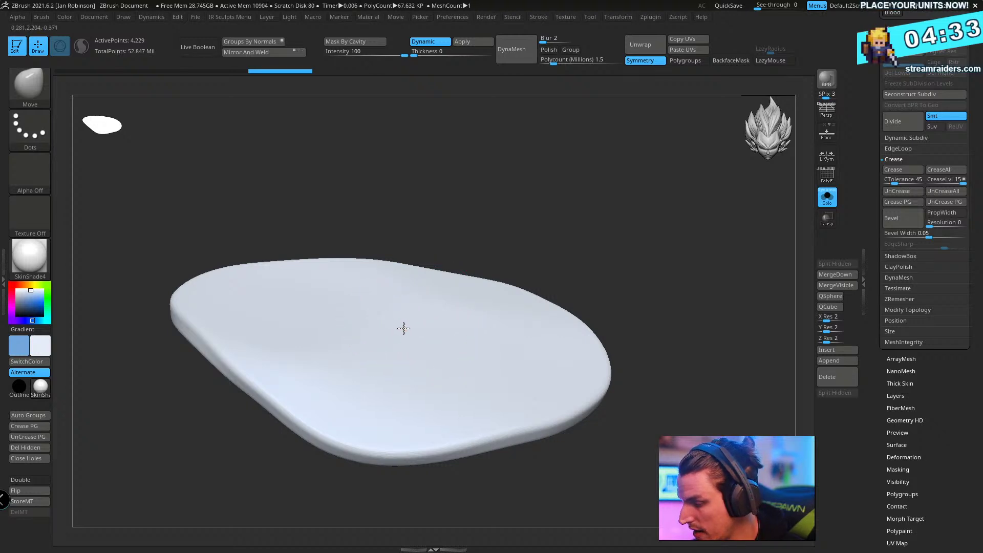
pyautogui.moveTo(413, 277); pyautogui.dragTo(439, 100)
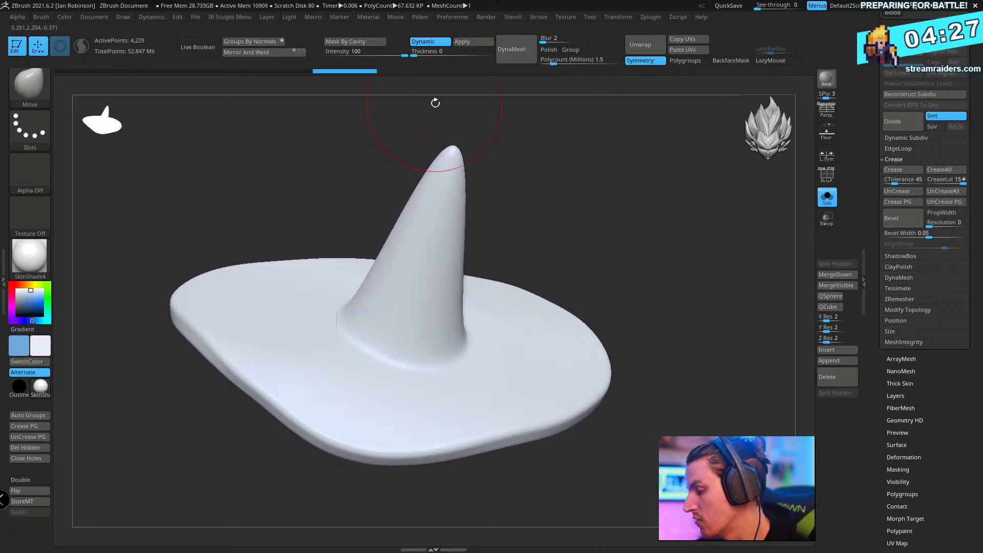
# - Show the whole statue and adjust the spike's shape beside the foot with the Move brush, undoing unwanted pulls
pyautogui.click(828, 198)
pyautogui.keyDown('alt'); pyautogui.moveTo(754, 245); pyautogui.dragTo(568, 340); pyautogui.keyUp('alt')
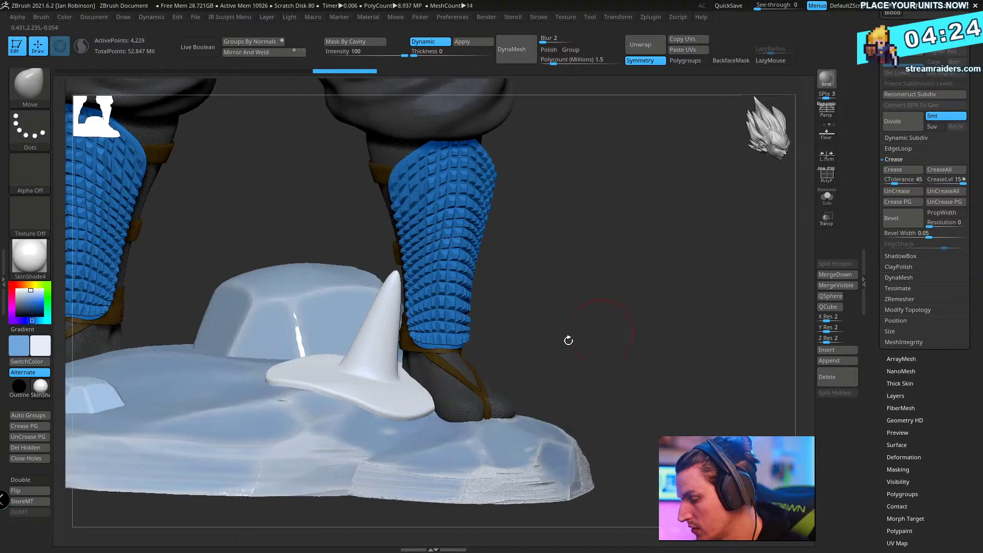
pyautogui.moveTo(611, 289); pyautogui.dragTo(561, 330)
pyautogui.hotkey('ctrl', 'z')
pyautogui.hotkey('ctrl', 'z')
pyautogui.moveTo(384, 324); pyautogui.dragTo(403, 255)
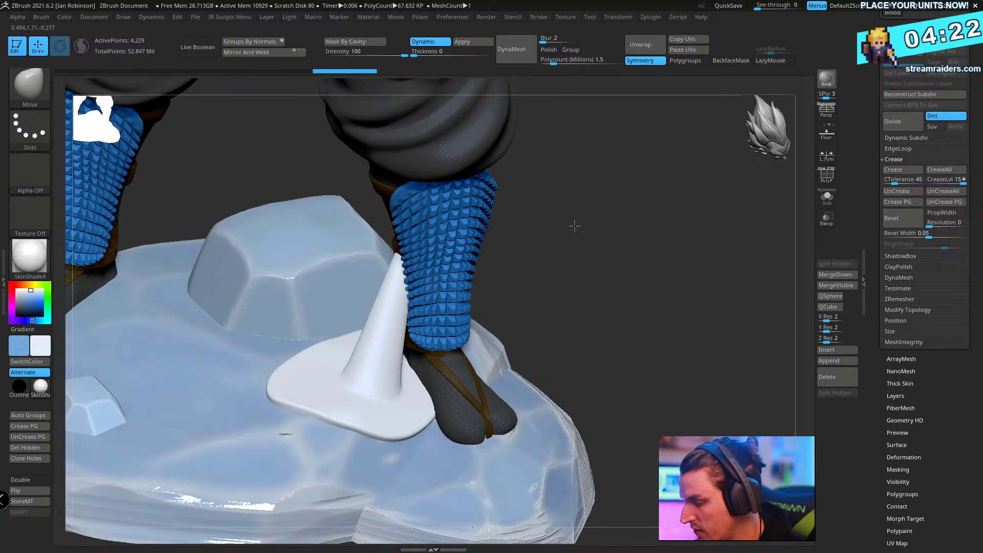
pyautogui.moveTo(716, 230)
pyautogui.mouseDown()
pyautogui.moveTo(606, 214)
pyautogui.moveTo(678, 221)
pyautogui.moveTo(640, 246)
pyautogui.mouseUp()
pyautogui.hotkey('ctrl', 'z')
pyautogui.moveTo(516, 283); pyautogui.dragTo(504, 327)
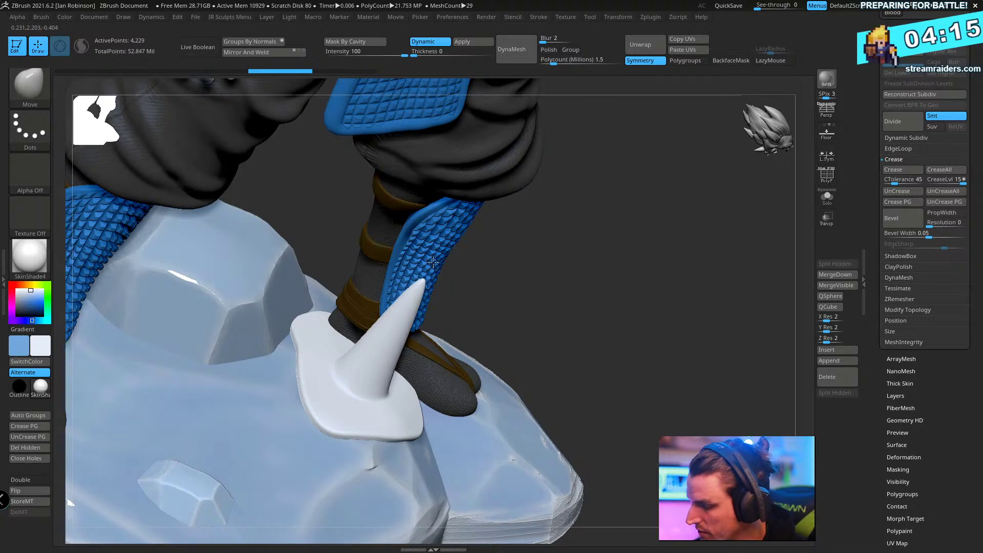
pyautogui.moveTo(563, 215); pyautogui.dragTo(518, 351)
# - Shift the Blood mesh across the ice base with the gizmo so its spike stands directly below the hanging spine
pyautogui.press('w')
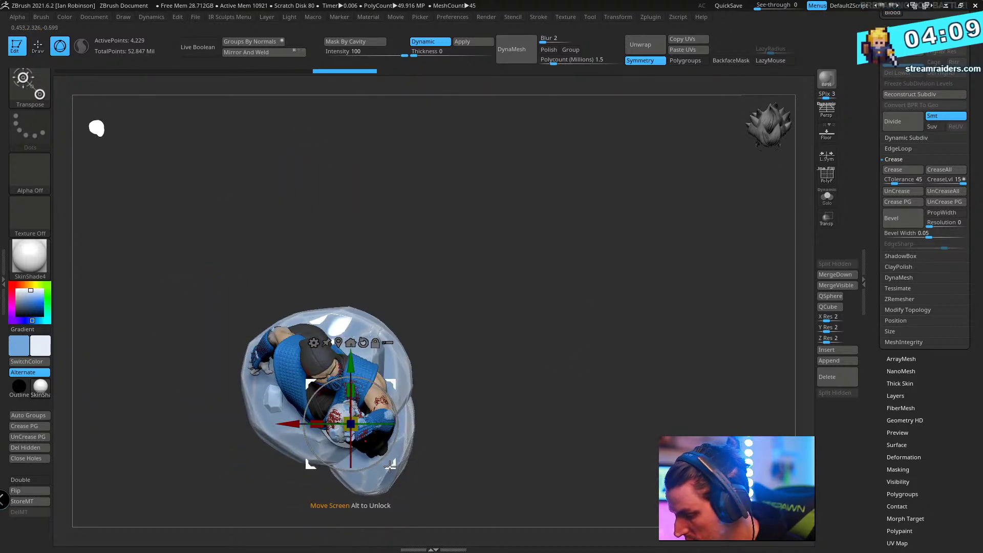
pyautogui.moveTo(390, 466); pyautogui.dragTo(382, 479)
pyautogui.moveTo(555, 253); pyautogui.dragTo(577, 289)
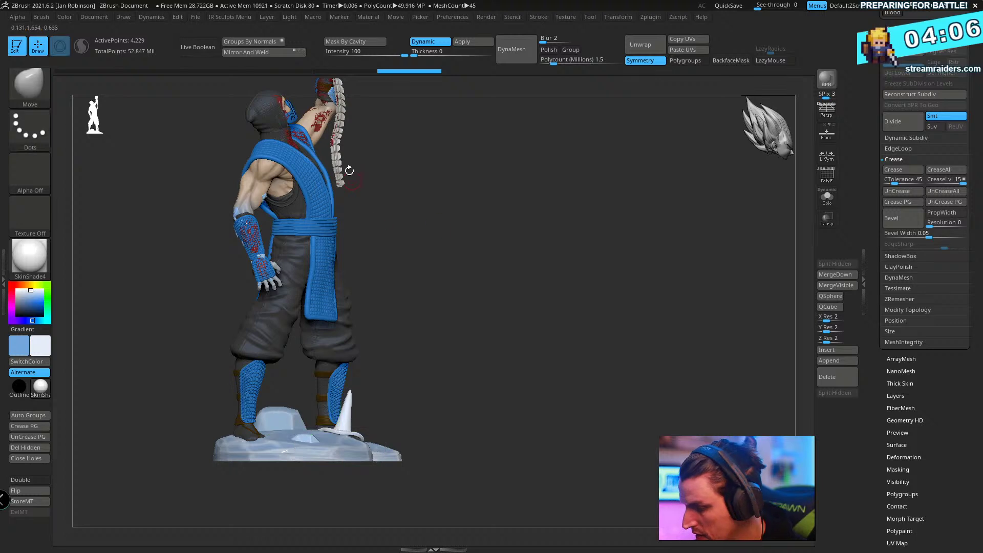
pyautogui.moveTo(338, 141)
pyautogui.keyDown('ctrl'); pyautogui.keyDown('shift'); pyautogui.mouseDown()
pyautogui.moveTo(346, 502)
pyautogui.moveTo(345, 487)
pyautogui.mouseUp(); pyautogui.keyUp('shift'); pyautogui.keyUp('ctrl')
pyautogui.keyDown('alt'); pyautogui.moveTo(463, 302); pyautogui.dragTo(476, 356); pyautogui.keyUp('alt')
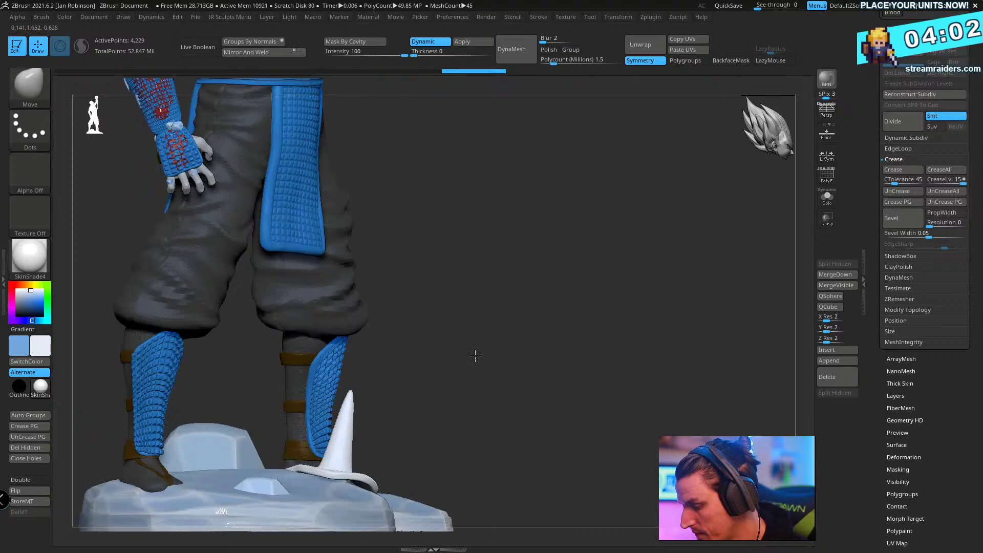
pyautogui.press('w')
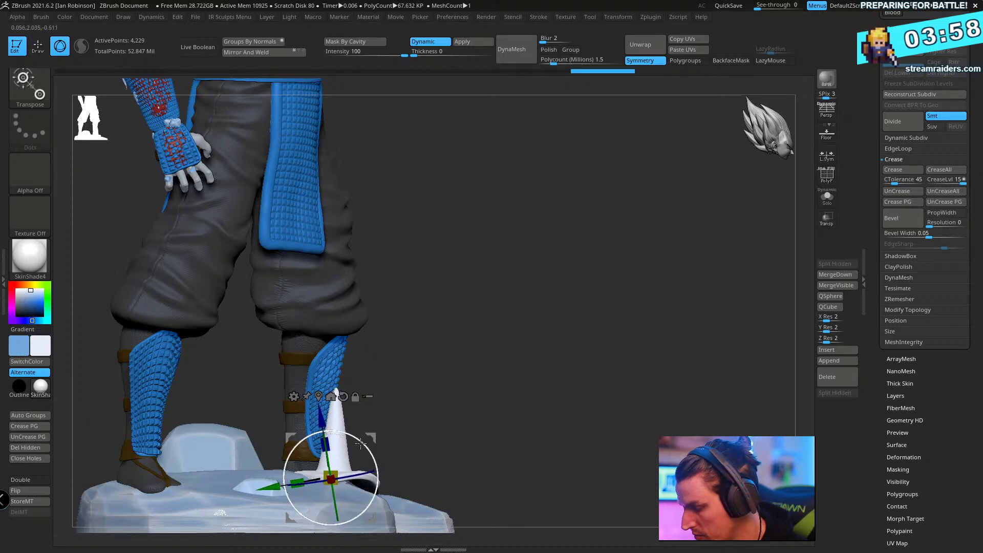
pyautogui.press('q')
# - Reshape the puddle's rim around the spike with the Move brush so it follows the surface of the ice base
pyautogui.moveTo(566, 351); pyautogui.dragTo(577, 213)
pyautogui.press('n')
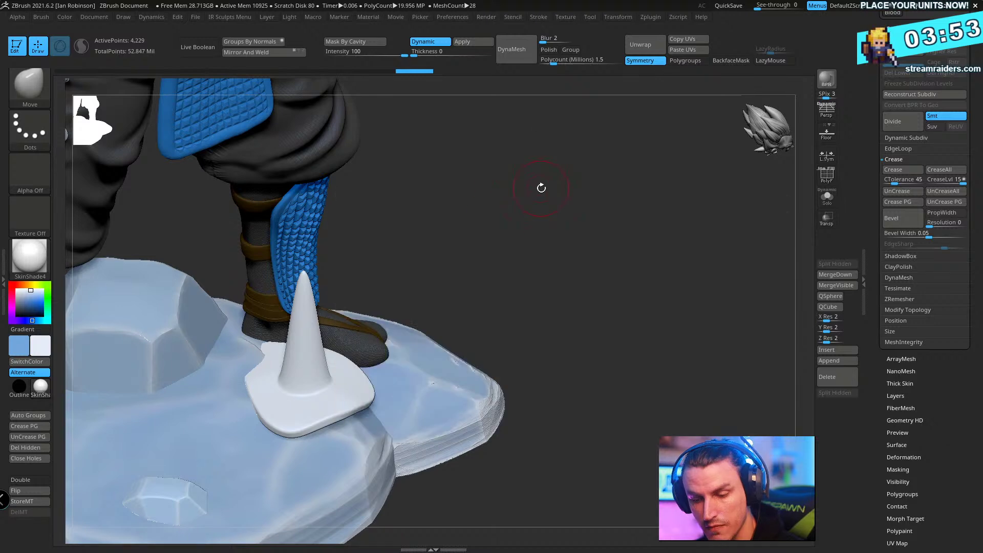
pyautogui.press('b')
pyautogui.press('m')
pyautogui.press('v')
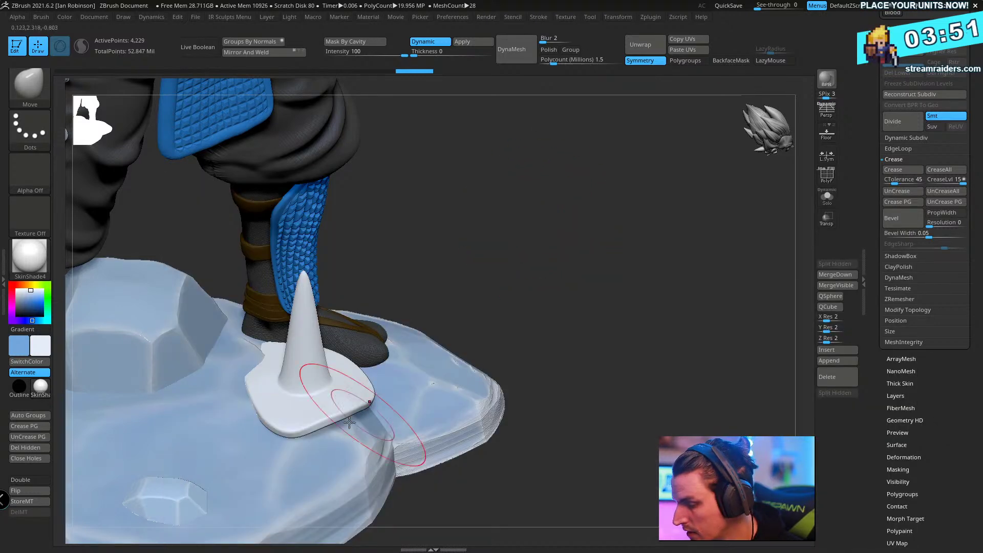
pyautogui.moveTo(549, 312); pyautogui.dragTo(561, 219)
pyautogui.moveTo(604, 292); pyautogui.dragTo(567, 289)
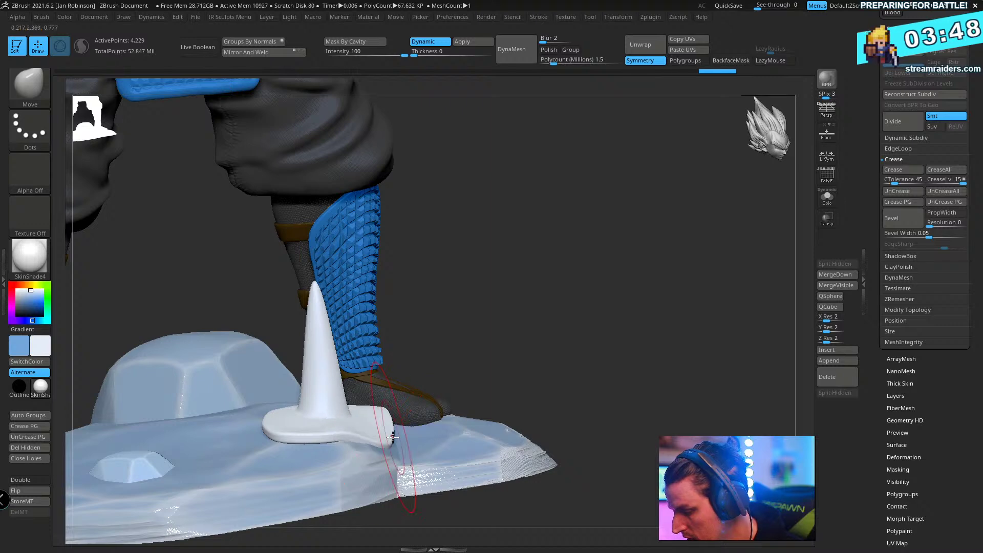
pyautogui.moveTo(406, 417); pyautogui.dragTo(333, 434, button='right')
pyautogui.moveTo(553, 313); pyautogui.dragTo(450, 406)
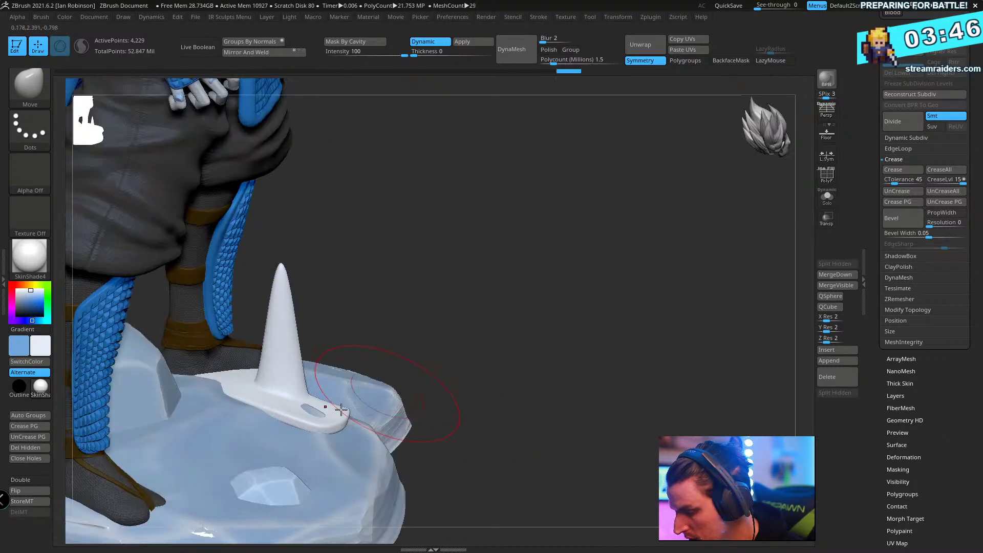
pyautogui.moveTo(446, 308); pyautogui.dragTo(220, 384)
pyautogui.moveTo(563, 318); pyautogui.dragTo(460, 287)
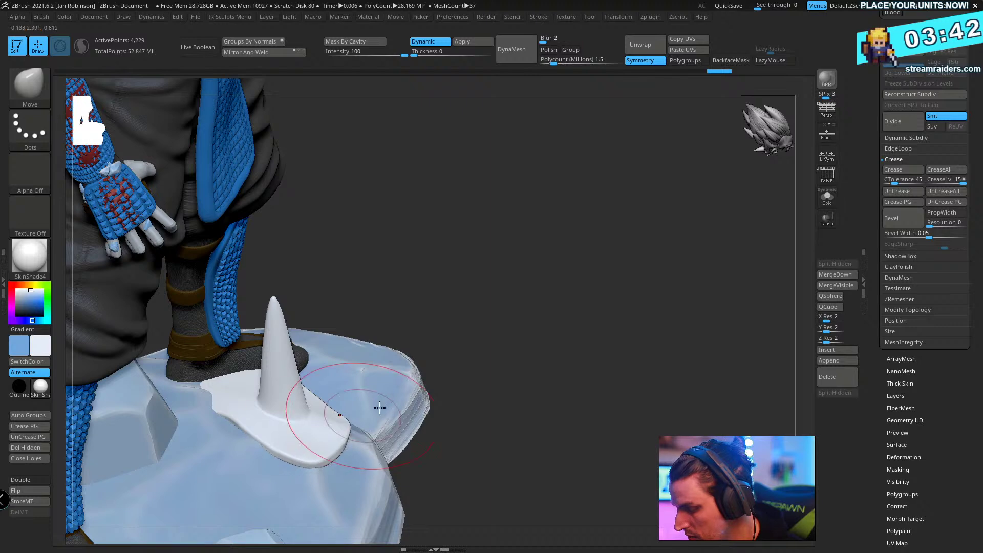
pyautogui.moveTo(374, 277); pyautogui.dragTo(554, 279)
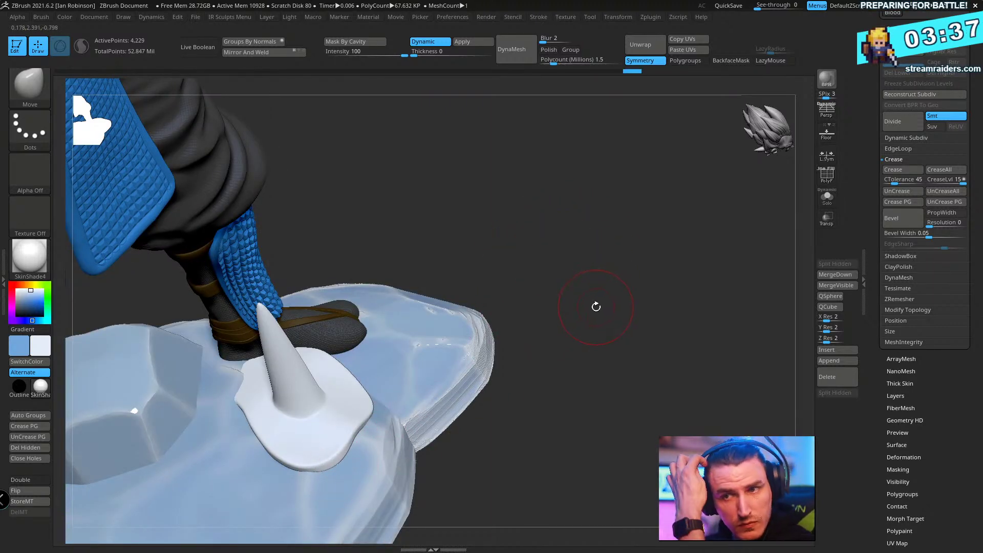
# - Press the puddle's rim beside the foot closer to the ice surface with the Move brush
pyautogui.moveTo(582, 242)
pyautogui.mouseDown()
pyautogui.moveTo(572, 235)
pyautogui.moveTo(605, 164)
pyautogui.moveTo(638, 215)
pyautogui.moveTo(387, 280)
pyautogui.moveTo(374, 246)
pyautogui.moveTo(384, 250)
pyautogui.moveTo(436, 210)
pyautogui.mouseUp()
pyautogui.moveTo(687, 244)
pyautogui.mouseDown()
pyautogui.moveTo(674, 171)
pyautogui.moveTo(642, 325)
pyautogui.moveTo(577, 329)
pyautogui.moveTo(354, 305)
pyautogui.mouseUp()
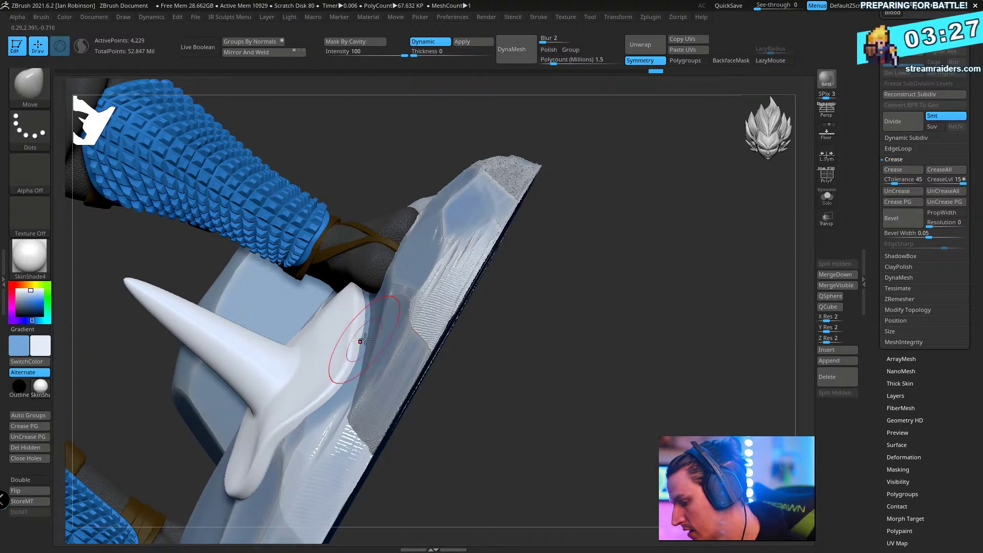
pyautogui.moveTo(583, 330); pyautogui.dragTo(637, 344)
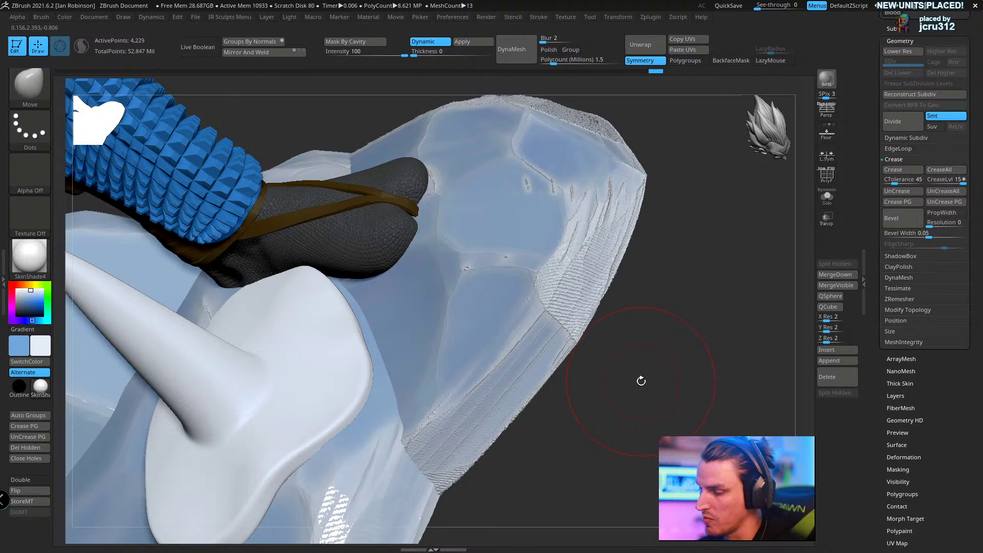
pyautogui.moveTo(641, 381); pyautogui.dragTo(625, 362)
# - Switch to the SnakeHook brush, pull the puddle's rim out along the foot and smooth its edge
pyautogui.press('b')
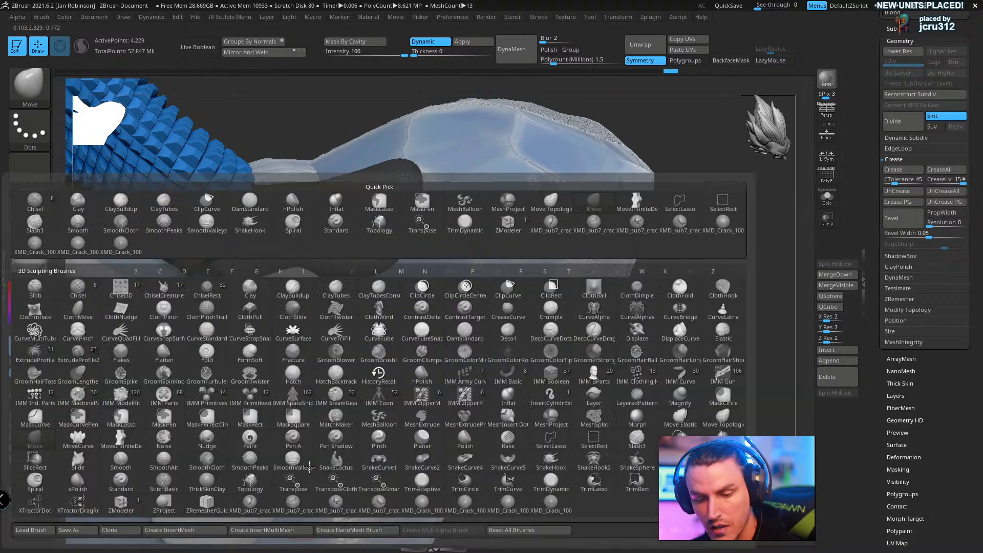
pyautogui.press('s')
pyautogui.press('h')
pyautogui.moveTo(678, 327); pyautogui.dragTo(660, 331)
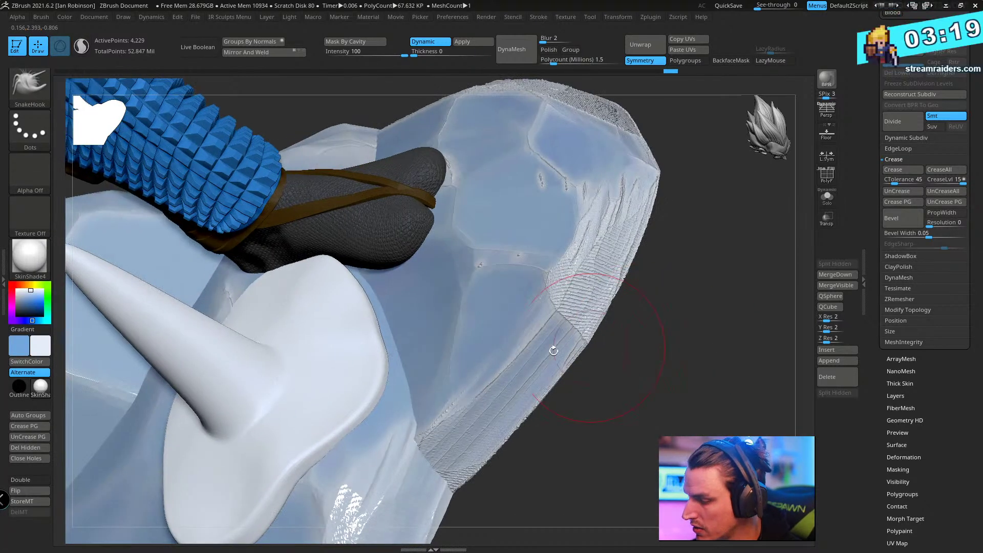
pyautogui.moveTo(372, 328); pyautogui.dragTo(384, 321)
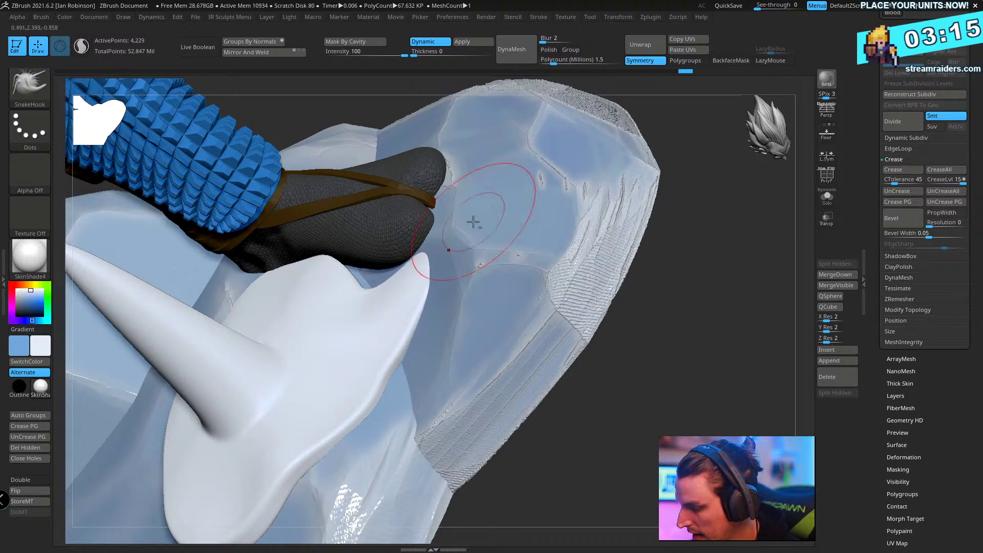
pyautogui.moveTo(355, 285); pyautogui.dragTo(399, 256)
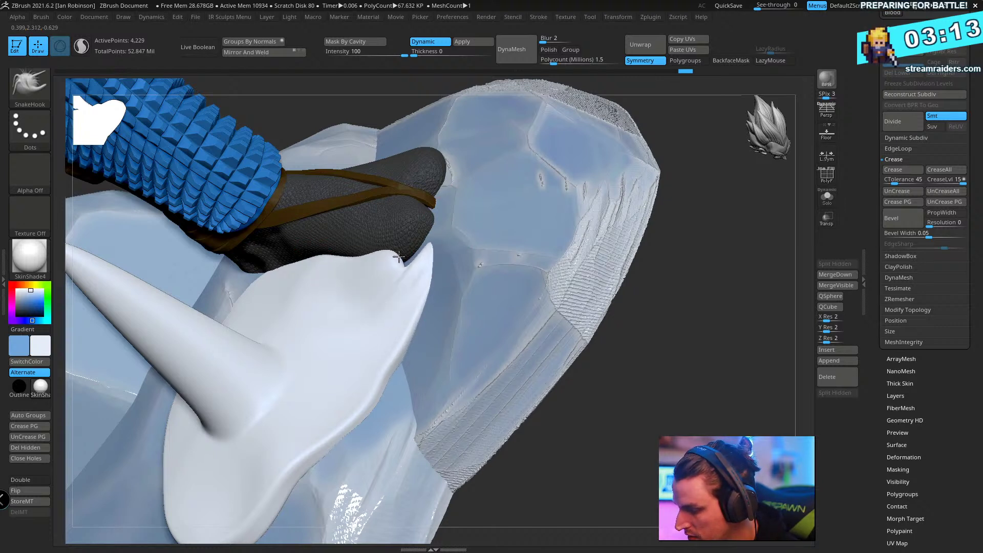
pyautogui.moveTo(675, 313); pyautogui.dragTo(720, 320)
pyautogui.keyDown('shift'); pyautogui.moveTo(432, 299); pyautogui.dragTo(454, 274); pyautogui.keyUp('shift')
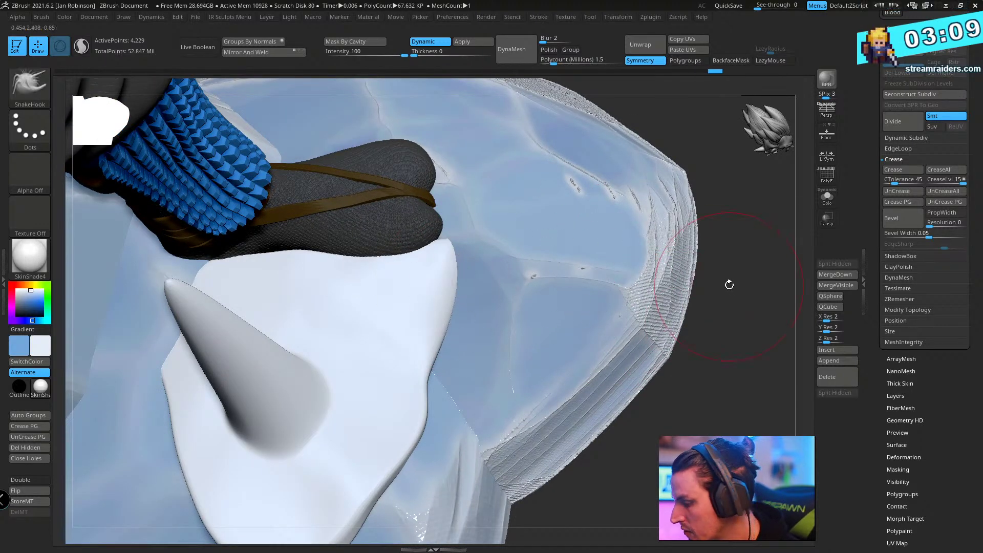
# - Extend the lobe of the puddle past the toes across the ice with the SnakeHook brush
pyautogui.moveTo(726, 281)
pyautogui.mouseDown()
pyautogui.moveTo(383, 282)
pyautogui.moveTo(404, 260)
pyautogui.mouseUp()
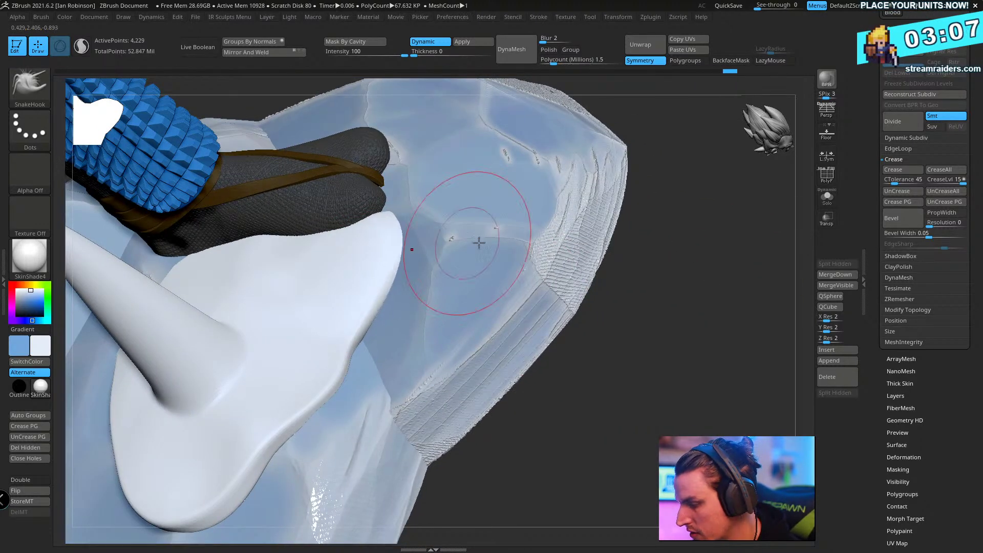
pyautogui.moveTo(678, 323)
pyautogui.mouseDown()
pyautogui.moveTo(686, 263)
pyautogui.moveTo(671, 266)
pyautogui.moveTo(673, 318)
pyautogui.moveTo(421, 242)
pyautogui.mouseUp()
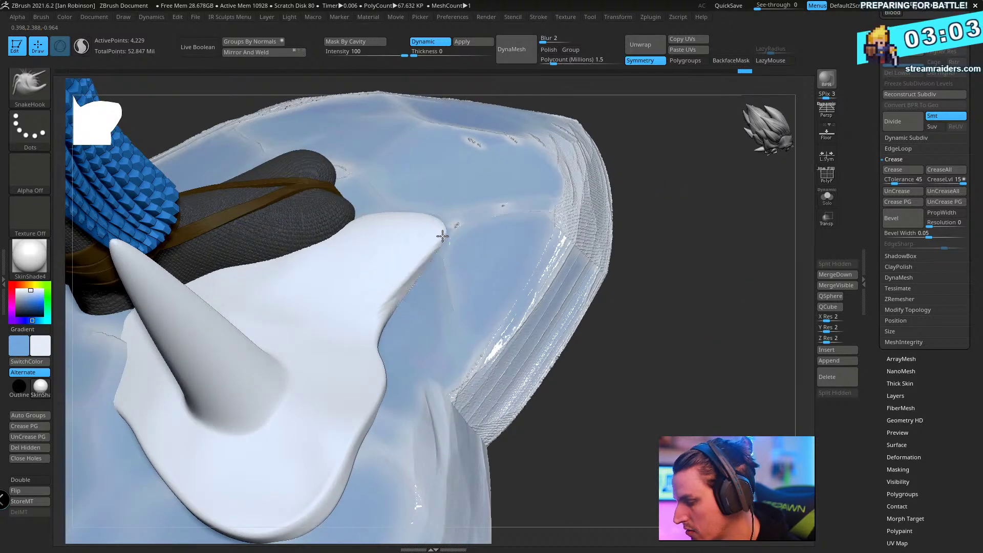
pyautogui.moveTo(681, 305); pyautogui.dragTo(406, 279)
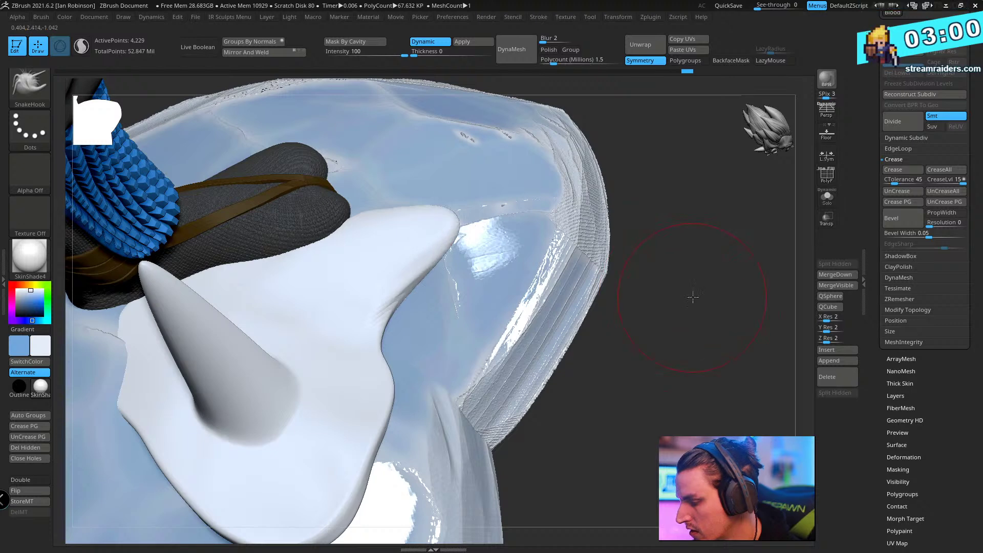
pyautogui.moveTo(698, 351); pyautogui.dragTo(693, 279)
pyautogui.hotkey('shift', 'f')
pyautogui.hotkey('shift', 'f')
# - Draw a second pointed lobe out of the puddle toward the ice base's outer edge with the SnakeHook brush
pyautogui.moveTo(661, 331); pyautogui.dragTo(579, 366)
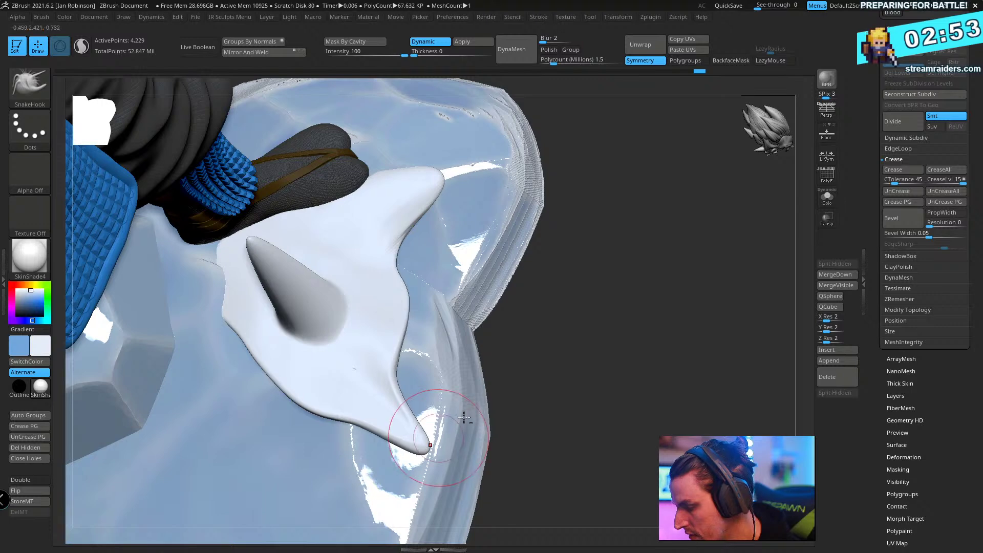
pyautogui.moveTo(409, 445); pyautogui.dragTo(385, 436, button='right')
pyautogui.moveTo(385, 436); pyautogui.dragTo(399, 410)
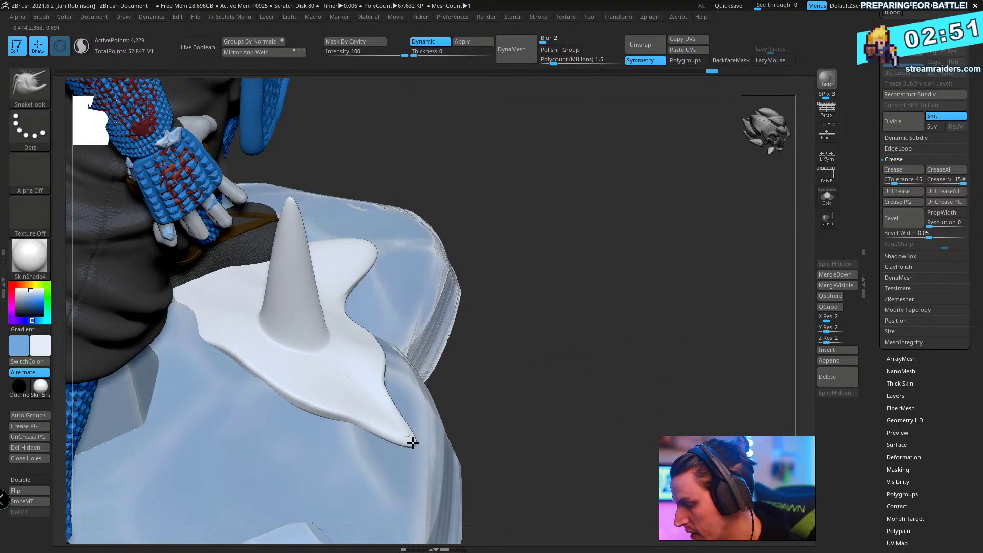
pyautogui.hotkey('shift', 'f')
pyautogui.hotkey('shift', 'f')
pyautogui.moveTo(612, 333); pyautogui.dragTo(410, 439, button='right')
pyautogui.moveTo(409, 440)
pyautogui.mouseDown()
pyautogui.moveTo(406, 401)
pyautogui.moveTo(441, 325)
pyautogui.moveTo(435, 356)
pyautogui.mouseUp()
pyautogui.moveTo(715, 337)
pyautogui.mouseDown(button='right')
pyautogui.moveTo(428, 362)
pyautogui.moveTo(604, 346)
pyautogui.moveTo(450, 354)
pyautogui.mouseUp(button='right')
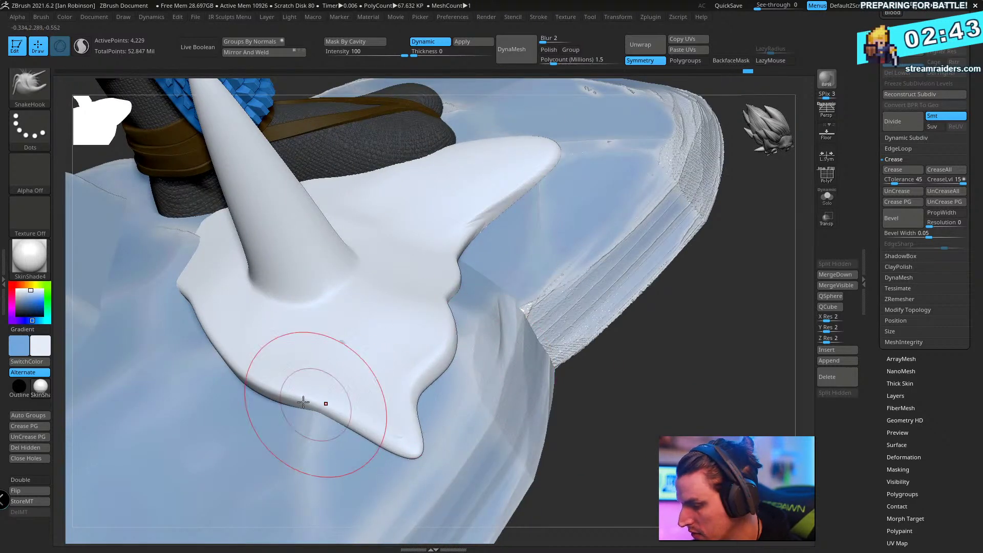
# - Rework the puddle's front rim between the pointed lobe and the spike into an irregular outline with the SnakeHook brush
pyautogui.moveTo(235, 395)
pyautogui.mouseDown(button='right')
pyautogui.moveTo(634, 381)
pyautogui.moveTo(612, 336)
pyautogui.moveTo(570, 342)
pyautogui.mouseUp(button='right')
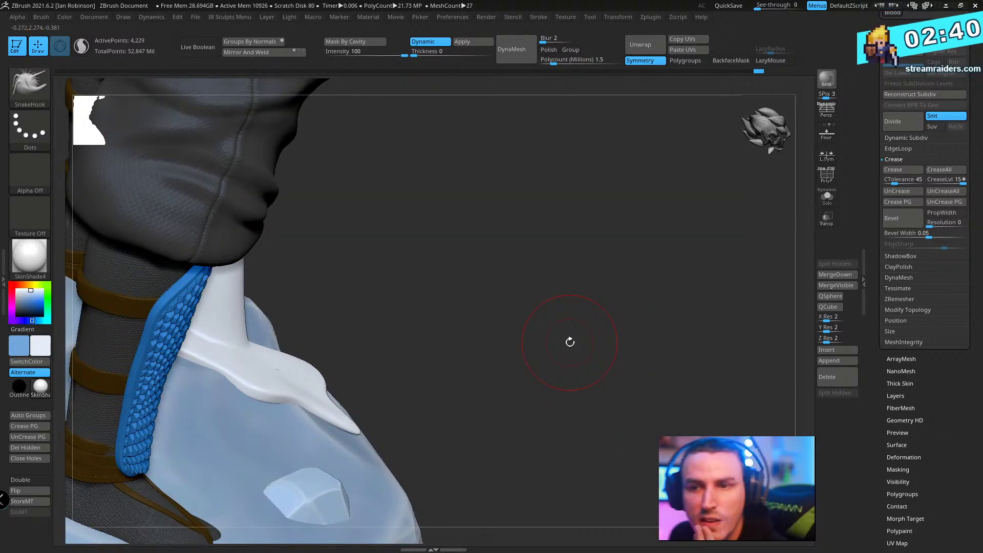
pyautogui.moveTo(570, 342); pyautogui.dragTo(270, 400, button='right')
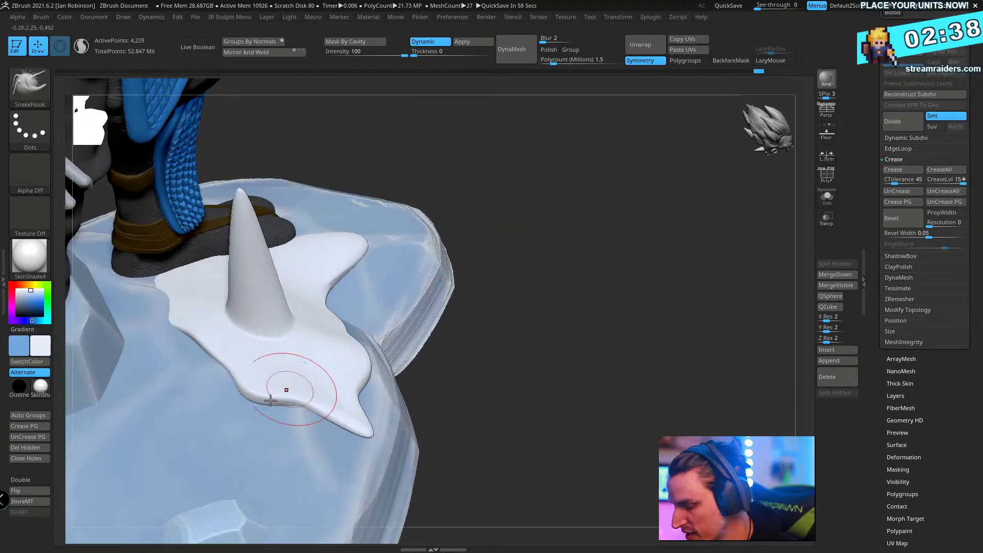
pyautogui.moveTo(601, 251); pyautogui.dragTo(242, 406, button='right')
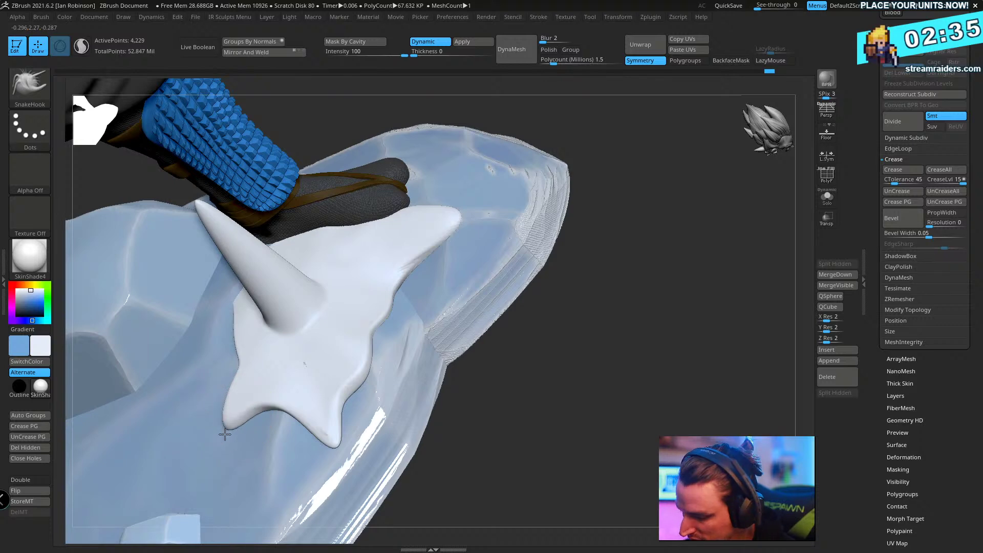
pyautogui.moveTo(489, 380); pyautogui.dragTo(274, 411, button='right')
pyautogui.moveTo(274, 411)
pyautogui.mouseDown()
pyautogui.moveTo(274, 428)
pyautogui.moveTo(345, 384)
pyautogui.mouseUp()
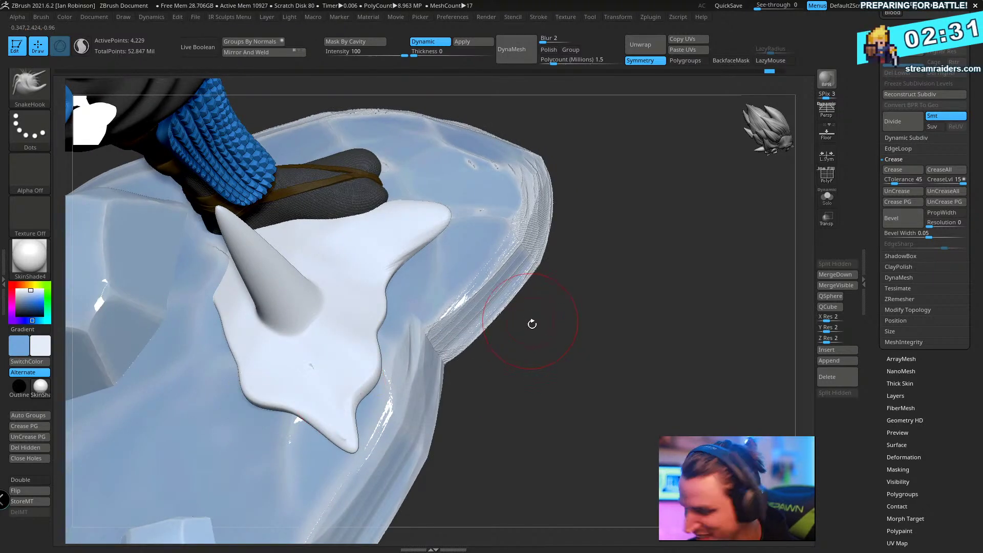
pyautogui.moveTo(540, 323); pyautogui.dragTo(252, 406, button='right')
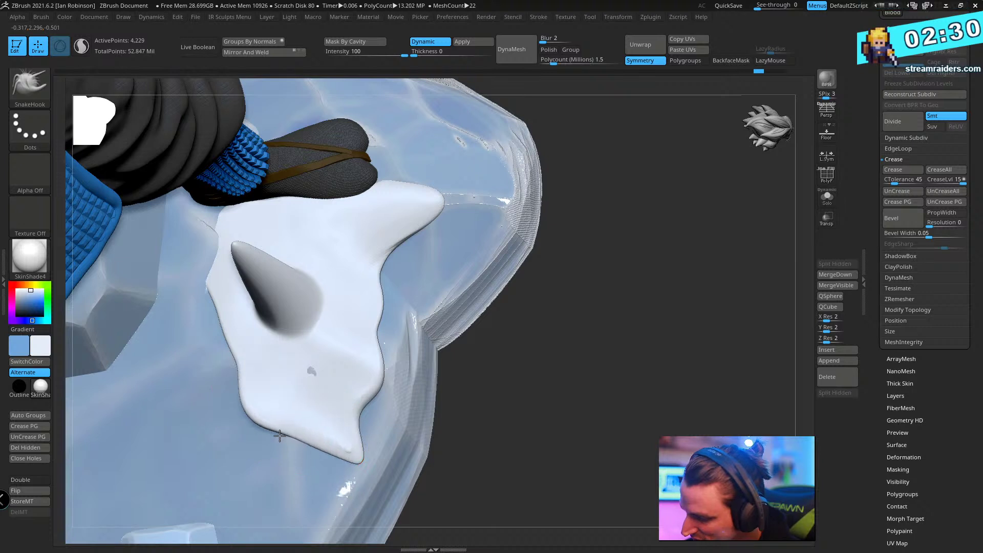
pyautogui.moveTo(236, 398)
pyautogui.mouseDown()
pyautogui.moveTo(228, 374)
pyautogui.moveTo(213, 417)
pyautogui.moveTo(200, 309)
pyautogui.moveTo(198, 345)
pyautogui.moveTo(213, 336)
pyautogui.moveTo(200, 355)
pyautogui.mouseUp()
pyautogui.moveTo(428, 332)
pyautogui.mouseDown()
pyautogui.moveTo(632, 340)
pyautogui.moveTo(287, 390)
pyautogui.moveTo(487, 389)
pyautogui.moveTo(306, 403)
pyautogui.mouseUp()
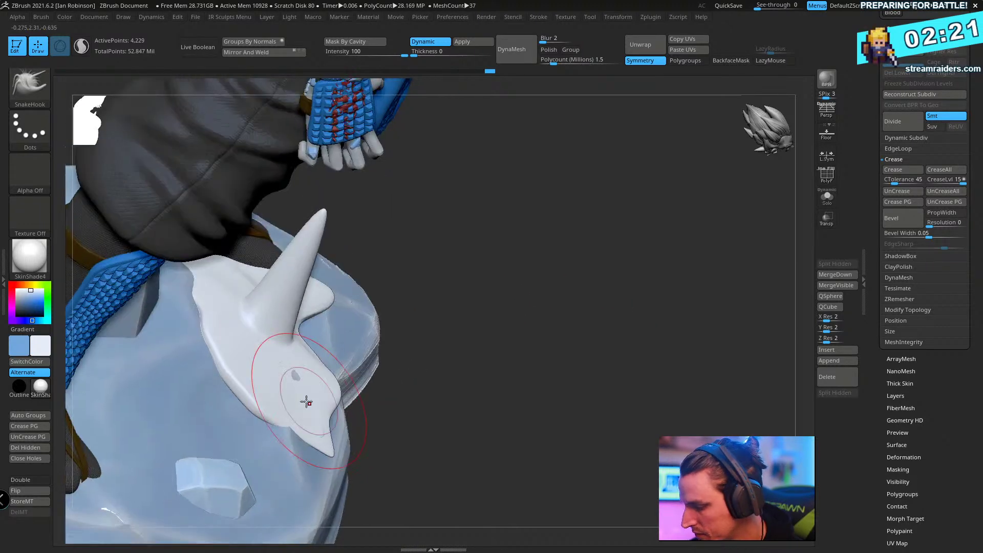
# - Display the Blood mesh's polyframe and fill out the thin tip of its pointed lobe with the Inflat brush
pyautogui.moveTo(390, 414)
pyautogui.mouseDown()
pyautogui.moveTo(553, 369)
pyautogui.moveTo(604, 340)
pyautogui.moveTo(573, 306)
pyautogui.moveTo(464, 358)
pyautogui.moveTo(396, 414)
pyautogui.mouseUp()
pyautogui.hotkey('shift', 'f')
pyautogui.moveTo(335, 436); pyautogui.dragTo(331, 441)
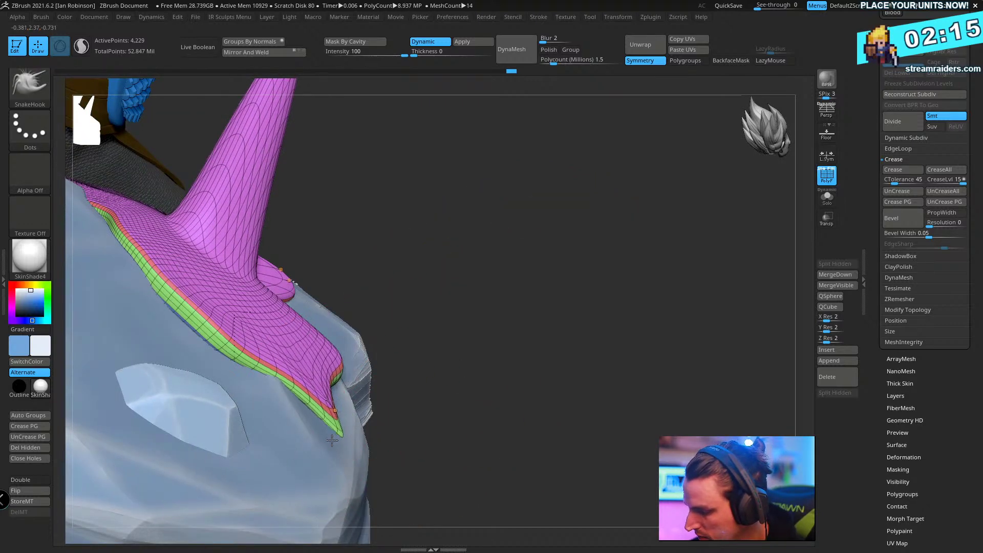
pyautogui.press('b')
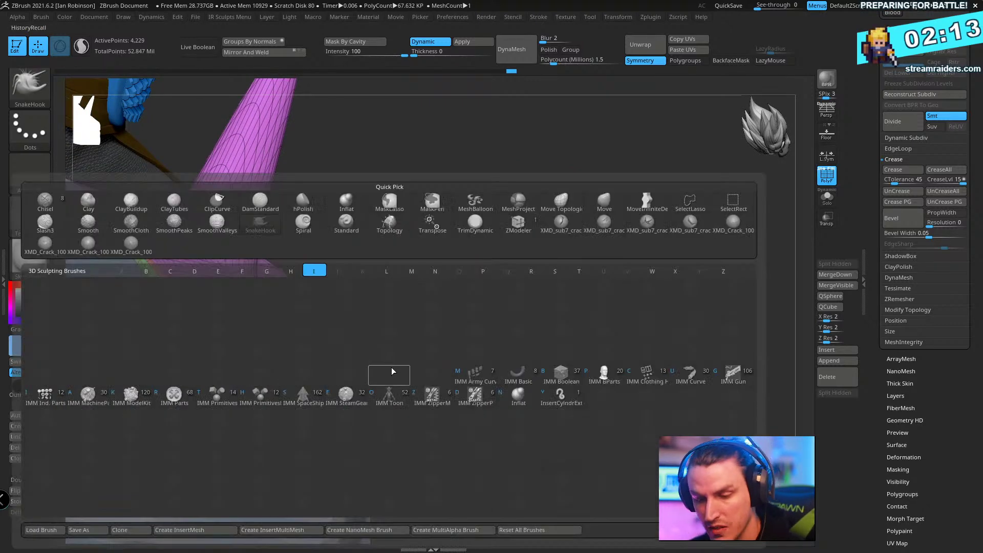
pyautogui.press('i')
pyautogui.press('n')
pyautogui.moveTo(481, 285); pyautogui.dragTo(612, 350)
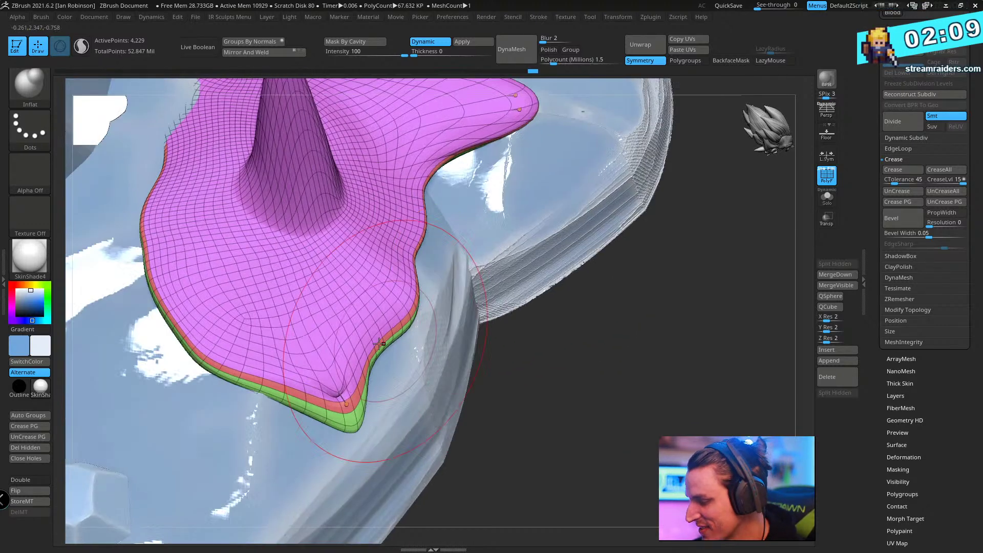
# - Remesh the Blood mesh with ZRemesher using the KeepGroups and Same options
pyautogui.hotkey('shift', 'f')
pyautogui.moveTo(680, 366)
pyautogui.mouseDown()
pyautogui.moveTo(650, 393)
pyautogui.moveTo(639, 354)
pyautogui.mouseUp()
pyautogui.press('space')
pyautogui.hotkey('shift', 'f')
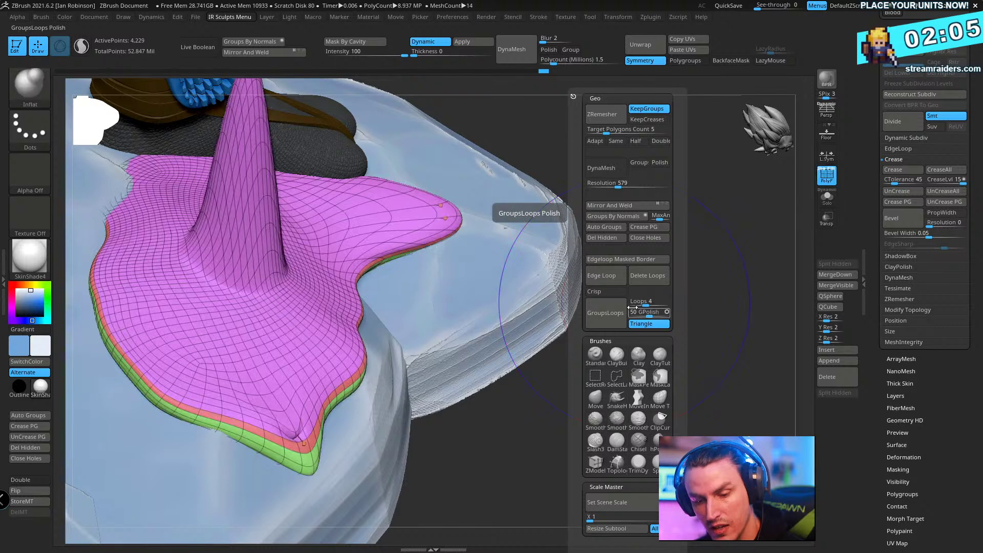
pyautogui.press('space')
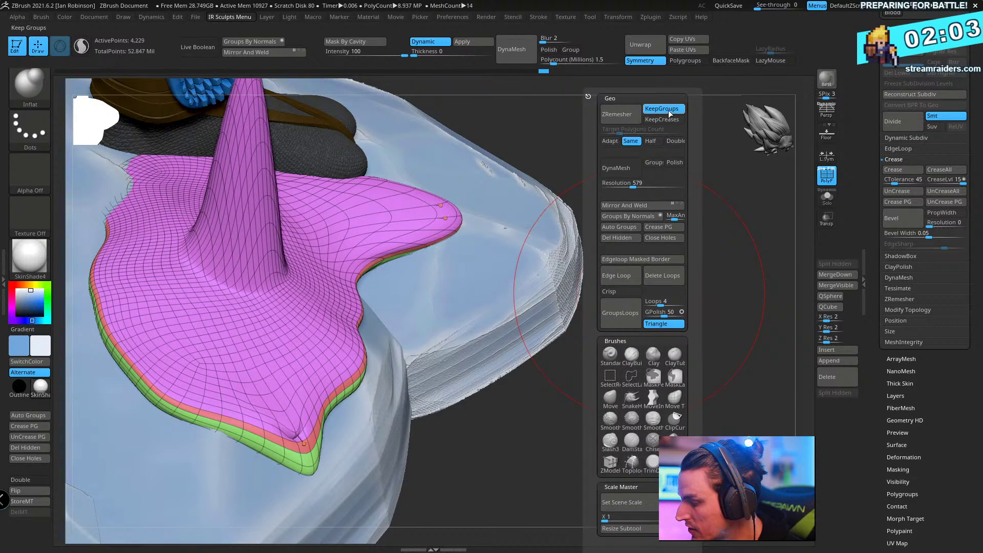
pyautogui.click(625, 113)
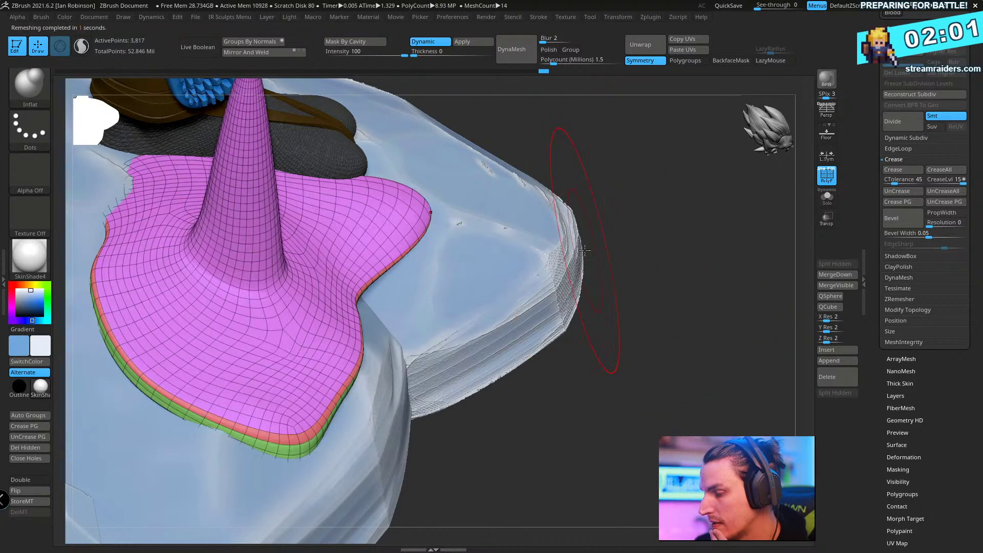
# - Slim the upper part of the blood spike with the Move brush
pyautogui.moveTo(655, 338)
pyautogui.mouseDown()
pyautogui.moveTo(662, 226)
pyautogui.moveTo(638, 386)
pyautogui.moveTo(641, 313)
pyautogui.moveTo(564, 210)
pyautogui.moveTo(564, 251)
pyautogui.moveTo(378, 252)
pyautogui.mouseUp()
pyautogui.press('s')
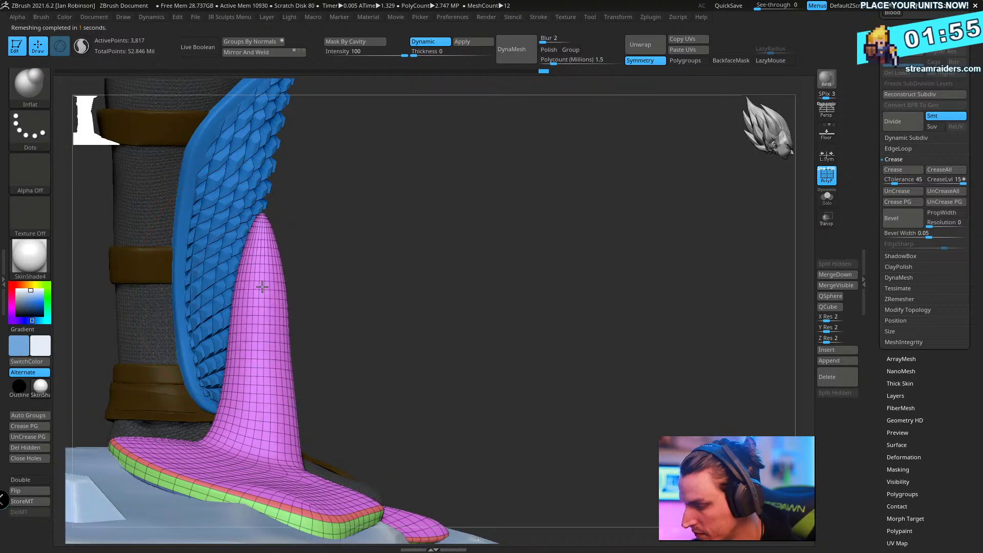
pyautogui.press('v')
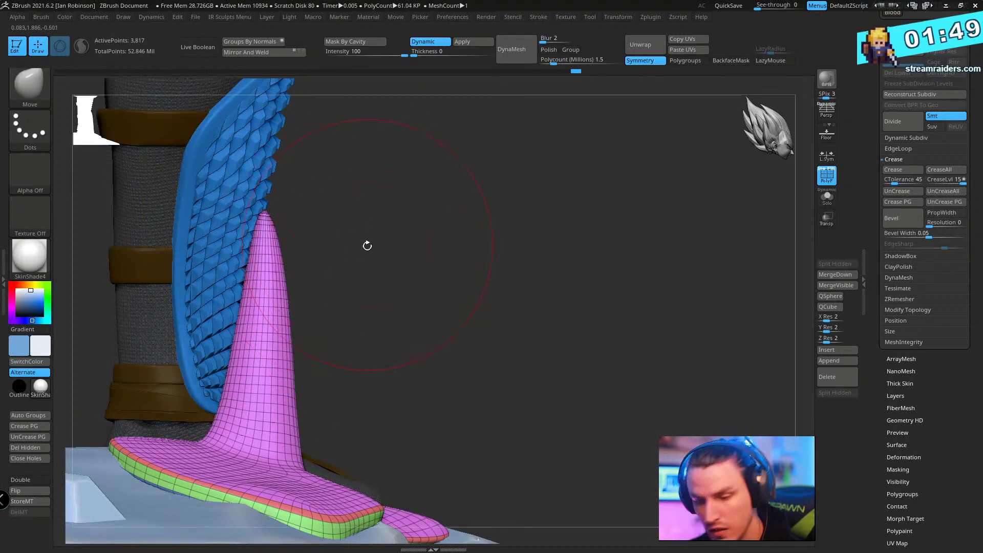
# - Thin the middle of the spike's shaft with the Inflat brush
pyautogui.press('b')
pyautogui.press('i')
pyautogui.press('n')
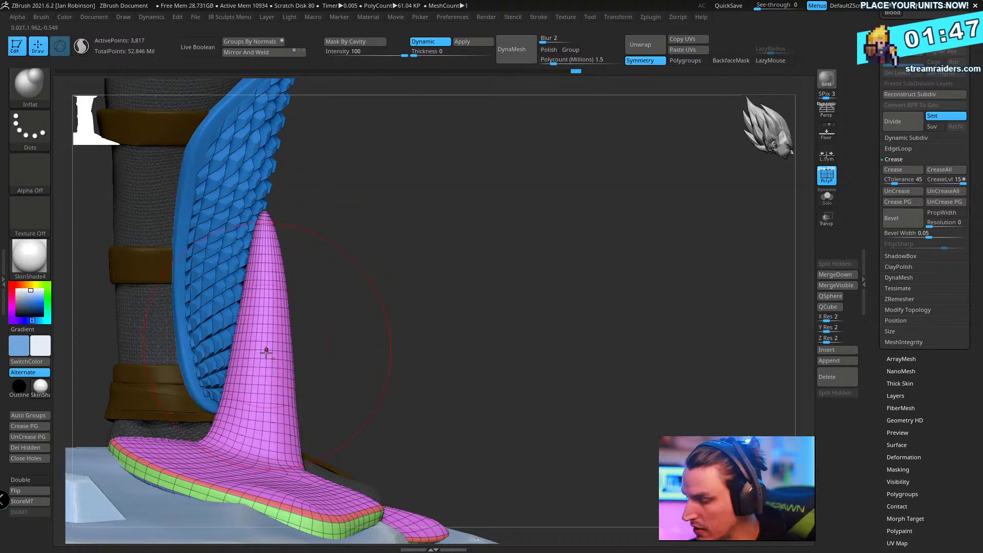
pyautogui.moveTo(263, 347)
pyautogui.mouseDown()
pyautogui.moveTo(264, 406)
pyautogui.moveTo(267, 382)
pyautogui.mouseUp()
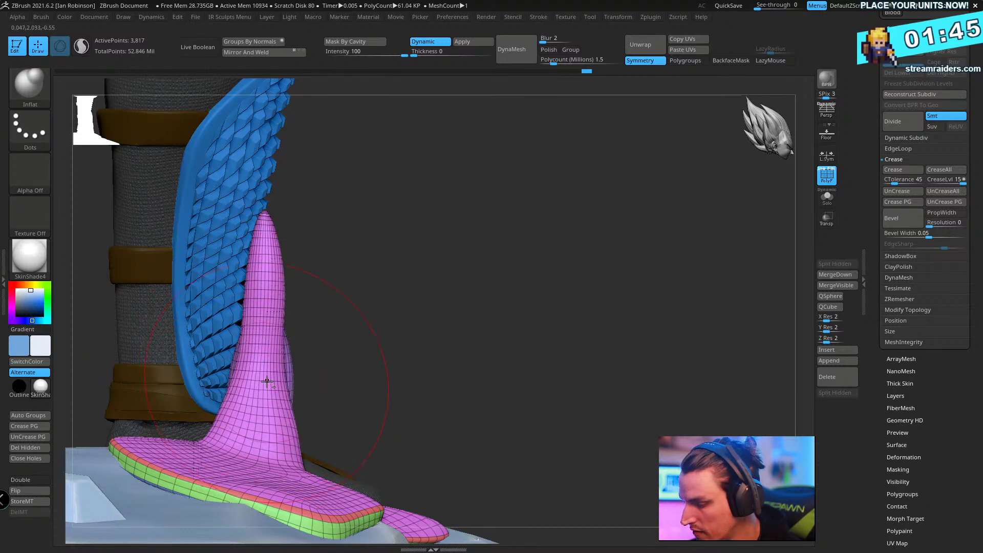
# - Show the Blood mesh in Solo mode and hide its underside polygroup, keeping the top and rim groups
pyautogui.moveTo(721, 251)
pyautogui.mouseDown()
pyautogui.moveTo(582, 272)
pyautogui.moveTo(645, 277)
pyautogui.moveTo(571, 307)
pyautogui.mouseUp()
pyautogui.press('ctrl')
pyautogui.hotkey('ctrl', 'shift')
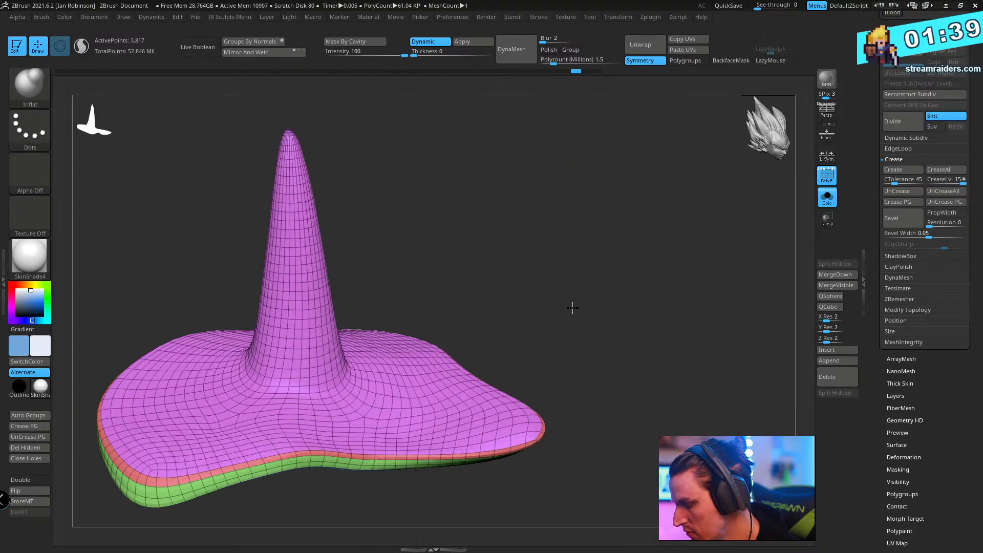
pyautogui.keyDown('ctrl'); pyautogui.keyDown('shift'); pyautogui.click(314, 303); pyautogui.keyUp('shift'); pyautogui.keyUp('ctrl')
pyautogui.keyDown('ctrl'); pyautogui.keyDown('shift'); pyautogui.moveTo(501, 254); pyautogui.dragTo(570, 302); pyautogui.keyUp('shift'); pyautogui.keyUp('ctrl')
pyautogui.keyDown('ctrl'); pyautogui.keyDown('shift'); pyautogui.click(454, 434); pyautogui.keyUp('shift'); pyautogui.keyUp('ctrl')
pyautogui.keyDown('ctrl'); pyautogui.keyDown('shift'); pyautogui.click(463, 436); pyautogui.keyUp('shift'); pyautogui.keyUp('ctrl')
pyautogui.keyDown('ctrl'); pyautogui.keyDown('shift'); pyautogui.moveTo(455, 433); pyautogui.dragTo(639, 383); pyautogui.keyUp('shift'); pyautogui.keyUp('ctrl')
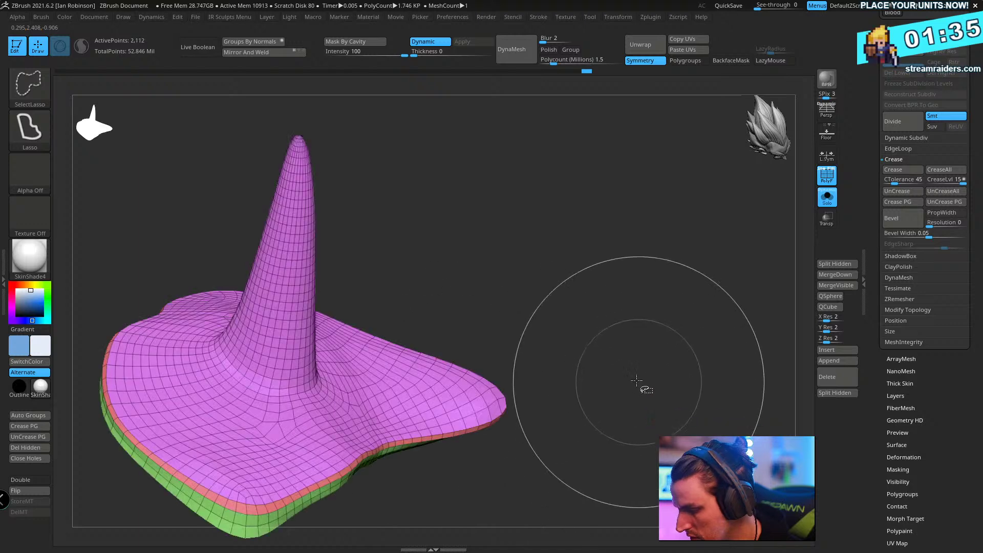
# - Delete the hidden underside polygons and close the open bottom of the Blood mesh
pyautogui.click(40, 448)
pyautogui.moveTo(589, 221)
pyautogui.mouseDown()
pyautogui.moveTo(620, 198)
pyautogui.moveTo(588, 215)
pyautogui.mouseUp()
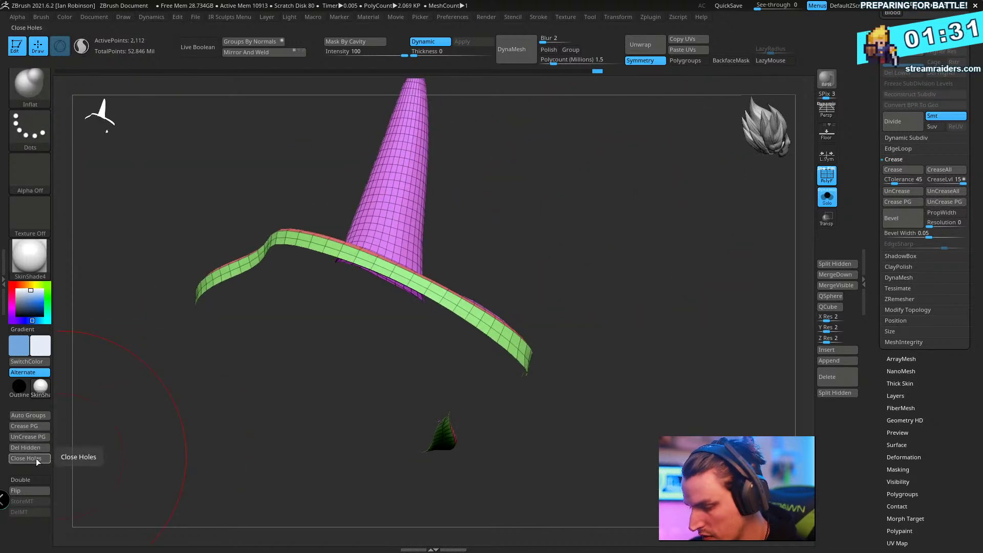
pyautogui.click(36, 448)
pyautogui.click(36, 460)
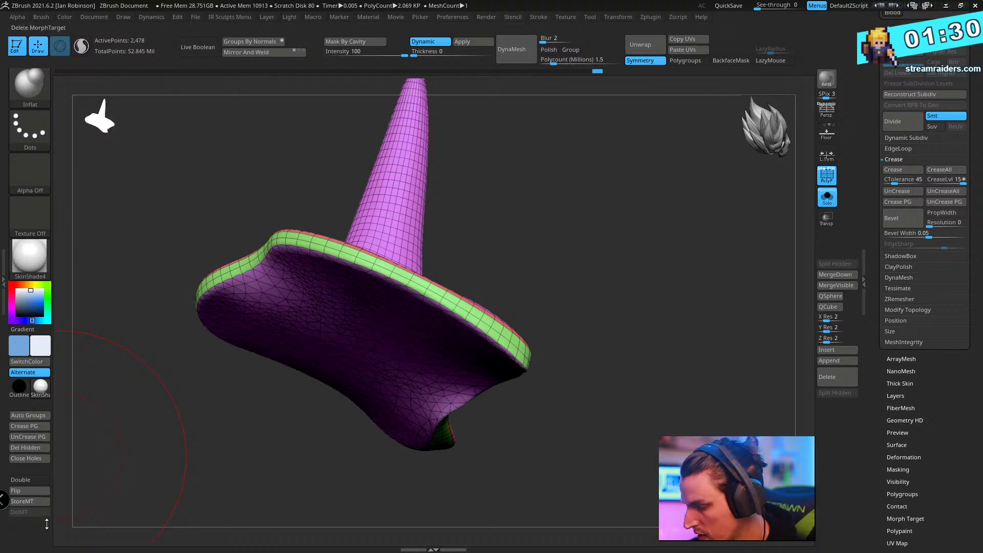
pyautogui.moveTo(604, 220); pyautogui.dragTo(621, 275)
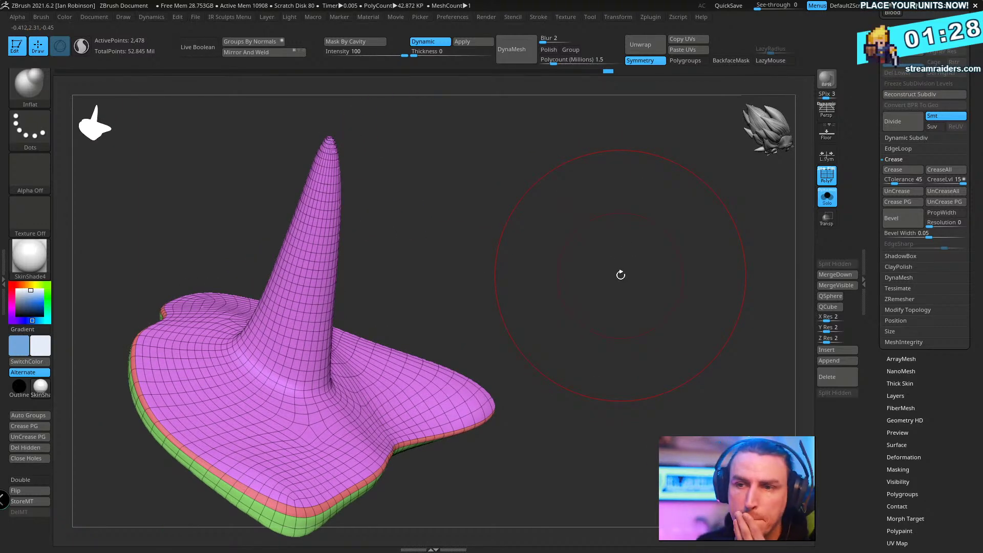
pyautogui.moveTo(616, 216); pyautogui.dragTo(610, 171)
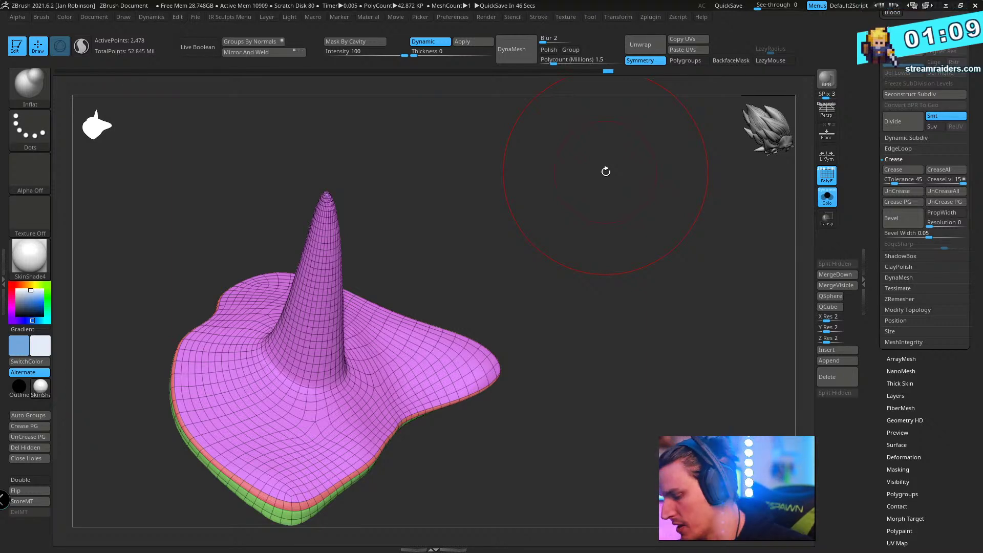
# - Thin the blood spike's shaft with the Inflat brush and smooth the transition beneath its tip
pyautogui.moveTo(606, 108); pyautogui.dragTo(534, 236)
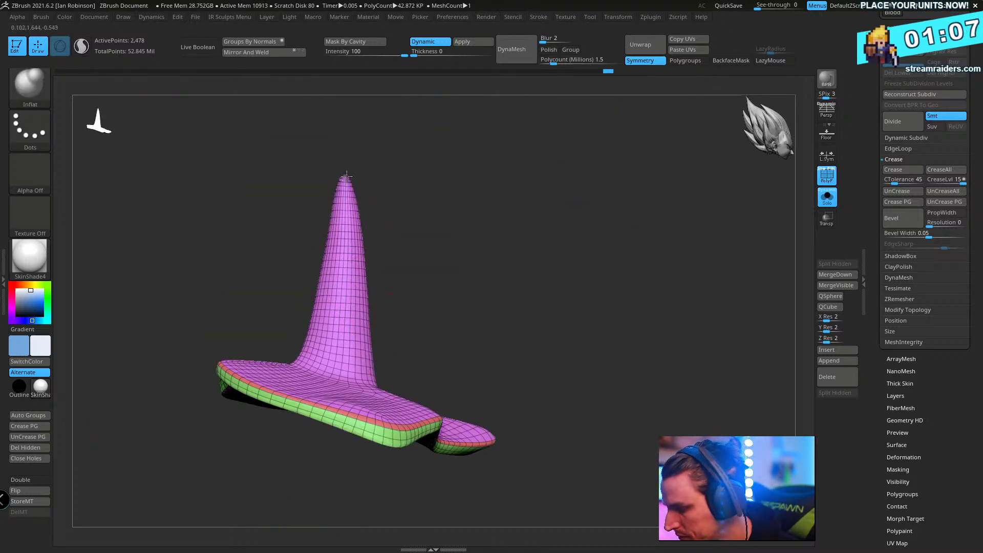
pyautogui.moveTo(347, 176)
pyautogui.mouseDown()
pyautogui.moveTo(334, 270)
pyautogui.moveTo(344, 175)
pyautogui.moveTo(344, 328)
pyautogui.moveTo(344, 312)
pyautogui.mouseUp()
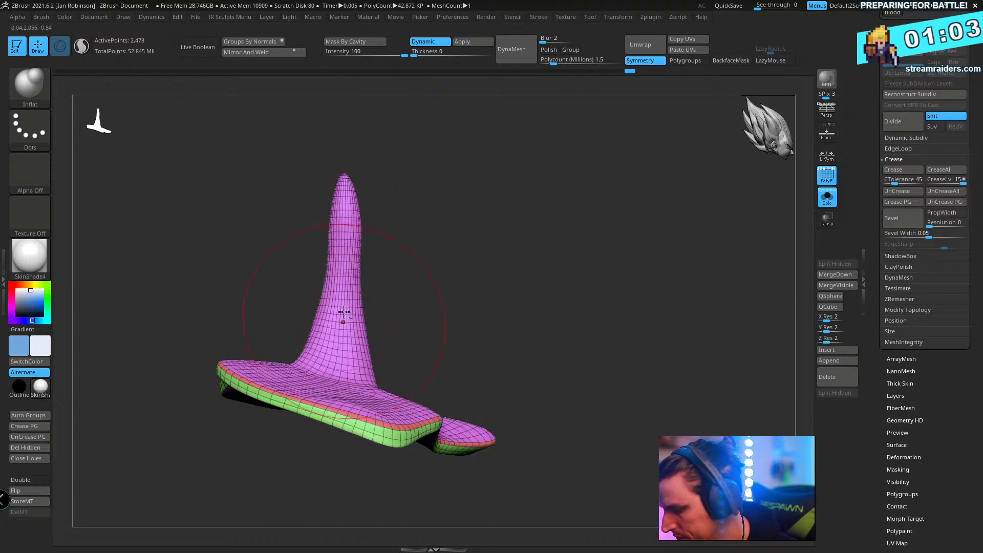
pyautogui.moveTo(435, 220); pyautogui.dragTo(456, 205)
pyautogui.moveTo(372, 286)
pyautogui.keyDown('shift'); pyautogui.mouseDown()
pyautogui.moveTo(373, 333)
pyautogui.moveTo(374, 225)
pyautogui.mouseUp(); pyautogui.keyUp('shift')
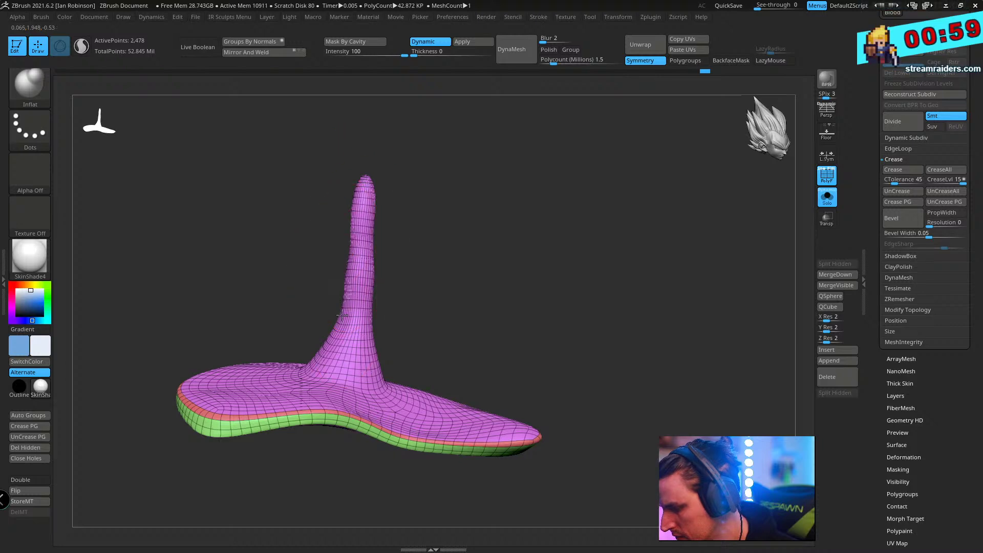
pyautogui.keyDown('shift'); pyautogui.moveTo(343, 327); pyautogui.dragTo(362, 222); pyautogui.keyUp('shift')
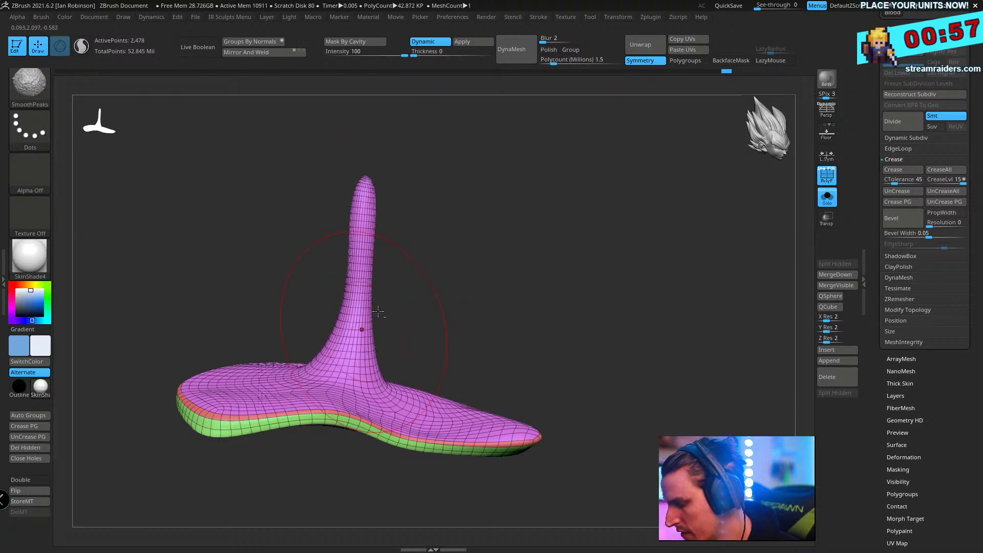
# - Slim the spike's lower shaft and neck with the Inflat brush from several sides, leaving a rounded droplet-like tip
pyautogui.scroll(3, 359, 286)
pyautogui.moveTo(432, 326)
pyautogui.keyDown('alt'); pyautogui.mouseDown()
pyautogui.moveTo(557, 262)
pyautogui.moveTo(579, 219)
pyautogui.moveTo(555, 223)
pyautogui.mouseUp(); pyautogui.keyUp('alt')
pyautogui.press('s')
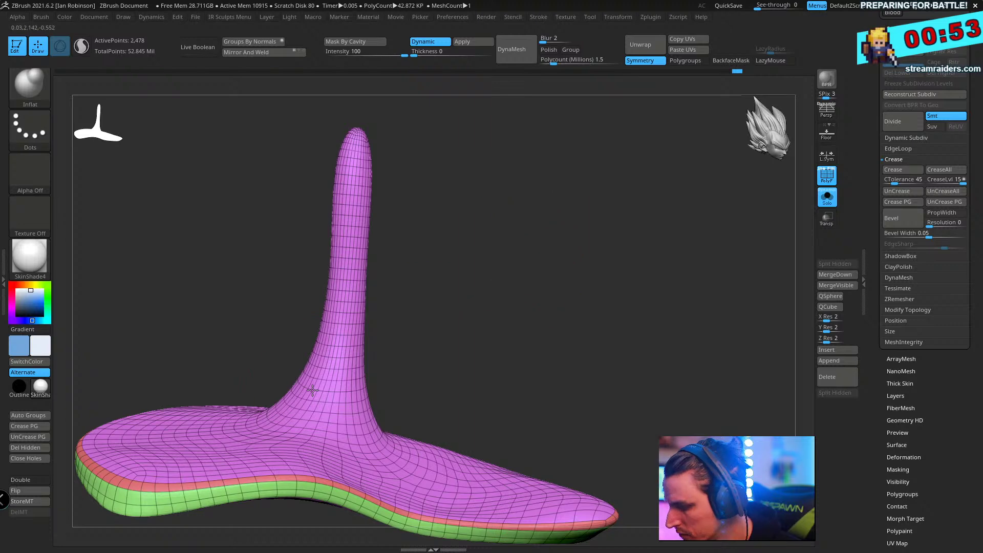
pyautogui.moveTo(313, 390); pyautogui.dragTo(325, 366)
pyautogui.moveTo(396, 312)
pyautogui.mouseDown()
pyautogui.moveTo(389, 356)
pyautogui.moveTo(361, 349)
pyautogui.moveTo(365, 366)
pyautogui.mouseUp()
pyautogui.moveTo(463, 274); pyautogui.dragTo(388, 336)
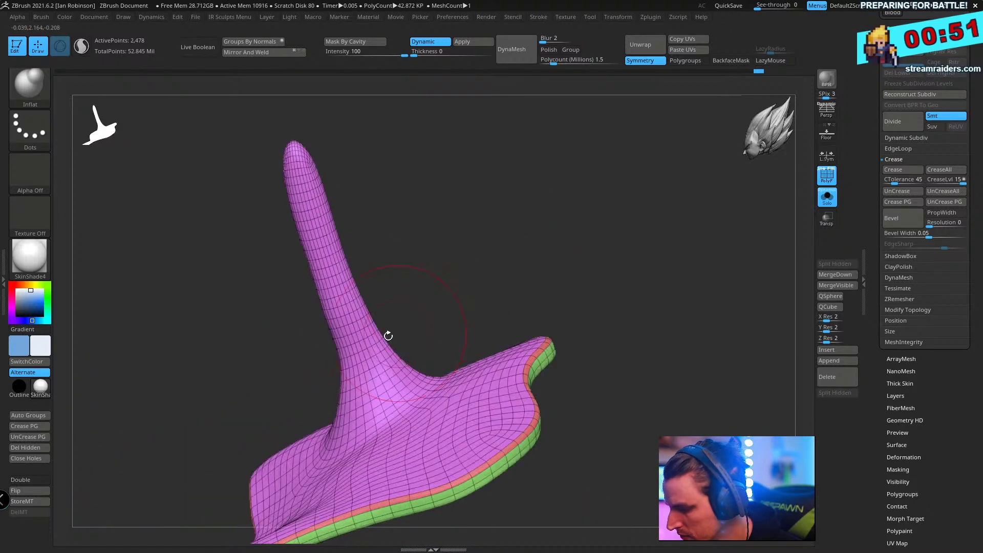
pyautogui.moveTo(317, 224)
pyautogui.mouseDown()
pyautogui.moveTo(489, 215)
pyautogui.moveTo(358, 284)
pyautogui.mouseUp()
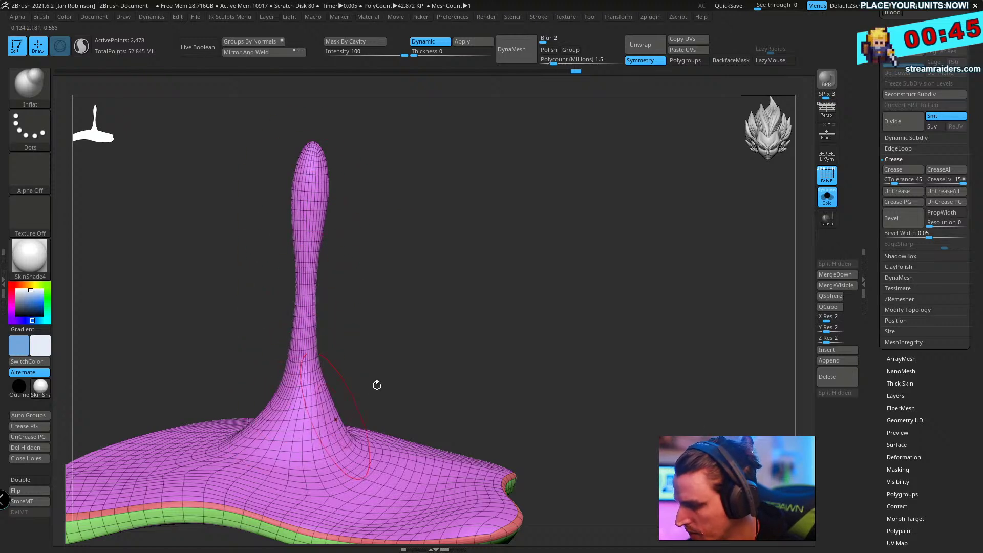
# - Mask the puddle and lower spike, shift the unmasked droplet tip slightly along Z, and clear the mask
pyautogui.moveTo(378, 386); pyautogui.dragTo(445, 309)
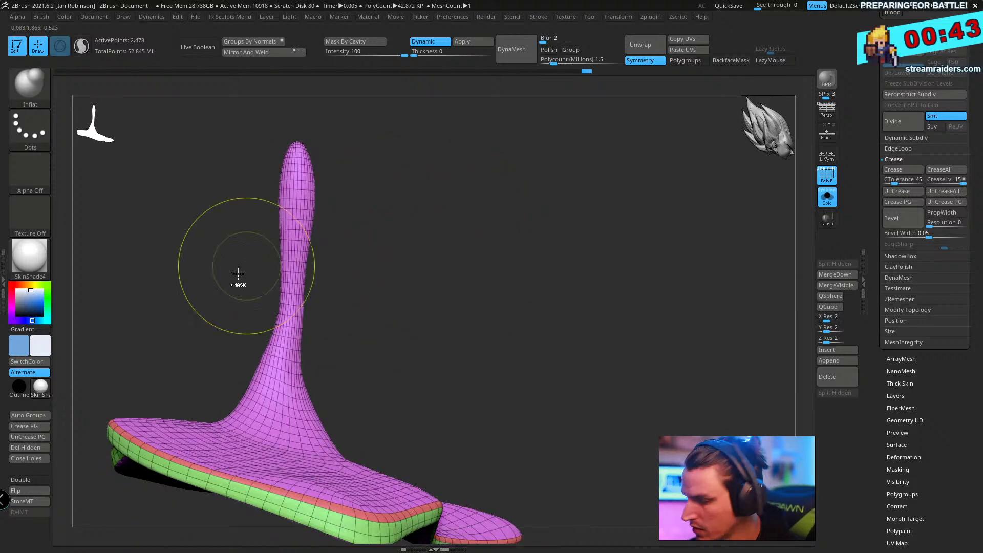
pyautogui.moveTo(235, 220)
pyautogui.keyDown('ctrl'); pyautogui.mouseDown()
pyautogui.moveTo(387, 237)
pyautogui.moveTo(379, 246)
pyautogui.mouseUp(); pyautogui.keyUp('ctrl')
pyautogui.keyDown('ctrl'); pyautogui.click(308, 306); pyautogui.keyUp('ctrl')
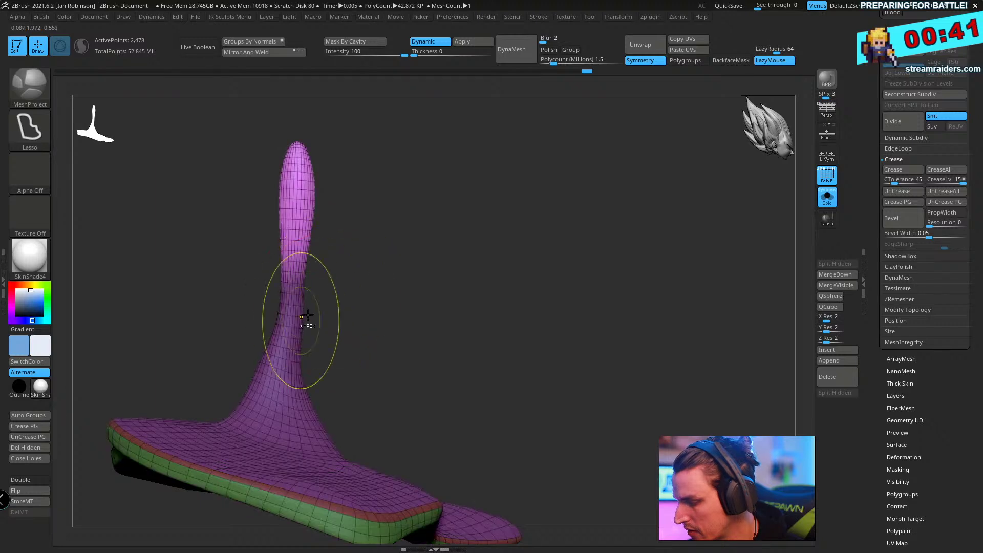
pyautogui.press('w')
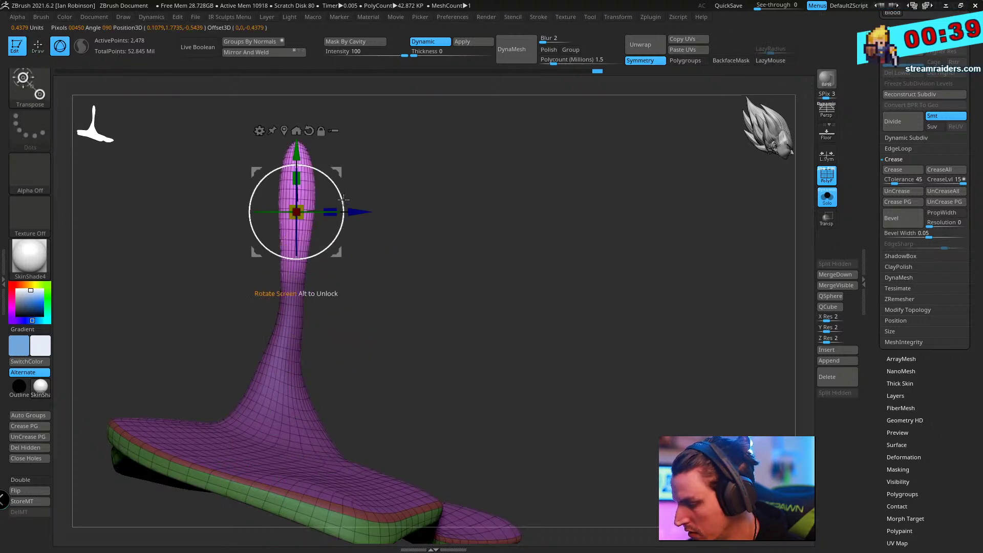
pyautogui.moveTo(342, 195); pyautogui.dragTo(343, 198)
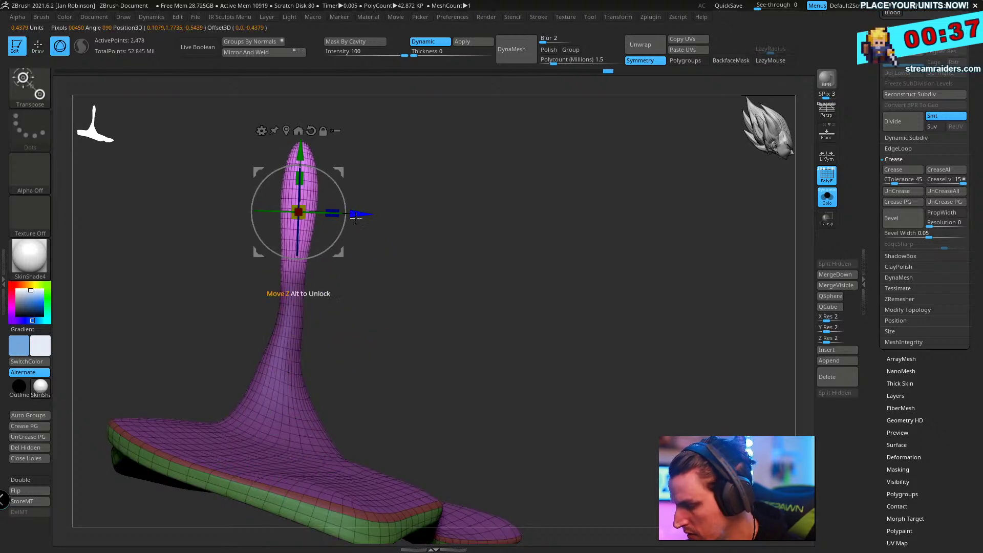
pyautogui.press('q')
pyautogui.keyDown('ctrl'); pyautogui.moveTo(359, 354); pyautogui.dragTo(351, 362); pyautogui.keyUp('ctrl')
# - Narrow the flared foot of the spike with the Inflat brush, working around it where it meets the puddle
pyautogui.press('b')
pyautogui.press('m')
pyautogui.press('v')
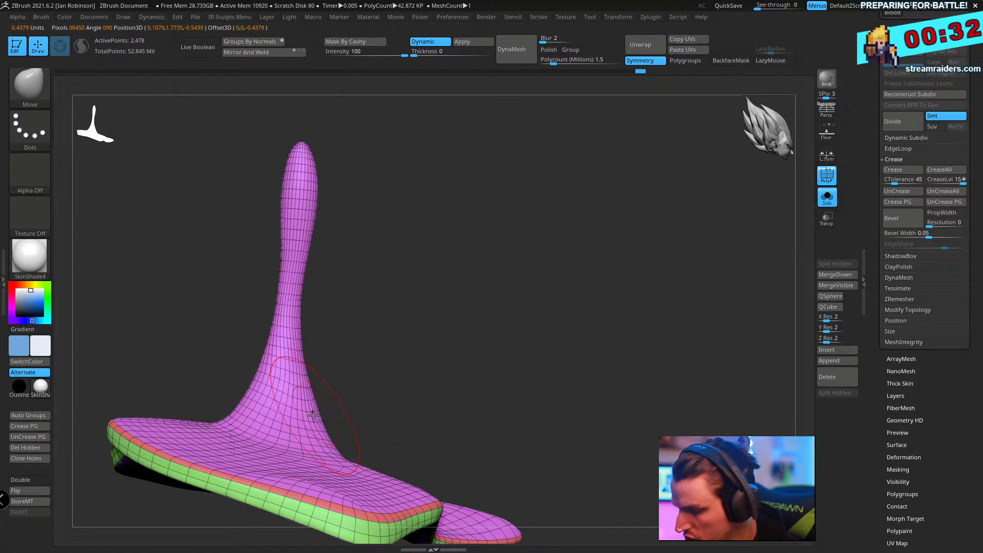
pyautogui.press('b')
pyautogui.press('i')
pyautogui.press('n')
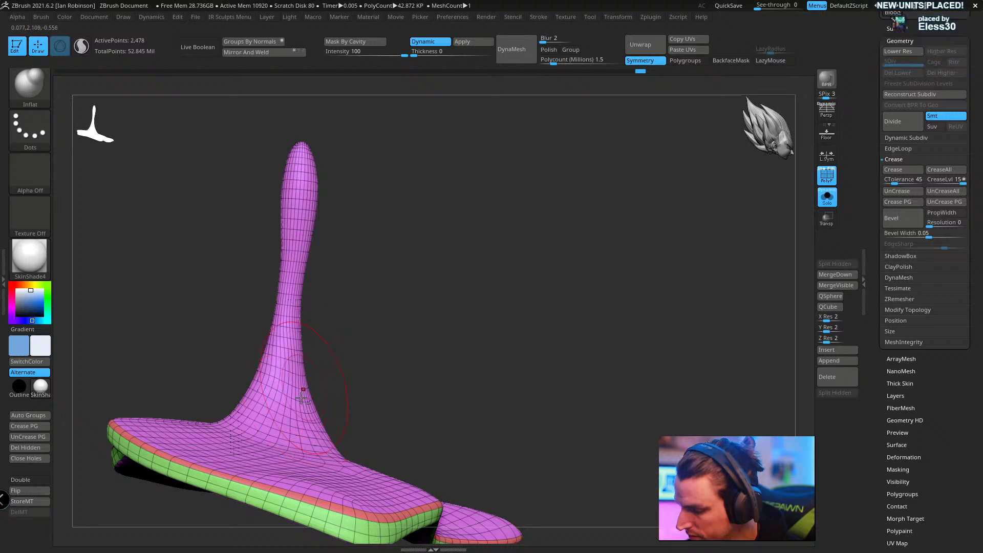
pyautogui.moveTo(261, 374); pyautogui.dragTo(278, 299)
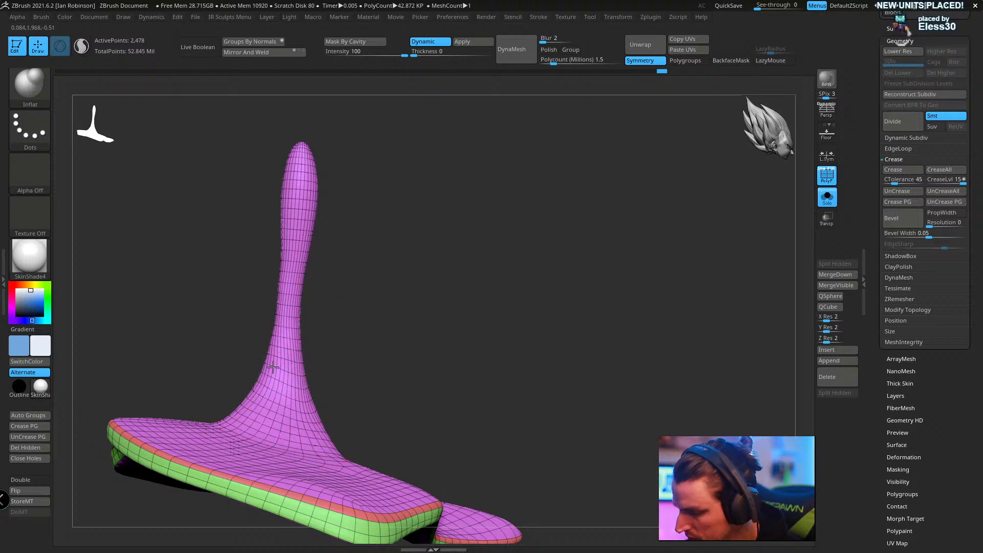
pyautogui.moveTo(476, 312); pyautogui.dragTo(382, 328)
pyautogui.moveTo(317, 423); pyautogui.dragTo(301, 444)
pyautogui.moveTo(389, 358); pyautogui.dragTo(348, 366)
pyautogui.moveTo(317, 432); pyautogui.dragTo(313, 410)
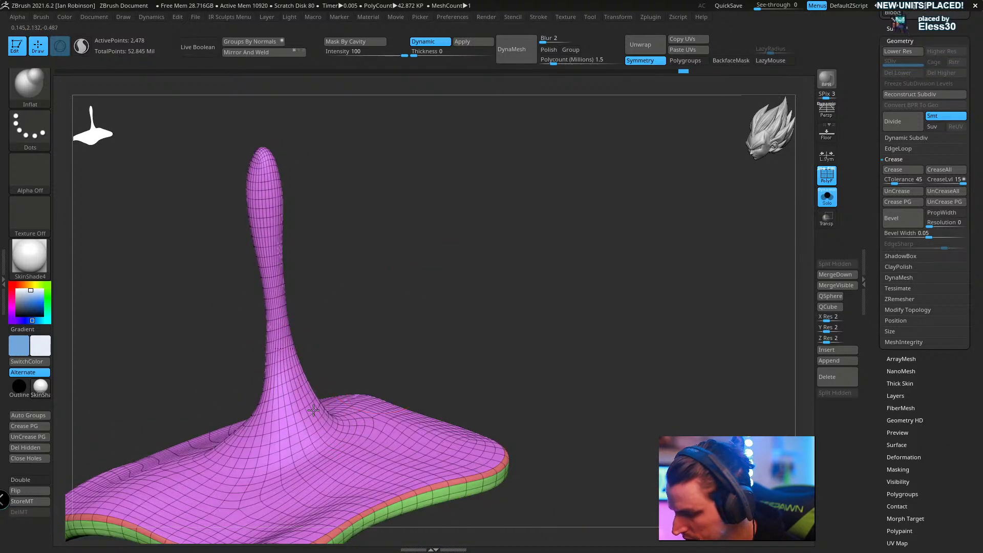
pyautogui.moveTo(389, 353); pyautogui.dragTo(400, 325)
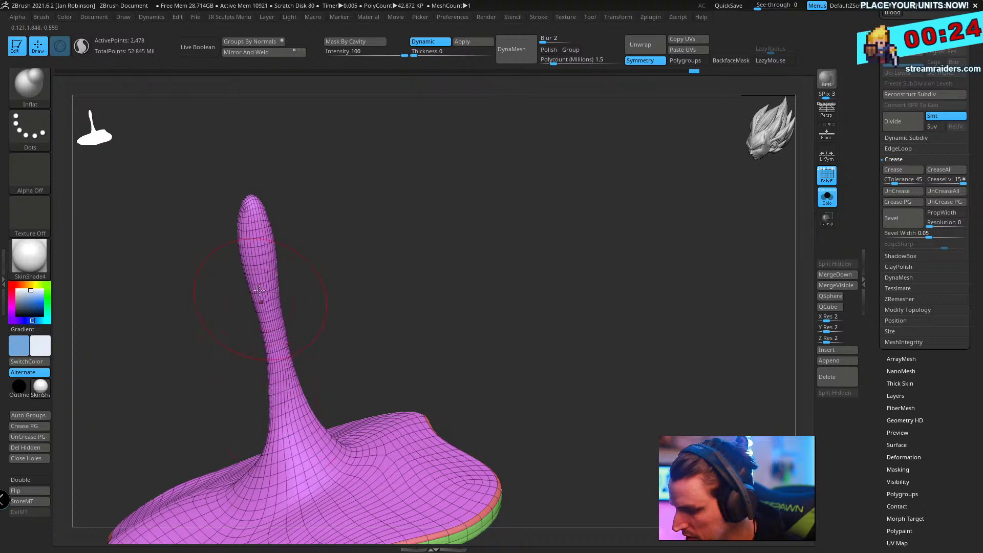
# - Smooth the spike's neck below the droplet tip and refine the foot with the Inflat brush
pyautogui.moveTo(479, 249)
pyautogui.mouseDown()
pyautogui.moveTo(514, 259)
pyautogui.moveTo(369, 190)
pyautogui.mouseUp()
pyautogui.press('shift')
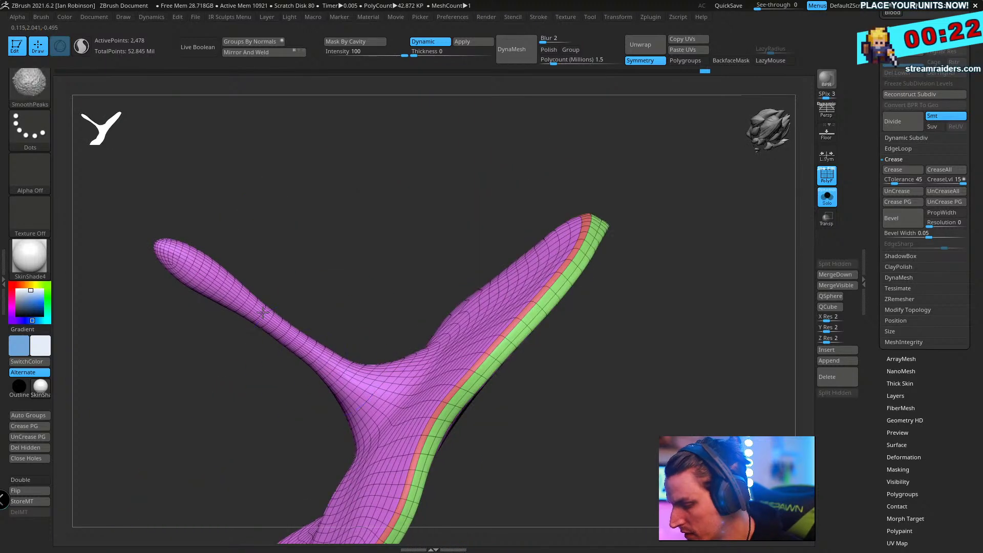
pyautogui.moveTo(223, 285)
pyautogui.mouseDown()
pyautogui.moveTo(482, 195)
pyautogui.moveTo(307, 358)
pyautogui.mouseUp()
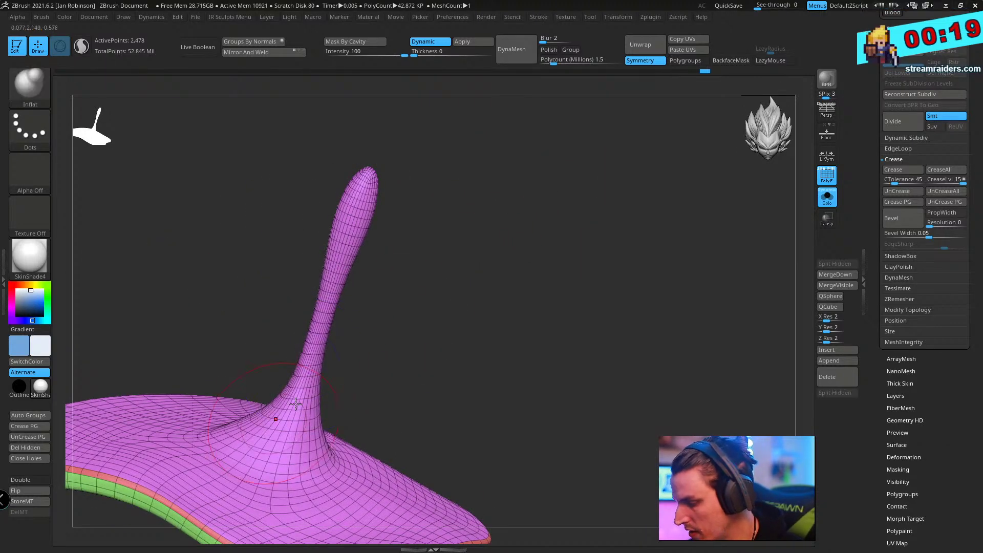
pyautogui.moveTo(266, 410)
pyautogui.mouseDown()
pyautogui.moveTo(561, 286)
pyautogui.moveTo(553, 312)
pyautogui.mouseUp()
# - Compare the Blood mesh with the whole statue, isolate it again, and turn off its polygroup wireframe
pyautogui.click(826, 198)
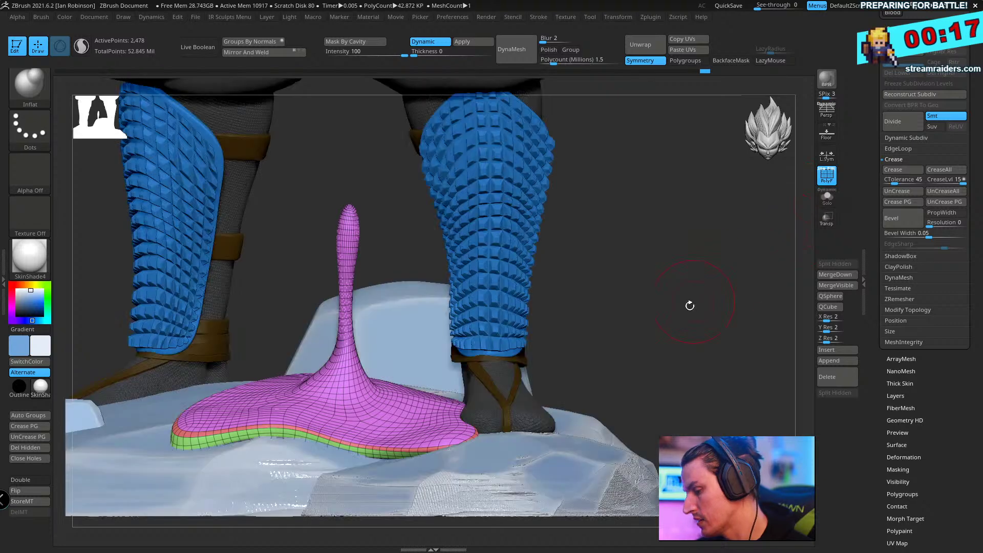
pyautogui.moveTo(690, 305); pyautogui.dragTo(626, 288)
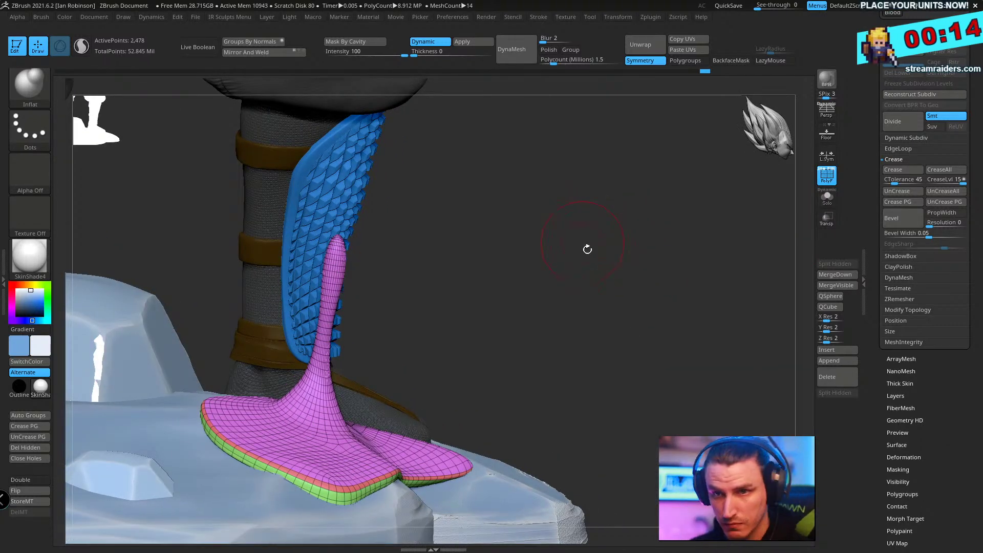
pyautogui.moveTo(585, 248); pyautogui.dragTo(559, 306)
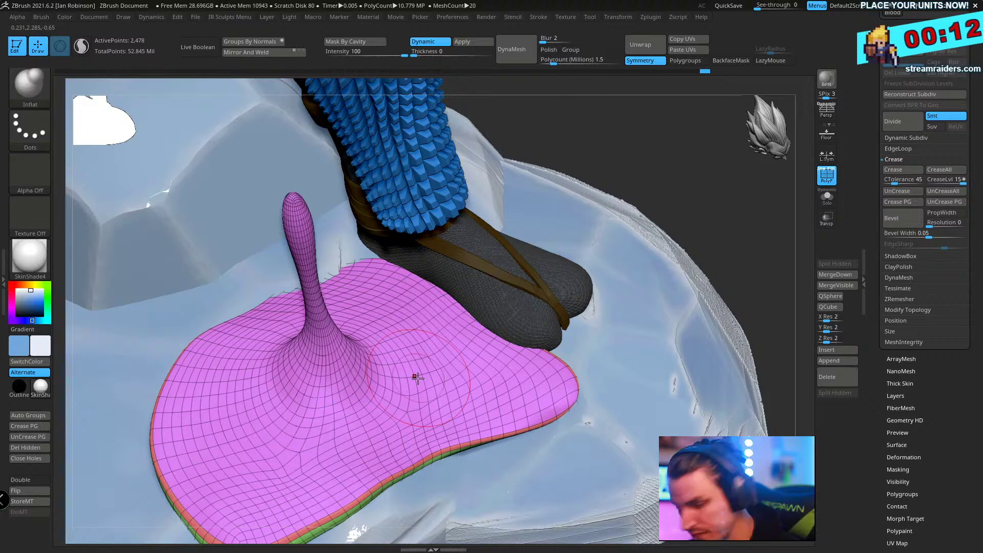
pyautogui.click(826, 199)
pyautogui.hotkey('shift', 'f')
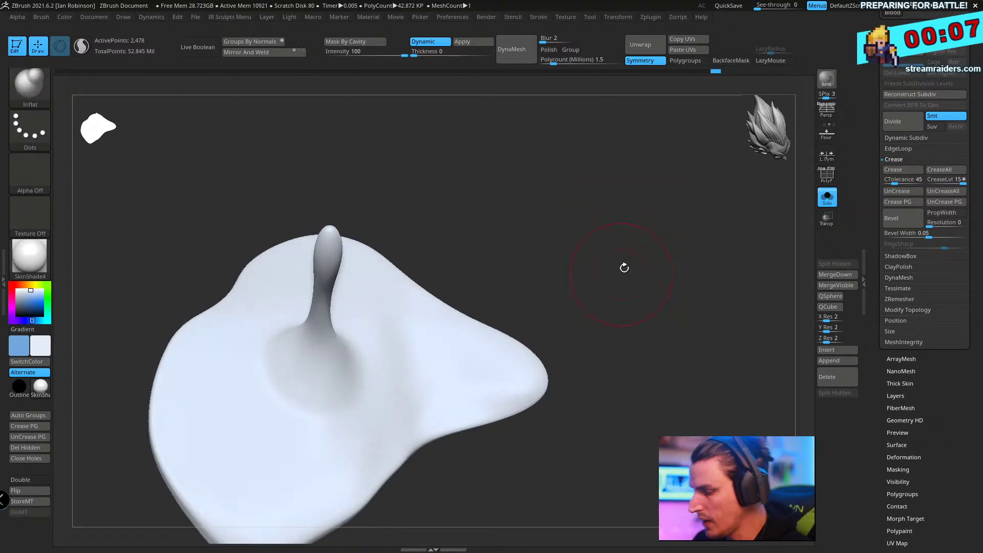
pyautogui.moveTo(624, 267); pyautogui.dragTo(390, 401)
pyautogui.press('shift')
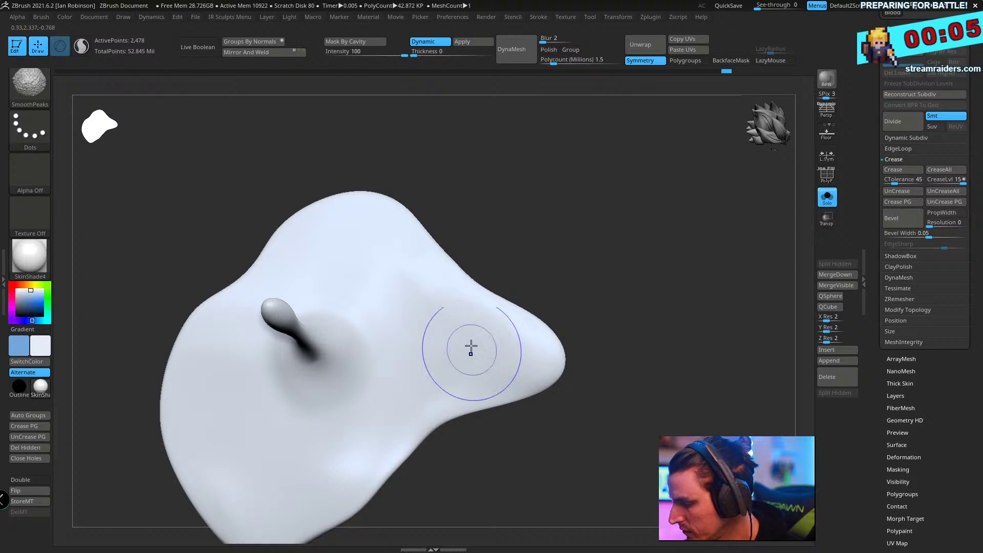
# - Try the ReflectedPlastic material on the isolated Blood mesh
pyautogui.click(40, 259)
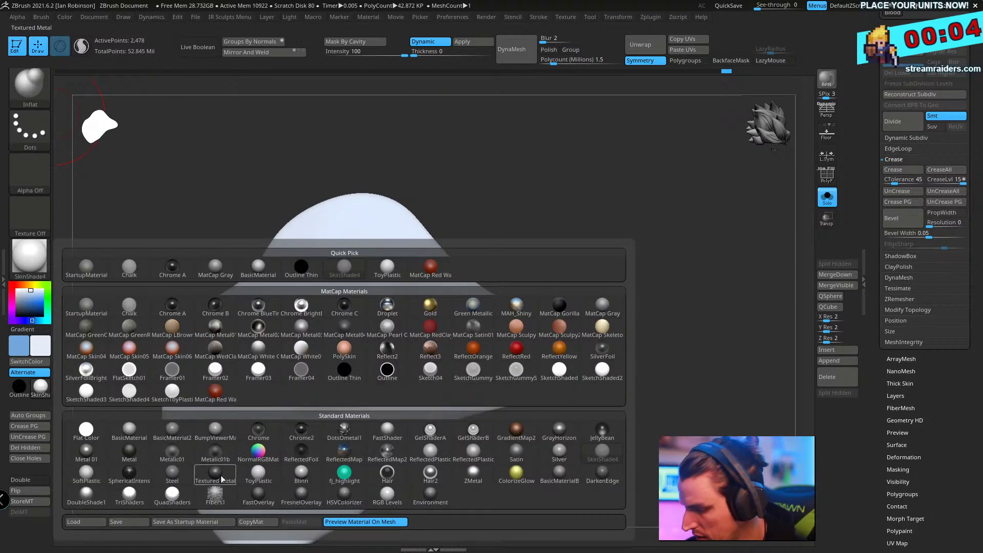
pyautogui.moveTo(566, 425)
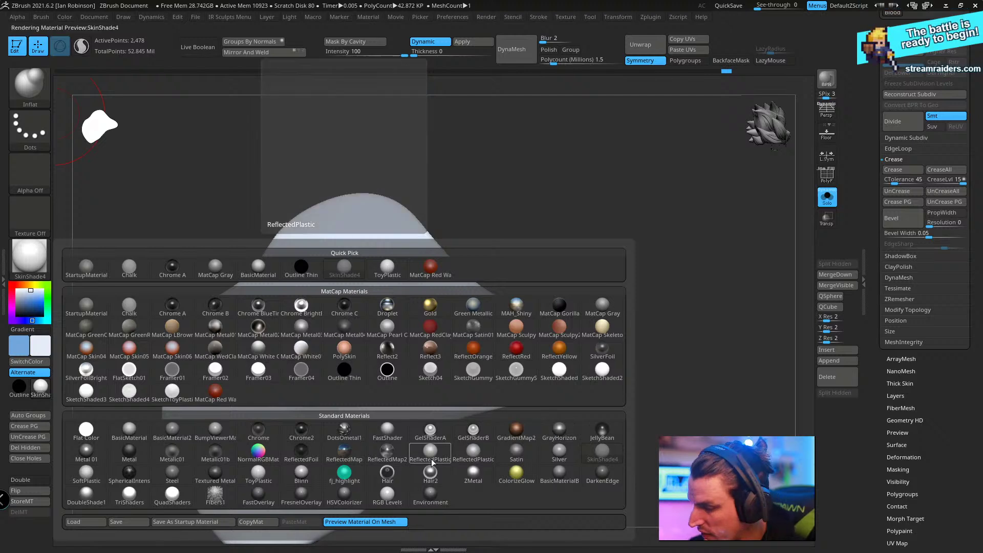
pyautogui.click(431, 450)
pyautogui.moveTo(434, 460); pyautogui.dragTo(632, 367)
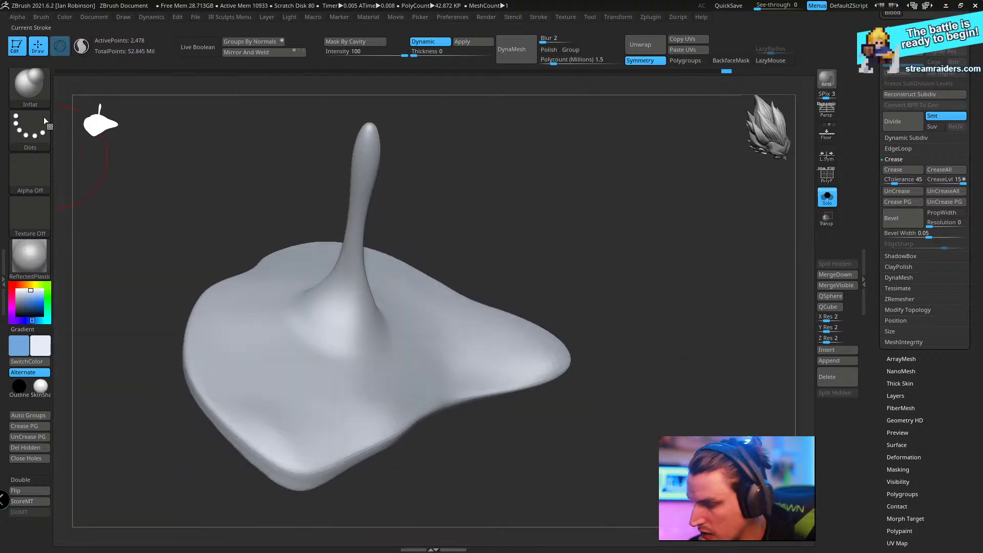
# - Try the Silver material on the Blood mesh in place of ReflectedPlastic
pyautogui.click(35, 105)
pyautogui.click(35, 105)
pyautogui.click(37, 102)
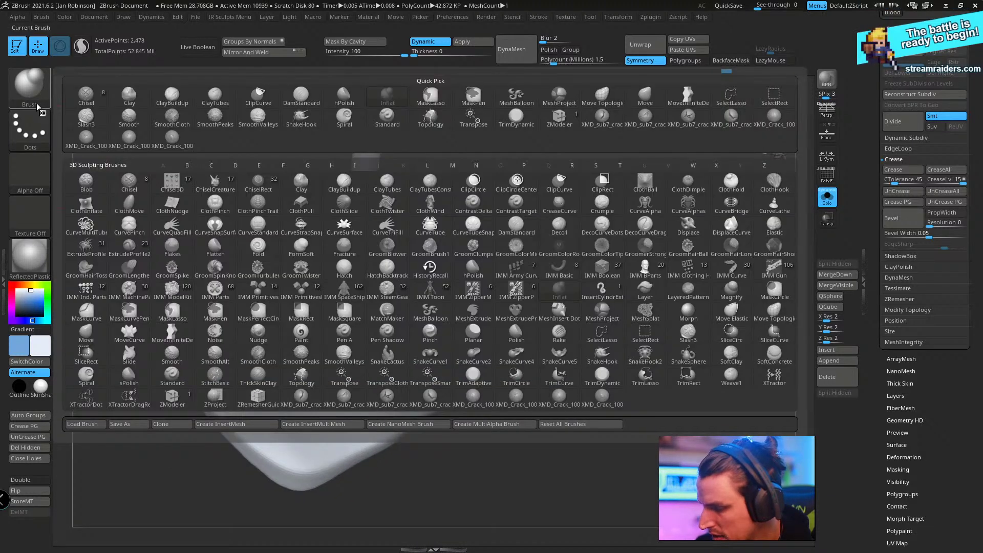
pyautogui.click(37, 104)
pyautogui.click(43, 271)
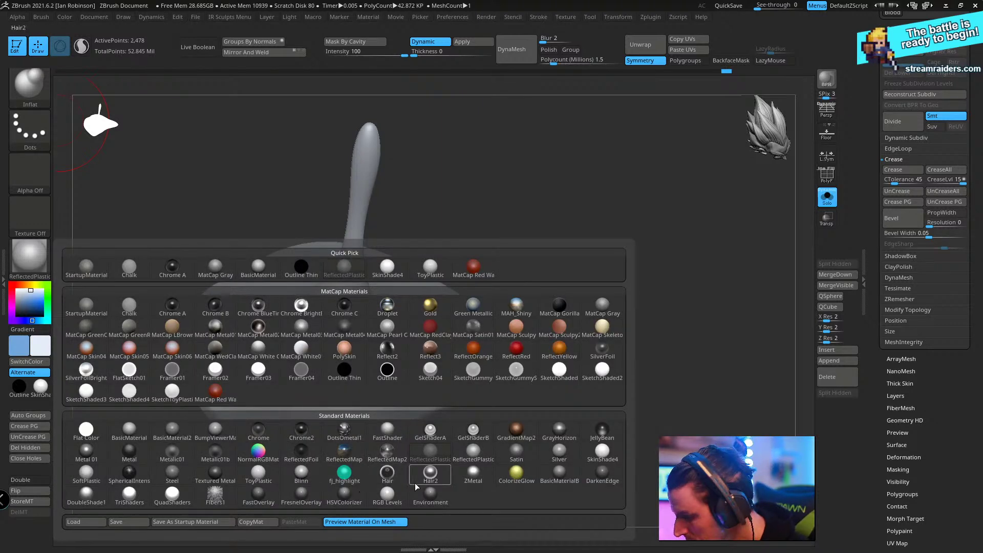
pyautogui.moveTo(476, 457)
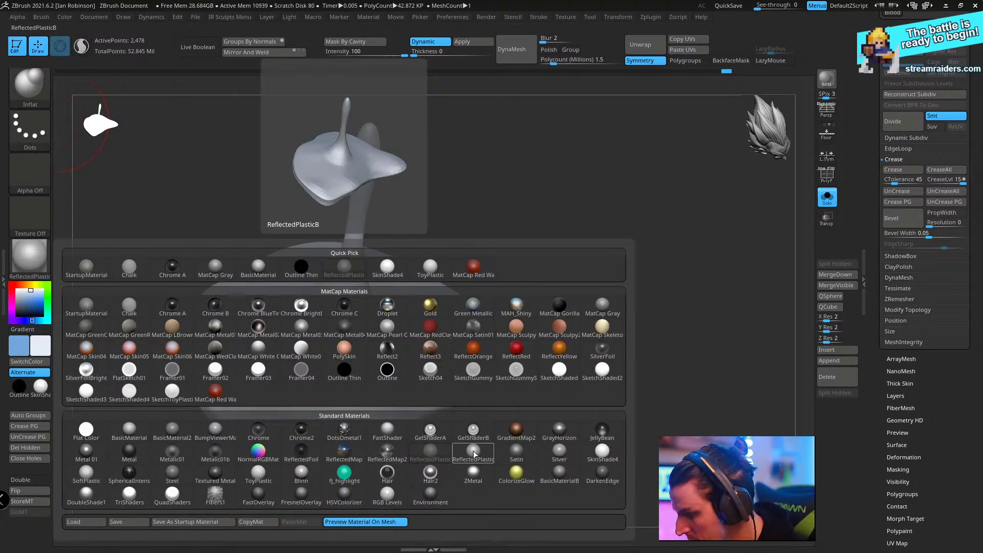
pyautogui.click(558, 453)
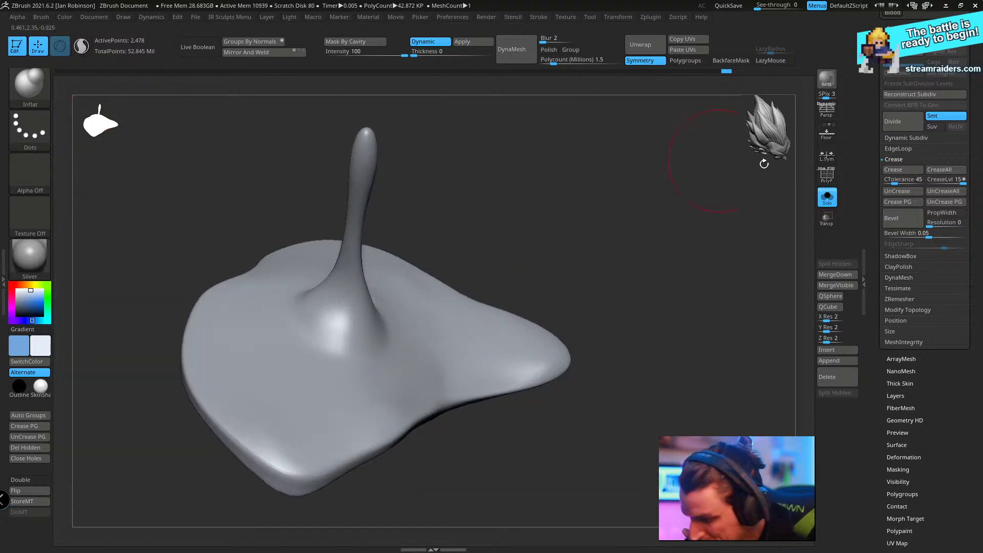
# - Show the whole statue around the Blood mesh and choose the glossy ToyPlastic material for it
pyautogui.click(827, 197)
pyautogui.keyDown('alt'); pyautogui.moveTo(683, 216); pyautogui.dragTo(615, 280); pyautogui.keyUp('alt')
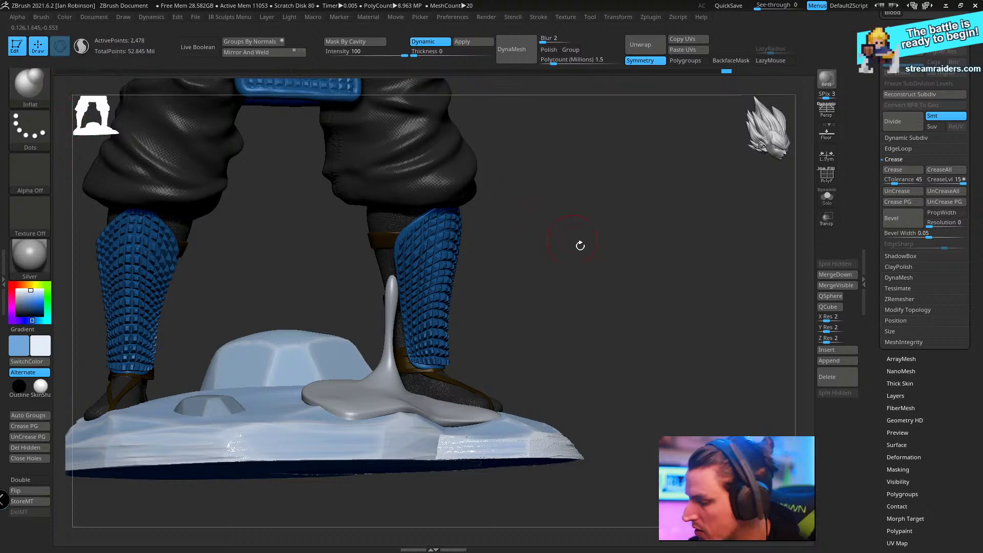
pyautogui.moveTo(581, 246)
pyautogui.mouseDown()
pyautogui.moveTo(596, 176)
pyautogui.moveTo(623, 267)
pyautogui.moveTo(660, 226)
pyautogui.moveTo(62, 142)
pyautogui.mouseUp()
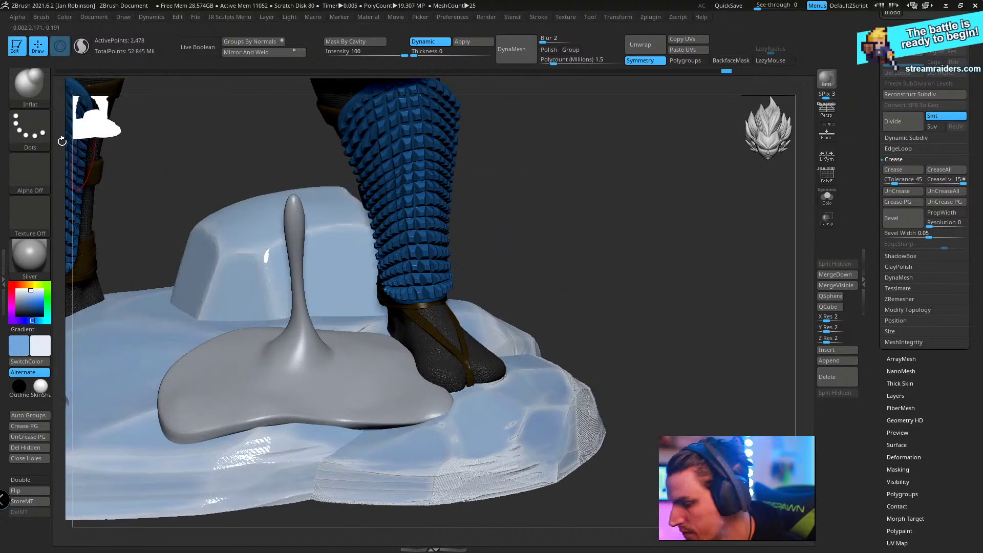
pyautogui.click(44, 261)
pyautogui.click(259, 476)
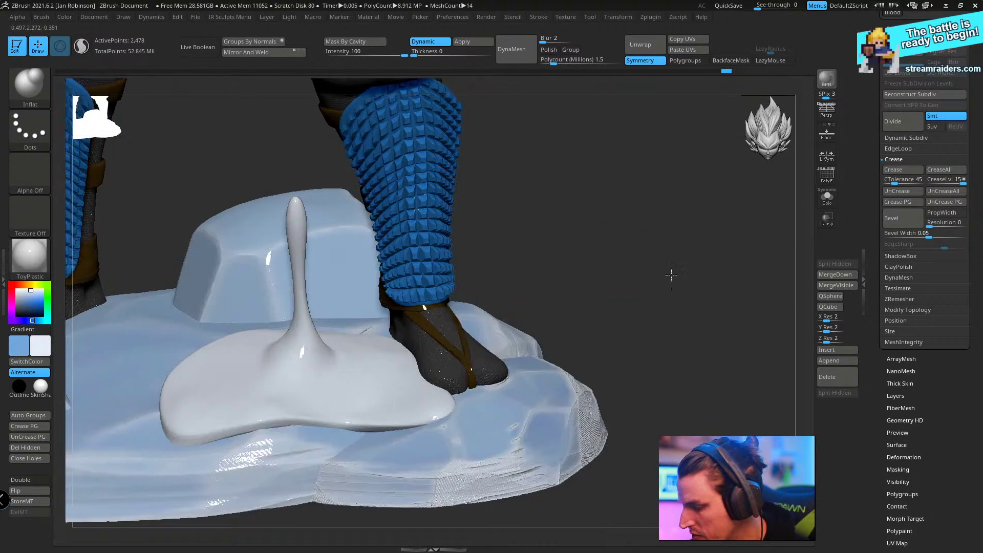
pyautogui.moveTo(262, 483); pyautogui.dragTo(54, 108)
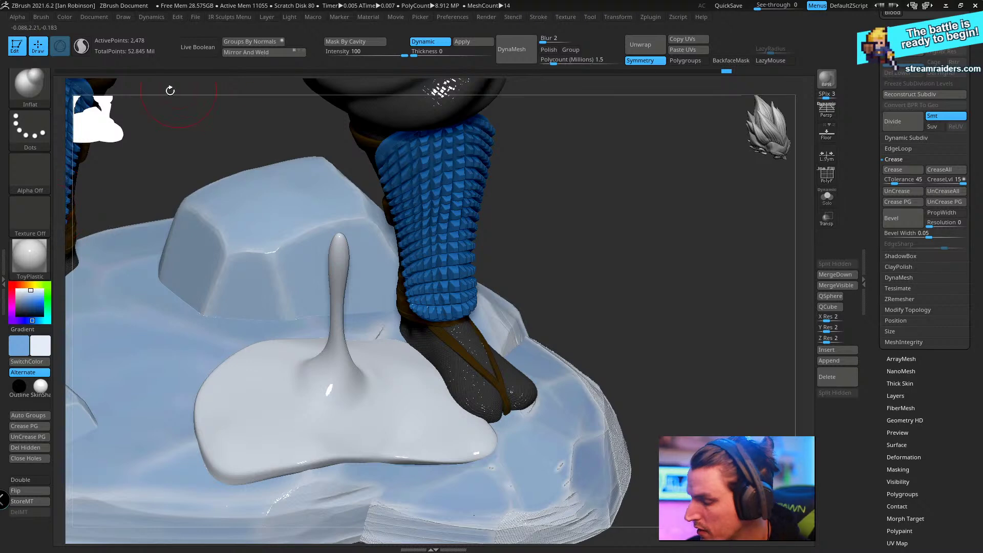
pyautogui.press('space')
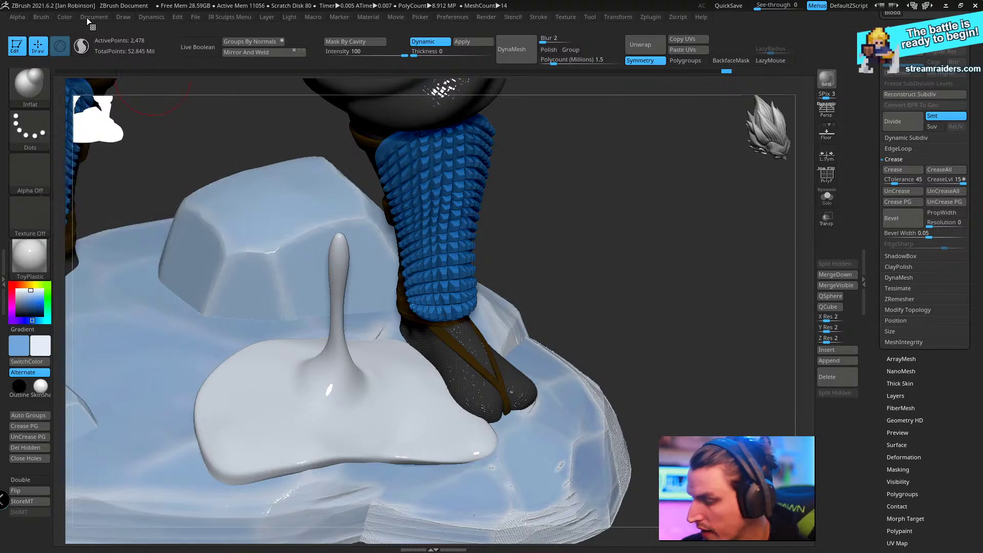
# - Fill the Blood mesh with the ToyPlastic material and keep the Inflat brush active
pyautogui.click(65, 17)
pyautogui.click(102, 215)
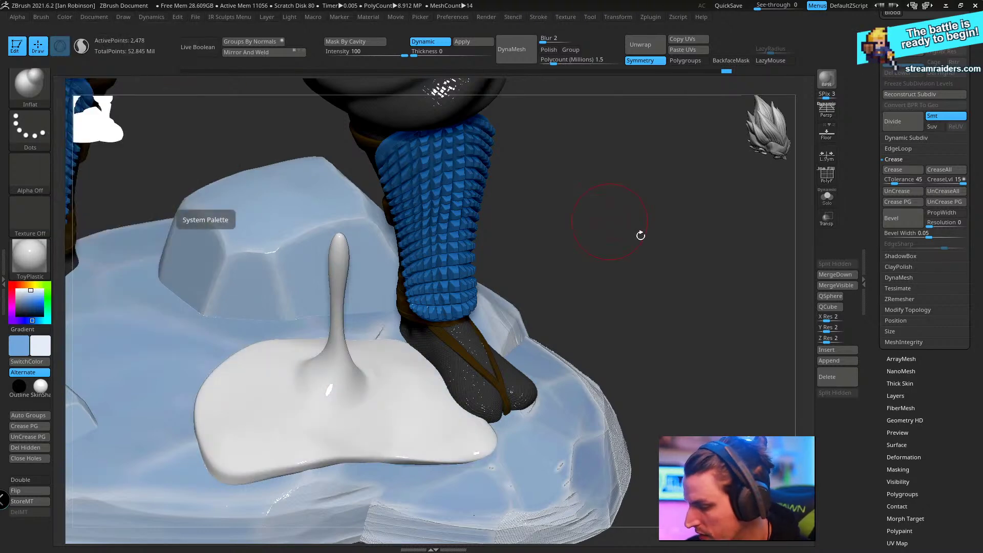
pyautogui.press('b')
pyautogui.press('i')
pyautogui.press('n')
pyautogui.moveTo(634, 276); pyautogui.dragTo(509, 291)
# - Choose SkinShade4 and dark red (143, 14, 14), restrict painting to Rgb, and fill the Blood mesh with the colour
pyautogui.press('space')
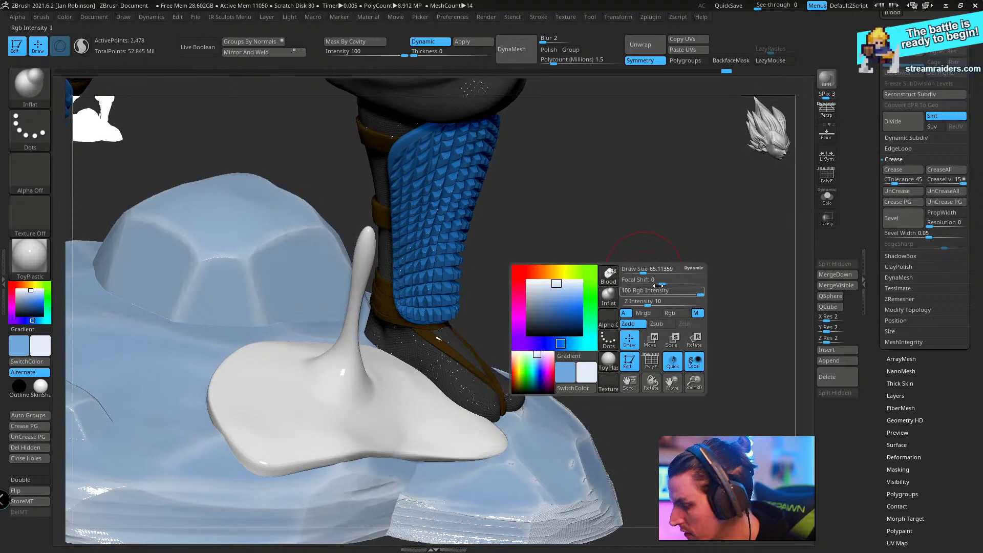
pyautogui.click(827, 196)
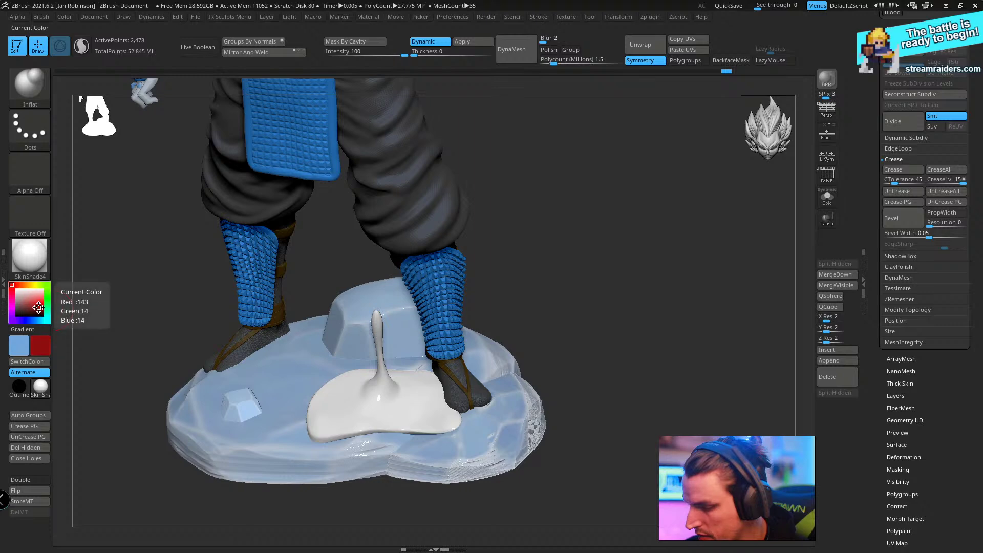
pyautogui.press('space')
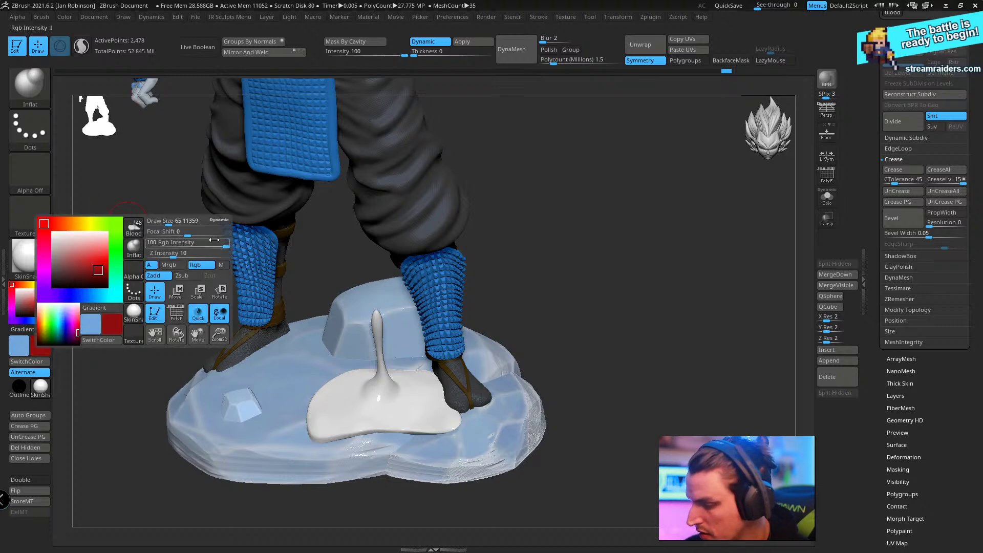
pyautogui.click(64, 17)
pyautogui.click(88, 214)
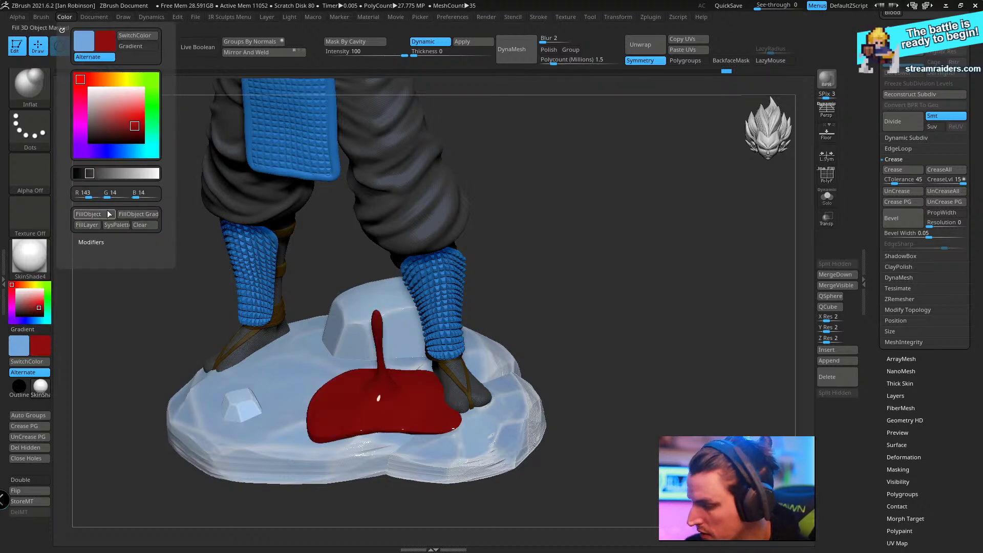
pyautogui.moveTo(614, 245); pyautogui.dragTo(618, 303)
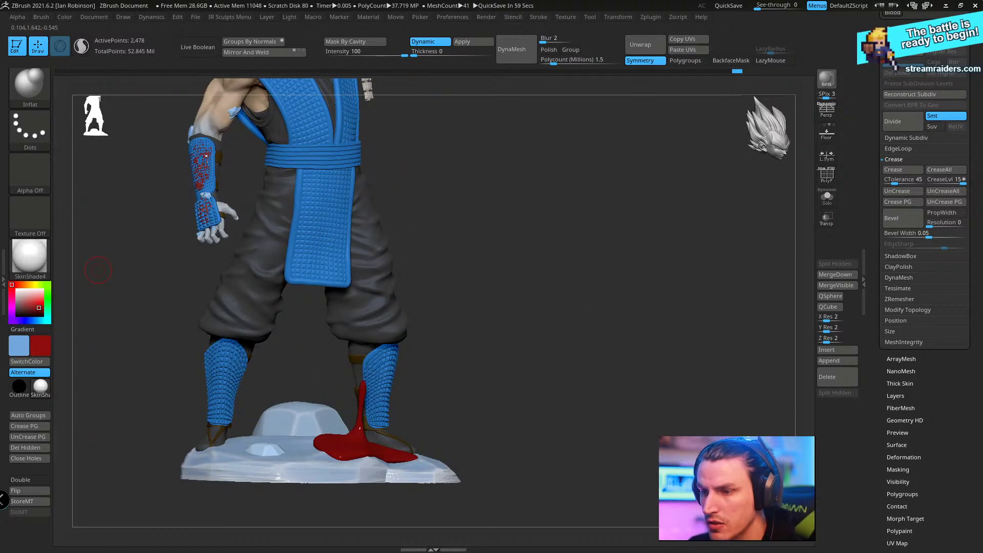
# - Switch to the Stream Raiders game, open the ready battlefield and start the Board Rush battle
pyautogui.hotkey('alt', 'Tab')
pyautogui.hotkey('alt', 'Tab')
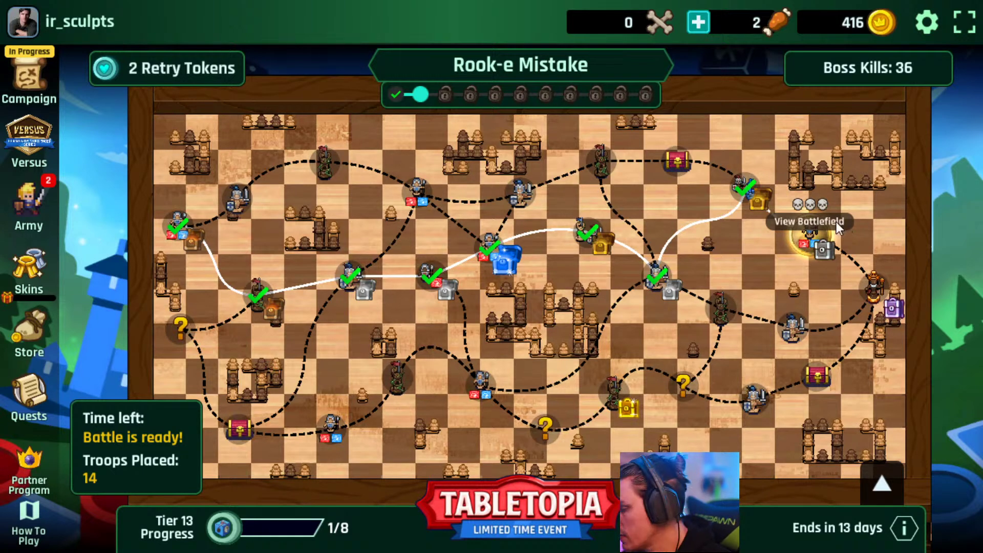
pyautogui.click(822, 233)
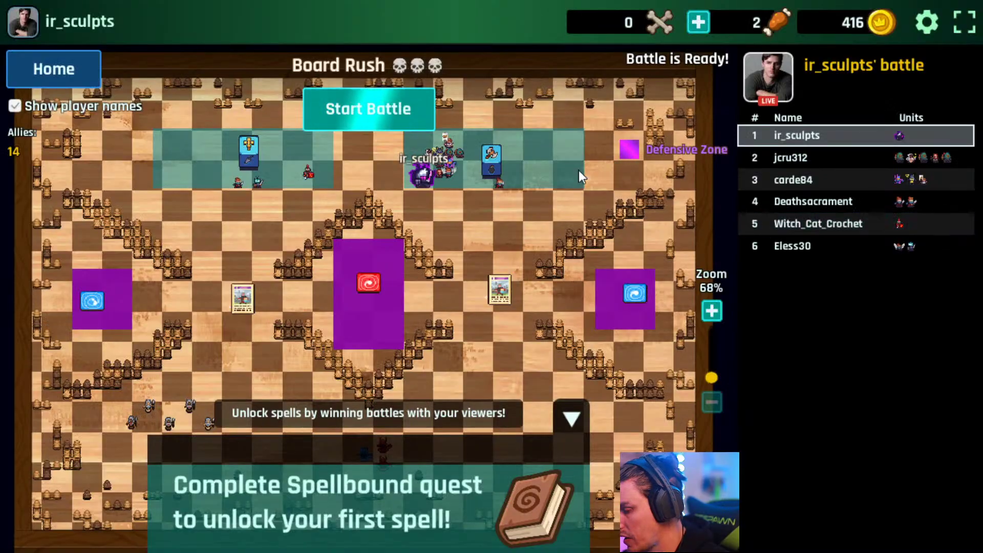
pyautogui.click(399, 123)
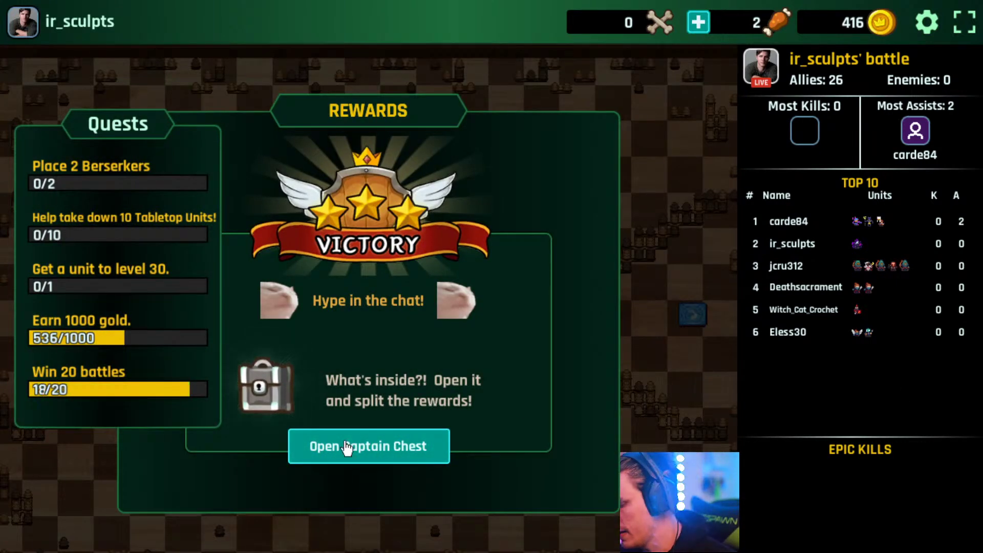
# - Open the captain chest, grant both item rewards to random viewers and return to the campaign map
pyautogui.click(344, 451)
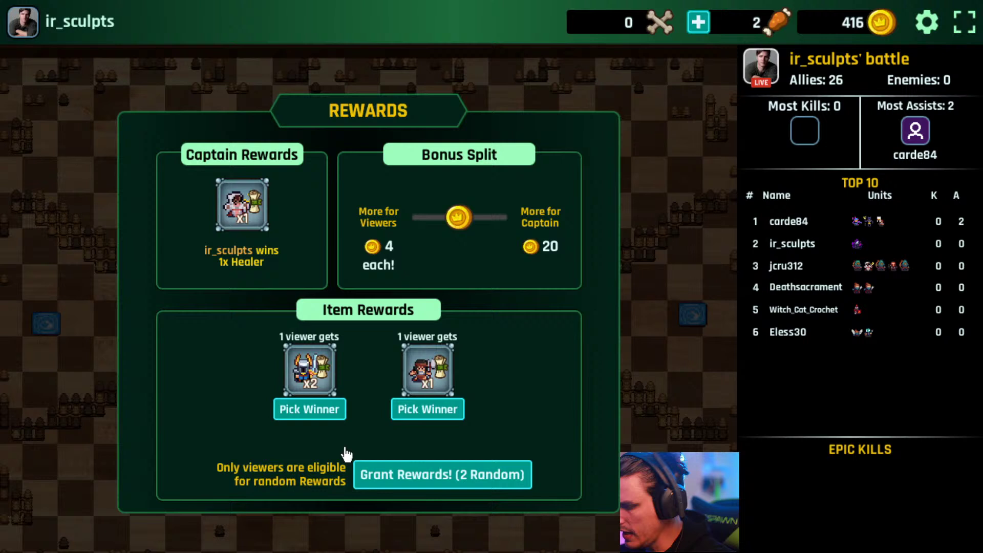
pyautogui.click(503, 475)
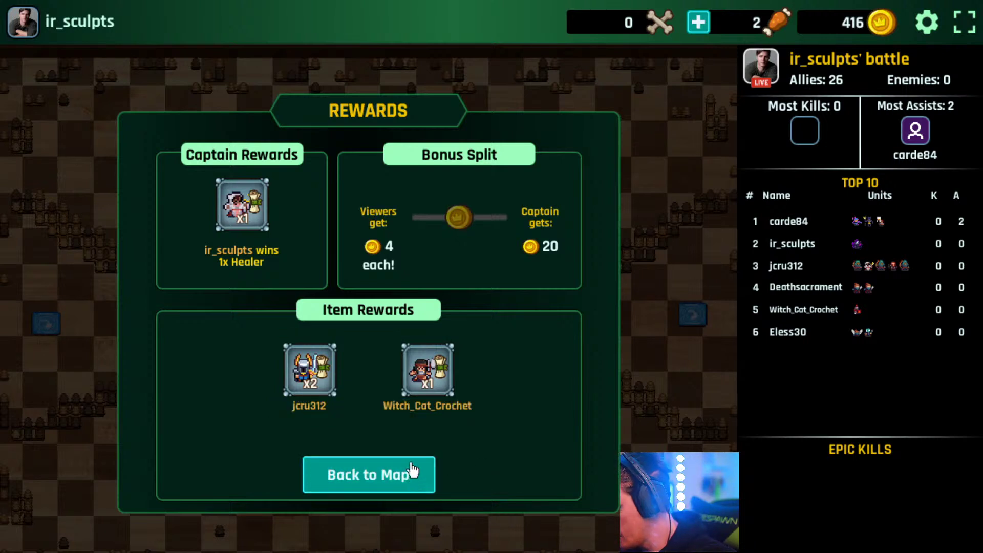
pyautogui.click(426, 477)
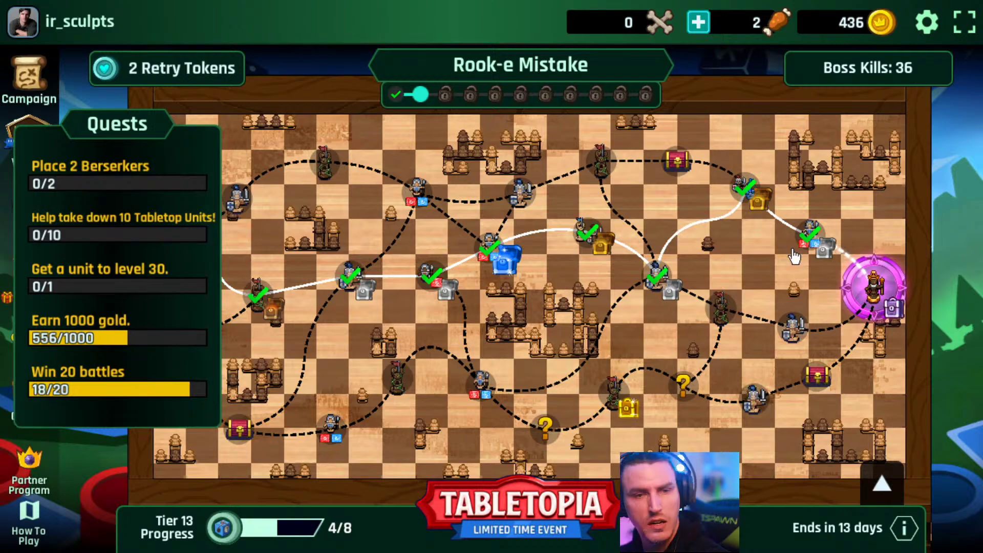
# - Start the Queen's Ploy battle and place the first Shadowflame captain unit in the rightmost teal zone of the board
pyautogui.click(871, 282)
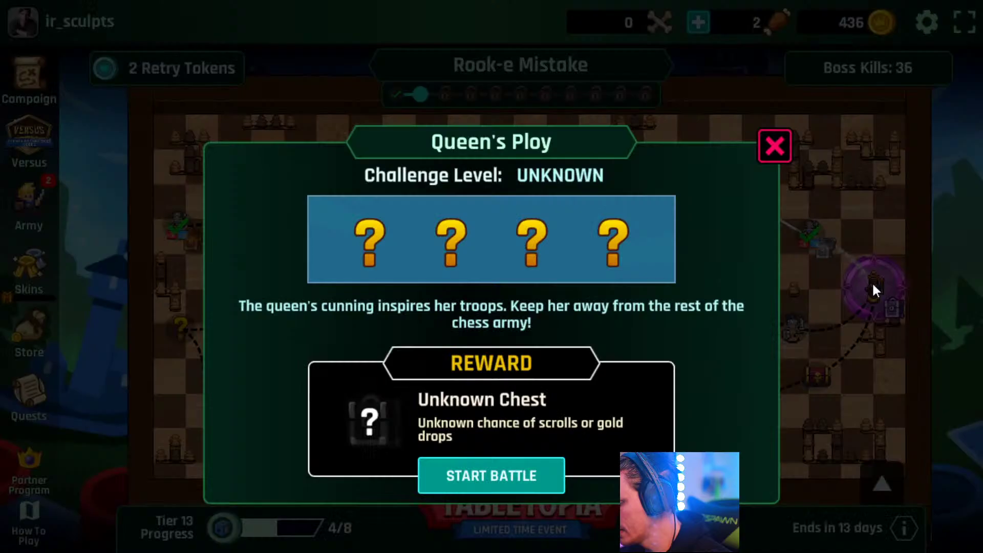
pyautogui.click(492, 476)
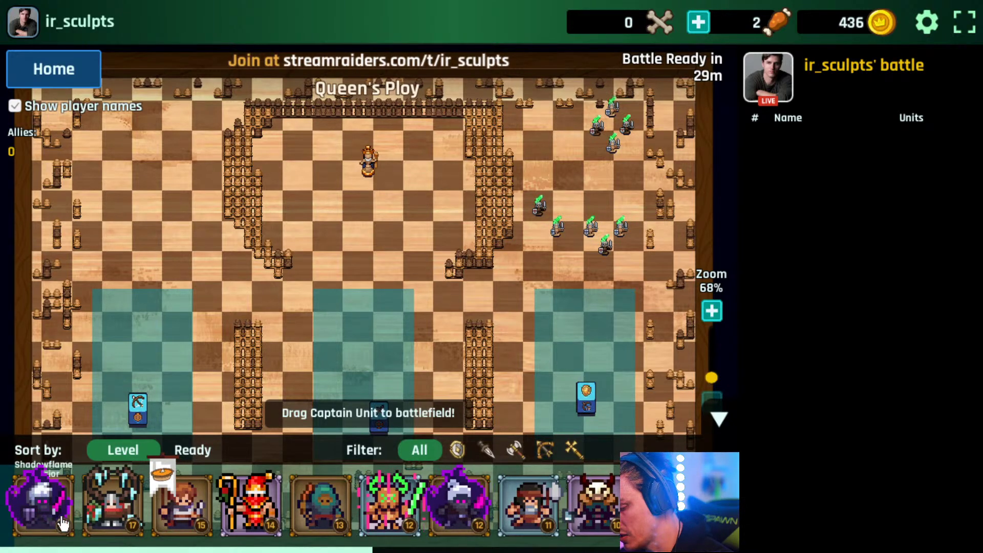
pyautogui.moveTo(62, 523); pyautogui.dragTo(583, 324)
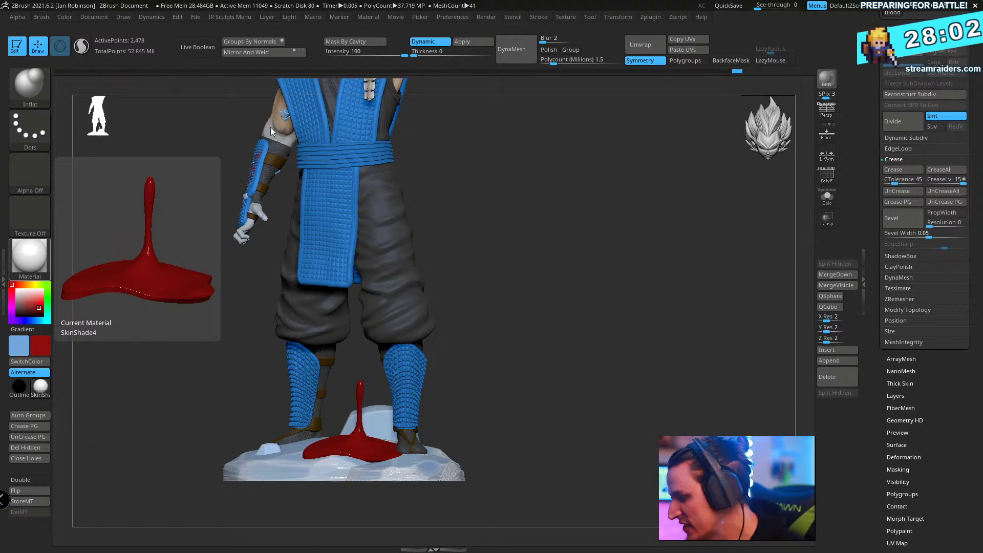
# - Select the red blood splash subtool on the rock base beside the figure's foot
pyautogui.moveTo(581, 228); pyautogui.dragTo(359, 242)
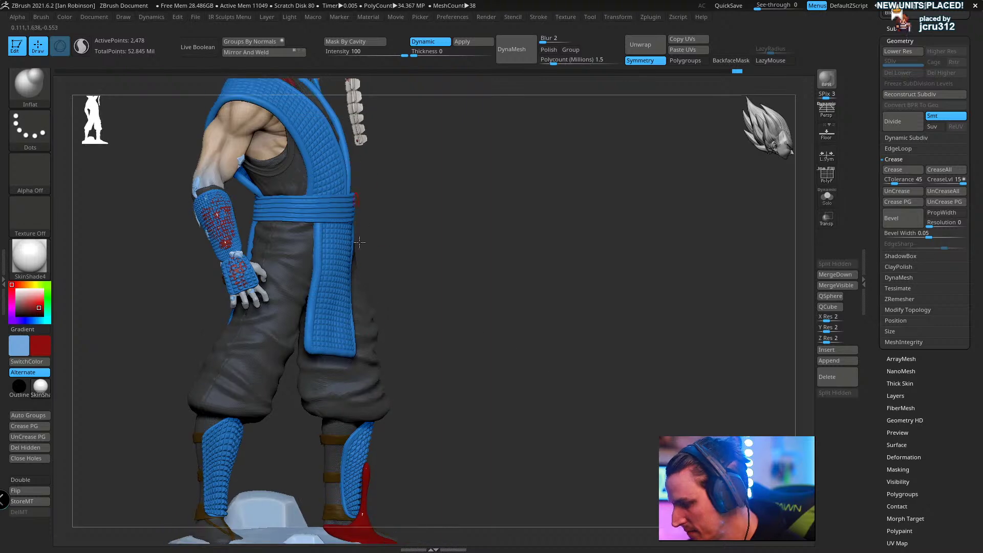
pyautogui.moveTo(528, 391)
pyautogui.keyDown('alt'); pyautogui.mouseDown()
pyautogui.moveTo(541, 422)
pyautogui.moveTo(432, 357)
pyautogui.moveTo(507, 397)
pyautogui.moveTo(546, 346)
pyautogui.mouseUp(); pyautogui.keyUp('alt')
pyautogui.keyDown('alt'); pyautogui.click(370, 284); pyautogui.keyUp('alt')
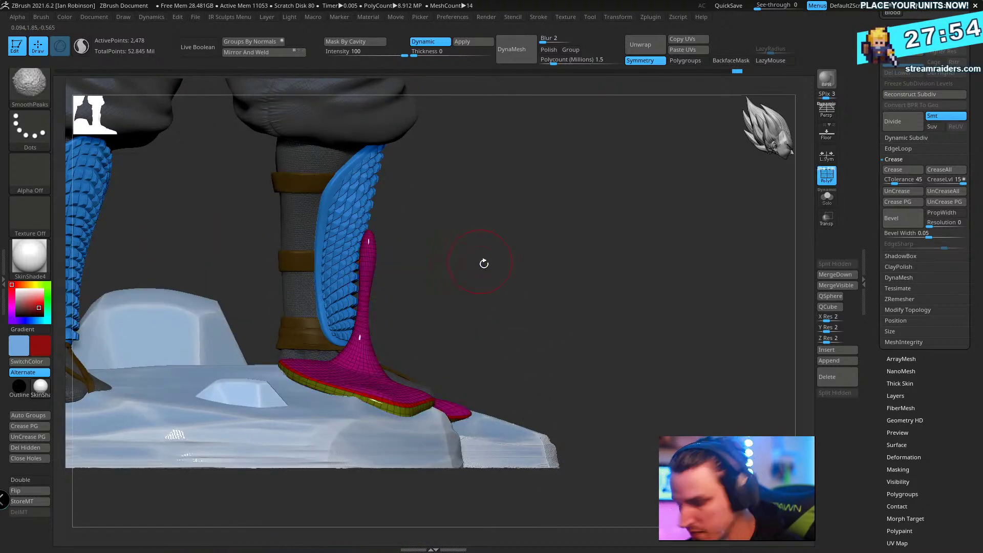
pyautogui.press('w')
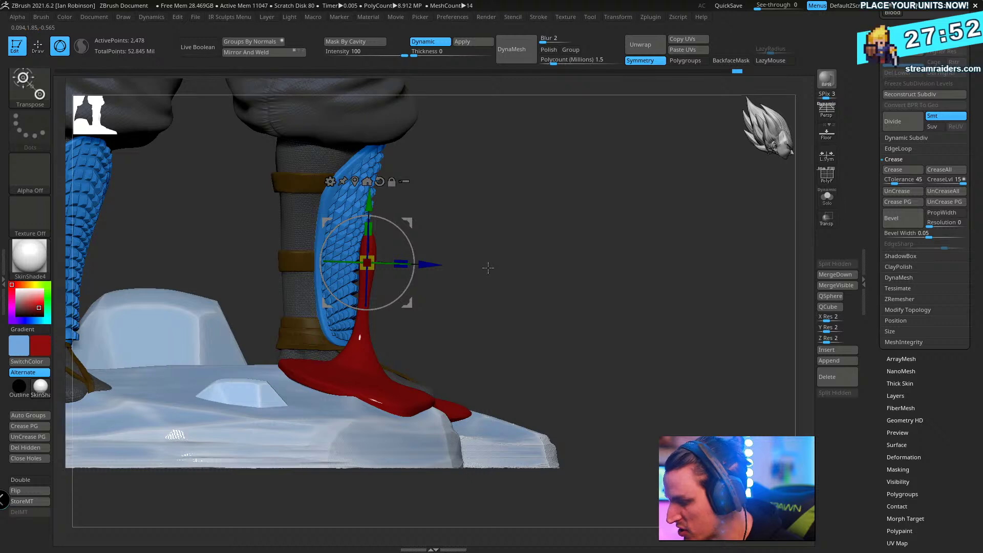
pyautogui.press('q')
pyautogui.keyDown('alt'); pyautogui.moveTo(469, 250); pyautogui.dragTo(468, 205); pyautogui.keyUp('alt')
# - Push the upright blood drip slightly toward the shin guard with an enlarged Move brush
pyautogui.press('v')
pyautogui.press('b')
pyautogui.press('m')
pyautogui.press('v')
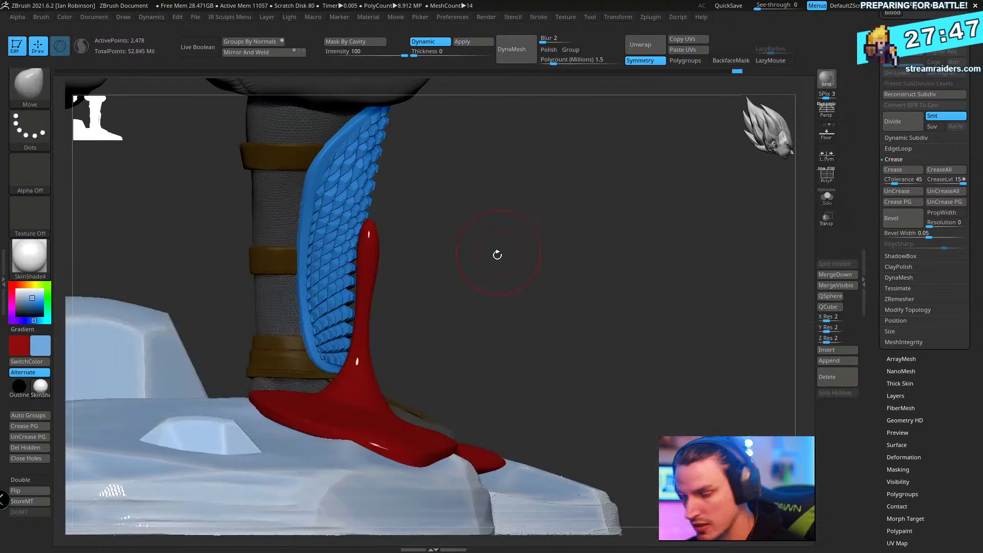
pyautogui.press('s')
pyautogui.moveTo(482, 247)
pyautogui.mouseDown()
pyautogui.moveTo(505, 235)
pyautogui.moveTo(370, 241)
pyautogui.mouseUp()
pyautogui.press('s')
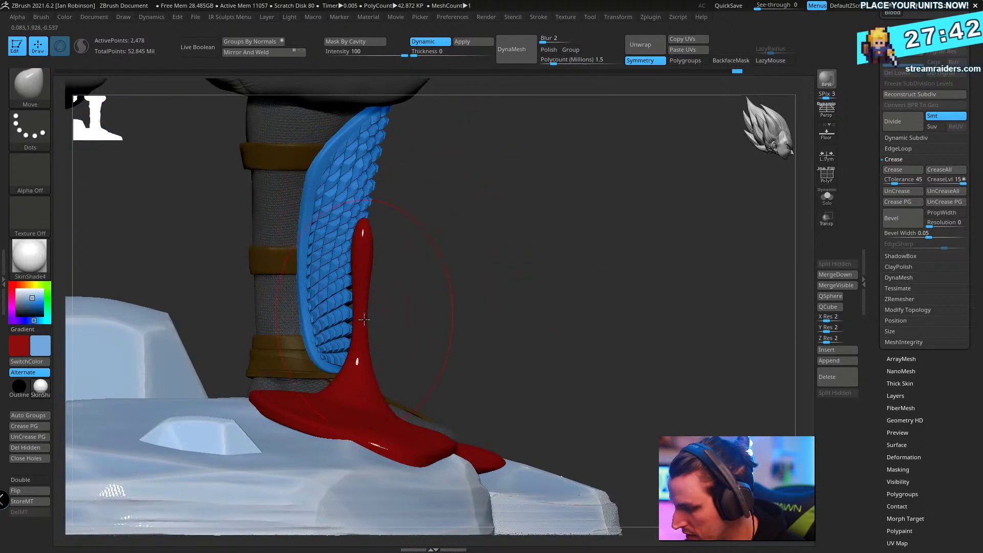
# - Swell the tip of the upright blood drip into a rounded bulb with the Inflat brush
pyautogui.moveTo(575, 243)
pyautogui.mouseDown()
pyautogui.moveTo(487, 218)
pyautogui.moveTo(520, 167)
pyautogui.moveTo(571, 211)
pyautogui.moveTo(617, 220)
pyautogui.mouseUp()
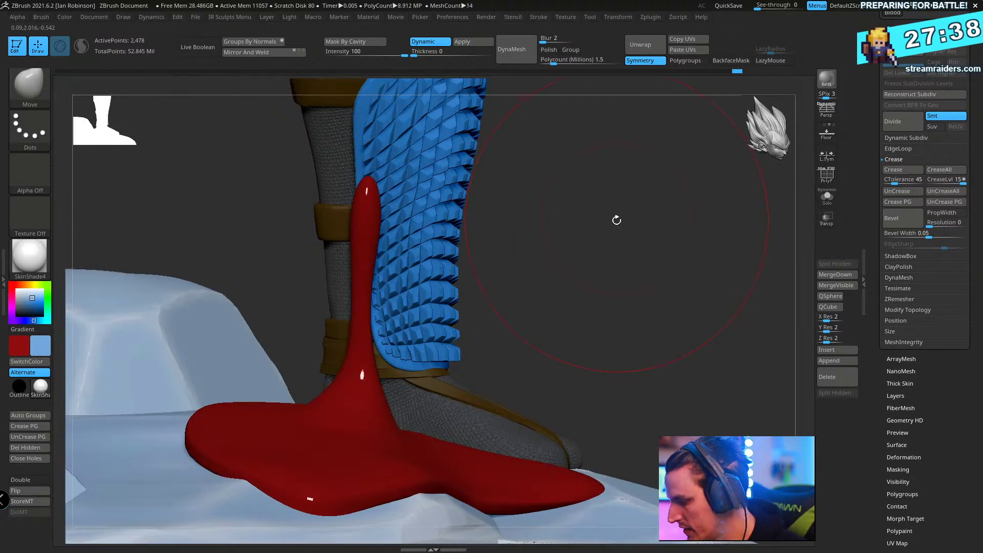
pyautogui.press('b')
pyautogui.press('i')
pyautogui.press('n')
pyautogui.press('s')
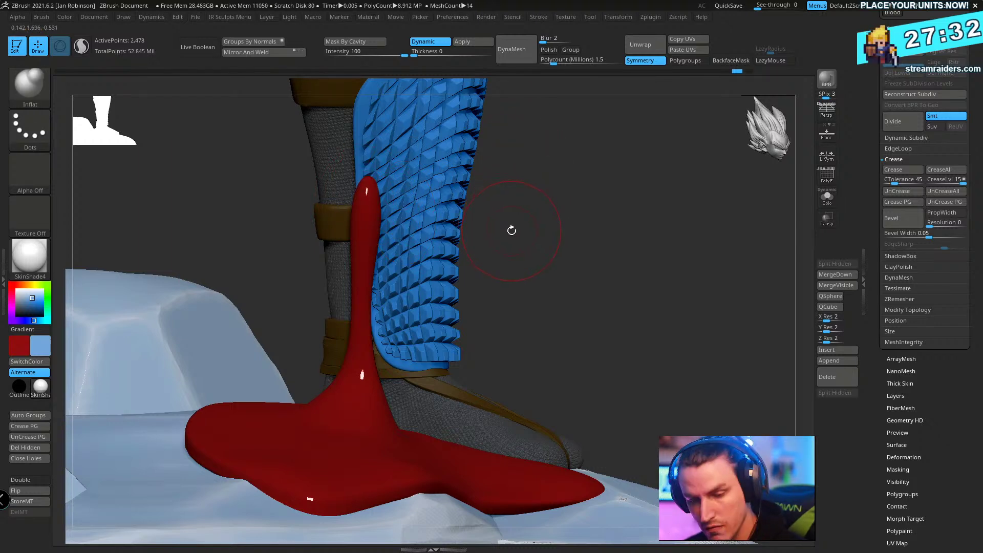
pyautogui.press('v')
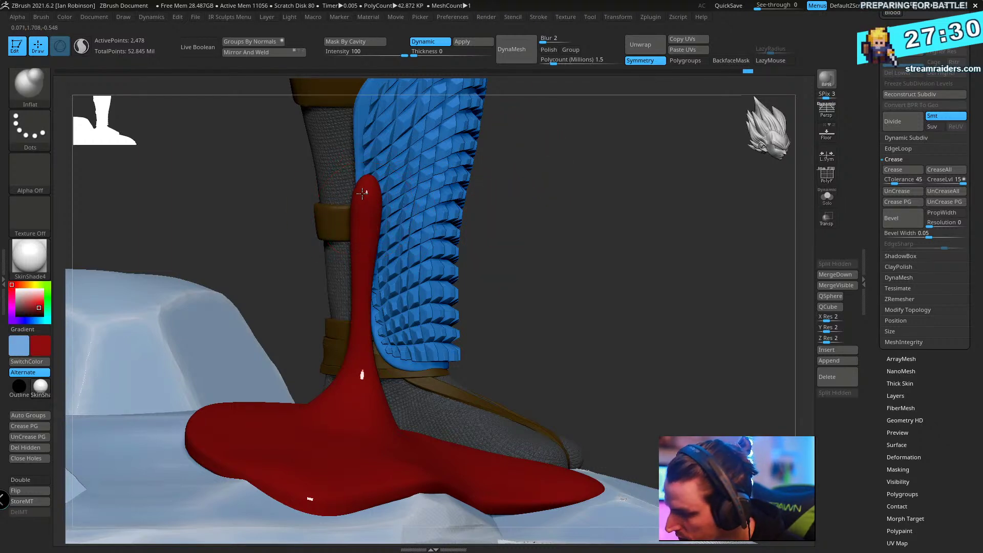
pyautogui.moveTo(470, 176)
pyautogui.mouseDown()
pyautogui.moveTo(635, 186)
pyautogui.moveTo(357, 206)
pyautogui.mouseUp()
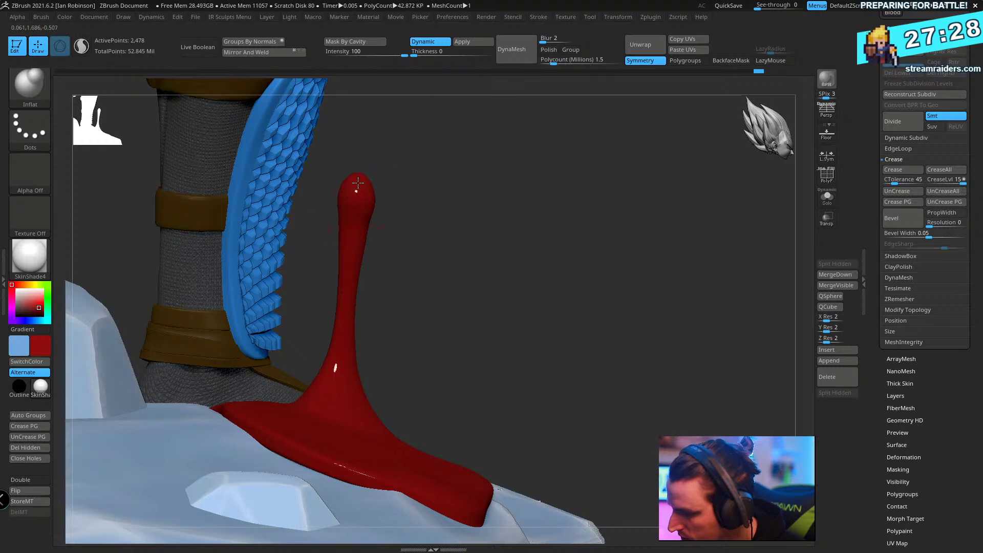
# - Isolate the blood splash in Solo mode and ready a smaller Standard brush while inspecting the drip's stem and tip
pyautogui.moveTo(459, 186); pyautogui.dragTo(533, 222)
pyautogui.click(827, 198)
pyautogui.moveTo(660, 240)
pyautogui.mouseDown()
pyautogui.moveTo(627, 230)
pyautogui.moveTo(590, 200)
pyautogui.mouseUp()
pyautogui.press('b')
pyautogui.press('s')
pyautogui.press('t')
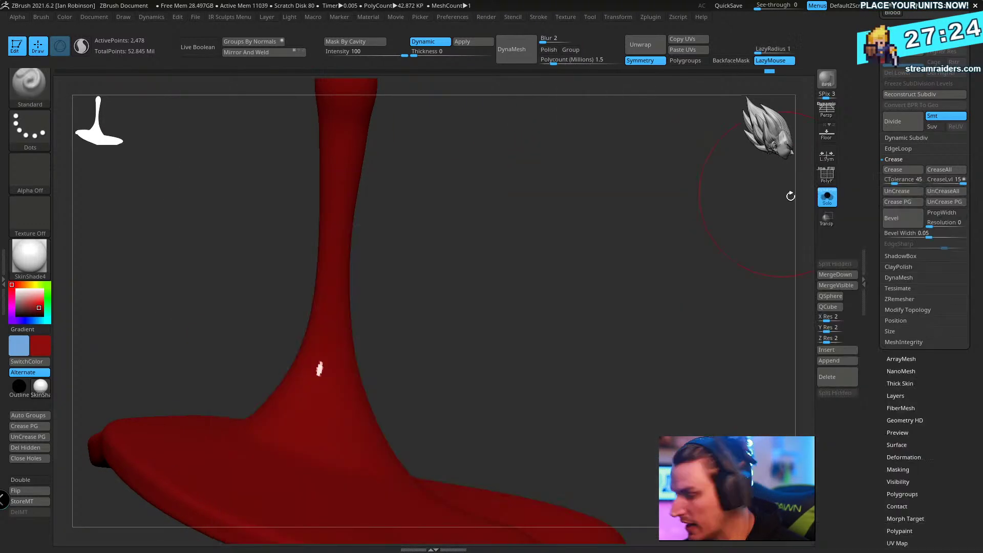
pyautogui.press('s')
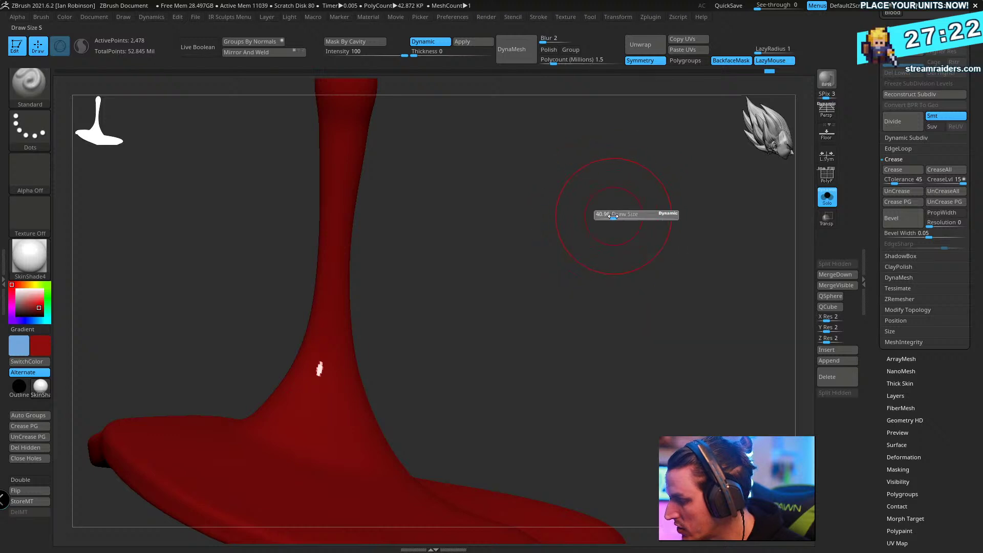
pyautogui.moveTo(588, 219); pyautogui.dragTo(584, 237)
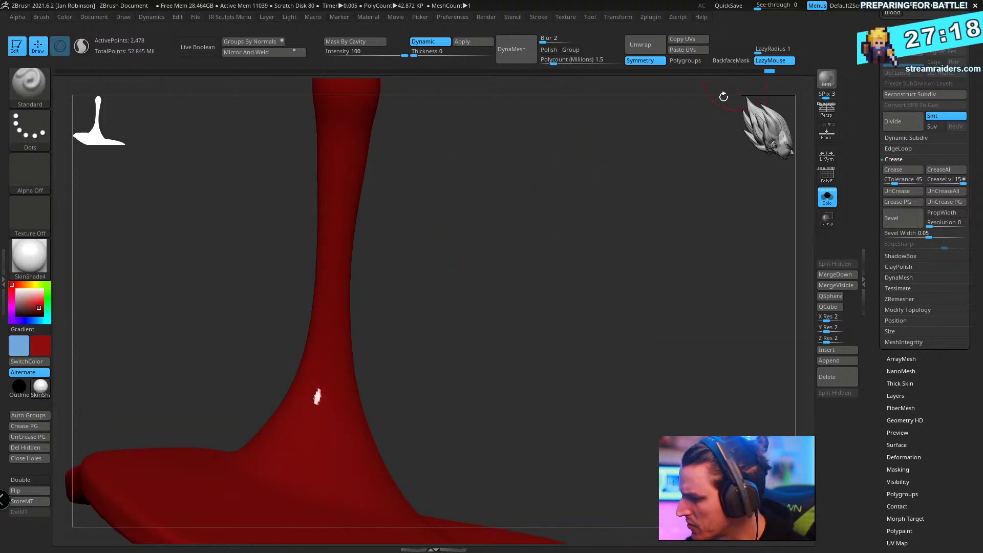
pyautogui.moveTo(582, 242); pyautogui.dragTo(511, 312)
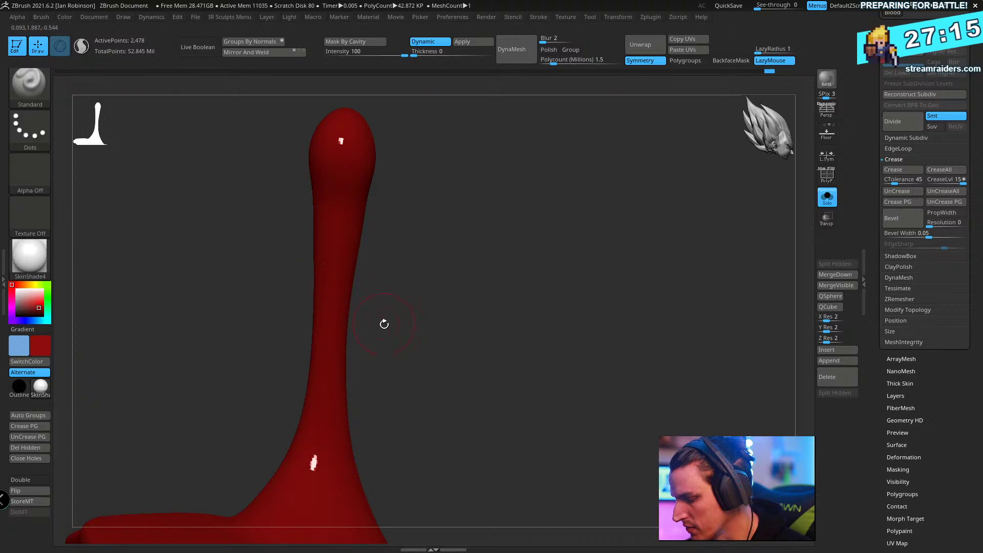
pyautogui.moveTo(384, 323); pyautogui.dragTo(455, 292)
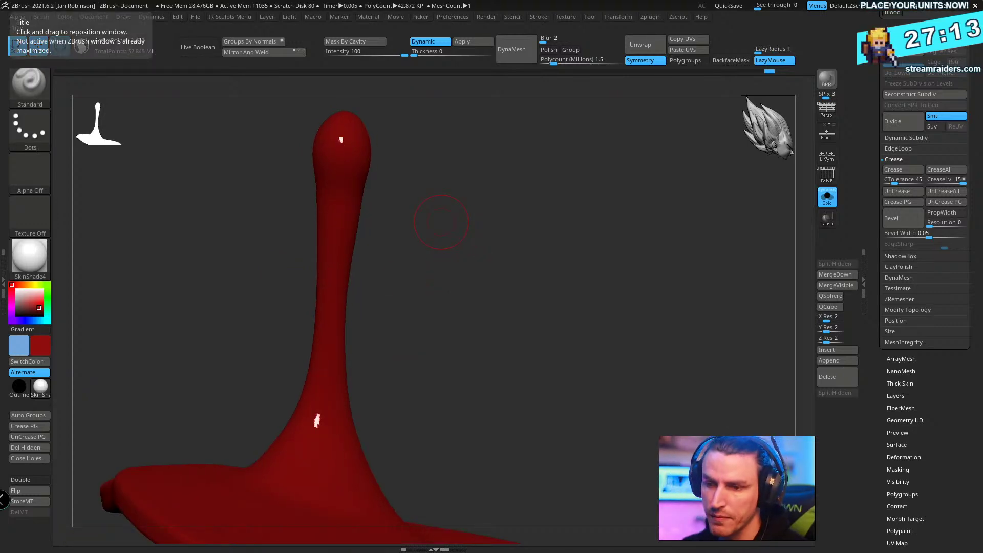
# - Switch to the web browser, go to google.com and search for "water drip"
pyautogui.hotkey('alt', 'Tab')
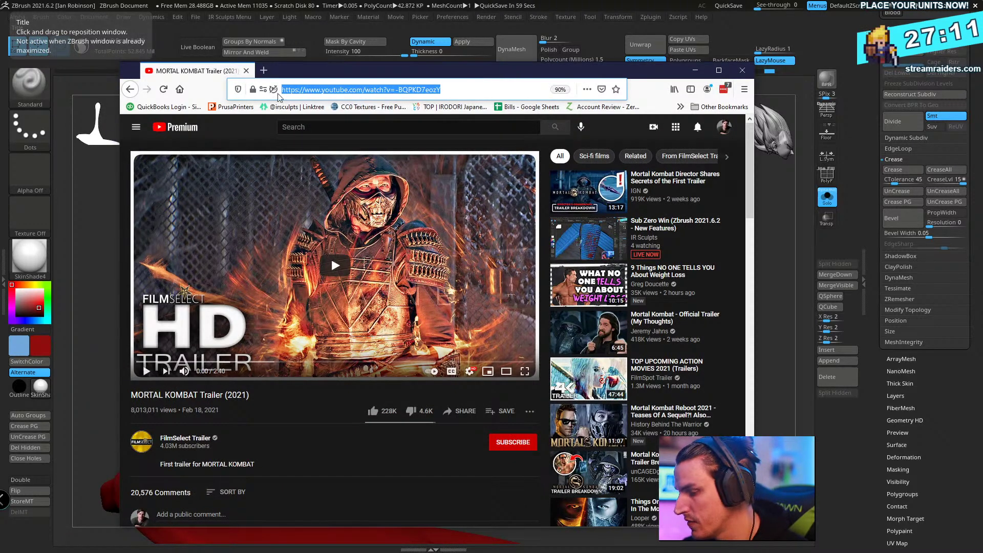
pyautogui.write('google.com')
pyautogui.press('Return')
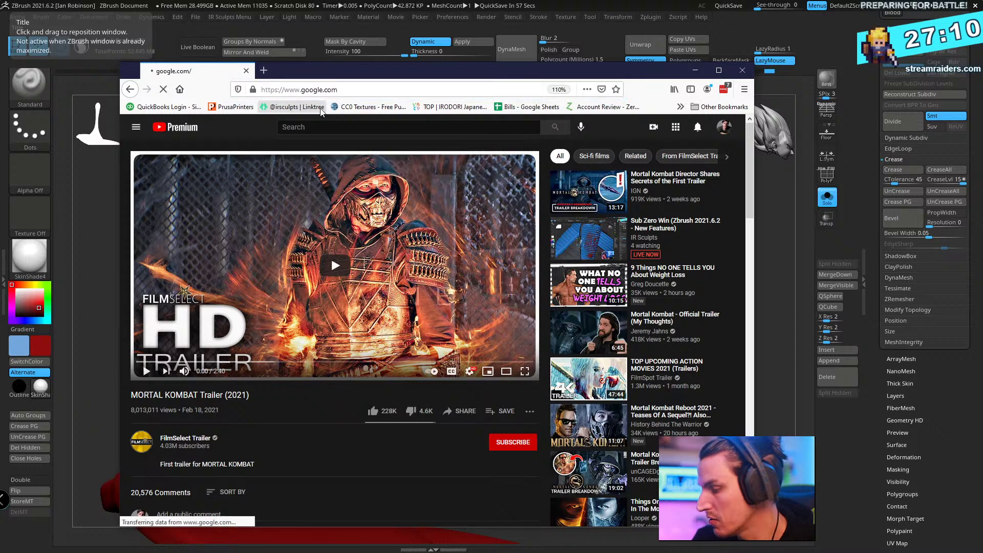
pyautogui.write('wat')
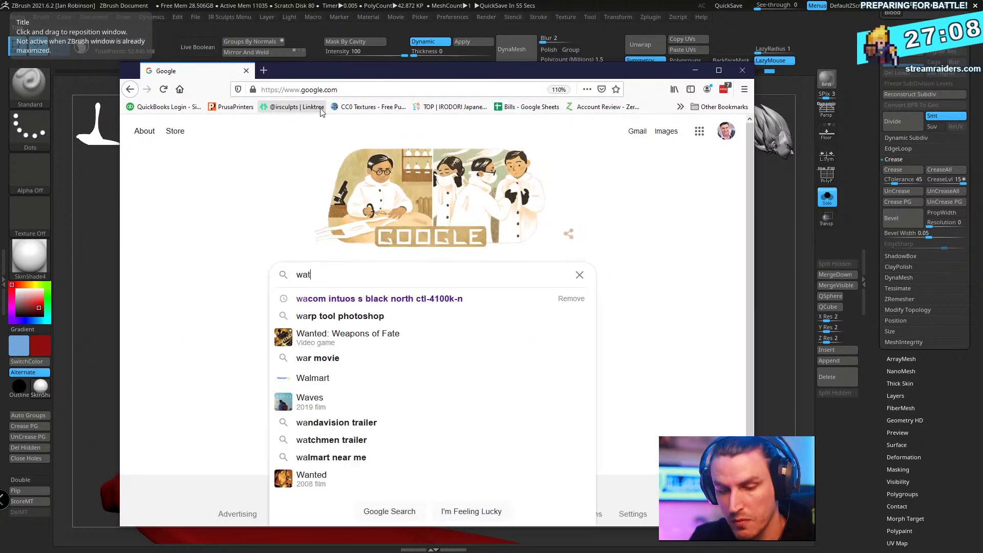
pyautogui.write('er drip')
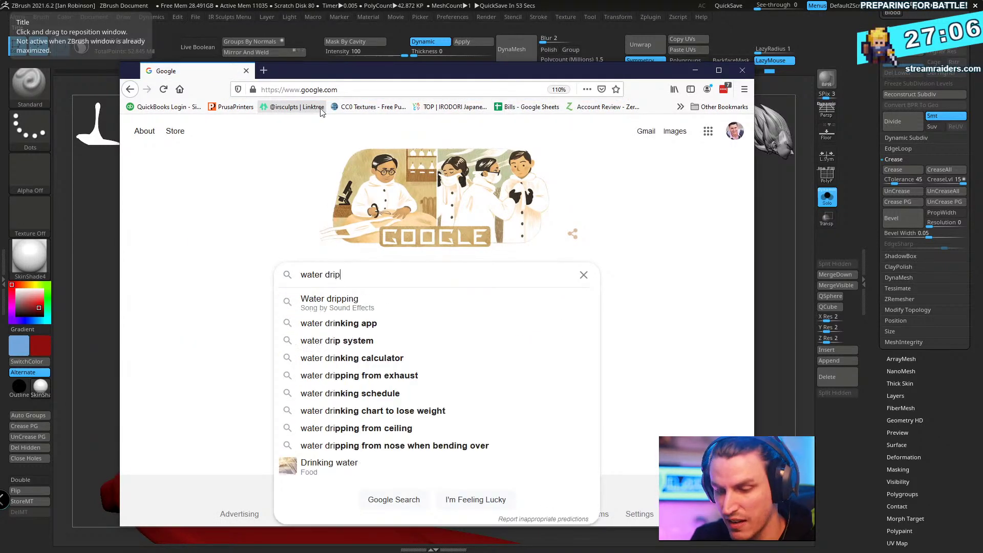
pyautogui.press('Return')
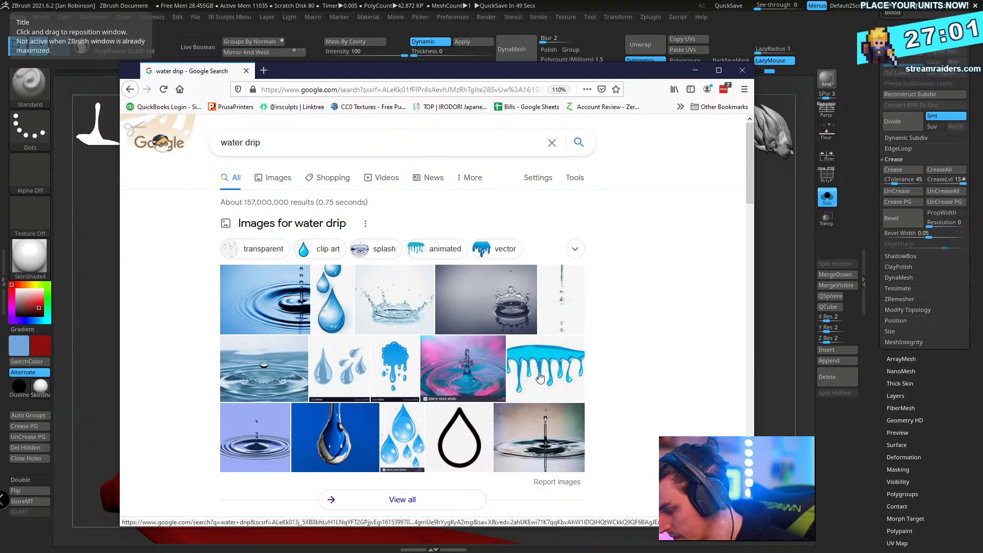
# - Examine close-up water drip photos for the shape of the rising column and droplet, and return to ZBrush
pyautogui.click(566, 448)
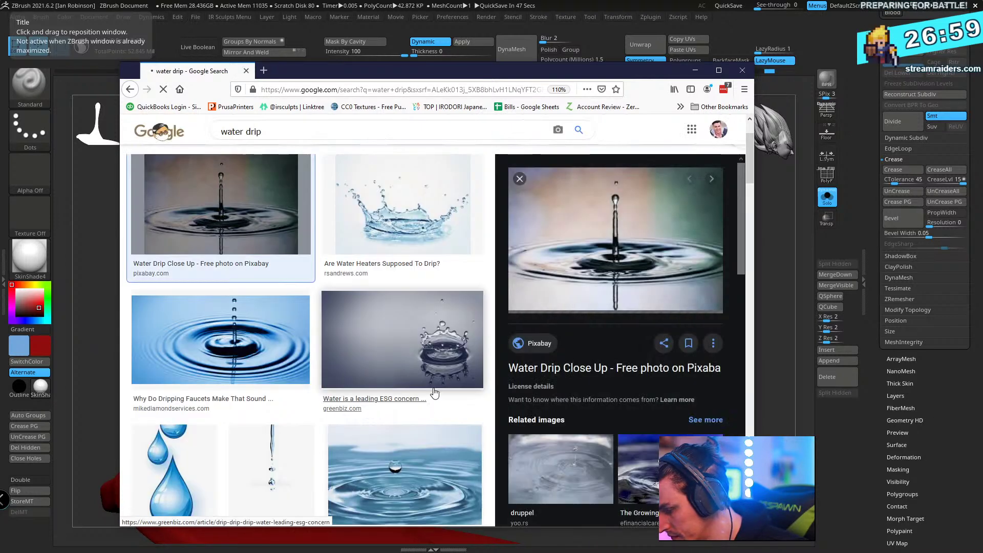
pyautogui.scroll(-5, 410, 359)
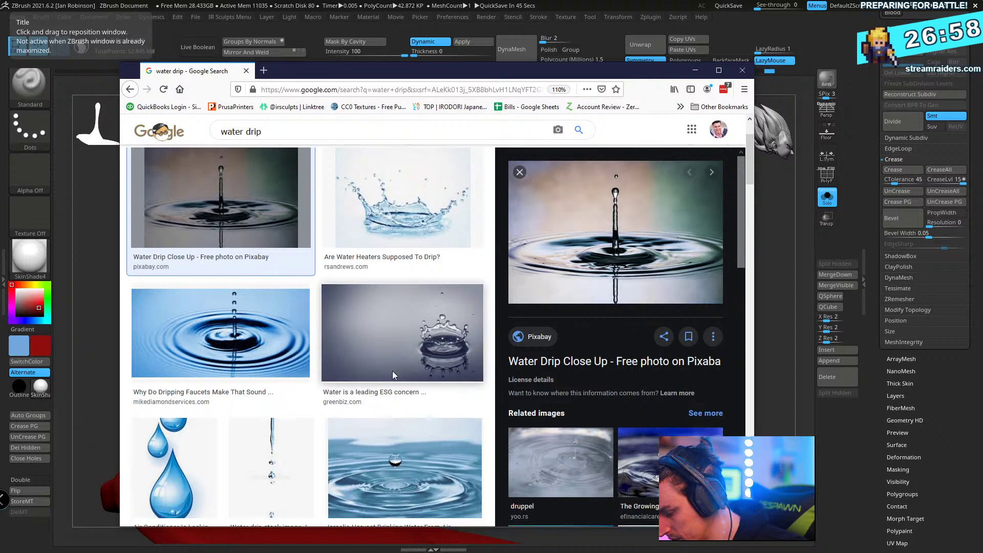
pyautogui.click(410, 348)
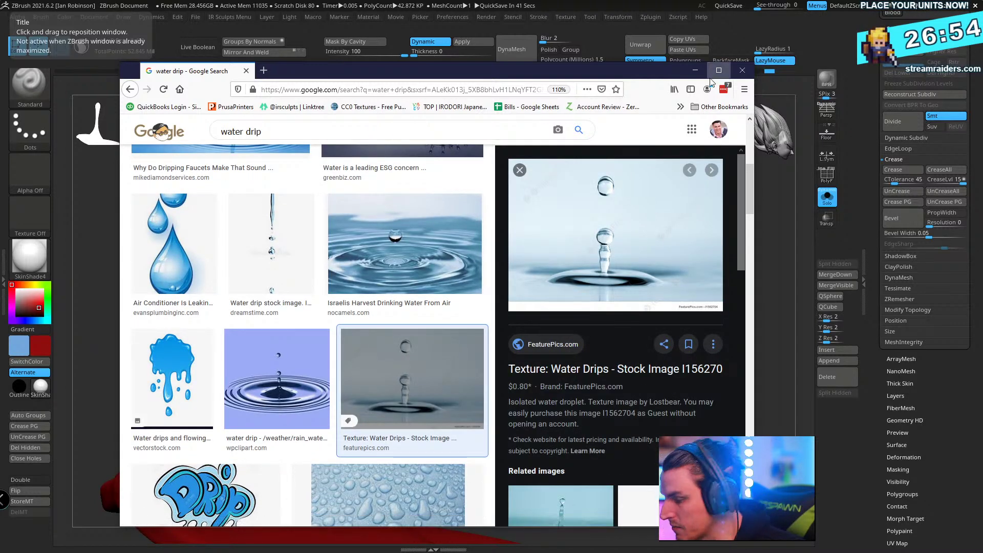
pyautogui.click(695, 70)
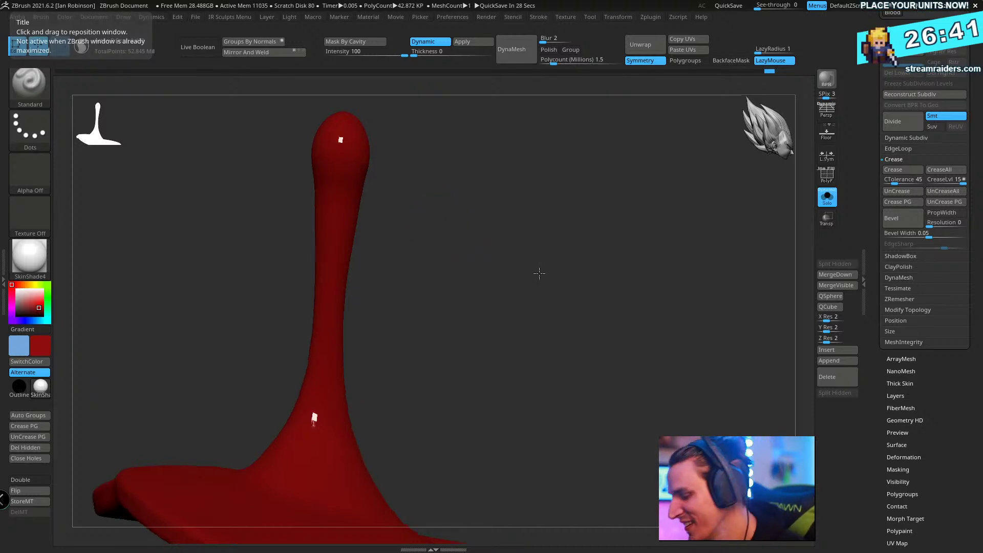
# - Choose the MaskPen brush for masking and mask everything except a soft-edged band across the middle of the drip's stem
pyautogui.moveTo(533, 275); pyautogui.dragTo(510, 282)
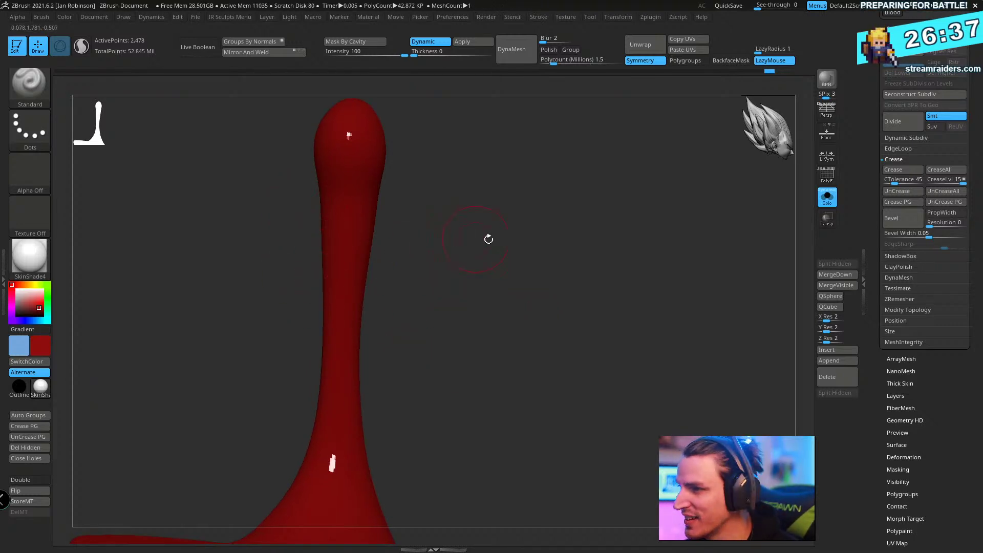
pyautogui.moveTo(489, 239); pyautogui.dragTo(500, 261)
pyautogui.press('ctrl')
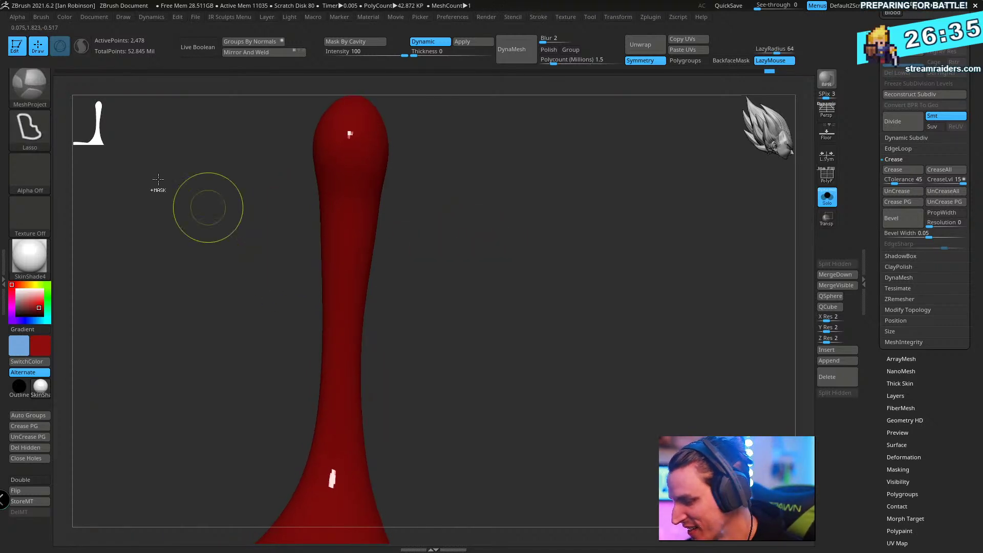
pyautogui.keyDown('ctrl'); pyautogui.click(30, 86); pyautogui.keyUp('ctrl')
pyautogui.keyDown('ctrl'); pyautogui.click(87, 96); pyautogui.keyUp('ctrl')
pyautogui.keyDown('ctrl'); pyautogui.click(29, 86); pyautogui.keyUp('ctrl')
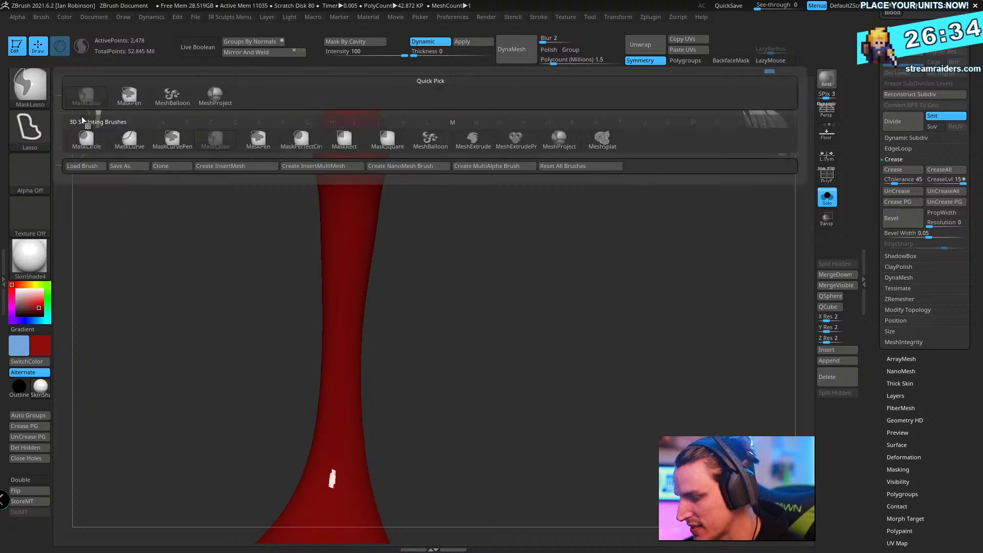
pyautogui.keyDown('ctrl'); pyautogui.click(258, 139); pyautogui.keyUp('ctrl')
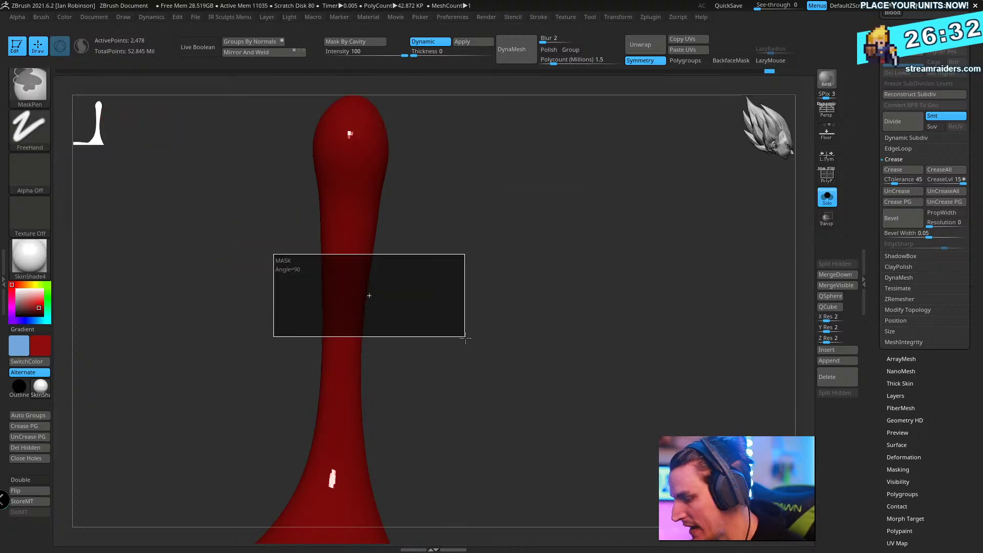
pyautogui.keyDown('ctrl'); pyautogui.click(404, 281); pyautogui.keyUp('ctrl')
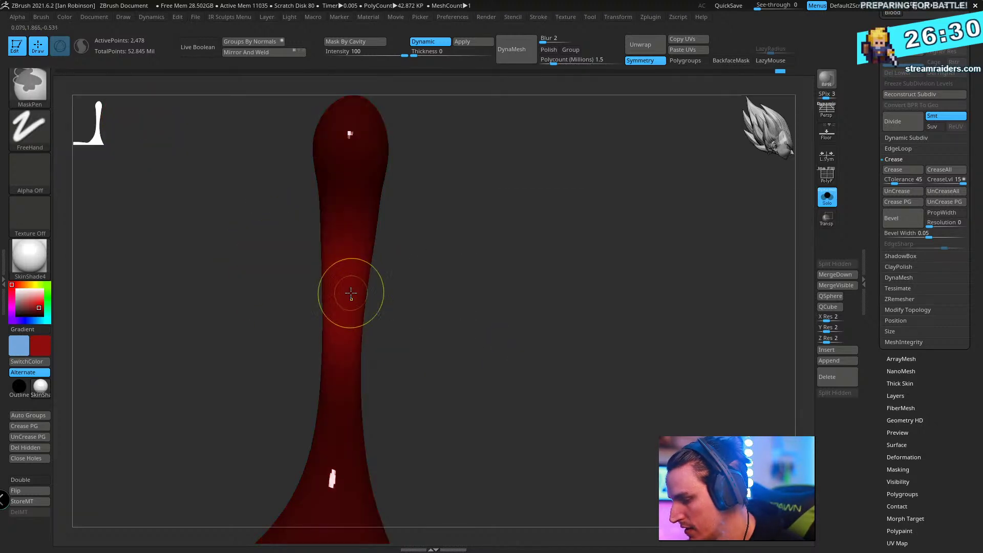
# - Swell the unmasked middle of the stem into a rounded bulge using the Inflat brush with a larger draw size
pyautogui.press('b')
pyautogui.press('i')
pyautogui.press('n')
pyautogui.press('s')
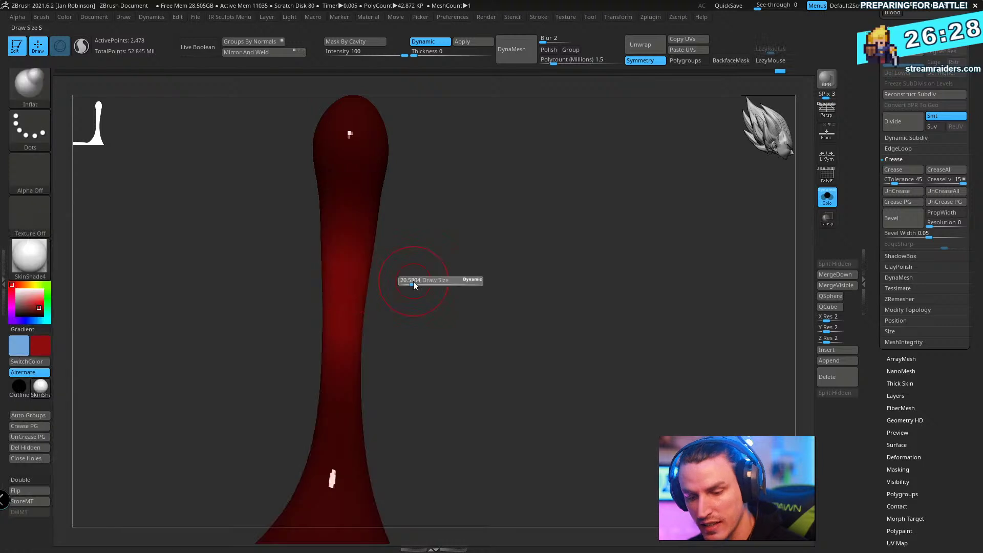
pyautogui.moveTo(406, 282); pyautogui.dragTo(416, 270)
pyautogui.moveTo(353, 287)
pyautogui.mouseDown()
pyautogui.moveTo(342, 291)
pyautogui.moveTo(358, 288)
pyautogui.mouseUp()
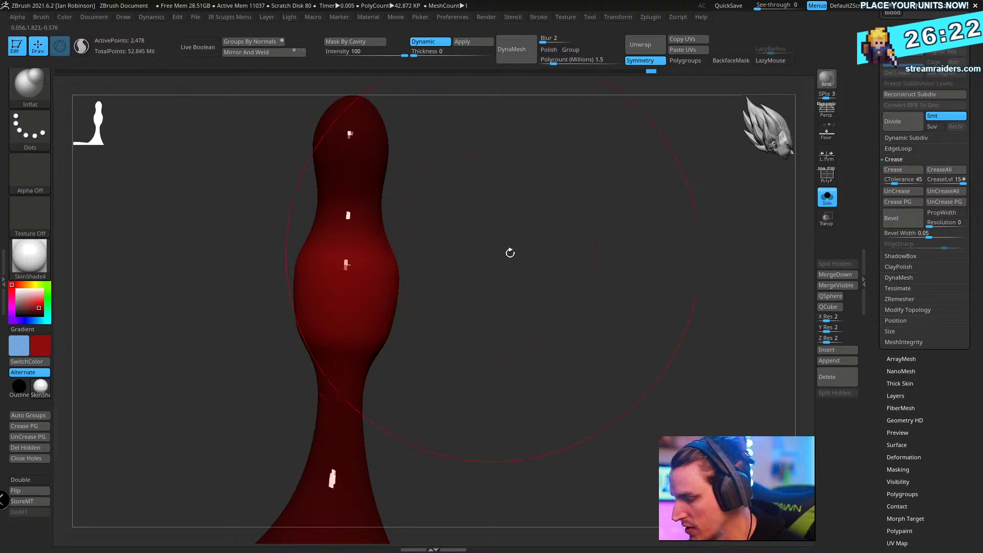
# - Clear the mask, isolate the neck between the tip bulb and middle bulge with an inverted mask, and pinch it narrower
pyautogui.keyDown('ctrl'); pyautogui.moveTo(511, 254); pyautogui.dragTo(541, 266); pyautogui.keyUp('ctrl')
pyautogui.keyDown('ctrl'); pyautogui.moveTo(253, 185); pyautogui.dragTo(473, 246); pyautogui.keyUp('ctrl')
pyautogui.keyDown('ctrl'); pyautogui.click(467, 247); pyautogui.keyUp('ctrl')
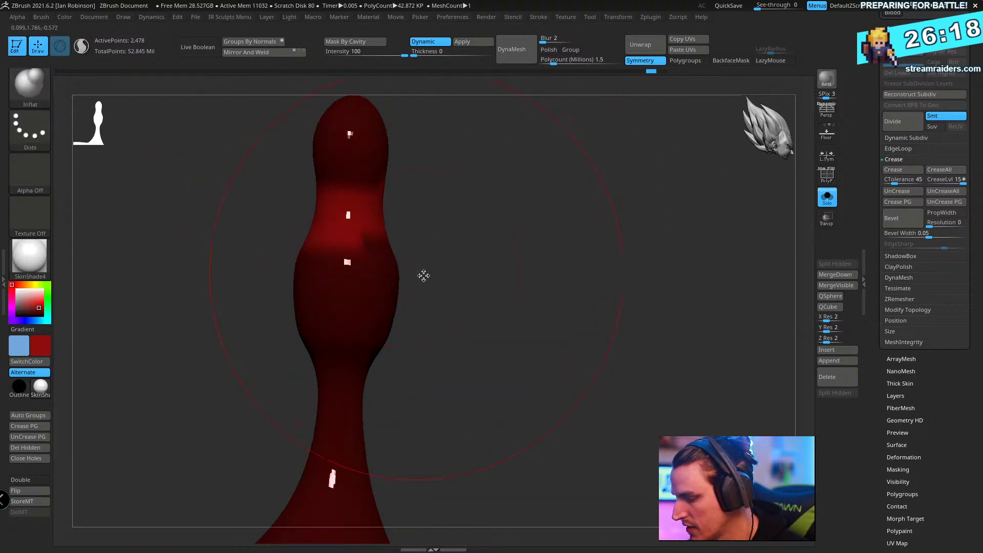
pyautogui.press('space')
pyautogui.click(447, 317)
pyautogui.moveTo(357, 211); pyautogui.dragTo(357, 218)
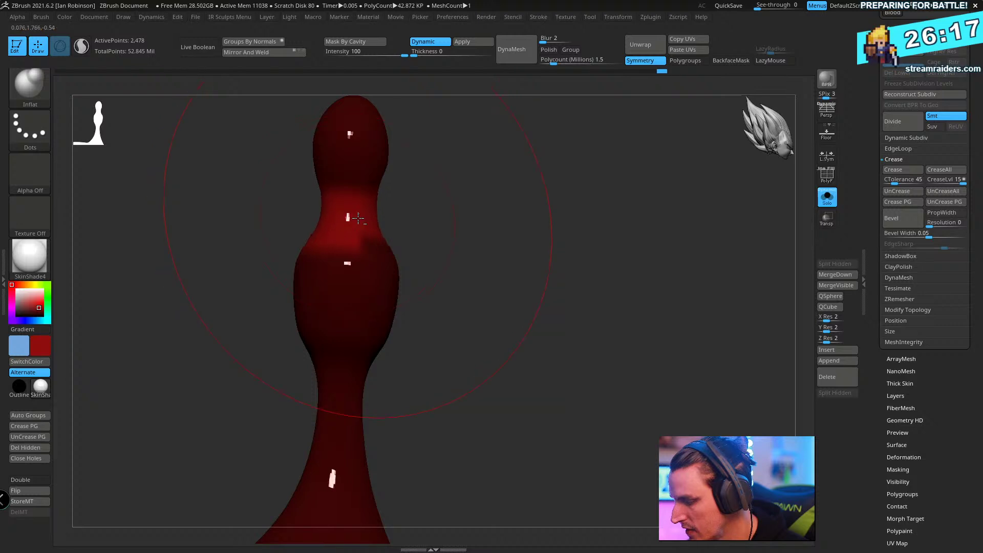
# - Replace the mask with one exposing only the drip's flared foot, and narrow the stem where it meets the puddle
pyautogui.moveTo(533, 283)
pyautogui.mouseDown()
pyautogui.moveTo(538, 298)
pyautogui.moveTo(450, 395)
pyautogui.mouseUp()
pyautogui.moveTo(277, 409)
pyautogui.keyDown('ctrl'); pyautogui.mouseDown()
pyautogui.moveTo(398, 449)
pyautogui.moveTo(438, 448)
pyautogui.moveTo(431, 443)
pyautogui.mouseUp(); pyautogui.keyUp('ctrl')
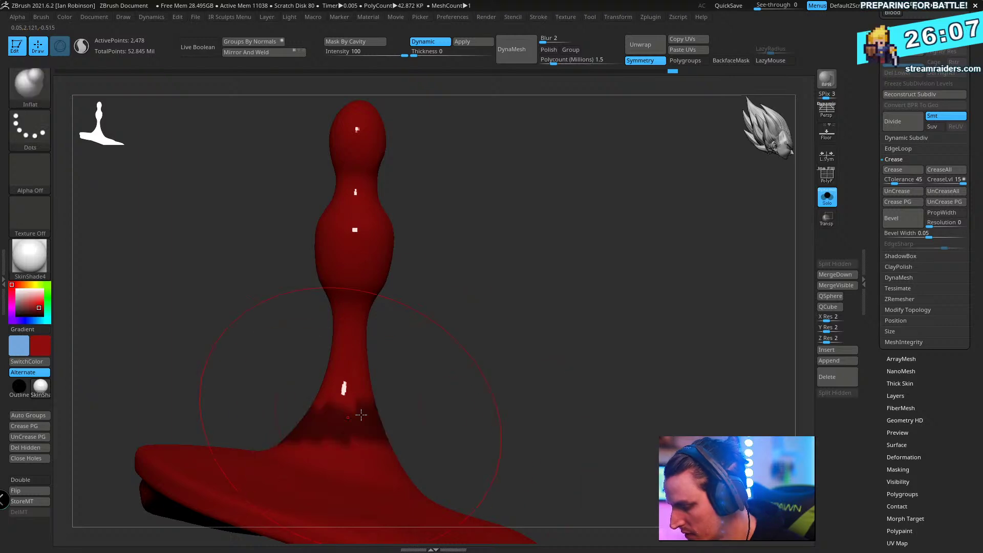
pyautogui.keyDown('ctrl'); pyautogui.click(437, 402); pyautogui.keyUp('ctrl')
pyautogui.moveTo(436, 402)
pyautogui.keyDown('ctrl'); pyautogui.mouseDown()
pyautogui.moveTo(351, 428)
pyautogui.moveTo(362, 432)
pyautogui.mouseUp(); pyautogui.keyUp('ctrl')
pyautogui.keyDown('alt'); pyautogui.moveTo(541, 397); pyautogui.dragTo(542, 373); pyautogui.keyUp('alt')
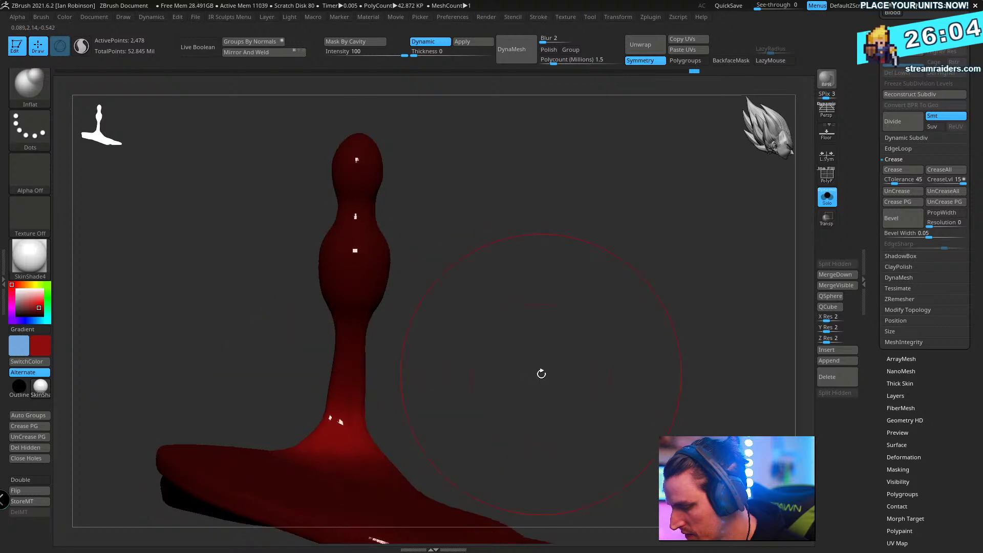
# - Mask all but the lower stem and inflate that section into a third bulge below the middle one
pyautogui.keyDown('ctrl'); pyautogui.moveTo(443, 382); pyautogui.dragTo(400, 377); pyautogui.keyUp('ctrl')
pyautogui.keyDown('ctrl'); pyautogui.moveTo(287, 358); pyautogui.dragTo(444, 406); pyautogui.keyUp('ctrl')
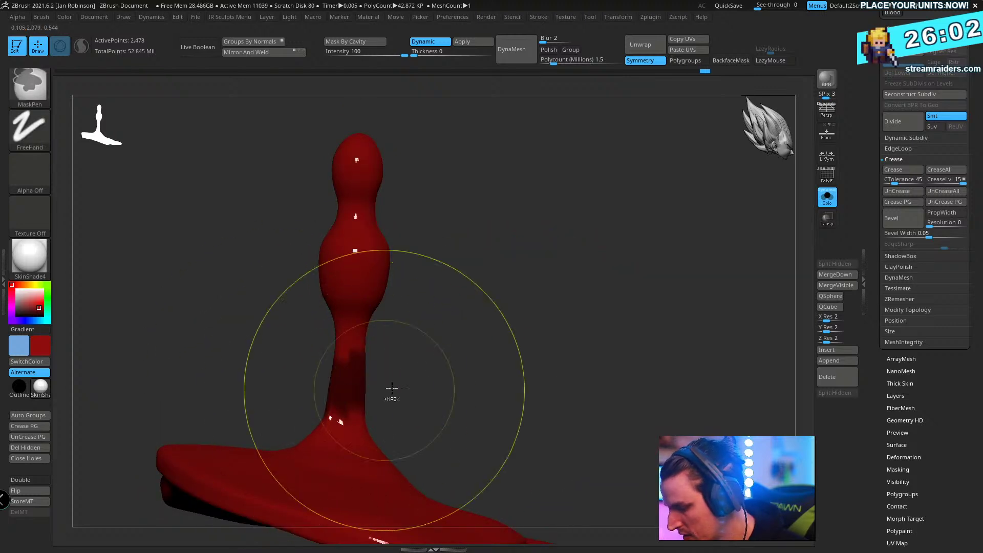
pyautogui.keyDown('ctrl'); pyautogui.click(391, 400); pyautogui.keyUp('ctrl')
pyautogui.keyDown('ctrl'); pyautogui.click(356, 388); pyautogui.keyUp('ctrl')
pyautogui.moveTo(353, 381); pyautogui.dragTo(349, 394)
# - Leave Solo mode and inspect the beaded blood drip beside the figure's leg and from above the base
pyautogui.moveTo(519, 361)
pyautogui.keyDown('alt'); pyautogui.mouseDown()
pyautogui.moveTo(533, 350)
pyautogui.moveTo(533, 268)
pyautogui.moveTo(573, 322)
pyautogui.moveTo(596, 333)
pyautogui.mouseUp(); pyautogui.keyUp('alt')
pyautogui.click(827, 198)
pyautogui.moveTo(641, 182); pyautogui.dragTo(724, 332)
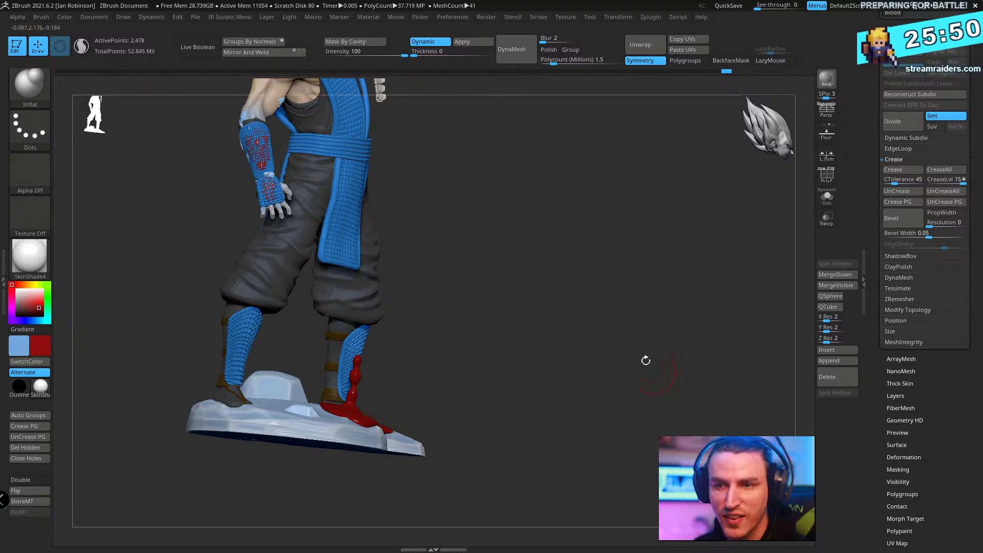
pyautogui.keyDown('alt'); pyautogui.moveTo(614, 248); pyautogui.dragTo(538, 335); pyautogui.keyUp('alt')
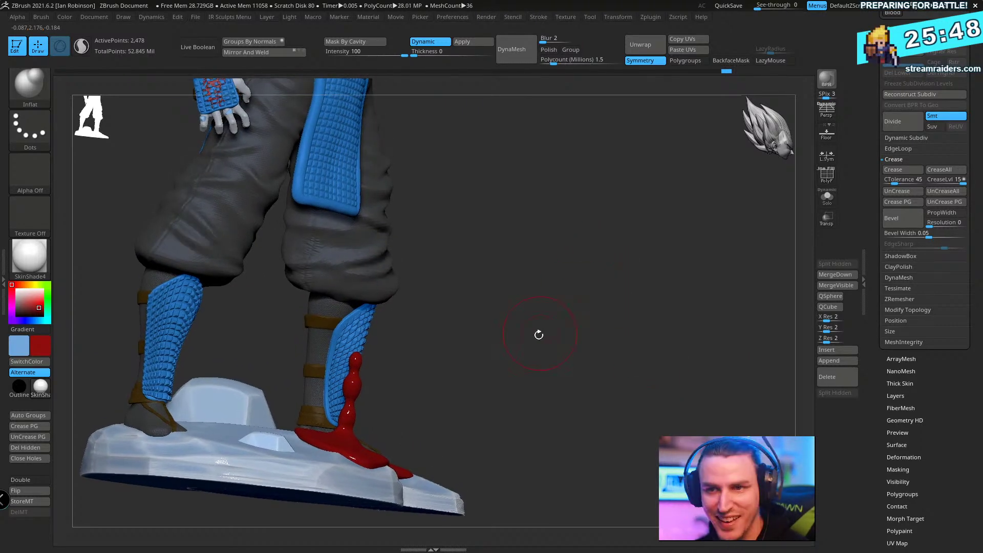
pyautogui.moveTo(593, 318)
pyautogui.keyDown('alt'); pyautogui.mouseDown()
pyautogui.moveTo(616, 323)
pyautogui.moveTo(615, 305)
pyautogui.moveTo(623, 316)
pyautogui.moveTo(594, 328)
pyautogui.mouseUp(); pyautogui.keyUp('alt')
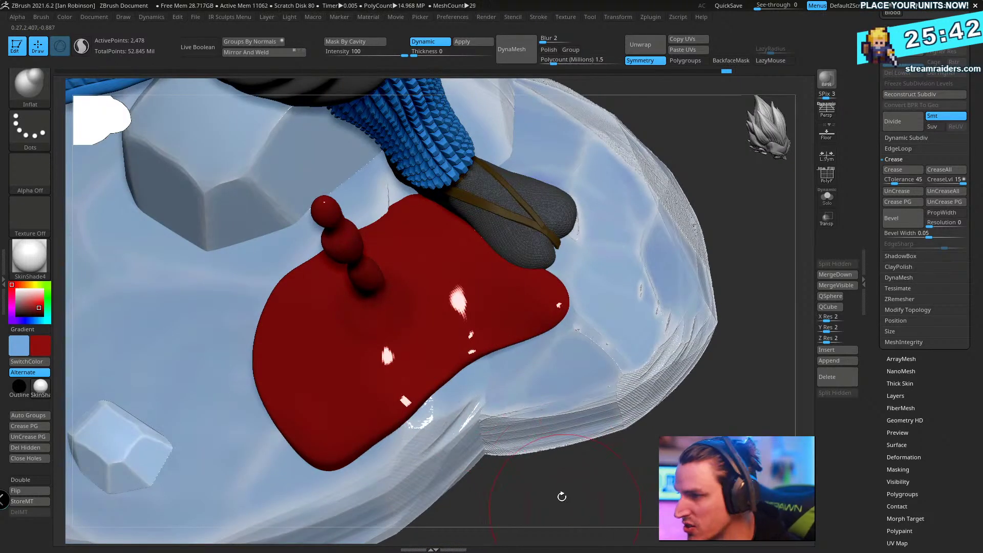
pyautogui.moveTo(434, 311); pyautogui.dragTo(584, 259, button='right')
# - Isolate the blood splash in Solo mode and set up a small Standard brush with BackfaceMask on and LazyRadius 45
pyautogui.press('b')
pyautogui.press('s')
pyautogui.press('t')
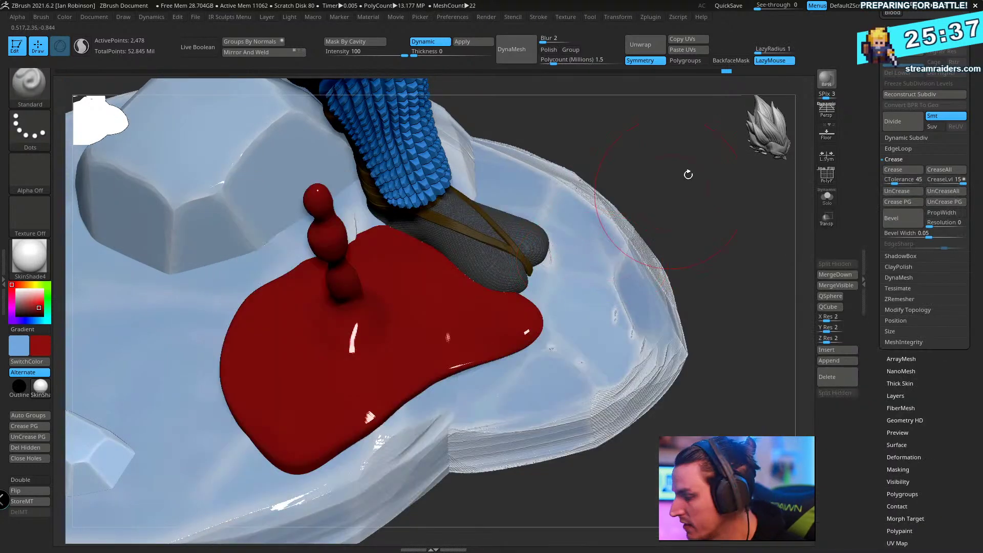
pyautogui.keyDown('ctrl'); pyautogui.moveTo(672, 186); pyautogui.dragTo(376, 348, button='right'); pyautogui.keyUp('ctrl')
pyautogui.click(827, 198)
pyautogui.moveTo(626, 249)
pyautogui.mouseDown(button='right')
pyautogui.moveTo(579, 219)
pyautogui.moveTo(586, 149)
pyautogui.moveTo(537, 212)
pyautogui.mouseUp(button='right')
pyautogui.press('s')
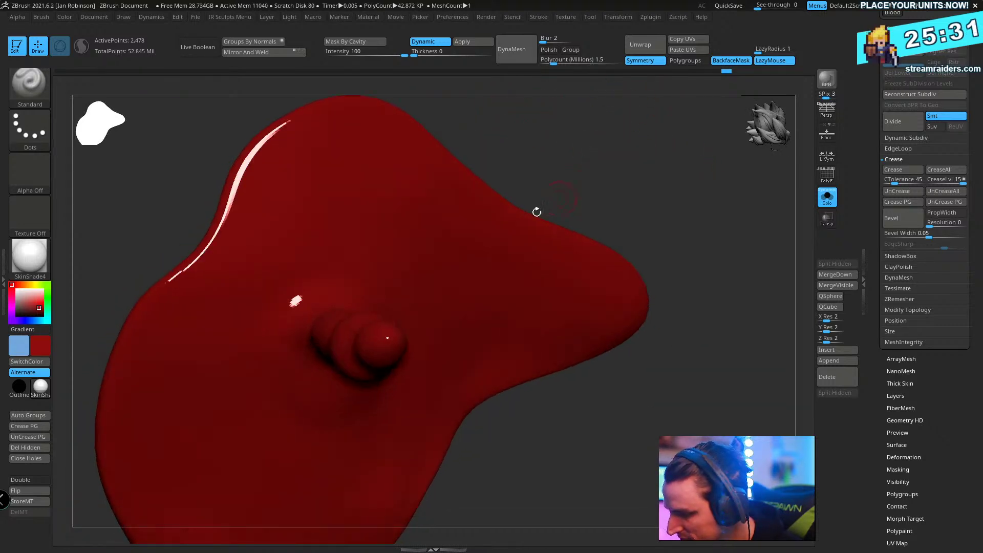
pyautogui.moveTo(763, 49); pyautogui.dragTo(772, 49)
# - Sculpt a circular ripple into the puddle around the foot of the drip with the Standard brush
pyautogui.moveTo(718, 104); pyautogui.dragTo(661, 159, button='right')
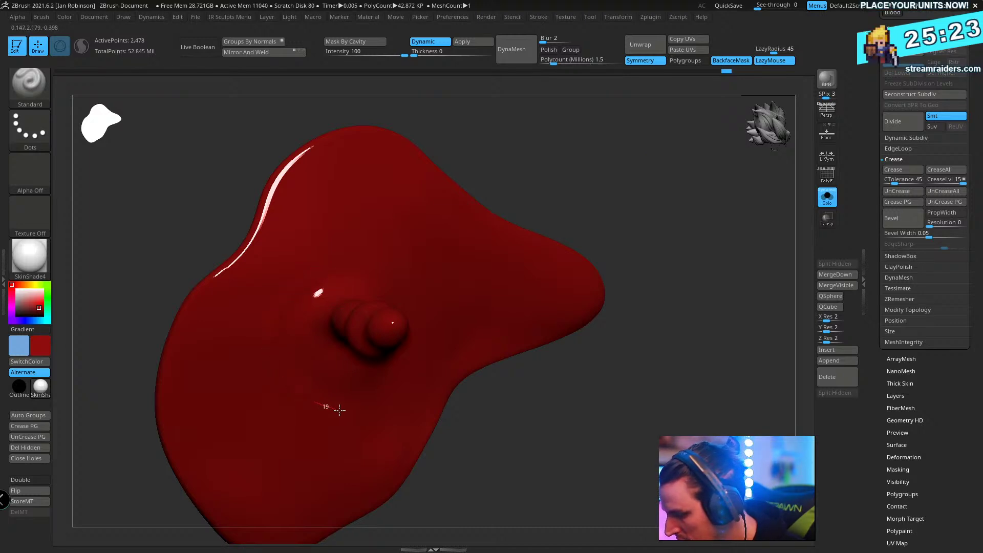
pyautogui.moveTo(369, 404); pyautogui.dragTo(336, 298, button='right')
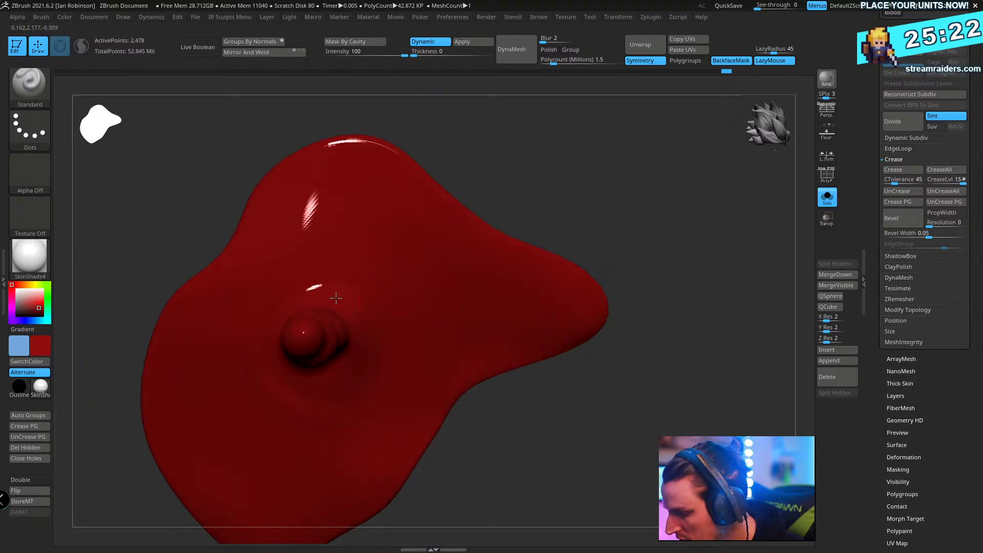
pyautogui.click(311, 276)
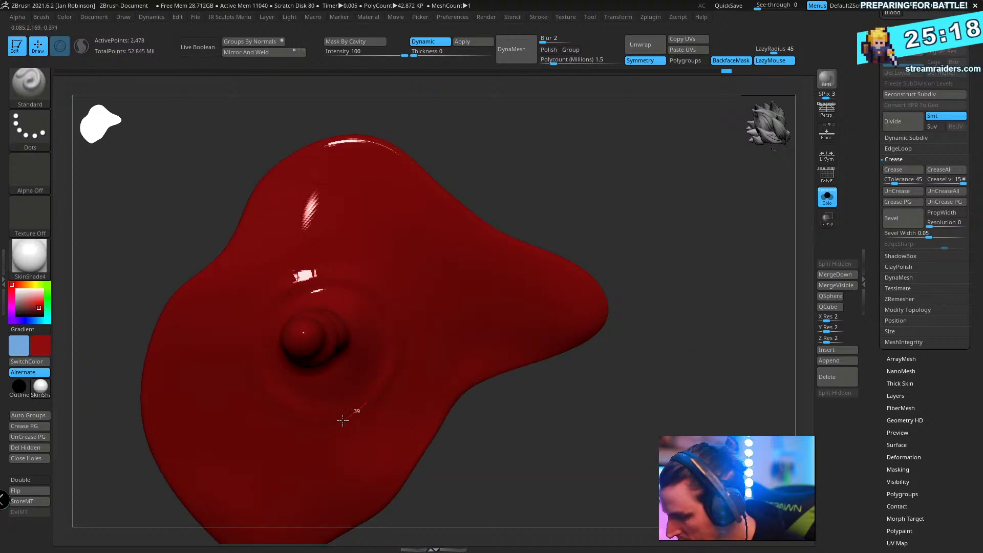
pyautogui.moveTo(498, 429); pyautogui.dragTo(396, 427, button='right')
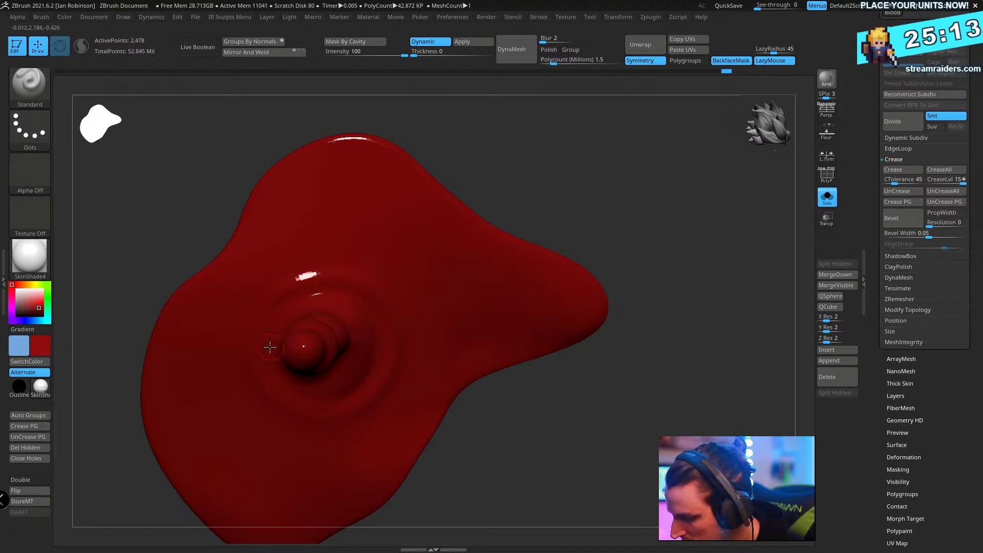
pyautogui.moveTo(270, 347); pyautogui.dragTo(404, 288, button='right')
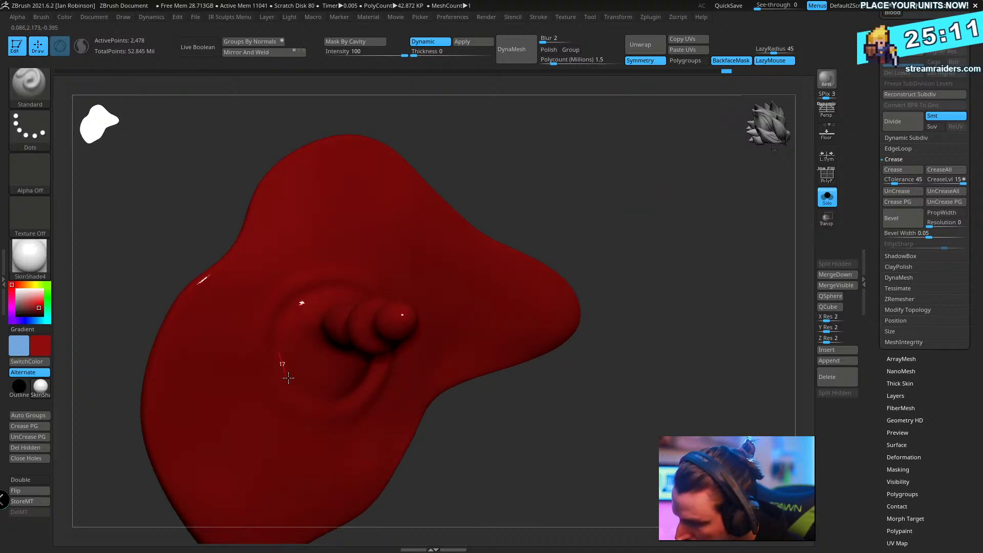
# - Check the splash's wireframe and apply its dynamic subdivision as real geometry
pyautogui.moveTo(709, 302); pyautogui.dragTo(661, 281)
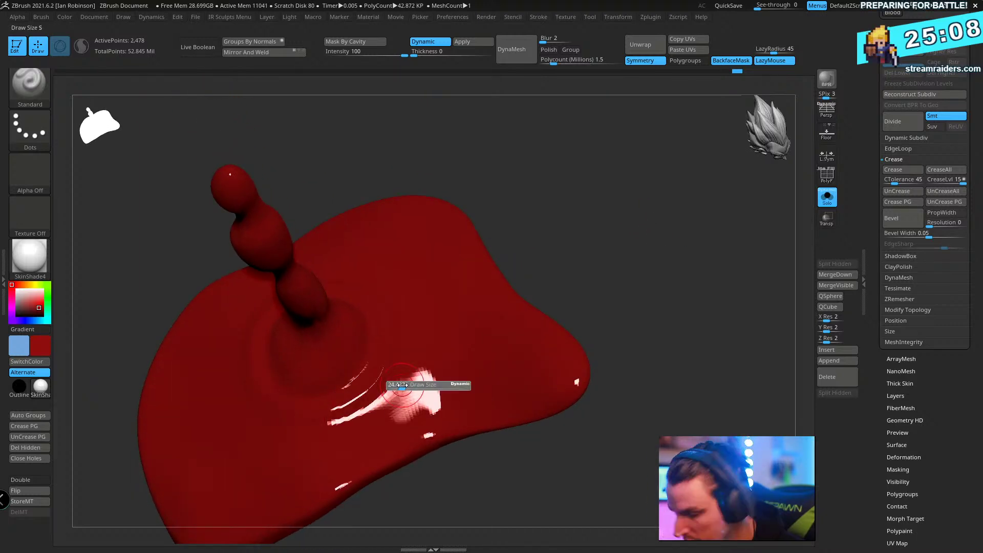
pyautogui.moveTo(639, 239); pyautogui.dragTo(561, 322)
pyautogui.hotkey('shift', 'f')
pyautogui.hotkey('shift', 'f')
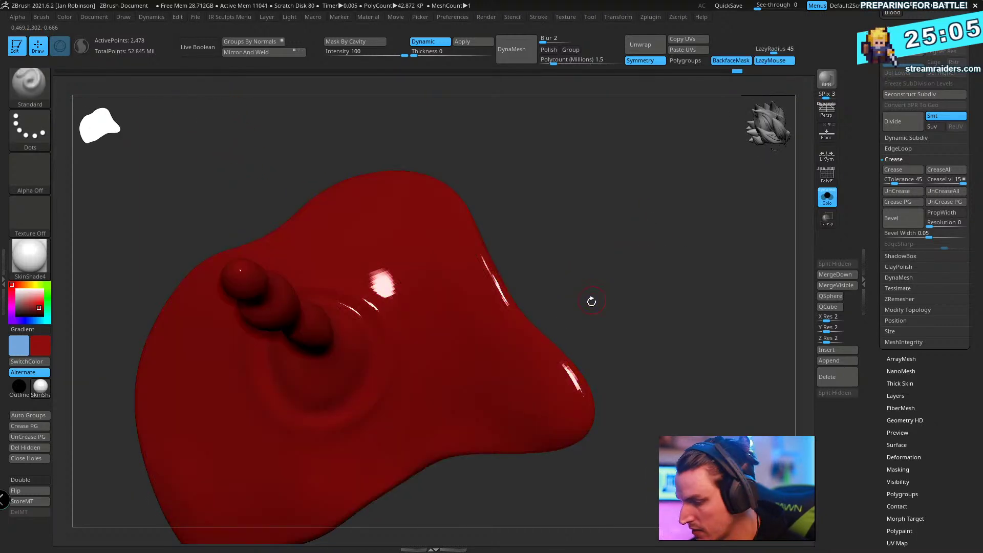
pyautogui.click(472, 41)
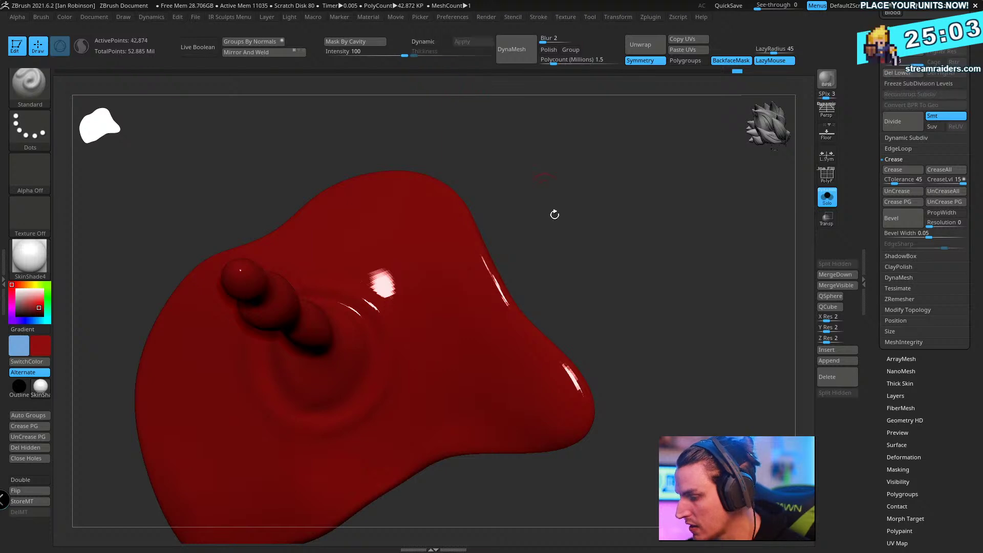
# - Strengthen the inner ripple around the drip with further Standard brush strokes along its ring
pyautogui.moveTo(553, 213); pyautogui.dragTo(564, 285)
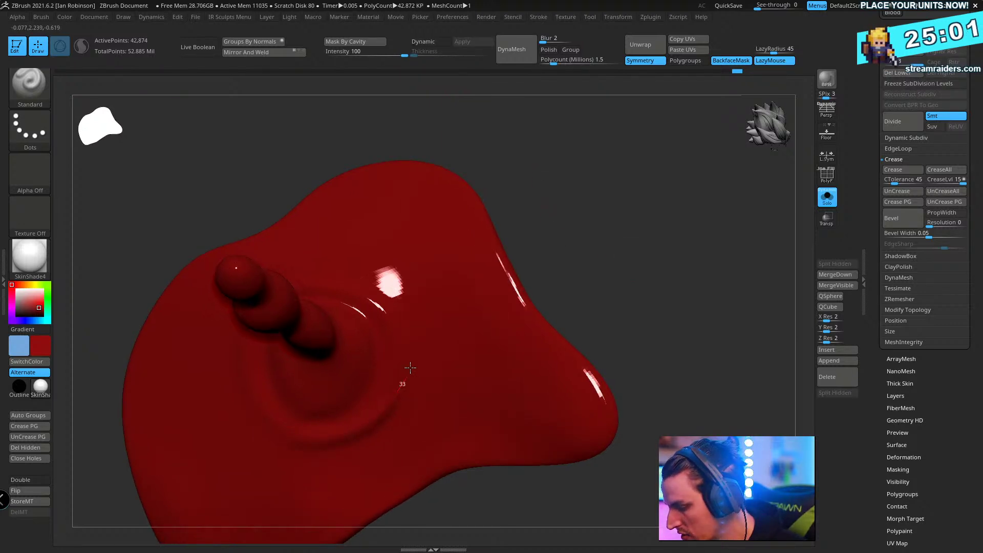
pyautogui.moveTo(325, 240); pyautogui.dragTo(597, 237)
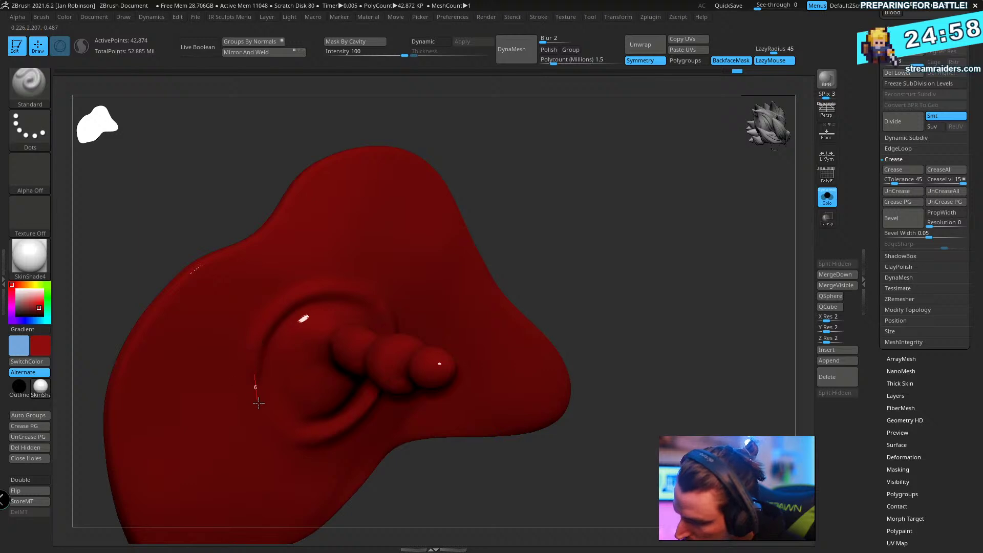
pyautogui.moveTo(551, 268)
pyautogui.keyDown('alt'); pyautogui.mouseDown()
pyautogui.moveTo(557, 248)
pyautogui.moveTo(553, 262)
pyautogui.mouseUp(); pyautogui.keyUp('alt')
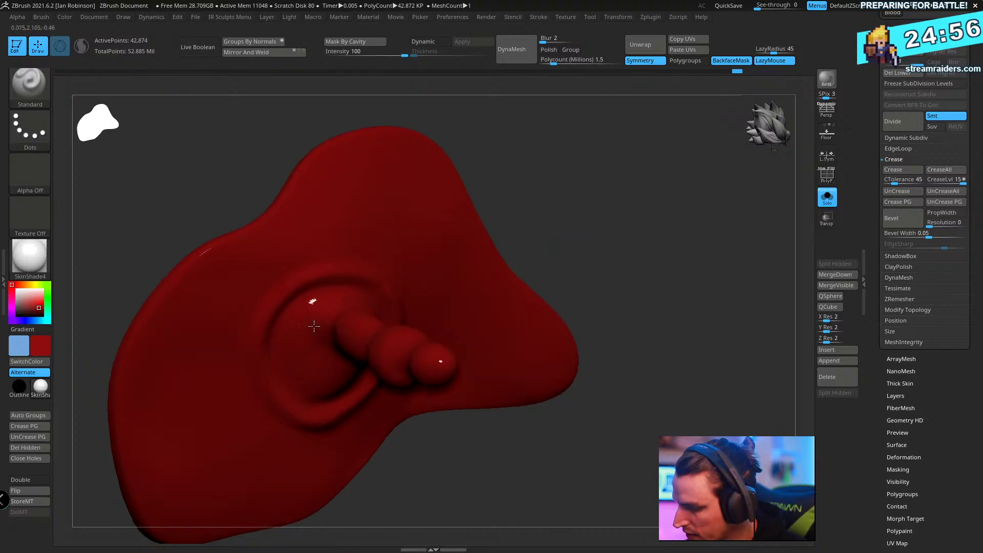
# - Sculpt a second, outer ripple arc along the wide side of the puddle and soften it with smoothing
pyautogui.moveTo(300, 247); pyautogui.dragTo(243, 306)
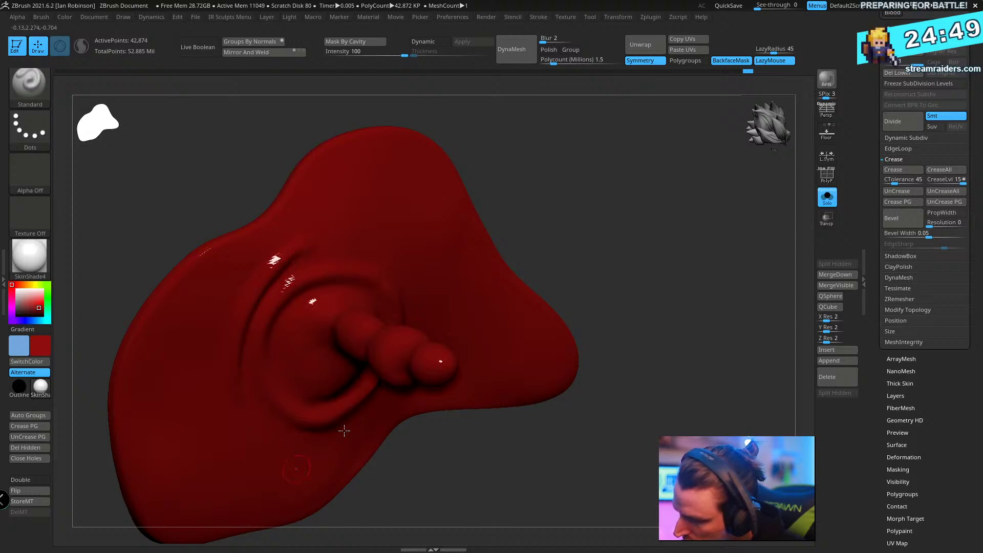
pyautogui.moveTo(344, 430); pyautogui.dragTo(615, 246)
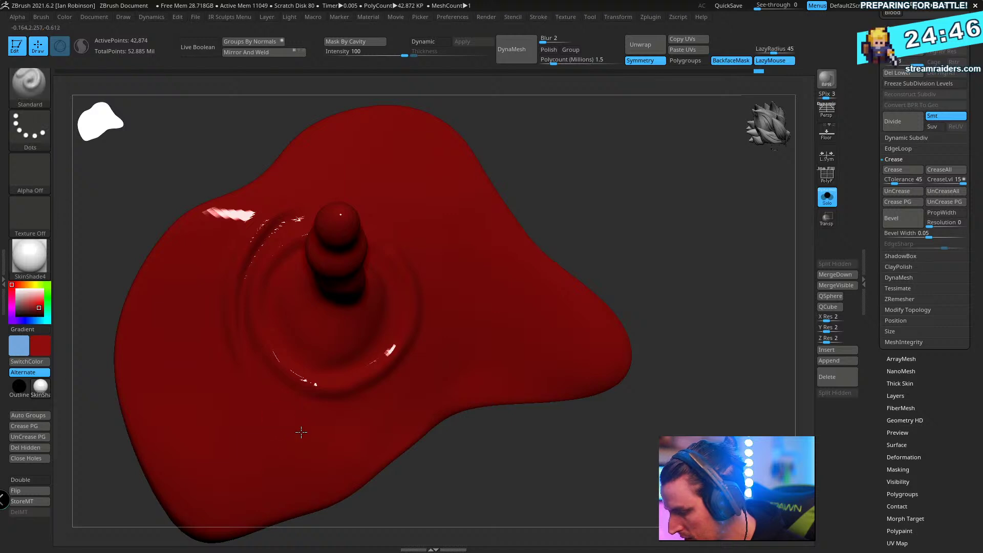
pyautogui.moveTo(307, 429); pyautogui.dragTo(282, 416)
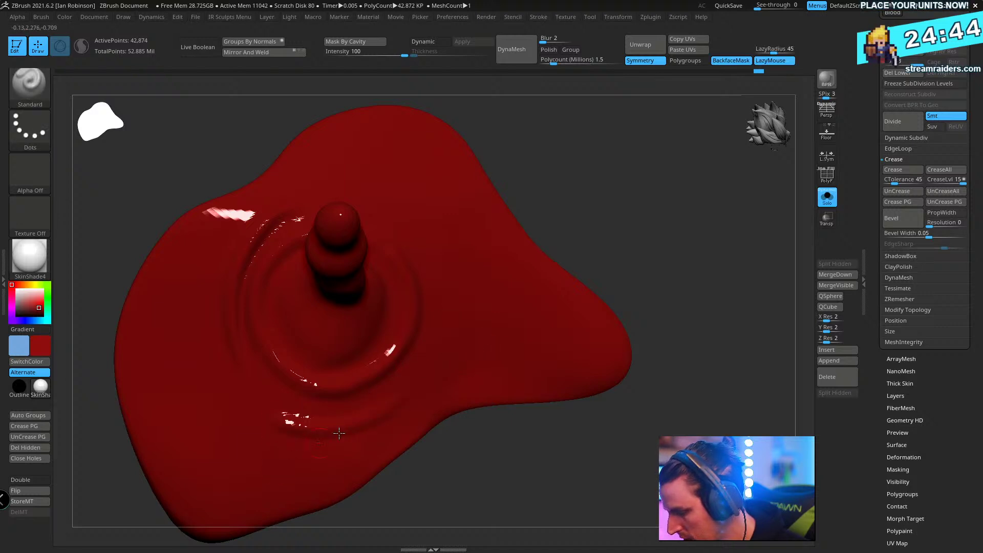
pyautogui.moveTo(339, 433)
pyautogui.keyDown('shift'); pyautogui.mouseDown()
pyautogui.moveTo(305, 443)
pyautogui.moveTo(320, 433)
pyautogui.mouseUp(); pyautogui.keyUp('shift')
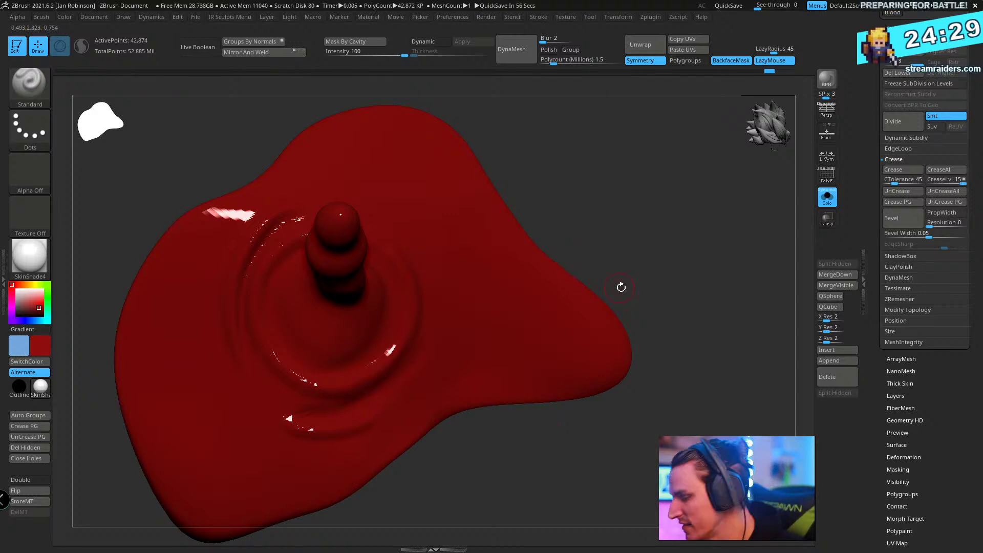
# - Continue the outer ripples around the drip on the side facing the puddle's pointed lobe
pyautogui.moveTo(621, 285); pyautogui.dragTo(640, 217)
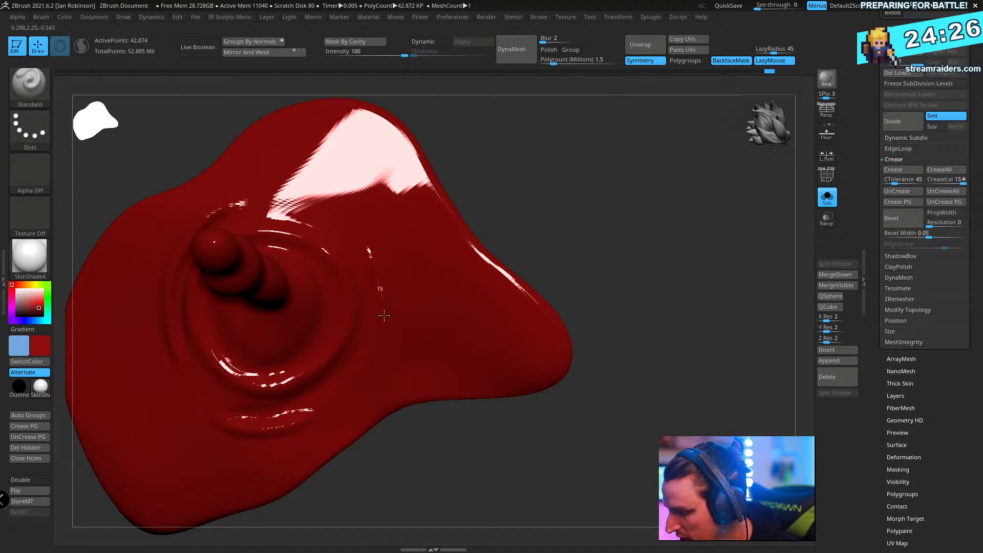
pyautogui.moveTo(601, 233); pyautogui.dragTo(500, 305)
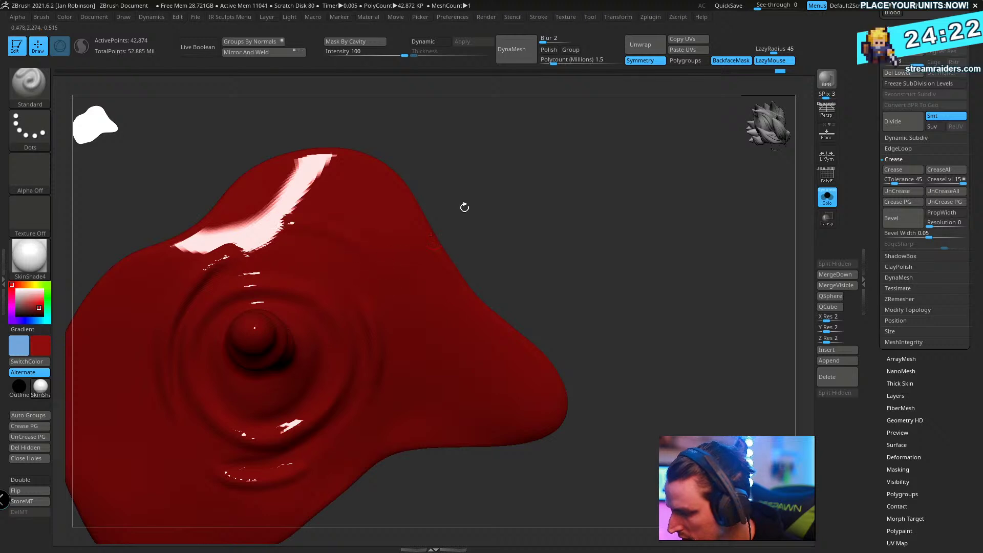
pyautogui.moveTo(465, 207)
pyautogui.mouseDown()
pyautogui.moveTo(461, 198)
pyautogui.moveTo(395, 226)
pyautogui.moveTo(302, 222)
pyautogui.mouseUp()
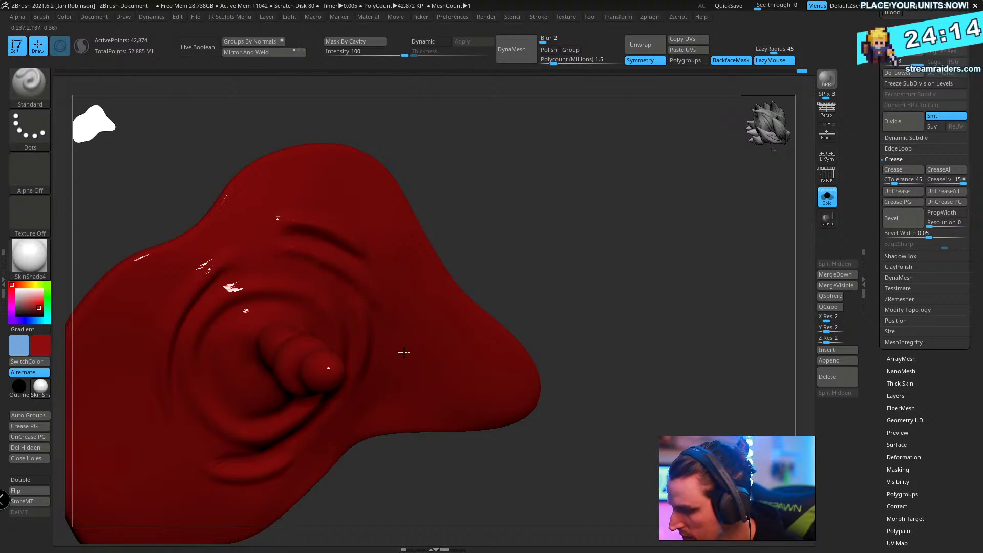
# - Show the whole figure again and examine the rippled splash on the base from several angles, close up and at full-figure scale
pyautogui.moveTo(517, 297)
pyautogui.mouseDown()
pyautogui.moveTo(594, 259)
pyautogui.moveTo(621, 213)
pyautogui.moveTo(612, 245)
pyautogui.mouseUp()
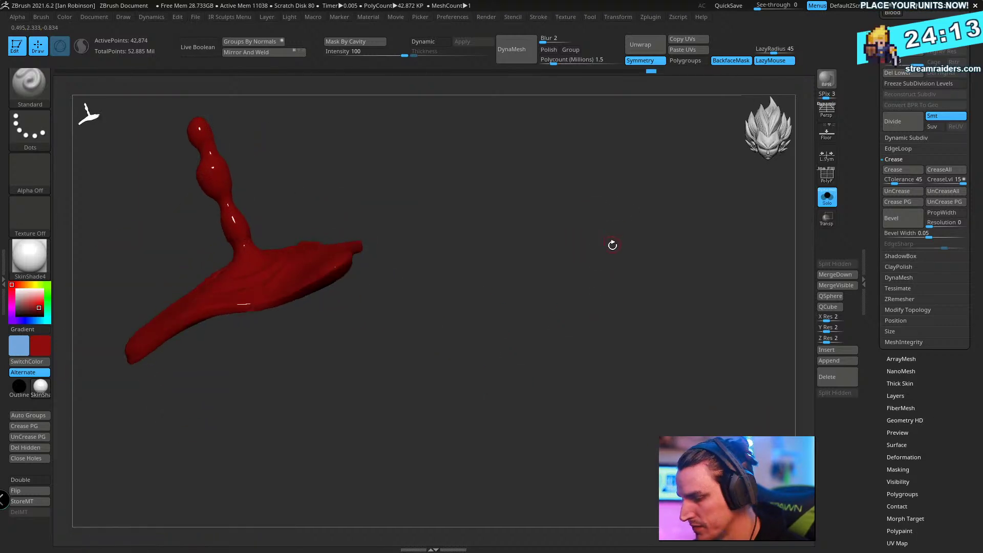
pyautogui.moveTo(631, 200)
pyautogui.mouseDown()
pyautogui.moveTo(630, 313)
pyautogui.moveTo(664, 292)
pyautogui.mouseUp()
pyautogui.click(819, 204)
pyautogui.moveTo(655, 406)
pyautogui.mouseDown()
pyautogui.moveTo(665, 460)
pyautogui.moveTo(636, 415)
pyautogui.moveTo(674, 331)
pyautogui.mouseUp()
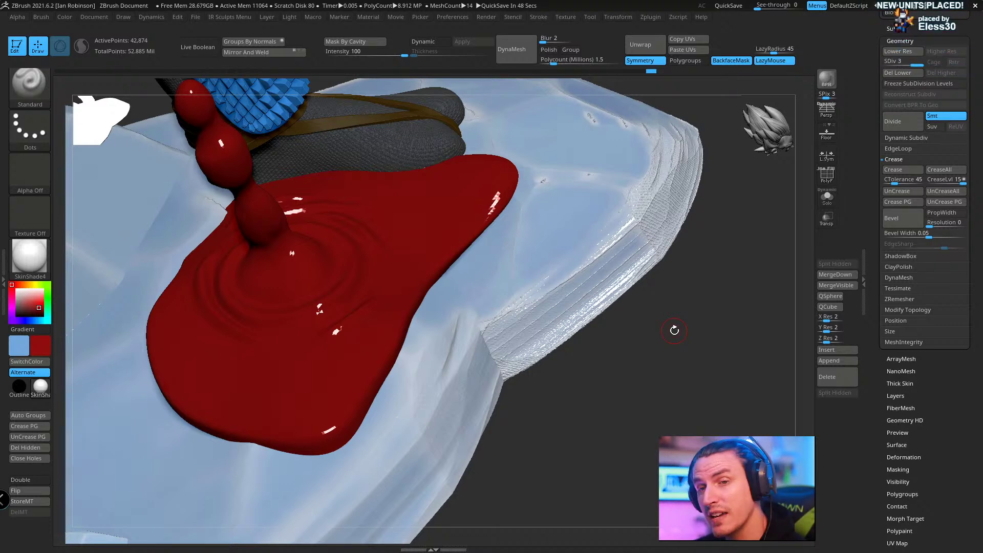
pyautogui.moveTo(675, 330); pyautogui.dragTo(587, 81)
pyautogui.moveTo(659, 159); pyautogui.dragTo(676, 307)
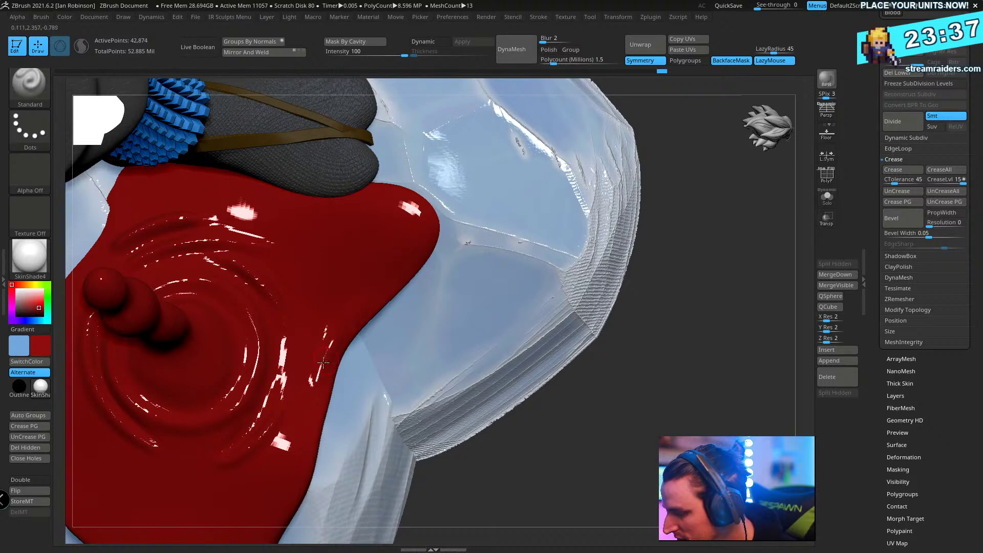
pyautogui.moveTo(323, 363); pyautogui.dragTo(457, 331, button='right')
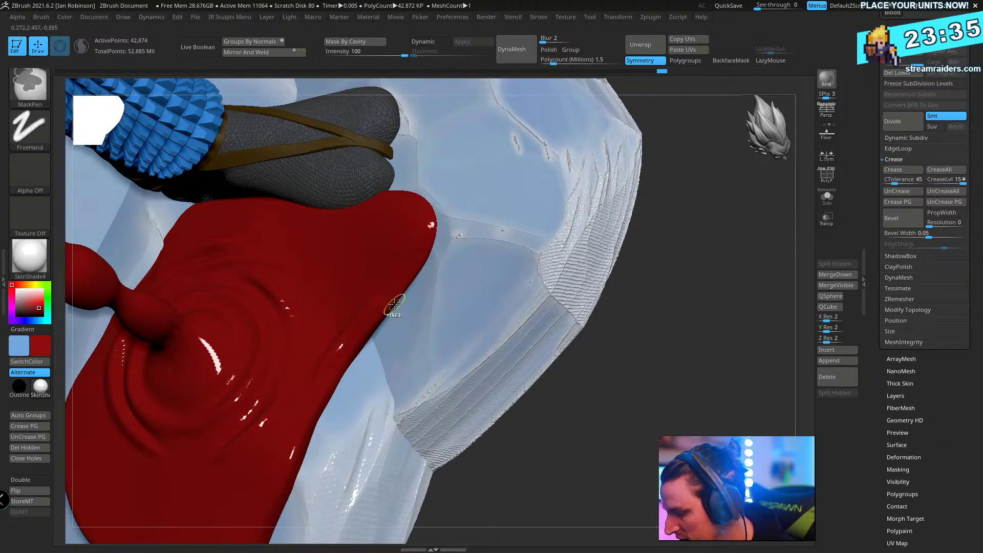
pyautogui.moveTo(587, 406); pyautogui.dragTo(618, 410)
pyautogui.moveTo(570, 334); pyautogui.dragTo(544, 329)
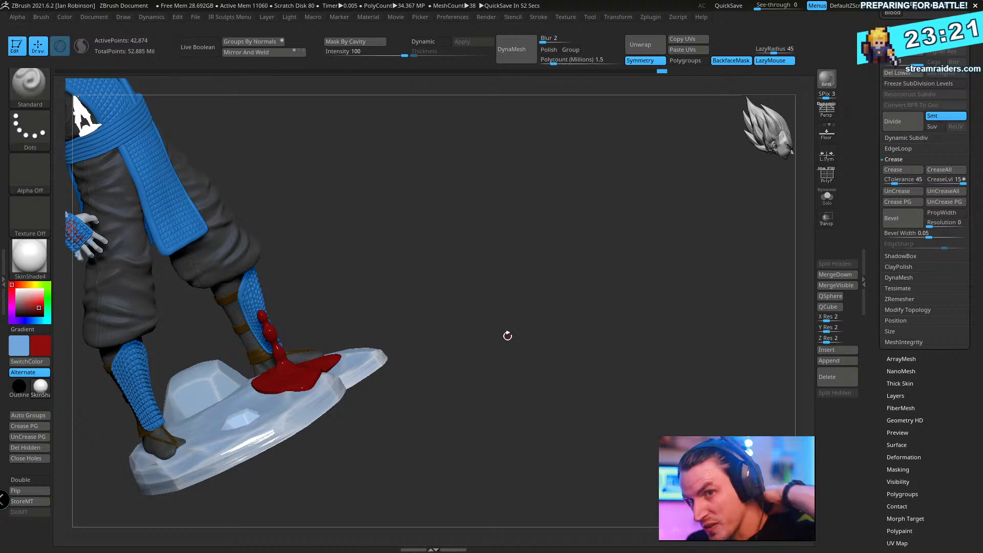
pyautogui.moveTo(507, 336); pyautogui.dragTo(410, 374)
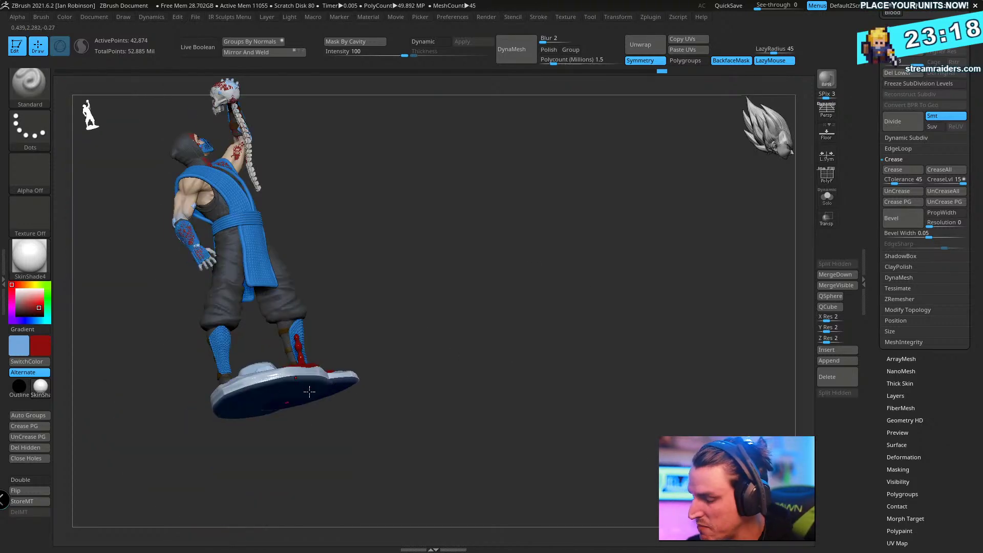
pyautogui.moveTo(435, 344); pyautogui.dragTo(287, 404)
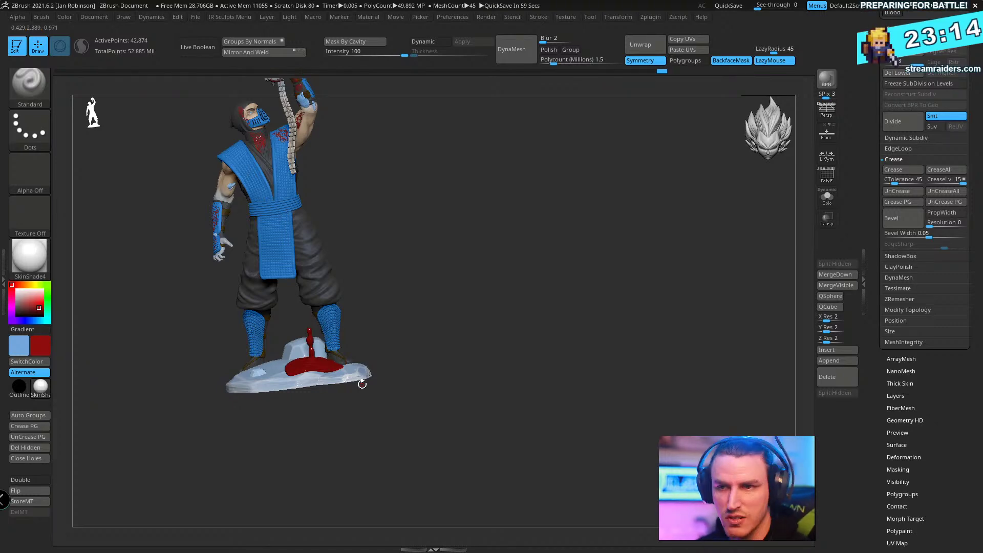
pyautogui.moveTo(478, 280); pyautogui.dragTo(583, 269)
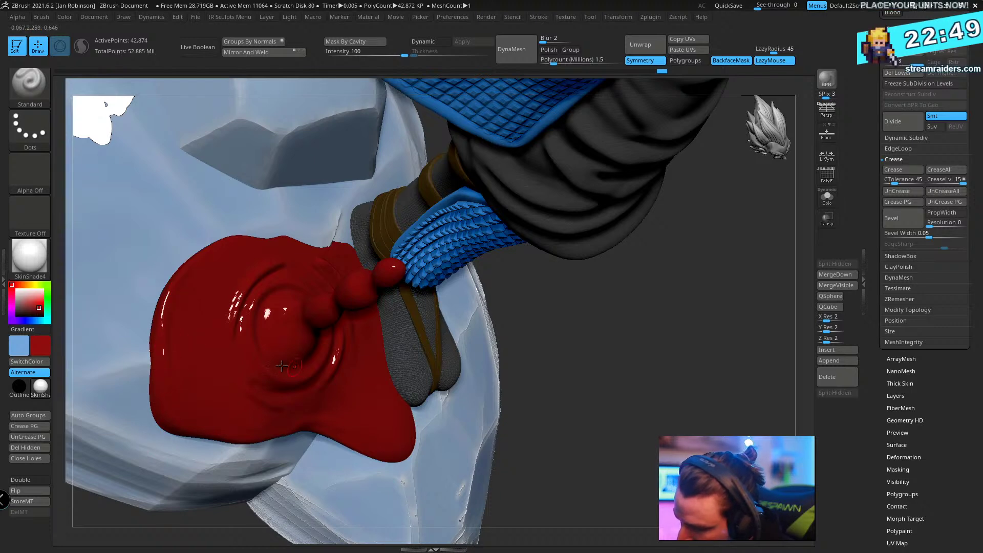
# - Build up the puddle's surface beside the foot and near the tip of its pointed lobe with short Standard brush strokes
pyautogui.moveTo(482, 373); pyautogui.dragTo(206, 388, button='right')
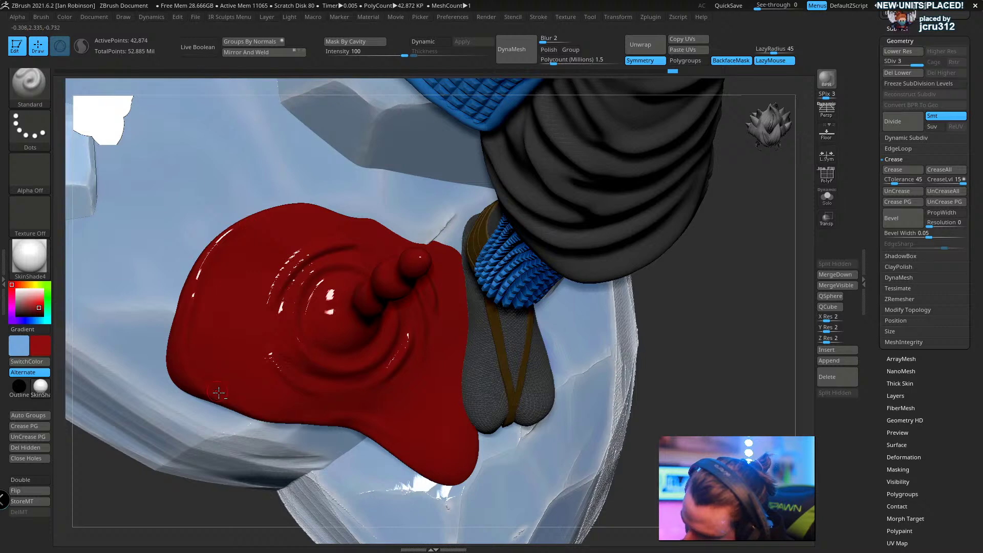
pyautogui.moveTo(246, 181); pyautogui.dragTo(493, 354, button='right')
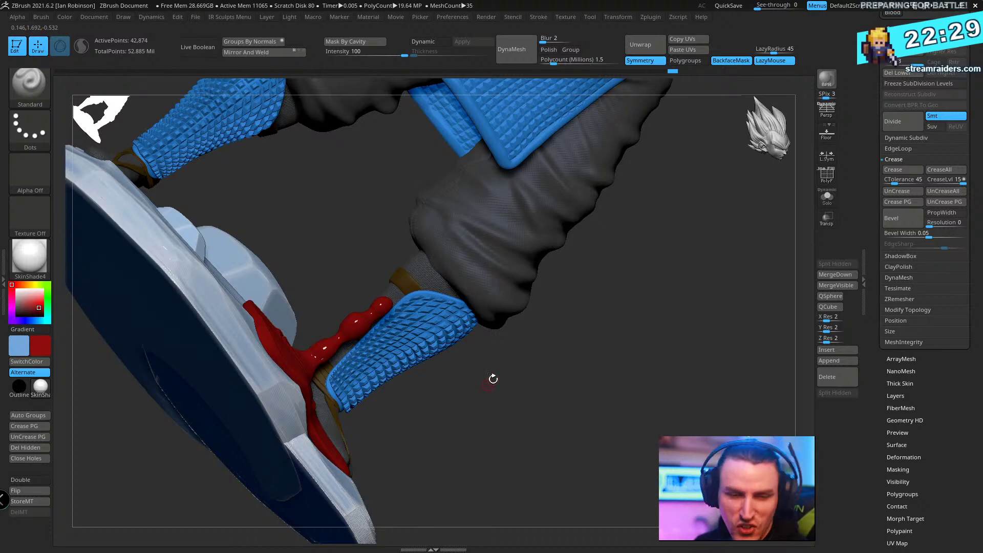
pyautogui.moveTo(491, 384); pyautogui.dragTo(354, 436, button='right')
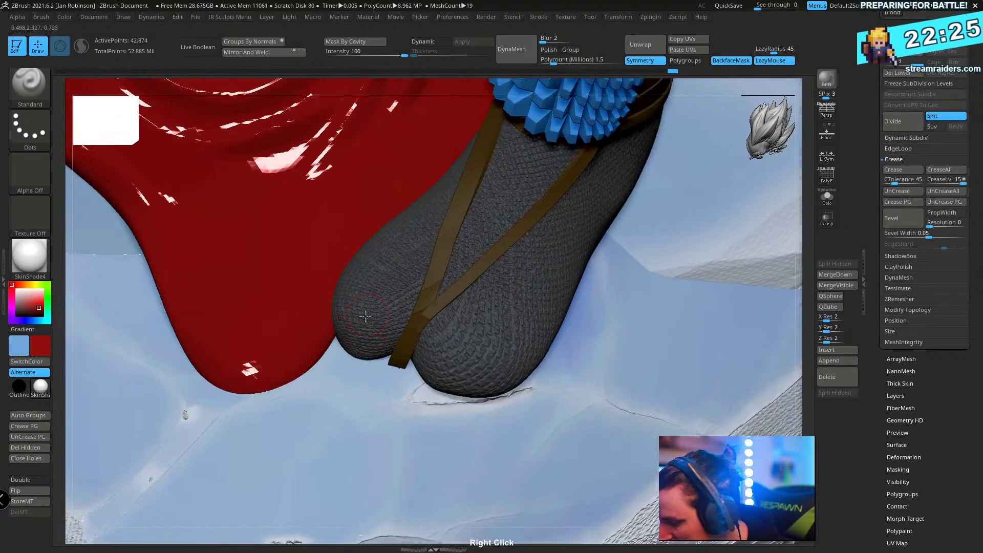
pyautogui.moveTo(343, 225); pyautogui.dragTo(321, 351, button='right')
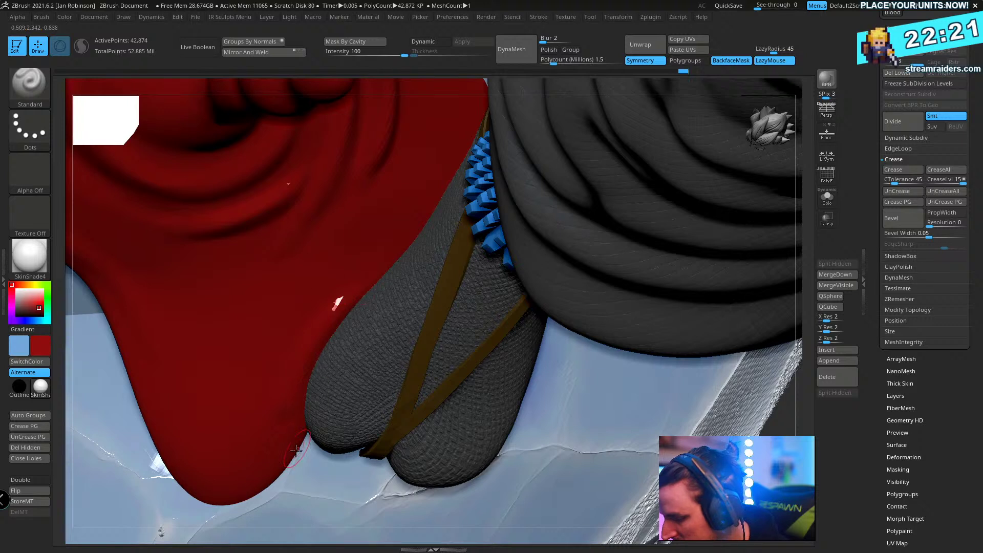
pyautogui.moveTo(336, 304); pyautogui.dragTo(370, 289)
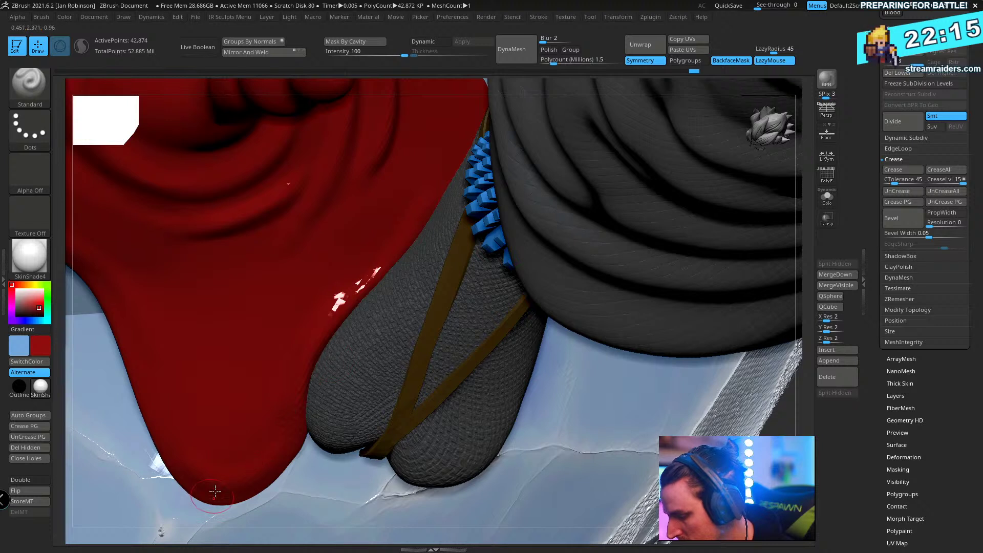
pyautogui.moveTo(194, 470); pyautogui.dragTo(249, 450)
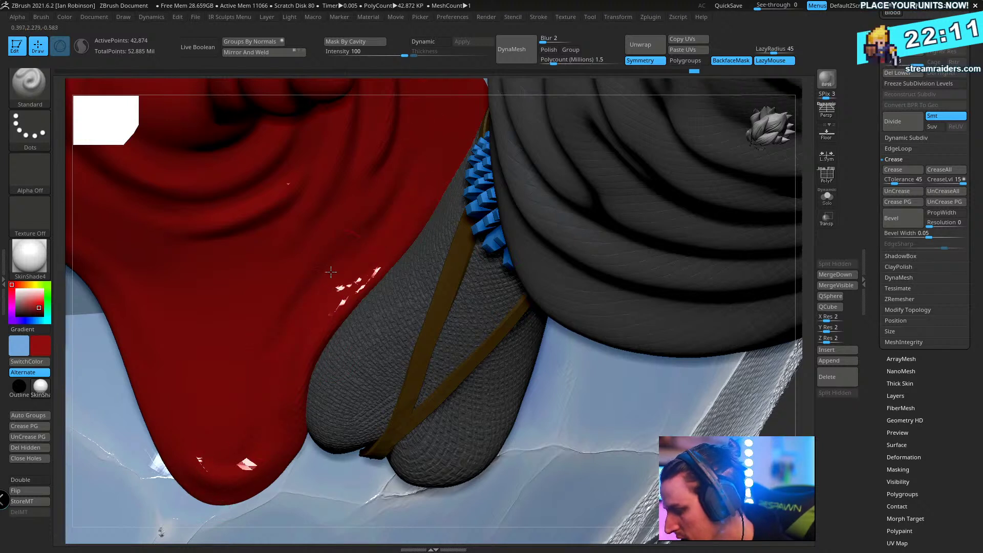
# - Lasso-mask the upright beaded drip, invert the mask to protect the puddle, and raise the drip slightly to stretch its base
pyautogui.moveTo(268, 334)
pyautogui.mouseDown(button='right')
pyautogui.moveTo(541, 214)
pyautogui.moveTo(501, 182)
pyautogui.moveTo(483, 351)
pyautogui.moveTo(527, 274)
pyautogui.moveTo(519, 269)
pyautogui.mouseUp(button='right')
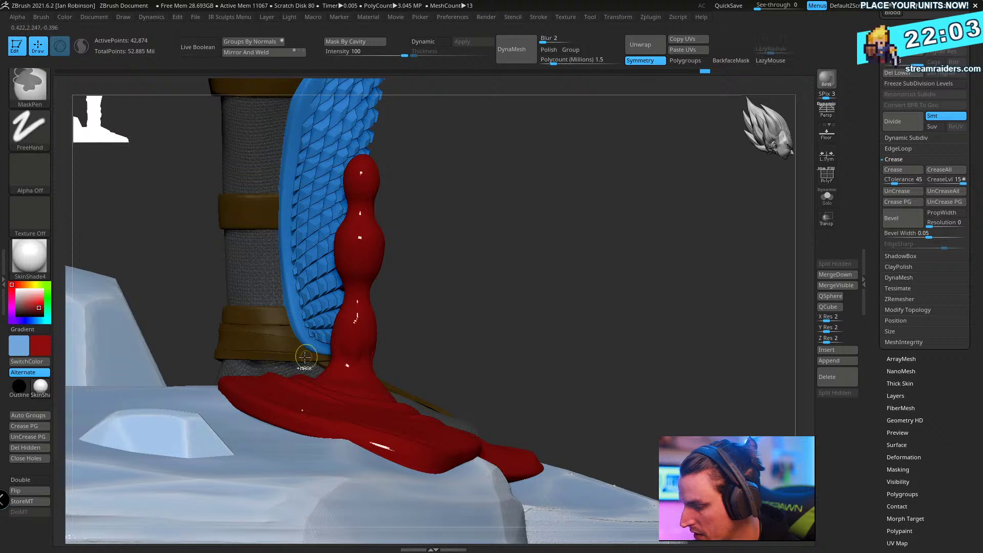
pyautogui.click(44, 100)
pyautogui.press('m')
pyautogui.press('l')
pyautogui.moveTo(328, 333)
pyautogui.keyDown('ctrl'); pyautogui.mouseDown()
pyautogui.moveTo(527, 230)
pyautogui.moveTo(493, 362)
pyautogui.moveTo(468, 310)
pyautogui.moveTo(462, 362)
pyautogui.moveTo(381, 378)
pyautogui.moveTo(272, 337)
pyautogui.mouseUp(); pyautogui.keyUp('ctrl')
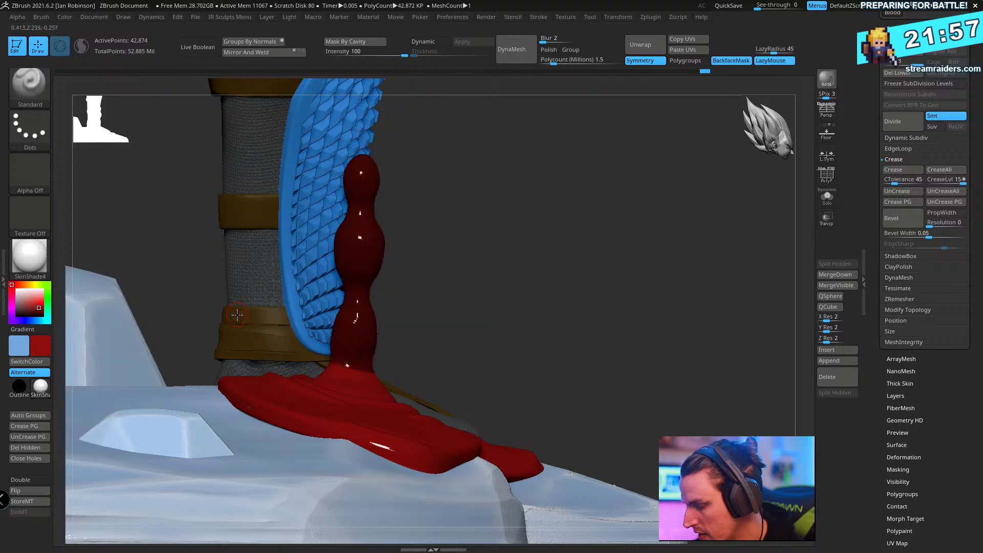
pyautogui.press('ctrl')
pyautogui.hotkey('ctrl', 'i')
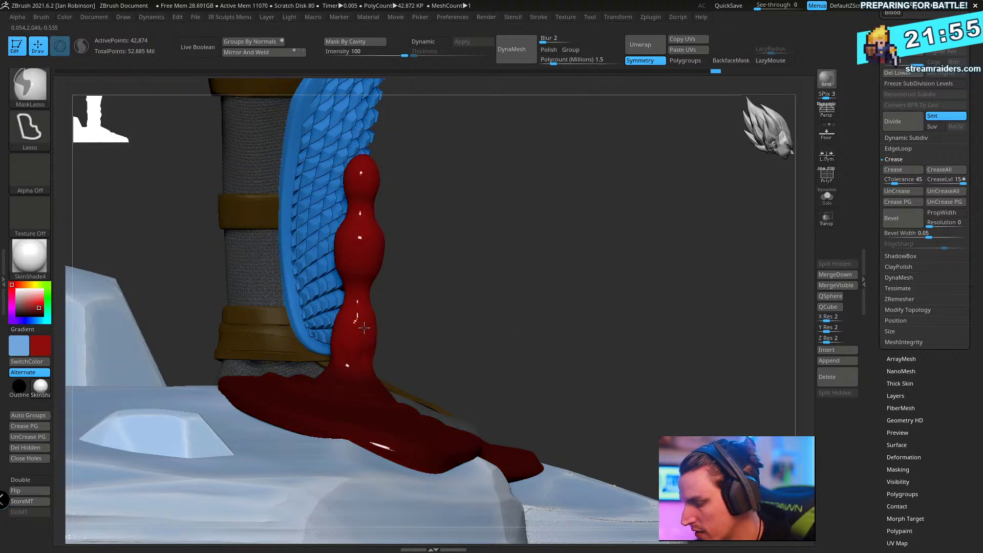
pyautogui.press('w')
pyautogui.moveTo(368, 91)
pyautogui.mouseDown()
pyautogui.moveTo(369, 134)
pyautogui.moveTo(369, 125)
pyautogui.mouseUp()
pyautogui.press('ctrl')
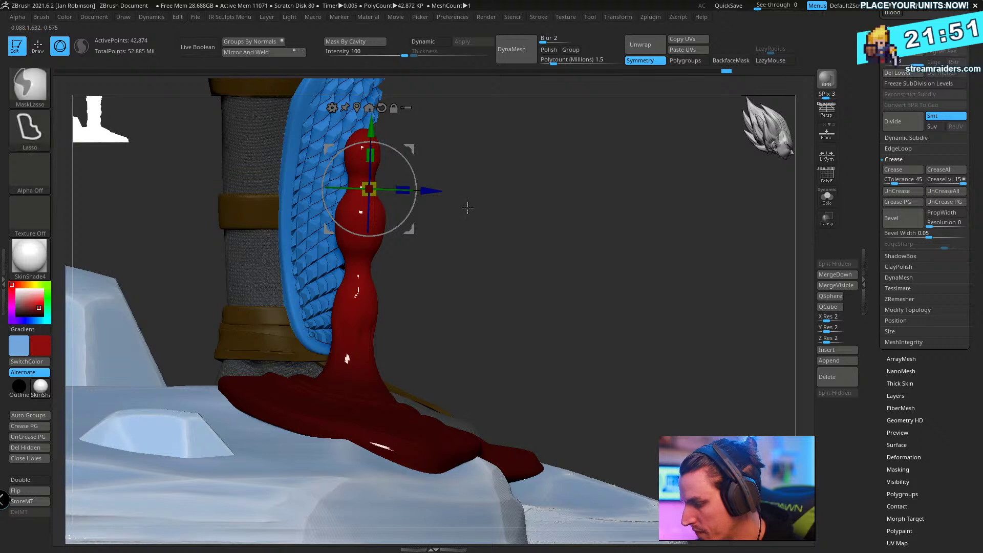
# - Isolate the drip's neck just above the puddle with an inverted, softened lasso mask and scale it to about 0.89 to slim it
pyautogui.press('q')
pyautogui.moveTo(492, 295)
pyautogui.keyDown('ctrl'); pyautogui.mouseDown()
pyautogui.moveTo(361, 377)
pyautogui.moveTo(402, 368)
pyautogui.moveTo(389, 358)
pyautogui.moveTo(358, 371)
pyautogui.moveTo(412, 365)
pyautogui.mouseUp(); pyautogui.keyUp('ctrl')
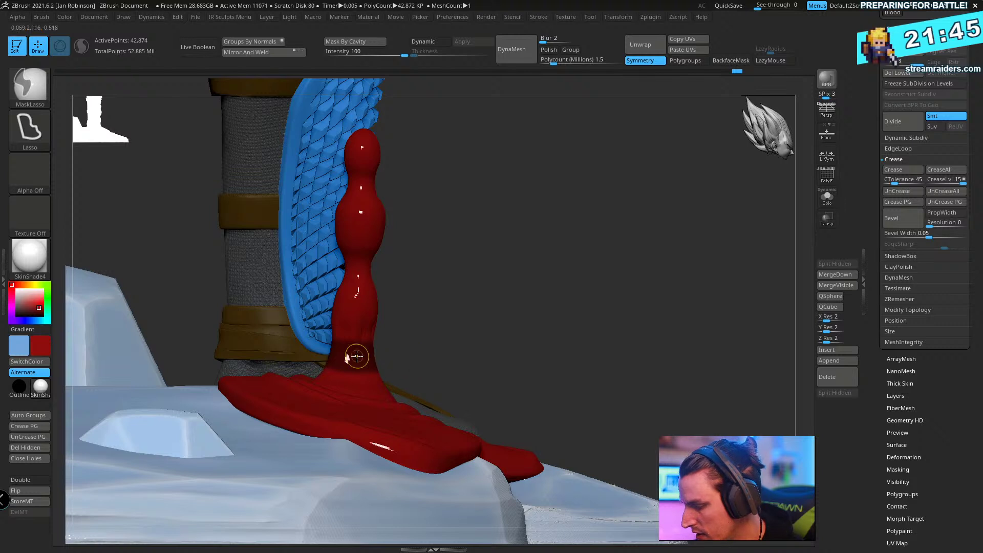
pyautogui.keyDown('ctrl'); pyautogui.click(419, 329); pyautogui.keyUp('ctrl')
pyautogui.press('w')
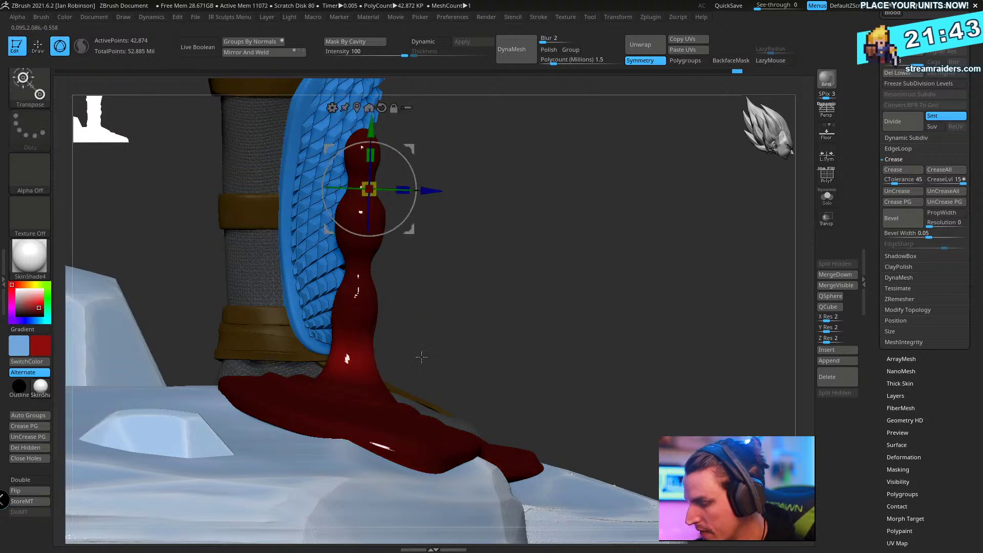
pyautogui.click(357, 357)
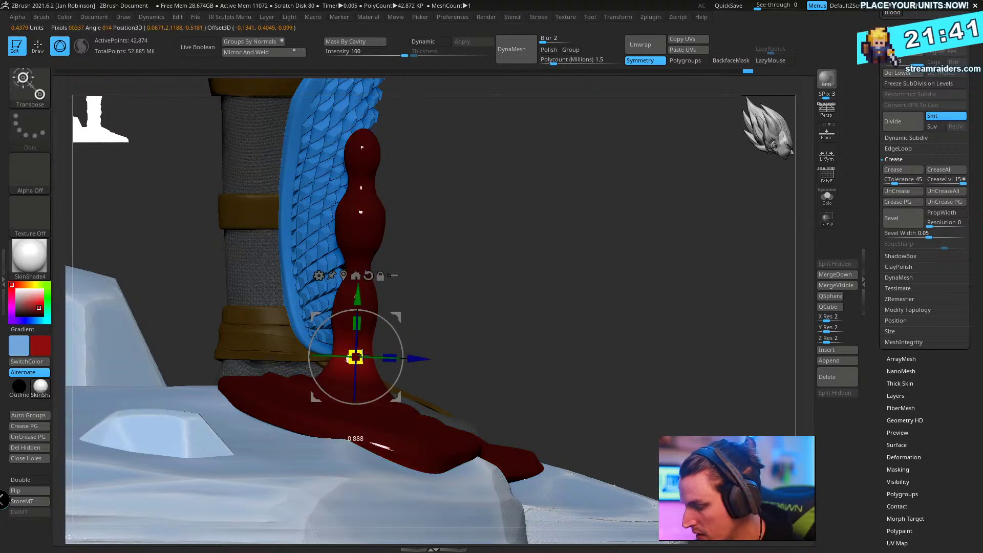
pyautogui.moveTo(360, 360); pyautogui.dragTo(359, 360)
pyautogui.moveTo(357, 295); pyautogui.dragTo(358, 301)
pyautogui.press('q')
pyautogui.keyDown('alt'); pyautogui.moveTo(553, 310); pyautogui.dragTo(610, 374); pyautogui.keyUp('alt')
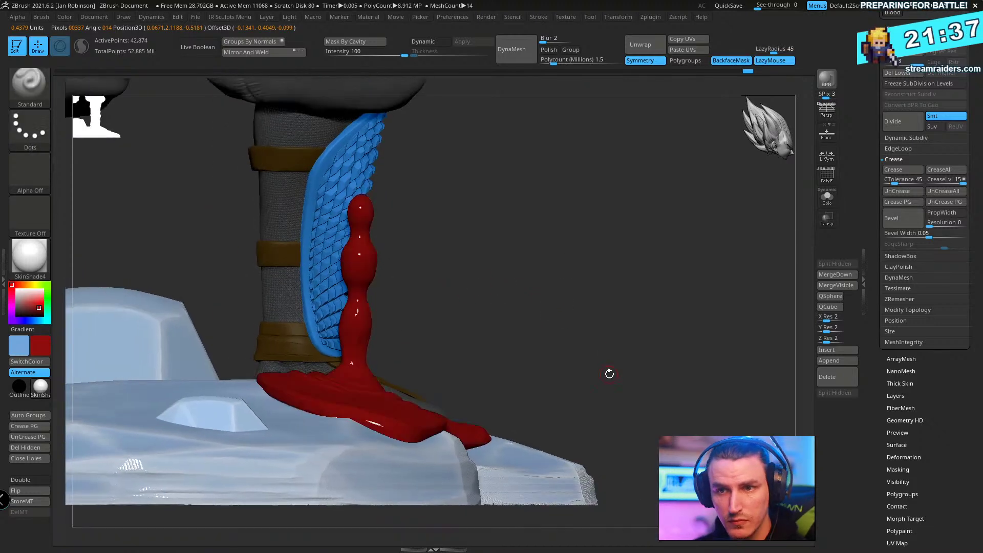
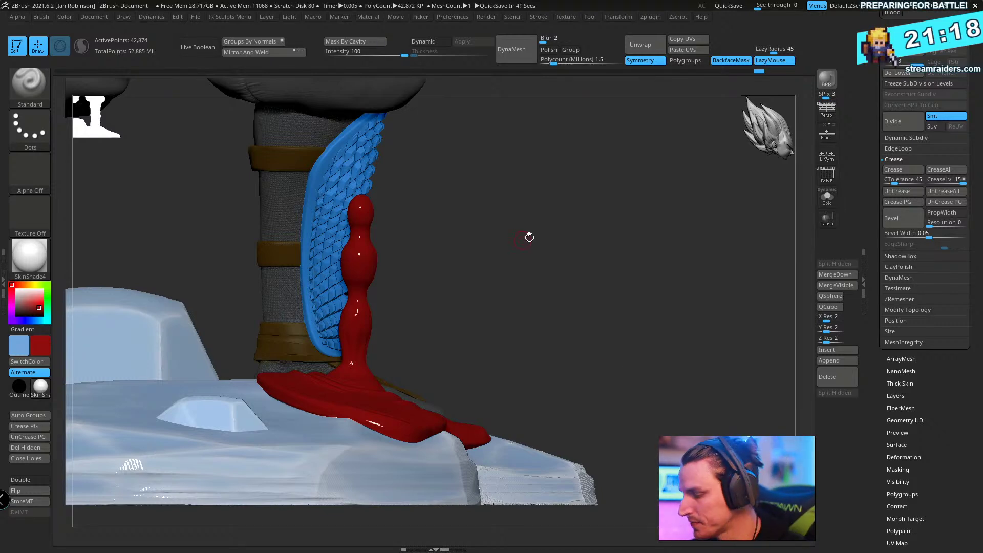
# - Duplicate the blood splash subtool and move the copy up to waist height, beneath the end of the hanging spine
pyautogui.moveTo(530, 237); pyautogui.dragTo(571, 271)
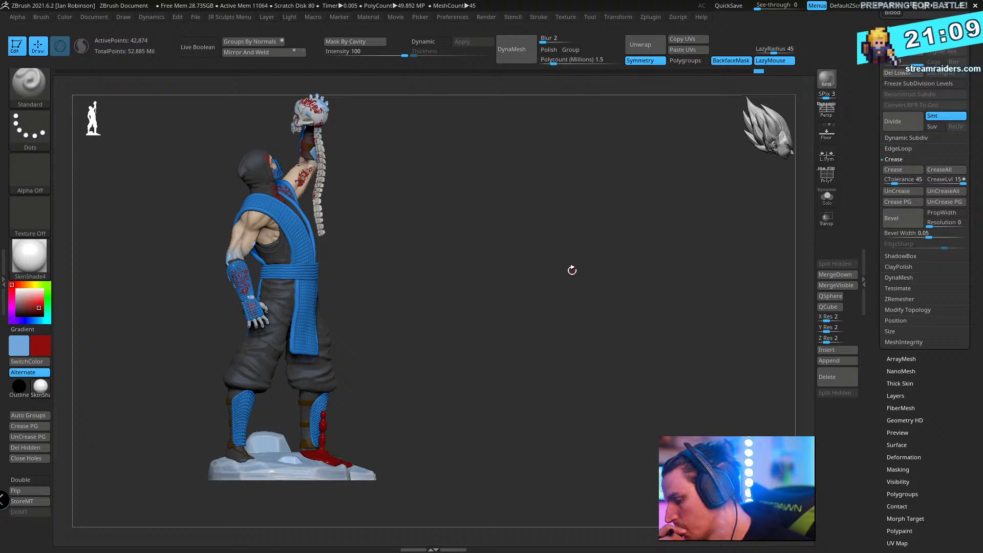
pyautogui.keyDown('alt'); pyautogui.moveTo(582, 240); pyautogui.dragTo(581, 325); pyautogui.keyUp('alt')
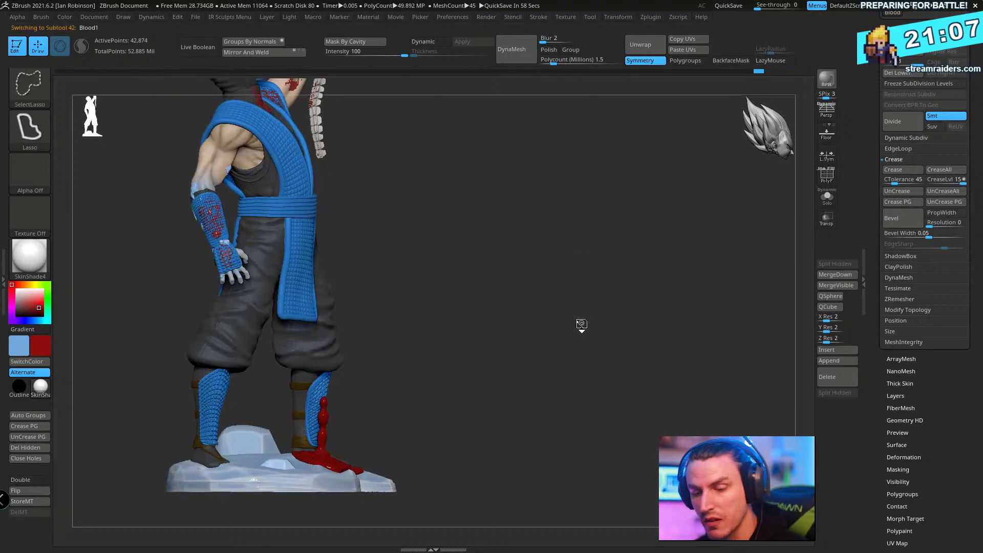
pyautogui.click(827, 199)
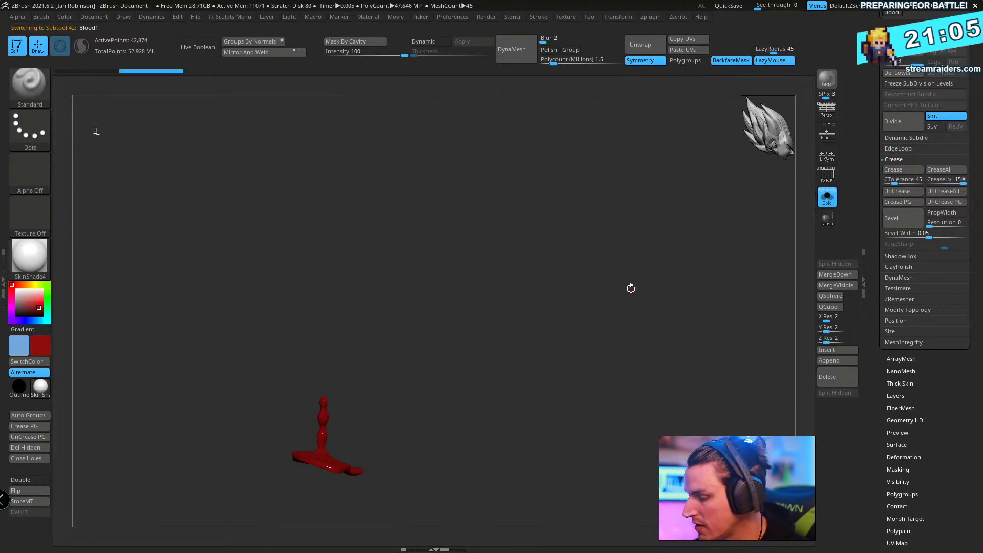
pyautogui.click(827, 199)
pyautogui.press('w')
pyautogui.moveTo(325, 395); pyautogui.dragTo(328, 139)
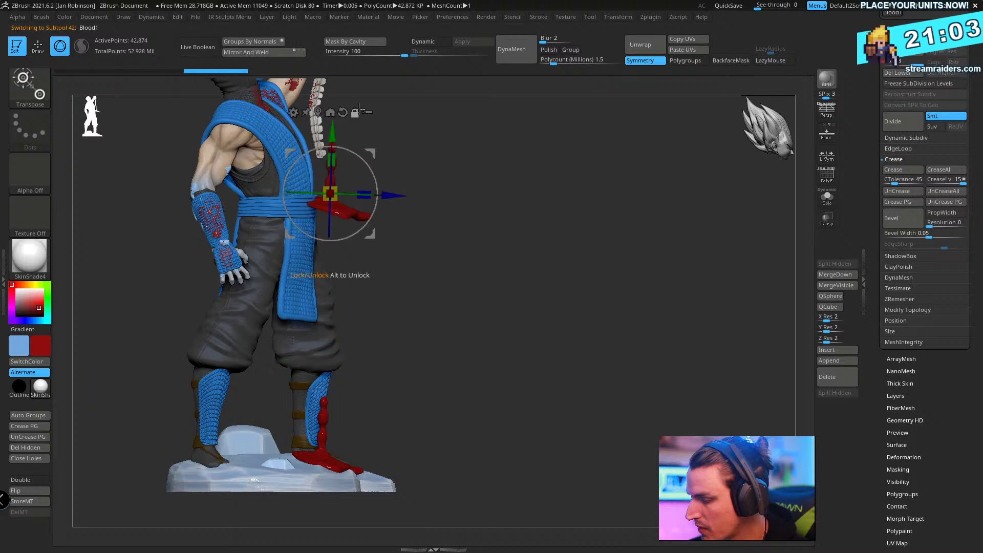
pyautogui.keyDown('alt'); pyautogui.moveTo(517, 287); pyautogui.dragTo(577, 307); pyautogui.keyUp('alt')
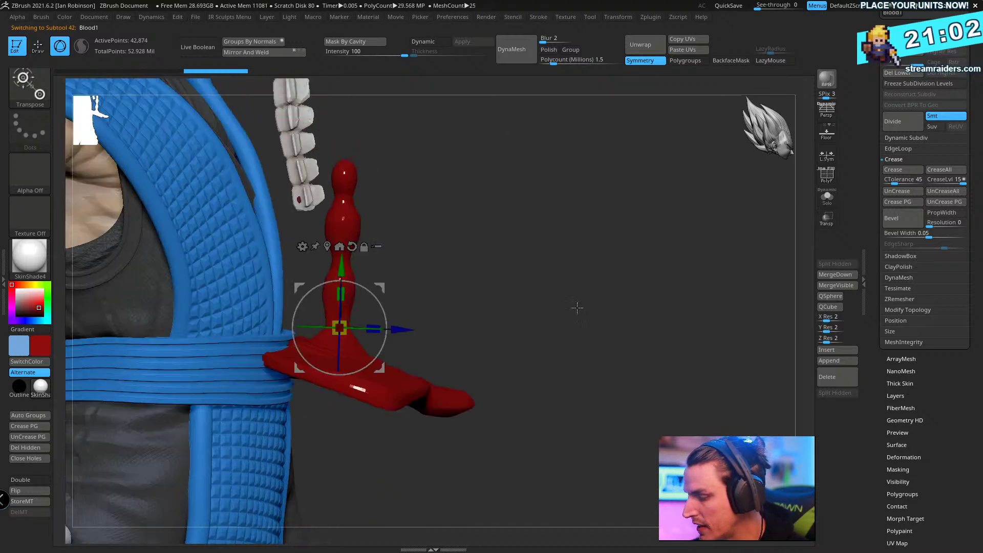
# - Isolate the copied splash with polygroups displayed, drop it to its lowest subdivision level and delete the higher levels
pyautogui.hotkey('shift', 'f')
pyautogui.click(828, 200)
pyautogui.press('q')
pyautogui.keyDown('alt'); pyautogui.moveTo(516, 253); pyautogui.dragTo(435, 325); pyautogui.keyUp('alt')
pyautogui.keyDown('ctrl'); pyautogui.keyDown('shift'); pyautogui.click(353, 254); pyautogui.keyUp('shift'); pyautogui.keyUp('ctrl')
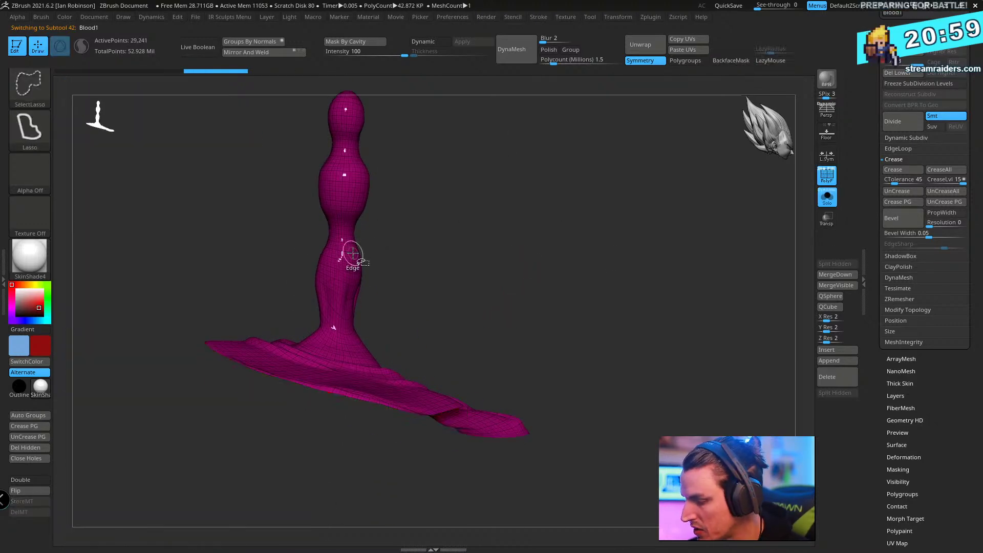
pyautogui.keyDown('ctrl'); pyautogui.keyDown('shift'); pyautogui.click(579, 279); pyautogui.keyUp('shift'); pyautogui.keyUp('ctrl')
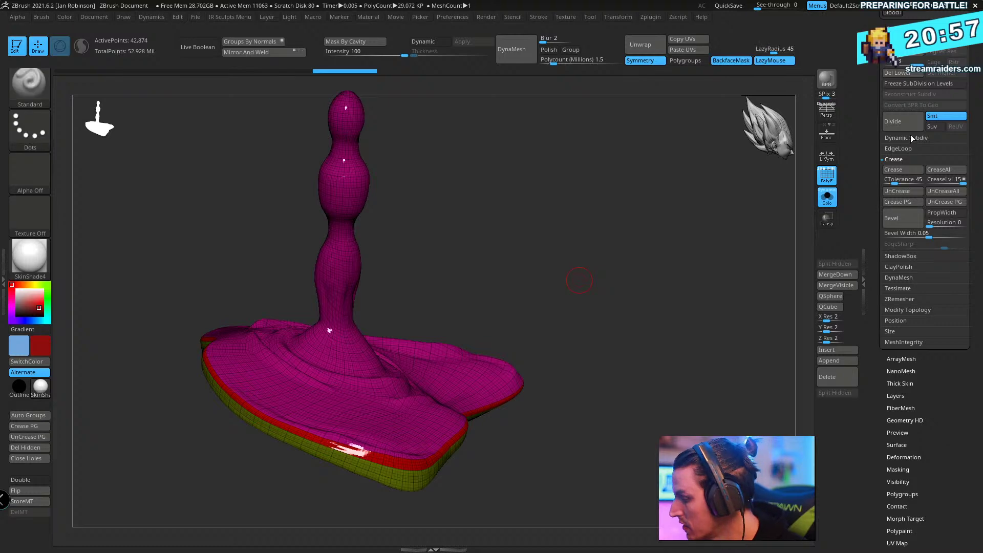
pyautogui.hotkey('shift', 'd')
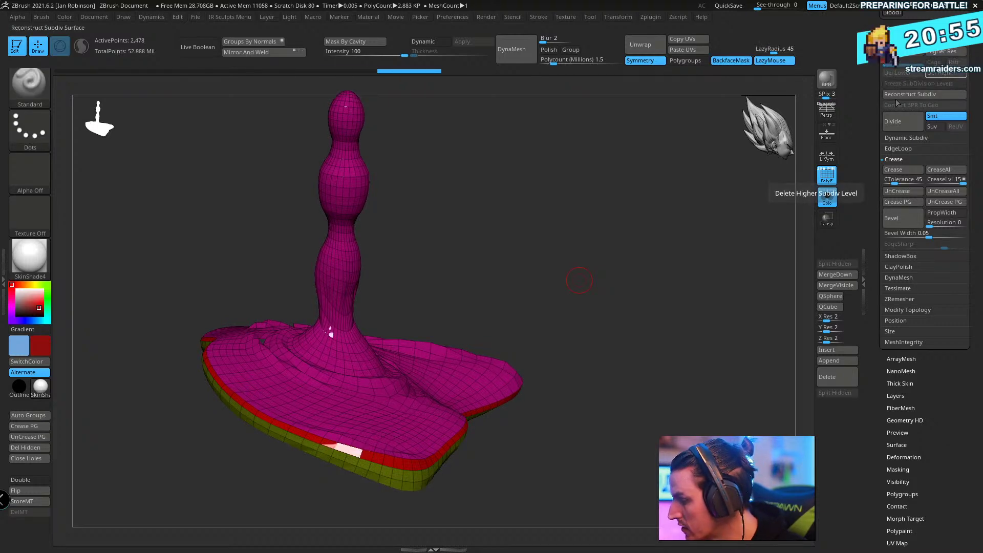
# - Hide an edge loop around the copy's lower drip, regroup the separated parts with Auto Groups, and isolate the upper beaded part
pyautogui.moveTo(579, 279)
pyautogui.mouseDown()
pyautogui.moveTo(571, 217)
pyautogui.moveTo(569, 261)
pyautogui.moveTo(575, 217)
pyautogui.moveTo(602, 224)
pyautogui.moveTo(605, 187)
pyautogui.moveTo(561, 199)
pyautogui.moveTo(595, 201)
pyautogui.mouseUp()
pyautogui.keyDown('ctrl'); pyautogui.keyDown('shift'); pyautogui.click(359, 279); pyautogui.keyUp('shift'); pyautogui.keyUp('ctrl')
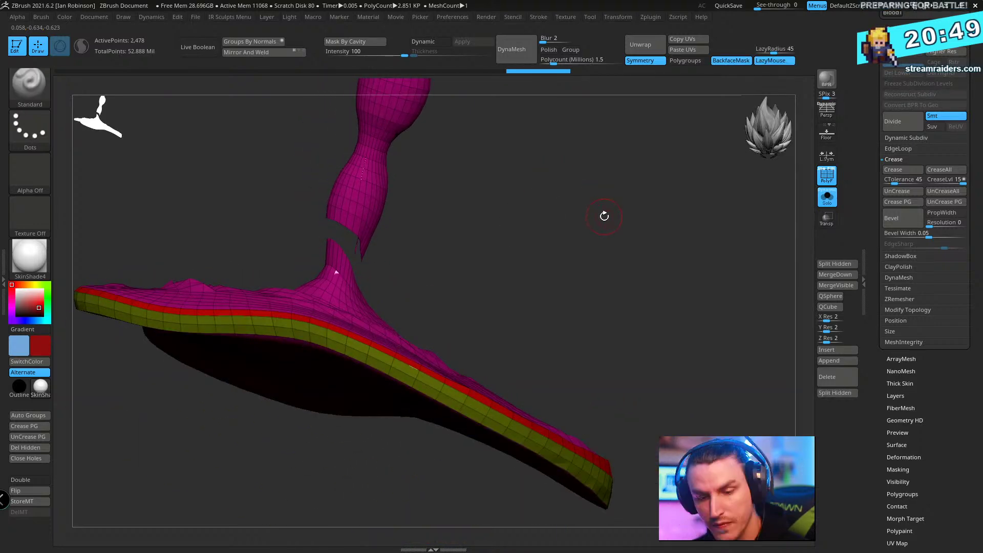
pyautogui.press('space')
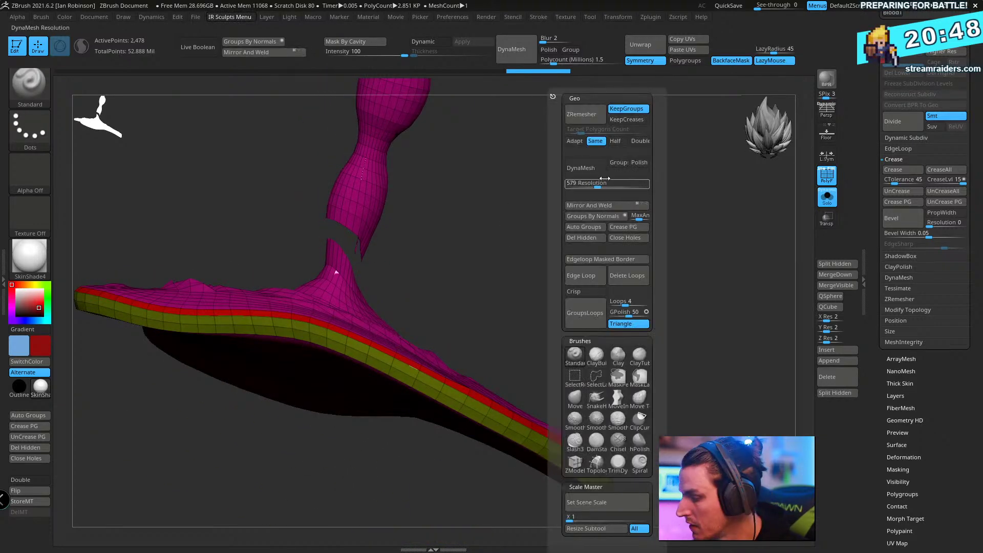
pyautogui.click(591, 227)
pyautogui.moveTo(467, 265); pyautogui.dragTo(423, 277)
pyautogui.keyDown('ctrl'); pyautogui.keyDown('shift'); pyautogui.click(405, 266); pyautogui.keyUp('shift'); pyautogui.keyUp('ctrl')
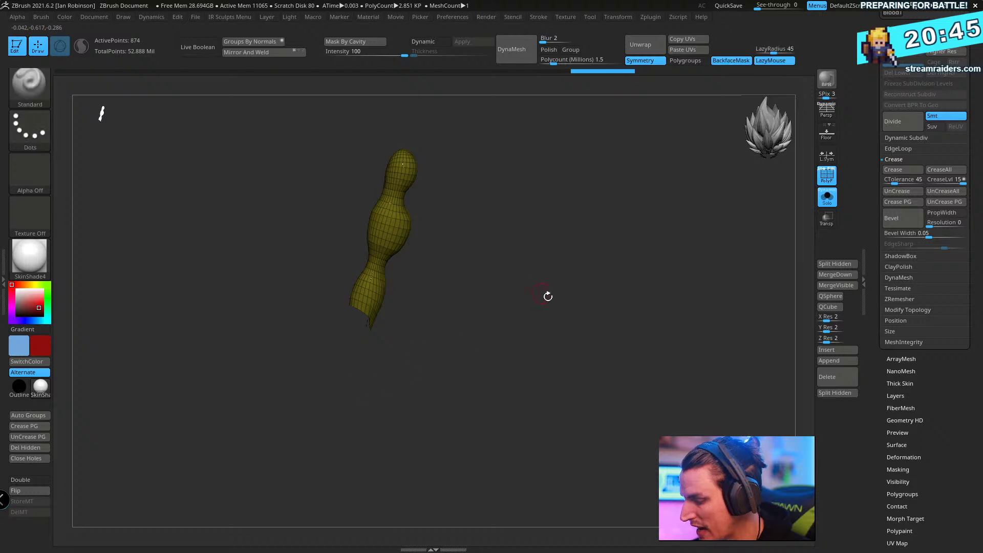
pyautogui.moveTo(547, 294); pyautogui.dragTo(513, 276)
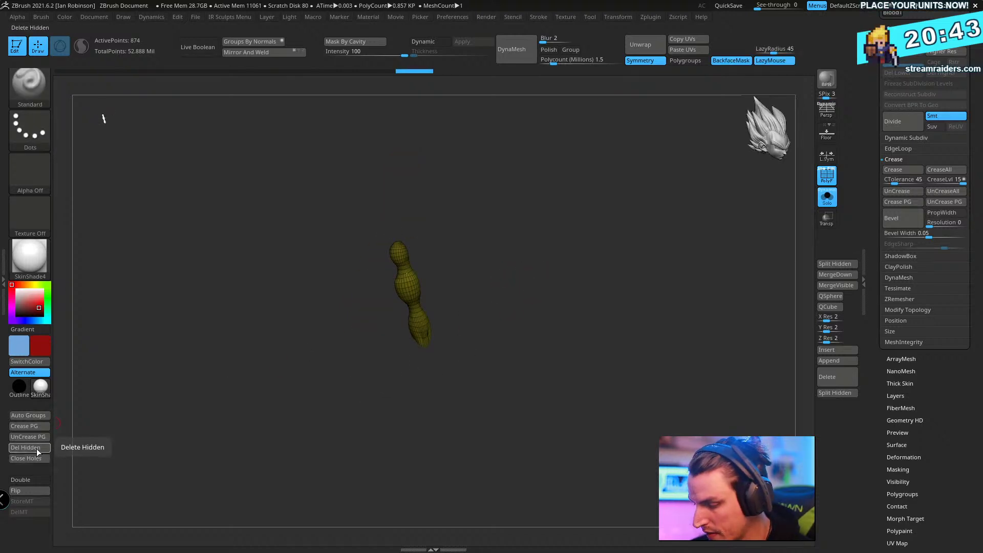
# - Close the holes in the remaining beaded drip piece and show the whole figure again
pyautogui.click(38, 458)
pyautogui.click(827, 198)
pyautogui.moveTo(636, 271); pyautogui.dragTo(639, 265)
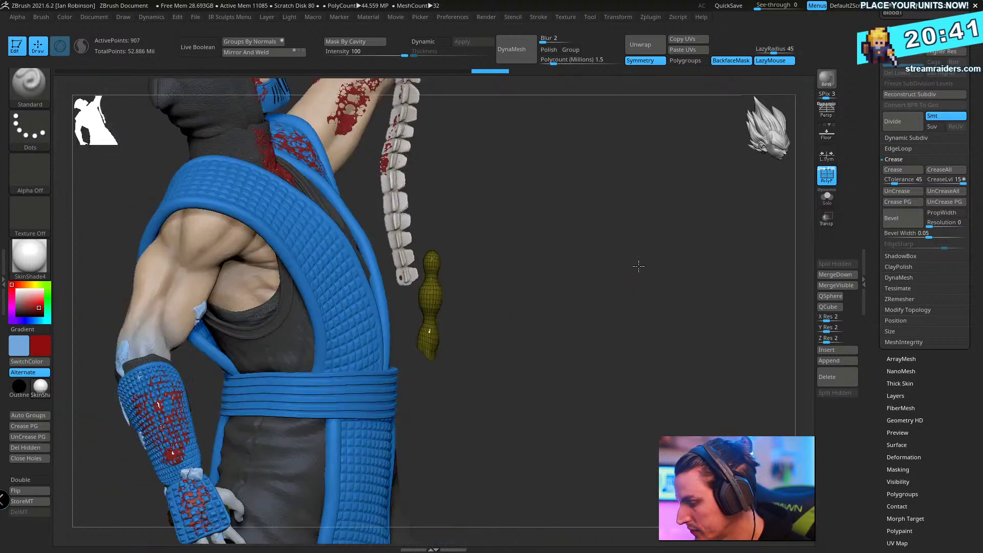
# - Turn the drip copy upside down and lower it to just above the drip on the base
pyautogui.press('w')
pyautogui.moveTo(454, 327); pyautogui.dragTo(470, 408)
pyautogui.moveTo(492, 328); pyautogui.dragTo(408, 302)
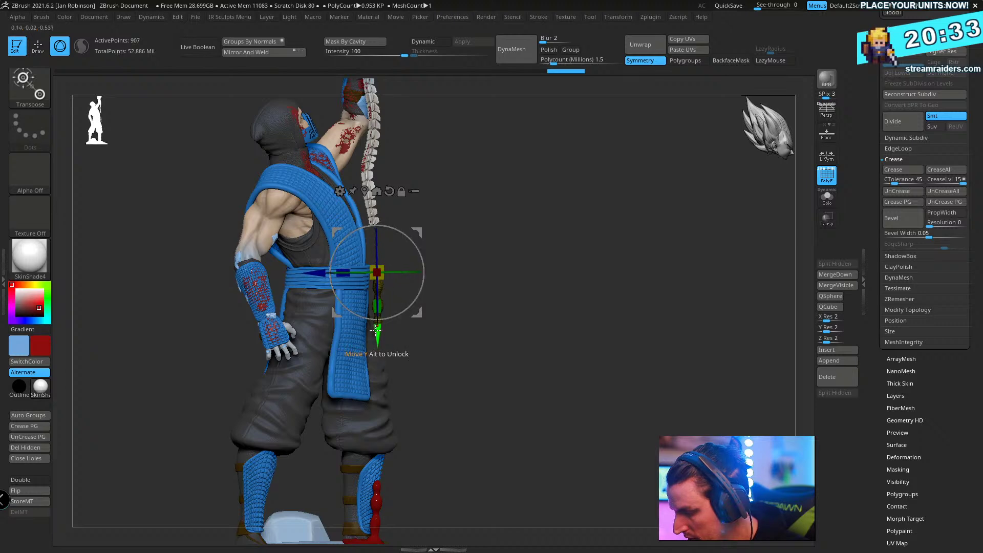
pyautogui.moveTo(379, 334); pyautogui.dragTo(379, 487)
pyautogui.moveTo(558, 361); pyautogui.dragTo(487, 329)
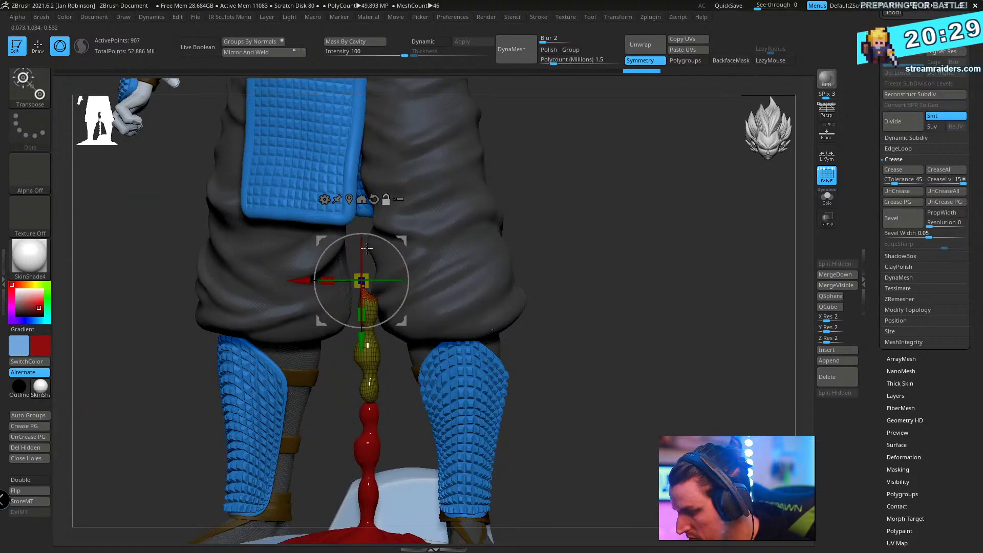
# - Recentre the gizmo on the flipped drip, raise it to the spine's lowest vertebra and align it from front and side
pyautogui.click(350, 198)
pyautogui.keyDown('alt'); pyautogui.moveTo(553, 261); pyautogui.dragTo(564, 339); pyautogui.keyUp('alt')
pyautogui.moveTo(358, 407); pyautogui.dragTo(364, 267)
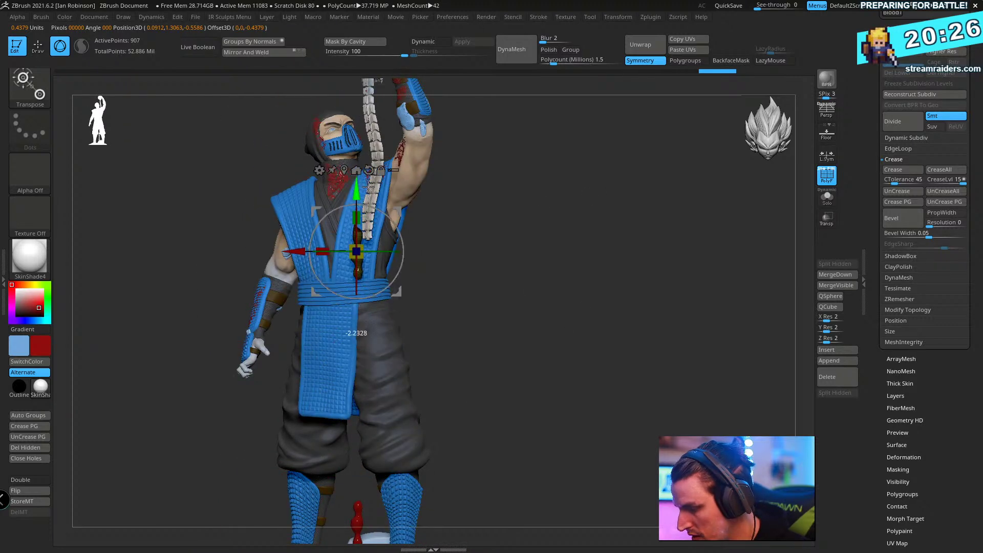
pyautogui.moveTo(629, 219)
pyautogui.keyDown('alt'); pyautogui.mouseDown()
pyautogui.moveTo(630, 312)
pyautogui.moveTo(606, 313)
pyautogui.moveTo(636, 290)
pyautogui.moveTo(575, 254)
pyautogui.moveTo(632, 225)
pyautogui.moveTo(430, 334)
pyautogui.mouseUp(); pyautogui.keyUp('alt')
pyautogui.press('q')
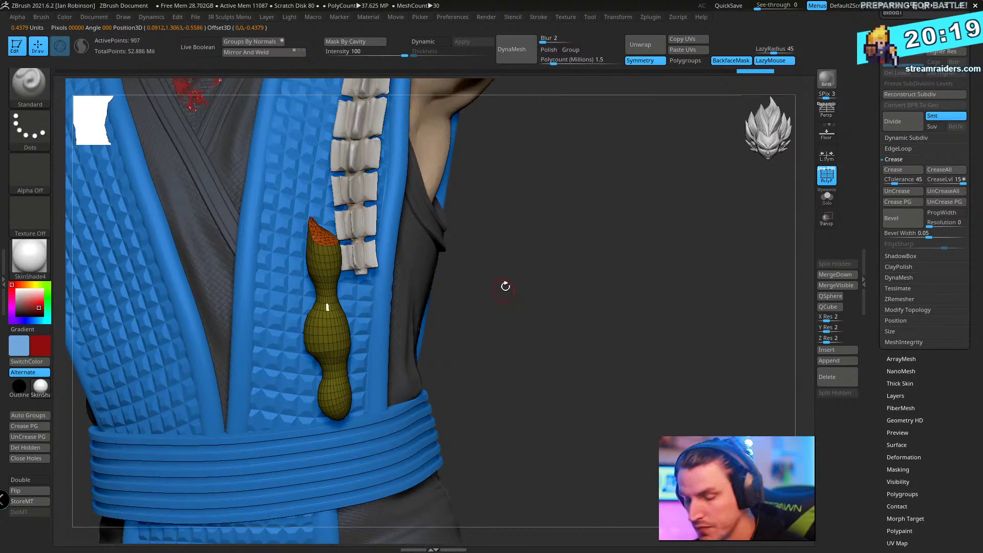
pyautogui.press('w')
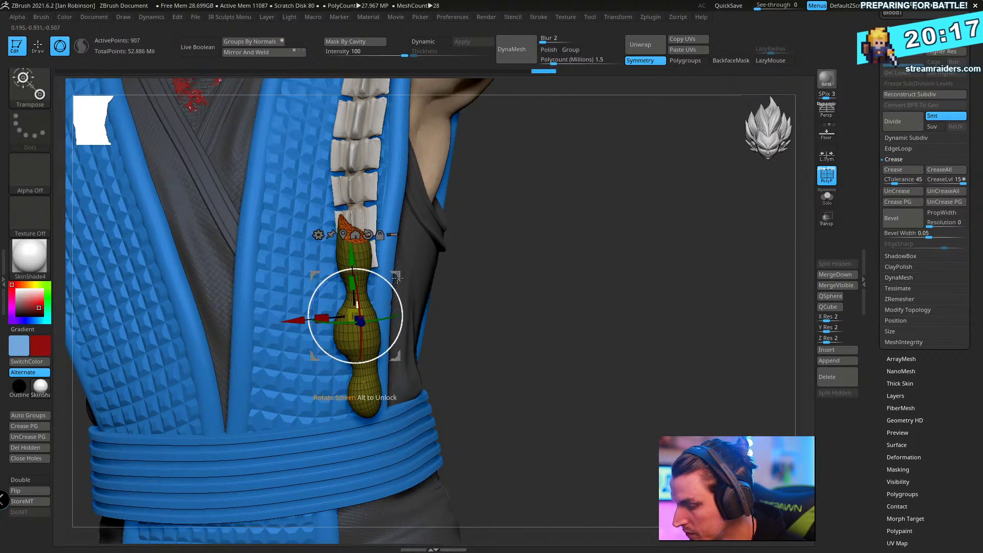
pyautogui.moveTo(561, 255); pyautogui.dragTo(451, 261)
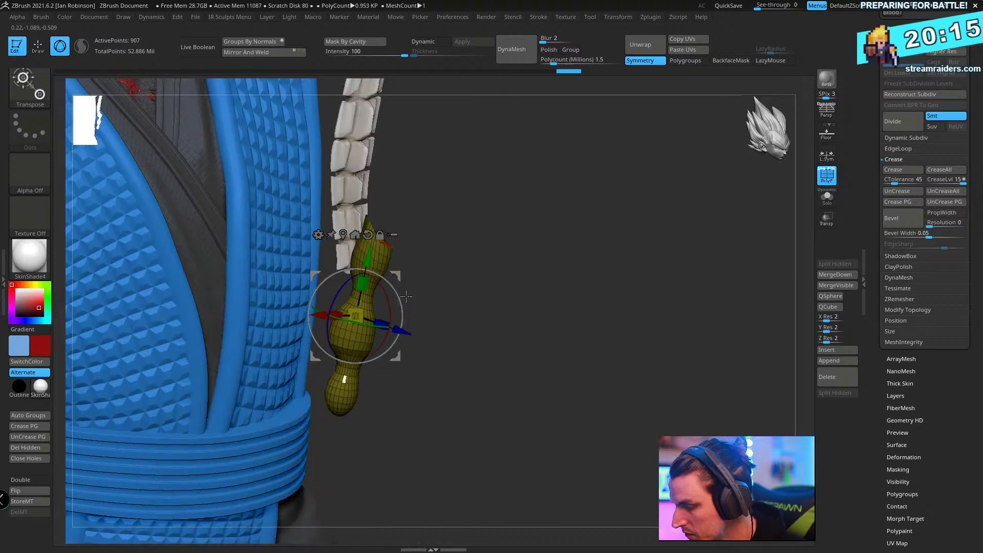
pyautogui.press('q')
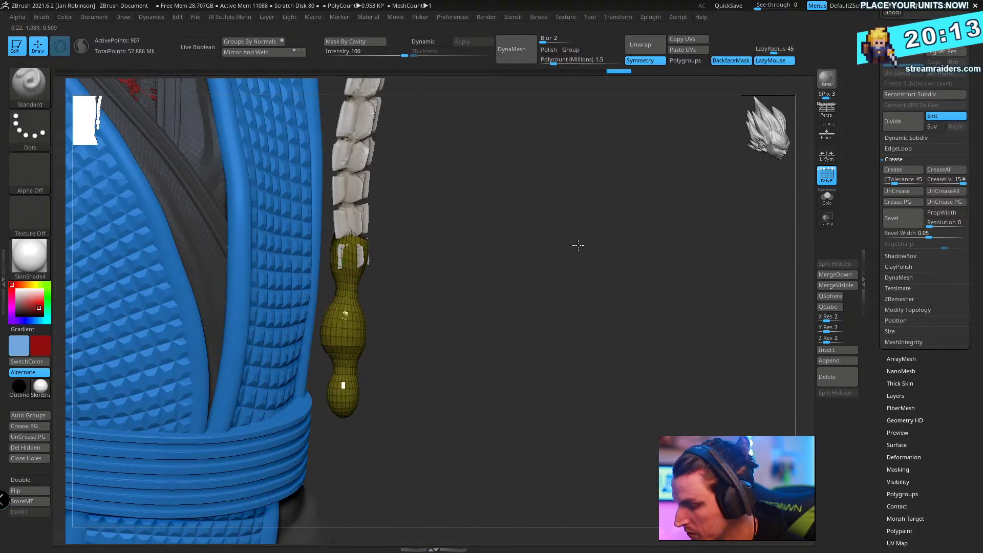
# - Hide the polygroup wireframe on the drip and switch to the SnakeHook brush
pyautogui.press('f')
pyautogui.moveTo(582, 243)
pyautogui.mouseDown()
pyautogui.moveTo(614, 226)
pyautogui.moveTo(610, 206)
pyautogui.moveTo(573, 450)
pyautogui.moveTo(527, 228)
pyautogui.moveTo(532, 254)
pyautogui.moveTo(570, 256)
pyautogui.moveTo(560, 259)
pyautogui.moveTo(577, 205)
pyautogui.moveTo(576, 269)
pyautogui.mouseUp()
pyautogui.press('w')
pyautogui.press('q')
pyautogui.hotkey('shift', 'f')
pyautogui.moveTo(577, 268)
pyautogui.mouseDown(button='right')
pyautogui.moveTo(584, 261)
pyautogui.moveTo(579, 344)
pyautogui.moveTo(512, 317)
pyautogui.moveTo(353, 289)
pyautogui.mouseUp(button='right')
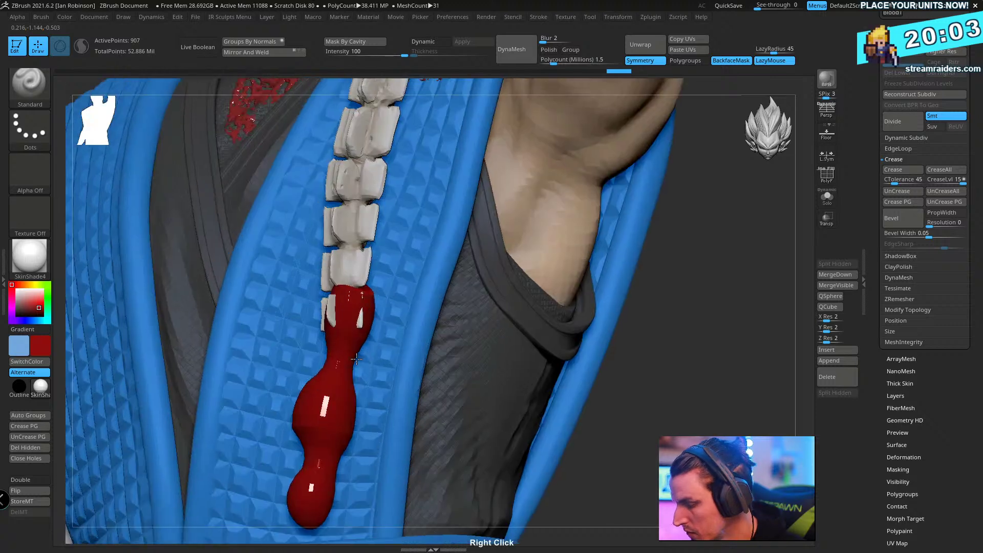
pyautogui.press('b')
pyautogui.press('m')
pyautogui.press('v')
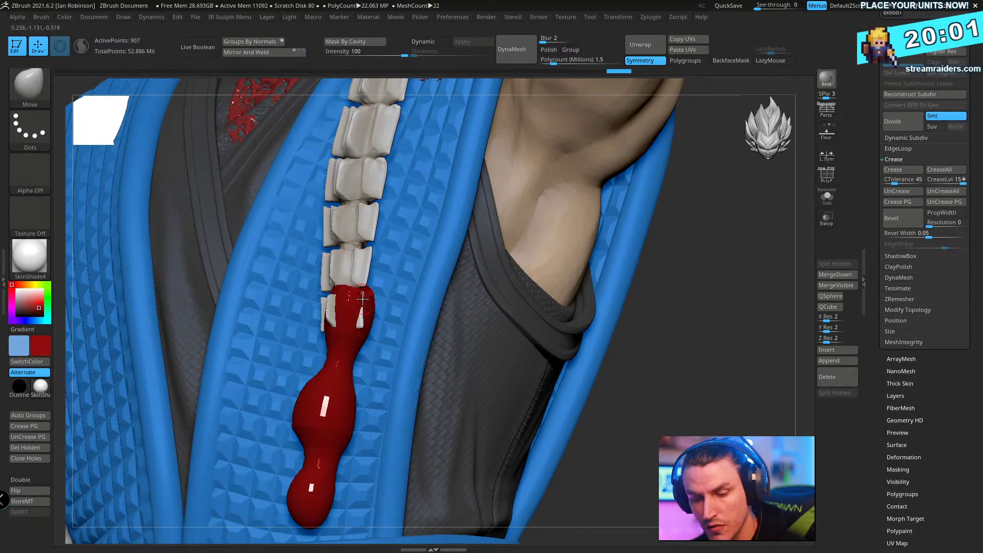
pyautogui.press('b')
pyautogui.press('s')
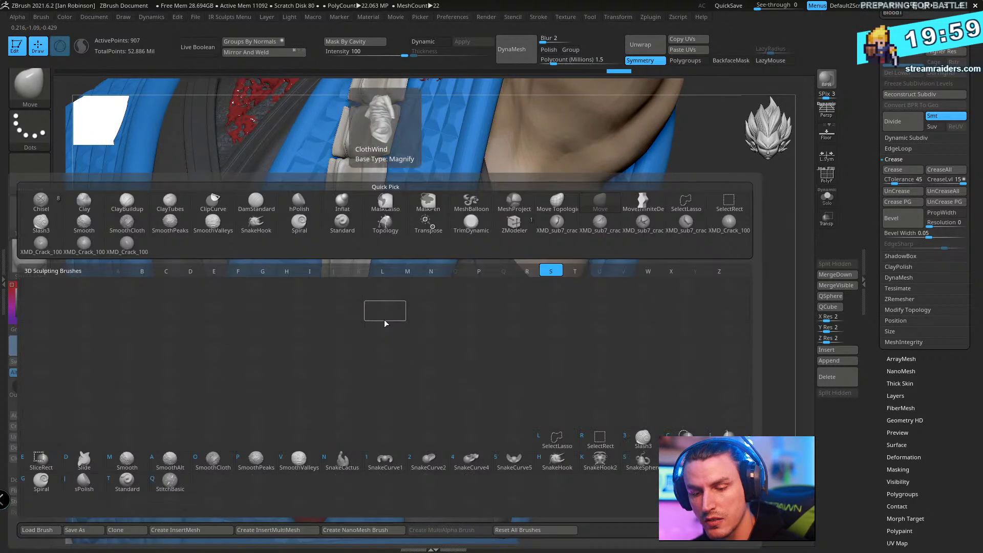
pyautogui.press('h')
pyautogui.press('s')
# - Adjust the brush size and pull blood strands from the drip's top up over the lowest vertebrae with SnakeHook
pyautogui.moveTo(357, 280); pyautogui.dragTo(348, 246)
pyautogui.hotkey('ctrl', 'z')
pyautogui.press('space')
pyautogui.click(416, 343)
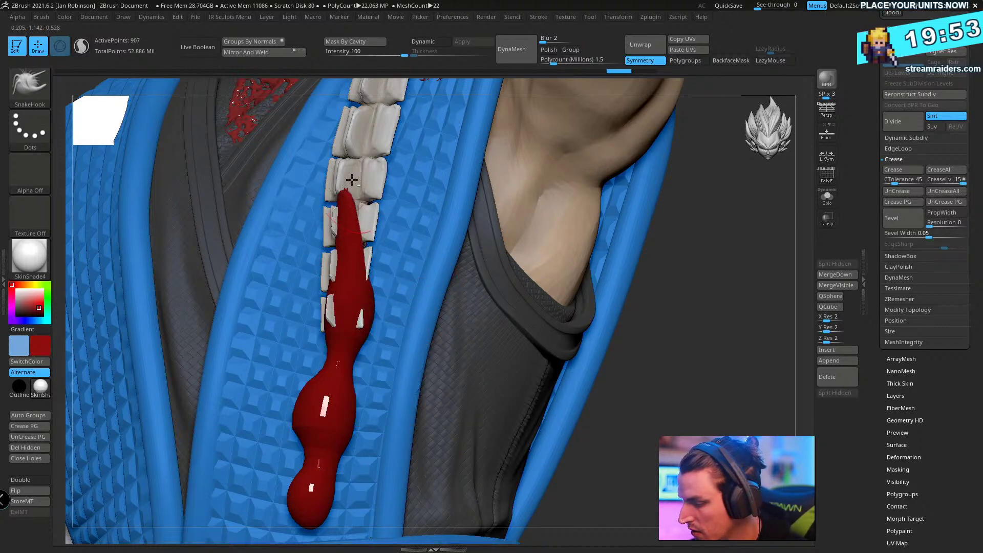
pyautogui.moveTo(352, 179); pyautogui.dragTo(356, 211, button='right')
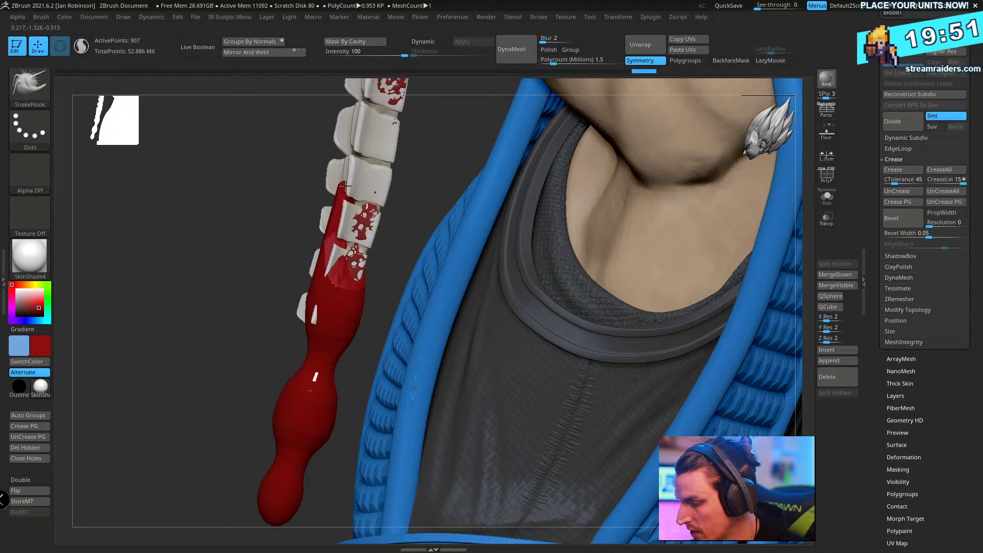
pyautogui.moveTo(333, 264); pyautogui.dragTo(354, 276)
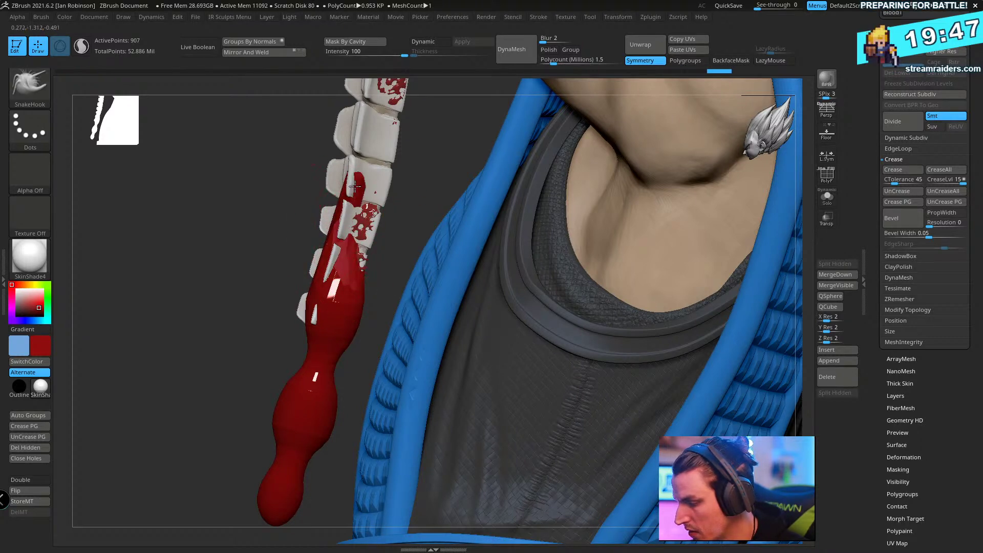
pyautogui.moveTo(373, 239); pyautogui.dragTo(346, 250, button='right')
pyautogui.moveTo(346, 250); pyautogui.dragTo(334, 226)
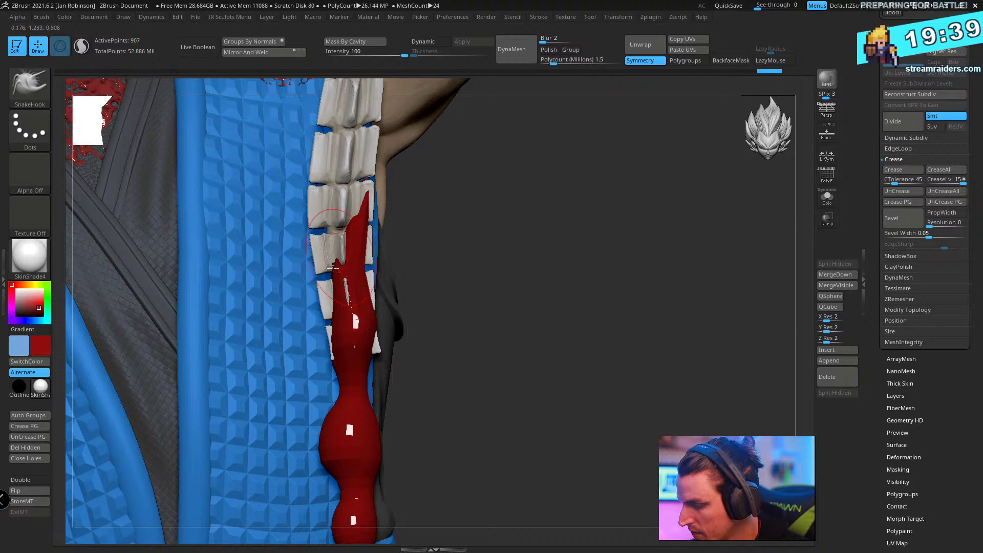
pyautogui.moveTo(333, 268); pyautogui.dragTo(319, 242)
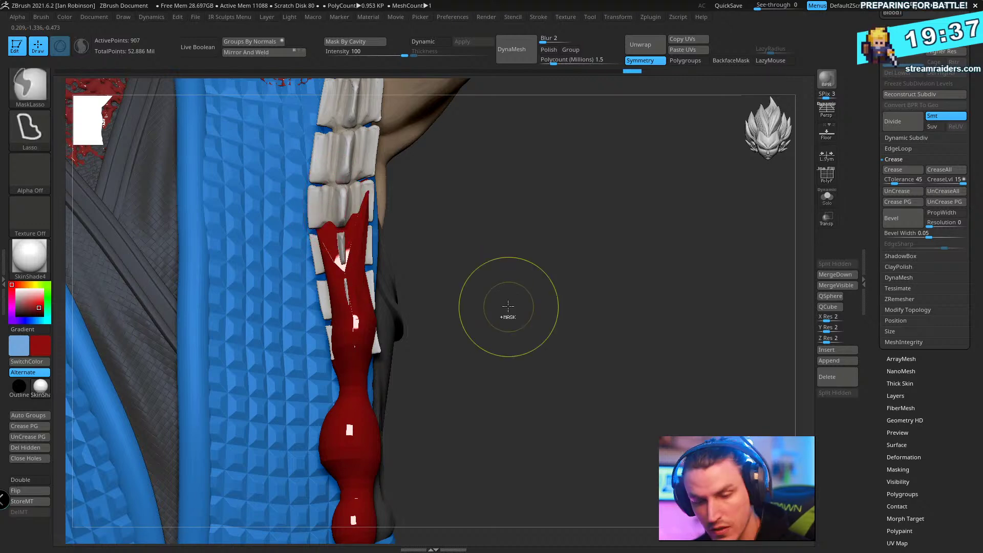
# - Subdivide the drip once and pull thinner, pointed strands higher up along the side of the spine
pyautogui.press('d')
pyautogui.moveTo(444, 242); pyautogui.dragTo(327, 225, button='right')
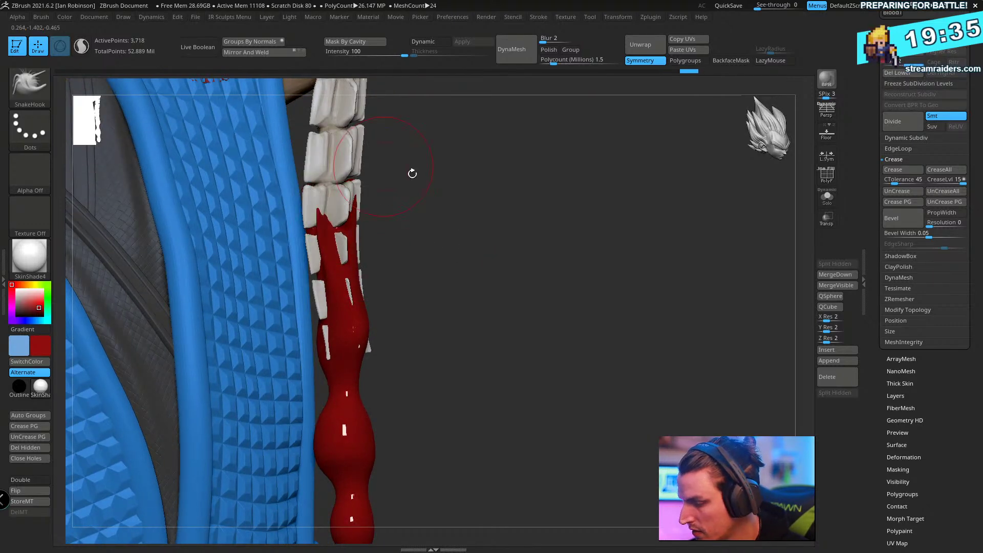
pyautogui.moveTo(412, 174); pyautogui.dragTo(428, 206)
pyautogui.moveTo(328, 210); pyautogui.dragTo(326, 162)
pyautogui.moveTo(487, 171); pyautogui.dragTo(420, 165)
pyautogui.moveTo(476, 182); pyautogui.dragTo(464, 186)
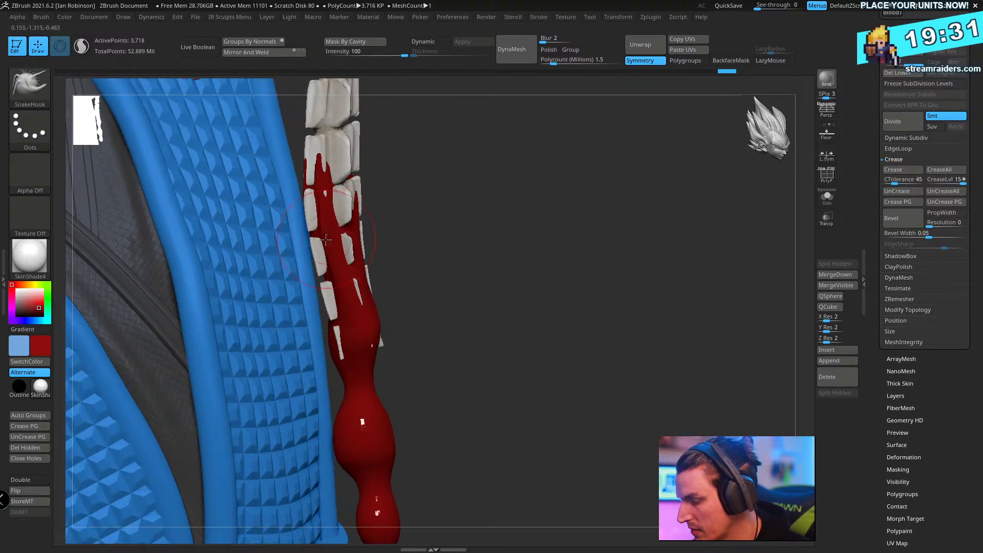
pyautogui.moveTo(494, 251); pyautogui.dragTo(444, 247)
pyautogui.moveTo(350, 264)
pyautogui.mouseDown()
pyautogui.moveTo(340, 256)
pyautogui.moveTo(339, 270)
pyautogui.mouseUp()
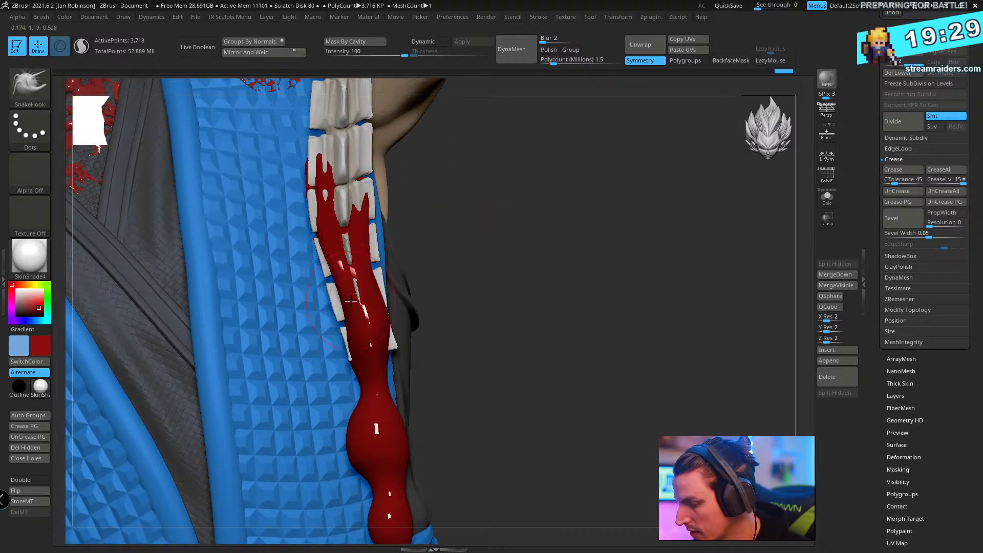
# - Resize the SnakeHook brush and nudge the drip's hanging beads into a less regular outline
pyautogui.moveTo(434, 250)
pyautogui.mouseDown()
pyautogui.moveTo(428, 233)
pyautogui.moveTo(522, 241)
pyautogui.moveTo(543, 213)
pyautogui.moveTo(585, 322)
pyautogui.moveTo(573, 308)
pyautogui.moveTo(566, 354)
pyautogui.moveTo(440, 358)
pyautogui.mouseUp()
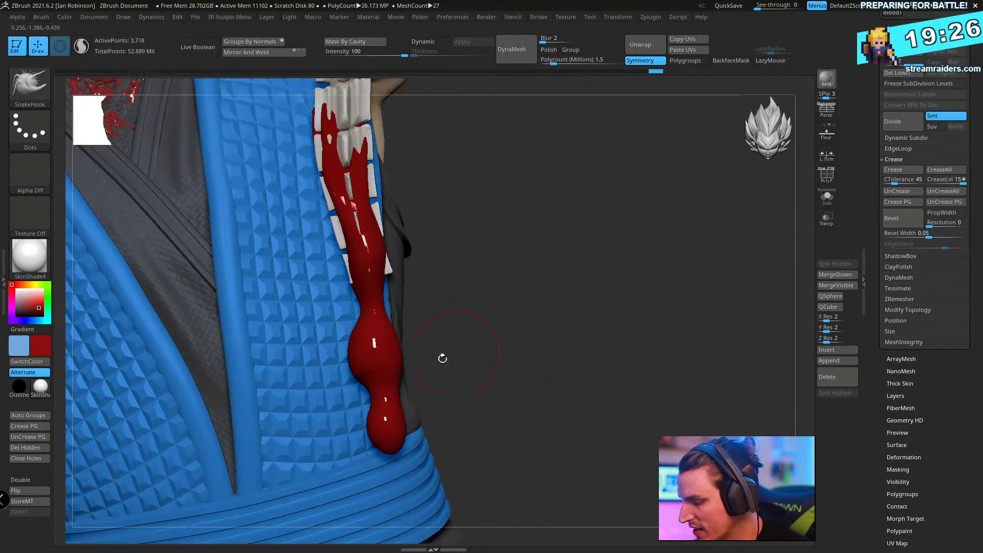
pyautogui.moveTo(534, 353)
pyautogui.mouseDown()
pyautogui.moveTo(431, 340)
pyautogui.moveTo(411, 306)
pyautogui.mouseUp()
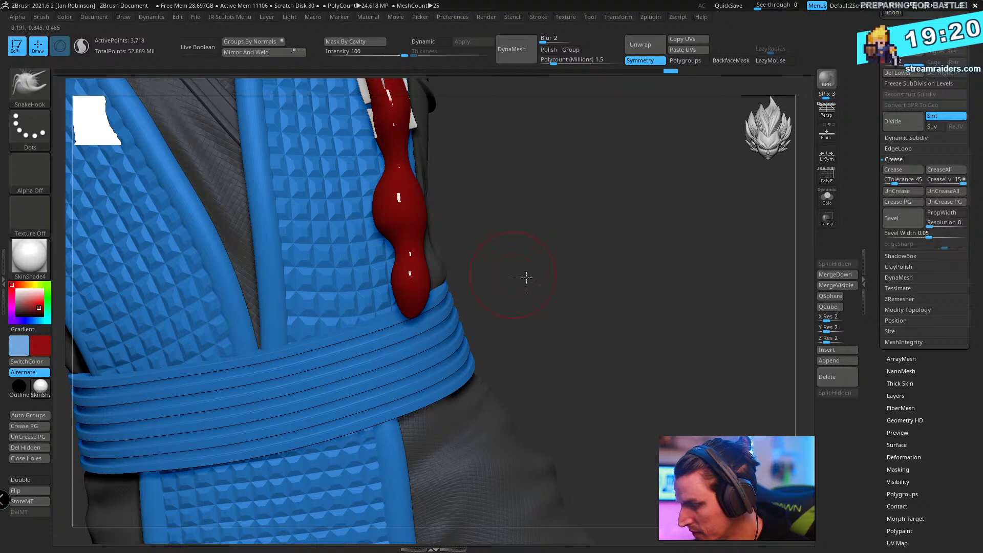
pyautogui.moveTo(526, 277); pyautogui.dragTo(444, 272)
pyautogui.press('s')
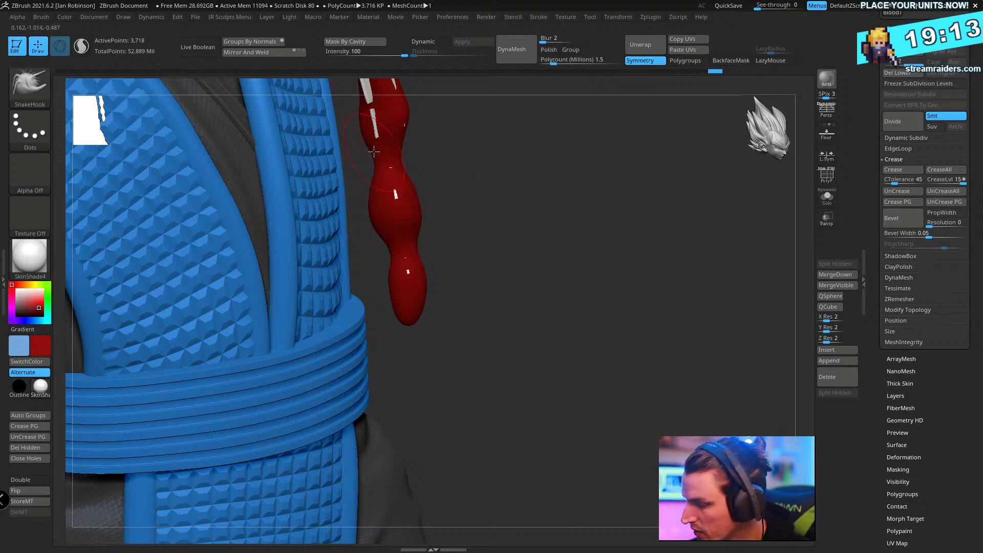
pyautogui.moveTo(371, 215); pyautogui.dragTo(381, 220)
pyautogui.moveTo(462, 177)
pyautogui.keyDown('alt'); pyautogui.mouseDown()
pyautogui.moveTo(518, 298)
pyautogui.moveTo(339, 287)
pyautogui.moveTo(339, 316)
pyautogui.mouseUp(); pyautogui.keyUp('alt')
# - Scale the whole blood drip down slightly at the spine's lower end, then return to sculpting
pyautogui.press('w')
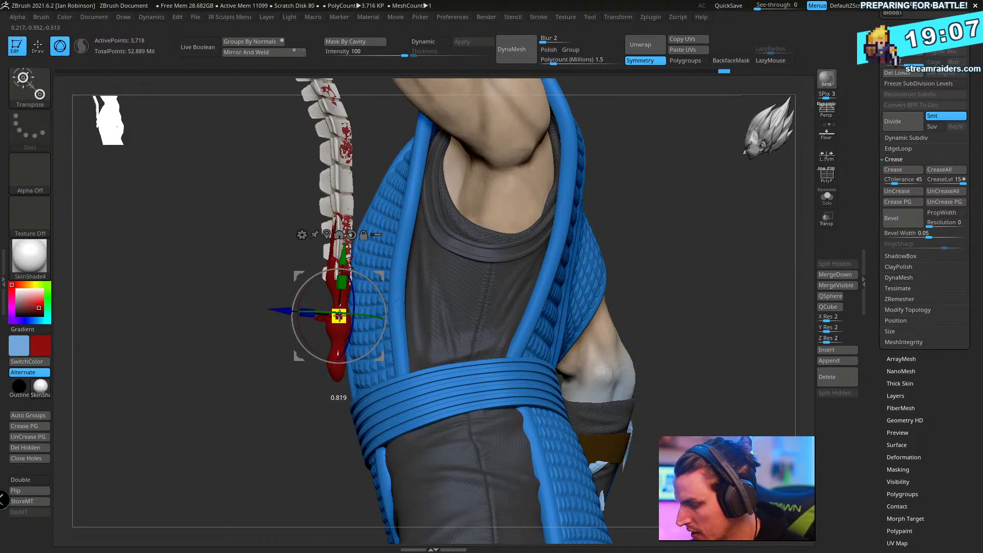
pyautogui.moveTo(346, 276); pyautogui.dragTo(347, 279)
pyautogui.keyDown('ctrl'); pyautogui.moveTo(378, 276); pyautogui.dragTo(398, 286, button='right'); pyautogui.keyUp('ctrl')
pyautogui.press('q')
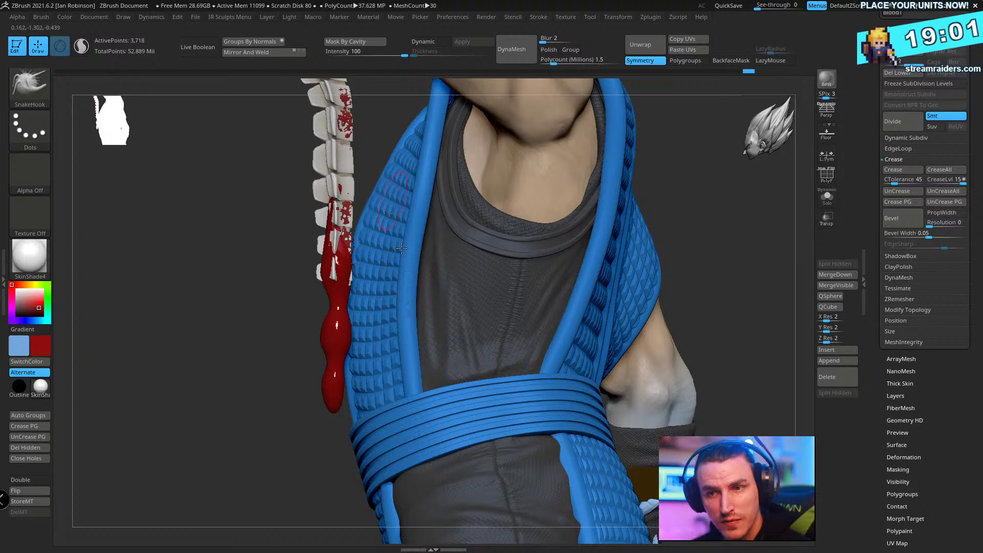
# - Draw a transpose line down the hanging drip and bend its middle bead sideways into a wavy curve
pyautogui.moveTo(684, 225); pyautogui.dragTo(287, 122, button='right')
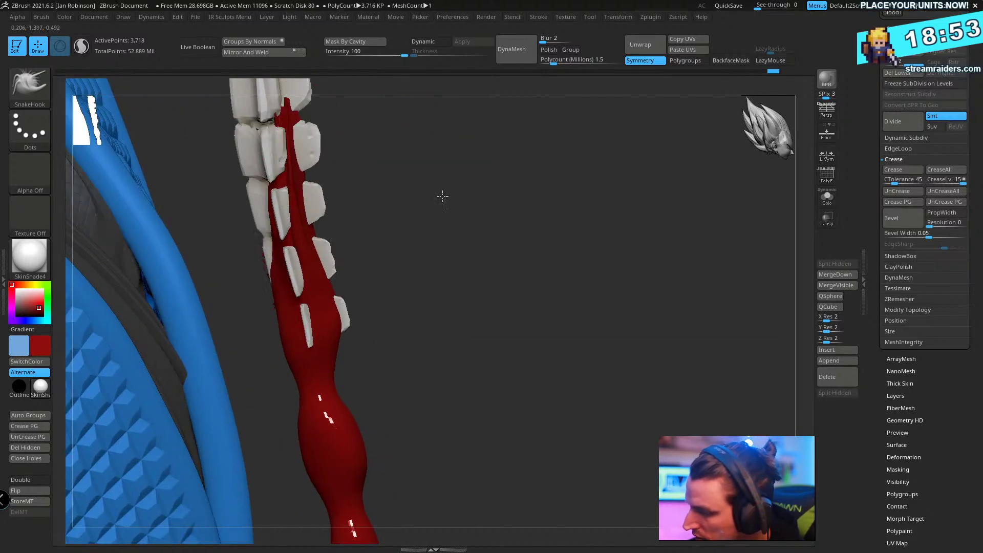
pyautogui.moveTo(441, 193); pyautogui.dragTo(523, 278, button='right')
pyautogui.press('w')
pyautogui.press('y')
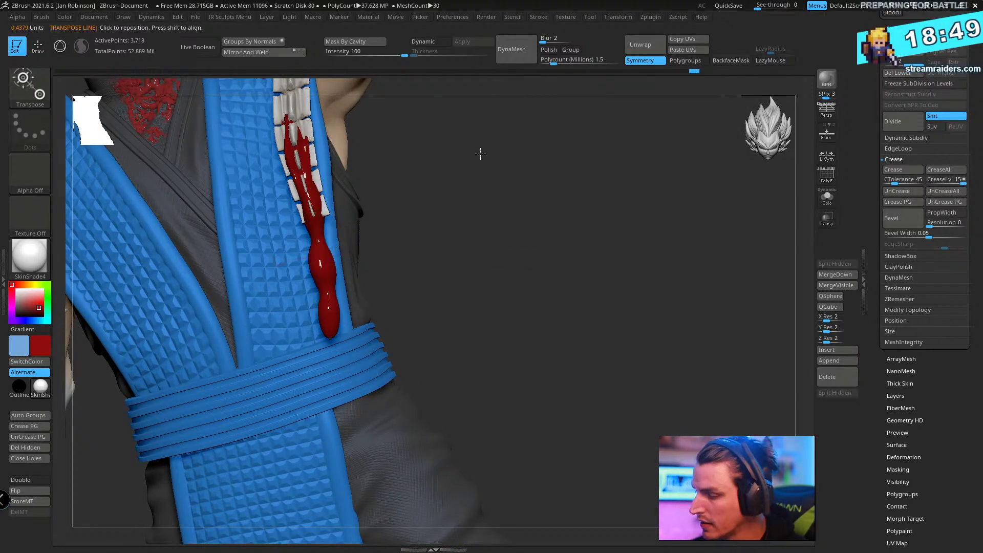
pyautogui.moveTo(480, 154); pyautogui.dragTo(491, 194, button='right')
pyautogui.moveTo(310, 190); pyautogui.dragTo(331, 348)
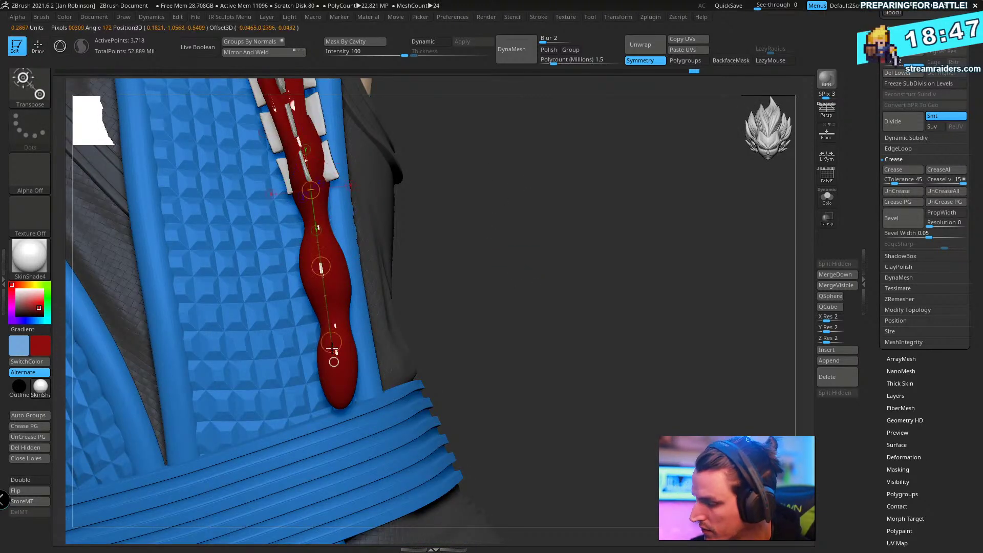
pyautogui.moveTo(336, 390); pyautogui.dragTo(339, 393)
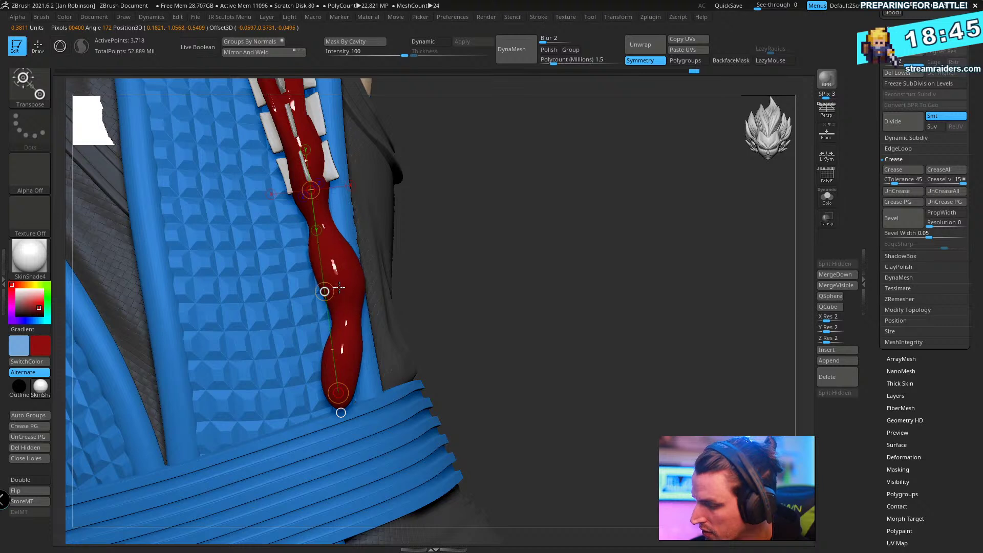
pyautogui.moveTo(339, 288); pyautogui.dragTo(344, 284)
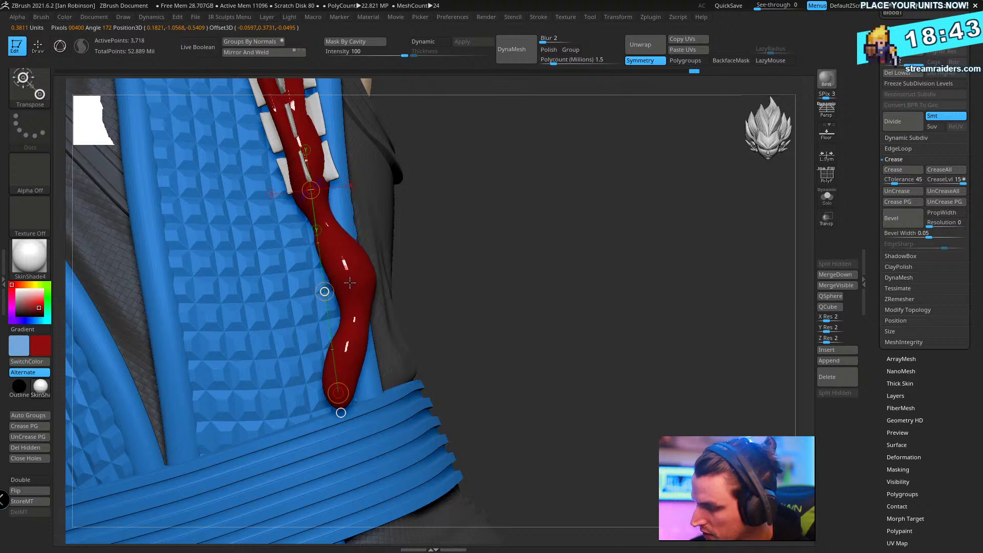
# - Pull the drip's neck just below the last vertebra outward with SnakeHook to follow the bend
pyautogui.press('q')
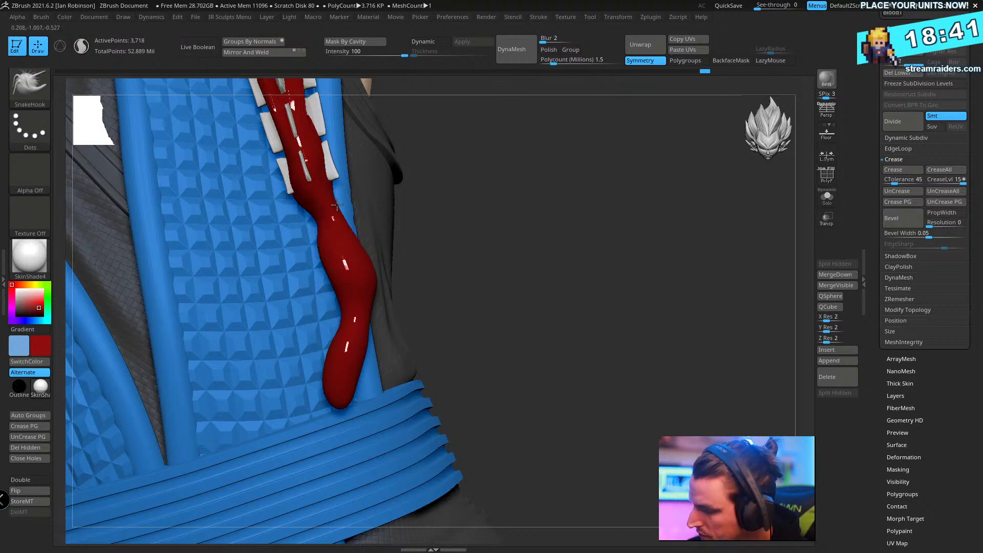
pyautogui.moveTo(333, 199); pyautogui.dragTo(337, 201)
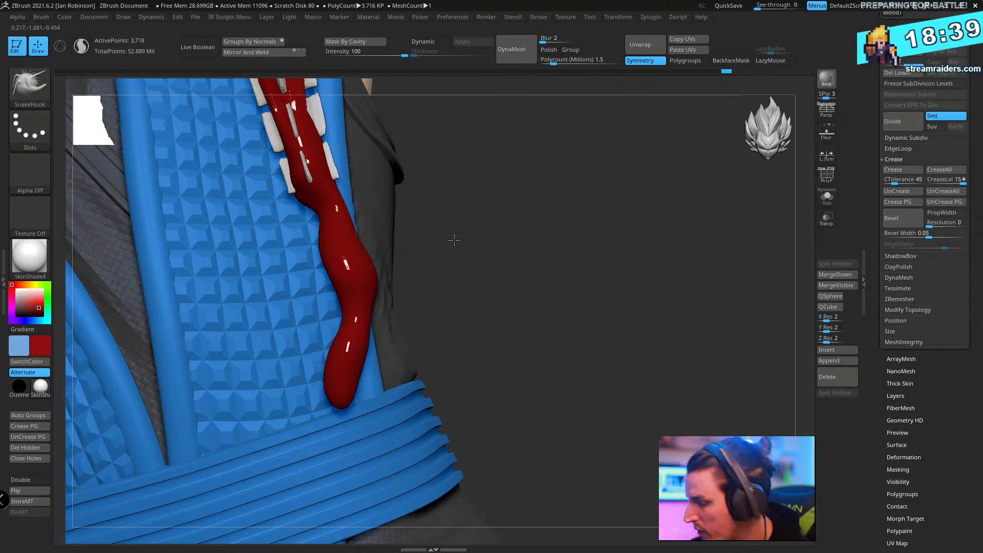
pyautogui.moveTo(454, 239)
pyautogui.keyDown('alt'); pyautogui.mouseDown()
pyautogui.moveTo(326, 301)
pyautogui.moveTo(560, 195)
pyautogui.moveTo(445, 251)
pyautogui.moveTo(536, 258)
pyautogui.moveTo(560, 246)
pyautogui.moveTo(460, 213)
pyautogui.mouseUp(); pyautogui.keyUp('alt')
# - Slim the drip's neck sections with smoothing and swell its bottom bead using the Inflat brush
pyautogui.press('b')
pyautogui.press('i')
pyautogui.press('n')
pyautogui.moveTo(515, 249); pyautogui.dragTo(354, 294)
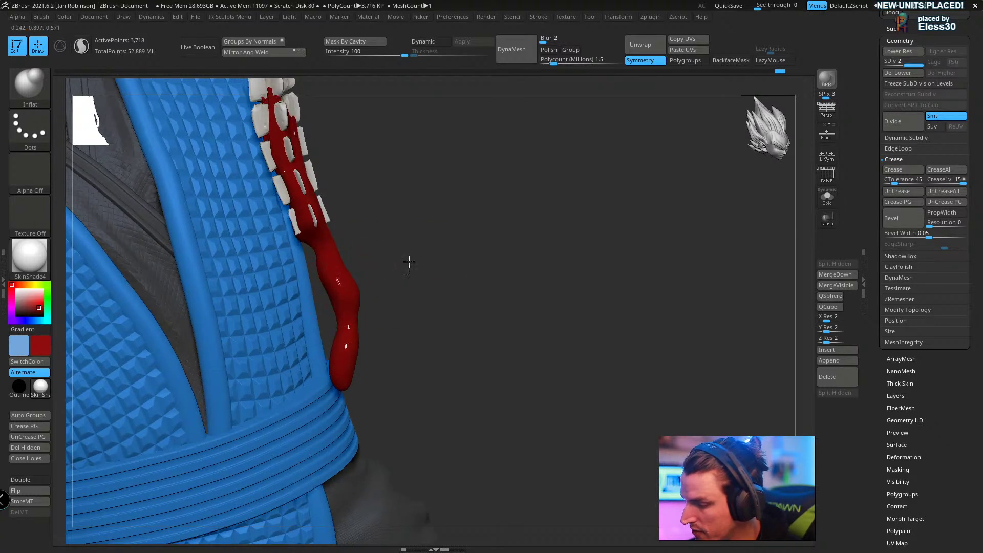
pyautogui.keyDown('shift'); pyautogui.moveTo(408, 261); pyautogui.dragTo(358, 265); pyautogui.keyUp('shift')
pyautogui.moveTo(415, 259); pyautogui.dragTo(371, 238, button='right')
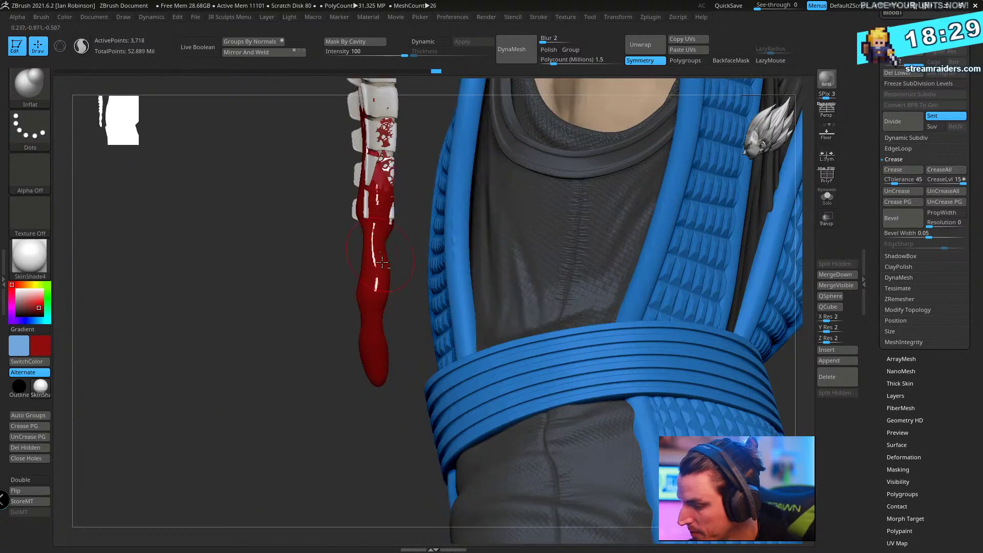
pyautogui.moveTo(384, 289); pyautogui.dragTo(380, 254)
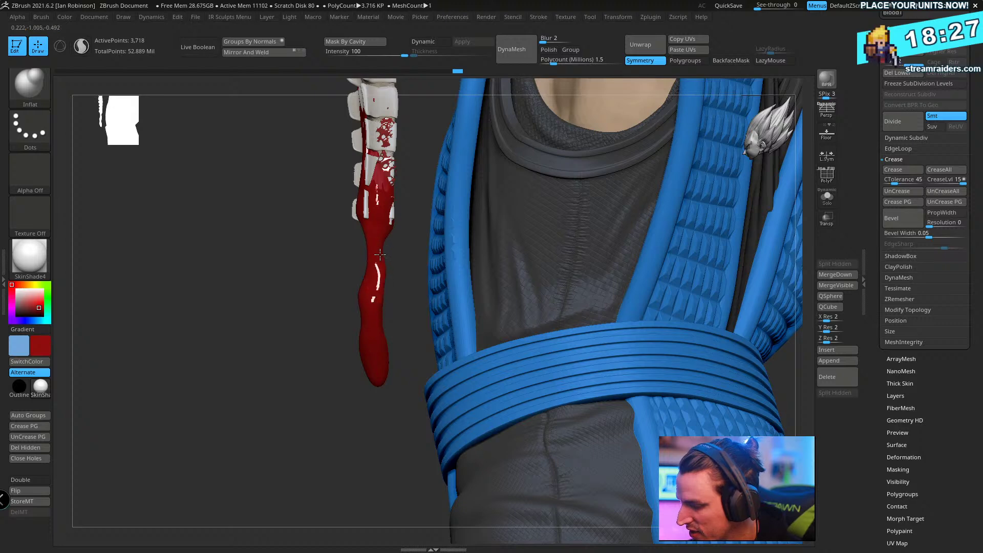
pyautogui.moveTo(398, 291)
pyautogui.mouseDown()
pyautogui.moveTo(535, 267)
pyautogui.moveTo(532, 300)
pyautogui.moveTo(548, 328)
pyautogui.mouseUp()
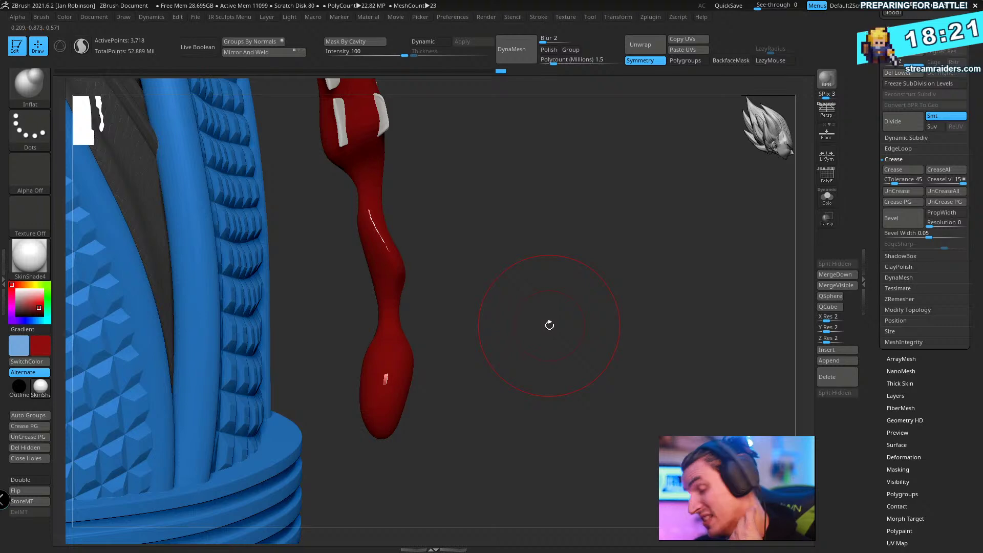
# - Reshape the wavy middle section of the hanging blood drip with the Move brush
pyautogui.moveTo(452, 261); pyautogui.dragTo(494, 281)
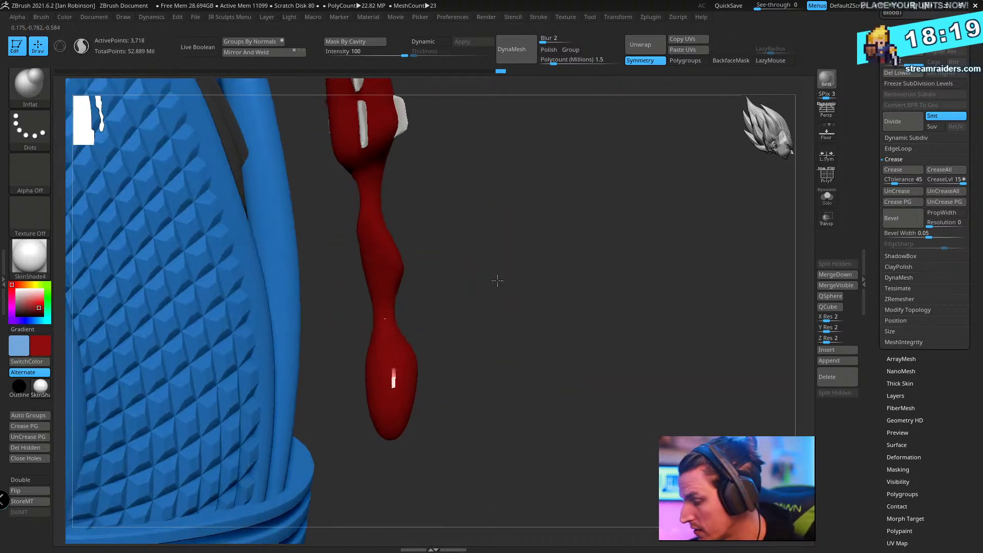
pyautogui.press('b')
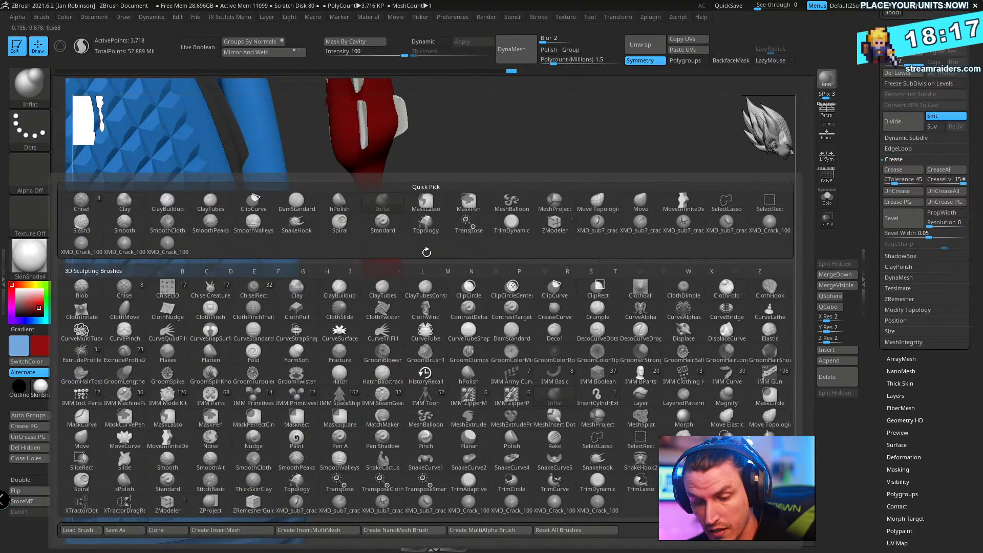
pyautogui.press('m')
pyautogui.press('v')
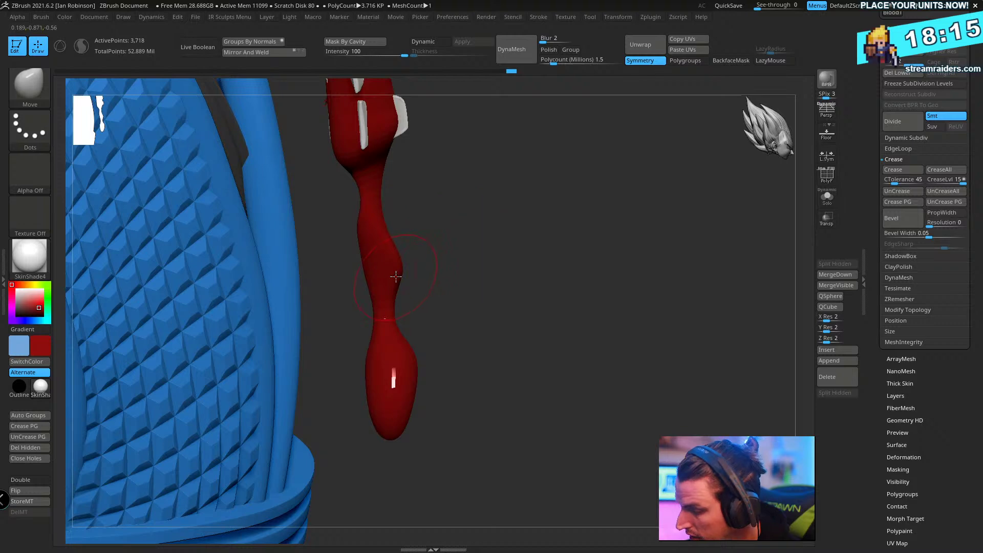
pyautogui.moveTo(446, 248); pyautogui.dragTo(406, 211)
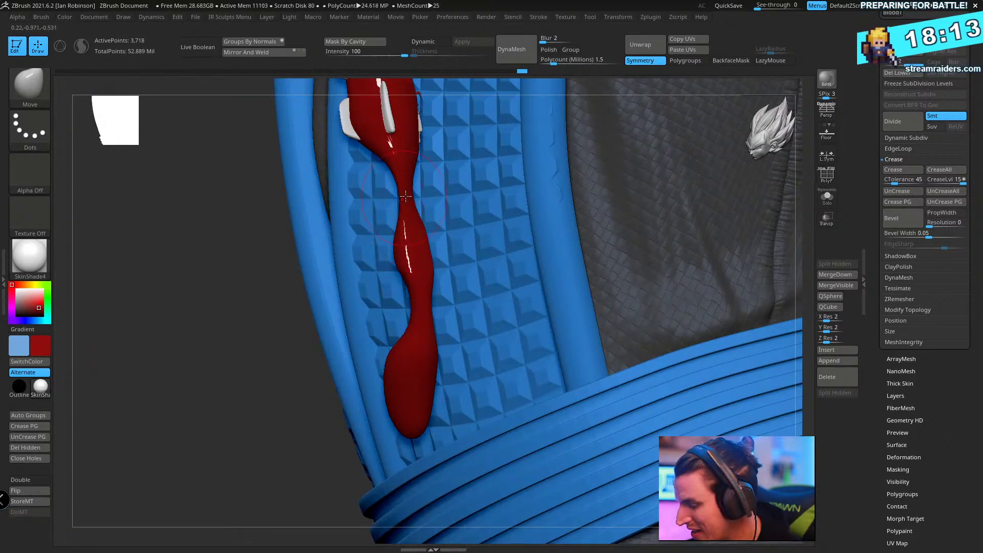
# - Swell the hanging drip's neck and middle section using the Inflat brush
pyautogui.press('b')
pyautogui.press('i')
pyautogui.press('n')
pyautogui.moveTo(433, 252); pyautogui.dragTo(406, 202)
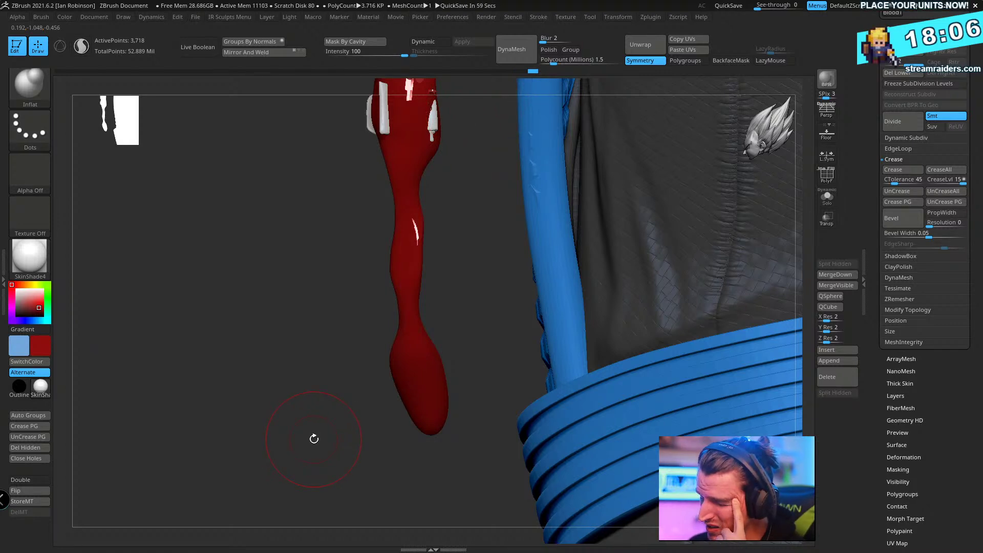
# - Examine the hanging blood drip up close and against the whole statue from several angles
pyautogui.moveTo(305, 450); pyautogui.dragTo(567, 260)
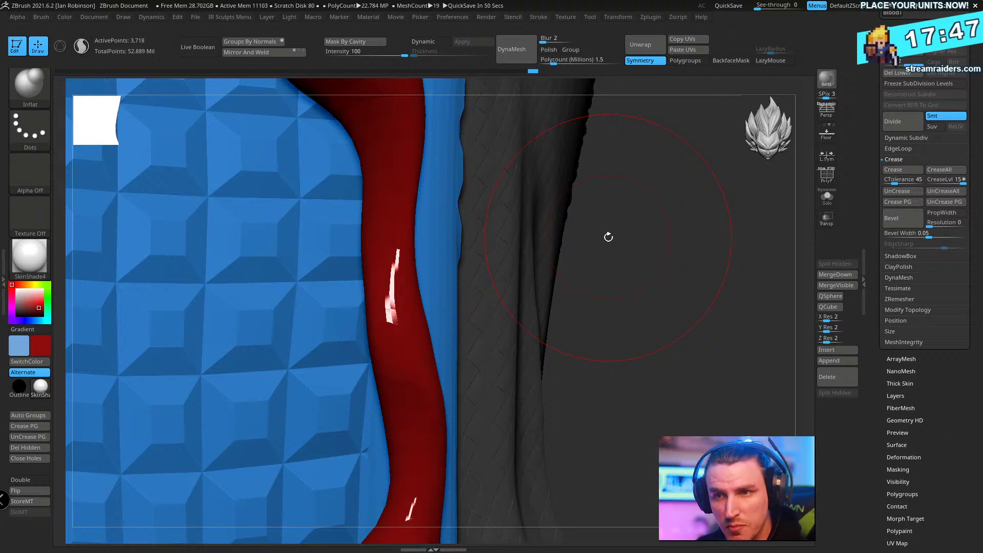
pyautogui.scroll(-10, 690, 314)
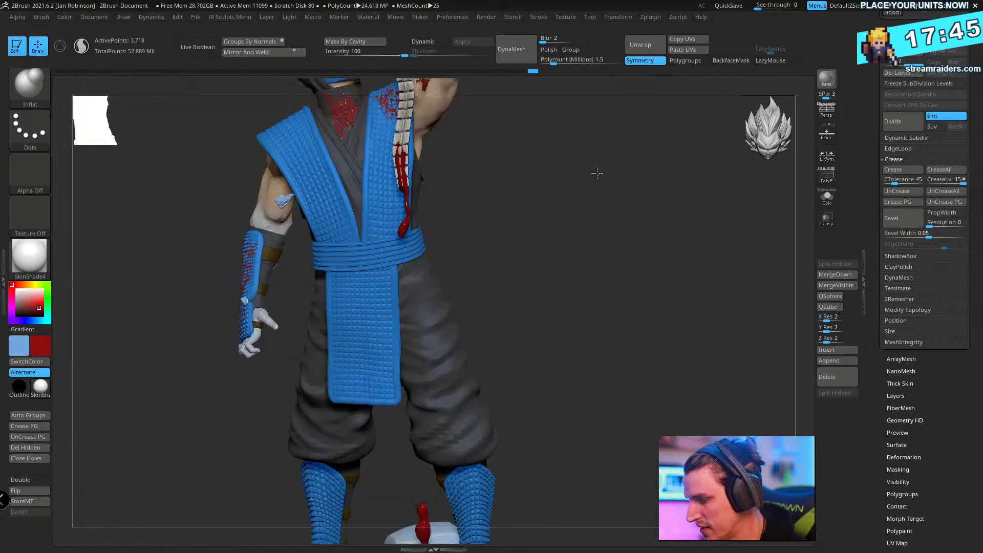
pyautogui.scroll(-6, 626, 322)
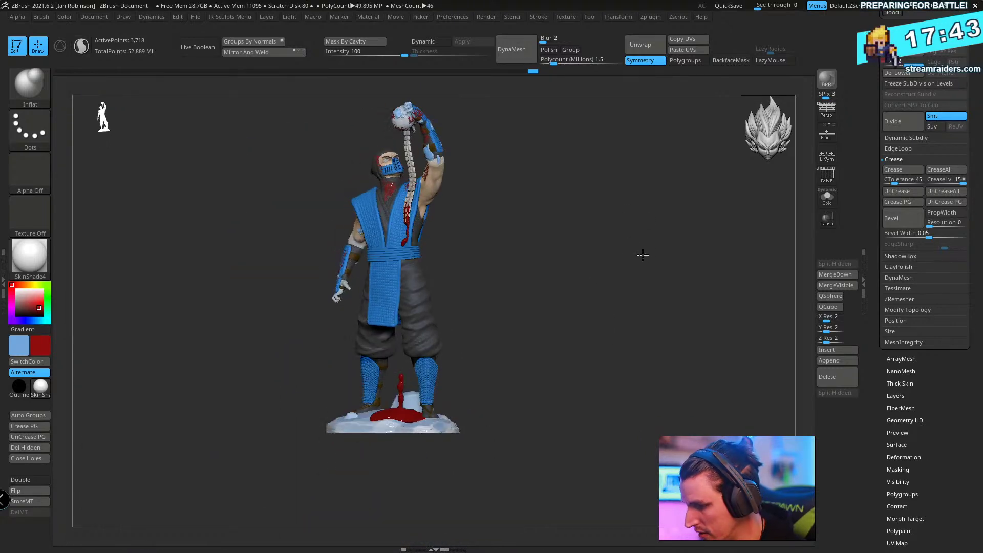
pyautogui.hotkey('ctrl', 'shift')
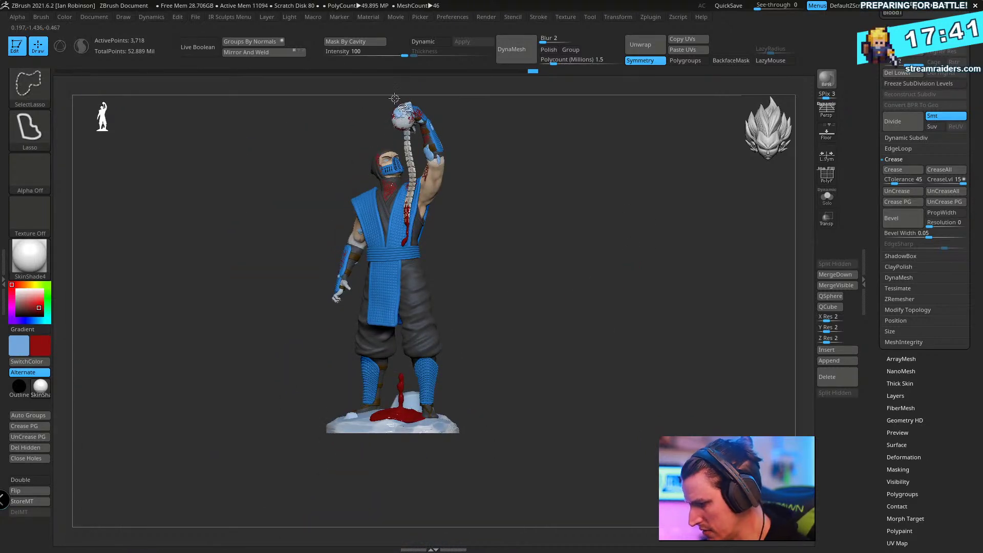
pyautogui.click(49, 108)
pyautogui.click(400, 155)
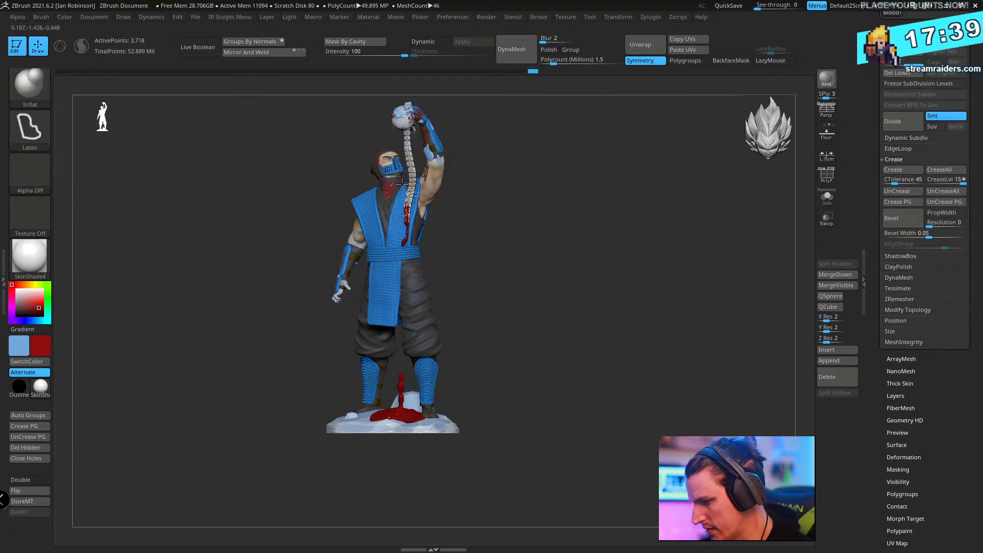
pyautogui.keyDown('ctrl'); pyautogui.keyDown('shift'); pyautogui.moveTo(388, 97); pyautogui.dragTo(535, 417); pyautogui.keyUp('shift'); pyautogui.keyUp('ctrl')
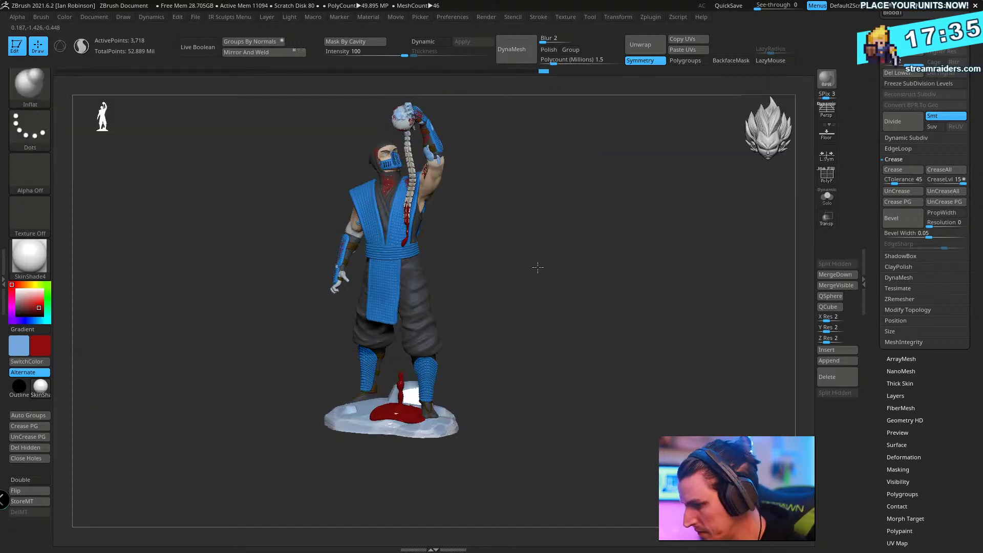
pyautogui.moveTo(597, 209); pyautogui.dragTo(390, 366)
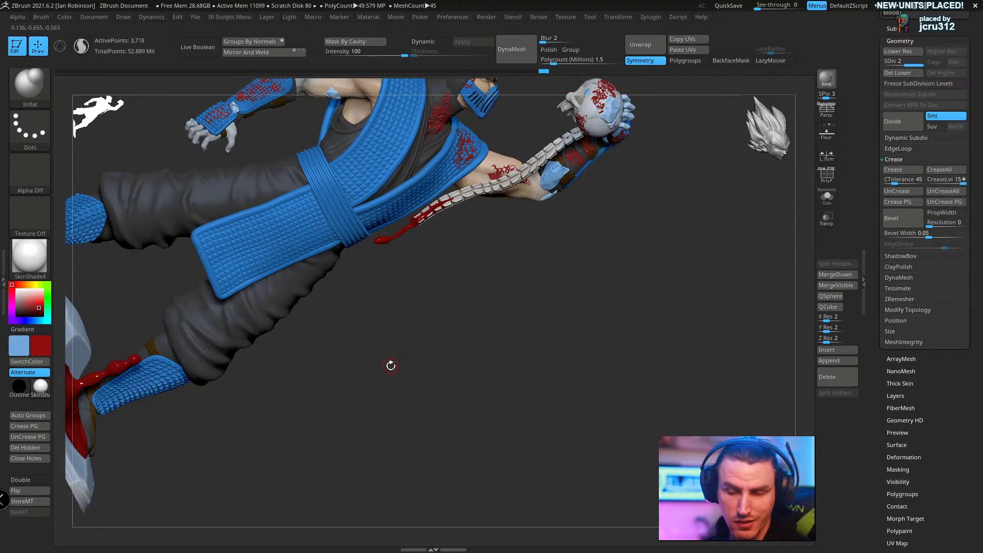
pyautogui.moveTo(549, 336)
pyautogui.mouseDown()
pyautogui.moveTo(430, 384)
pyautogui.moveTo(458, 426)
pyautogui.moveTo(395, 443)
pyautogui.moveTo(430, 408)
pyautogui.mouseUp()
# - Duplicate the hanging blood drip and position the copy partway up the spine, along the vertebrae near the raised arm
pyautogui.hotkey('ctrl', 'shift')
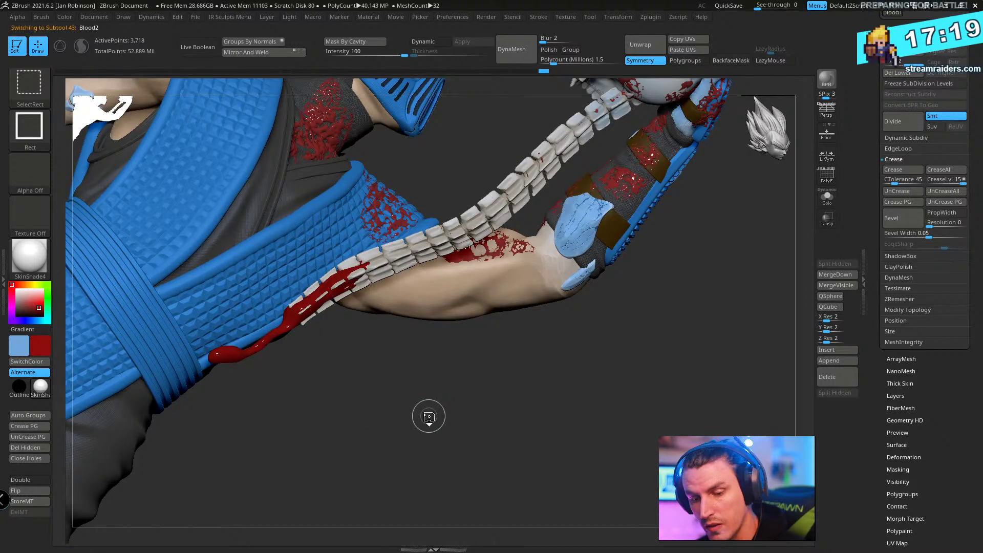
pyautogui.press('w')
pyautogui.press('y')
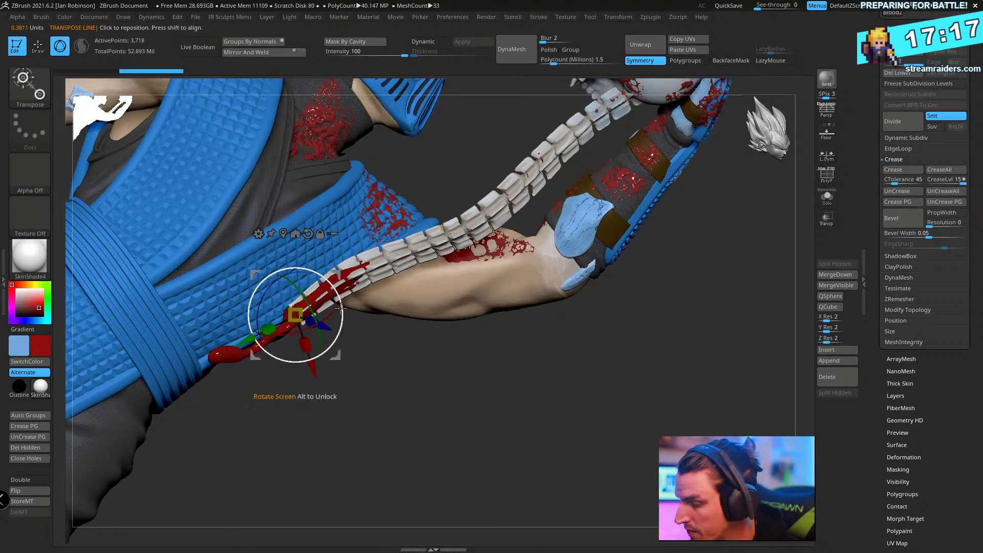
pyautogui.keyDown('ctrl'); pyautogui.moveTo(337, 354); pyautogui.dragTo(525, 255); pyautogui.keyUp('ctrl')
pyautogui.moveTo(579, 399); pyautogui.dragTo(543, 358)
pyautogui.moveTo(512, 247); pyautogui.dragTo(475, 218)
pyautogui.moveTo(537, 256); pyautogui.dragTo(419, 323)
pyautogui.moveTo(415, 279); pyautogui.dragTo(458, 309)
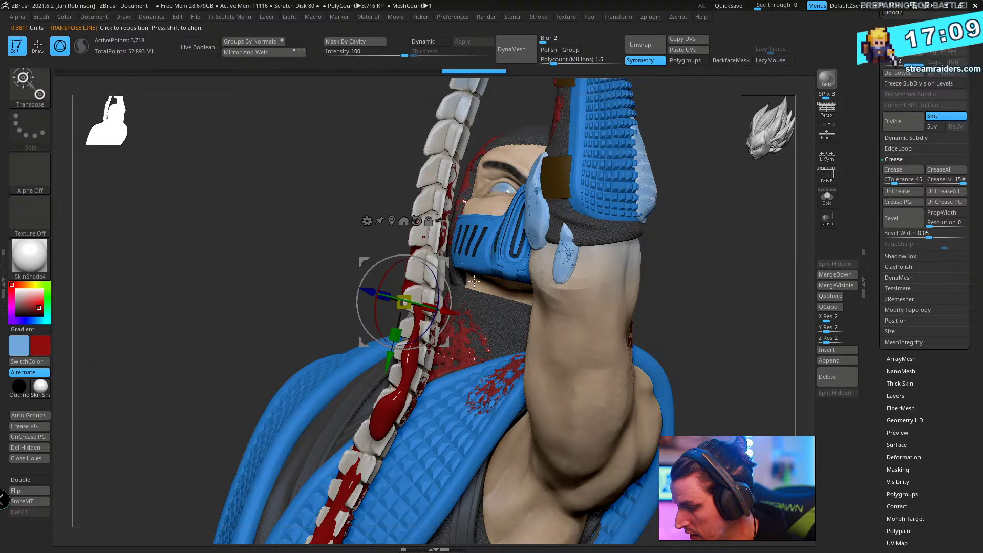
# - Pull the upper body of the copied drip onto the spine's vertebrae with the SnakeHook brush
pyautogui.press('q')
pyautogui.moveTo(353, 195)
pyautogui.mouseDown()
pyautogui.moveTo(532, 177)
pyautogui.moveTo(566, 158)
pyautogui.mouseUp()
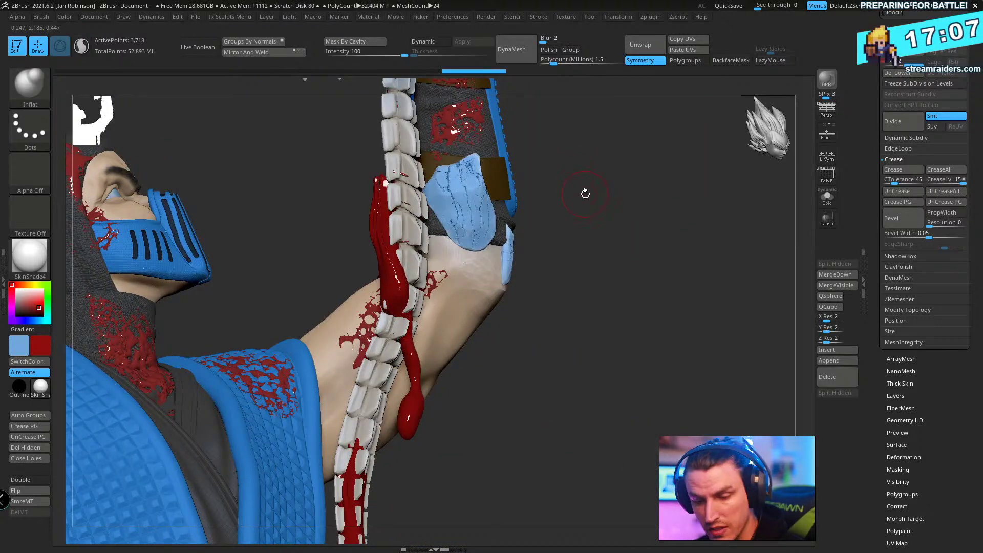
pyautogui.press('b')
pyautogui.press('Escape')
pyautogui.press('s')
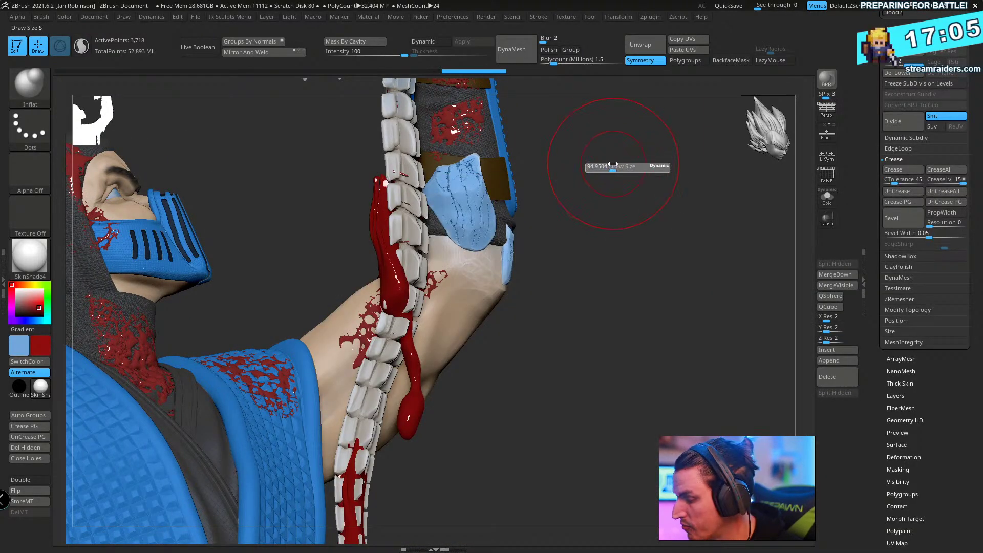
pyautogui.press('b')
pyautogui.press('s')
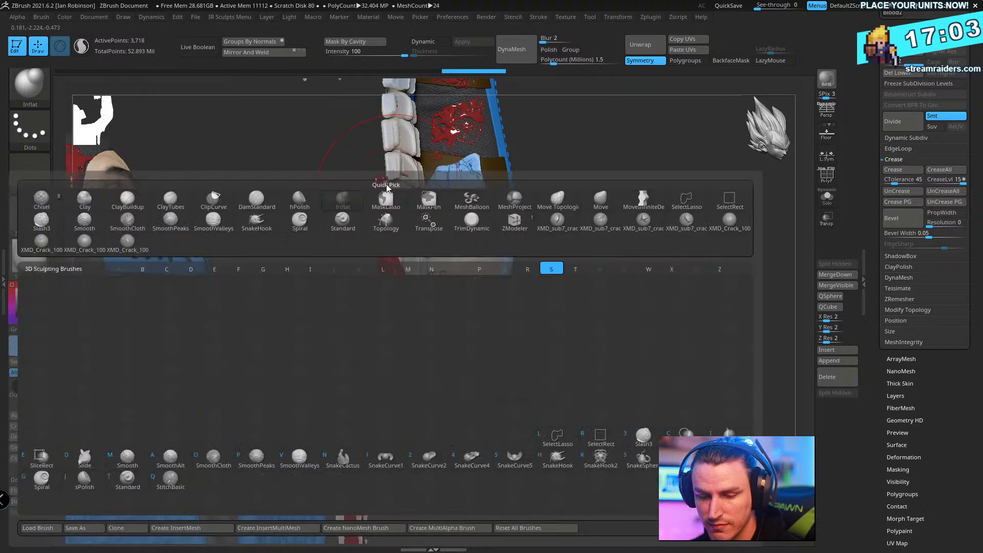
pyautogui.press('h')
pyautogui.moveTo(621, 171); pyautogui.dragTo(399, 236)
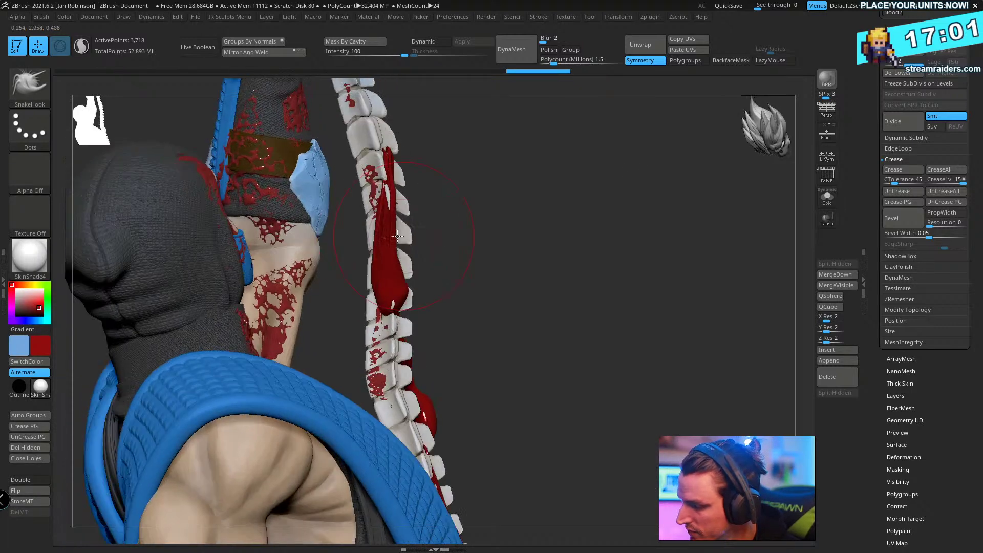
pyautogui.moveTo(399, 235)
pyautogui.mouseDown(button='right')
pyautogui.moveTo(472, 226)
pyautogui.moveTo(408, 233)
pyautogui.mouseUp(button='right')
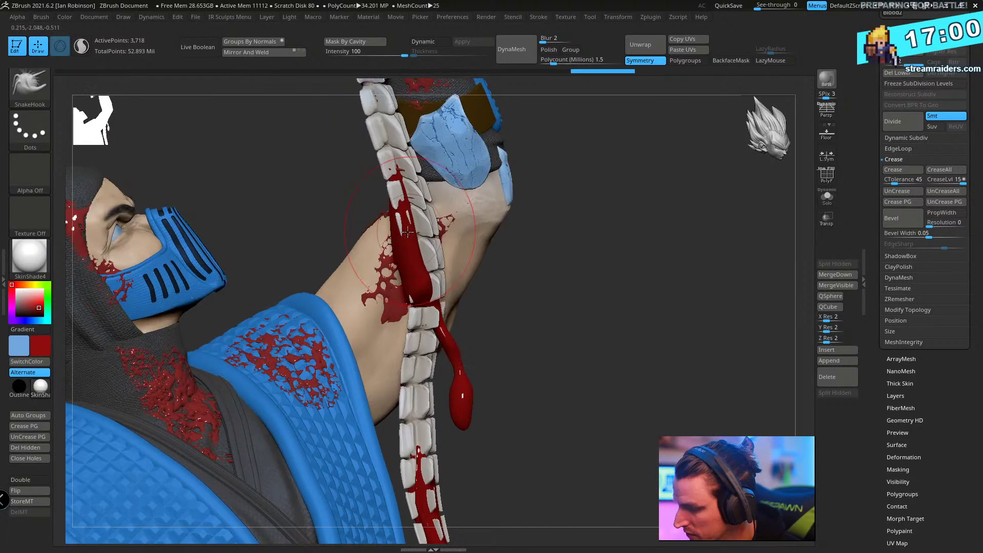
# - Draw the copied drip's lower strand and end bead in against the vertebrae with SnakeHook
pyautogui.moveTo(625, 204); pyautogui.dragTo(459, 410, button='right')
pyautogui.moveTo(459, 409); pyautogui.dragTo(423, 429)
pyautogui.moveTo(439, 355); pyautogui.dragTo(439, 357)
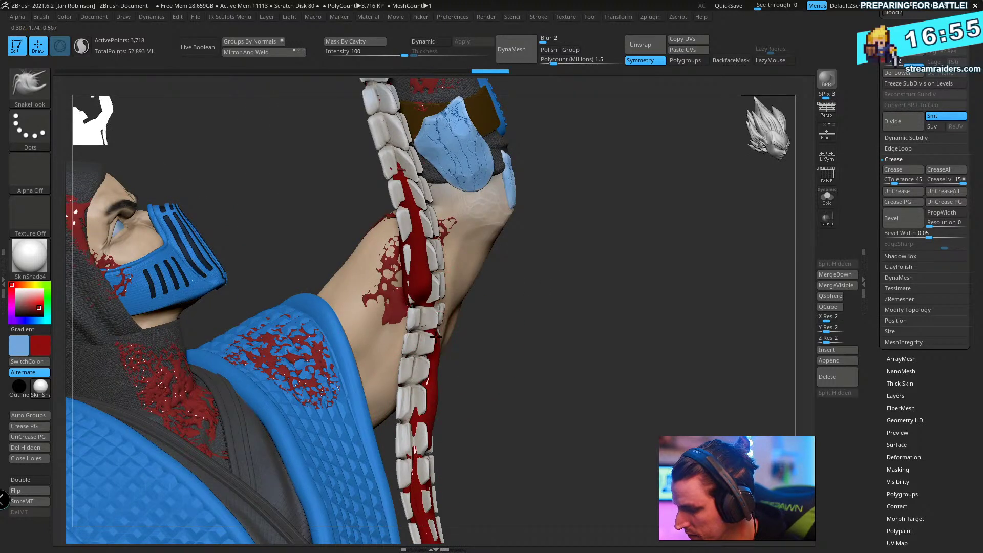
pyautogui.moveTo(438, 357); pyautogui.dragTo(446, 348, button='right')
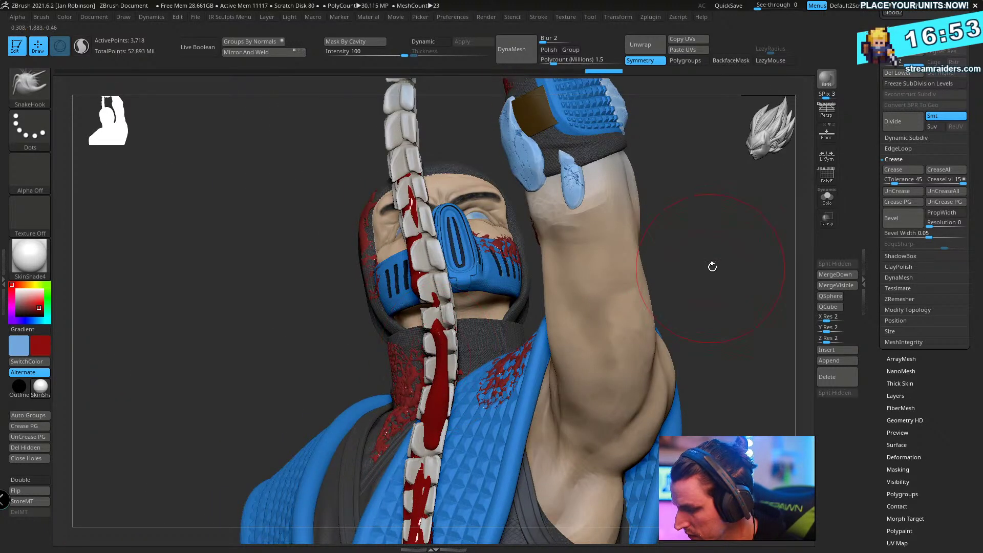
# - Shape the copied drip's upper strands along the vertebrae below the skull with SnakeHook, working from several sides
pyautogui.moveTo(712, 267); pyautogui.dragTo(645, 263)
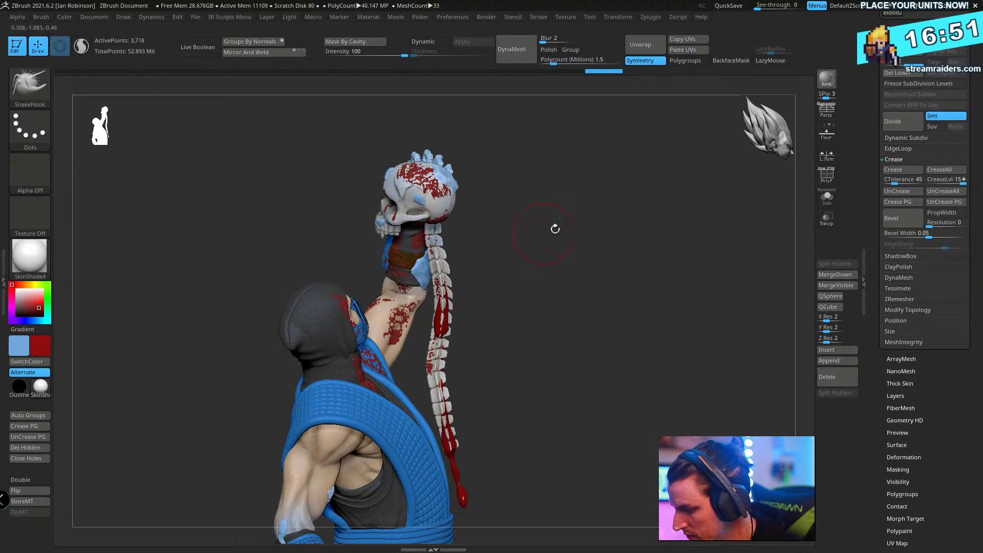
pyautogui.moveTo(555, 229); pyautogui.dragTo(442, 357)
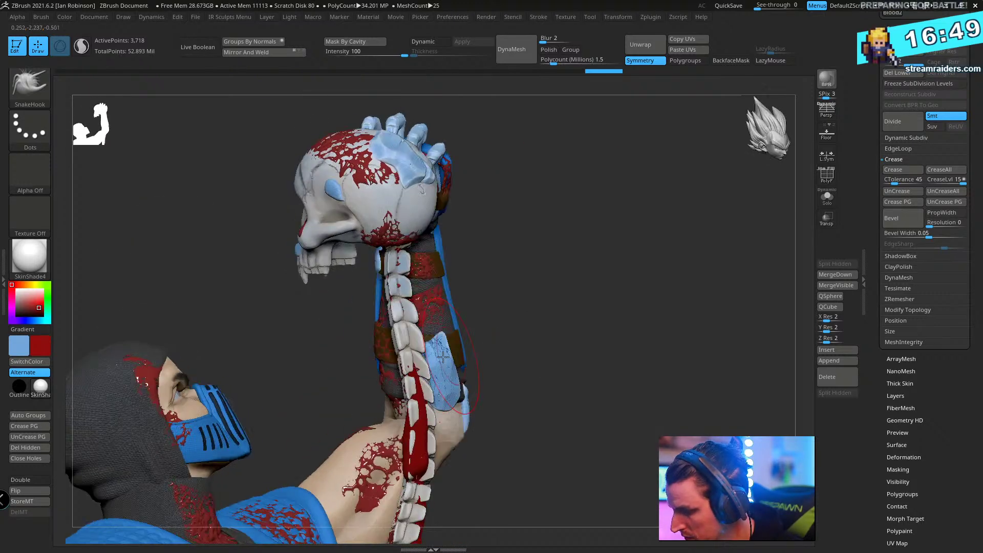
pyautogui.moveTo(542, 215); pyautogui.dragTo(399, 269)
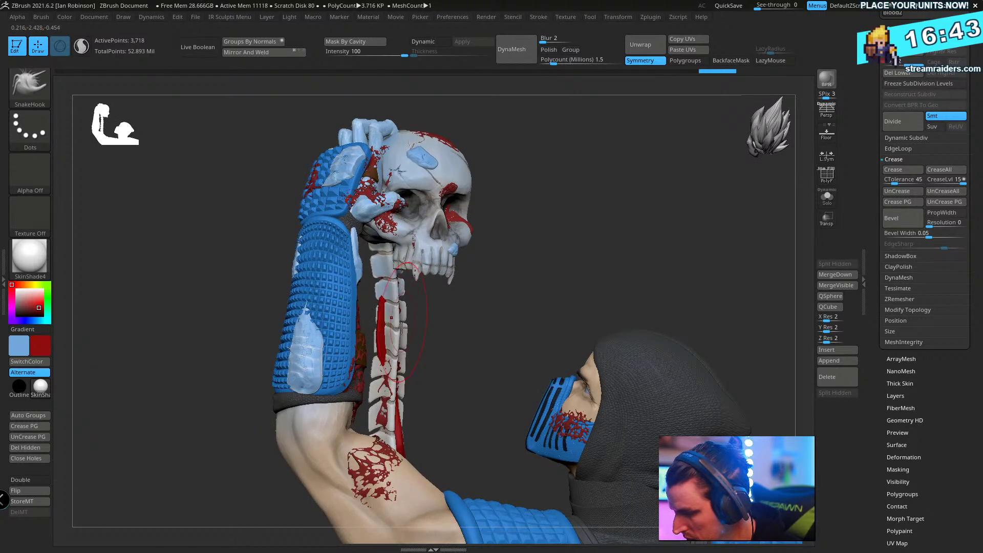
pyautogui.moveTo(520, 290); pyautogui.dragTo(597, 209)
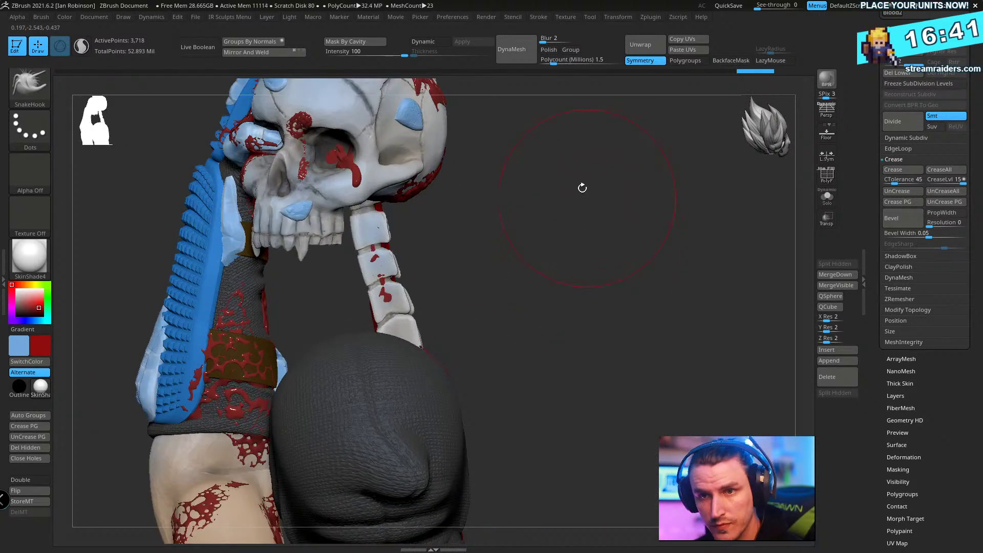
pyautogui.moveTo(580, 252)
pyautogui.mouseDown()
pyautogui.moveTo(625, 215)
pyautogui.moveTo(386, 196)
pyautogui.mouseUp()
# - Make the blood pool on the icy base the active subtool and frame it closely
pyautogui.press('f')
pyautogui.moveTo(412, 292)
pyautogui.mouseDown()
pyautogui.moveTo(566, 176)
pyautogui.moveTo(617, 316)
pyautogui.moveTo(612, 265)
pyautogui.moveTo(590, 278)
pyautogui.moveTo(474, 229)
pyautogui.moveTo(483, 330)
pyautogui.moveTo(533, 404)
pyautogui.moveTo(527, 353)
pyautogui.moveTo(513, 410)
pyautogui.moveTo(551, 323)
pyautogui.moveTo(476, 293)
pyautogui.moveTo(475, 249)
pyautogui.mouseUp()
pyautogui.keyDown('alt'); pyautogui.click(361, 353); pyautogui.keyUp('alt')
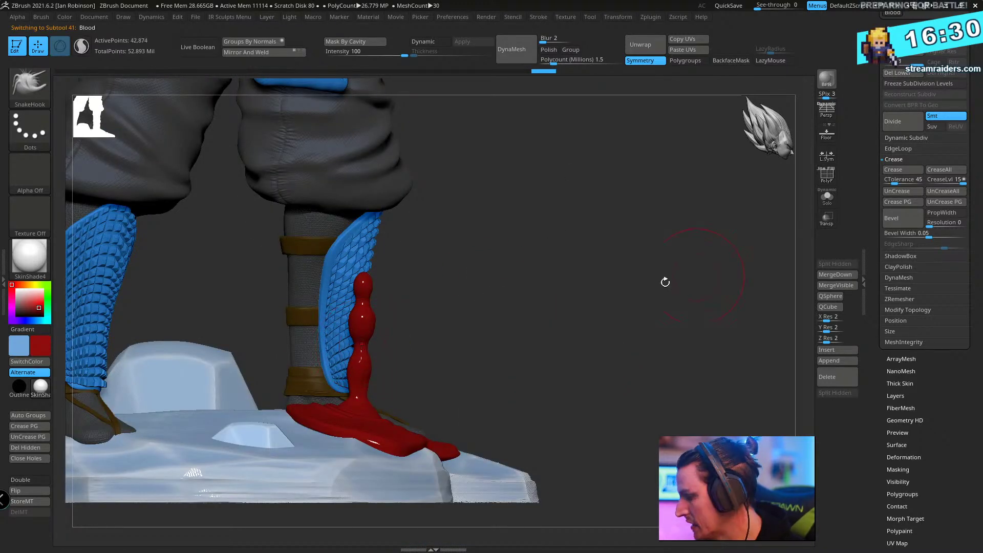
pyautogui.moveTo(607, 307); pyautogui.dragTo(558, 362)
pyautogui.moveTo(598, 310)
pyautogui.keyDown('alt'); pyautogui.mouseDown()
pyautogui.moveTo(579, 242)
pyautogui.moveTo(606, 287)
pyautogui.moveTo(604, 340)
pyautogui.moveTo(590, 305)
pyautogui.mouseUp(); pyautogui.keyUp('alt')
pyautogui.moveTo(591, 305); pyautogui.dragTo(435, 333, button='right')
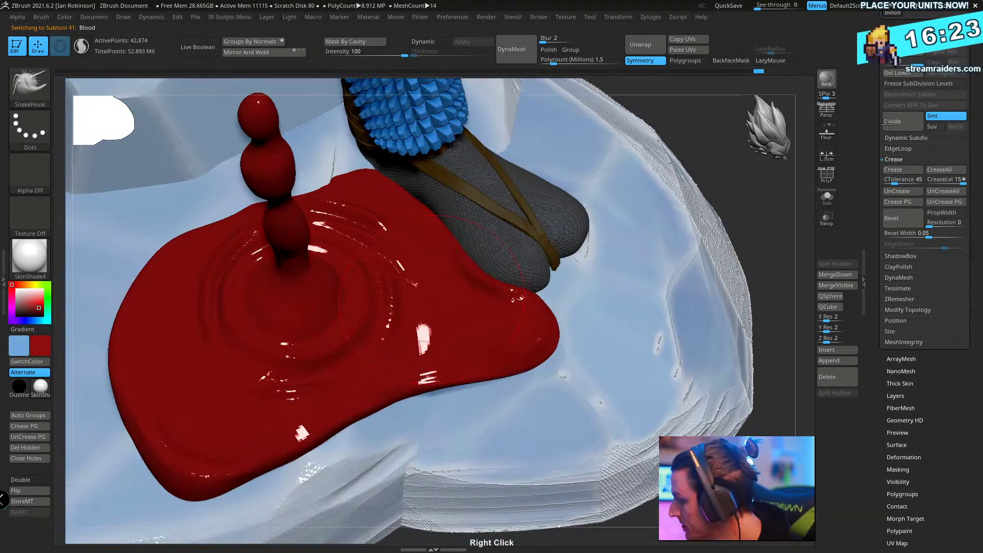
pyautogui.scroll(3, 975, 180)
# - Save the tool as Sub_Zero_Statue_014_Posed.ztl, overwriting the existing file
pyautogui.hotkey('ctrl', 's')
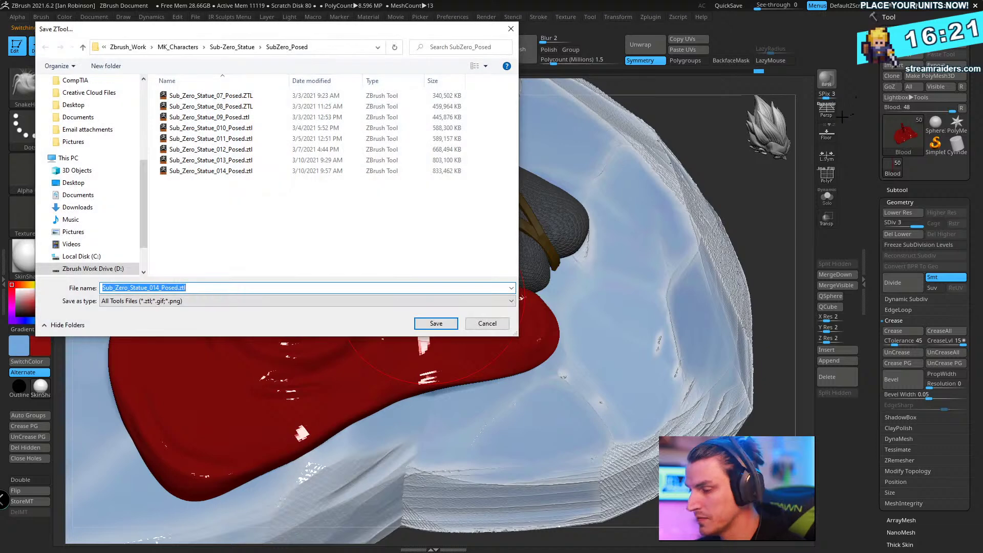
pyautogui.press('Return')
pyautogui.press('y')
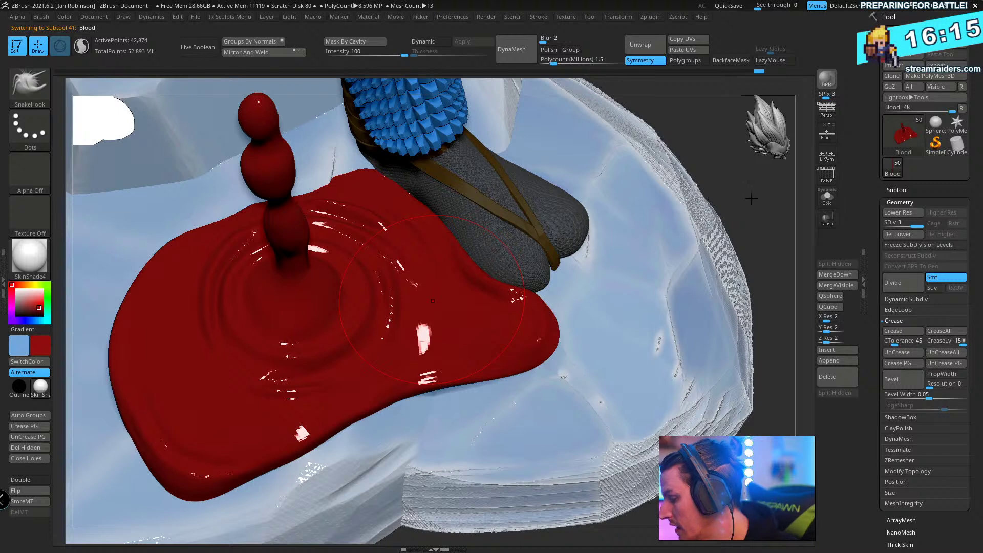
# - Smooth the beaded drip where it meets the base pool and swell its lowest section using the Inflat brush
pyautogui.moveTo(751, 198); pyautogui.dragTo(713, 221)
pyautogui.moveTo(628, 208)
pyautogui.mouseDown()
pyautogui.moveTo(643, 253)
pyautogui.moveTo(364, 285)
pyautogui.mouseUp()
pyautogui.hotkey('shift', 'f')
pyautogui.hotkey('shift', 'f')
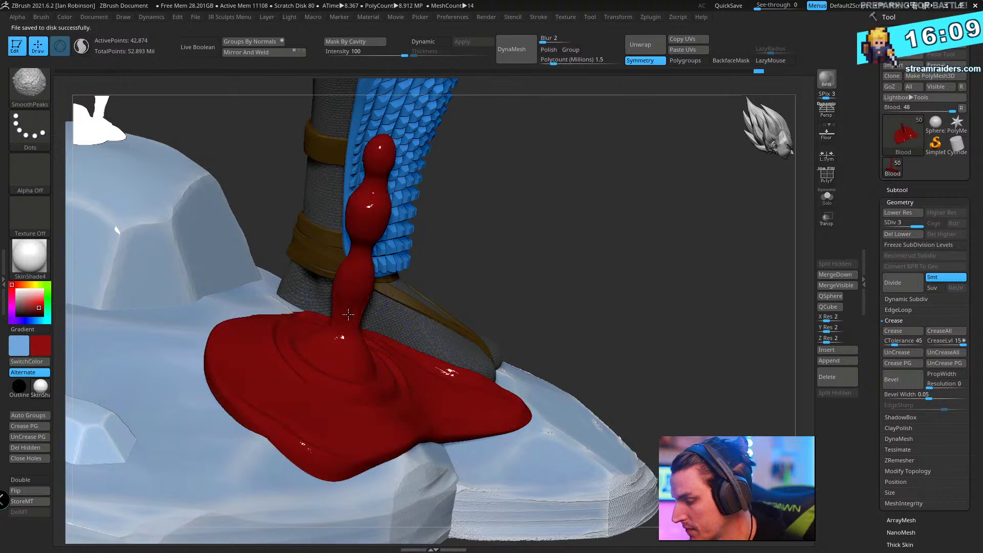
pyautogui.moveTo(604, 256); pyautogui.dragTo(661, 246)
pyautogui.press('b')
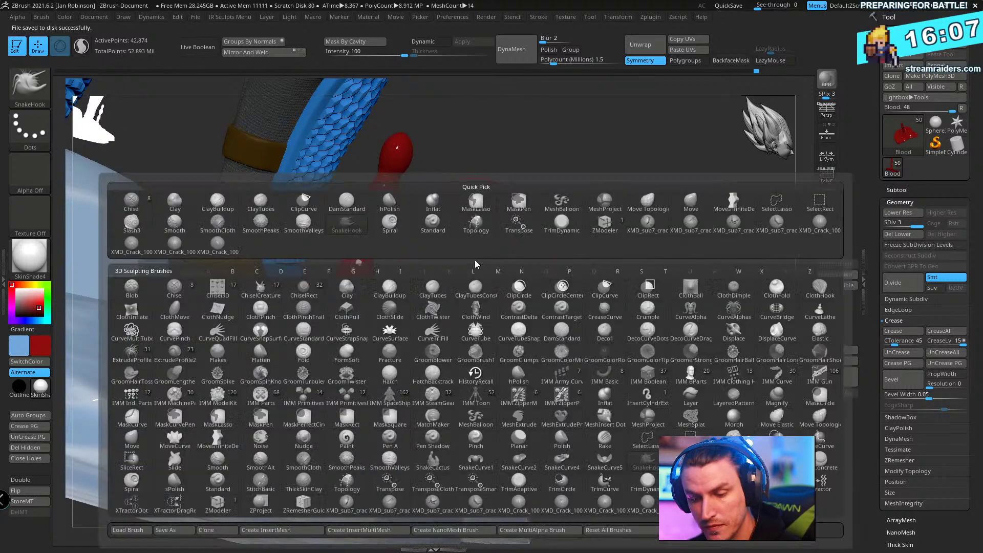
pyautogui.press('i')
pyautogui.press('n')
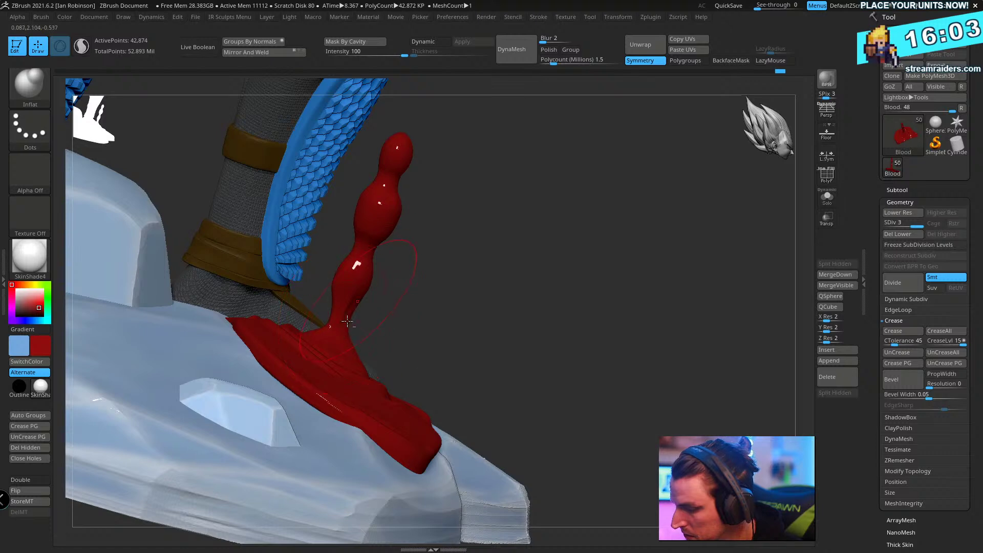
# - Subdivide the base blood mesh up to subdivision level 5
pyautogui.moveTo(571, 248); pyautogui.dragTo(596, 318)
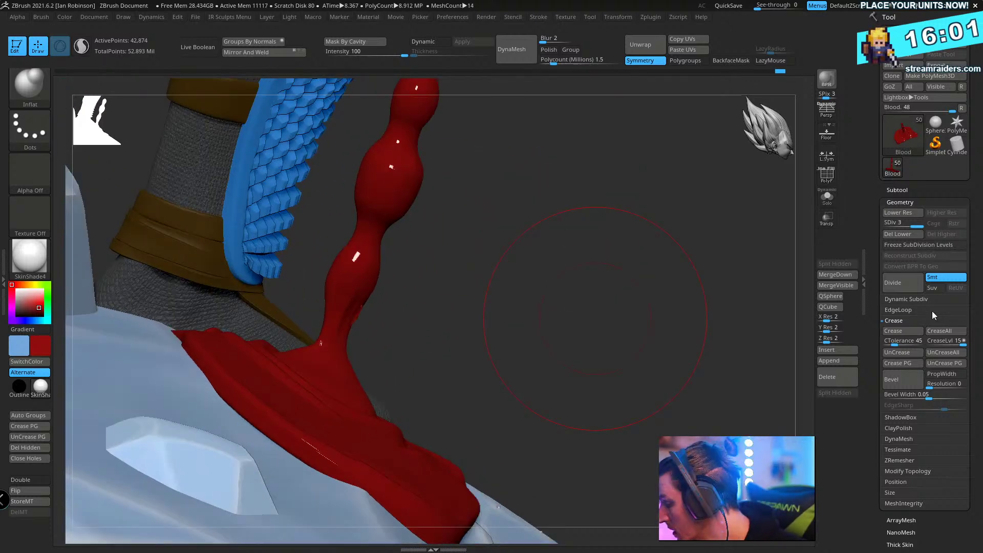
pyautogui.moveTo(698, 322); pyautogui.dragTo(691, 296)
pyautogui.hotkey('ctrl', 'd')
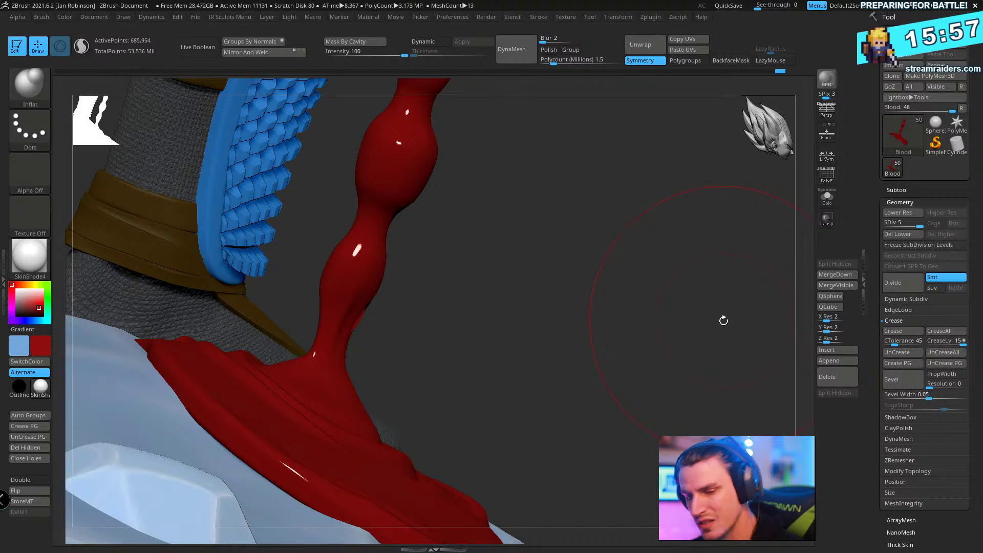
# - Refine the blood surface where the beaded drip meets the base pool using the Standard brush
pyautogui.moveTo(772, 294); pyautogui.dragTo(379, 302)
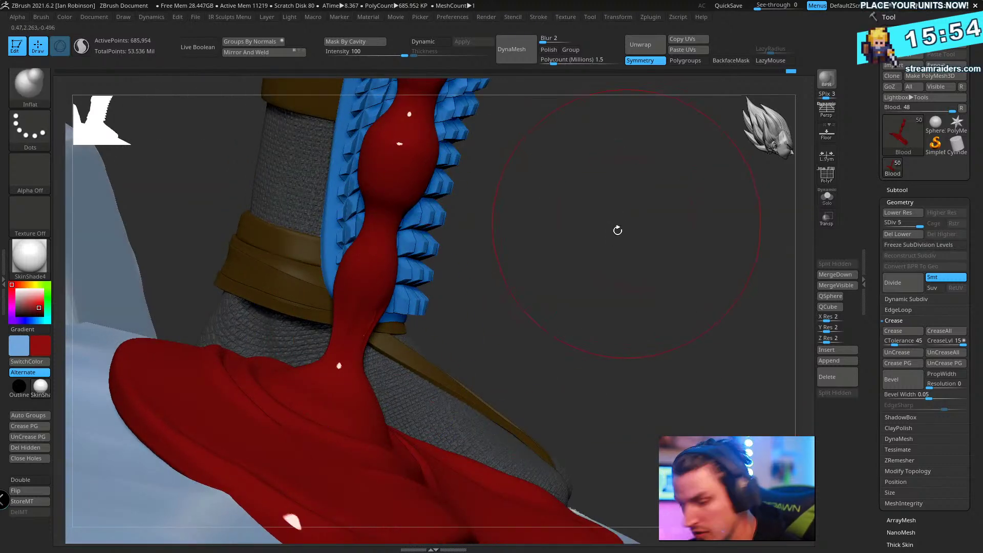
pyautogui.press('b')
pyautogui.press('s')
pyautogui.press('t')
pyautogui.press('s')
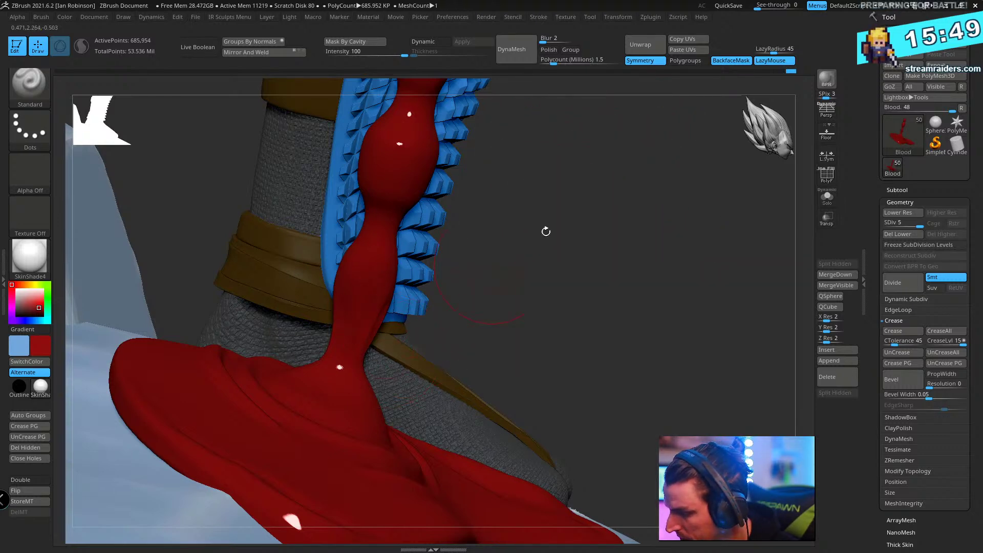
pyautogui.moveTo(686, 194); pyautogui.dragTo(543, 291)
pyautogui.moveTo(502, 316); pyautogui.dragTo(319, 354)
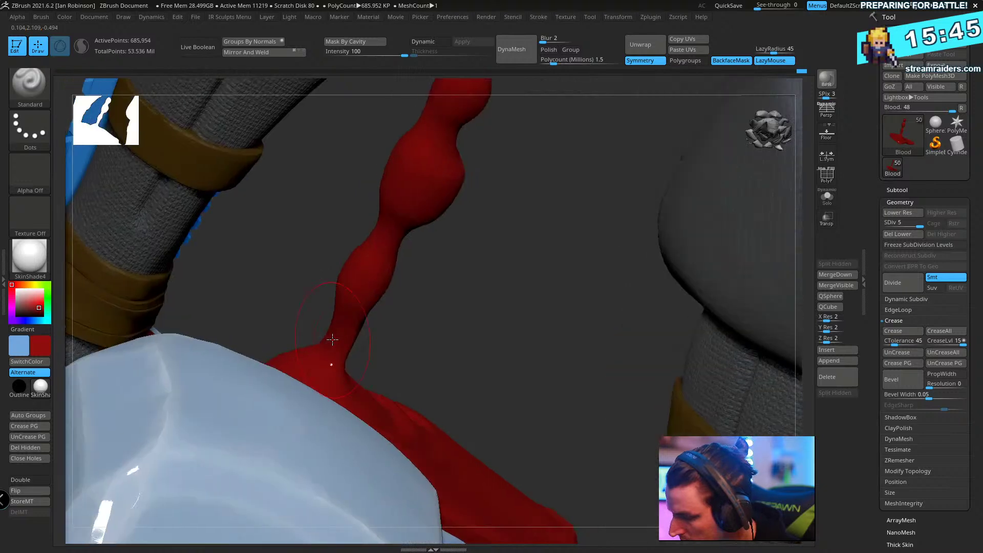
pyautogui.moveTo(389, 299); pyautogui.dragTo(434, 223)
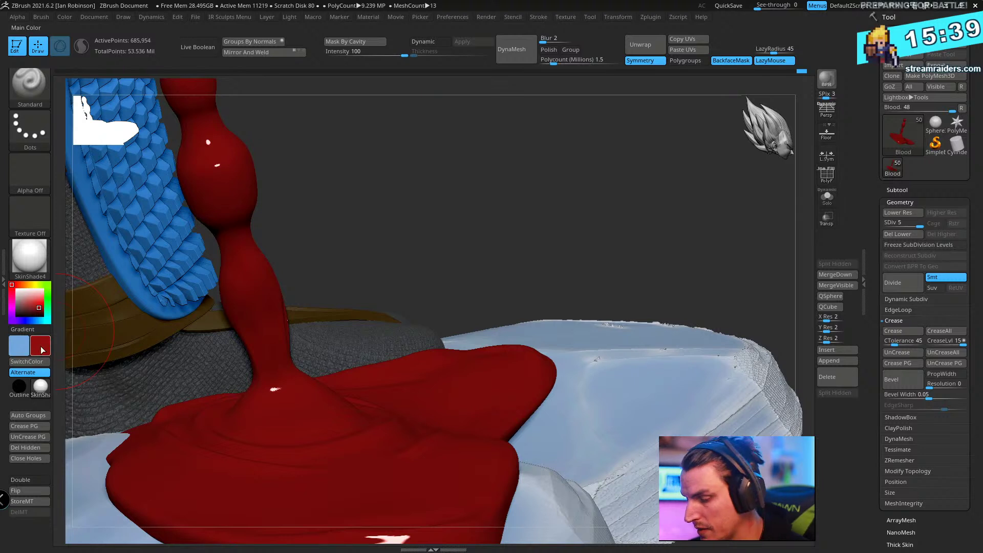
# - Set the secondary colour to the blood's dark red and the main colour to a brighter red
pyautogui.moveTo(54, 342)
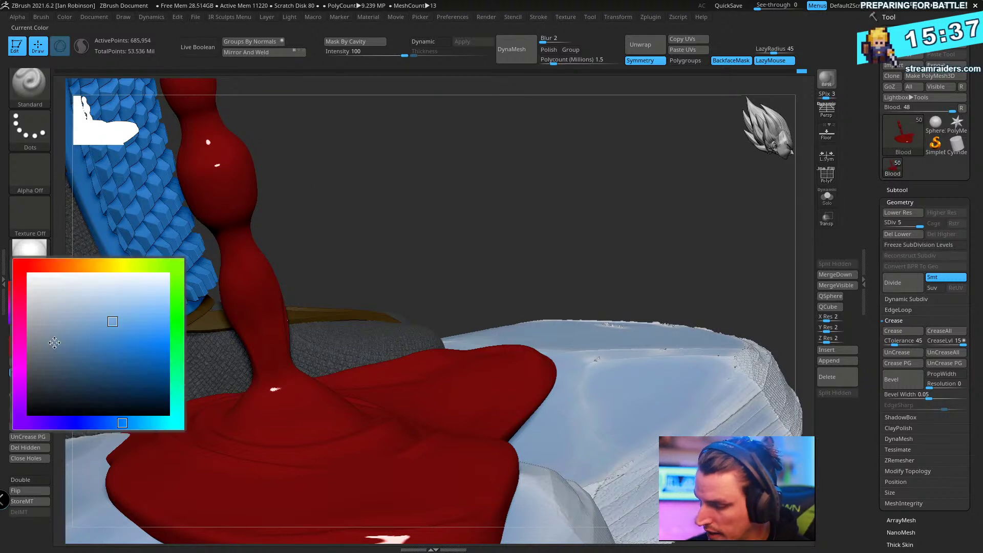
pyautogui.click(18, 345)
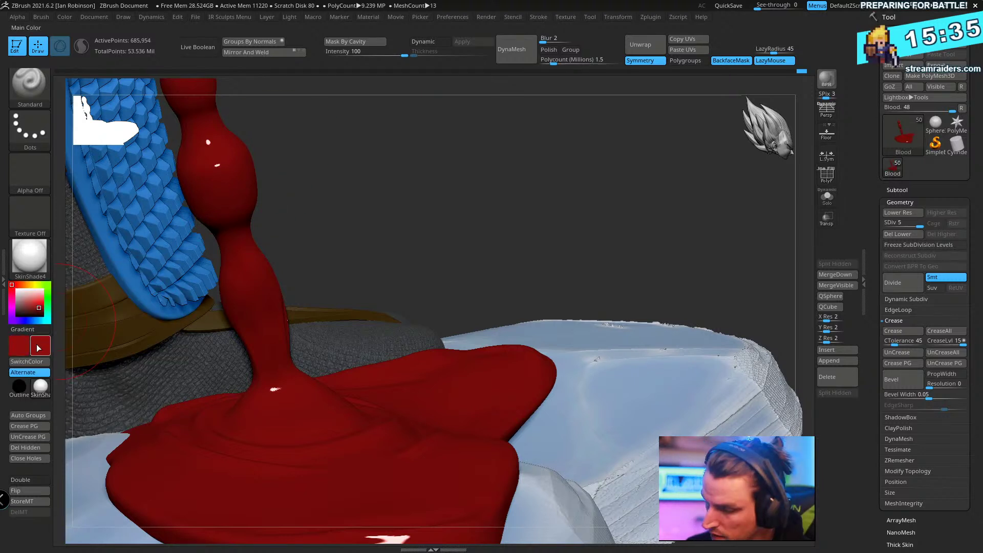
pyautogui.click(137, 320)
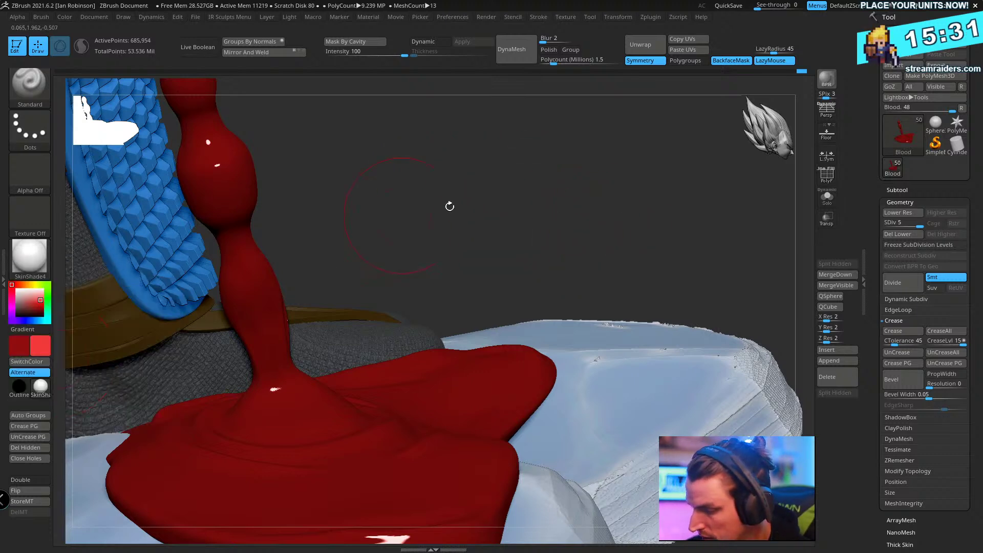
# - Check the blood against the full figure and swell the mound where the drip lands in the pool with the Inflat brush
pyautogui.moveTo(450, 206); pyautogui.dragTo(517, 197)
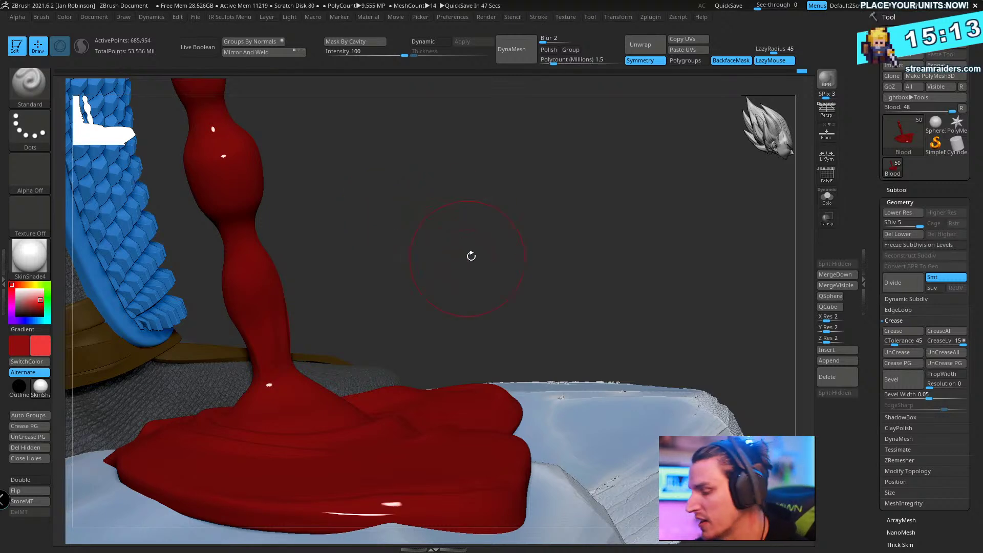
pyautogui.moveTo(471, 256); pyautogui.dragTo(562, 241)
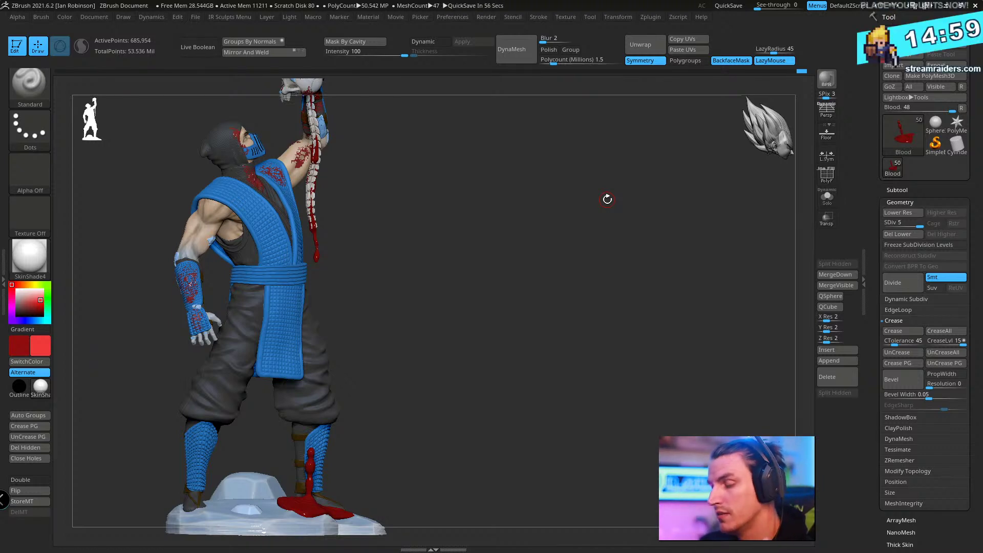
pyautogui.moveTo(607, 199); pyautogui.dragTo(520, 312)
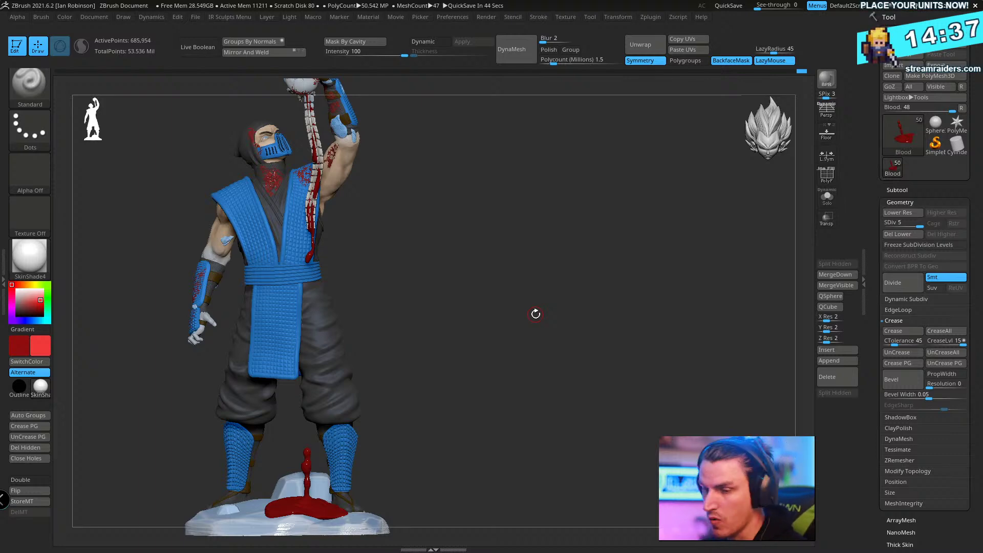
pyautogui.keyDown('alt'); pyautogui.moveTo(532, 238); pyautogui.dragTo(543, 293); pyautogui.keyUp('alt')
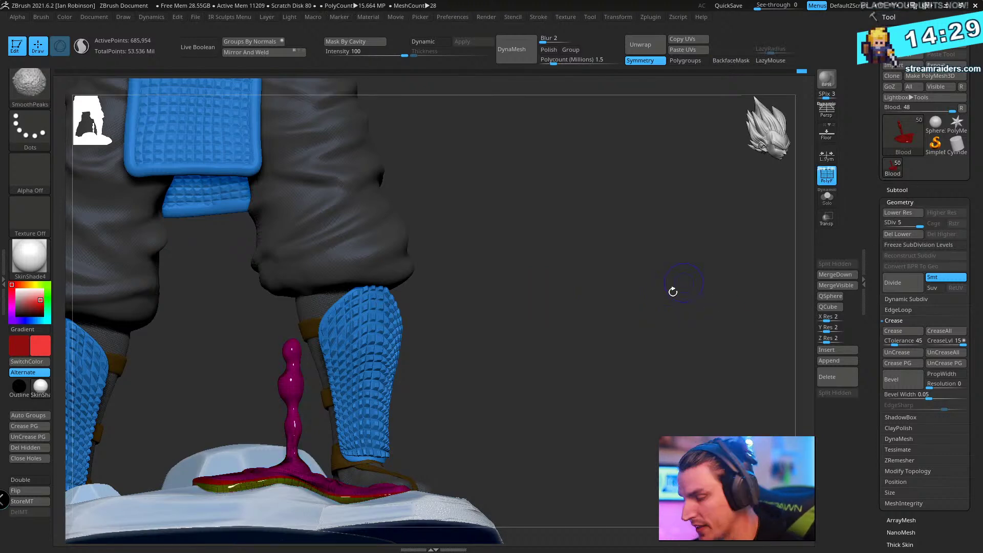
pyautogui.keyDown('alt'); pyautogui.moveTo(634, 296); pyautogui.dragTo(597, 267); pyautogui.keyUp('alt')
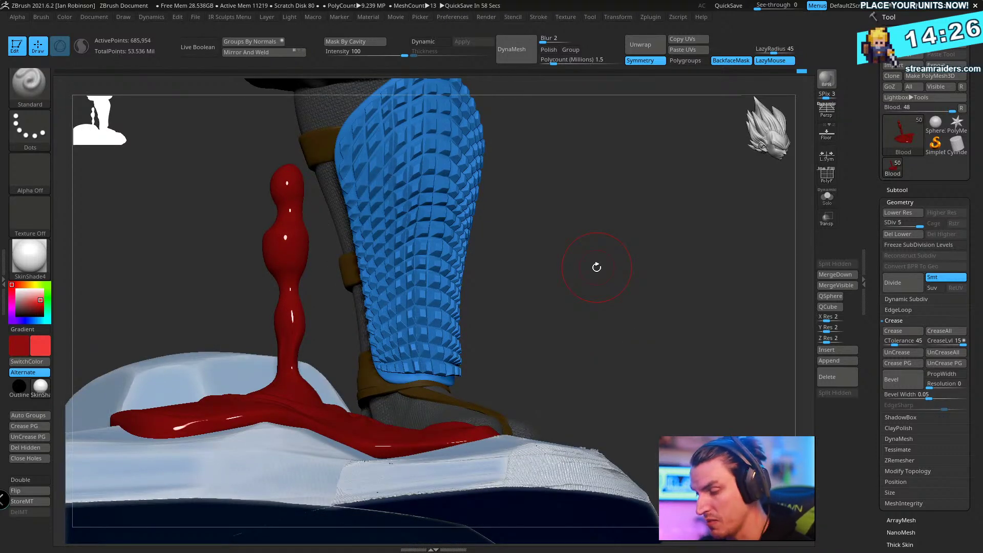
pyautogui.moveTo(596, 267); pyautogui.dragTo(659, 302)
pyautogui.press('b')
pyautogui.press('i')
pyautogui.press('n')
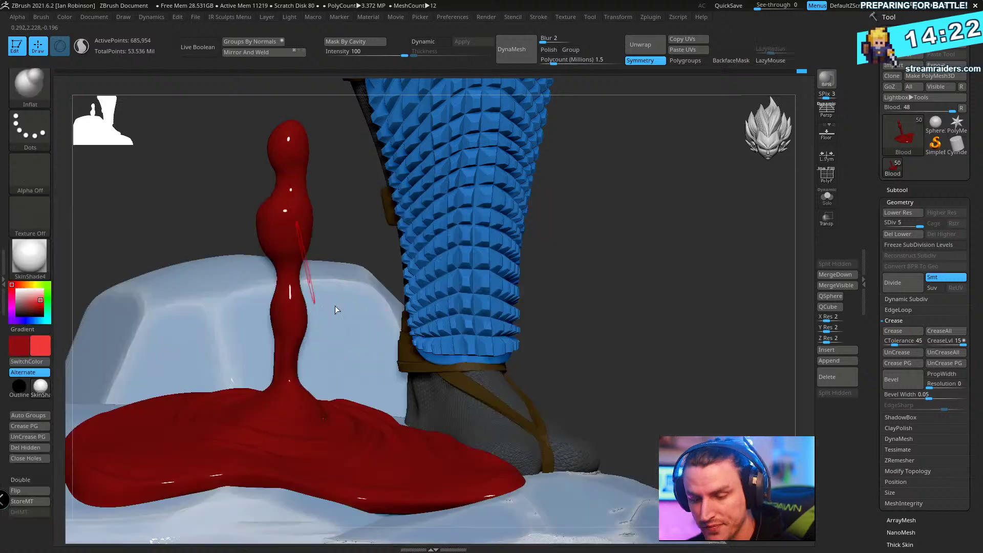
pyautogui.moveTo(593, 239); pyautogui.dragTo(314, 403)
pyautogui.moveTo(706, 230); pyautogui.dragTo(348, 397)
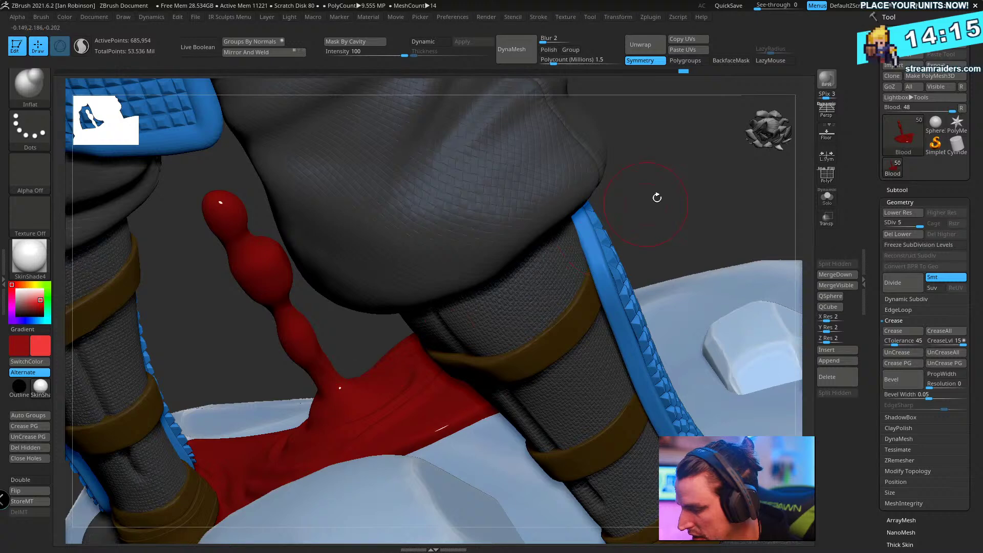
pyautogui.moveTo(657, 197); pyautogui.dragTo(369, 422)
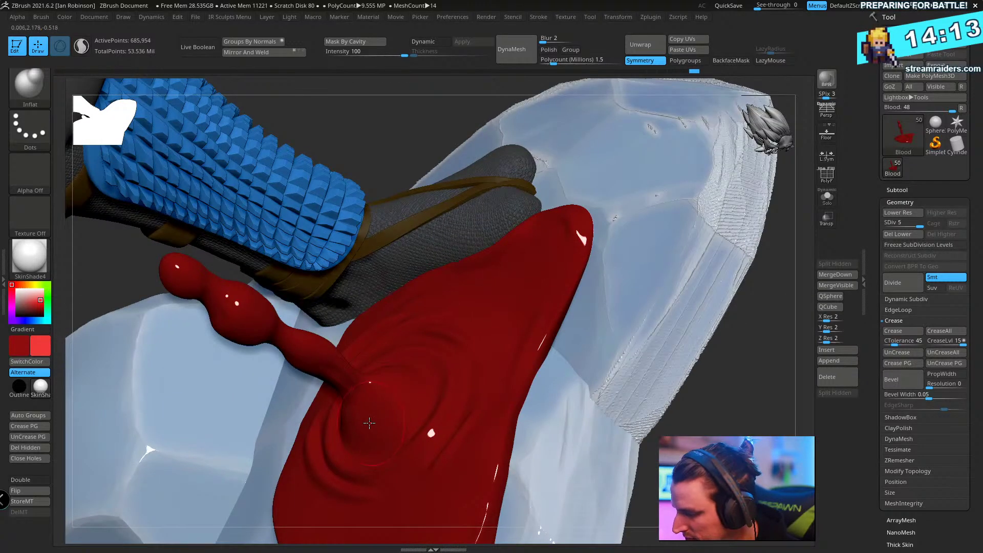
pyautogui.moveTo(751, 403); pyautogui.dragTo(338, 375)
pyautogui.moveTo(697, 354); pyautogui.dragTo(638, 336)
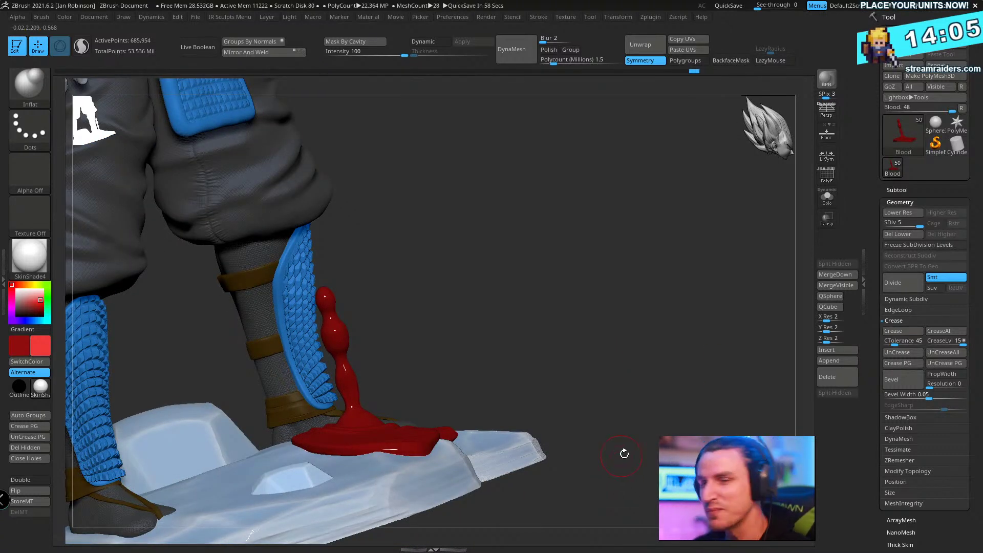
# - Set the ClayPolish Edge value to 0 and its Sharpness to 38 for the base blood mesh
pyautogui.moveTo(624, 453); pyautogui.dragTo(517, 444)
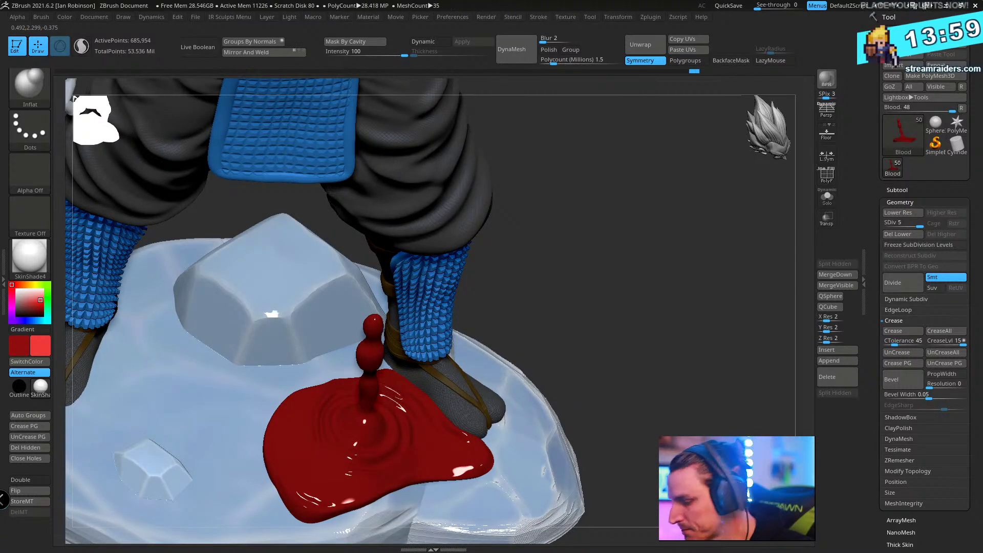
pyautogui.moveTo(704, 411); pyautogui.dragTo(695, 377)
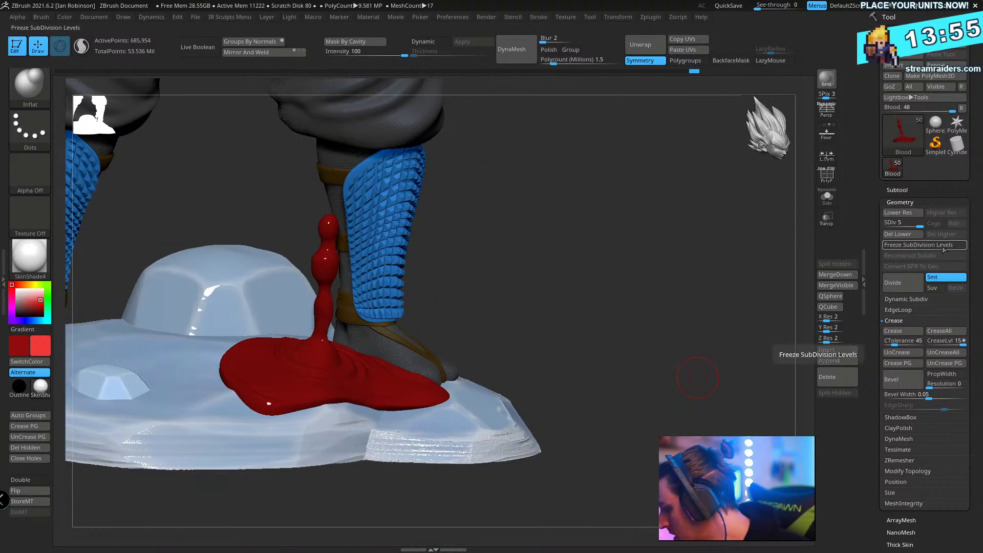
pyautogui.click(911, 429)
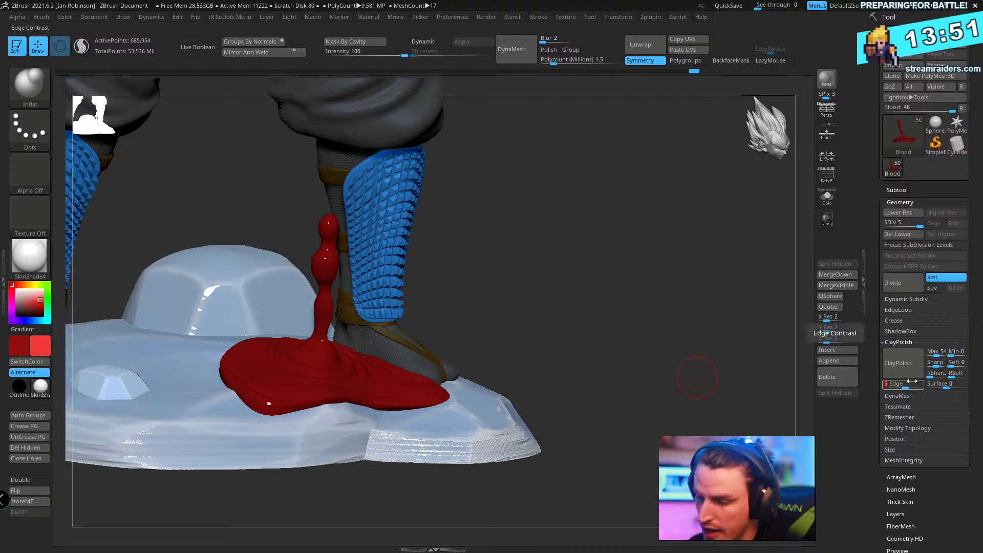
pyautogui.write('0')
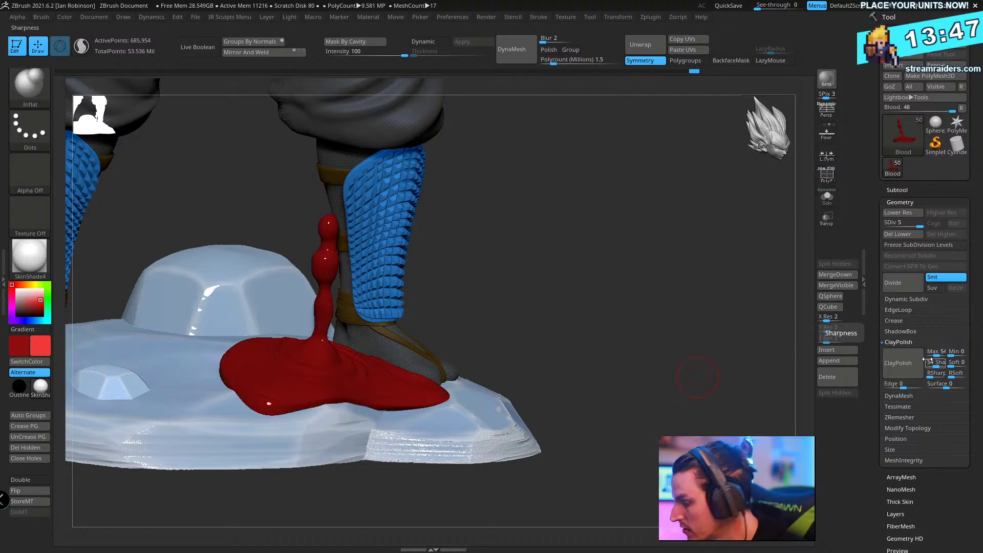
pyautogui.click(935, 362)
pyautogui.write('38')
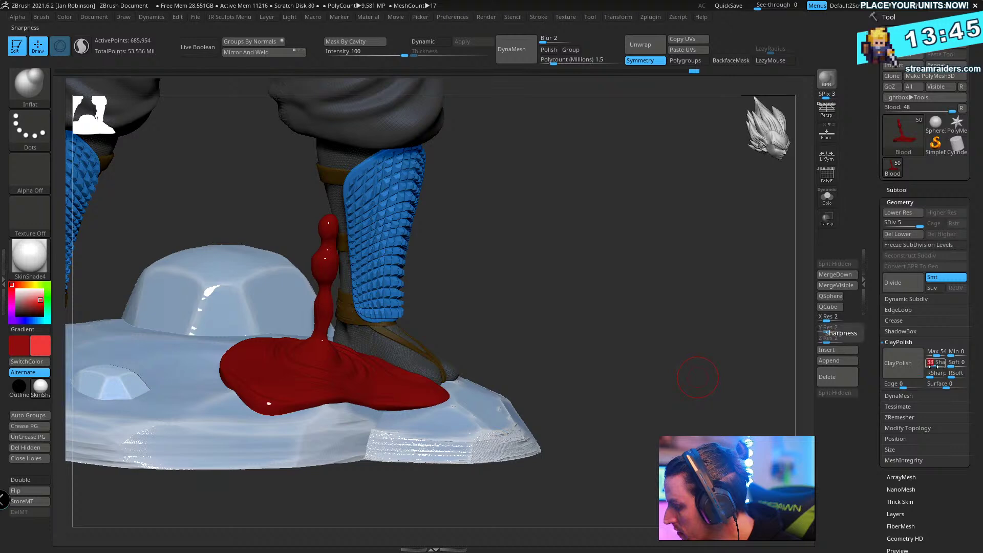
# - Isolate the base blood mesh and apply ClayPolish with Max 54, checking the ripples around the drip
pyautogui.keyDown('alt'); pyautogui.moveTo(621, 231); pyautogui.dragTo(645, 297); pyautogui.keyUp('alt')
pyautogui.click(827, 199)
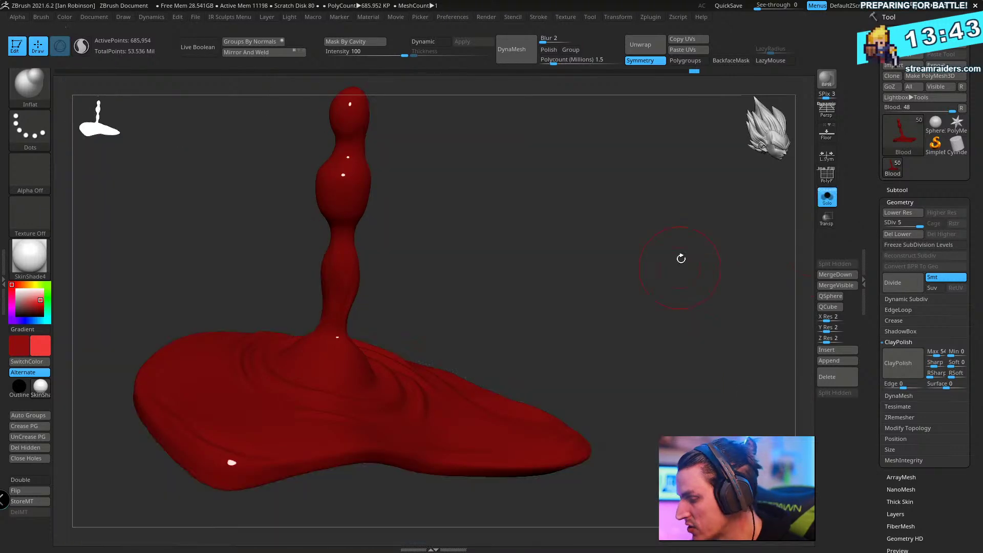
pyautogui.keyDown('alt'); pyautogui.moveTo(681, 259); pyautogui.dragTo(689, 247); pyautogui.keyUp('alt')
pyautogui.moveTo(725, 292); pyautogui.dragTo(704, 363)
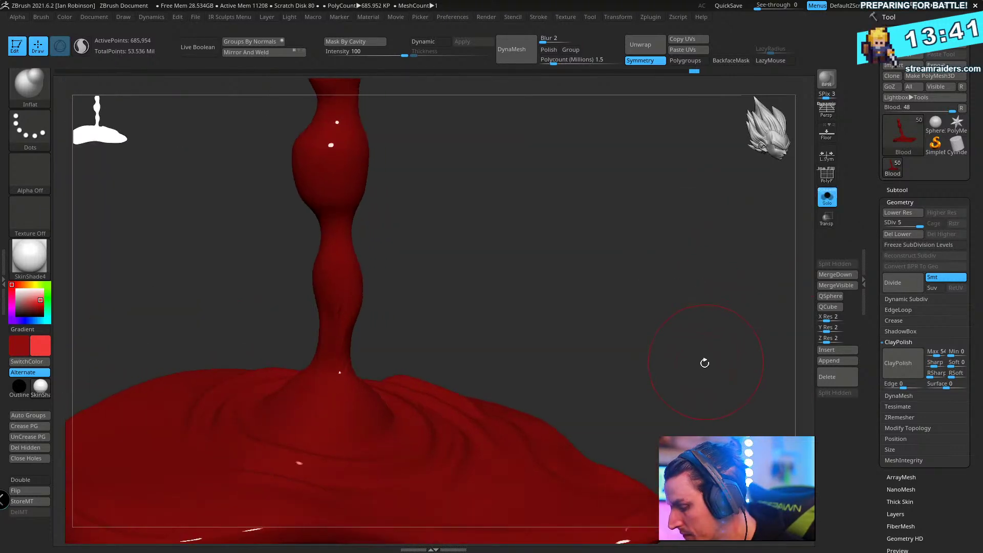
pyautogui.click(896, 363)
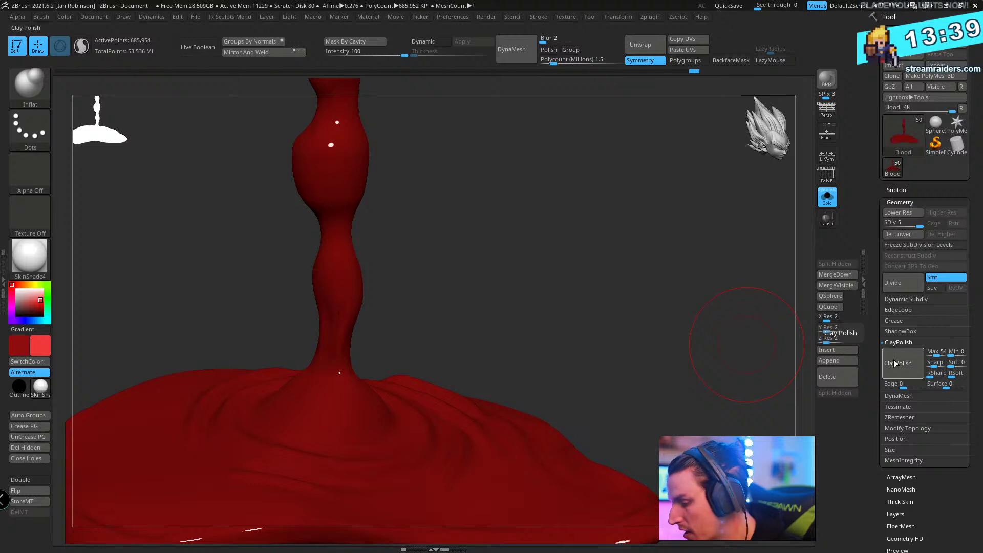
pyautogui.moveTo(601, 292); pyautogui.dragTo(689, 401)
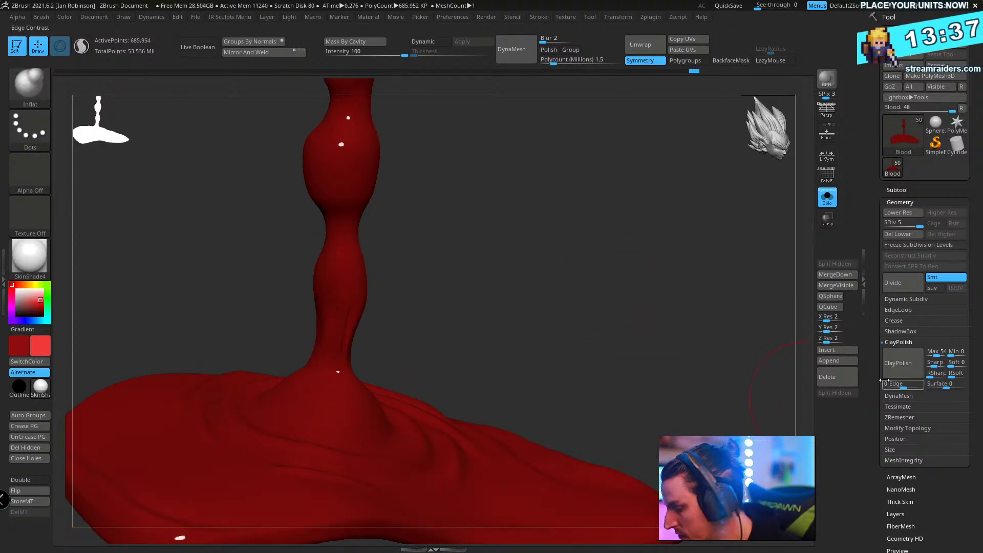
pyautogui.moveTo(778, 353); pyautogui.dragTo(658, 318)
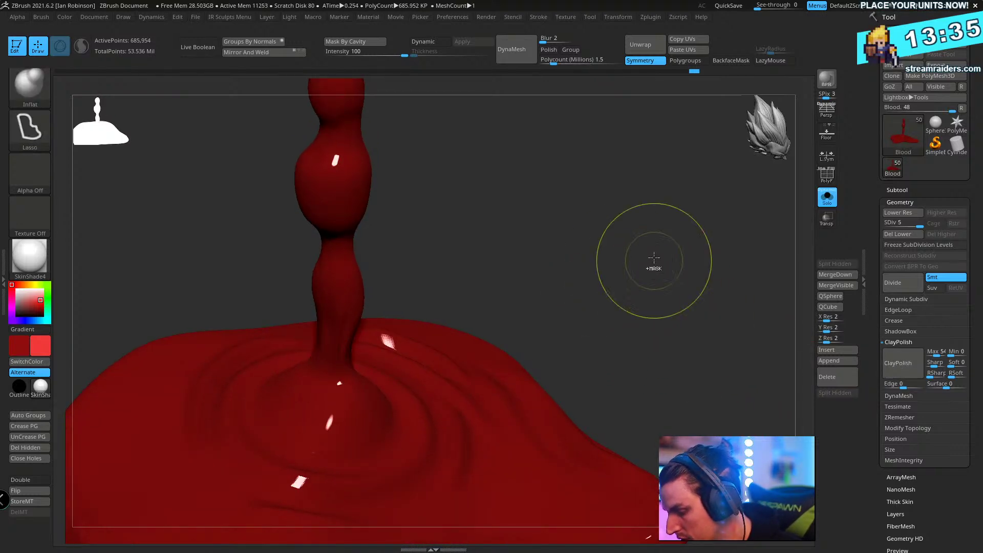
pyautogui.moveTo(759, 357); pyautogui.dragTo(687, 272)
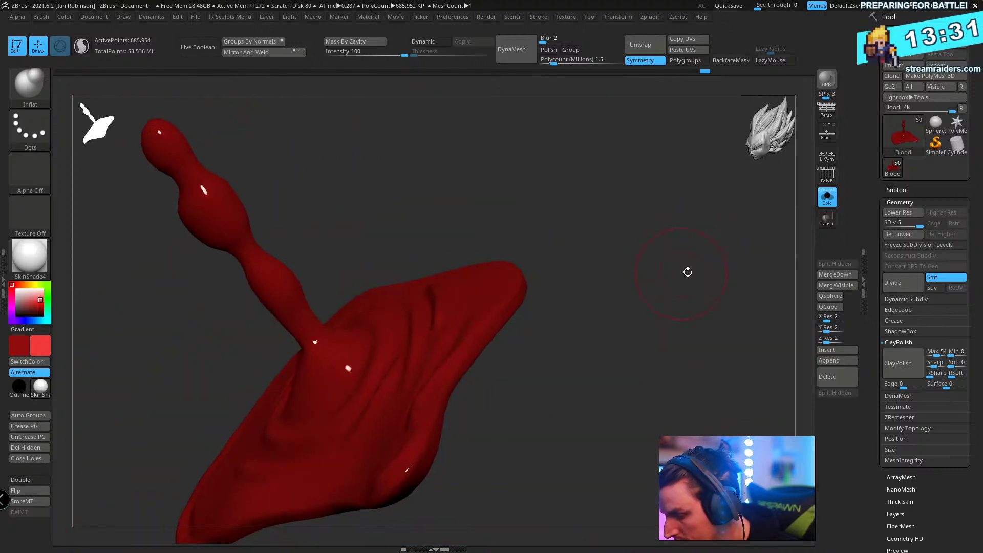
# - Lower the ClayPolish Max value to 34, apply it to the blood, and toggle the mask to inspect the pool's ripples
pyautogui.moveTo(937, 354); pyautogui.dragTo(933, 355)
pyautogui.click(898, 365)
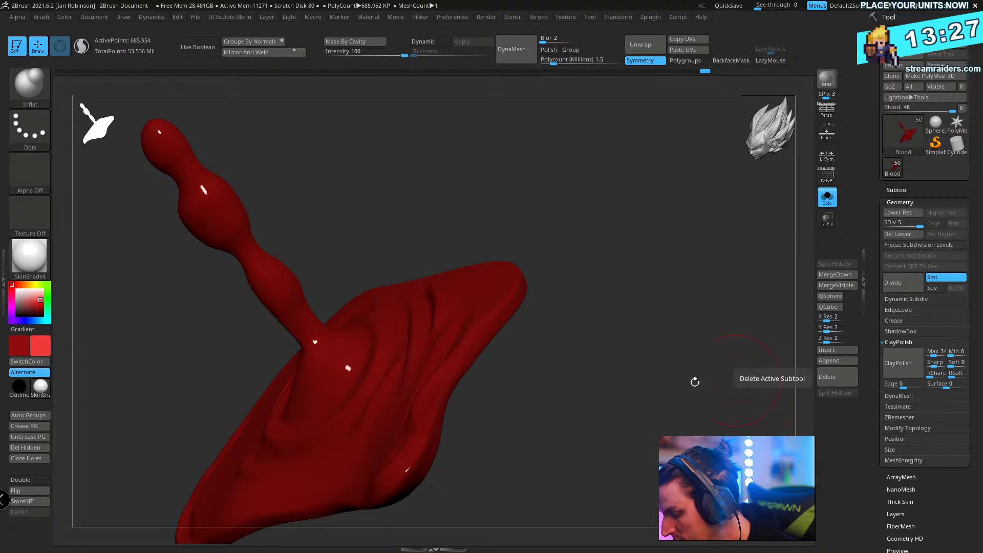
pyautogui.moveTo(693, 382)
pyautogui.mouseDown()
pyautogui.moveTo(708, 344)
pyautogui.moveTo(678, 248)
pyautogui.mouseUp()
pyautogui.keyDown('ctrl'); pyautogui.click(678, 248); pyautogui.keyUp('ctrl')
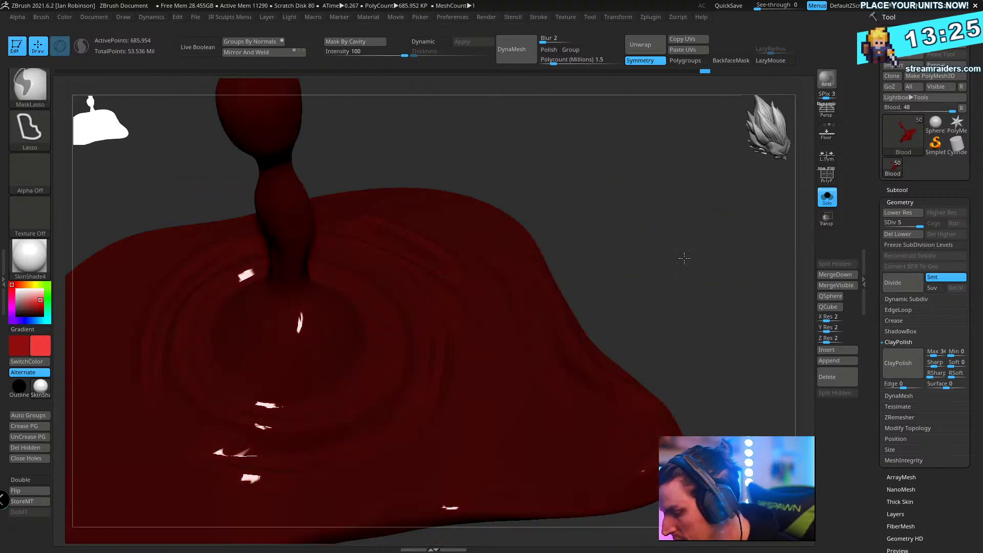
pyautogui.keyDown('ctrl'); pyautogui.click(685, 256); pyautogui.keyUp('ctrl')
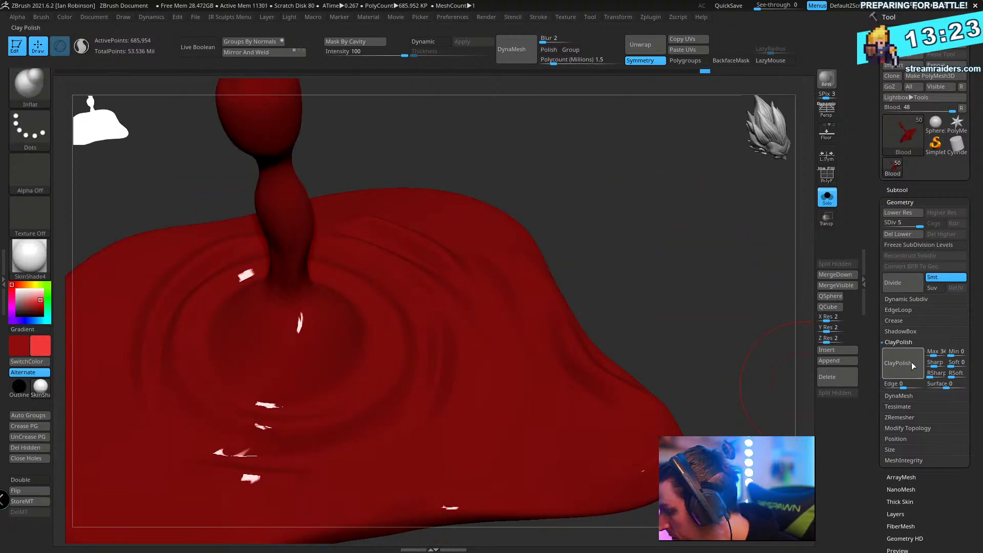
# - Reduce ClayPolish Max to 27, polish the blood again, and invert the mask so only the ripple ridges stay unmasked
pyautogui.moveTo(931, 356); pyautogui.dragTo(927, 356)
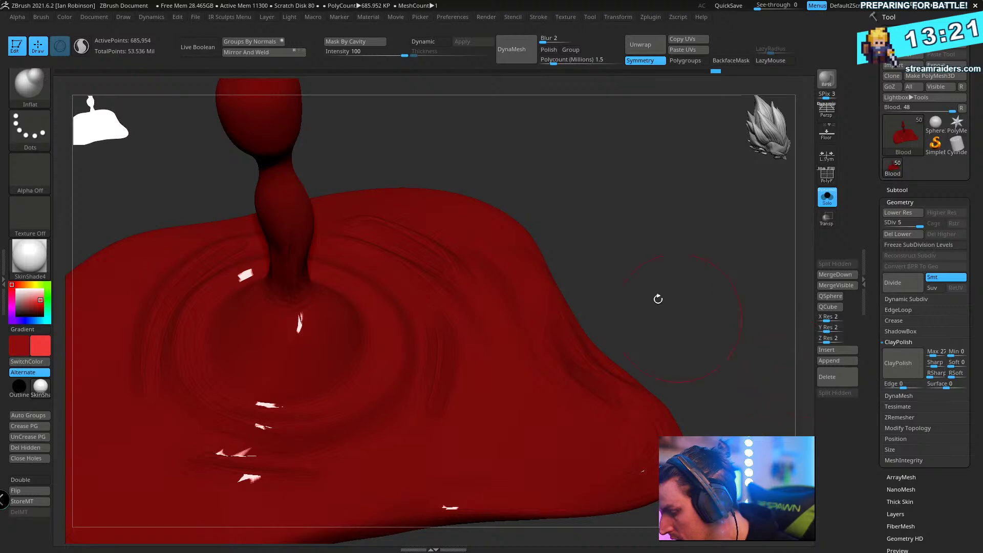
pyautogui.moveTo(658, 299); pyautogui.dragTo(597, 261)
pyautogui.keyDown('ctrl'); pyautogui.click(519, 327); pyautogui.keyUp('ctrl')
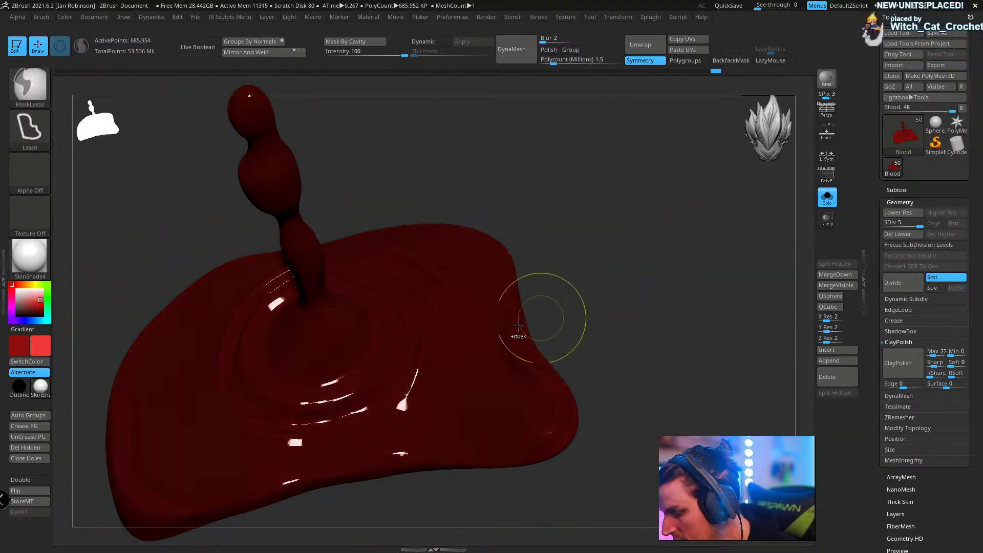
pyautogui.keyDown('ctrl'); pyautogui.click(518, 327); pyautogui.keyUp('ctrl')
pyautogui.moveTo(512, 324)
pyautogui.mouseDown()
pyautogui.moveTo(649, 263)
pyautogui.moveTo(637, 290)
pyautogui.moveTo(649, 292)
pyautogui.mouseUp()
# - Choose the Paint brush for the blood and set its Z Intensity to 7 and Rgb Intensity to 6
pyautogui.click(50, 356)
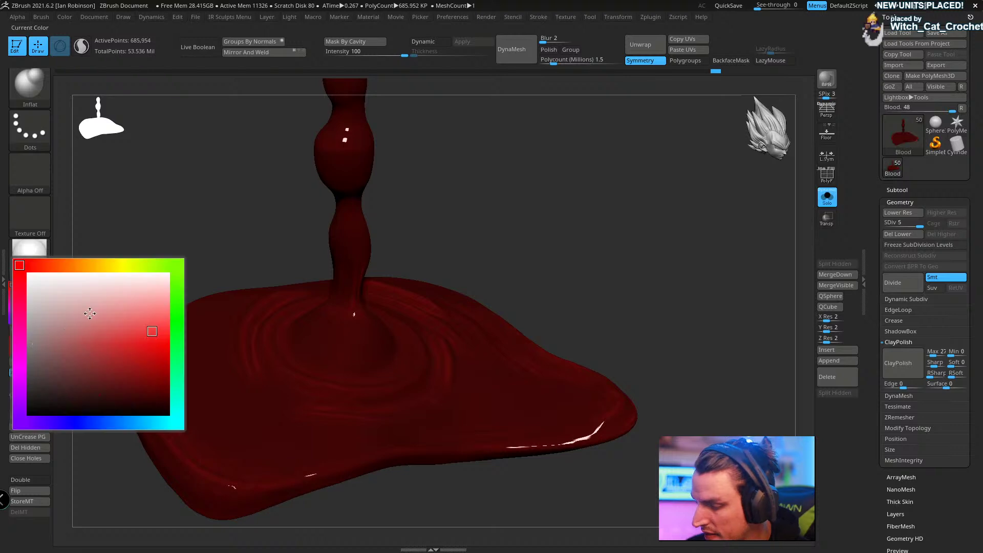
pyautogui.press('space')
pyautogui.click(207, 287)
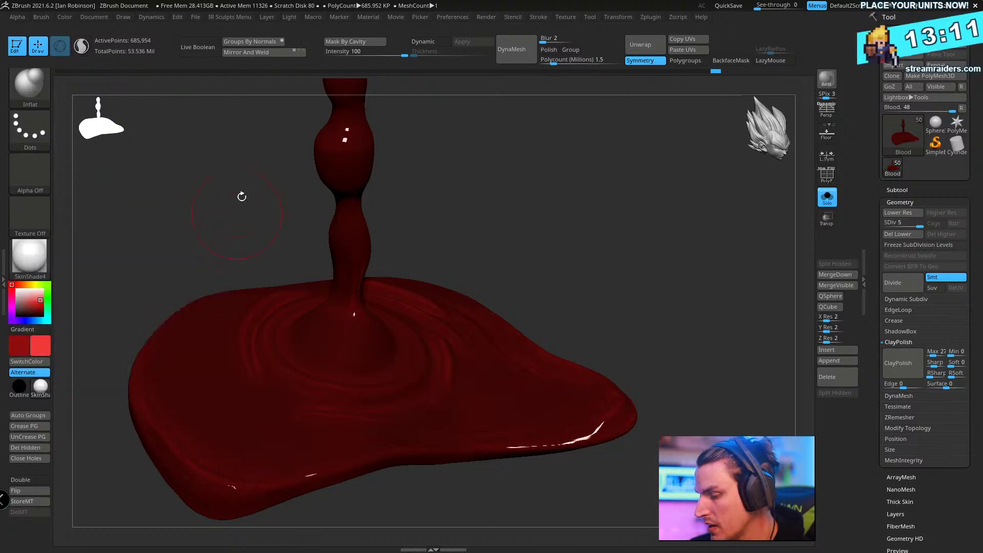
pyautogui.press('b')
pyautogui.press('p')
pyautogui.press('a')
pyautogui.press('space')
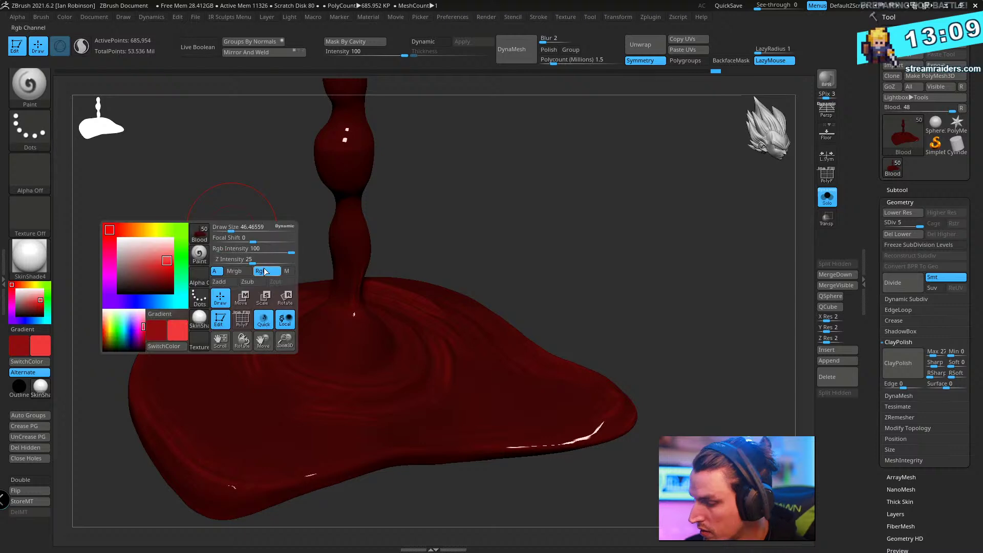
pyautogui.click(233, 259)
pyautogui.write('6')
pyautogui.click(234, 250)
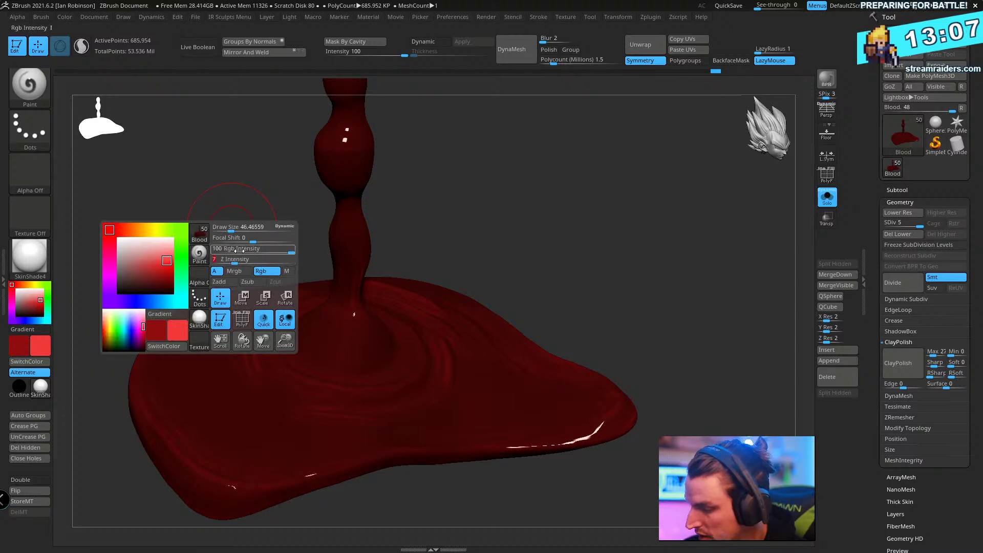
pyautogui.write('6')
pyautogui.press('Return')
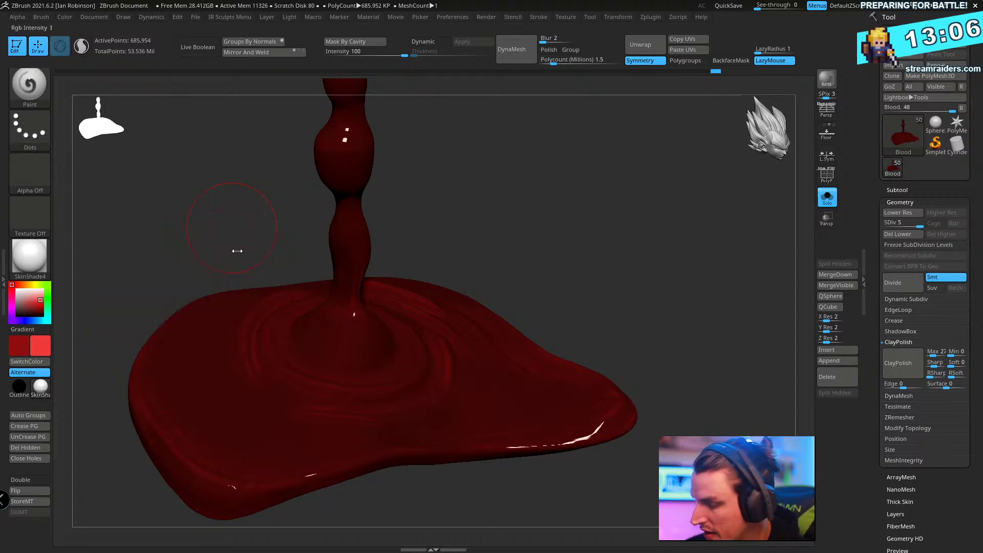
# - Fill the unmasked ripple ridges of the blood with the light red and hide the mask display
pyautogui.keyDown('alt'); pyautogui.moveTo(421, 187); pyautogui.dragTo(426, 203); pyautogui.keyUp('alt')
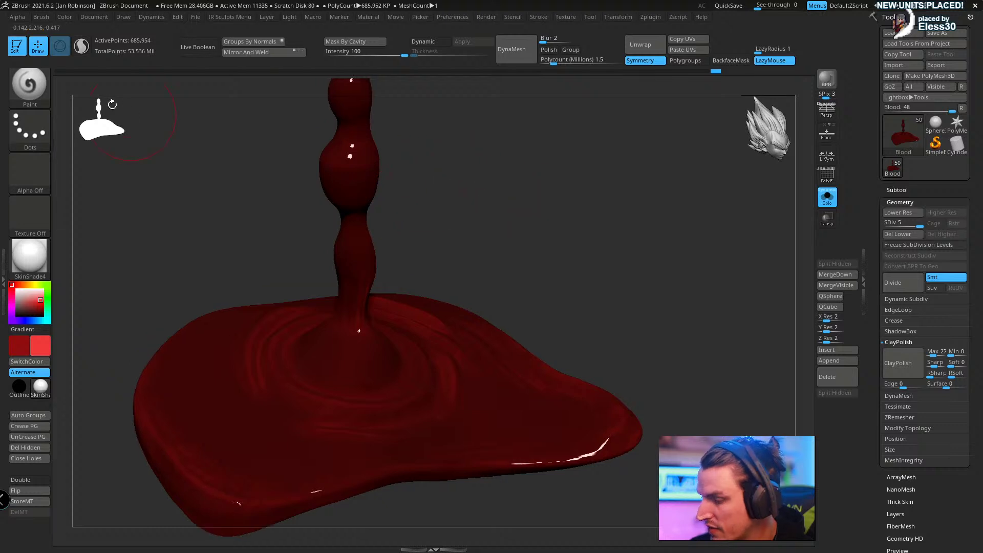
pyautogui.click(67, 17)
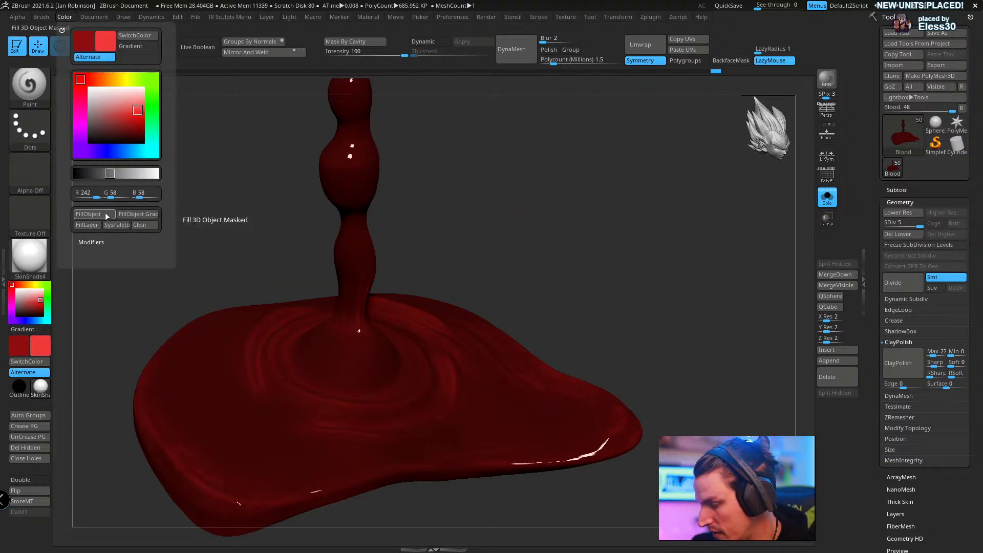
pyautogui.click(907, 202)
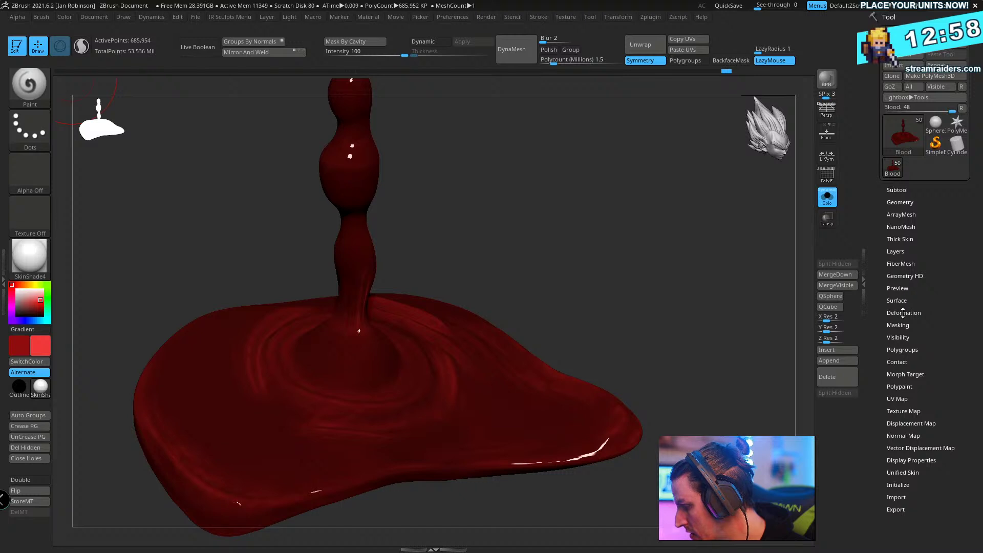
pyautogui.click(903, 326)
pyautogui.click(904, 334)
pyautogui.moveTo(559, 215)
pyautogui.mouseDown()
pyautogui.moveTo(686, 272)
pyautogui.moveTo(728, 272)
pyautogui.mouseUp()
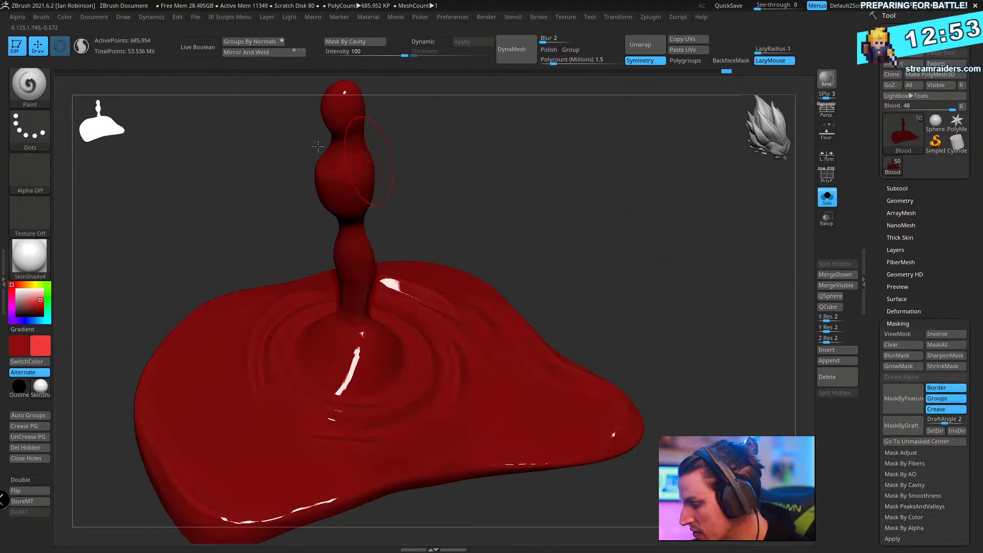
# - Fill the blood's unmasked areas with the light red once more and inspect the pool from several angles
pyautogui.click(62, 16)
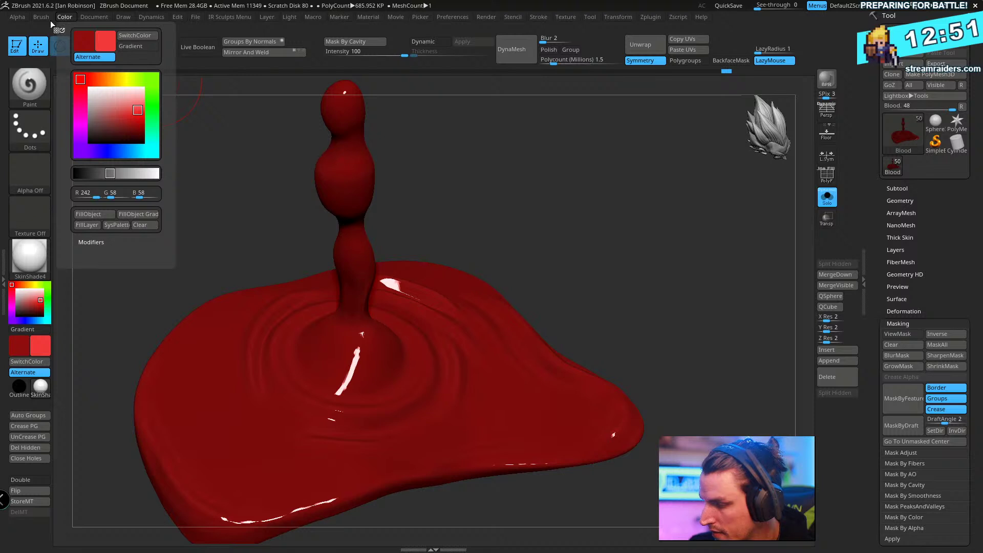
pyautogui.moveTo(50, 18)
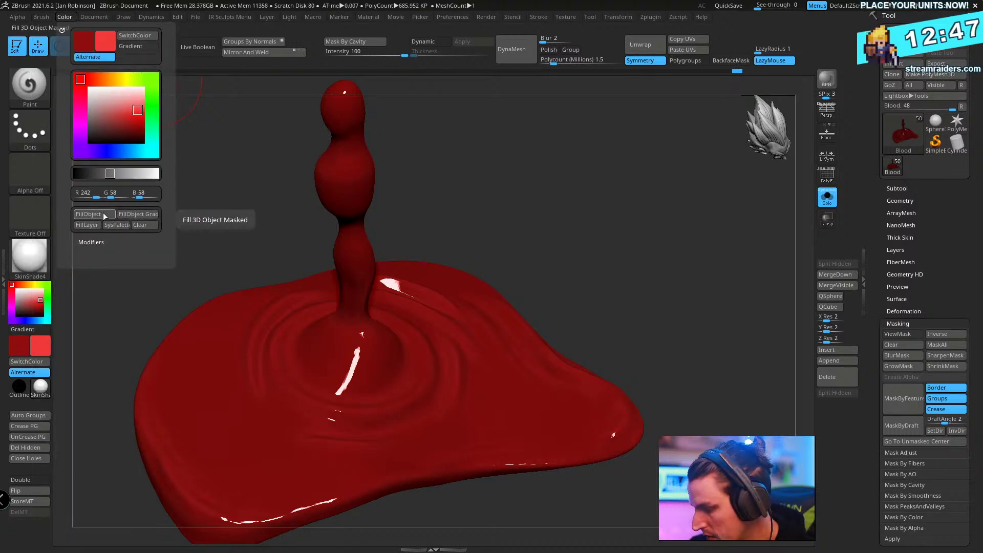
pyautogui.click(101, 212)
pyautogui.moveTo(604, 253); pyautogui.dragTo(667, 220)
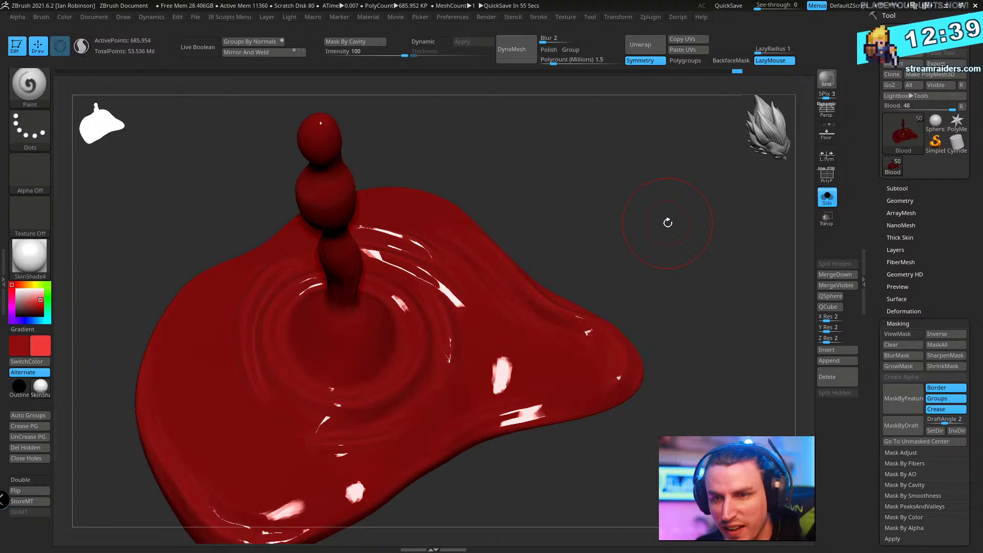
pyautogui.moveTo(668, 222); pyautogui.dragTo(598, 340)
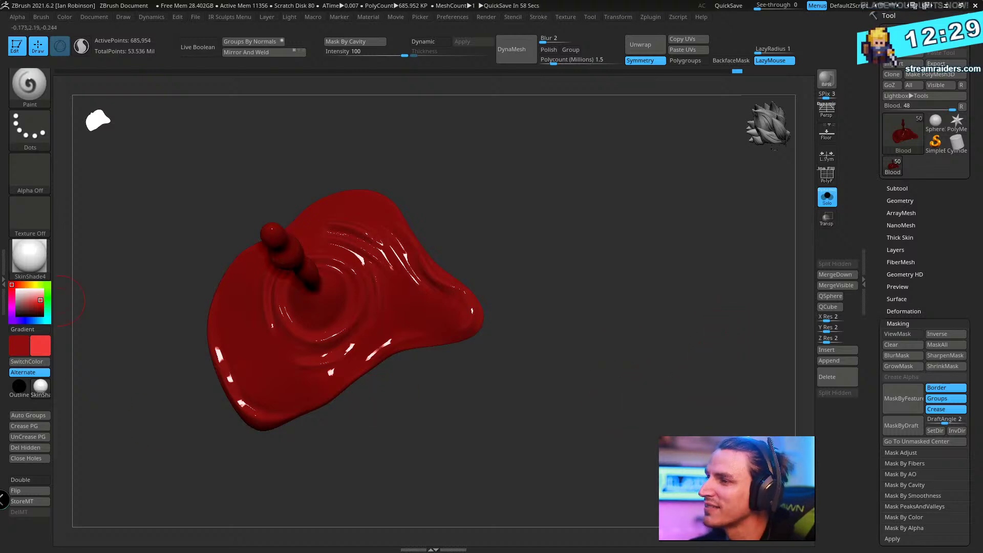
pyautogui.moveTo(606, 287)
pyautogui.mouseDown()
pyautogui.moveTo(604, 193)
pyautogui.moveTo(636, 504)
pyautogui.moveTo(548, 467)
pyautogui.moveTo(574, 309)
pyautogui.moveTo(572, 377)
pyautogui.moveTo(598, 425)
pyautogui.moveTo(594, 452)
pyautogui.moveTo(617, 426)
pyautogui.moveTo(590, 463)
pyautogui.moveTo(570, 460)
pyautogui.mouseUp()
# - Toggle the mask display and examine how the ripple colour blends around the drip and the pool's edges
pyautogui.hotkey('ctrl', 'h')
pyautogui.press('ctrl')
pyautogui.press('ctrl')
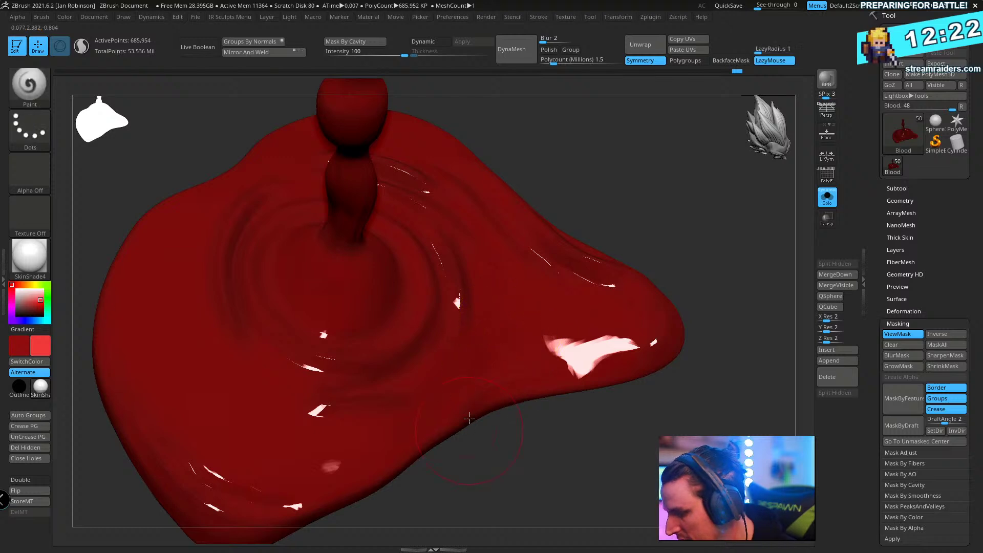
pyautogui.press('l')
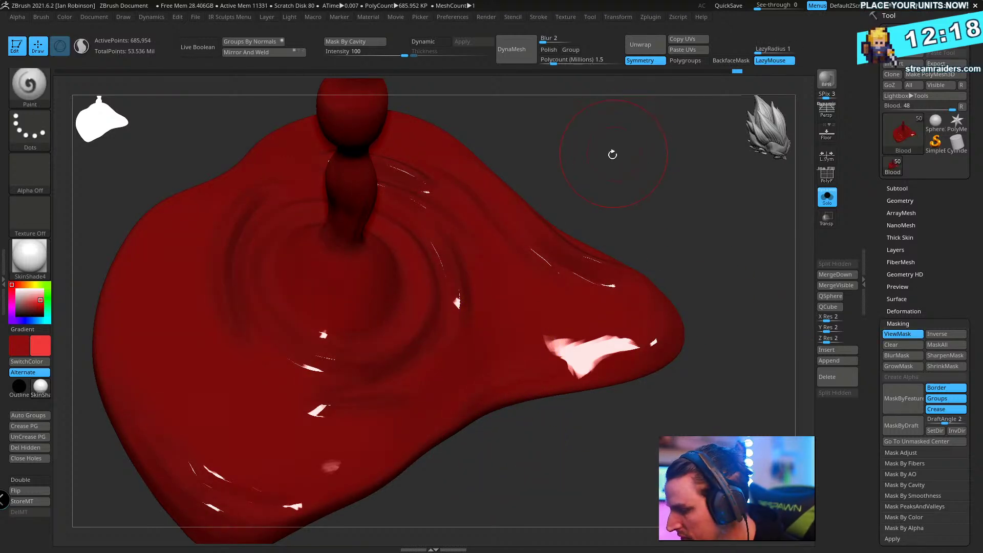
pyautogui.hotkey('ctrl', 'h')
pyautogui.moveTo(612, 154); pyautogui.dragTo(594, 139)
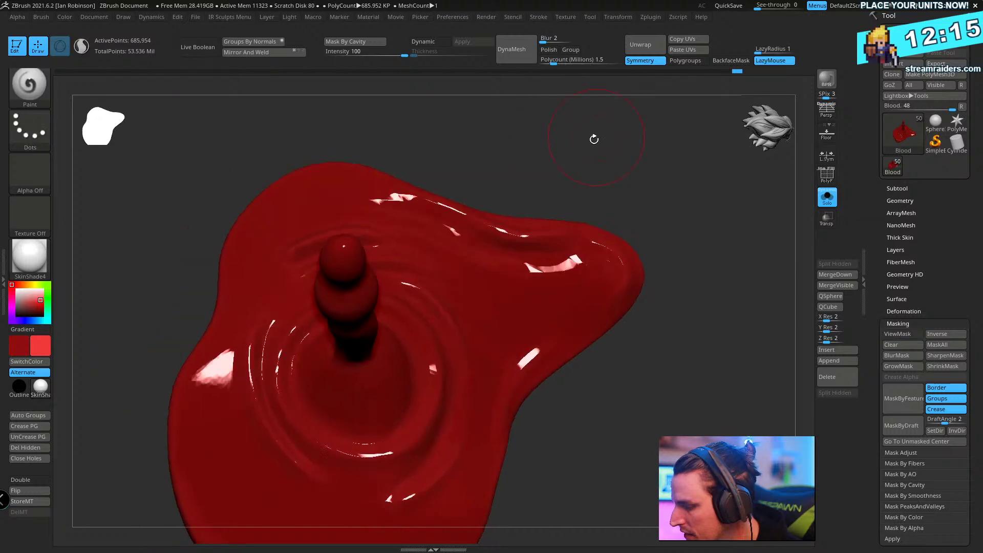
pyautogui.hotkey('ctrl', 'h')
pyautogui.moveTo(478, 88)
pyautogui.mouseDown()
pyautogui.moveTo(629, 153)
pyautogui.moveTo(641, 202)
pyautogui.moveTo(589, 266)
pyautogui.mouseUp()
pyautogui.press('ctrl')
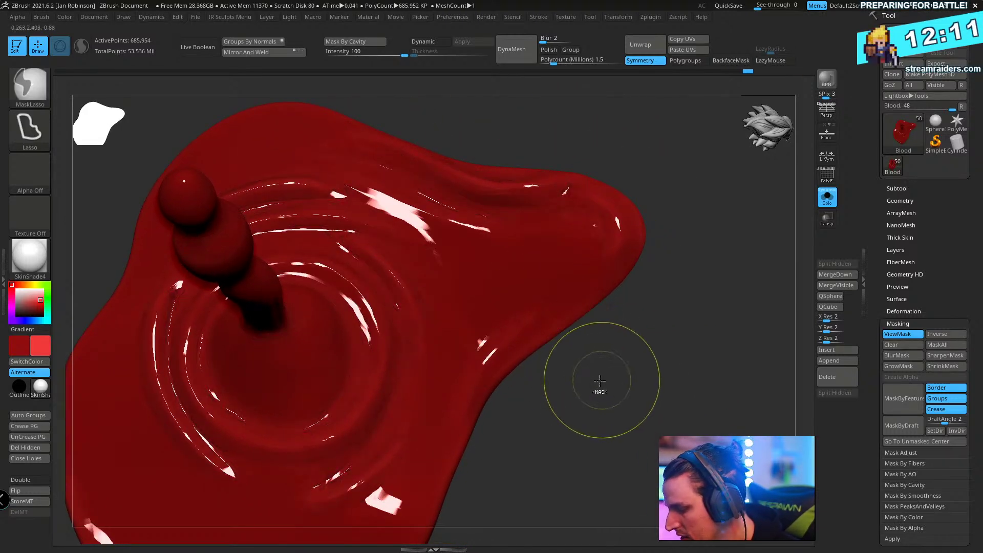
# - Sharpen the blood's mask, invert it so the ripple ridges are masked, and make dark red the active colour
pyautogui.keyDown('ctrl'); pyautogui.click(521, 241); pyautogui.keyUp('ctrl')
pyautogui.keyDown('ctrl'); pyautogui.click(522, 285); pyautogui.keyUp('ctrl')
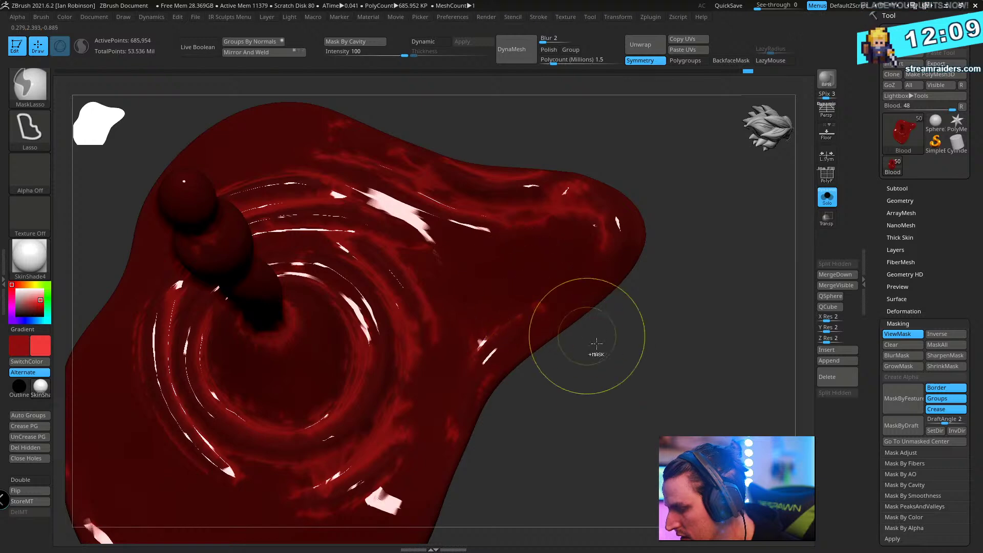
pyautogui.moveTo(598, 361)
pyautogui.mouseDown()
pyautogui.moveTo(630, 305)
pyautogui.moveTo(650, 404)
pyautogui.moveTo(659, 324)
pyautogui.moveTo(657, 341)
pyautogui.mouseUp()
pyautogui.click(27, 362)
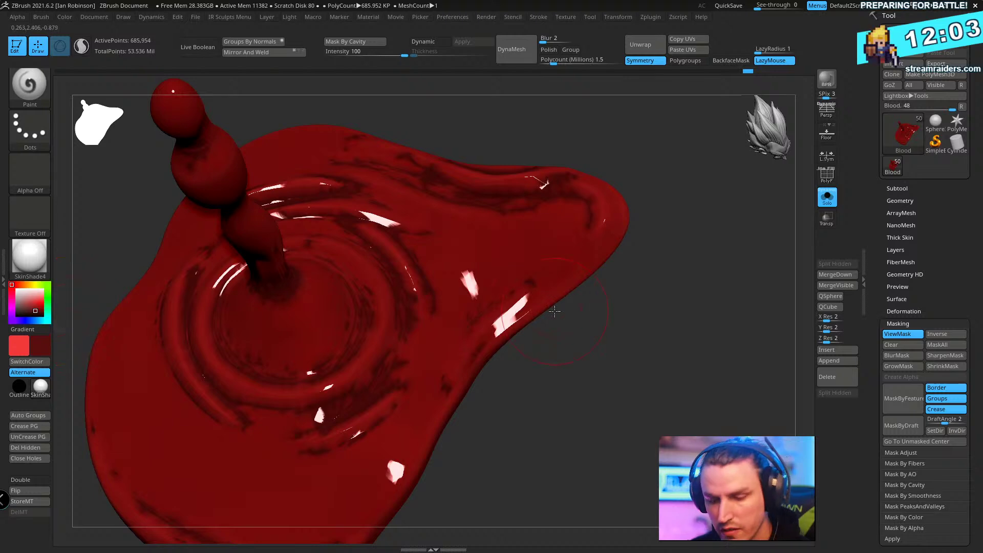
# - Set up the Paint brush with the Spray stroke and Alpha 07
pyautogui.press('b')
pyautogui.press('p')
pyautogui.press('s')
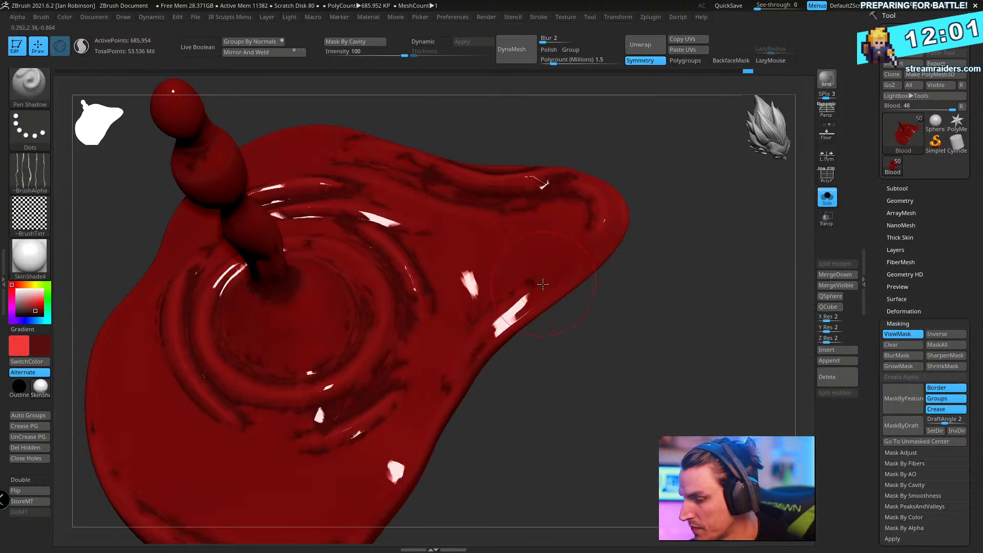
pyautogui.press('b')
pyautogui.press('p')
pyautogui.press('a')
pyautogui.click(37, 130)
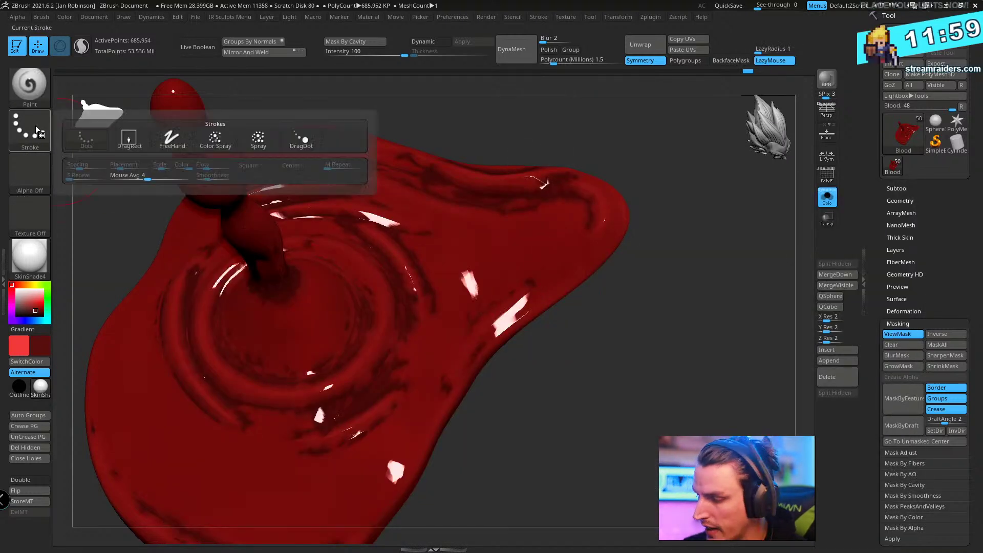
pyautogui.click(259, 138)
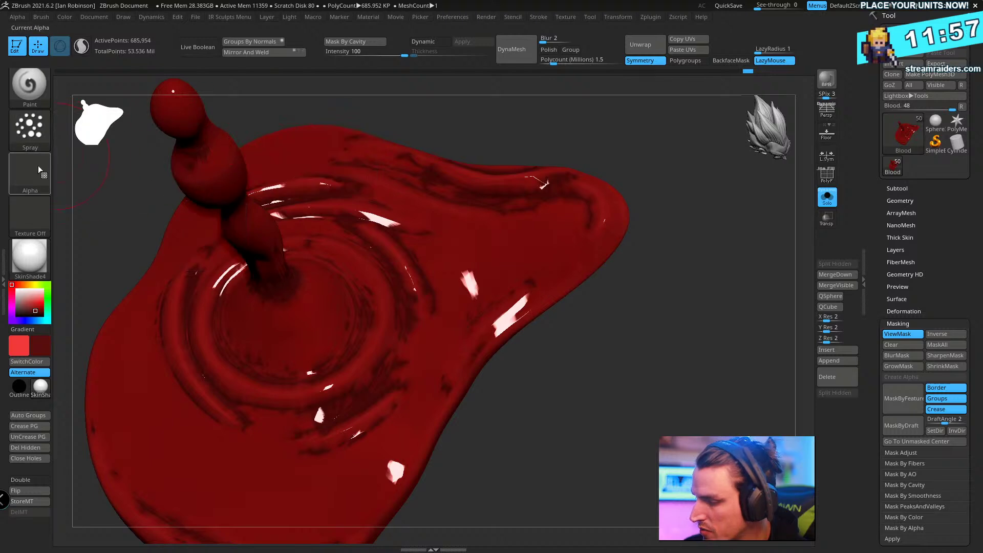
pyautogui.click(40, 170)
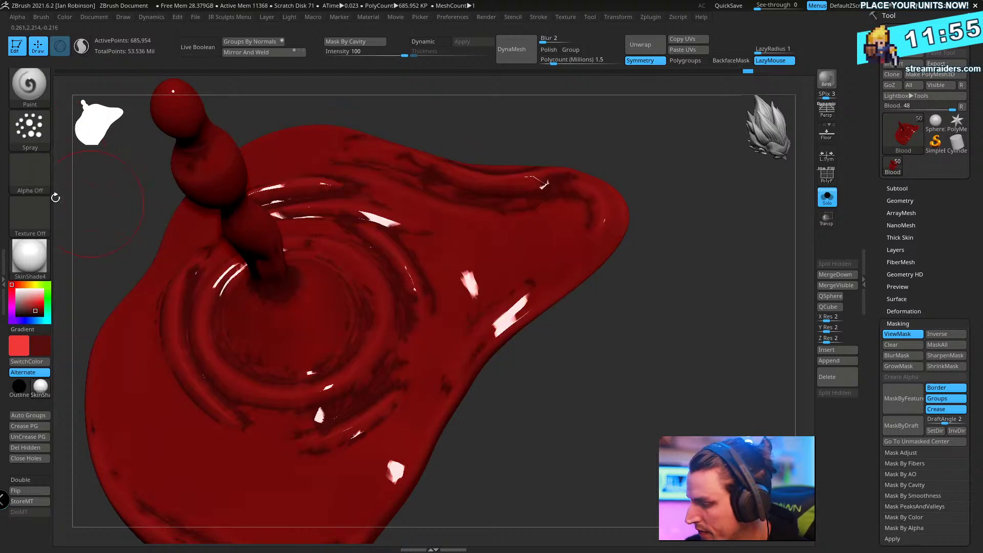
pyautogui.click(29, 173)
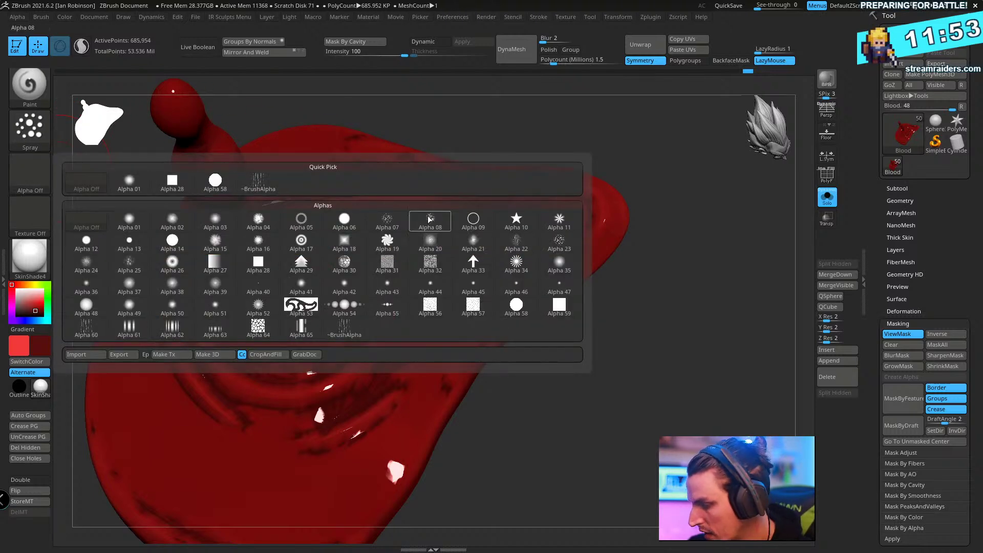
pyautogui.click(388, 220)
# - Adjust the brush size, spray dark red on the pool's surface, and set LazyRadius to 2
pyautogui.moveTo(630, 402); pyautogui.dragTo(652, 380)
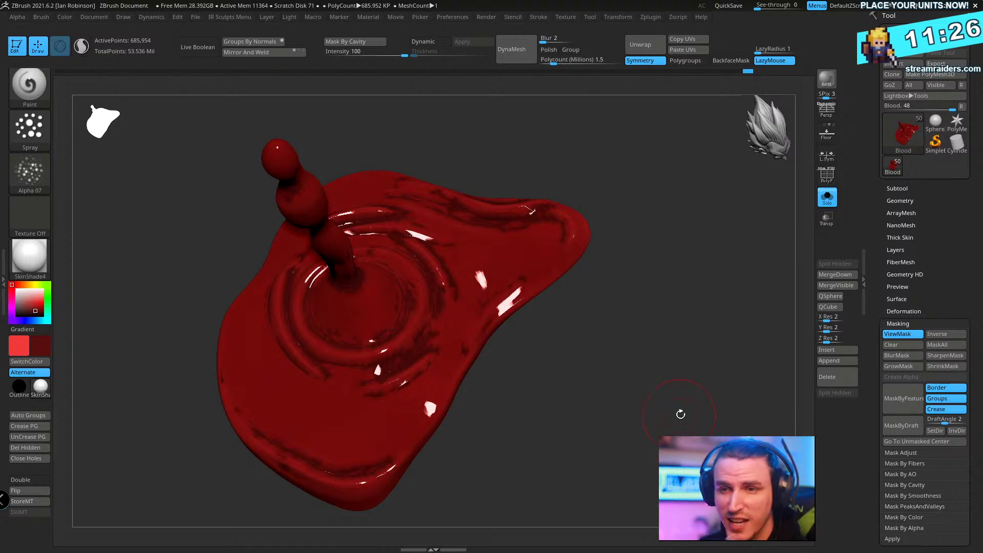
pyautogui.moveTo(654, 408)
pyautogui.mouseDown()
pyautogui.moveTo(650, 377)
pyautogui.moveTo(657, 451)
pyautogui.mouseUp()
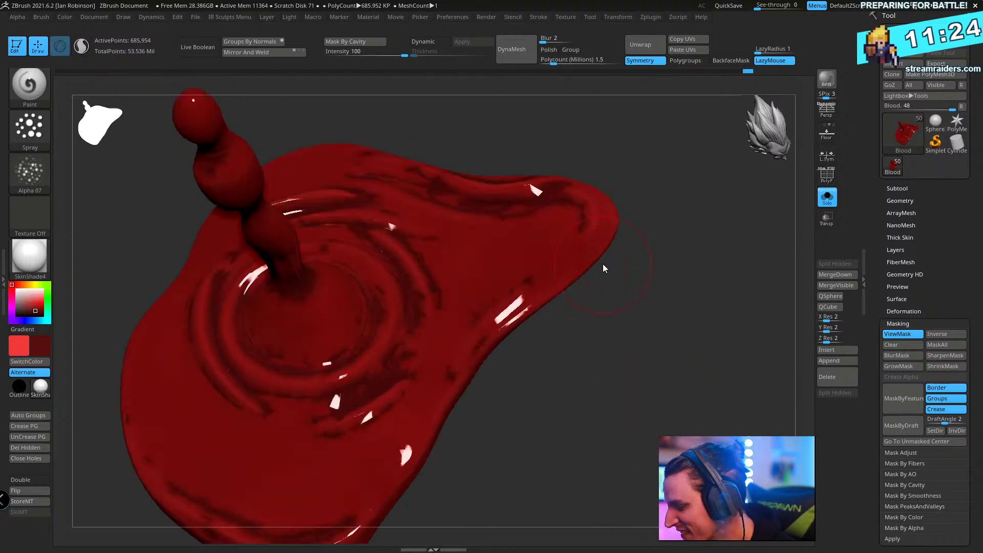
pyautogui.press('s')
pyautogui.moveTo(606, 268); pyautogui.dragTo(522, 272)
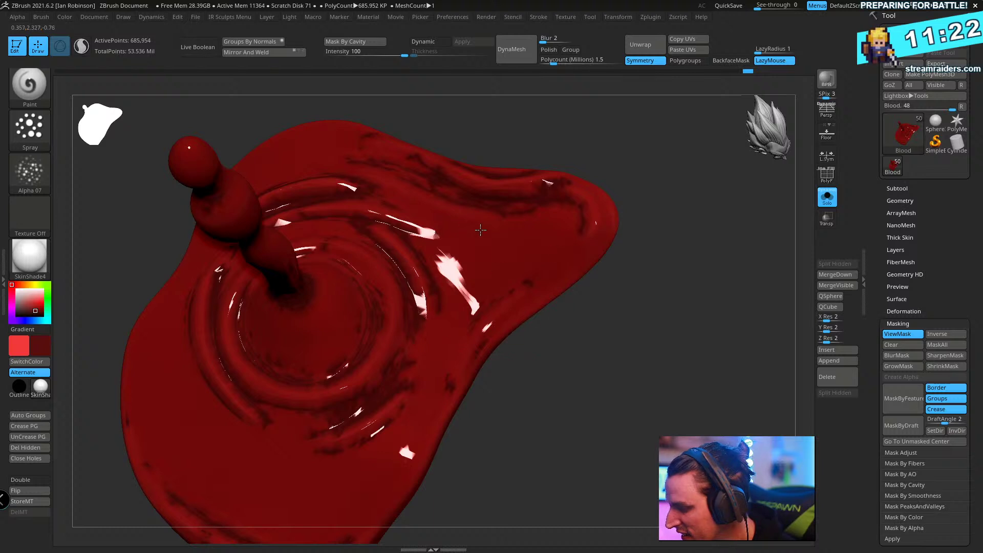
pyautogui.moveTo(481, 230); pyautogui.dragTo(540, 302)
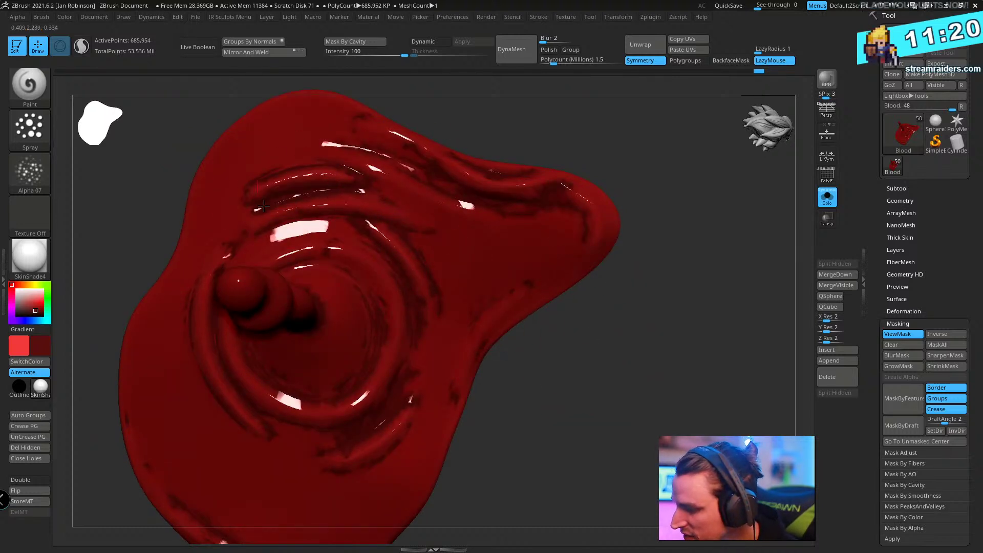
pyautogui.moveTo(626, 303); pyautogui.dragTo(717, 271)
pyautogui.moveTo(764, 49); pyautogui.dragTo(766, 50)
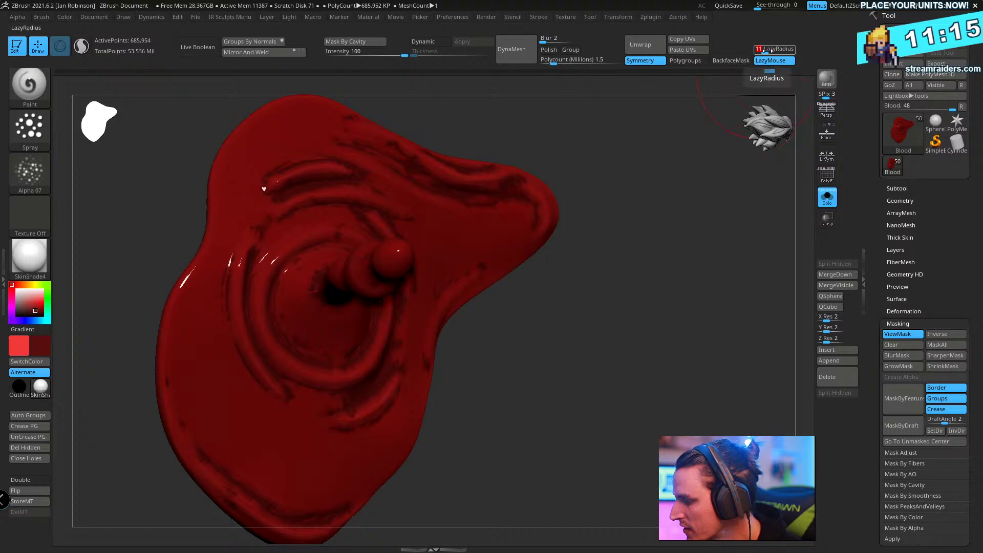
pyautogui.moveTo(615, 296); pyautogui.dragTo(633, 297)
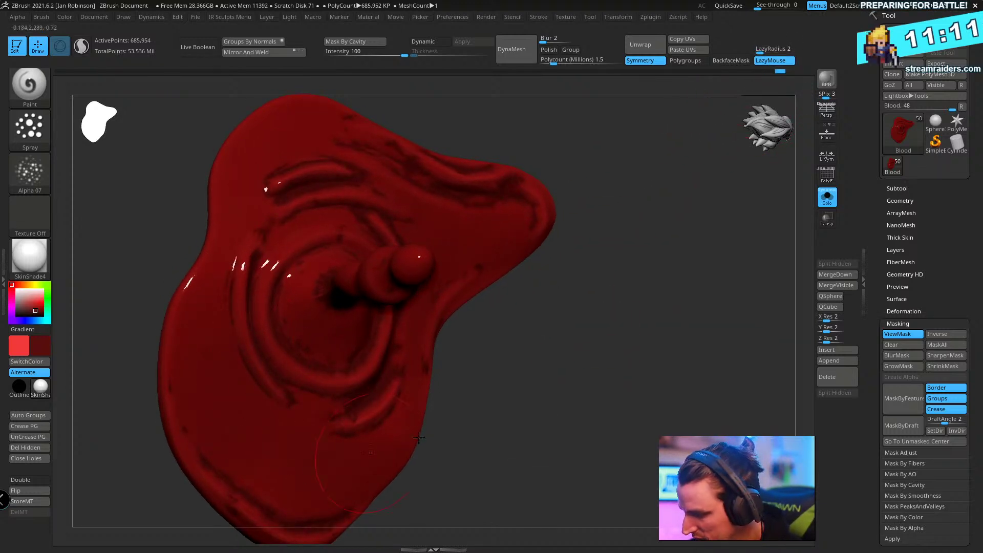
# - Spray dark red over the pool's surface and along the bulging drip, working around the blood from several sides
pyautogui.moveTo(419, 438); pyautogui.dragTo(320, 461)
pyautogui.moveTo(549, 369); pyautogui.dragTo(330, 363)
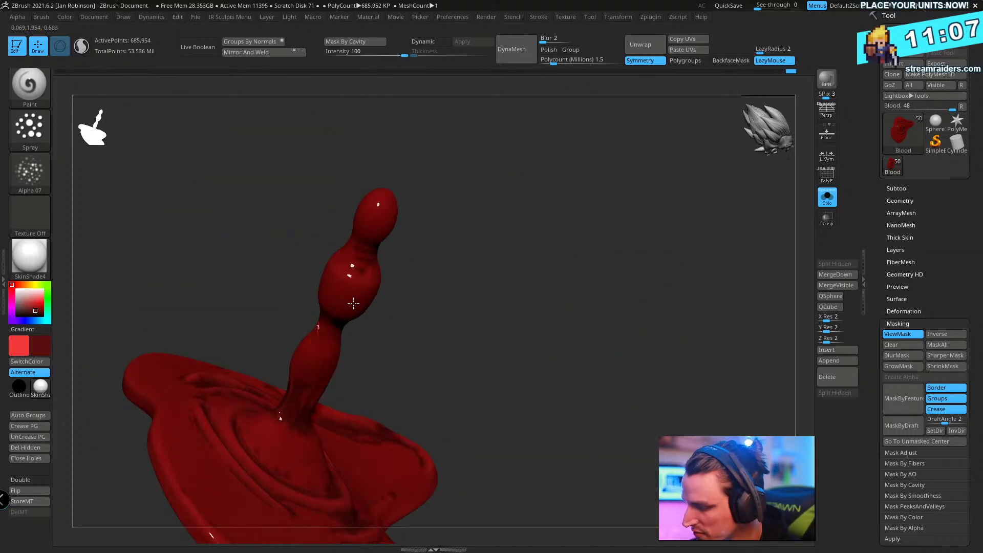
pyautogui.moveTo(354, 303); pyautogui.dragTo(345, 324)
pyautogui.moveTo(351, 276); pyautogui.dragTo(354, 328)
pyautogui.moveTo(449, 348); pyautogui.dragTo(401, 373)
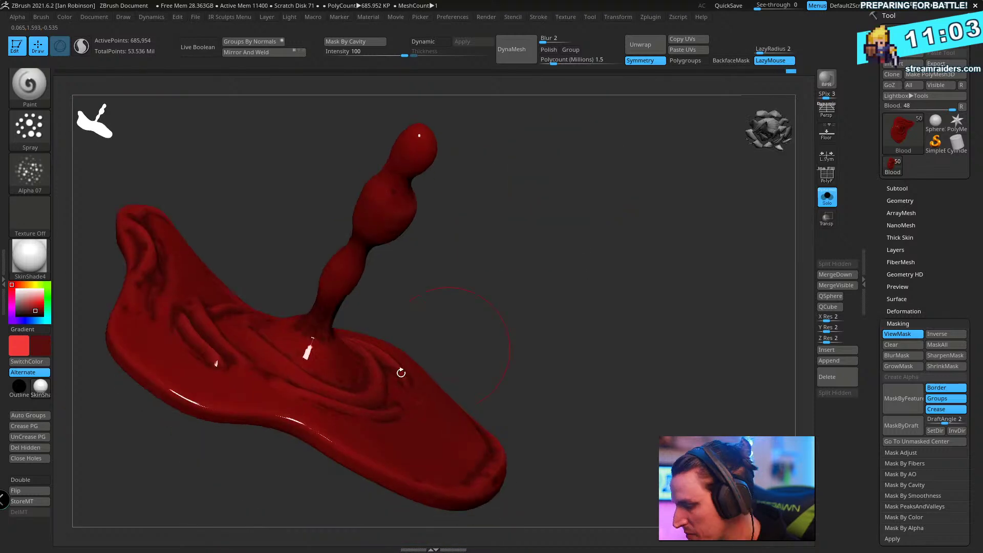
pyautogui.moveTo(453, 291); pyautogui.dragTo(521, 357)
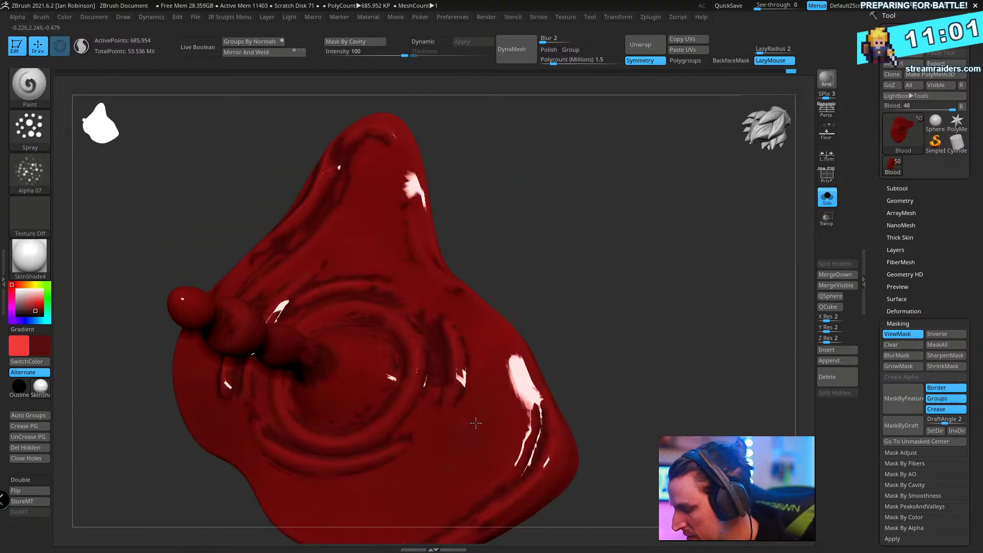
pyautogui.moveTo(406, 259); pyautogui.dragTo(592, 196)
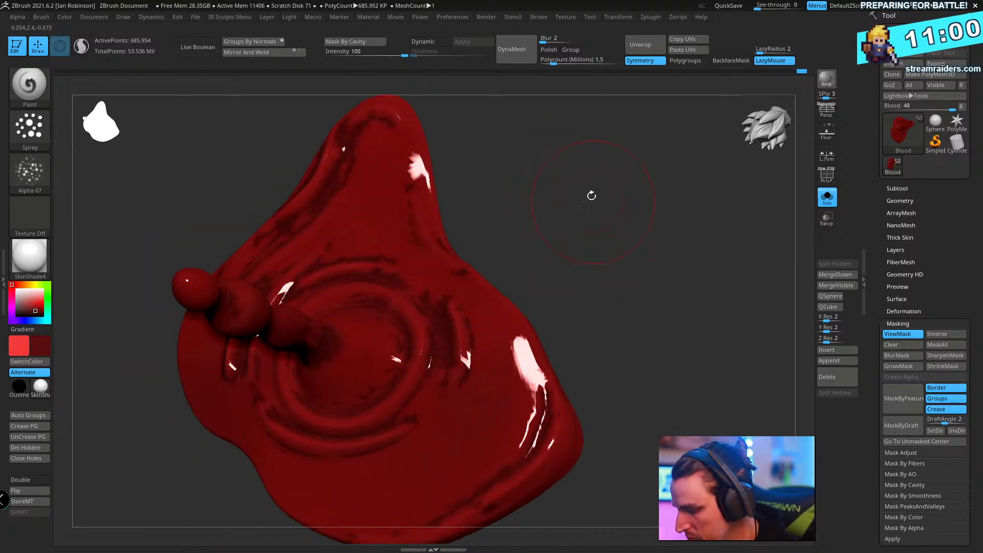
# - Fill the blood's unmasked areas with the active dark red, keeping the ripple ridges masked
pyautogui.keyDown('ctrl'); pyautogui.click(195, 179); pyautogui.keyUp('ctrl')
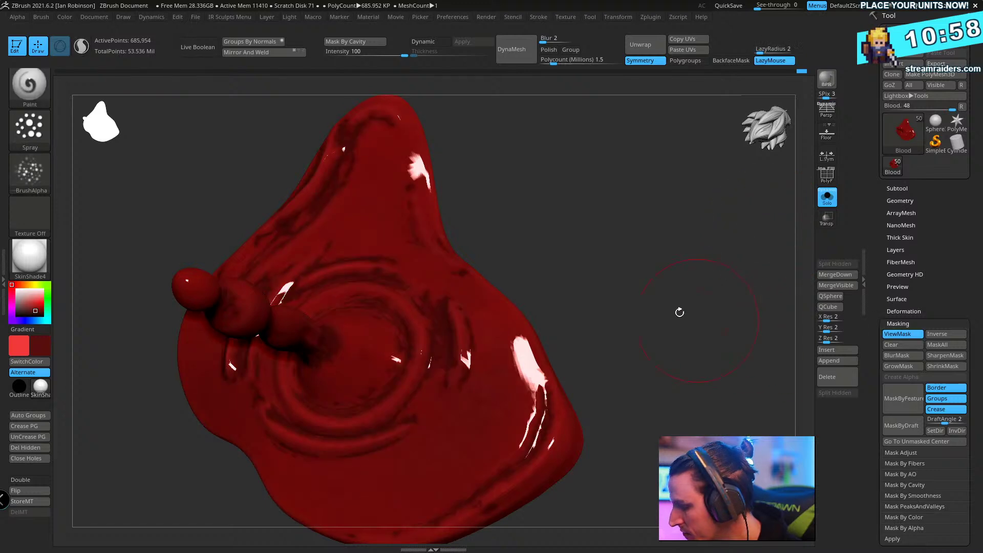
pyautogui.hotkey('ctrl', 'z')
pyautogui.moveTo(577, 223); pyautogui.dragTo(579, 217)
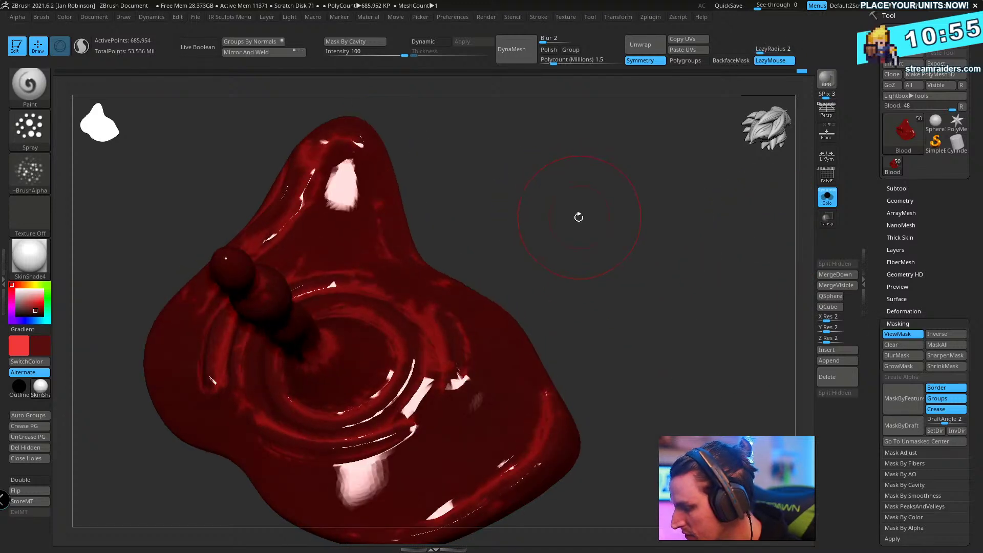
pyautogui.click(64, 17)
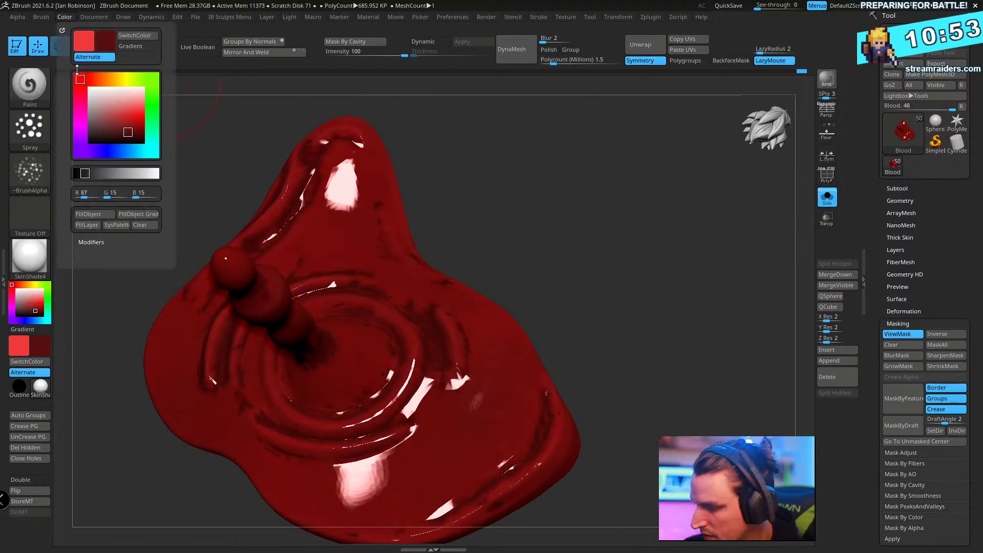
pyautogui.click(109, 215)
pyautogui.moveTo(554, 199); pyautogui.dragTo(629, 232)
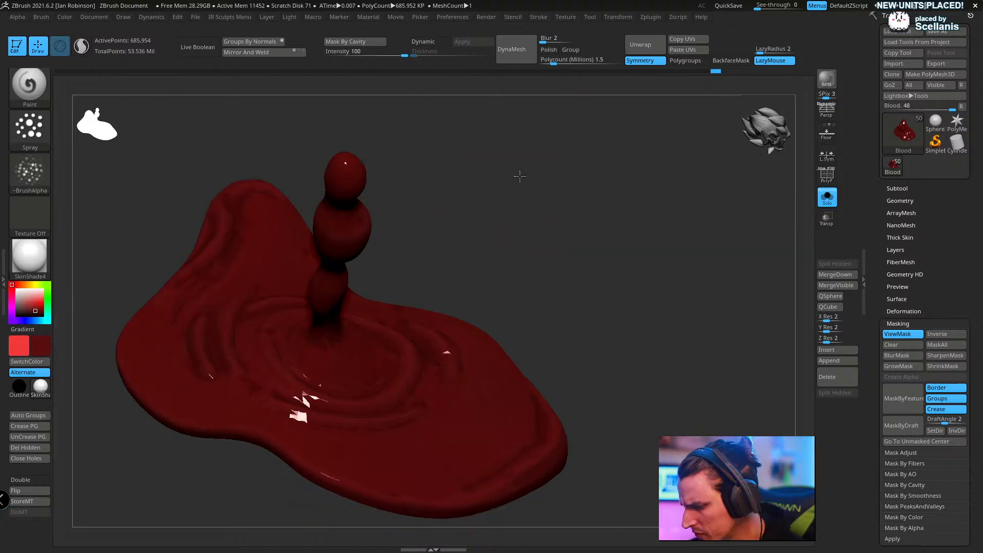
# - Hide the mask shading, show the whole statue, and examine the filled blood against the foot and ice base
pyautogui.moveTo(615, 305); pyautogui.dragTo(702, 252)
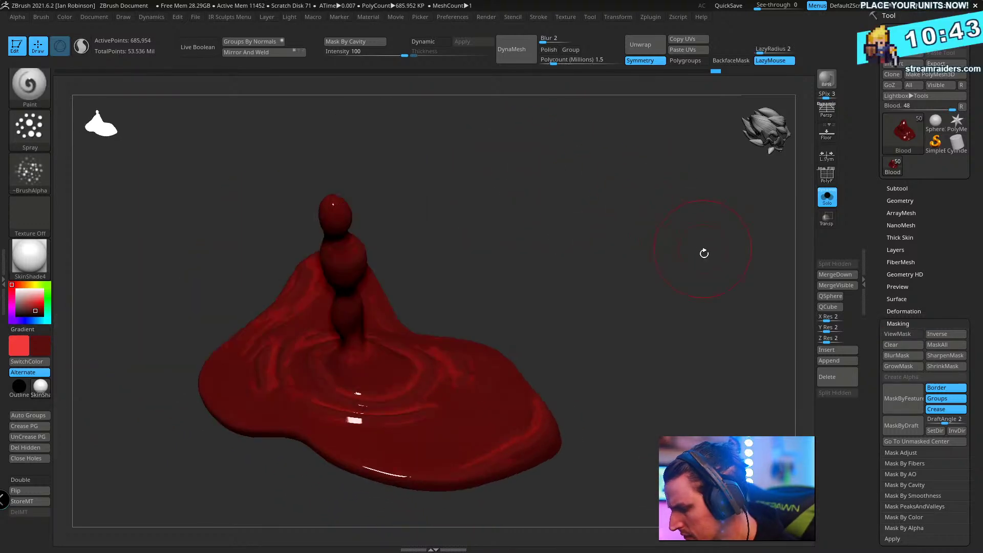
pyautogui.moveTo(603, 281); pyautogui.dragTo(630, 220)
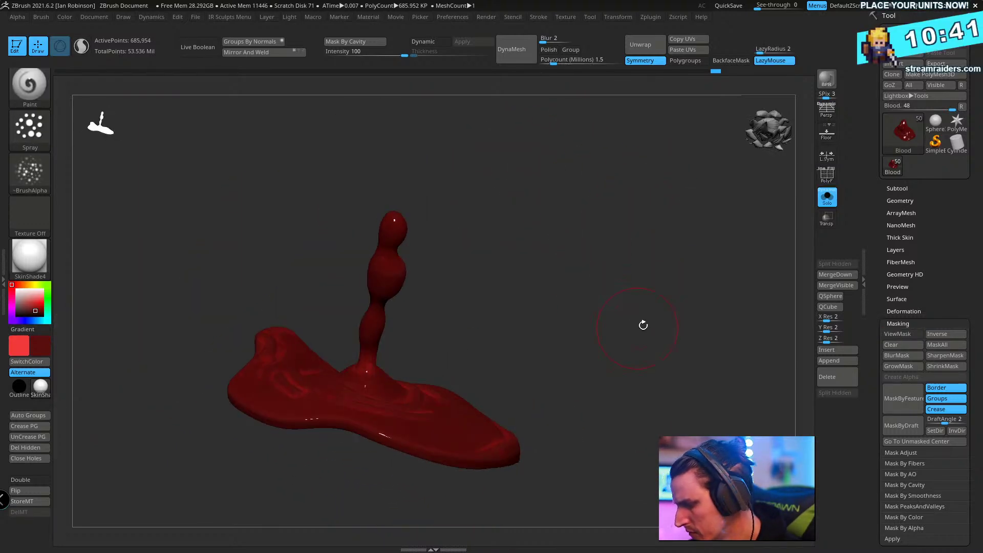
pyautogui.click(827, 197)
pyautogui.moveTo(640, 287); pyautogui.dragTo(637, 115)
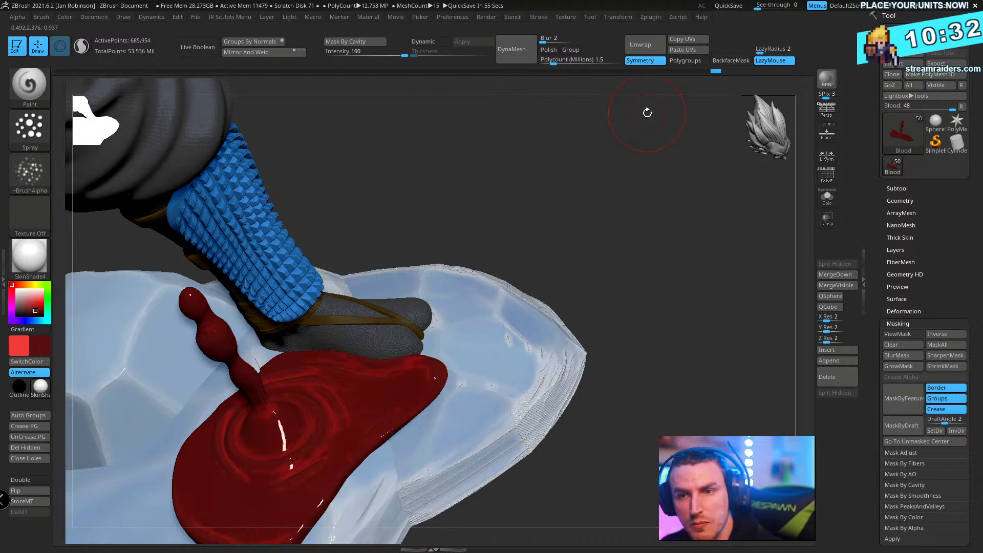
pyautogui.press('ctrl')
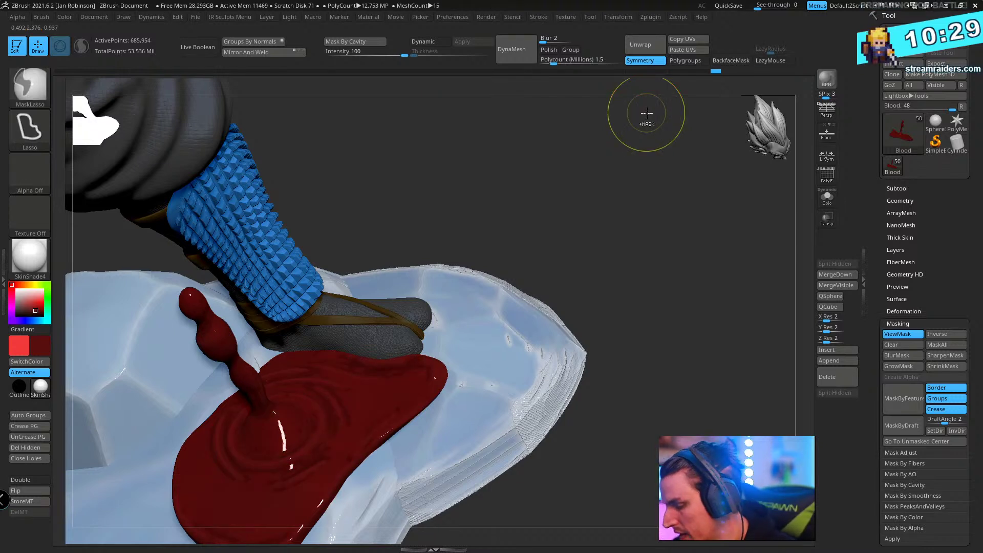
pyautogui.press('l')
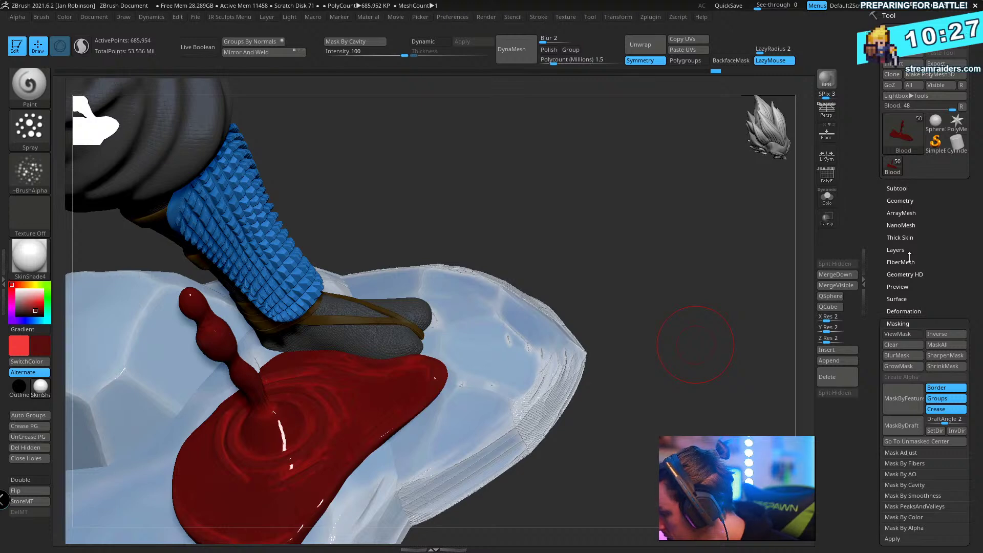
pyautogui.click(908, 201)
pyautogui.click(908, 199)
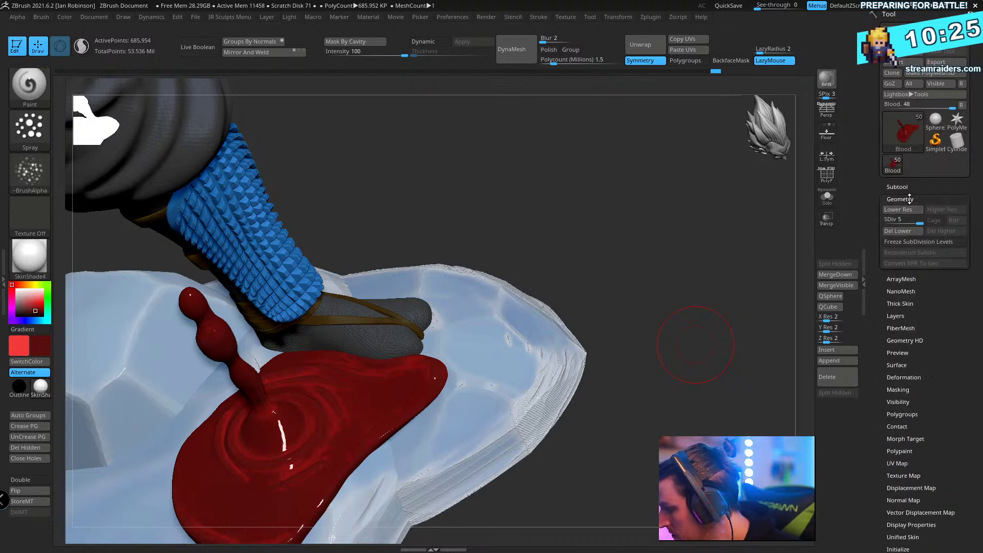
pyautogui.click(909, 198)
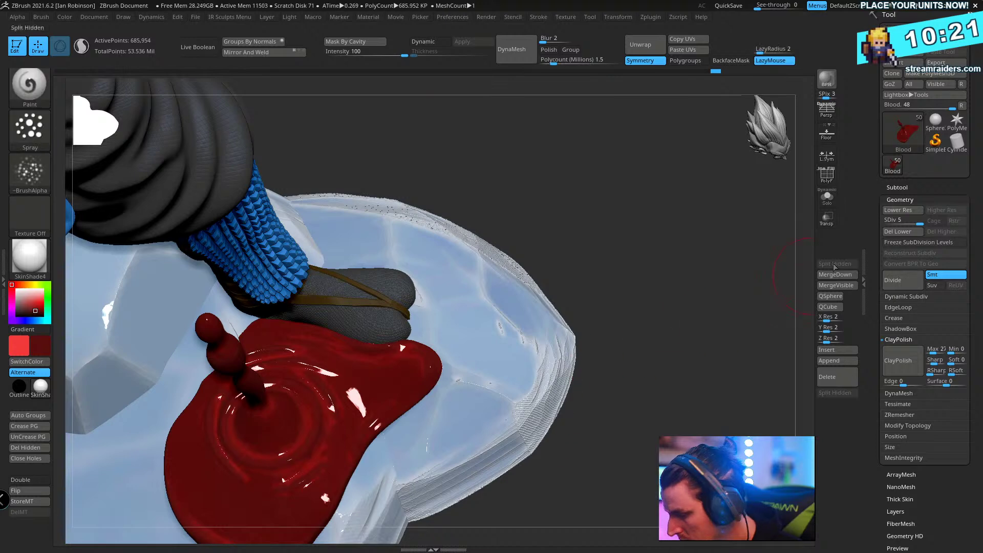
# - Isolate the blood, invert its mask so the ripple ridges are exposed, and reduce the brush size
pyautogui.click(827, 198)
pyautogui.keyDown('alt'); pyautogui.moveTo(797, 230); pyautogui.dragTo(650, 327); pyautogui.keyUp('alt')
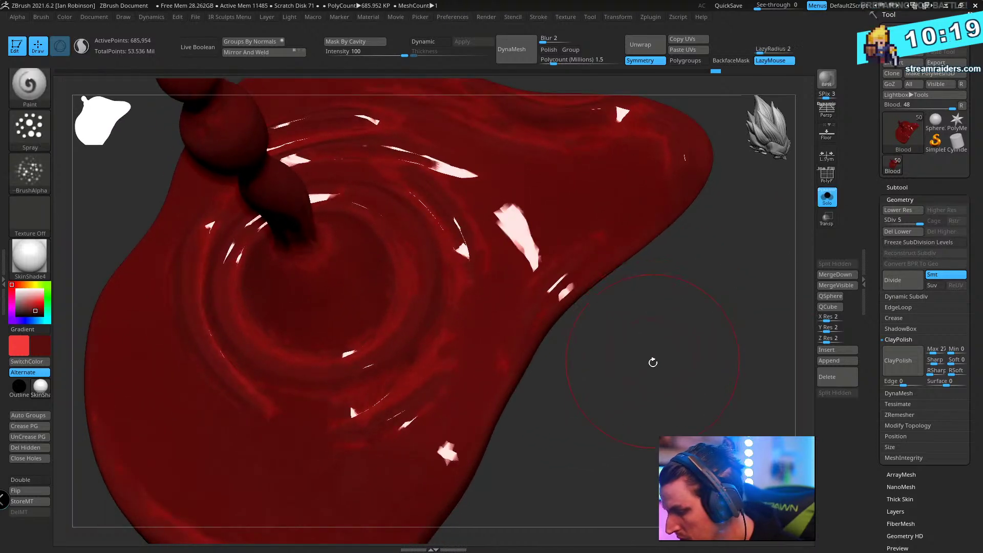
pyautogui.keyDown('ctrl'); pyautogui.click(631, 390); pyautogui.keyUp('ctrl')
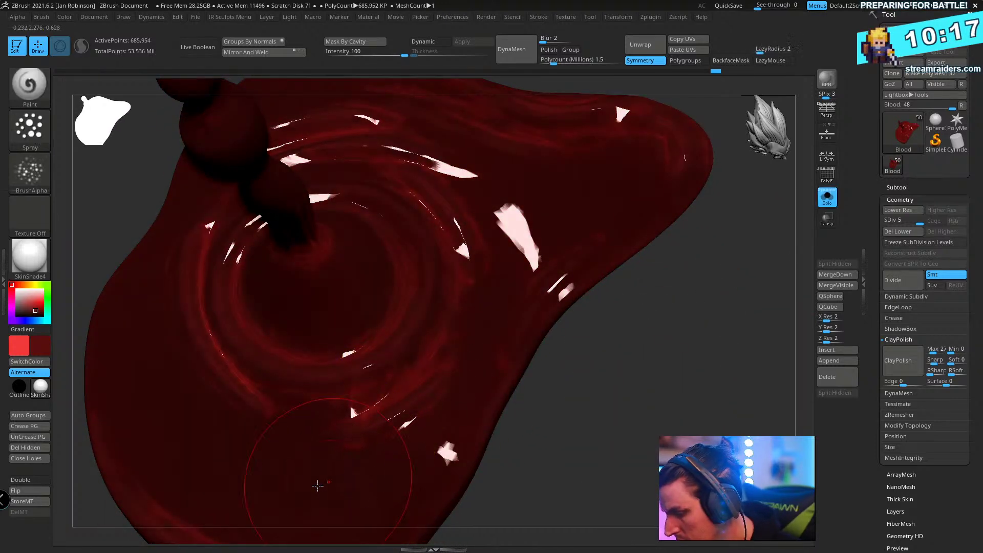
pyautogui.press('space')
pyautogui.moveTo(703, 347); pyautogui.dragTo(686, 347)
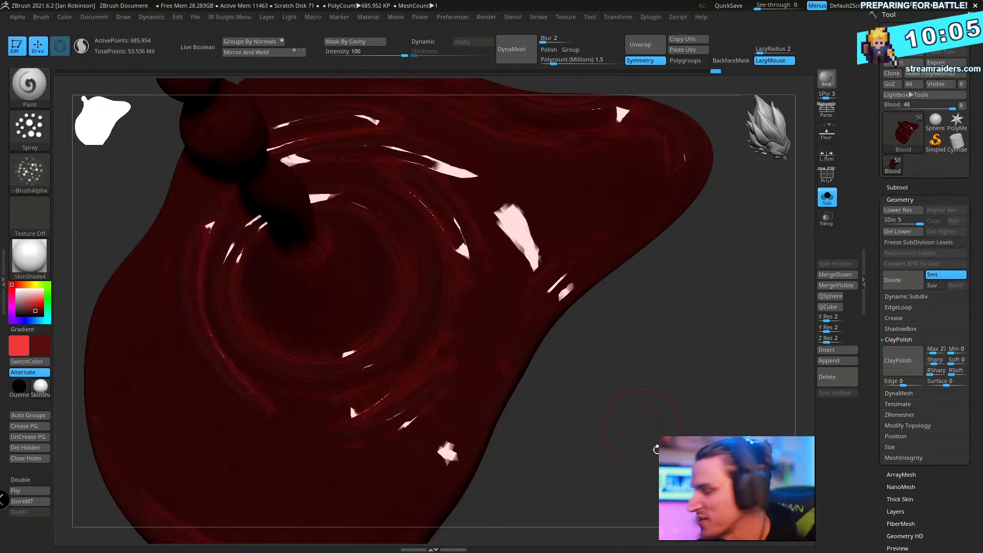
pyautogui.moveTo(657, 449); pyautogui.dragTo(640, 483)
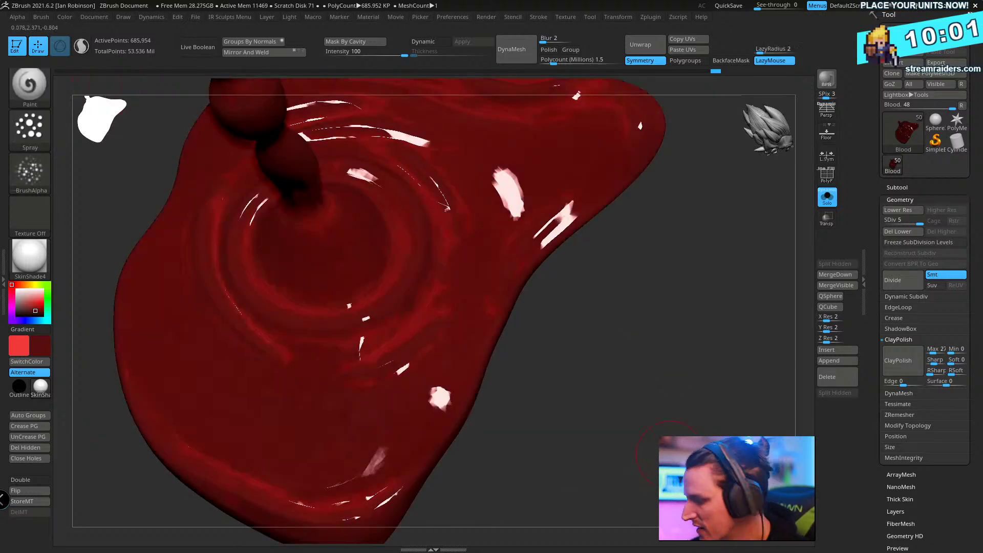
pyautogui.keyDown('alt'); pyautogui.moveTo(658, 456); pyautogui.dragTo(644, 350); pyautogui.keyUp('alt')
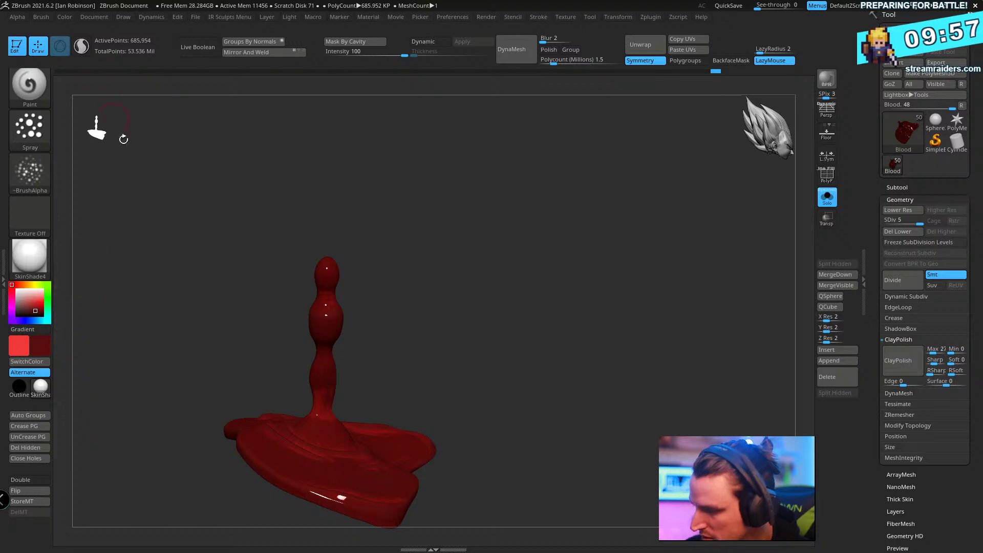
pyautogui.press('space')
pyautogui.moveTo(210, 224); pyautogui.dragTo(194, 224)
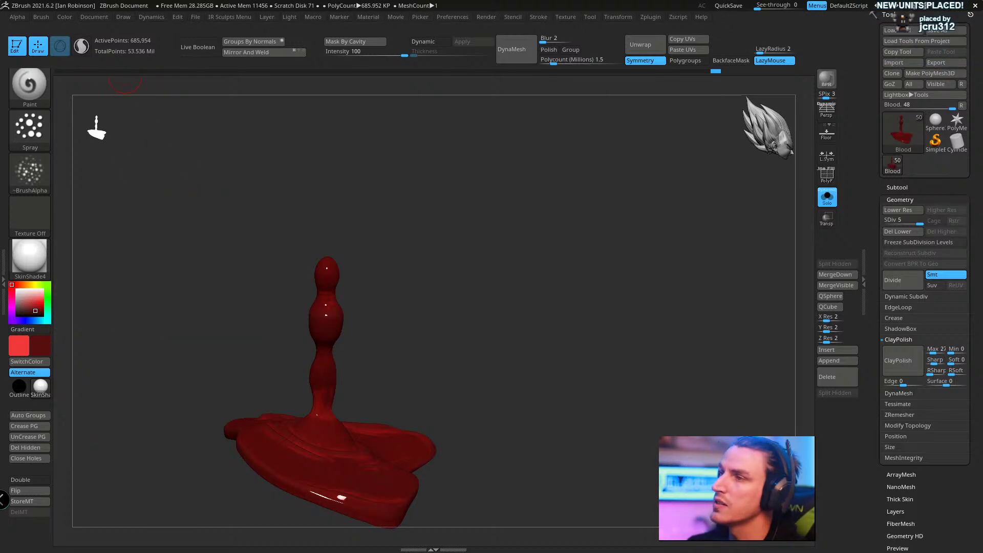
# - Switch to Firefox and run a Google image search for frozen blood in a new tab
pyautogui.hotkey('alt', 'Tab')
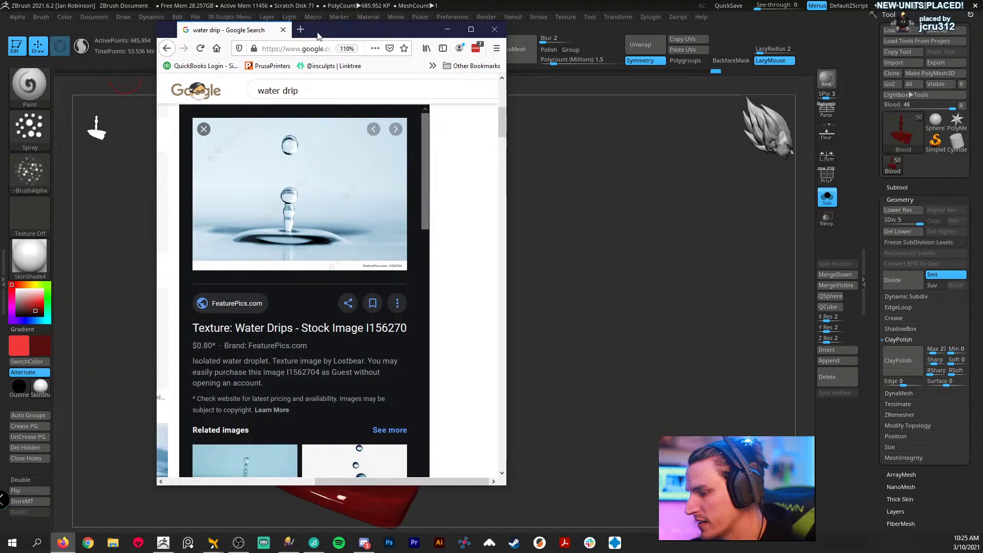
pyautogui.click(301, 30)
pyautogui.click(268, 116)
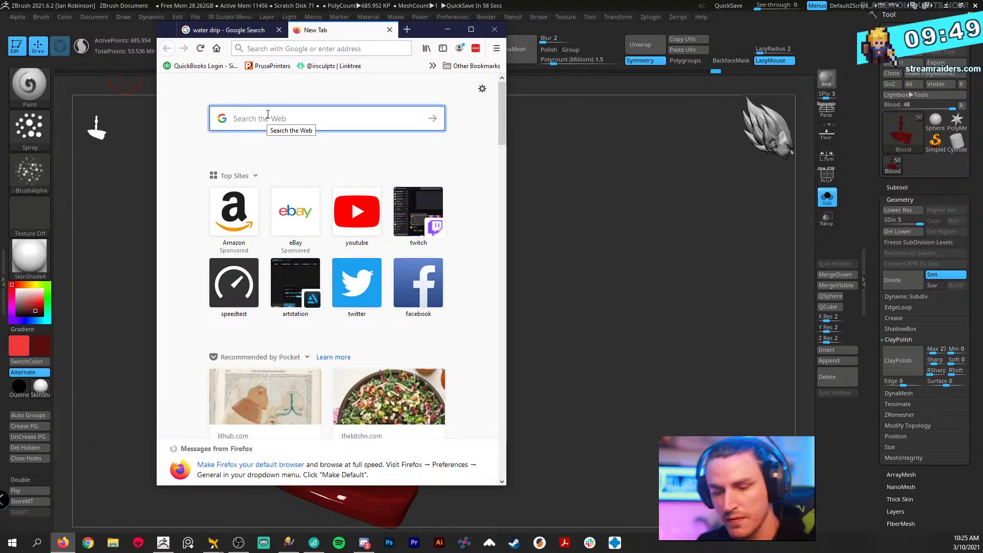
pyautogui.write('froo')
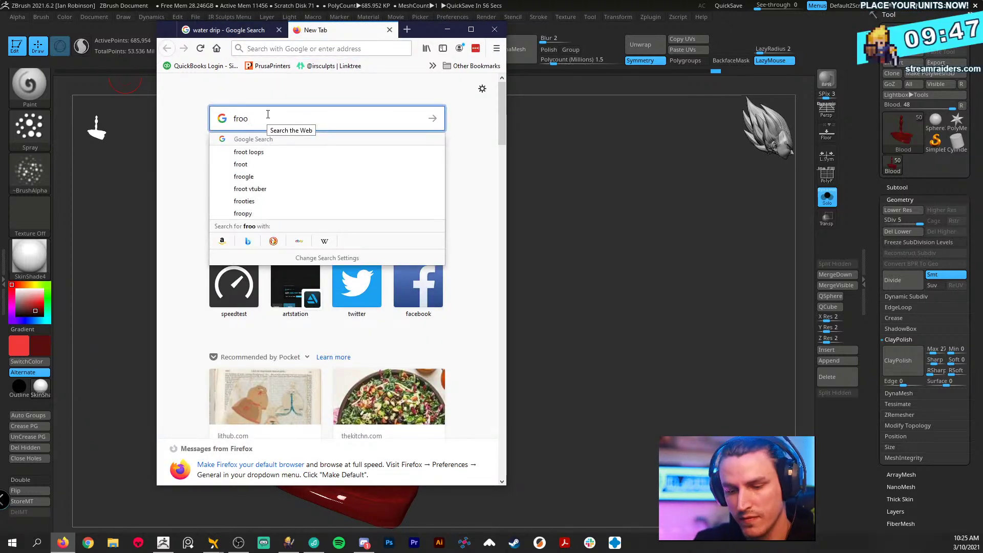
pyautogui.write('zen blood')
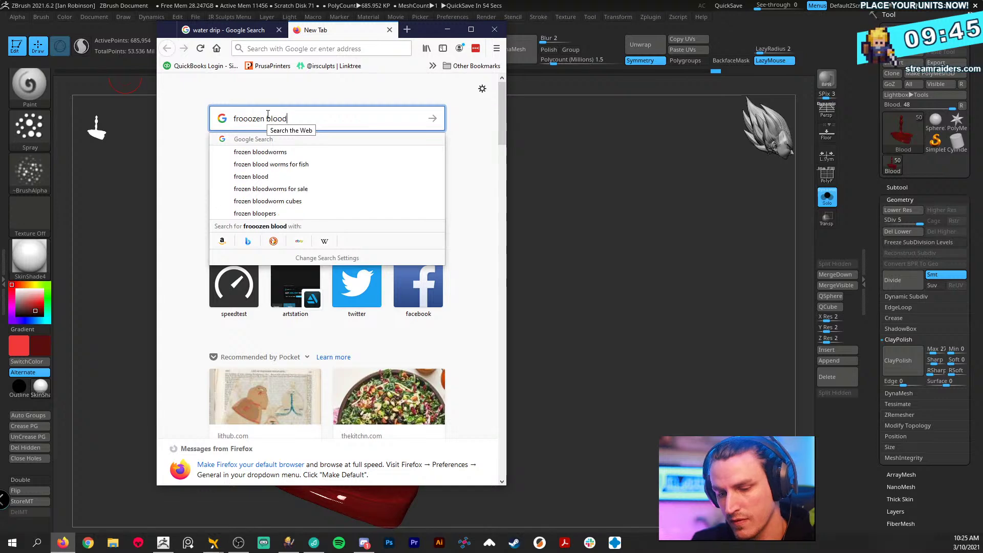
pyautogui.press('Return')
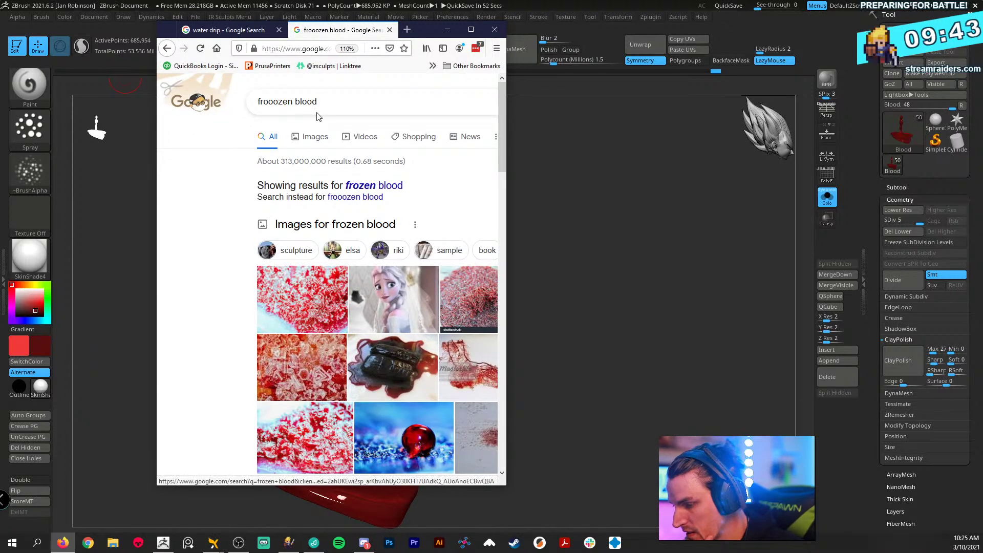
pyautogui.click(273, 101)
pyautogui.press('BackSpace')
pyautogui.press('Return')
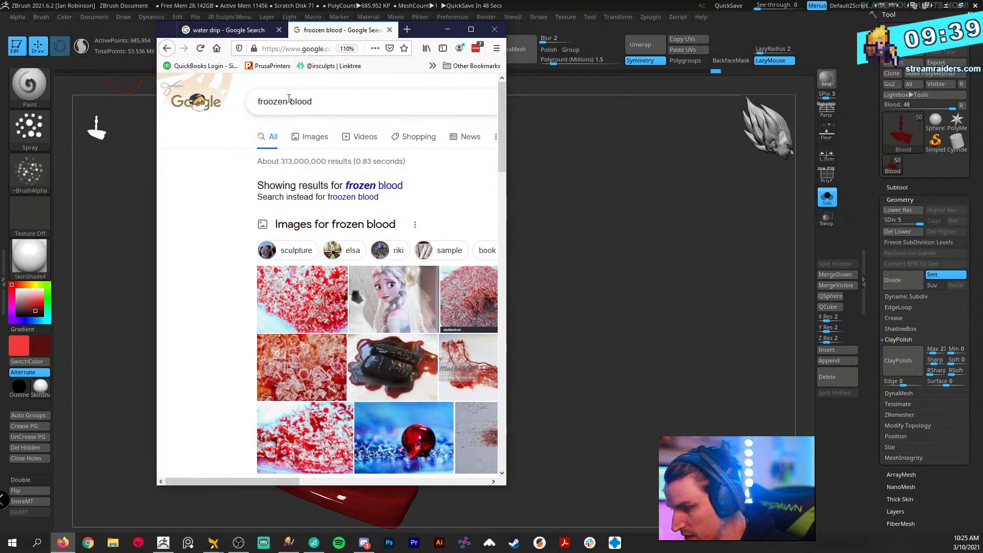
pyautogui.click(313, 137)
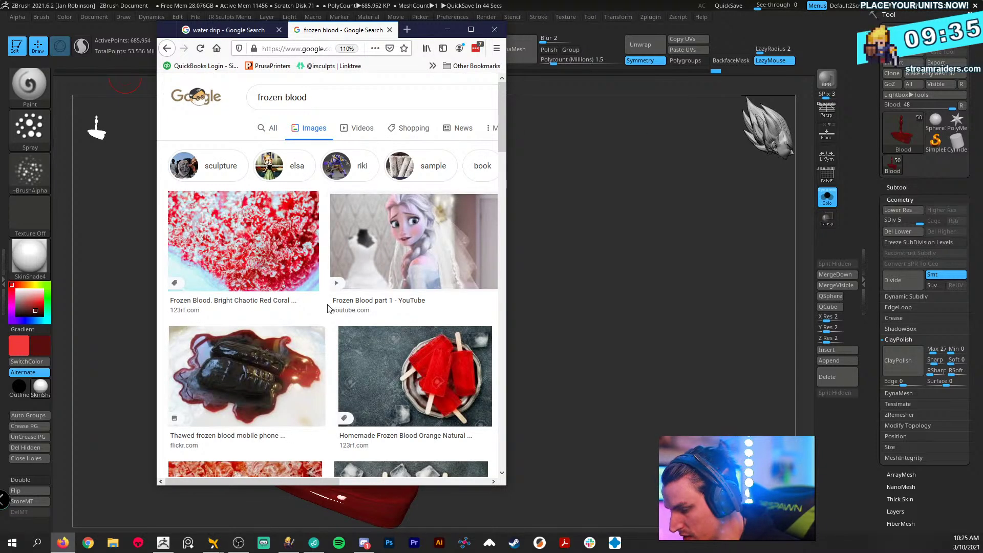
# - Browse the frozen blood images for colour reference, previewing the China Frozen Blood Worms and Frozen Blood [Explicit] results
pyautogui.scroll(-3, 328, 302)
pyautogui.scroll(-6, 319, 299)
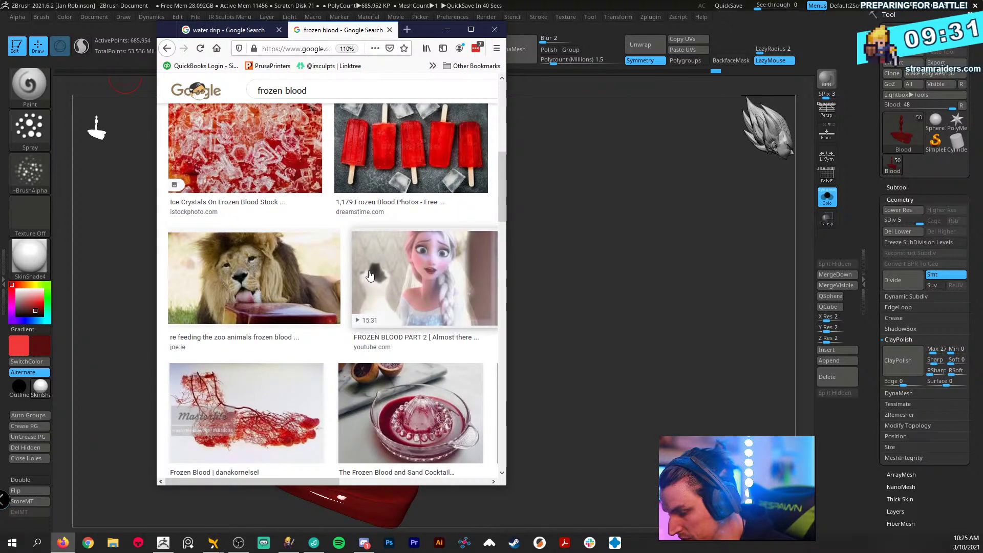
pyautogui.scroll(-6, 376, 281)
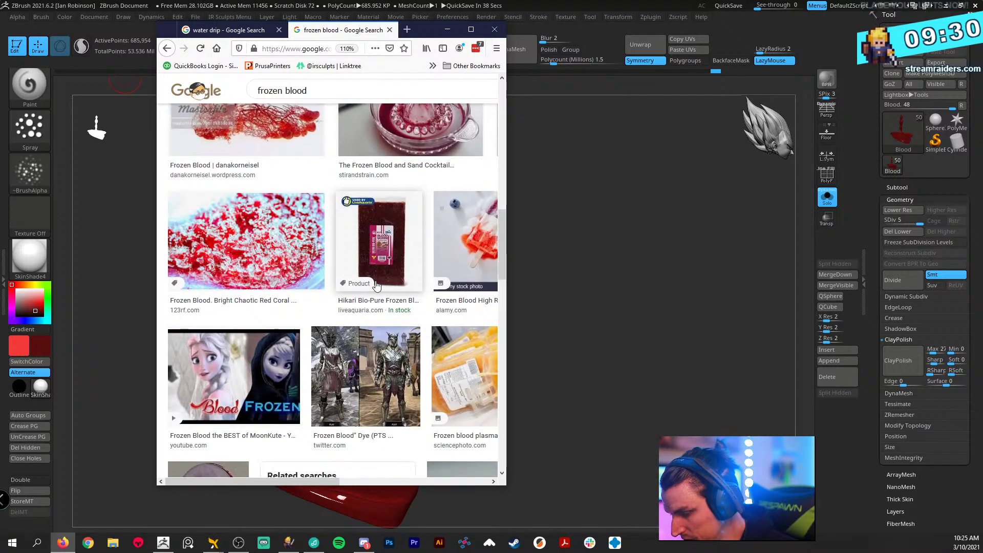
pyautogui.scroll(-7, 333, 266)
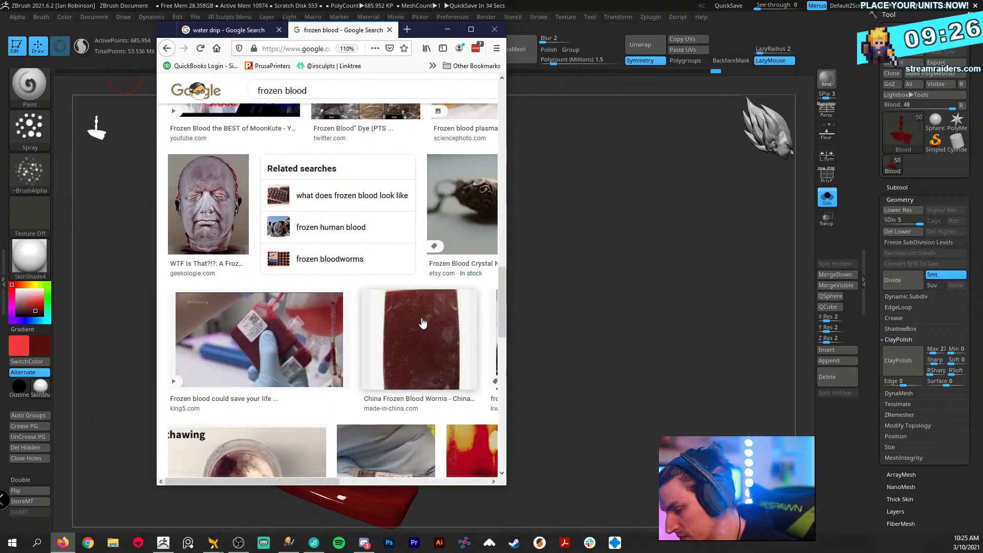
pyautogui.click(418, 321)
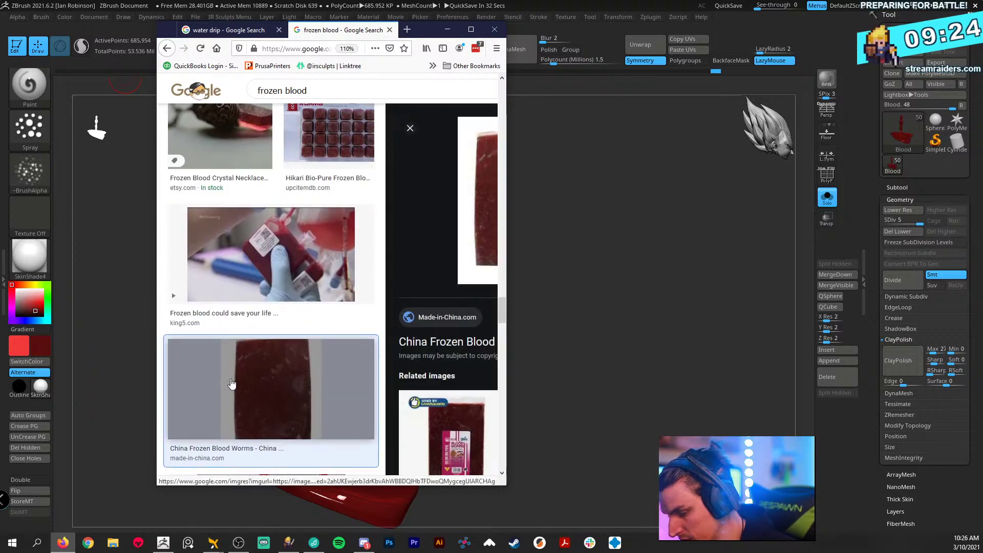
pyautogui.scroll(-7, 259, 385)
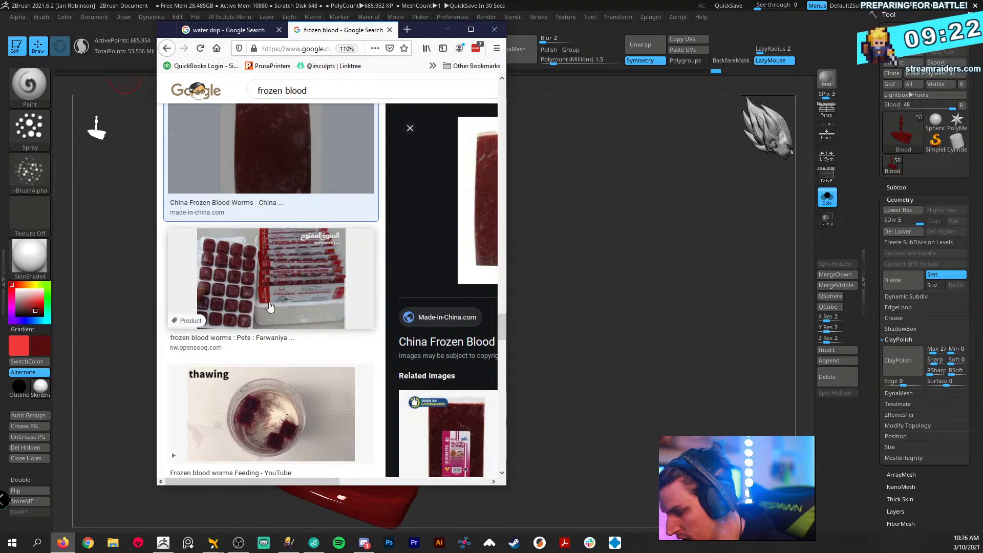
pyautogui.scroll(-3, 284, 350)
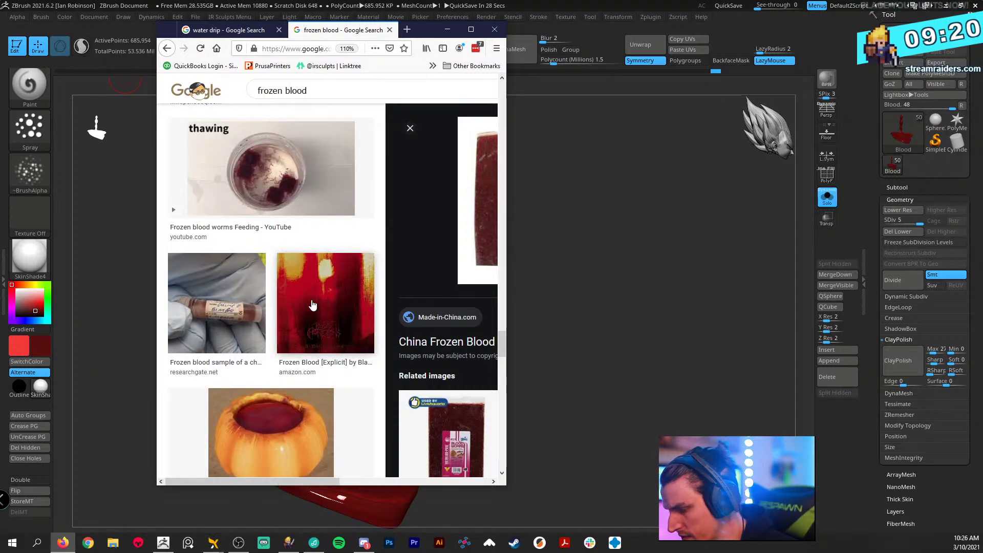
pyautogui.click(313, 305)
pyautogui.scroll(-3, 428, 255)
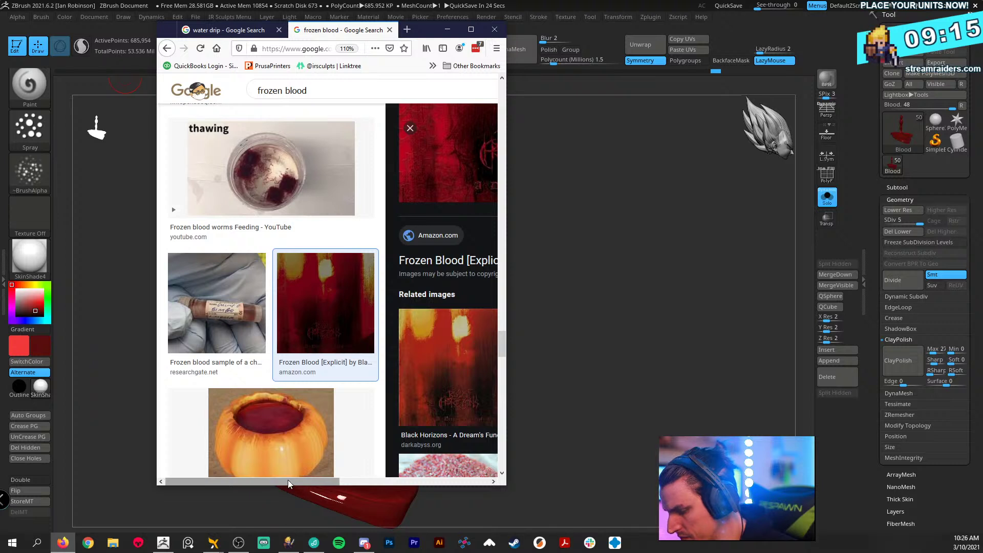
# - Look through the related frozen blood images beside the Frozen Blood [Explicit] preview for colour reference, and return to ZBrush
pyautogui.moveTo(287, 480); pyautogui.dragTo(392, 478)
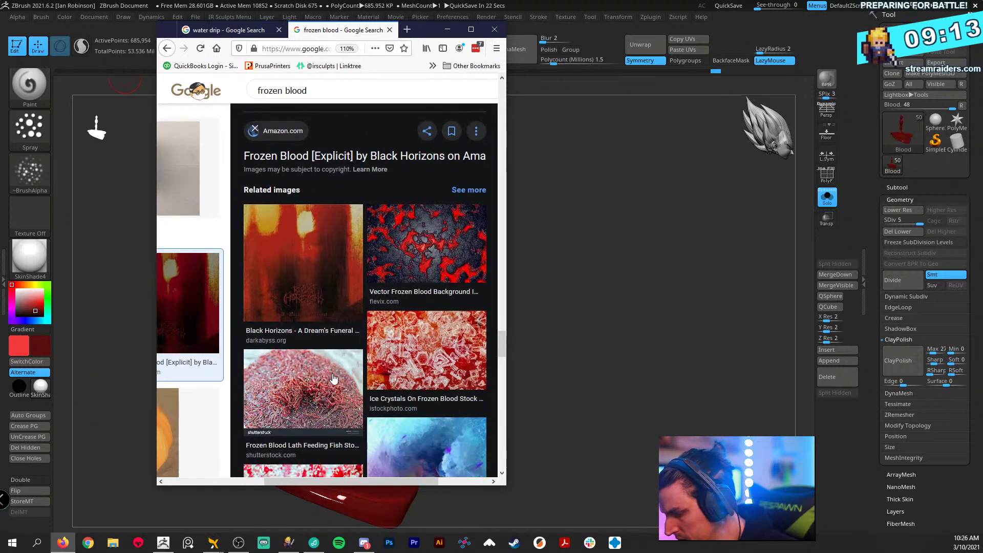
pyautogui.scroll(-3, 416, 338)
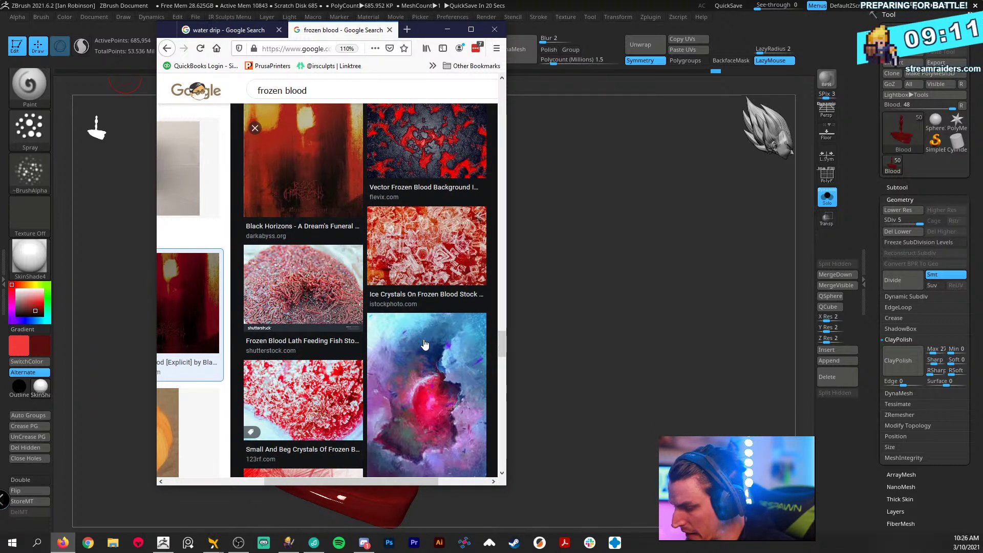
pyautogui.scroll(-3, 358, 352)
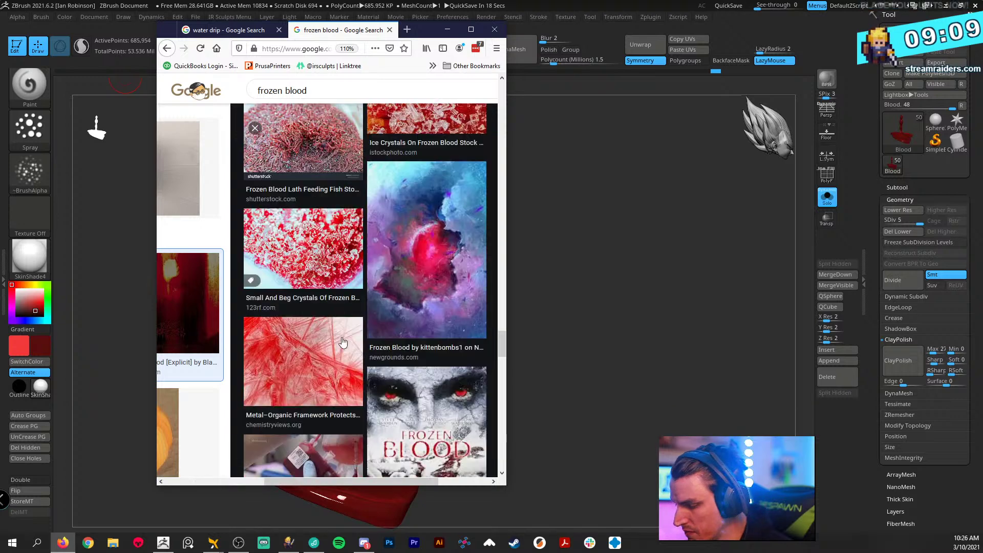
pyautogui.scroll(-1, 319, 350)
pyautogui.scroll(7, 319, 349)
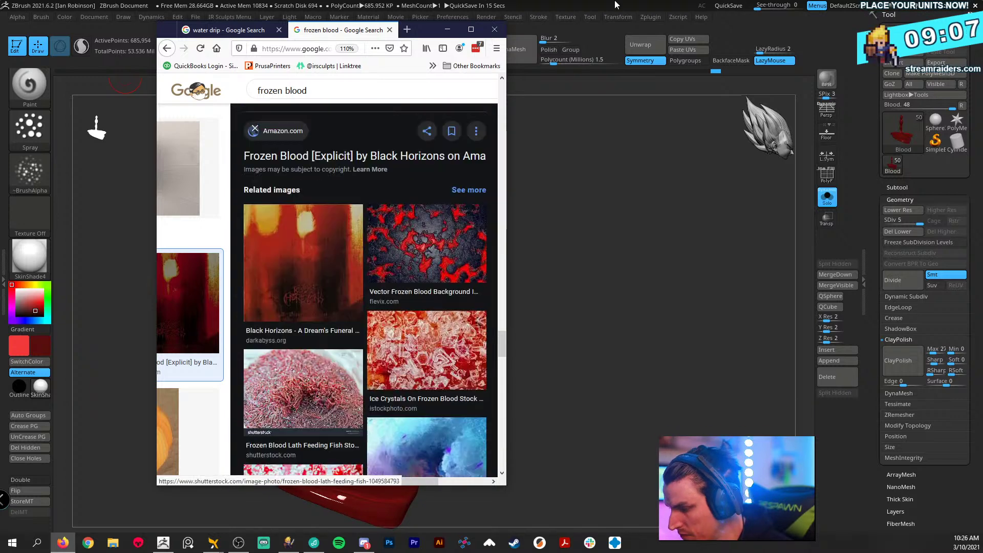
pyautogui.click(446, 33)
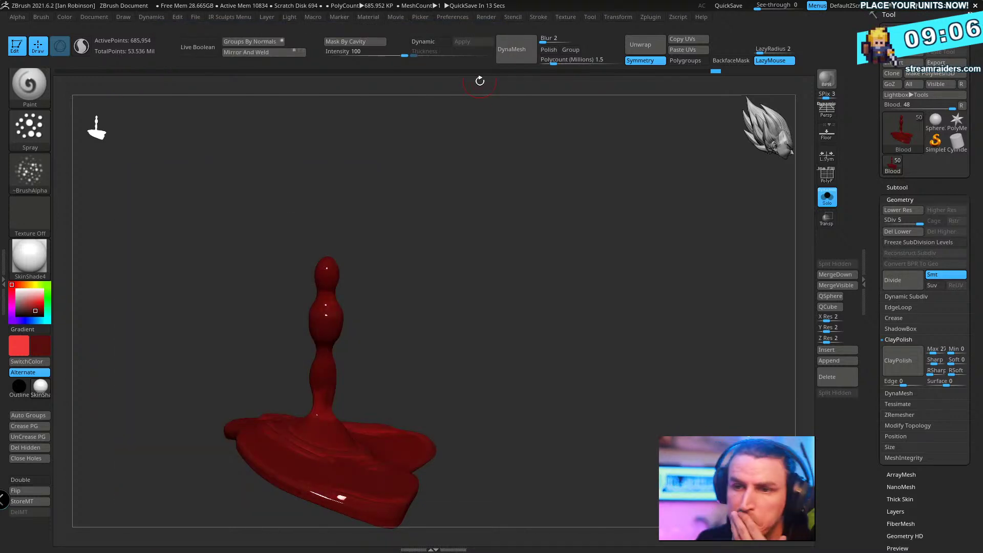
# - Fill the blood with dark red (R 87, G 15, B 15) and show the whole statue around it
pyautogui.moveTo(513, 266)
pyautogui.mouseDown()
pyautogui.moveTo(531, 245)
pyautogui.moveTo(634, 340)
pyautogui.moveTo(605, 347)
pyautogui.moveTo(610, 245)
pyautogui.moveTo(659, 242)
pyautogui.moveTo(629, 378)
pyautogui.moveTo(630, 344)
pyautogui.moveTo(636, 374)
pyautogui.mouseUp()
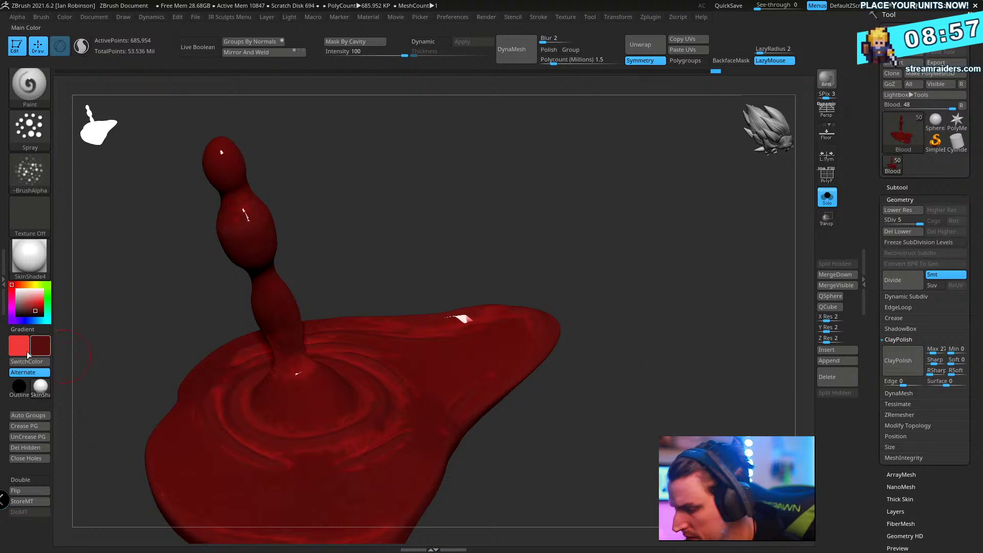
pyautogui.click(65, 17)
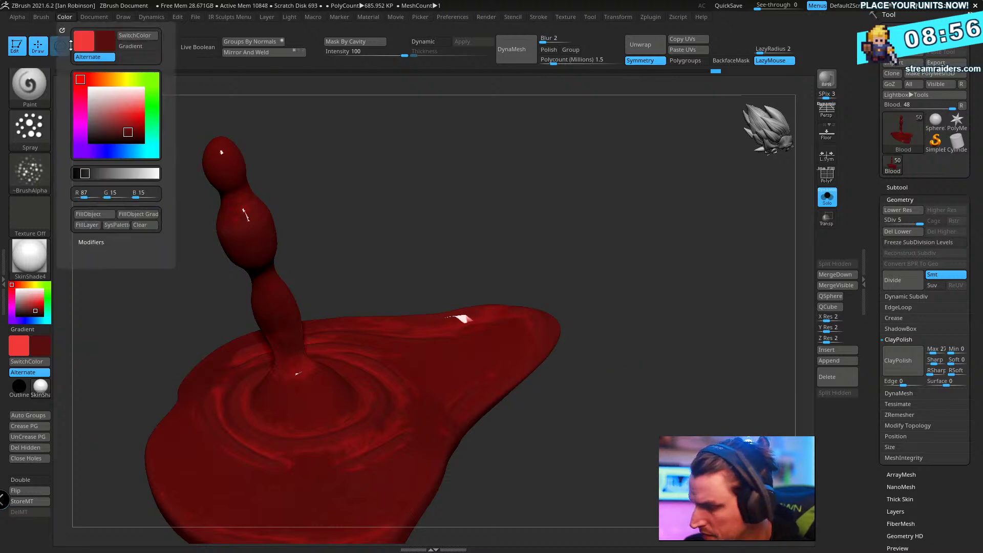
pyautogui.click(104, 217)
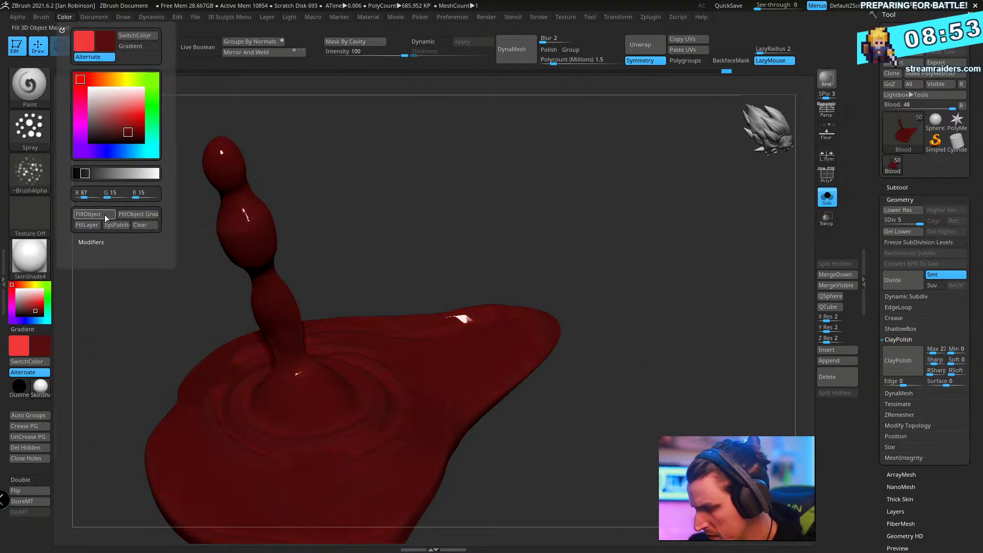
pyautogui.moveTo(517, 215); pyautogui.dragTo(851, 229)
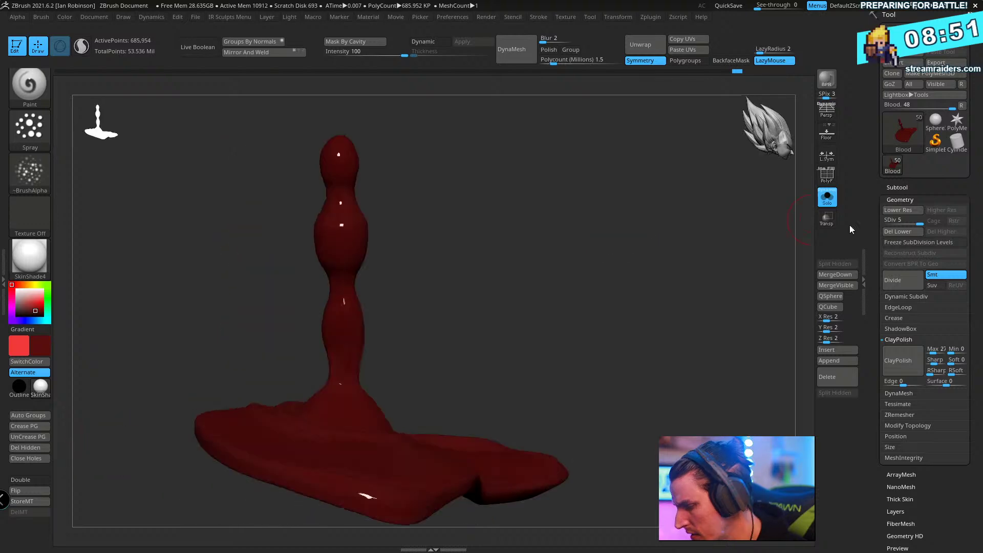
pyautogui.keyDown('alt'); pyautogui.moveTo(666, 277); pyautogui.dragTo(708, 288); pyautogui.keyUp('alt')
pyautogui.keyDown('alt'); pyautogui.moveTo(693, 233); pyautogui.dragTo(642, 255); pyautogui.keyUp('alt')
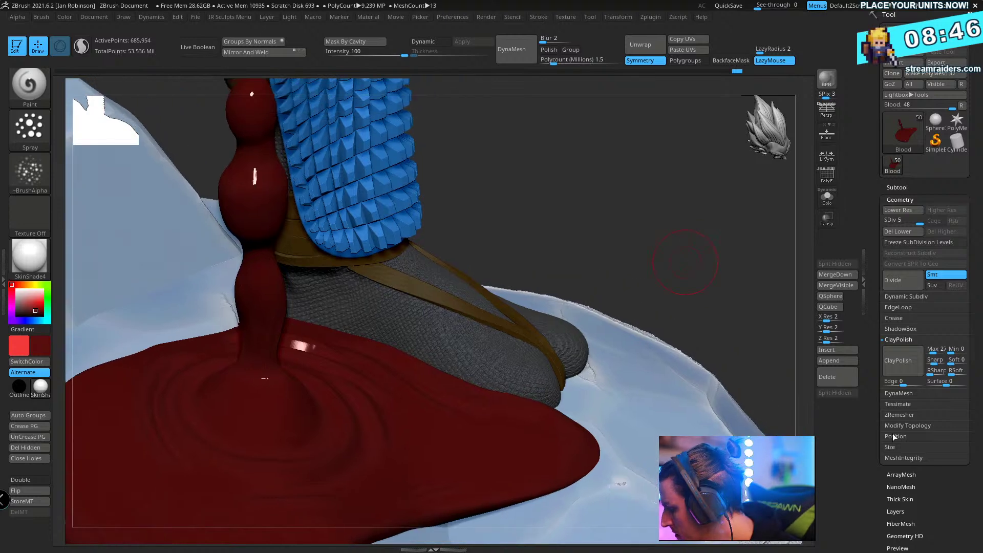
# - Swap the main and secondary paint colours, and run ClayPolish on the blood
pyautogui.press('v')
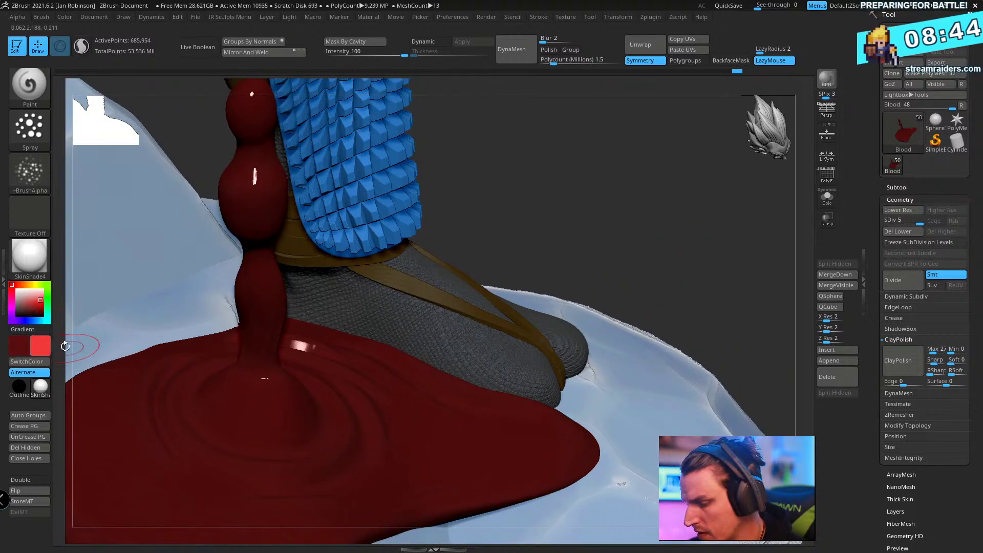
pyautogui.moveTo(538, 164); pyautogui.dragTo(531, 232)
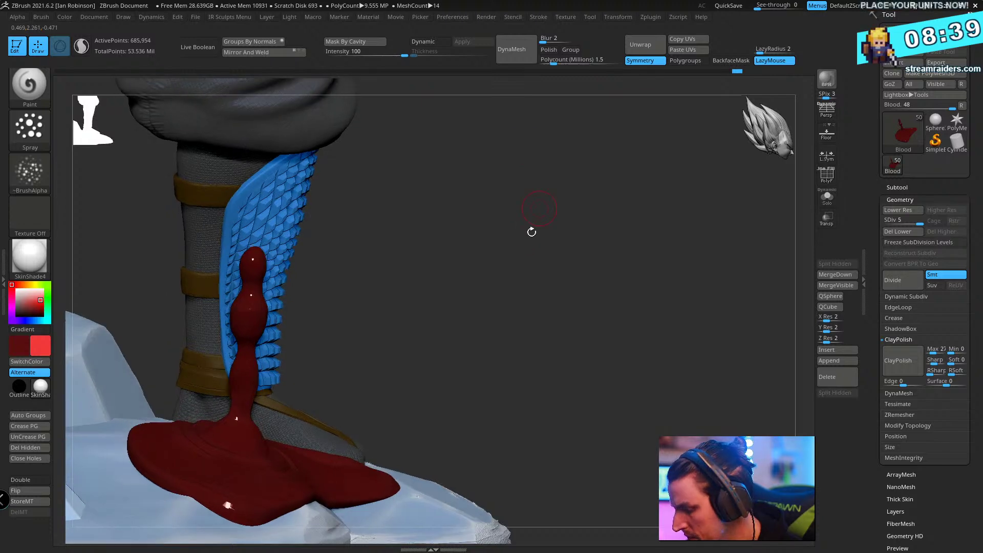
pyautogui.click(906, 369)
pyautogui.keyDown('alt'); pyautogui.moveTo(402, 279); pyautogui.dragTo(684, 197); pyautogui.keyUp('alt')
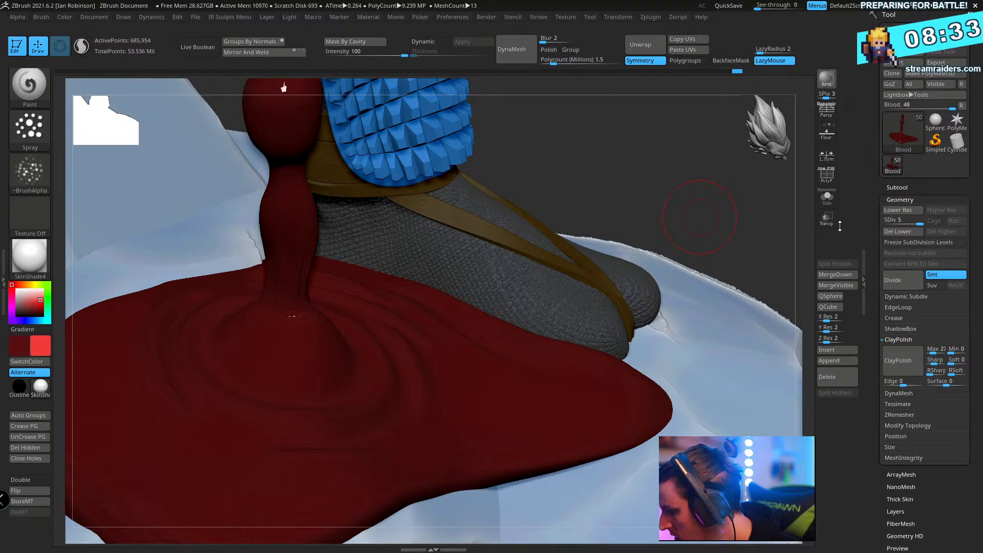
# - Isolate the blood and check its ClayPolish mask by inverting it and inverting it back
pyautogui.click(827, 197)
pyautogui.press('shift')
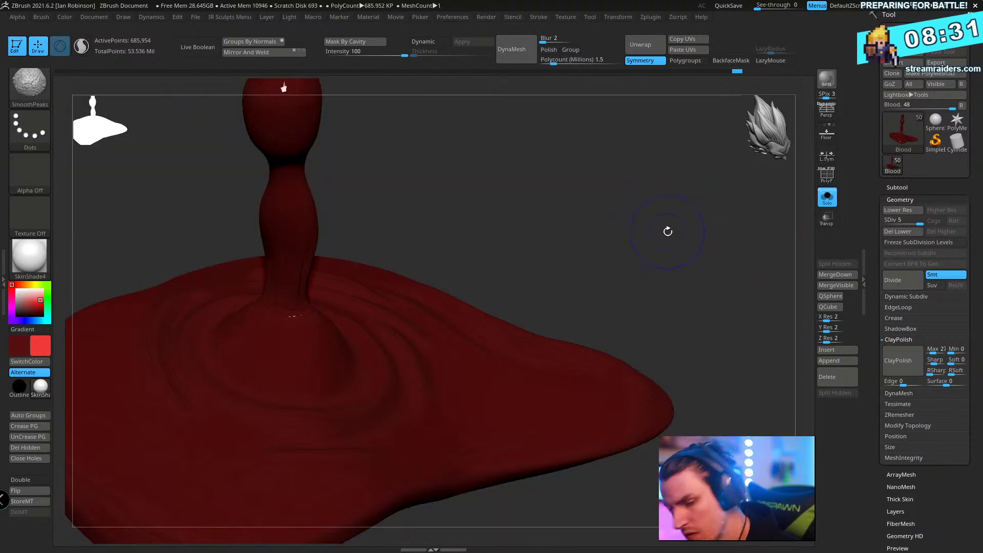
pyautogui.hotkey('shift', 'f')
pyautogui.hotkey('shift', 'f')
pyautogui.keyDown('ctrl'); pyautogui.click(621, 240); pyautogui.keyUp('ctrl')
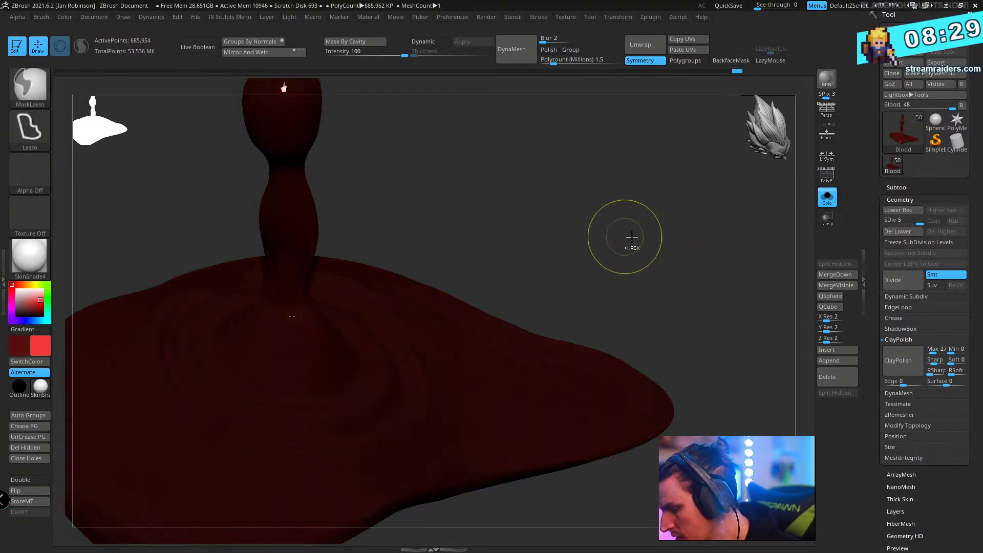
pyautogui.keyDown('ctrl'); pyautogui.click(592, 213); pyautogui.keyUp('ctrl')
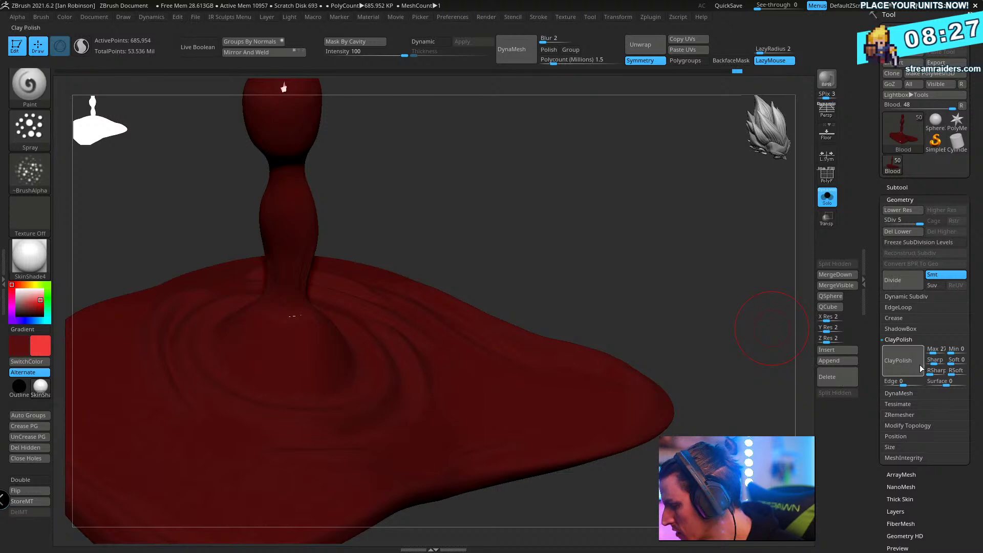
# - Try ClayPolish with Max at 60, and polish the blood with Max 16 and Sharpness 88 instead
pyautogui.moveTo(933, 351); pyautogui.dragTo(937, 351)
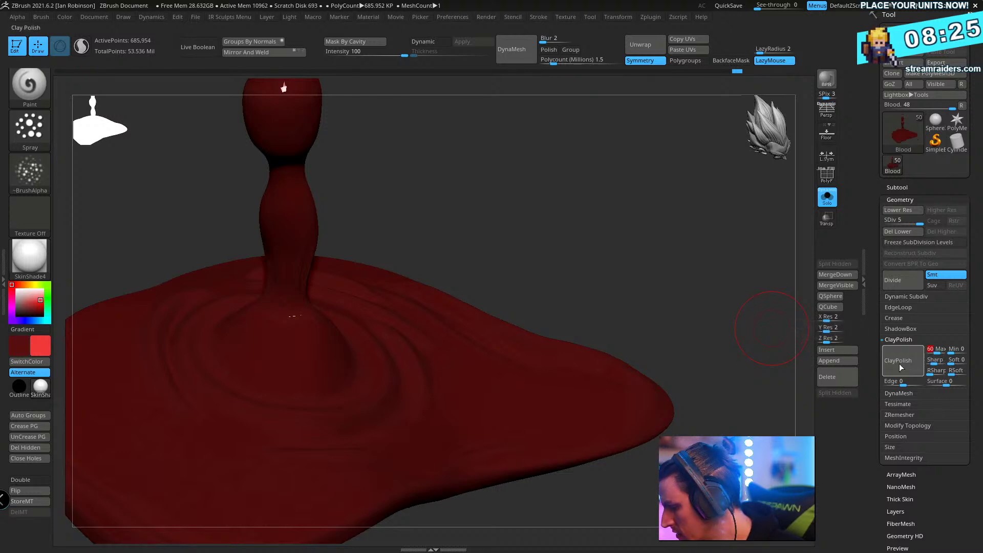
pyautogui.click(902, 366)
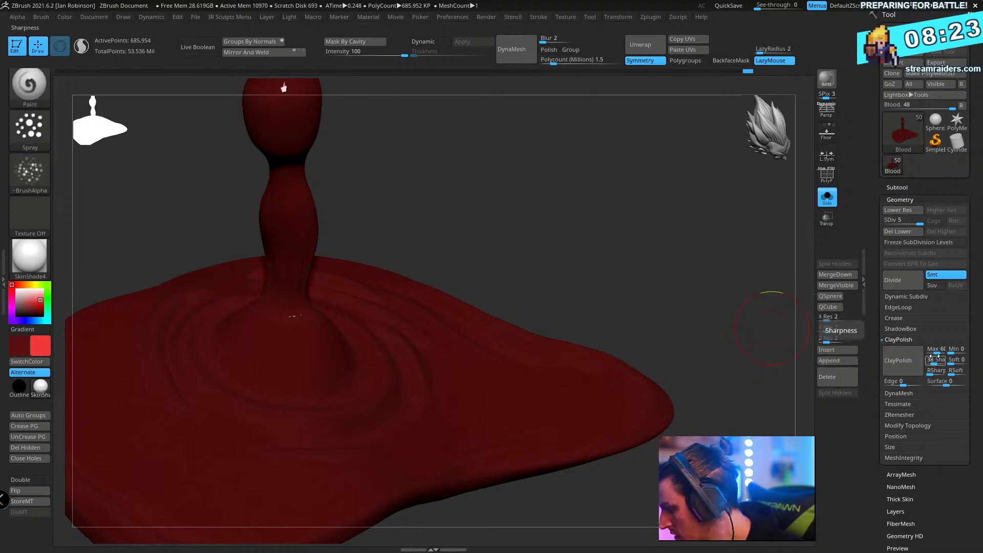
pyautogui.moveTo(935, 353); pyautogui.dragTo(931, 354)
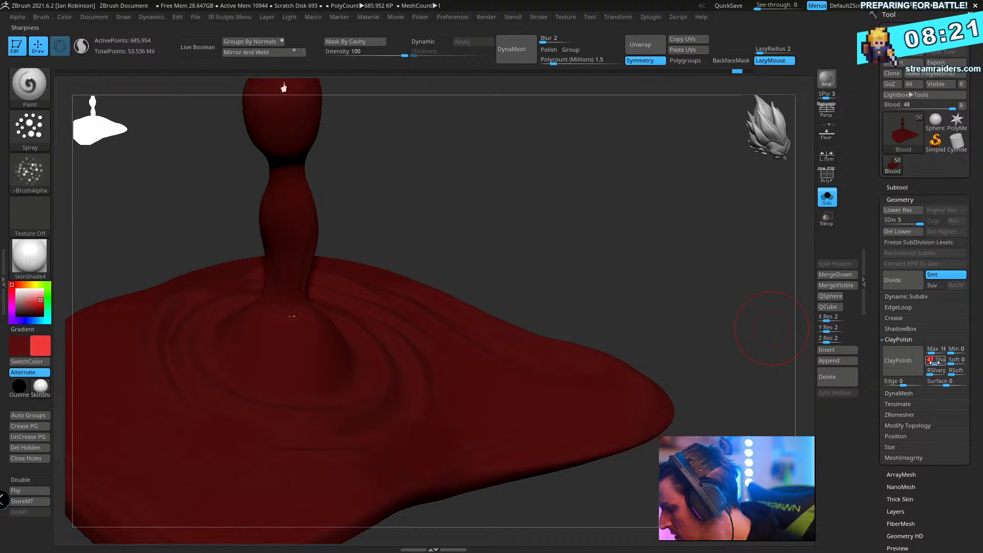
pyautogui.click(902, 371)
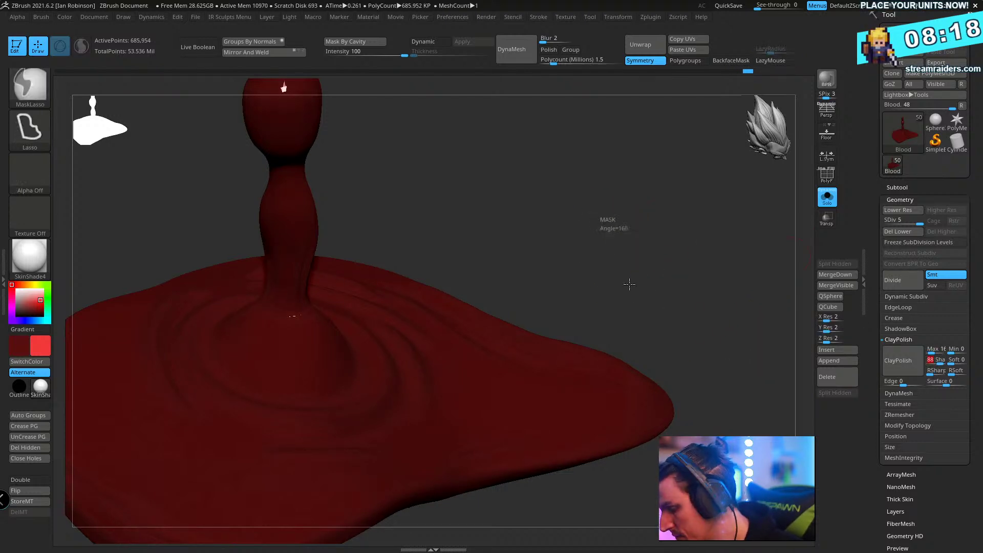
pyautogui.click(893, 361)
pyautogui.moveTo(678, 244)
pyautogui.mouseDown()
pyautogui.moveTo(643, 204)
pyautogui.moveTo(628, 259)
pyautogui.moveTo(665, 243)
pyautogui.mouseUp()
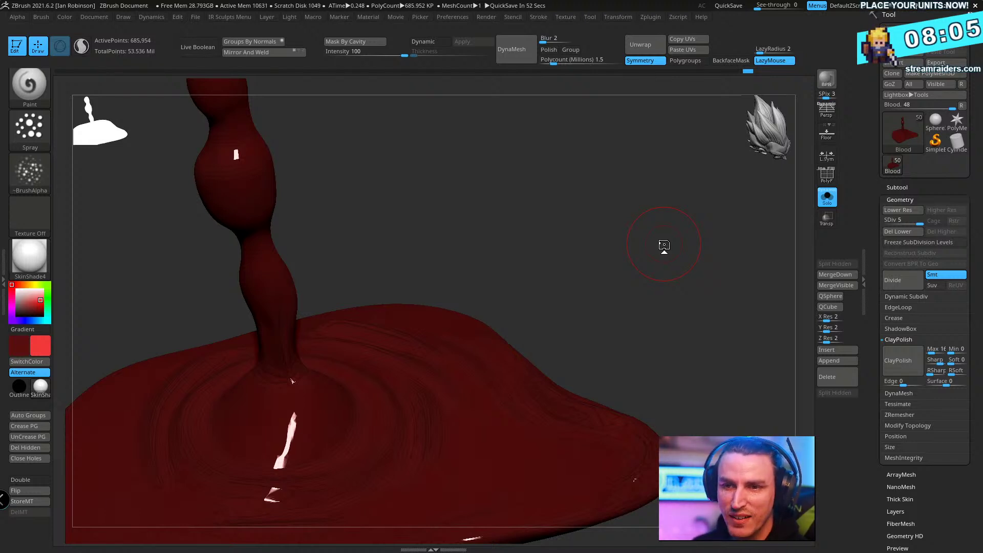
# - Invert the blood's mask to expose the ripple lines, and set the main colour to red (R 167, G 19, B 19)
pyautogui.moveTo(560, 246); pyautogui.dragTo(619, 215)
pyautogui.keyDown('ctrl'); pyautogui.click(618, 215); pyautogui.keyUp('ctrl')
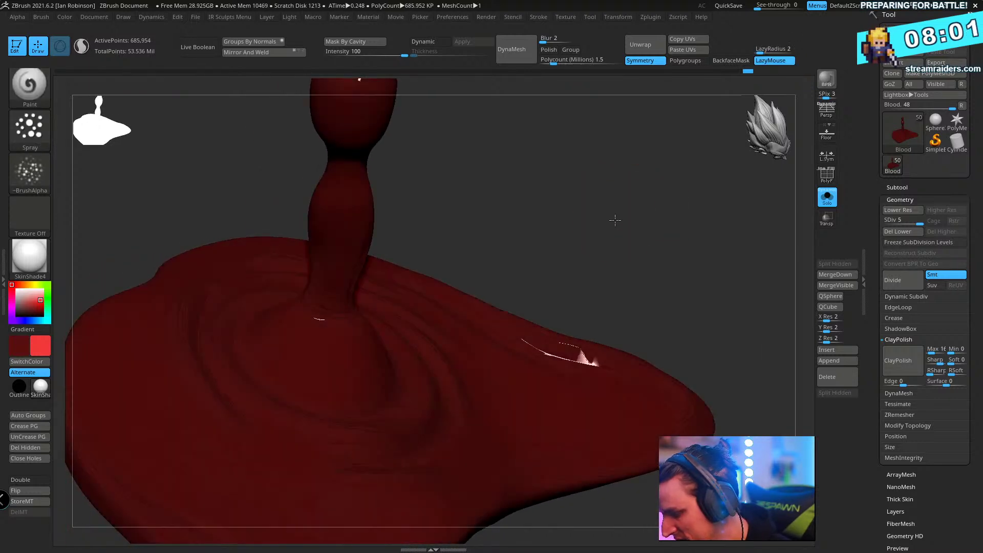
pyautogui.keyDown('ctrl'); pyautogui.click(617, 215); pyautogui.keyUp('ctrl')
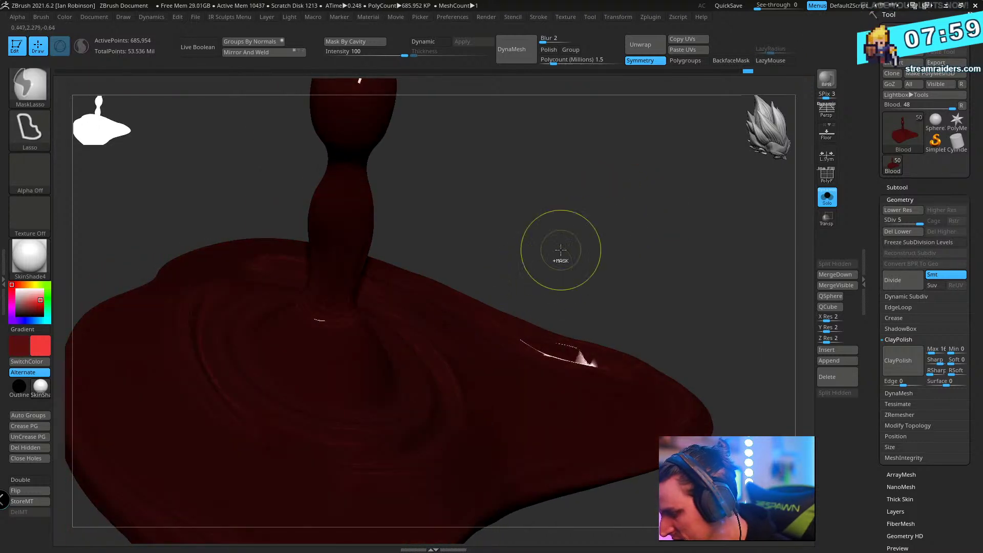
pyautogui.moveTo(588, 263); pyautogui.dragTo(179, 266)
pyautogui.click(35, 321)
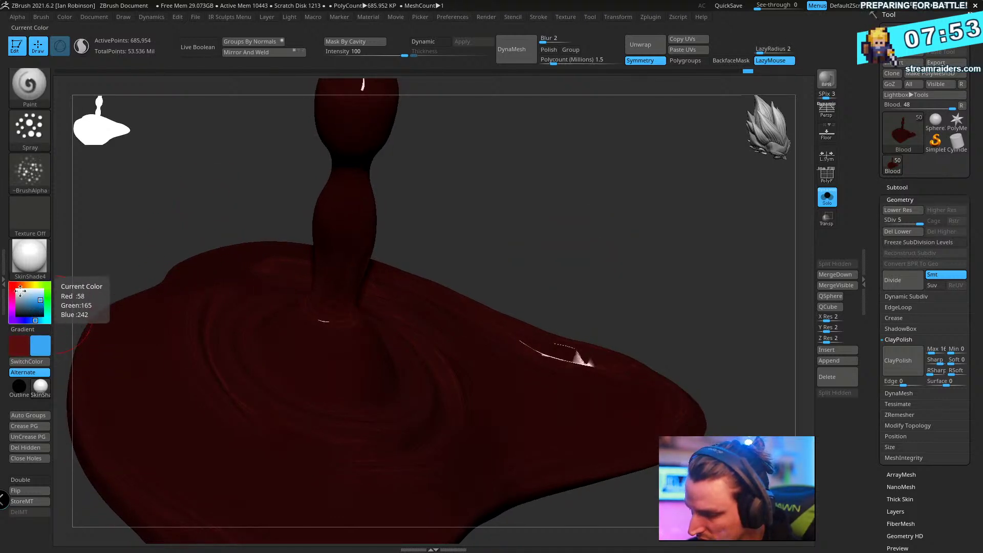
pyautogui.click(18, 285)
pyautogui.click(34, 303)
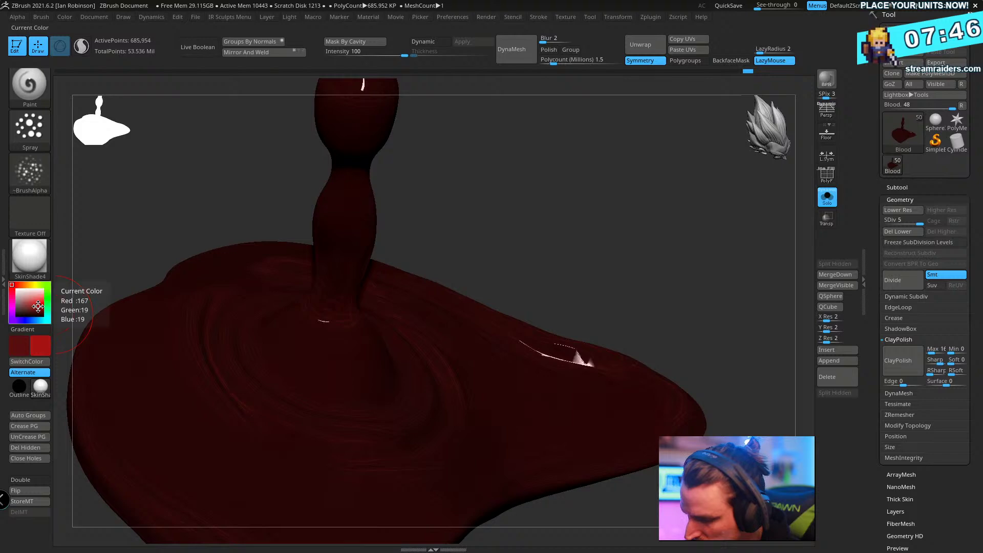
# - Enlarge the Paint brush and hide the mask shading on the blood
pyautogui.press('b')
pyautogui.click(560, 207)
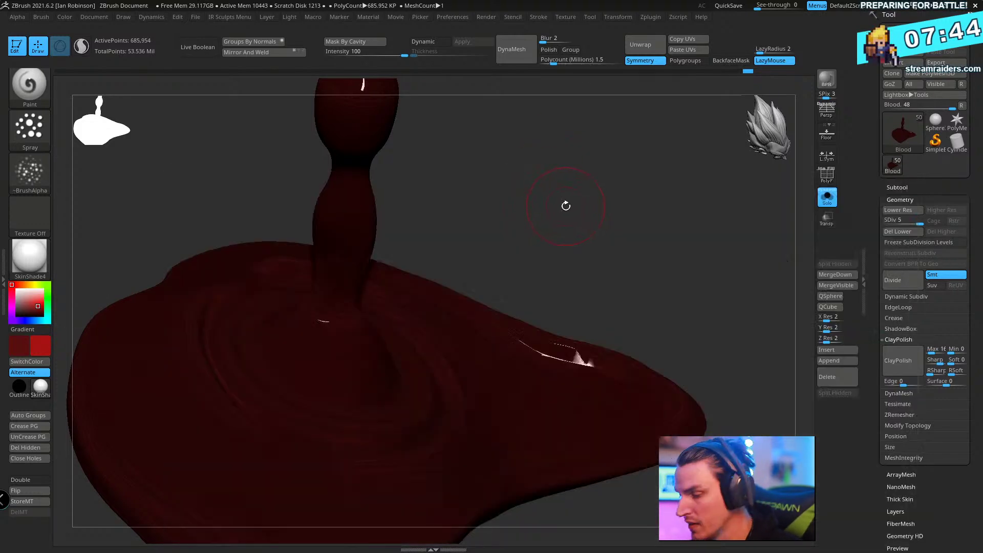
pyautogui.moveTo(557, 212); pyautogui.dragTo(573, 208)
pyautogui.press('s')
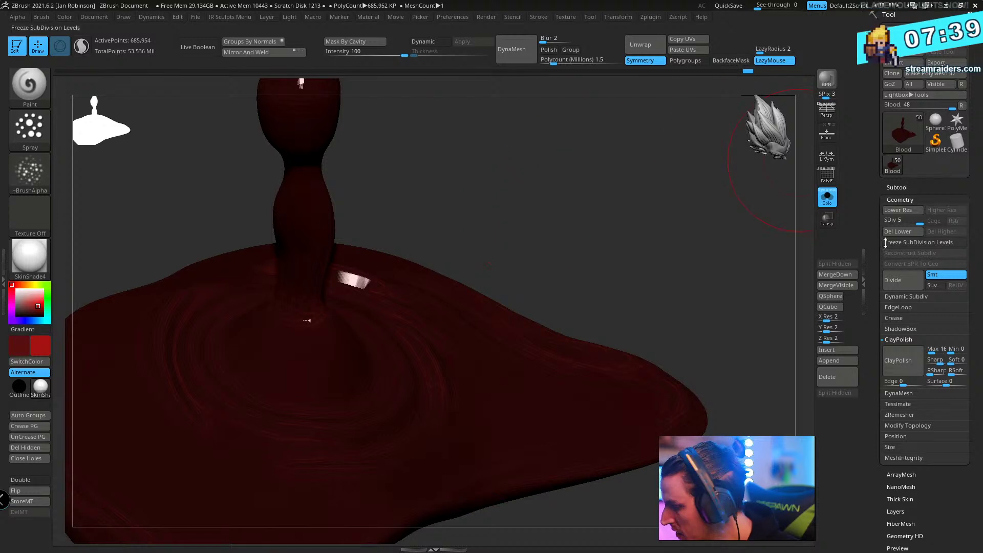
pyautogui.click(912, 200)
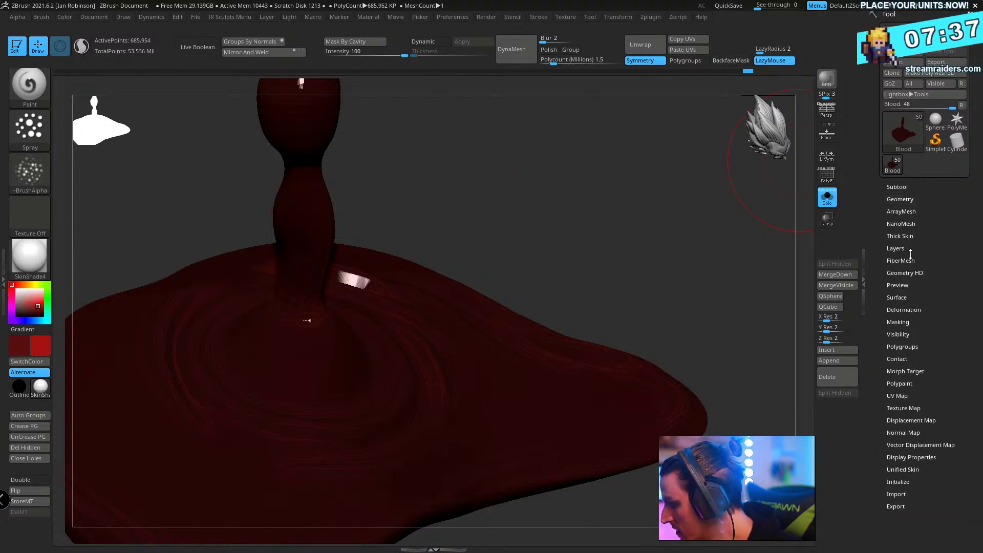
pyautogui.click(904, 324)
pyautogui.click(902, 332)
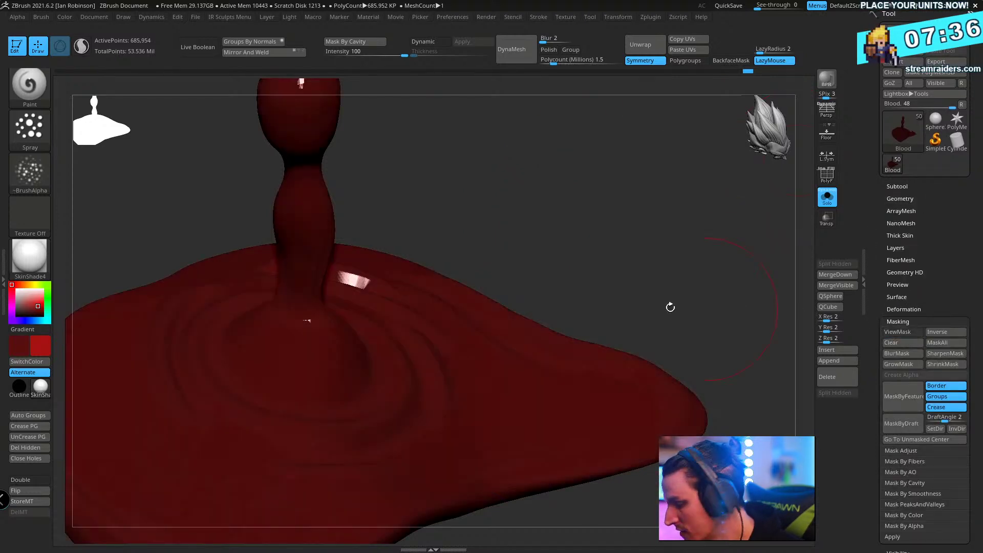
# - Turn off LazyMouse and paint lighter red over the exposed ripple lines and edges of the blood pool from several angles
pyautogui.keyDown('alt'); pyautogui.moveTo(558, 194); pyautogui.dragTo(572, 177); pyautogui.keyUp('alt')
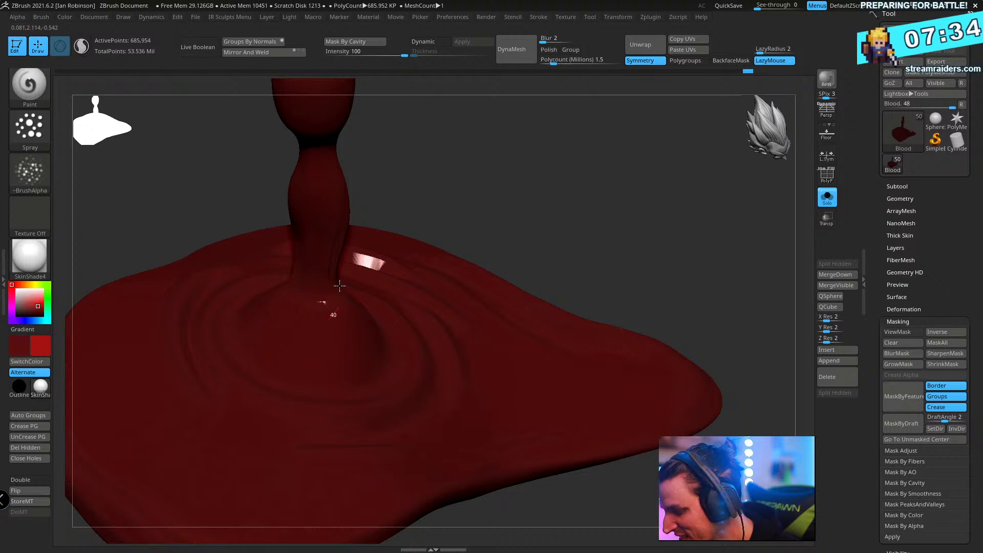
pyautogui.press('l')
pyautogui.moveTo(321, 302); pyautogui.dragTo(342, 295, button='right')
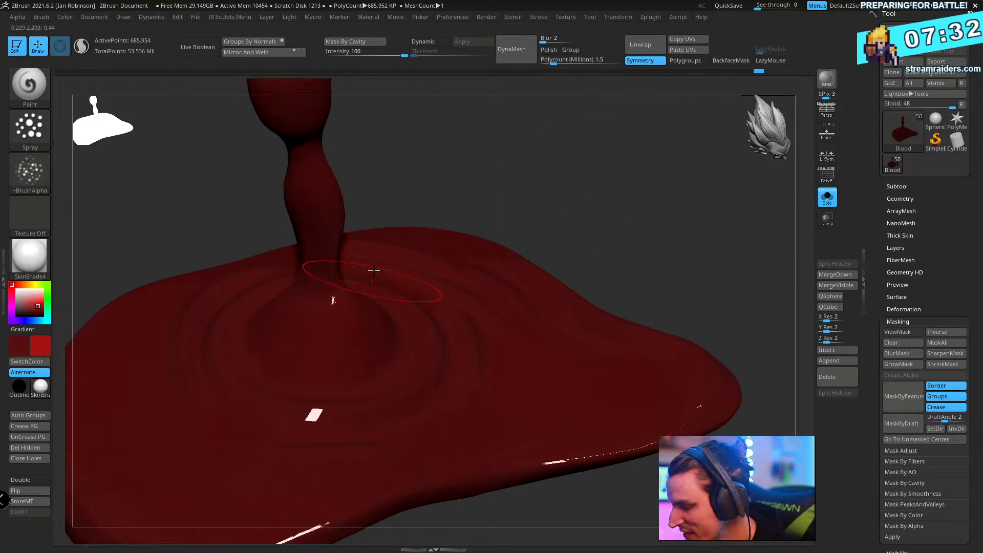
pyautogui.moveTo(582, 156); pyautogui.dragTo(634, 205, button='right')
pyautogui.moveTo(340, 297)
pyautogui.mouseDown(button='right')
pyautogui.moveTo(608, 131)
pyautogui.moveTo(388, 380)
pyautogui.mouseUp(button='right')
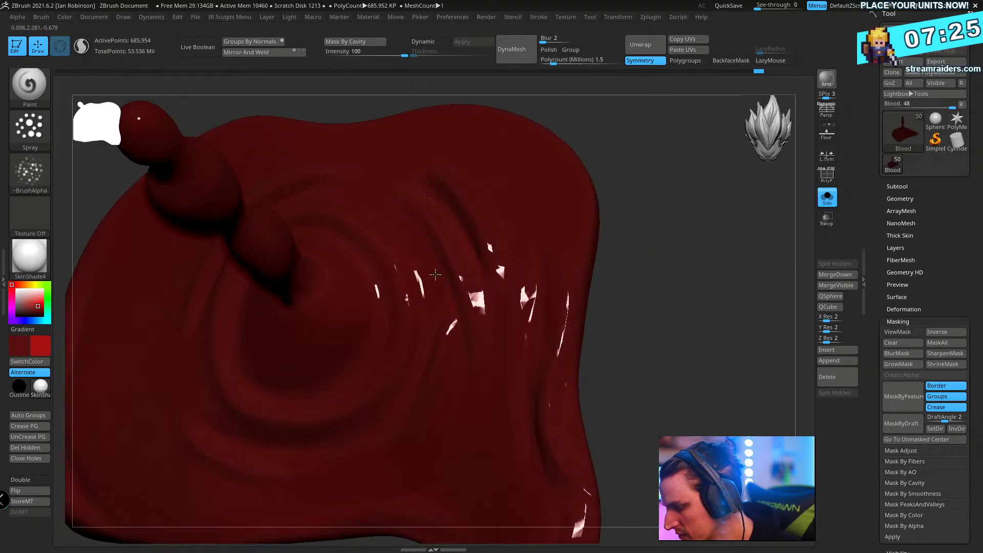
pyautogui.moveTo(435, 275)
pyautogui.mouseDown(button='right')
pyautogui.moveTo(669, 305)
pyautogui.moveTo(527, 337)
pyautogui.mouseUp(button='right')
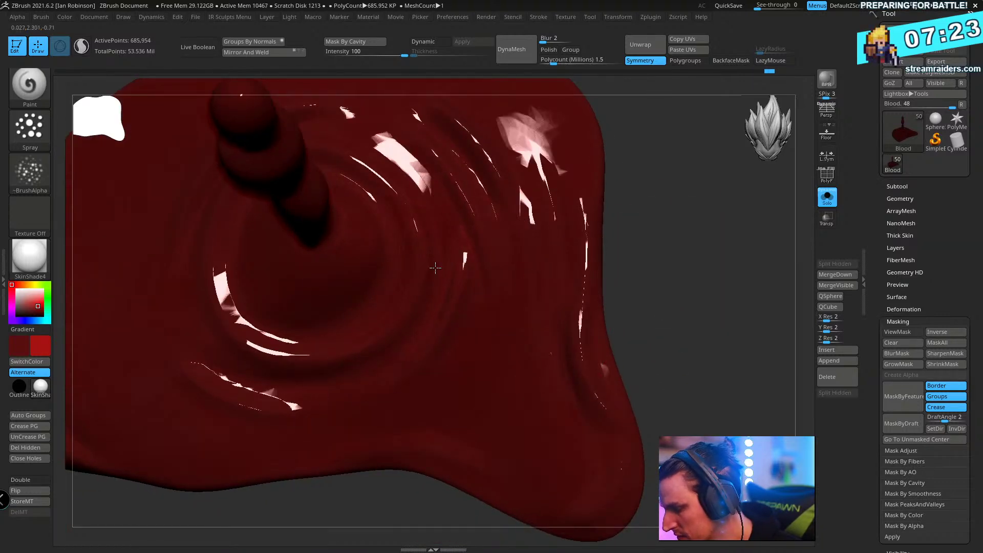
pyautogui.moveTo(435, 267); pyautogui.dragTo(248, 373, button='right')
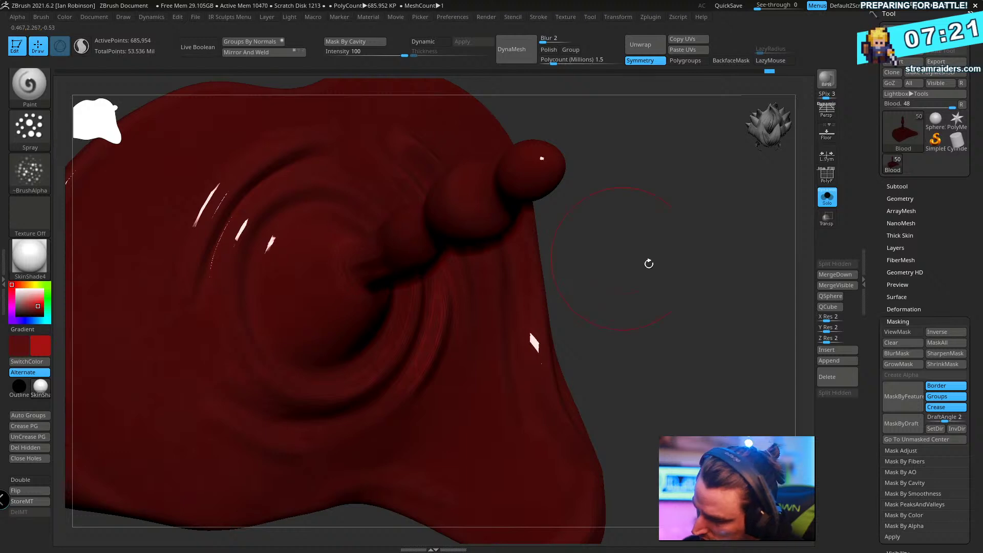
pyautogui.moveTo(649, 264); pyautogui.dragTo(637, 354, button='right')
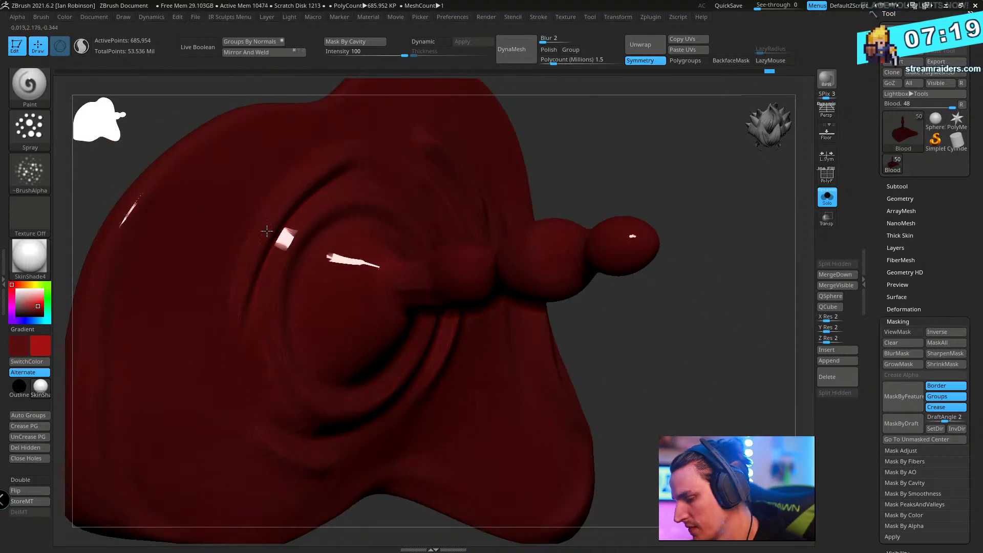
pyautogui.moveTo(314, 293); pyautogui.dragTo(575, 254, button='right')
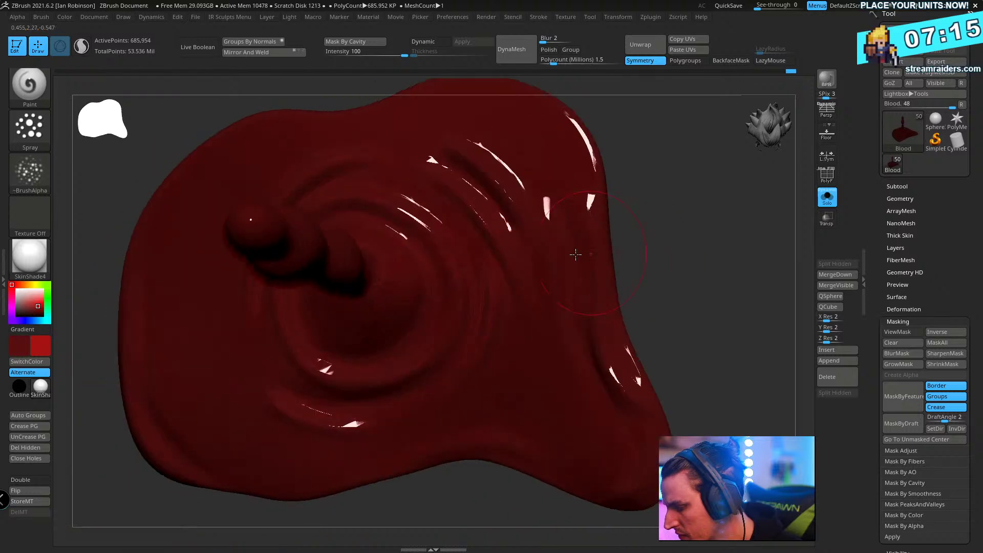
pyautogui.moveTo(596, 367); pyautogui.dragTo(667, 321, button='right')
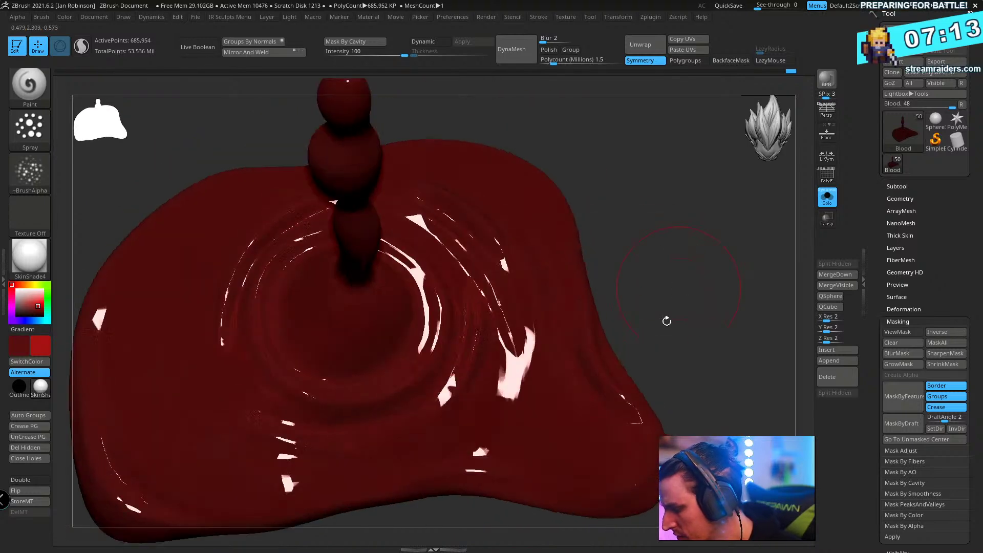
pyautogui.moveTo(567, 416)
pyautogui.mouseDown(button='right')
pyautogui.moveTo(669, 312)
pyautogui.moveTo(667, 329)
pyautogui.moveTo(704, 335)
pyautogui.moveTo(696, 317)
pyautogui.mouseUp(button='right')
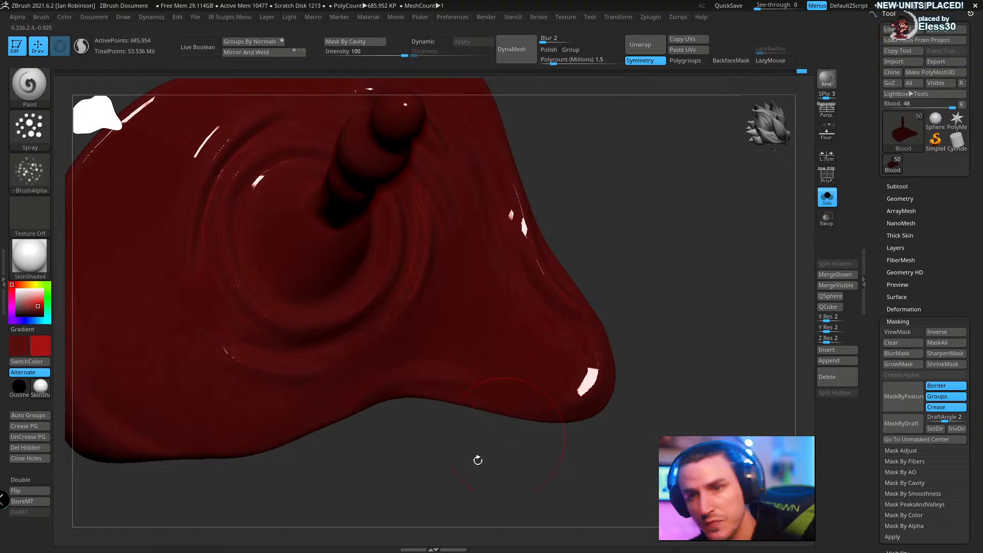
pyautogui.moveTo(476, 459); pyautogui.dragTo(469, 387, button='right')
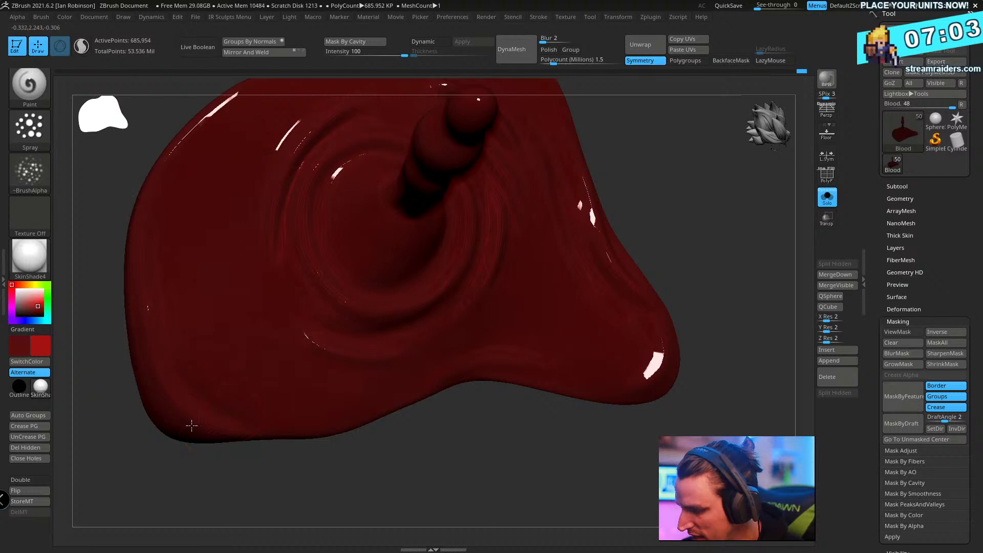
pyautogui.moveTo(314, 475); pyautogui.dragTo(334, 496, button='right')
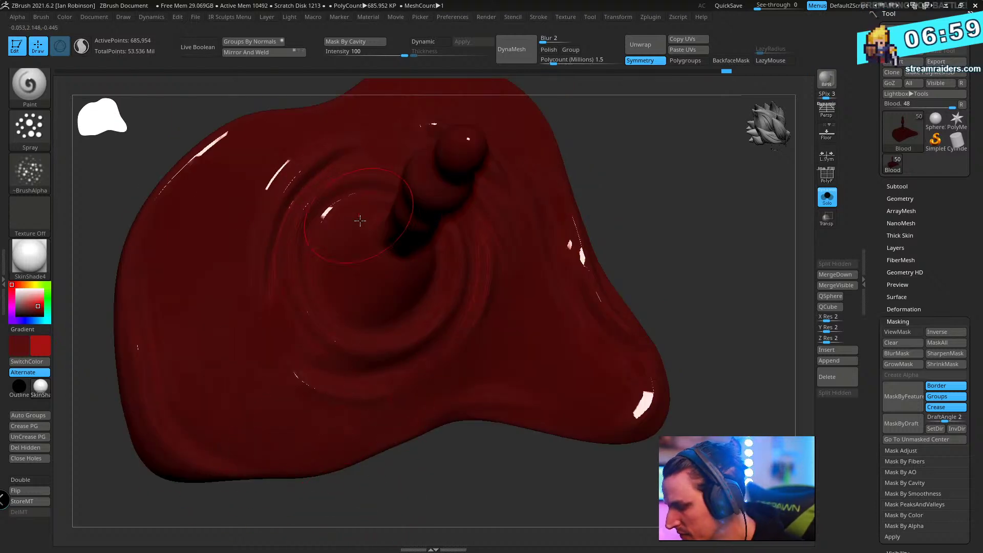
# - Paint lighter red onto the drip column rising from the pool, and bring the rest of the statue back into view
pyautogui.moveTo(360, 219); pyautogui.dragTo(559, 384, button='right')
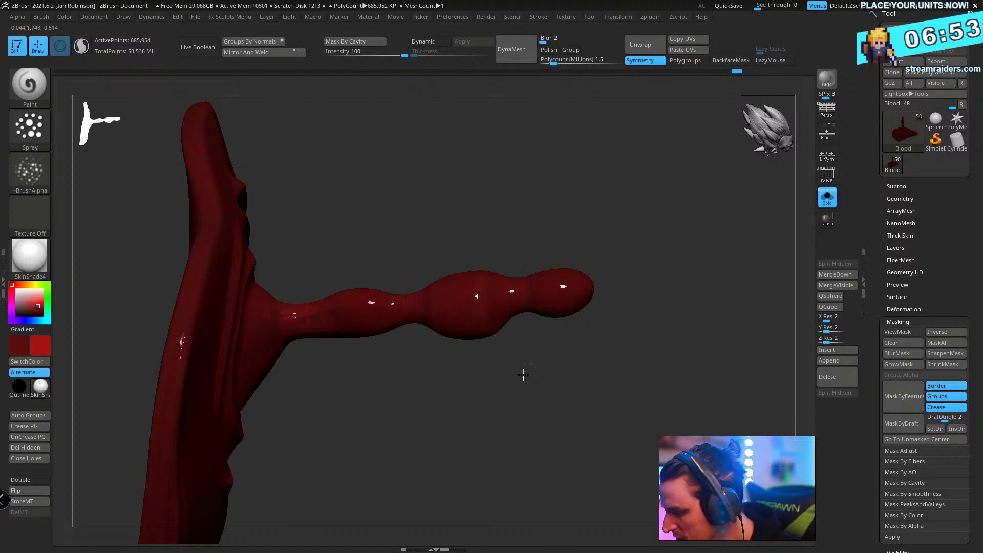
pyautogui.moveTo(522, 373); pyautogui.dragTo(544, 342)
pyautogui.keyDown('ctrl'); pyautogui.moveTo(653, 357); pyautogui.dragTo(532, 230, button='right'); pyautogui.keyUp('ctrl')
pyautogui.click(827, 199)
# - Make dark red (R 87, G 15, B 15) the main colour and fill the blood splatter subtool on the chest with it
pyautogui.moveTo(693, 338); pyautogui.dragTo(482, 285, button='right')
pyautogui.press('v')
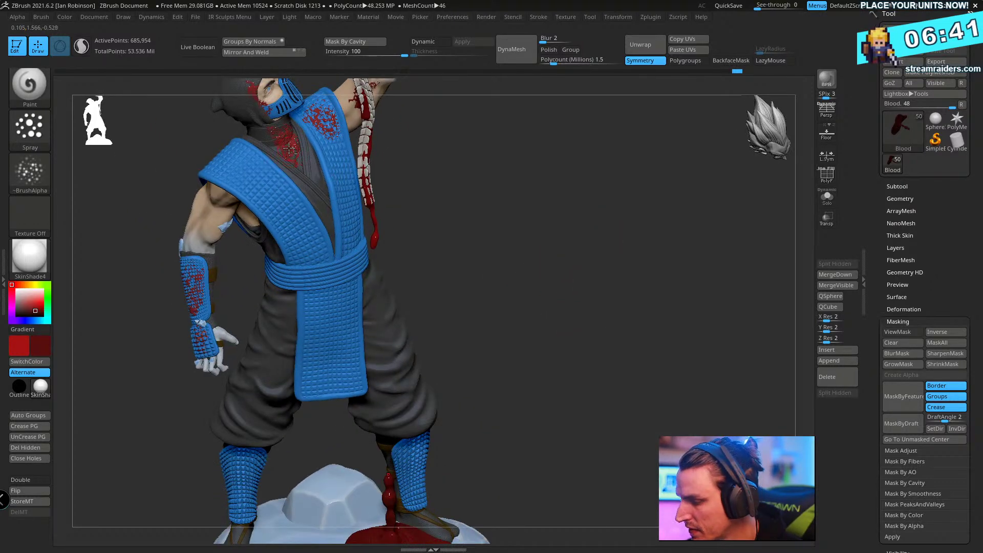
pyautogui.keyDown('alt'); pyautogui.click(293, 147); pyautogui.keyUp('alt')
pyautogui.hotkey('shift', 'f')
pyautogui.hotkey('shift', 'f')
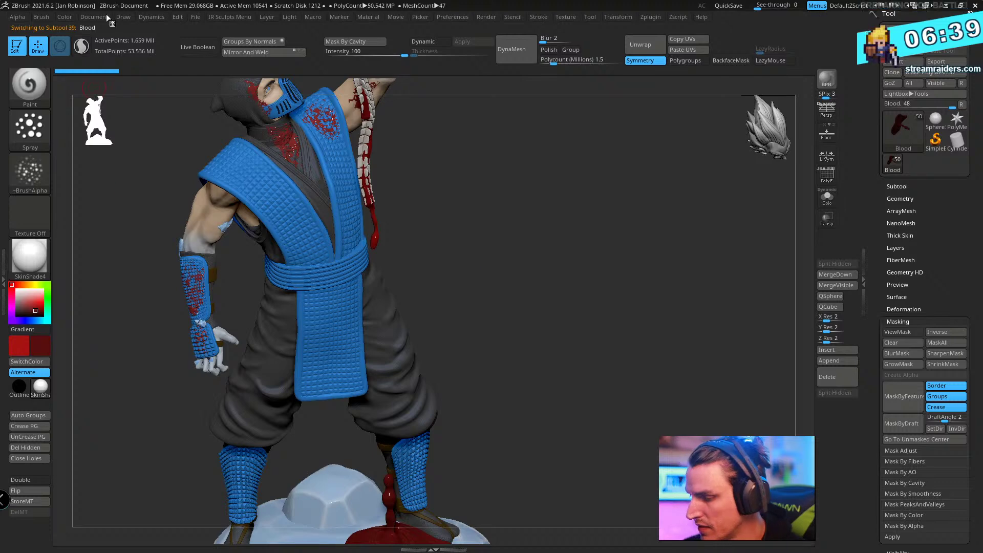
pyautogui.click(65, 17)
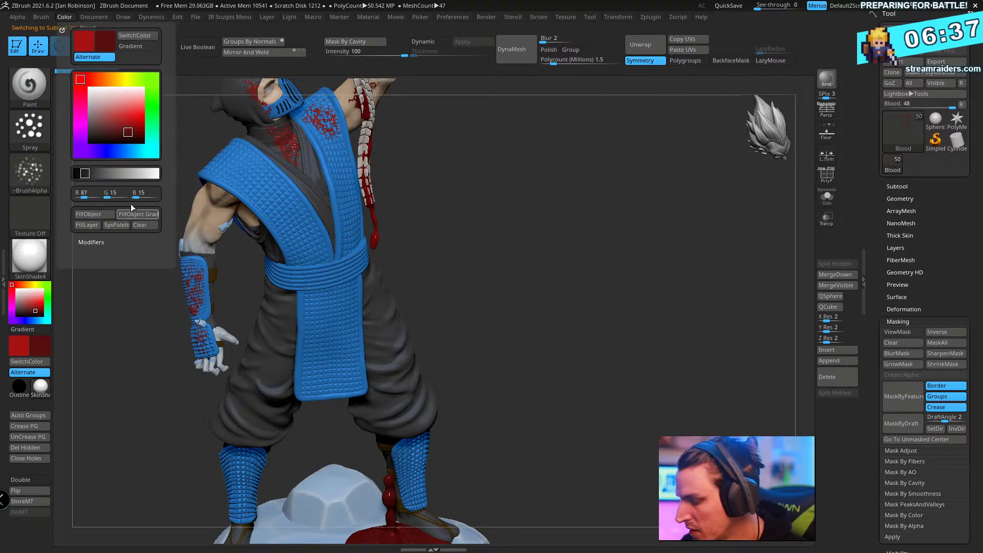
pyautogui.click(102, 217)
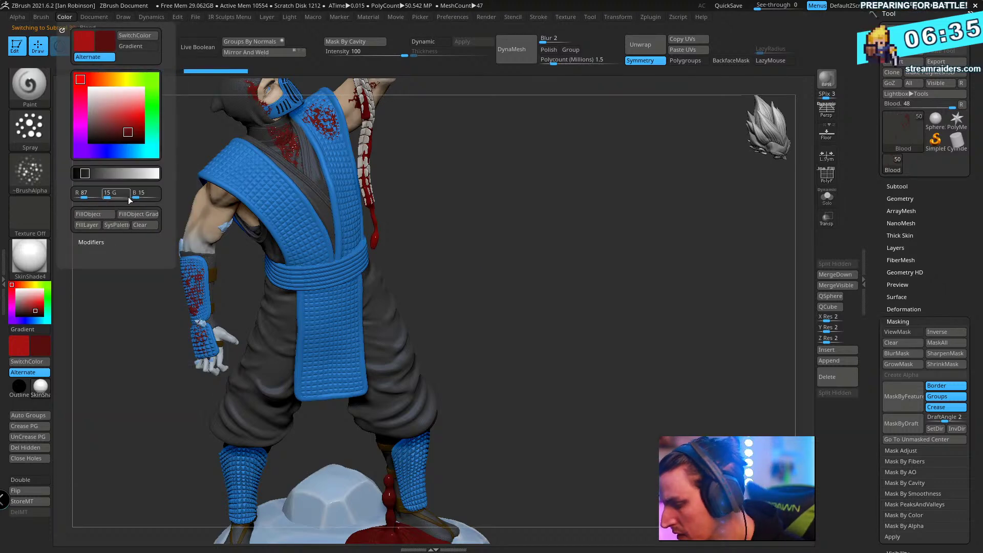
pyautogui.keyDown('alt'); pyautogui.moveTo(539, 135); pyautogui.dragTo(645, 295); pyautogui.keyUp('alt')
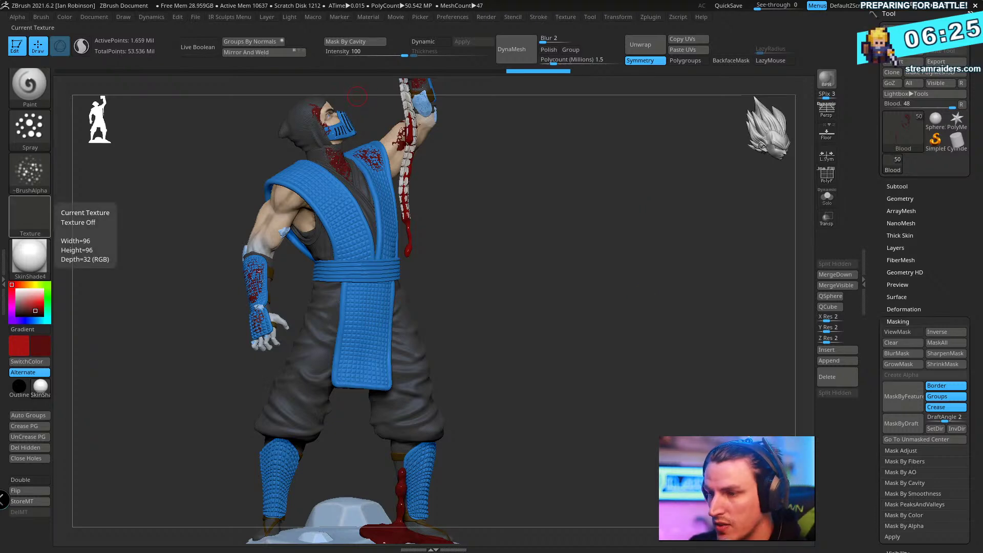
# - Switch to Discord, enlarge the water hair-flip photo in the direct messages, and return to ZBrush
pyautogui.hotkey('alt', 'Tab')
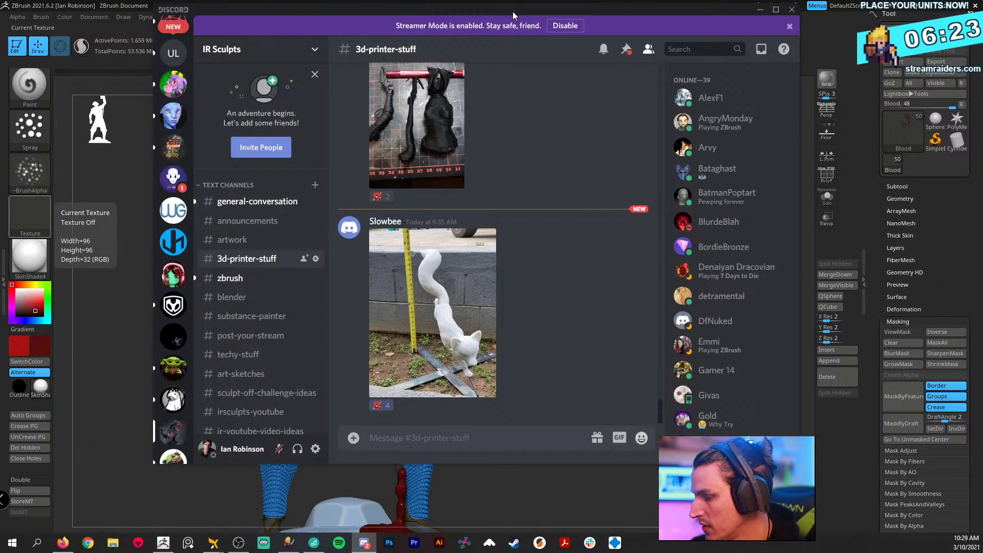
pyautogui.hotkey('alt', 'Tab')
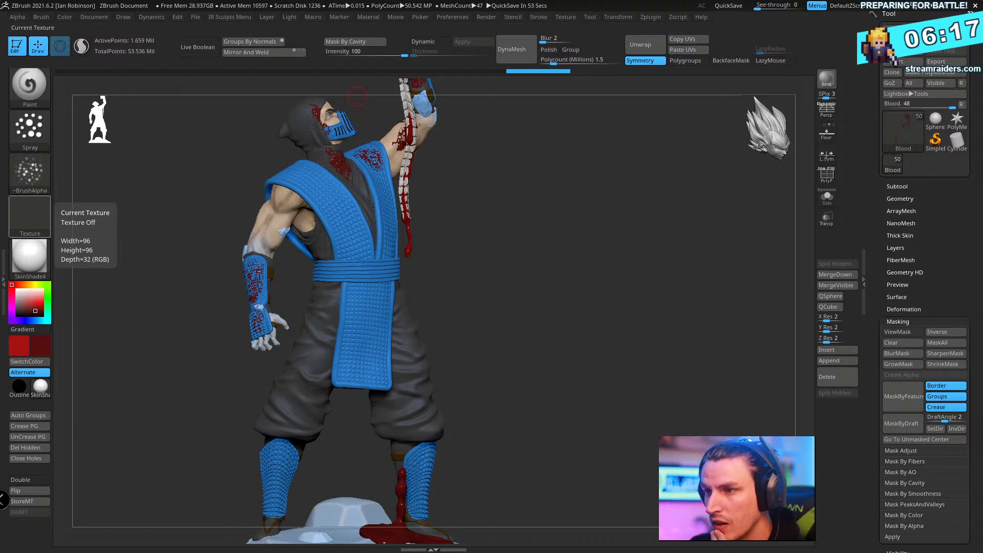
pyautogui.hotkey('alt', 'Tab')
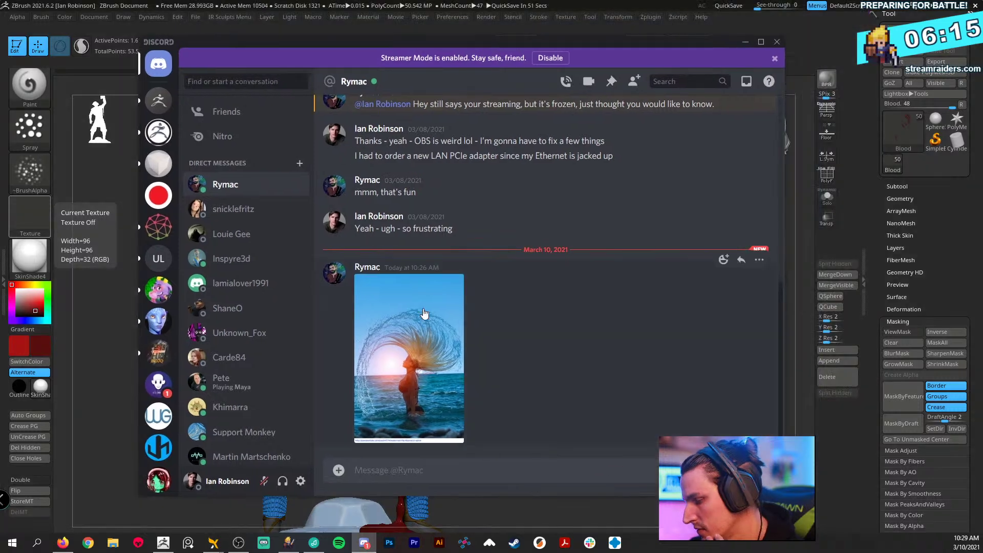
pyautogui.click(415, 325)
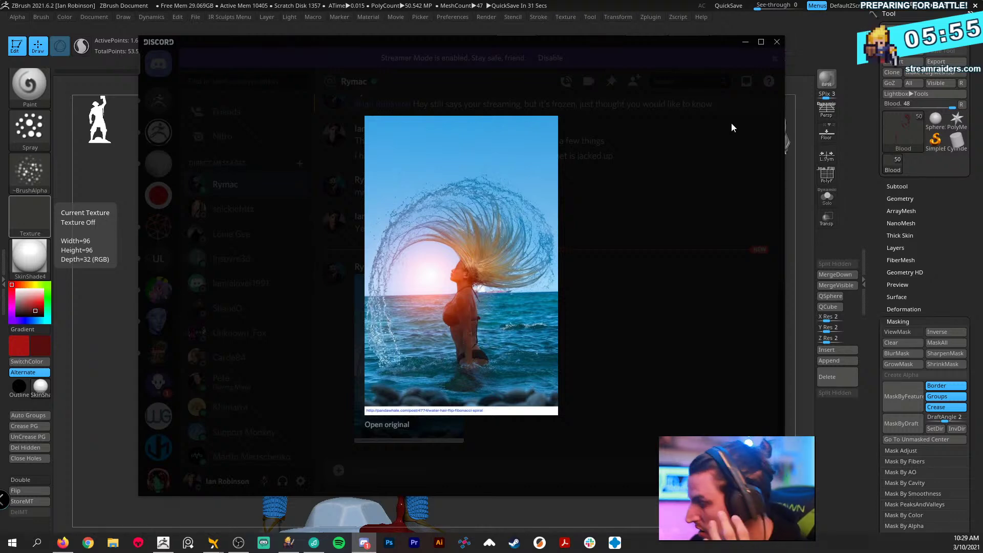
pyautogui.click(745, 42)
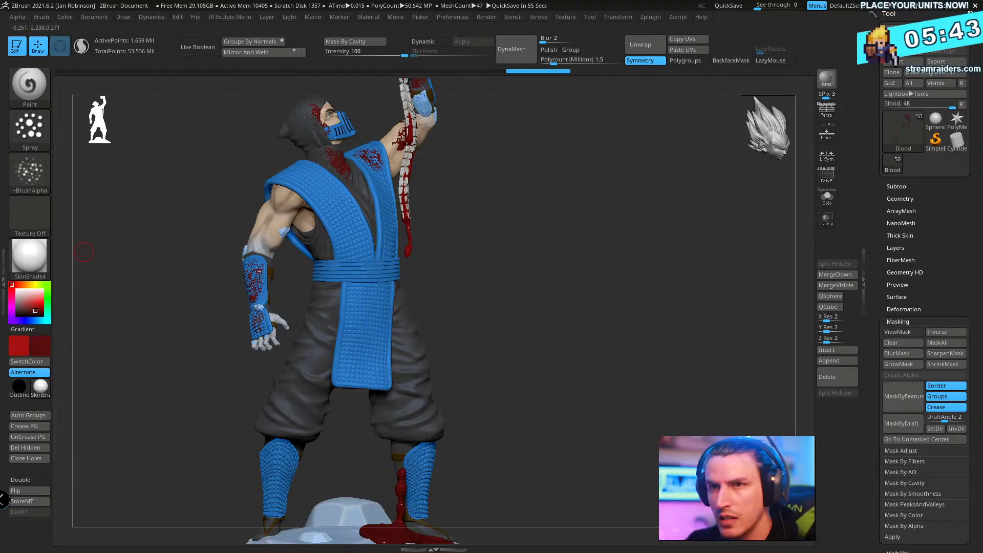
# - Open the Transpose Master plugin's options
pyautogui.moveTo(625, 188); pyautogui.dragTo(589, 162)
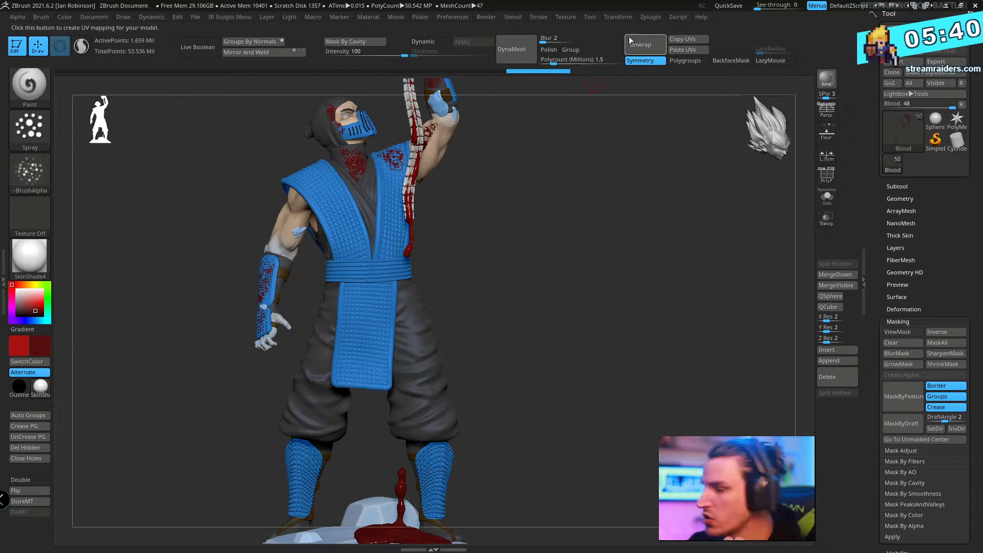
pyautogui.click(623, 19)
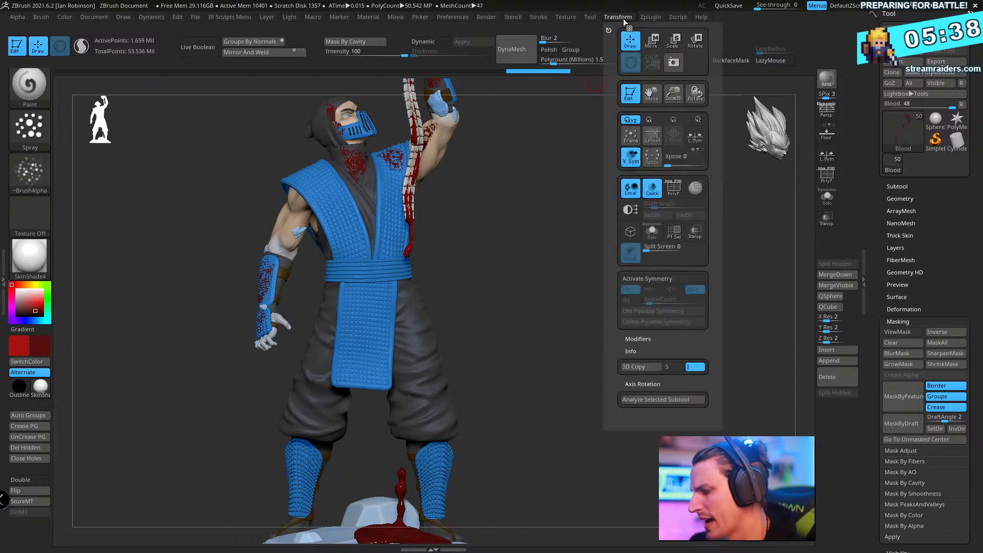
pyautogui.click(650, 17)
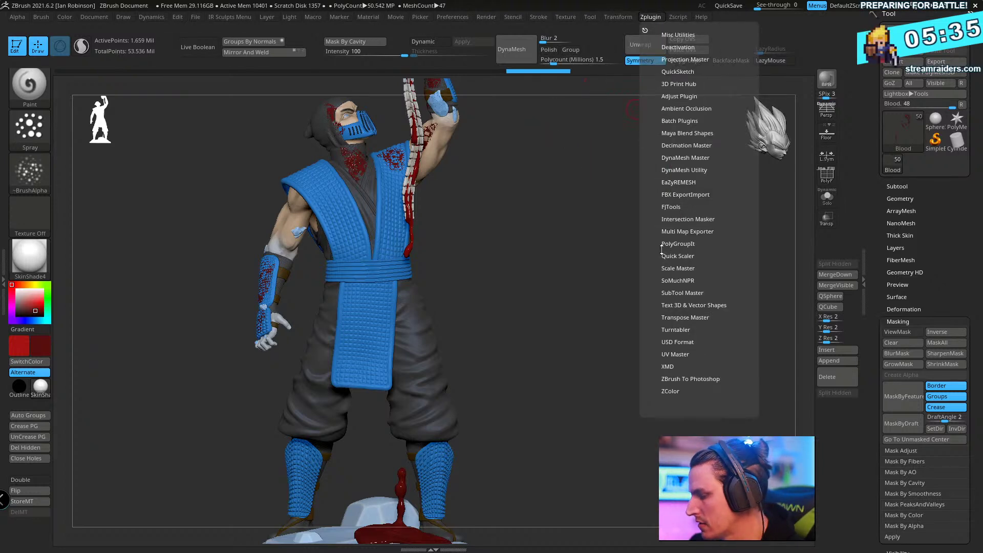
pyautogui.click(676, 319)
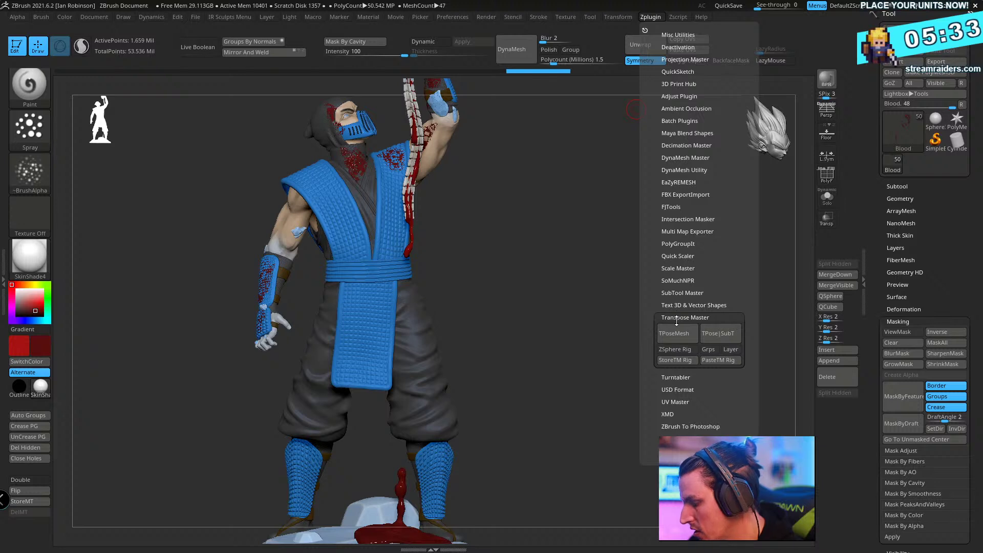
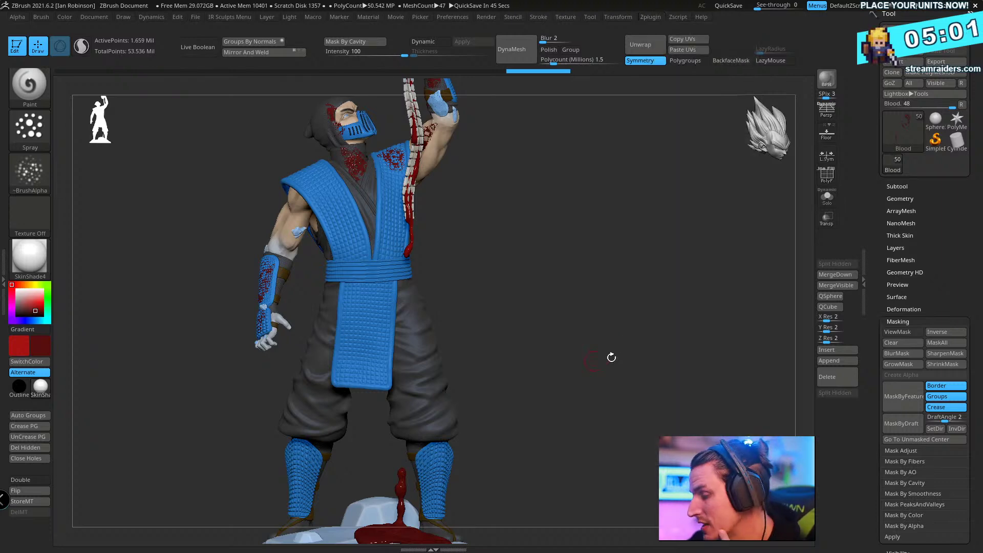
# - Set up the Move brush, with MaskLasso as the masking brush, on the blood drip hanging from the spine
pyautogui.keyDown('alt'); pyautogui.moveTo(569, 232); pyautogui.dragTo(378, 302); pyautogui.keyUp('alt')
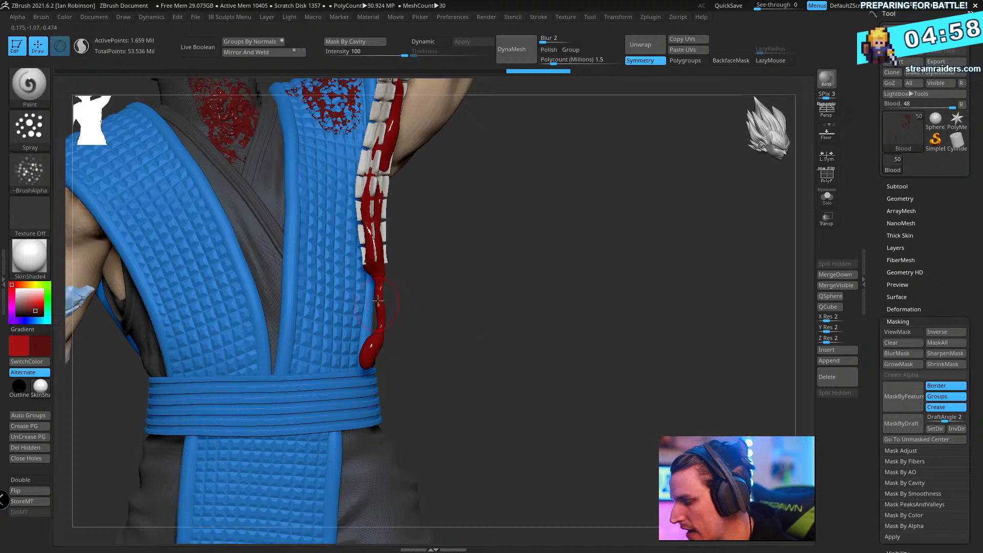
pyautogui.keyDown('alt'); pyautogui.click(384, 296); pyautogui.keyUp('alt')
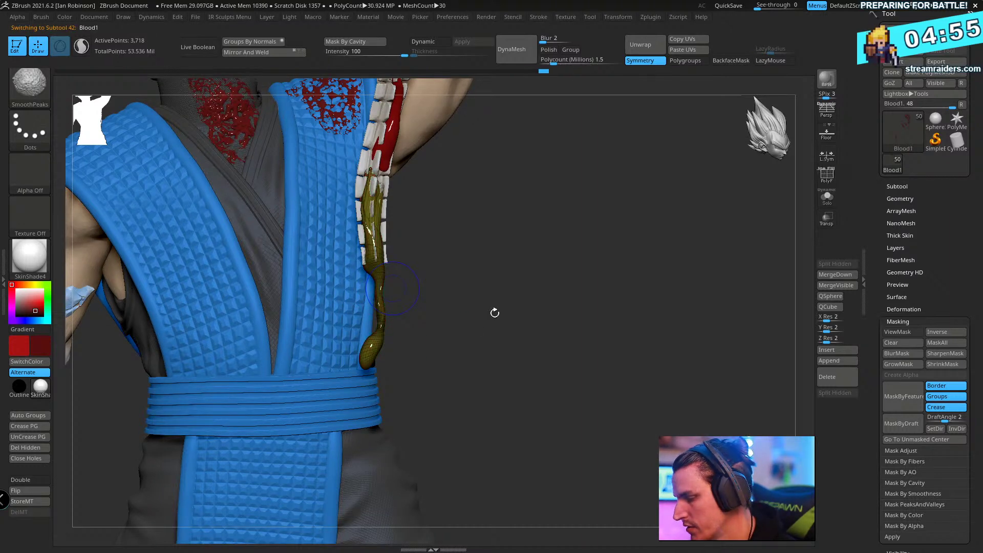
pyautogui.moveTo(498, 302)
pyautogui.mouseDown()
pyautogui.moveTo(494, 322)
pyautogui.moveTo(495, 307)
pyautogui.mouseUp()
pyautogui.press('b')
pyautogui.press('m')
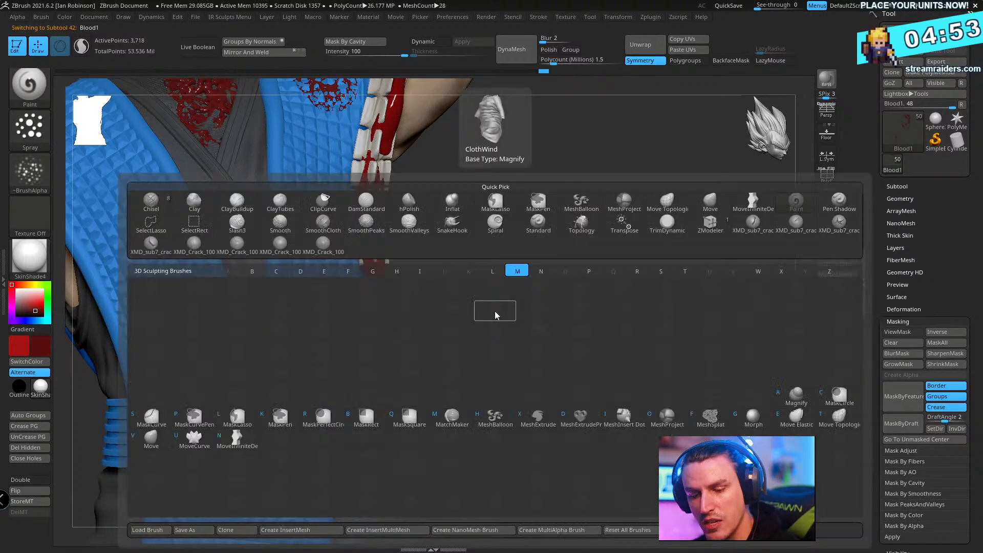
pyautogui.press('l')
pyautogui.press('b')
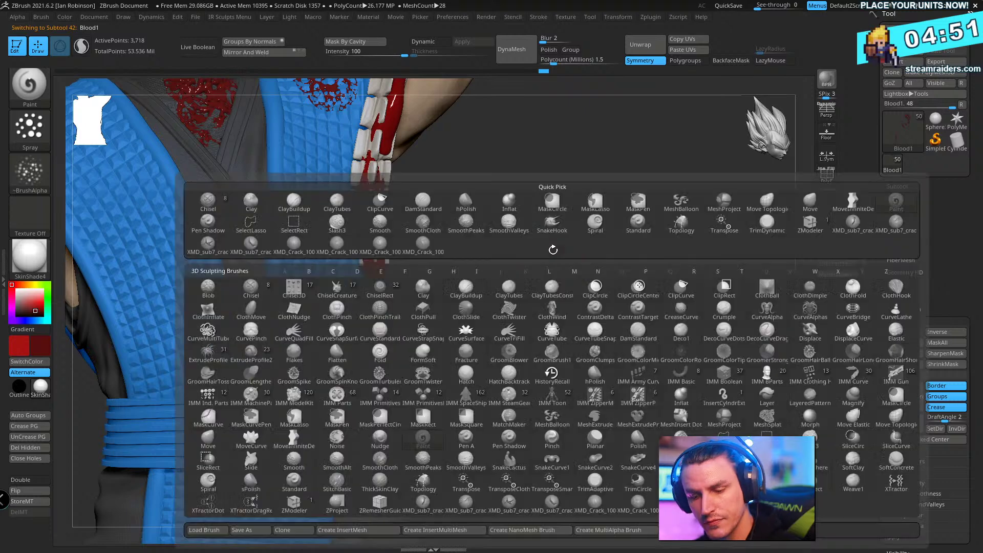
pyautogui.press('m')
pyautogui.press('v')
pyautogui.keyDown('ctrl'); pyautogui.click(30, 87); pyautogui.keyUp('ctrl')
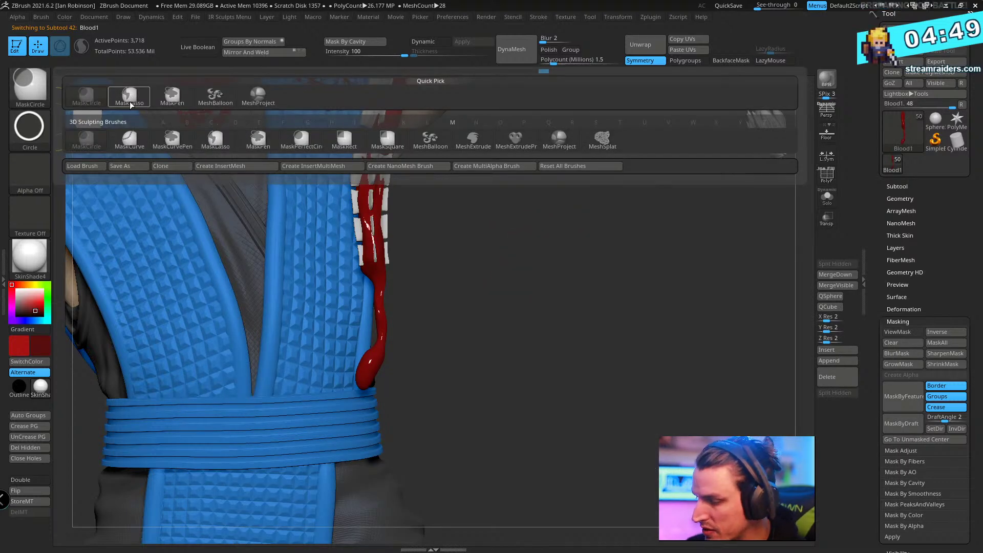
pyautogui.keyDown('ctrl'); pyautogui.click(130, 101); pyautogui.keyUp('ctrl')
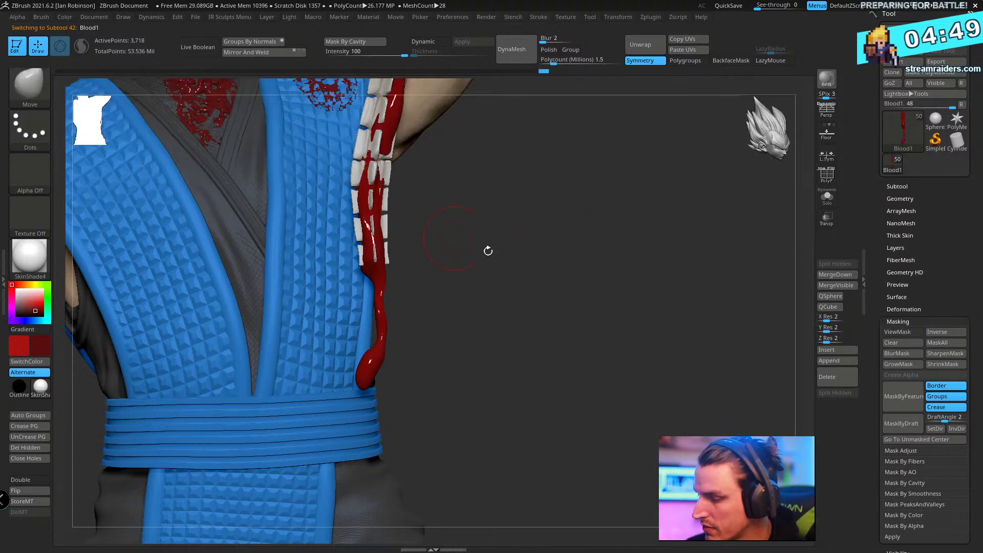
# - Isolate the hanging blood drip and turn on transparency
pyautogui.click(826, 218)
pyautogui.click(827, 197)
pyautogui.click(825, 219)
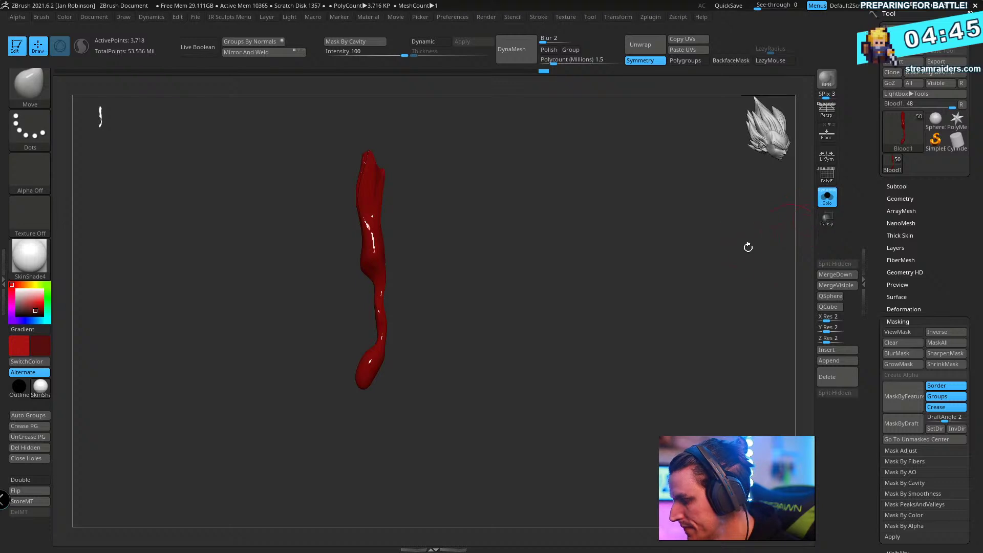
pyautogui.click(826, 218)
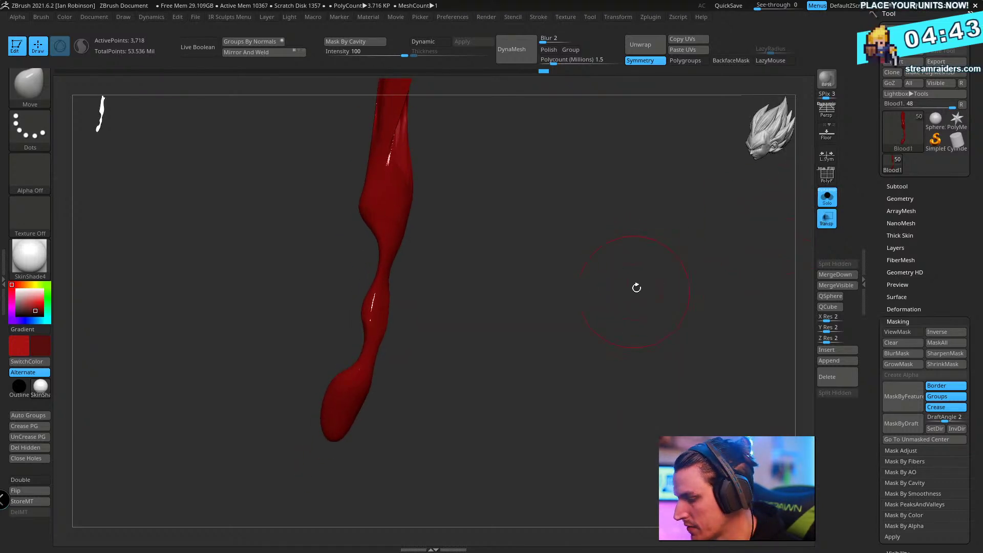
# - Switch to the SnakeCurve4 brush, keeping only the hanging blood drip isolated with transparency off
pyautogui.click(830, 202)
pyautogui.moveTo(633, 281); pyautogui.dragTo(515, 287, button='right')
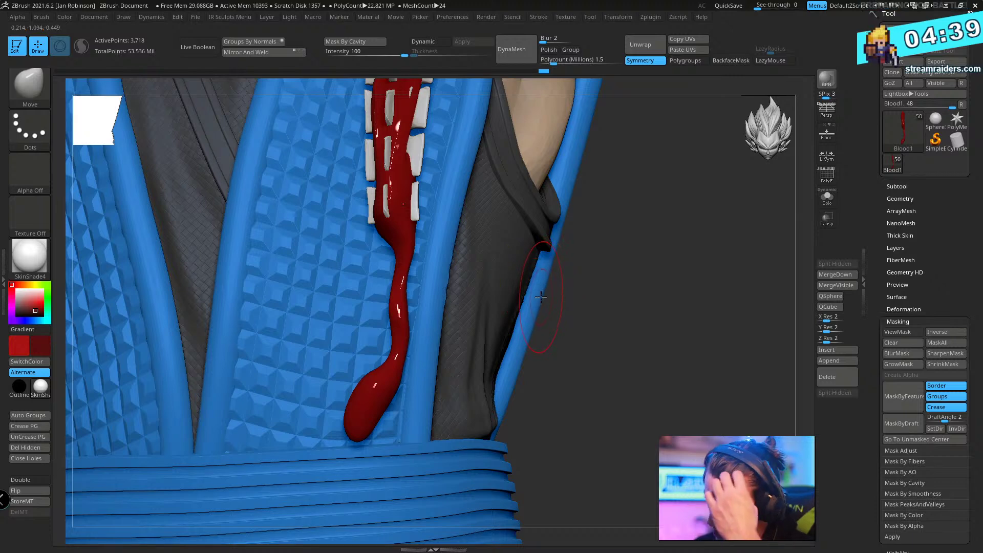
pyautogui.press('b')
pyautogui.press('s')
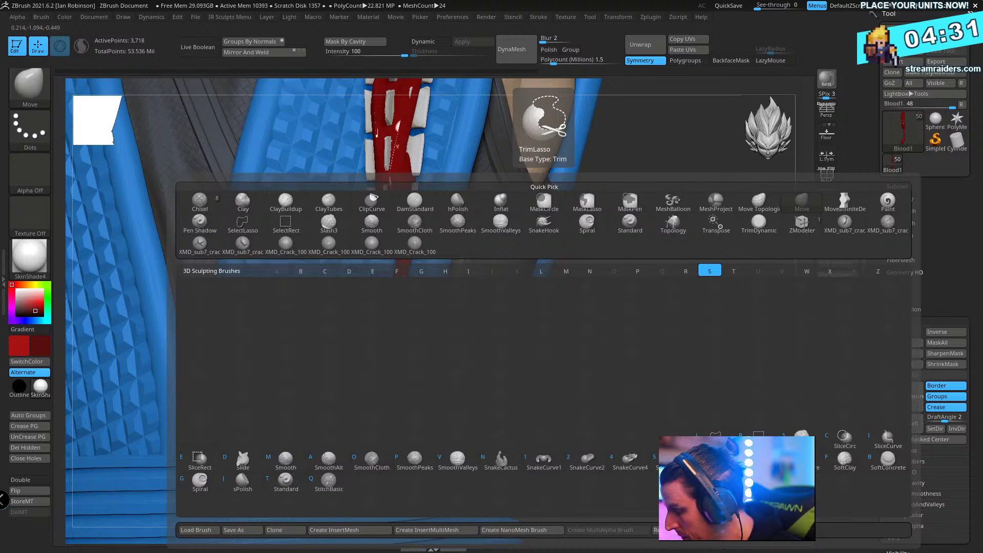
pyautogui.click(642, 466)
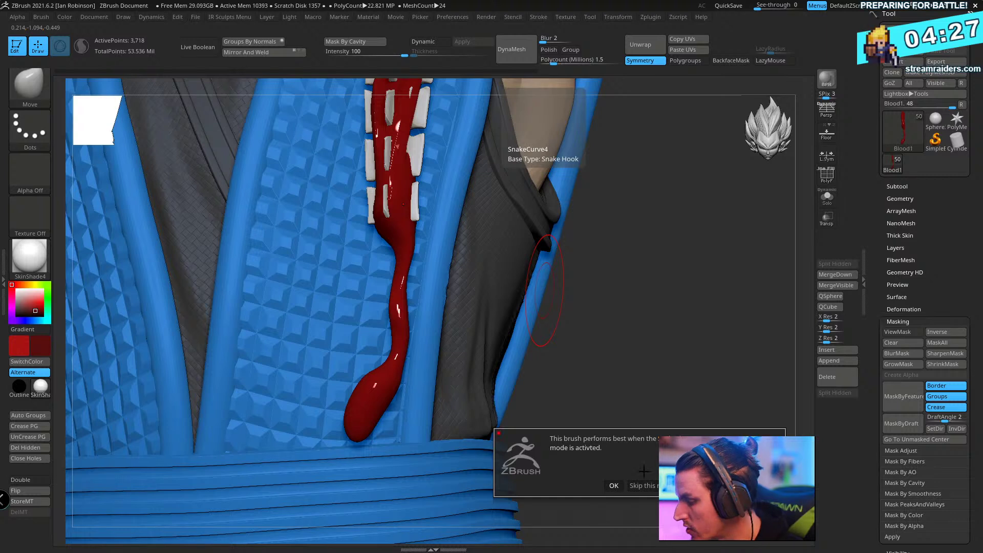
pyautogui.click(613, 486)
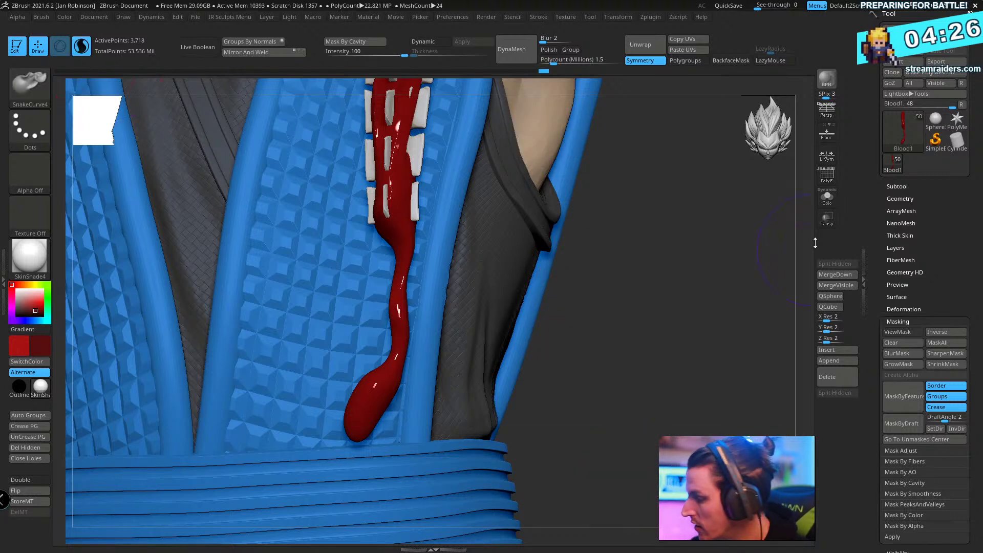
pyautogui.click(827, 197)
pyautogui.moveTo(724, 270); pyautogui.dragTo(676, 296)
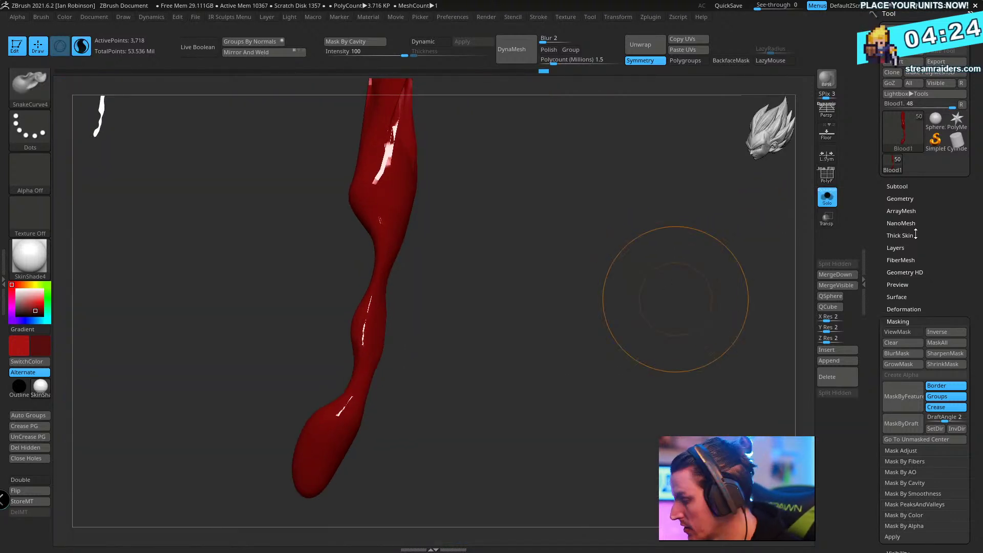
# - Divide the blood drip three more times to subdivision level 5 and delete its lower subdivision levels
pyautogui.click(904, 199)
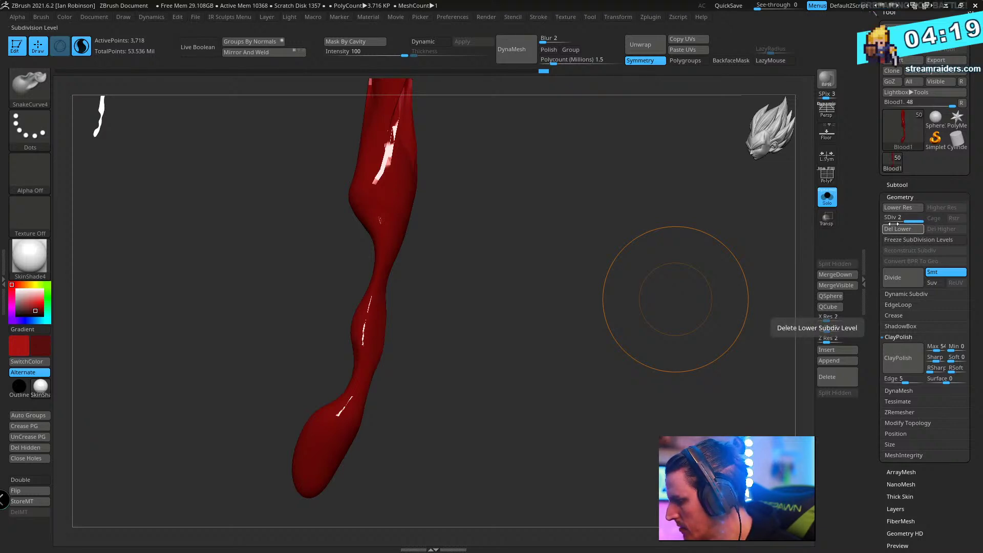
pyautogui.moveTo(381, 287)
pyautogui.mouseDown()
pyautogui.moveTo(368, 373)
pyautogui.moveTo(393, 342)
pyautogui.mouseUp()
pyautogui.hotkey('ctrl', 'z')
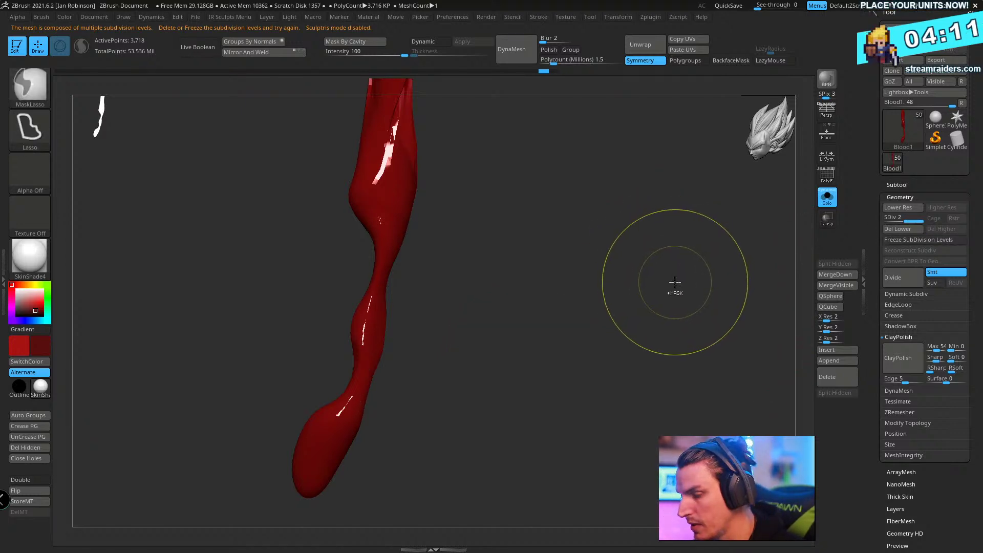
pyautogui.hotkey('ctrl', 'd')
pyautogui.hotkey('ctrl', 'd')
pyautogui.hotkey('ctrl', 'd')
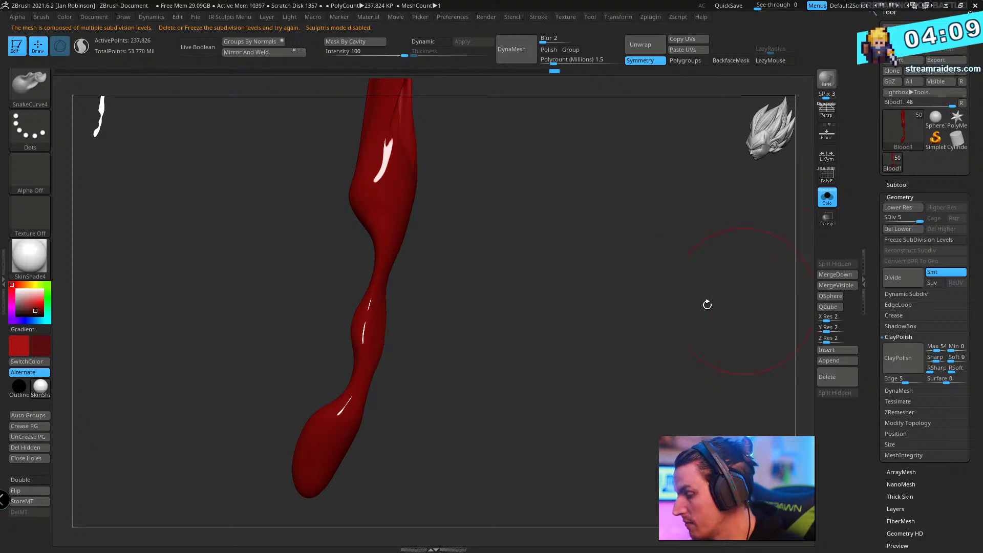
pyautogui.click(905, 241)
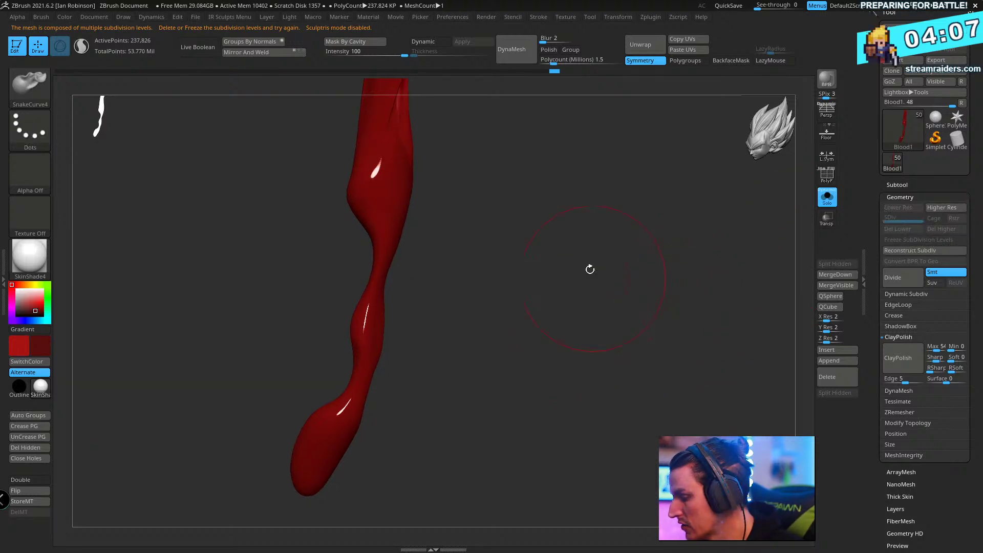
# - Draw a SnakeCurve4 curve down the lower part of the blood drip and pull its middle out sideways
pyautogui.moveTo(581, 248); pyautogui.dragTo(524, 253)
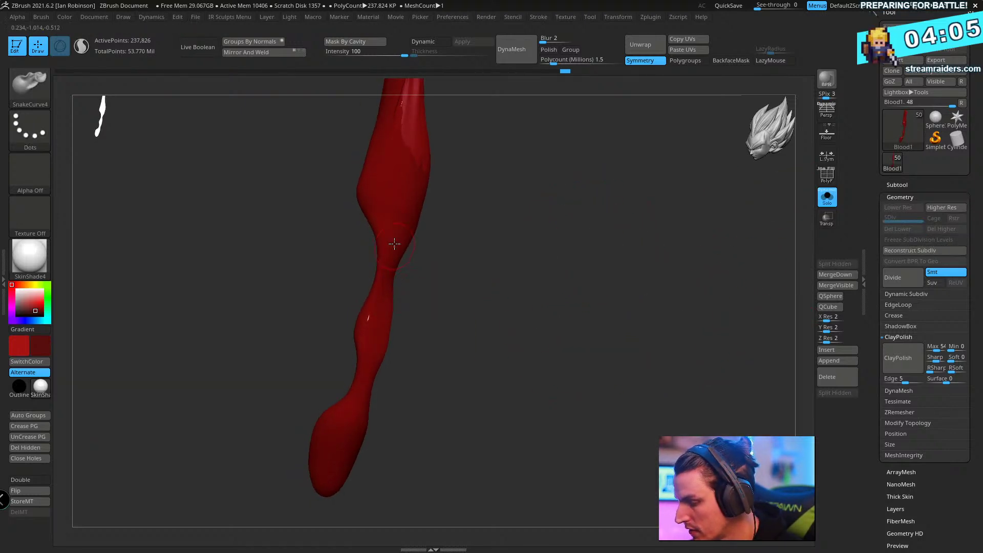
pyautogui.moveTo(397, 218); pyautogui.dragTo(335, 457)
pyautogui.moveTo(511, 332); pyautogui.dragTo(444, 330)
pyautogui.moveTo(378, 321); pyautogui.dragTo(439, 331)
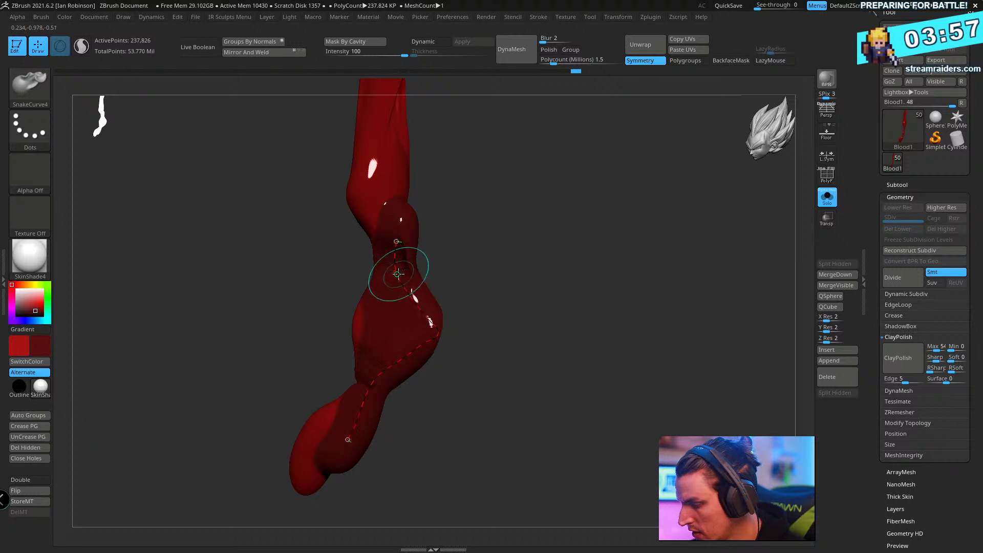
# - Try to thicken the lower blood strand with SnakeCurve4 strokes, first without and then with BackfaceMask
pyautogui.moveTo(398, 272); pyautogui.dragTo(443, 233)
pyautogui.moveTo(501, 256); pyautogui.dragTo(592, 218)
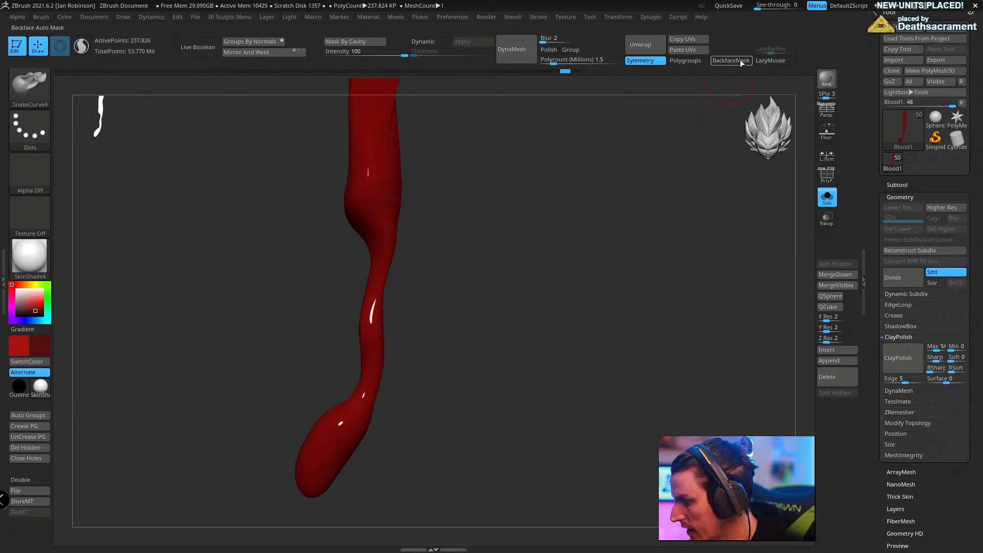
pyautogui.moveTo(467, 225); pyautogui.dragTo(392, 221)
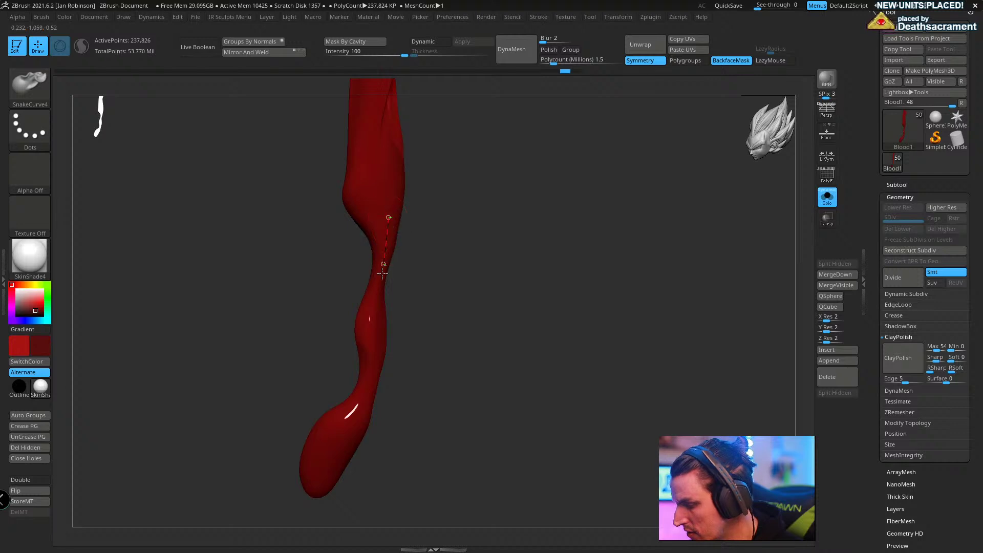
pyautogui.moveTo(376, 357); pyautogui.dragTo(341, 446)
pyautogui.moveTo(384, 329); pyautogui.dragTo(405, 330)
pyautogui.moveTo(453, 303); pyautogui.dragTo(500, 280)
pyautogui.moveTo(397, 229); pyautogui.dragTo(401, 227)
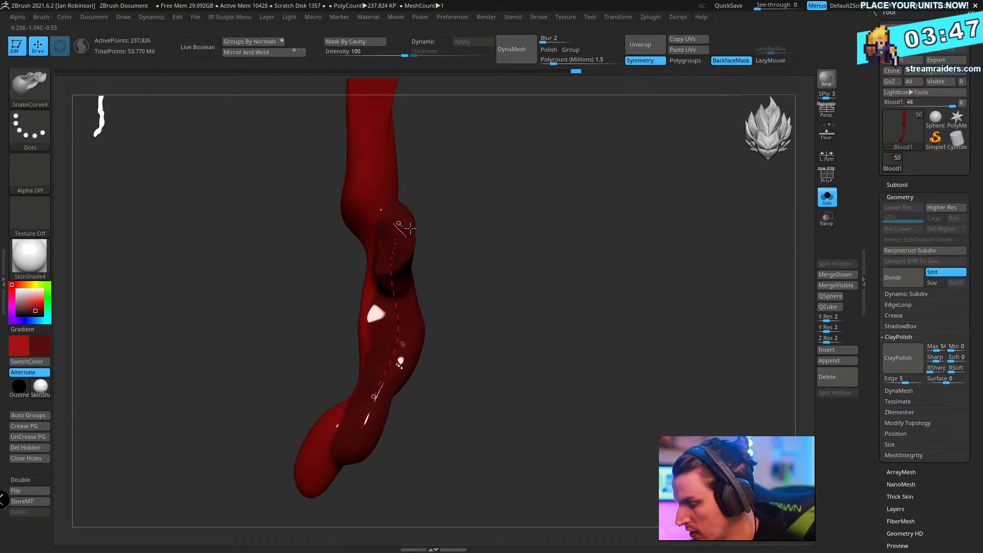
pyautogui.hotkey('ctrl', 'z')
pyautogui.moveTo(546, 225); pyautogui.dragTo(541, 193)
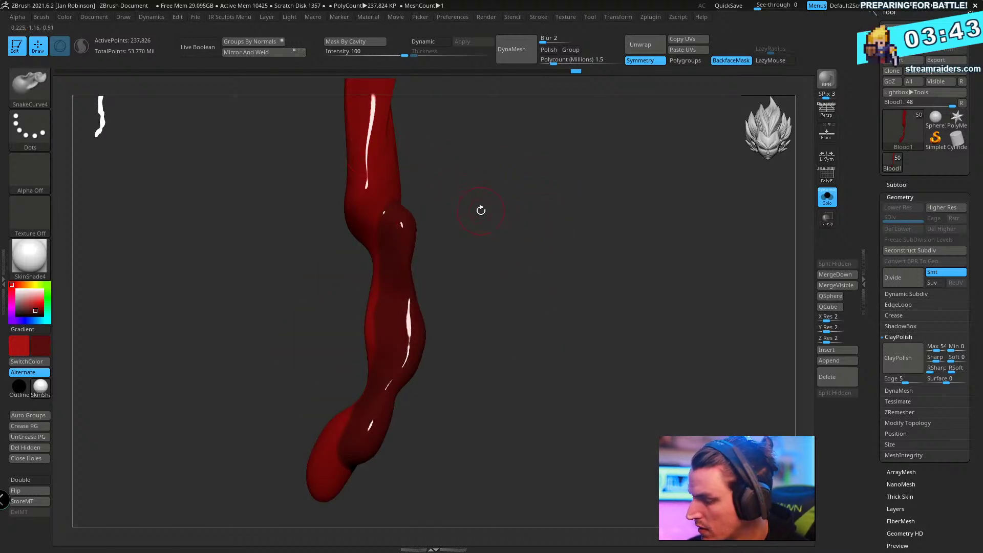
pyautogui.moveTo(478, 210); pyautogui.dragTo(527, 217)
pyautogui.press('space')
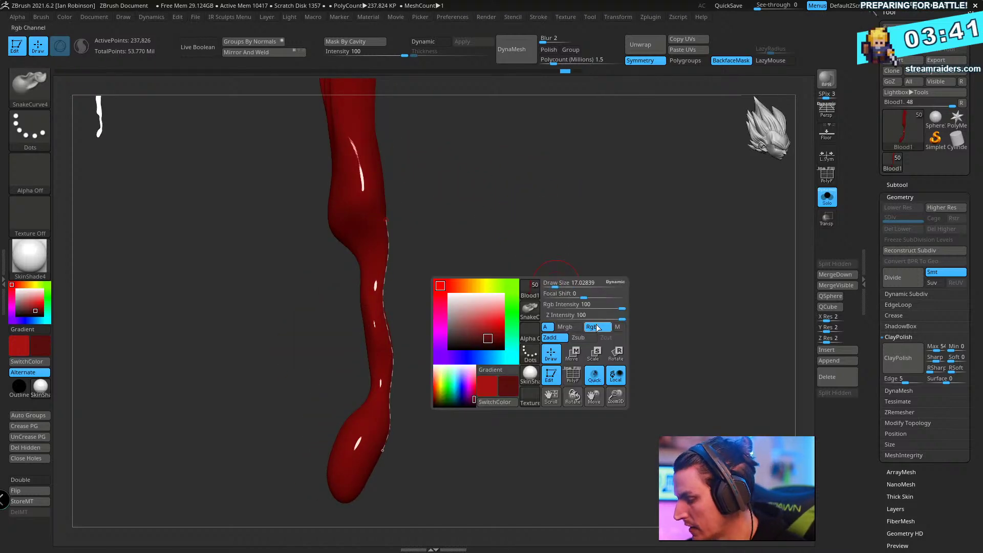
# - Switch to the SnakeCurve2 brush and turn on BackfaceMask for it
pyautogui.moveTo(558, 287); pyautogui.dragTo(474, 171)
pyautogui.click(30, 85)
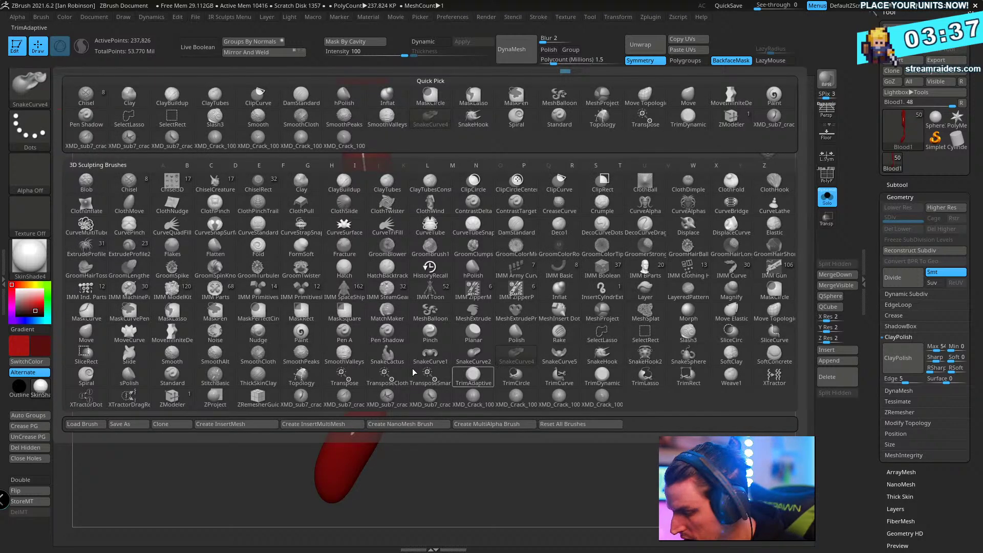
pyautogui.press('s')
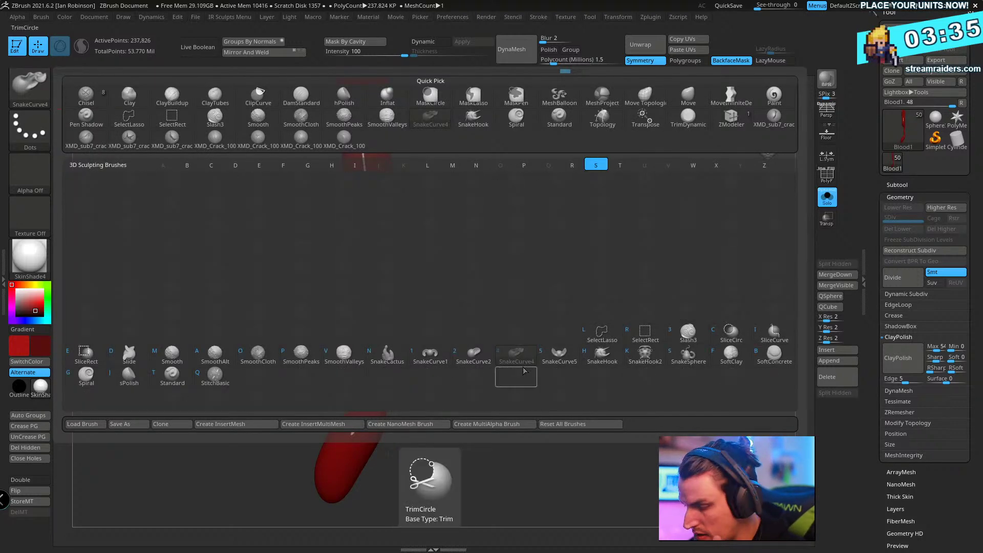
pyautogui.click(476, 358)
pyautogui.click(449, 375)
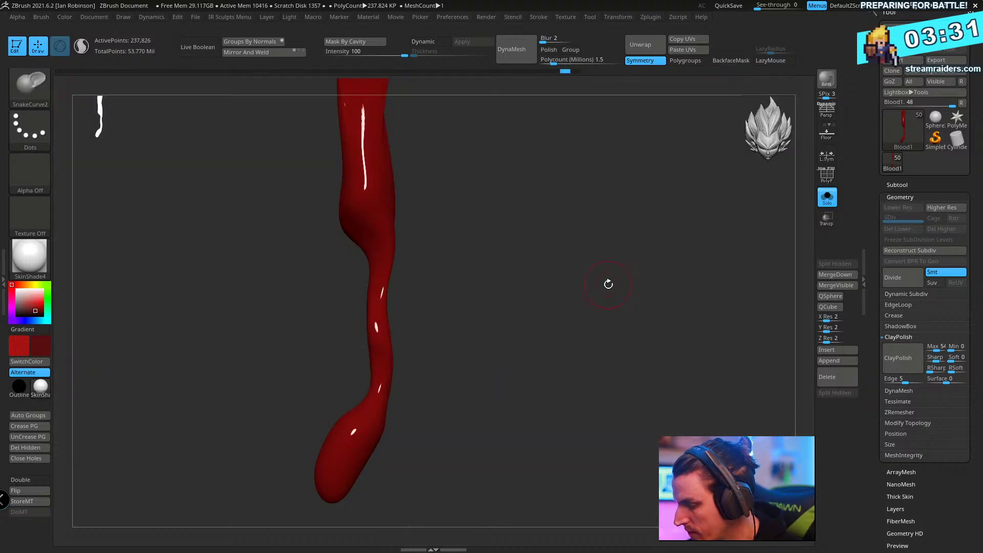
pyautogui.moveTo(445, 259)
pyautogui.mouseDown()
pyautogui.moveTo(471, 241)
pyautogui.moveTo(454, 259)
pyautogui.mouseUp()
pyautogui.click(731, 61)
# - Draw a curve down the lower strand from the upper bulge to the tip and pull it outward to thicken that side
pyautogui.moveTo(589, 206); pyautogui.dragTo(527, 226)
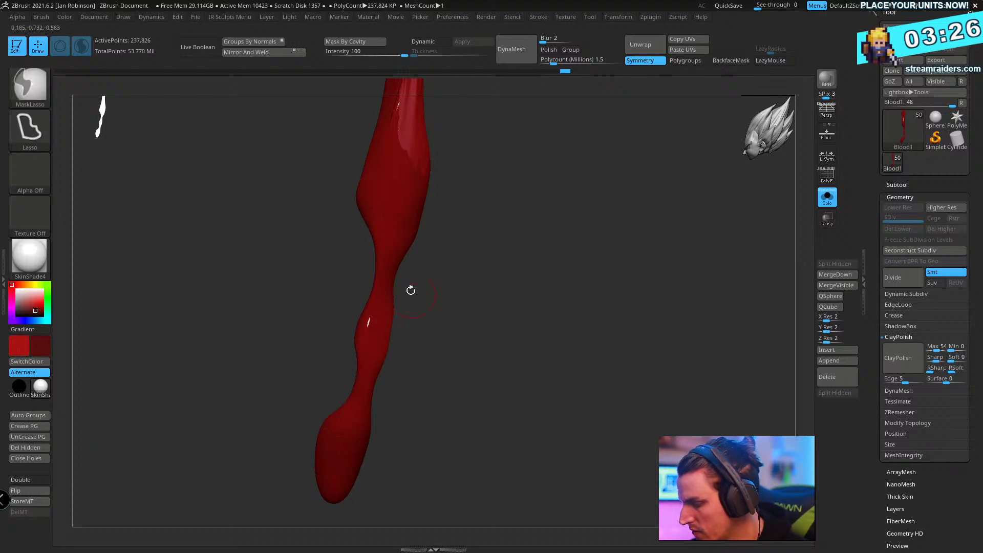
pyautogui.press('space')
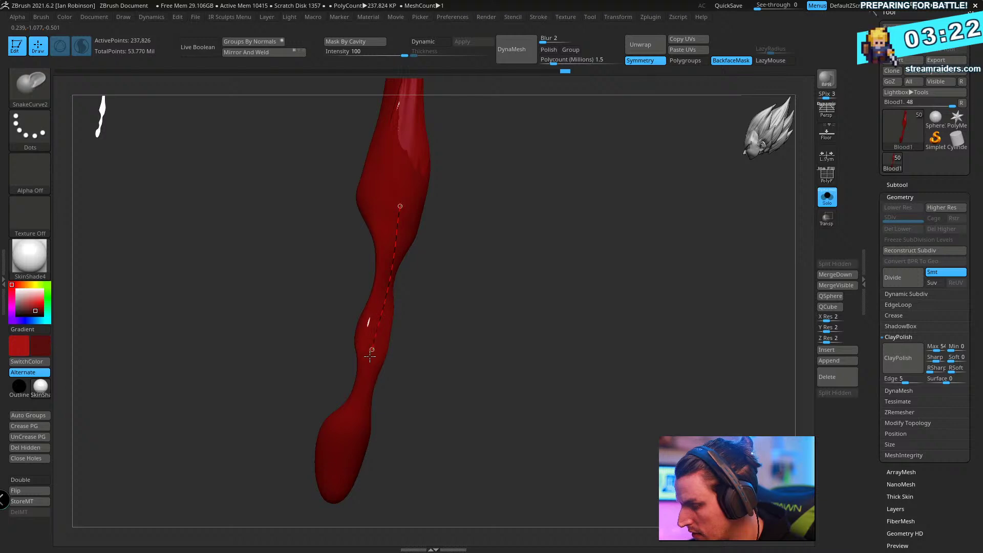
pyautogui.moveTo(445, 410); pyautogui.dragTo(563, 340)
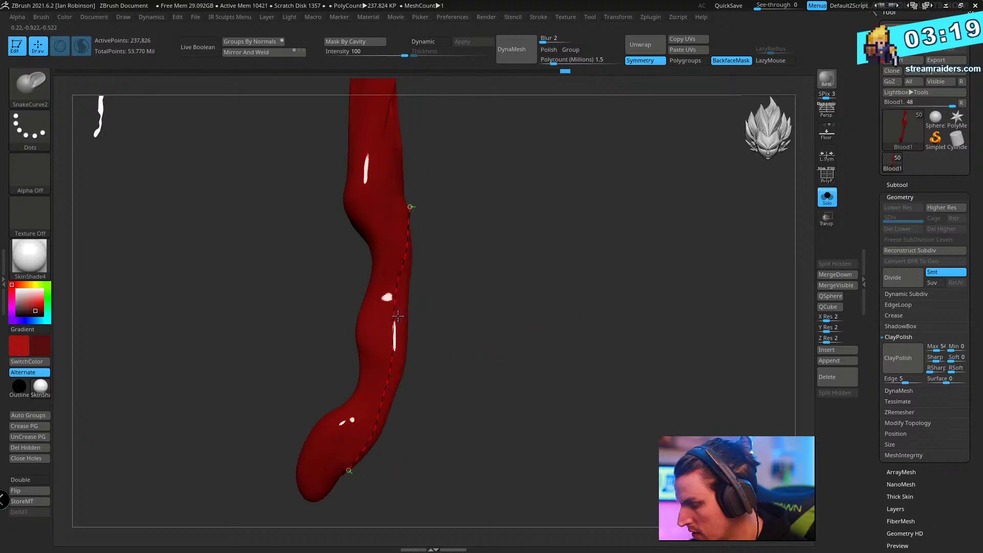
pyautogui.moveTo(408, 315); pyautogui.dragTo(428, 314)
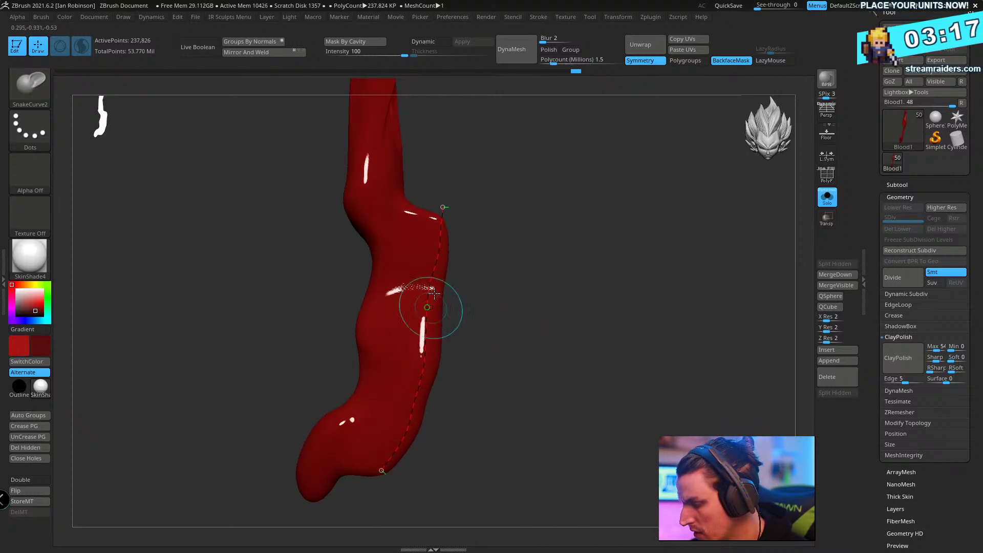
pyautogui.moveTo(429, 285); pyautogui.dragTo(401, 285)
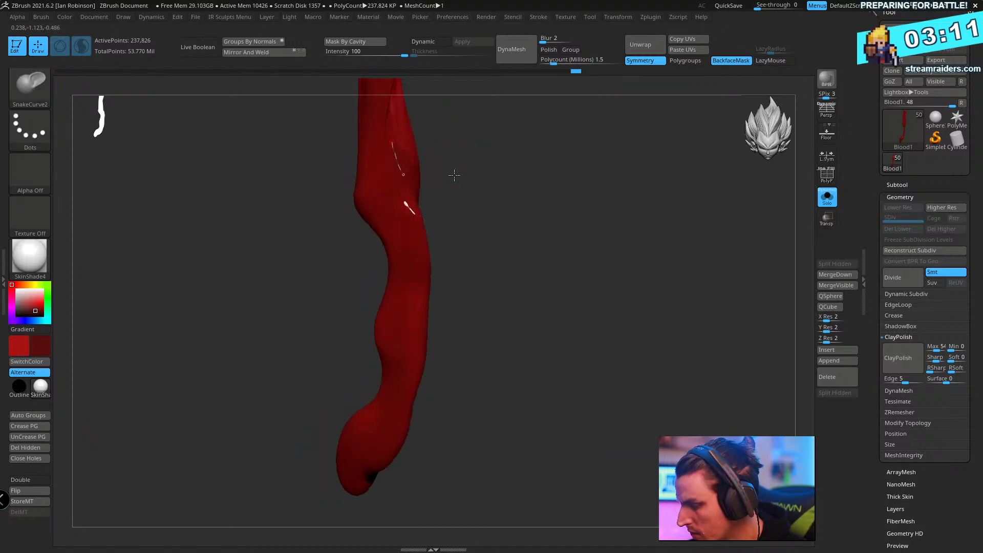
pyautogui.press('ctrl')
pyautogui.click(441, 191)
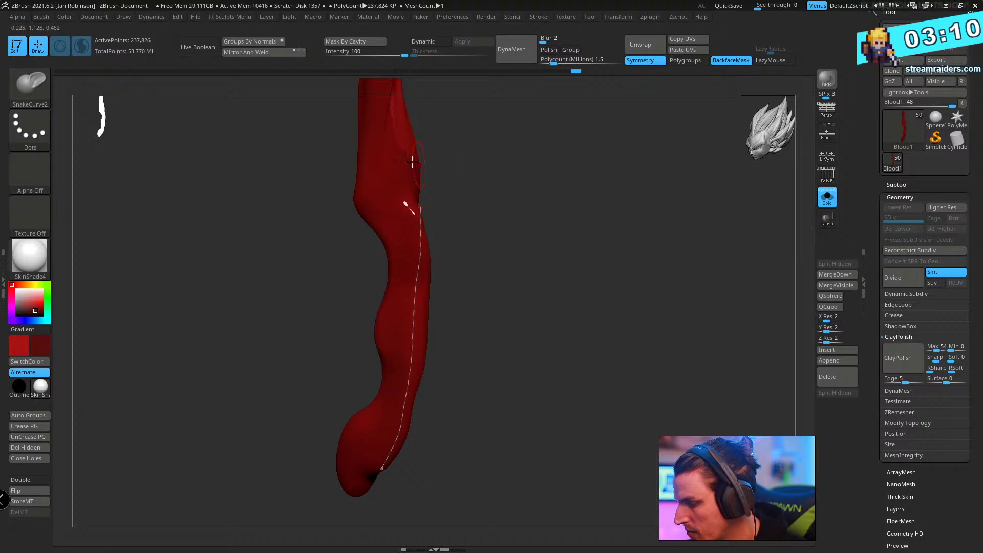
# - Add bulges along the upper and middle sections of the blood strand with curve strokes pulled outward
pyautogui.moveTo(454, 221)
pyautogui.mouseDown()
pyautogui.moveTo(406, 197)
pyautogui.moveTo(421, 235)
pyautogui.mouseUp()
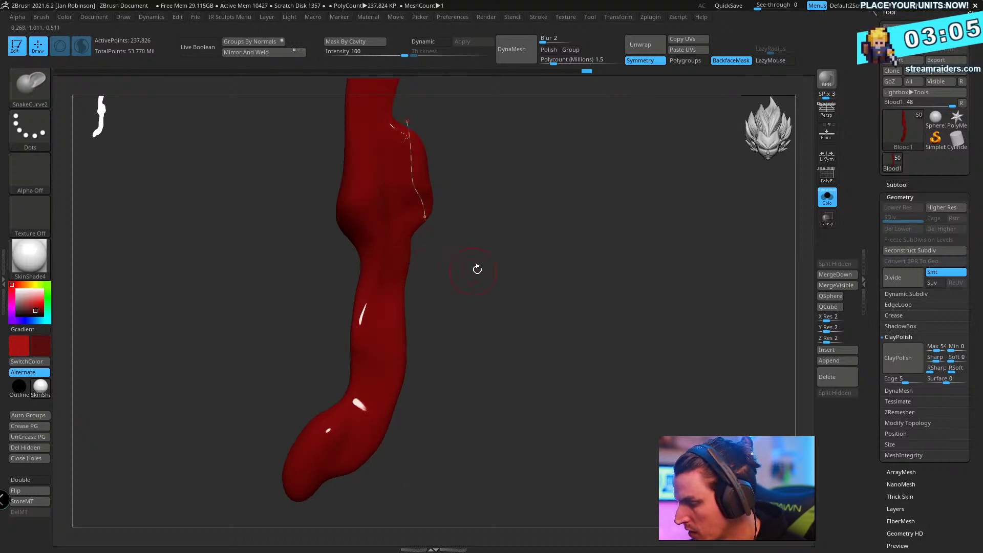
pyautogui.moveTo(477, 269); pyautogui.dragTo(458, 261)
pyautogui.moveTo(408, 240); pyautogui.dragTo(407, 293)
pyautogui.moveTo(395, 375); pyautogui.dragTo(384, 431)
pyautogui.moveTo(487, 340); pyautogui.dragTo(517, 343)
pyautogui.moveTo(405, 307); pyautogui.dragTo(447, 325)
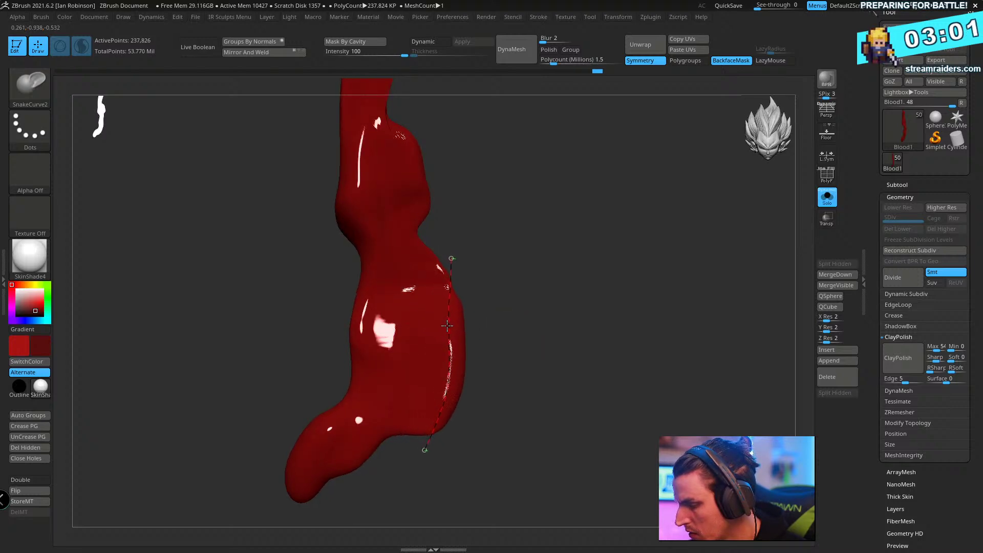
# - Try to extend the strand's bottom tip with a SnakeCurve2 stroke
pyautogui.keyDown('alt'); pyautogui.moveTo(568, 327); pyautogui.dragTo(571, 248); pyautogui.keyUp('alt')
pyautogui.moveTo(589, 294); pyautogui.dragTo(615, 307)
pyautogui.moveTo(444, 372)
pyautogui.mouseDown()
pyautogui.moveTo(415, 385)
pyautogui.moveTo(349, 373)
pyautogui.moveTo(316, 416)
pyautogui.mouseUp()
pyautogui.moveTo(361, 387); pyautogui.dragTo(357, 406)
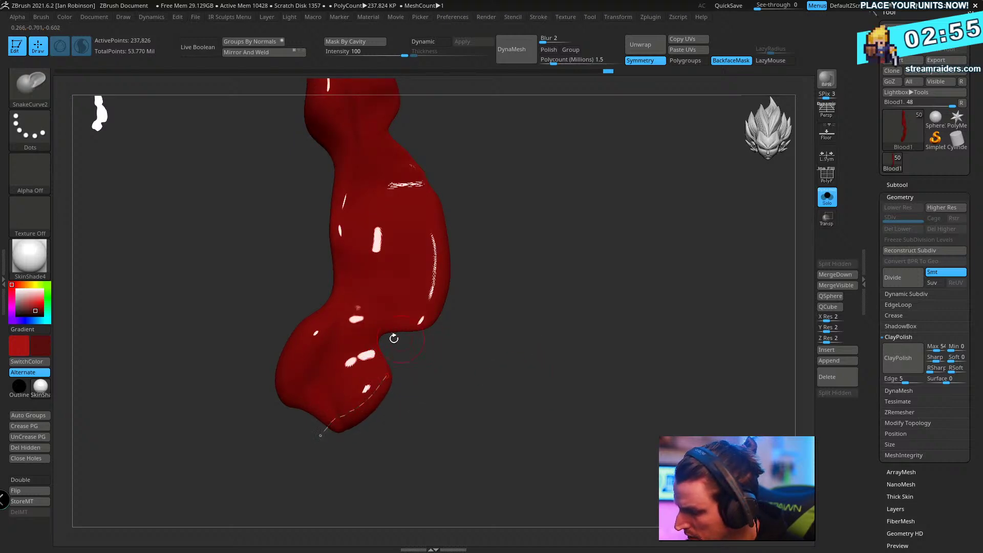
pyautogui.hotkey('ctrl', 'z')
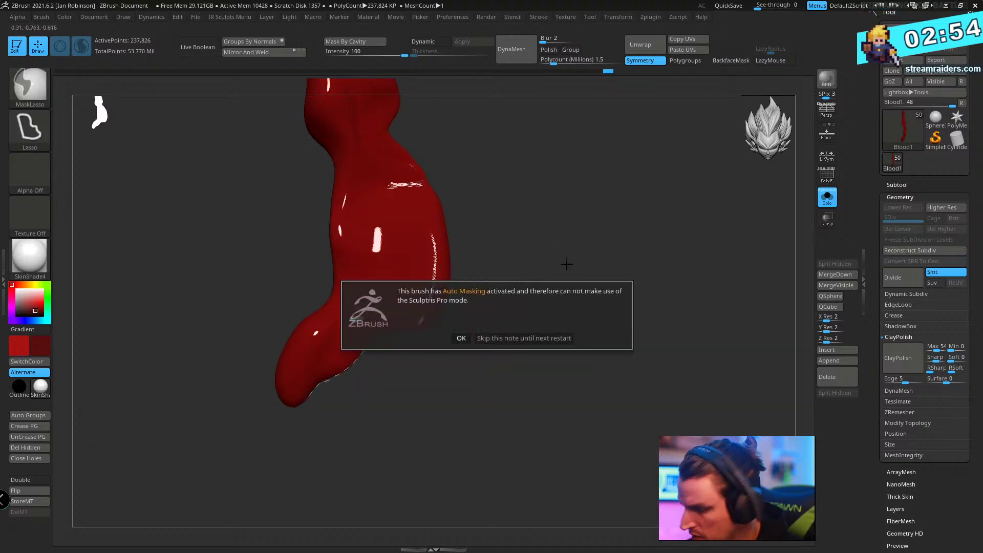
pyautogui.click(461, 338)
# - Pull a lump out of the strand's bottom tip with a curve stroke and turn off Solo to show the whole character
pyautogui.moveTo(476, 317); pyautogui.dragTo(507, 277)
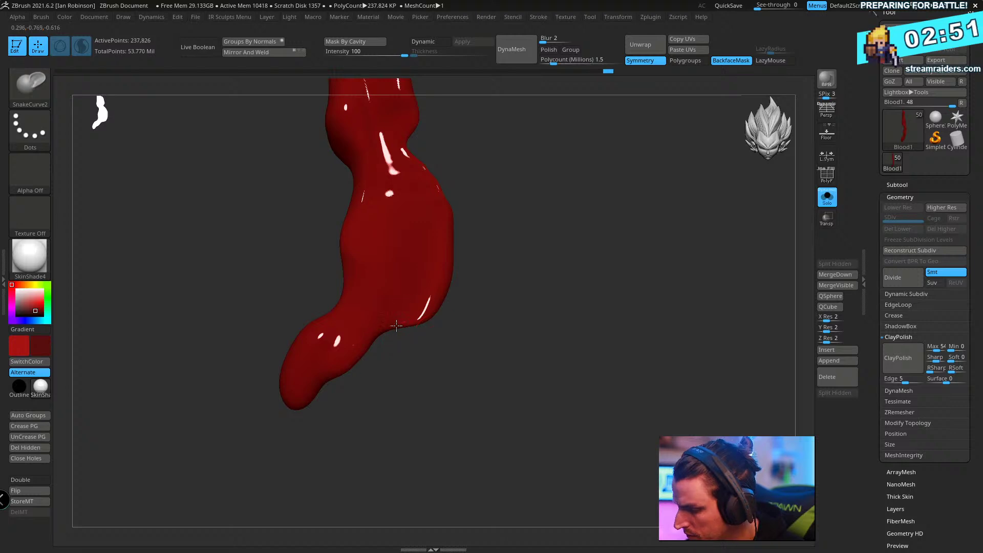
pyautogui.moveTo(420, 370); pyautogui.dragTo(804, 224)
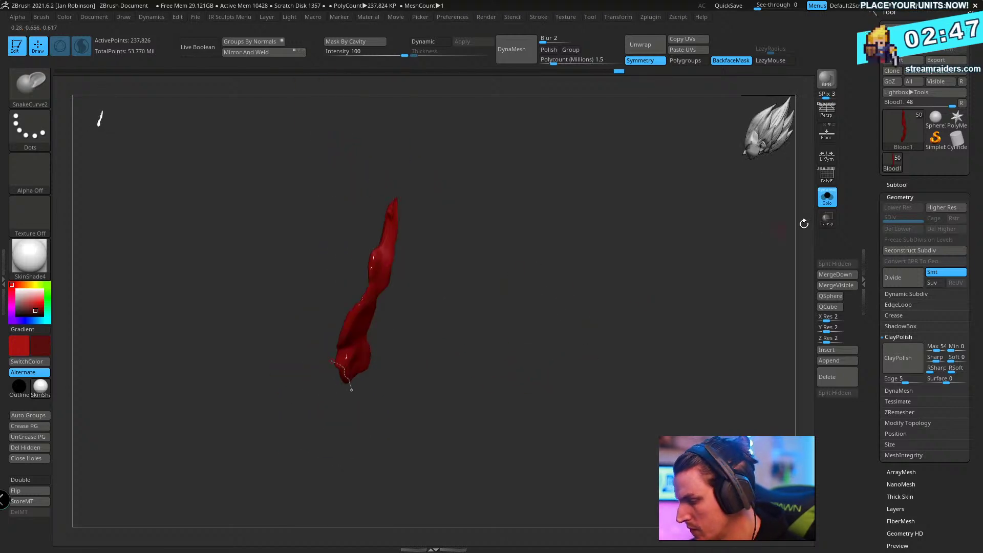
pyautogui.click(747, 241)
pyautogui.moveTo(747, 241); pyautogui.dragTo(640, 317)
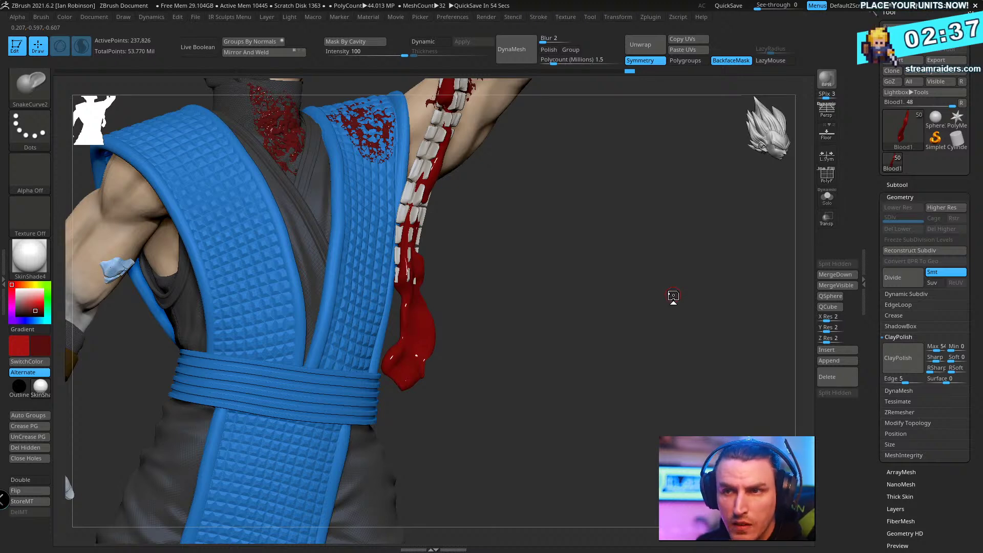
pyautogui.scroll(3, 573, 228)
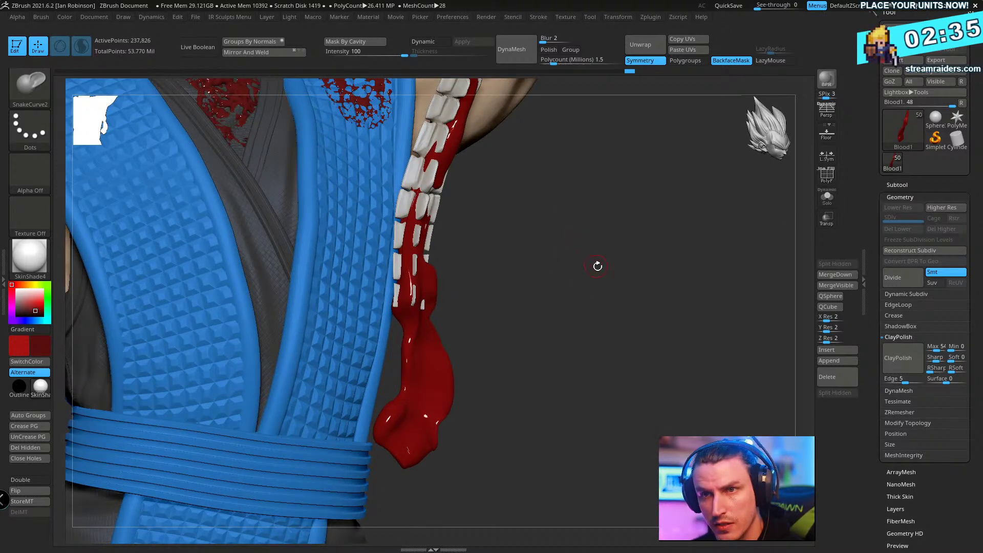
pyautogui.moveTo(597, 266)
pyautogui.mouseDown()
pyautogui.moveTo(610, 263)
pyautogui.moveTo(645, 292)
pyautogui.moveTo(676, 285)
pyautogui.moveTo(657, 302)
pyautogui.moveTo(654, 288)
pyautogui.mouseUp()
pyautogui.scroll(2, 656, 301)
# - Select the SnakeHook brush and check the water hair-flip reference picture in Discord before returning to ZBrush
pyautogui.press('b')
pyautogui.press('s')
pyautogui.press('h')
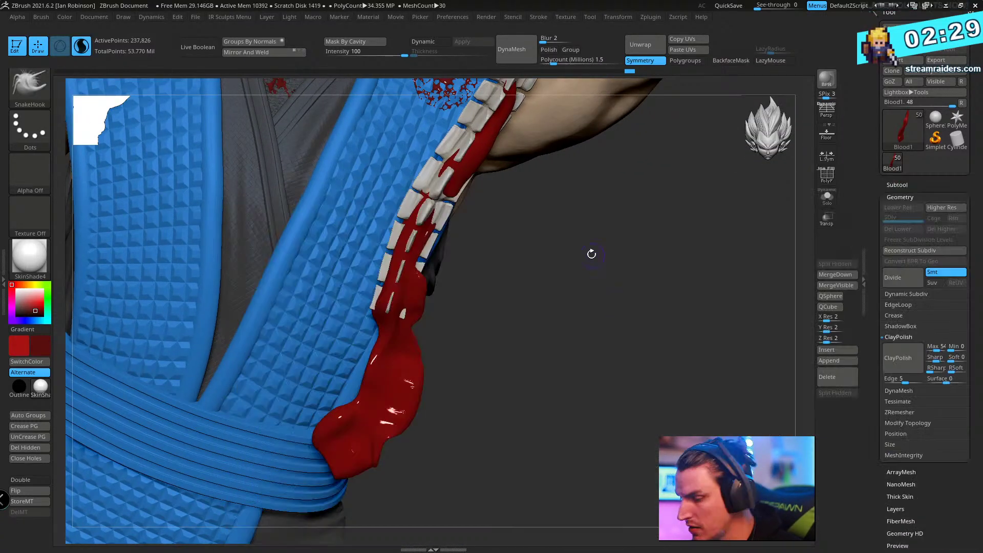
pyautogui.moveTo(608, 279); pyautogui.dragTo(580, 233)
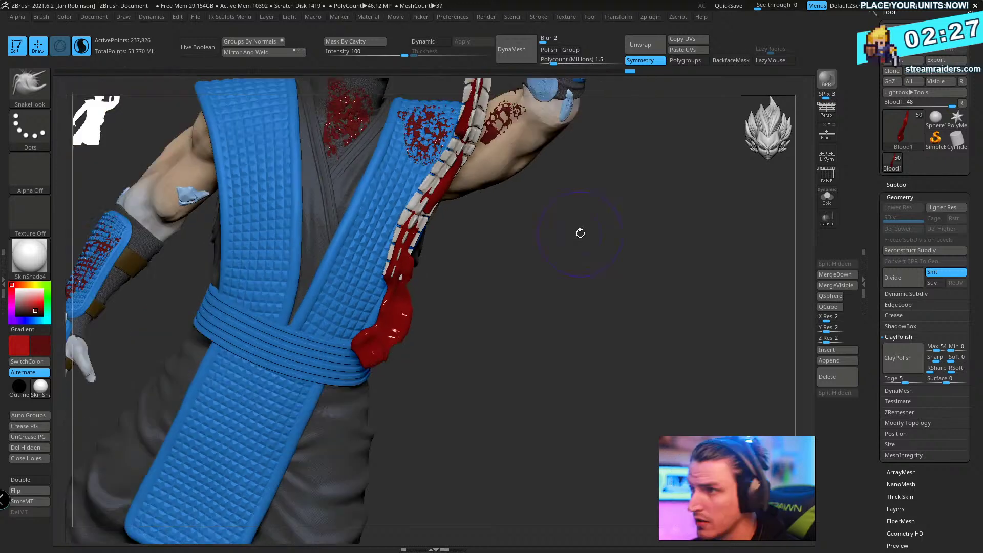
pyautogui.hotkey('alt', 'Tab')
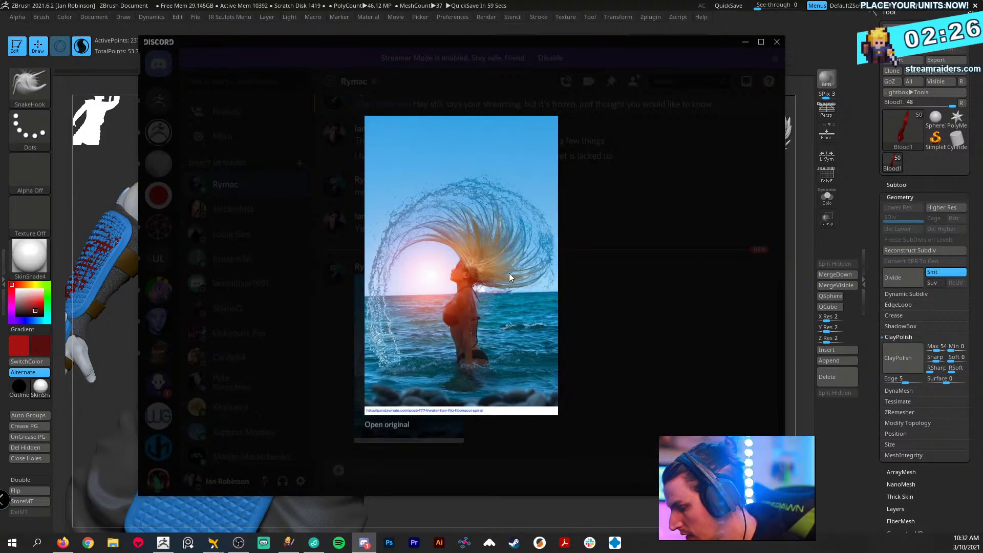
pyautogui.click(741, 45)
# - Bend the hanging blood with SnakeHook, pushing its middle outward and its tip across the belt
pyautogui.moveTo(490, 307); pyautogui.dragTo(389, 312)
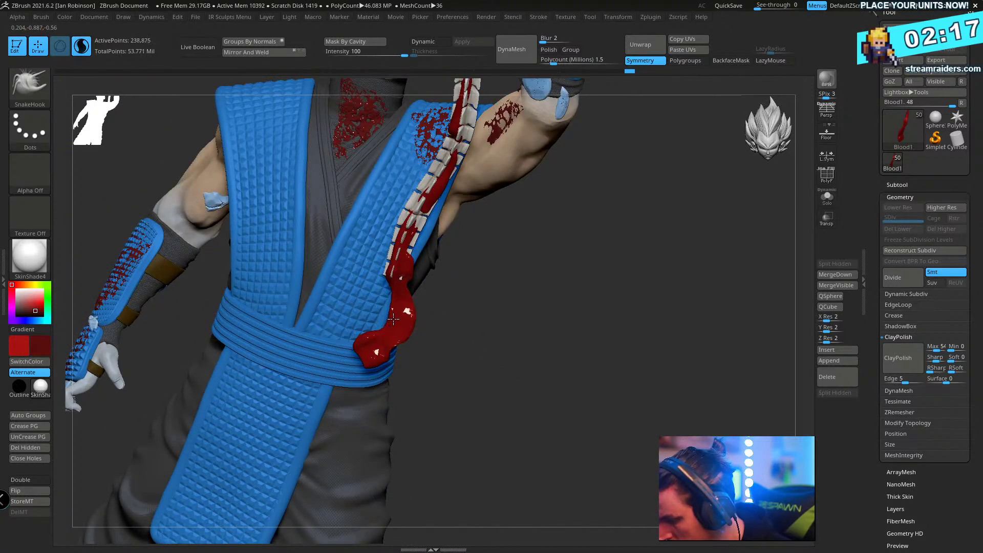
pyautogui.moveTo(400, 323); pyautogui.dragTo(404, 323)
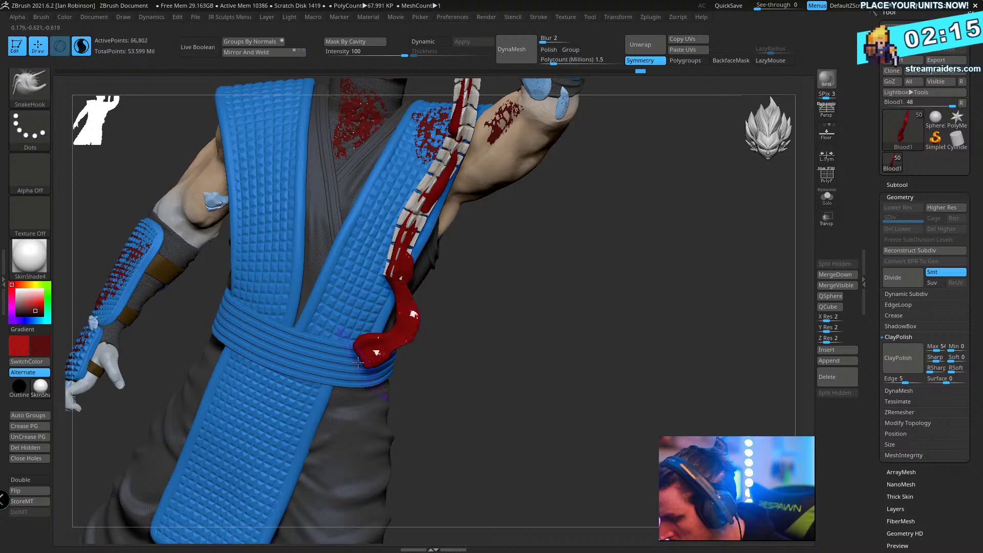
pyautogui.moveTo(358, 355); pyautogui.dragTo(347, 358)
pyautogui.moveTo(522, 331); pyautogui.dragTo(777, 243)
# - Isolate the blood strand and lasso-mask it so that only its bottom tip stays unmasked
pyautogui.hotkey('shift', 't')
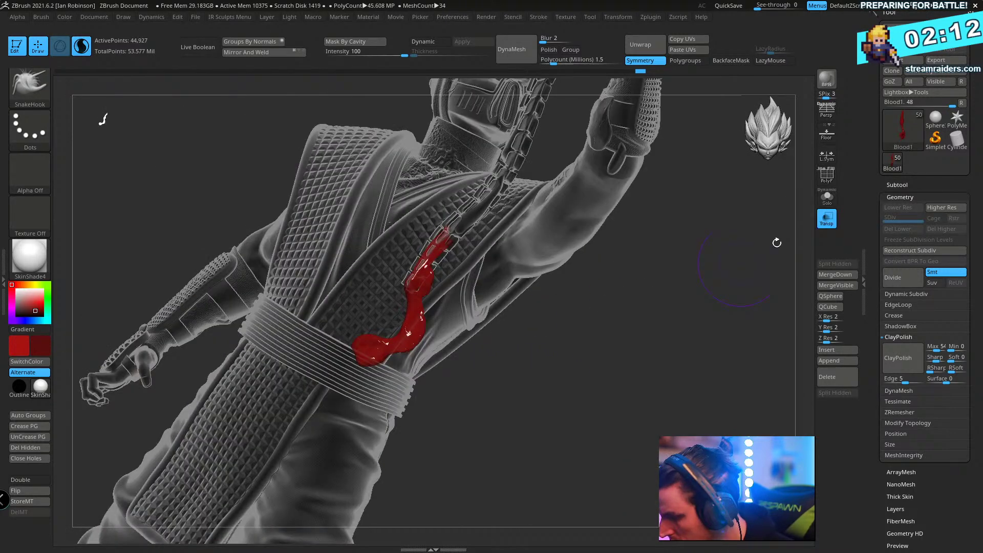
pyautogui.click(829, 202)
pyautogui.press('ctrl')
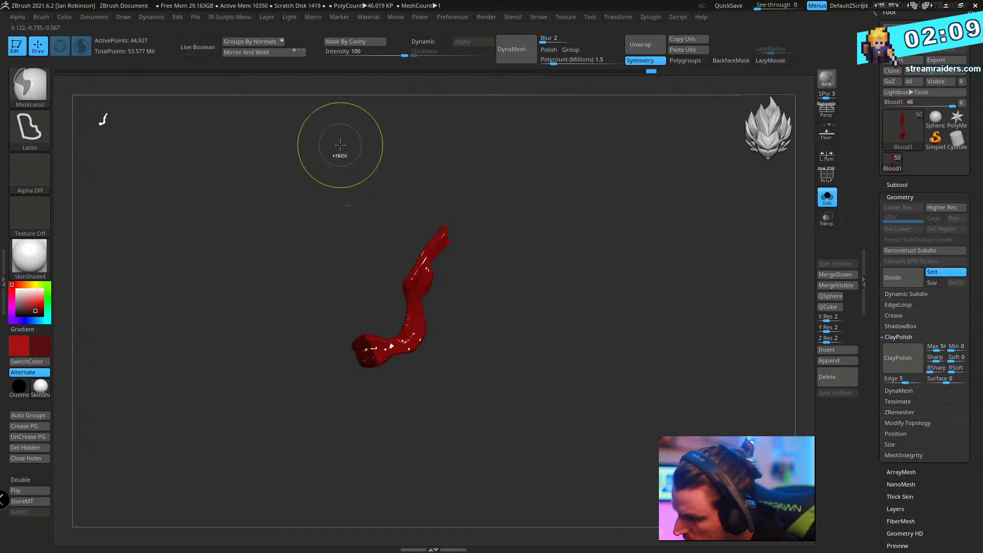
pyautogui.keyDown('alt'); pyautogui.moveTo(445, 328); pyautogui.dragTo(450, 169); pyautogui.keyUp('alt')
pyautogui.keyDown('ctrl'); pyautogui.moveTo(296, 266); pyautogui.dragTo(302, 331); pyautogui.keyUp('ctrl')
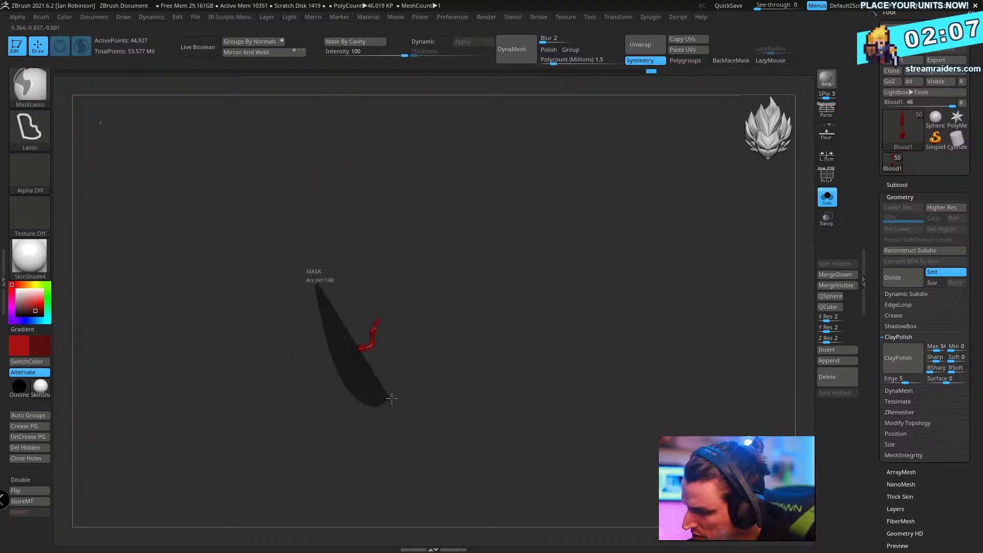
pyautogui.moveTo(392, 398)
pyautogui.keyDown('ctrl'); pyautogui.mouseDown()
pyautogui.moveTo(395, 388)
pyautogui.moveTo(599, 393)
pyautogui.moveTo(540, 356)
pyautogui.moveTo(571, 297)
pyautogui.mouseUp(); pyautogui.keyUp('ctrl')
# - Reset the gizmo, centre it on the unmasked tip, curl the tip up into a hook, and turn off Solo
pyautogui.press('w')
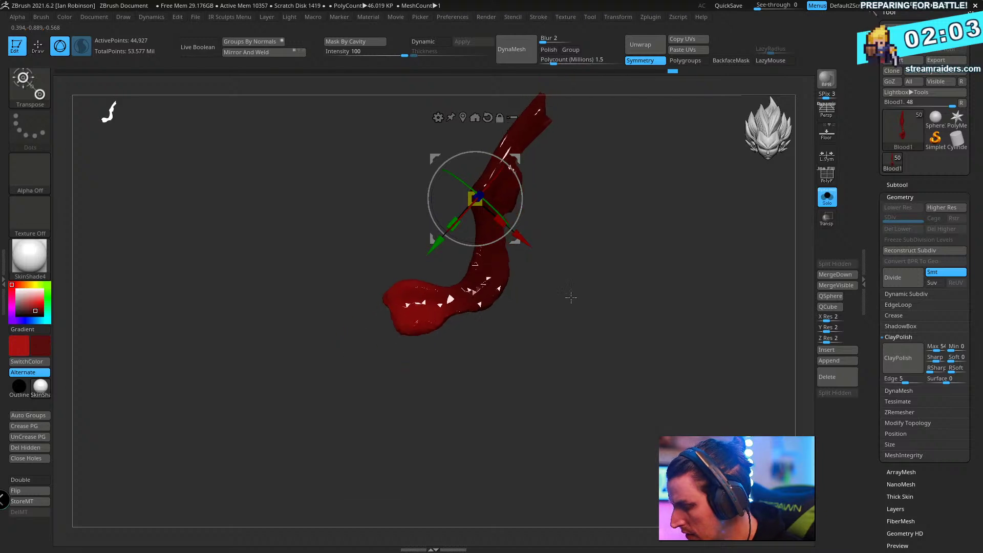
pyautogui.click(489, 117)
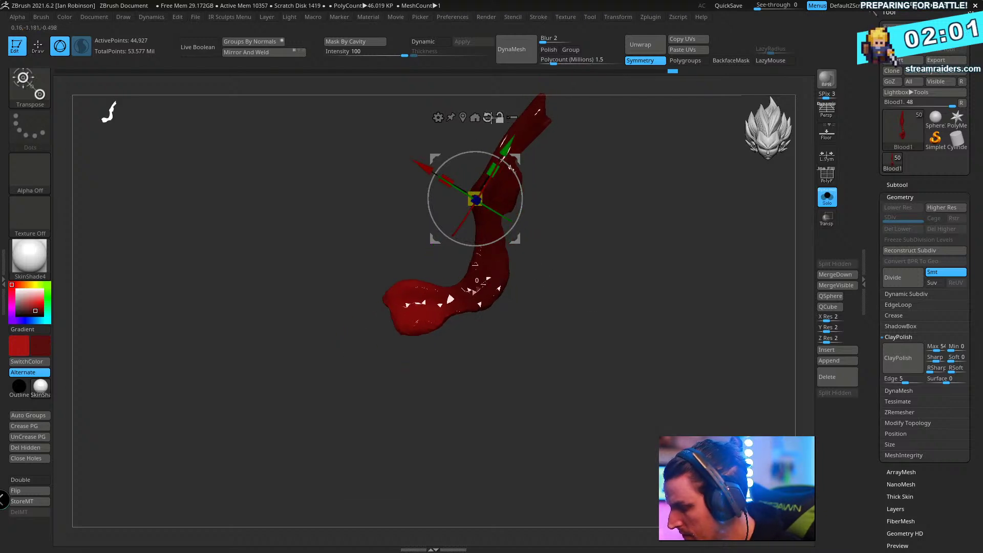
pyautogui.click(464, 117)
pyautogui.moveTo(477, 305); pyautogui.dragTo(405, 372)
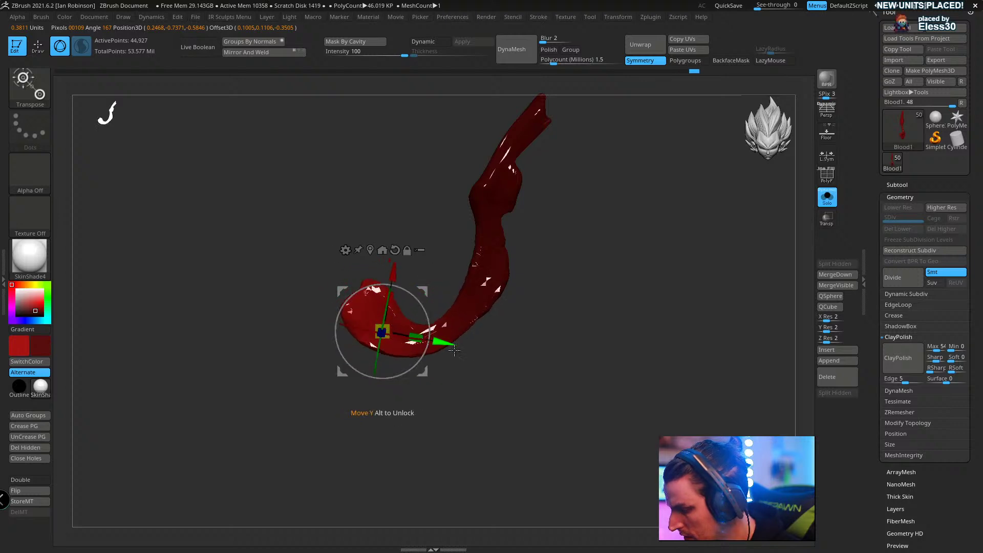
pyautogui.moveTo(534, 369)
pyautogui.mouseDown()
pyautogui.moveTo(606, 360)
pyautogui.moveTo(643, 340)
pyautogui.moveTo(592, 270)
pyautogui.moveTo(613, 331)
pyautogui.moveTo(618, 290)
pyautogui.moveTo(597, 237)
pyautogui.moveTo(640, 298)
pyautogui.moveTo(586, 263)
pyautogui.moveTo(543, 362)
pyautogui.mouseUp()
pyautogui.press('q')
pyautogui.press('w')
pyautogui.click(825, 204)
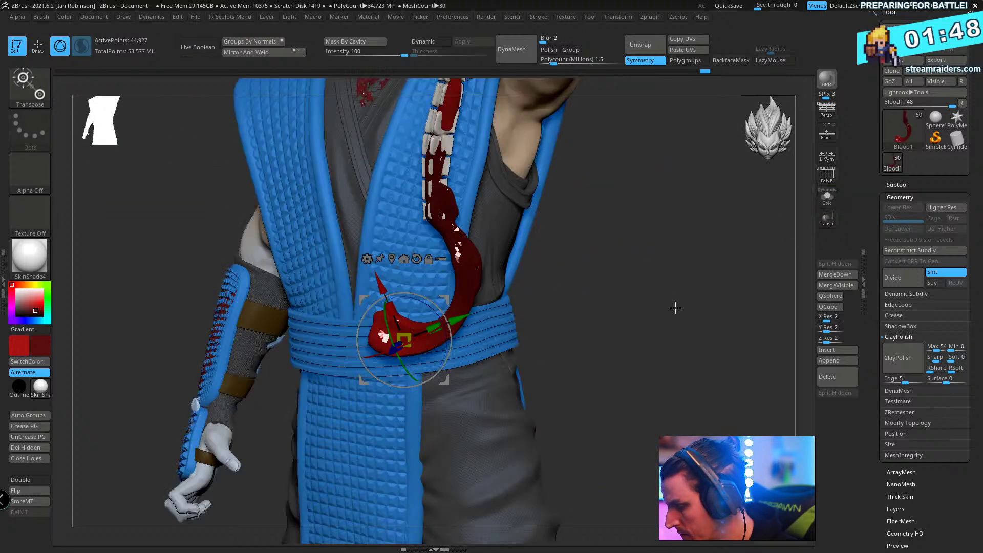
pyautogui.moveTo(650, 344)
pyautogui.keyDown('alt'); pyautogui.mouseDown()
pyautogui.moveTo(393, 368)
pyautogui.moveTo(589, 338)
pyautogui.moveTo(625, 312)
pyautogui.moveTo(631, 299)
pyautogui.moveTo(566, 232)
pyautogui.moveTo(627, 266)
pyautogui.moveTo(620, 250)
pyautogui.moveTo(626, 329)
pyautogui.moveTo(625, 291)
pyautogui.mouseUp(); pyautogui.keyUp('alt')
# - Isolate the blood strand again and thicken its neck and curved body with the Inflat brush
pyautogui.press('q')
pyautogui.click(826, 200)
pyautogui.moveTo(717, 287); pyautogui.dragTo(688, 254)
pyautogui.press('b')
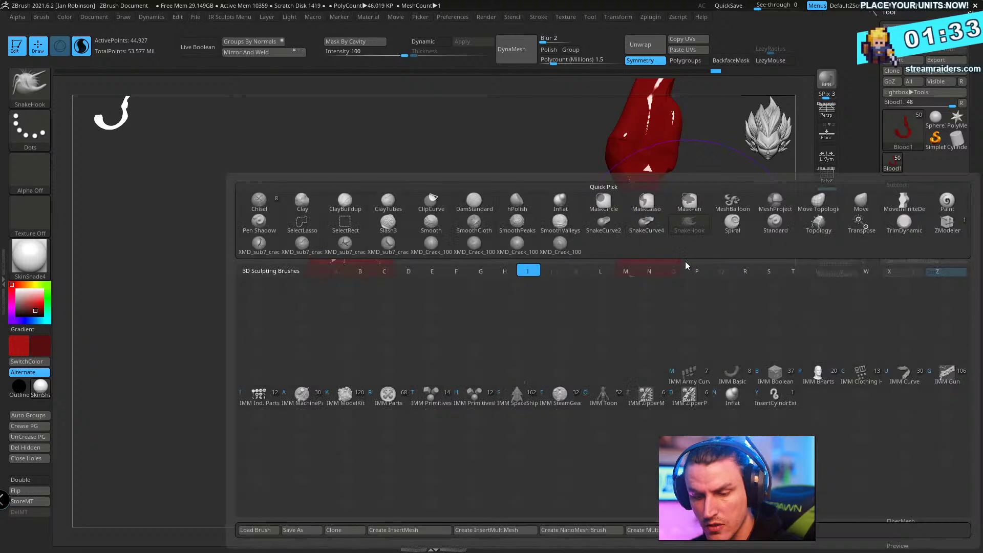
pyautogui.press('i')
pyautogui.press('n')
pyautogui.moveTo(363, 346)
pyautogui.mouseDown()
pyautogui.moveTo(438, 389)
pyautogui.moveTo(610, 363)
pyautogui.moveTo(659, 311)
pyautogui.moveTo(663, 286)
pyautogui.mouseUp()
pyautogui.moveTo(752, 332)
pyautogui.mouseDown()
pyautogui.moveTo(619, 368)
pyautogui.moveTo(601, 238)
pyautogui.mouseUp()
pyautogui.moveTo(703, 210); pyautogui.dragTo(655, 249)
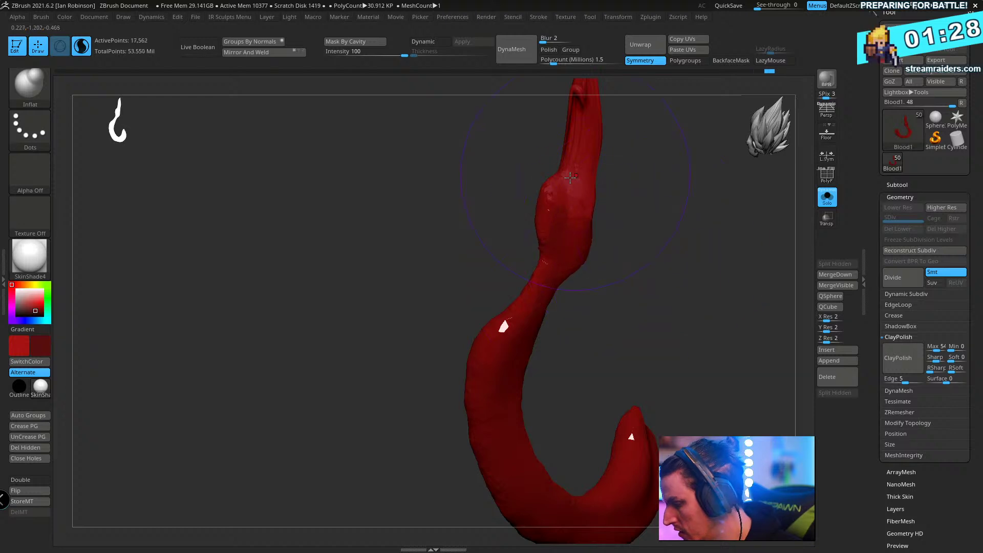
pyautogui.moveTo(590, 198); pyautogui.dragTo(498, 238)
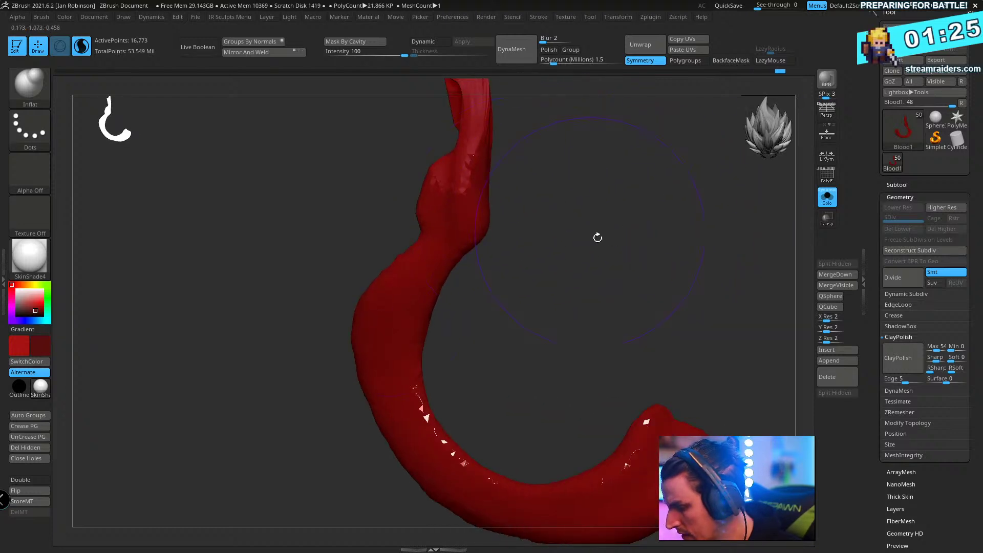
pyautogui.moveTo(598, 238); pyautogui.dragTo(340, 270)
pyautogui.moveTo(597, 292); pyautogui.dragTo(128, 161)
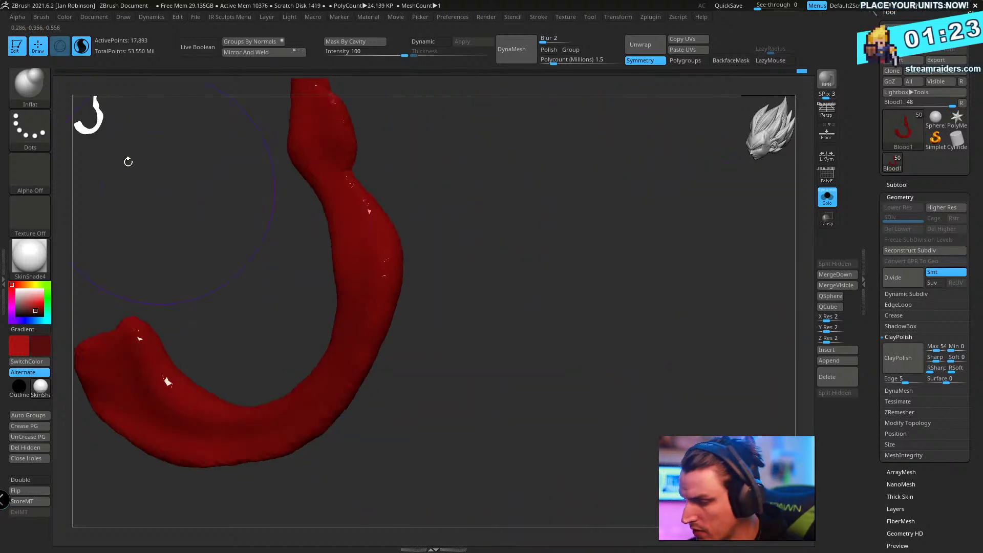
# - Select the SnakeCurve5 brush and reduce its draw size to fit the width of the strand
pyautogui.press('b')
pyautogui.press('s')
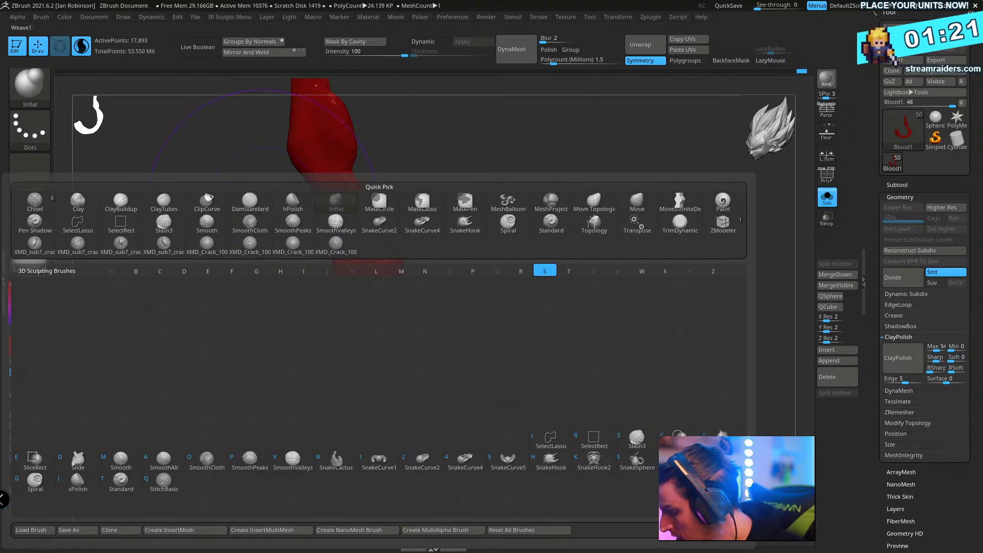
pyautogui.click(514, 466)
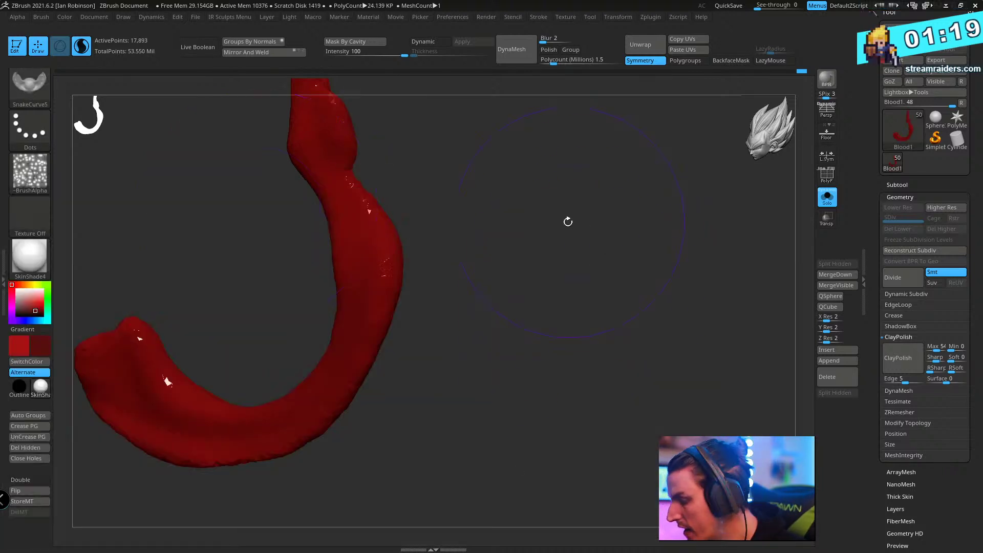
pyautogui.press('s')
pyautogui.moveTo(551, 223); pyautogui.dragTo(524, 209)
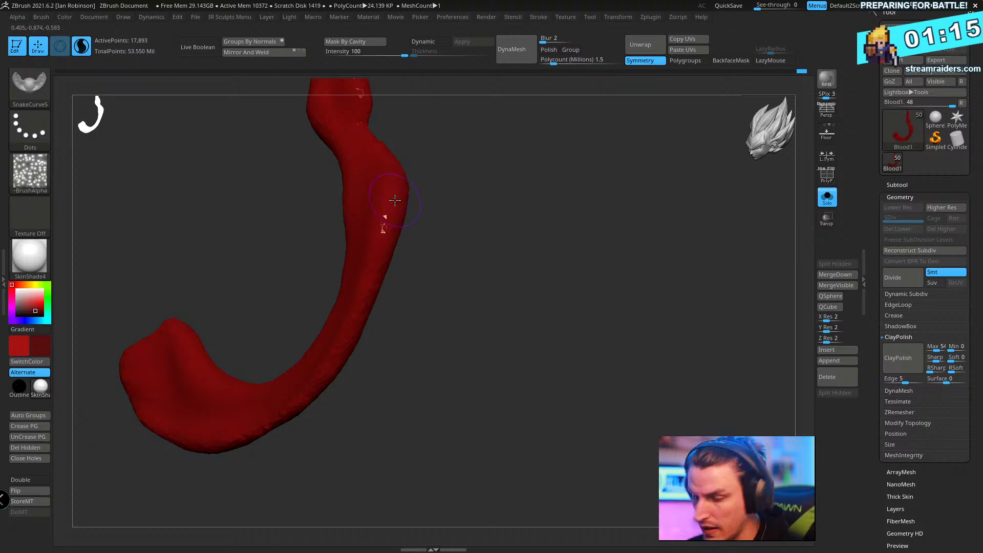
# - Try to pull a ridge out of the strand's outer edge along one long SnakeCurve5 curve
pyautogui.moveTo(385, 163); pyautogui.dragTo(380, 279)
pyautogui.moveTo(454, 251)
pyautogui.mouseDown()
pyautogui.moveTo(430, 235)
pyautogui.moveTo(427, 220)
pyautogui.mouseUp()
pyautogui.moveTo(514, 230); pyautogui.dragTo(438, 166)
pyautogui.hotkey('ctrl', 'z')
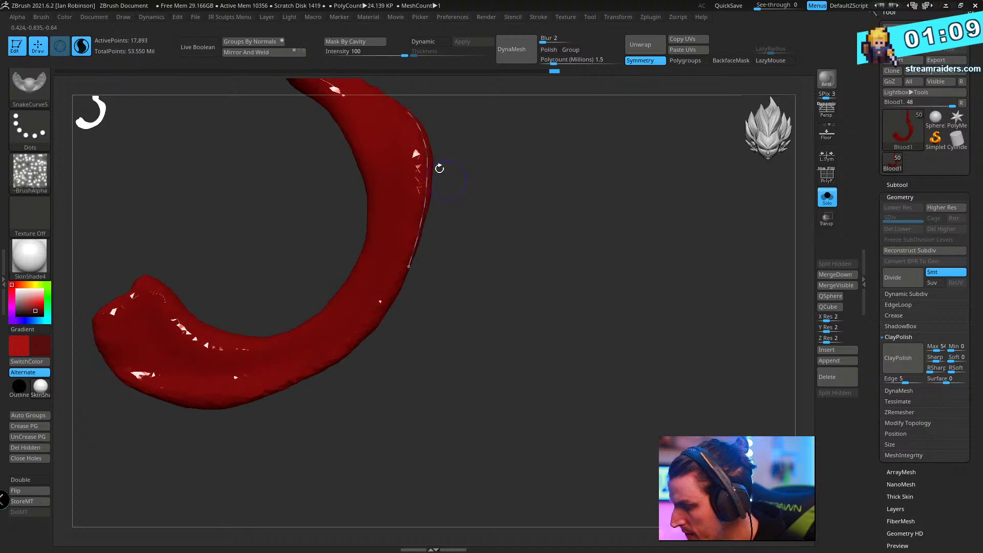
pyautogui.moveTo(396, 271); pyautogui.dragTo(509, 253)
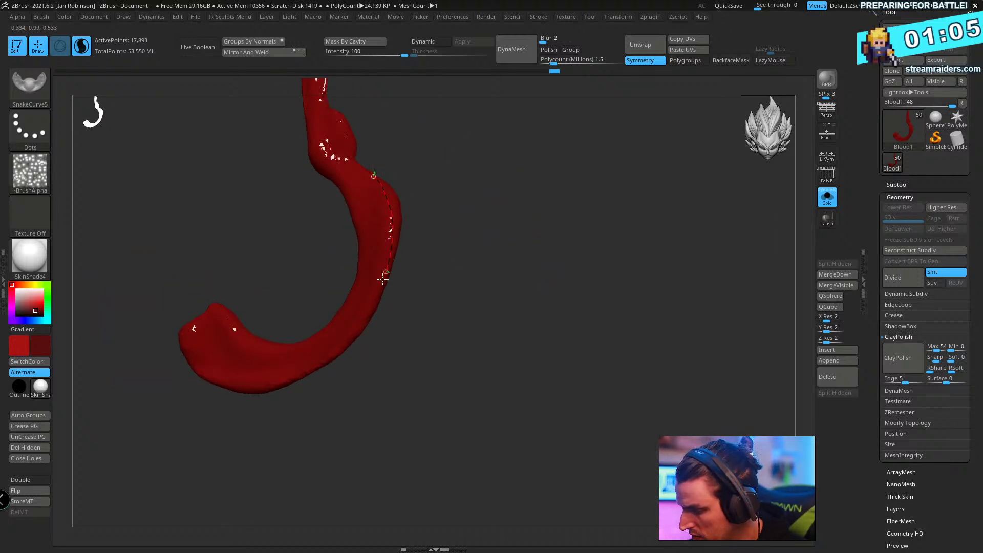
pyautogui.moveTo(360, 321); pyautogui.dragTo(320, 361)
pyautogui.moveTo(254, 386); pyautogui.dragTo(246, 389)
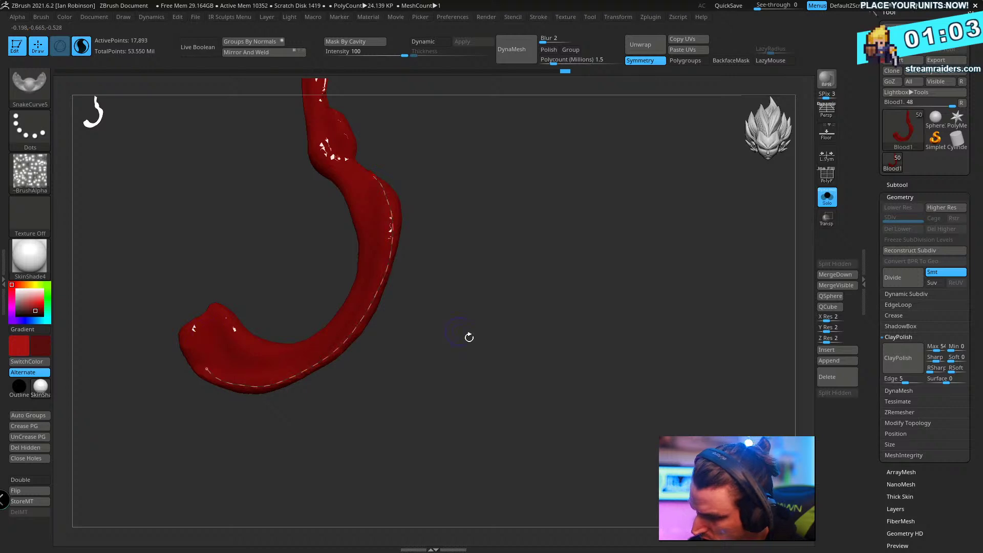
pyautogui.click(373, 334)
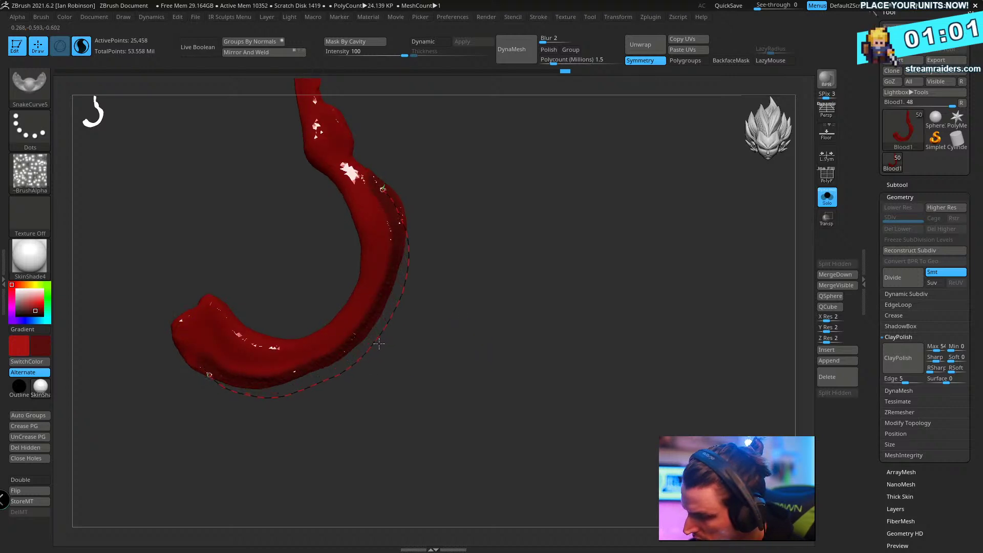
pyautogui.click(379, 344)
# - Turn on BackfaceMask and try pulling the long outer-edge curve outward again
pyautogui.click(732, 62)
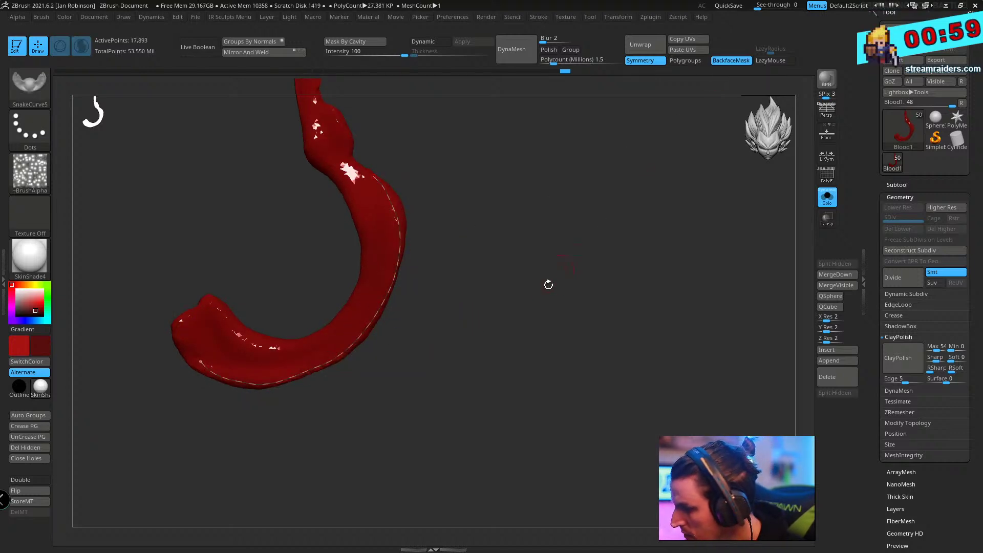
pyautogui.press('space')
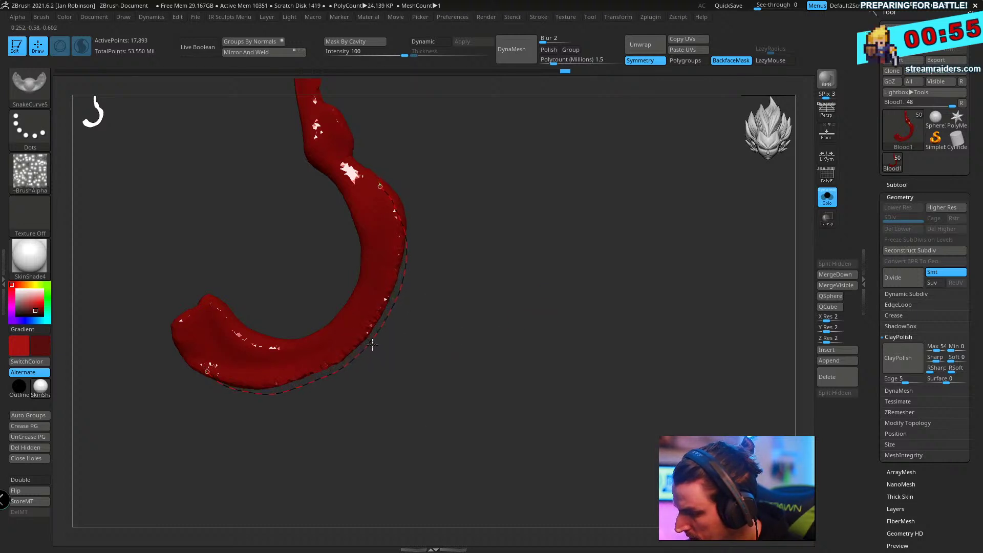
pyautogui.hotkey('ctrl', 'z')
pyautogui.click(409, 336)
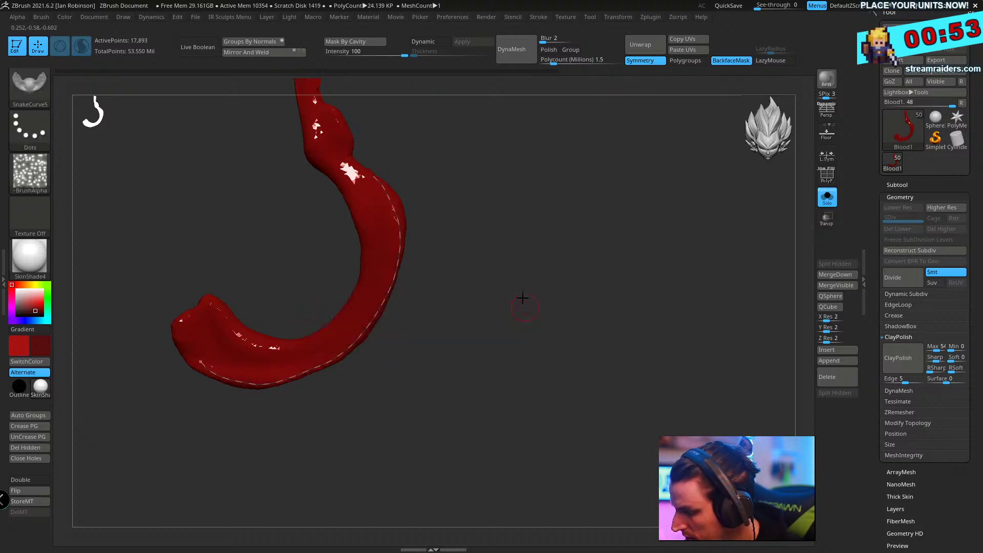
# - Draw a shorter curve along the strand's upper outer edge and show the polygon wireframe
pyautogui.moveTo(387, 239); pyautogui.dragTo(461, 235, button='right')
pyautogui.moveTo(391, 211); pyautogui.dragTo(479, 259, button='right')
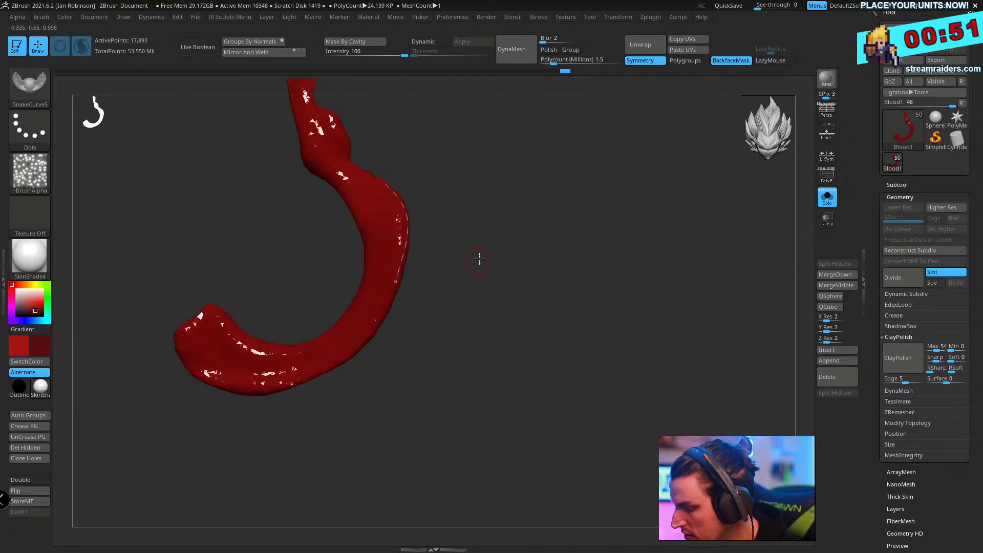
pyautogui.moveTo(527, 219)
pyautogui.keyDown('ctrl'); pyautogui.mouseDown(button='right')
pyautogui.moveTo(537, 224)
pyautogui.moveTo(505, 254)
pyautogui.mouseUp(button='right'); pyautogui.keyUp('ctrl')
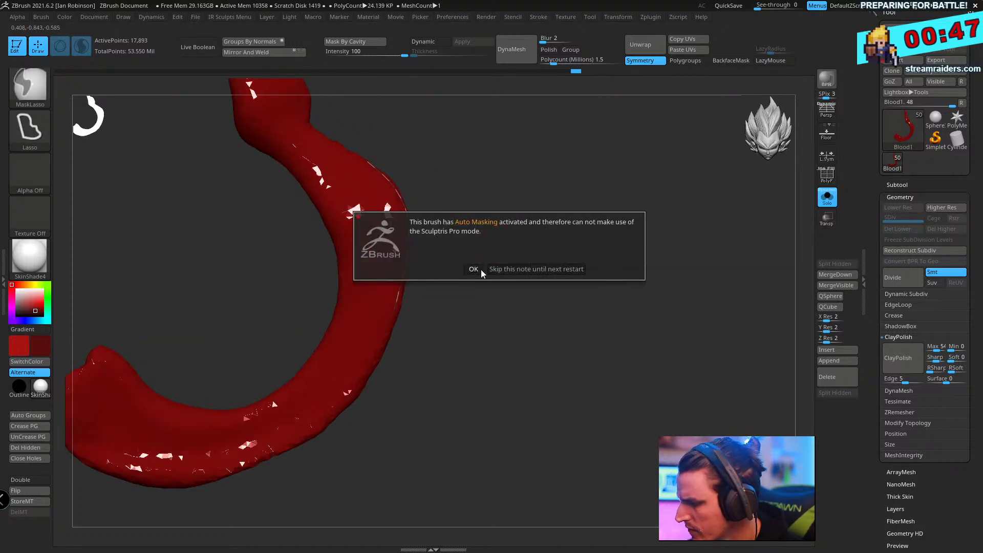
pyautogui.click(473, 269)
pyautogui.hotkey('shift', 'f')
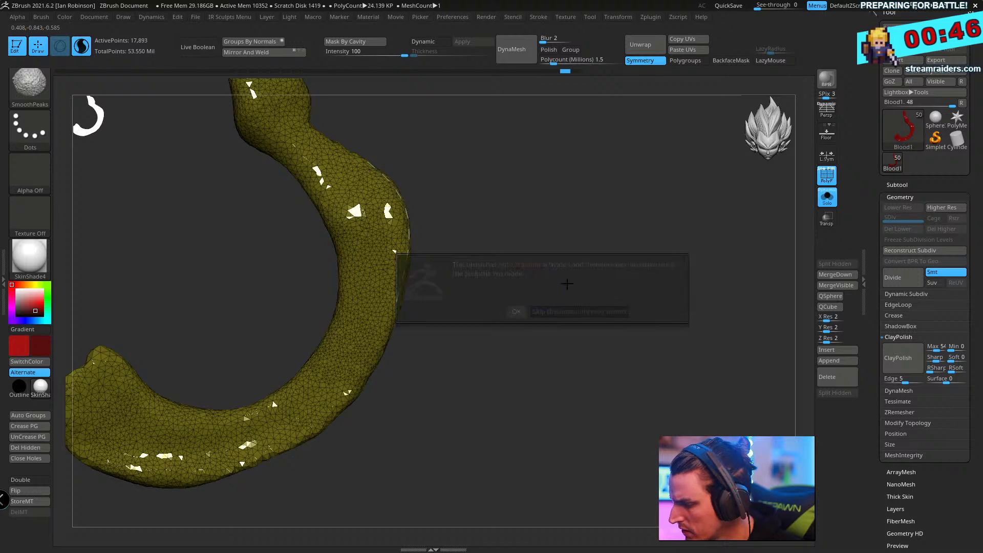
# - Try to pull the short upper-edge curve outward with BackfaceMask on, dismissing the Auto Masking notes
pyautogui.moveTo(567, 284); pyautogui.dragTo(545, 275, button='right')
pyautogui.click(406, 180)
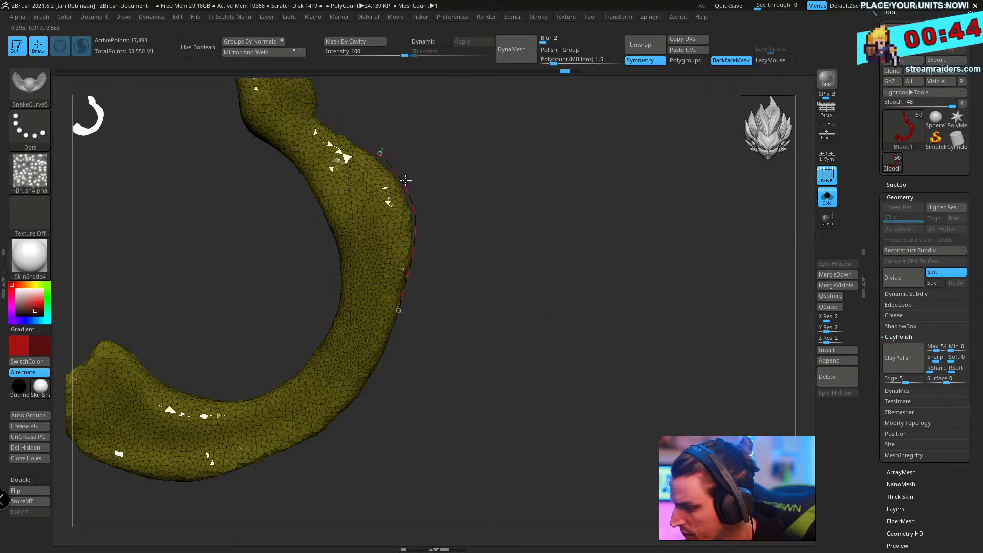
pyautogui.press('space')
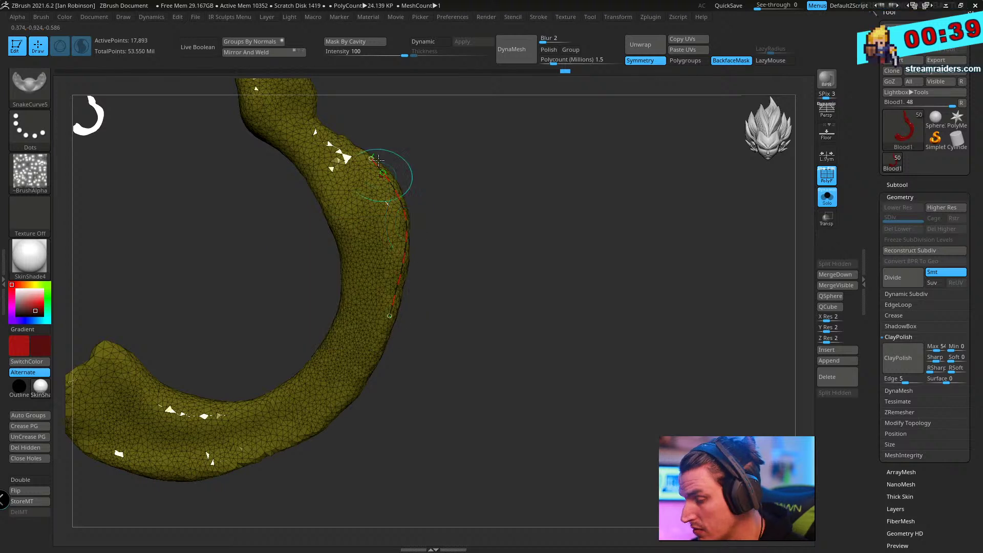
pyautogui.keyDown('ctrl'); pyautogui.click(163, 122); pyautogui.keyUp('ctrl')
pyautogui.click(360, 272)
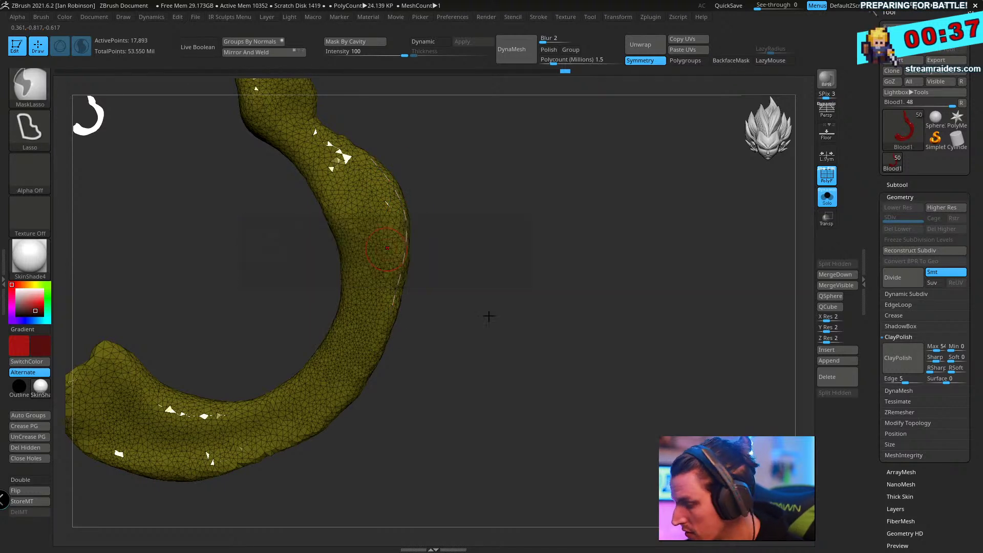
pyautogui.press('ctrl')
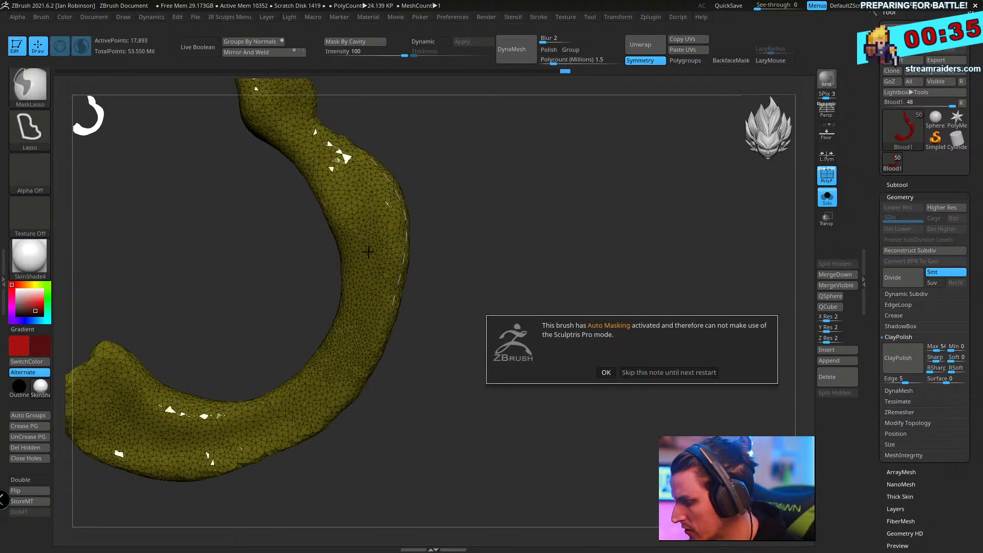
pyautogui.click(606, 372)
pyautogui.press('ctrl')
pyautogui.click(525, 405)
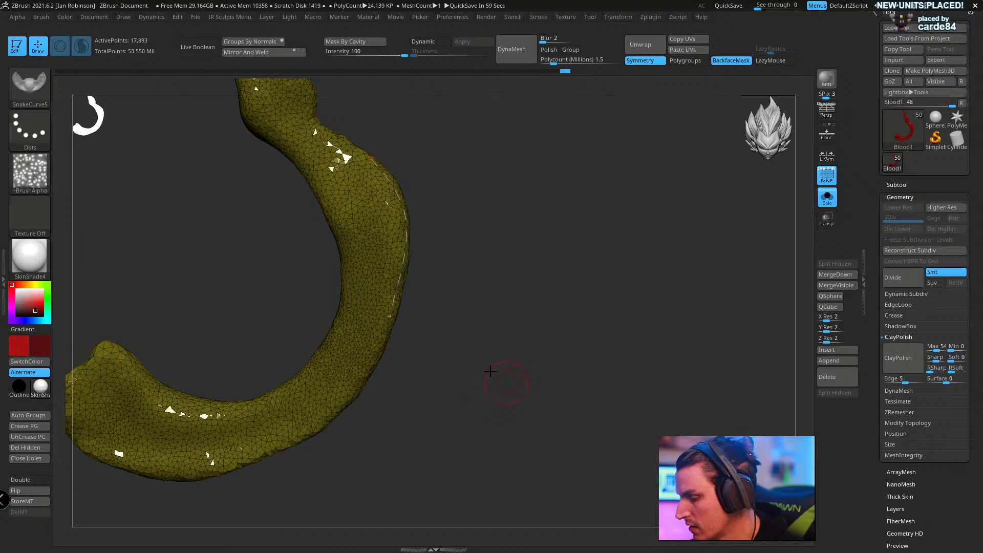
# - Turn off BackfaceMask in the SnakeCurve5 brush's Auto Masking settings
pyautogui.click(47, 19)
pyautogui.moveTo(89, 342); pyautogui.dragTo(81, 314)
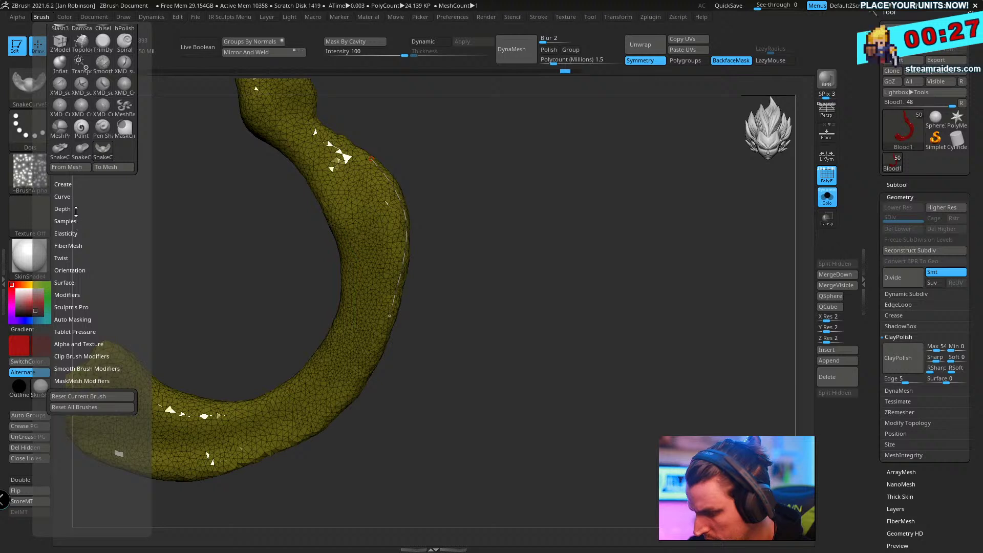
pyautogui.click(82, 318)
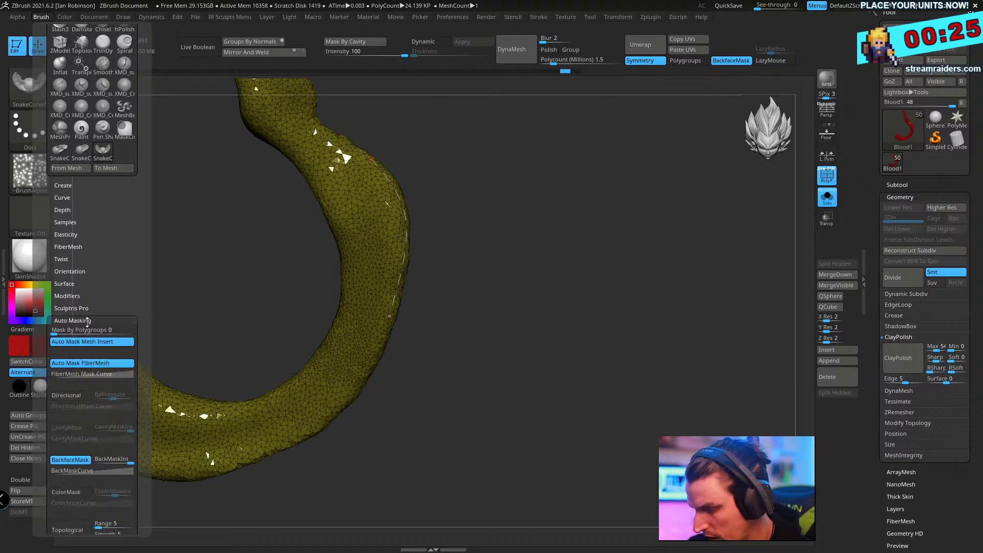
# - Pull a broad lobe outward from the strand's upper outer edge along a short SnakeCurve5 curve
pyautogui.moveTo(656, 281); pyautogui.dragTo(586, 290)
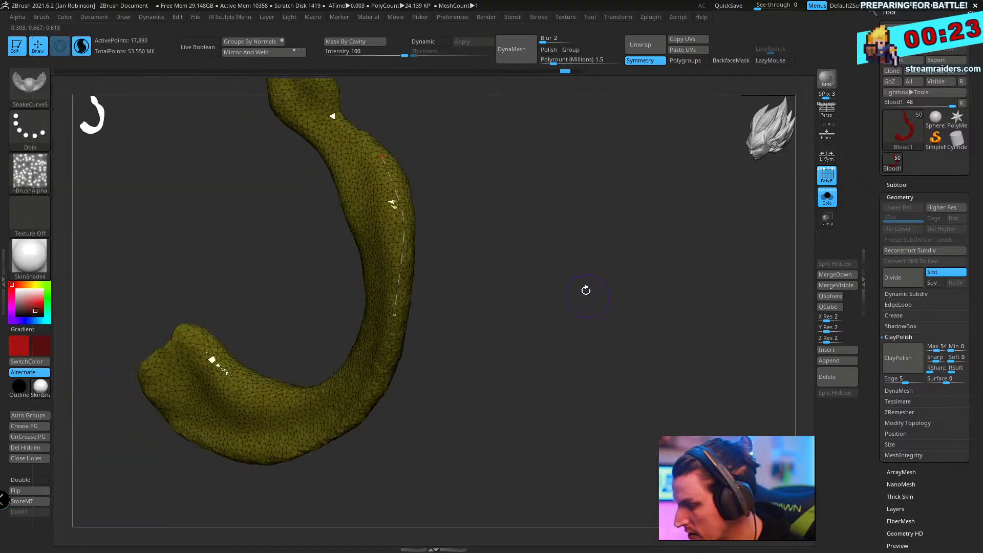
pyautogui.click(419, 250)
pyautogui.moveTo(421, 249)
pyautogui.mouseDown()
pyautogui.moveTo(542, 217)
pyautogui.moveTo(520, 217)
pyautogui.mouseUp()
pyautogui.press('space')
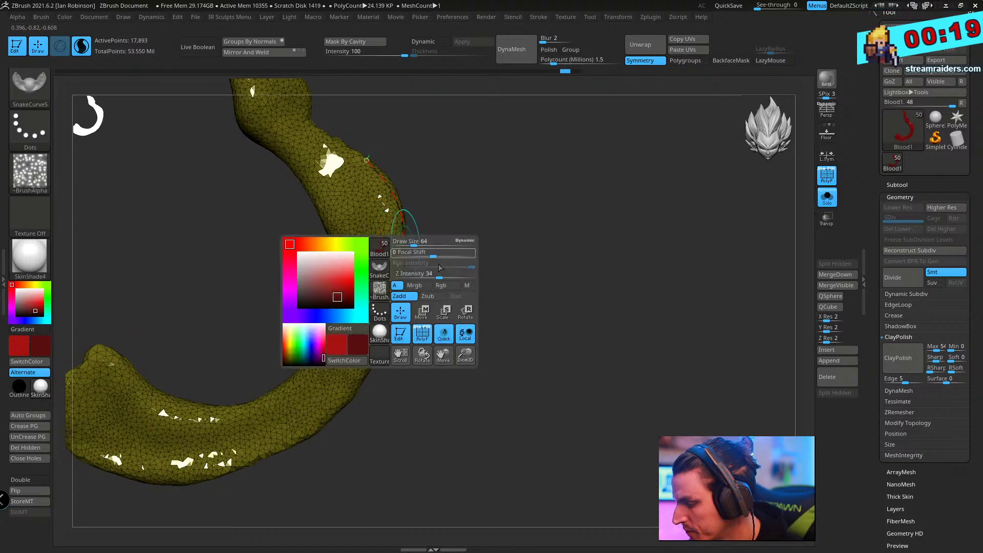
pyautogui.moveTo(397, 227); pyautogui.dragTo(412, 225)
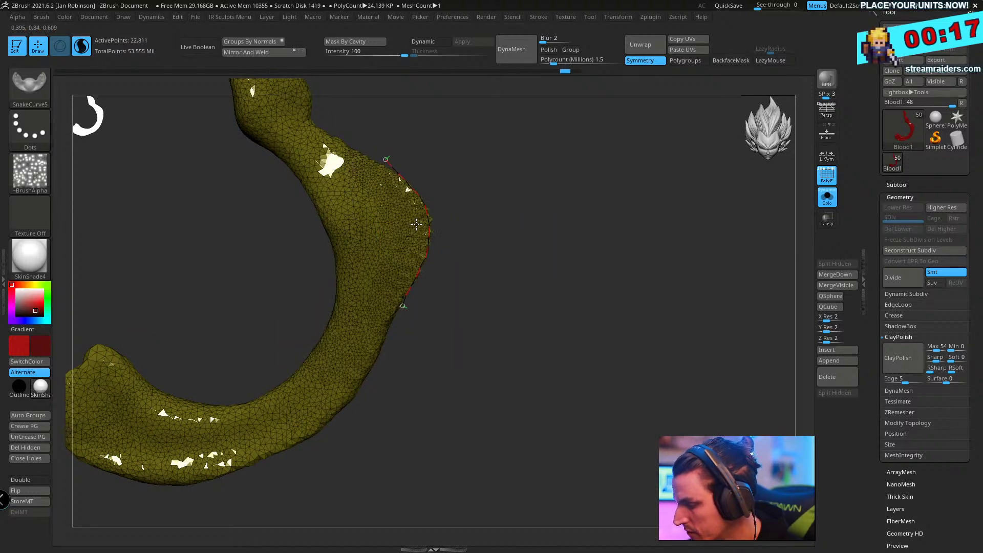
# - Try to pull a second broad lobe out of the strand's lower outer edge along a new curve
pyautogui.moveTo(566, 279); pyautogui.dragTo(400, 307)
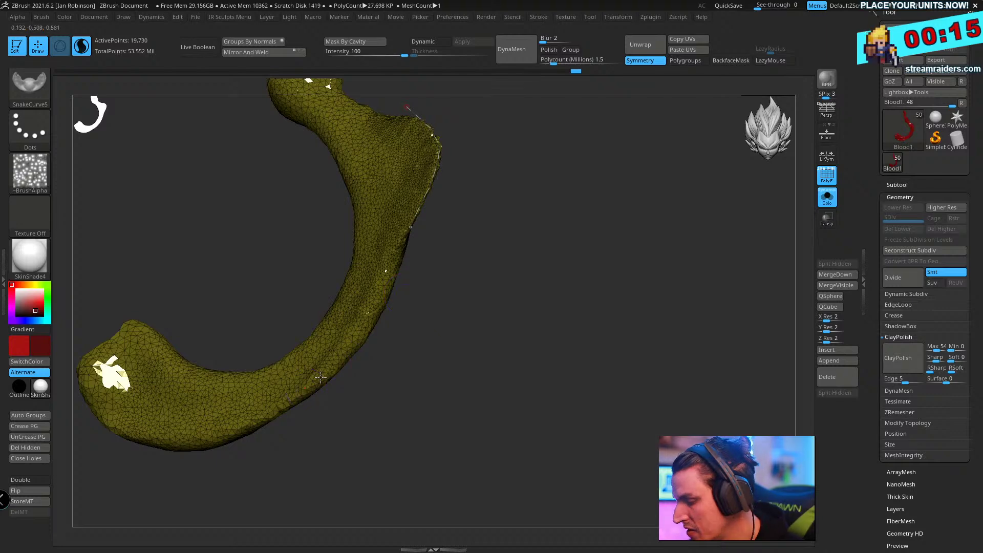
pyautogui.moveTo(393, 272); pyautogui.dragTo(511, 288)
pyautogui.moveTo(366, 319); pyautogui.dragTo(383, 328)
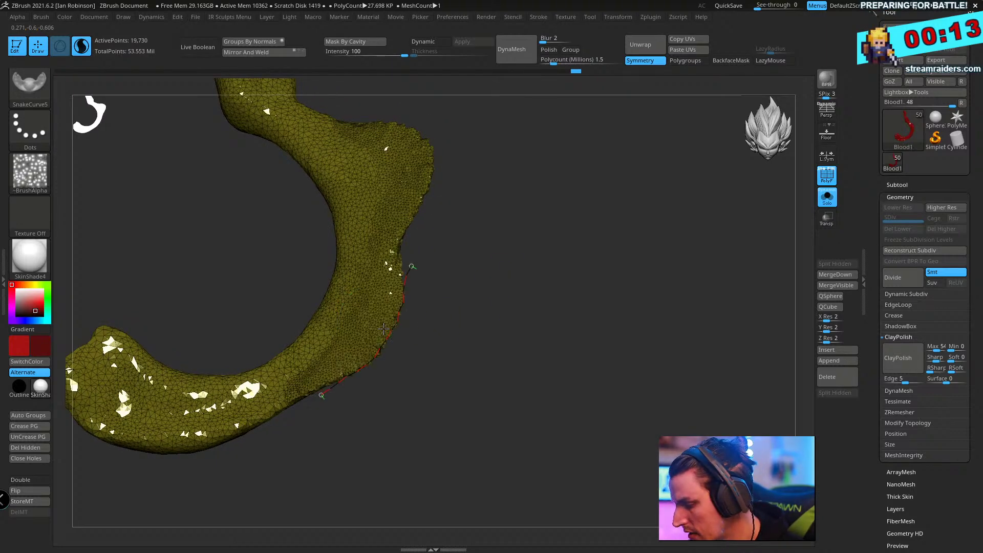
pyautogui.moveTo(461, 317)
pyautogui.mouseDown()
pyautogui.moveTo(608, 321)
pyautogui.moveTo(598, 323)
pyautogui.mouseUp()
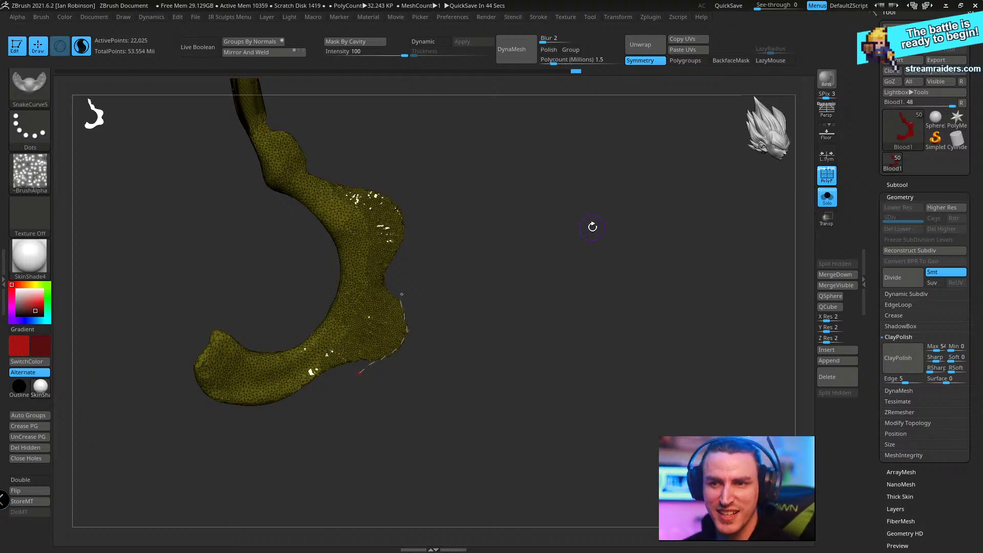
# - Pull a small rounded nub out of the strand's lower outer bend along a short curve
pyautogui.moveTo(582, 267); pyautogui.dragTo(538, 340)
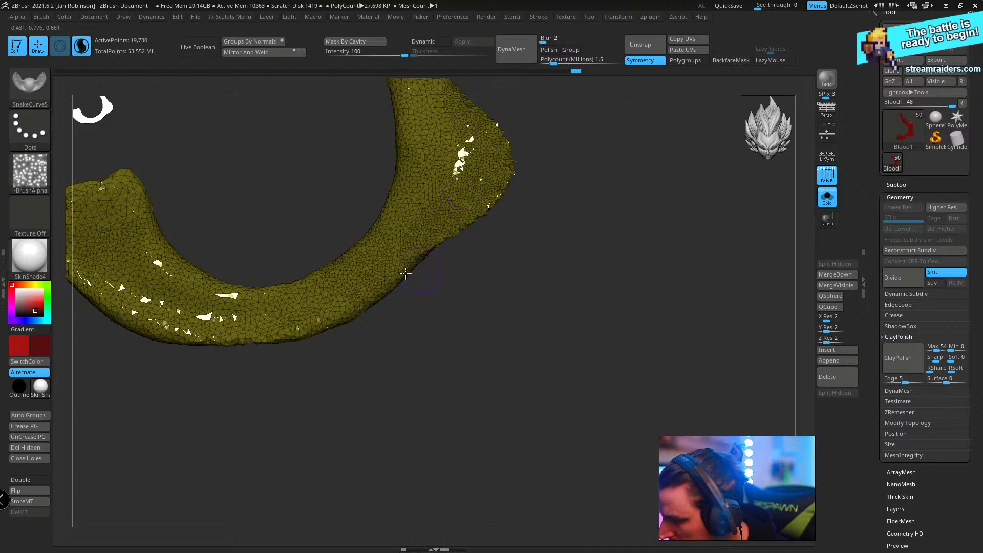
pyautogui.moveTo(353, 311)
pyautogui.mouseDown()
pyautogui.moveTo(372, 299)
pyautogui.moveTo(380, 309)
pyautogui.mouseUp()
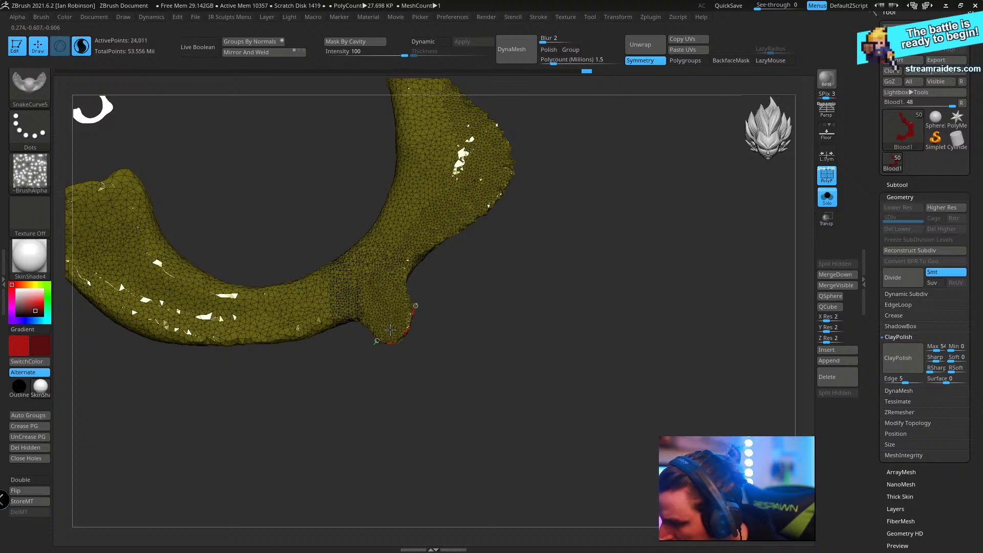
pyautogui.moveTo(556, 291); pyautogui.dragTo(575, 243)
# - Draw a curve along the outer edge near the hooked tip and pull a flared fin out of it
pyautogui.moveTo(342, 314); pyautogui.dragTo(577, 344)
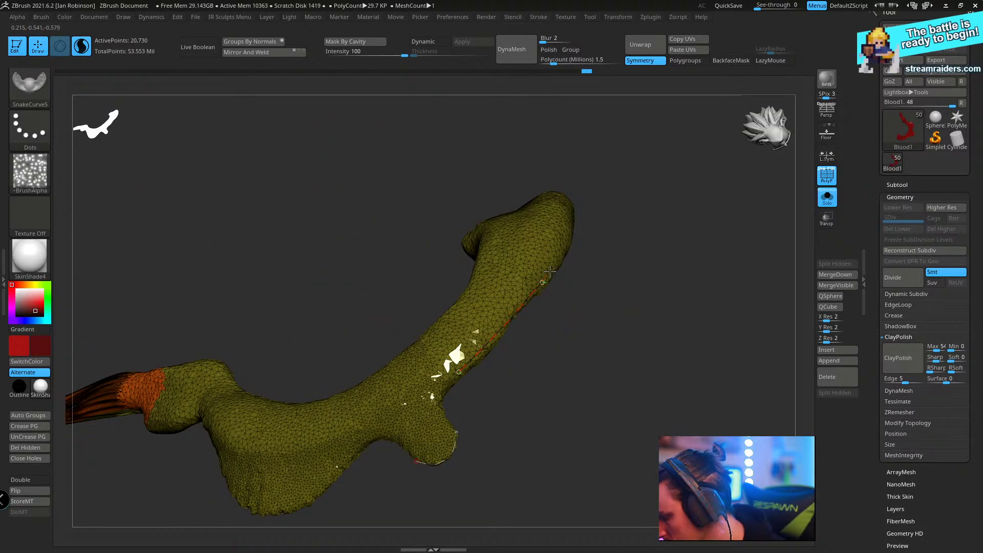
pyautogui.moveTo(549, 271)
pyautogui.mouseDown()
pyautogui.moveTo(637, 281)
pyautogui.moveTo(469, 287)
pyautogui.moveTo(487, 276)
pyautogui.moveTo(563, 269)
pyautogui.mouseUp()
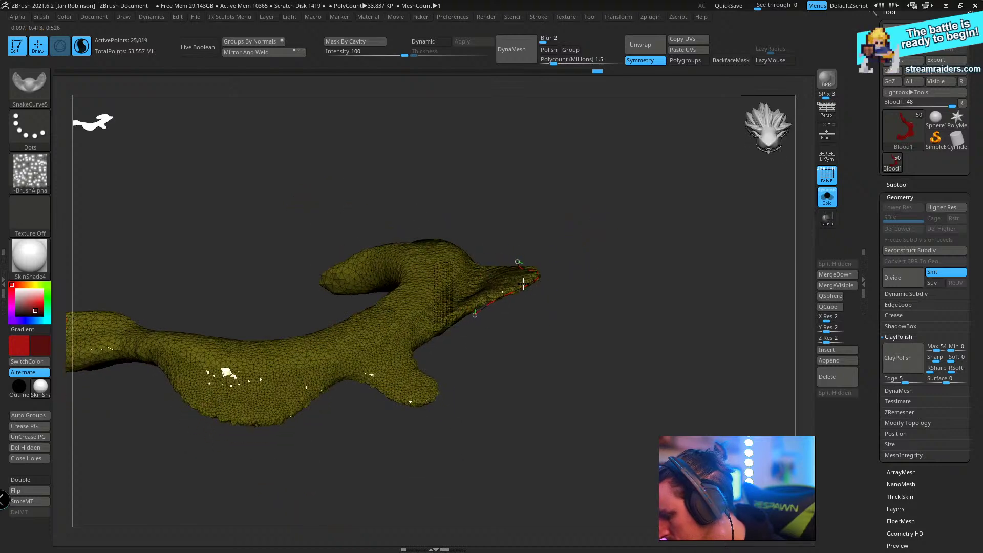
pyautogui.moveTo(630, 267); pyautogui.dragTo(531, 297)
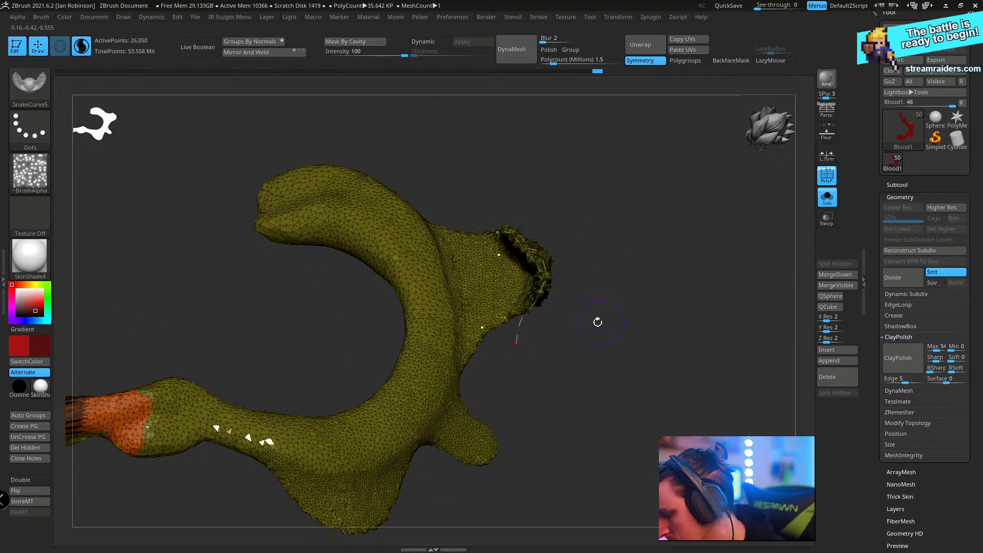
# - Undo the flared fin near the hooked tip and pull a shorter fin out of the same outer edge
pyautogui.moveTo(597, 322); pyautogui.dragTo(664, 241)
pyautogui.moveTo(660, 310); pyautogui.dragTo(683, 301)
pyautogui.moveTo(552, 408); pyautogui.dragTo(481, 353)
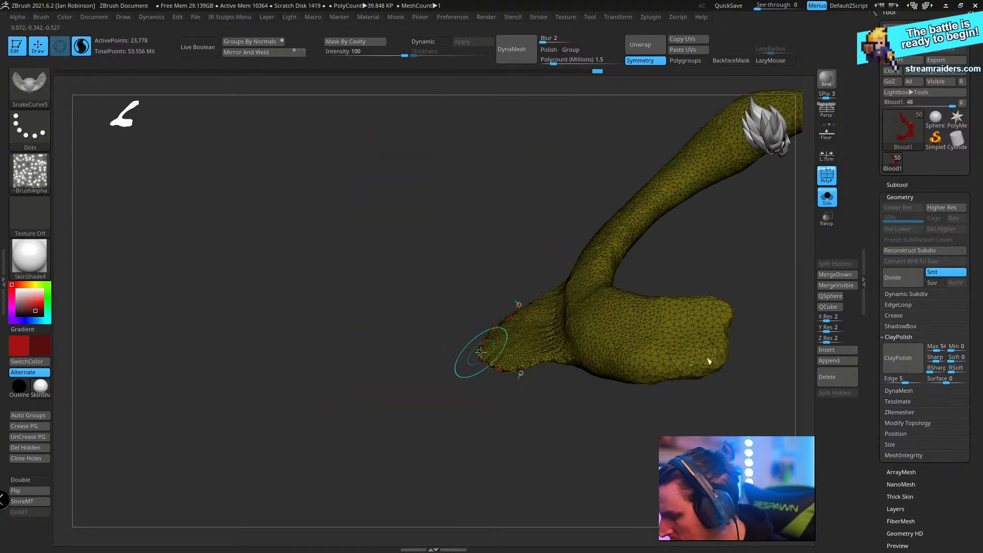
pyautogui.moveTo(539, 427); pyautogui.dragTo(429, 429)
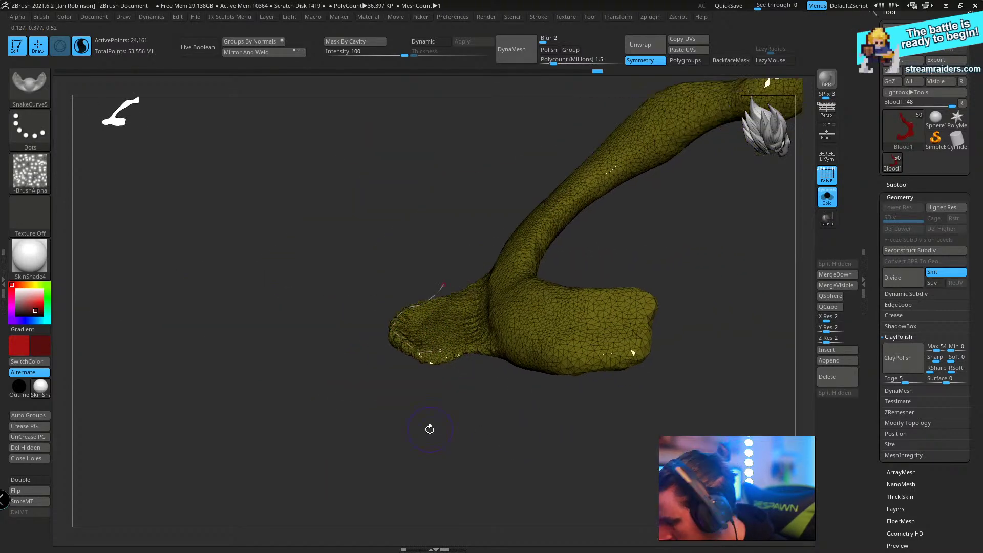
pyautogui.moveTo(717, 320); pyautogui.dragTo(638, 355)
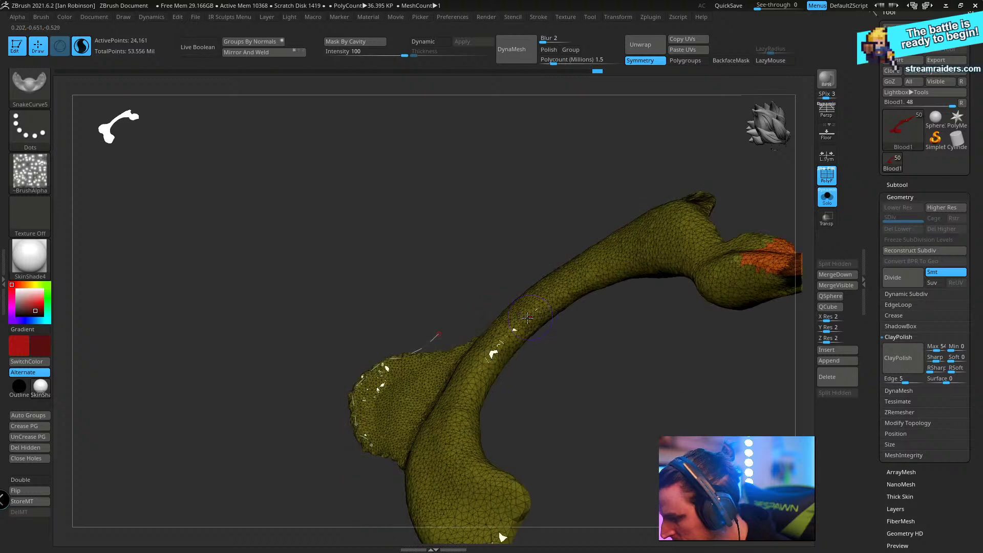
# - Draw a short curve across the strand's outer bend beside the small nub and pull another lobe outward from it
pyautogui.moveTo(564, 362); pyautogui.dragTo(539, 328)
pyautogui.moveTo(579, 262); pyautogui.dragTo(626, 318)
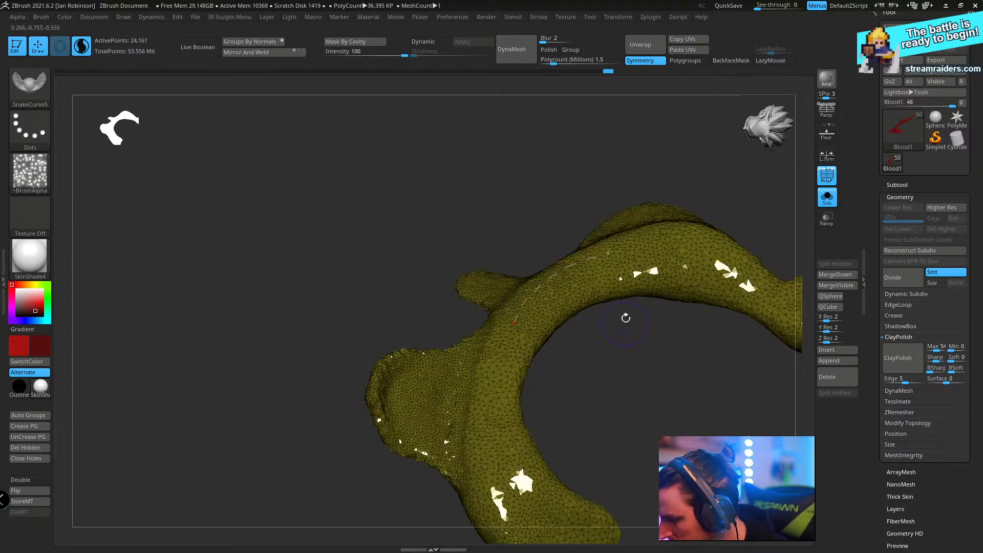
pyautogui.moveTo(635, 359); pyautogui.dragTo(604, 331)
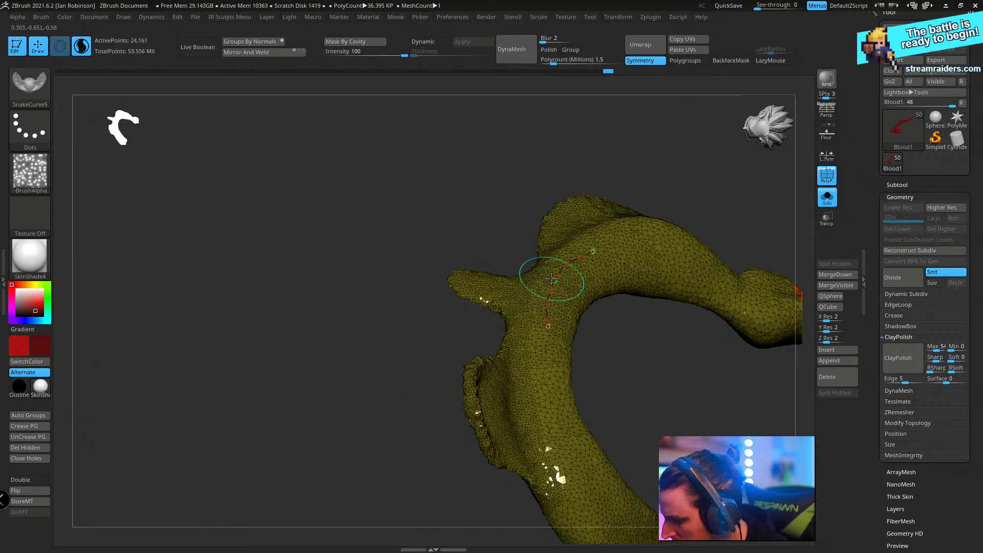
pyautogui.moveTo(542, 271)
pyautogui.mouseDown()
pyautogui.moveTo(523, 250)
pyautogui.moveTo(516, 197)
pyautogui.mouseUp()
# - Turn off Solo and the polygon wireframe so the blood is shown together with the whole figure
pyautogui.moveTo(635, 379)
pyautogui.keyDown('alt'); pyautogui.mouseDown()
pyautogui.moveTo(632, 332)
pyautogui.moveTo(556, 350)
pyautogui.mouseUp(); pyautogui.keyUp('alt')
pyautogui.click(826, 202)
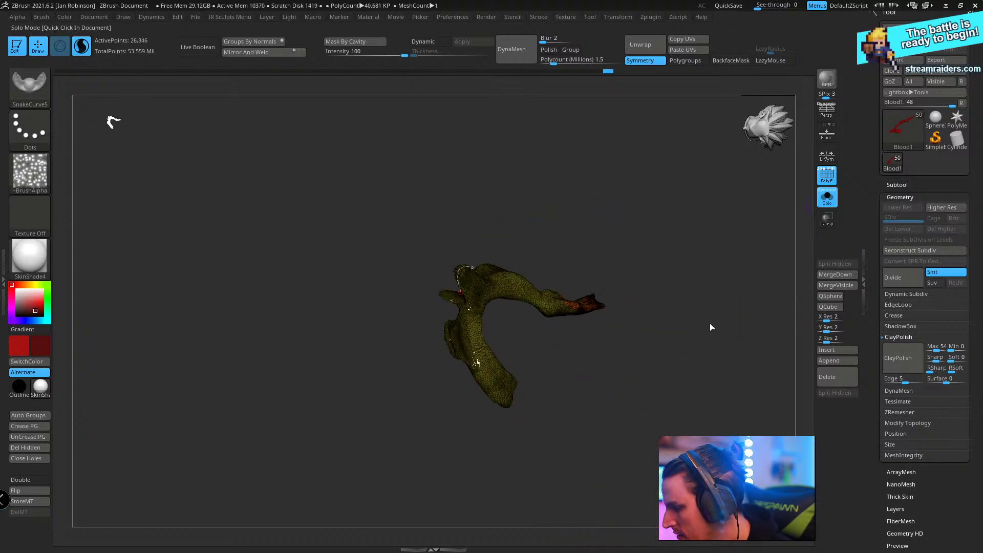
pyautogui.hotkey('shift', 'f')
pyautogui.moveTo(489, 483)
pyautogui.mouseDown()
pyautogui.moveTo(508, 527)
pyautogui.moveTo(430, 390)
pyautogui.moveTo(703, 285)
pyautogui.moveTo(692, 259)
pyautogui.moveTo(686, 307)
pyautogui.moveTo(718, 235)
pyautogui.mouseUp()
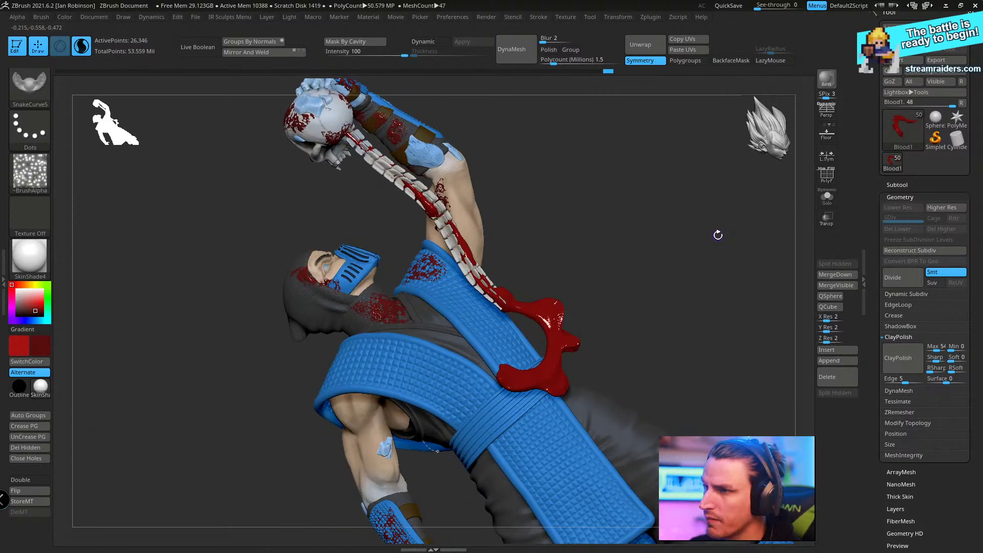
# - Switch to Discord to check the hair-flip water splash reference image, closing its window out of the way when done
pyautogui.hotkey('alt', 'Tab')
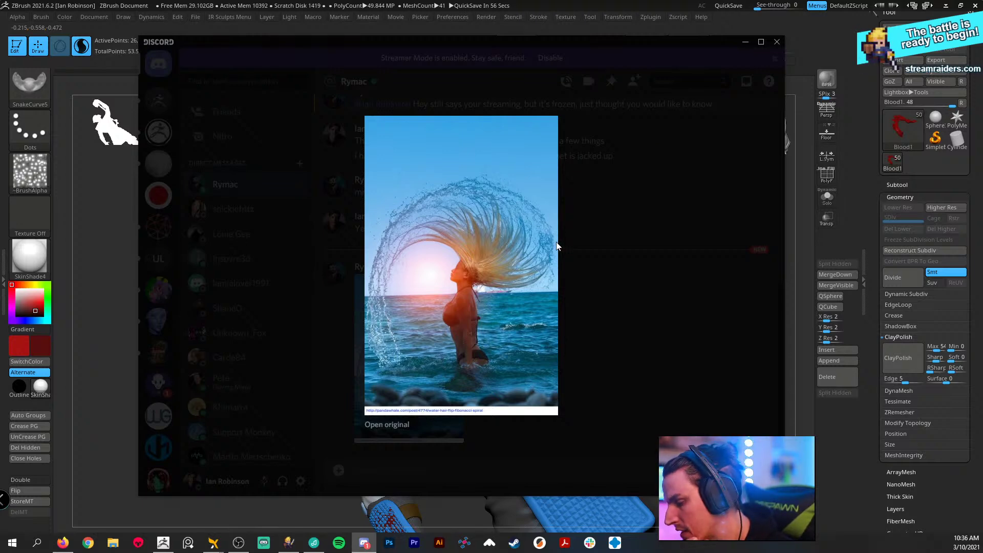
pyautogui.click(746, 42)
# - In ZBrush, undo the recent curve pulls to remove the lower lobe and the nub from the strand's outer edge
pyautogui.moveTo(693, 255)
pyautogui.mouseDown()
pyautogui.moveTo(578, 344)
pyautogui.moveTo(567, 270)
pyautogui.moveTo(627, 318)
pyautogui.moveTo(632, 290)
pyautogui.mouseUp()
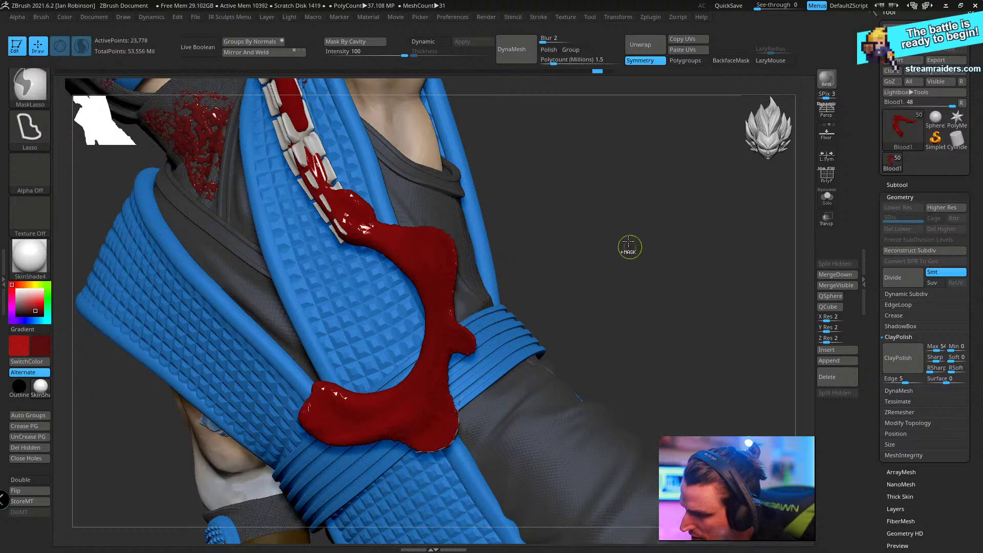
pyautogui.hotkey('ctrl', 'z')
pyautogui.hotkey('ctrl', 'z')
pyautogui.hotkey('ctrl', 'z')
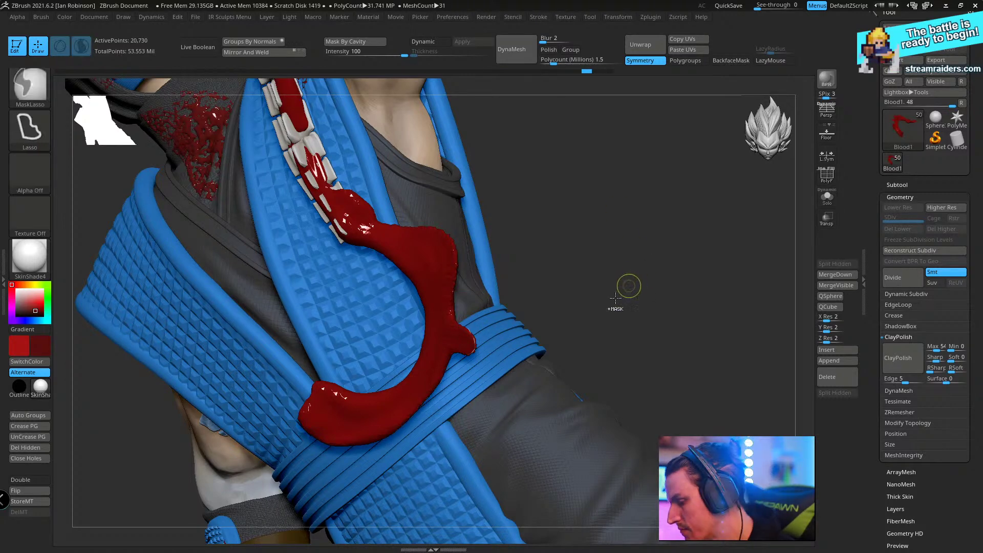
# - Draw a curve along the strand's lower outer edge and pull one broad flared lobe out of it
pyautogui.moveTo(606, 277); pyautogui.dragTo(588, 275)
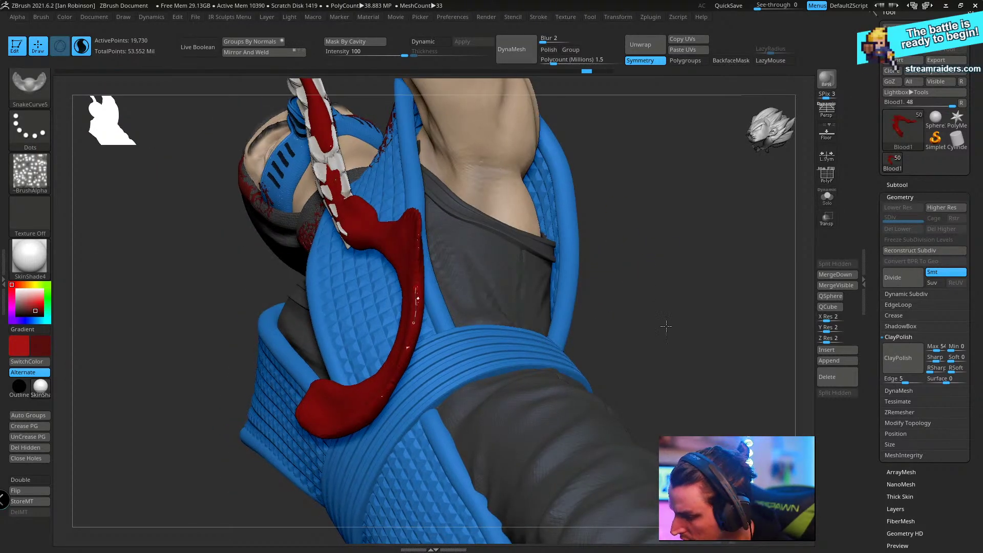
pyautogui.keyDown('alt'); pyautogui.moveTo(665, 325); pyautogui.dragTo(678, 271); pyautogui.keyUp('alt')
pyautogui.moveTo(148, 254); pyautogui.dragTo(475, 282)
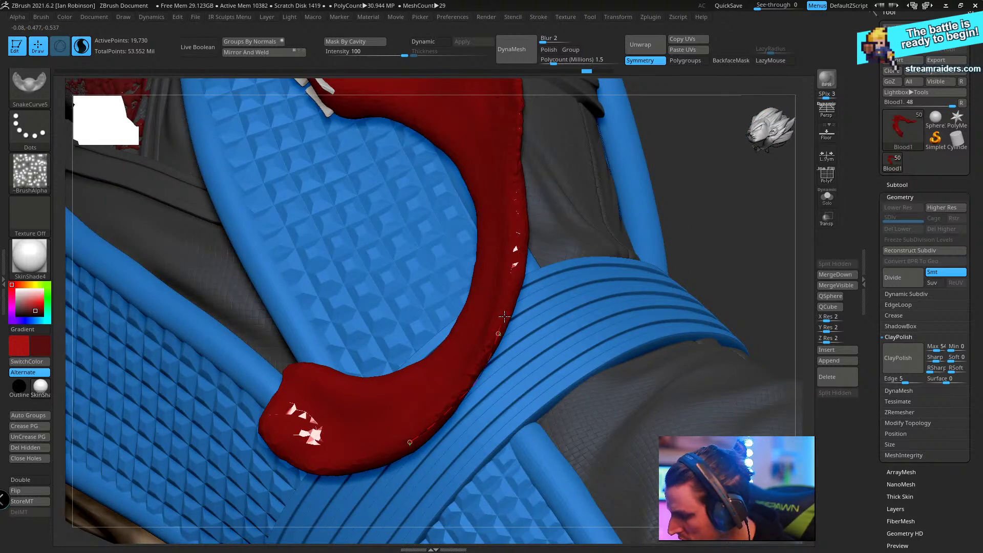
pyautogui.moveTo(666, 176)
pyautogui.mouseDown()
pyautogui.moveTo(727, 210)
pyautogui.moveTo(735, 171)
pyautogui.mouseUp()
pyautogui.moveTo(494, 330); pyautogui.dragTo(525, 325)
pyautogui.moveTo(688, 294); pyautogui.dragTo(650, 208)
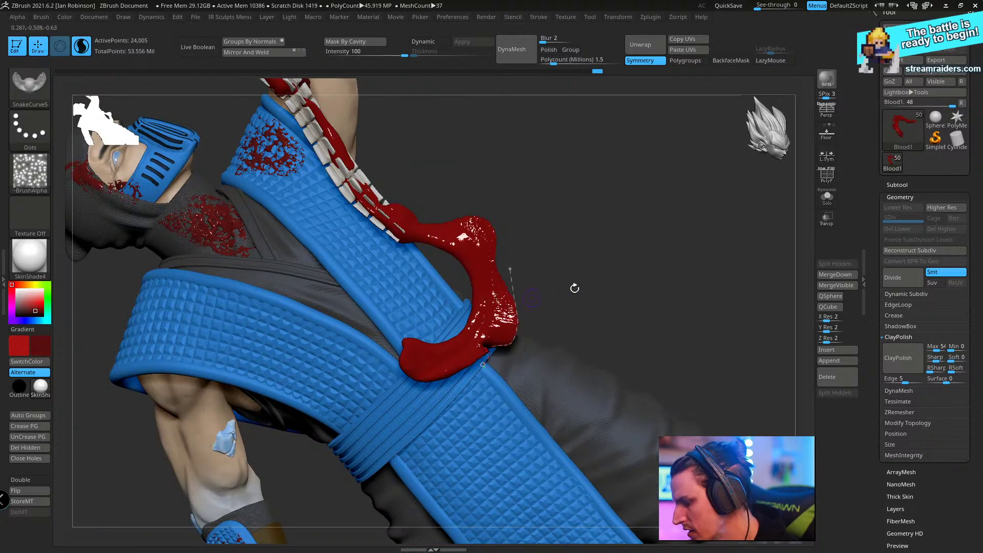
pyautogui.moveTo(574, 288); pyautogui.dragTo(494, 244)
pyautogui.moveTo(736, 221); pyautogui.dragTo(229, 278)
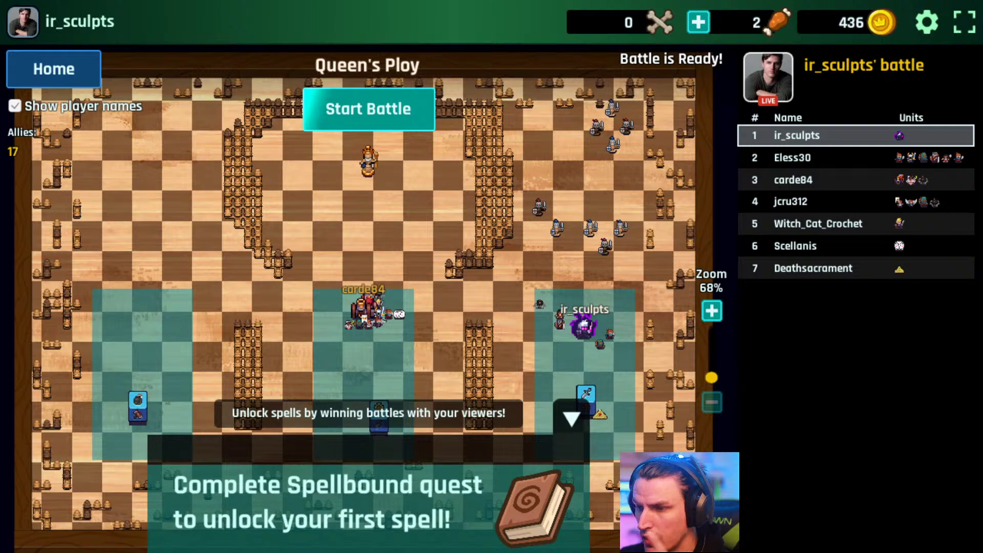
# - In the Stream Raiders game, start the Queen's Ploy battle and grant the captain chest's two item rewards to random viewers
pyautogui.click(423, 116)
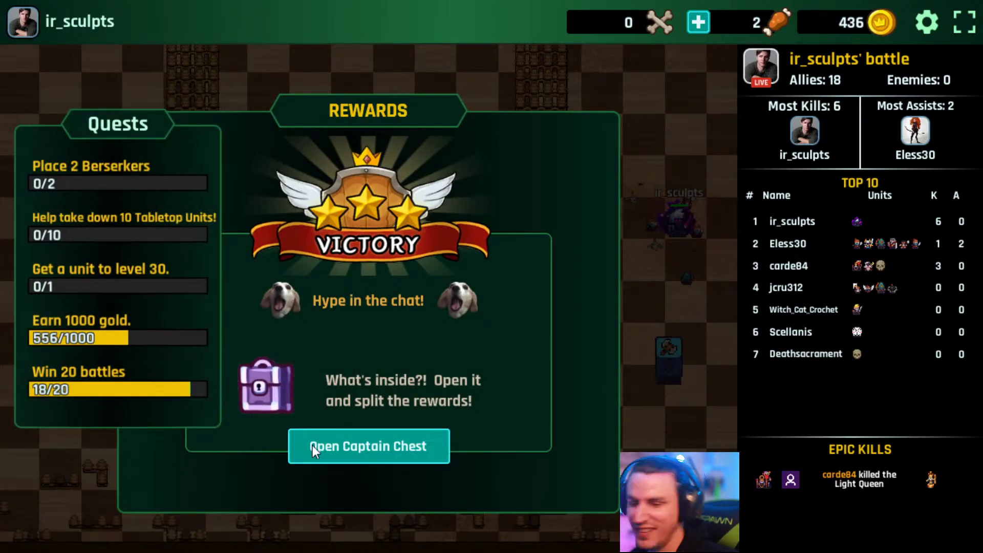
pyautogui.click(351, 459)
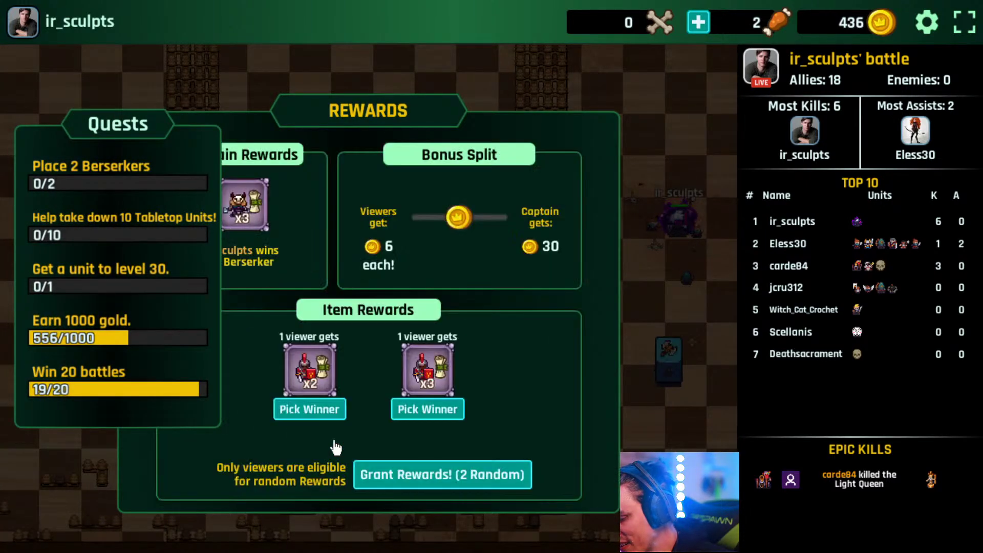
pyautogui.click(453, 474)
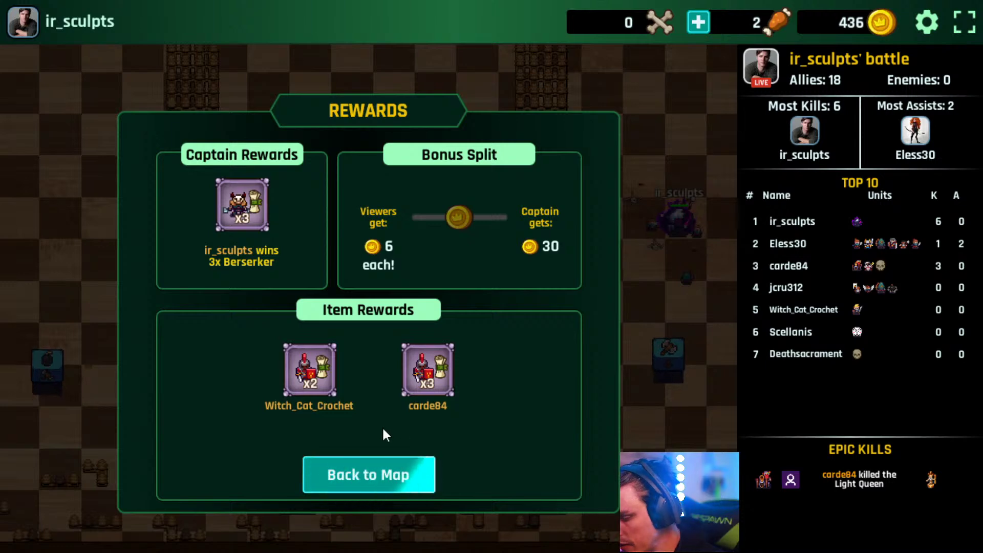
pyautogui.click(399, 478)
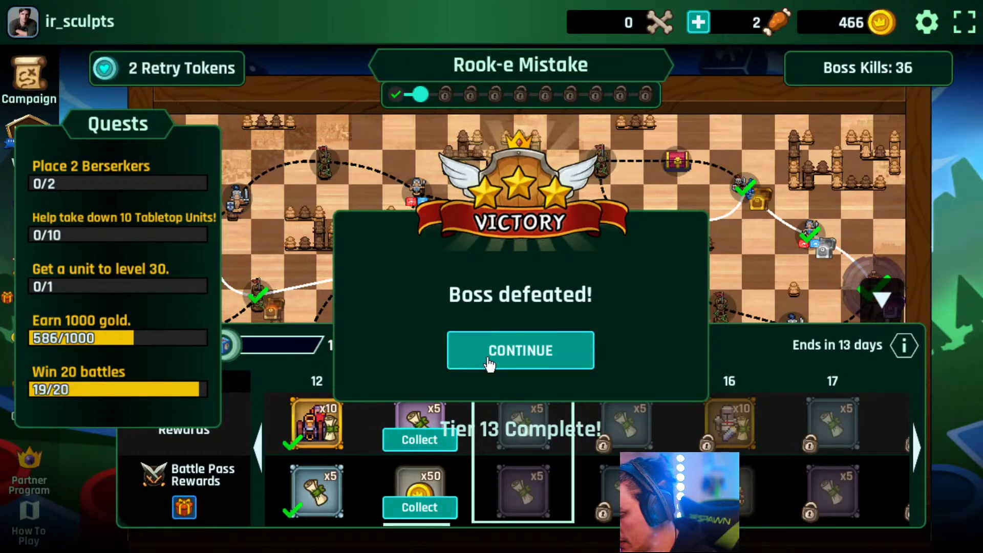
# - Dismiss the boss victory notice and collect the Tier 13 event scrolls and the 50 battle pass gold
pyautogui.click(491, 358)
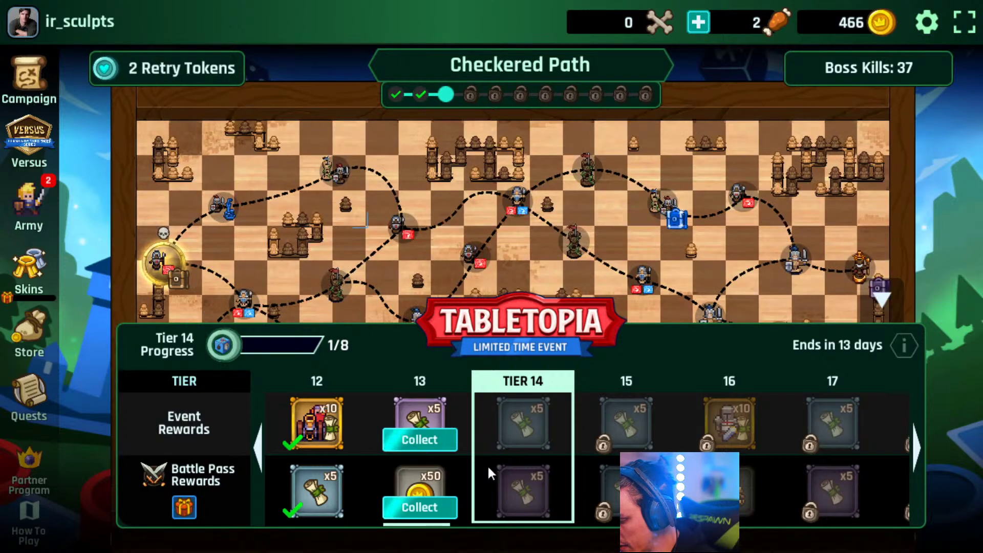
pyautogui.click(419, 439)
pyautogui.click(522, 359)
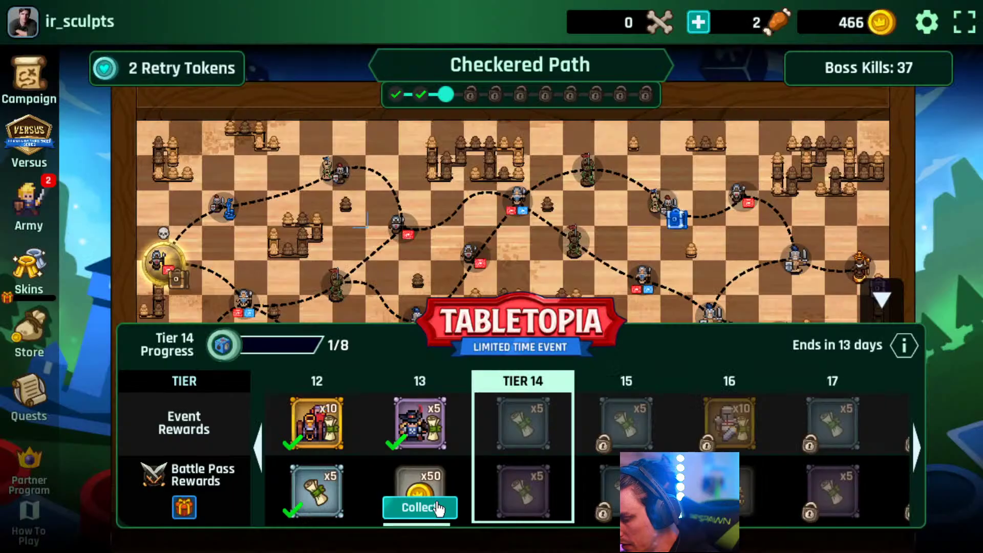
pyautogui.click(419, 507)
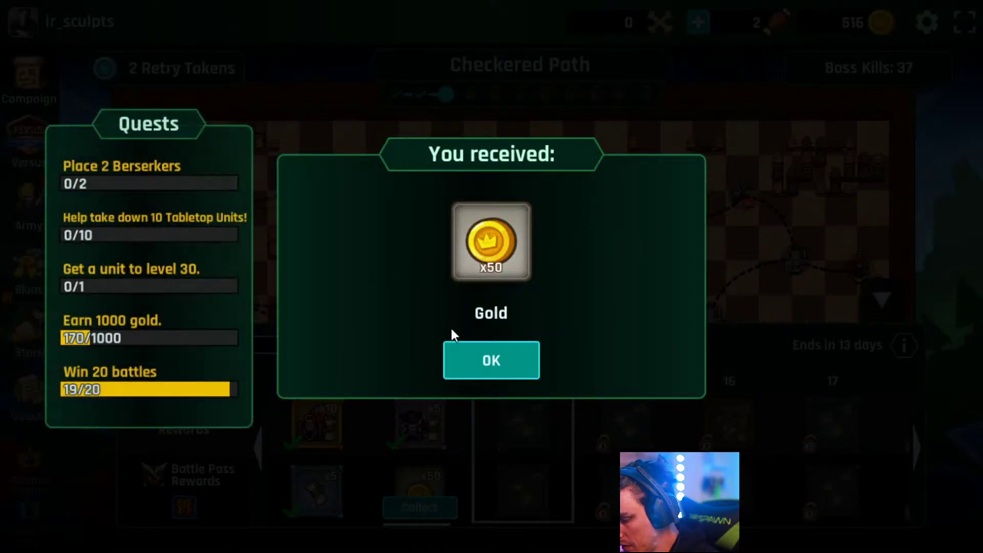
pyautogui.click(450, 327)
# - Set up the Pawn Funneling battle from the campaign map and place a captain unit in the corridor between the two placement zones
pyautogui.click(880, 300)
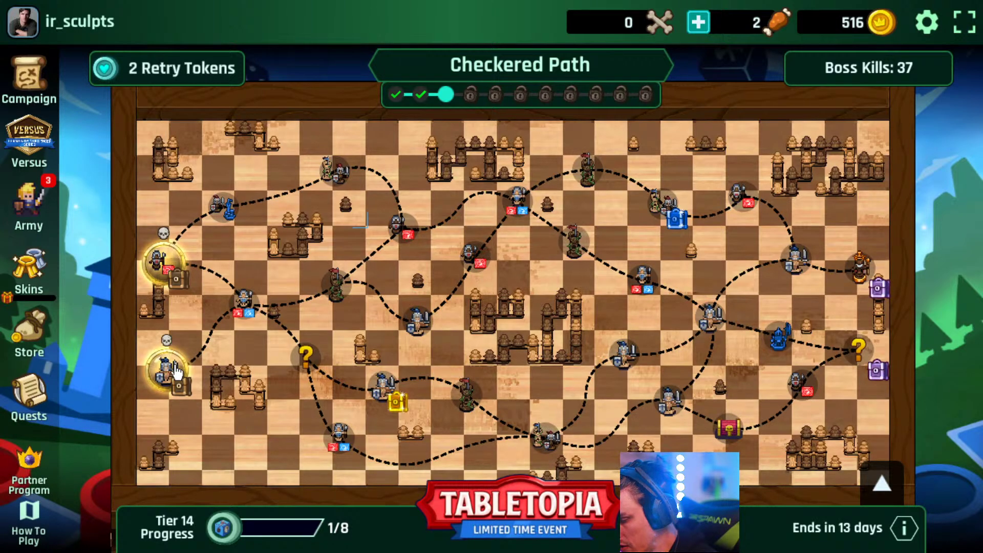
pyautogui.click(153, 266)
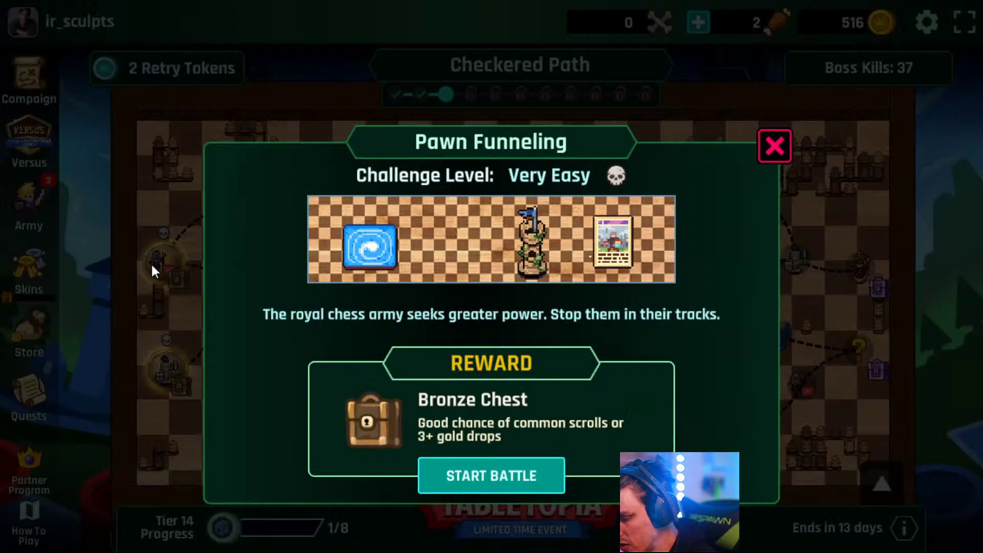
pyautogui.click(486, 479)
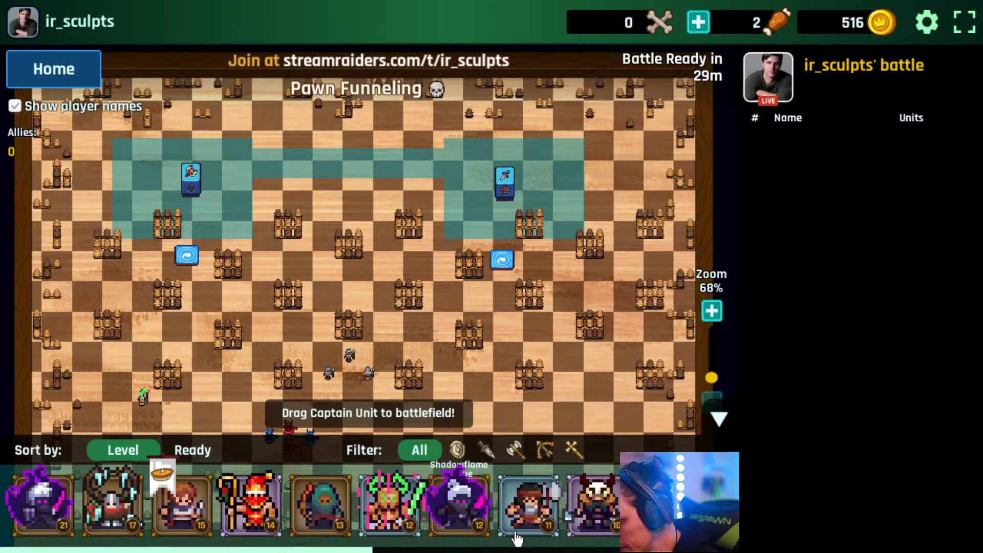
pyautogui.scroll(-10, 307, 502)
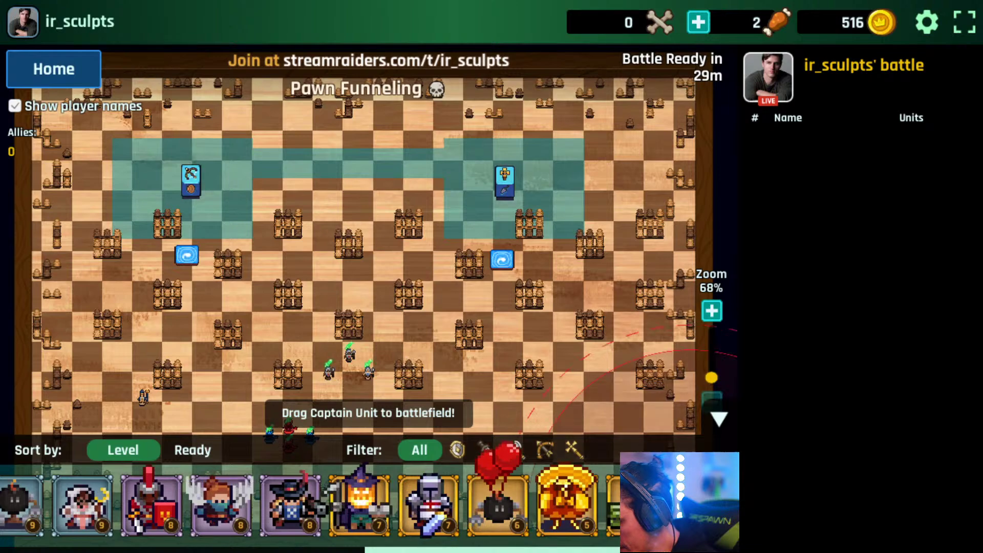
pyautogui.moveTo(496, 504); pyautogui.dragTo(394, 173)
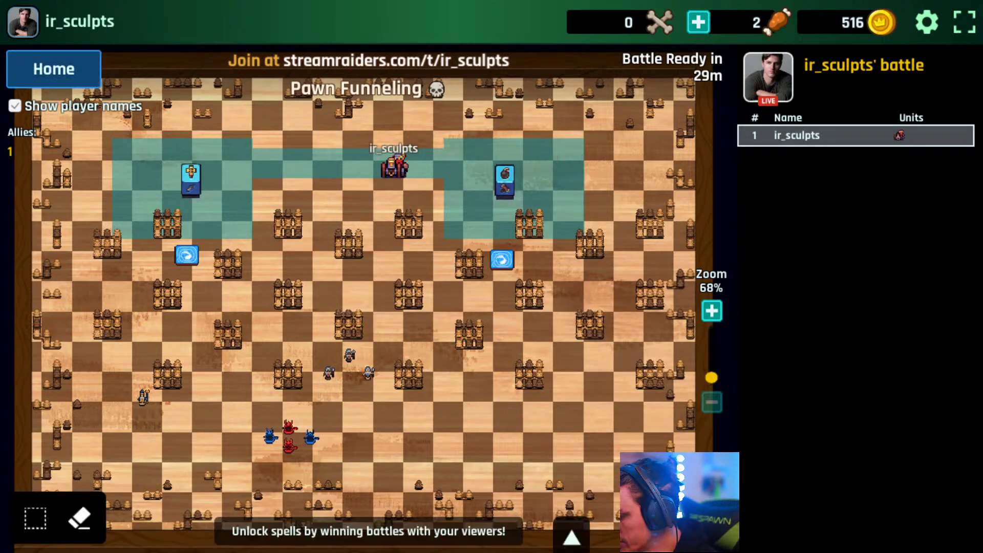
# - Switch back to ZBrush and isolate the blood strand with Solo, viewed along its outer edge
pyautogui.hotkey('alt', 'Tab')
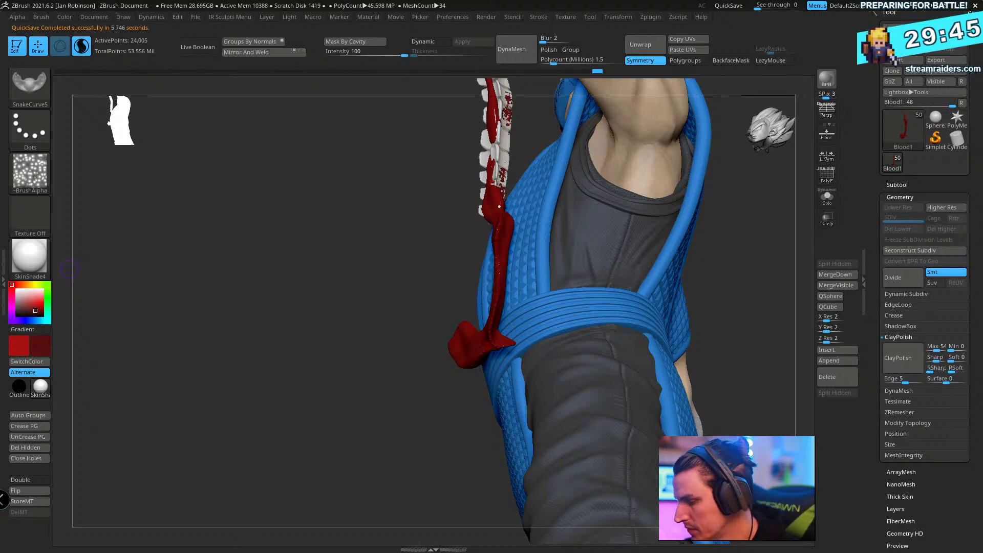
pyautogui.moveTo(103, 251); pyautogui.dragTo(635, 241)
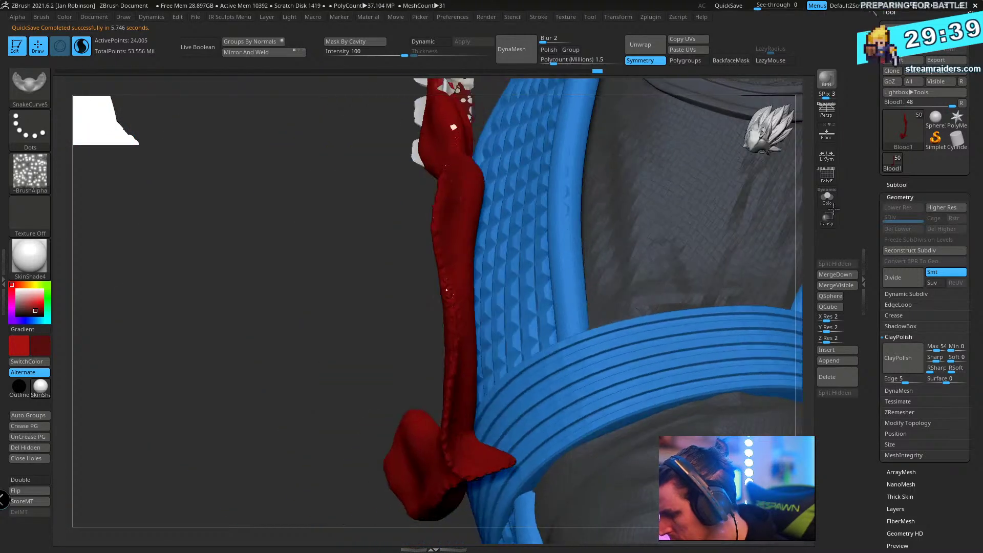
pyautogui.click(827, 198)
pyautogui.moveTo(588, 307); pyautogui.dragTo(640, 256)
# - Save the tool over the existing file Sub_Zero_Statue_014_Posed.ztl in the SubZero_Posed folder
pyautogui.hotkey('ctrl', 's')
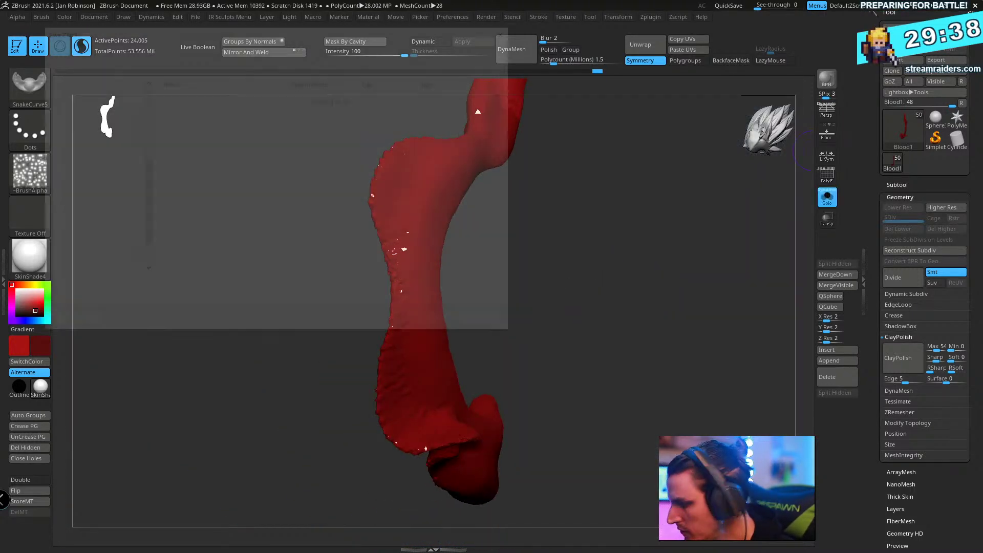
pyautogui.press('Return')
pyautogui.press('Left')
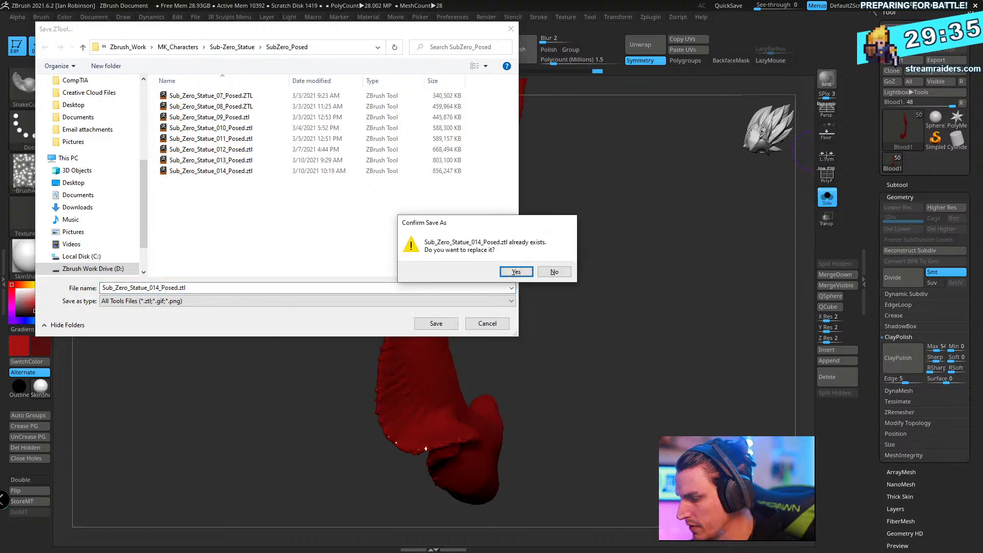
pyautogui.press('Return')
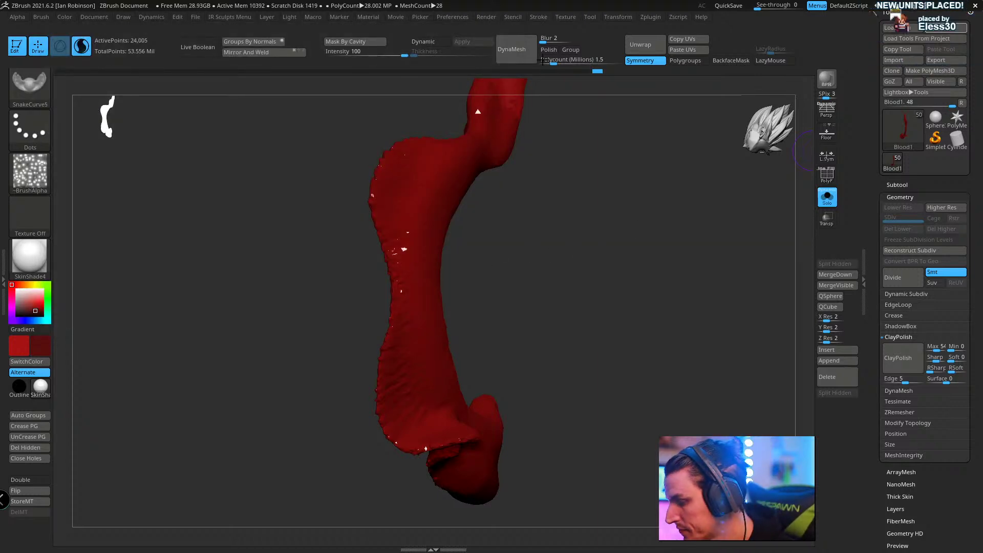
# - Delete all stored QuickSave project files, choosing Always YES to skip the note until the next restart
pyautogui.click(454, 17)
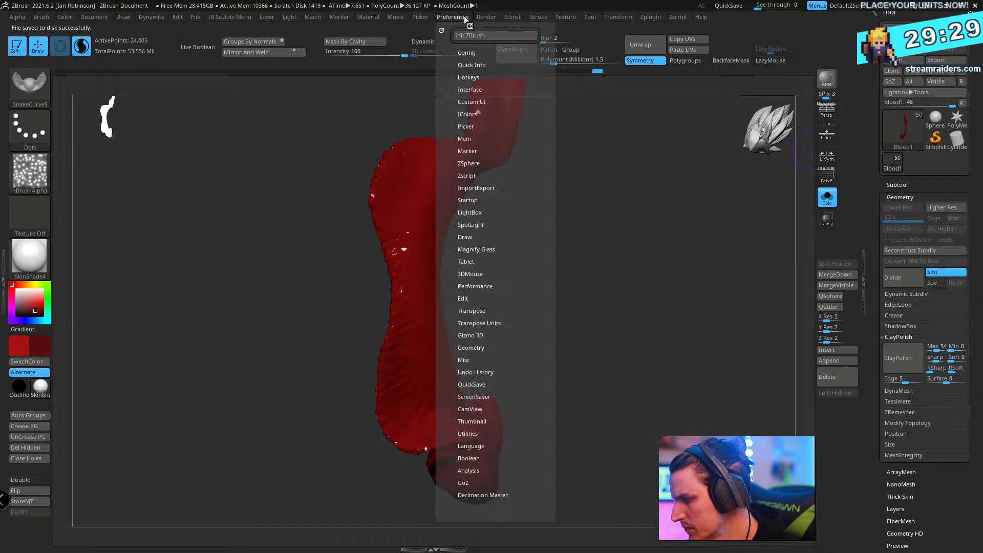
pyautogui.click(497, 384)
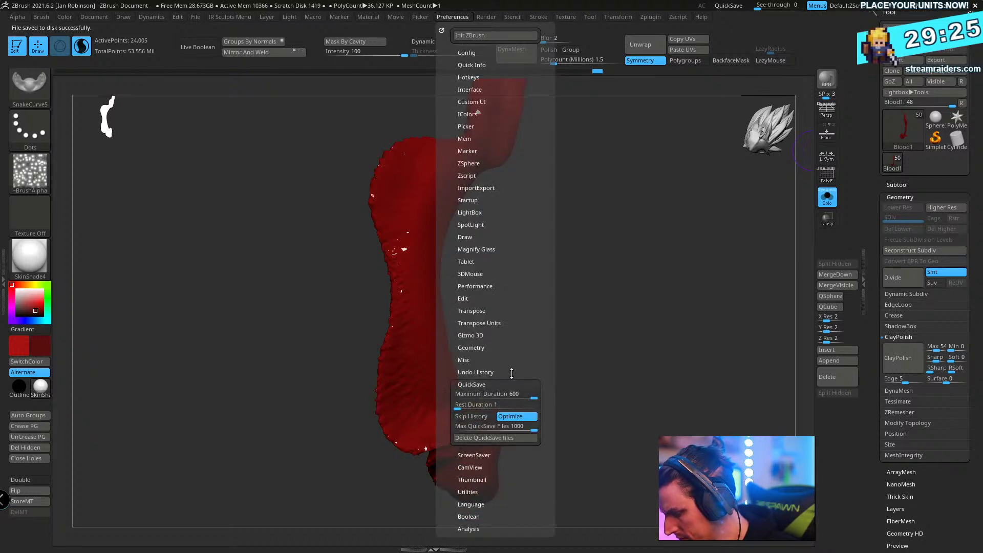
pyautogui.click(510, 438)
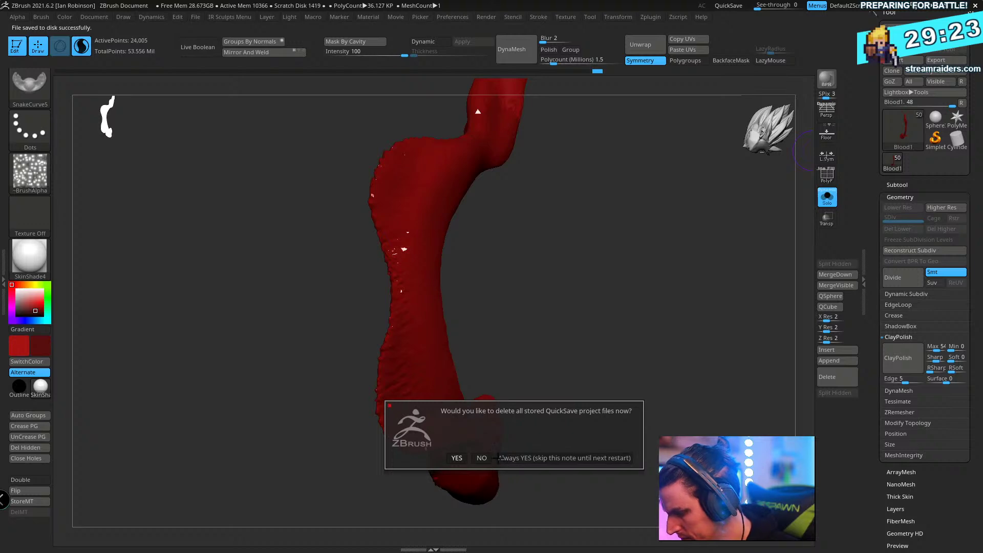
pyautogui.click(498, 458)
pyautogui.moveTo(608, 209); pyautogui.dragTo(591, 239)
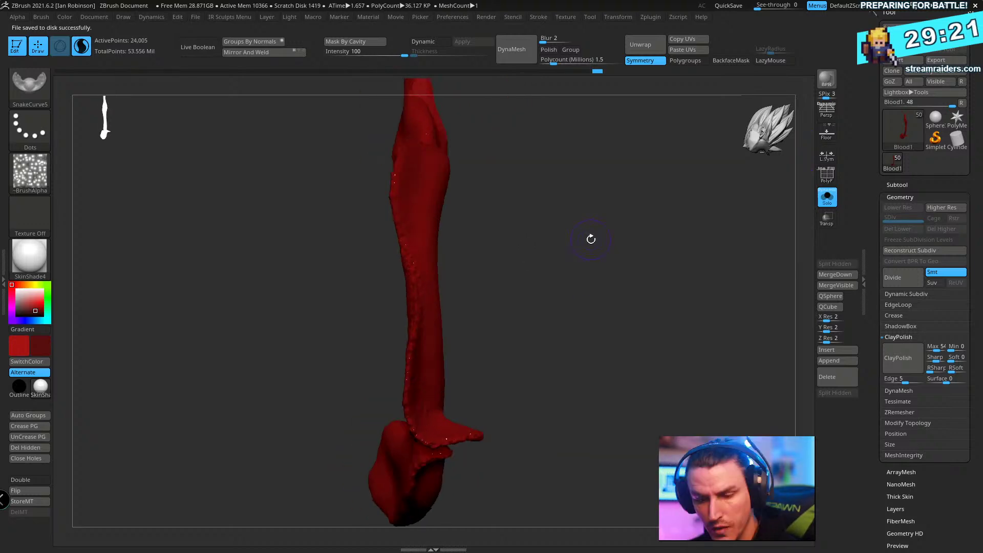
# - Thicken the blood strand's thin outer edges and lower end with the Inflat brush, working around from several sides
pyautogui.press('b')
pyautogui.press('i')
pyautogui.press('n')
pyautogui.press('s')
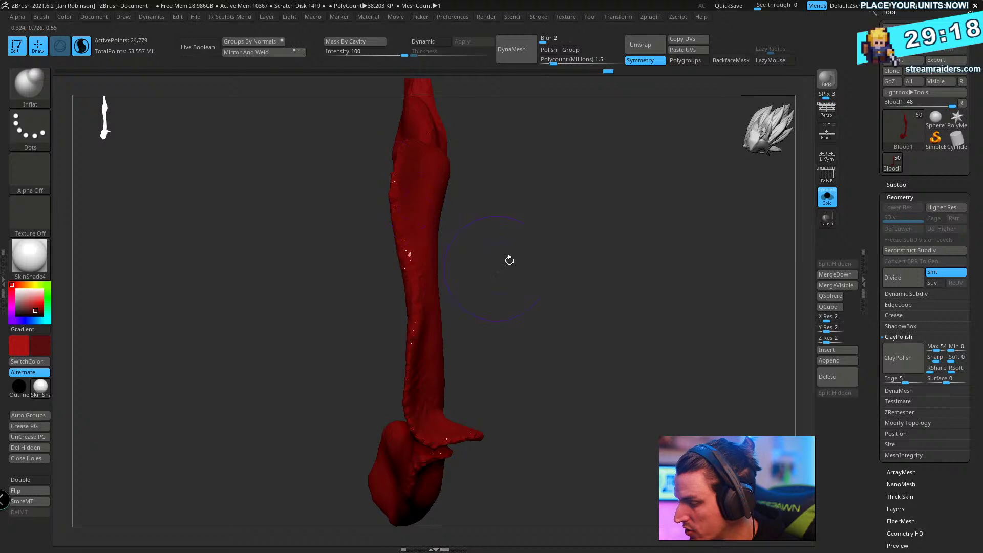
pyautogui.moveTo(510, 260); pyautogui.dragTo(412, 296)
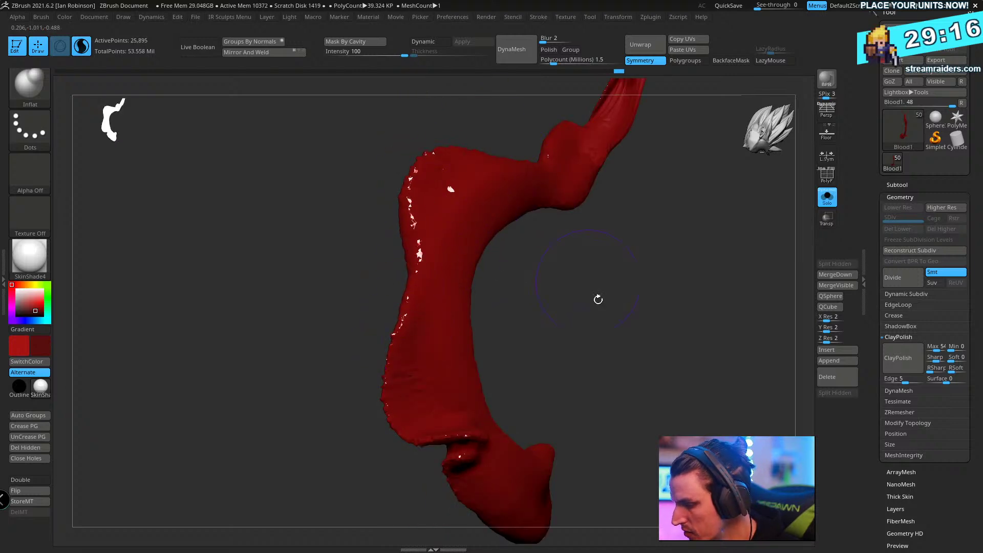
pyautogui.moveTo(598, 299)
pyautogui.mouseDown()
pyautogui.moveTo(593, 289)
pyautogui.moveTo(432, 375)
pyautogui.mouseUp()
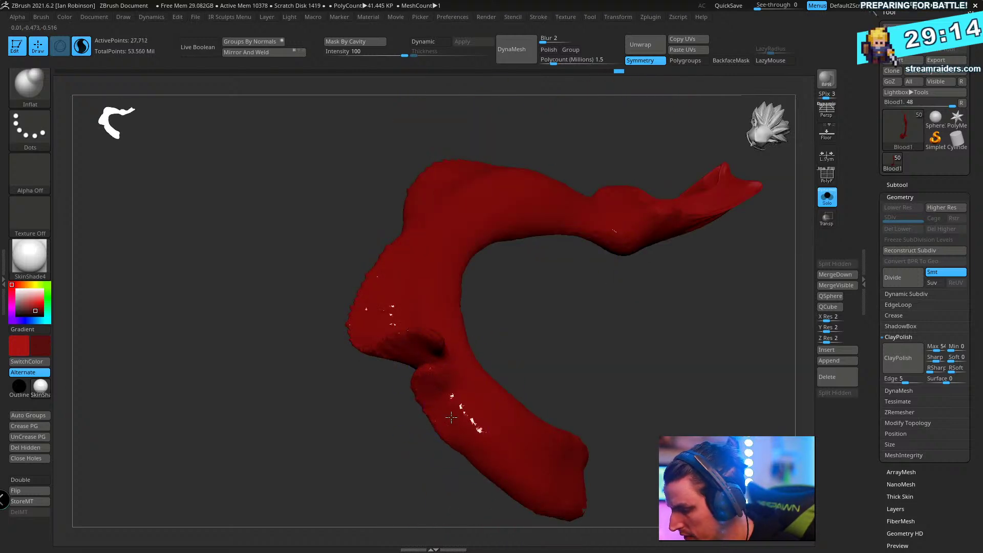
pyautogui.moveTo(561, 421)
pyautogui.mouseDown()
pyautogui.moveTo(658, 330)
pyautogui.moveTo(570, 312)
pyautogui.moveTo(584, 313)
pyautogui.moveTo(562, 268)
pyautogui.moveTo(443, 267)
pyautogui.mouseUp()
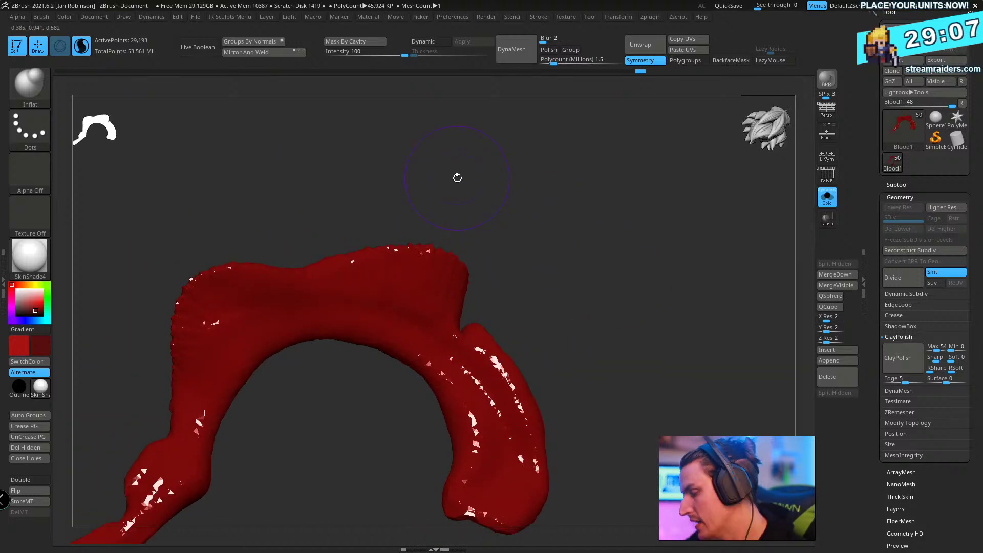
pyautogui.moveTo(457, 178)
pyautogui.mouseDown()
pyautogui.moveTo(321, 255)
pyautogui.moveTo(574, 198)
pyautogui.moveTo(266, 307)
pyautogui.moveTo(553, 288)
pyautogui.moveTo(610, 311)
pyautogui.moveTo(334, 391)
pyautogui.moveTo(430, 233)
pyautogui.mouseUp()
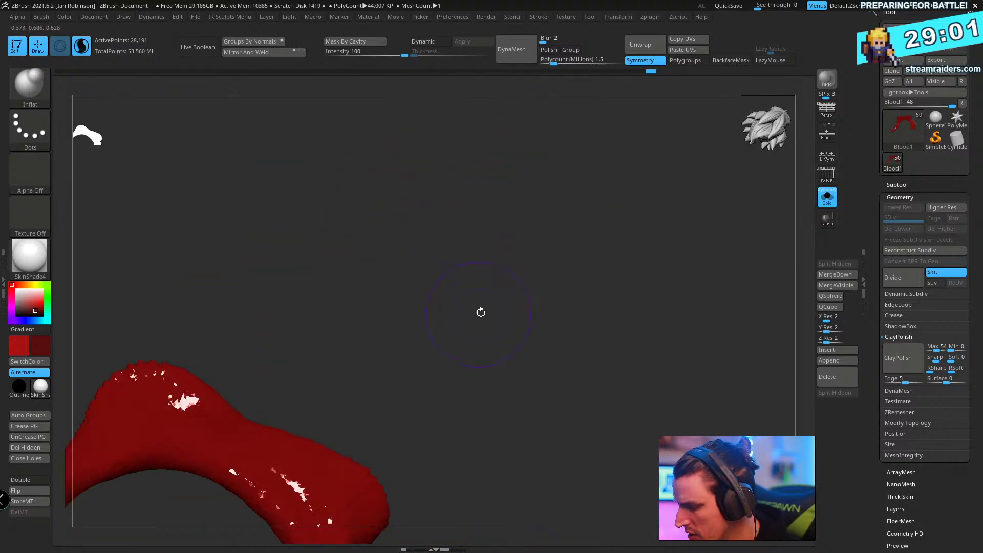
pyautogui.moveTo(481, 312)
pyautogui.mouseDown()
pyautogui.moveTo(586, 202)
pyautogui.moveTo(595, 233)
pyautogui.moveTo(568, 105)
pyautogui.moveTo(600, 233)
pyautogui.moveTo(462, 280)
pyautogui.mouseUp()
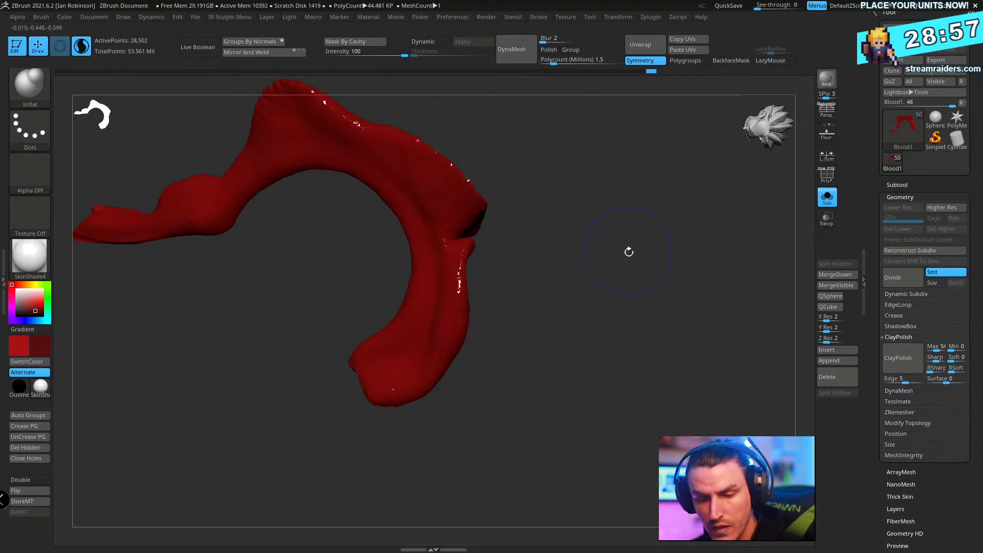
# - Switch to the SnakeCurve5 brush and lay a trial curve along the outer edge of the strand's lower section
pyautogui.press('b')
pyautogui.press('s')
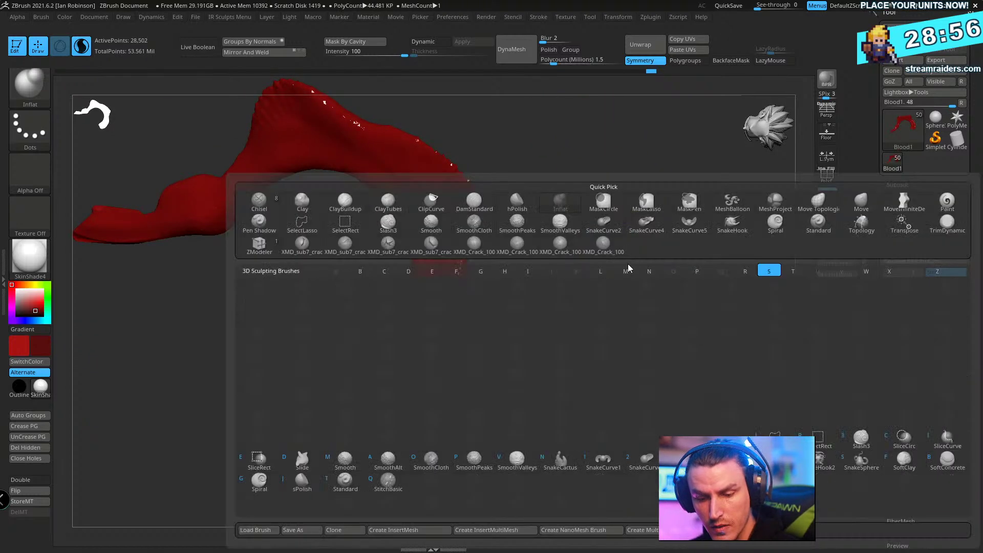
pyautogui.click(649, 426)
pyautogui.moveTo(649, 426)
pyautogui.mouseDown()
pyautogui.moveTo(589, 318)
pyautogui.moveTo(435, 382)
pyautogui.mouseUp()
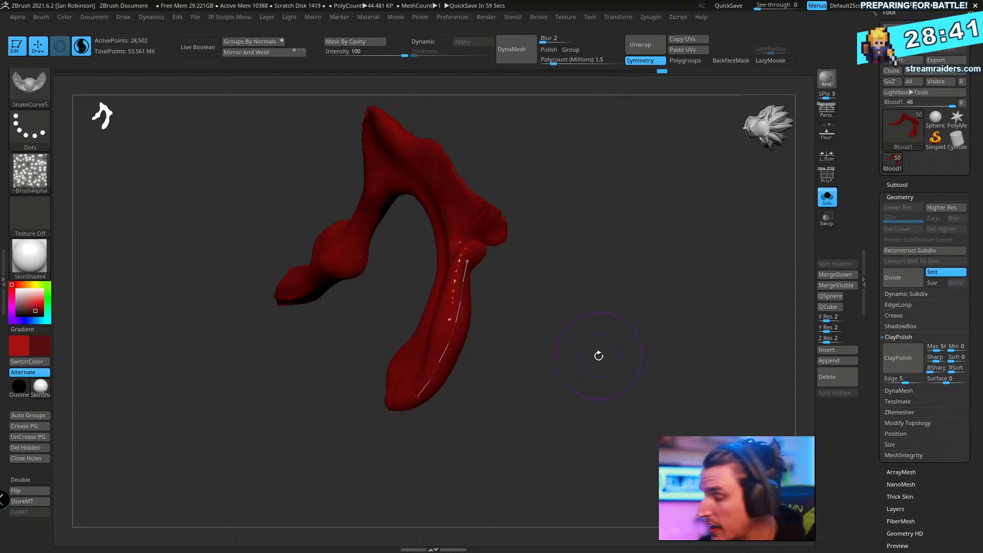
pyautogui.moveTo(598, 355); pyautogui.dragTo(612, 356)
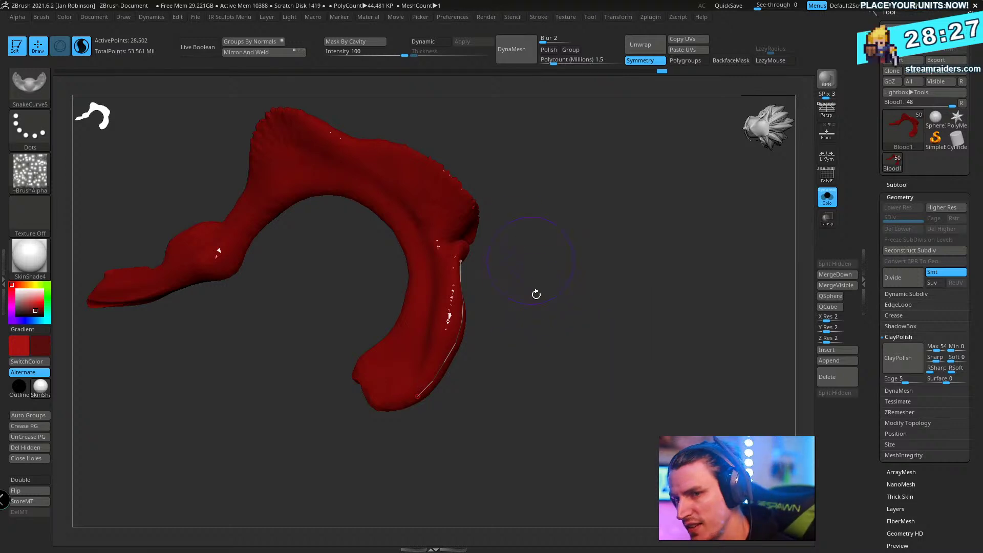
pyautogui.moveTo(580, 363); pyautogui.dragTo(602, 356)
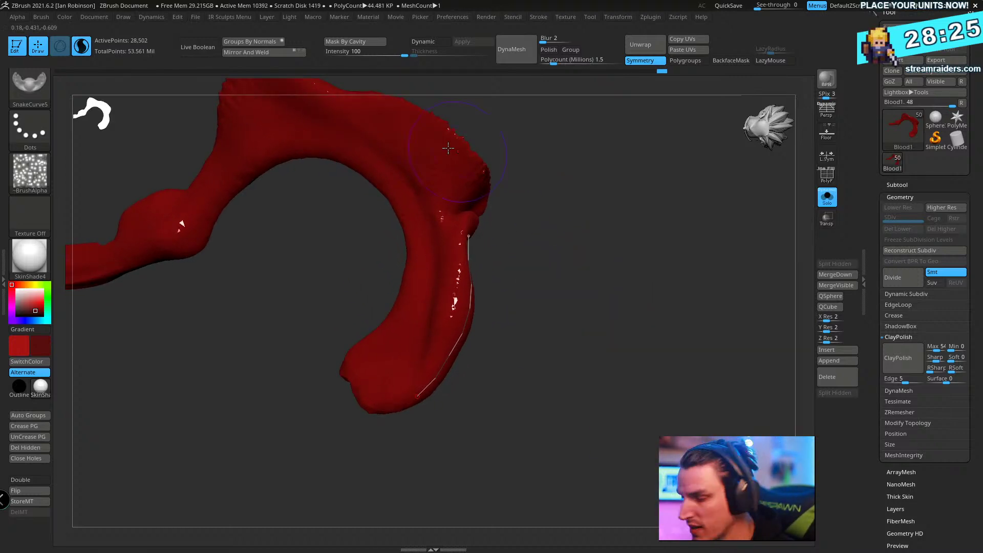
pyautogui.click(432, 140)
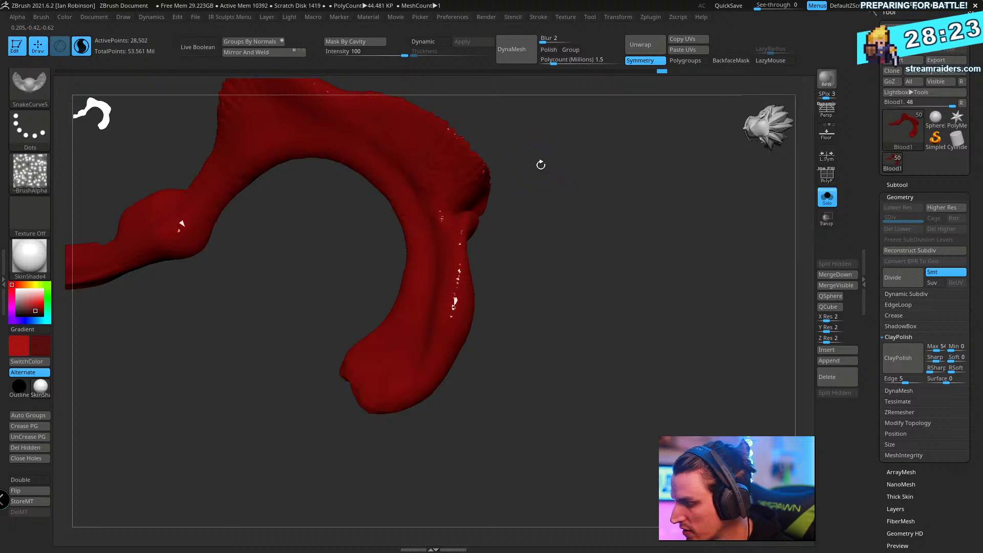
pyautogui.moveTo(540, 165); pyautogui.dragTo(571, 179)
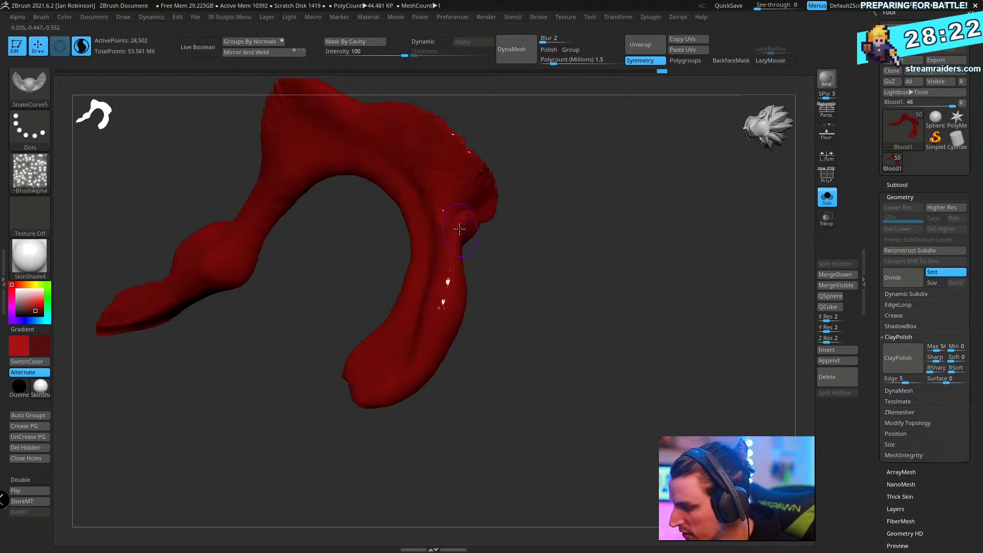
# - Try to pull a broad rounded lobe out of the lower outer edge along a SnakeCurve5 curve
pyautogui.click(406, 374)
pyautogui.moveTo(473, 224); pyautogui.dragTo(444, 387)
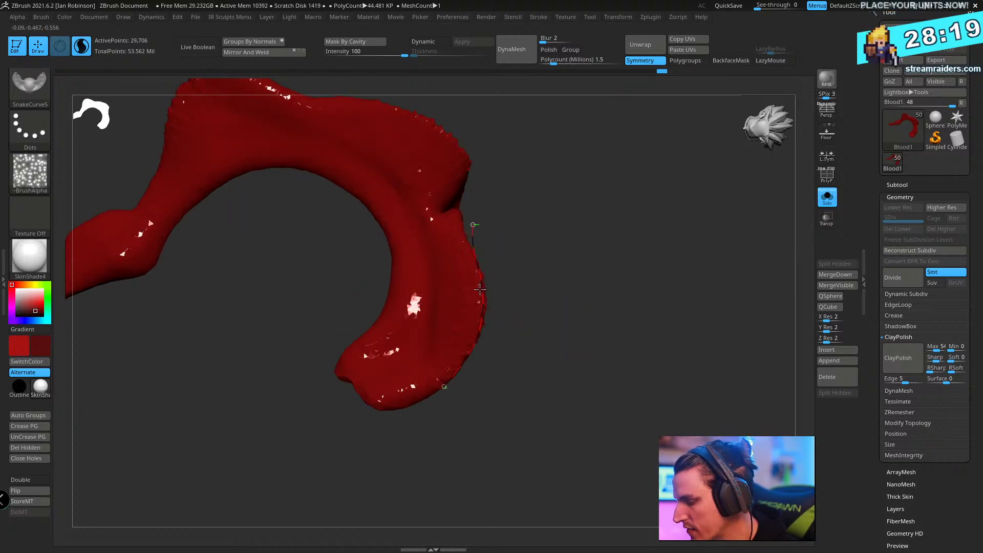
pyautogui.moveTo(480, 288); pyautogui.dragTo(535, 270)
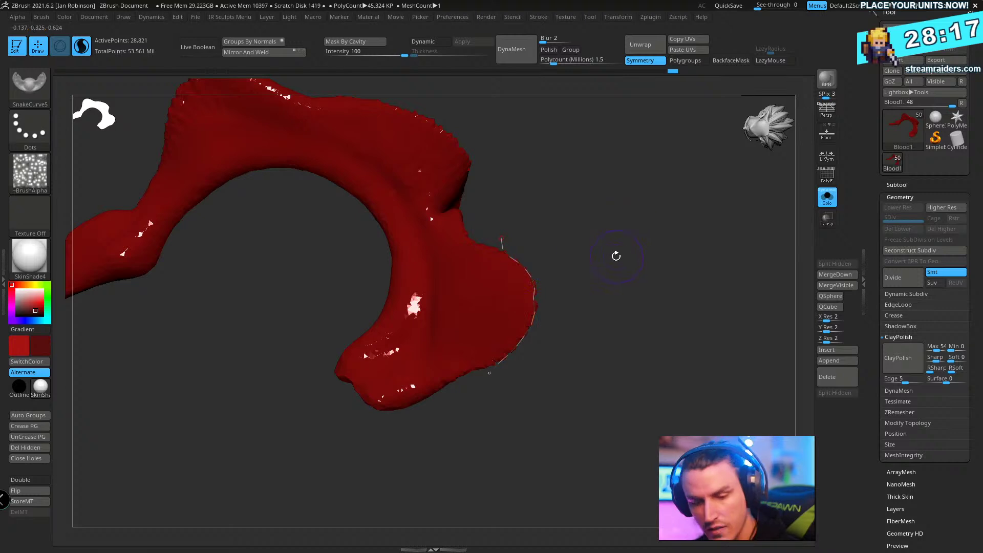
pyautogui.hotkey('ctrl', 'z')
pyautogui.hotkey('ctrl', 'z')
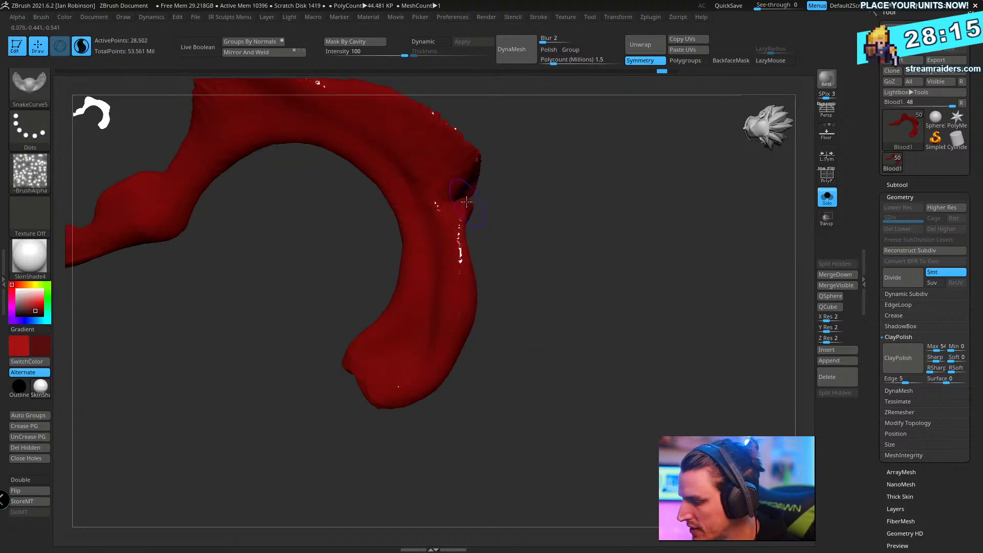
# - Draw a new SnakeCurve5 curve along the lower outer edge and pull it outward in stages into a fanned lobe
pyautogui.moveTo(466, 201); pyautogui.dragTo(461, 265)
pyautogui.moveTo(457, 340); pyautogui.dragTo(427, 392)
pyautogui.moveTo(562, 264); pyautogui.dragTo(550, 264)
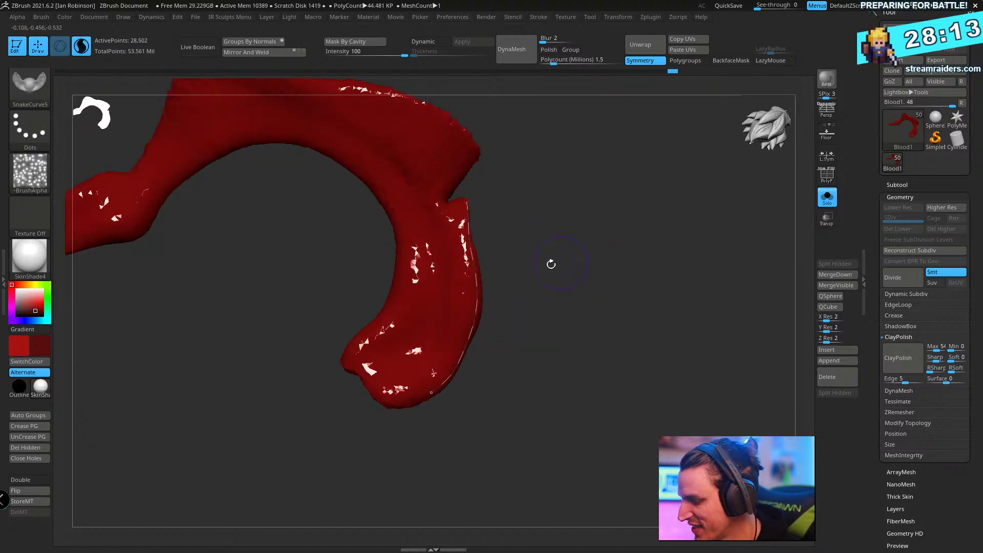
pyautogui.moveTo(480, 272); pyautogui.dragTo(504, 281)
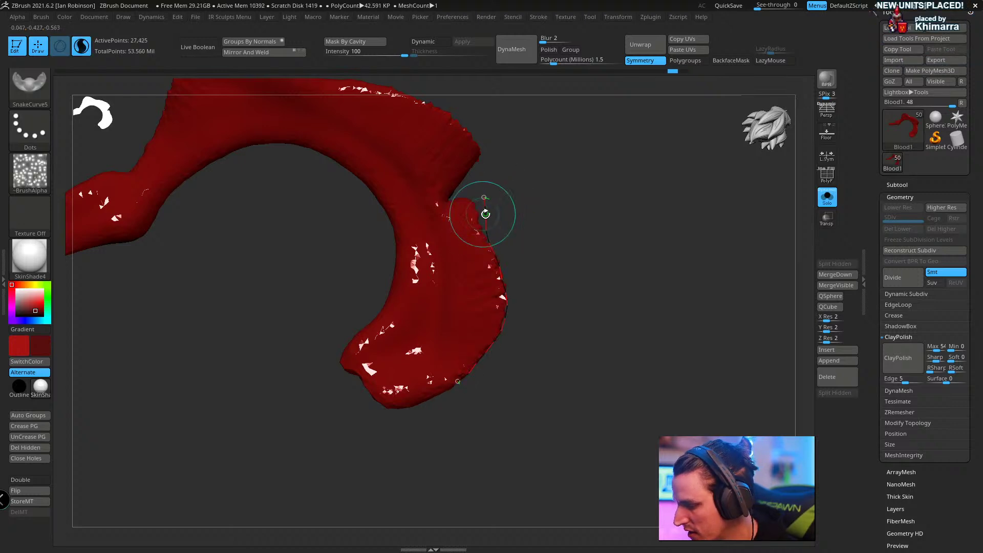
pyautogui.moveTo(485, 198)
pyautogui.keyDown('ctrl'); pyautogui.mouseDown()
pyautogui.moveTo(506, 284)
pyautogui.moveTo(525, 282)
pyautogui.mouseUp(); pyautogui.keyUp('ctrl')
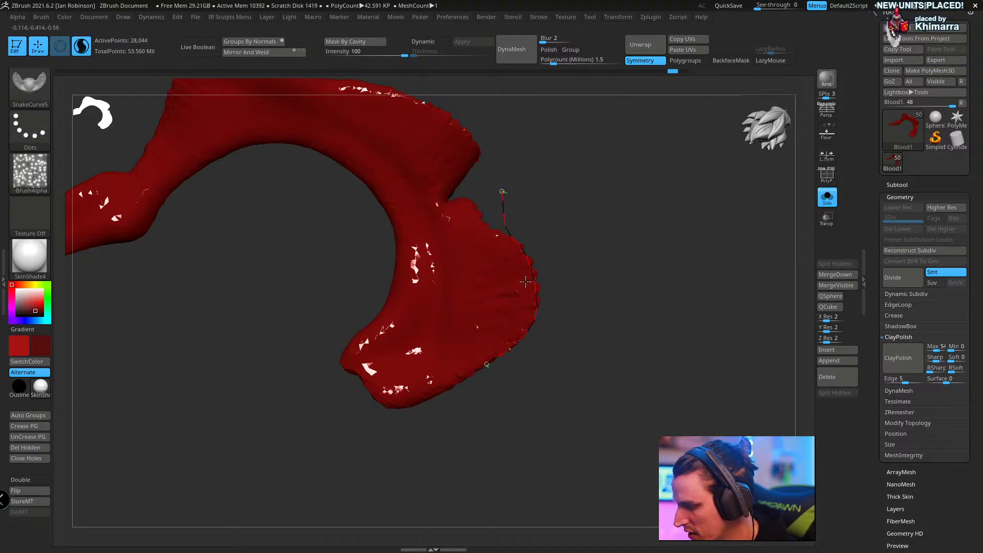
pyautogui.keyDown('ctrl'); pyautogui.moveTo(629, 245); pyautogui.dragTo(574, 207); pyautogui.keyUp('ctrl')
# - With the Move brush, push the new lobe's upper edge outward so it rounds up toward the notch above it
pyautogui.press('b')
pyautogui.press('m')
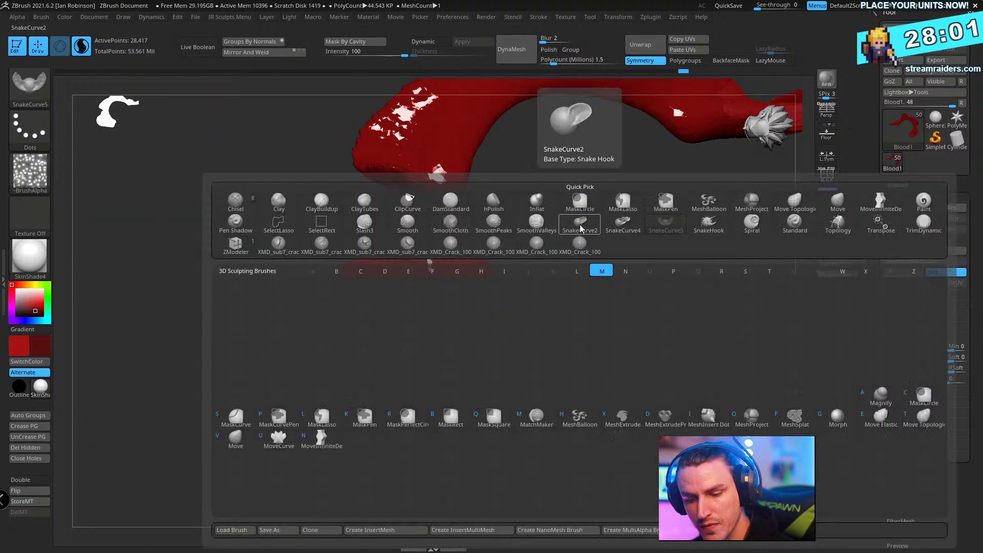
pyautogui.press('v')
pyautogui.press('s')
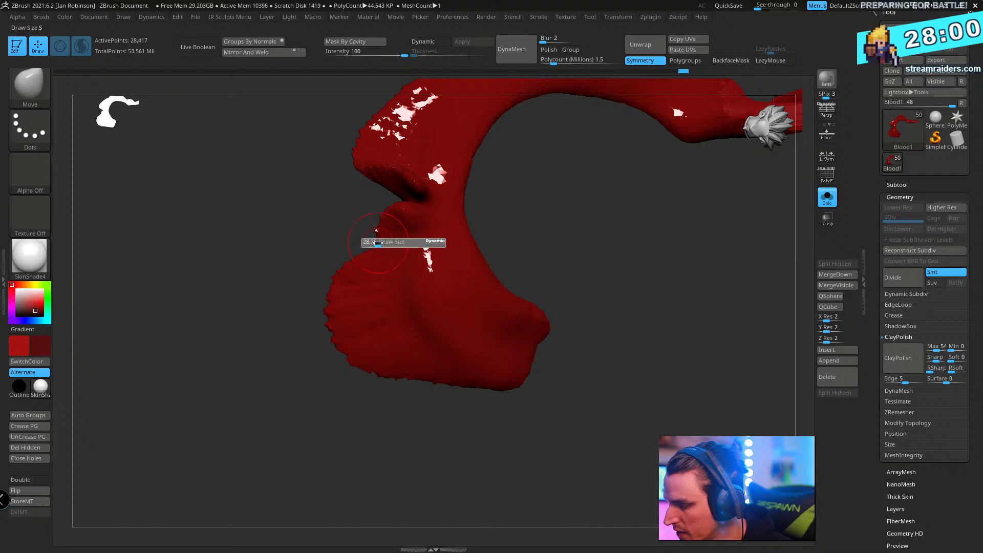
pyautogui.moveTo(383, 241); pyautogui.dragTo(370, 242)
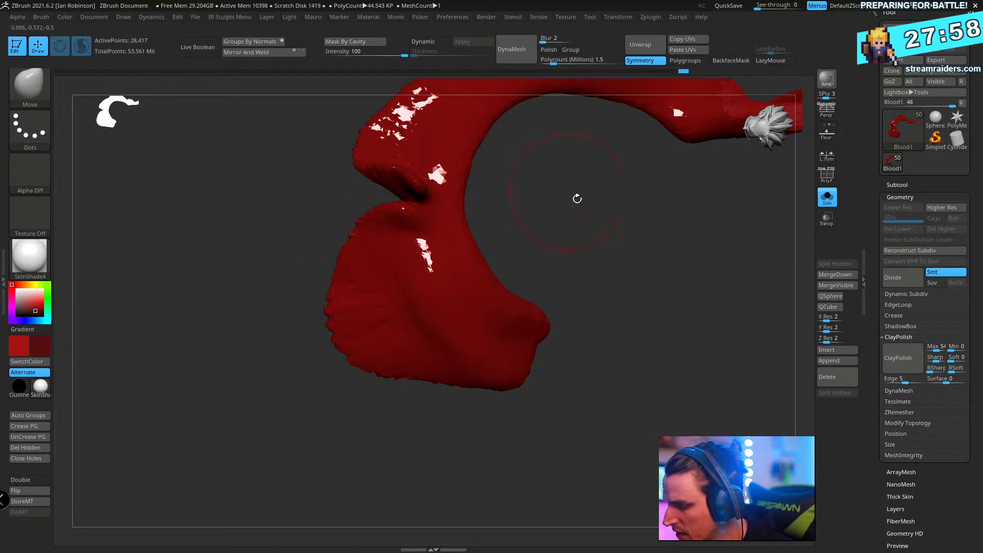
pyautogui.moveTo(577, 198)
pyautogui.mouseDown()
pyautogui.moveTo(560, 220)
pyautogui.moveTo(557, 266)
pyautogui.moveTo(533, 255)
pyautogui.mouseUp()
# - Enlarge the Move brush, push the strand's upper outer curve outward into a fuller arc, and turn Solo off to show the whole character
pyautogui.press('s')
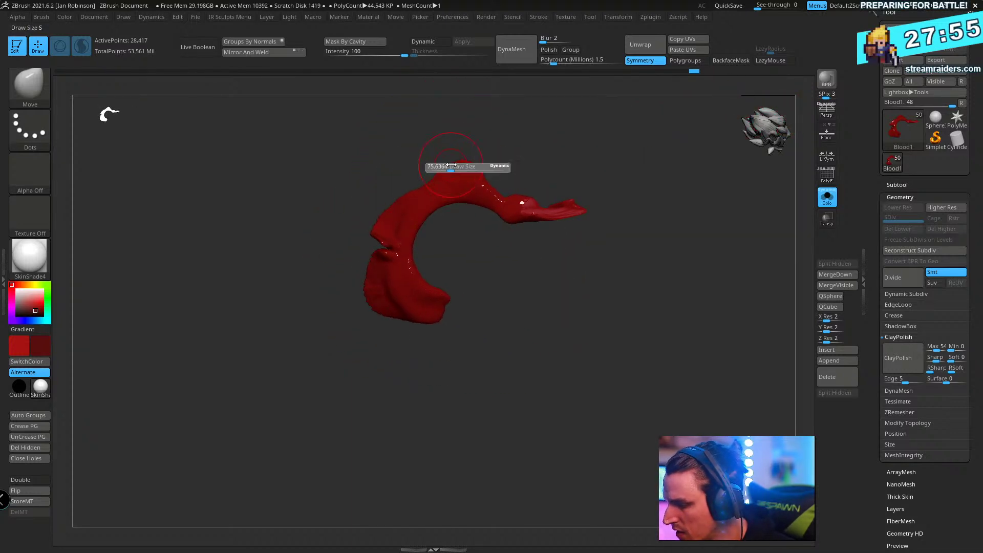
pyautogui.moveTo(522, 136); pyautogui.dragTo(417, 187)
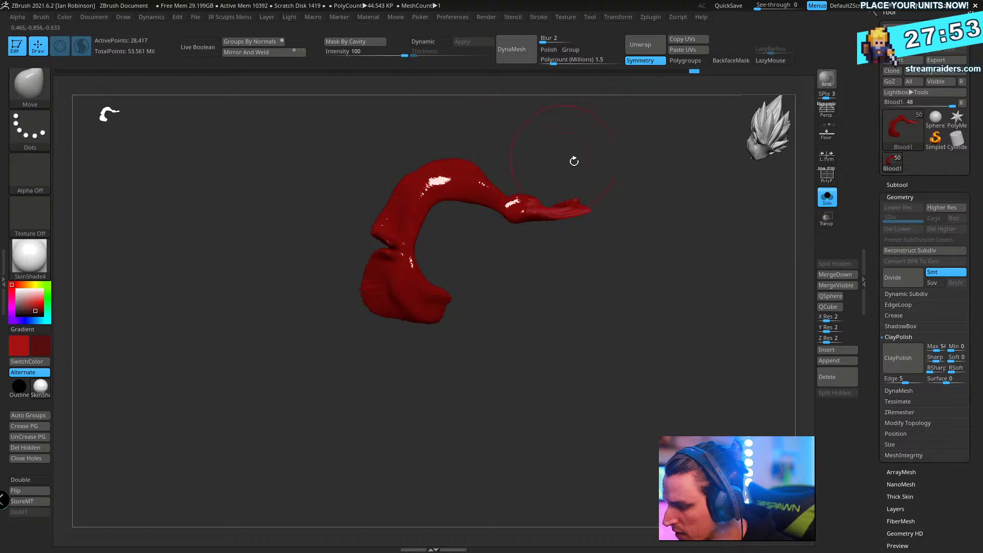
pyautogui.moveTo(574, 162); pyautogui.dragTo(513, 272)
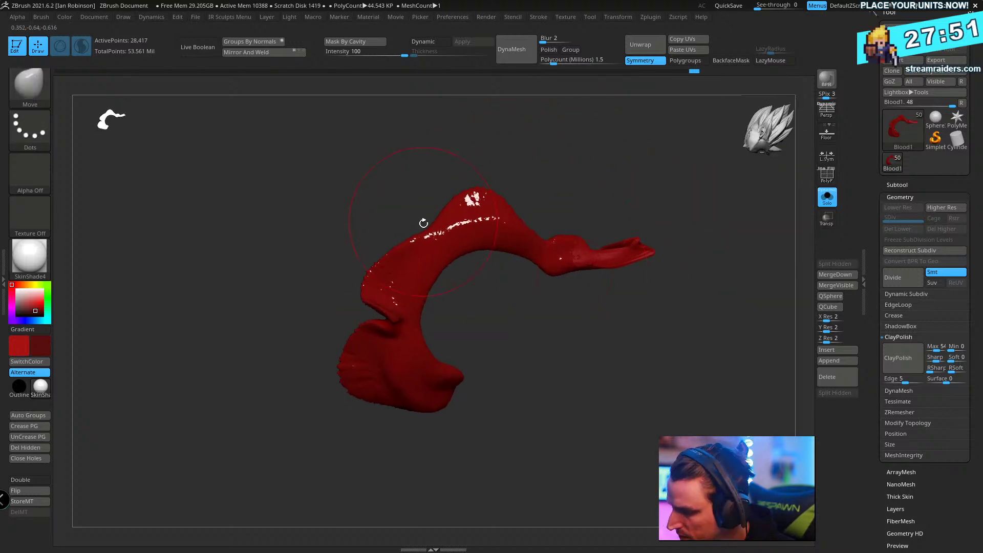
pyautogui.moveTo(594, 251)
pyautogui.keyDown('ctrl'); pyautogui.mouseDown()
pyautogui.moveTo(566, 285)
pyautogui.moveTo(384, 241)
pyautogui.moveTo(404, 249)
pyautogui.mouseUp(); pyautogui.keyUp('ctrl')
pyautogui.moveTo(461, 270)
pyautogui.mouseDown()
pyautogui.moveTo(479, 266)
pyautogui.moveTo(428, 205)
pyautogui.moveTo(453, 186)
pyautogui.mouseUp()
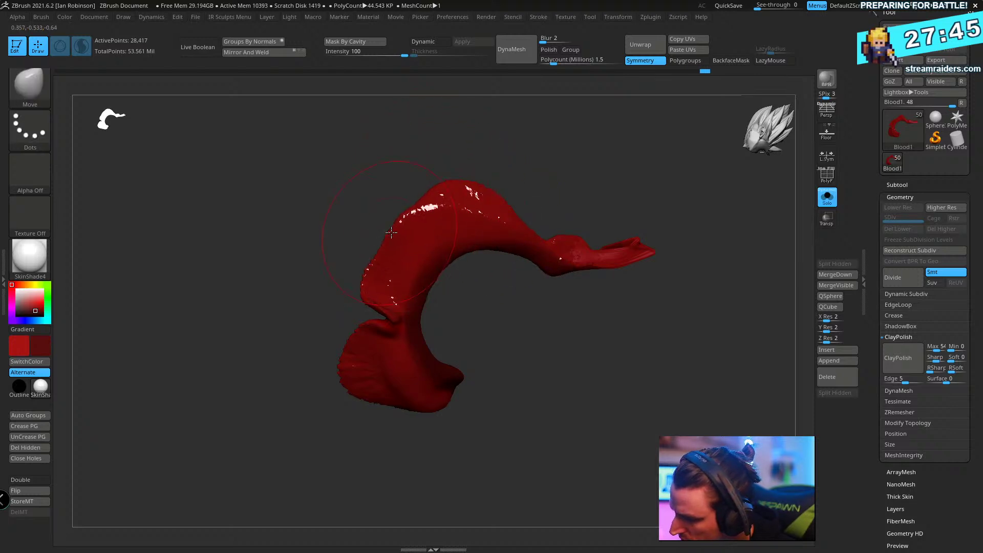
pyautogui.moveTo(391, 233); pyautogui.dragTo(410, 211)
pyautogui.moveTo(560, 172); pyautogui.dragTo(520, 212)
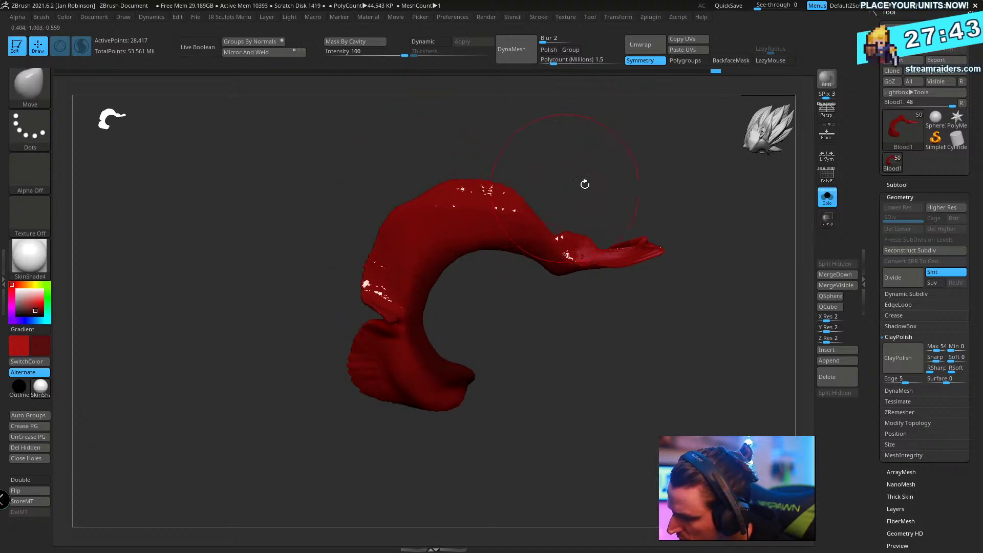
pyautogui.click(832, 208)
pyautogui.moveTo(717, 241); pyautogui.dragTo(639, 279, button='right')
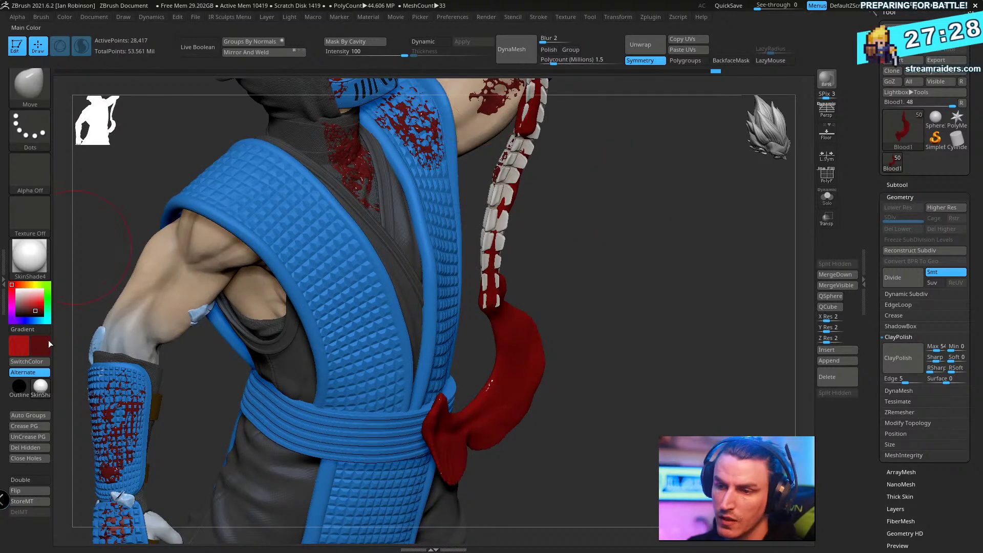
# - Switch to Firefox and search Google Images for "swinging water", looking through the results for splash references
pyautogui.click(63, 543)
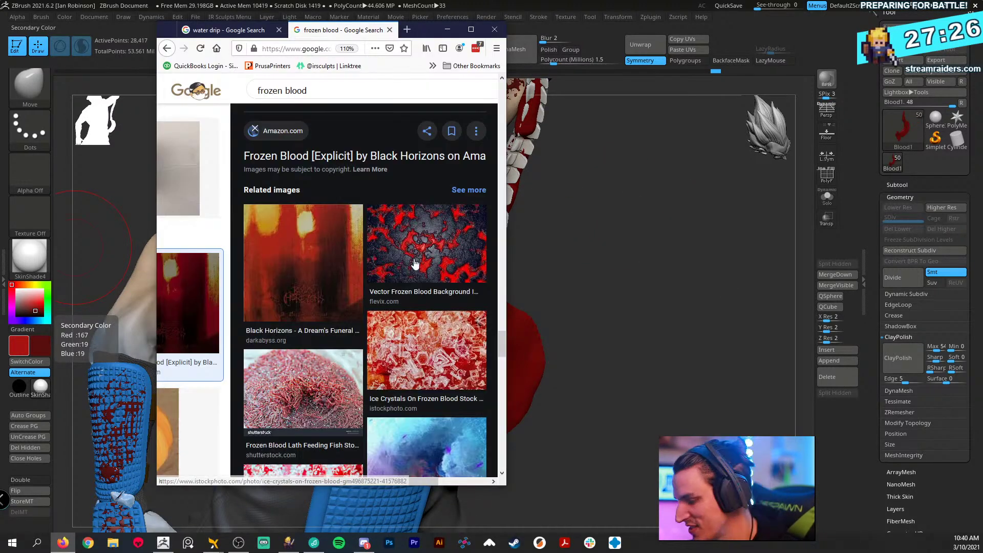
pyautogui.click(470, 29)
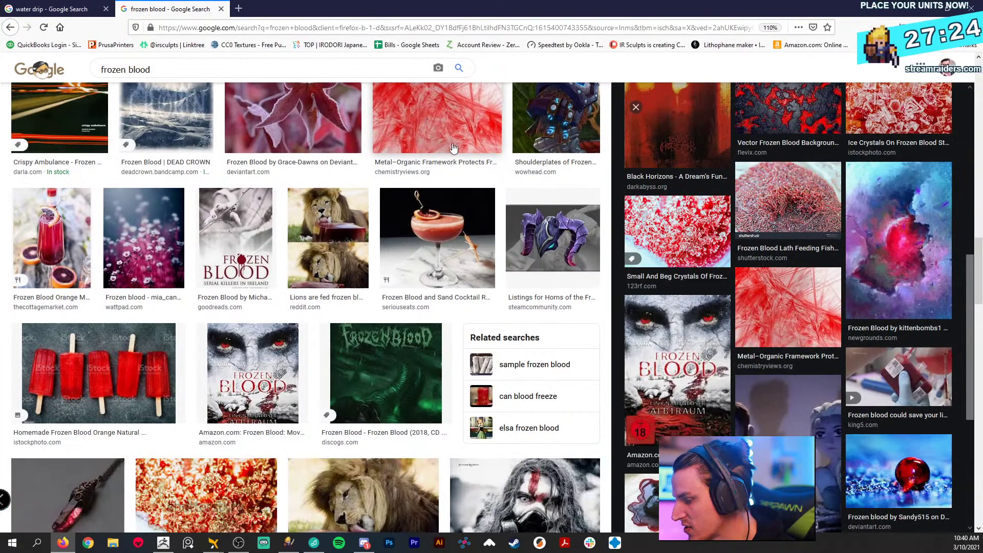
pyautogui.click(187, 65)
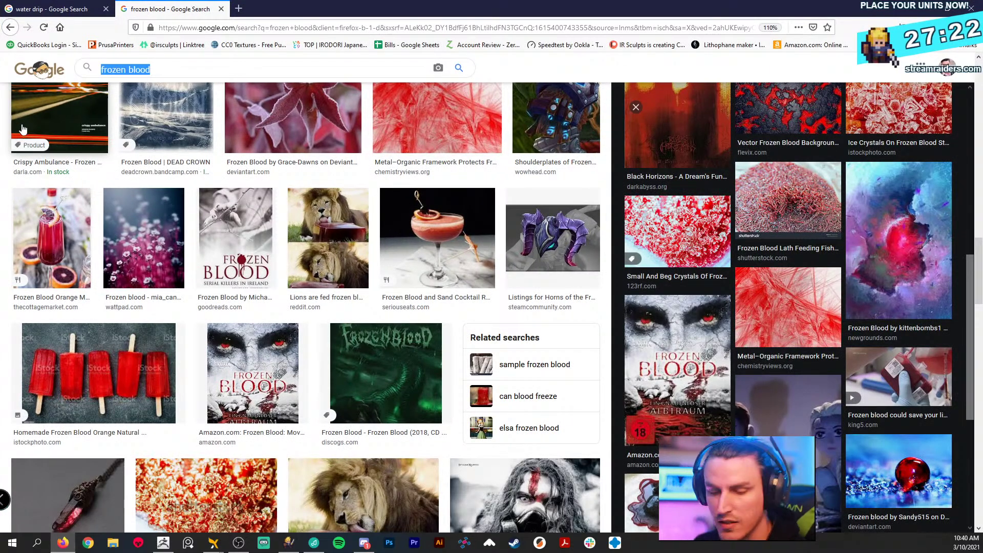
pyautogui.write('swinging wat')
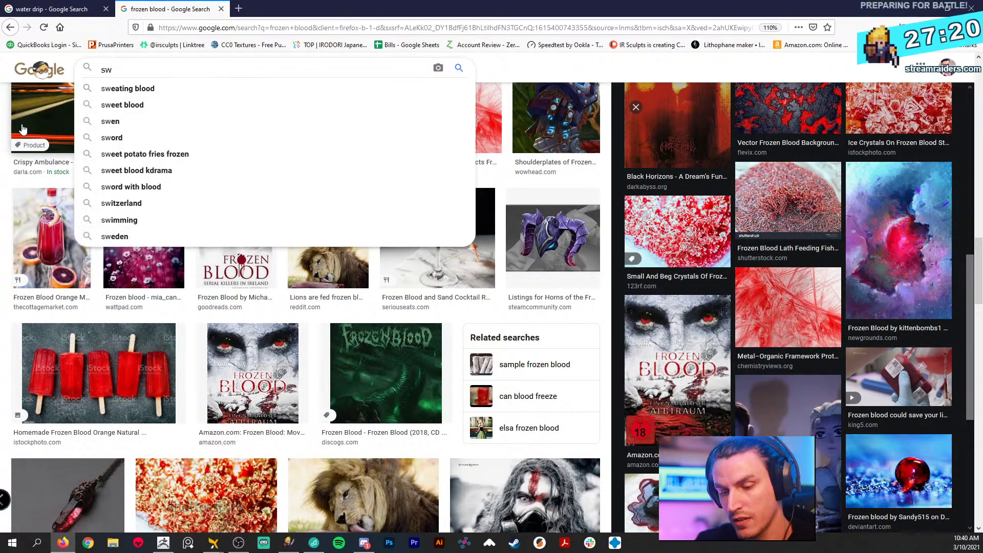
pyautogui.write('er')
pyautogui.press('Return')
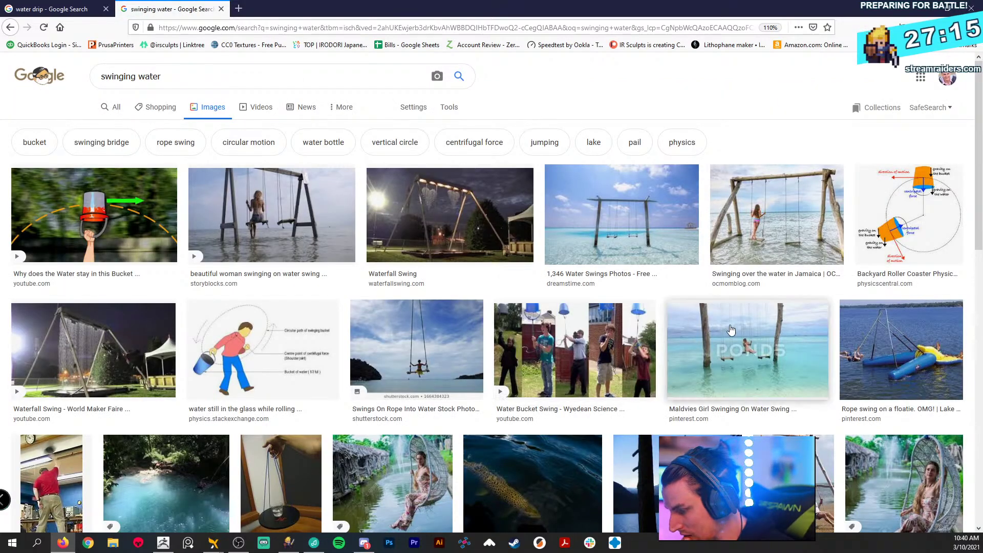
pyautogui.scroll(-6, 343, 287)
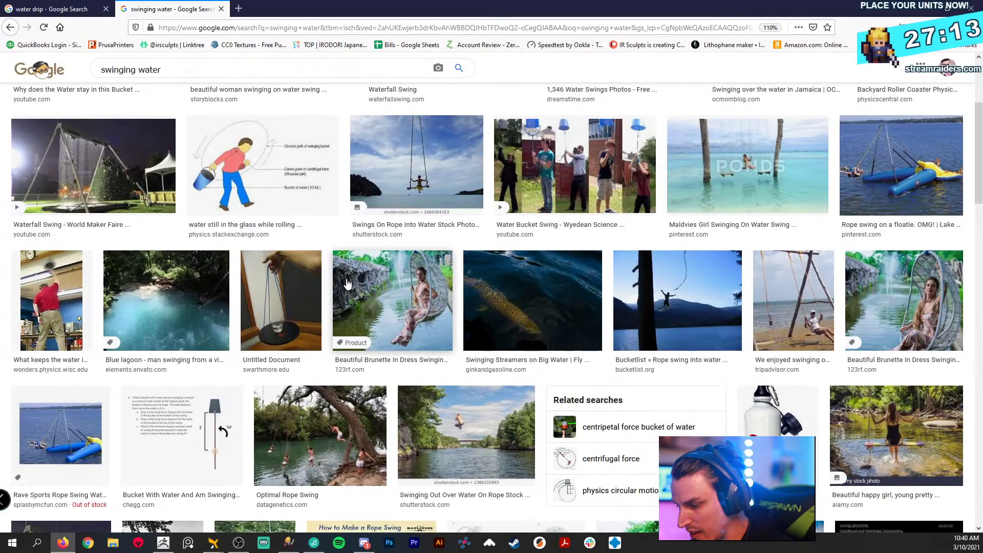
pyautogui.scroll(-5, 337, 292)
pyautogui.scroll(4, 415, 346)
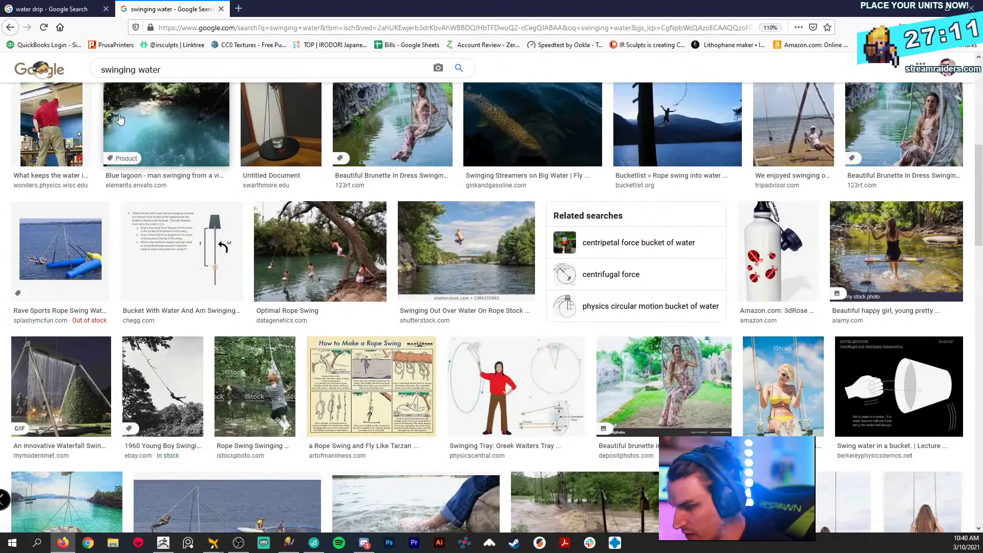
# - Search Google Images for "water in motion" and look through the results for flowing splash references
pyautogui.tripleClick(180, 67)
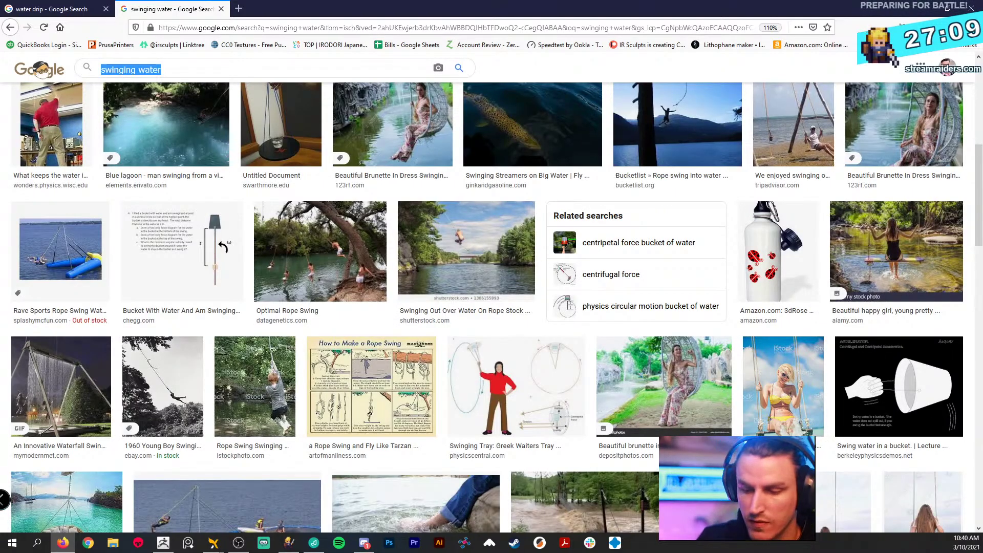
pyautogui.write('water')
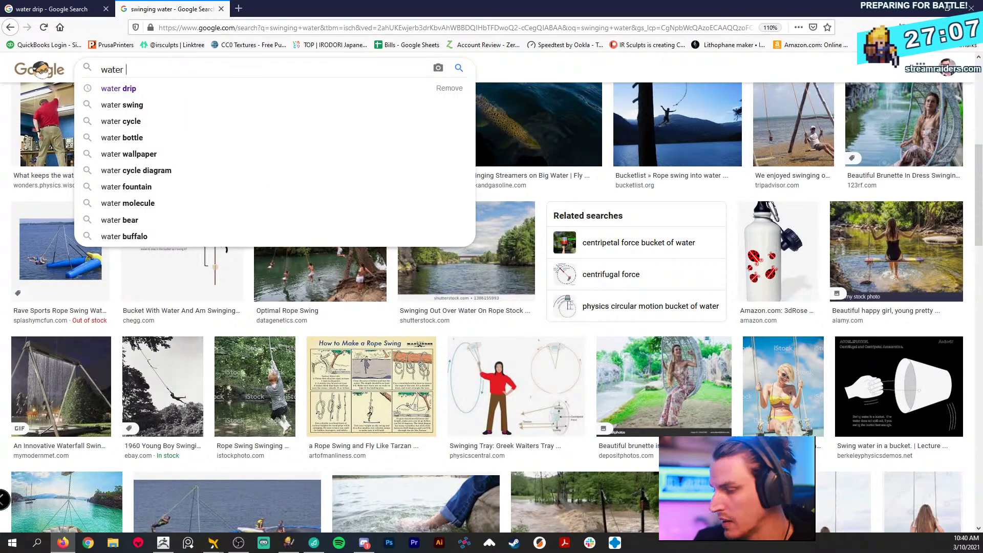
pyautogui.write(' in mo')
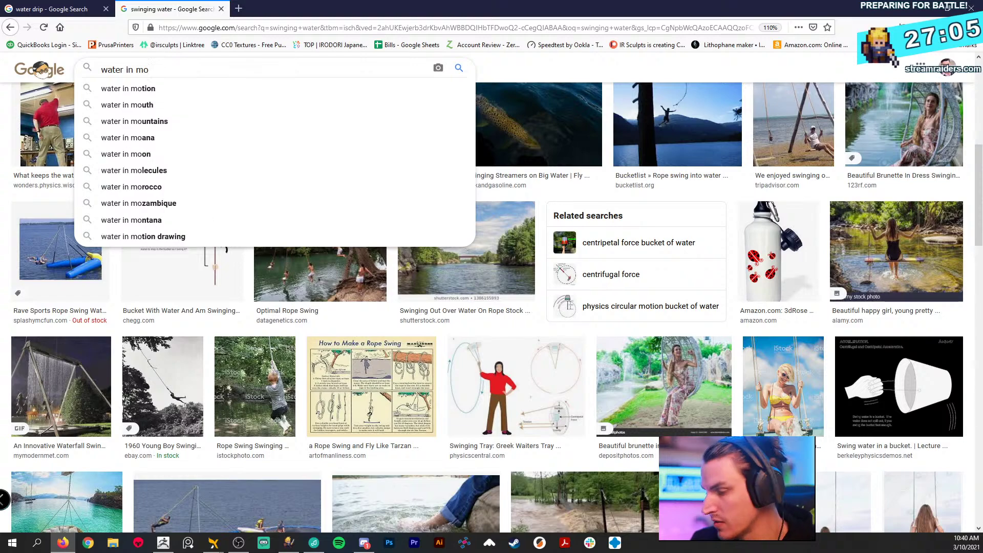
pyautogui.press('Down')
pyautogui.press('Return')
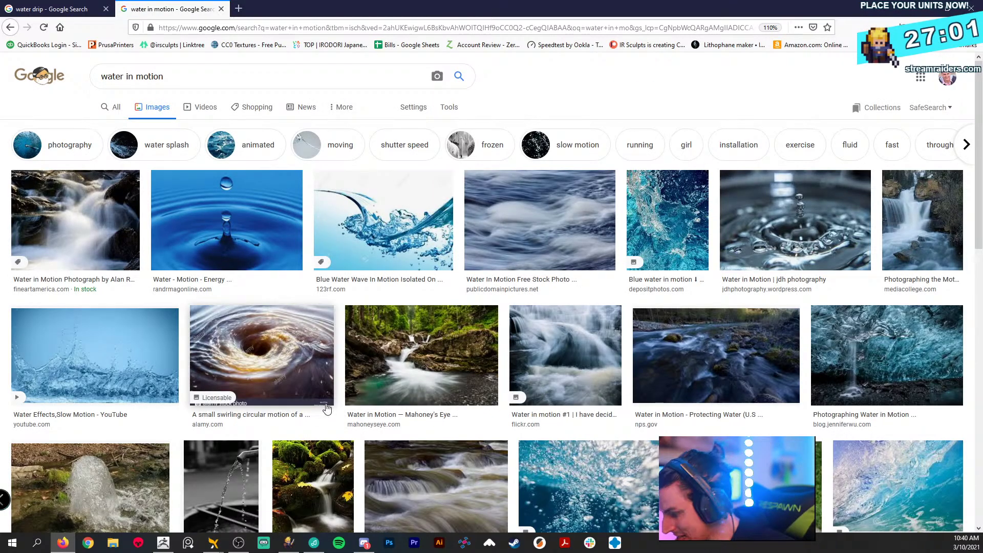
pyautogui.scroll(-2, 326, 407)
pyautogui.scroll(-2, 323, 409)
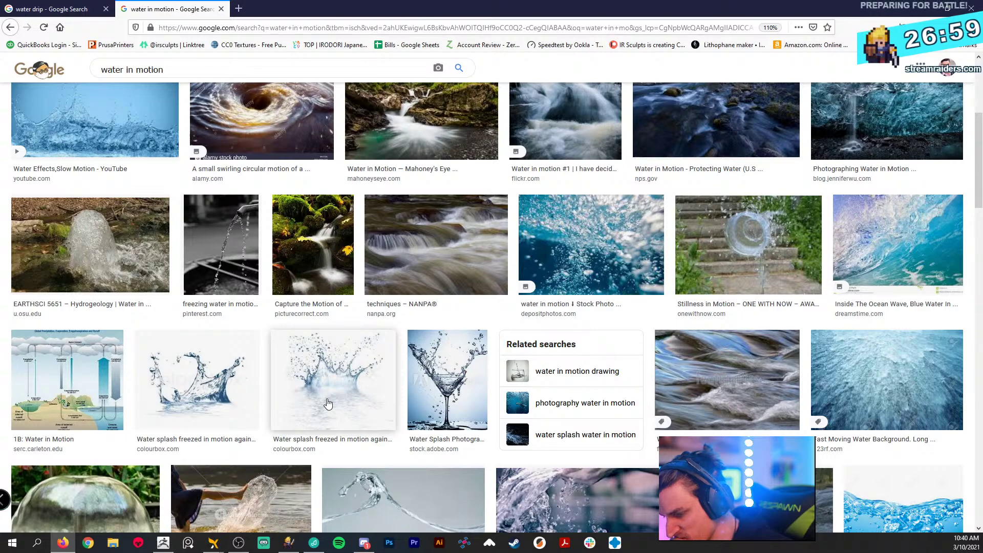
pyautogui.scroll(-3, 359, 392)
pyautogui.scroll(-7, 358, 392)
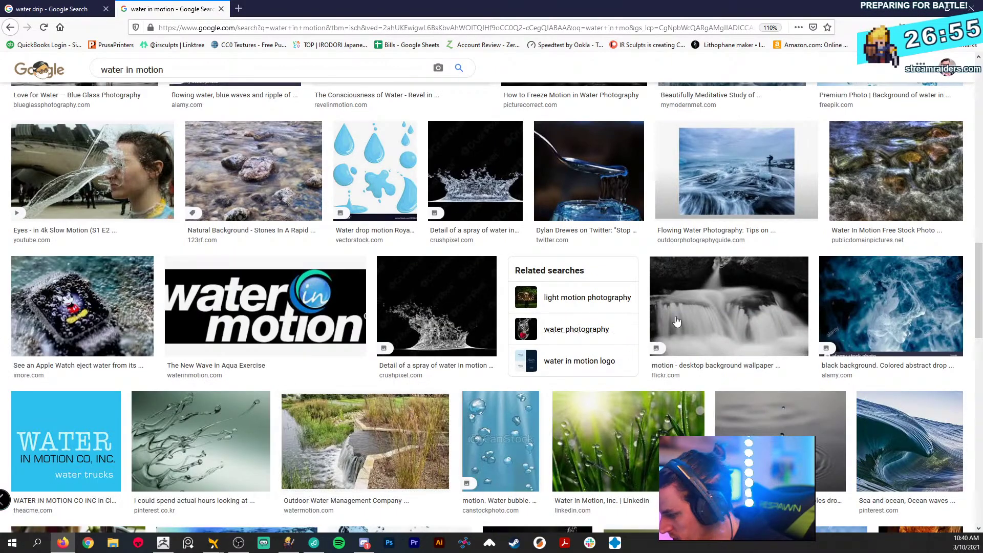
pyautogui.scroll(-3, 834, 333)
pyautogui.scroll(-2, 836, 311)
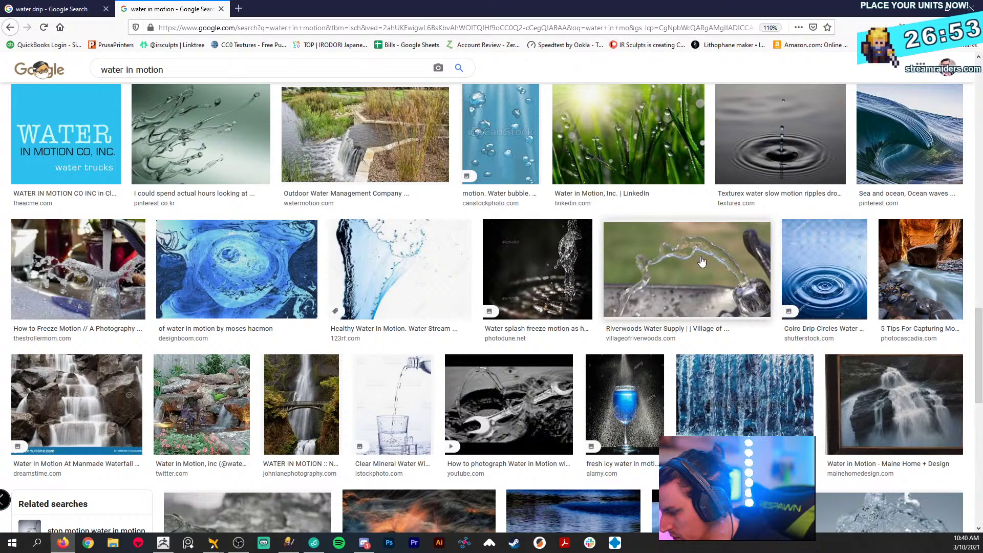
# - Open the image of the arcing drinking-fountain stream and compare it with the hanging blood strand in ZBrush
pyautogui.click(684, 254)
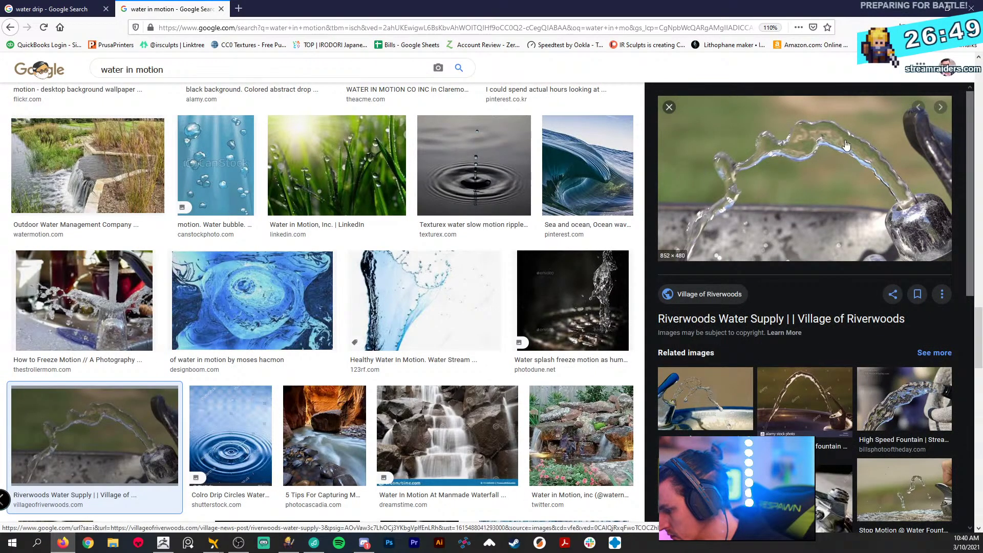
pyautogui.click(922, 8)
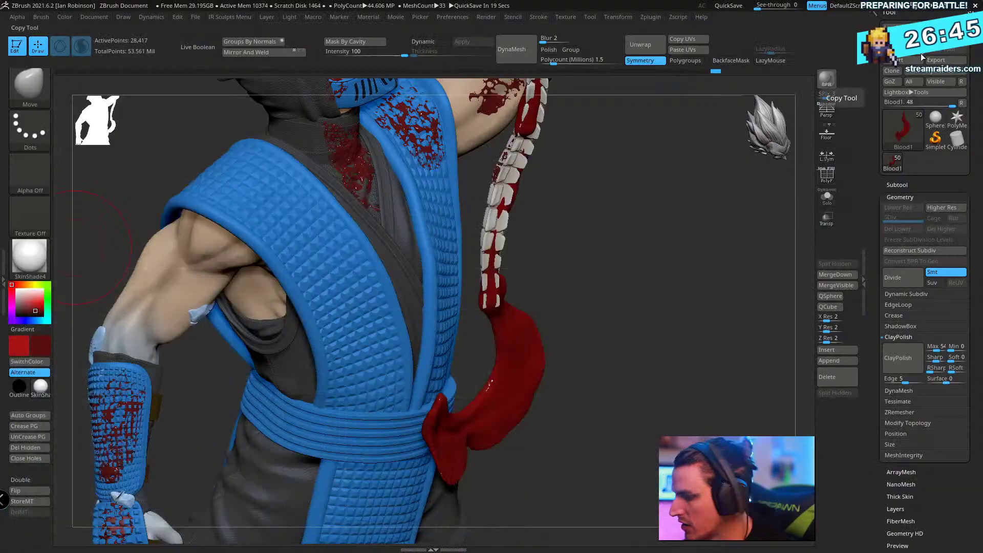
pyautogui.moveTo(672, 257)
pyautogui.mouseDown()
pyautogui.moveTo(646, 204)
pyautogui.moveTo(655, 245)
pyautogui.mouseUp()
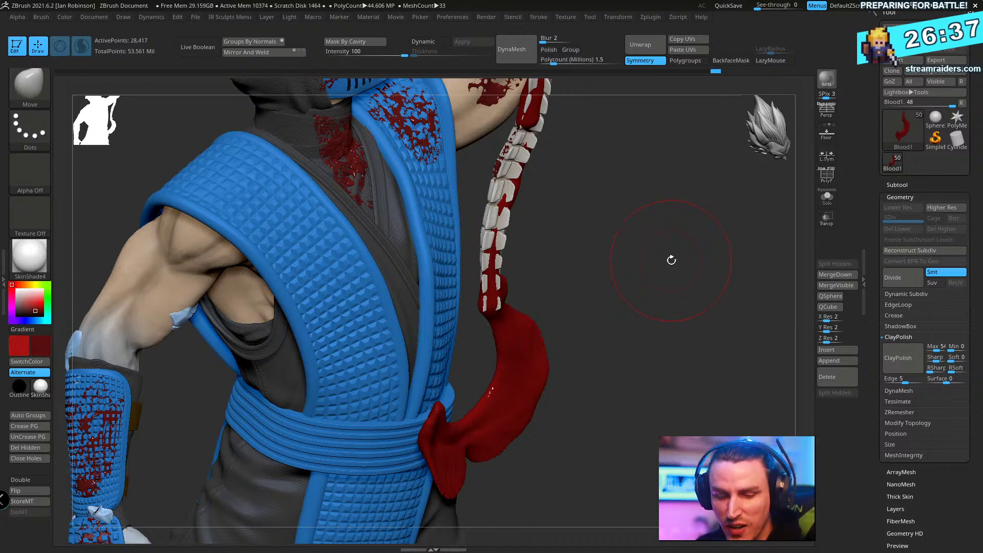
# - Switch back to Firefox, search Google Images for "water whip" and look through the results for curved water shapes
pyautogui.hotkey('alt', 'Tab')
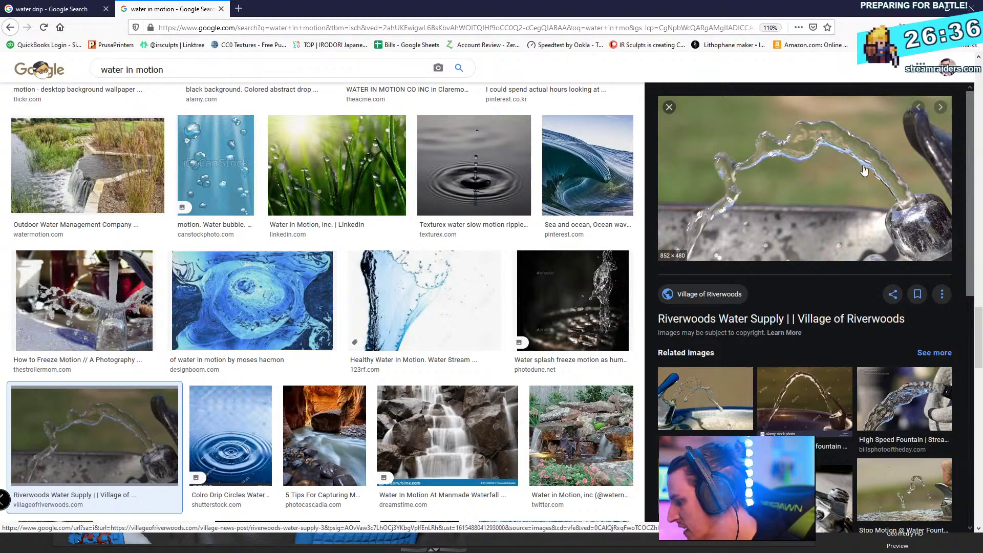
pyautogui.moveTo(165, 70); pyautogui.dragTo(95, 70)
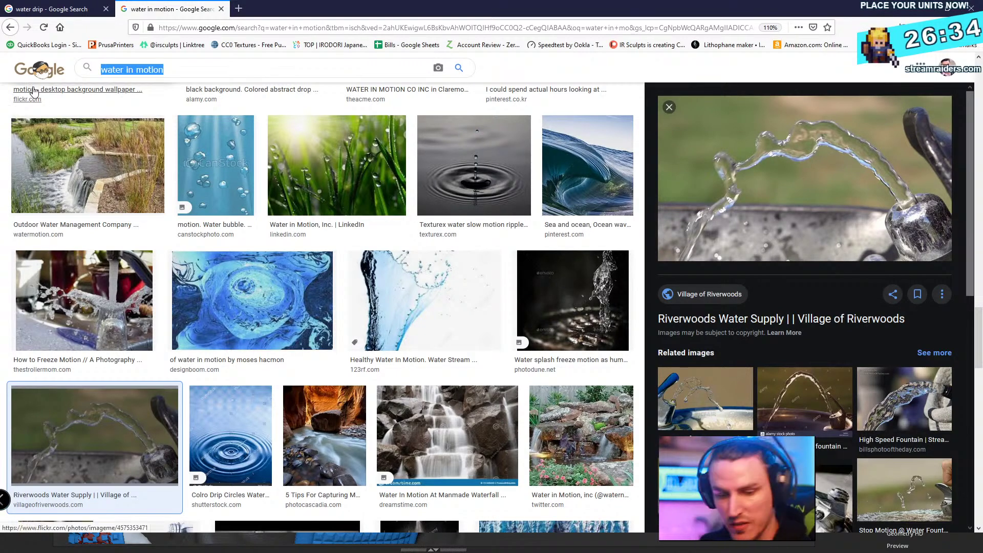
pyautogui.write('water wh')
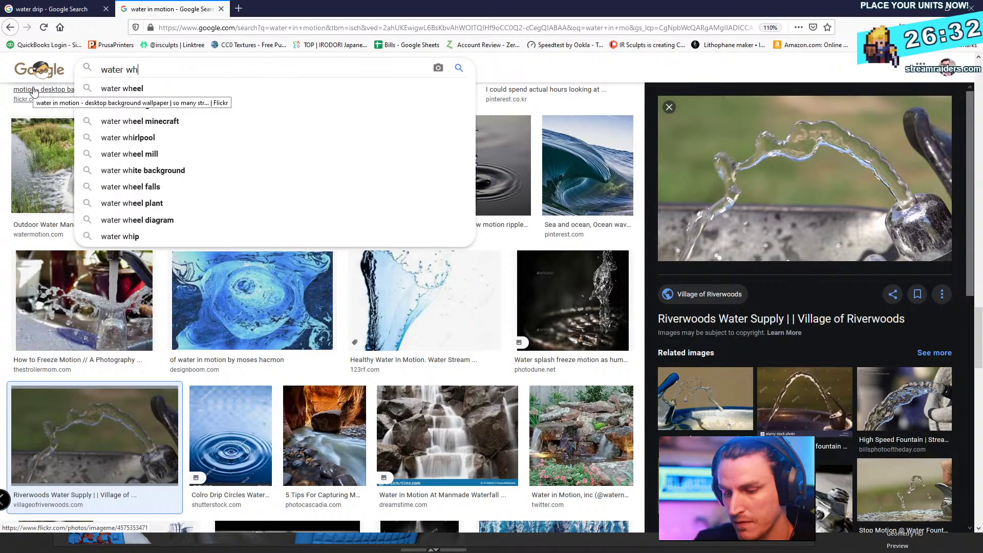
pyautogui.write('ip')
pyautogui.press('Return')
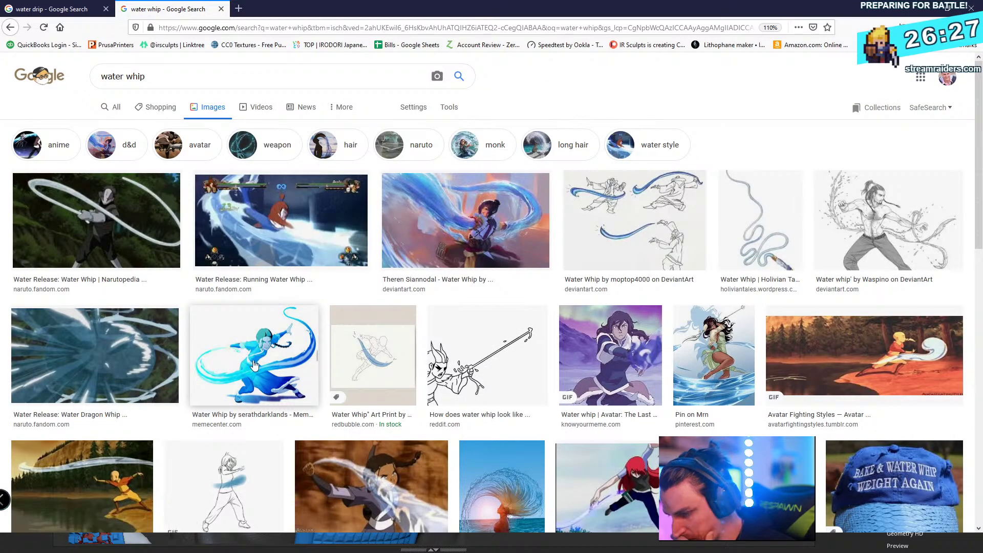
pyautogui.scroll(-5, 307, 374)
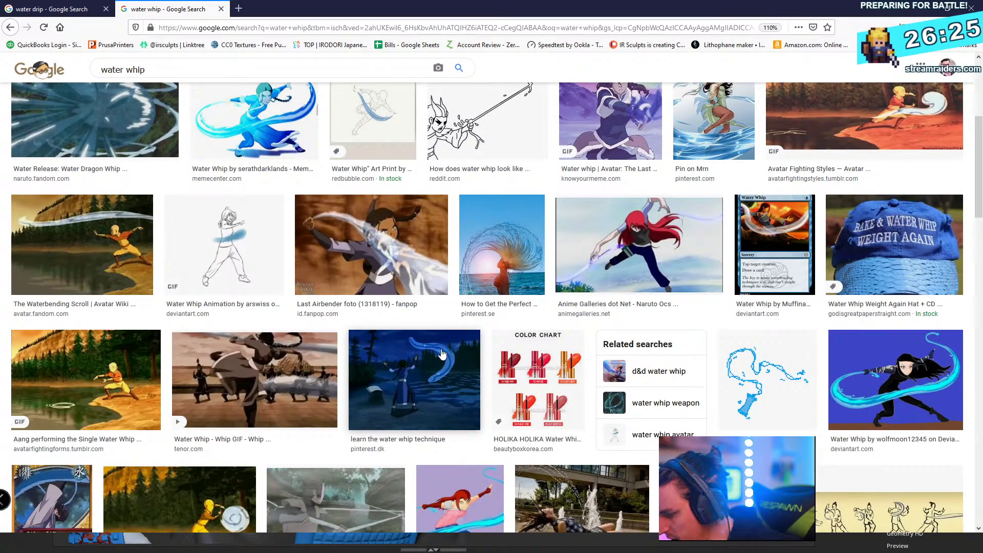
pyautogui.scroll(-2, 451, 333)
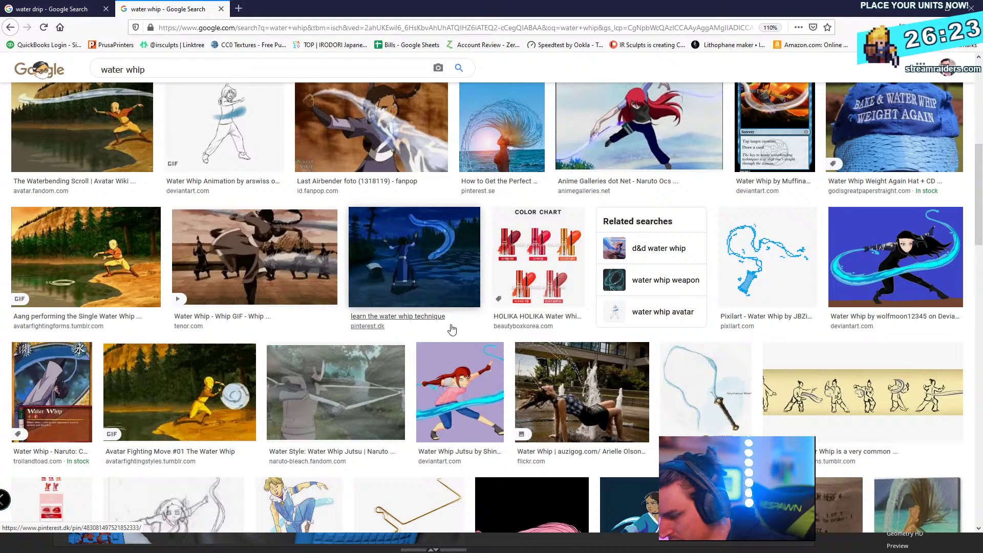
pyautogui.scroll(-3, 451, 329)
pyautogui.scroll(-3, 636, 355)
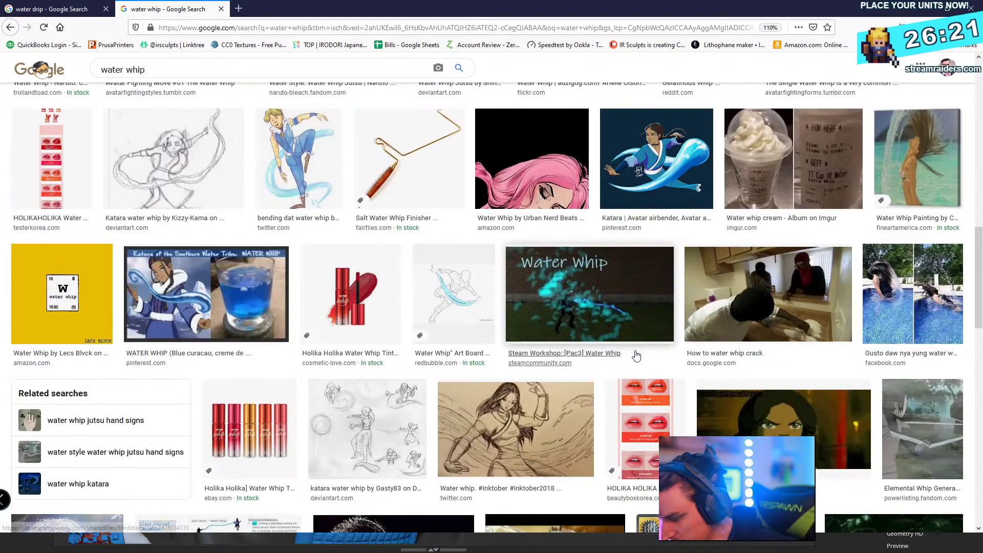
pyautogui.scroll(-2, 636, 356)
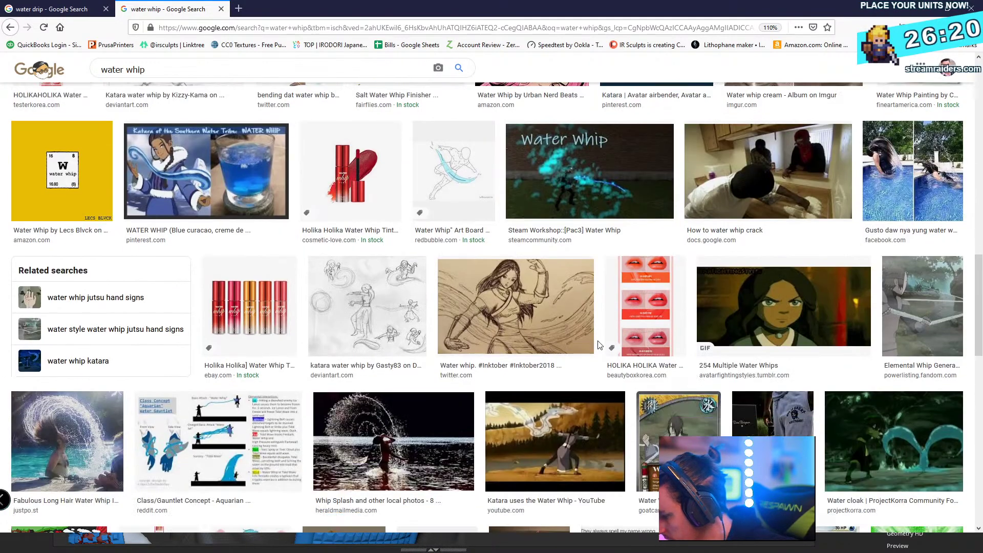
# - Open the swimming-pool hair-whip photo, examine its water arc, and look through the remaining water whip results
pyautogui.click(923, 174)
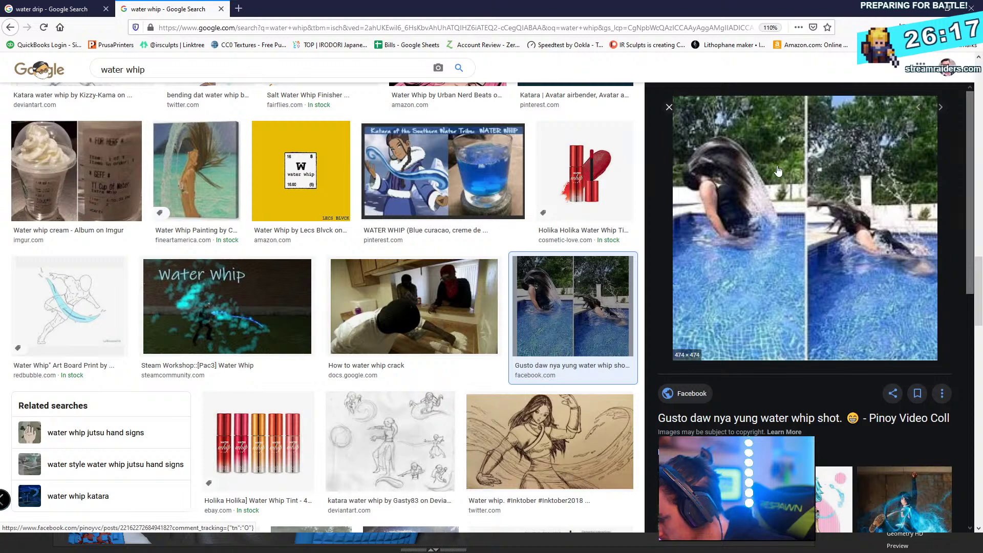
pyautogui.scroll(-3, 844, 248)
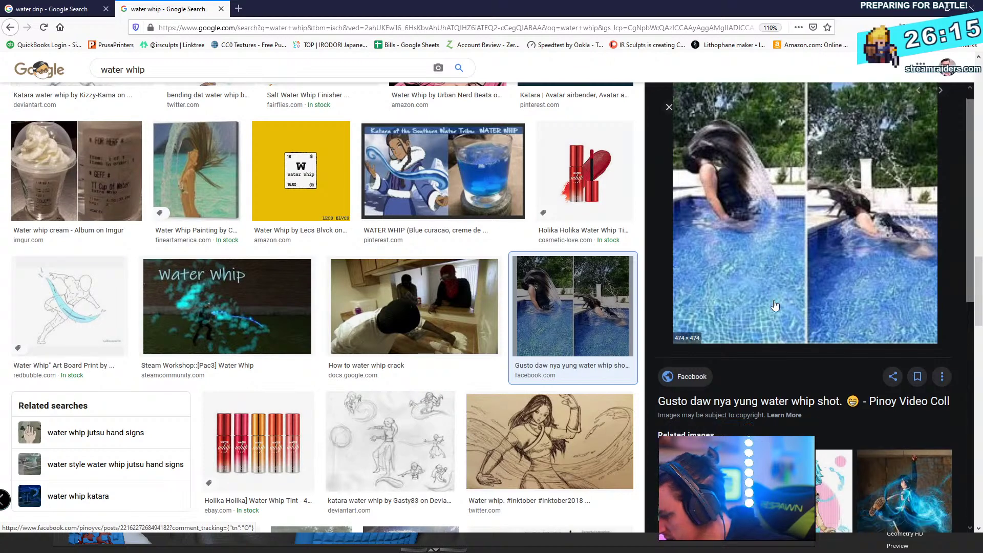
pyautogui.scroll(-6, 296, 337)
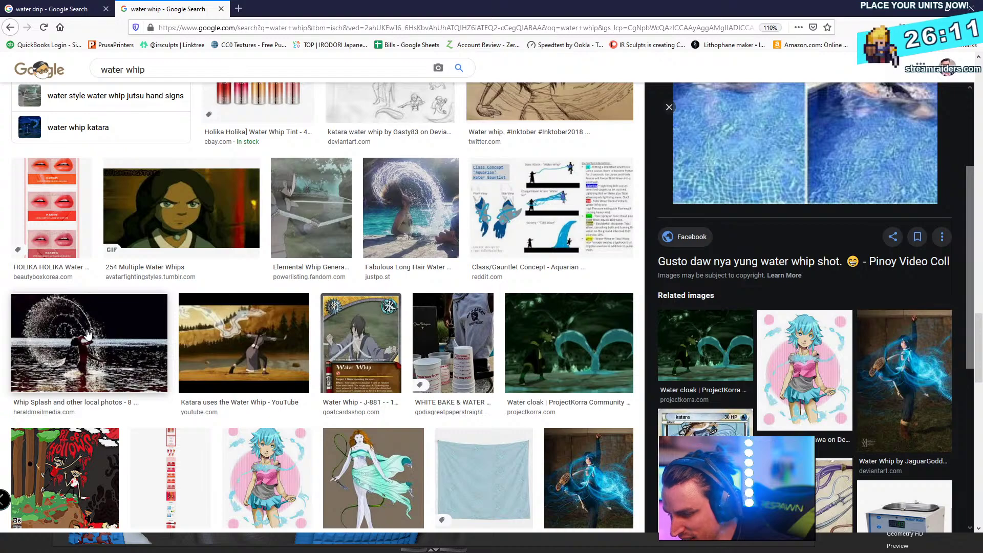
pyautogui.scroll(-5, 87, 334)
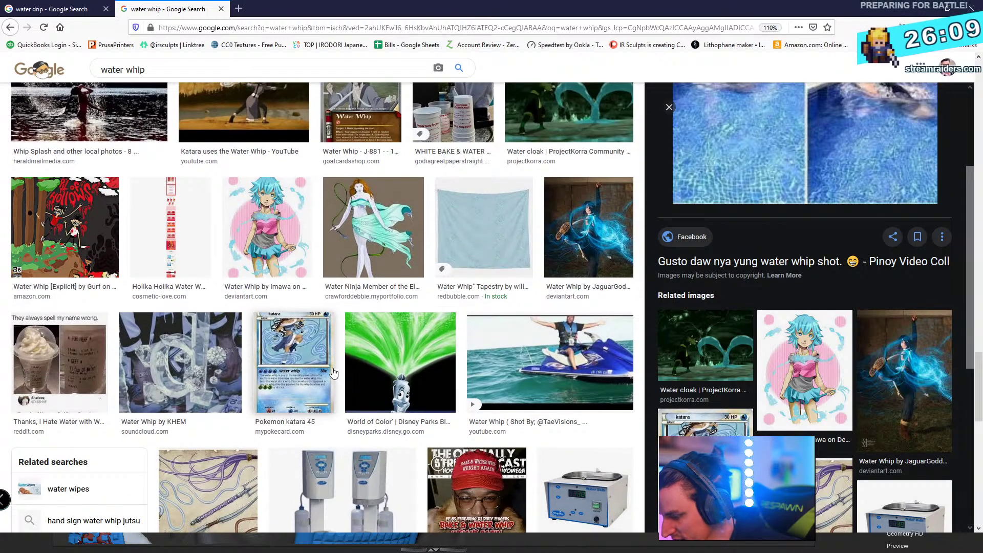
pyautogui.scroll(-5, 333, 372)
pyautogui.scroll(6, 333, 372)
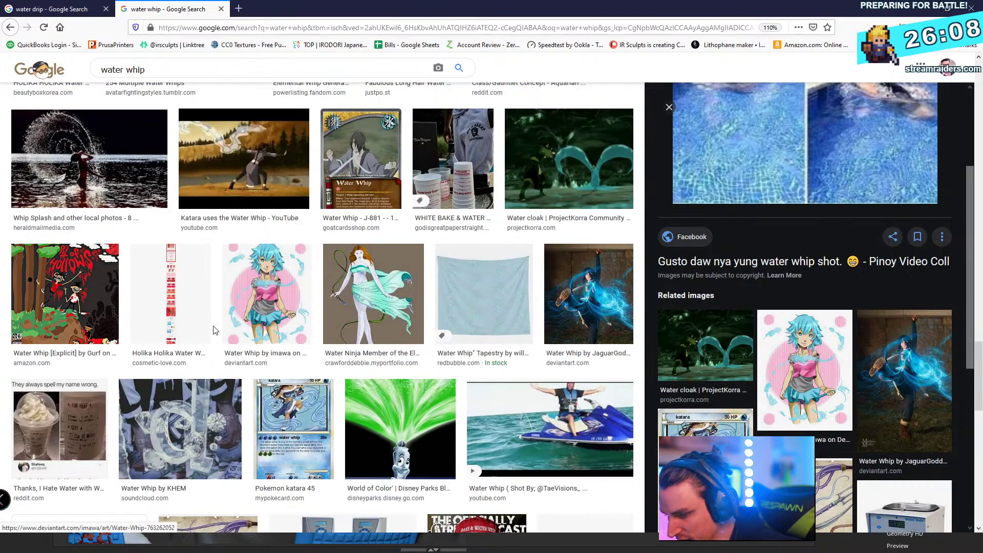
# - Switch to ZBrush and lasso-mask the blood so only its lower curve and end lobe stay editable, inverting the mask
pyautogui.click(919, 10)
pyautogui.moveTo(636, 187); pyautogui.dragTo(629, 260)
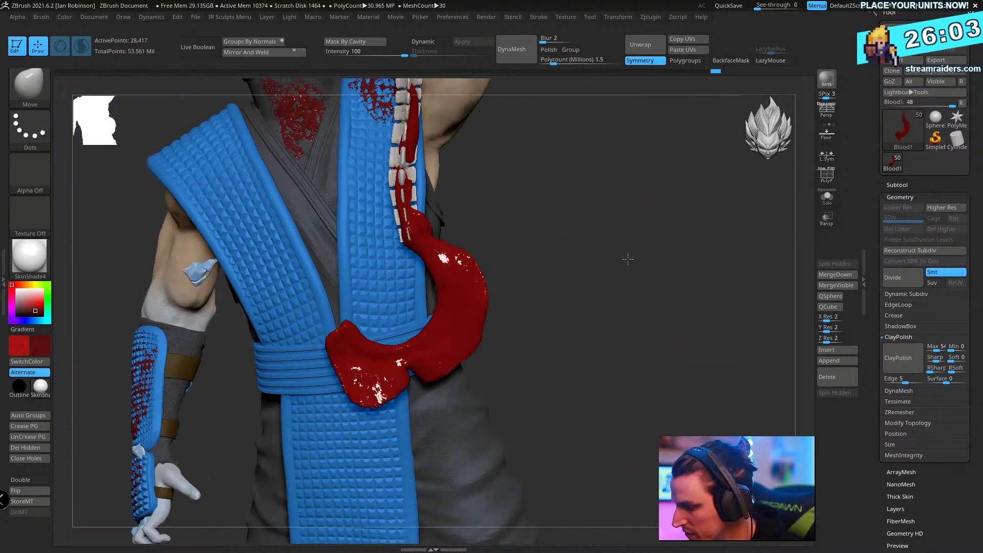
pyautogui.moveTo(381, 279)
pyautogui.keyDown('ctrl'); pyautogui.mouseDown()
pyautogui.moveTo(439, 213)
pyautogui.moveTo(334, 506)
pyautogui.moveTo(220, 328)
pyautogui.mouseUp(); pyautogui.keyUp('ctrl')
pyautogui.hotkey('ctrl', 'i')
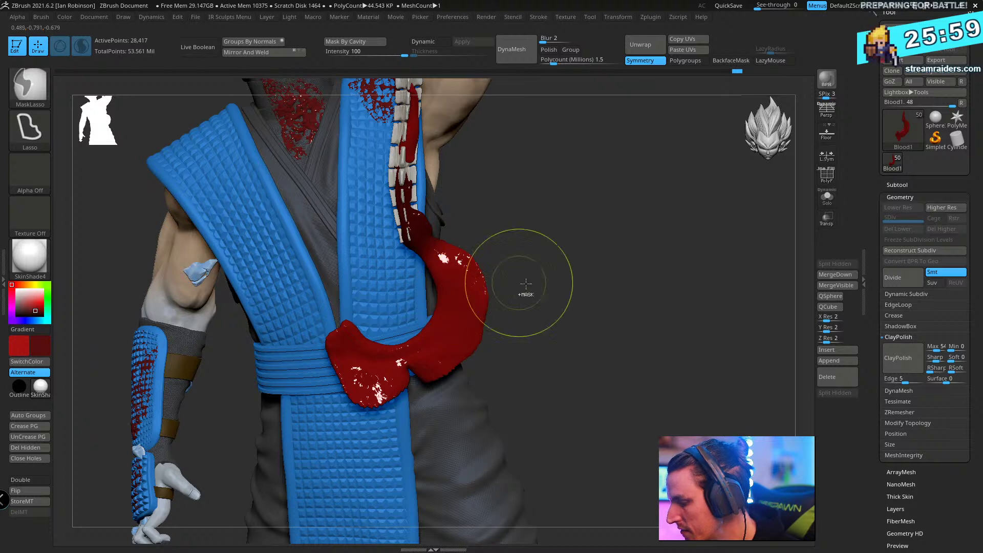
# - Recenter the unlocked gizmo on the unmasked blood and move and rotate its lower curve farther out from the body
pyautogui.press('r')
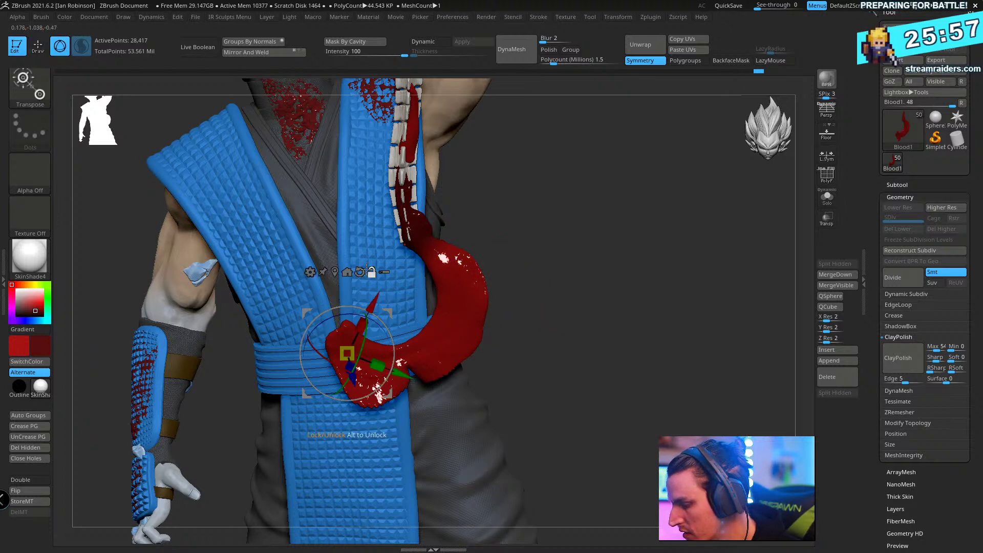
pyautogui.keyDown('alt'); pyautogui.click(360, 272); pyautogui.keyUp('alt')
pyautogui.click(334, 272)
pyautogui.moveTo(450, 356); pyautogui.dragTo(470, 336)
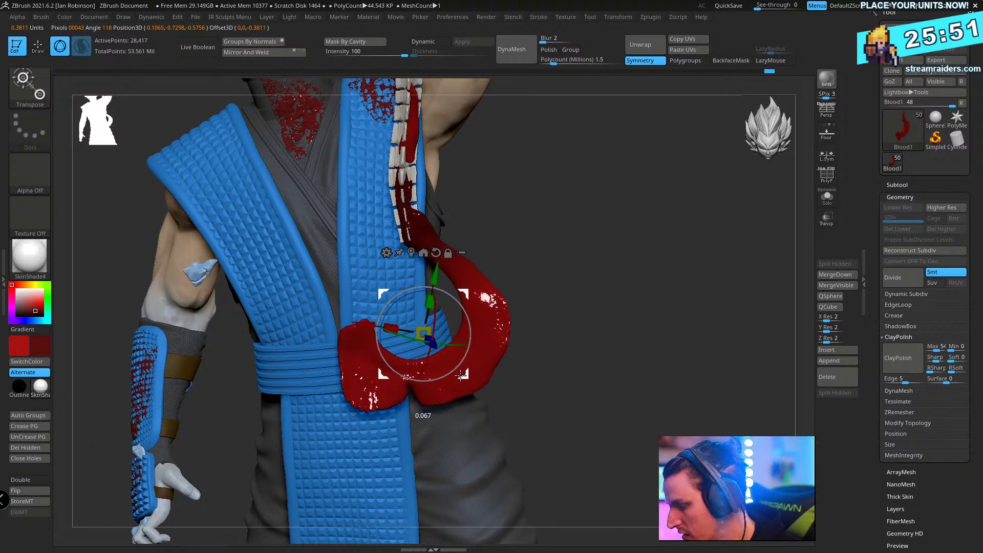
pyautogui.moveTo(573, 303); pyautogui.dragTo(275, 354)
pyautogui.moveTo(202, 326)
pyautogui.mouseDown()
pyautogui.moveTo(670, 222)
pyautogui.moveTo(679, 255)
pyautogui.moveTo(673, 297)
pyautogui.moveTo(422, 181)
pyautogui.mouseUp()
pyautogui.press('q')
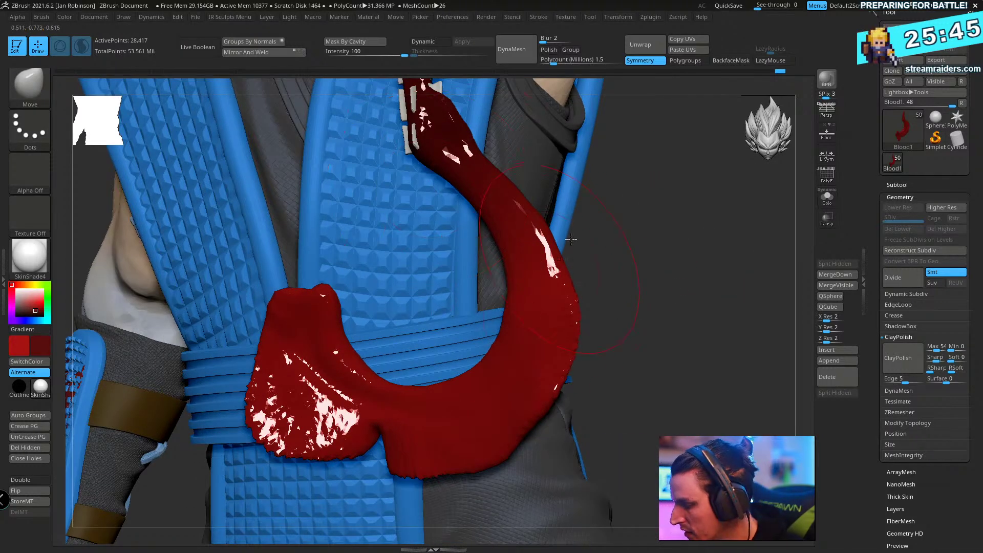
# - With the Move brush, refine the strand's curve below the spine and the shape of its end lobe from several angles
pyautogui.keyDown('alt'); pyautogui.moveTo(688, 271); pyautogui.dragTo(632, 164); pyautogui.keyUp('alt')
pyautogui.moveTo(223, 497); pyautogui.dragTo(136, 282)
pyautogui.moveTo(261, 314)
pyautogui.mouseDown()
pyautogui.moveTo(619, 231)
pyautogui.moveTo(598, 279)
pyautogui.moveTo(563, 271)
pyautogui.moveTo(512, 282)
pyautogui.mouseUp()
pyautogui.press('w')
pyautogui.press('q')
pyautogui.press('s')
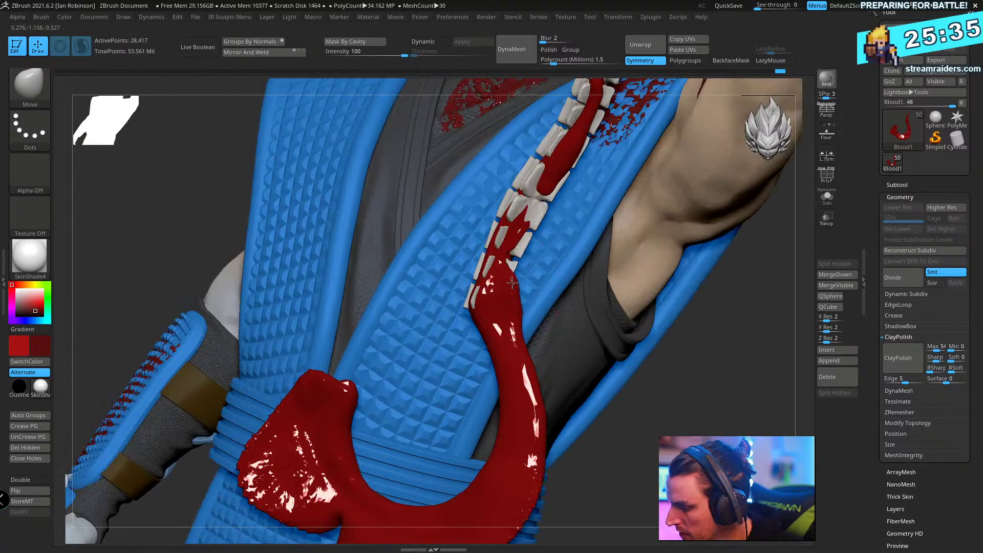
pyautogui.moveTo(512, 283); pyautogui.dragTo(315, 252, button='right')
pyautogui.moveTo(595, 226); pyautogui.dragTo(371, 306, button='right')
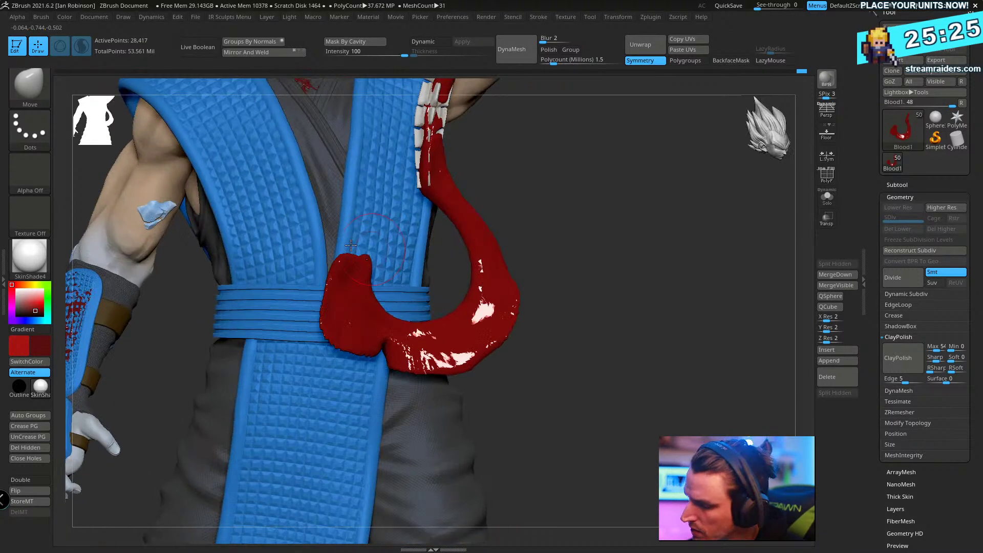
# - Set up the Standard brush with the Spray stroke and Alpha 07 for texturing the blood surface
pyautogui.press('b')
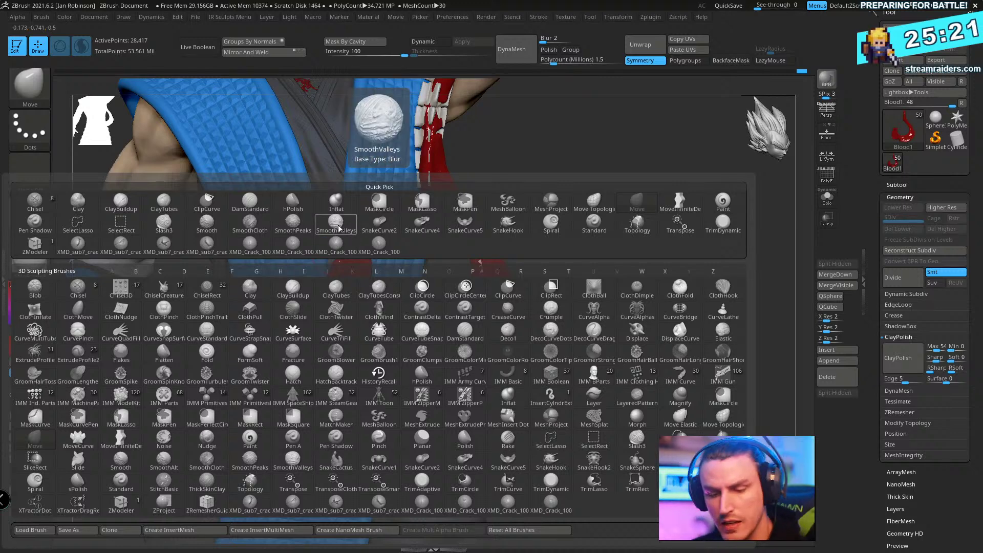
pyautogui.press('s')
pyautogui.press('v')
pyautogui.press('Return')
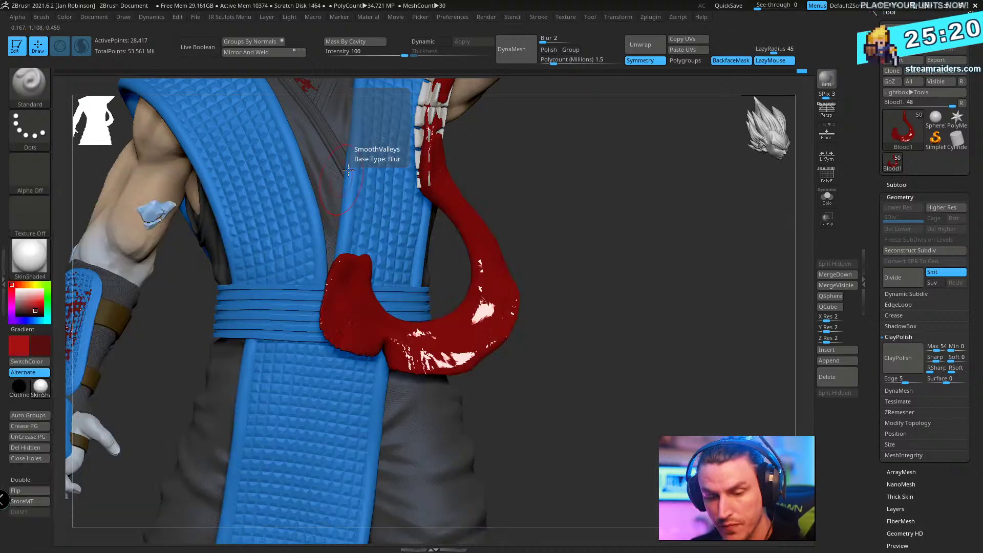
pyautogui.press('b')
pyautogui.click(393, 157)
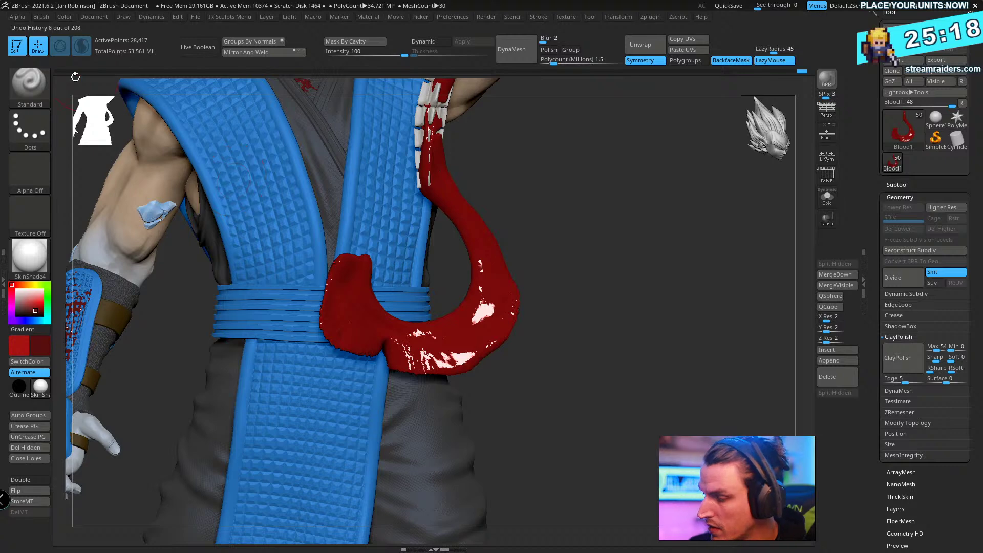
pyautogui.click(31, 129)
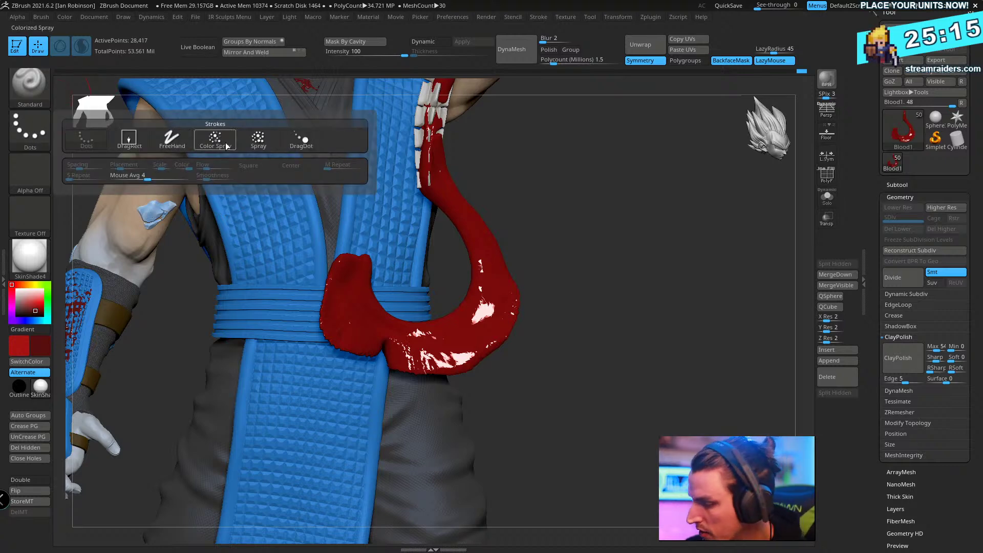
pyautogui.click(268, 144)
pyautogui.click(37, 176)
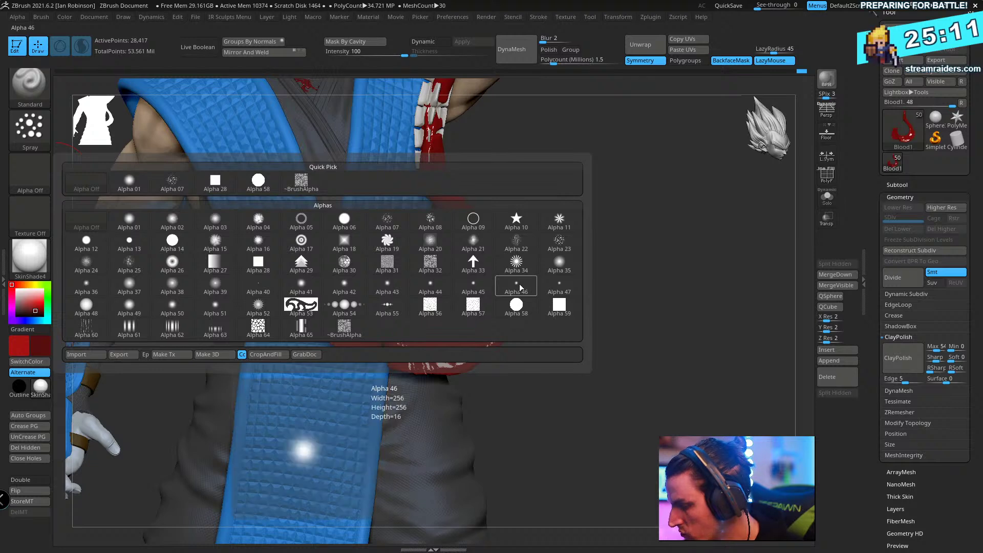
pyautogui.click(388, 227)
# - Spray bumpy surface detail over the blood's end lobe and lower curve from several angles
pyautogui.moveTo(608, 223)
pyautogui.mouseDown()
pyautogui.moveTo(625, 274)
pyautogui.moveTo(669, 226)
pyautogui.moveTo(602, 204)
pyautogui.moveTo(440, 300)
pyautogui.mouseUp()
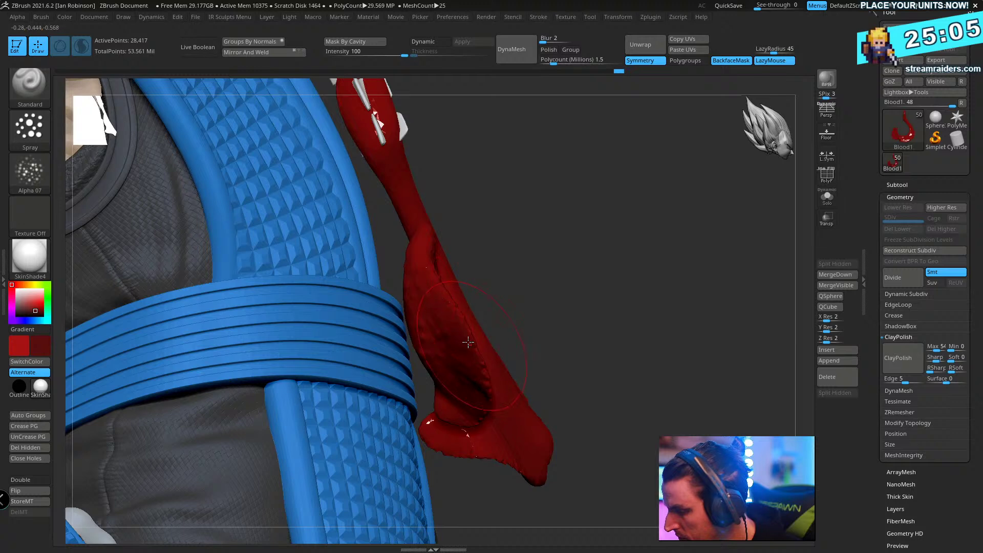
pyautogui.moveTo(575, 259); pyautogui.dragTo(585, 227)
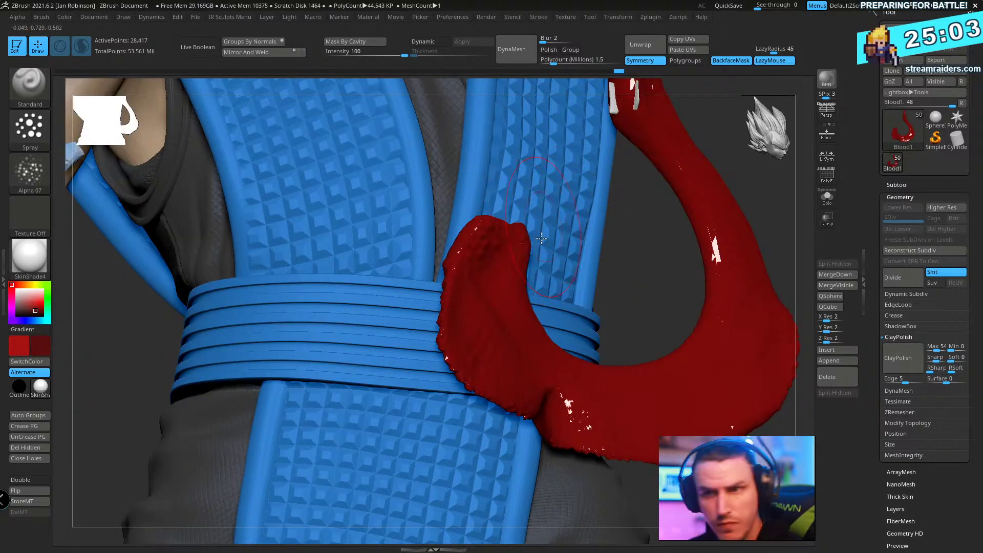
pyautogui.moveTo(543, 235); pyautogui.dragTo(461, 263, button='right')
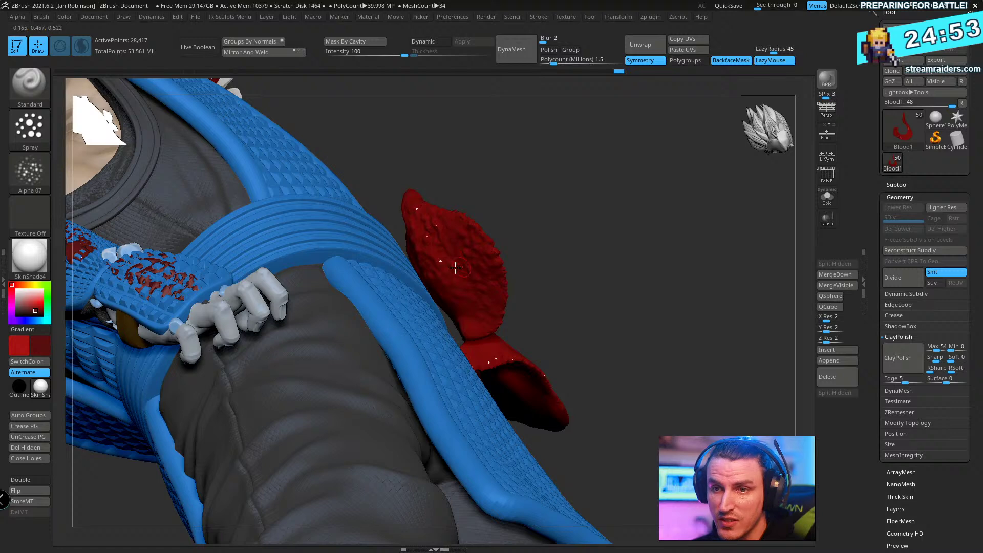
pyautogui.moveTo(539, 236); pyautogui.dragTo(456, 255, button='right')
pyautogui.press('ctrl')
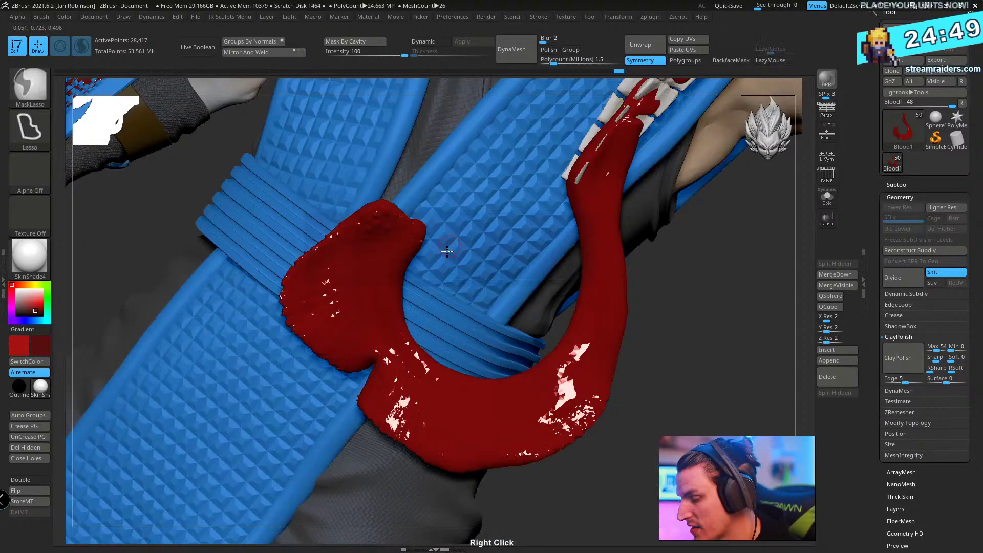
pyautogui.click(427, 271)
pyautogui.moveTo(428, 285)
pyautogui.mouseDown(button='right')
pyautogui.moveTo(405, 303)
pyautogui.moveTo(512, 290)
pyautogui.mouseUp(button='right')
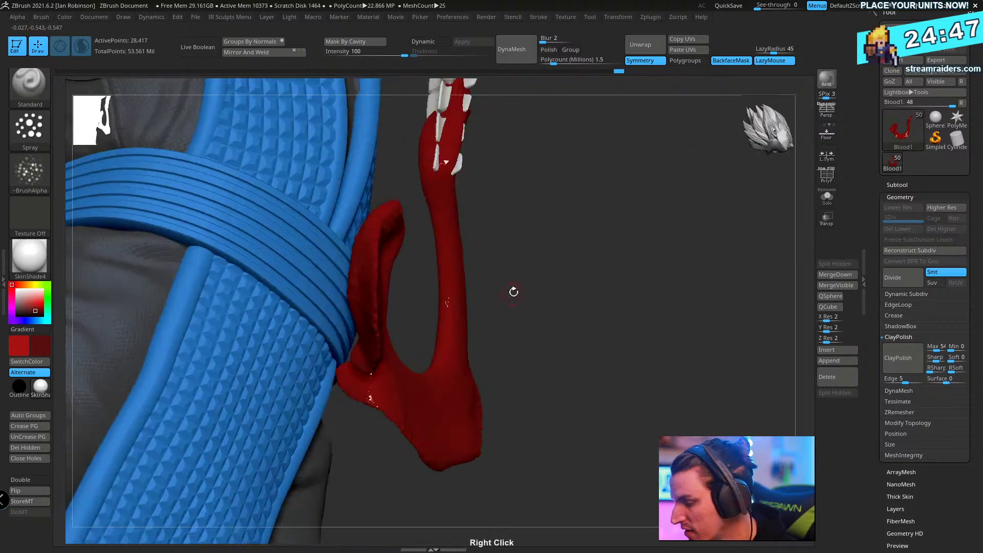
pyautogui.press('ctrl')
pyautogui.click(487, 271)
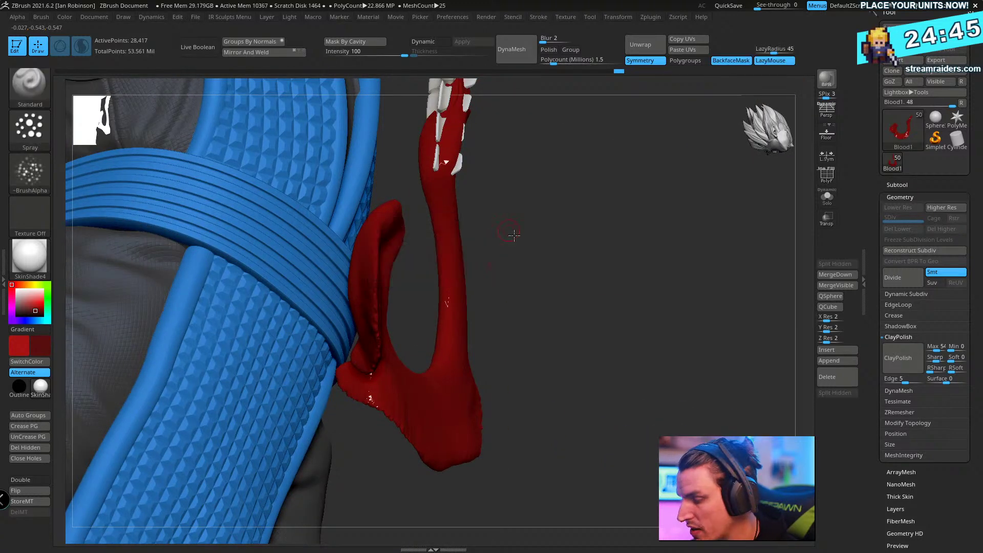
pyautogui.moveTo(512, 232)
pyautogui.mouseDown(button='right')
pyautogui.moveTo(693, 235)
pyautogui.moveTo(478, 280)
pyautogui.mouseUp(button='right')
# - Isolate the blood and use the SnakeHook brush at a larger size to pull out the upper edge of its end lobe
pyautogui.click(827, 197)
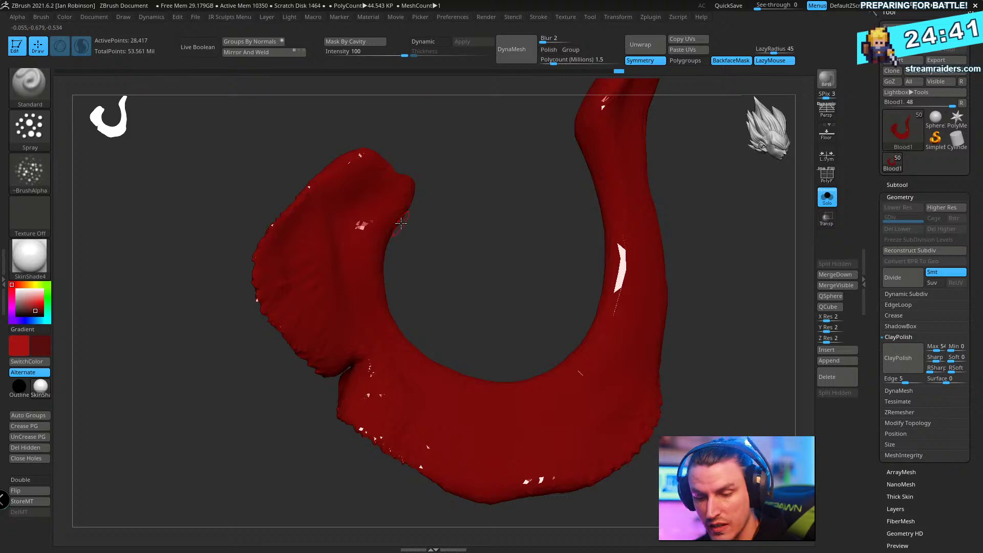
pyautogui.press('b')
pyautogui.press('s')
pyautogui.press('h')
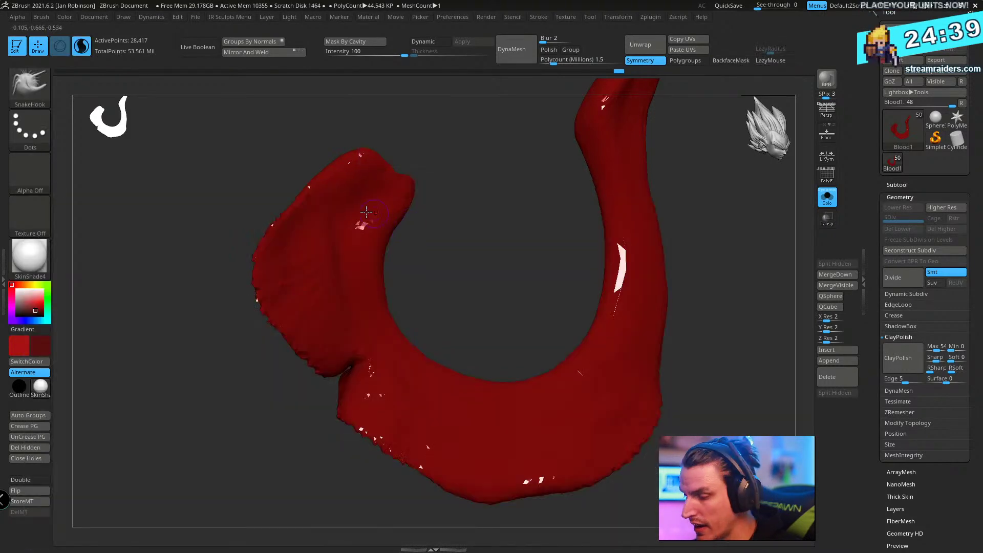
pyautogui.press('s')
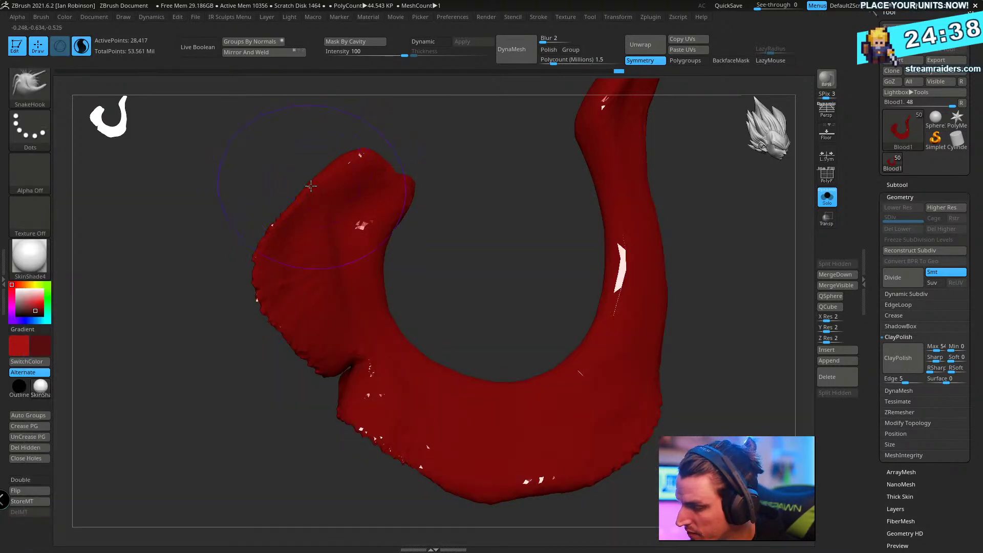
pyautogui.moveTo(328, 97); pyautogui.dragTo(430, 102)
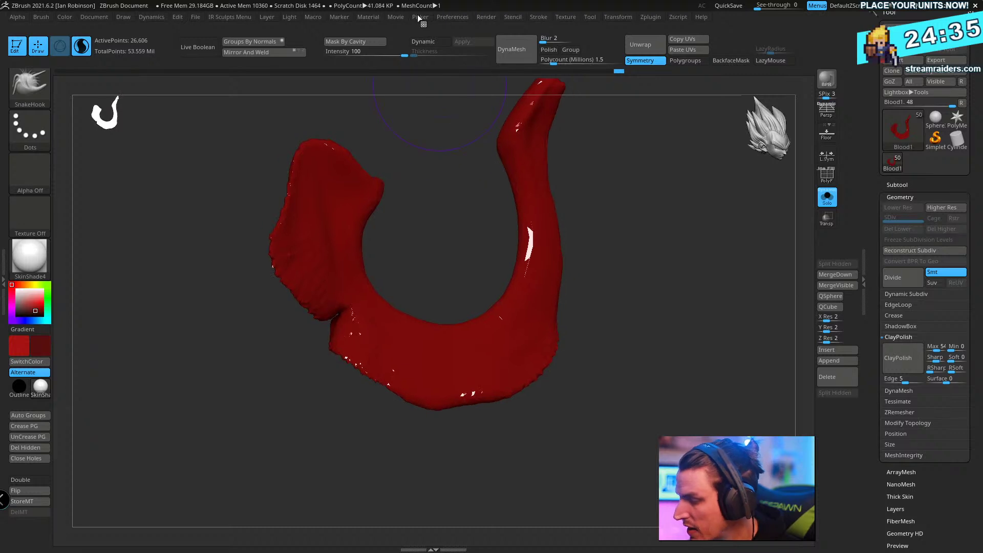
pyautogui.click(452, 17)
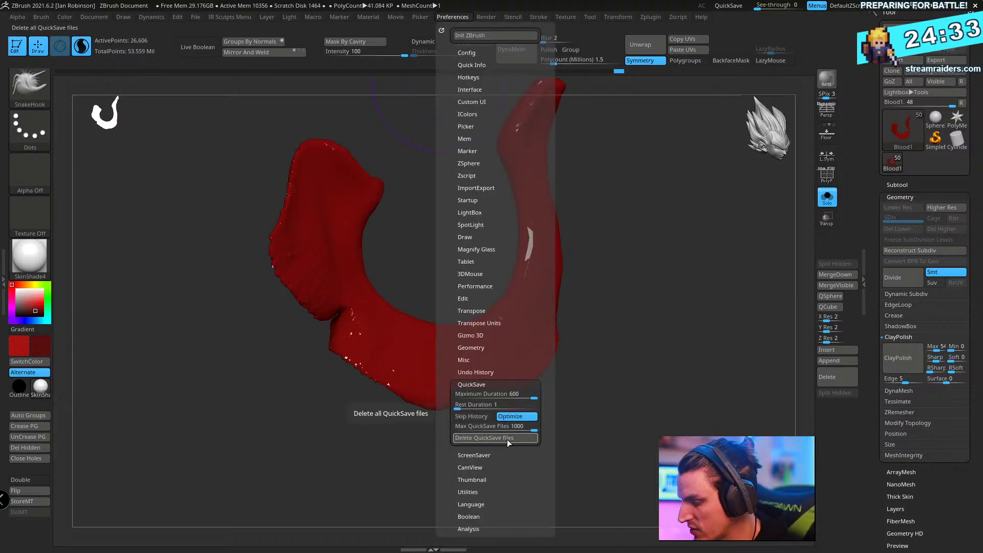
pyautogui.keyDown('alt'); pyautogui.moveTo(660, 313); pyautogui.dragTo(616, 353); pyautogui.keyUp('alt')
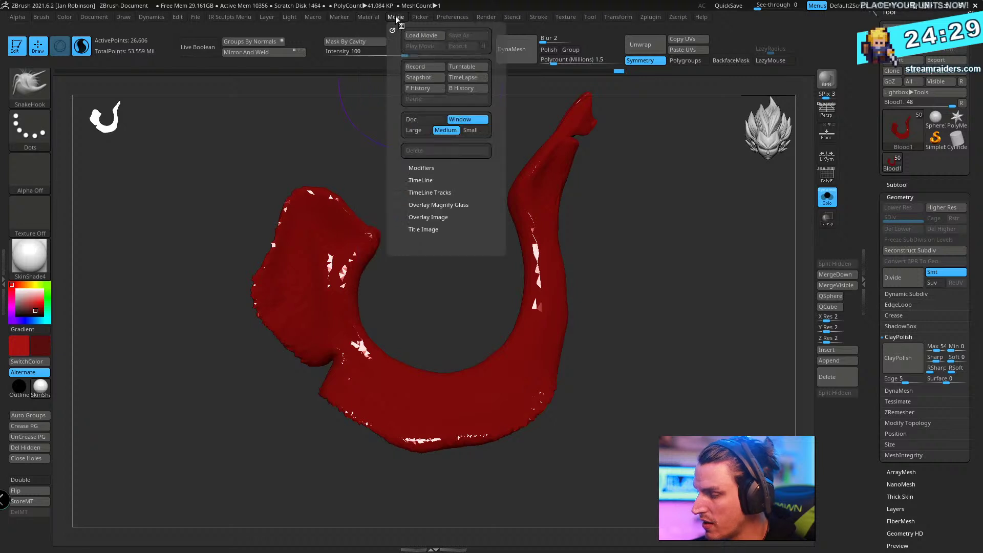
pyautogui.moveTo(447, 16)
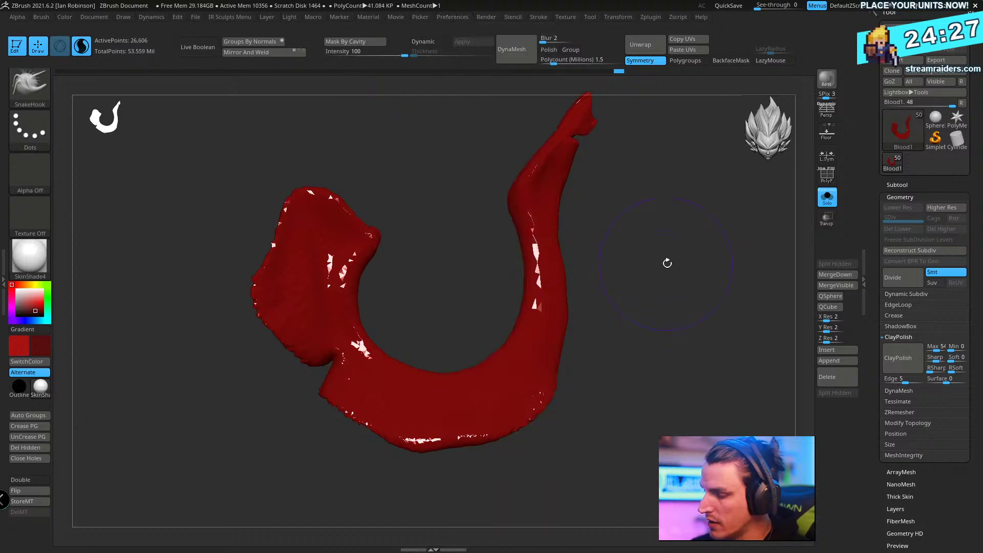
# - Stretch the end lobe with SnakeHook into a long, tapered tip, shaping it from the front and back
pyautogui.moveTo(268, 232); pyautogui.dragTo(391, 235)
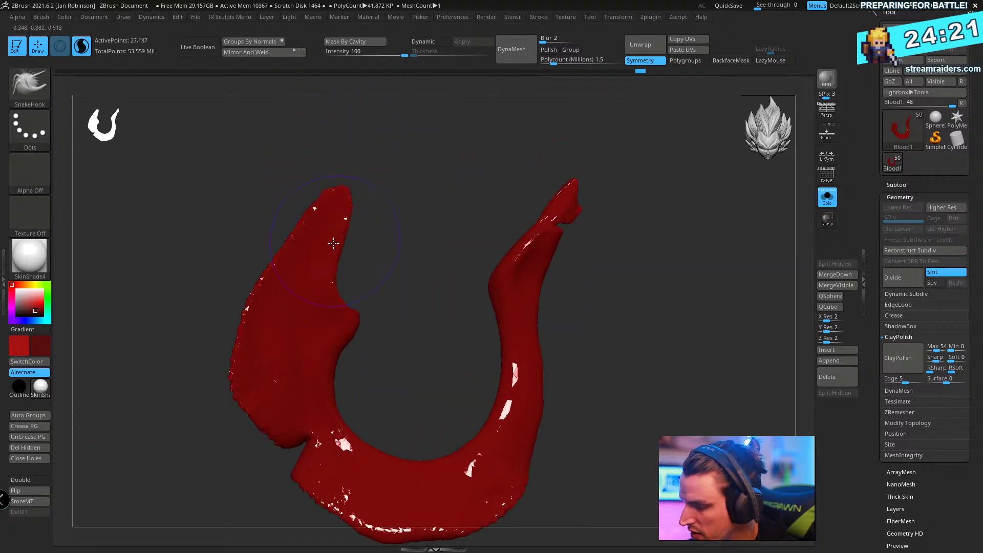
pyautogui.moveTo(343, 271); pyautogui.dragTo(410, 277)
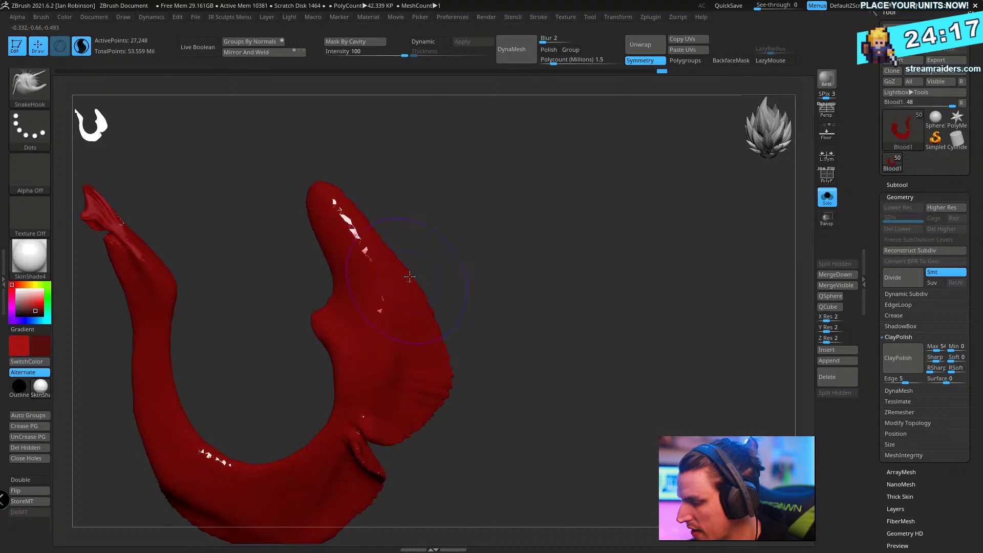
pyautogui.moveTo(384, 227); pyautogui.dragTo(496, 265)
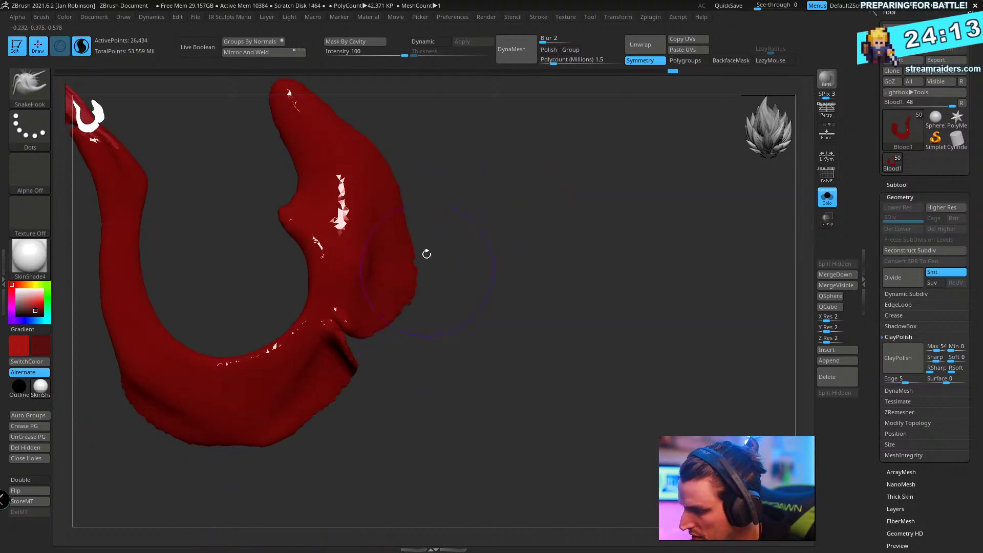
pyautogui.moveTo(426, 254)
pyautogui.mouseDown()
pyautogui.moveTo(424, 183)
pyautogui.moveTo(461, 154)
pyautogui.moveTo(605, 228)
pyautogui.moveTo(604, 220)
pyautogui.moveTo(614, 254)
pyautogui.moveTo(608, 282)
pyautogui.moveTo(597, 246)
pyautogui.moveTo(601, 259)
pyautogui.moveTo(483, 189)
pyautogui.moveTo(493, 219)
pyautogui.moveTo(394, 219)
pyautogui.mouseUp()
pyautogui.moveTo(518, 229)
pyautogui.keyDown('alt'); pyautogui.mouseDown()
pyautogui.moveTo(491, 187)
pyautogui.moveTo(456, 194)
pyautogui.mouseUp(); pyautogui.keyUp('alt')
# - Resize the SnakeHook brush and reshape the lobe's curved tip, the lower bend and the notch between them
pyautogui.press('s')
pyautogui.press('s')
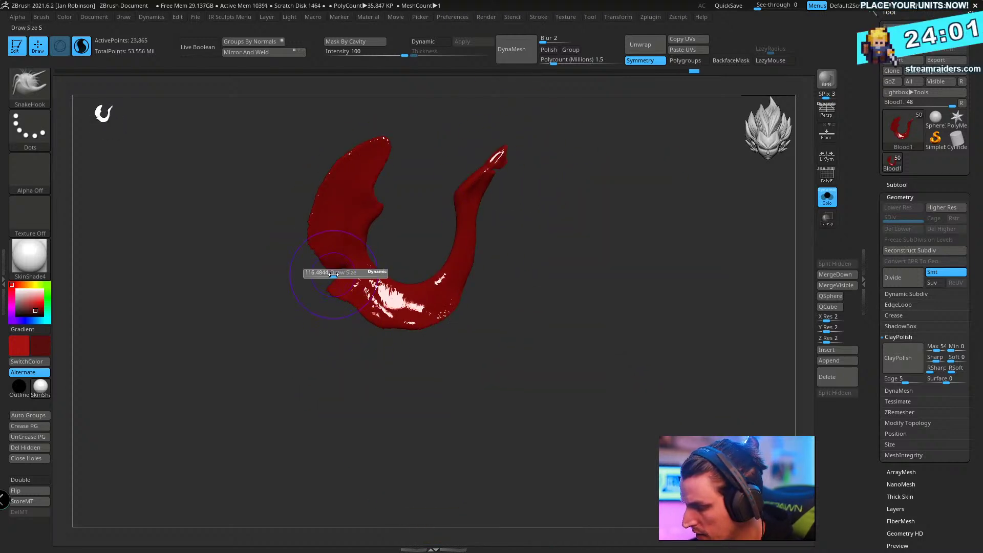
pyautogui.moveTo(325, 276)
pyautogui.mouseDown()
pyautogui.moveTo(335, 275)
pyautogui.moveTo(333, 292)
pyautogui.moveTo(387, 347)
pyautogui.moveTo(467, 325)
pyautogui.moveTo(489, 297)
pyautogui.moveTo(485, 240)
pyautogui.mouseUp()
pyautogui.moveTo(391, 307); pyautogui.dragTo(414, 332)
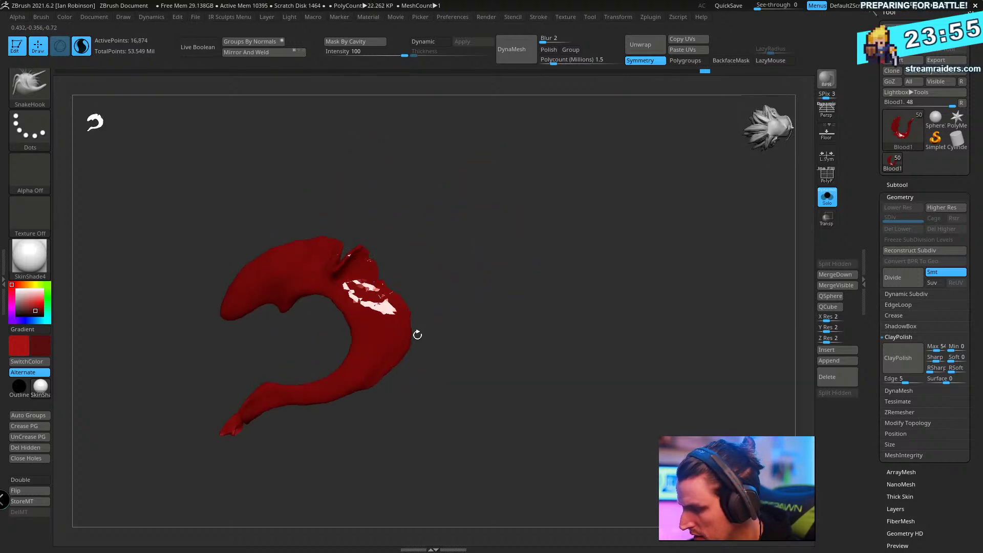
pyautogui.moveTo(394, 265)
pyautogui.mouseDown()
pyautogui.moveTo(383, 269)
pyautogui.moveTo(335, 223)
pyautogui.moveTo(255, 220)
pyautogui.moveTo(474, 200)
pyautogui.moveTo(524, 246)
pyautogui.mouseUp()
pyautogui.moveTo(503, 208); pyautogui.dragTo(563, 200)
pyautogui.press('s')
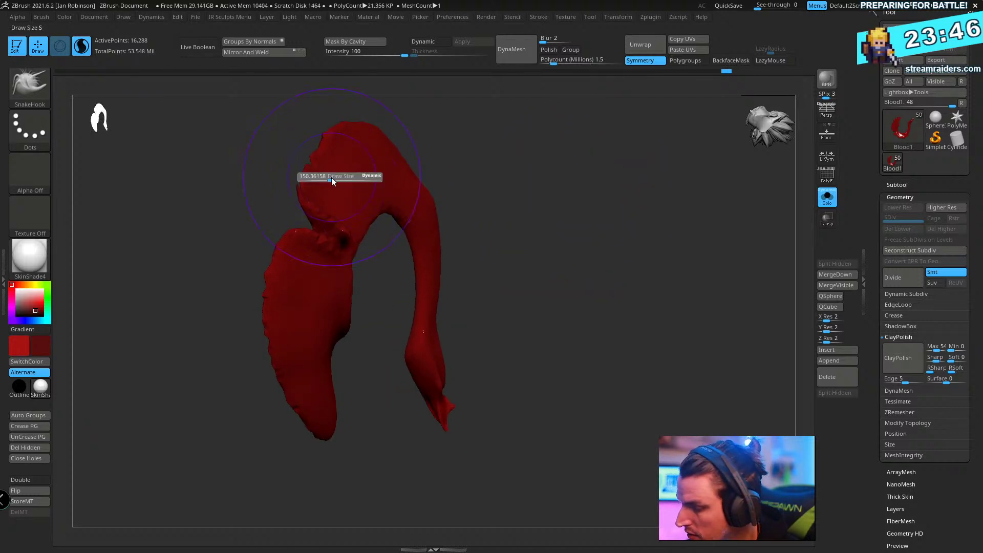
pyautogui.moveTo(332, 179); pyautogui.dragTo(325, 175)
# - Thicken the end lobe and the curved strand with the Inflat brush, working around the blood
pyautogui.press('b')
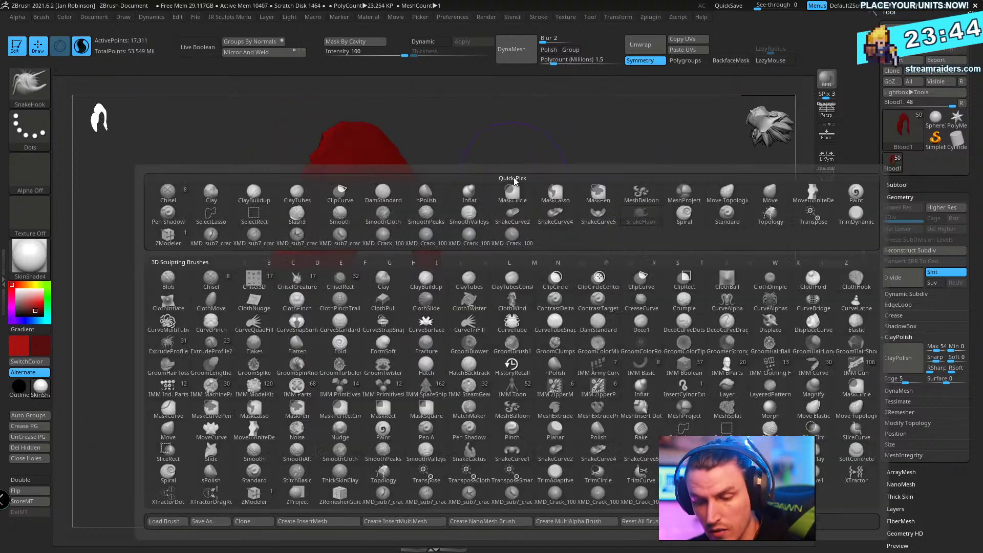
pyautogui.press('i')
pyautogui.press('n')
pyautogui.moveTo(541, 189); pyautogui.dragTo(334, 175)
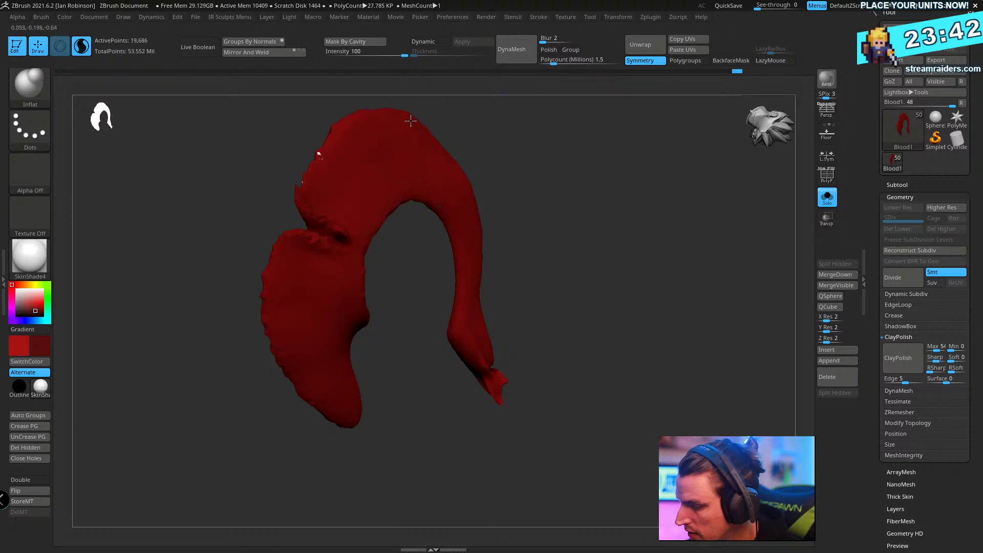
pyautogui.moveTo(551, 150); pyautogui.dragTo(370, 291)
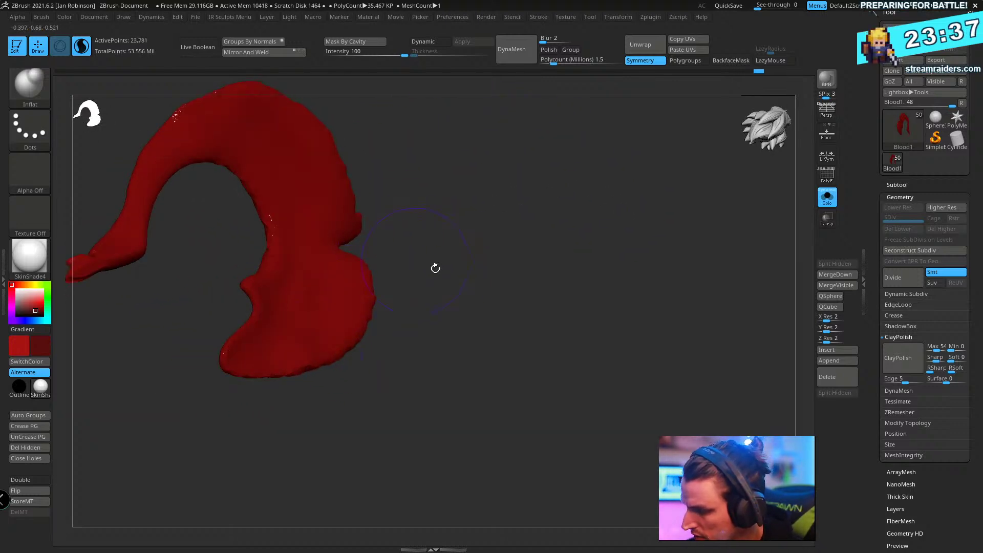
pyautogui.moveTo(435, 268); pyautogui.dragTo(410, 349)
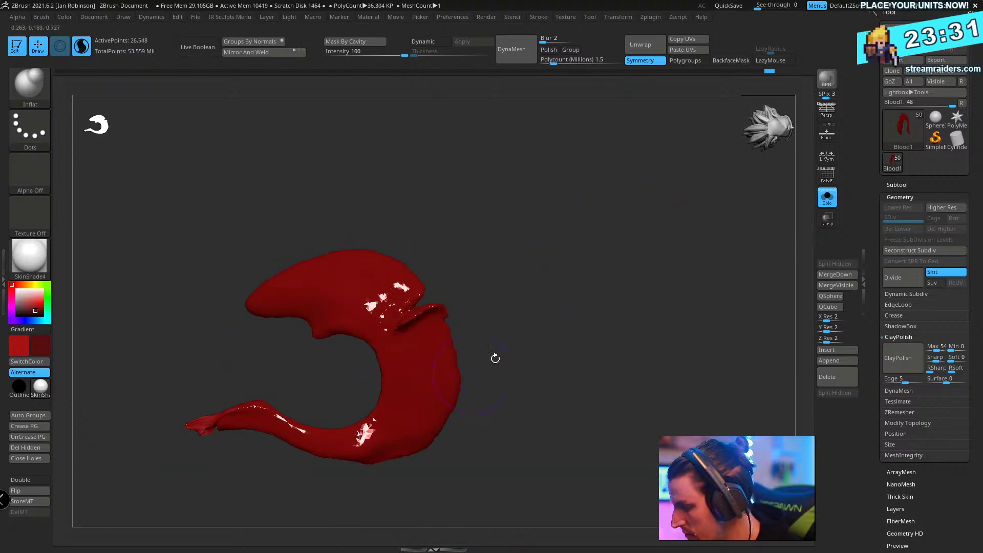
pyautogui.moveTo(495, 359); pyautogui.dragTo(484, 272)
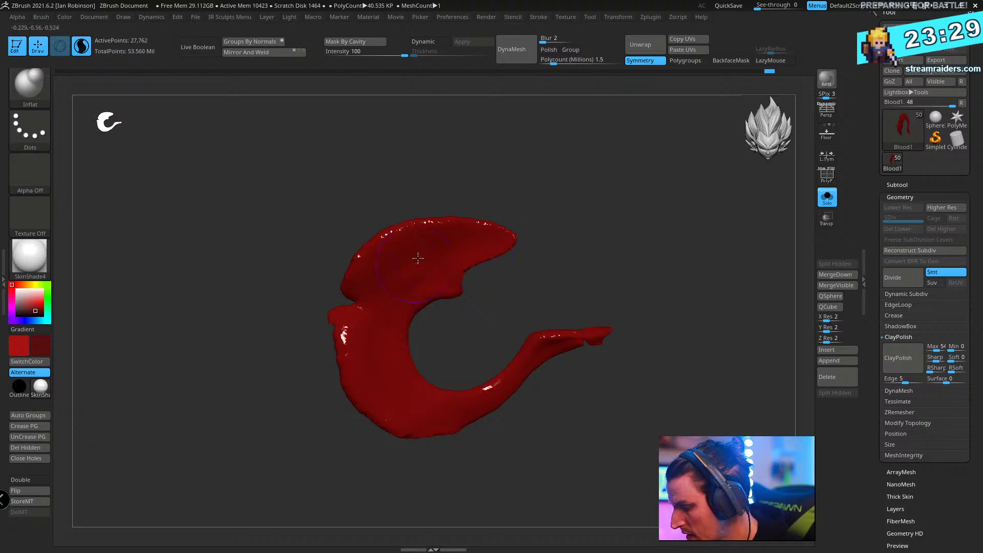
pyautogui.moveTo(418, 258); pyautogui.dragTo(386, 238)
pyautogui.moveTo(637, 199)
pyautogui.mouseDown()
pyautogui.moveTo(584, 176)
pyautogui.moveTo(588, 230)
pyautogui.moveTo(600, 193)
pyautogui.moveTo(589, 189)
pyautogui.mouseUp()
# - Try a SnakeCurve5 stroke with a smaller brush across the end lobe near its tip, and undo it
pyautogui.press('b')
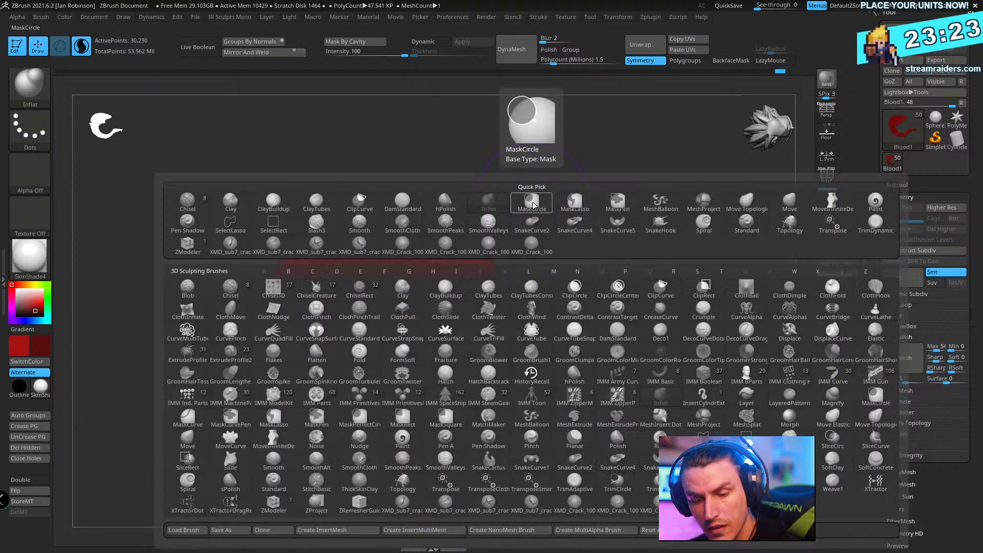
pyautogui.press('s')
pyautogui.press('c')
pyautogui.press('s')
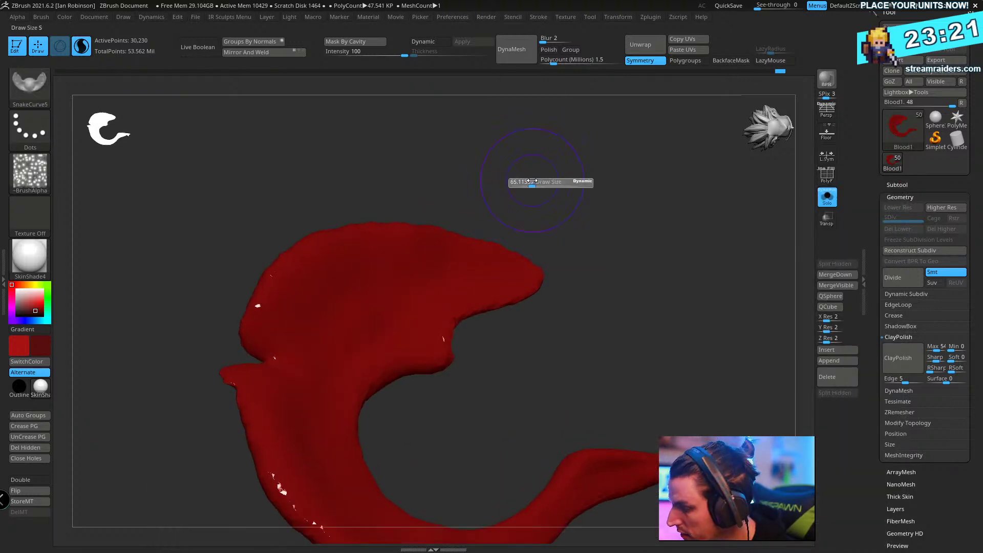
pyautogui.moveTo(531, 181); pyautogui.dragTo(519, 182)
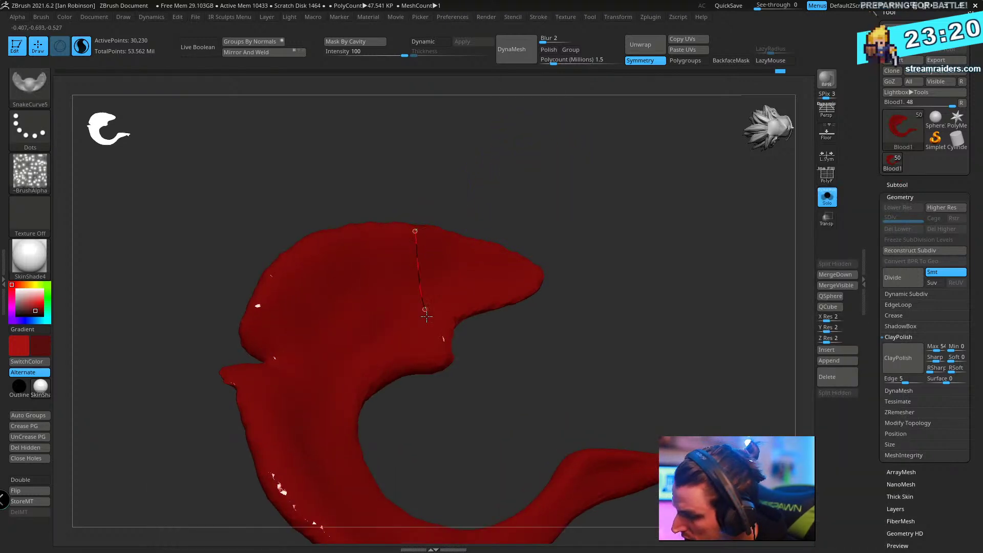
pyautogui.moveTo(586, 205)
pyautogui.mouseDown()
pyautogui.moveTo(577, 198)
pyautogui.moveTo(475, 253)
pyautogui.moveTo(415, 227)
pyautogui.mouseUp()
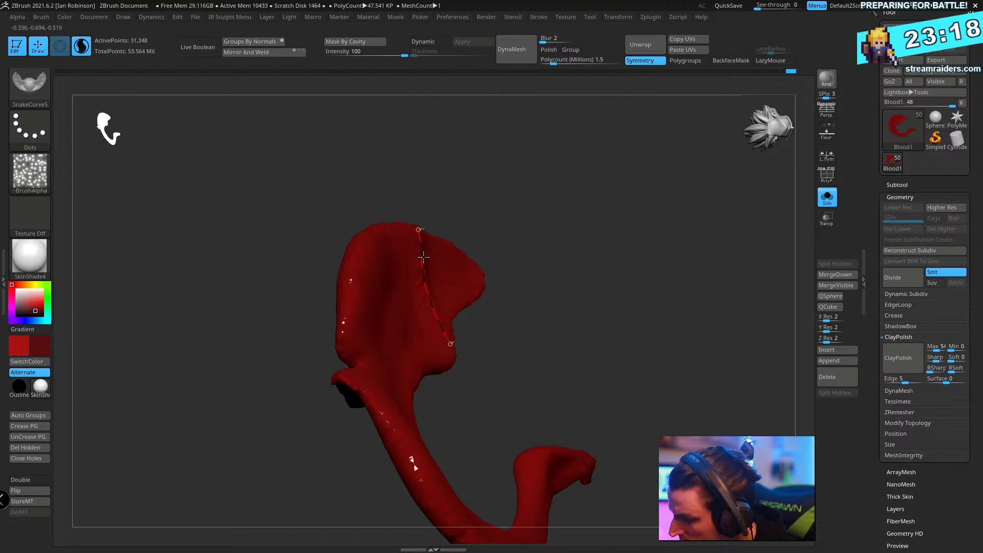
pyautogui.moveTo(512, 220); pyautogui.dragTo(583, 199)
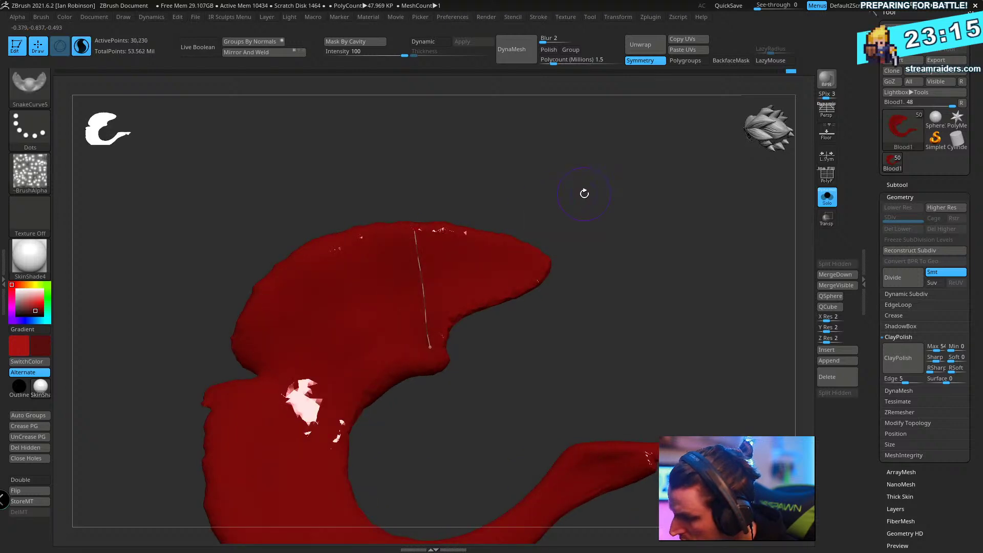
pyautogui.hotkey('ctrl', 'z')
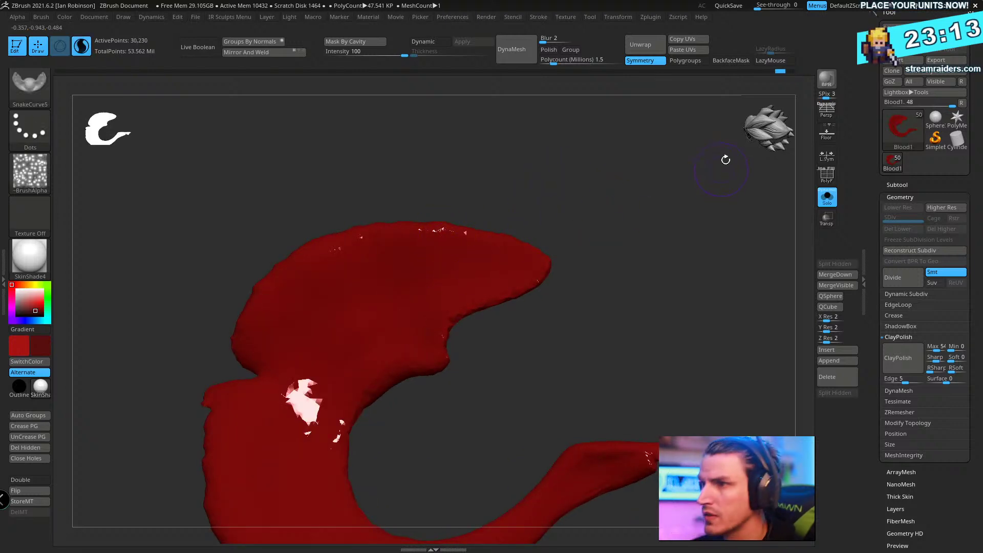
# - Switch to the browser and look through the "water whip" image results for reference
pyautogui.hotkey('alt', 'Tab')
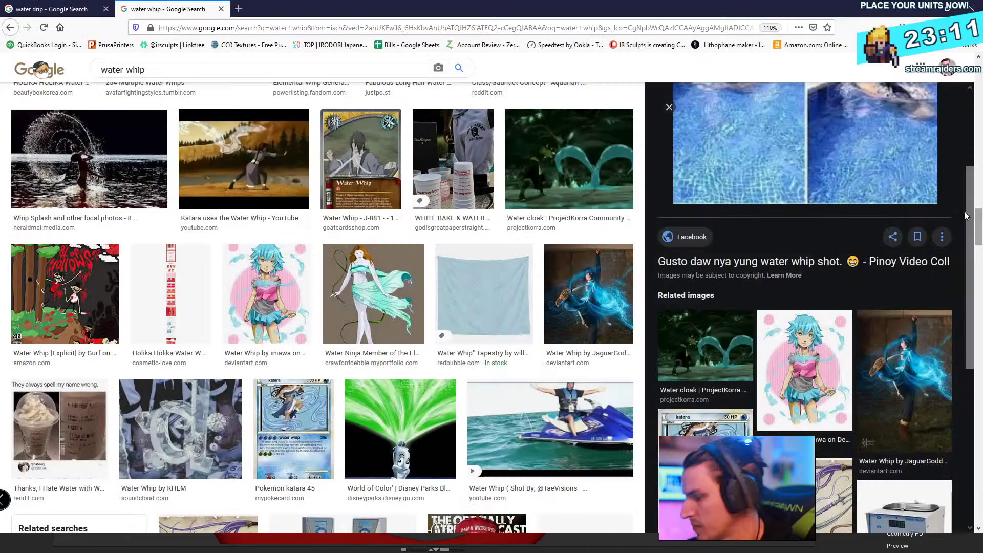
pyautogui.scroll(-5, 647, 318)
pyautogui.scroll(10, 654, 324)
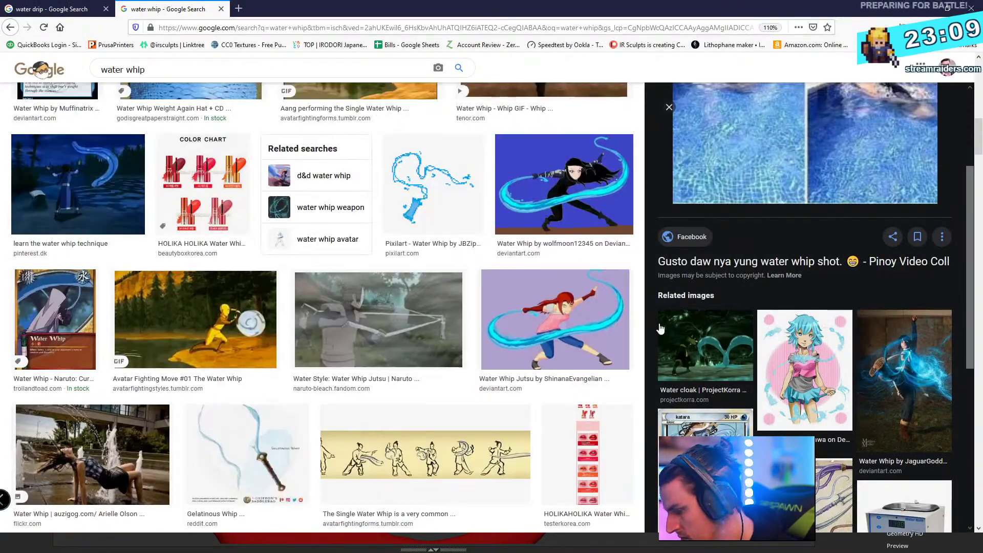
pyautogui.hotkey('ctrl', 'h')
pyautogui.hotkey('alt', 'Tab')
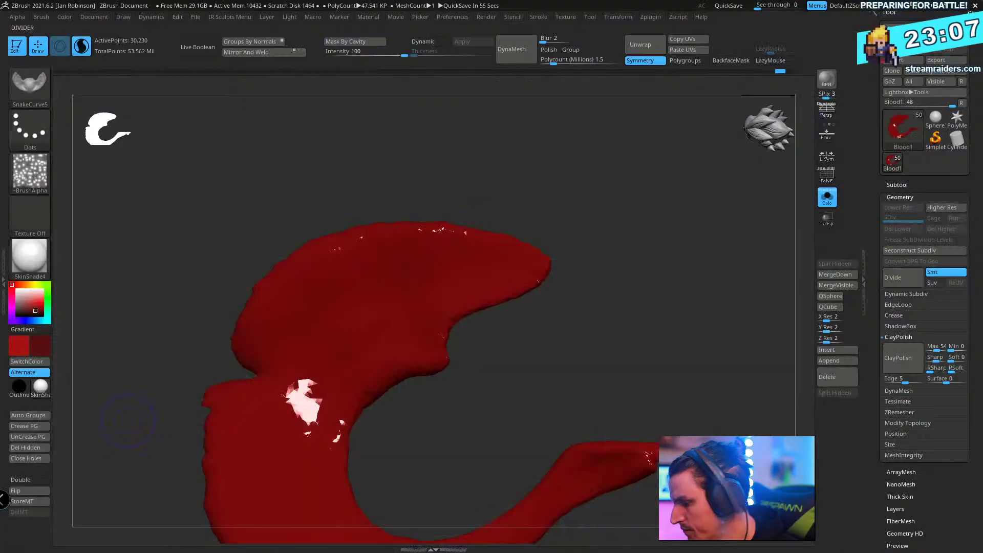
# - Switch to Discord, enlarge the photo of water swinging from a garden hose, and study the shape of the stream
pyautogui.click(364, 543)
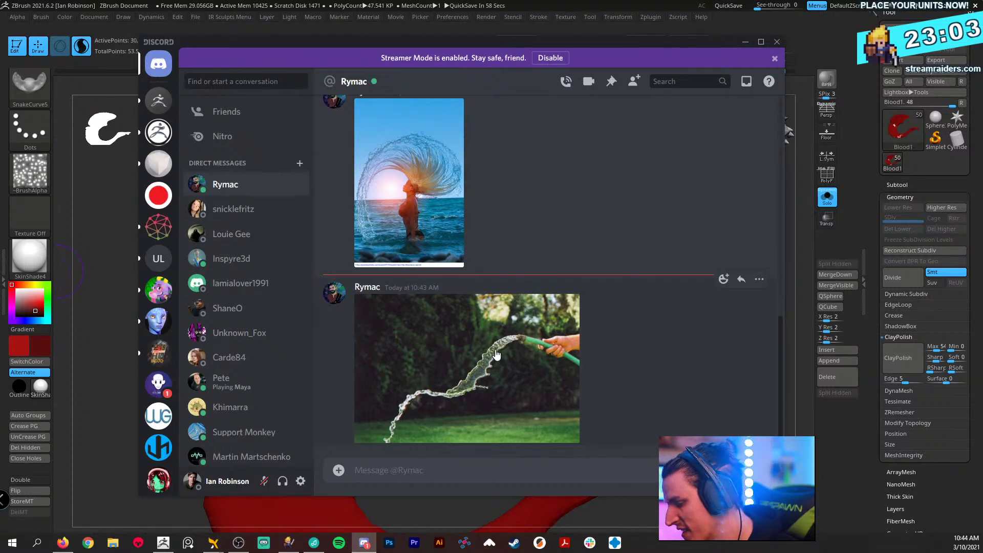
pyautogui.click(476, 339)
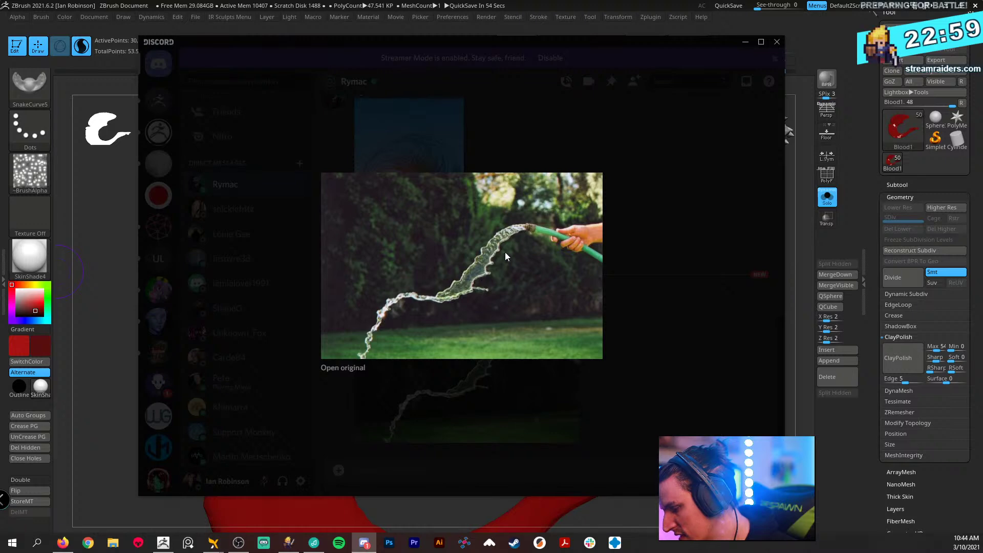
pyautogui.click(581, 159)
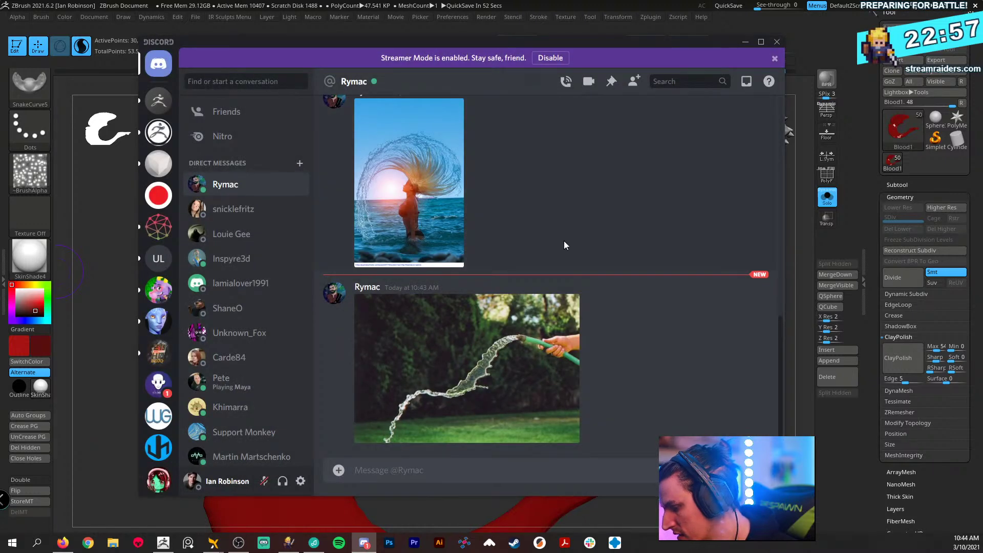
pyautogui.click(494, 378)
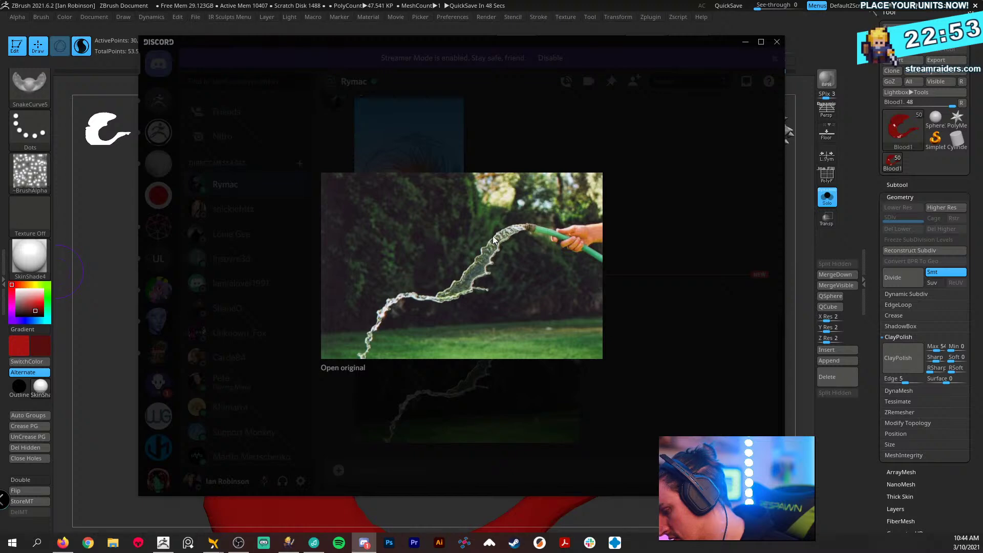
pyautogui.click(744, 51)
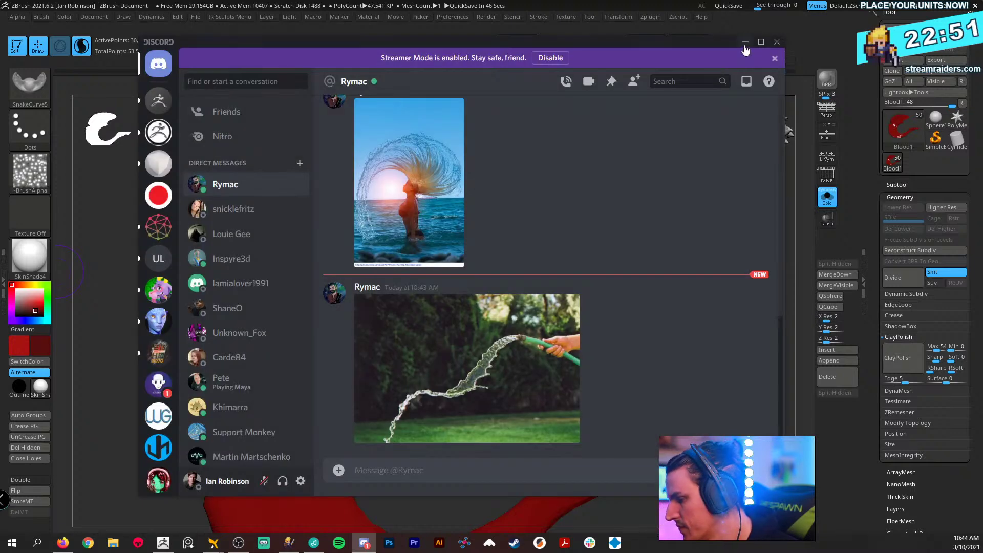
pyautogui.click(746, 44)
# - Turn off the polypaint display for all subtools from the subtool list
pyautogui.moveTo(711, 148); pyautogui.dragTo(593, 201)
pyautogui.click(907, 184)
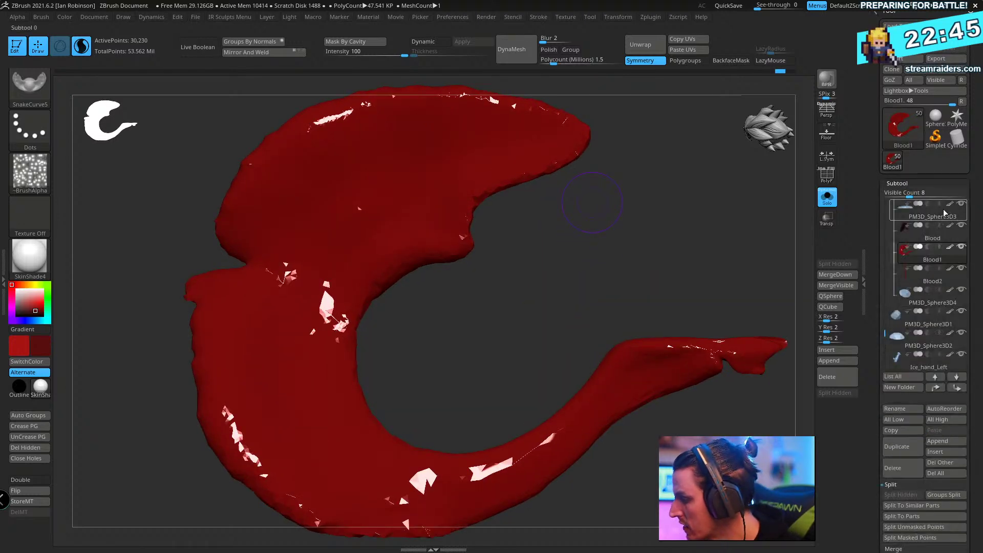
pyautogui.keyDown('shift'); pyautogui.click(948, 209); pyautogui.keyUp('shift')
pyautogui.keyDown('alt'); pyautogui.moveTo(702, 256); pyautogui.dragTo(507, 354); pyautogui.keyUp('alt')
pyautogui.moveTo(673, 262); pyautogui.dragTo(601, 237)
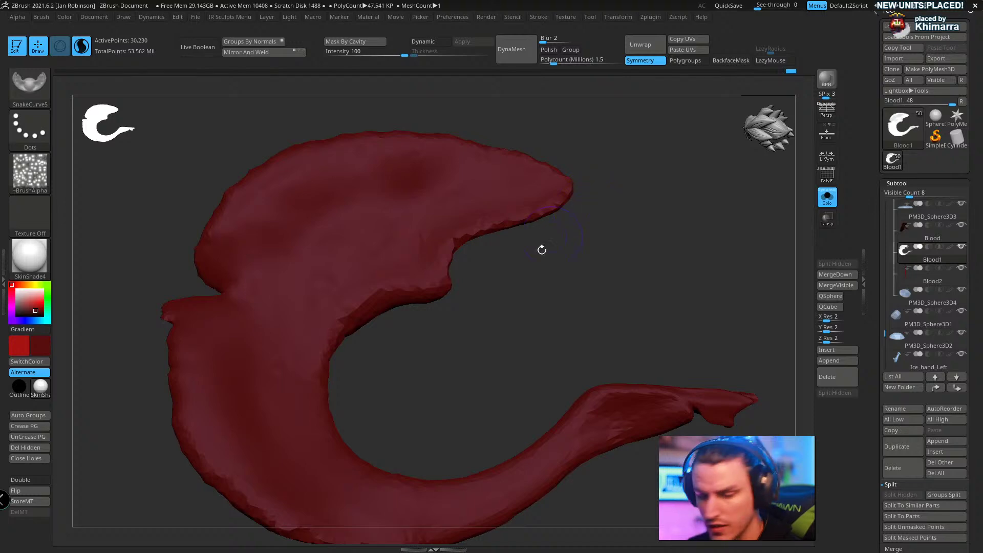
# - Switch to the Standard brush and turn off its backface masking
pyautogui.press('b')
pyautogui.press('s')
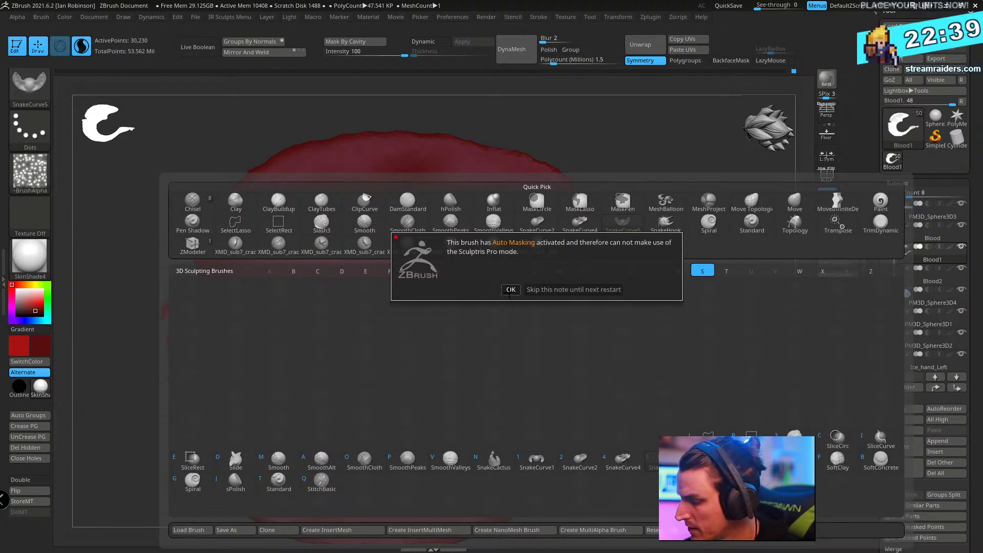
pyautogui.click(511, 290)
pyautogui.press('t')
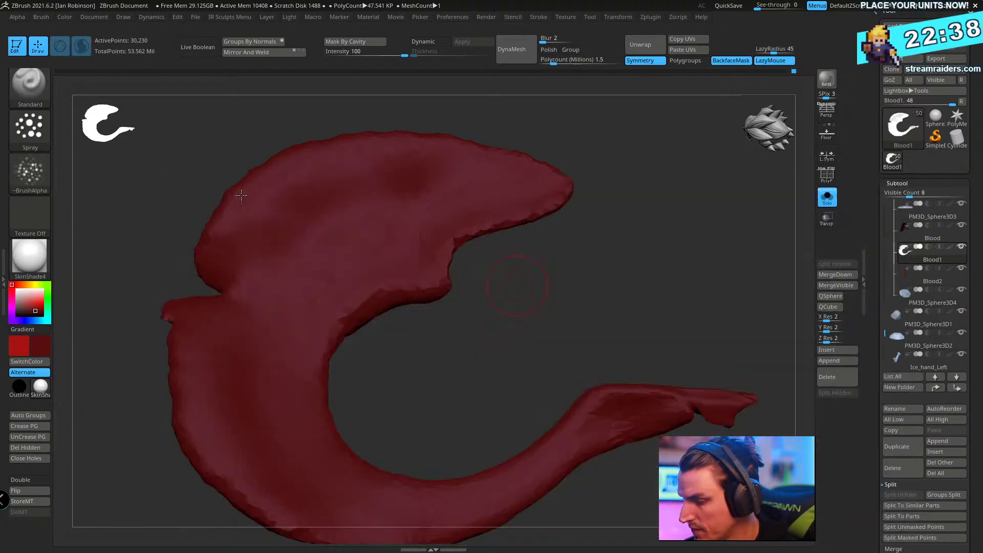
pyautogui.click(30, 135)
pyautogui.keyDown('ctrl'); pyautogui.click(82, 49); pyautogui.keyUp('ctrl')
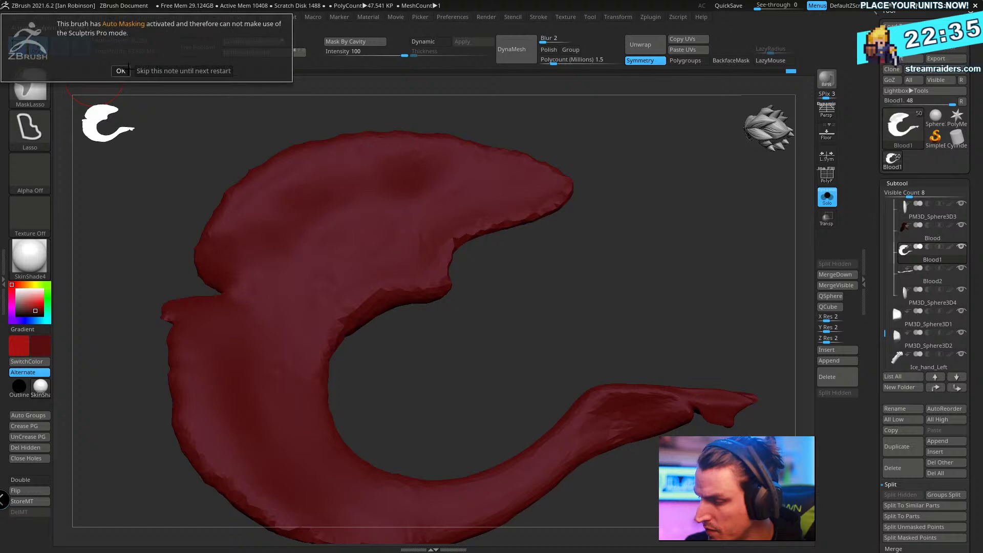
pyautogui.click(127, 70)
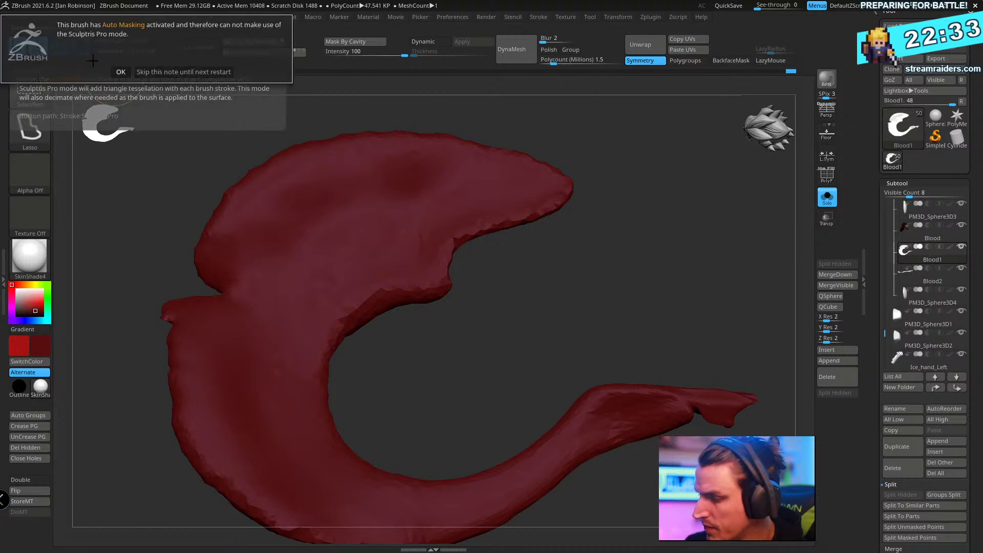
pyautogui.click(122, 71)
pyautogui.click(720, 61)
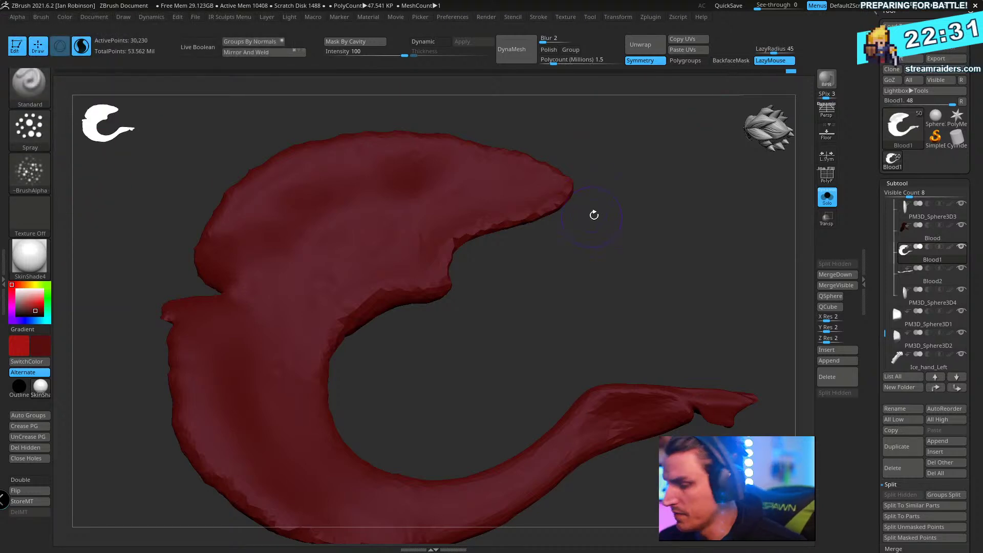
# - Change the Standard brush's stroke type from Spray to Dots
pyautogui.moveTo(593, 215); pyautogui.dragTo(549, 190)
pyautogui.moveTo(614, 219); pyautogui.dragTo(636, 226)
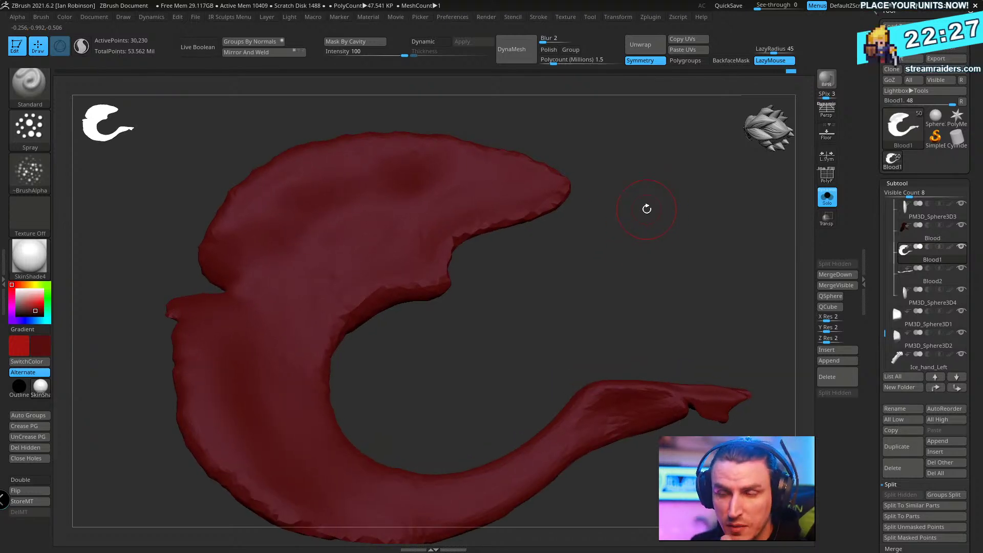
pyautogui.moveTo(625, 221); pyautogui.dragTo(625, 244)
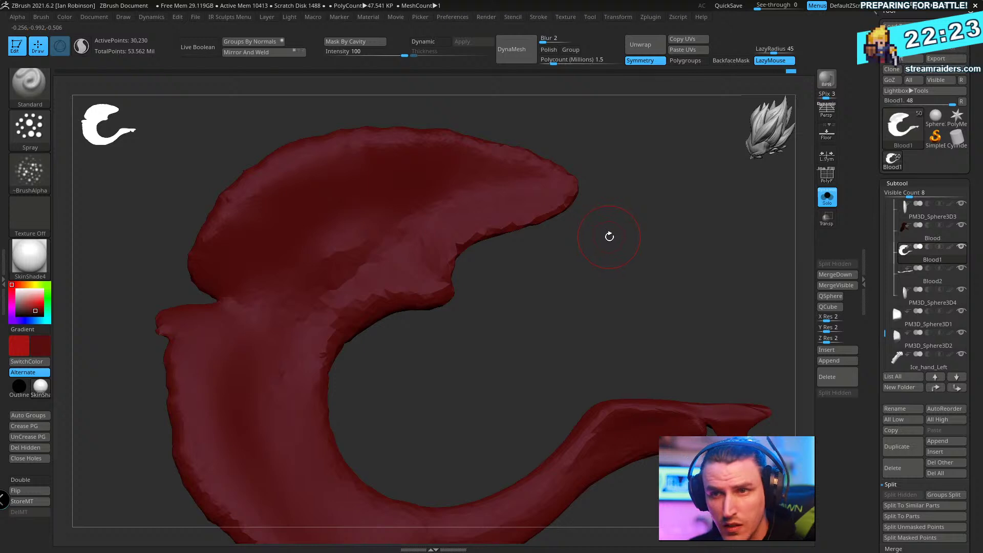
pyautogui.click(30, 128)
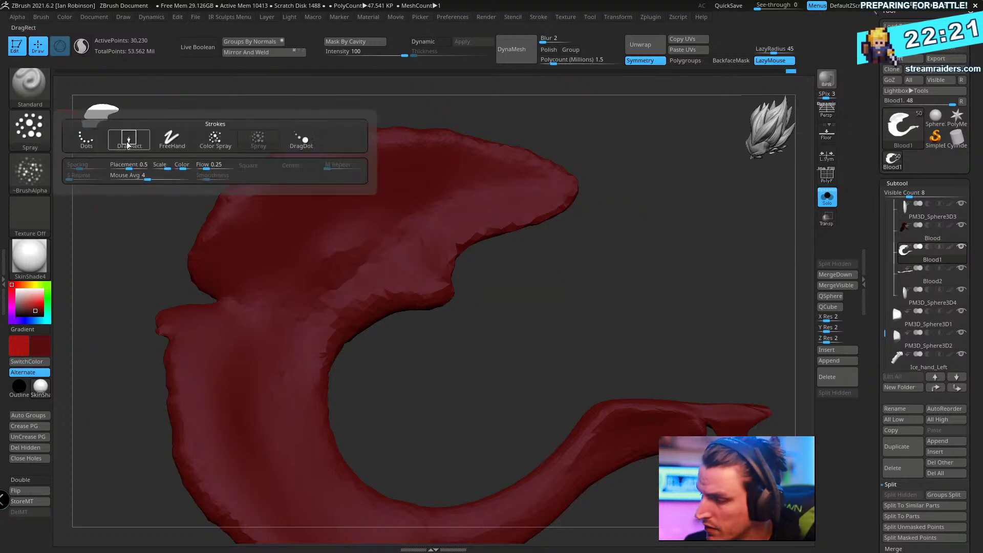
pyautogui.click(107, 139)
pyautogui.click(30, 171)
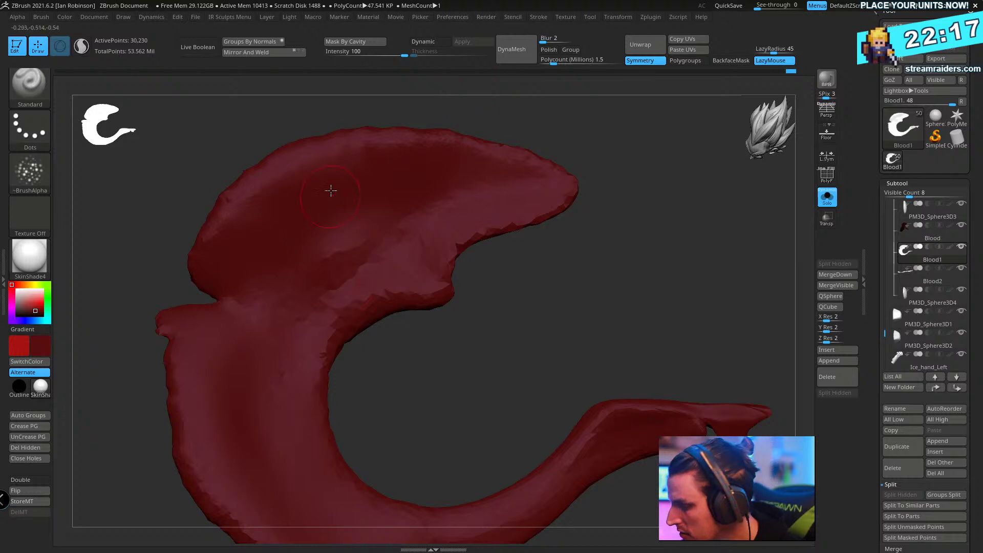
pyautogui.moveTo(478, 284)
pyautogui.mouseDown()
pyautogui.moveTo(520, 255)
pyautogui.moveTo(507, 261)
pyautogui.mouseUp()
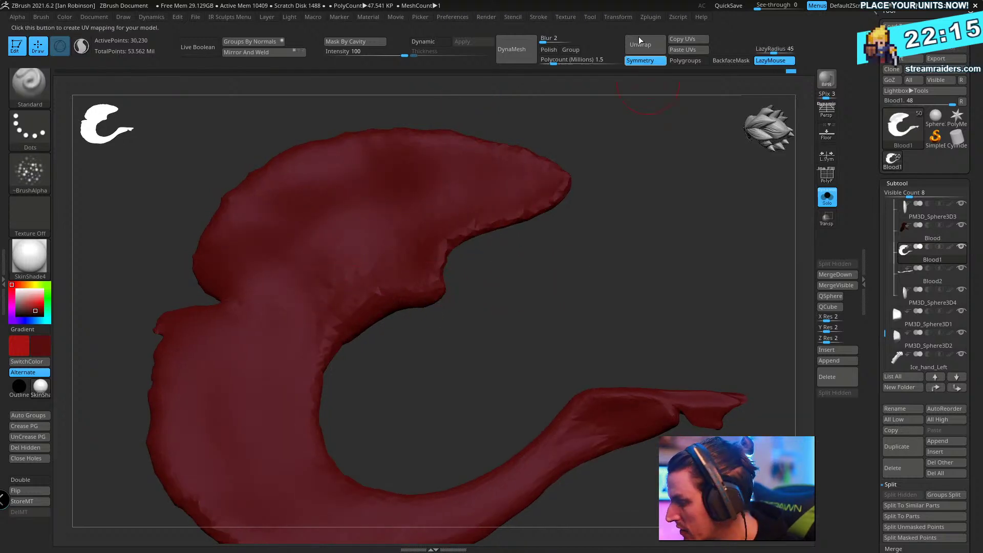
# - Review the stroke settings and set the Standard brush to Alpha Off
pyautogui.click(651, 17)
pyautogui.moveTo(539, 17)
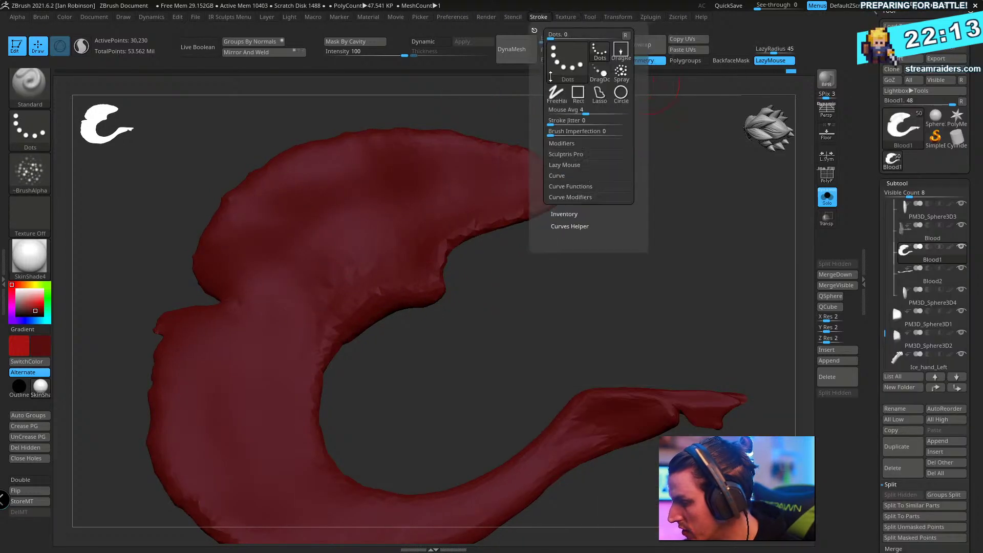
pyautogui.click(573, 122)
pyautogui.keyDown('alt'); pyautogui.moveTo(538, 302); pyautogui.dragTo(512, 310); pyautogui.keyUp('alt')
pyautogui.click(28, 173)
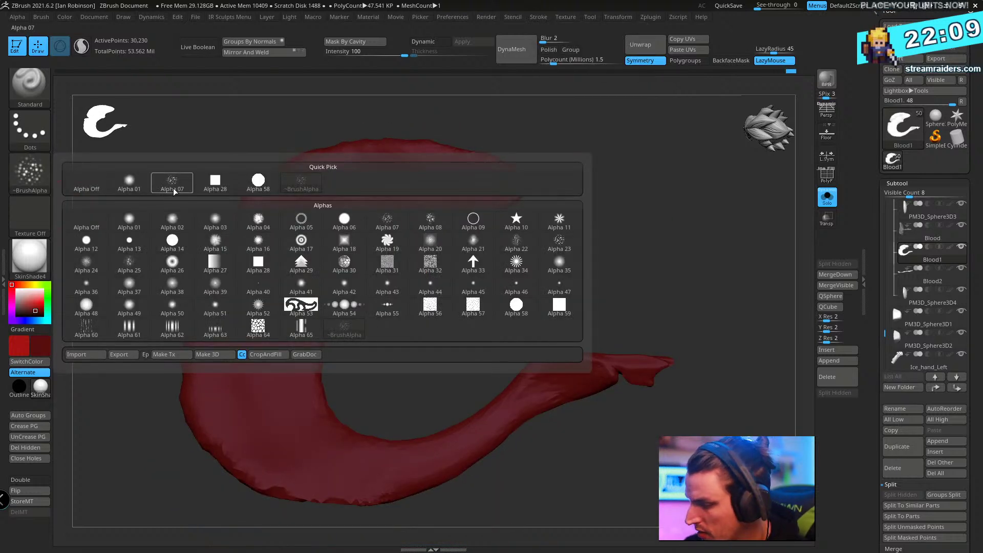
pyautogui.click(87, 185)
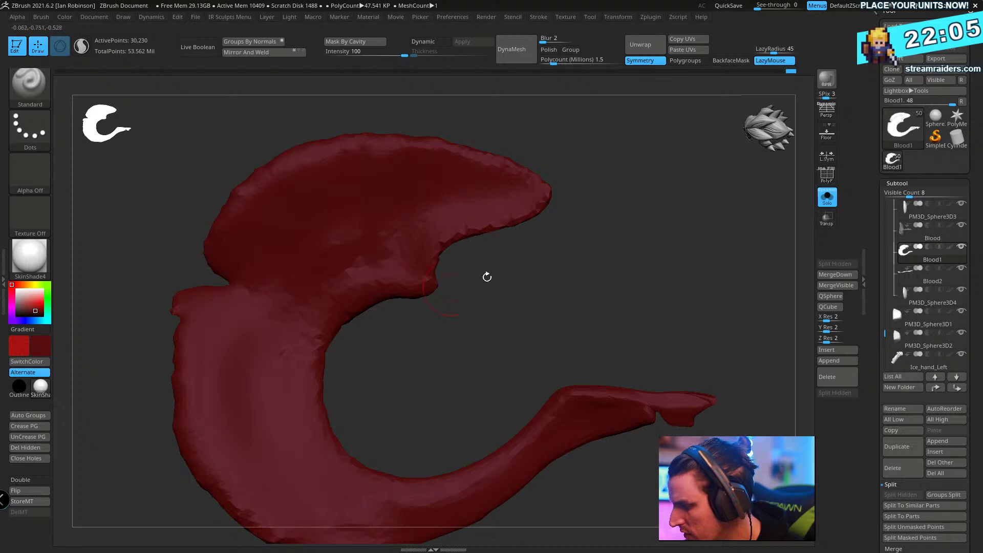
# - Sculpt soft wavy ridges across the blood's end lobe with the Standard brush
pyautogui.moveTo(487, 275)
pyautogui.mouseDown()
pyautogui.moveTo(588, 226)
pyautogui.moveTo(395, 184)
pyautogui.mouseUp()
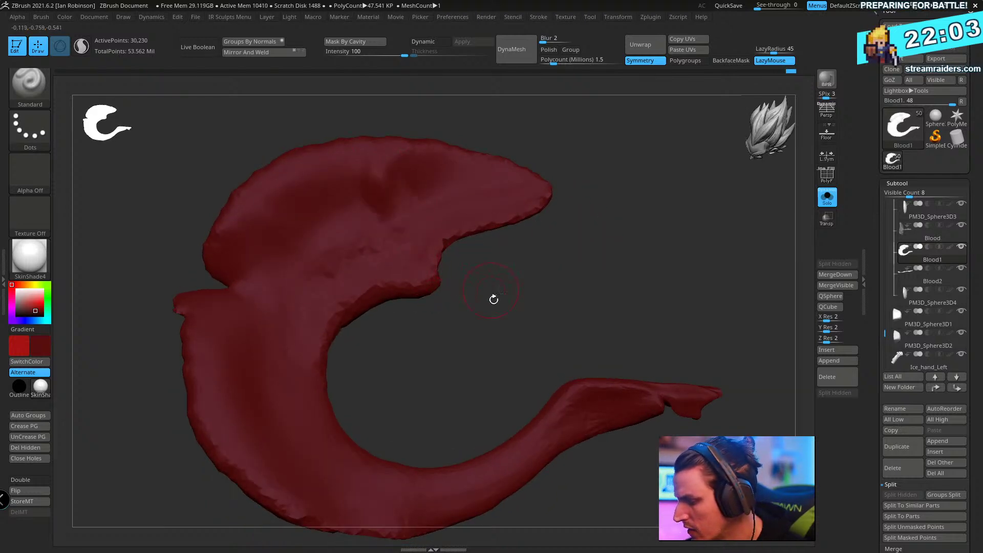
pyautogui.moveTo(391, 246); pyautogui.dragTo(343, 215)
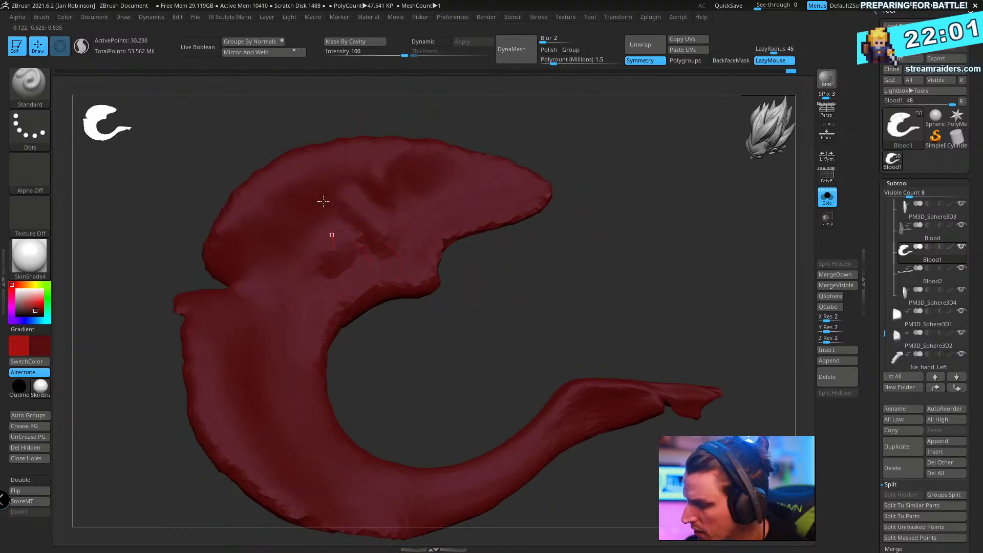
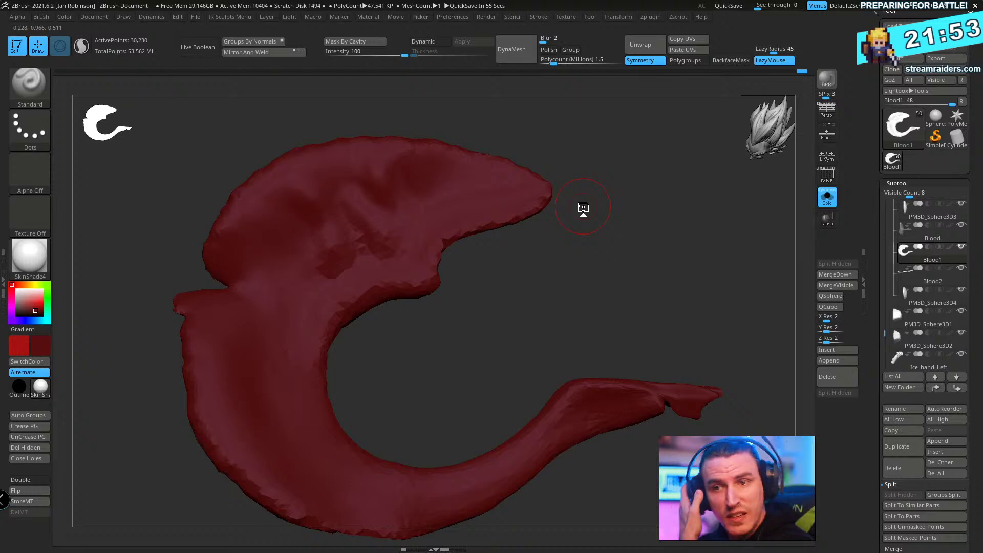
pyautogui.moveTo(583, 208)
pyautogui.mouseDown()
pyautogui.moveTo(639, 213)
pyautogui.moveTo(658, 417)
pyautogui.moveTo(678, 283)
pyautogui.mouseUp()
# - Return to Discord and examine the enlarged garden-hose photo for the ripples and edges of the water stream
pyautogui.hotkey('alt', 'Tab')
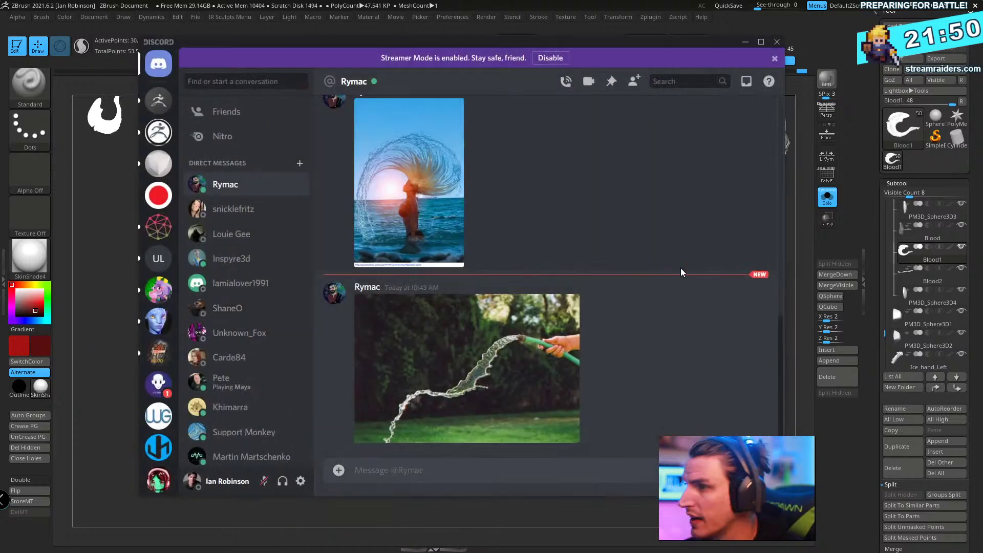
pyautogui.click(495, 379)
pyautogui.hotkey('ctrl', '=')
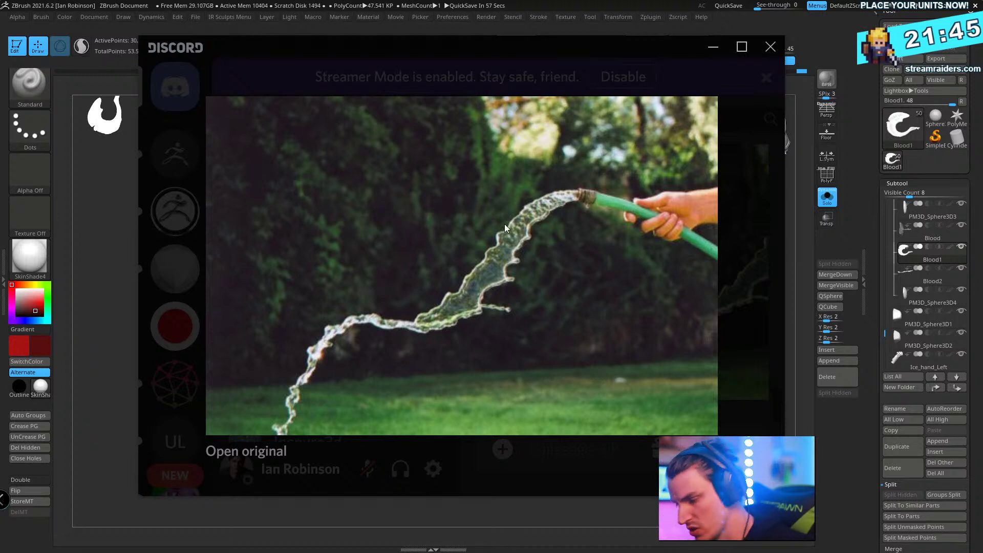
pyautogui.hotkey('ctrl', '-')
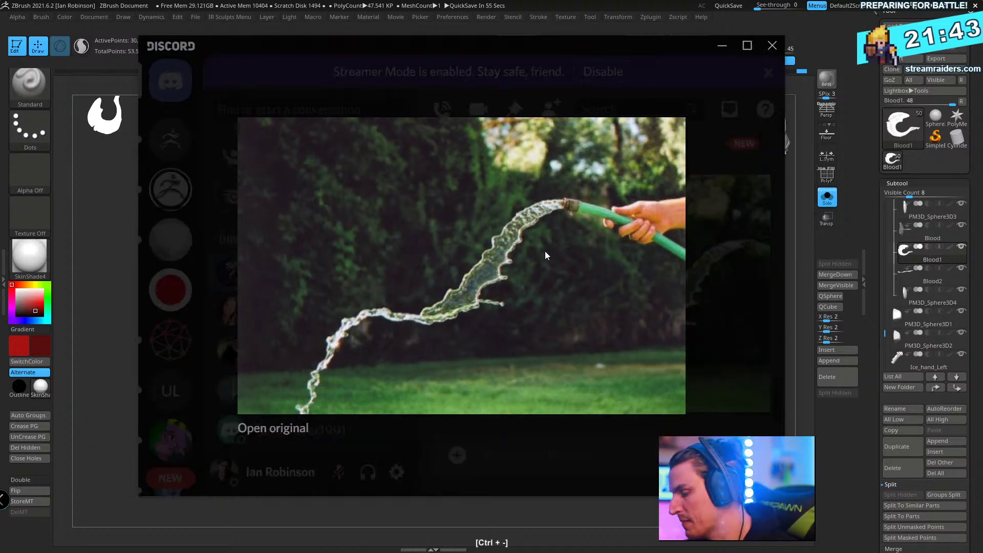
pyautogui.hotkey('ctrl', '-')
pyautogui.hotkey('ctrl', '-')
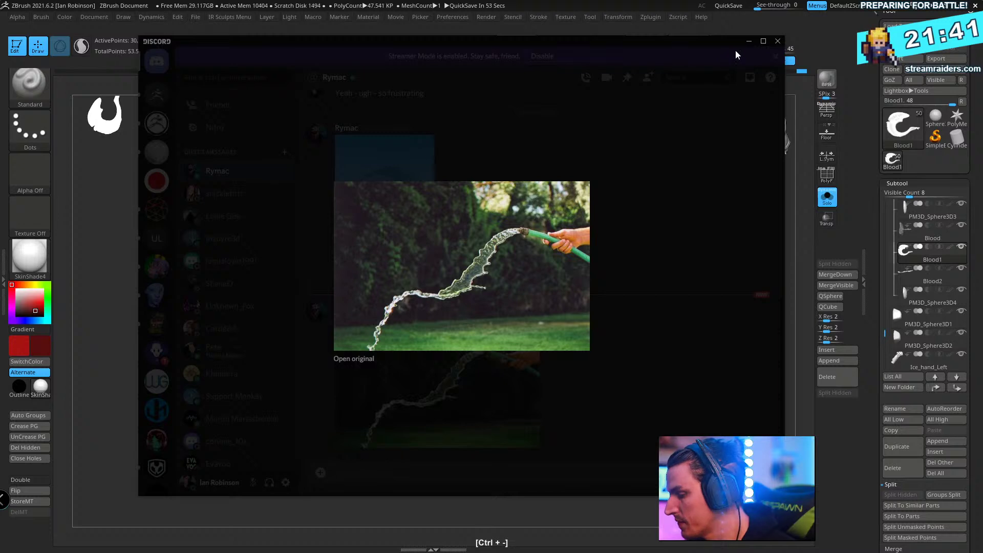
pyautogui.click(749, 42)
# - Reduce the Standard brush's draw size and sculpt ridges from the end lobe's base into the lower bend
pyautogui.moveTo(727, 276); pyautogui.dragTo(651, 289)
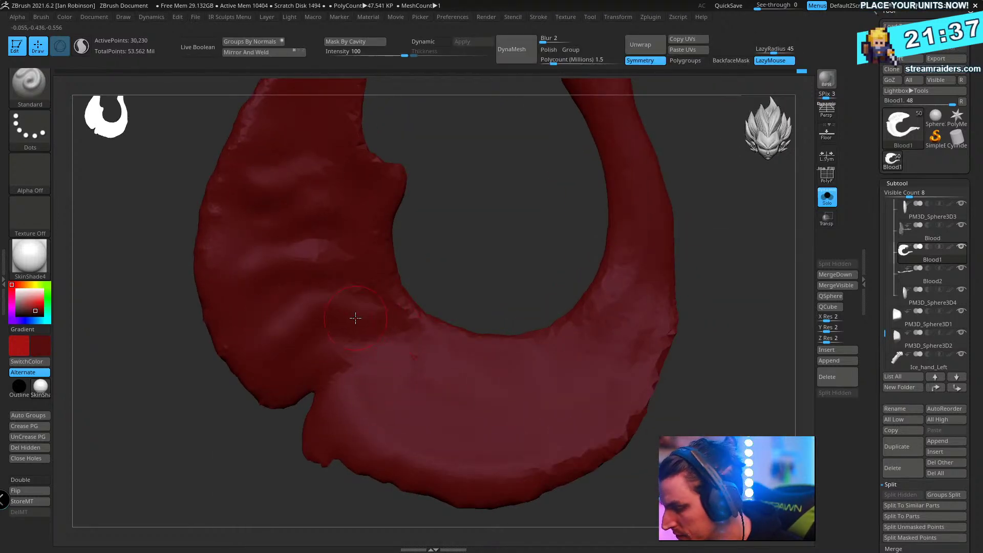
pyautogui.press('space')
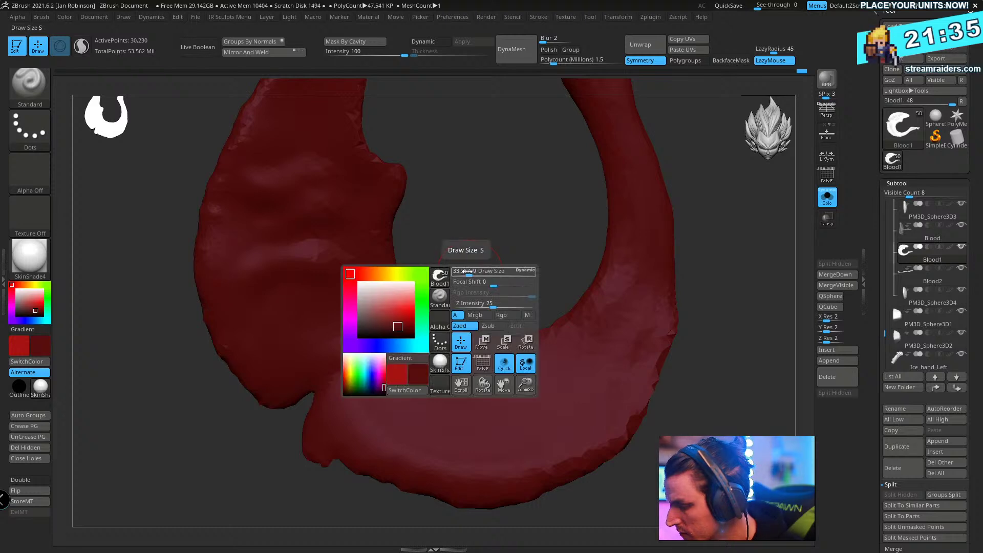
pyautogui.press('s')
pyautogui.moveTo(468, 273); pyautogui.dragTo(391, 311)
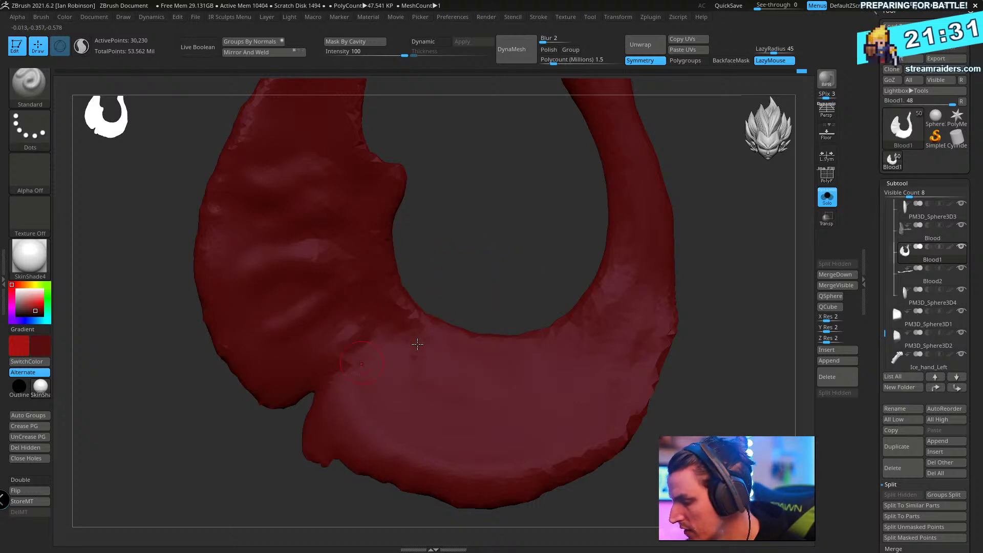
pyautogui.moveTo(417, 344); pyautogui.dragTo(307, 388)
pyautogui.moveTo(396, 353)
pyautogui.mouseDown()
pyautogui.moveTo(461, 412)
pyautogui.moveTo(428, 344)
pyautogui.moveTo(553, 437)
pyautogui.mouseUp()
# - Sculpt more rippling folds along the lower bend toward the strand, and divide the blood mesh once for finer detail
pyautogui.moveTo(731, 311)
pyautogui.mouseDown()
pyautogui.moveTo(609, 380)
pyautogui.moveTo(649, 307)
pyautogui.mouseUp()
pyautogui.moveTo(464, 351); pyautogui.dragTo(516, 396)
pyautogui.moveTo(584, 384); pyautogui.dragTo(571, 345)
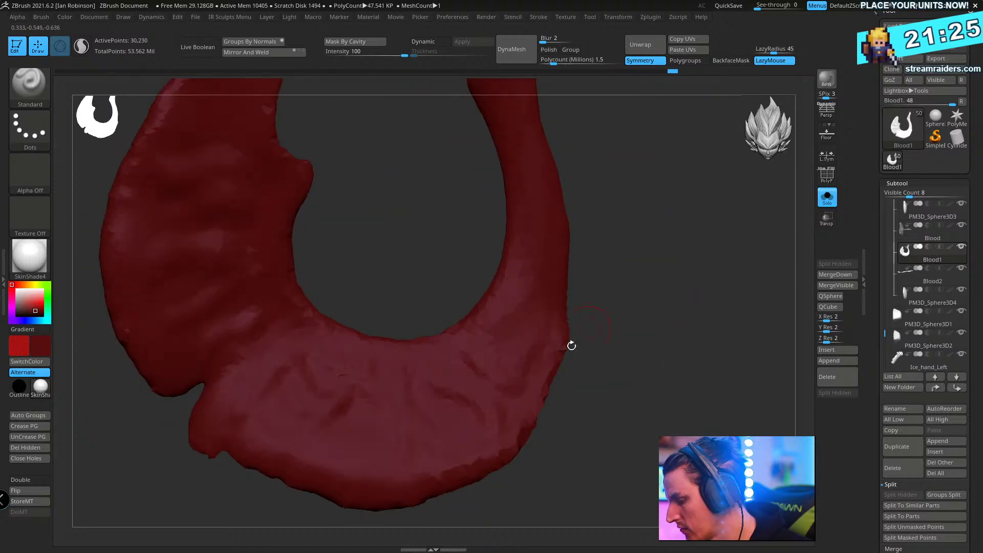
pyautogui.moveTo(563, 305)
pyautogui.mouseDown()
pyautogui.moveTo(671, 292)
pyautogui.moveTo(659, 246)
pyautogui.moveTo(606, 316)
pyautogui.mouseUp()
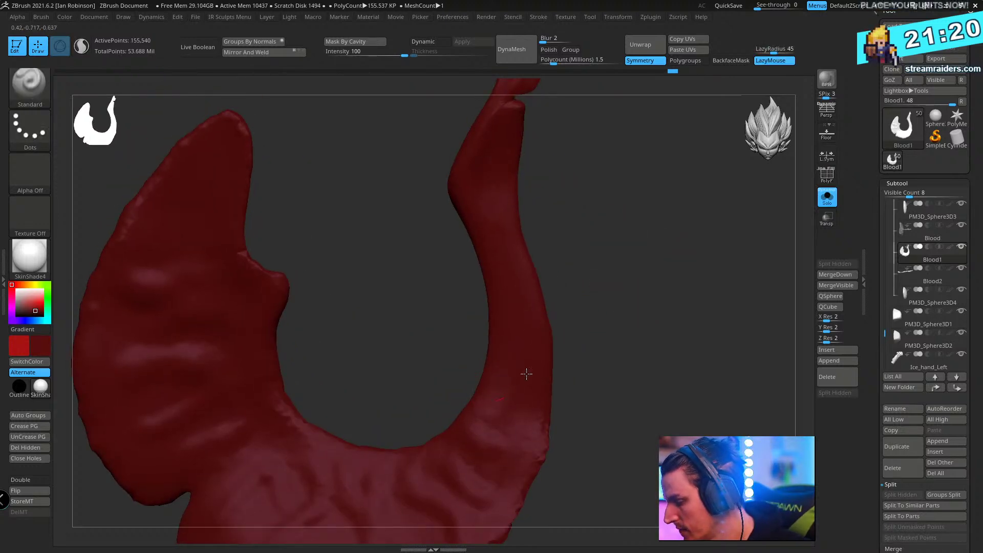
# - Turn on backface masking and sculpt rippling ridges across the reverse side of the blood's lower bend with the Standard brush
pyautogui.moveTo(652, 274); pyautogui.dragTo(230, 281)
pyautogui.moveTo(542, 213); pyautogui.dragTo(340, 195)
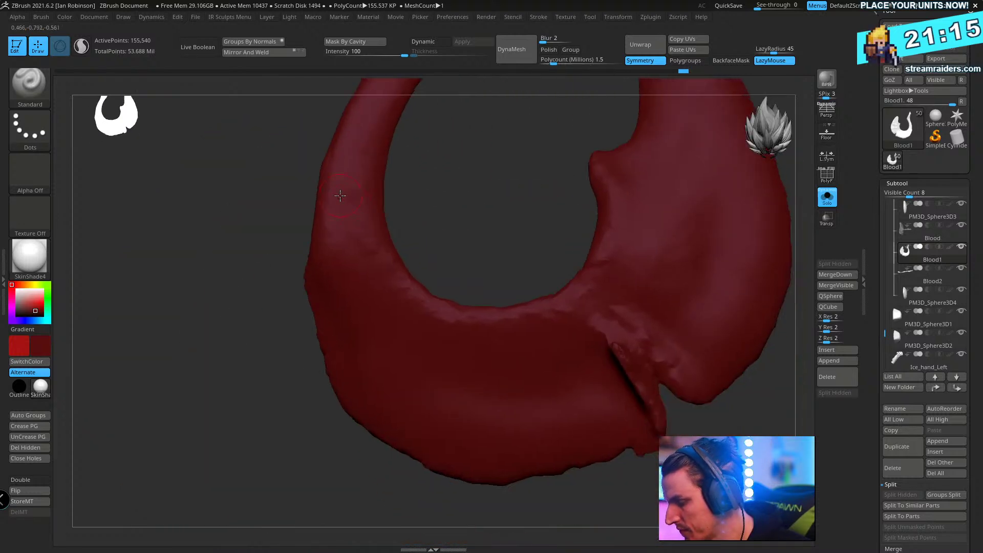
pyautogui.click(731, 61)
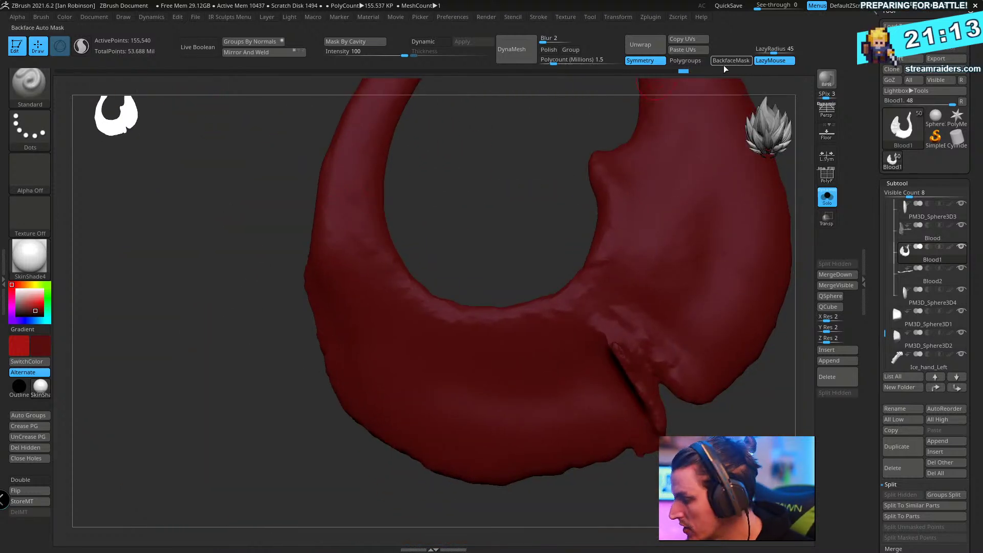
pyautogui.moveTo(461, 158); pyautogui.dragTo(328, 221)
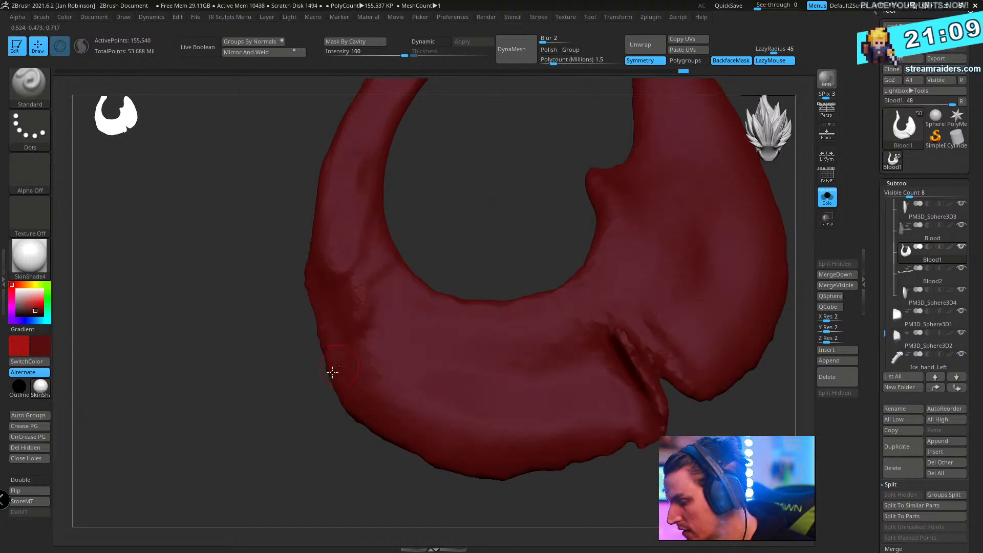
pyautogui.moveTo(445, 266); pyautogui.dragTo(449, 257)
pyautogui.moveTo(449, 257); pyautogui.dragTo(273, 428, button='right')
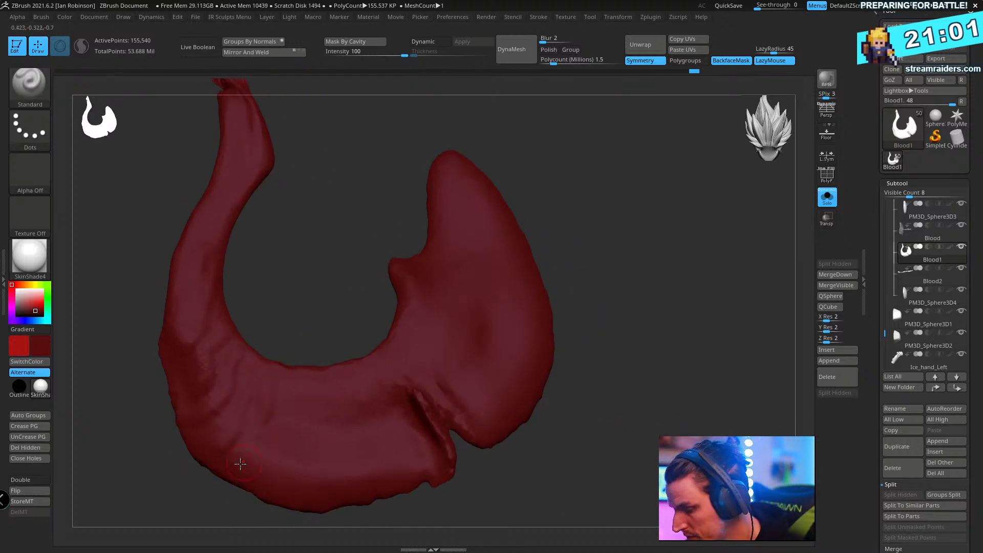
pyautogui.moveTo(346, 317); pyautogui.dragTo(340, 432, button='right')
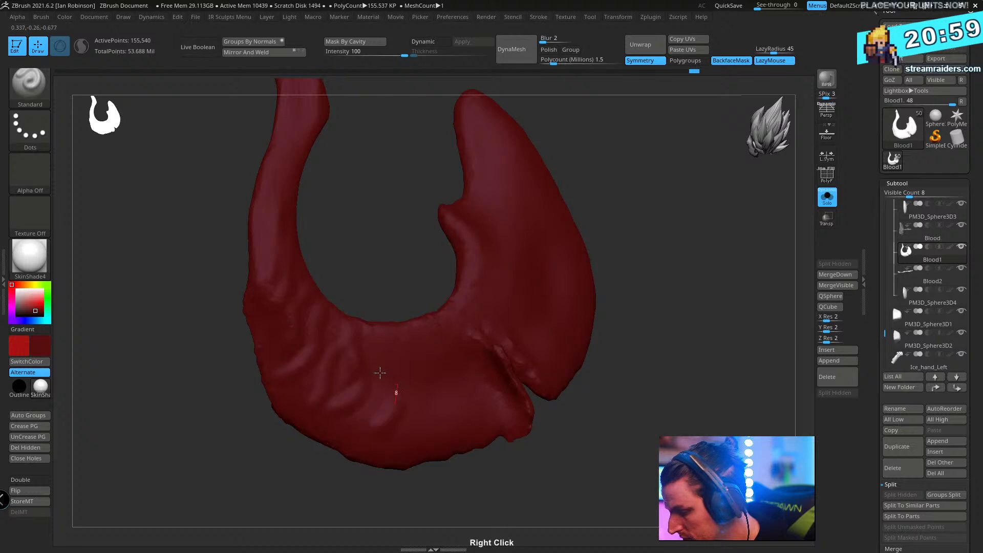
pyautogui.moveTo(637, 318); pyautogui.dragTo(408, 418, button='right')
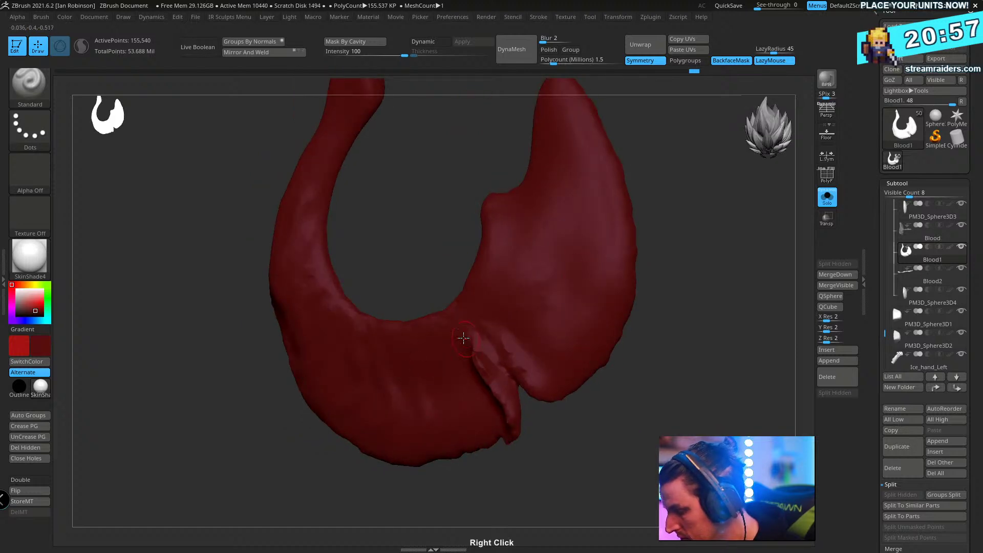
pyautogui.moveTo(463, 338); pyautogui.dragTo(405, 333, button='right')
pyautogui.moveTo(603, 364); pyautogui.dragTo(605, 336, button='right')
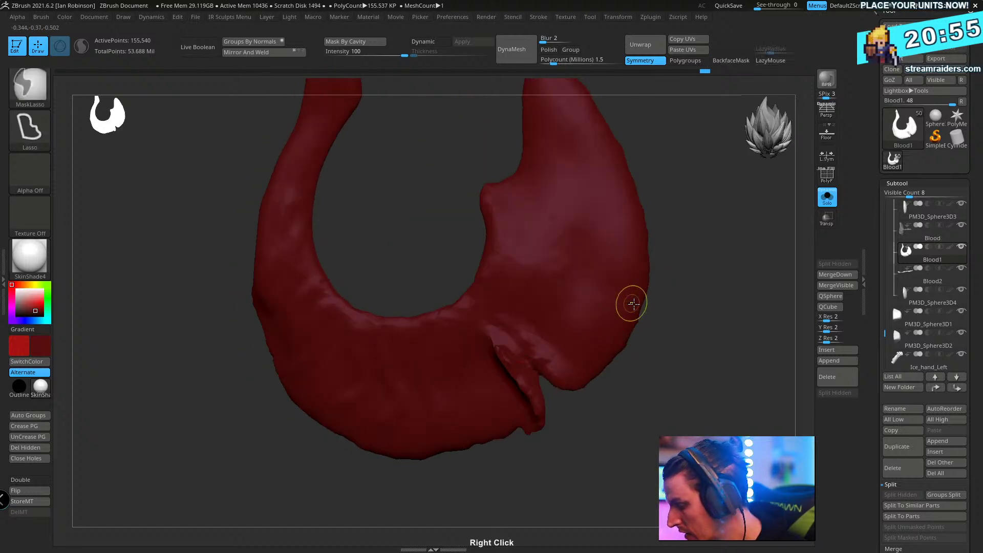
# - Adjust the Standard brush's draw size and sculpt wavy folds across the reverse side of the blood's end lobe
pyautogui.press('s')
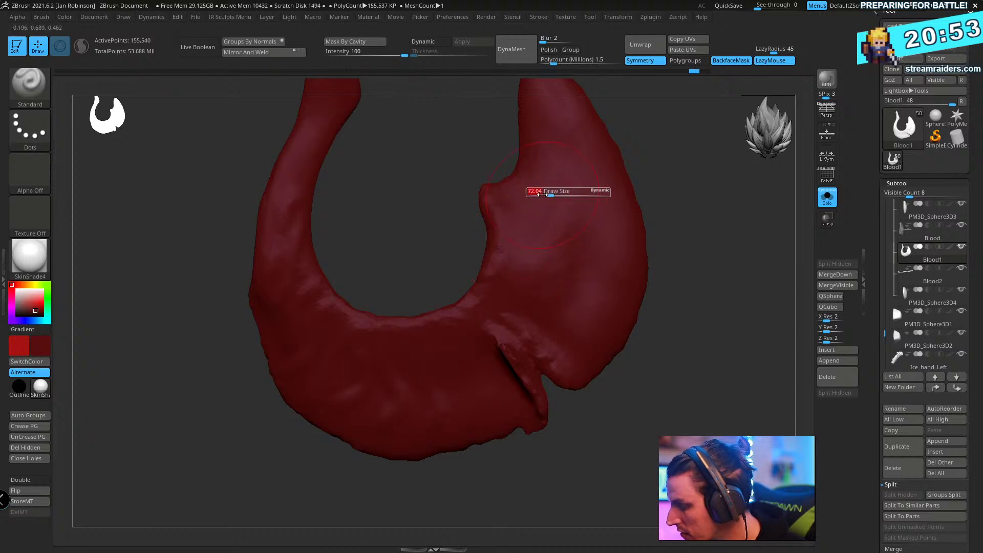
pyautogui.moveTo(524, 197)
pyautogui.mouseDown()
pyautogui.moveTo(614, 243)
pyautogui.moveTo(616, 264)
pyautogui.moveTo(608, 263)
pyautogui.mouseUp()
pyautogui.press('s')
pyautogui.moveTo(515, 262); pyautogui.dragTo(644, 277)
pyautogui.moveTo(729, 231)
pyautogui.mouseDown()
pyautogui.moveTo(728, 241)
pyautogui.moveTo(682, 233)
pyautogui.moveTo(666, 191)
pyautogui.mouseUp()
pyautogui.moveTo(544, 276); pyautogui.dragTo(505, 252)
pyautogui.moveTo(722, 243); pyautogui.dragTo(716, 255)
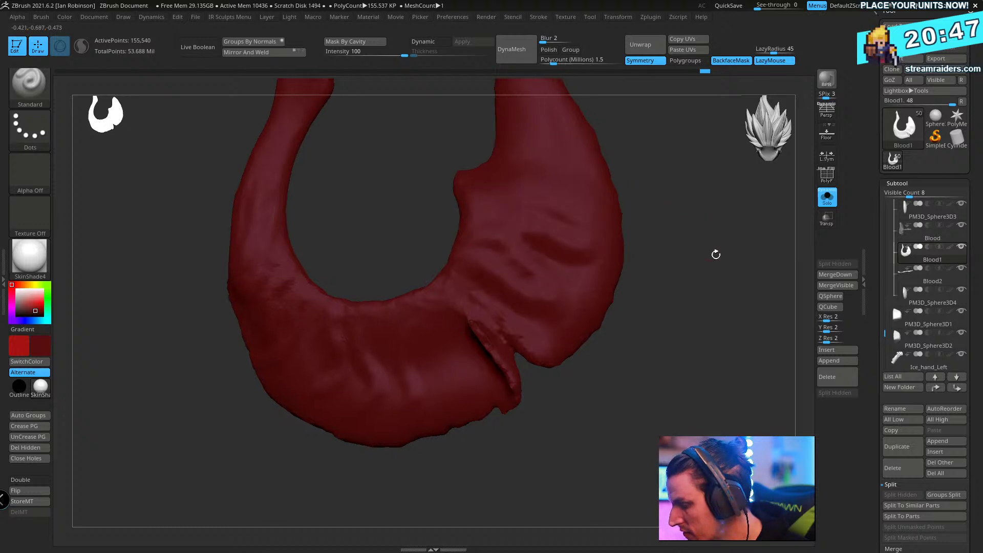
pyautogui.moveTo(536, 266); pyautogui.dragTo(538, 267)
pyautogui.moveTo(698, 270); pyautogui.dragTo(438, 405)
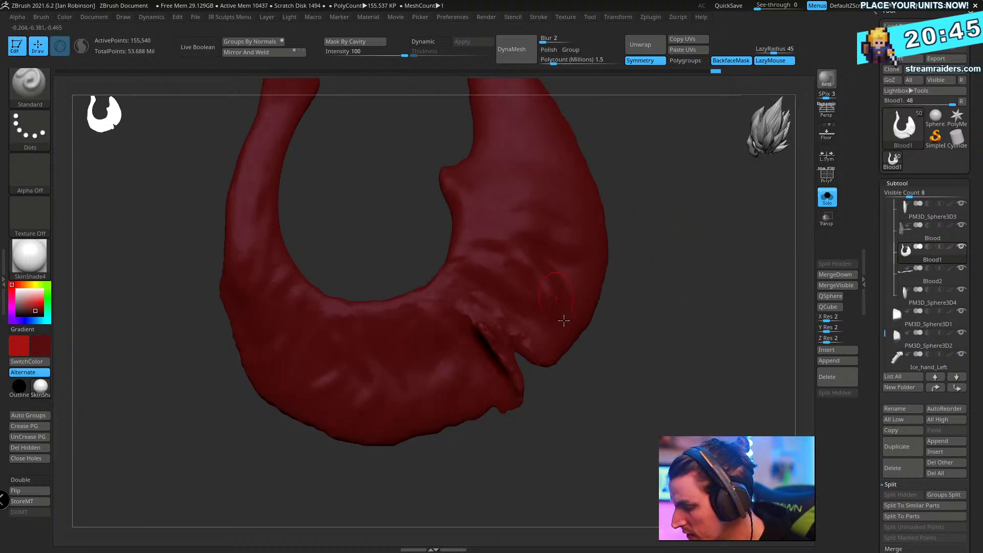
# - Sculpt more ripples around the notch and up the end lobe, checking the garden-hose photo in Discord for reference
pyautogui.moveTo(578, 386); pyautogui.dragTo(517, 391)
pyautogui.moveTo(478, 456); pyautogui.dragTo(517, 452)
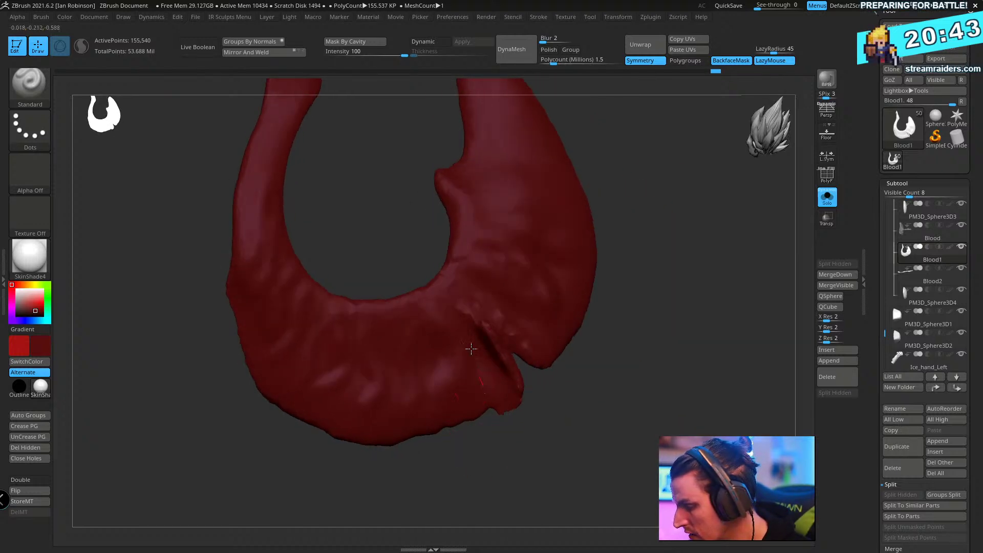
pyautogui.moveTo(619, 350); pyautogui.dragTo(653, 302)
pyautogui.hotkey('alt', 'Tab')
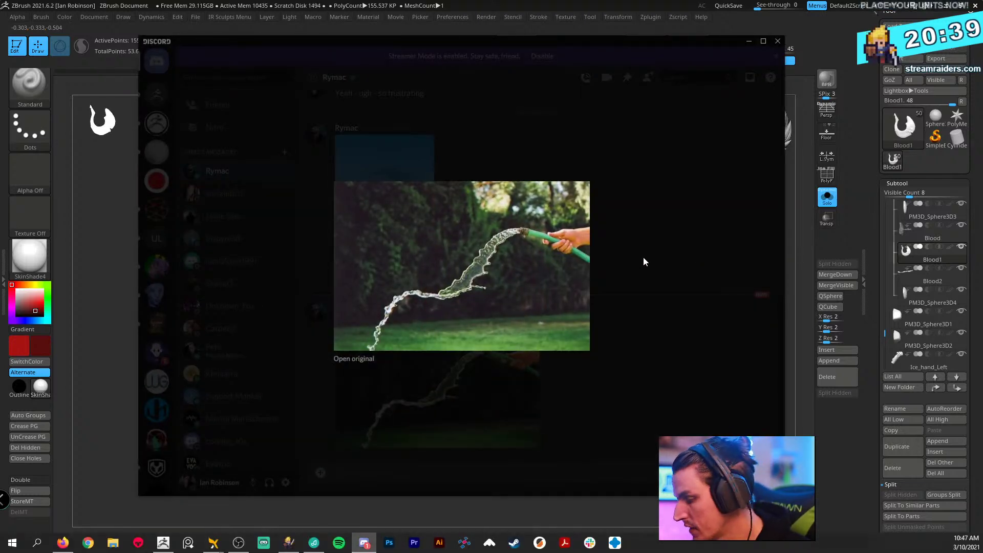
pyautogui.hotkey('alt', 'Tab')
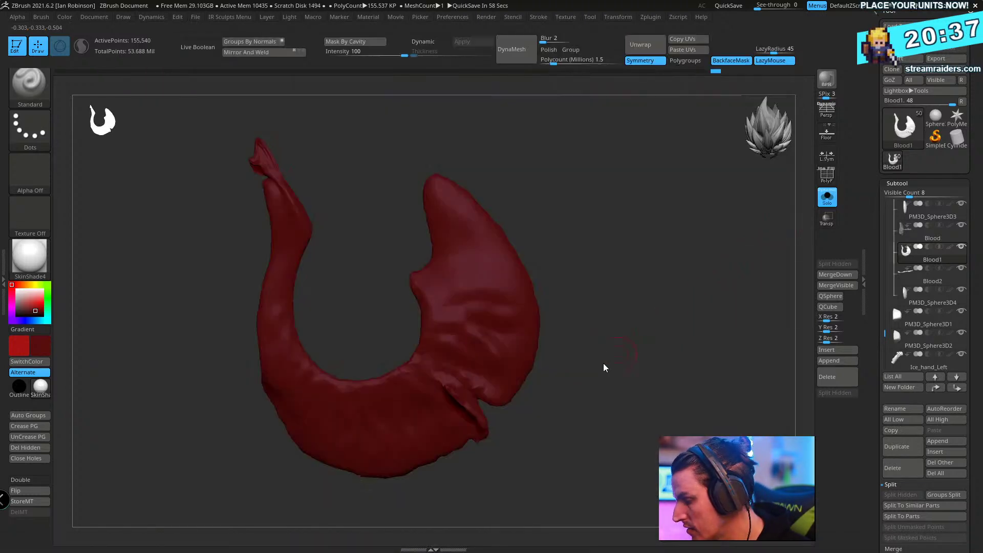
pyautogui.moveTo(604, 366)
pyautogui.mouseDown()
pyautogui.moveTo(662, 350)
pyautogui.moveTo(650, 345)
pyautogui.mouseUp()
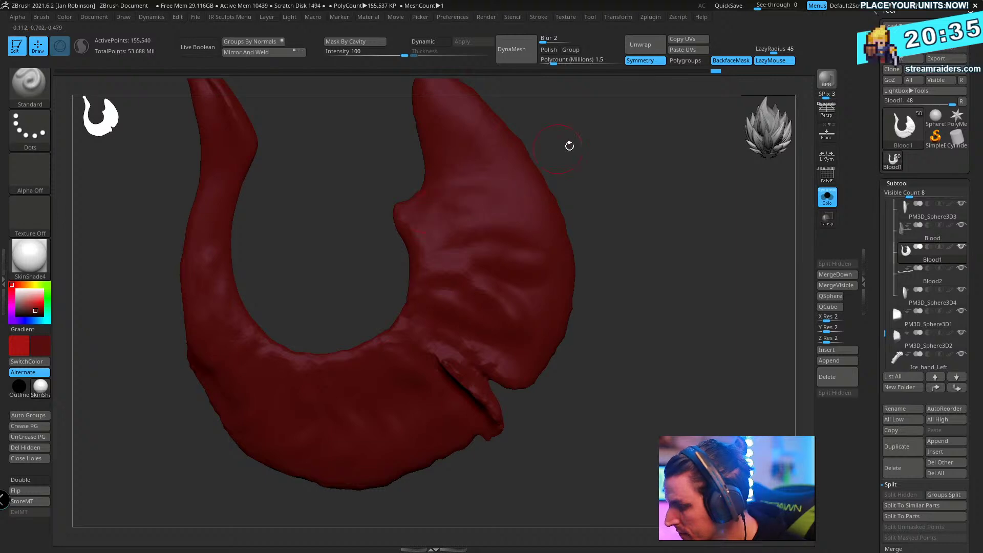
pyautogui.moveTo(569, 146); pyautogui.dragTo(435, 231)
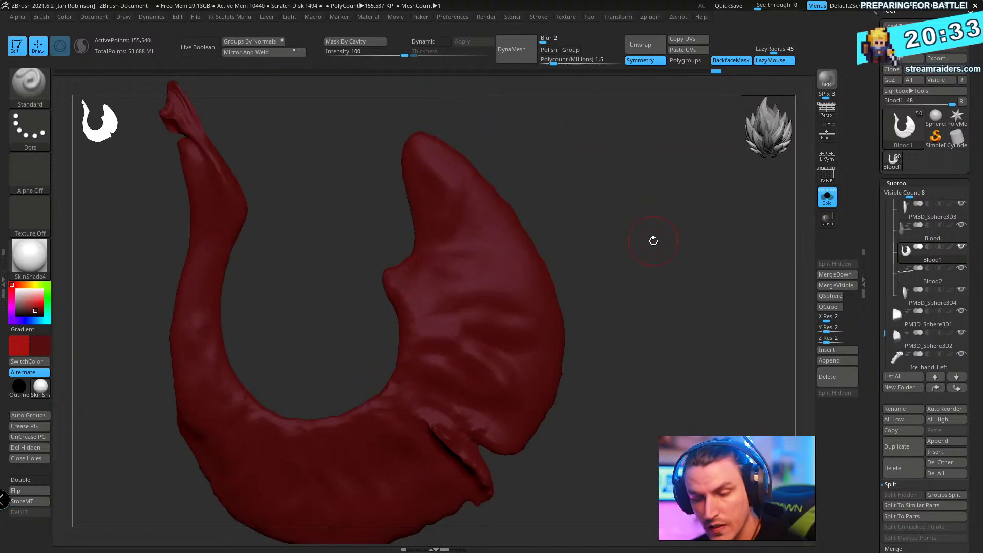
# - Pull a separate pointed drip out of the end lobe's upper edge with the SnakeHook brush
pyautogui.press('b')
pyautogui.press('s')
pyautogui.press('h')
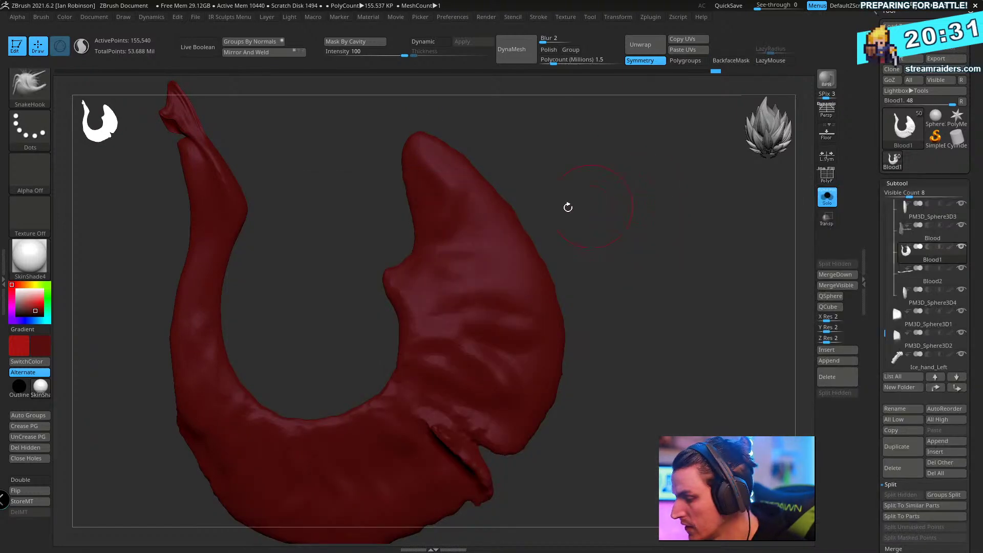
pyautogui.moveTo(634, 193); pyautogui.dragTo(285, 270)
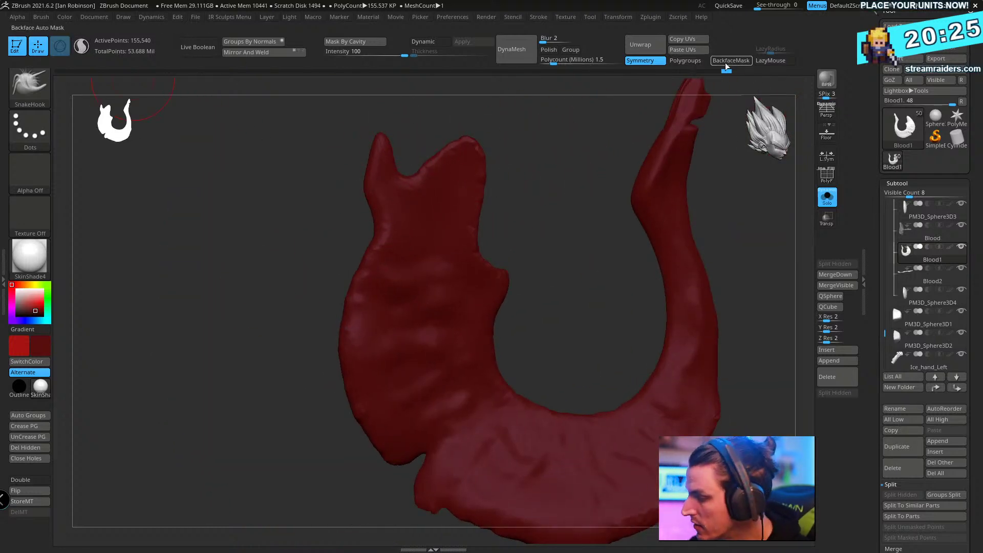
# - Delete the blood mesh's lower subdivision levels and turn on Sculptris Pro mode
pyautogui.click(82, 47)
pyautogui.keyDown('alt'); pyautogui.moveTo(194, 342); pyautogui.dragTo(180, 315); pyautogui.keyUp('alt')
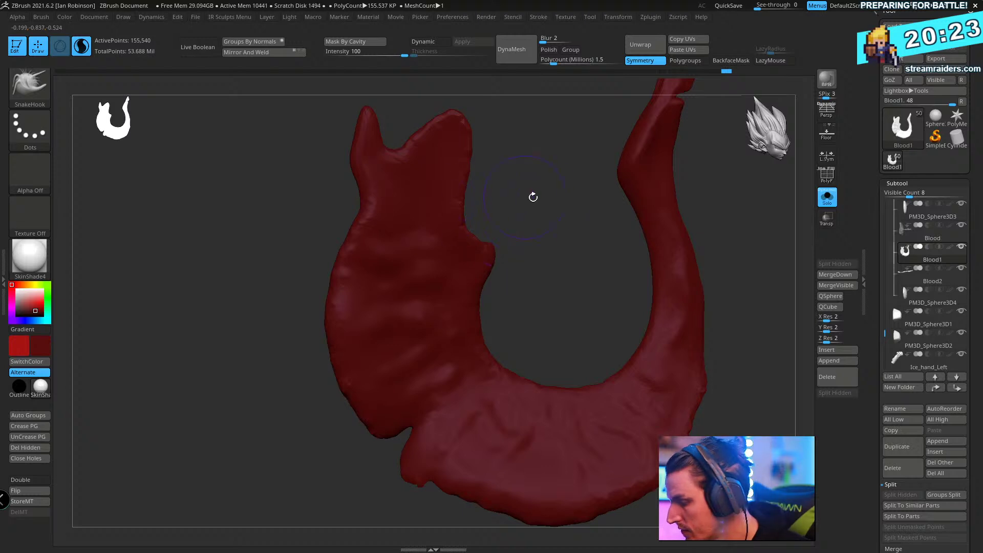
pyautogui.moveTo(533, 197); pyautogui.dragTo(514, 173)
pyautogui.click(392, 152)
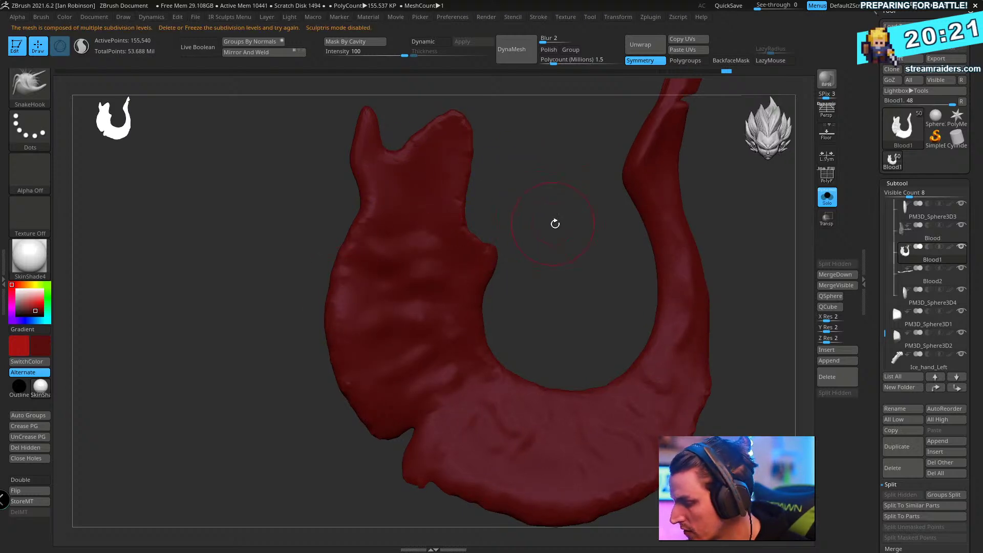
pyautogui.moveTo(555, 221); pyautogui.dragTo(472, 259)
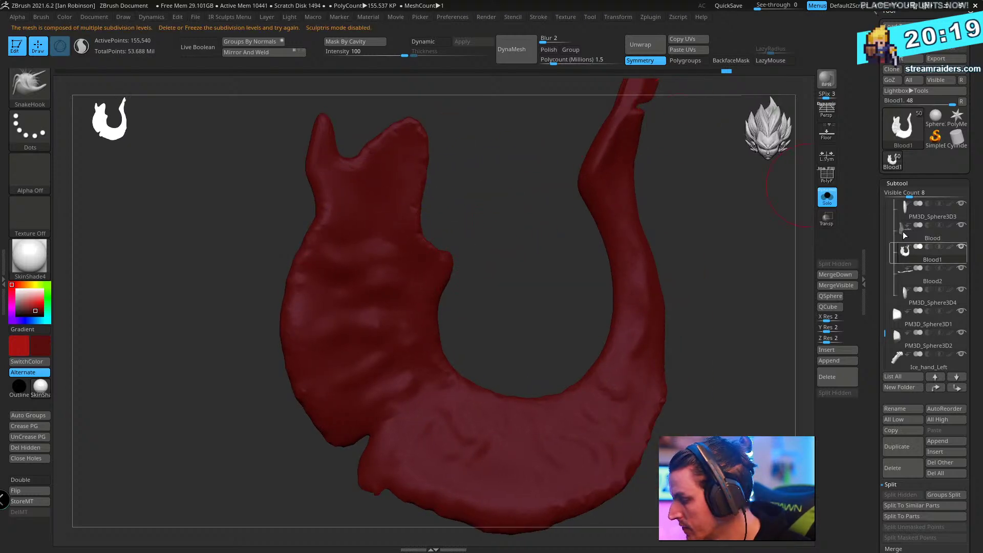
pyautogui.click(901, 183)
pyautogui.click(914, 195)
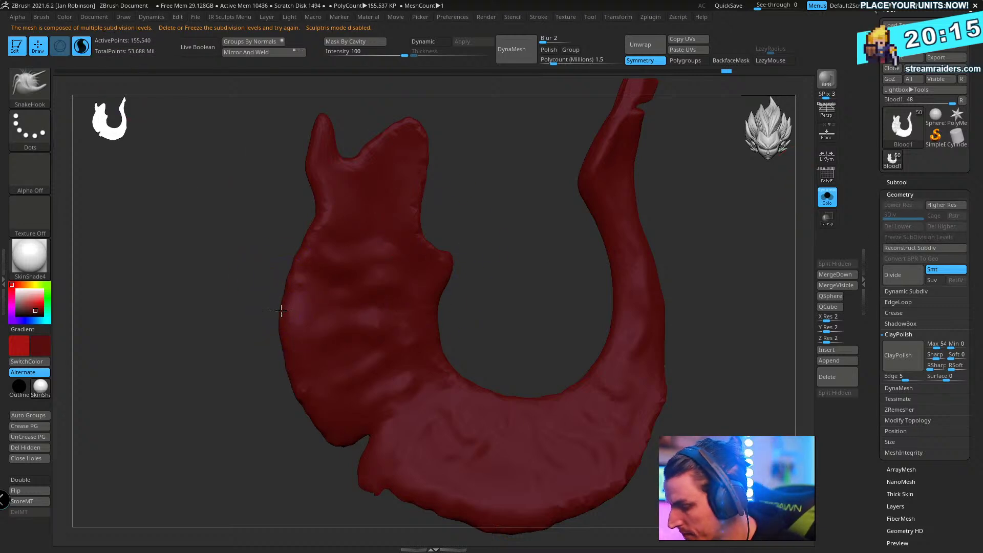
# - Pull a curling drip from the end lobe's outer edge and smaller splash points along its sides with SnakeHook
pyautogui.moveTo(281, 310)
pyautogui.mouseDown()
pyautogui.moveTo(238, 330)
pyautogui.moveTo(229, 350)
pyautogui.mouseUp()
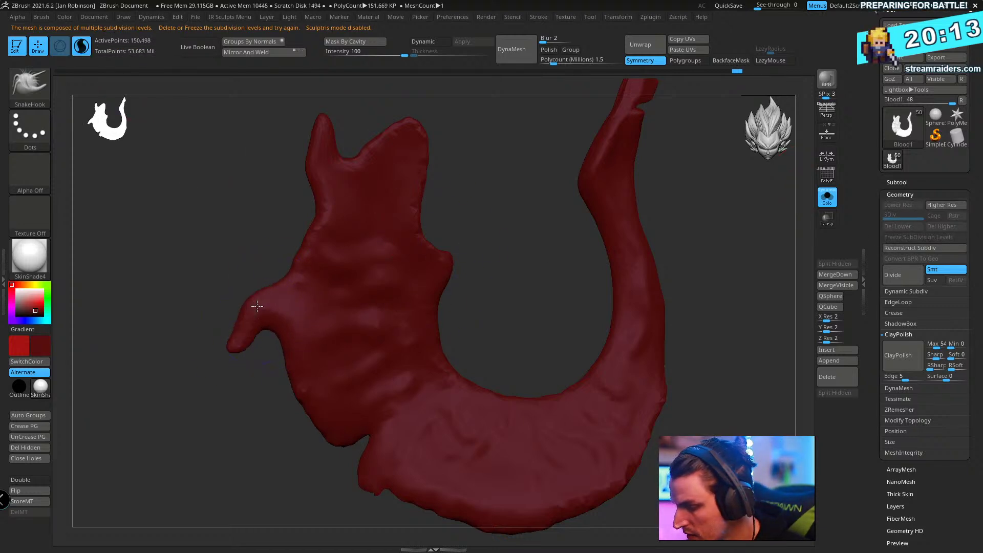
pyautogui.moveTo(469, 252)
pyautogui.mouseDown()
pyautogui.moveTo(469, 234)
pyautogui.moveTo(446, 307)
pyautogui.mouseUp()
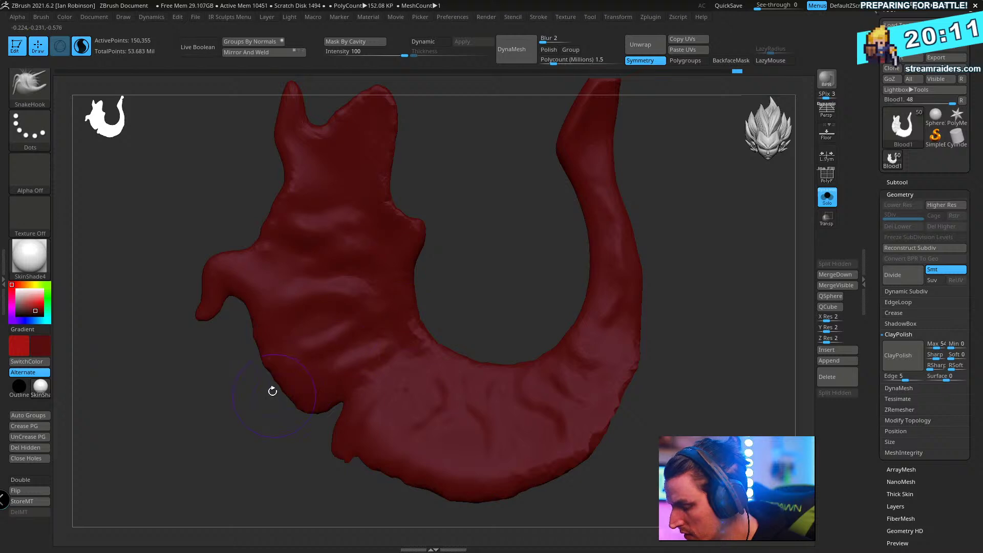
pyautogui.moveTo(272, 391)
pyautogui.mouseDown()
pyautogui.moveTo(259, 394)
pyautogui.moveTo(445, 224)
pyautogui.moveTo(394, 306)
pyautogui.moveTo(362, 329)
pyautogui.moveTo(439, 281)
pyautogui.moveTo(239, 386)
pyautogui.moveTo(247, 368)
pyautogui.moveTo(382, 290)
pyautogui.moveTo(237, 351)
pyautogui.mouseUp()
pyautogui.moveTo(341, 285)
pyautogui.mouseDown()
pyautogui.moveTo(249, 384)
pyautogui.moveTo(426, 268)
pyautogui.moveTo(627, 263)
pyautogui.mouseUp()
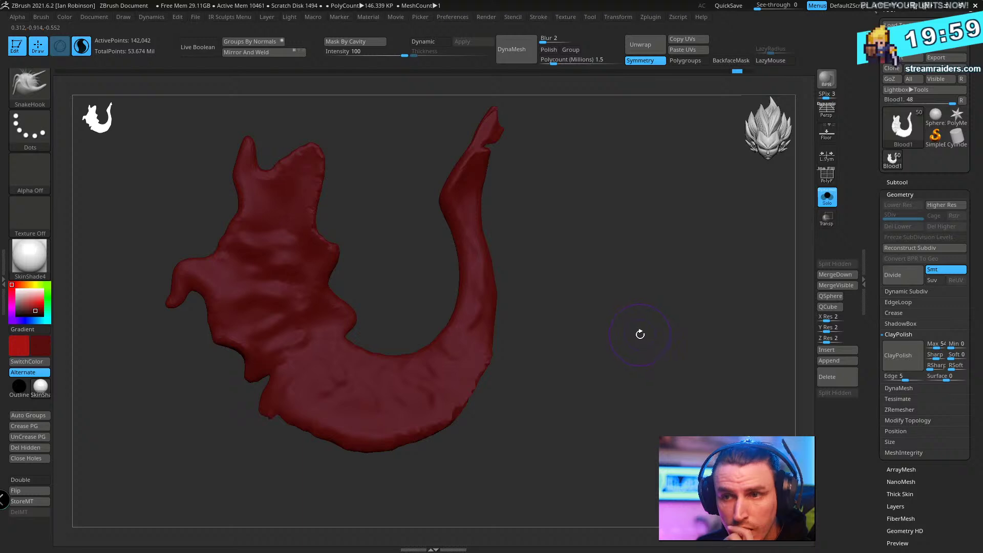
# - Pull uneven splash lobes out of the outer edge of the blood's lower bend with SnakeHook
pyautogui.moveTo(621, 374)
pyautogui.mouseDown()
pyautogui.moveTo(654, 328)
pyautogui.moveTo(614, 320)
pyautogui.moveTo(540, 268)
pyautogui.moveTo(553, 272)
pyautogui.moveTo(562, 215)
pyautogui.moveTo(597, 248)
pyautogui.moveTo(543, 275)
pyautogui.mouseUp()
pyautogui.moveTo(406, 314)
pyautogui.mouseDown()
pyautogui.moveTo(426, 289)
pyautogui.moveTo(433, 221)
pyautogui.mouseUp()
pyautogui.moveTo(569, 259)
pyautogui.mouseDown()
pyautogui.moveTo(604, 202)
pyautogui.moveTo(658, 224)
pyautogui.moveTo(549, 226)
pyautogui.moveTo(405, 274)
pyautogui.moveTo(401, 258)
pyautogui.moveTo(430, 259)
pyautogui.mouseUp()
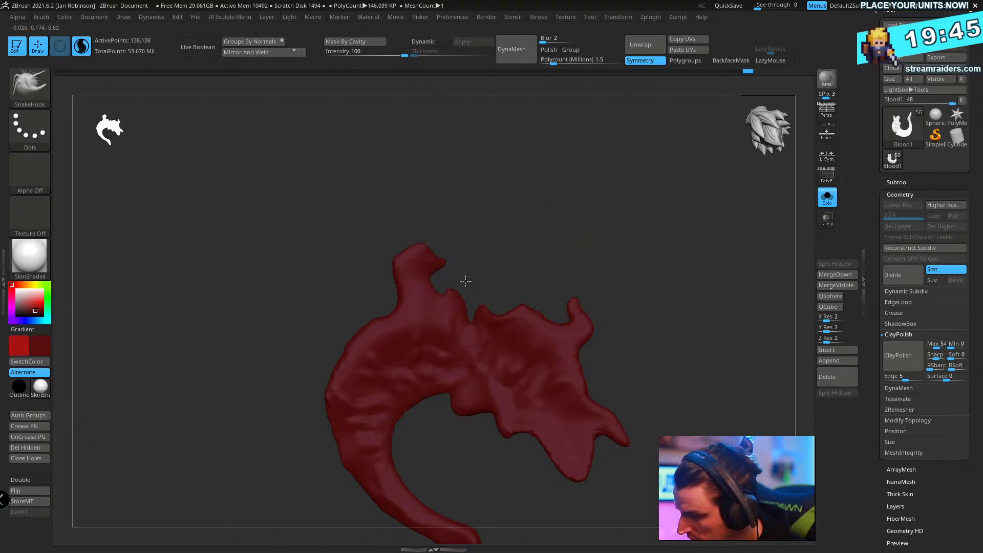
pyautogui.moveTo(369, 338); pyautogui.dragTo(359, 317)
pyautogui.moveTo(584, 200); pyautogui.dragTo(609, 136)
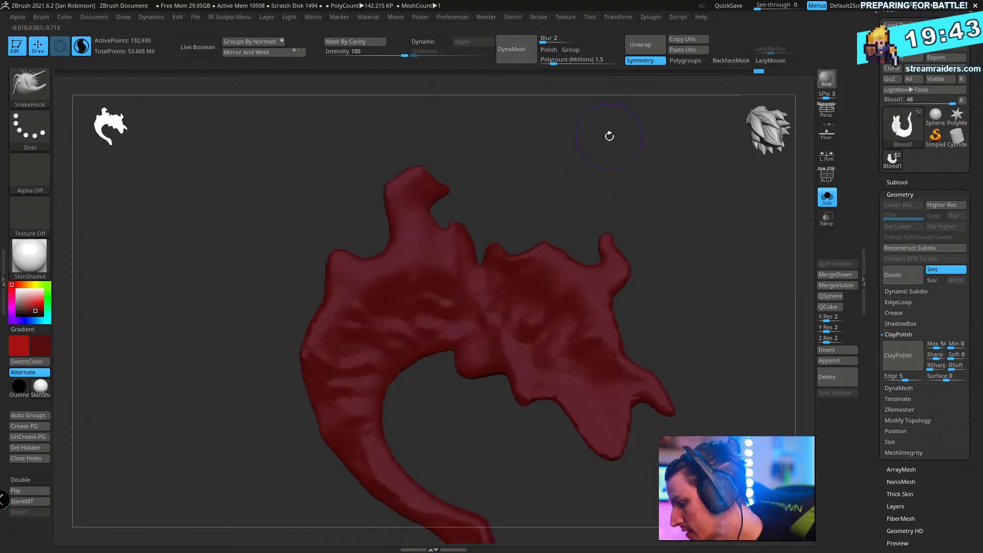
# - Stretch the lower bend's edge lobes further and pull a pointed spike from its outer edge near the strand
pyautogui.moveTo(607, 193)
pyautogui.mouseDown()
pyautogui.moveTo(612, 204)
pyautogui.moveTo(477, 247)
pyautogui.mouseUp()
pyautogui.click(502, 245)
pyautogui.moveTo(563, 220)
pyautogui.mouseDown()
pyautogui.moveTo(631, 193)
pyautogui.moveTo(656, 209)
pyautogui.moveTo(722, 205)
pyautogui.moveTo(727, 215)
pyautogui.mouseUp()
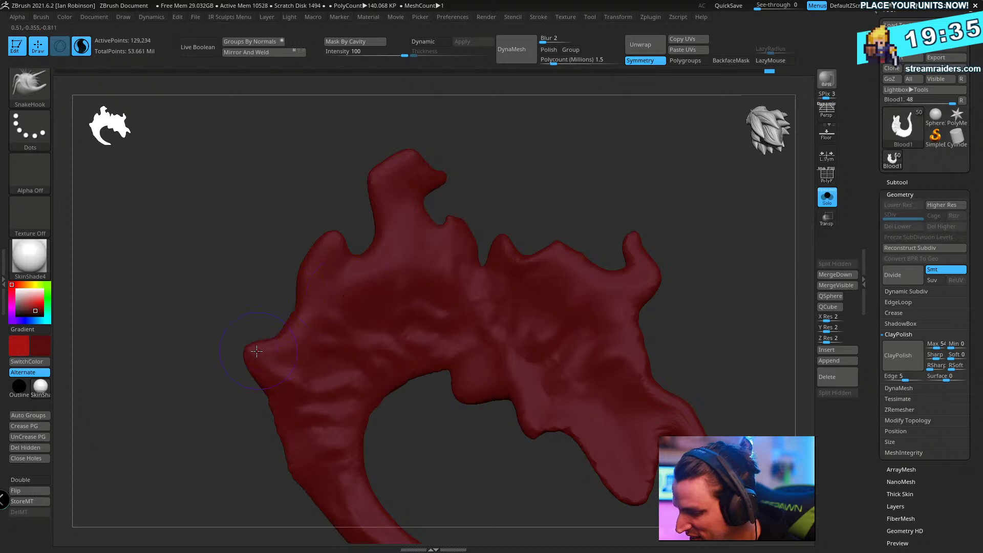
pyautogui.click(257, 351)
pyautogui.moveTo(593, 183); pyautogui.dragTo(553, 207)
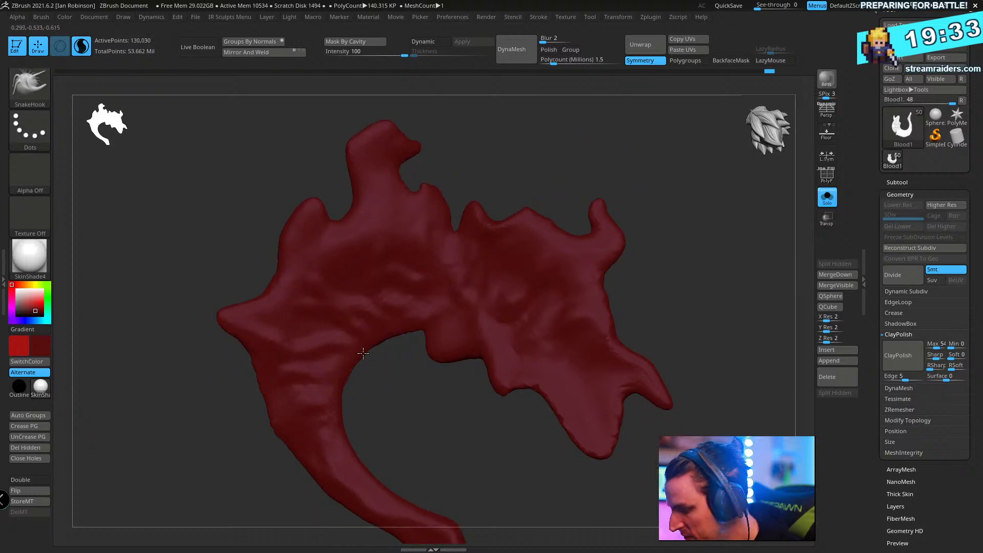
# - Try pulling two longer spikes out of the bend's outer edge beside the existing pointed one
pyautogui.moveTo(363, 354); pyautogui.dragTo(374, 363)
pyautogui.moveTo(286, 273); pyautogui.dragTo(226, 216)
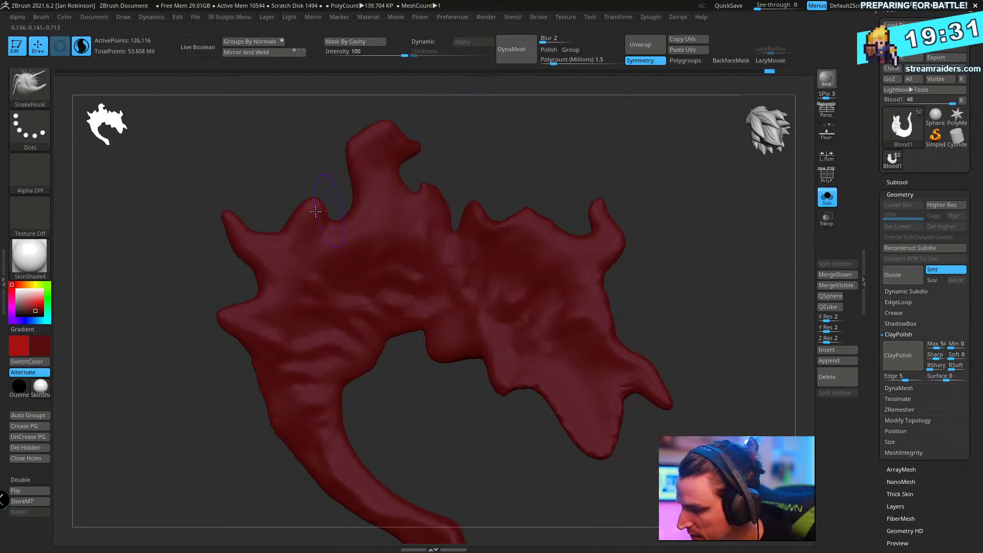
pyautogui.moveTo(315, 211)
pyautogui.mouseDown()
pyautogui.moveTo(297, 182)
pyautogui.moveTo(310, 148)
pyautogui.mouseUp()
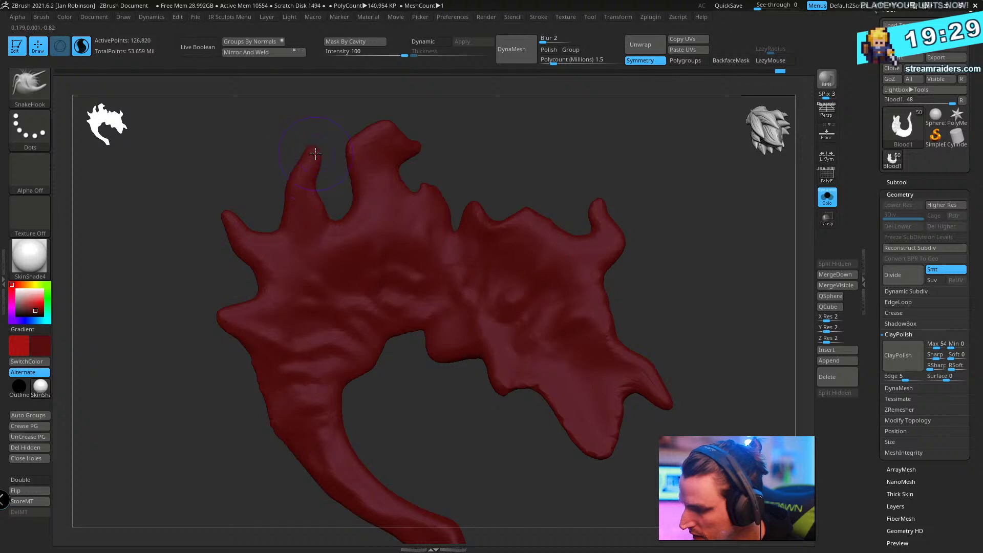
pyautogui.moveTo(636, 171); pyautogui.dragTo(427, 222)
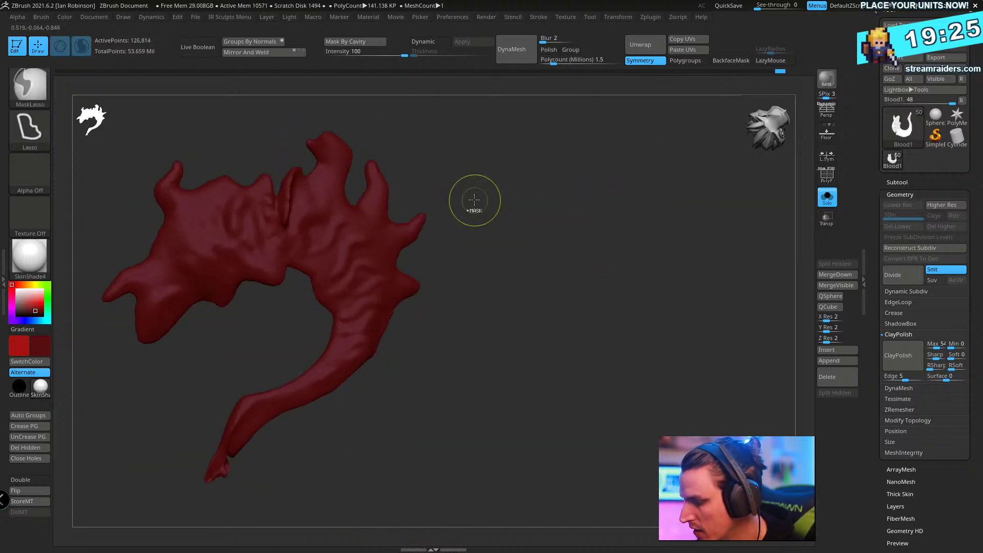
# - Undo the last spike pulls on the bend's outer edge
pyautogui.hotkey('ctrl', 'z')
pyautogui.hotkey('ctrl', 'z')
pyautogui.hotkey('ctrl', 'z')
pyautogui.hotkey('ctrl', 'z')
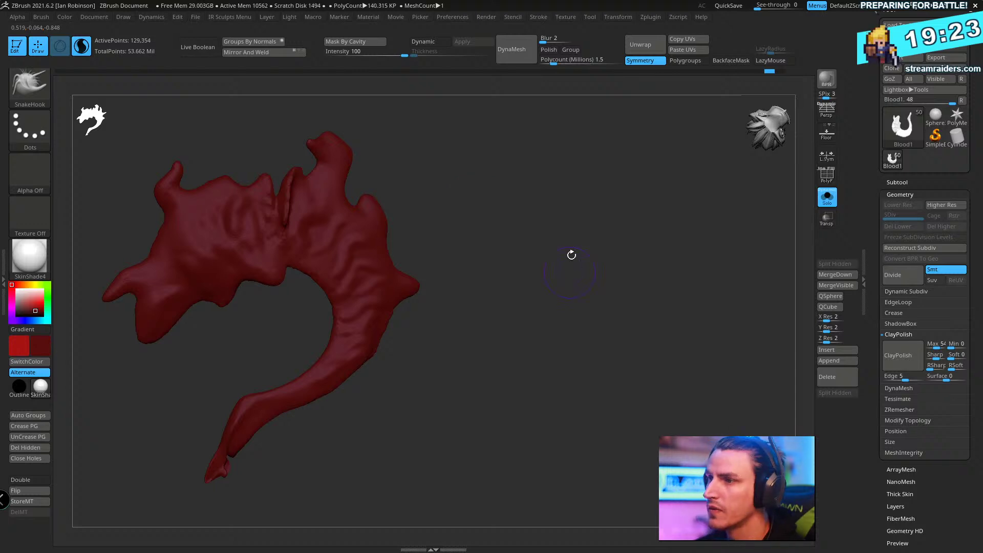
# - Check the garden-hose photo in Discord, and stretch the bend's outer spike into a long, thin point with SnakeHook
pyautogui.hotkey('alt', 'Tab')
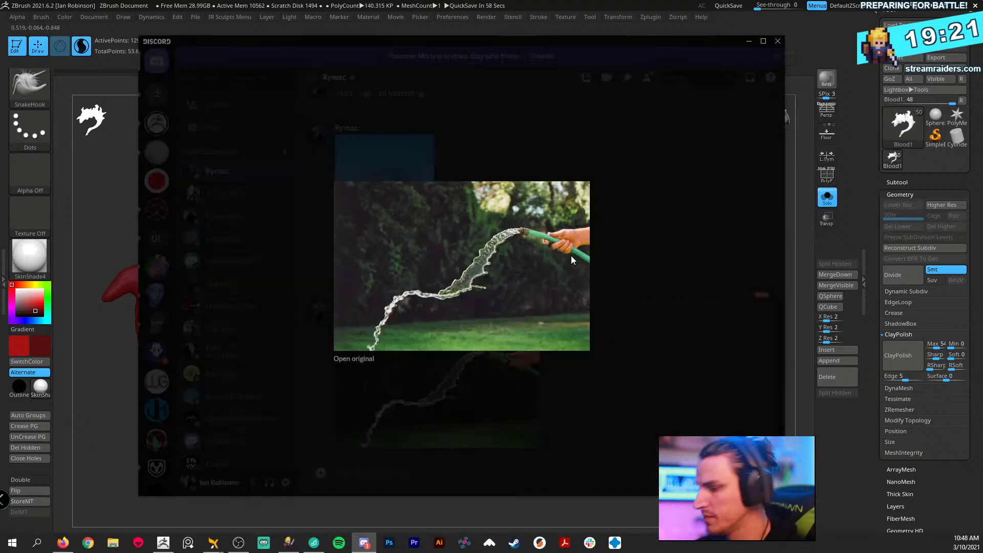
pyautogui.hotkey('alt', 'Tab')
pyautogui.keyDown('ctrl'); pyautogui.moveTo(641, 288); pyautogui.dragTo(549, 307, button='right'); pyautogui.keyUp('ctrl')
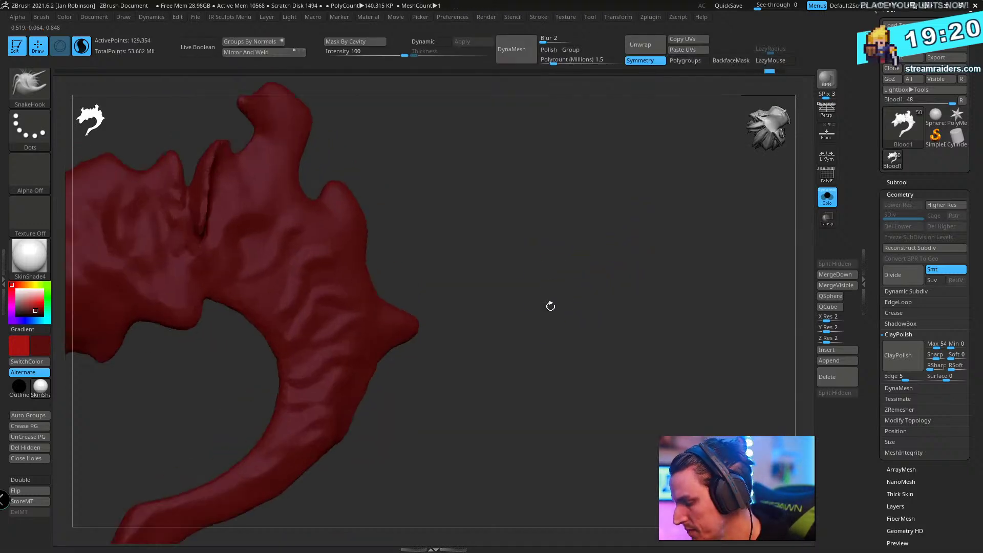
pyautogui.moveTo(411, 325); pyautogui.dragTo(499, 306)
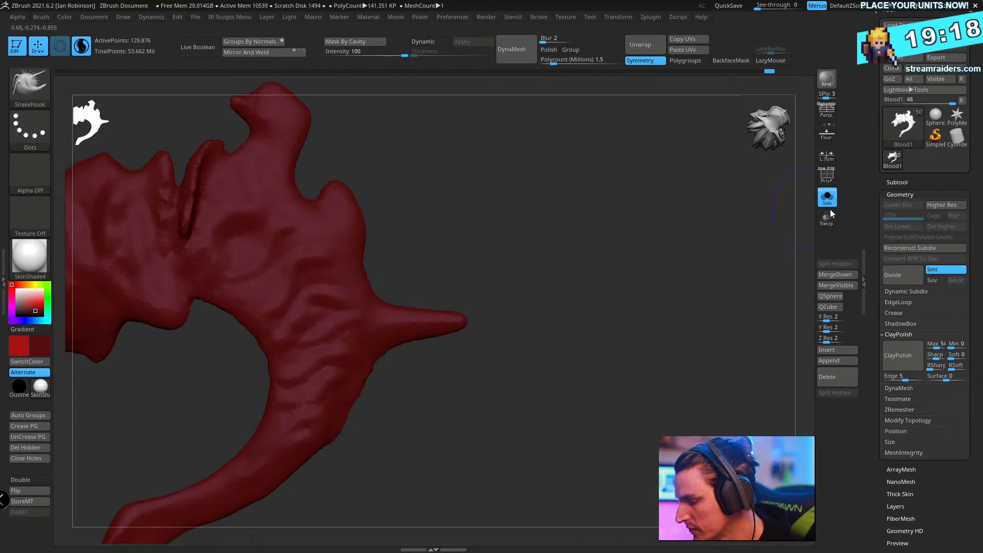
# - Take the blood out of Solo mode to show the whole figure and expand the Subtool list
pyautogui.keyDown('ctrl'); pyautogui.moveTo(529, 310); pyautogui.dragTo(547, 91, button='right'); pyautogui.keyUp('ctrl')
pyautogui.moveTo(958, 196); pyautogui.dragTo(958, 194)
pyautogui.click(906, 179)
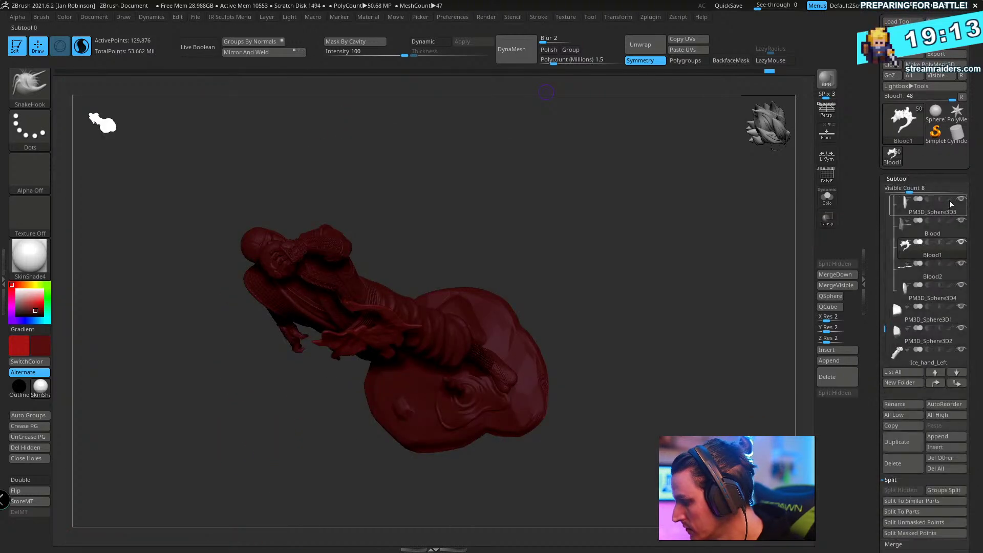
pyautogui.moveTo(687, 252)
pyautogui.mouseDown()
pyautogui.moveTo(670, 213)
pyautogui.moveTo(665, 264)
pyautogui.moveTo(643, 266)
pyautogui.moveTo(650, 281)
pyautogui.moveTo(632, 263)
pyautogui.moveTo(630, 290)
pyautogui.moveTo(613, 285)
pyautogui.moveTo(621, 281)
pyautogui.moveTo(613, 296)
pyautogui.mouseUp()
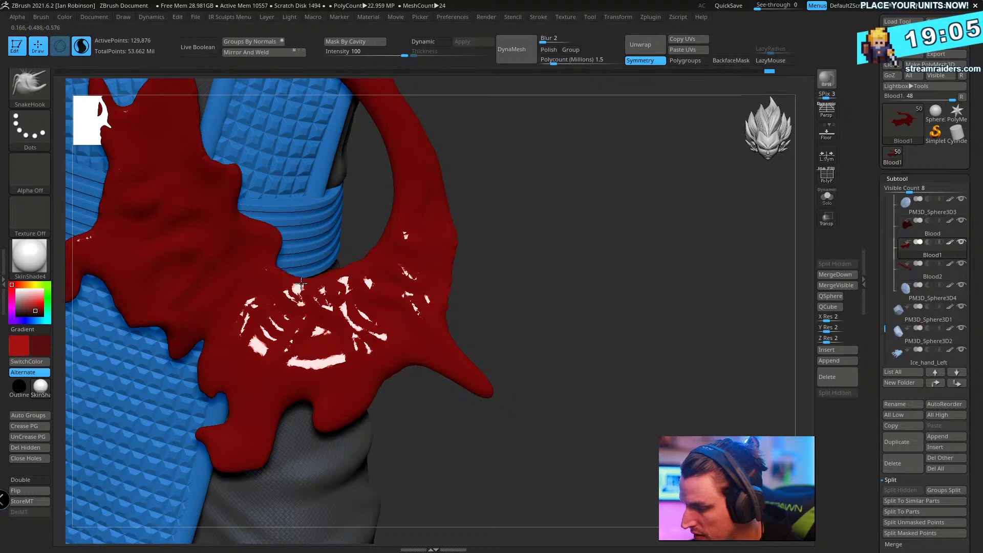
# - Pull the inner edge of the bend downward and stretch the splash's uppermost lobe into a long, curved spike with SnakeHook
pyautogui.moveTo(301, 283); pyautogui.dragTo(334, 279)
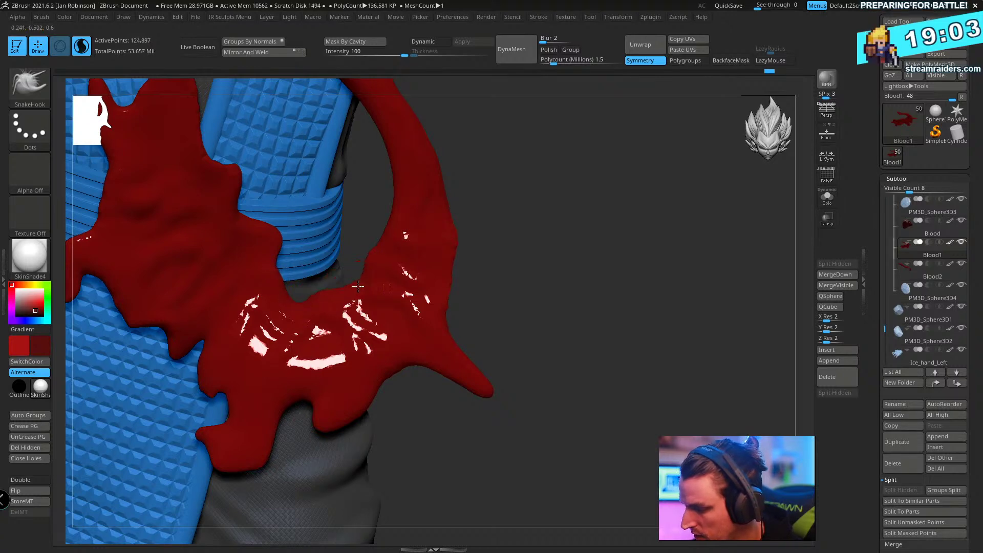
pyautogui.moveTo(600, 176); pyautogui.dragTo(634, 235)
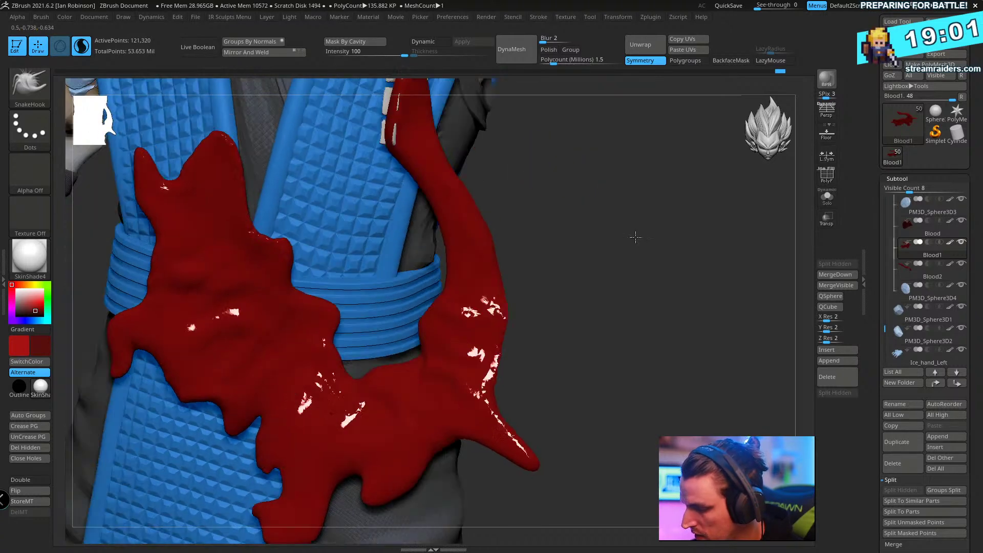
pyautogui.moveTo(328, 349); pyautogui.dragTo(305, 301, button='right')
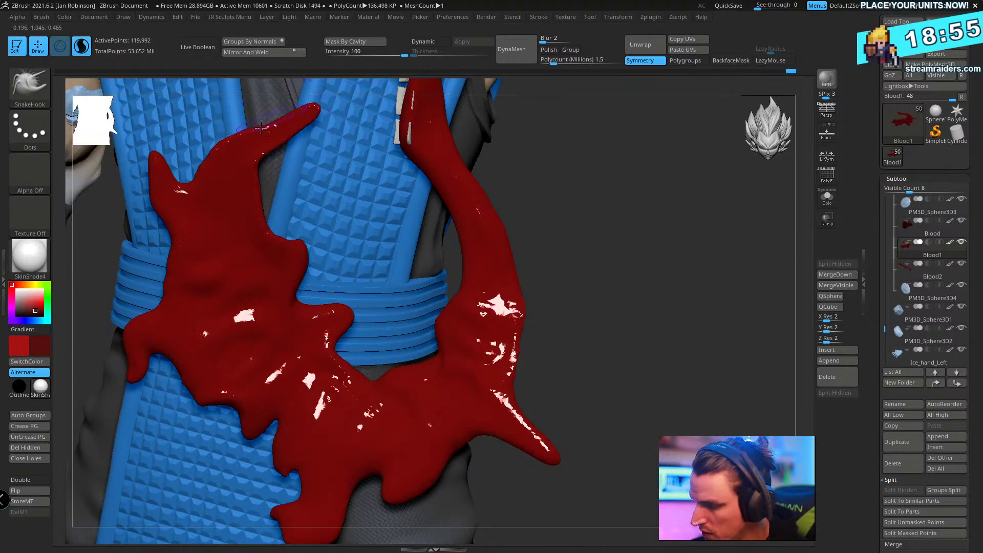
# - Adjust the splash's profile from the side with SnakeHook and turn off Sculptris Pro
pyautogui.moveTo(558, 169); pyautogui.dragTo(419, 266)
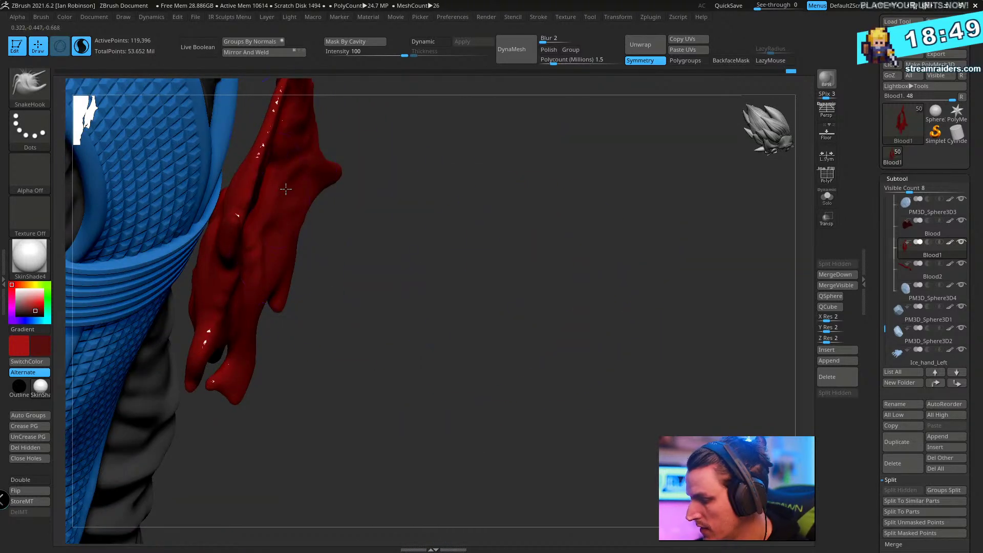
pyautogui.moveTo(286, 189); pyautogui.dragTo(311, 197)
pyautogui.moveTo(488, 248)
pyautogui.mouseDown()
pyautogui.moveTo(579, 358)
pyautogui.moveTo(584, 384)
pyautogui.moveTo(497, 342)
pyautogui.moveTo(287, 487)
pyautogui.moveTo(390, 302)
pyautogui.moveTo(368, 263)
pyautogui.mouseUp()
pyautogui.moveTo(252, 412)
pyautogui.mouseDown()
pyautogui.moveTo(302, 394)
pyautogui.moveTo(351, 353)
pyautogui.mouseUp()
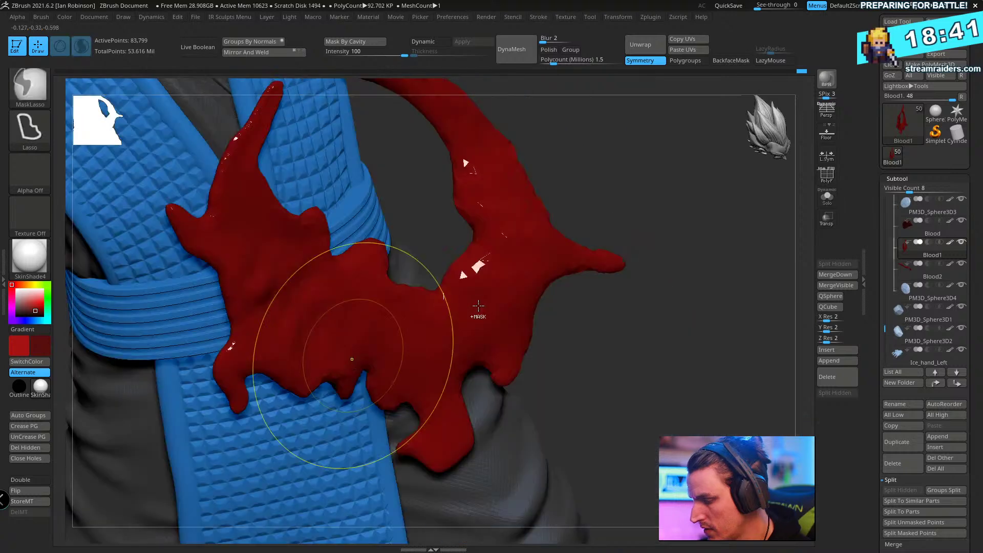
pyautogui.keyDown('shift'); pyautogui.moveTo(476, 312); pyautogui.dragTo(531, 288); pyautogui.keyUp('shift')
pyautogui.click(80, 49)
# - Refine the splash's depth and silhouette from several sides by nudging its edges with SnakeHook
pyautogui.moveTo(546, 137); pyautogui.dragTo(627, 177)
pyautogui.moveTo(342, 321)
pyautogui.mouseDown()
pyautogui.moveTo(322, 323)
pyautogui.moveTo(274, 463)
pyautogui.moveTo(288, 400)
pyautogui.moveTo(351, 307)
pyautogui.mouseUp()
pyautogui.moveTo(217, 468); pyautogui.dragTo(256, 333)
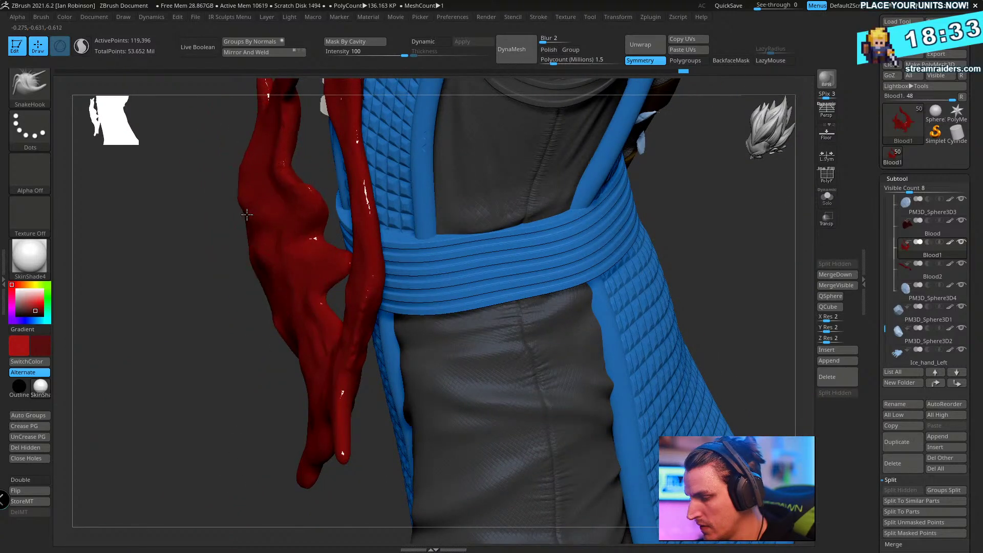
pyautogui.moveTo(206, 329); pyautogui.dragTo(496, 198)
pyautogui.moveTo(269, 222)
pyautogui.mouseDown()
pyautogui.moveTo(394, 245)
pyautogui.moveTo(267, 211)
pyautogui.mouseUp()
pyautogui.moveTo(406, 200); pyautogui.dragTo(318, 266)
# - Inspect the splash against the whole figure, and switch to the SnakeCurve5 brush with Sculptris Pro active
pyautogui.moveTo(465, 193); pyautogui.dragTo(215, 254)
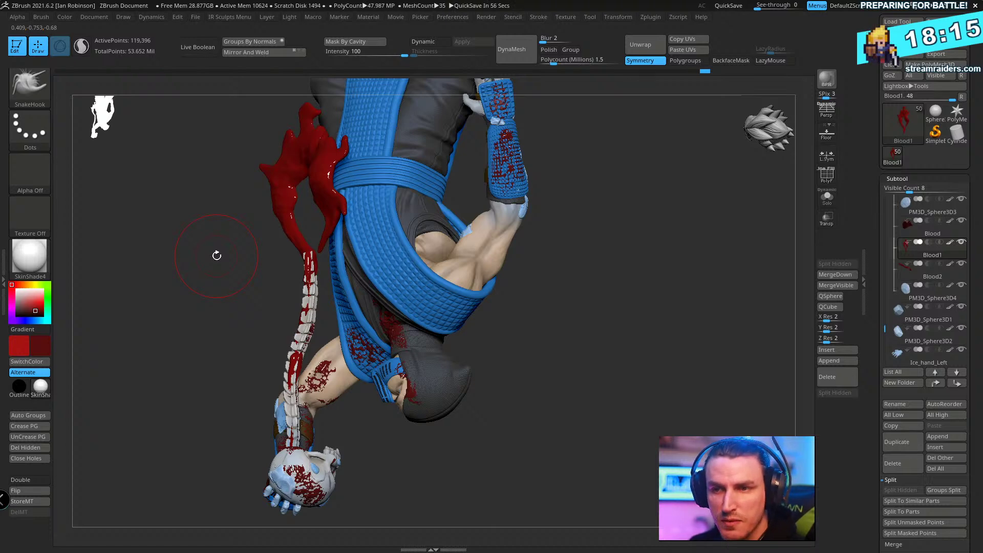
pyautogui.moveTo(262, 357); pyautogui.dragTo(550, 166)
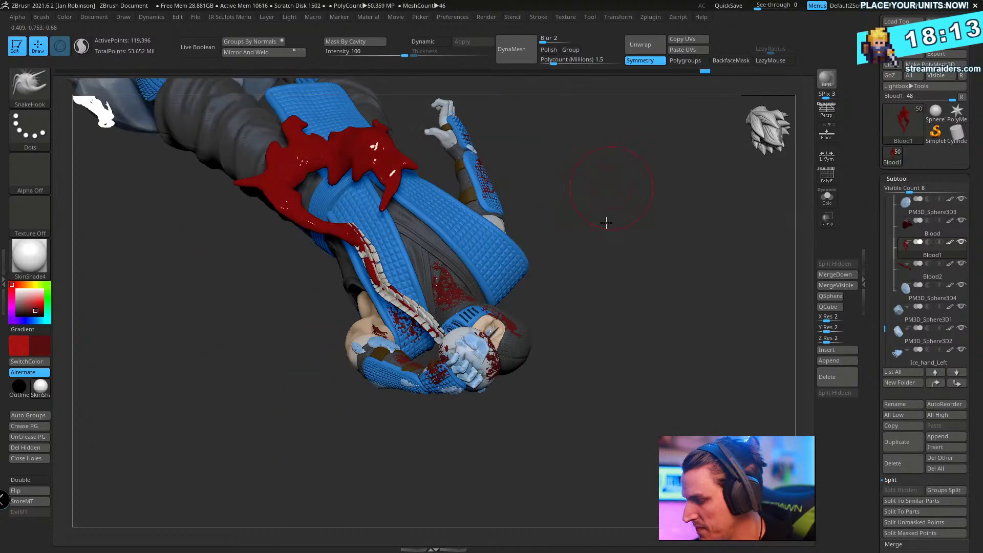
pyautogui.keyDown('alt'); pyautogui.moveTo(608, 221); pyautogui.dragTo(463, 344); pyautogui.keyUp('alt')
pyautogui.keyDown('alt'); pyautogui.moveTo(205, 267); pyautogui.dragTo(264, 398); pyautogui.keyUp('alt')
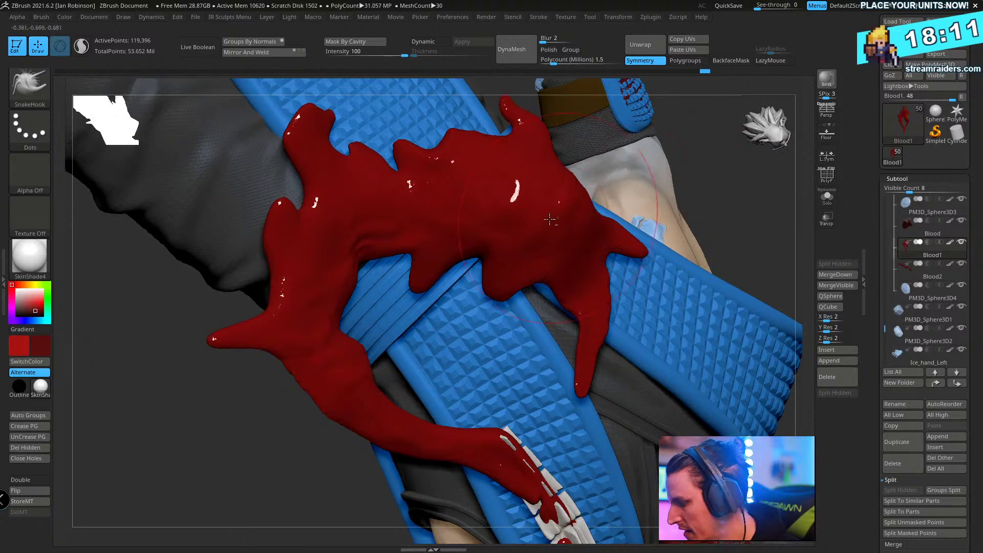
pyautogui.press('b')
pyautogui.press('s')
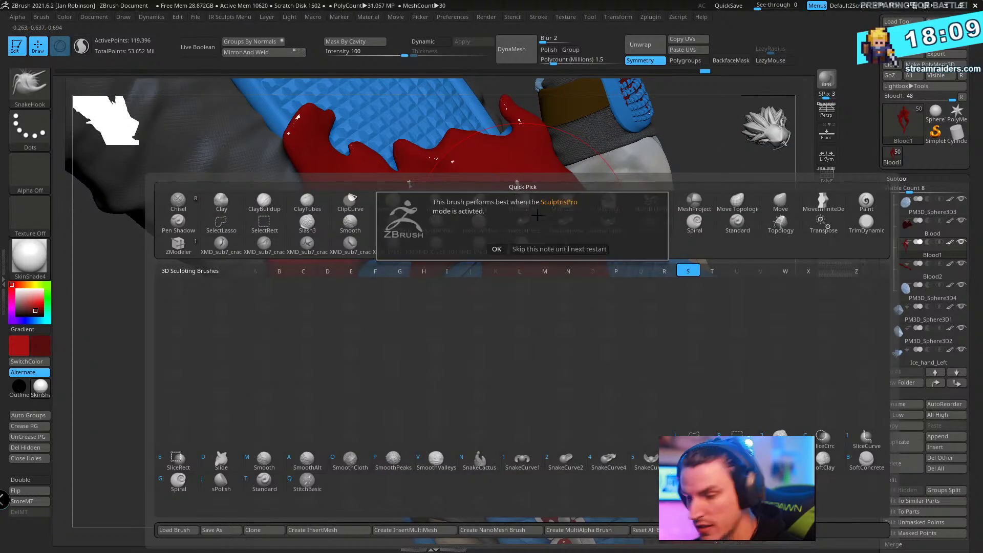
pyautogui.click(497, 248)
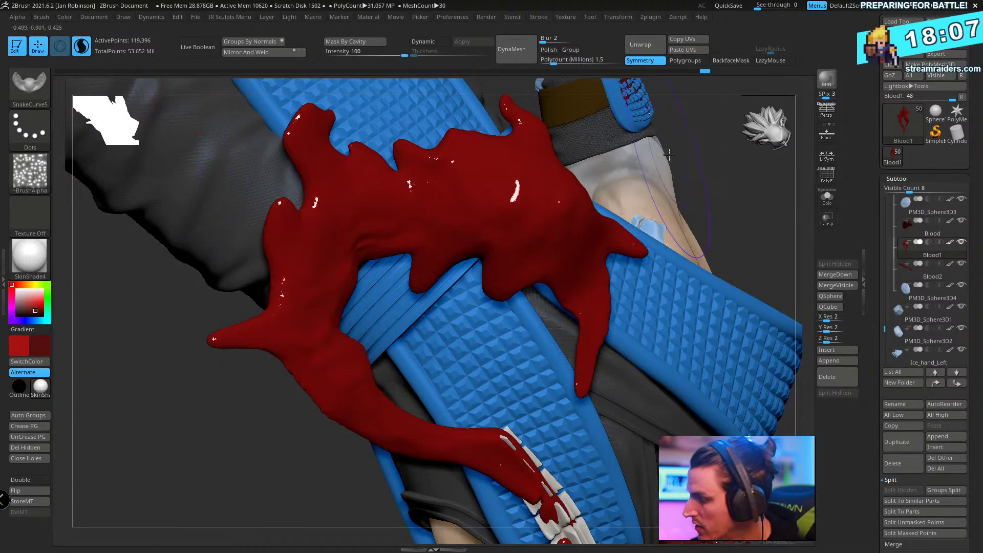
# - Draw winding ripple ridges across the bend beside its long outer spike with SnakeCurve5
pyautogui.moveTo(656, 169)
pyautogui.mouseDown(button='right')
pyautogui.moveTo(407, 239)
pyautogui.moveTo(213, 375)
pyautogui.moveTo(337, 324)
pyautogui.mouseUp(button='right')
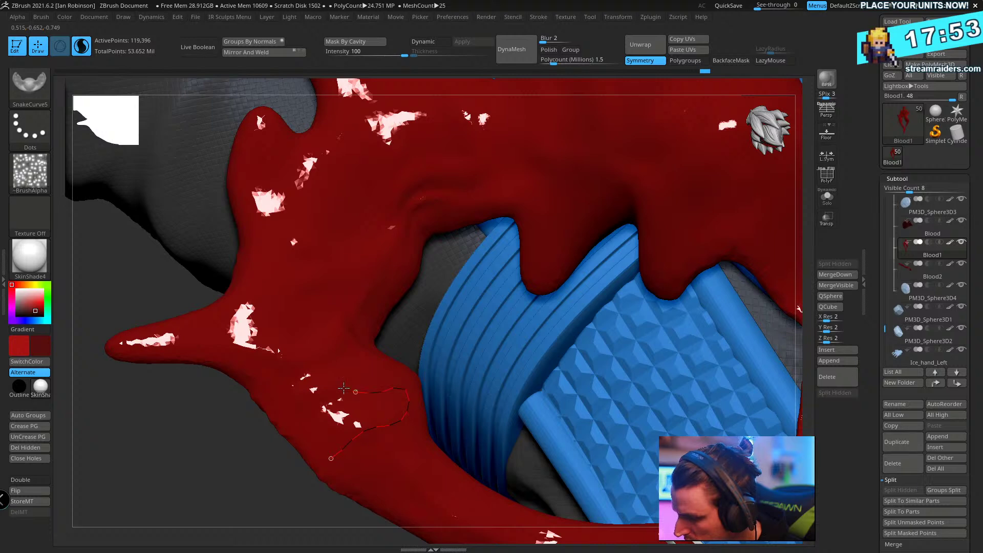
pyautogui.moveTo(382, 389); pyautogui.dragTo(340, 375, button='right')
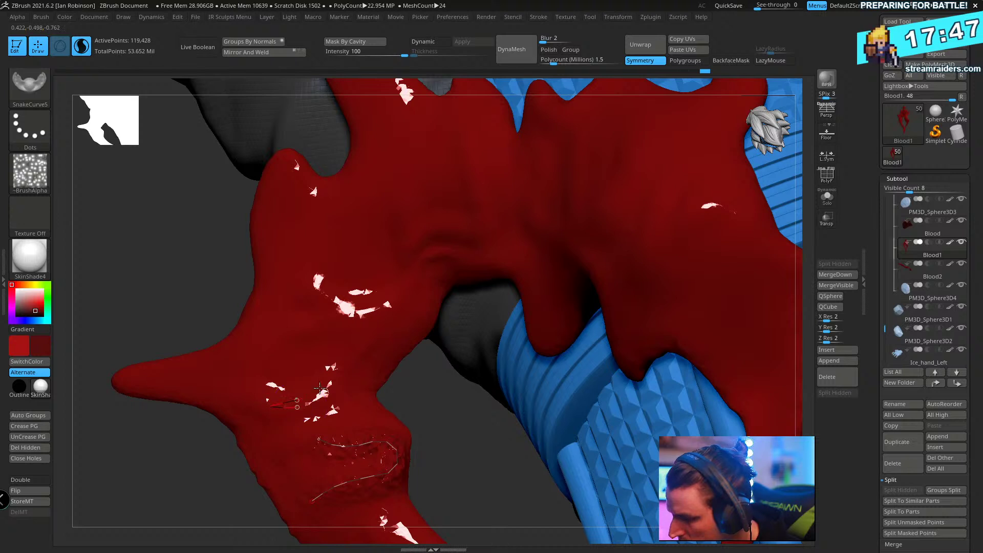
pyautogui.moveTo(318, 391); pyautogui.dragTo(317, 382)
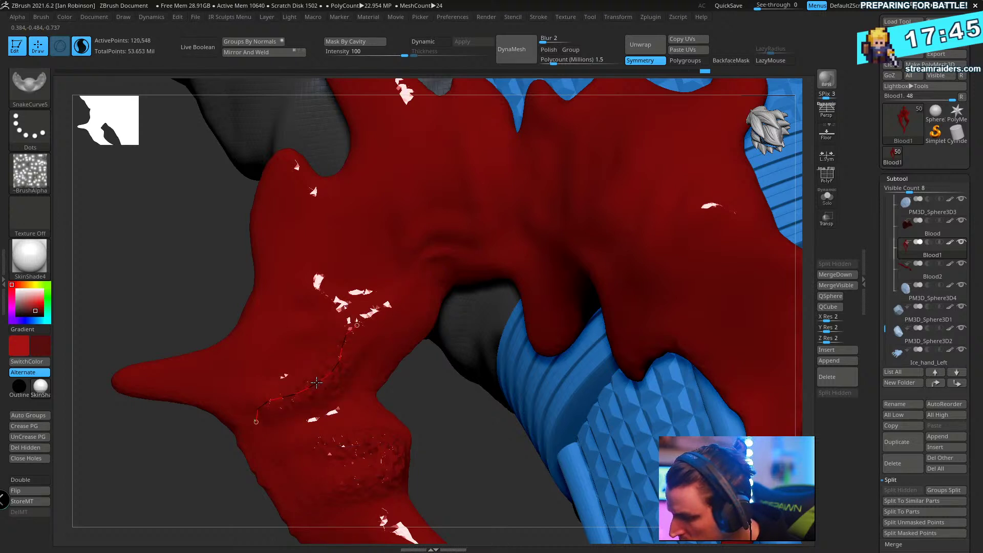
pyautogui.moveTo(327, 309); pyautogui.dragTo(428, 282)
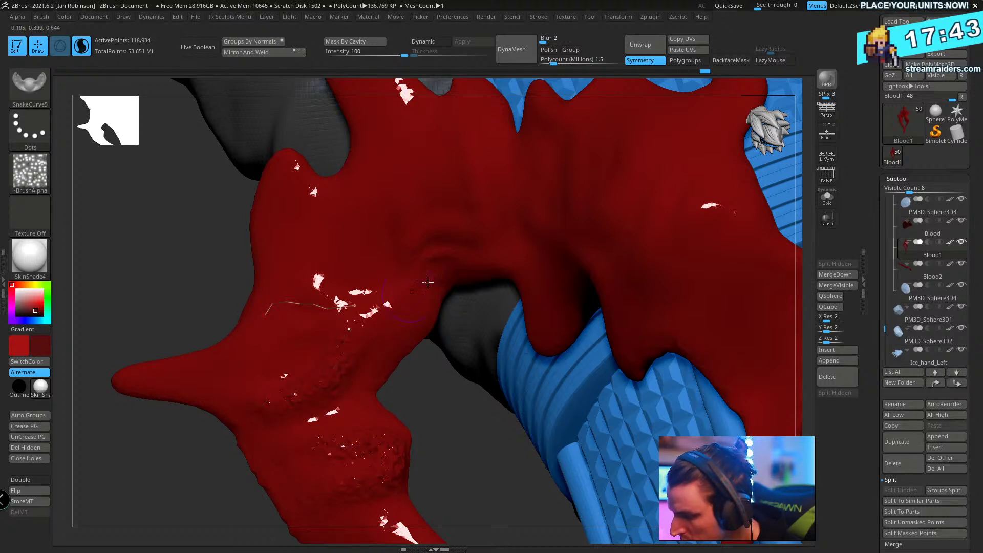
pyautogui.moveTo(310, 308); pyautogui.dragTo(303, 305)
pyautogui.moveTo(392, 249); pyautogui.dragTo(455, 266, button='right')
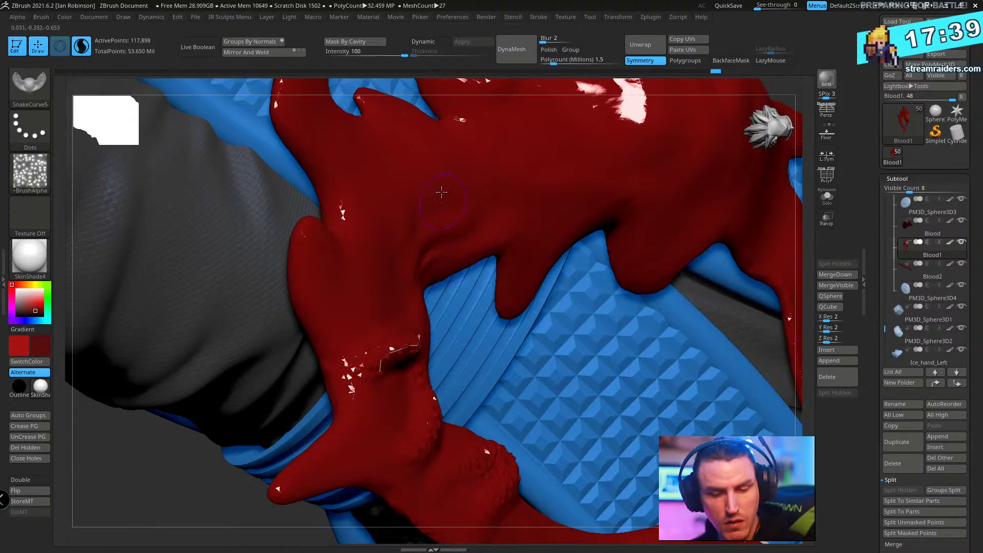
# - Add ripple ridges between the bend and the wide splash, undoing a heavy stroke and continuing at an adjusted draw size
pyautogui.moveTo(427, 206); pyautogui.dragTo(250, 212, button='right')
pyautogui.click(399, 284)
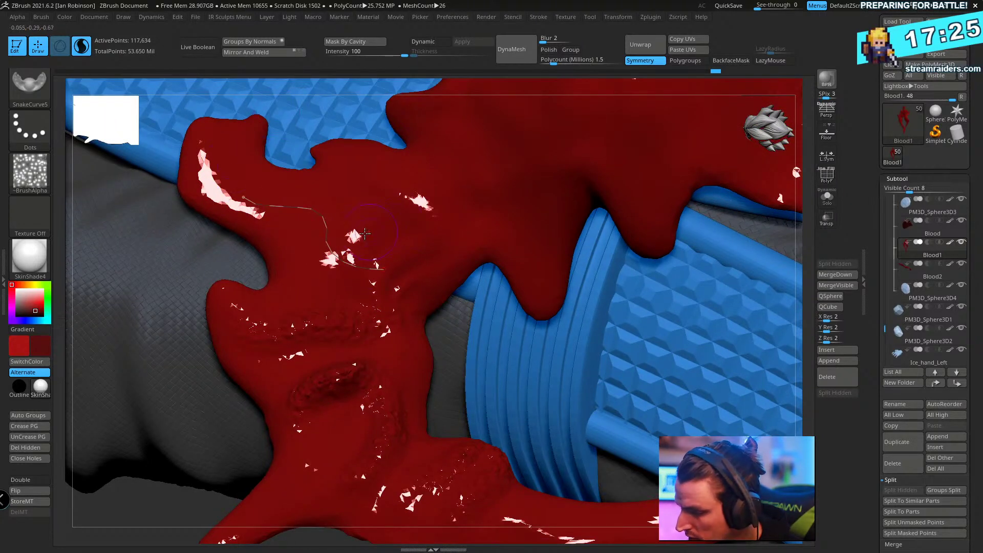
pyautogui.click(384, 269)
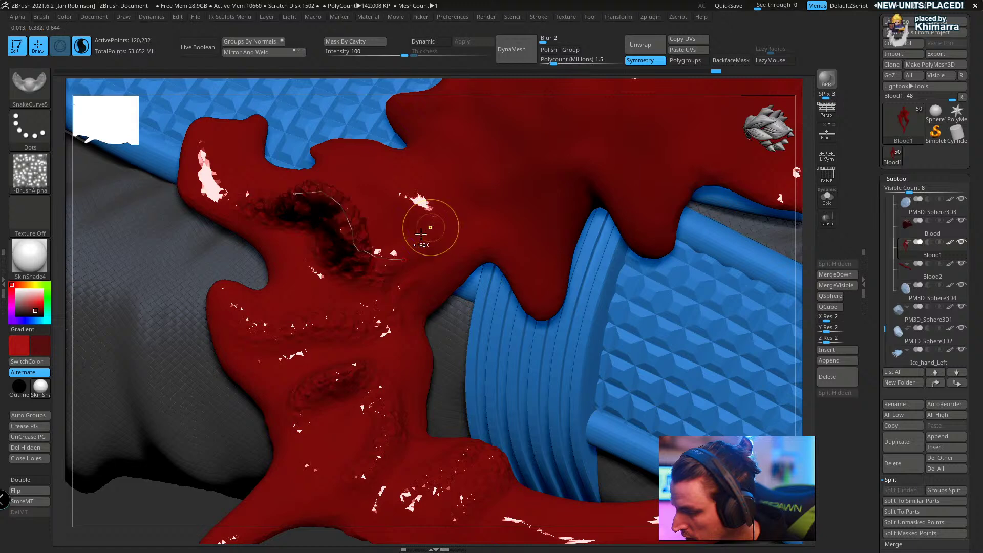
pyautogui.hotkey('ctrl', 'z')
pyautogui.moveTo(333, 251); pyautogui.dragTo(361, 326, button='right')
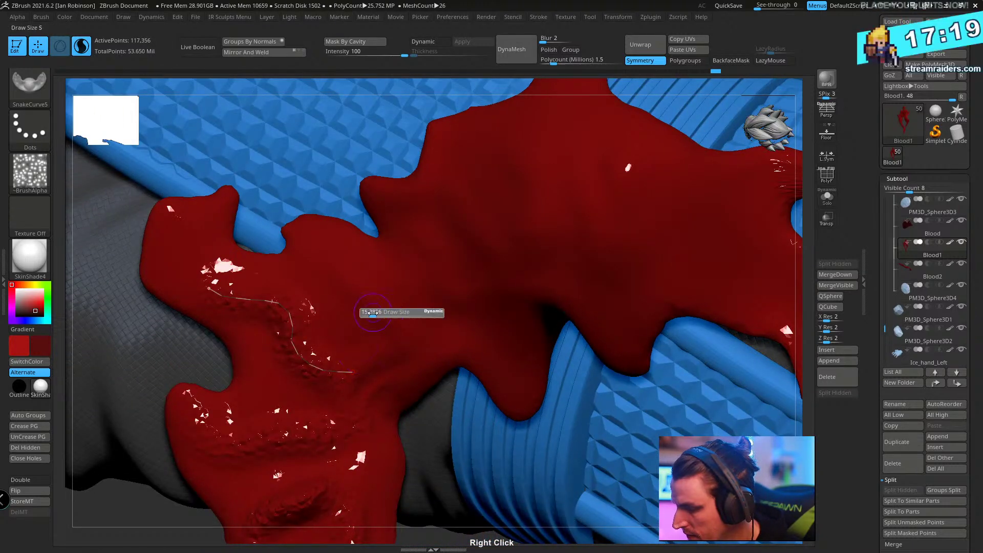
pyautogui.moveTo(288, 251); pyautogui.dragTo(339, 278)
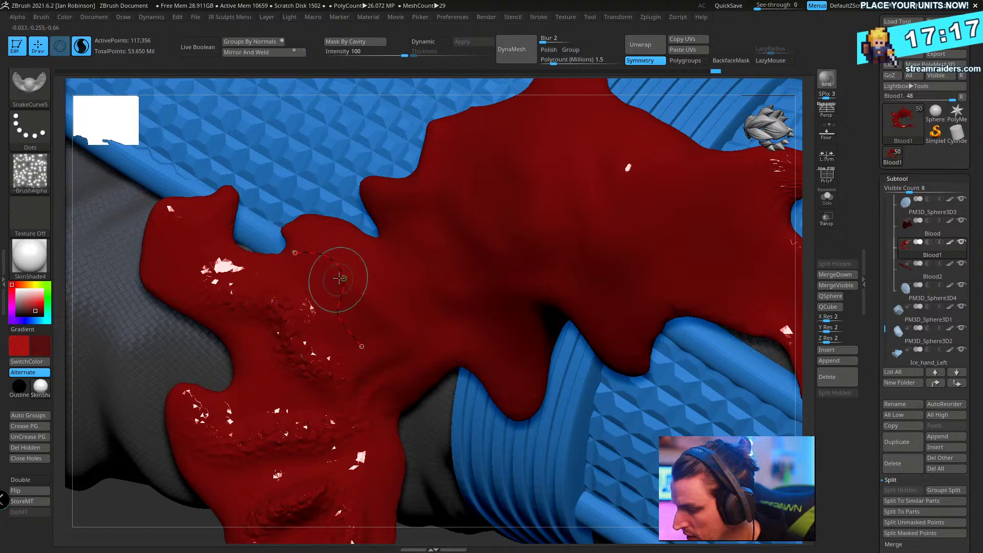
pyautogui.moveTo(431, 298); pyautogui.dragTo(533, 166, button='right')
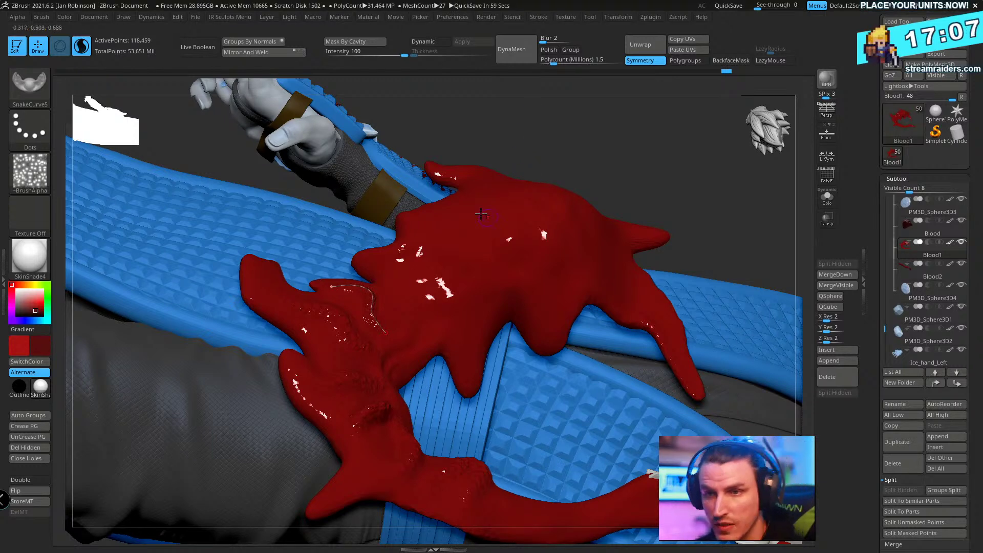
# - Draw wavy ripple ridges across the narrower middle of the splash, undoing a clumpy branching stroke
pyautogui.moveTo(496, 226); pyautogui.dragTo(344, 402, button='right')
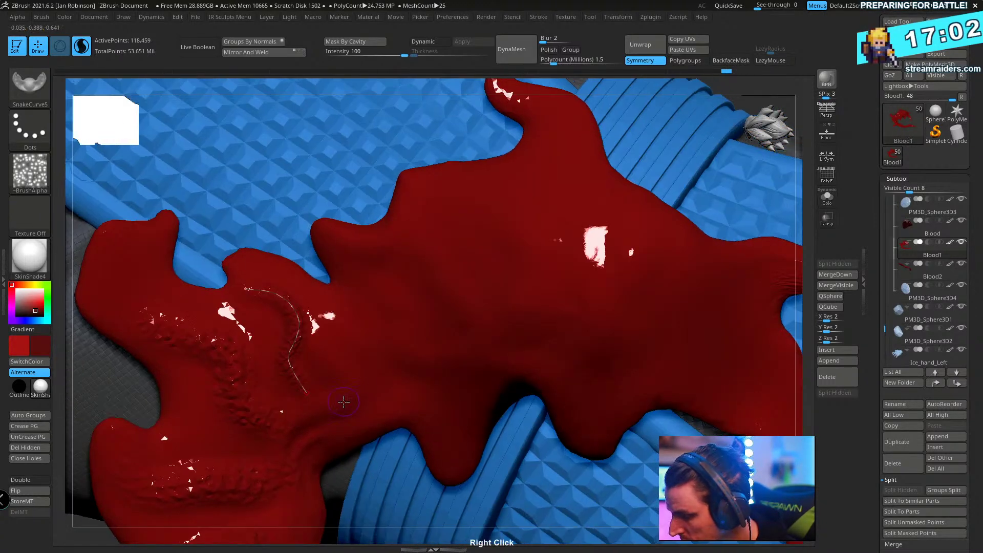
pyautogui.moveTo(361, 286); pyautogui.dragTo(352, 272)
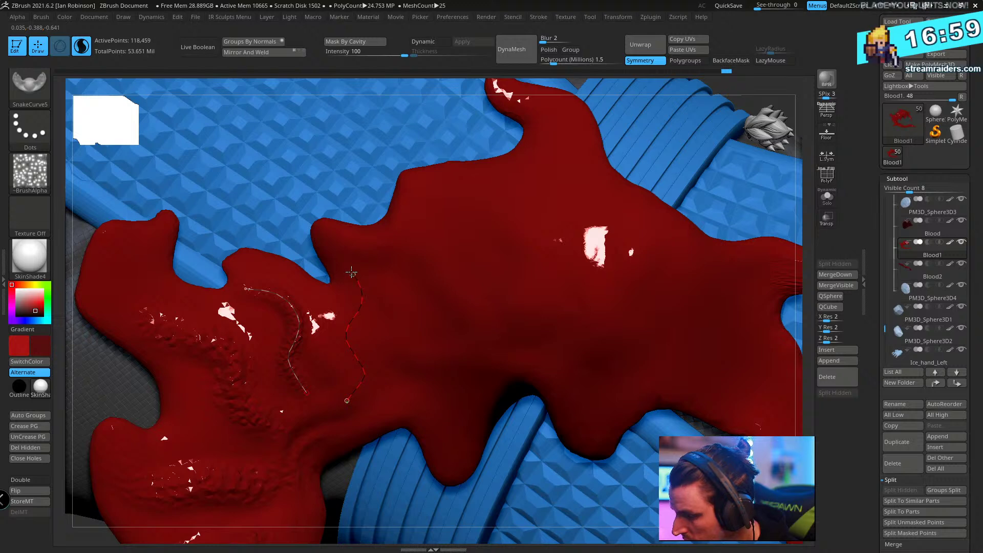
pyautogui.moveTo(392, 298)
pyautogui.mouseDown(button='right')
pyautogui.moveTo(359, 340)
pyautogui.moveTo(437, 325)
pyautogui.moveTo(389, 282)
pyautogui.mouseUp(button='right')
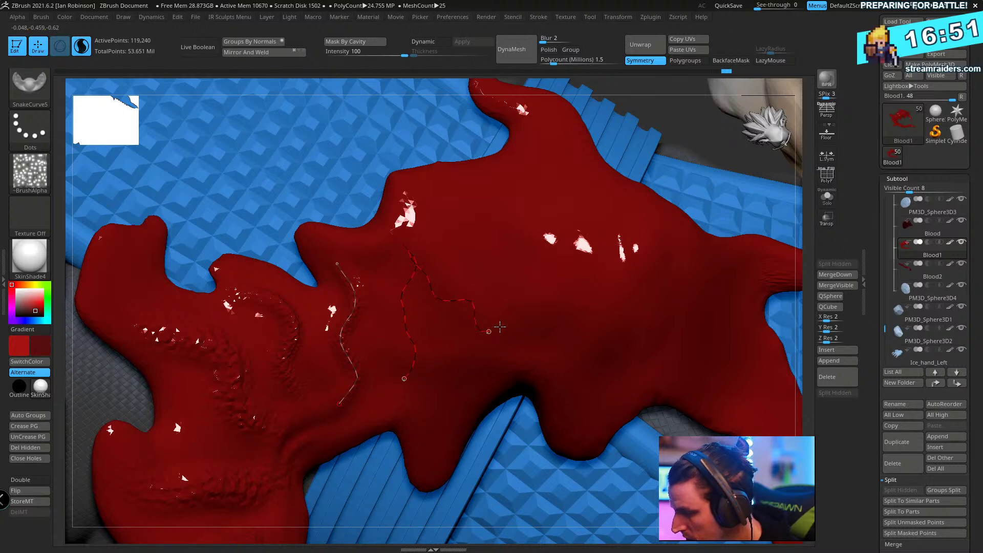
pyautogui.moveTo(500, 326); pyautogui.dragTo(450, 307, button='right')
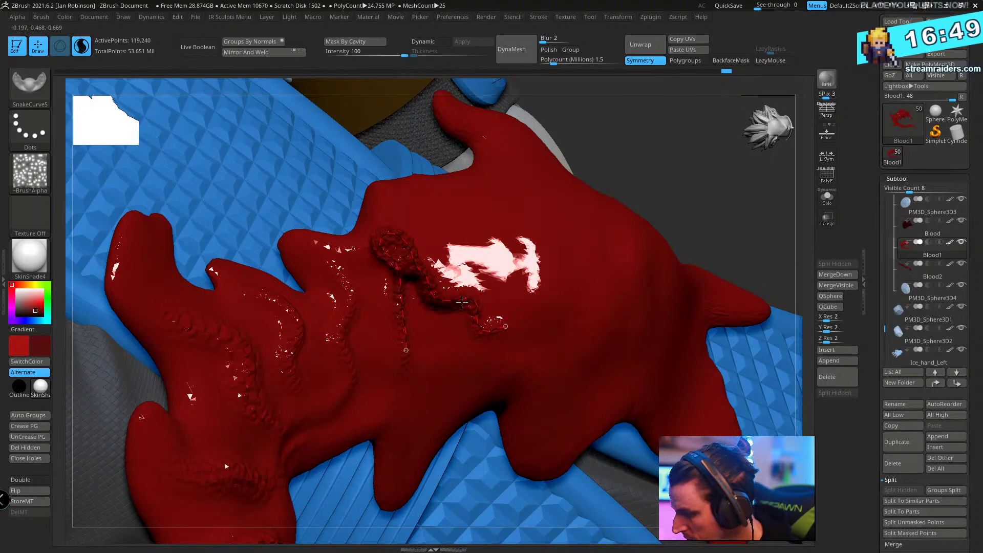
pyautogui.moveTo(406, 350); pyautogui.dragTo(395, 390)
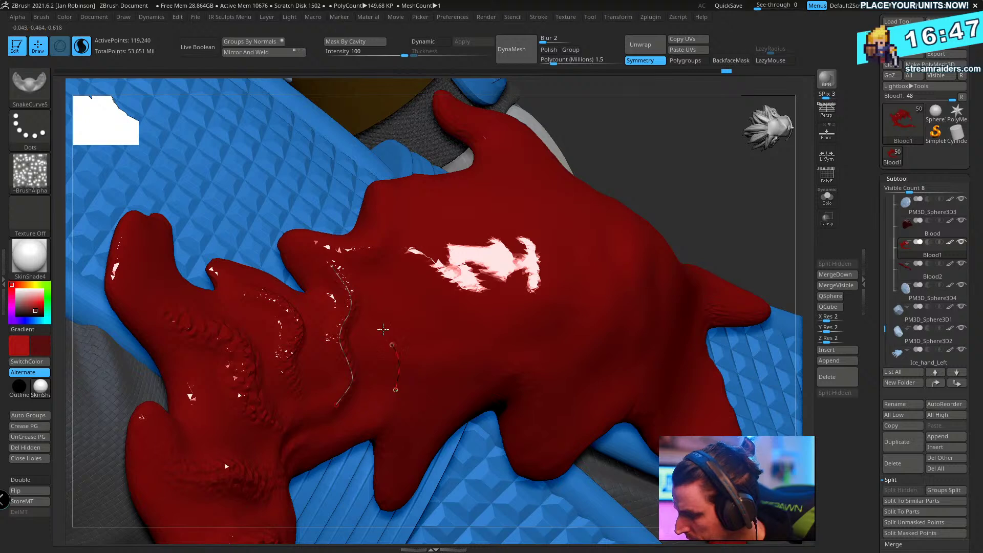
# - Extend the ripples with long winding ridges over the wide splash and up into its upper spikes
pyautogui.moveTo(517, 321); pyautogui.dragTo(456, 326, button='right')
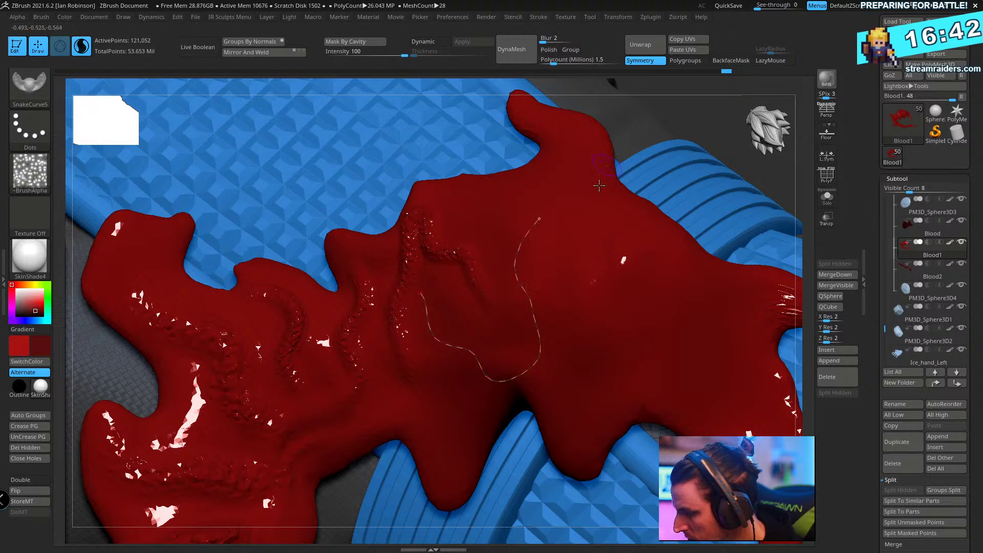
pyautogui.moveTo(599, 186); pyautogui.dragTo(420, 372, button='right')
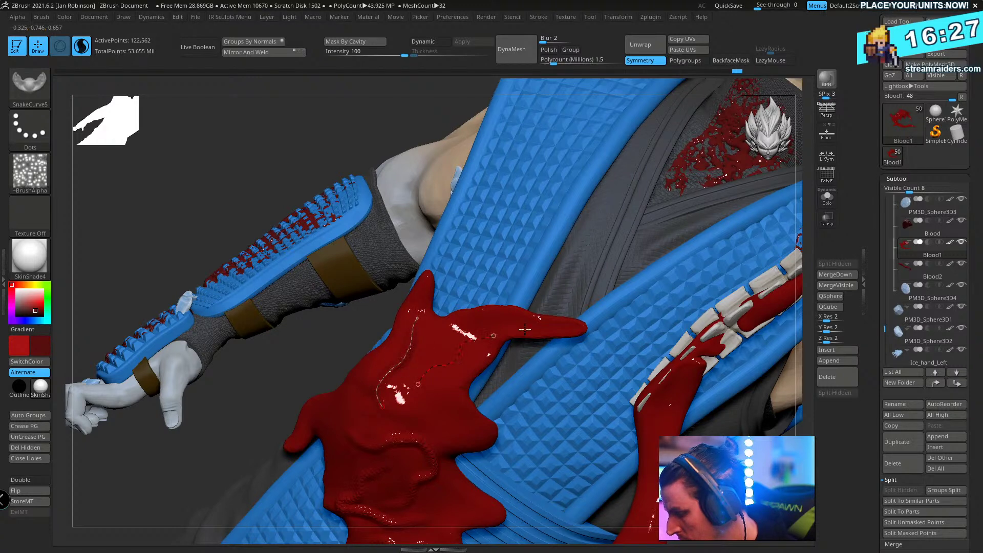
pyautogui.moveTo(514, 349); pyautogui.dragTo(414, 331, button='right')
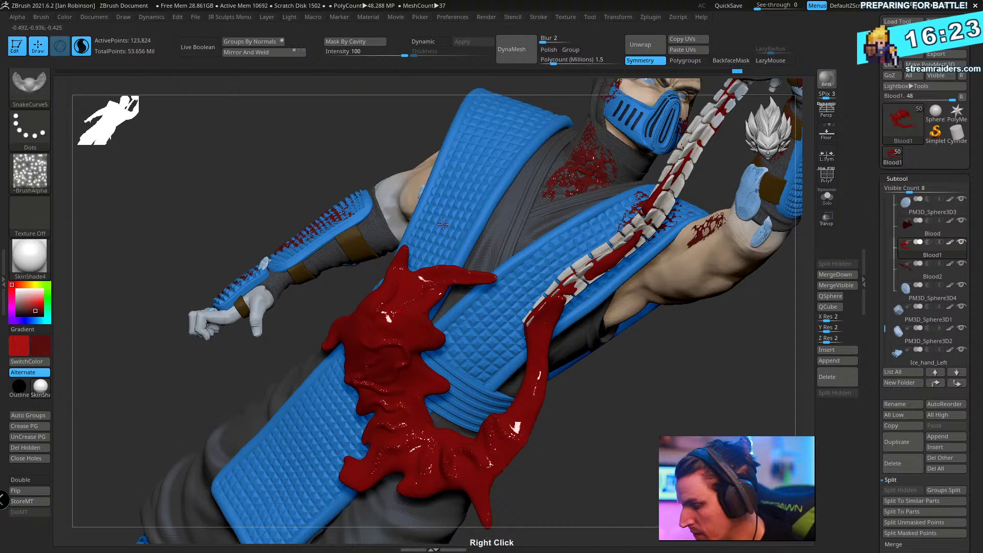
# - Choose the Smooth brush as the smoothing brush and frame the wide splash's upper spikes at an adjusted draw size
pyautogui.press('b')
pyautogui.press('s')
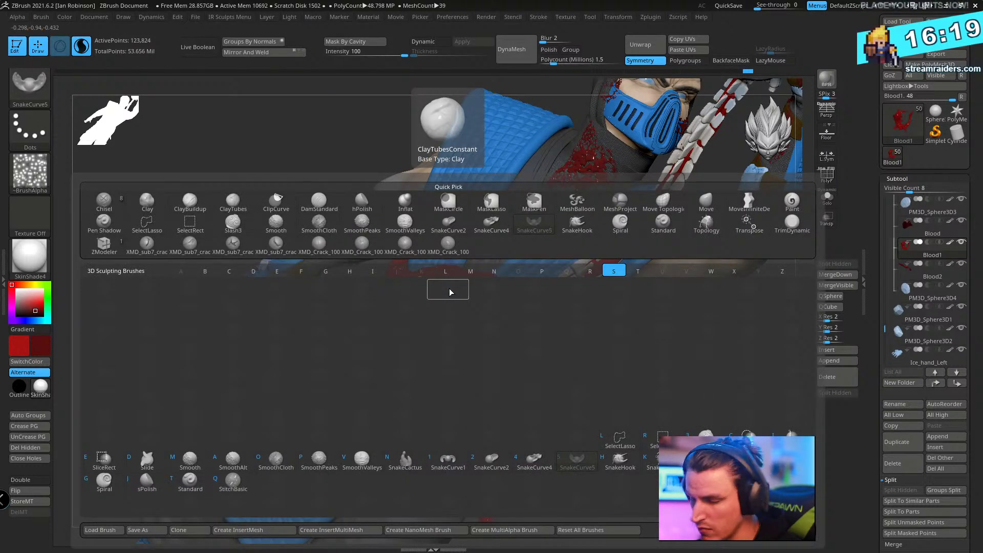
pyautogui.press('Escape')
pyautogui.keyDown('shift'); pyautogui.click(47, 98); pyautogui.keyUp('shift')
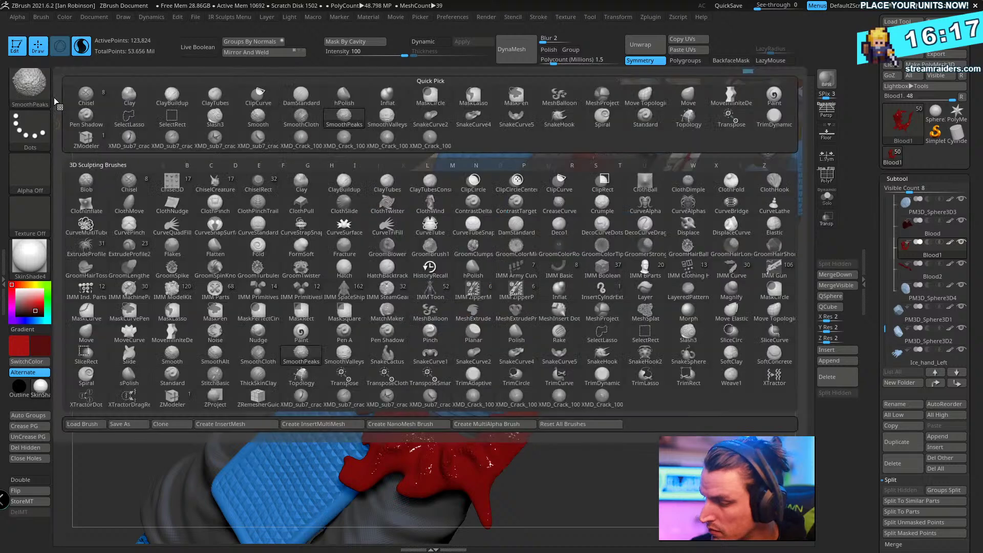
pyautogui.keyDown('shift'); pyautogui.click(174, 365); pyautogui.keyUp('shift')
pyautogui.moveTo(376, 328)
pyautogui.keyDown('ctrl'); pyautogui.mouseDown(button='right')
pyautogui.moveTo(395, 416)
pyautogui.moveTo(432, 297)
pyautogui.mouseUp(button='right'); pyautogui.keyUp('ctrl')
pyautogui.press('s')
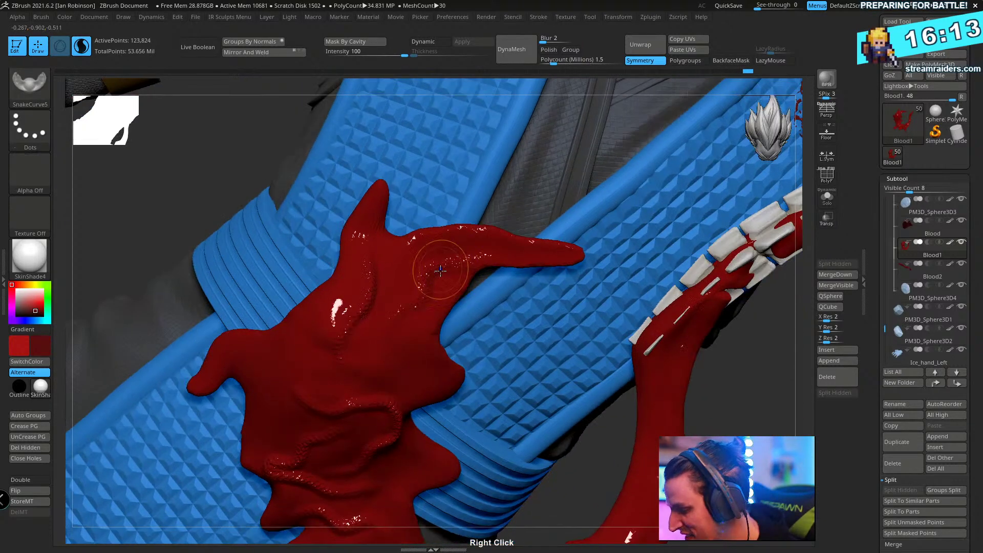
# - Adjust the Smooth brush's Z Intensity and soften the ripple ridges beneath the wide splash's upper spikes
pyautogui.rightClick(480, 320)
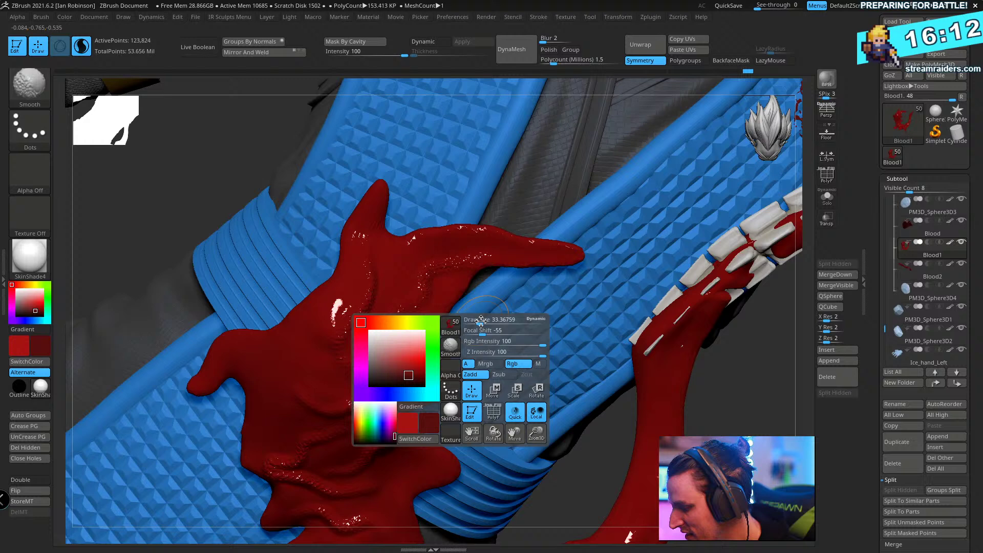
pyautogui.click(514, 364)
pyautogui.moveTo(512, 353); pyautogui.dragTo(507, 350)
pyautogui.press('Return')
pyautogui.keyDown('shift'); pyautogui.moveTo(355, 333); pyautogui.dragTo(377, 267); pyautogui.keyUp('shift')
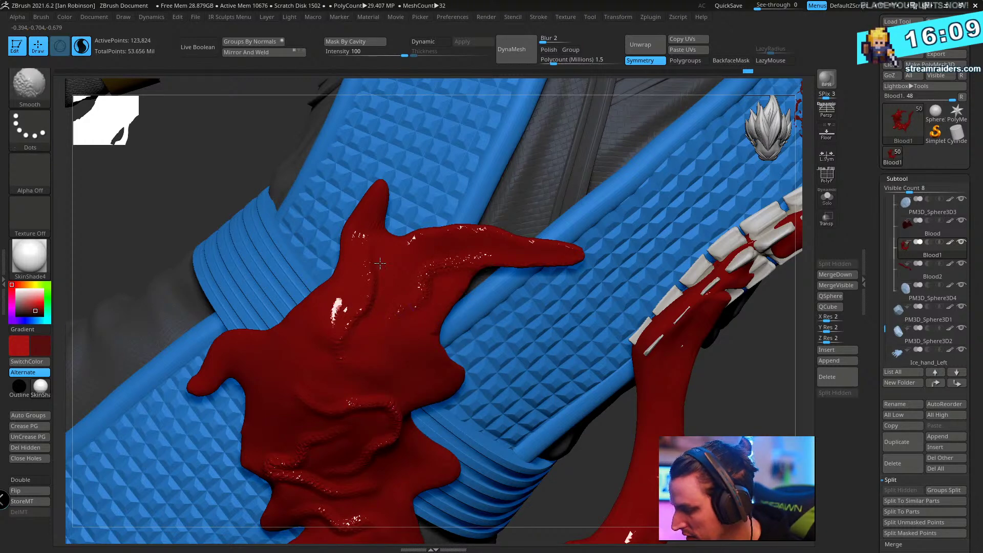
# - Smooth the ripple ridges from the wide splash down through the narrower middle toward the bend
pyautogui.moveTo(460, 261); pyautogui.dragTo(411, 362, button='right')
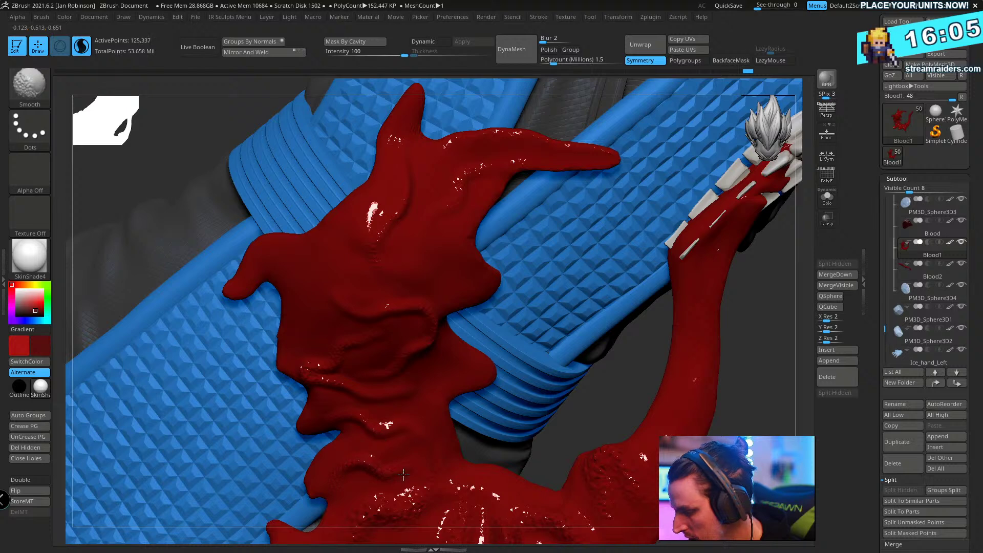
pyautogui.moveTo(403, 474)
pyautogui.mouseDown(button='right')
pyautogui.moveTo(605, 304)
pyautogui.moveTo(491, 410)
pyautogui.mouseUp(button='right')
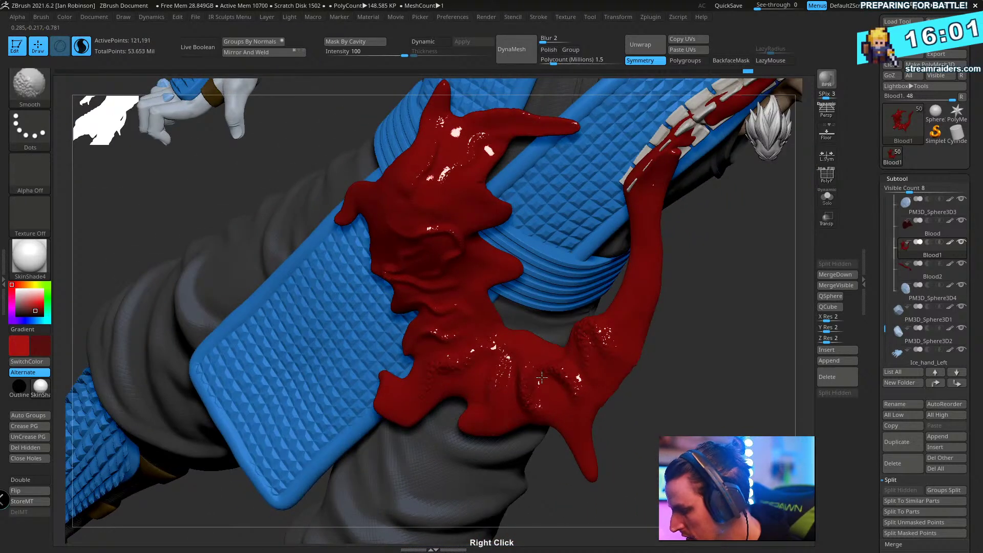
pyautogui.moveTo(602, 330)
pyautogui.mouseDown(button='right')
pyautogui.moveTo(480, 297)
pyautogui.moveTo(428, 220)
pyautogui.moveTo(399, 324)
pyautogui.moveTo(582, 257)
pyautogui.moveTo(526, 202)
pyautogui.moveTo(524, 260)
pyautogui.moveTo(496, 262)
pyautogui.mouseUp(button='right')
pyautogui.moveTo(587, 266); pyautogui.dragTo(515, 282)
# - Draw winding SnakeCurve5 ridges over the wide splash, from its outer edge up toward the long upper spike
pyautogui.moveTo(515, 282); pyautogui.dragTo(254, 277, button='right')
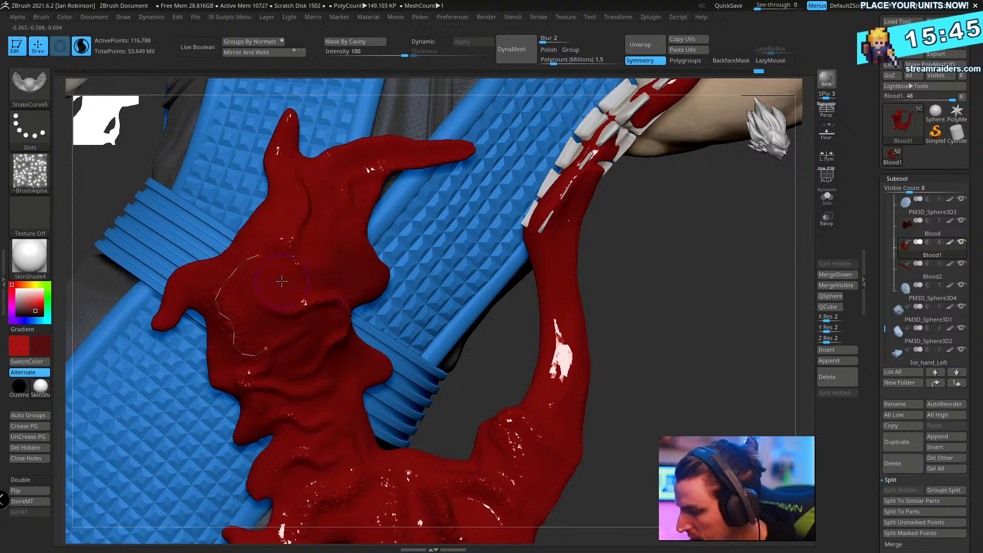
pyautogui.moveTo(330, 274); pyautogui.dragTo(353, 183)
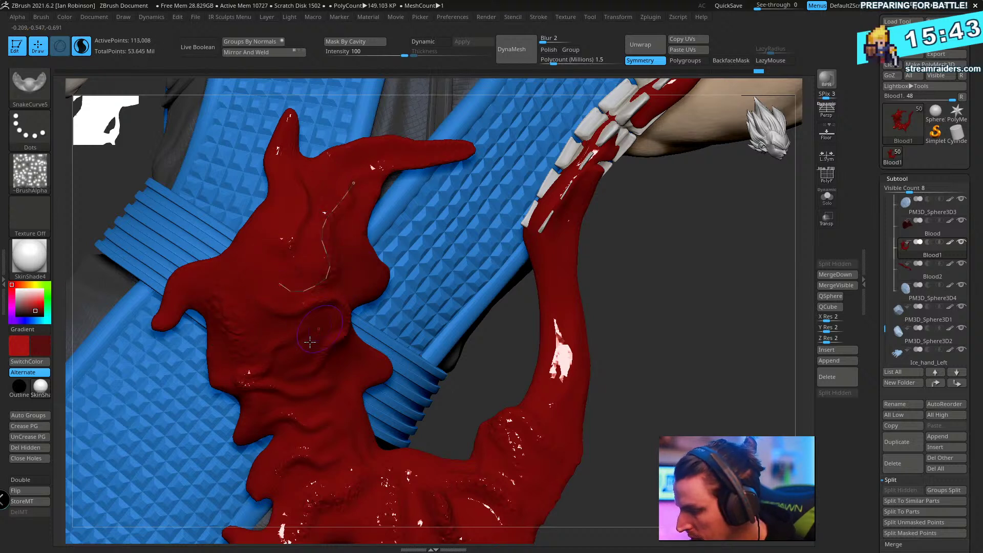
pyautogui.press('shift')
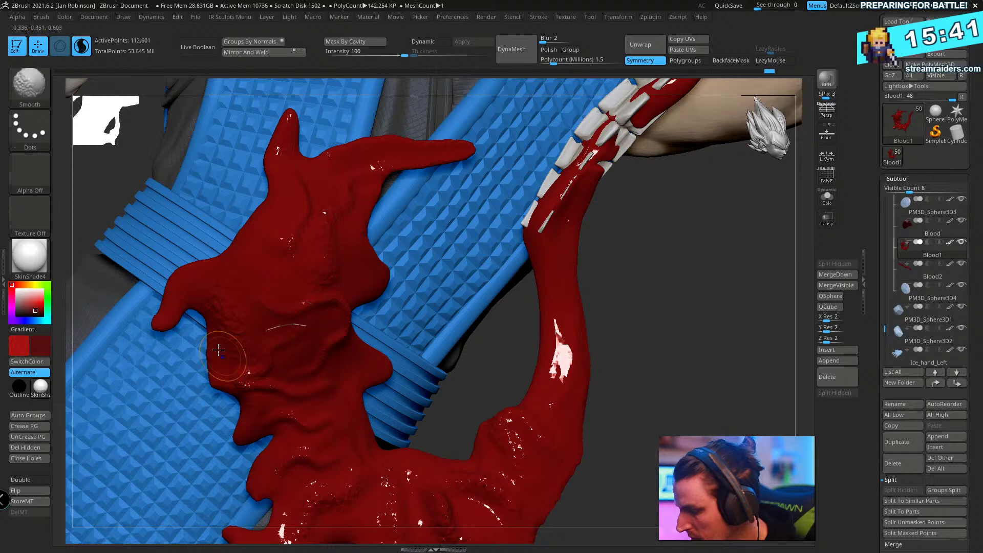
# - Undo the last short ridge on the wide splash and smooth the surrounding ripples into the surface
pyautogui.press('ctrl')
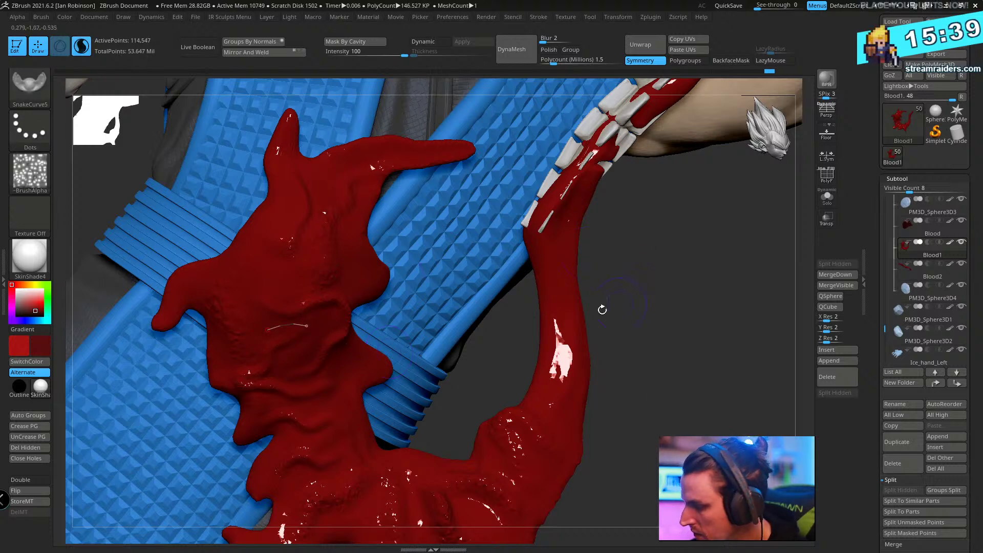
pyautogui.press('ctrl')
pyautogui.hotkey('ctrl', 'z')
pyautogui.hotkey('ctrl', 'z')
pyautogui.press('shift')
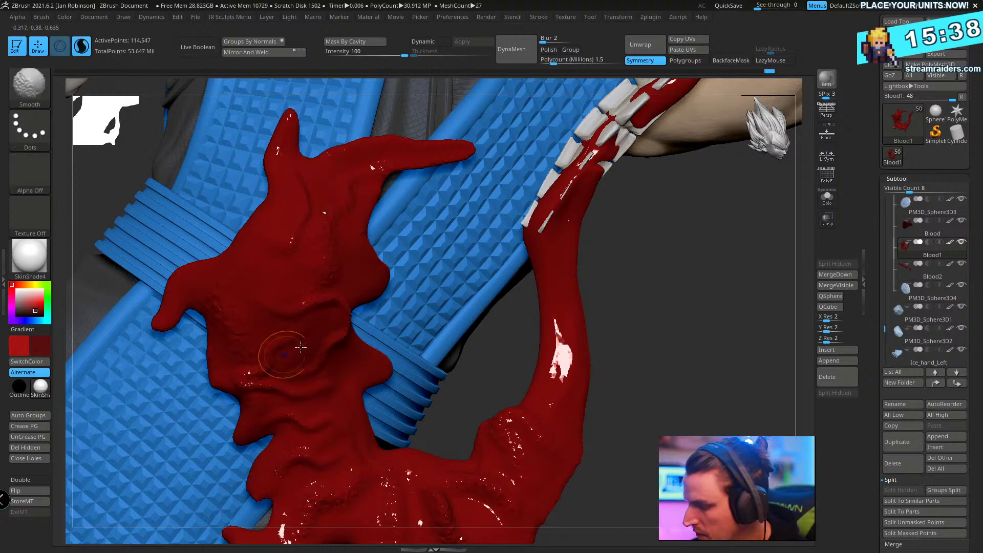
pyautogui.rightClick(468, 315)
pyautogui.moveTo(468, 316); pyautogui.dragTo(481, 292, button='right')
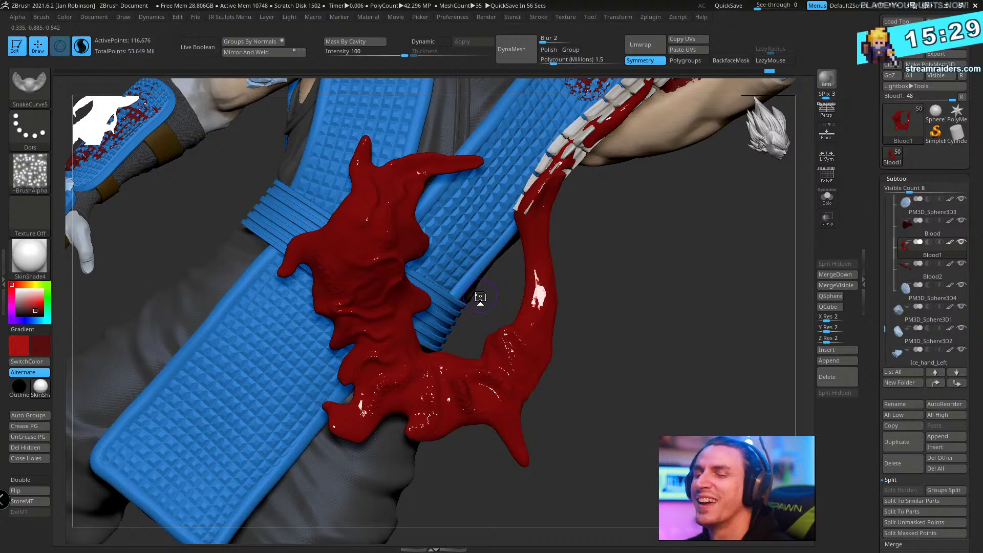
pyautogui.moveTo(480, 297); pyautogui.dragTo(346, 301, button='right')
pyautogui.moveTo(346, 300)
pyautogui.keyDown('shift'); pyautogui.mouseDown()
pyautogui.moveTo(336, 307)
pyautogui.moveTo(258, 186)
pyautogui.mouseUp(); pyautogui.keyUp('shift')
# - Draw ripple ridges from the narrower middle to the bend and up the strand below the spine, softening them
pyautogui.moveTo(419, 292)
pyautogui.mouseDown(button='right')
pyautogui.moveTo(287, 312)
pyautogui.moveTo(314, 322)
pyautogui.moveTo(382, 381)
pyautogui.moveTo(319, 364)
pyautogui.mouseUp(button='right')
pyautogui.moveTo(452, 407); pyautogui.dragTo(473, 399)
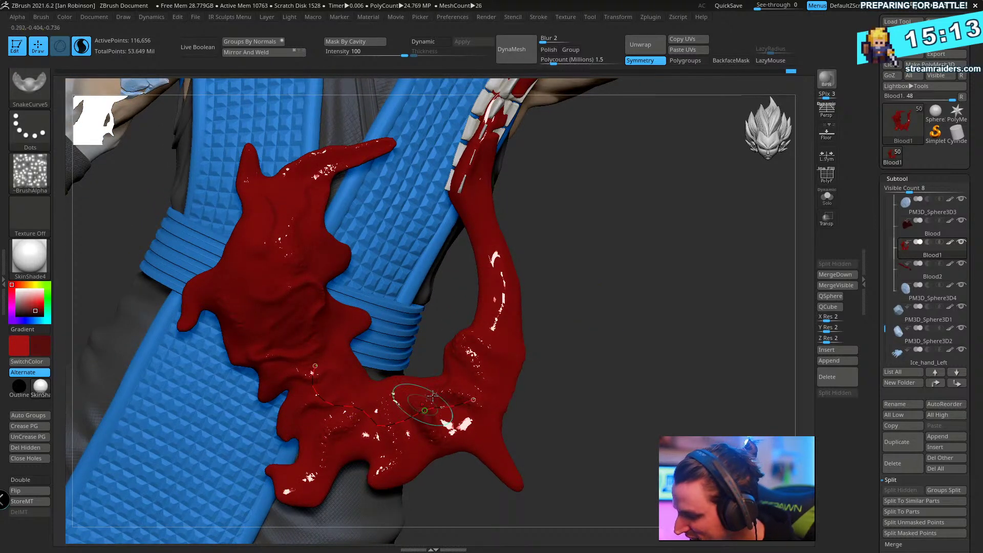
pyautogui.click(398, 422)
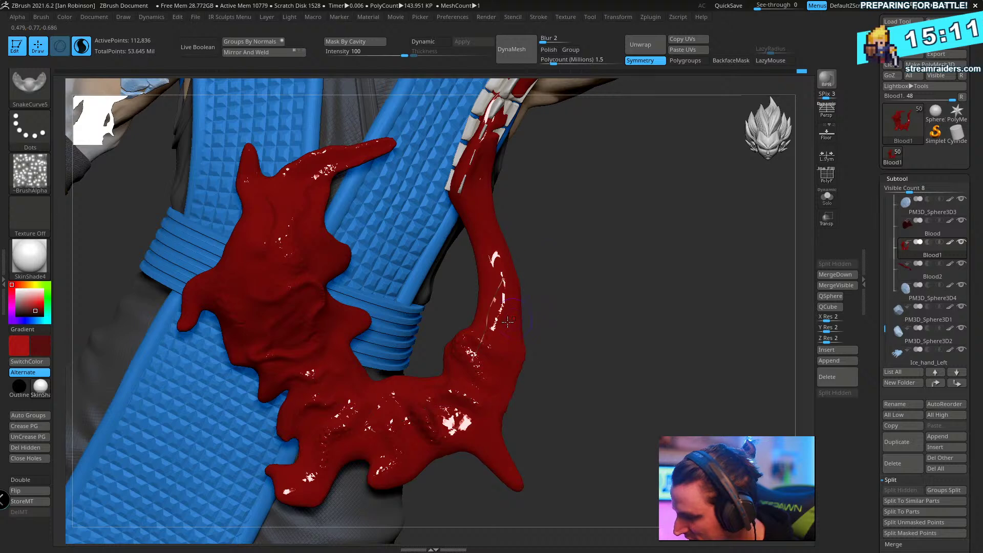
pyautogui.moveTo(507, 322); pyautogui.dragTo(485, 246, button='right')
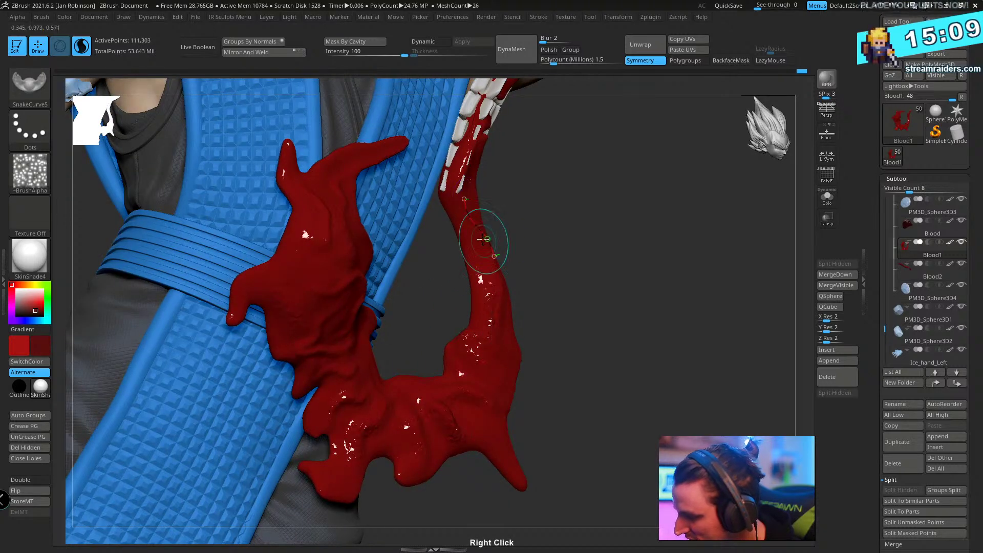
pyautogui.click(483, 239)
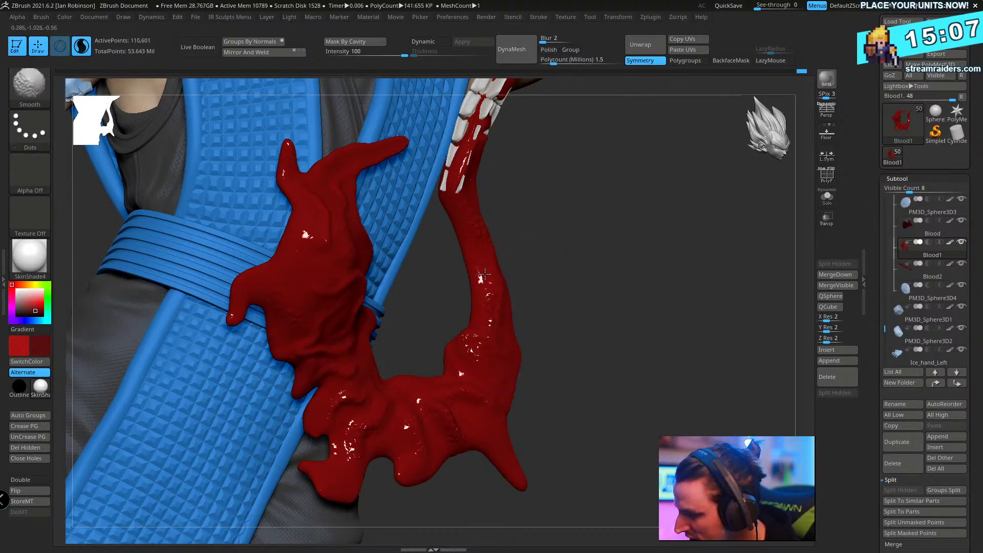
pyautogui.moveTo(577, 305); pyautogui.dragTo(599, 322, button='right')
# - Isolate the blood subtool and draw winding ripple ridges across the back of the splash and its side drip
pyautogui.click(827, 198)
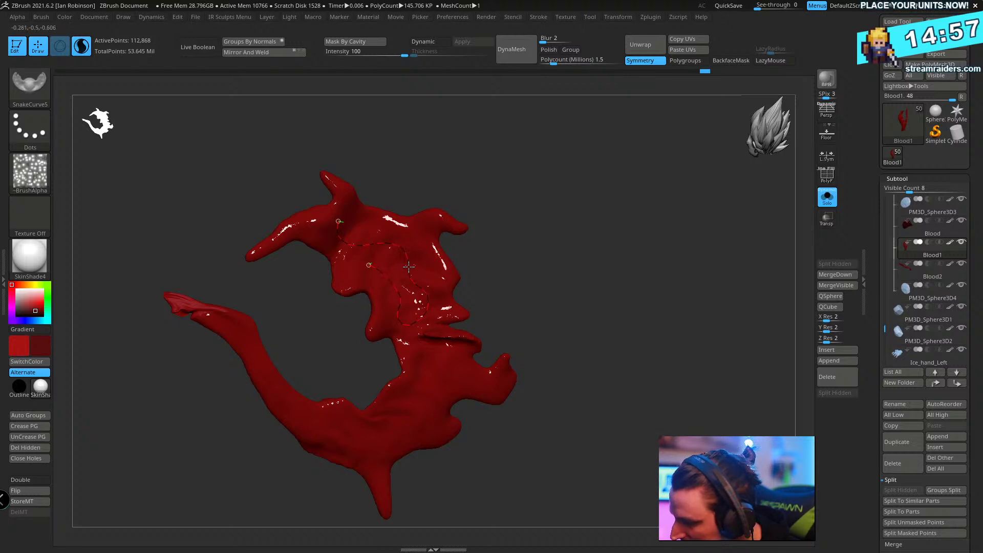
pyautogui.moveTo(424, 358); pyautogui.dragTo(438, 385)
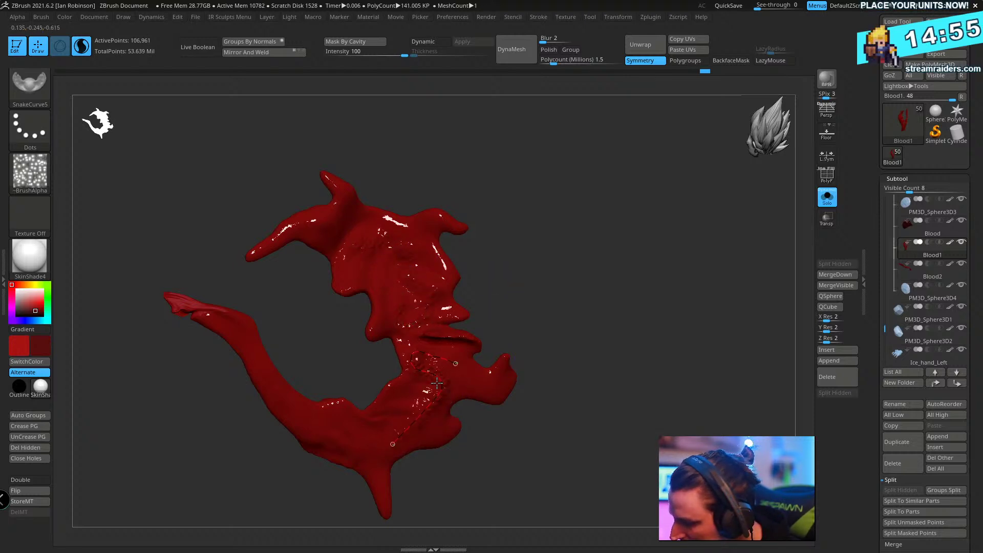
pyautogui.moveTo(534, 344); pyautogui.dragTo(567, 334, button='right')
pyautogui.hotkey('ctrl', 'z')
pyautogui.moveTo(468, 384); pyautogui.dragTo(505, 362)
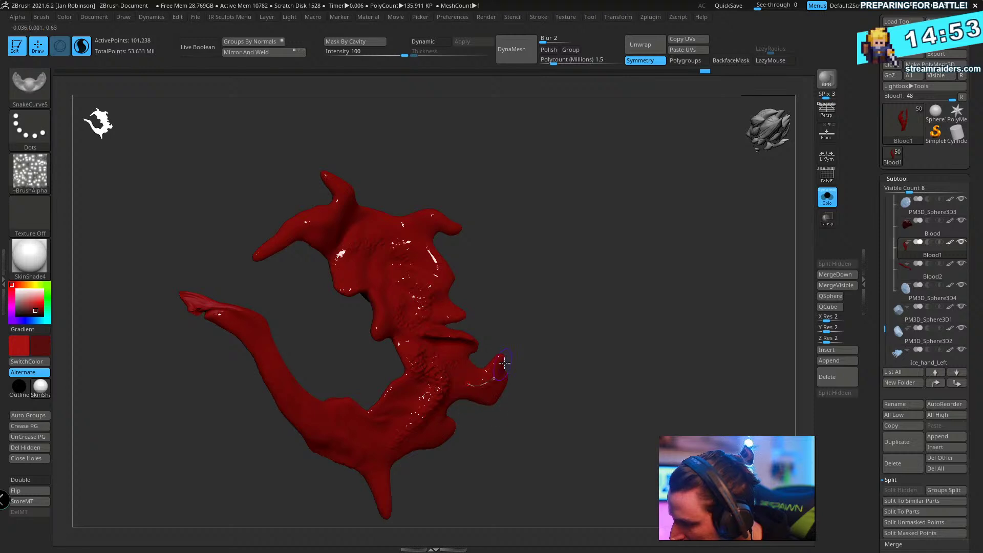
# - Draw ripple ridges along the back of the hanging strand and around the bend, smoothing the rough areas
pyautogui.moveTo(577, 346); pyautogui.dragTo(542, 359, button='right')
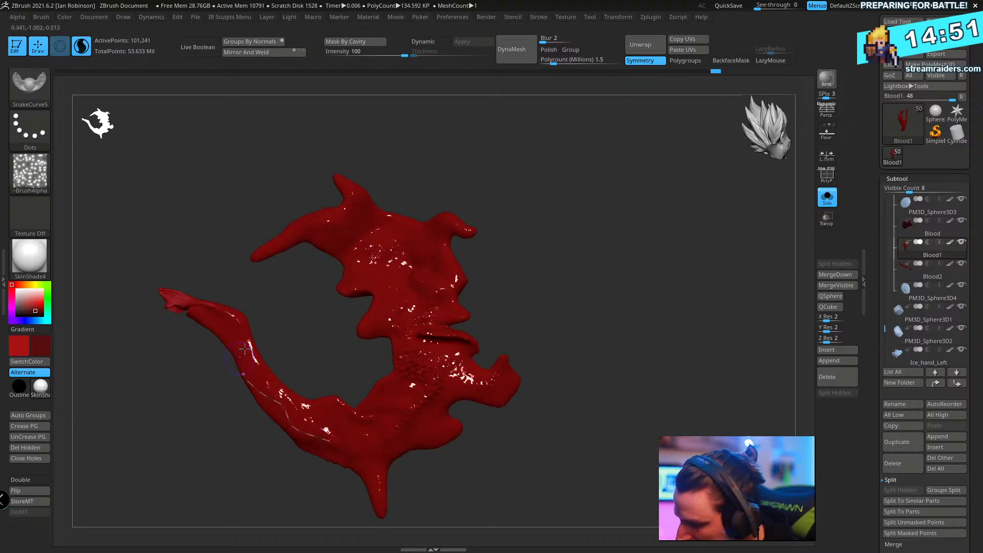
pyautogui.moveTo(586, 285); pyautogui.dragTo(553, 312, button='right')
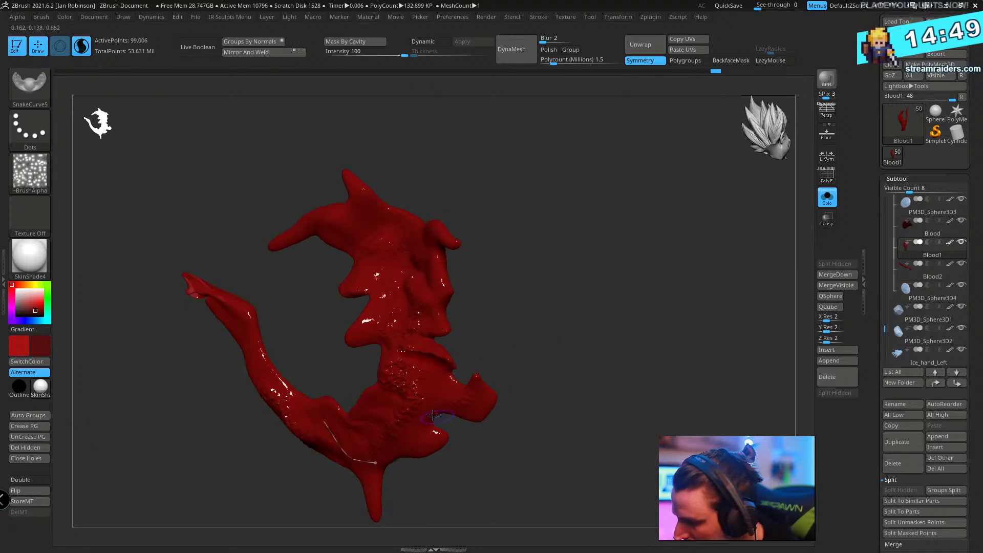
pyautogui.moveTo(324, 423); pyautogui.dragTo(375, 463)
pyautogui.moveTo(525, 349); pyautogui.dragTo(358, 376, button='right')
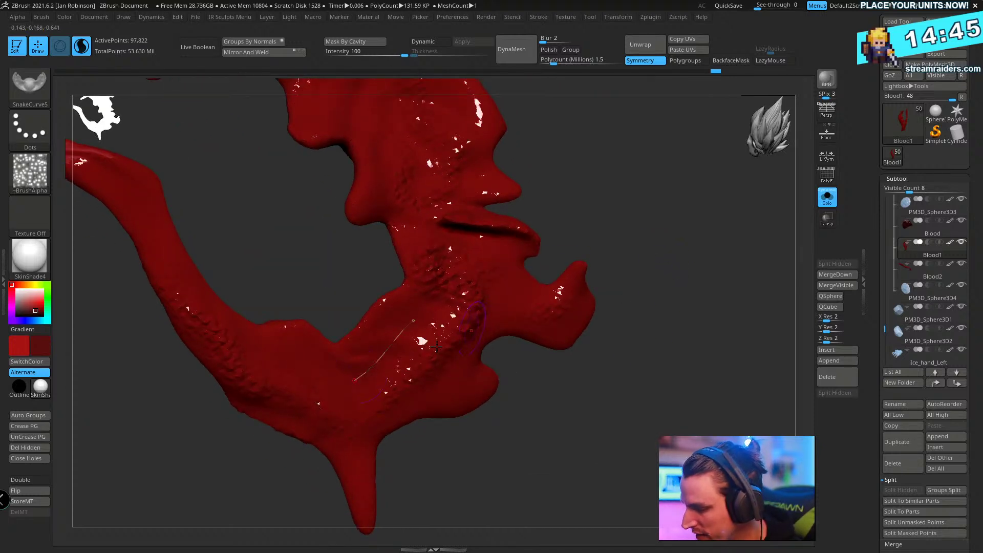
pyautogui.click(396, 341)
pyautogui.keyDown('ctrl'); pyautogui.moveTo(645, 276); pyautogui.dragTo(677, 194, button='right'); pyautogui.keyUp('ctrl')
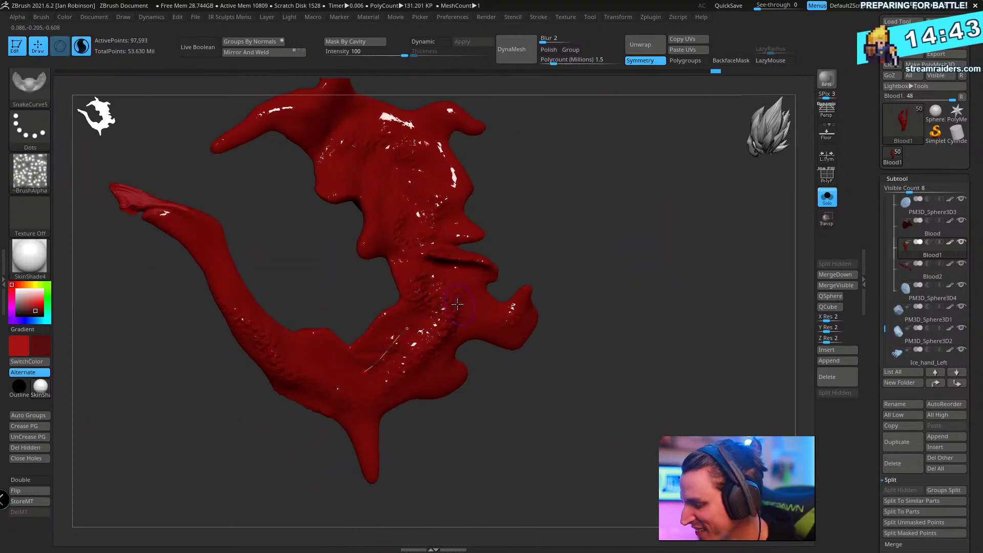
pyautogui.press('shift')
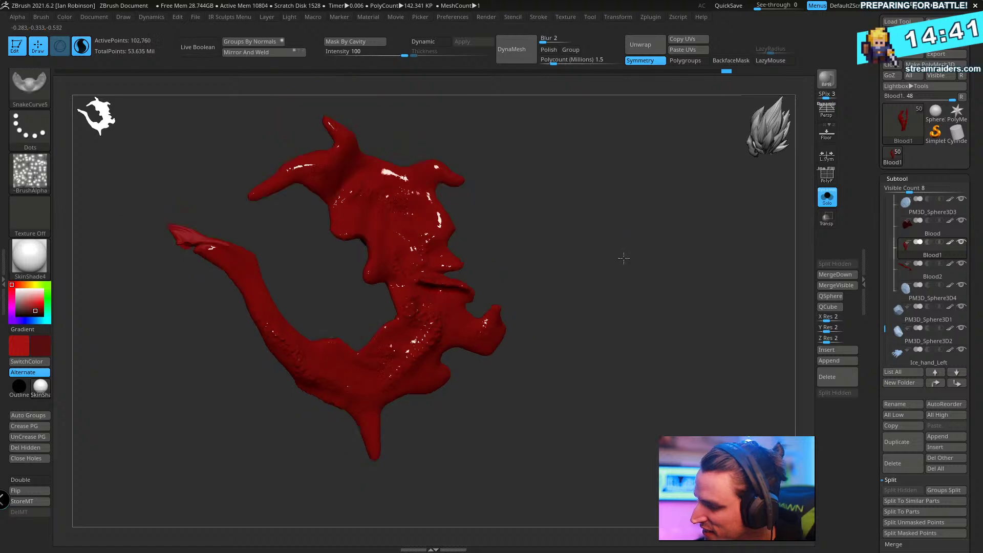
# - Show the whole character again and compare the splash with the garden-hose water photo in Discord
pyautogui.moveTo(619, 257)
pyautogui.mouseDown(button='right')
pyautogui.moveTo(653, 377)
pyautogui.moveTo(639, 329)
pyautogui.moveTo(630, 330)
pyautogui.moveTo(634, 364)
pyautogui.mouseUp(button='right')
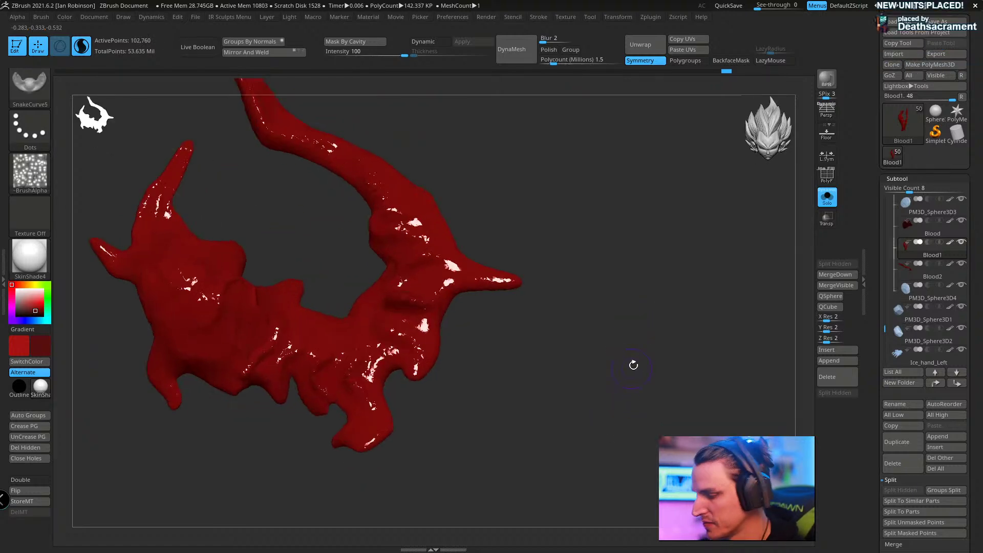
pyautogui.click(815, 203)
pyautogui.moveTo(742, 253); pyautogui.dragTo(666, 245, button='right')
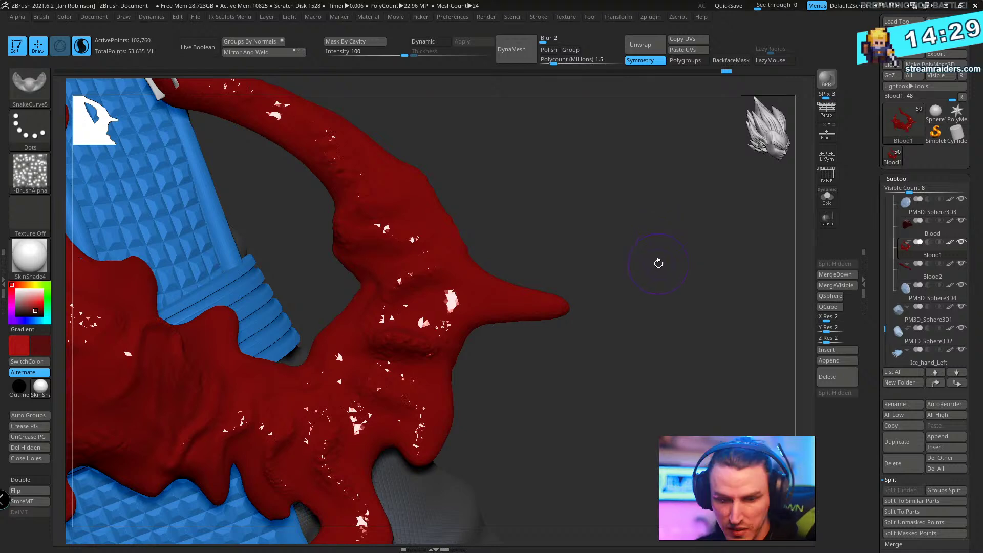
pyautogui.hotkey('alt', 'Tab')
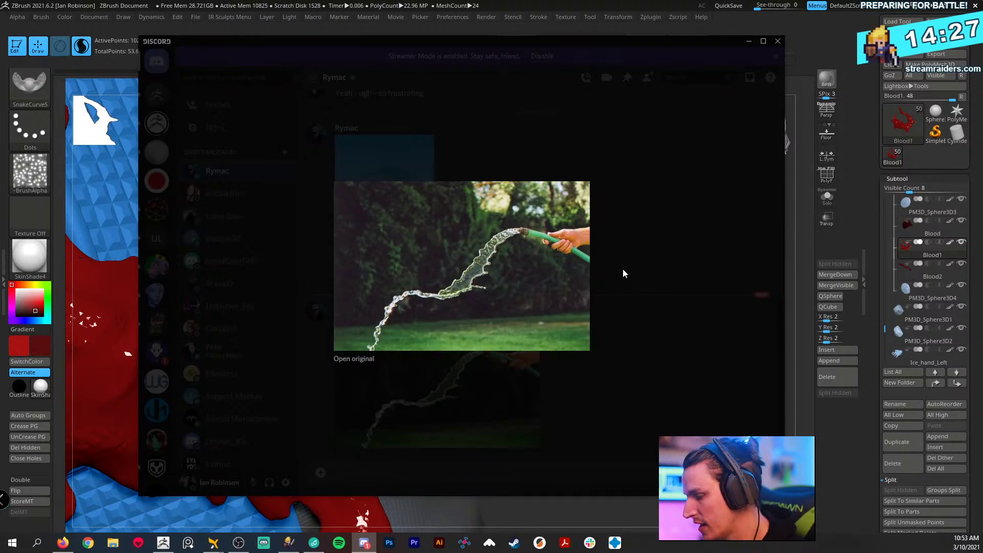
pyautogui.click(797, 247)
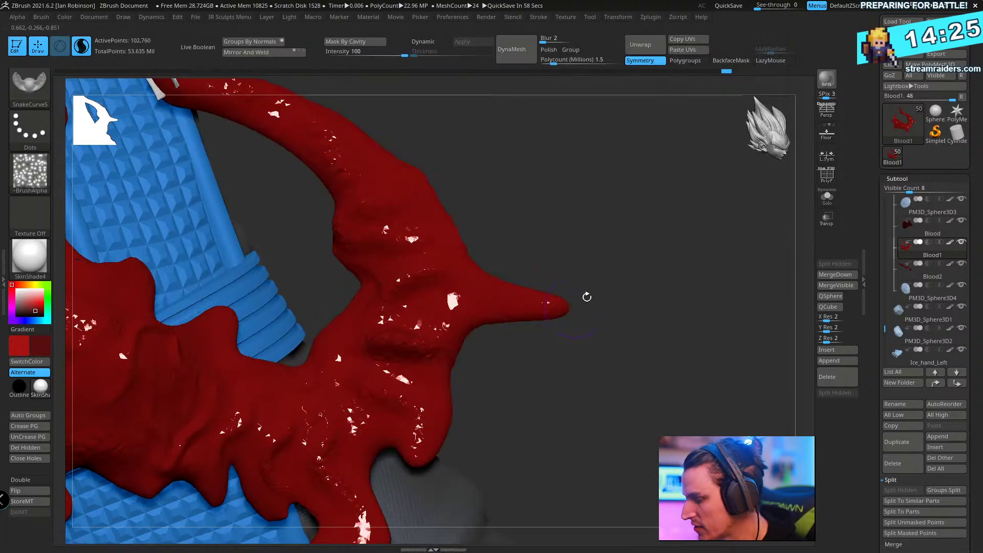
# - Switch to the Inflat brush, turn off Sculptris Pro, and swell the bend's long outer spike into a rounded droplet tip
pyautogui.moveTo(657, 263); pyautogui.dragTo(657, 237, button='right')
pyautogui.press('b')
pyautogui.press('i')
pyautogui.press('n')
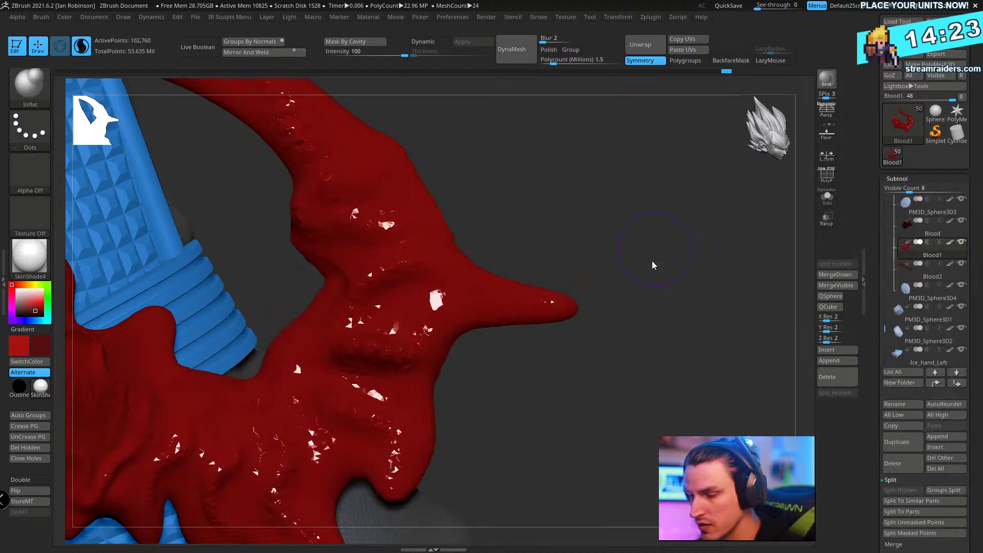
pyautogui.moveTo(632, 171)
pyautogui.mouseDown()
pyautogui.moveTo(446, 174)
pyautogui.moveTo(94, 54)
pyautogui.mouseUp()
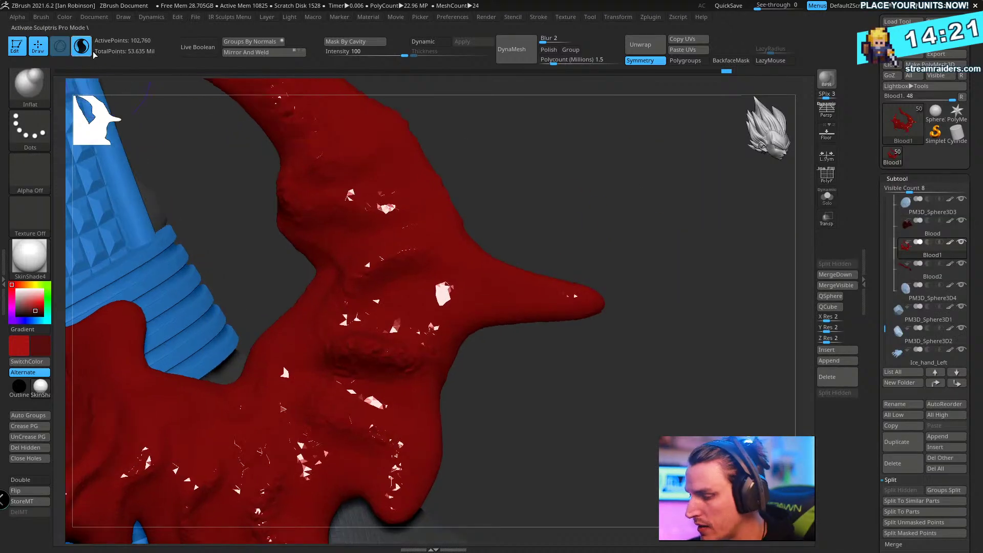
pyautogui.moveTo(657, 210)
pyautogui.mouseDown()
pyautogui.moveTo(577, 306)
pyautogui.moveTo(589, 322)
pyautogui.mouseUp()
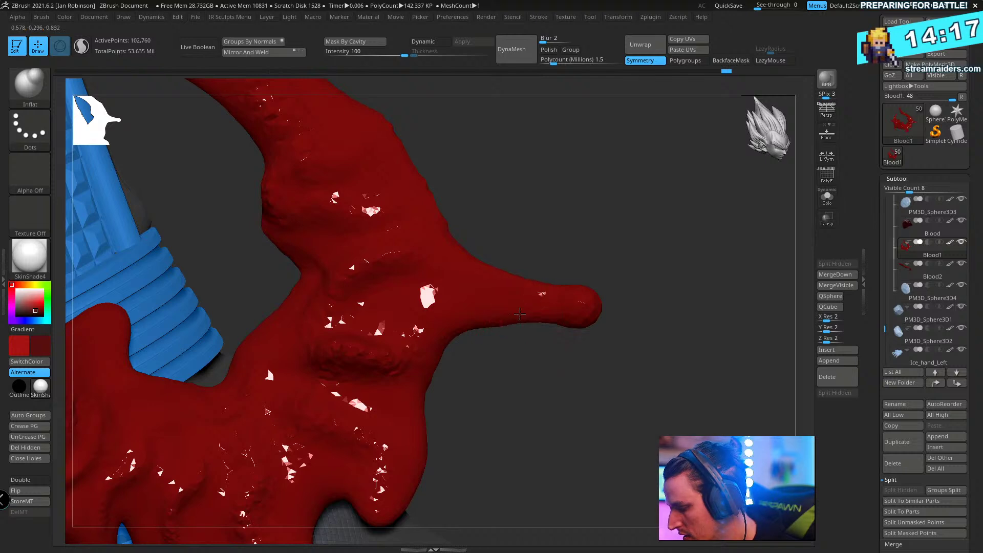
# - Isolate the blood and inflate the tip of the drip beside the long outer spike into a rounded bead
pyautogui.moveTo(666, 246); pyautogui.dragTo(343, 395)
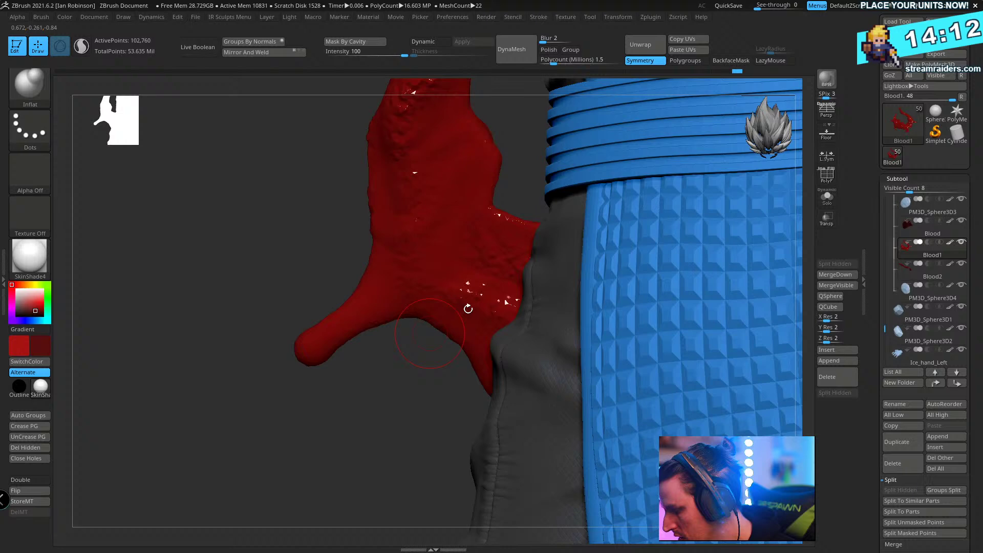
pyautogui.click(827, 197)
pyautogui.keyDown('alt'); pyautogui.moveTo(400, 460); pyautogui.dragTo(274, 437); pyautogui.keyUp('alt')
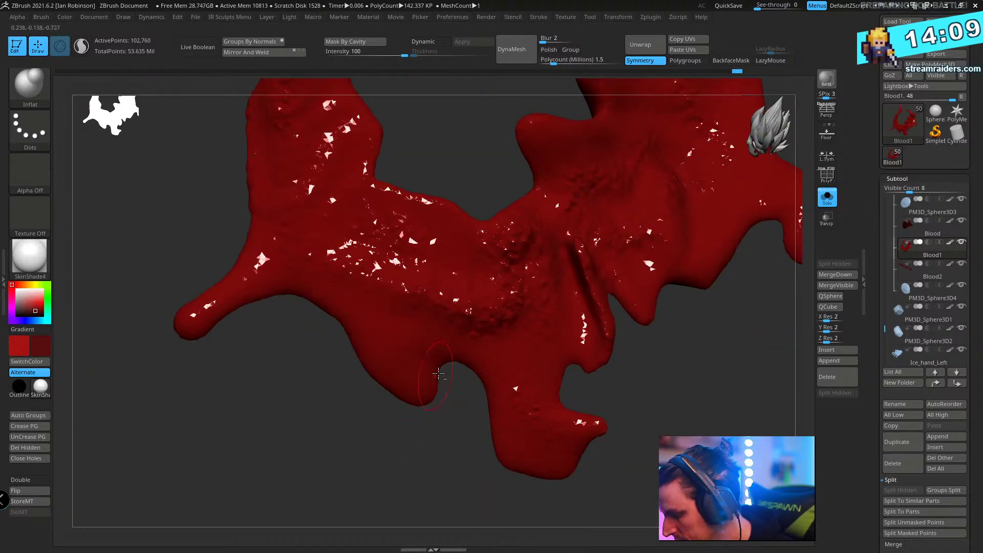
pyautogui.moveTo(425, 400); pyautogui.dragTo(432, 370)
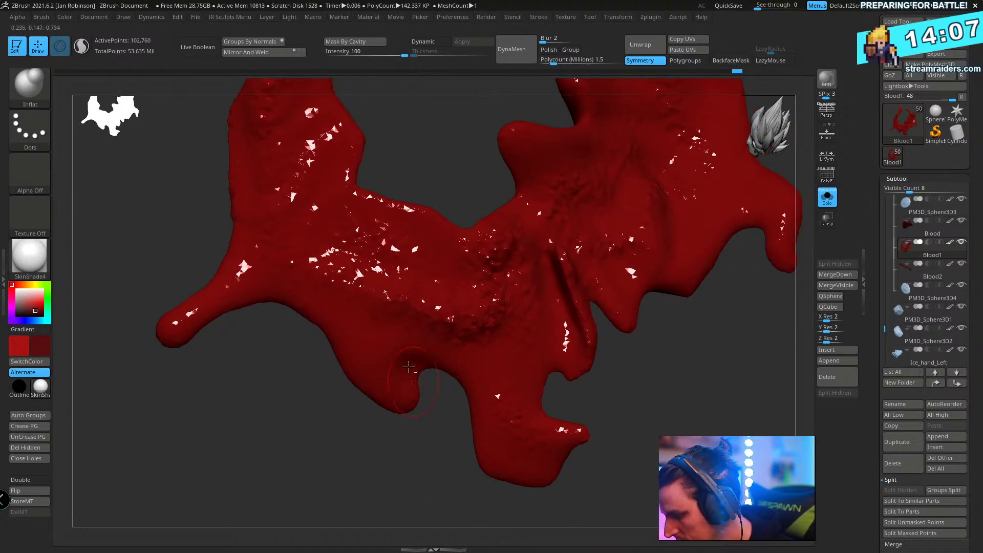
pyautogui.moveTo(667, 399)
pyautogui.mouseDown()
pyautogui.moveTo(477, 481)
pyautogui.moveTo(575, 415)
pyautogui.moveTo(492, 401)
pyautogui.moveTo(481, 474)
pyautogui.mouseUp()
# - Mask everything except the small side drip's tip, inflate it into a droplet, clear the mask, and remesh the blood
pyautogui.keyDown('ctrl'); pyautogui.click(527, 391); pyautogui.keyUp('ctrl')
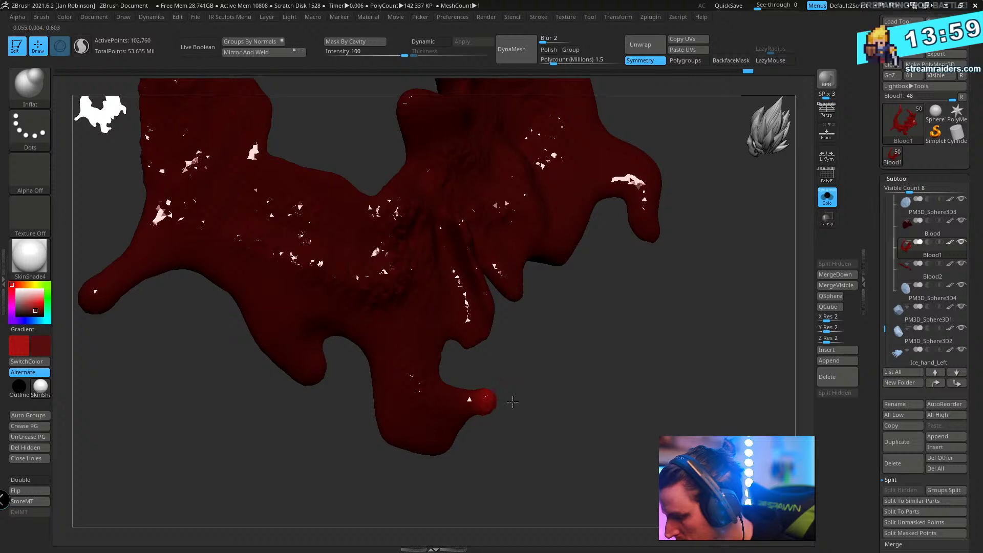
pyautogui.moveTo(525, 387); pyautogui.dragTo(465, 471)
pyautogui.moveTo(484, 362)
pyautogui.keyDown('ctrl'); pyautogui.mouseDown()
pyautogui.moveTo(550, 426)
pyautogui.moveTo(573, 378)
pyautogui.moveTo(518, 313)
pyautogui.mouseUp(); pyautogui.keyUp('ctrl')
pyautogui.moveTo(513, 307)
pyautogui.keyDown('ctrl'); pyautogui.mouseDown()
pyautogui.moveTo(537, 451)
pyautogui.moveTo(538, 417)
pyautogui.mouseUp(); pyautogui.keyUp('ctrl')
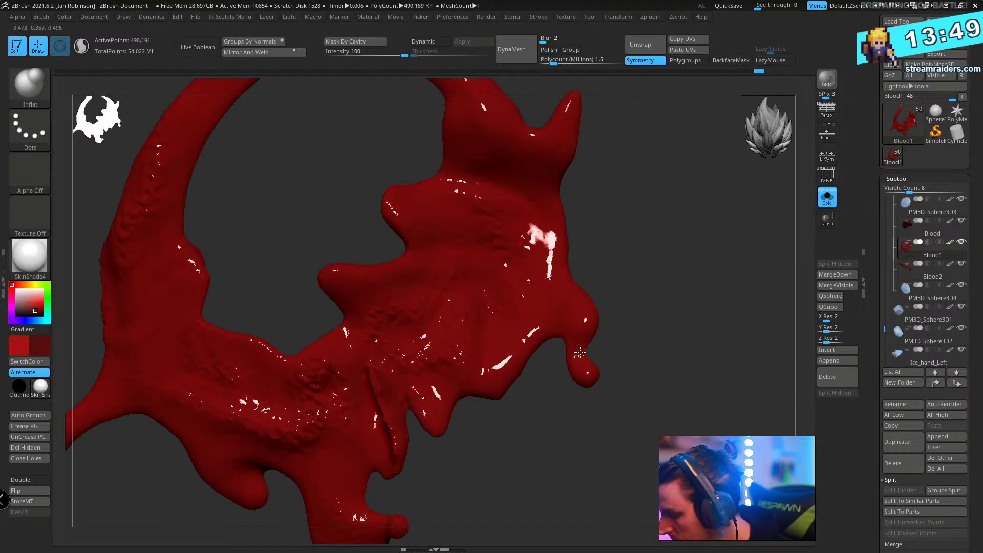
# - Inflate the tips of the wide splash's side drip and short upper spike into droplets, thinning the drip's neck
pyautogui.moveTo(568, 332); pyautogui.dragTo(567, 334)
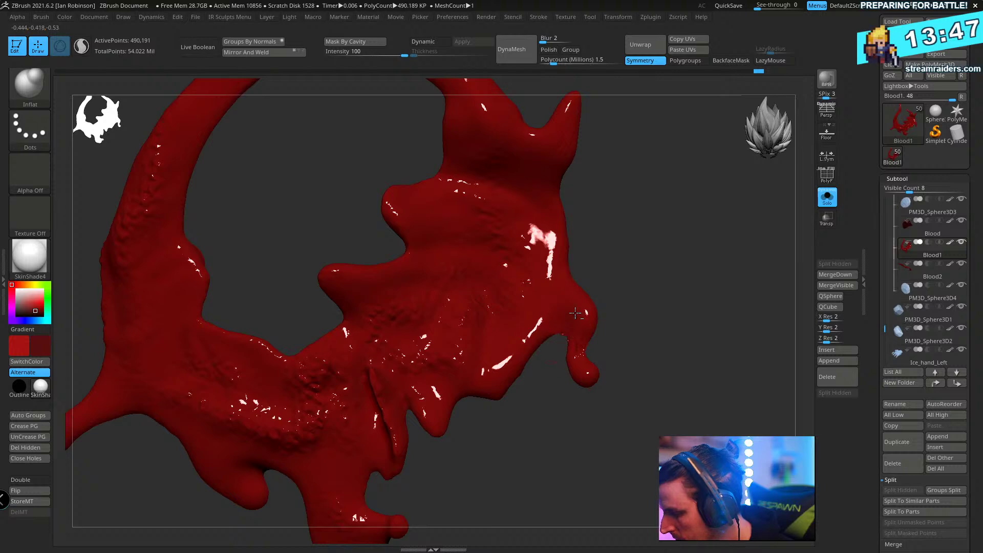
pyautogui.moveTo(666, 289)
pyautogui.mouseDown()
pyautogui.moveTo(632, 232)
pyautogui.moveTo(632, 384)
pyautogui.moveTo(505, 421)
pyautogui.mouseUp()
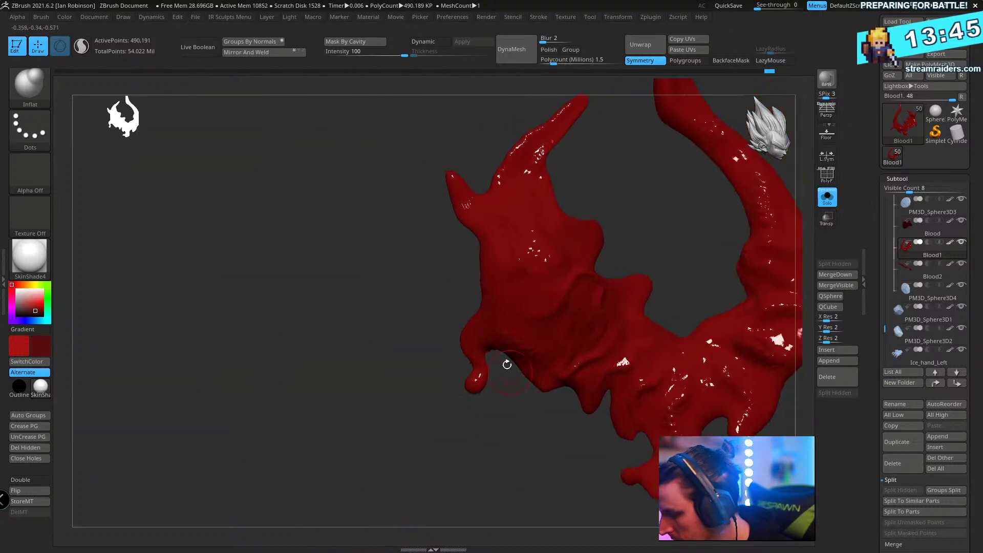
pyautogui.press('shift')
pyautogui.moveTo(479, 366)
pyautogui.mouseDown()
pyautogui.moveTo(401, 474)
pyautogui.moveTo(370, 241)
pyautogui.mouseUp()
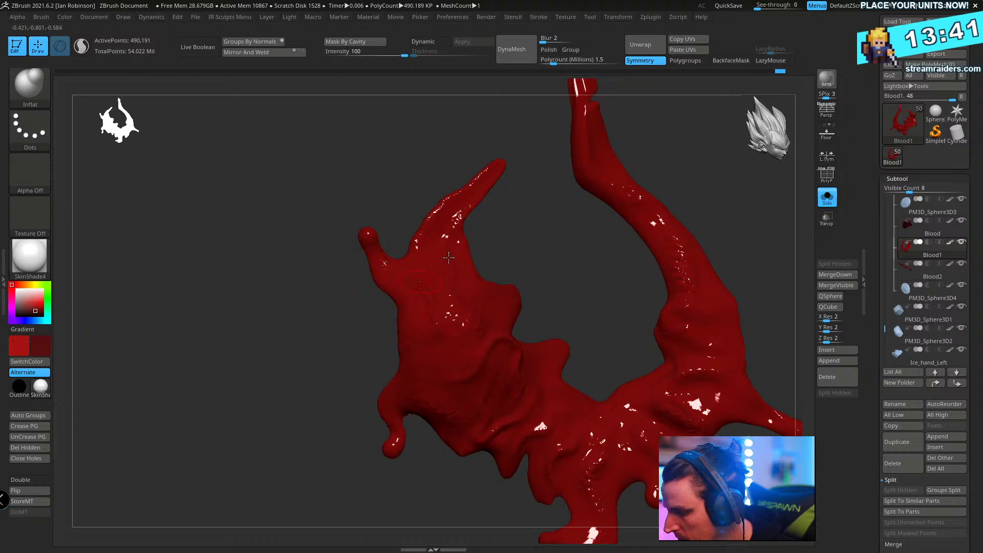
# - Inflate the end of the blood splash's inner upper tendril into a rounded droplet
pyautogui.moveTo(504, 196); pyautogui.dragTo(434, 242)
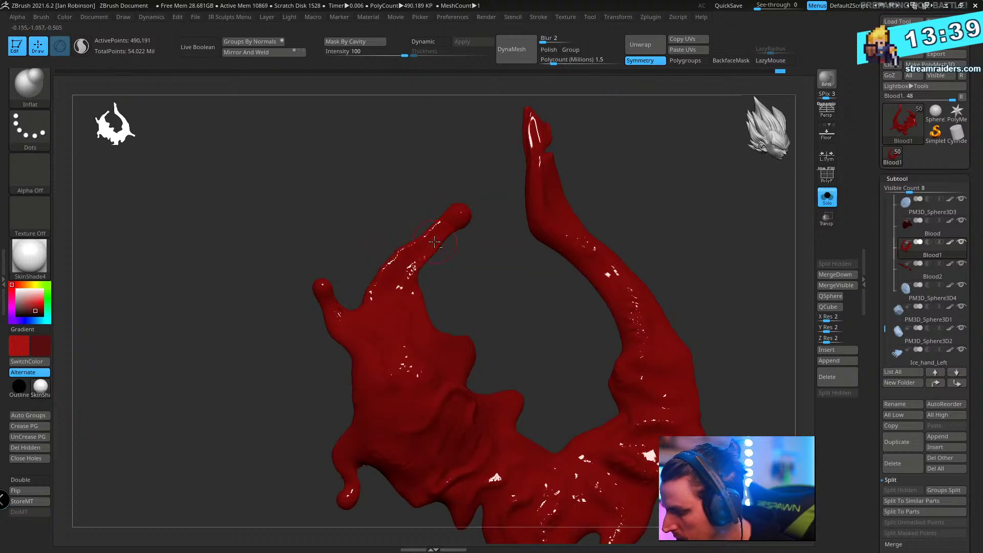
pyautogui.moveTo(484, 221)
pyautogui.mouseDown()
pyautogui.moveTo(591, 195)
pyautogui.moveTo(650, 197)
pyautogui.moveTo(649, 164)
pyautogui.moveTo(616, 206)
pyautogui.mouseUp()
# - Bend the tendril with the inflated tip into a more curved, flowing shape using the SnakeHook brush
pyautogui.press('b')
pyautogui.press('s')
pyautogui.press('h')
pyautogui.press('s')
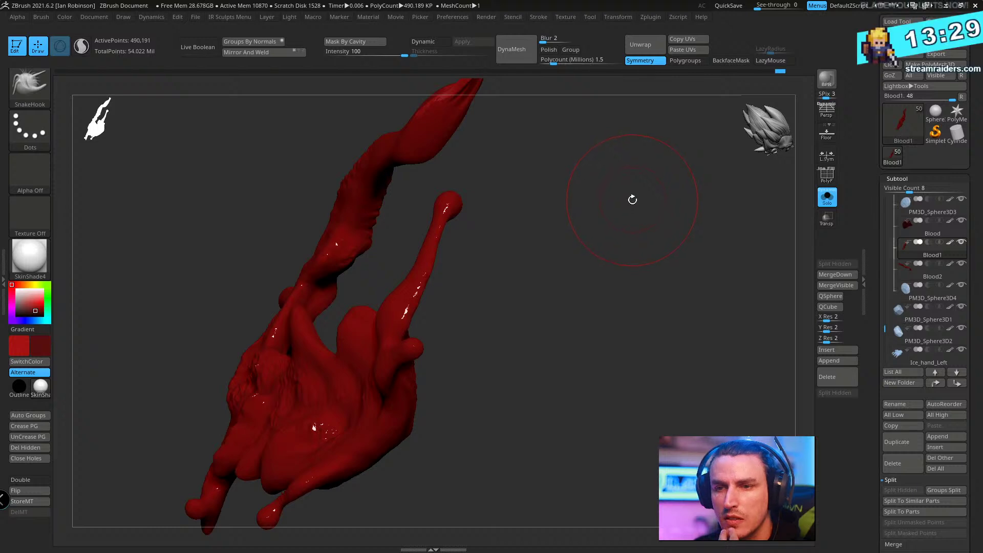
pyautogui.moveTo(628, 208); pyautogui.dragTo(619, 241)
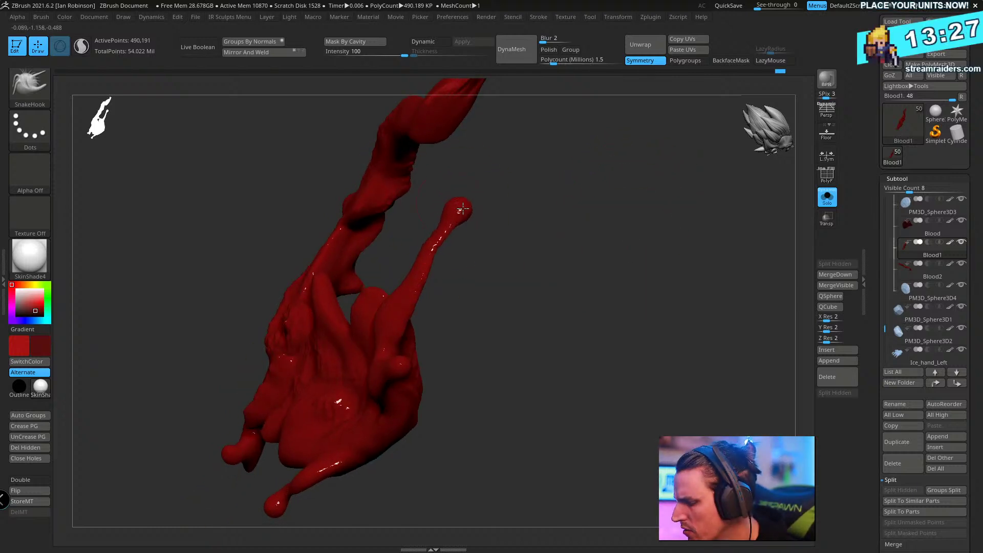
pyautogui.moveTo(436, 240); pyautogui.dragTo(404, 363)
pyautogui.moveTo(384, 416); pyautogui.dragTo(444, 259)
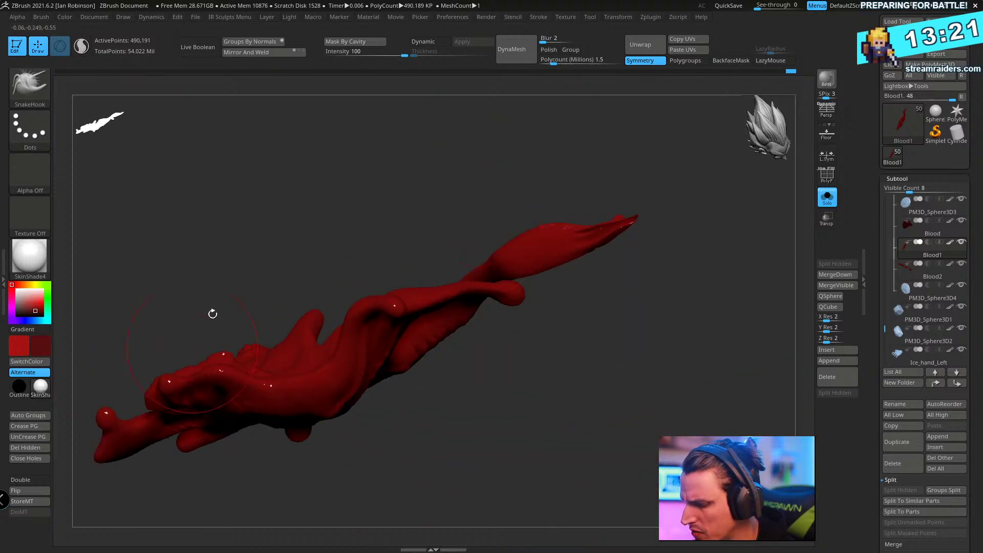
pyautogui.moveTo(212, 313)
pyautogui.mouseDown()
pyautogui.moveTo(254, 333)
pyautogui.moveTo(268, 313)
pyautogui.mouseUp()
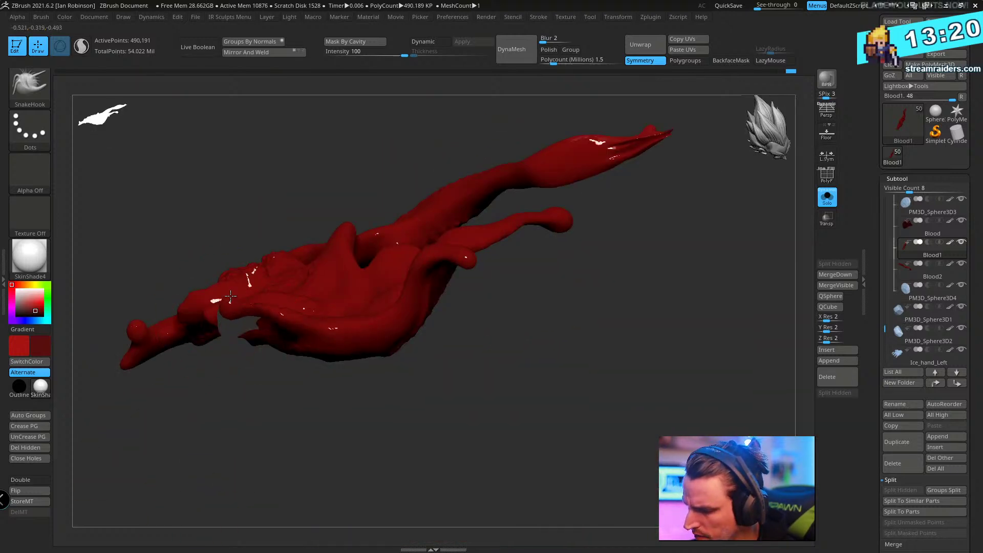
pyautogui.moveTo(274, 123); pyautogui.dragTo(322, 189)
pyautogui.moveTo(577, 359); pyautogui.dragTo(646, 292)
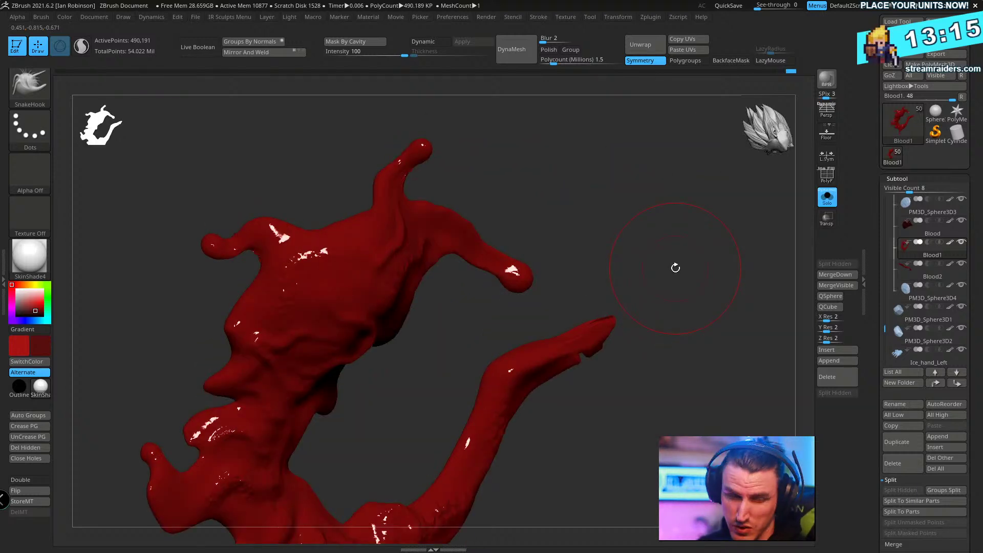
# - Mask the small droplet on the lower lobe, invert the mask and move the droplet outward into a longer tendril
pyautogui.moveTo(635, 444); pyautogui.dragTo(416, 283)
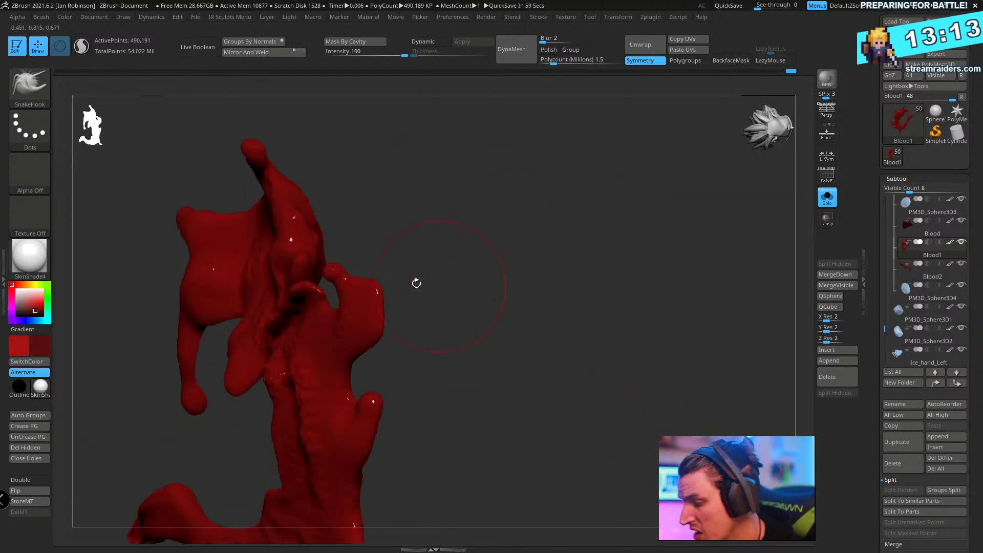
pyautogui.moveTo(343, 256)
pyautogui.mouseDown()
pyautogui.moveTo(472, 281)
pyautogui.moveTo(351, 256)
pyautogui.moveTo(430, 241)
pyautogui.mouseUp()
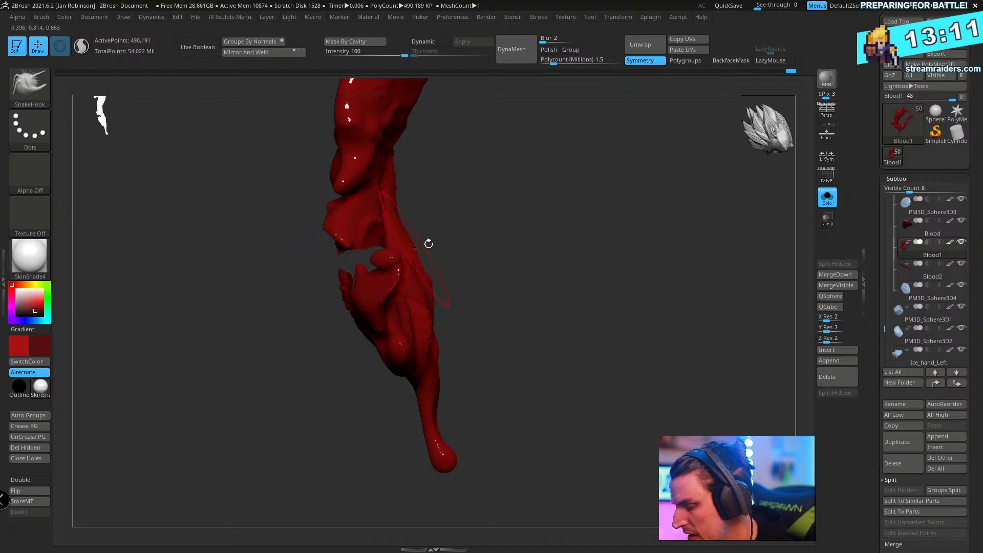
pyautogui.moveTo(565, 214)
pyautogui.mouseDown()
pyautogui.moveTo(577, 187)
pyautogui.moveTo(483, 198)
pyautogui.moveTo(468, 256)
pyautogui.moveTo(531, 226)
pyautogui.mouseUp()
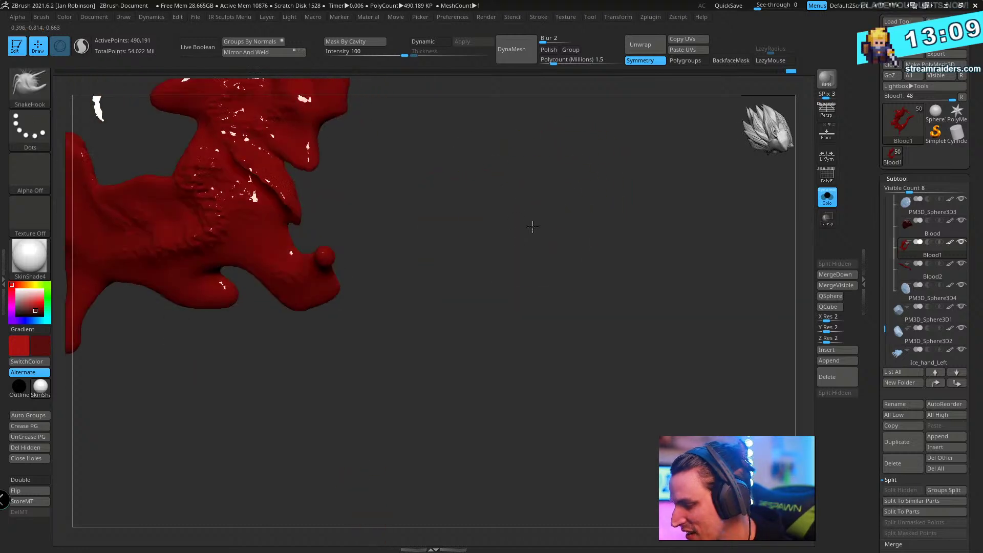
pyautogui.moveTo(329, 235); pyautogui.dragTo(351, 224)
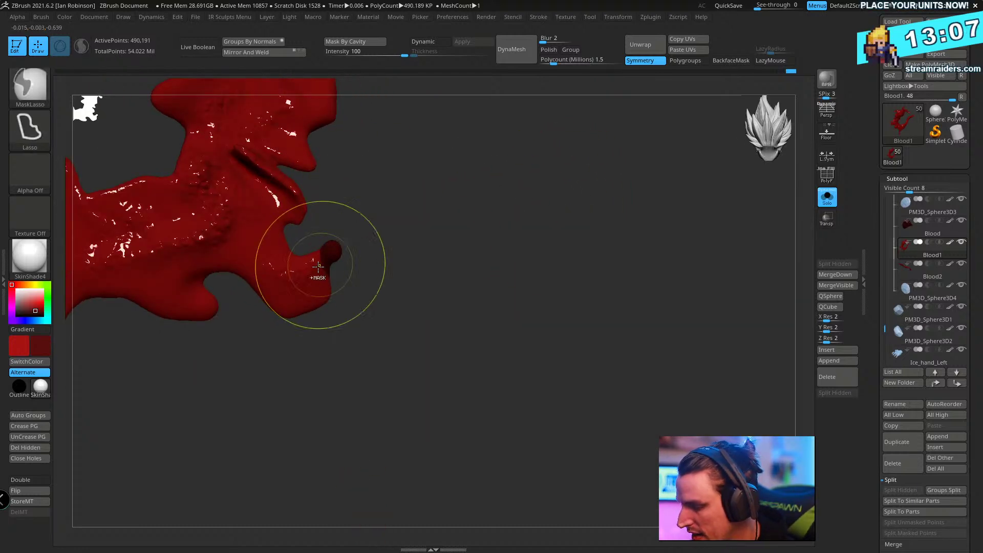
pyautogui.keyDown('ctrl'); pyautogui.click(358, 261); pyautogui.keyUp('ctrl')
pyautogui.keyDown('ctrl'); pyautogui.click(316, 276); pyautogui.keyUp('ctrl')
pyautogui.moveTo(371, 266); pyautogui.dragTo(440, 388)
pyautogui.press('w')
pyautogui.click(381, 307)
pyautogui.moveTo(413, 281); pyautogui.dragTo(451, 333)
# - Return to the SnakeHook brush and clear the mask from the blood splash
pyautogui.press('b')
pyautogui.press('s')
pyautogui.press('h')
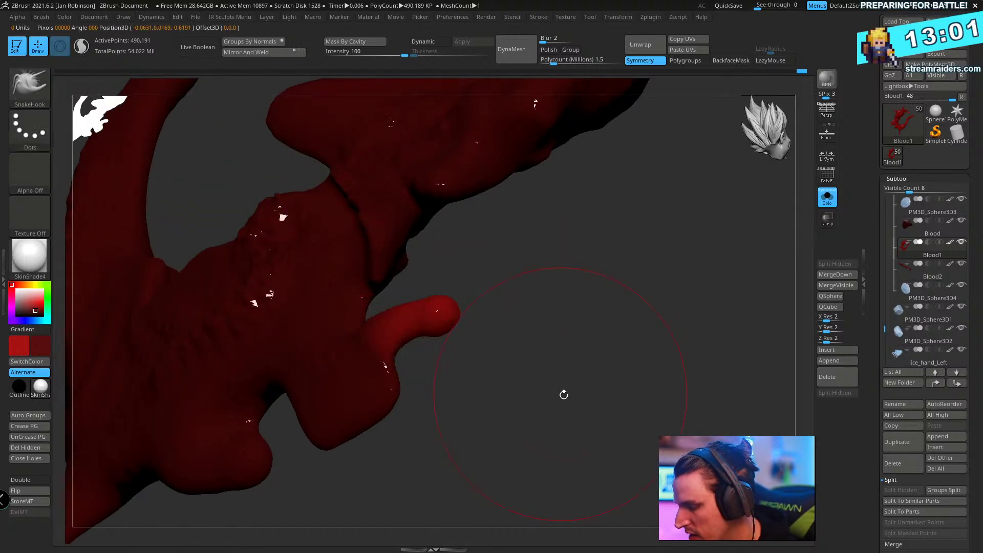
pyautogui.press('f')
pyautogui.moveTo(525, 344); pyautogui.dragTo(763, 325)
# - Undo the first spike on the outer-edge lobe and pull the lobe into an upturned tip with a smaller SnakeHook brush
pyautogui.moveTo(263, 318); pyautogui.dragTo(242, 402)
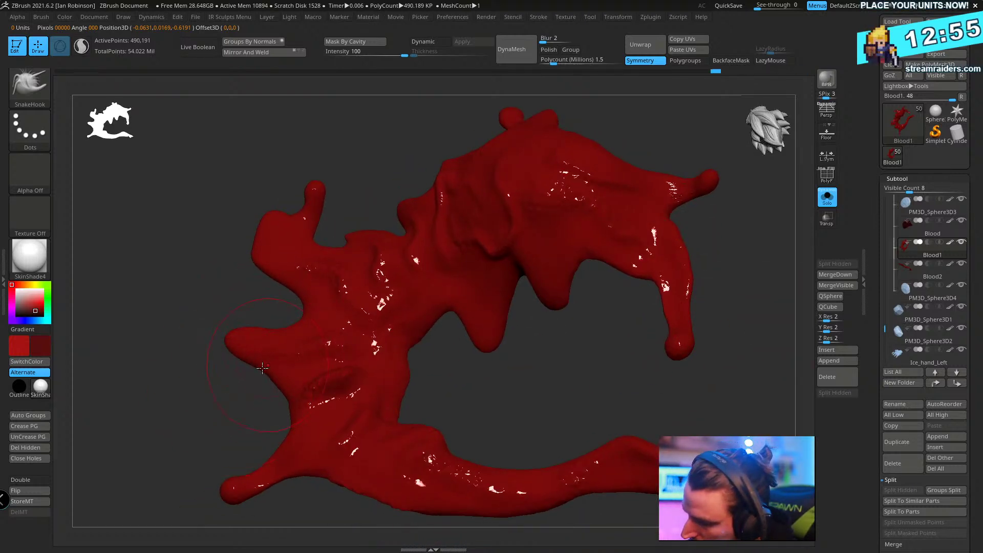
pyautogui.hotkey('ctrl', 'z')
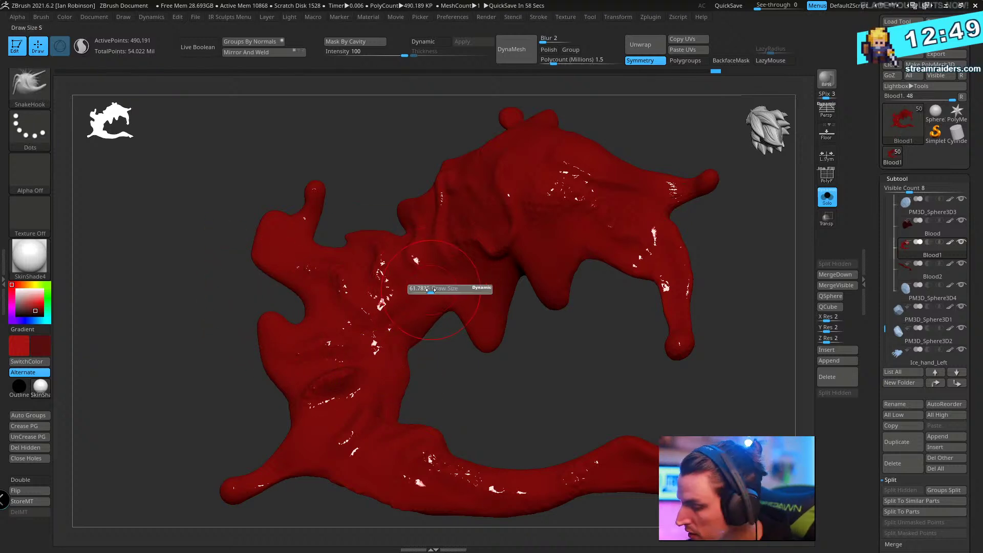
pyautogui.moveTo(214, 363); pyautogui.dragTo(331, 286)
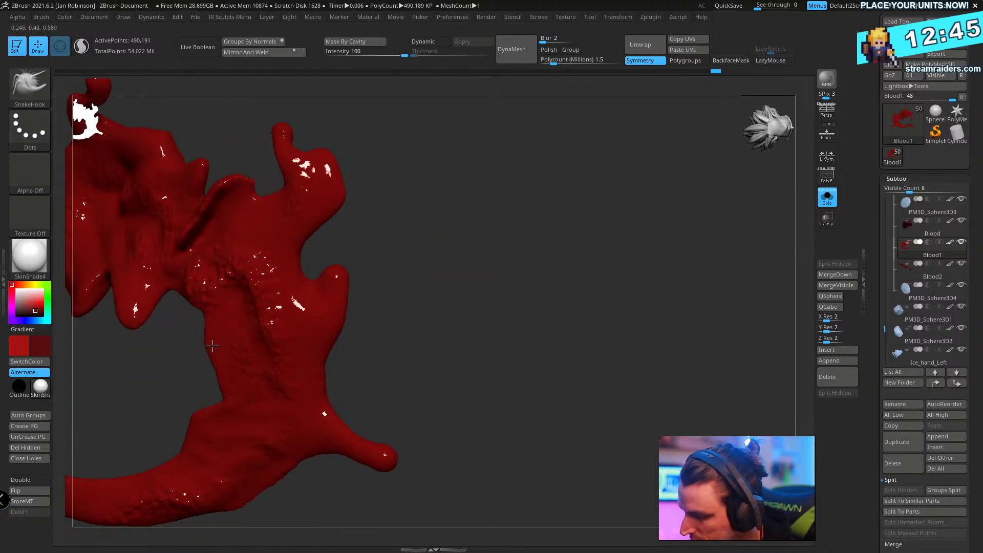
pyautogui.moveTo(233, 341)
pyautogui.mouseDown()
pyautogui.moveTo(479, 235)
pyautogui.moveTo(423, 259)
pyautogui.mouseUp()
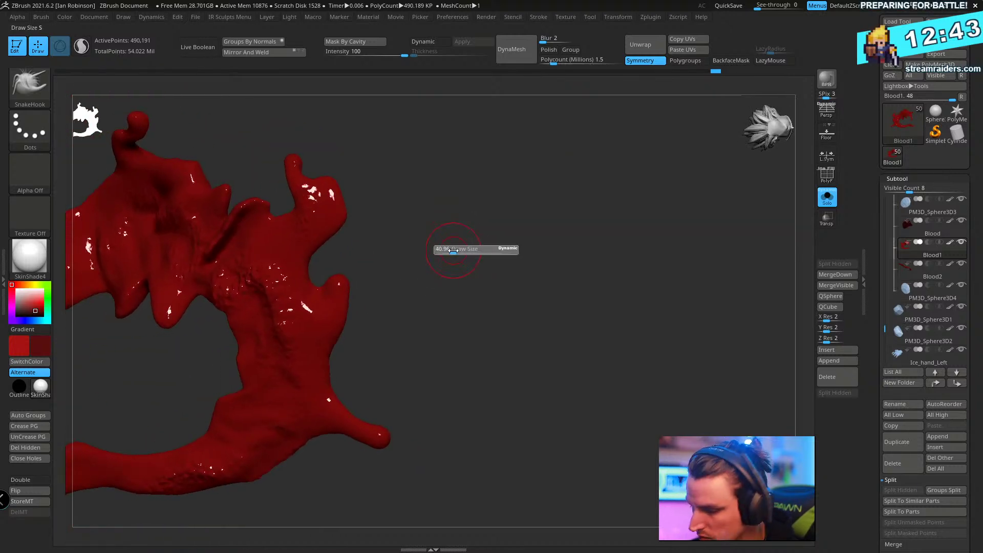
pyautogui.moveTo(484, 246)
pyautogui.keyDown('alt'); pyautogui.mouseDown()
pyautogui.moveTo(535, 248)
pyautogui.moveTo(559, 215)
pyautogui.moveTo(487, 239)
pyautogui.mouseUp(); pyautogui.keyUp('alt')
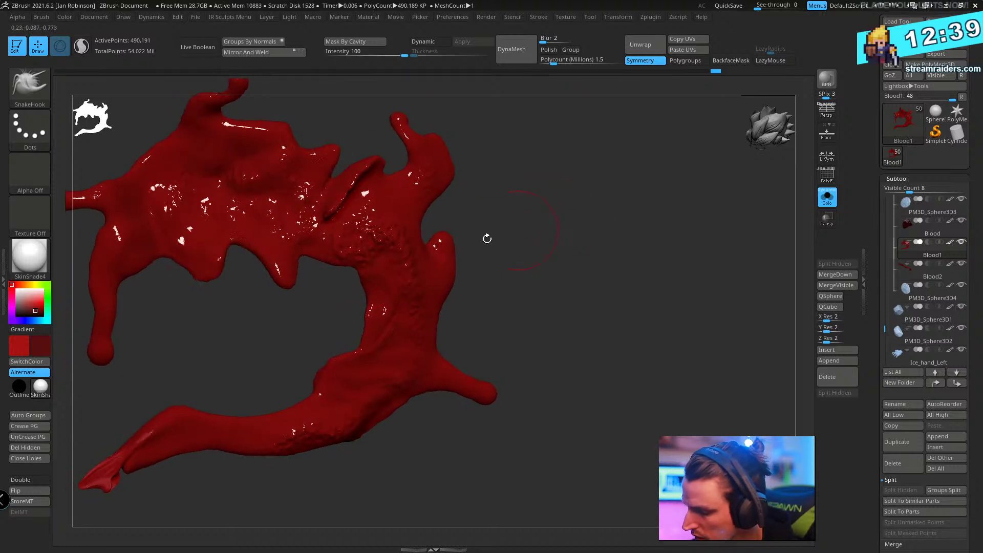
# - Lengthen a pointed drip on the inner edge with SnakeHook and swell its end into a droplet with the Inflat brush
pyautogui.press('s')
pyautogui.moveTo(205, 281); pyautogui.dragTo(204, 282)
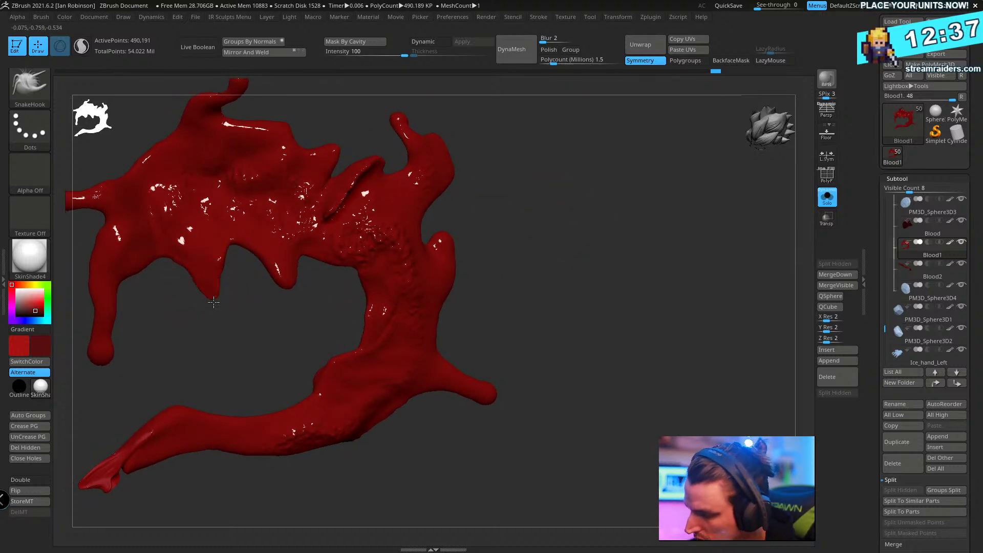
pyautogui.press('b')
pyautogui.press('i')
pyautogui.press('n')
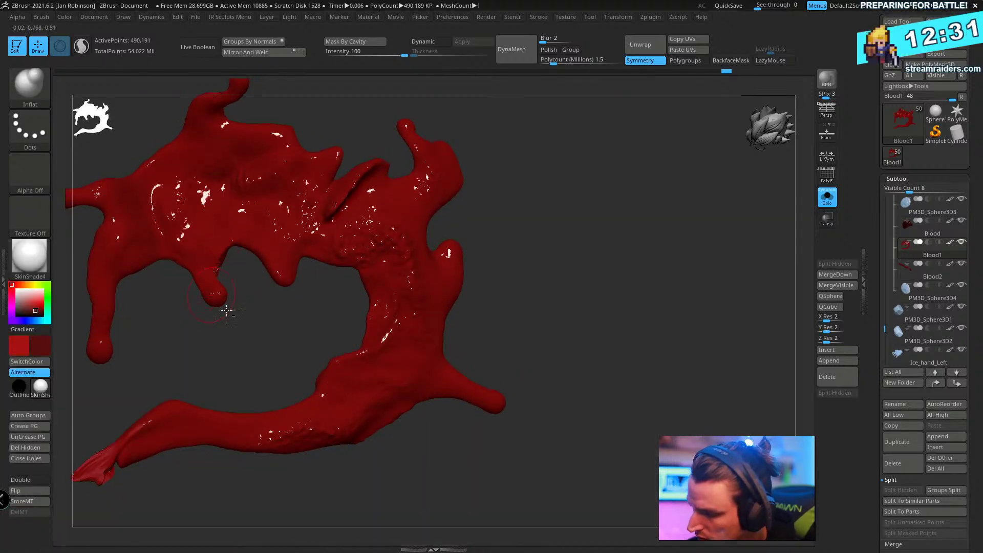
# - Turn off Solo mode and check the blood splash against the whole posed statue
pyautogui.keyDown('alt'); pyautogui.moveTo(555, 313); pyautogui.dragTo(586, 380); pyautogui.keyUp('alt')
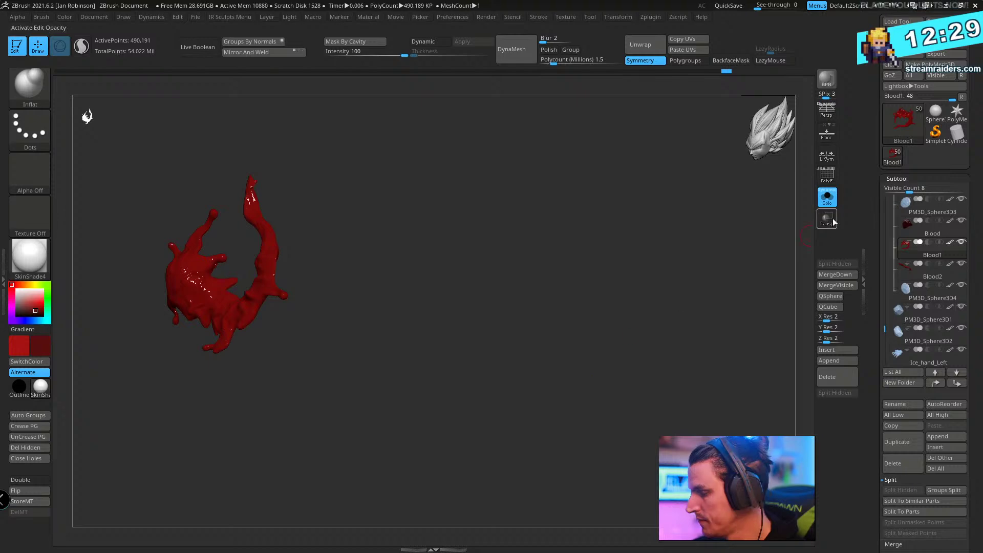
pyautogui.click(827, 197)
pyautogui.moveTo(702, 272); pyautogui.dragTo(608, 289)
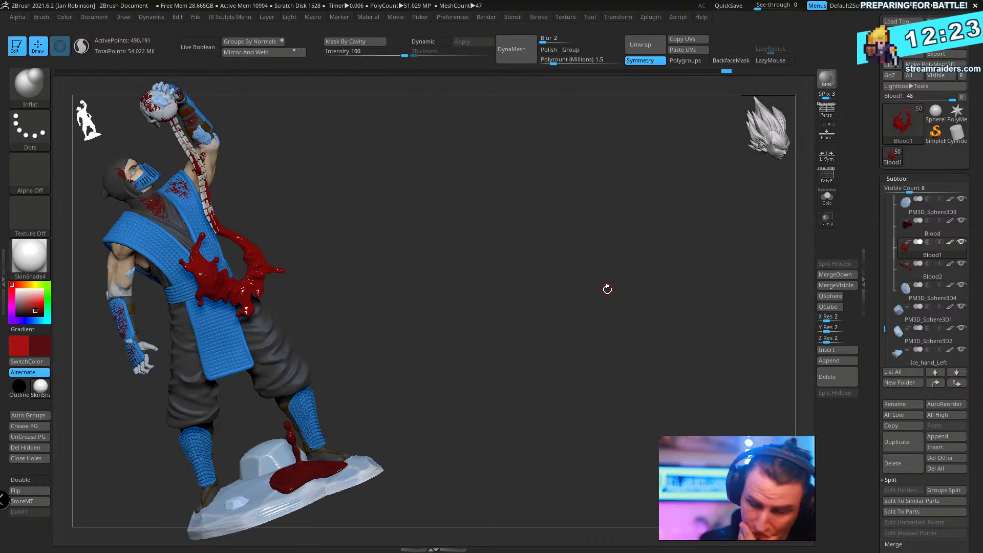
pyautogui.moveTo(547, 261); pyautogui.dragTo(502, 436)
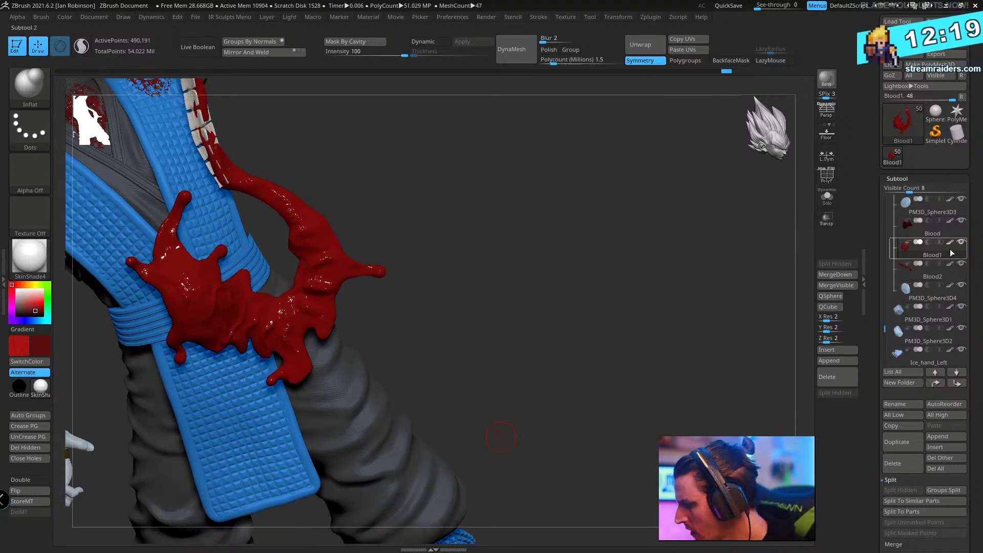
# - Save the tool over the existing file Sub_Zero_Statue_014_Posed.ztl
pyautogui.hotkey('ctrl', 's')
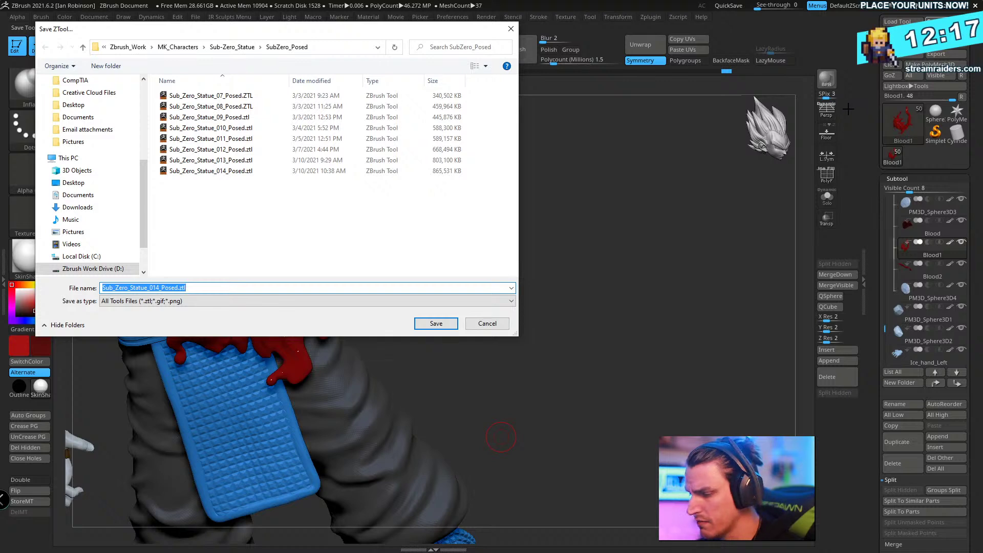
pyautogui.press('Return')
pyautogui.press('y')
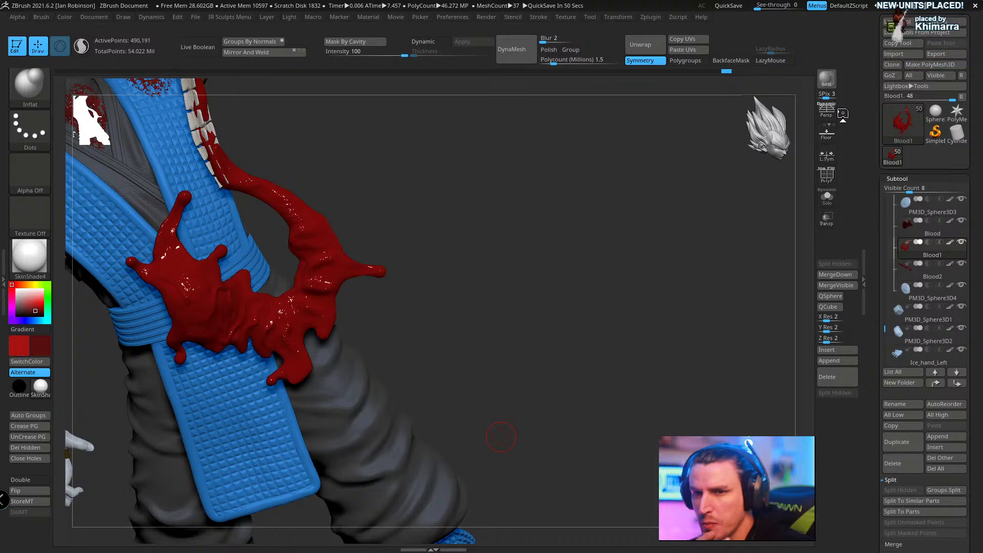
# - Assign MeshSplat as the masking brush
pyautogui.moveTo(539, 293)
pyautogui.mouseDown()
pyautogui.moveTo(553, 274)
pyautogui.moveTo(531, 281)
pyautogui.moveTo(553, 225)
pyautogui.moveTo(542, 287)
pyautogui.moveTo(555, 281)
pyautogui.moveTo(507, 327)
pyautogui.moveTo(487, 259)
pyautogui.moveTo(529, 248)
pyautogui.moveTo(517, 246)
pyautogui.mouseUp()
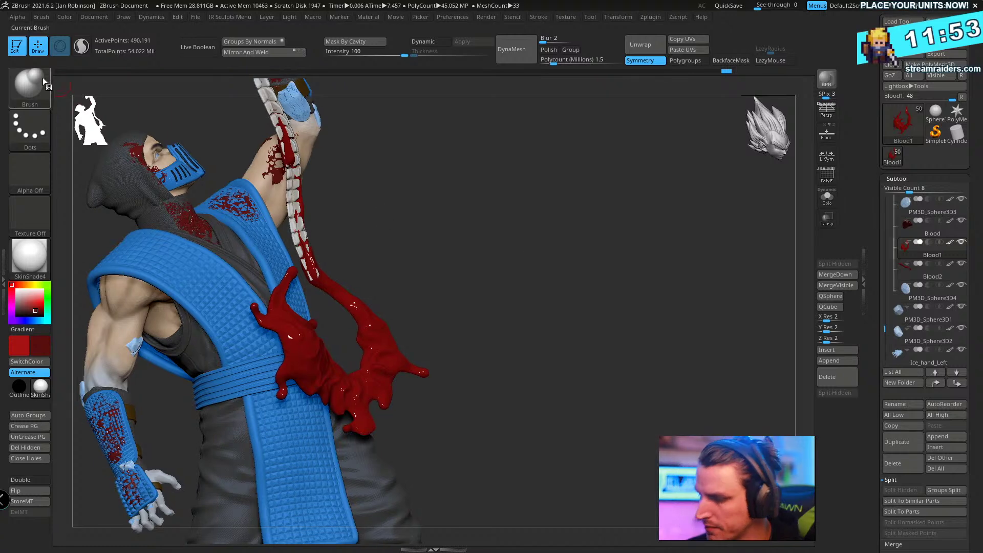
pyautogui.keyDown('ctrl'); pyautogui.click(42, 85); pyautogui.keyUp('ctrl')
pyautogui.click(602, 138)
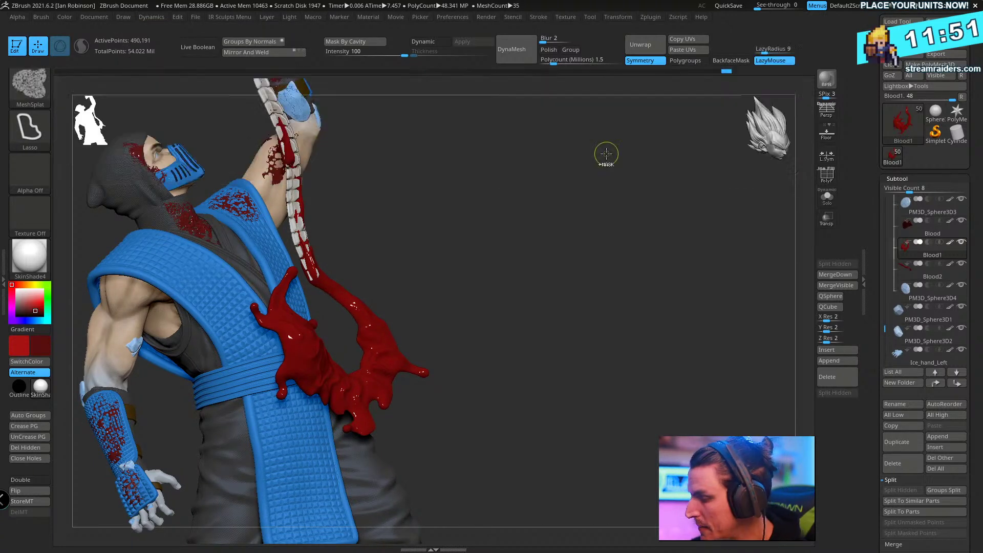
pyautogui.moveTo(605, 154); pyautogui.dragTo(432, 241)
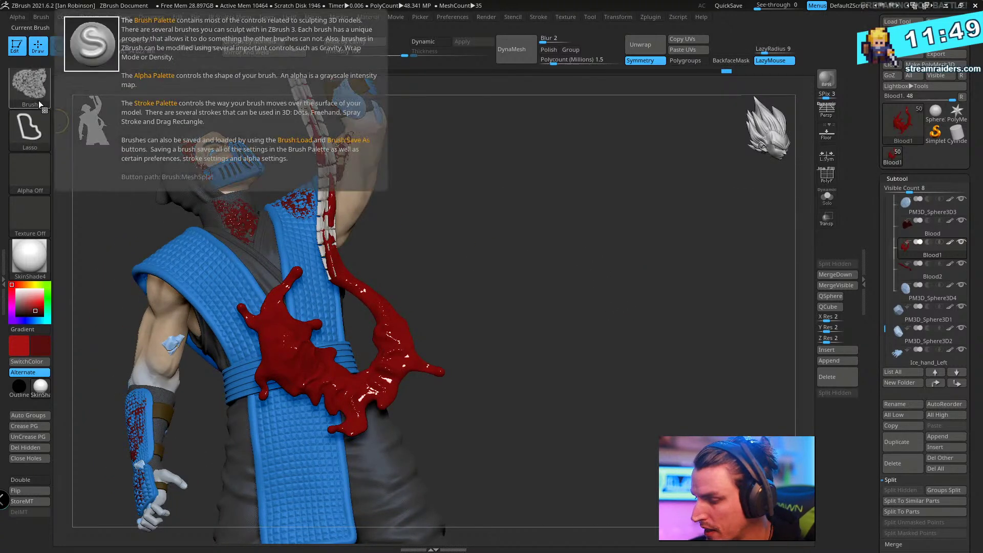
# - Expand the empty side tray and make the Blood subtool with the neck splatter active
pyautogui.click(41, 17)
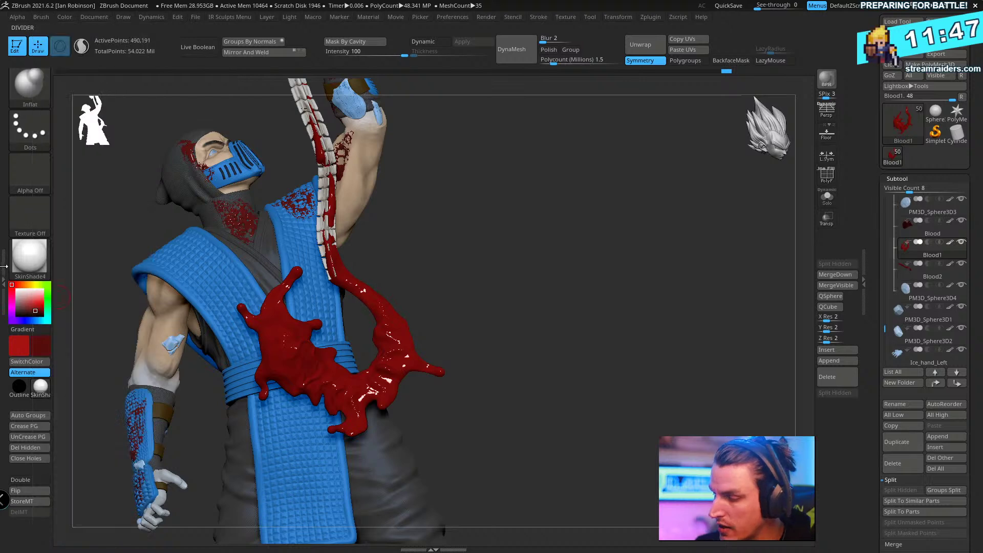
pyautogui.click(9, 266)
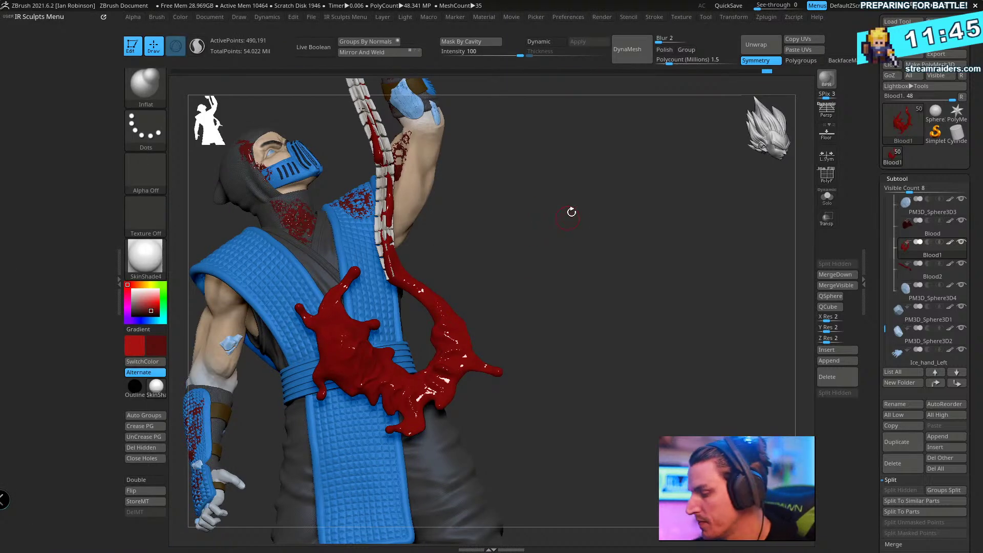
pyautogui.keyDown('alt'); pyautogui.moveTo(572, 211); pyautogui.dragTo(558, 323); pyautogui.keyUp('alt')
pyautogui.keyDown('alt'); pyautogui.click(345, 238); pyautogui.keyUp('alt')
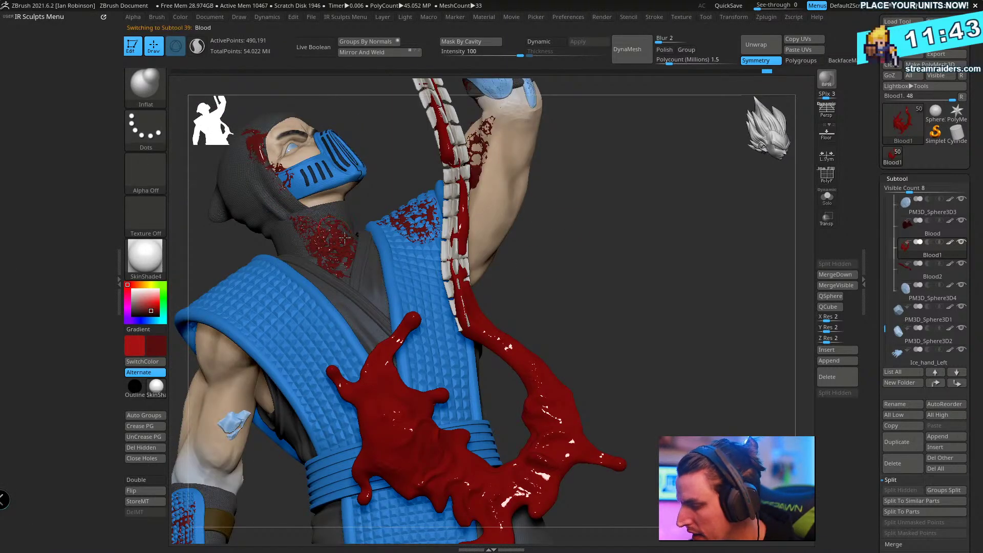
# - Try adding a MeshSplat blood splatter to the blue sash over the chest
pyautogui.moveTo(625, 275); pyautogui.dragTo(626, 276)
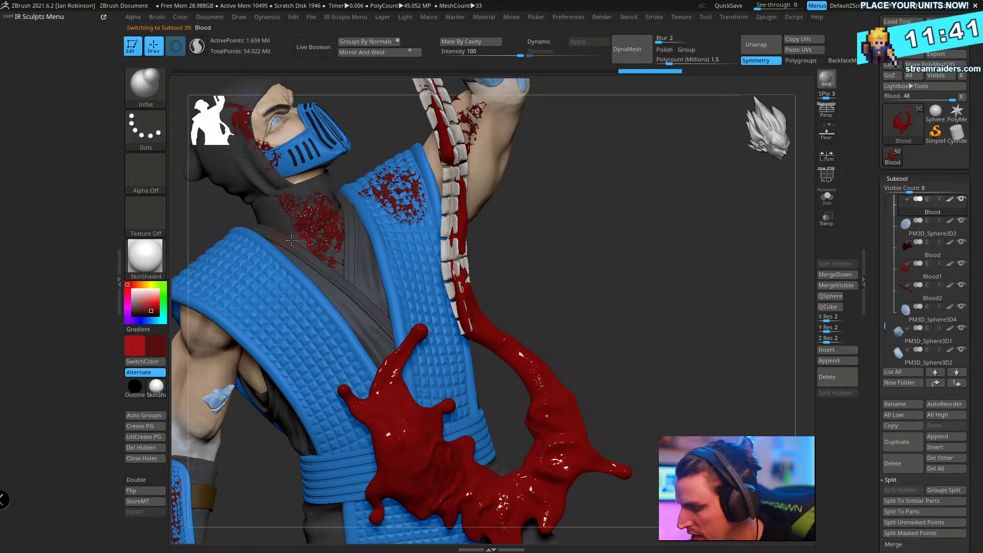
pyautogui.moveTo(287, 307); pyautogui.dragTo(313, 353)
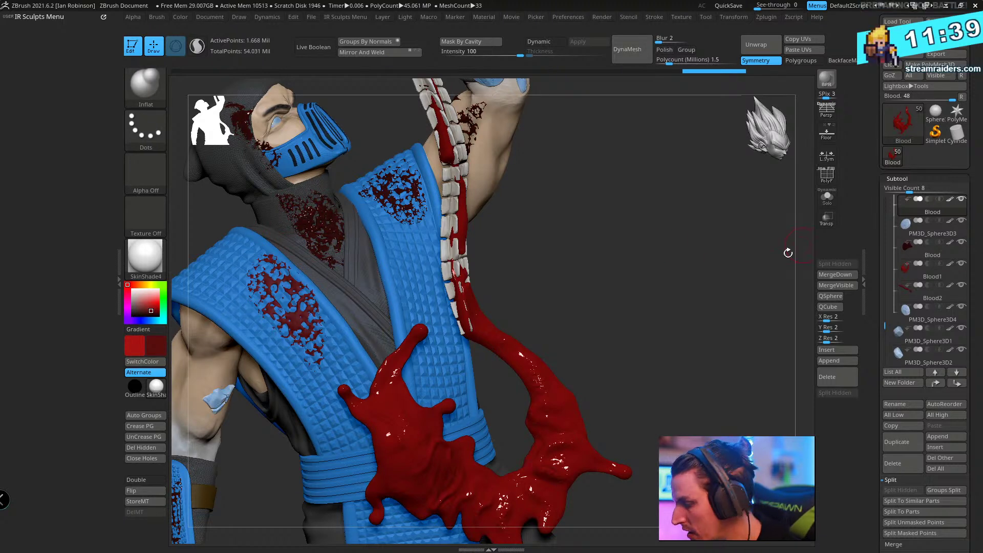
pyautogui.hotkey('ctrl', 'z')
pyautogui.moveTo(614, 274); pyautogui.dragTo(641, 306)
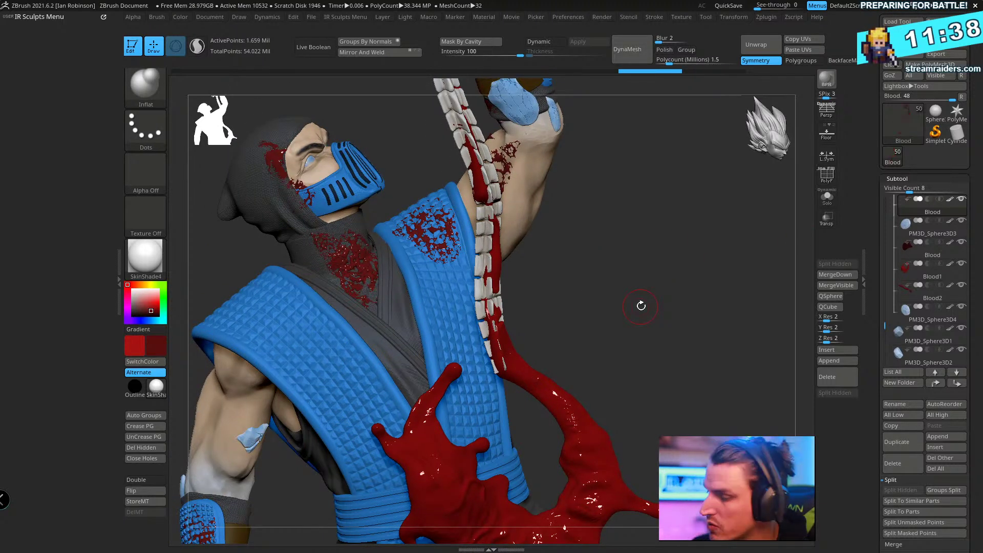
# - Dock the Brush palette in the side tray and expand its Curve settings
pyautogui.click(160, 21)
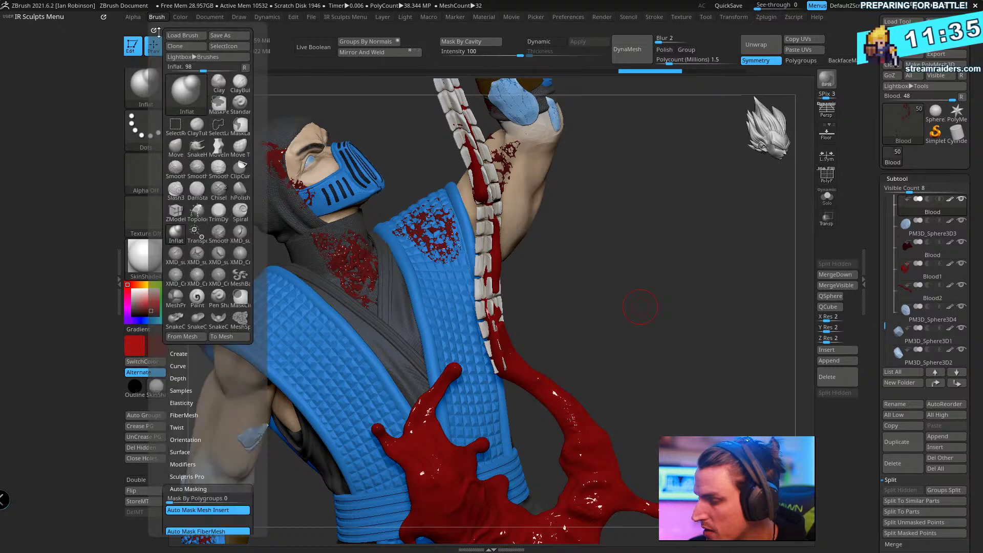
pyautogui.click(153, 30)
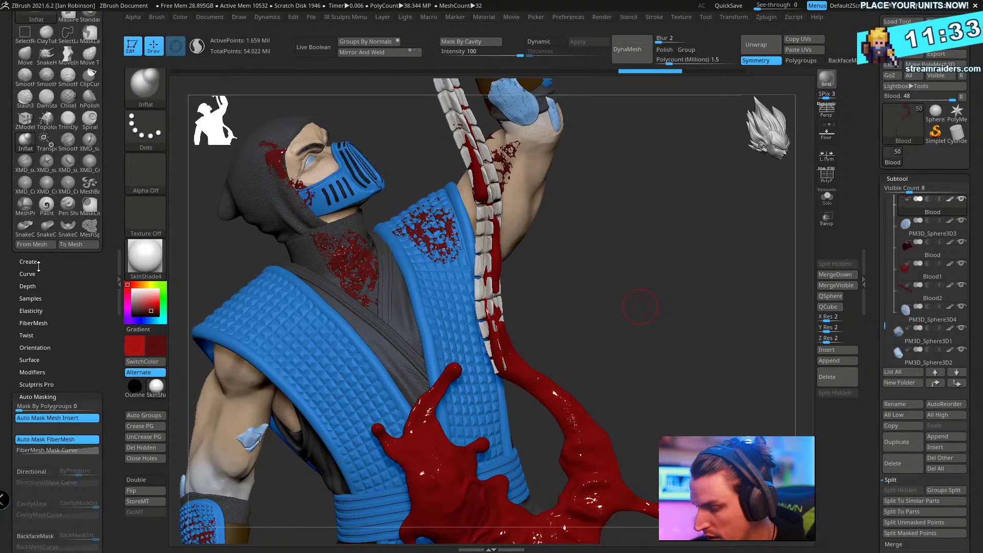
pyautogui.click(31, 274)
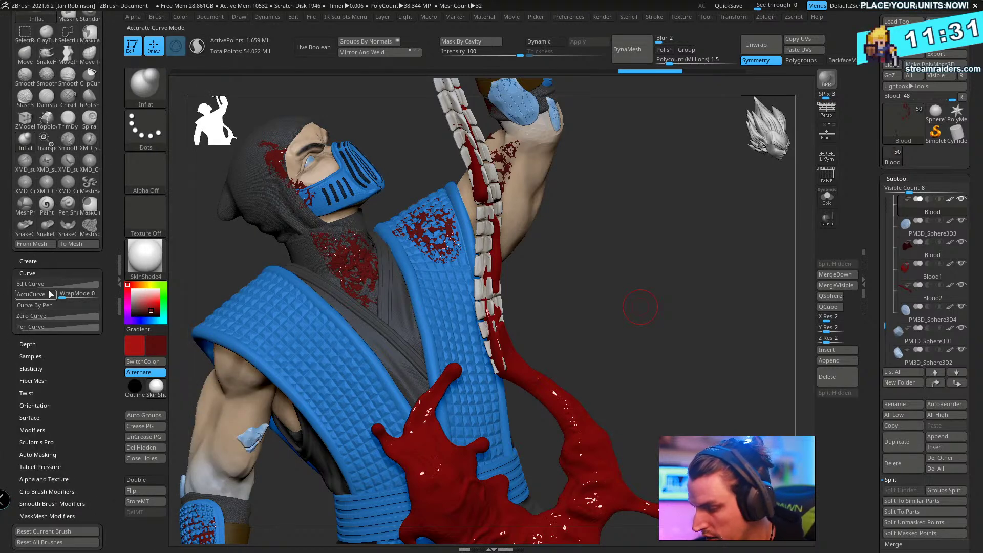
# - Examine the Depth and Modifiers settings in the Brush palette
pyautogui.click(28, 344)
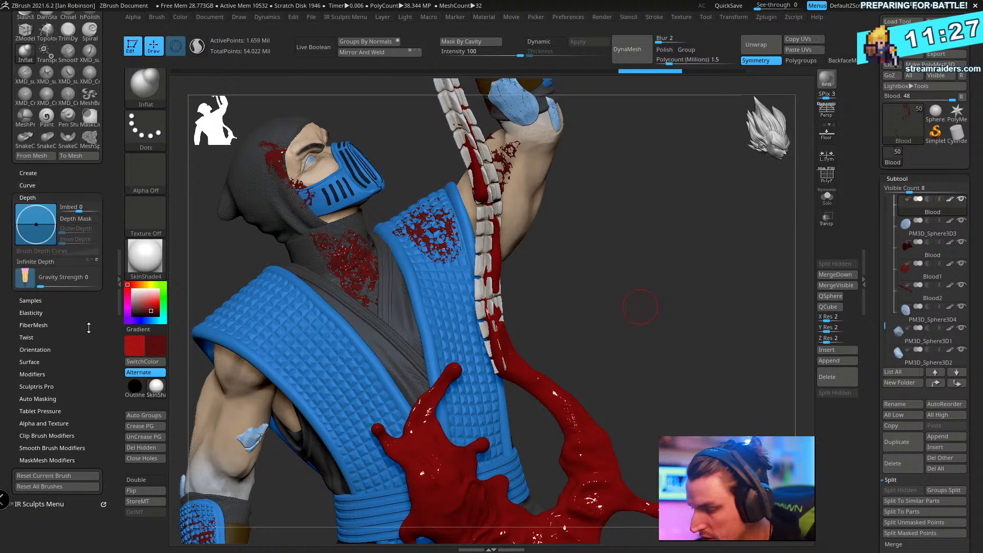
pyautogui.moveTo(88, 328); pyautogui.dragTo(96, 285)
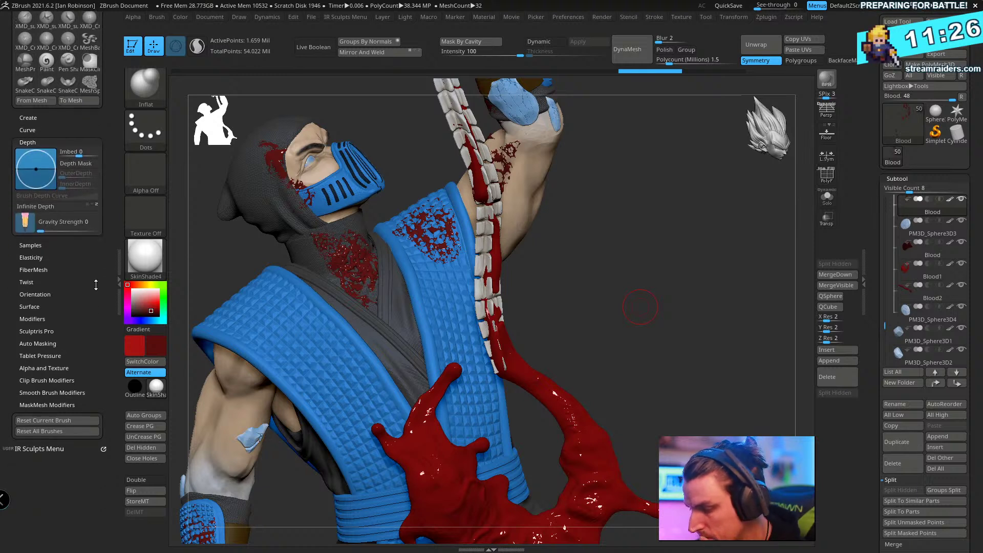
pyautogui.click(45, 318)
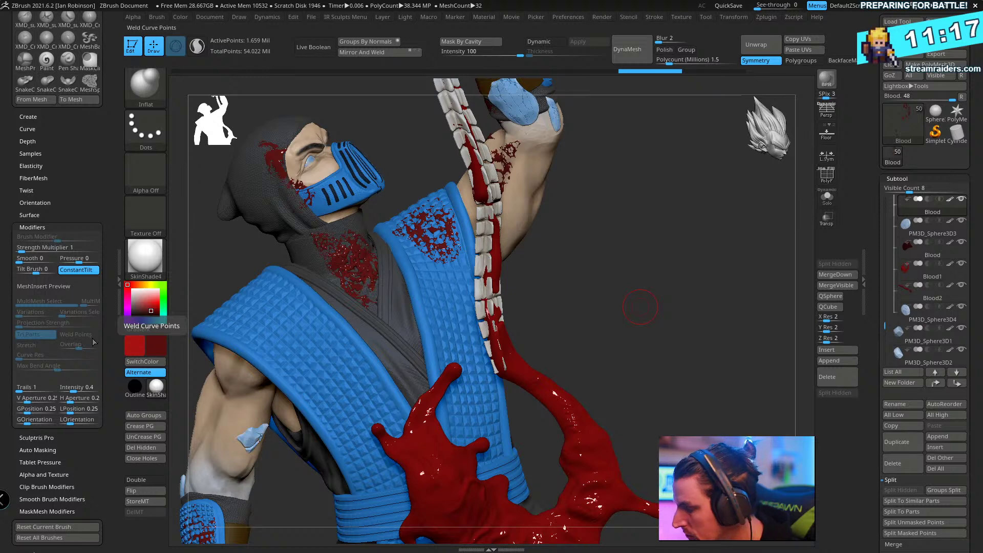
# - Dock the Stroke palette in the side tray and check its Curve Functions and Curve Modifiers settings
pyautogui.click(654, 17)
pyautogui.click(661, 34)
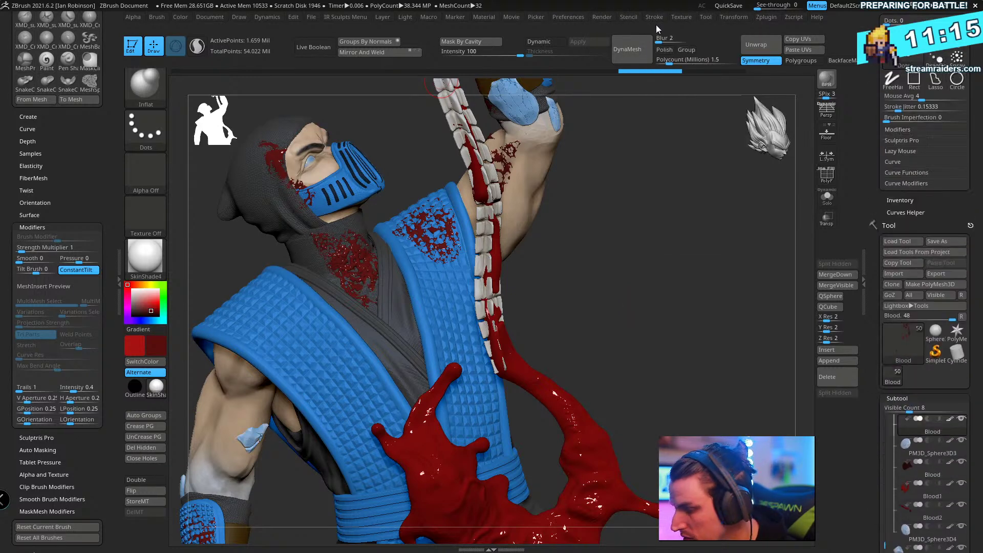
pyautogui.scroll(1, 980, 162)
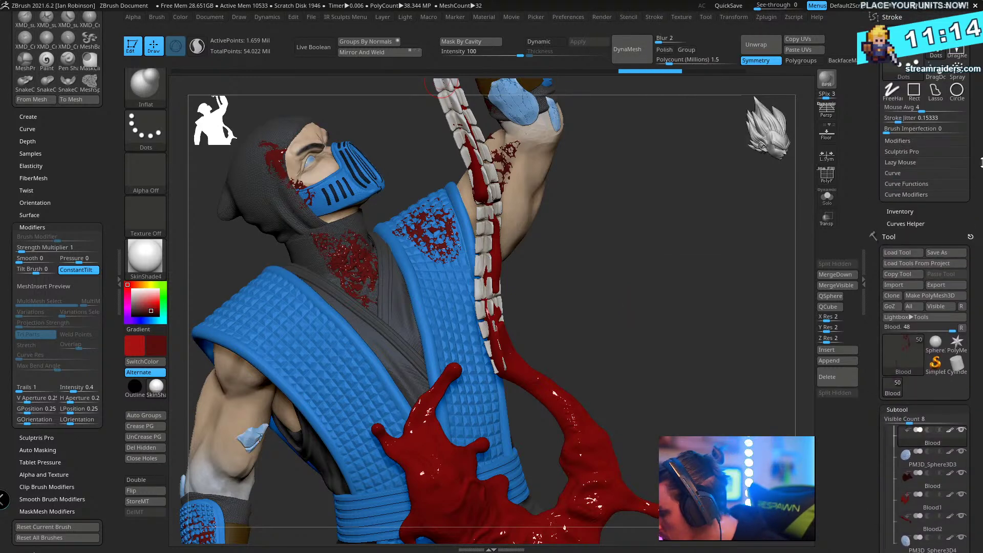
pyautogui.click(901, 173)
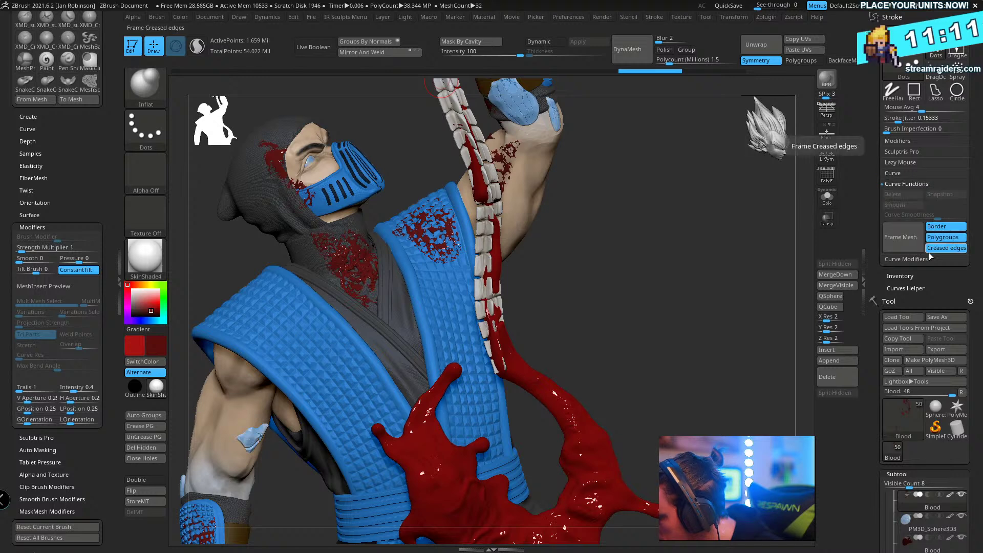
pyautogui.click(916, 259)
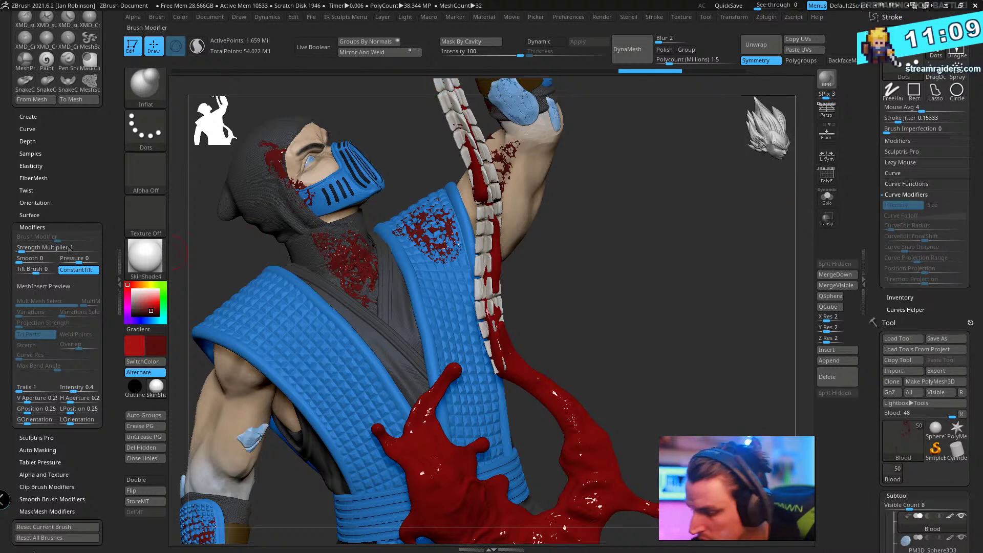
# - Review the brush's Create, Depth, Samples, FiberMesh, Twist, Surface and Modifiers settings for options affecting the splatter
pyautogui.click(31, 129)
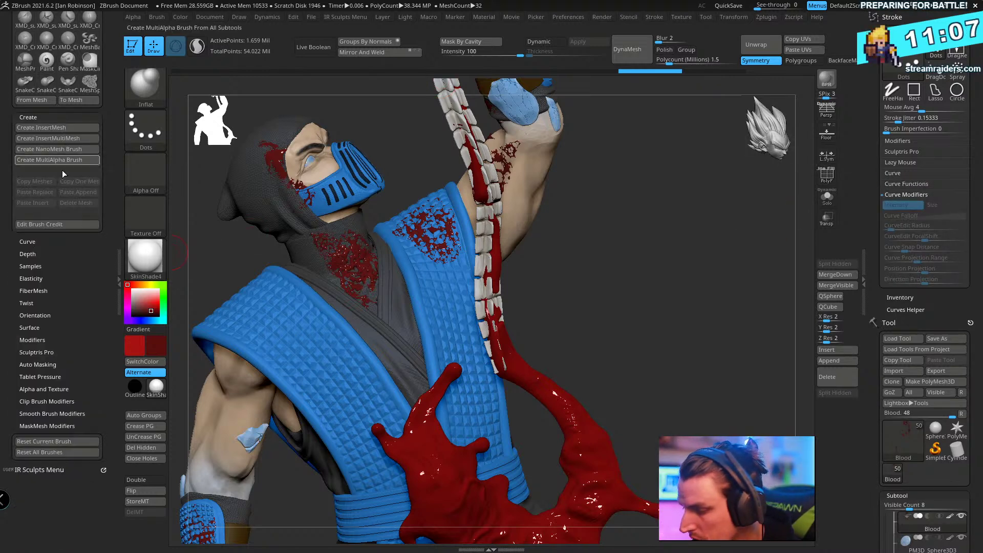
pyautogui.click(53, 199)
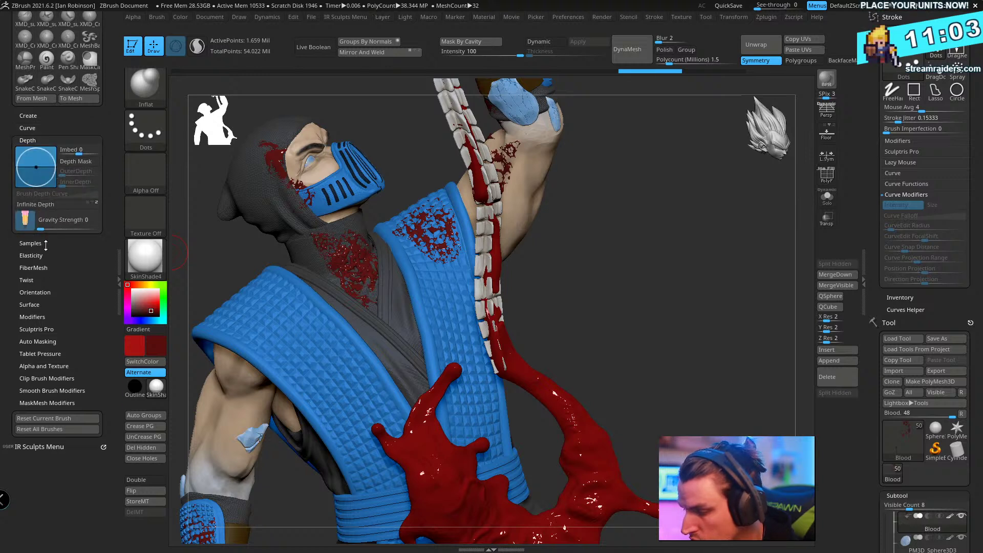
pyautogui.click(31, 244)
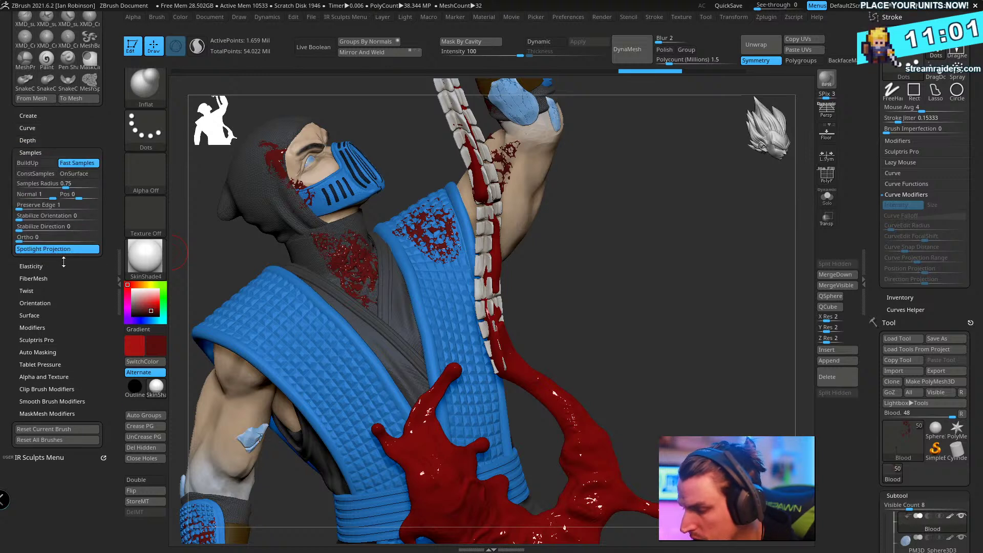
pyautogui.click(53, 265)
pyautogui.click(46, 237)
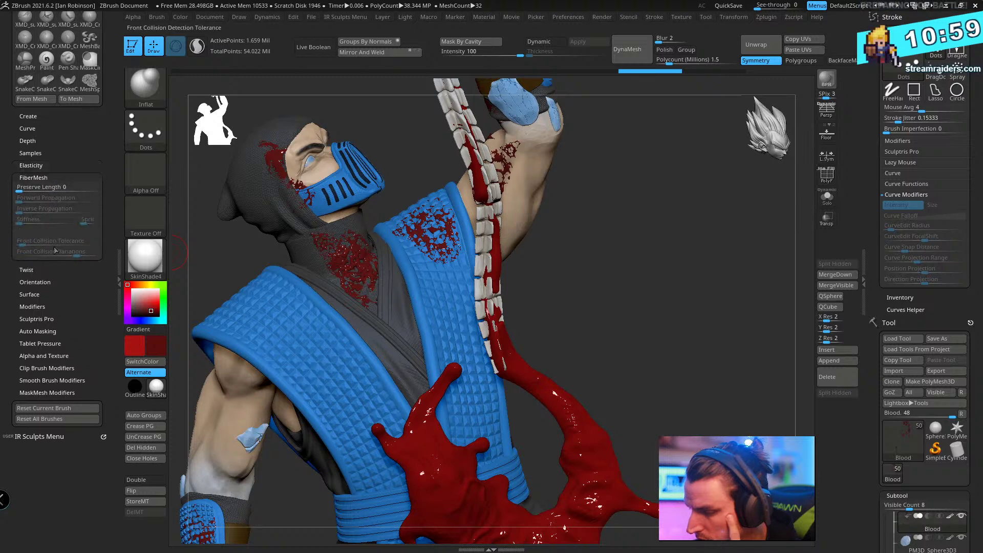
pyautogui.click(49, 270)
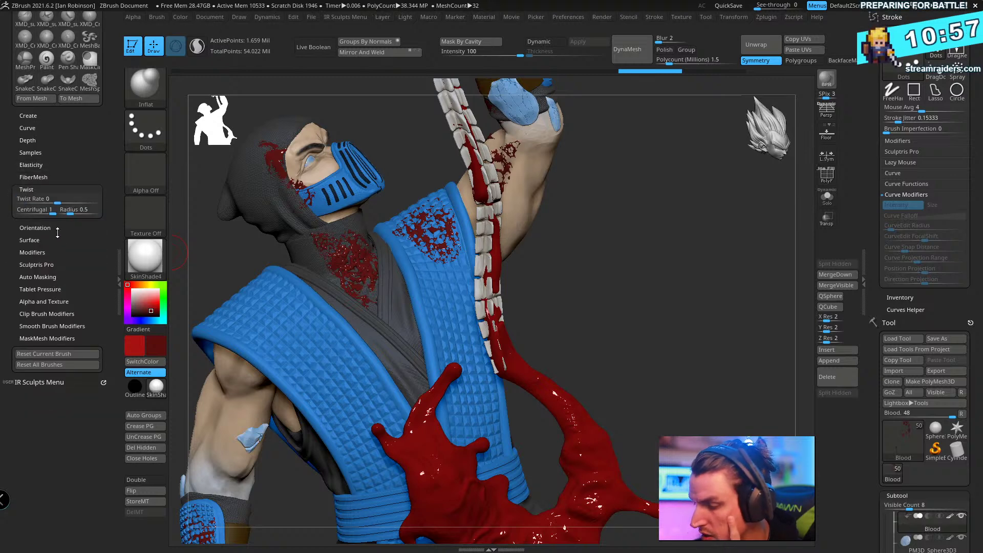
pyautogui.click(61, 230)
pyautogui.click(52, 250)
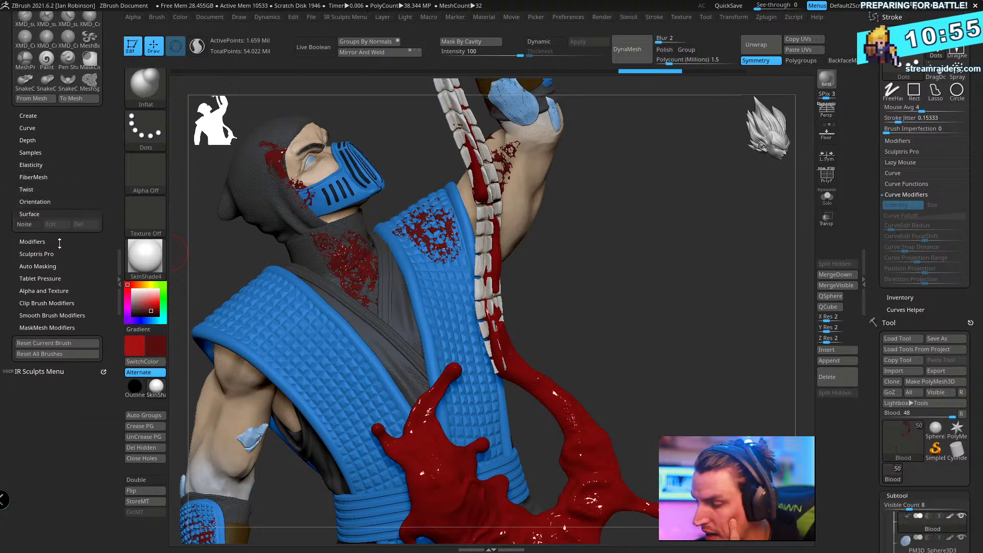
pyautogui.click(41, 249)
pyautogui.moveTo(106, 293); pyautogui.dragTo(107, 254)
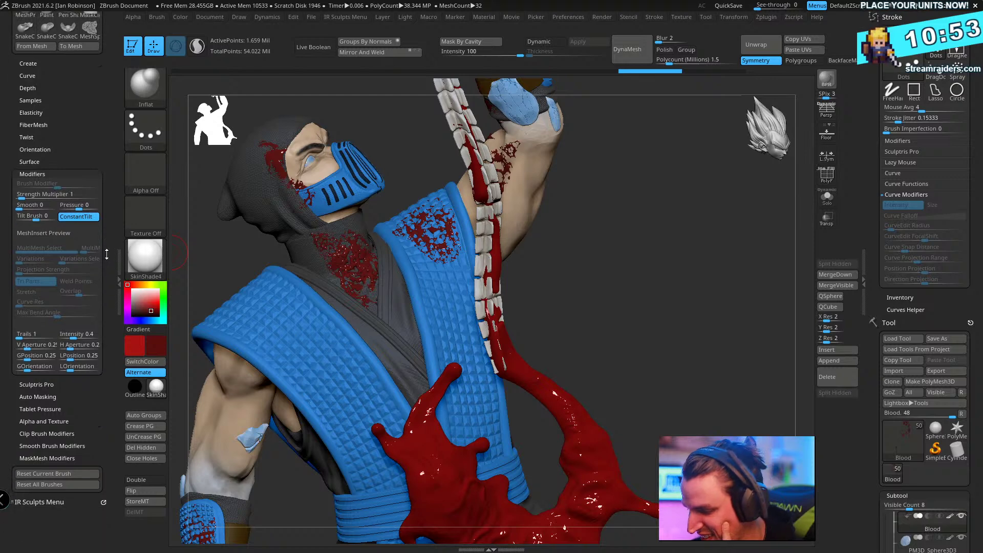
# - Review the brush's Sculptris Pro, Auto Masking, Tablet Pressure, Alpha and Texture, MaskMesh and Smooth Brush settings
pyautogui.click(46, 387)
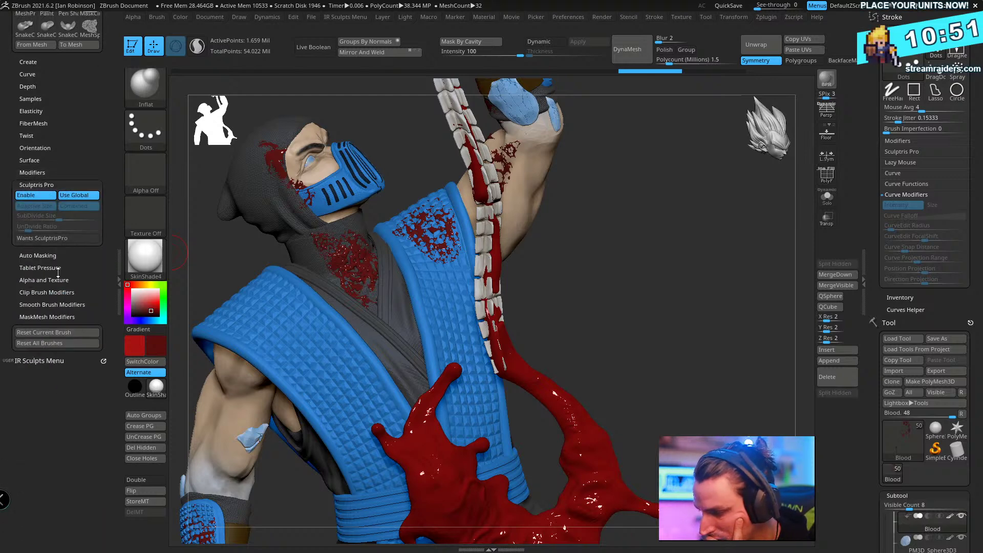
pyautogui.click(56, 256)
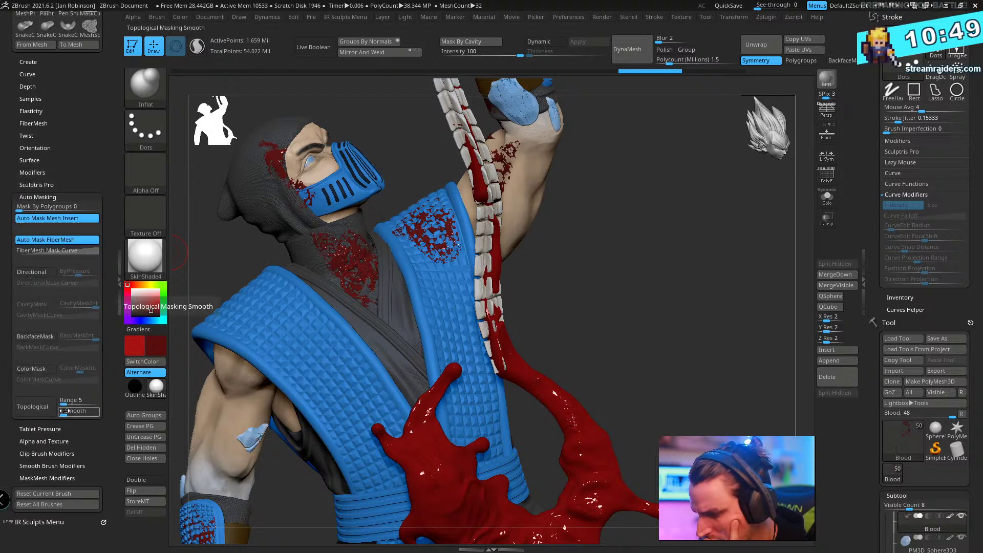
pyautogui.click(64, 429)
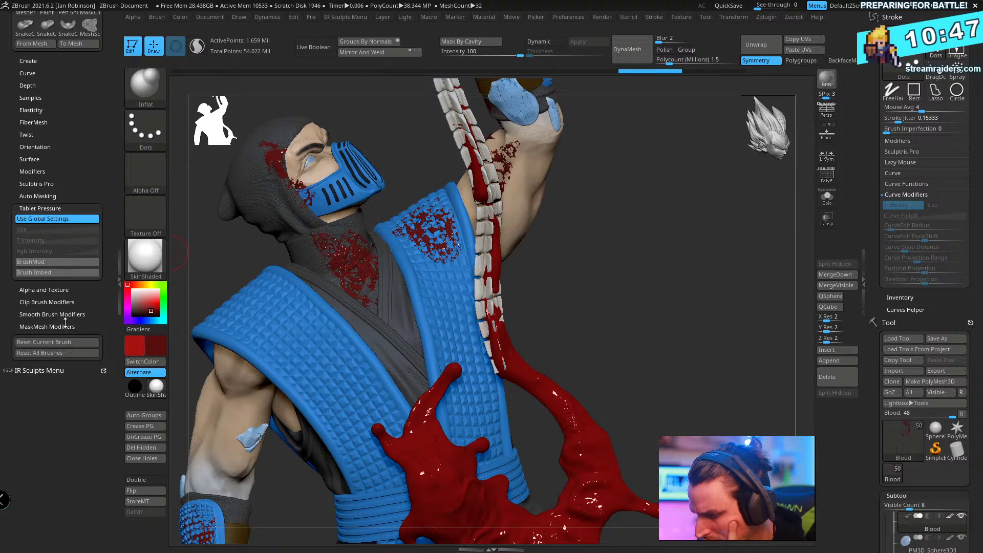
pyautogui.click(62, 289)
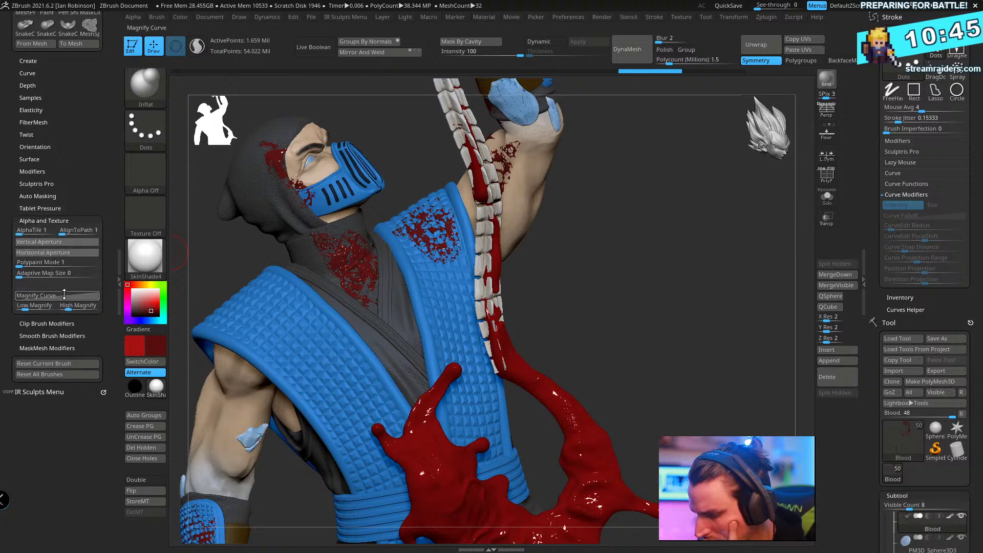
pyautogui.click(72, 324)
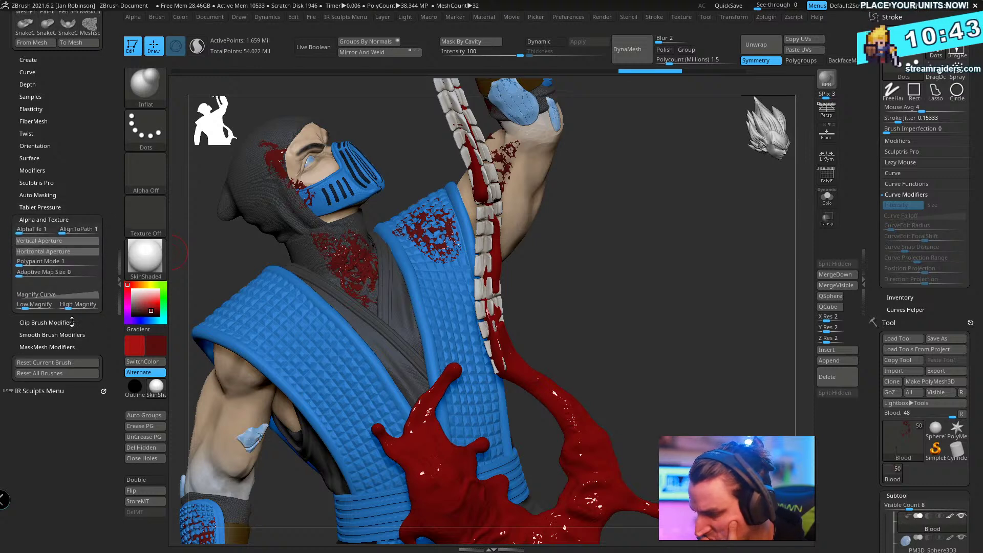
pyautogui.click(72, 283)
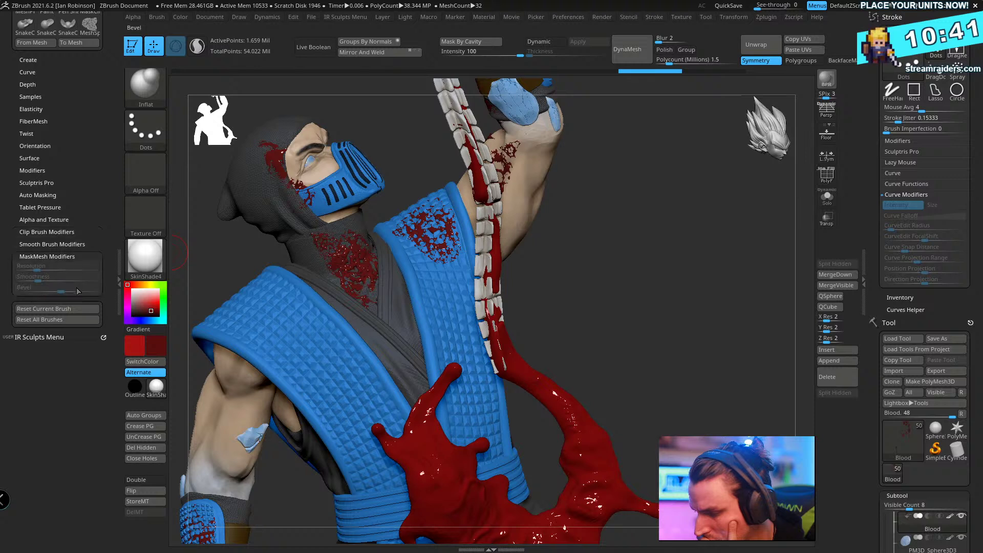
pyautogui.click(79, 243)
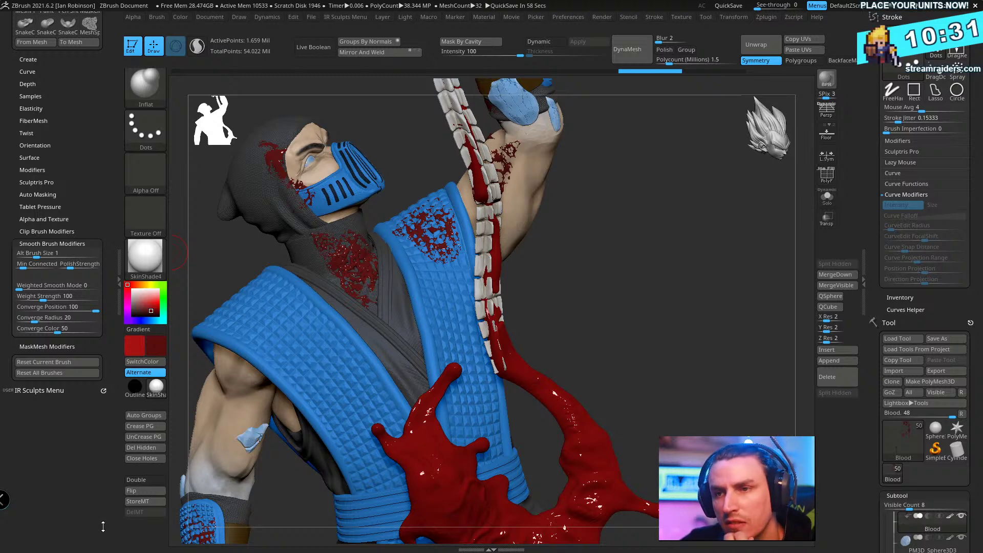
# - Expand the brush's Curve settings and unfold the Edit Curve graph
pyautogui.moveTo(743, 364); pyautogui.dragTo(630, 383)
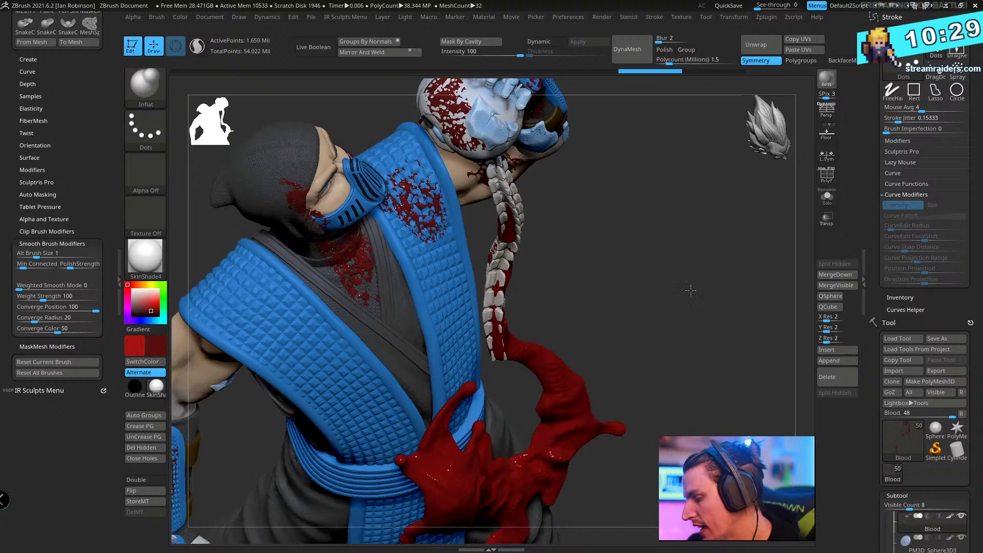
pyautogui.keyDown('alt'); pyautogui.moveTo(689, 287); pyautogui.dragTo(640, 52); pyautogui.keyUp('alt')
pyautogui.keyDown('alt'); pyautogui.moveTo(702, 305); pyautogui.dragTo(317, 410); pyautogui.keyUp('alt')
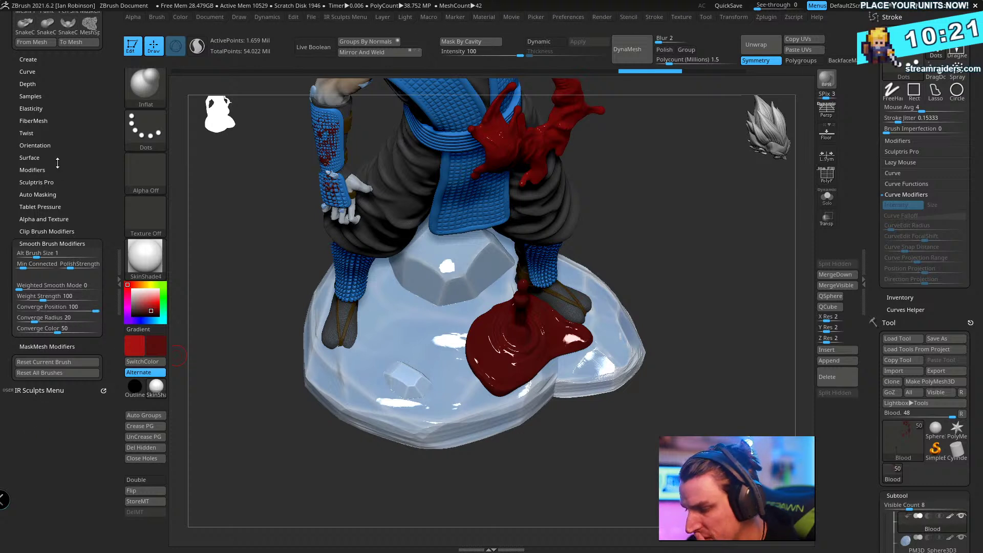
pyautogui.click(31, 59)
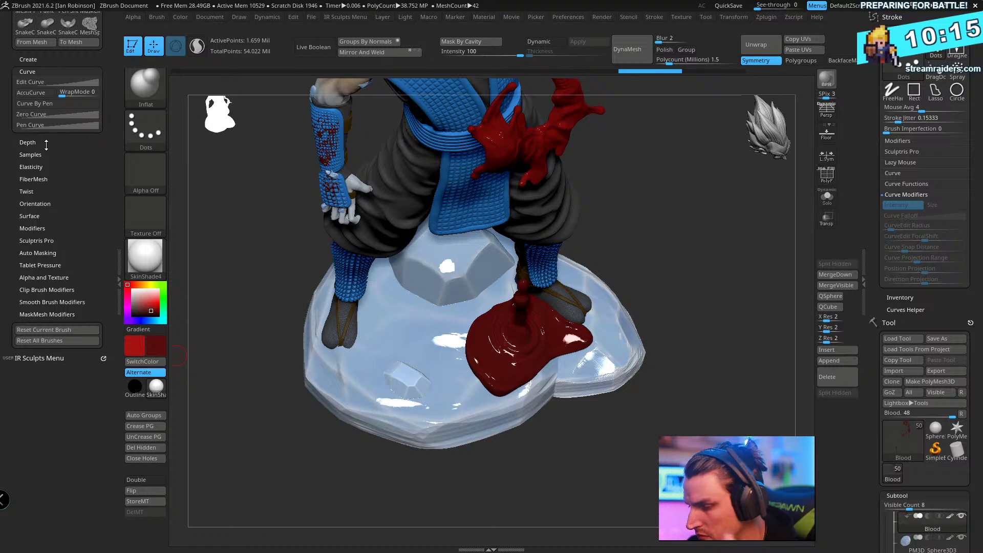
pyautogui.click(49, 82)
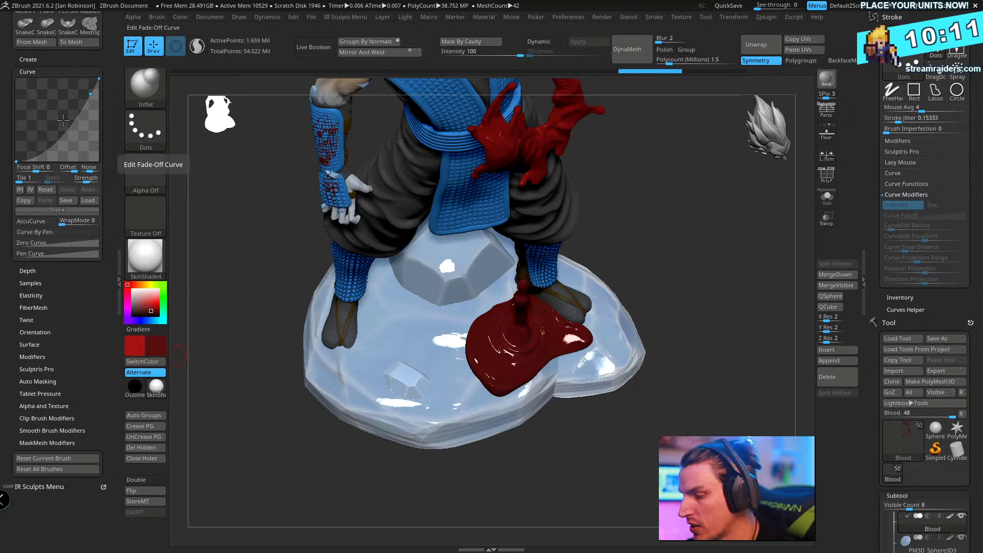
pyautogui.moveTo(241, 215); pyautogui.dragTo(221, 223)
# - Adjust the Noise of the Edit Curve for the MeshSplat masking brush
pyautogui.press('shift')
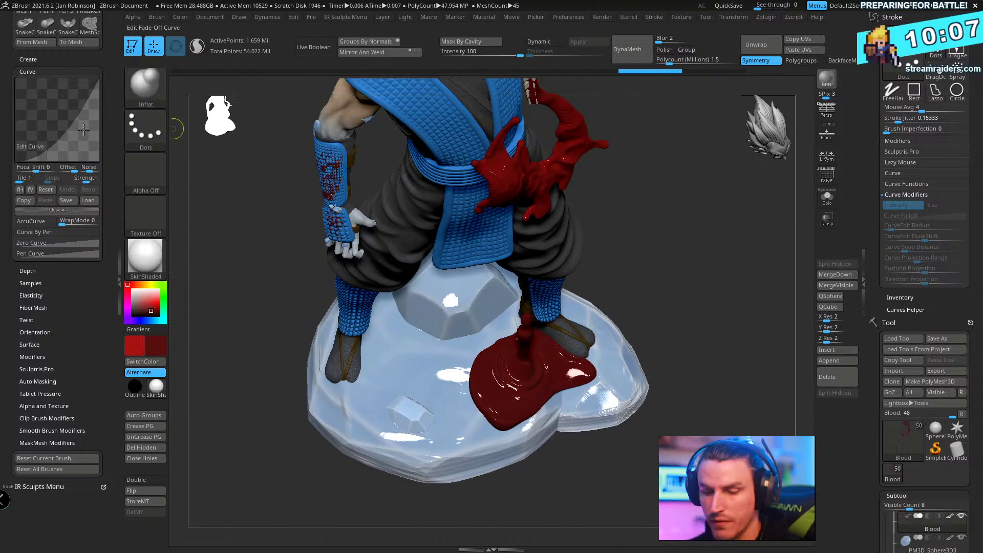
pyautogui.press('ctrl')
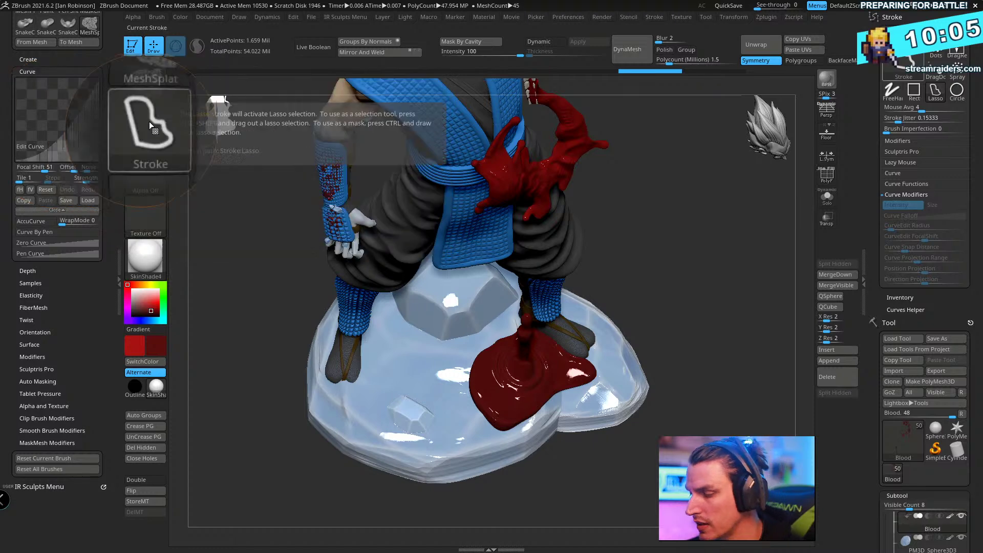
pyautogui.moveTo(152, 92)
pyautogui.moveTo(47, 156)
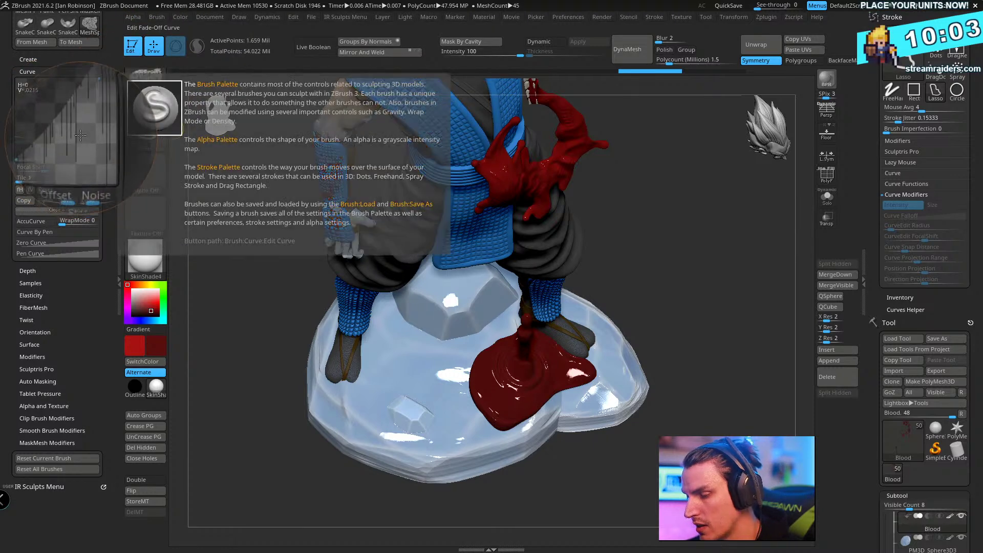
pyautogui.moveTo(87, 169)
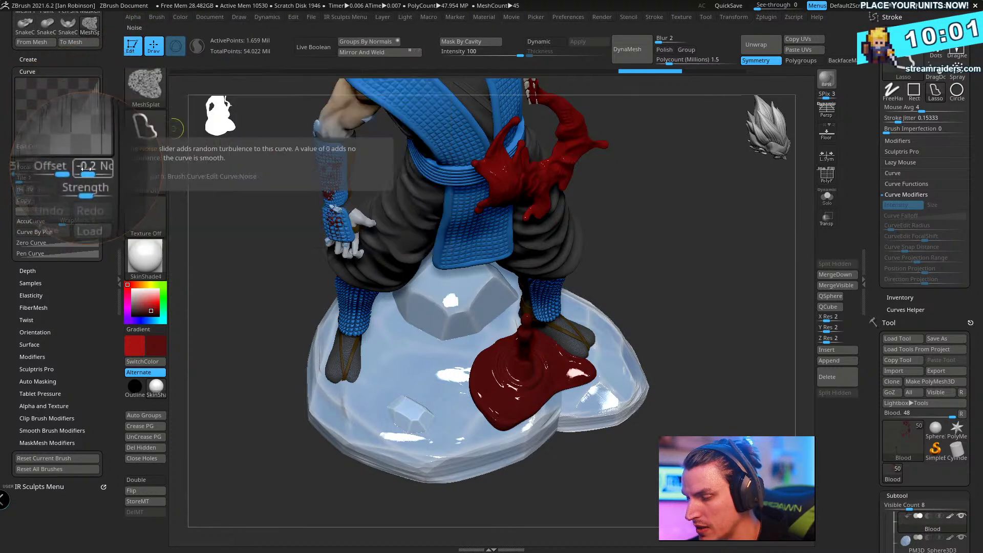
pyautogui.moveTo(87, 169); pyautogui.dragTo(88, 170)
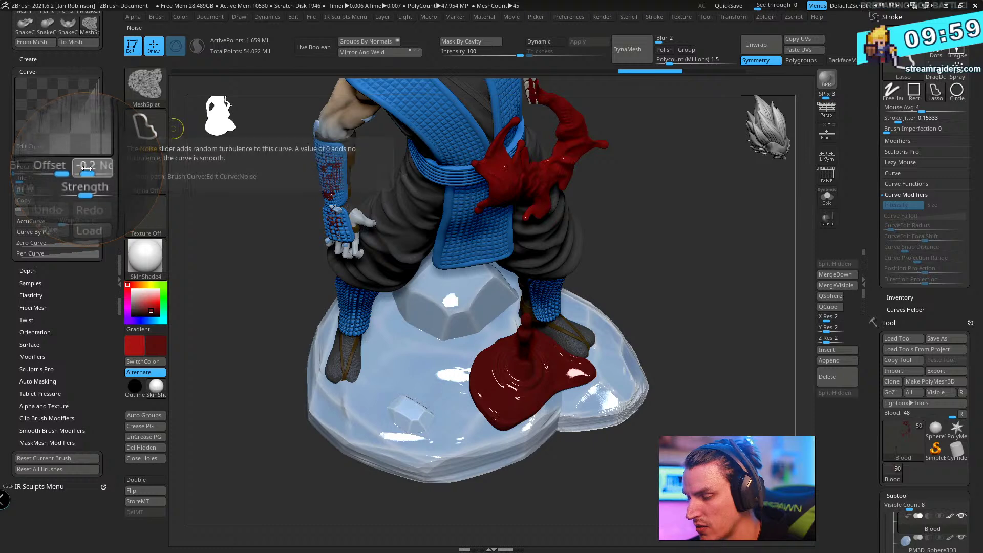
pyautogui.click(88, 169)
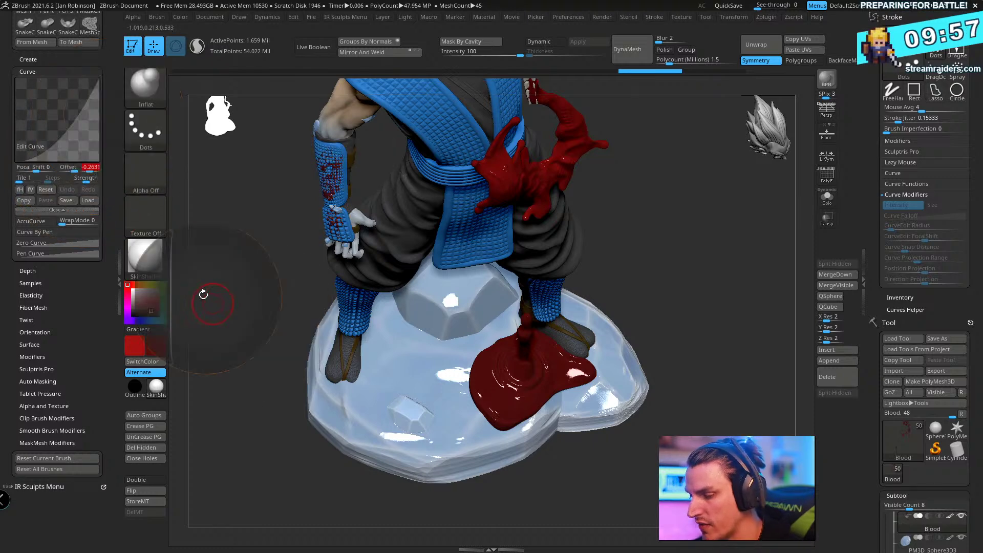
pyautogui.press('Return')
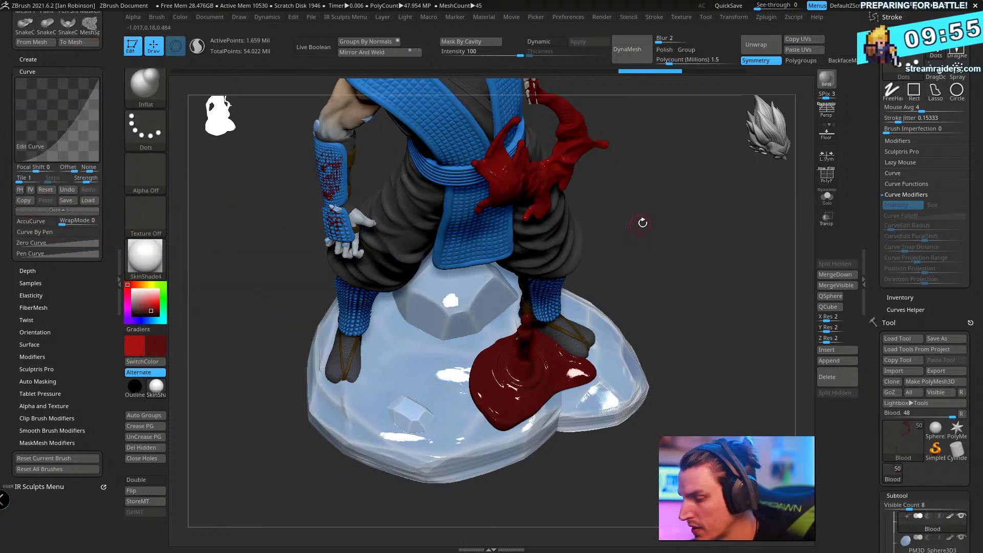
# - Add a round MeshSplat blood splatter on the ice base beside the blood puddle and inspect it from another angle
pyautogui.moveTo(661, 196)
pyautogui.keyDown('alt'); pyautogui.mouseDown()
pyautogui.moveTo(664, 243)
pyautogui.moveTo(708, 142)
pyautogui.mouseUp(); pyautogui.keyUp('alt')
pyautogui.moveTo(413, 361); pyautogui.dragTo(452, 313)
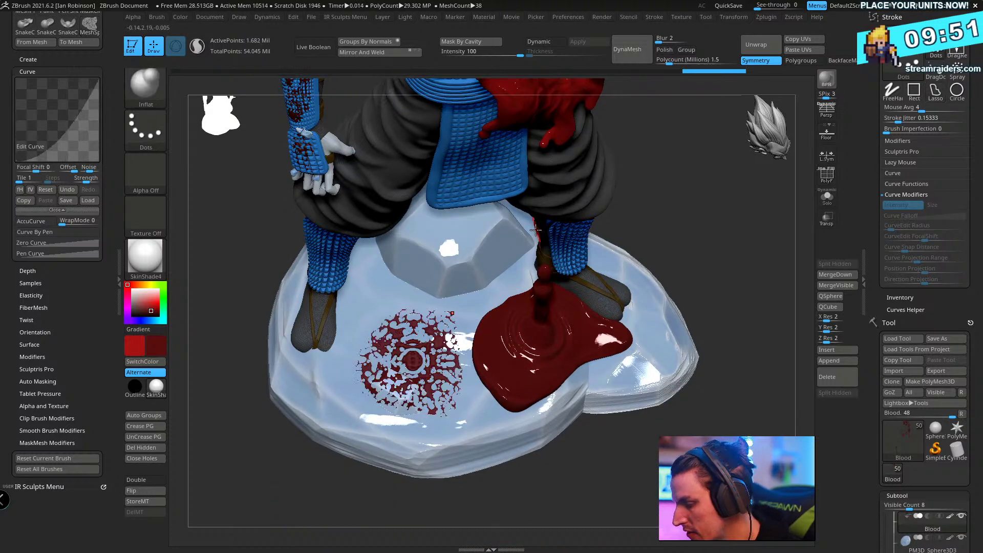
pyautogui.moveTo(682, 229); pyautogui.dragTo(686, 213)
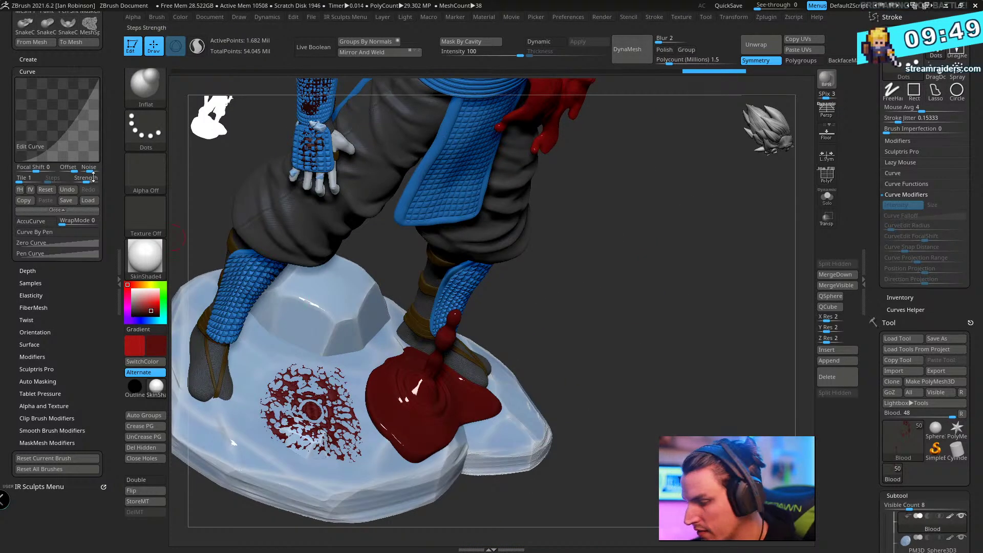
# - Set the MeshSplat Edit Curve Noise to about 0.47 and try a splatter on the large ice rock
pyautogui.moveTo(91, 169); pyautogui.dragTo(107, 170)
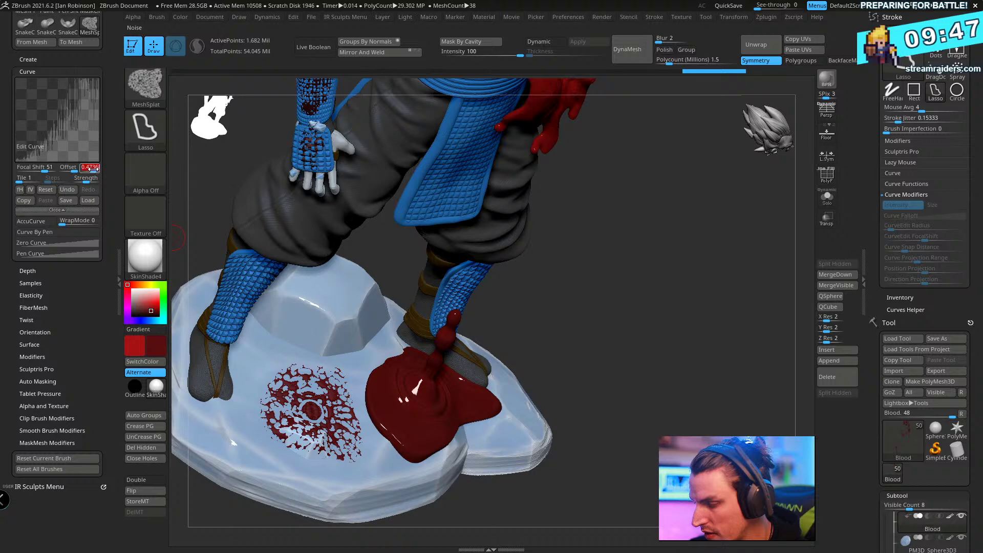
pyautogui.moveTo(321, 332); pyautogui.dragTo(323, 333)
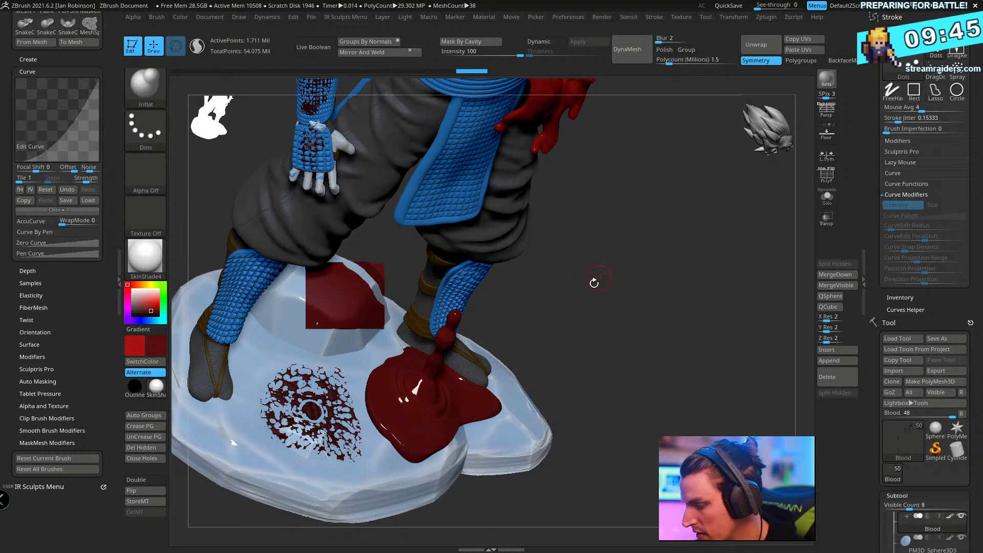
pyautogui.moveTo(593, 281)
pyautogui.mouseDown()
pyautogui.moveTo(610, 357)
pyautogui.moveTo(592, 300)
pyautogui.mouseUp()
pyautogui.hotkey('ctrl', 'z')
pyautogui.hotkey('ctrl', 'z')
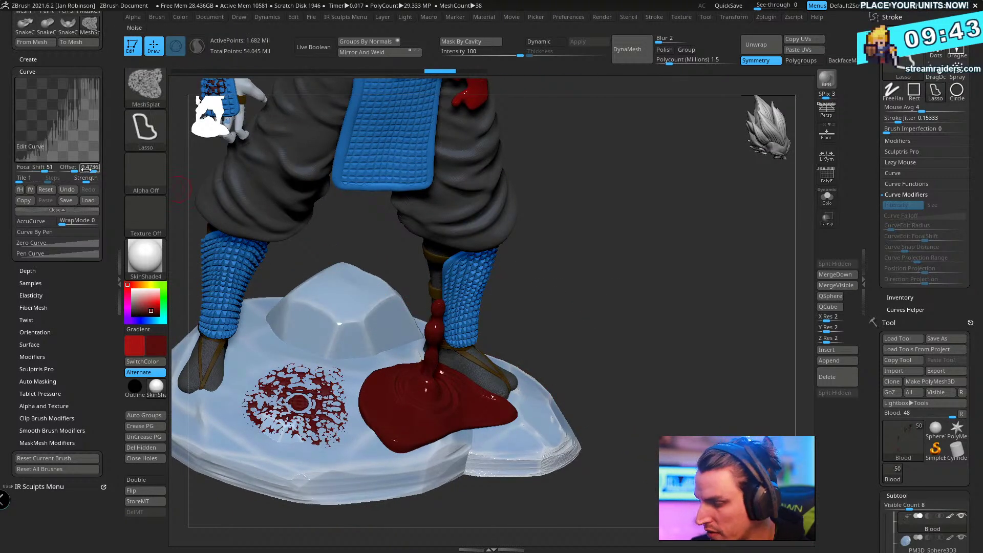
# - Try a curve Noise of -0.3684 with a splatter on the large ice rock, and undo the test splatters
pyautogui.moveTo(89, 169); pyautogui.dragTo(91, 169)
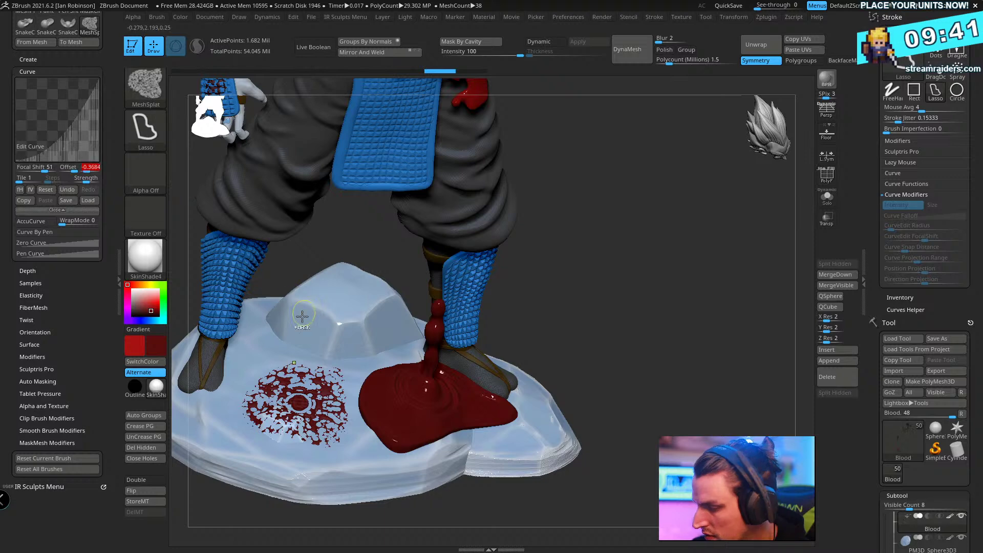
pyautogui.moveTo(295, 291)
pyautogui.keyDown('ctrl'); pyautogui.mouseDown()
pyautogui.moveTo(335, 331)
pyautogui.moveTo(354, 297)
pyautogui.mouseUp(); pyautogui.keyUp('ctrl')
pyautogui.moveTo(534, 272)
pyautogui.mouseDown()
pyautogui.moveTo(569, 245)
pyautogui.moveTo(589, 277)
pyautogui.mouseUp()
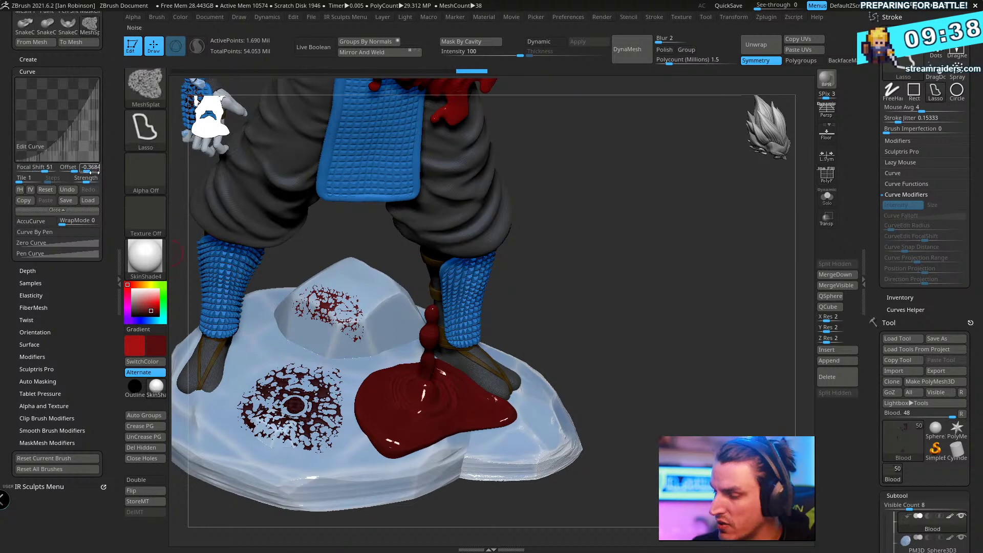
pyautogui.hotkey('ctrl', 'z')
pyautogui.hotkey('ctrl', 'z')
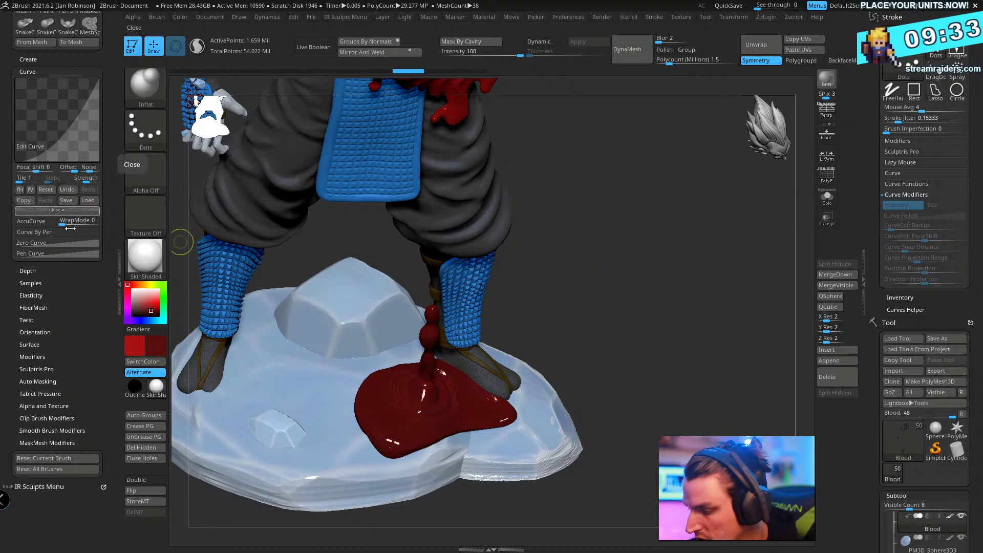
# - Reset all brushes to their defaults and reopen the brush's Curve settings
pyautogui.click(69, 470)
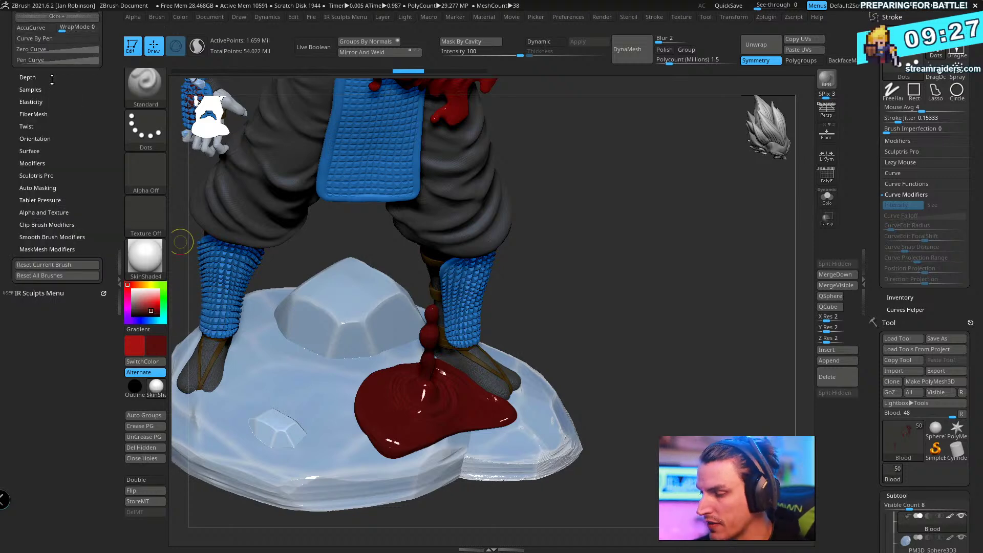
pyautogui.click(27, 77)
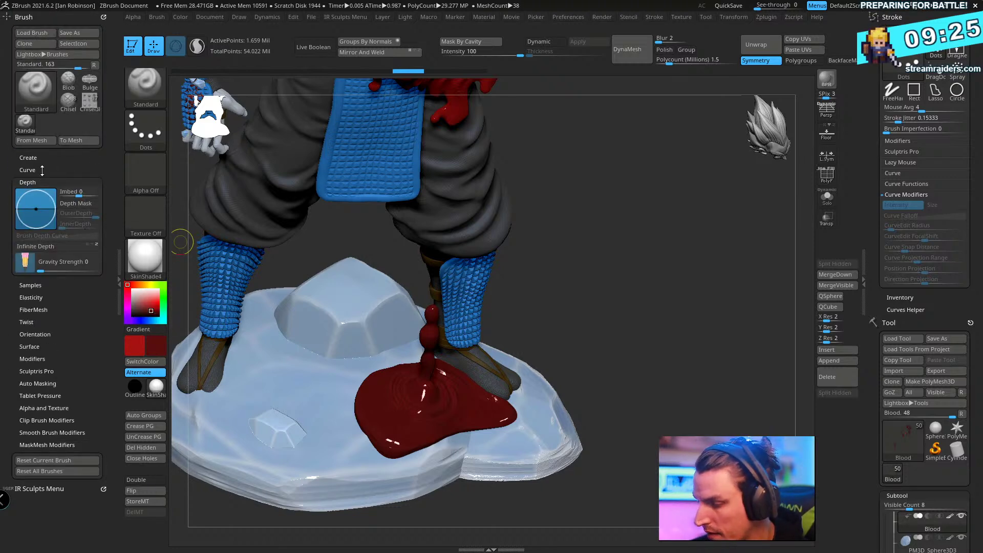
pyautogui.click(42, 170)
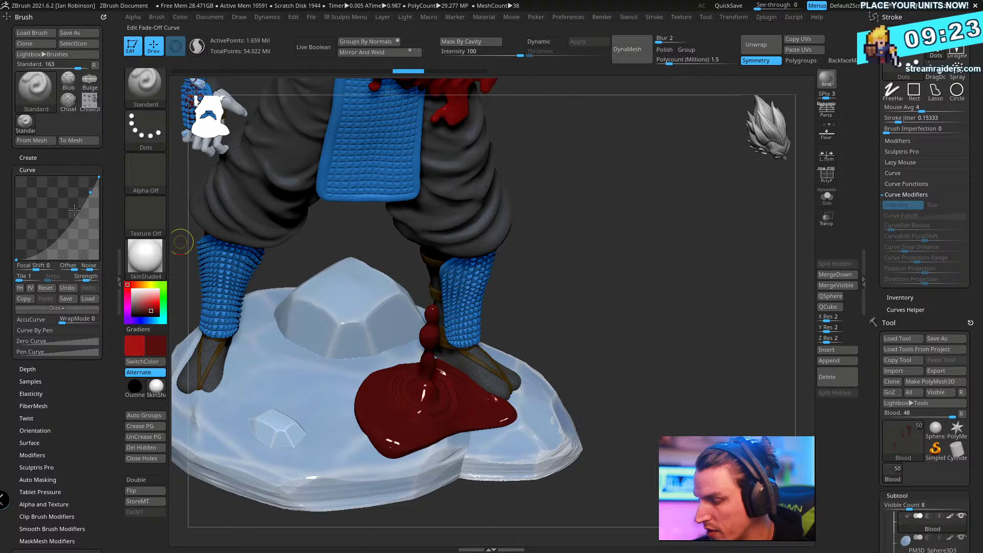
# - Choose the MeshSplat masking brush and try adjusting the Noise and Offset of its Edit Curve
pyautogui.keyDown('ctrl'); pyautogui.click(146, 86); pyautogui.keyUp('ctrl')
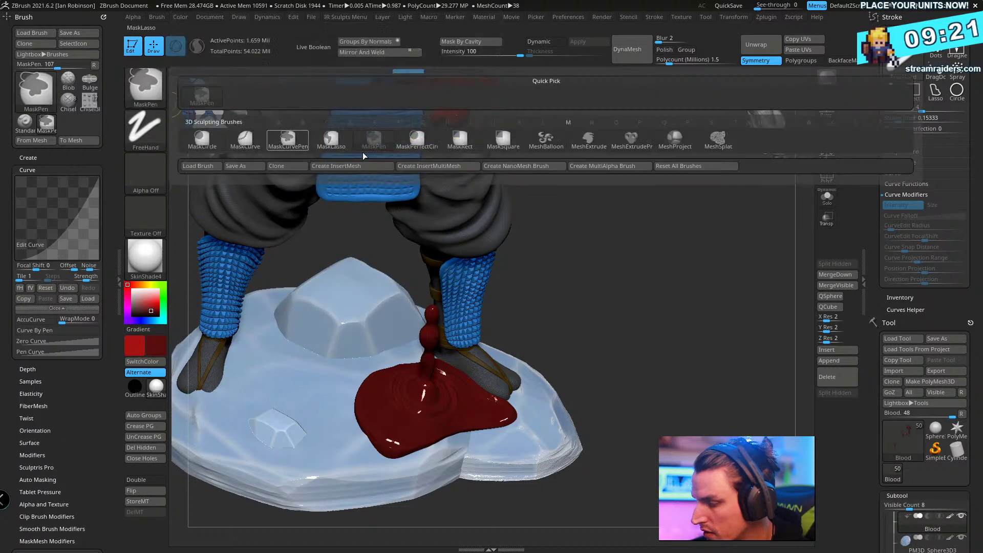
pyautogui.click(724, 146)
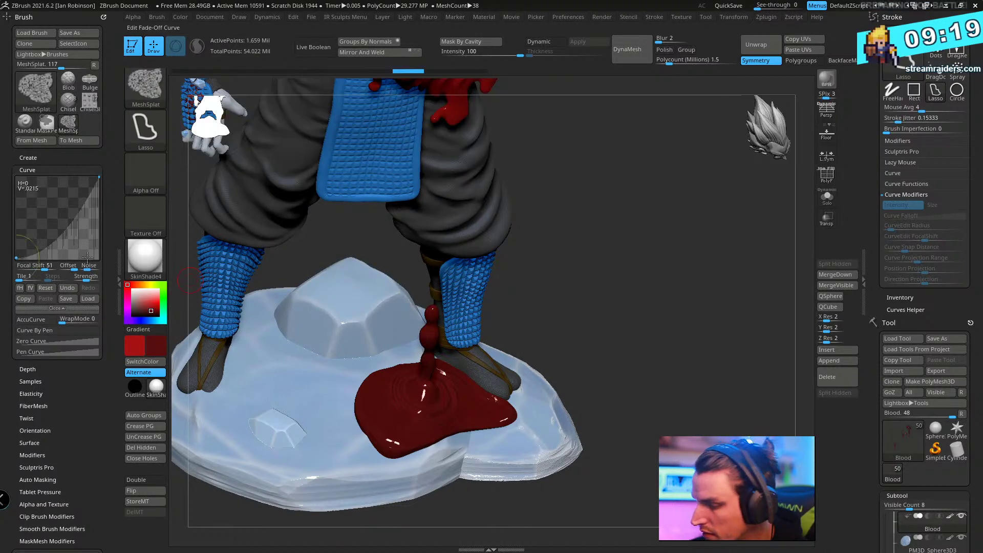
pyautogui.moveTo(87, 268); pyautogui.dragTo(87, 269)
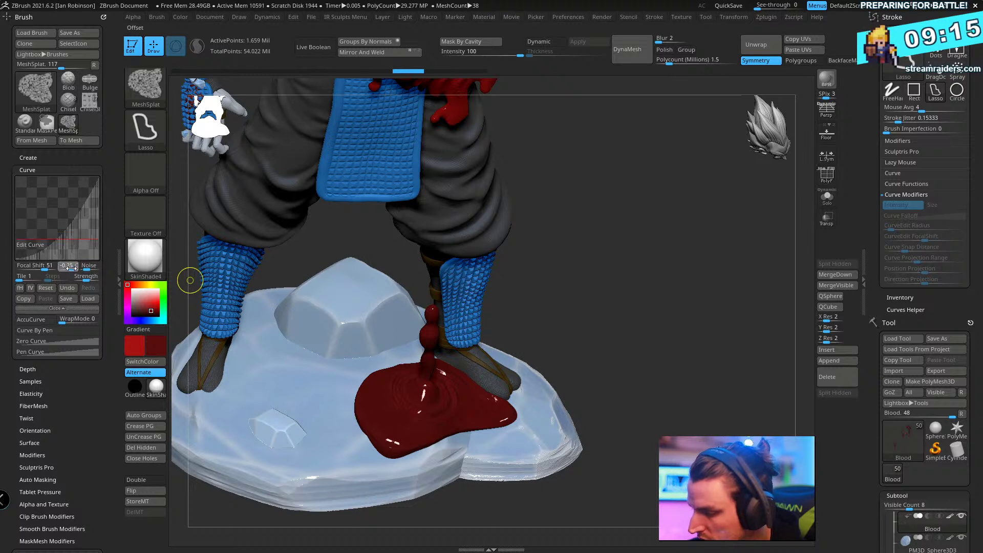
pyautogui.moveTo(71, 267); pyautogui.dragTo(71, 267)
pyautogui.keyDown('ctrl'); pyautogui.moveTo(73, 267); pyautogui.dragTo(74, 267); pyautogui.keyUp('ctrl')
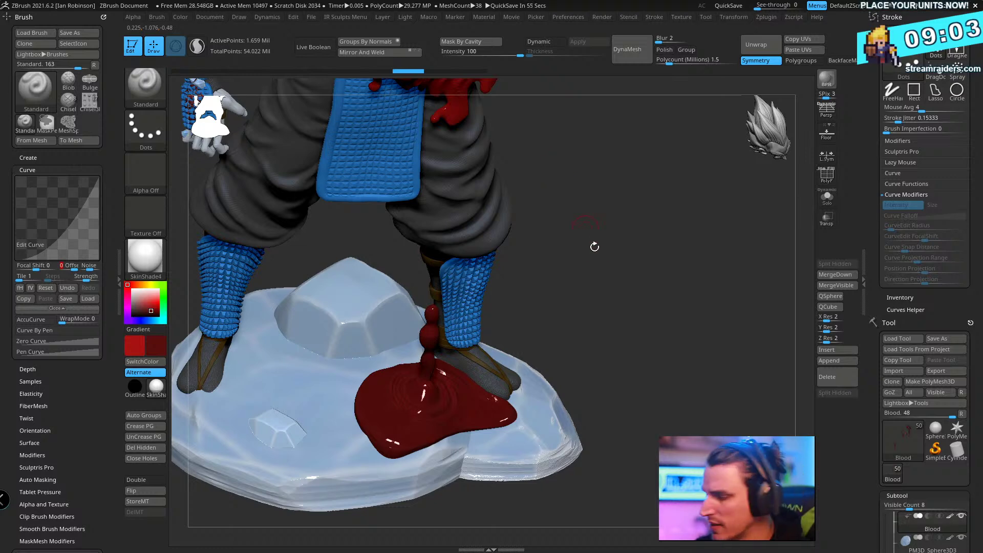
# - Try a MeshSplat splatter on the ice base overlapping the blood puddle, undo it and readjust the curve
pyautogui.moveTo(634, 255)
pyautogui.mouseDown()
pyautogui.moveTo(640, 215)
pyautogui.moveTo(682, 226)
pyautogui.moveTo(606, 237)
pyautogui.moveTo(677, 201)
pyautogui.moveTo(603, 263)
pyautogui.moveTo(716, 246)
pyautogui.moveTo(681, 259)
pyautogui.moveTo(574, 231)
pyautogui.moveTo(363, 320)
pyautogui.moveTo(302, 394)
pyautogui.moveTo(395, 355)
pyautogui.moveTo(374, 315)
pyautogui.mouseUp()
pyautogui.press('ctrl')
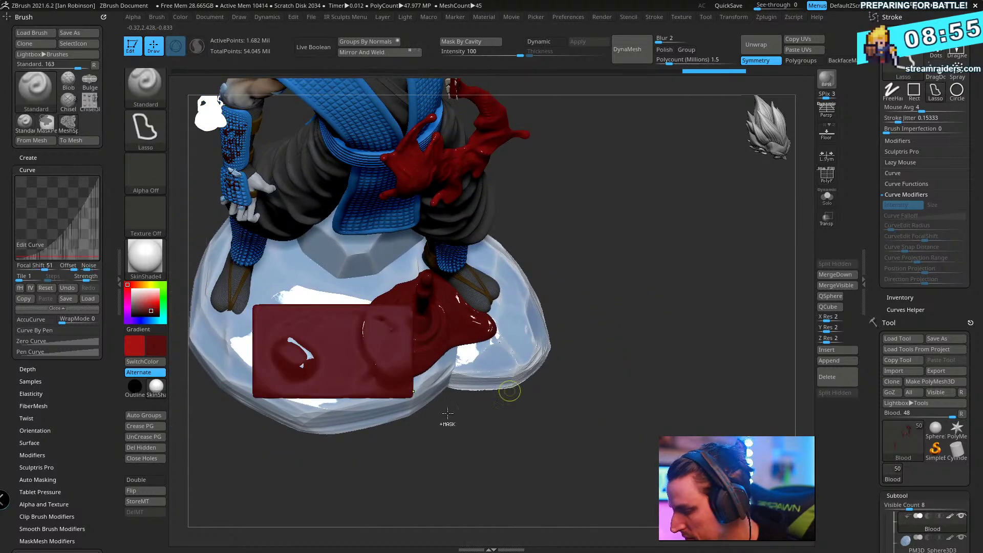
pyautogui.moveTo(86, 267); pyautogui.dragTo(73, 277)
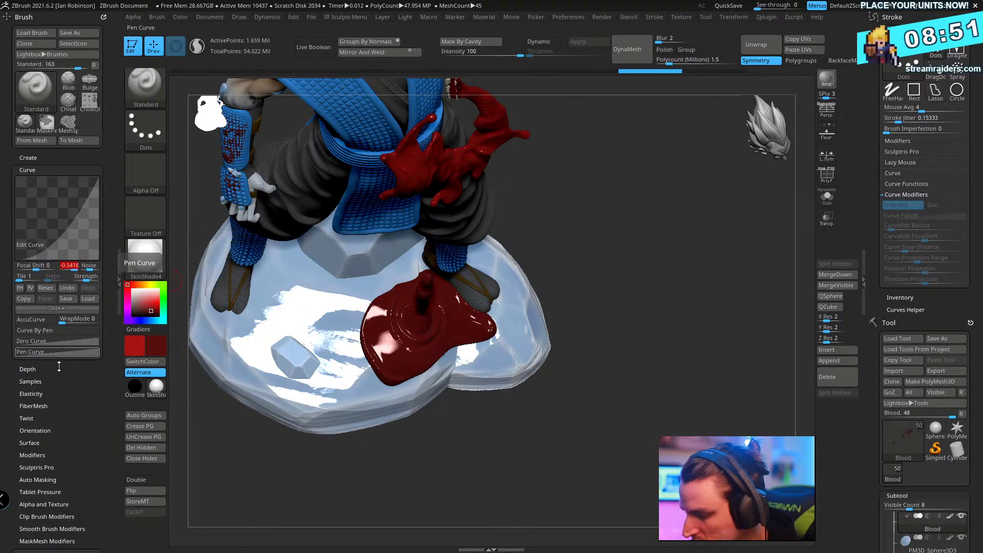
# - Reset all brushes, choose the MeshSplat masking brush again and adjust its Edit Curve Noise
pyautogui.moveTo(75, 509); pyautogui.dragTo(82, 325)
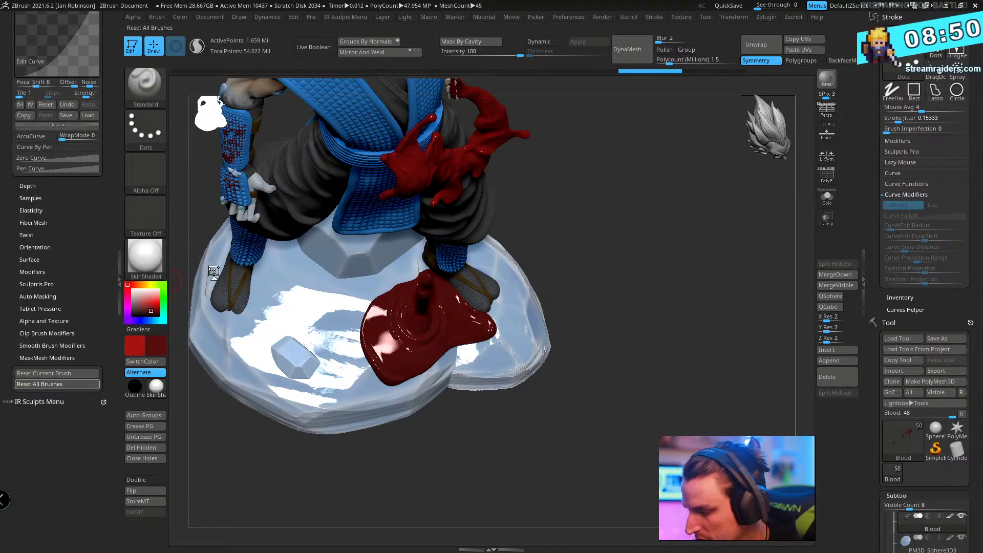
pyautogui.press('ctrl')
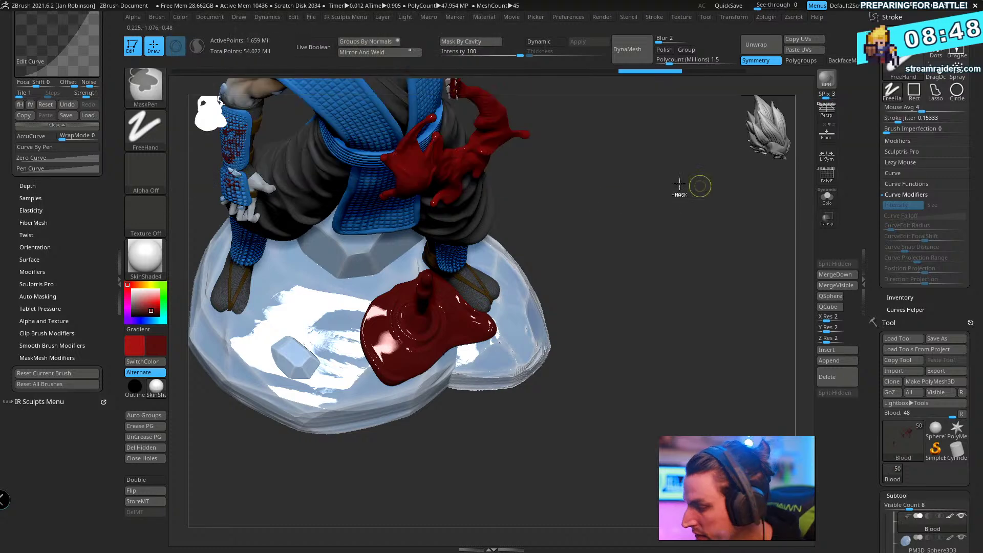
pyautogui.press('b')
pyautogui.press('s')
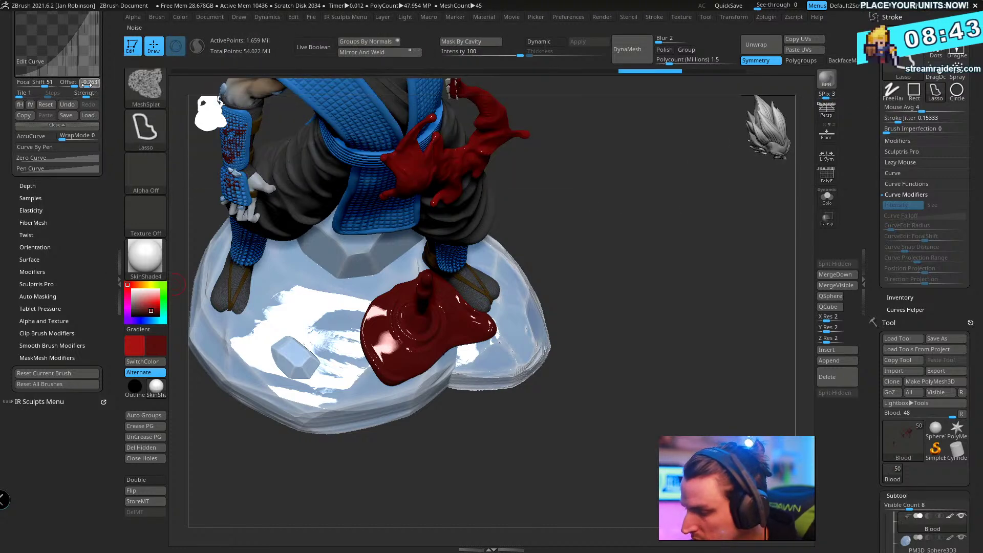
pyautogui.keyDown('ctrl'); pyautogui.moveTo(86, 85); pyautogui.dragTo(86, 84); pyautogui.keyUp('ctrl')
# - Try a wide MeshSplat splatter across the ice base beside the blood puddle and undo it
pyautogui.moveTo(542, 226)
pyautogui.keyDown('alt'); pyautogui.mouseDown()
pyautogui.moveTo(617, 241)
pyautogui.moveTo(620, 291)
pyautogui.mouseUp(); pyautogui.keyUp('alt')
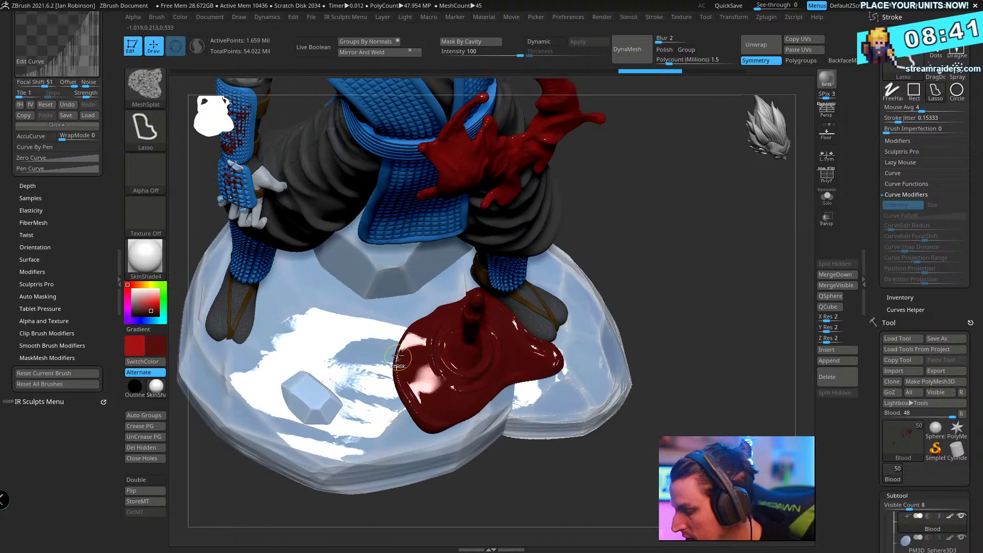
pyautogui.moveTo(294, 362)
pyautogui.keyDown('ctrl'); pyautogui.mouseDown()
pyautogui.moveTo(423, 382)
pyautogui.moveTo(459, 353)
pyautogui.mouseUp(); pyautogui.keyUp('ctrl')
pyautogui.moveTo(700, 367); pyautogui.dragTo(715, 343)
pyautogui.hotkey('ctrl', 'z')
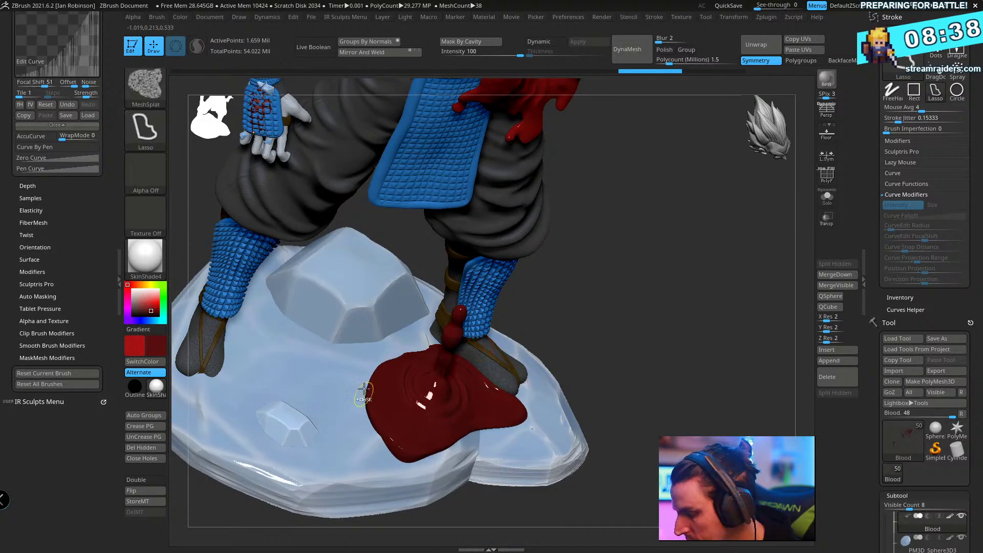
# - Try a splatter over the small ice rock, shift it with the transform gizmo and undo both
pyautogui.moveTo(281, 359)
pyautogui.keyDown('ctrl'); pyautogui.mouseDown()
pyautogui.moveTo(351, 445)
pyautogui.moveTo(373, 393)
pyautogui.mouseUp(); pyautogui.keyUp('ctrl')
pyautogui.press('w')
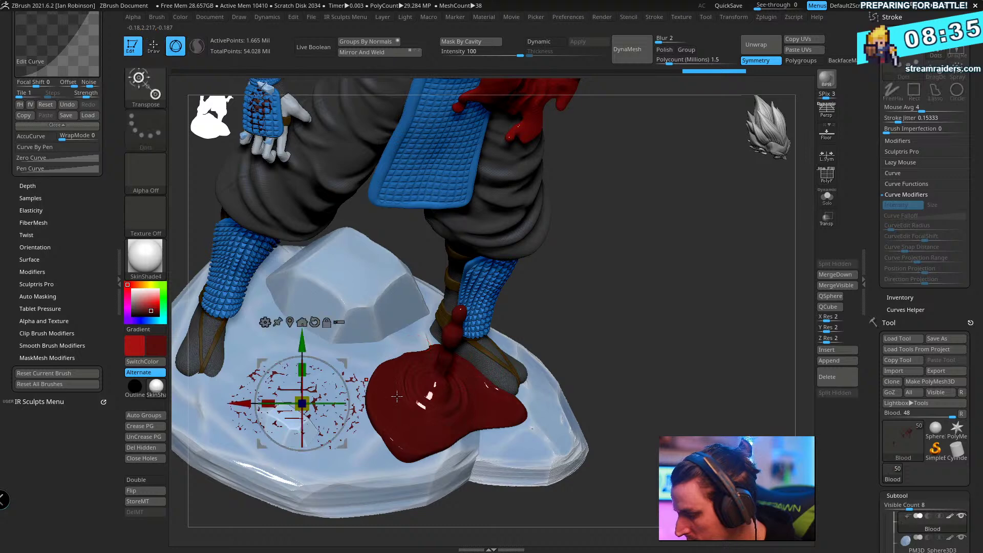
pyautogui.moveTo(303, 381); pyautogui.dragTo(341, 384, button='right')
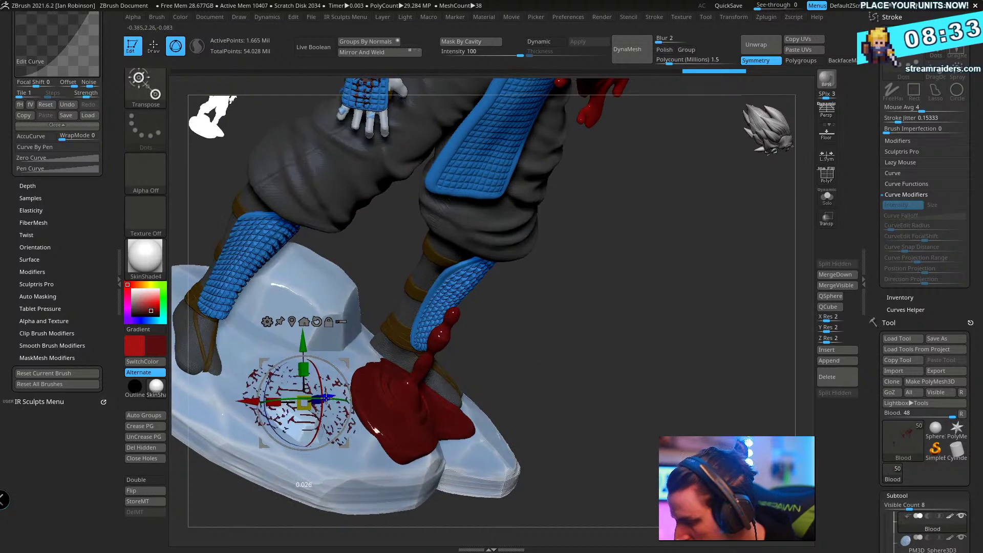
pyautogui.moveTo(335, 393); pyautogui.dragTo(331, 394)
pyautogui.hotkey('ctrl', 'z')
pyautogui.hotkey('ctrl', 'z')
pyautogui.hotkey('ctrl', 'z')
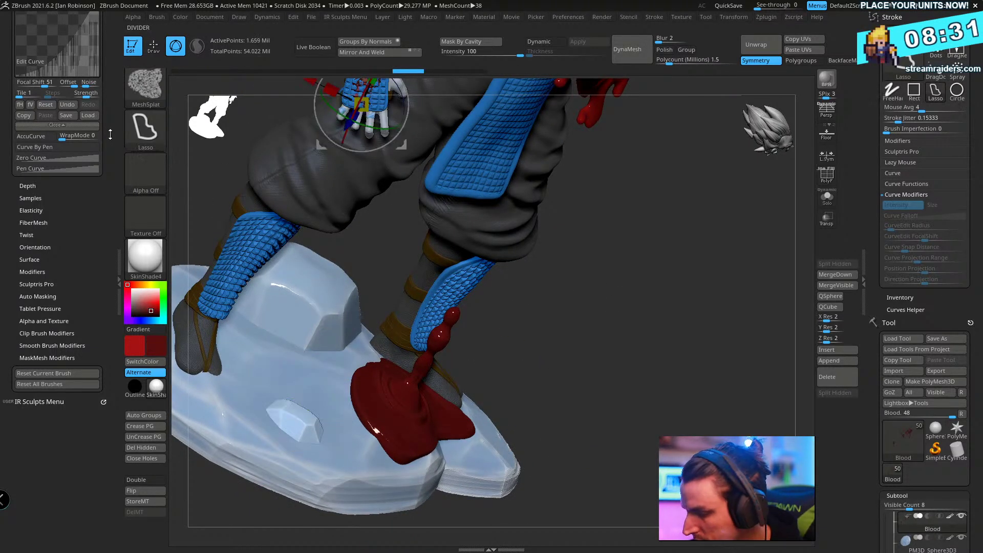
# - Retry the MeshSplat splatter on the ice base and undo the remaining test splatters beside the puddle
pyautogui.hotkey('ctrl', 'shift', 'z')
pyautogui.hotkey('ctrl', 'shift', 'z')
pyautogui.hotkey('ctrl', 'shift', 'z')
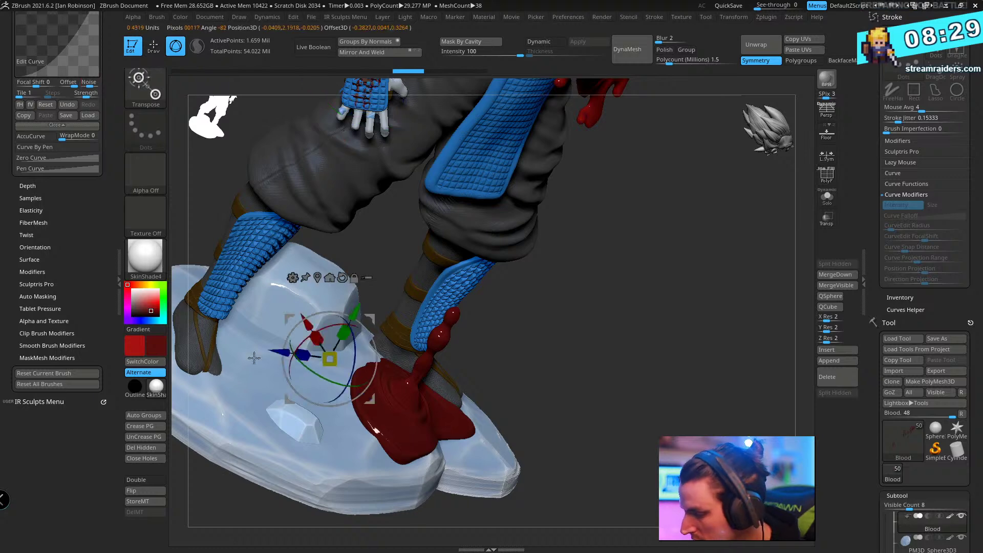
pyautogui.hotkey('ctrl', 'z')
pyautogui.hotkey('ctrl', 'z')
pyautogui.hotkey('ctrl', 'z')
pyautogui.hotkey('ctrl', 'z')
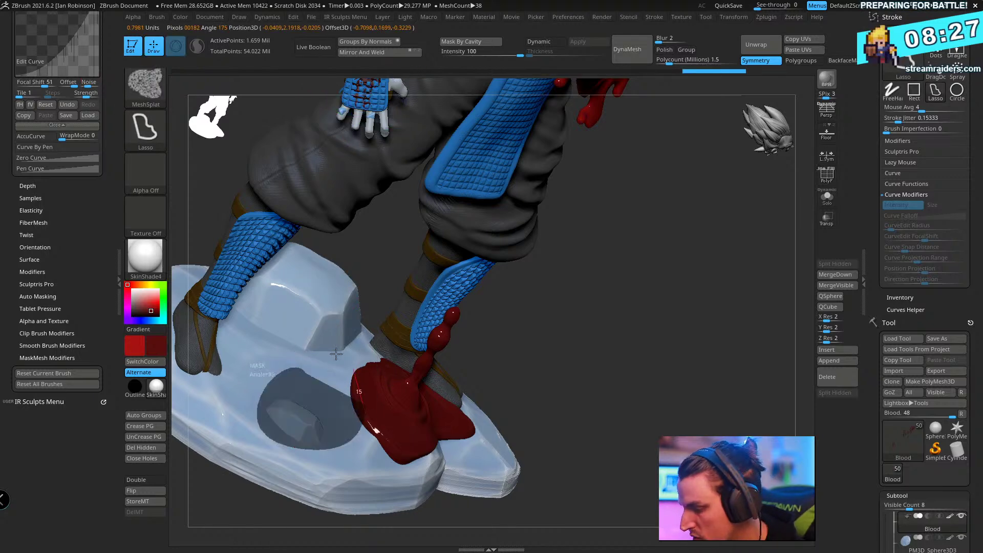
pyautogui.hotkey('ctrl', 'z')
pyautogui.hotkey('ctrl', 'z')
pyautogui.hotkey('ctrl', 'z')
pyautogui.hotkey('ctrl', 'z')
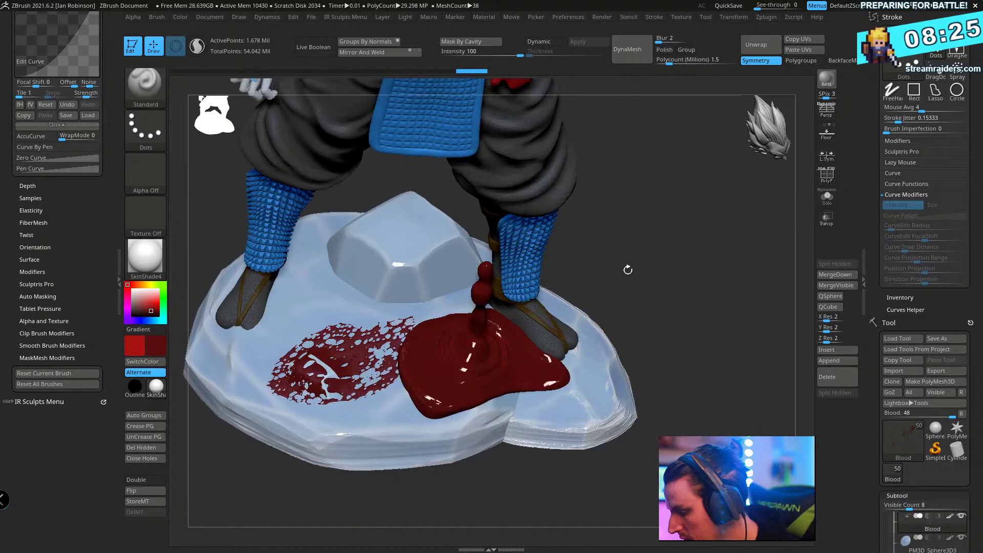
pyautogui.hotkey('ctrl', 'z')
pyautogui.hotkey('ctrl', 'z')
pyautogui.hotkey('ctrl', 'z')
pyautogui.hotkey('ctrl', 'z')
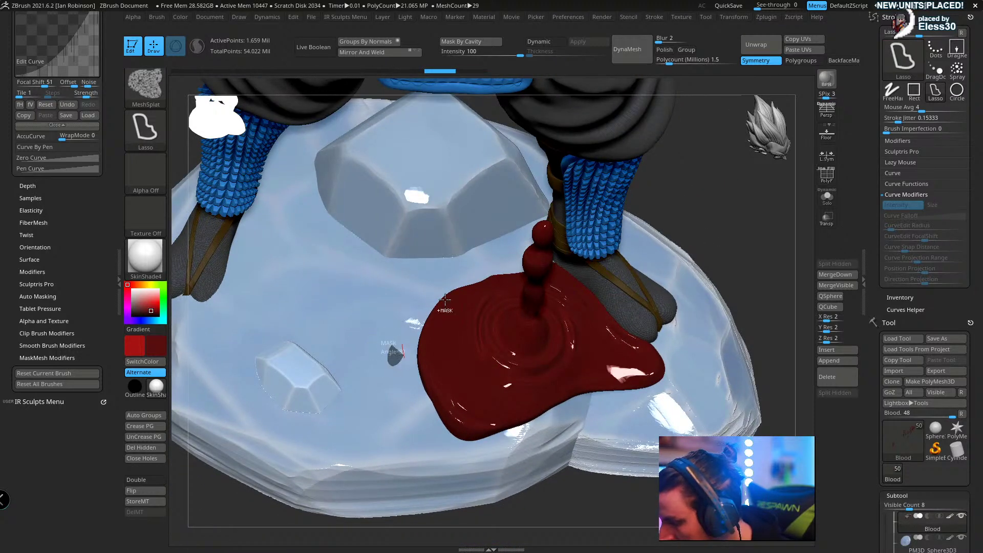
# - Scatter several small MeshSplat blood splatters on the ice base around the small rock and beside the blood puddle
pyautogui.moveTo(355, 334); pyautogui.dragTo(344, 298)
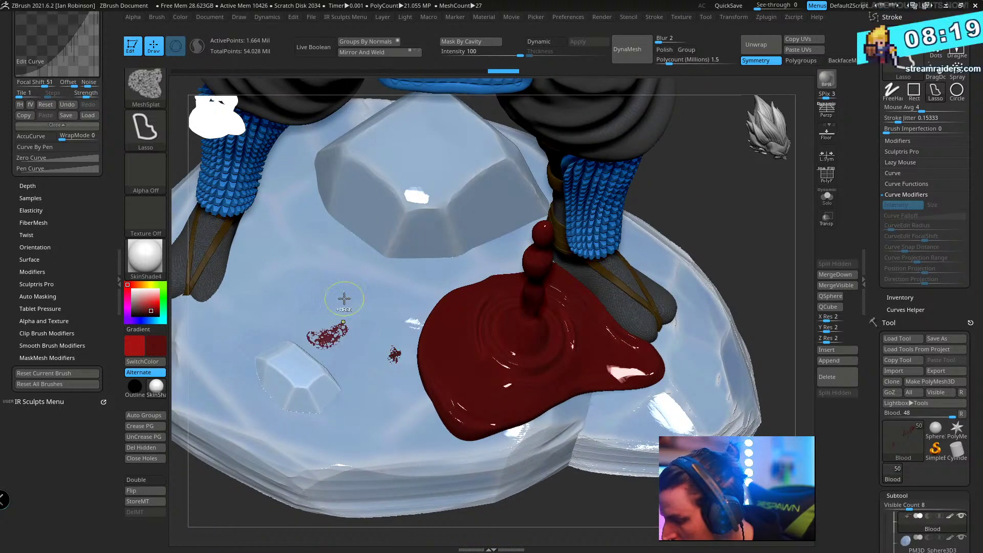
pyautogui.moveTo(368, 396); pyautogui.dragTo(399, 375)
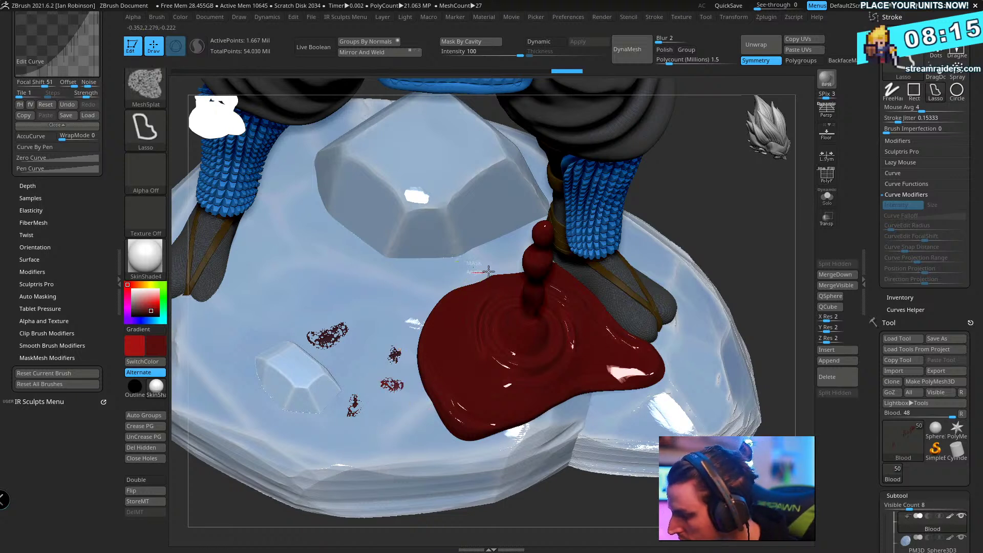
pyautogui.keyDown('ctrl'); pyautogui.moveTo(489, 271); pyautogui.dragTo(476, 263); pyautogui.keyUp('ctrl')
pyautogui.moveTo(209, 324)
pyautogui.keyDown('ctrl'); pyautogui.mouseDown()
pyautogui.moveTo(248, 393)
pyautogui.moveTo(212, 304)
pyautogui.mouseUp(); pyautogui.keyUp('ctrl')
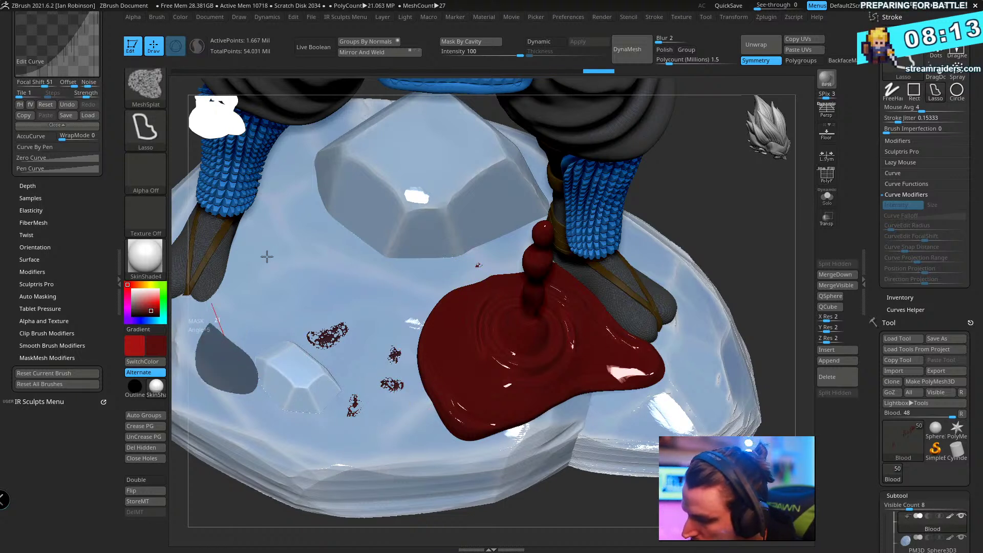
pyautogui.hotkey('ctrl', 'z')
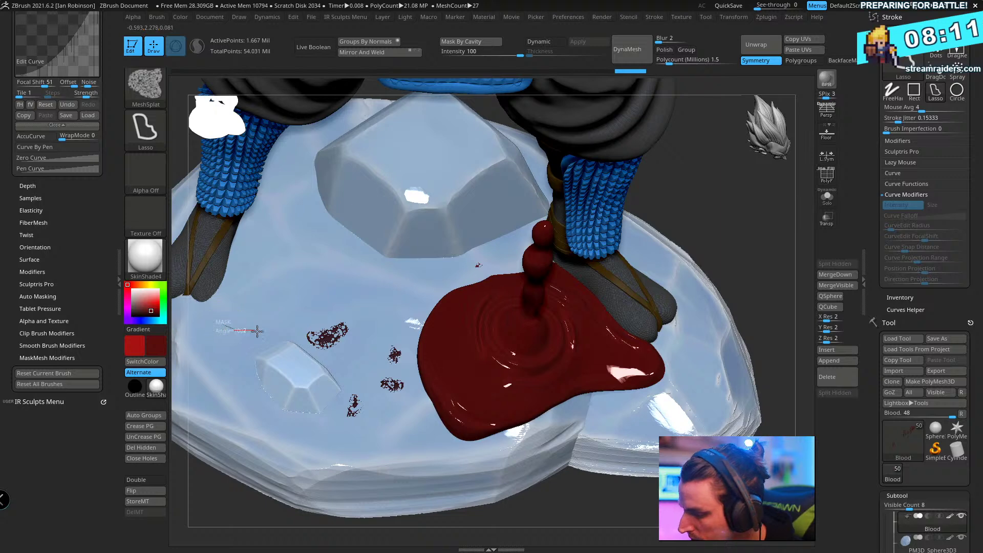
pyautogui.keyDown('ctrl'); pyautogui.moveTo(260, 302); pyautogui.dragTo(256, 305); pyautogui.keyUp('ctrl')
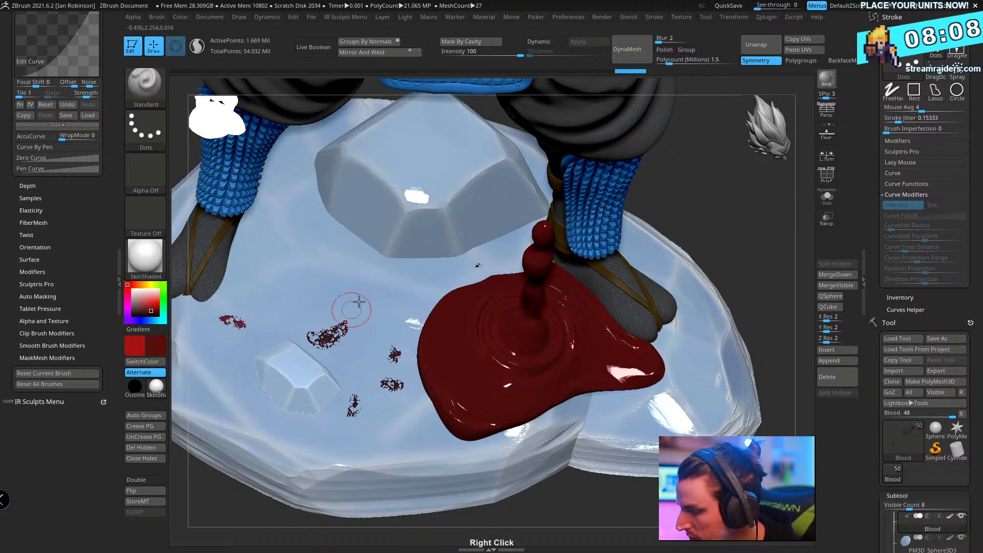
# - Add a small blood splatter on the toes of the statue's foot near the small ice rock
pyautogui.moveTo(359, 302); pyautogui.dragTo(339, 265, button='right')
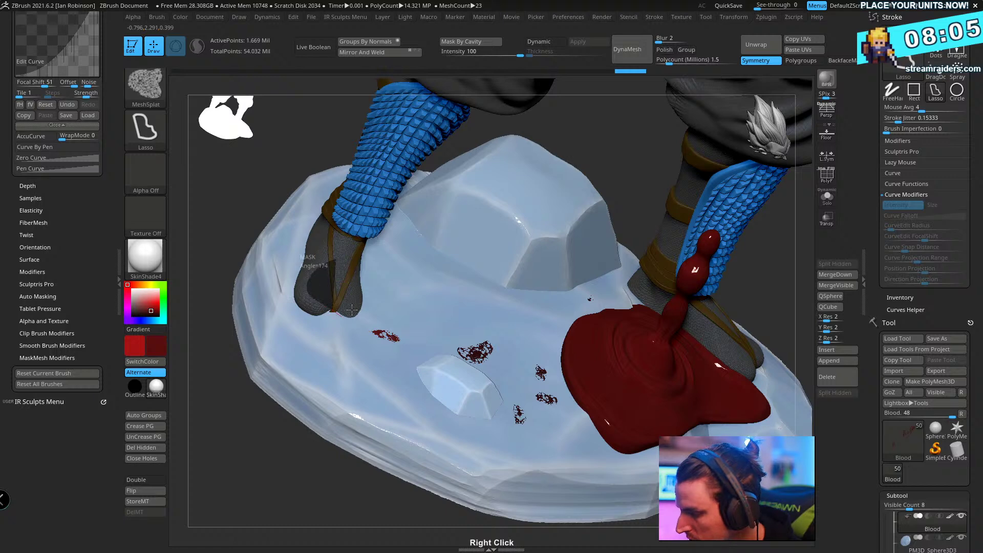
pyautogui.keyDown('ctrl'); pyautogui.moveTo(368, 236); pyautogui.dragTo(365, 240); pyautogui.keyUp('ctrl')
# - Add a large blood splatter across the lower edge of the blue front cloth and the adjacent trouser leg
pyautogui.moveTo(366, 240)
pyautogui.mouseDown(button='right')
pyautogui.moveTo(380, 380)
pyautogui.moveTo(486, 289)
pyautogui.mouseUp(button='right')
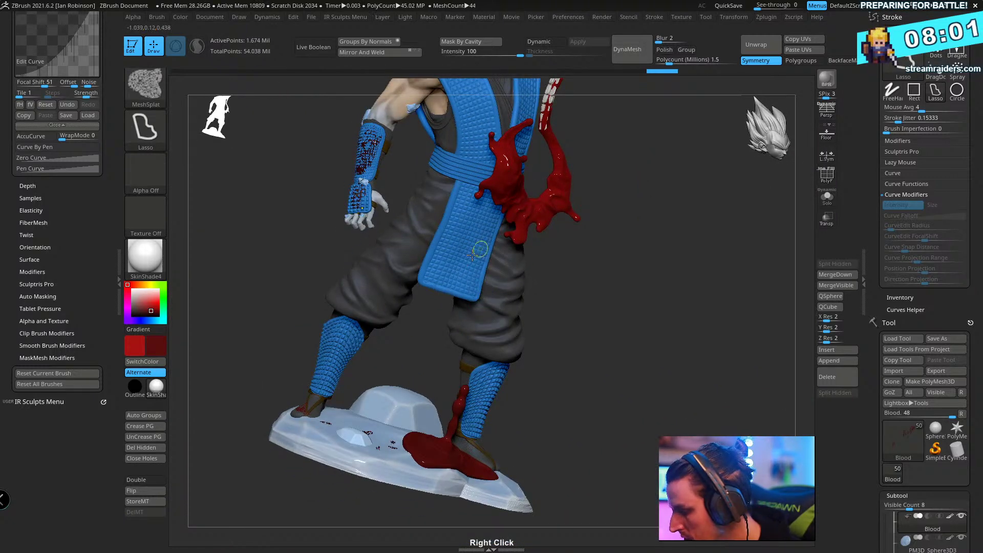
pyautogui.keyDown('ctrl'); pyautogui.moveTo(510, 270); pyautogui.dragTo(630, 279); pyautogui.keyUp('ctrl')
pyautogui.moveTo(630, 279)
pyautogui.mouseDown(button='right')
pyautogui.moveTo(634, 217)
pyautogui.moveTo(616, 351)
pyautogui.moveTo(230, 384)
pyautogui.moveTo(628, 272)
pyautogui.moveTo(613, 201)
pyautogui.moveTo(629, 245)
pyautogui.moveTo(640, 231)
pyautogui.moveTo(634, 255)
pyautogui.moveTo(698, 215)
pyautogui.moveTo(683, 274)
pyautogui.mouseUp(button='right')
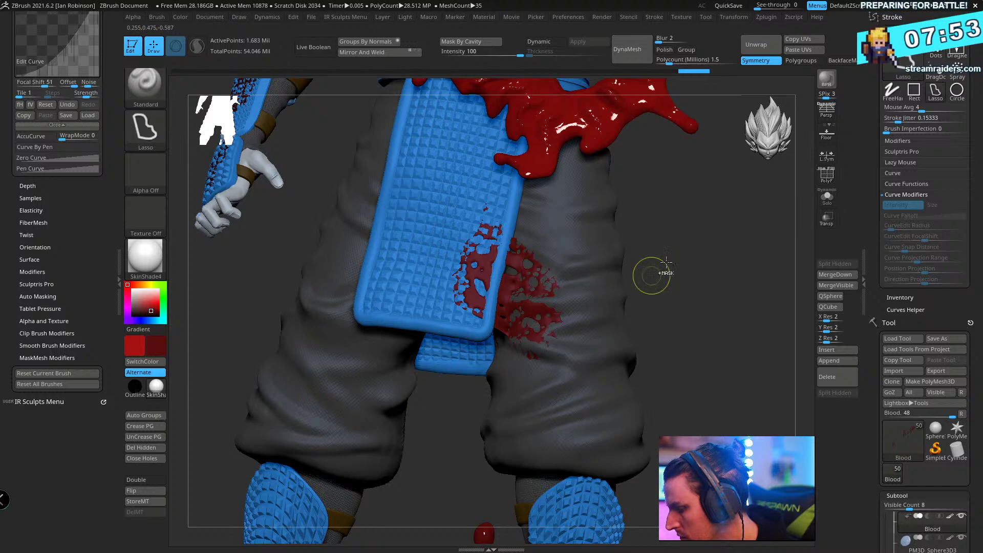
# - Undo the splatter spanning the cloth edge and trouser leg, and add a MeshSplat splatter on the middle of the blue front cloth
pyautogui.hotkey('ctrl', 'z')
pyautogui.keyDown('ctrl'); pyautogui.moveTo(488, 186); pyautogui.dragTo(450, 205); pyautogui.keyUp('ctrl')
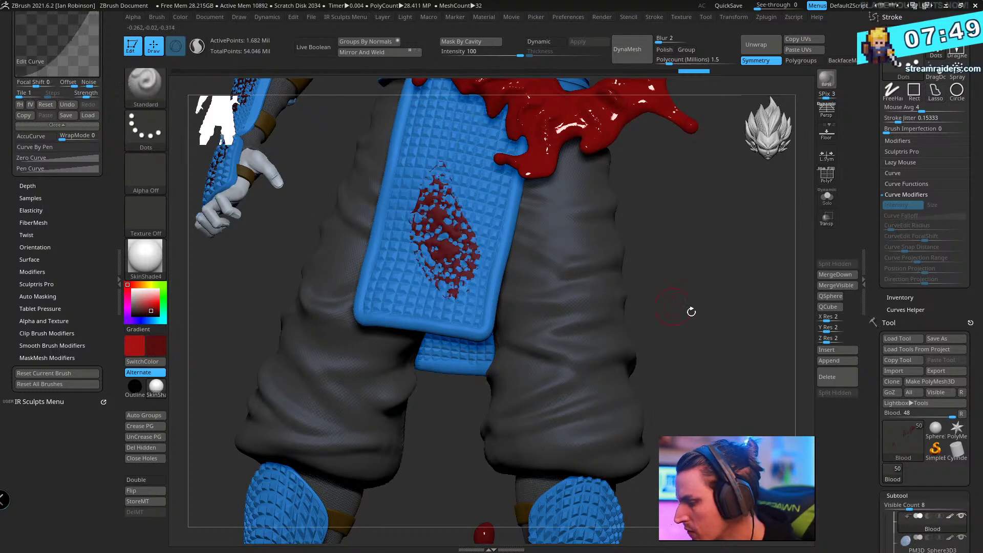
pyautogui.moveTo(691, 248); pyautogui.dragTo(613, 298, button='right')
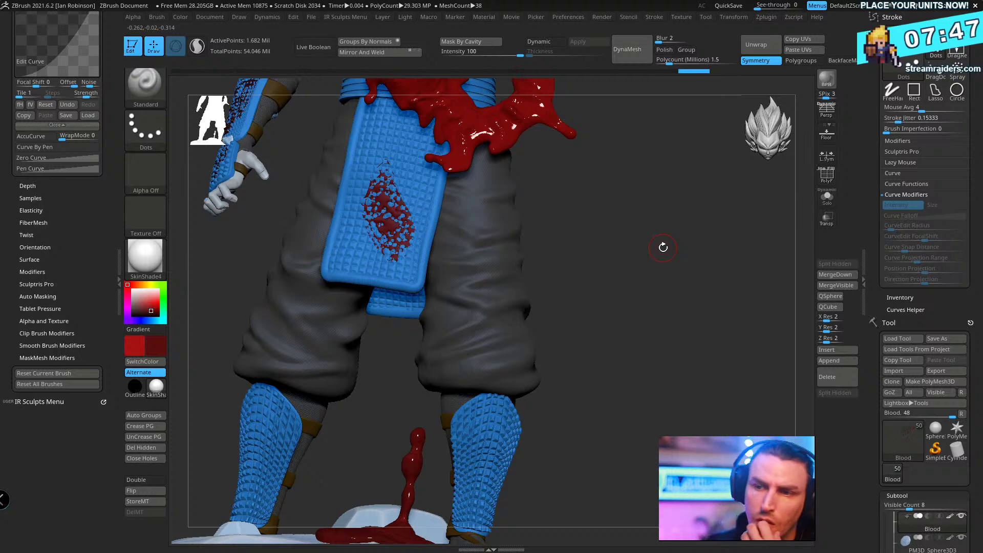
pyautogui.moveTo(663, 248)
pyautogui.mouseDown(button='right')
pyautogui.moveTo(663, 210)
pyautogui.moveTo(717, 259)
pyautogui.moveTo(470, 277)
pyautogui.mouseUp(button='right')
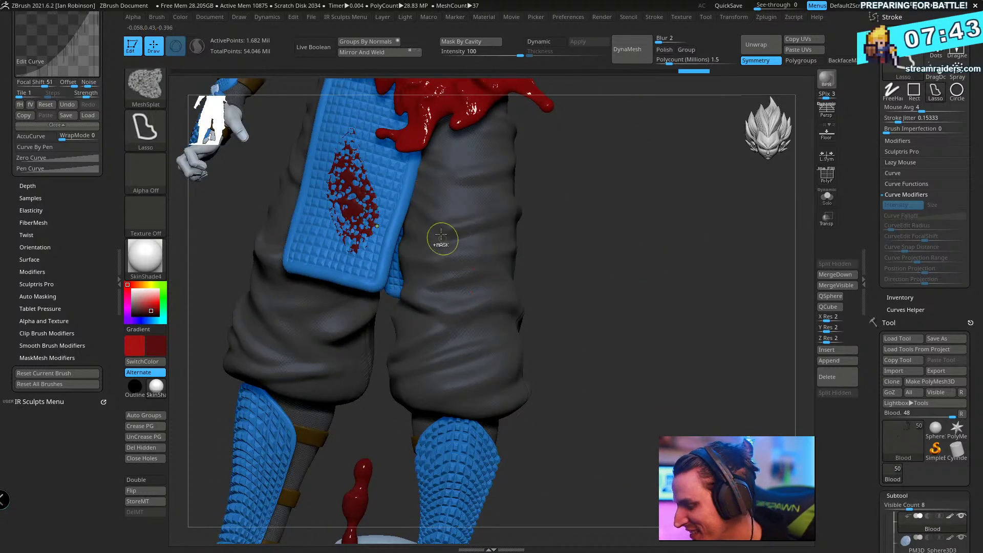
# - Add several MeshSplat blood splatters down the trouser leg beside the blue front cloth, from the thigh to below the knee
pyautogui.moveTo(597, 237)
pyautogui.mouseDown(button='right')
pyautogui.moveTo(568, 235)
pyautogui.moveTo(490, 266)
pyautogui.mouseUp(button='right')
pyautogui.keyDown('ctrl'); pyautogui.moveTo(488, 245); pyautogui.dragTo(449, 303); pyautogui.keyUp('ctrl')
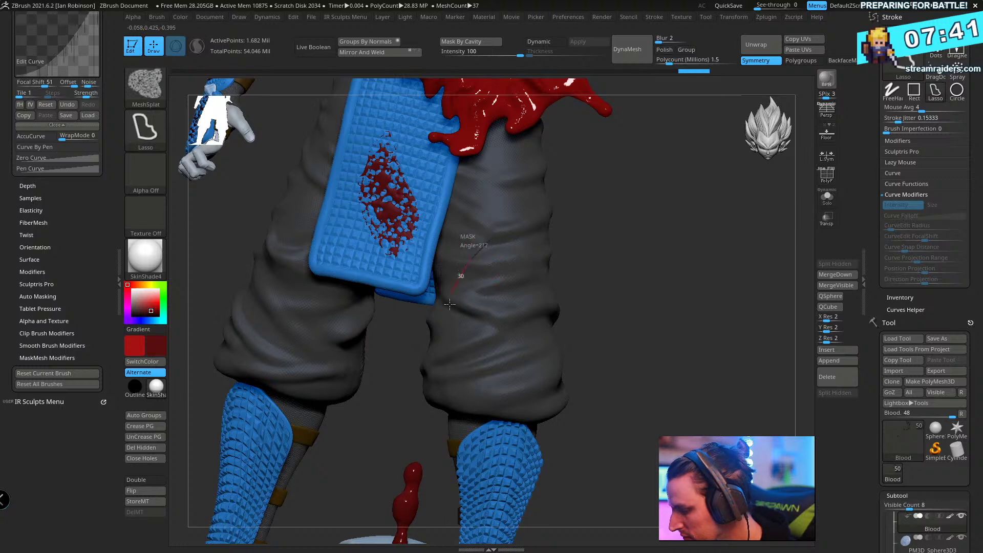
pyautogui.keyDown('ctrl'); pyautogui.moveTo(521, 375); pyautogui.dragTo(535, 310); pyautogui.keyUp('ctrl')
pyautogui.keyDown('ctrl'); pyautogui.moveTo(527, 192); pyautogui.dragTo(499, 228); pyautogui.keyUp('ctrl')
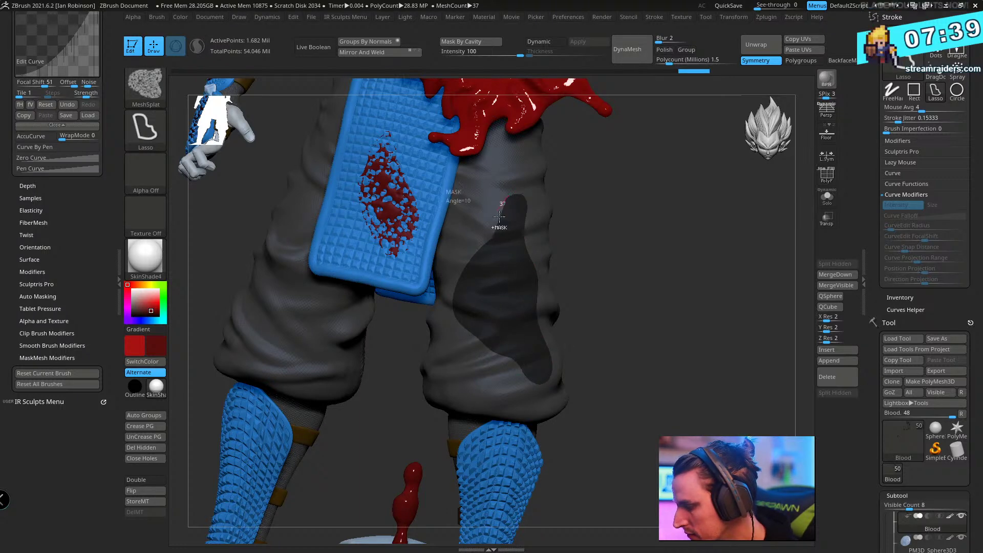
pyautogui.moveTo(610, 239)
pyautogui.mouseDown(button='right')
pyautogui.moveTo(660, 242)
pyautogui.moveTo(617, 278)
pyautogui.moveTo(652, 283)
pyautogui.moveTo(660, 346)
pyautogui.moveTo(645, 303)
pyautogui.moveTo(645, 318)
pyautogui.mouseUp(button='right')
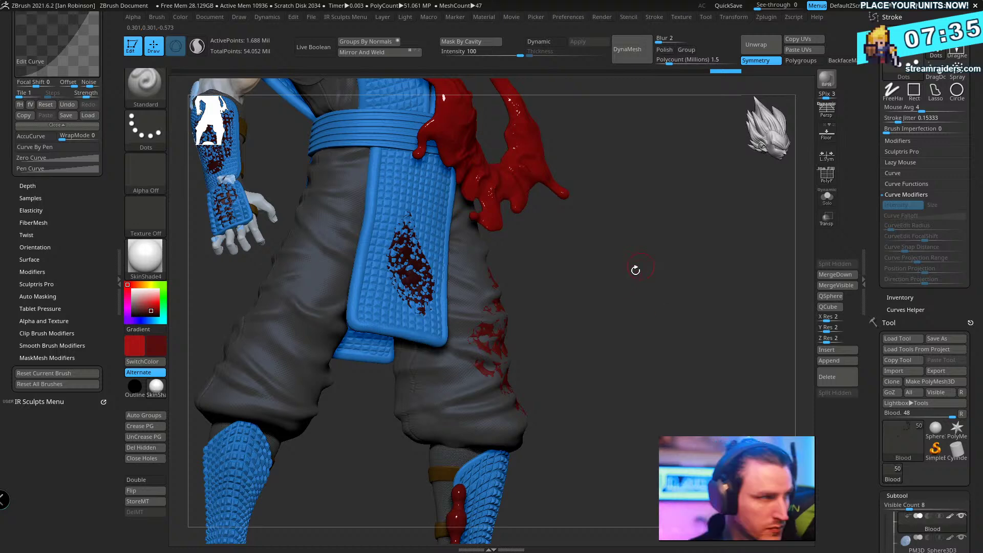
pyautogui.moveTo(635, 270)
pyautogui.mouseDown(button='right')
pyautogui.moveTo(631, 251)
pyautogui.moveTo(651, 266)
pyautogui.moveTo(625, 402)
pyautogui.moveTo(679, 273)
pyautogui.moveTo(700, 274)
pyautogui.mouseUp(button='right')
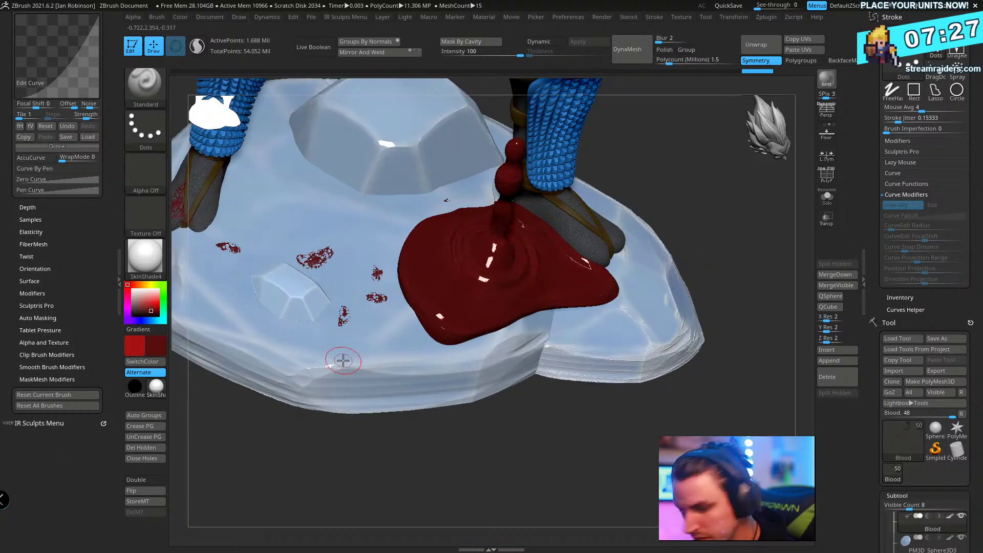
# - Thicken the small blood splatters around the small ice rock with the Inflat brush
pyautogui.press('b')
pyautogui.press('i')
pyautogui.press('n')
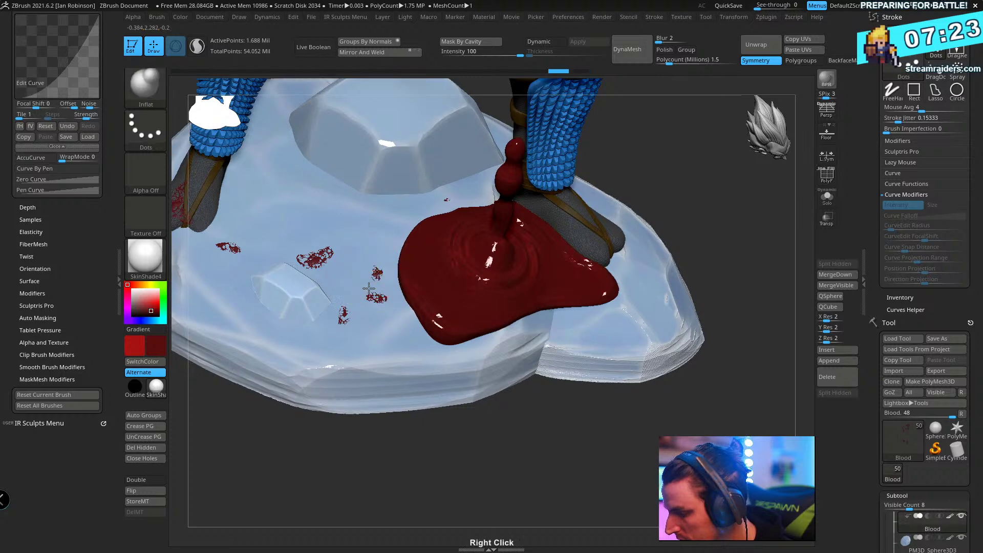
pyautogui.moveTo(369, 322); pyautogui.dragTo(467, 311, button='right')
pyautogui.moveTo(362, 251)
pyautogui.mouseDown()
pyautogui.moveTo(423, 232)
pyautogui.moveTo(322, 245)
pyautogui.mouseUp()
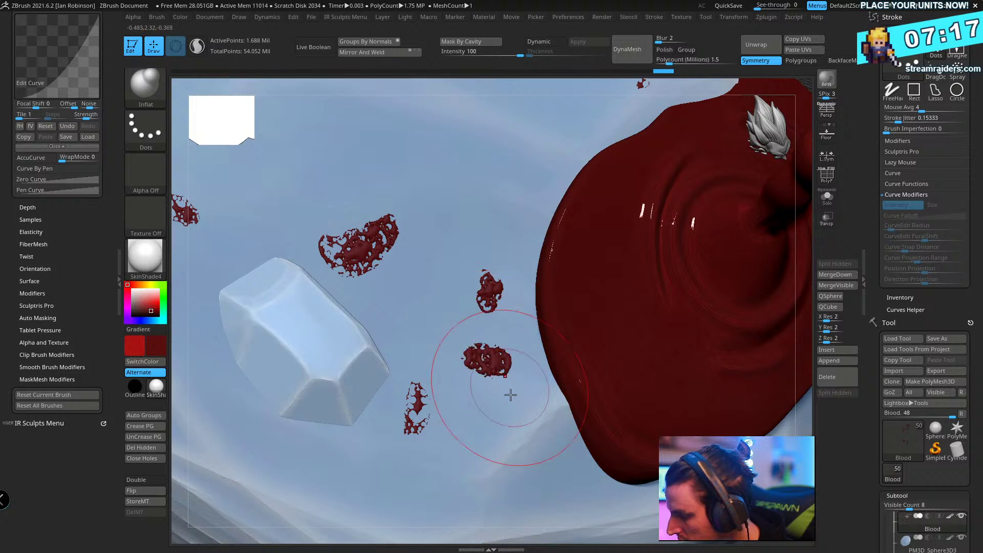
# - Reshape the small blood splatters between the ice rock and the puddle with the Move brush
pyautogui.moveTo(484, 348)
pyautogui.mouseDown(button='right')
pyautogui.moveTo(382, 303)
pyautogui.moveTo(312, 246)
pyautogui.moveTo(388, 283)
pyautogui.moveTo(469, 220)
pyautogui.moveTo(469, 264)
pyautogui.moveTo(450, 193)
pyautogui.moveTo(511, 316)
pyautogui.moveTo(520, 314)
pyautogui.moveTo(510, 319)
pyautogui.moveTo(553, 243)
pyautogui.moveTo(551, 256)
pyautogui.mouseUp(button='right')
pyautogui.press('b')
pyautogui.press('m')
pyautogui.press('v')
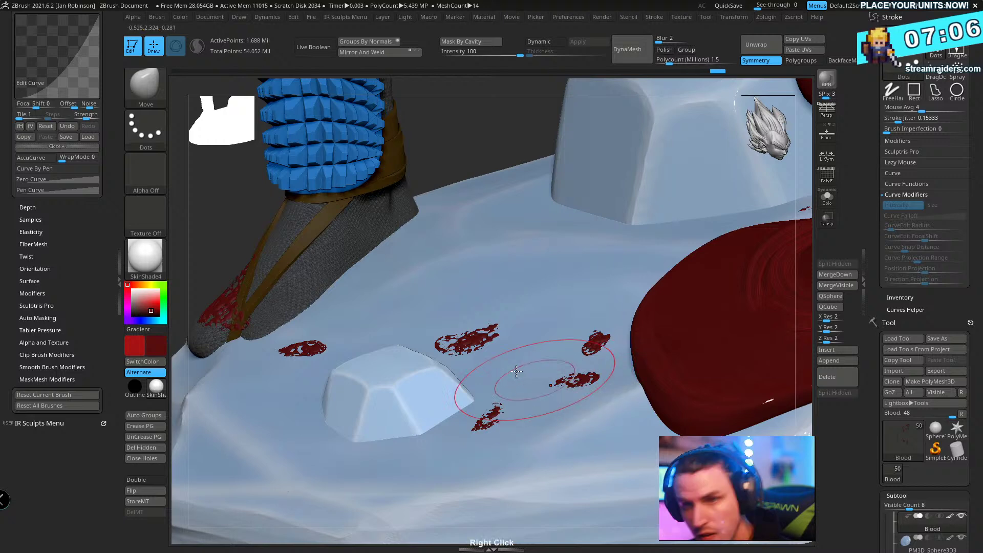
pyautogui.moveTo(517, 370); pyautogui.dragTo(514, 400, button='right')
pyautogui.moveTo(538, 340); pyautogui.dragTo(543, 350)
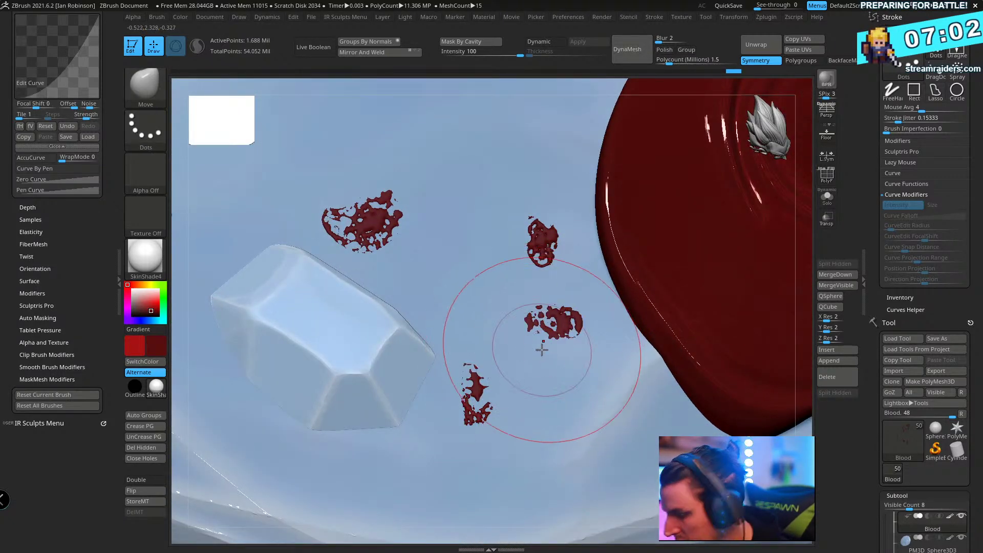
# - Stretch the blood splatter between the ice rock and the puddle into a longer, irregular shape with the SnakeHook brush
pyautogui.press('b')
pyautogui.press('s')
pyautogui.press('h')
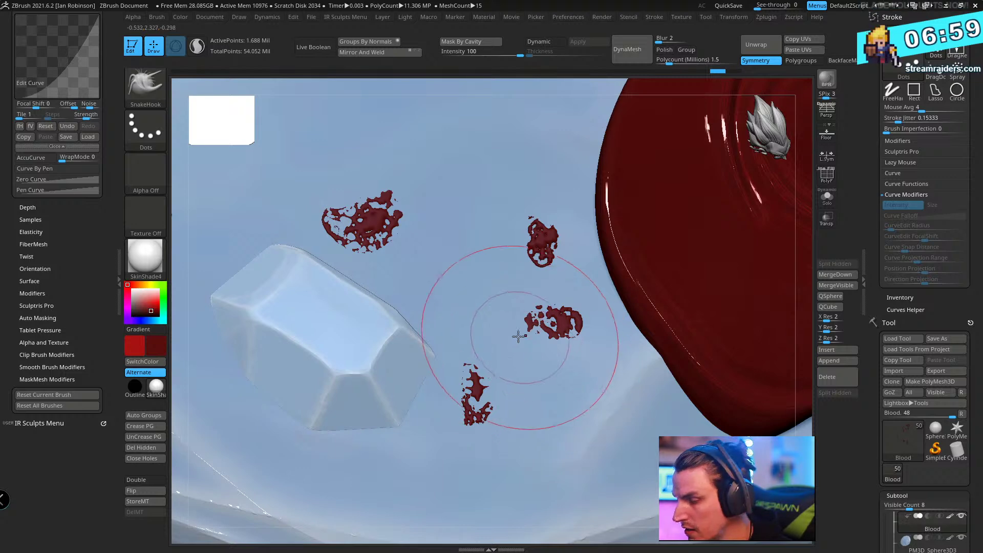
pyautogui.moveTo(532, 363); pyautogui.dragTo(526, 363, button='right')
pyautogui.moveTo(531, 327); pyautogui.dragTo(561, 344)
pyautogui.press('space')
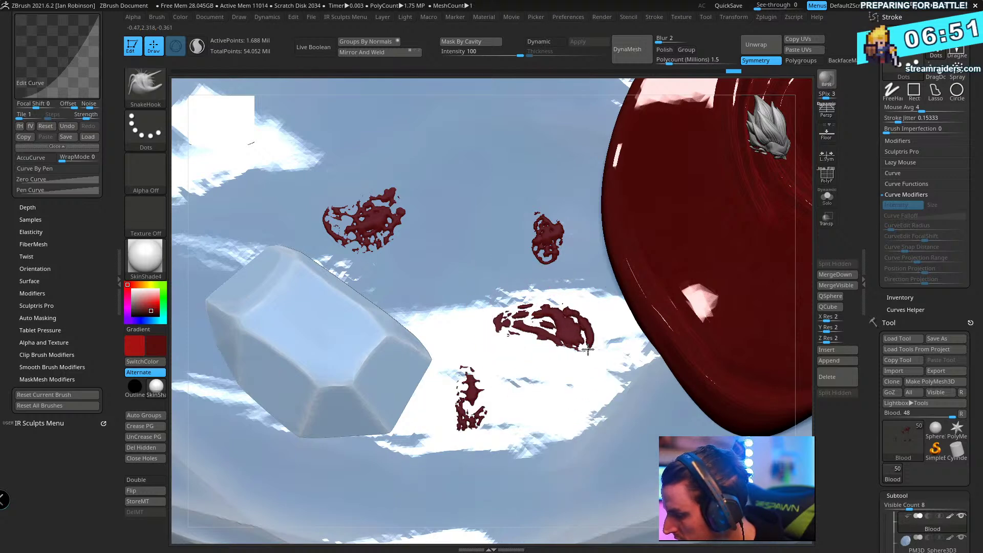
# - Thicken the reshaped splatters around the ice rock and the one beside the foot with the Inflat brush
pyautogui.moveTo(580, 295); pyautogui.dragTo(450, 321, button='right')
pyautogui.press('b')
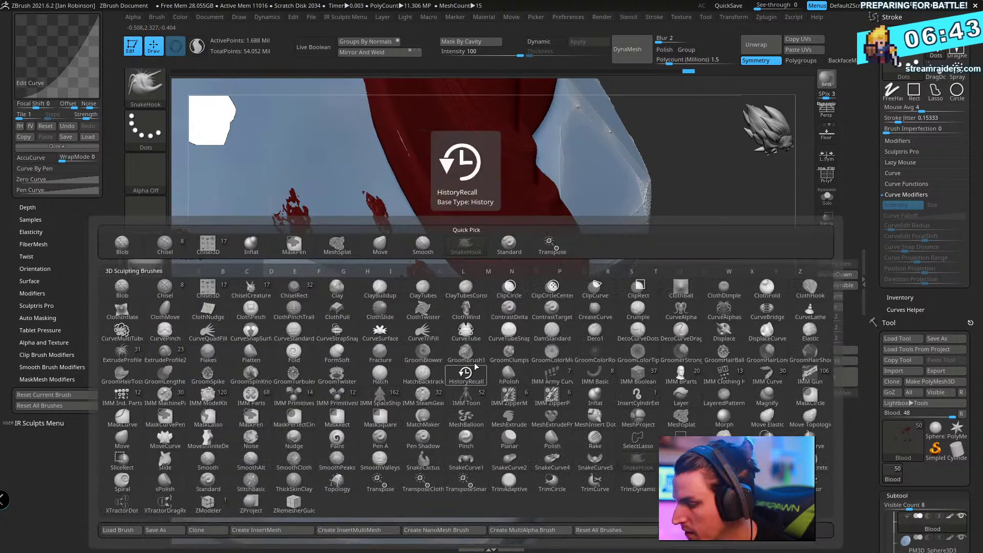
pyautogui.press('Escape')
pyautogui.press('b')
pyautogui.press('i')
pyautogui.press('n')
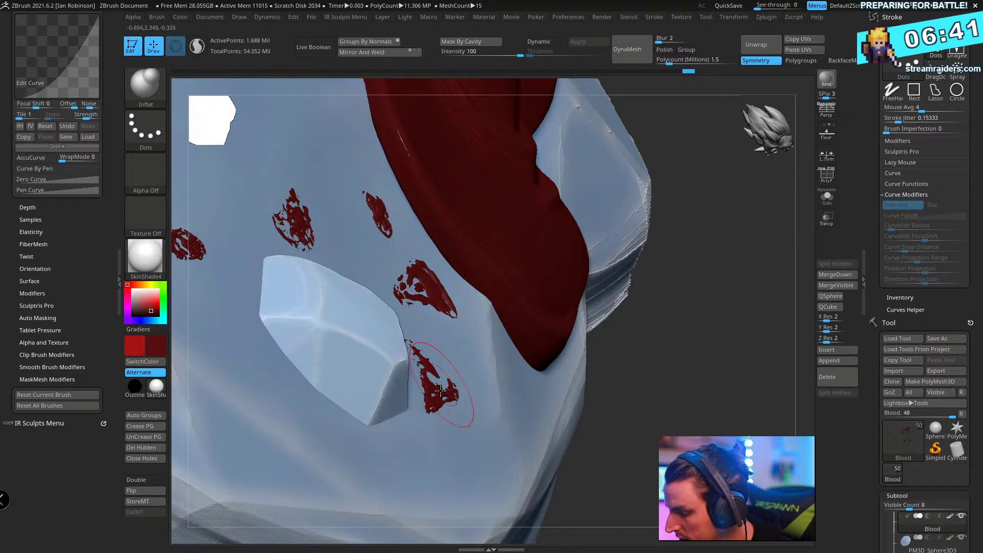
pyautogui.moveTo(436, 395)
pyautogui.mouseDown(button='right')
pyautogui.moveTo(461, 368)
pyautogui.moveTo(529, 347)
pyautogui.moveTo(607, 339)
pyautogui.moveTo(387, 290)
pyautogui.mouseUp(button='right')
pyautogui.moveTo(450, 276)
pyautogui.mouseDown(button='right')
pyautogui.moveTo(433, 301)
pyautogui.moveTo(417, 379)
pyautogui.mouseUp(button='right')
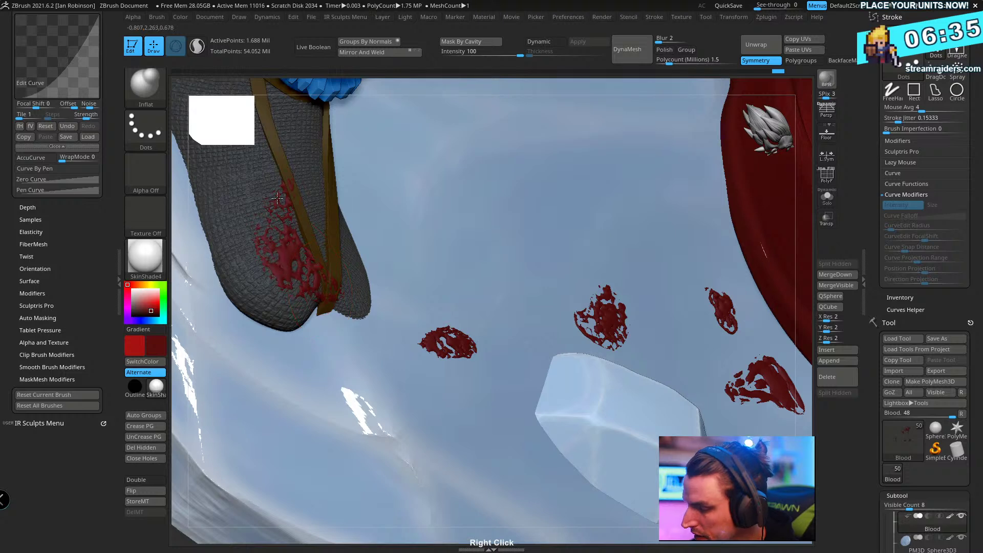
# - Make the ice base the active subtool and push its surface down around the toes of the blood-splattered foot with the Move brush
pyautogui.moveTo(277, 198)
pyautogui.mouseDown(button='right')
pyautogui.moveTo(413, 274)
pyautogui.moveTo(474, 259)
pyautogui.moveTo(447, 290)
pyautogui.mouseUp(button='right')
pyautogui.keyDown('alt'); pyautogui.click(459, 278); pyautogui.keyUp('alt')
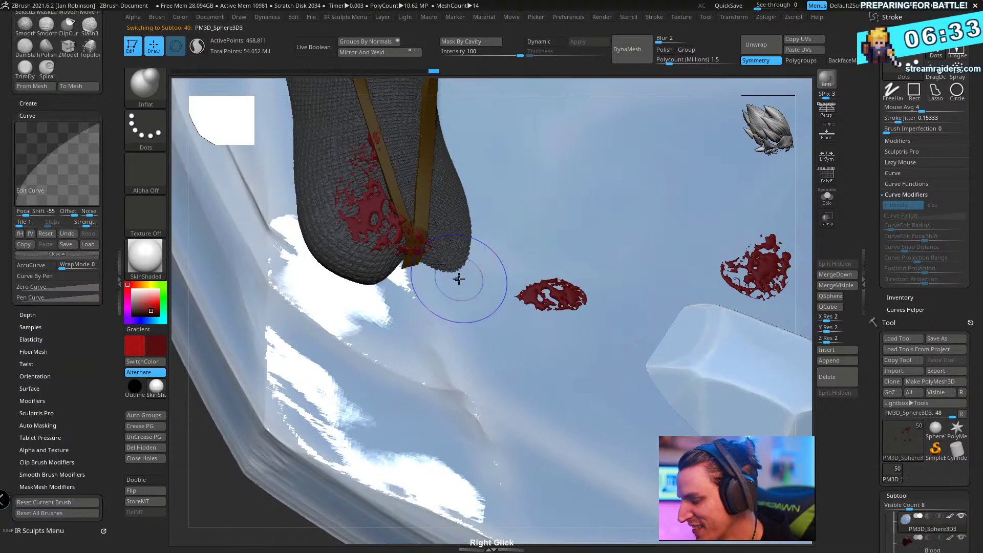
pyautogui.press('b')
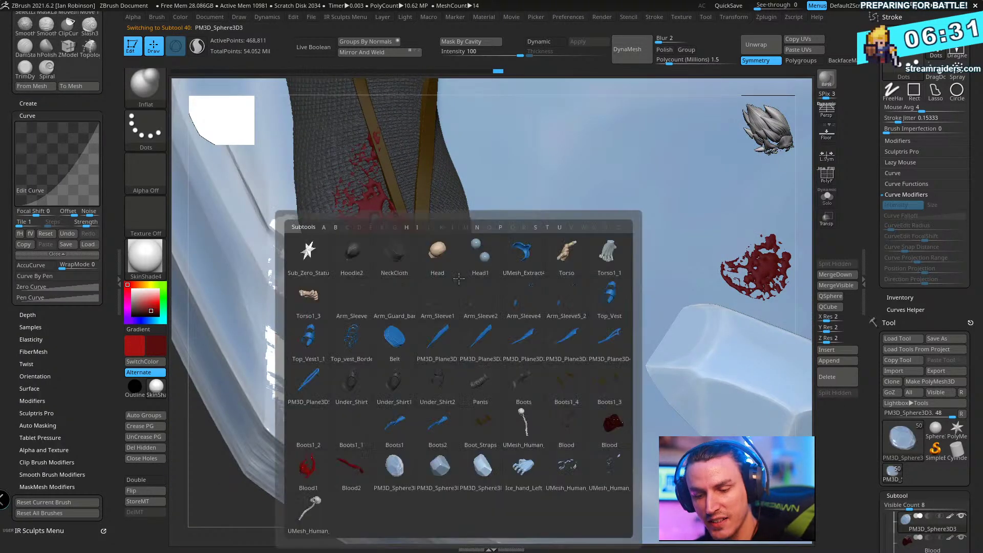
pyautogui.press('i')
pyautogui.press('n')
pyautogui.press('b')
pyautogui.press('m')
pyautogui.press('v')
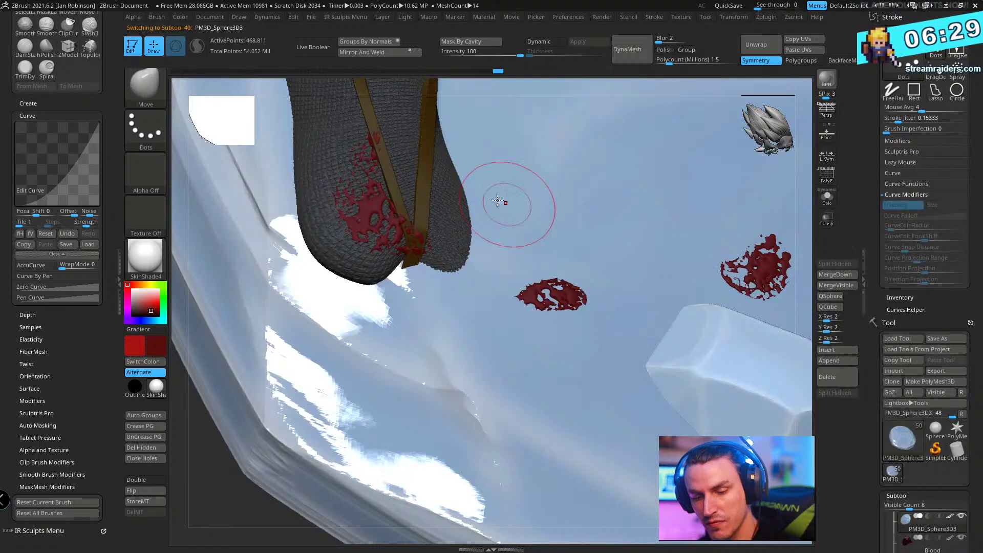
pyautogui.press('s')
pyautogui.moveTo(506, 191)
pyautogui.mouseDown(button='right')
pyautogui.moveTo(518, 169)
pyautogui.moveTo(542, 281)
pyautogui.mouseUp(button='right')
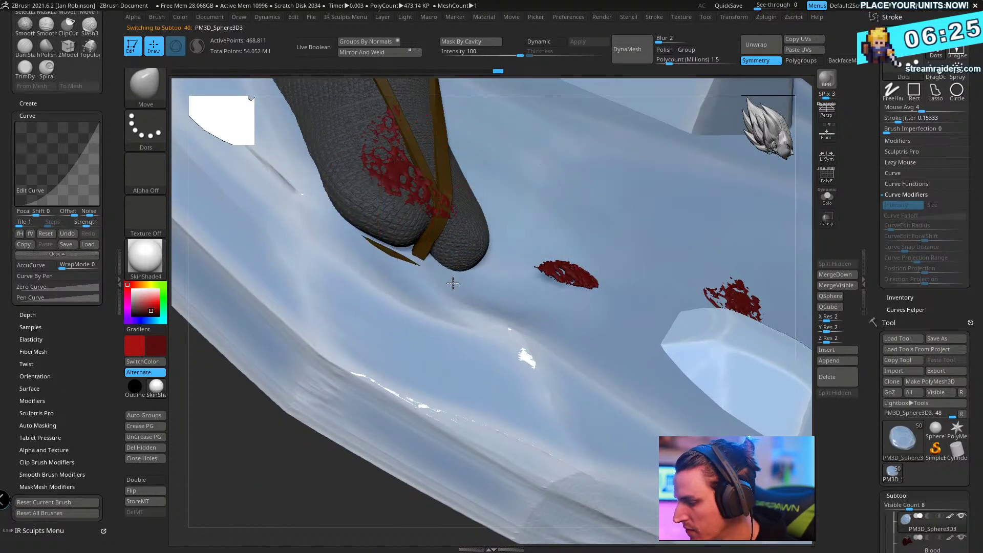
# - Lower the ice along the outer side of the foot with the Move brush to expose the brown sole
pyautogui.moveTo(446, 287); pyautogui.dragTo(389, 304, button='right')
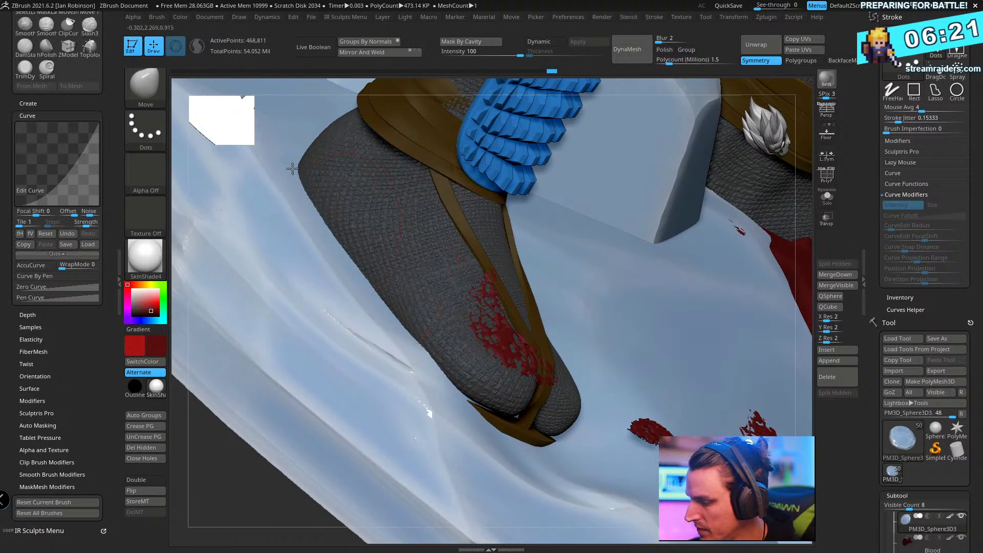
pyautogui.moveTo(327, 251); pyautogui.dragTo(335, 286)
pyautogui.moveTo(389, 322)
pyautogui.mouseDown()
pyautogui.moveTo(392, 351)
pyautogui.moveTo(429, 384)
pyautogui.mouseUp()
pyautogui.moveTo(384, 417)
pyautogui.mouseDown(button='right')
pyautogui.moveTo(320, 267)
pyautogui.moveTo(347, 307)
pyautogui.moveTo(353, 303)
pyautogui.mouseUp(button='right')
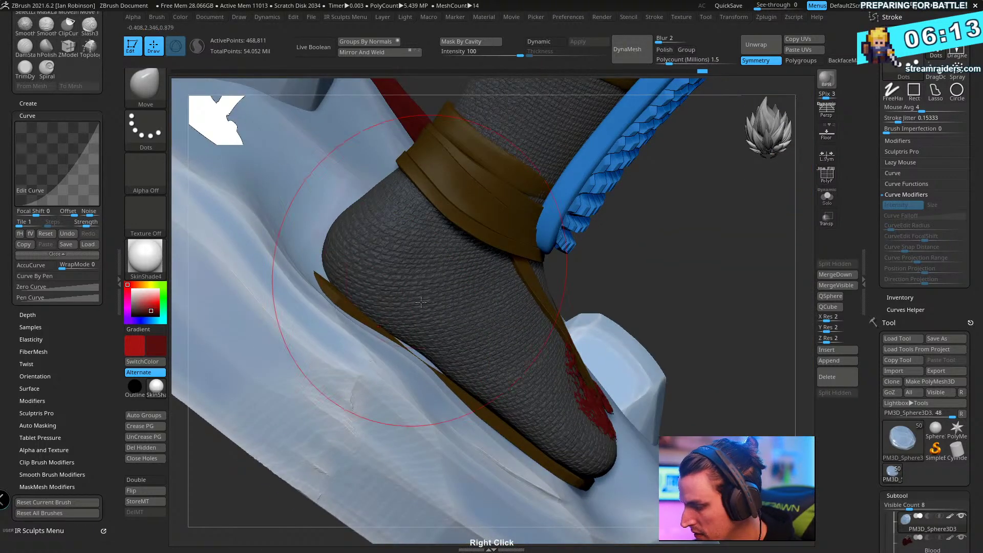
pyautogui.moveTo(420, 302); pyautogui.dragTo(509, 169, button='right')
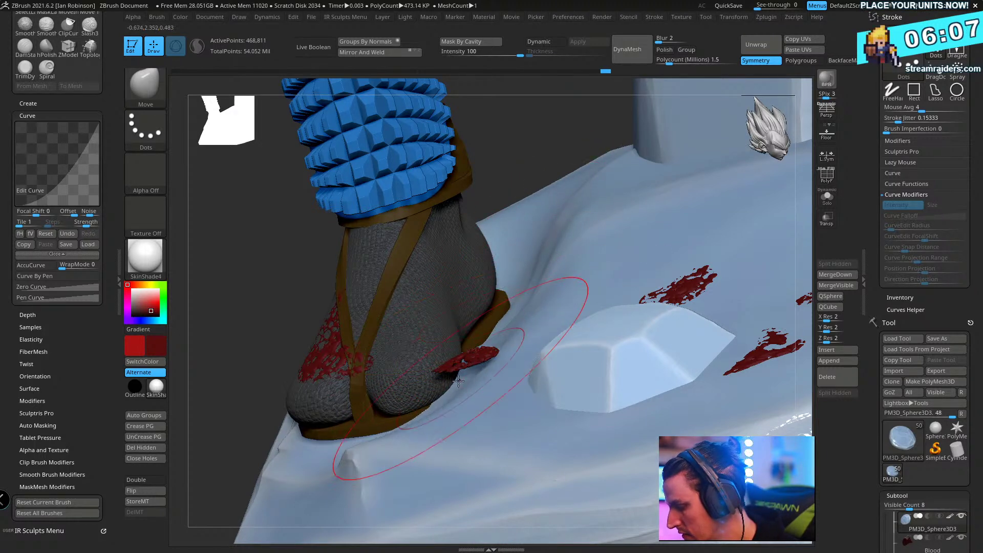
# - Adjust the ice around the foot's heel with the Move brush and check how the foot meets the base from several angles
pyautogui.moveTo(489, 316); pyautogui.dragTo(726, 203, button='right')
pyautogui.rightClick(725, 220)
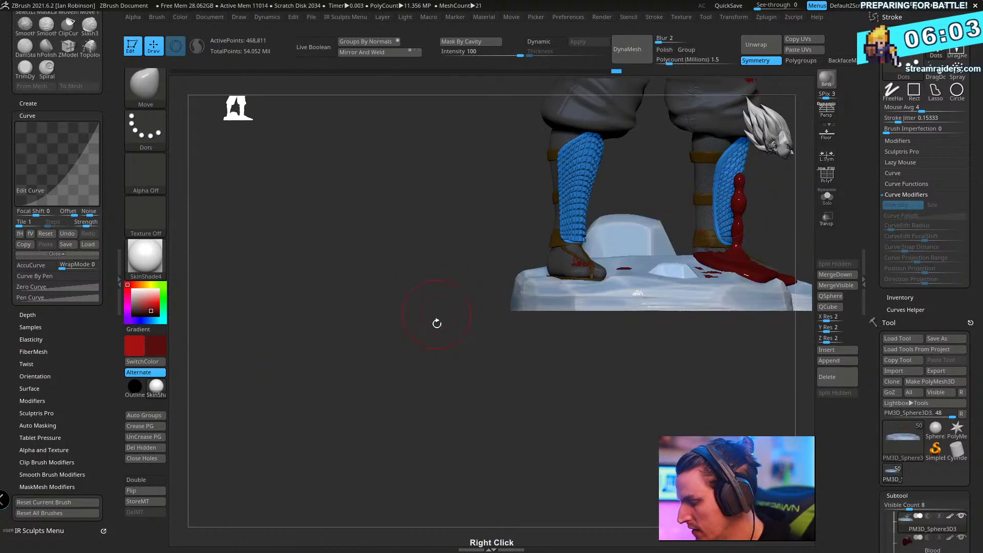
pyautogui.moveTo(437, 322); pyautogui.dragTo(538, 317, button='right')
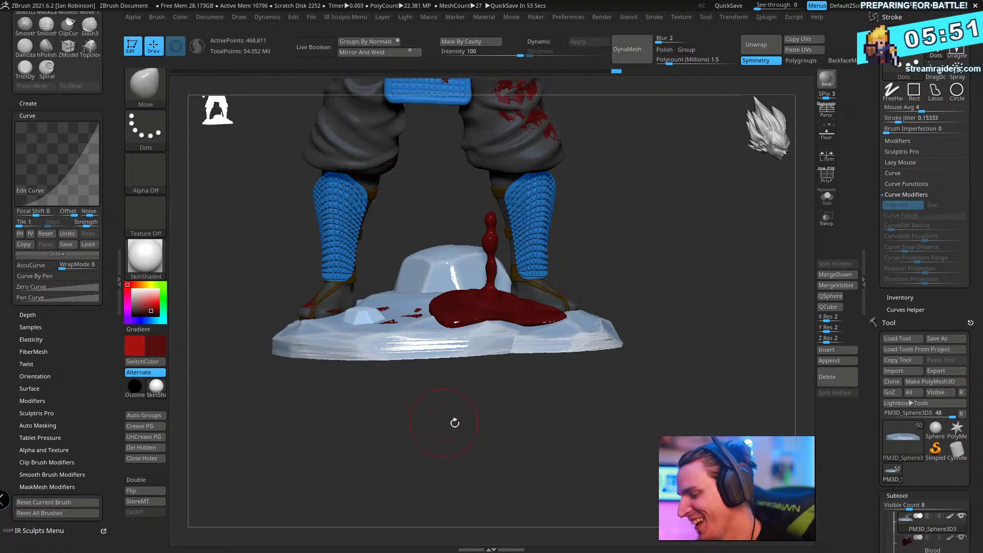
pyautogui.moveTo(455, 423)
pyautogui.mouseDown()
pyautogui.moveTo(522, 274)
pyautogui.moveTo(621, 204)
pyautogui.moveTo(611, 310)
pyautogui.moveTo(506, 335)
pyautogui.mouseUp()
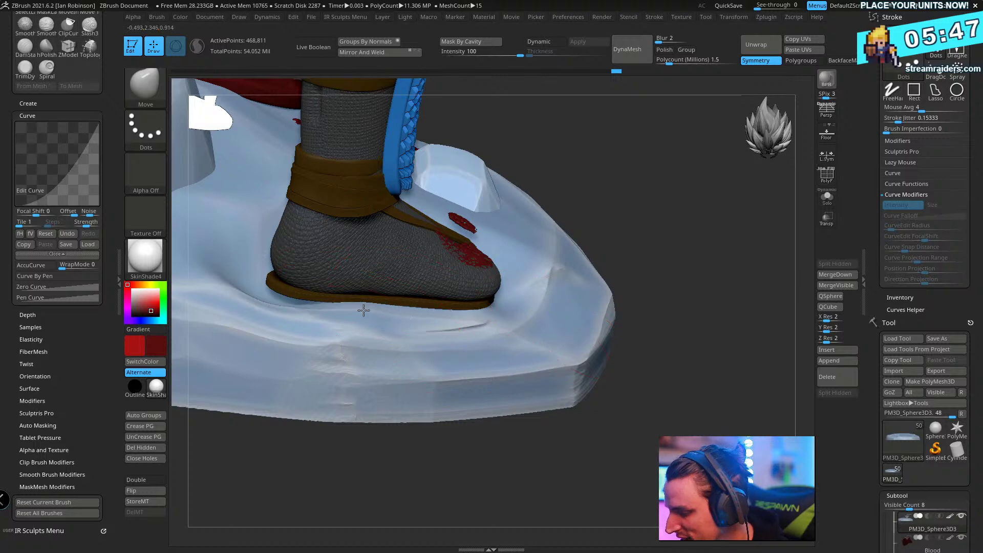
pyautogui.moveTo(664, 224); pyautogui.dragTo(675, 246)
pyautogui.moveTo(564, 204); pyautogui.dragTo(428, 323)
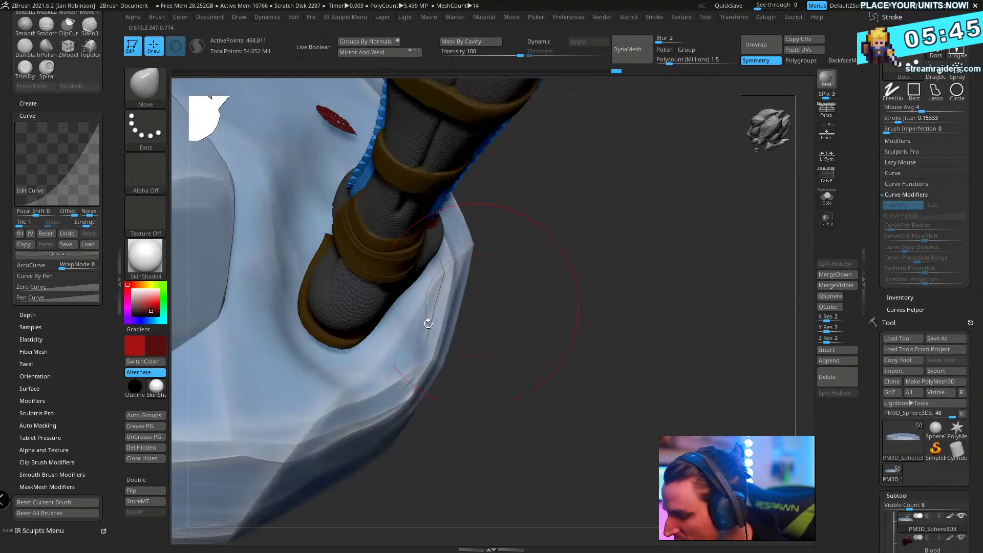
pyautogui.moveTo(325, 353)
pyautogui.mouseDown()
pyautogui.moveTo(594, 282)
pyautogui.moveTo(586, 264)
pyautogui.moveTo(581, 414)
pyautogui.moveTo(599, 259)
pyautogui.moveTo(598, 388)
pyautogui.moveTo(596, 370)
pyautogui.moveTo(328, 261)
pyautogui.mouseUp()
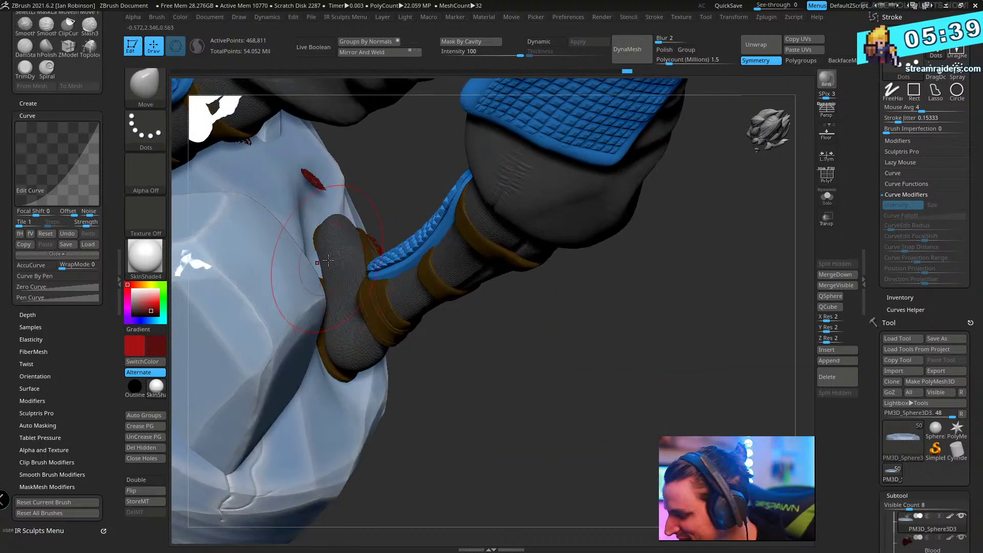
pyautogui.moveTo(581, 380); pyautogui.dragTo(609, 381)
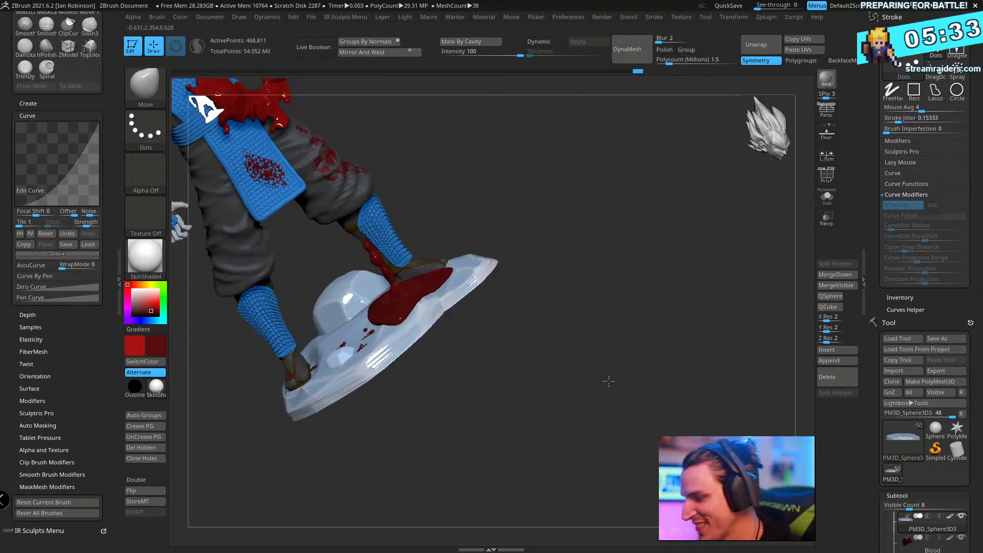
pyautogui.moveTo(635, 305); pyautogui.dragTo(288, 359)
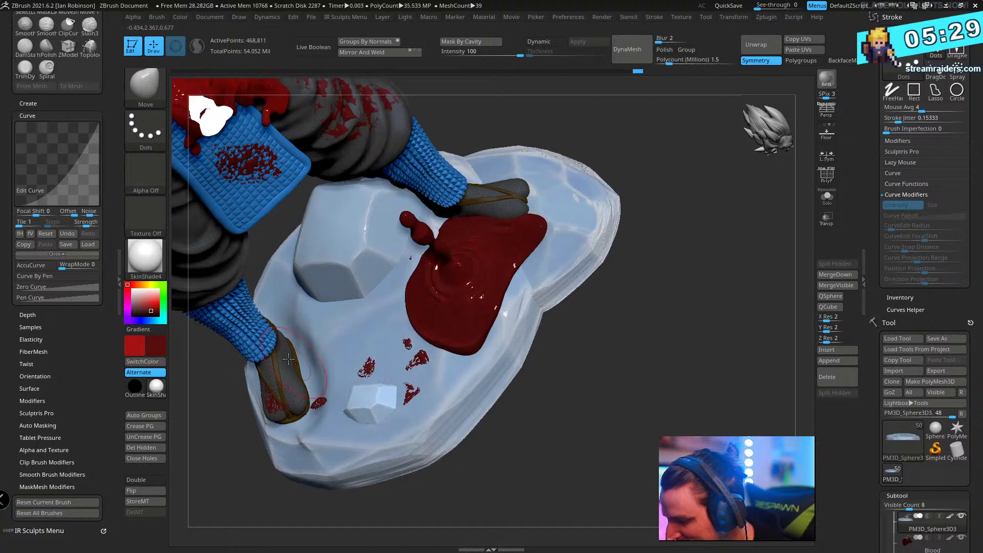
# - Make the blood splatter on the trousers the active subtool and thicken the splatter above the knee with the Inflat brush
pyautogui.moveTo(667, 353); pyautogui.dragTo(514, 223)
pyautogui.press('b')
pyautogui.press('i')
pyautogui.press('n')
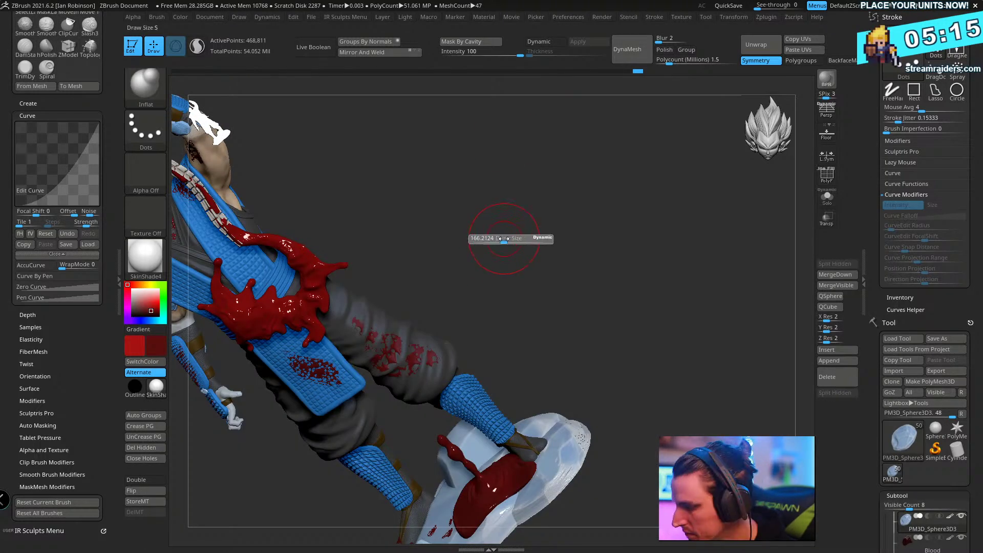
pyautogui.keyDown('alt'); pyautogui.moveTo(533, 248); pyautogui.dragTo(500, 296); pyautogui.keyUp('alt')
pyautogui.keyDown('alt'); pyautogui.click(371, 285); pyautogui.keyUp('alt')
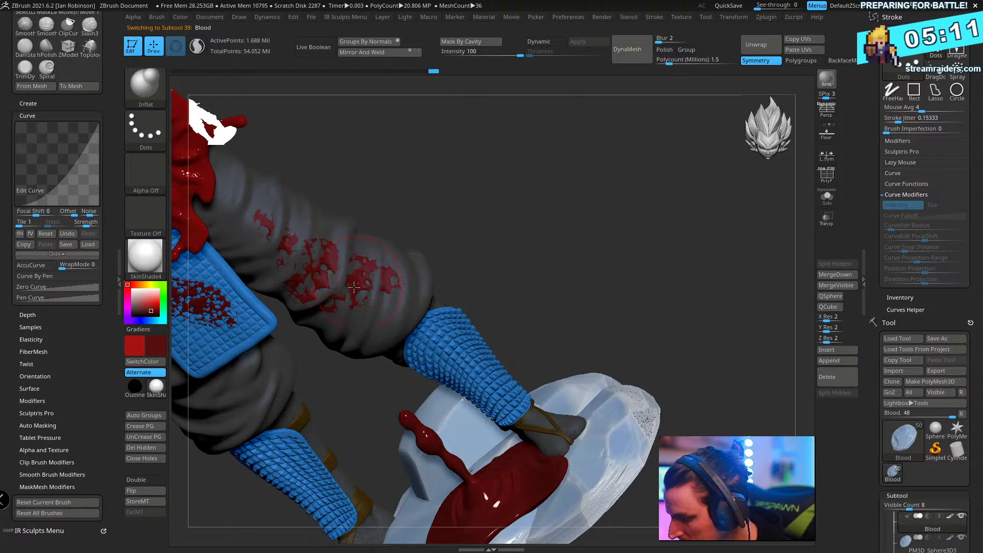
pyautogui.keyDown('alt'); pyautogui.moveTo(520, 232); pyautogui.dragTo(550, 248); pyautogui.keyUp('alt')
pyautogui.moveTo(485, 241); pyautogui.dragTo(426, 297)
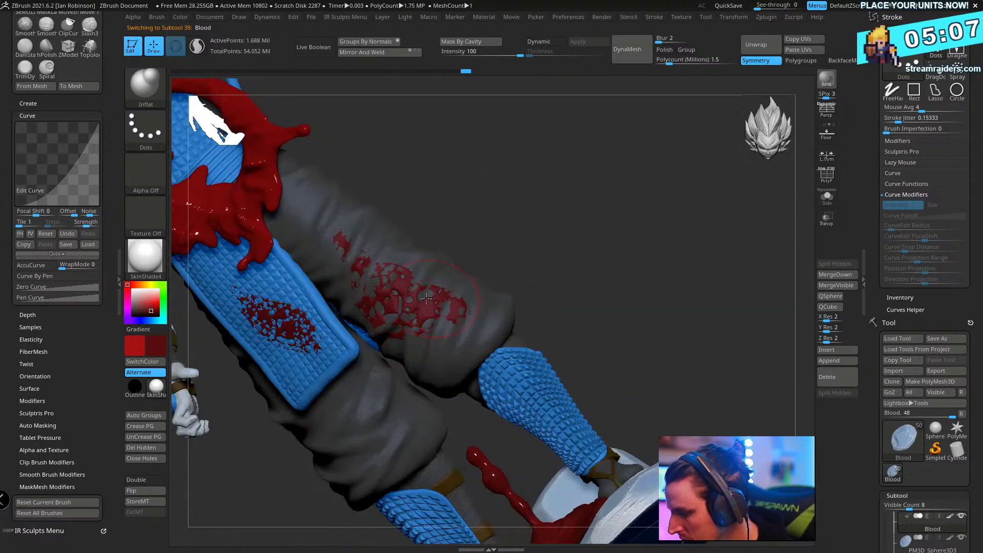
pyautogui.moveTo(510, 233)
pyautogui.mouseDown()
pyautogui.moveTo(544, 221)
pyautogui.moveTo(544, 261)
pyautogui.moveTo(515, 263)
pyautogui.moveTo(477, 287)
pyautogui.mouseUp()
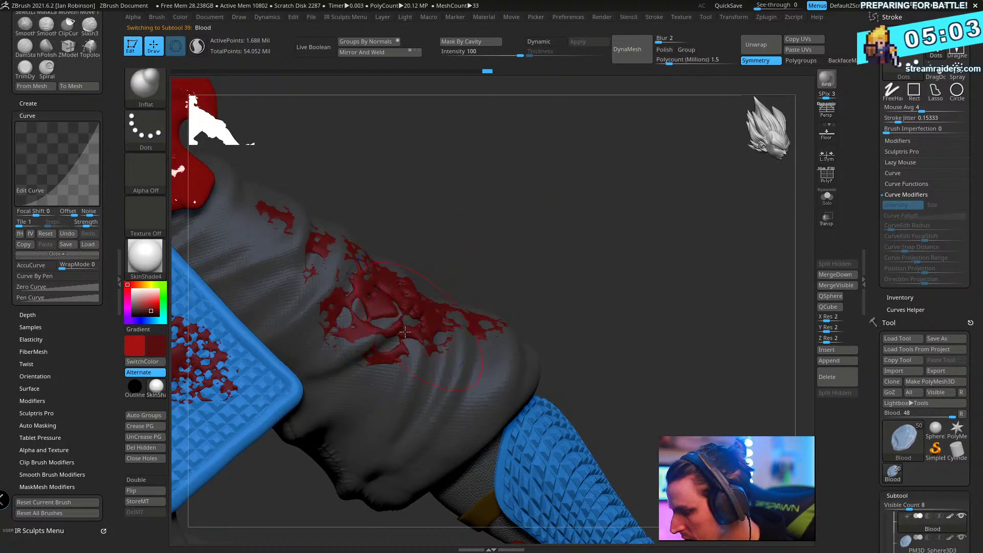
pyautogui.moveTo(621, 241)
pyautogui.mouseDown()
pyautogui.moveTo(263, 359)
pyautogui.moveTo(529, 171)
pyautogui.moveTo(432, 276)
pyautogui.mouseUp()
# - Reshape the splatter on the blue front cloth flap with the Move brush so it spreads wider
pyautogui.press('b')
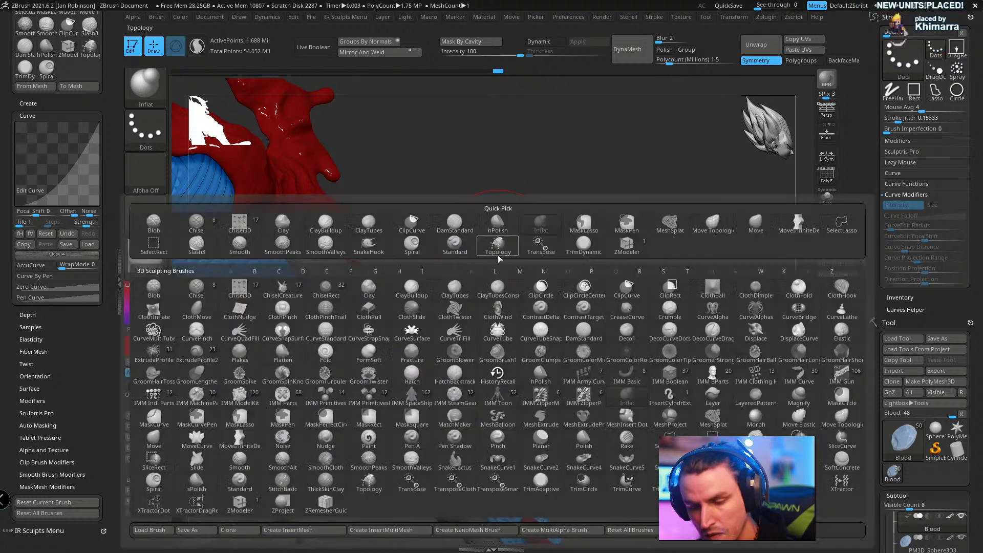
pyautogui.press('m')
pyautogui.press('v')
pyautogui.press('s')
pyautogui.moveTo(486, 239)
pyautogui.mouseDown()
pyautogui.moveTo(496, 235)
pyautogui.moveTo(442, 263)
pyautogui.mouseUp()
pyautogui.moveTo(335, 266); pyautogui.dragTo(369, 258)
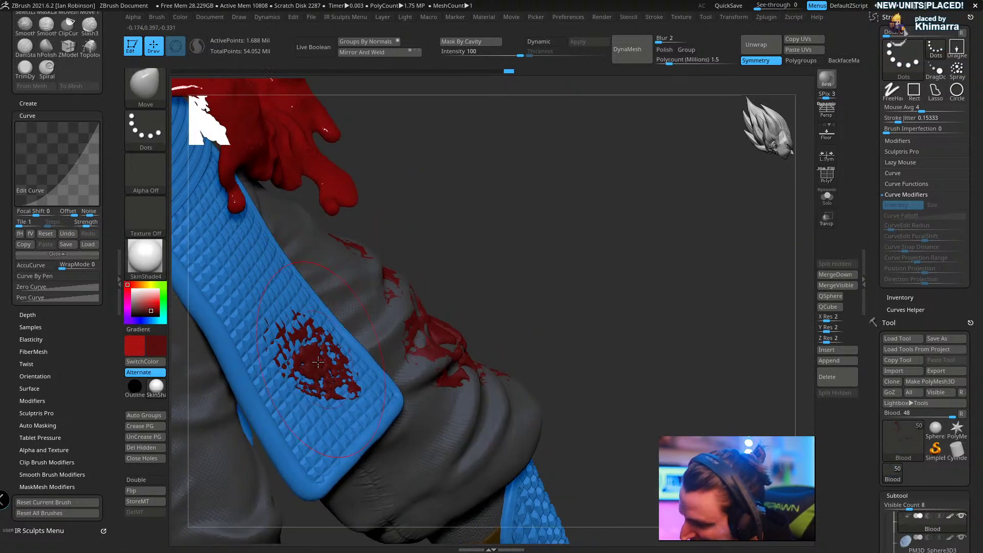
# - Reduce the brush size and pull the lower edge of the cloth flap's splatter downward into a drip with the SnakeHook brush
pyautogui.press('s')
pyautogui.moveTo(497, 254); pyautogui.dragTo(483, 253)
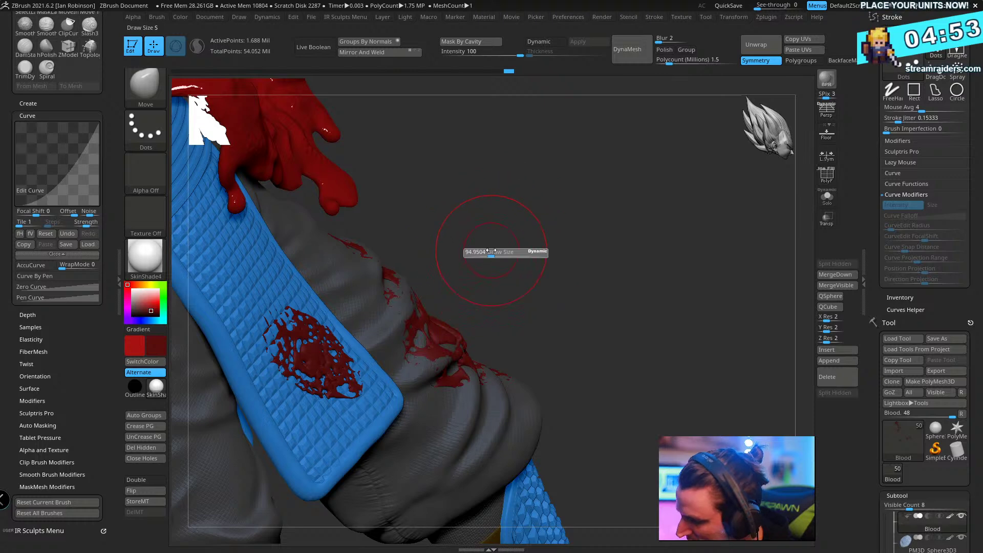
pyautogui.press('b')
pyautogui.press('s')
pyautogui.press('h')
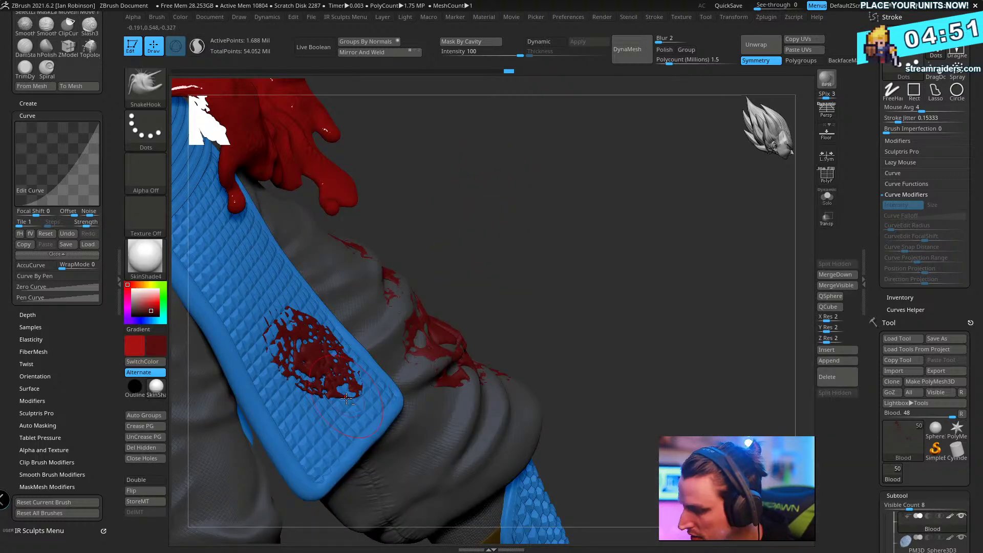
pyautogui.moveTo(348, 443); pyautogui.dragTo(352, 447)
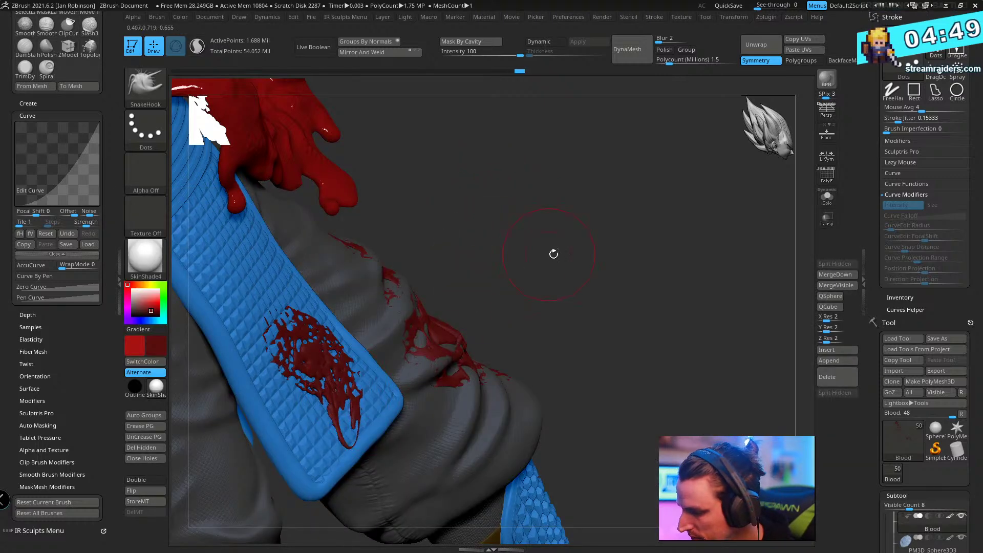
pyautogui.moveTo(354, 363)
pyautogui.mouseDown()
pyautogui.moveTo(546, 160)
pyautogui.moveTo(588, 253)
pyautogui.moveTo(577, 226)
pyautogui.moveTo(610, 222)
pyautogui.moveTo(597, 213)
pyautogui.moveTo(608, 255)
pyautogui.moveTo(670, 228)
pyautogui.moveTo(545, 182)
pyautogui.moveTo(512, 220)
pyautogui.mouseUp()
pyautogui.press('b')
pyautogui.press('i')
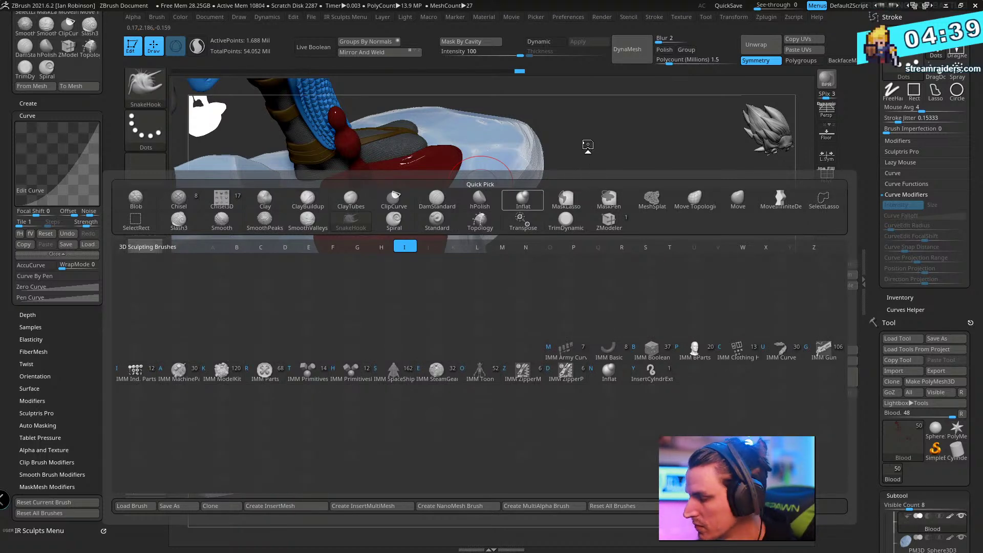
pyautogui.press('s')
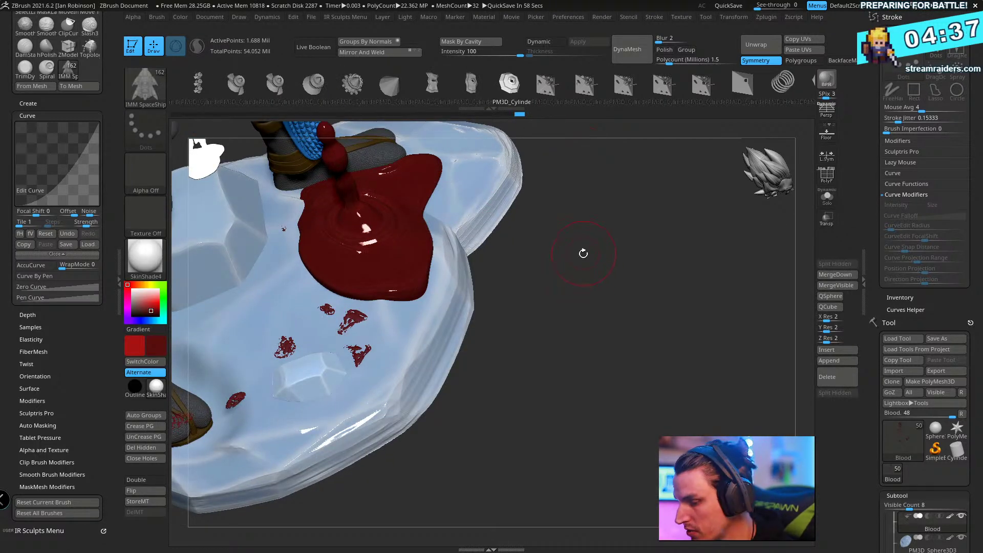
pyautogui.press('b')
pyautogui.press('i')
pyautogui.press('s')
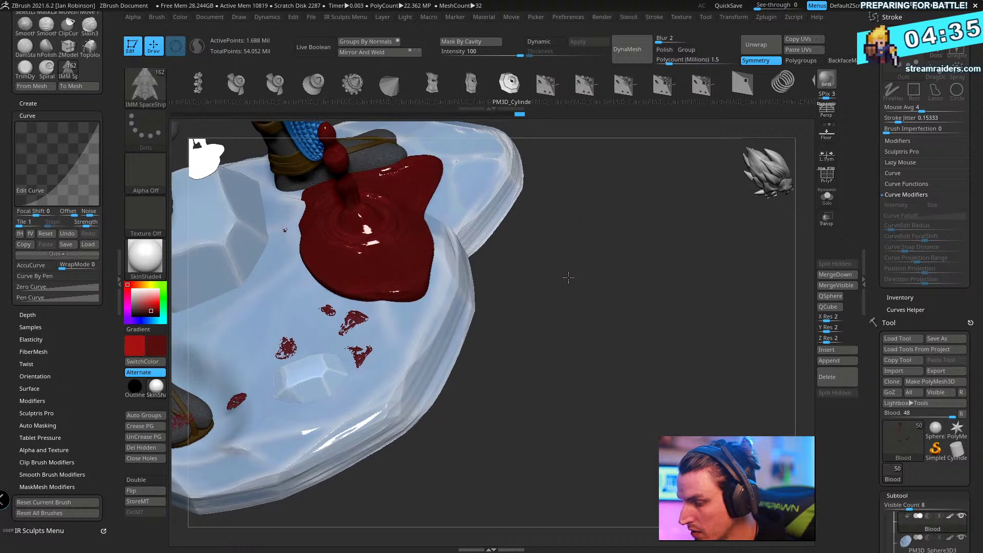
# - Thicken the splatters between the blood pool and the small ice rock with the Inflat brush
pyautogui.keyDown('alt'); pyautogui.moveTo(568, 277); pyautogui.dragTo(589, 213); pyautogui.keyUp('alt')
pyautogui.press('b')
pyautogui.press('i')
pyautogui.press('n')
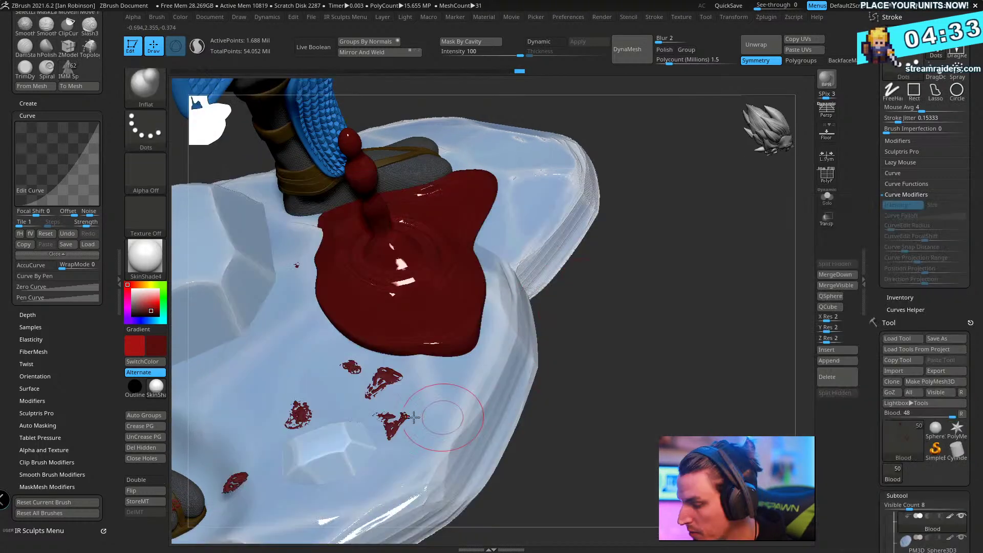
pyautogui.moveTo(382, 423); pyautogui.dragTo(399, 424)
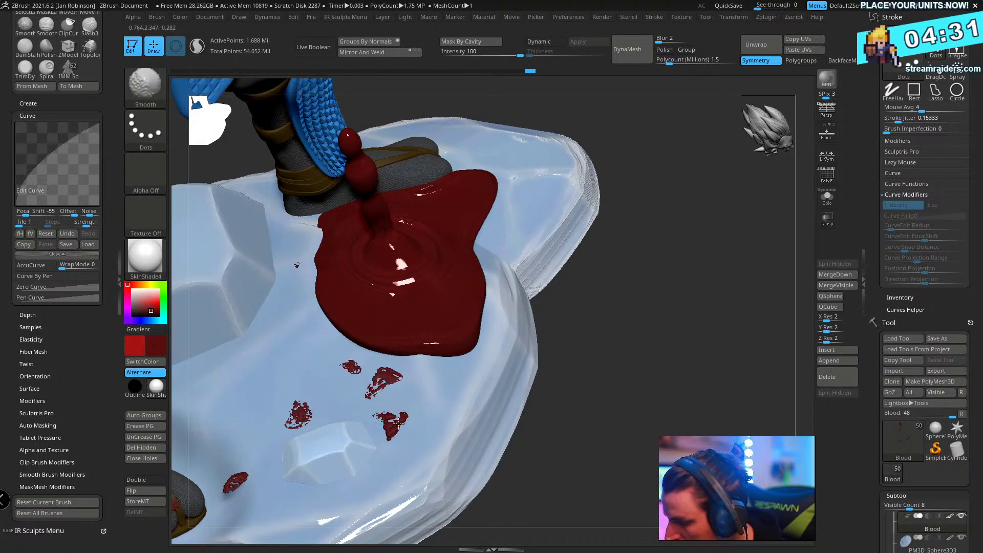
pyautogui.moveTo(383, 388); pyautogui.dragTo(385, 378)
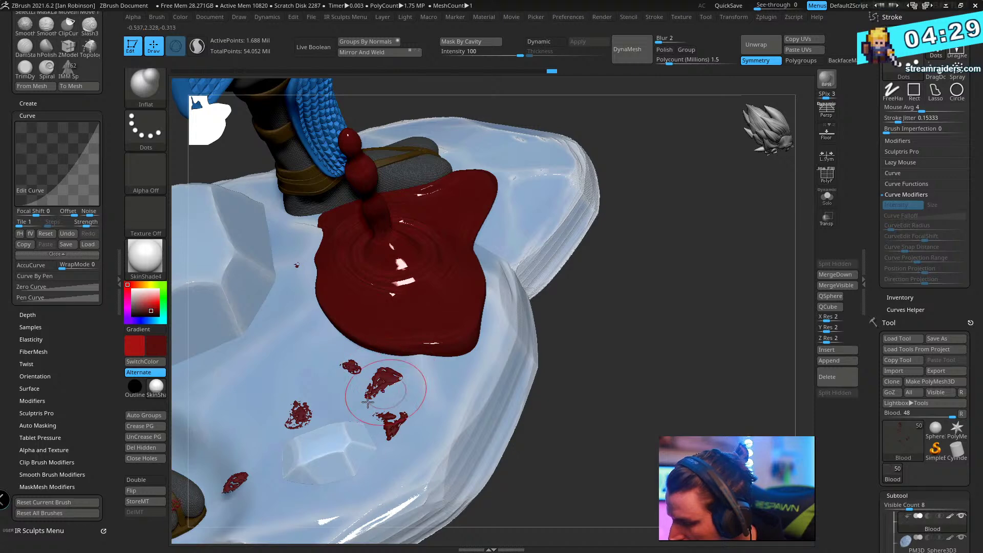
pyautogui.moveTo(302, 413); pyautogui.dragTo(298, 418)
pyautogui.moveTo(628, 302)
pyautogui.mouseDown()
pyautogui.moveTo(647, 283)
pyautogui.moveTo(637, 305)
pyautogui.moveTo(559, 320)
pyautogui.mouseUp()
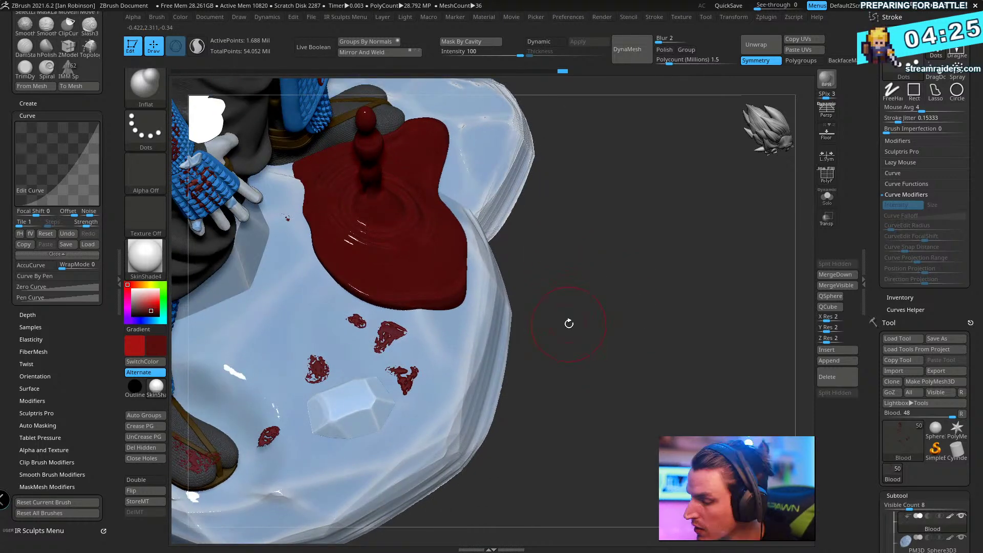
# - Add overlapping lasso-shaped splatters on the ice at the edge of the blood pool with the MeshSplat brush
pyautogui.press('ctrl')
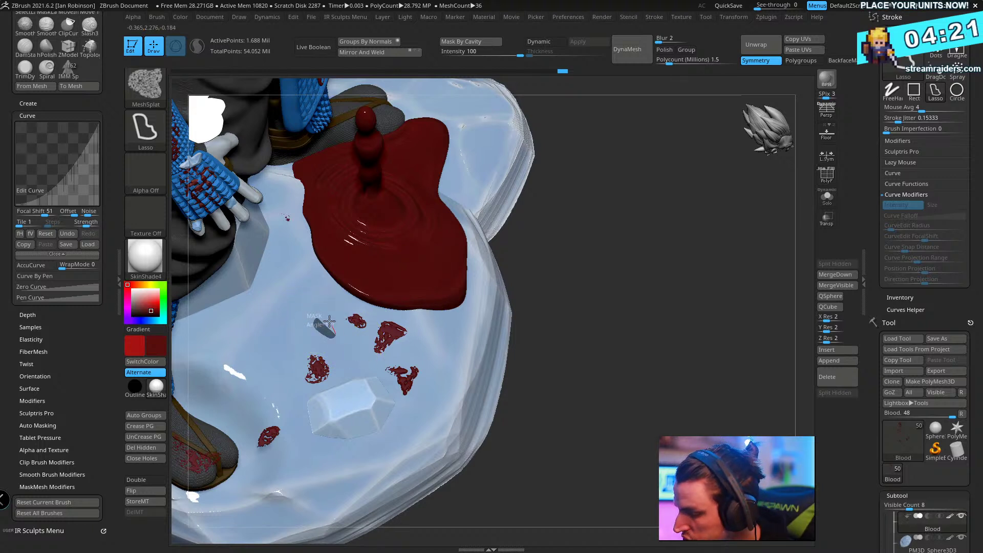
pyautogui.keyDown('ctrl'); pyautogui.moveTo(306, 310); pyautogui.dragTo(313, 299); pyautogui.keyUp('ctrl')
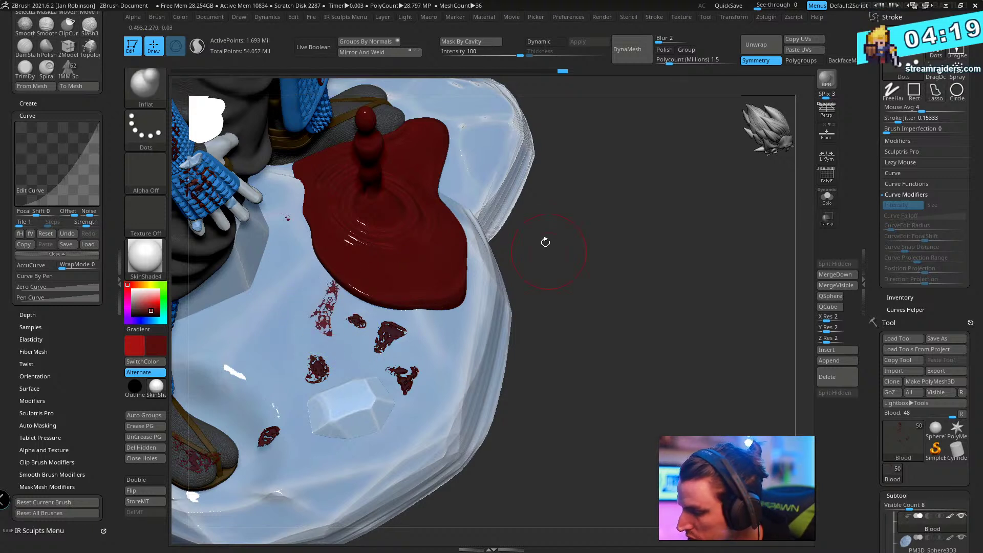
pyautogui.press('ctrl')
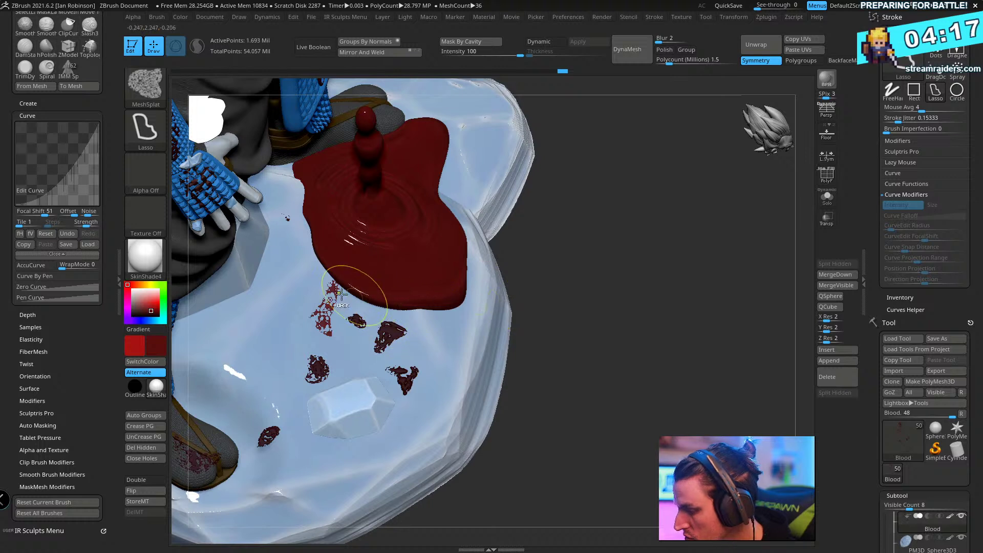
pyautogui.moveTo(363, 293)
pyautogui.keyDown('ctrl'); pyautogui.mouseDown()
pyautogui.moveTo(323, 317)
pyautogui.moveTo(353, 307)
pyautogui.moveTo(322, 287)
pyautogui.moveTo(363, 246)
pyautogui.moveTo(359, 308)
pyautogui.mouseUp(); pyautogui.keyUp('ctrl')
pyautogui.press('ctrl')
pyautogui.press('ctrl')
pyautogui.moveTo(609, 284); pyautogui.dragTo(615, 291)
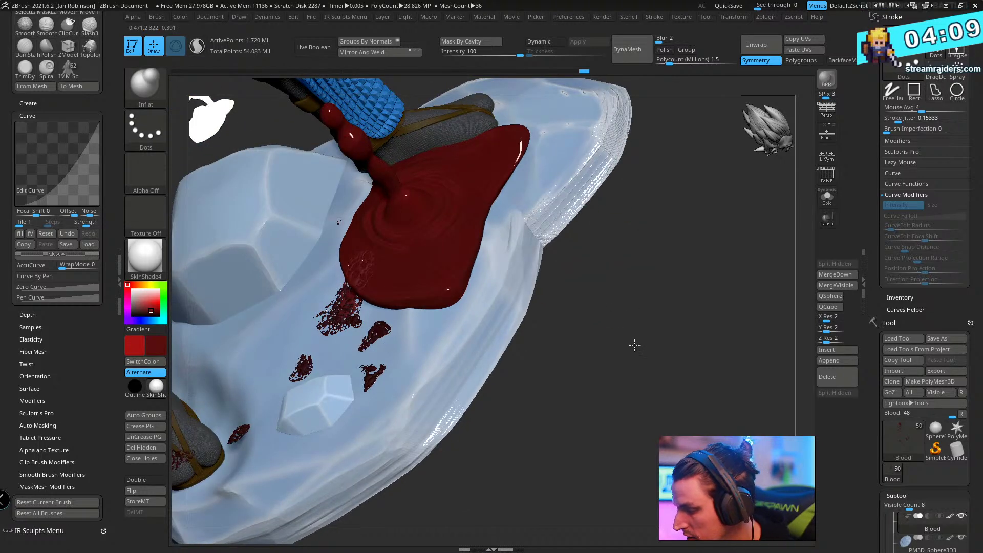
# - Push the splatter overlapping the blood pool beneath its surface with the Move brush, and switch to Inflat to thicken it
pyautogui.moveTo(633, 344); pyautogui.dragTo(511, 265)
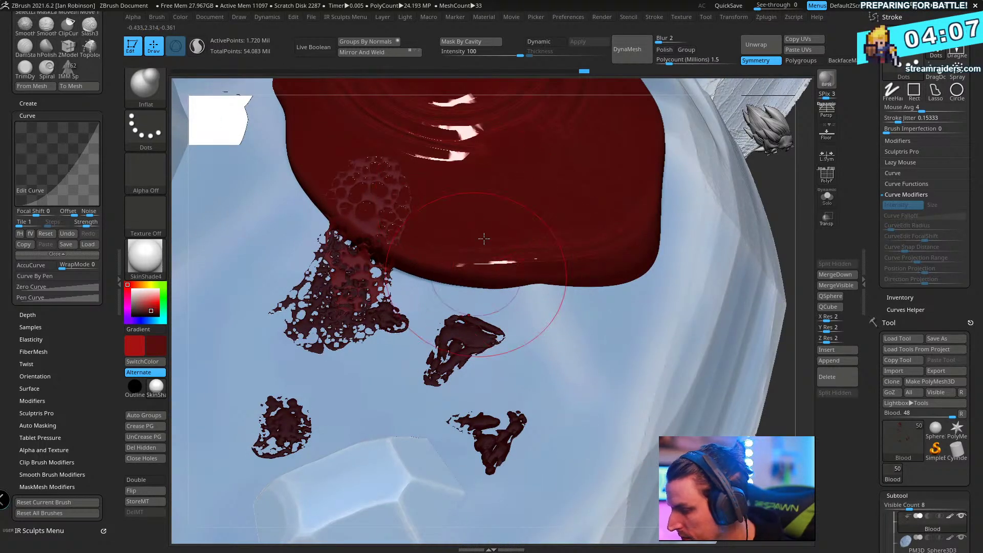
pyautogui.press('b')
pyautogui.press('m')
pyautogui.press('v')
pyautogui.moveTo(448, 282)
pyautogui.mouseDown(button='right')
pyautogui.moveTo(435, 279)
pyautogui.moveTo(425, 203)
pyautogui.mouseUp(button='right')
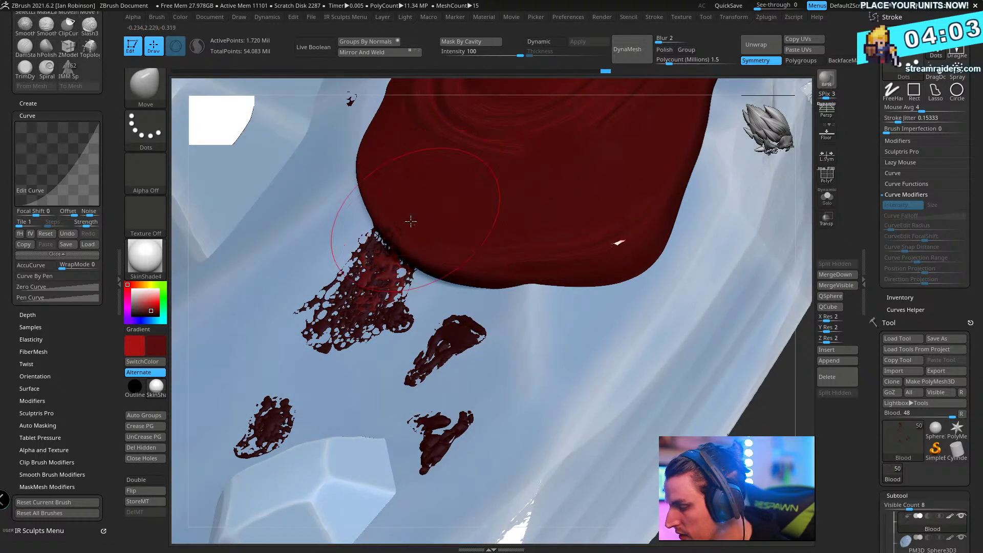
pyautogui.press('b')
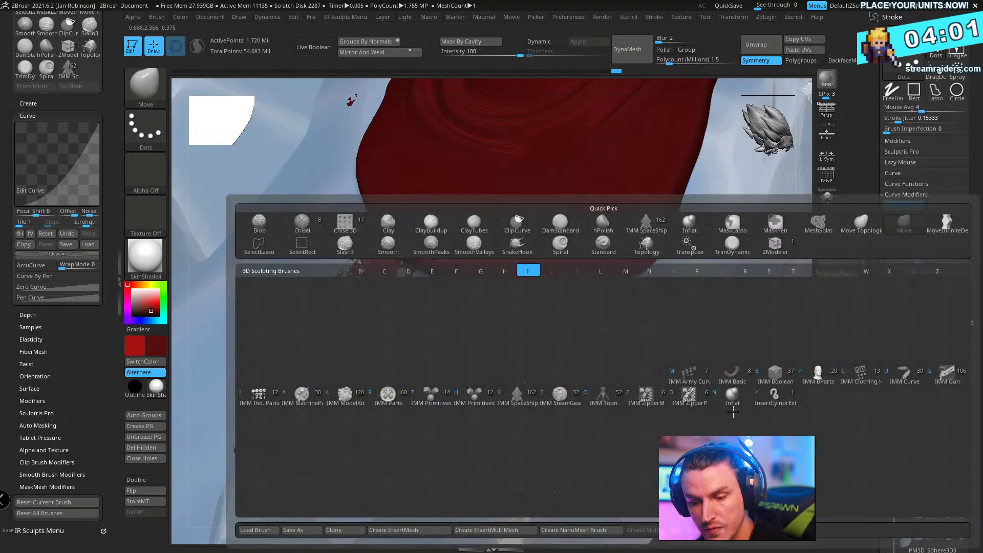
pyautogui.press('i')
pyautogui.press('n')
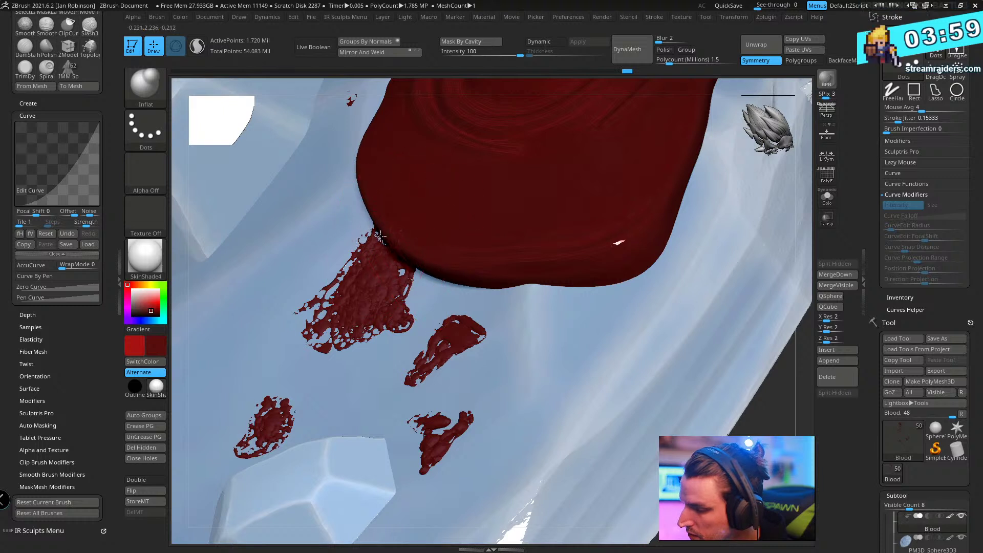
# - Splat more blood onto the patch at the pool's edge, clear the mask and thicken the patch with the Inflat brush
pyautogui.press('ctrl')
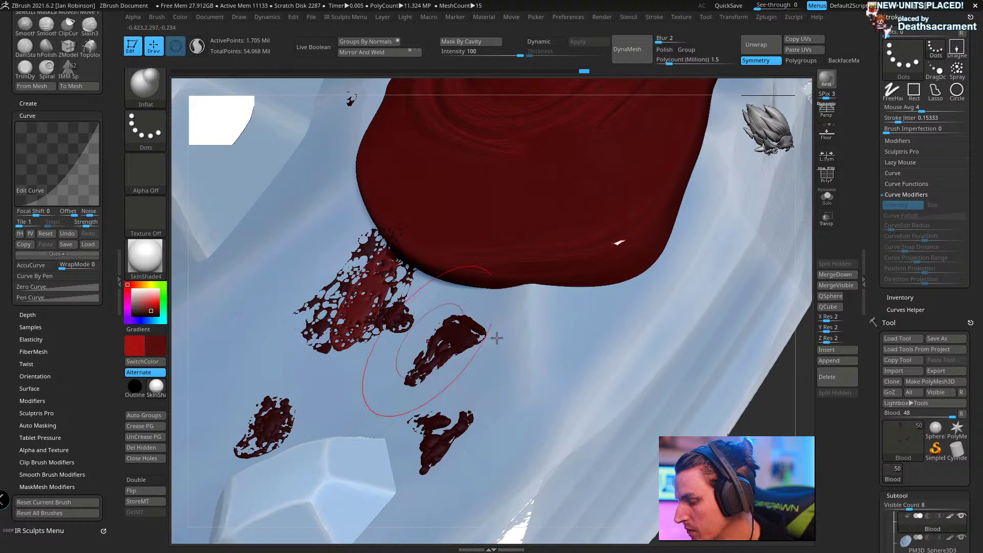
pyautogui.keyDown('ctrl'); pyautogui.moveTo(498, 338); pyautogui.dragTo(517, 353); pyautogui.keyUp('ctrl')
pyautogui.moveTo(335, 348); pyautogui.dragTo(333, 305)
pyautogui.moveTo(333, 305); pyautogui.dragTo(541, 194, button='right')
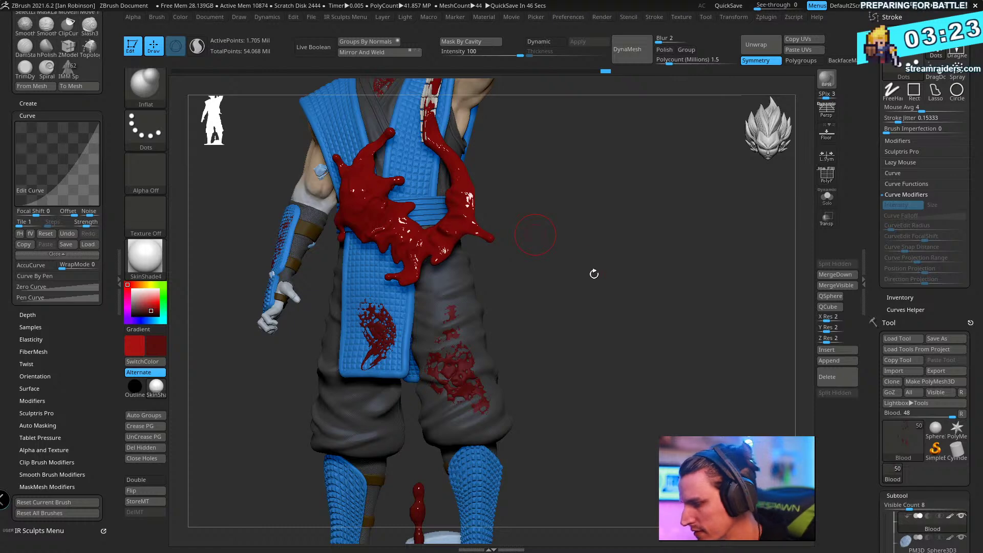
# - Save the tool as Sub_Zero_Statue_014_Posed.ztl, overwriting the existing file
pyautogui.moveTo(594, 274); pyautogui.dragTo(668, 309)
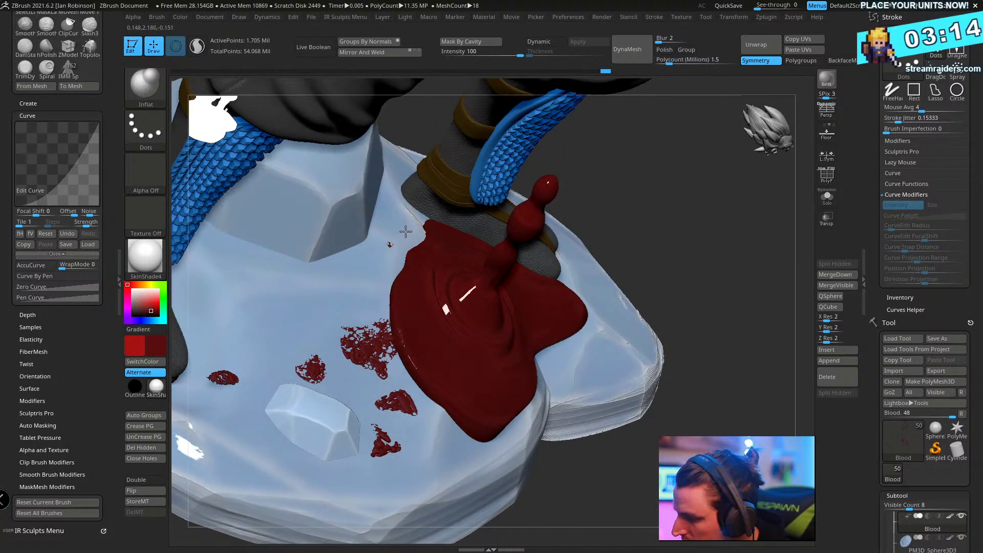
pyautogui.moveTo(650, 203)
pyautogui.mouseDown()
pyautogui.moveTo(662, 189)
pyautogui.moveTo(657, 222)
pyautogui.mouseUp()
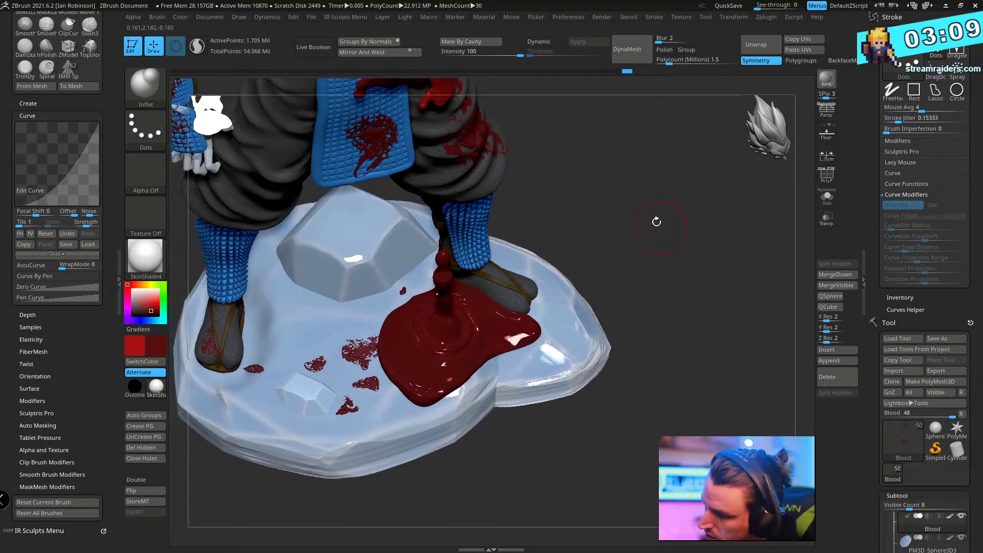
pyautogui.moveTo(606, 196); pyautogui.dragTo(610, 291)
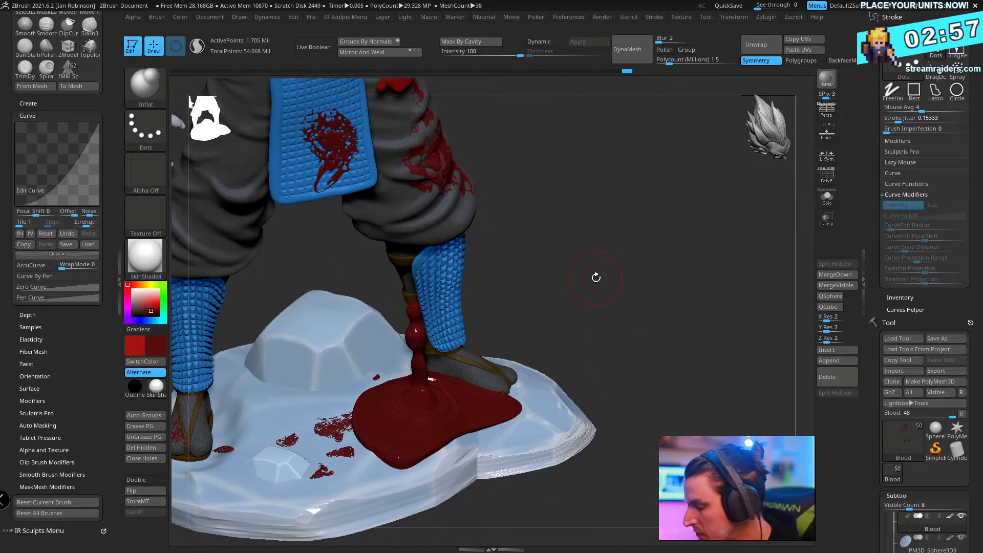
pyautogui.moveTo(626, 436); pyautogui.dragTo(579, 441)
pyautogui.moveTo(972, 317); pyautogui.dragTo(971, 11)
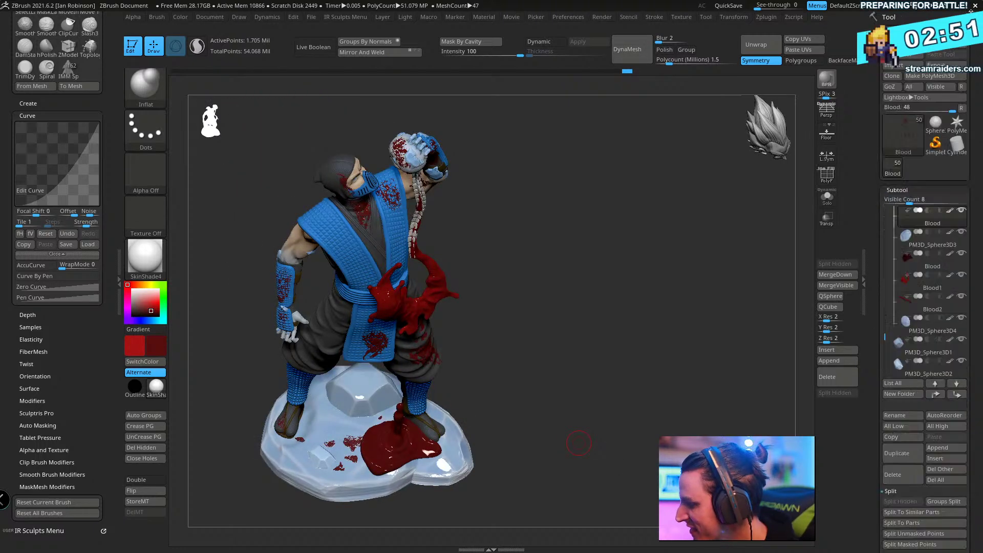
pyautogui.click(937, 51)
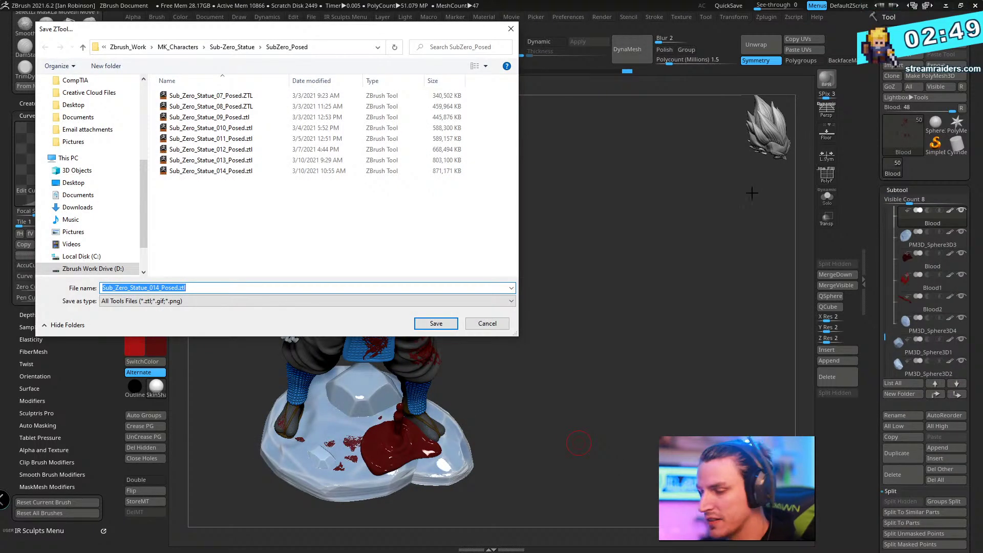
pyautogui.press('Return')
pyautogui.press('y')
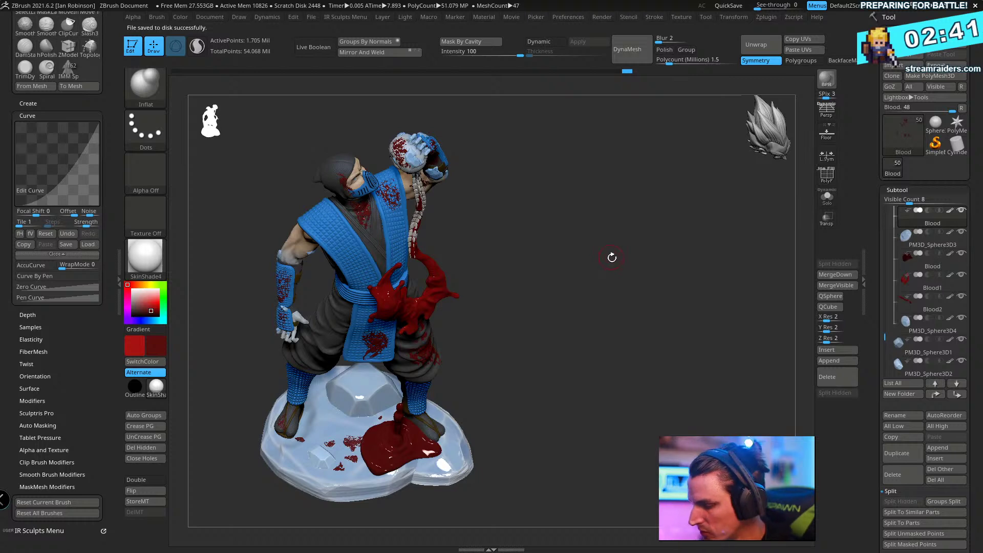
# - Add a large splatter over the ice around the small rock beside the pool with the MeshSplat lasso and clear the mask
pyautogui.moveTo(612, 258)
pyautogui.keyDown('alt'); pyautogui.mouseDown()
pyautogui.moveTo(599, 318)
pyautogui.moveTo(625, 292)
pyautogui.moveTo(604, 294)
pyautogui.mouseUp(); pyautogui.keyUp('alt')
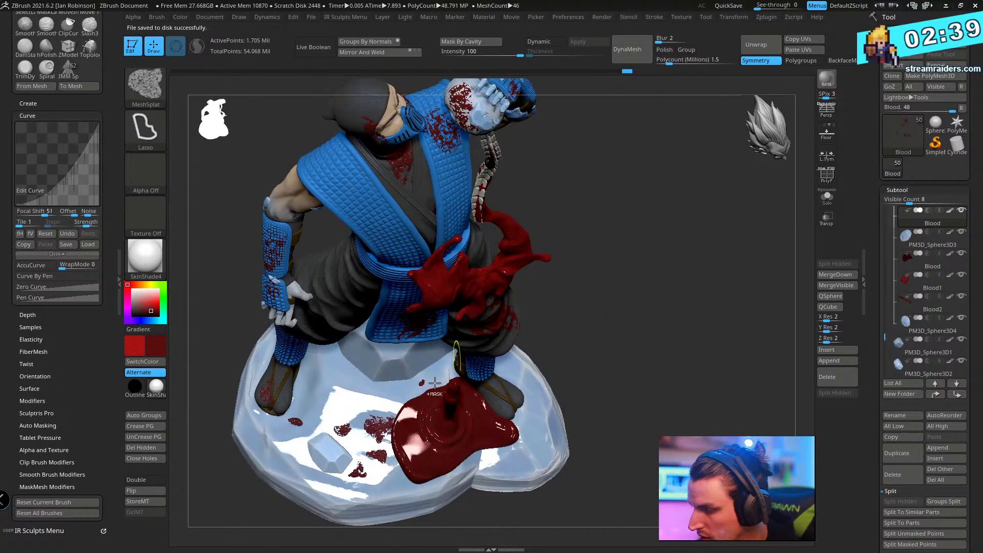
pyautogui.keyDown('ctrl'); pyautogui.moveTo(355, 401); pyautogui.dragTo(401, 377); pyautogui.keyUp('ctrl')
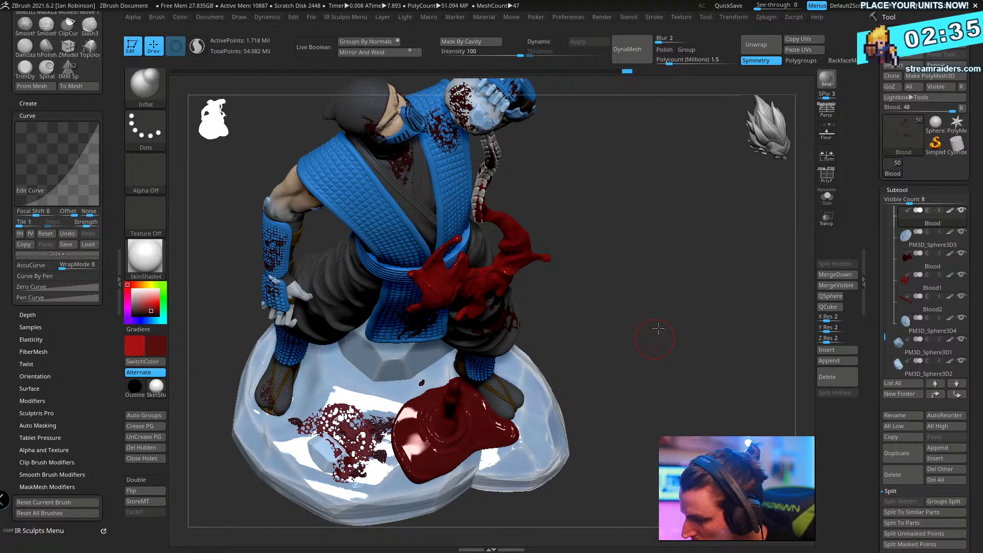
pyautogui.moveTo(658, 327); pyautogui.dragTo(574, 374)
pyautogui.moveTo(660, 336)
pyautogui.mouseDown()
pyautogui.moveTo(667, 213)
pyautogui.moveTo(683, 213)
pyautogui.moveTo(673, 334)
pyautogui.moveTo(707, 256)
pyautogui.moveTo(698, 281)
pyautogui.moveTo(724, 284)
pyautogui.moveTo(702, 274)
pyautogui.mouseUp()
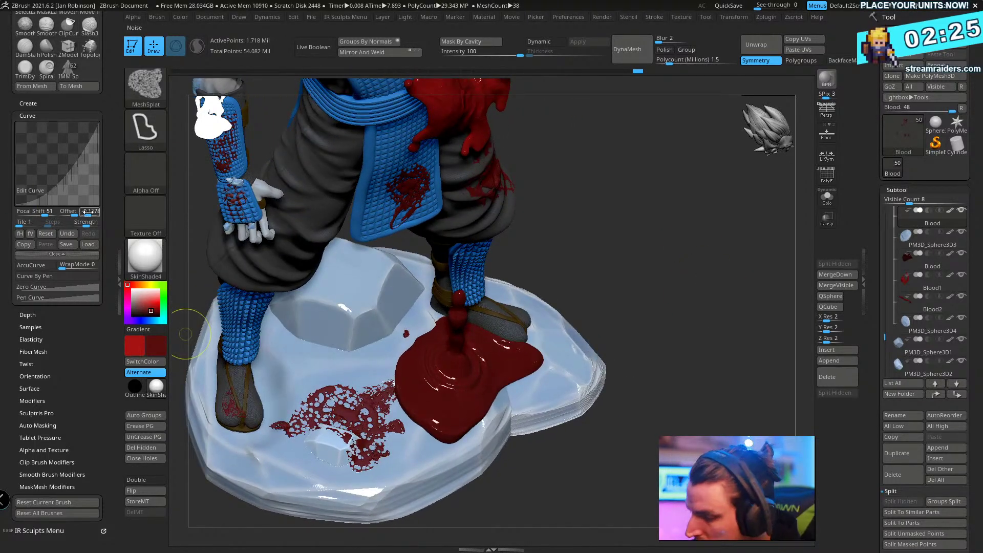
# - Clear the mask and splat more blood onto the patch behind the small rock with the MeshSplat brush
pyautogui.moveTo(398, 376)
pyautogui.keyDown('ctrl'); pyautogui.mouseDown()
pyautogui.moveTo(302, 428)
pyautogui.moveTo(405, 390)
pyautogui.mouseUp(); pyautogui.keyUp('ctrl')
pyautogui.keyDown('ctrl'); pyautogui.click(679, 355); pyautogui.keyUp('ctrl')
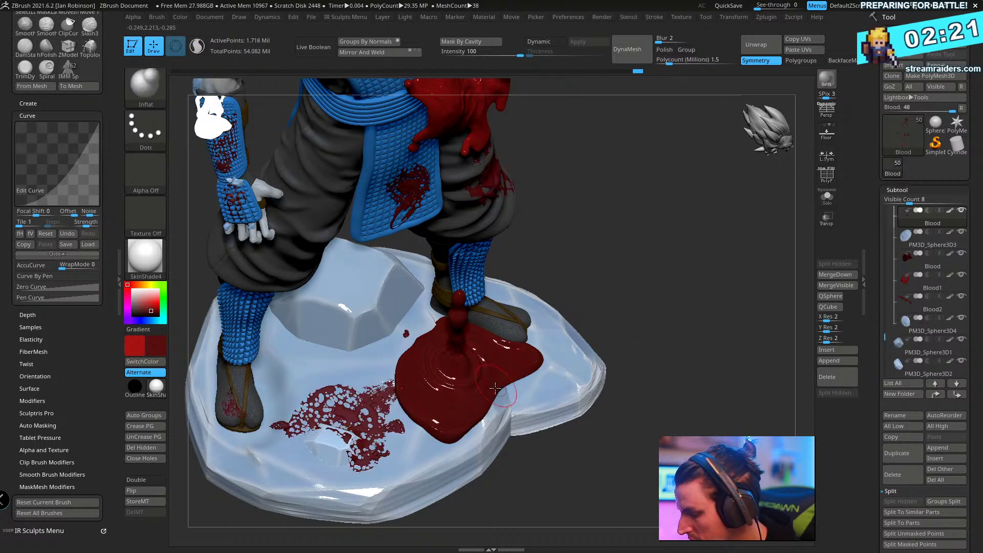
pyautogui.keyDown('ctrl'); pyautogui.click(89, 215); pyautogui.keyUp('ctrl')
pyautogui.moveTo(361, 397)
pyautogui.keyDown('ctrl'); pyautogui.mouseDown()
pyautogui.moveTo(334, 408)
pyautogui.moveTo(361, 425)
pyautogui.mouseUp(); pyautogui.keyUp('ctrl')
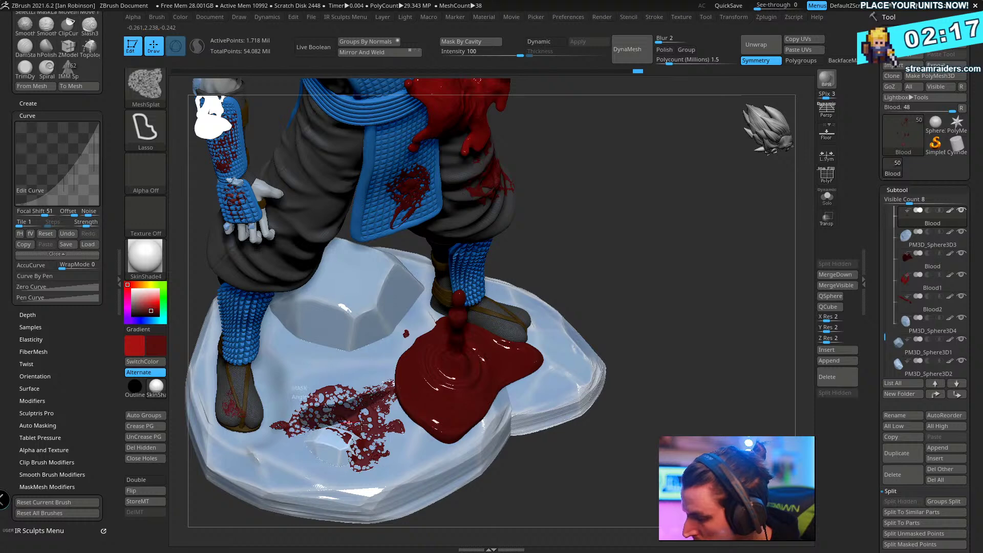
pyautogui.keyDown('ctrl'); pyautogui.moveTo(452, 374); pyautogui.dragTo(452, 374); pyautogui.keyUp('ctrl')
pyautogui.moveTo(452, 373)
pyautogui.mouseDown(button='right')
pyautogui.moveTo(369, 417)
pyautogui.moveTo(344, 338)
pyautogui.mouseUp(button='right')
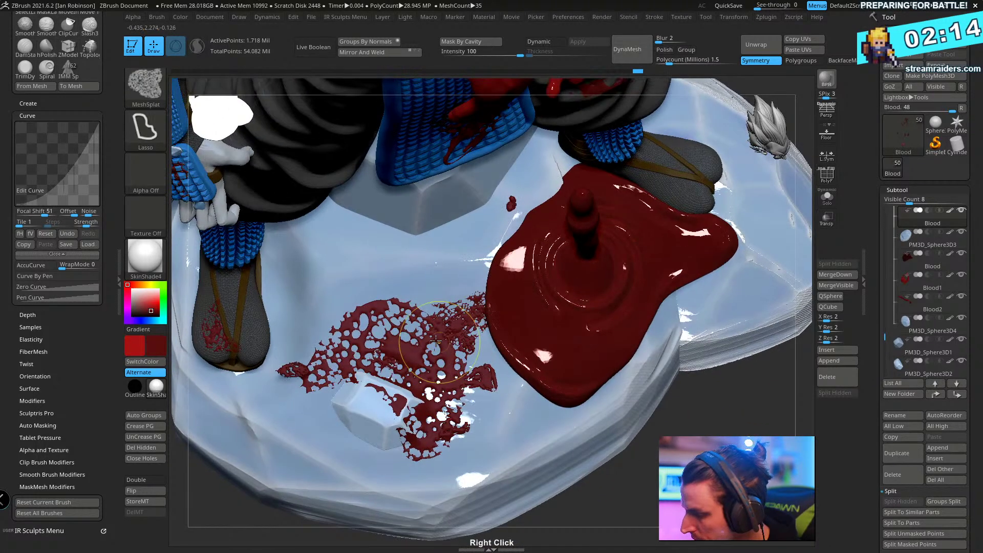
# - Fill the gaps in the middle of the splatter around the small rock with further MeshSplat lassos
pyautogui.moveTo(344, 338)
pyautogui.keyDown('ctrl'); pyautogui.mouseDown()
pyautogui.moveTo(430, 360)
pyautogui.moveTo(437, 399)
pyautogui.mouseUp(); pyautogui.keyUp('ctrl')
pyautogui.moveTo(438, 399); pyautogui.dragTo(451, 414, button='right')
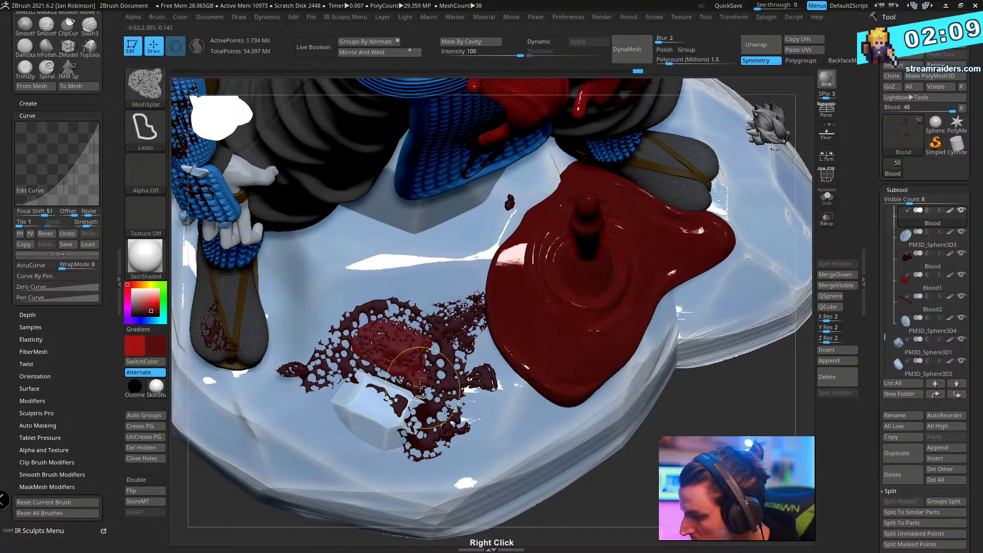
pyautogui.moveTo(426, 387)
pyautogui.keyDown('ctrl'); pyautogui.mouseDown()
pyautogui.moveTo(436, 341)
pyautogui.moveTo(409, 313)
pyautogui.moveTo(375, 306)
pyautogui.moveTo(369, 353)
pyautogui.moveTo(379, 384)
pyautogui.mouseUp(); pyautogui.keyUp('ctrl')
pyautogui.moveTo(392, 414); pyautogui.dragTo(347, 377, button='right')
pyautogui.moveTo(346, 377)
pyautogui.keyDown('ctrl'); pyautogui.mouseDown()
pyautogui.moveTo(440, 394)
pyautogui.moveTo(348, 353)
pyautogui.moveTo(333, 317)
pyautogui.moveTo(356, 344)
pyautogui.mouseUp(); pyautogui.keyUp('ctrl')
pyautogui.moveTo(355, 344)
pyautogui.mouseDown(button='right')
pyautogui.moveTo(383, 373)
pyautogui.moveTo(409, 330)
pyautogui.mouseUp(button='right')
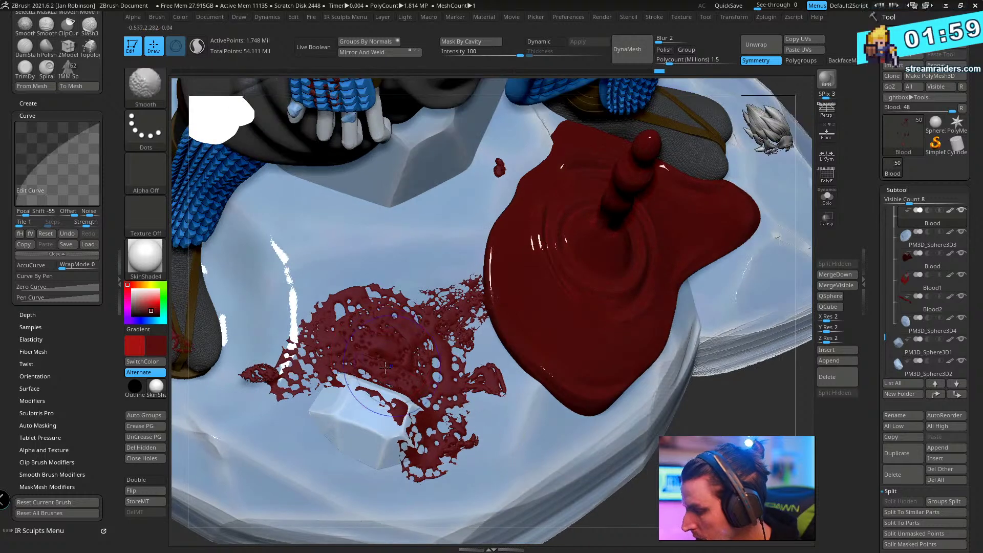
# - Thicken the splatter around the small rock with the Inflat brush
pyautogui.press('b')
pyautogui.press('i')
pyautogui.press('n')
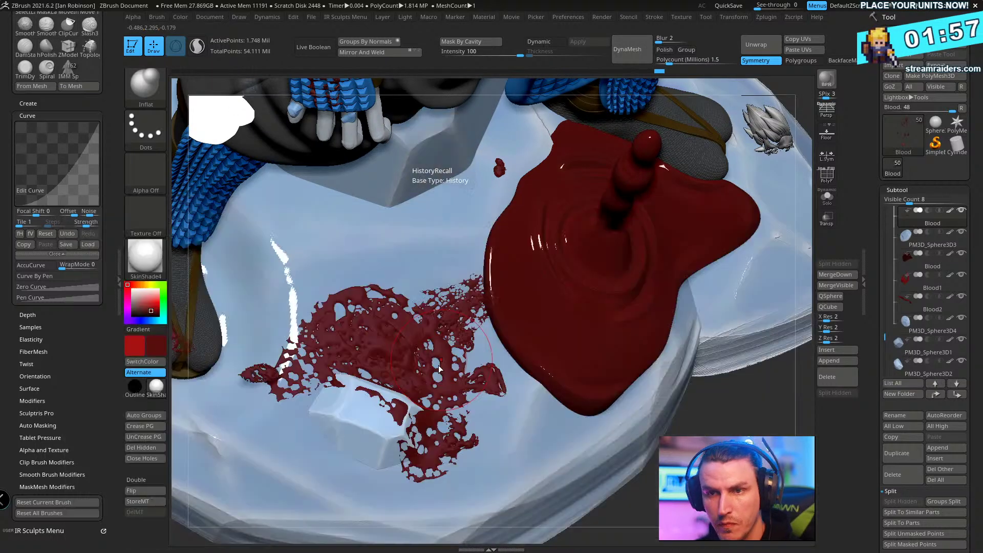
pyautogui.moveTo(372, 327); pyautogui.dragTo(380, 310, button='right')
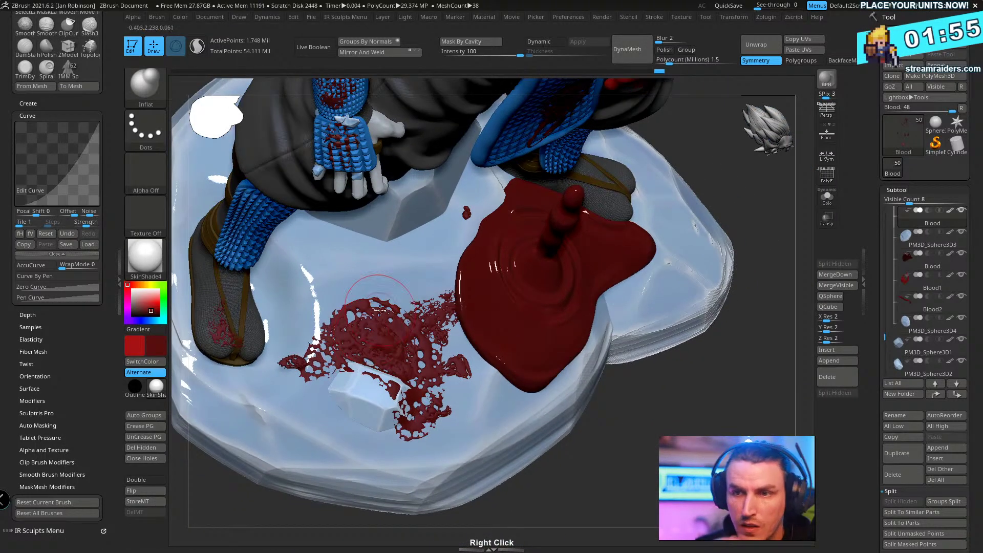
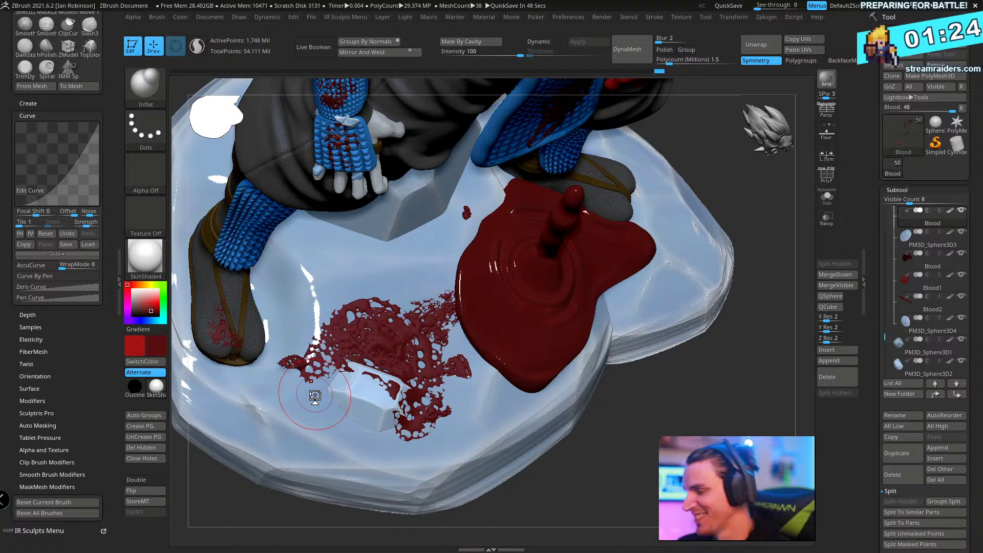
pyautogui.moveTo(314, 396)
pyautogui.mouseDown()
pyautogui.moveTo(357, 344)
pyautogui.moveTo(361, 315)
pyautogui.moveTo(409, 302)
pyautogui.moveTo(439, 311)
pyautogui.moveTo(451, 328)
pyautogui.moveTo(450, 410)
pyautogui.moveTo(422, 415)
pyautogui.moveTo(371, 355)
pyautogui.mouseUp()
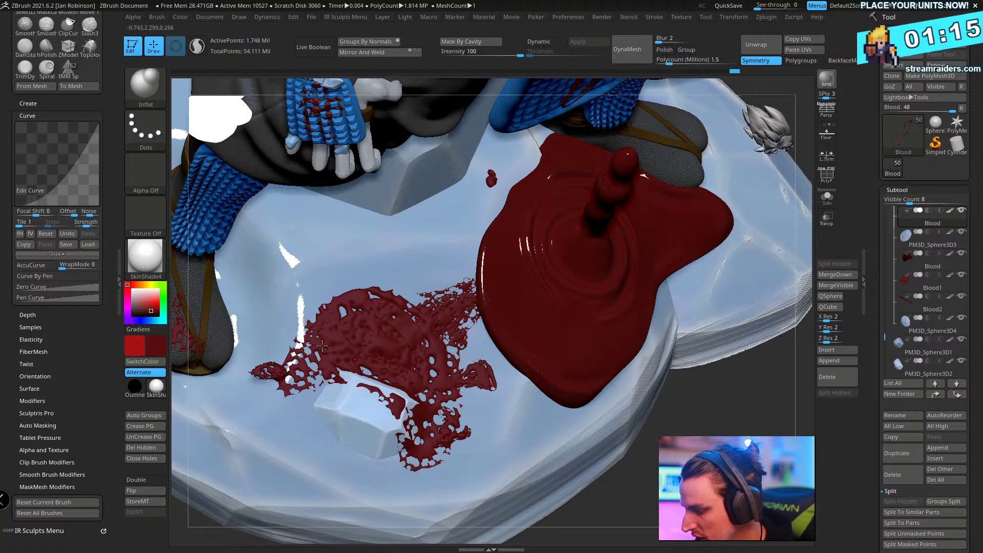
pyautogui.moveTo(341, 311)
pyautogui.mouseDown(button='right')
pyautogui.moveTo(471, 365)
pyautogui.moveTo(464, 328)
pyautogui.mouseUp(button='right')
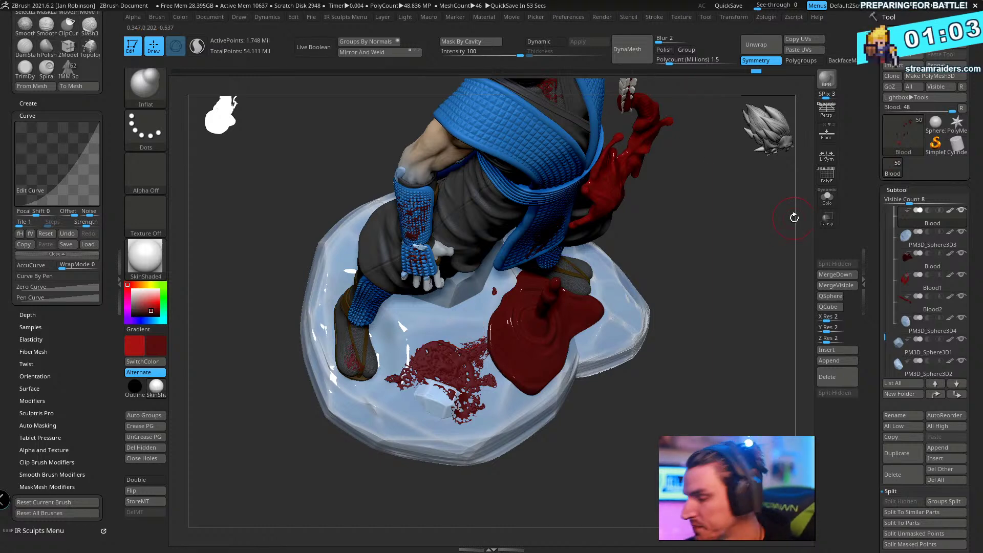
# - Fill the blood splatter subtool with the ToyPlastic material, and set SkinShade4 as the active material again
pyautogui.moveTo(627, 425)
pyautogui.mouseDown()
pyautogui.moveTo(614, 458)
pyautogui.moveTo(630, 461)
pyautogui.mouseUp()
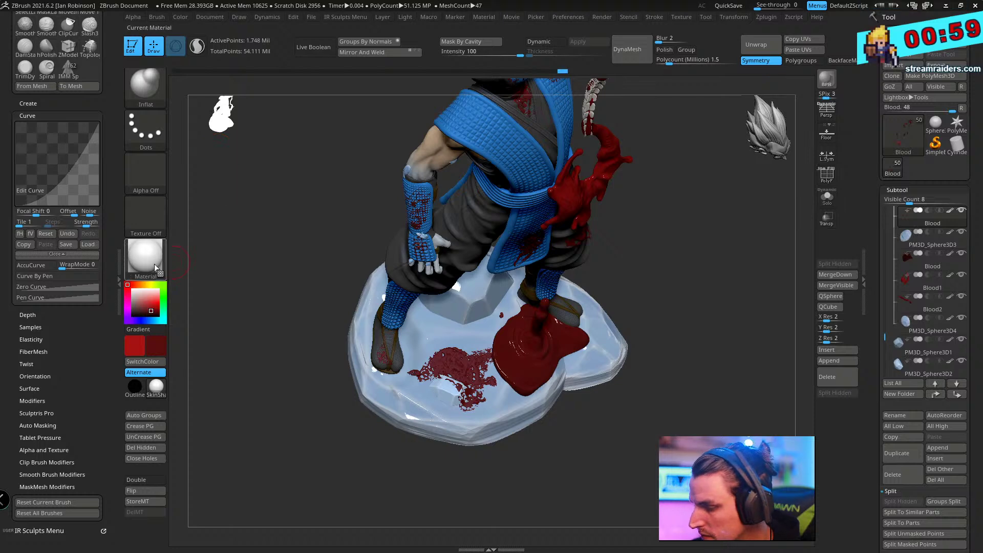
pyautogui.press('m')
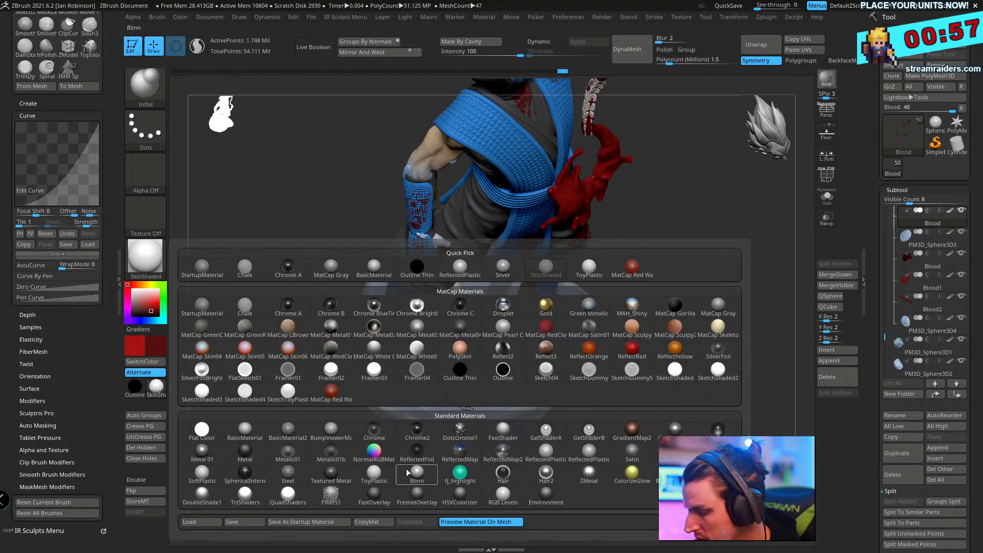
pyautogui.click(374, 472)
pyautogui.click(180, 17)
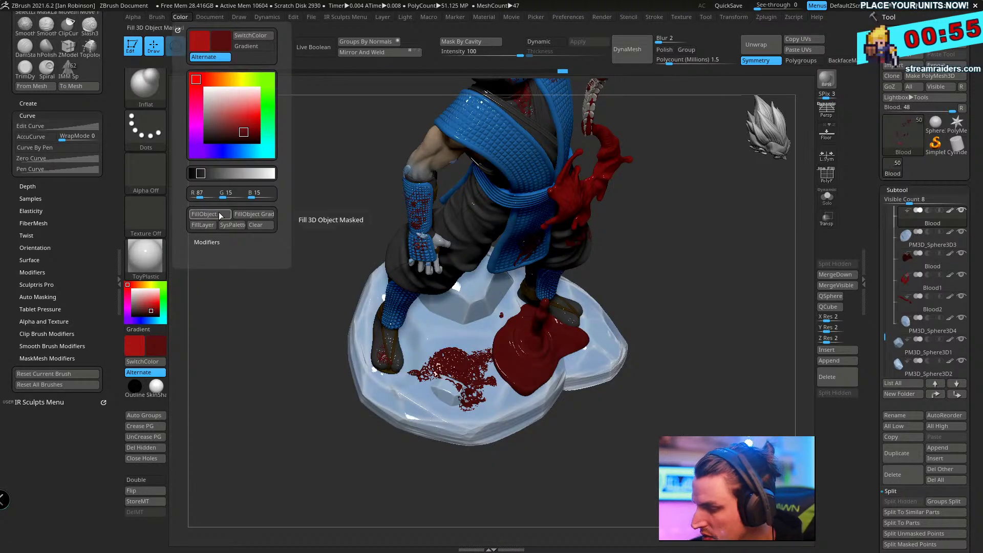
pyautogui.moveTo(639, 437); pyautogui.dragTo(612, 348)
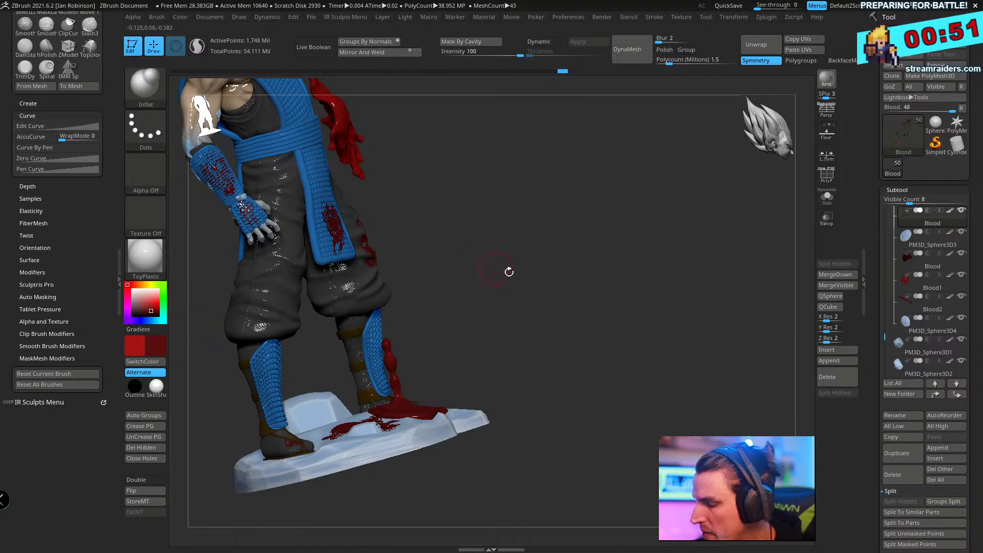
pyautogui.press('space')
pyautogui.moveTo(185, 21)
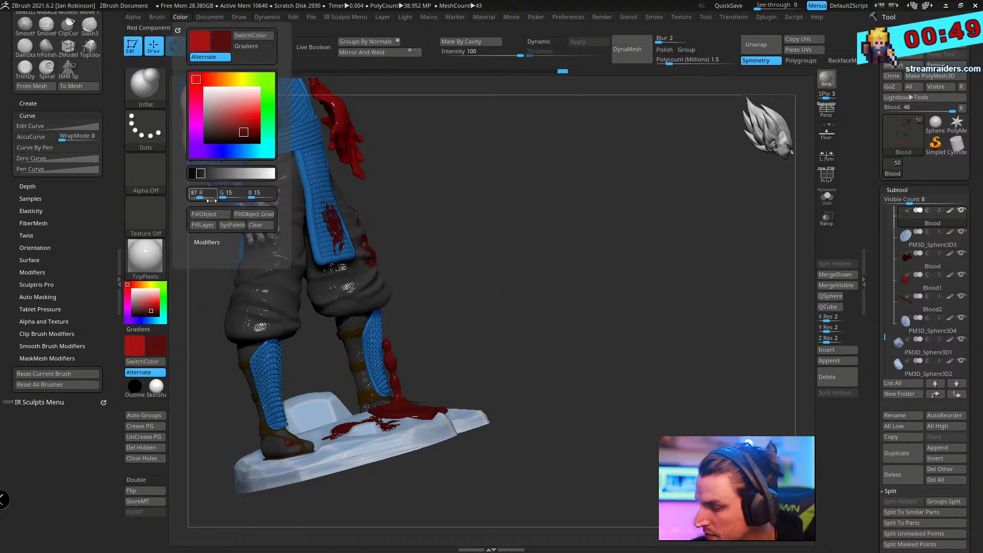
pyautogui.click(223, 216)
pyautogui.keyDown('alt'); pyautogui.moveTo(622, 267); pyautogui.dragTo(691, 273); pyautogui.keyUp('alt')
pyautogui.click(156, 387)
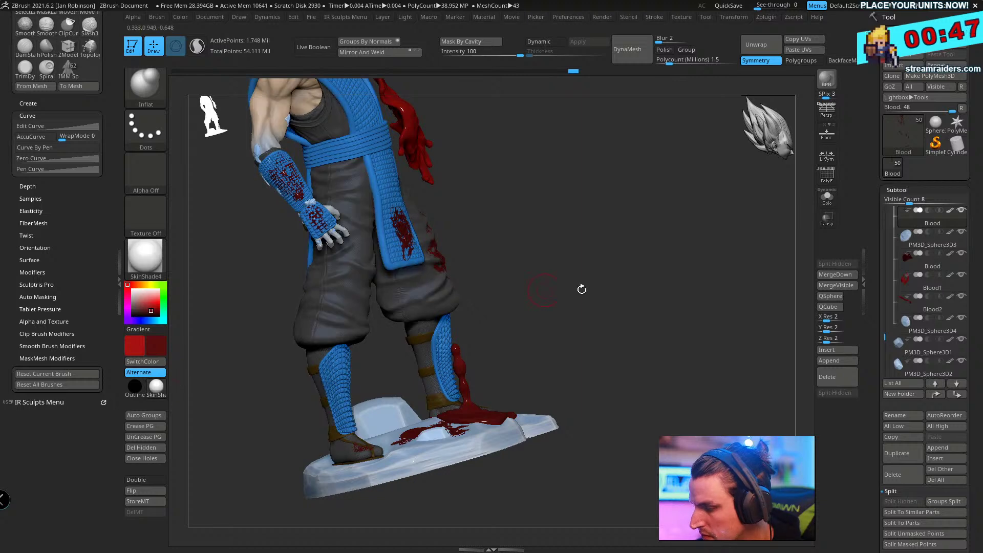
pyautogui.moveTo(581, 287); pyautogui.dragTo(717, 271)
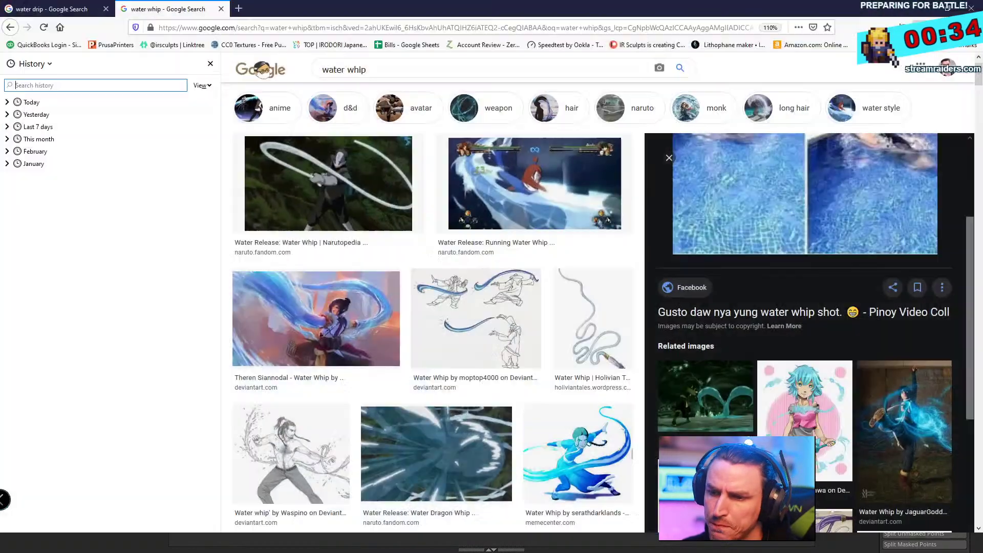
# - Switch to the web browser, close the history sidebar and search Google Images for "raya and the last dragon"
pyautogui.hotkey('alt', 'Tab')
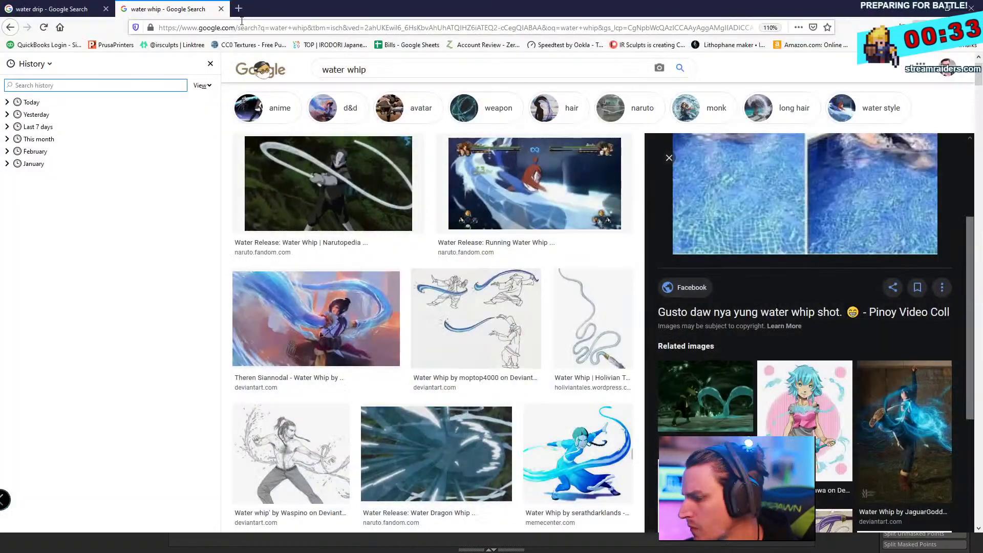
pyautogui.click(210, 64)
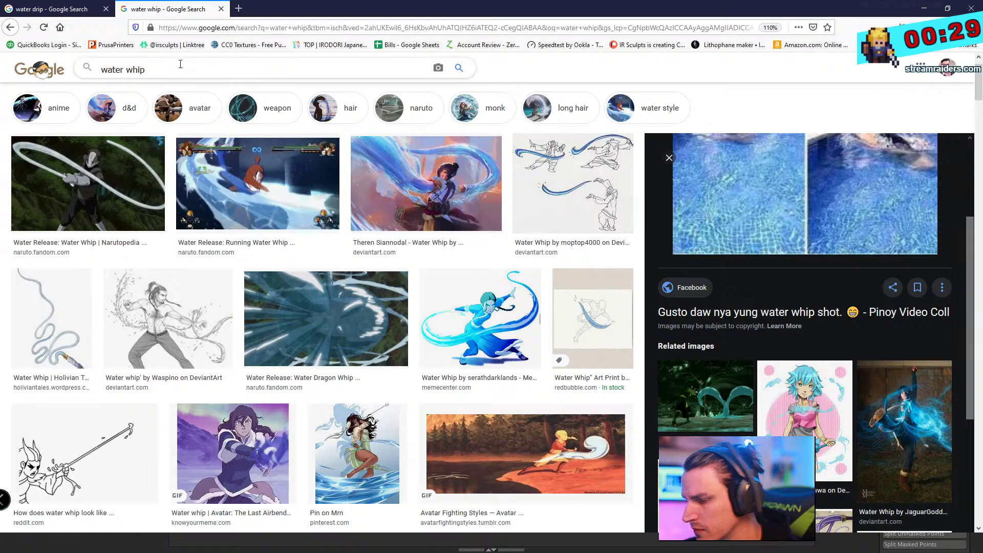
pyautogui.hotkey('ctrl', 'a')
pyautogui.write('raya')
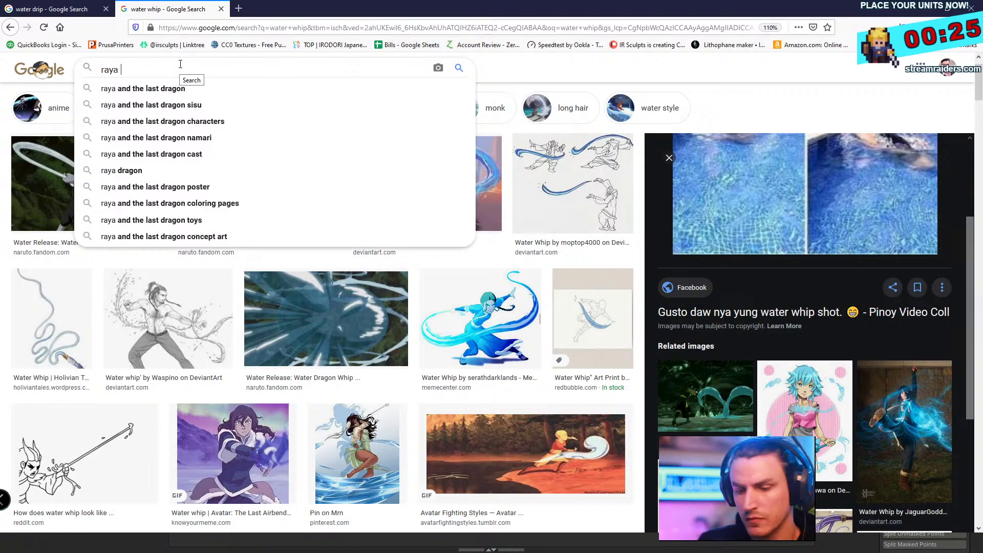
pyautogui.press('Down')
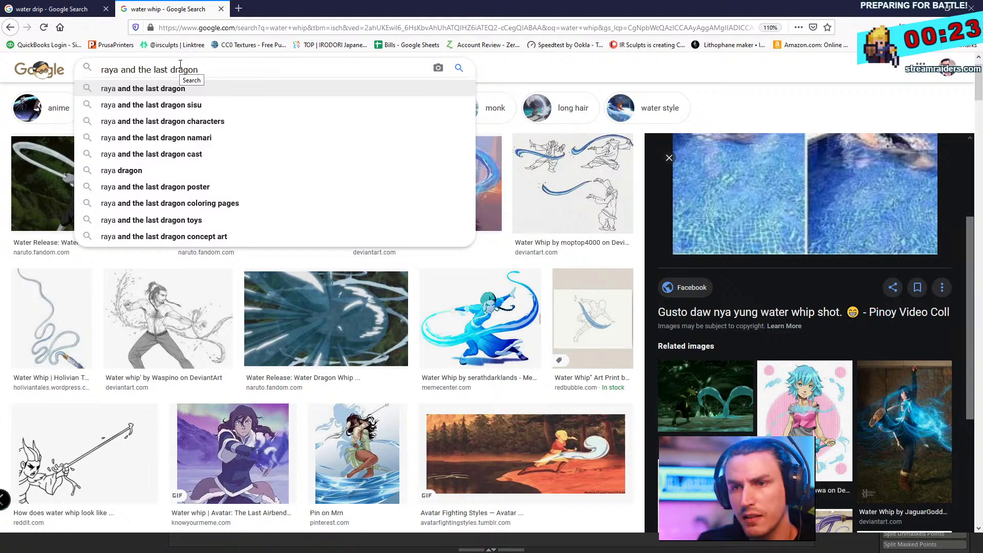
pyautogui.press('Return')
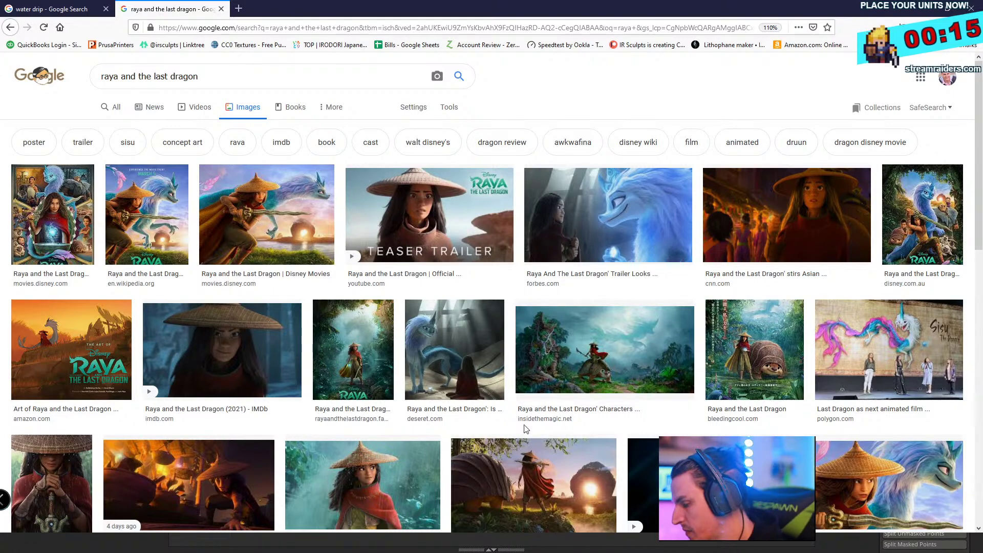
# - Examine the Raya and the Last Dragon image results, including the CBR preview of Raya with the dragon and its related images
pyautogui.scroll(-3, 657, 363)
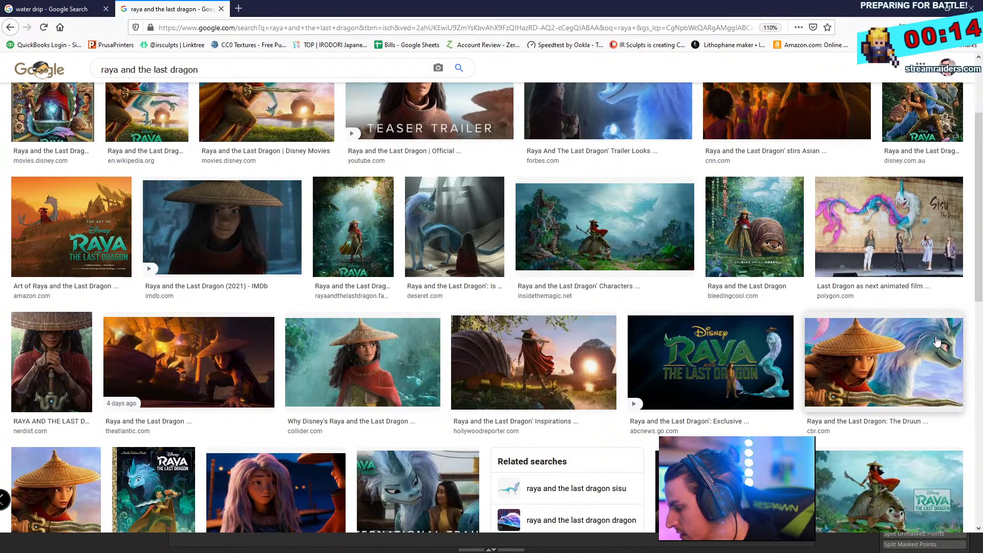
pyautogui.click(902, 354)
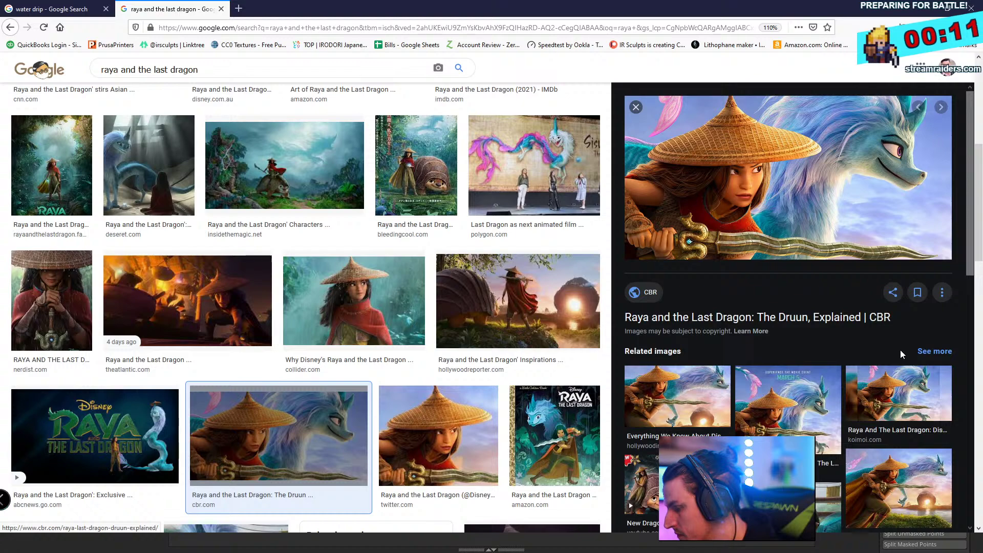
pyautogui.scroll(-3, 771, 407)
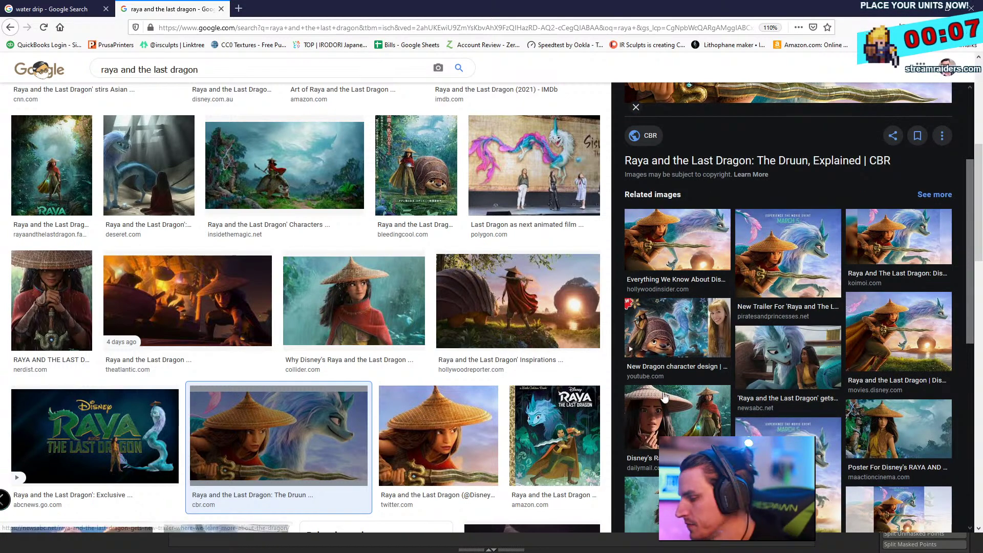
pyautogui.scroll(-3, 625, 408)
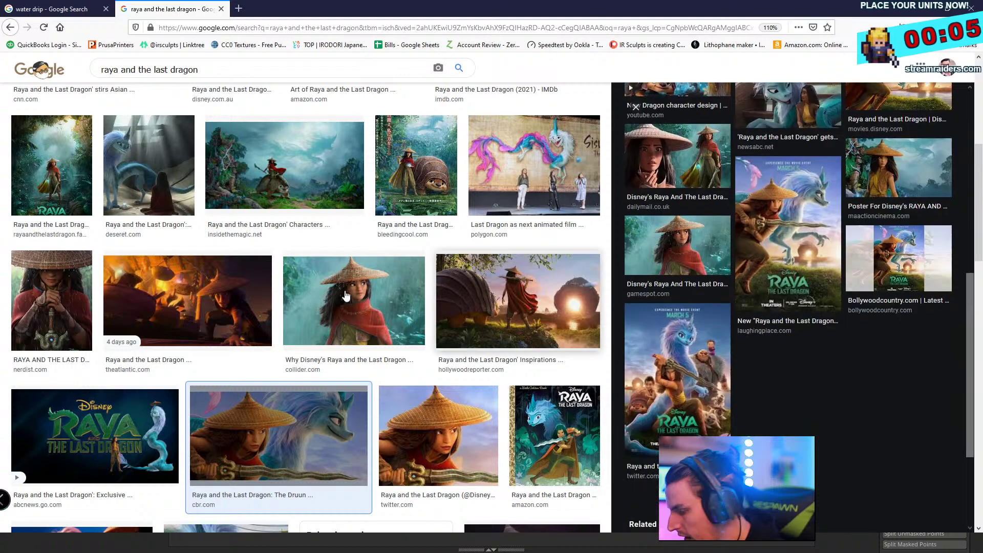
pyautogui.scroll(-5, 532, 296)
pyautogui.scroll(-1, 485, 265)
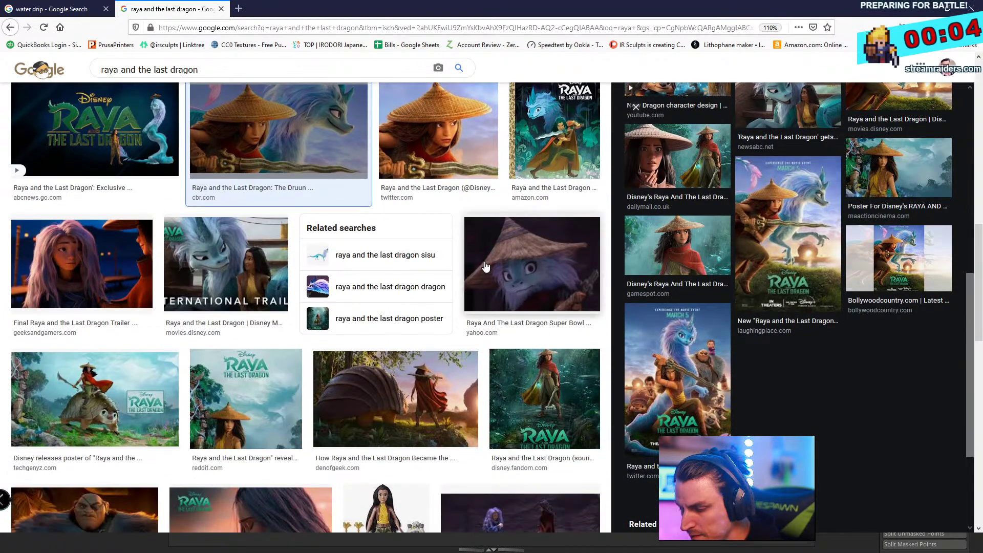
pyautogui.scroll(-4, 485, 265)
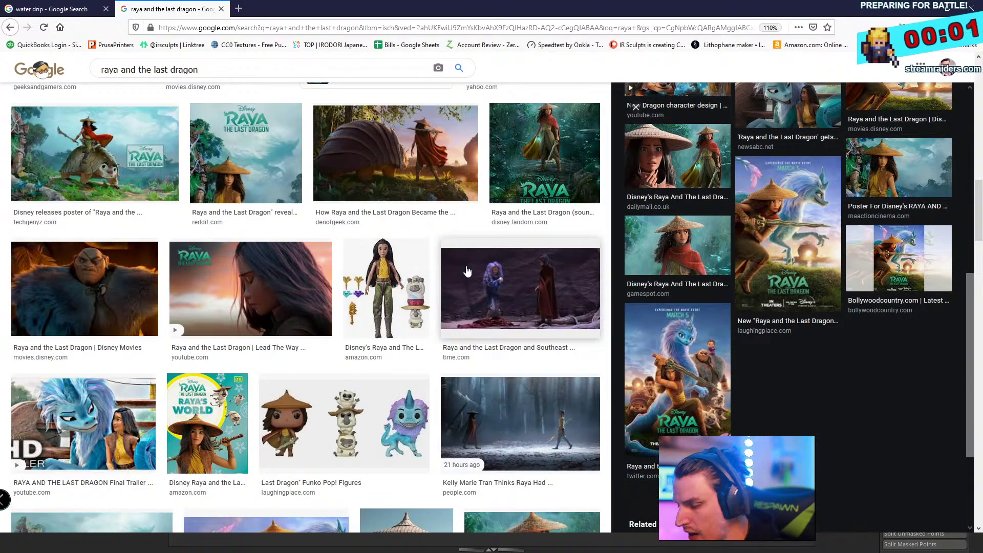
pyautogui.scroll(10, 394, 276)
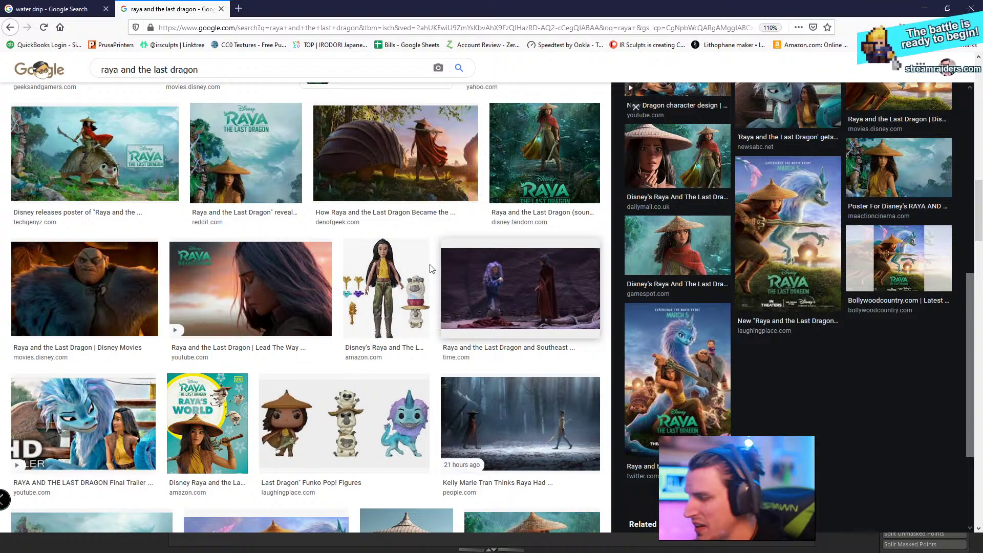
pyautogui.scroll(1, 395, 277)
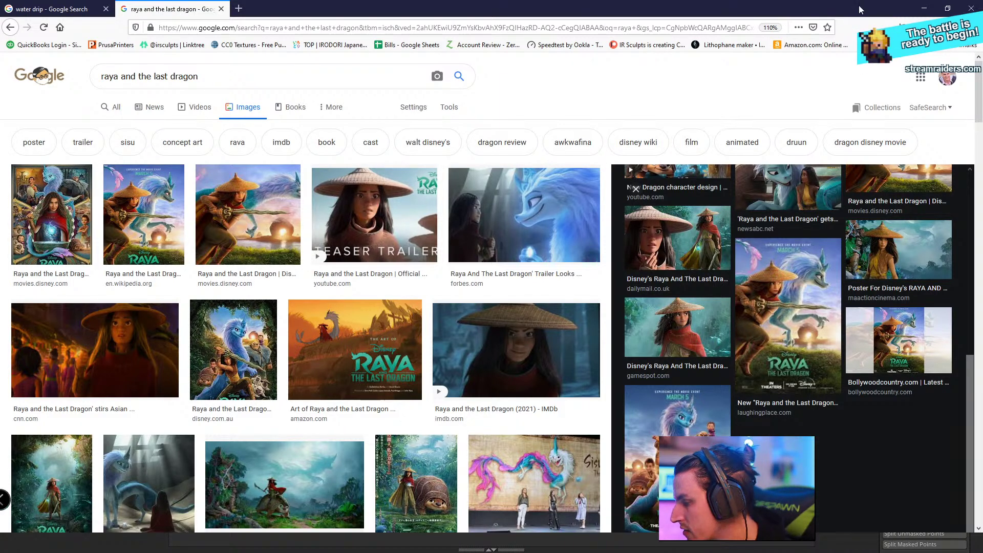
# - Switch back to ZBrush and make the blood pool under the drip the active subtool
pyautogui.click(921, 9)
pyautogui.moveTo(621, 244); pyautogui.dragTo(567, 216)
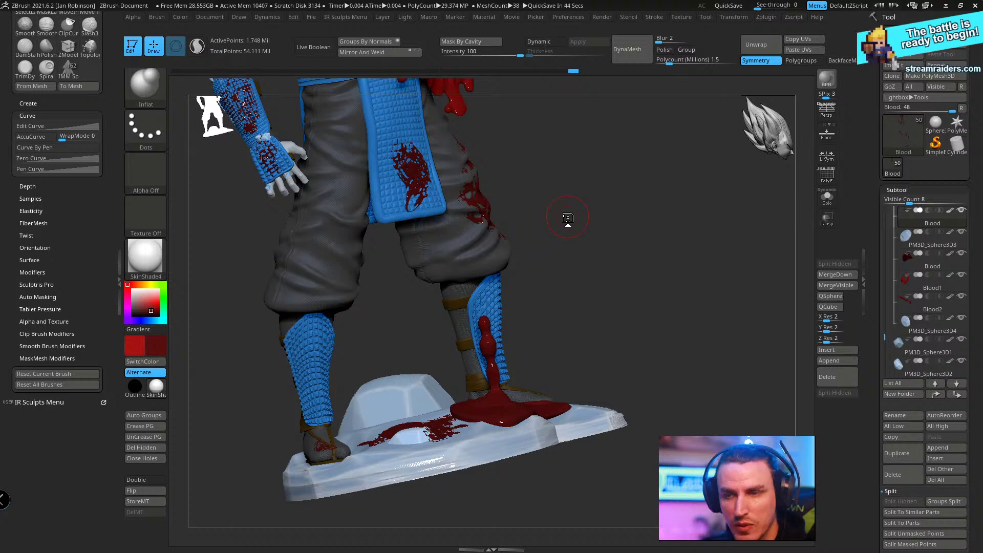
pyautogui.moveTo(629, 272); pyautogui.dragTo(631, 313)
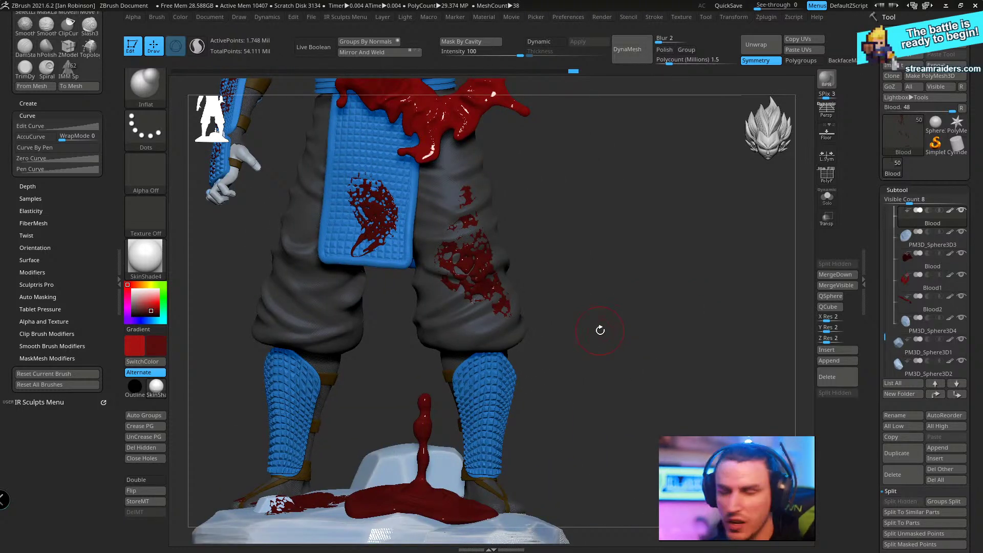
pyautogui.keyDown('alt'); pyautogui.moveTo(633, 310); pyautogui.dragTo(724, 340); pyautogui.keyUp('alt')
pyautogui.keyDown('alt'); pyautogui.click(389, 371); pyautogui.keyUp('alt')
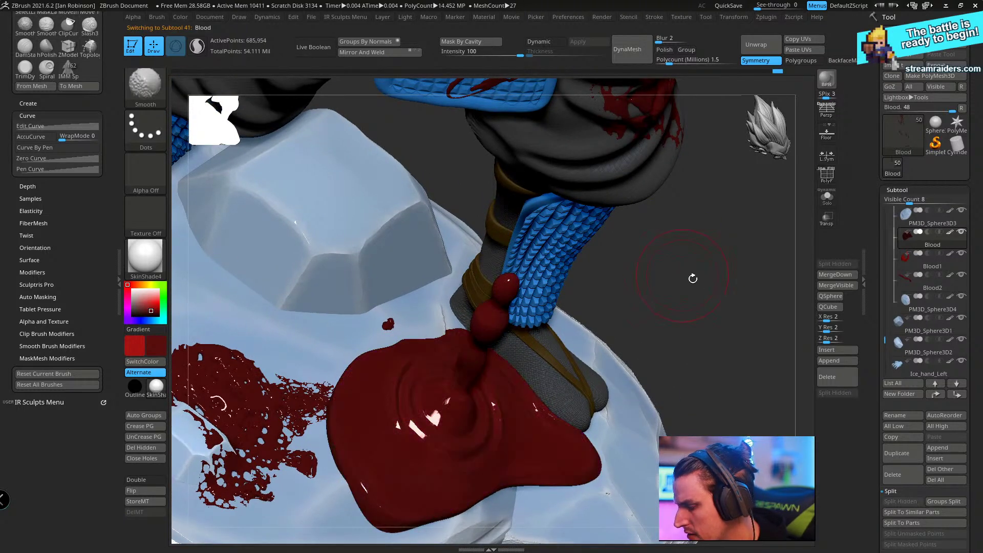
pyautogui.moveTo(691, 277); pyautogui.dragTo(697, 300)
pyautogui.press('b')
pyautogui.press('m')
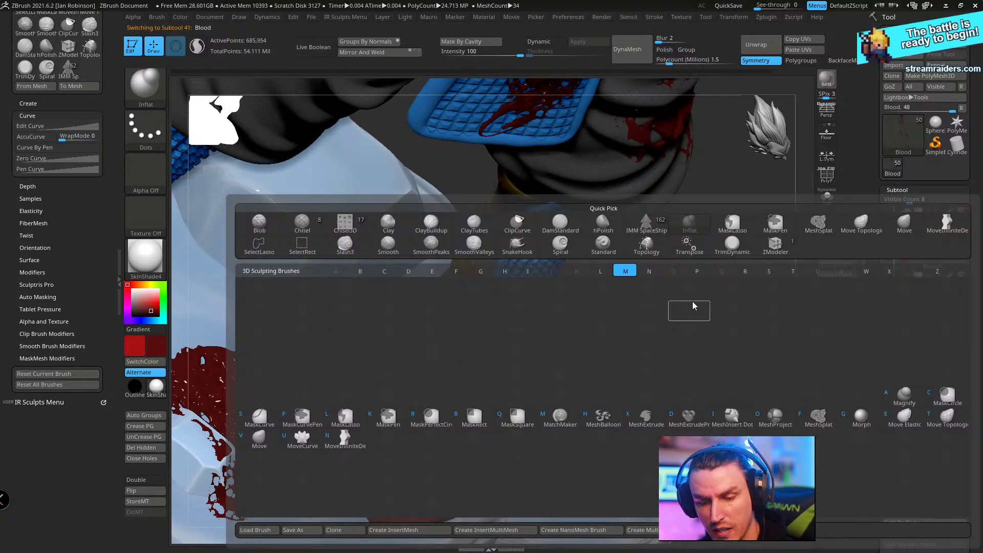
pyautogui.click(607, 244)
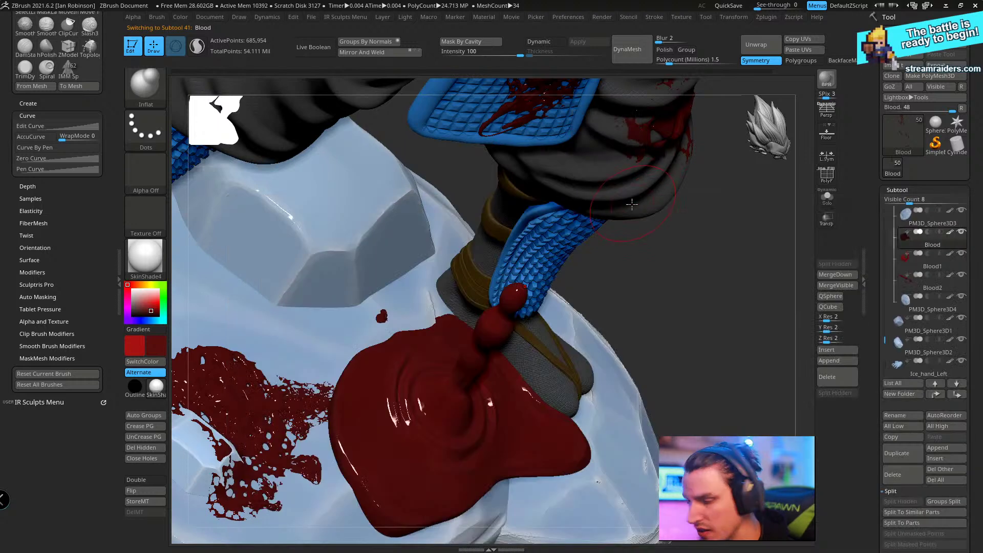
# - Pull the back edge of the blood pool outward over the stray droplet on the ice with the SnakeHook brush
pyautogui.press('b')
pyautogui.press('s')
pyautogui.press('h')
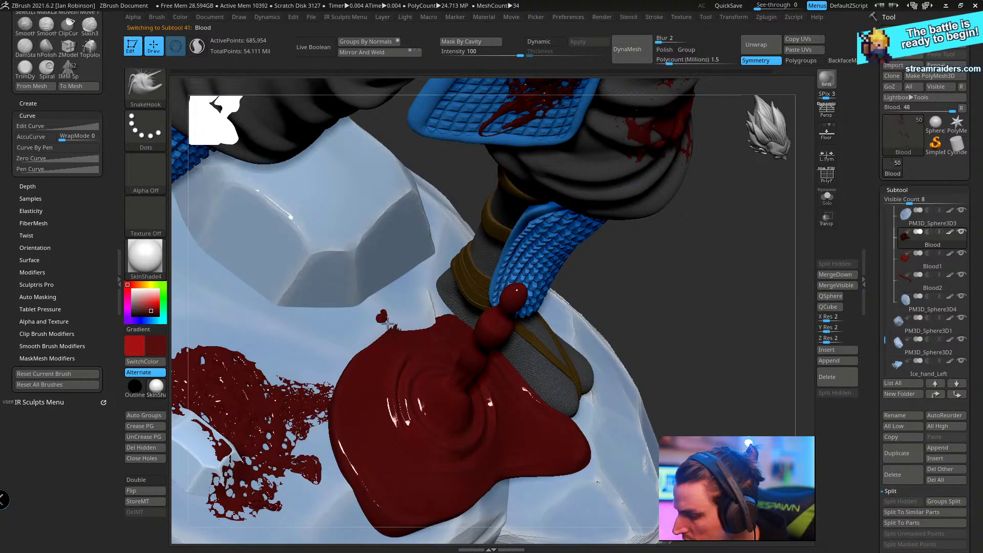
pyautogui.moveTo(560, 246); pyautogui.dragTo(405, 331, button='right')
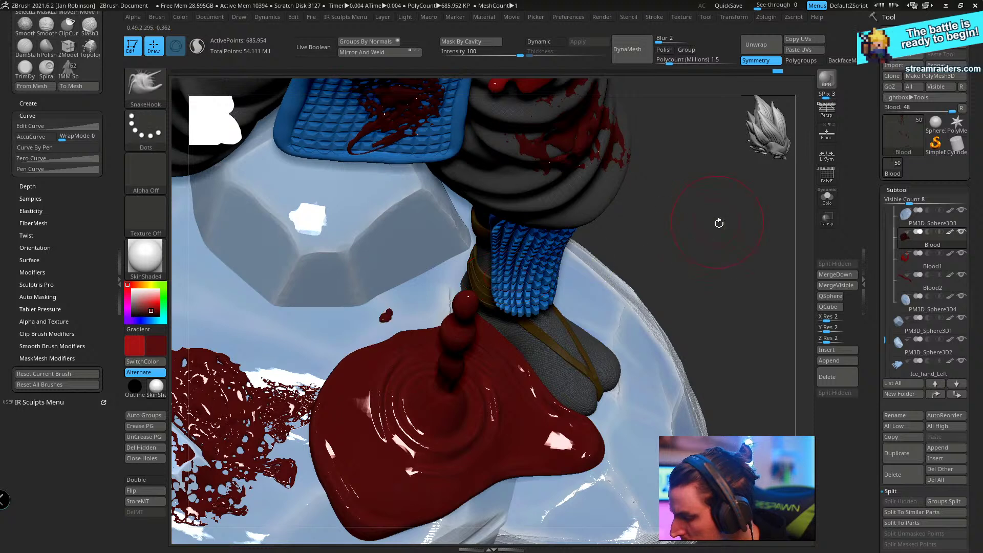
pyautogui.moveTo(718, 220); pyautogui.dragTo(397, 345, button='right')
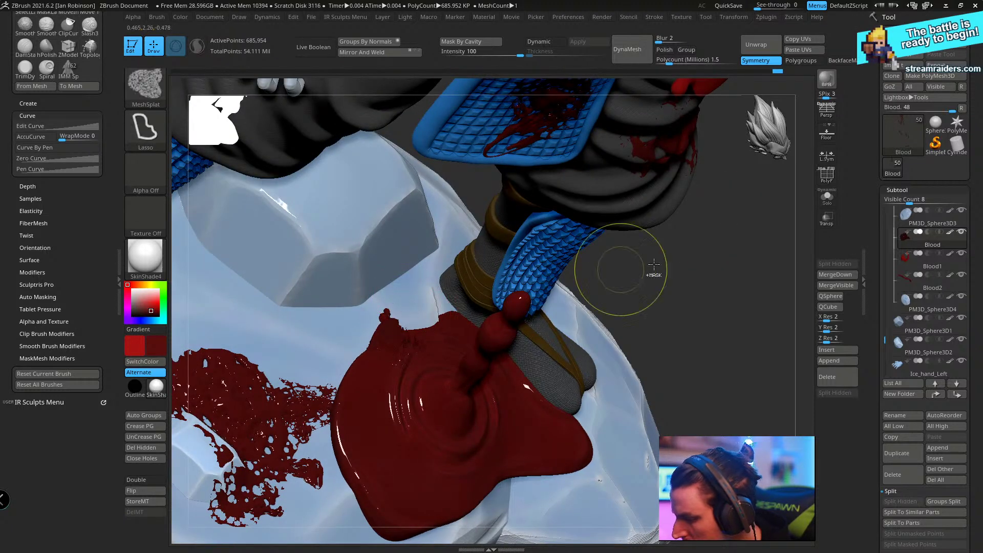
pyautogui.hotkey('ctrl', 'z')
pyautogui.moveTo(716, 274); pyautogui.dragTo(707, 345, button='right')
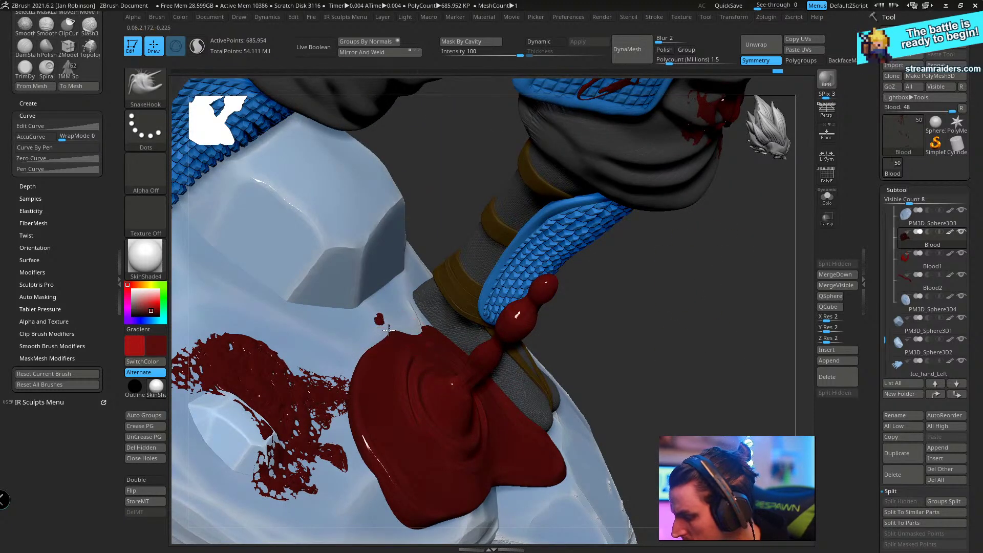
pyautogui.moveTo(734, 279); pyautogui.dragTo(369, 346, button='right')
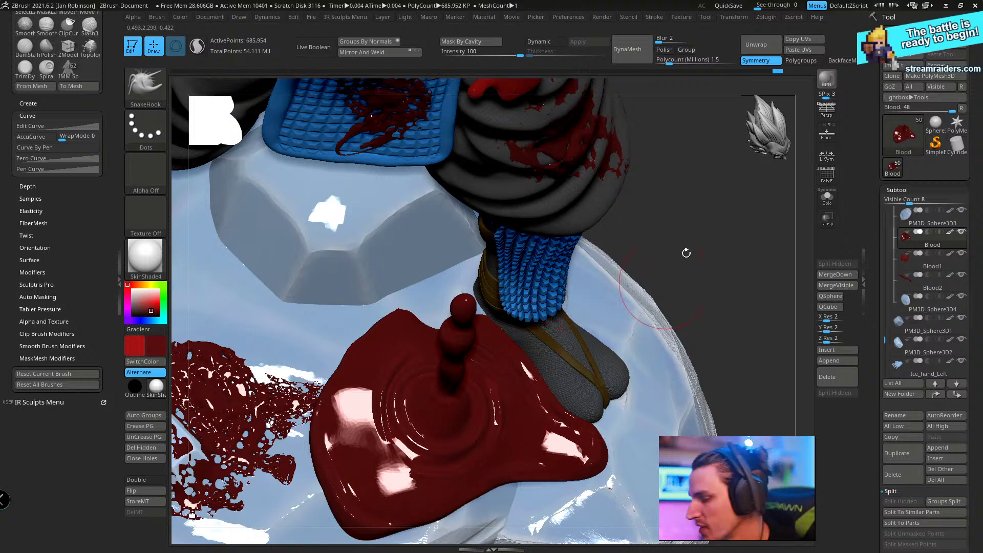
# - Reshape the blood pool's outline with the SnakeHook brush, extending its side edge toward the blood splatter on the ice
pyautogui.moveTo(686, 253); pyautogui.dragTo(416, 318)
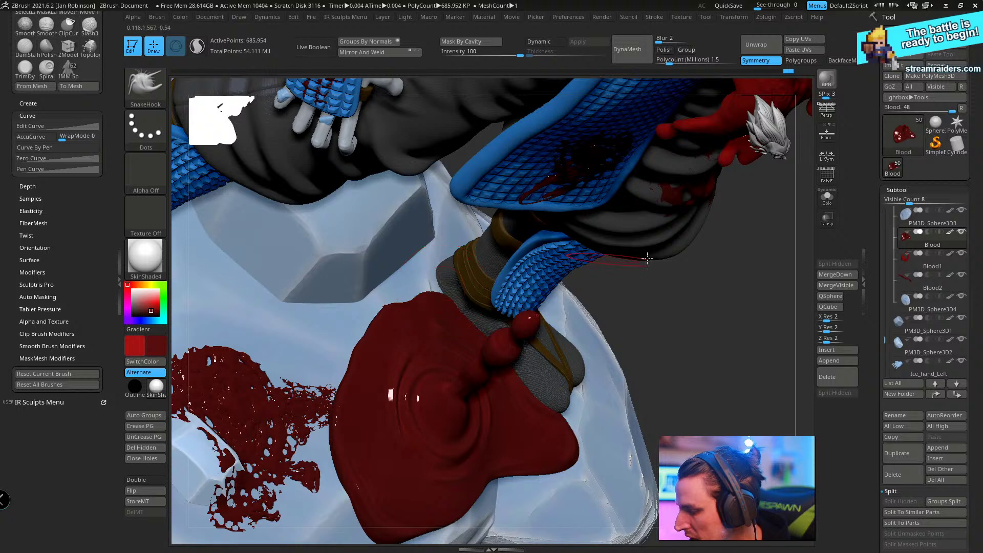
pyautogui.moveTo(647, 258)
pyautogui.mouseDown()
pyautogui.moveTo(675, 219)
pyautogui.moveTo(643, 220)
pyautogui.moveTo(653, 244)
pyautogui.moveTo(646, 324)
pyautogui.moveTo(635, 307)
pyautogui.mouseUp()
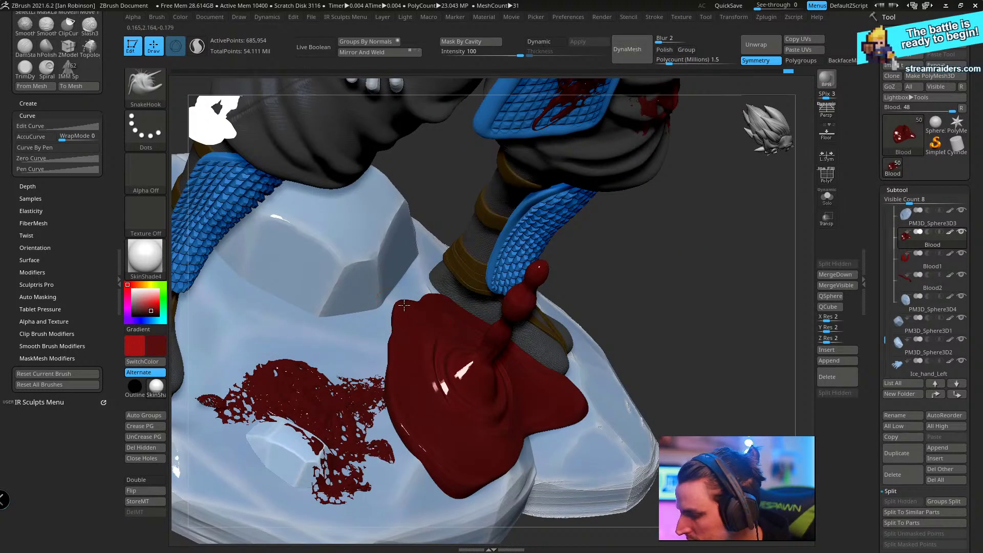
pyautogui.moveTo(676, 249); pyautogui.dragTo(661, 195)
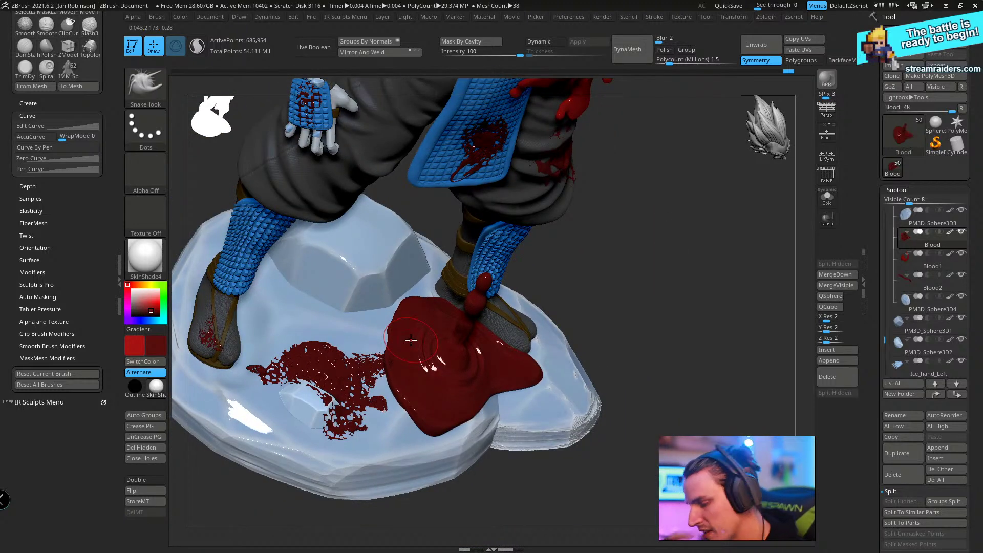
pyautogui.moveTo(645, 281)
pyautogui.keyDown('alt'); pyautogui.mouseDown()
pyautogui.moveTo(647, 213)
pyautogui.moveTo(648, 246)
pyautogui.mouseUp(); pyautogui.keyUp('alt')
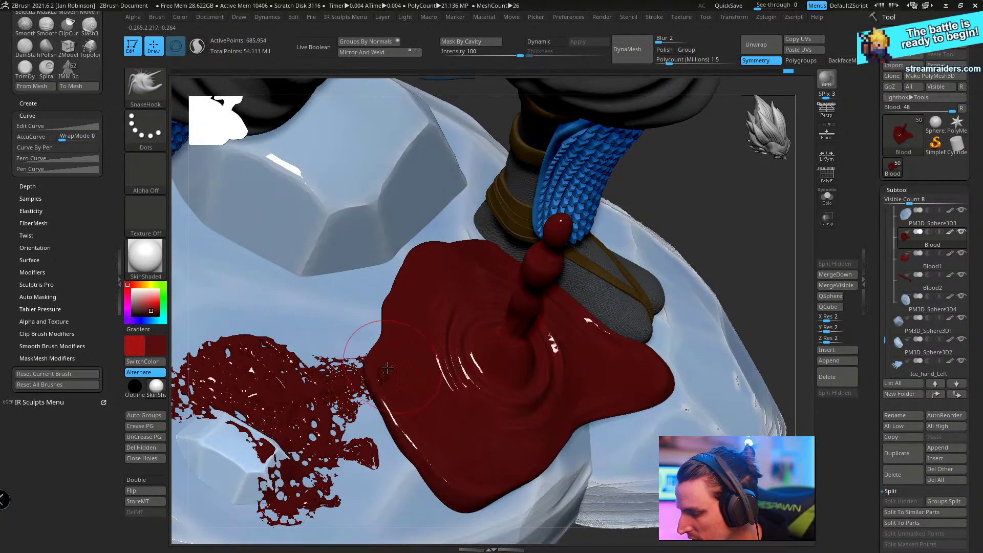
# - Undo the smoothing on the pool, activate the ice splatter subtool and push its protruding bits beneath the pool's surface with SnakeHook
pyautogui.moveTo(384, 360)
pyautogui.mouseDown(button='right')
pyautogui.moveTo(399, 375)
pyautogui.moveTo(384, 375)
pyautogui.mouseUp(button='right')
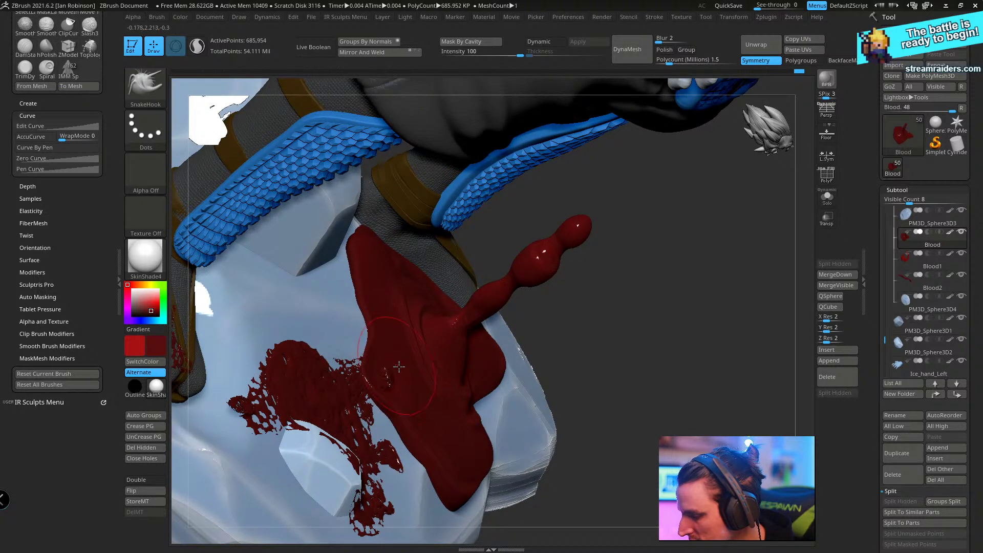
pyautogui.keyDown('ctrl'); pyautogui.moveTo(397, 366); pyautogui.dragTo(328, 395, button='right'); pyautogui.keyUp('ctrl')
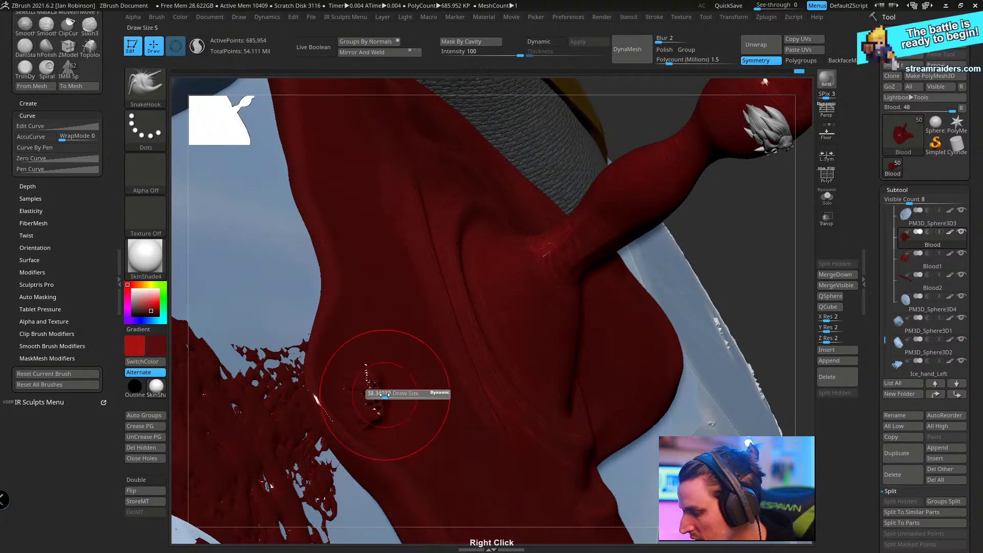
pyautogui.moveTo(378, 346)
pyautogui.mouseDown(button='right')
pyautogui.moveTo(361, 378)
pyautogui.moveTo(432, 355)
pyautogui.moveTo(401, 340)
pyautogui.moveTo(386, 438)
pyautogui.moveTo(307, 362)
pyautogui.mouseUp(button='right')
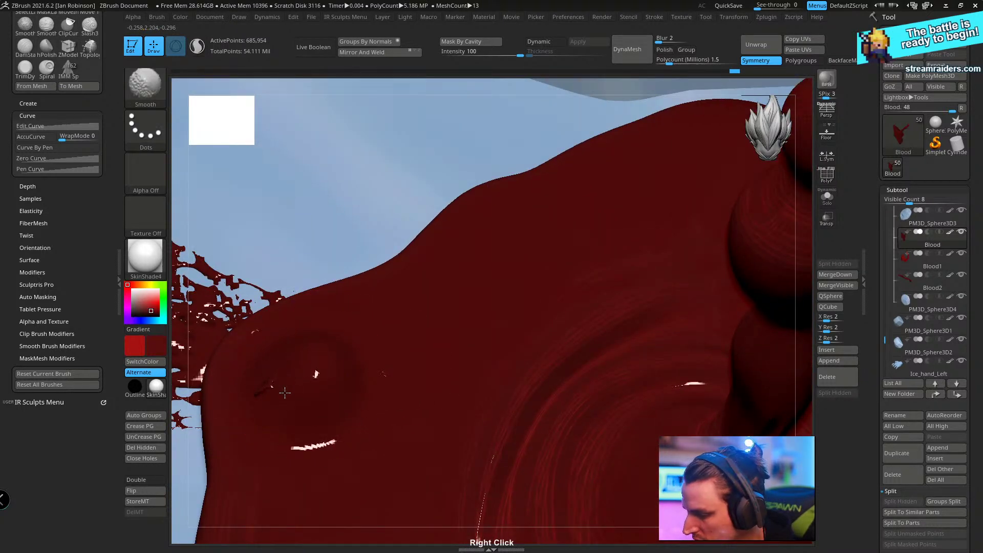
pyautogui.hotkey('ctrl', 'z')
pyautogui.hotkey('ctrl', 'z')
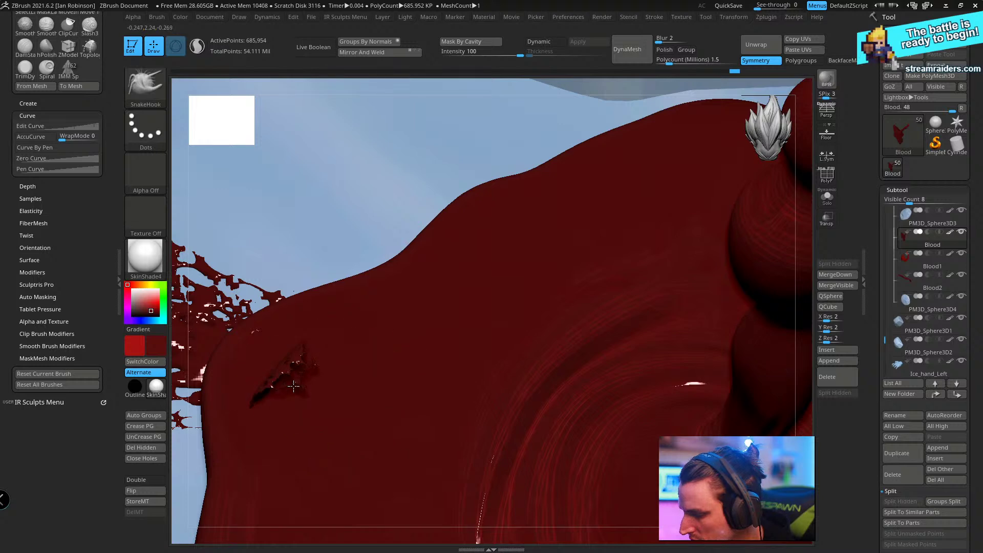
pyautogui.keyDown('alt'); pyautogui.click(297, 368); pyautogui.keyUp('alt')
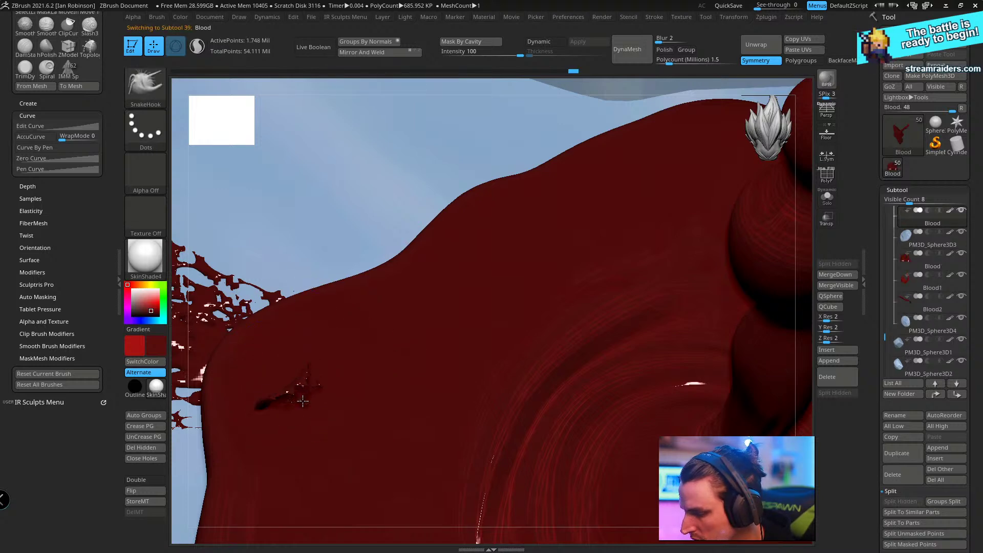
pyautogui.moveTo(329, 425); pyautogui.dragTo(406, 306, button='right')
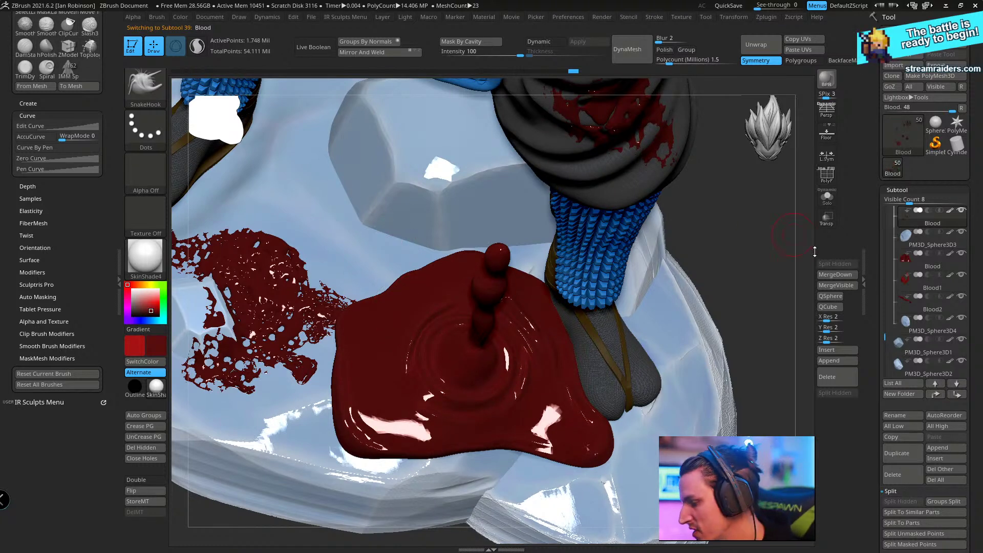
# - Save the statue tool over the existing file Sub_Zero_Statue_014_Posed.ztl
pyautogui.moveTo(815, 252); pyautogui.dragTo(694, 370, button='right')
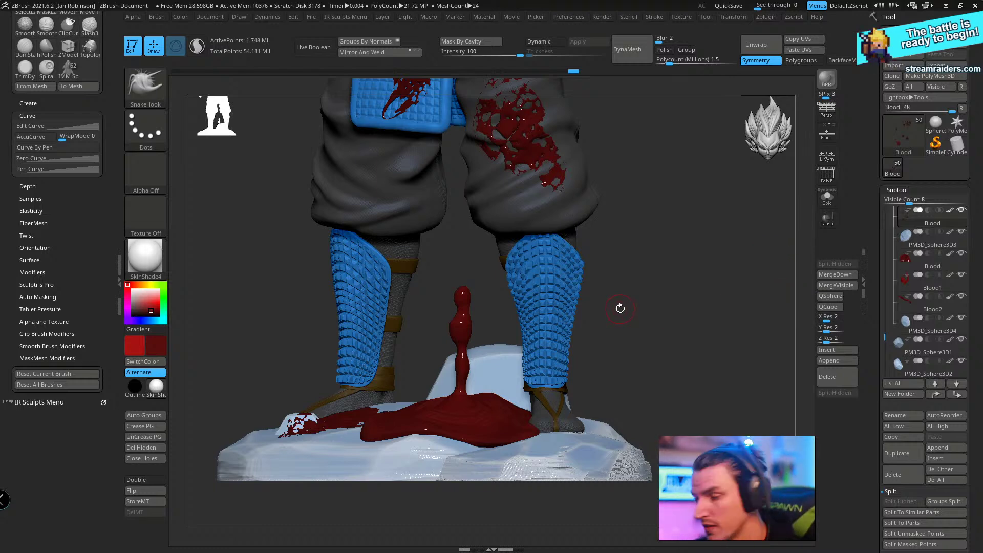
pyautogui.moveTo(620, 307); pyautogui.dragTo(530, 359)
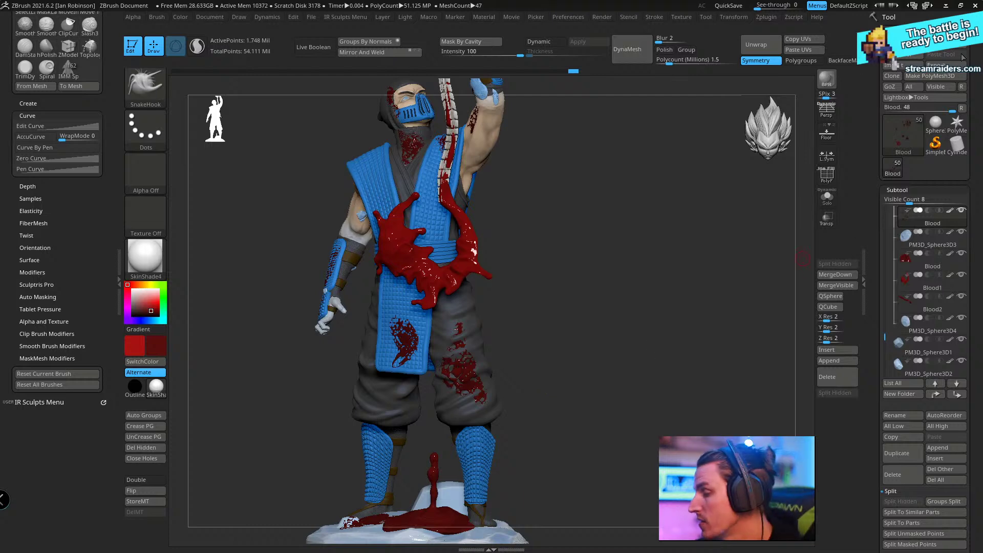
pyautogui.hotkey('ctrl', 's')
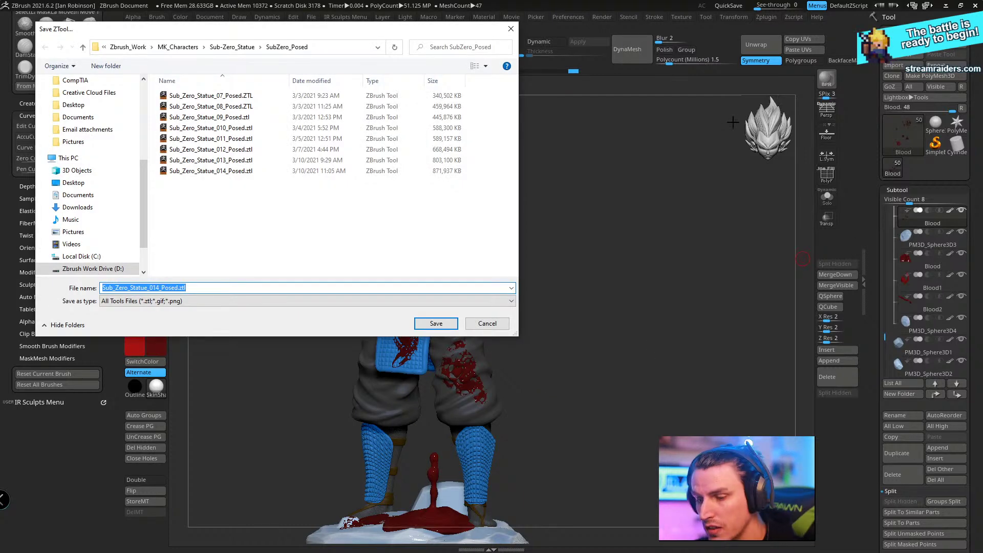
pyautogui.press('Return')
pyautogui.press('y')
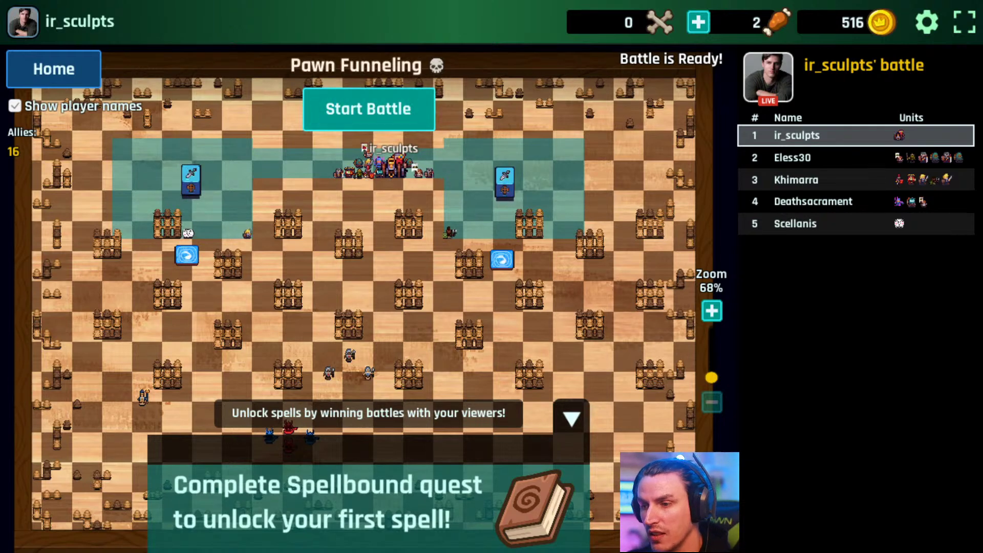
# - Switch to Stream Raiders, start the Pawn Funneling battle and claim its captain chest rewards, granting the item reward to a random viewer
pyautogui.click(417, 123)
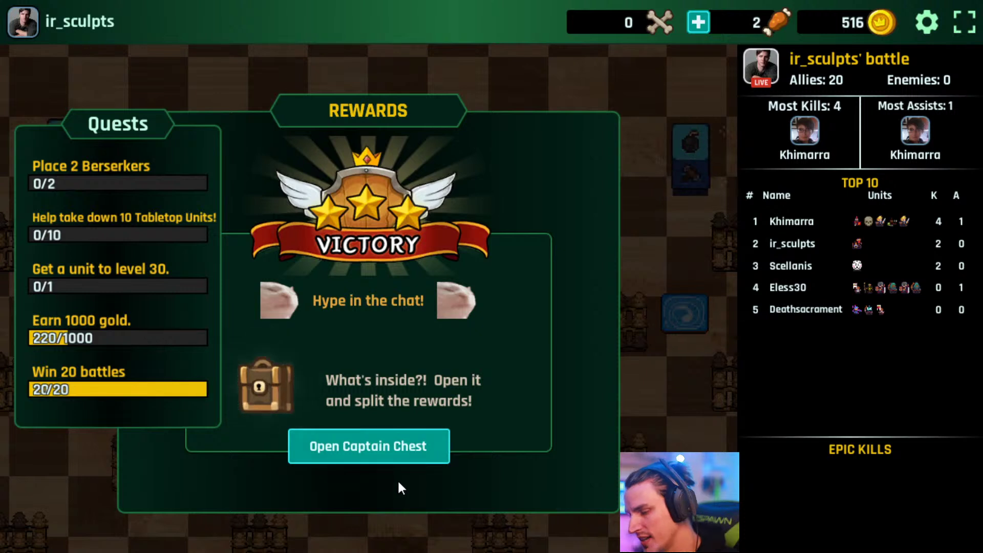
pyautogui.click(377, 445)
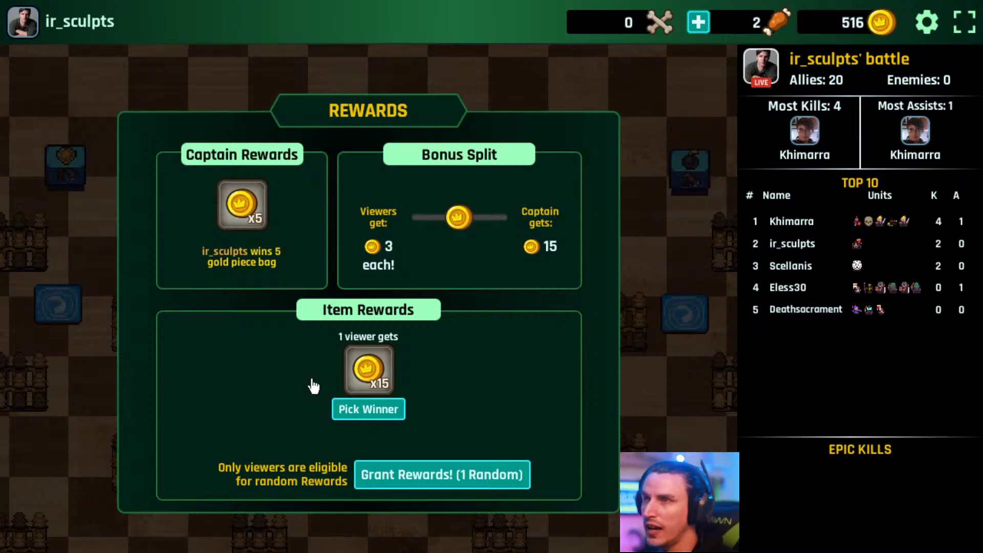
pyautogui.click(419, 472)
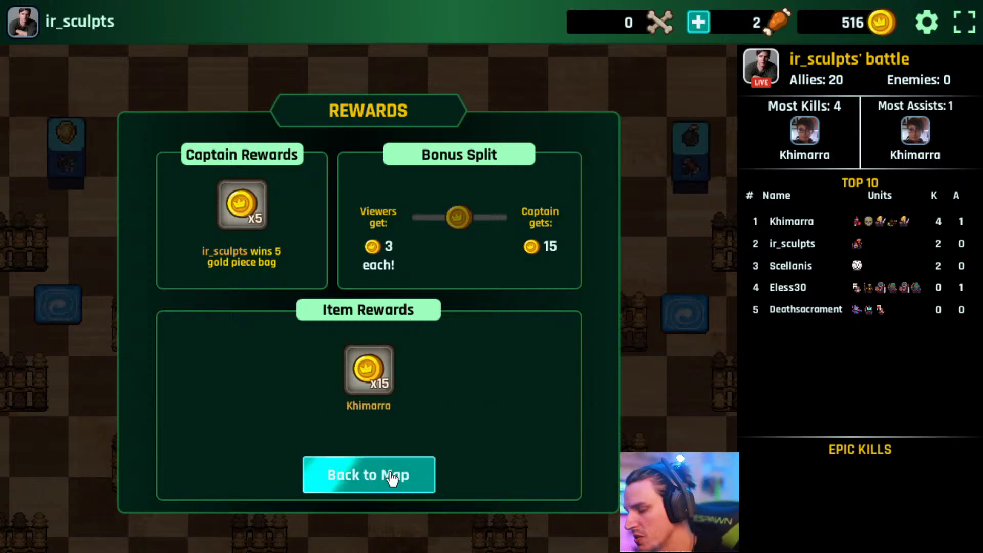
pyautogui.click(395, 485)
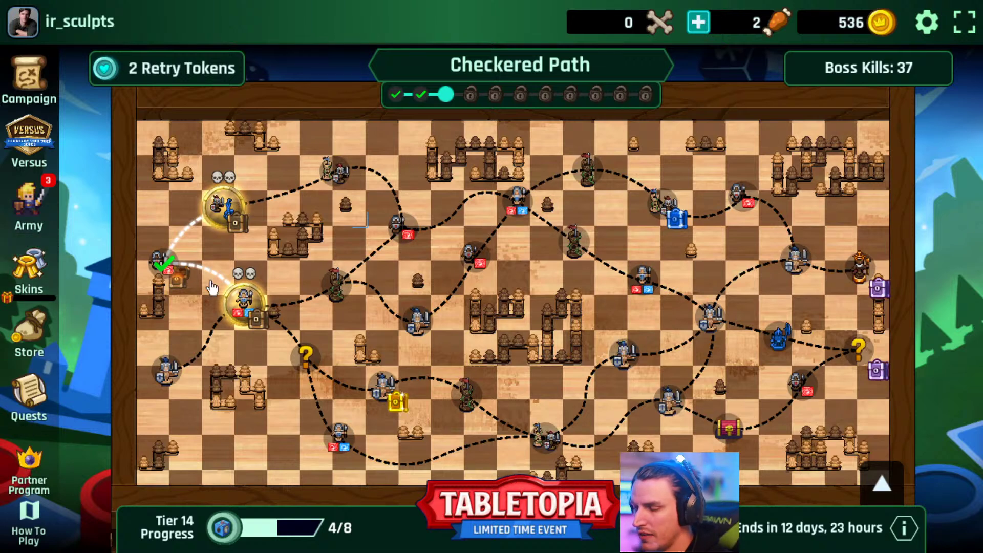
# - Start the Board Rush battle on the Checkered Path map and place a captain unit in a placement zone
pyautogui.click(248, 299)
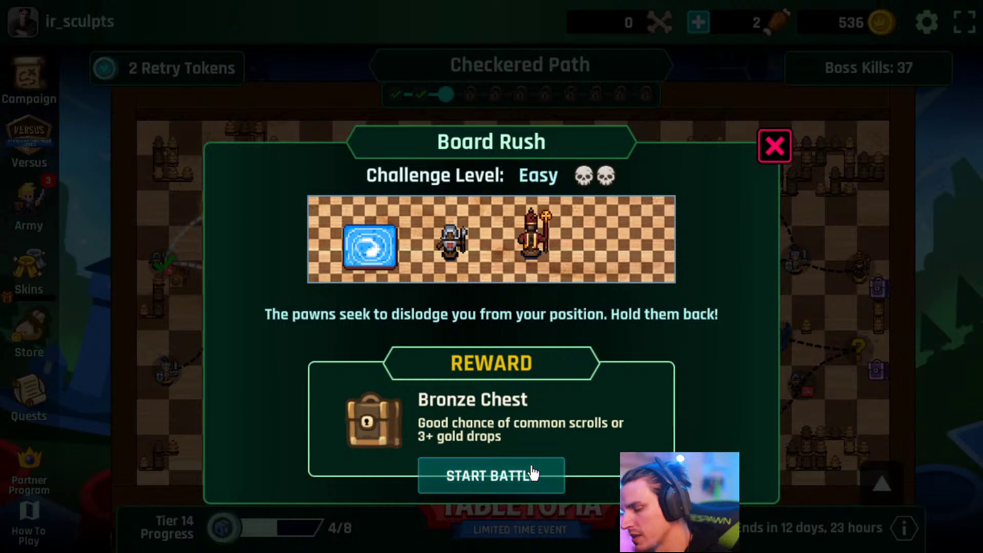
pyautogui.click(474, 476)
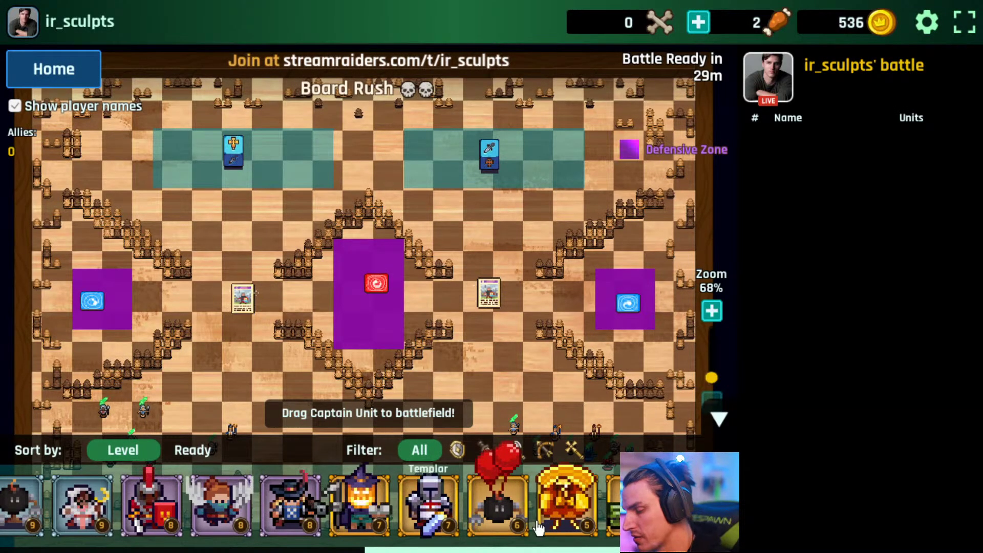
pyautogui.moveTo(539, 526); pyautogui.dragTo(261, 165)
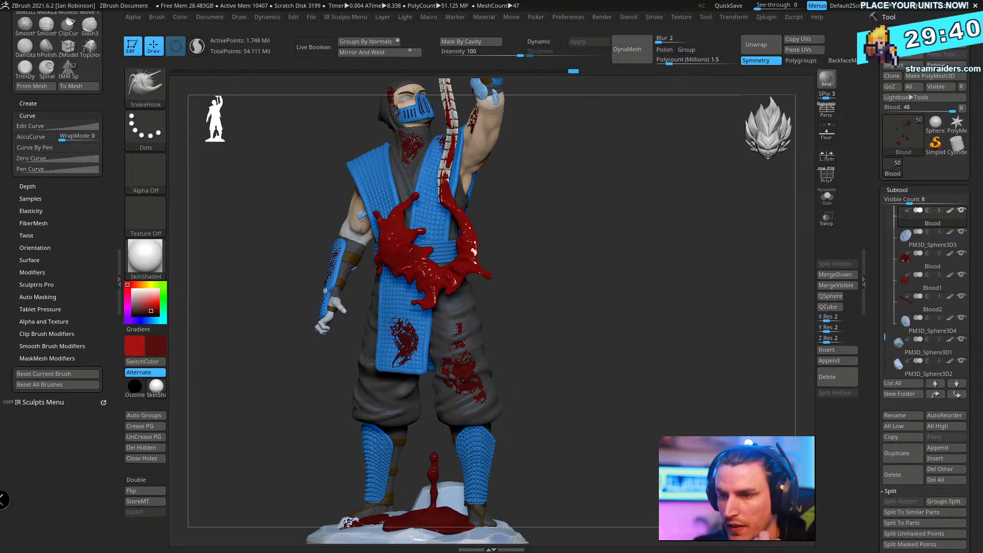
# - Switch back to ZBrush, choose the Inflat brush and make the Blood1 subtool hanging from the spine active
pyautogui.moveTo(275, 269); pyautogui.dragTo(310, 256)
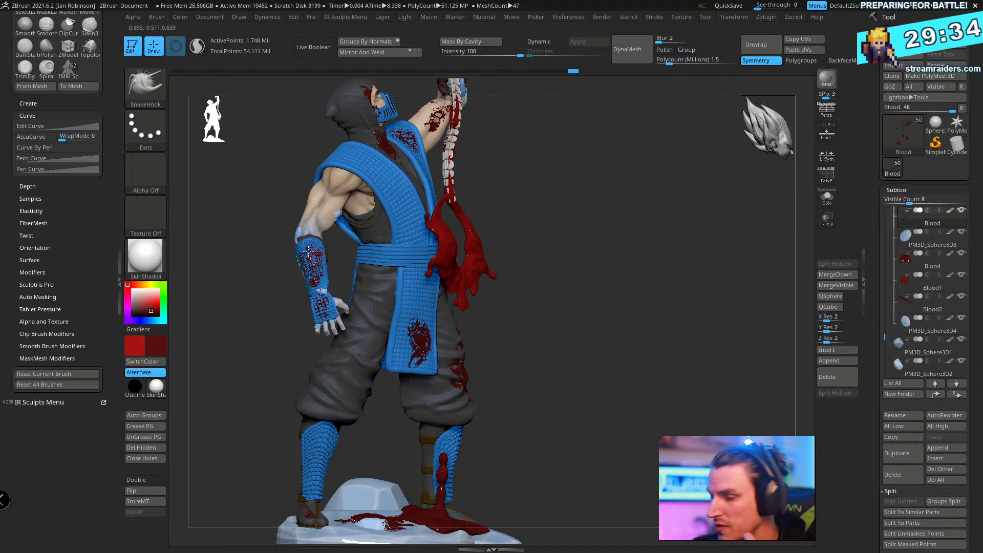
pyautogui.moveTo(257, 248); pyautogui.dragTo(259, 241)
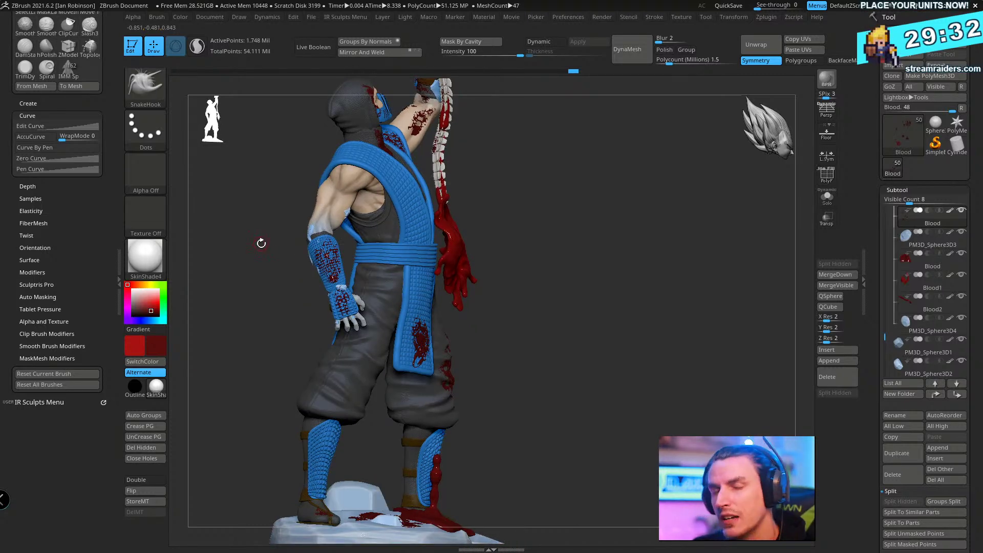
pyautogui.moveTo(268, 274); pyautogui.dragTo(214, 249)
pyautogui.moveTo(607, 237)
pyautogui.mouseDown()
pyautogui.moveTo(680, 274)
pyautogui.moveTo(662, 397)
pyautogui.moveTo(691, 268)
pyautogui.moveTo(674, 336)
pyautogui.moveTo(685, 297)
pyautogui.moveTo(680, 309)
pyautogui.moveTo(640, 323)
pyautogui.moveTo(606, 323)
pyautogui.moveTo(553, 281)
pyautogui.mouseUp()
pyautogui.press('b')
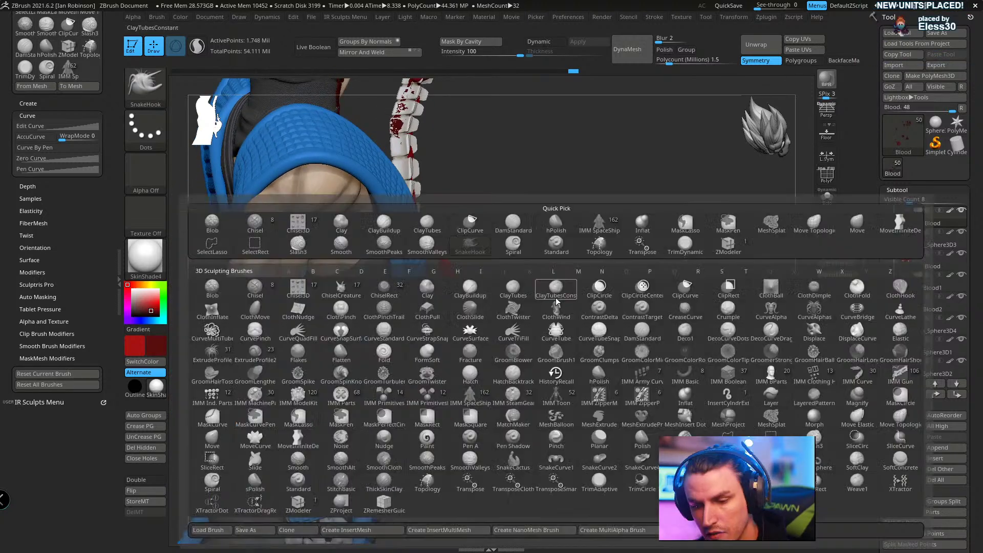
pyautogui.press('i')
pyautogui.press('n')
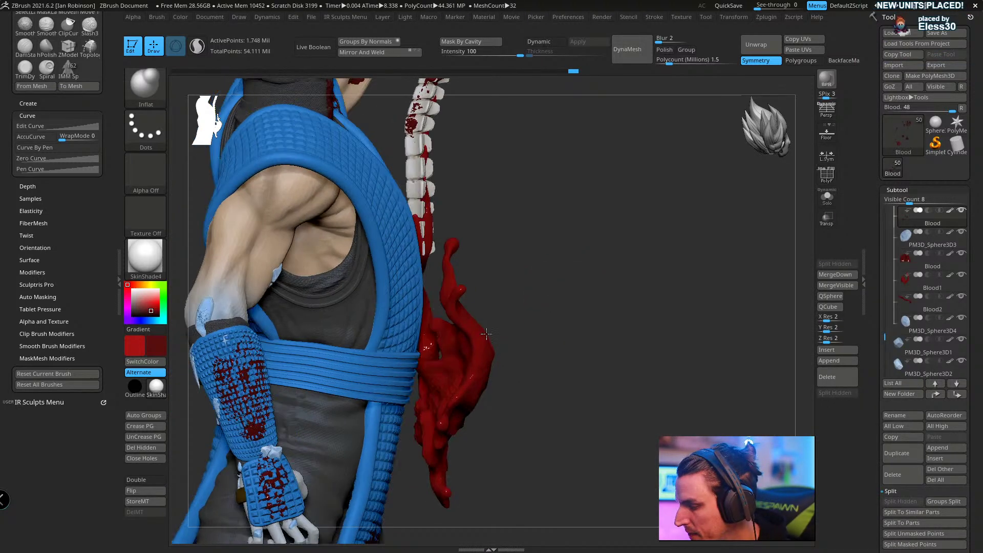
pyautogui.moveTo(559, 299)
pyautogui.mouseDown()
pyautogui.moveTo(585, 294)
pyautogui.moveTo(544, 276)
pyautogui.moveTo(567, 271)
pyautogui.moveTo(487, 333)
pyautogui.mouseUp()
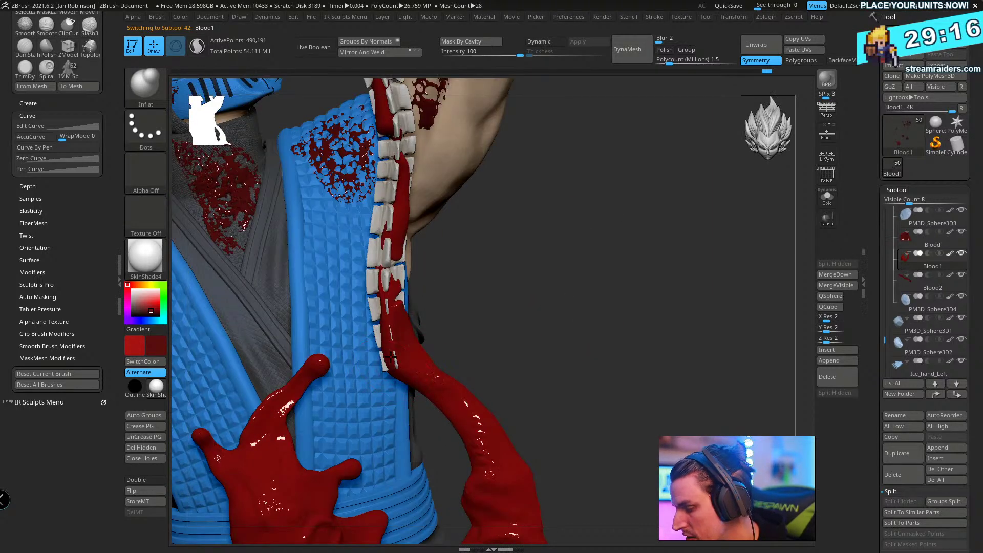
# - Inflate the Blood1 mesh around the lower vertebrae of the hanging spine
pyautogui.moveTo(510, 279)
pyautogui.mouseDown()
pyautogui.moveTo(589, 292)
pyautogui.moveTo(607, 284)
pyautogui.moveTo(598, 321)
pyautogui.moveTo(578, 305)
pyautogui.mouseUp()
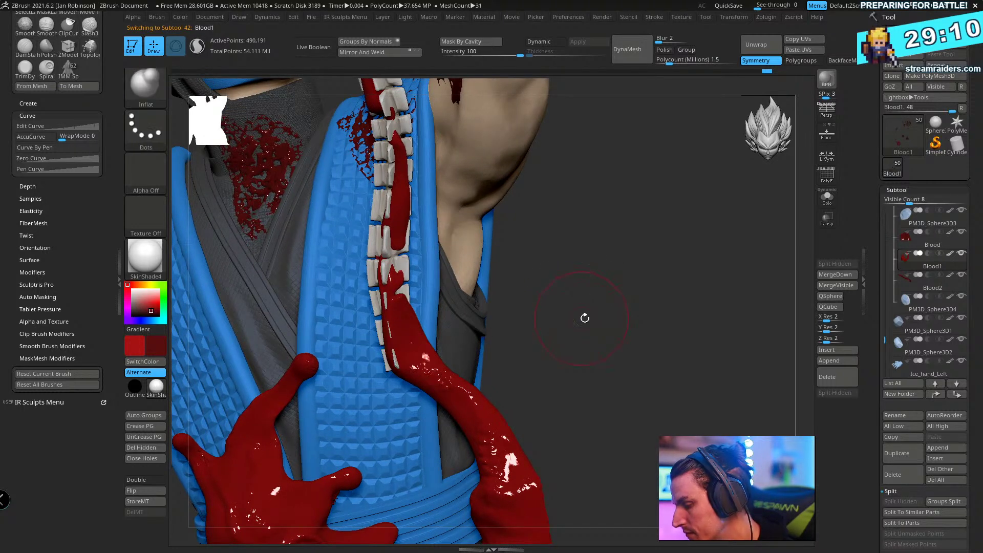
pyautogui.press('space')
pyautogui.moveTo(587, 241)
pyautogui.mouseDown()
pyautogui.moveTo(384, 310)
pyautogui.moveTo(394, 253)
pyautogui.moveTo(594, 304)
pyautogui.moveTo(413, 368)
pyautogui.mouseUp()
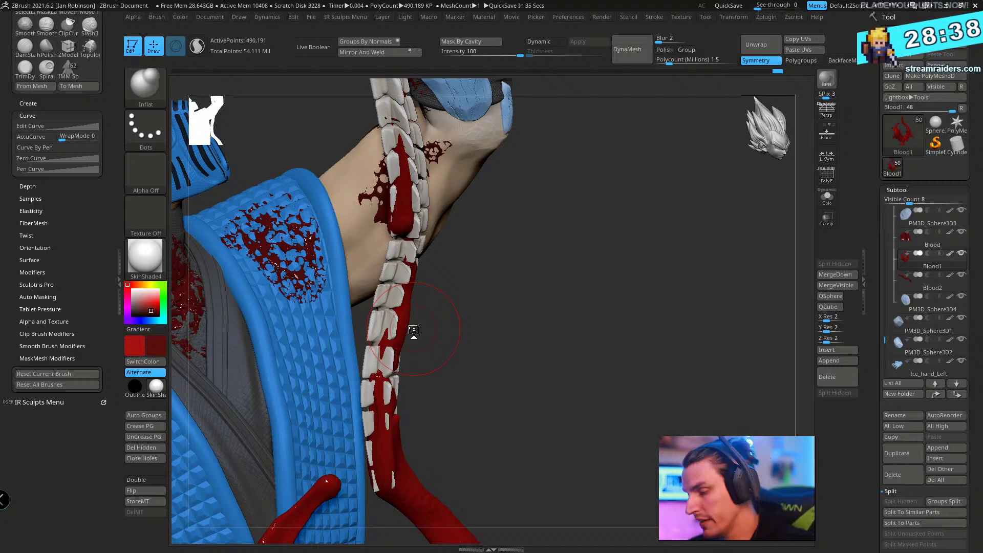
pyautogui.moveTo(536, 300); pyautogui.dragTo(595, 280)
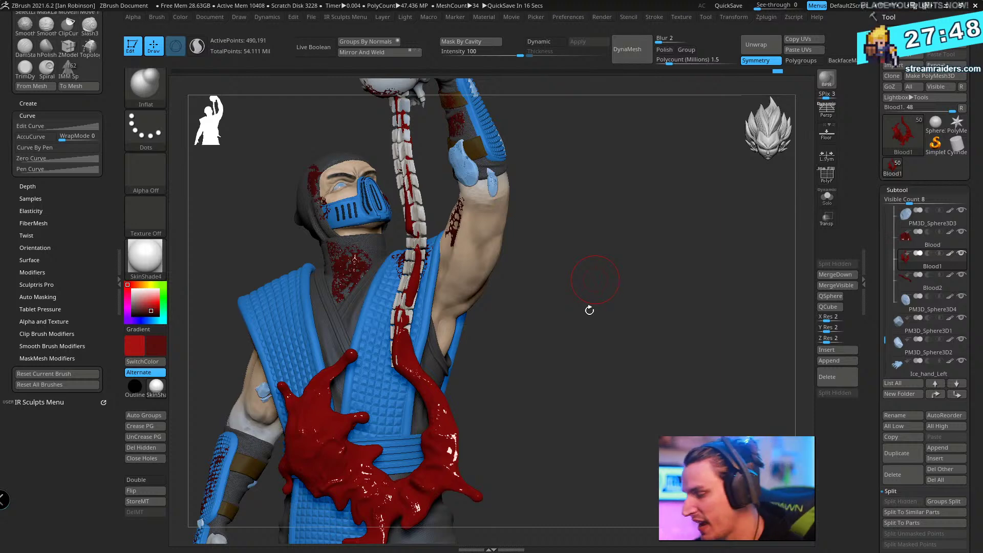
pyautogui.moveTo(588, 307)
pyautogui.mouseDown()
pyautogui.moveTo(589, 402)
pyautogui.moveTo(627, 326)
pyautogui.moveTo(589, 320)
pyautogui.mouseUp()
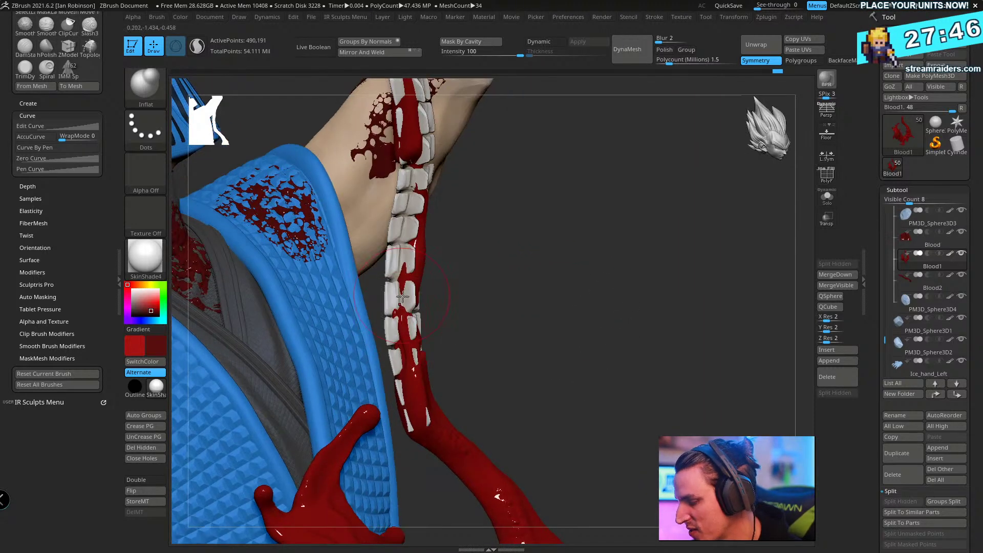
pyautogui.moveTo(401, 312); pyautogui.dragTo(404, 360)
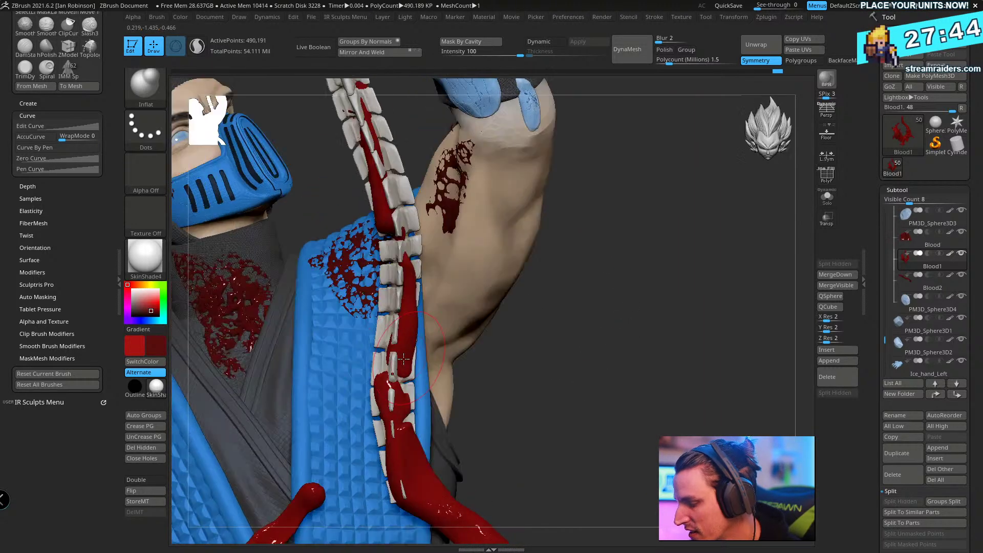
pyautogui.moveTo(404, 275); pyautogui.dragTo(390, 358)
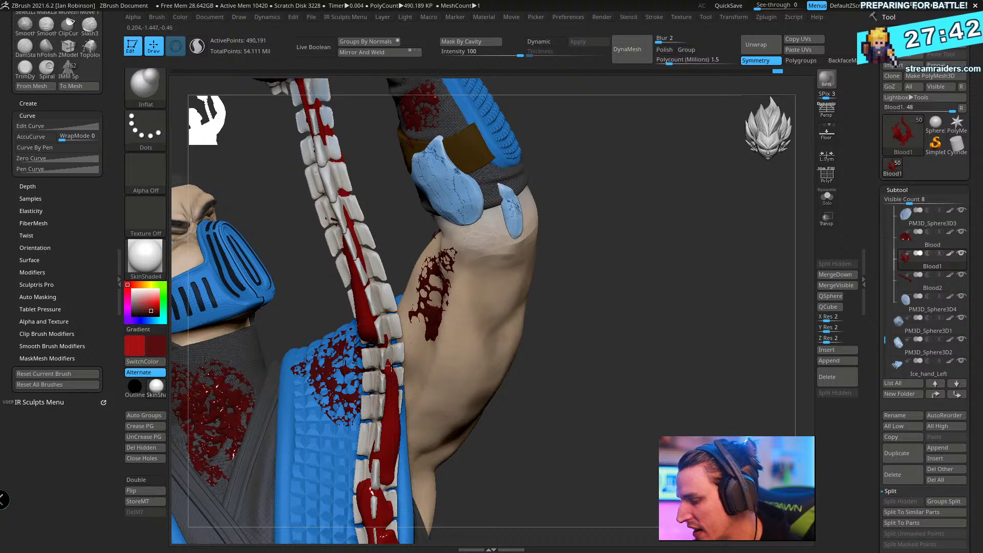
pyautogui.moveTo(541, 321); pyautogui.dragTo(586, 322)
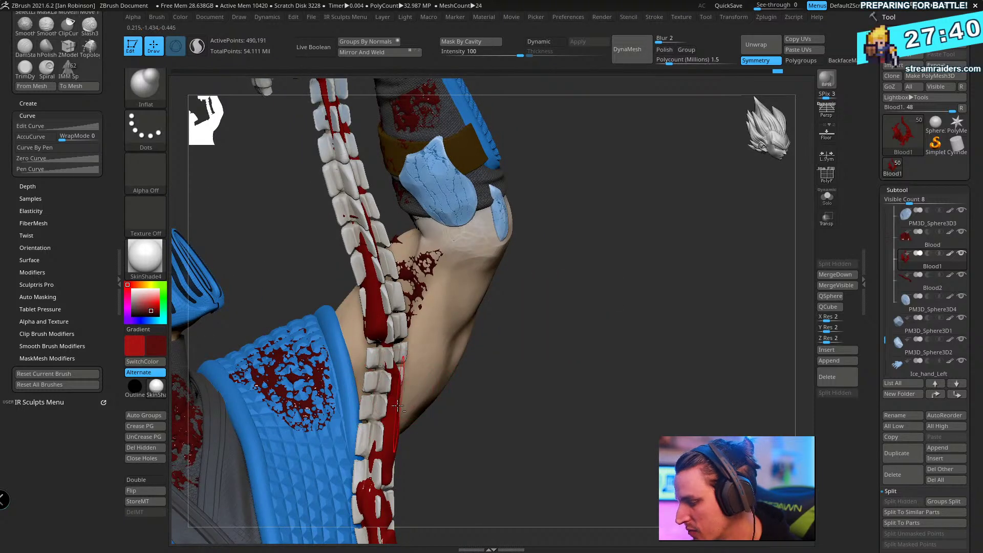
# - Make the Blood2 strip on the upper spine the active subtool and choose the Move brush, adjusting its size
pyautogui.keyDown('alt'); pyautogui.click(395, 394); pyautogui.keyUp('alt')
pyautogui.moveTo(460, 358)
pyautogui.mouseDown()
pyautogui.moveTo(487, 369)
pyautogui.moveTo(445, 388)
pyautogui.moveTo(394, 320)
pyautogui.moveTo(570, 246)
pyautogui.moveTo(431, 301)
pyautogui.moveTo(575, 212)
pyautogui.mouseUp()
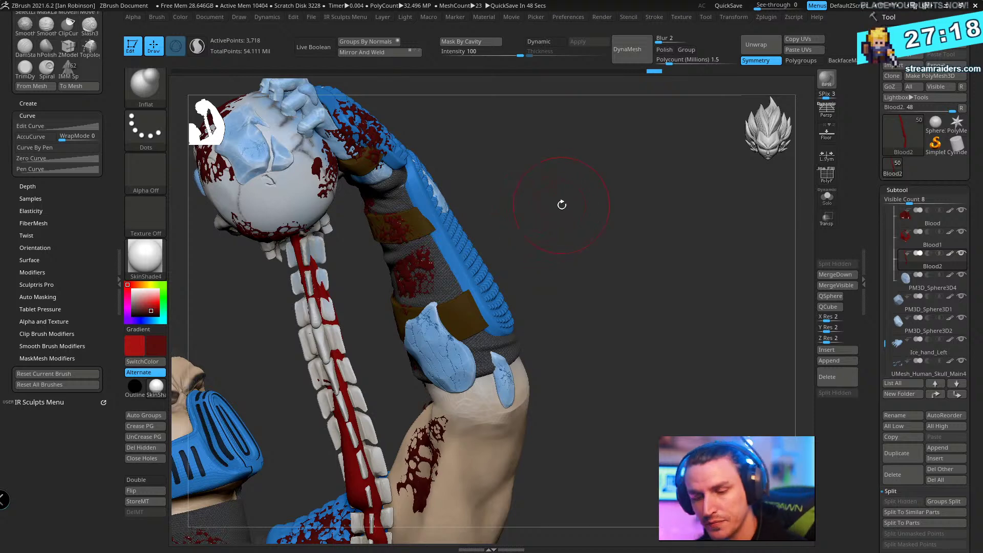
pyautogui.press('b')
pyautogui.press('m')
pyautogui.press('v')
pyautogui.press('s')
pyautogui.moveTo(571, 200)
pyautogui.mouseDown()
pyautogui.moveTo(609, 184)
pyautogui.moveTo(583, 141)
pyautogui.mouseUp()
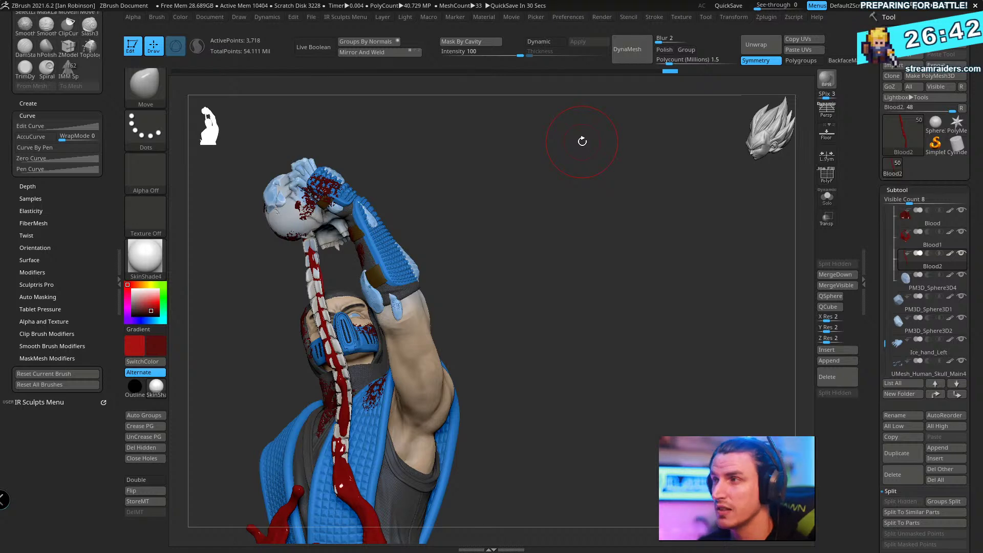
pyautogui.moveTo(527, 252)
pyautogui.mouseDown()
pyautogui.moveTo(581, 193)
pyautogui.moveTo(487, 189)
pyautogui.mouseUp()
# - Resize the Move brush and shift the Blood2 strip sideways across the vertebrae below the skull
pyautogui.press('b')
pyautogui.press('m')
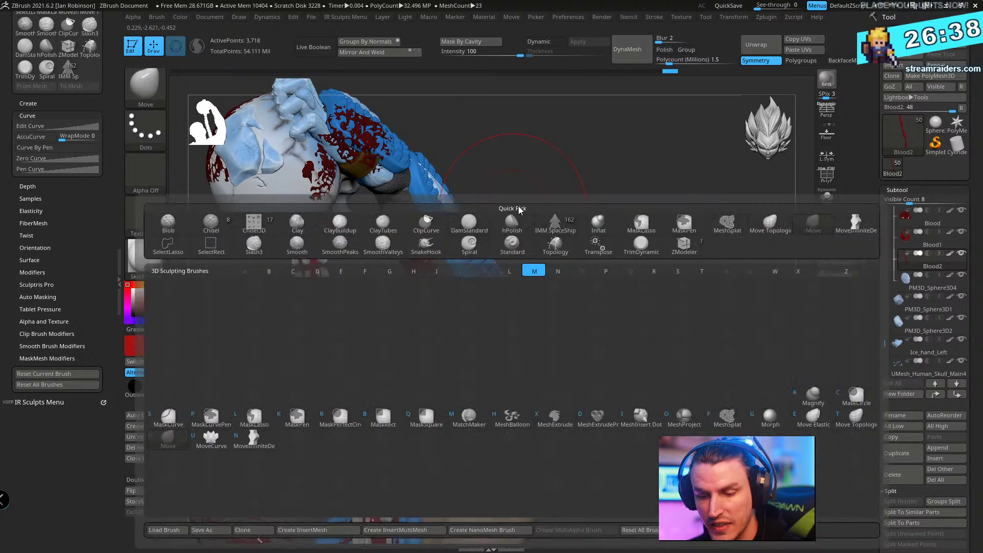
pyautogui.press('v')
pyautogui.press('s')
pyautogui.click(492, 191)
pyautogui.moveTo(318, 333); pyautogui.dragTo(293, 336)
pyautogui.moveTo(542, 200)
pyautogui.mouseDown()
pyautogui.moveTo(572, 200)
pyautogui.moveTo(314, 312)
pyautogui.mouseUp()
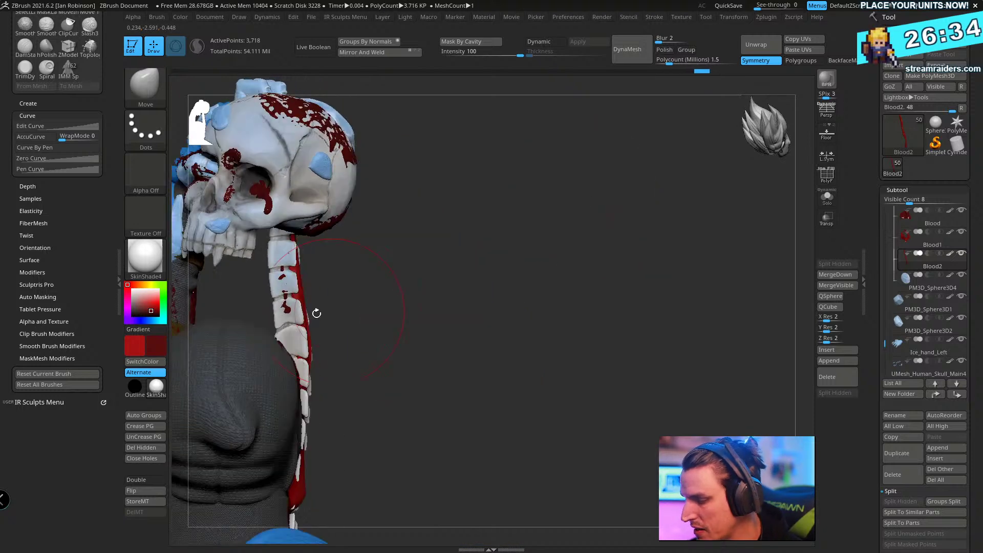
pyautogui.moveTo(384, 266); pyautogui.dragTo(539, 227)
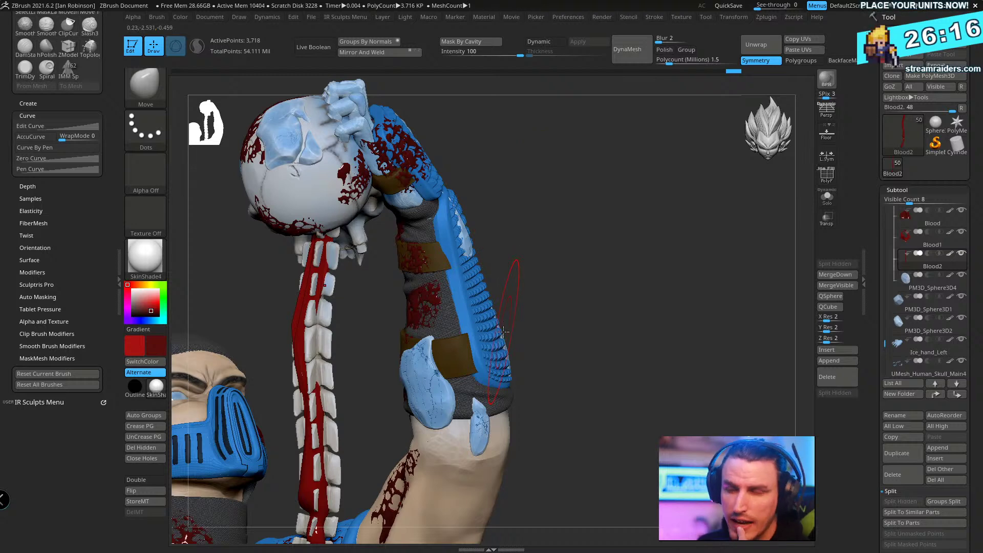
pyautogui.keyDown('alt'); pyautogui.moveTo(606, 287); pyautogui.dragTo(550, 279); pyautogui.keyUp('alt')
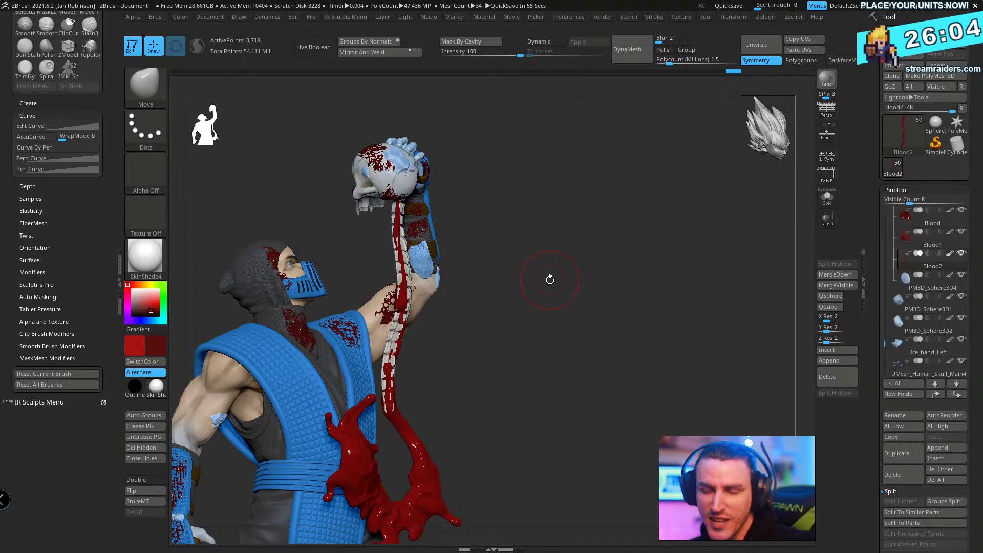
pyautogui.moveTo(550, 280)
pyautogui.mouseDown()
pyautogui.moveTo(569, 308)
pyautogui.moveTo(588, 310)
pyautogui.moveTo(525, 345)
pyautogui.moveTo(485, 384)
pyautogui.moveTo(548, 369)
pyautogui.moveTo(562, 338)
pyautogui.moveTo(655, 302)
pyautogui.moveTo(648, 281)
pyautogui.mouseUp()
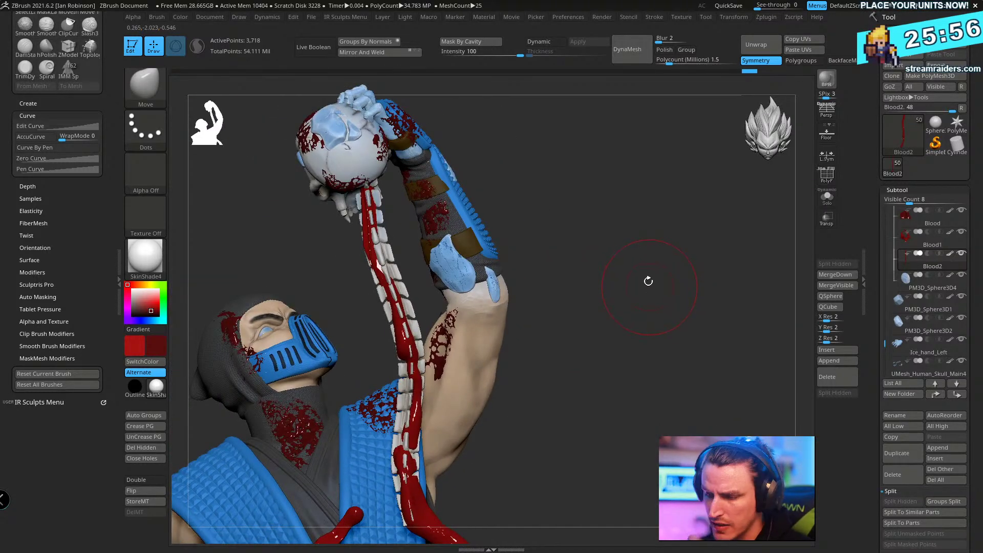
# - Adjust the Move brush size and reshape the middle and lower part of the Blood2 strip to follow the spine
pyautogui.moveTo(638, 240); pyautogui.dragTo(430, 359)
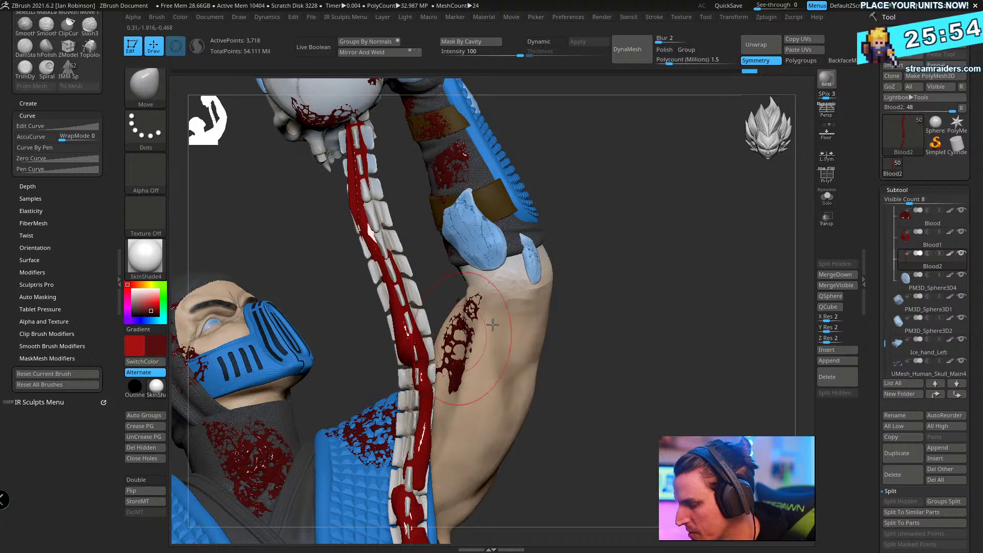
pyautogui.press('s')
pyautogui.moveTo(604, 287)
pyautogui.mouseDown()
pyautogui.moveTo(630, 299)
pyautogui.moveTo(410, 345)
pyautogui.moveTo(419, 344)
pyautogui.mouseUp()
pyautogui.moveTo(660, 256)
pyautogui.mouseDown()
pyautogui.moveTo(704, 248)
pyautogui.moveTo(713, 220)
pyautogui.mouseUp()
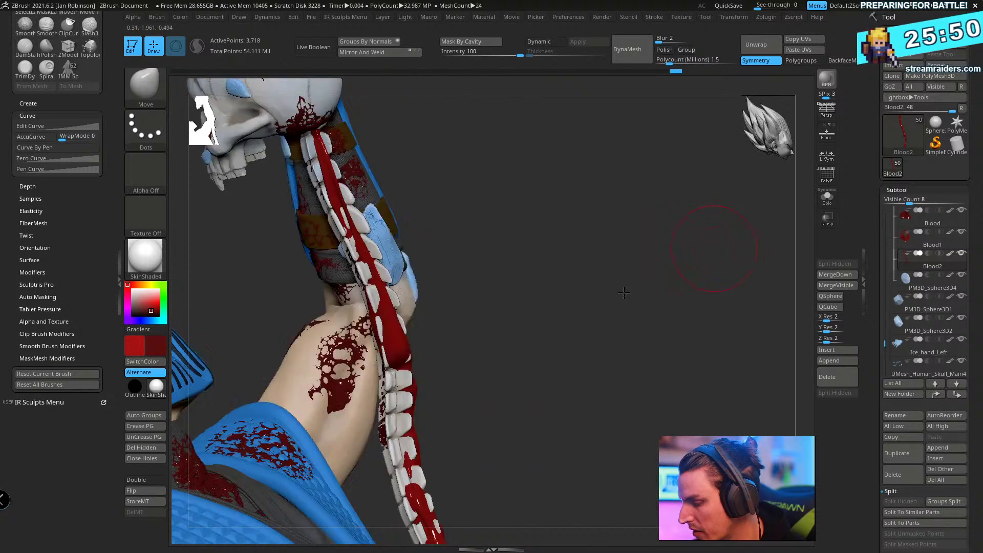
pyautogui.moveTo(423, 351); pyautogui.dragTo(434, 353)
pyautogui.moveTo(383, 350); pyautogui.dragTo(377, 308)
pyautogui.keyDown('alt'); pyautogui.moveTo(514, 247); pyautogui.dragTo(500, 248); pyautogui.keyUp('alt')
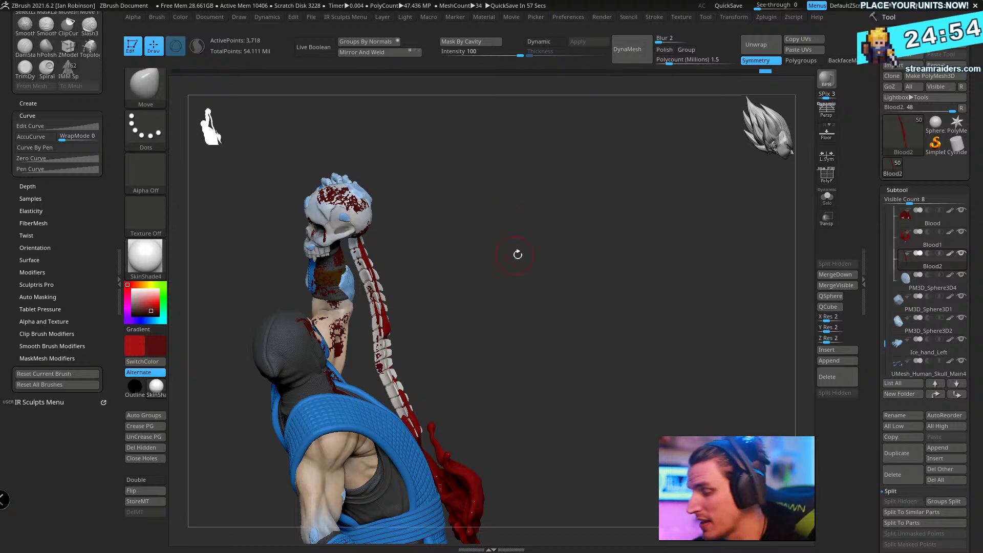
pyautogui.moveTo(517, 253)
pyautogui.mouseDown()
pyautogui.moveTo(483, 244)
pyautogui.moveTo(509, 281)
pyautogui.moveTo(508, 264)
pyautogui.mouseUp()
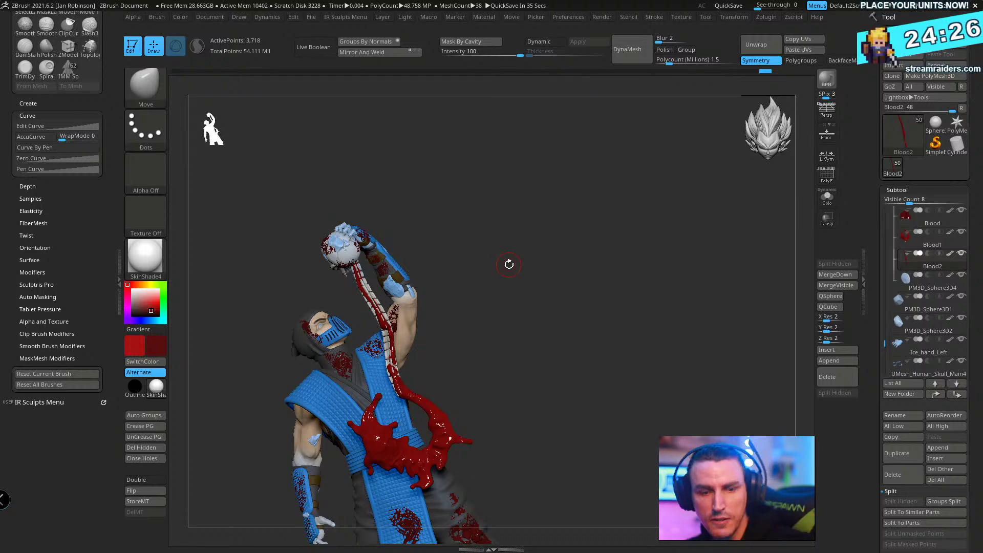
pyautogui.moveTo(562, 291); pyautogui.dragTo(601, 210)
# - Make the ice chunks on the lowered upper arm the active subtool and duplicate them
pyautogui.keyDown('alt'); pyautogui.click(319, 245); pyautogui.keyUp('alt')
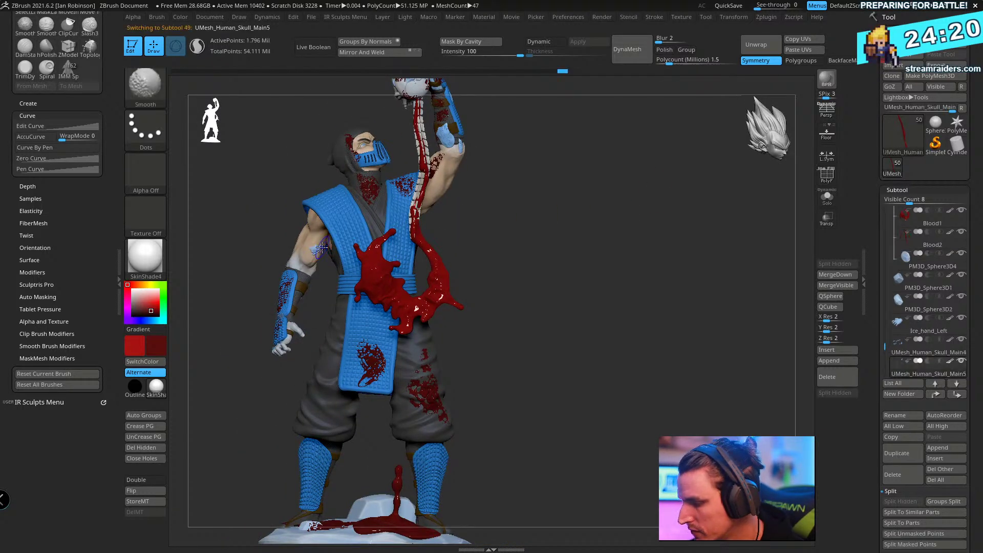
pyautogui.press('w')
pyautogui.moveTo(605, 276); pyautogui.dragTo(399, 185)
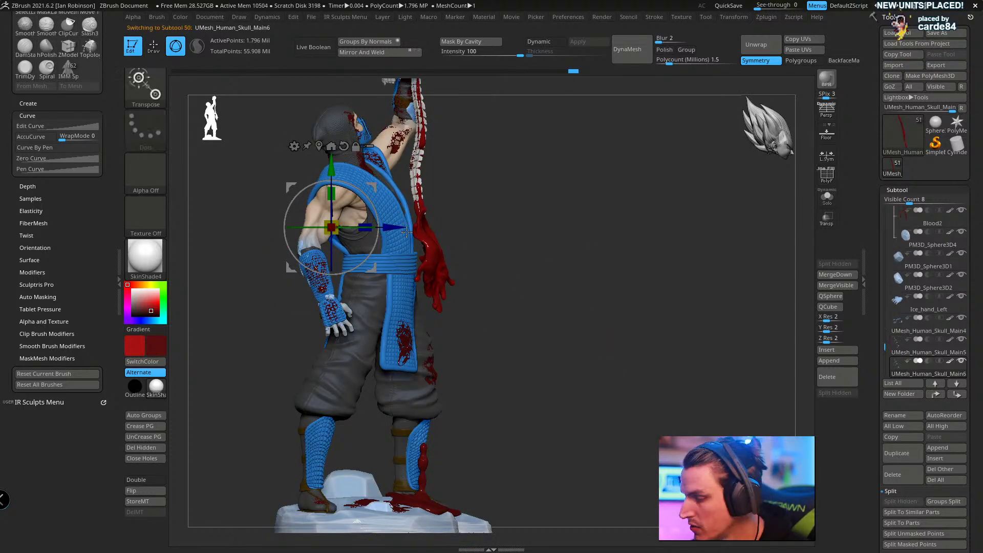
# - Move and rotate the duplicated ice chunks down beside the leg below the lowered hand
pyautogui.hotkey('alt', 'Down')
pyautogui.moveTo(542, 227); pyautogui.dragTo(549, 227)
pyautogui.keyDown('alt'); pyautogui.moveTo(612, 287); pyautogui.dragTo(710, 289); pyautogui.keyUp('alt')
pyautogui.moveTo(514, 359)
pyautogui.mouseDown()
pyautogui.moveTo(367, 376)
pyautogui.moveTo(373, 311)
pyautogui.moveTo(397, 275)
pyautogui.mouseUp()
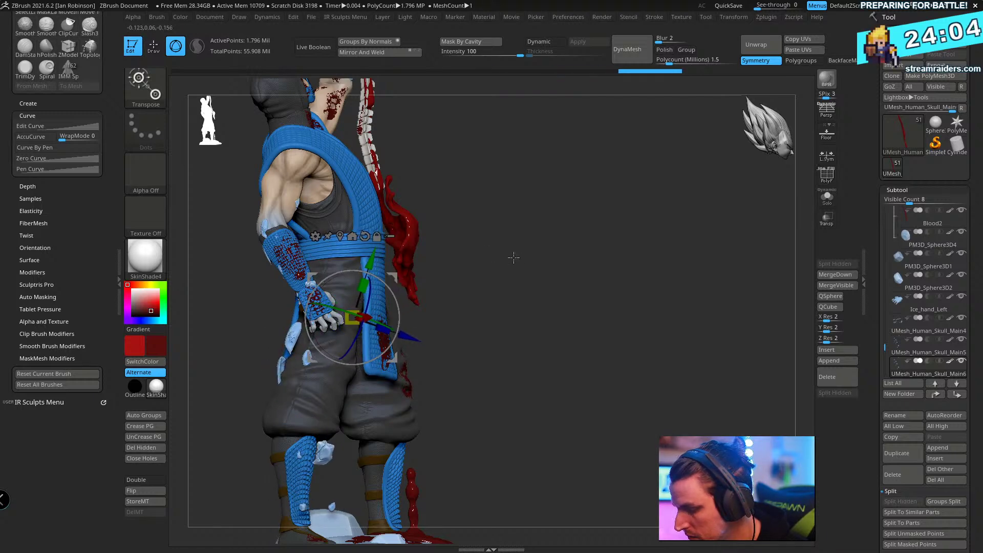
pyautogui.moveTo(516, 257)
pyautogui.mouseDown()
pyautogui.moveTo(550, 264)
pyautogui.moveTo(577, 288)
pyautogui.mouseUp()
pyautogui.press('q')
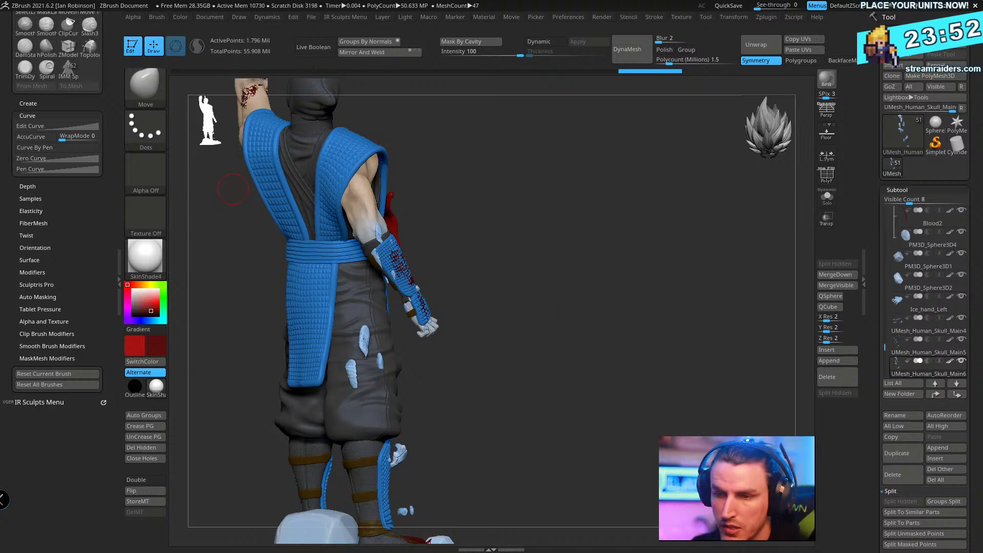
# - Switch to the browser and open YouTube in a new tab
pyautogui.hotkey('alt', 'Tab')
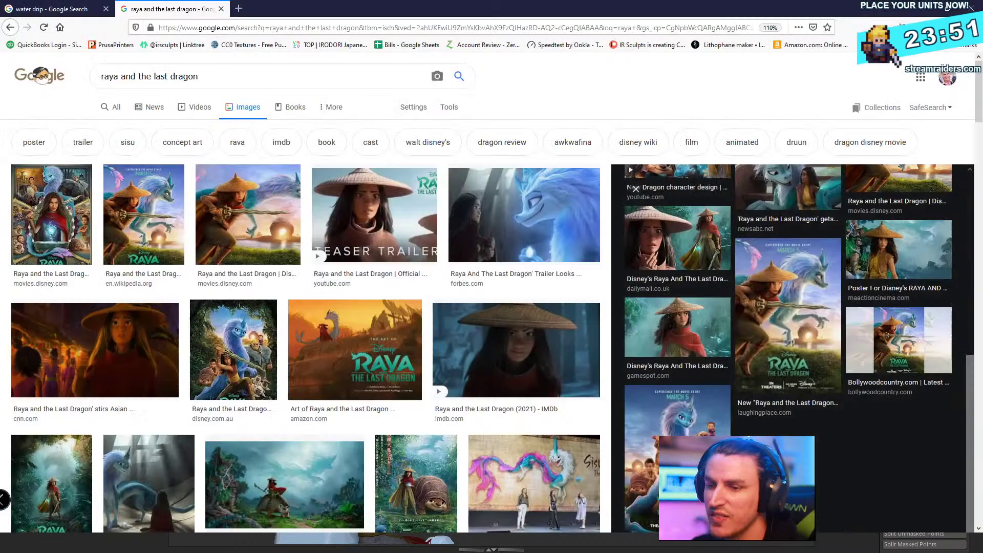
pyautogui.click(240, 9)
pyautogui.click(393, 192)
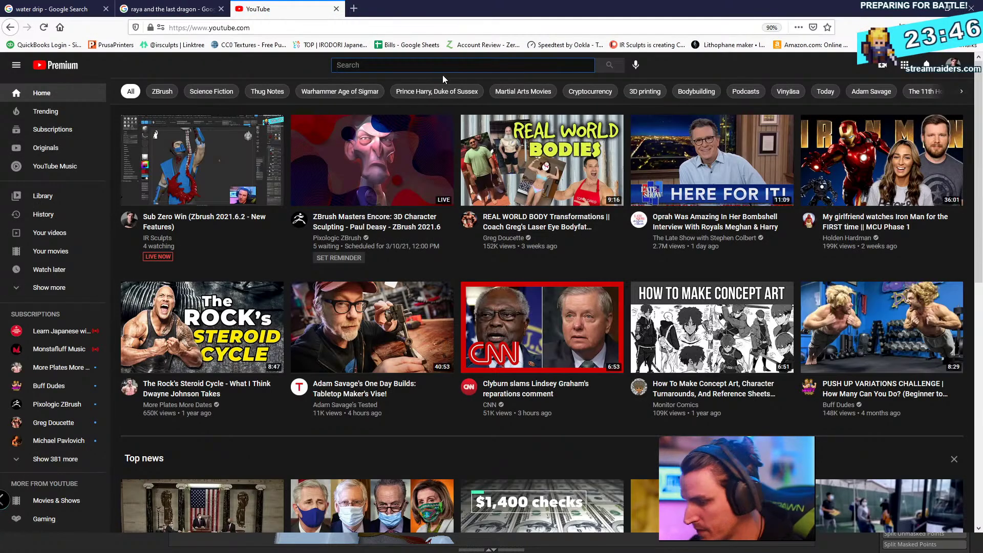
pyautogui.write('the')
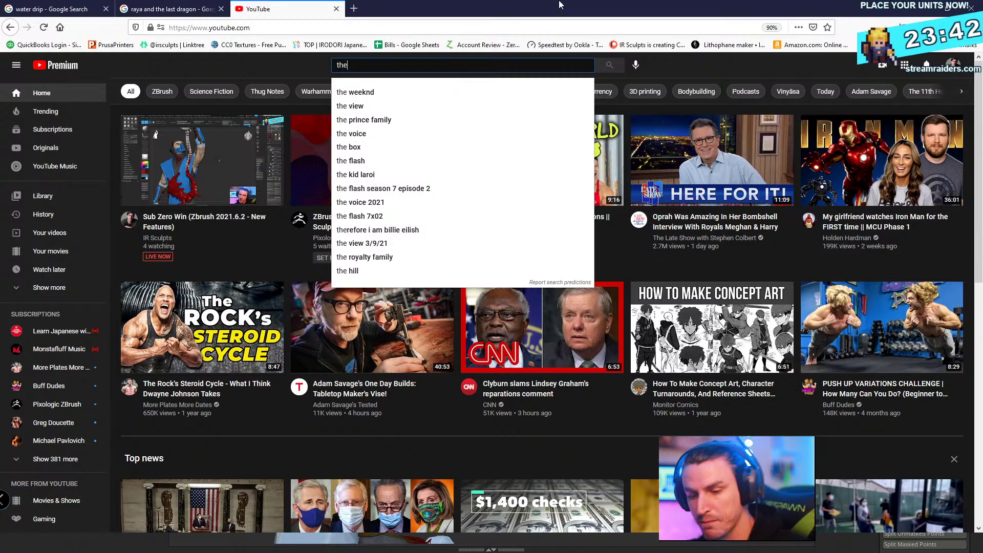
# - Search the web for "the futur youtube"
pyautogui.click(295, 23)
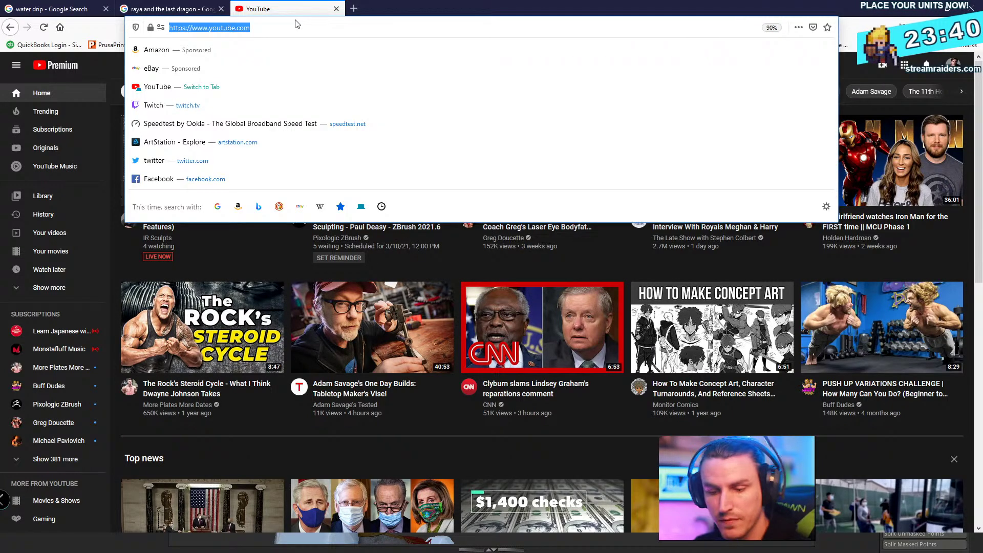
pyautogui.write('the futur')
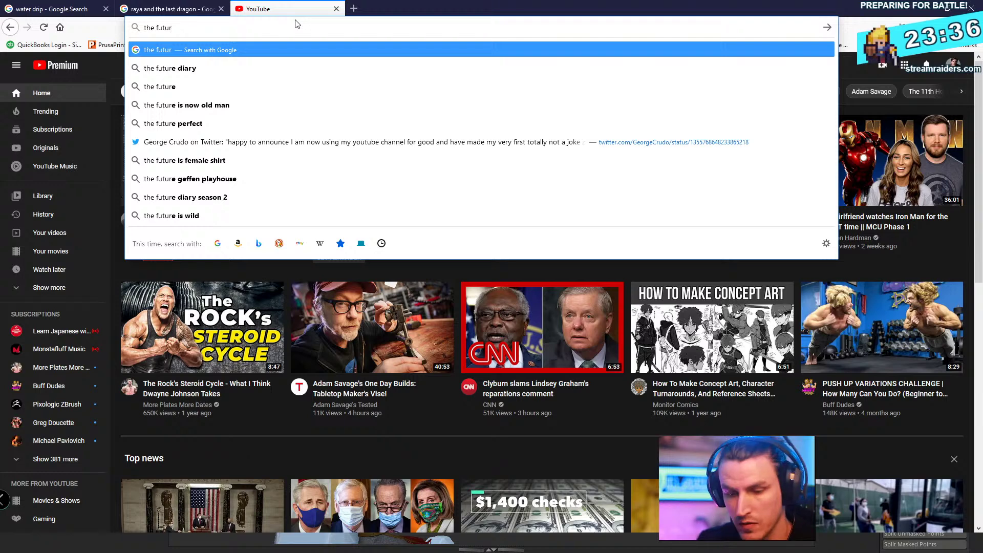
pyautogui.write(' youtube')
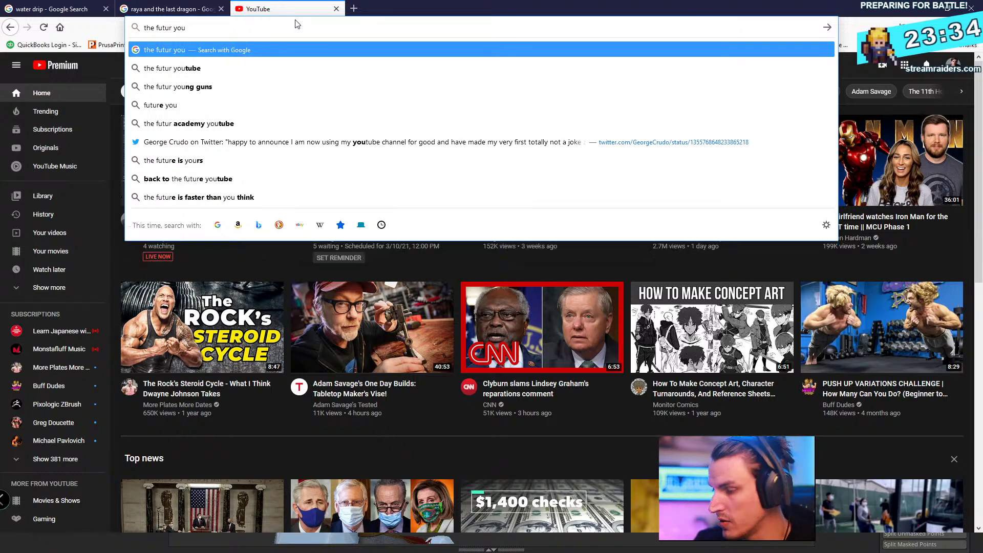
pyautogui.press('Return')
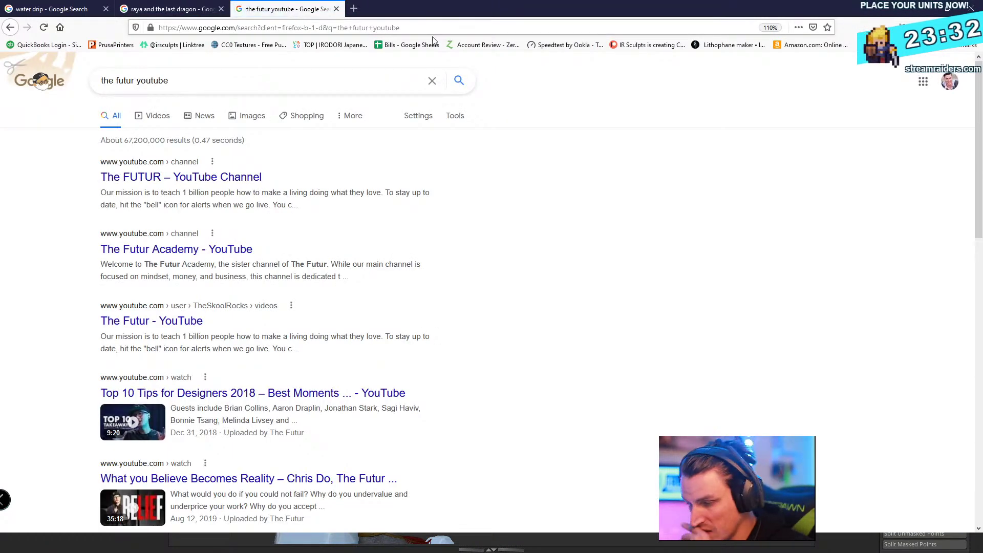
# - Open The Futur's YouTube channel and look through its uploads and series
pyautogui.click(179, 177)
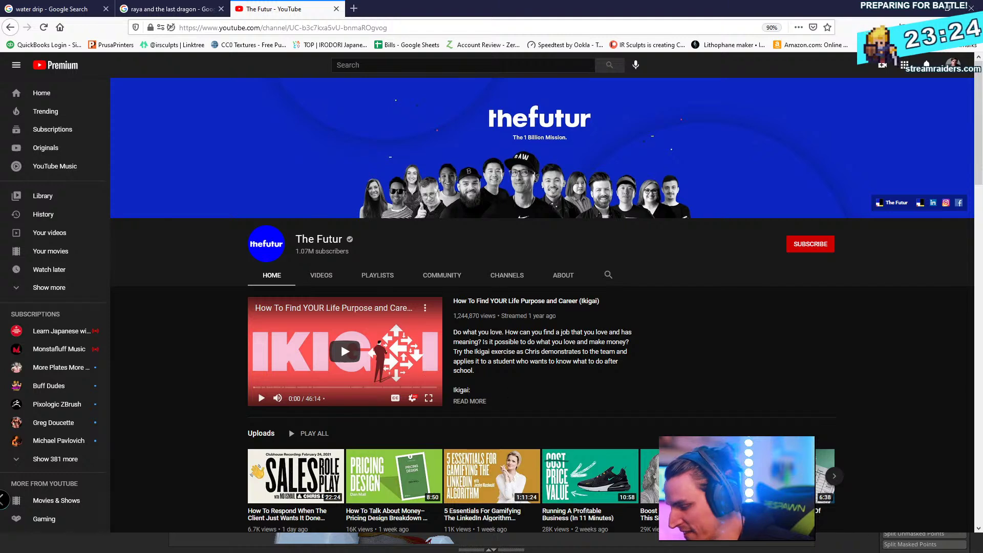
pyautogui.scroll(-3, 498, 377)
pyautogui.scroll(-2, 498, 377)
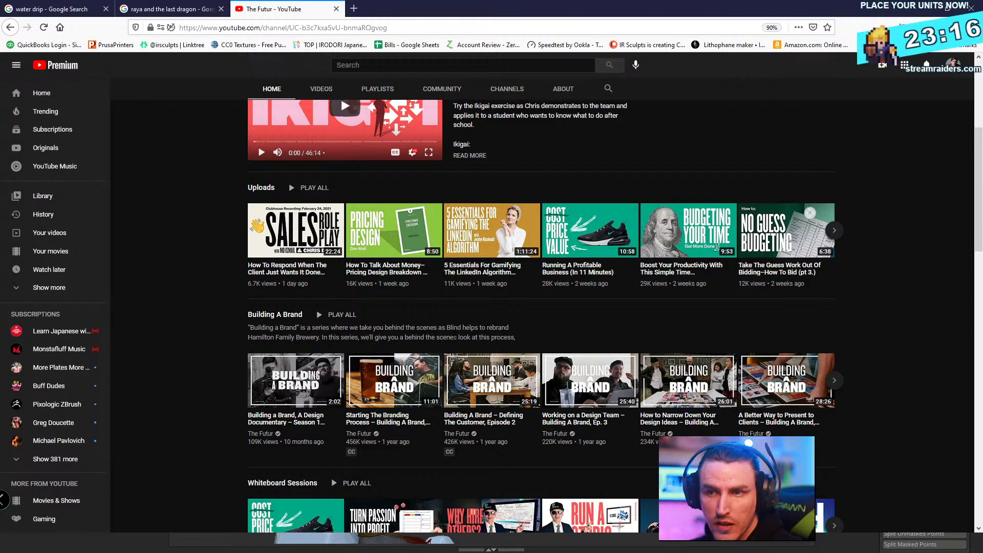
pyautogui.scroll(4, 340, 96)
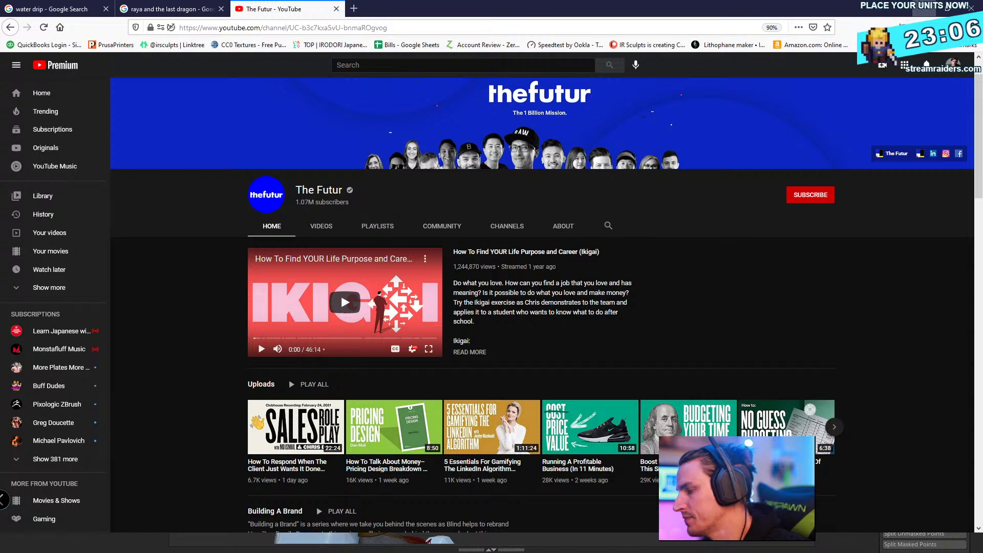
# - Switch back to ZBrush and move and rotate the duplicated ice chunks around the thigh and shin below the lowered hand
pyautogui.click(922, 10)
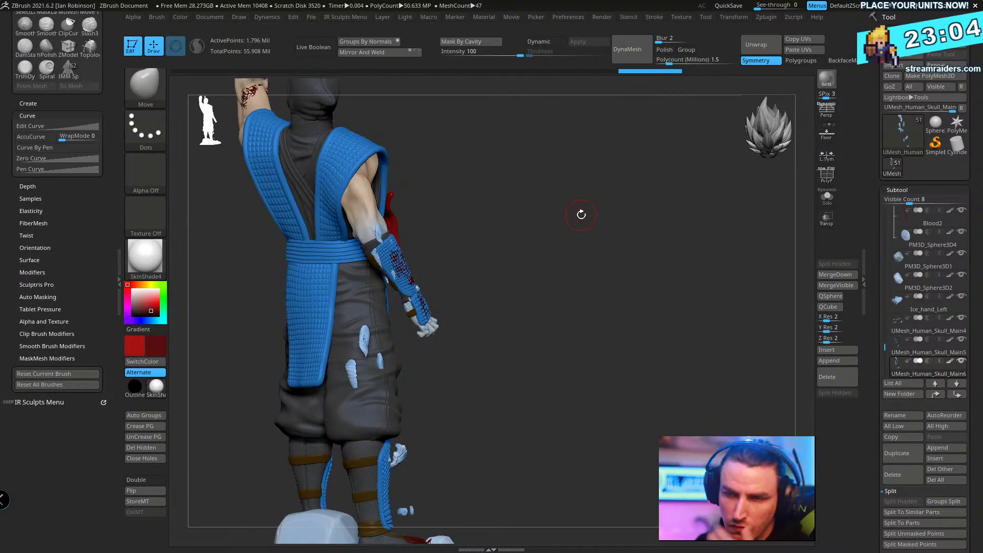
pyautogui.moveTo(616, 297); pyautogui.dragTo(606, 343)
pyautogui.press('w')
pyautogui.click(380, 129)
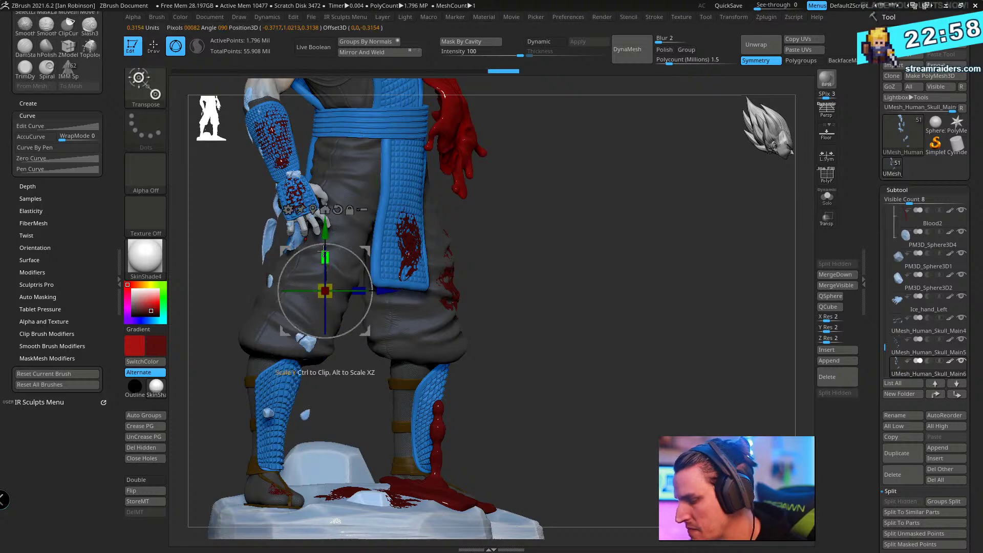
pyautogui.moveTo(309, 253); pyautogui.dragTo(309, 253)
pyautogui.moveTo(517, 225); pyautogui.dragTo(481, 258)
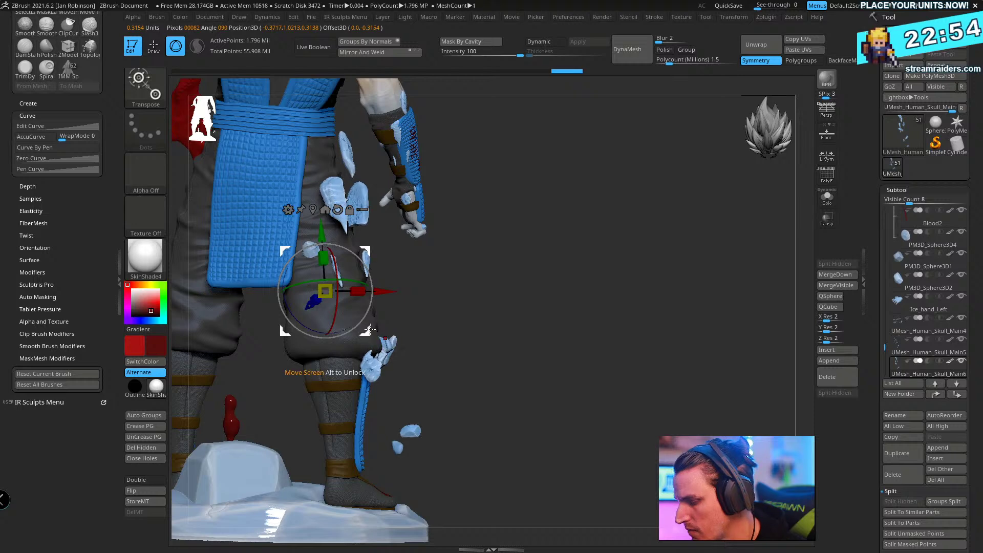
pyautogui.moveTo(369, 332)
pyautogui.mouseDown()
pyautogui.moveTo(461, 272)
pyautogui.moveTo(515, 251)
pyautogui.mouseUp()
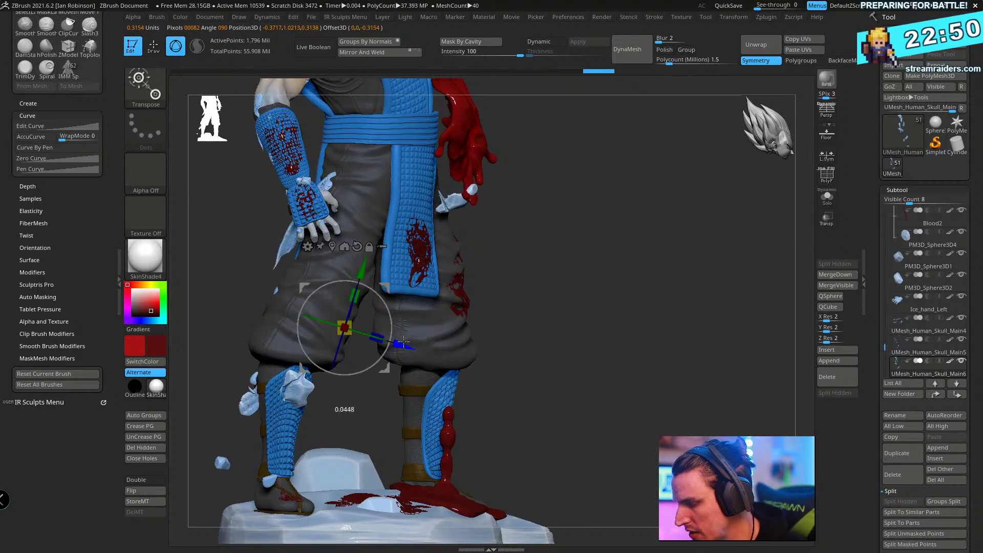
# - Shift the ice chunks inward so they sit against the back of the thigh and the shin guard
pyautogui.press('q')
pyautogui.moveTo(599, 264)
pyautogui.mouseDown()
pyautogui.moveTo(623, 263)
pyautogui.moveTo(399, 307)
pyautogui.moveTo(379, 345)
pyautogui.mouseUp()
pyautogui.press('w')
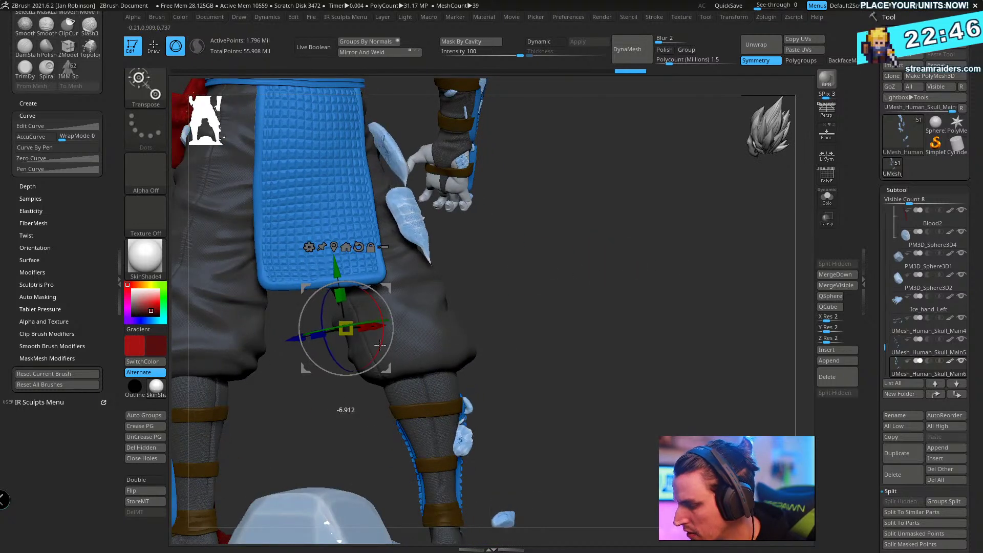
pyautogui.moveTo(298, 340); pyautogui.dragTo(285, 342)
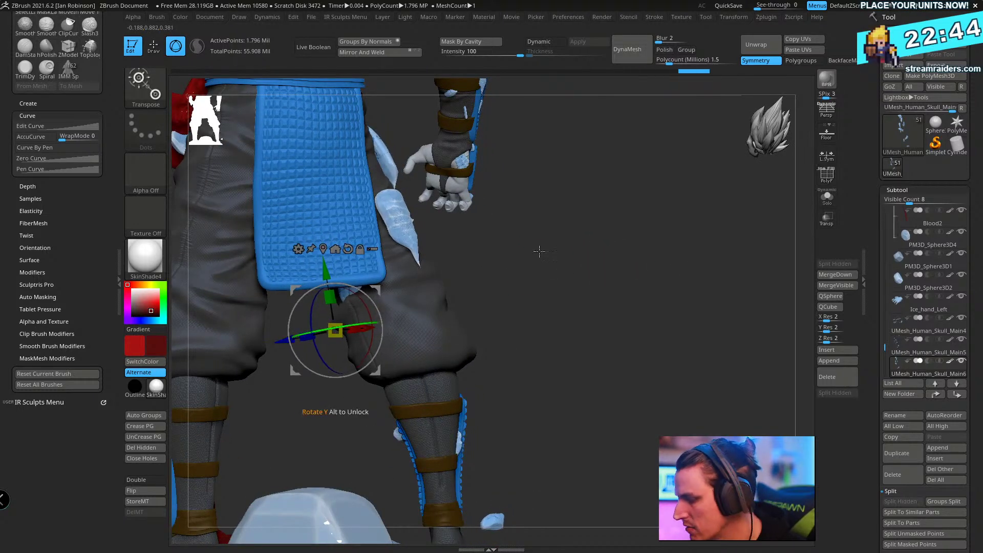
pyautogui.press('q')
pyautogui.moveTo(589, 232)
pyautogui.mouseDown()
pyautogui.moveTo(603, 252)
pyautogui.moveTo(639, 250)
pyautogui.moveTo(616, 243)
pyautogui.moveTo(626, 245)
pyautogui.mouseUp()
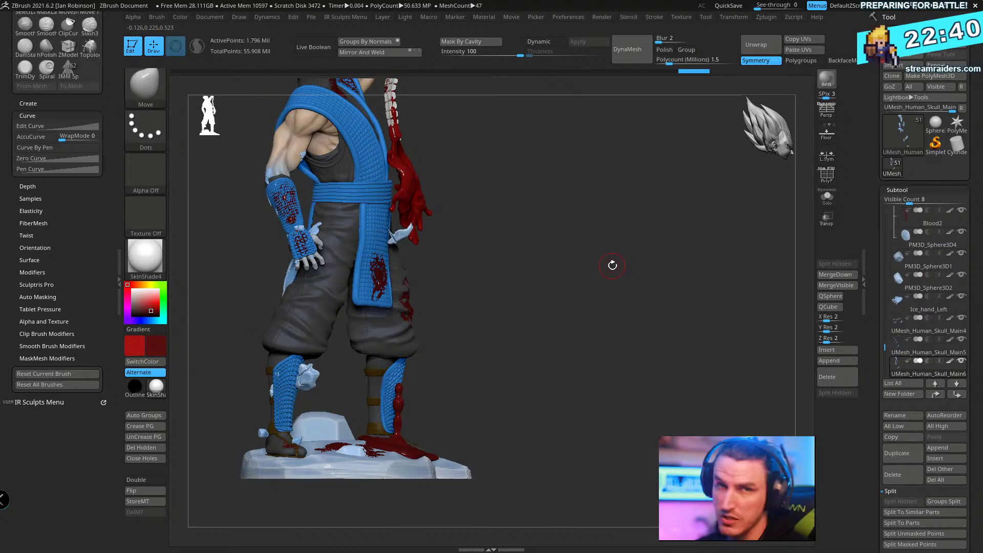
# - Isolate the ice chunks and delete the stray one near the opposite hip
pyautogui.keyDown('alt'); pyautogui.moveTo(632, 252); pyautogui.dragTo(617, 380); pyautogui.keyUp('alt')
pyautogui.click(827, 196)
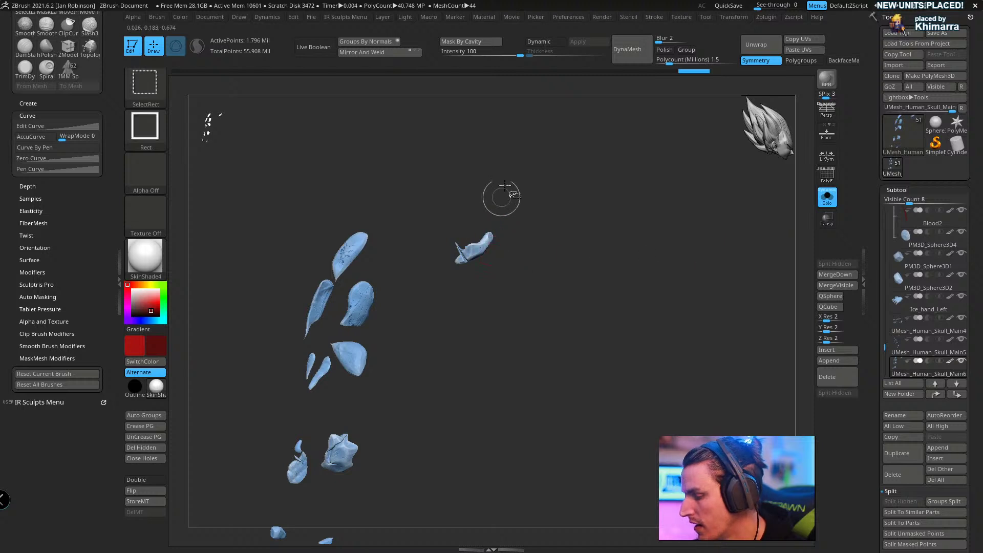
pyautogui.moveTo(498, 170)
pyautogui.keyDown('ctrl'); pyautogui.keyDown('shift'); pyautogui.mouseDown()
pyautogui.moveTo(404, 244)
pyautogui.moveTo(432, 323)
pyautogui.mouseUp(); pyautogui.keyUp('shift'); pyautogui.keyUp('ctrl')
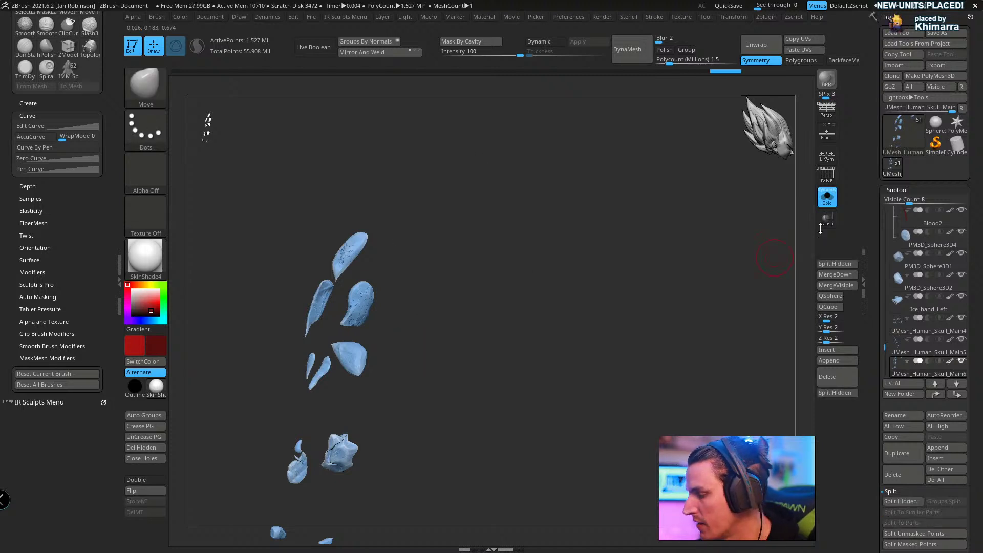
pyautogui.click(154, 449)
pyautogui.click(827, 197)
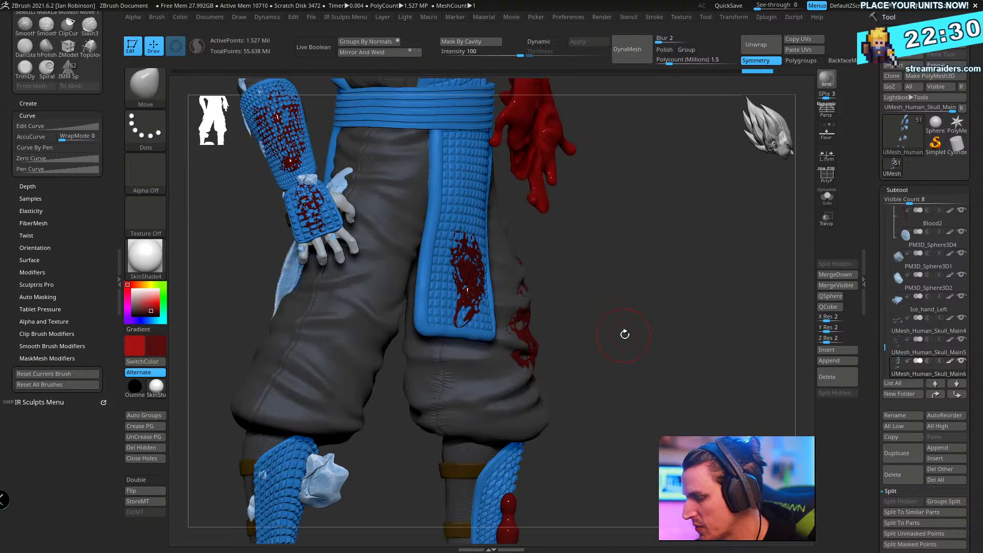
# - Mask the other ice chunks and move the large one beside the shin onto the front of the shin guard
pyautogui.moveTo(625, 334); pyautogui.dragTo(640, 296)
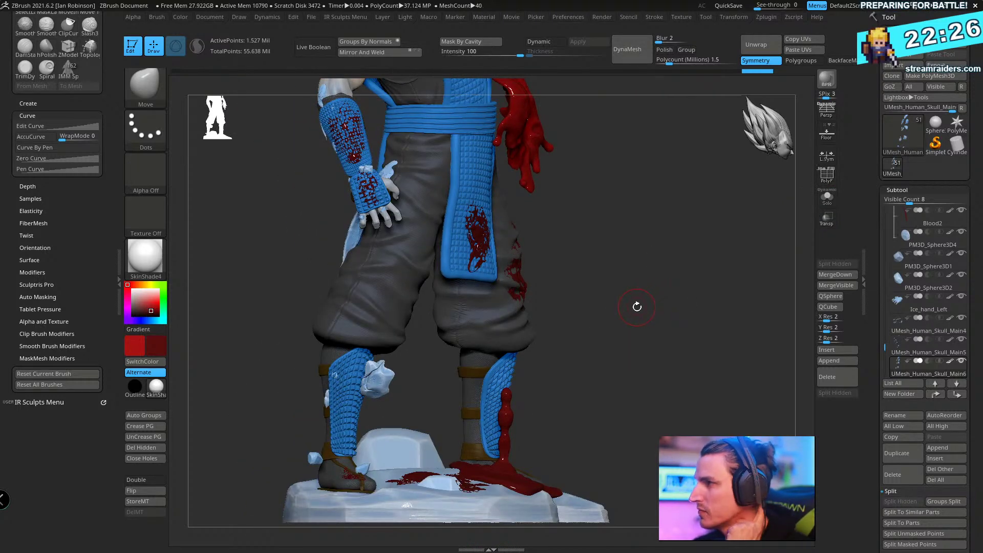
pyautogui.moveTo(639, 300); pyautogui.dragTo(617, 348)
pyautogui.press('shift')
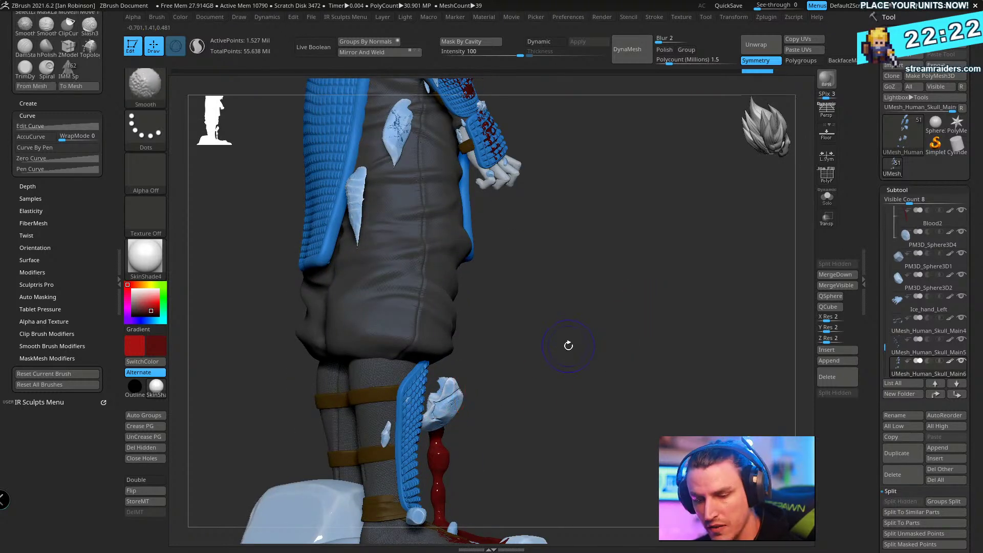
pyautogui.press('r')
pyautogui.click(442, 393)
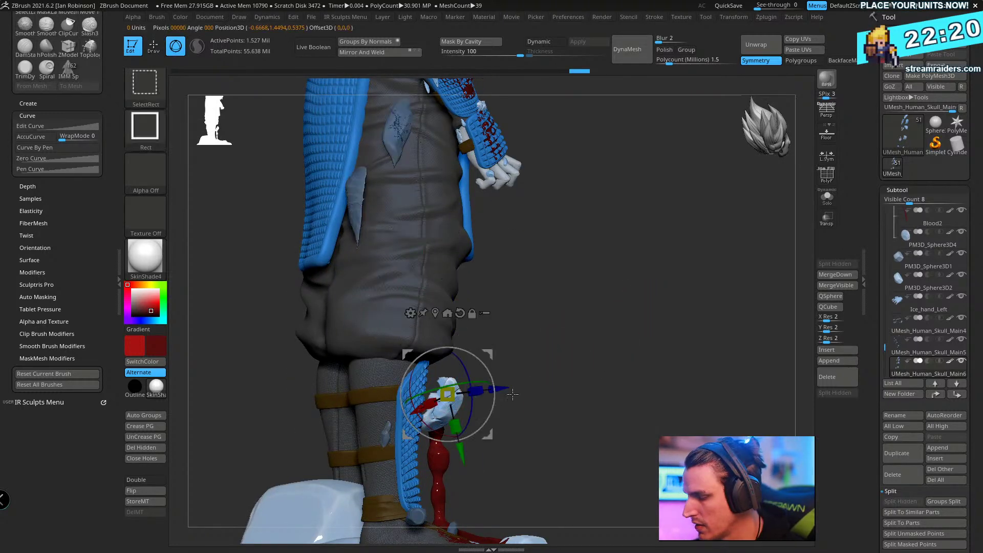
pyautogui.moveTo(602, 345); pyautogui.dragTo(462, 398)
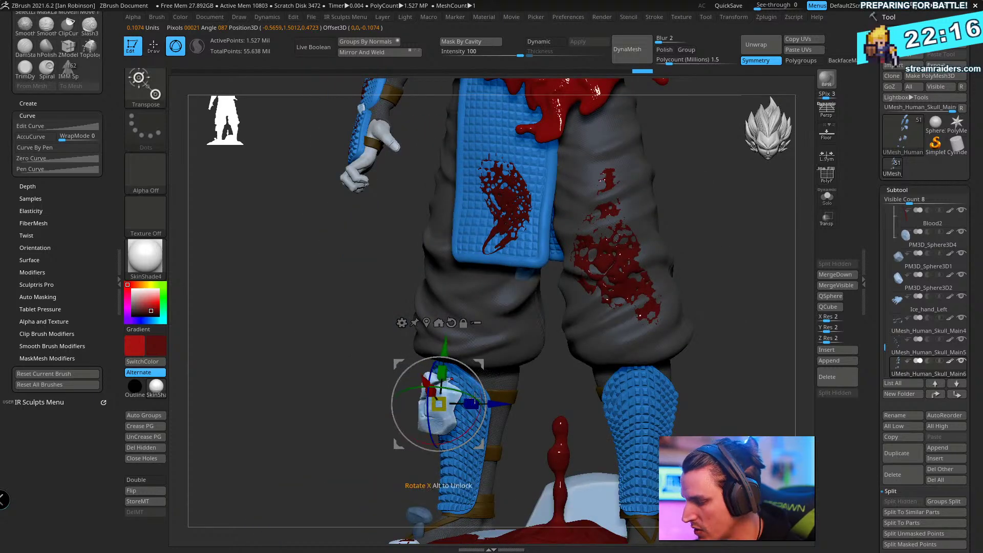
pyautogui.moveTo(479, 366); pyautogui.dragTo(508, 268)
pyautogui.moveTo(676, 283); pyautogui.dragTo(560, 279)
pyautogui.moveTo(544, 329); pyautogui.dragTo(500, 406)
# - Rotate and seat the large ice chunk against the upper edge of the shin guard, just below the knee
pyautogui.moveTo(689, 311); pyautogui.dragTo(555, 323)
pyautogui.moveTo(499, 412); pyautogui.dragTo(492, 410)
pyautogui.moveTo(579, 410); pyautogui.dragTo(510, 413)
pyautogui.moveTo(699, 310); pyautogui.dragTo(760, 287)
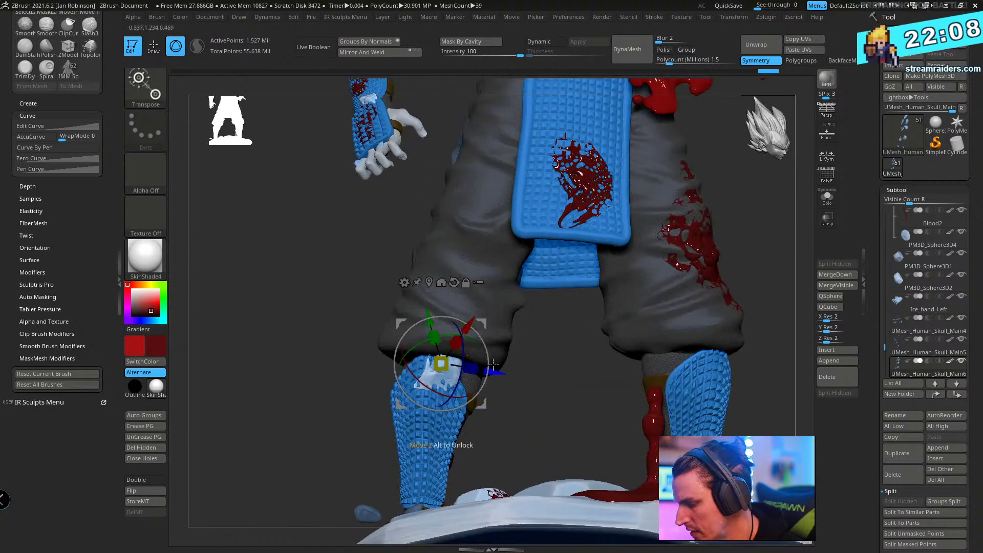
pyautogui.moveTo(523, 405); pyautogui.dragTo(693, 292)
pyautogui.press('q')
pyautogui.keyDown('alt'); pyautogui.moveTo(695, 326); pyautogui.dragTo(709, 396); pyautogui.keyUp('alt')
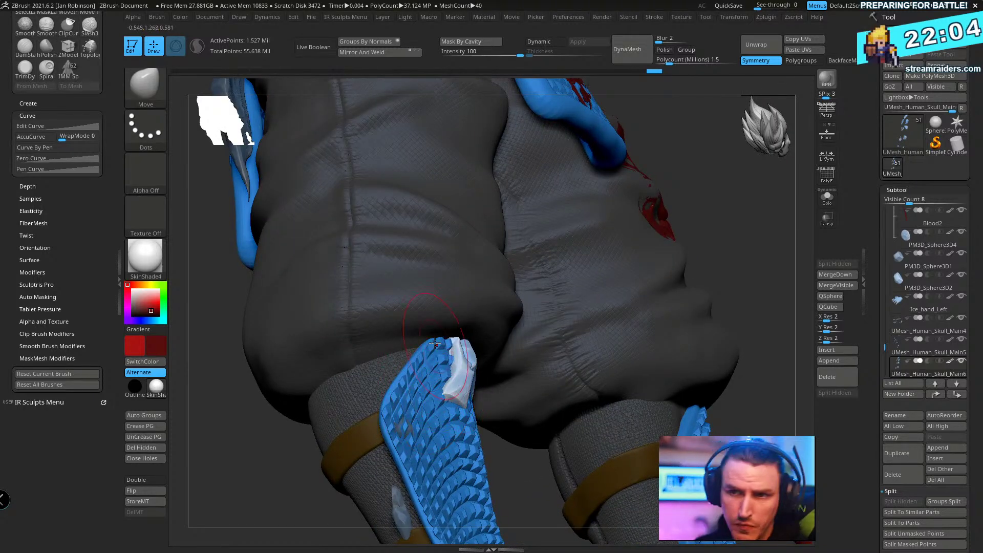
pyautogui.moveTo(478, 359)
pyautogui.mouseDown(button='right')
pyautogui.moveTo(505, 292)
pyautogui.moveTo(479, 406)
pyautogui.mouseUp(button='right')
# - Try to position the small ice chunk beside the boot
pyautogui.press('w')
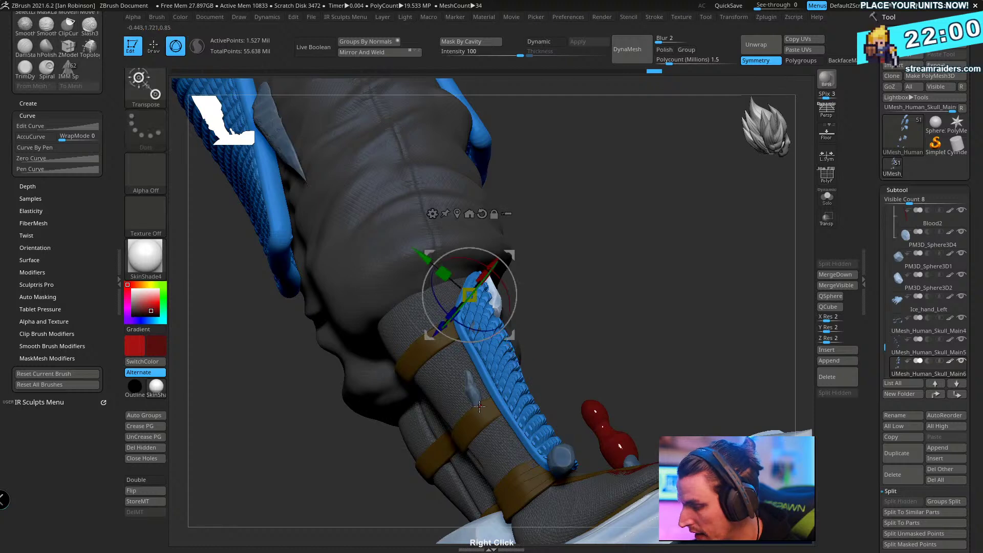
pyautogui.moveTo(567, 461); pyautogui.dragTo(548, 425, button='right')
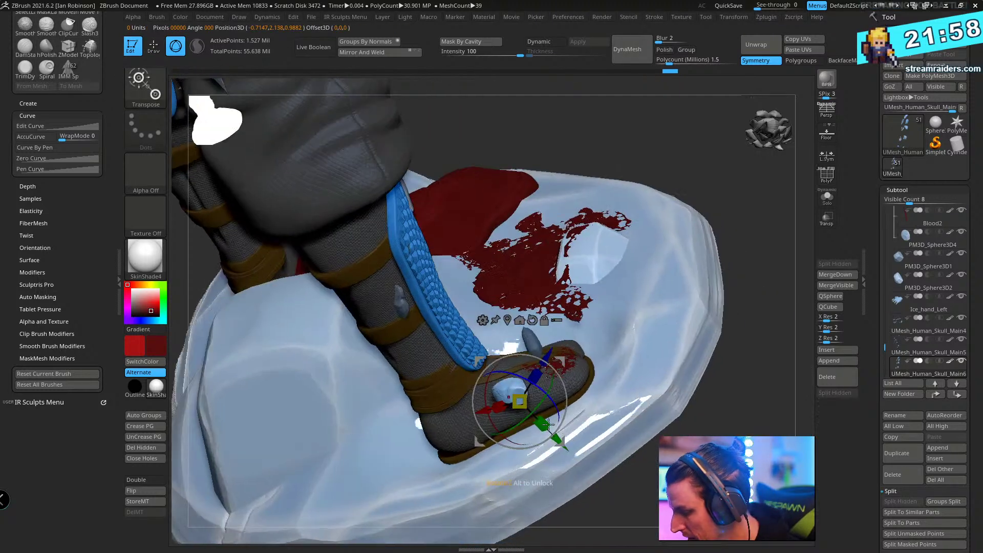
pyautogui.moveTo(673, 336); pyautogui.dragTo(677, 346, button='right')
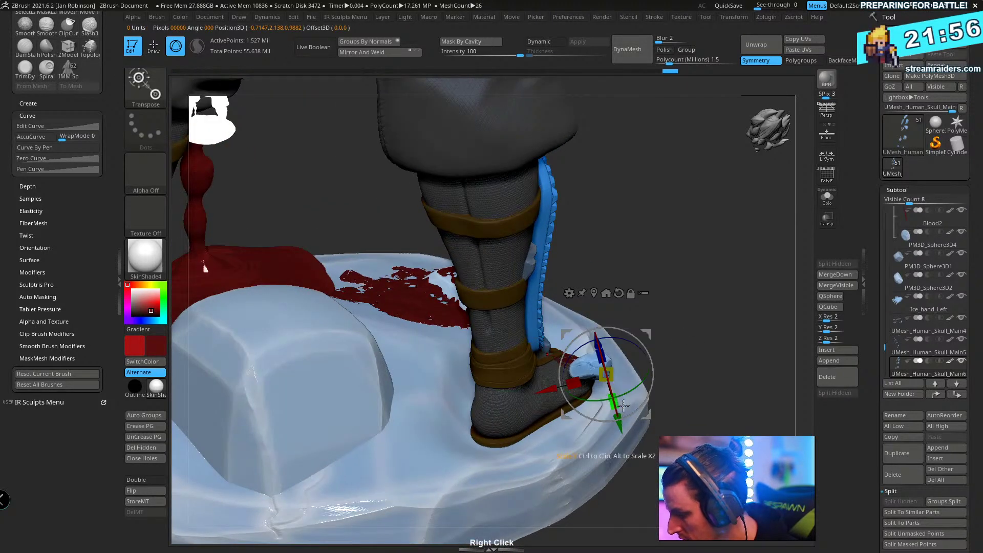
pyautogui.moveTo(622, 405); pyautogui.dragTo(547, 379, button='right')
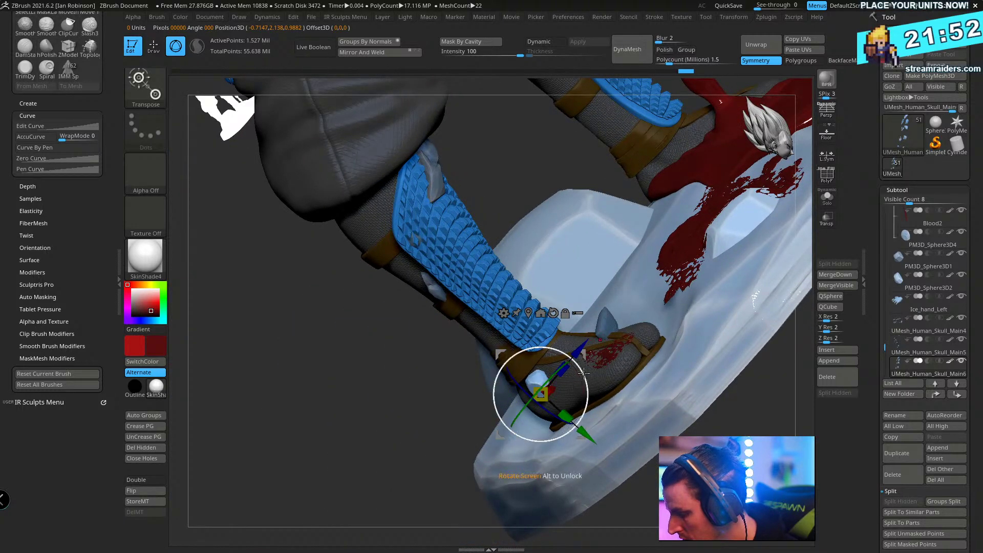
# - Isolate the ice chunks and delete the small loose pieces around the boot
pyautogui.press('q')
pyautogui.click(827, 198)
pyautogui.moveTo(736, 336)
pyautogui.mouseDown(button='right')
pyautogui.moveTo(629, 385)
pyautogui.moveTo(712, 397)
pyautogui.mouseUp(button='right')
pyautogui.keyDown('ctrl'); pyautogui.moveTo(673, 402); pyautogui.dragTo(674, 435); pyautogui.keyUp('ctrl')
pyautogui.keyDown('ctrl'); pyautogui.keyDown('shift'); pyautogui.moveTo(699, 275); pyautogui.dragTo(506, 518); pyautogui.keyUp('shift'); pyautogui.keyUp('ctrl')
pyautogui.click(148, 449)
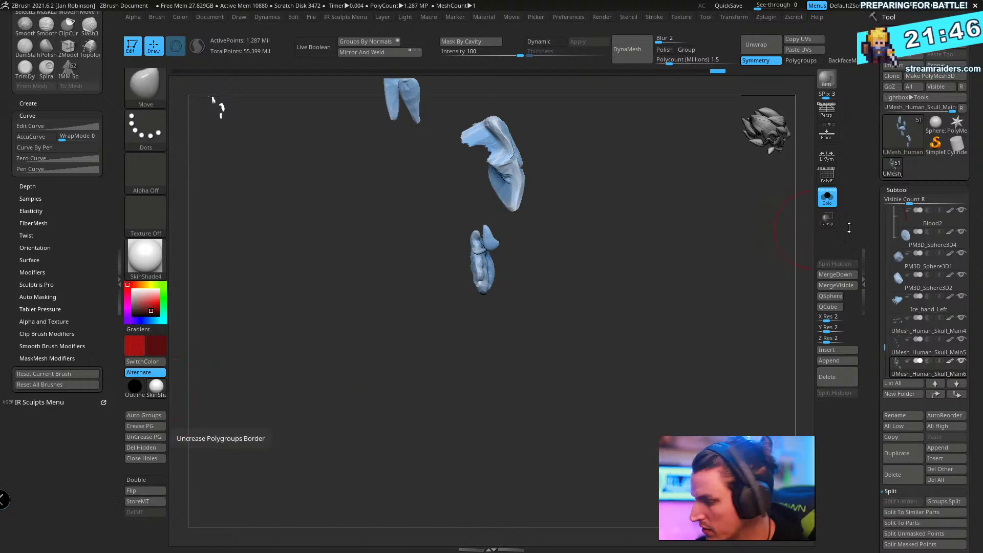
pyautogui.click(827, 198)
# - Mask the other ice chunks and move the one behind the thigh onto the back of the opposite thigh, rotated to fit
pyautogui.moveTo(660, 294); pyautogui.dragTo(697, 391, button='right')
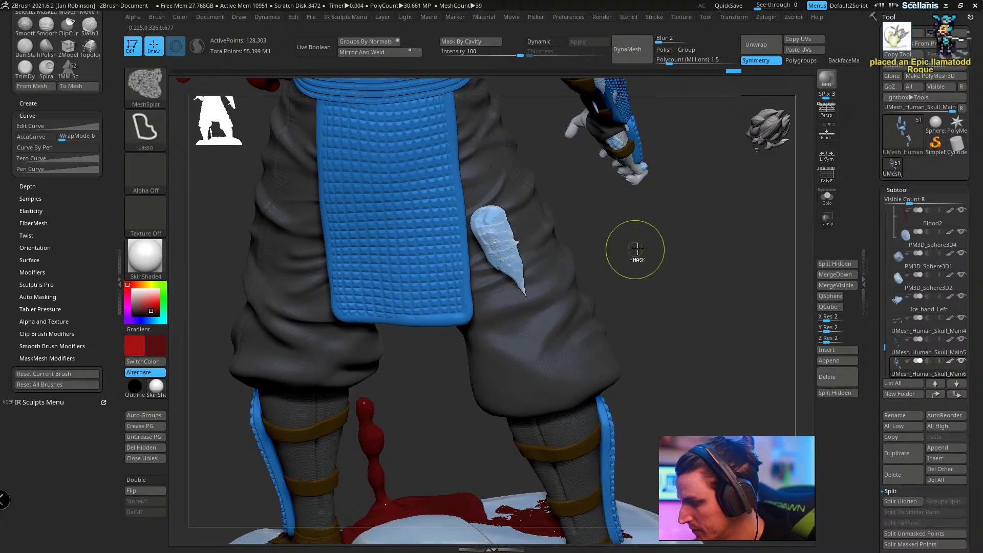
pyautogui.press('w')
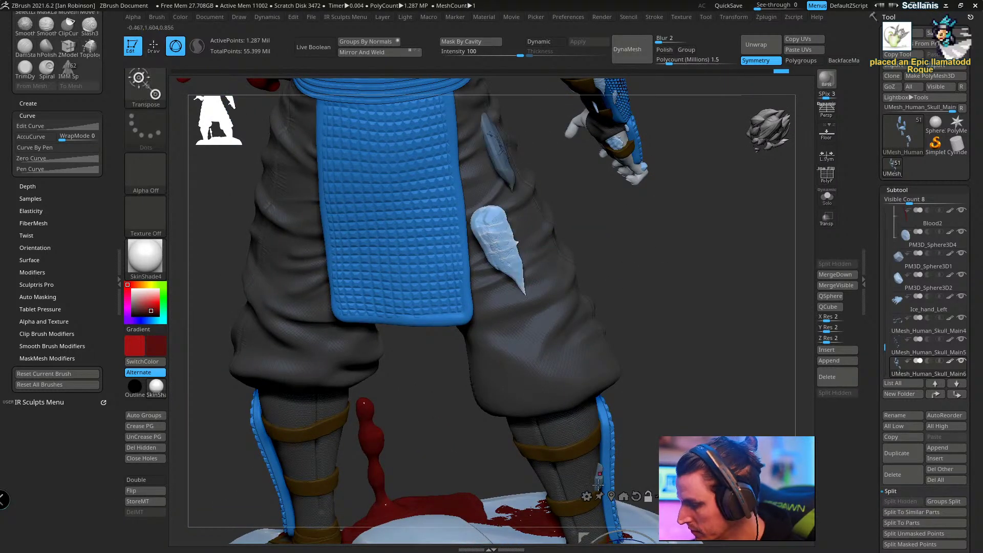
pyautogui.click(612, 496)
pyautogui.moveTo(540, 293); pyautogui.dragTo(347, 315)
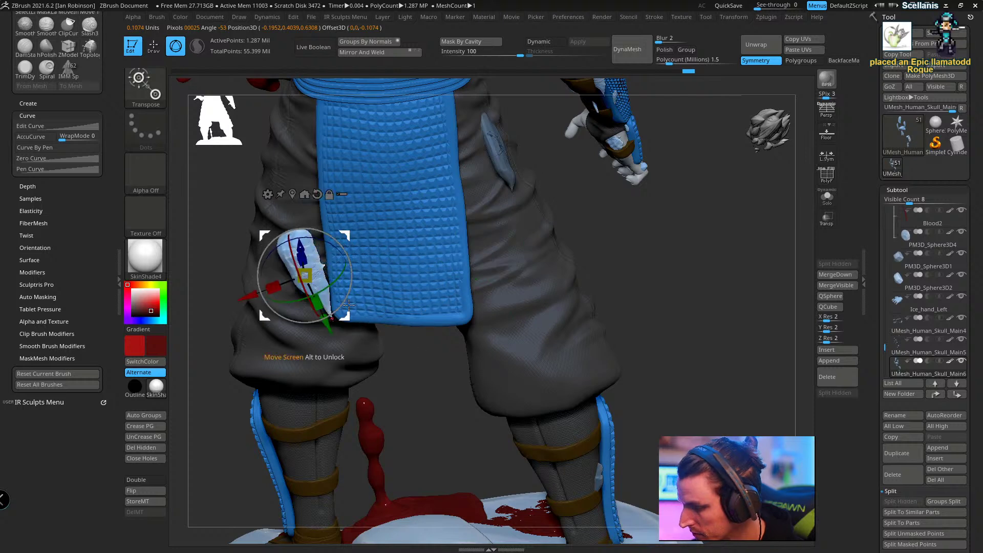
pyautogui.moveTo(579, 239); pyautogui.dragTo(420, 327, button='right')
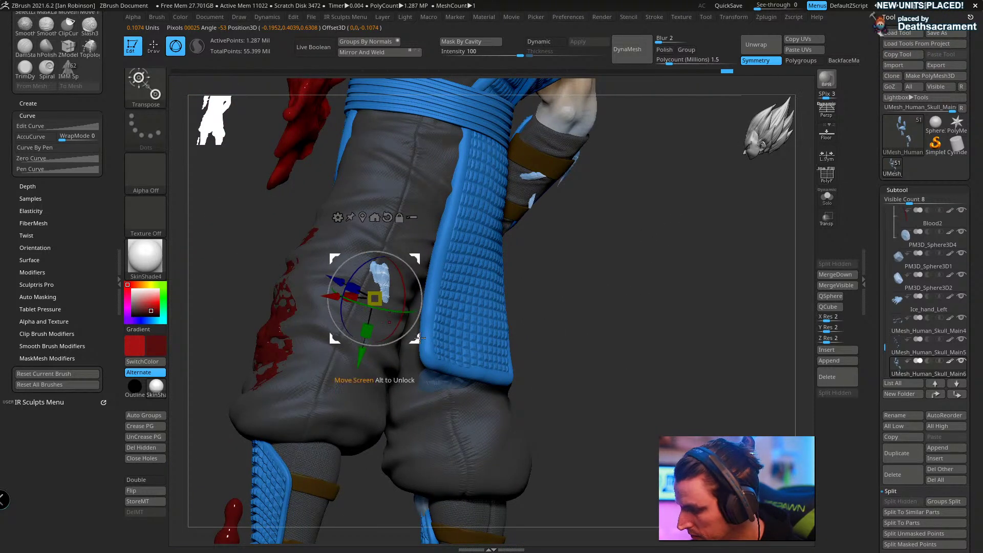
pyautogui.moveTo(566, 280); pyautogui.dragTo(387, 299, button='right')
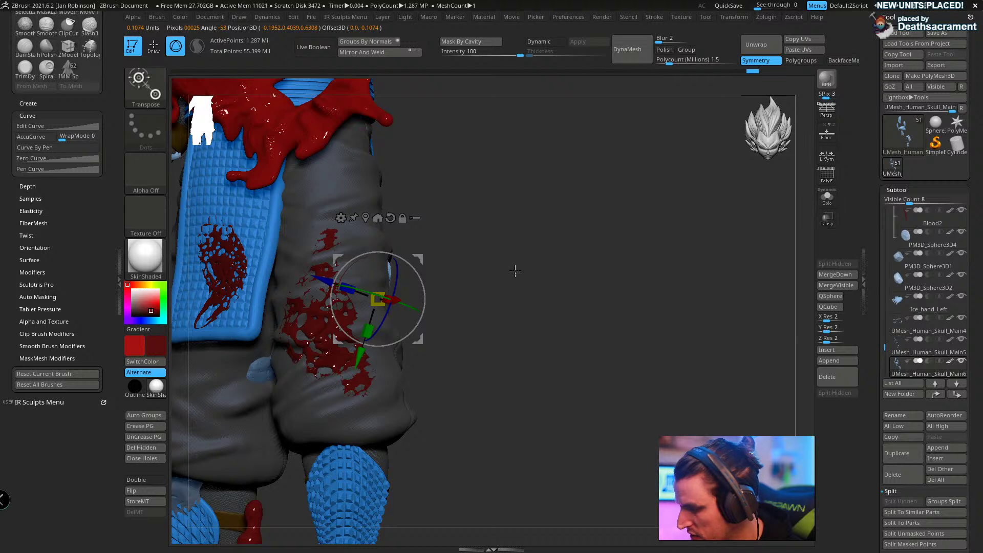
pyautogui.moveTo(515, 271); pyautogui.dragTo(426, 335, button='right')
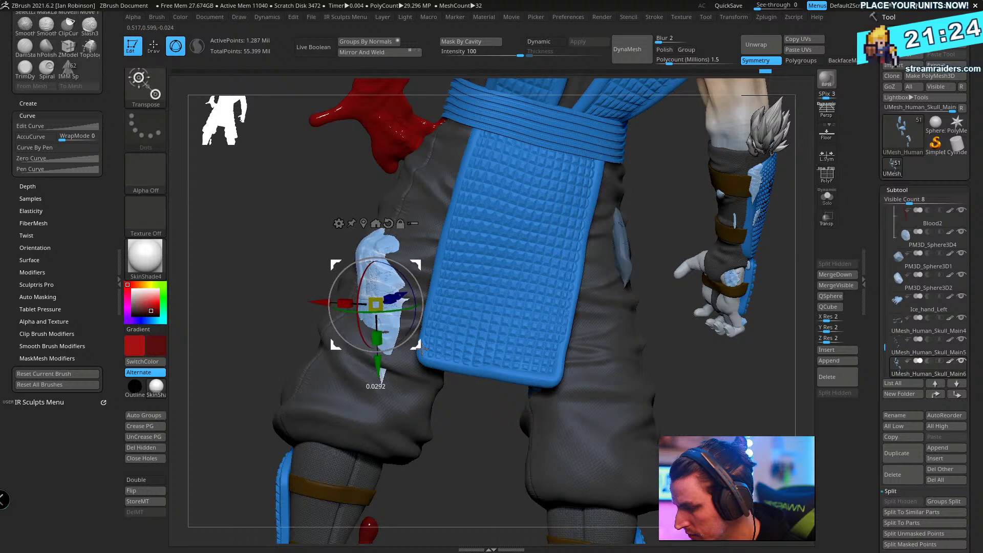
# - View the statue from several sides and frame the whole figure at a small size
pyautogui.press('q')
pyautogui.moveTo(461, 439)
pyautogui.mouseDown(button='right')
pyautogui.moveTo(642, 337)
pyautogui.moveTo(678, 333)
pyautogui.mouseUp(button='right')
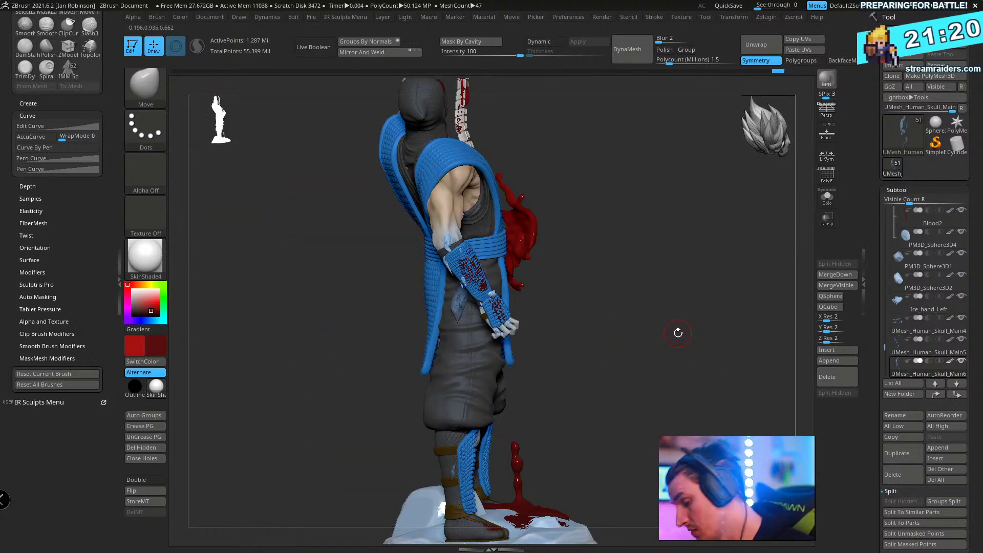
pyautogui.moveTo(664, 277)
pyautogui.mouseDown(button='right')
pyautogui.moveTo(666, 220)
pyautogui.moveTo(681, 225)
pyautogui.moveTo(663, 288)
pyautogui.moveTo(739, 288)
pyautogui.moveTo(673, 305)
pyautogui.moveTo(685, 320)
pyautogui.moveTo(689, 305)
pyautogui.moveTo(691, 327)
pyautogui.moveTo(725, 331)
pyautogui.moveTo(700, 335)
pyautogui.moveTo(722, 329)
pyautogui.moveTo(619, 303)
pyautogui.moveTo(650, 290)
pyautogui.moveTo(731, 308)
pyautogui.moveTo(583, 257)
pyautogui.moveTo(588, 448)
pyautogui.mouseUp(button='right')
pyautogui.hotkey('shift', 's')
pyautogui.hotkey('ctrl', 'n')
pyautogui.keyDown('alt'); pyautogui.moveTo(657, 341); pyautogui.dragTo(600, 356, button='right'); pyautogui.keyUp('alt')
pyautogui.keyDown('ctrl'); pyautogui.moveTo(600, 356); pyautogui.dragTo(597, 303, button='right'); pyautogui.keyUp('ctrl')
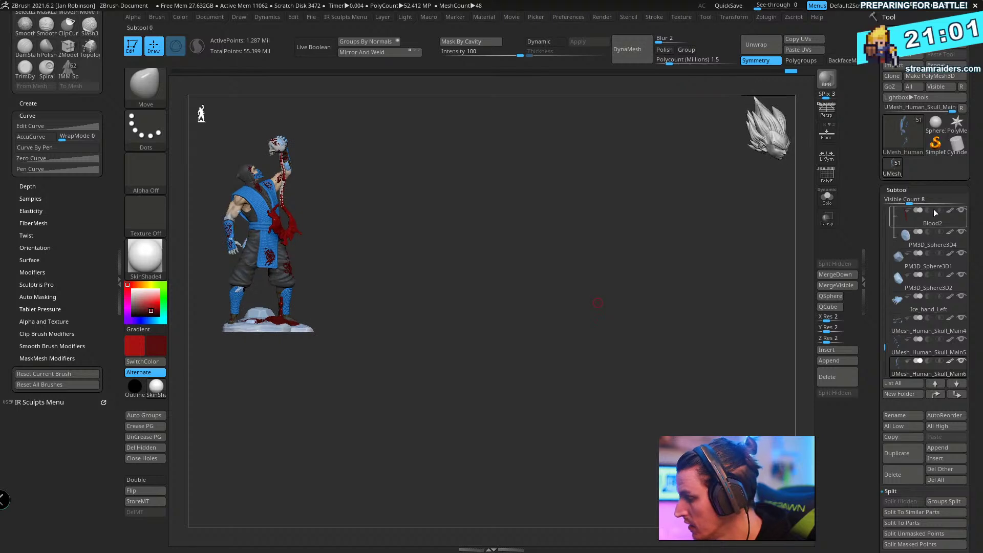
# - Turn off the subtools' painted colors and show the statue as a solid silhouette using the Outline Thin material and black
pyautogui.click(922, 190)
pyautogui.click(910, 190)
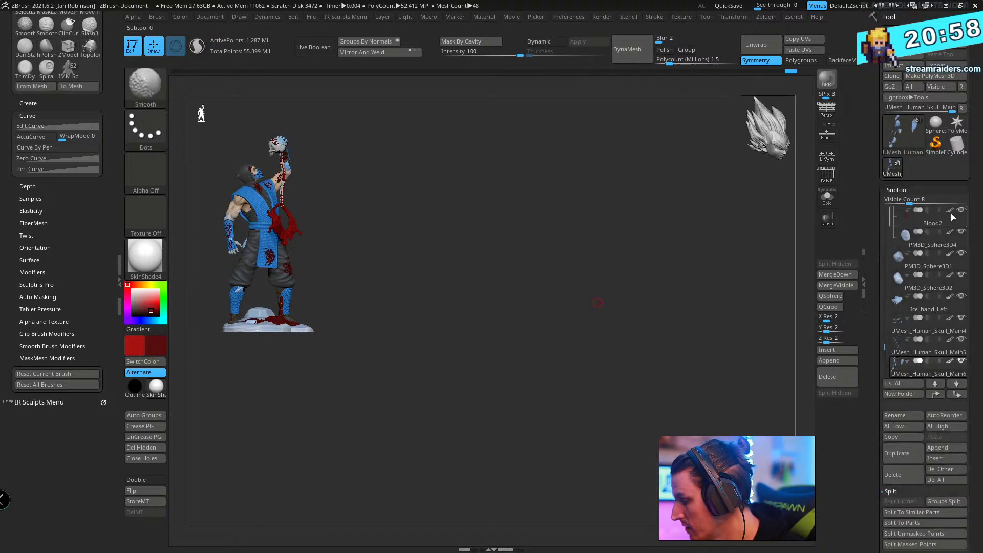
pyautogui.click(949, 213)
pyautogui.click(160, 262)
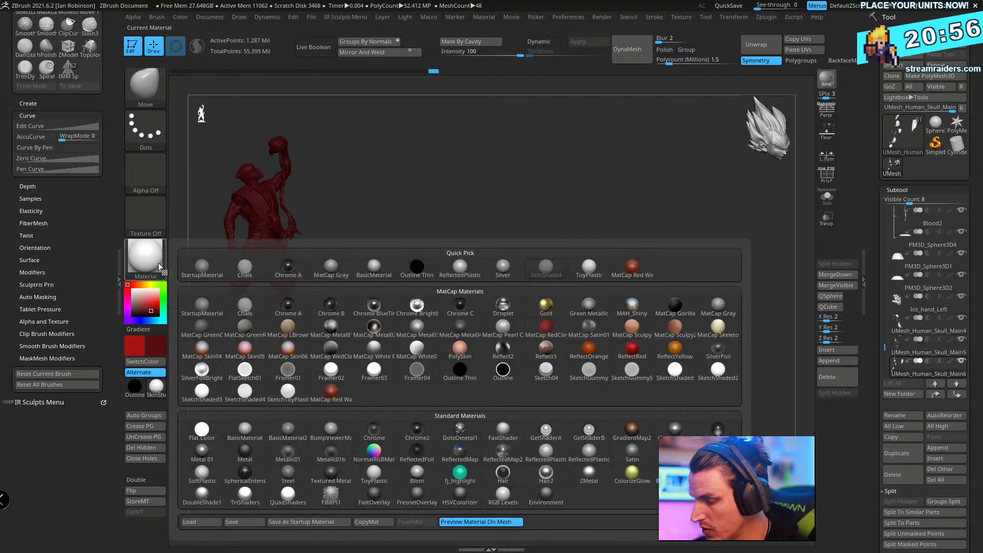
pyautogui.click(465, 379)
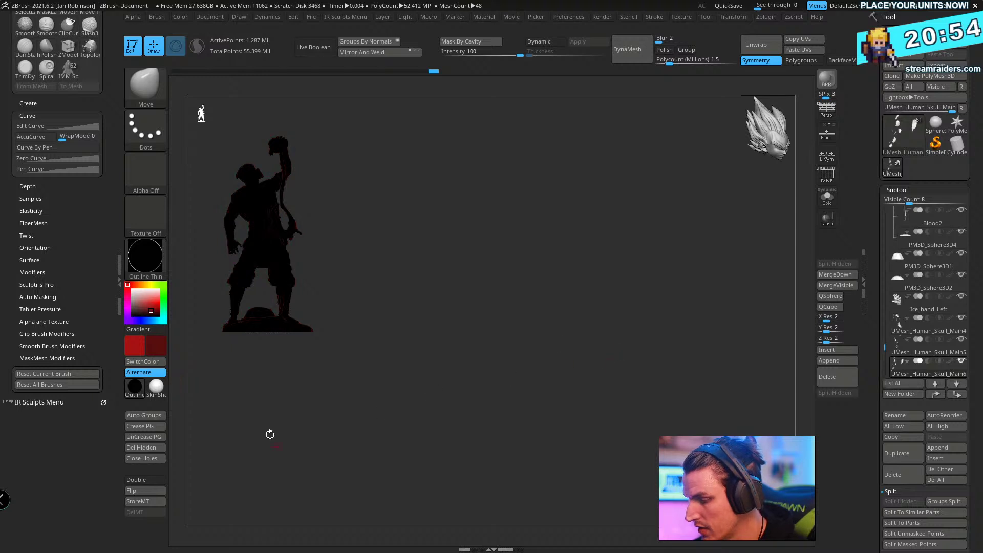
pyautogui.moveTo(585, 331); pyautogui.dragTo(382, 376)
pyautogui.click(132, 317)
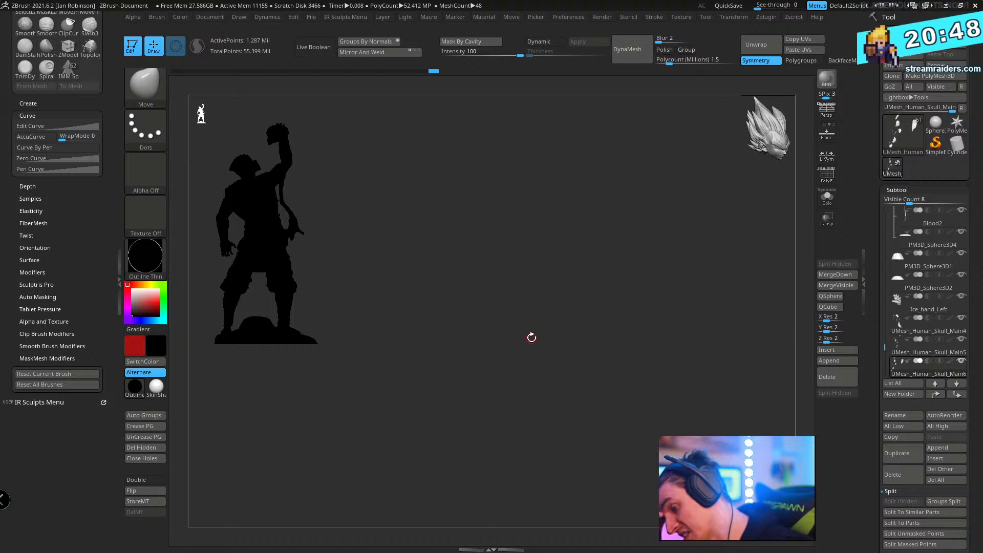
pyautogui.moveTo(551, 302)
pyautogui.mouseDown()
pyautogui.moveTo(566, 301)
pyautogui.moveTo(568, 315)
pyautogui.moveTo(556, 316)
pyautogui.moveTo(584, 312)
pyautogui.moveTo(561, 315)
pyautogui.mouseUp()
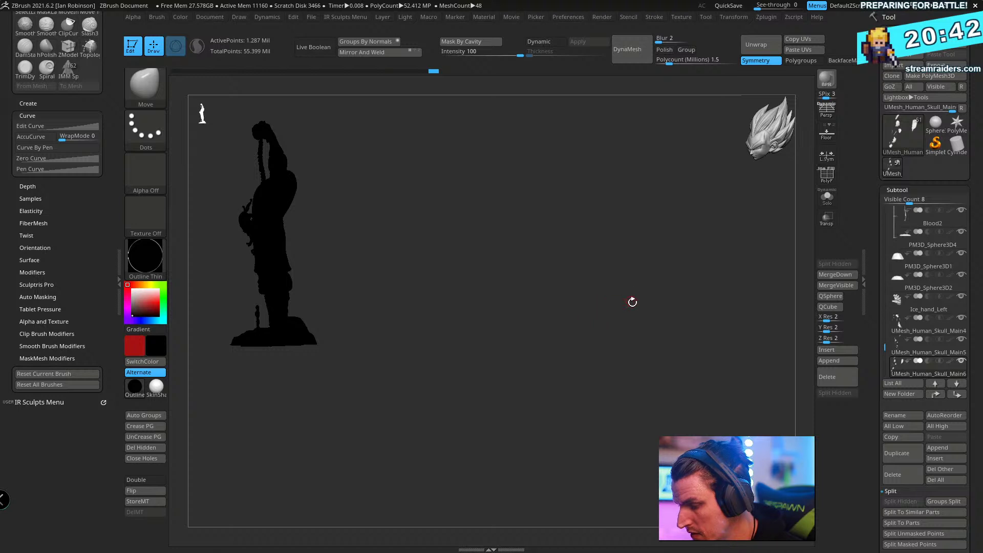
pyautogui.moveTo(632, 302); pyautogui.dragTo(574, 330)
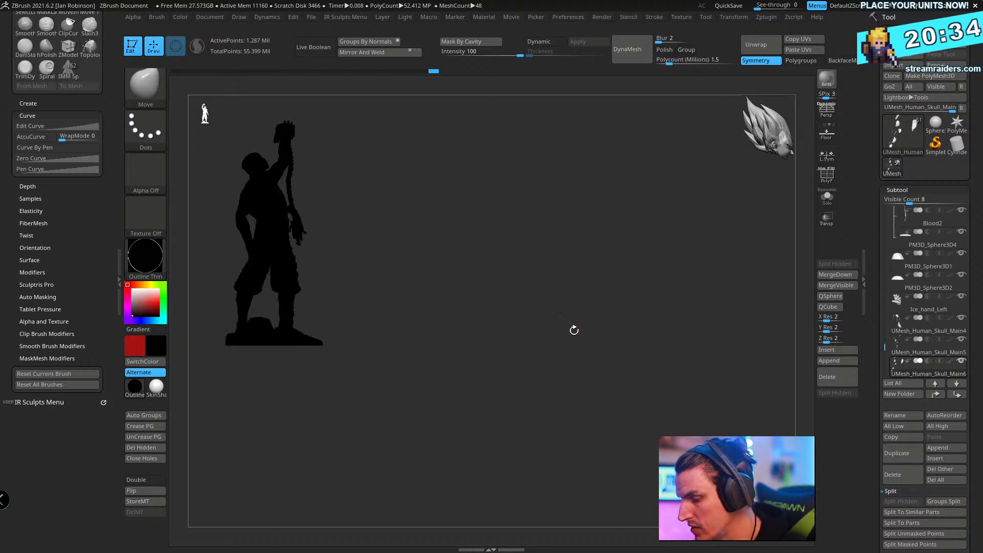
# - Set the color to white and the material to BasicMaterial, and turn the subtools' painted colors back on
pyautogui.moveTo(569, 296); pyautogui.dragTo(587, 283)
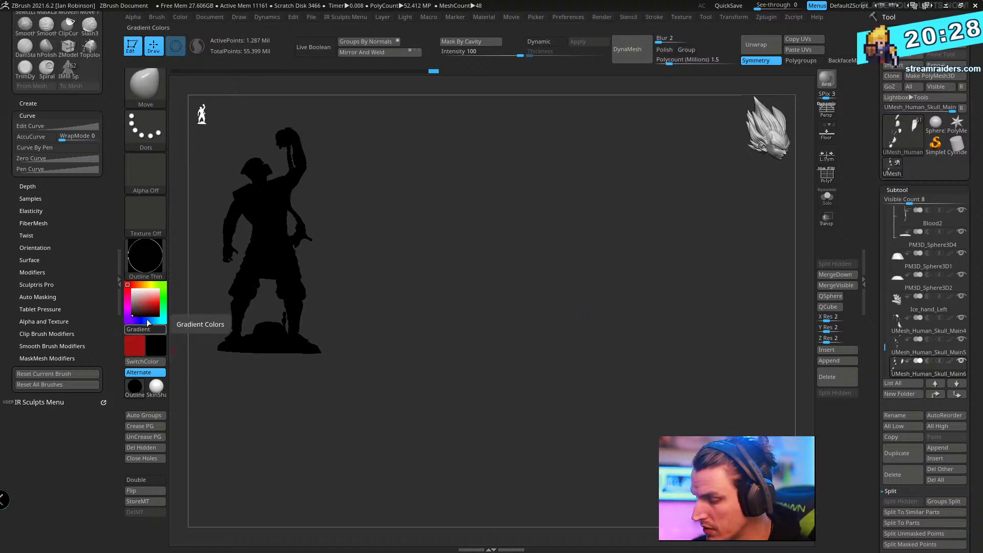
pyautogui.click(133, 290)
pyautogui.moveTo(174, 328); pyautogui.dragTo(186, 378)
pyautogui.click(154, 258)
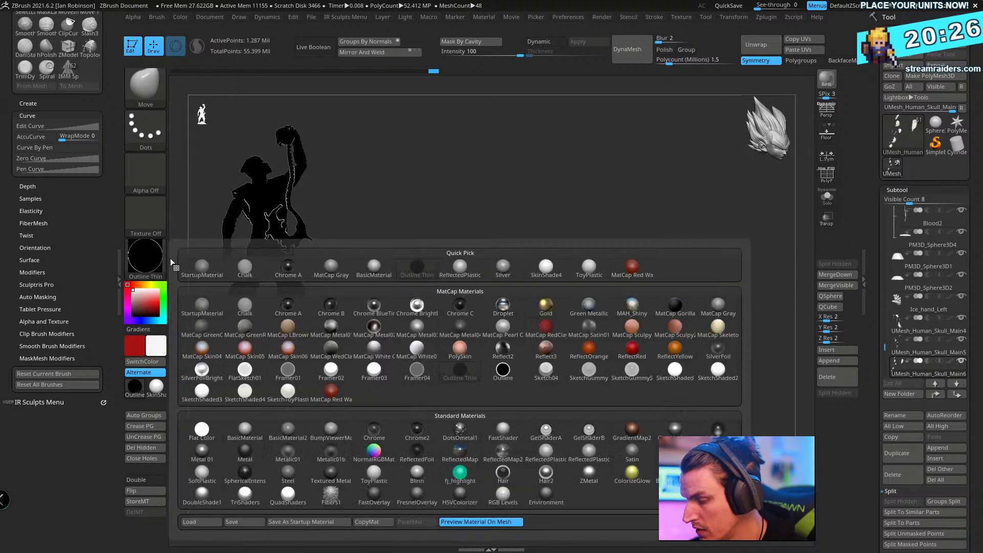
pyautogui.click(251, 436)
pyautogui.moveTo(647, 271)
pyautogui.mouseDown()
pyautogui.moveTo(634, 314)
pyautogui.moveTo(611, 325)
pyautogui.moveTo(600, 301)
pyautogui.moveTo(609, 256)
pyautogui.moveTo(625, 309)
pyautogui.moveTo(585, 310)
pyautogui.moveTo(630, 272)
pyautogui.mouseUp()
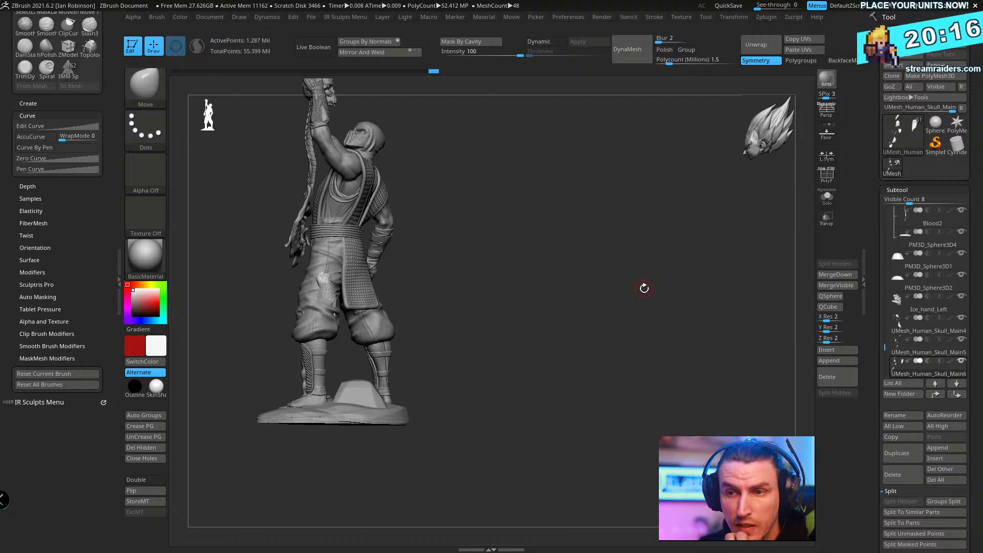
pyautogui.moveTo(608, 327); pyautogui.dragTo(628, 349)
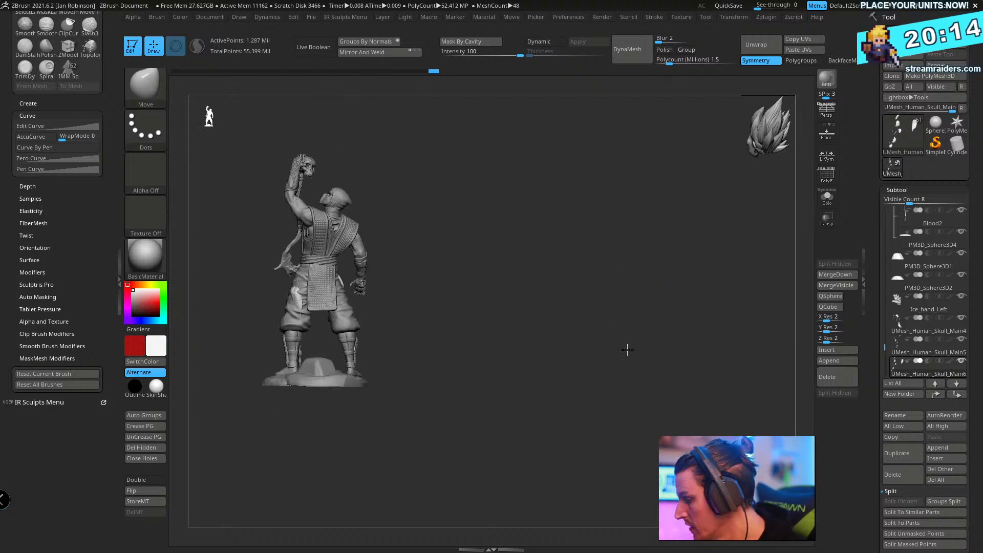
pyautogui.keyDown('shift'); pyautogui.click(951, 232); pyautogui.keyUp('shift')
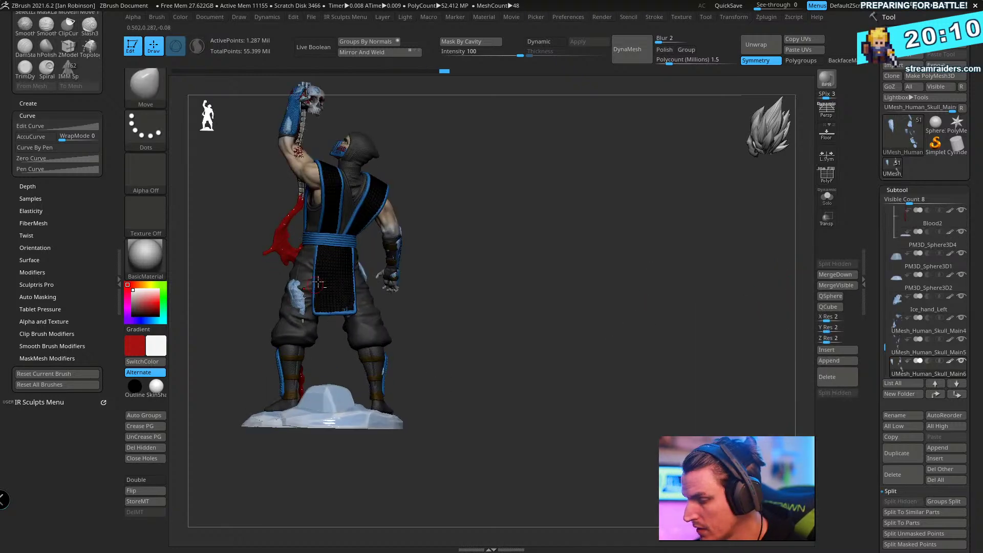
# - Mask all ice chunks except the one on the back of the blood-splattered thigh, enlarge it about 1.26 times and fit it to the leg
pyautogui.keyDown('alt'); pyautogui.click(318, 282); pyautogui.keyUp('alt')
pyautogui.moveTo(622, 205); pyautogui.dragTo(632, 288)
pyautogui.click(163, 271)
pyautogui.keyDown('alt'); pyautogui.click(354, 402); pyautogui.keyUp('alt')
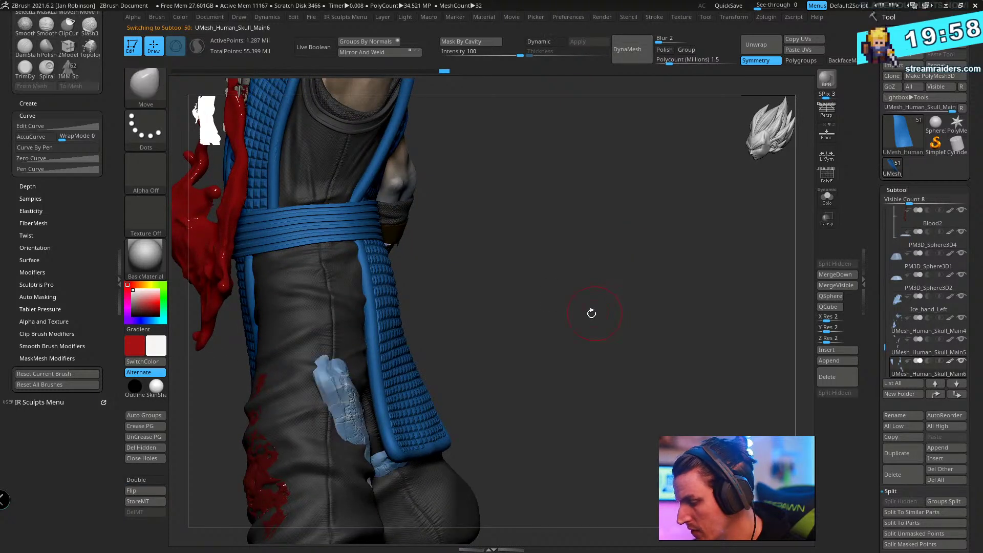
pyautogui.keyDown('ctrl'); pyautogui.keyDown('shift'); pyautogui.click(346, 400); pyautogui.keyUp('shift'); pyautogui.keyUp('ctrl')
pyautogui.keyDown('ctrl'); pyautogui.click(546, 291); pyautogui.keyUp('ctrl')
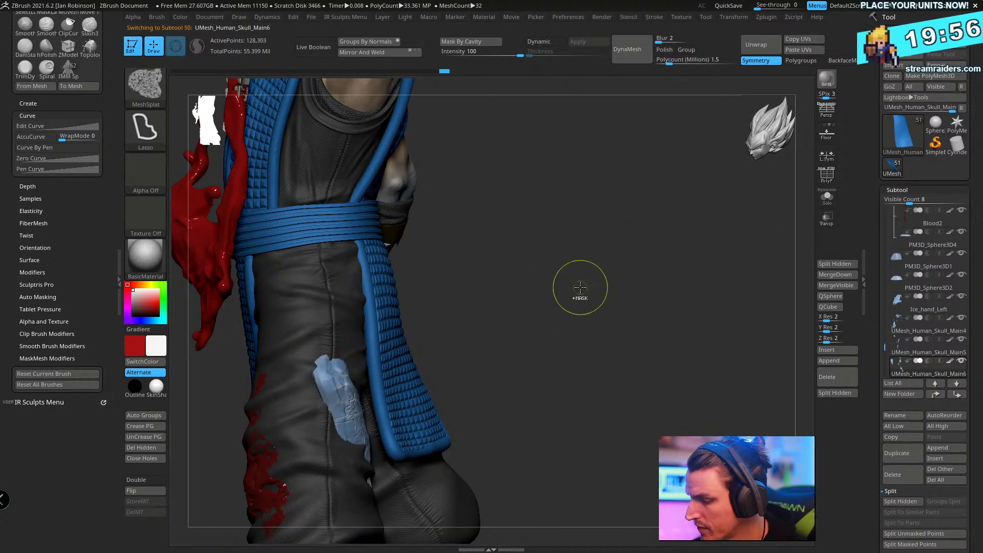
pyautogui.keyDown('ctrl'); pyautogui.keyDown('shift'); pyautogui.click(599, 273); pyautogui.keyUp('shift'); pyautogui.keyUp('ctrl')
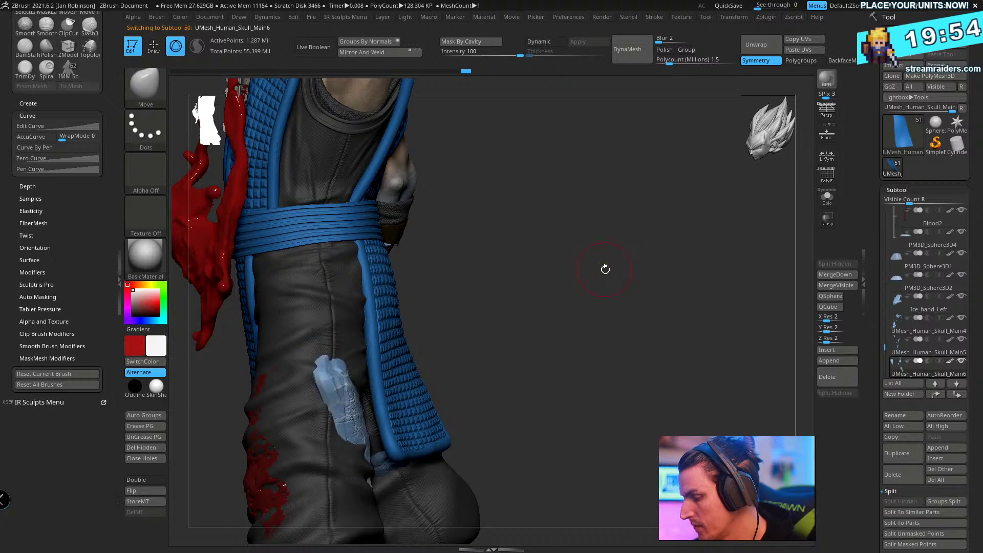
pyautogui.press('w')
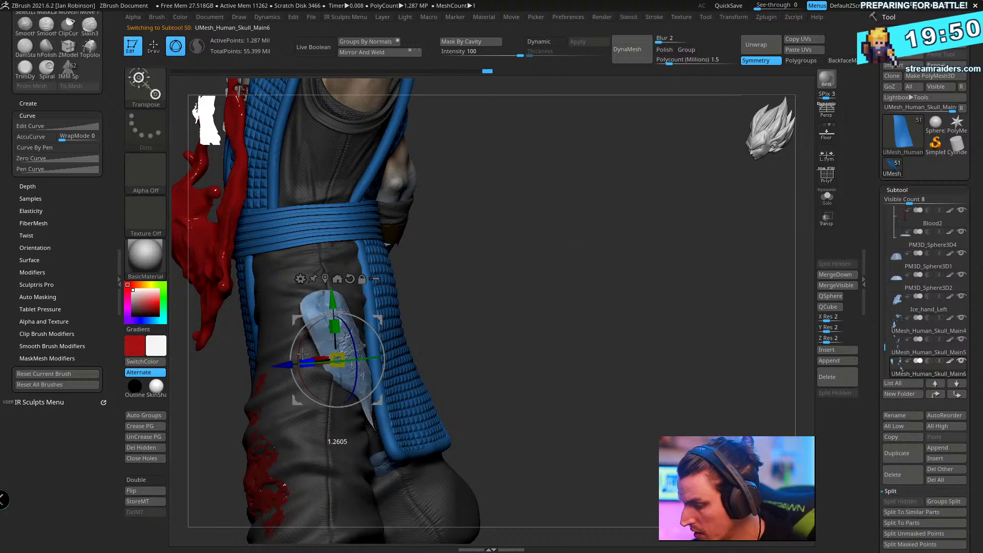
pyautogui.moveTo(525, 261); pyautogui.dragTo(532, 323)
pyautogui.moveTo(353, 381); pyautogui.dragTo(364, 377)
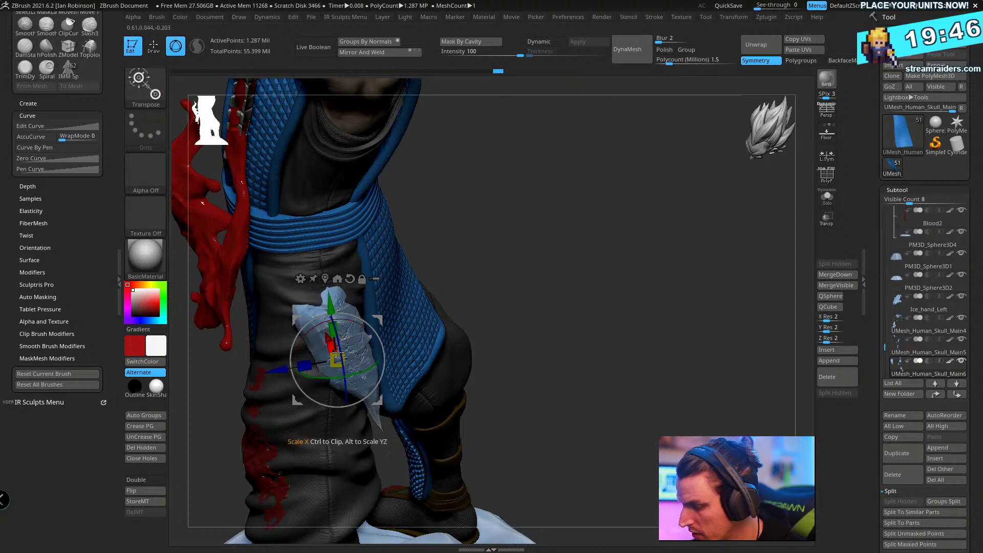
pyautogui.press('q')
# - Using the Move brush, pull the lower edge of the enlarged thigh ice chunk against the trouser leg
pyautogui.moveTo(585, 225); pyautogui.dragTo(519, 230)
pyautogui.press('b')
pyautogui.click(550, 242)
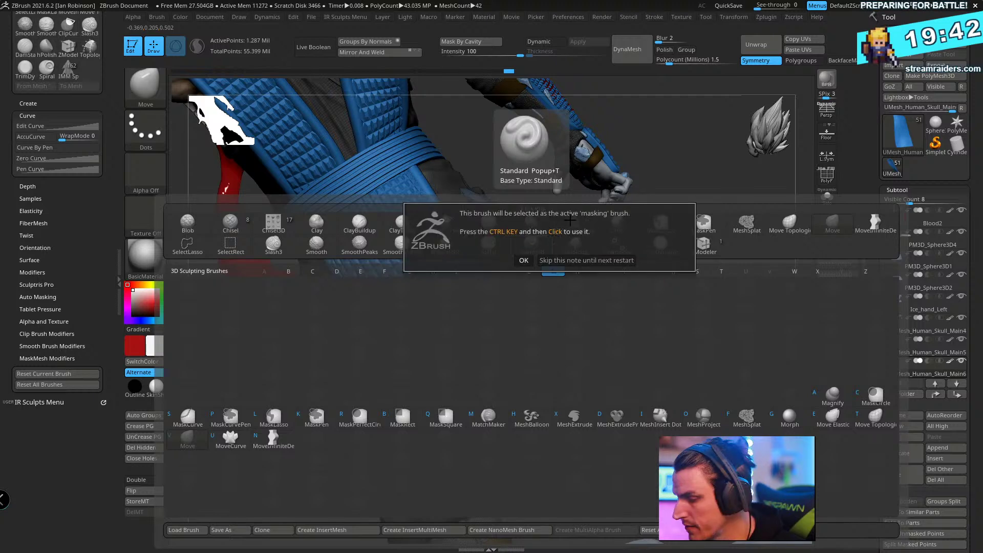
pyautogui.press('b')
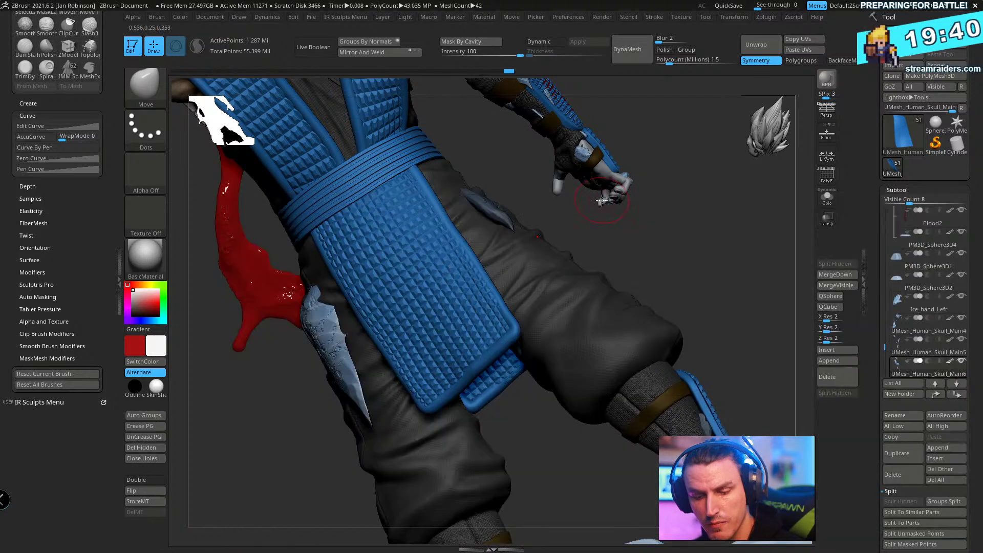
pyautogui.moveTo(658, 209); pyautogui.dragTo(354, 407)
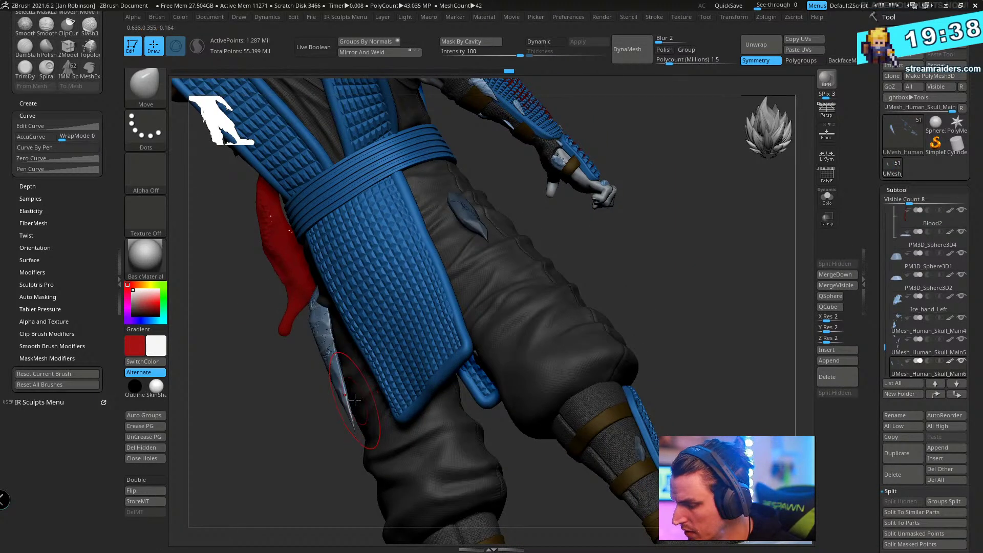
pyautogui.moveTo(654, 254); pyautogui.dragTo(411, 393)
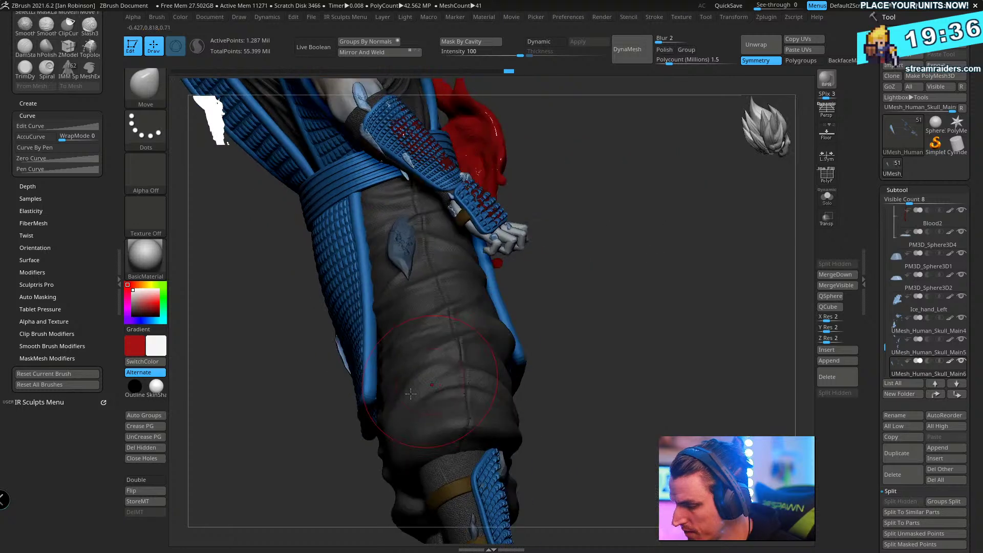
# - Isolate the ice subtool, cut off the thigh chunk's pointed lower tip with SelectLasso, delete the hidden part and close the holes
pyautogui.click(827, 197)
pyautogui.moveTo(686, 270)
pyautogui.mouseDown()
pyautogui.moveTo(698, 237)
pyautogui.moveTo(665, 270)
pyautogui.moveTo(304, 391)
pyautogui.moveTo(351, 513)
pyautogui.moveTo(410, 354)
pyautogui.mouseUp()
pyautogui.keyDown('ctrl'); pyautogui.keyDown('shift'); pyautogui.click(151, 95); pyautogui.keyUp('shift'); pyautogui.keyUp('ctrl')
pyautogui.keyDown('ctrl'); pyautogui.keyDown('shift'); pyautogui.click(233, 102); pyautogui.keyUp('shift'); pyautogui.keyUp('ctrl')
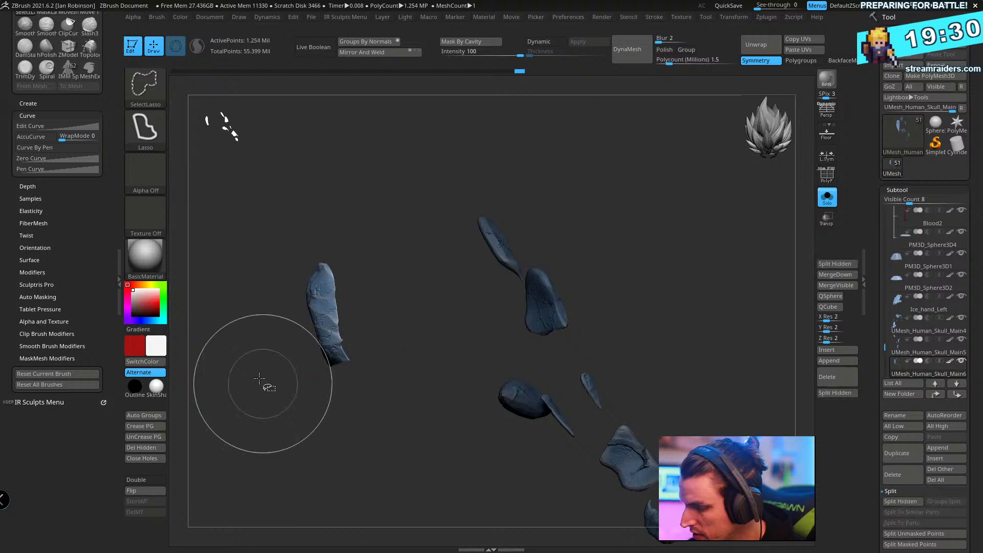
pyautogui.click(157, 451)
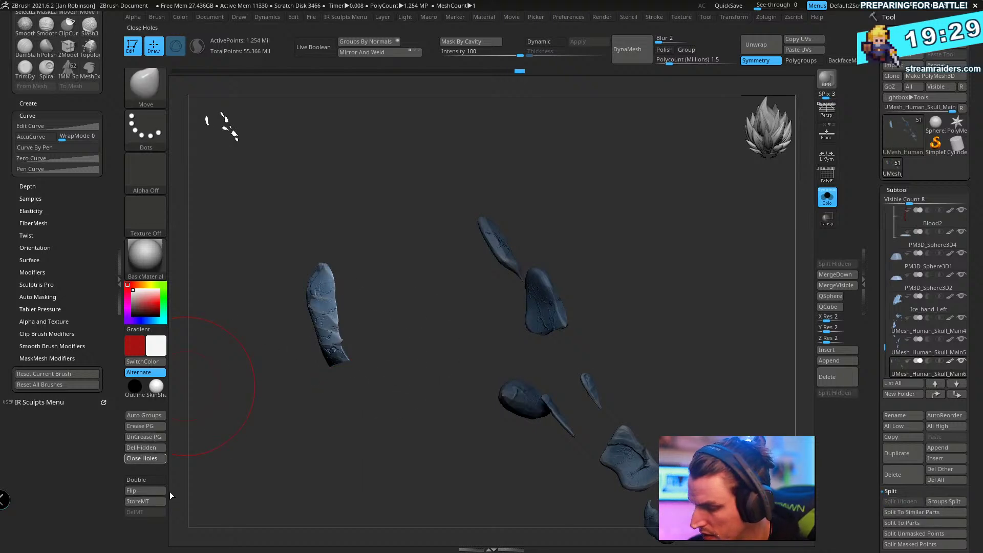
pyautogui.click(827, 197)
# - Reshape the trimmed thigh chunk's lower edge and the side nearest the blue back flap with the Move brush
pyautogui.moveTo(681, 250)
pyautogui.mouseDown()
pyautogui.moveTo(287, 507)
pyautogui.moveTo(399, 463)
pyautogui.moveTo(468, 251)
pyautogui.moveTo(363, 374)
pyautogui.mouseUp()
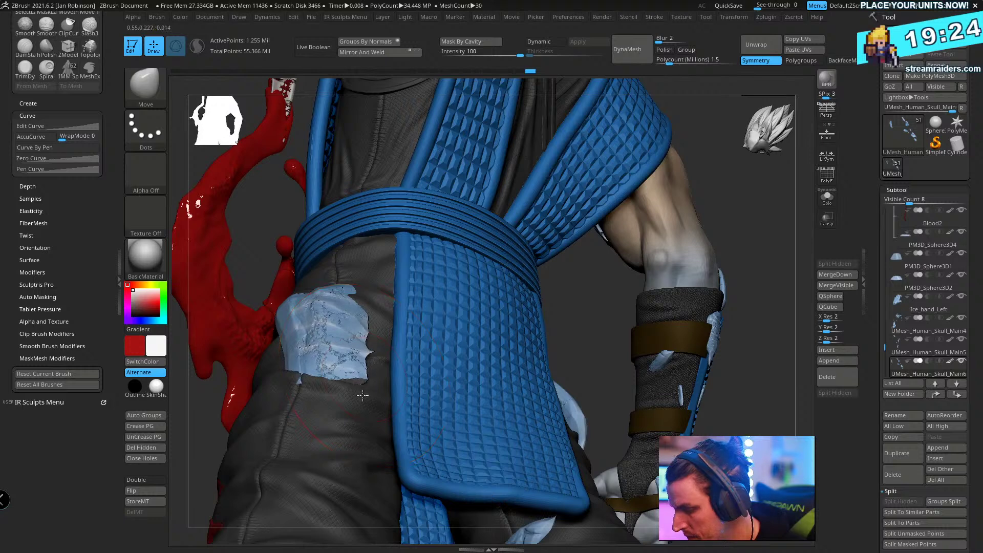
pyautogui.moveTo(754, 293); pyautogui.dragTo(356, 391)
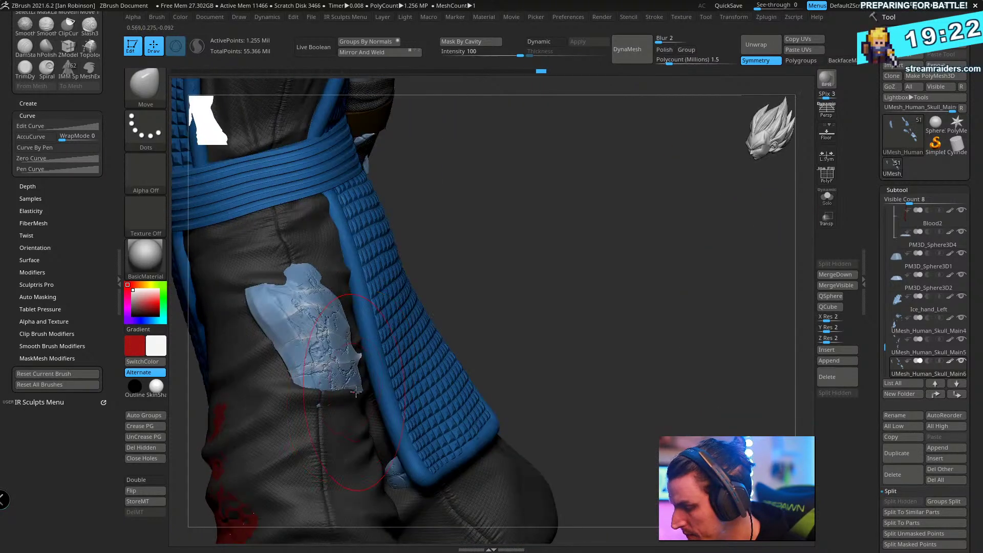
pyautogui.moveTo(614, 296); pyautogui.dragTo(348, 313)
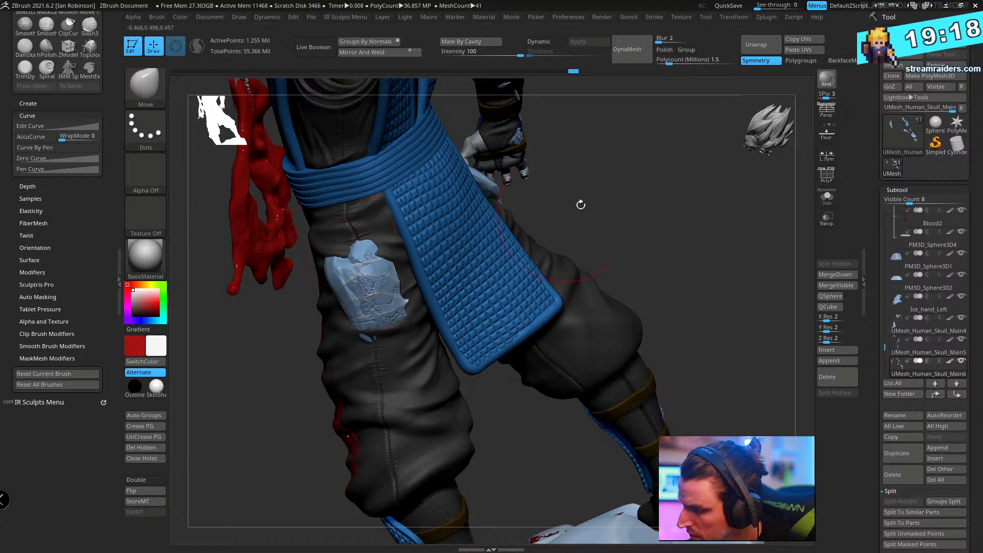
pyautogui.moveTo(581, 205)
pyautogui.mouseDown()
pyautogui.moveTo(617, 185)
pyautogui.moveTo(632, 222)
pyautogui.moveTo(448, 313)
pyautogui.mouseUp()
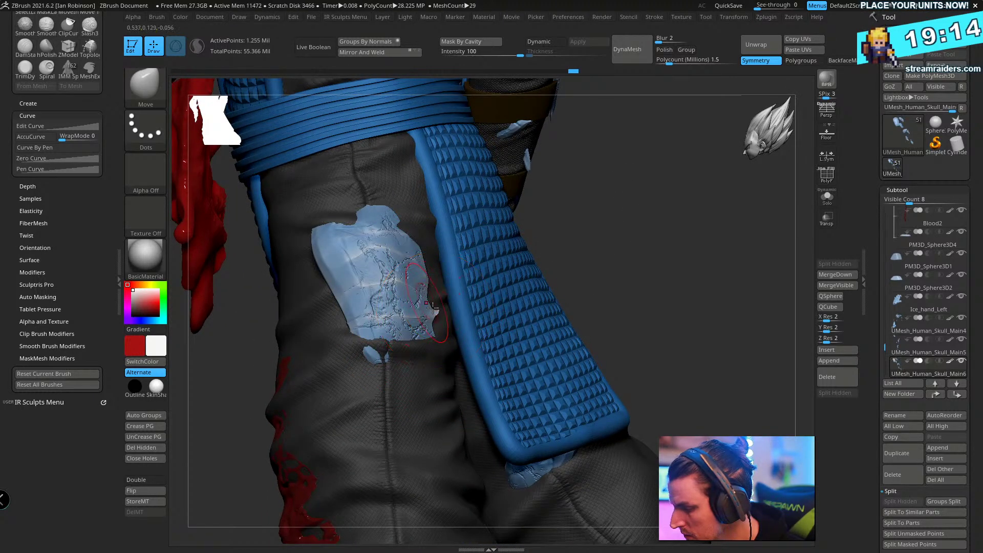
pyautogui.moveTo(652, 233); pyautogui.dragTo(577, 278)
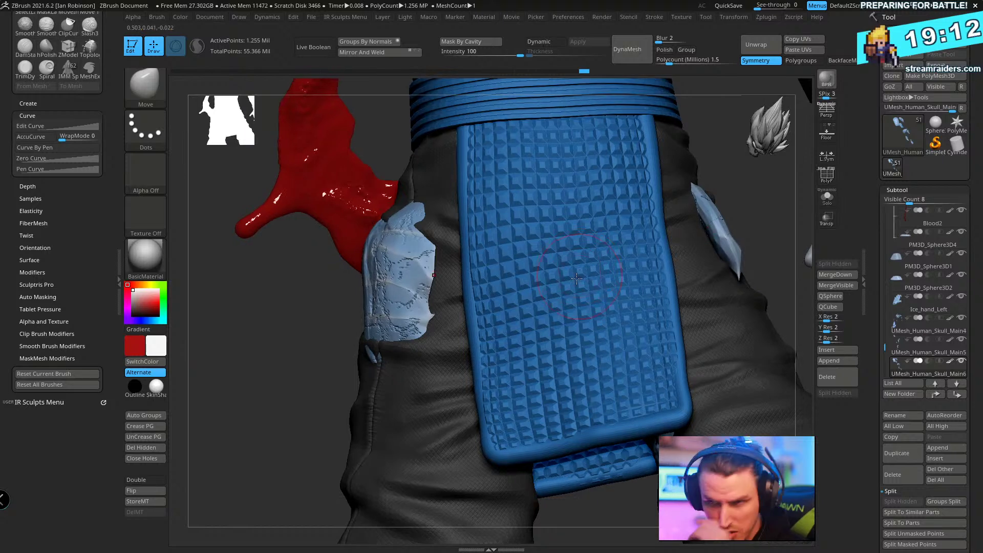
pyautogui.moveTo(363, 379); pyautogui.dragTo(594, 291)
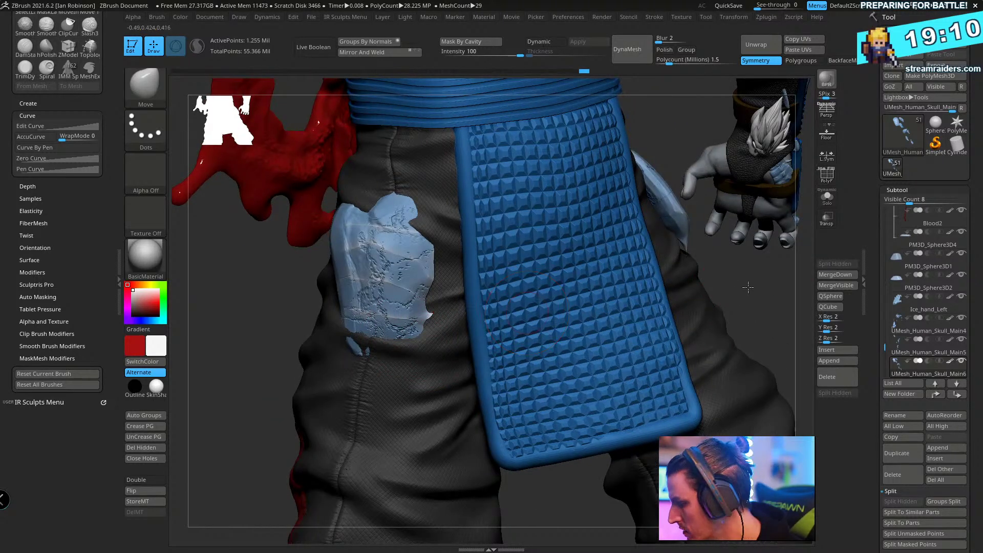
pyautogui.moveTo(748, 287); pyautogui.dragTo(407, 320)
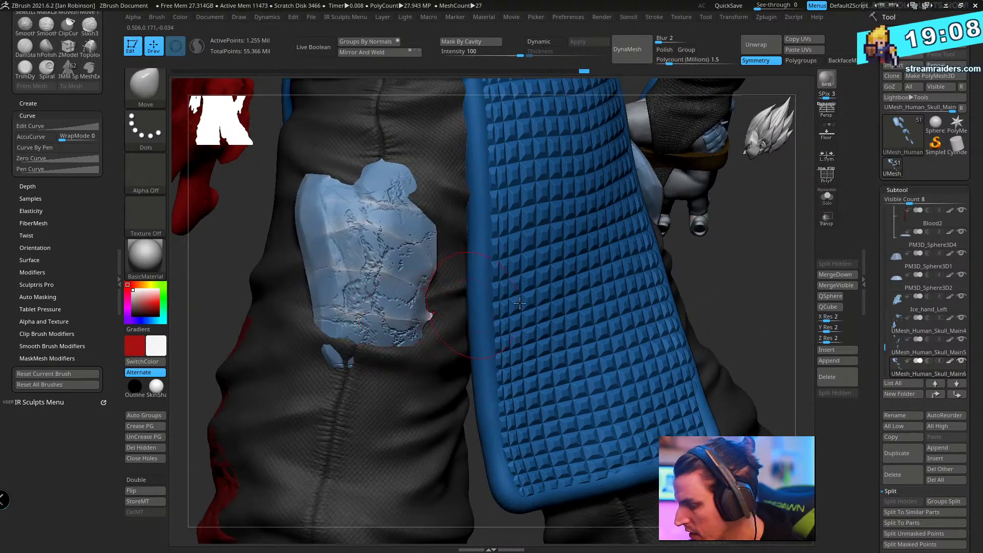
# - Push the same chunk's front edge onto the thigh beneath the hanging blood with the Move brush
pyautogui.moveTo(520, 303); pyautogui.dragTo(441, 302, button='right')
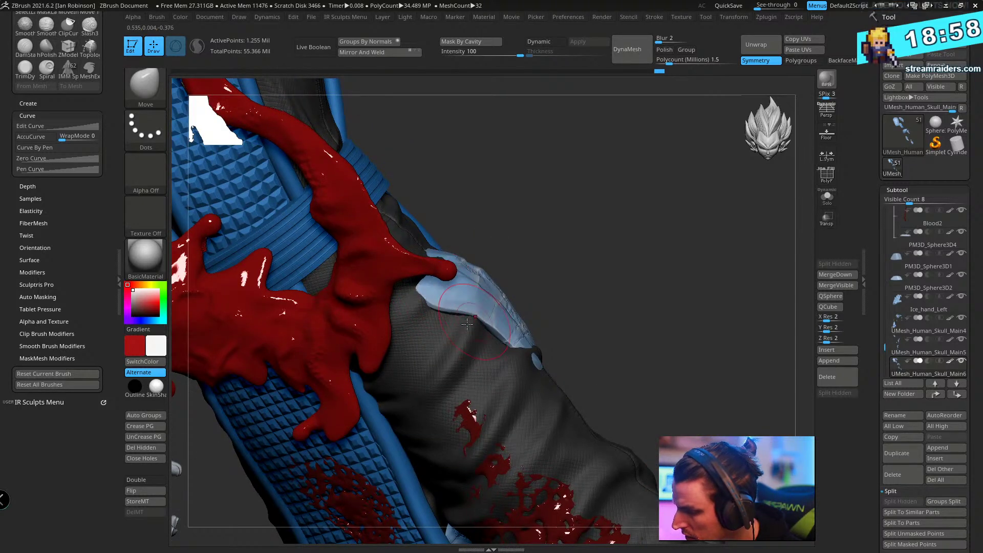
pyautogui.moveTo(589, 263); pyautogui.dragTo(483, 313, button='right')
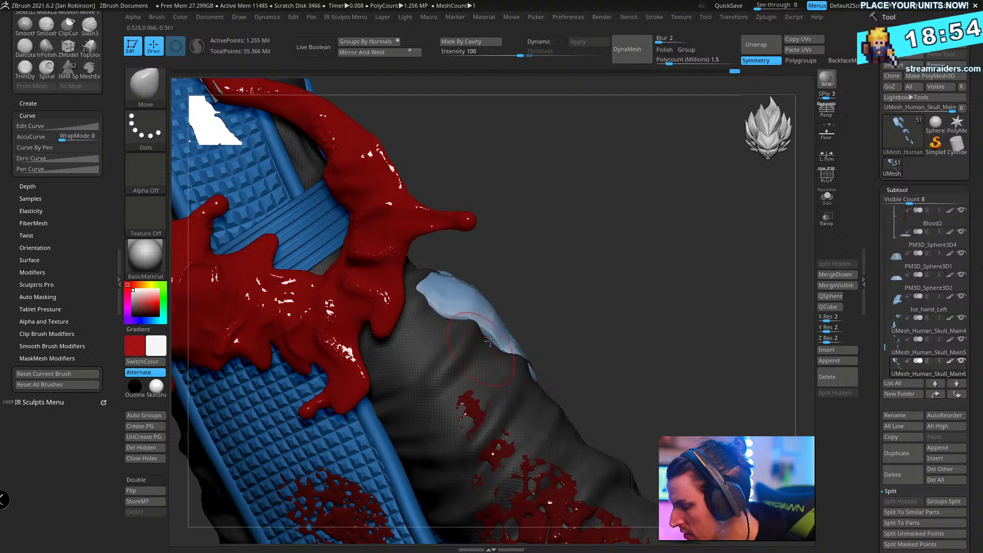
pyautogui.moveTo(622, 314); pyautogui.dragTo(584, 317, button='right')
pyautogui.moveTo(499, 334); pyautogui.dragTo(551, 340, button='right')
# - Mask the other ice chunks and enlarge the one on the opposite thigh about 1.34 times, seated against the trousers
pyautogui.hotkey('ctrl', 'shift')
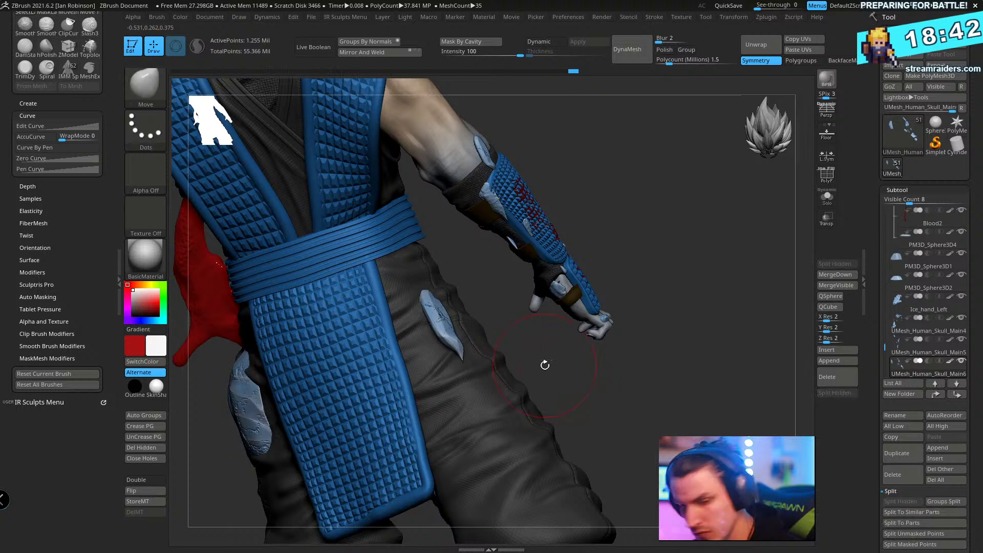
pyautogui.press('r')
pyautogui.keyDown('alt'); pyautogui.click(458, 338); pyautogui.keyUp('alt')
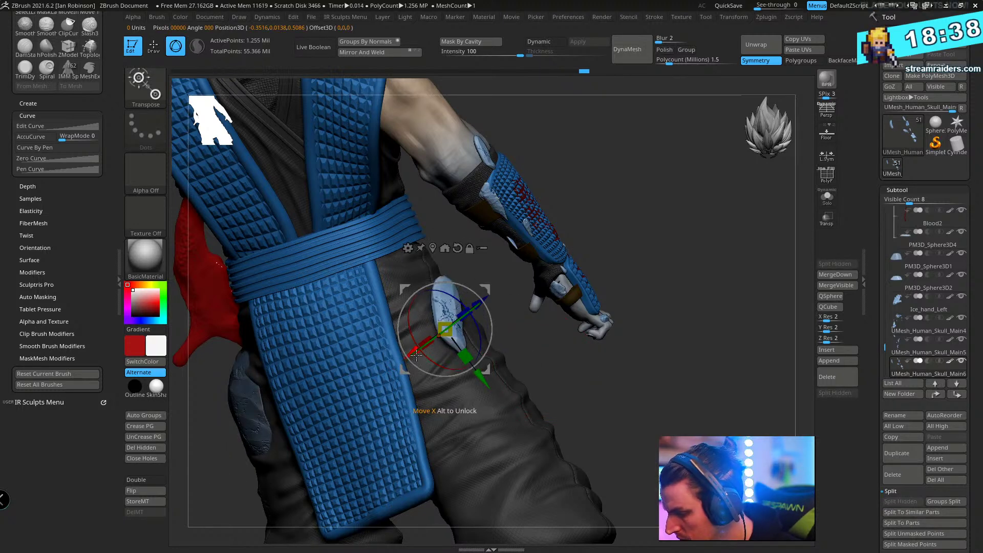
pyautogui.moveTo(425, 346); pyautogui.dragTo(461, 334, button='right')
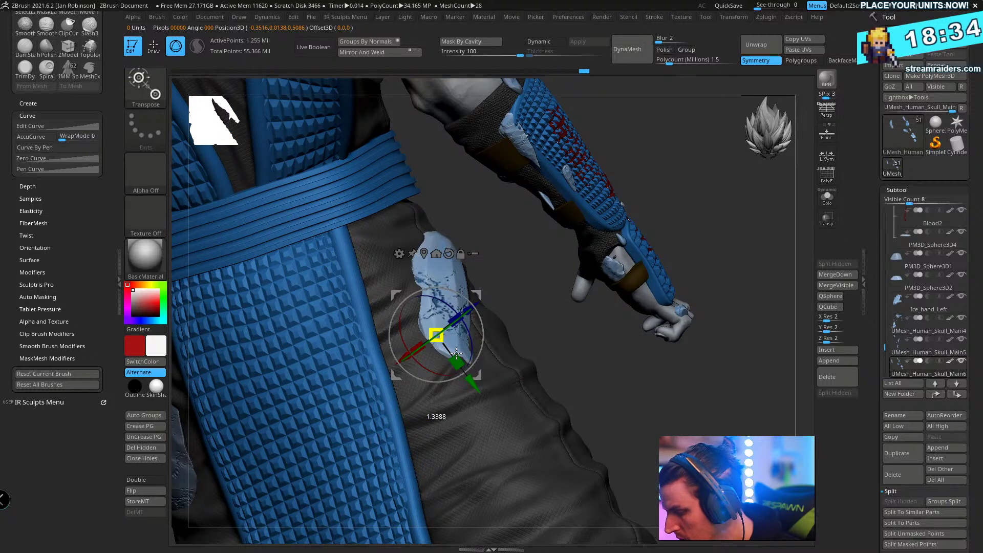
pyautogui.moveTo(455, 303); pyautogui.dragTo(463, 322, button='right')
pyautogui.press('q')
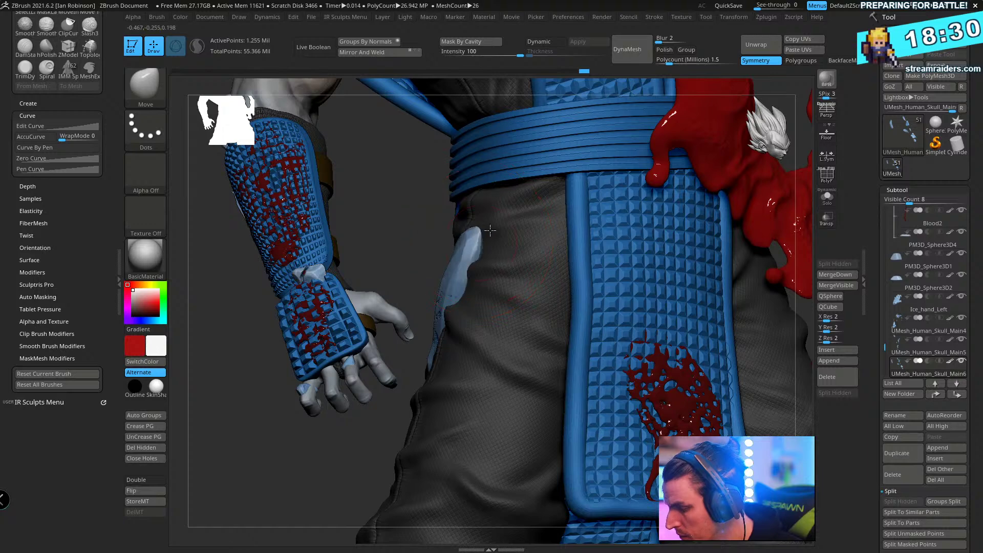
# - Mask the other ice chunks and move the one at the top of the shin guard up onto the front of the thigh above the knee
pyautogui.moveTo(498, 352); pyautogui.dragTo(582, 448, button='right')
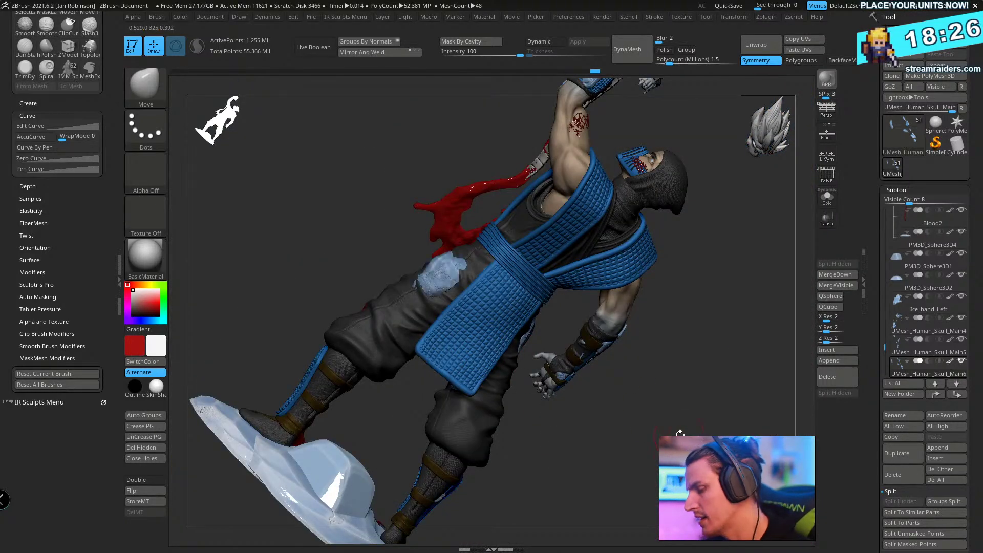
pyautogui.moveTo(680, 433); pyautogui.dragTo(726, 372, button='right')
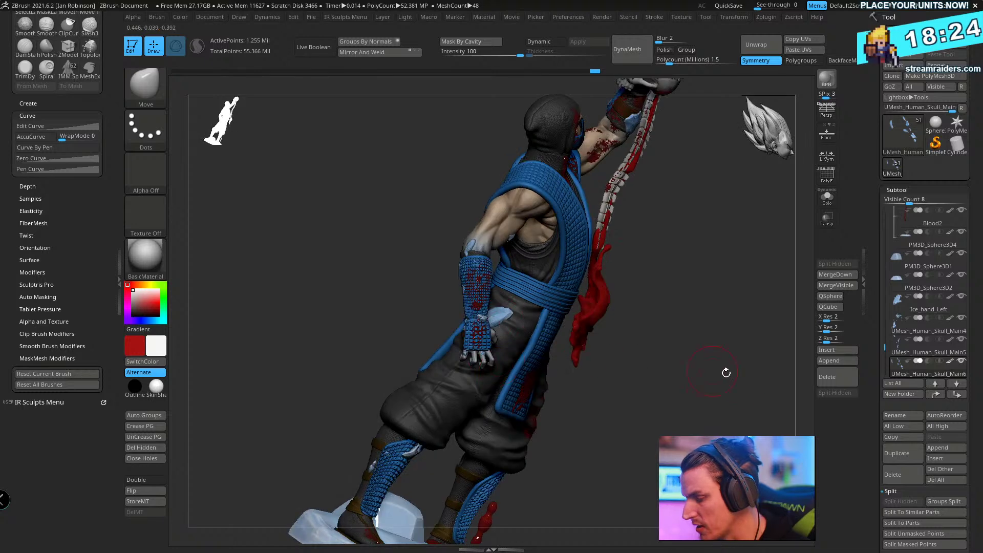
pyautogui.keyDown('ctrl'); pyautogui.moveTo(724, 196); pyautogui.dragTo(768, 245, button='right'); pyautogui.keyUp('ctrl')
pyautogui.moveTo(768, 245); pyautogui.dragTo(740, 322, button='right')
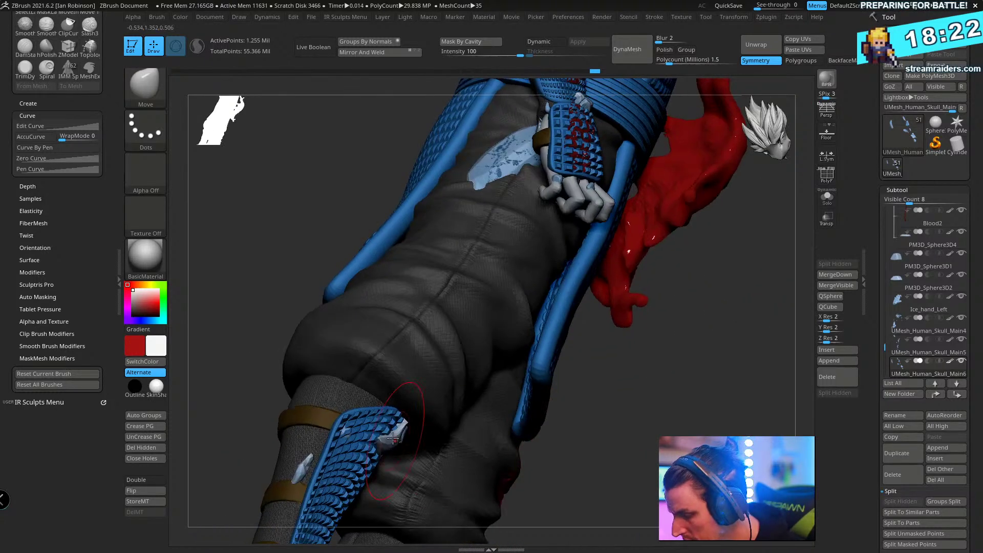
pyautogui.press('w')
pyautogui.keyDown('ctrl'); pyautogui.click(393, 438); pyautogui.keyUp('ctrl')
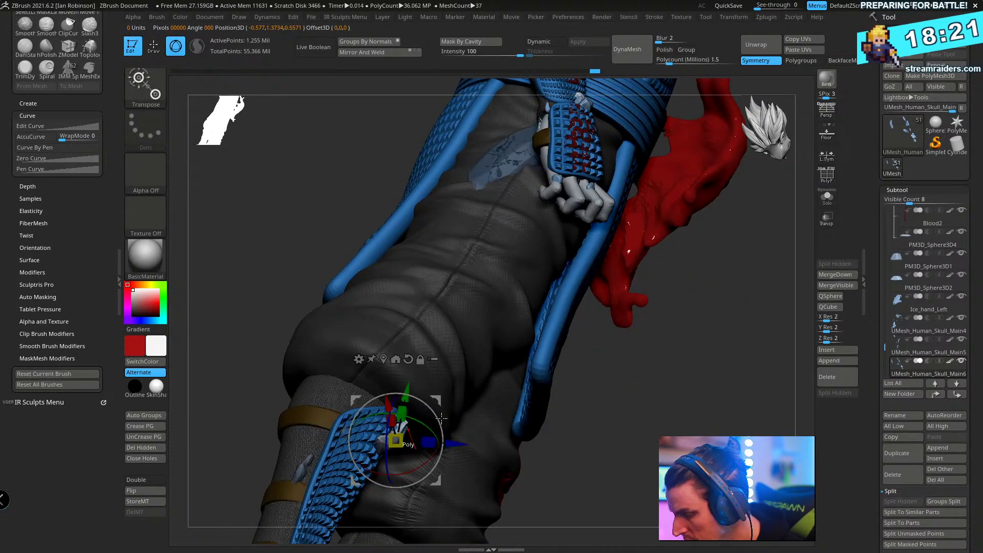
pyautogui.keyDown('ctrl'); pyautogui.click(699, 401); pyautogui.keyUp('ctrl')
pyautogui.keyDown('ctrl'); pyautogui.click(558, 434); pyautogui.keyUp('ctrl')
pyautogui.moveTo(407, 392); pyautogui.dragTo(427, 302)
pyautogui.moveTo(452, 387); pyautogui.dragTo(453, 387)
pyautogui.moveTo(475, 353); pyautogui.dragTo(543, 356)
pyautogui.moveTo(637, 334)
pyautogui.mouseDown()
pyautogui.moveTo(711, 311)
pyautogui.moveTo(582, 371)
pyautogui.mouseUp()
pyautogui.press('q')
# - Fine-tune the relocated chunk's position so it sits into the trouser folds, checking it from the front and side
pyautogui.moveTo(541, 478); pyautogui.dragTo(559, 409)
pyautogui.press('w')
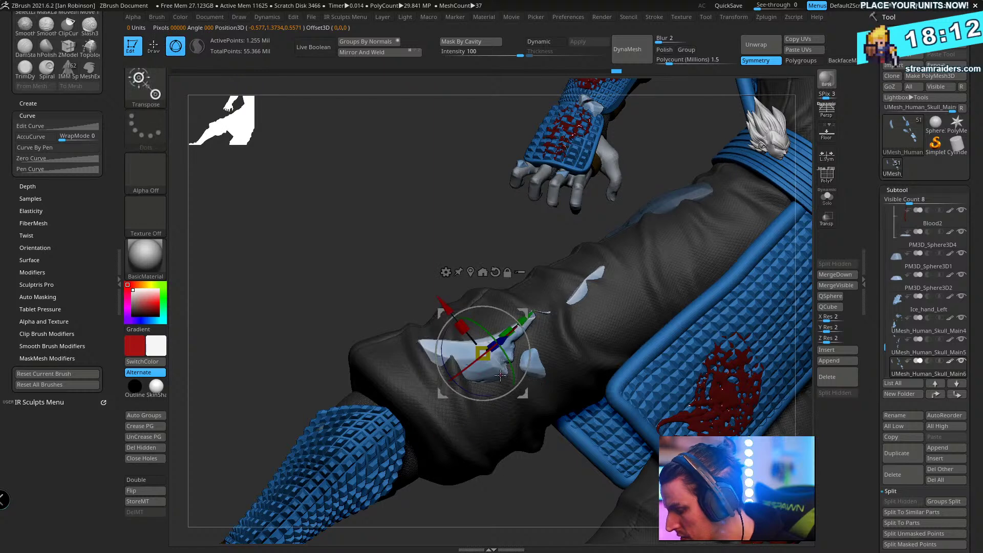
pyautogui.moveTo(506, 370); pyautogui.dragTo(492, 351)
pyautogui.press('q')
pyautogui.moveTo(555, 485); pyautogui.dragTo(563, 410)
pyautogui.moveTo(730, 399); pyautogui.dragTo(737, 378)
pyautogui.keyDown('alt'); pyautogui.moveTo(742, 418); pyautogui.dragTo(743, 481); pyautogui.keyUp('alt')
pyautogui.moveTo(596, 310)
pyautogui.mouseDown()
pyautogui.moveTo(609, 222)
pyautogui.moveTo(667, 318)
pyautogui.moveTo(481, 304)
pyautogui.mouseUp()
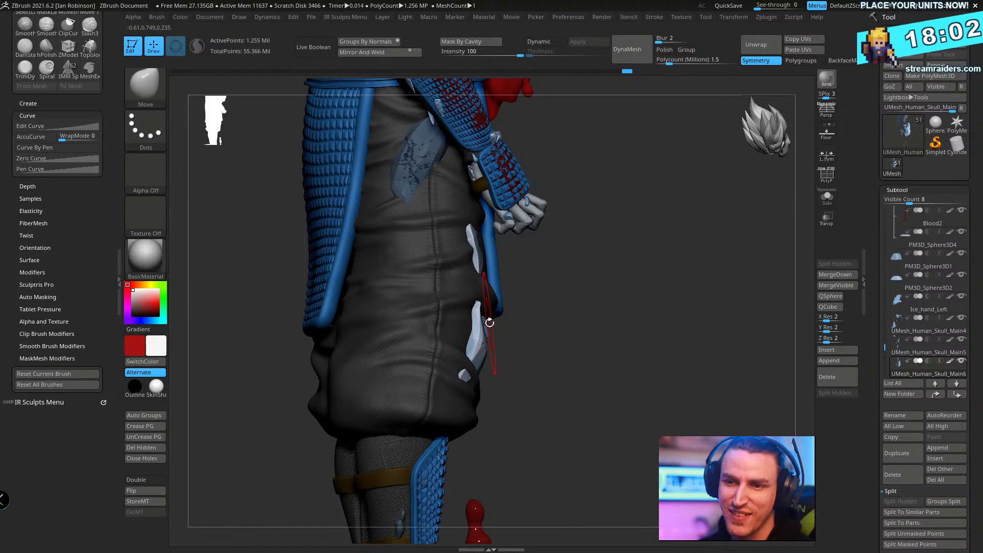
# - Enable Occlusion in the Preview AO render settings and adjust its intensity for the full statue
pyautogui.moveTo(490, 322); pyautogui.dragTo(684, 372)
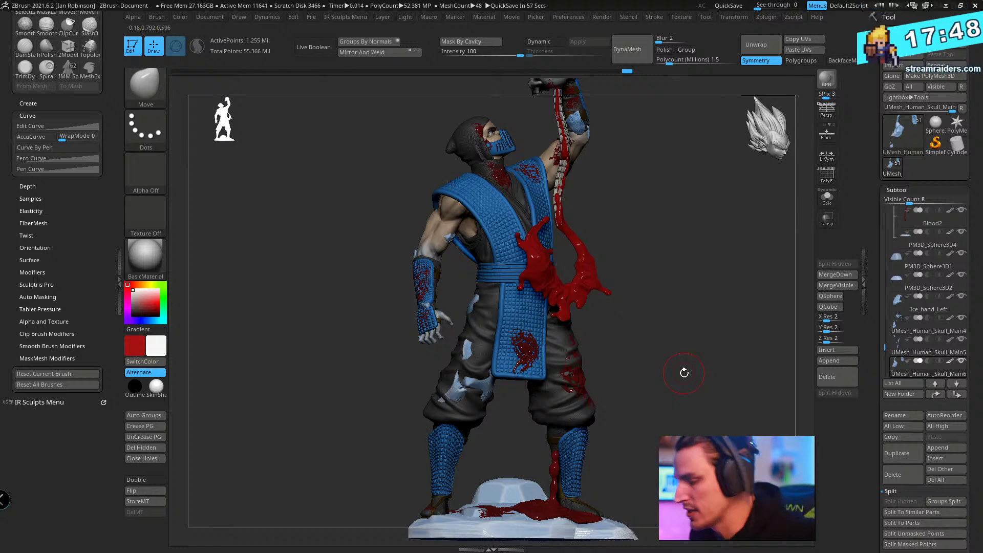
pyautogui.moveTo(731, 284); pyautogui.dragTo(666, 354)
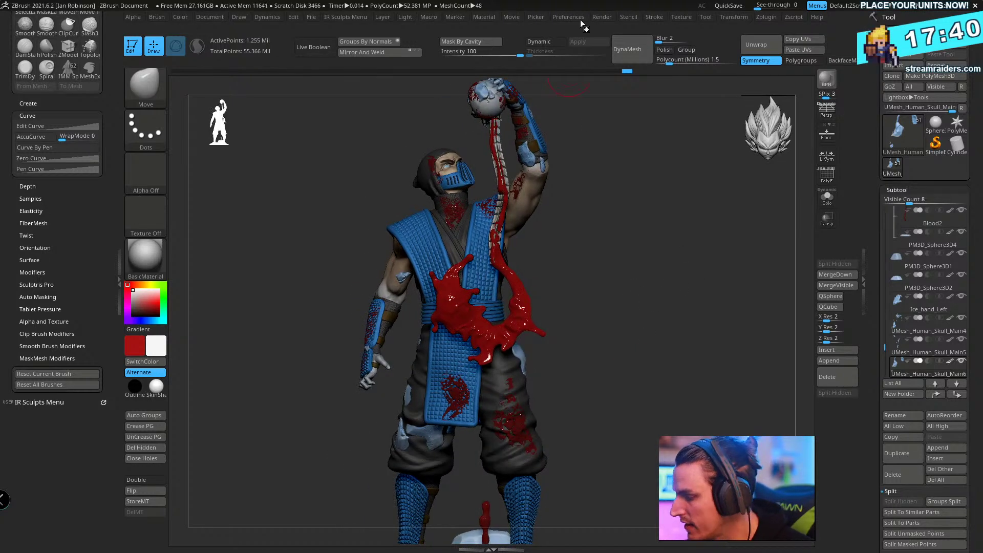
pyautogui.click(602, 17)
pyautogui.click(647, 309)
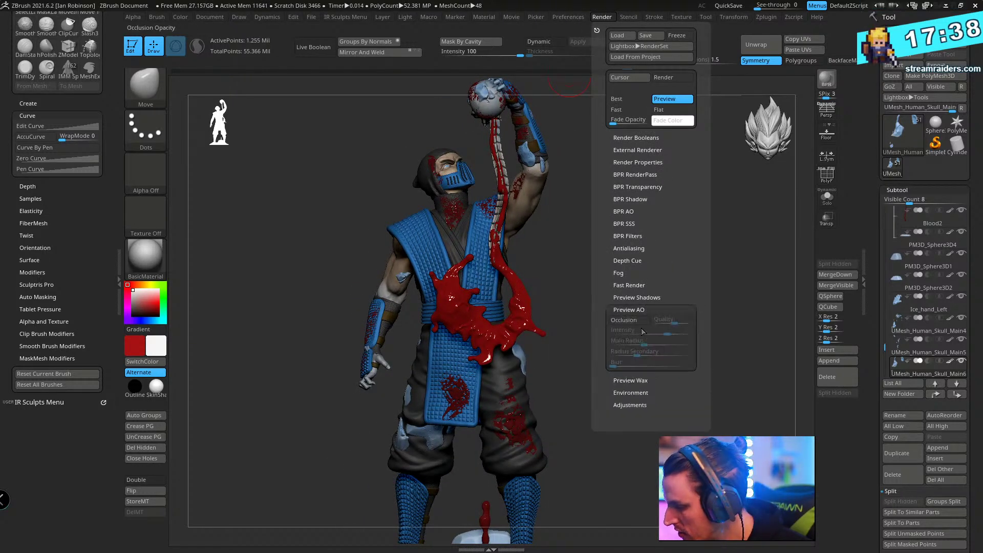
pyautogui.click(629, 320)
pyautogui.moveTo(660, 330); pyautogui.dragTo(657, 334)
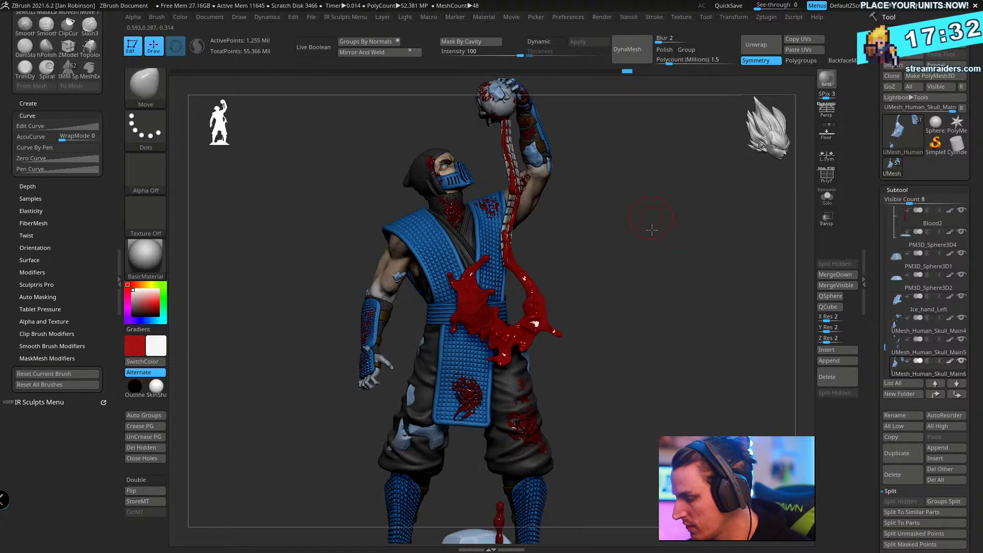
# - Make the blue vest piece Top_Vest1_1 the active subtool and briefly inspect its polygon wireframe
pyautogui.moveTo(652, 230)
pyautogui.keyDown('alt'); pyautogui.mouseDown(button='right')
pyautogui.moveTo(649, 362)
pyautogui.moveTo(635, 228)
pyautogui.mouseUp(button='right'); pyautogui.keyUp('alt')
pyautogui.press('s')
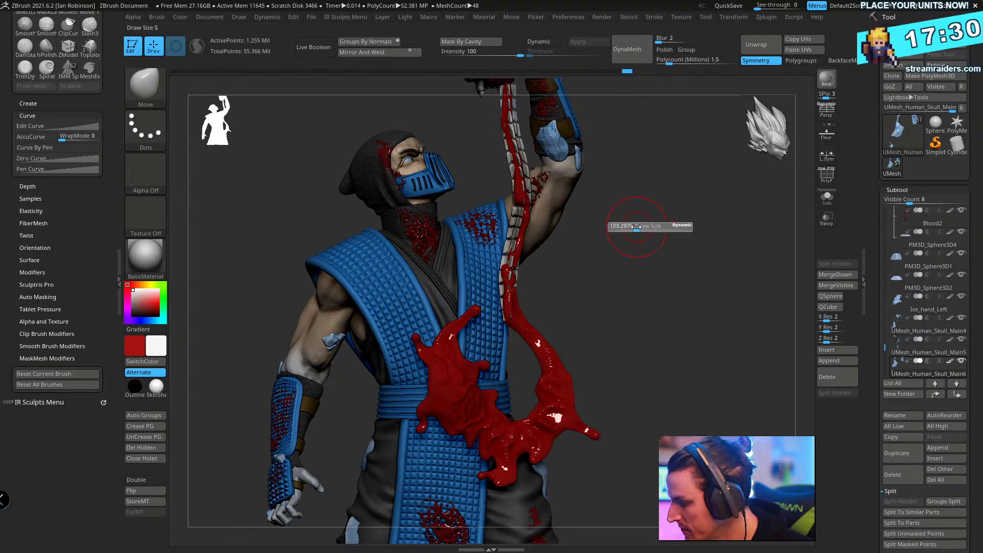
pyautogui.moveTo(572, 263); pyautogui.dragTo(410, 281)
pyautogui.keyDown('alt'); pyautogui.click(404, 283); pyautogui.keyUp('alt')
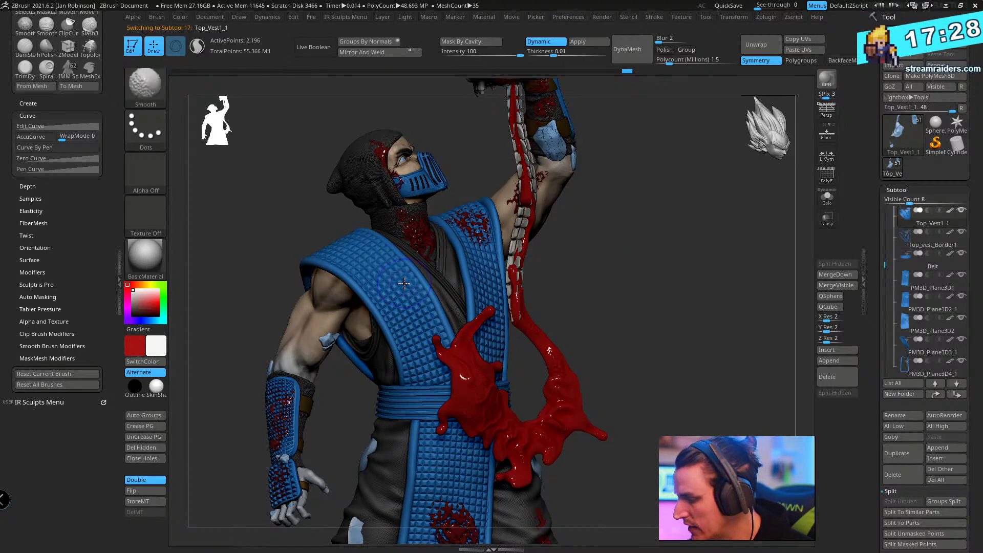
pyautogui.hotkey('shift', 'f')
pyautogui.hotkey('shift', 'f')
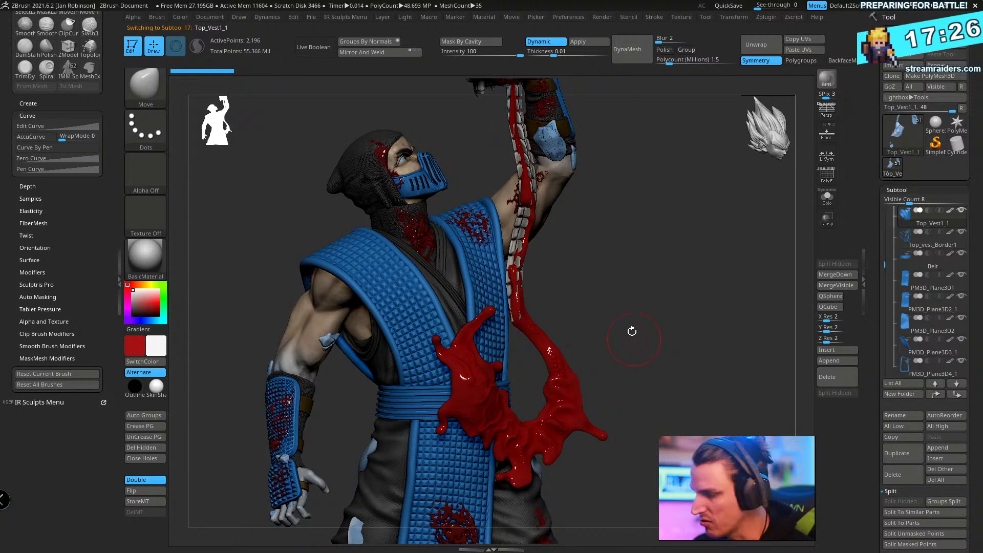
# - Select the Blood subtool, inspect it in isolation, and show the whole figure again
pyautogui.keyDown('alt'); pyautogui.click(425, 232); pyautogui.keyUp('alt')
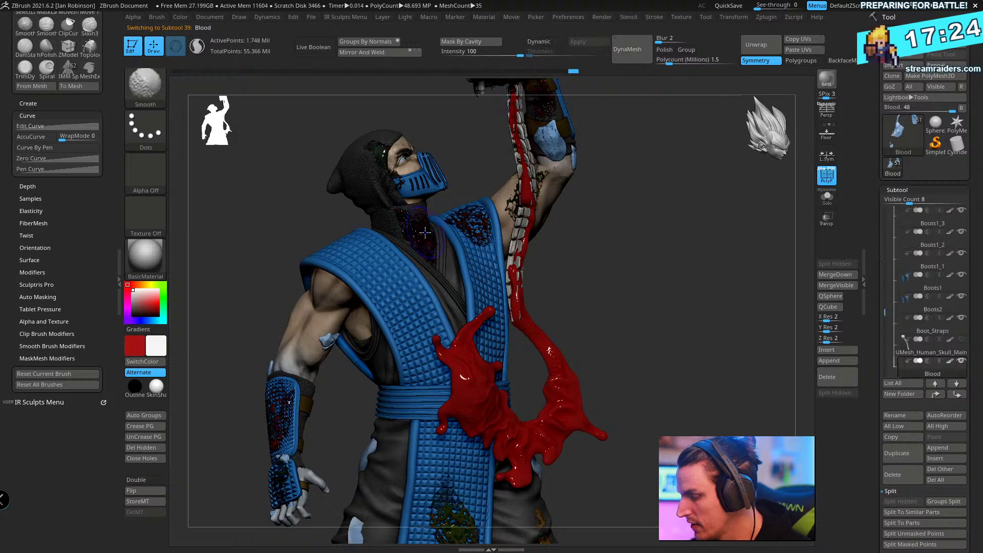
pyautogui.moveTo(673, 221); pyautogui.dragTo(395, 360)
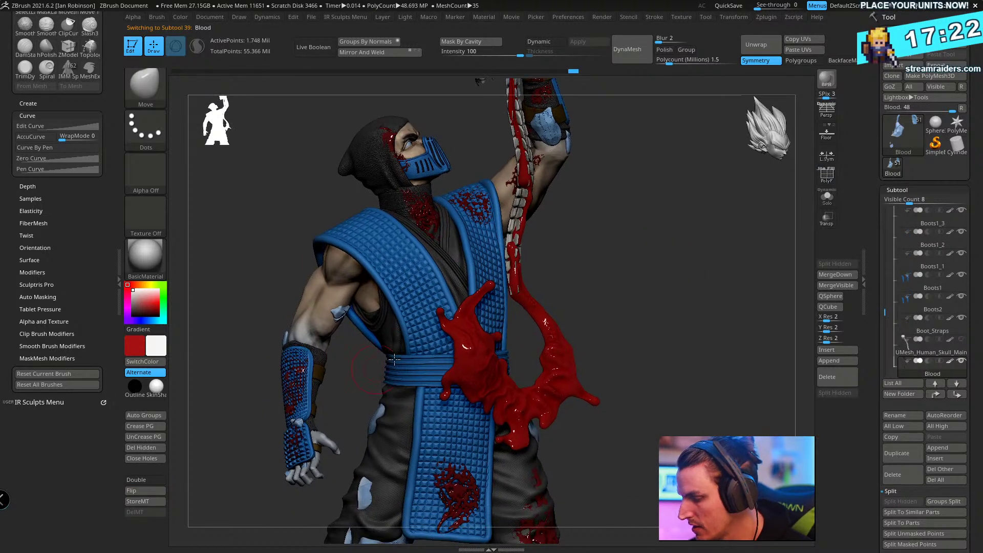
pyautogui.click(827, 198)
pyautogui.moveTo(616, 270); pyautogui.dragTo(634, 275)
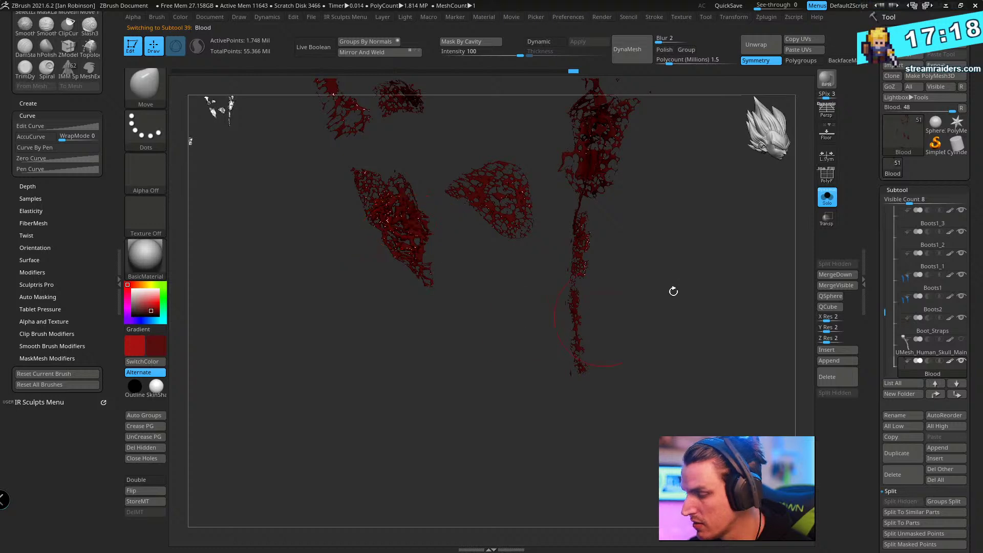
pyautogui.click(828, 198)
pyautogui.moveTo(730, 302); pyautogui.dragTo(634, 281)
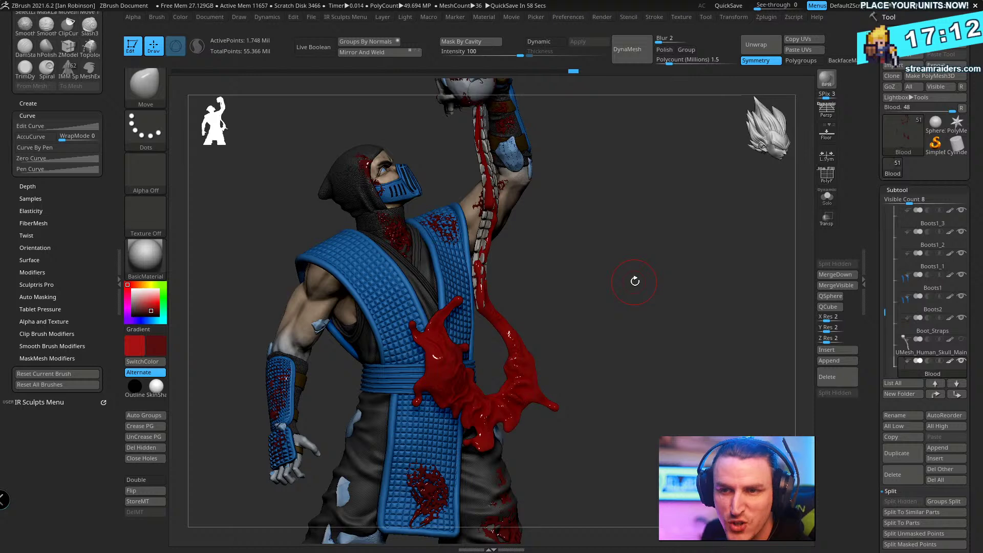
# - Choose MeshSplat as the masking brush and adjust the noise of its edit curve
pyautogui.moveTo(587, 248)
pyautogui.mouseDown()
pyautogui.moveTo(579, 241)
pyautogui.moveTo(594, 231)
pyautogui.moveTo(602, 248)
pyautogui.moveTo(569, 219)
pyautogui.mouseUp()
pyautogui.press('b')
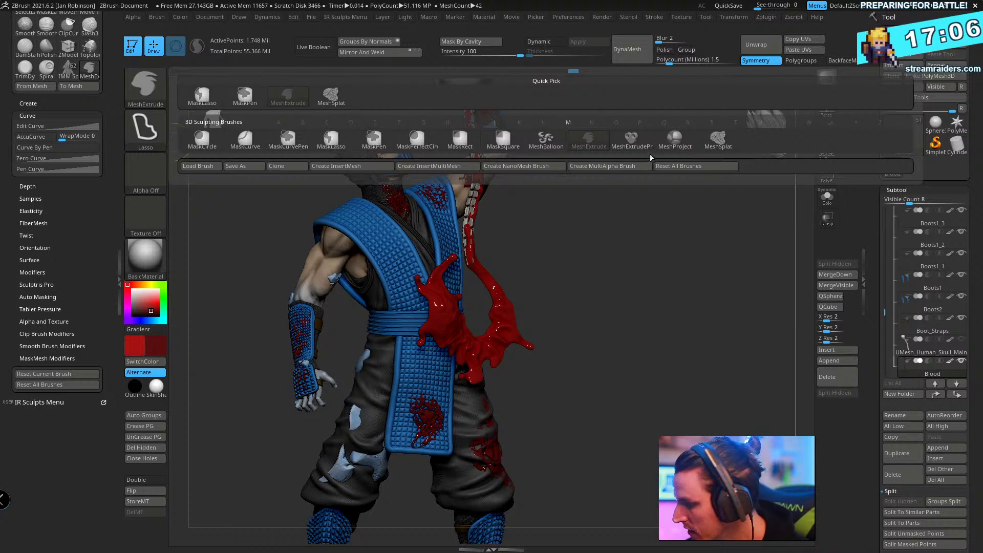
pyautogui.click(732, 147)
pyautogui.moveTo(665, 270)
pyautogui.mouseDown(button='right')
pyautogui.moveTo(638, 241)
pyautogui.moveTo(629, 276)
pyautogui.mouseUp(button='right')
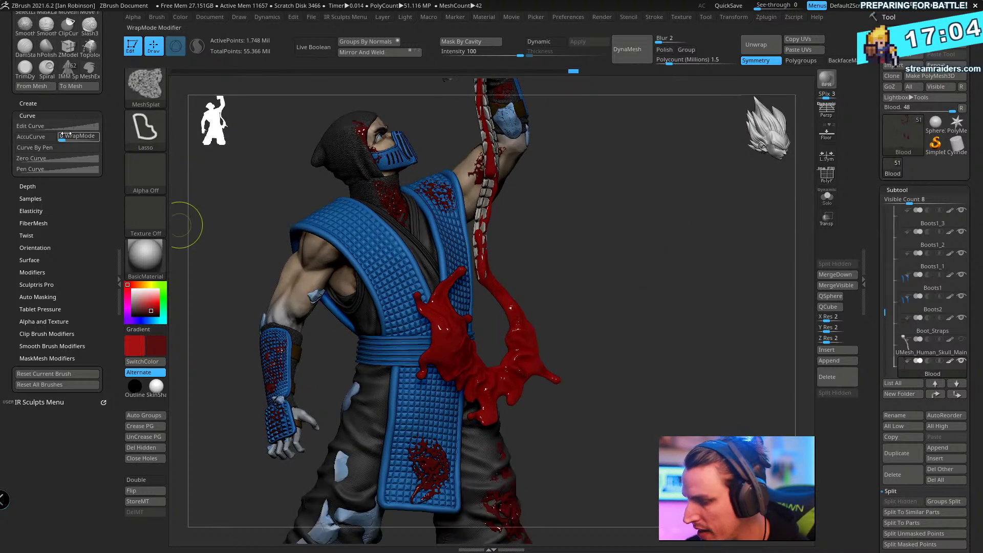
pyautogui.click(45, 125)
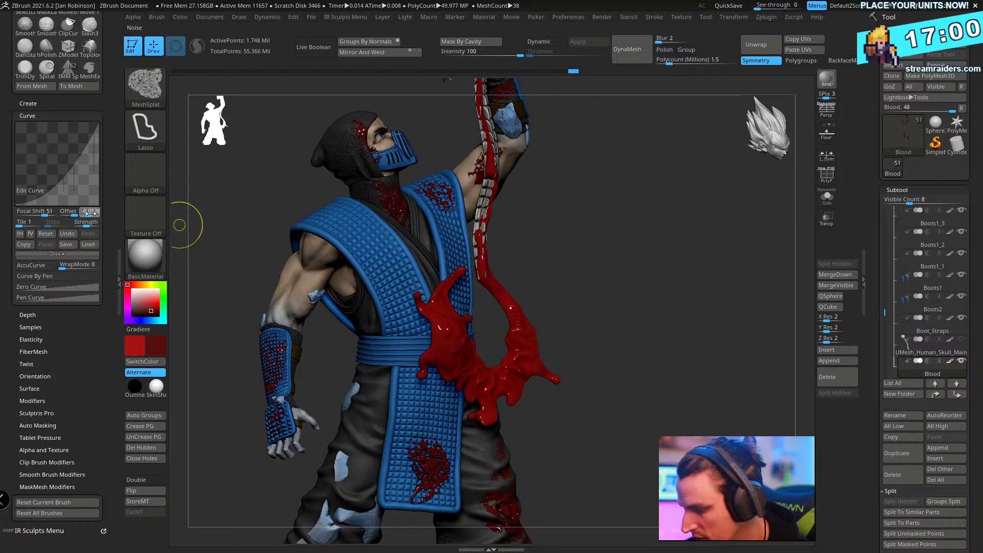
pyautogui.click(88, 214)
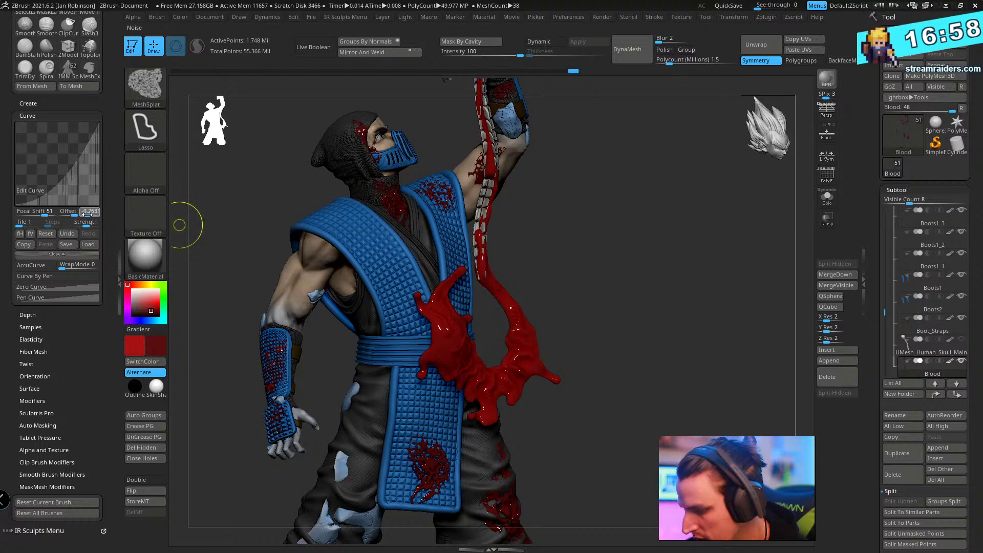
# - Add MeshSplat blood splatters down the vest strap over the character's right shoulder and at its lower end near the belt
pyautogui.press('ctrl')
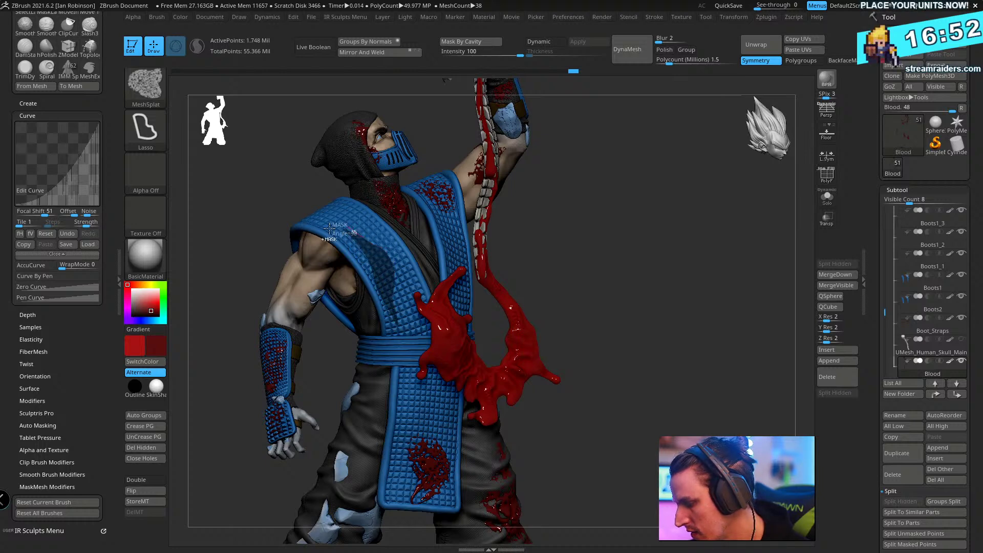
pyautogui.keyDown('ctrl'); pyautogui.click(329, 228); pyautogui.keyUp('ctrl')
pyautogui.keyDown('ctrl'); pyautogui.moveTo(643, 292); pyautogui.dragTo(611, 358, button='right'); pyautogui.keyUp('ctrl')
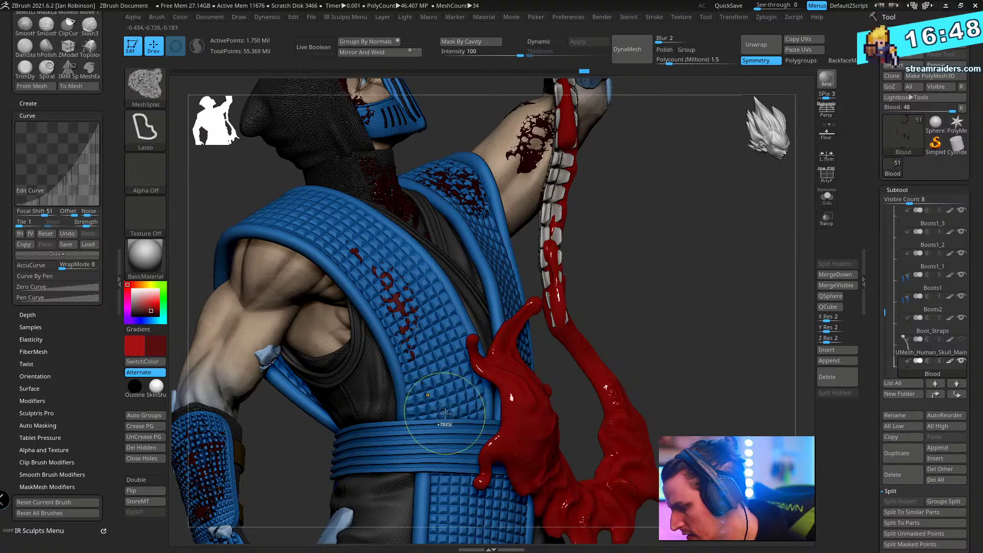
pyautogui.keyDown('ctrl'); pyautogui.moveTo(446, 413); pyautogui.dragTo(445, 379); pyautogui.keyUp('ctrl')
pyautogui.keyDown('ctrl'); pyautogui.moveTo(395, 424); pyautogui.dragTo(393, 426); pyautogui.keyUp('ctrl')
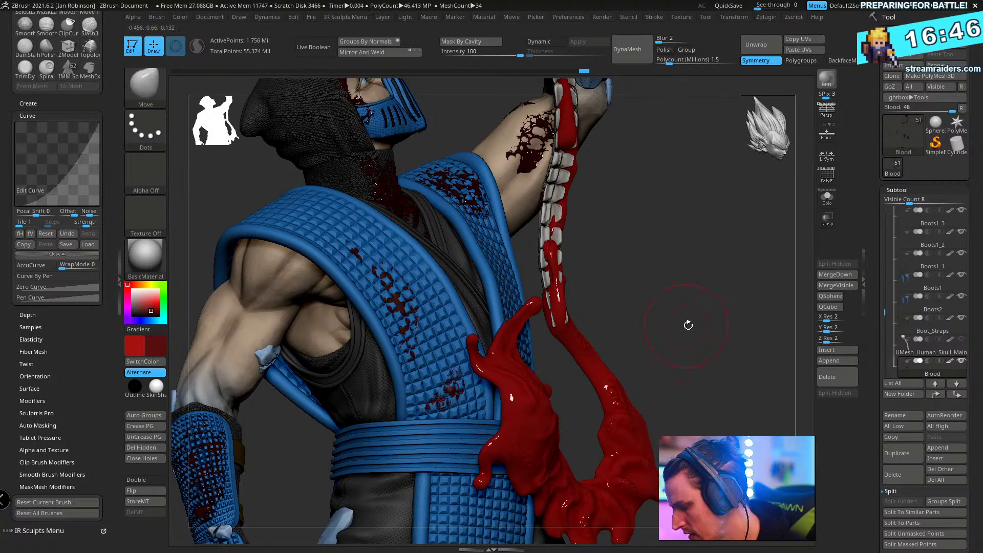
pyautogui.moveTo(688, 324)
pyautogui.mouseDown(button='right')
pyautogui.moveTo(690, 333)
pyautogui.moveTo(694, 321)
pyautogui.mouseUp(button='right')
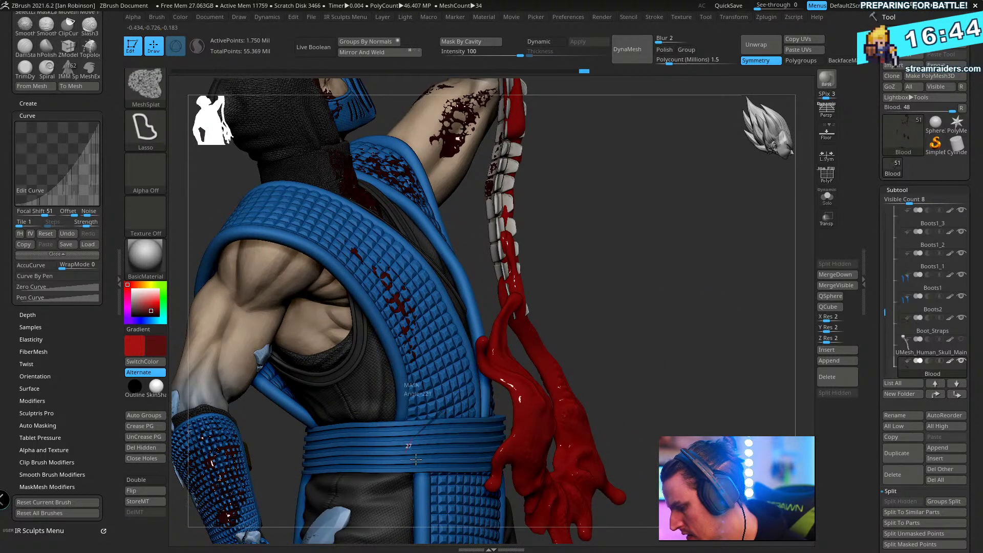
# - Splat blood on the lower part of the other vest panel above the belt, replacing the first splat with a smaller one
pyautogui.moveTo(699, 321)
pyautogui.mouseDown(button='right')
pyautogui.moveTo(704, 283)
pyautogui.moveTo(701, 317)
pyautogui.moveTo(665, 318)
pyautogui.mouseUp(button='right')
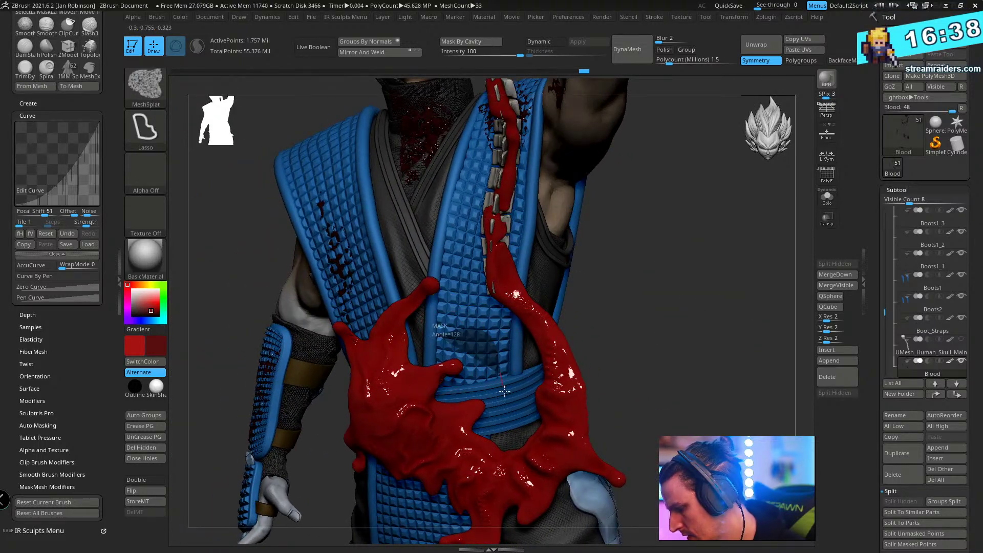
pyautogui.moveTo(701, 306); pyautogui.dragTo(635, 312)
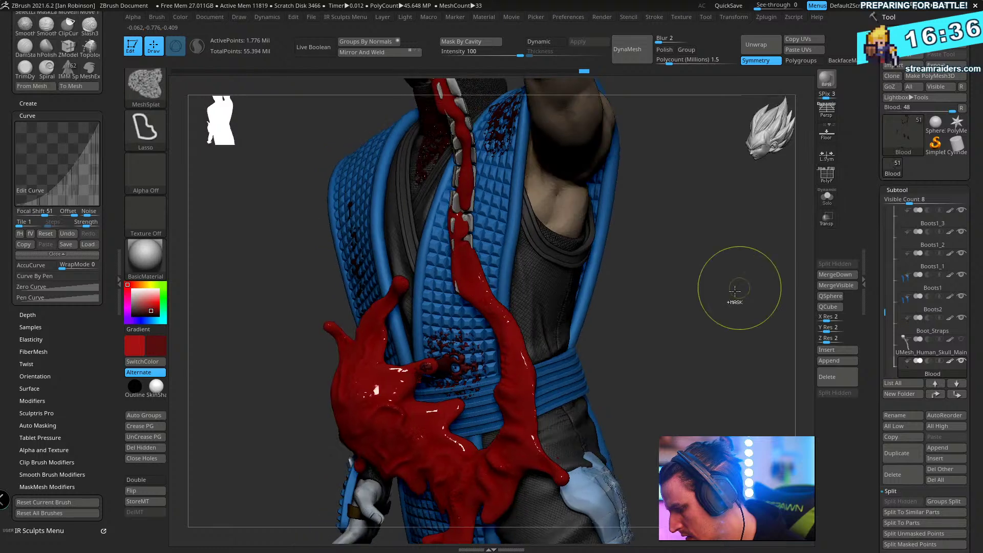
pyautogui.hotkey('ctrl', 'z')
pyautogui.moveTo(698, 323); pyautogui.dragTo(645, 330)
pyautogui.press('ctrl')
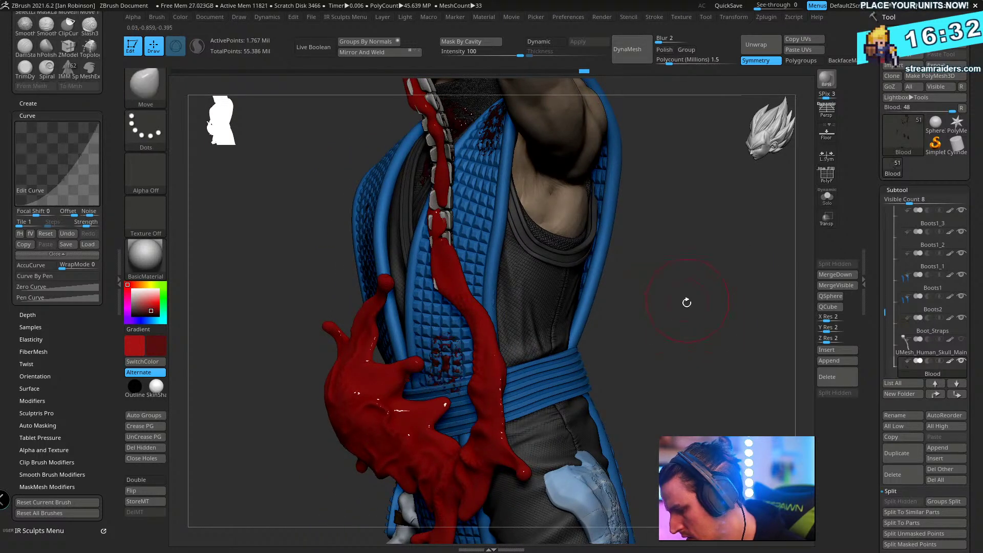
# - Try a blood splat on the shoulder section of the right vest strap
pyautogui.moveTo(685, 303)
pyautogui.mouseDown()
pyautogui.moveTo(708, 315)
pyautogui.moveTo(696, 318)
pyautogui.moveTo(679, 237)
pyautogui.moveTo(649, 182)
pyautogui.moveTo(705, 255)
pyautogui.moveTo(746, 283)
pyautogui.moveTo(702, 302)
pyautogui.moveTo(715, 261)
pyautogui.moveTo(683, 271)
pyautogui.mouseUp()
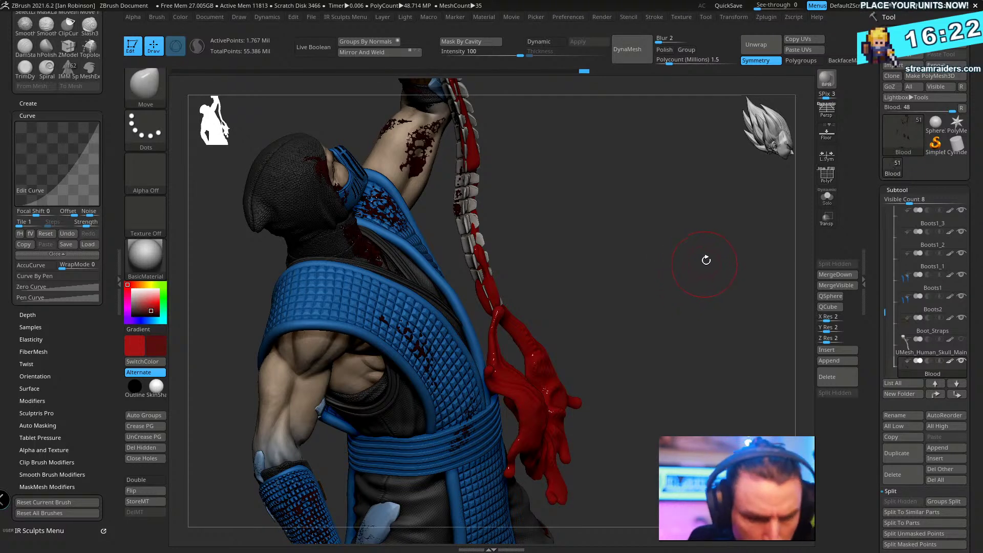
pyautogui.moveTo(698, 276)
pyautogui.mouseDown()
pyautogui.moveTo(656, 277)
pyautogui.moveTo(363, 349)
pyautogui.mouseUp()
pyautogui.moveTo(308, 362); pyautogui.dragTo(314, 364)
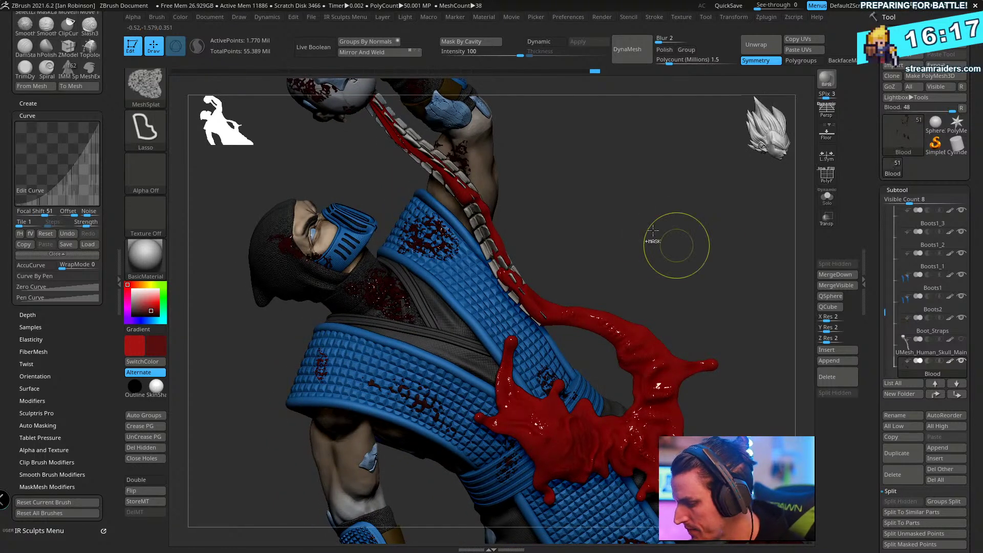
# - Choose the Inflat brush and thicken the new blood splatter on the right vest strap
pyautogui.press('b')
pyautogui.press('i')
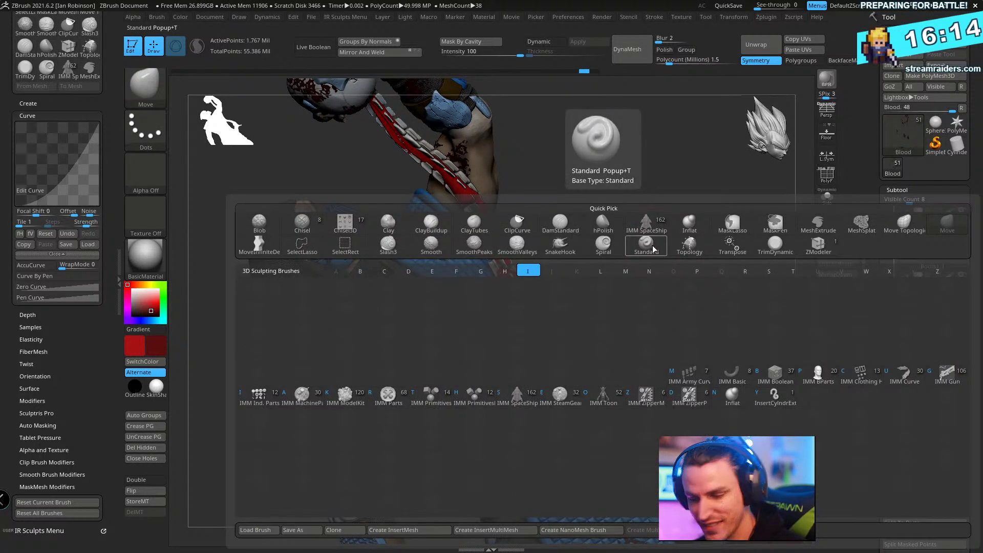
pyautogui.press('n')
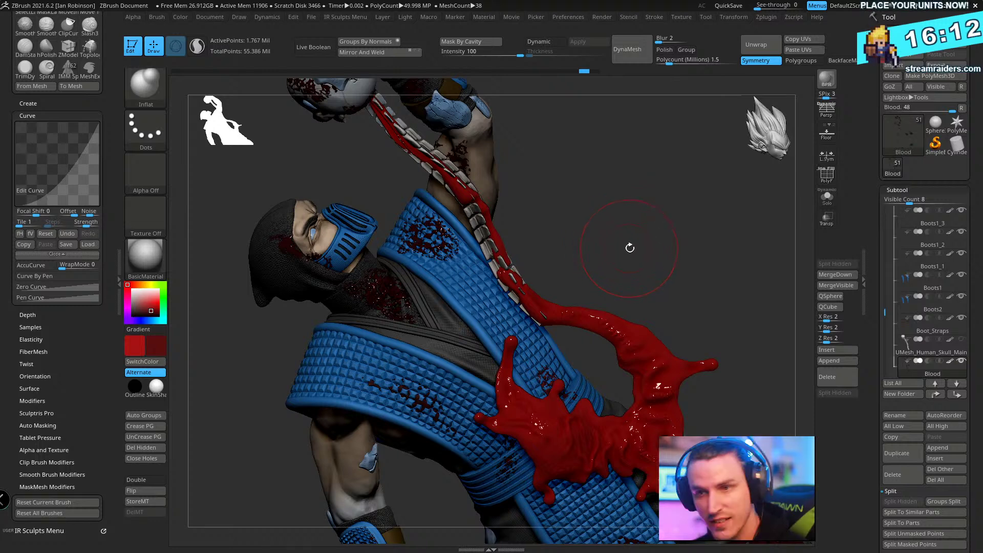
pyautogui.moveTo(630, 246); pyautogui.dragTo(432, 407)
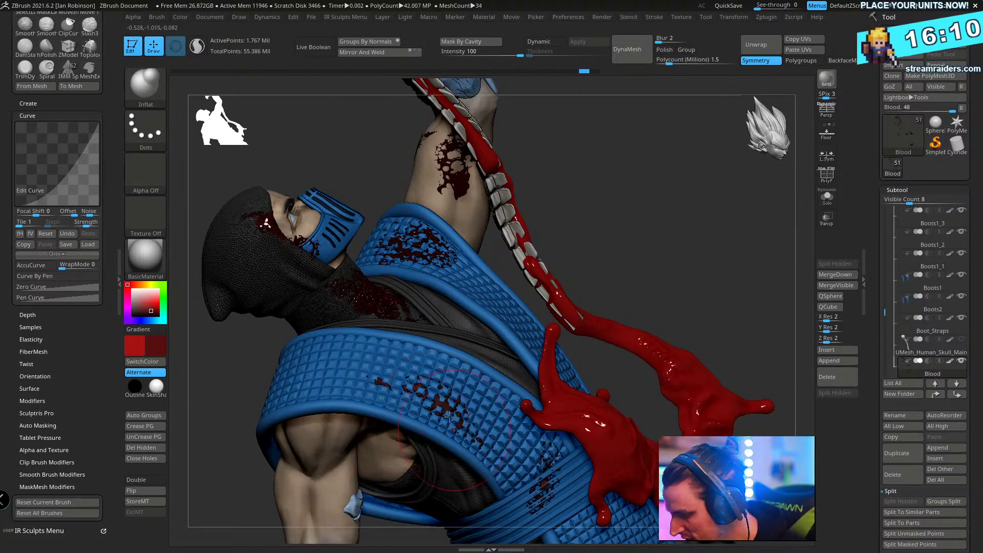
pyautogui.moveTo(617, 402); pyautogui.dragTo(518, 382)
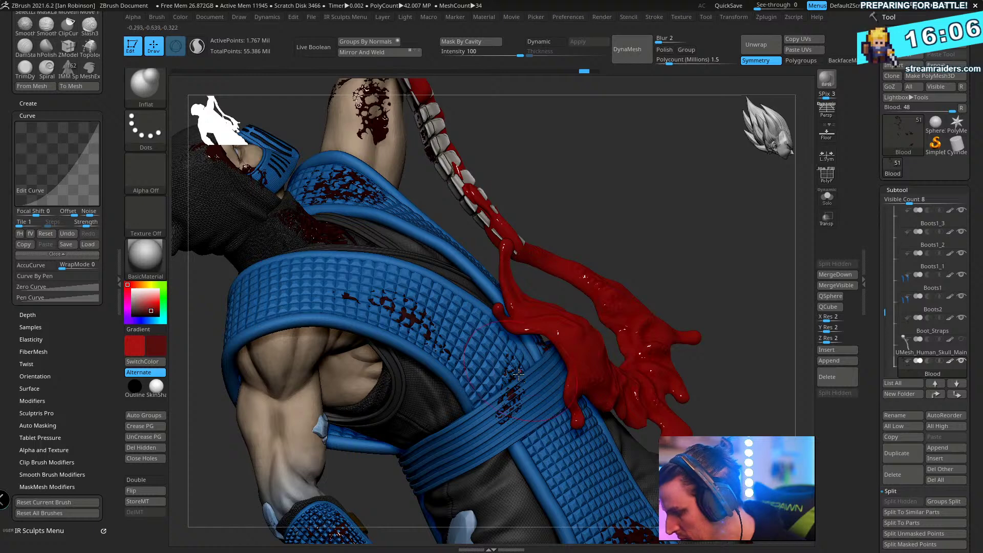
pyautogui.hotkey('shift', 'f')
pyautogui.hotkey('shift', 'f')
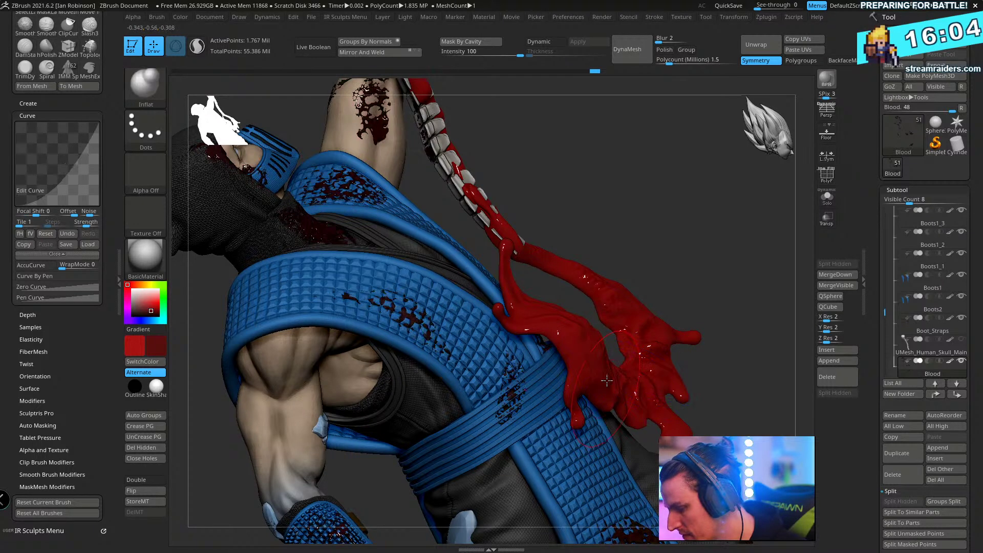
# - Inflate the blood splatters near the belt and along the vest strap, undoing unwanted strokes and reducing the brush size
pyautogui.moveTo(517, 382); pyautogui.dragTo(512, 402)
pyautogui.hotkey('ctrl', 'z')
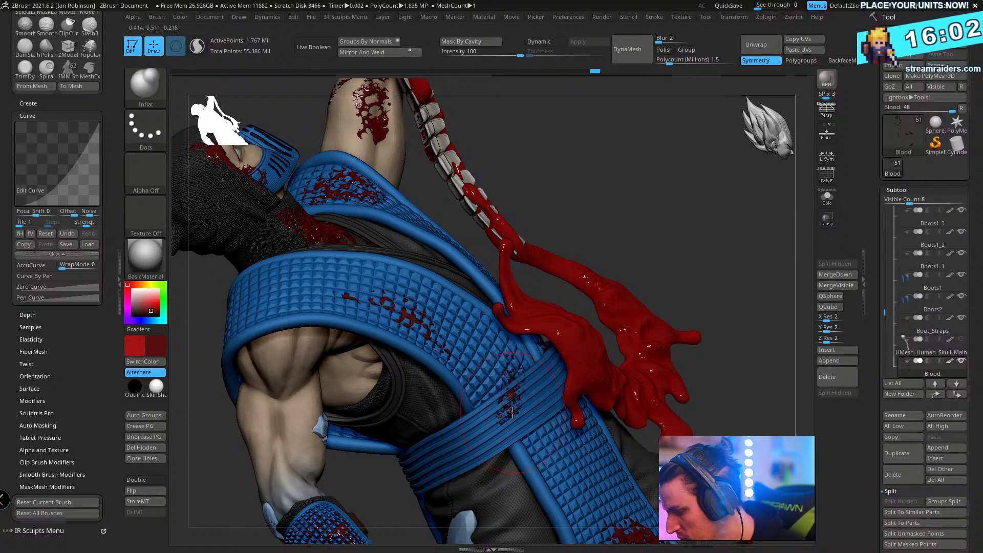
pyautogui.press('space')
pyautogui.moveTo(506, 381); pyautogui.dragTo(514, 405)
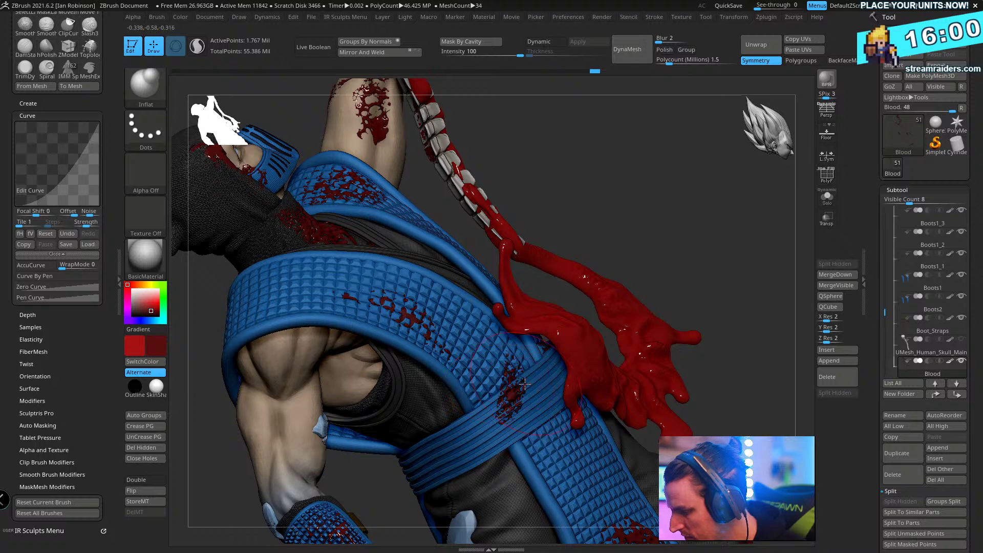
pyautogui.hotkey('ctrl', 'z')
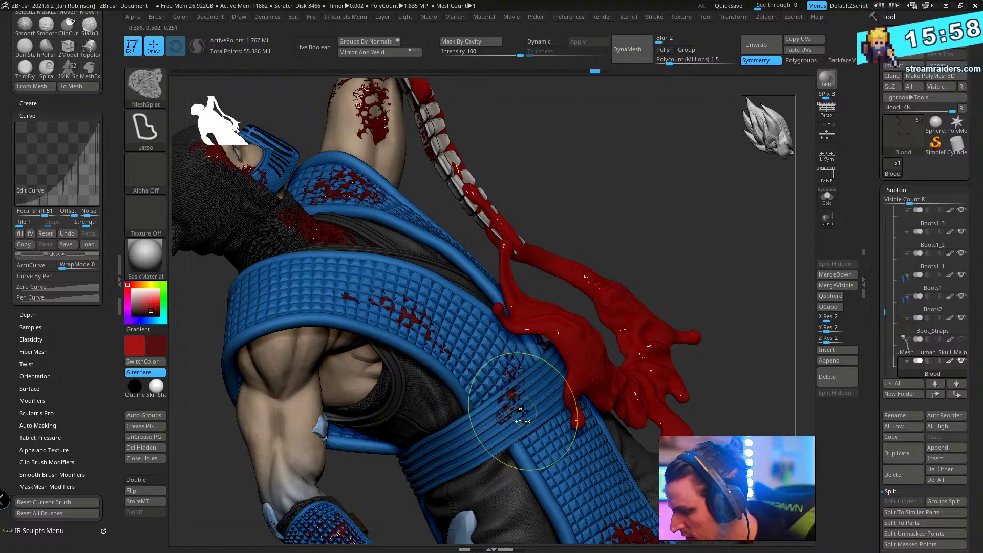
pyautogui.press('s')
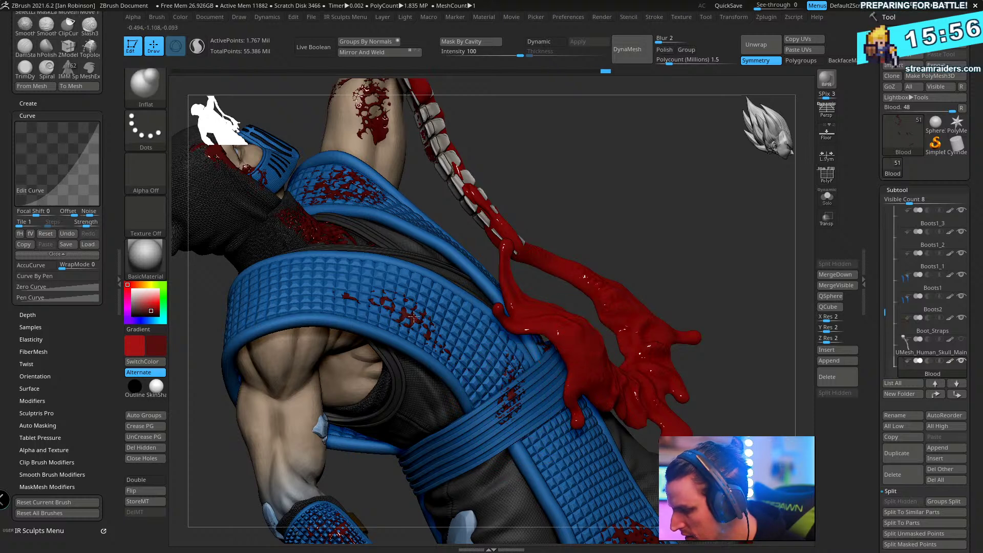
pyautogui.press('s')
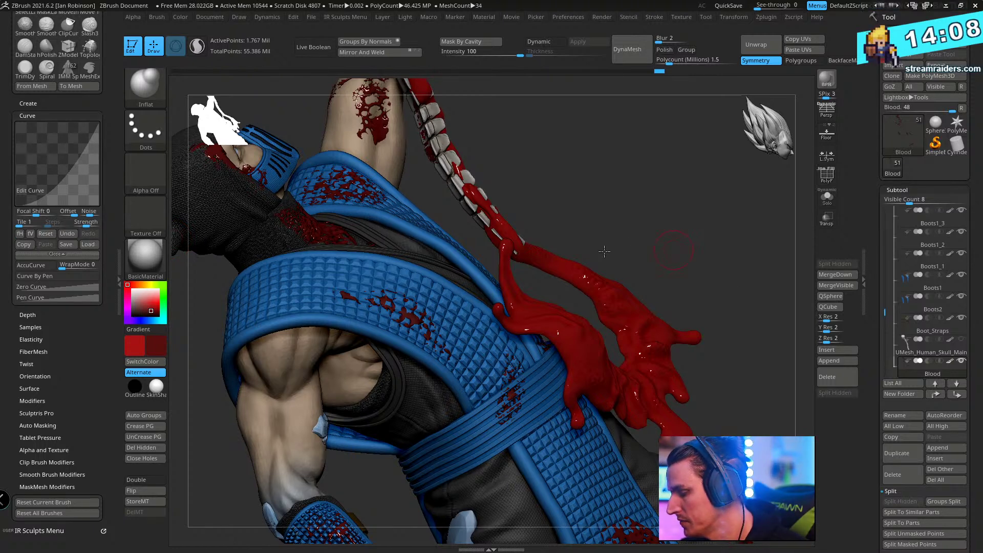
# - Reset all brushes to their default settings with the underside of the base in view
pyautogui.moveTo(674, 252); pyautogui.dragTo(634, 208)
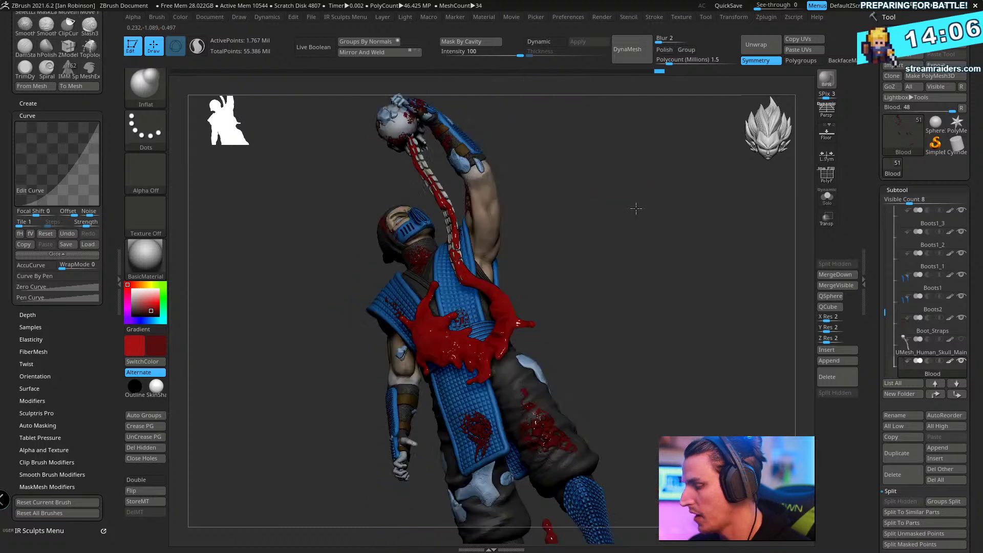
pyautogui.moveTo(666, 314); pyautogui.dragTo(664, 258)
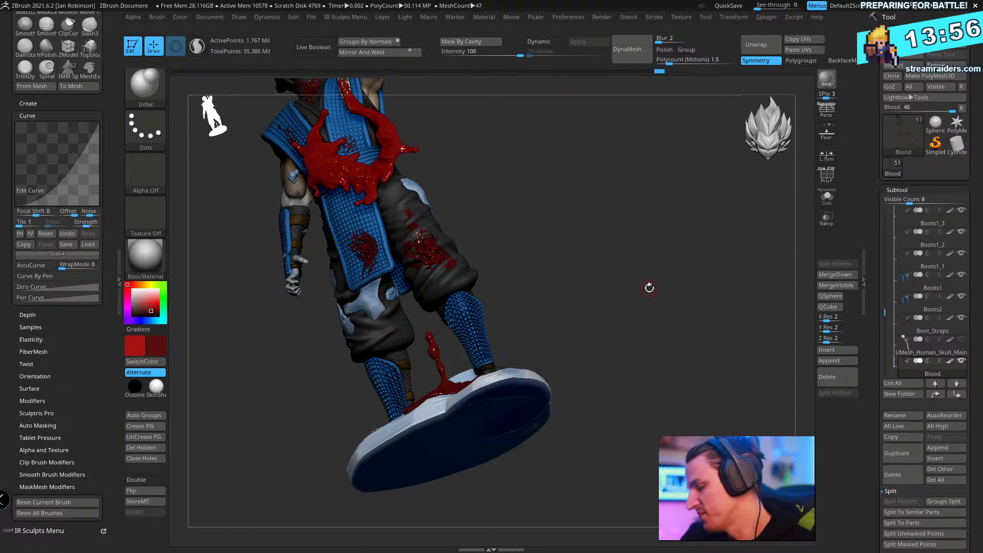
pyautogui.moveTo(705, 305); pyautogui.dragTo(546, 434)
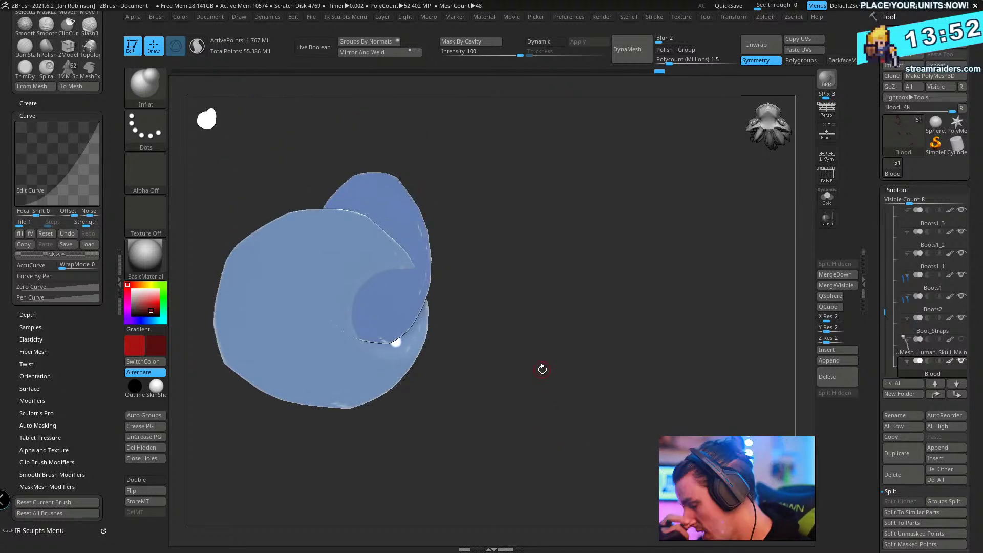
pyautogui.keyDown('ctrl'); pyautogui.click(147, 84); pyautogui.keyUp('ctrl')
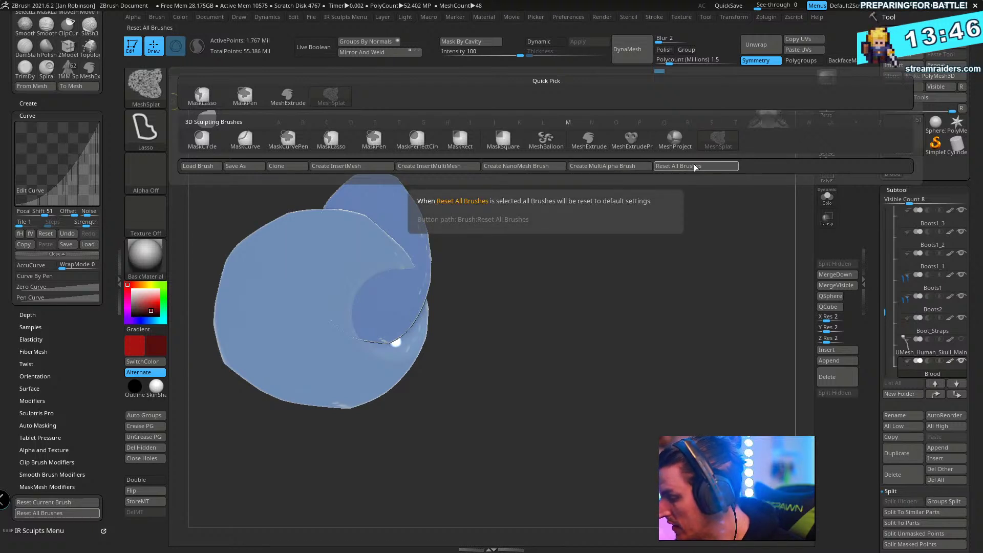
pyautogui.click(696, 166)
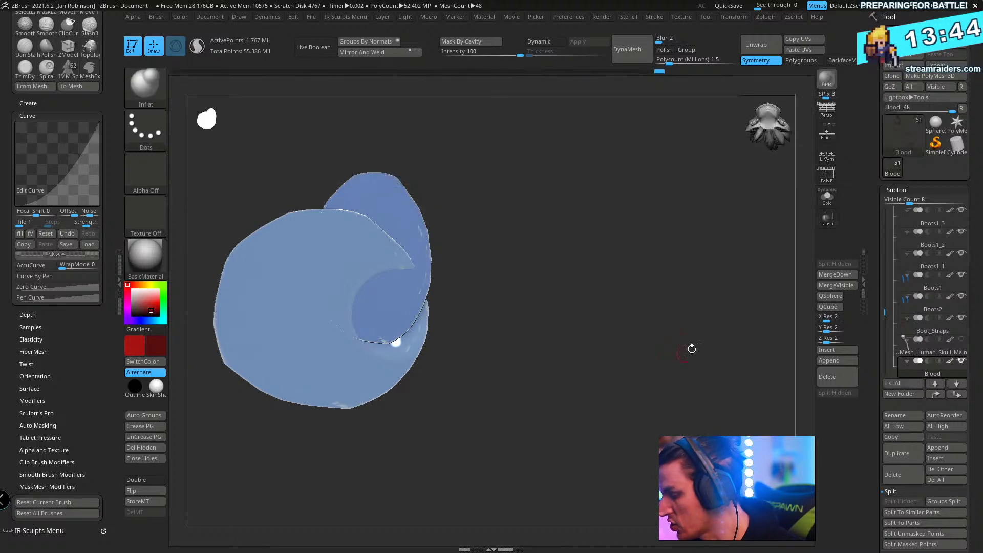
# - Select the last subtool in the list, UMesh_Human_Skull_Main4_1
pyautogui.keyDown('alt'); pyautogui.moveTo(656, 321); pyautogui.dragTo(724, 279); pyautogui.keyUp('alt')
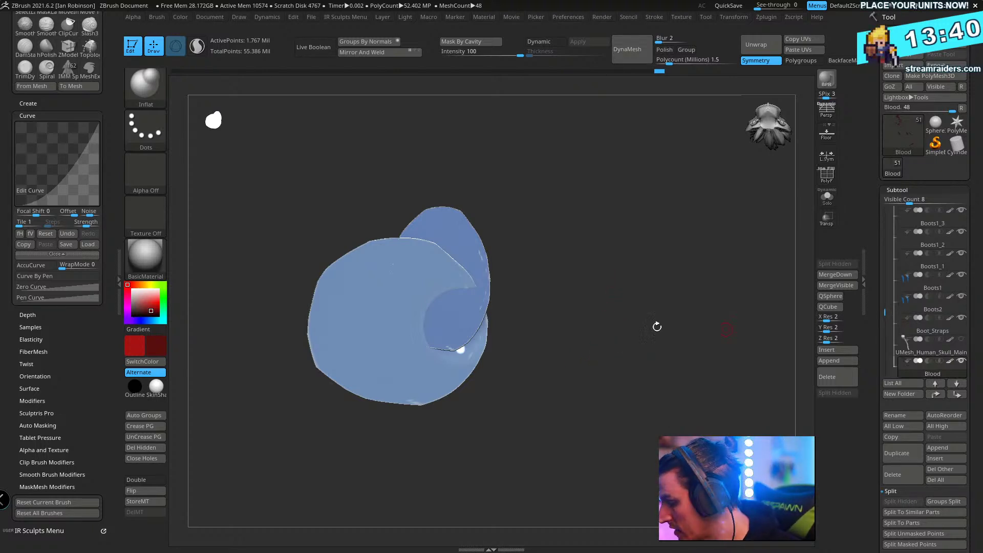
pyautogui.scroll(-5, 933, 317)
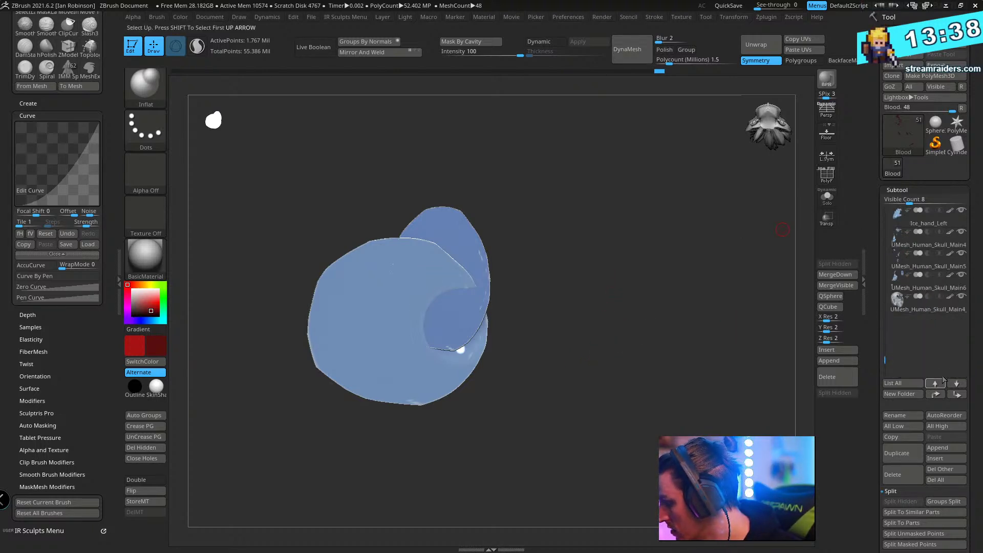
pyautogui.click(930, 306)
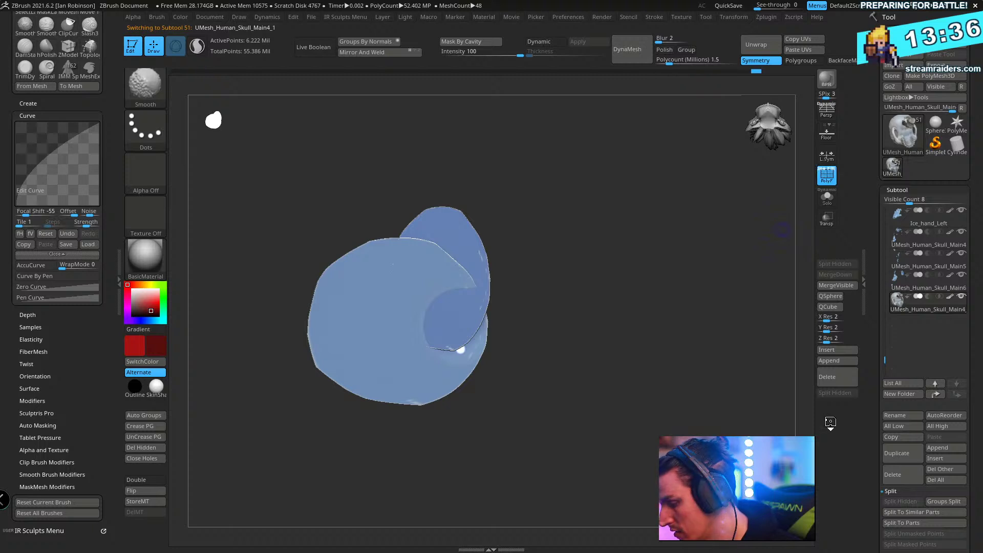
# - Insert a Sphere3D subtool and extrude a new plate from it by tracing the outline of the ice base's underside
pyautogui.click(945, 458)
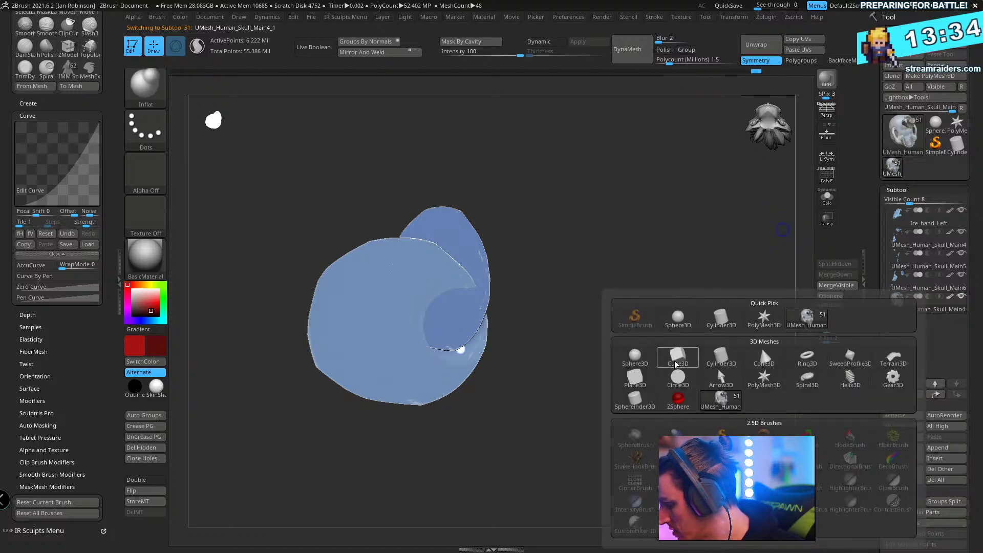
pyautogui.click(646, 357)
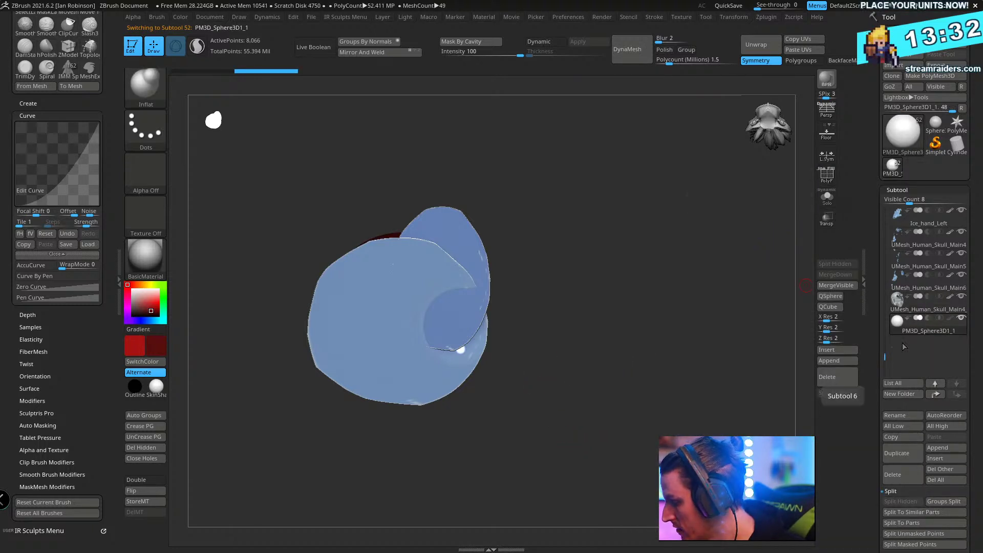
pyautogui.press('ctrl')
pyautogui.moveTo(430, 248)
pyautogui.keyDown('ctrl'); pyautogui.mouseDown()
pyautogui.moveTo(361, 258)
pyautogui.moveTo(338, 281)
pyautogui.moveTo(315, 353)
pyautogui.moveTo(333, 384)
pyautogui.moveTo(369, 402)
pyautogui.moveTo(435, 404)
pyautogui.moveTo(494, 368)
pyautogui.moveTo(498, 302)
pyautogui.moveTo(484, 266)
pyautogui.moveTo(451, 245)
pyautogui.moveTo(433, 246)
pyautogui.mouseUp(); pyautogui.keyUp('ctrl')
pyautogui.moveTo(614, 281)
pyautogui.mouseDown()
pyautogui.moveTo(680, 303)
pyautogui.moveTo(713, 268)
pyautogui.moveTo(736, 296)
pyautogui.mouseUp()
pyautogui.hotkey('shift', 'f')
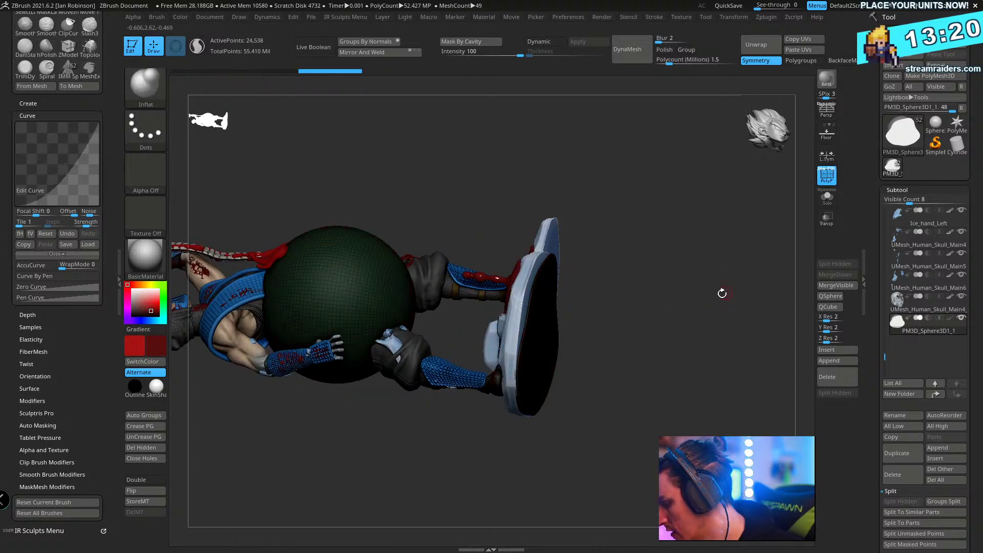
pyautogui.hotkey('shift', 'f')
# - Clear the mask, isolate the new subtool and delete its sphere so that only the thin plate is kept
pyautogui.keyDown('ctrl'); pyautogui.moveTo(661, 245); pyautogui.dragTo(666, 344); pyautogui.keyUp('ctrl')
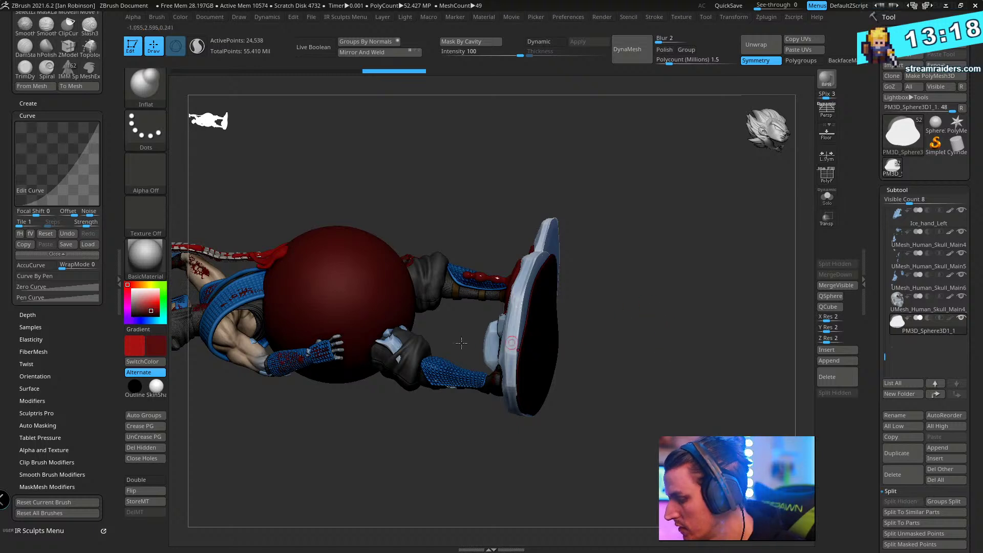
pyautogui.hotkey('shift', 's')
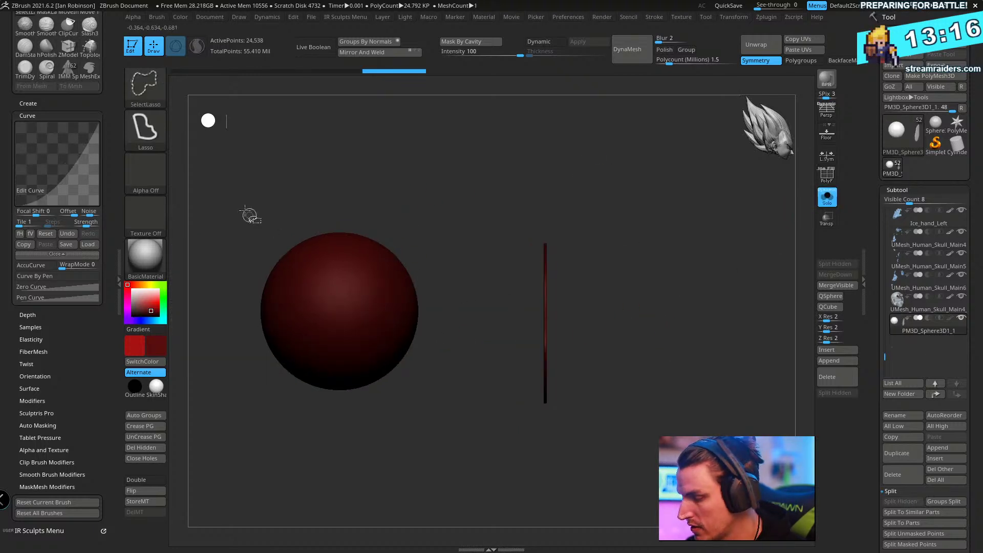
pyautogui.moveTo(228, 200)
pyautogui.keyDown('ctrl'); pyautogui.keyDown('shift'); pyautogui.mouseDown()
pyautogui.moveTo(339, 463)
pyautogui.moveTo(405, 184)
pyautogui.moveTo(300, 158)
pyautogui.mouseUp(); pyautogui.keyUp('shift'); pyautogui.keyUp('ctrl')
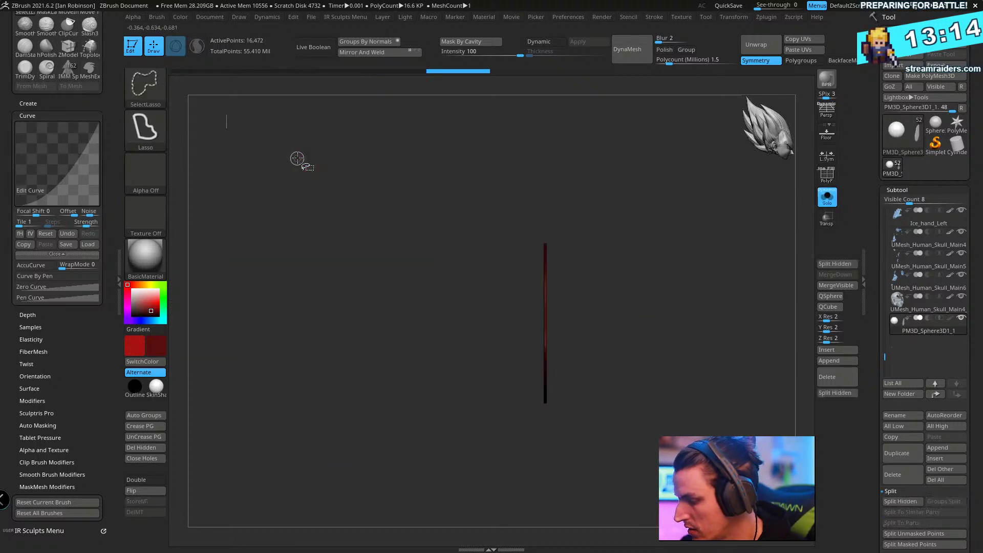
pyautogui.hotkey('shift', 'f')
pyautogui.moveTo(698, 319)
pyautogui.mouseDown()
pyautogui.moveTo(702, 281)
pyautogui.moveTo(690, 321)
pyautogui.mouseUp()
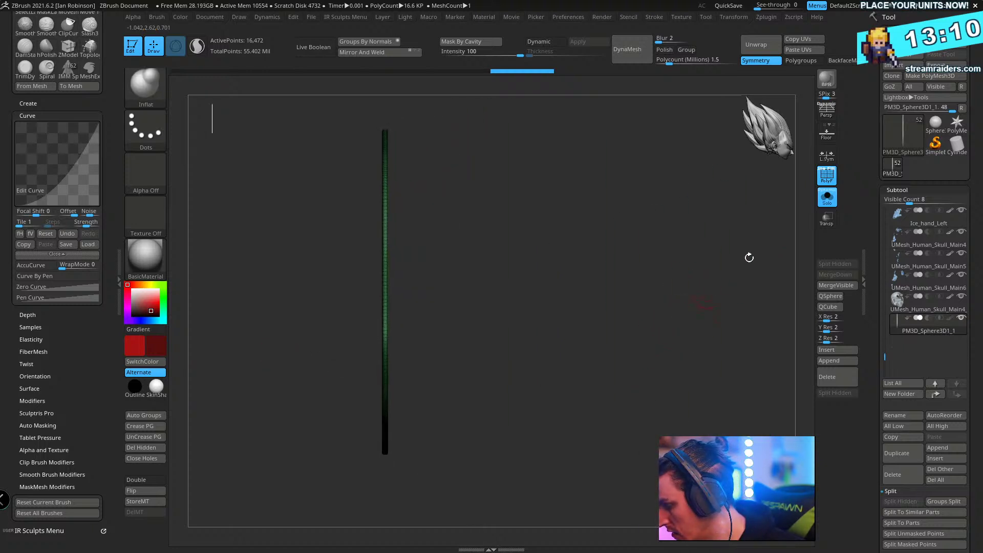
# - Thicken the thin plate with the transform gizmo so it forms a solid plinth beneath the ice base
pyautogui.hotkey('shift', 's')
pyautogui.press('w')
pyautogui.moveTo(420, 303); pyautogui.dragTo(745, 320)
pyautogui.moveTo(415, 295); pyautogui.dragTo(469, 304)
pyautogui.moveTo(622, 259)
pyautogui.mouseDown()
pyautogui.moveTo(586, 332)
pyautogui.moveTo(644, 301)
pyautogui.moveTo(654, 278)
pyautogui.moveTo(621, 281)
pyautogui.mouseUp()
pyautogui.press('q')
pyautogui.press('w')
pyautogui.press('q')
pyautogui.moveTo(621, 247); pyautogui.dragTo(632, 279)
pyautogui.hotkey('shift', 'f')
pyautogui.moveTo(702, 336); pyautogui.dragTo(763, 312)
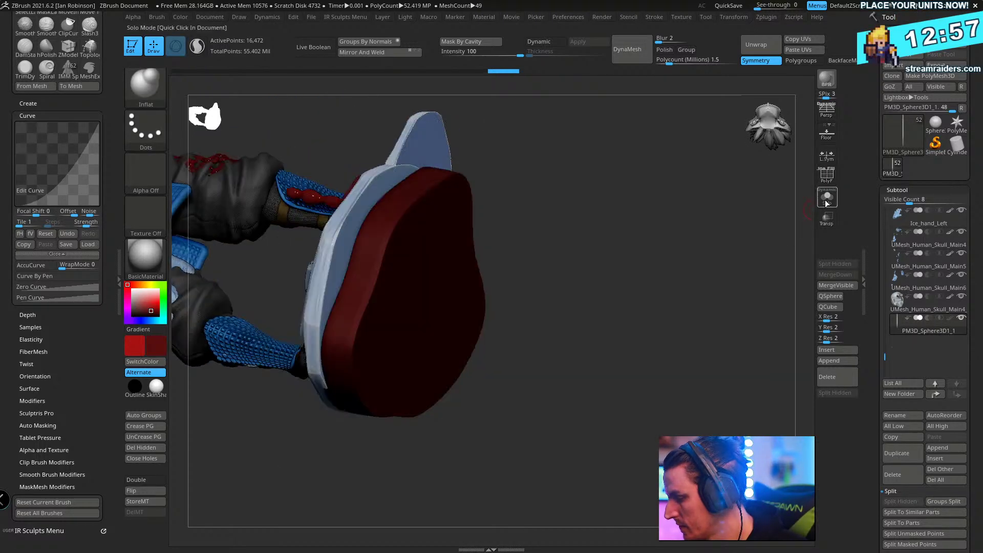
# - Sample the light blue of the ice as the colour for the plinth plate
pyautogui.click(827, 197)
pyautogui.moveTo(649, 213); pyautogui.dragTo(644, 254)
pyautogui.click(827, 198)
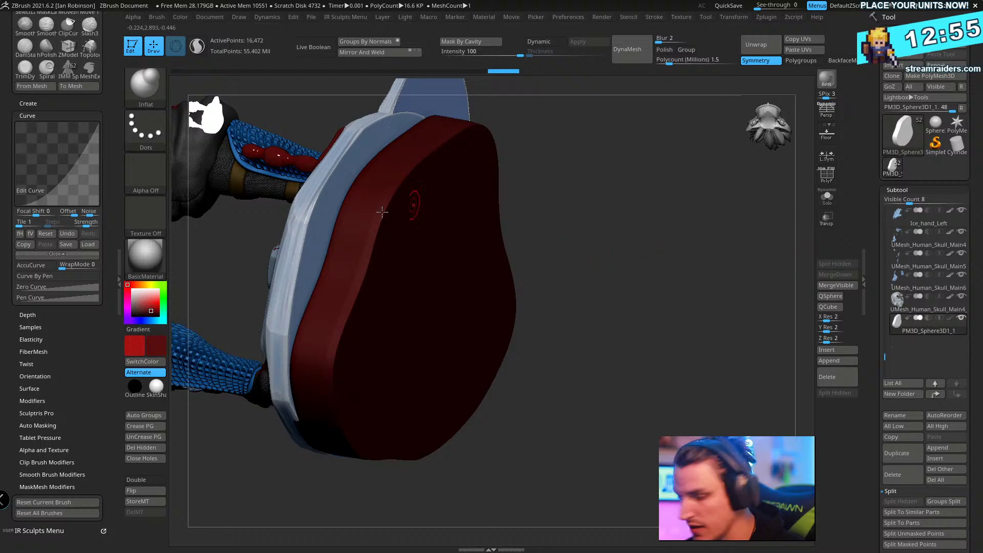
pyautogui.press('c')
pyautogui.moveTo(658, 225); pyautogui.dragTo(624, 481)
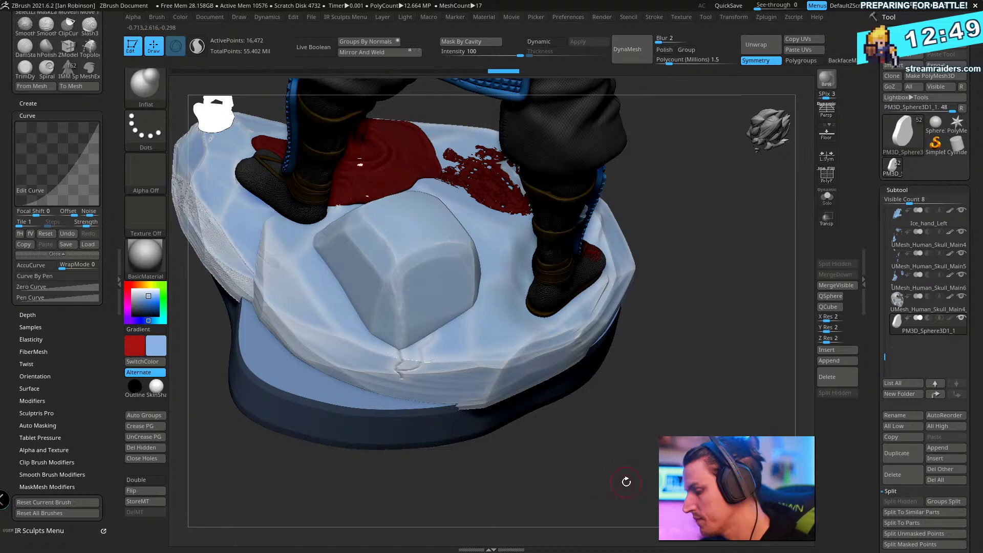
# - Isolate the plinth plate with its polygroups and wireframe shown, and remove all of its creases
pyautogui.moveTo(680, 407); pyautogui.dragTo(684, 387)
pyautogui.hotkey('shift', 'f')
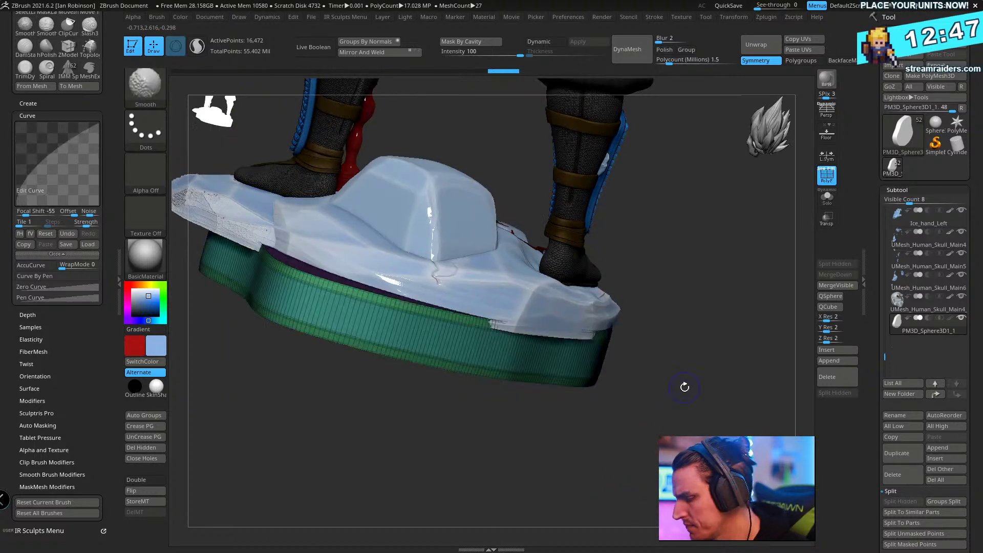
pyautogui.moveTo(578, 439); pyautogui.dragTo(681, 382)
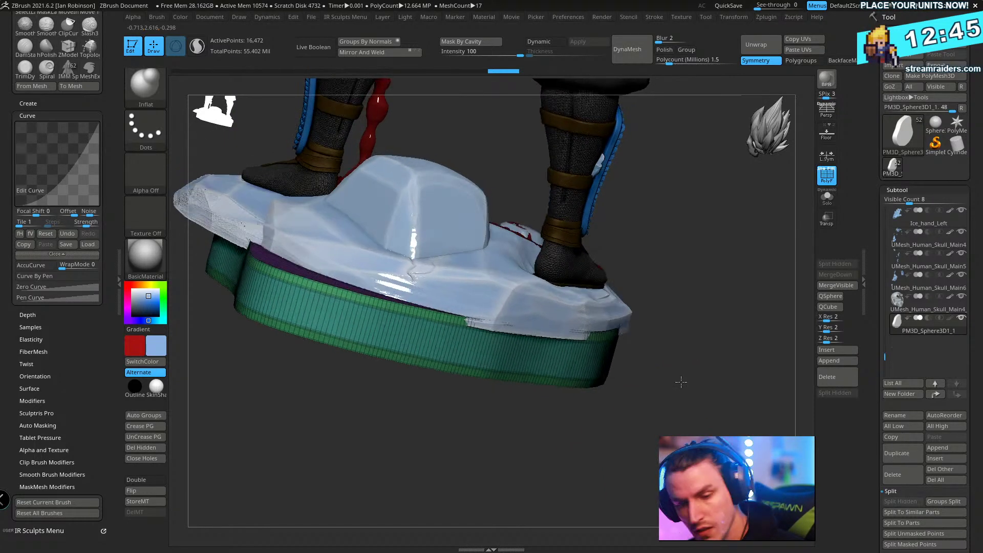
pyautogui.moveTo(689, 334); pyautogui.dragTo(714, 373)
pyautogui.click(827, 198)
pyautogui.keyDown('alt'); pyautogui.moveTo(720, 282); pyautogui.dragTo(720, 425); pyautogui.keyUp('alt')
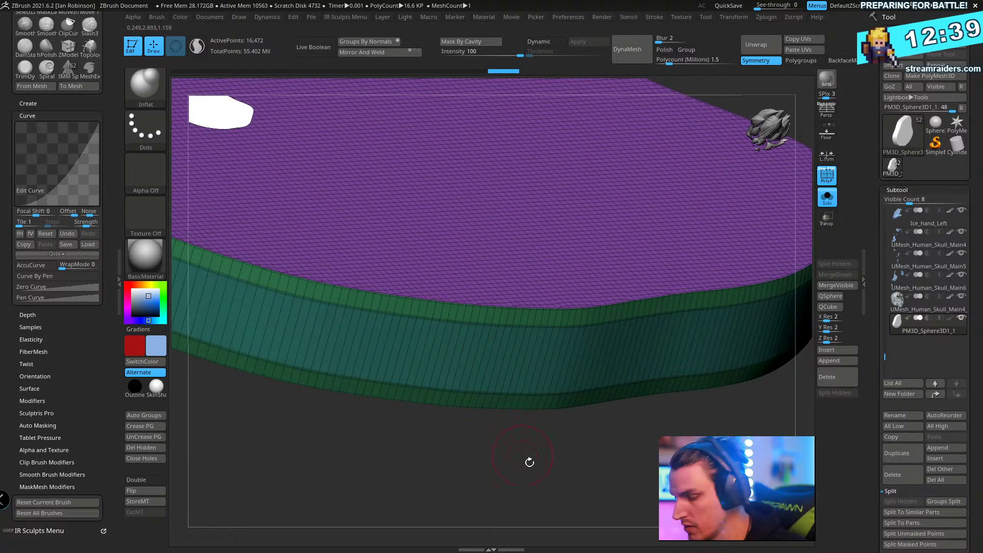
pyautogui.moveTo(529, 463); pyautogui.dragTo(672, 372)
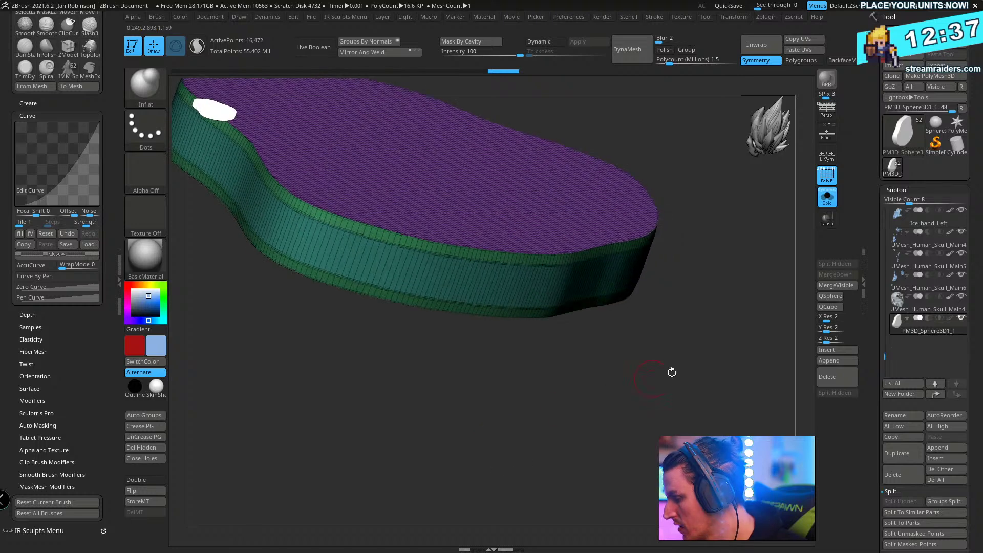
pyautogui.click(897, 190)
pyautogui.click(900, 200)
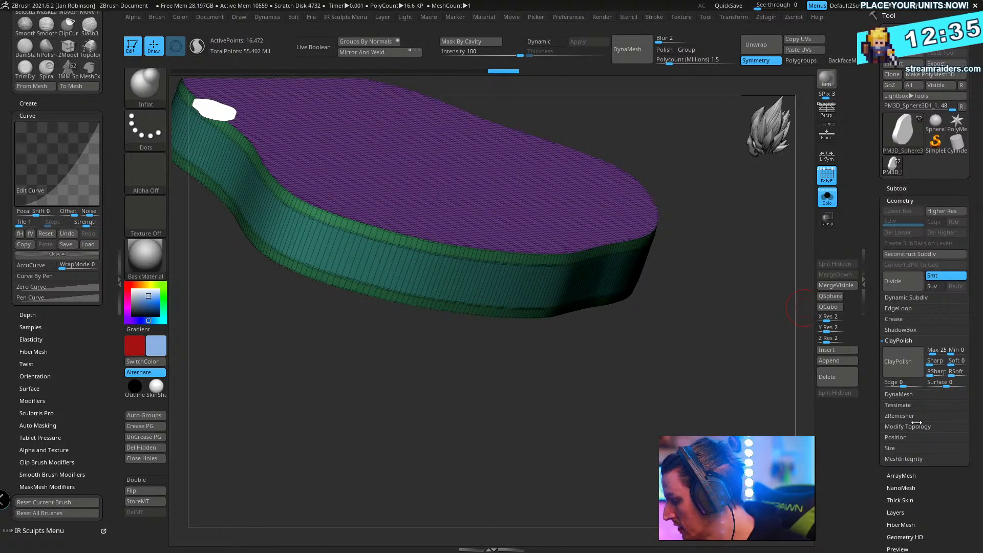
pyautogui.click(908, 319)
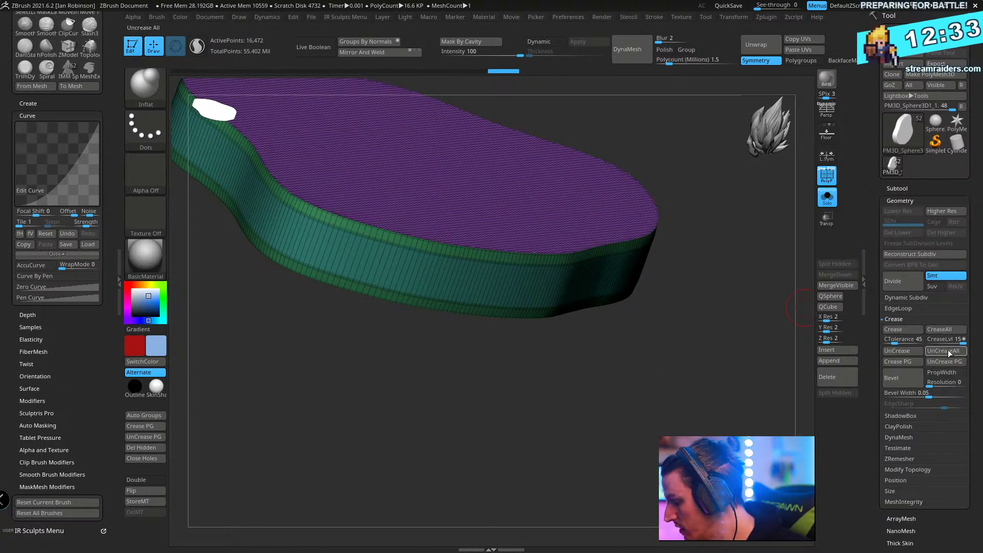
pyautogui.click(946, 351)
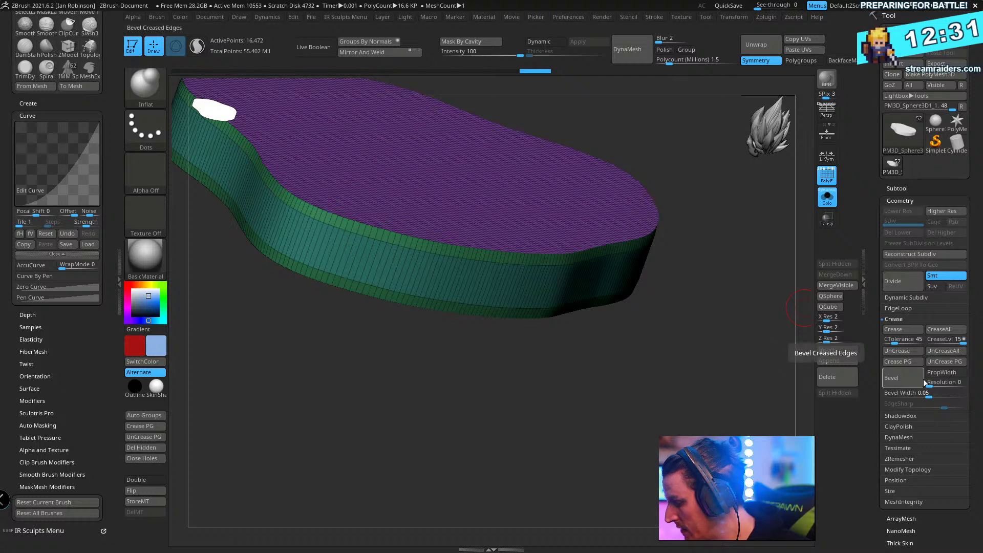
# - Regroup the plinth plate by normals and crease its polygroup borders
pyautogui.press('space')
pyautogui.click(650, 208)
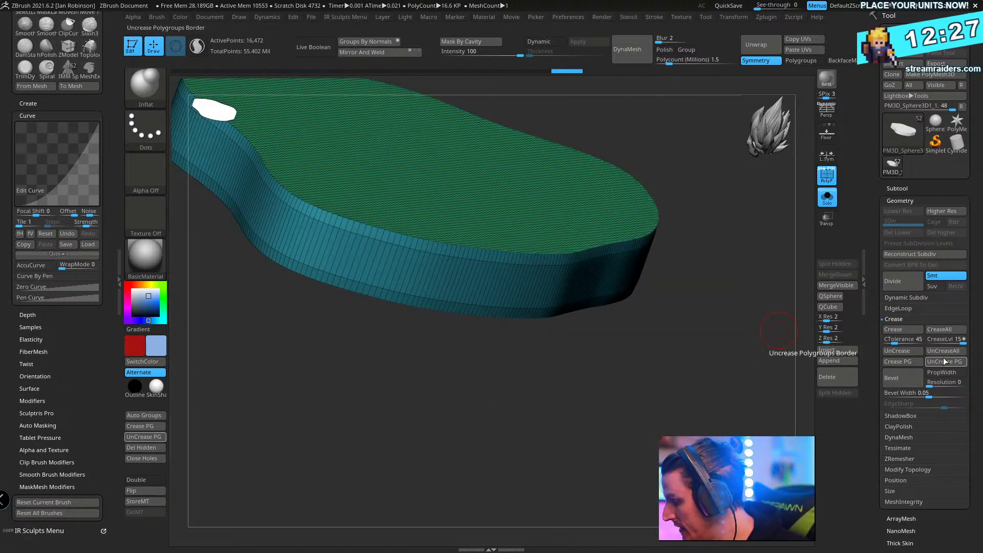
pyautogui.click(917, 360)
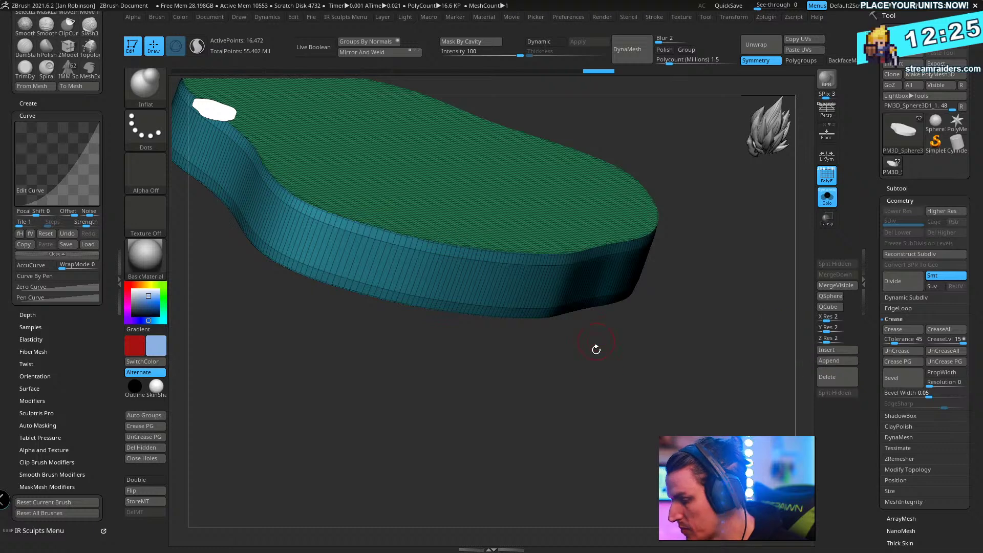
pyautogui.moveTo(592, 346); pyautogui.dragTo(638, 398)
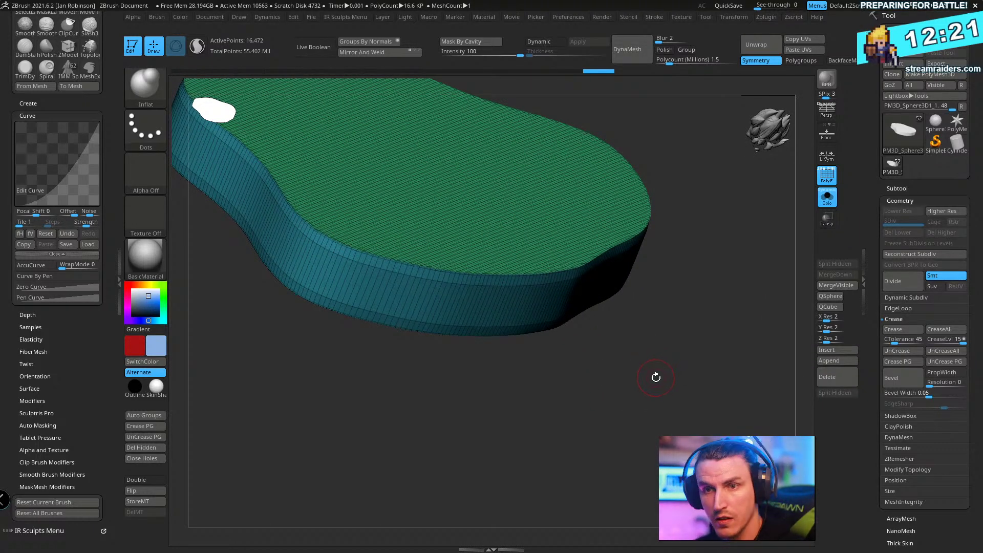
# - ZRemesh the plinth plate with KeepCreases enabled and a target polygon count of 5, and bring back the other subtools
pyautogui.press('b')
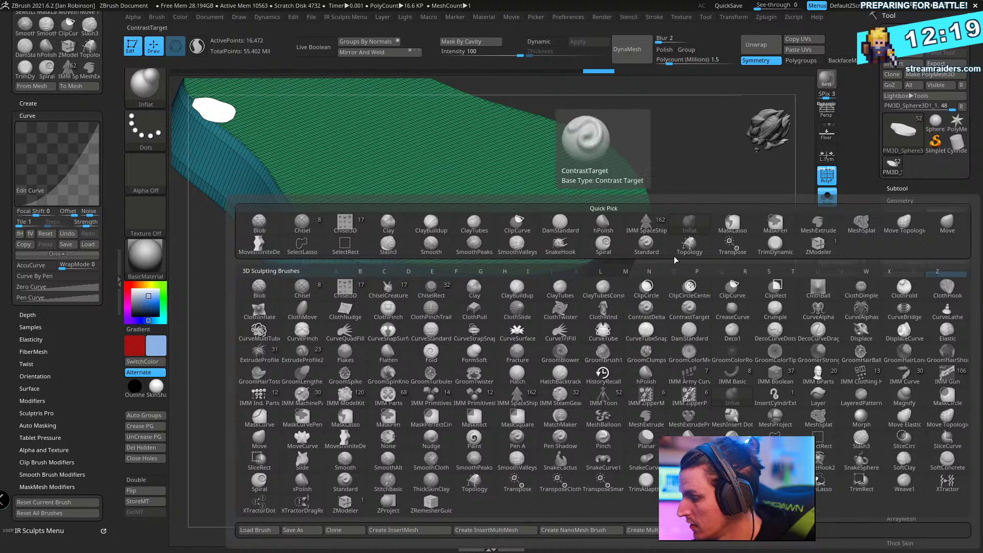
pyautogui.press('space')
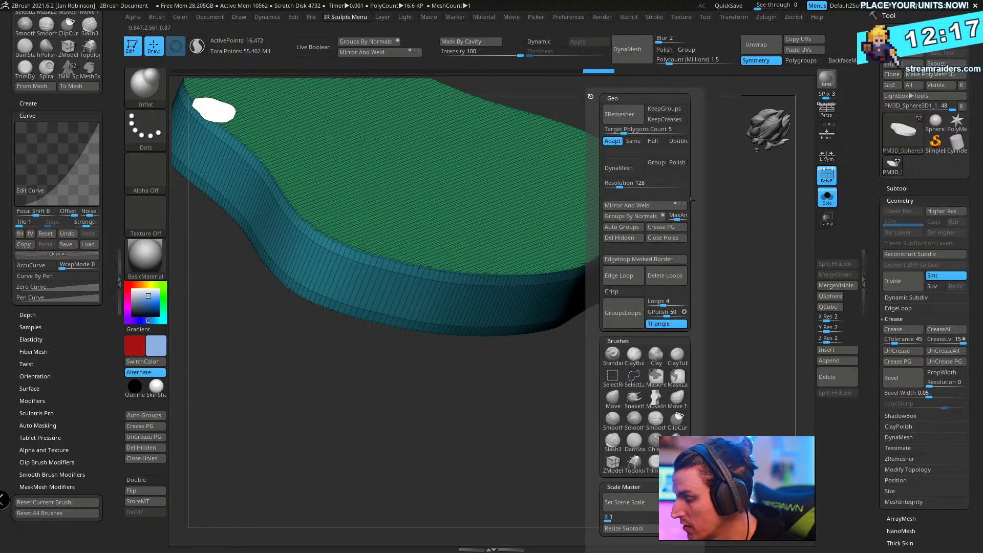
pyautogui.click(672, 121)
pyautogui.click(630, 116)
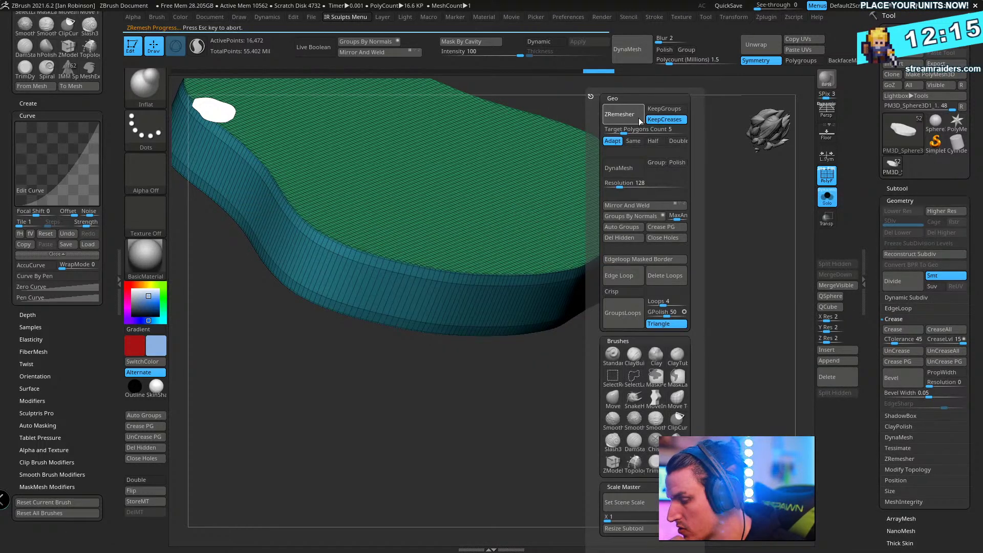
pyautogui.click(828, 197)
pyautogui.moveTo(664, 386)
pyautogui.mouseDown()
pyautogui.moveTo(626, 354)
pyautogui.moveTo(658, 369)
pyautogui.moveTo(661, 401)
pyautogui.moveTo(694, 327)
pyautogui.moveTo(621, 217)
pyautogui.moveTo(632, 268)
pyautogui.moveTo(619, 281)
pyautogui.mouseUp()
pyautogui.hotkey('shift', 'f')
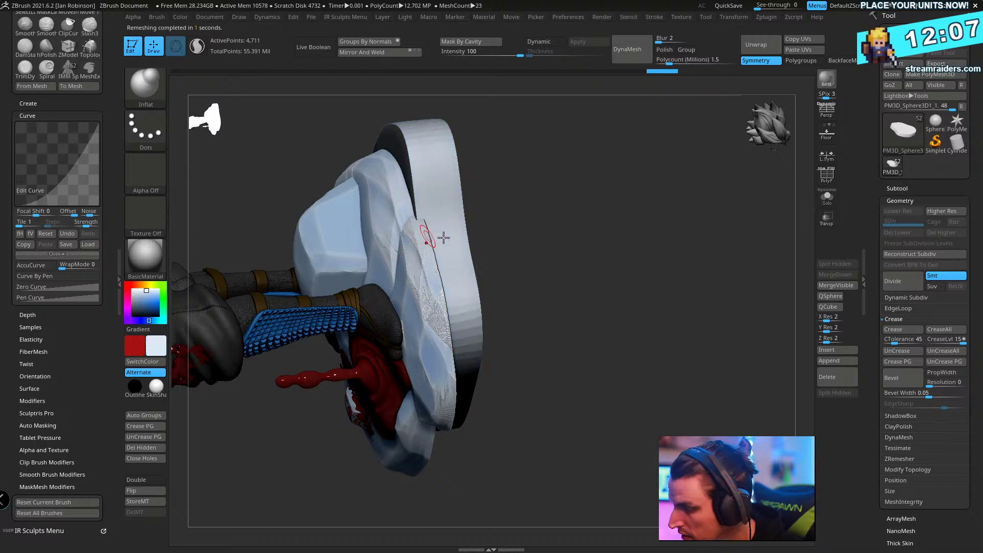
# - Choose the ZModeler brush and set its edge action to Crease, trying the EdgeLoop Partial target before switching to Edge
pyautogui.moveTo(439, 226); pyautogui.dragTo(625, 299)
pyautogui.hotkey('shift', 'f')
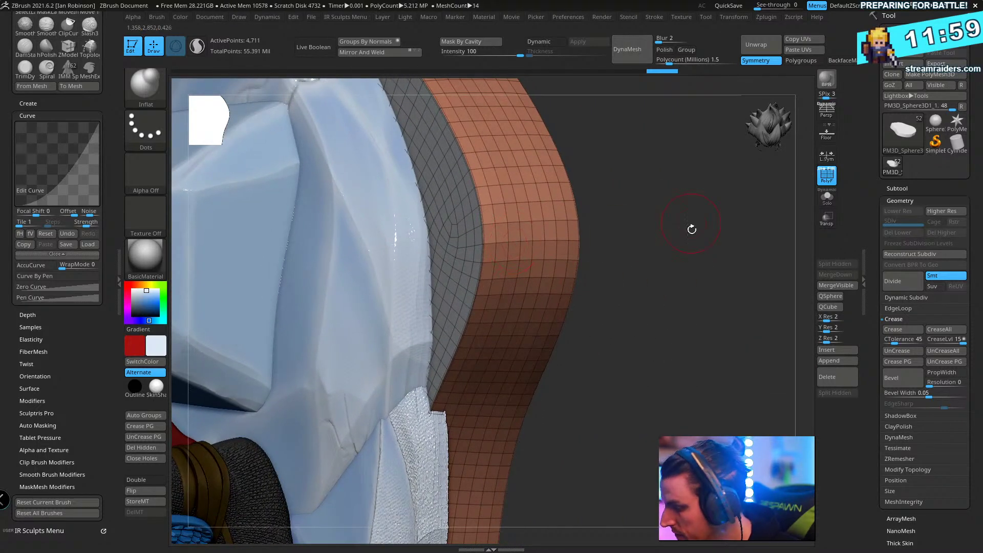
pyautogui.moveTo(692, 229); pyautogui.dragTo(461, 257, button='right')
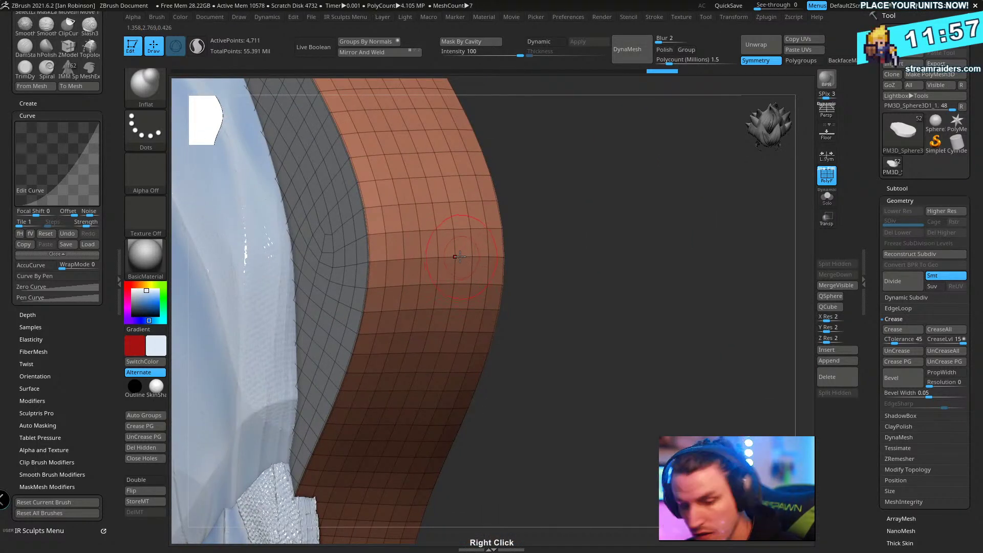
pyautogui.press('b')
pyautogui.press('z')
pyautogui.press('m')
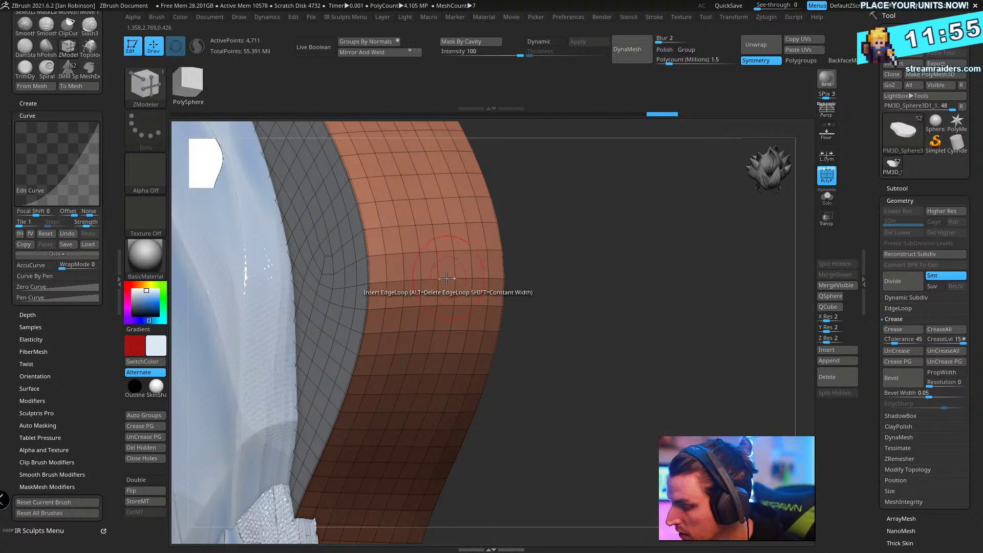
pyautogui.press('space')
pyautogui.click(319, 303)
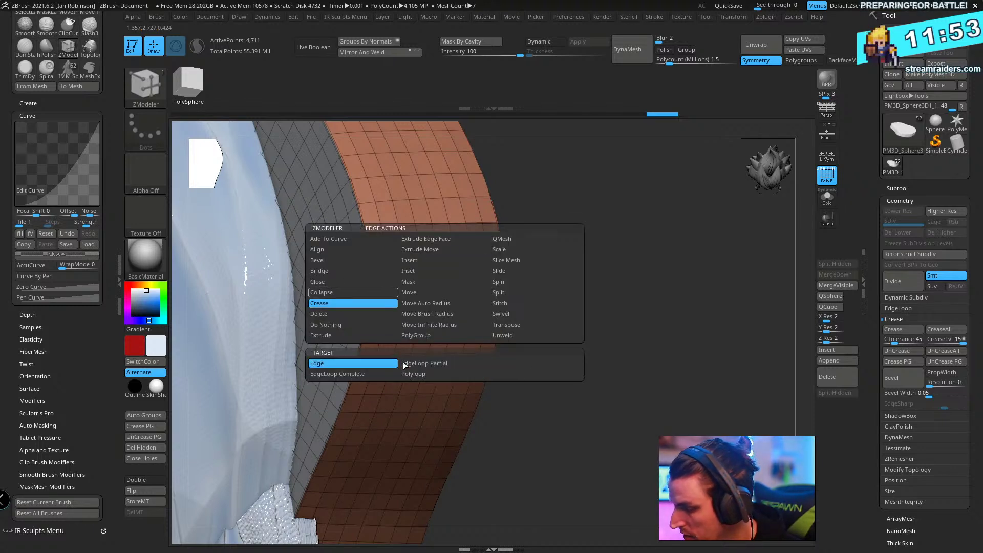
pyautogui.click(443, 366)
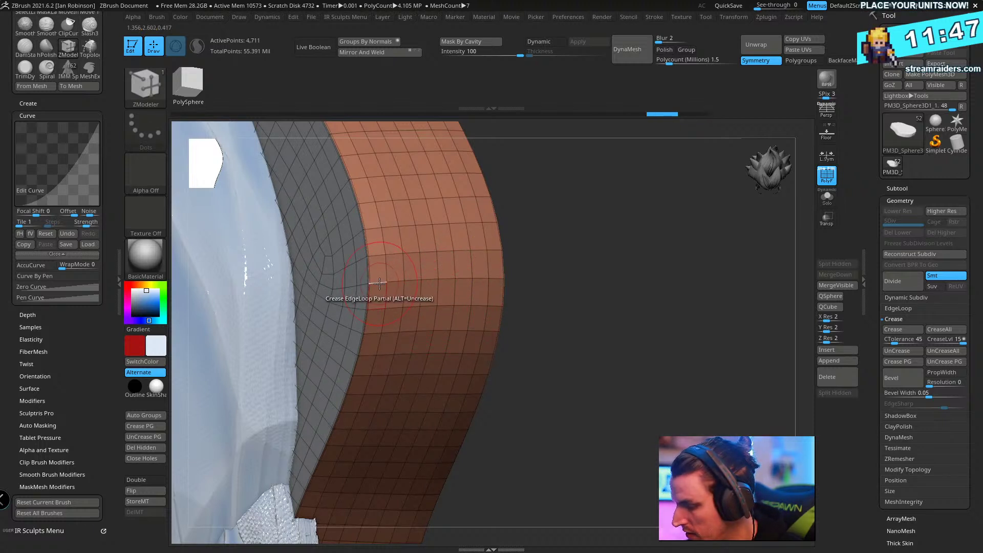
pyautogui.press('space')
pyautogui.click(291, 364)
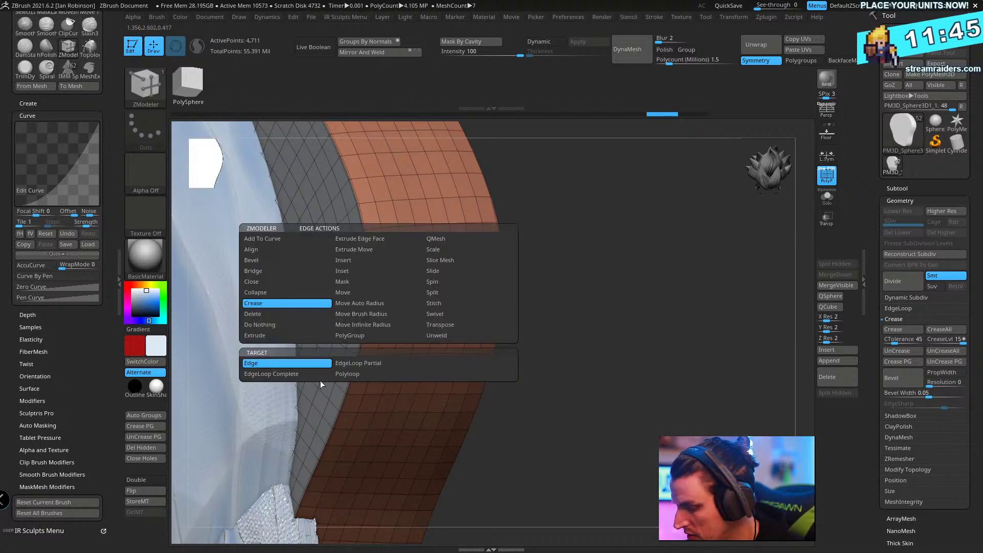
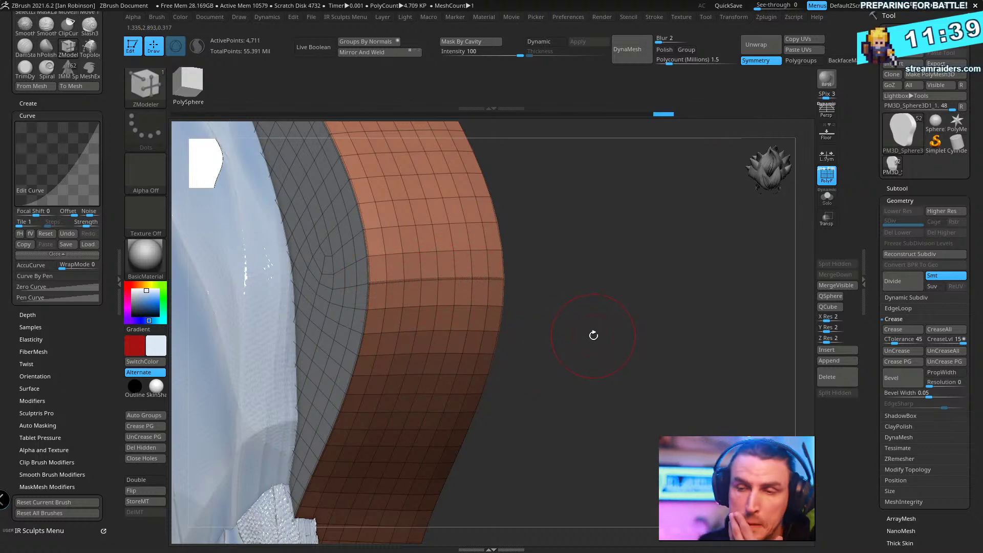
# - Preview the plinth plate with dynamic subdivision to examine its creased edges, and turn the preview off again
pyautogui.moveTo(589, 332); pyautogui.dragTo(583, 302)
pyautogui.keyDown('alt'); pyautogui.moveTo(684, 264); pyautogui.dragTo(471, 328); pyautogui.keyUp('alt')
pyautogui.press('d')
pyautogui.moveTo(402, 443)
pyautogui.mouseDown()
pyautogui.moveTo(470, 438)
pyautogui.moveTo(656, 313)
pyautogui.moveTo(659, 322)
pyautogui.mouseUp()
pyautogui.hotkey('shift', 'd')
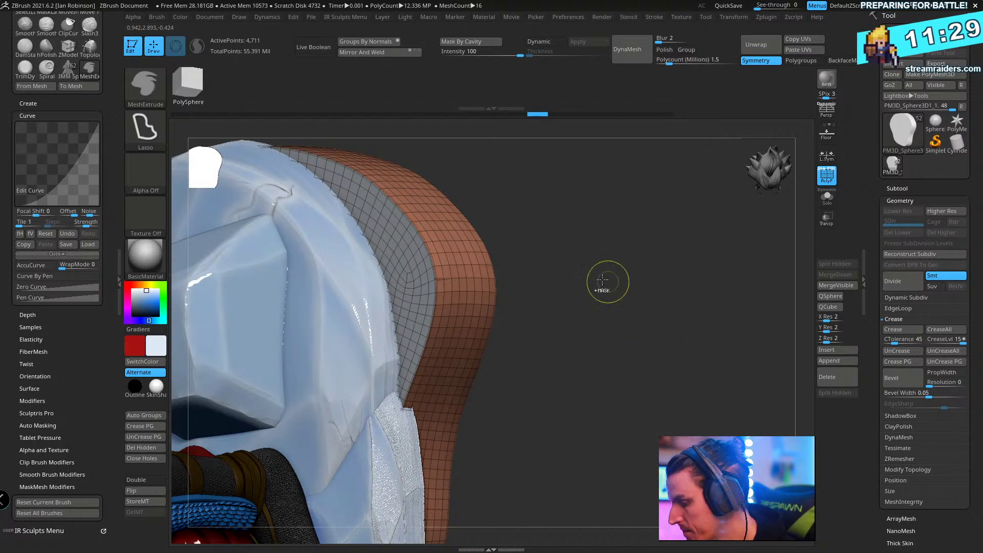
pyautogui.moveTo(621, 305)
pyautogui.mouseDown()
pyautogui.moveTo(637, 278)
pyautogui.moveTo(669, 340)
pyautogui.moveTo(604, 307)
pyautogui.moveTo(606, 323)
pyautogui.mouseUp()
# - Shift the plinth plate beneath the ice base with the move gizmo and hide the wireframe to check its placement
pyautogui.press('b')
pyautogui.press('z')
pyautogui.press('m')
pyautogui.press('w')
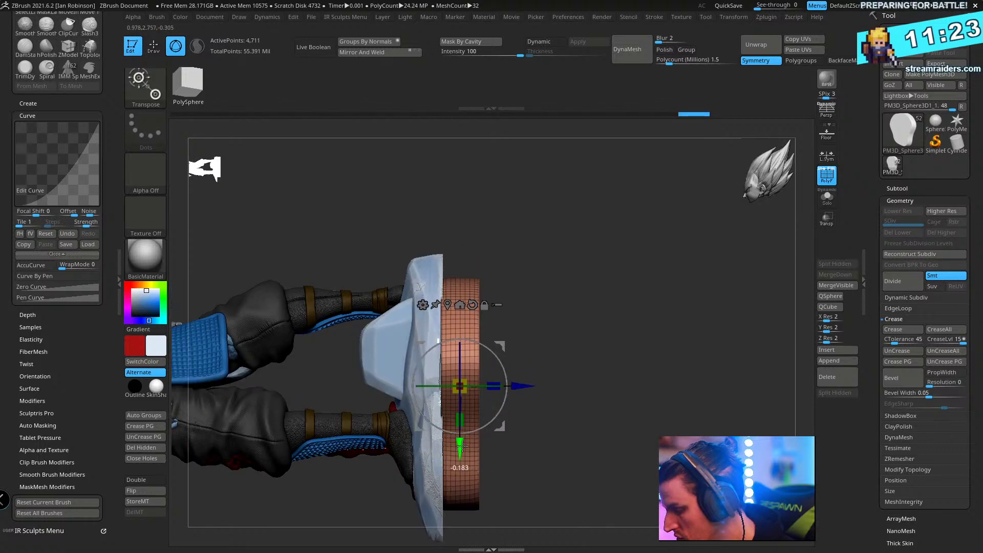
pyautogui.moveTo(507, 419)
pyautogui.mouseDown()
pyautogui.moveTo(646, 403)
pyautogui.moveTo(630, 391)
pyautogui.moveTo(691, 326)
pyautogui.moveTo(718, 329)
pyautogui.moveTo(696, 365)
pyautogui.moveTo(734, 308)
pyautogui.mouseUp()
pyautogui.press('q')
pyautogui.hotkey('shift', 'f')
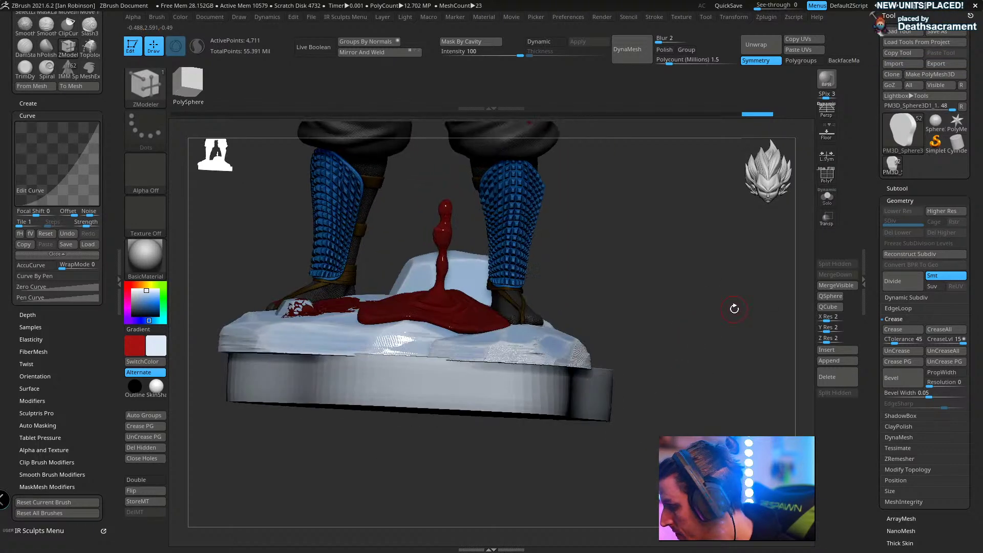
pyautogui.moveTo(795, 415); pyautogui.dragTo(773, 410)
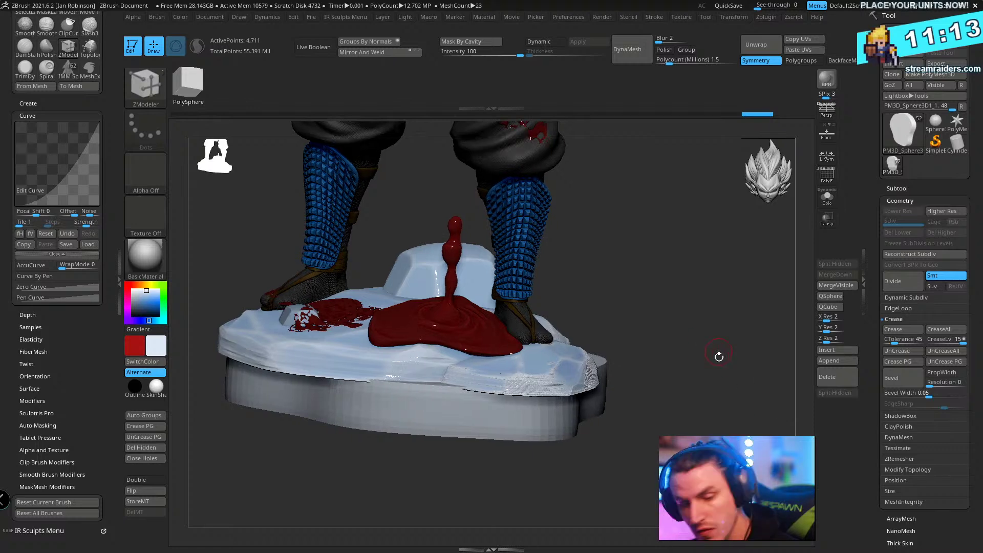
# - Isolate the plinth plate and start flattening facets into its curved side wall with the hPolish brush
pyautogui.press('b')
pyautogui.press('h')
pyautogui.press('p')
pyautogui.click(827, 197)
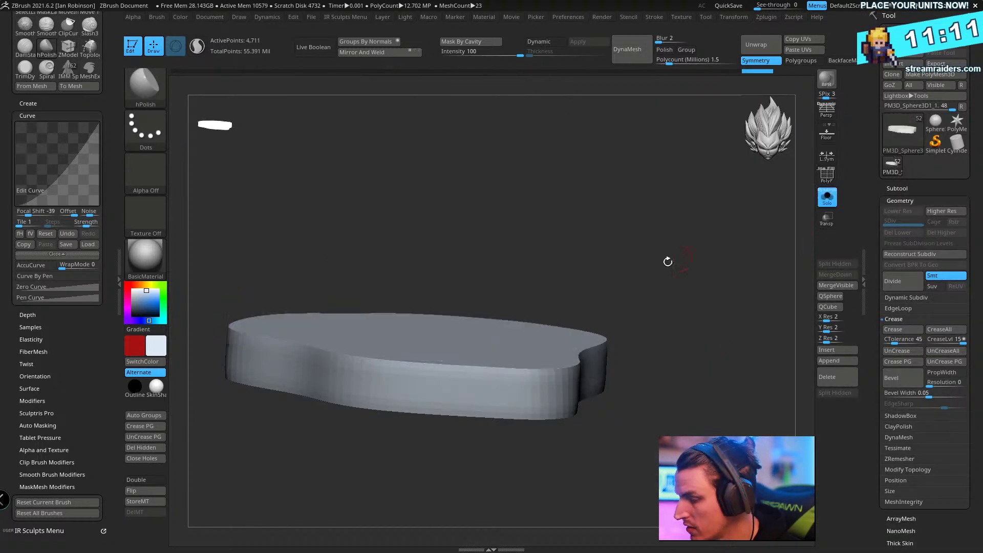
pyautogui.moveTo(669, 259)
pyautogui.mouseDown()
pyautogui.moveTo(632, 167)
pyautogui.moveTo(596, 263)
pyautogui.moveTo(643, 281)
pyautogui.moveTo(639, 307)
pyautogui.mouseUp()
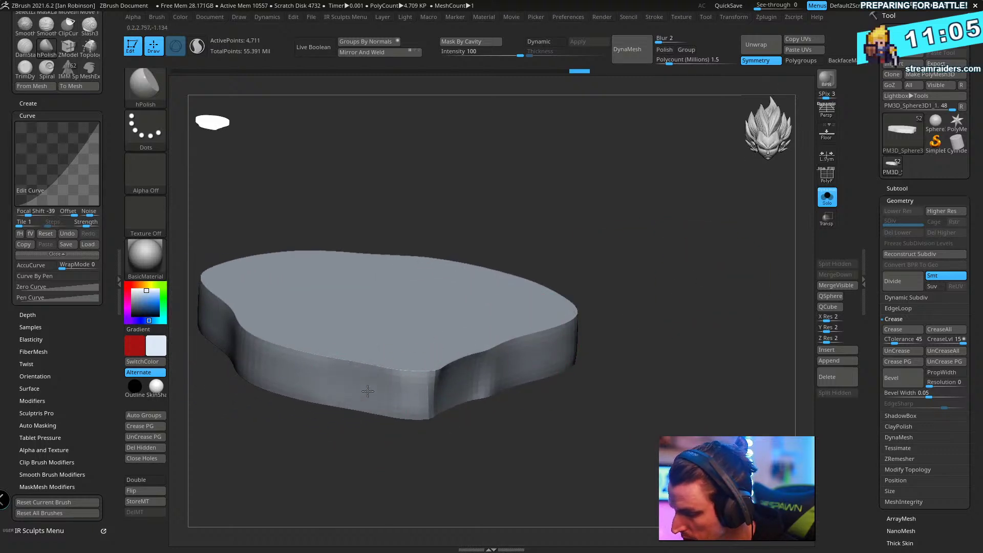
pyautogui.moveTo(625, 344); pyautogui.dragTo(531, 448)
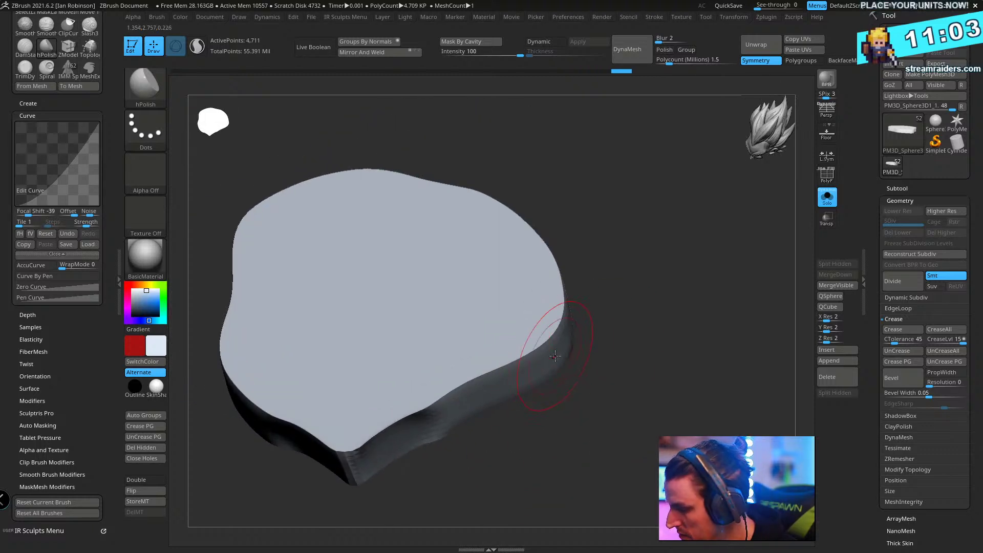
pyautogui.moveTo(579, 404); pyautogui.dragTo(597, 286)
pyautogui.moveTo(594, 353); pyautogui.dragTo(544, 223)
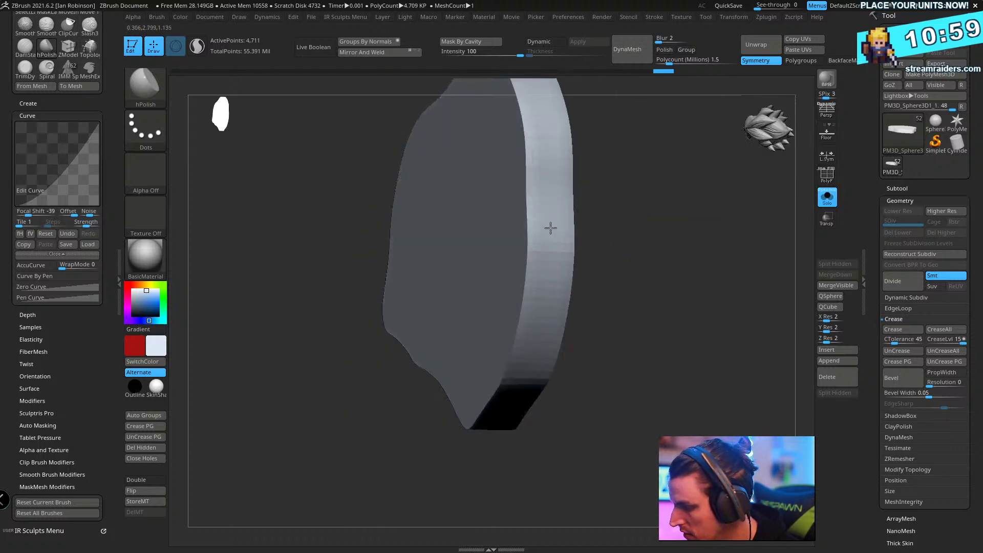
# - Polish flat planes into the remaining stretches of the plate's side wall and bring back the other subtools
pyautogui.moveTo(639, 229); pyautogui.dragTo(539, 306)
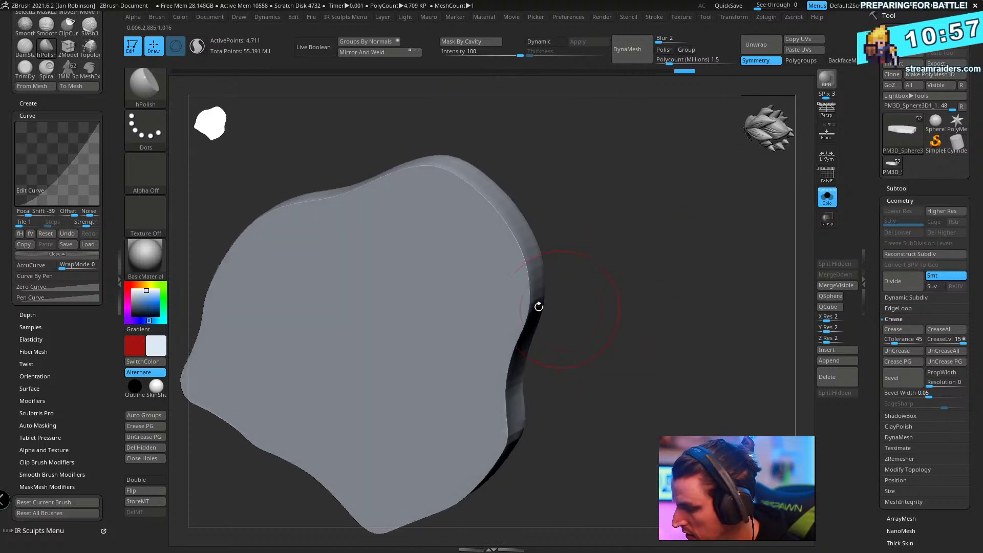
pyautogui.moveTo(513, 222); pyautogui.dragTo(537, 204)
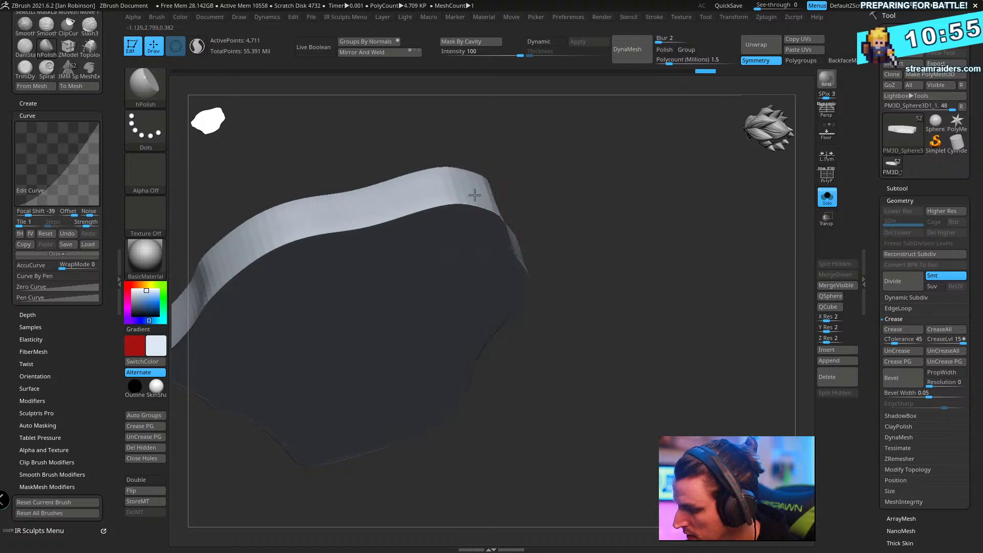
pyautogui.moveTo(446, 195)
pyautogui.mouseDown()
pyautogui.moveTo(474, 197)
pyautogui.moveTo(397, 199)
pyautogui.moveTo(586, 160)
pyautogui.moveTo(440, 219)
pyautogui.mouseUp()
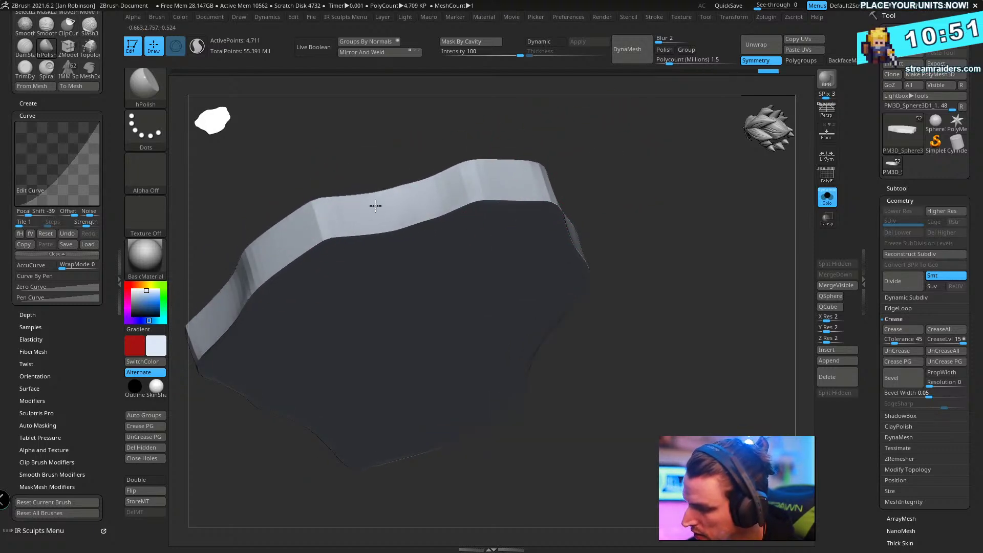
pyautogui.moveTo(375, 206); pyautogui.dragTo(341, 205)
pyautogui.moveTo(623, 305); pyautogui.dragTo(695, 252)
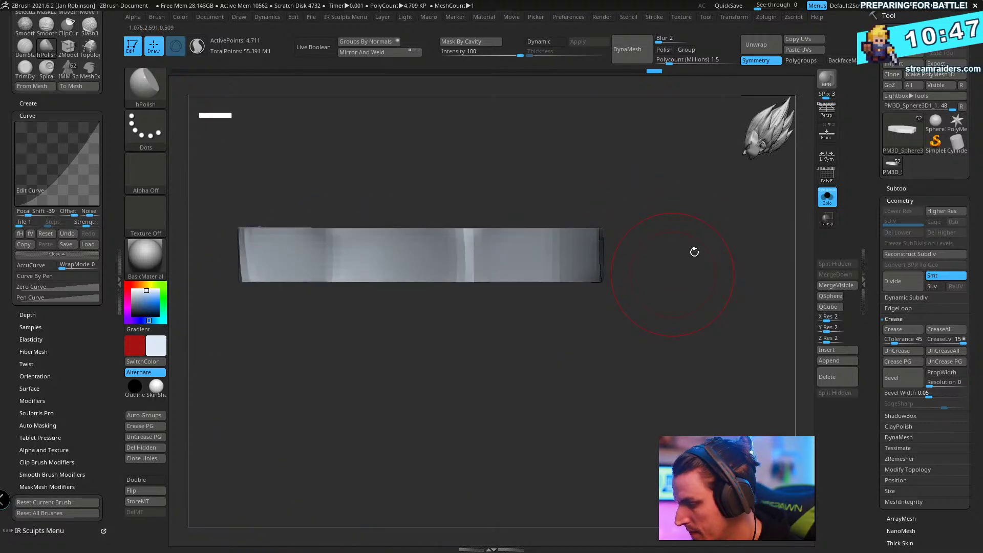
pyautogui.click(815, 199)
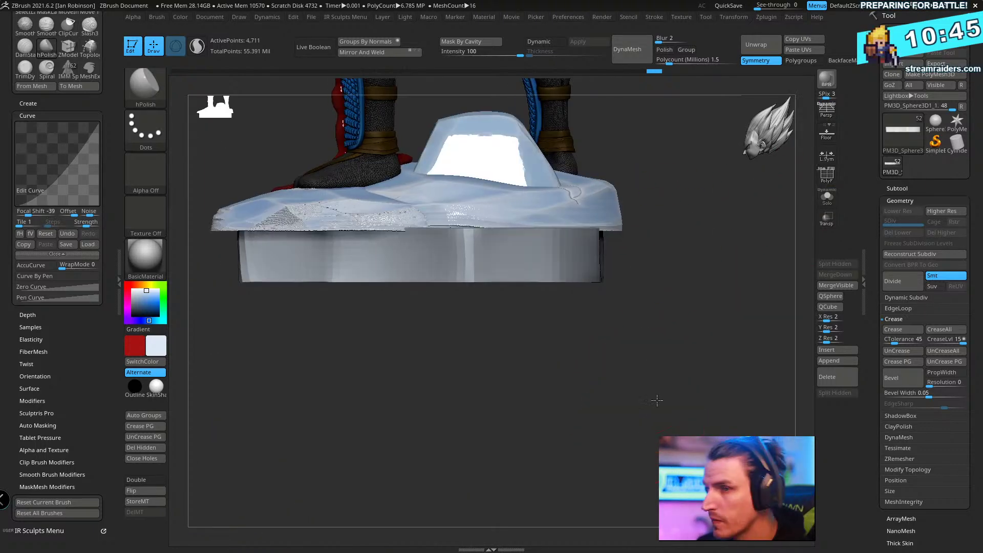
# - Enlarge the plinth plate slightly with the gizmo and nudge it up against the underside of the ice base
pyautogui.moveTo(656, 400); pyautogui.dragTo(669, 369)
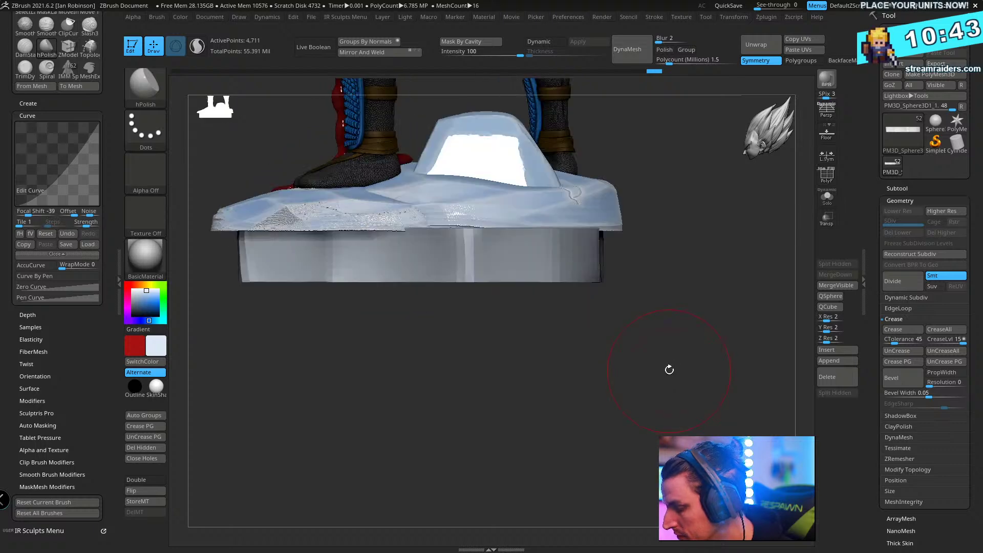
pyautogui.press('w')
pyautogui.moveTo(512, 257); pyautogui.dragTo(516, 258)
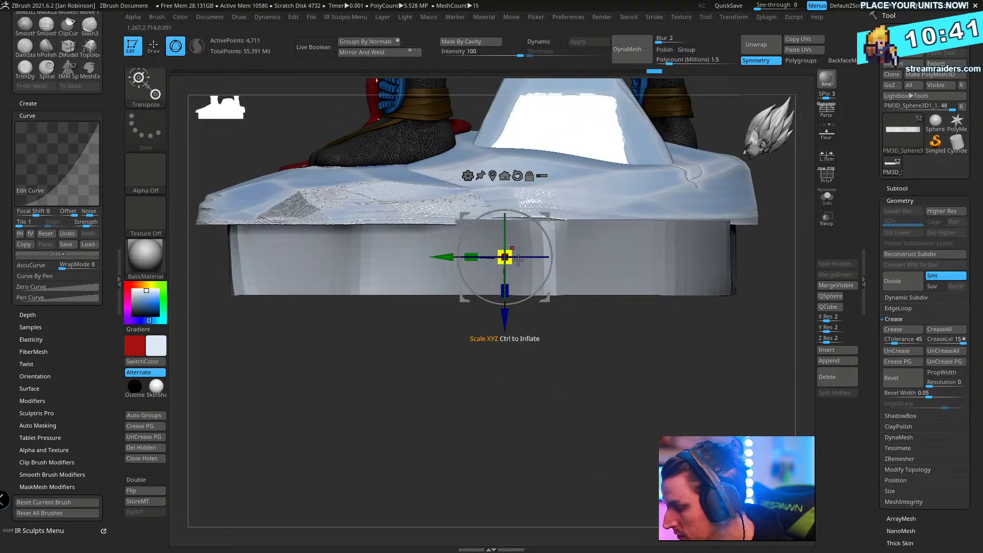
pyautogui.moveTo(504, 318); pyautogui.dragTo(505, 313)
pyautogui.press('q')
# - Divide the plinth plate twice to reach subdivision level 3
pyautogui.moveTo(550, 341)
pyautogui.mouseDown()
pyautogui.moveTo(560, 405)
pyautogui.moveTo(499, 423)
pyautogui.moveTo(586, 417)
pyautogui.moveTo(564, 417)
pyautogui.moveTo(582, 412)
pyautogui.moveTo(570, 410)
pyautogui.moveTo(557, 264)
pyautogui.mouseUp()
pyautogui.press('d')
pyautogui.press('d')
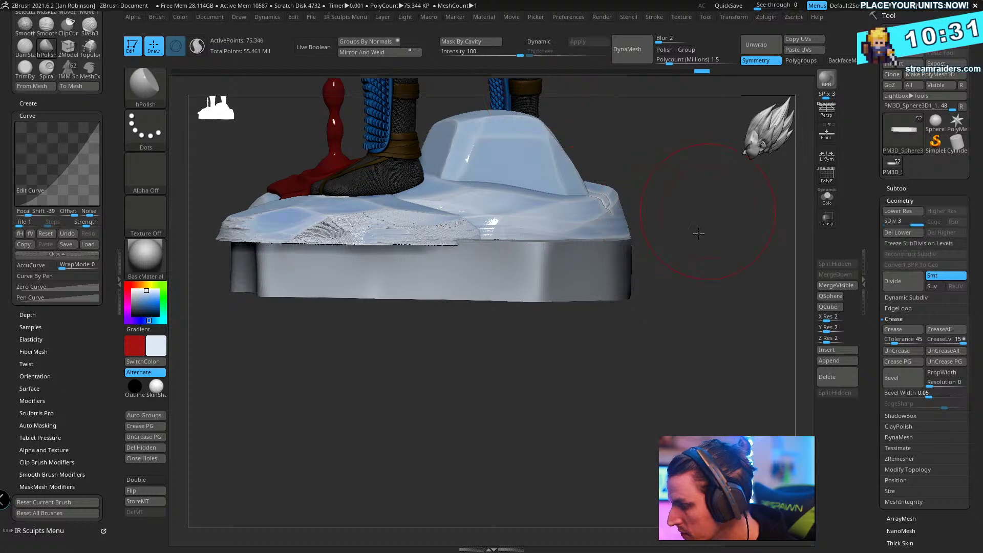
# - Choose the TrimDynamic brush, isolate the plinth plate and bevel its upper edge around the pointed corner
pyautogui.moveTo(706, 237); pyautogui.dragTo(564, 251)
pyautogui.moveTo(617, 357)
pyautogui.mouseDown()
pyautogui.moveTo(592, 268)
pyautogui.moveTo(565, 406)
pyautogui.moveTo(544, 285)
pyautogui.mouseUp()
pyautogui.press('b')
pyautogui.press('t')
pyautogui.press('d')
pyautogui.press('s')
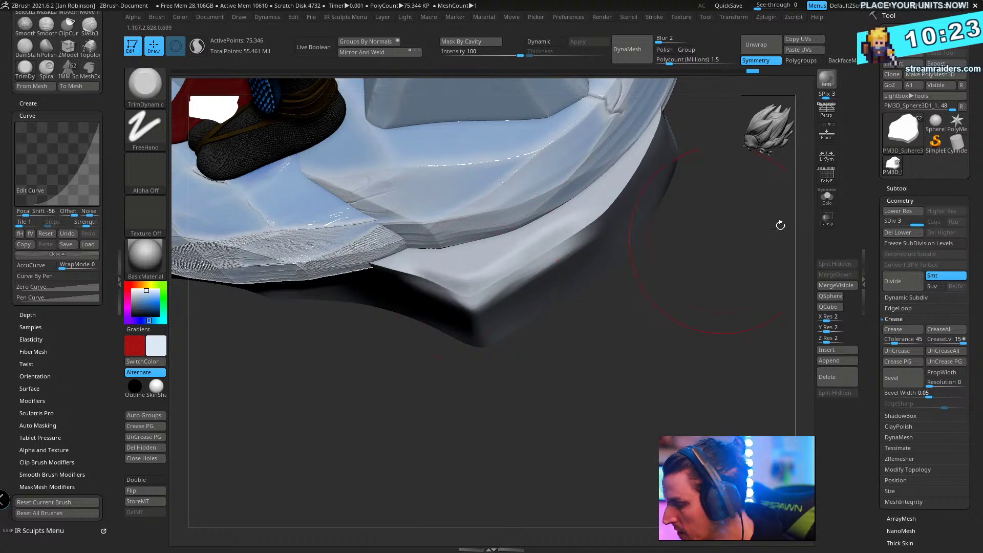
pyautogui.click(826, 198)
pyautogui.moveTo(698, 205)
pyautogui.mouseDown()
pyautogui.moveTo(561, 408)
pyautogui.moveTo(556, 276)
pyautogui.moveTo(607, 175)
pyautogui.mouseUp()
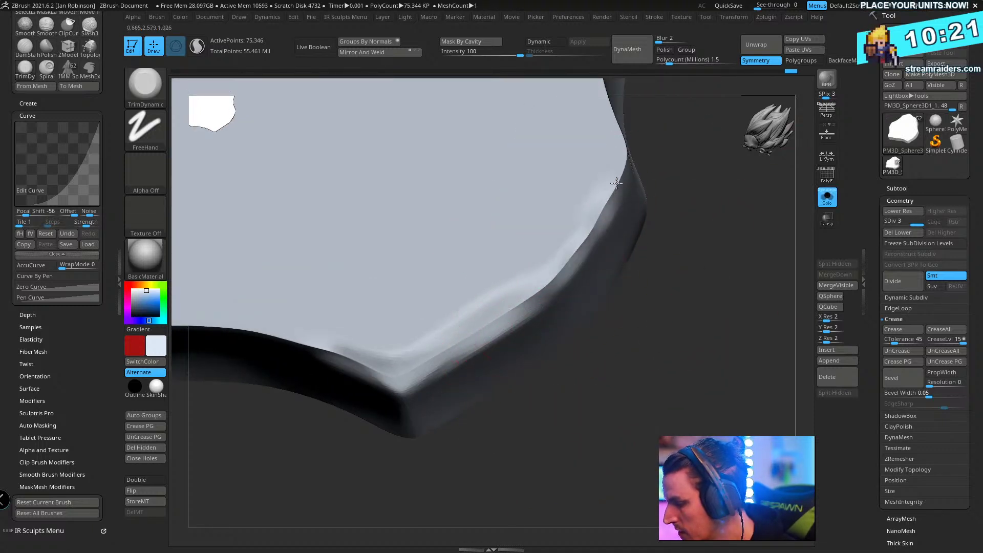
pyautogui.moveTo(676, 327)
pyautogui.mouseDown()
pyautogui.moveTo(643, 340)
pyautogui.moveTo(671, 343)
pyautogui.mouseUp()
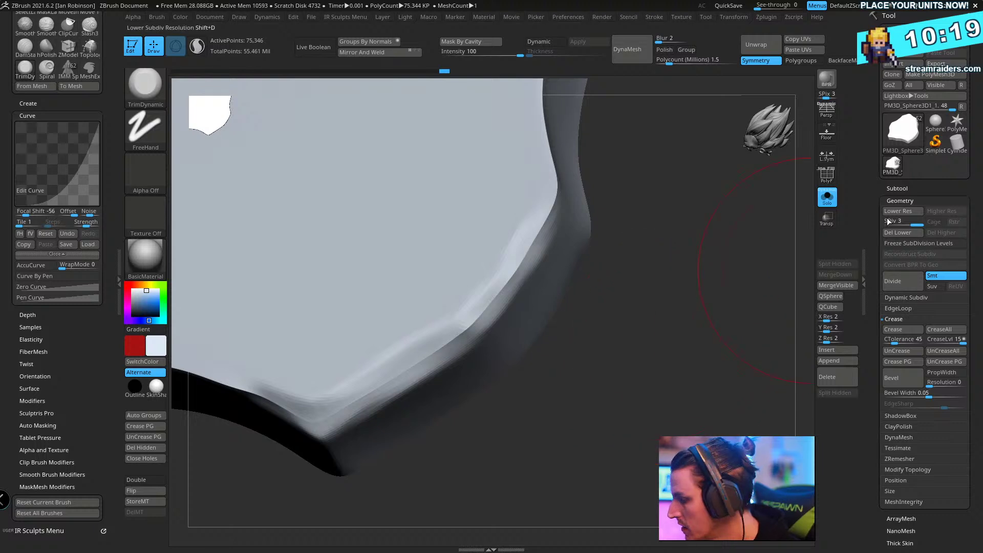
pyautogui.click(908, 201)
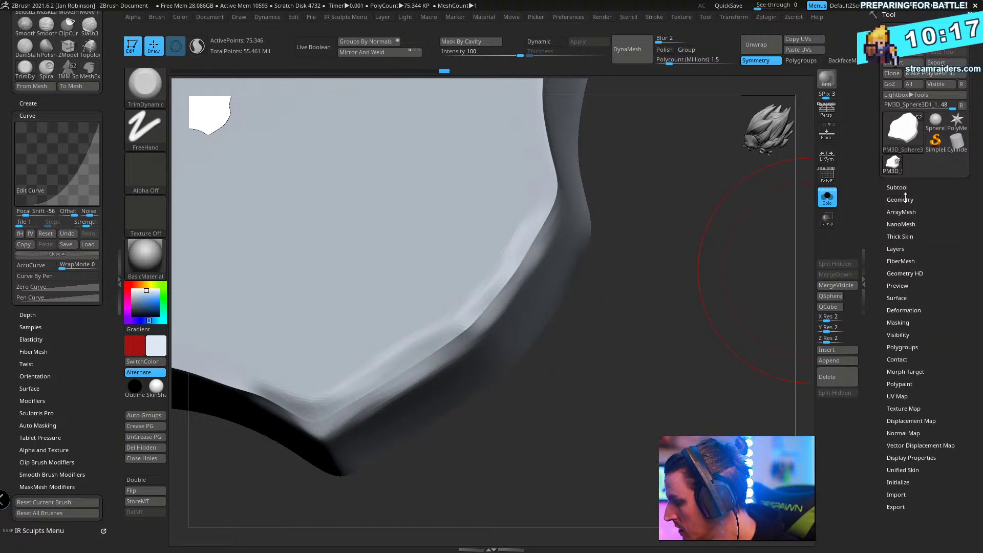
pyautogui.click(907, 199)
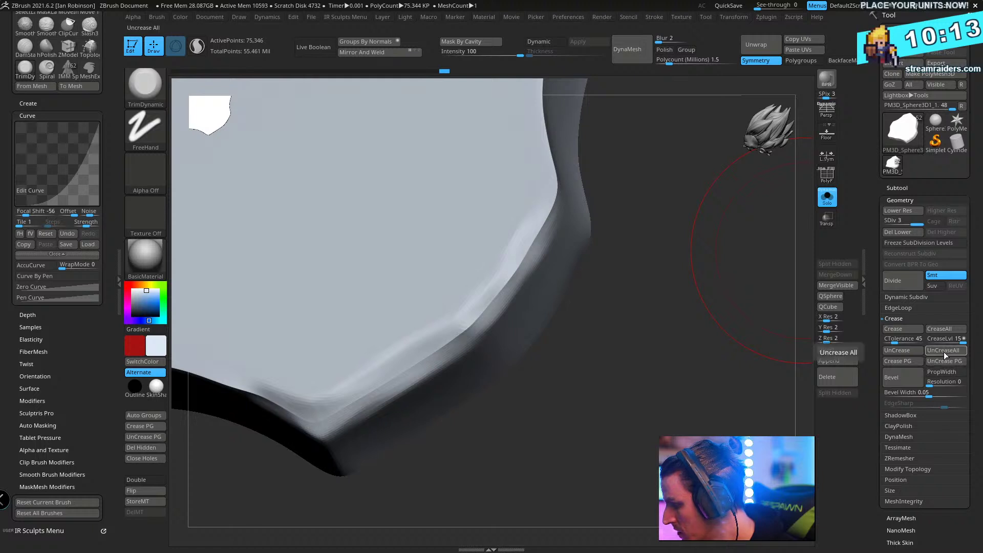
# - Resize the TrimDynamic brush and continue the bevel from the pointed corner along the wavy side of the plate's upper edge
pyautogui.moveTo(693, 354)
pyautogui.mouseDown()
pyautogui.moveTo(476, 287)
pyautogui.moveTo(477, 319)
pyautogui.mouseUp()
pyautogui.press('s')
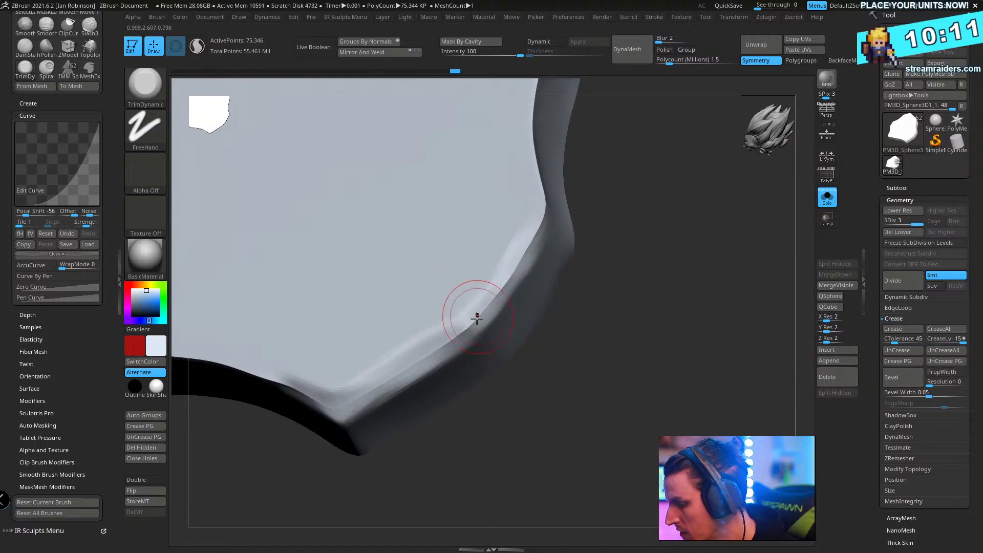
pyautogui.moveTo(526, 248)
pyautogui.mouseDown()
pyautogui.moveTo(468, 328)
pyautogui.moveTo(545, 180)
pyautogui.mouseUp()
pyautogui.keyDown('alt'); pyautogui.moveTo(609, 253); pyautogui.dragTo(581, 349); pyautogui.keyUp('alt')
pyautogui.moveTo(455, 371); pyautogui.dragTo(512, 297)
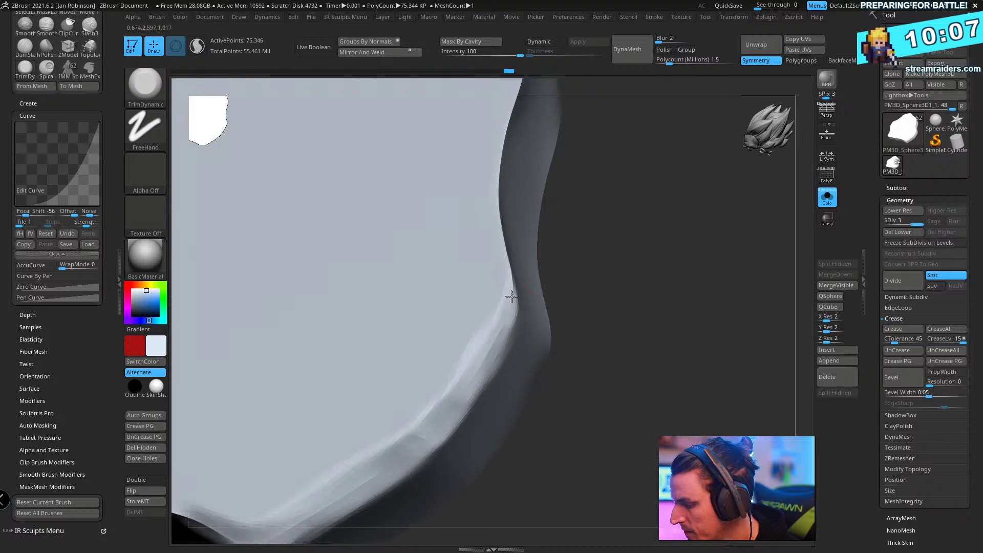
pyautogui.moveTo(494, 181); pyautogui.dragTo(501, 266)
pyautogui.moveTo(655, 306); pyautogui.dragTo(533, 265)
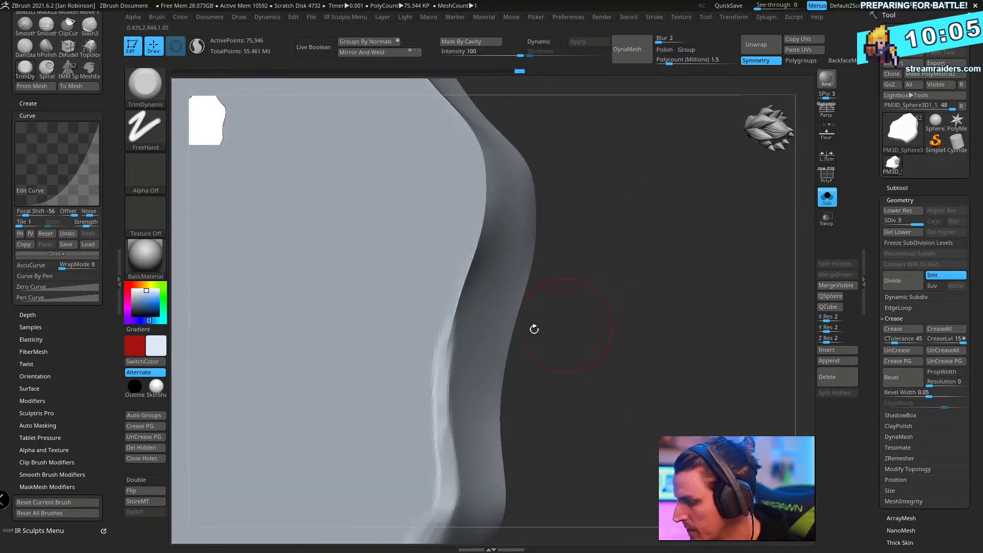
pyautogui.moveTo(425, 379)
pyautogui.mouseDown()
pyautogui.moveTo(478, 149)
pyautogui.moveTo(492, 246)
pyautogui.mouseUp()
pyautogui.moveTo(601, 192); pyautogui.dragTo(605, 304)
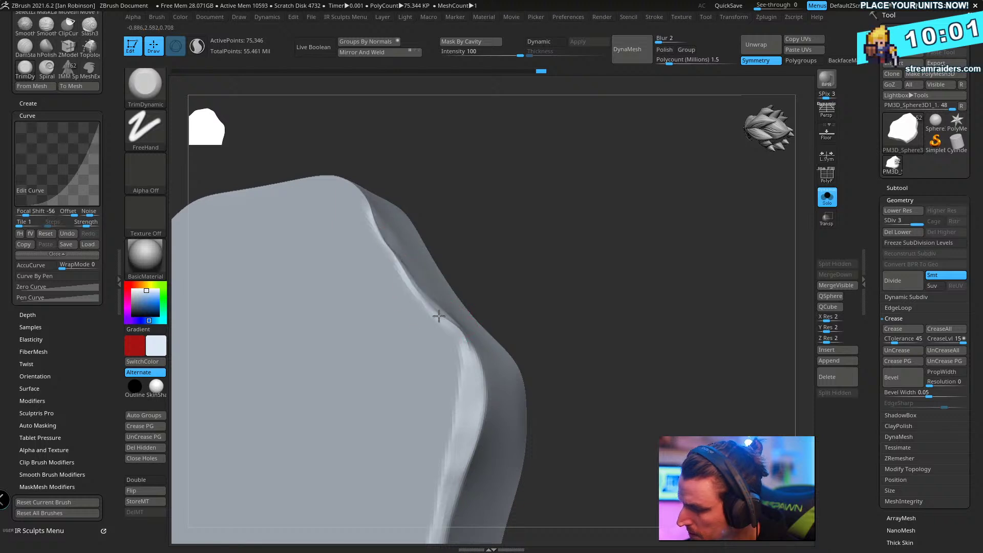
# - Trim the upper edge around the plate's blunt end and along the adjoining curved stretch
pyautogui.moveTo(630, 288); pyautogui.dragTo(489, 285)
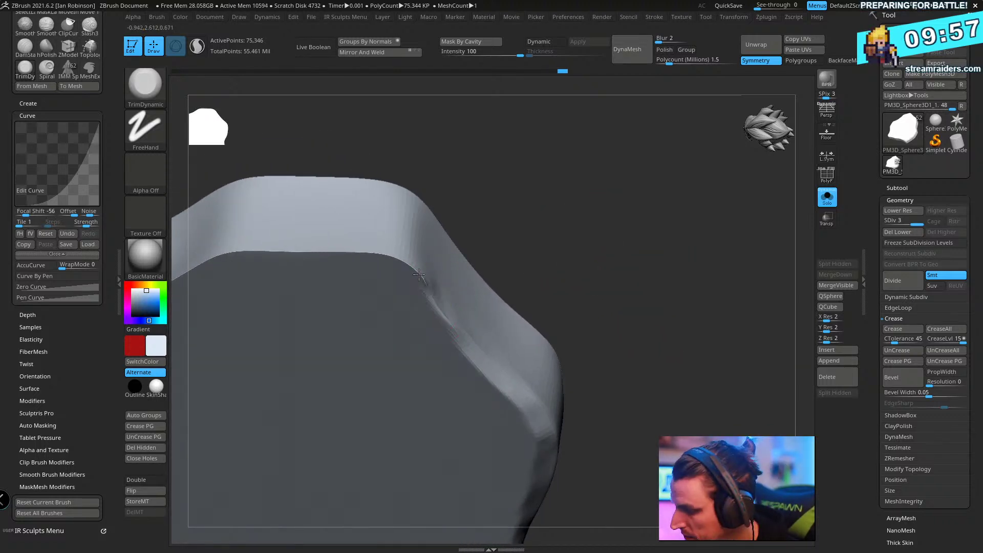
pyautogui.moveTo(411, 274); pyautogui.dragTo(287, 248)
pyautogui.moveTo(594, 161)
pyautogui.mouseDown()
pyautogui.moveTo(630, 165)
pyautogui.moveTo(686, 205)
pyautogui.mouseUp()
pyautogui.moveTo(475, 240)
pyautogui.mouseDown()
pyautogui.moveTo(383, 226)
pyautogui.moveTo(307, 271)
pyautogui.mouseUp()
pyautogui.moveTo(431, 226); pyautogui.dragTo(500, 272)
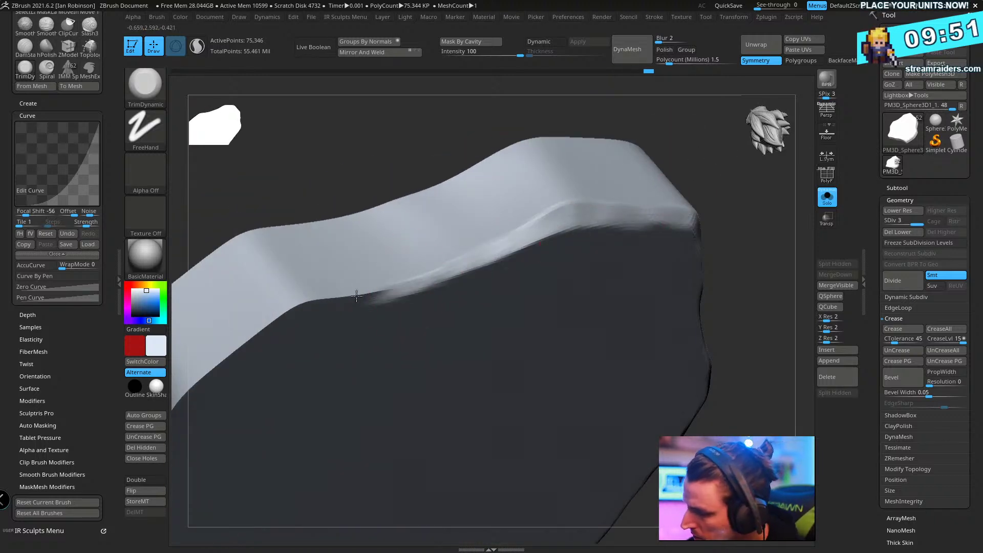
# - Trim the last sharp stretches of the plate's upper edge along the far side and show the other subtools again
pyautogui.moveTo(731, 271)
pyautogui.mouseDown()
pyautogui.moveTo(698, 224)
pyautogui.moveTo(620, 311)
pyautogui.moveTo(604, 302)
pyautogui.mouseUp()
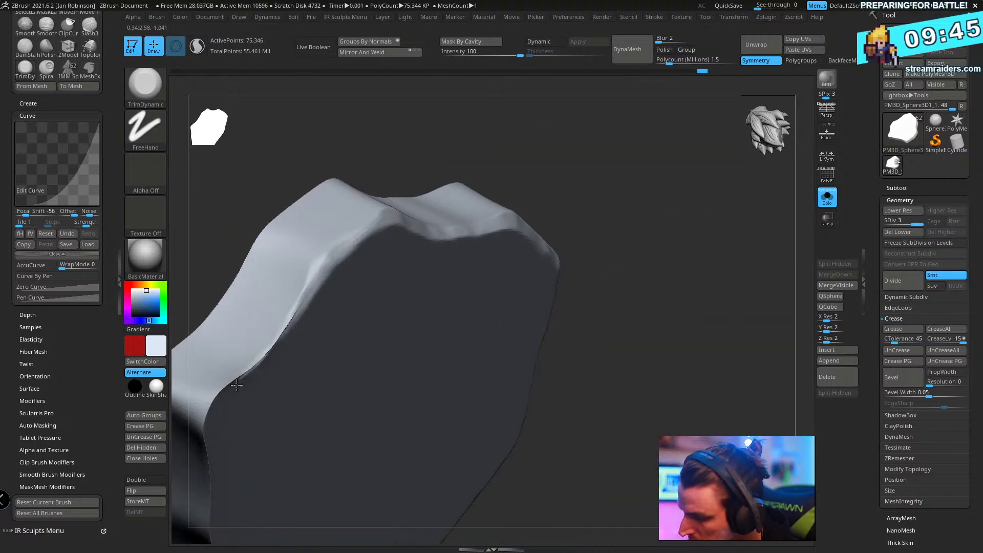
pyautogui.moveTo(626, 246); pyautogui.dragTo(452, 318)
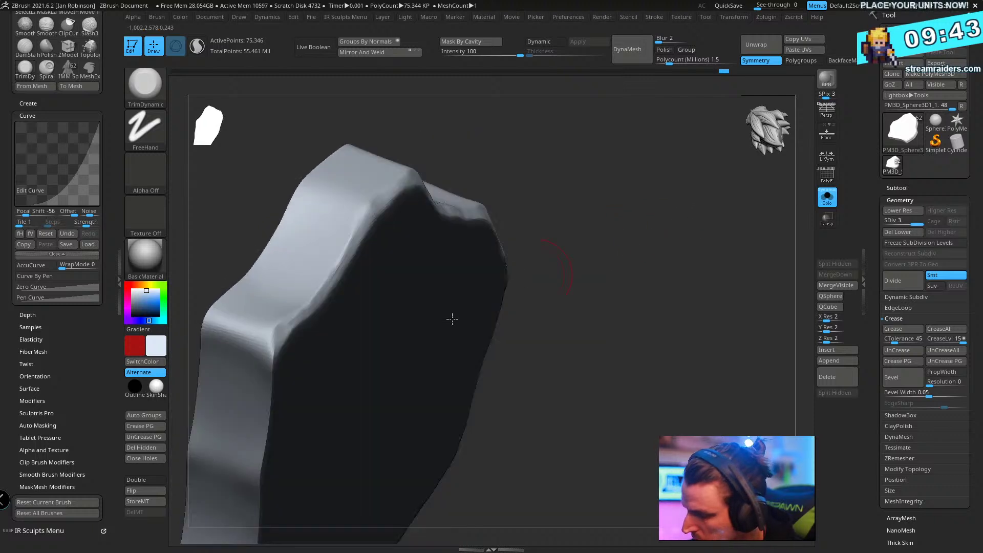
pyautogui.moveTo(532, 246); pyautogui.dragTo(288, 342)
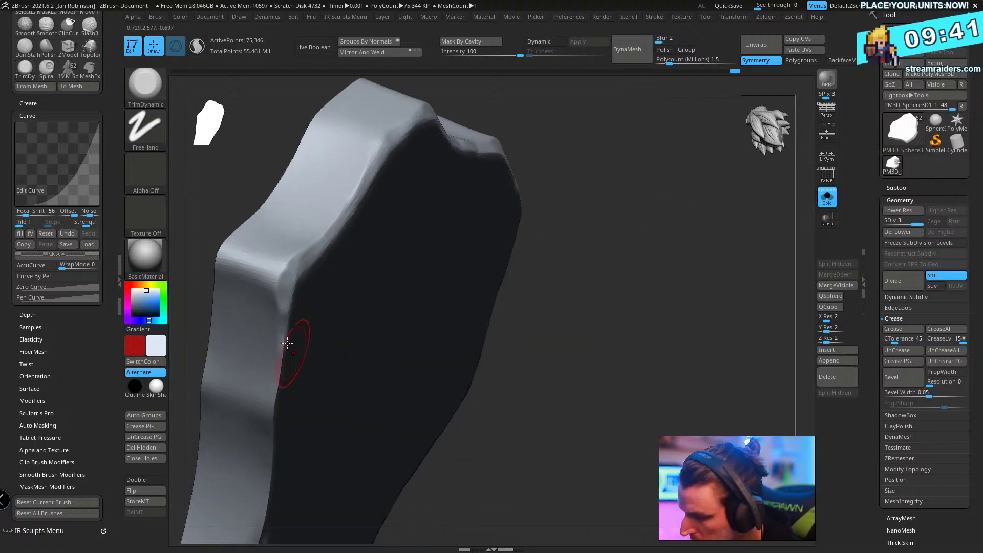
pyautogui.moveTo(594, 379); pyautogui.dragTo(360, 352)
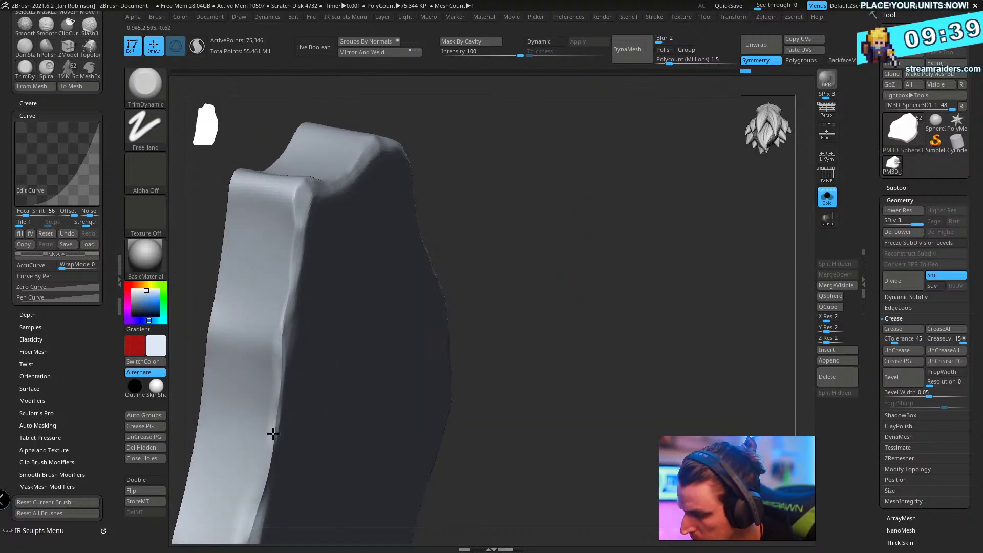
pyautogui.keyDown('alt'); pyautogui.moveTo(476, 435); pyautogui.dragTo(558, 337); pyautogui.keyUp('alt')
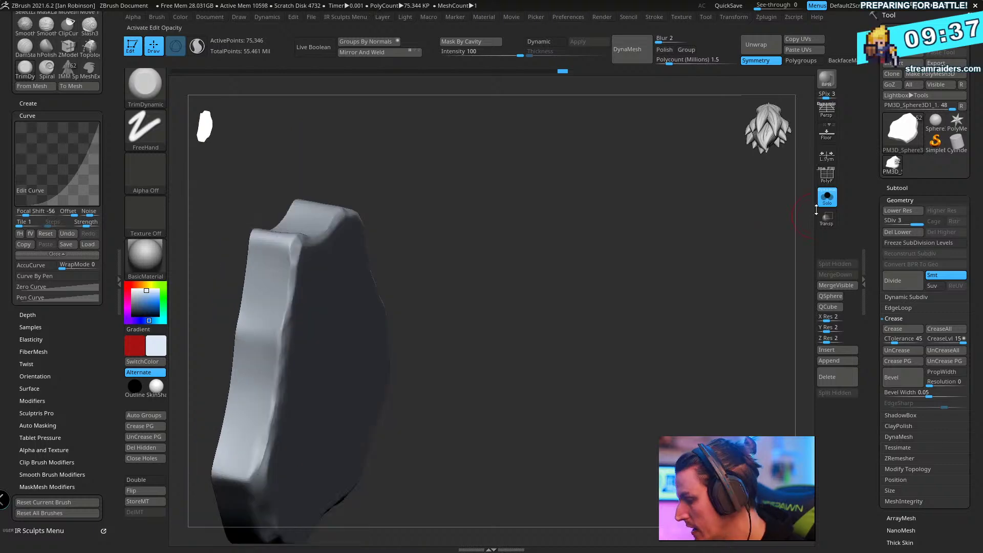
pyautogui.click(826, 197)
pyautogui.moveTo(671, 329)
pyautogui.mouseDown()
pyautogui.moveTo(665, 347)
pyautogui.moveTo(683, 344)
pyautogui.mouseUp()
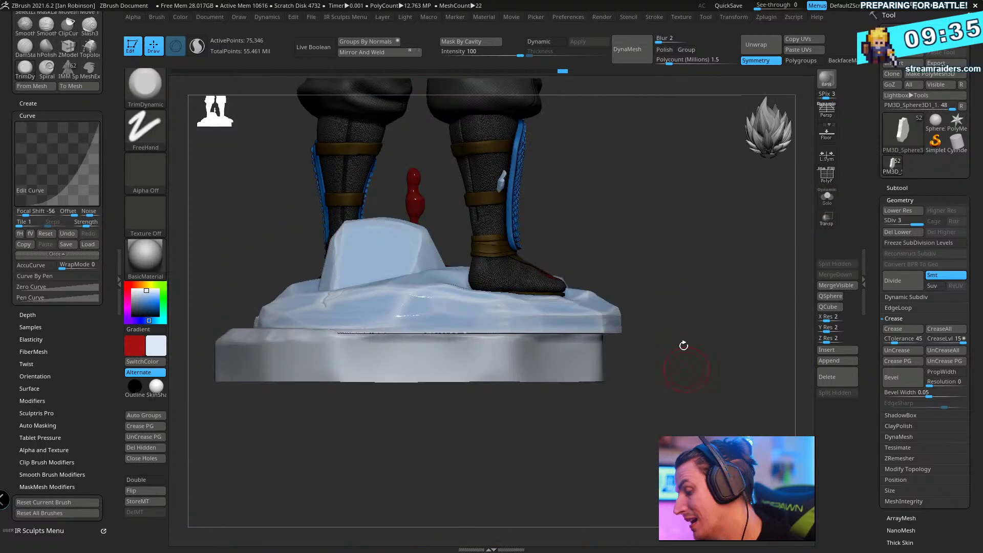
# - Duplicate the plinth plate with the gizmo and set a scaled-down copy beneath it as a second tier
pyautogui.press('w')
pyautogui.keyDown('alt'); pyautogui.moveTo(671, 378); pyautogui.dragTo(678, 355); pyautogui.keyUp('alt')
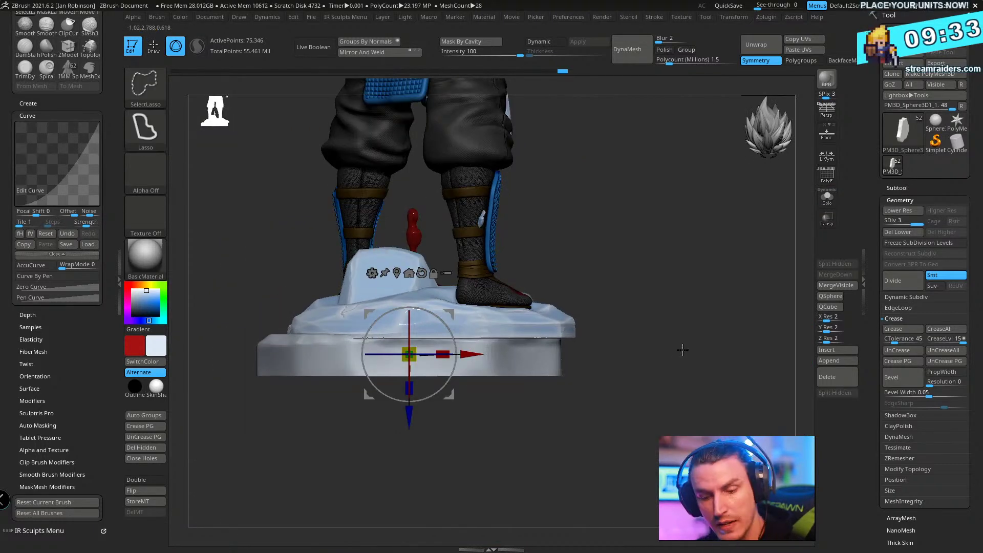
pyautogui.moveTo(409, 355)
pyautogui.keyDown('ctrl'); pyautogui.mouseDown()
pyautogui.moveTo(411, 390)
pyautogui.moveTo(630, 423)
pyautogui.moveTo(603, 473)
pyautogui.mouseUp(); pyautogui.keyUp('ctrl')
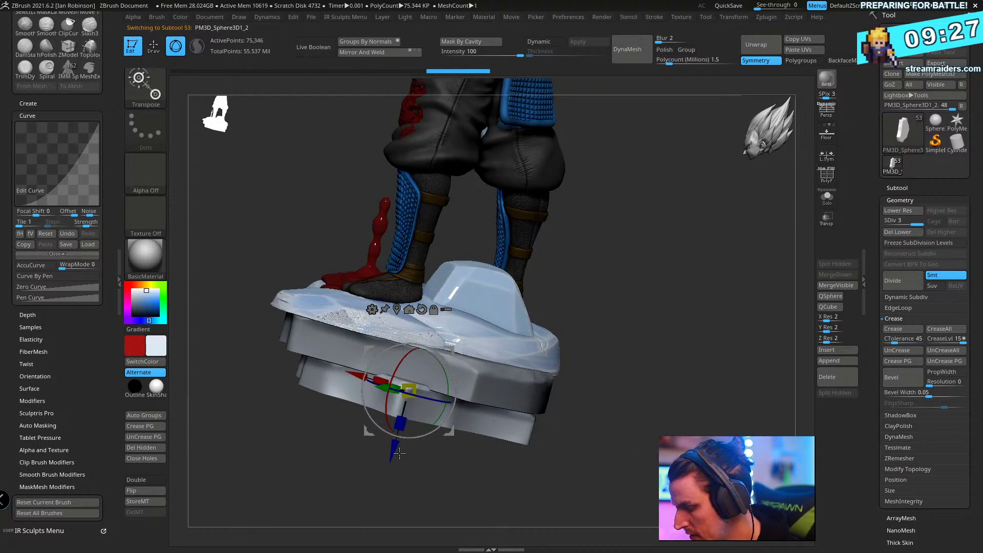
# - Duplicate the second tier with the gizmo and place a smaller copy below it as a third tier
pyautogui.keyDown('ctrl'); pyautogui.moveTo(399, 453); pyautogui.dragTo(387, 480); pyautogui.keyUp('ctrl')
pyautogui.moveTo(541, 483)
pyautogui.keyDown('alt'); pyautogui.mouseDown()
pyautogui.moveTo(537, 422)
pyautogui.moveTo(532, 433)
pyautogui.moveTo(503, 441)
pyautogui.mouseUp(); pyautogui.keyUp('alt')
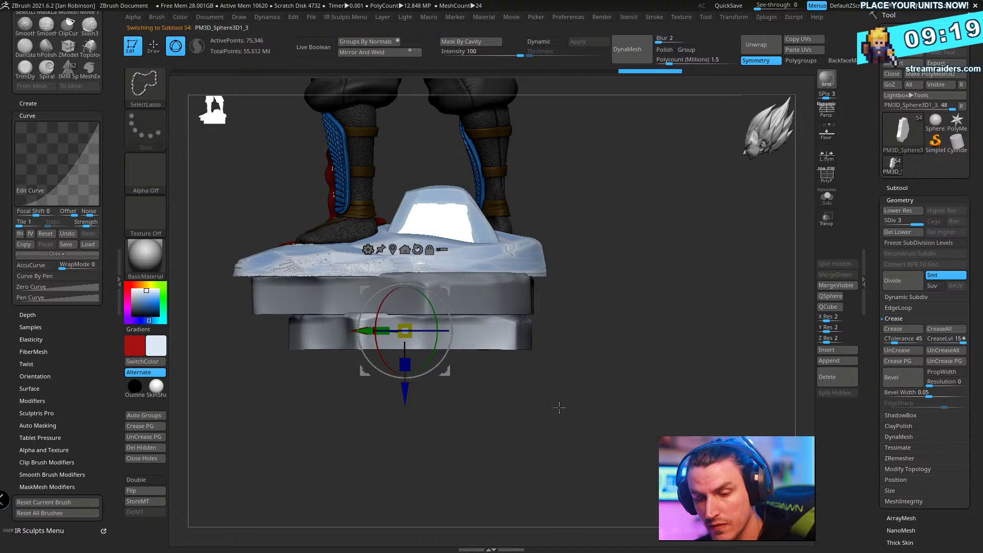
pyautogui.moveTo(405, 393)
pyautogui.keyDown('ctrl'); pyautogui.mouseDown()
pyautogui.moveTo(405, 439)
pyautogui.moveTo(638, 403)
pyautogui.moveTo(606, 401)
pyautogui.moveTo(614, 362)
pyautogui.moveTo(609, 385)
pyautogui.moveTo(553, 342)
pyautogui.moveTo(578, 335)
pyautogui.moveTo(594, 411)
pyautogui.mouseUp(); pyautogui.keyUp('ctrl')
pyautogui.press('q')
# - Duplicate the ice rock subtool PM3D_Sphere3D2 and activate the transform gizmo on the copy
pyautogui.click(904, 190)
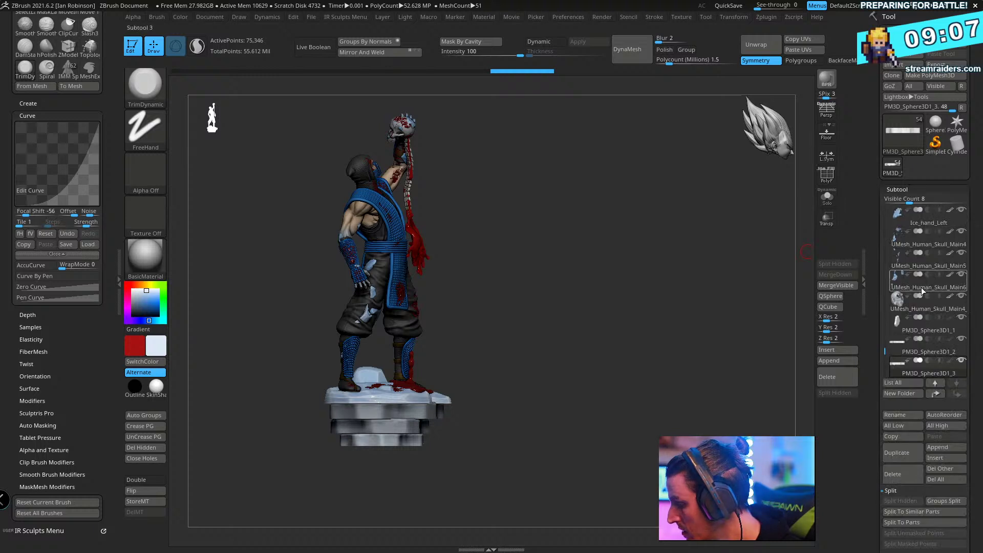
pyautogui.moveTo(885, 346); pyautogui.dragTo(885, 331)
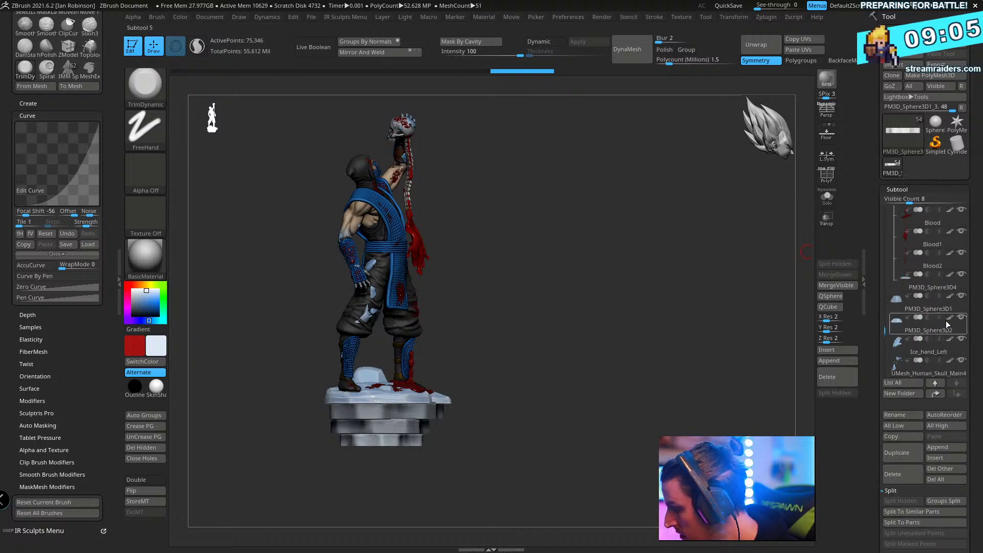
pyautogui.moveTo(742, 367); pyautogui.dragTo(666, 383)
pyautogui.hotkey('ctrl', 'shift', 'd')
pyautogui.press('w')
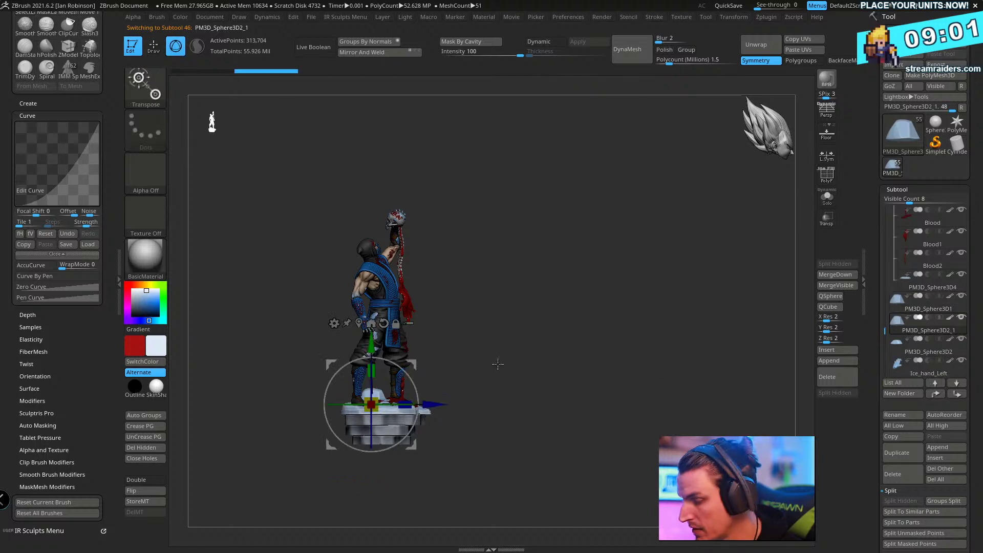
# - Place the ice rock copy beneath the third plinth tier at a smaller scale and cut its underside flat with ClipCurve
pyautogui.moveTo(381, 352); pyautogui.dragTo(400, 461)
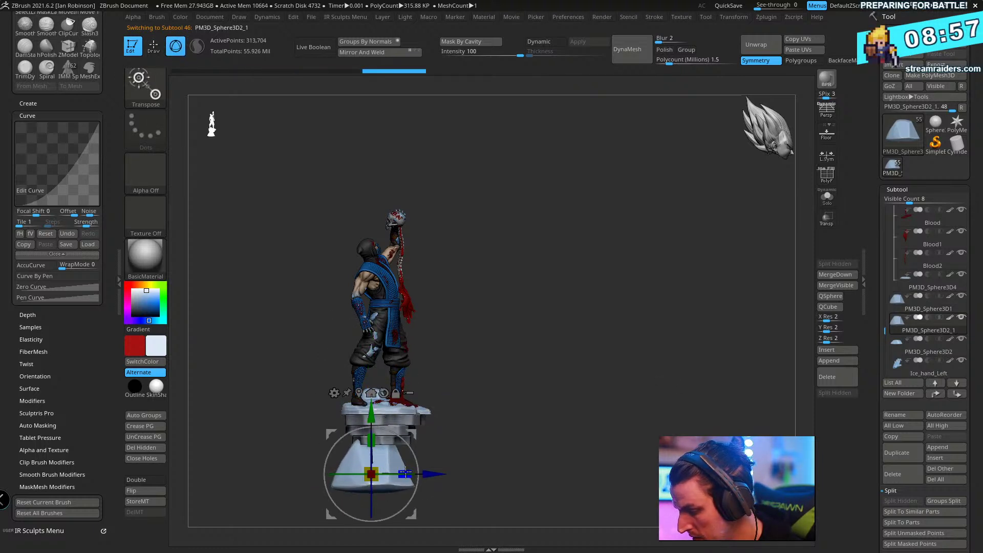
pyautogui.moveTo(413, 515); pyautogui.dragTo(424, 494)
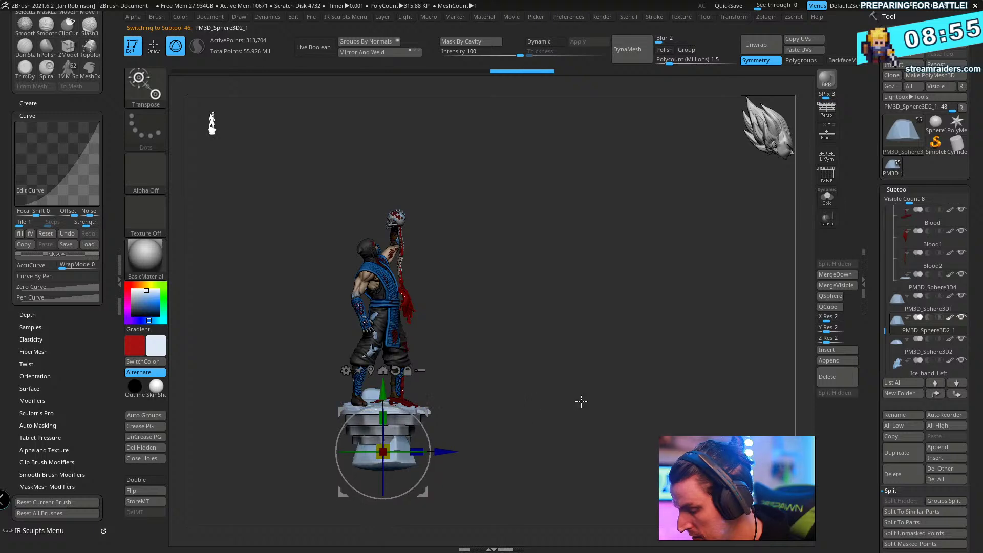
pyautogui.keyDown('shift'); pyautogui.moveTo(582, 402); pyautogui.dragTo(601, 386); pyautogui.keyUp('shift')
pyautogui.keyDown('alt'); pyautogui.moveTo(431, 445); pyautogui.dragTo(512, 443); pyautogui.keyUp('alt')
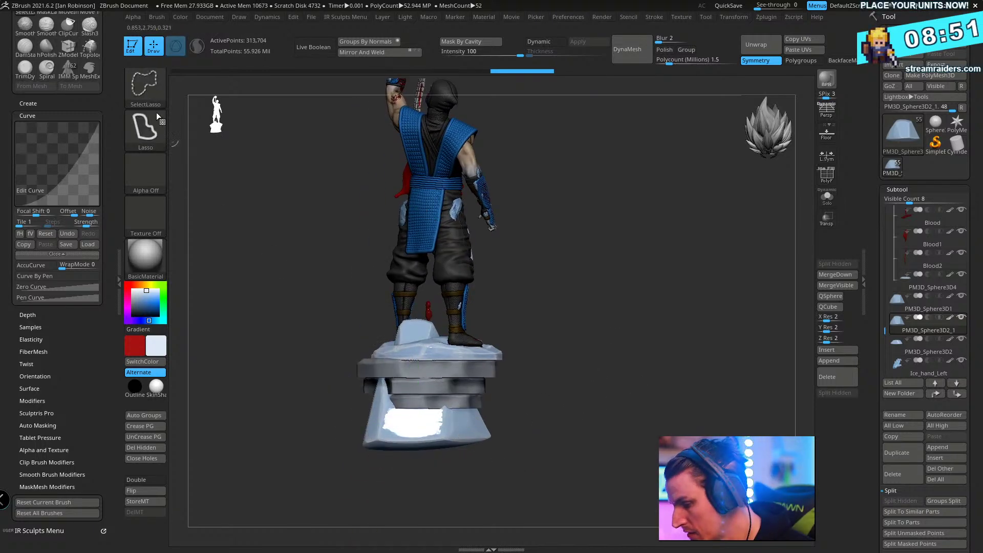
pyautogui.keyDown('ctrl'); pyautogui.keyDown('shift'); pyautogui.click(152, 95); pyautogui.keyUp('shift'); pyautogui.keyUp('ctrl')
pyautogui.keyDown('ctrl'); pyautogui.keyDown('shift'); pyautogui.click(246, 99); pyautogui.keyUp('shift'); pyautogui.keyUp('ctrl')
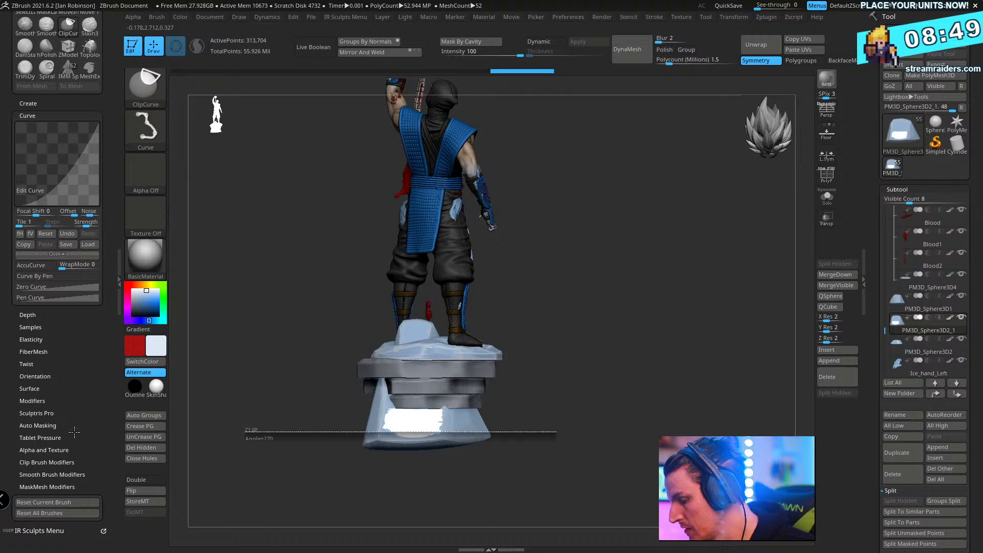
pyautogui.moveTo(74, 432); pyautogui.dragTo(77, 432)
# - Resize the clipped ice piece with the gizmo and position it as a tapered support under the plinth's lowest tier
pyautogui.press('w')
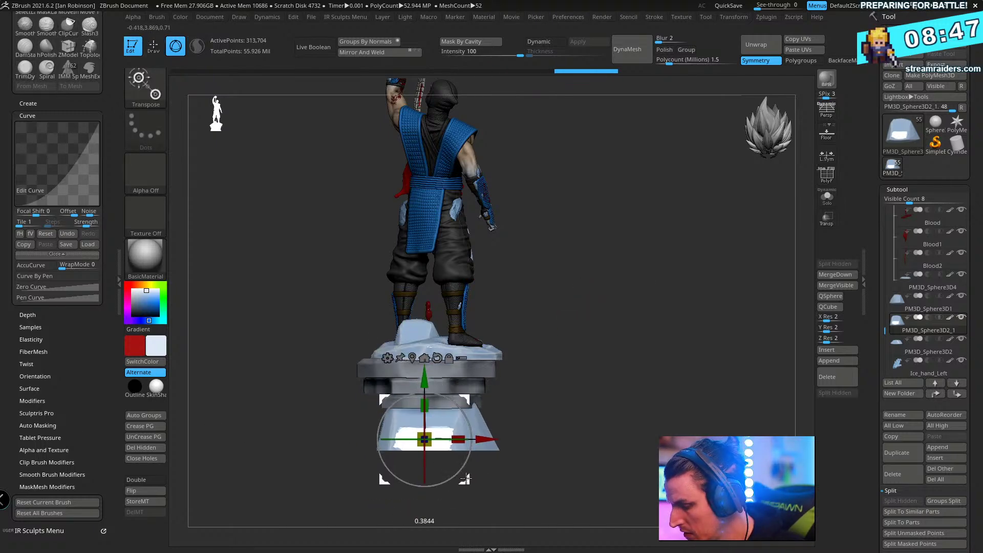
pyautogui.moveTo(558, 405); pyautogui.dragTo(628, 456)
pyautogui.moveTo(614, 389); pyautogui.dragTo(707, 412)
pyautogui.moveTo(491, 432); pyautogui.dragTo(434, 404)
pyautogui.moveTo(558, 389); pyautogui.dragTo(624, 355)
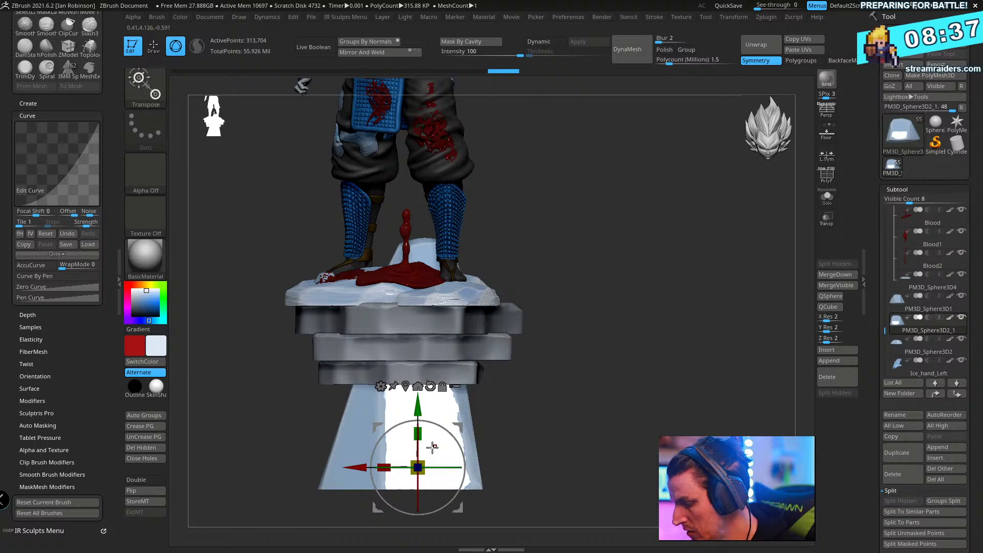
pyautogui.press('q')
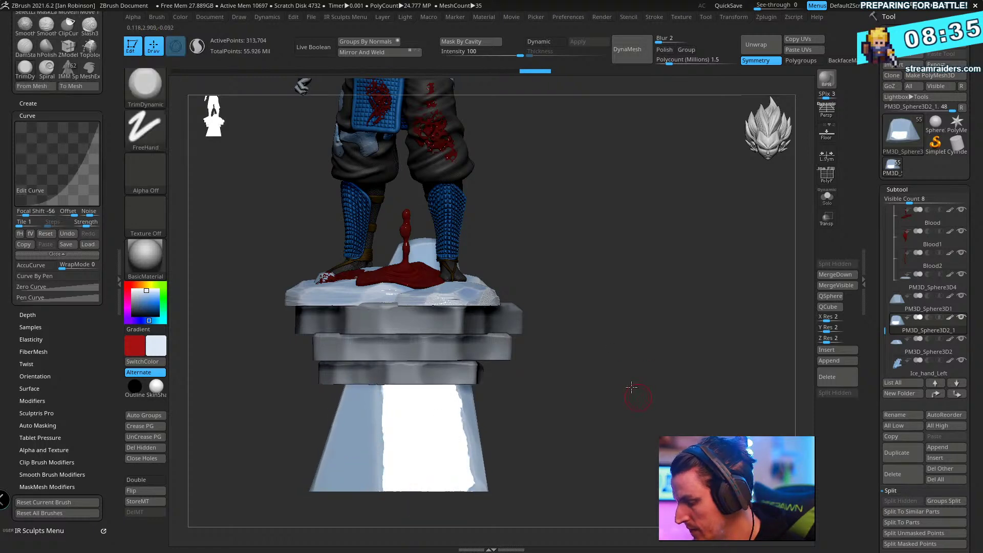
pyautogui.press('f')
pyautogui.moveTo(649, 384); pyautogui.dragTo(657, 396)
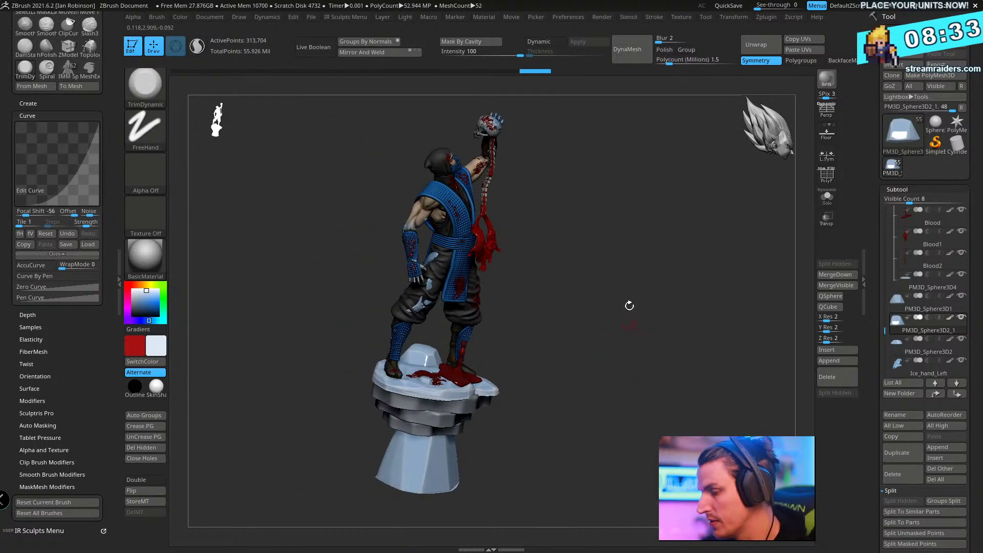
pyautogui.moveTo(629, 306); pyautogui.dragTo(569, 306)
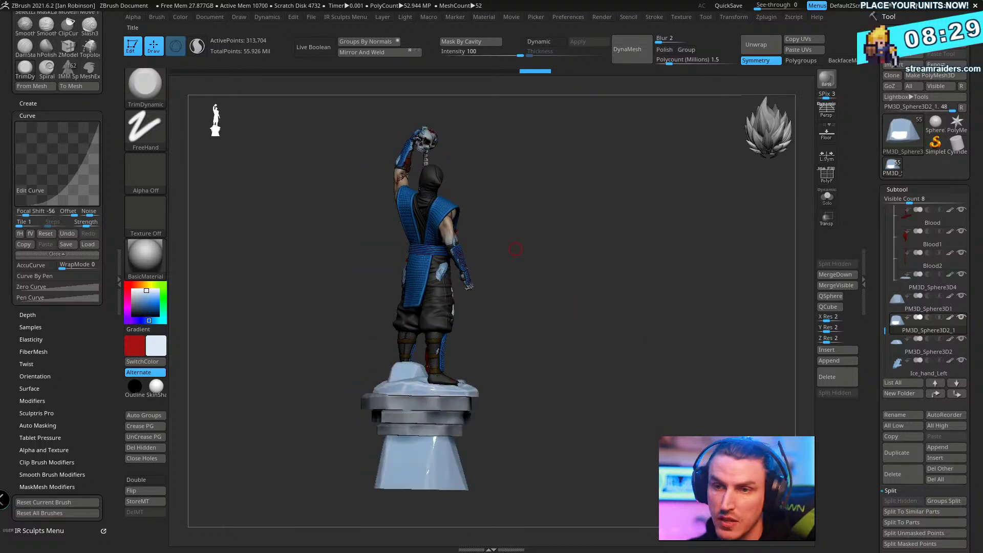
# - Switch to Firefox and run a Google image search for 'ice pillars' in a new tab
pyautogui.click(948, 6)
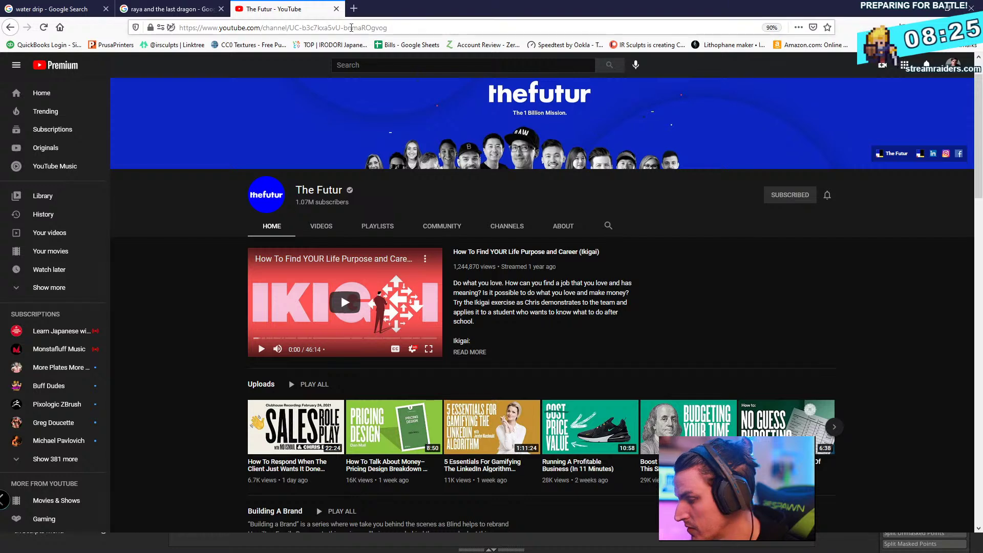
pyautogui.hotkey('ctrl', 't')
pyautogui.write('ice pill')
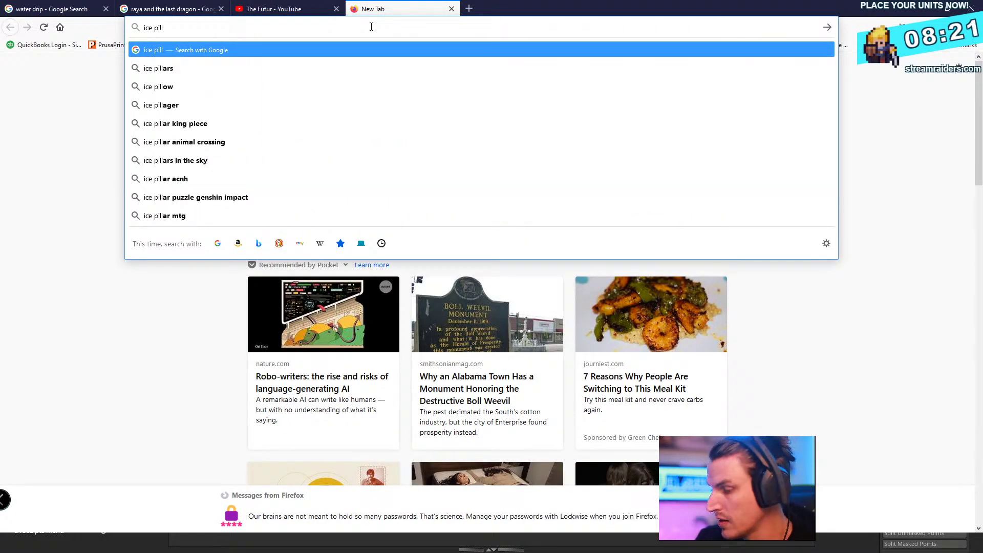
pyautogui.press('Down')
pyautogui.press('Return')
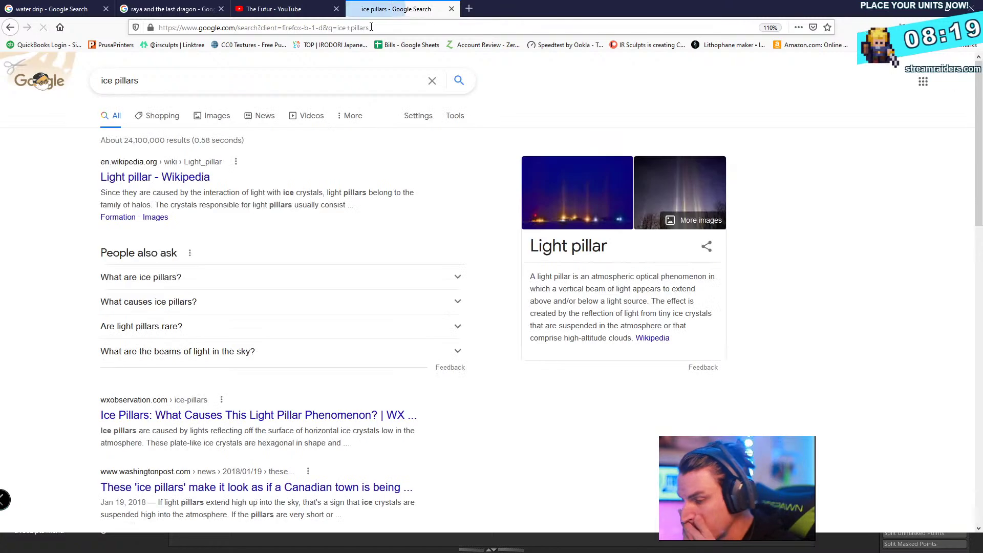
pyautogui.click(212, 118)
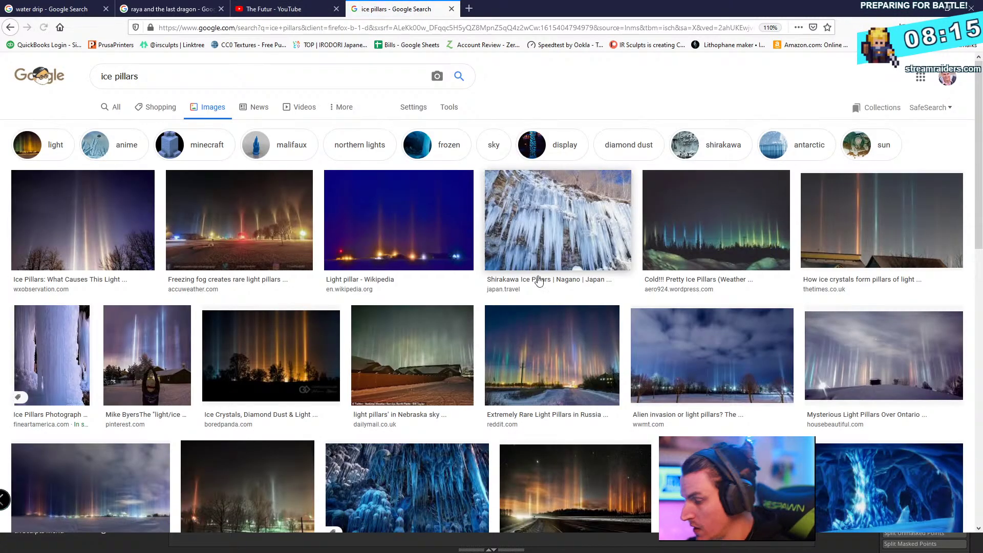
# - Look through the ice pillars image results for pillar shapes usable as reference for the ice support
pyautogui.scroll(-5, 563, 287)
pyautogui.scroll(-4, 583, 296)
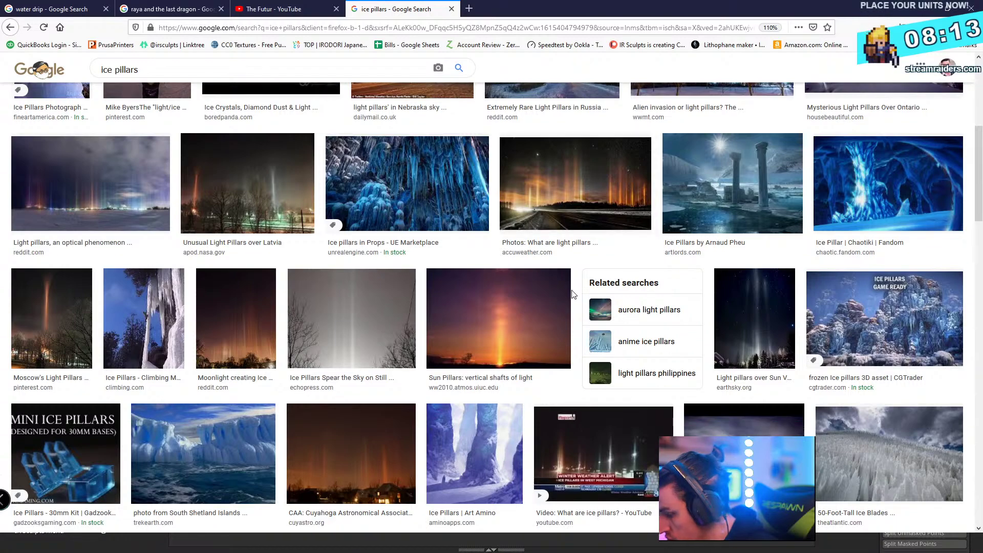
pyautogui.scroll(-3, 342, 332)
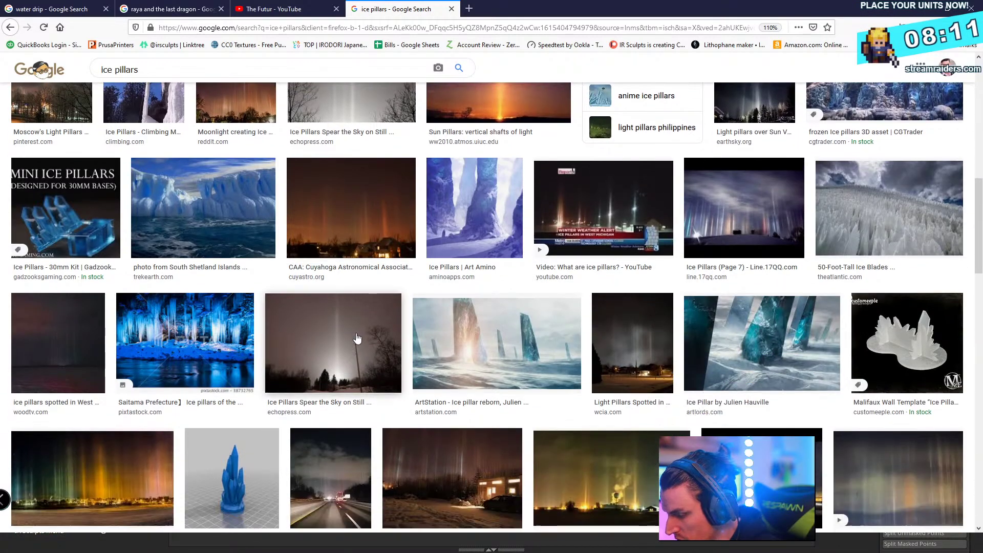
pyautogui.scroll(-7, 414, 351)
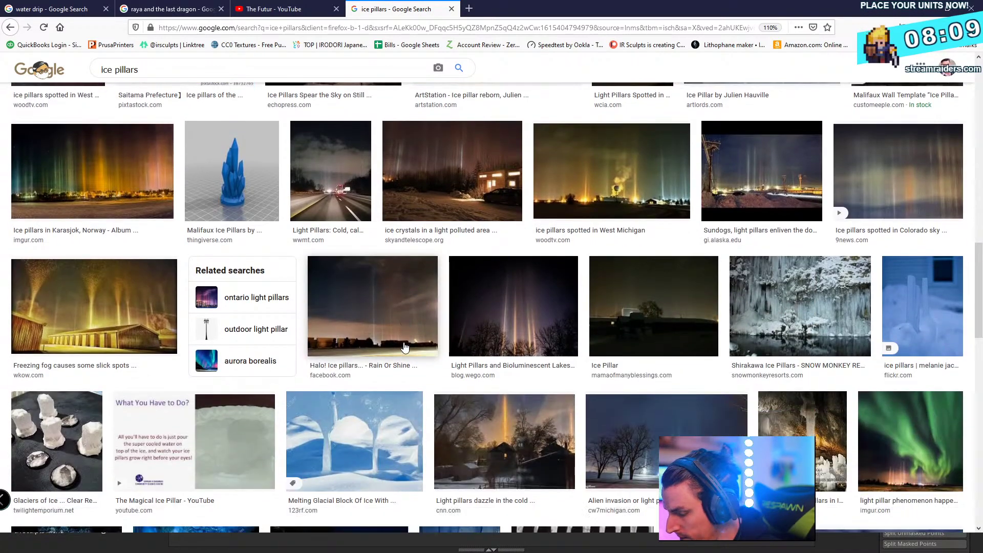
pyautogui.scroll(-6, 424, 366)
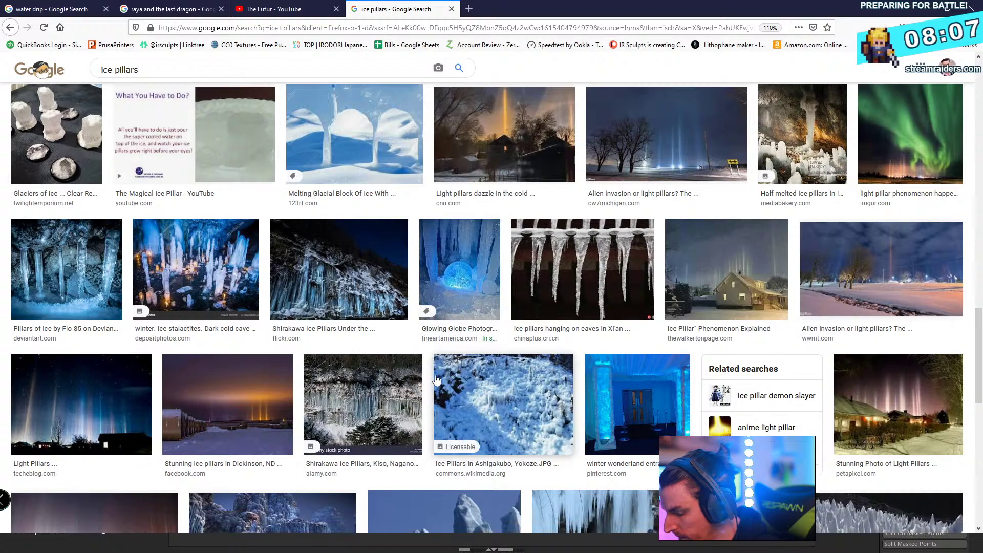
pyautogui.scroll(-3, 394, 353)
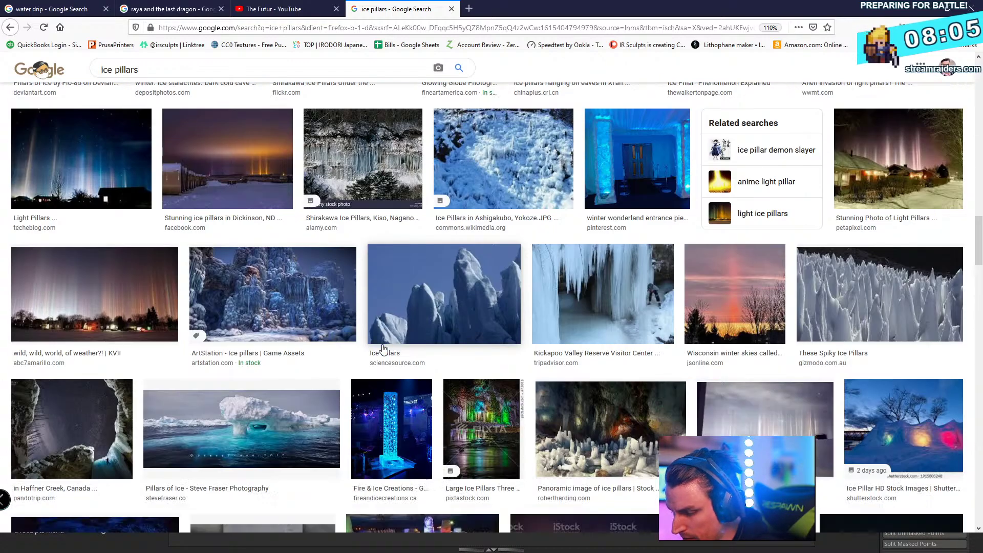
pyautogui.scroll(-6, 666, 307)
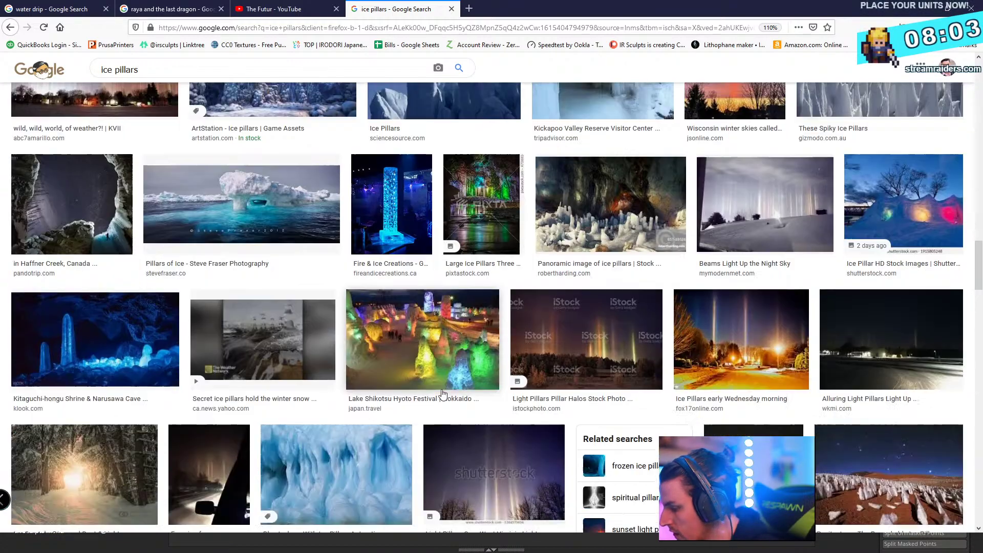
pyautogui.scroll(4, 324, 257)
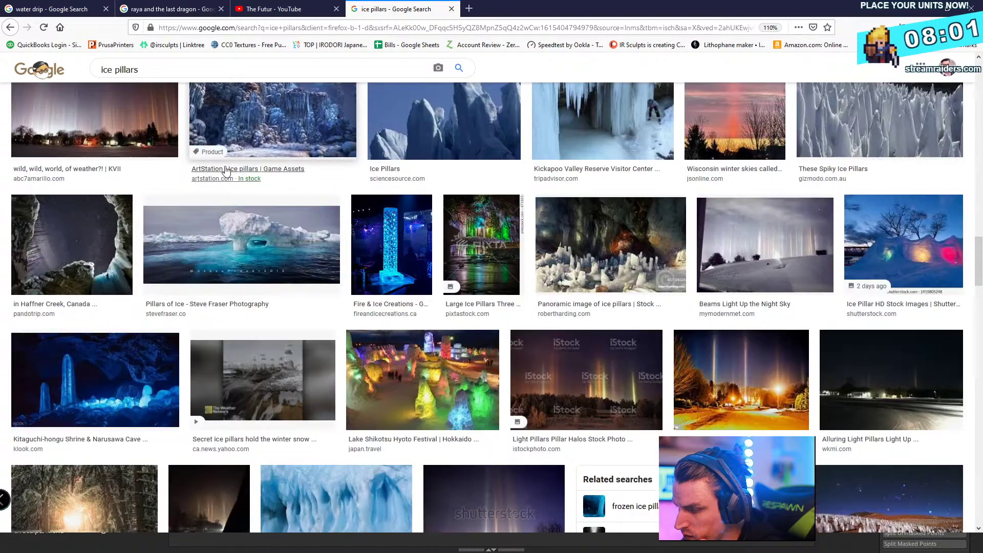
# - Search Google Images for 'pillars of ice' and scan the results for reference shapes
pyautogui.moveTo(145, 69); pyautogui.dragTo(28, 77)
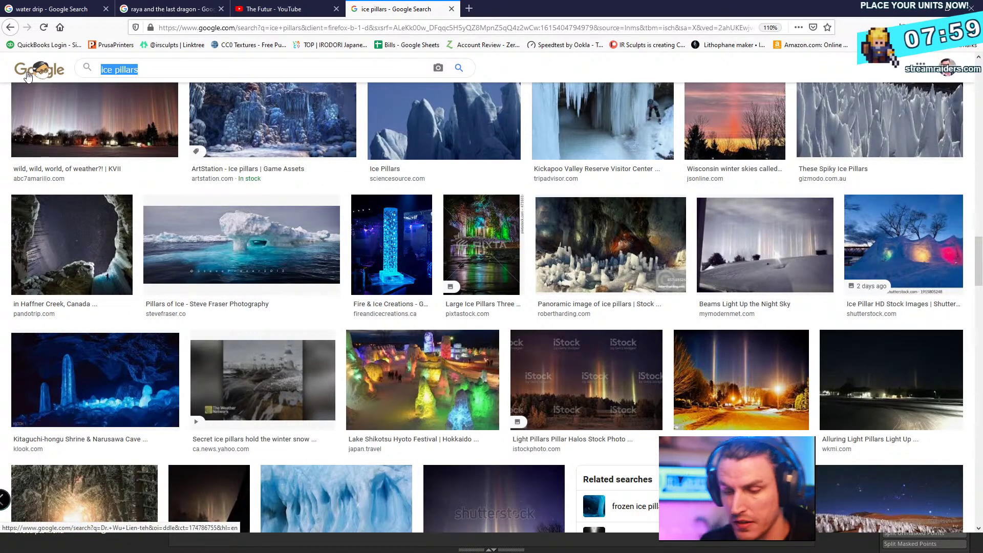
pyautogui.write('pillars of')
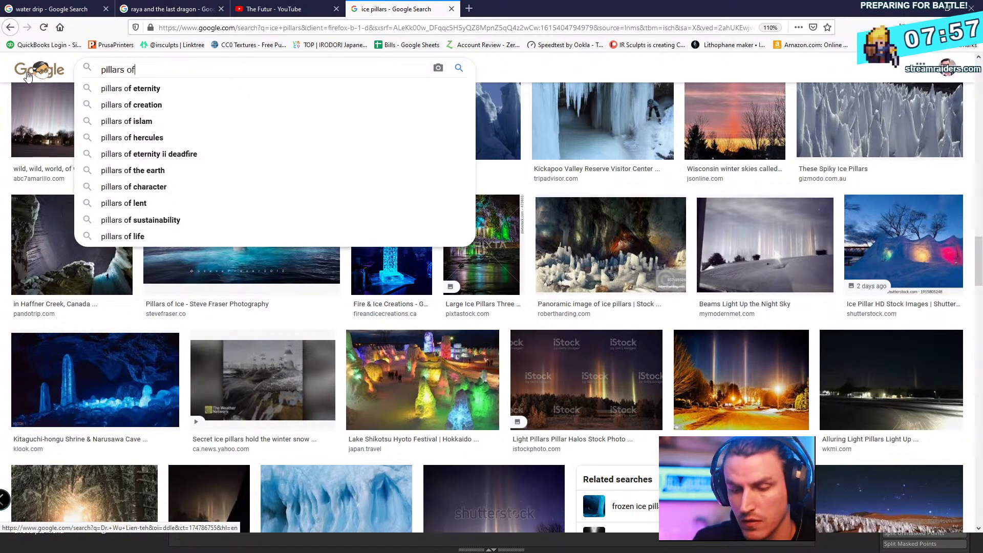
pyautogui.write(' ice')
pyautogui.press('Return')
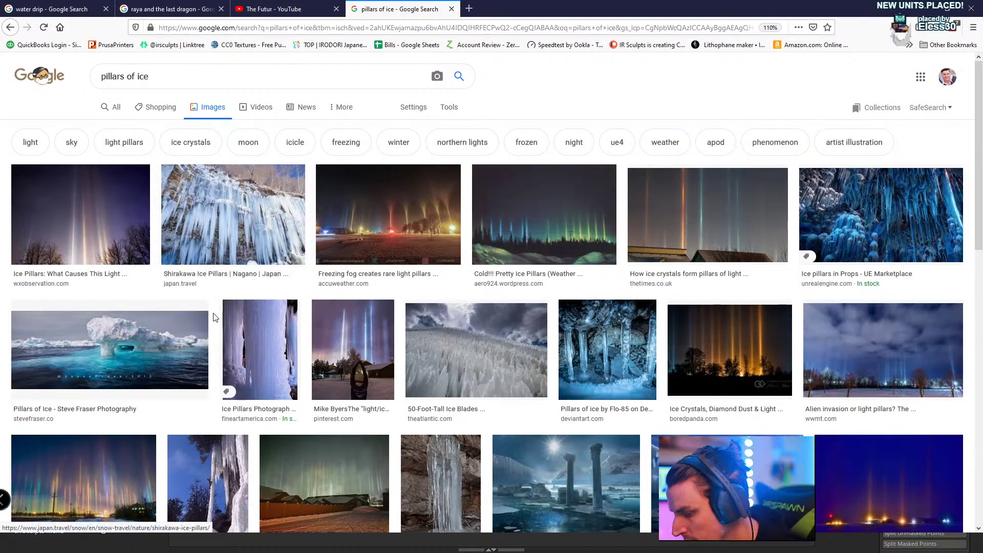
pyautogui.scroll(-2, 220, 314)
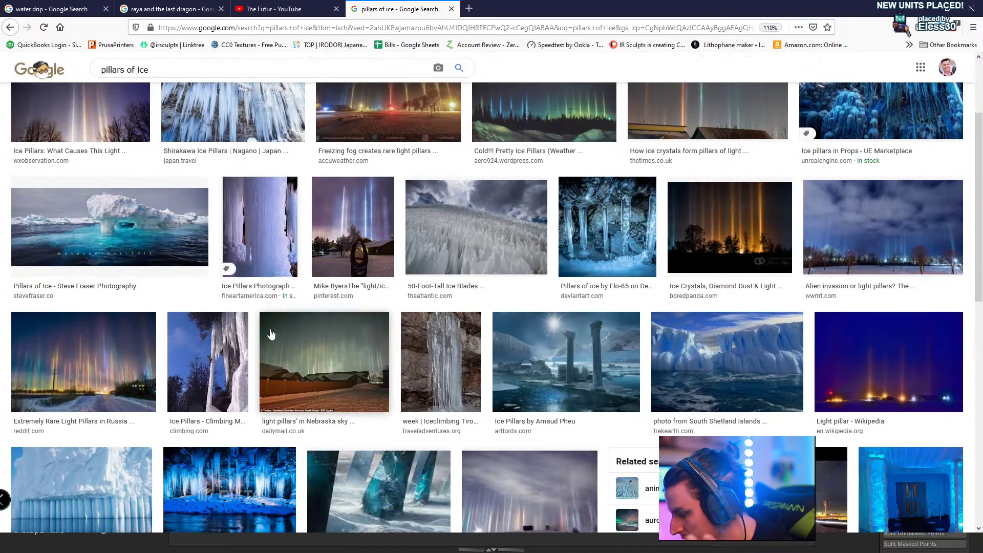
pyautogui.scroll(-3, 532, 361)
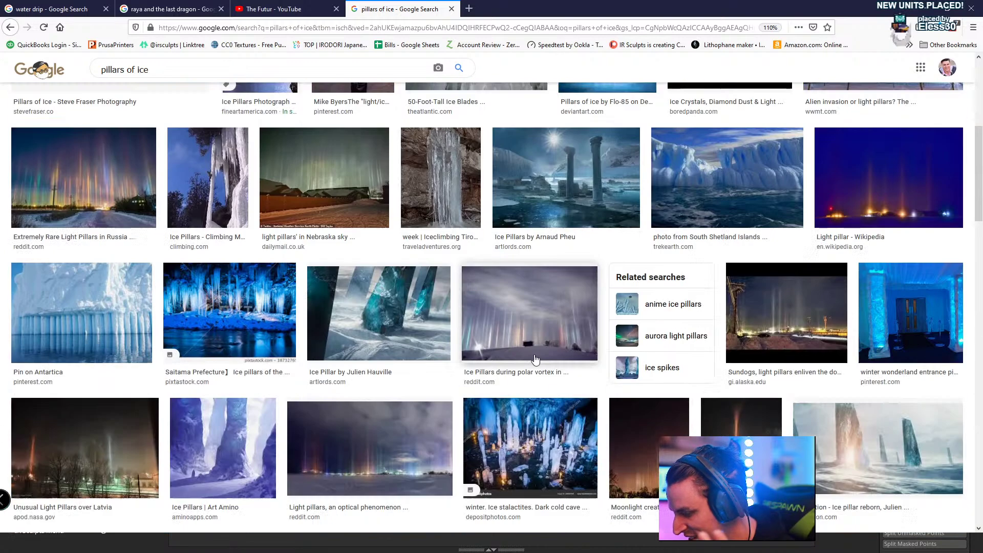
pyautogui.scroll(-2, 614, 361)
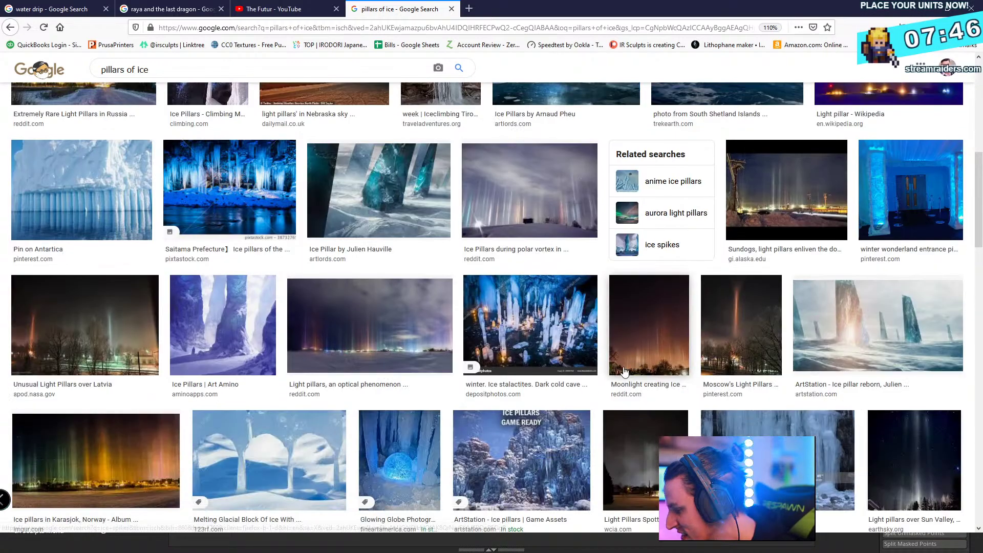
pyautogui.scroll(-4, 697, 360)
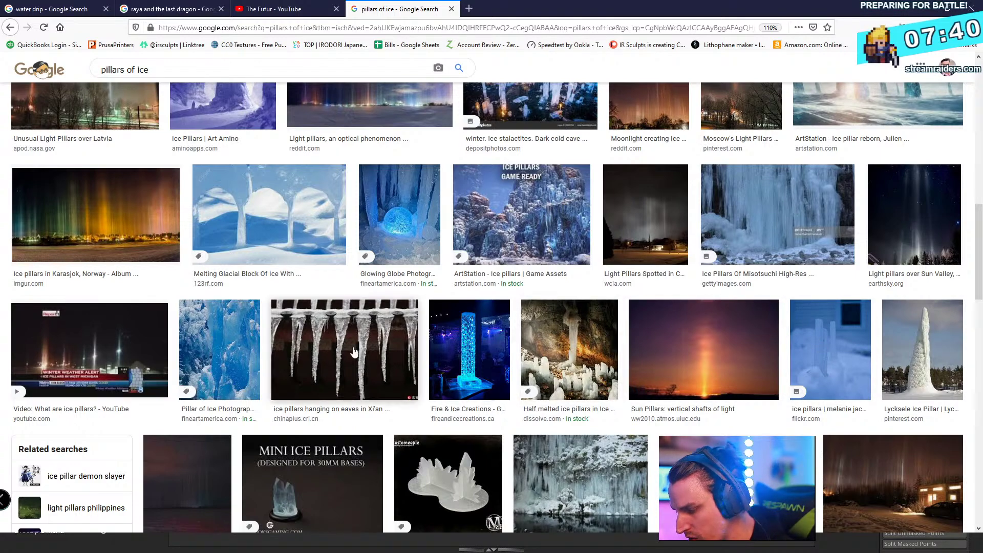
pyautogui.scroll(-2, 423, 341)
pyautogui.scroll(-5, 460, 345)
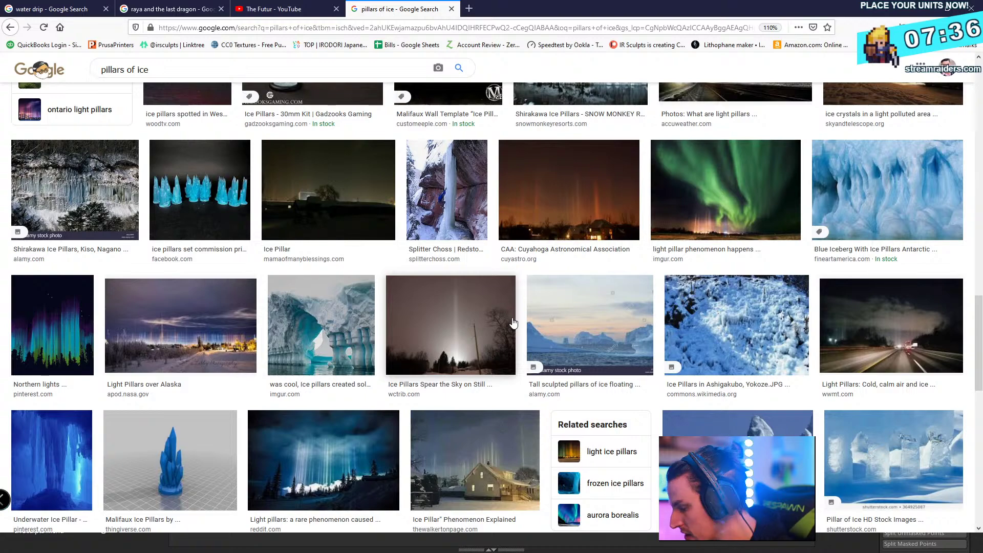
pyautogui.scroll(-1, 513, 323)
# - Preview the Pillar of Ice, Seven Pillars and Imgur wind-carved ice pillar pictures and examine their related images
pyautogui.click(854, 374)
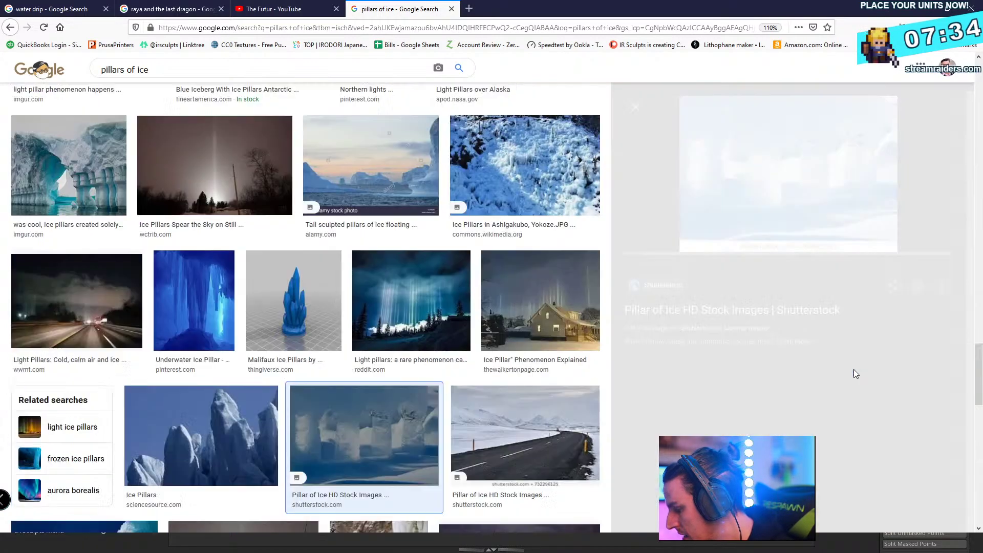
pyautogui.scroll(-3, 766, 394)
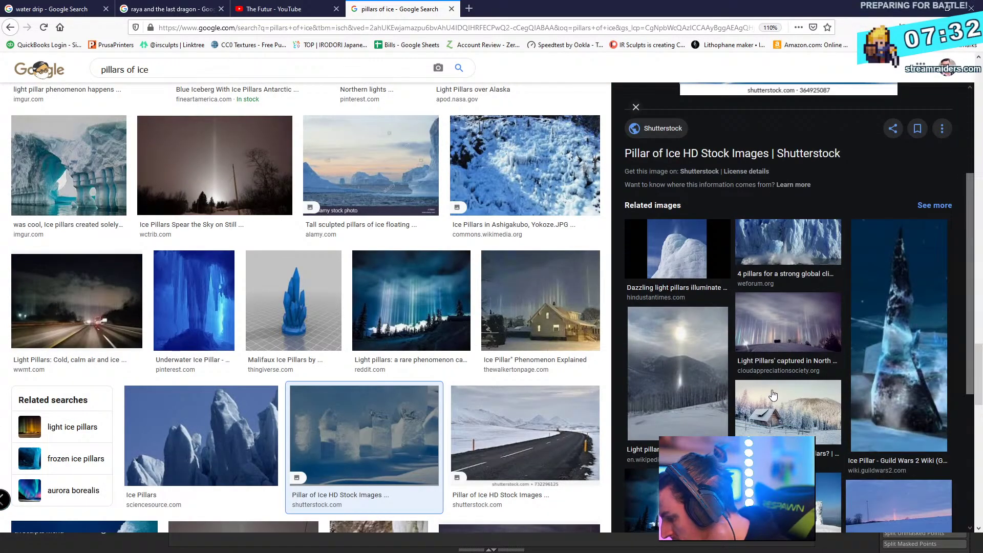
pyautogui.scroll(-1, 774, 394)
pyautogui.scroll(-3, 748, 376)
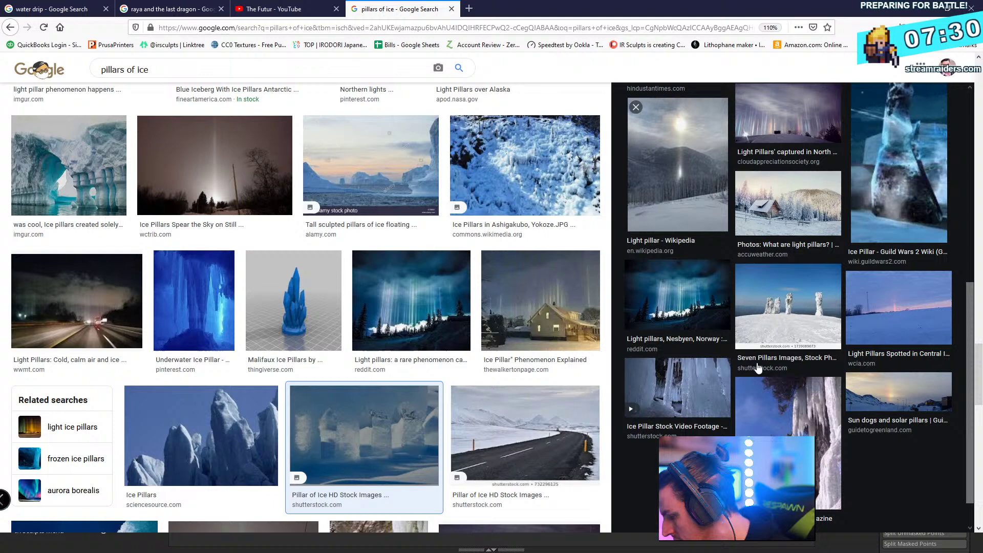
pyautogui.click(786, 318)
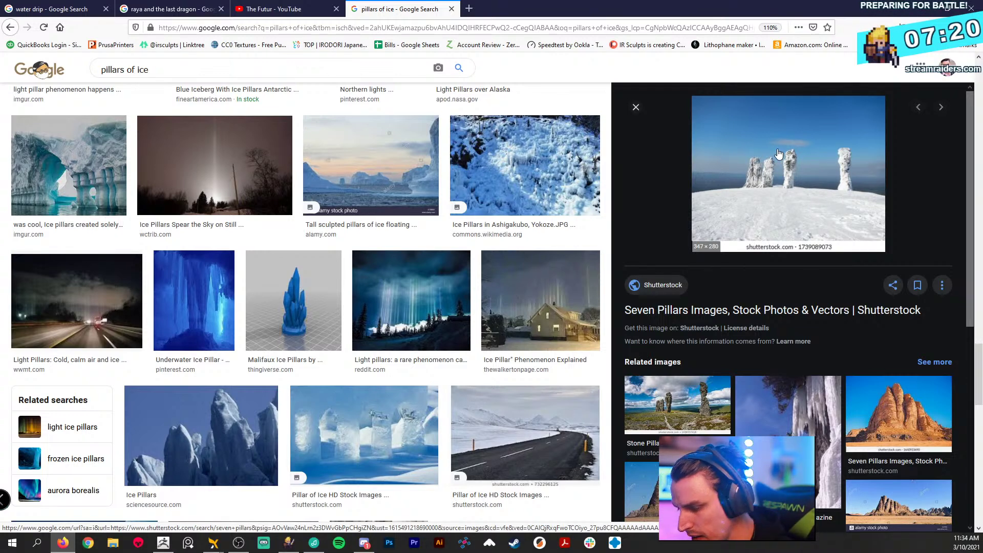
pyautogui.click(69, 164)
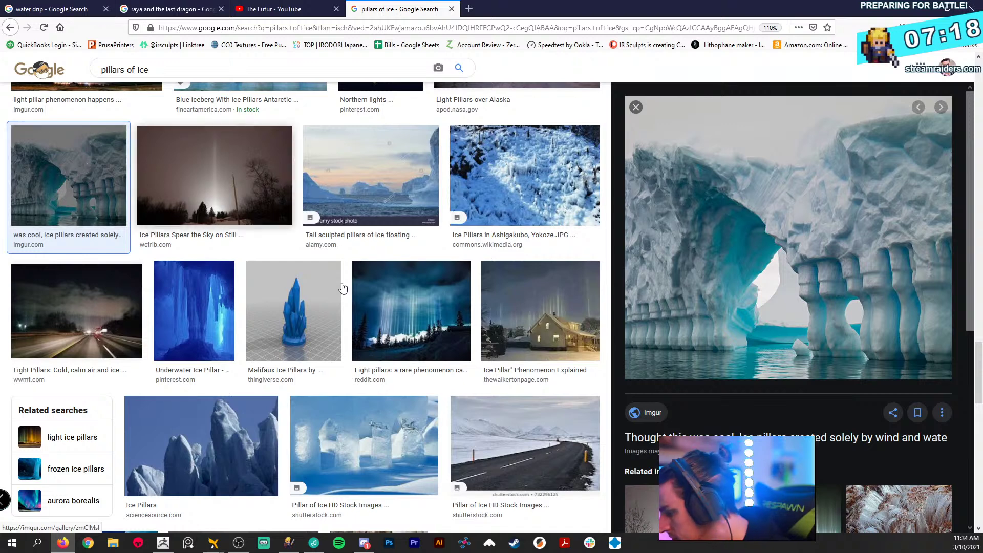
pyautogui.scroll(-5, 783, 256)
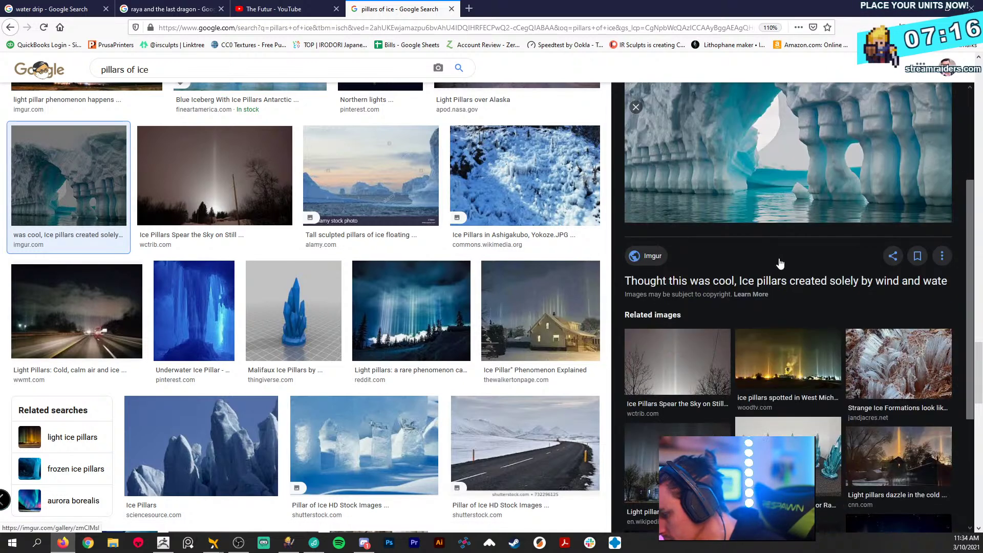
pyautogui.scroll(-5, 788, 256)
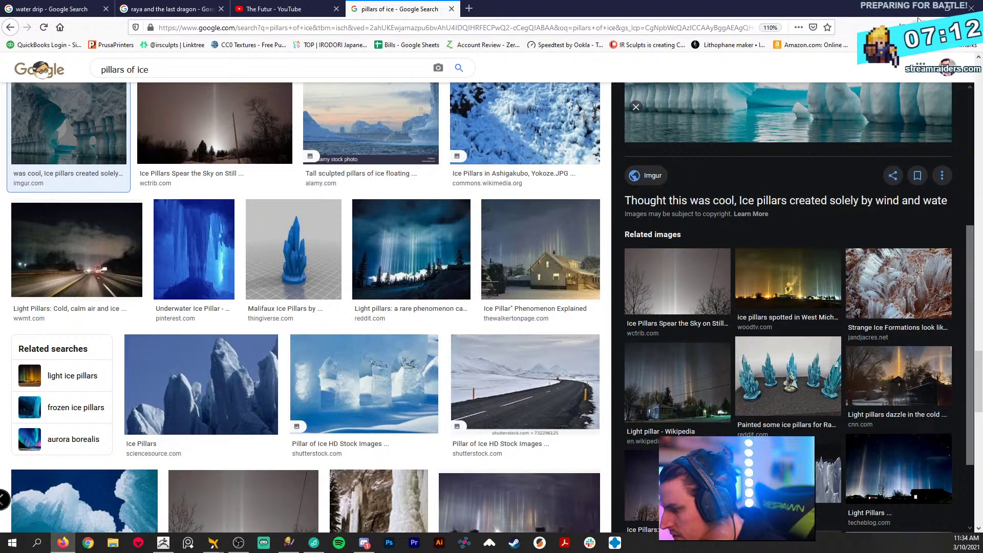
# - Switch back to ZBrush and delete the lowest grey plinth ring above the ice block
pyautogui.click(921, 11)
pyautogui.keyDown('alt'); pyautogui.moveTo(658, 192); pyautogui.dragTo(487, 357); pyautogui.keyUp('alt')
pyautogui.keyDown('alt'); pyautogui.click(486, 356); pyautogui.keyUp('alt')
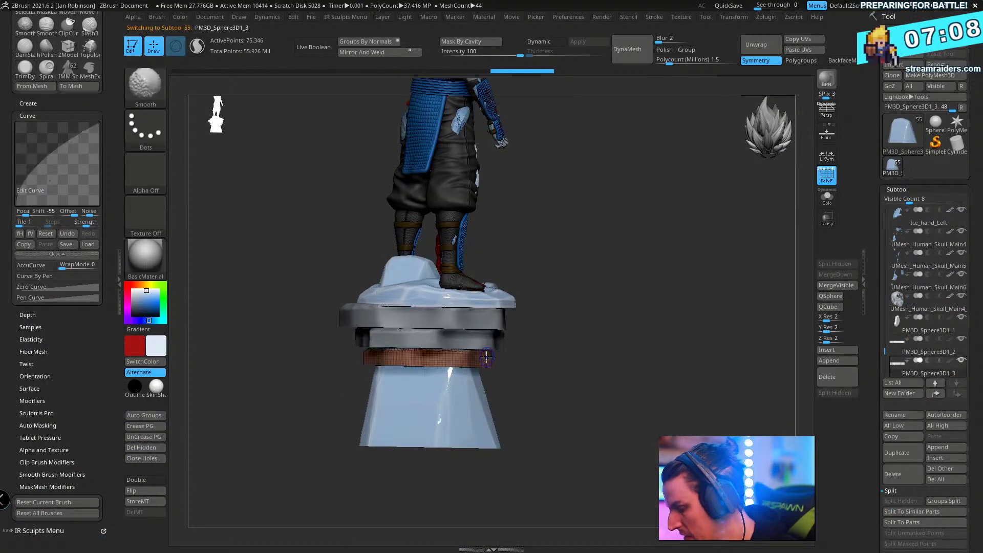
pyautogui.click(905, 474)
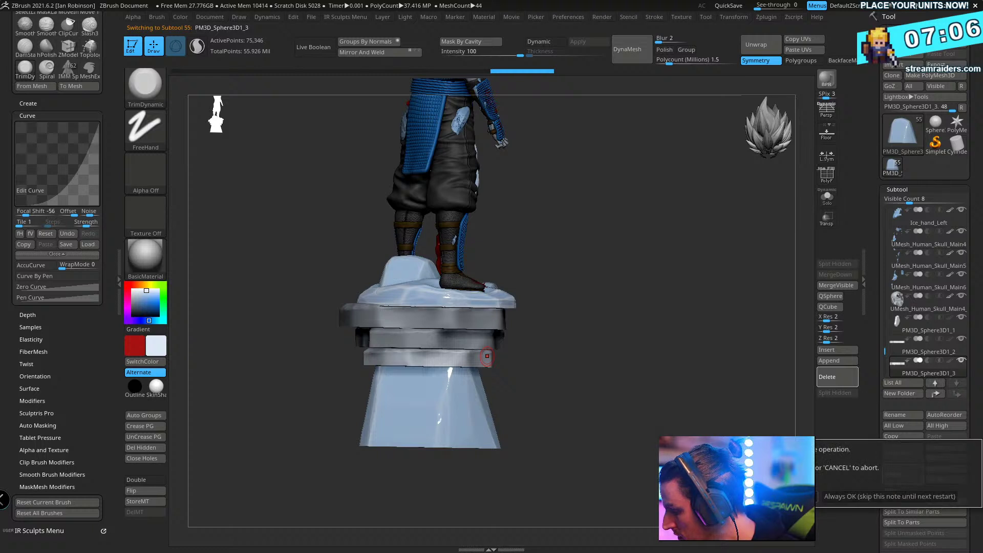
pyautogui.press('Return')
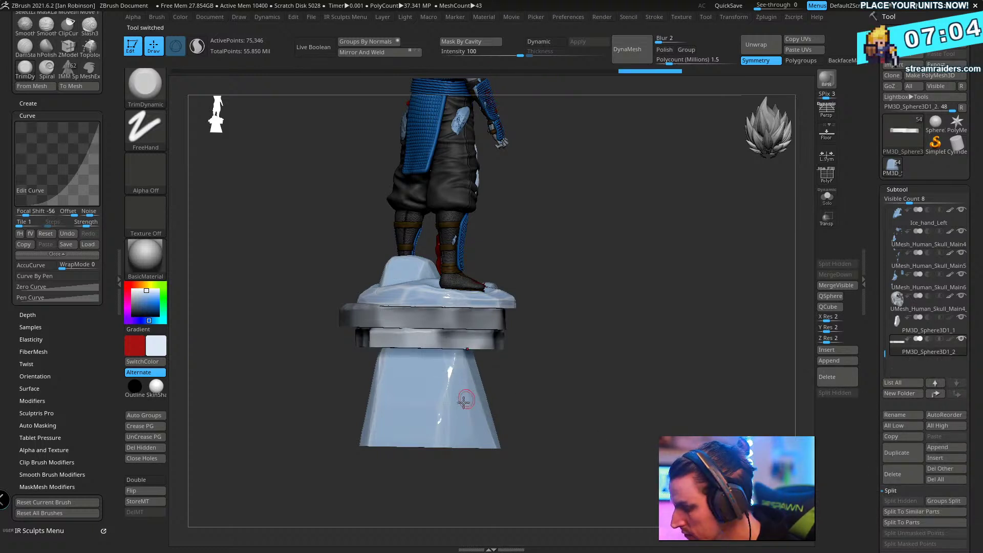
# - Stretch the tapered ice block vertically into a tall pillar beneath the remaining plinth rings
pyautogui.keyDown('alt'); pyautogui.click(464, 402); pyautogui.keyUp('alt')
pyautogui.press('w')
pyautogui.press('f')
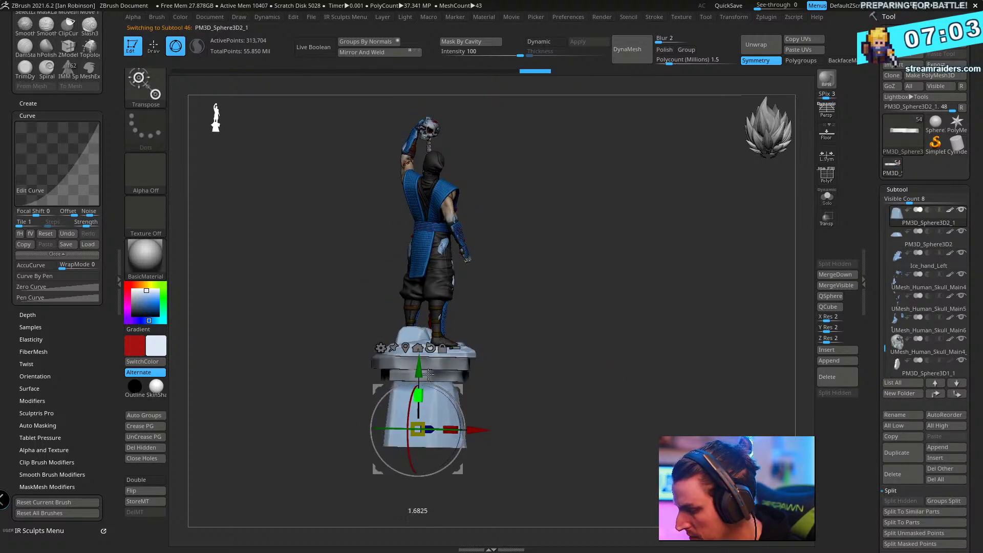
pyautogui.moveTo(421, 367); pyautogui.dragTo(429, 409)
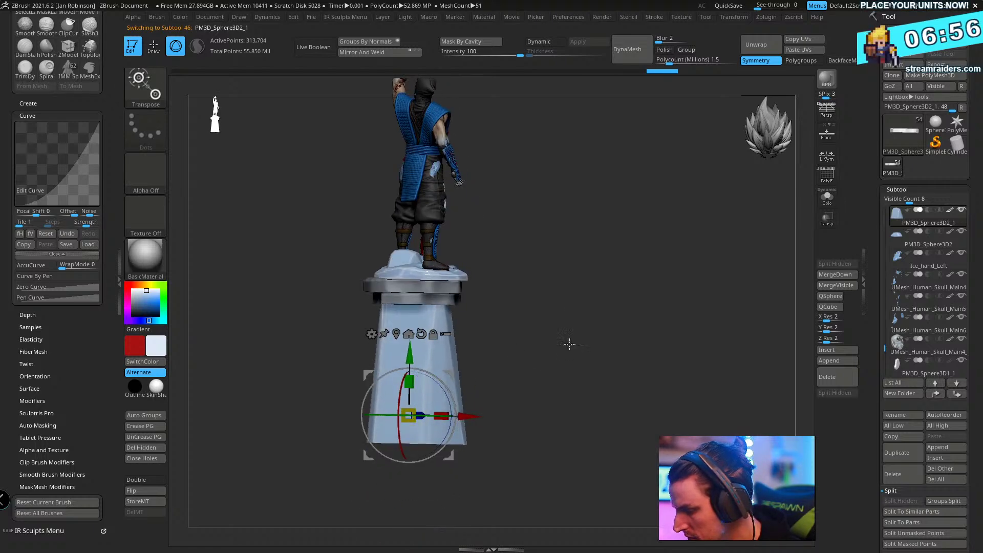
pyautogui.moveTo(569, 344); pyautogui.dragTo(412, 372)
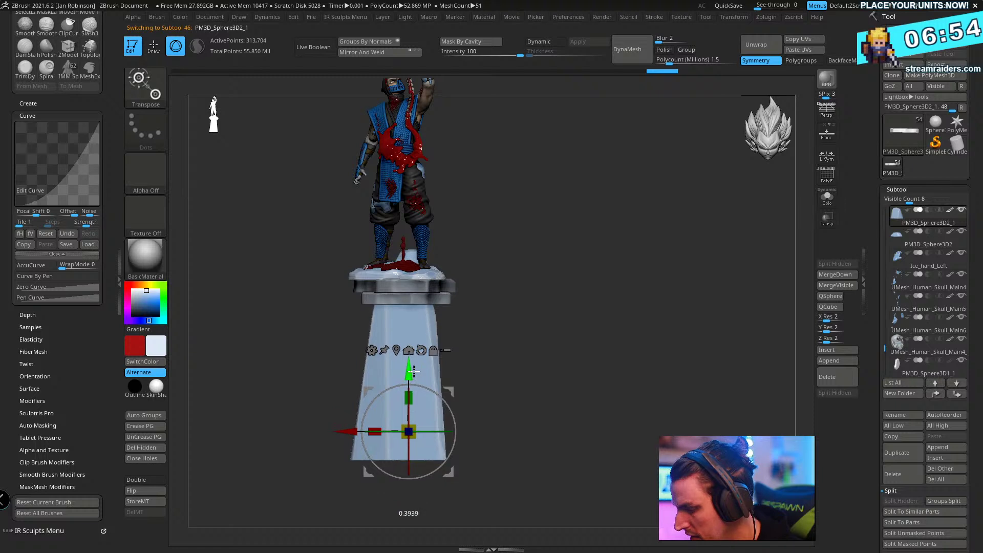
pyautogui.keyDown('alt'); pyautogui.moveTo(601, 308); pyautogui.dragTo(600, 317); pyautogui.keyUp('alt')
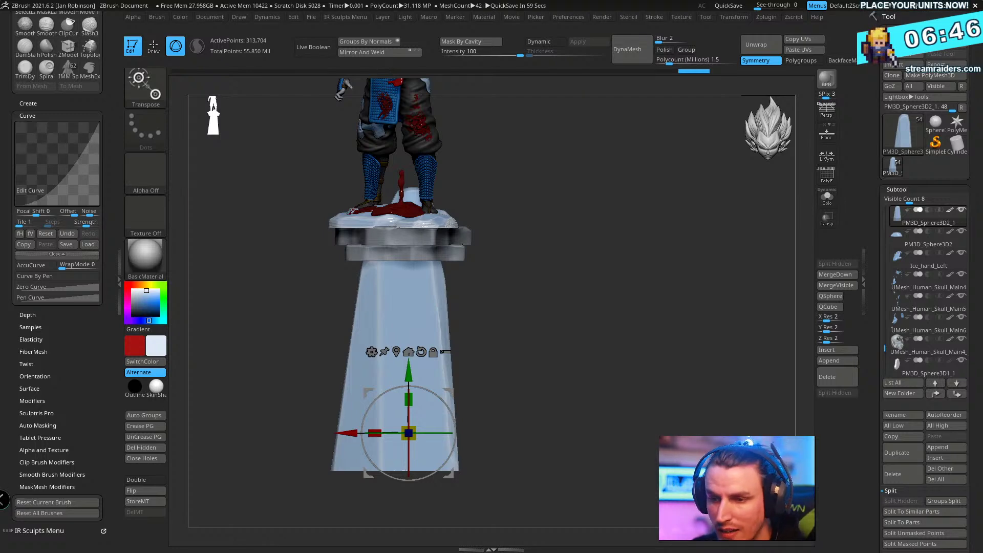
# - Switch to Firefox, search Google Images for 'ice' and scan the results for ice formation references
pyautogui.hotkey('alt', 'Tab')
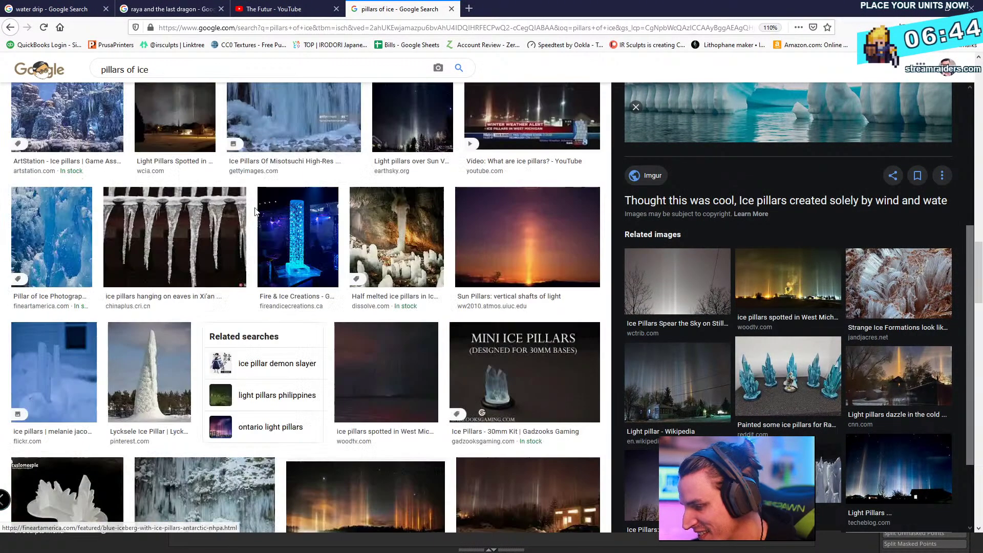
pyautogui.write('ice')
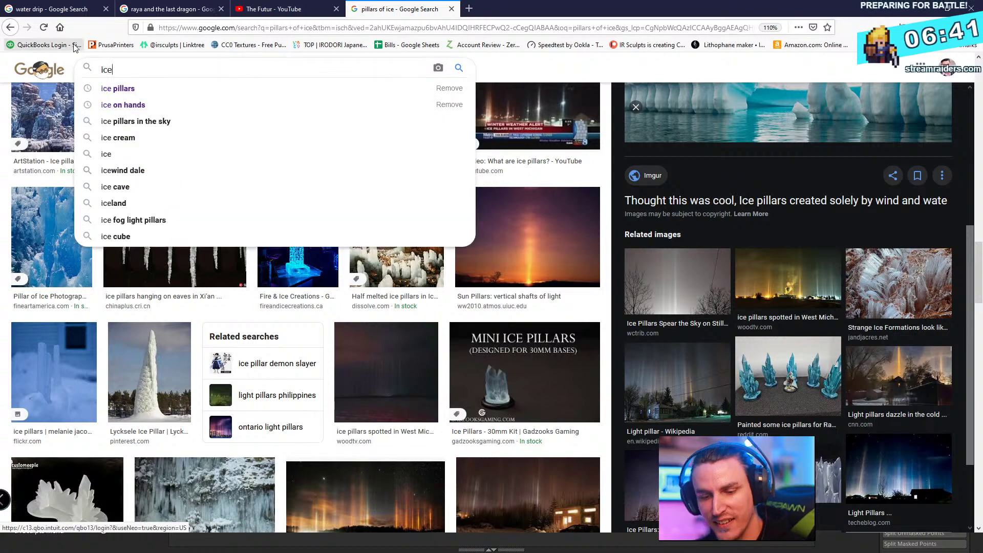
pyautogui.press('Return')
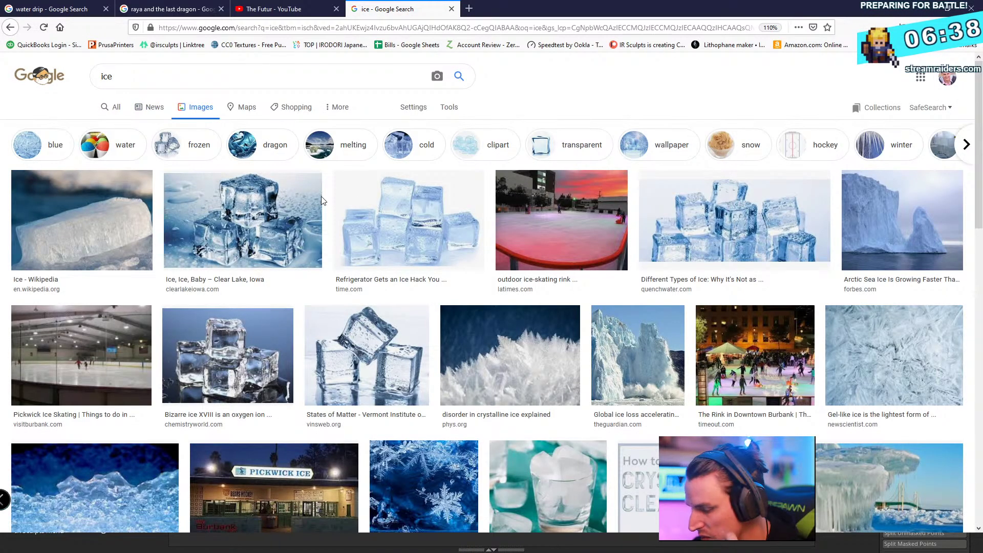
pyautogui.scroll(-3, 320, 195)
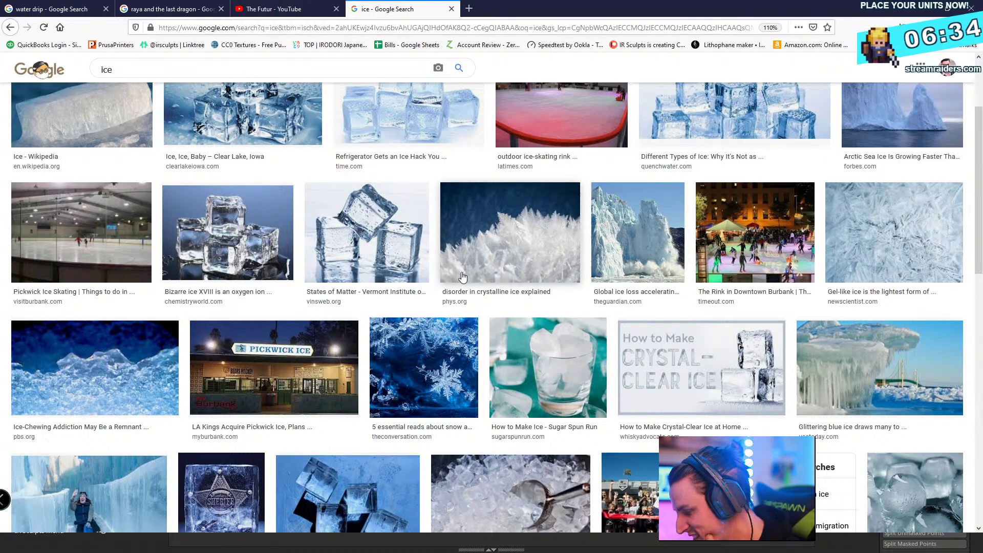
pyautogui.scroll(-3, 449, 253)
pyautogui.scroll(-3, 434, 253)
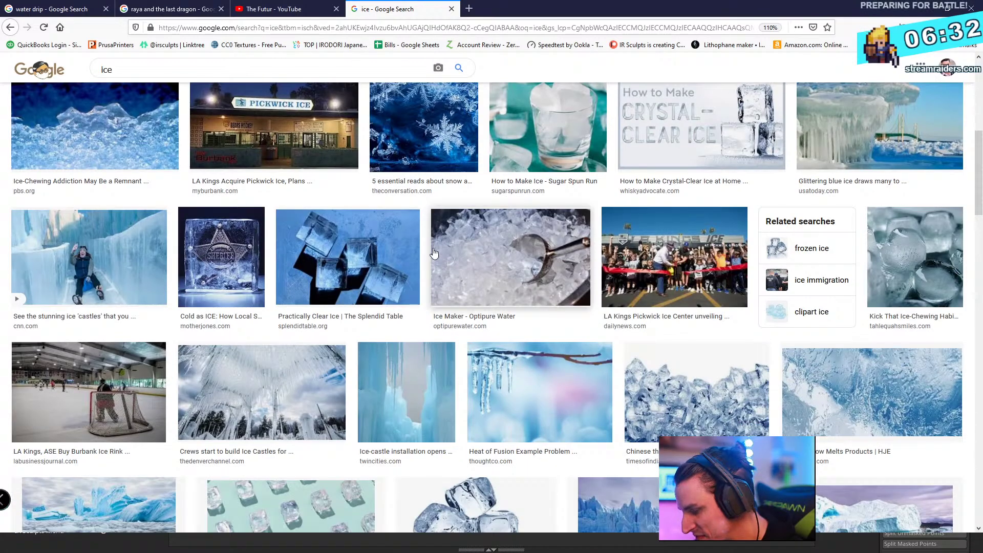
pyautogui.scroll(-3, 434, 253)
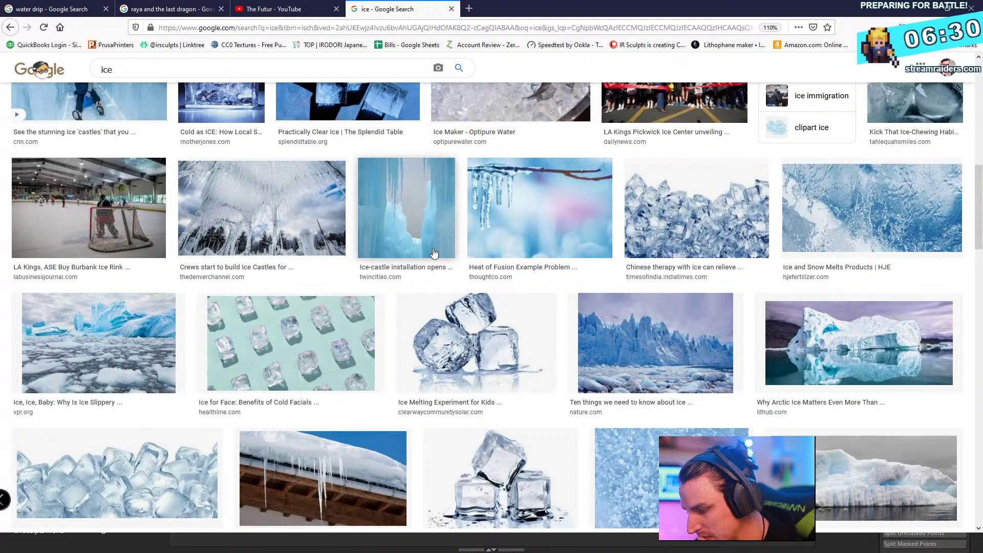
pyautogui.scroll(-3, 433, 253)
pyautogui.scroll(-8, 572, 260)
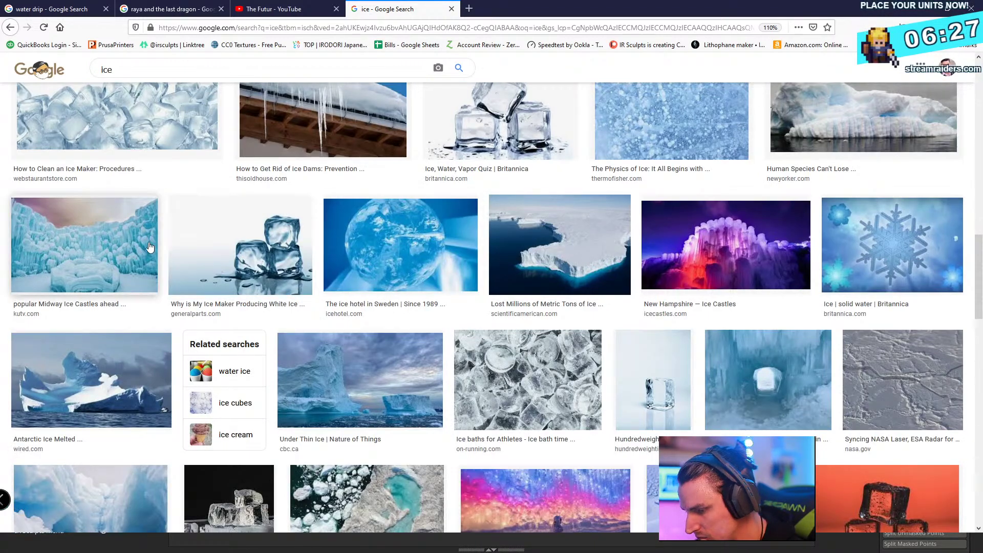
# - Preview the Midway Ice Castles and Deseret News ice wall pictures and examine their related images
pyautogui.click(150, 247)
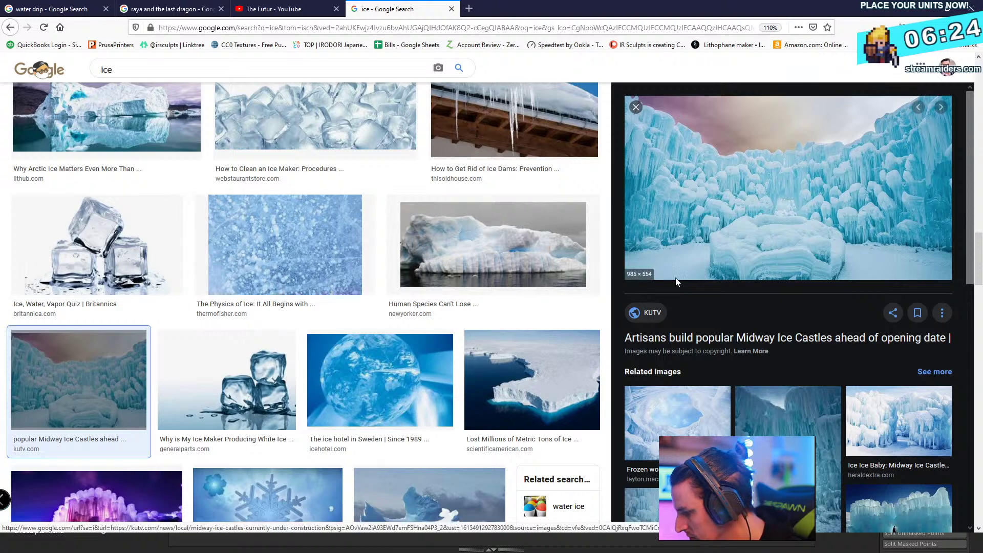
pyautogui.click(905, 354)
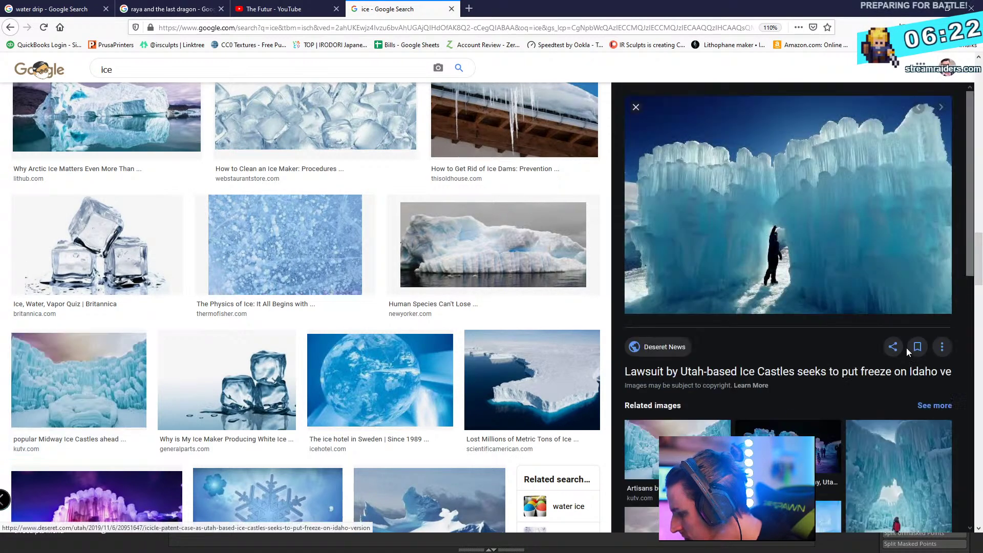
pyautogui.scroll(-5, 910, 330)
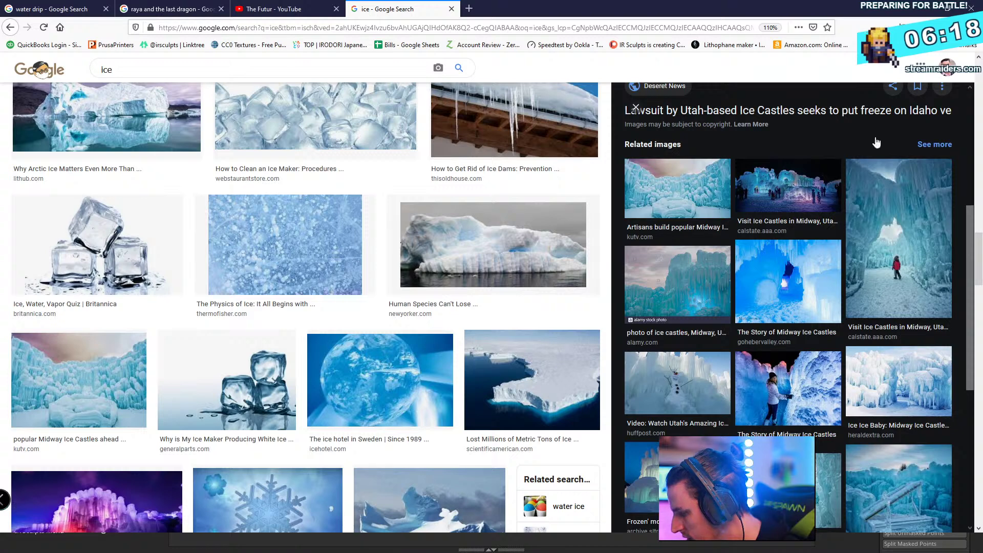
# - Switch back to ZBrush and mask the whole ice pillar except a band at its upper end
pyautogui.click(916, 10)
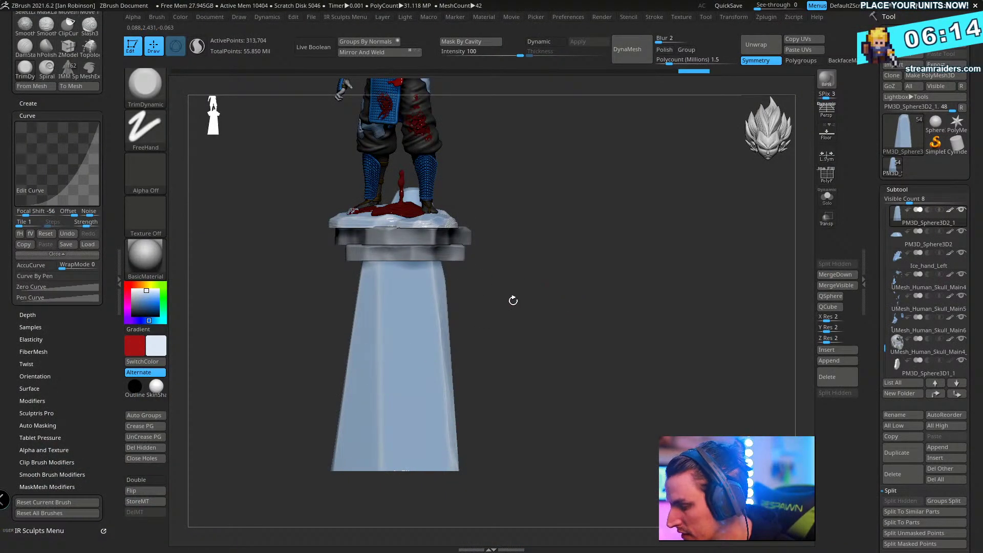
pyautogui.press('ctrl')
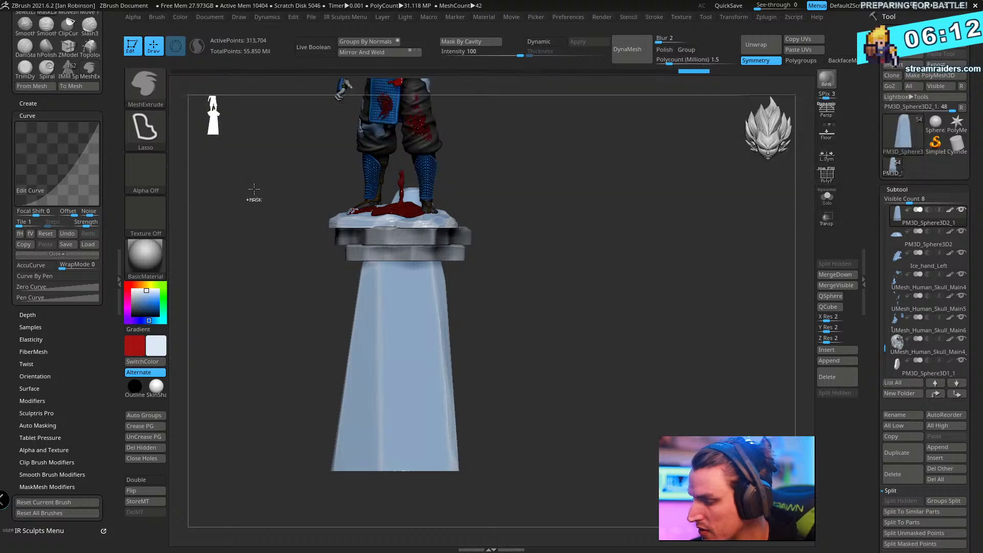
pyautogui.moveTo(287, 318)
pyautogui.keyDown('ctrl'); pyautogui.mouseDown()
pyautogui.moveTo(577, 283)
pyautogui.moveTo(560, 287)
pyautogui.mouseUp(); pyautogui.keyUp('ctrl')
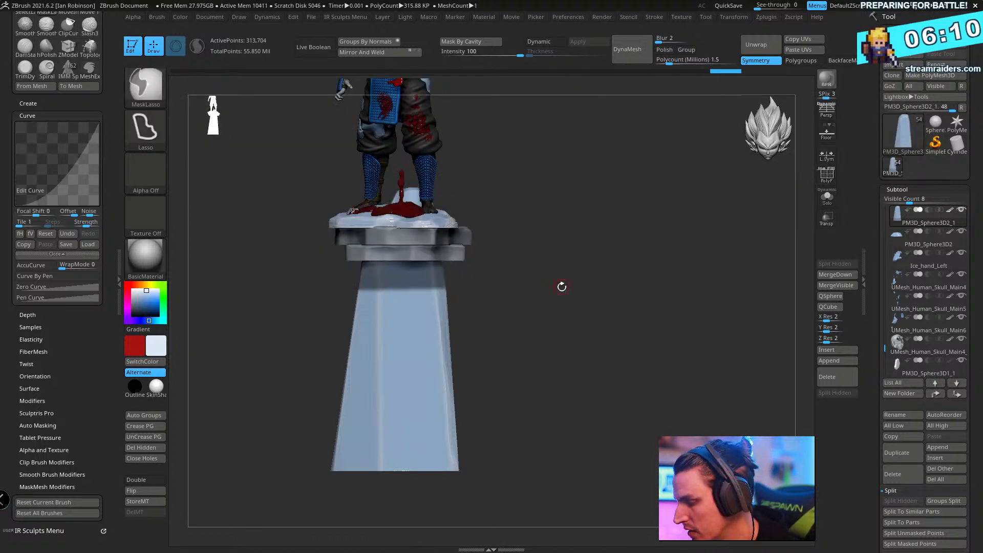
pyautogui.keyDown('ctrl'); pyautogui.click(516, 299); pyautogui.keyUp('ctrl')
pyautogui.press('w')
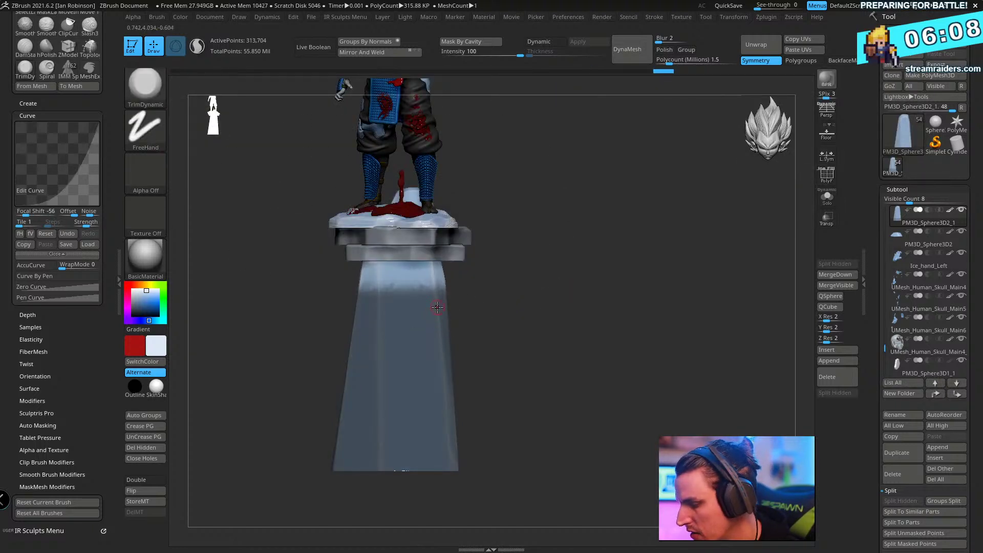
# - Widen the unmasked upper end of the ice pillar into a flared cap, raise it and clear the mask
pyautogui.moveTo(399, 262); pyautogui.dragTo(416, 253)
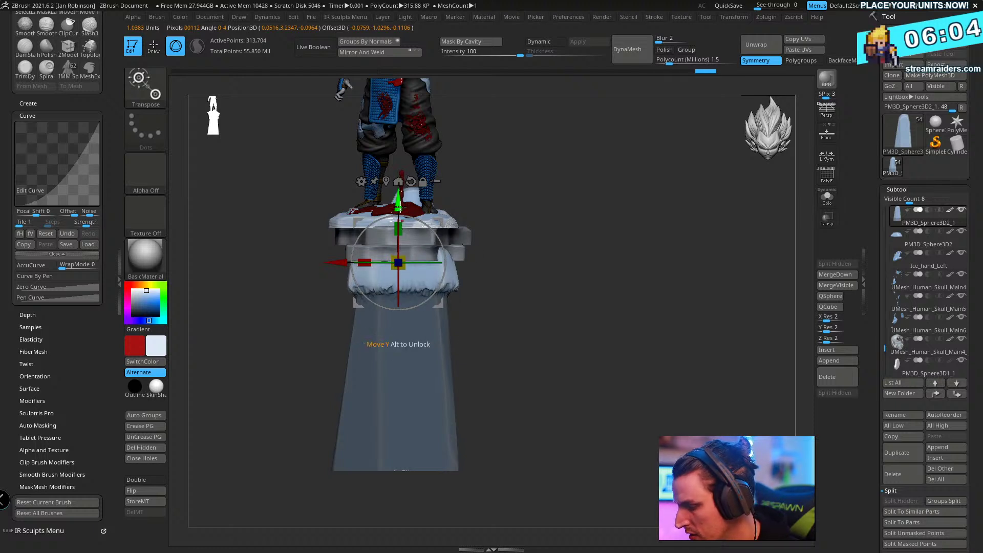
pyautogui.moveTo(401, 207); pyautogui.dragTo(401, 199)
pyautogui.press('q')
pyautogui.moveTo(622, 300)
pyautogui.keyDown('alt'); pyautogui.mouseDown()
pyautogui.moveTo(633, 311)
pyautogui.moveTo(604, 349)
pyautogui.mouseUp(); pyautogui.keyUp('alt')
pyautogui.keyDown('ctrl'); pyautogui.moveTo(534, 375); pyautogui.dragTo(561, 457); pyautogui.keyUp('ctrl')
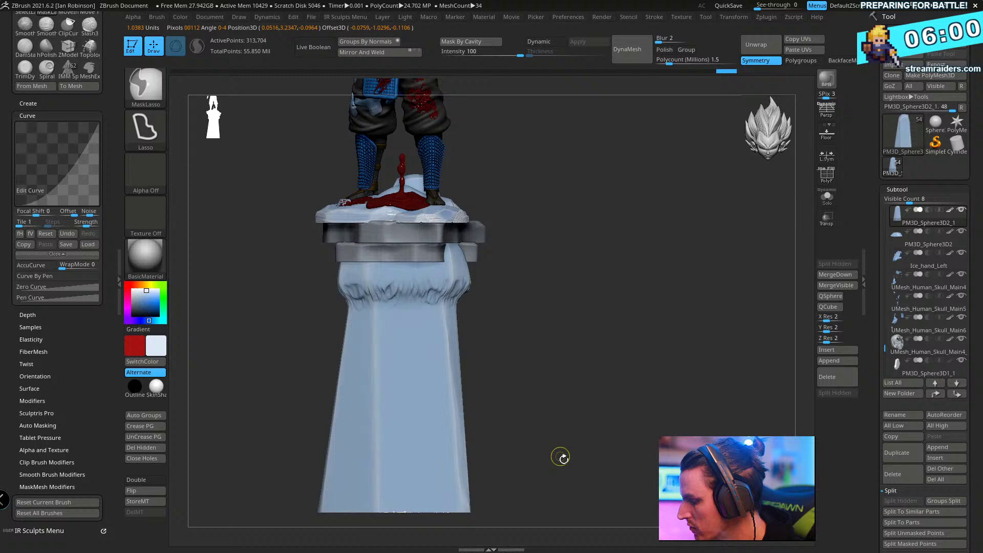
# - Delete the two remaining grey plinth rings between the snowy platform and the ice pillar
pyautogui.keyDown('alt'); pyautogui.click(466, 228); pyautogui.keyUp('alt')
pyautogui.click(904, 475)
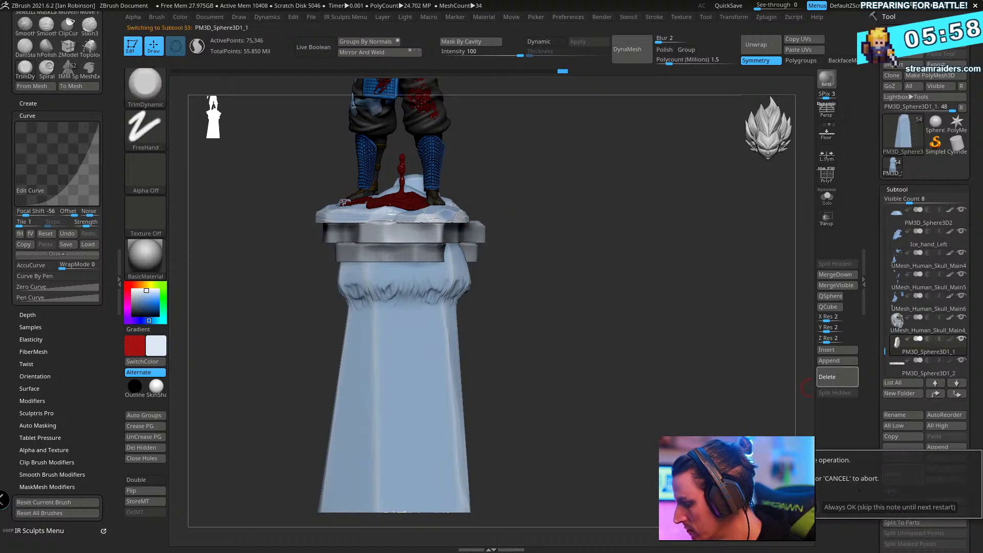
pyautogui.click(838, 483)
pyautogui.click(897, 474)
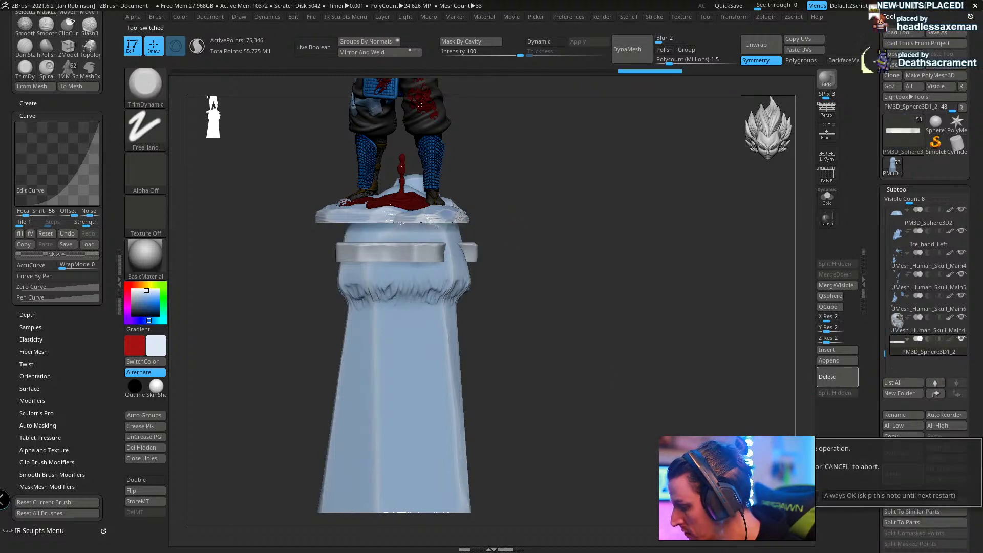
pyautogui.click(838, 483)
pyautogui.moveTo(615, 274); pyautogui.dragTo(466, 306)
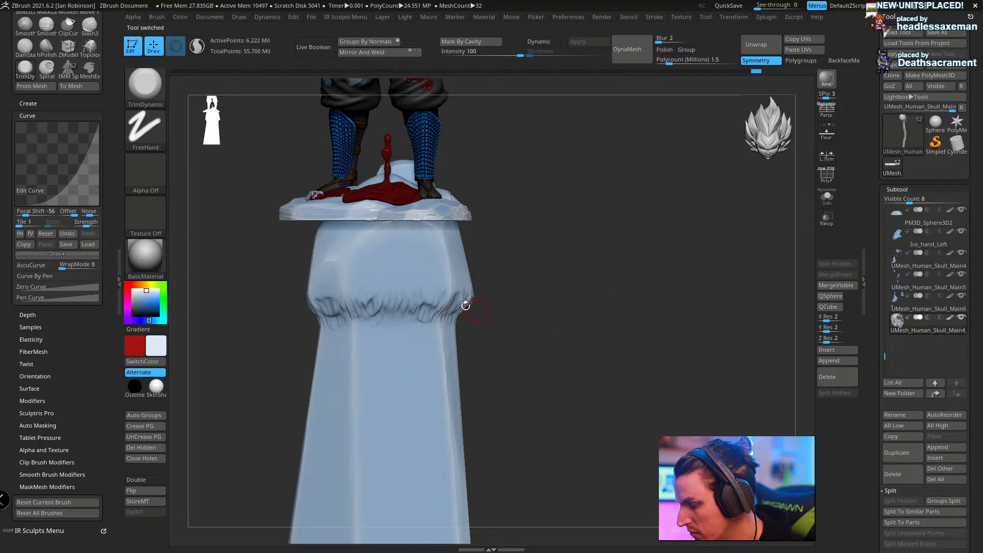
# - Select the ice pillar for editing and clear its mask
pyautogui.keyDown('alt'); pyautogui.click(439, 368); pyautogui.keyUp('alt')
pyautogui.hotkey('ctrl', 'z')
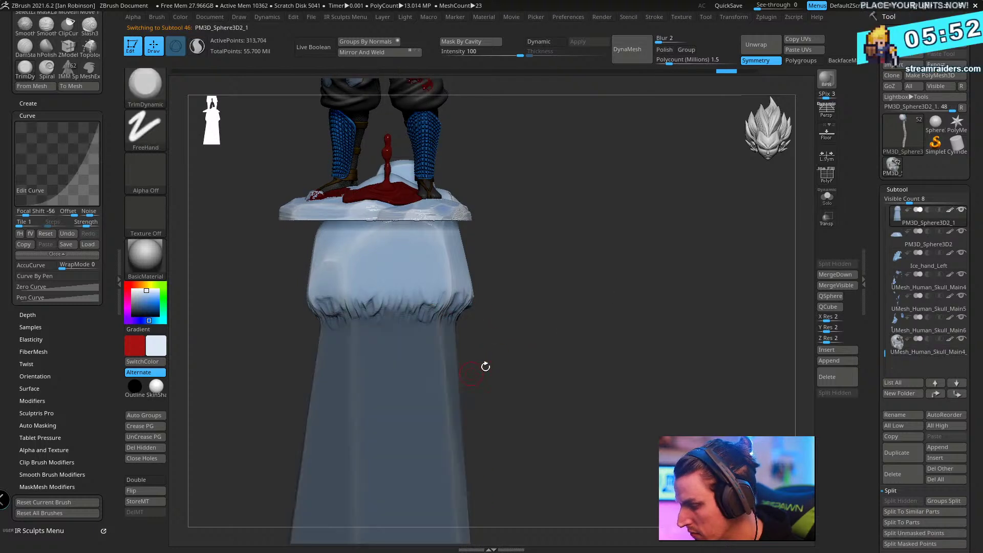
pyautogui.moveTo(596, 354)
pyautogui.keyDown('alt'); pyautogui.mouseDown()
pyautogui.moveTo(602, 332)
pyautogui.moveTo(600, 367)
pyautogui.mouseUp(); pyautogui.keyUp('alt')
pyautogui.keyDown('ctrl'); pyautogui.click(595, 342); pyautogui.keyUp('ctrl')
pyautogui.keyDown('ctrl'); pyautogui.click(595, 343); pyautogui.keyUp('ctrl')
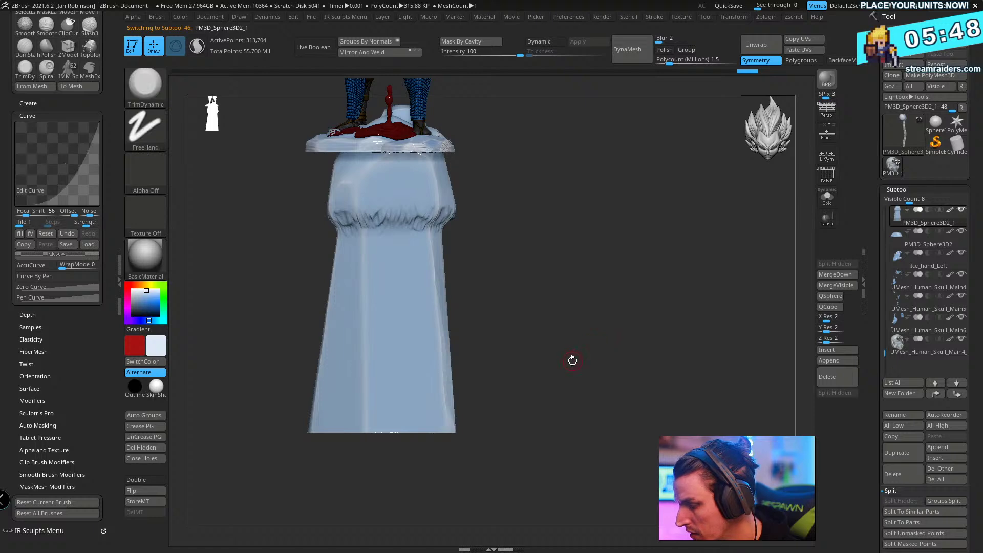
# - Examine the ice pillar's mesh with the polyframe display on and off, from its flared cap down to its foot
pyautogui.hotkey('shift', 'f')
pyautogui.keyDown('alt'); pyautogui.moveTo(588, 321); pyautogui.dragTo(557, 426); pyautogui.keyUp('alt')
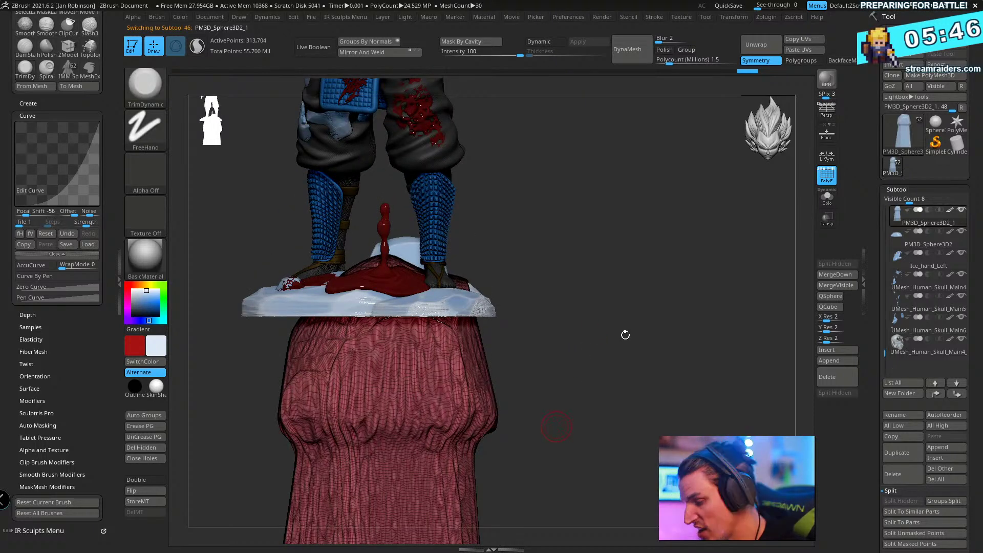
pyautogui.keyDown('alt'); pyautogui.moveTo(625, 335); pyautogui.dragTo(612, 128); pyautogui.keyUp('alt')
pyautogui.press('ctrl')
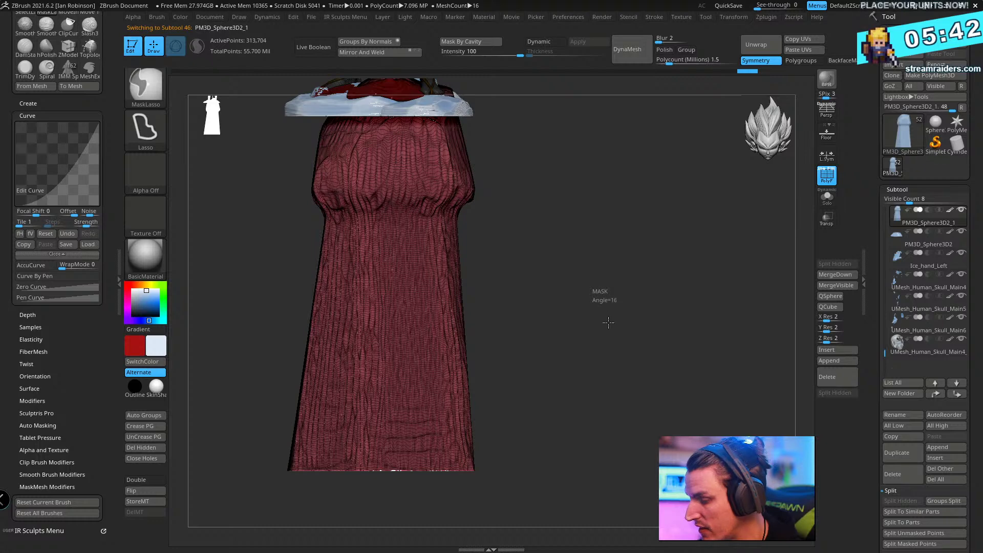
pyautogui.hotkey('shift', 'f')
pyautogui.keyDown('alt'); pyautogui.moveTo(610, 342); pyautogui.dragTo(620, 385); pyautogui.keyUp('alt')
pyautogui.hotkey('shift', 'f')
pyautogui.hotkey('shift', 'f')
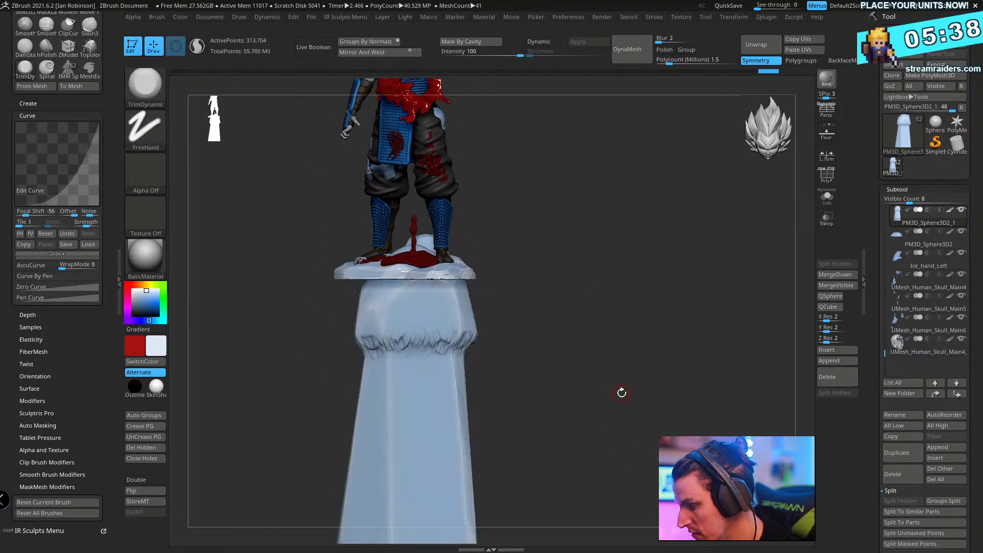
pyautogui.hotkey('shift', 'f')
pyautogui.hotkey('shift', 'f')
# - Save the tool as Sub_Zero_Statue_014_Posed.ztl, replacing the existing file
pyautogui.hotkey('ctrl', 's')
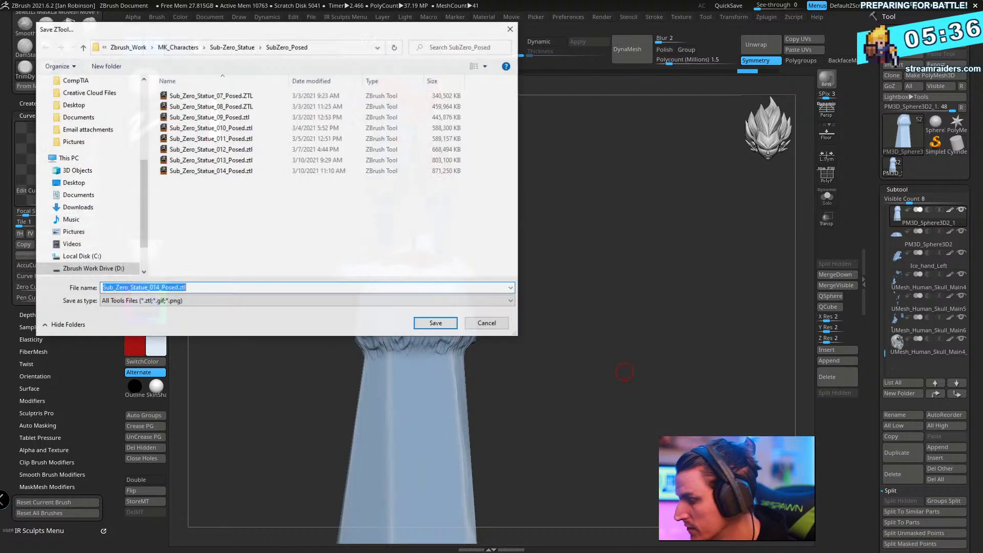
pyautogui.press('Return')
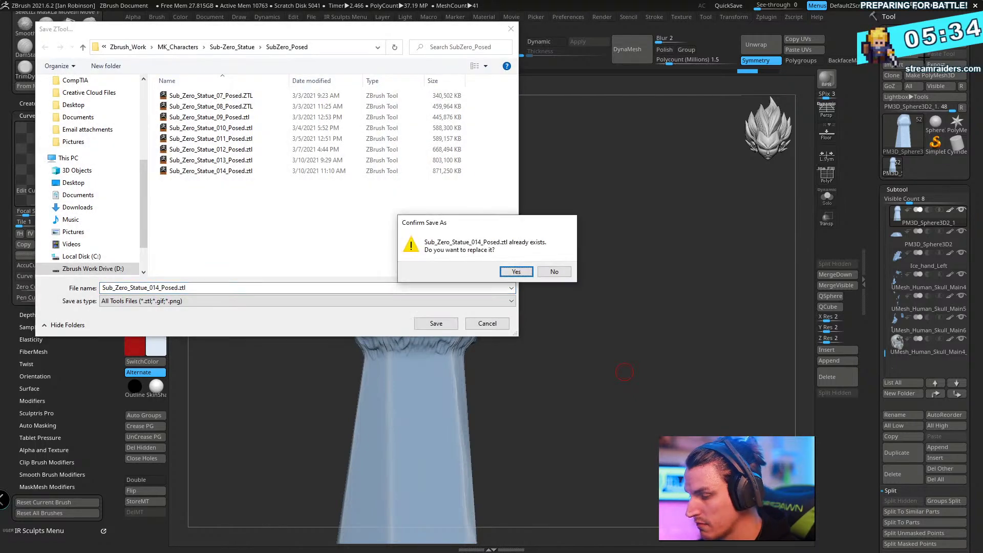
pyautogui.press('Return')
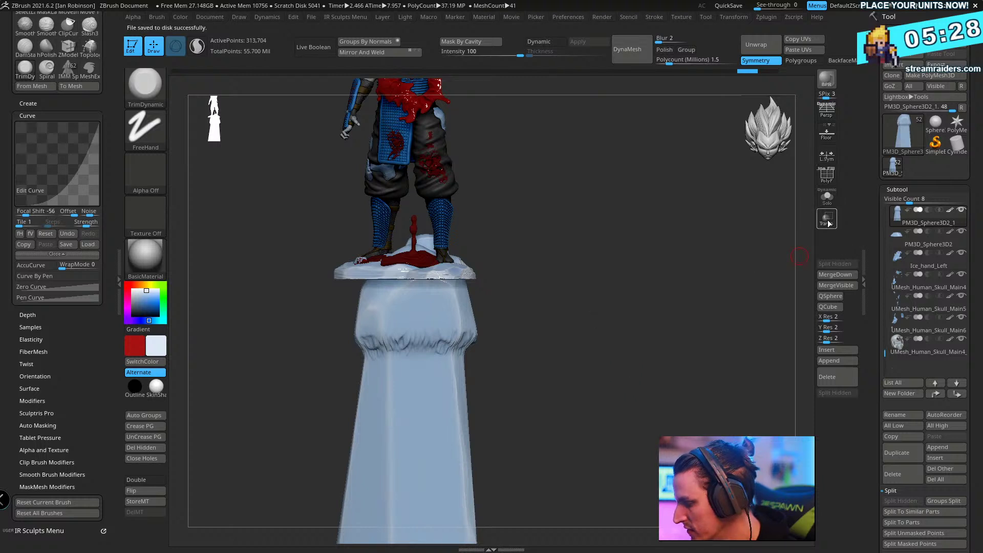
# - Mask the ice pillar below its upper edge and enlarge the unmasked top into a wider ledge above the rough cap
pyautogui.moveTo(270, 287)
pyautogui.keyDown('ctrl'); pyautogui.mouseDown()
pyautogui.moveTo(582, 287)
pyautogui.moveTo(584, 303)
pyautogui.mouseUp(); pyautogui.keyUp('ctrl')
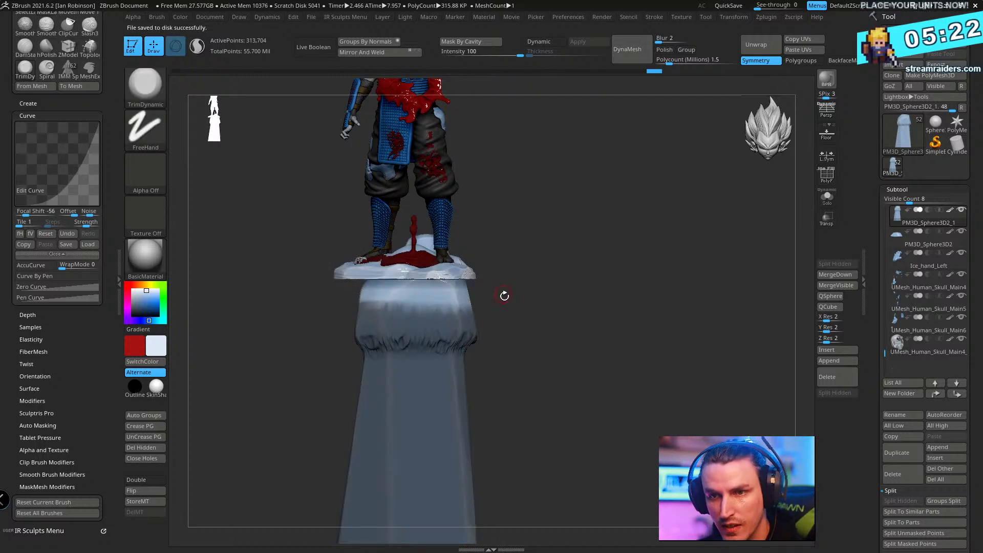
pyautogui.press('w')
pyautogui.moveTo(418, 277); pyautogui.dragTo(419, 304)
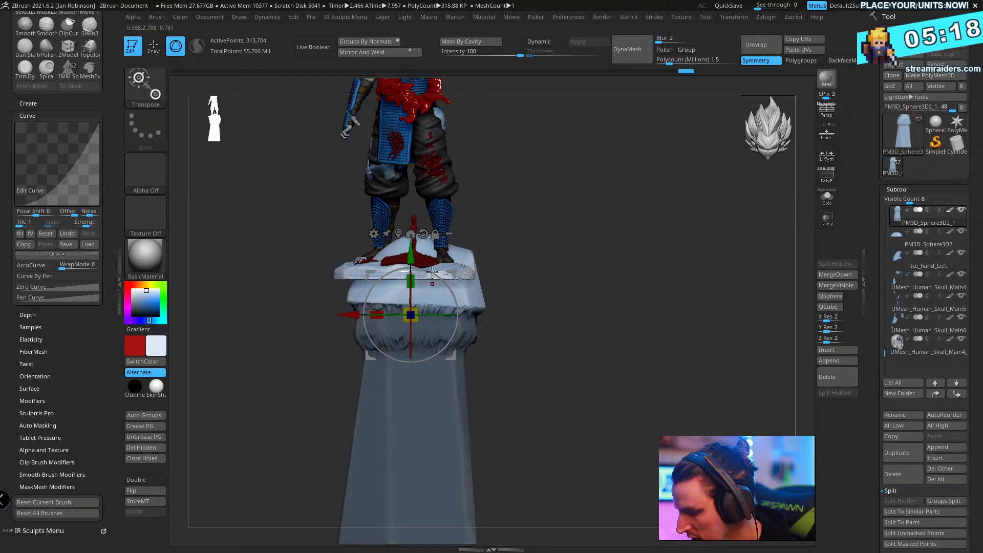
pyautogui.moveTo(415, 251); pyautogui.dragTo(415, 252)
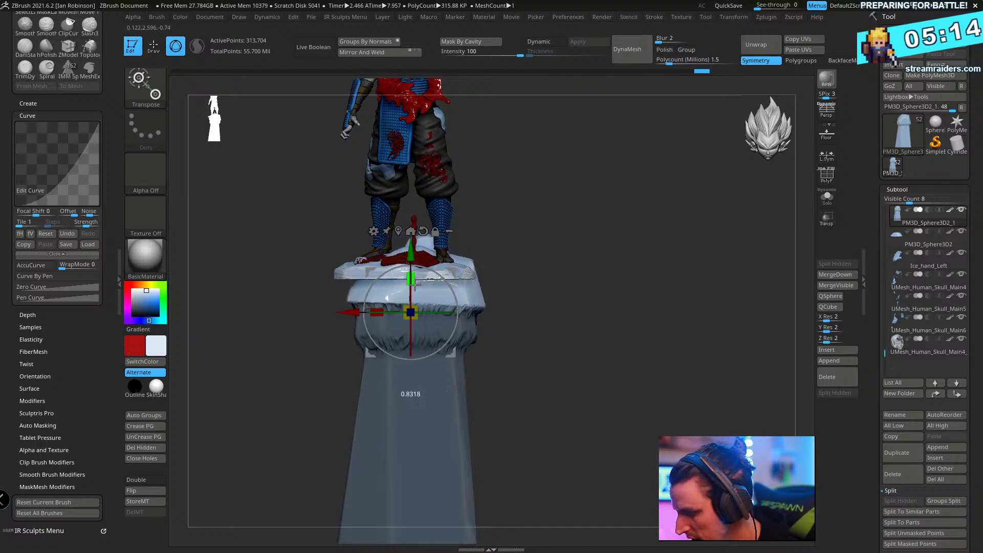
pyautogui.press('q')
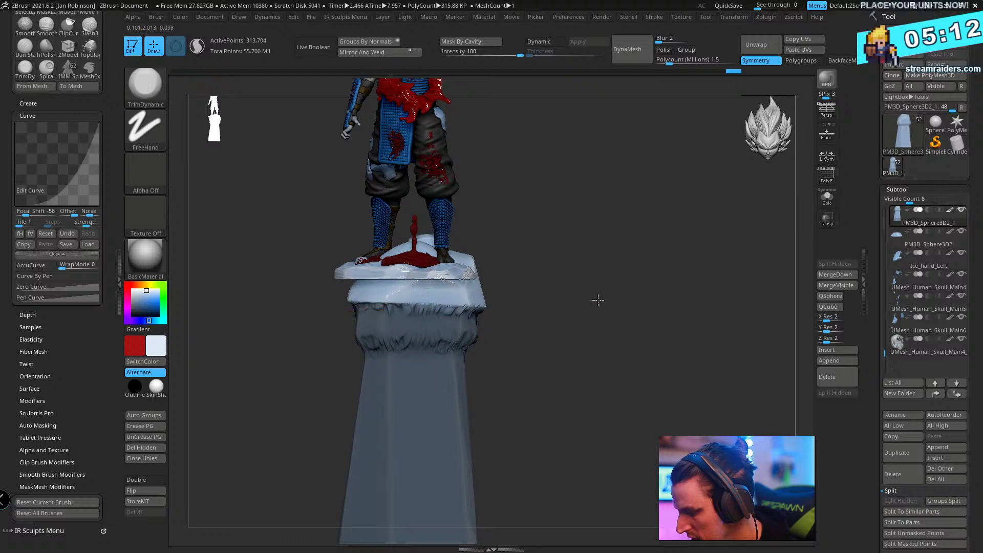
# - Flatten the top of the pillar's new ledge with ClipCurve and clear the pillar's mask
pyautogui.keyDown('ctrl'); pyautogui.click(597, 297); pyautogui.keyUp('ctrl')
pyautogui.keyDown('ctrl'); pyautogui.keyDown('shift'); pyautogui.moveTo(505, 272); pyautogui.dragTo(648, 266); pyautogui.keyUp('shift'); pyautogui.keyUp('ctrl')
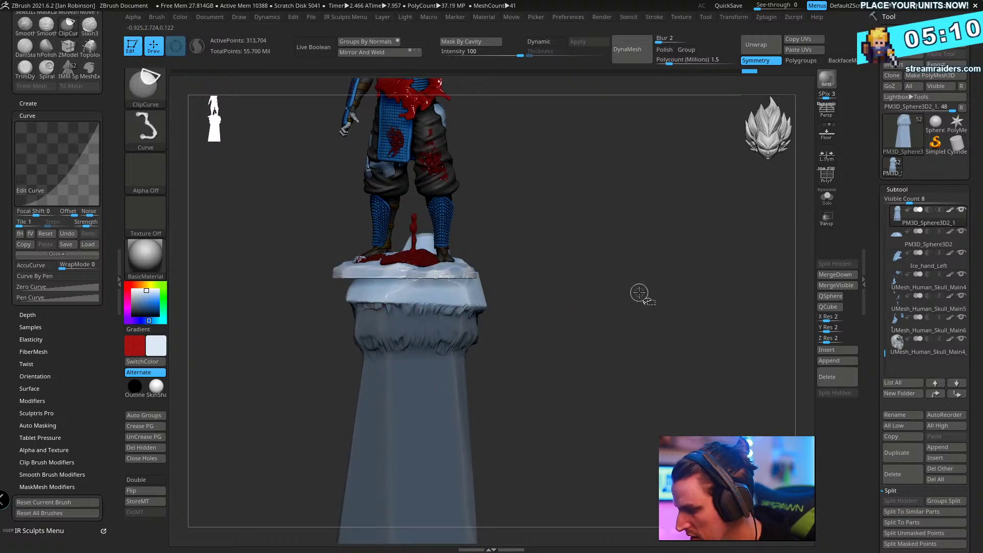
pyautogui.moveTo(621, 300)
pyautogui.mouseDown()
pyautogui.moveTo(581, 327)
pyautogui.moveTo(604, 321)
pyautogui.moveTo(656, 255)
pyautogui.moveTo(645, 265)
pyautogui.moveTo(681, 259)
pyautogui.moveTo(607, 296)
pyautogui.moveTo(634, 331)
pyautogui.moveTo(439, 346)
pyautogui.moveTo(470, 277)
pyautogui.mouseUp()
# - Scale up and reposition the whole ice pillar so its cap surrounds the snowy platform under the figure's feet
pyautogui.press('w')
pyautogui.moveTo(410, 313); pyautogui.dragTo(454, 298)
pyautogui.moveTo(597, 283); pyautogui.dragTo(639, 328)
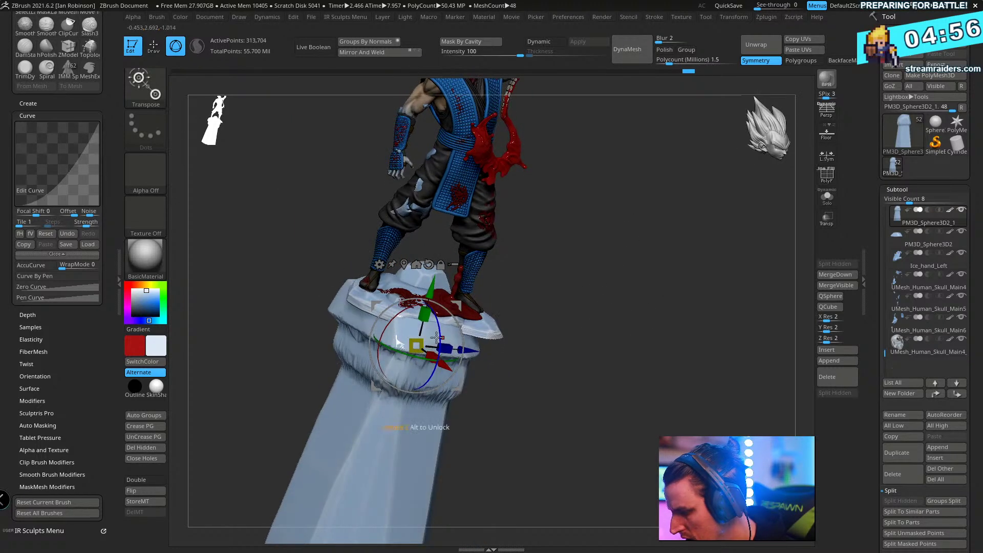
pyautogui.moveTo(416, 344); pyautogui.dragTo(391, 349)
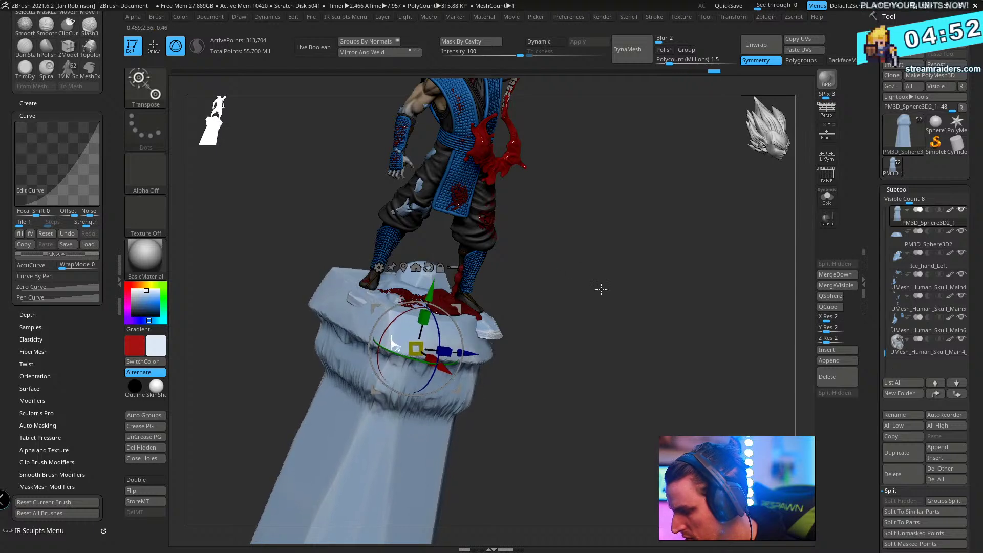
pyautogui.moveTo(601, 289); pyautogui.dragTo(462, 381)
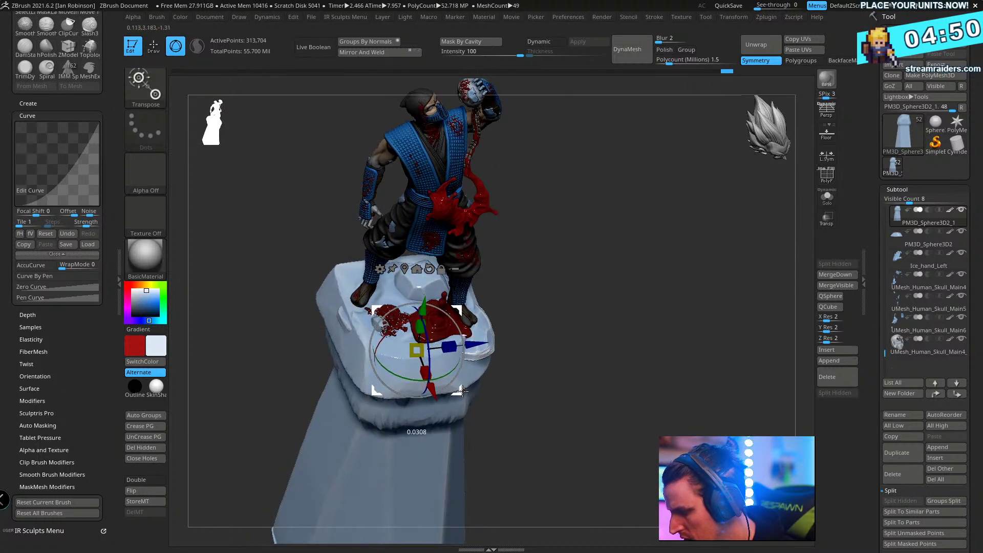
pyautogui.moveTo(431, 347); pyautogui.dragTo(509, 333)
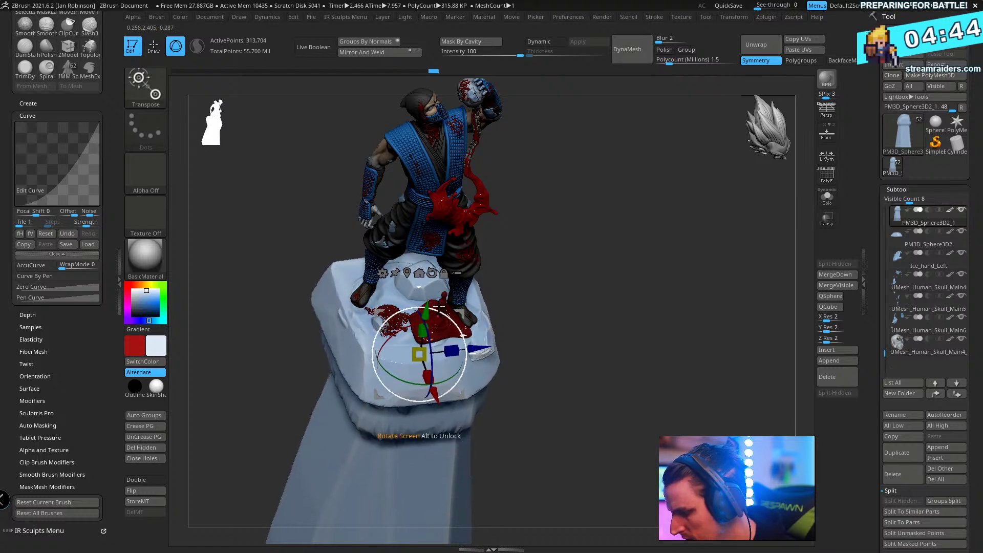
pyautogui.moveTo(496, 284)
pyautogui.mouseDown()
pyautogui.moveTo(619, 274)
pyautogui.moveTo(637, 292)
pyautogui.moveTo(631, 347)
pyautogui.moveTo(642, 293)
pyautogui.moveTo(627, 282)
pyautogui.moveTo(573, 284)
pyautogui.mouseUp()
# - Select the snow piece PM3D_Sphere3D4 and push its protruding edges into the pillar's top with the Move brush
pyautogui.press('q')
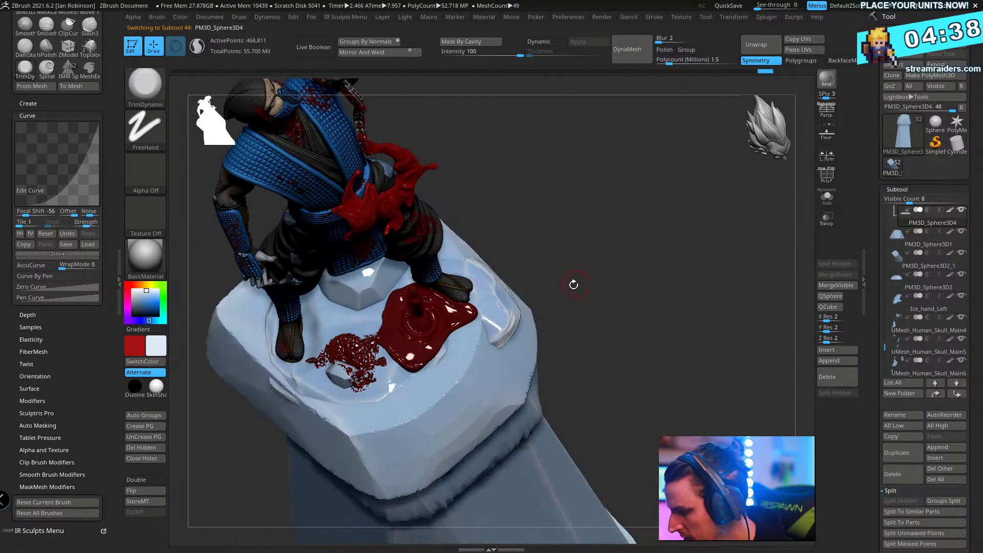
pyautogui.press('b')
pyautogui.press('m')
pyautogui.press('v')
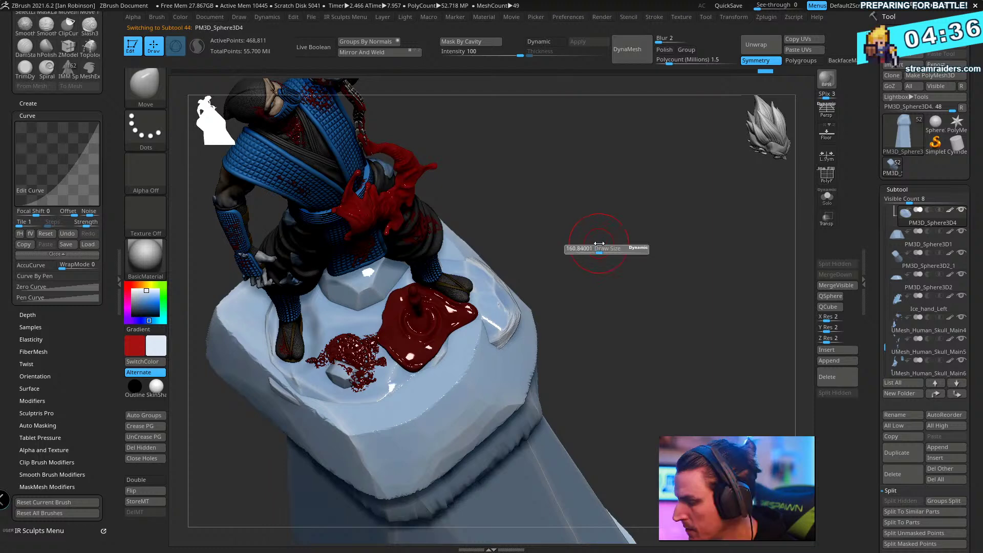
pyautogui.keyDown('alt'); pyautogui.moveTo(613, 202); pyautogui.dragTo(505, 313); pyautogui.keyUp('alt')
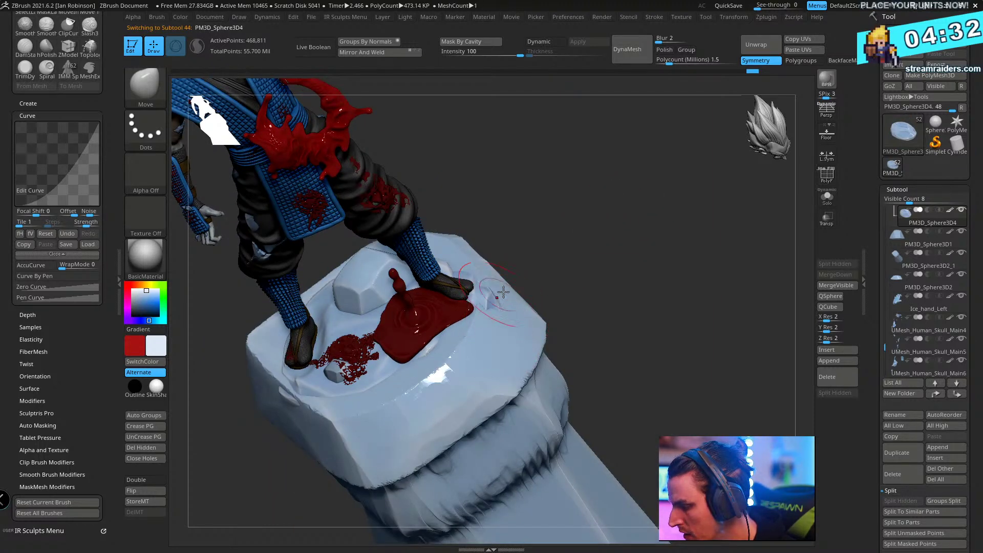
pyautogui.moveTo(611, 245); pyautogui.dragTo(626, 391)
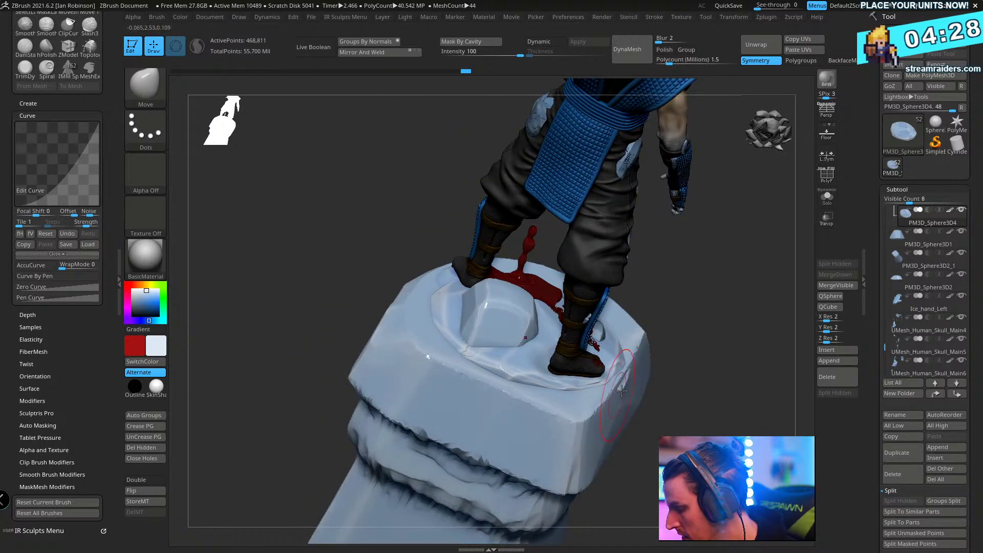
pyautogui.moveTo(649, 357); pyautogui.dragTo(583, 338)
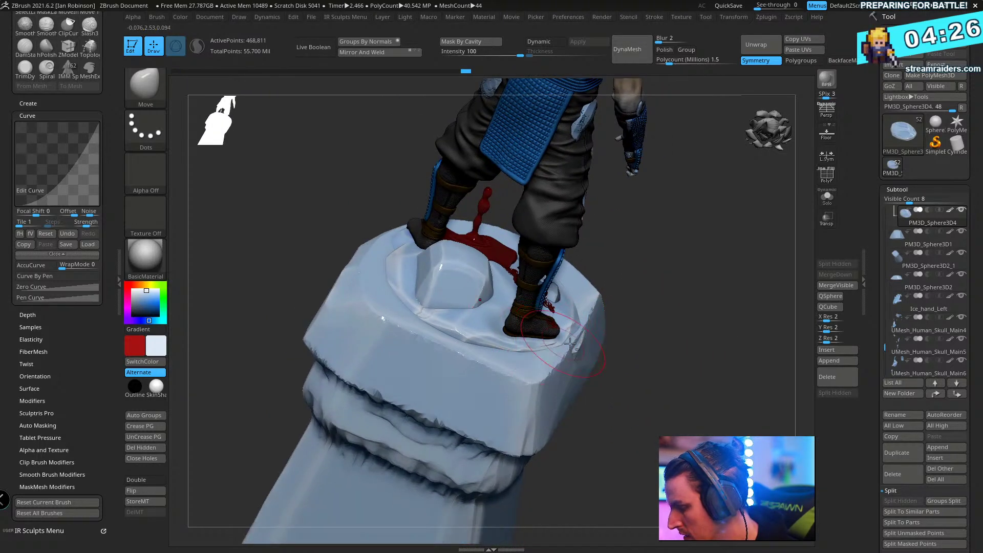
# - Select the round platform PM3D_Sphere3D3 with the polyframe on and tuck its protruding edge into the pillar's cap
pyautogui.hotkey('shift', 'f')
pyautogui.keyDown('alt'); pyautogui.click(579, 347); pyautogui.keyUp('alt')
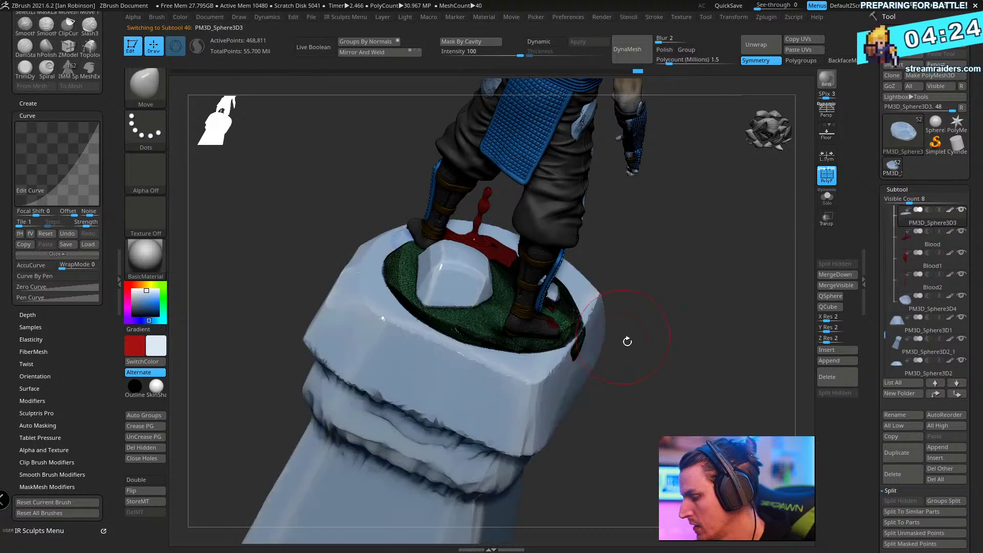
pyautogui.hotkey('shift', 'f')
pyautogui.moveTo(657, 326); pyautogui.dragTo(517, 320)
# - Try to clip the base straight across just below the cap with the round platform selected, and check that platform in isolation
pyautogui.hotkey('ctrl', 'shift')
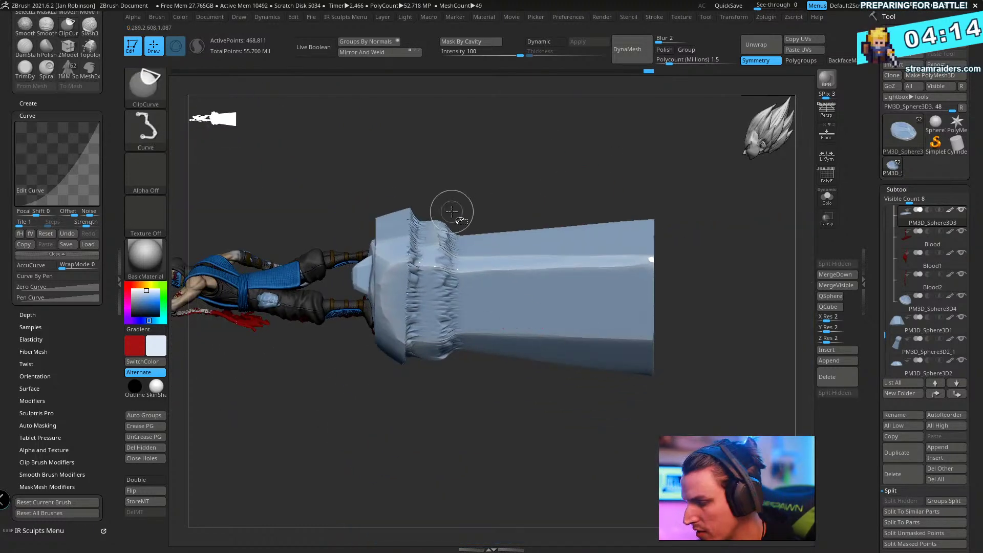
pyautogui.keyDown('ctrl'); pyautogui.keyDown('shift'); pyautogui.moveTo(468, 167); pyautogui.dragTo(464, 523); pyautogui.keyUp('shift'); pyautogui.keyUp('ctrl')
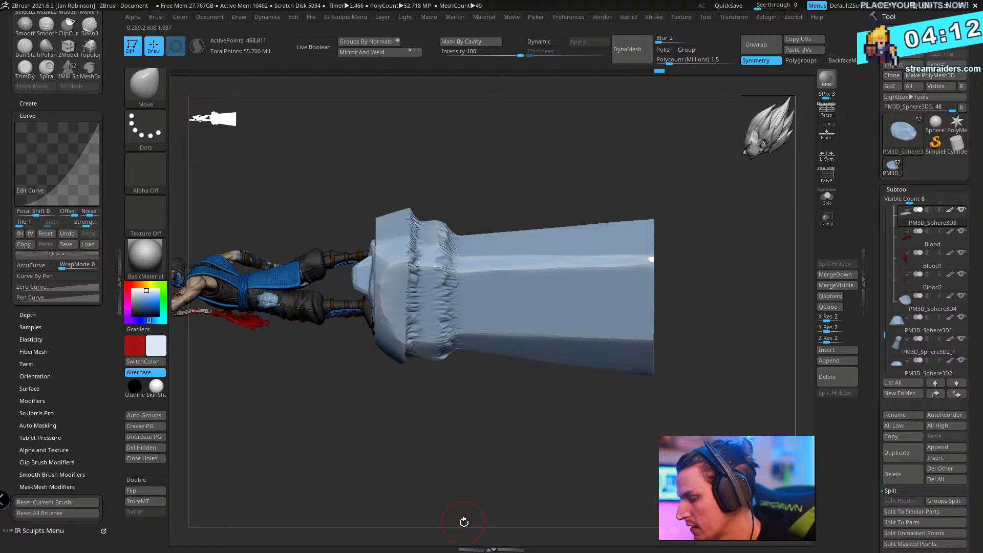
pyautogui.press('shift')
pyautogui.keyDown('ctrl'); pyautogui.keyDown('shift'); pyautogui.moveTo(484, 163); pyautogui.dragTo(461, 458); pyautogui.keyUp('shift'); pyautogui.keyUp('ctrl')
pyautogui.moveTo(762, 256); pyautogui.dragTo(785, 262)
pyautogui.hotkey('shift', 'f')
pyautogui.click(832, 203)
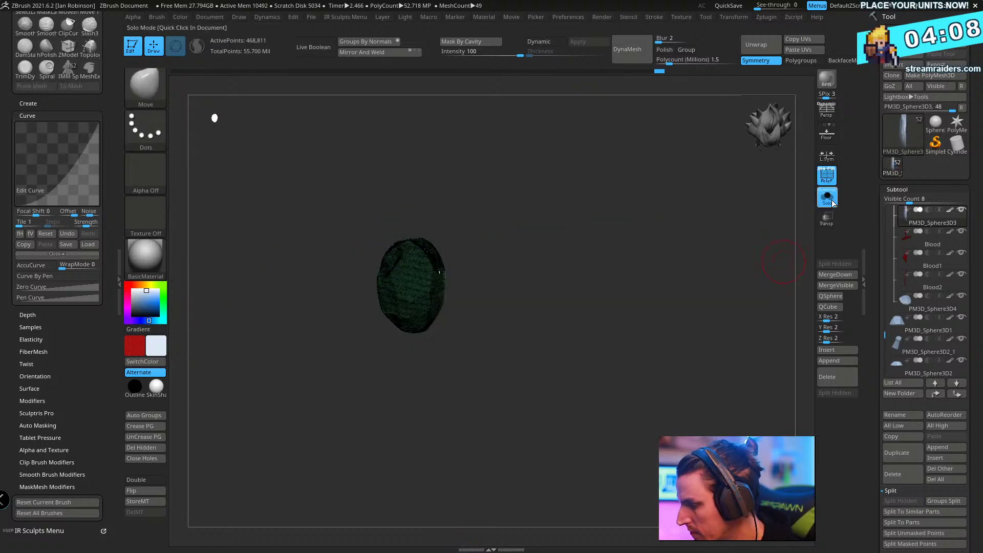
pyautogui.click(832, 203)
# - Select the ice pillar, try to clip it straight across below the cap, and inspect it in isolation
pyautogui.keyDown('alt'); pyautogui.click(634, 286); pyautogui.keyUp('alt')
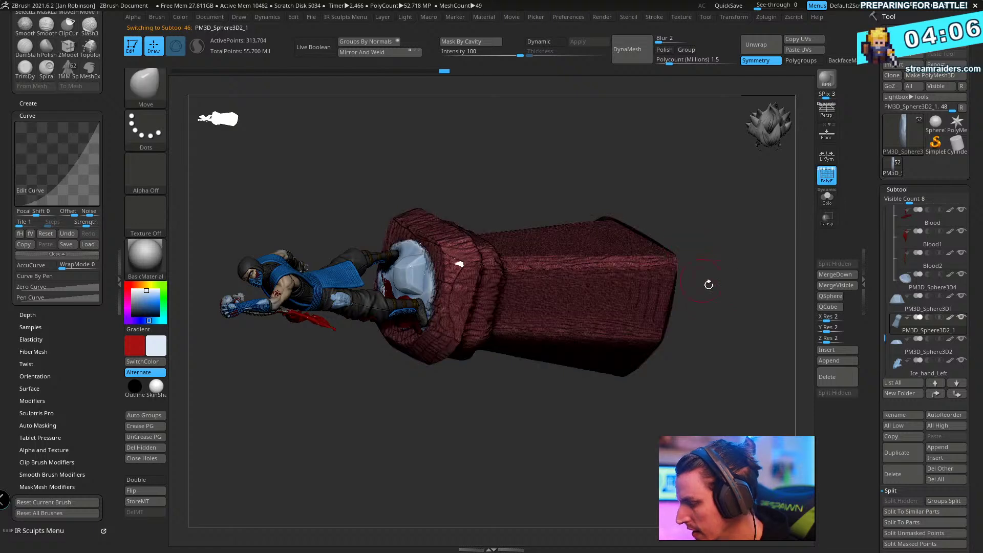
pyautogui.moveTo(709, 285); pyautogui.dragTo(666, 287)
pyautogui.moveTo(548, 219)
pyautogui.keyDown('ctrl'); pyautogui.mouseDown()
pyautogui.moveTo(540, 307)
pyautogui.moveTo(558, 375)
pyautogui.mouseUp(); pyautogui.keyUp('ctrl')
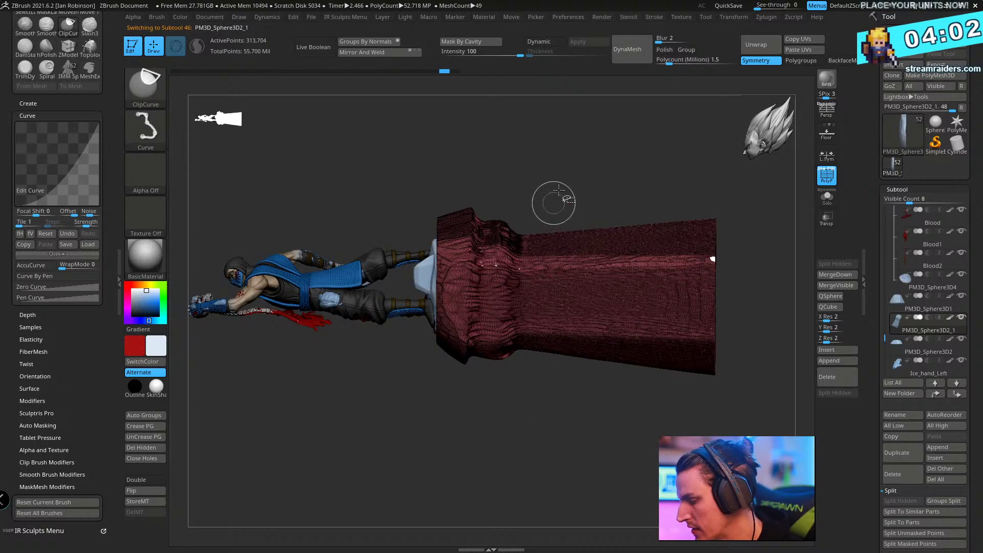
pyautogui.moveTo(549, 192)
pyautogui.keyDown('ctrl'); pyautogui.keyDown('shift'); pyautogui.mouseDown()
pyautogui.moveTo(563, 460)
pyautogui.moveTo(591, 390)
pyautogui.mouseUp(); pyautogui.keyUp('shift'); pyautogui.keyUp('ctrl')
pyautogui.hotkey('ctrl', 'z')
pyautogui.keyDown('ctrl'); pyautogui.keyDown('shift'); pyautogui.moveTo(566, 187); pyautogui.dragTo(576, 428); pyautogui.keyUp('shift'); pyautogui.keyUp('ctrl')
pyautogui.moveTo(642, 438); pyautogui.dragTo(742, 317)
pyautogui.click(827, 197)
pyautogui.hotkey('shift', 'f')
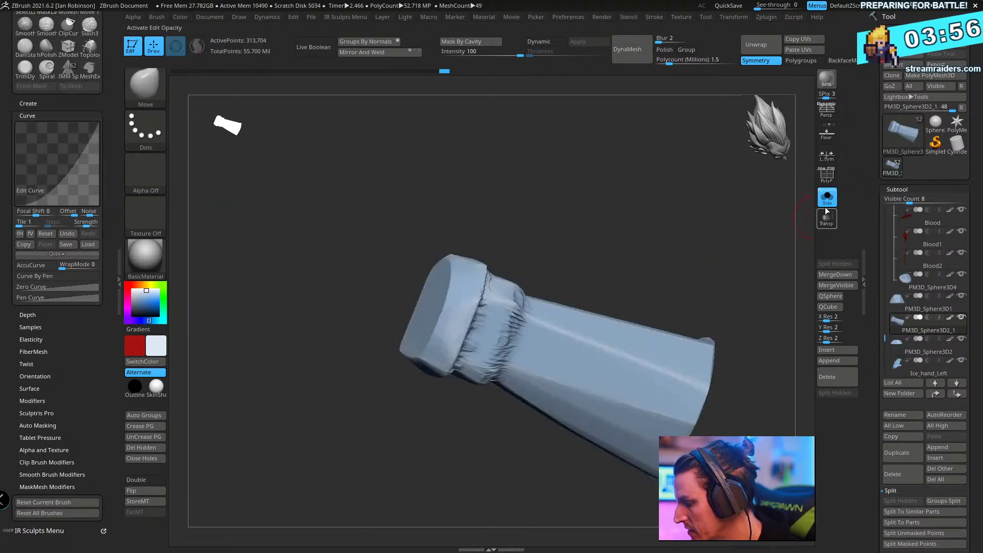
pyautogui.hotkey('ctrl', 'alt', 's')
# - Save the tool again as Sub_Zero_Statue_014_Posed.ztl, replacing the existing file
pyautogui.moveTo(668, 228)
pyautogui.keyDown('shift'); pyautogui.mouseDown()
pyautogui.moveTo(578, 190)
pyautogui.moveTo(585, 201)
pyautogui.mouseUp(); pyautogui.keyUp('shift')
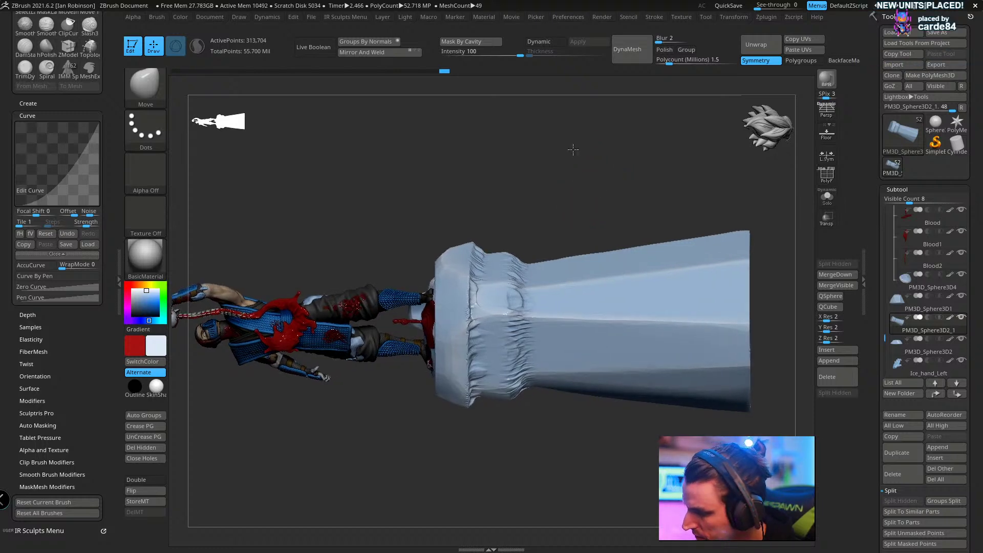
pyautogui.moveTo(573, 149); pyautogui.dragTo(655, 323)
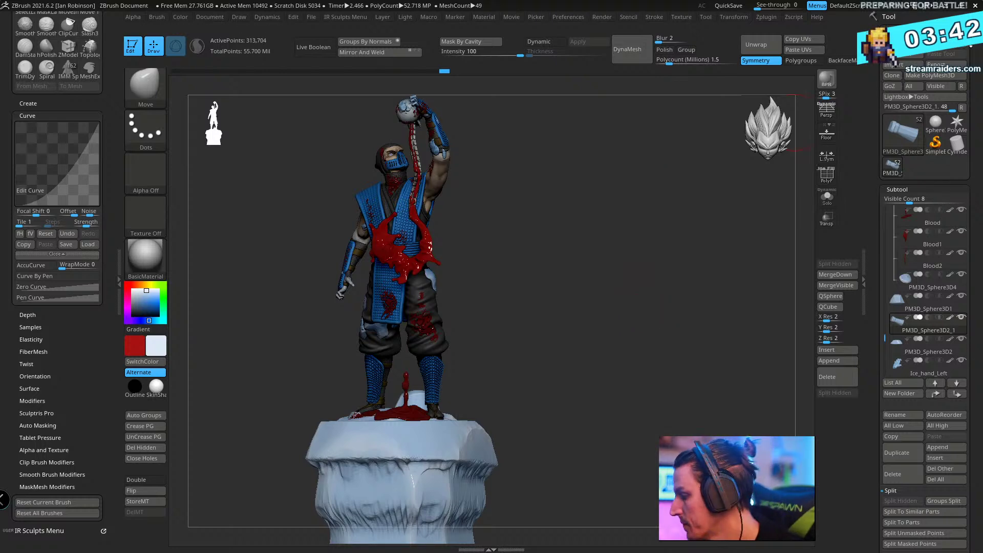
pyautogui.click(940, 52)
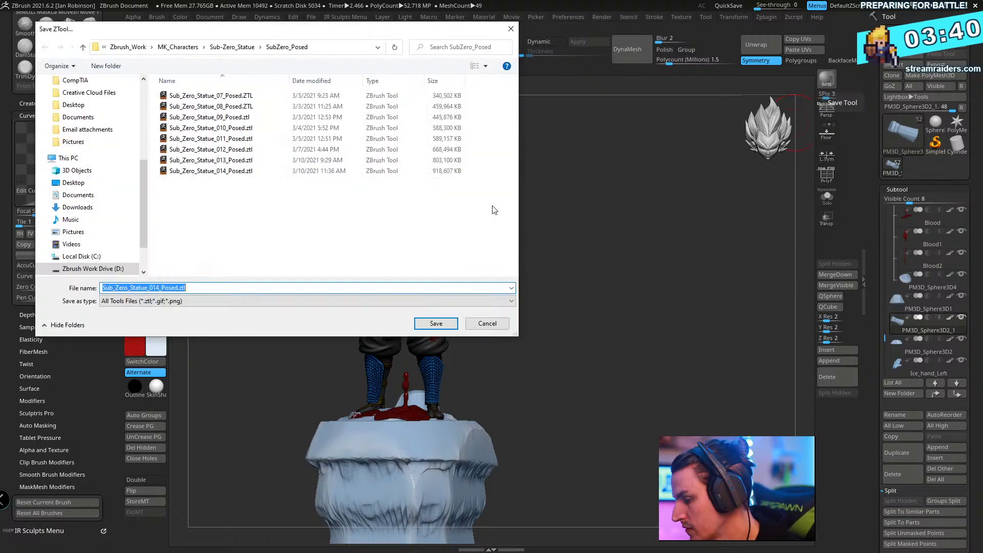
pyautogui.click(435, 323)
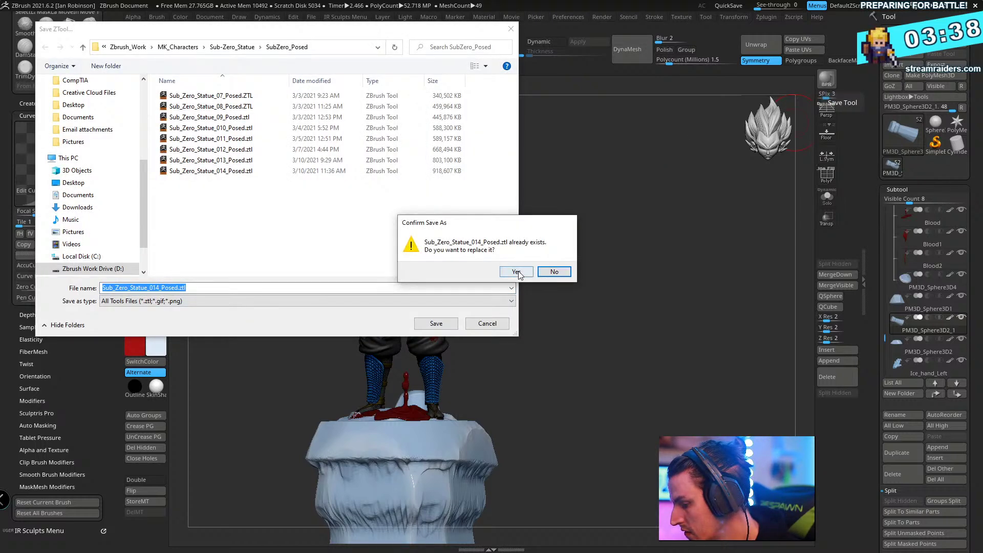
pyautogui.click(566, 270)
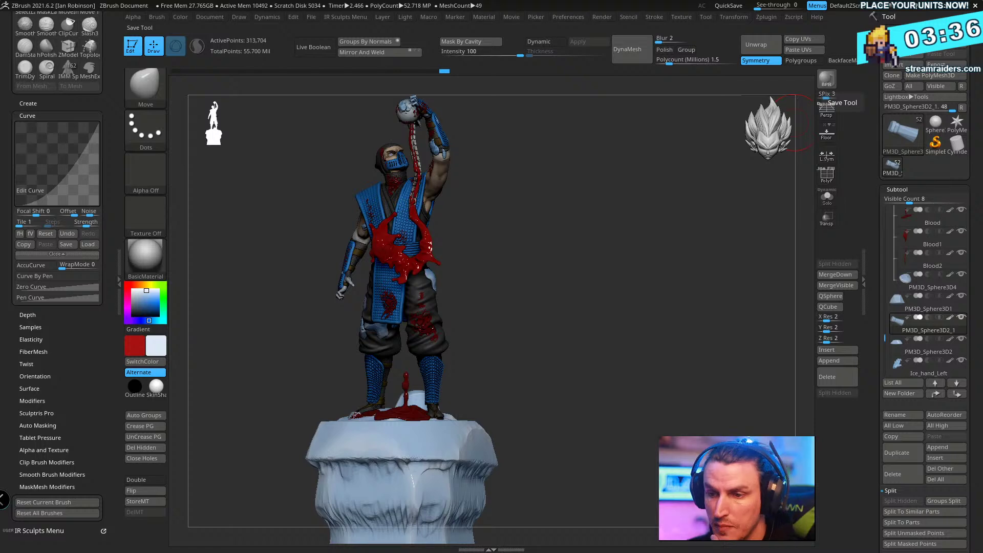
# - Switch to the Firefox browser and search Google Images for "mortal kombat alpha"
pyautogui.hotkey('alt', 'Tab')
pyautogui.scroll(-2, 281, 154)
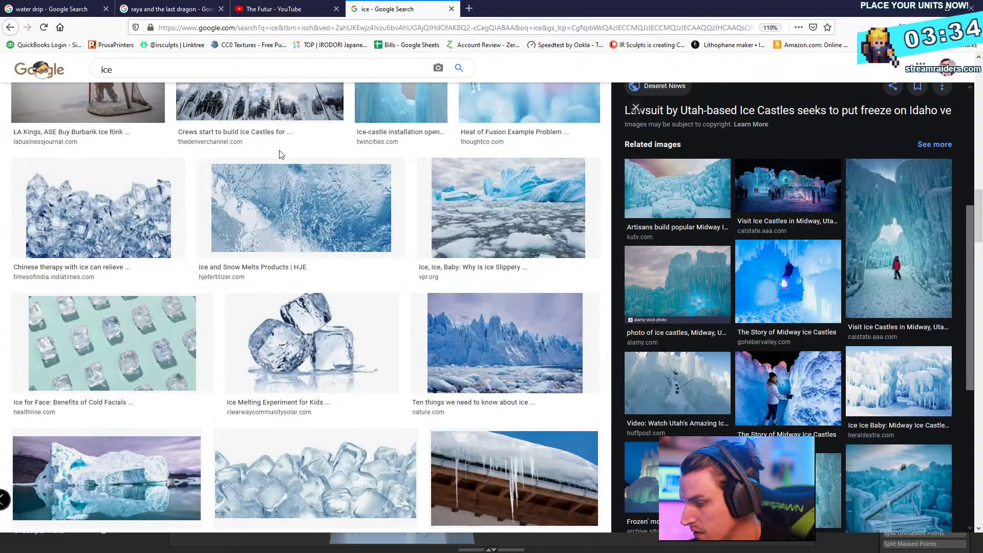
pyautogui.write('m')
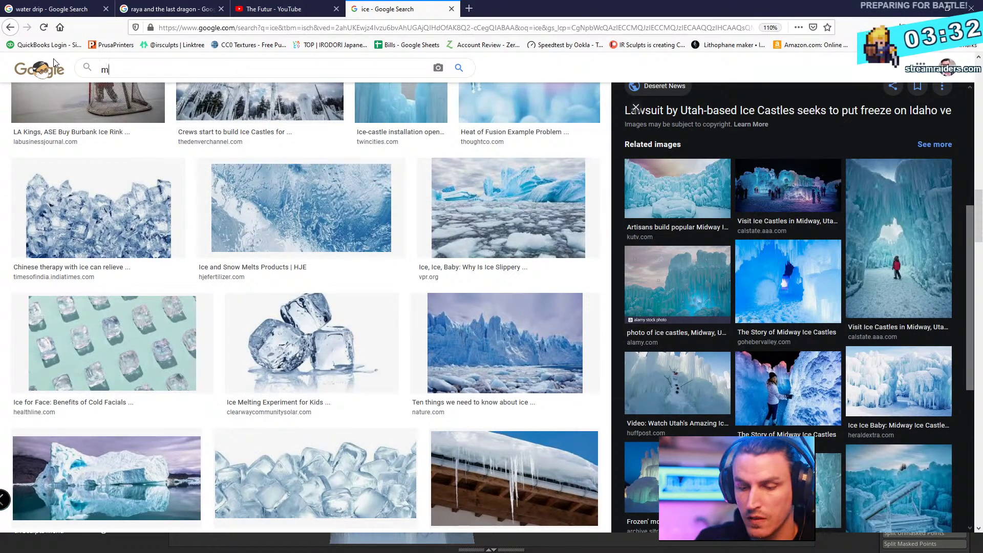
pyautogui.write('ortal kom')
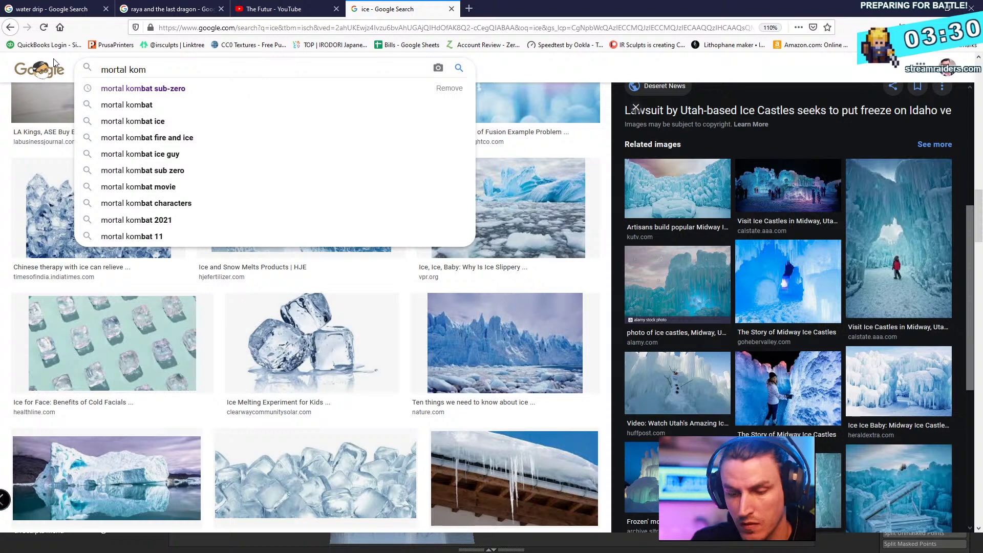
pyautogui.write('bat')
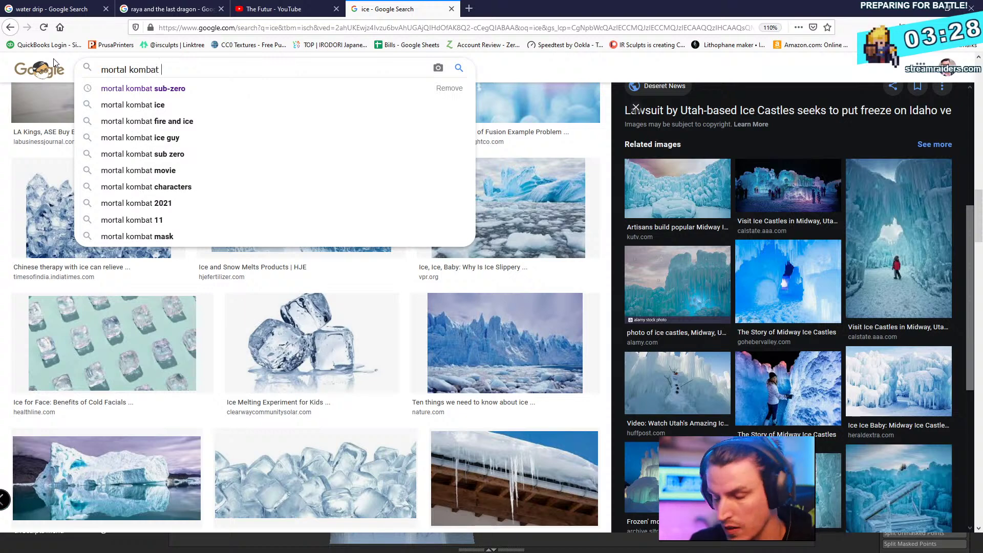
pyautogui.write(' alpha')
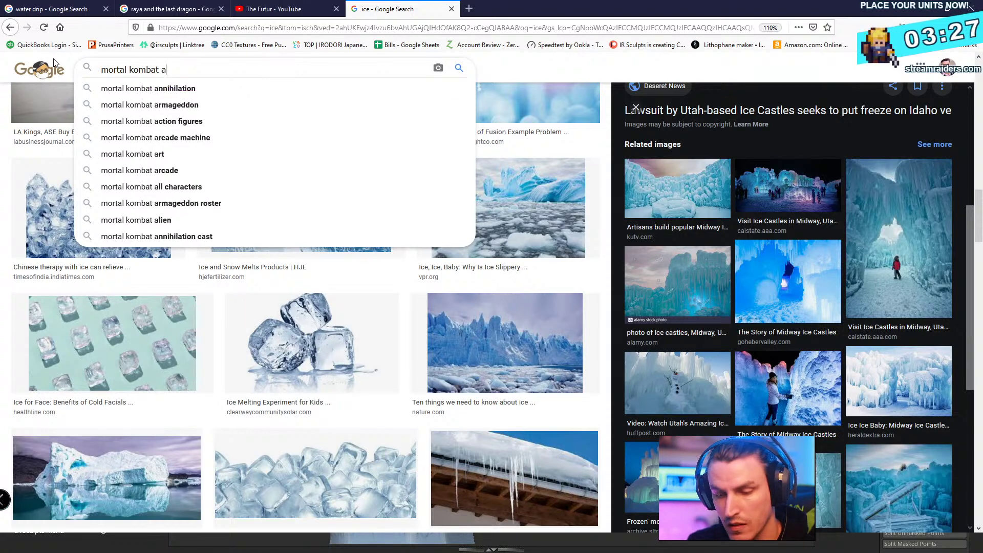
pyautogui.press('Return')
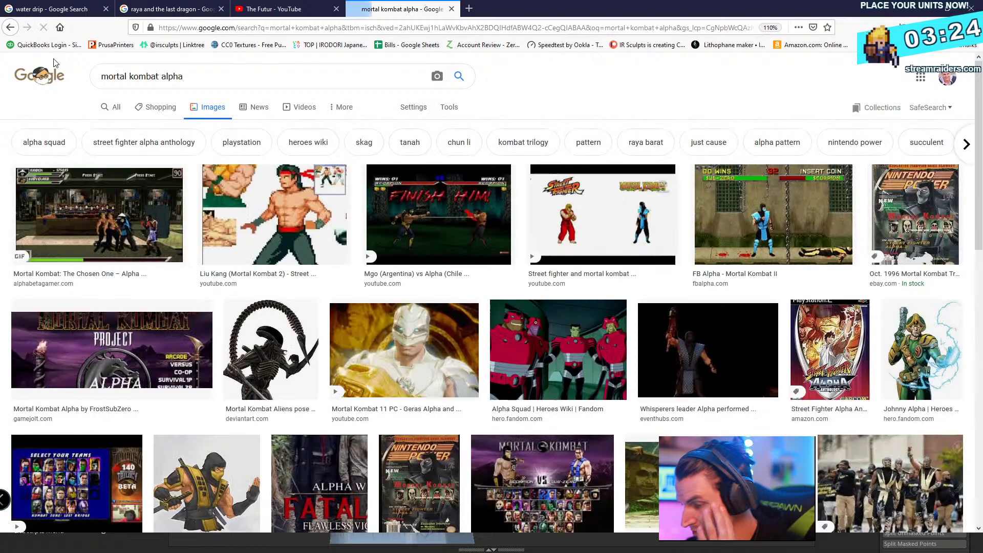
# - Change the image search to "mortal kombat logo" and open the white-on-black dragon logo from the Mortal Kombat Wiki
pyautogui.moveTo(159, 77); pyautogui.dragTo(266, 99)
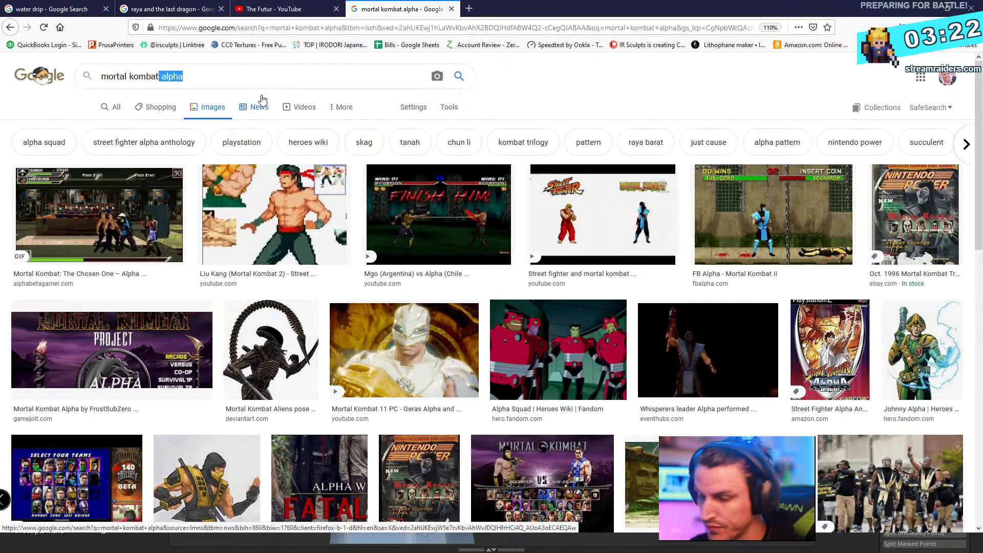
pyautogui.press('BackSpace')
pyautogui.write('logo')
pyautogui.press('Return')
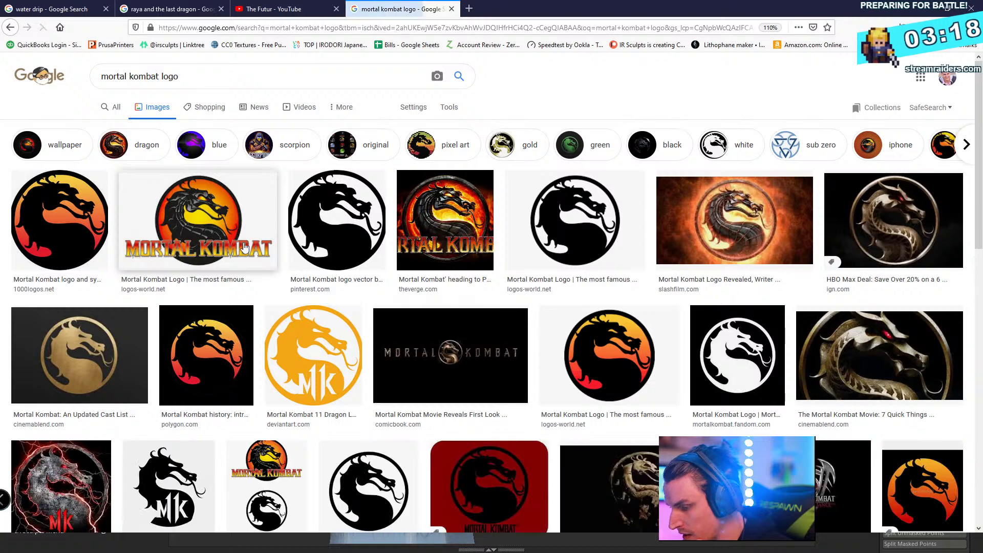
pyautogui.click(728, 340)
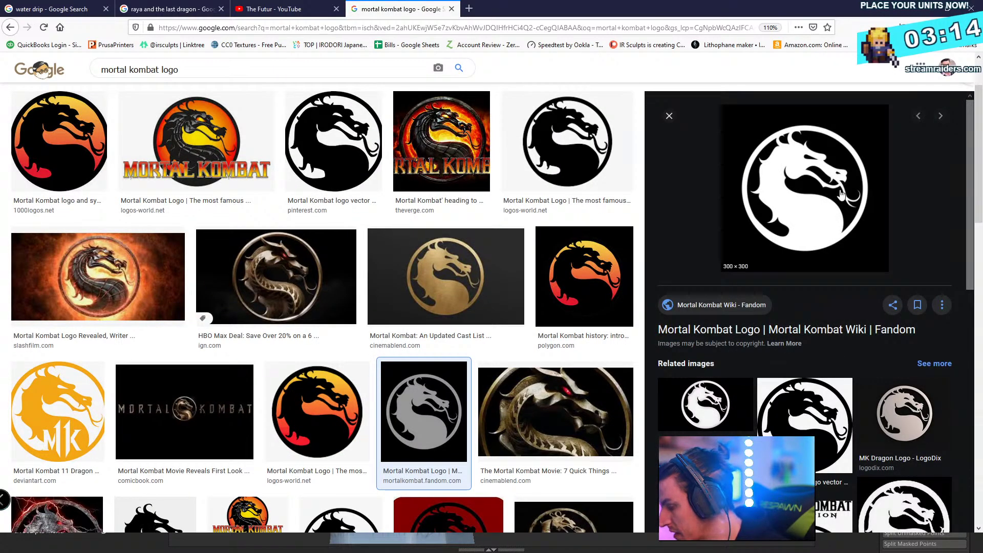
# - Browse the related Mortal Kombat logo images and open the large white-on-black dragon logo from Legendary Wolf Games
pyautogui.click(820, 395)
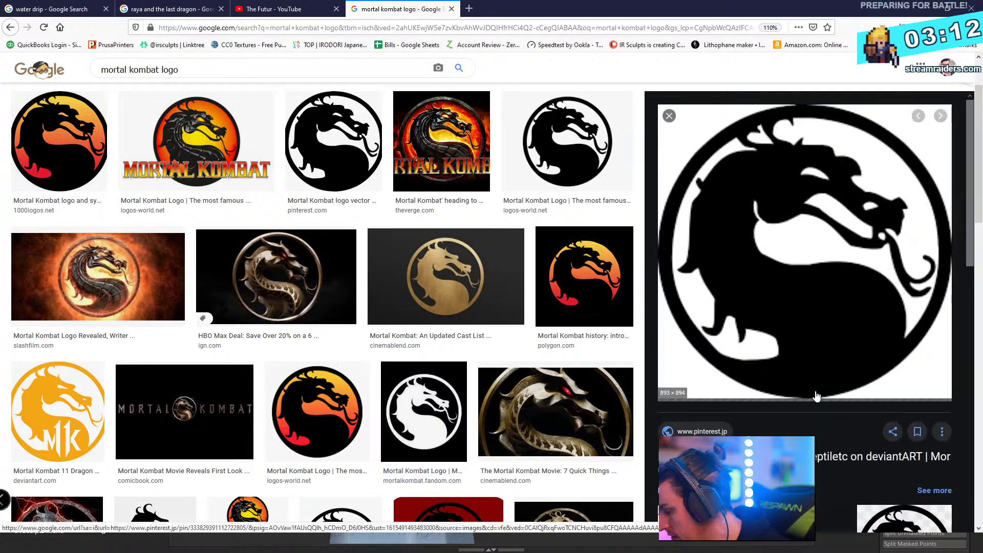
pyautogui.scroll(-5, 824, 306)
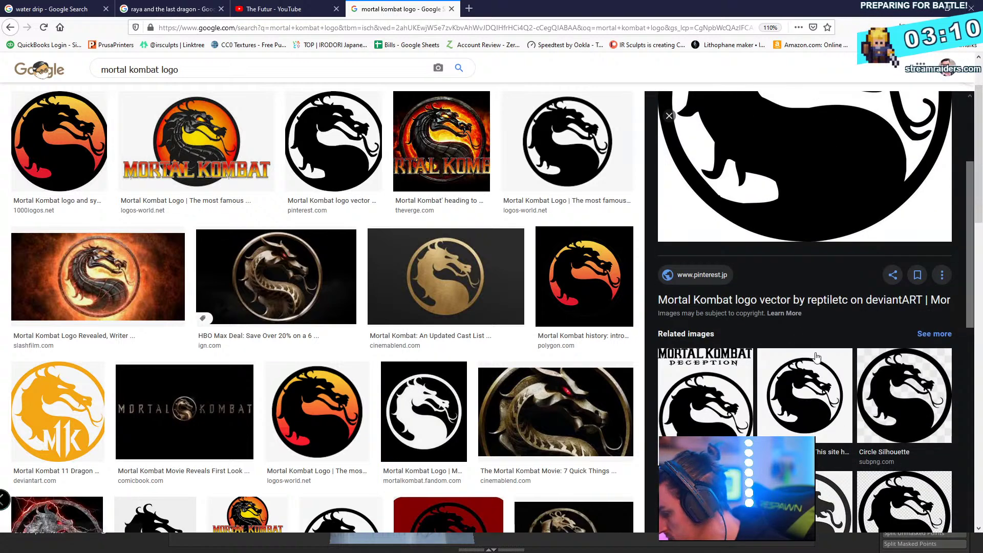
pyautogui.click(702, 424)
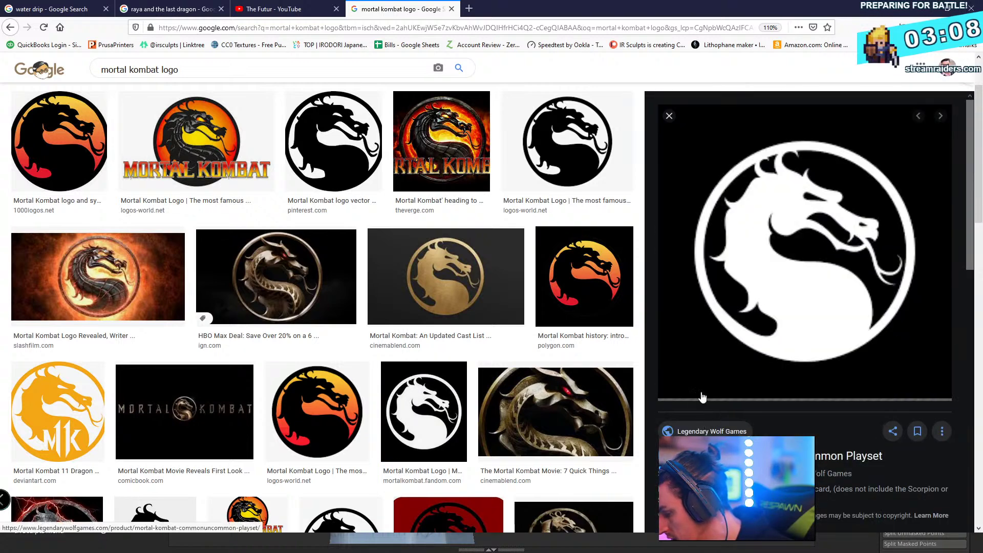
# - Save the open logo image as MKXLogo.jpg in the SubZero_Posed folder
pyautogui.rightClick(738, 275)
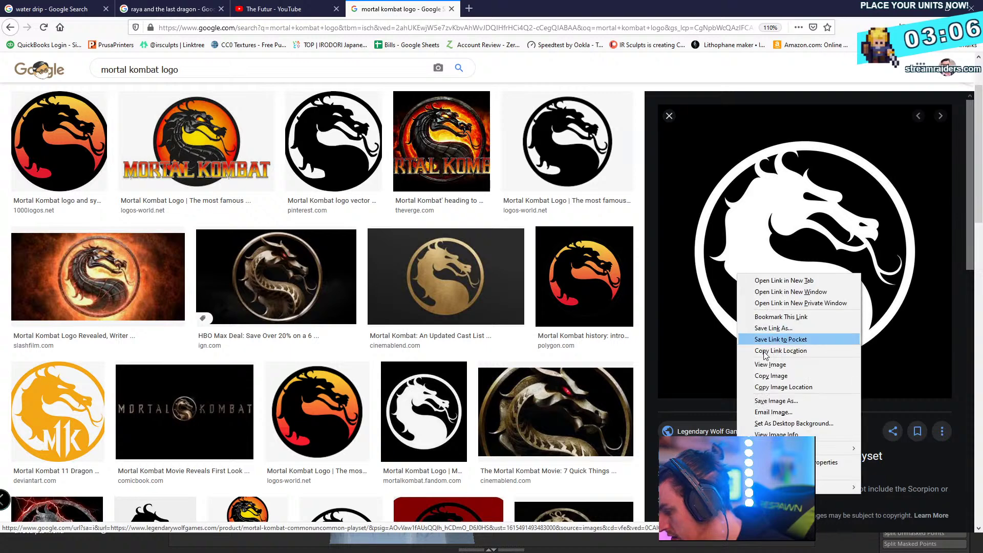
pyautogui.click(776, 401)
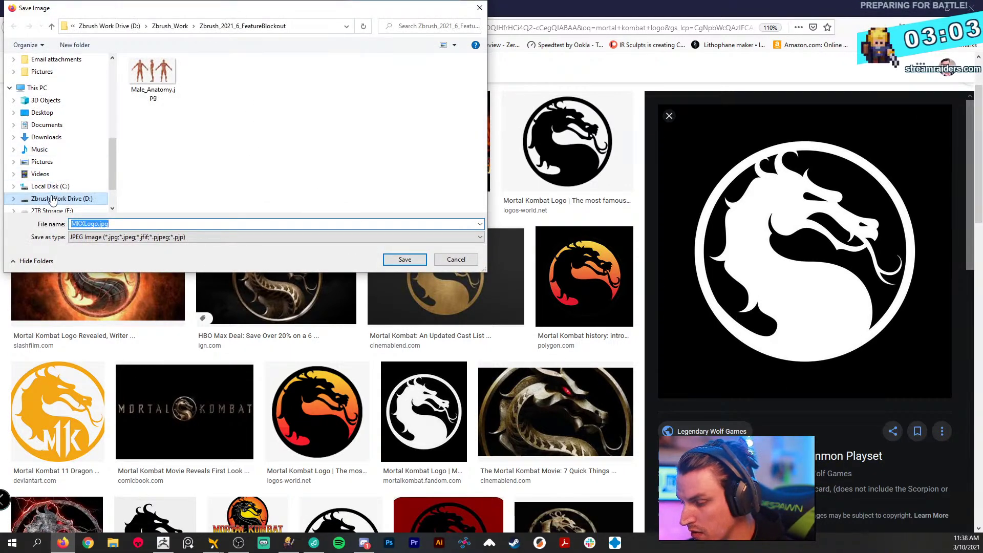
pyautogui.scroll(2, 51, 184)
pyautogui.scroll(-3, 55, 183)
pyautogui.scroll(6, 55, 183)
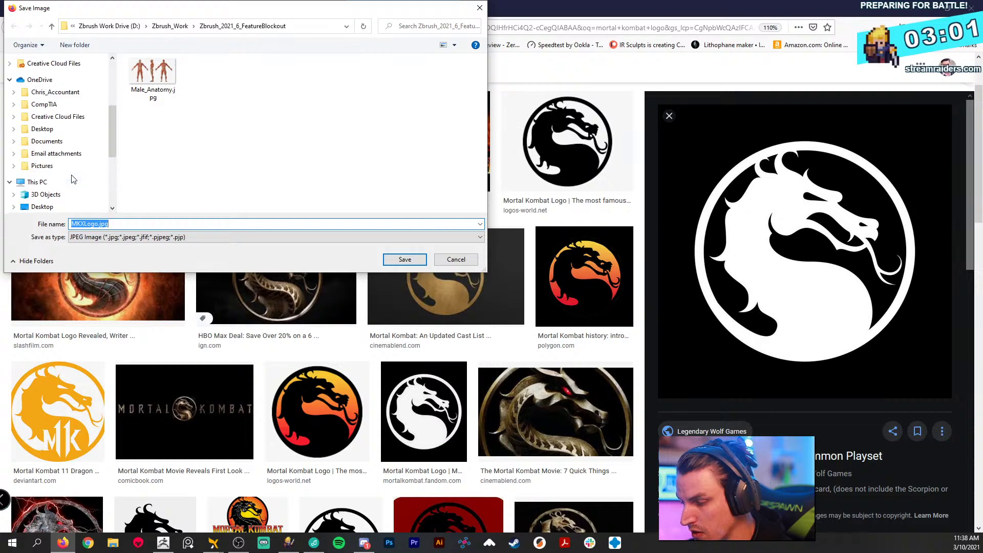
pyautogui.click(52, 121)
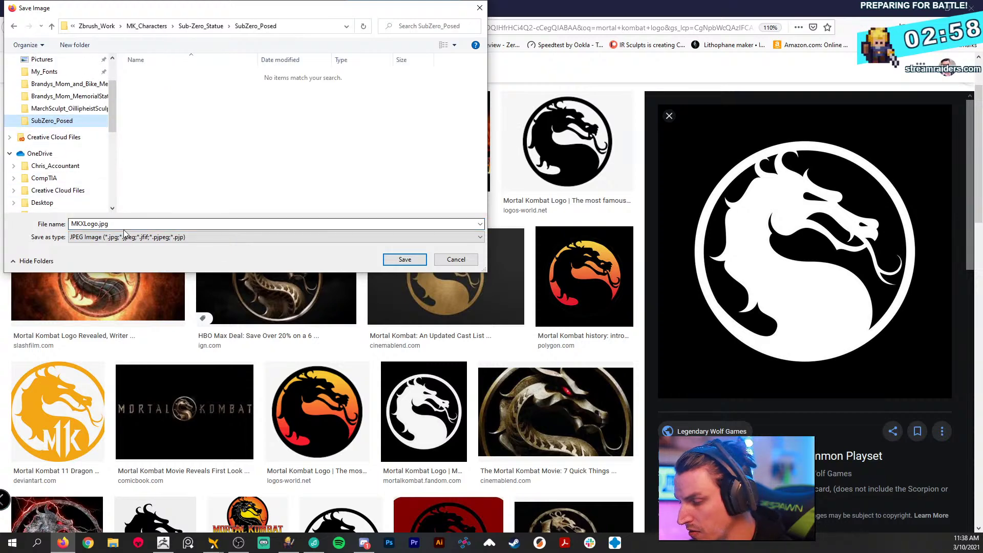
pyautogui.click(404, 260)
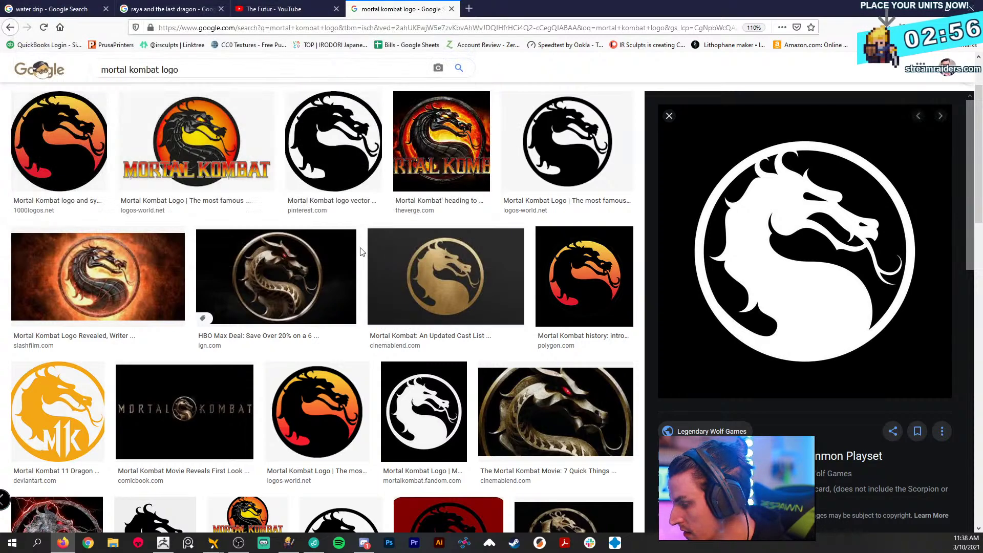
# - Switch to ZBrush and select the ice pillar subtool beneath the figure
pyautogui.hotkey('alt', 'Tab')
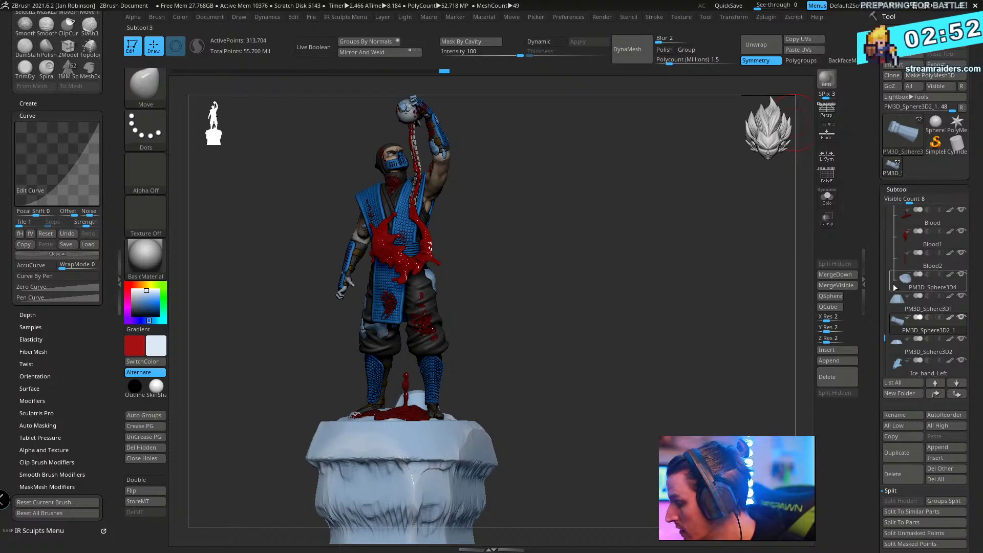
pyautogui.keyDown('alt'); pyautogui.moveTo(606, 352); pyautogui.dragTo(643, 266); pyautogui.keyUp('alt')
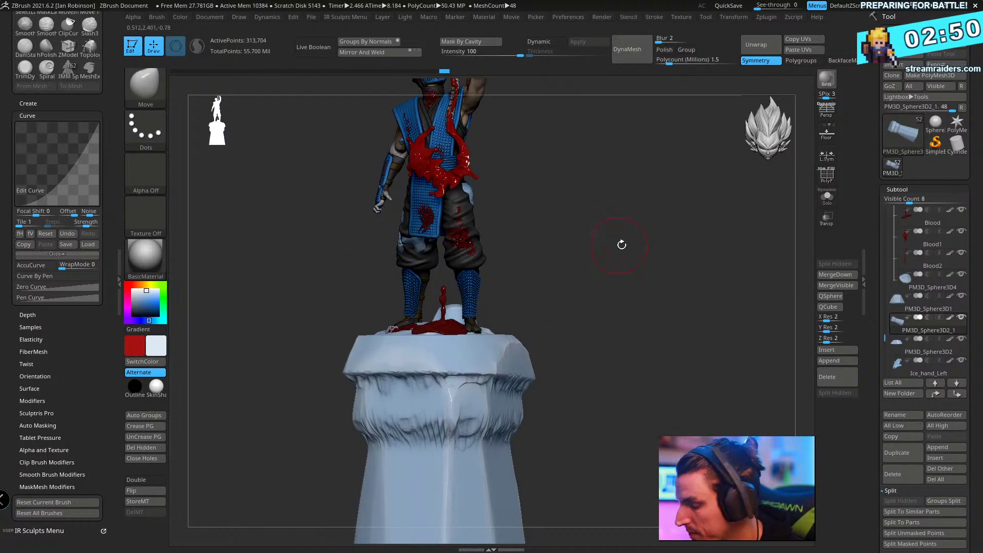
pyautogui.keyDown('alt'); pyautogui.moveTo(647, 205); pyautogui.dragTo(643, 292); pyautogui.keyUp('alt')
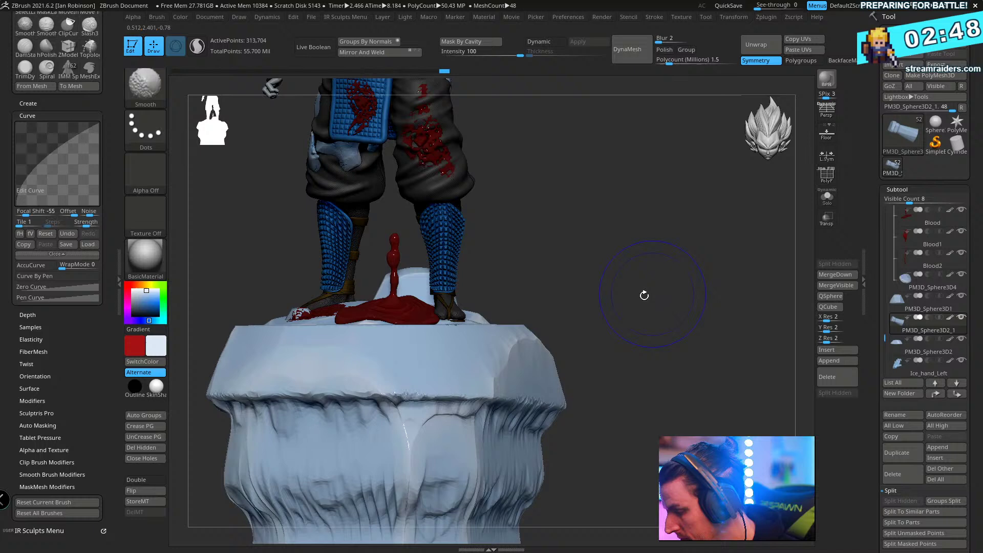
pyautogui.keyDown('alt'); pyautogui.click(472, 357); pyautogui.keyUp('alt')
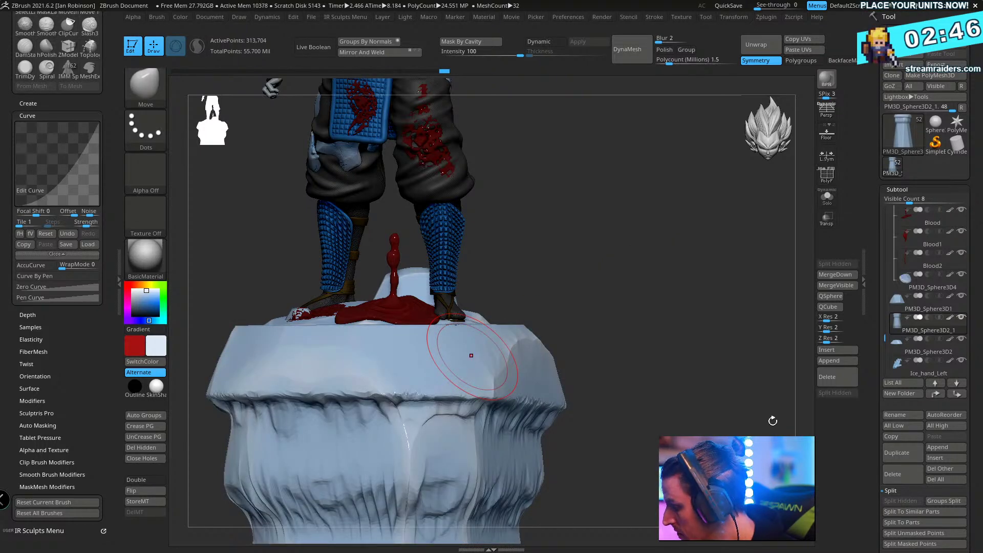
pyautogui.click(154, 93)
pyautogui.press('m')
pyautogui.press('v')
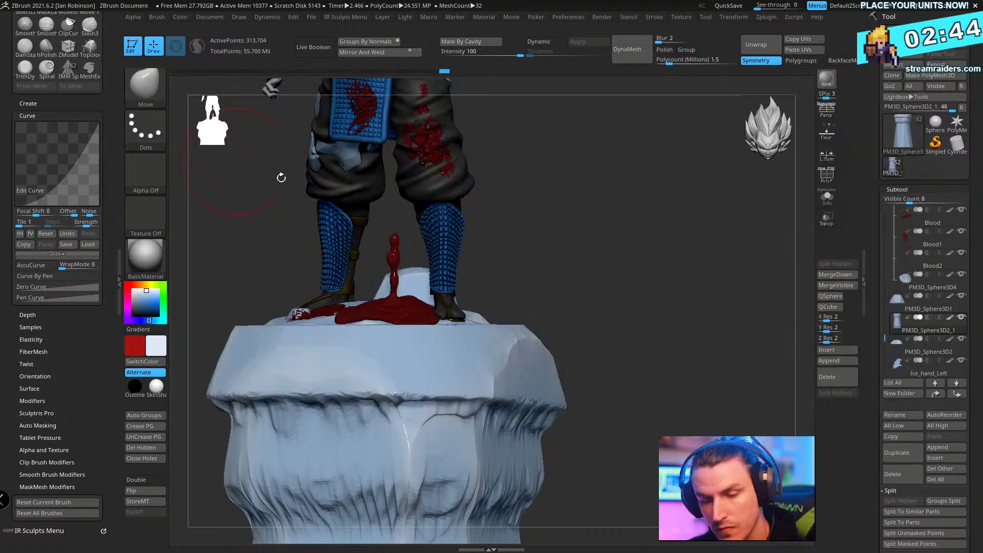
pyautogui.press('b')
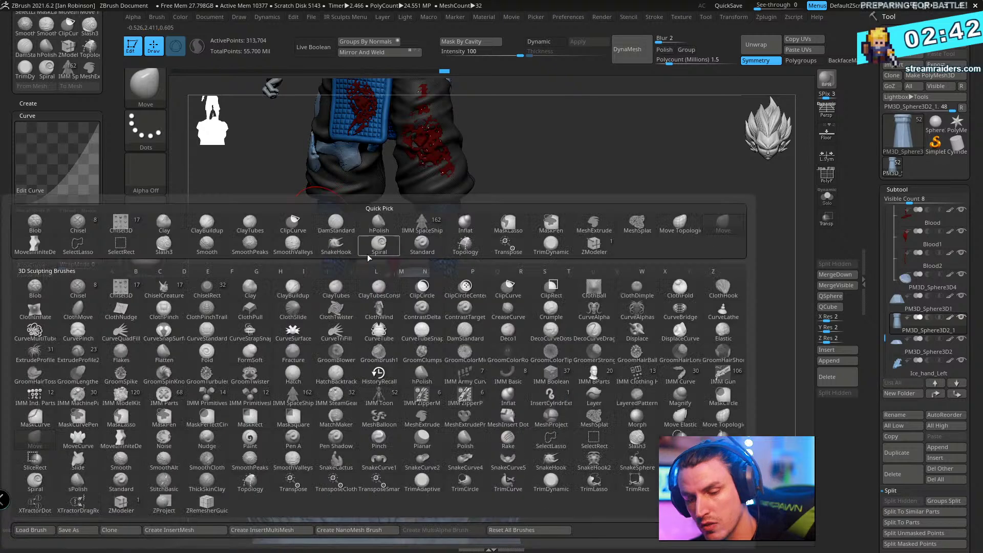
pyautogui.press('c')
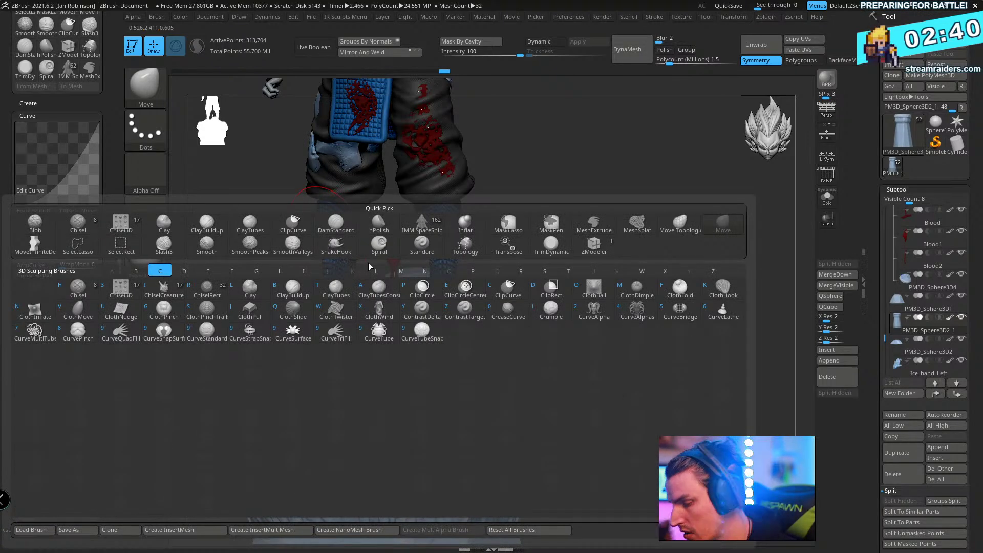
pyautogui.press('b')
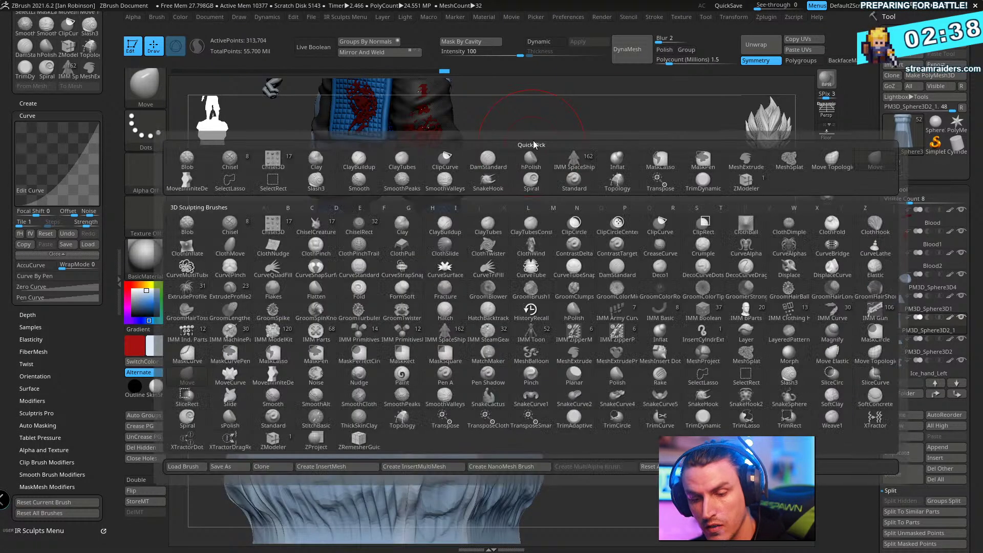
pyautogui.press('e')
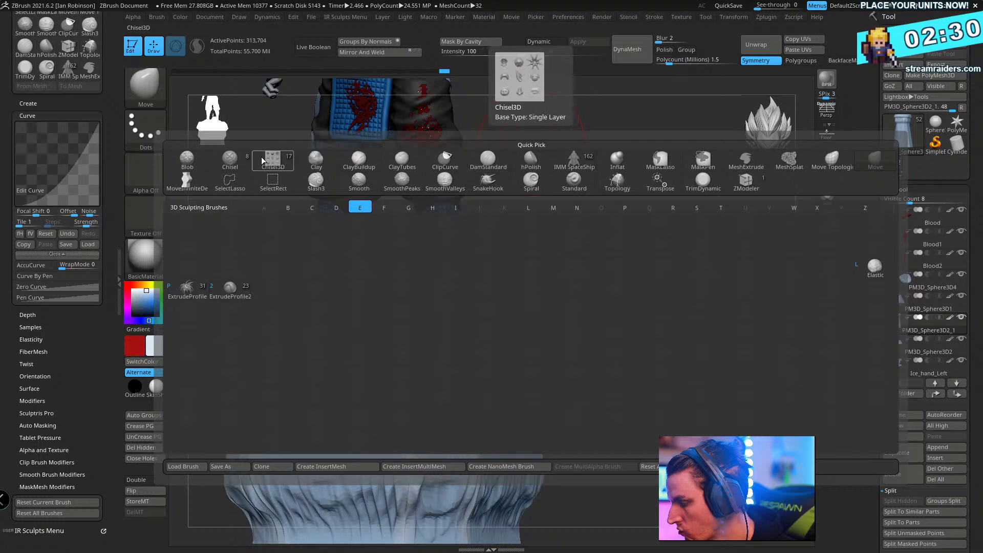
# - Insert a Cube3D as a new subtool at the end of the subtool list and isolate it in a straight front view
pyautogui.moveTo(887, 333); pyautogui.dragTo(886, 366)
pyautogui.click(951, 460)
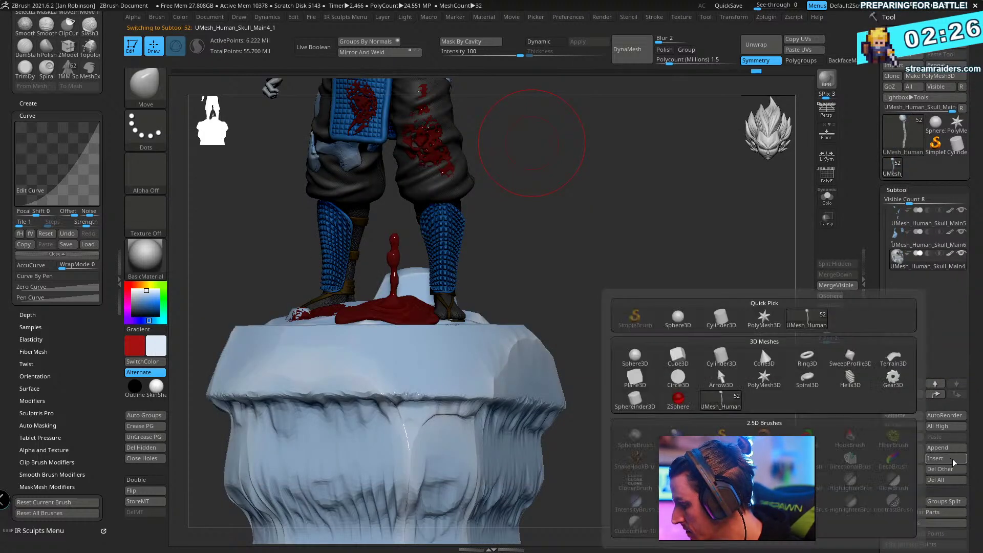
pyautogui.click(678, 354)
pyautogui.click(827, 197)
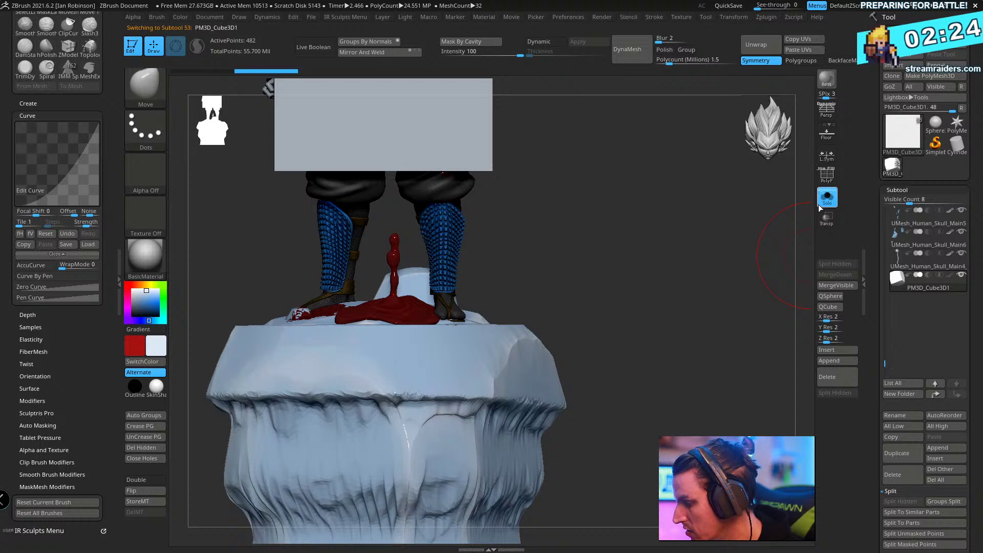
pyautogui.hotkey('shift', 'f')
pyautogui.hotkey('shift', 'f')
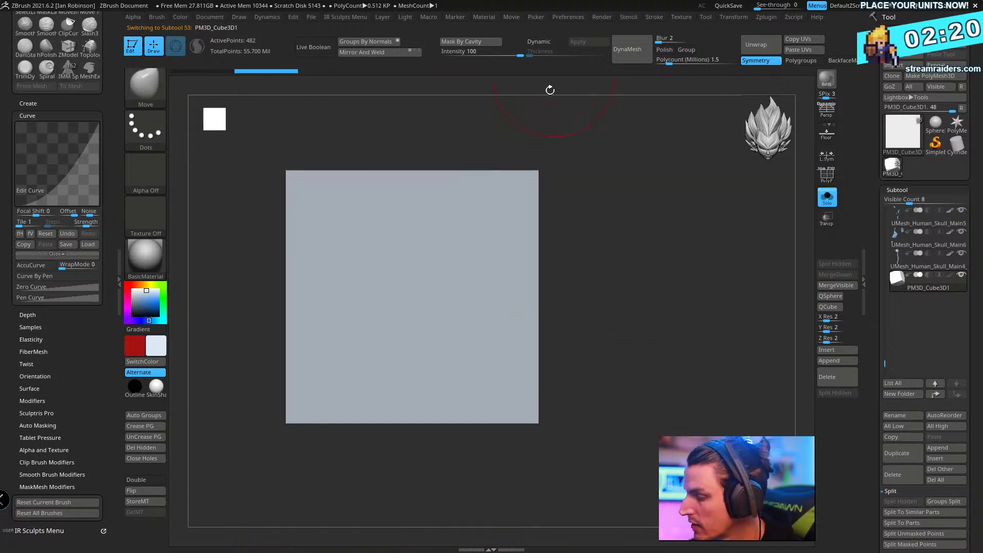
# - Reduce the draw size, switch the sculpting brush to ExtrudeProfile, and look through the available alphas
pyautogui.press('s')
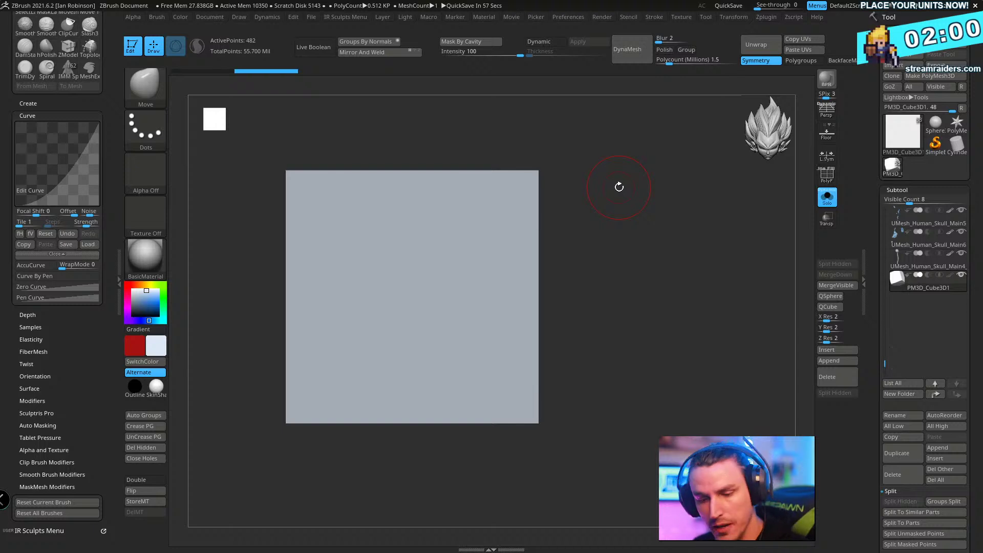
pyautogui.press('b')
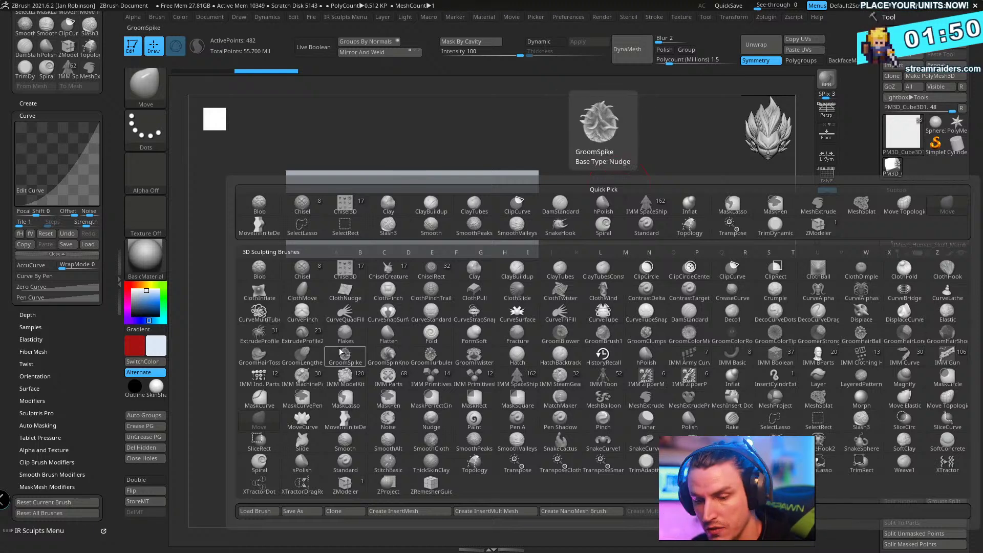
pyautogui.press('e')
pyautogui.click(269, 342)
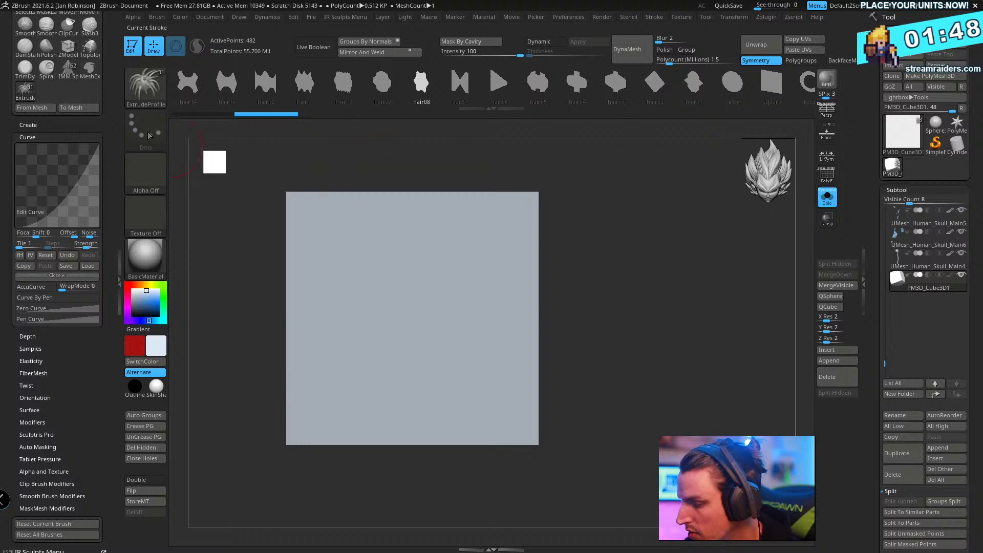
pyautogui.click(149, 178)
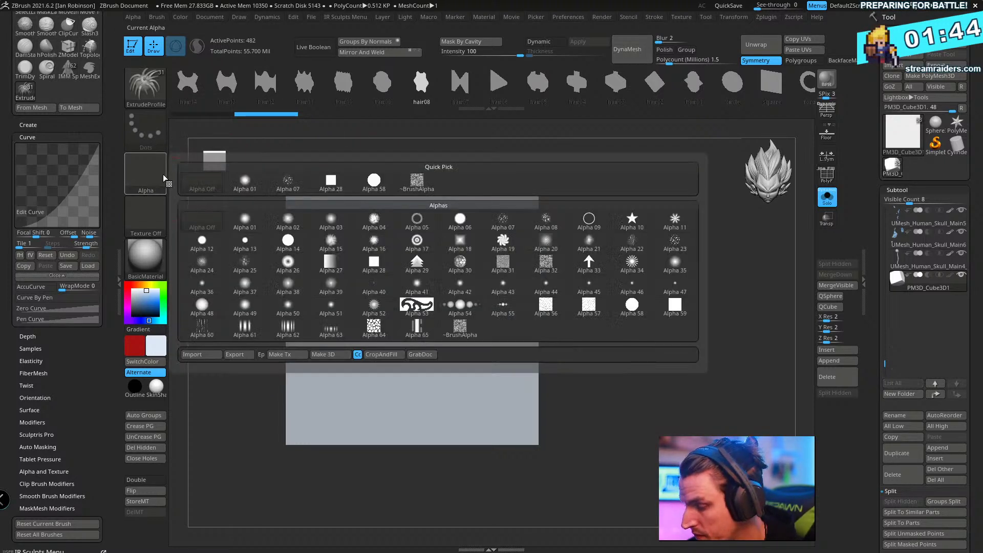
pyautogui.press('ctrl')
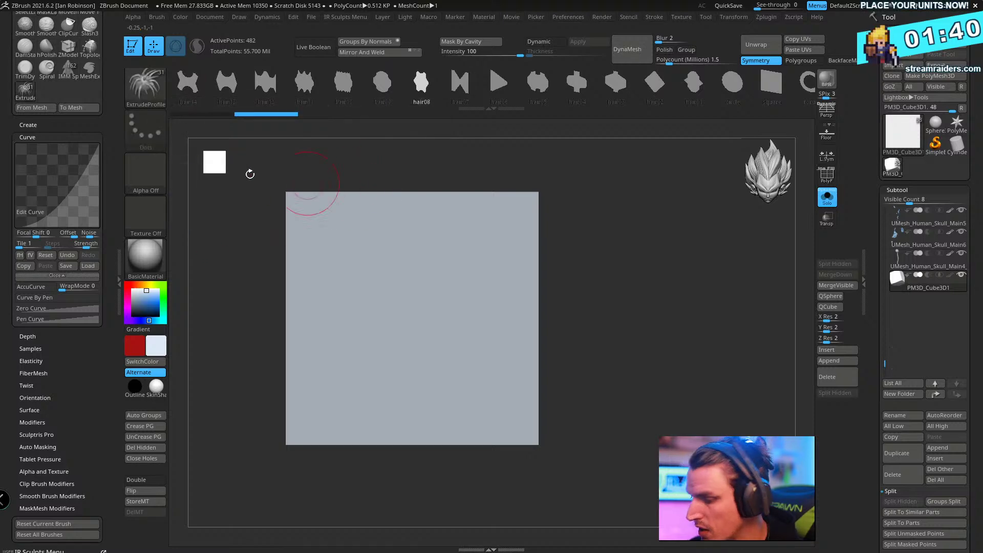
# - Set the masking brush to MeshProject with the DragRect stroke
pyautogui.click(145, 84)
pyautogui.press('m')
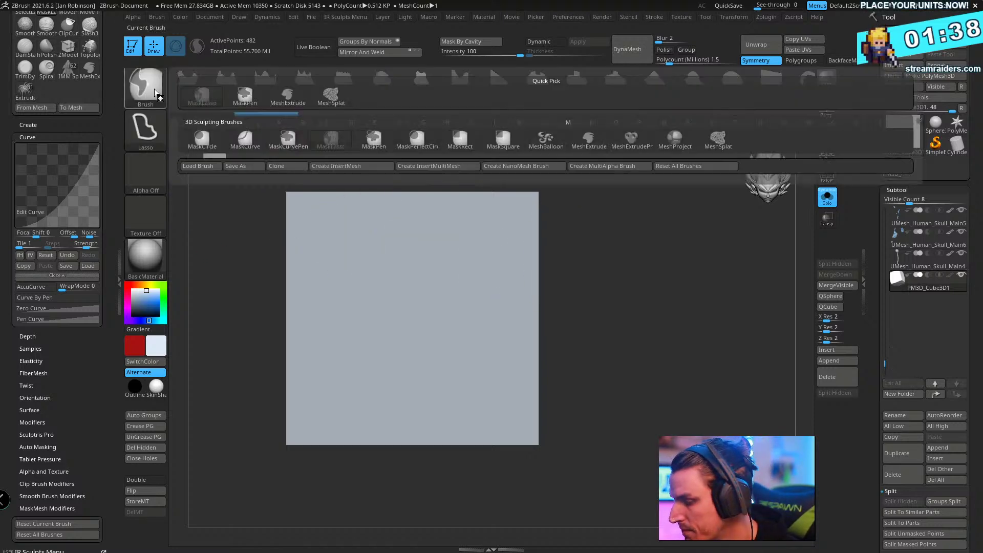
pyautogui.click(690, 145)
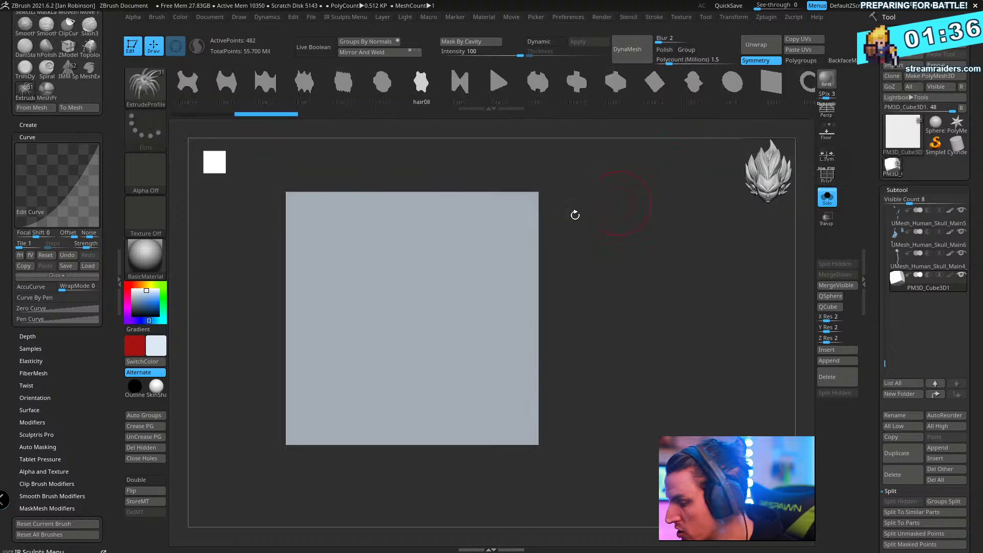
pyautogui.click(146, 130)
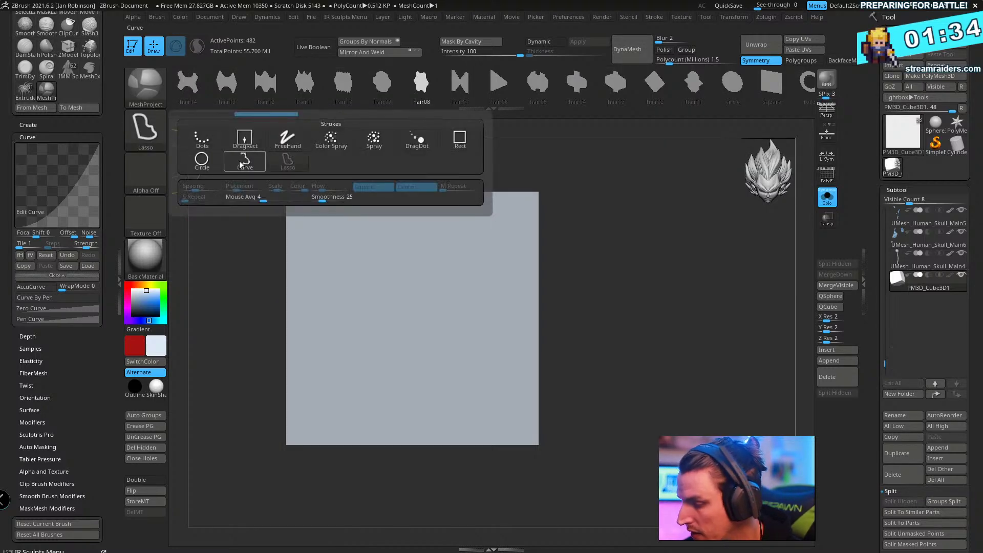
pyautogui.click(245, 141)
# - Import the saved Mortal Kombat dragon logo image as the masking brush's alpha
pyautogui.press('b')
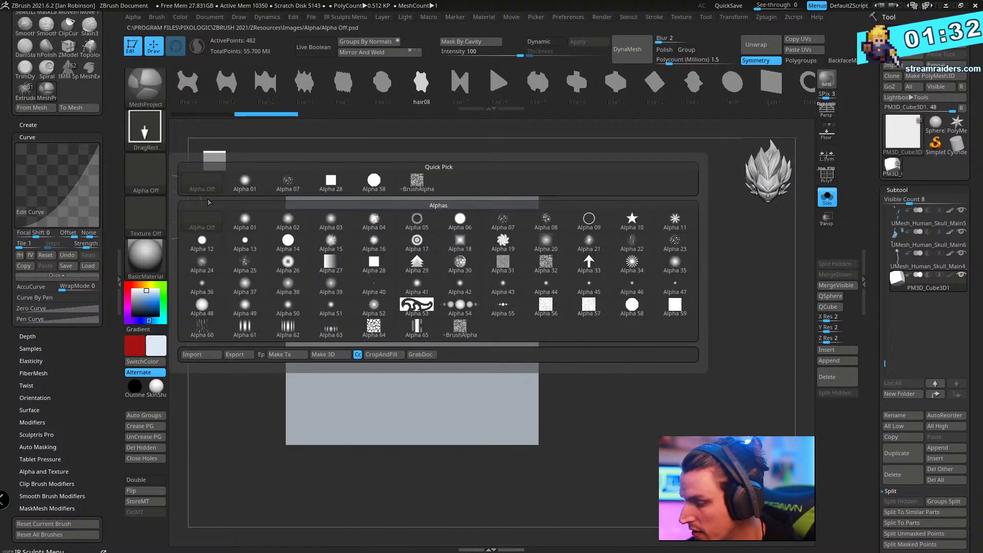
pyautogui.click(220, 348)
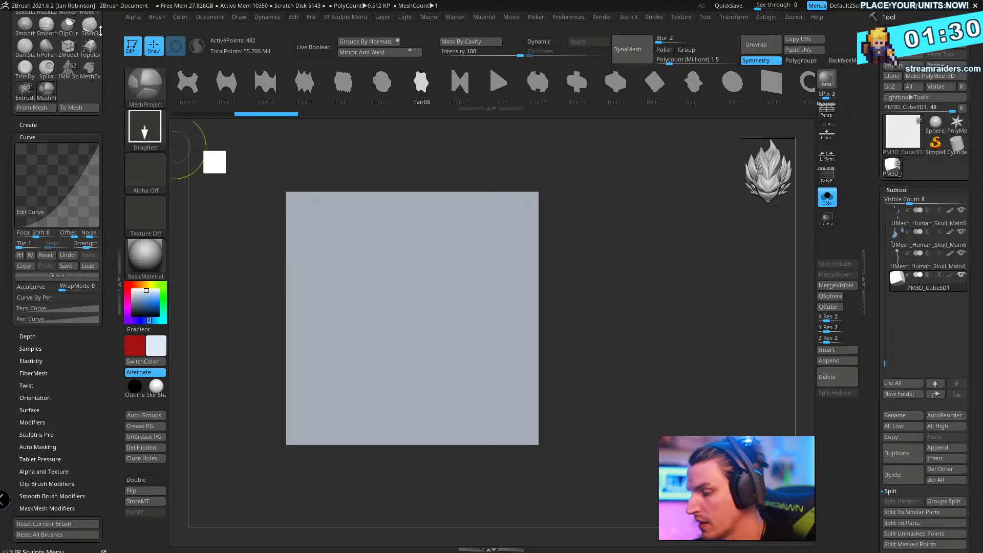
pyautogui.click(146, 131)
pyautogui.click(156, 173)
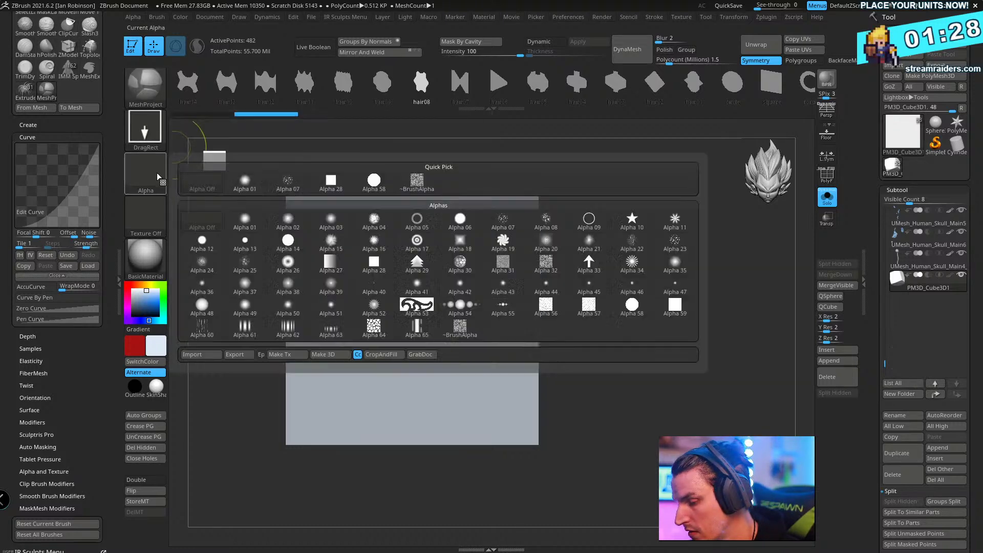
pyautogui.click(212, 354)
pyautogui.click(168, 119)
pyautogui.click(444, 326)
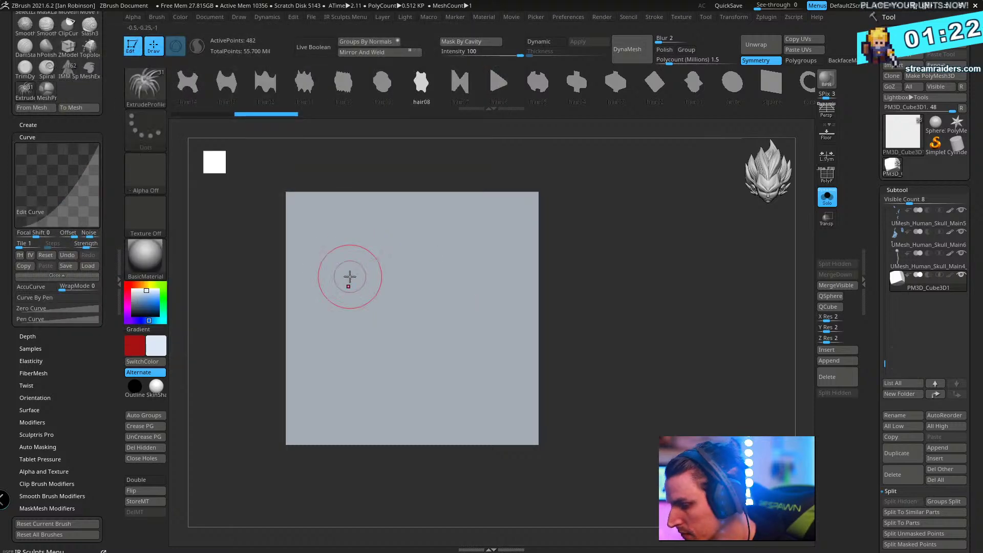
# - Test the logo mask on the cube's front face, undo it, and DynaMesh the cube to a denser mesh
pyautogui.moveTo(401, 294); pyautogui.dragTo(399, 425)
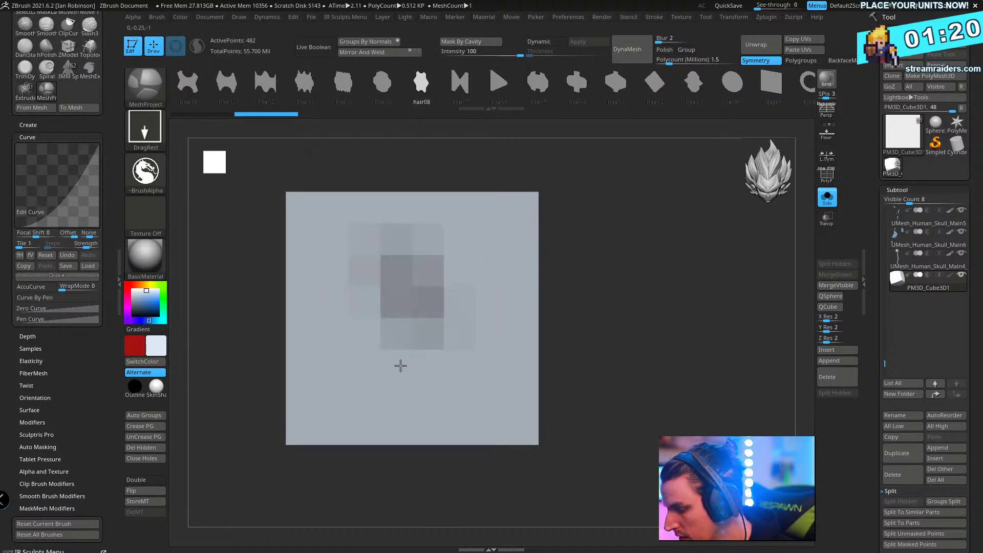
pyautogui.hotkey('ctrl', 'z')
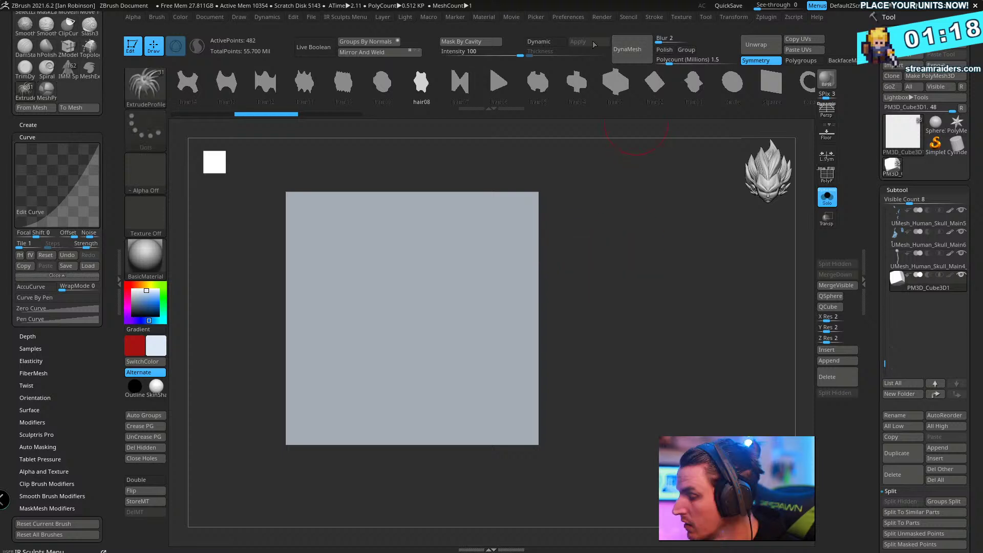
pyautogui.click(650, 51)
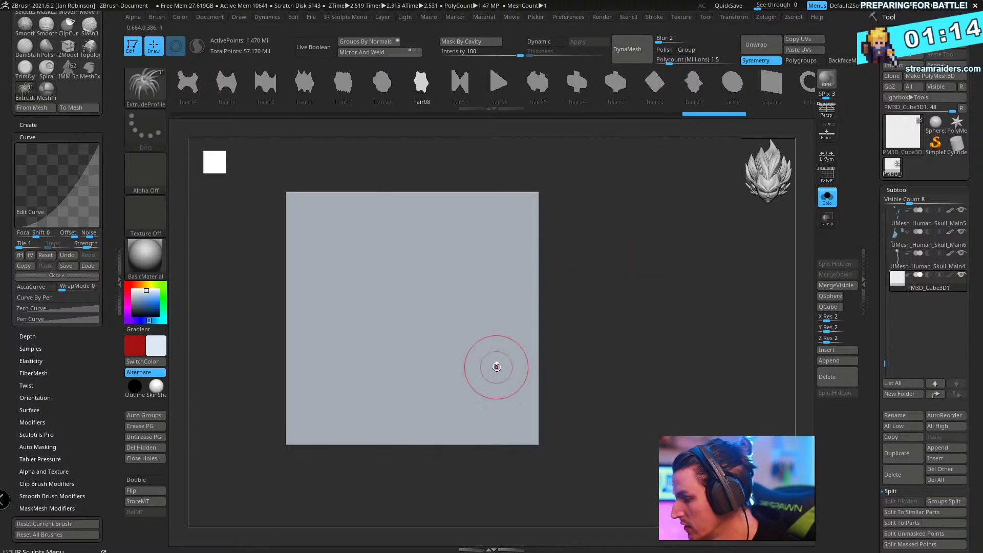
# - Try masking the dragon logo onto the cube's front face with the MeshProject masking brush, and undo the attempts
pyautogui.moveTo(410, 309)
pyautogui.keyDown('ctrl'); pyautogui.mouseDown()
pyautogui.moveTo(411, 404)
pyautogui.moveTo(487, 200)
pyautogui.moveTo(425, 164)
pyautogui.mouseUp(); pyautogui.keyUp('ctrl')
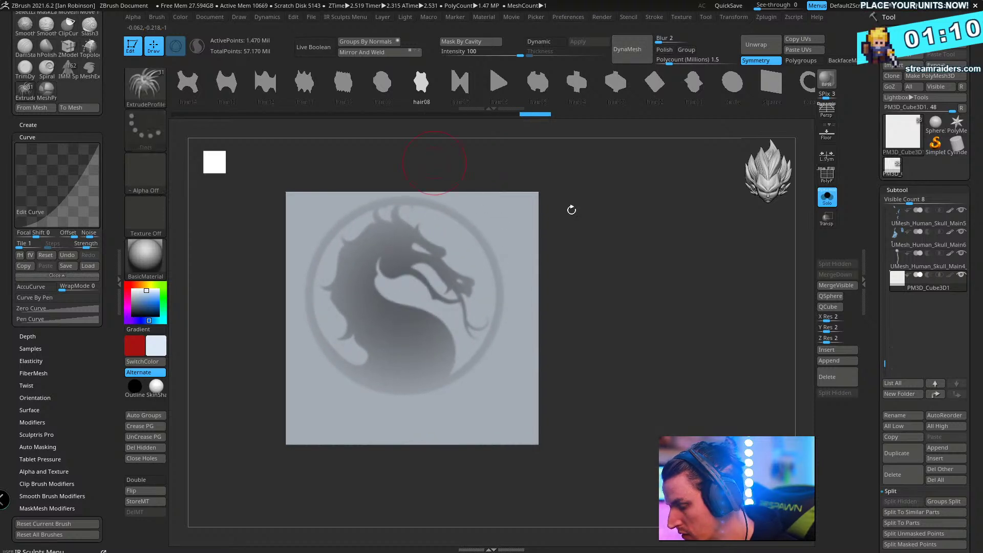
pyautogui.moveTo(570, 209)
pyautogui.mouseDown()
pyautogui.moveTo(631, 296)
pyautogui.moveTo(663, 245)
pyautogui.moveTo(651, 261)
pyautogui.moveTo(654, 247)
pyautogui.moveTo(619, 219)
pyautogui.mouseUp()
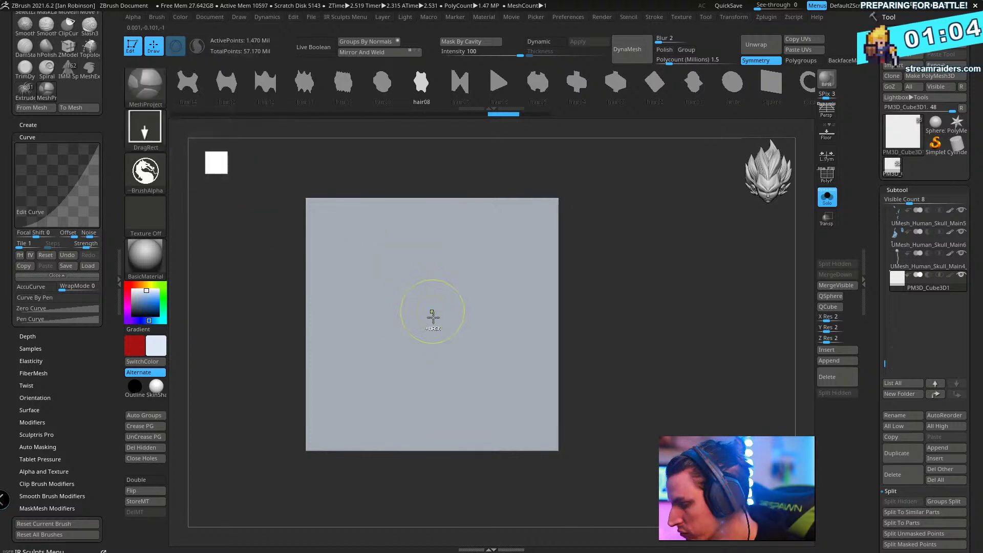
pyautogui.moveTo(435, 321)
pyautogui.keyDown('ctrl'); pyautogui.mouseDown()
pyautogui.moveTo(439, 456)
pyautogui.moveTo(433, 450)
pyautogui.mouseUp(); pyautogui.keyUp('ctrl')
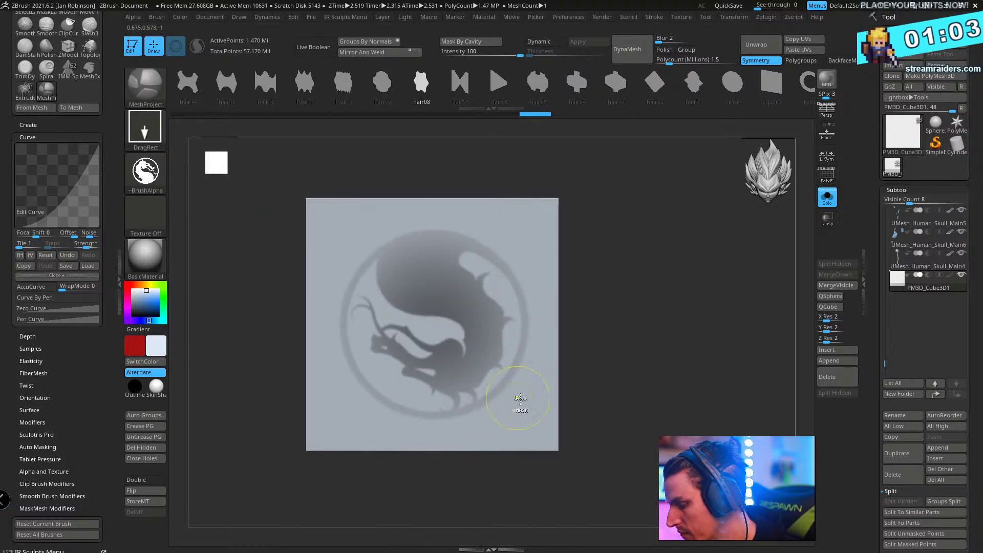
pyautogui.keyDown('ctrl'); pyautogui.keyDown('alt'); pyautogui.click(527, 459); pyautogui.keyUp('alt'); pyautogui.keyUp('ctrl')
pyautogui.keyDown('ctrl'); pyautogui.keyDown('alt'); pyautogui.click(528, 456); pyautogui.keyUp('alt'); pyautogui.keyUp('ctrl')
pyautogui.hotkey('ctrl', 'z')
pyautogui.hotkey('ctrl', 'z')
pyautogui.hotkey('ctrl', 'z')
pyautogui.hotkey('ctrl', 'z')
pyautogui.hotkey('ctrl', 'z')
pyautogui.hotkey('ctrl', 'z')
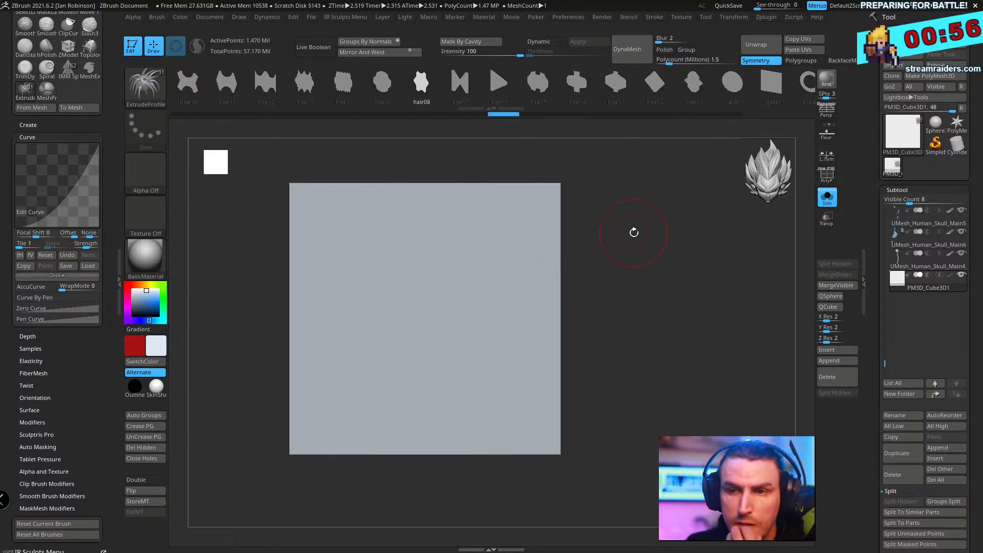
# - Switch the masking brush to MeshExtrude with the DragRect stroke and the MKXLogo alpha
pyautogui.press('b')
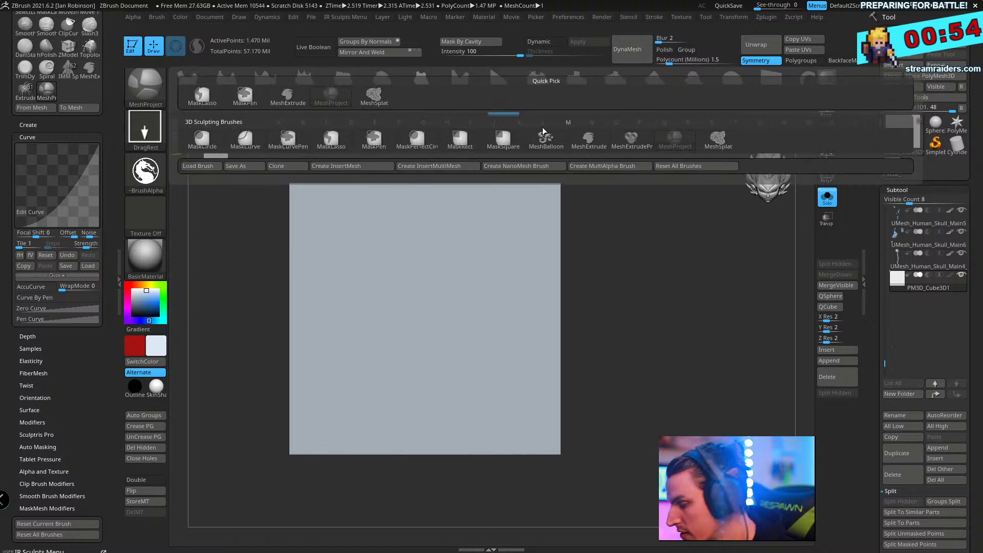
pyautogui.moveTo(631, 140)
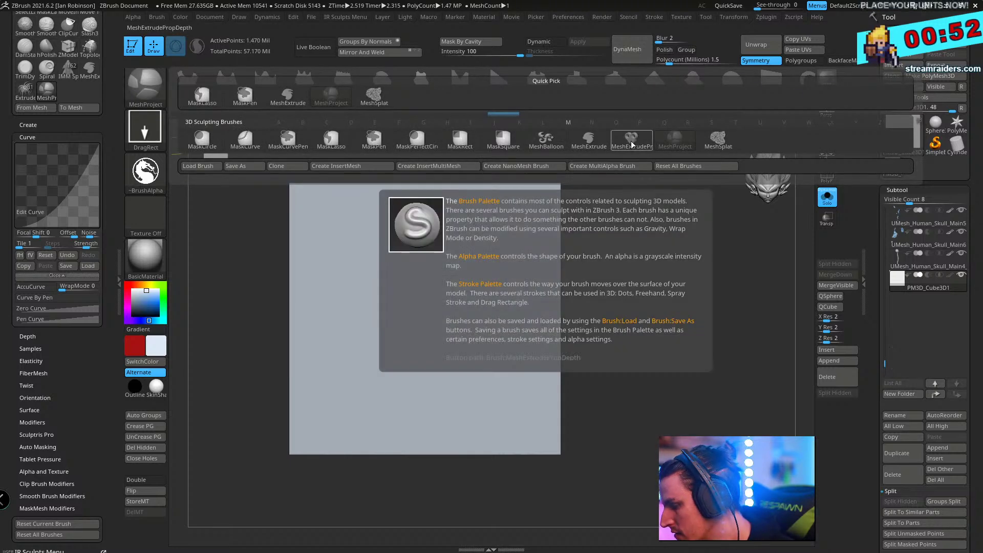
pyautogui.click(590, 140)
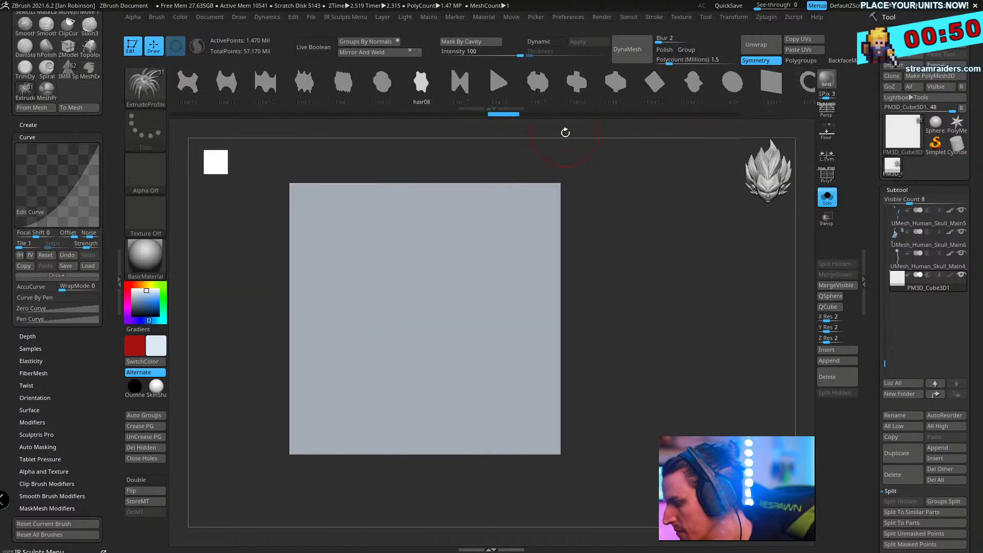
pyautogui.click(149, 137)
pyautogui.click(244, 139)
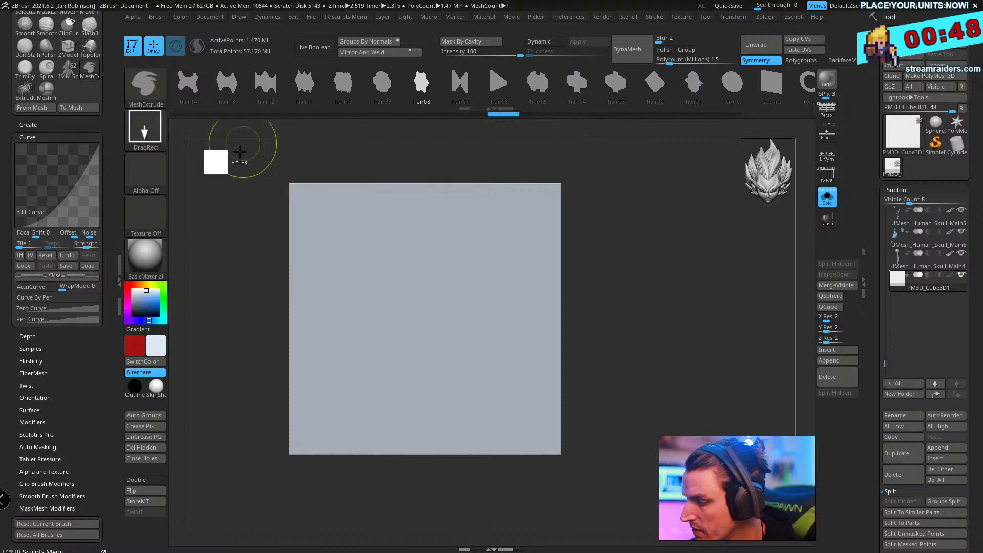
pyautogui.click(146, 172)
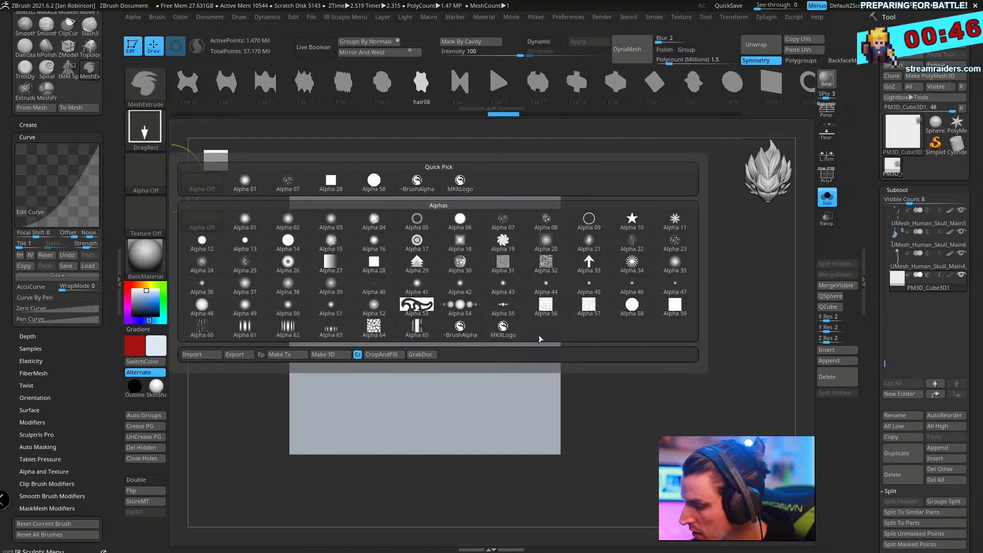
pyautogui.click(503, 327)
# - Test the logo mask on the cube, undo it, and set the masking brush's Focal Shift to -100
pyautogui.moveTo(434, 317); pyautogui.dragTo(443, 446)
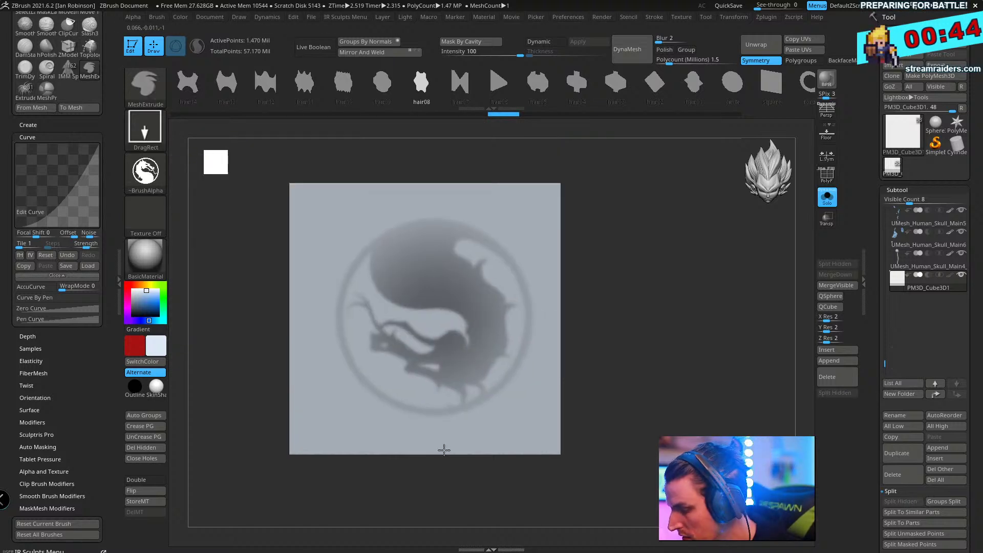
pyautogui.hotkey('ctrl', 'z')
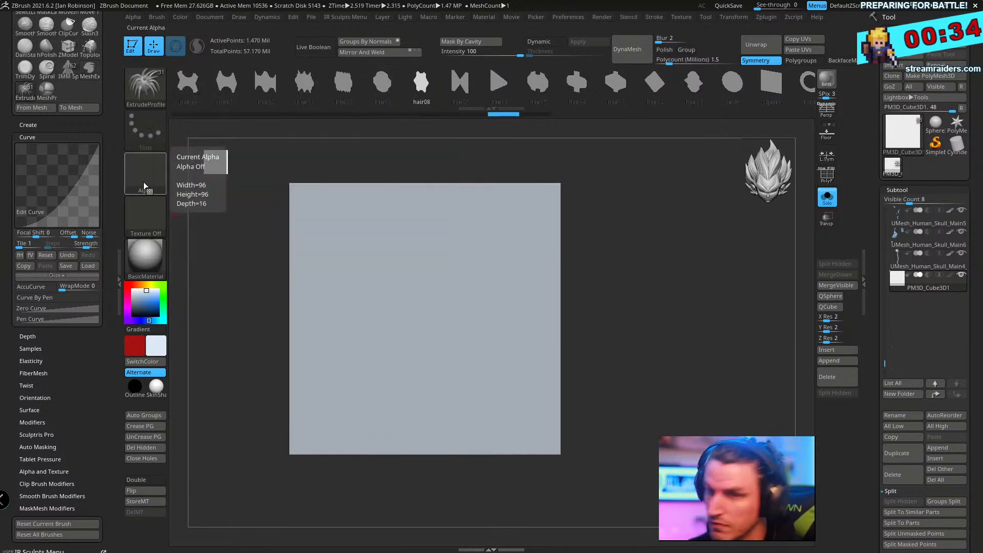
pyautogui.press('ctrl')
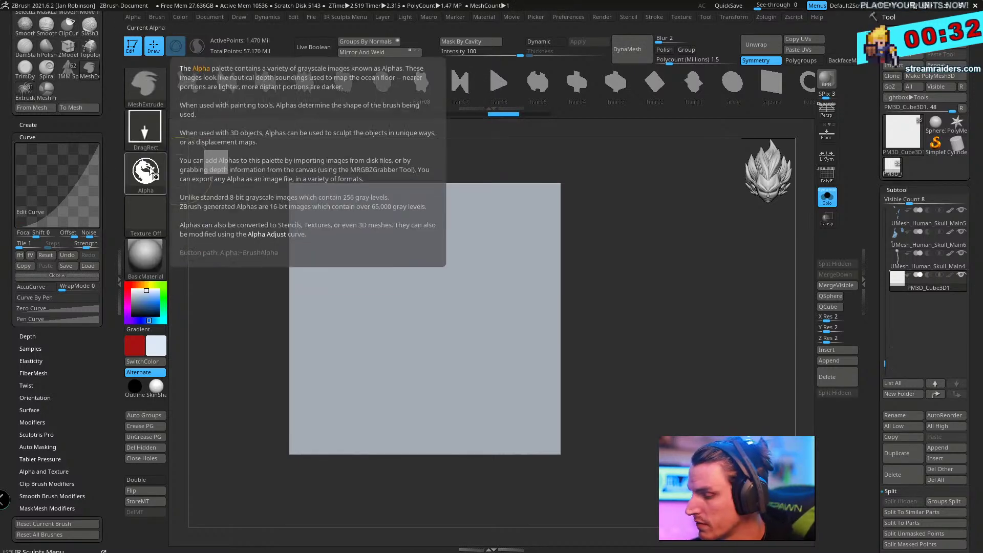
pyautogui.click(152, 176)
pyautogui.rightClick(478, 394)
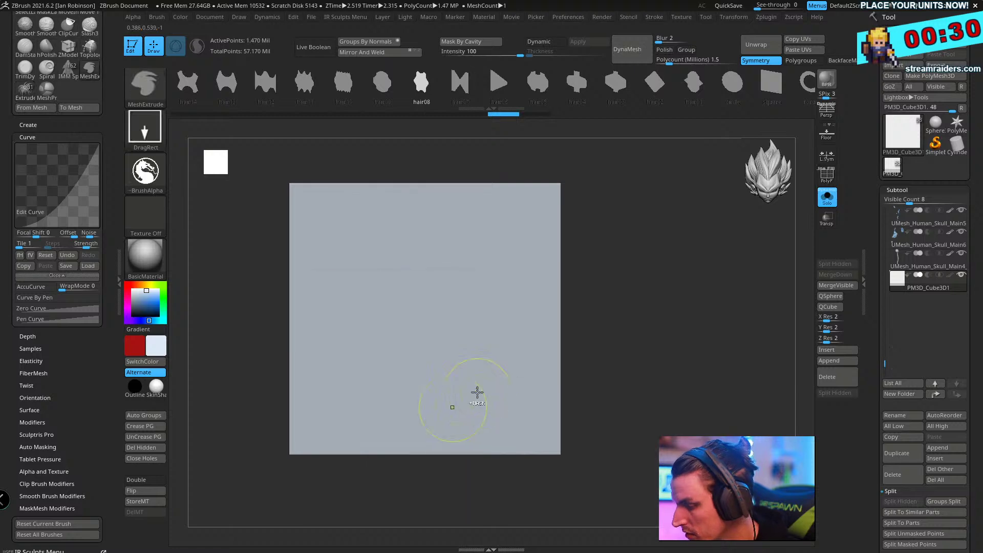
pyautogui.rightClick(500, 430)
pyautogui.press('ctrl')
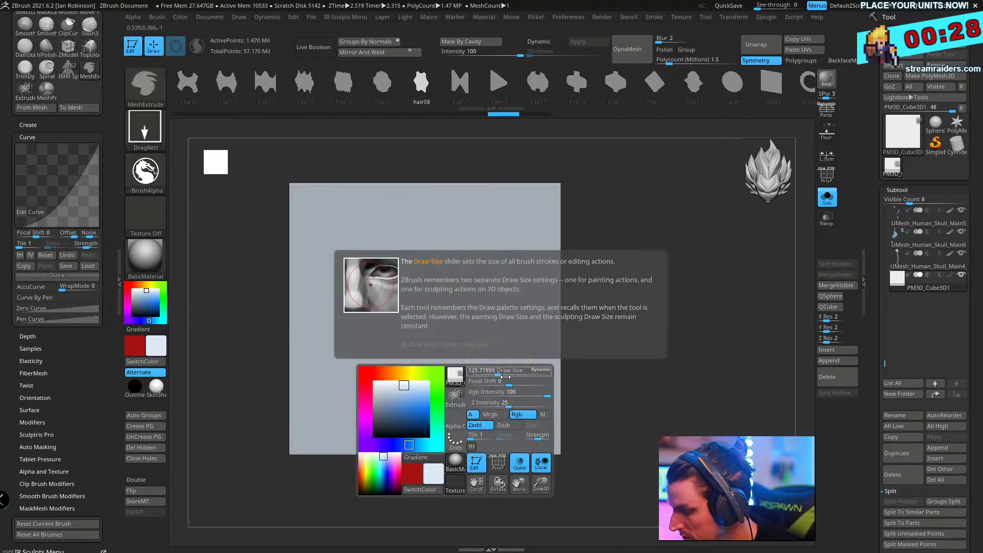
pyautogui.moveTo(511, 385); pyautogui.dragTo(470, 385)
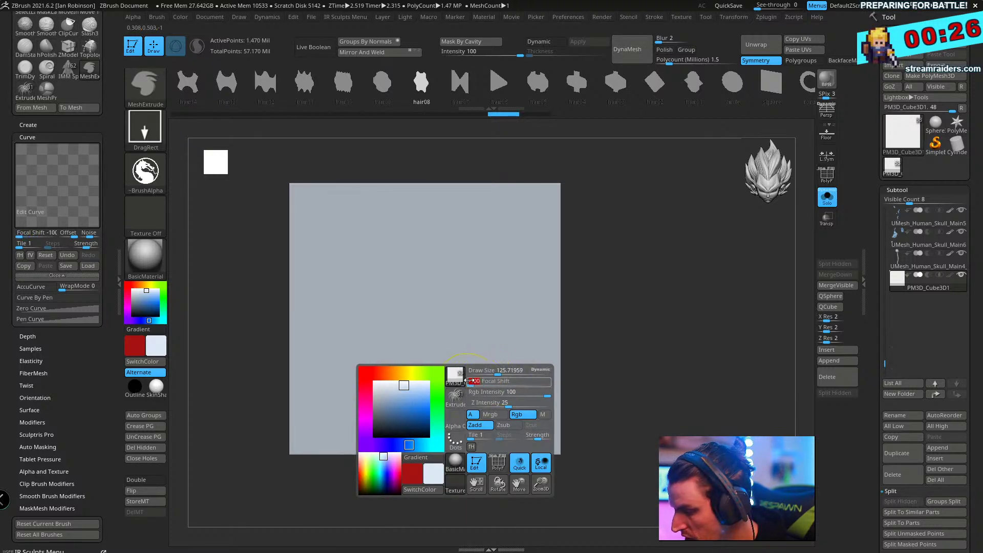
# - Mask the dragon logo upright onto the cube's front face, slightly below the centre
pyautogui.moveTo(411, 302); pyautogui.dragTo(401, 471)
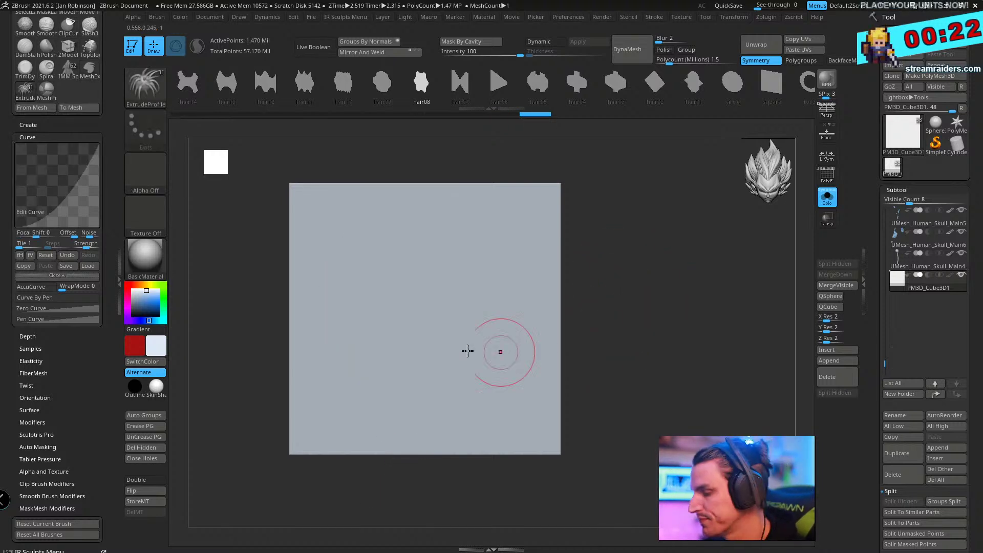
pyautogui.moveTo(423, 342); pyautogui.dragTo(434, 182)
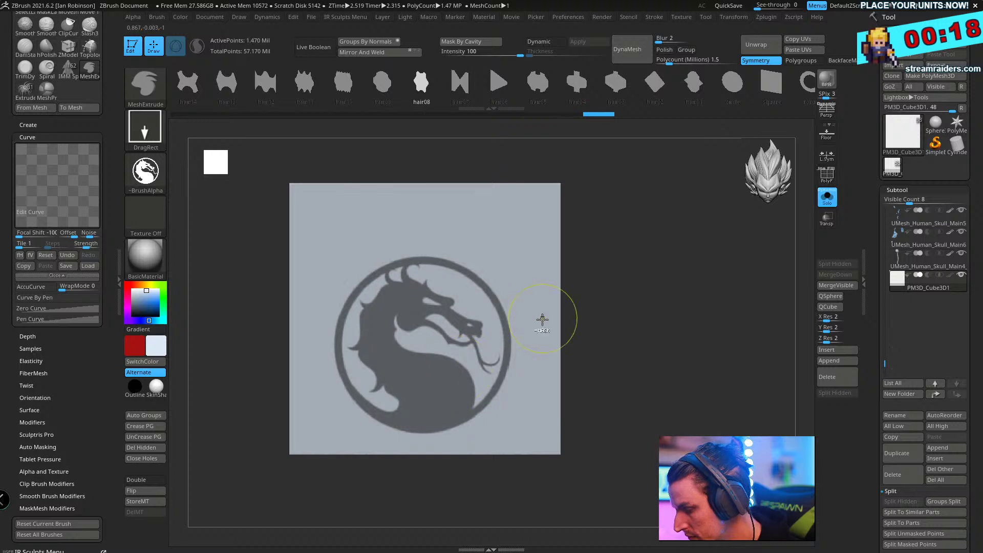
pyautogui.keyDown('alt'); pyautogui.moveTo(609, 310); pyautogui.dragTo(680, 281); pyautogui.keyUp('alt')
pyautogui.moveTo(640, 306); pyautogui.dragTo(686, 307)
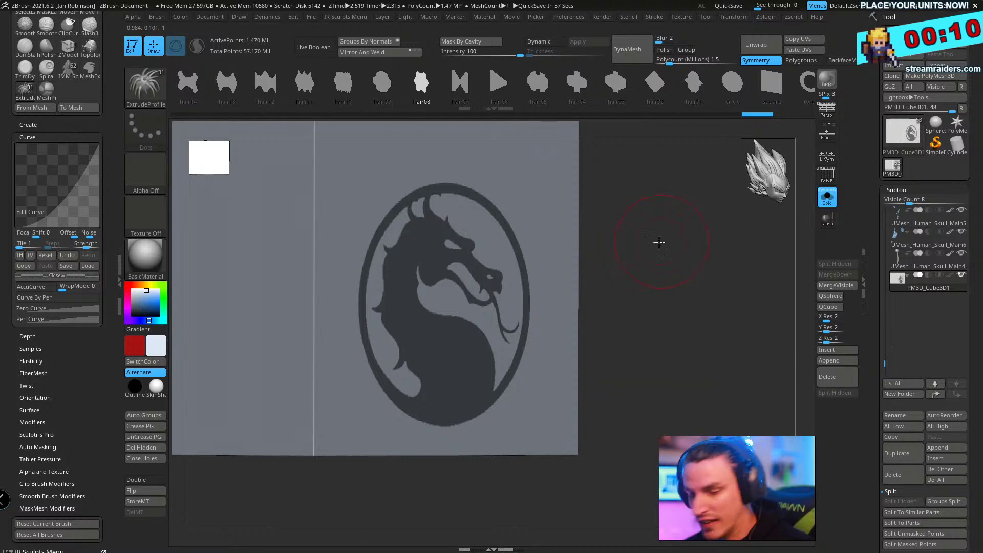
pyautogui.keyDown('shift'); pyautogui.moveTo(659, 242); pyautogui.dragTo(690, 261); pyautogui.keyUp('shift')
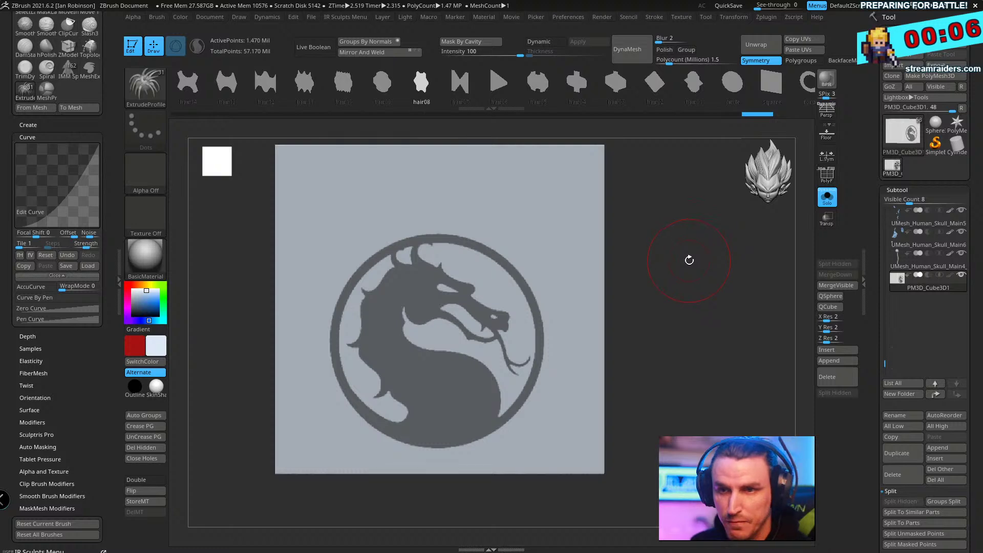
# - Invert the logo mask on the cube, try the Move gizmo from the side, and return to Draw mode
pyautogui.rightClick(577, 356)
pyautogui.press('ctrl')
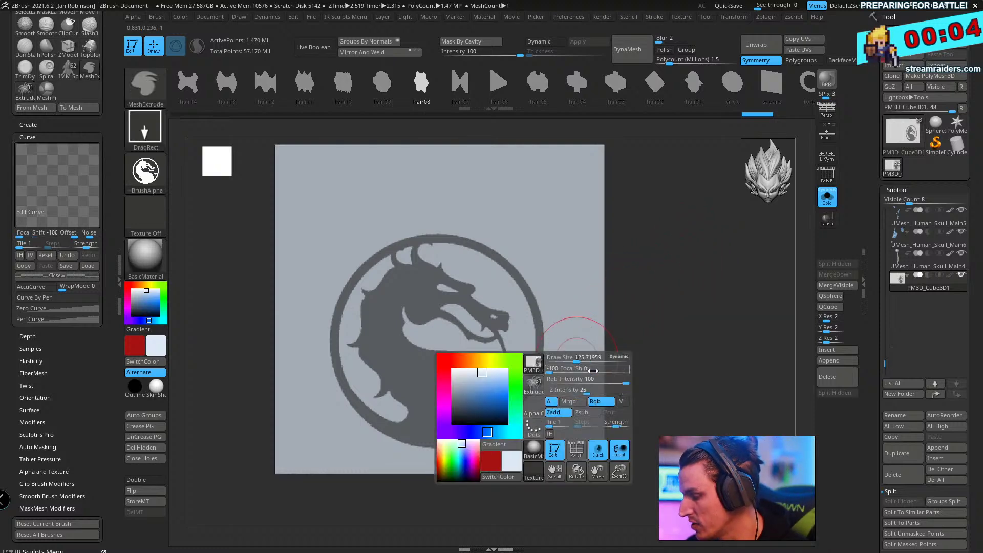
pyautogui.keyDown('alt'); pyautogui.moveTo(671, 228); pyautogui.dragTo(738, 302); pyautogui.keyUp('alt')
pyautogui.keyDown('ctrl'); pyautogui.click(661, 277); pyautogui.keyUp('ctrl')
pyautogui.press('w')
pyautogui.keyDown('shift'); pyautogui.moveTo(464, 301); pyautogui.dragTo(674, 243); pyautogui.keyUp('shift')
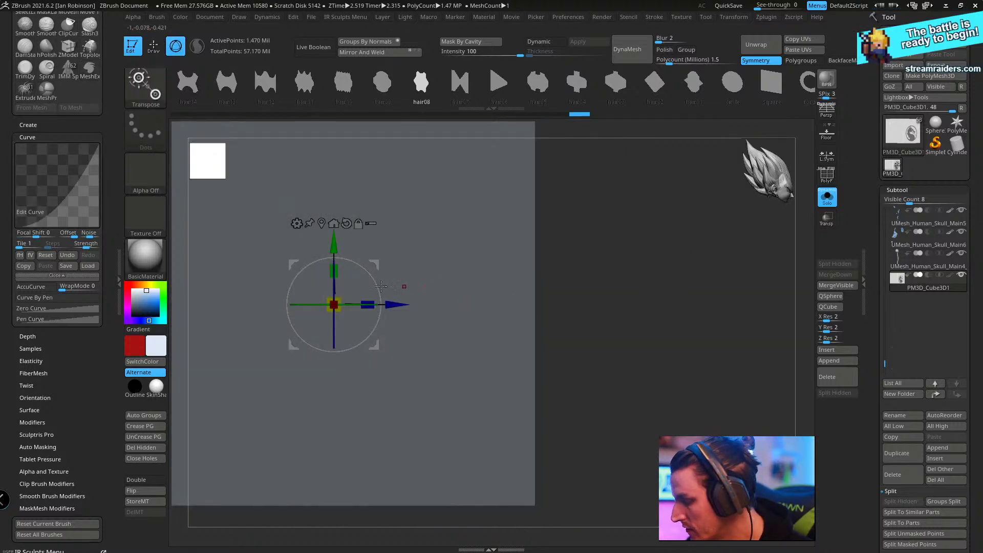
pyautogui.moveTo(367, 271)
pyautogui.mouseDown()
pyautogui.moveTo(707, 278)
pyautogui.moveTo(688, 308)
pyautogui.moveTo(712, 283)
pyautogui.mouseUp()
pyautogui.press('q')
pyautogui.keyDown('ctrl'); pyautogui.moveTo(594, 213); pyautogui.dragTo(582, 307); pyautogui.keyUp('ctrl')
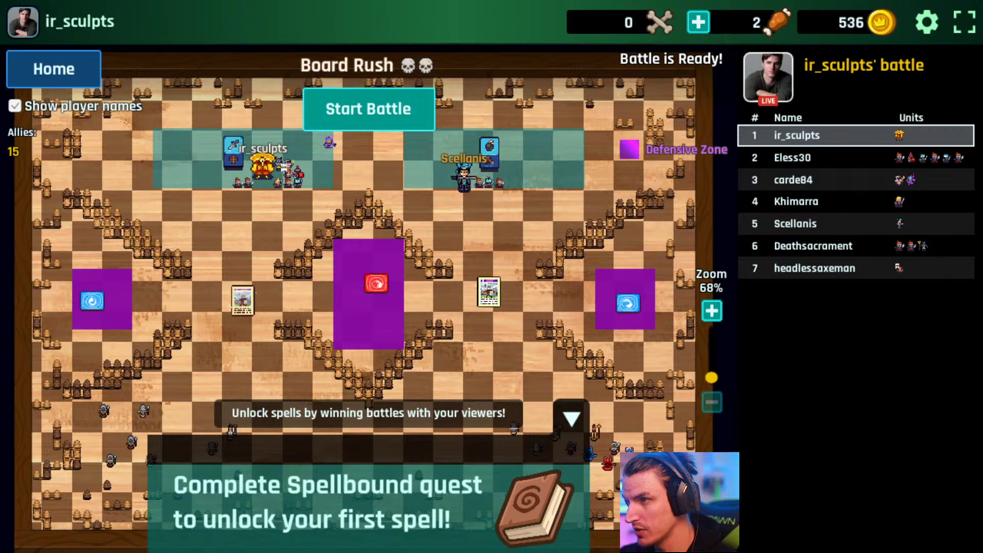
# - Switch to Stream Raiders, play the Board Rush battle, and grant its chest rewards to random viewers
pyautogui.click(383, 102)
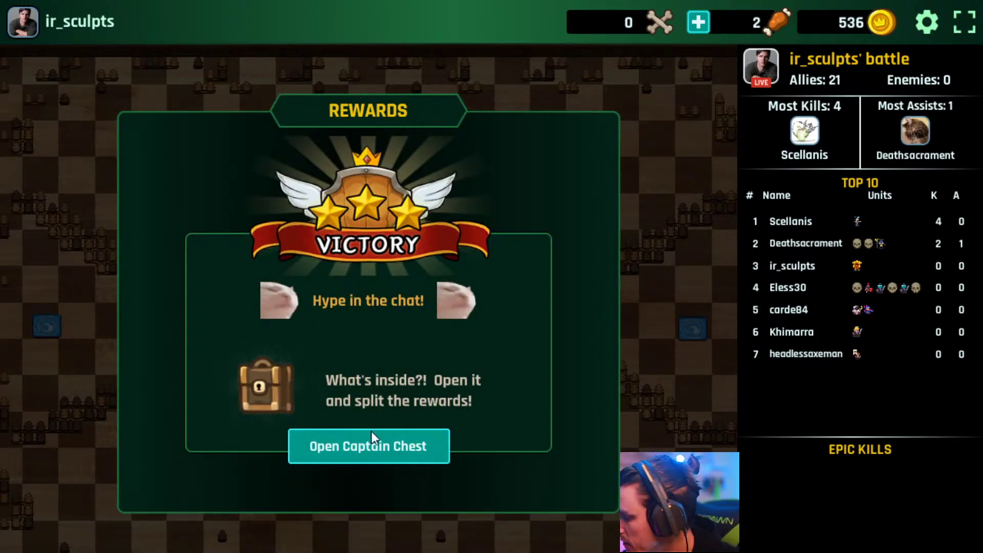
pyautogui.click(391, 453)
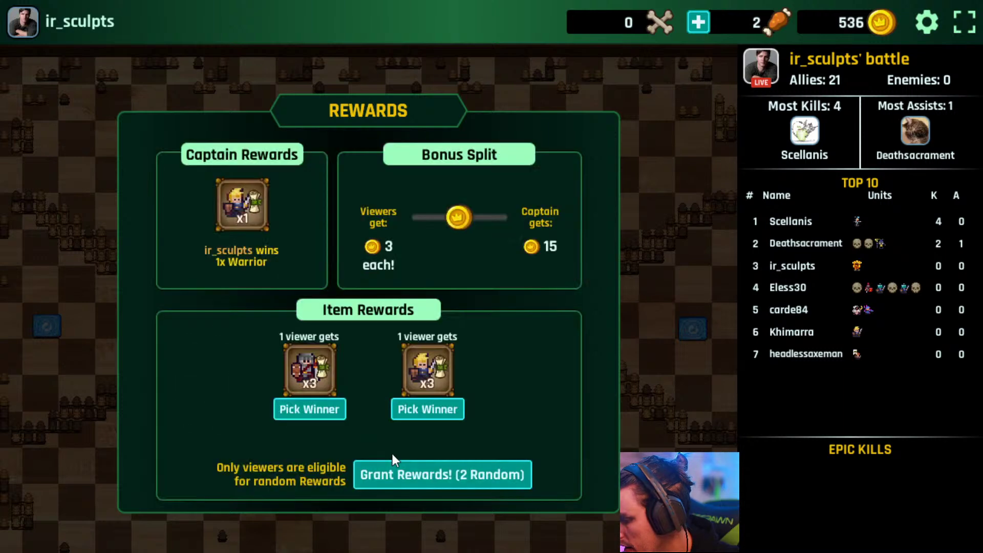
pyautogui.click(419, 475)
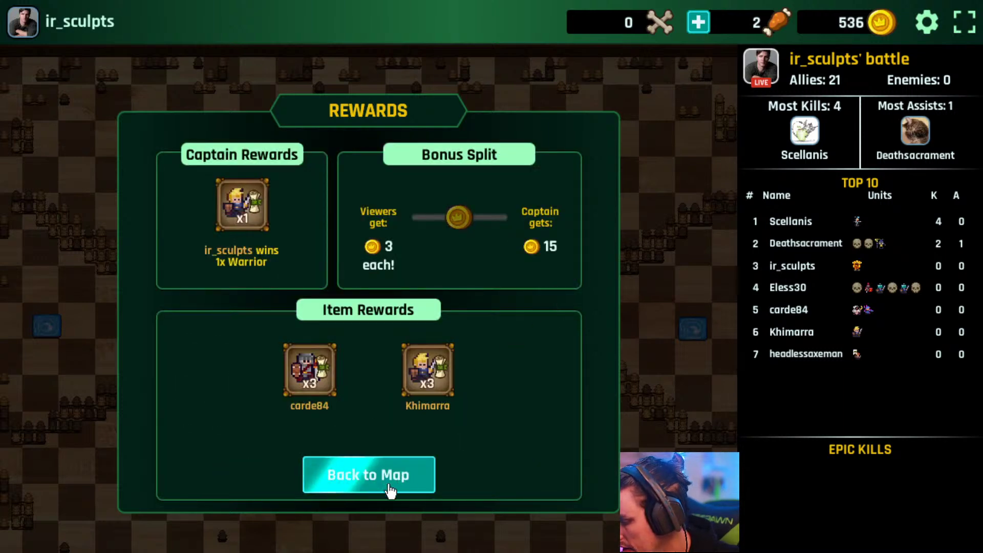
pyautogui.click(385, 475)
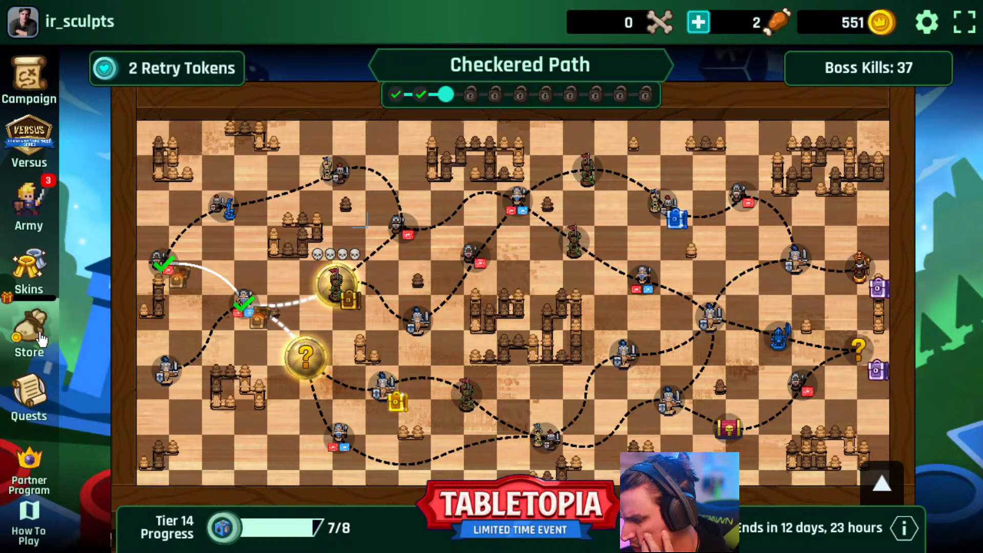
# - Collect the reward of the completed Incantations quest
pyautogui.click(29, 392)
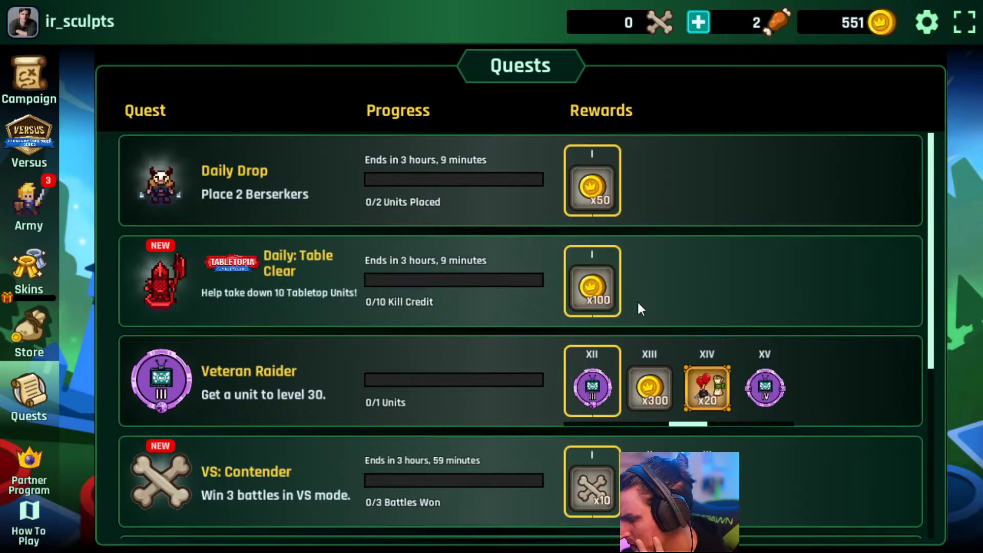
pyautogui.scroll(-1, 637, 300)
pyautogui.scroll(-3, 818, 364)
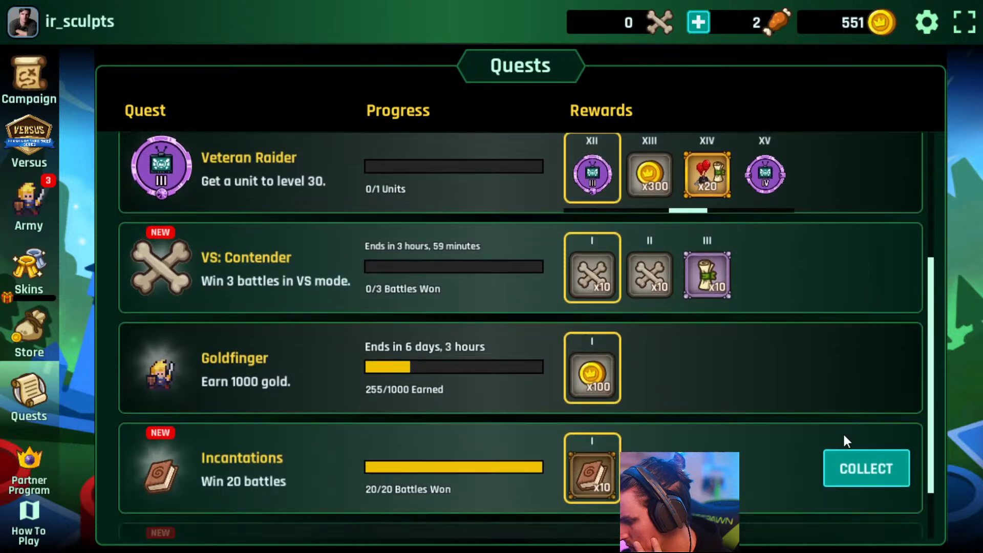
pyautogui.click(878, 484)
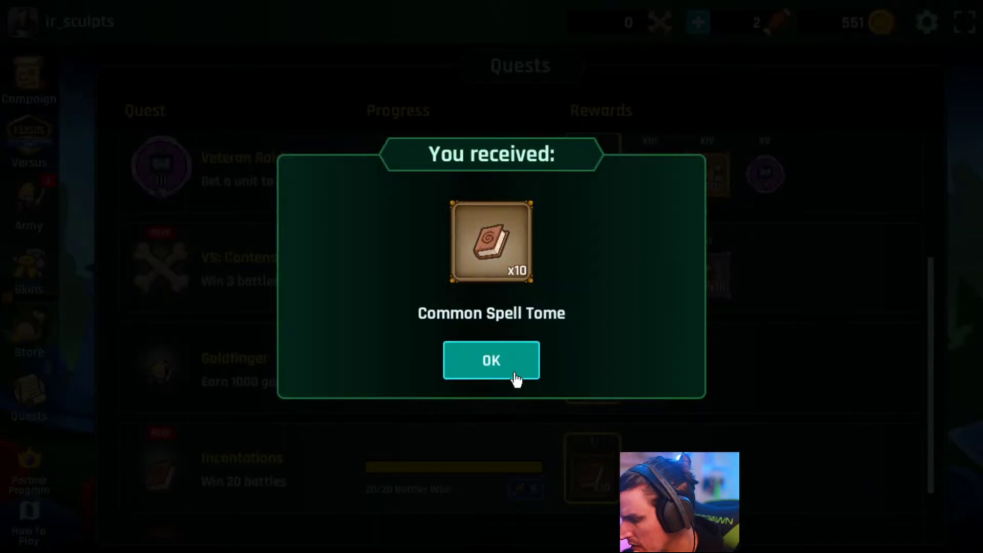
pyautogui.click(514, 377)
pyautogui.scroll(3, 503, 333)
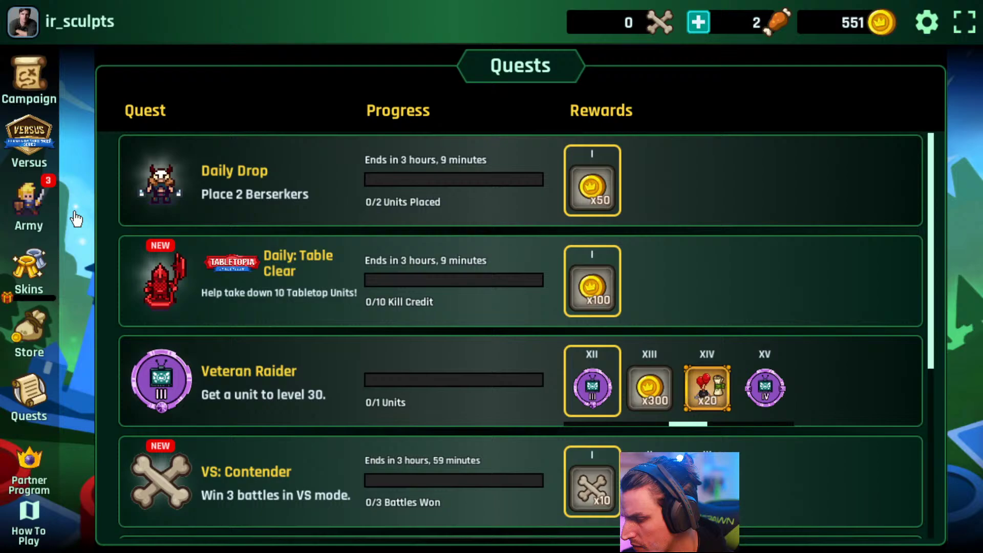
# - Upgrade the Bronze Glitched Paladin and Musketeer units in the army, and look for other upgradable units
pyautogui.click(29, 207)
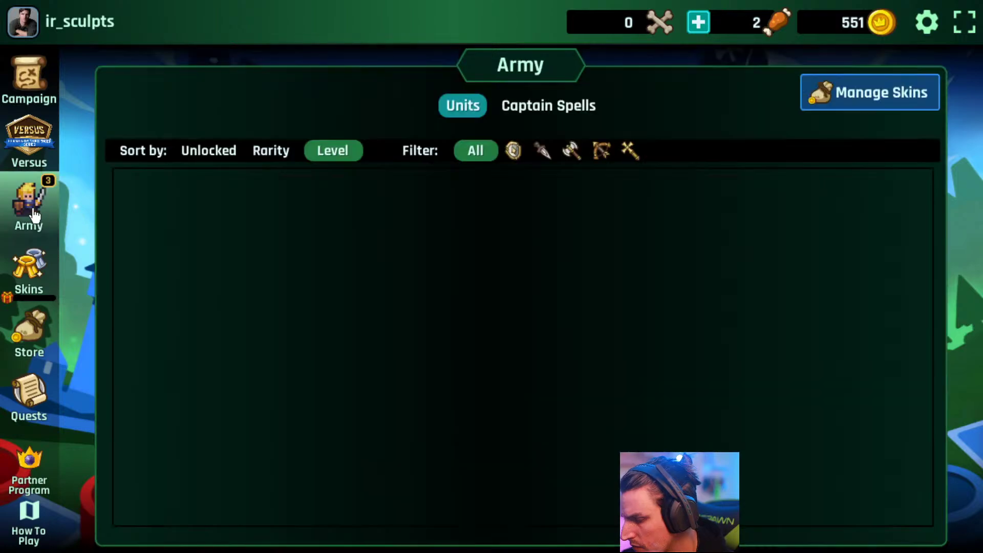
pyautogui.click(246, 332)
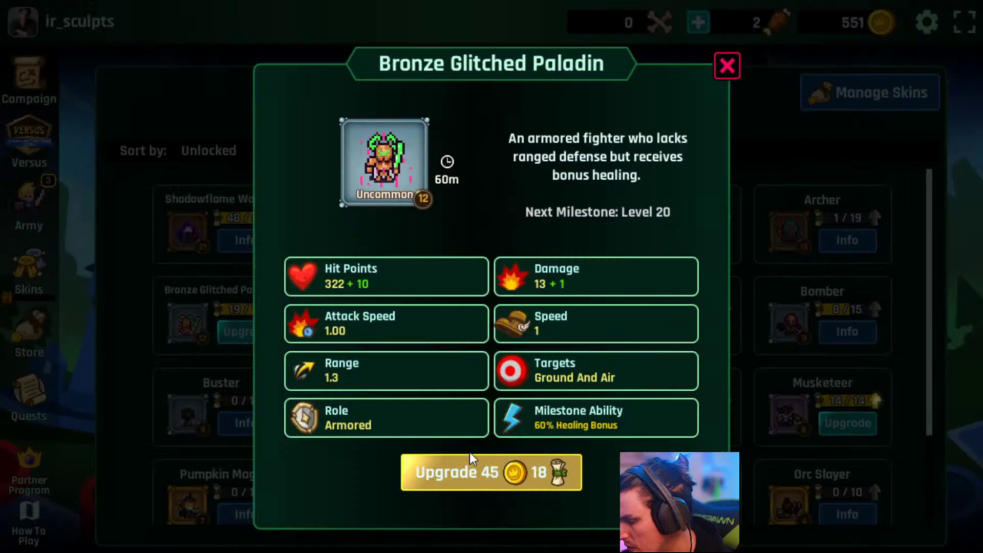
pyautogui.click(465, 468)
pyautogui.click(845, 424)
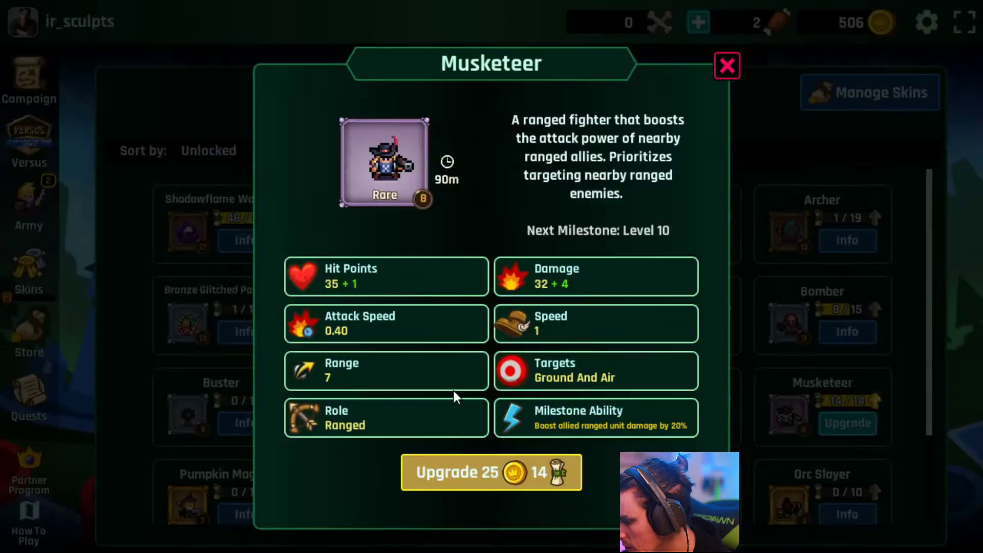
pyautogui.click(533, 459)
pyautogui.scroll(-1, 653, 395)
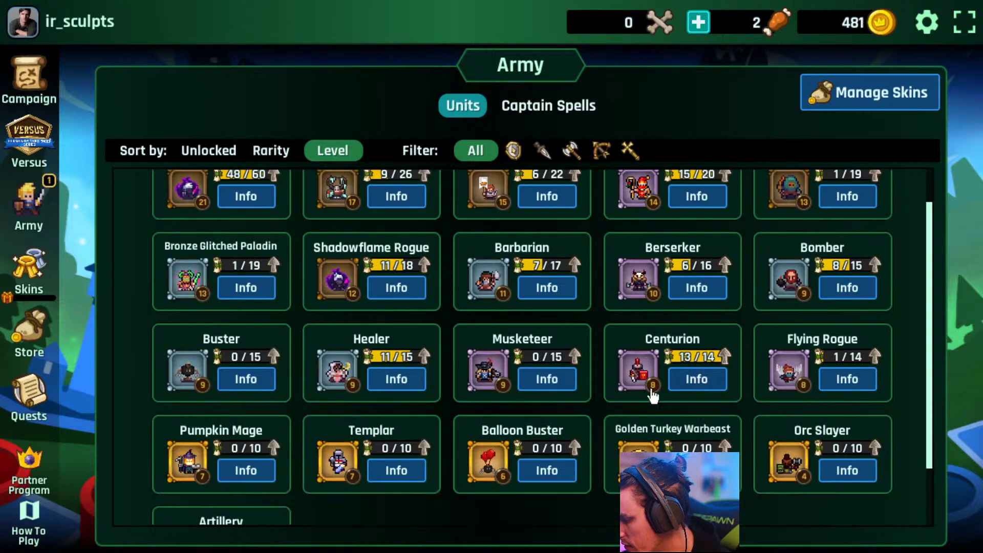
pyautogui.scroll(1, 226, 232)
pyautogui.scroll(-2, 435, 315)
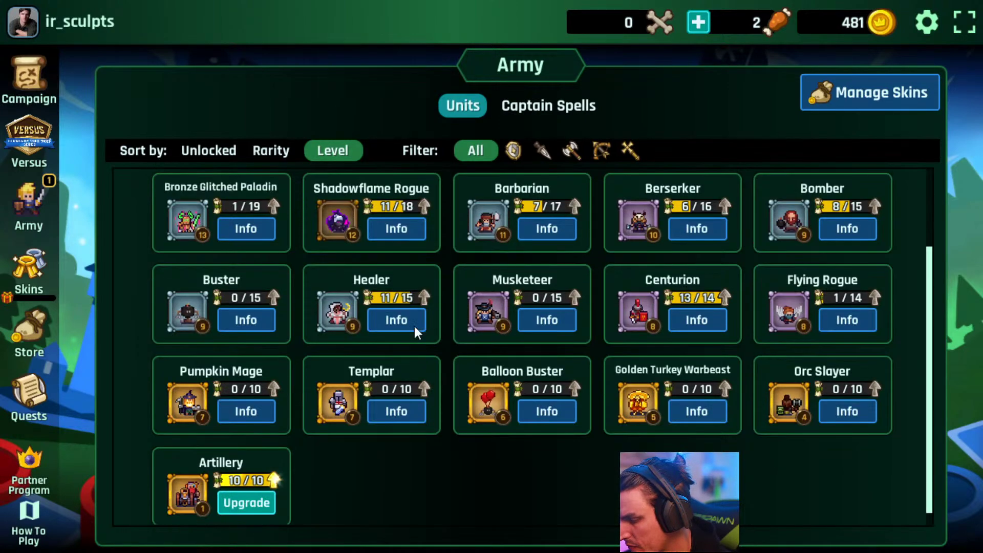
# - Upgrade the legendary Artillery unit in the army for 12 gold and 10 scrolls
pyautogui.click(246, 503)
pyautogui.click(494, 494)
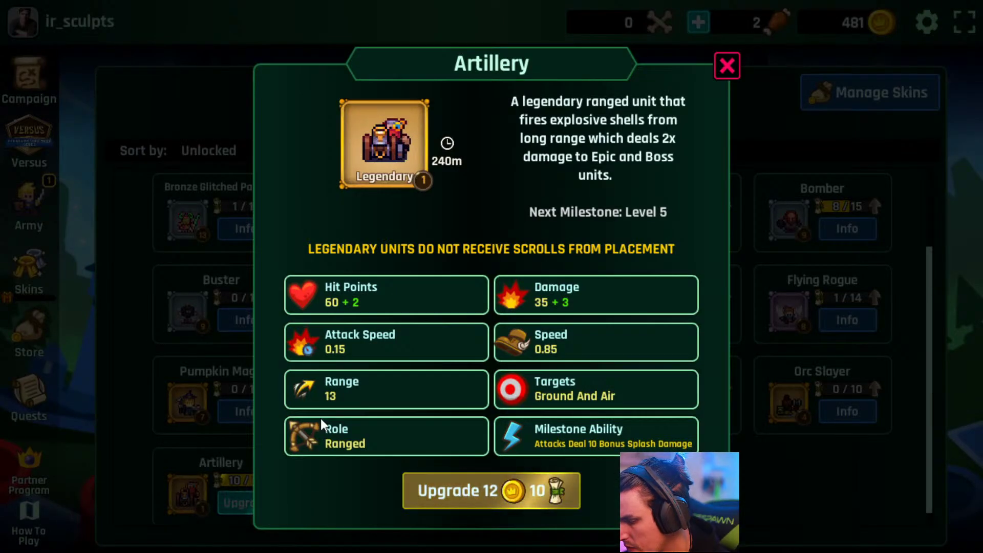
pyautogui.scroll(2, 353, 384)
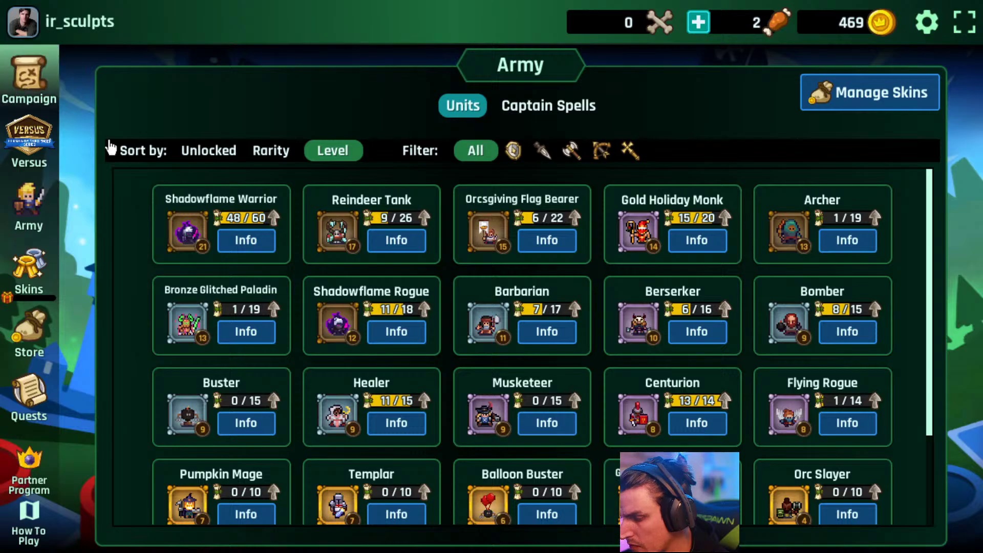
# - Start the Rooks Hold battle from the campaign map and place the Shadowflame Warrior captain in the upper placement zone
pyautogui.click(29, 77)
pyautogui.click(330, 286)
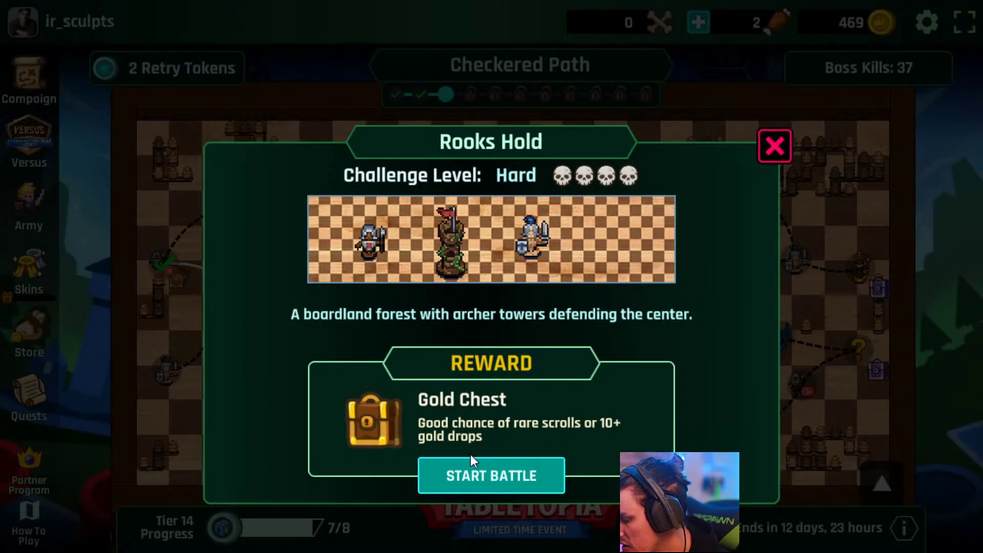
pyautogui.click(480, 470)
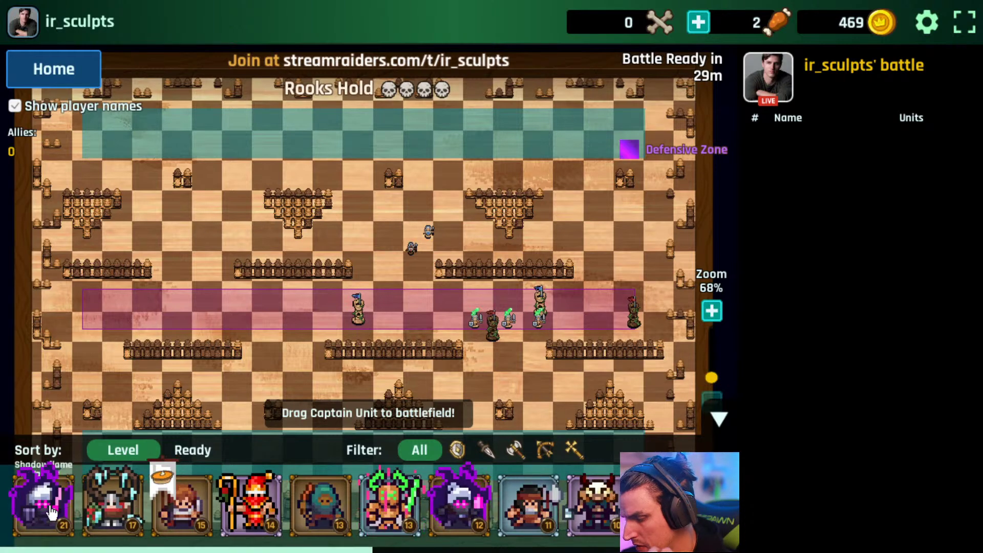
pyautogui.moveTo(256, 504); pyautogui.dragTo(381, 148)
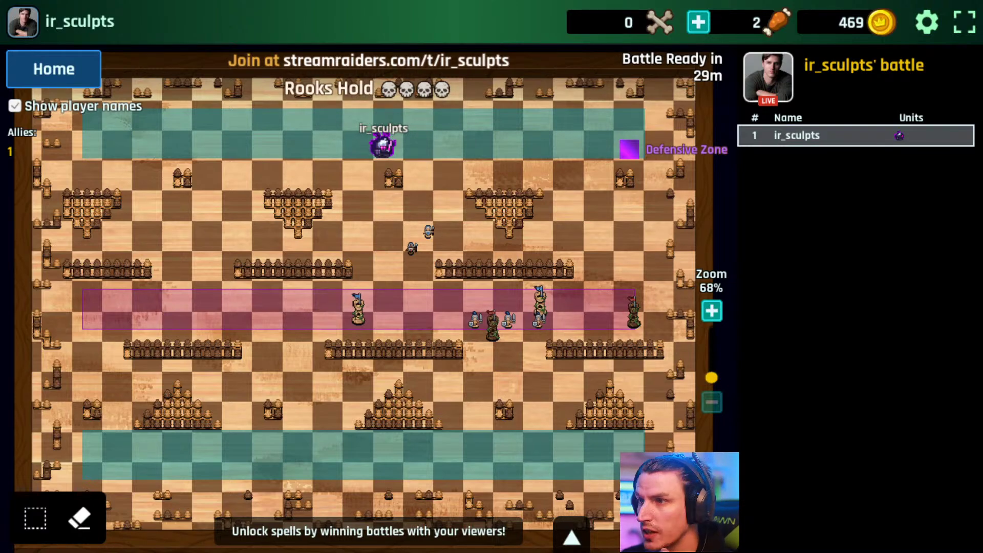
# - Switch to ZBrush, check the logo cube's polyframe, and make the MKXLogo alpha the current alpha
pyautogui.hotkey('alt', 'Tab')
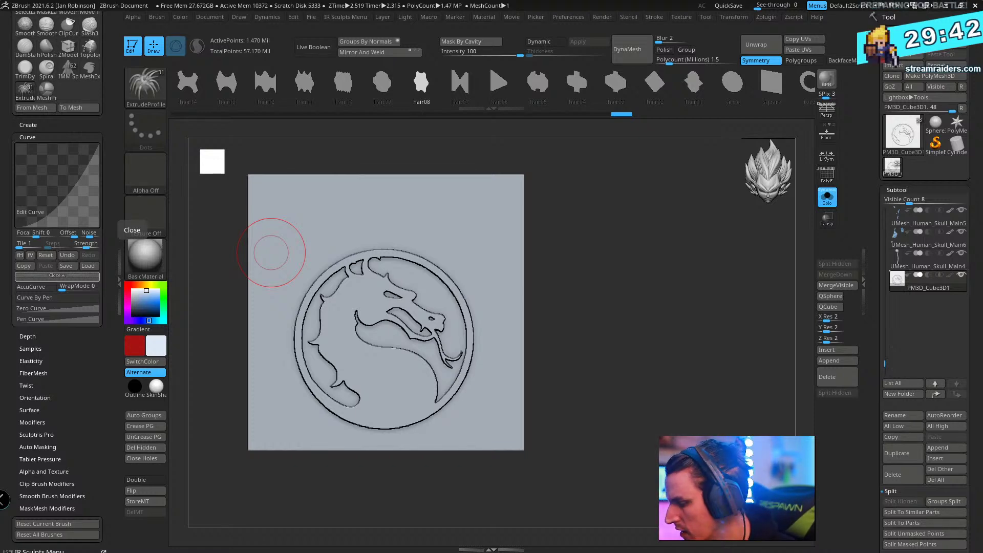
pyautogui.moveTo(487, 133)
pyautogui.mouseDown()
pyautogui.moveTo(487, 161)
pyautogui.moveTo(722, 352)
pyautogui.moveTo(702, 323)
pyautogui.moveTo(687, 328)
pyautogui.mouseUp()
pyautogui.hotkey('shift', 'f')
pyautogui.hotkey('shift', 'f')
pyautogui.press('ctrl')
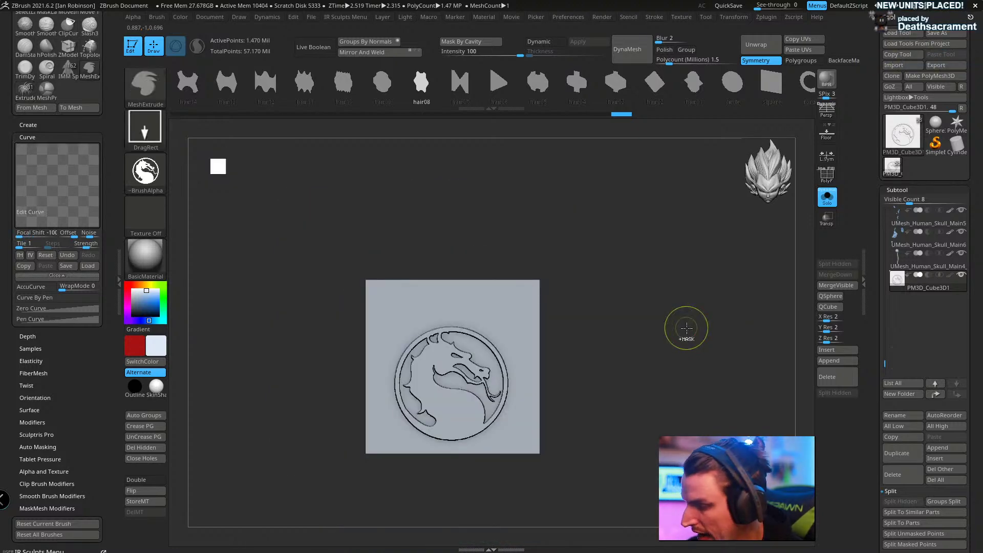
pyautogui.click(140, 19)
pyautogui.click(197, 118)
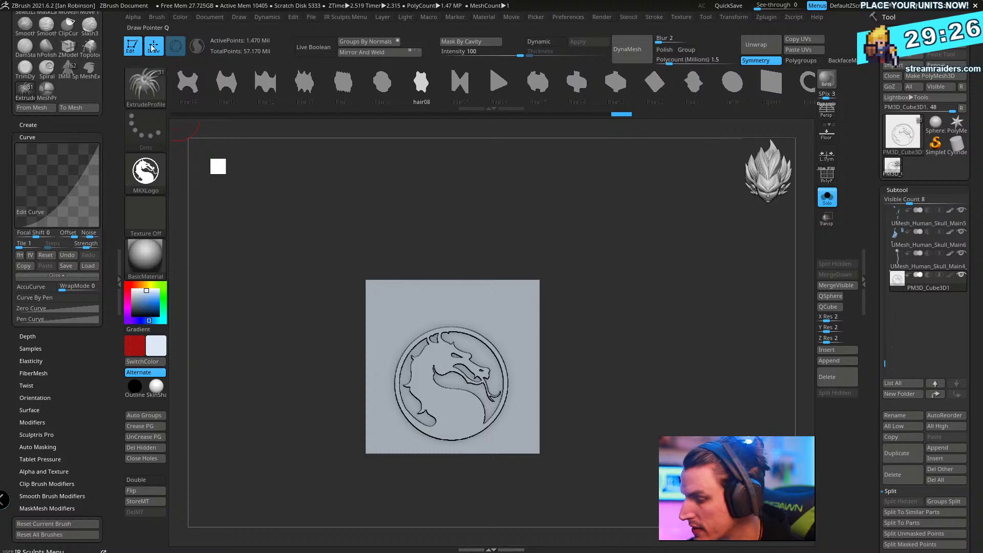
# - Convert the MKXLogo alpha into a flat mesh and inspect it at an angle and from the front
pyautogui.click(138, 20)
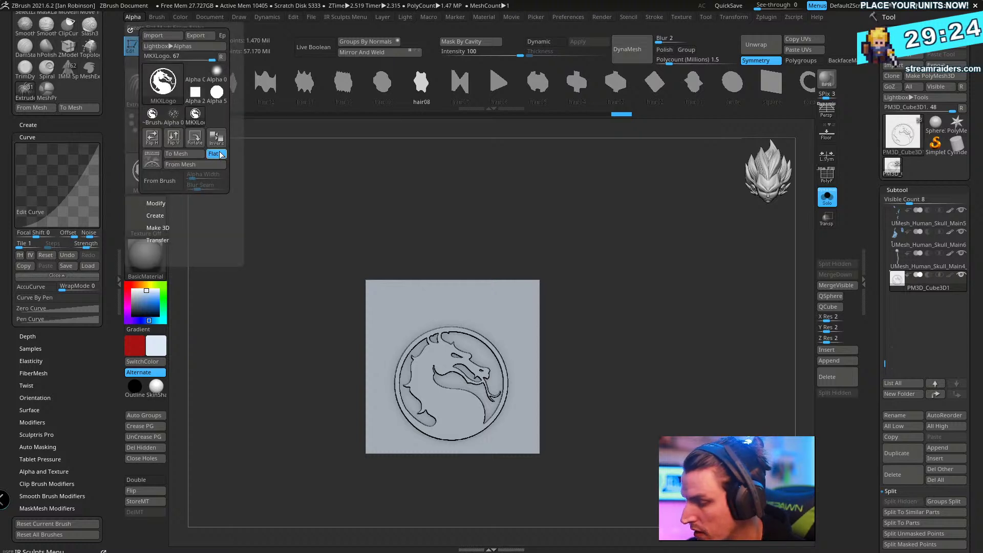
pyautogui.click(189, 155)
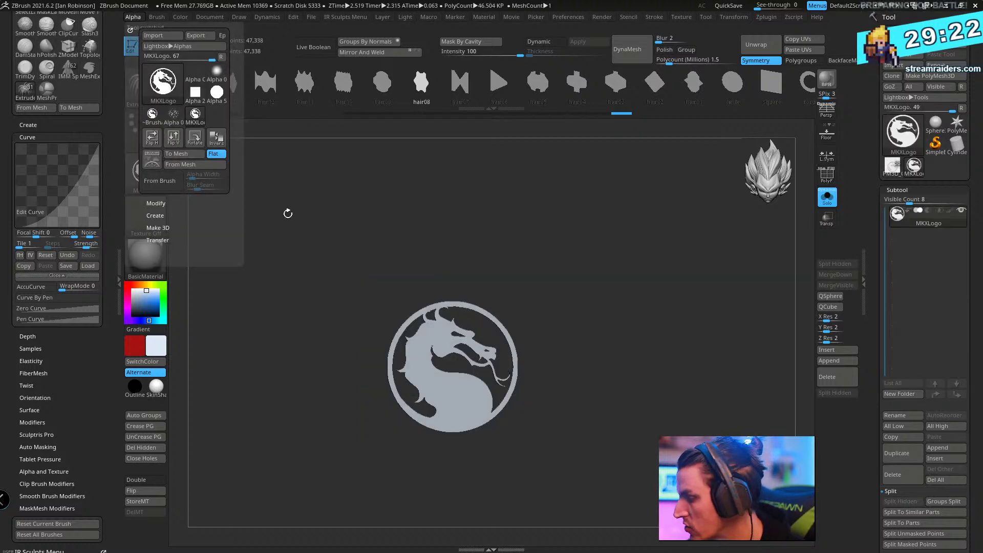
pyautogui.moveTo(666, 305); pyautogui.dragTo(646, 405)
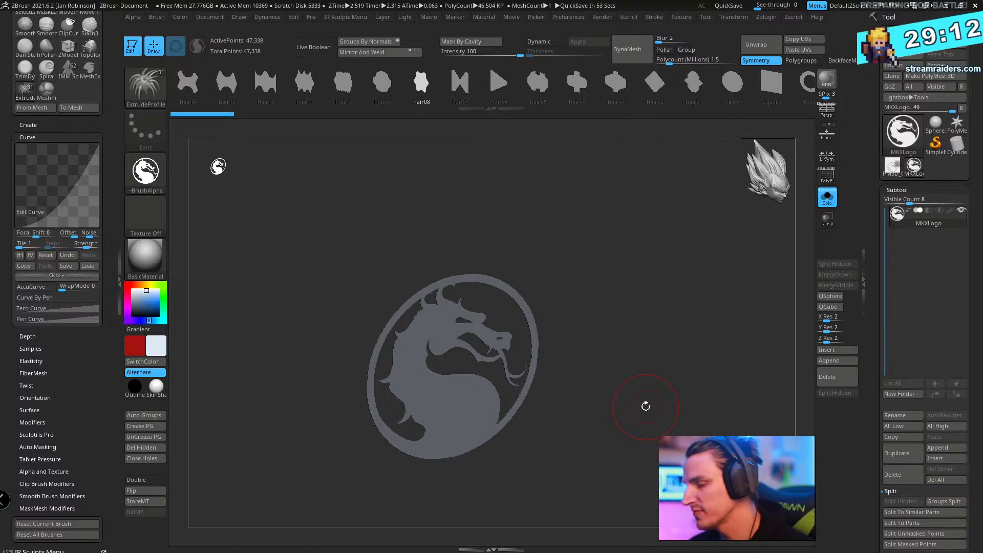
pyautogui.keyDown('shift'); pyautogui.moveTo(646, 406); pyautogui.dragTo(643, 270); pyautogui.keyUp('shift')
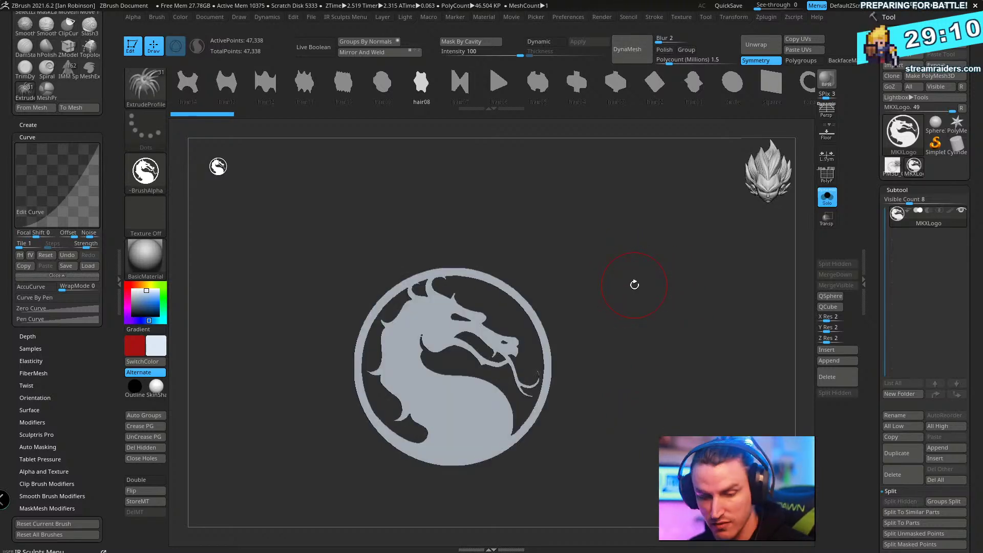
# - Return to the sculpture's tool, check the cube's polyframe, and delete the logo cube subtool
pyautogui.click(893, 166)
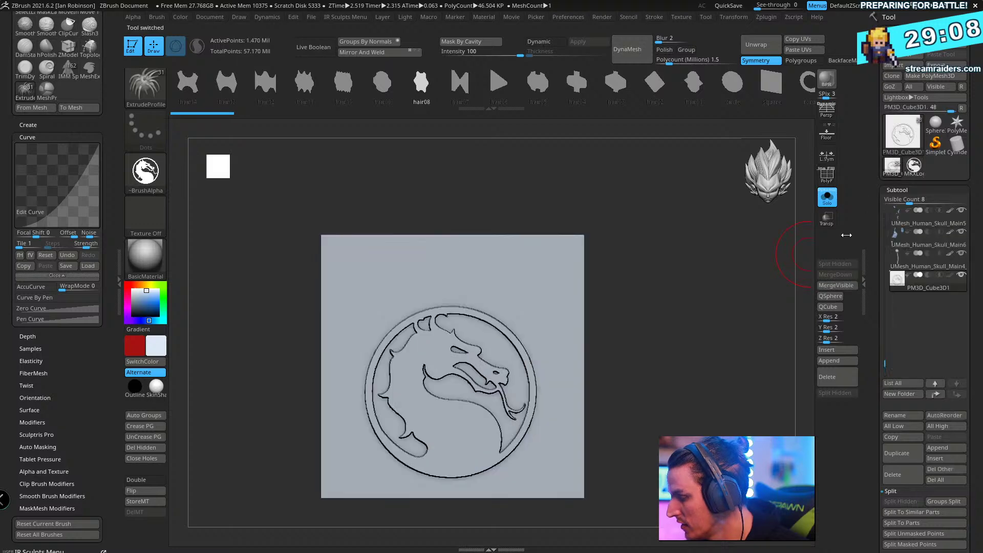
pyautogui.moveTo(722, 273)
pyautogui.keyDown('ctrl'); pyautogui.mouseDown(button='right')
pyautogui.moveTo(717, 314)
pyautogui.moveTo(721, 279)
pyautogui.mouseUp(button='right'); pyautogui.keyUp('ctrl')
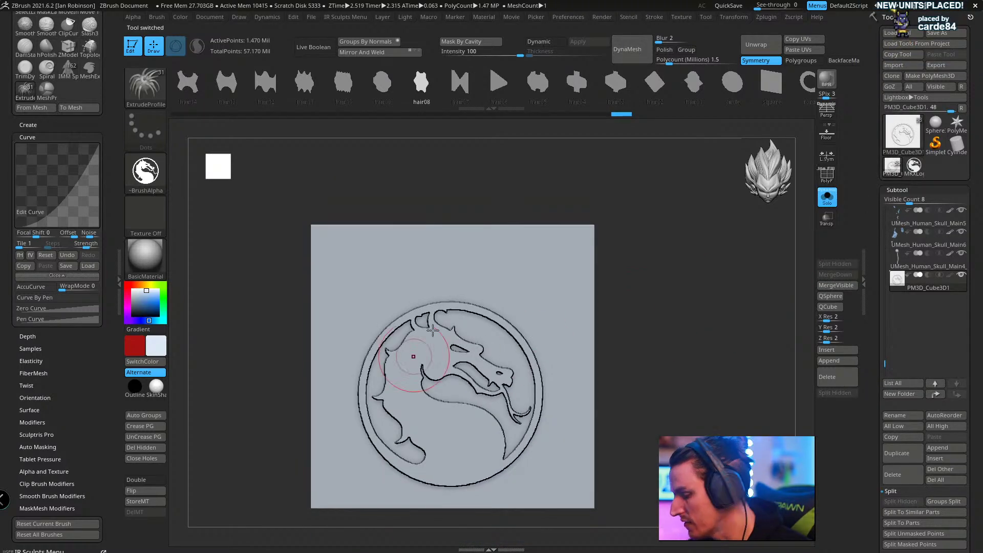
pyautogui.hotkey('shift', 'f')
pyautogui.hotkey('shift', 'f')
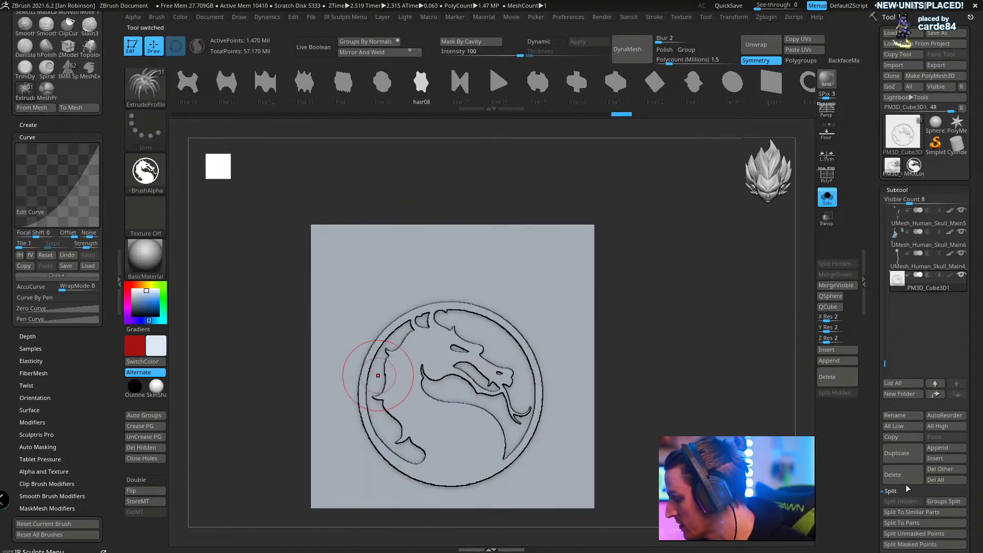
pyautogui.click(904, 478)
pyautogui.press('Return')
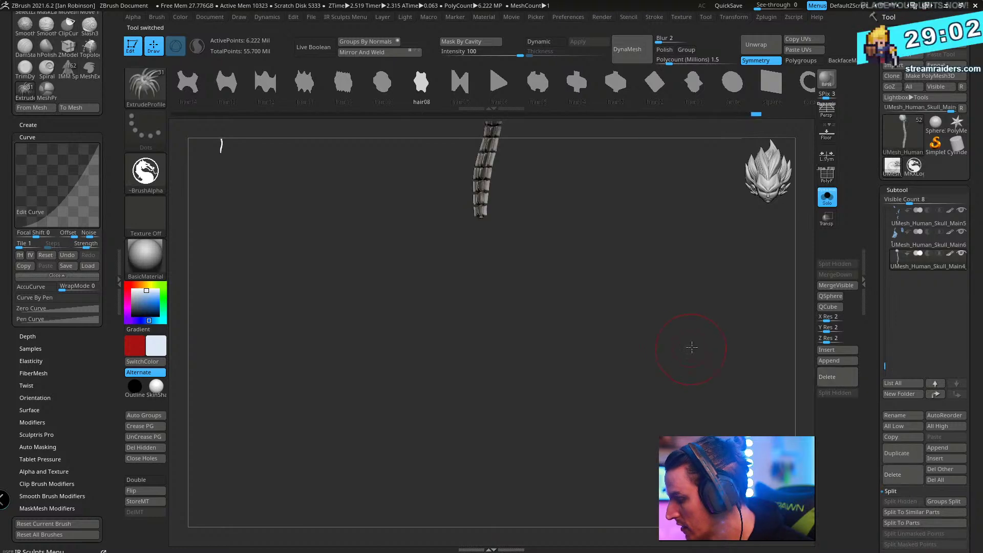
# - Turn off Solo to show the whole sculpture and try to convert the ~BrushAlpha alpha to a mesh
pyautogui.keyDown('alt'); pyautogui.moveTo(658, 387); pyautogui.dragTo(679, 242); pyautogui.keyUp('alt')
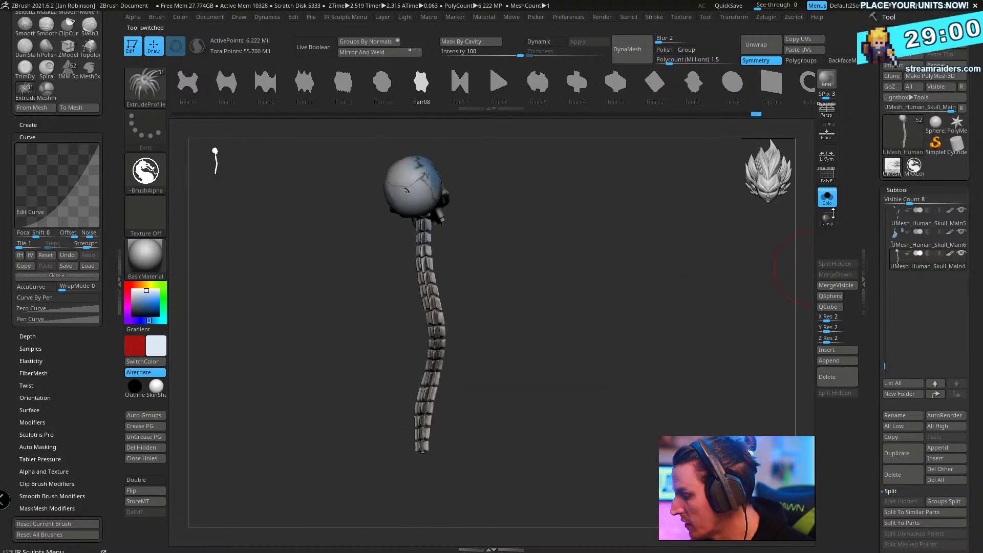
pyautogui.click(827, 198)
pyautogui.keyDown('alt'); pyautogui.moveTo(613, 353); pyautogui.dragTo(670, 260); pyautogui.keyUp('alt')
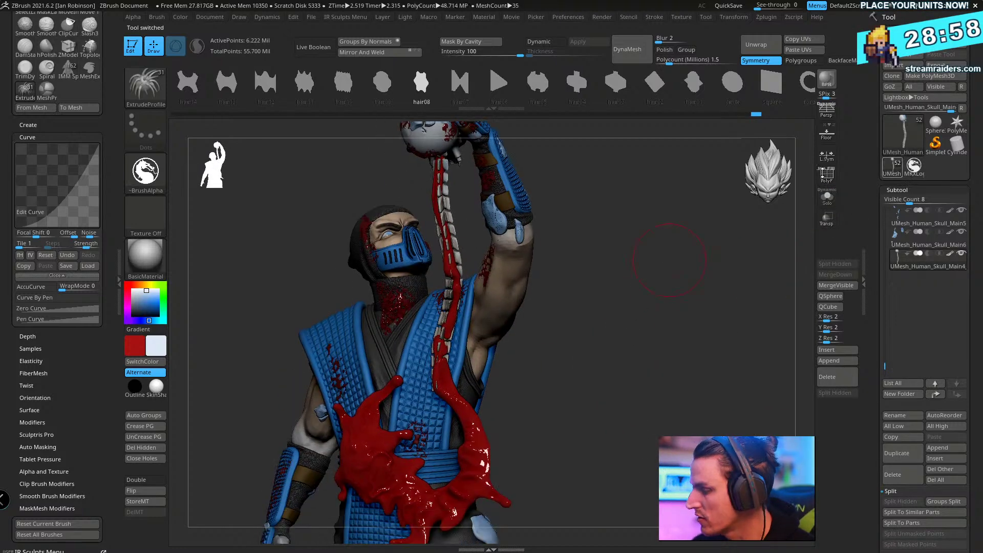
pyautogui.click(135, 18)
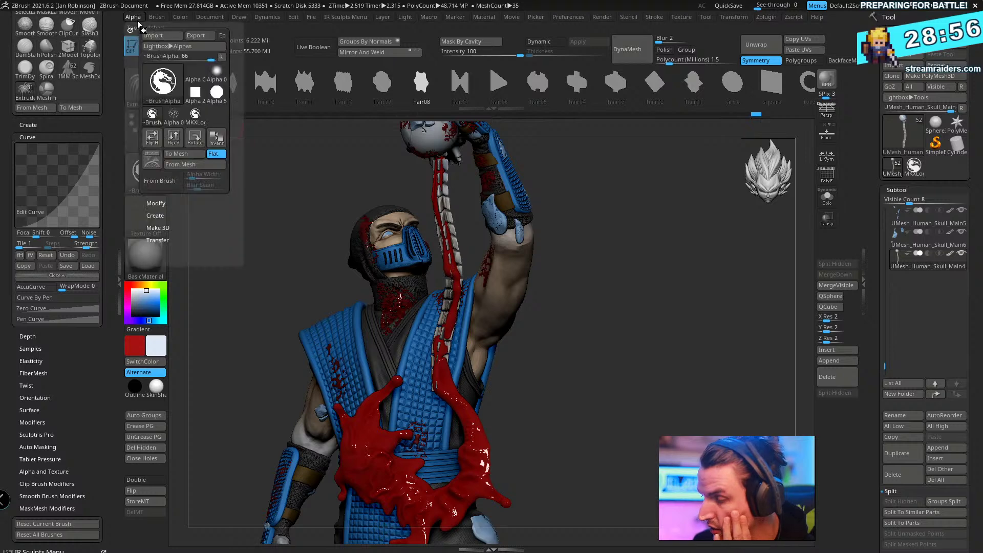
pyautogui.click(184, 154)
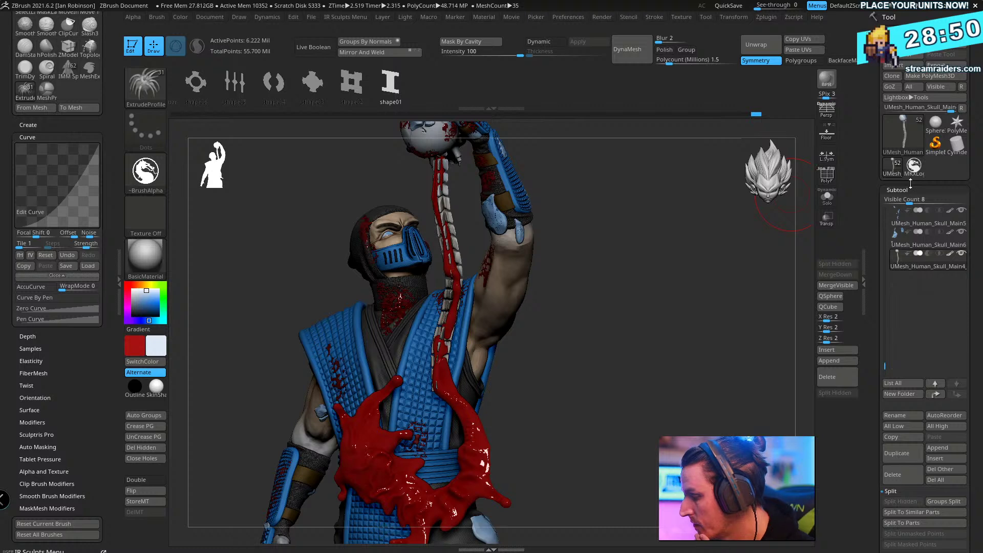
# - Switch to the MKXLogo mesh tool and generate another flat logo mesh from the ~BrushAlpha alpha
pyautogui.click(914, 165)
pyautogui.press('f')
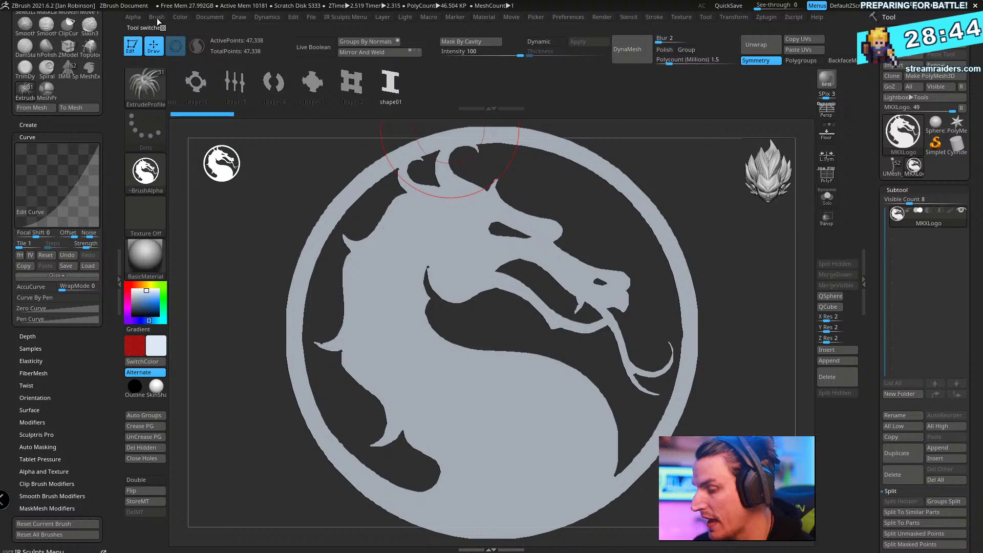
pyautogui.click(135, 19)
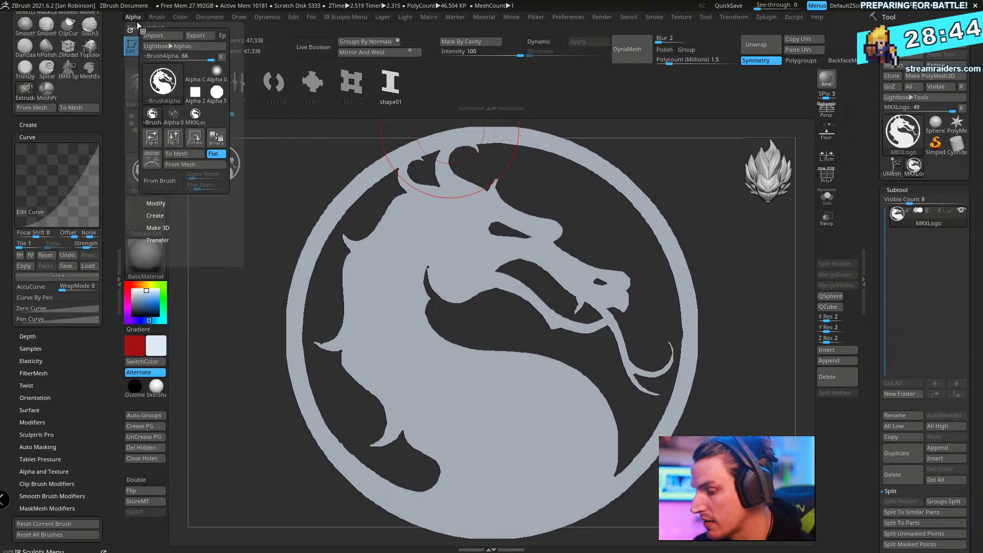
pyautogui.click(194, 163)
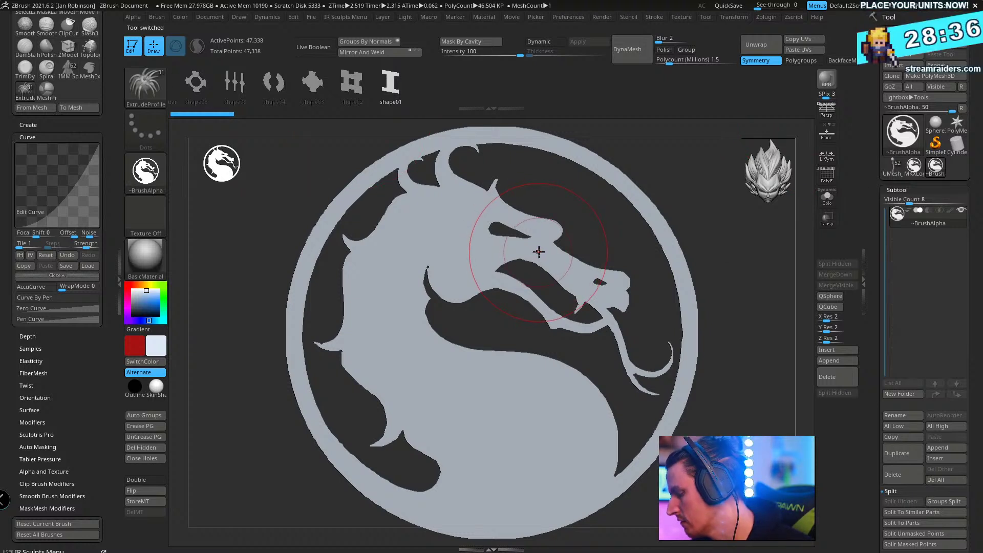
# - Copy the ~BrushAlpha logo mesh and paste it as a subtool into the Sub-Zero sculpture
pyautogui.press('f')
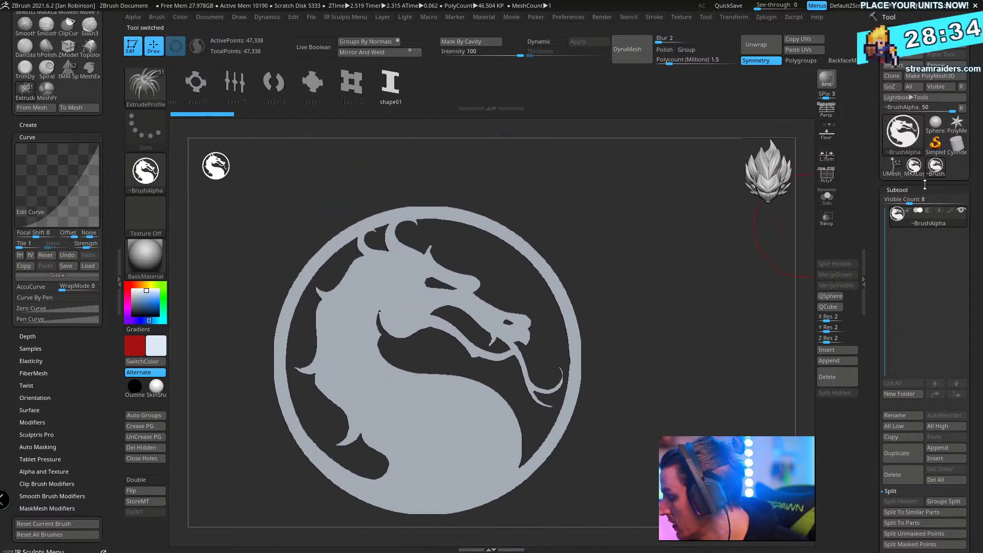
pyautogui.click(904, 437)
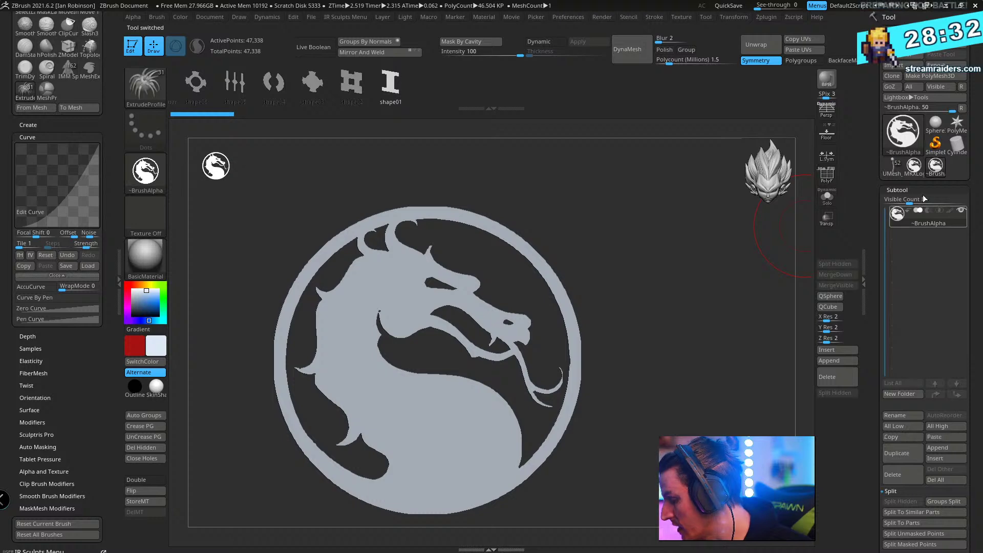
pyautogui.click(892, 167)
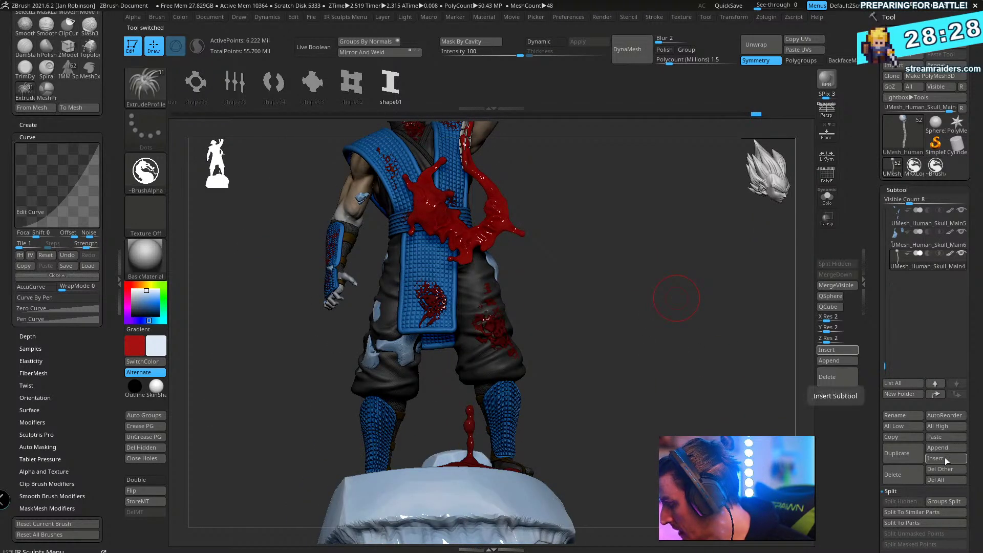
pyautogui.click(945, 438)
pyautogui.press('f')
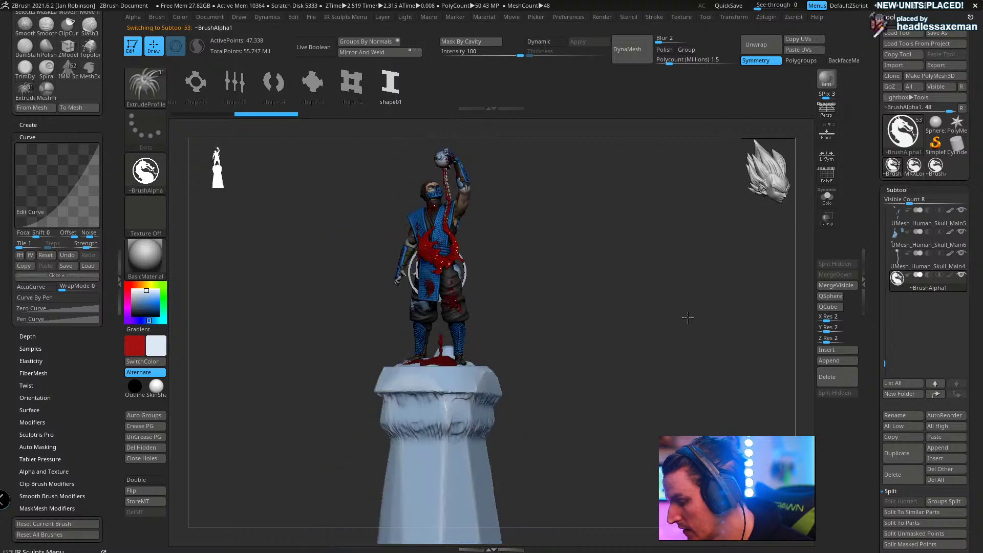
# - Isolate the pasted logo subtool with polyframe on and examine its mesh and outline up close
pyautogui.press('w')
pyautogui.moveTo(676, 307); pyautogui.dragTo(582, 271)
pyautogui.keyDown('alt'); pyautogui.moveTo(634, 342); pyautogui.dragTo(643, 410); pyautogui.keyUp('alt')
pyautogui.hotkey('shift', 'f')
pyautogui.moveTo(680, 369)
pyautogui.mouseDown()
pyautogui.moveTo(655, 372)
pyautogui.moveTo(704, 336)
pyautogui.moveTo(643, 325)
pyautogui.moveTo(565, 260)
pyautogui.mouseUp()
pyautogui.press('b')
pyautogui.press('e')
pyautogui.press('p')
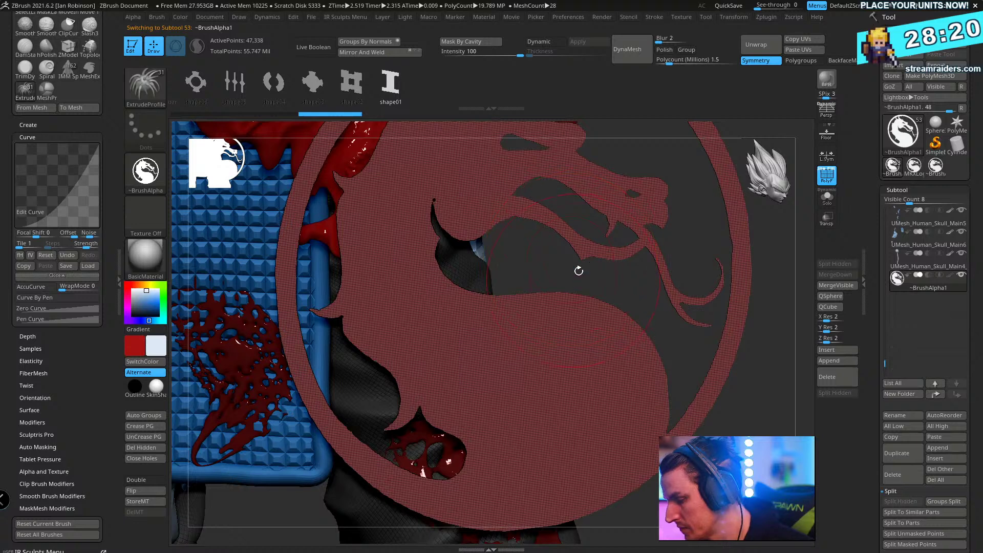
pyautogui.moveTo(606, 292)
pyautogui.keyDown('ctrl'); pyautogui.mouseDown(button='right')
pyautogui.moveTo(564, 412)
pyautogui.moveTo(531, 281)
pyautogui.moveTo(522, 351)
pyautogui.mouseUp(button='right'); pyautogui.keyUp('ctrl')
pyautogui.press('s')
pyautogui.moveTo(532, 281)
pyautogui.keyDown('ctrl'); pyautogui.mouseDown(button='right')
pyautogui.moveTo(478, 239)
pyautogui.moveTo(697, 104)
pyautogui.mouseUp(button='right'); pyautogui.keyUp('ctrl')
# - Mask the logo mesh by its border only, with Groups and Crease off, and invert the mask to protect the interior
pyautogui.moveTo(964, 271); pyautogui.dragTo(972, 227)
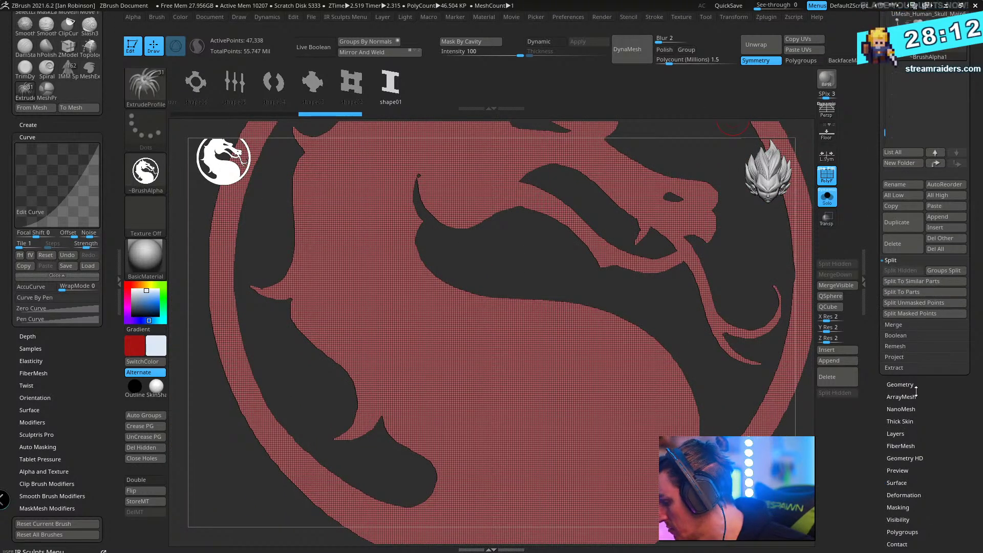
pyautogui.click(906, 506)
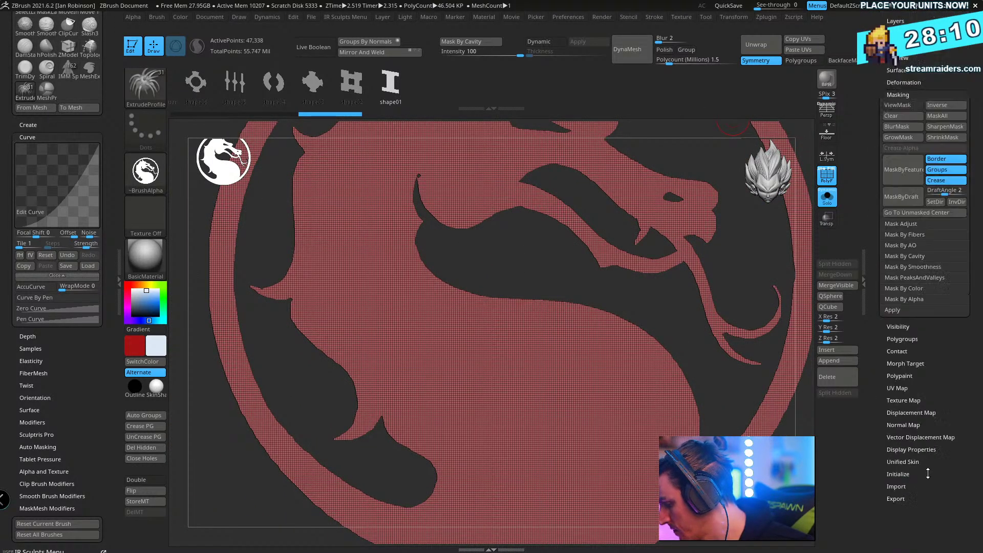
pyautogui.click(945, 174)
pyautogui.click(946, 181)
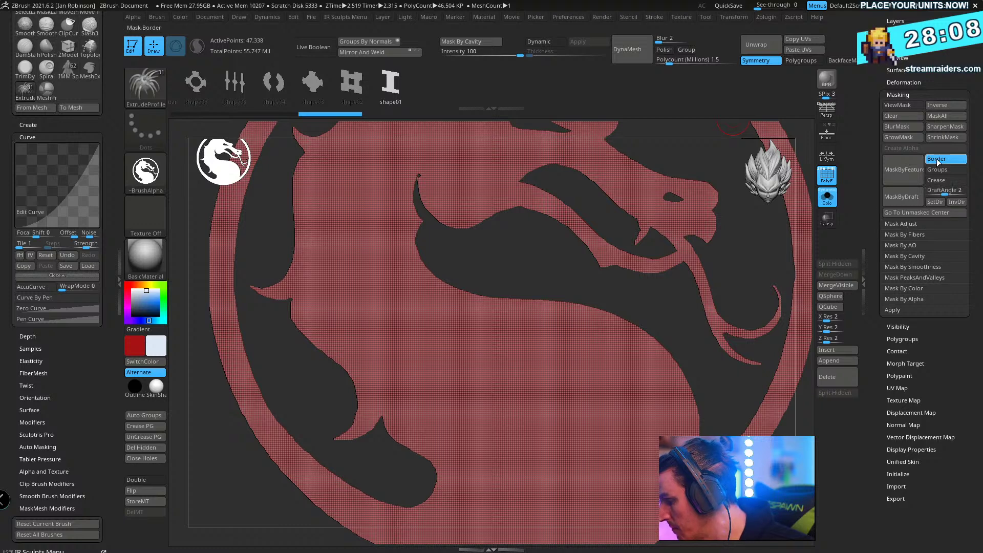
pyautogui.click(897, 175)
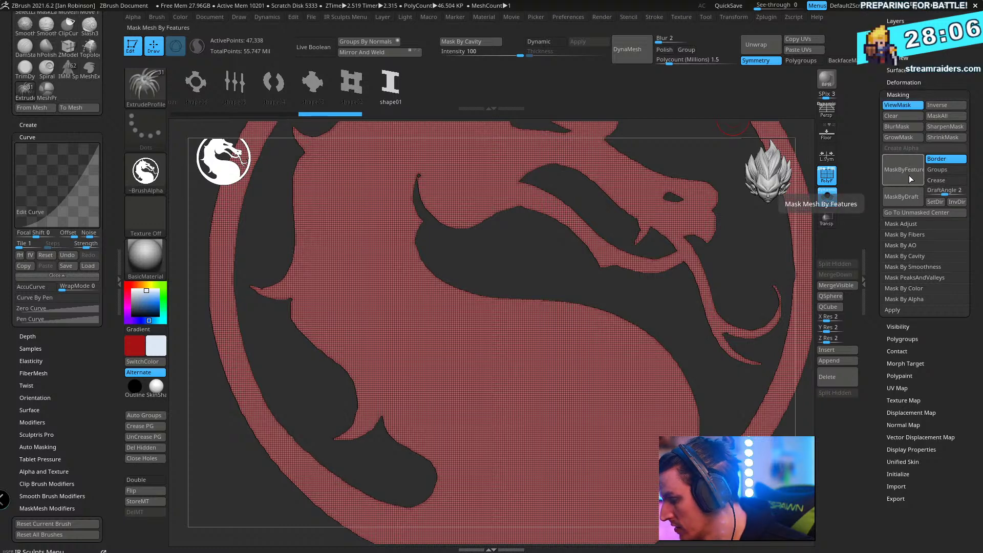
pyautogui.moveTo(604, 292); pyautogui.dragTo(564, 360, button='right')
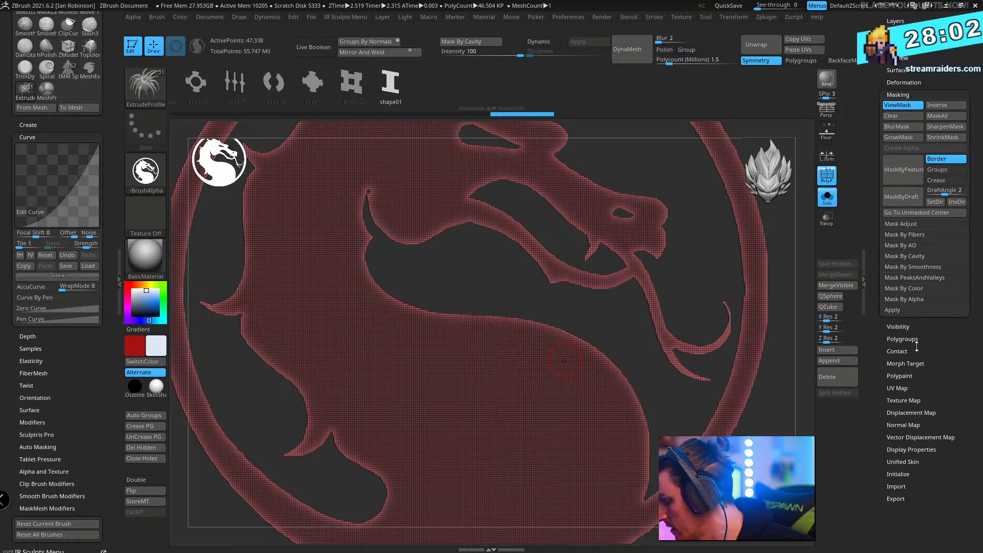
# - Smooth the logo mesh's outline with the Polish By Features deformation and check the result
pyautogui.click(918, 83)
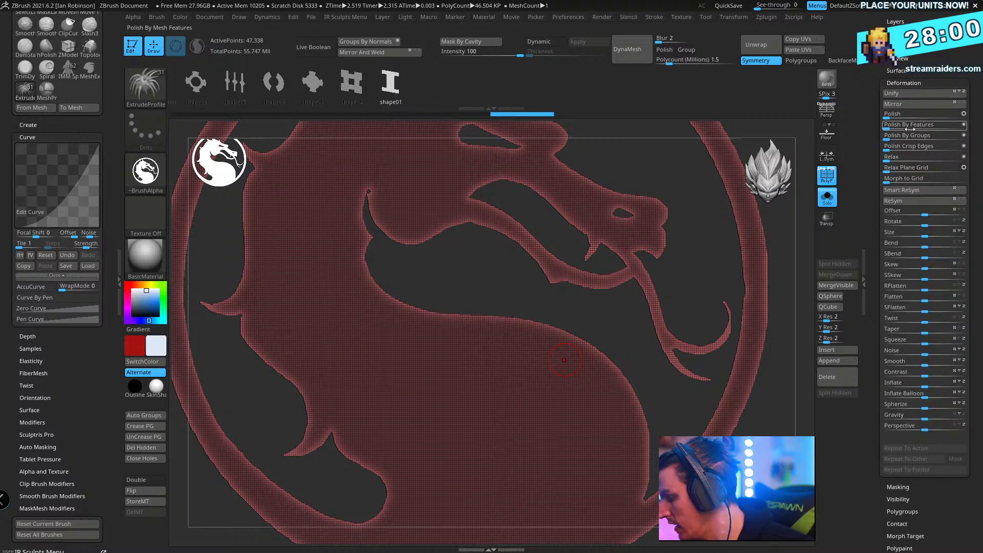
pyautogui.moveTo(910, 129); pyautogui.dragTo(959, 122)
pyautogui.keyDown('alt'); pyautogui.moveTo(533, 300); pyautogui.dragTo(423, 383); pyautogui.keyUp('alt')
pyautogui.keyDown('alt'); pyautogui.moveTo(492, 342); pyautogui.dragTo(533, 308); pyautogui.keyUp('alt')
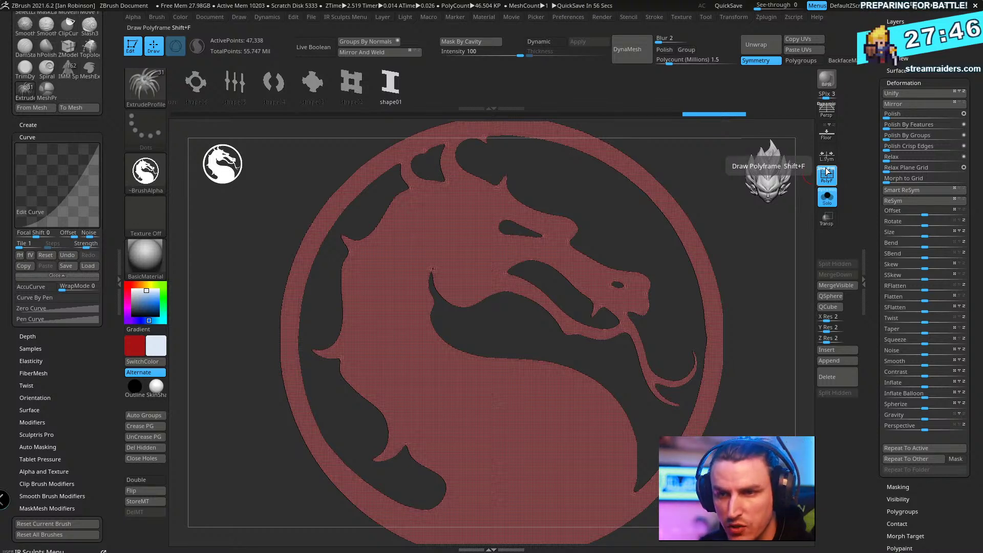
# - Turn off Solo for the logo, move it in front of the ice base and scale it down
pyautogui.moveTo(757, 316)
pyautogui.keyDown('alt'); pyautogui.mouseDown()
pyautogui.moveTo(727, 290)
pyautogui.moveTo(703, 325)
pyautogui.mouseUp(); pyautogui.keyUp('alt')
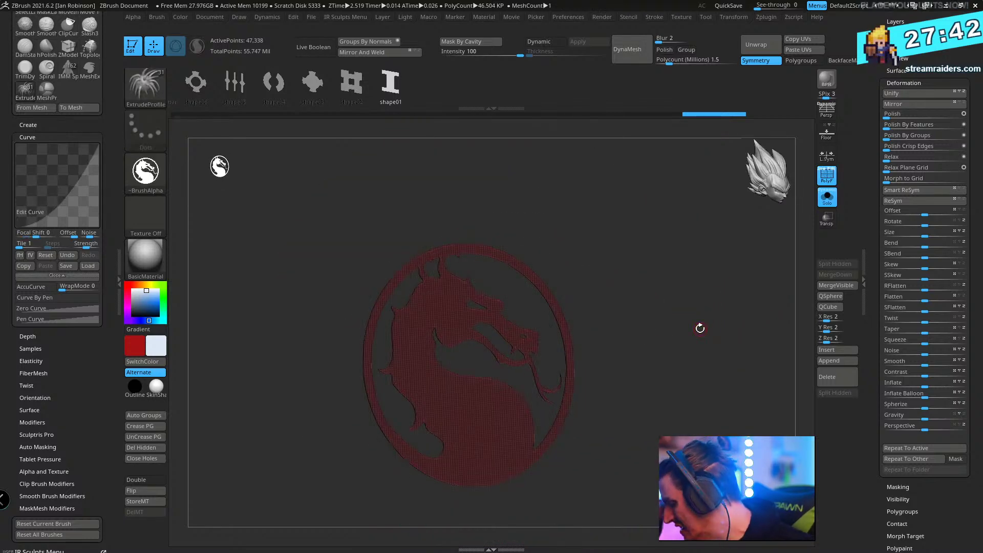
pyautogui.scroll(3, 896, 99)
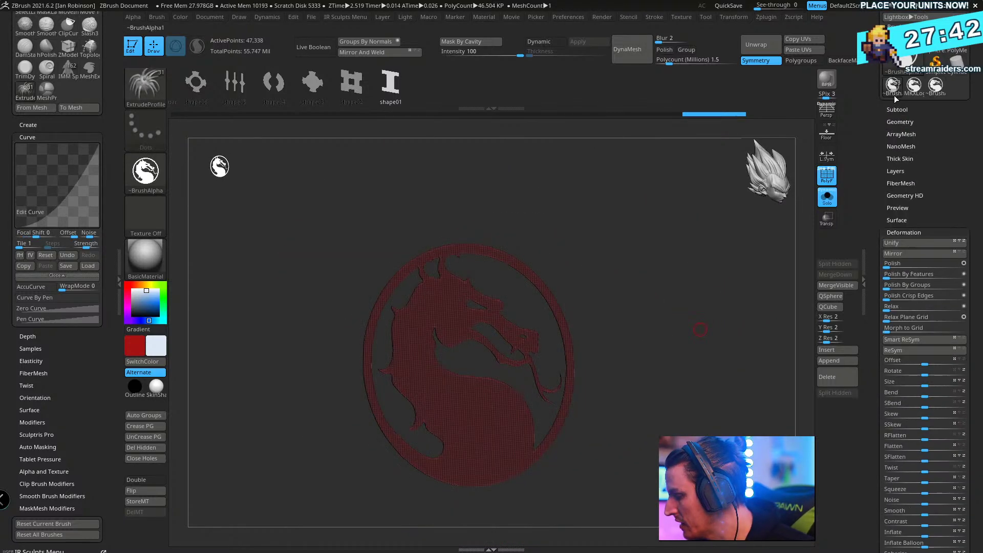
pyautogui.click(832, 208)
pyautogui.keyDown('alt'); pyautogui.moveTo(696, 330); pyautogui.dragTo(631, 222); pyautogui.keyUp('alt')
pyautogui.press('w')
pyautogui.moveTo(469, 318); pyautogui.dragTo(469, 369)
pyautogui.moveTo(556, 314); pyautogui.dragTo(603, 283)
pyautogui.keyDown('alt'); pyautogui.moveTo(635, 328); pyautogui.dragTo(680, 254); pyautogui.keyUp('alt')
pyautogui.moveTo(451, 308); pyautogui.dragTo(392, 314)
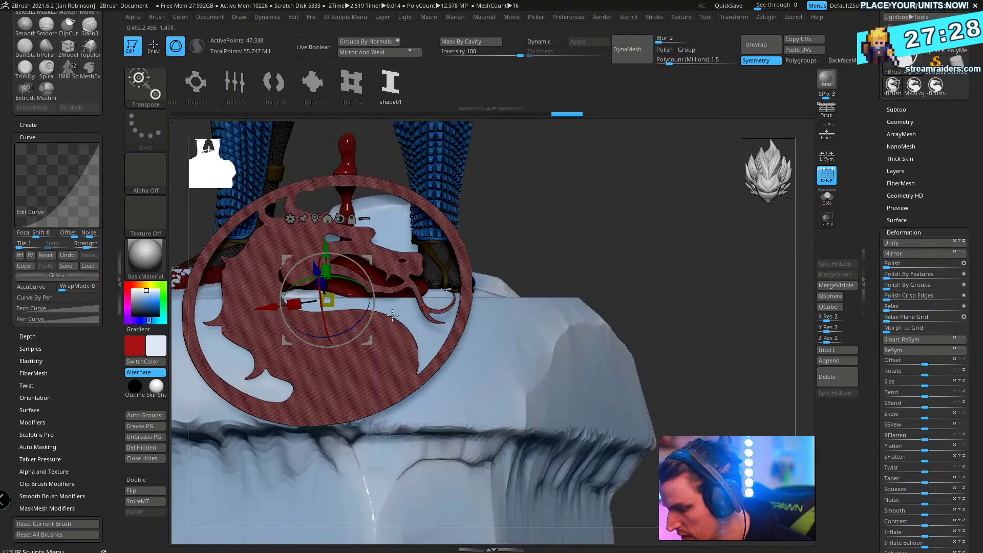
pyautogui.moveTo(330, 299); pyautogui.dragTo(296, 312)
# - Rotate, scale and move the logo so it lies against the sloping front of the ice base
pyautogui.keyDown('alt'); pyautogui.moveTo(566, 191); pyautogui.dragTo(549, 244); pyautogui.keyUp('alt')
pyautogui.moveTo(568, 209); pyautogui.dragTo(614, 246)
pyautogui.keyDown('alt'); pyautogui.moveTo(615, 246); pyautogui.dragTo(650, 292); pyautogui.keyUp('alt')
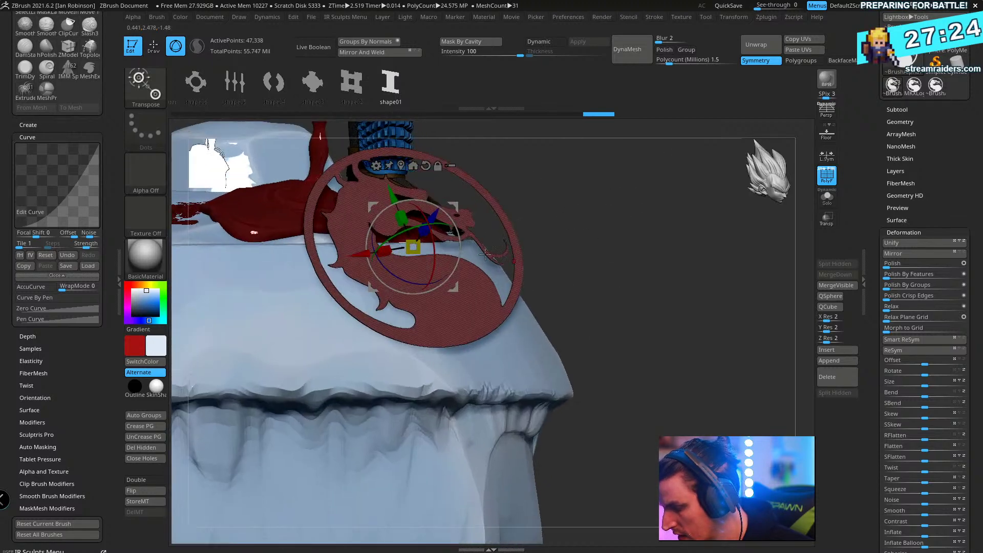
pyautogui.moveTo(433, 215); pyautogui.dragTo(410, 243)
pyautogui.moveTo(630, 236); pyautogui.dragTo(589, 240)
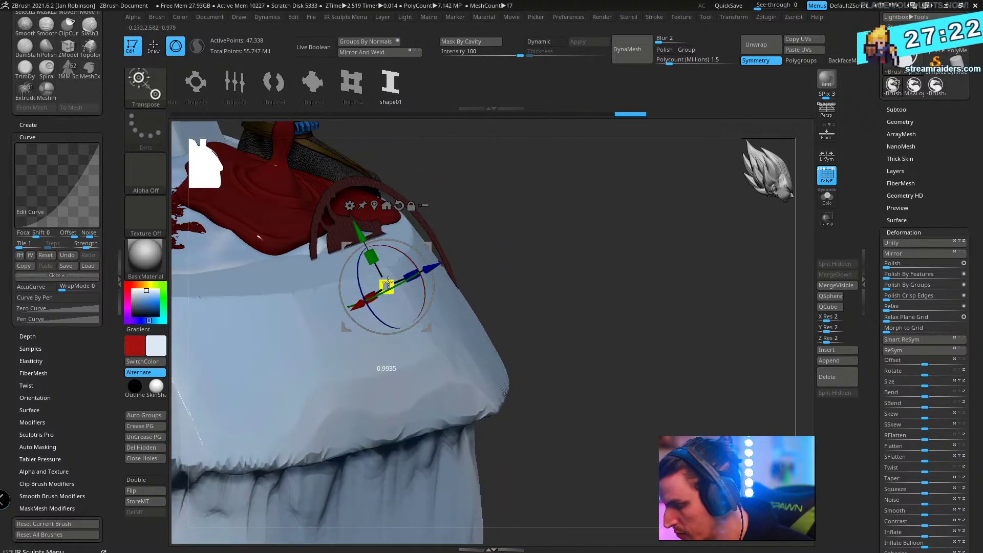
pyautogui.moveTo(387, 286); pyautogui.dragTo(383, 302)
pyautogui.moveTo(358, 234); pyautogui.dragTo(378, 271)
pyautogui.moveTo(452, 304); pyautogui.dragTo(475, 295)
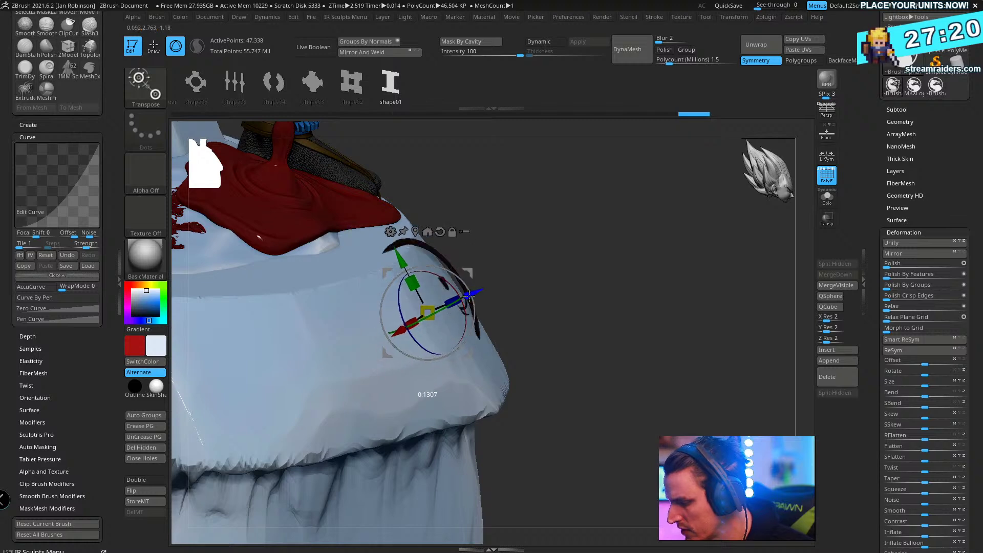
pyautogui.moveTo(542, 269); pyautogui.dragTo(589, 281)
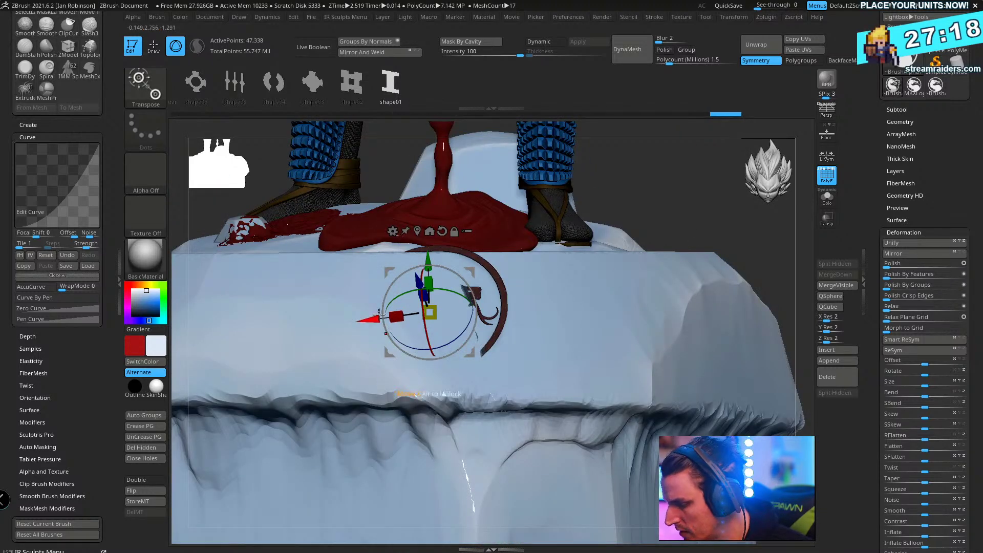
pyautogui.moveTo(380, 313); pyautogui.dragTo(302, 307)
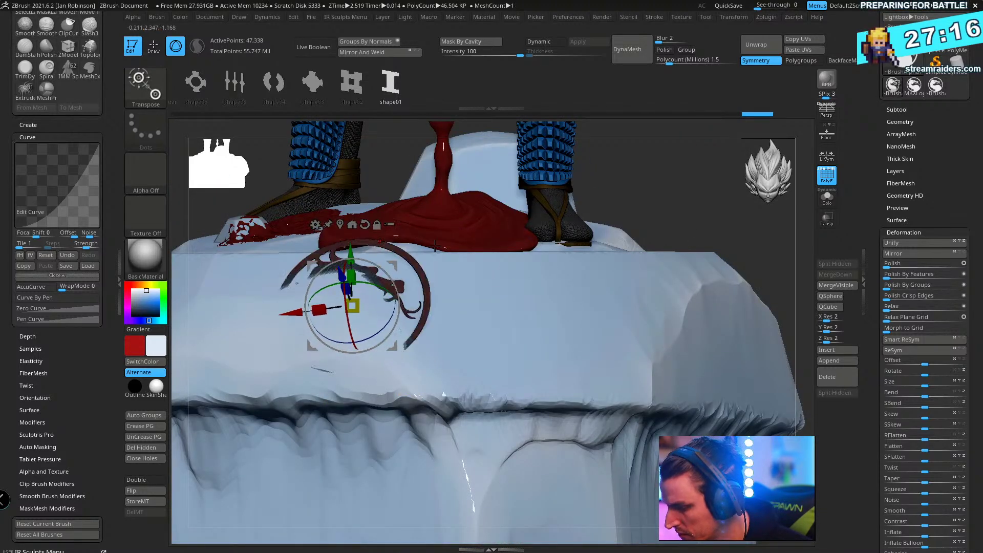
pyautogui.moveTo(434, 246); pyautogui.dragTo(655, 260, button='right')
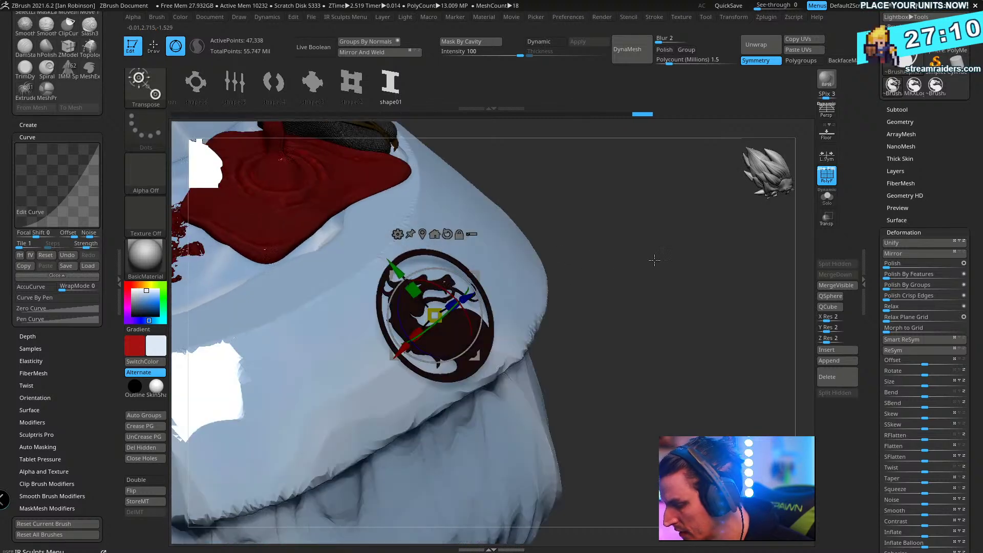
# - Set the ZModeler polygon action to Extrude with target Polygroup All and try a first extrusion on the logo
pyautogui.press('q')
pyautogui.press('f')
pyautogui.moveTo(461, 220)
pyautogui.keyDown('ctrl'); pyautogui.mouseDown(button='right')
pyautogui.moveTo(434, 325)
pyautogui.moveTo(351, 348)
pyautogui.moveTo(408, 502)
pyautogui.moveTo(386, 340)
pyautogui.mouseUp(button='right'); pyautogui.keyUp('ctrl')
pyautogui.press('b')
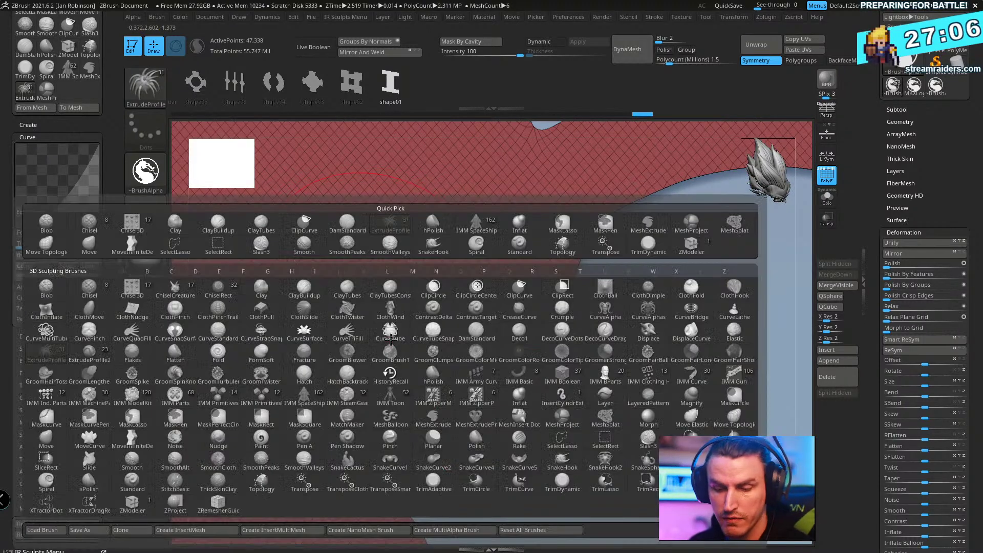
pyautogui.press('z')
pyautogui.press('m')
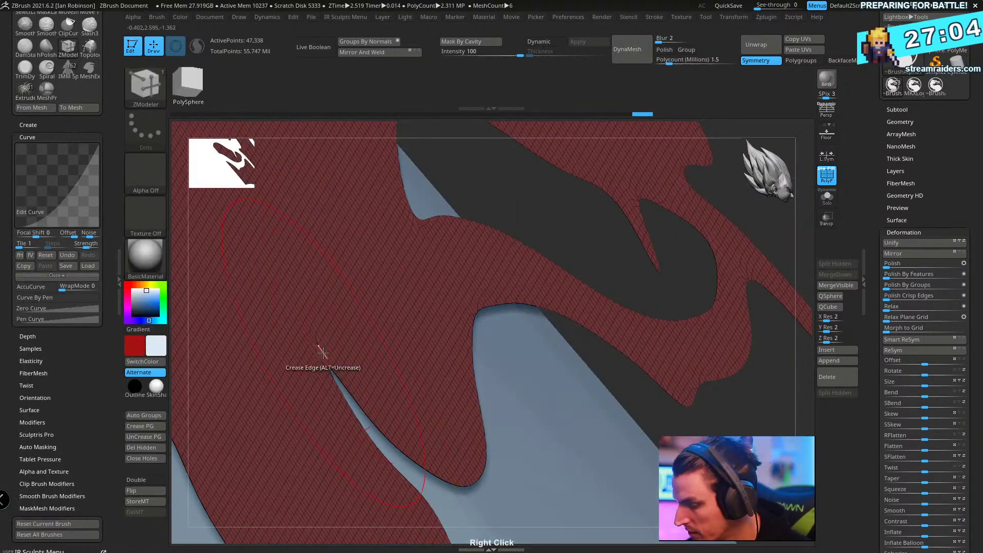
pyautogui.press('space')
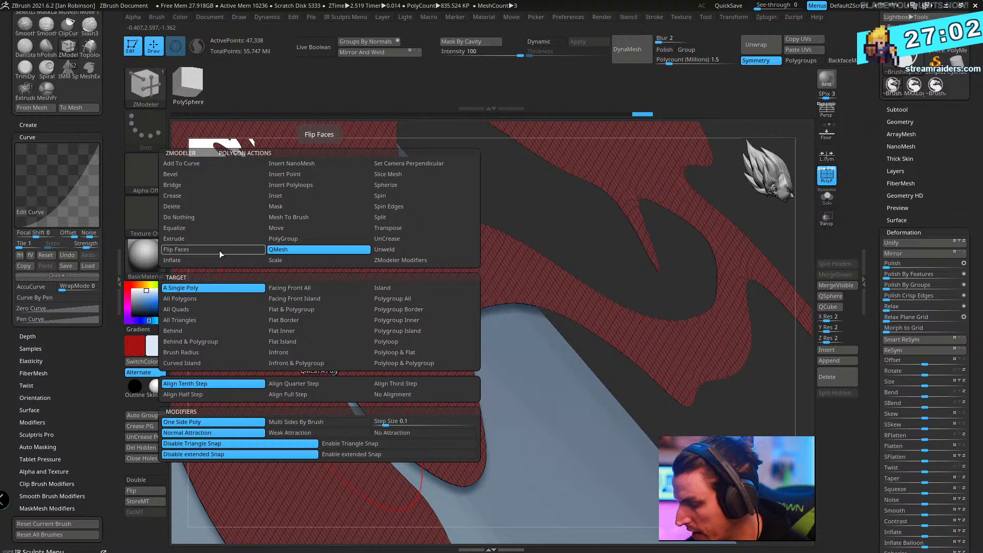
pyautogui.click(210, 241)
pyautogui.click(404, 299)
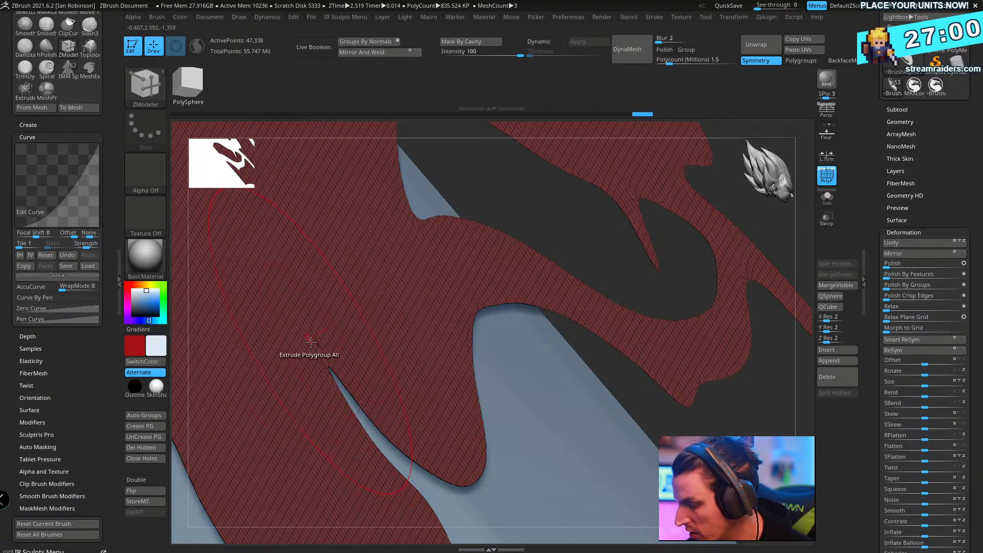
pyautogui.moveTo(321, 355); pyautogui.dragTo(333, 346)
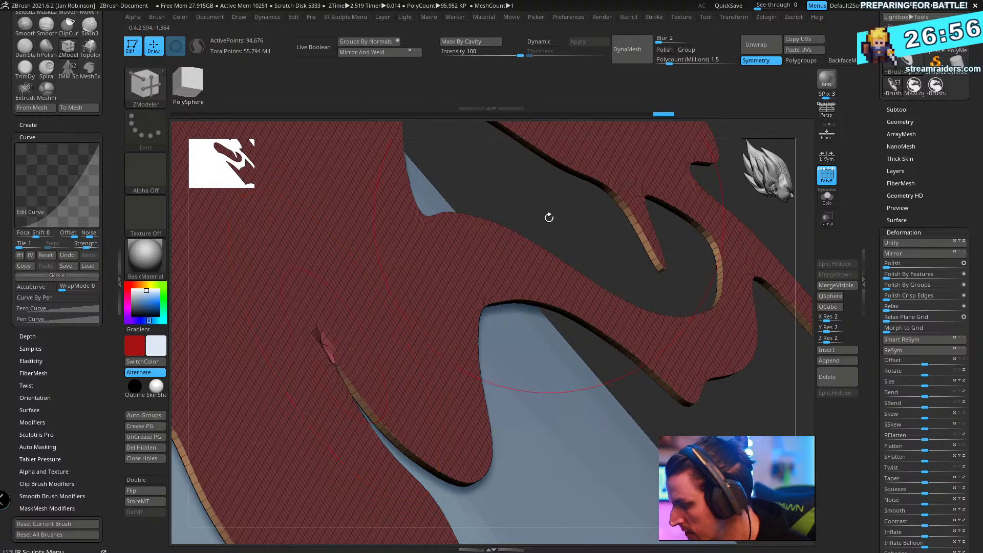
pyautogui.hotkey('ctrl', 'z')
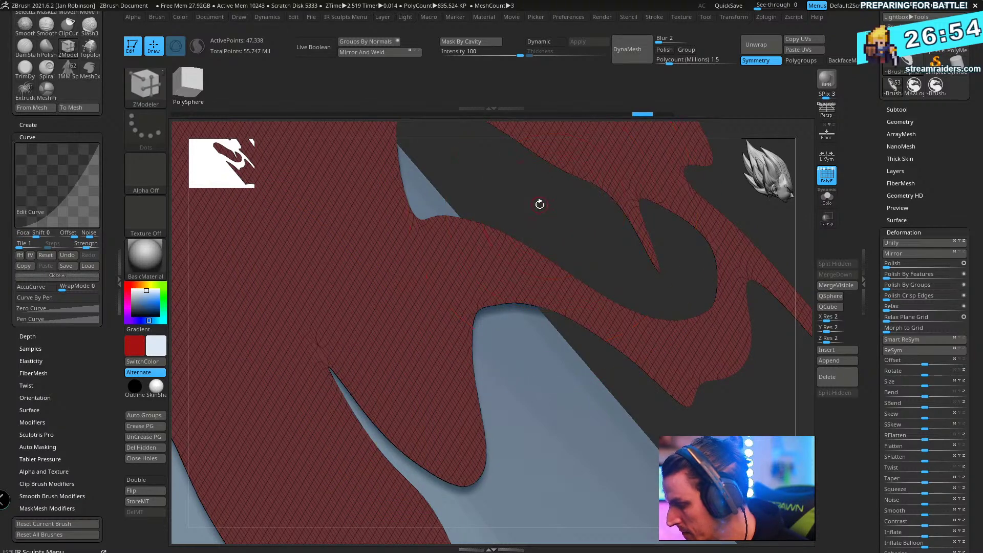
# - Examine the polygons around the tip of the narrow neck gap in the logo up close, with the Move brush active
pyautogui.moveTo(539, 204); pyautogui.dragTo(476, 308, button='right')
pyautogui.rightClick(480, 350)
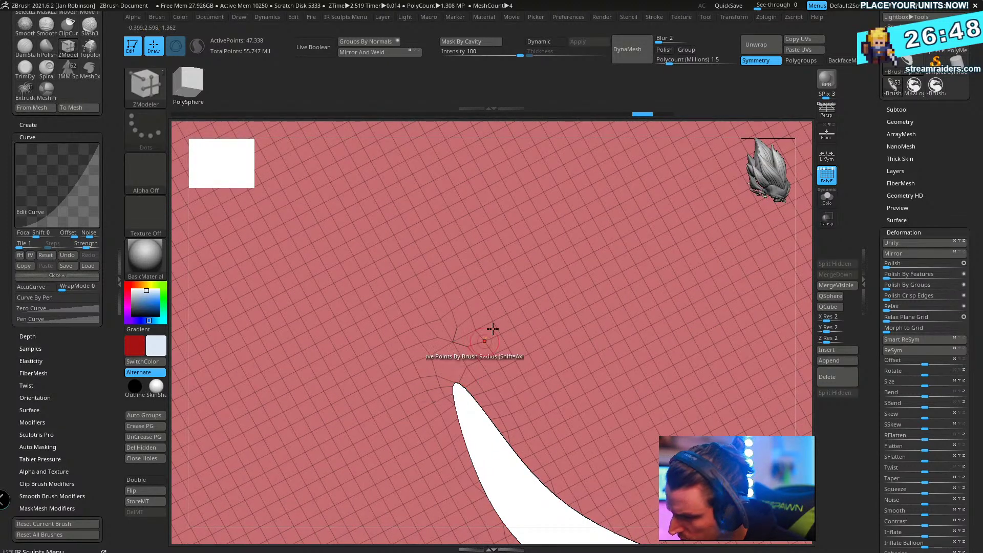
pyautogui.press('b')
pyautogui.press('m')
pyautogui.press('v')
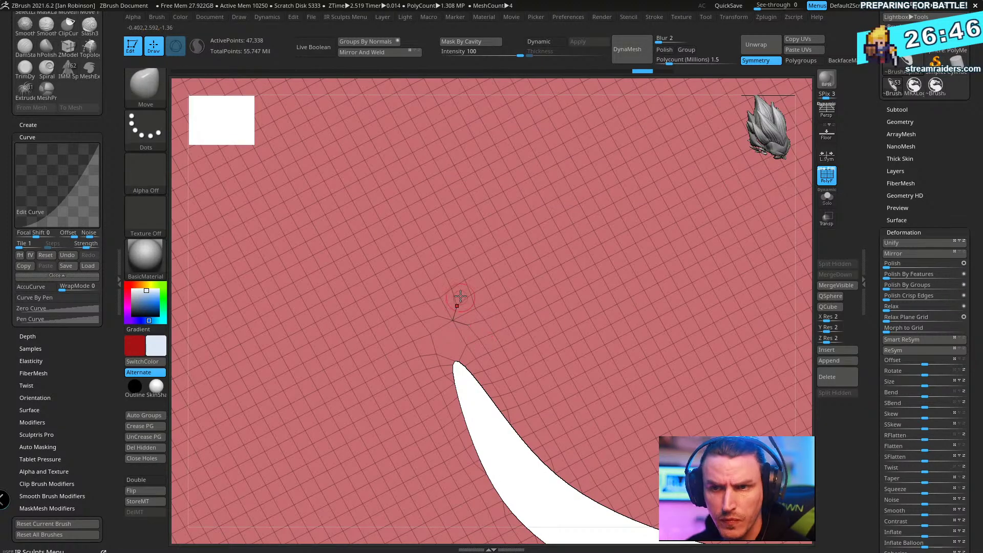
pyautogui.moveTo(460, 290); pyautogui.dragTo(465, 329, button='right')
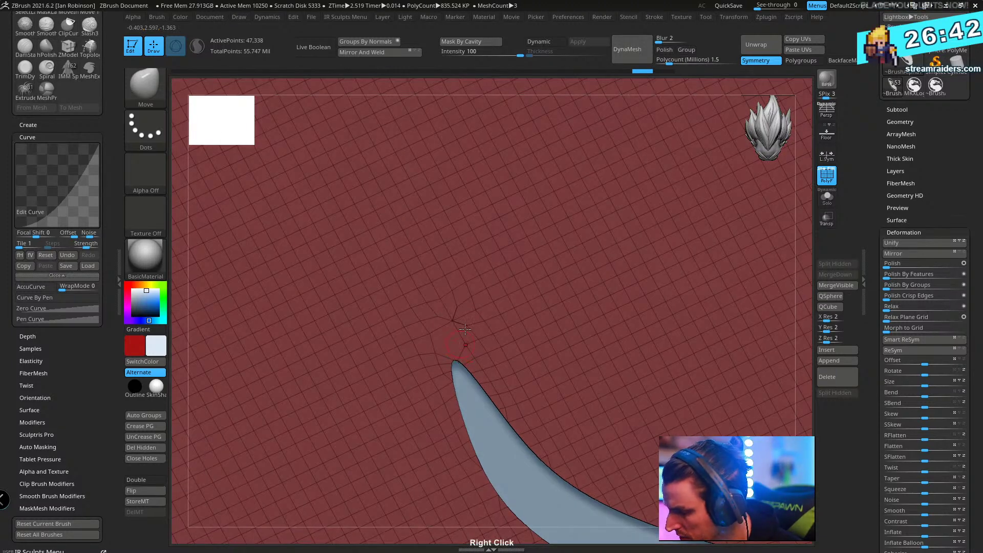
pyautogui.press('ctrl')
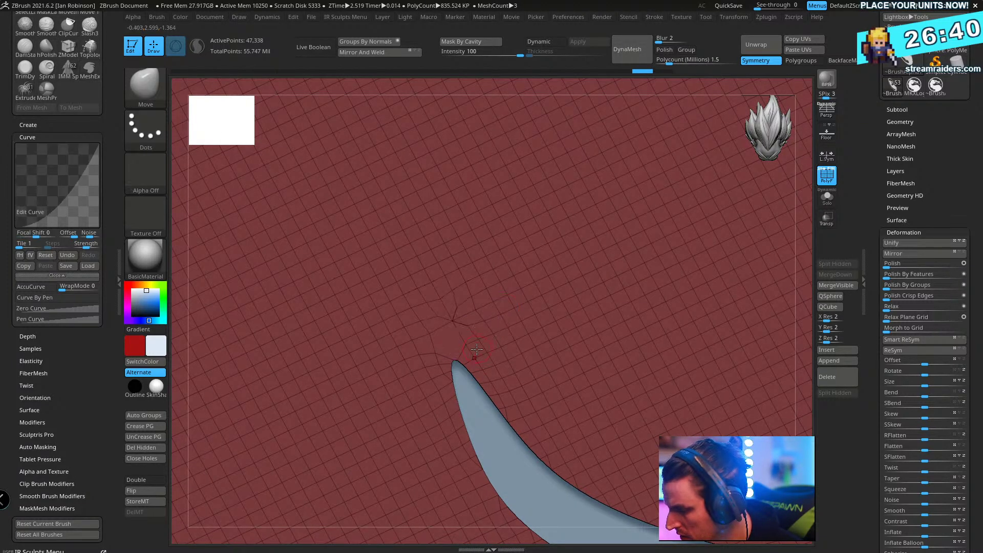
pyautogui.moveTo(521, 347)
pyautogui.mouseDown(button='right')
pyautogui.moveTo(495, 329)
pyautogui.moveTo(470, 369)
pyautogui.mouseUp(button='right')
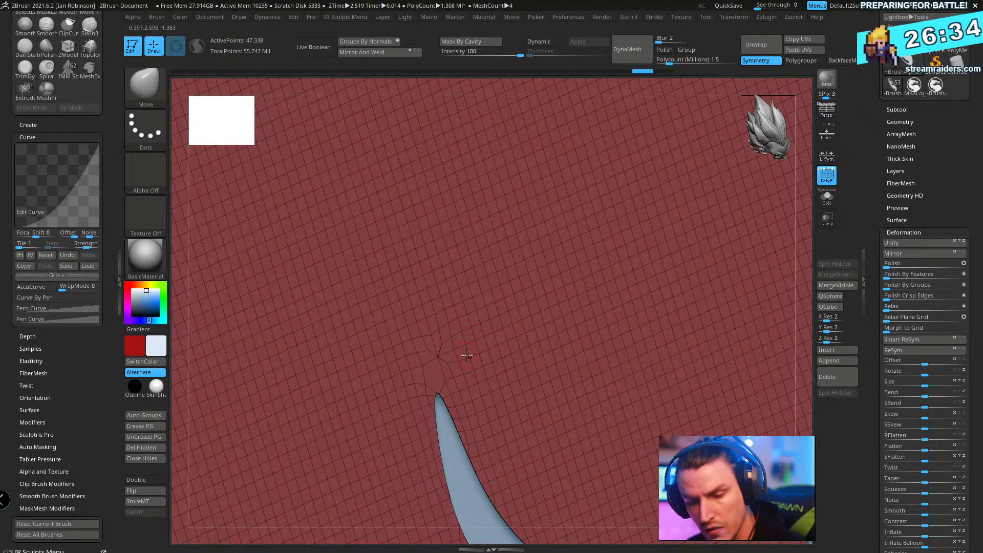
# - Extrude the logo's whole polygroup into a solid with ZModeler and isolate it to check its side walls
pyautogui.press('b')
pyautogui.press('z')
pyautogui.press('m')
pyautogui.moveTo(464, 374); pyautogui.dragTo(476, 375)
pyautogui.hotkey('ctrl', 'z')
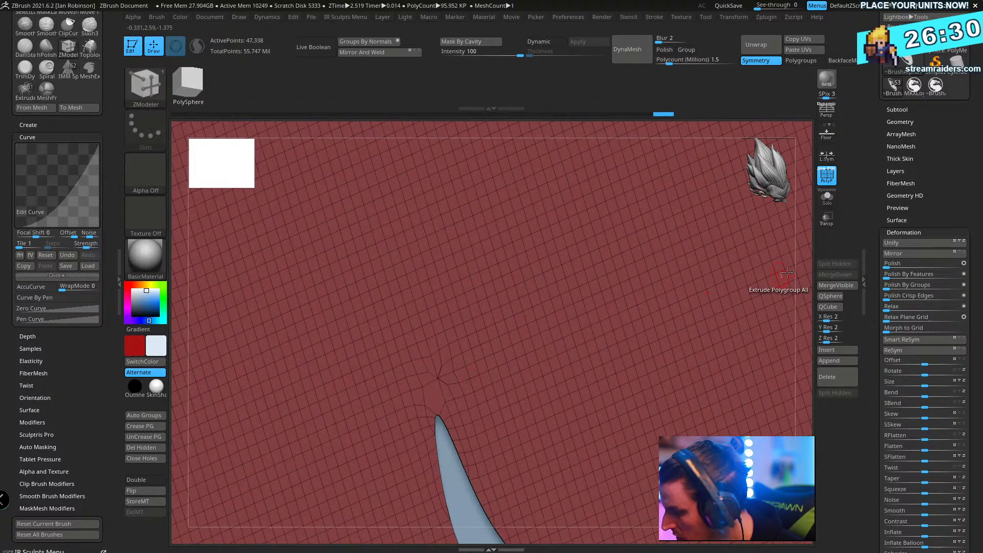
pyautogui.moveTo(451, 378); pyautogui.dragTo(456, 365)
pyautogui.moveTo(455, 364); pyautogui.dragTo(571, 270, button='right')
pyautogui.click(828, 200)
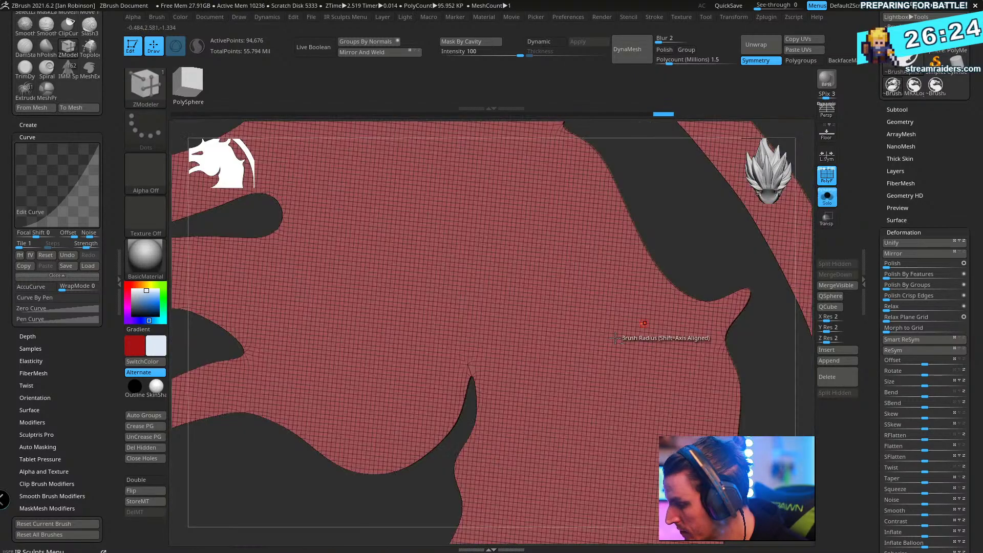
pyautogui.moveTo(614, 353); pyautogui.dragTo(397, 385, button='right')
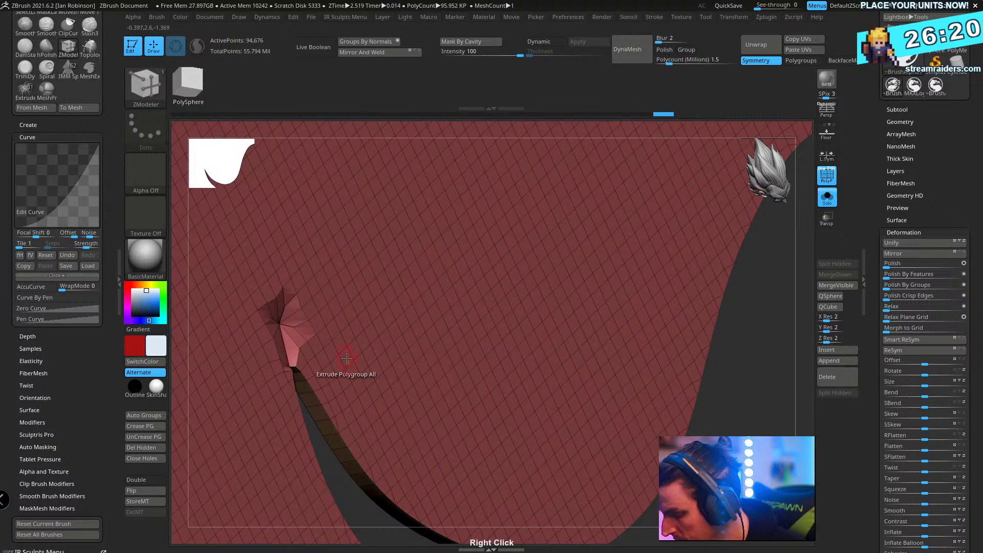
pyautogui.moveTo(347, 358); pyautogui.dragTo(599, 349, button='right')
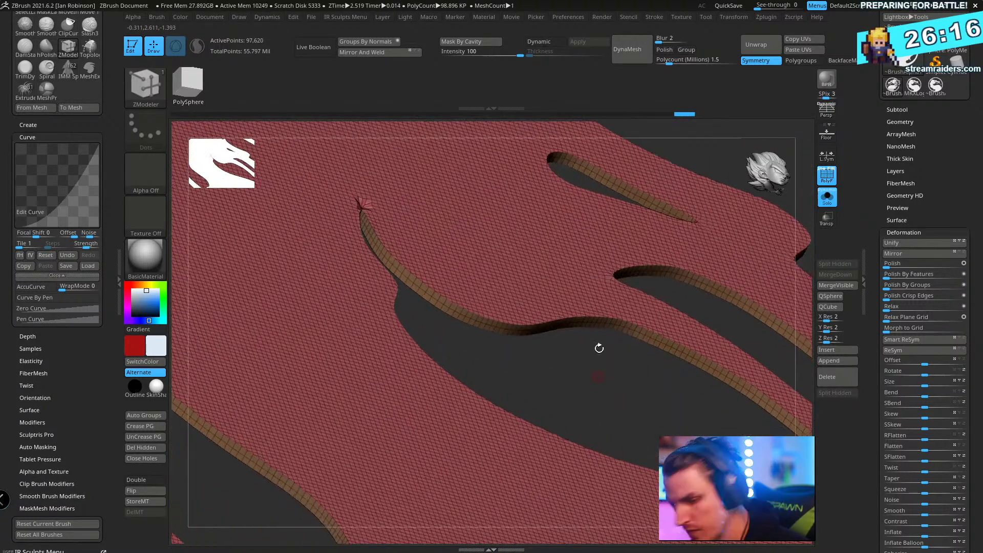
# - Try to ZRemesh the extruded logo at the Same polygon count with KeepGroups and KeepCreases on
pyautogui.press('w')
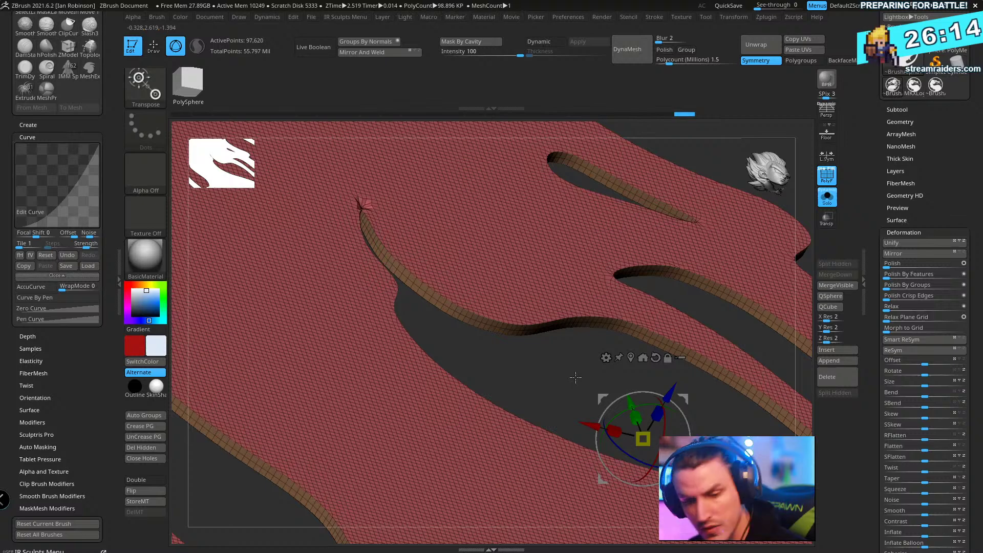
pyautogui.press('q')
pyautogui.press('space')
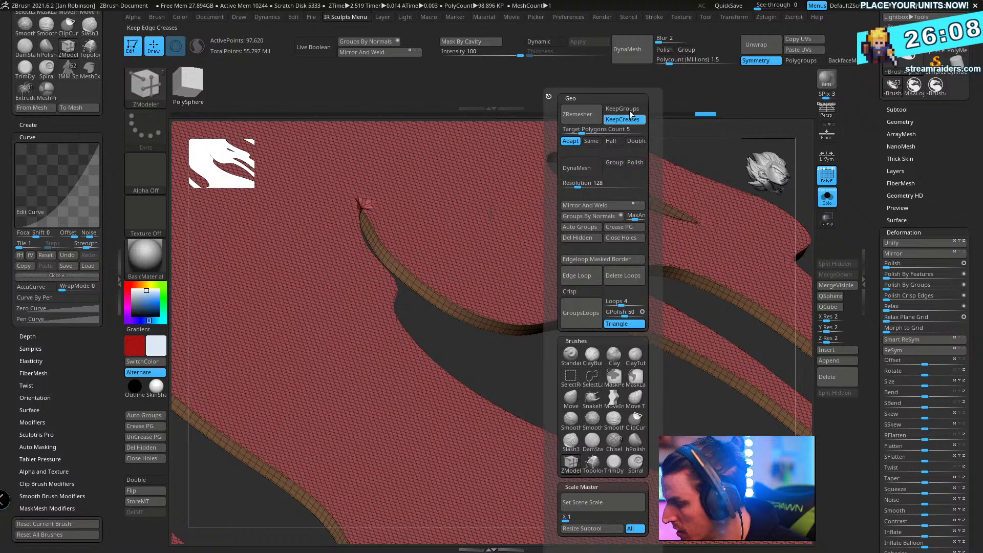
pyautogui.click(589, 141)
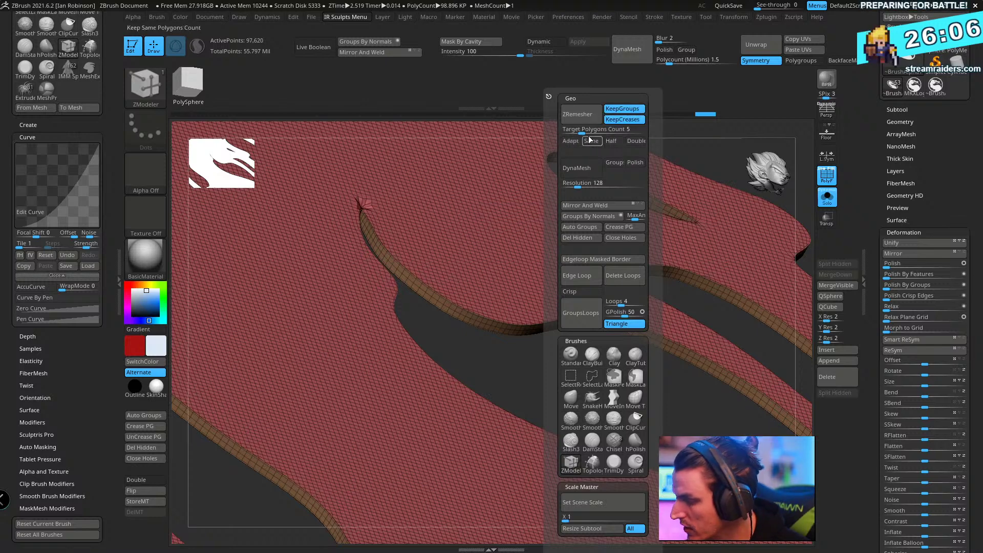
pyautogui.click(587, 116)
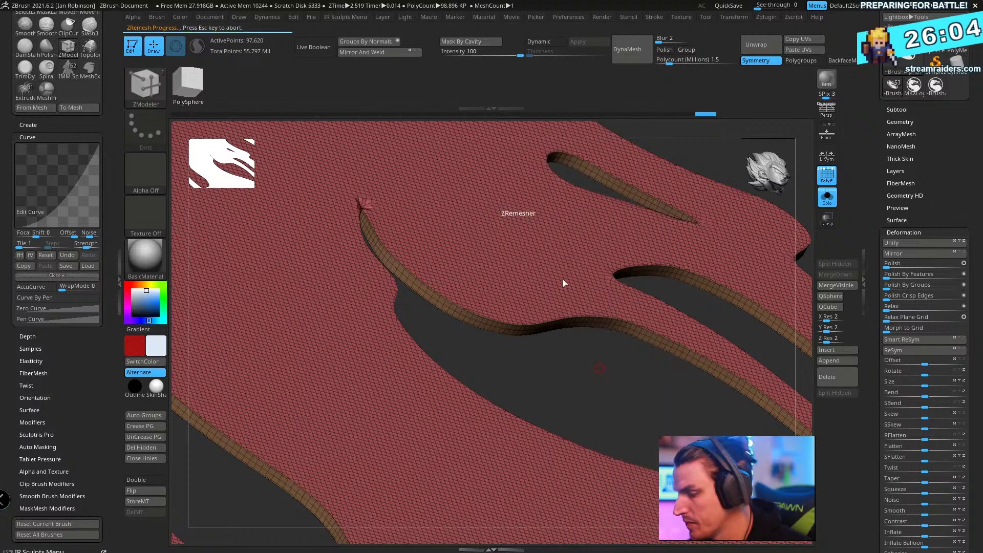
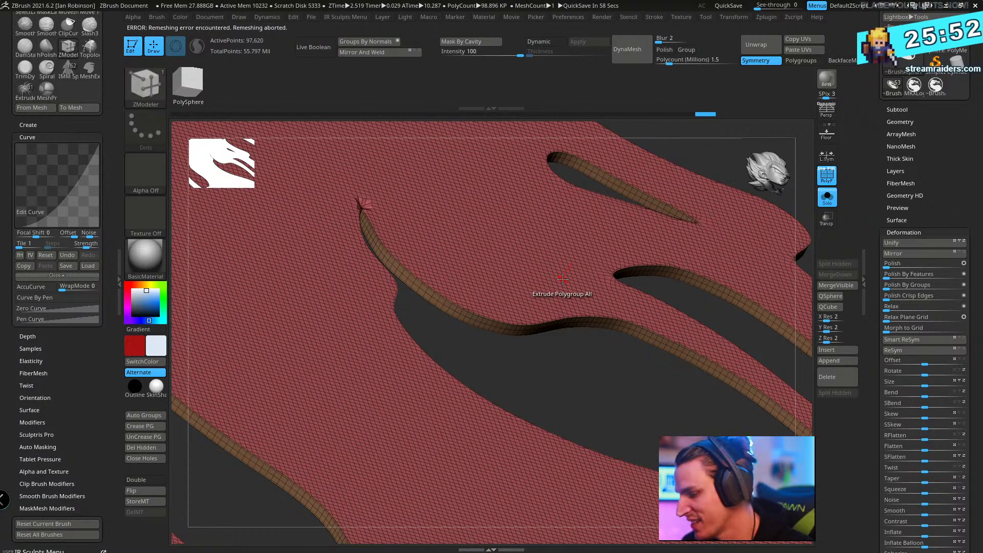
# - Switch to the original flat logo tool and inspect the mesh just above the tip of the neck gap
pyautogui.moveTo(562, 278); pyautogui.dragTo(492, 323, button='right')
pyautogui.click(935, 88)
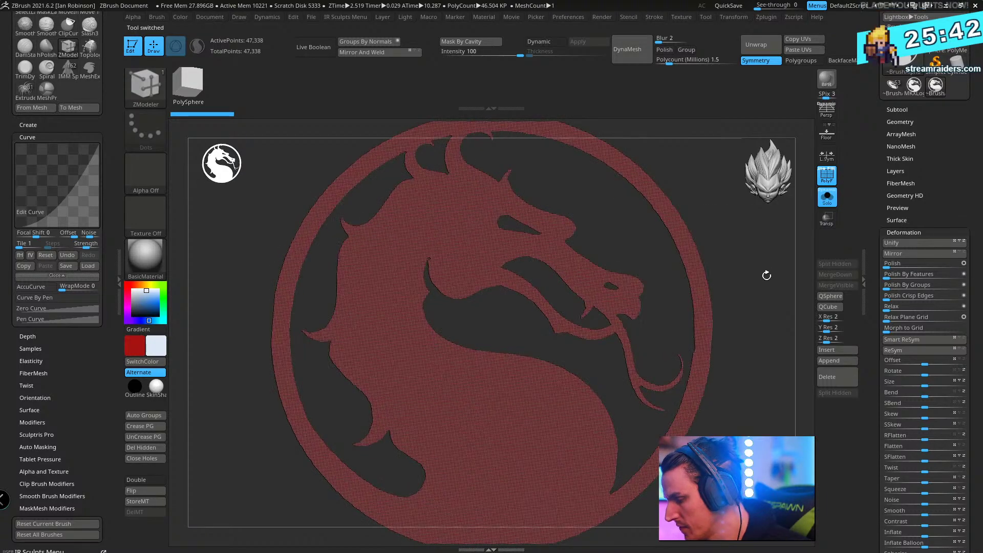
pyautogui.keyDown('ctrl'); pyautogui.moveTo(771, 266); pyautogui.dragTo(758, 379, button='right'); pyautogui.keyUp('ctrl')
pyautogui.moveTo(509, 342)
pyautogui.keyDown('alt'); pyautogui.mouseDown(button='right')
pyautogui.moveTo(546, 424)
pyautogui.moveTo(551, 493)
pyautogui.mouseUp(button='right'); pyautogui.keyUp('alt')
pyautogui.keyDown('alt'); pyautogui.moveTo(243, 164); pyautogui.dragTo(358, 402, button='right'); pyautogui.keyUp('alt')
pyautogui.keyDown('alt'); pyautogui.moveTo(370, 225); pyautogui.dragTo(396, 347, button='right'); pyautogui.keyUp('alt')
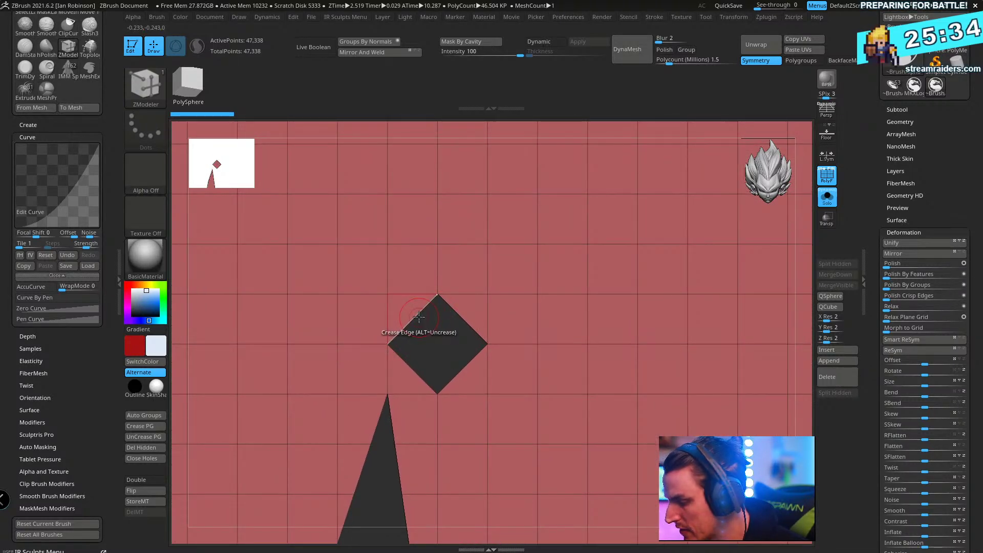
# - Bridge opposite edges of the diamond-shaped hole above the pointed notch to fill it with polygons
pyautogui.press('space')
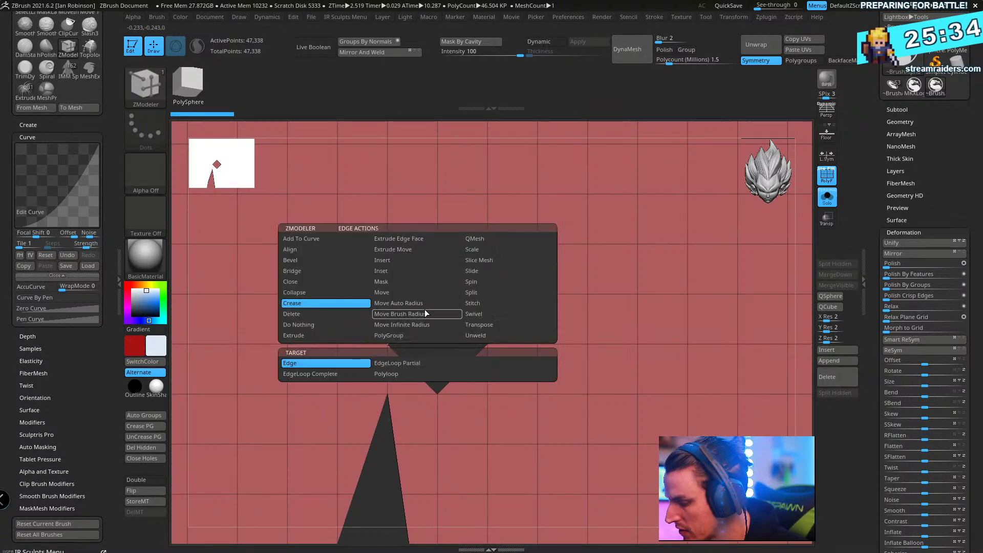
pyautogui.click(313, 261)
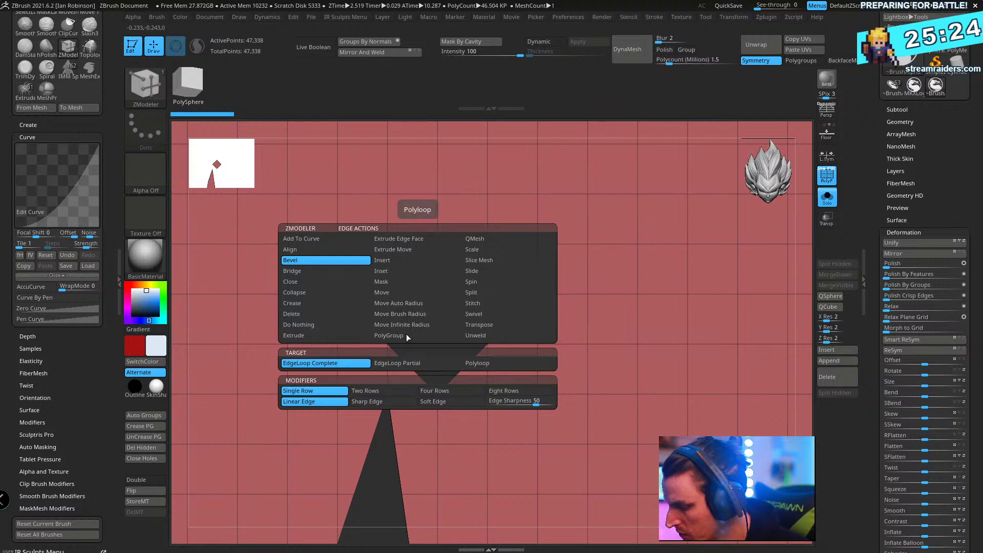
pyautogui.click(324, 270)
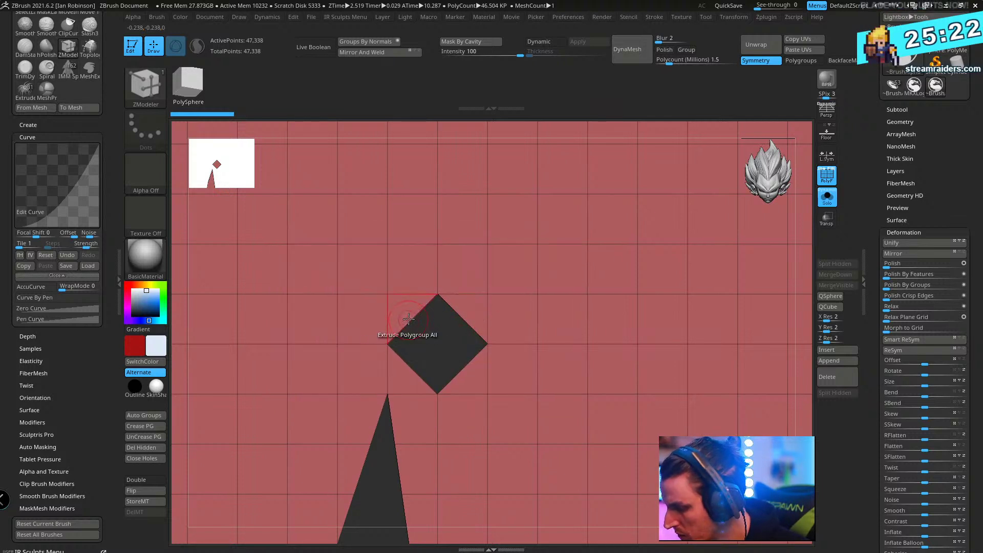
pyautogui.click(470, 363)
pyautogui.click(469, 328)
pyautogui.click(413, 338)
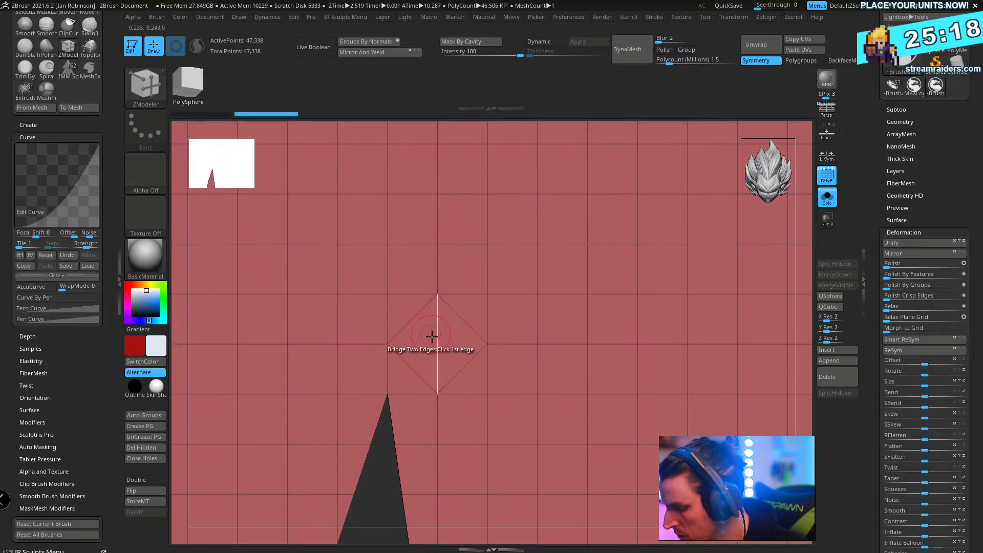
pyautogui.moveTo(521, 373); pyautogui.dragTo(440, 364, button='right')
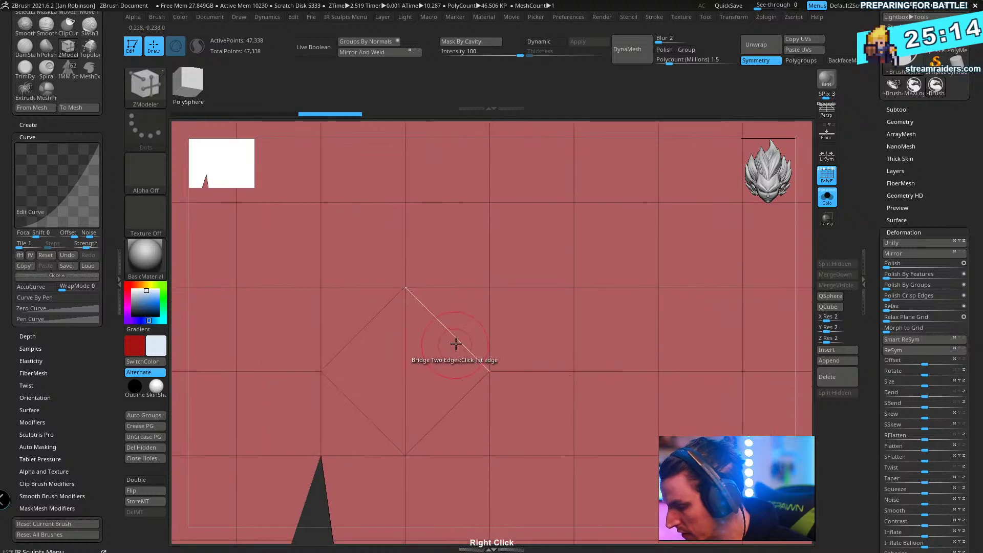
pyautogui.press('space')
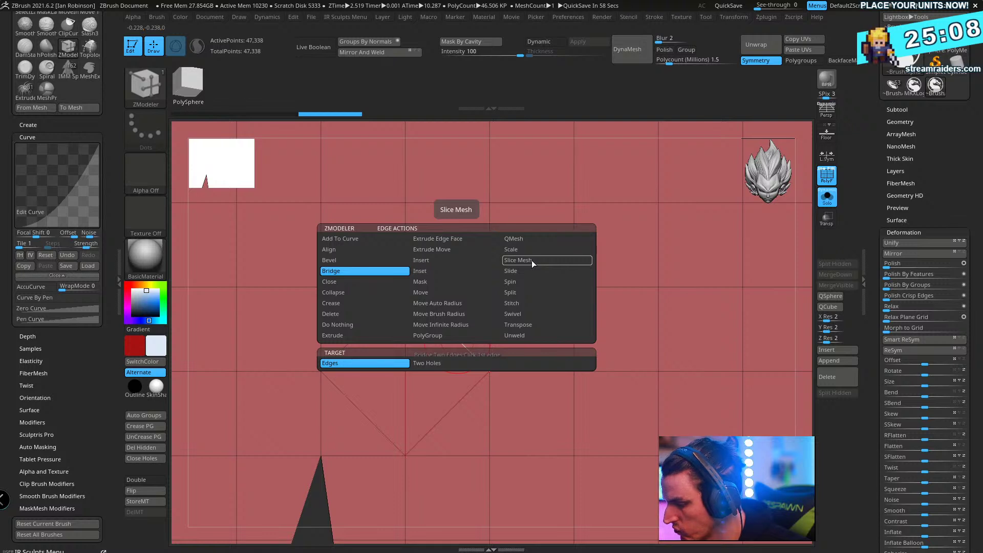
pyautogui.click(515, 303)
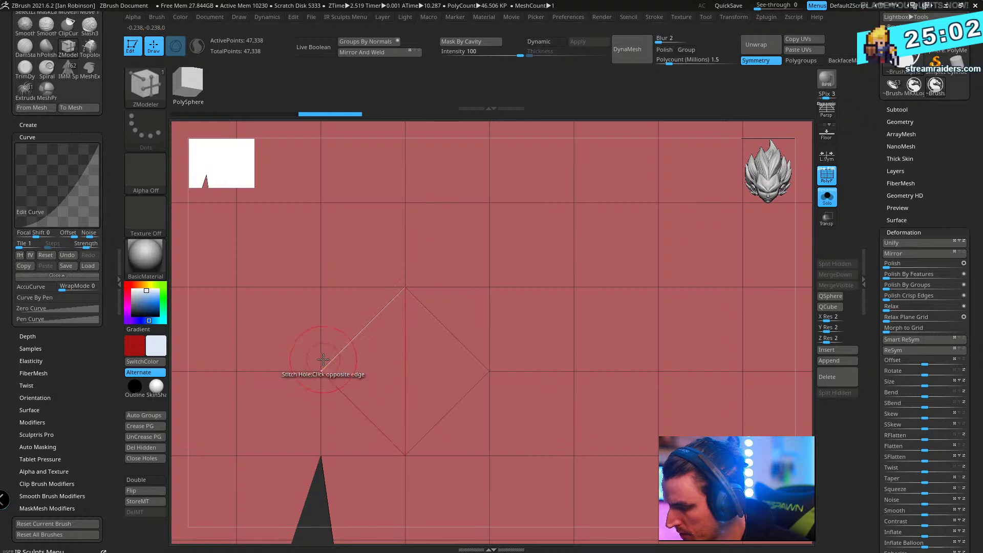
pyautogui.keyDown('alt'); pyautogui.moveTo(375, 362); pyautogui.dragTo(367, 327, button='right'); pyautogui.keyUp('alt')
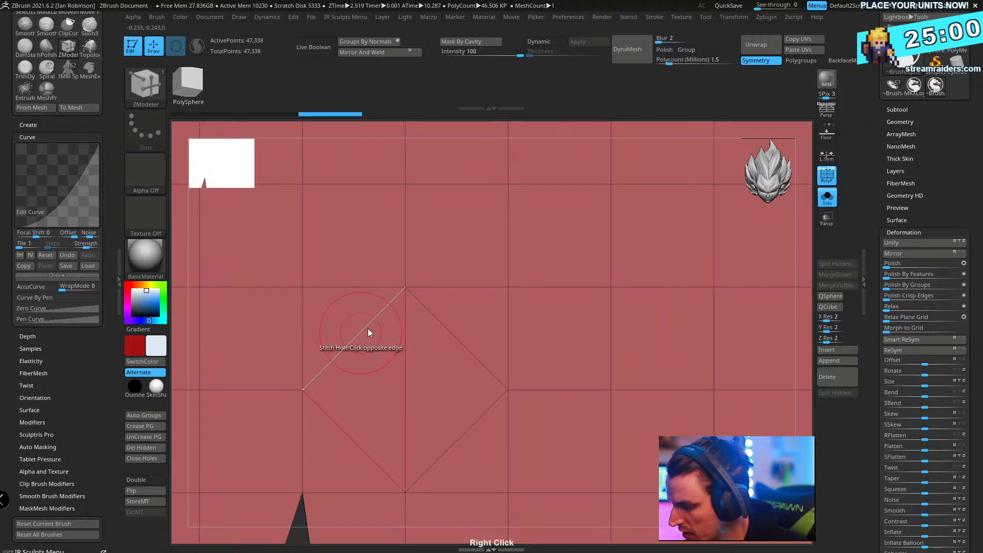
# - Delete the diagonal edges of the filled diamond so that a square opening is left in the grid
pyautogui.rightClick(368, 327)
pyautogui.click(269, 310)
pyautogui.click(336, 397)
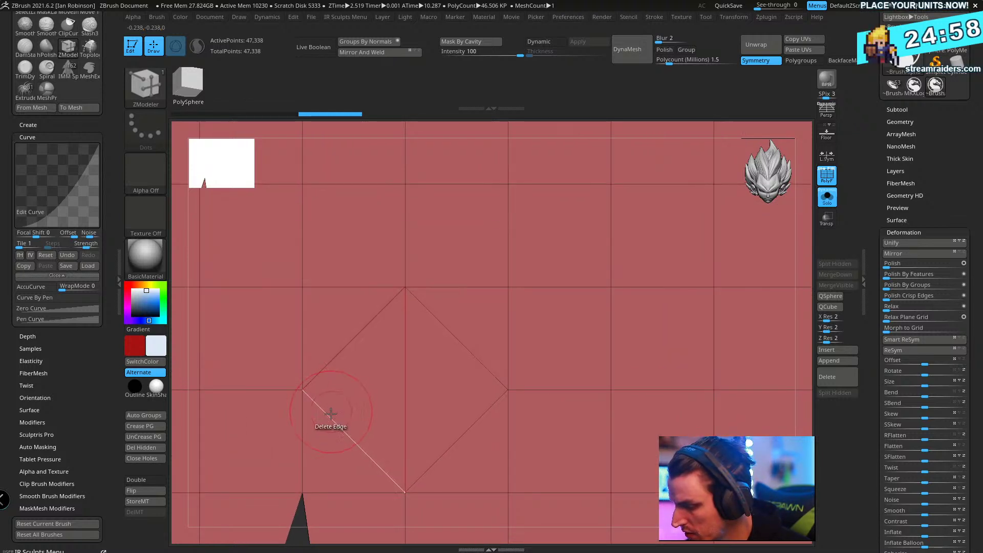
pyautogui.click(355, 336)
pyautogui.click(356, 336)
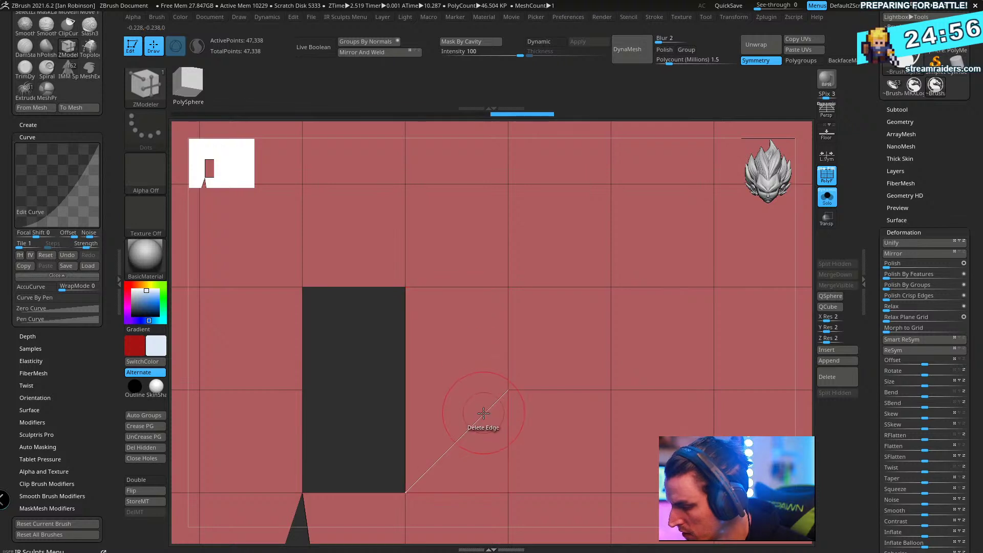
pyautogui.click(463, 402)
# - Bridge the facing side edges of the square opening in two rows, closing it with straight polygons
pyautogui.keyDown('alt'); pyautogui.moveTo(462, 403); pyautogui.dragTo(488, 321, button='right'); pyautogui.keyUp('alt')
pyautogui.keyDown('ctrl'); pyautogui.moveTo(440, 290); pyautogui.dragTo(372, 297, button='right'); pyautogui.keyUp('ctrl')
pyautogui.press('space')
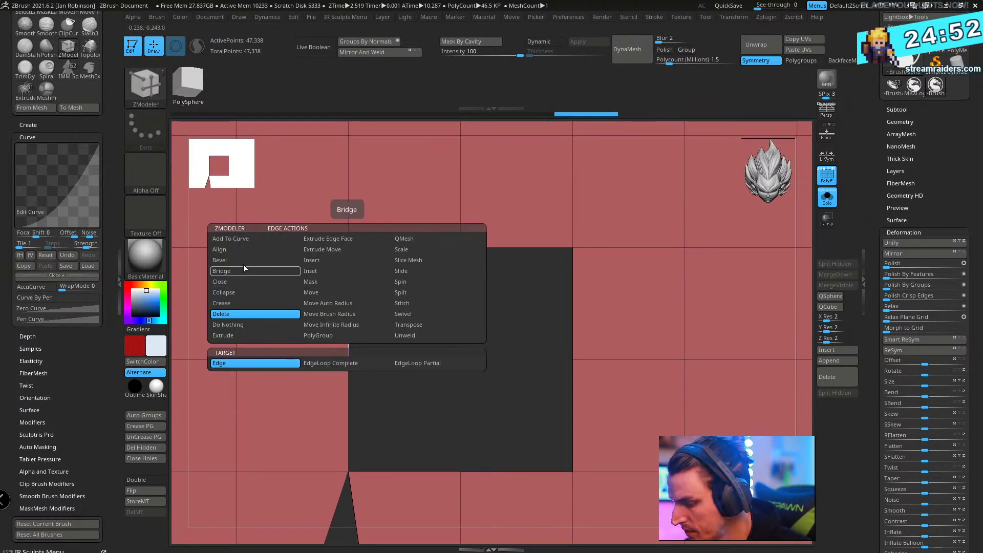
pyautogui.click(242, 334)
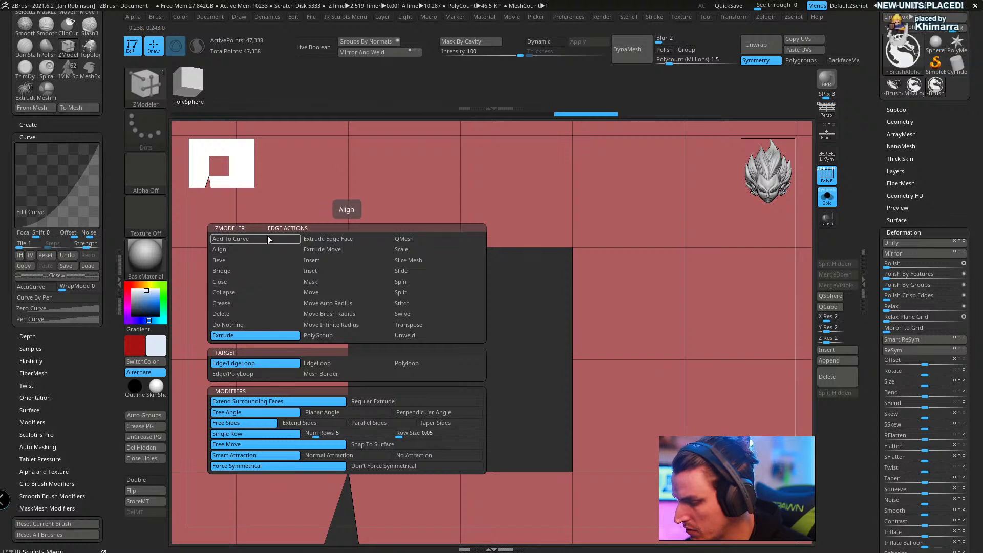
pyautogui.click(268, 273)
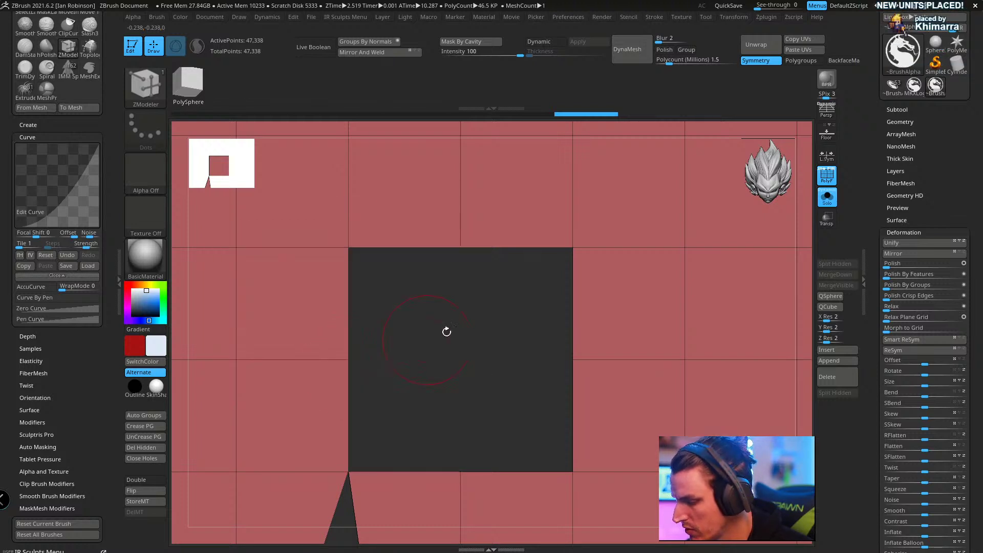
pyautogui.click(572, 301)
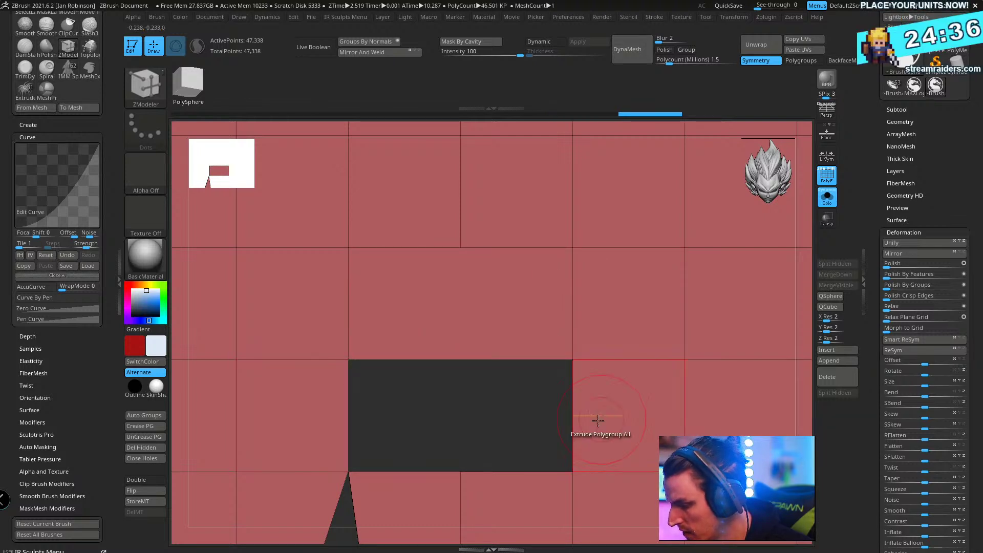
pyautogui.click(574, 414)
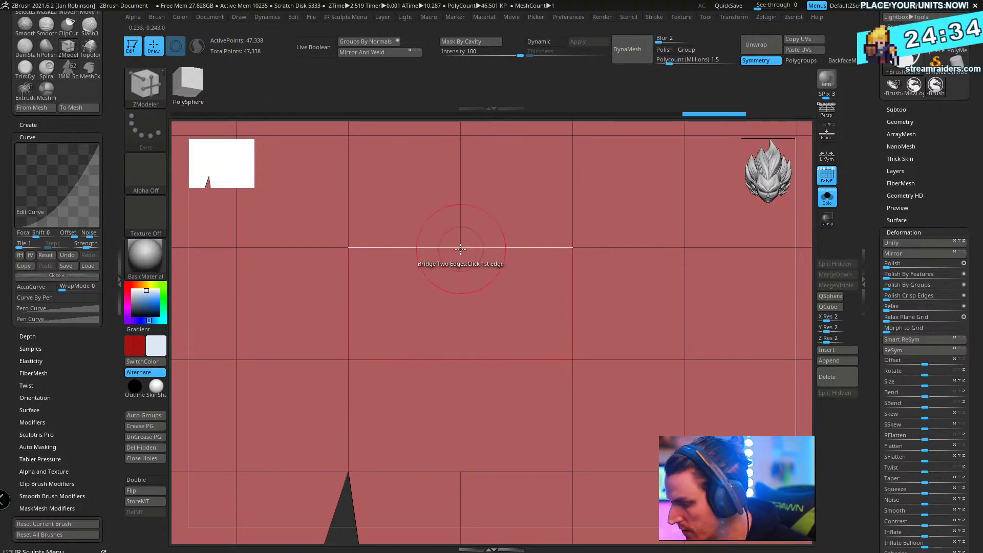
# - Try the Split and Slice Mesh point actions on the middle point of the filled patch's upper edge
pyautogui.press('space')
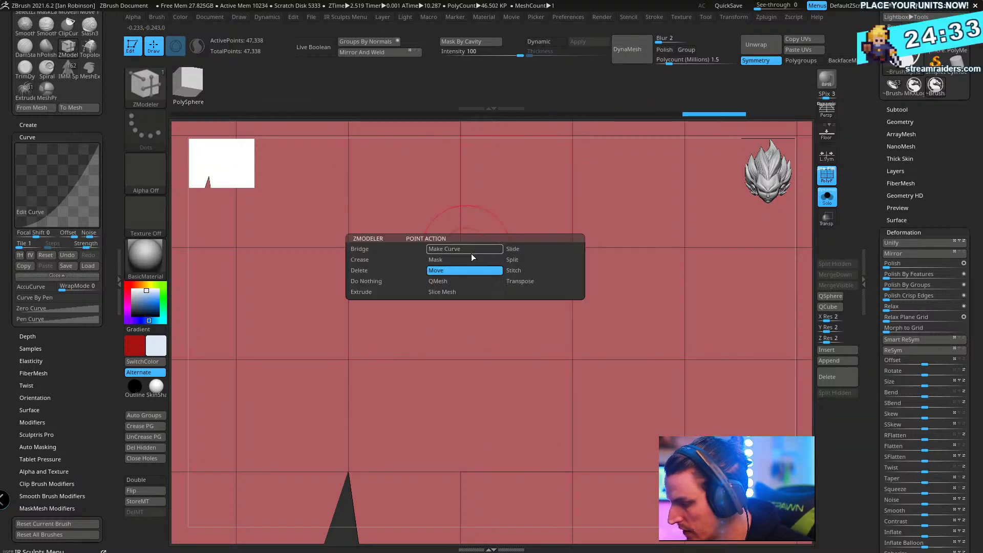
pyautogui.click(522, 259)
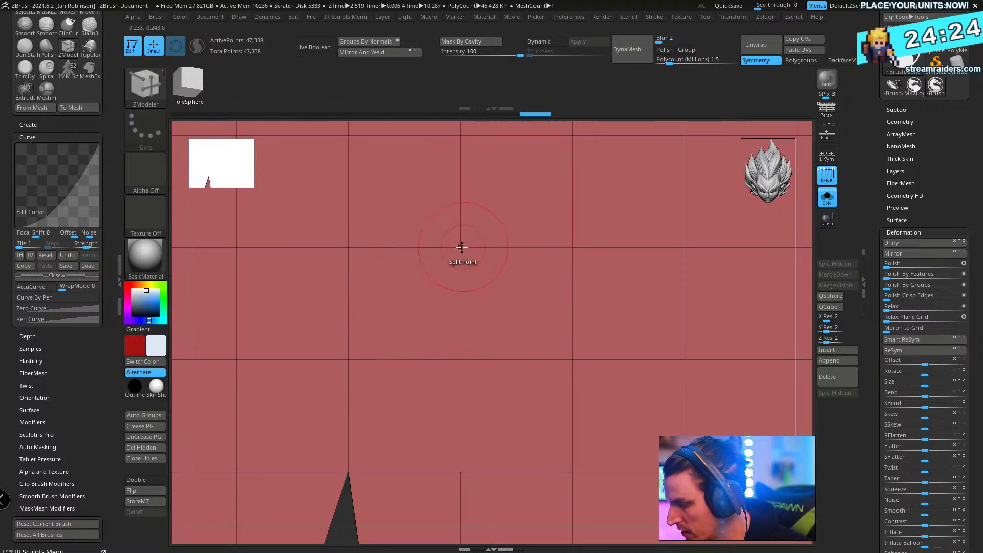
pyautogui.press('space')
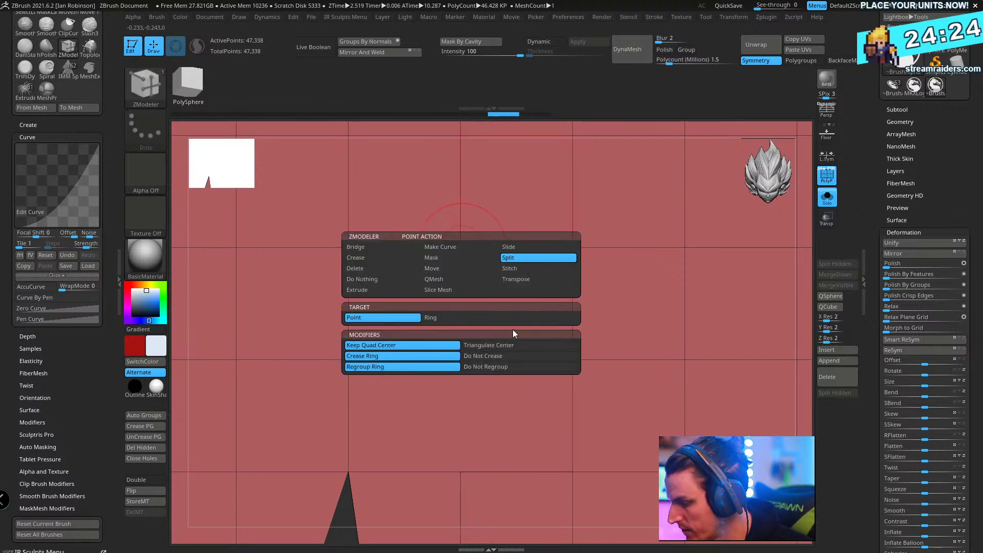
pyautogui.click(468, 289)
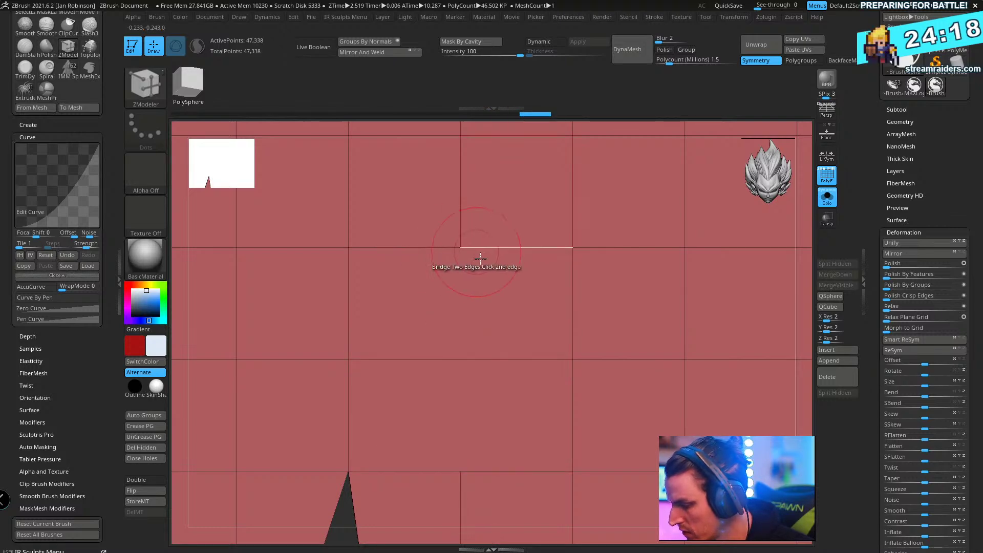
# - Try remeshing the emblem with ZRemesher using the Same polygon count option, and undo it
pyautogui.moveTo(504, 324); pyautogui.dragTo(462, 222, button='right')
pyautogui.keyDown('alt'); pyautogui.moveTo(475, 257); pyautogui.dragTo(381, 234, button='right'); pyautogui.keyUp('alt')
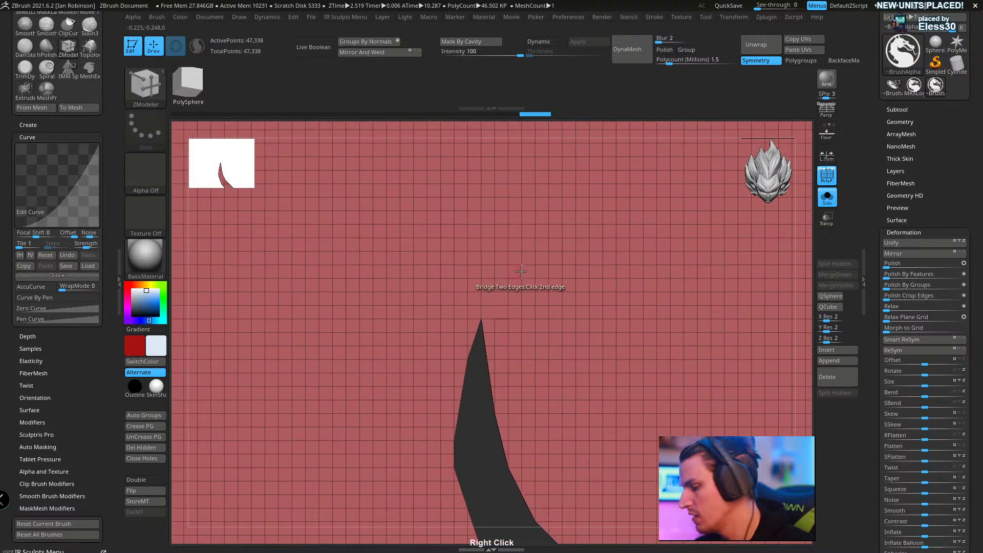
pyautogui.keyDown('ctrl'); pyautogui.moveTo(554, 295); pyautogui.dragTo(543, 378, button='right'); pyautogui.keyUp('ctrl')
pyautogui.rightClick(547, 293)
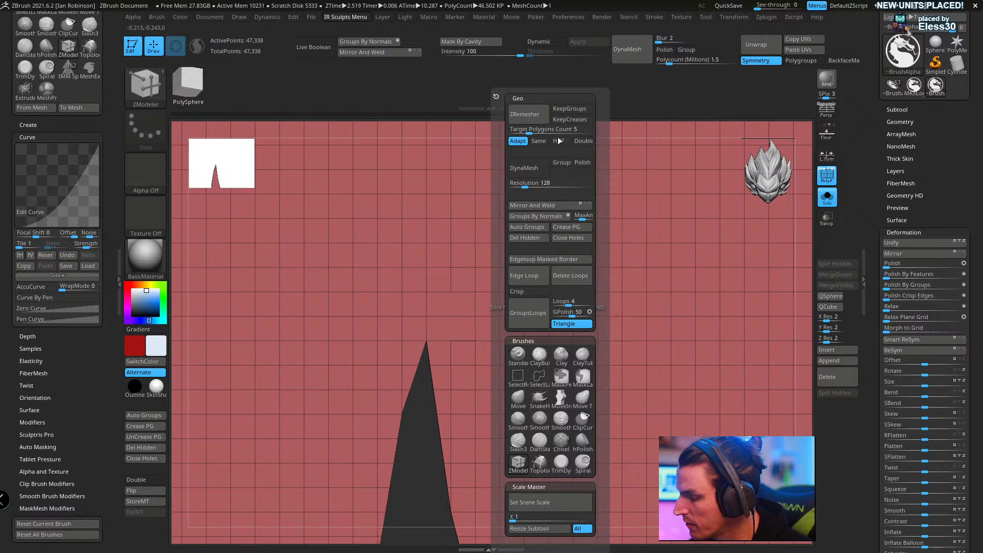
pyautogui.click(540, 141)
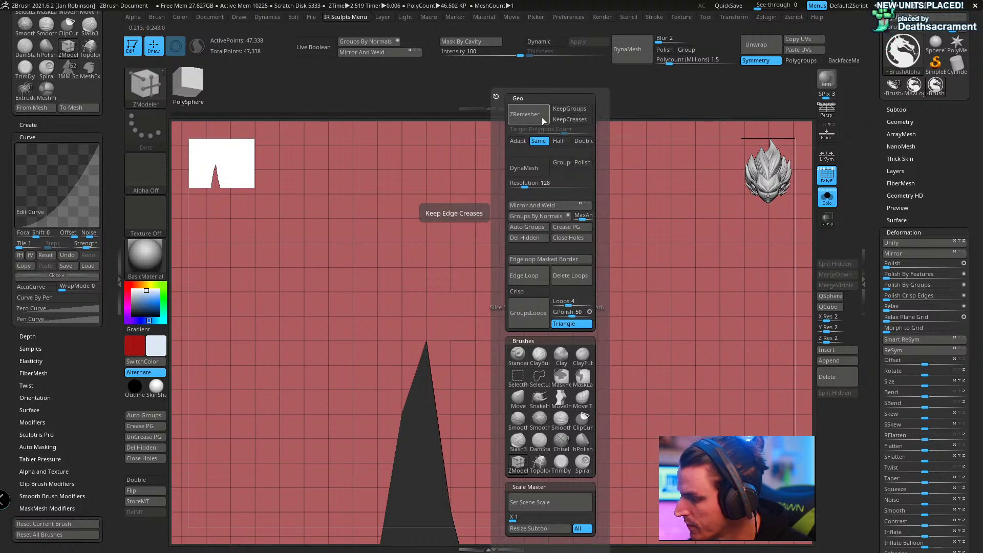
pyautogui.click(542, 118)
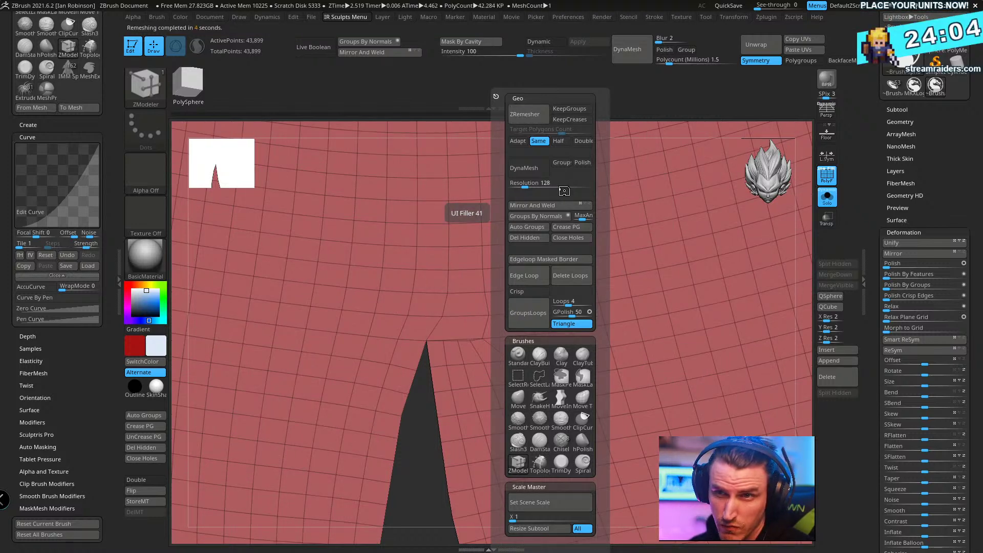
pyautogui.hotkey('ctrl', 'z')
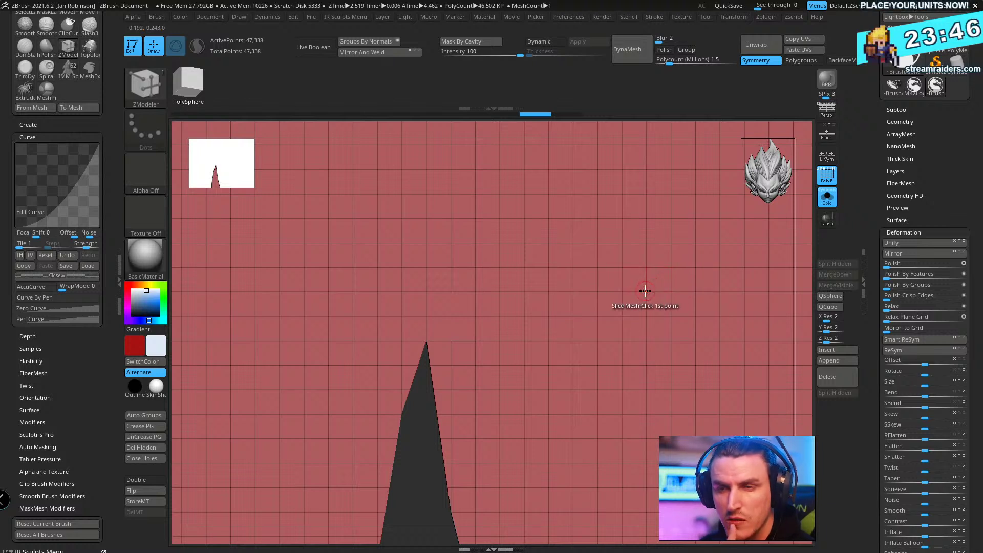
# - Try splitting the middle point of the patch's upper edge with the Split point action, and undo it
pyautogui.keyDown('ctrl'); pyautogui.moveTo(467, 286); pyautogui.dragTo(450, 348, button='right'); pyautogui.keyUp('ctrl')
pyautogui.rightClick(450, 306)
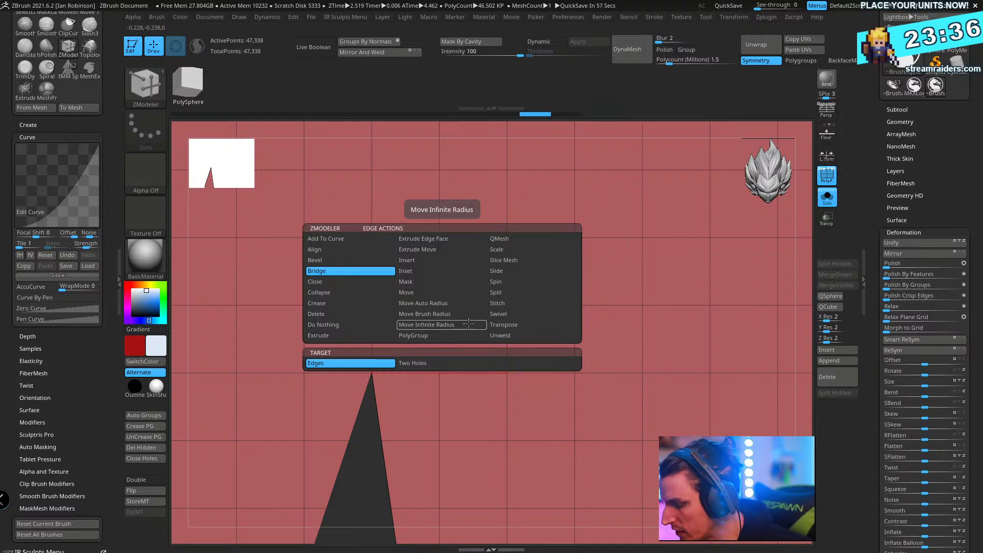
pyautogui.press('space')
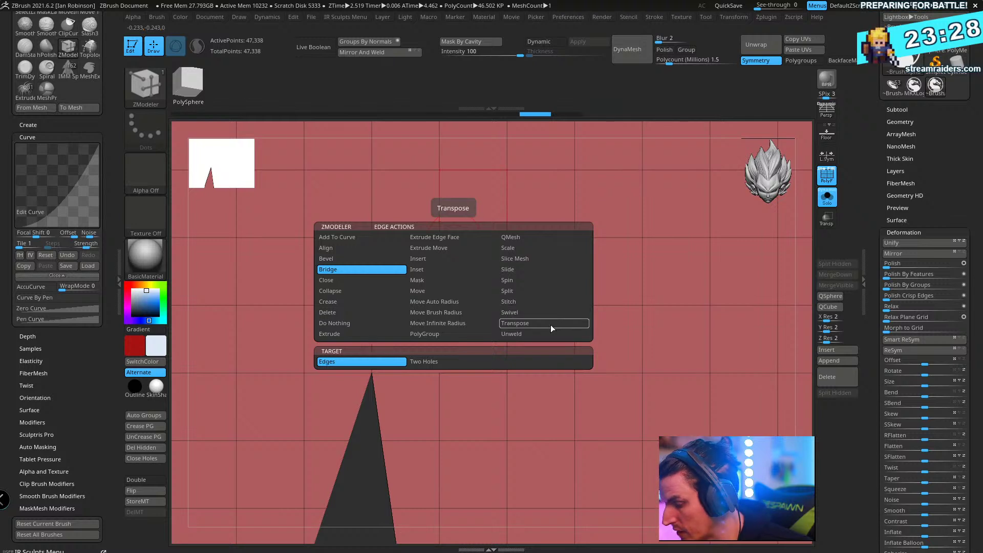
pyautogui.click(533, 258)
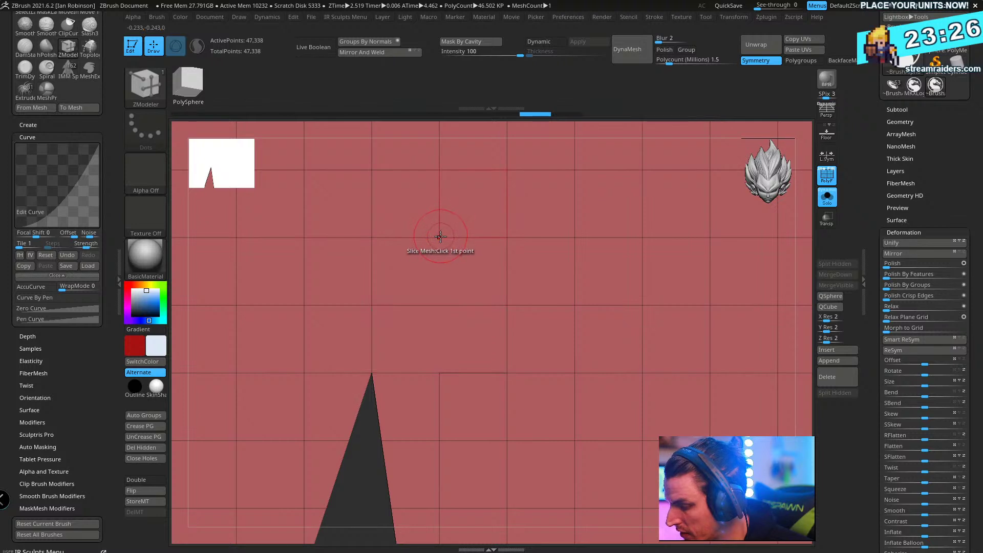
pyautogui.press('space')
pyautogui.click(497, 257)
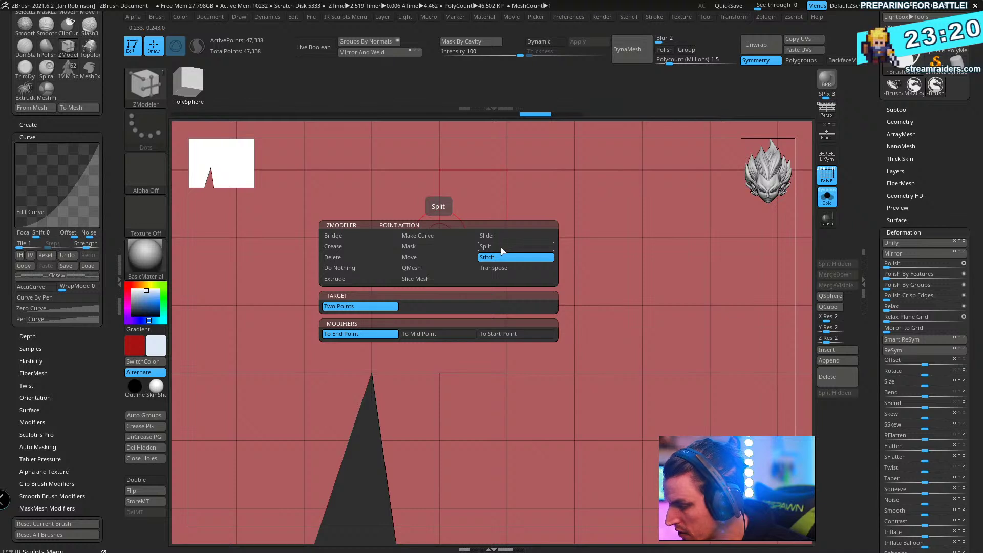
pyautogui.click(501, 251)
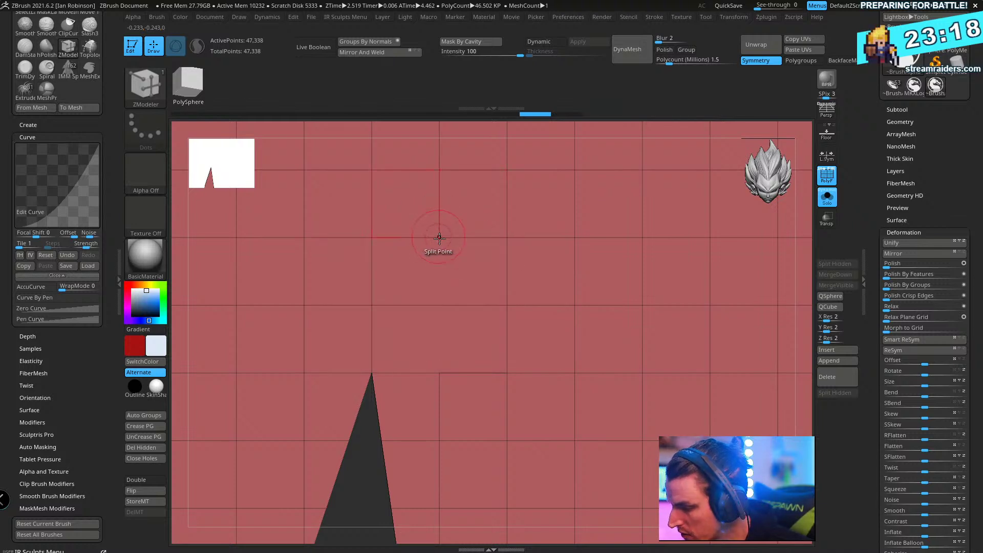
pyautogui.moveTo(439, 239)
pyautogui.mouseDown()
pyautogui.moveTo(439, 172)
pyautogui.moveTo(450, 248)
pyautogui.moveTo(439, 242)
pyautogui.moveTo(443, 228)
pyautogui.mouseUp()
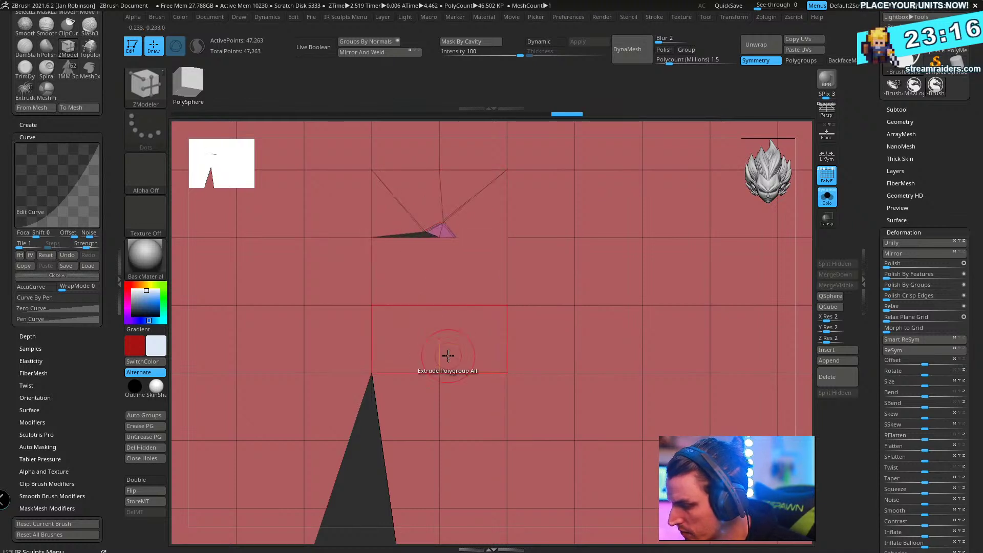
pyautogui.hotkey('ctrl', 'z')
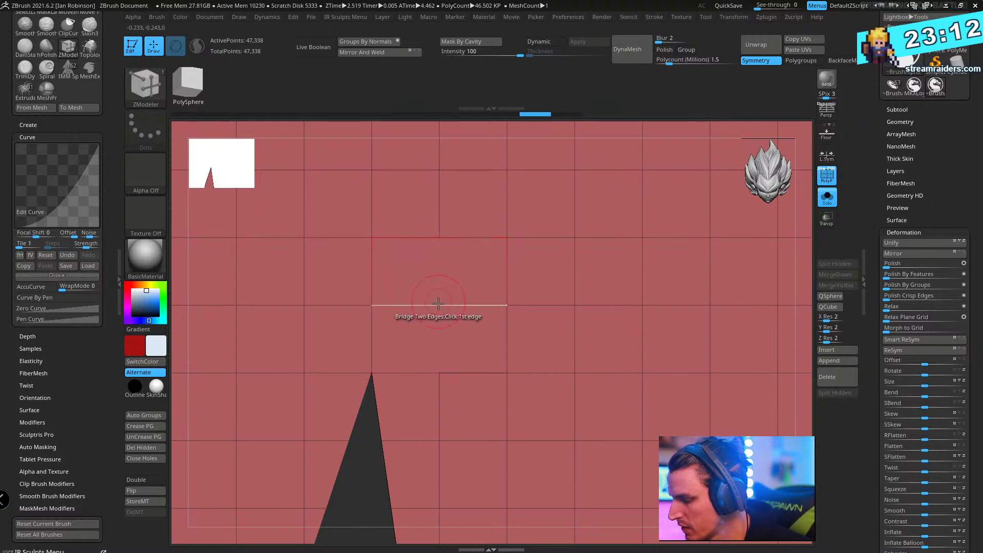
pyautogui.click(444, 301)
pyautogui.press('space')
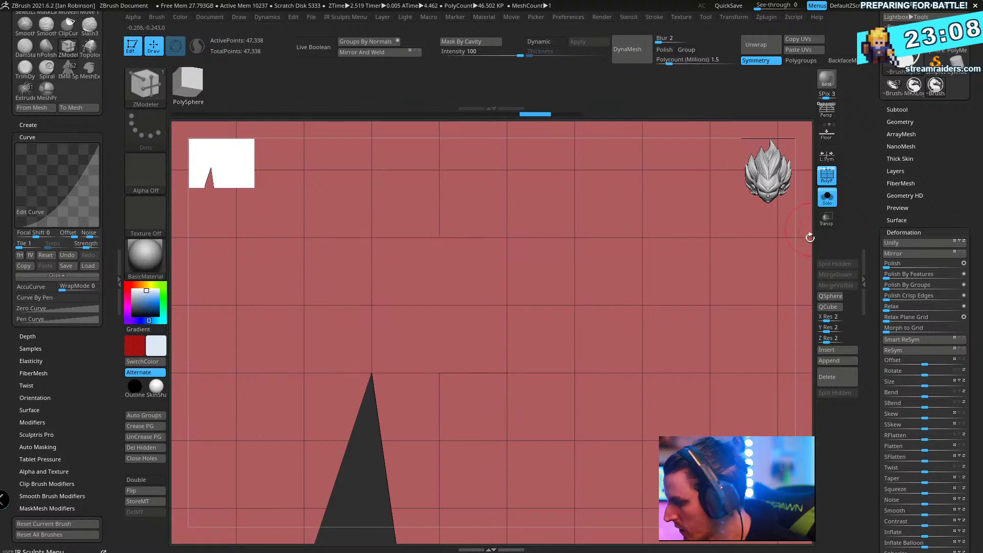
pyautogui.keyDown('alt'); pyautogui.moveTo(810, 237); pyautogui.dragTo(622, 167); pyautogui.keyUp('alt')
pyautogui.keyDown('alt'); pyautogui.moveTo(799, 327); pyautogui.dragTo(552, 220); pyautogui.keyUp('alt')
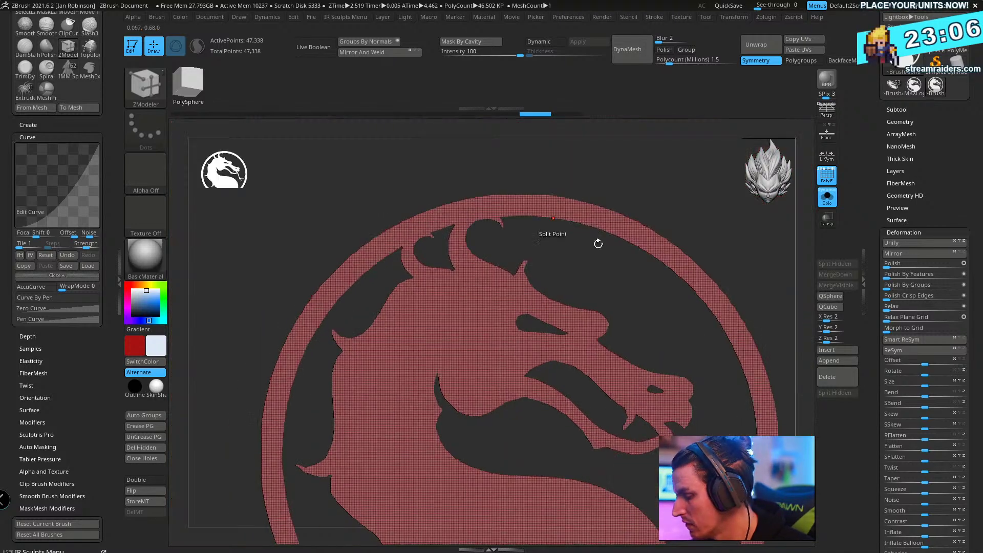
pyautogui.keyDown('alt'); pyautogui.moveTo(729, 261); pyautogui.dragTo(707, 241); pyautogui.keyUp('alt')
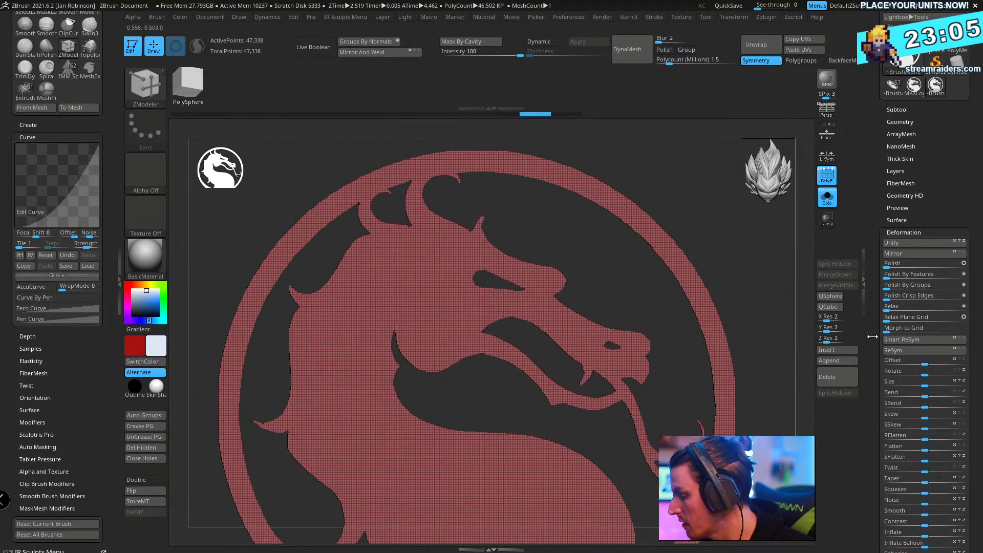
pyautogui.click(901, 122)
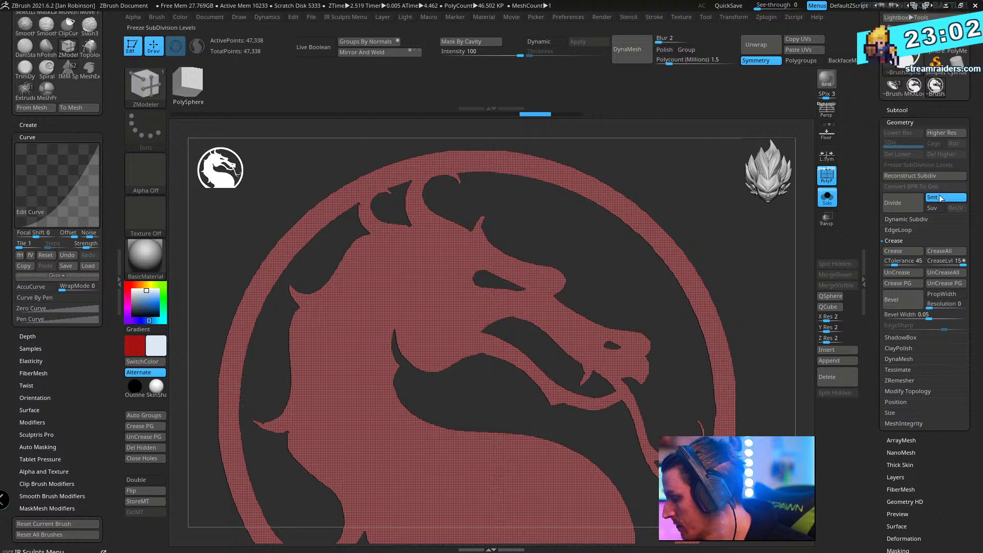
pyautogui.click(897, 110)
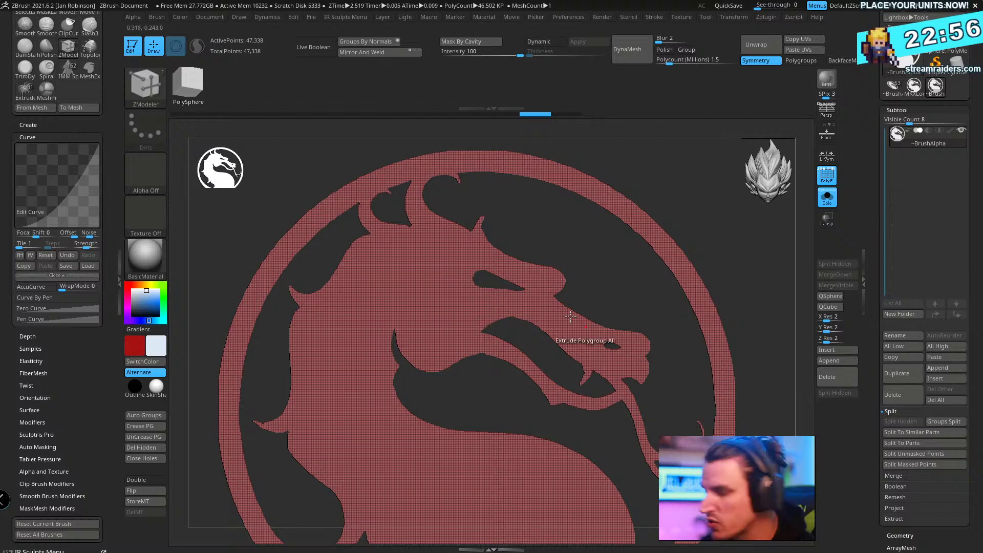
# - Delete the two wide polygons filling the square opening with the Delete action on A Single Poly
pyautogui.keyDown('ctrl'); pyautogui.moveTo(476, 315); pyautogui.dragTo(461, 329, button='right'); pyautogui.keyUp('ctrl')
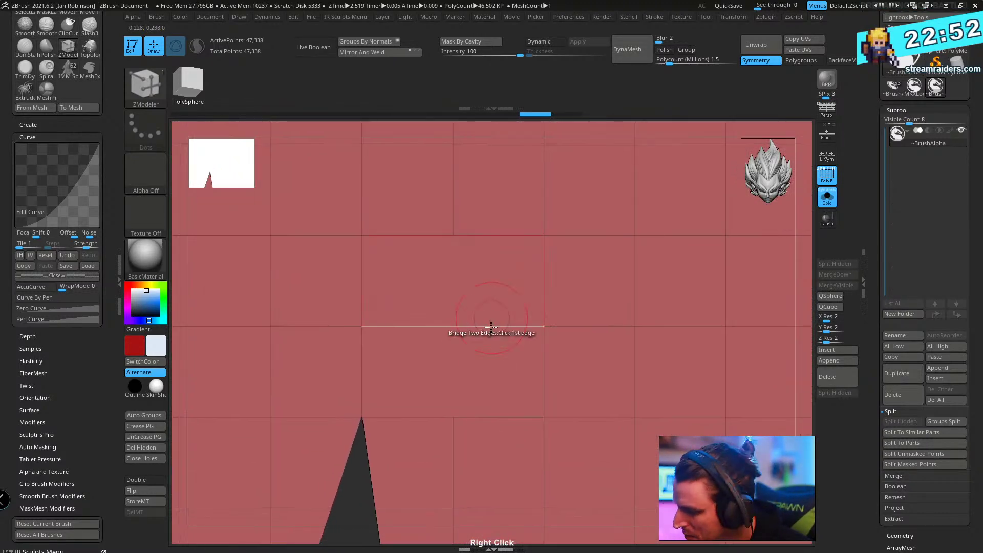
pyautogui.rightClick(453, 276)
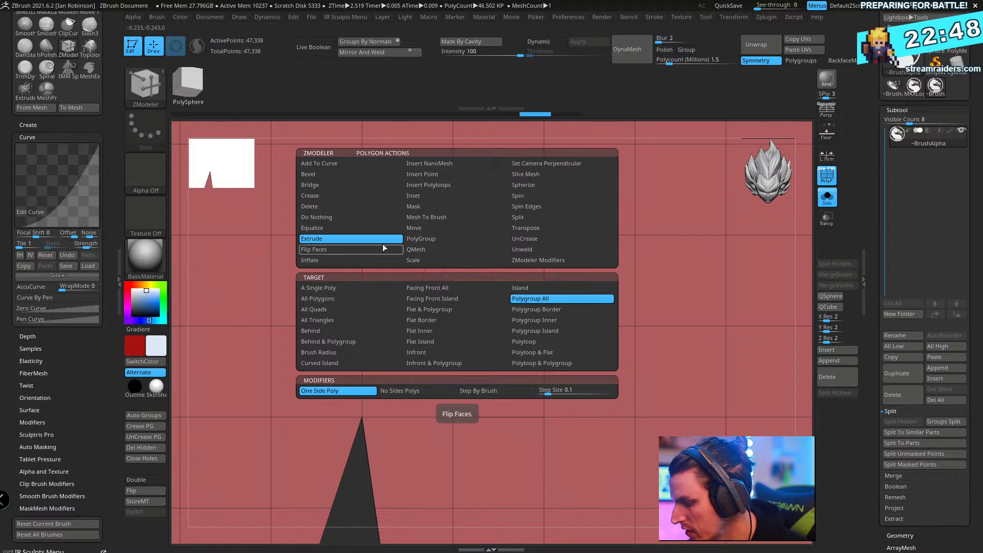
pyautogui.click(333, 216)
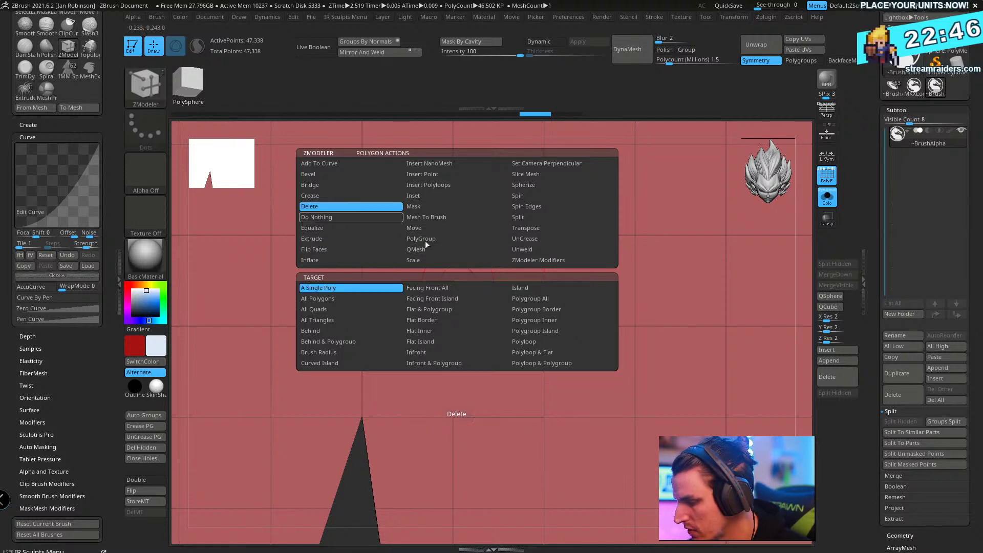
pyautogui.keyDown('alt'); pyautogui.moveTo(474, 275); pyautogui.dragTo(498, 398); pyautogui.keyUp('alt')
pyautogui.click(474, 335)
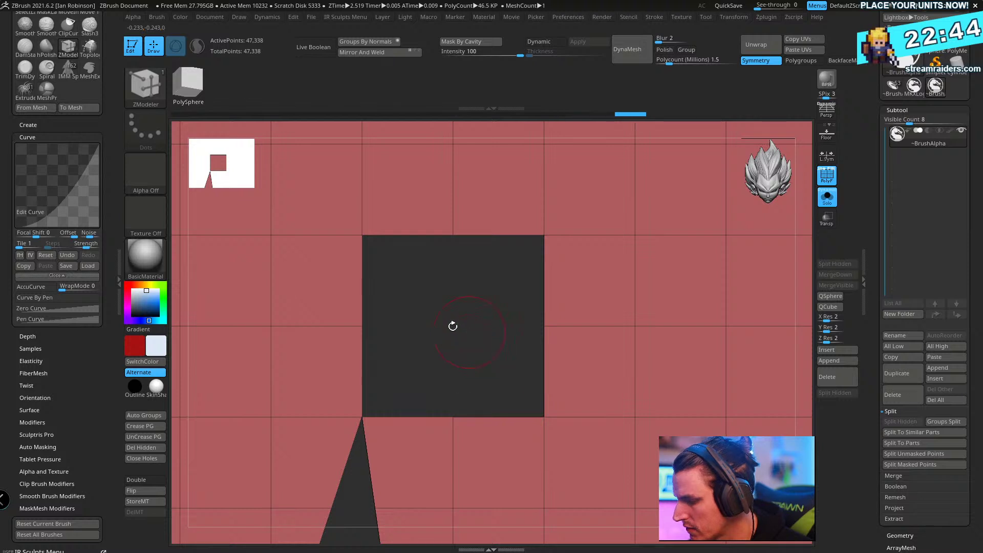
# - Fill the square opening with four matching quads by extruding its border edges with the Extrude edge action on Edge/EdgeLoop
pyautogui.press('space')
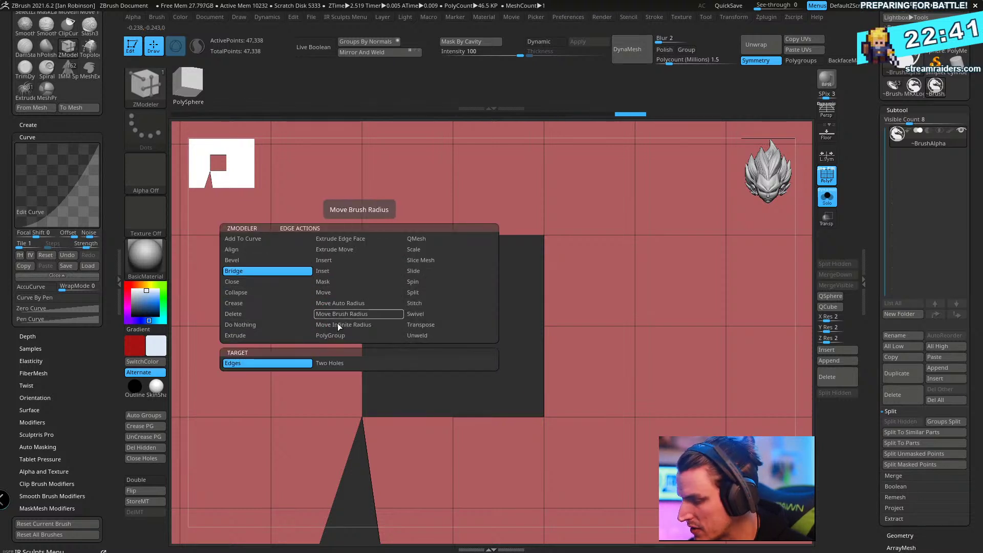
pyautogui.click(263, 335)
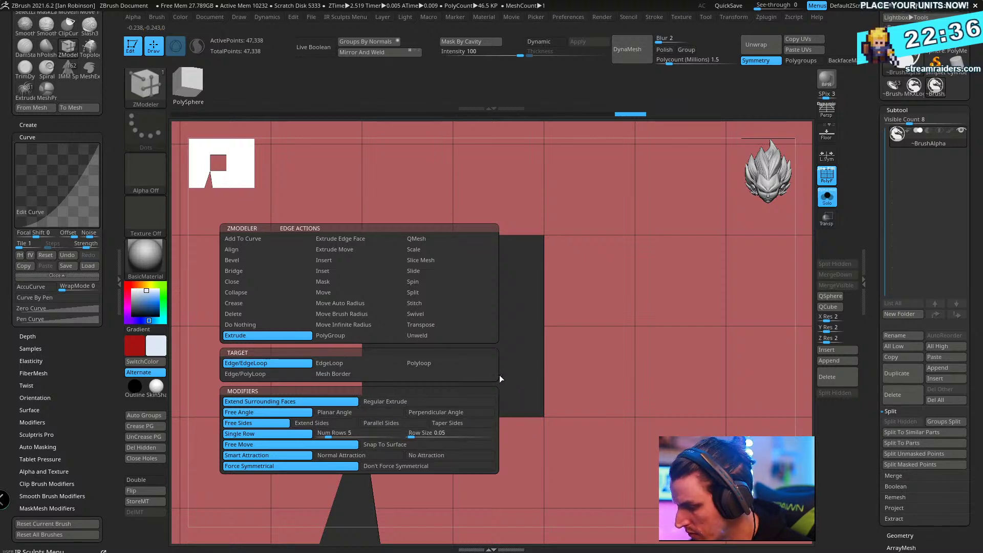
pyautogui.click(430, 444)
pyautogui.moveTo(361, 303); pyautogui.dragTo(537, 285)
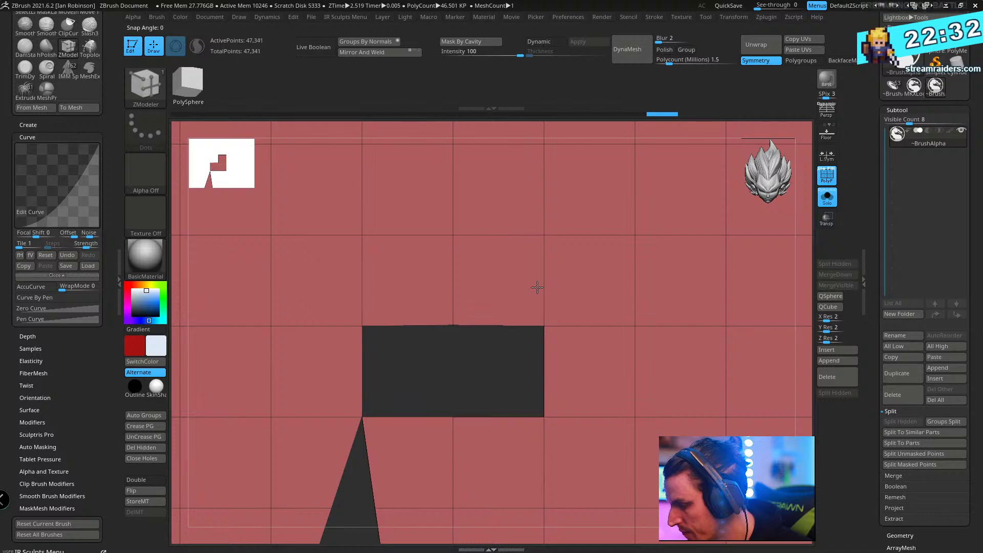
pyautogui.moveTo(555, 347); pyautogui.dragTo(512, 418)
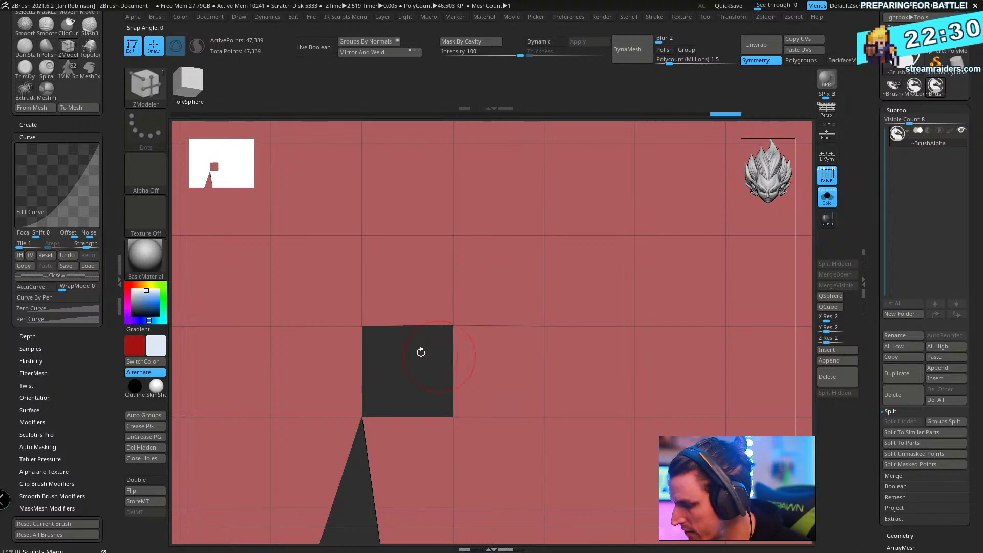
pyautogui.moveTo(420, 351); pyautogui.dragTo(407, 416)
pyautogui.keyDown('ctrl'); pyautogui.moveTo(538, 393); pyautogui.dragTo(294, 254, button='right'); pyautogui.keyUp('ctrl')
pyautogui.moveTo(634, 250); pyautogui.dragTo(618, 328, button='right')
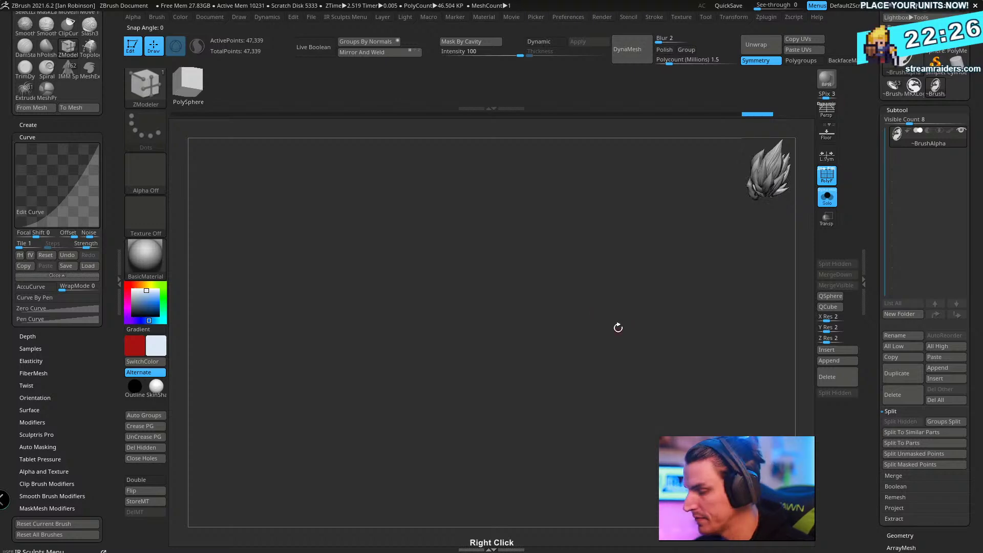
# - Switch to the statue tool and turn off Solo mode so all its subtools are displayed
pyautogui.press('f')
pyautogui.moveTo(549, 351); pyautogui.dragTo(536, 322, button='right')
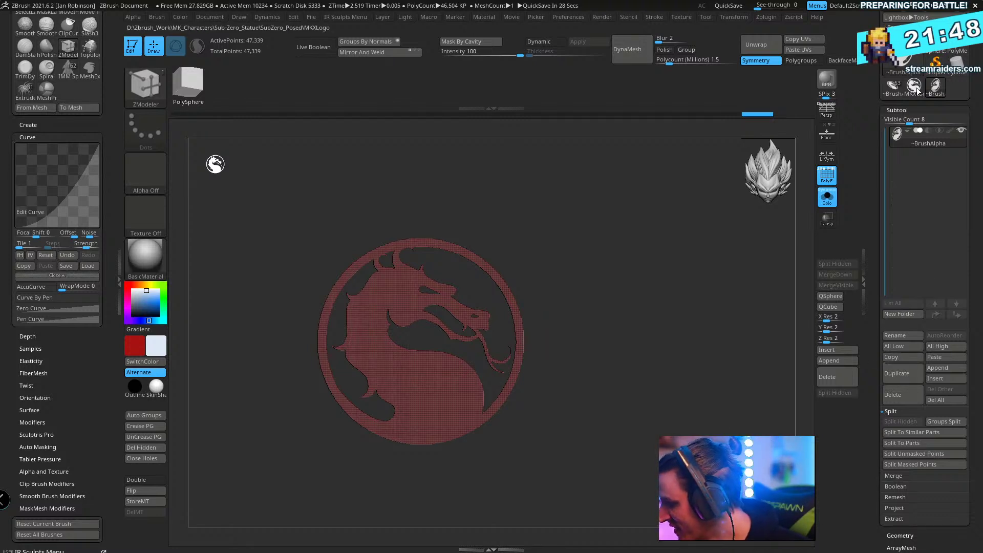
pyautogui.click(934, 304)
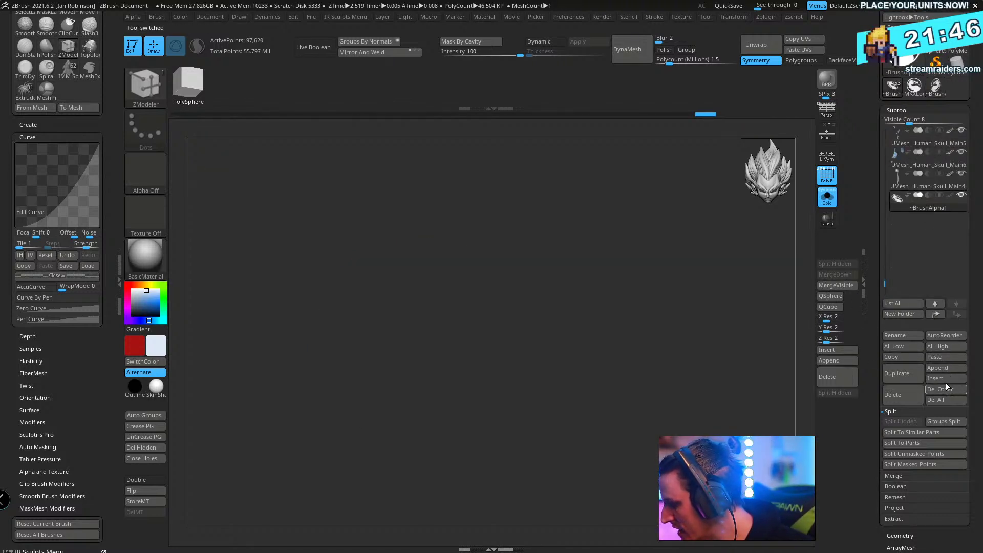
pyautogui.click(827, 199)
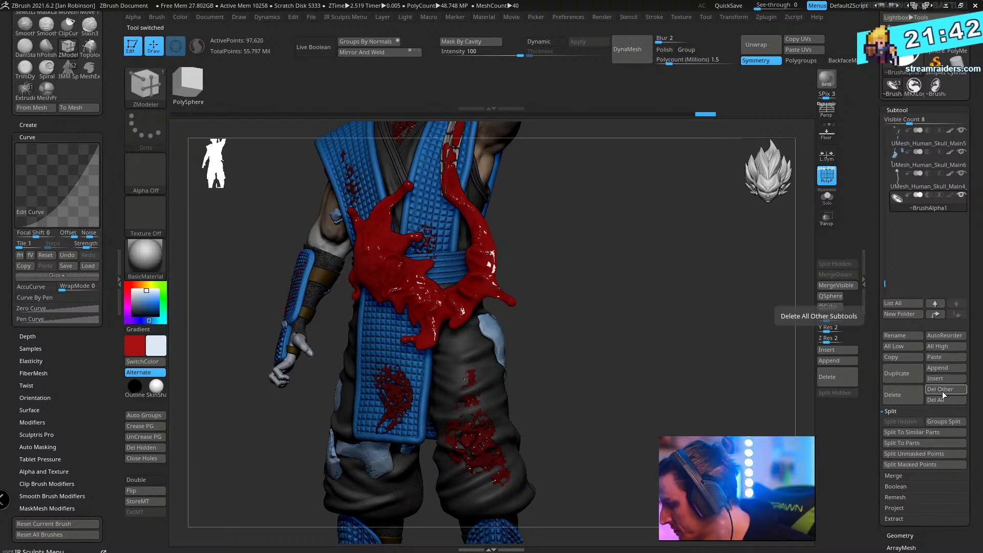
# - Delete the statue's old emblem subtool and paste the repaired emblem in its place
pyautogui.click(907, 398)
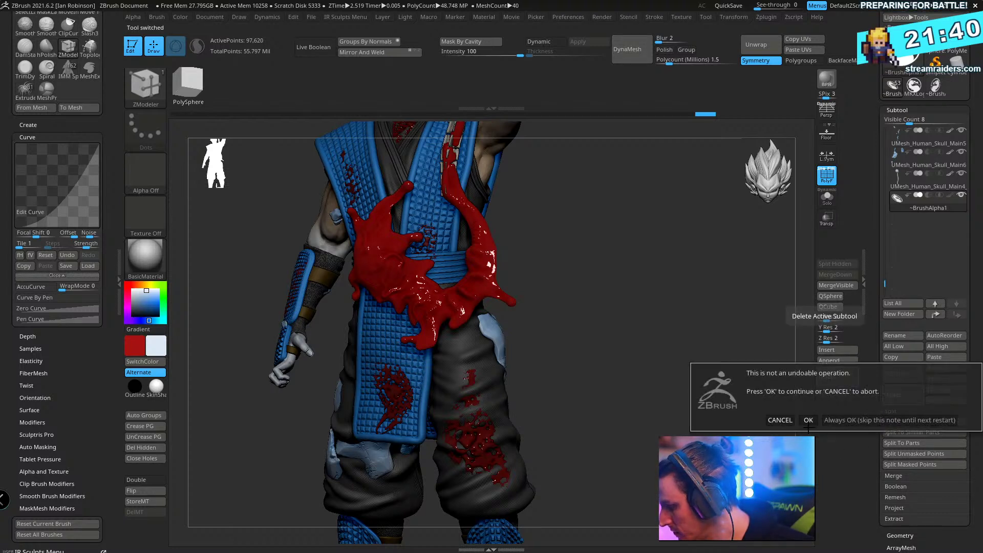
pyautogui.press('Return')
pyautogui.click(954, 368)
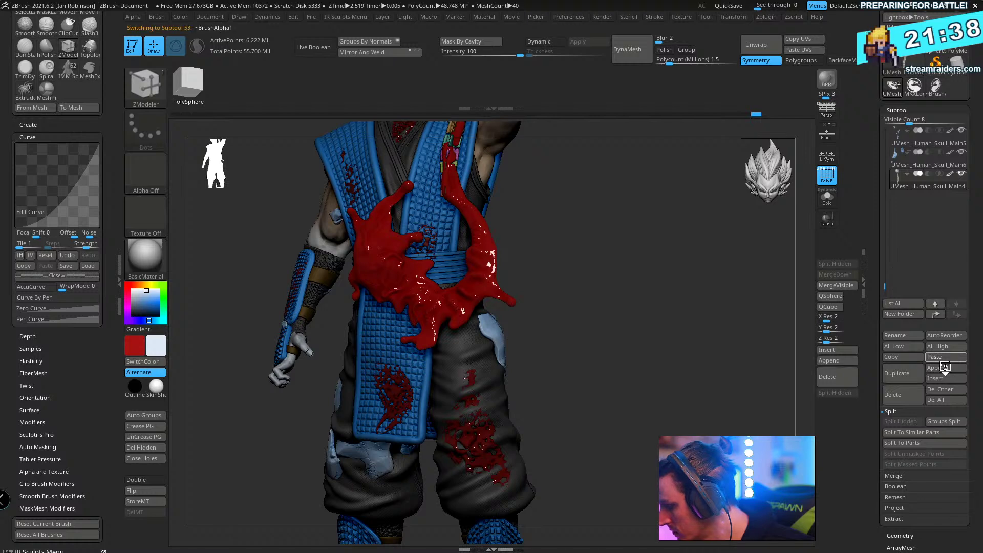
pyautogui.keyDown('alt'); pyautogui.moveTo(629, 379); pyautogui.dragTo(663, 303); pyautogui.keyUp('alt')
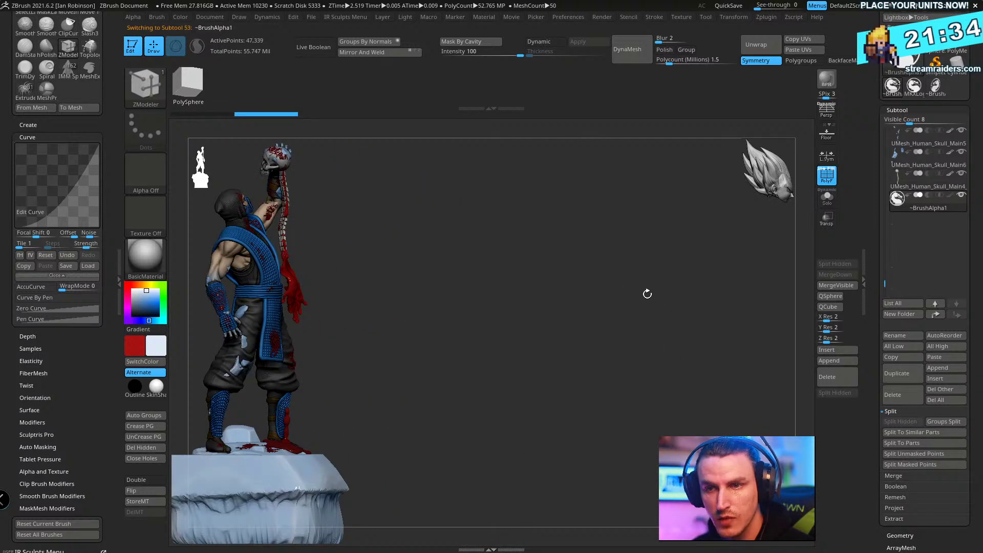
# - Move the pasted emblem down to the height of the statue's base
pyautogui.press('w')
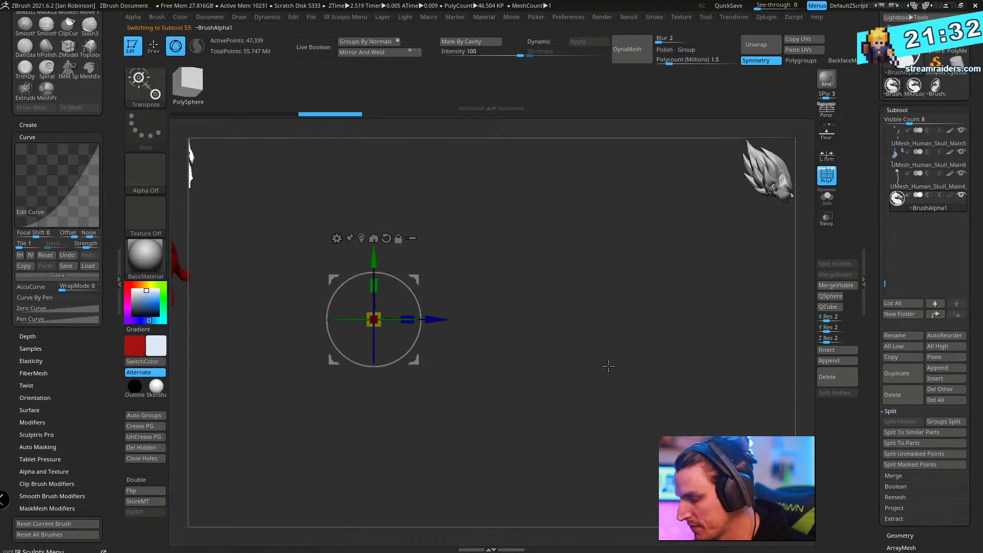
pyautogui.moveTo(608, 366); pyautogui.dragTo(536, 246)
pyautogui.moveTo(428, 132); pyautogui.dragTo(429, 334)
pyautogui.keyDown('alt'); pyautogui.moveTo(641, 304); pyautogui.dragTo(668, 318); pyautogui.keyUp('alt')
pyautogui.moveTo(427, 326); pyautogui.dragTo(389, 411)
pyautogui.keyDown('shift'); pyautogui.moveTo(711, 251); pyautogui.dragTo(710, 260); pyautogui.keyUp('shift')
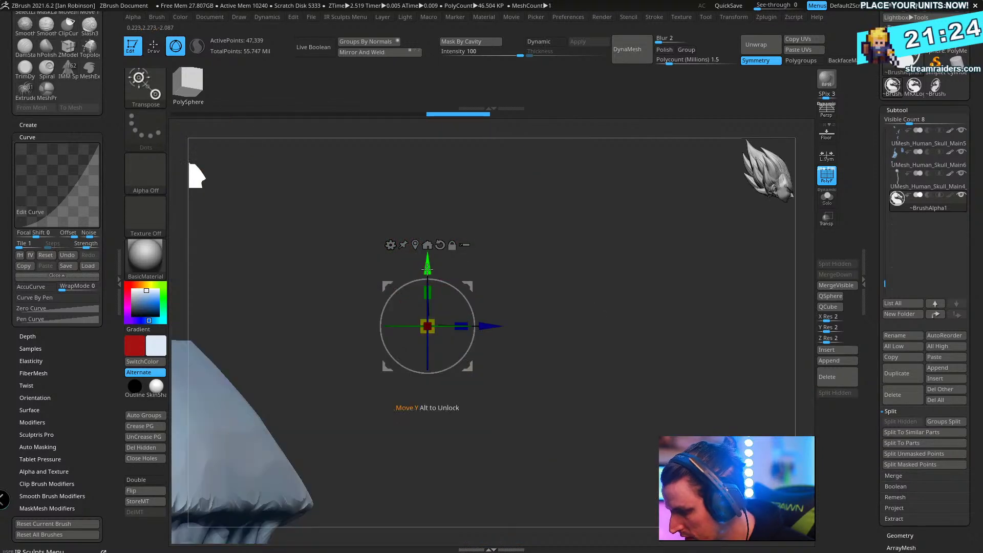
# - Duplicate the emblem subtool while moving it down, reselect ~BrushAlpha1 and hide the duplicate ~BrushAlpha2
pyautogui.keyDown('ctrl'); pyautogui.moveTo(428, 269); pyautogui.dragTo(427, 318); pyautogui.keyUp('ctrl')
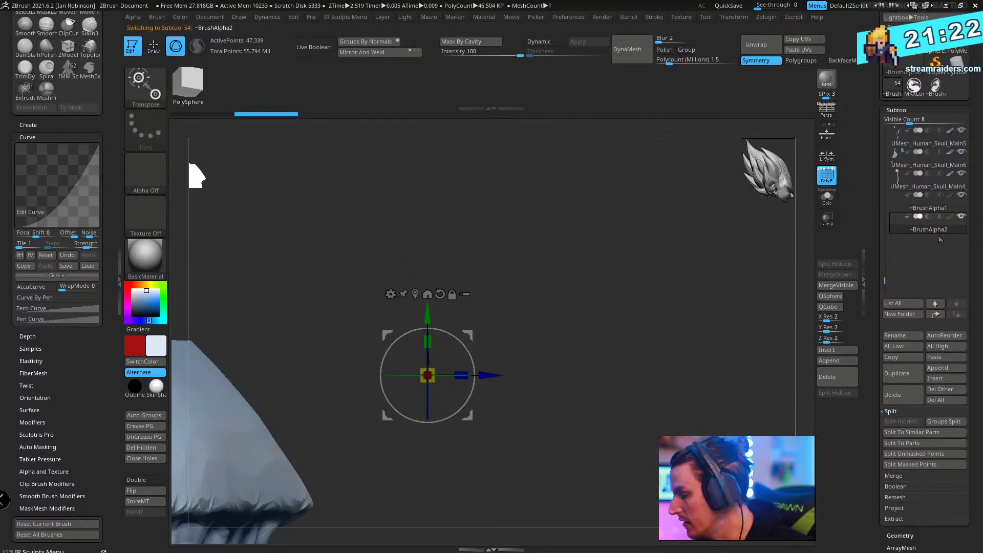
pyautogui.click(930, 205)
pyautogui.click(961, 216)
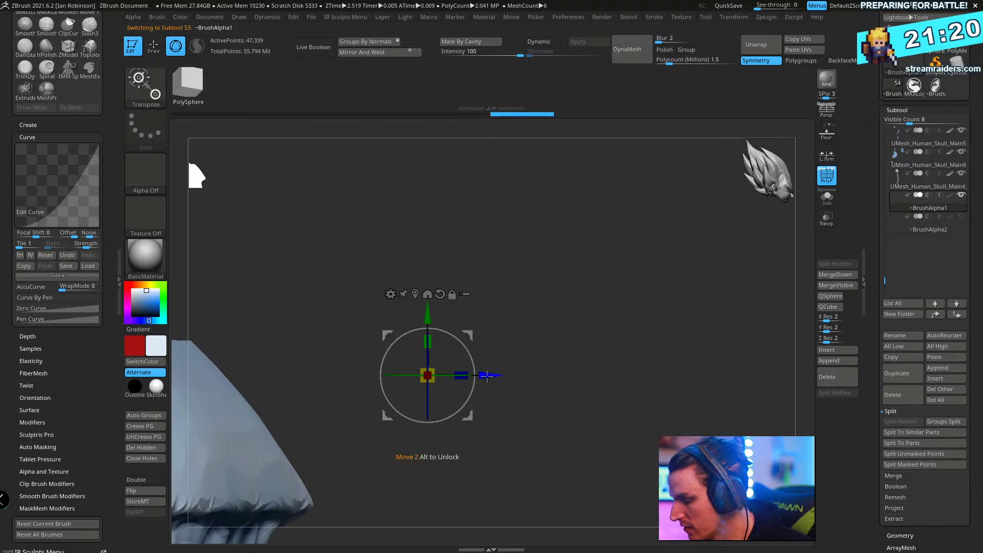
# - Move the emblem along its Z axis toward the sloped front of the base
pyautogui.moveTo(487, 376); pyautogui.dragTo(354, 375)
pyautogui.keyDown('shift'); pyautogui.moveTo(546, 306); pyautogui.dragTo(493, 309); pyautogui.keyUp('shift')
pyautogui.keyDown('ctrl'); pyautogui.moveTo(404, 348); pyautogui.dragTo(684, 284, button='right'); pyautogui.keyUp('ctrl')
# - Tilt the emblem 30 degrees to follow the base's slope and nudge it slightly upward on the front face
pyautogui.moveTo(505, 307); pyautogui.dragTo(538, 287)
pyautogui.moveTo(505, 254); pyautogui.dragTo(505, 300)
pyautogui.moveTo(512, 307); pyautogui.dragTo(638, 319, button='right')
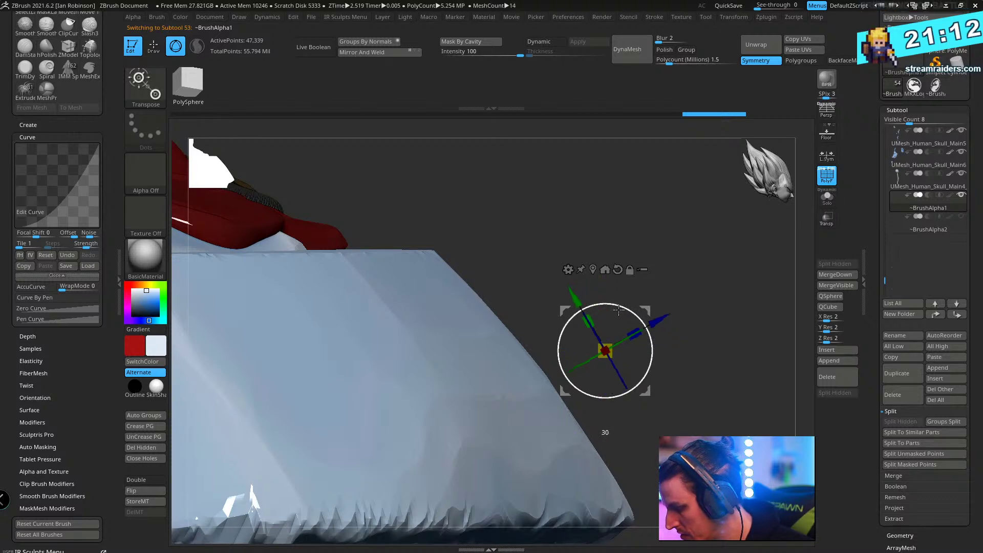
pyautogui.moveTo(604, 315); pyautogui.dragTo(527, 320, button='right')
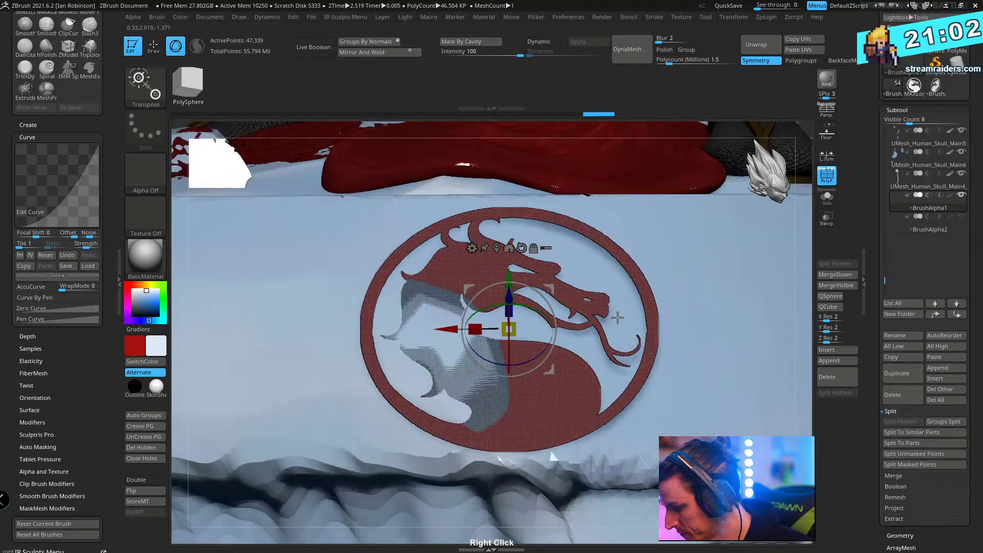
pyautogui.moveTo(509, 277); pyautogui.dragTo(509, 272)
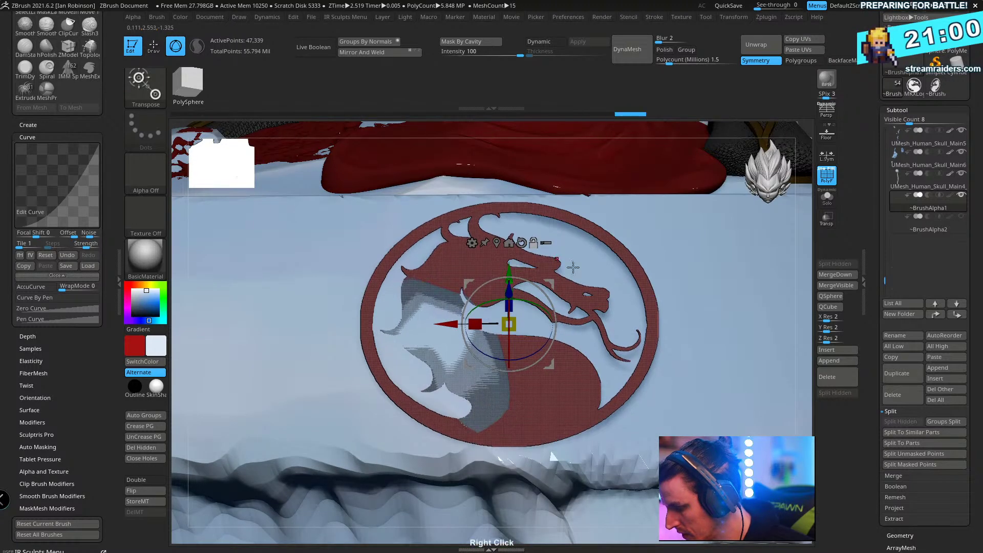
# - Isolate the emblem in Solo mode and return to Draw mode for editing its polygons with ZModeler
pyautogui.keyDown('alt'); pyautogui.moveTo(658, 262); pyautogui.dragTo(501, 291, button='right'); pyautogui.keyUp('alt')
pyautogui.click(477, 299)
pyautogui.moveTo(451, 326)
pyautogui.mouseDown()
pyautogui.moveTo(407, 373)
pyautogui.moveTo(393, 351)
pyautogui.mouseUp()
pyautogui.click(826, 204)
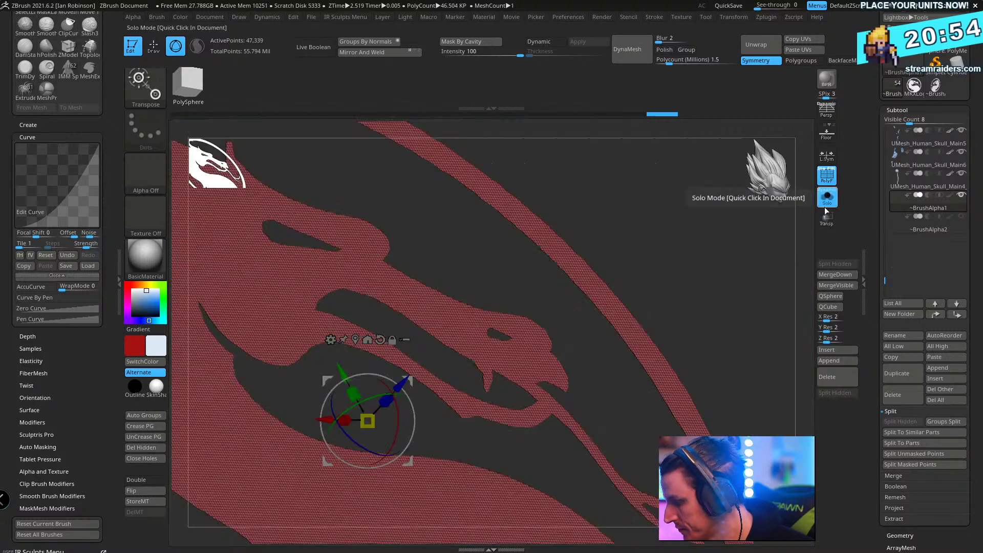
pyautogui.press('q')
pyautogui.moveTo(440, 228); pyautogui.dragTo(474, 262)
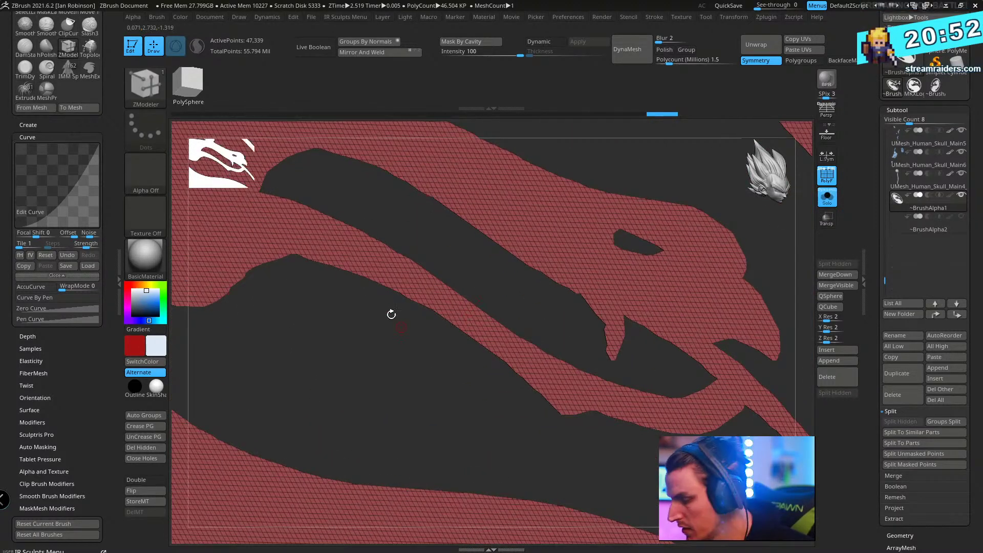
pyautogui.moveTo(391, 313); pyautogui.dragTo(557, 375)
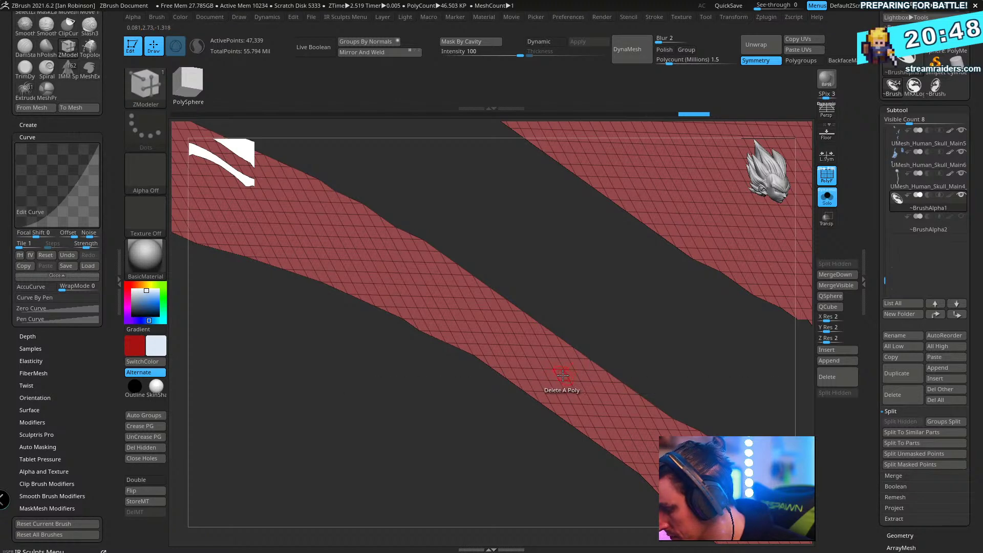
# - Extrude the whole flat emblem into a solid using the Extrude polygon action with the Polygroup All target
pyautogui.press('space')
pyautogui.click(425, 163)
pyautogui.click(627, 288)
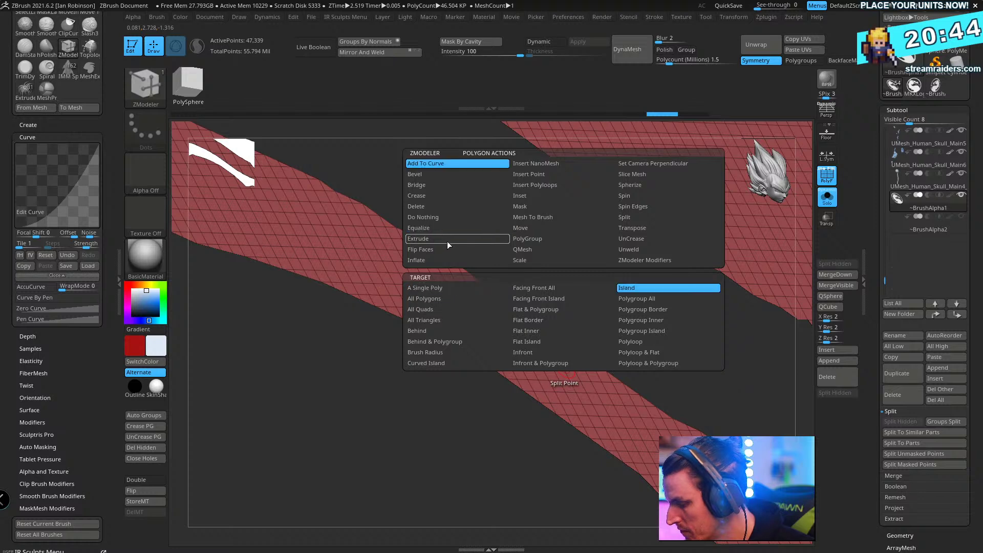
pyautogui.press('space')
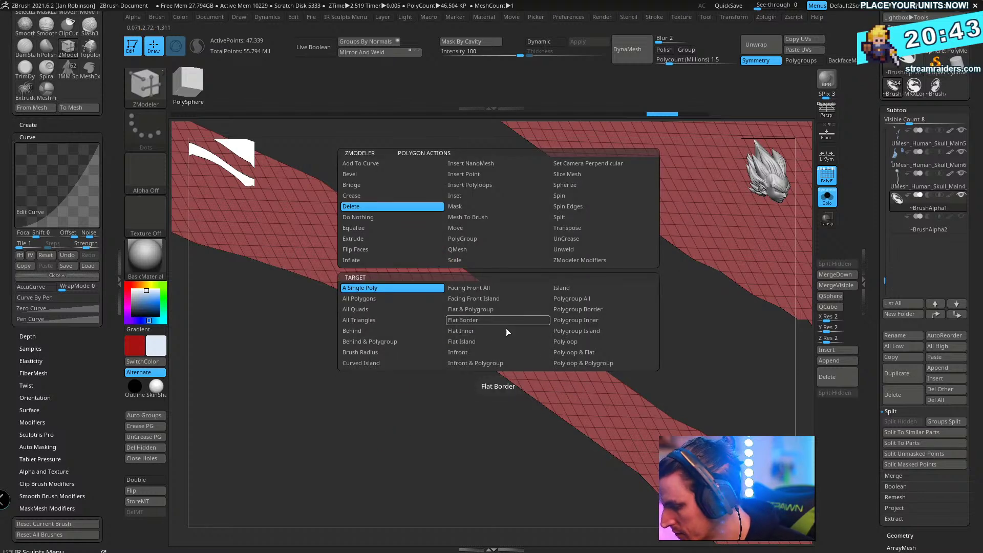
pyautogui.click(375, 241)
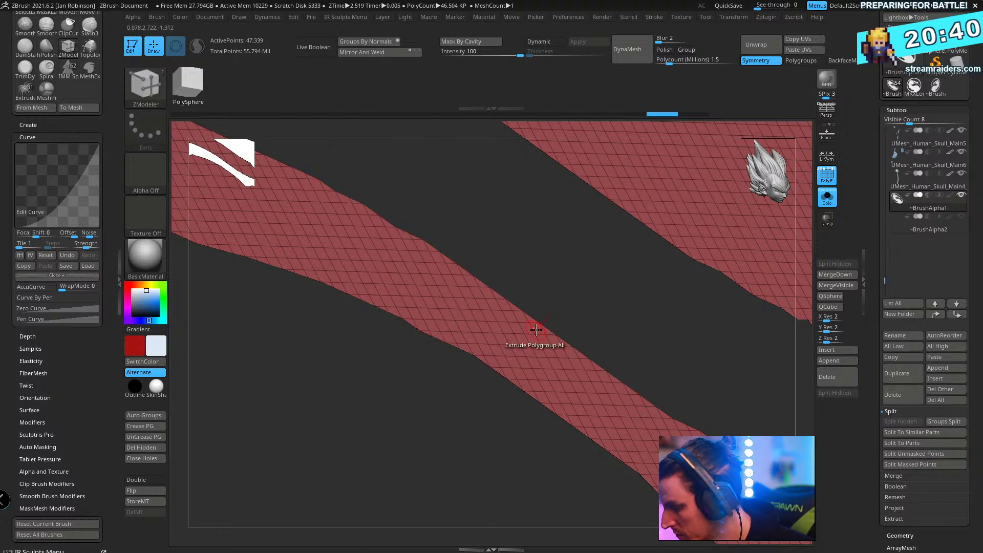
pyautogui.moveTo(541, 326); pyautogui.dragTo(557, 317)
pyautogui.click(558, 308)
pyautogui.keyDown('alt'); pyautogui.moveTo(450, 456); pyautogui.dragTo(476, 379); pyautogui.keyUp('alt')
# - Show the whole statue again and move the solid emblem outward along its Z axis so it protrudes from the base's front face
pyautogui.click(830, 205)
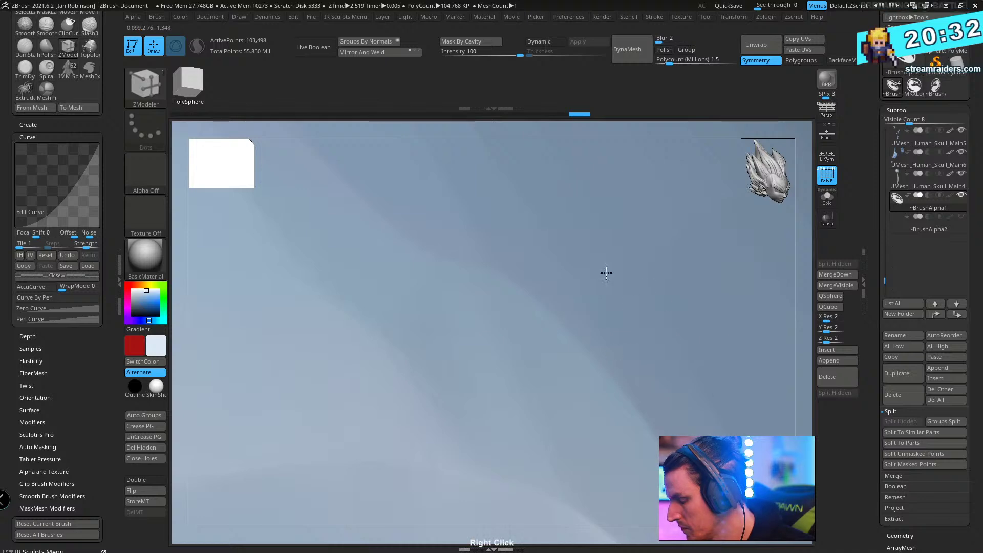
pyautogui.moveTo(606, 272); pyautogui.dragTo(485, 204, button='right')
pyautogui.press('w')
pyautogui.moveTo(727, 264); pyautogui.dragTo(635, 353)
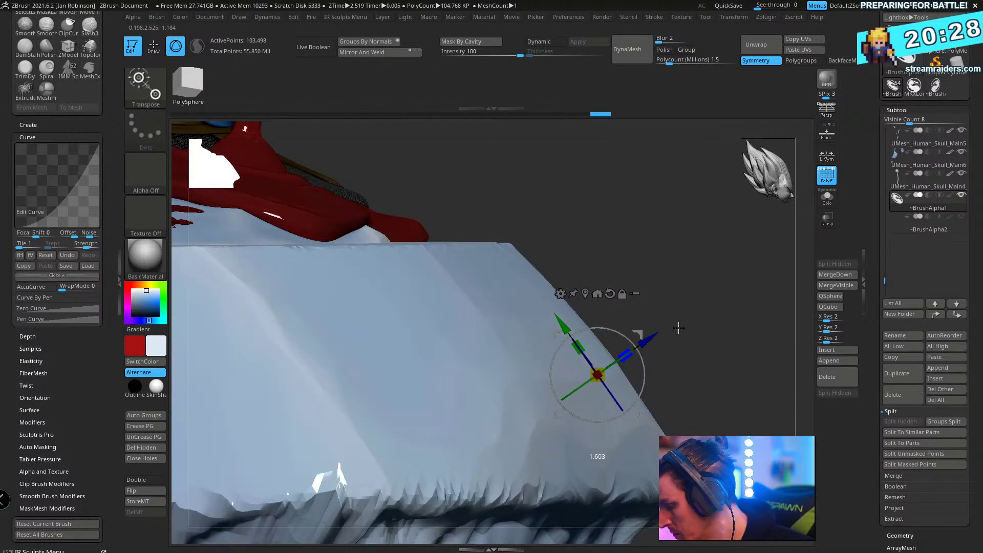
pyautogui.moveTo(690, 337); pyautogui.dragTo(717, 307)
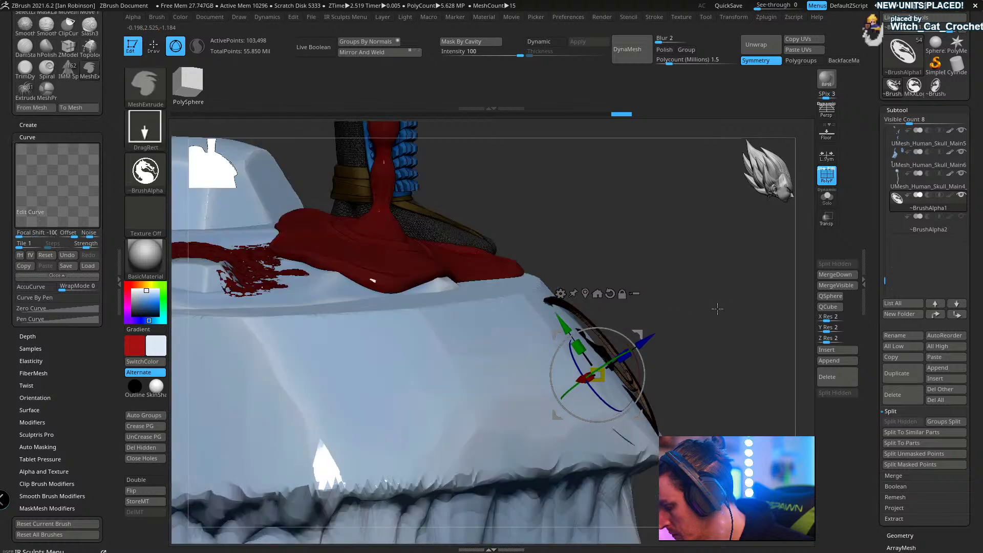
pyautogui.moveTo(716, 311); pyautogui.dragTo(561, 293, button='right')
pyautogui.click(826, 154)
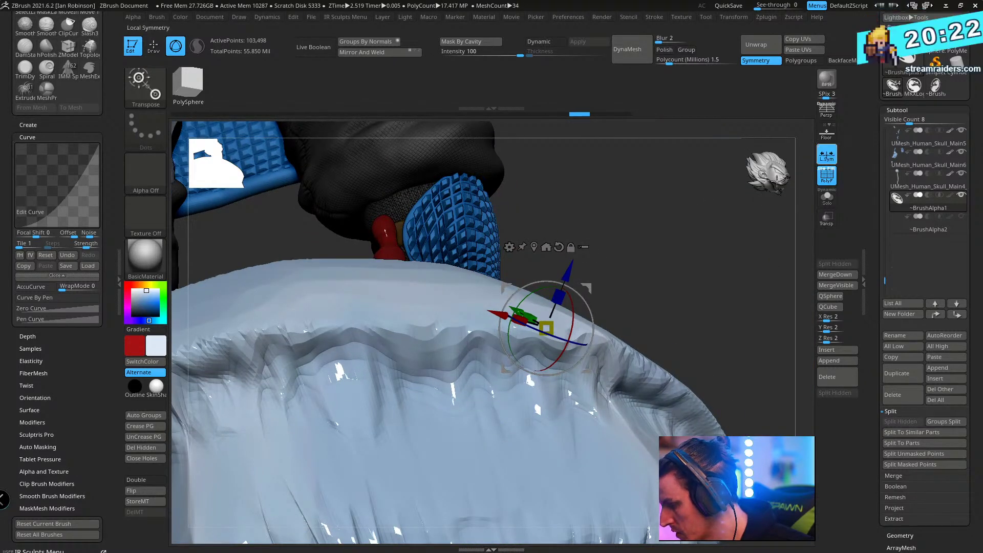
pyautogui.moveTo(567, 273); pyautogui.dragTo(576, 243)
pyautogui.keyDown('shift'); pyautogui.moveTo(687, 224); pyautogui.dragTo(626, 258, button='right'); pyautogui.keyUp('shift')
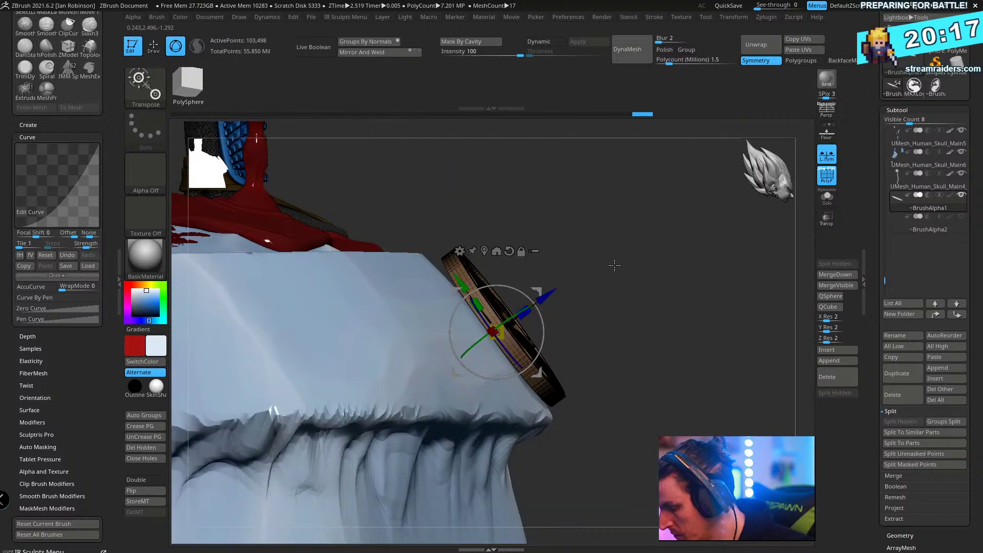
pyautogui.moveTo(530, 312)
pyautogui.mouseDown(button='right')
pyautogui.moveTo(616, 265)
pyautogui.moveTo(540, 295)
pyautogui.moveTo(641, 285)
pyautogui.moveTo(425, 268)
pyautogui.moveTo(647, 235)
pyautogui.mouseUp(button='right')
pyautogui.press('q')
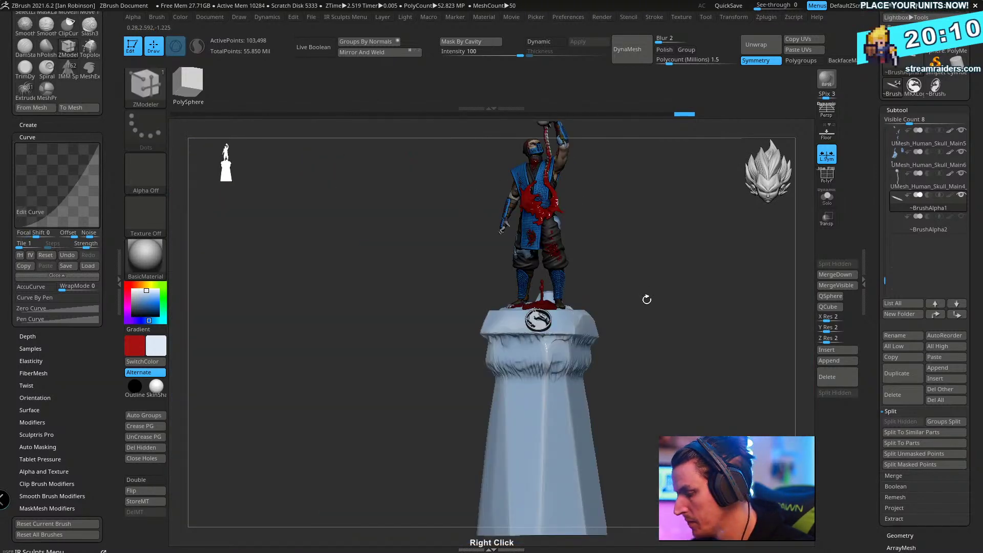
# - Select the pedestal subtool and mask everything except the column section directly below the carved collar, using a lasso mask and inverting it
pyautogui.keyDown('ctrl'); pyautogui.moveTo(676, 325); pyautogui.dragTo(470, 421, button='right'); pyautogui.keyUp('ctrl')
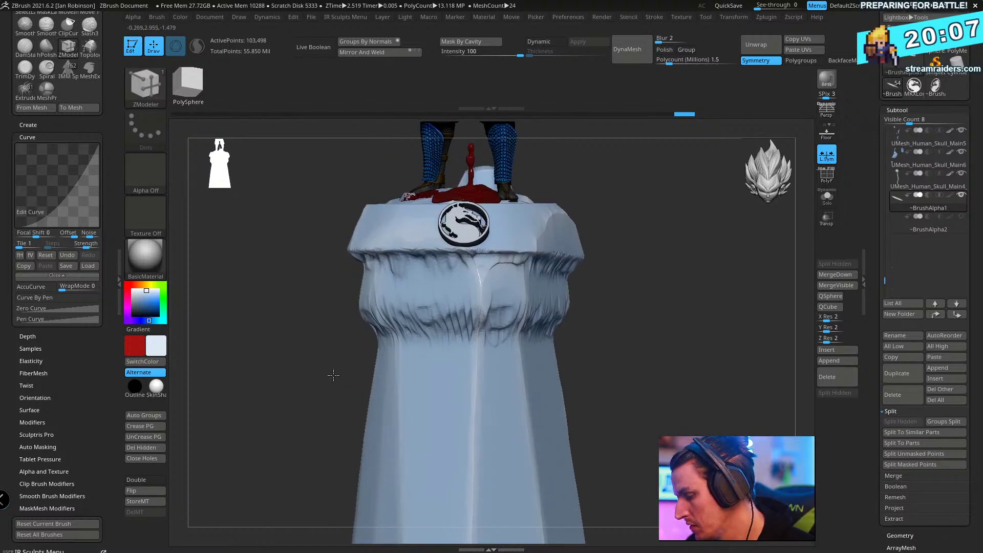
pyautogui.keyDown('alt'); pyautogui.click(369, 338); pyautogui.keyUp('alt')
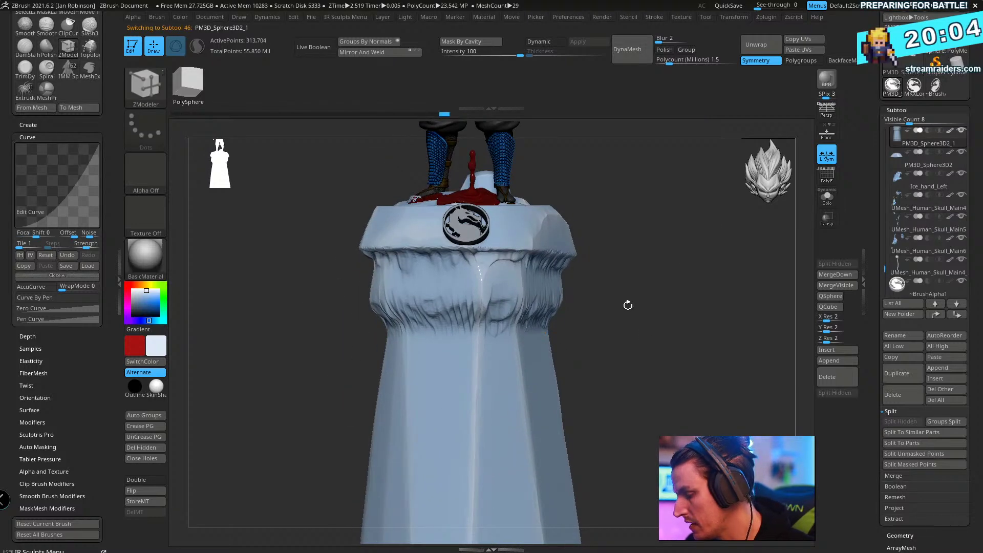
pyautogui.press('ctrl')
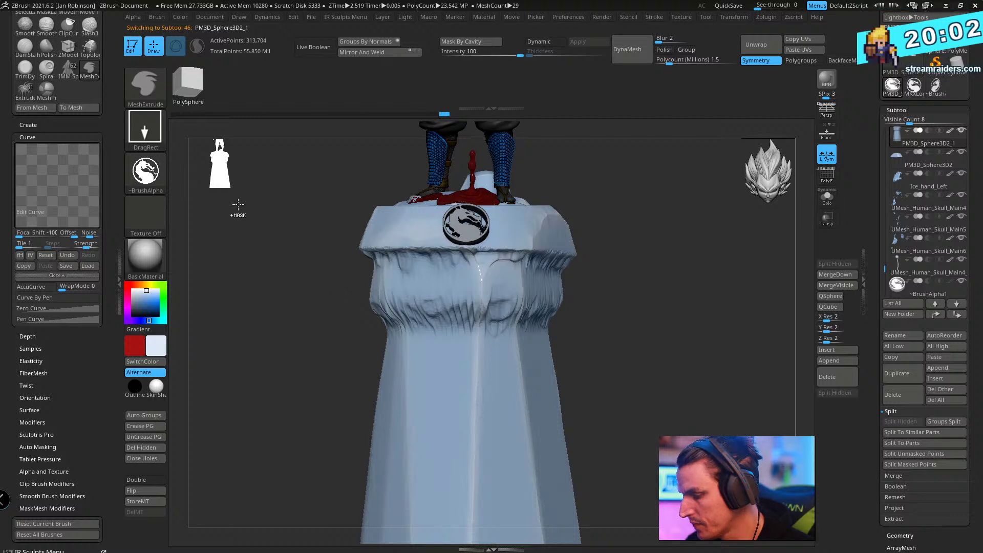
pyautogui.press('b')
pyautogui.press('z')
pyautogui.press('m')
pyautogui.moveTo(303, 336); pyautogui.dragTo(294, 322)
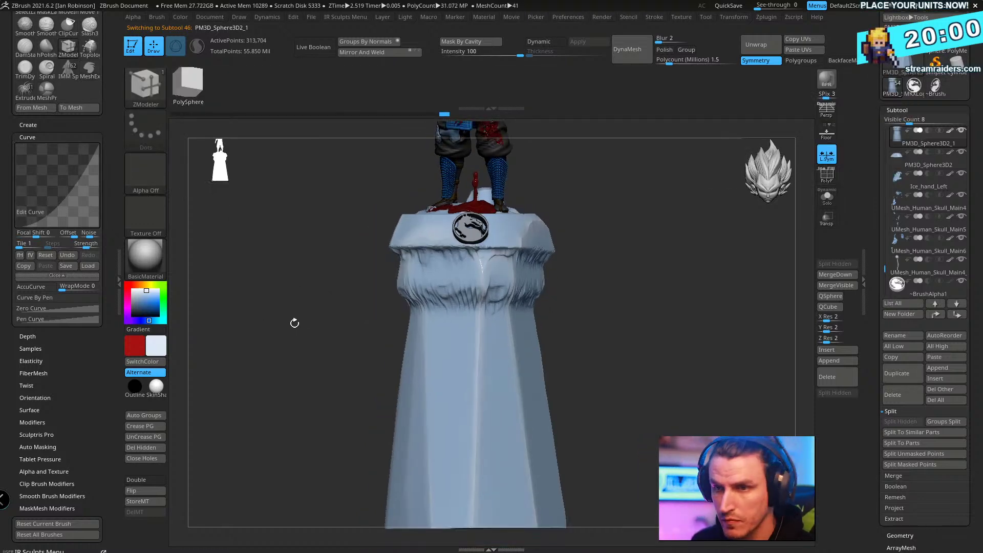
pyautogui.press('ctrl')
pyautogui.moveTo(380, 308)
pyautogui.keyDown('ctrl'); pyautogui.mouseDown()
pyautogui.moveTo(451, 481)
pyautogui.moveTo(627, 317)
pyautogui.moveTo(588, 327)
pyautogui.mouseUp(); pyautogui.keyUp('ctrl')
pyautogui.hotkey('ctrl', 'i')
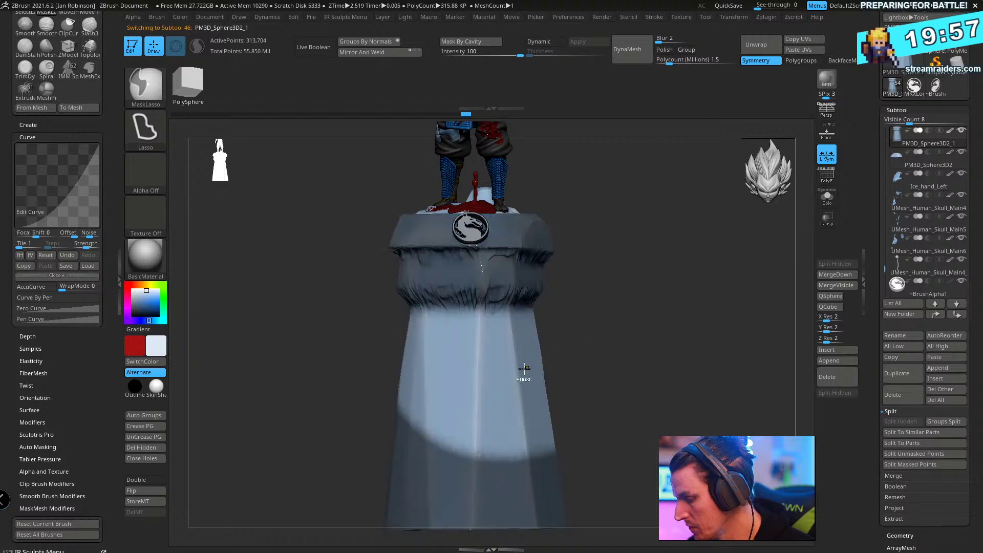
# - Scale the unmasked column section narrower, nudge it slightly downward and clear the mask
pyautogui.press('w')
pyautogui.moveTo(476, 260); pyautogui.dragTo(476, 273)
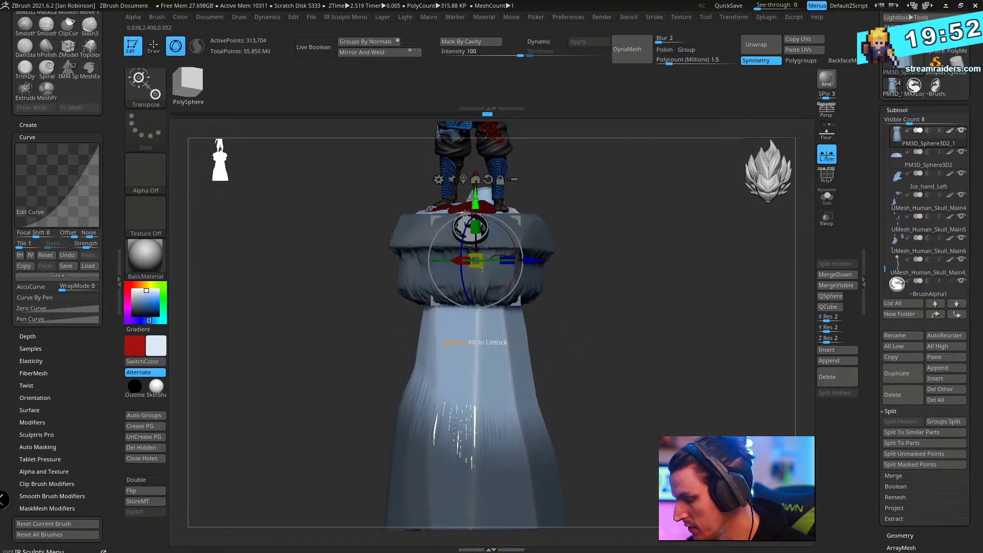
pyautogui.moveTo(476, 197); pyautogui.dragTo(476, 204)
pyautogui.press('q')
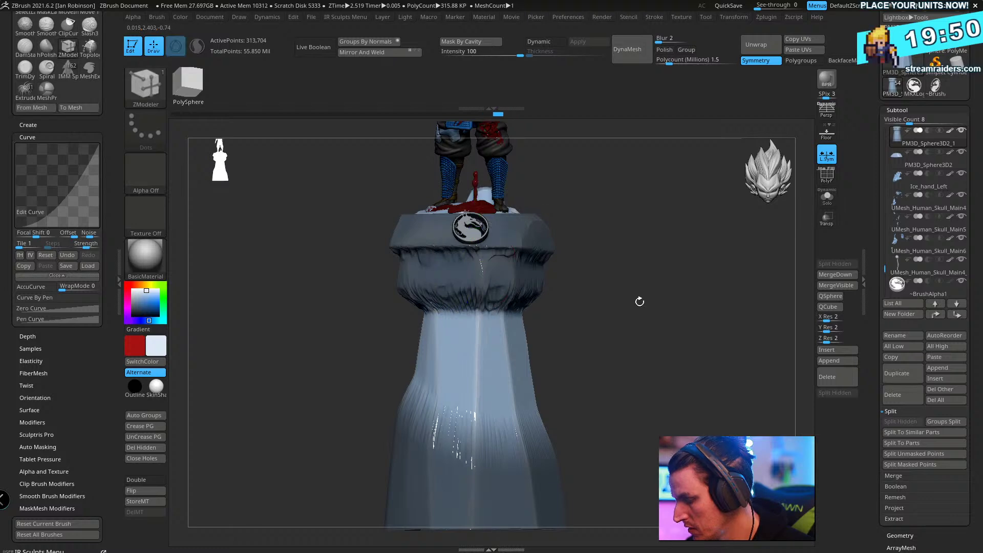
pyautogui.keyDown('ctrl'); pyautogui.click(649, 362); pyautogui.keyUp('ctrl')
# - Cut off the pedestal's lower column by hiding it with SelectRect, deleting the hidden part and closing the open hole
pyautogui.keyDown('alt'); pyautogui.moveTo(652, 353); pyautogui.dragTo(621, 311); pyautogui.keyUp('alt')
pyautogui.click(167, 96)
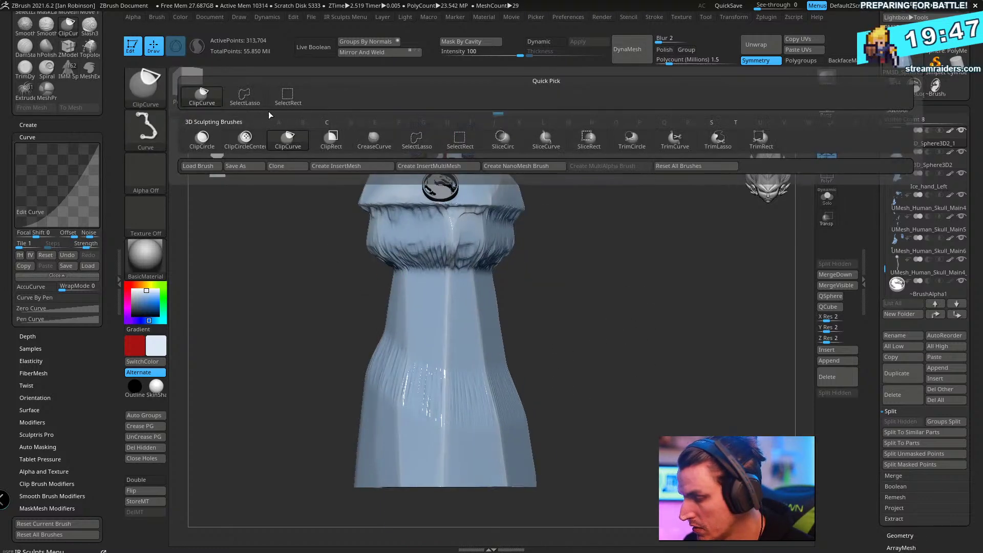
pyautogui.moveTo(255, 307)
pyautogui.keyDown('ctrl'); pyautogui.keyDown('shift'); pyautogui.mouseDown()
pyautogui.moveTo(592, 537)
pyautogui.moveTo(629, 537)
pyautogui.mouseUp(); pyautogui.keyUp('shift'); pyautogui.keyUp('ctrl')
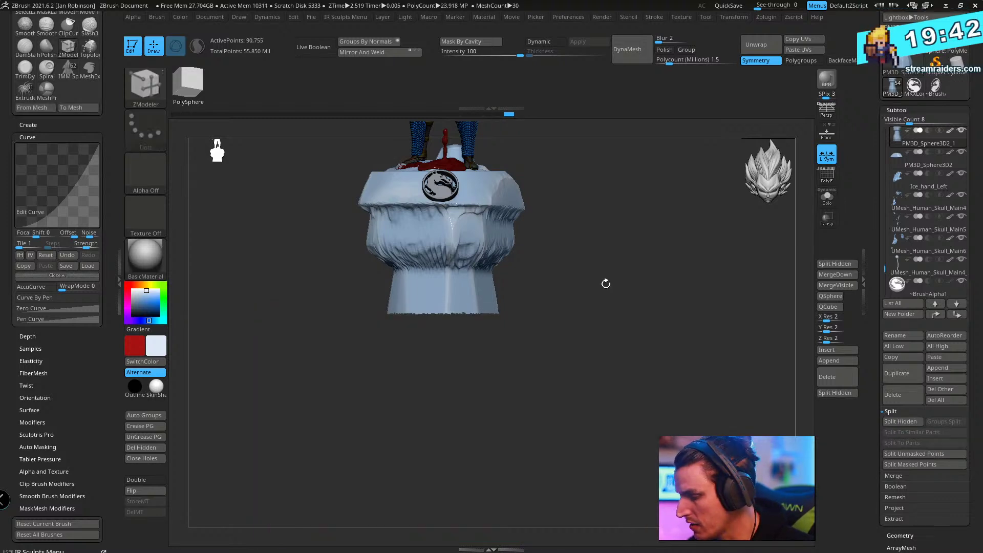
pyautogui.click(154, 449)
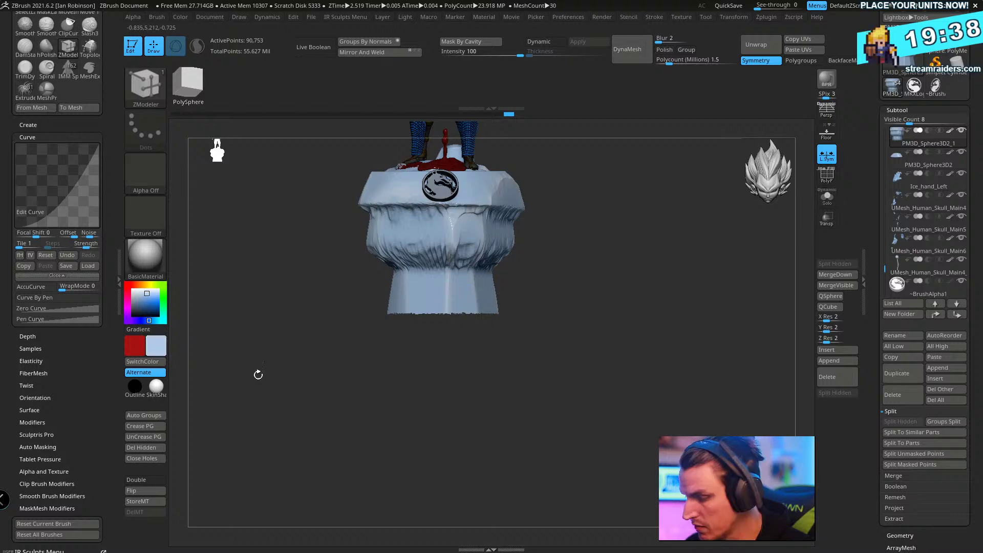
pyautogui.click(162, 460)
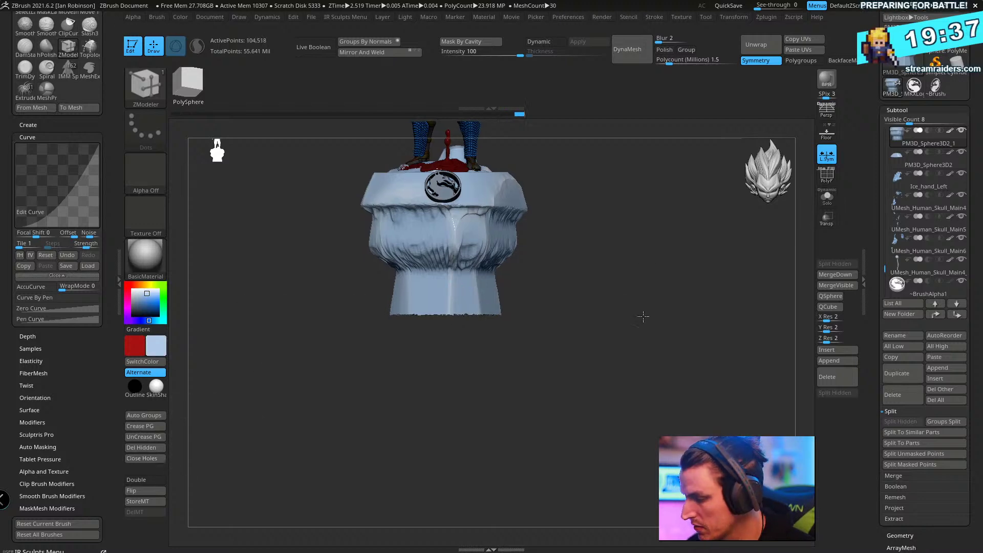
# - Clip the jagged lower edge of the shortened pedestal flat with a straight horizontal ClipCurve cut
pyautogui.moveTo(658, 327)
pyautogui.mouseDown()
pyautogui.moveTo(669, 419)
pyautogui.moveTo(698, 318)
pyautogui.mouseUp()
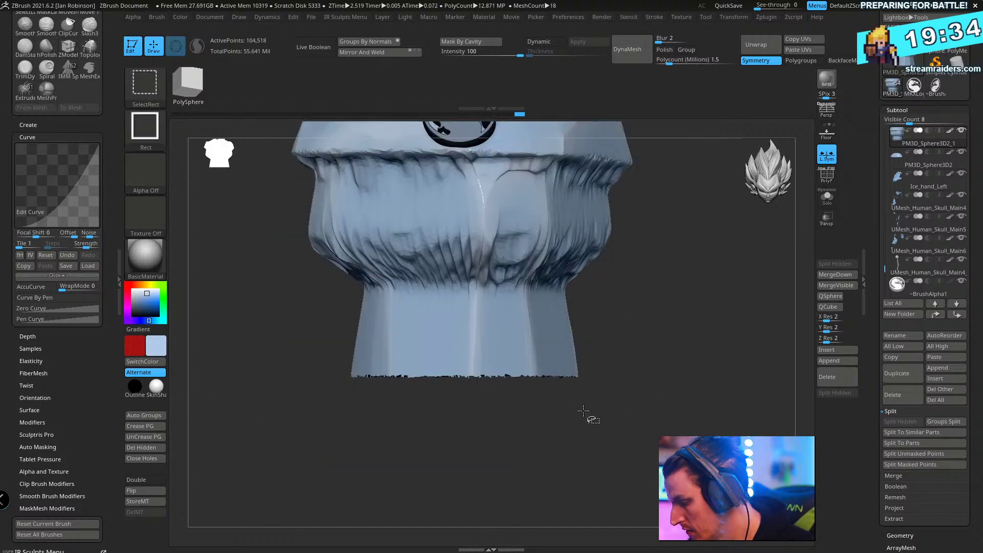
pyautogui.press('b')
pyautogui.click(213, 104)
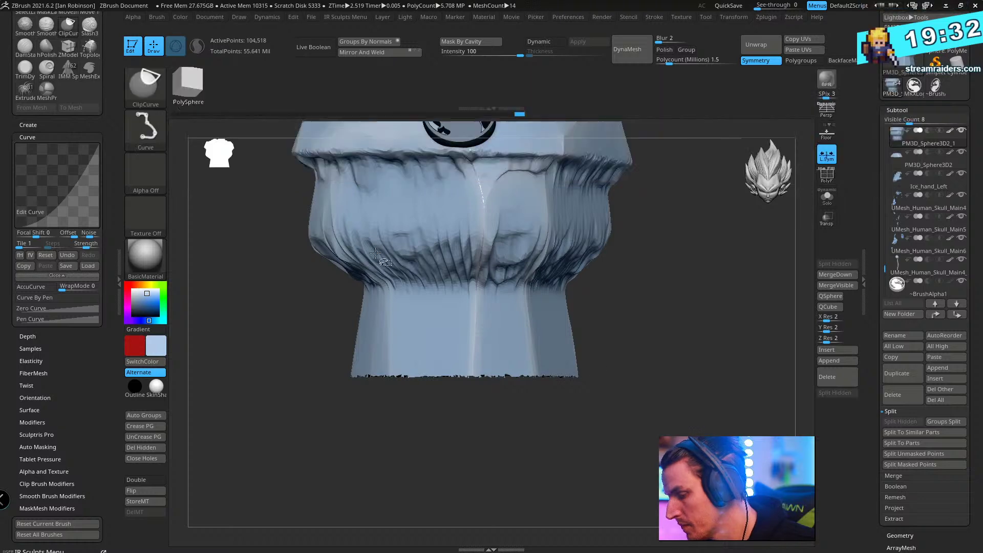
pyautogui.keyDown('ctrl'); pyautogui.keyDown('shift'); pyautogui.moveTo(298, 378); pyautogui.dragTo(292, 378); pyautogui.keyUp('shift'); pyautogui.keyUp('ctrl')
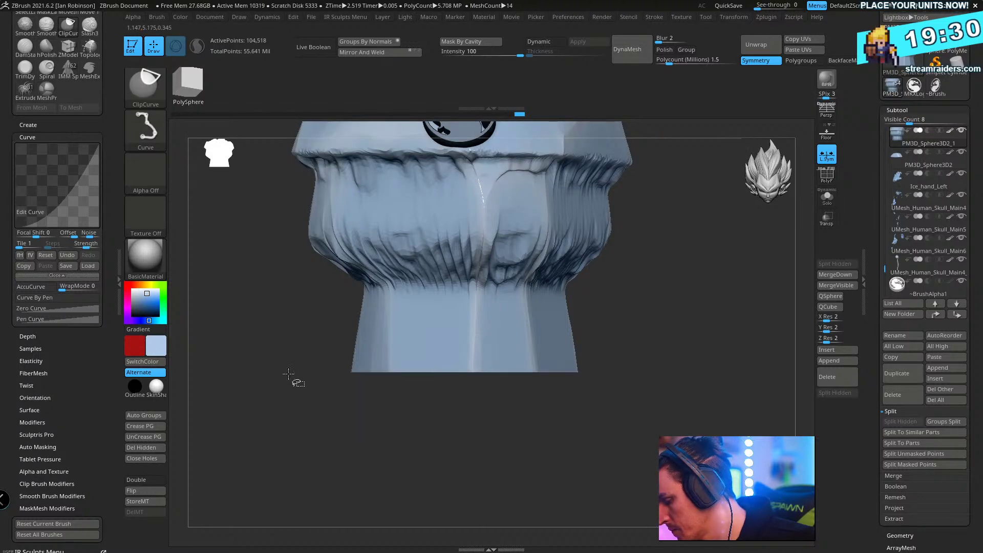
pyautogui.moveTo(735, 293)
pyautogui.mouseDown()
pyautogui.moveTo(714, 328)
pyautogui.moveTo(715, 368)
pyautogui.moveTo(791, 233)
pyautogui.moveTo(694, 377)
pyautogui.moveTo(691, 353)
pyautogui.moveTo(698, 391)
pyautogui.moveTo(695, 366)
pyautogui.moveTo(737, 348)
pyautogui.mouseUp()
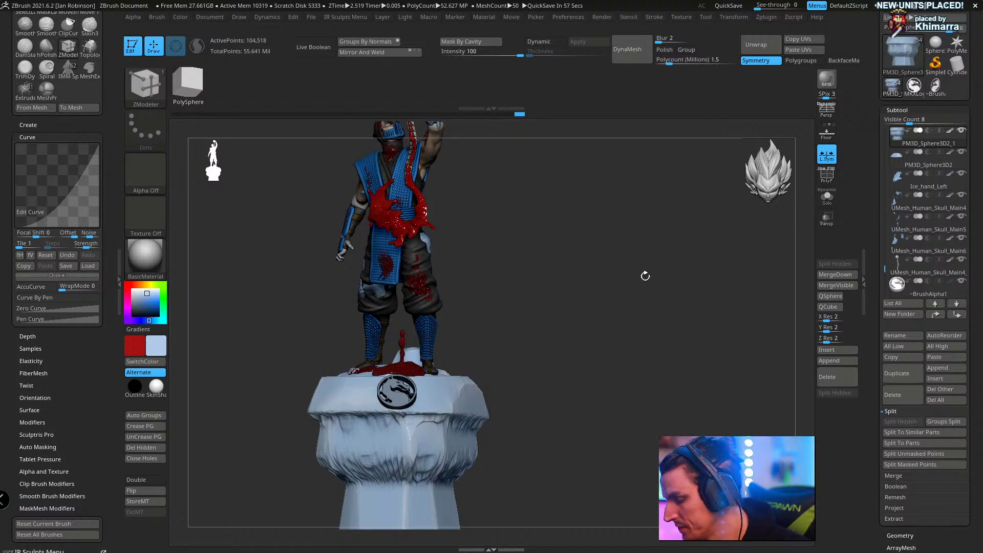
# - Select the raised emblem on the base's front and duplicate its subtool
pyautogui.keyDown('alt'); pyautogui.moveTo(645, 276); pyautogui.dragTo(635, 487); pyautogui.keyUp('alt')
pyautogui.moveTo(720, 239); pyautogui.dragTo(711, 297)
pyautogui.keyDown('alt'); pyautogui.click(604, 369); pyautogui.keyUp('alt')
pyautogui.hotkey('shift', 'f')
pyautogui.hotkey('shift', 'f')
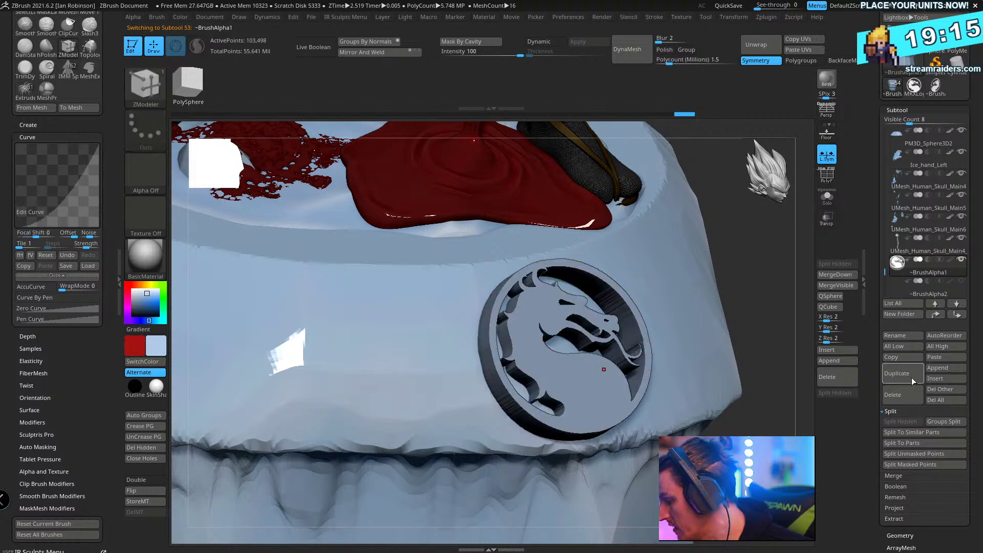
pyautogui.keyDown('alt'); pyautogui.moveTo(766, 318); pyautogui.dragTo(692, 278); pyautogui.keyUp('alt')
pyautogui.click(896, 373)
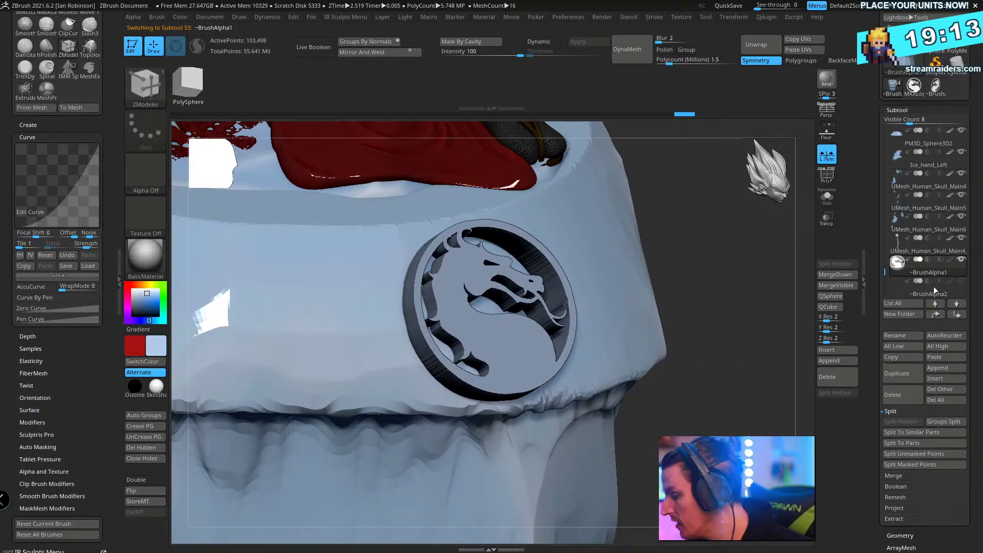
pyautogui.moveTo(884, 270); pyautogui.dragTo(885, 282)
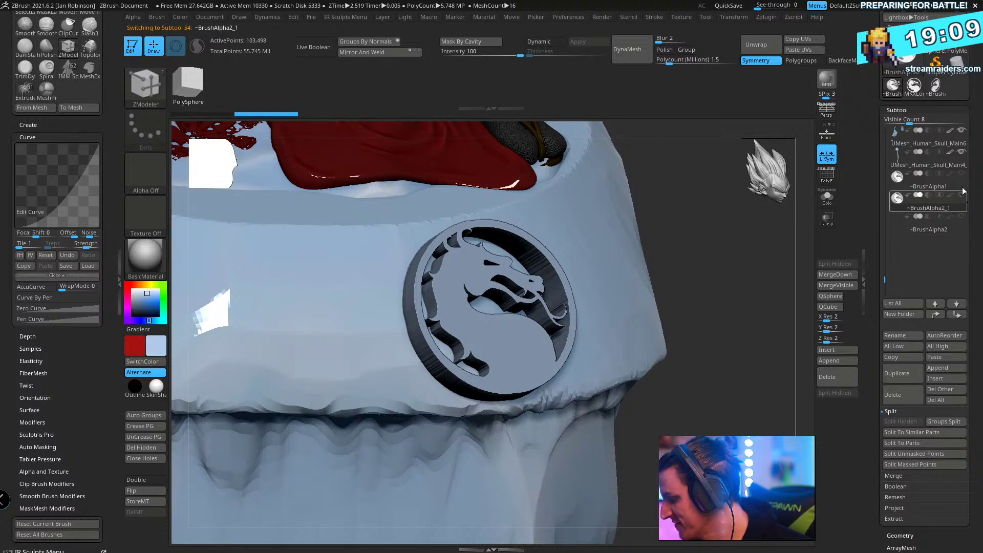
# - Delete the leftover flat emblem subtool ~BrushAlpha2
pyautogui.click(927, 220)
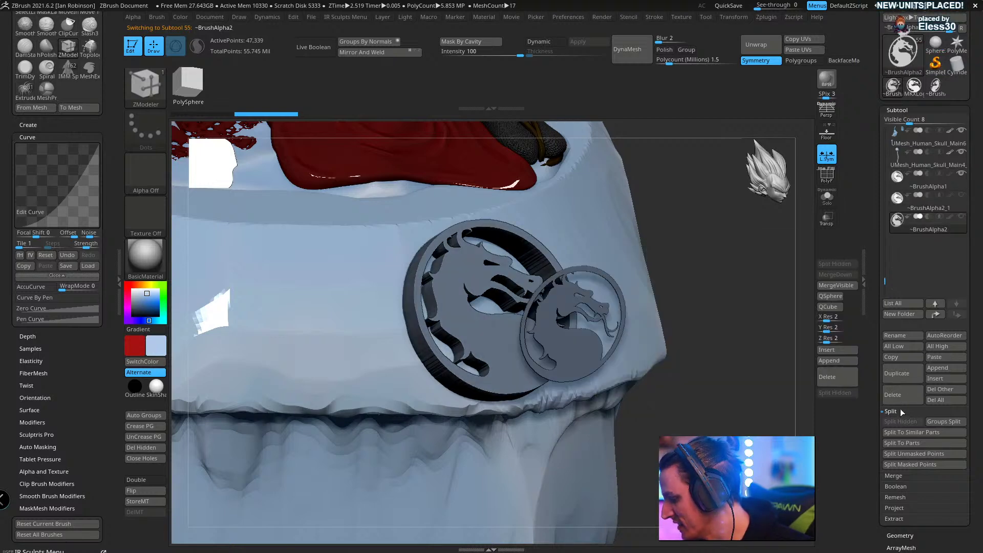
pyautogui.click(892, 394)
pyautogui.click(749, 417)
# - Examine the emblem's thickness and side walls from the front and side with its geometry options open
pyautogui.moveTo(701, 301)
pyautogui.mouseDown()
pyautogui.moveTo(693, 373)
pyautogui.moveTo(772, 287)
pyautogui.mouseUp()
pyautogui.moveTo(698, 253); pyautogui.dragTo(558, 328)
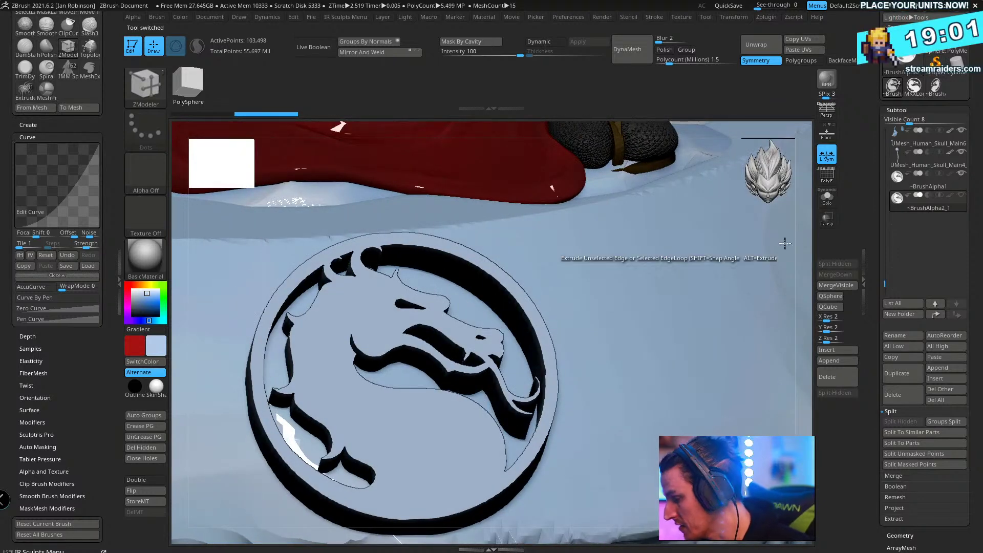
pyautogui.moveTo(785, 243); pyautogui.dragTo(703, 312)
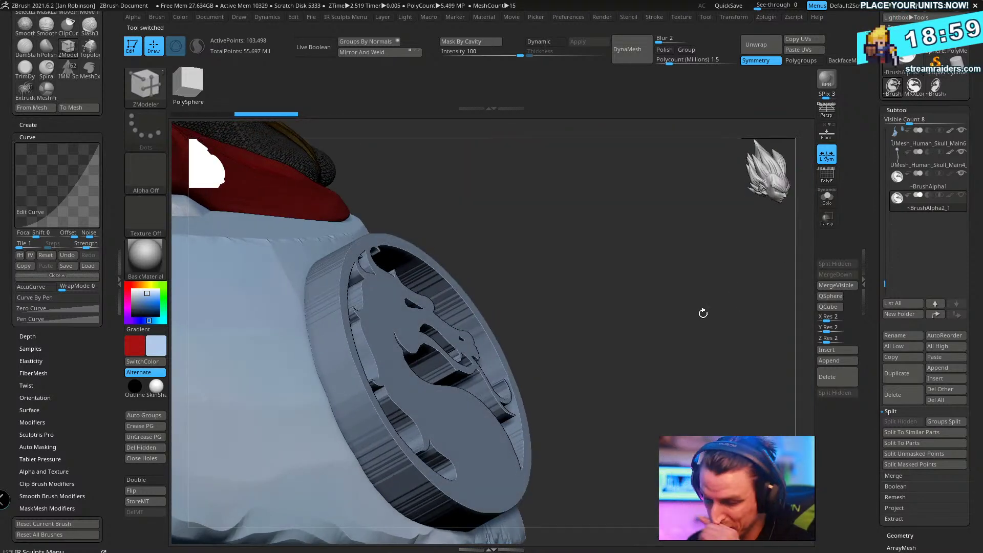
pyautogui.click(903, 109)
pyautogui.click(899, 124)
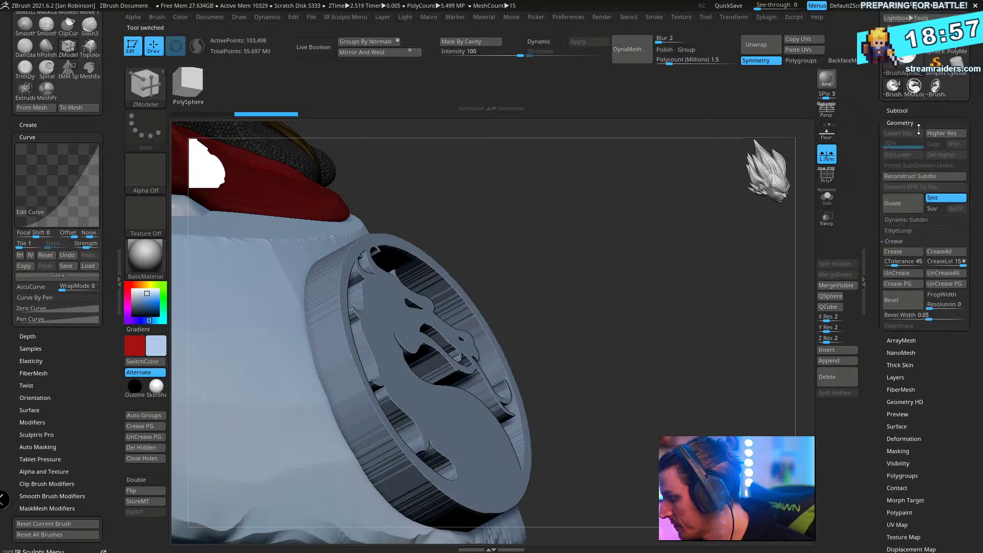
pyautogui.moveTo(680, 355); pyautogui.dragTo(684, 339)
pyautogui.press('w')
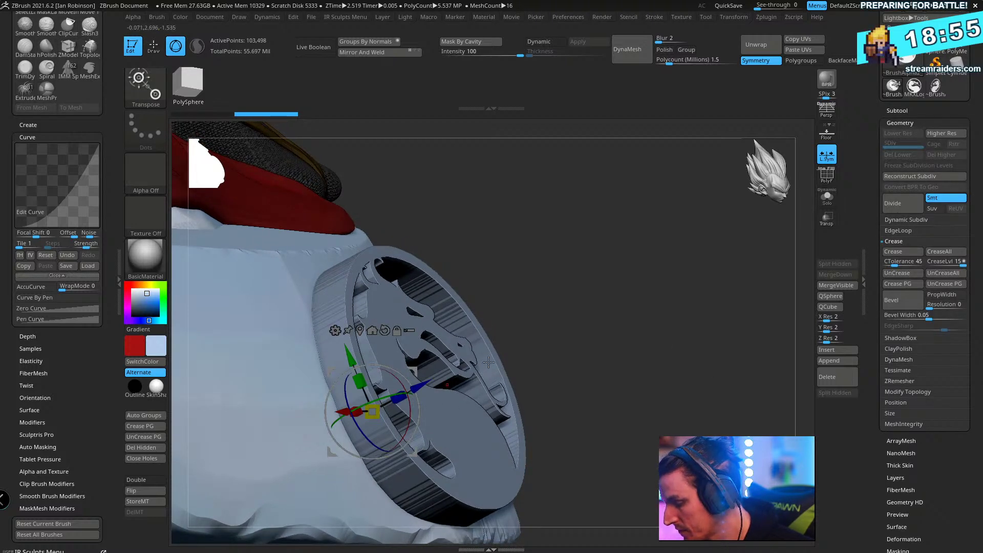
pyautogui.moveTo(488, 362); pyautogui.dragTo(660, 304)
pyautogui.press('q')
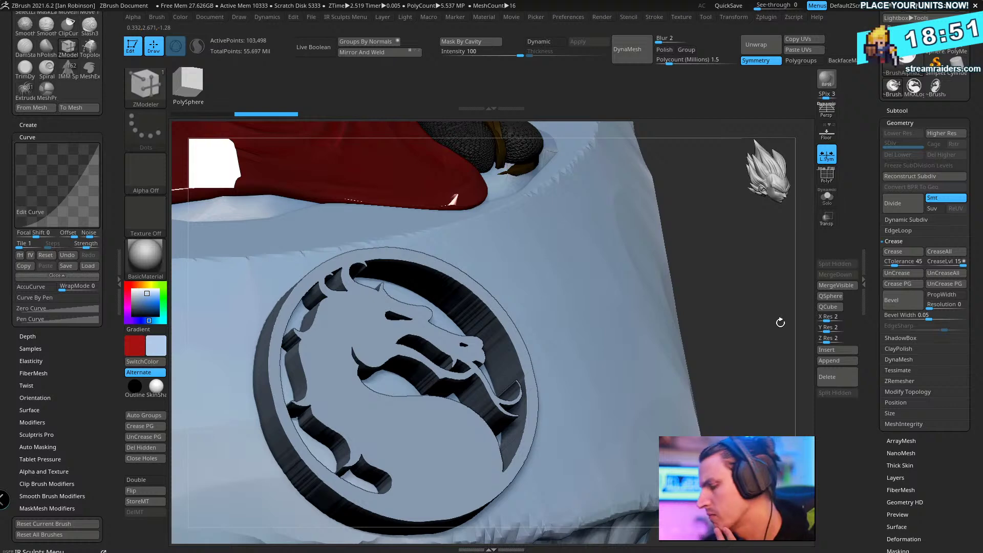
# - Shift the duplicated emblem ~BrushAlpha2_1 slightly along its Z axis, and delete that duplicate subtool
pyautogui.press('w')
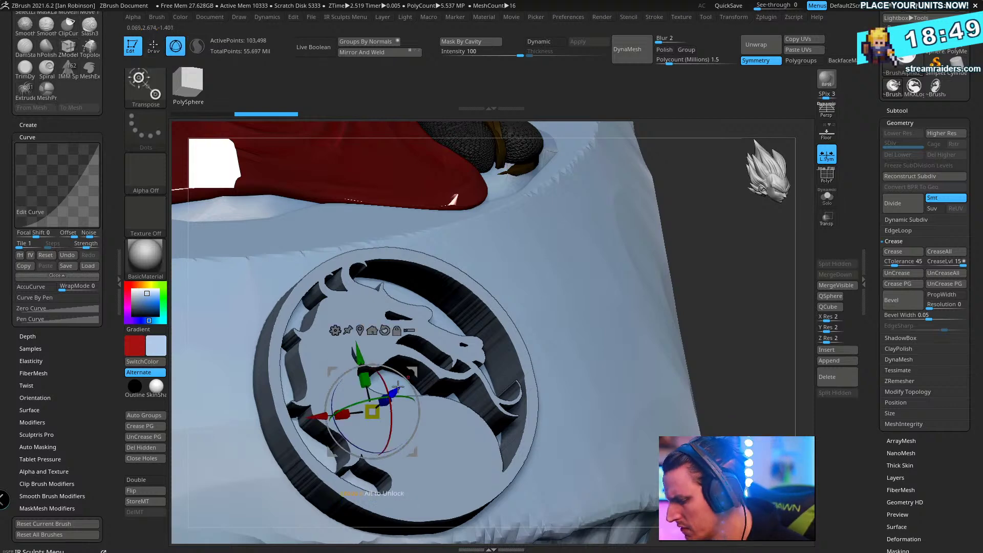
pyautogui.moveTo(390, 395); pyautogui.dragTo(394, 398)
pyautogui.click(897, 110)
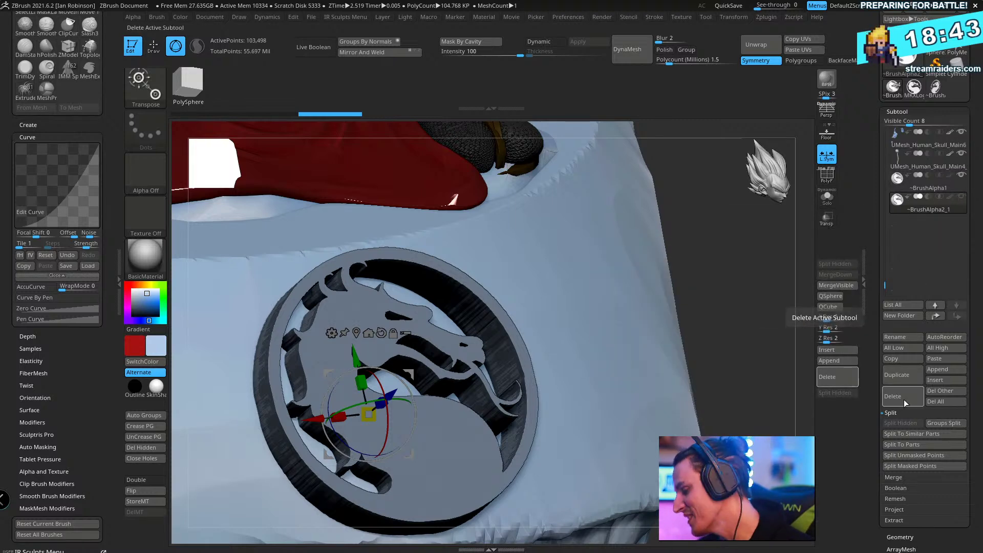
pyautogui.click(904, 398)
pyautogui.click(808, 422)
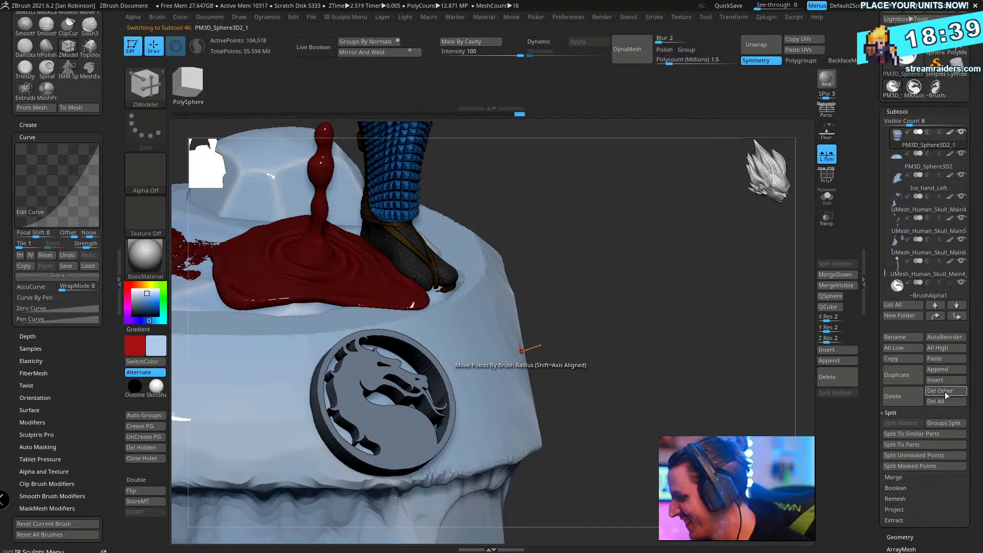
# - Move the base subtool PM3D_Sphere3D2_1 down the subtool list so it sits directly above the emblem ~BrushAlpha1
pyautogui.hotkey('shift', 'f')
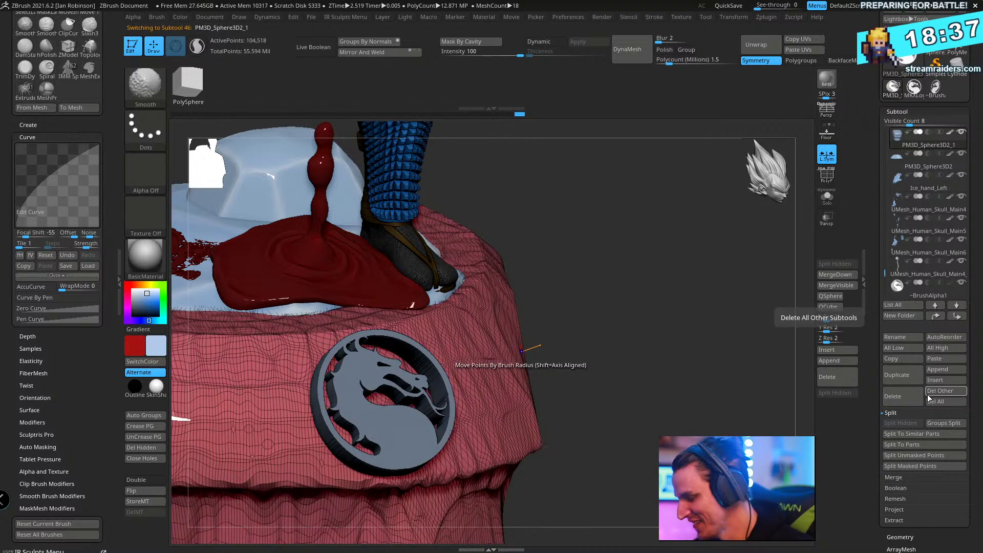
pyautogui.hotkey('shift', 'f')
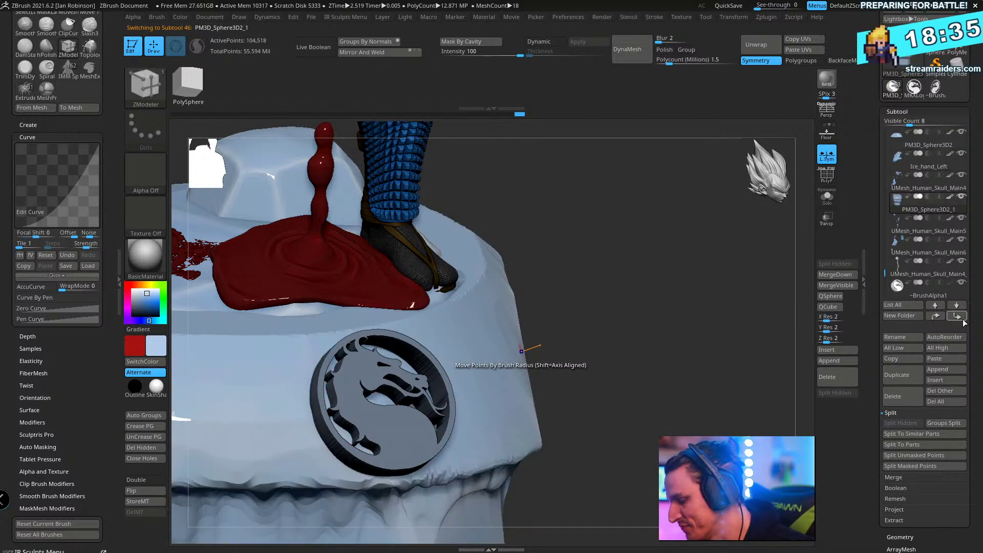
pyautogui.click(956, 316)
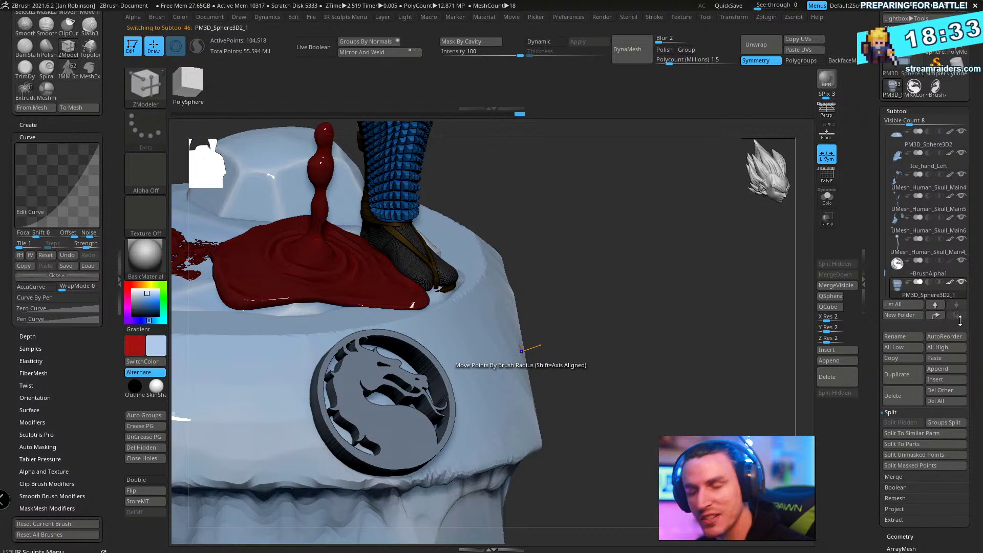
pyautogui.press('Up')
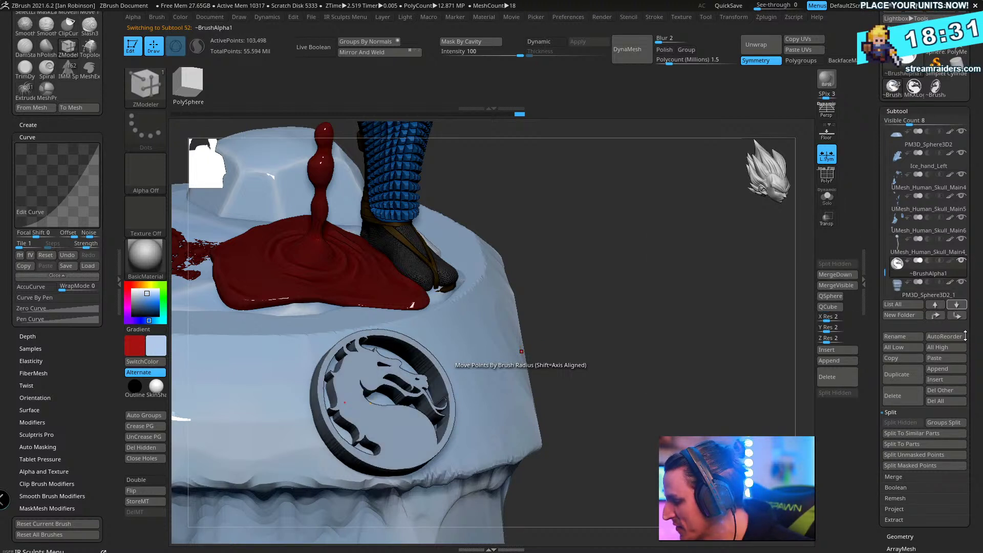
pyautogui.click(956, 304)
pyautogui.press('Up')
# - Create a subtool folder named Ice holding the base PM3D_Sphere3D2_1 and the emblem ~BrushAlpha1
pyautogui.hotkey('ctrl', 'f')
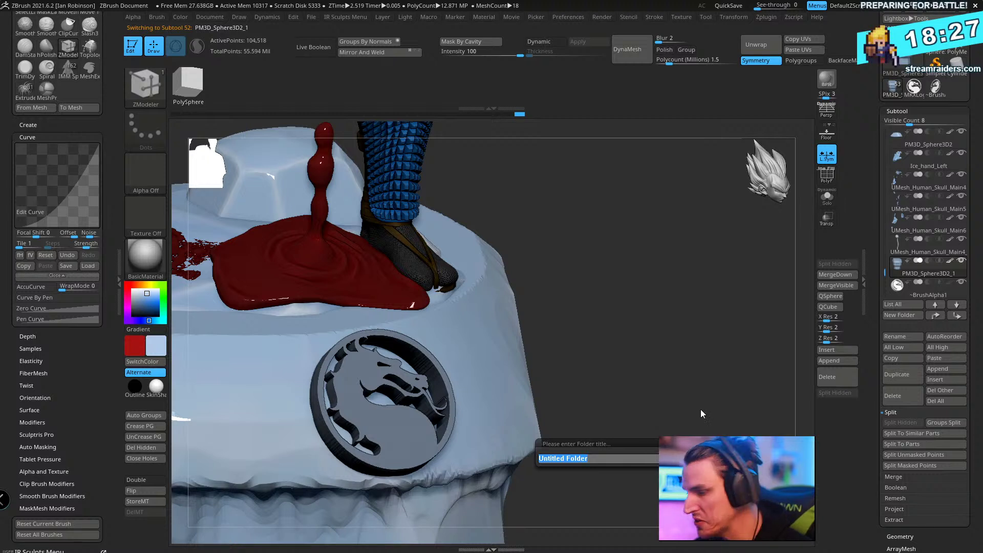
pyautogui.press('shift')
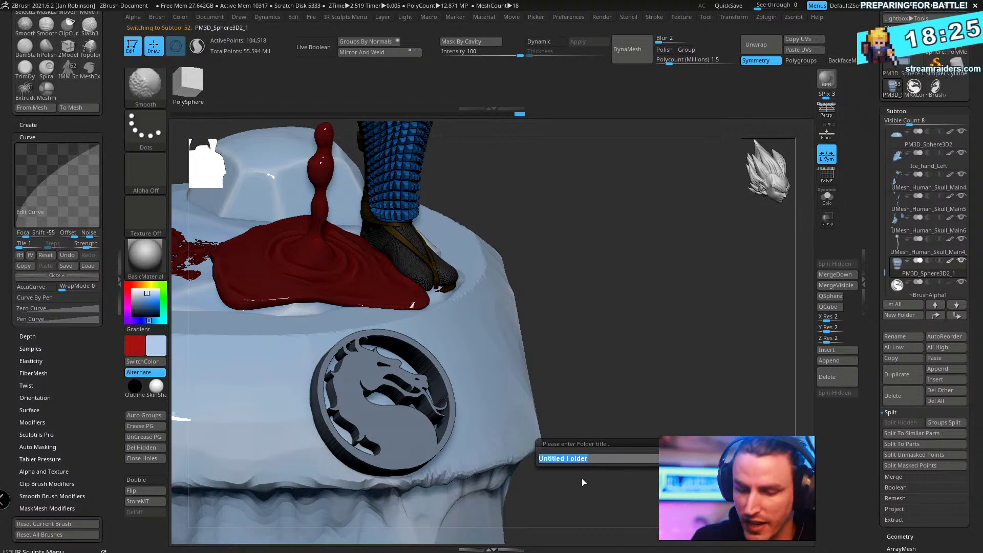
pyautogui.write('Ice')
pyautogui.press('Return')
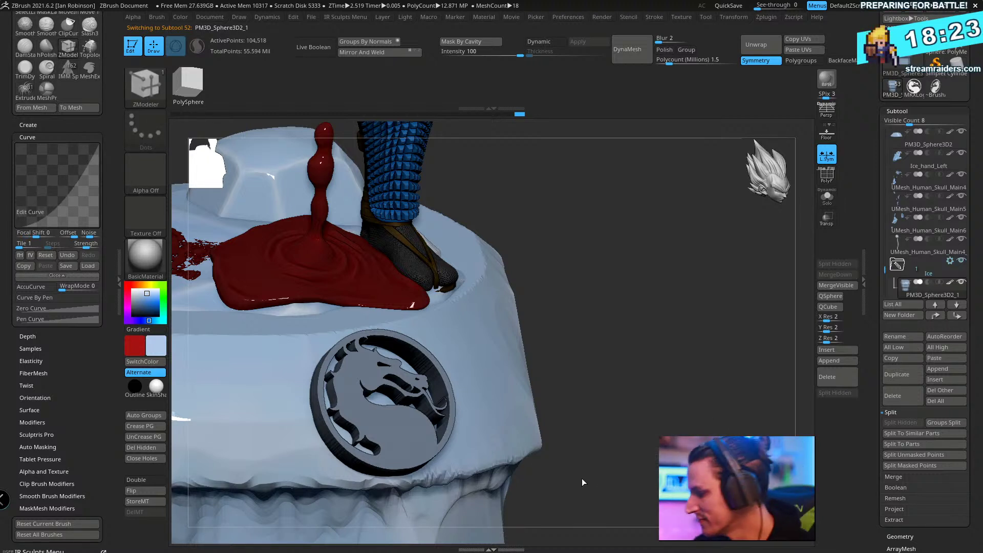
pyautogui.scroll(-3, 932, 284)
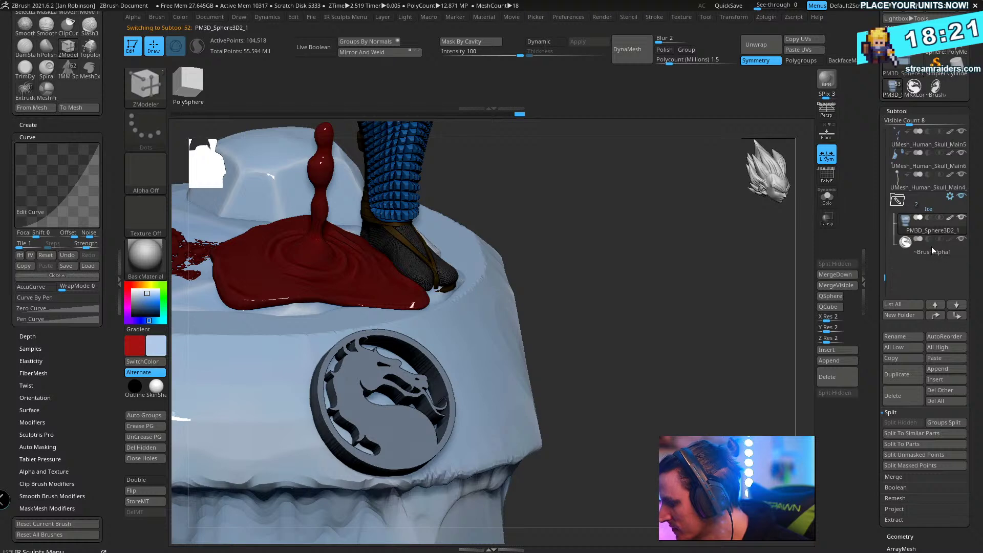
# - Preview the emblem as an engraving by making ~BrushAlpha1 subtractive and enabling Live Boolean
pyautogui.click(313, 46)
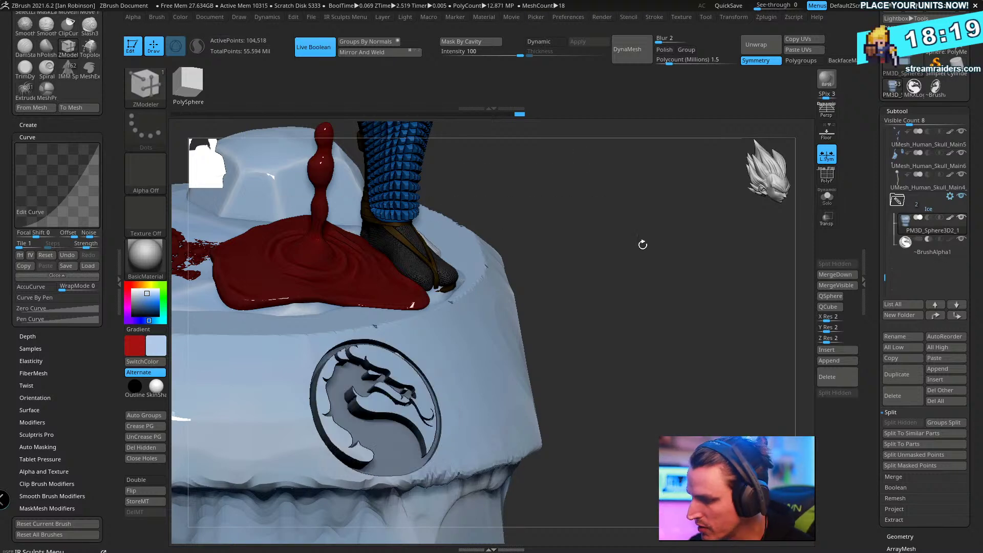
pyautogui.moveTo(696, 304)
pyautogui.mouseDown()
pyautogui.moveTo(686, 324)
pyautogui.moveTo(728, 199)
pyautogui.moveTo(714, 230)
pyautogui.mouseUp()
pyautogui.hotkey('shift', 'f')
pyautogui.hotkey('shift', 'f')
# - Select the subtractive emblem ~BrushAlpha1 and shift it along its Z axis to adjust the engraving depth
pyautogui.press('w')
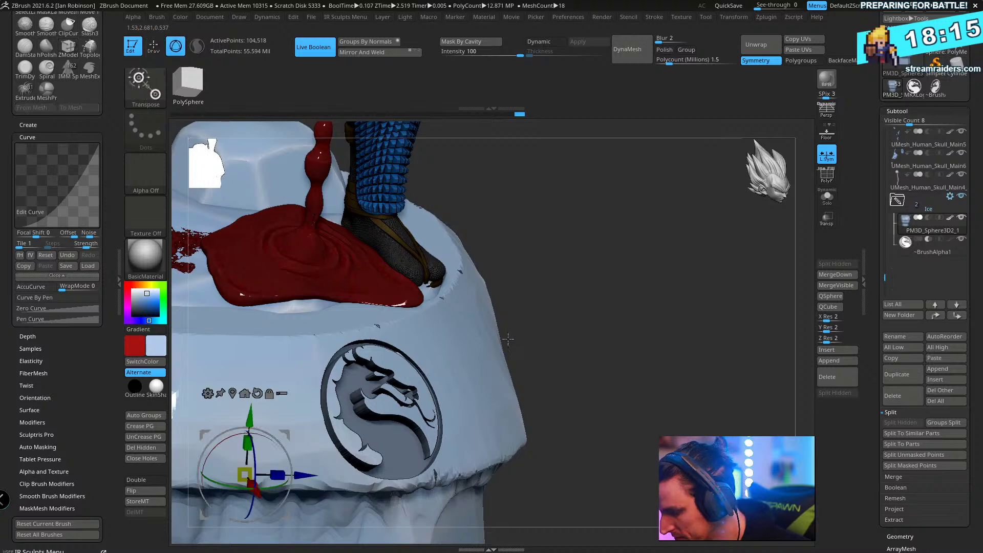
pyautogui.press('Down')
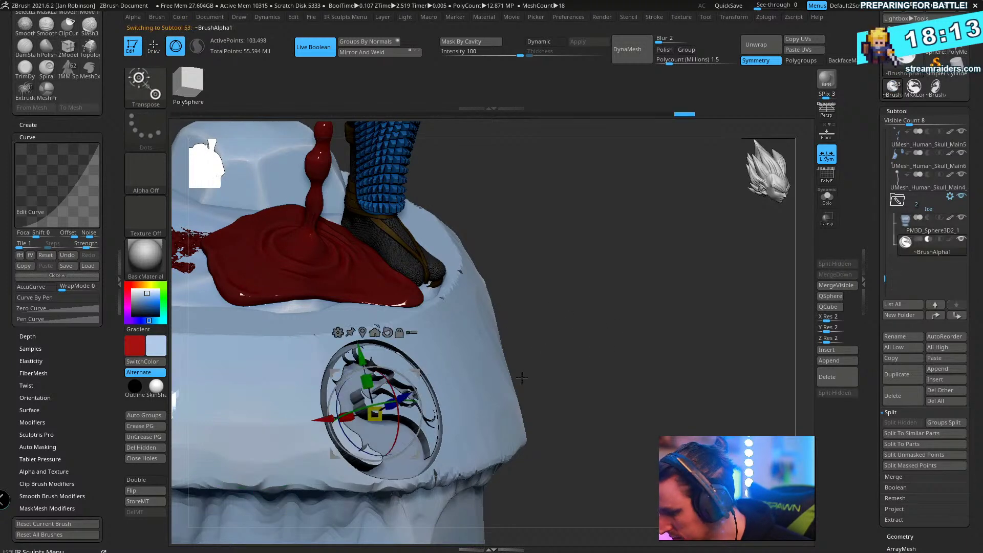
pyautogui.moveTo(405, 397); pyautogui.dragTo(399, 401)
pyautogui.moveTo(622, 314); pyautogui.dragTo(601, 319)
pyautogui.moveTo(371, 418); pyautogui.dragTo(385, 423)
pyautogui.moveTo(744, 340); pyautogui.dragTo(700, 332)
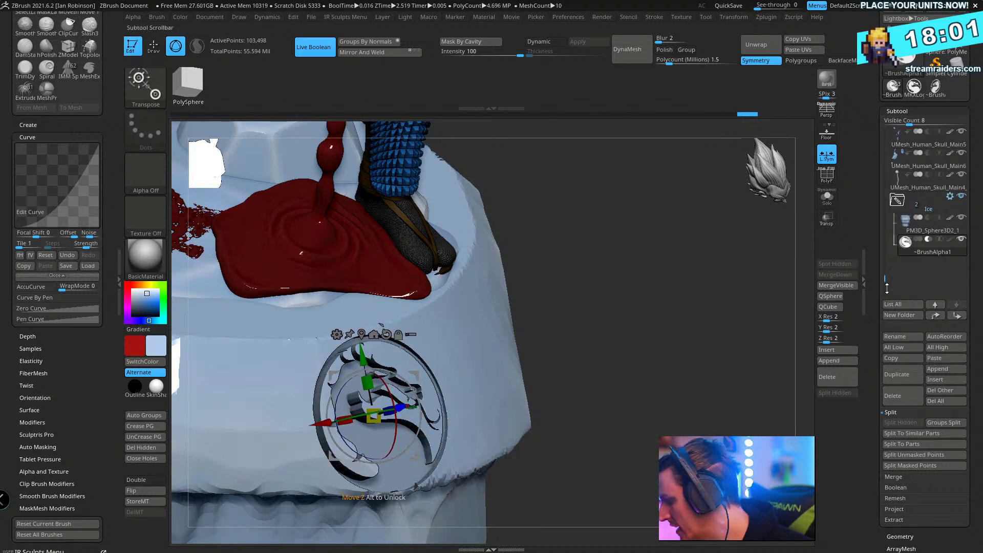
# - Return the emblem to a raised, additive subtool with Live Boolean off, and sink it into the base's front
pyautogui.press('q')
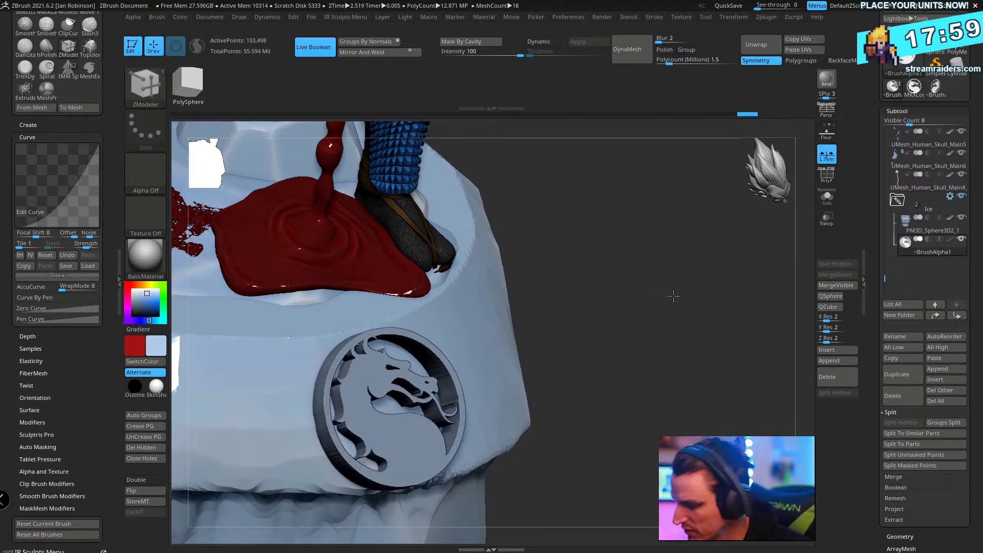
pyautogui.moveTo(674, 294)
pyautogui.keyDown('alt'); pyautogui.mouseDown()
pyautogui.moveTo(660, 322)
pyautogui.moveTo(709, 333)
pyautogui.moveTo(705, 362)
pyautogui.moveTo(755, 340)
pyautogui.moveTo(689, 370)
pyautogui.mouseUp(); pyautogui.keyUp('alt')
pyautogui.press('w')
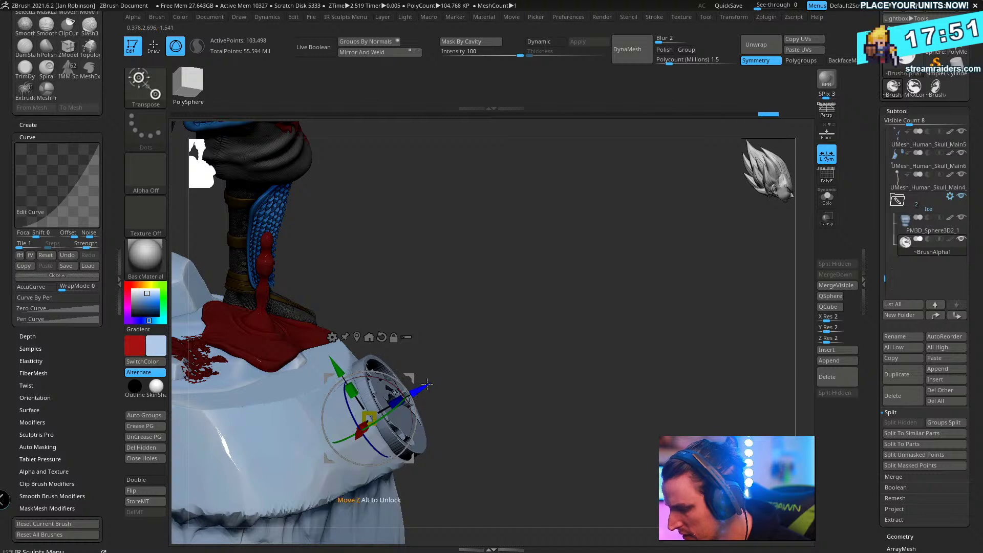
pyautogui.moveTo(583, 325); pyautogui.dragTo(384, 424)
pyautogui.moveTo(643, 294); pyautogui.dragTo(675, 307)
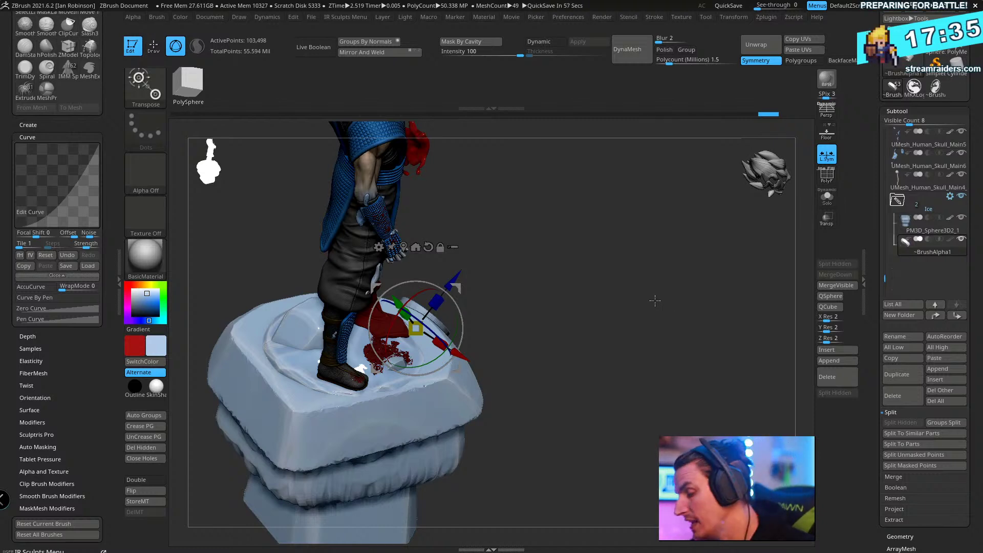
pyautogui.moveTo(655, 300)
pyautogui.mouseDown()
pyautogui.moveTo(548, 287)
pyautogui.moveTo(615, 271)
pyautogui.moveTo(625, 305)
pyautogui.moveTo(658, 275)
pyautogui.moveTo(635, 202)
pyautogui.moveTo(669, 195)
pyautogui.moveTo(666, 286)
pyautogui.mouseUp()
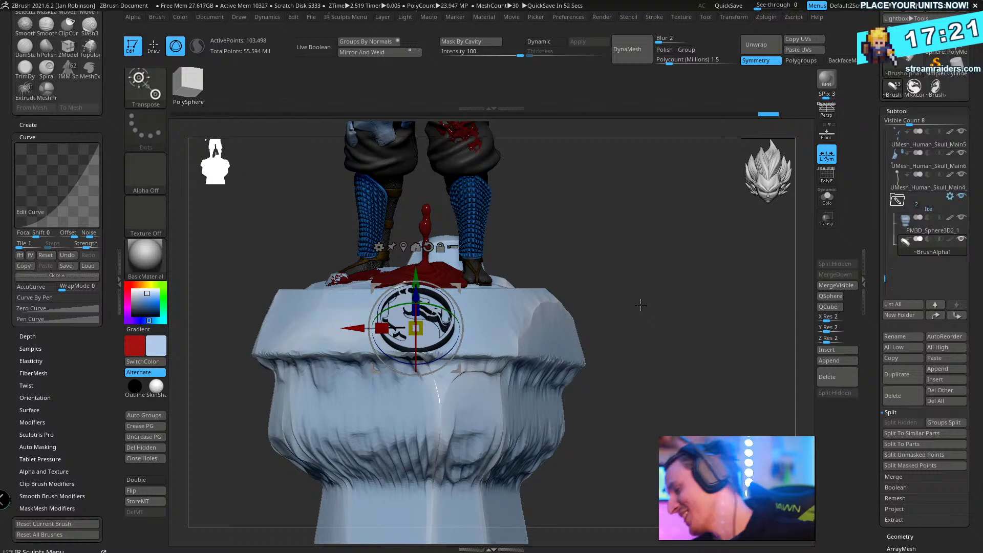
# - Reposition the emblem slightly higher on the base's front face and adjust its depth along Z
pyautogui.moveTo(682, 293)
pyautogui.mouseDown()
pyautogui.moveTo(674, 337)
pyautogui.moveTo(709, 322)
pyautogui.moveTo(705, 393)
pyautogui.moveTo(647, 397)
pyautogui.mouseUp()
pyautogui.press('q')
pyautogui.press('w')
pyautogui.moveTo(424, 334); pyautogui.dragTo(456, 350)
pyautogui.moveTo(420, 269); pyautogui.dragTo(419, 256)
pyautogui.moveTo(676, 291); pyautogui.dragTo(730, 301)
pyautogui.moveTo(546, 300); pyautogui.dragTo(594, 306)
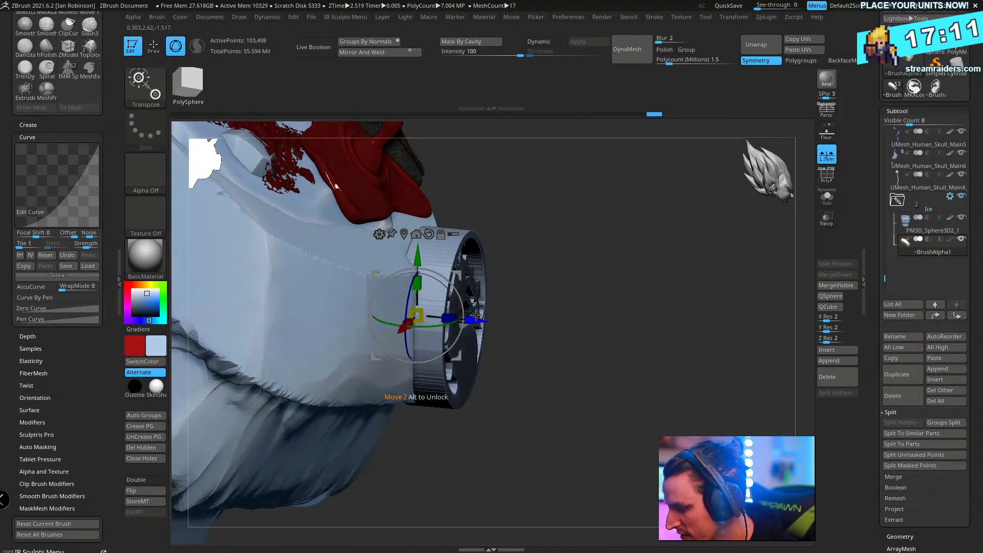
pyautogui.keyDown('ctrl'); pyautogui.moveTo(476, 323); pyautogui.dragTo(429, 322); pyautogui.keyUp('ctrl')
# - Compare the emblem's placement before and after the last moves by undoing and redoing them
pyautogui.keyDown('shift'); pyautogui.moveTo(622, 279); pyautogui.dragTo(647, 270); pyautogui.keyUp('shift')
pyautogui.press('q')
pyautogui.hotkey('ctrl', 'z')
pyautogui.hotkey('ctrl', 'z')
pyautogui.hotkey('ctrl', 'z')
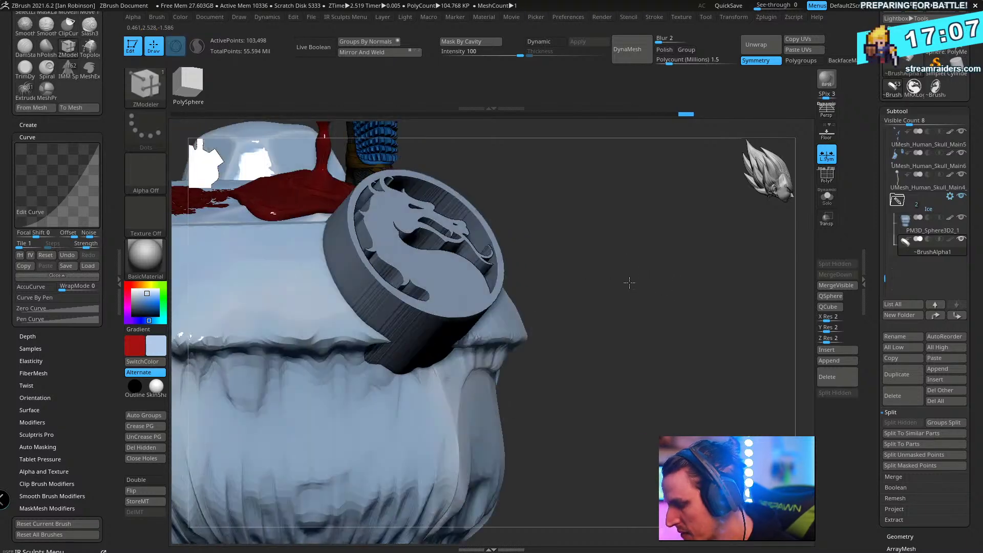
pyautogui.hotkey('ctrl', 'shift', 'z')
pyautogui.hotkey('ctrl', 'shift', 'z')
pyautogui.hotkey('ctrl', 'shift', 'z')
# - Push the emblem slightly back into the base along its Z axis and check its side walls up close
pyautogui.press('w')
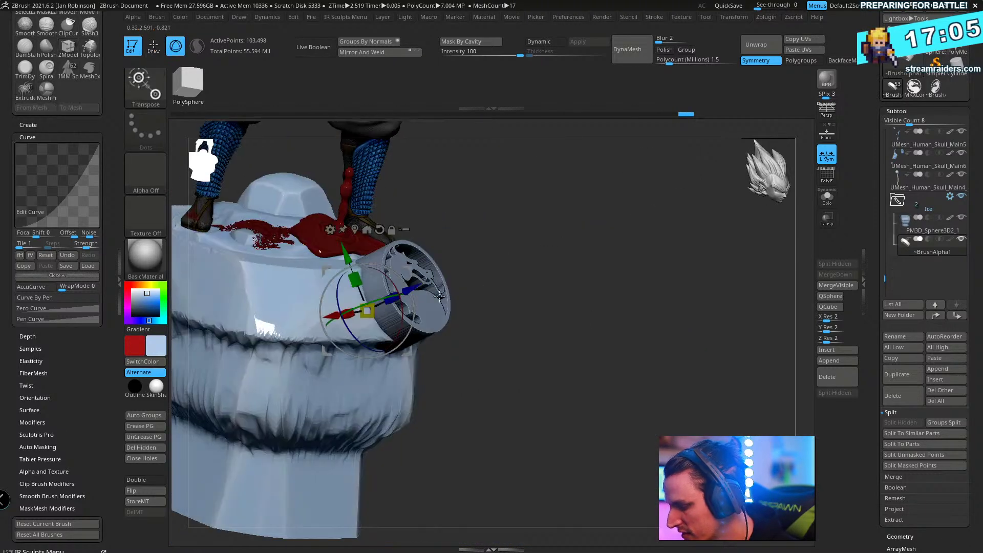
pyautogui.moveTo(377, 311); pyautogui.dragTo(370, 313)
pyautogui.press('q')
pyautogui.moveTo(619, 245)
pyautogui.keyDown('alt'); pyautogui.mouseDown()
pyautogui.moveTo(604, 312)
pyautogui.moveTo(629, 325)
pyautogui.moveTo(679, 318)
pyautogui.moveTo(689, 232)
pyautogui.moveTo(689, 329)
pyautogui.mouseUp(); pyautogui.keyUp('alt')
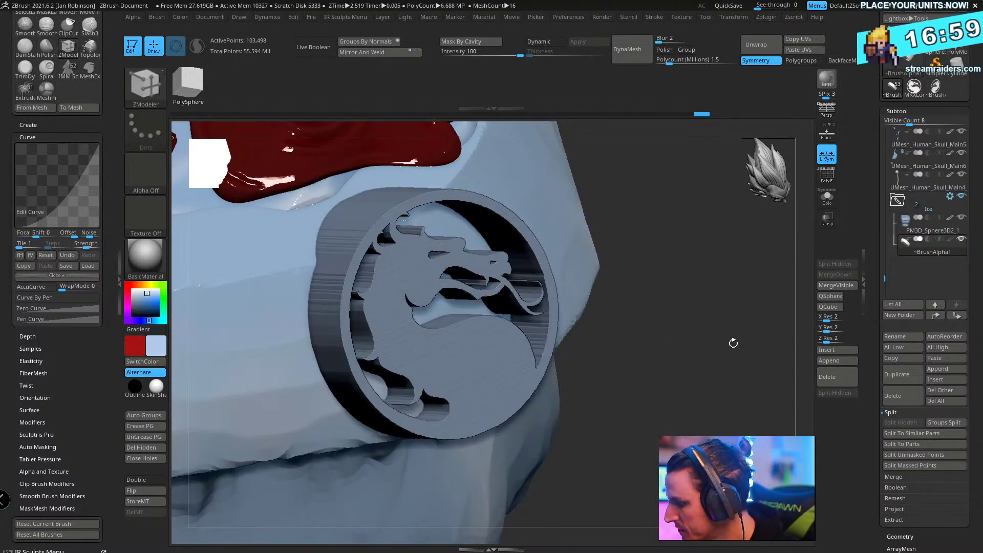
pyautogui.moveTo(733, 343); pyautogui.dragTo(713, 321)
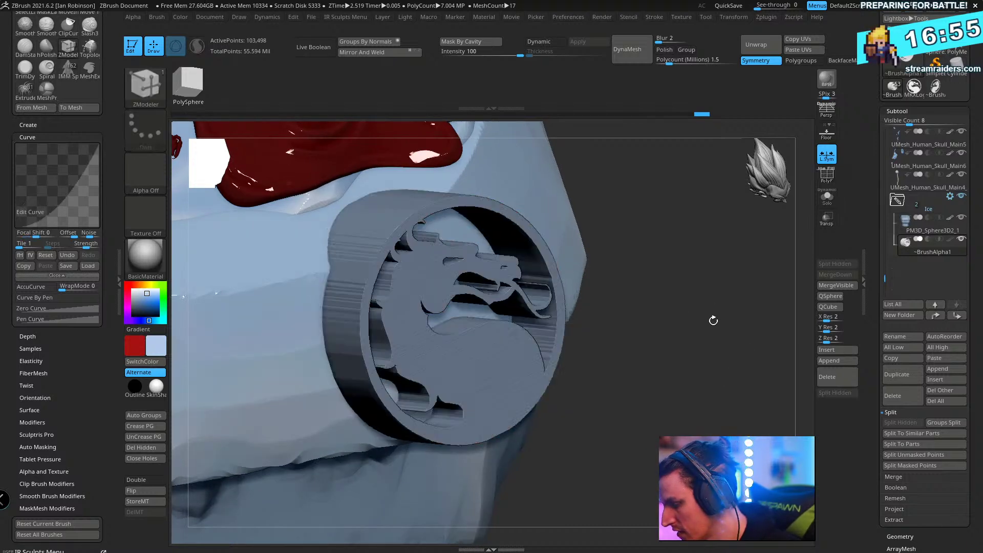
# - Open the emblem's geometry options, sample the base's pale blue as a colour and swap the two active colours
pyautogui.click(901, 111)
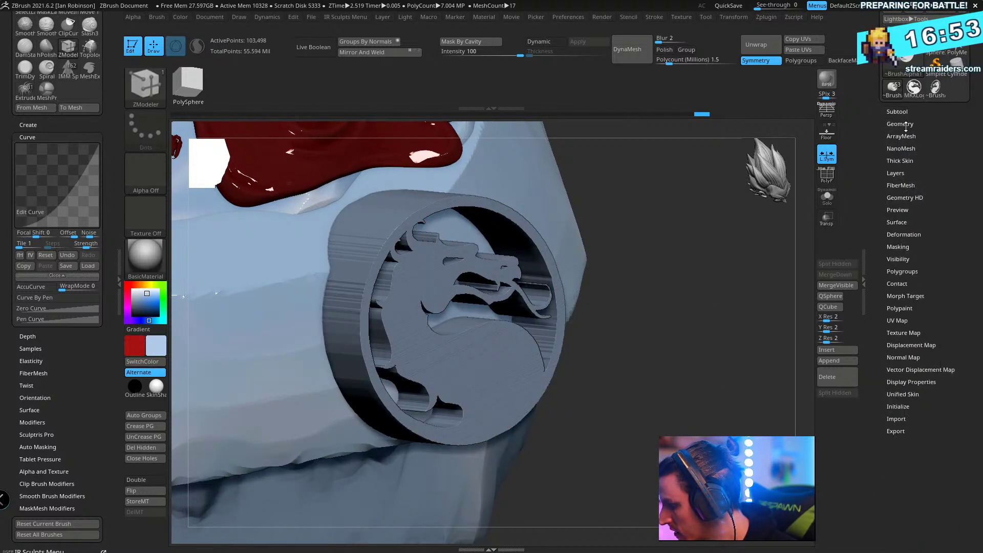
pyautogui.click(900, 123)
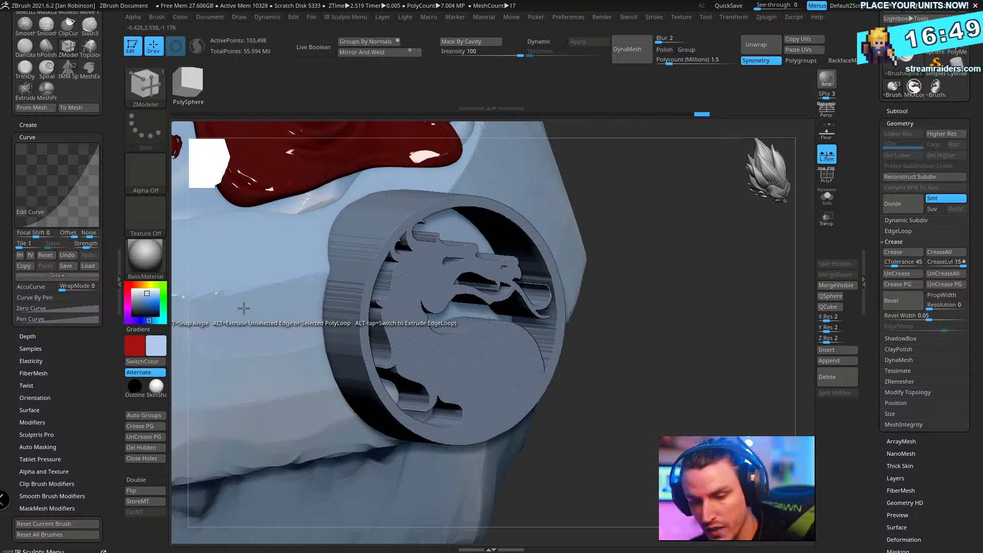
pyautogui.press('c')
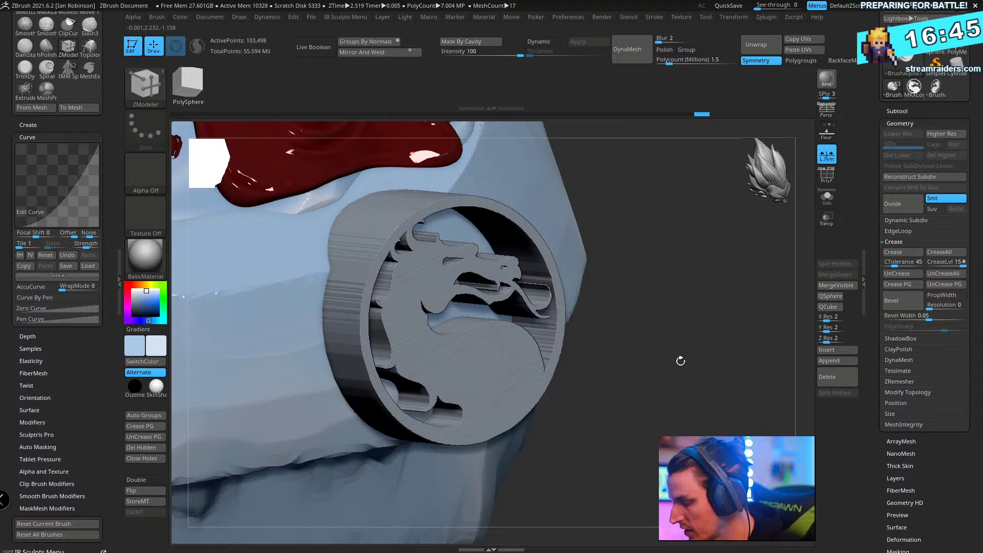
pyautogui.press('v')
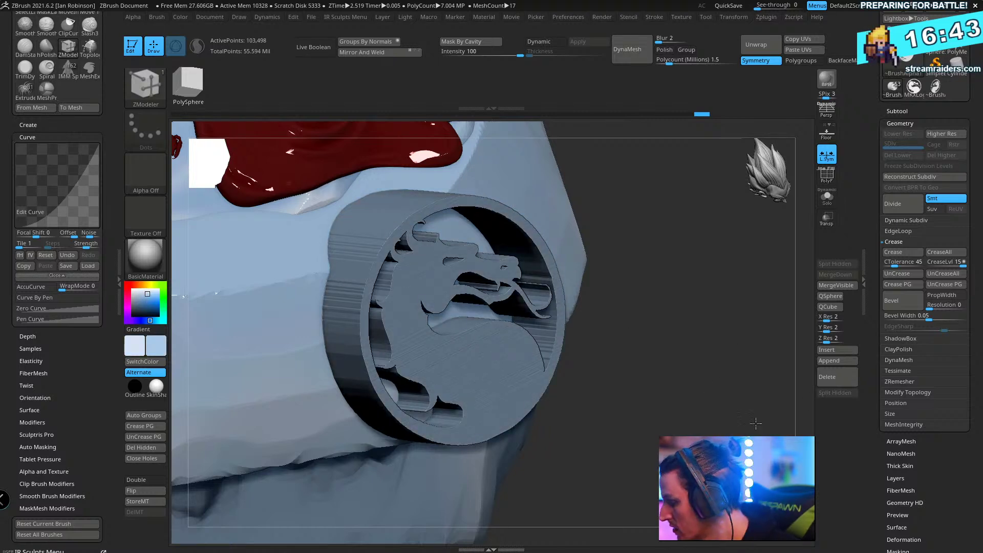
pyautogui.moveTo(756, 422); pyautogui.dragTo(742, 412)
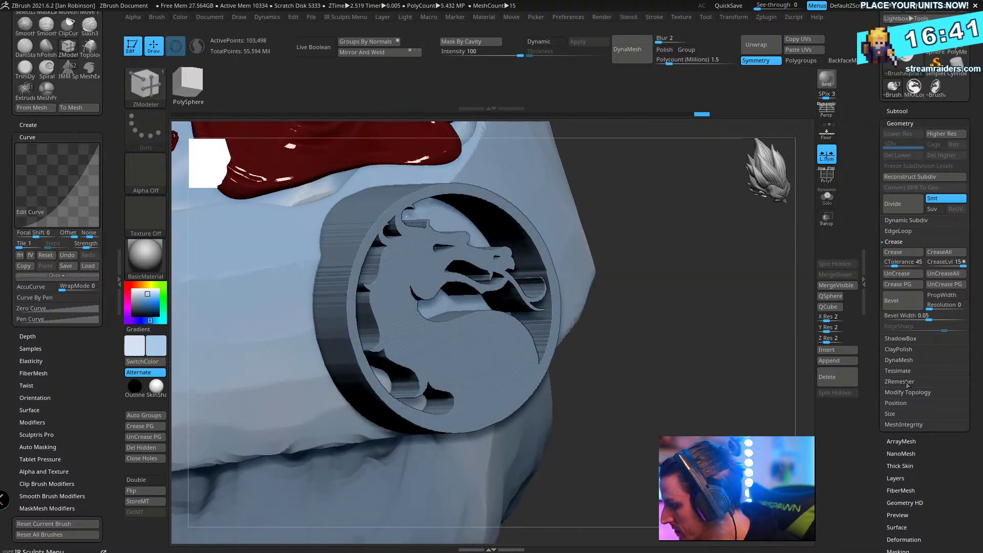
# - Soften the emblem's edges with ClayPolish, raising its maximum curvature from the default to 38
pyautogui.click(908, 350)
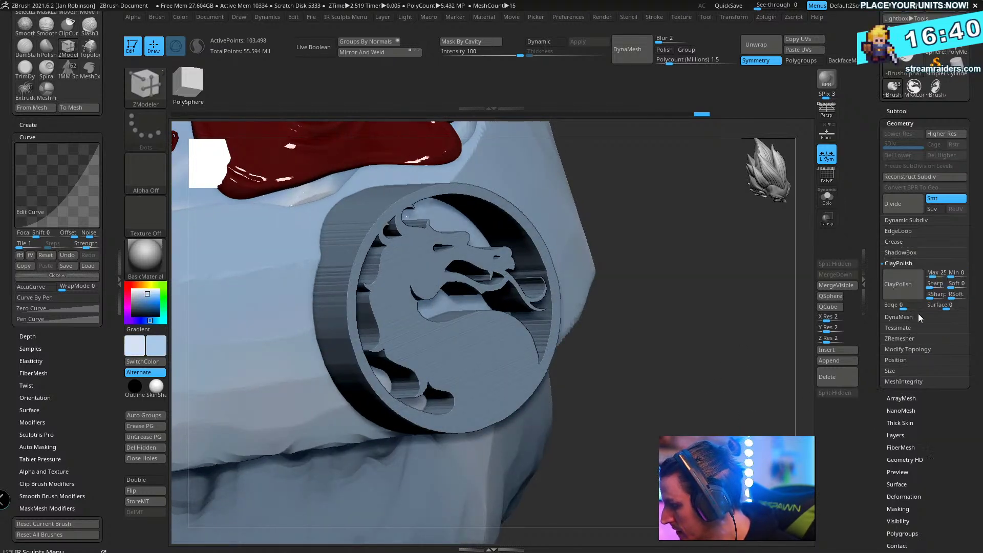
pyautogui.click(899, 285)
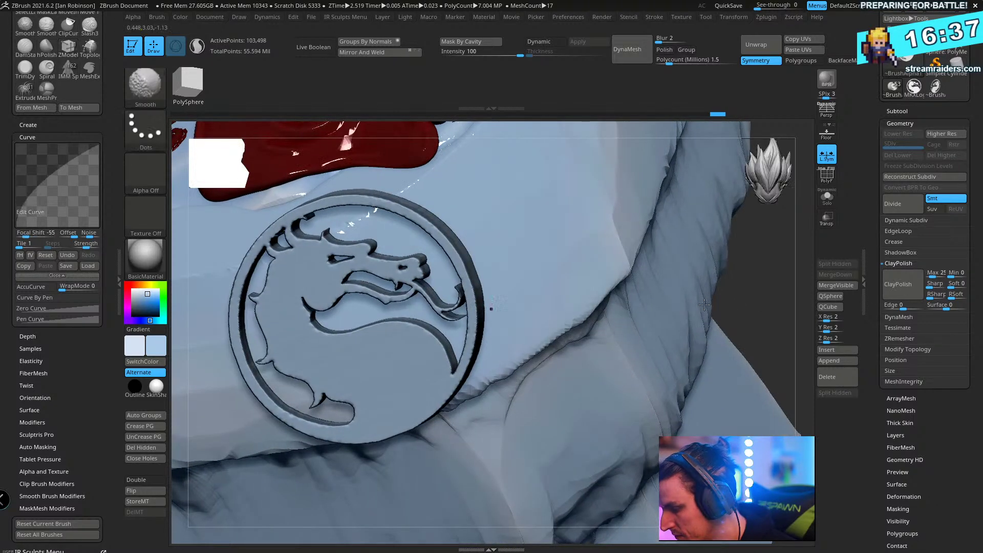
pyautogui.hotkey('ctrl', 'z')
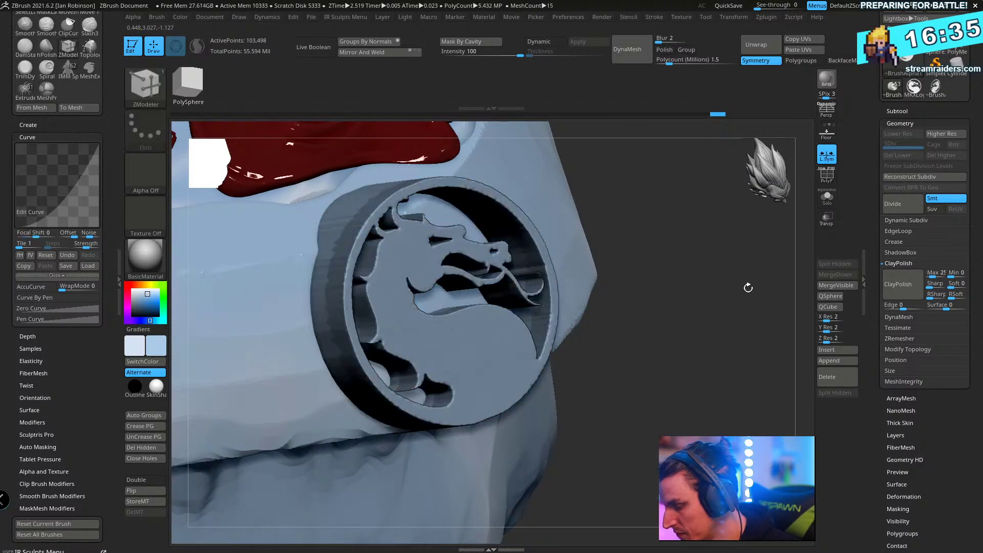
pyautogui.click(910, 294)
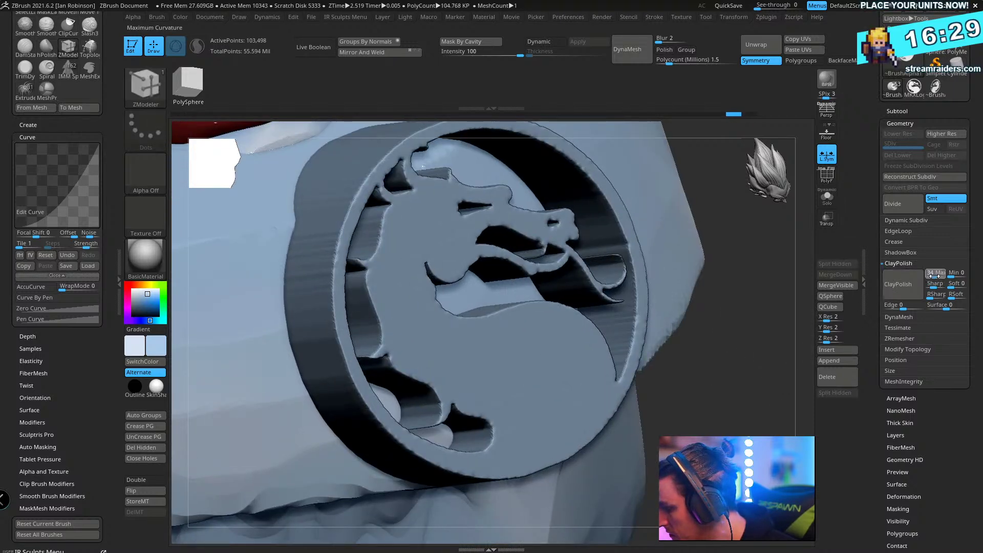
pyautogui.click(903, 294)
# - Undo the last change on the emblem, mask the whole emblem and adjust the mask's softness
pyautogui.keyDown('ctrl'); pyautogui.moveTo(769, 348); pyautogui.dragTo(706, 356, button='right'); pyautogui.keyUp('ctrl')
pyautogui.keyDown('ctrl'); pyautogui.moveTo(706, 356); pyautogui.dragTo(766, 373); pyautogui.keyUp('ctrl')
pyautogui.hotkey('ctrl', 'z')
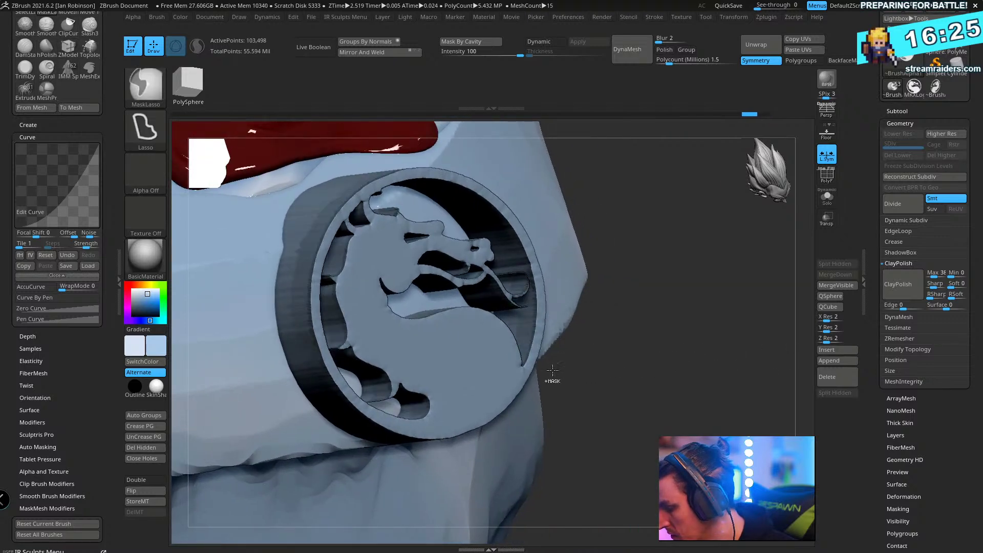
pyautogui.keyDown('ctrl'); pyautogui.click(661, 325); pyautogui.keyUp('ctrl')
pyautogui.keyDown('ctrl'); pyautogui.click(483, 383); pyautogui.keyUp('ctrl')
pyautogui.keyDown('ctrl'); pyautogui.click(485, 377); pyautogui.keyUp('ctrl')
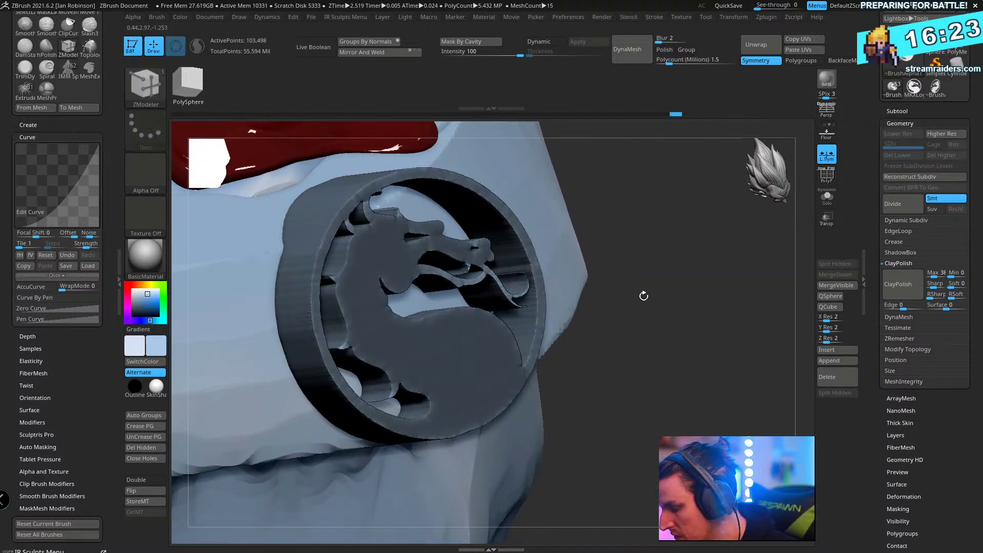
# - Clear the mask from the emblem and try ClayPolish on it again with a maximum curvature of 38
pyautogui.keyDown('ctrl'); pyautogui.moveTo(644, 294); pyautogui.dragTo(672, 296, button='right'); pyautogui.keyUp('ctrl')
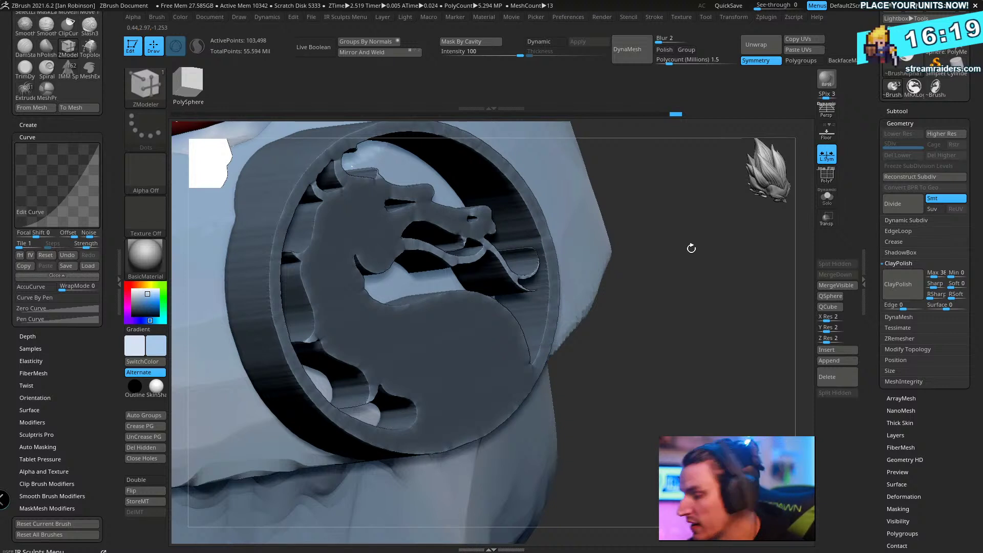
pyautogui.keyDown('ctrl'); pyautogui.moveTo(710, 367); pyautogui.dragTo(742, 379); pyautogui.keyUp('ctrl')
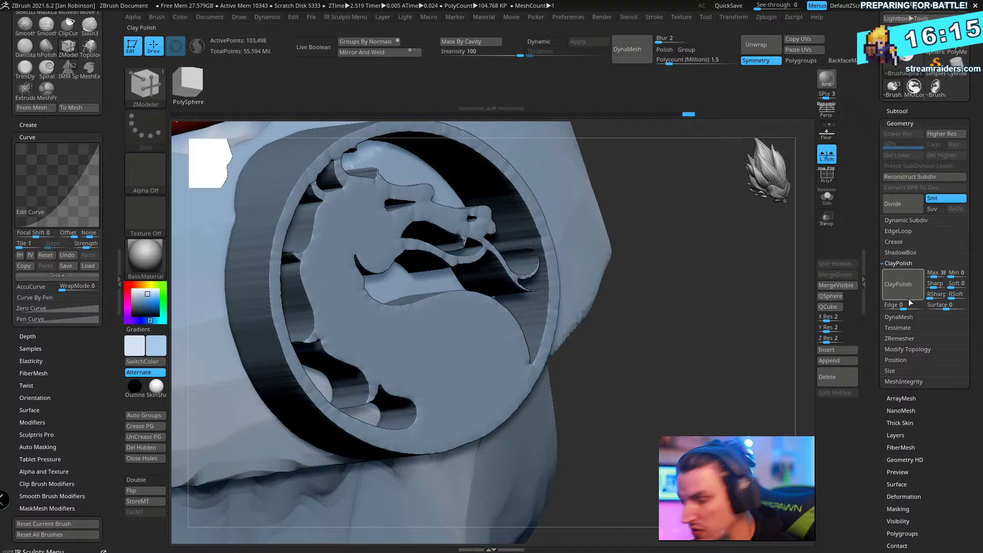
pyautogui.hotkey('ctrl', 'z')
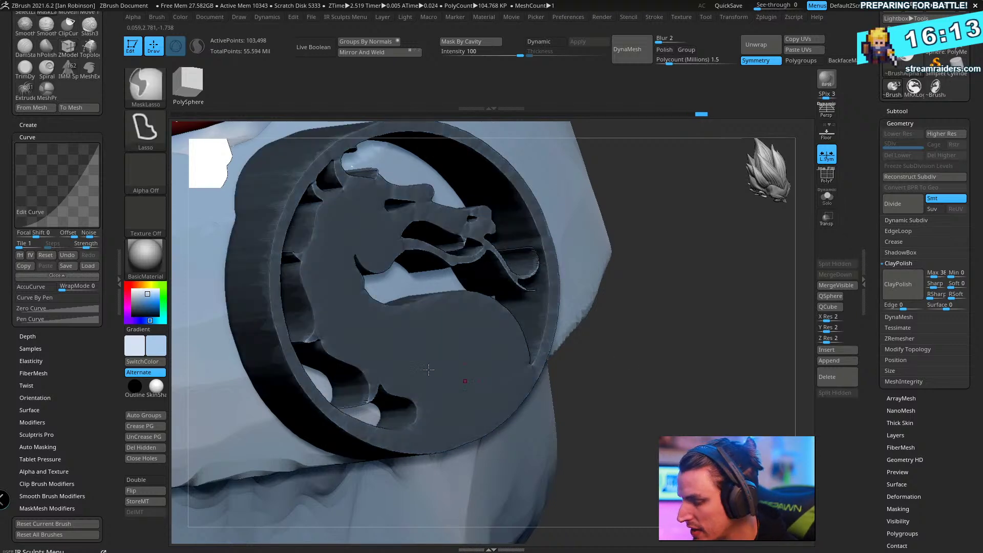
# - Redo the emblem's last undone change and set up the TrimDynamic brush with backface masking for it
pyautogui.hotkey('ctrl', 'shift', 'z')
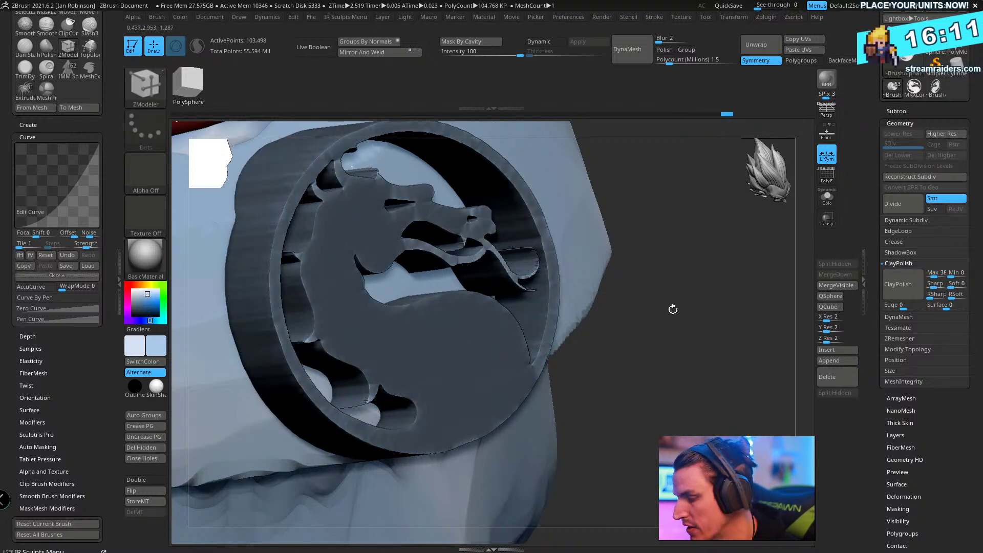
pyautogui.press('b')
pyautogui.press('t')
pyautogui.press('d')
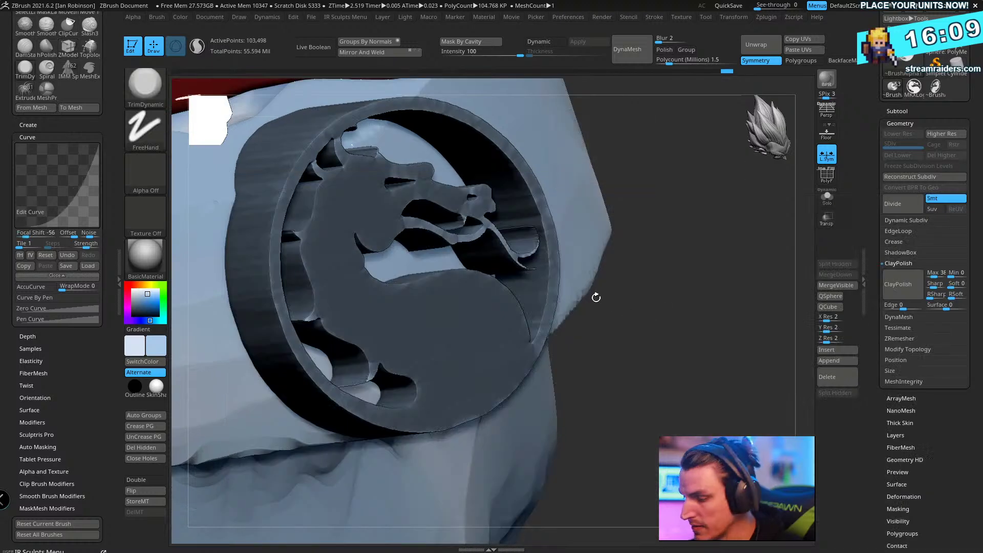
pyautogui.press('s')
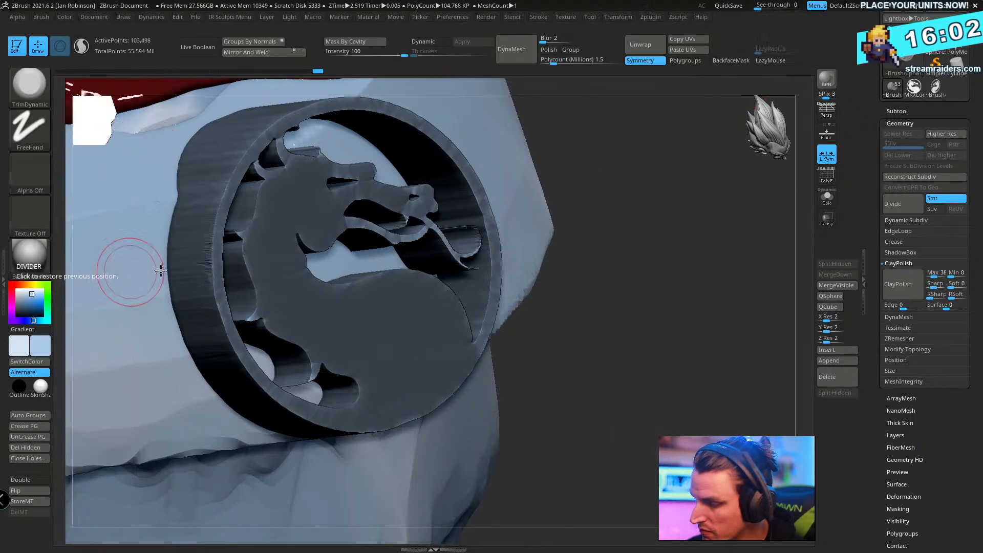
pyautogui.click(119, 279)
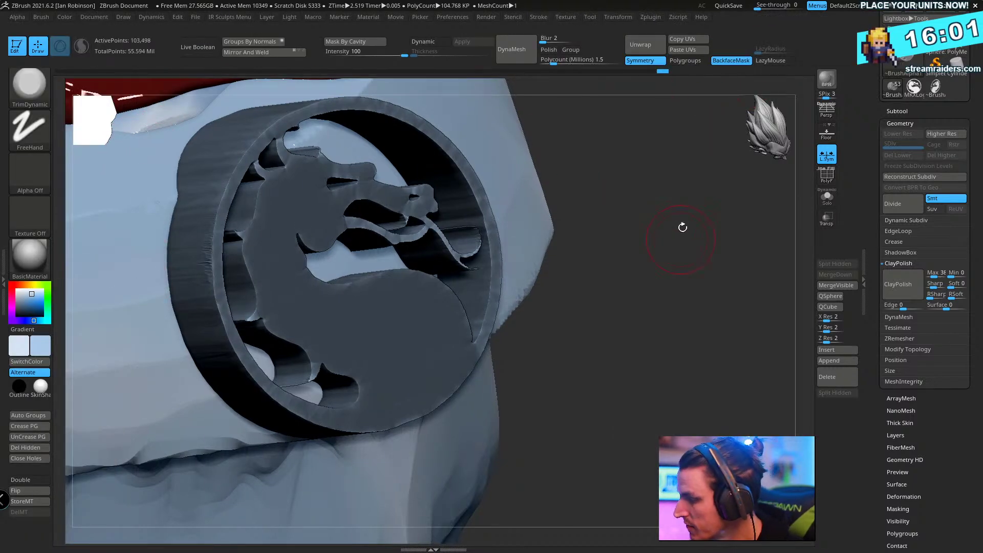
# - Trim the emblem's front face and rim edges with TrimDynamic, then isolate the emblem from the rest of the statue
pyautogui.moveTo(683, 227); pyautogui.dragTo(261, 390)
pyautogui.moveTo(624, 205)
pyautogui.mouseDown()
pyautogui.moveTo(581, 237)
pyautogui.moveTo(283, 328)
pyautogui.mouseUp()
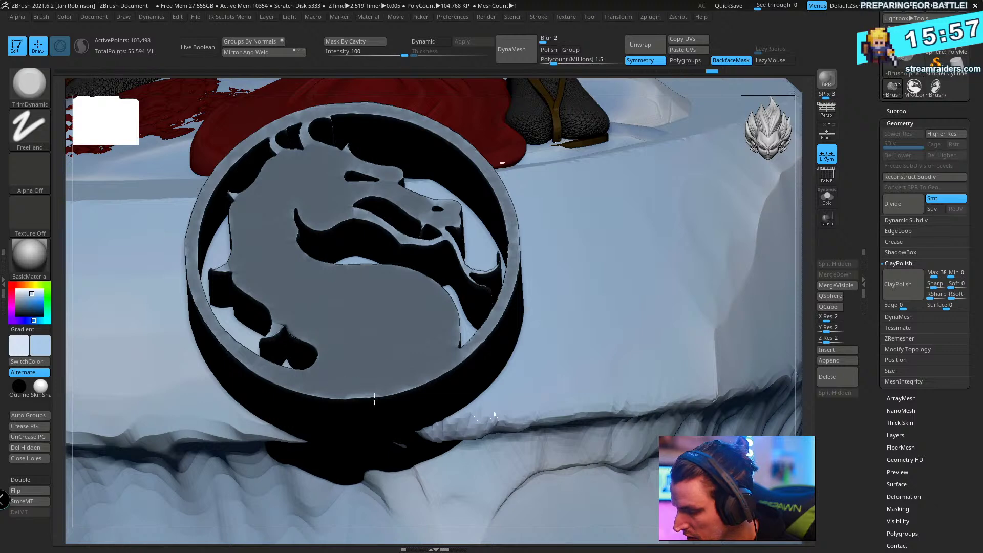
pyautogui.moveTo(627, 296)
pyautogui.mouseDown(button='right')
pyautogui.moveTo(579, 248)
pyautogui.moveTo(520, 298)
pyautogui.moveTo(459, 317)
pyautogui.mouseUp(button='right')
pyautogui.keyDown('shift'); pyautogui.moveTo(581, 184); pyautogui.dragTo(269, 176, button='right'); pyautogui.keyUp('shift')
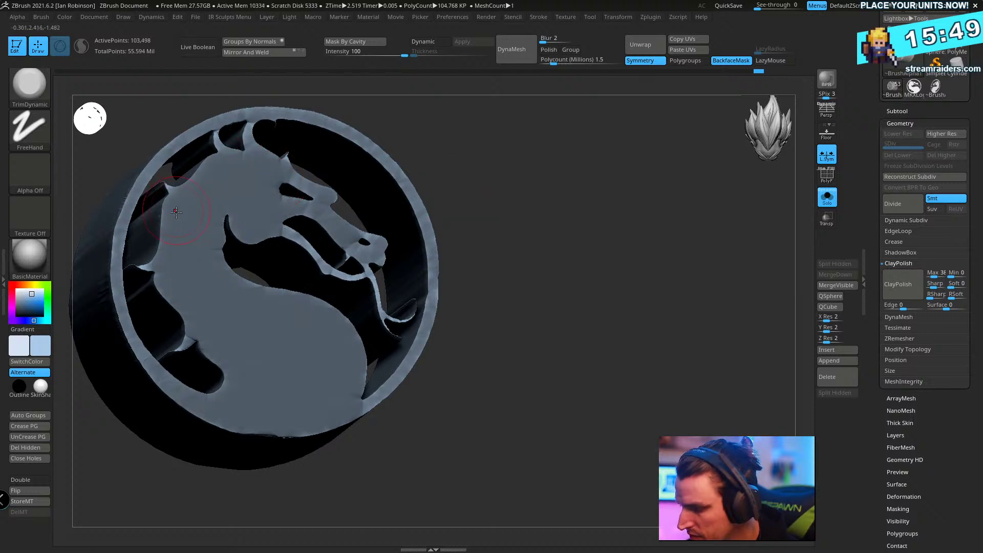
pyautogui.press('ctrl')
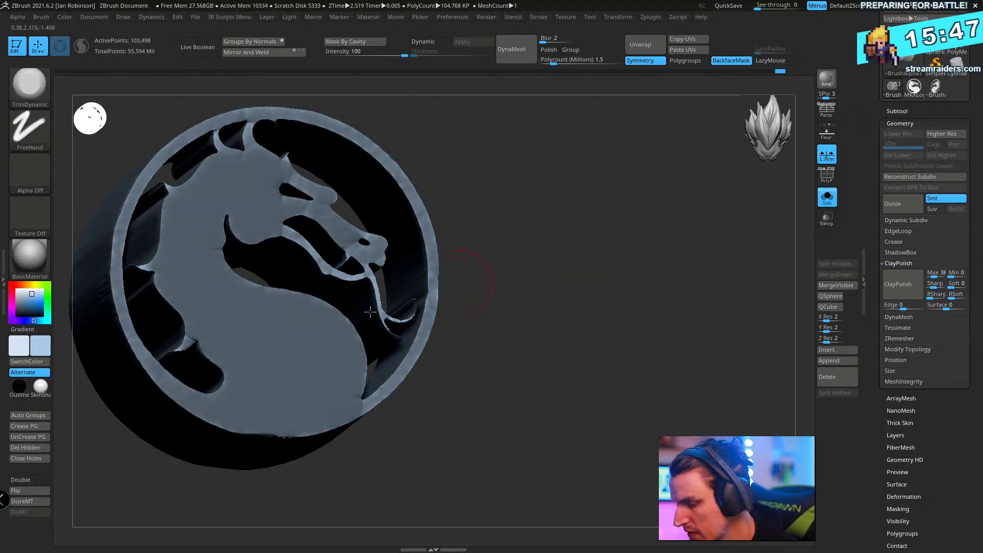
# - Swap the two active colours and fill the emblem with the near-white blue, using the Paint brush
pyautogui.click(42, 363)
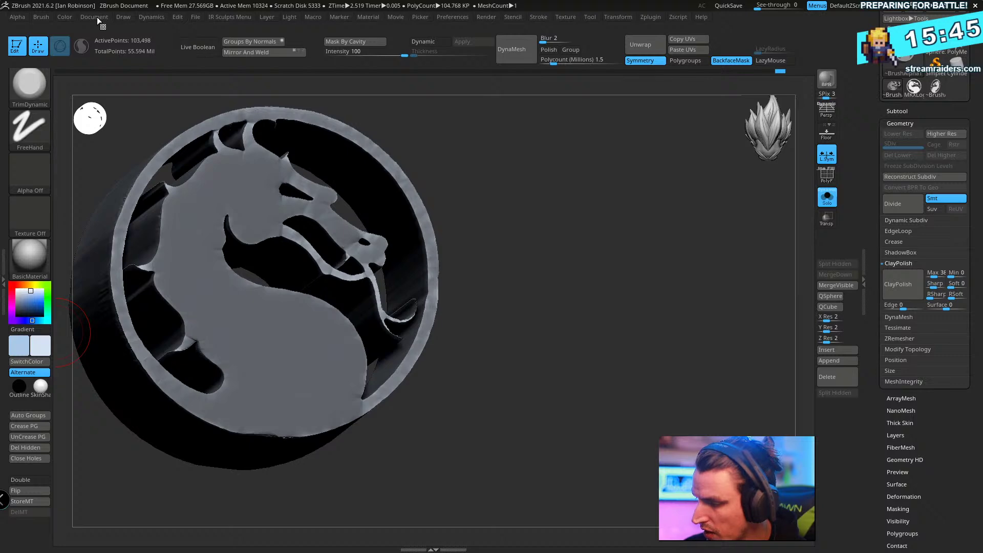
pyautogui.click(68, 17)
pyautogui.click(101, 217)
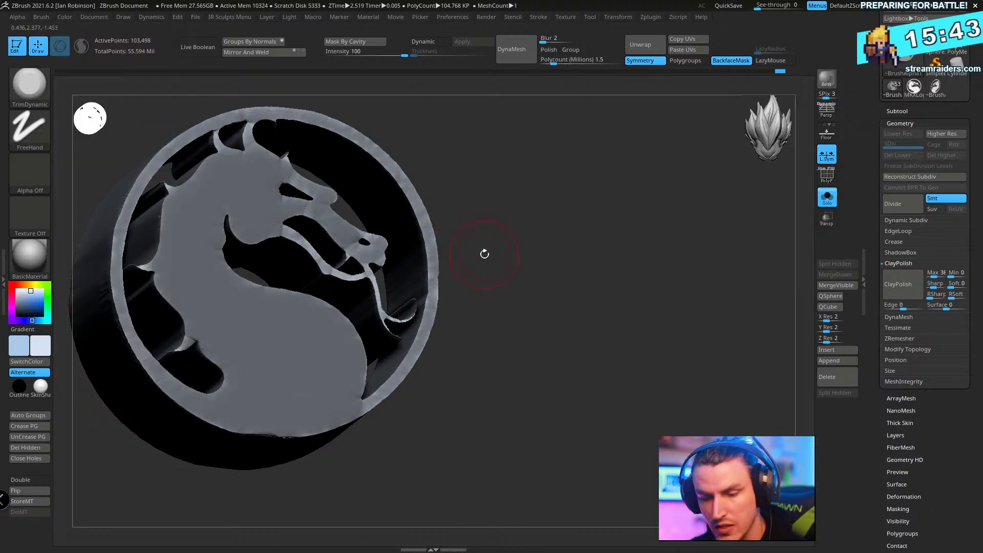
pyautogui.press('b')
pyautogui.press('a')
pyautogui.press('space')
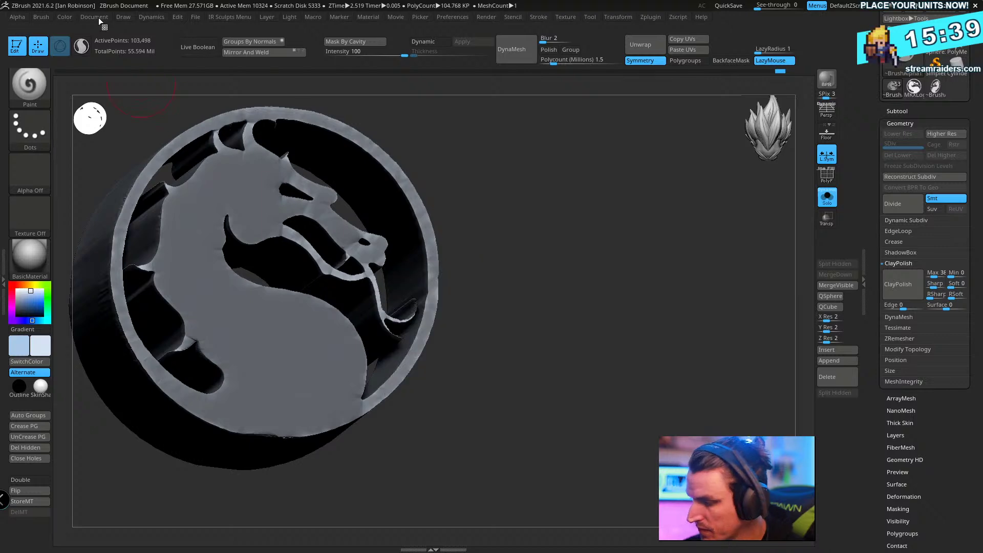
pyautogui.click(65, 17)
pyautogui.click(101, 217)
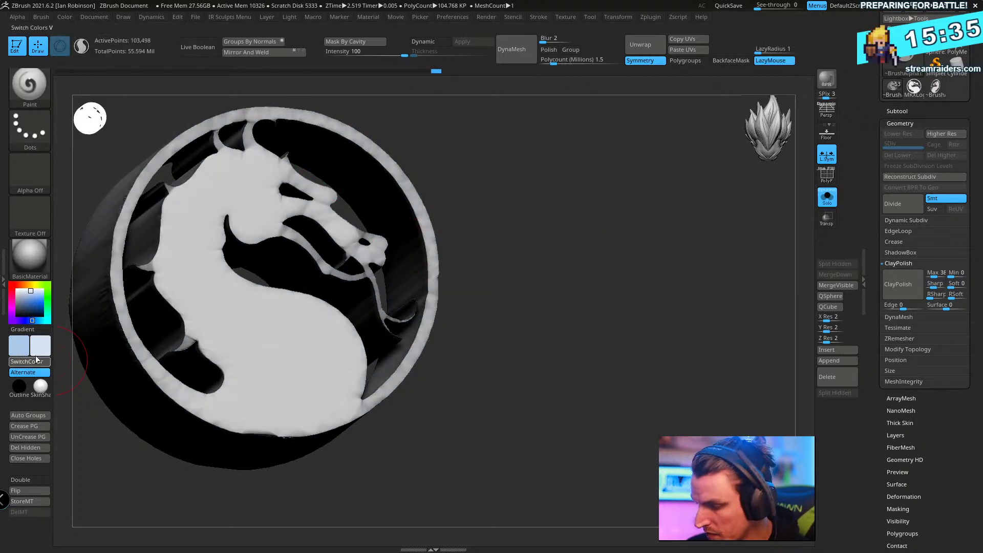
# - Swap the colours back and fill the emblem with the pale blue (170, 202, 233) at RGB intensity 30, with the statue shown again
pyautogui.click(36, 360)
pyautogui.click(65, 17)
pyautogui.press('space')
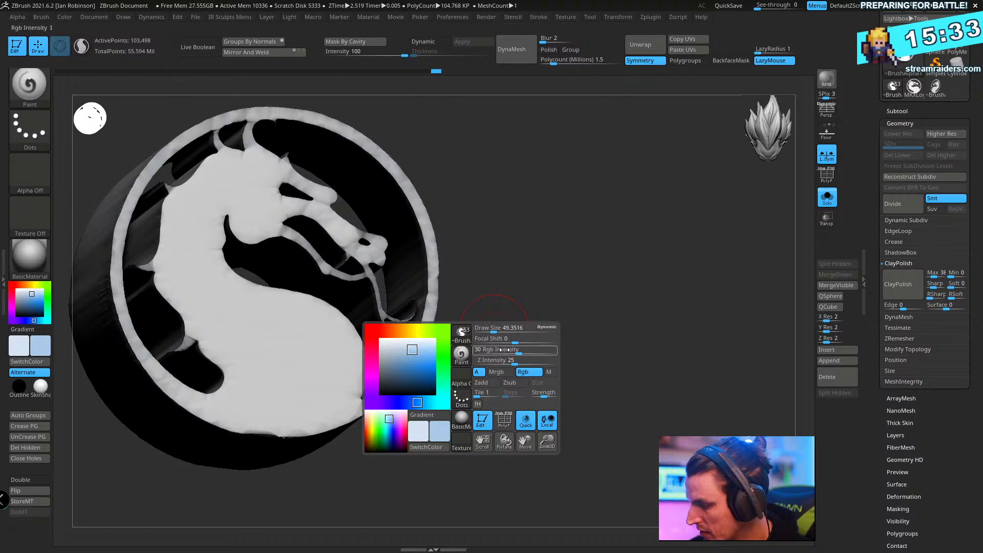
pyautogui.click(41, 17)
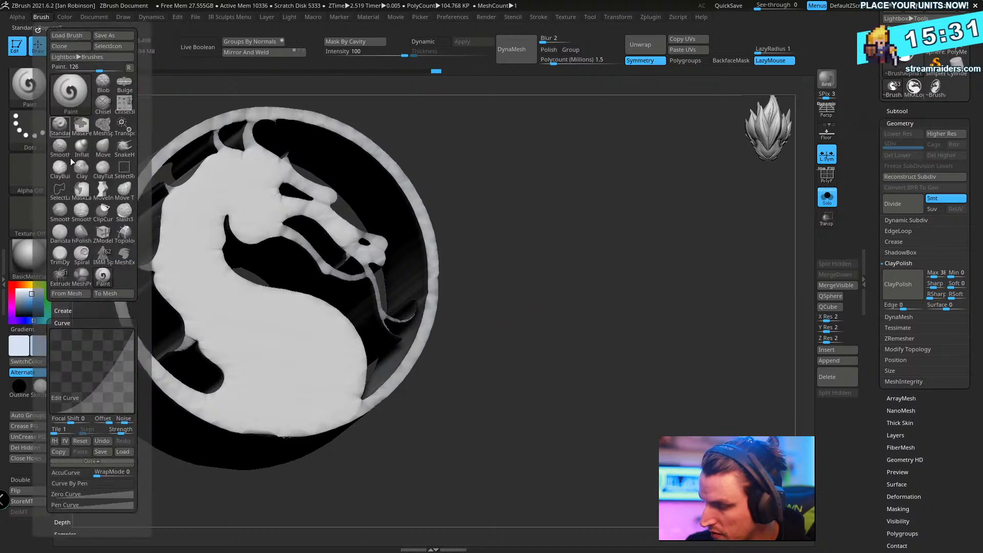
pyautogui.click(827, 198)
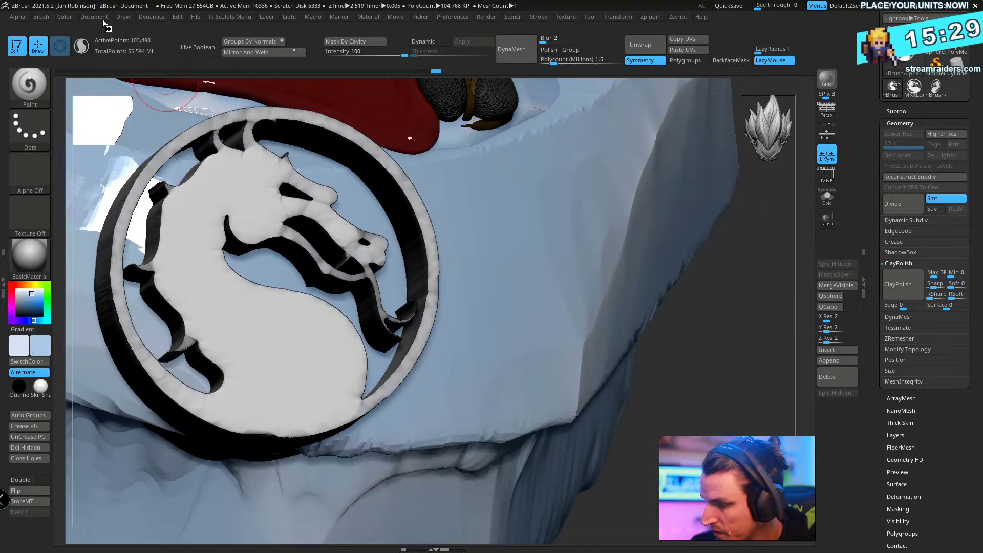
pyautogui.click(65, 17)
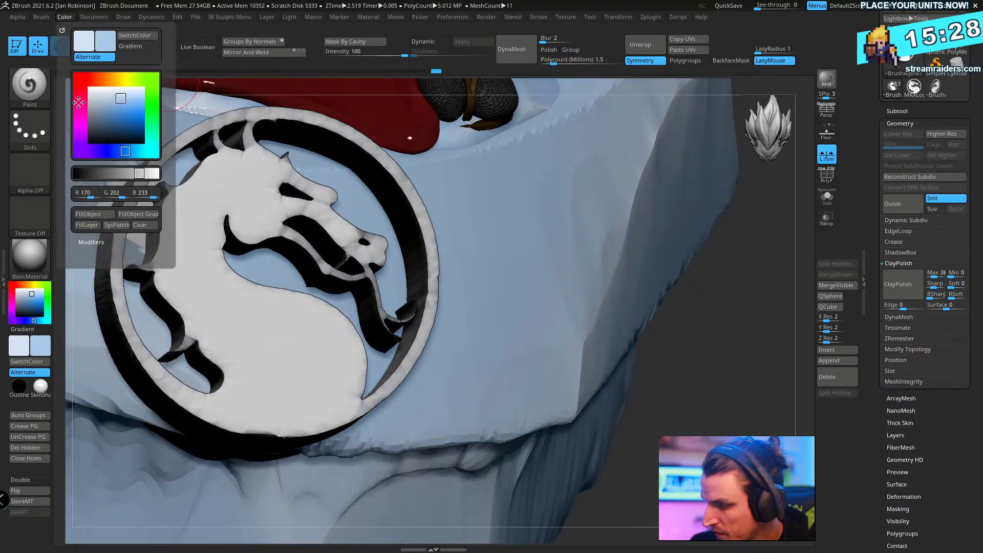
pyautogui.click(103, 218)
# - Repeat the pale blue object fill on the emblem to blend its colour towards the ice base, checking it from several angles
pyautogui.moveTo(681, 329); pyautogui.dragTo(565, 282)
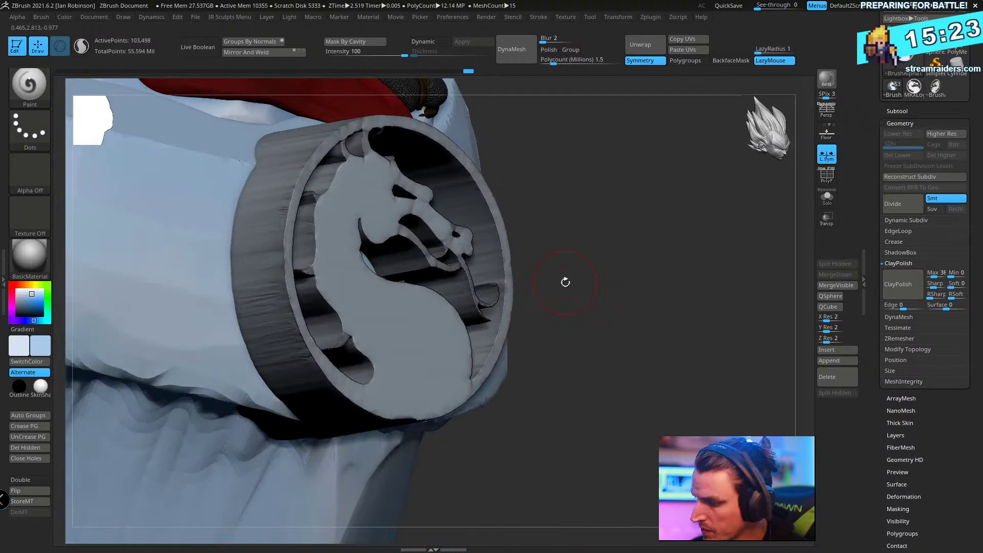
pyautogui.click(64, 17)
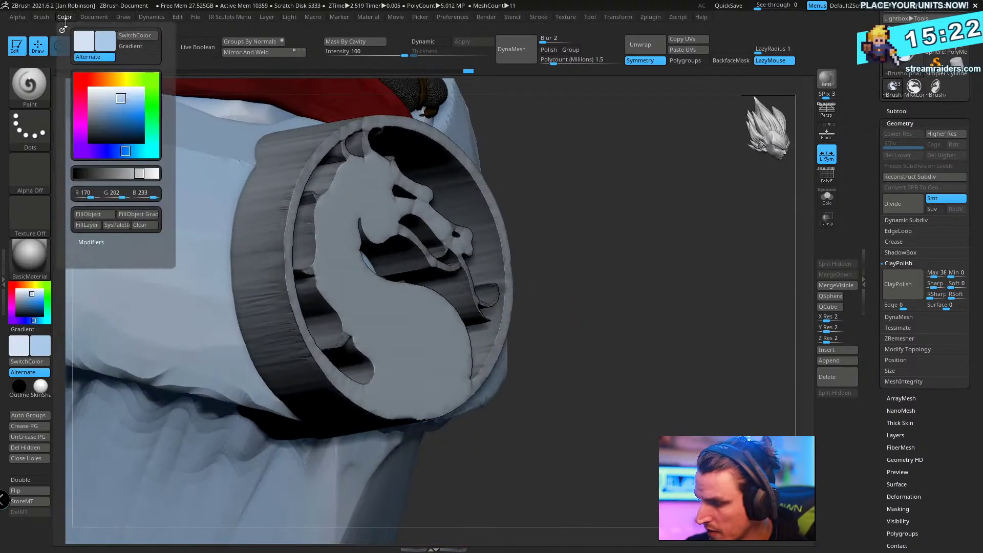
pyautogui.click(110, 216)
pyautogui.moveTo(641, 307)
pyautogui.keyDown('ctrl'); pyautogui.mouseDown()
pyautogui.moveTo(661, 304)
pyautogui.moveTo(632, 308)
pyautogui.moveTo(493, 383)
pyautogui.mouseUp(); pyautogui.keyUp('ctrl')
pyautogui.moveTo(526, 449); pyautogui.dragTo(494, 263, button='right')
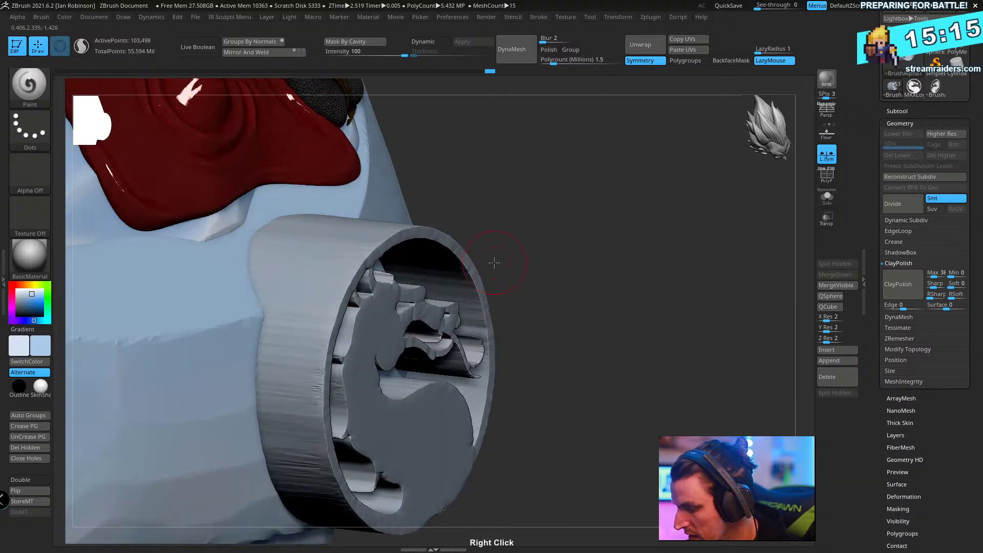
pyautogui.moveTo(569, 199)
pyautogui.mouseDown(button='right')
pyautogui.moveTo(591, 156)
pyautogui.moveTo(621, 208)
pyautogui.moveTo(589, 230)
pyautogui.moveTo(601, 196)
pyautogui.moveTo(604, 248)
pyautogui.moveTo(617, 219)
pyautogui.moveTo(608, 208)
pyautogui.mouseUp(button='right')
pyautogui.press('ctrl')
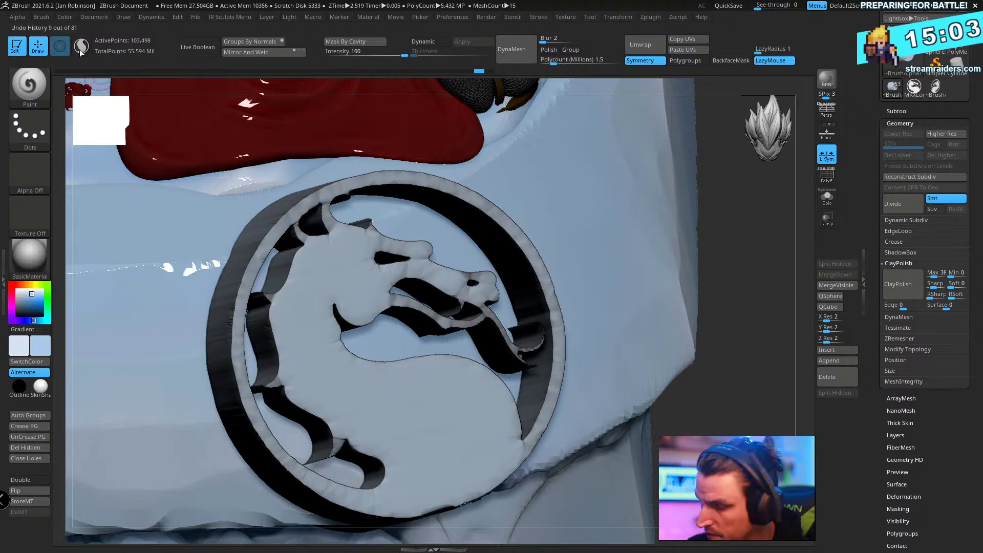
pyautogui.click(64, 17)
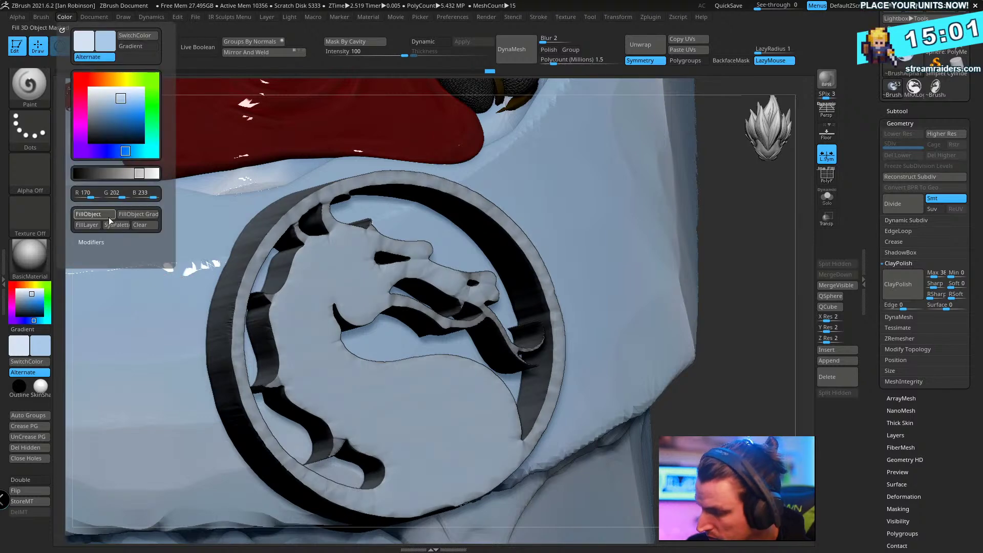
pyautogui.moveTo(711, 281); pyautogui.dragTo(689, 301)
pyautogui.moveTo(706, 259); pyautogui.dragTo(631, 306)
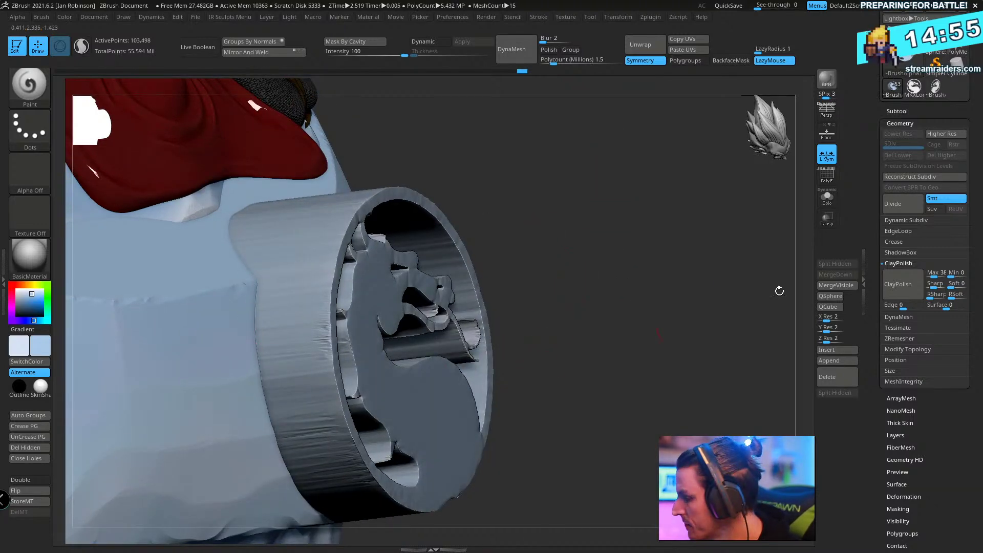
pyautogui.moveTo(588, 220)
pyautogui.mouseDown()
pyautogui.moveTo(616, 198)
pyautogui.moveTo(595, 354)
pyautogui.moveTo(658, 352)
pyautogui.moveTo(665, 340)
pyautogui.mouseUp()
# - Make the blood puddle the active subtool and choose MeshSplat as the masking brush
pyautogui.keyDown('alt'); pyautogui.click(398, 205); pyautogui.keyUp('alt')
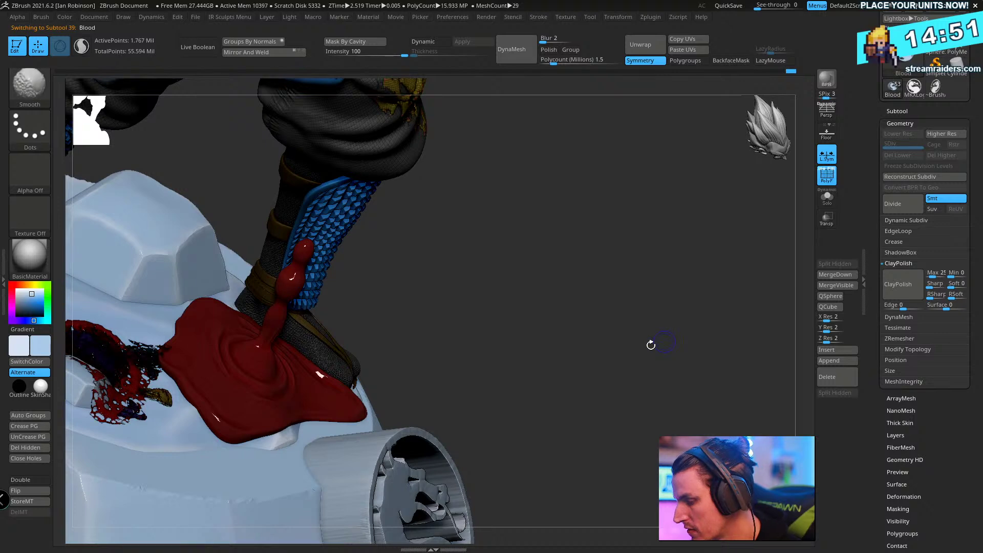
pyautogui.moveTo(631, 379)
pyautogui.keyDown('alt'); pyautogui.mouseDown()
pyautogui.moveTo(603, 237)
pyautogui.moveTo(621, 281)
pyautogui.moveTo(641, 196)
pyautogui.moveTo(559, 255)
pyautogui.mouseUp(); pyautogui.keyUp('alt')
pyautogui.press('b')
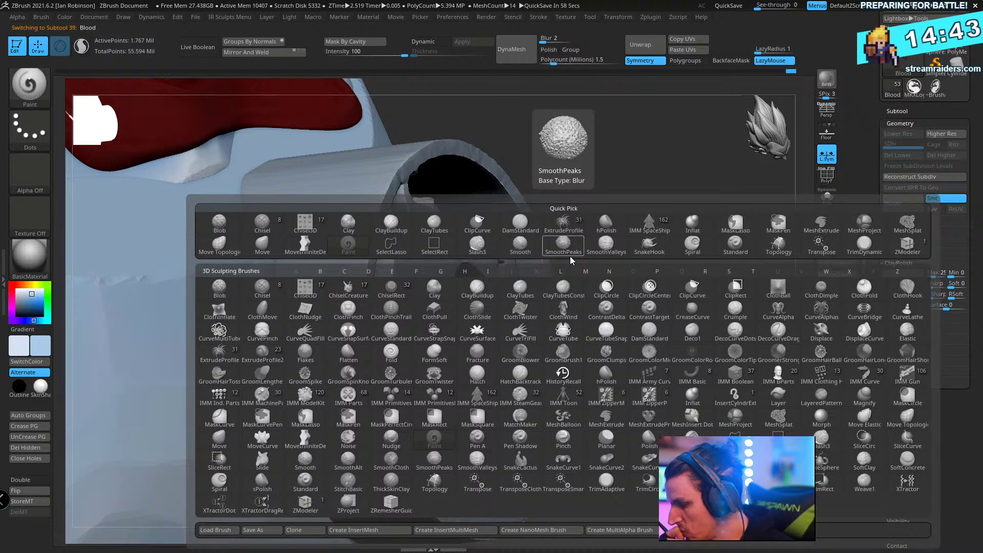
pyautogui.click(564, 248)
pyautogui.press('ctrl')
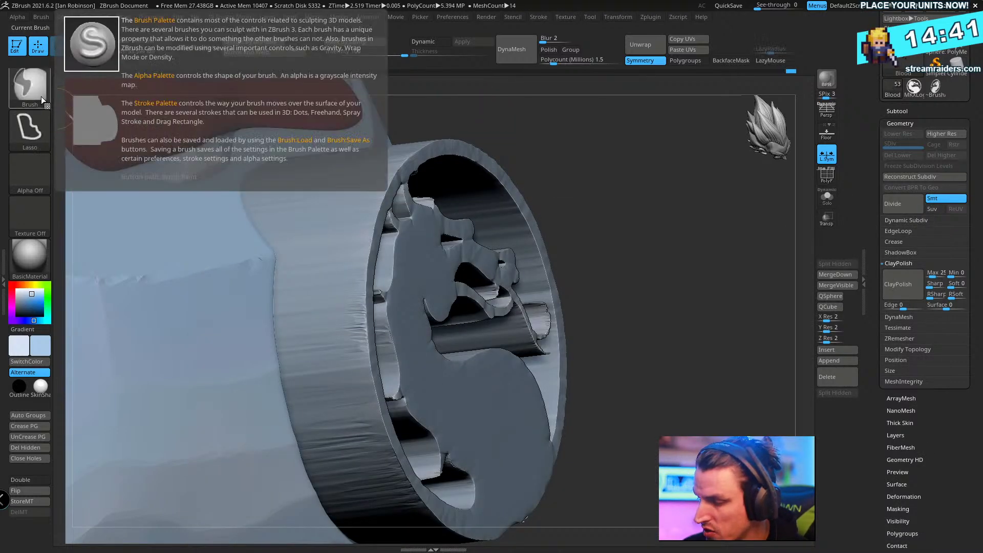
pyautogui.keyDown('ctrl'); pyautogui.click(37, 91); pyautogui.keyUp('ctrl')
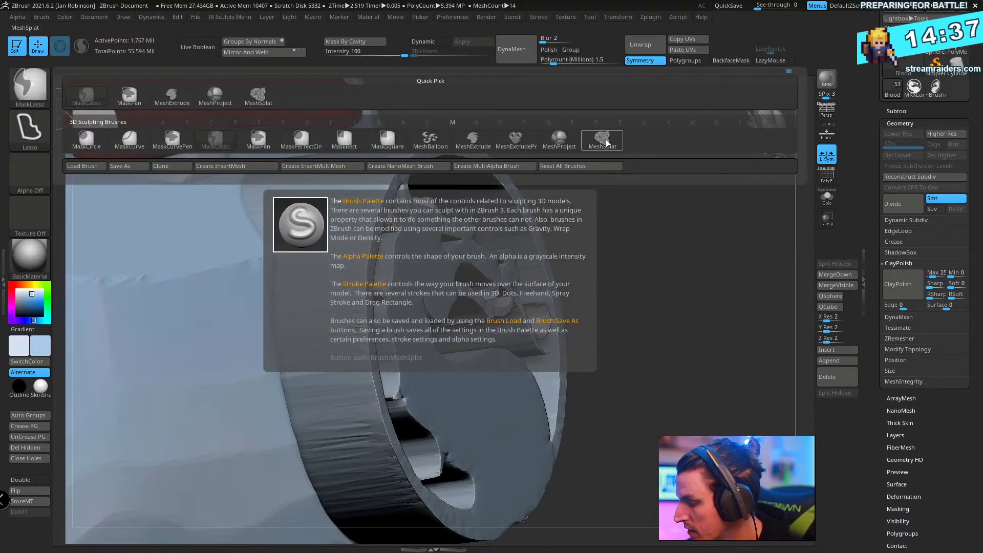
pyautogui.click(604, 141)
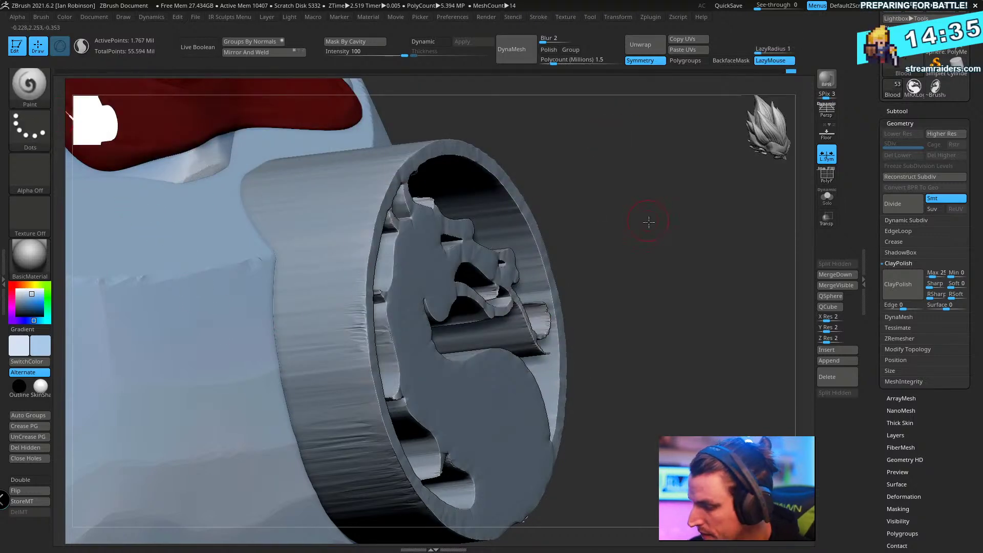
# - Swap the two active colours and fine-tune the noise of the MeshSplat brush's curve
pyautogui.moveTo(647, 219); pyautogui.dragTo(369, 297)
pyautogui.click(42, 361)
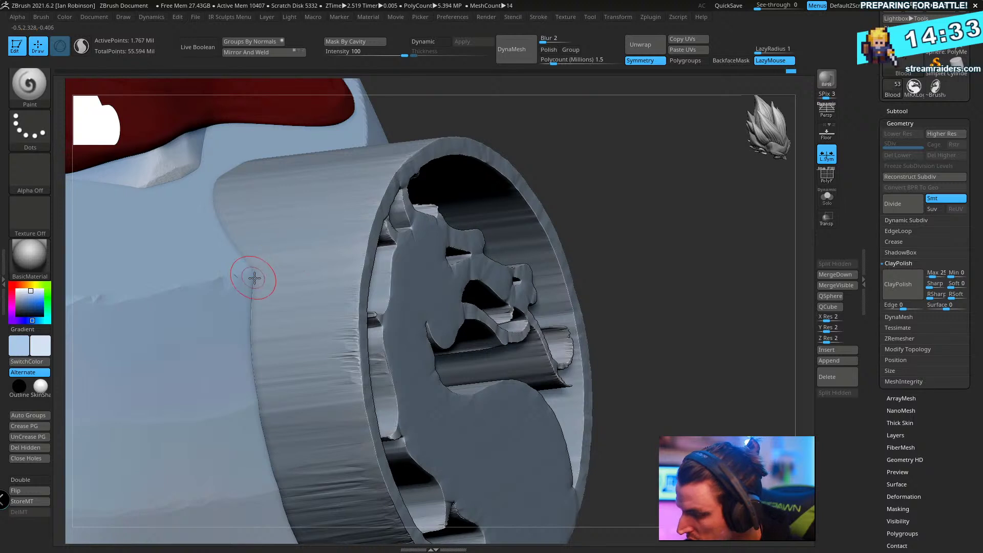
pyautogui.press('ctrl')
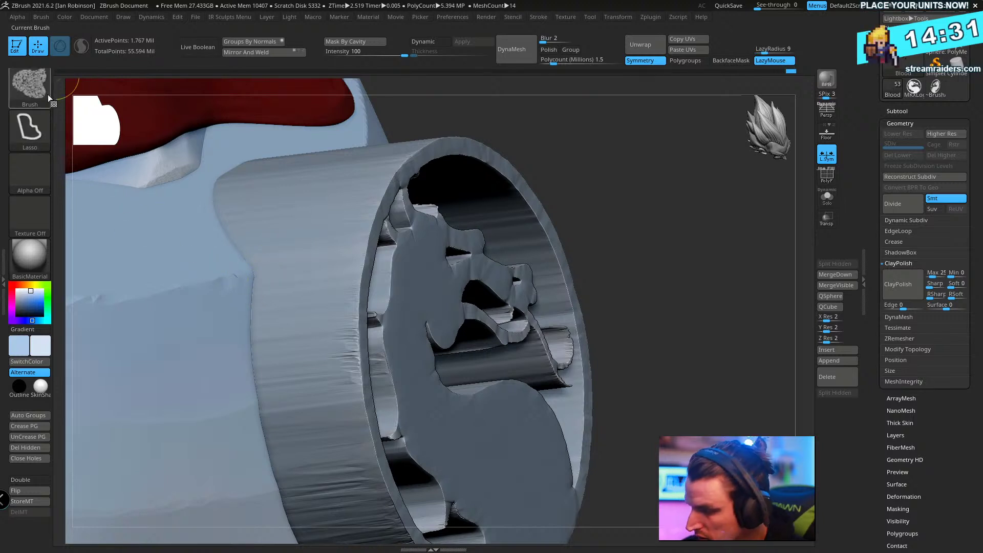
pyautogui.click(43, 17)
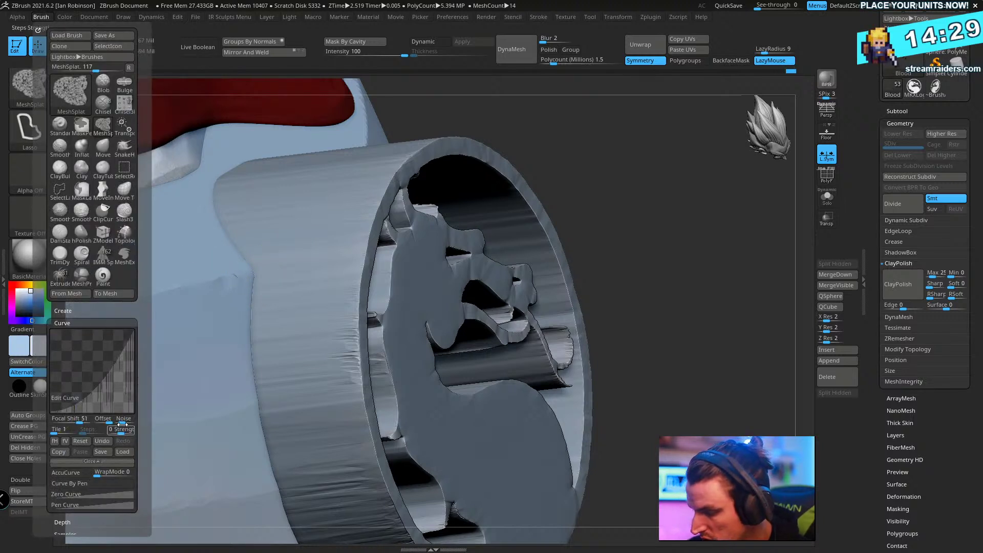
pyautogui.moveTo(122, 421); pyautogui.dragTo(123, 421)
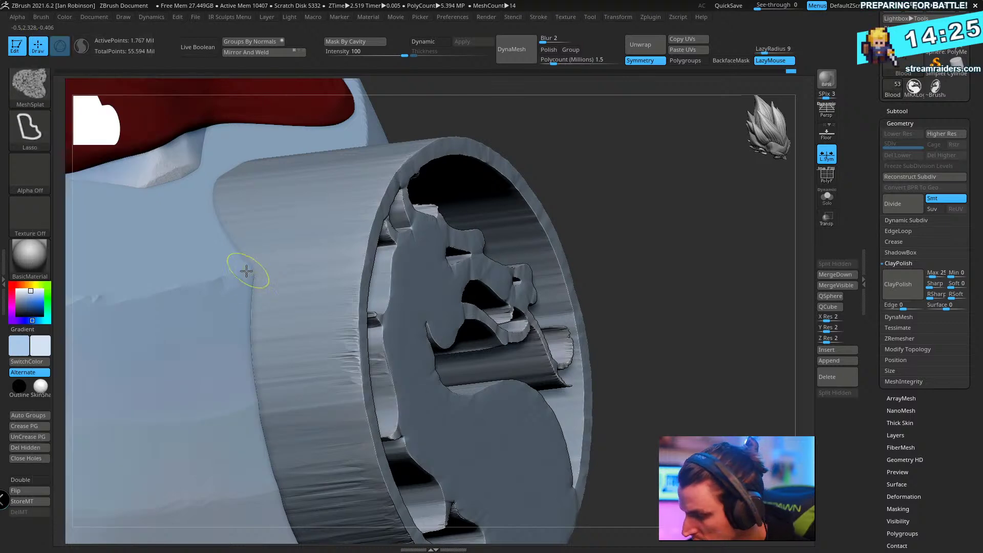
# - Splat rough icy geometry with MeshSplat along the upper and middle part of the seam between the emblem and the base
pyautogui.moveTo(256, 271)
pyautogui.keyDown('ctrl'); pyautogui.mouseDown()
pyautogui.moveTo(271, 427)
pyautogui.moveTo(257, 256)
pyautogui.mouseUp(); pyautogui.keyUp('ctrl')
pyautogui.moveTo(660, 243)
pyautogui.mouseDown()
pyautogui.moveTo(671, 212)
pyautogui.moveTo(620, 205)
pyautogui.mouseUp()
pyautogui.moveTo(221, 182)
pyautogui.keyDown('ctrl'); pyautogui.mouseDown()
pyautogui.moveTo(197, 253)
pyautogui.moveTo(231, 205)
pyautogui.moveTo(225, 178)
pyautogui.mouseUp(); pyautogui.keyUp('ctrl')
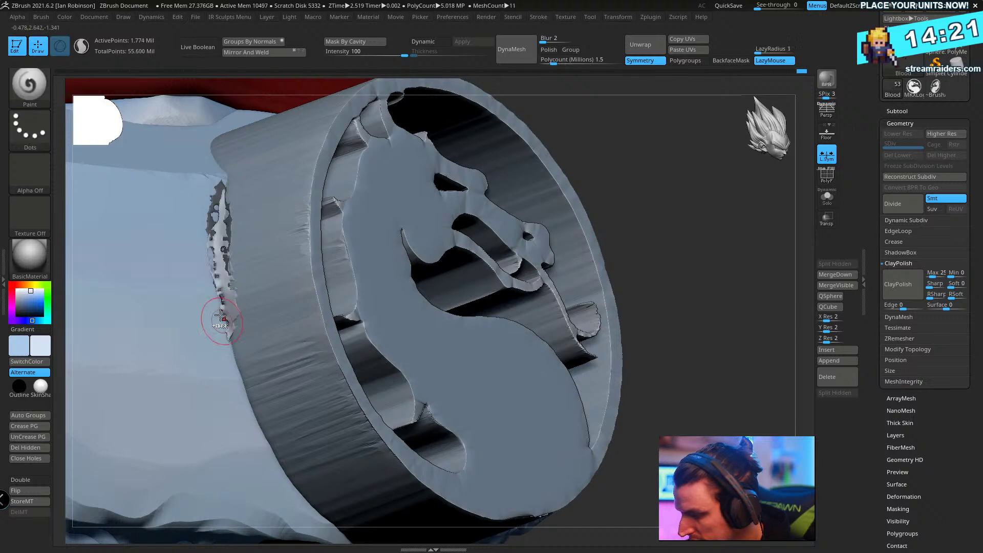
pyautogui.moveTo(211, 226)
pyautogui.keyDown('ctrl'); pyautogui.mouseDown()
pyautogui.moveTo(236, 389)
pyautogui.moveTo(233, 181)
pyautogui.moveTo(220, 194)
pyautogui.mouseUp(); pyautogui.keyUp('ctrl')
pyautogui.moveTo(203, 250)
pyautogui.keyDown('ctrl'); pyautogui.mouseDown()
pyautogui.moveTo(258, 396)
pyautogui.moveTo(222, 226)
pyautogui.mouseUp(); pyautogui.keyUp('ctrl')
pyautogui.keyDown('ctrl'); pyautogui.moveTo(221, 369); pyautogui.dragTo(237, 425); pyautogui.keyUp('ctrl')
# - Splat rough icy geometry along the lower part of the side seam, setting Z Intensity to 17 for another pass
pyautogui.moveTo(231, 320)
pyautogui.mouseDown()
pyautogui.moveTo(266, 476)
pyautogui.moveTo(282, 492)
pyautogui.mouseUp()
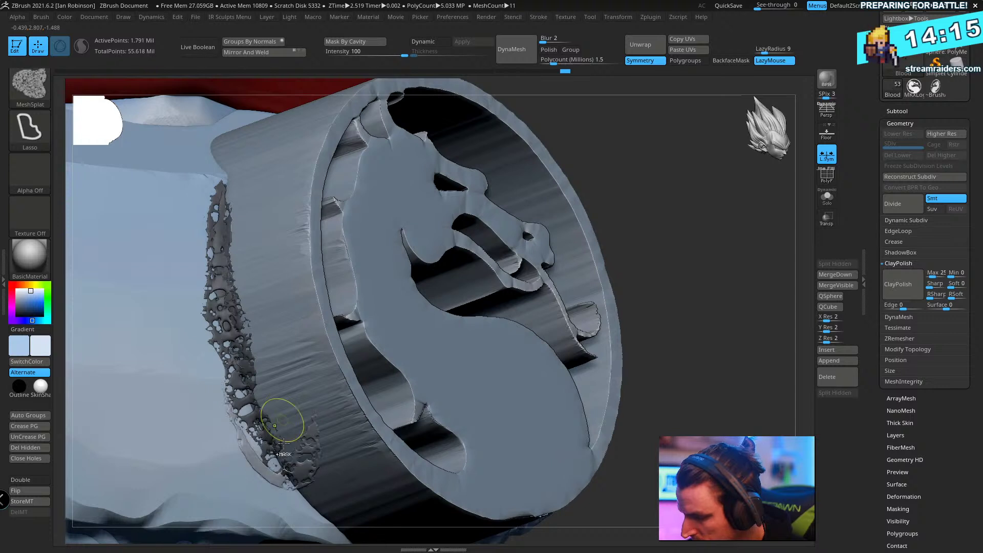
pyautogui.moveTo(239, 349)
pyautogui.mouseDown()
pyautogui.moveTo(287, 487)
pyautogui.moveTo(310, 478)
pyautogui.moveTo(202, 256)
pyautogui.moveTo(301, 372)
pyautogui.moveTo(298, 382)
pyautogui.mouseUp()
pyautogui.moveTo(276, 420)
pyautogui.keyDown('ctrl'); pyautogui.mouseDown()
pyautogui.moveTo(246, 290)
pyautogui.moveTo(240, 381)
pyautogui.moveTo(251, 359)
pyautogui.mouseUp(); pyautogui.keyUp('ctrl')
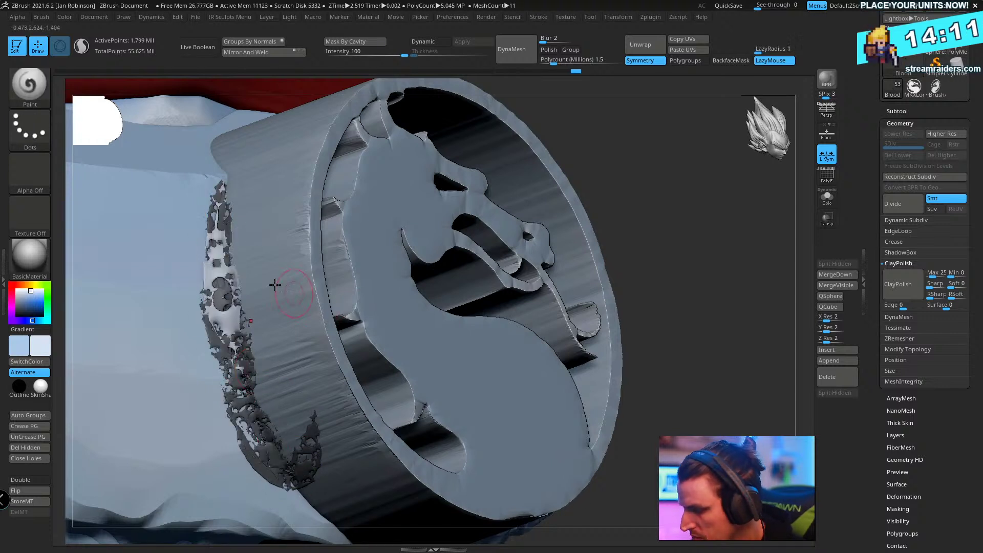
pyautogui.press('space')
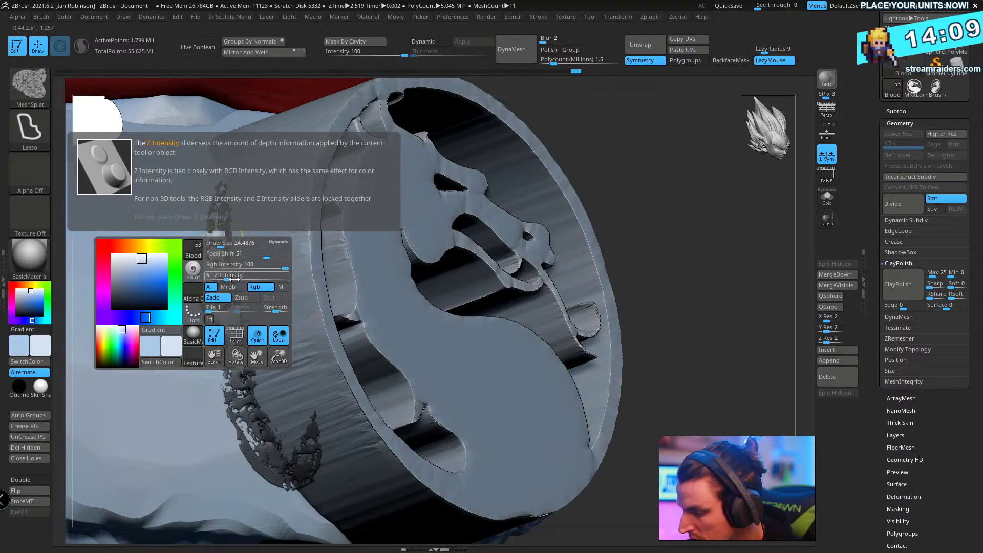
pyautogui.moveTo(279, 441)
pyautogui.keyDown('ctrl'); pyautogui.mouseDown()
pyautogui.moveTo(200, 291)
pyautogui.moveTo(251, 410)
pyautogui.mouseUp(); pyautogui.keyUp('ctrl')
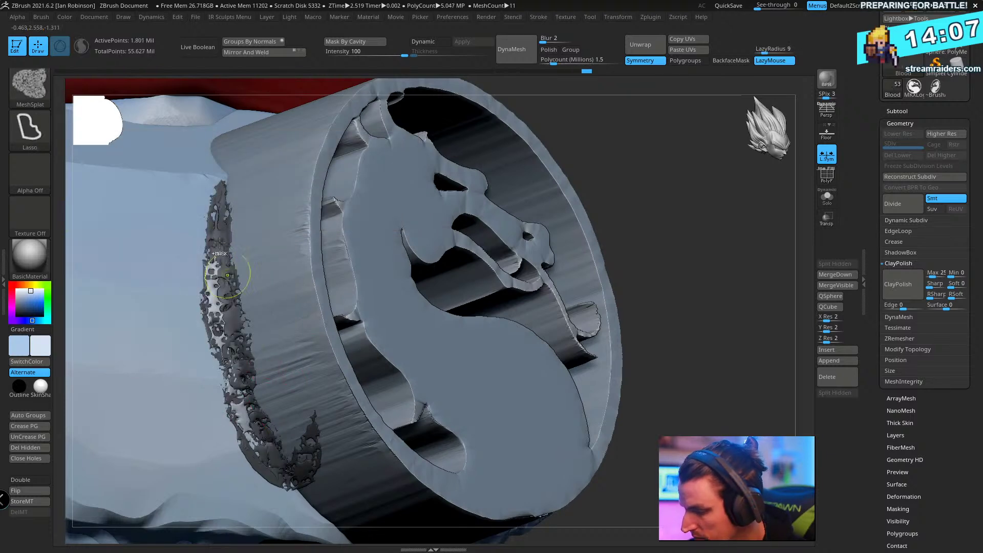
pyautogui.moveTo(221, 226)
pyautogui.keyDown('ctrl'); pyautogui.mouseDown()
pyautogui.moveTo(304, 450)
pyautogui.moveTo(284, 483)
pyautogui.mouseUp(); pyautogui.keyUp('ctrl')
# - Set Z Intensity to 34 and splat thicker ice over the upper and outer parts of the side seam
pyautogui.press('space')
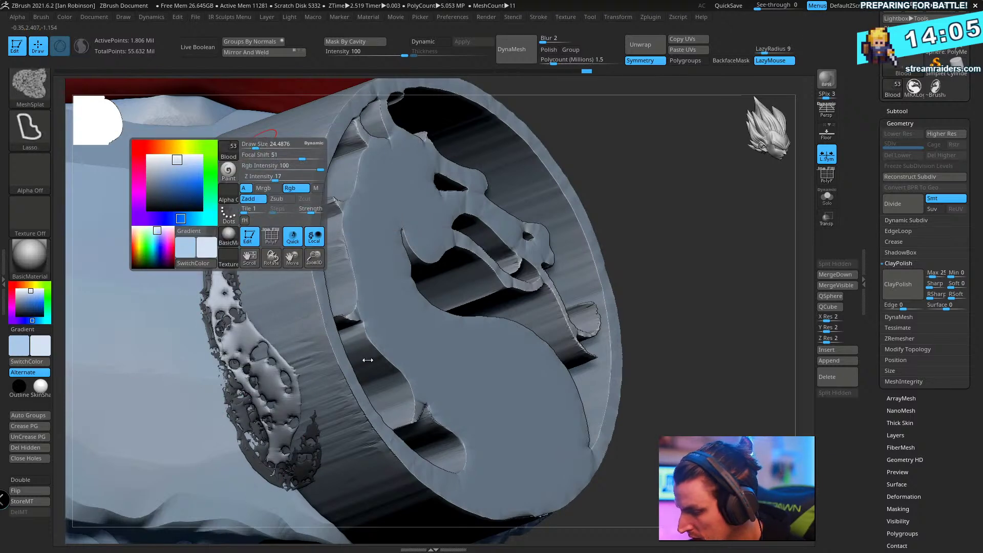
pyautogui.press('space')
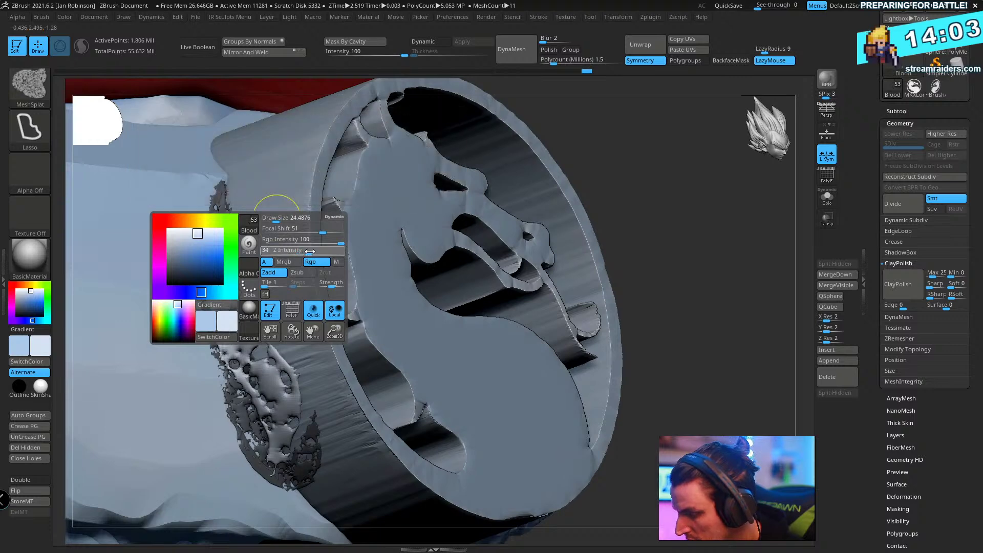
pyautogui.moveTo(222, 192)
pyautogui.keyDown('ctrl'); pyautogui.mouseDown()
pyautogui.moveTo(212, 320)
pyautogui.moveTo(232, 240)
pyautogui.moveTo(226, 187)
pyautogui.mouseUp(); pyautogui.keyUp('ctrl')
pyautogui.moveTo(465, 240); pyautogui.dragTo(307, 425, button='right')
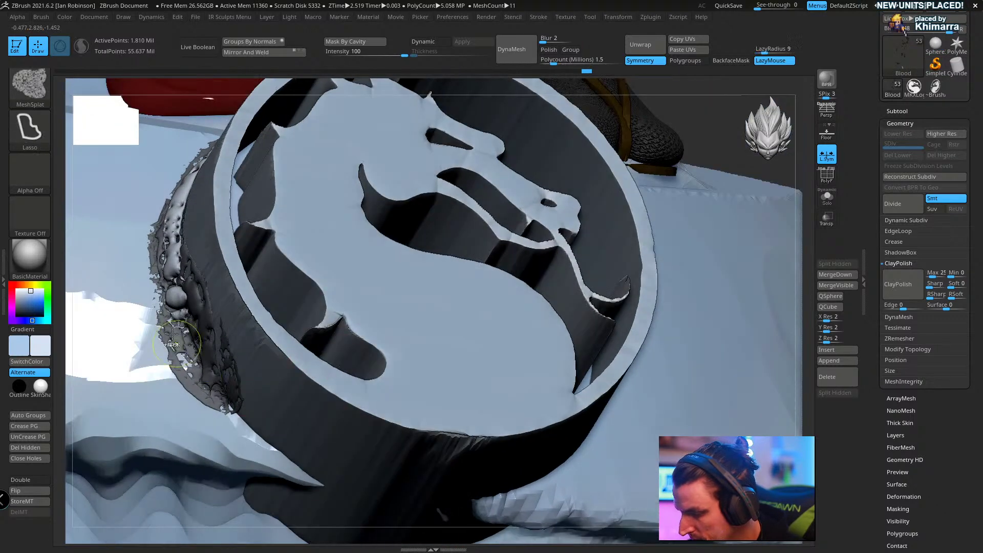
pyautogui.moveTo(391, 341); pyautogui.dragTo(306, 407, button='right')
pyautogui.moveTo(306, 407)
pyautogui.keyDown('ctrl'); pyautogui.mouseDown()
pyautogui.moveTo(263, 305)
pyautogui.moveTo(246, 328)
pyautogui.moveTo(210, 266)
pyautogui.moveTo(196, 293)
pyautogui.mouseUp(); pyautogui.keyUp('ctrl')
# - Splat a band of ice along the seam below the dragon's snout, where the emblem rim meets the flat base
pyautogui.moveTo(331, 224); pyautogui.dragTo(297, 353, button='right')
pyautogui.moveTo(463, 359)
pyautogui.keyDown('ctrl'); pyautogui.mouseDown()
pyautogui.moveTo(522, 322)
pyautogui.moveTo(466, 348)
pyautogui.mouseUp(); pyautogui.keyUp('ctrl')
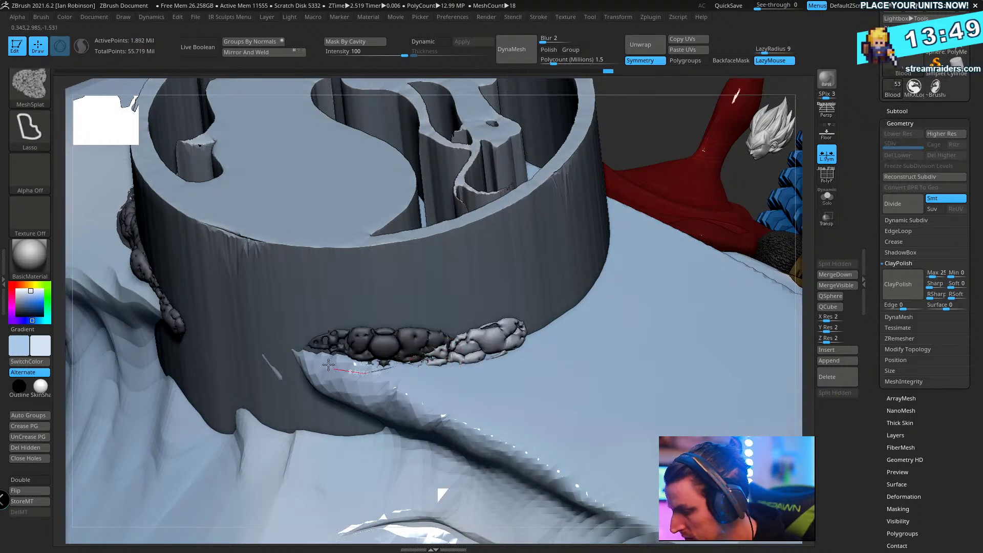
pyautogui.press('b')
pyautogui.press('p')
pyautogui.press('a')
pyautogui.moveTo(509, 307)
pyautogui.mouseDown(button='right')
pyautogui.moveTo(485, 370)
pyautogui.moveTo(404, 415)
pyautogui.mouseUp(button='right')
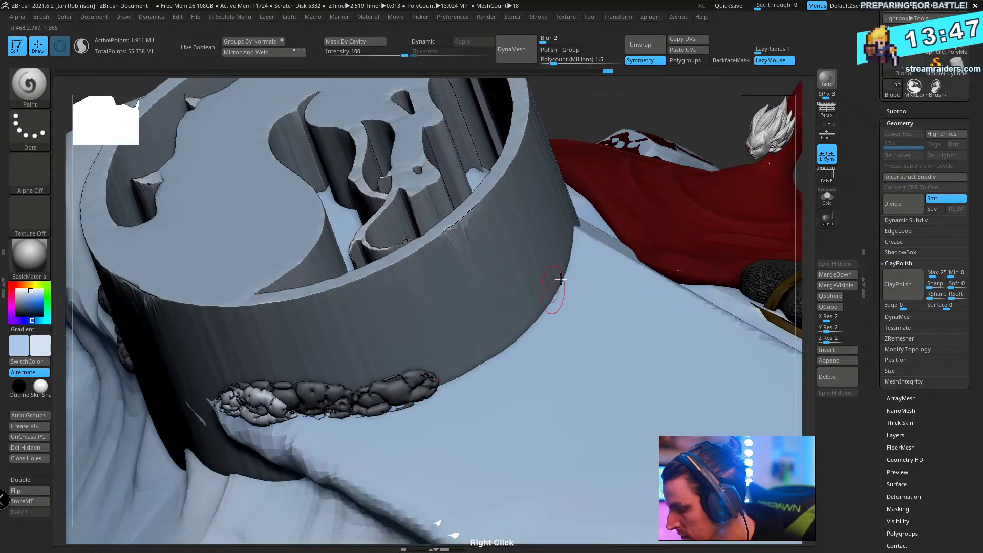
pyautogui.moveTo(561, 261)
pyautogui.keyDown('ctrl'); pyautogui.mouseDown()
pyautogui.moveTo(509, 327)
pyautogui.moveTo(506, 368)
pyautogui.moveTo(628, 204)
pyautogui.moveTo(594, 288)
pyautogui.mouseUp(); pyautogui.keyUp('ctrl')
# - Extend the splatted ice up the emblem's seam on the side facing the red cloth
pyautogui.moveTo(594, 288)
pyautogui.mouseDown(button='right')
pyautogui.moveTo(582, 311)
pyautogui.moveTo(578, 222)
pyautogui.mouseUp(button='right')
pyautogui.moveTo(577, 292)
pyautogui.mouseDown(button='right')
pyautogui.moveTo(467, 366)
pyautogui.moveTo(446, 351)
pyautogui.mouseUp(button='right')
pyautogui.press('b')
pyautogui.press('p')
pyautogui.press('a')
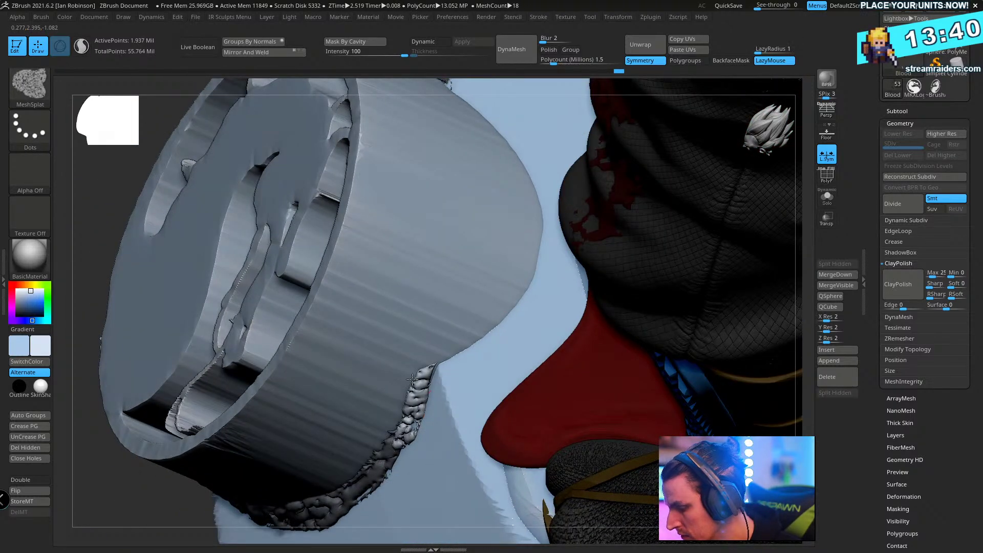
pyautogui.moveTo(397, 398); pyautogui.dragTo(491, 336)
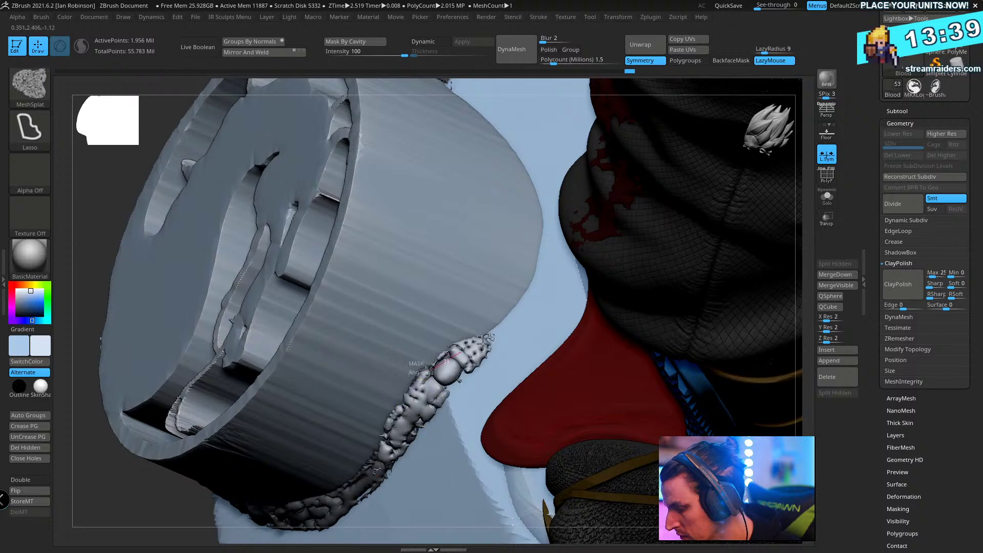
# - Splat ice along the curved seam facing the bloody head, filling the gap between the two existing splatted bands
pyautogui.moveTo(543, 207); pyautogui.dragTo(447, 260, button='right')
pyautogui.moveTo(447, 259)
pyautogui.mouseDown()
pyautogui.moveTo(468, 395)
pyautogui.moveTo(416, 453)
pyautogui.mouseUp()
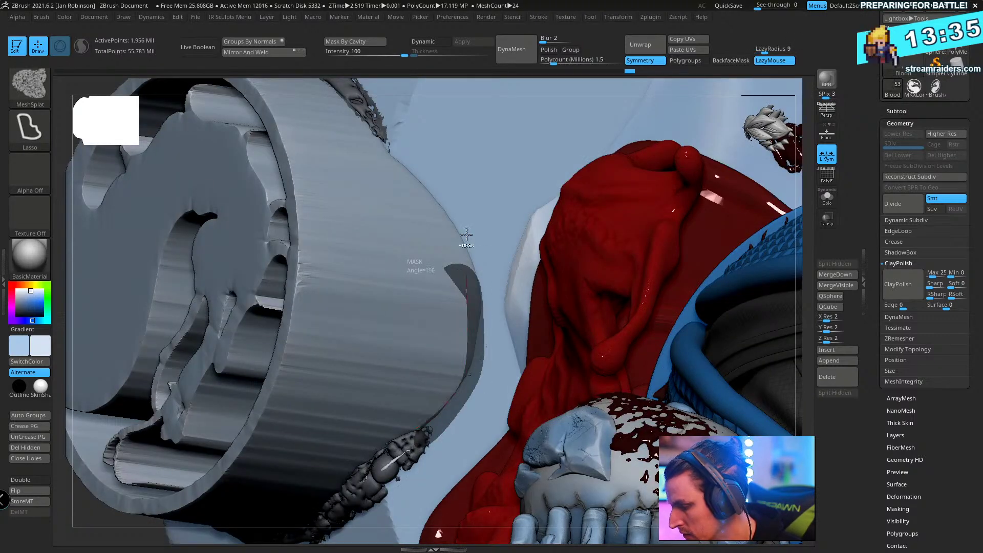
pyautogui.press('b')
pyautogui.press('p')
pyautogui.press('a')
pyautogui.moveTo(459, 239)
pyautogui.keyDown('ctrl'); pyautogui.mouseDown()
pyautogui.moveTo(409, 179)
pyautogui.moveTo(491, 241)
pyautogui.moveTo(470, 276)
pyautogui.mouseUp(); pyautogui.keyUp('ctrl')
pyautogui.moveTo(467, 320); pyautogui.dragTo(452, 191)
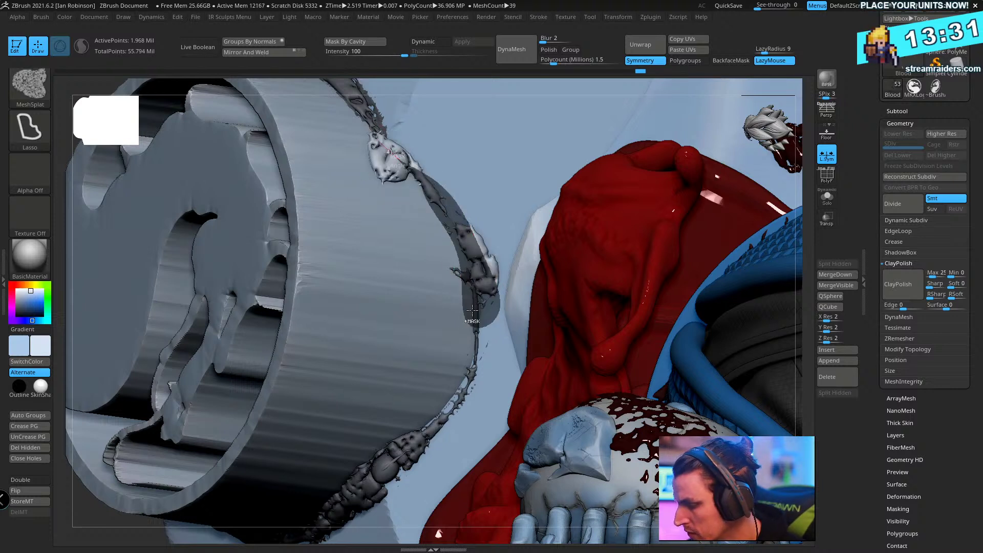
pyautogui.moveTo(472, 310); pyautogui.dragTo(473, 323)
pyautogui.moveTo(461, 261)
pyautogui.mouseDown()
pyautogui.moveTo(458, 327)
pyautogui.moveTo(494, 307)
pyautogui.moveTo(461, 264)
pyautogui.mouseUp()
pyautogui.moveTo(460, 341)
pyautogui.mouseDown()
pyautogui.moveTo(485, 405)
pyautogui.moveTo(479, 339)
pyautogui.moveTo(467, 338)
pyautogui.mouseUp()
pyautogui.moveTo(463, 267)
pyautogui.keyDown('ctrl'); pyautogui.mouseDown()
pyautogui.moveTo(461, 204)
pyautogui.moveTo(484, 264)
pyautogui.mouseUp(); pyautogui.keyUp('ctrl')
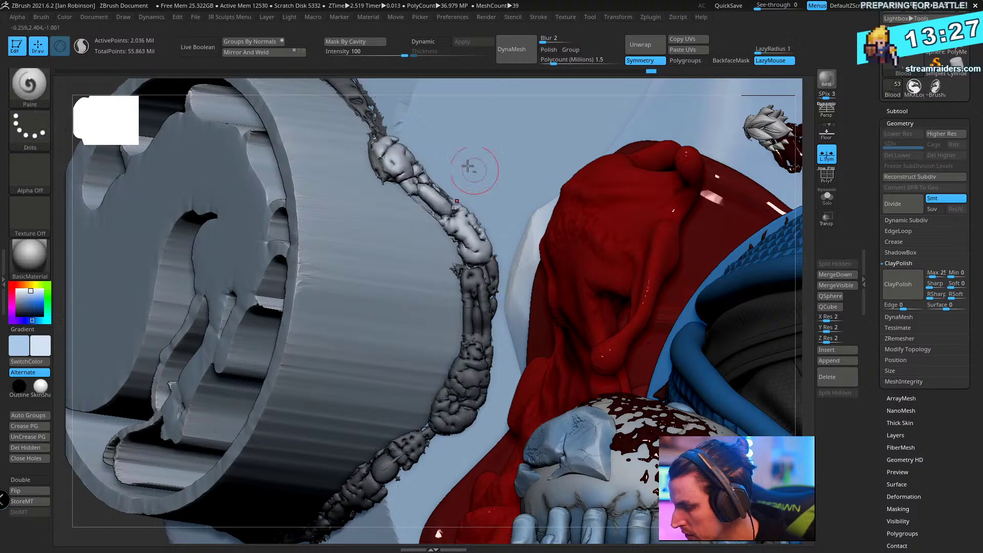
# - Continue the splatted ice across the emblem's upper seam and down towards the rippled ice
pyautogui.moveTo(467, 166)
pyautogui.mouseDown()
pyautogui.moveTo(373, 259)
pyautogui.moveTo(408, 406)
pyautogui.moveTo(432, 303)
pyautogui.mouseUp()
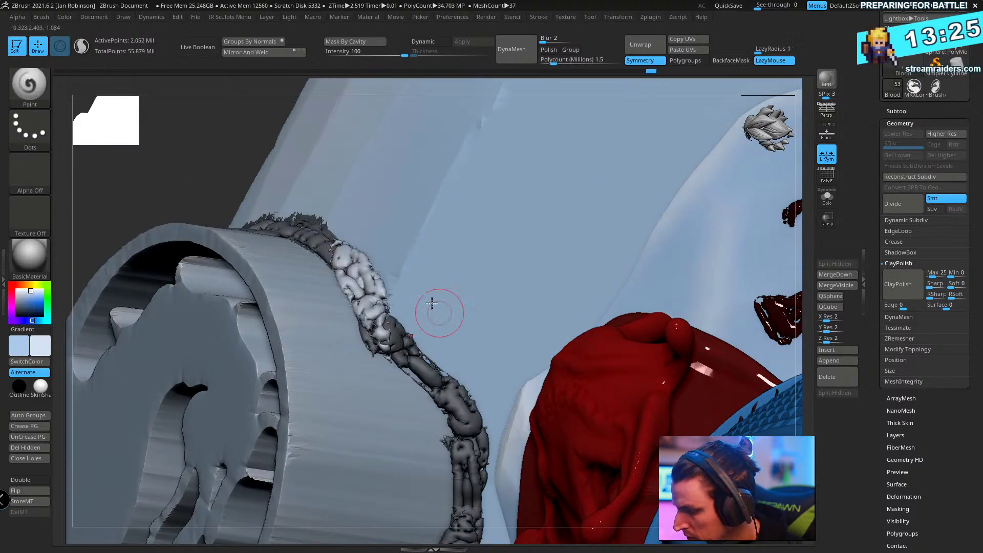
pyautogui.moveTo(441, 279)
pyautogui.mouseDown(button='right')
pyautogui.moveTo(459, 289)
pyautogui.moveTo(423, 268)
pyautogui.moveTo(356, 271)
pyautogui.mouseUp(button='right')
pyautogui.keyDown('ctrl'); pyautogui.moveTo(245, 231); pyautogui.dragTo(156, 299); pyautogui.keyUp('ctrl')
pyautogui.moveTo(220, 256); pyautogui.dragTo(287, 261, button='right')
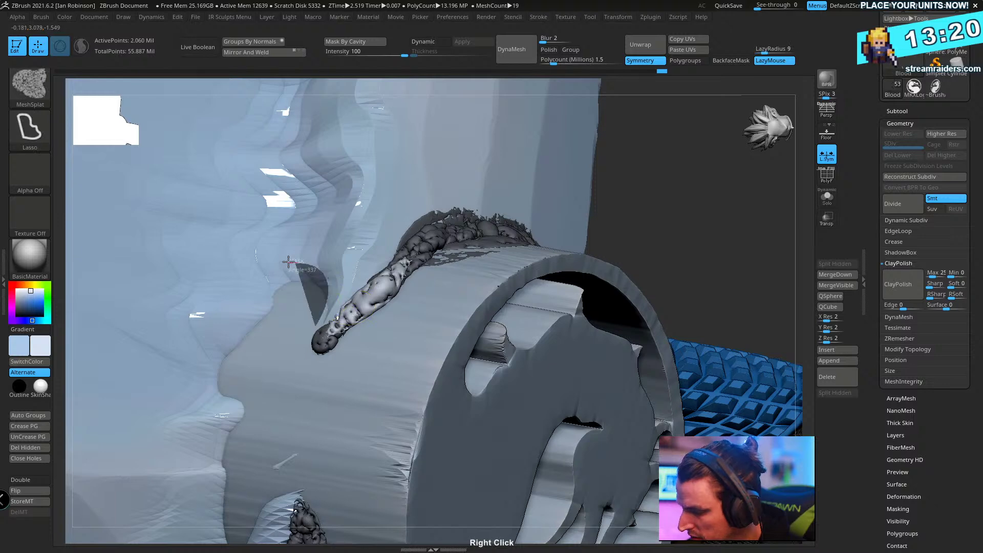
pyautogui.moveTo(288, 262); pyautogui.dragTo(240, 322)
pyautogui.moveTo(328, 349)
pyautogui.mouseDown()
pyautogui.moveTo(368, 345)
pyautogui.moveTo(338, 266)
pyautogui.mouseUp()
# - Splat thick ice around the emblem's rear seam on the rippled ice, joining it to the side band
pyautogui.moveTo(338, 266); pyautogui.dragTo(275, 281, button='right')
pyautogui.moveTo(324, 256); pyautogui.dragTo(332, 220)
pyautogui.moveTo(305, 307)
pyautogui.mouseDown()
pyautogui.moveTo(292, 438)
pyautogui.moveTo(310, 404)
pyautogui.mouseUp()
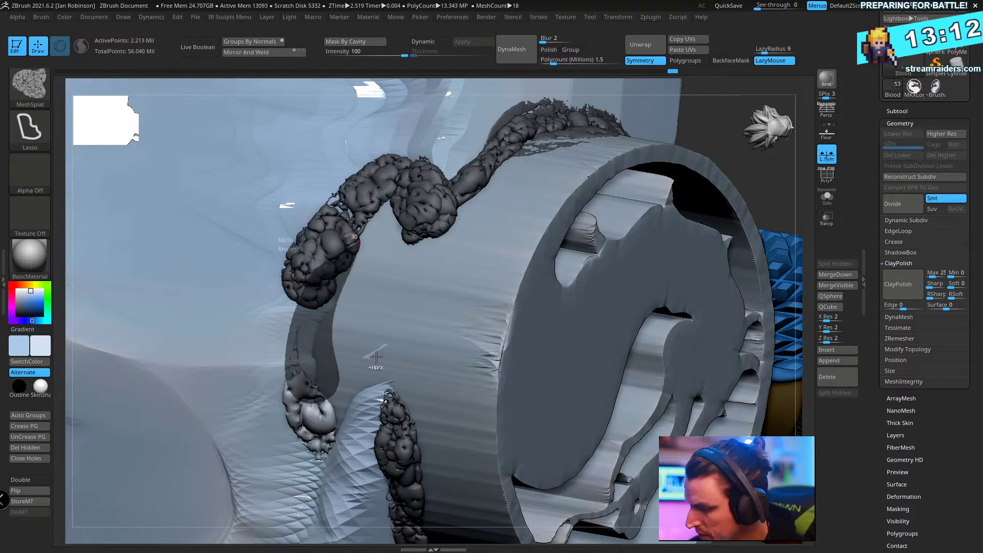
pyautogui.moveTo(340, 448)
pyautogui.mouseDown()
pyautogui.moveTo(359, 389)
pyautogui.moveTo(410, 353)
pyautogui.moveTo(383, 431)
pyautogui.mouseUp()
# - Splat more ice over the corner beside the ice ridge and down the adjoining side seam
pyautogui.moveTo(439, 307)
pyautogui.mouseDown(button='right')
pyautogui.moveTo(369, 230)
pyautogui.moveTo(583, 239)
pyautogui.mouseUp(button='right')
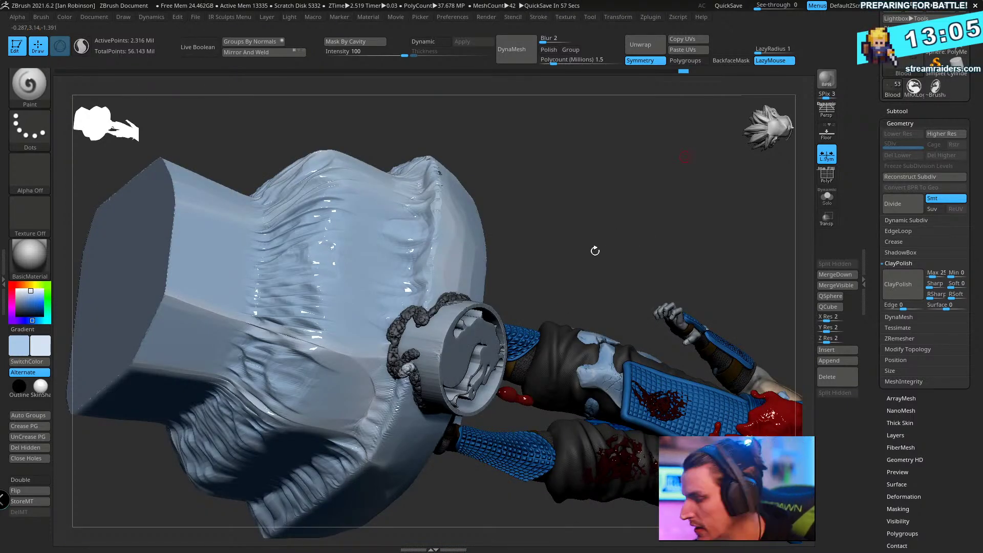
pyautogui.moveTo(595, 251)
pyautogui.mouseDown(button='right')
pyautogui.moveTo(575, 263)
pyautogui.moveTo(602, 246)
pyautogui.moveTo(610, 219)
pyautogui.moveTo(564, 327)
pyautogui.mouseUp(button='right')
pyautogui.press('m')
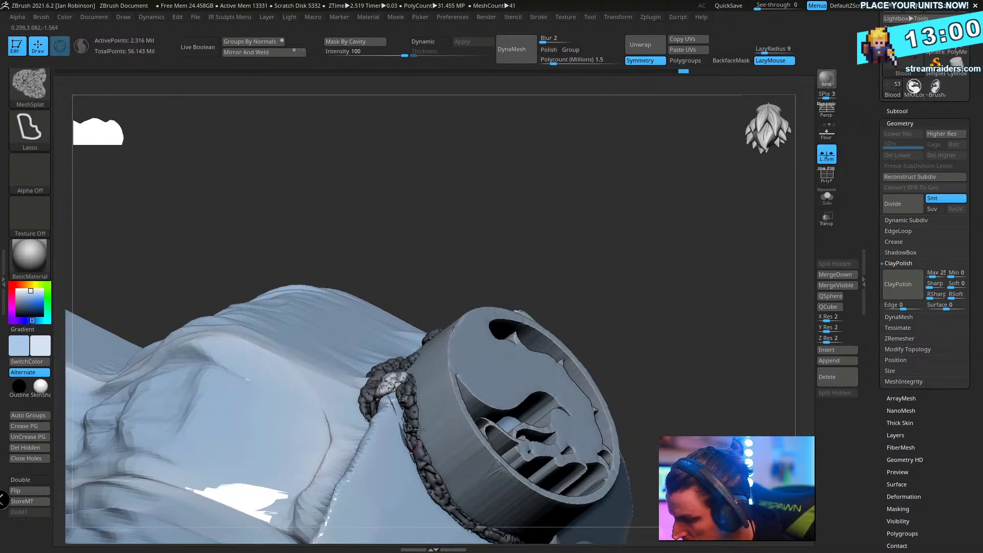
pyautogui.moveTo(419, 429); pyautogui.dragTo(415, 426)
pyautogui.moveTo(416, 426); pyautogui.dragTo(389, 399, button='right')
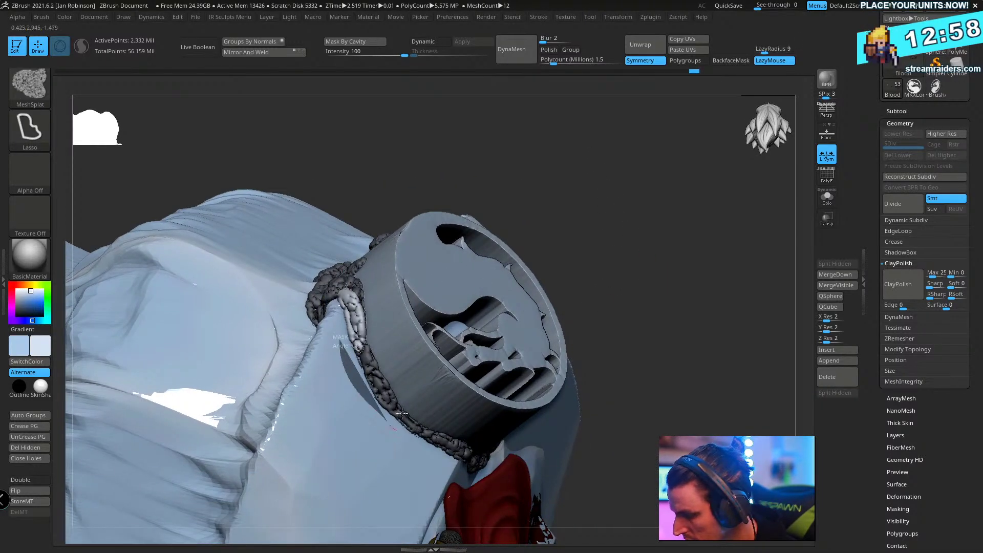
pyautogui.keyDown('ctrl'); pyautogui.moveTo(401, 413); pyautogui.dragTo(354, 346); pyautogui.keyUp('ctrl')
pyautogui.moveTo(667, 226); pyautogui.dragTo(604, 241, button='right')
pyautogui.moveTo(374, 408)
pyautogui.keyDown('ctrl'); pyautogui.mouseDown()
pyautogui.moveTo(417, 435)
pyautogui.moveTo(387, 413)
pyautogui.mouseUp(); pyautogui.keyUp('ctrl')
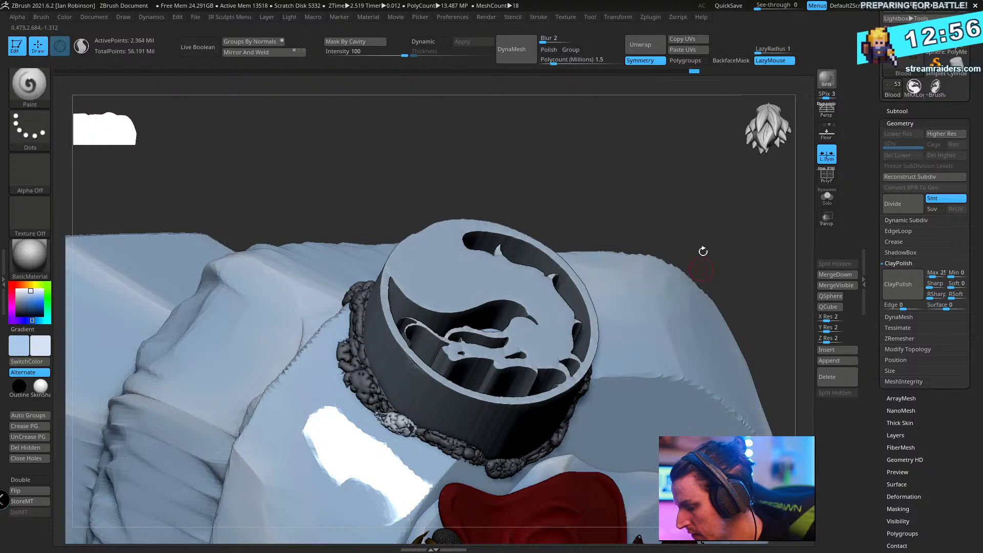
# - Clear the mask and isolate the blood subtool in Solo mode with transparency on
pyautogui.moveTo(703, 252); pyautogui.dragTo(562, 138, button='right')
pyautogui.hotkey('ctrl', 'z')
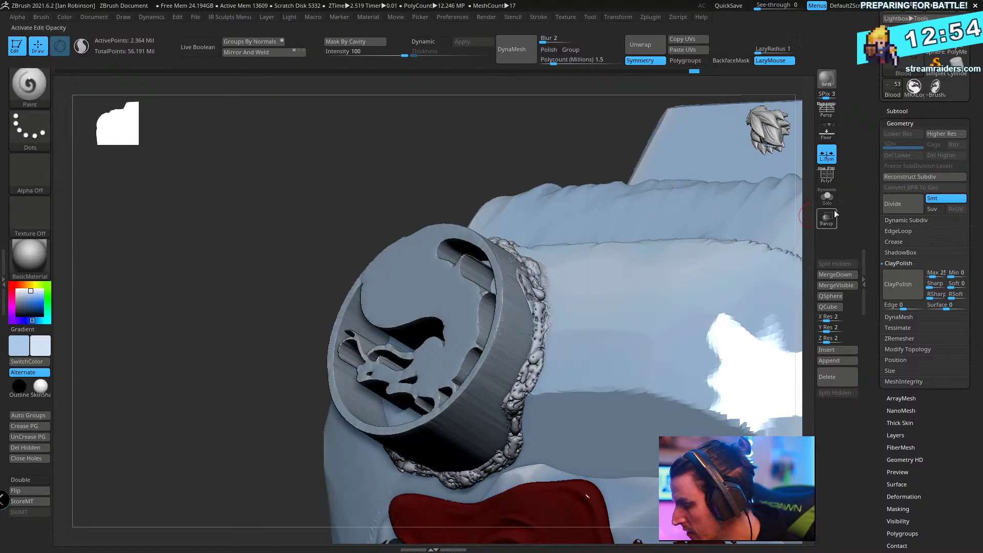
pyautogui.click(827, 217)
pyautogui.click(827, 197)
pyautogui.moveTo(605, 222)
pyautogui.mouseDown(button='right')
pyautogui.moveTo(606, 239)
pyautogui.moveTo(487, 269)
pyautogui.moveTo(633, 274)
pyautogui.moveTo(640, 262)
pyautogui.mouseUp(button='right')
# - Hide the splatted seam ring within the blood subtool and split it off as a separate subtool
pyautogui.hotkey('ctrl', 'shift')
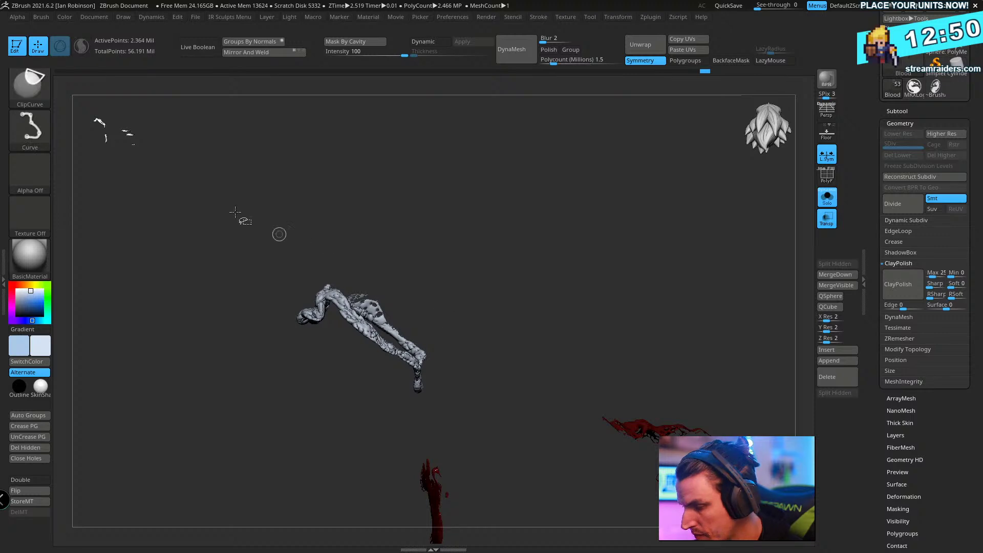
pyautogui.keyDown('ctrl'); pyautogui.keyDown('shift'); pyautogui.click(30, 87); pyautogui.keyUp('shift'); pyautogui.keyUp('ctrl')
pyautogui.click(129, 95)
pyautogui.moveTo(417, 327)
pyautogui.keyDown('ctrl'); pyautogui.keyDown('shift'); pyautogui.mouseDown()
pyautogui.moveTo(336, 446)
pyautogui.moveTo(516, 234)
pyautogui.moveTo(271, 264)
pyautogui.mouseUp(); pyautogui.keyUp('shift'); pyautogui.keyUp('ctrl')
pyautogui.keyDown('ctrl'); pyautogui.keyDown('shift'); pyautogui.moveTo(680, 214); pyautogui.dragTo(769, 435); pyautogui.keyUp('shift'); pyautogui.keyUp('ctrl')
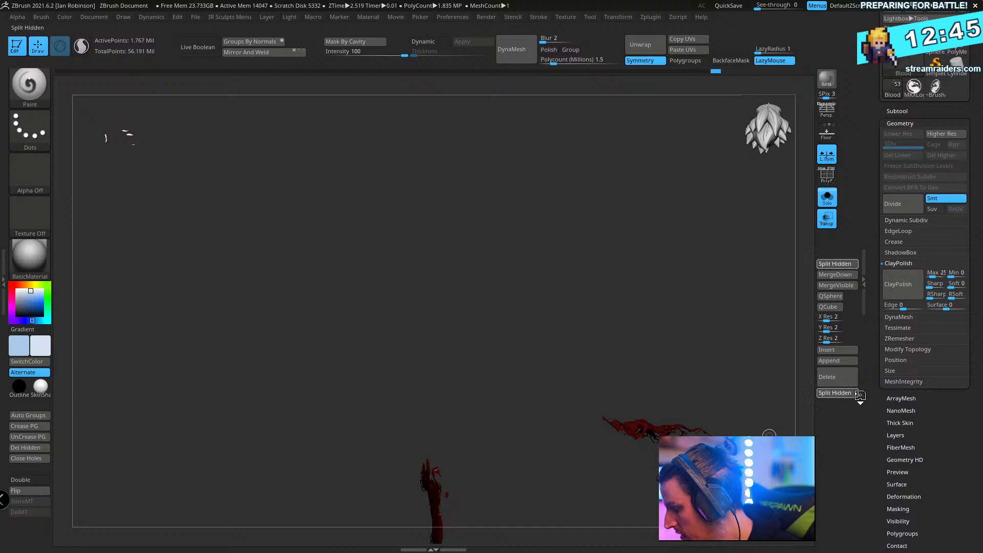
pyautogui.click(857, 393)
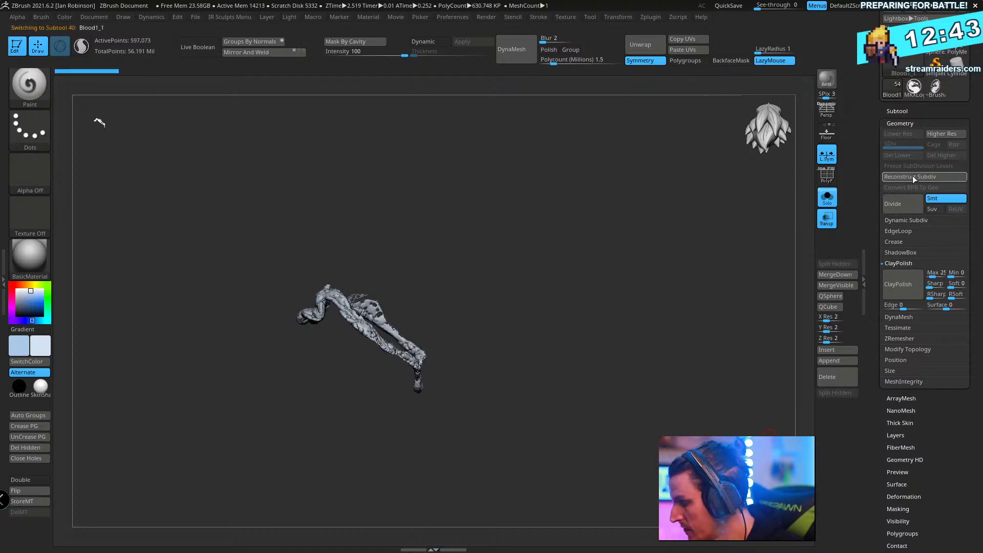
# - Move the split-off ring subtool into the Ice folder, directly below the ~BrushAlpha1 emblem
pyautogui.click(897, 111)
pyautogui.click(957, 315)
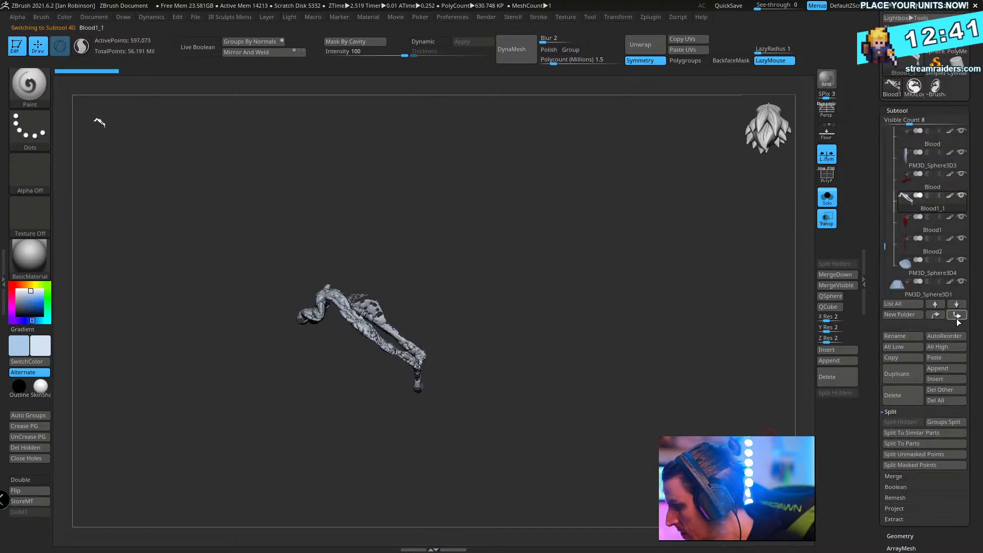
pyautogui.click(958, 318)
pyautogui.click(957, 317)
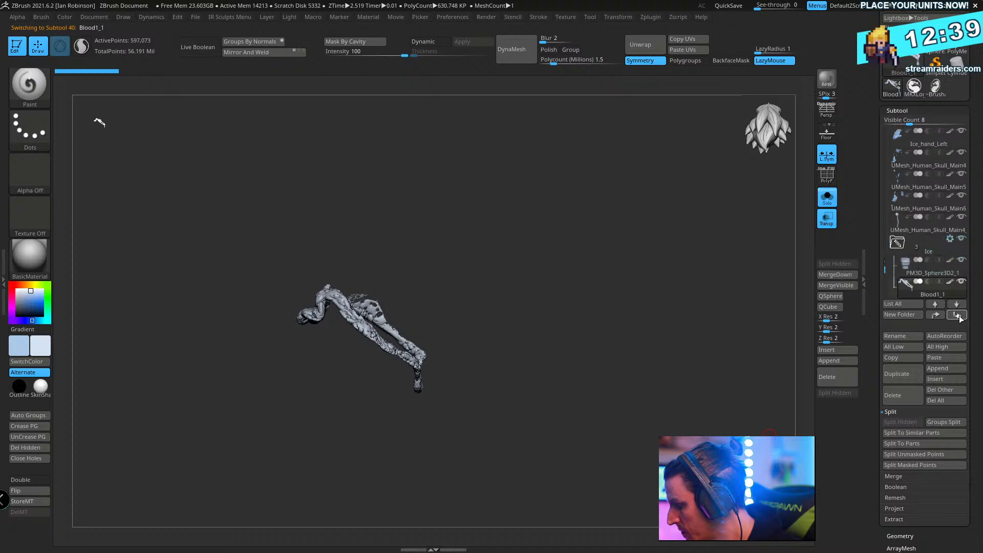
pyautogui.click(957, 318)
pyautogui.click(958, 318)
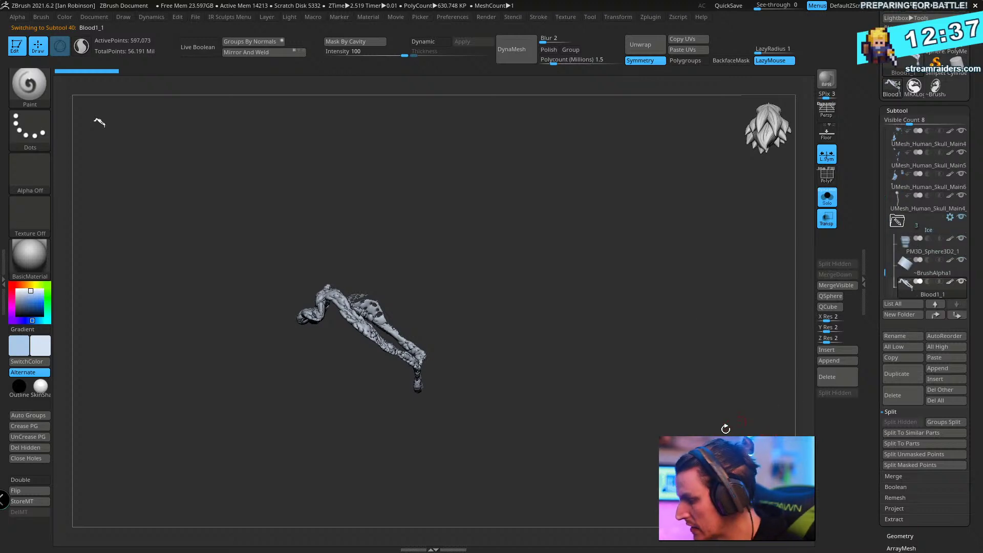
# - DynaMesh the splatted ice ring with the polycount at 1.5 million
pyautogui.keyDown('ctrl'); pyautogui.moveTo(569, 201); pyautogui.dragTo(636, 241, button='right'); pyautogui.keyUp('ctrl')
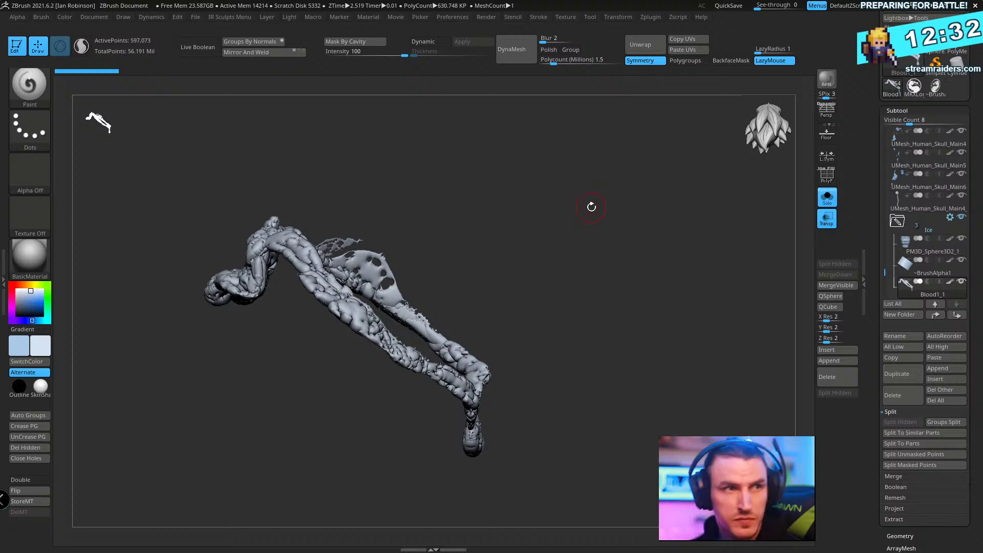
pyautogui.moveTo(591, 207); pyautogui.dragTo(663, 259, button='right')
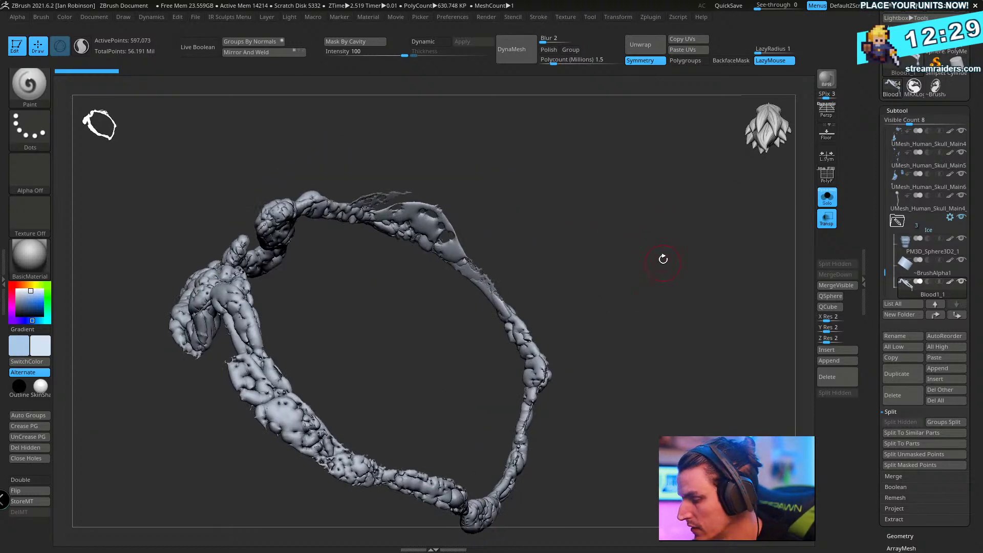
pyautogui.click(516, 66)
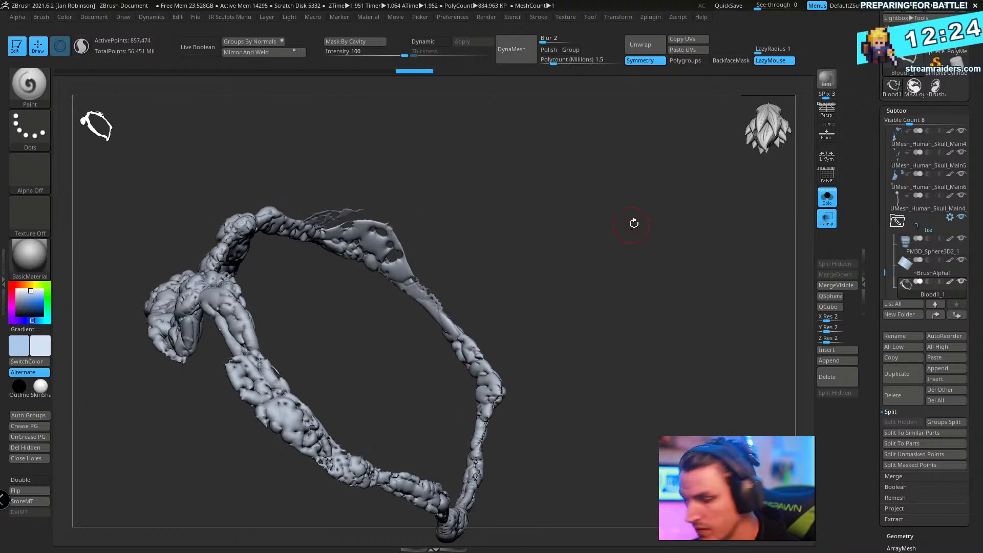
# - Choose the Inflat brush and show the other subtools again with transparency off
pyautogui.press('b')
pyautogui.press('i')
pyautogui.press('n')
pyautogui.click(826, 221)
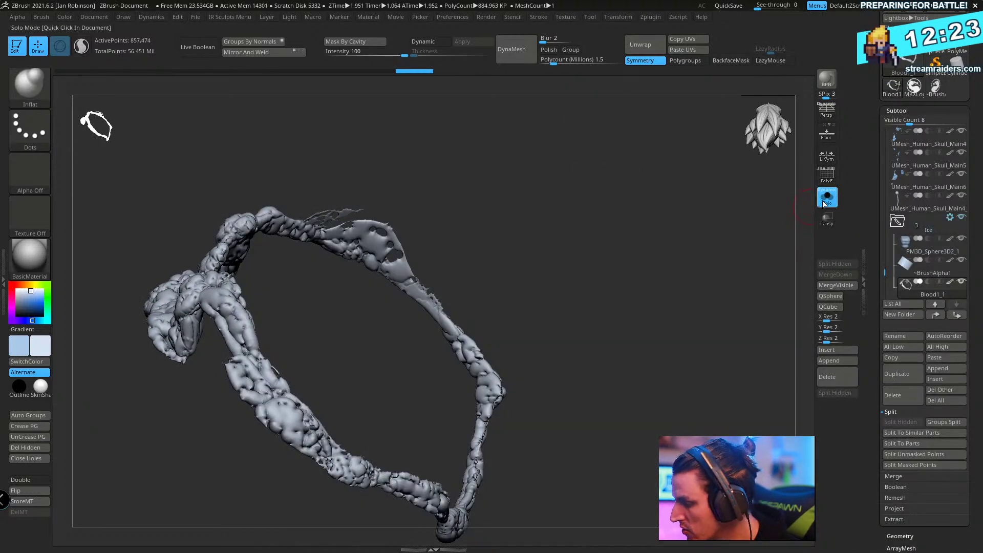
pyautogui.click(825, 199)
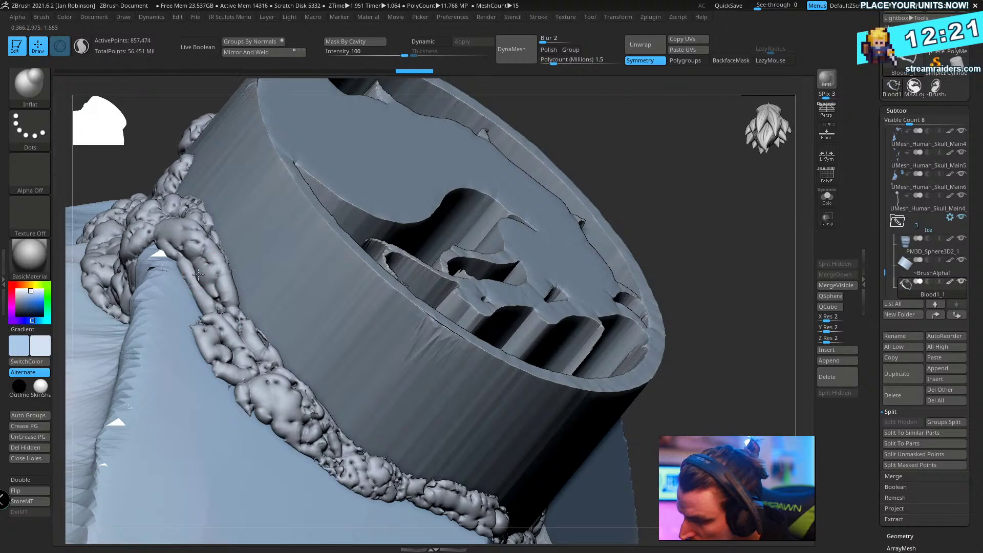
# - Set the DynaMesh polycount to 0.5 million and DynaMesh the seam ring
pyautogui.press('s')
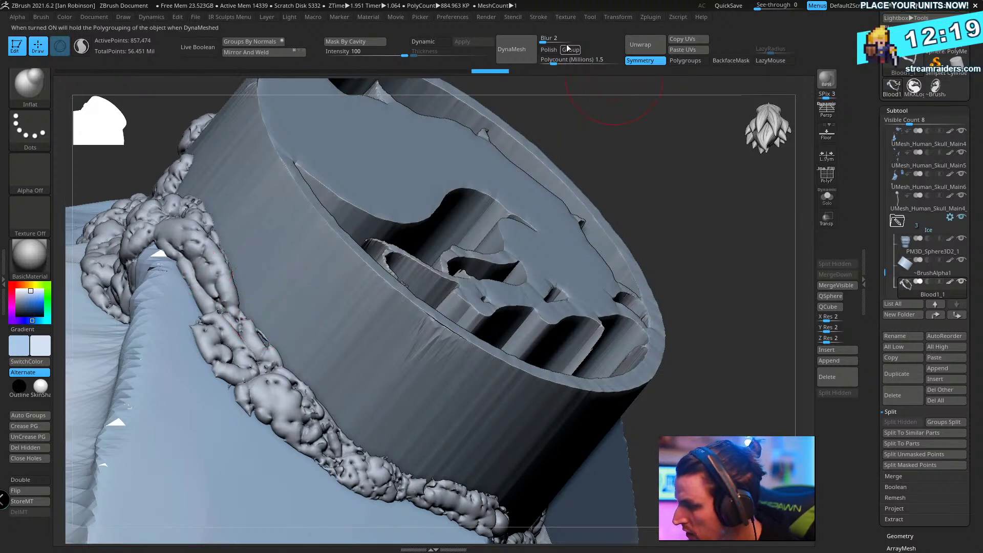
pyautogui.moveTo(557, 60); pyautogui.dragTo(567, 60)
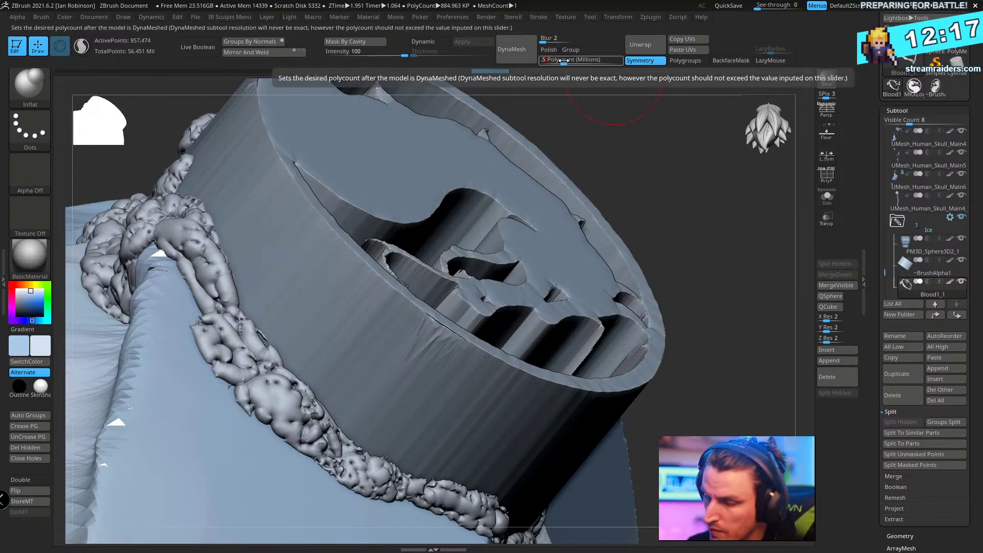
pyautogui.write('.5')
pyautogui.press('Return')
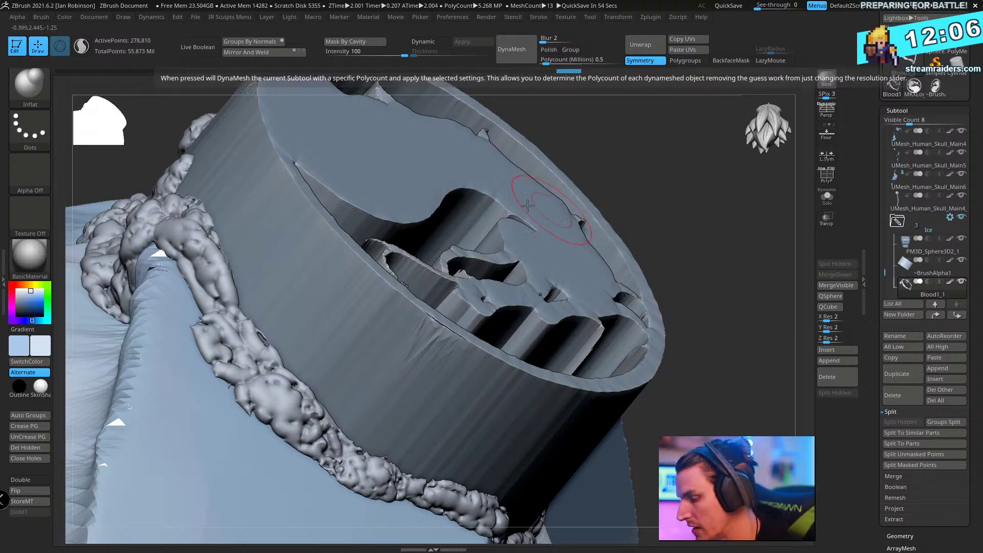
# - Inspect the seam ring around the emblem and DynaMesh it again at the same polycount
pyautogui.moveTo(547, 263); pyautogui.dragTo(699, 197, button='right')
pyautogui.moveTo(489, 353); pyautogui.dragTo(324, 424, button='right')
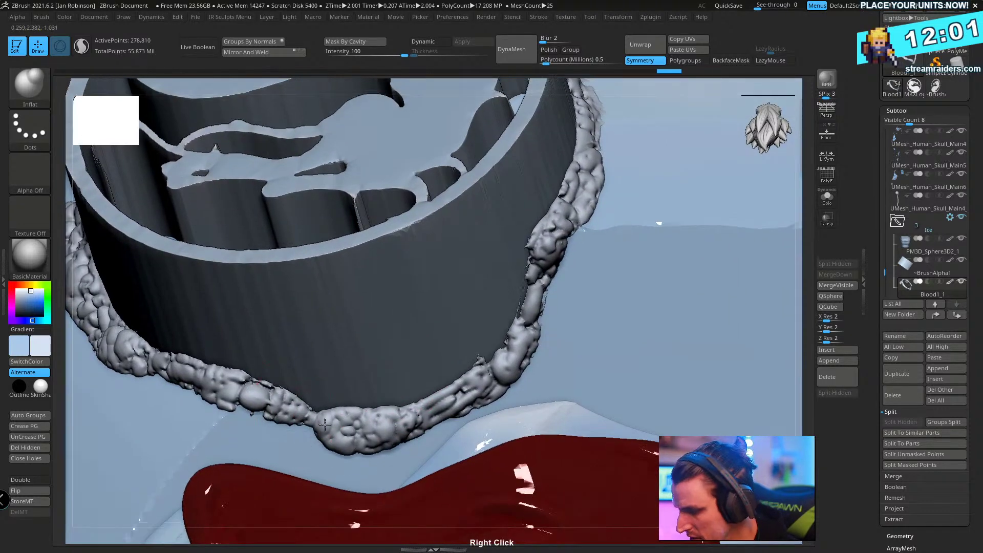
pyautogui.moveTo(459, 354)
pyautogui.mouseDown(button='right')
pyautogui.moveTo(455, 381)
pyautogui.moveTo(479, 319)
pyautogui.moveTo(440, 348)
pyautogui.mouseUp(button='right')
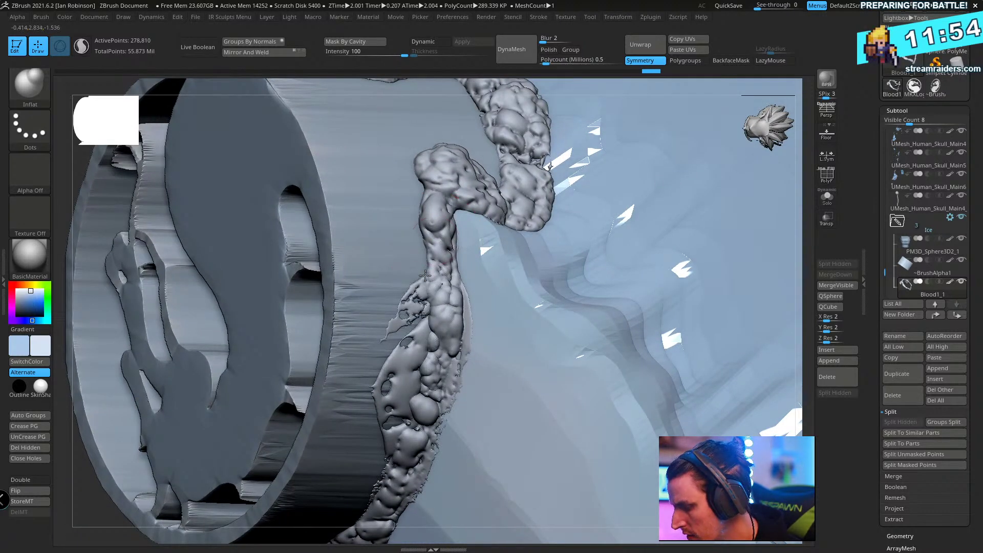
pyautogui.moveTo(391, 381)
pyautogui.mouseDown(button='right')
pyautogui.moveTo(439, 252)
pyautogui.moveTo(473, 286)
pyautogui.mouseUp(button='right')
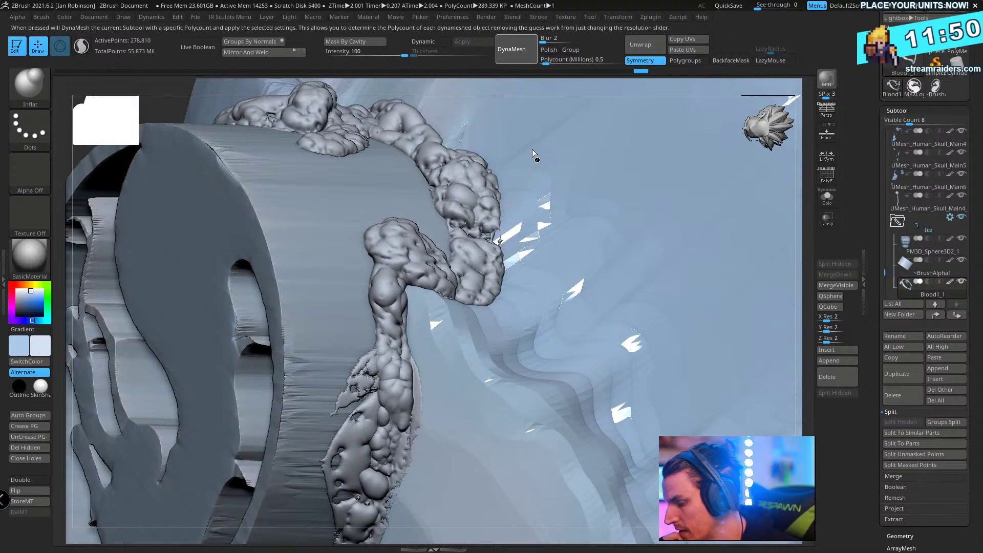
pyautogui.press('shift')
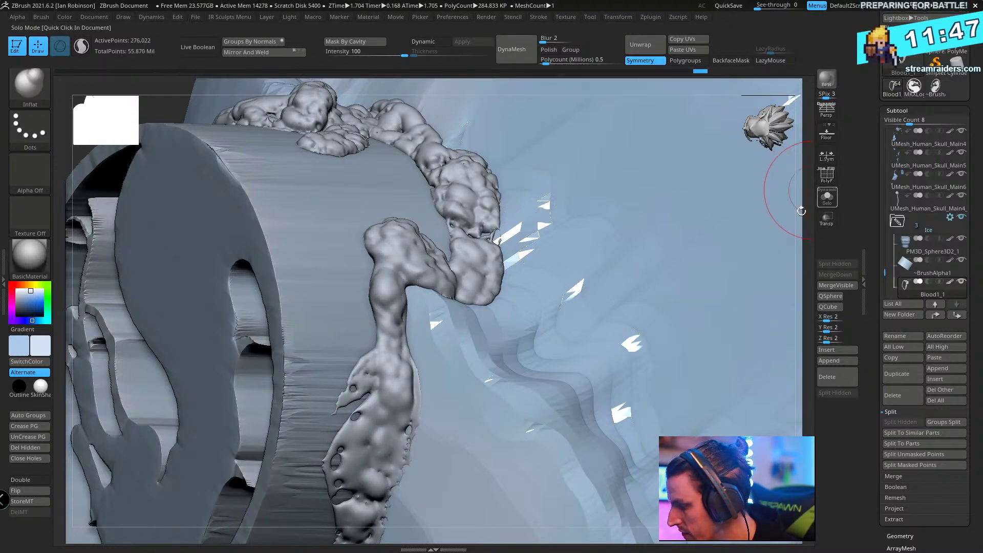
# - Isolate the seam ring in Solo mode, smooth its lumpy upper section and DynaMesh it again
pyautogui.click(827, 198)
pyautogui.moveTo(608, 254); pyautogui.dragTo(510, 367)
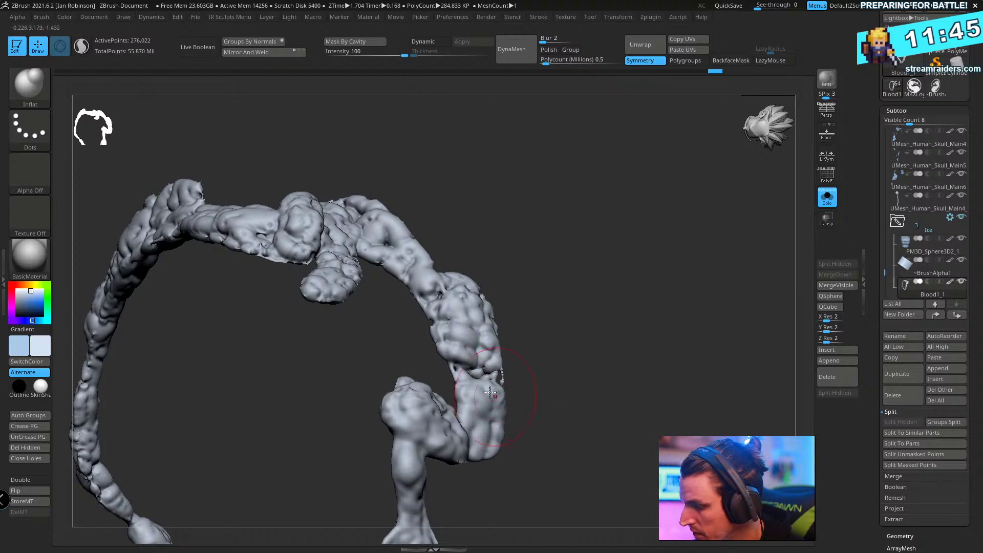
pyautogui.press('shift')
pyautogui.keyDown('shift'); pyautogui.moveTo(361, 217); pyautogui.dragTo(302, 246); pyautogui.keyUp('shift')
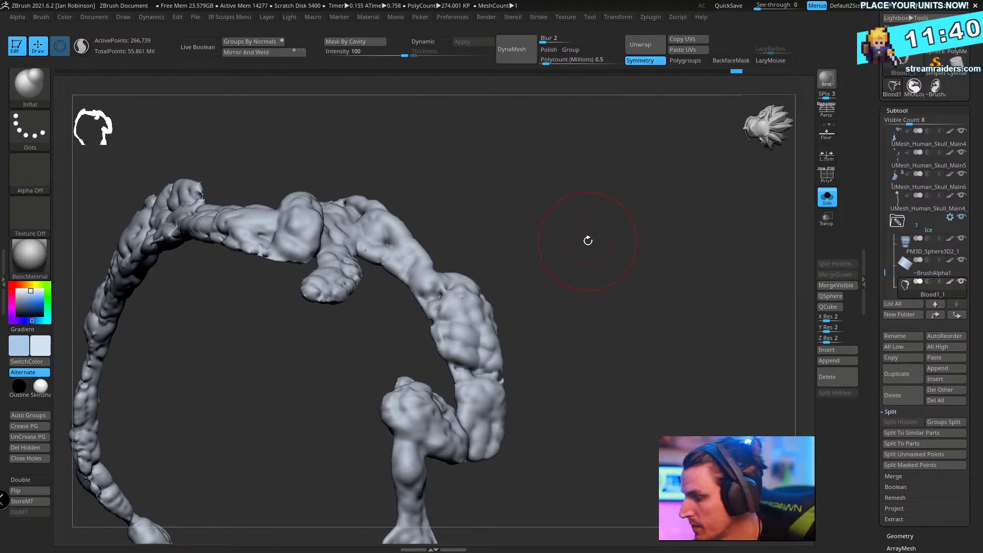
# - Smooth the remaining lumpy stretches around the isolated ring, DynaMesh it once more and show the other subtools again
pyautogui.moveTo(588, 241)
pyautogui.mouseDown()
pyautogui.moveTo(582, 220)
pyautogui.moveTo(615, 241)
pyautogui.moveTo(293, 228)
pyautogui.moveTo(359, 228)
pyautogui.moveTo(267, 236)
pyautogui.mouseUp()
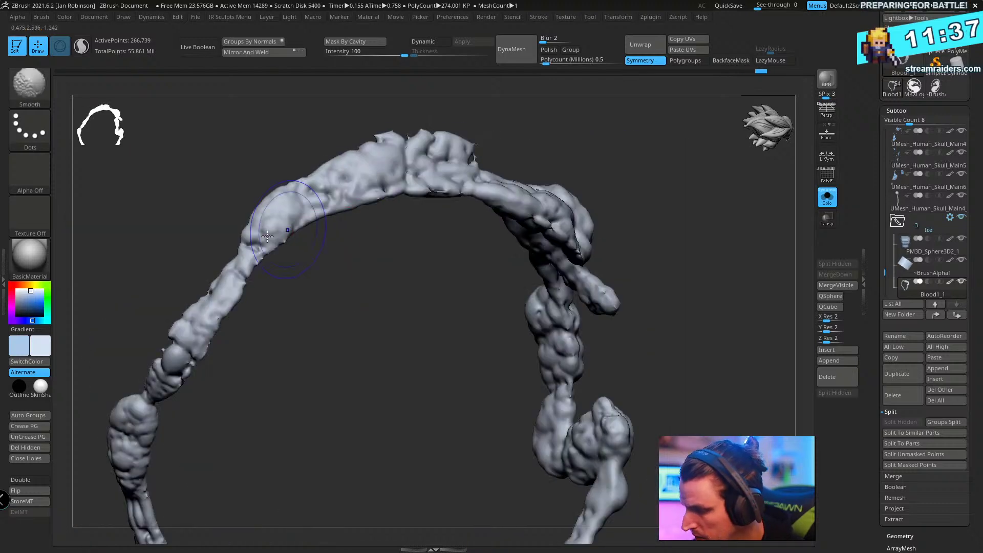
pyautogui.moveTo(338, 327); pyautogui.dragTo(190, 303)
pyautogui.moveTo(260, 282); pyautogui.dragTo(167, 348)
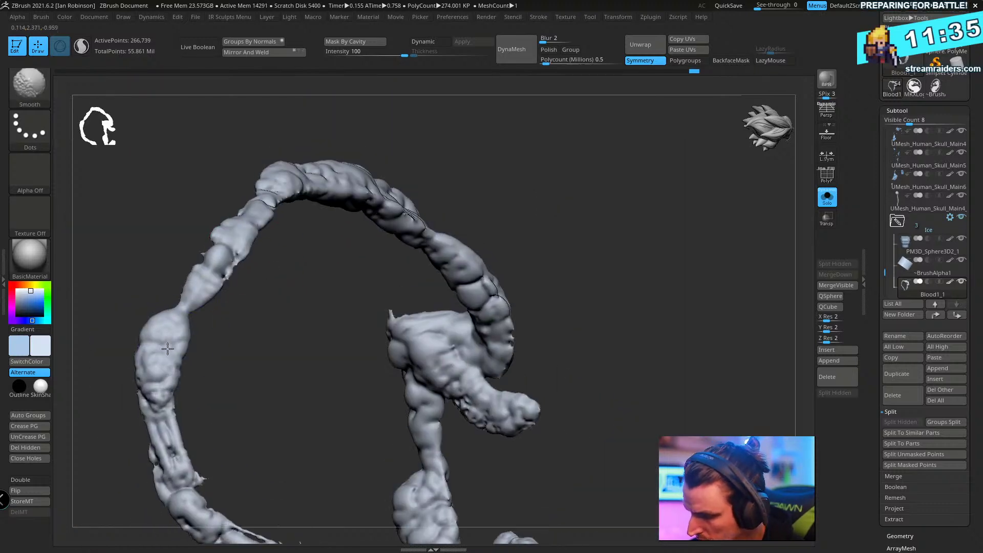
pyautogui.moveTo(263, 391); pyautogui.dragTo(216, 377)
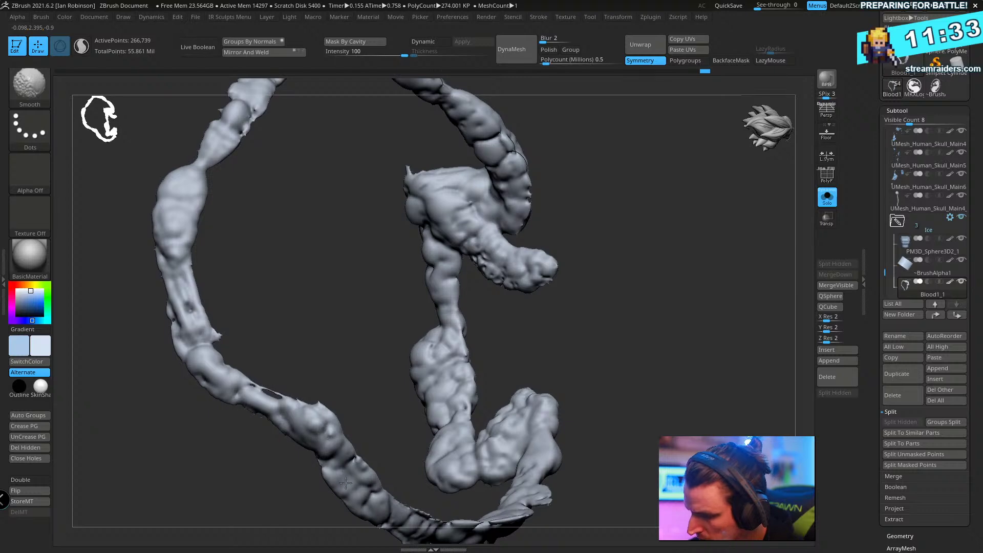
pyautogui.moveTo(345, 483)
pyautogui.mouseDown()
pyautogui.moveTo(307, 287)
pyautogui.moveTo(447, 298)
pyautogui.mouseUp()
pyautogui.moveTo(390, 481)
pyautogui.mouseDown()
pyautogui.moveTo(459, 297)
pyautogui.moveTo(389, 420)
pyautogui.mouseUp()
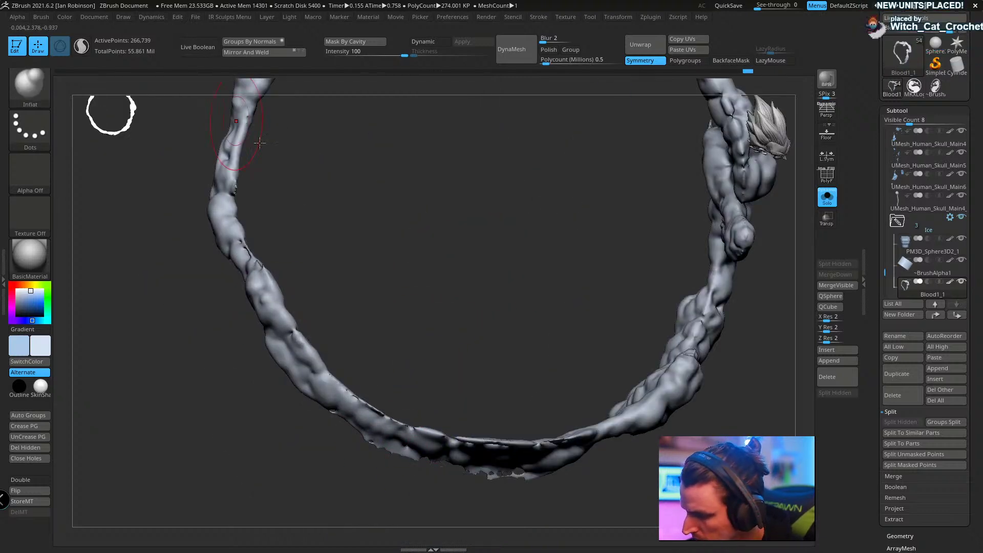
pyautogui.moveTo(259, 143); pyautogui.dragTo(229, 335)
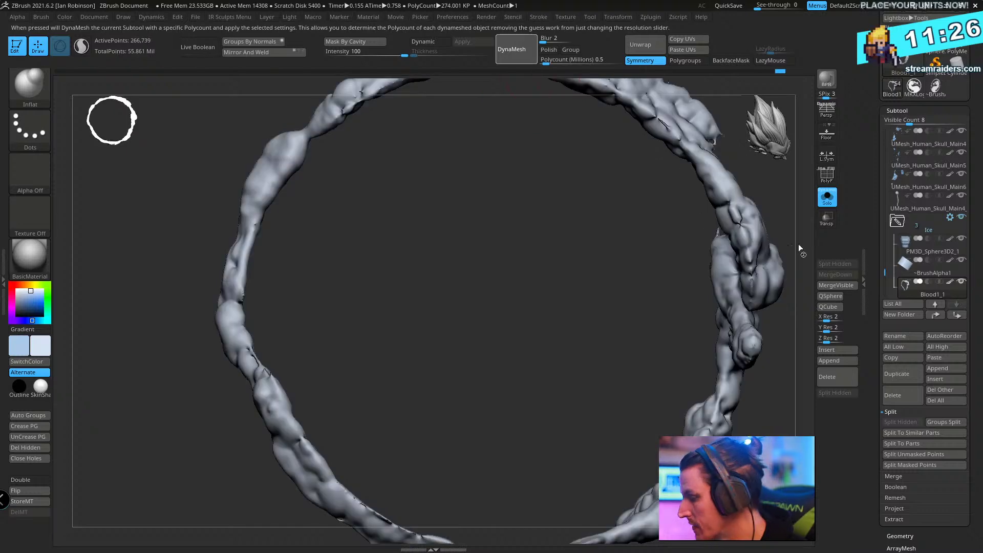
pyautogui.click(829, 199)
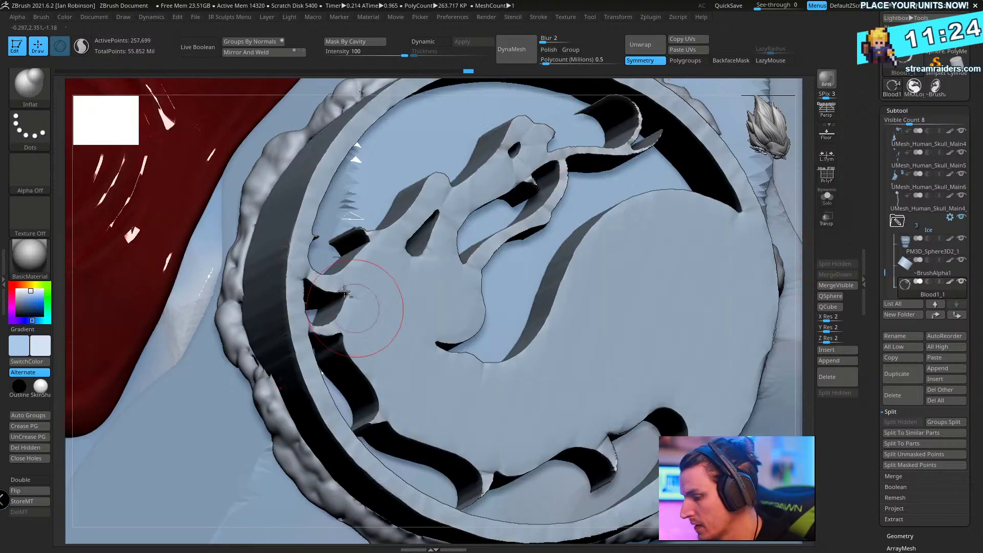
# - Choose the SnakeCurve5 brush and roughen the ring's stretch beside the red blood with curve strokes
pyautogui.moveTo(344, 291); pyautogui.dragTo(347, 245, button='right')
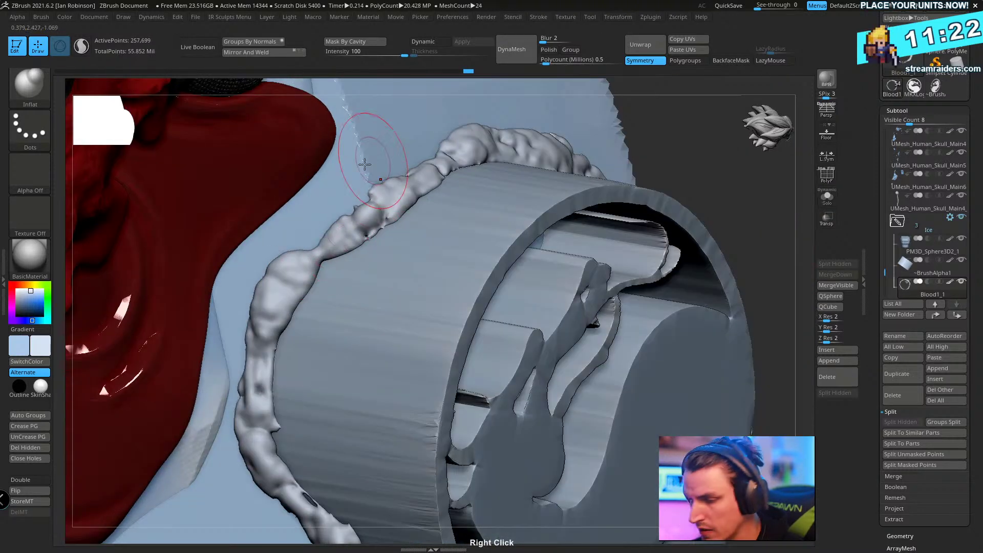
pyautogui.press('b')
pyautogui.press('s')
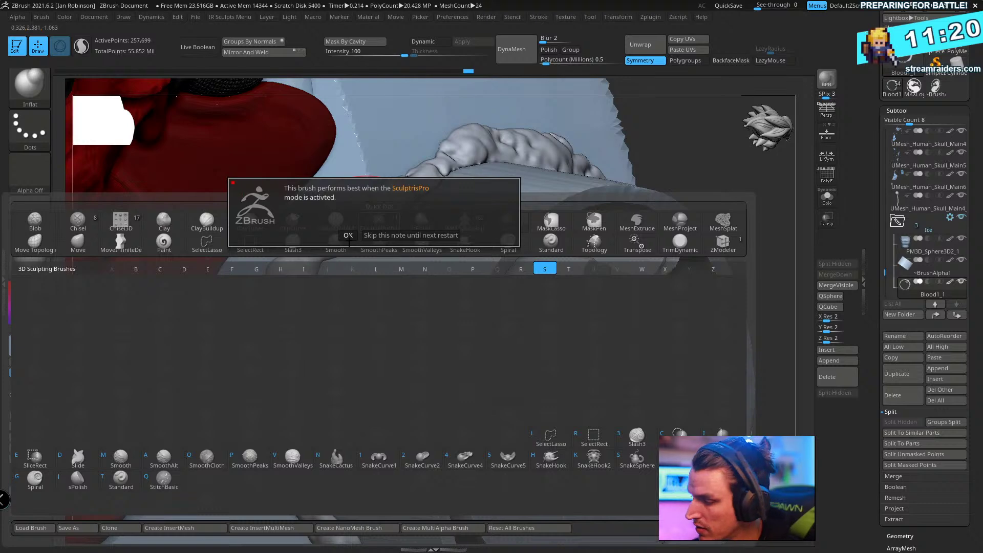
pyautogui.click(348, 235)
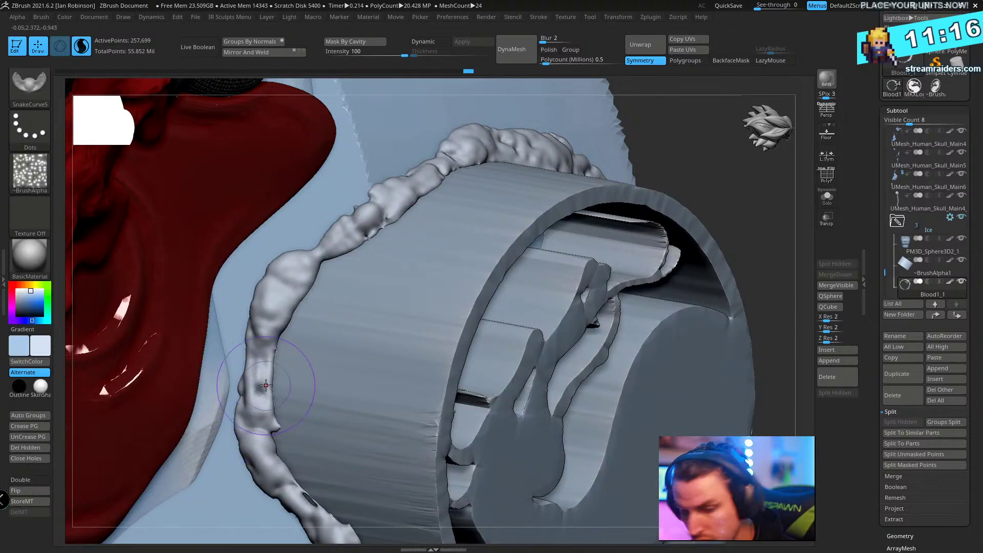
pyautogui.press('s')
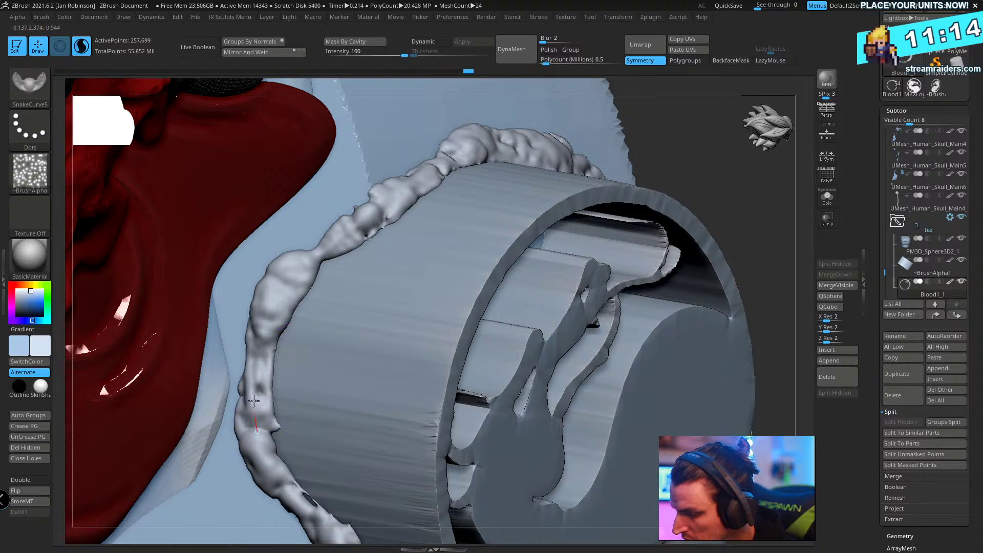
pyautogui.moveTo(396, 204)
pyautogui.mouseDown(button='right')
pyautogui.moveTo(438, 209)
pyautogui.moveTo(410, 175)
pyautogui.moveTo(378, 192)
pyautogui.moveTo(335, 269)
pyautogui.moveTo(357, 310)
pyautogui.moveTo(358, 344)
pyautogui.mouseUp(button='right')
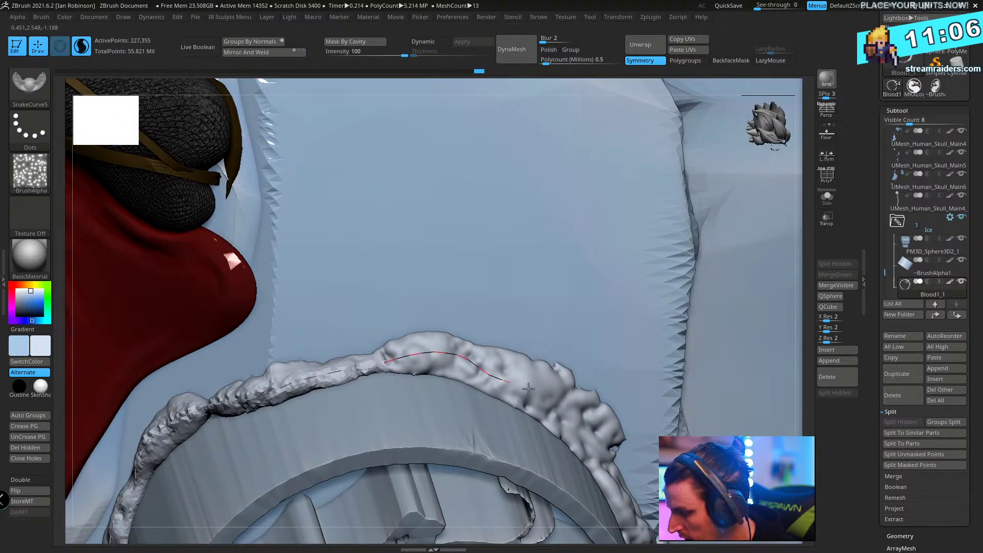
# - Roughen the ring's stretch over the top of the emblem's rim into craggy ice with SnakeCurve5 strokes
pyautogui.moveTo(528, 389); pyautogui.dragTo(580, 421)
pyautogui.moveTo(573, 311); pyautogui.dragTo(546, 351, button='right')
pyautogui.click(495, 386)
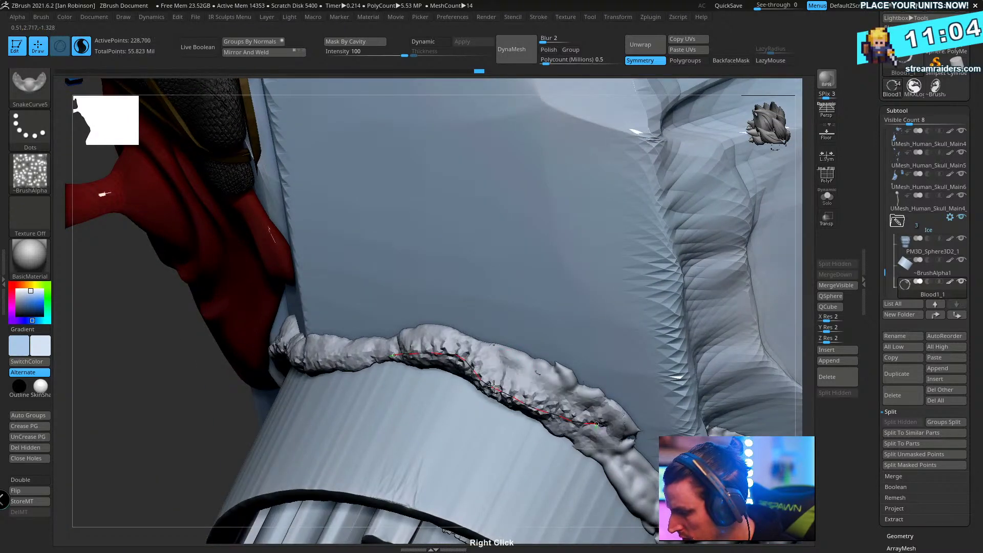
pyautogui.moveTo(494, 385); pyautogui.dragTo(512, 367, button='right')
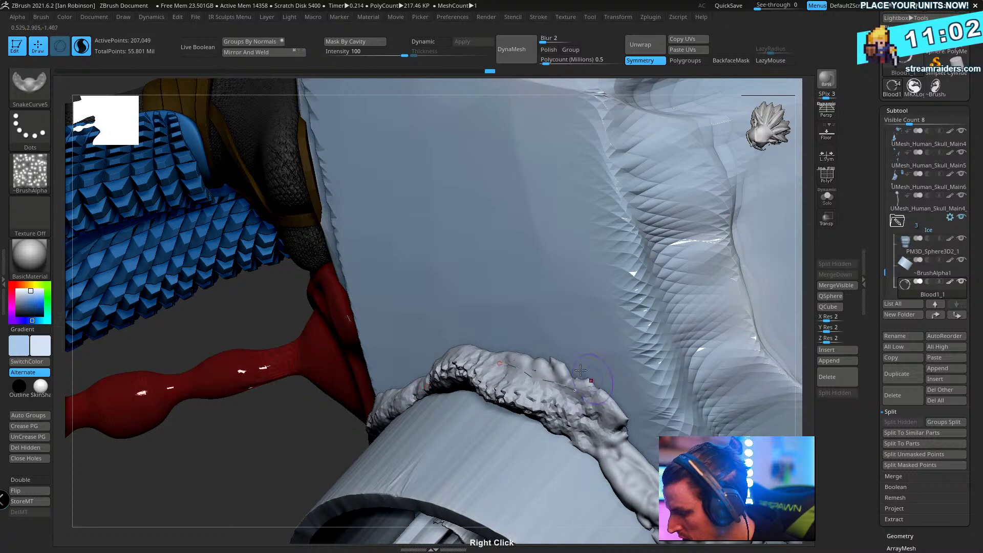
pyautogui.moveTo(582, 329)
pyautogui.mouseDown(button='right')
pyautogui.moveTo(505, 203)
pyautogui.moveTo(576, 353)
pyautogui.mouseUp(button='right')
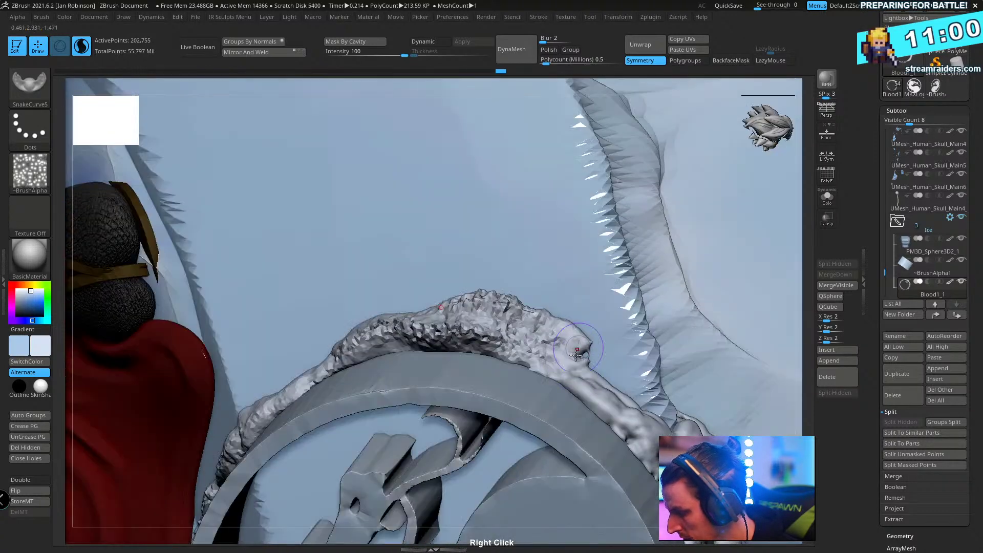
pyautogui.click(635, 424)
pyautogui.moveTo(630, 399); pyautogui.dragTo(607, 356, button='right')
pyautogui.moveTo(499, 261); pyautogui.dragTo(495, 268, button='right')
# - Draw SnakeCurve5 strokes down the ring from the craggy top section to the rounded lump at the fork
pyautogui.moveTo(538, 291)
pyautogui.mouseDown(button='right')
pyautogui.moveTo(496, 246)
pyautogui.moveTo(528, 381)
pyautogui.moveTo(453, 418)
pyautogui.mouseUp(button='right')
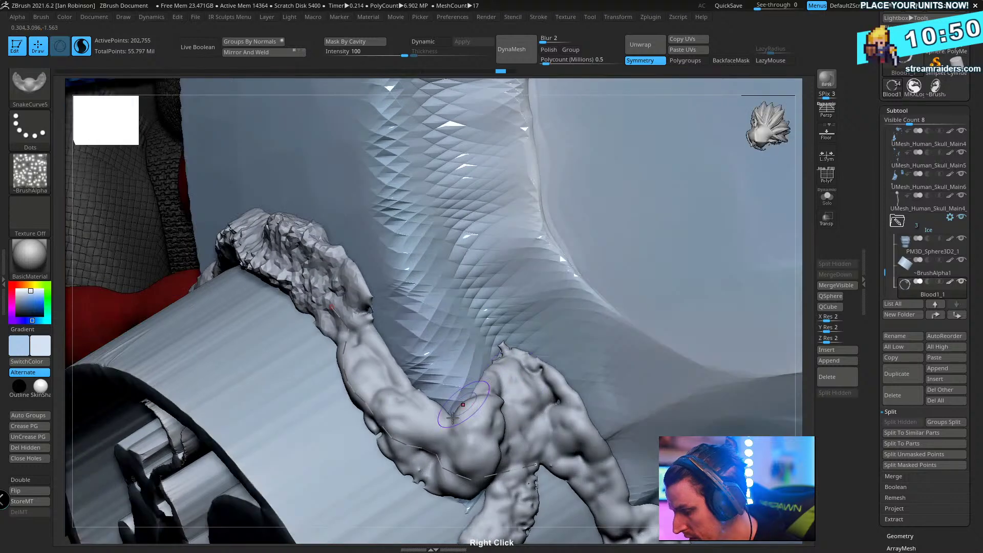
pyautogui.click(437, 459)
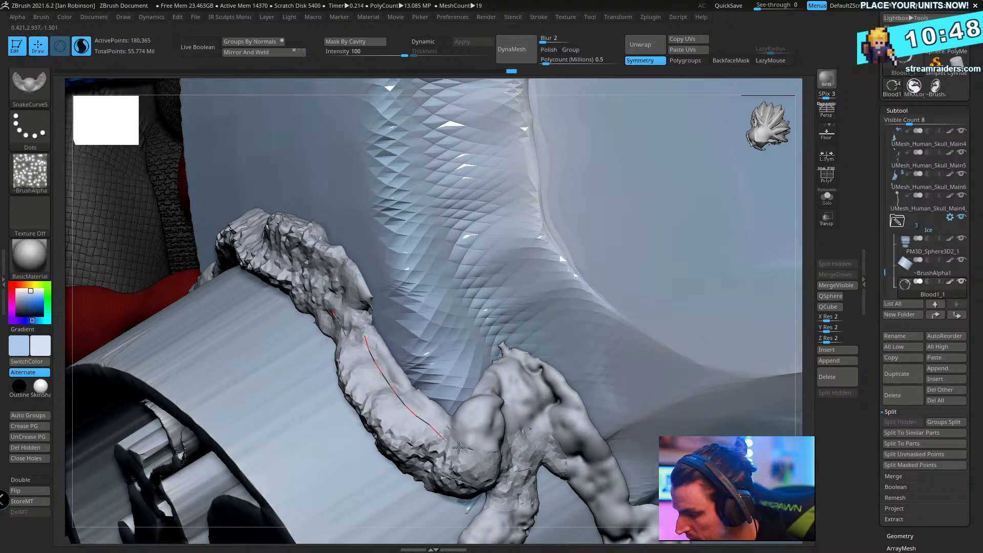
pyautogui.click(416, 418)
pyautogui.moveTo(417, 418)
pyautogui.mouseDown(button='right')
pyautogui.moveTo(475, 310)
pyautogui.moveTo(497, 317)
pyautogui.moveTo(497, 341)
pyautogui.mouseUp(button='right')
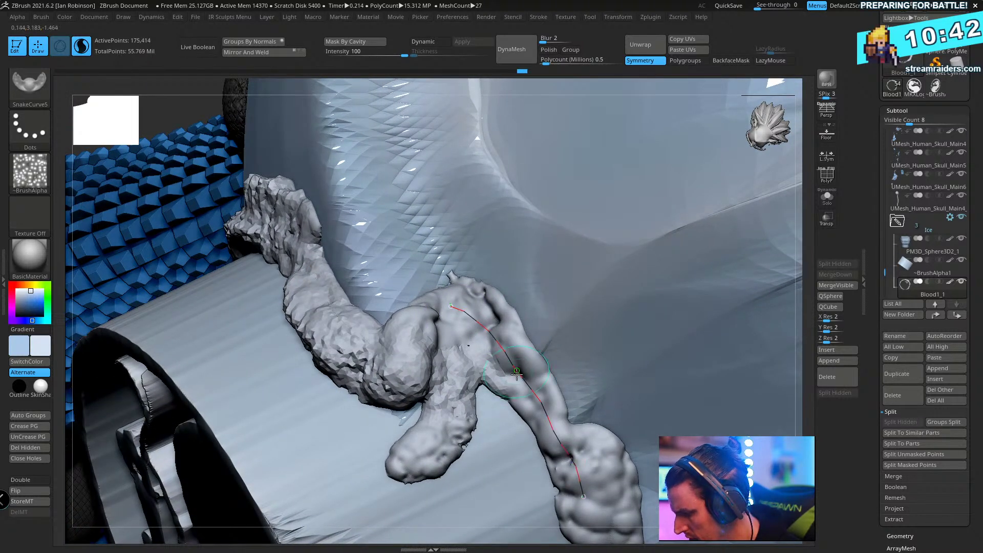
# - Roughen the forked part of the ring and the branch running away from it with SnakeCurve5 curves
pyautogui.click(517, 373)
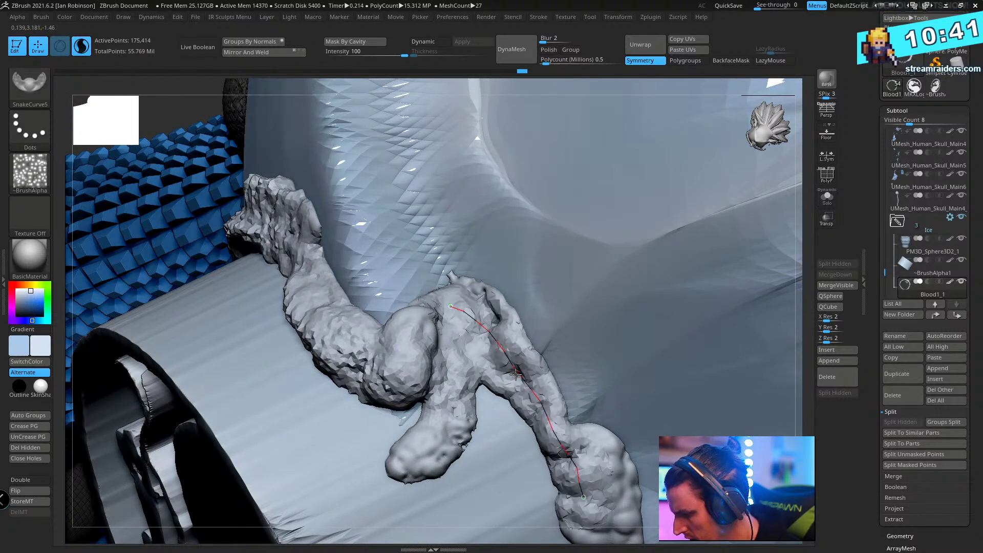
pyautogui.click(474, 313)
pyautogui.moveTo(474, 313); pyautogui.dragTo(487, 364, button='right')
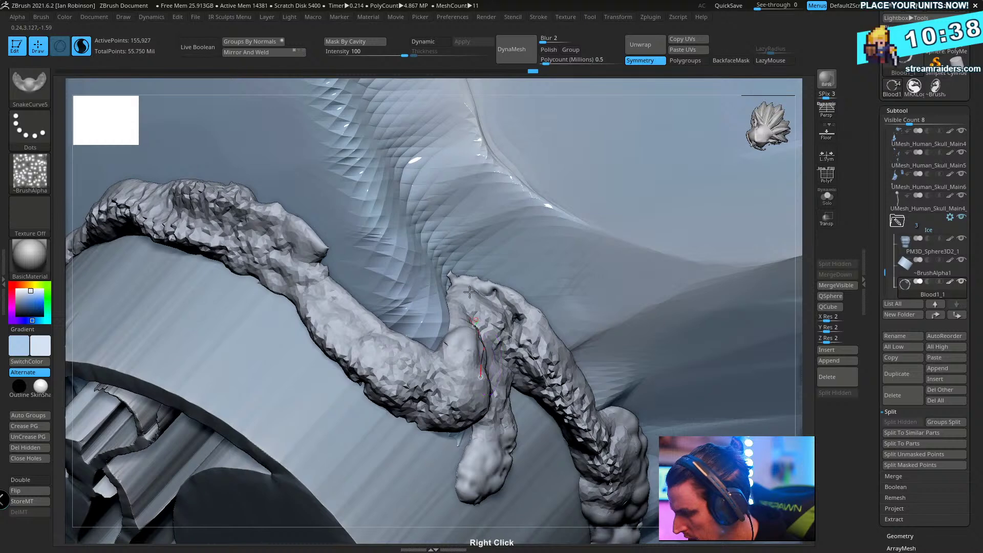
pyautogui.click(485, 346)
pyautogui.moveTo(487, 328); pyautogui.dragTo(417, 245, button='right')
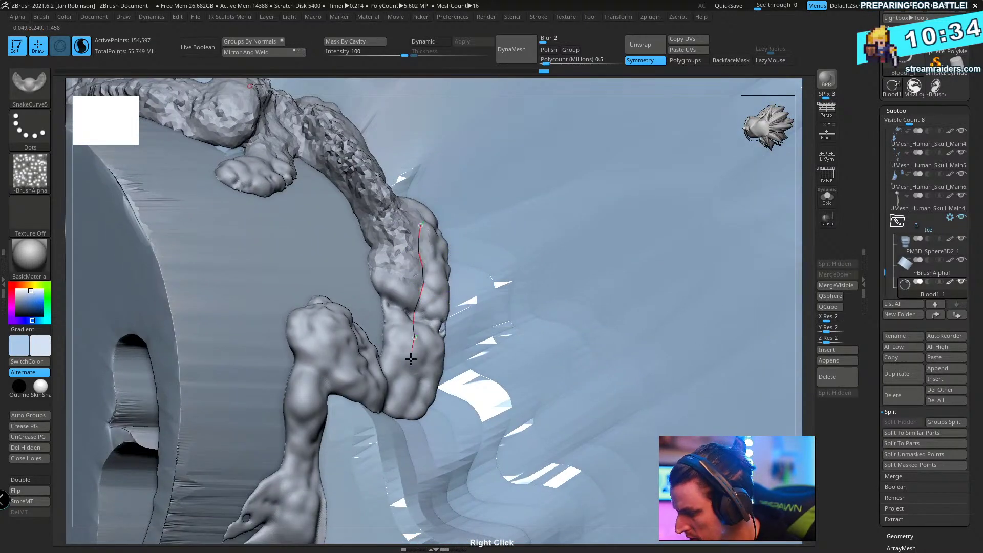
# - Roughen the thick outer bulge, the short dangling stub and the inner bend of the ring with SnakeCurve5
pyautogui.moveTo(423, 224); pyautogui.dragTo(398, 389)
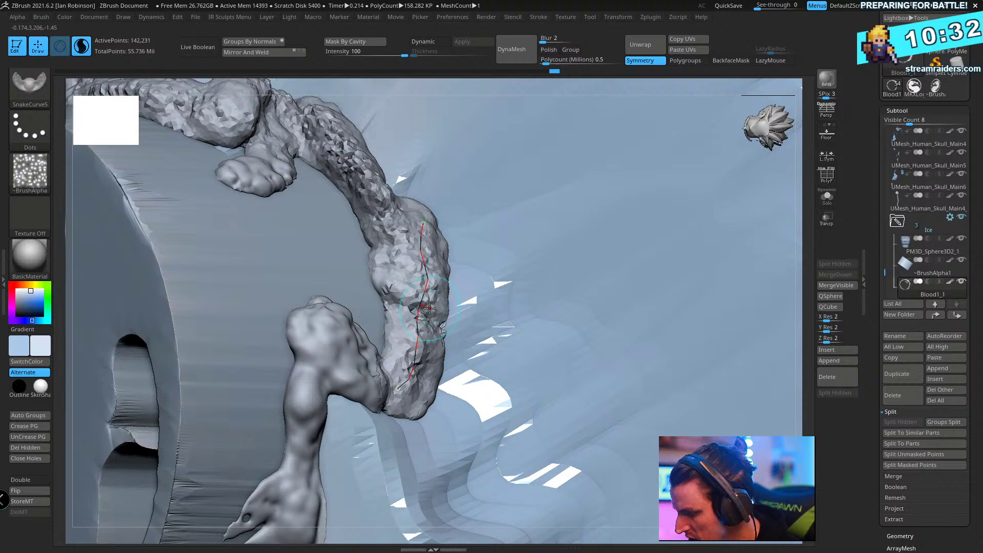
pyautogui.click(255, 164)
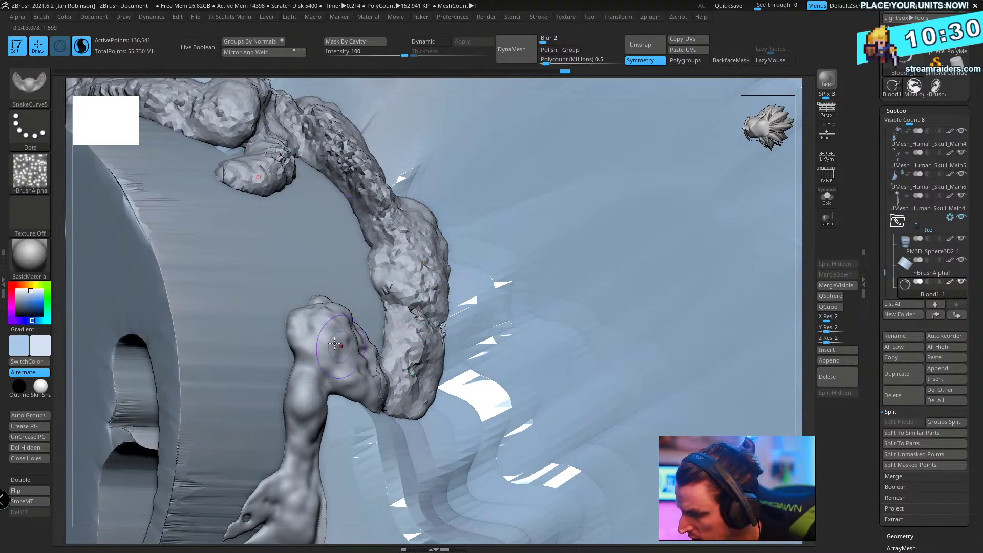
pyautogui.moveTo(395, 391); pyautogui.dragTo(396, 392)
# - Roughen the branch below the forked lump and the holed bulge with SnakeCurve5 strokes, undoing the last unwanted stroke
pyautogui.keyDown('alt'); pyautogui.moveTo(485, 239); pyautogui.dragTo(544, 131, button='right'); pyautogui.keyUp('alt')
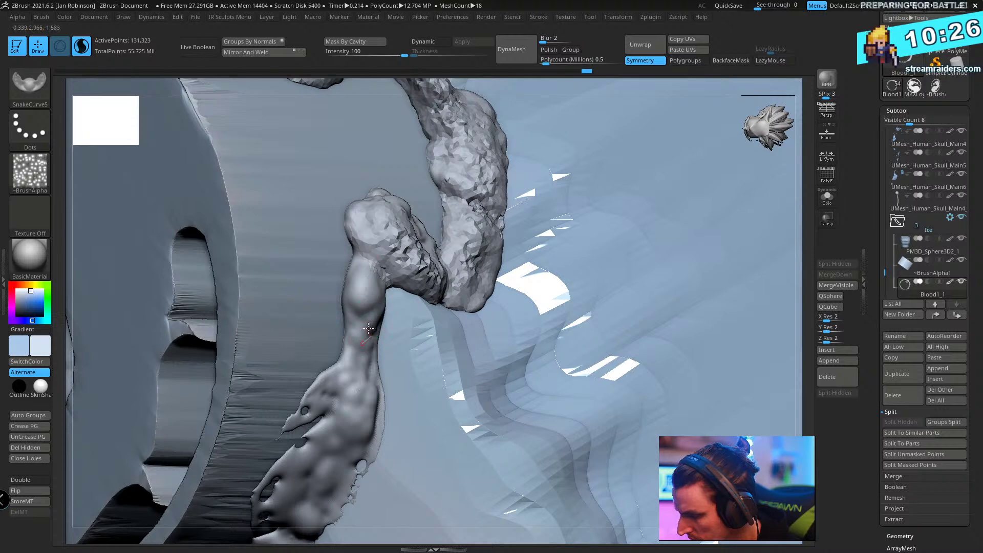
pyautogui.moveTo(358, 436); pyautogui.dragTo(357, 475)
pyautogui.moveTo(456, 307)
pyautogui.mouseDown(button='right')
pyautogui.moveTo(544, 274)
pyautogui.moveTo(477, 229)
pyautogui.mouseUp(button='right')
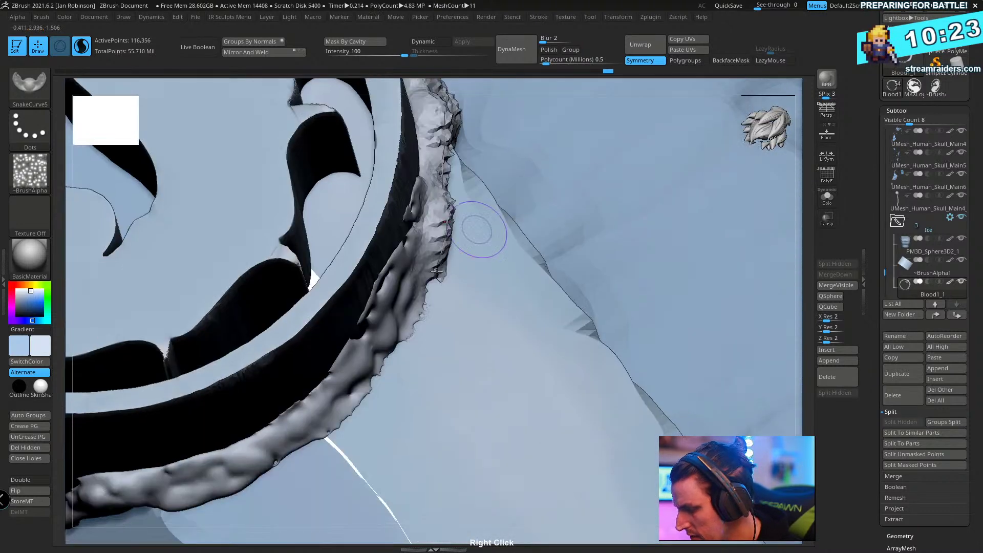
pyautogui.click(404, 324)
pyautogui.moveTo(405, 323); pyautogui.dragTo(421, 262, button='right')
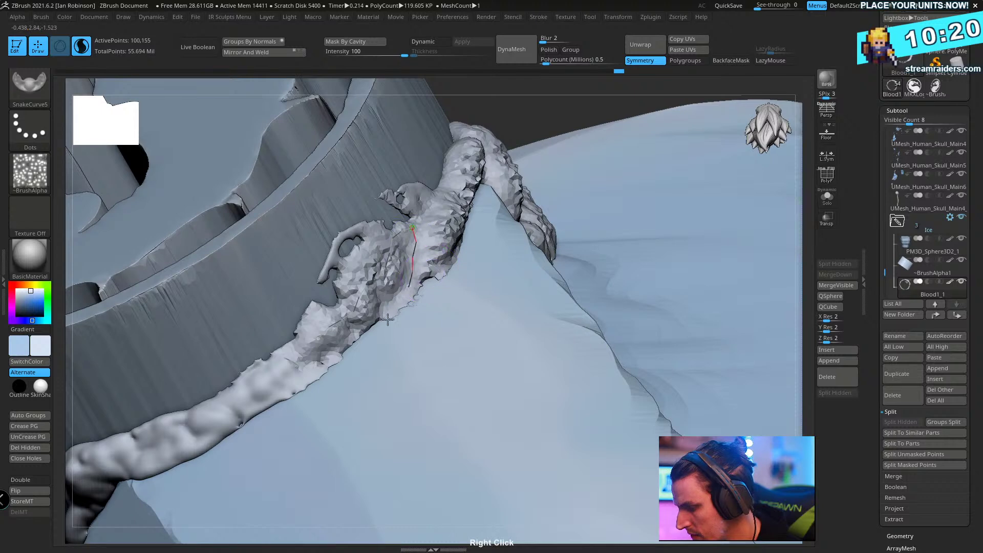
pyautogui.moveTo(388, 319); pyautogui.dragTo(387, 321)
pyautogui.keyDown('alt'); pyautogui.moveTo(353, 352); pyautogui.dragTo(439, 329, button='right'); pyautogui.keyUp('alt')
pyautogui.hotkey('ctrl', 'z')
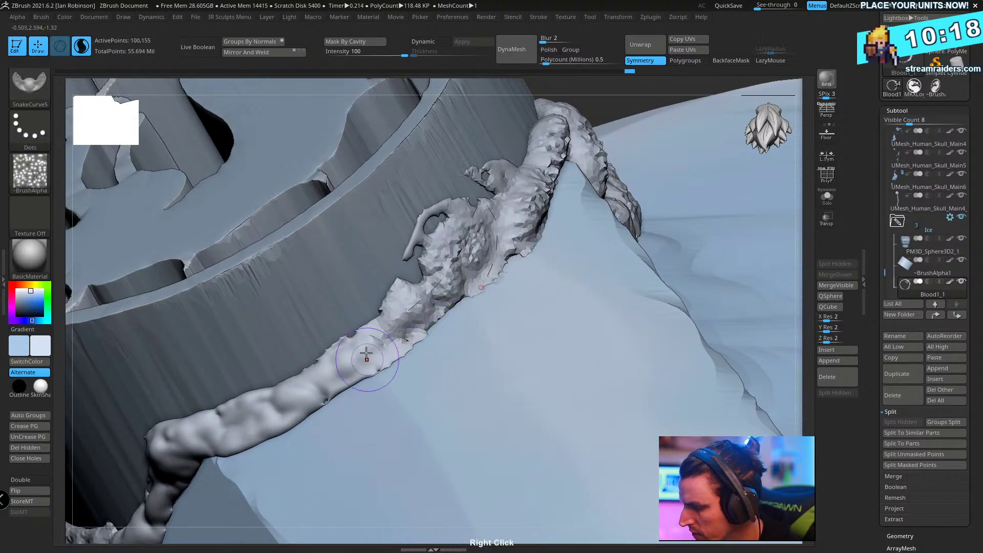
# - Roughen the smooth lower stretch of the ring, from below the holed bulge to the knot near the ice ledge, with SnakeCurve5
pyautogui.click(335, 379)
pyautogui.moveTo(336, 379)
pyautogui.mouseDown(button='right')
pyautogui.moveTo(461, 352)
pyautogui.moveTo(378, 390)
pyautogui.mouseUp(button='right')
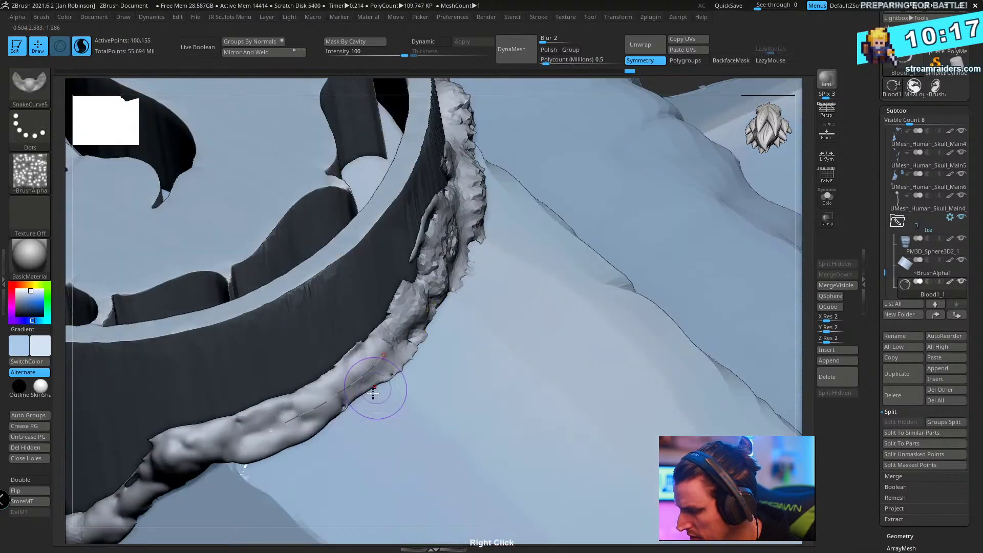
pyautogui.click(360, 381)
pyautogui.keyDown('alt'); pyautogui.moveTo(522, 275); pyautogui.dragTo(597, 195, button='right'); pyautogui.keyUp('alt')
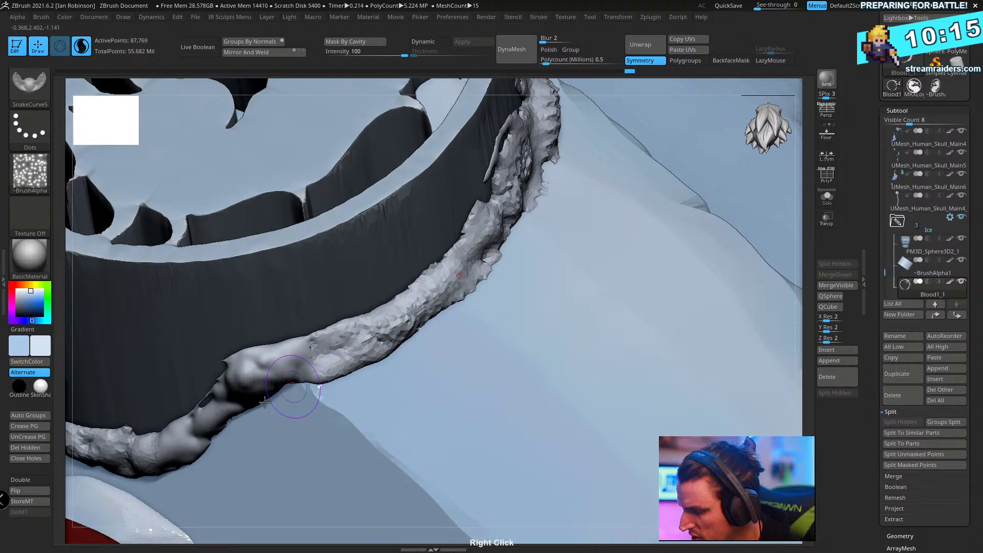
pyautogui.click(292, 362)
pyautogui.click(323, 352)
pyautogui.press('space')
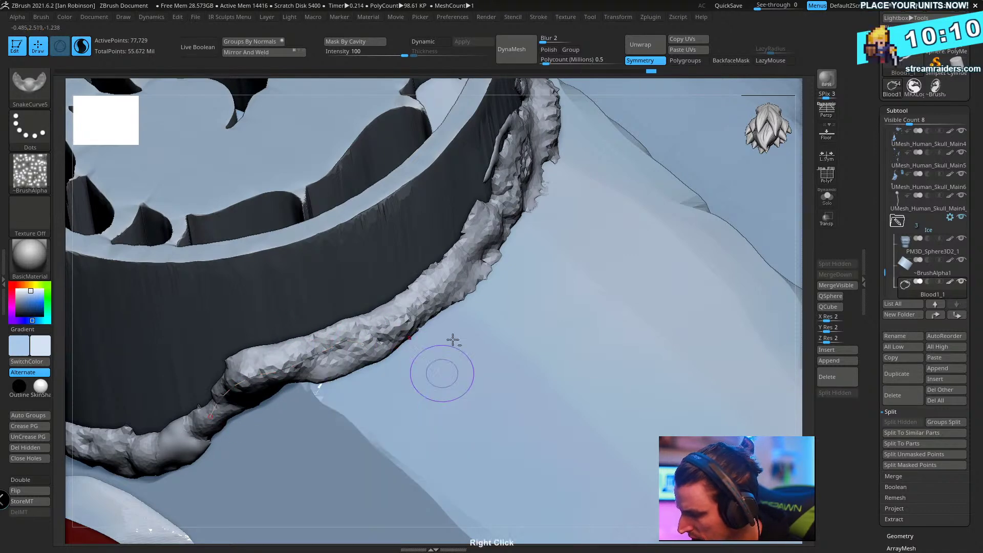
# - Inspect the ring in isolation, show the other subtools again and roughen the remaining smooth knot at the ring's lower bend
pyautogui.moveTo(453, 340); pyautogui.dragTo(809, 210, button='right')
pyautogui.click(827, 196)
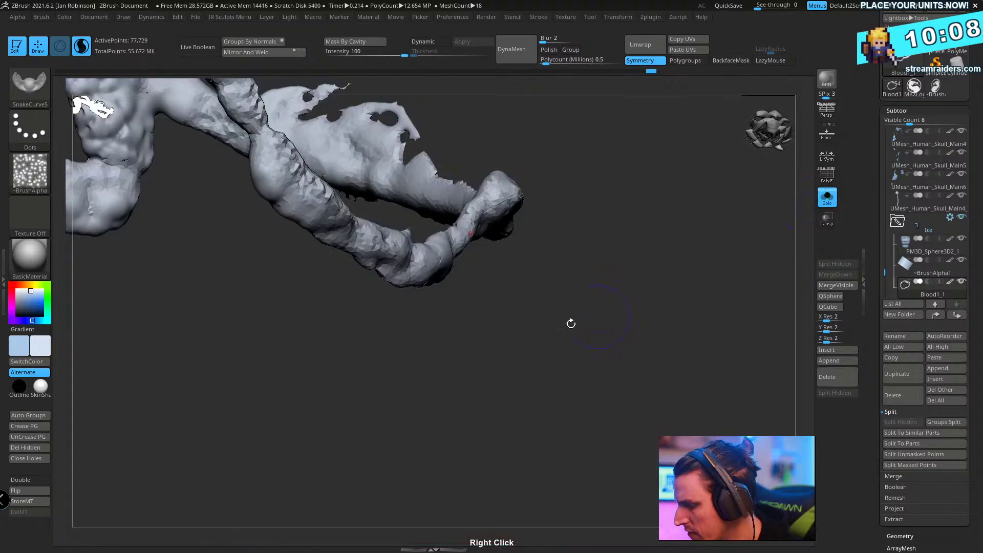
pyautogui.moveTo(571, 263); pyautogui.dragTo(348, 421, button='right')
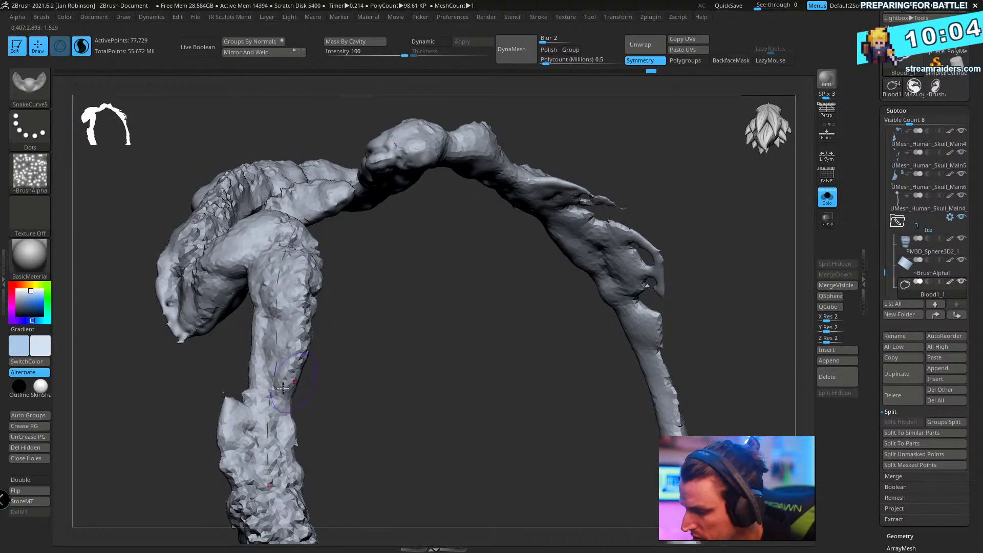
pyautogui.moveTo(276, 375); pyautogui.dragTo(337, 276, button='right')
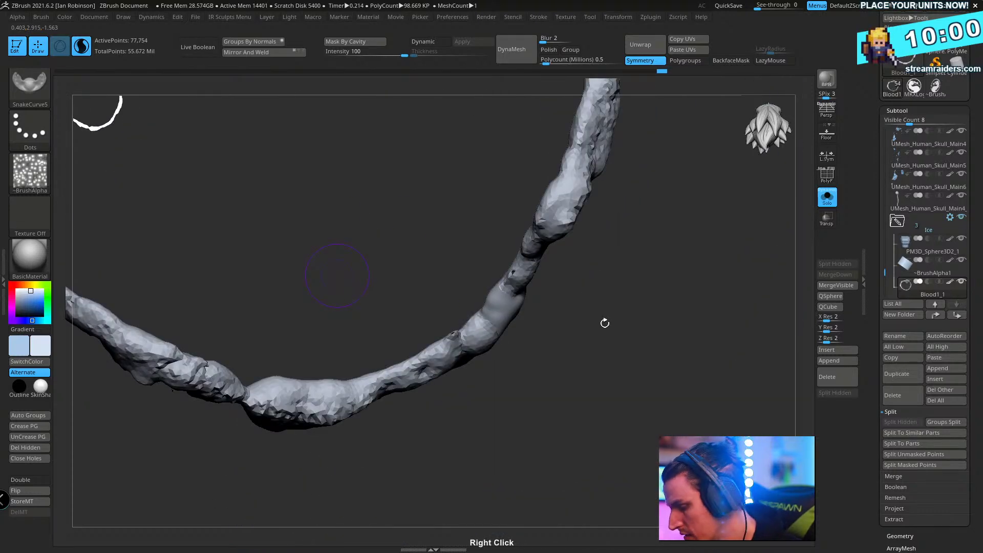
pyautogui.moveTo(605, 322); pyautogui.dragTo(614, 267, button='right')
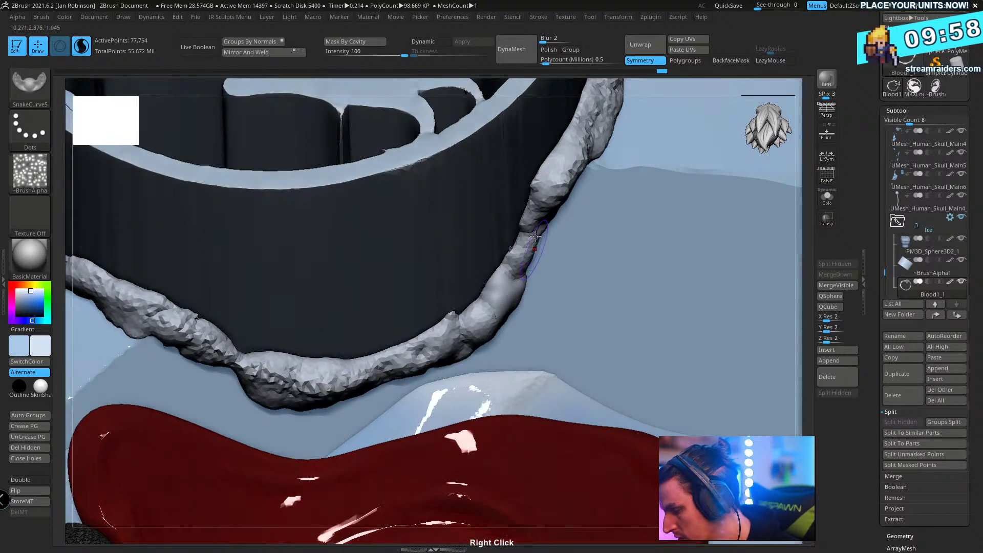
pyautogui.moveTo(529, 259); pyautogui.dragTo(551, 266)
pyautogui.moveTo(550, 266); pyautogui.dragTo(475, 243, button='right')
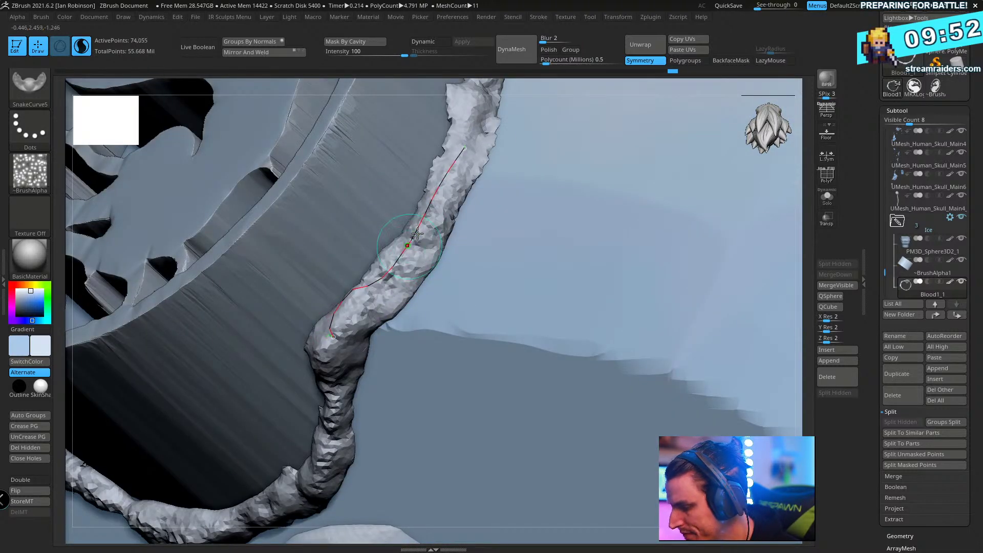
# - Add more SnakeCurve5 roughness along the ring's side, from the lower stretch up through the holed bulge
pyautogui.moveTo(399, 255); pyautogui.dragTo(364, 312, button='right')
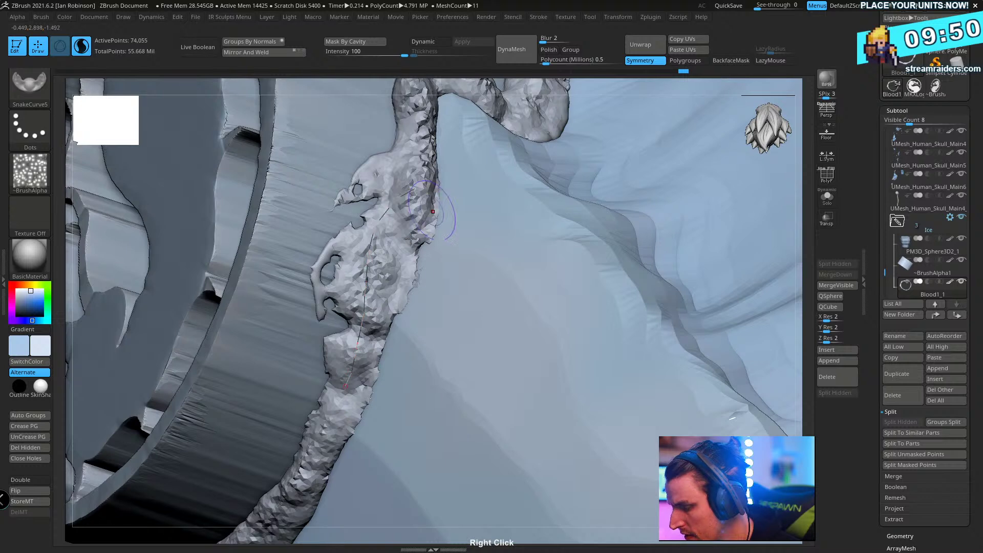
pyautogui.moveTo(468, 213); pyautogui.dragTo(390, 311, button='right')
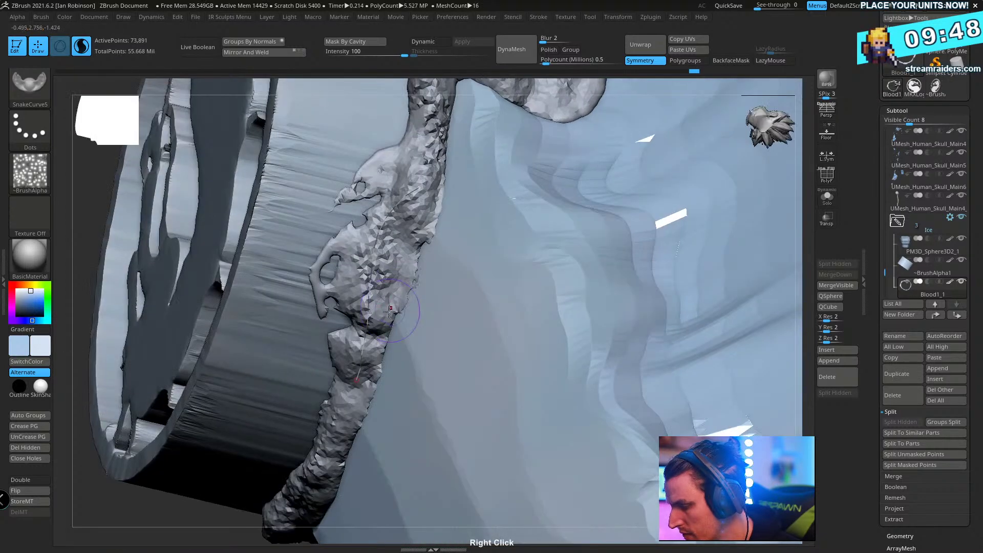
pyautogui.moveTo(415, 252); pyautogui.dragTo(538, 192, button='right')
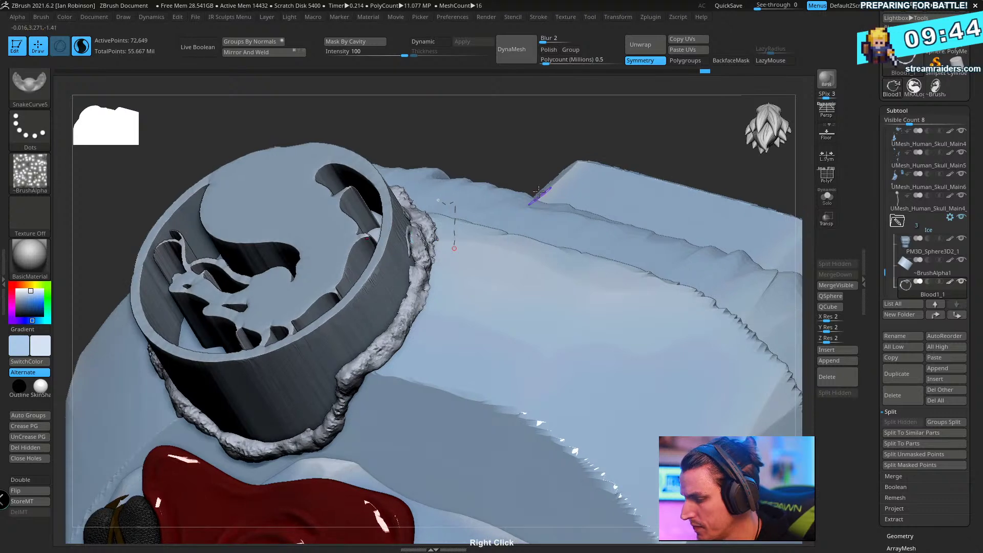
pyautogui.press('b')
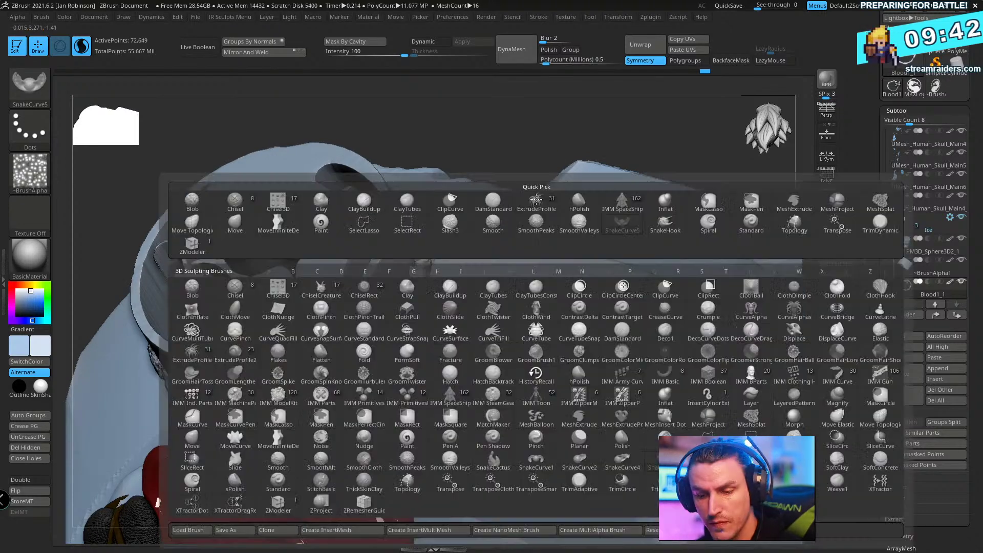
pyautogui.press('i')
pyautogui.press('n')
# - Choose the SnakeHook brush and reshape the ring's outline along the emblem's side and forked branch
pyautogui.press('b')
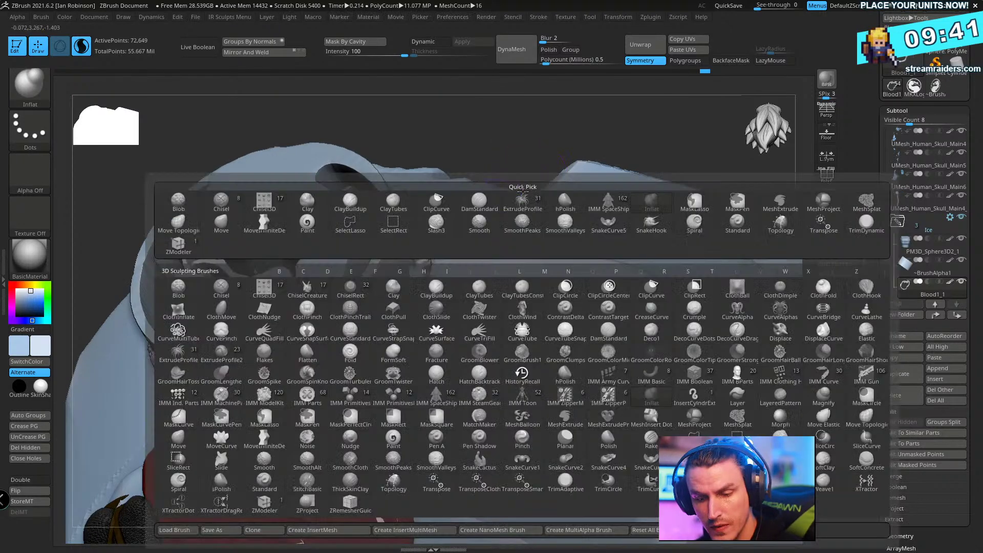
pyautogui.press('s')
pyautogui.press('h')
pyautogui.moveTo(529, 178); pyautogui.dragTo(343, 299, button='right')
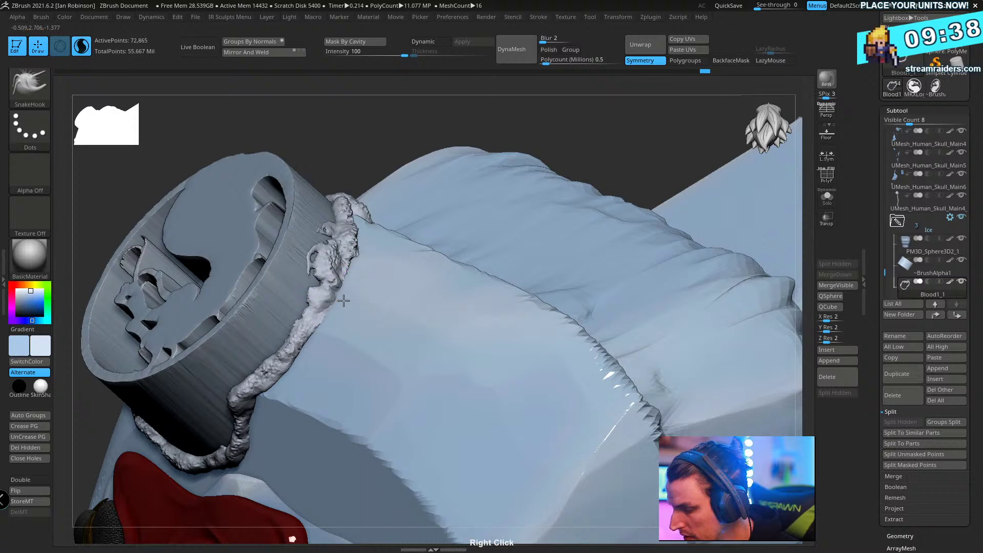
pyautogui.moveTo(417, 213); pyautogui.dragTo(377, 313, button='right')
pyautogui.rightClick(376, 312)
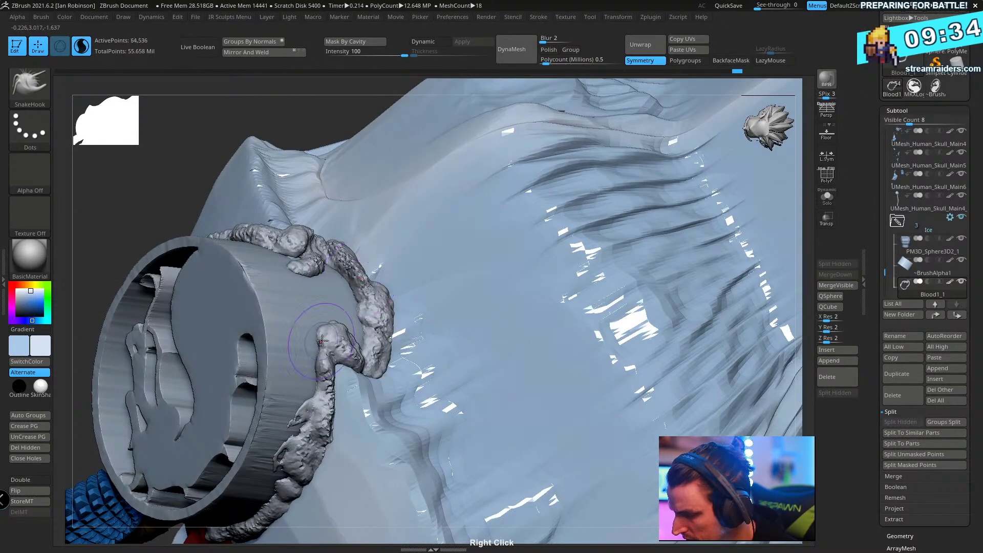
pyautogui.moveTo(367, 321); pyautogui.dragTo(293, 428, button='right')
pyautogui.rightClick(259, 395)
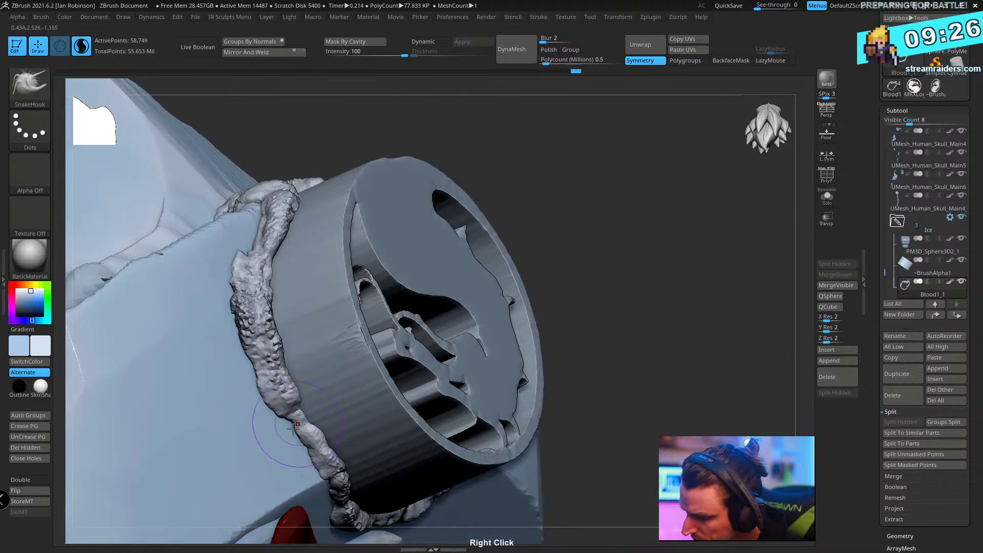
# - Pull the ring's side out into a pointed bulge over the ice and adjust the lump above it with SnakeHook
pyautogui.moveTo(232, 313); pyautogui.dragTo(214, 321)
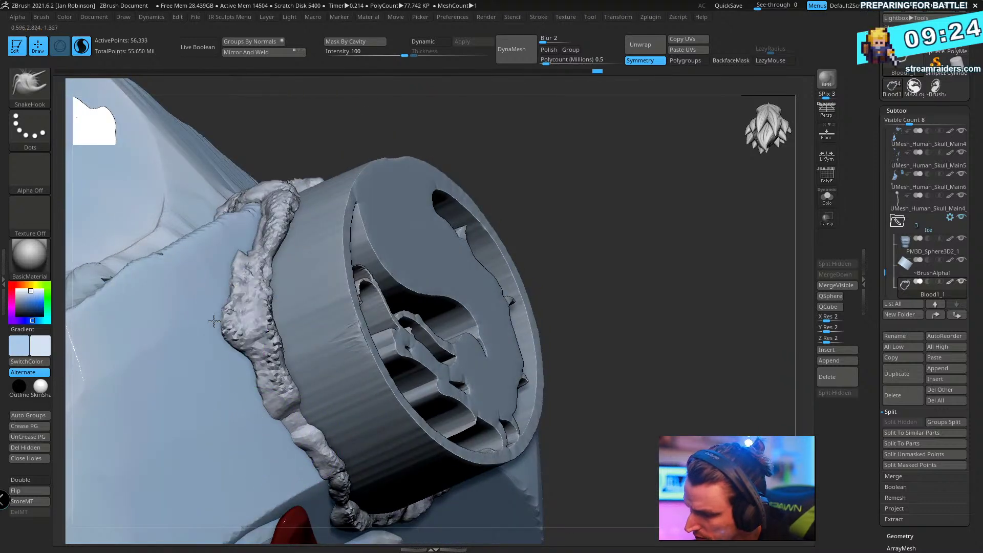
pyautogui.moveTo(304, 249); pyautogui.dragTo(256, 244, button='right')
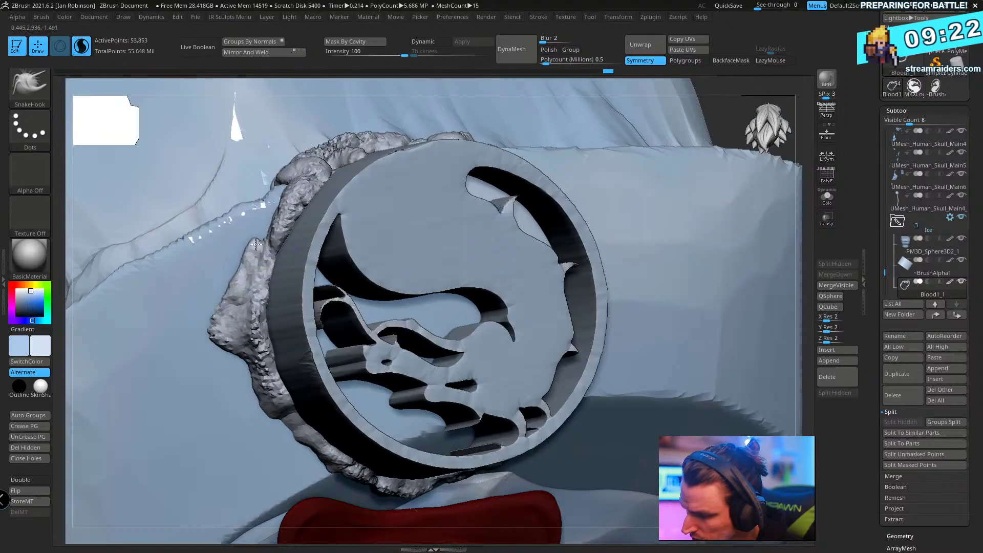
pyautogui.moveTo(309, 193); pyautogui.dragTo(376, 185, button='right')
pyautogui.moveTo(296, 198)
pyautogui.mouseDown()
pyautogui.moveTo(277, 199)
pyautogui.moveTo(285, 226)
pyautogui.mouseUp()
pyautogui.moveTo(285, 226); pyautogui.dragTo(277, 398, button='right')
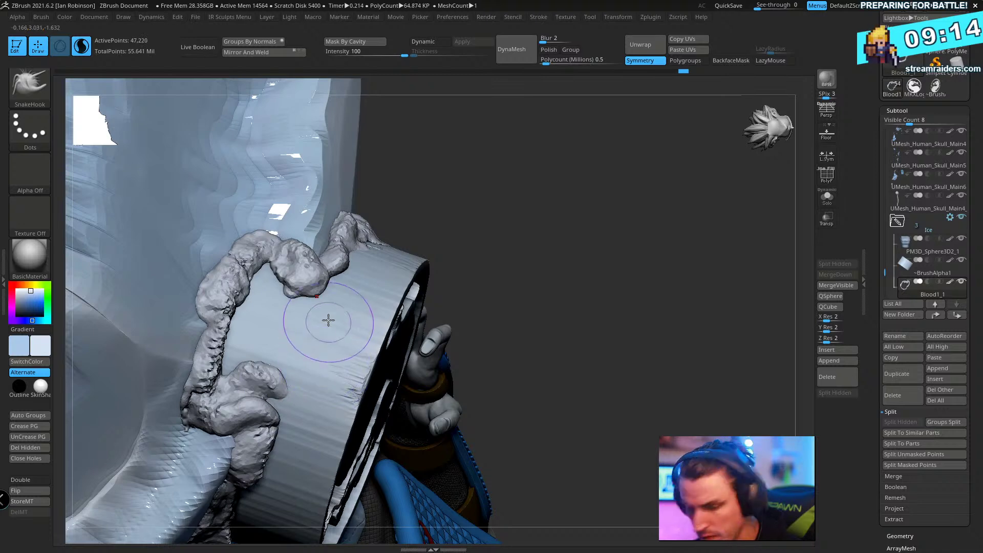
# - Reshape the ring's curve around the upper side of the emblem's rim with SnakeHook pulls beside the small stub and hooked lump
pyautogui.moveTo(322, 327); pyautogui.dragTo(410, 283, button='right')
pyautogui.moveTo(364, 313); pyautogui.dragTo(365, 203, button='right')
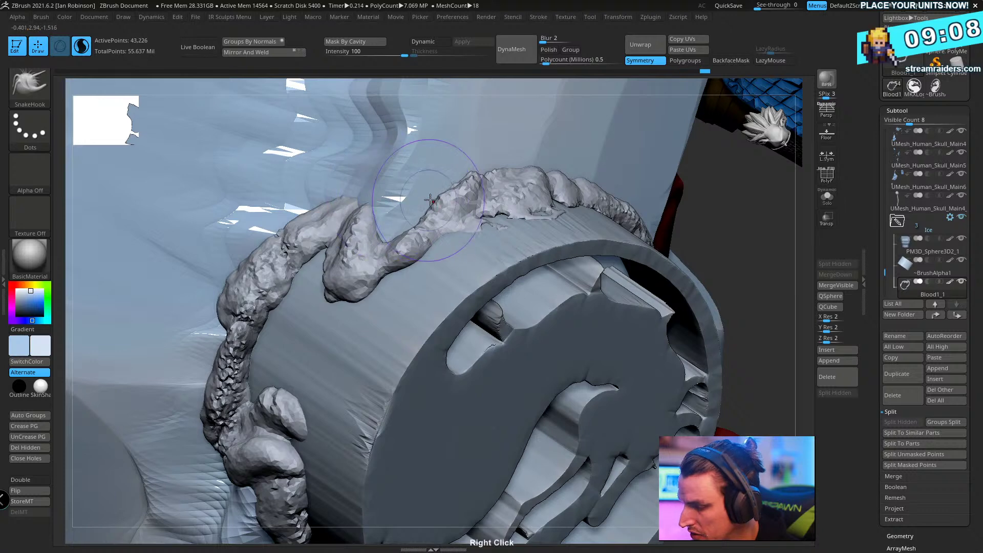
pyautogui.moveTo(431, 200); pyautogui.dragTo(262, 363, button='right')
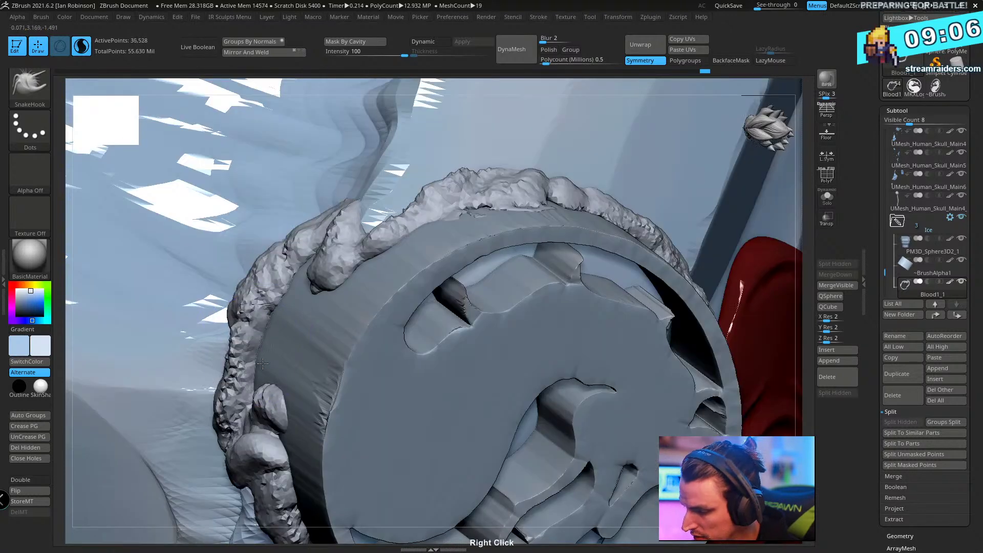
pyautogui.moveTo(263, 363)
pyautogui.mouseDown()
pyautogui.moveTo(243, 389)
pyautogui.moveTo(232, 444)
pyautogui.moveTo(239, 354)
pyautogui.mouseUp()
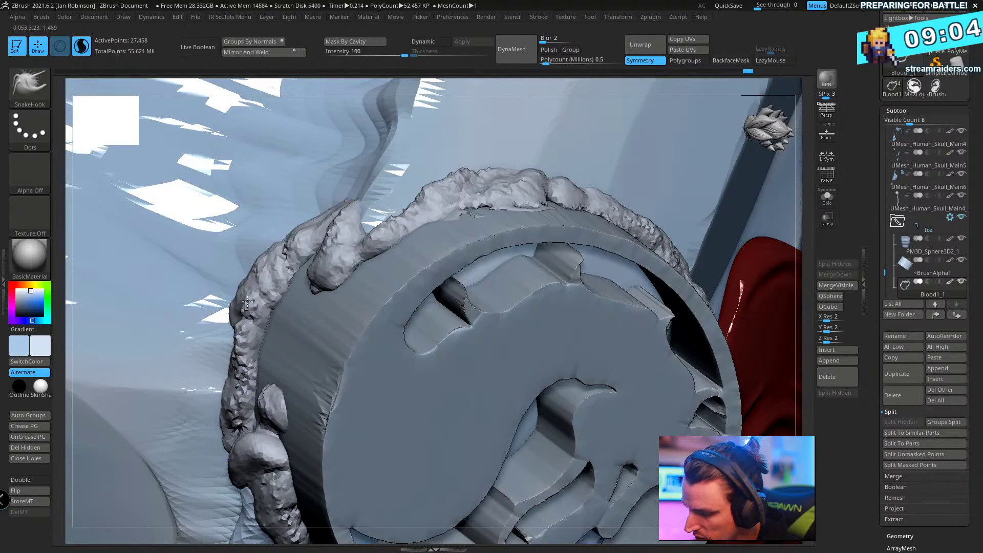
pyautogui.moveTo(248, 312); pyautogui.dragTo(309, 233)
pyautogui.moveTo(496, 230)
pyautogui.mouseDown(button='right')
pyautogui.moveTo(448, 276)
pyautogui.moveTo(434, 218)
pyautogui.moveTo(416, 287)
pyautogui.moveTo(425, 302)
pyautogui.mouseUp(button='right')
pyautogui.moveTo(461, 279); pyautogui.dragTo(426, 227)
pyautogui.moveTo(426, 227); pyautogui.dragTo(415, 274, button='right')
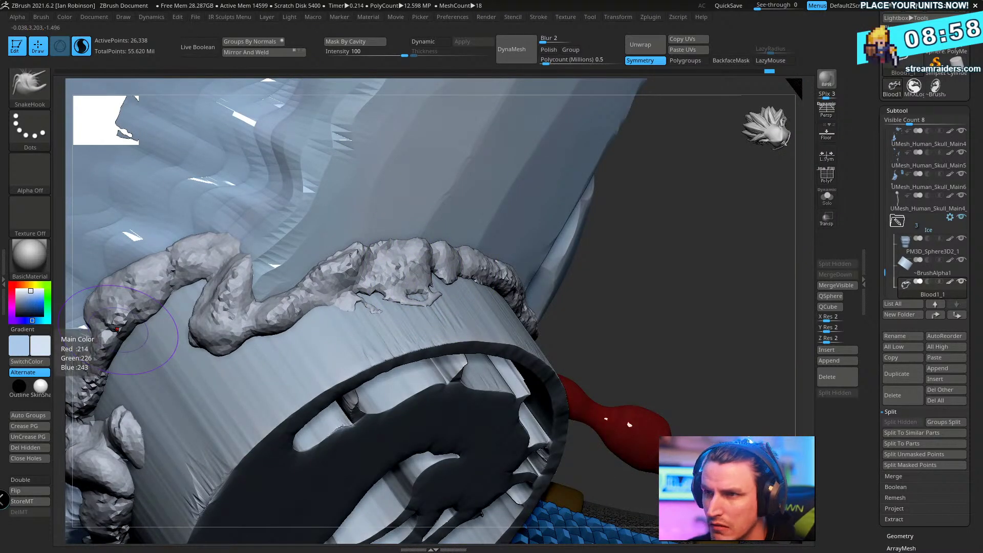
# - Pull the craggy section on top of the rim and the neighbouring hooked lump into a more irregular shape with SnakeHook
pyautogui.moveTo(605, 272); pyautogui.dragTo(753, 256, button='right')
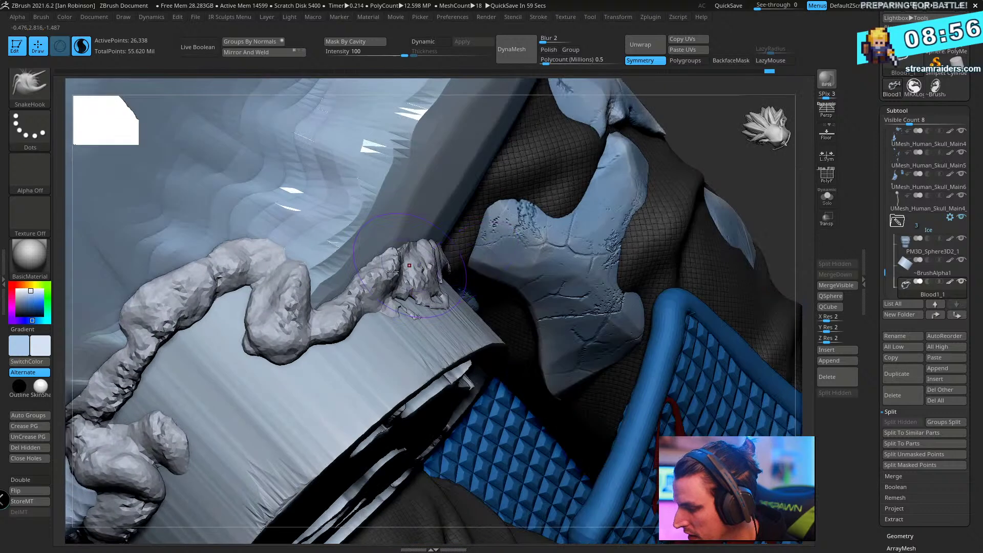
pyautogui.moveTo(360, 287); pyautogui.dragTo(382, 274)
pyautogui.moveTo(680, 142); pyautogui.dragTo(358, 287, button='right')
pyautogui.moveTo(279, 312); pyautogui.dragTo(333, 264)
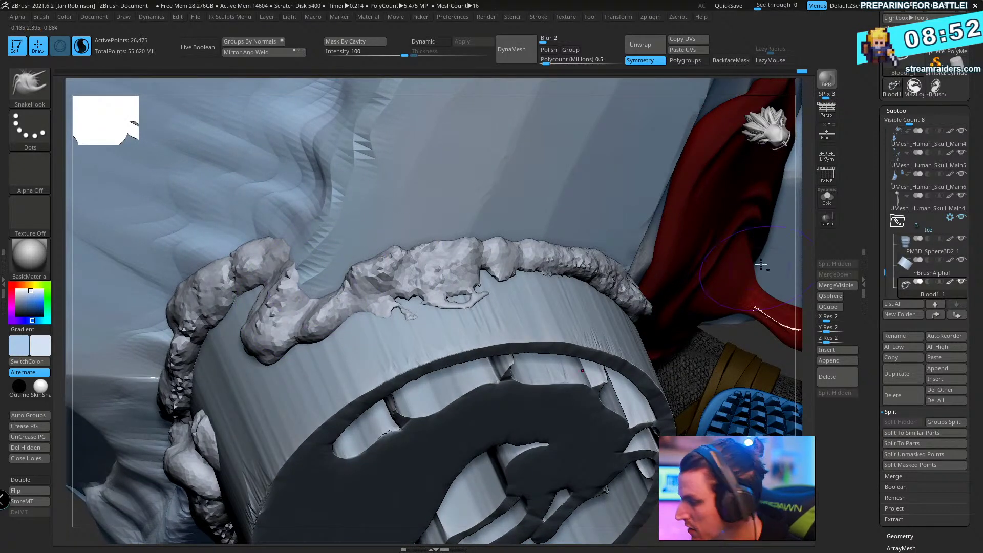
# - Turn off Sculptris Pro and subdivide the ring mesh twice
pyautogui.moveTo(337, 272)
pyautogui.mouseDown(button='right')
pyautogui.moveTo(522, 343)
pyautogui.moveTo(538, 334)
pyautogui.moveTo(559, 340)
pyautogui.mouseUp(button='right')
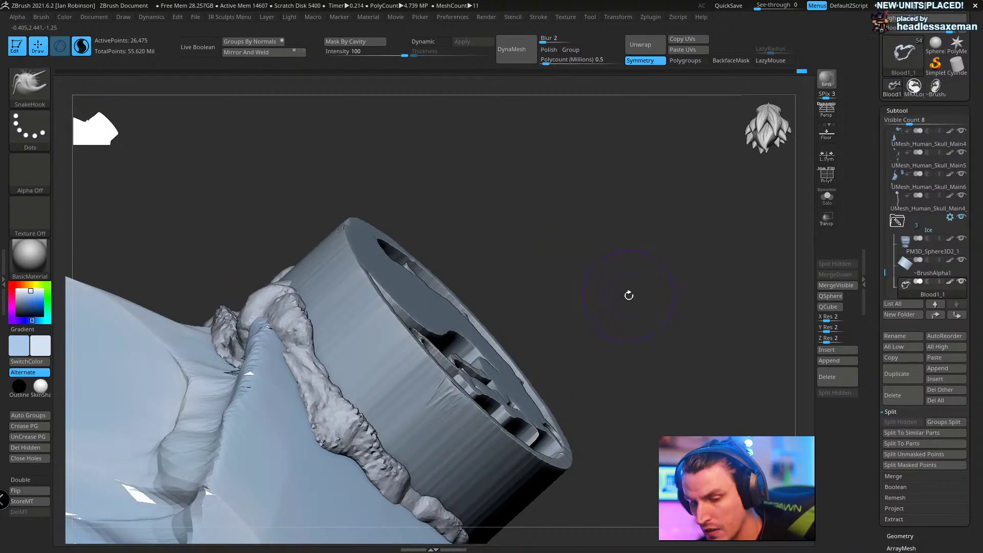
pyautogui.moveTo(606, 249); pyautogui.dragTo(601, 248, button='right')
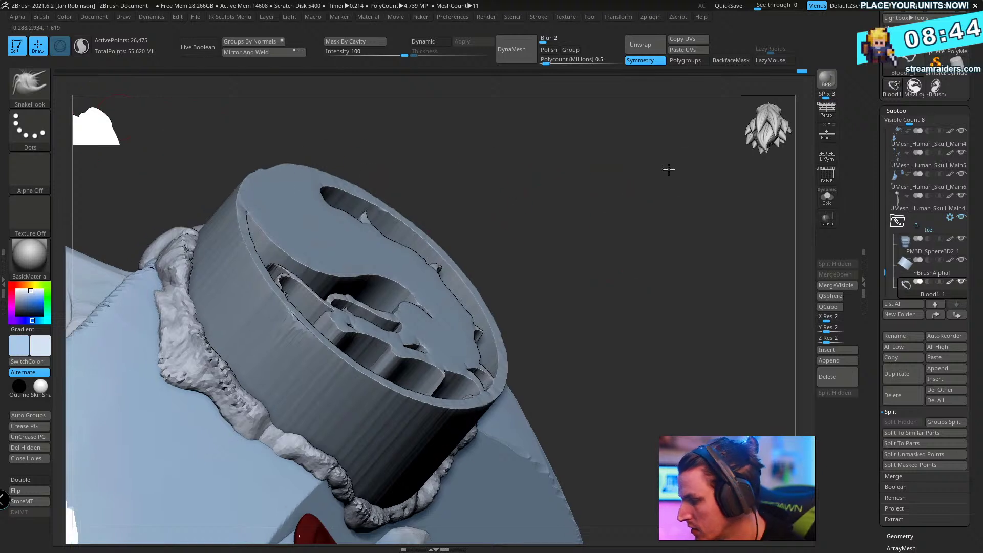
pyautogui.press('ctrl')
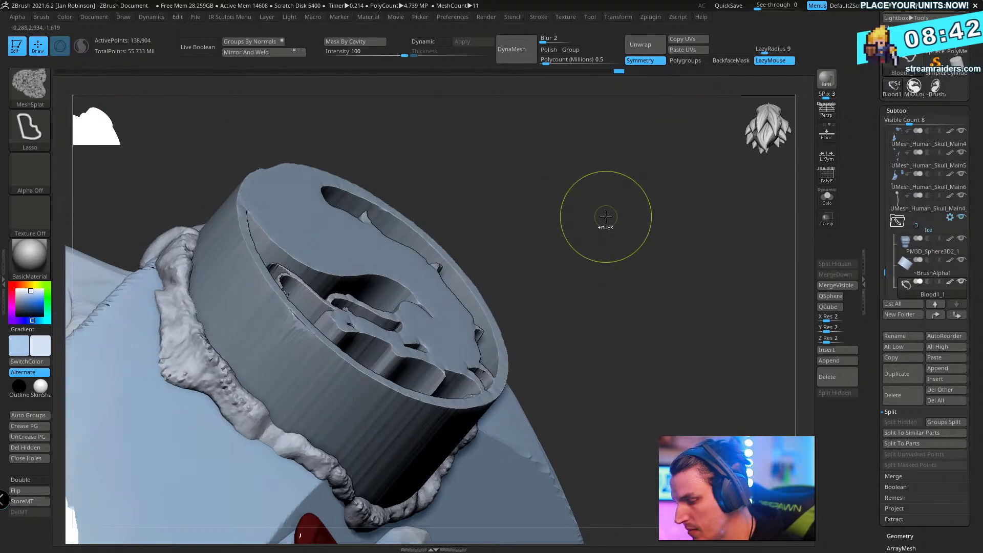
pyautogui.moveTo(646, 237); pyautogui.dragTo(646, 235, button='right')
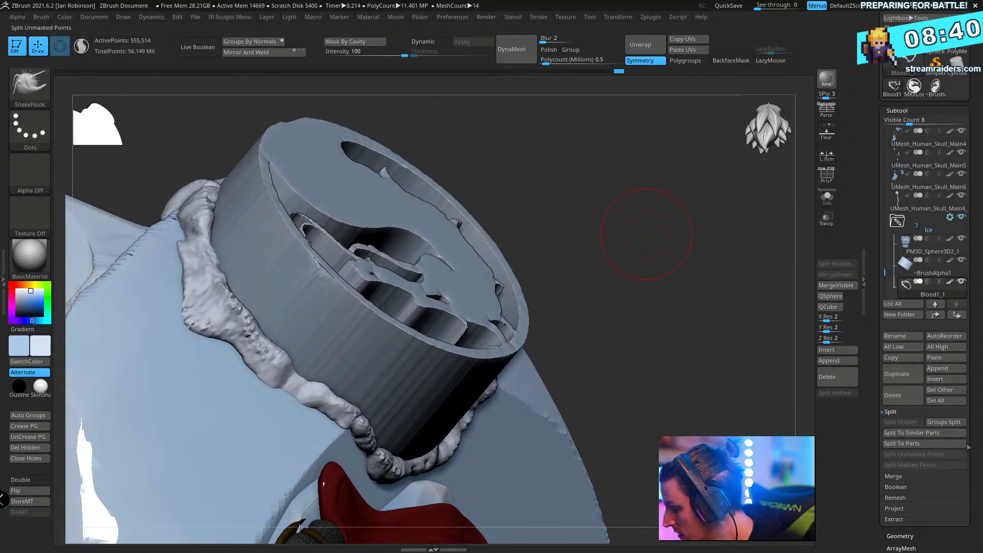
# - Set up the Standard brush with the Spray stroke and the ~BrushAlpha alpha
pyautogui.moveTo(968, 447); pyautogui.dragTo(982, 363)
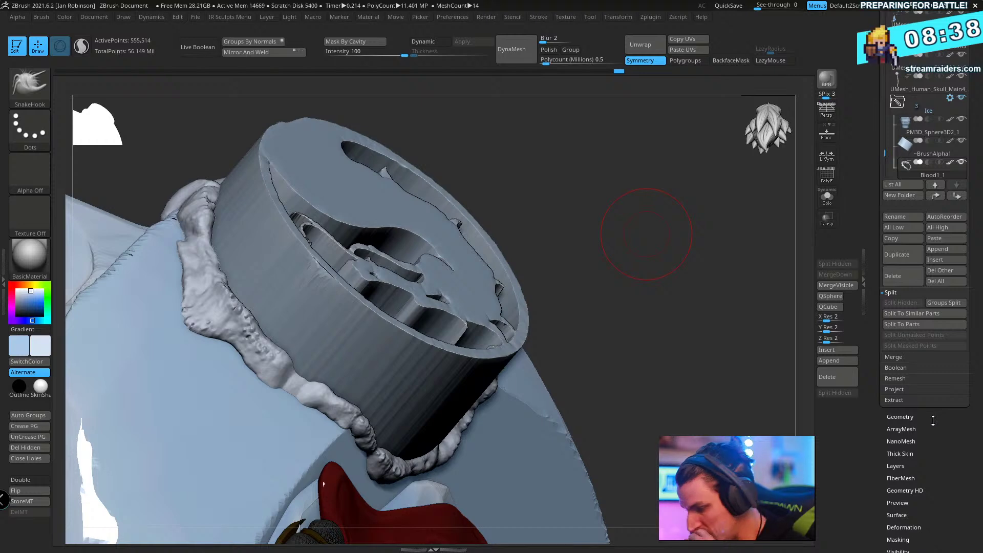
pyautogui.press('b')
pyautogui.press('s')
pyautogui.press('t')
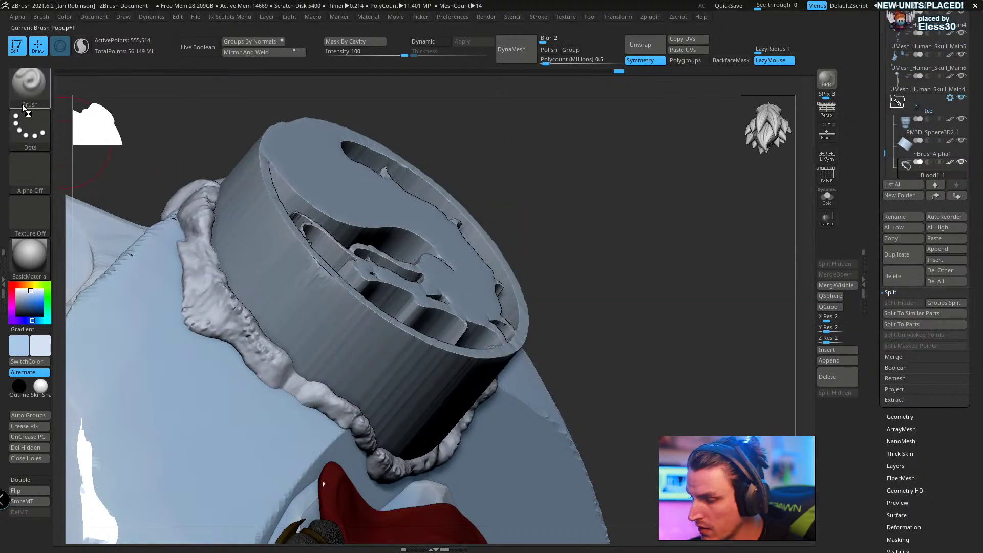
pyautogui.click(36, 115)
pyautogui.click(230, 144)
pyautogui.click(30, 174)
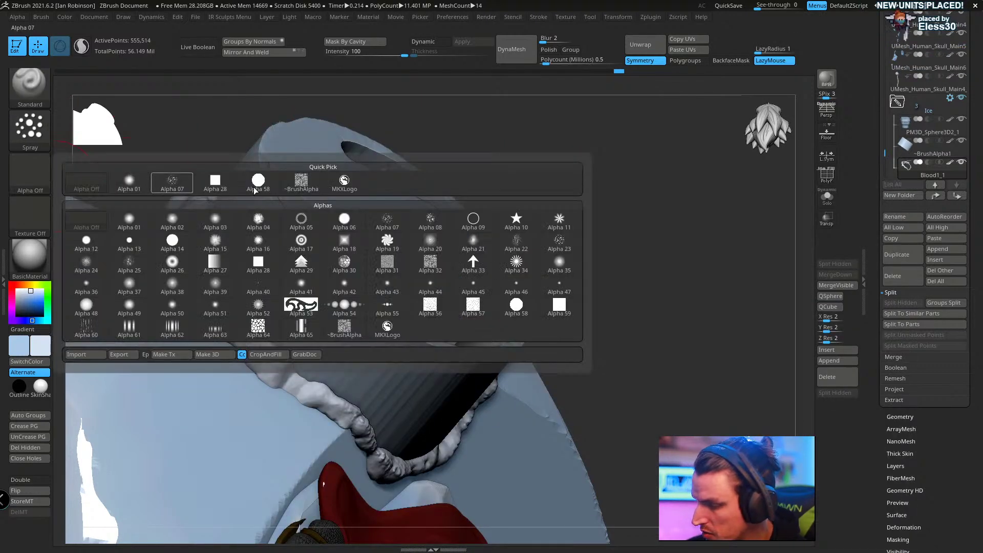
pyautogui.click(344, 328)
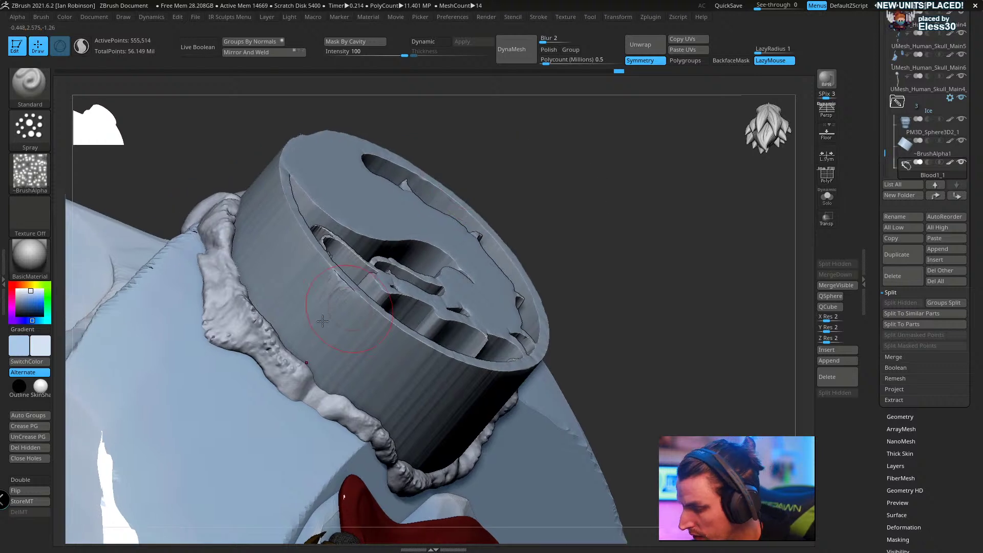
# - Adjust the brush settings and spray a fine bumpy texture over the ring's side and front, checking the ring in isolation
pyautogui.press('space')
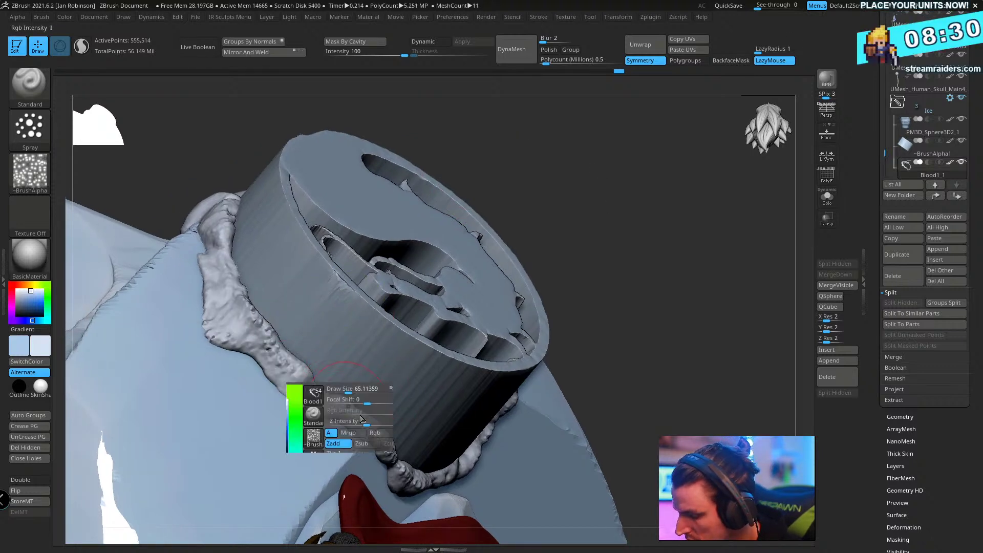
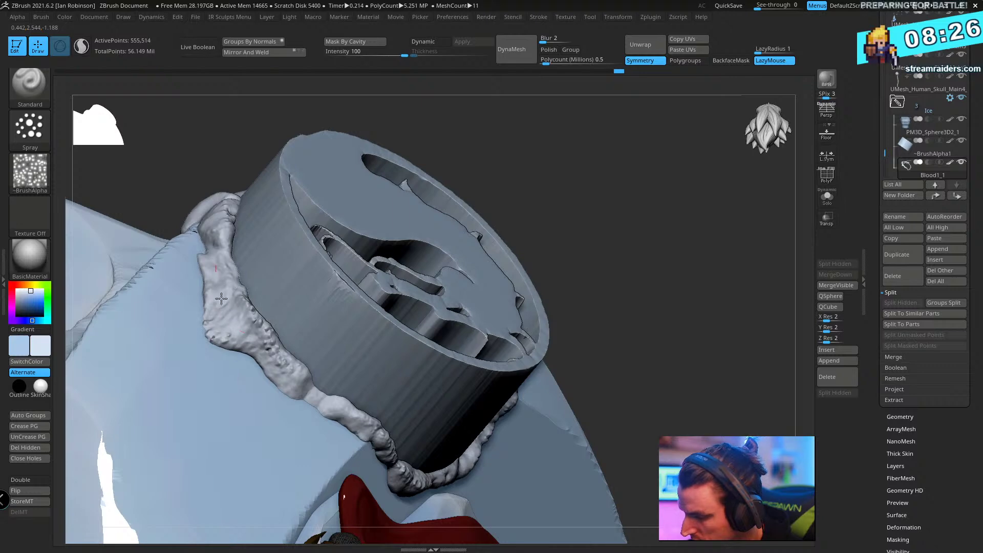
pyautogui.press('space')
pyautogui.moveTo(614, 154); pyautogui.dragTo(214, 249)
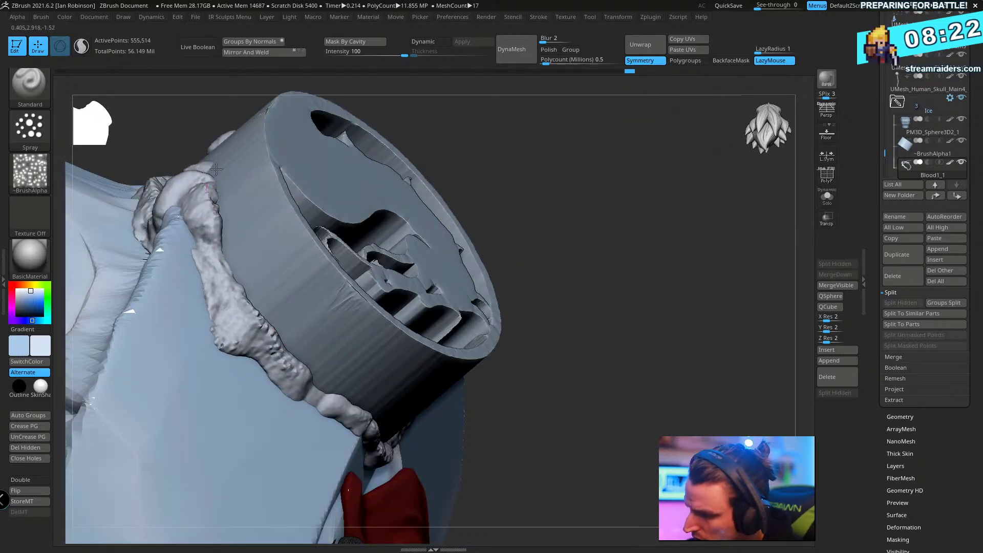
pyautogui.moveTo(589, 215)
pyautogui.mouseDown()
pyautogui.moveTo(557, 197)
pyautogui.moveTo(358, 282)
pyautogui.moveTo(232, 303)
pyautogui.mouseUp()
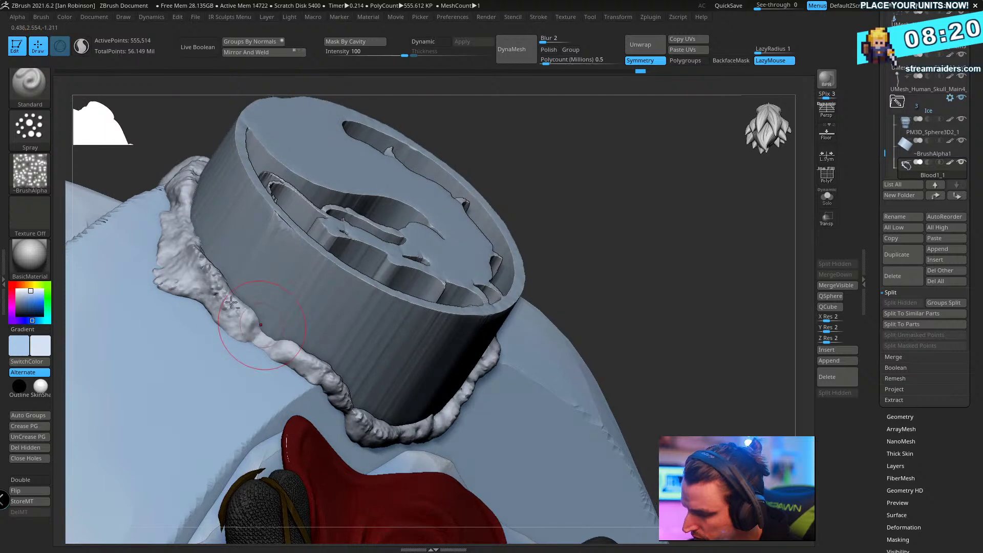
pyautogui.moveTo(446, 331); pyautogui.dragTo(434, 403)
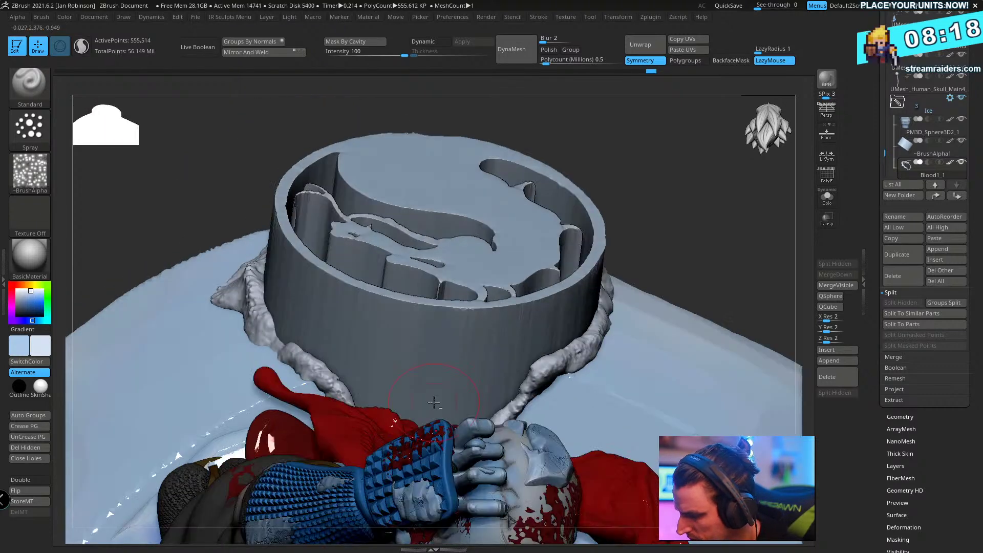
pyautogui.click(825, 197)
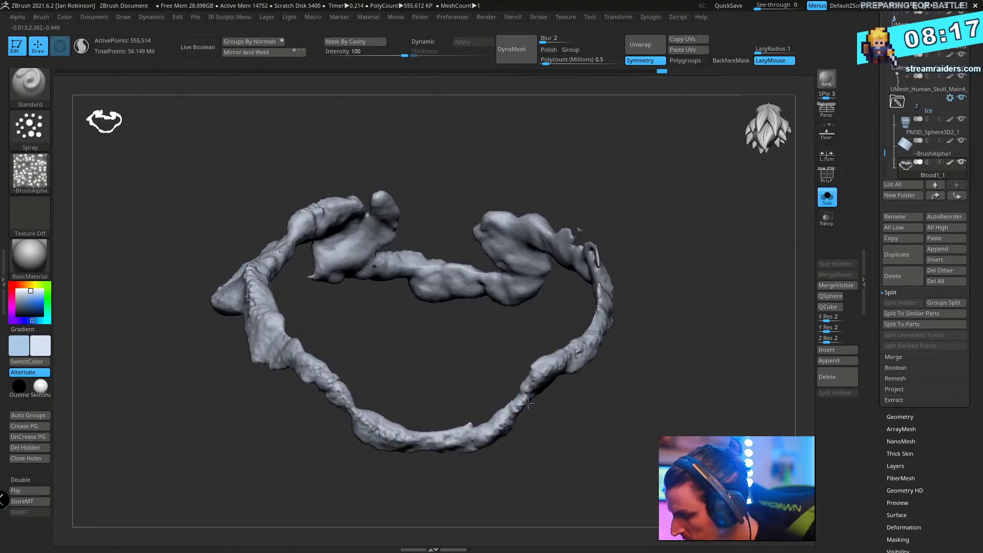
pyautogui.click(825, 197)
# - Spray the same rough texture over the ring's far side, including the hooked lump and the small stub
pyautogui.moveTo(589, 333); pyautogui.dragTo(386, 346, button='right')
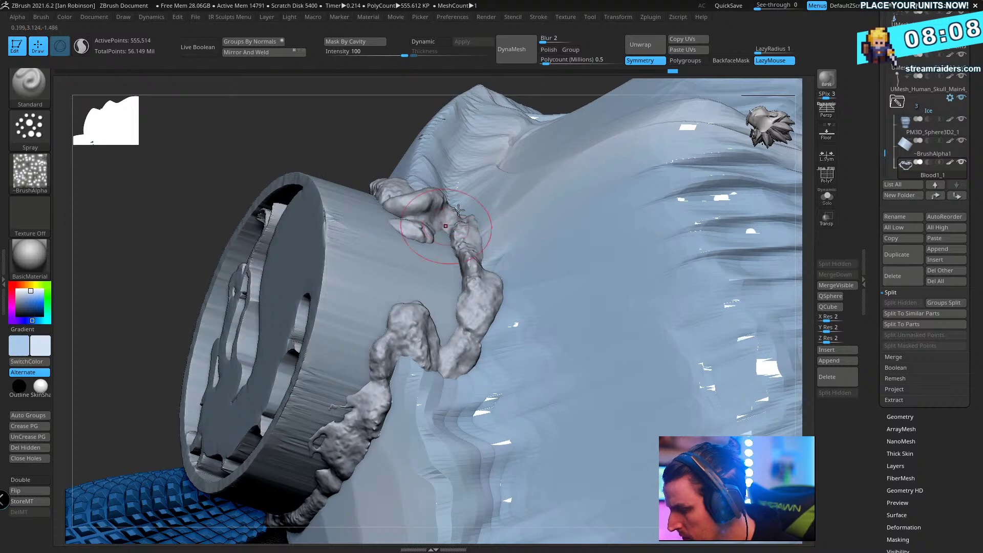
pyautogui.moveTo(458, 210); pyautogui.dragTo(439, 173, button='right')
pyautogui.moveTo(487, 205); pyautogui.dragTo(433, 338, button='right')
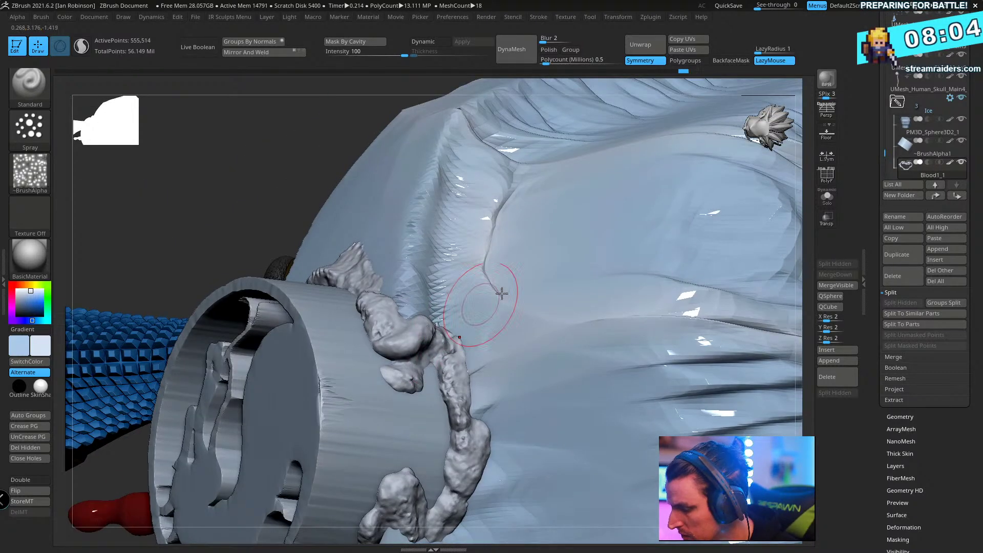
pyautogui.moveTo(502, 293); pyautogui.dragTo(459, 323, button='right')
# - Nudge the ring section beside the hooked lump closer to the ice seam with the Move brush
pyautogui.press('b')
pyautogui.press('m')
pyautogui.press('v')
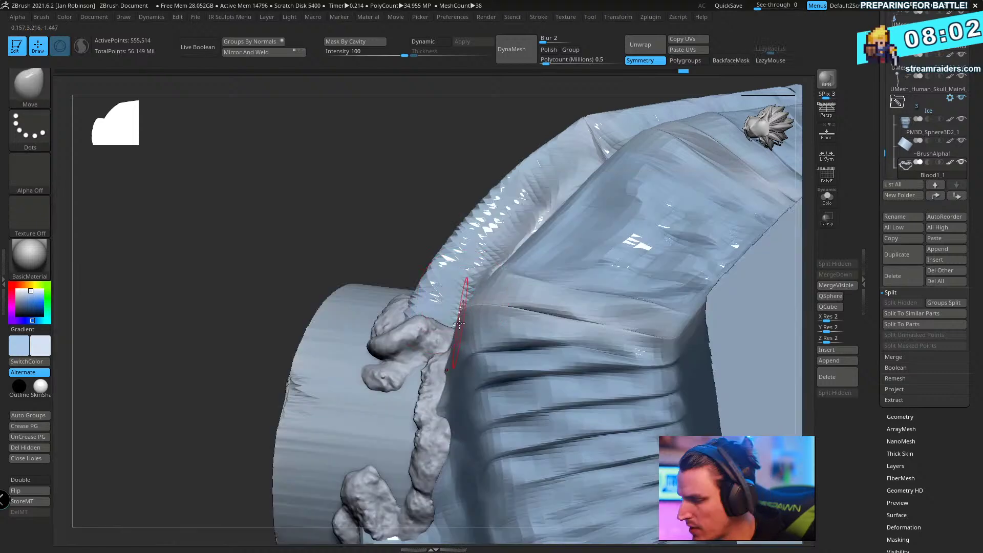
pyautogui.moveTo(459, 323); pyautogui.dragTo(450, 335)
pyautogui.moveTo(451, 335)
pyautogui.mouseDown(button='right')
pyautogui.moveTo(463, 320)
pyautogui.moveTo(444, 383)
pyautogui.moveTo(470, 324)
pyautogui.moveTo(458, 361)
pyautogui.mouseUp(button='right')
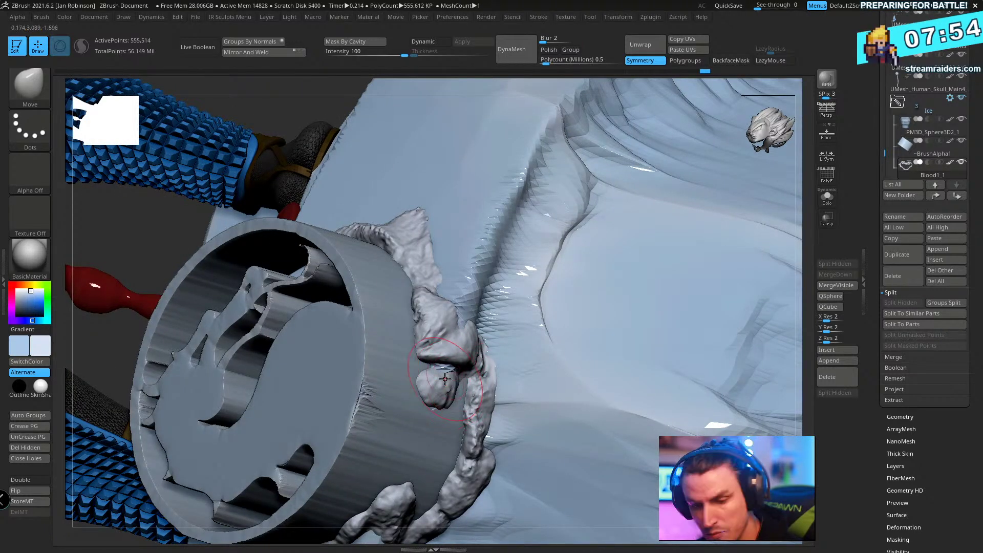
# - Swell the small stub and the hooked lump above it with the Inflat brush
pyautogui.press('n')
pyautogui.press('b')
pyautogui.press('i')
pyautogui.press('n')
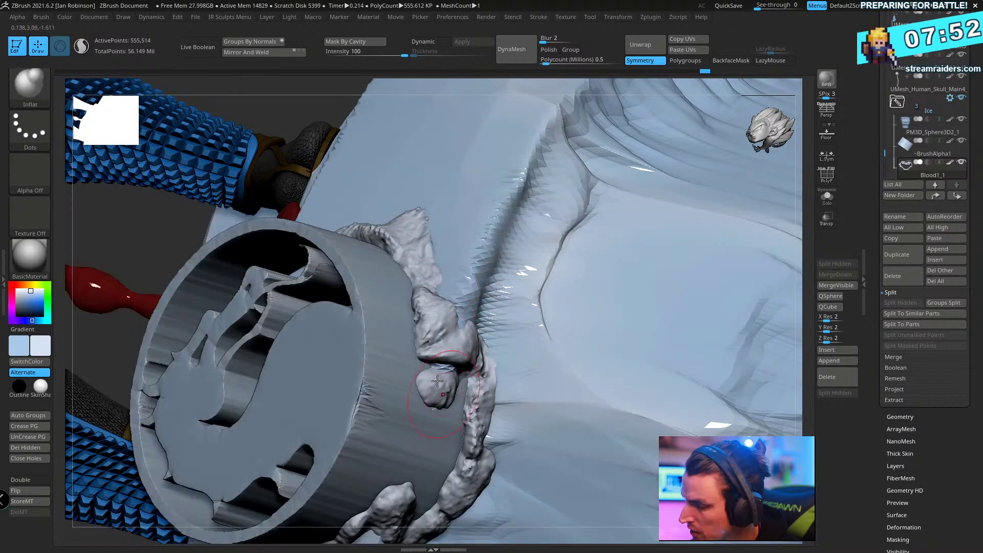
pyautogui.moveTo(439, 380); pyautogui.dragTo(531, 317, button='right')
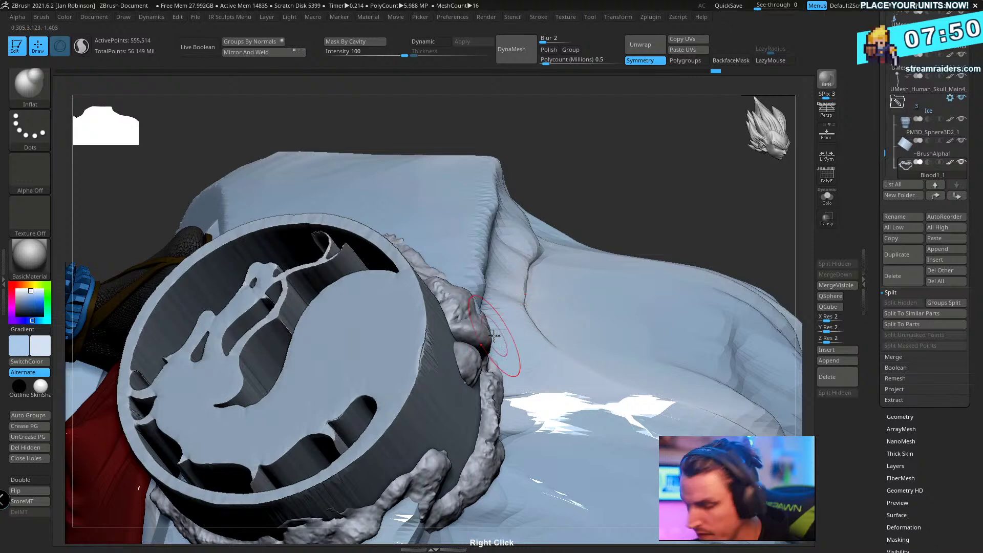
# - Push the hooked lump and small stub together along the outside of the emblem's rim with the Move brush
pyautogui.press('b')
pyautogui.press('m')
pyautogui.press('v')
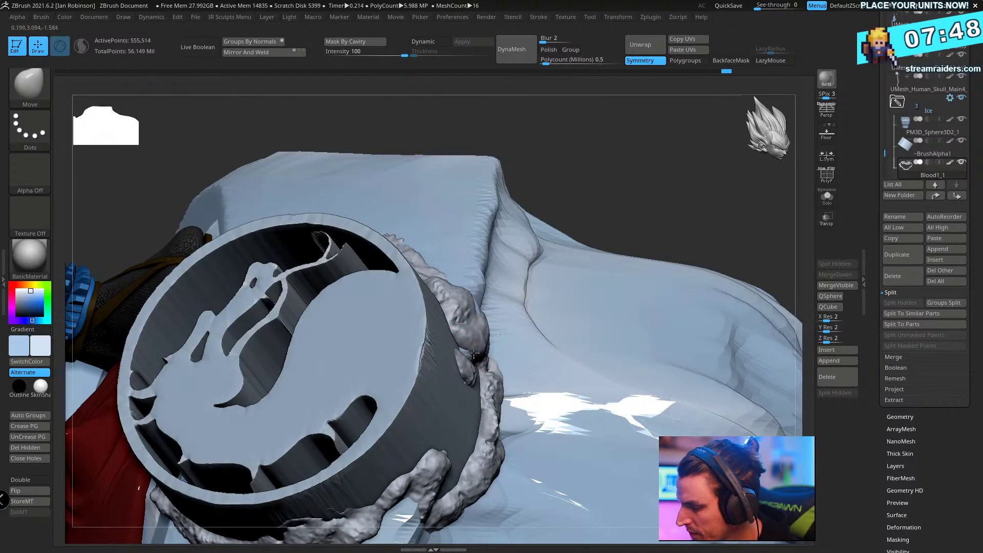
pyautogui.moveTo(596, 206); pyautogui.dragTo(461, 354)
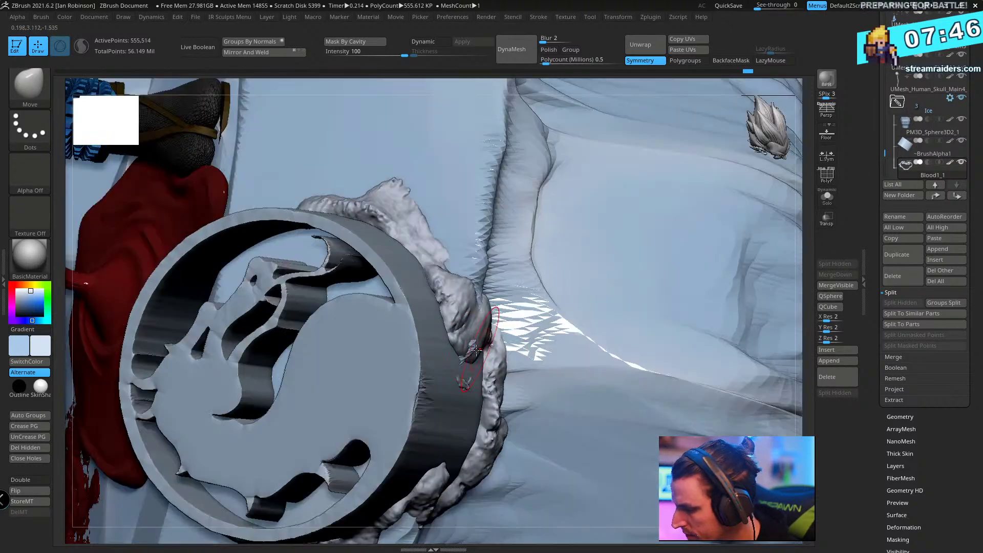
pyautogui.keyDown('ctrl'); pyautogui.moveTo(522, 272); pyautogui.dragTo(491, 267, button='right'); pyautogui.keyUp('ctrl')
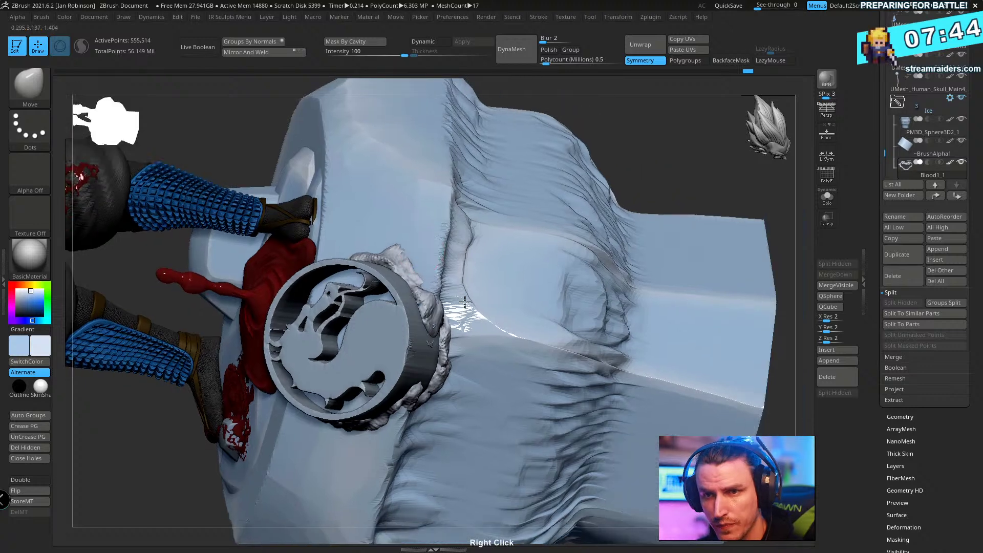
pyautogui.moveTo(481, 326); pyautogui.dragTo(412, 344, button='right')
# - Shift the craggy section's inner edge against the emblem's rim with short Move brush strokes
pyautogui.press('b')
pyautogui.press('m')
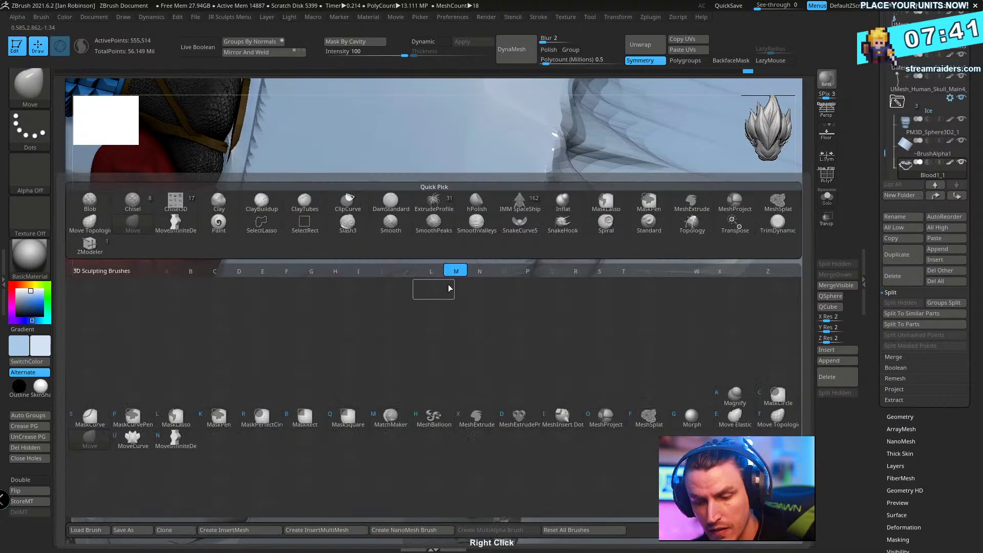
pyautogui.press('v')
pyautogui.press('s')
pyautogui.moveTo(436, 276); pyautogui.dragTo(441, 274)
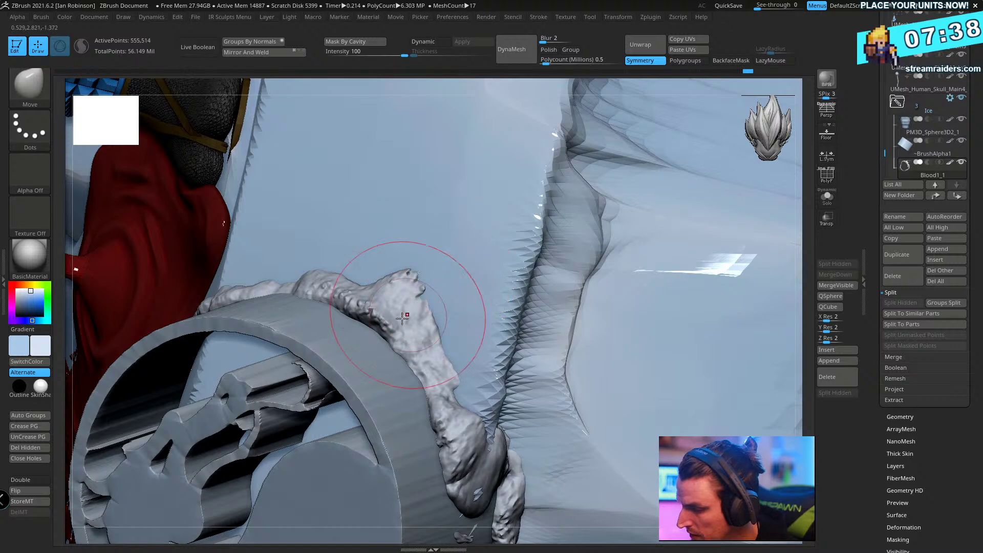
pyautogui.moveTo(406, 315); pyautogui.dragTo(396, 324)
pyautogui.moveTo(346, 309); pyautogui.dragTo(344, 313)
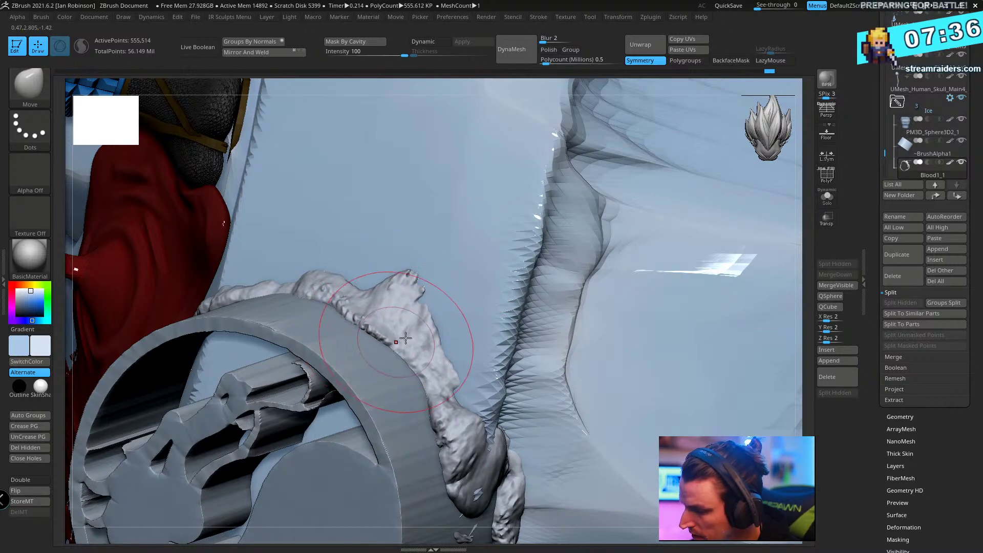
pyautogui.moveTo(406, 338); pyautogui.dragTo(321, 334, button='right')
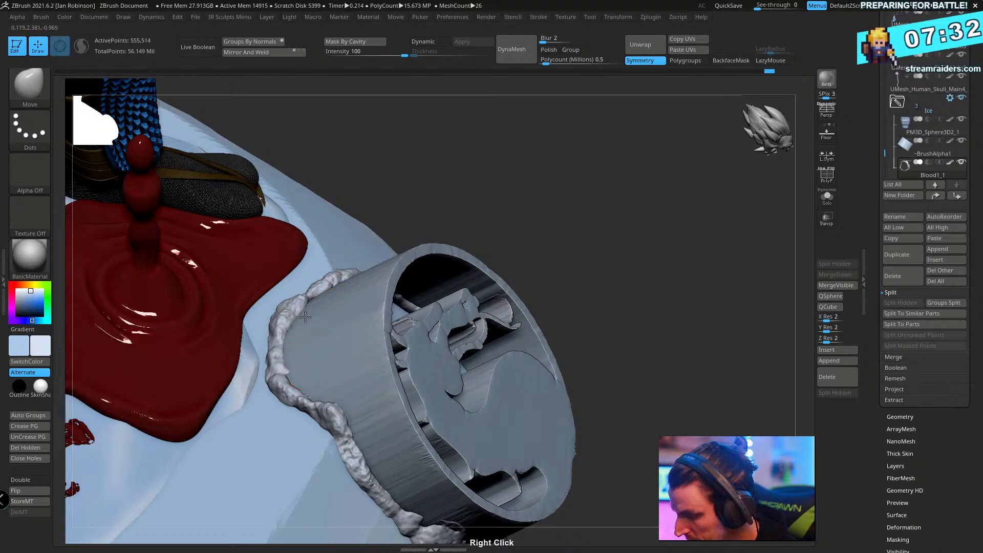
# - Switch to SnakeHook, adjust its draw size and pull the ring's pinched spot beside the blood pool into a fuller shape
pyautogui.press('b')
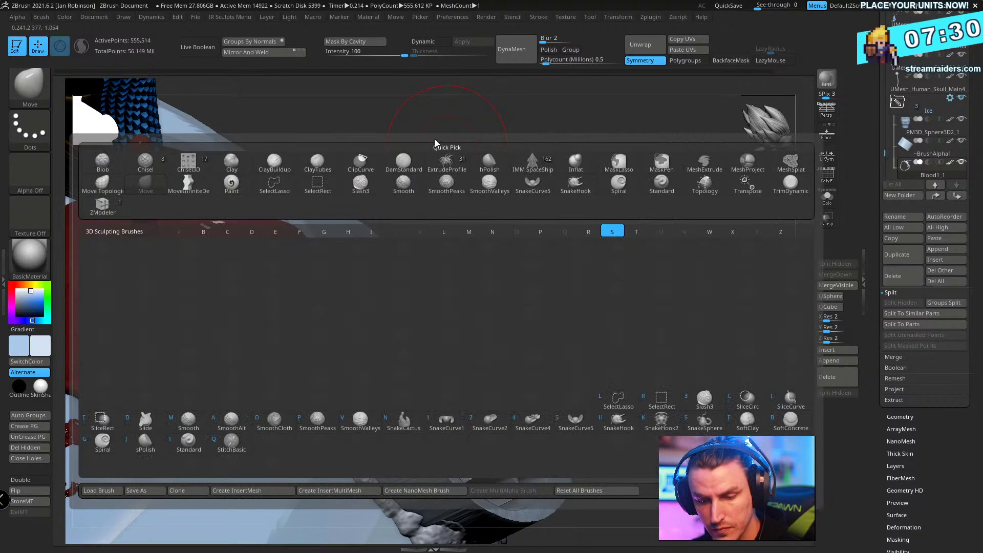
pyautogui.moveTo(435, 139)
pyautogui.mouseDown(button='right')
pyautogui.moveTo(379, 277)
pyautogui.moveTo(345, 309)
pyautogui.moveTo(322, 303)
pyautogui.mouseUp(button='right')
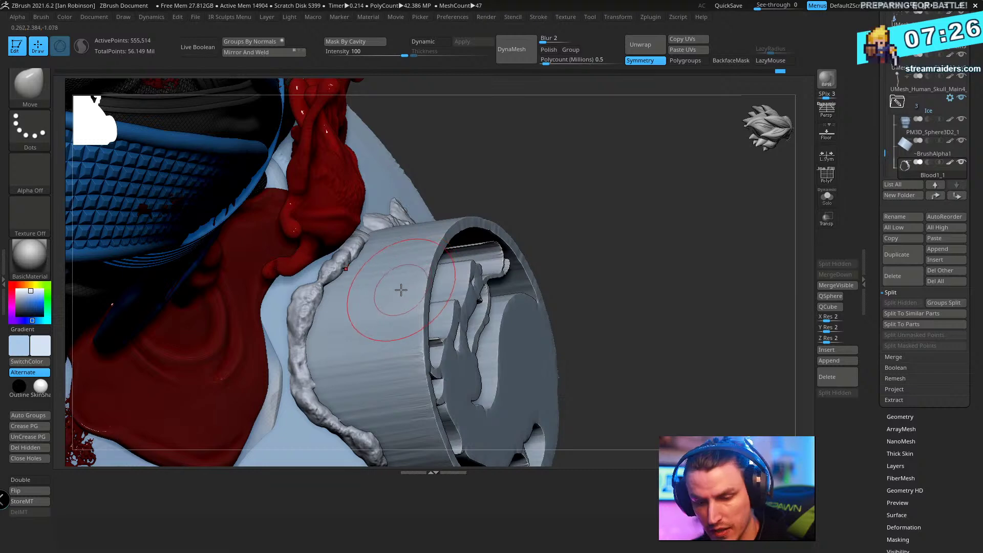
pyautogui.press('b')
pyautogui.press('s')
pyautogui.press('h')
pyautogui.moveTo(394, 285); pyautogui.dragTo(361, 307, button='right')
pyautogui.press('s')
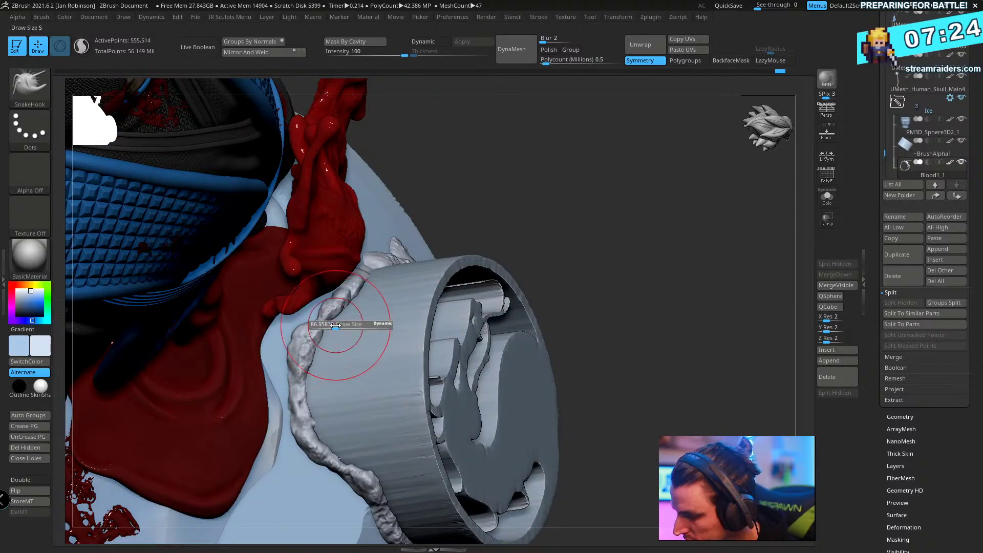
pyautogui.moveTo(333, 328)
pyautogui.mouseDown()
pyautogui.moveTo(307, 338)
pyautogui.moveTo(312, 323)
pyautogui.mouseUp()
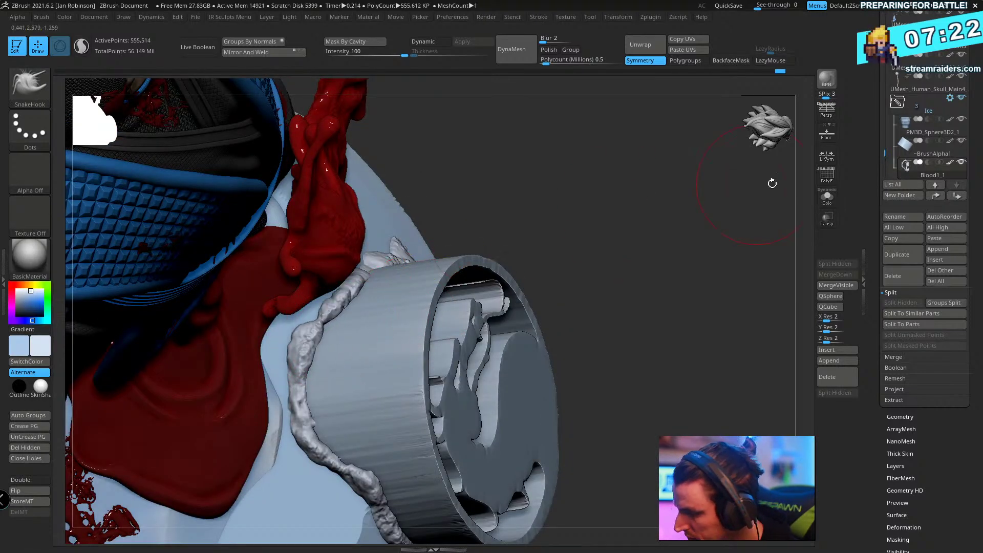
pyautogui.moveTo(512, 207)
pyautogui.mouseDown(button='right')
pyautogui.moveTo(439, 213)
pyautogui.moveTo(377, 302)
pyautogui.mouseUp(button='right')
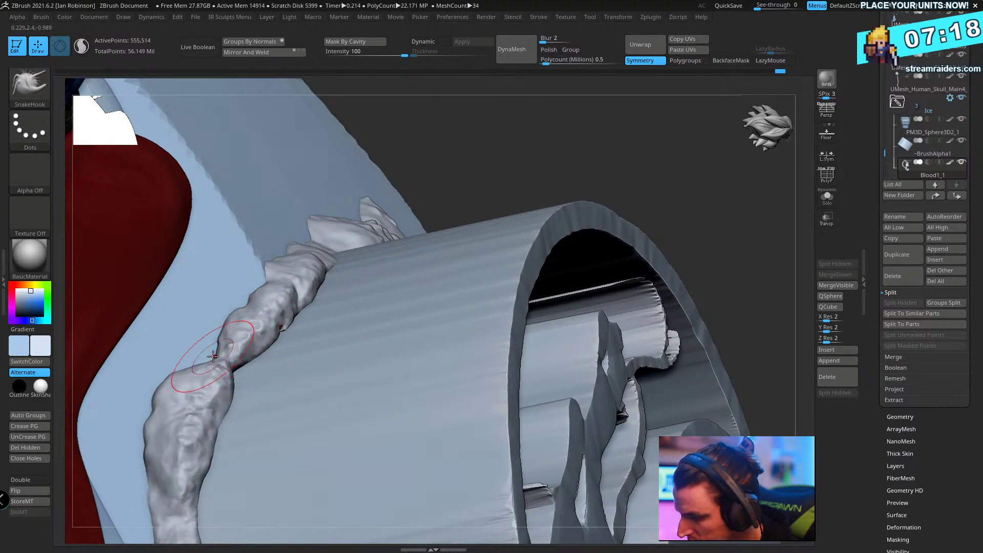
pyautogui.moveTo(213, 355)
pyautogui.mouseDown()
pyautogui.moveTo(246, 354)
pyautogui.moveTo(260, 372)
pyautogui.mouseUp()
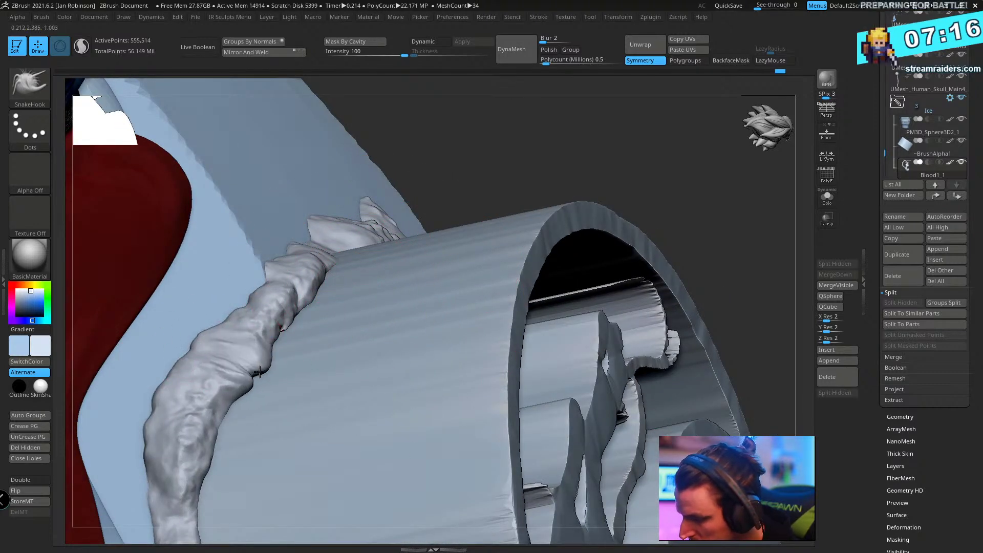
# - Pull the ring's inner edge out into two pointed icicles over the emblem's outer wall with SnakeHook
pyautogui.moveTo(360, 224); pyautogui.dragTo(279, 343, button='right')
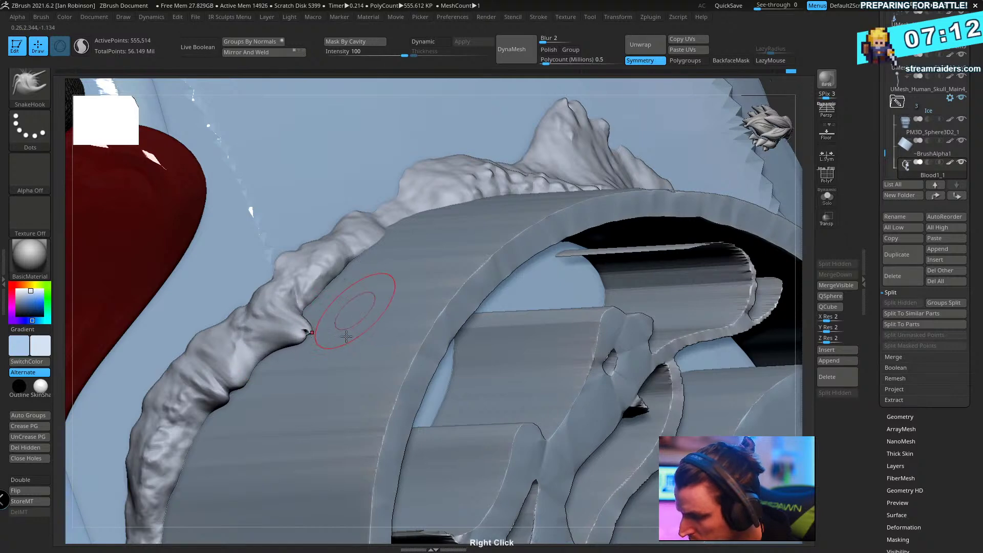
pyautogui.moveTo(347, 336); pyautogui.dragTo(333, 236, button='right')
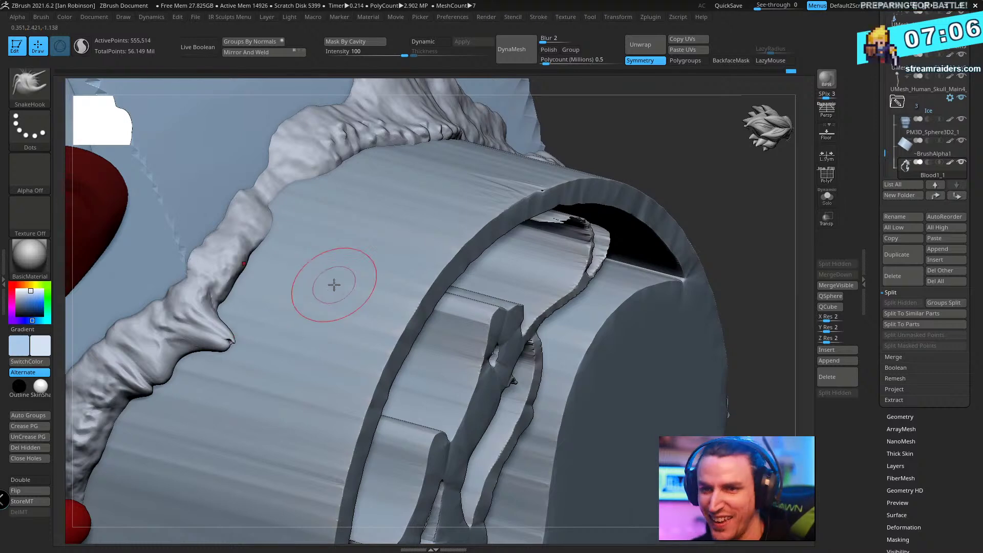
pyautogui.moveTo(334, 285); pyautogui.dragTo(273, 330, button='right')
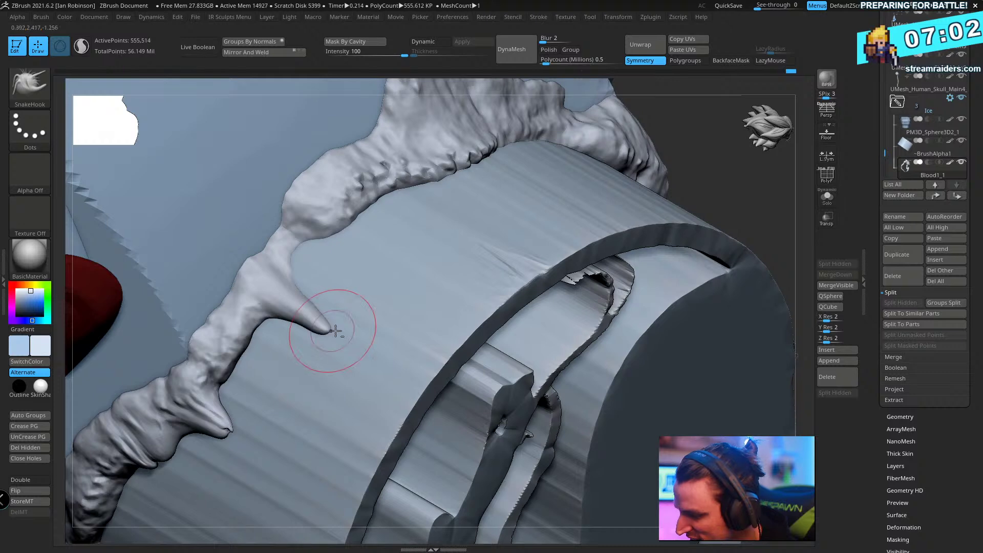
# - Pull a tall thin spike up from the craggy section and more drips down its lower edge with SnakeHook
pyautogui.moveTo(308, 318); pyautogui.dragTo(325, 346, button='right')
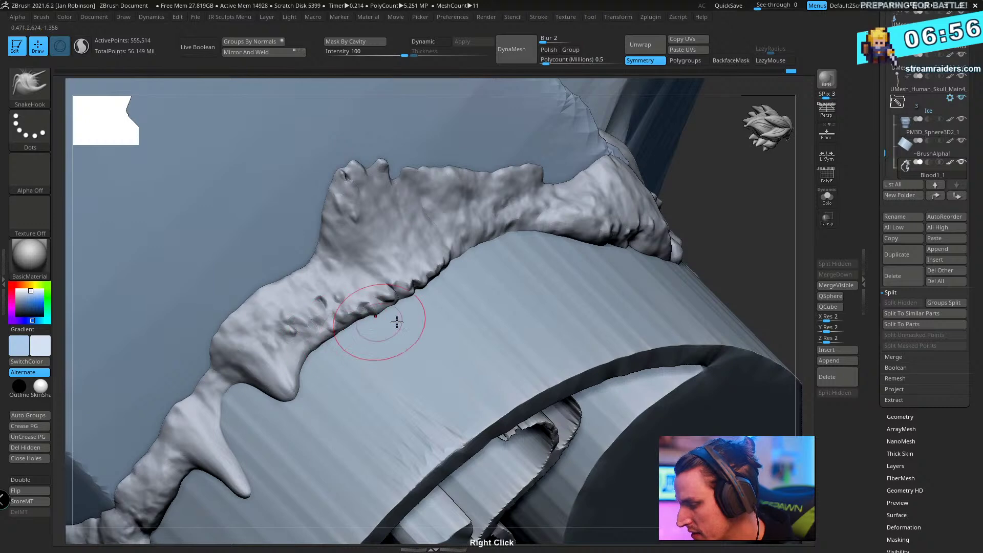
pyautogui.moveTo(397, 321)
pyautogui.mouseDown(button='right')
pyautogui.moveTo(368, 344)
pyautogui.moveTo(410, 323)
pyautogui.moveTo(231, 261)
pyautogui.moveTo(285, 193)
pyautogui.moveTo(409, 228)
pyautogui.moveTo(374, 287)
pyautogui.moveTo(387, 321)
pyautogui.mouseUp(button='right')
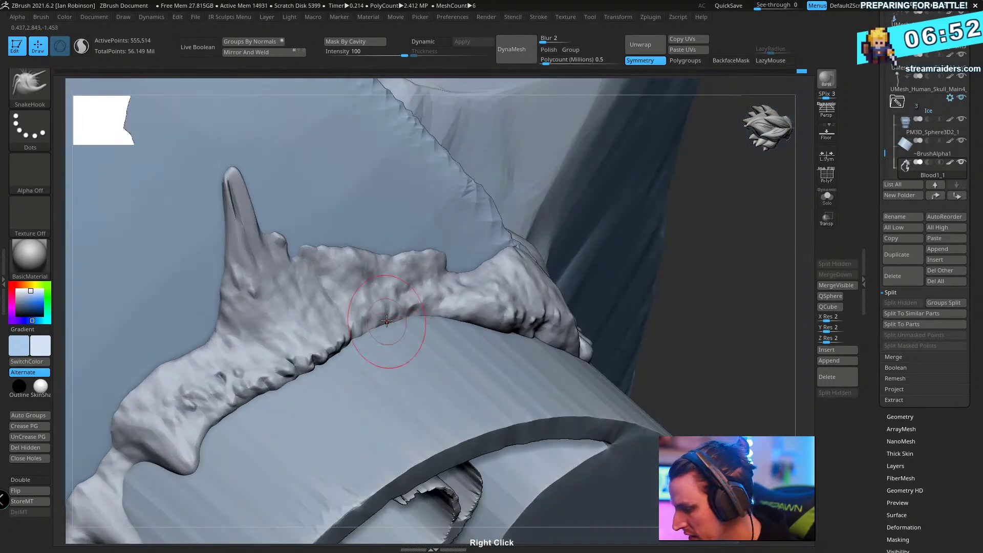
pyautogui.moveTo(471, 348)
pyautogui.mouseDown(button='right')
pyautogui.moveTo(435, 374)
pyautogui.moveTo(394, 378)
pyautogui.moveTo(412, 358)
pyautogui.moveTo(425, 373)
pyautogui.moveTo(400, 368)
pyautogui.mouseUp(button='right')
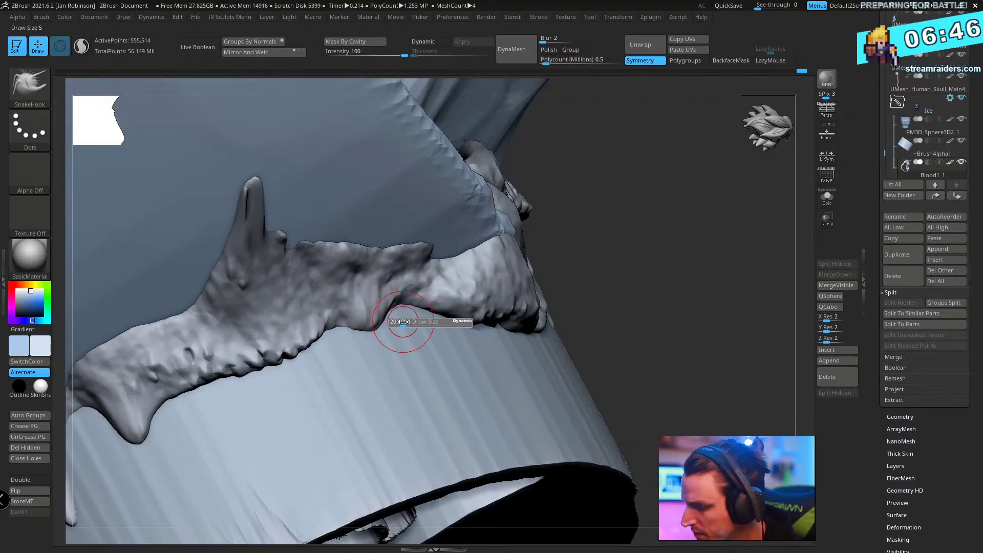
# - Adjust SnakeHook's draw size and pull thin pointed icicles from the ring's edge and large lump over the emblem's outer wall
pyautogui.moveTo(419, 349); pyautogui.dragTo(399, 363, button='right')
pyautogui.rightClick(436, 358)
pyautogui.moveTo(480, 332)
pyautogui.mouseDown(button='right')
pyautogui.moveTo(435, 358)
pyautogui.moveTo(590, 295)
pyautogui.moveTo(500, 268)
pyautogui.moveTo(408, 269)
pyautogui.moveTo(331, 205)
pyautogui.moveTo(314, 323)
pyautogui.moveTo(308, 263)
pyautogui.moveTo(348, 255)
pyautogui.moveTo(329, 263)
pyautogui.moveTo(377, 278)
pyautogui.moveTo(412, 321)
pyautogui.moveTo(352, 243)
pyautogui.moveTo(344, 252)
pyautogui.moveTo(360, 254)
pyautogui.mouseUp(button='right')
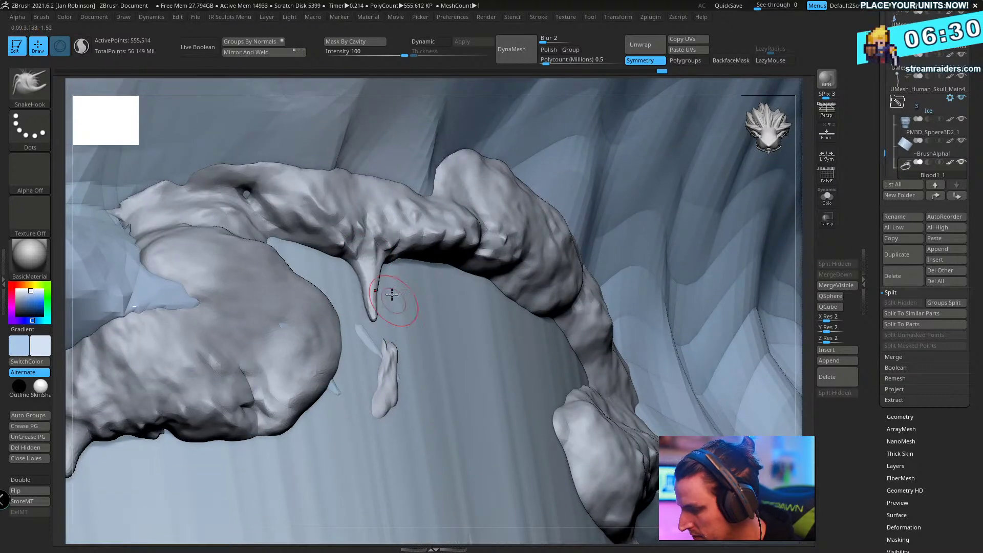
pyautogui.moveTo(356, 251); pyautogui.dragTo(386, 367, button='right')
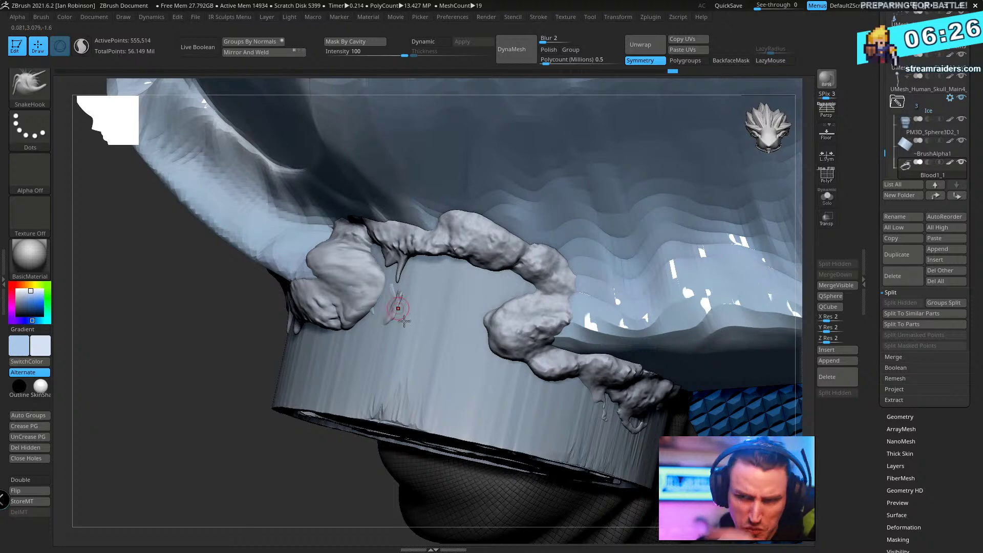
pyautogui.moveTo(404, 320); pyautogui.dragTo(233, 276, button='right')
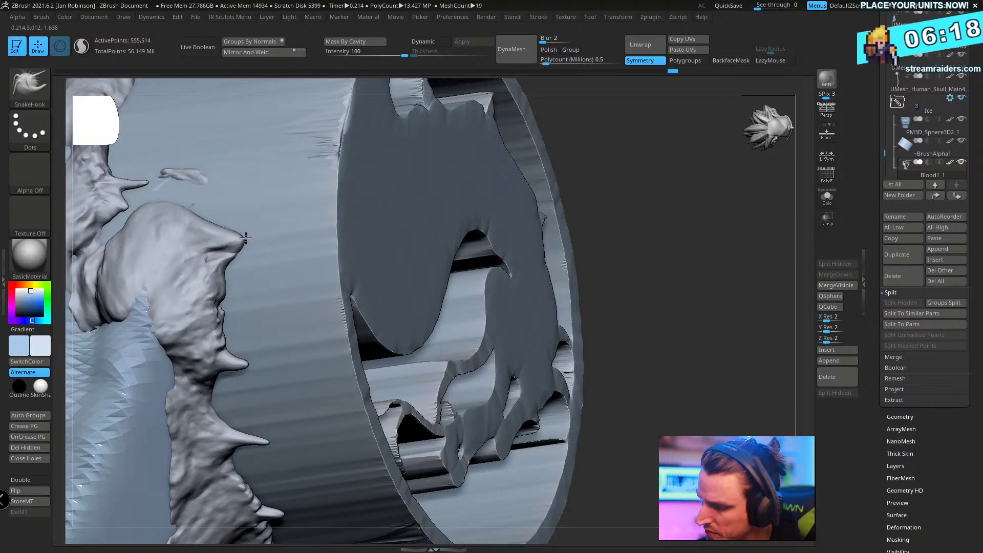
pyautogui.moveTo(245, 238)
pyautogui.mouseDown(button='right')
pyautogui.moveTo(320, 376)
pyautogui.moveTo(368, 338)
pyautogui.moveTo(201, 296)
pyautogui.moveTo(189, 317)
pyautogui.mouseUp(button='right')
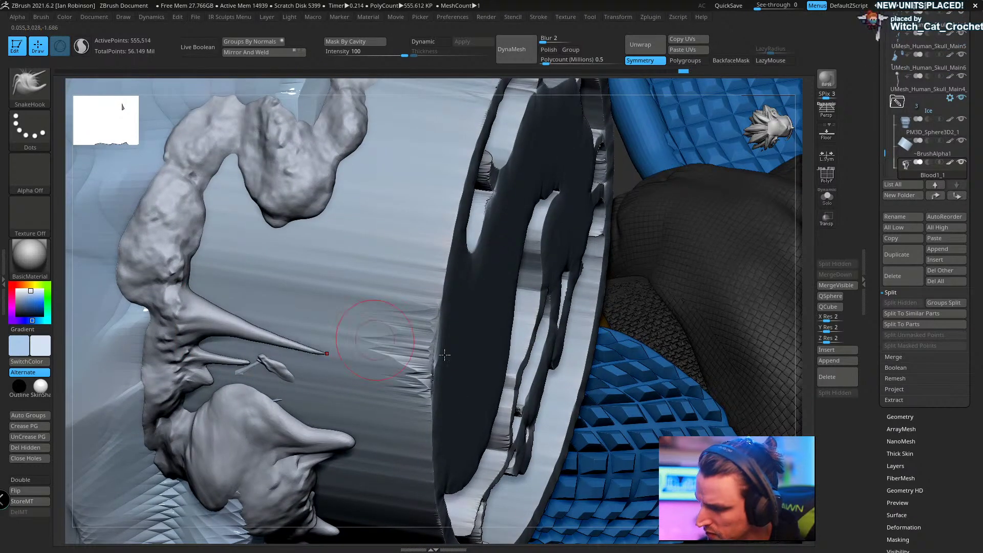
# - Pull the neighbouring rounded lump into a pointed drip and draw thin drips from the adjacent ring section with SnakeHook
pyautogui.moveTo(445, 354); pyautogui.dragTo(457, 318, button='right')
pyautogui.moveTo(333, 275); pyautogui.dragTo(304, 287, button='right')
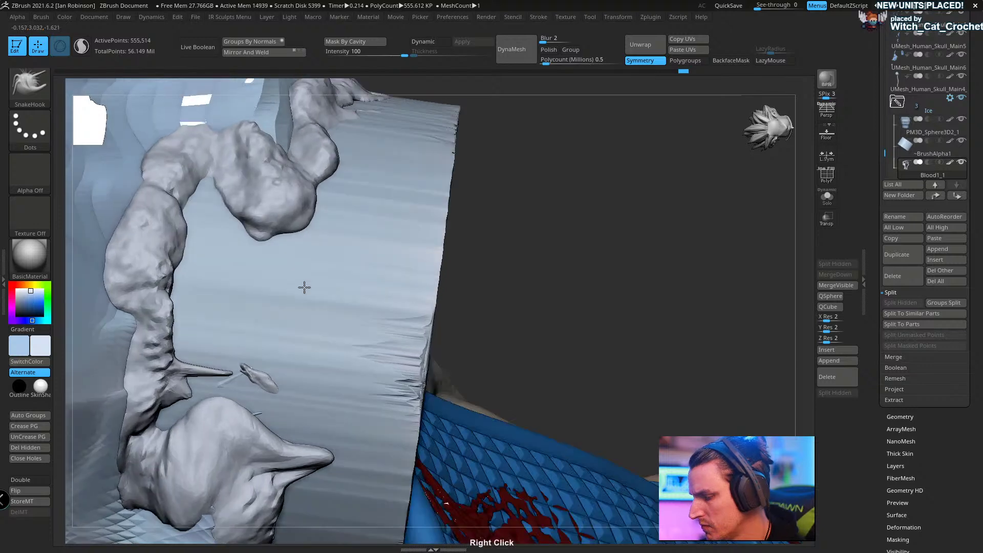
pyautogui.moveTo(261, 228); pyautogui.dragTo(271, 263)
pyautogui.moveTo(340, 269); pyautogui.dragTo(295, 292, button='right')
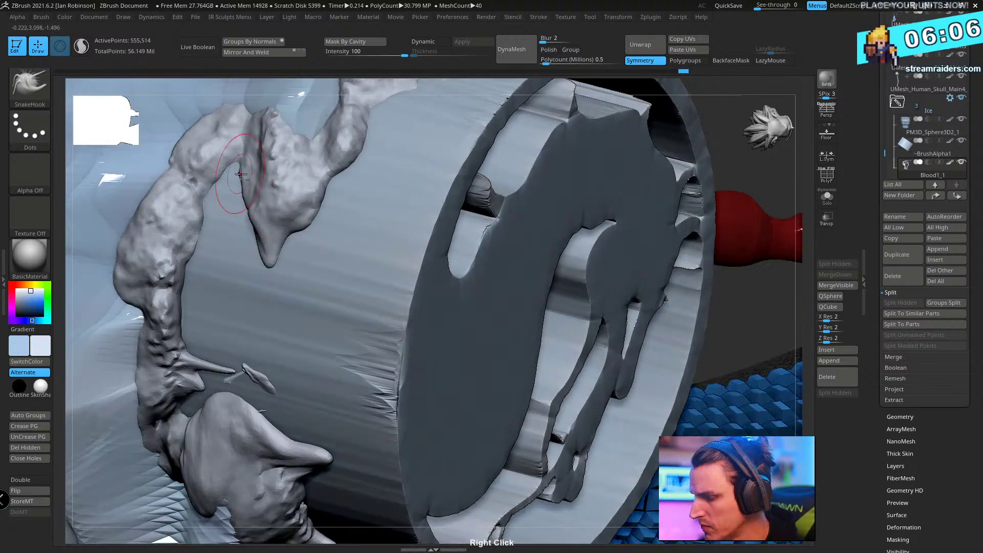
pyautogui.moveTo(367, 210); pyautogui.dragTo(332, 267, button='right')
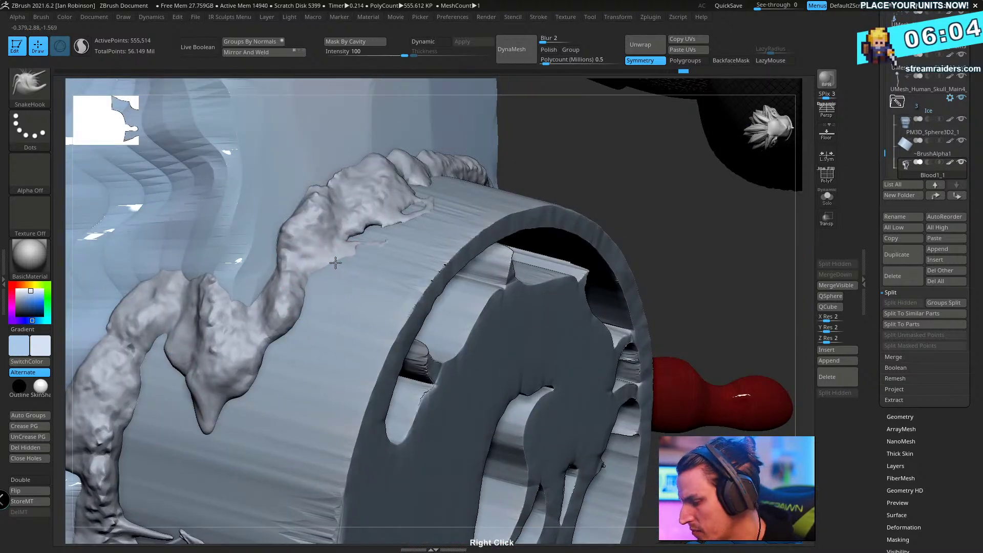
pyautogui.moveTo(371, 316)
pyautogui.mouseDown(button='right')
pyautogui.moveTo(353, 255)
pyautogui.moveTo(358, 395)
pyautogui.moveTo(378, 278)
pyautogui.moveTo(409, 215)
pyautogui.mouseUp(button='right')
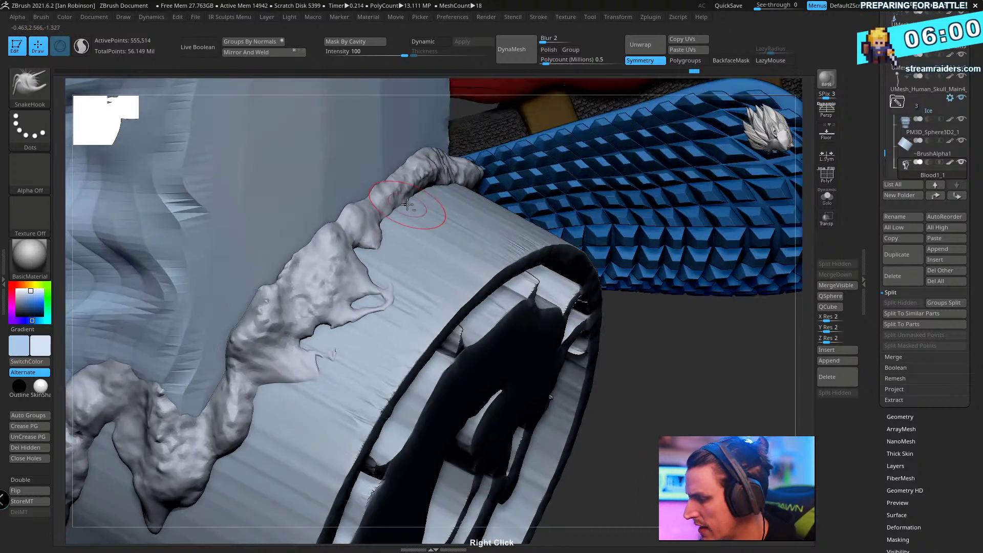
# - Pull several pointed drips down the ring's narrow section toward the blood pool with SnakeHook
pyautogui.moveTo(407, 336)
pyautogui.mouseDown(button='right')
pyautogui.moveTo(384, 364)
pyautogui.moveTo(445, 167)
pyautogui.moveTo(404, 272)
pyautogui.moveTo(381, 274)
pyautogui.mouseUp(button='right')
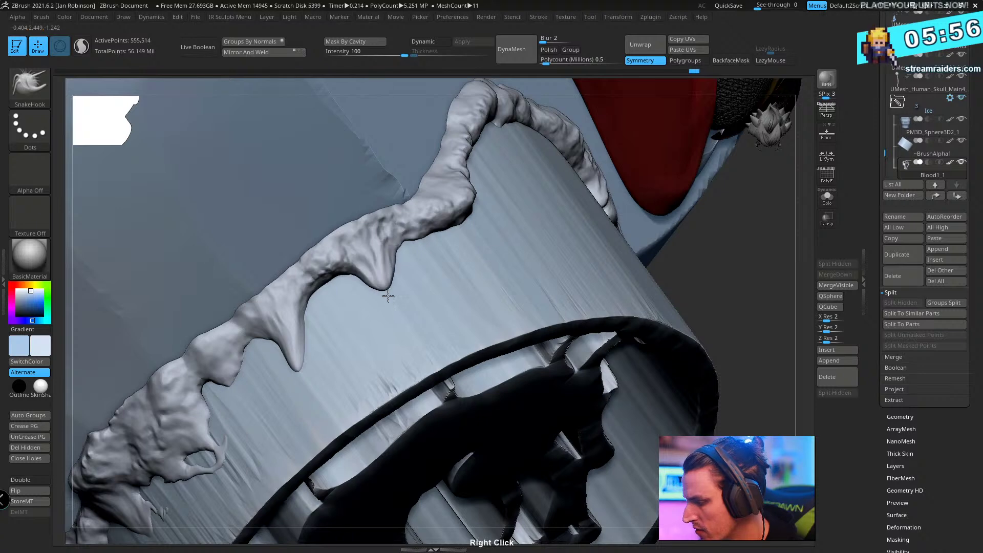
pyautogui.moveTo(388, 296); pyautogui.dragTo(373, 285)
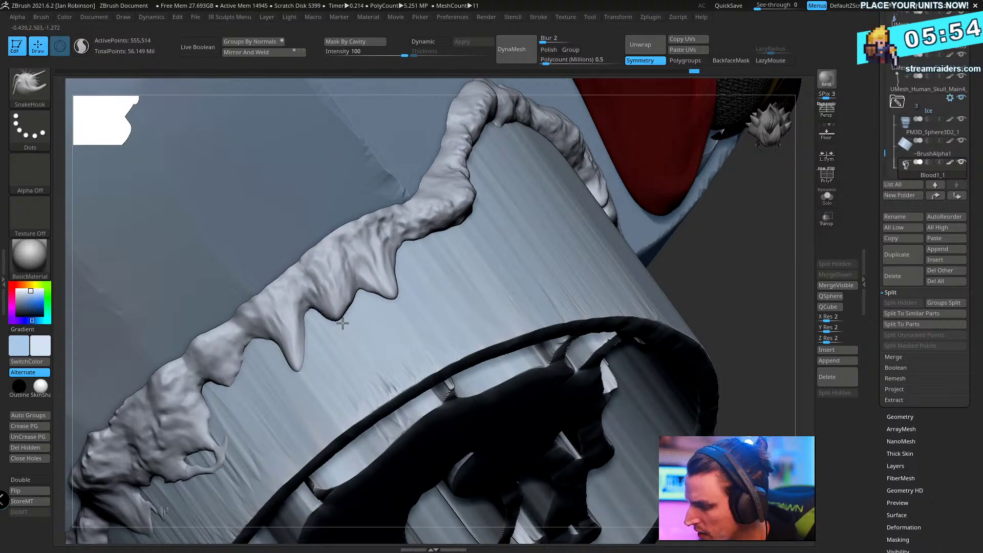
pyautogui.moveTo(323, 351)
pyautogui.mouseDown(button='right')
pyautogui.moveTo(369, 366)
pyautogui.moveTo(384, 339)
pyautogui.moveTo(389, 277)
pyautogui.mouseUp(button='right')
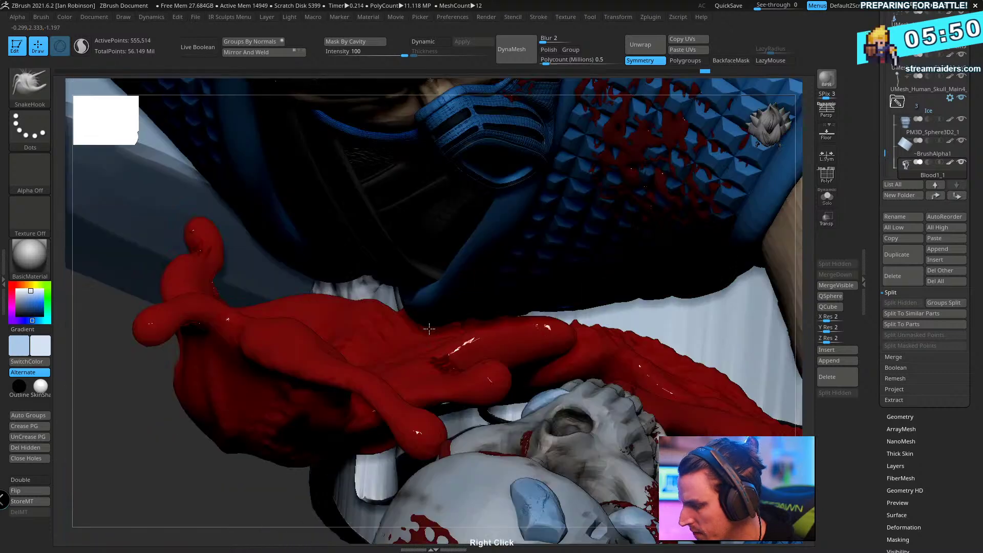
# - Hide all subtools outside the Ice folder, keeping PM3D_Sphere3D2_1, ~BrushAlpha1 and Blood1_1 visible
pyautogui.moveTo(429, 328); pyautogui.dragTo(447, 279, button='right')
pyautogui.keyDown('shift'); pyautogui.click(962, 99); pyautogui.keyUp('shift')
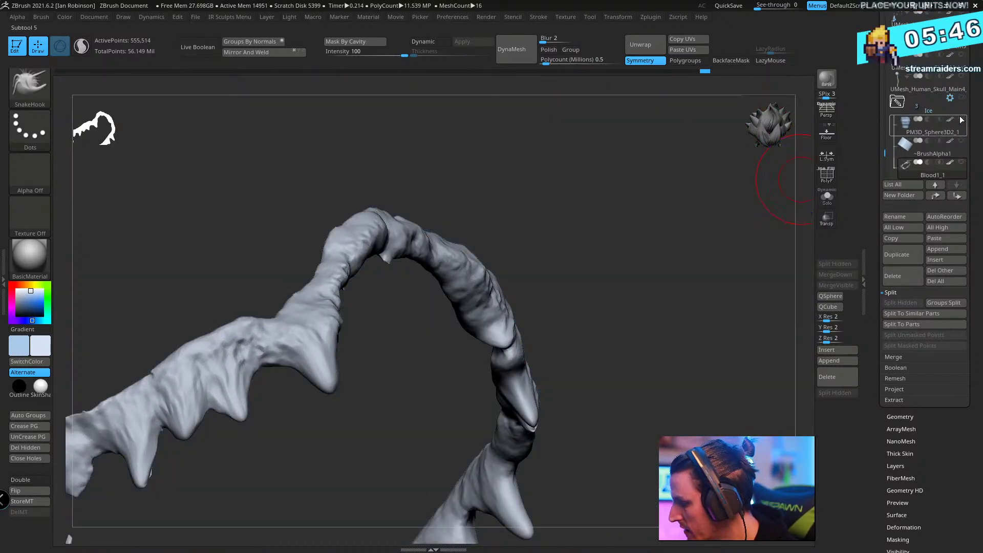
pyautogui.click(961, 140)
pyautogui.click(962, 162)
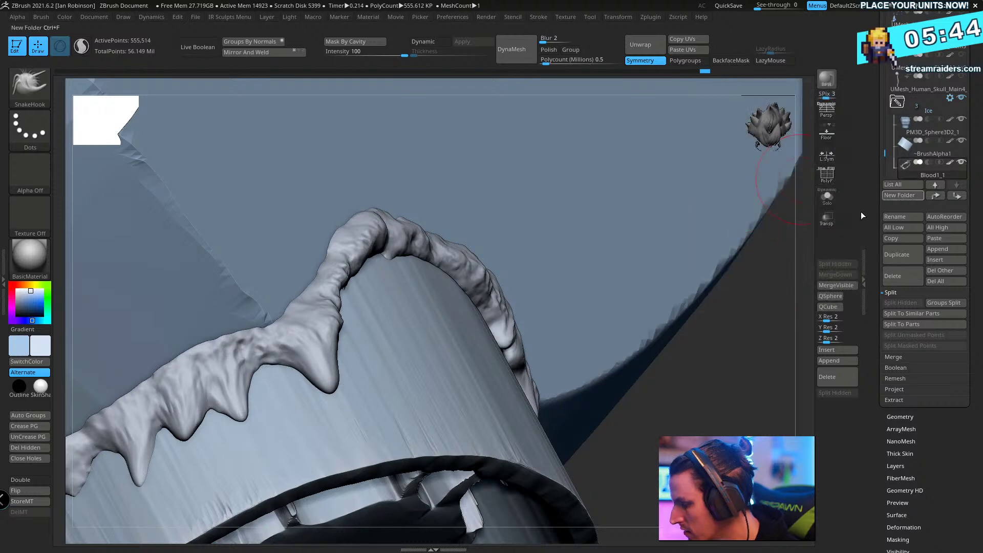
# - Pull a pointed drip and a blunter bulge down from the crest of the ring over the emblem's wall with SnakeHook
pyautogui.moveTo(681, 354); pyautogui.dragTo(572, 444, button='right')
pyautogui.moveTo(450, 232); pyautogui.dragTo(435, 265, button='right')
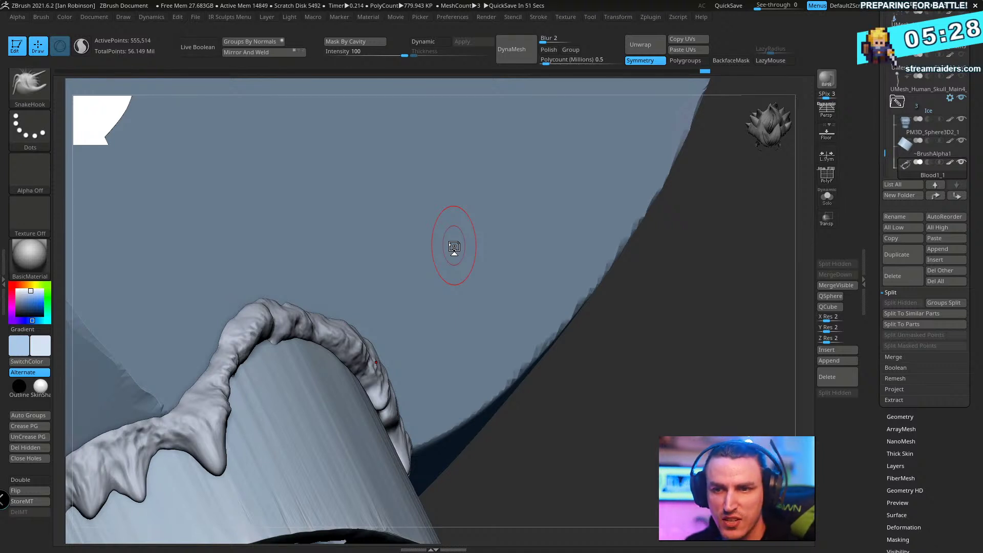
pyautogui.moveTo(599, 386)
pyautogui.mouseDown(button='right')
pyautogui.moveTo(355, 333)
pyautogui.moveTo(279, 292)
pyautogui.mouseUp(button='right')
pyautogui.moveTo(280, 292); pyautogui.dragTo(277, 325)
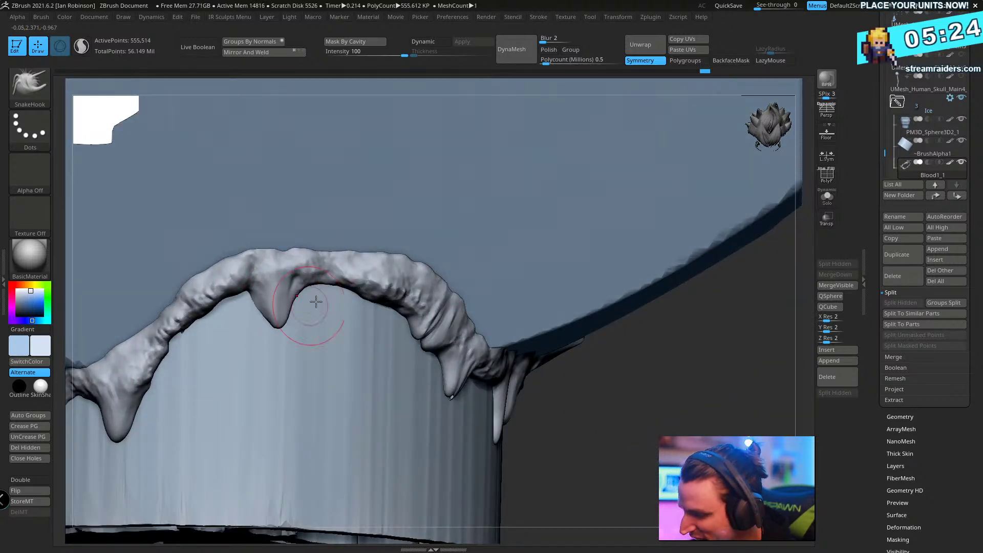
pyautogui.moveTo(328, 286); pyautogui.dragTo(389, 320)
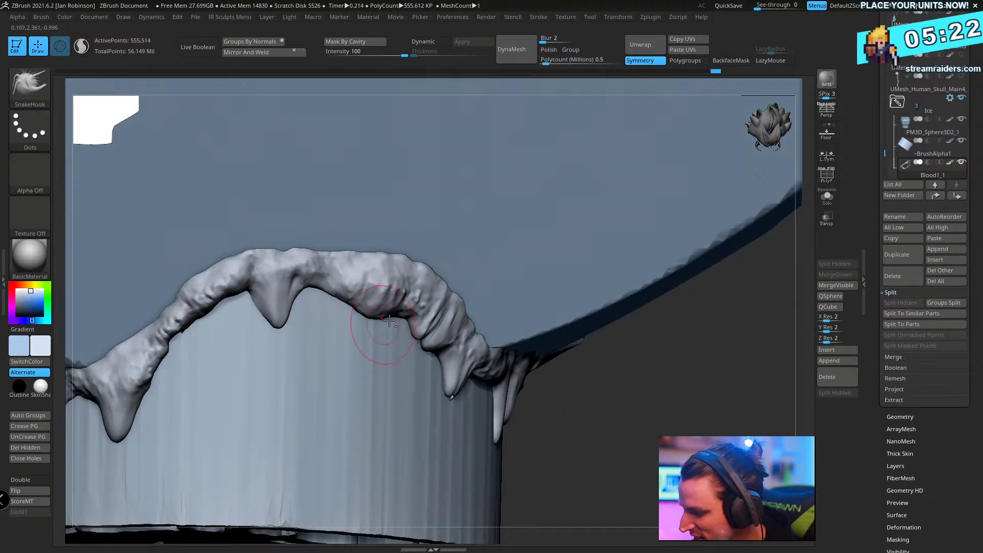
# - Add a drip beside the ring's crest, lengthen the blunt central one and refine the long side spike with SnakeHook
pyautogui.moveTo(445, 320); pyautogui.dragTo(486, 321, button='right')
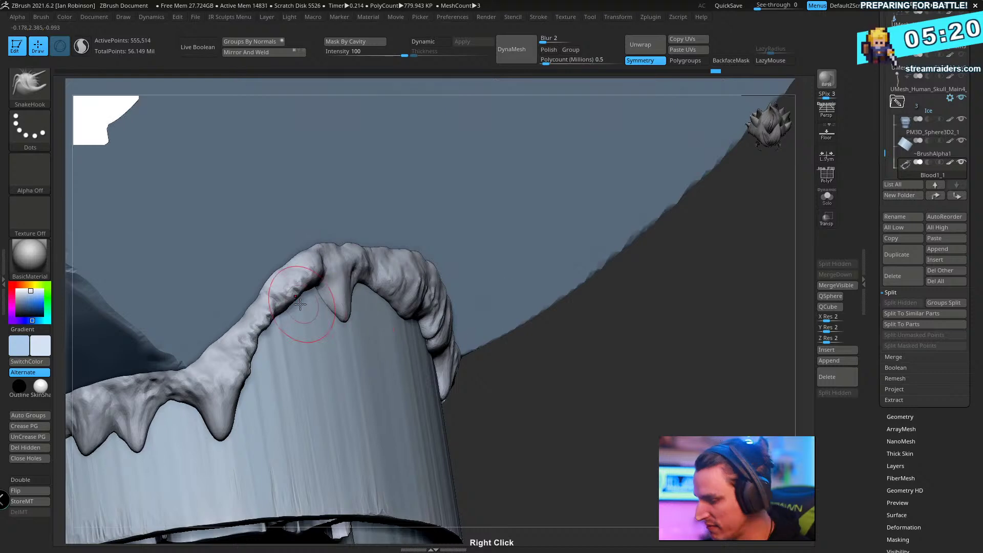
pyautogui.moveTo(300, 304); pyautogui.dragTo(379, 243, button='right')
pyautogui.moveTo(302, 297); pyautogui.dragTo(307, 317)
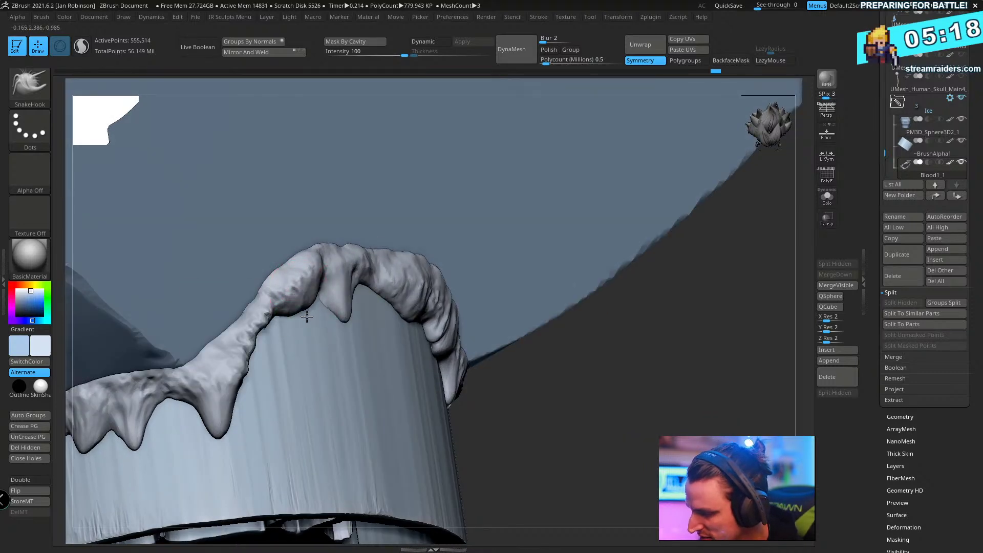
pyautogui.moveTo(310, 329); pyautogui.dragTo(279, 339, button='right')
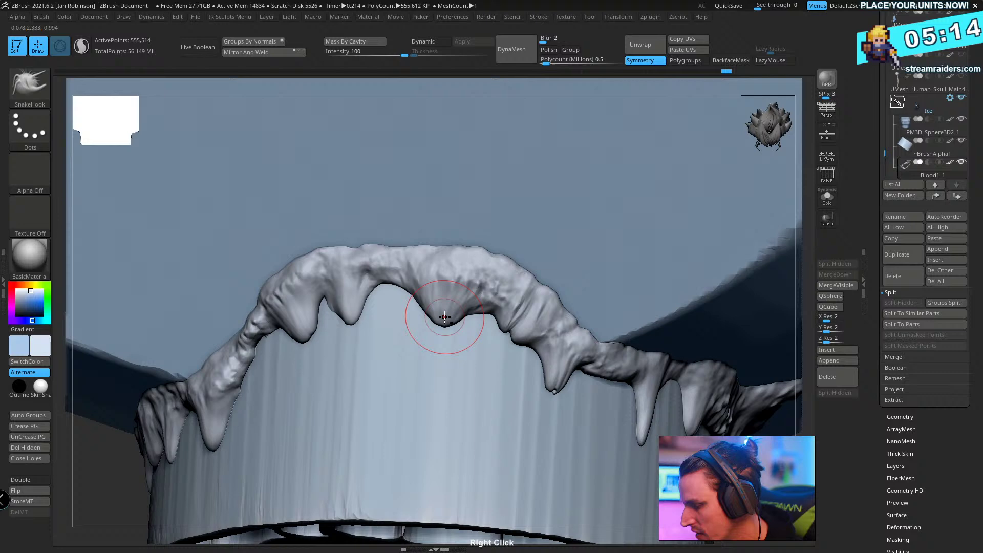
pyautogui.moveTo(439, 330); pyautogui.dragTo(276, 377, button='right')
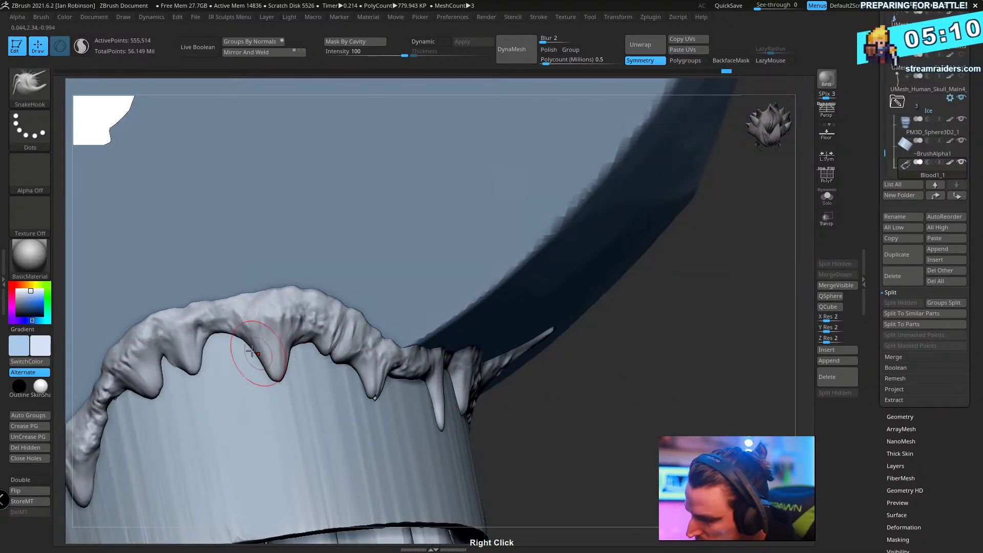
pyautogui.moveTo(380, 399)
pyautogui.mouseDown(button='right')
pyautogui.moveTo(410, 379)
pyautogui.moveTo(465, 301)
pyautogui.moveTo(397, 355)
pyautogui.moveTo(399, 316)
pyautogui.mouseUp(button='right')
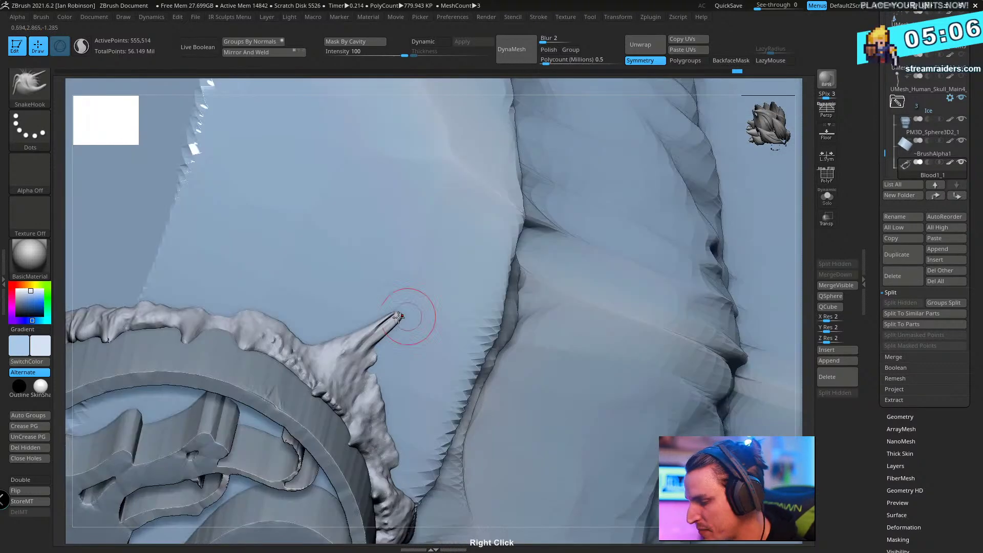
# - Show the statue's hidden subtools again and frame the whole figure on its base
pyautogui.moveTo(363, 277); pyautogui.dragTo(400, 329, button='right')
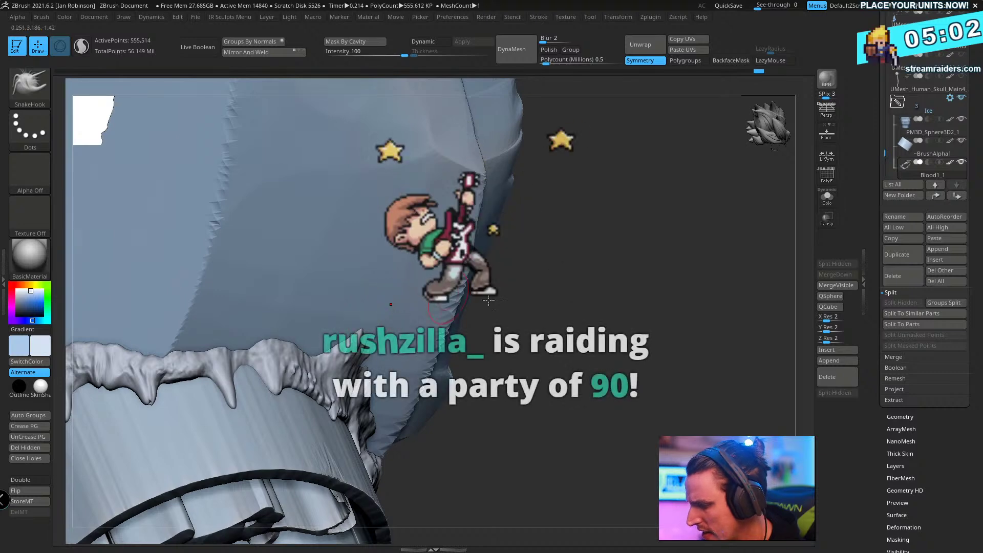
pyautogui.moveTo(376, 312); pyautogui.dragTo(508, 304, button='right')
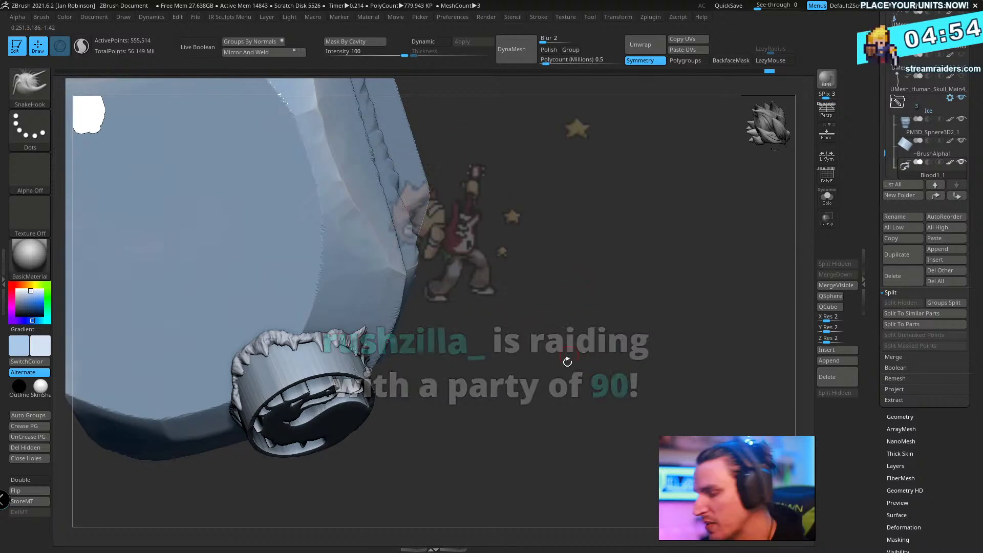
pyautogui.moveTo(581, 294)
pyautogui.mouseDown(button='right')
pyautogui.moveTo(564, 226)
pyautogui.moveTo(573, 285)
pyautogui.moveTo(386, 259)
pyautogui.moveTo(339, 297)
pyautogui.moveTo(340, 404)
pyautogui.mouseUp(button='right')
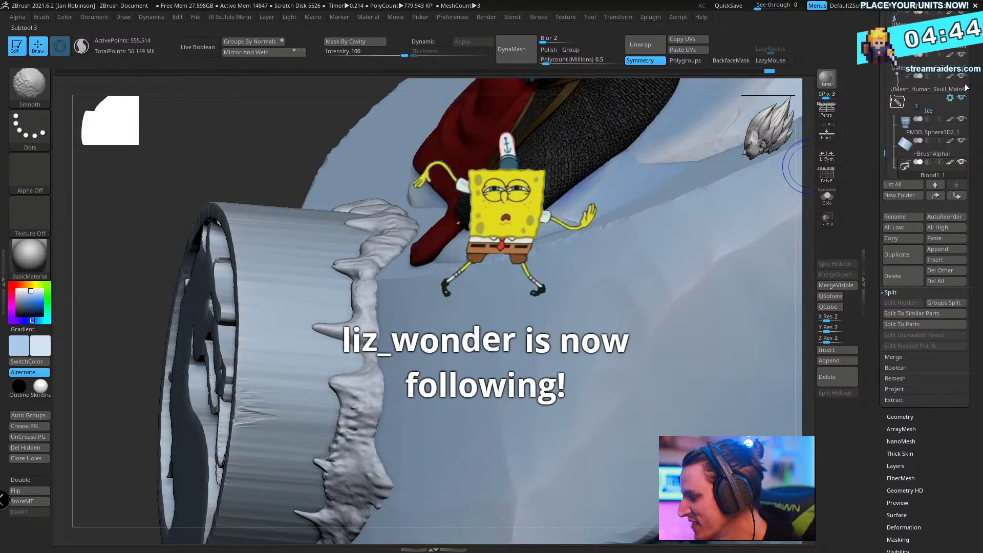
pyautogui.moveTo(457, 222)
pyautogui.mouseDown(button='right')
pyautogui.moveTo(481, 307)
pyautogui.moveTo(486, 282)
pyautogui.moveTo(568, 173)
pyautogui.moveTo(553, 340)
pyautogui.moveTo(571, 244)
pyautogui.moveTo(576, 289)
pyautogui.moveTo(332, 316)
pyautogui.moveTo(358, 371)
pyautogui.moveTo(408, 360)
pyautogui.moveTo(408, 377)
pyautogui.moveTo(412, 323)
pyautogui.moveTo(413, 373)
pyautogui.moveTo(406, 343)
pyautogui.moveTo(382, 328)
pyautogui.moveTo(429, 335)
pyautogui.mouseUp(button='right')
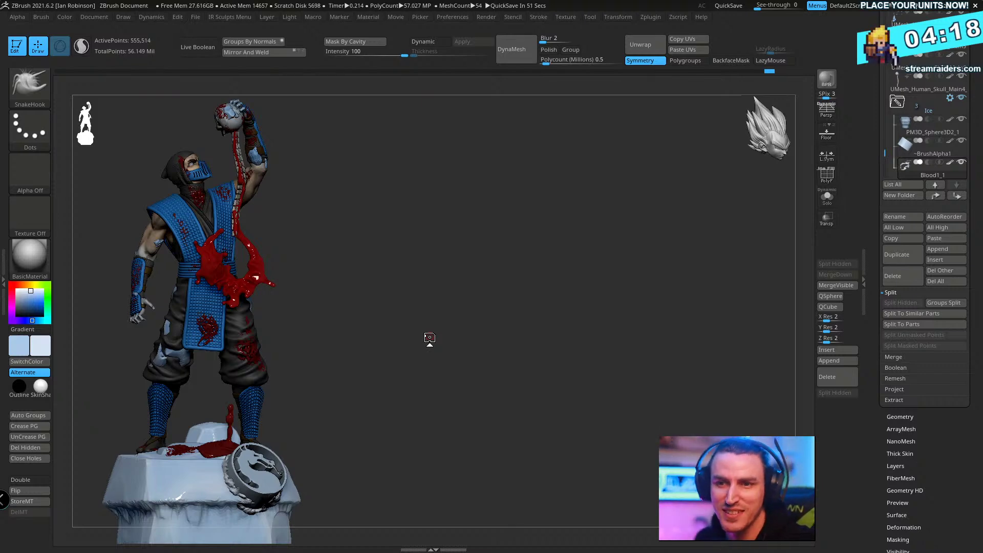
# - Snapshot the whole statue onto the canvas from several angles side by side
pyautogui.hotkey('shift', 's')
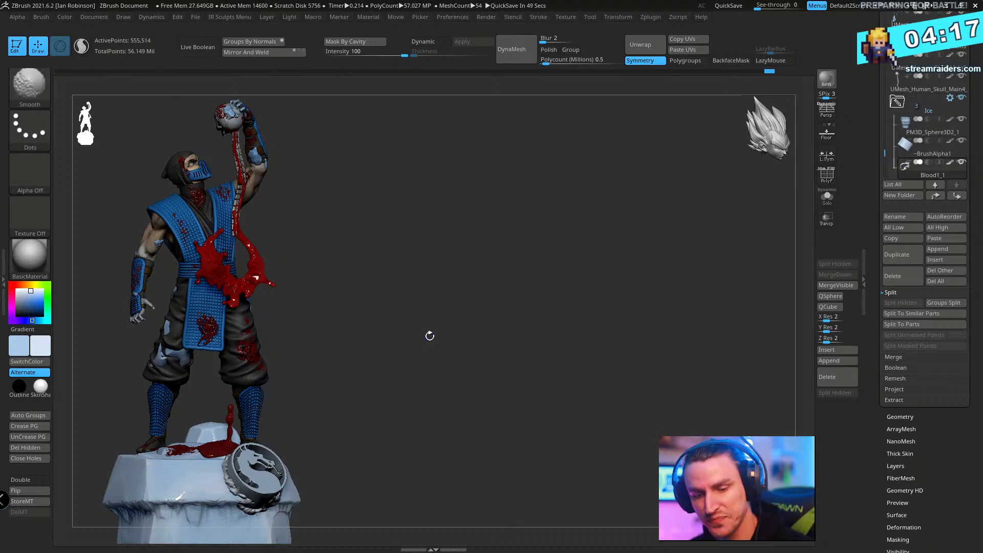
pyautogui.keyDown('alt'); pyautogui.moveTo(441, 322); pyautogui.dragTo(914, 321); pyautogui.keyUp('alt')
pyautogui.hotkey('shift', 's')
pyautogui.hotkey('shift', 's')
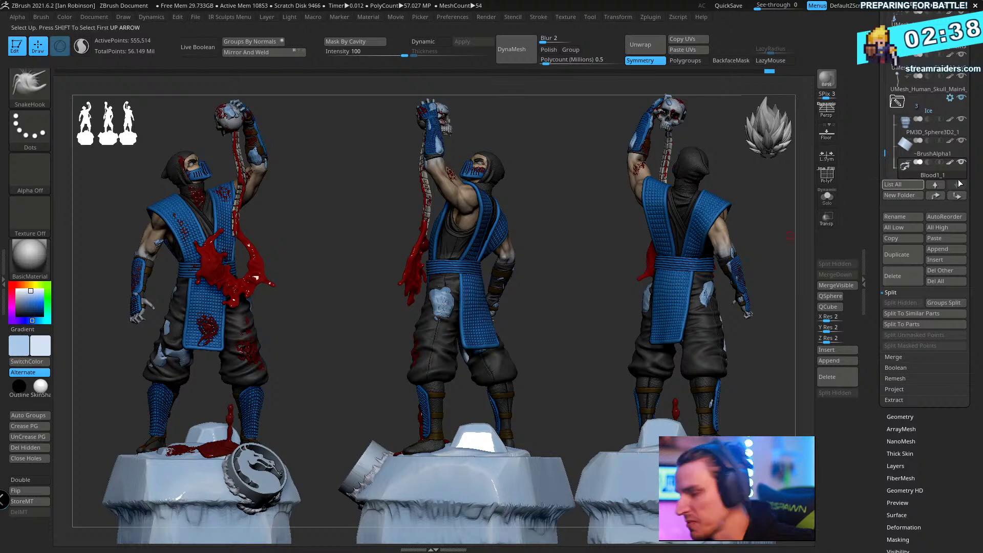
# - Save the project and clear the statue snapshots from the canvas
pyautogui.scroll(5, 959, 96)
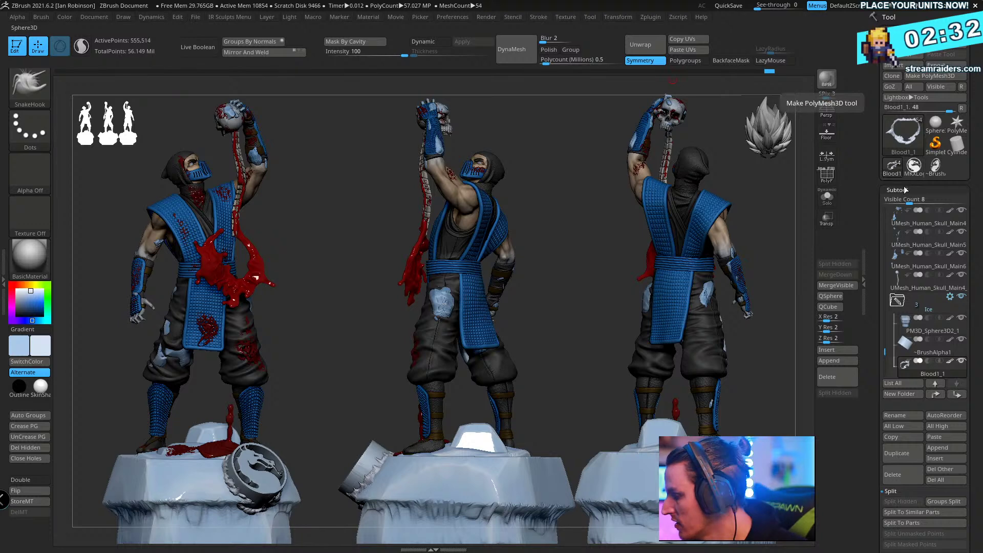
pyautogui.hotkey('ctrl', 's')
pyautogui.hotkey('ctrl', 'n')
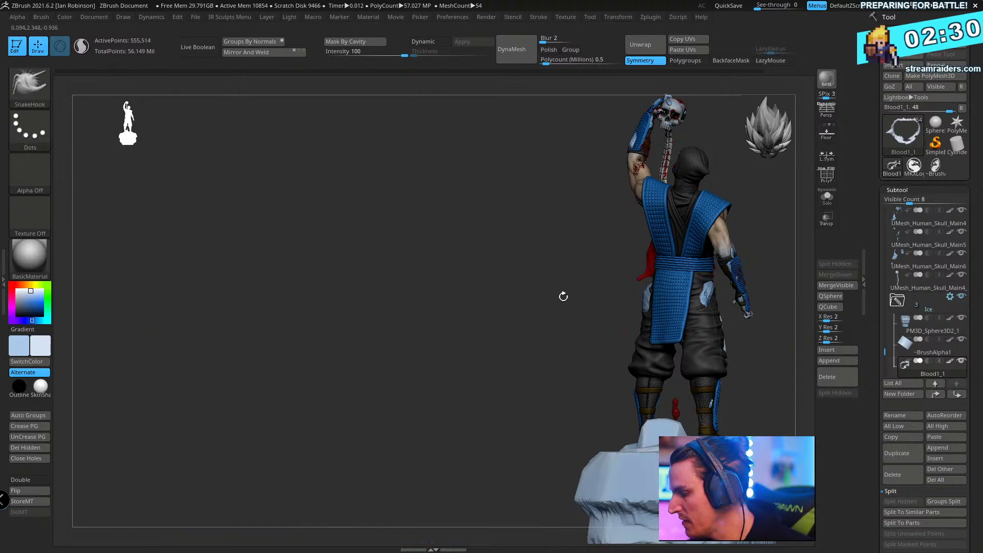
# - Examine the statue and its ice base, including the blood pool and the emblem's icy ring
pyautogui.moveTo(563, 293)
pyautogui.mouseDown()
pyautogui.moveTo(730, 421)
pyautogui.moveTo(671, 292)
pyautogui.mouseUp()
pyautogui.keyDown('alt'); pyautogui.moveTo(584, 358); pyautogui.dragTo(478, 305); pyautogui.keyUp('alt')
pyautogui.moveTo(751, 310); pyautogui.dragTo(188, 251)
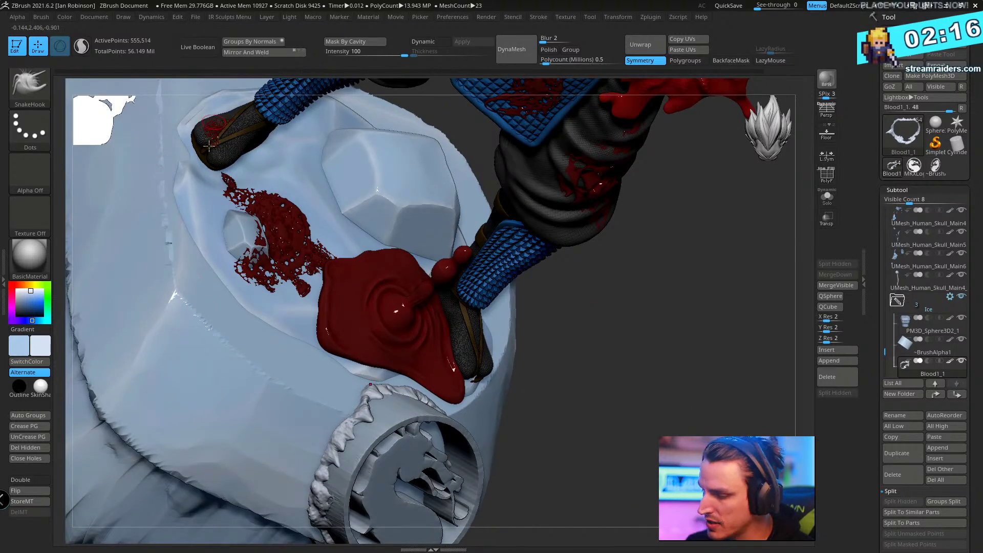
pyautogui.keyDown('alt'); pyautogui.moveTo(681, 373); pyautogui.dragTo(718, 457); pyautogui.keyUp('alt')
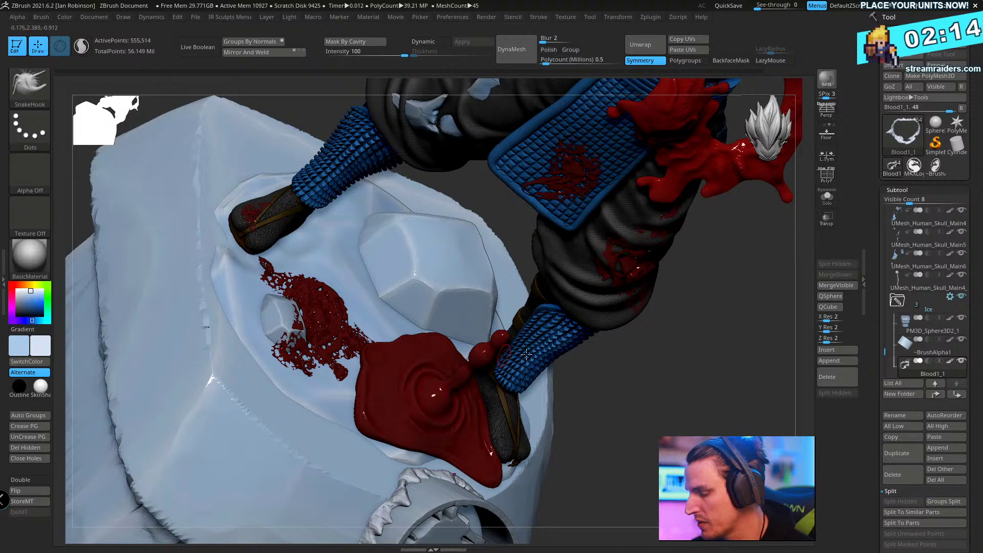
pyautogui.moveTo(677, 389); pyautogui.dragTo(635, 376)
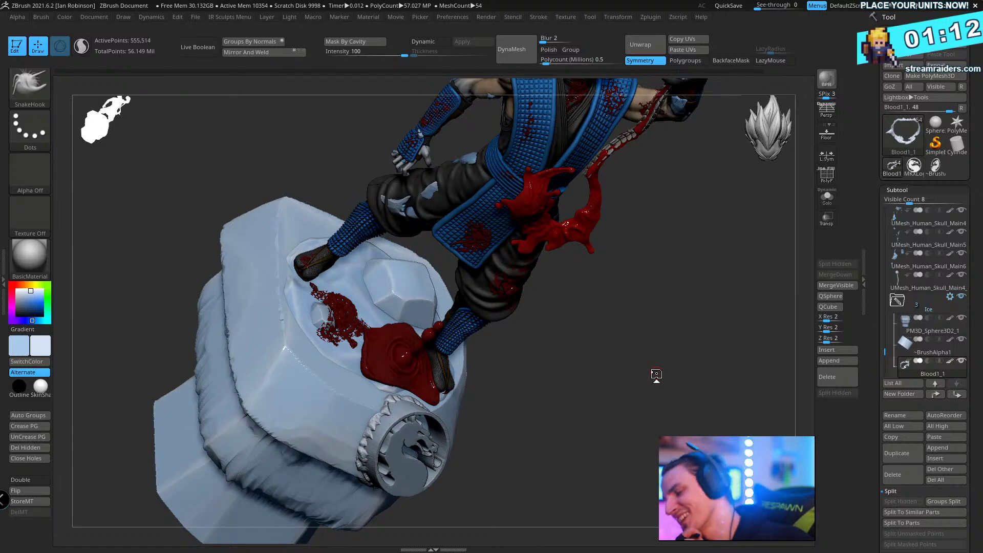
# - Reselect the Blood1_1 ring and widen its thin section outward onto the ice base with SnakeHook
pyautogui.moveTo(656, 374); pyautogui.dragTo(633, 435)
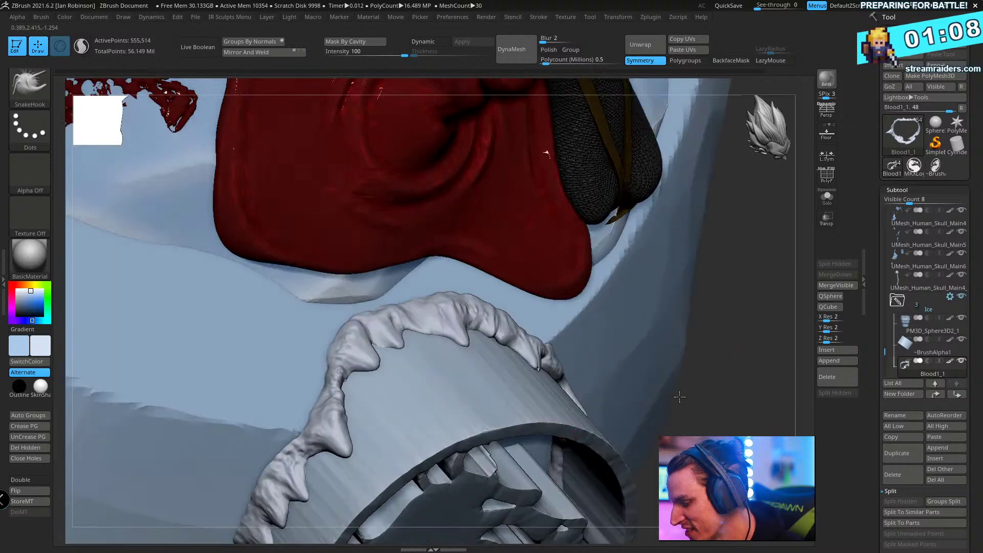
pyautogui.moveTo(335, 370)
pyautogui.mouseDown()
pyautogui.moveTo(285, 407)
pyautogui.moveTo(280, 430)
pyautogui.mouseUp()
pyautogui.keyDown('alt'); pyautogui.click(302, 387); pyautogui.keyUp('alt')
pyautogui.keyDown('alt'); pyautogui.click(315, 383); pyautogui.keyUp('alt')
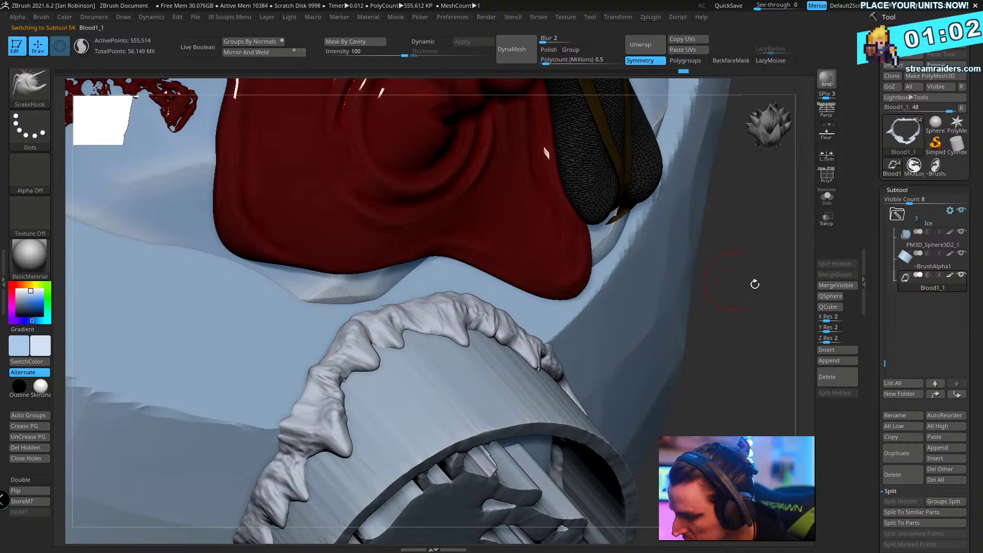
pyautogui.moveTo(759, 300); pyautogui.dragTo(549, 318)
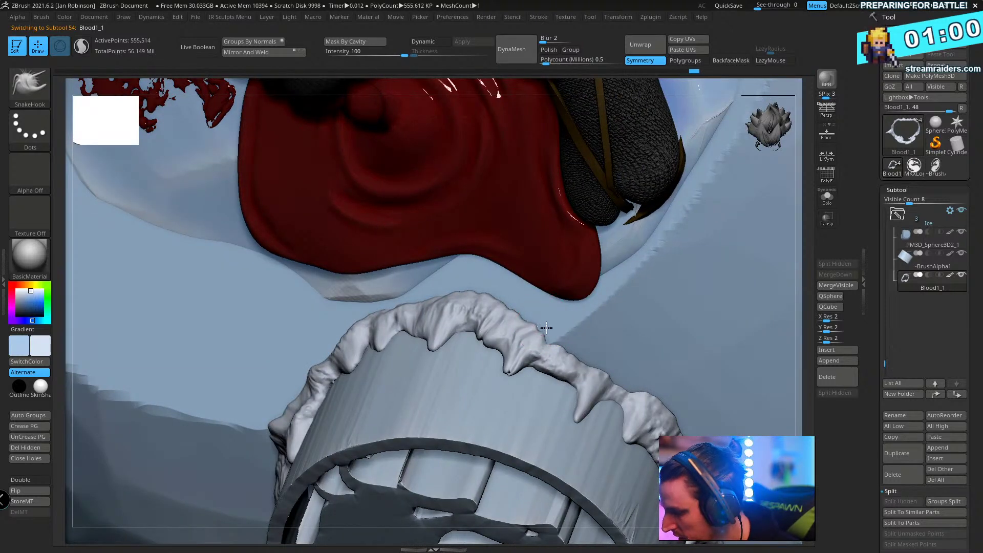
# - Pull the ring's thick clump outward along the ice ledge with SnakeHook and remesh the ring with DynaMesh
pyautogui.moveTo(791, 276); pyautogui.dragTo(576, 354)
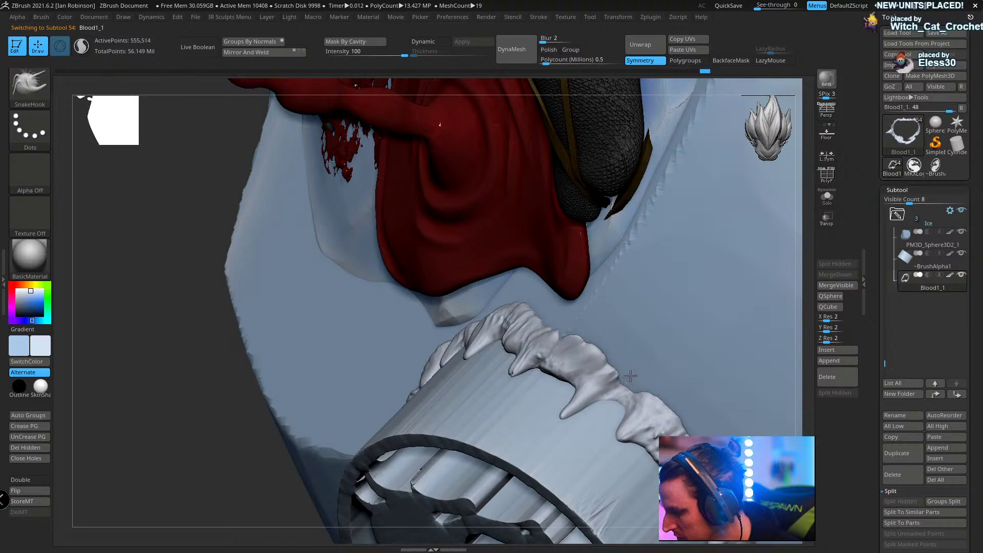
pyautogui.moveTo(783, 299); pyautogui.dragTo(196, 456)
pyautogui.moveTo(196, 455); pyautogui.dragTo(490, 300, button='right')
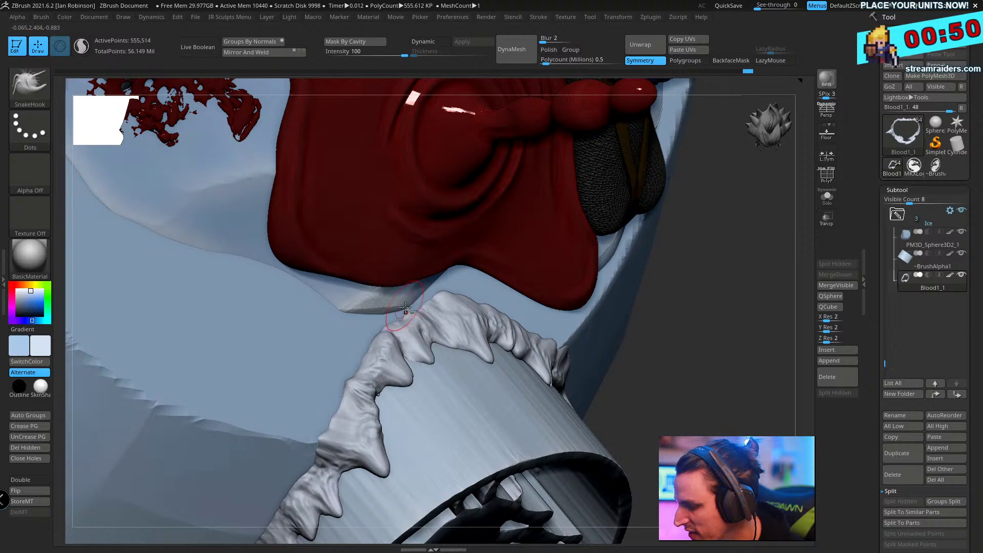
pyautogui.moveTo(390, 324); pyautogui.dragTo(330, 301, button='right')
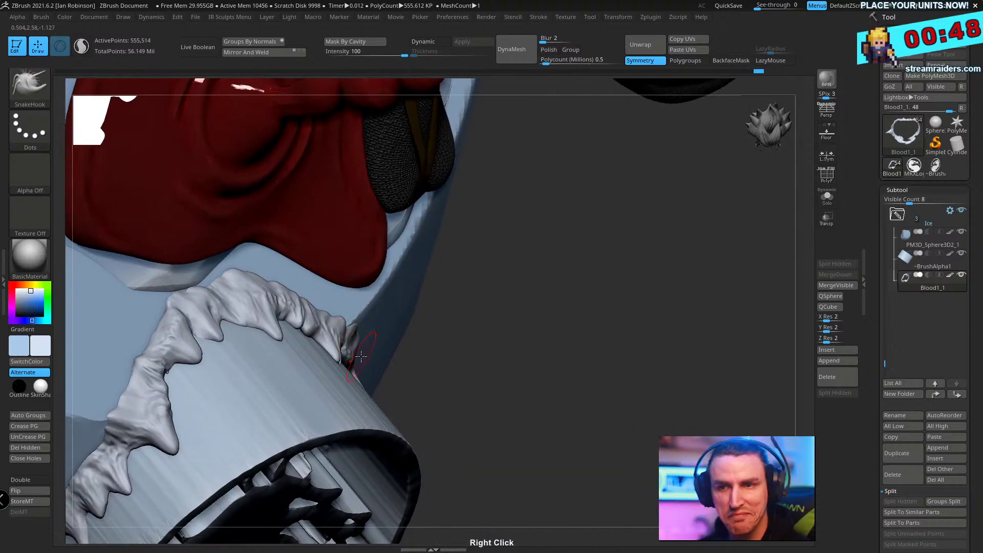
pyautogui.moveTo(460, 318)
pyautogui.mouseDown(button='right')
pyautogui.moveTo(461, 301)
pyautogui.moveTo(536, 208)
pyautogui.moveTo(488, 217)
pyautogui.moveTo(424, 278)
pyautogui.moveTo(432, 257)
pyautogui.moveTo(456, 314)
pyautogui.moveTo(400, 355)
pyautogui.mouseUp(button='right')
pyautogui.rightClick(401, 355)
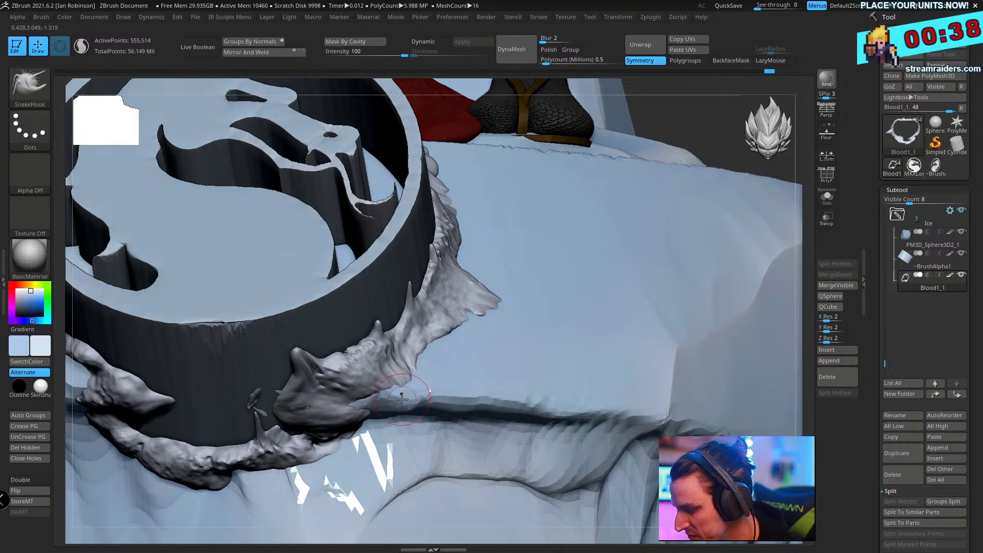
pyautogui.moveTo(371, 400); pyautogui.dragTo(332, 387, button='right')
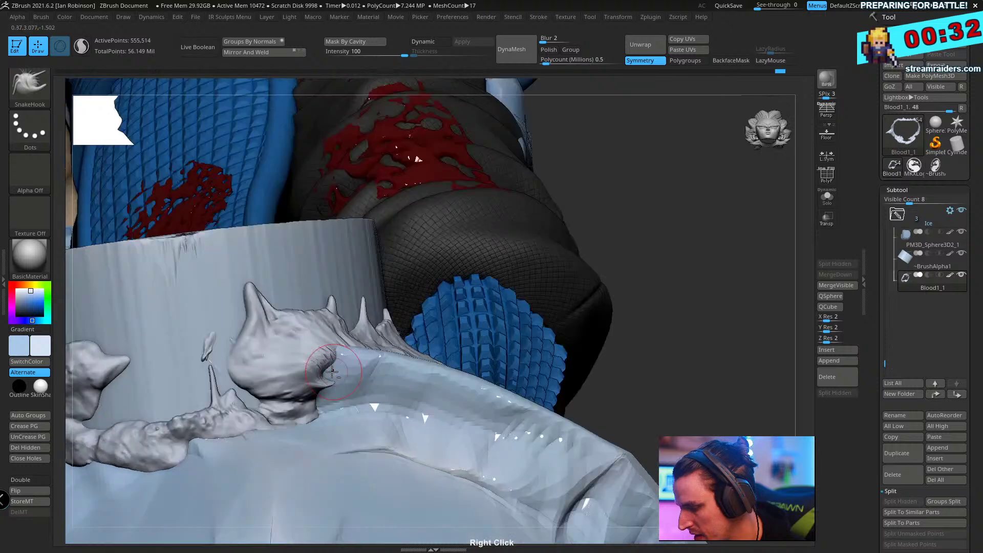
pyautogui.moveTo(332, 386)
pyautogui.mouseDown()
pyautogui.moveTo(329, 410)
pyautogui.moveTo(348, 410)
pyautogui.mouseUp()
pyautogui.moveTo(658, 230); pyautogui.dragTo(670, 302)
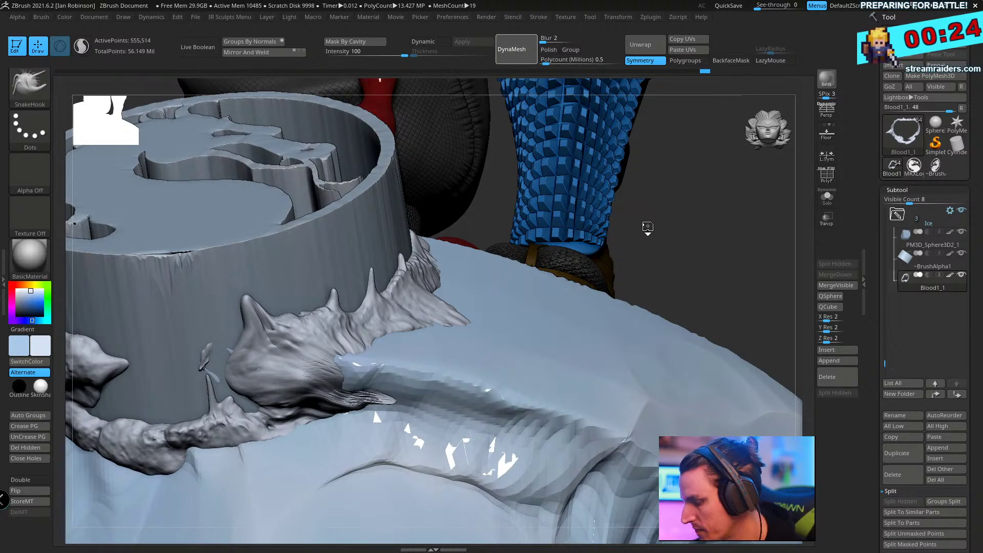
# - Pull a short pointed drip from the ring's lower edge down onto the ice base with SnakeHook
pyautogui.moveTo(699, 223); pyautogui.dragTo(512, 279)
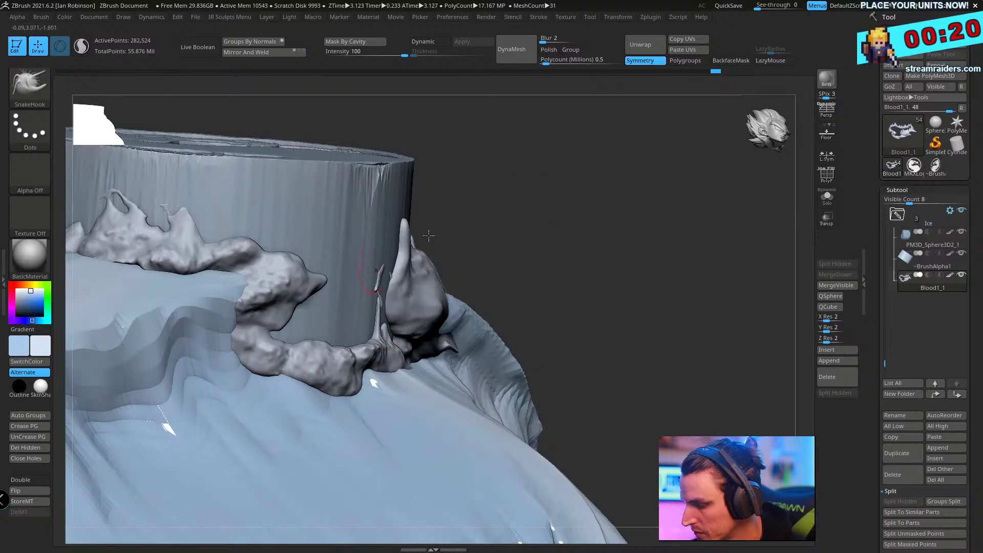
pyautogui.moveTo(550, 181)
pyautogui.mouseDown()
pyautogui.moveTo(318, 353)
pyautogui.moveTo(318, 285)
pyautogui.moveTo(303, 313)
pyautogui.mouseUp()
pyautogui.moveTo(666, 200)
pyautogui.mouseDown()
pyautogui.moveTo(591, 204)
pyautogui.moveTo(638, 266)
pyautogui.moveTo(386, 402)
pyautogui.mouseUp()
pyautogui.moveTo(277, 378); pyautogui.dragTo(284, 408)
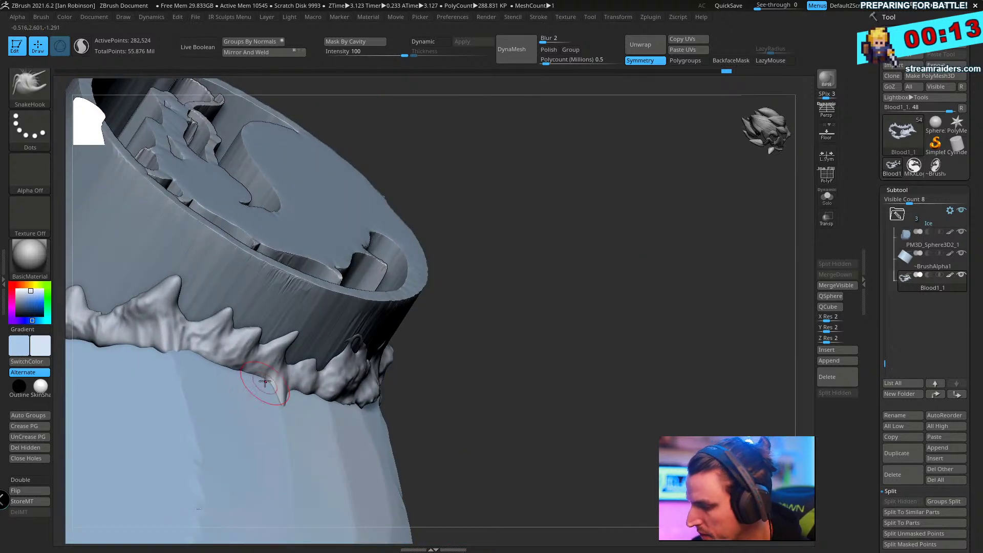
pyautogui.moveTo(450, 287)
pyautogui.mouseDown()
pyautogui.moveTo(233, 373)
pyautogui.moveTo(196, 374)
pyautogui.mouseUp()
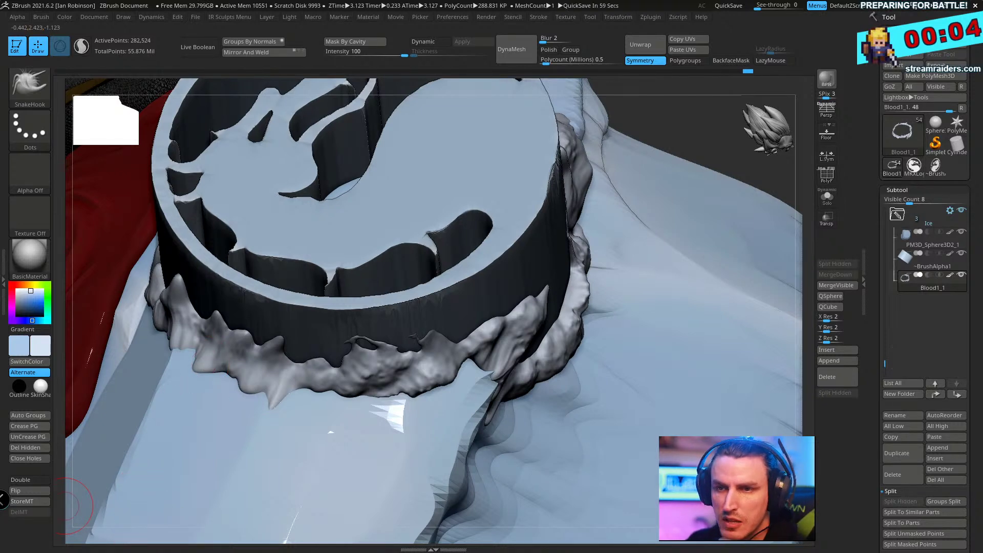
# - Switch to the Stream Raiders game and start the Rooks Hold battle
pyautogui.hotkey('alt', 'Tab')
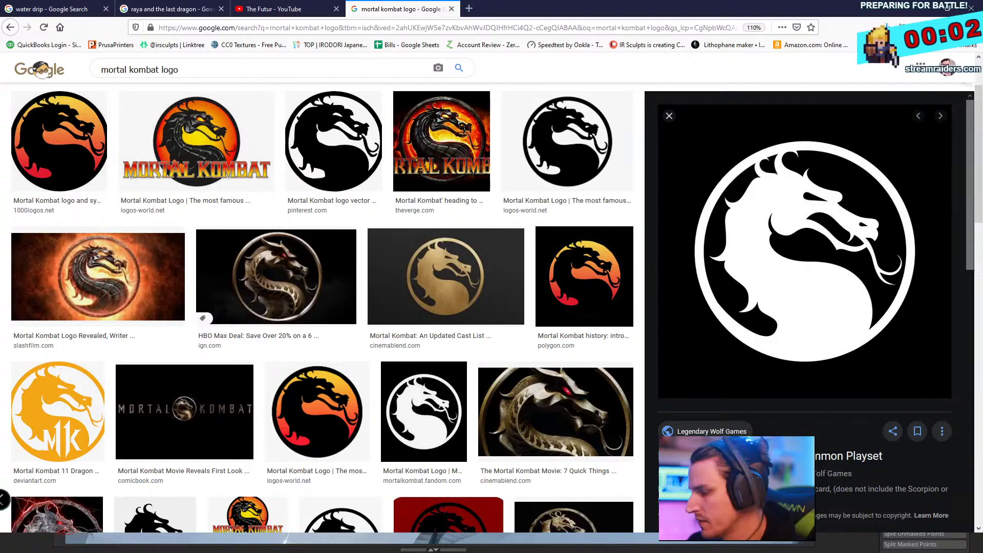
pyautogui.moveTo(508, 6); pyautogui.dragTo(455, 45)
pyautogui.hotkey('alt', 'Tab')
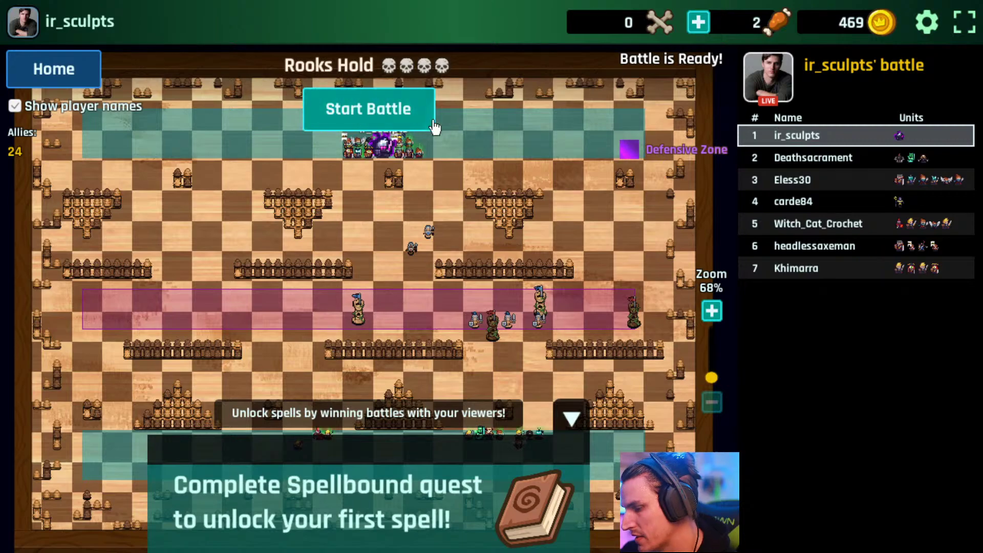
pyautogui.click(419, 109)
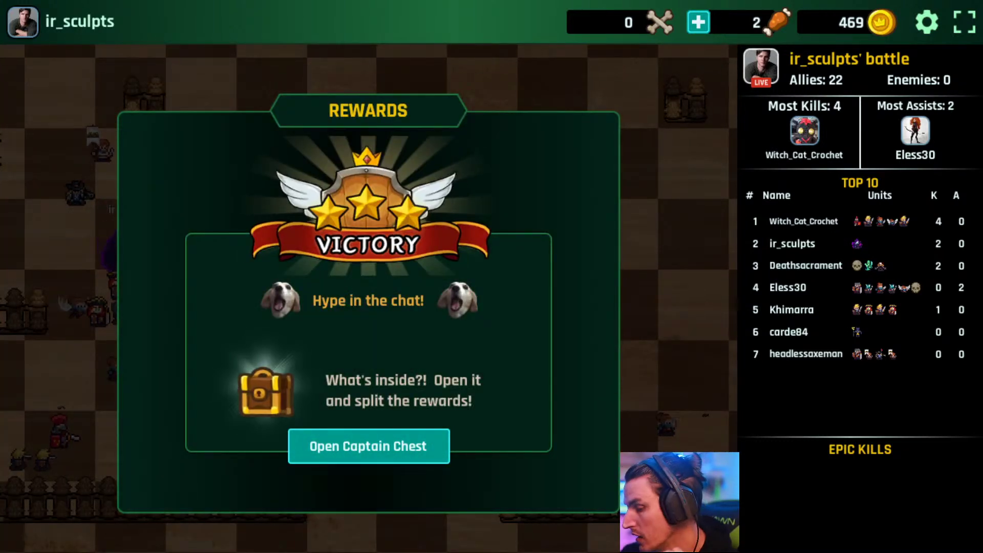
# - Open the captain chest from the battle and grant its rewards with the existing bonus split
pyautogui.click(430, 455)
pyautogui.click(395, 478)
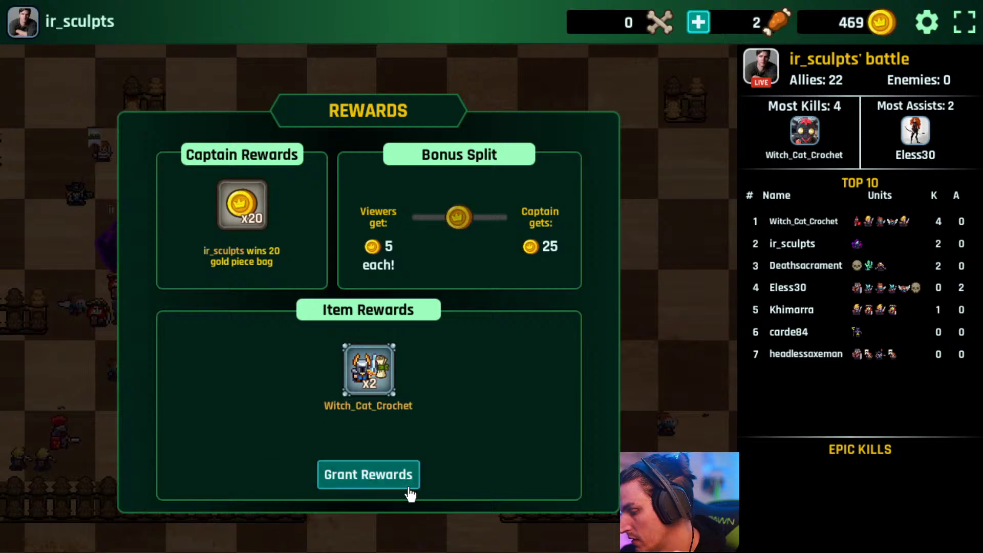
pyautogui.click(373, 474)
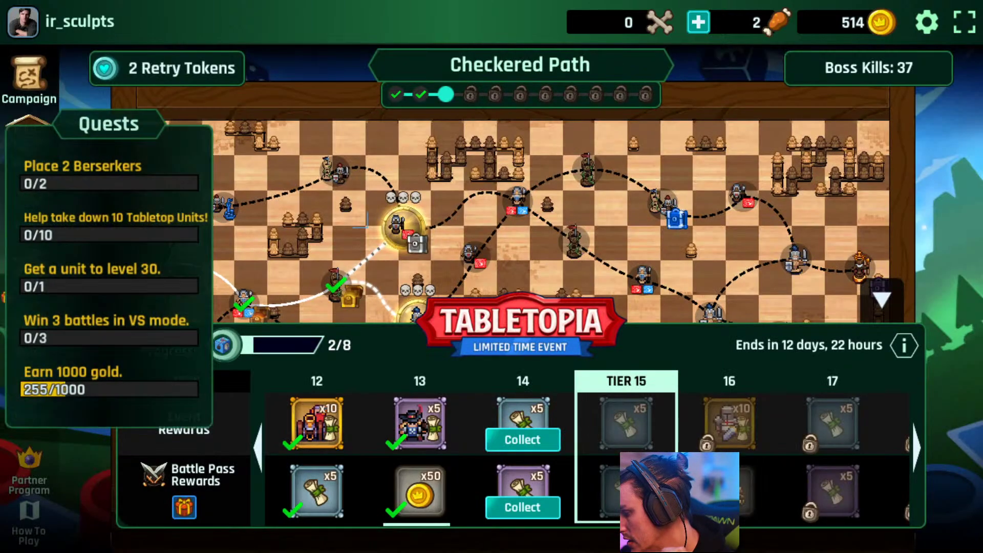